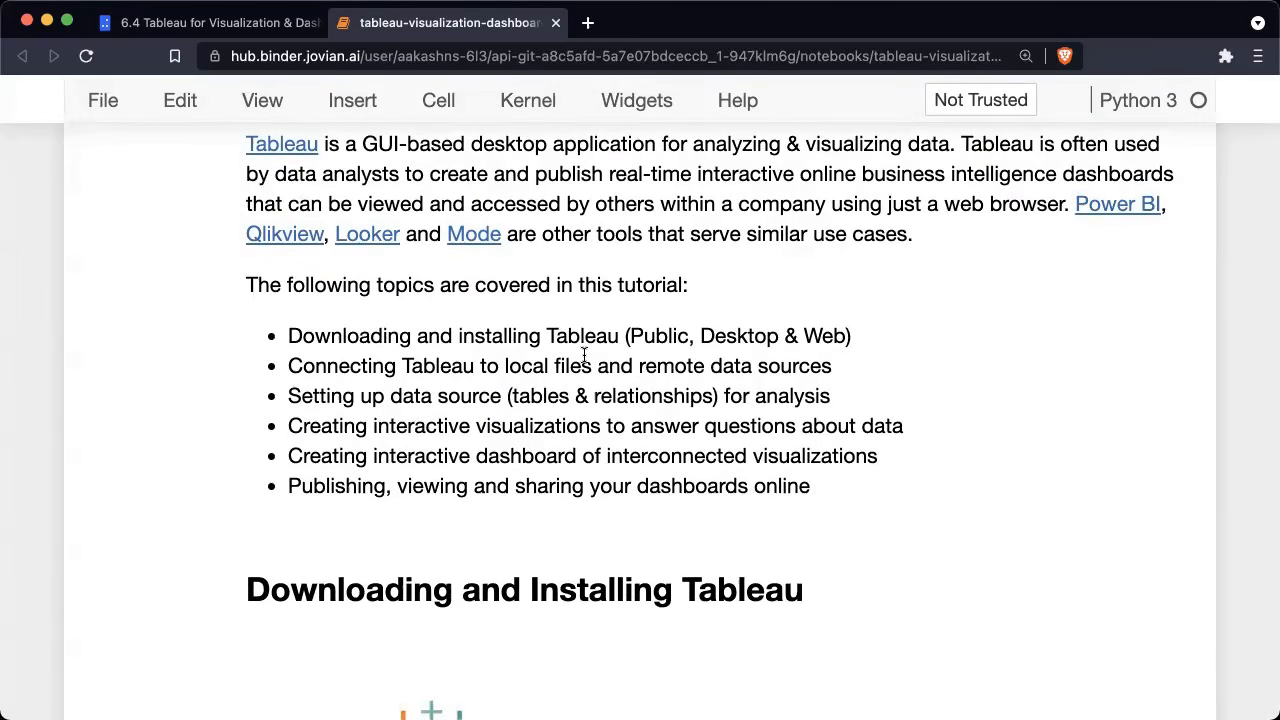
Step: Read the notebook's introductory paragraph on Tableau, highlighting the words "online" and "business intelligence"
{"action": "scroll", "coordinate": [584, 355], "scroll_direction": "up", "scroll_amount": 1}
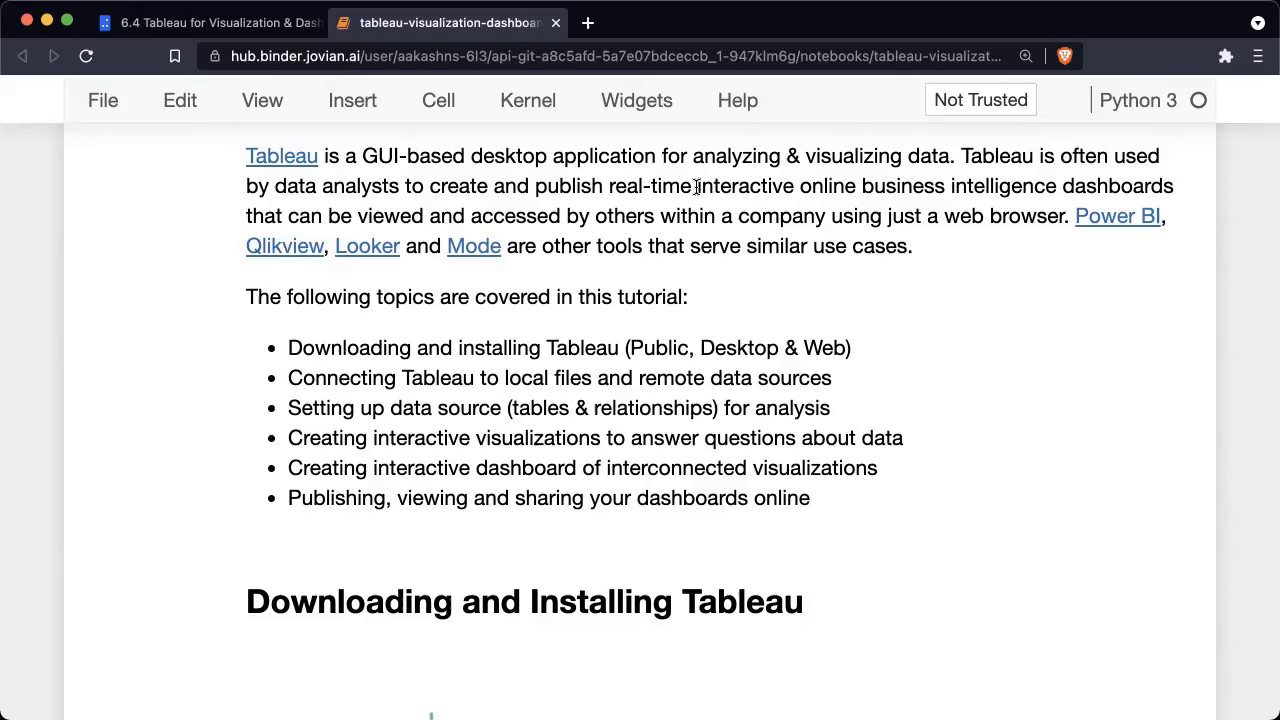
{"action": "left_click_drag", "start_coordinate": [697, 186], "coordinate": [858, 187]}
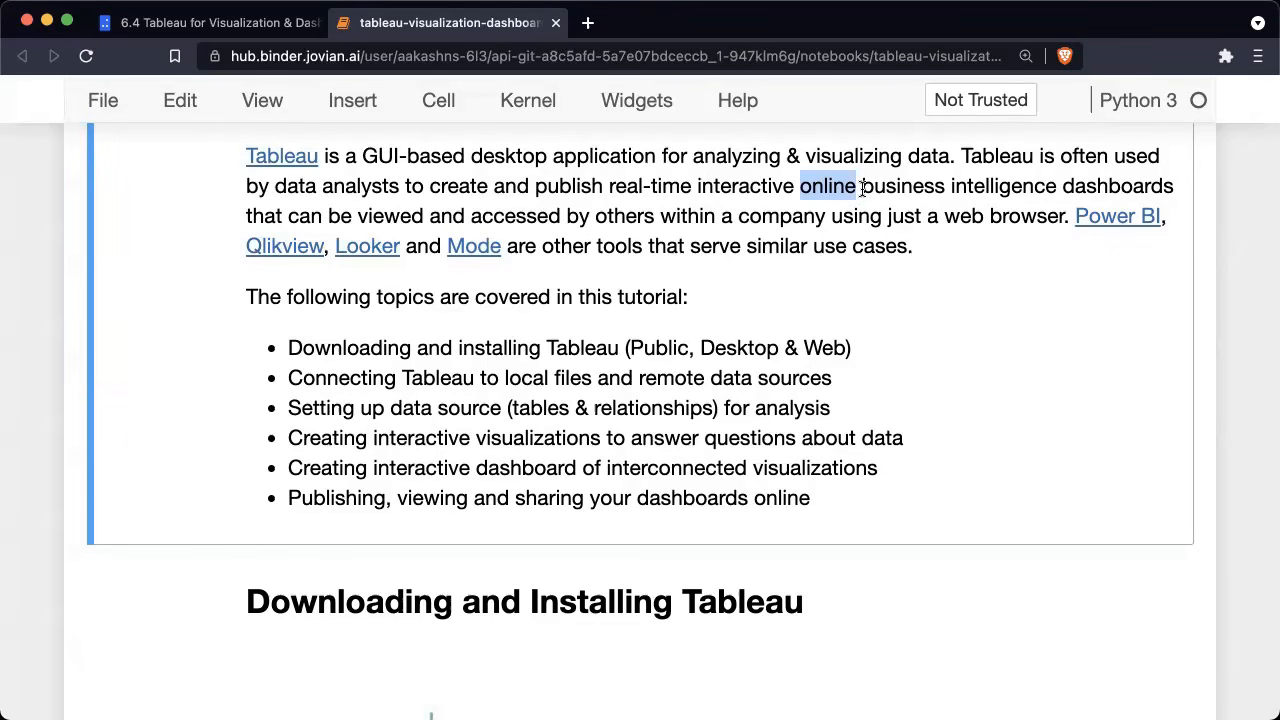
{"action": "left_click_drag", "start_coordinate": [863, 188], "coordinate": [1055, 193]}
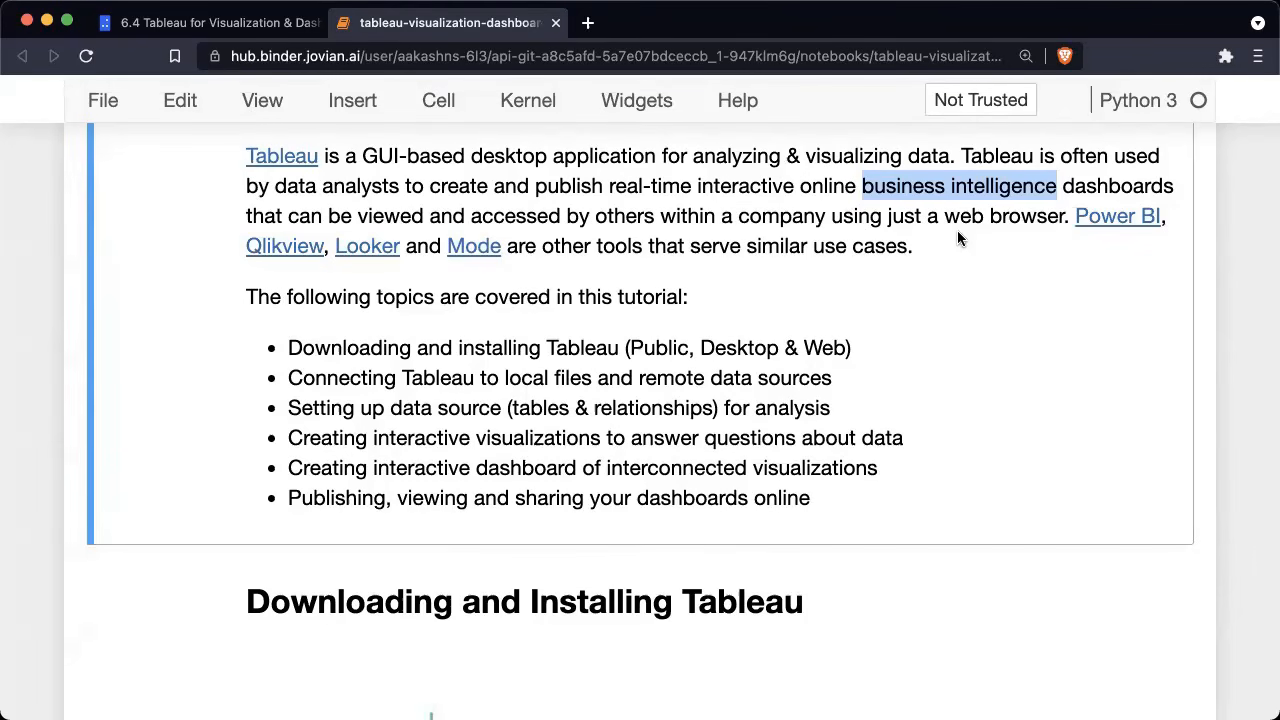
{"action": "left_click", "coordinate": [897, 216]}
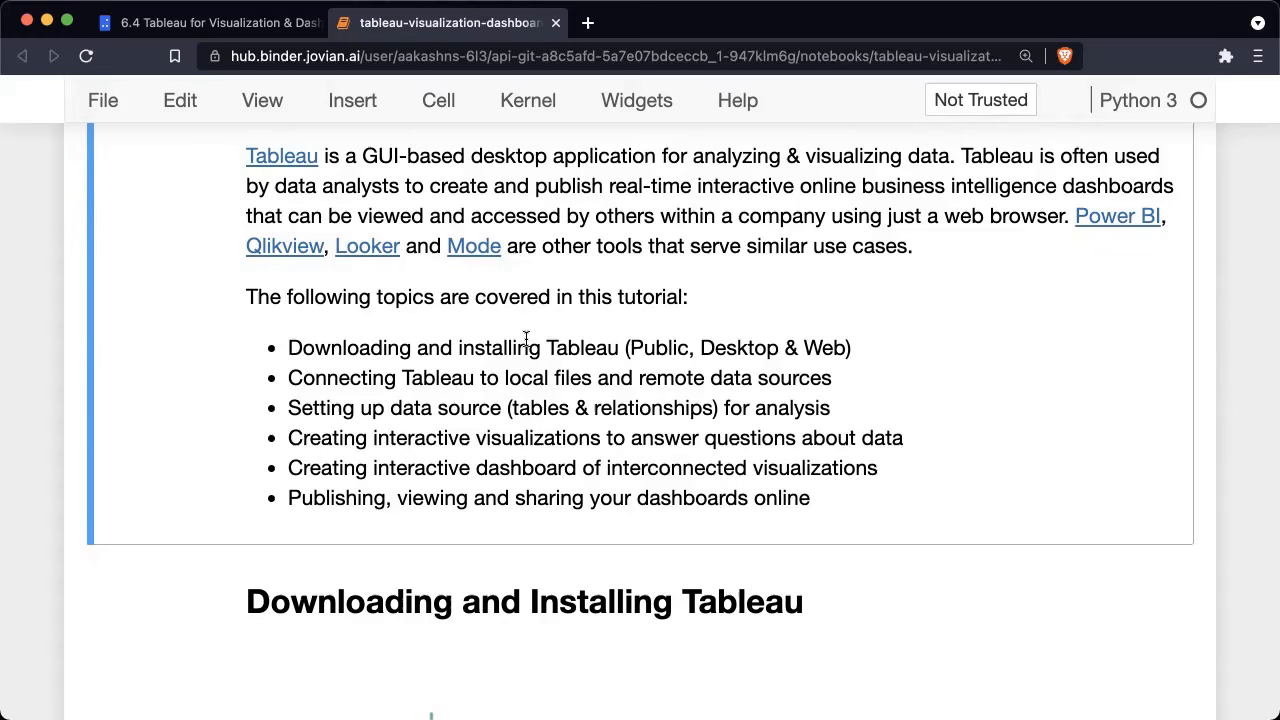
Step: Read through the list of tutorial topics and on to the available forms of Tableau under "Downloading and Installing Tableau"
{"action": "scroll", "coordinate": [594, 409], "scroll_direction": "down", "scroll_amount": 3}
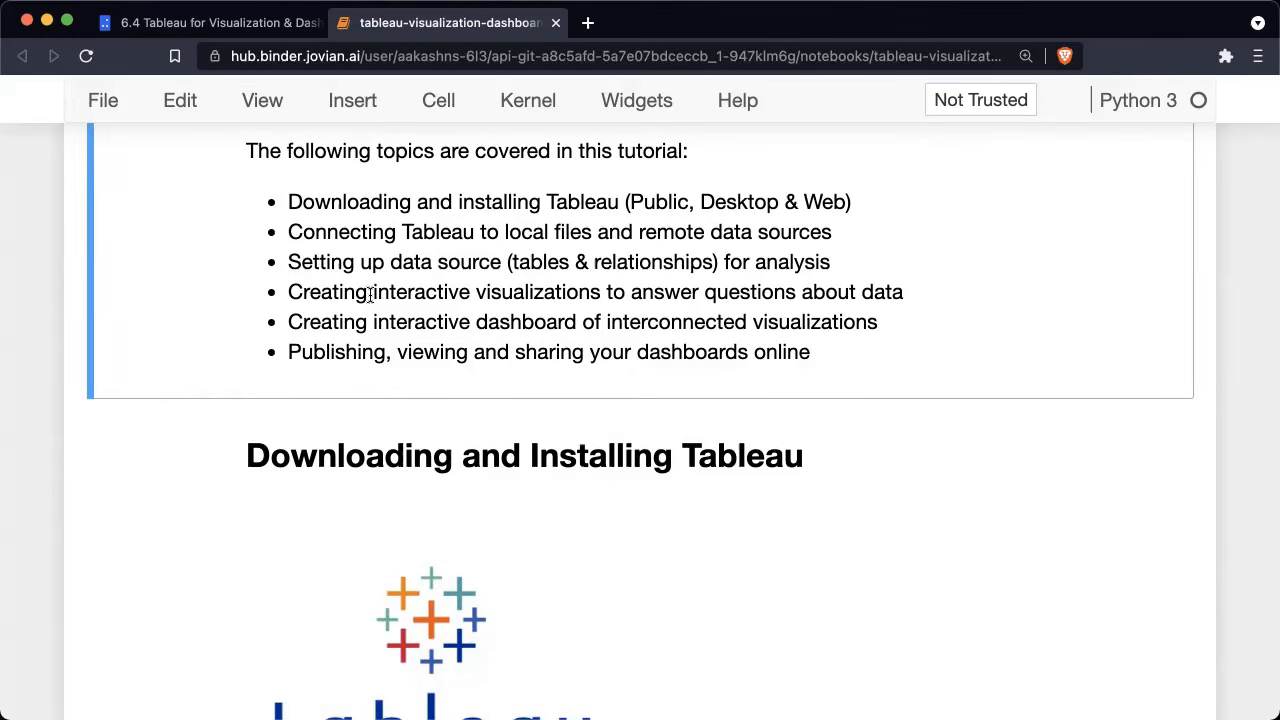
{"action": "scroll", "coordinate": [370, 294], "scroll_direction": "down", "scroll_amount": 1}
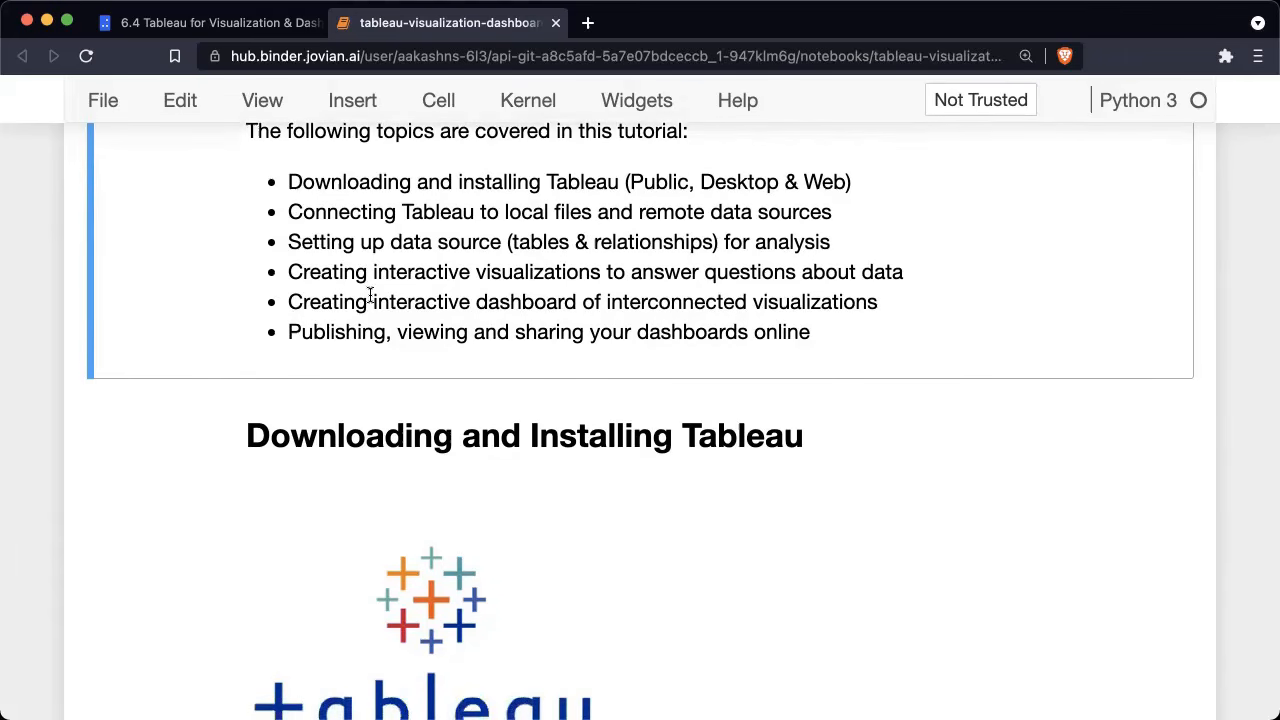
{"action": "scroll", "coordinate": [370, 294], "scroll_direction": "down", "scroll_amount": 2}
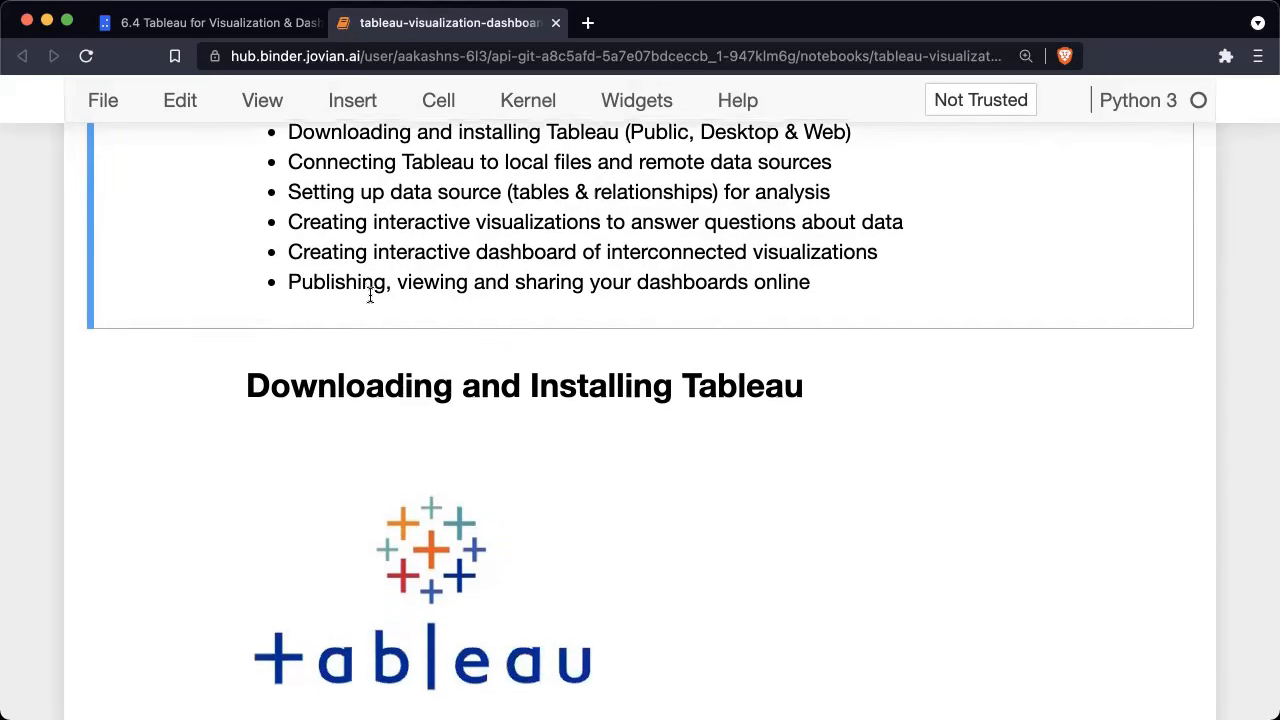
{"action": "scroll", "coordinate": [370, 294], "scroll_direction": "down", "scroll_amount": 5}
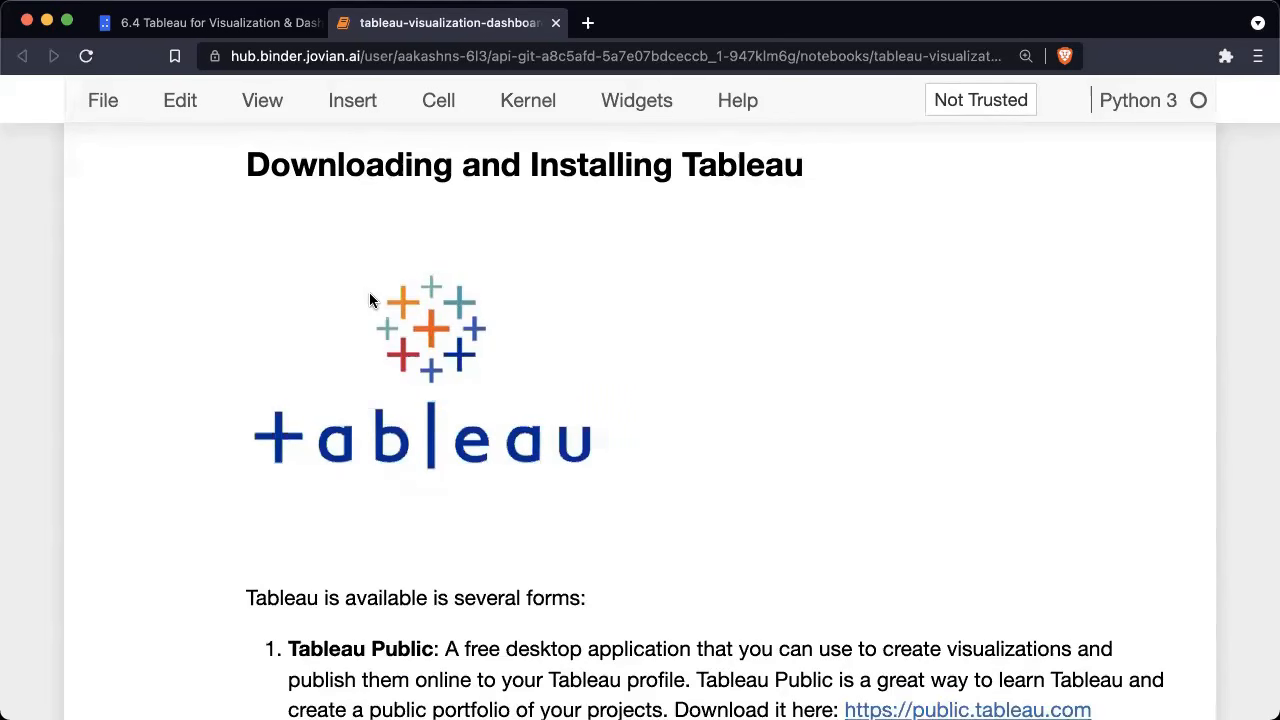
{"action": "scroll", "coordinate": [370, 300], "scroll_direction": "down", "scroll_amount": 7}
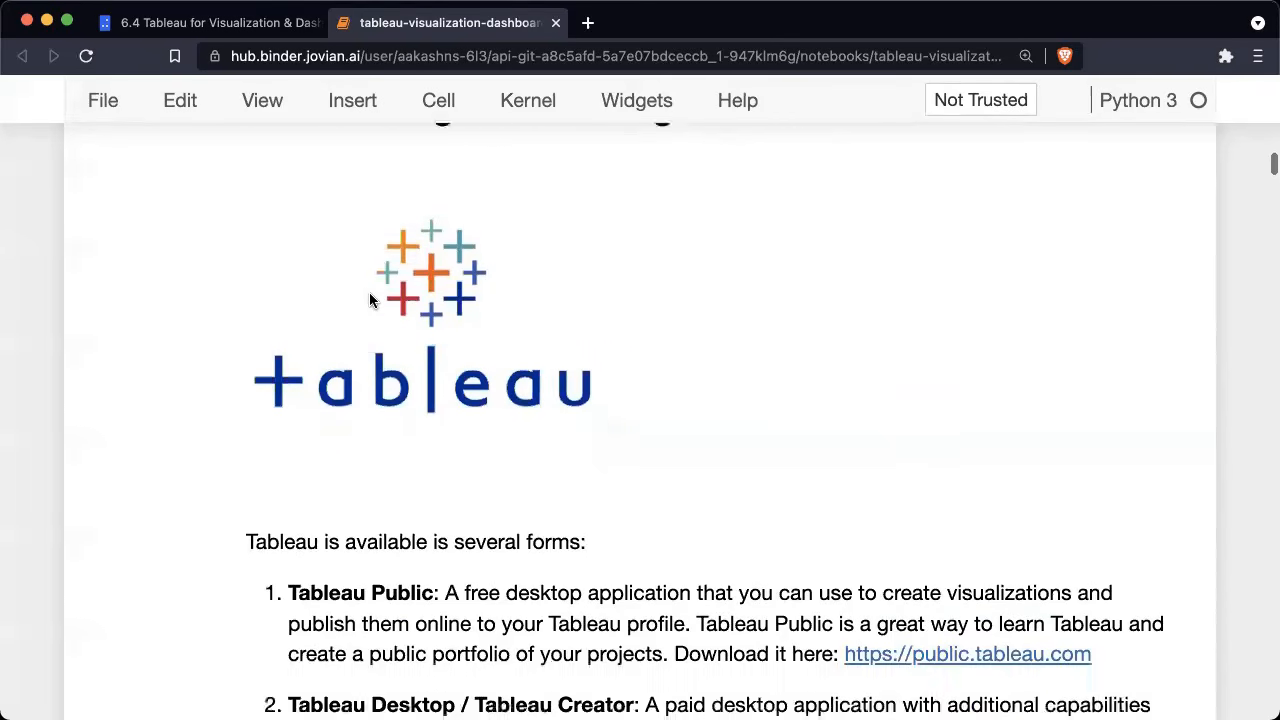
{"action": "scroll", "coordinate": [370, 297], "scroll_direction": "down", "scroll_amount": 2}
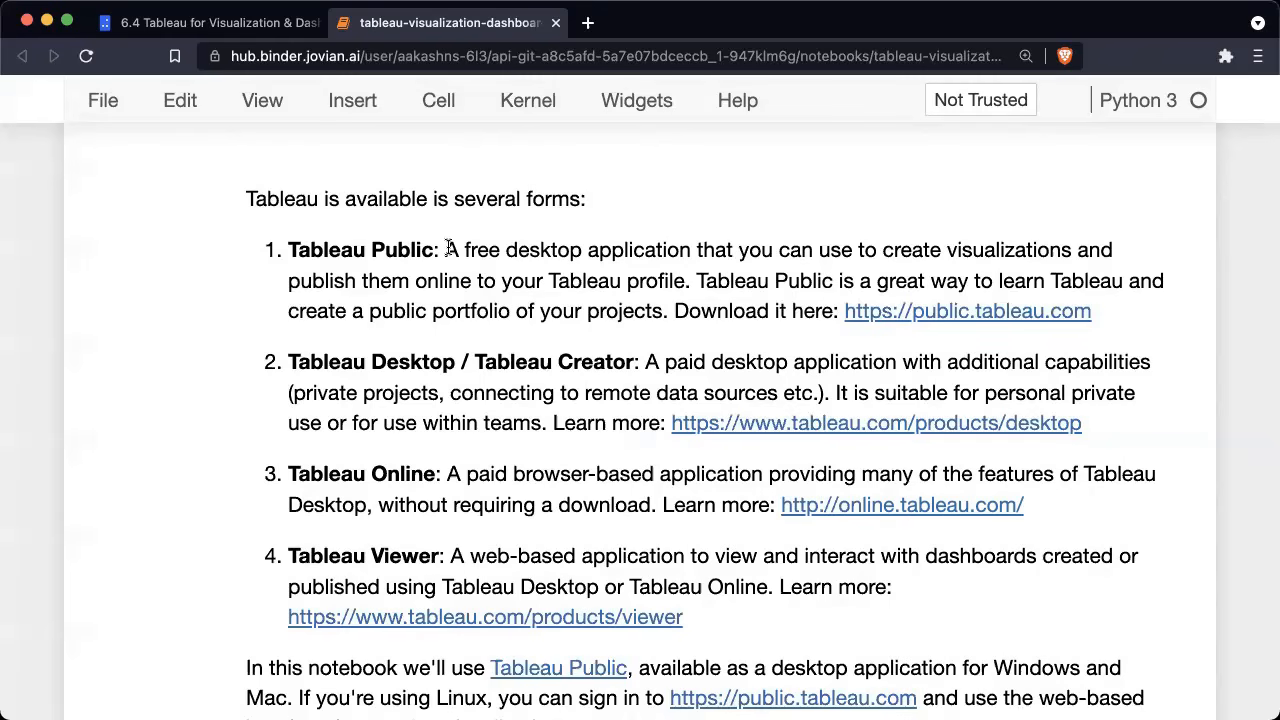
Step: Open the Tableau Public website in a new browser tab
{"action": "left_click", "coordinate": [587, 22]}
{"action": "type", "text": "publi"}
{"action": "key", "text": "Return"}
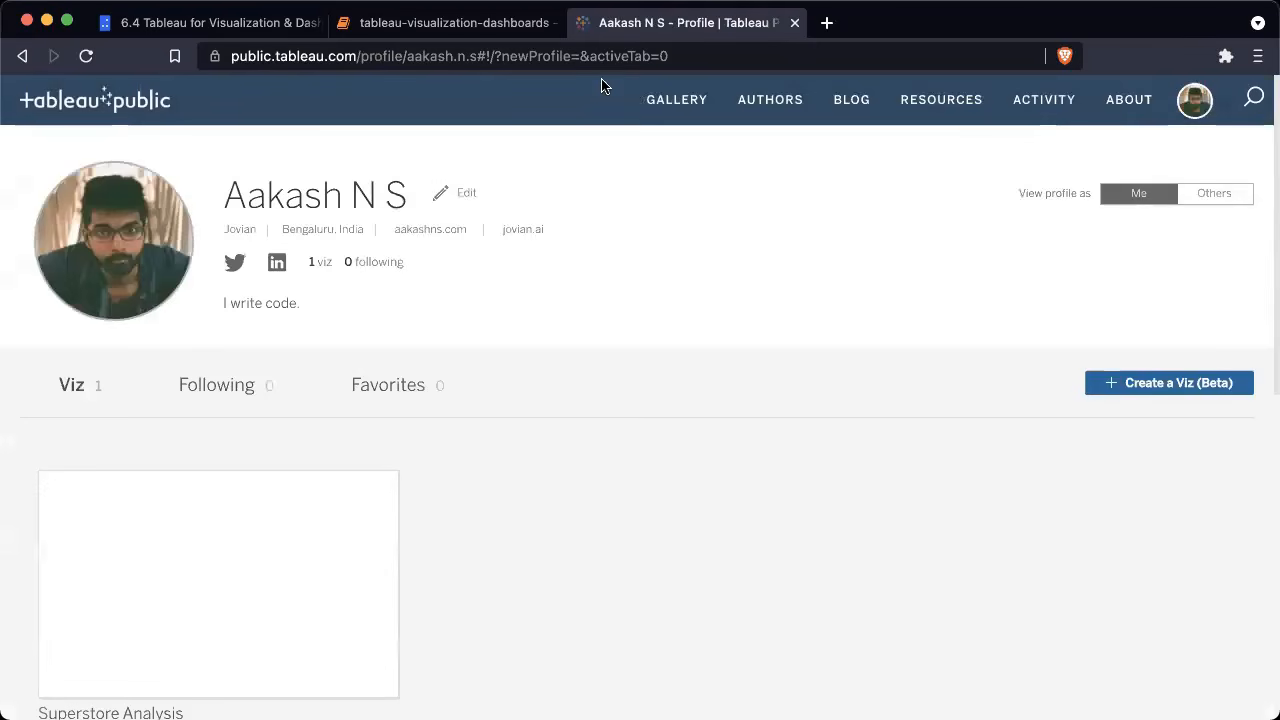
Step: Open the Tableau Public home page in a private window and examine its app download form
{"action": "key", "text": "super+shift+n"}
{"action": "type", "text": "public"}
{"action": "key", "text": "Return"}
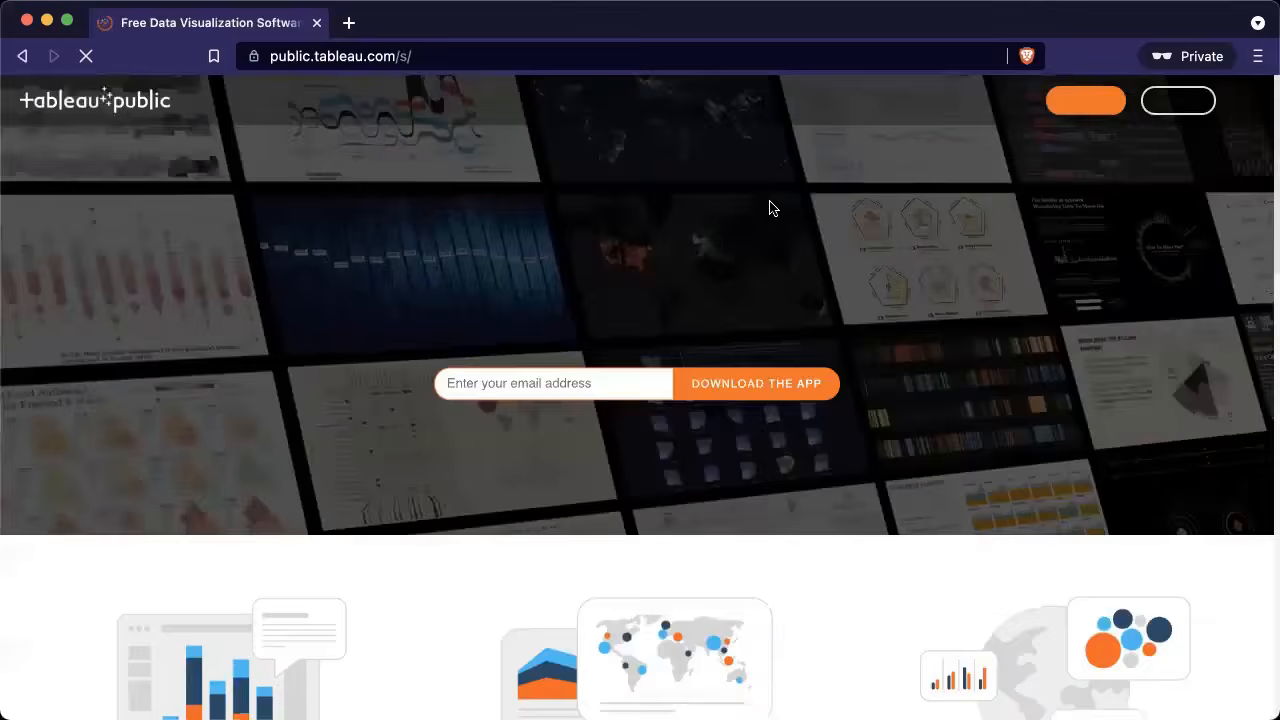
{"action": "left_click", "coordinate": [582, 380]}
{"action": "left_click", "coordinate": [363, 362]}
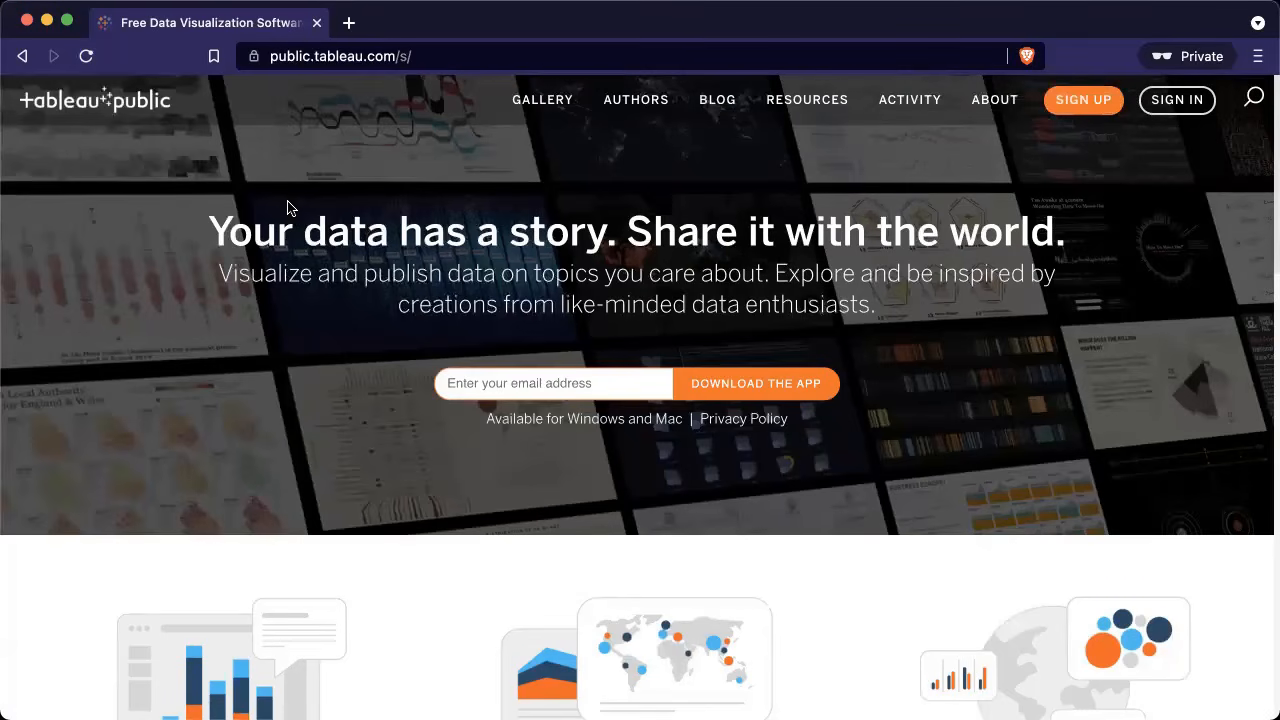
Step: View the start page of the Tableau Public desktop app, return to the browser and close the private window
{"action": "key", "text": "ctrl+Left"}
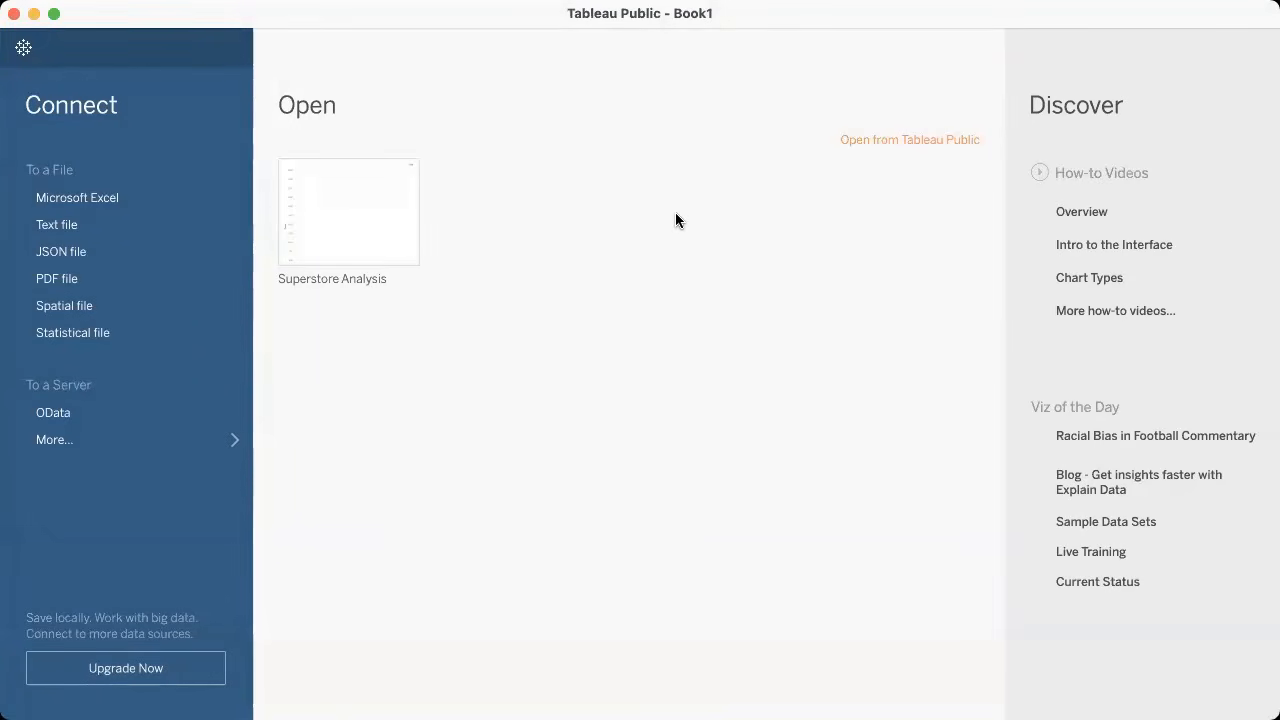
{"action": "key", "text": "ctrl+Right"}
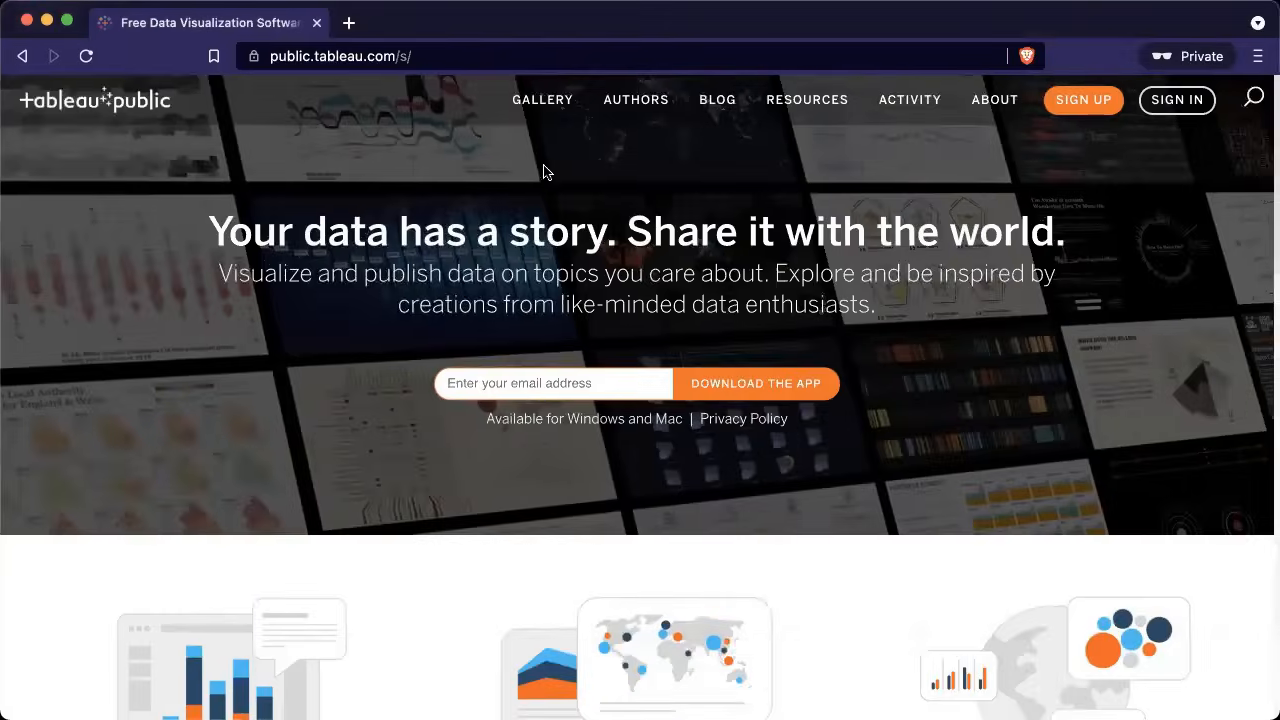
{"action": "left_click", "coordinate": [318, 23]}
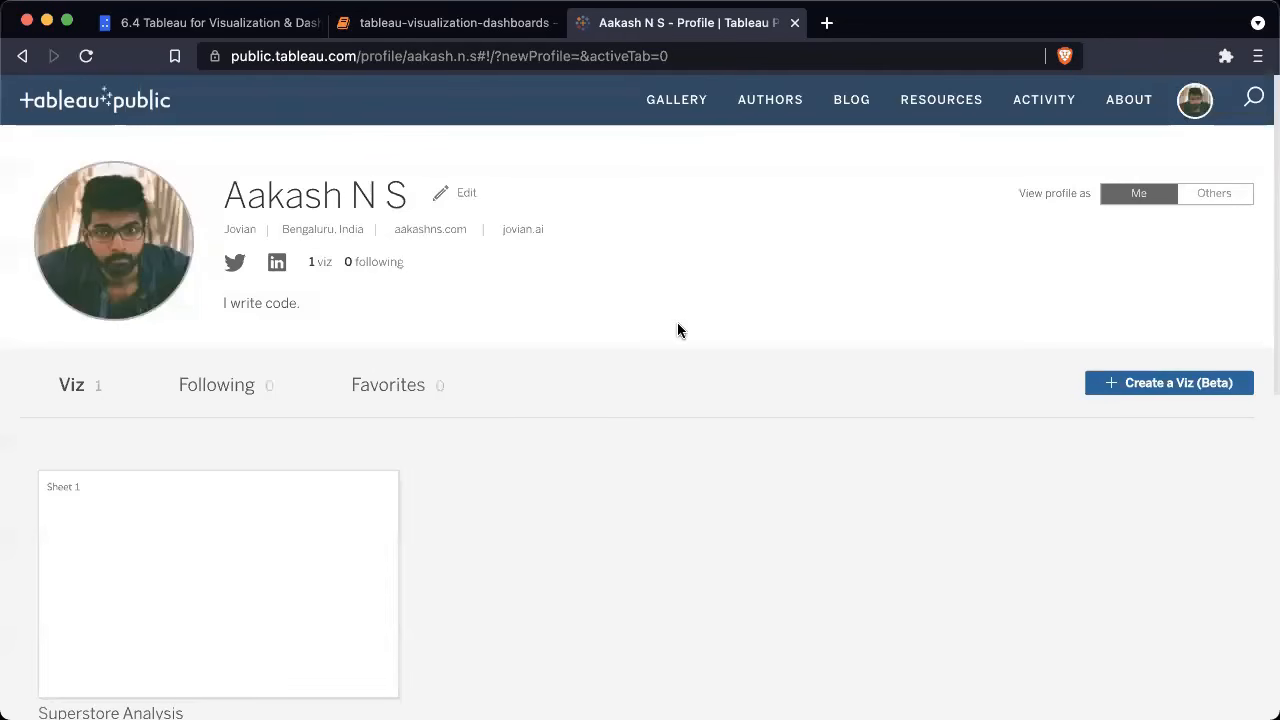
Step: Examine the published Superstore Analysis viz on the Tableau Public profile page
{"action": "scroll", "coordinate": [677, 330], "scroll_direction": "down", "scroll_amount": 2}
{"action": "scroll", "coordinate": [640, 297], "scroll_direction": "down", "scroll_amount": 2}
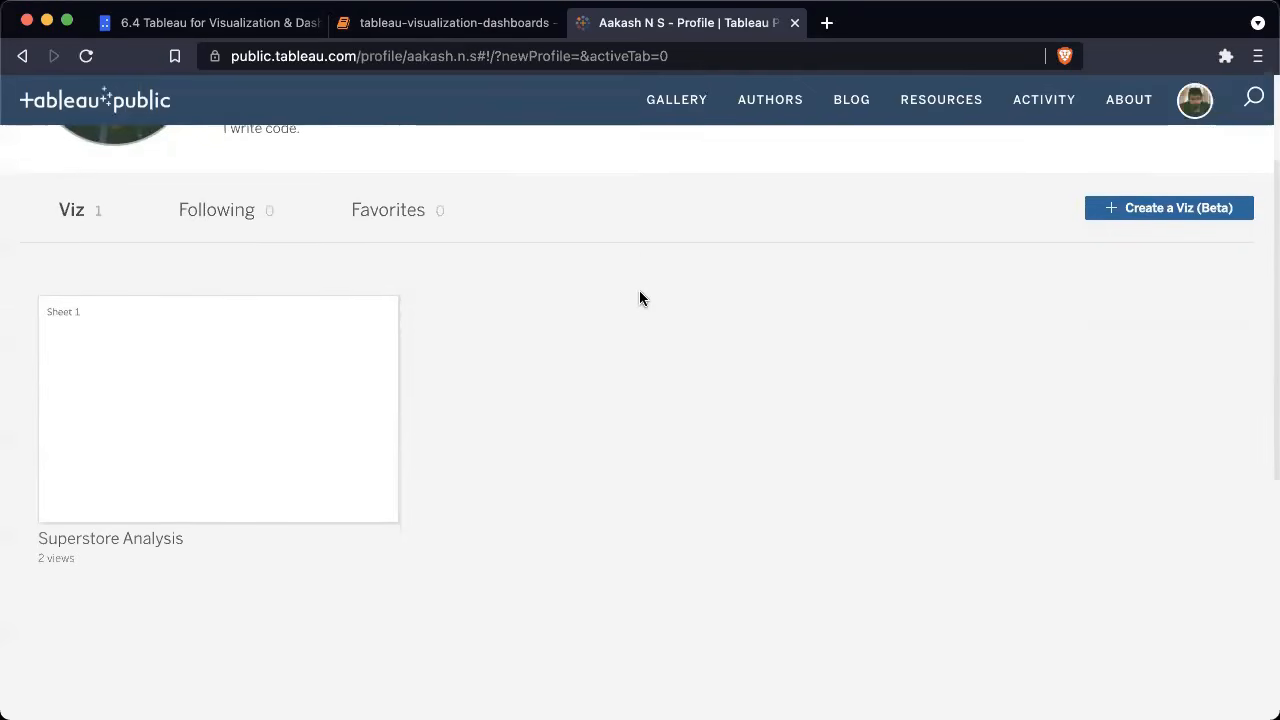
{"action": "mouse_move", "coordinate": [147, 336]}
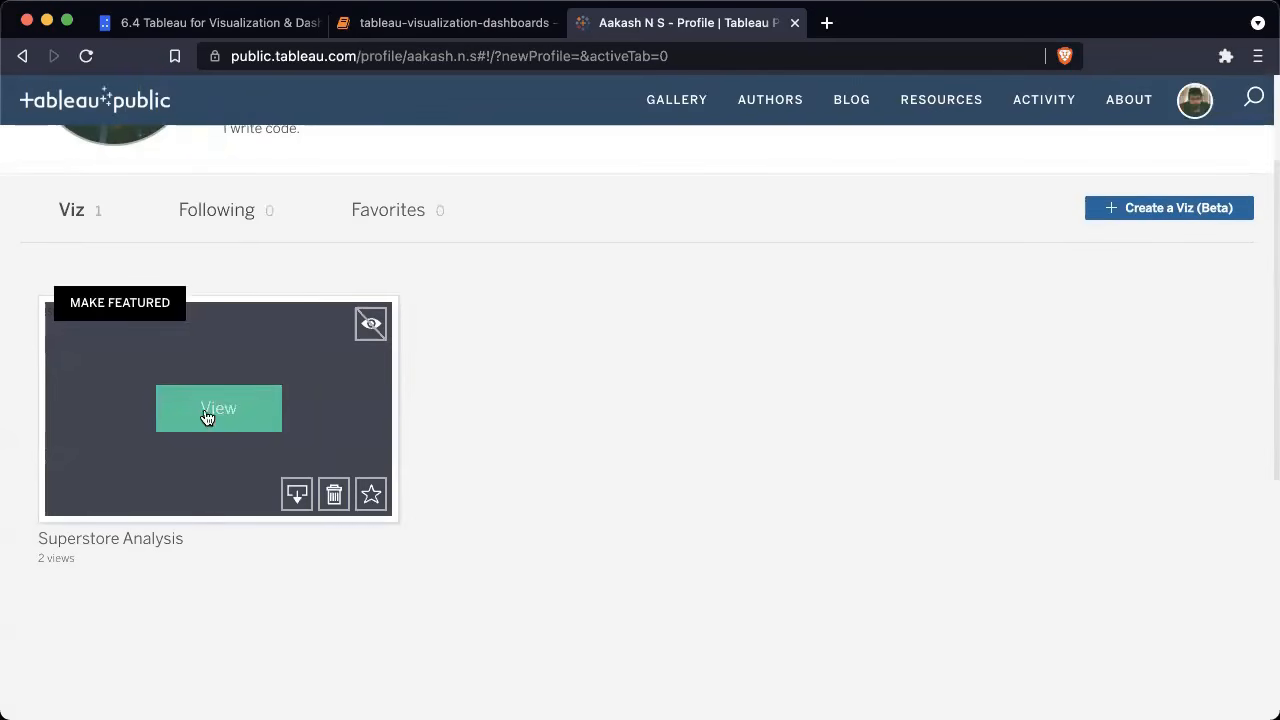
{"action": "scroll", "coordinate": [557, 370], "scroll_direction": "up", "scroll_amount": 4}
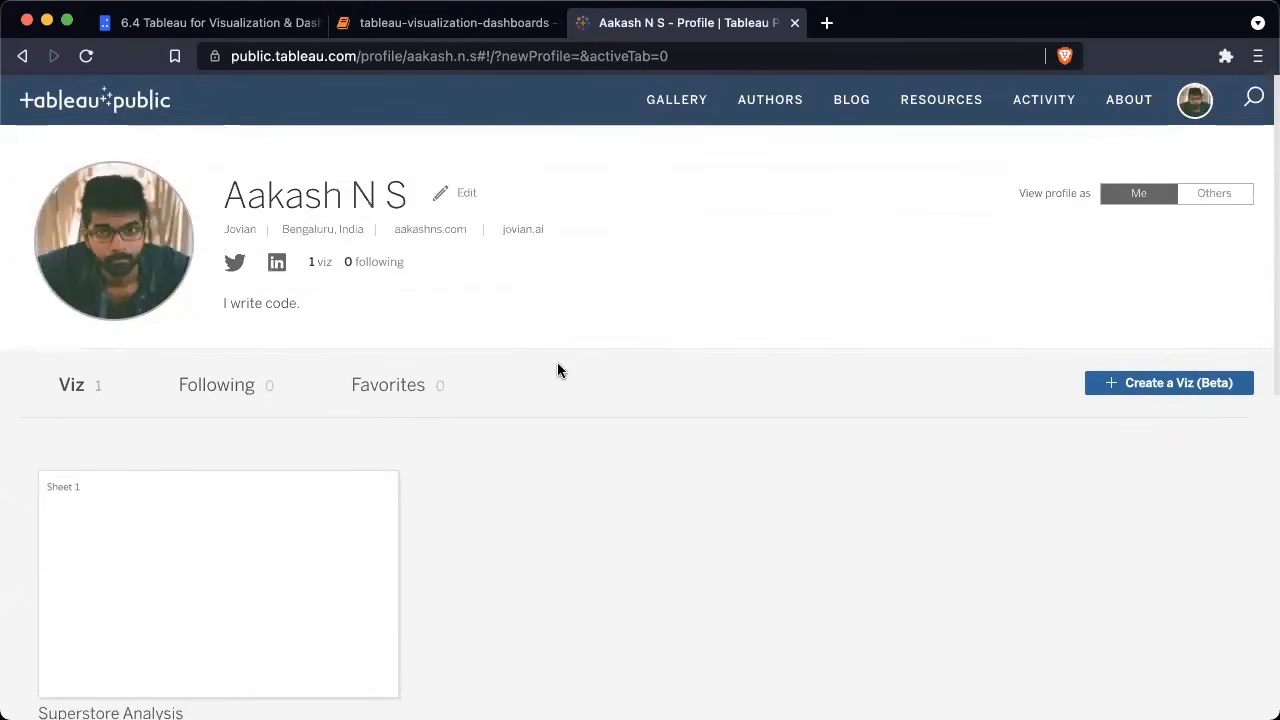
Step: Browse the Viz of the Day entries in the Tableau Public gallery and return to the profile page
{"action": "left_click", "coordinate": [668, 100]}
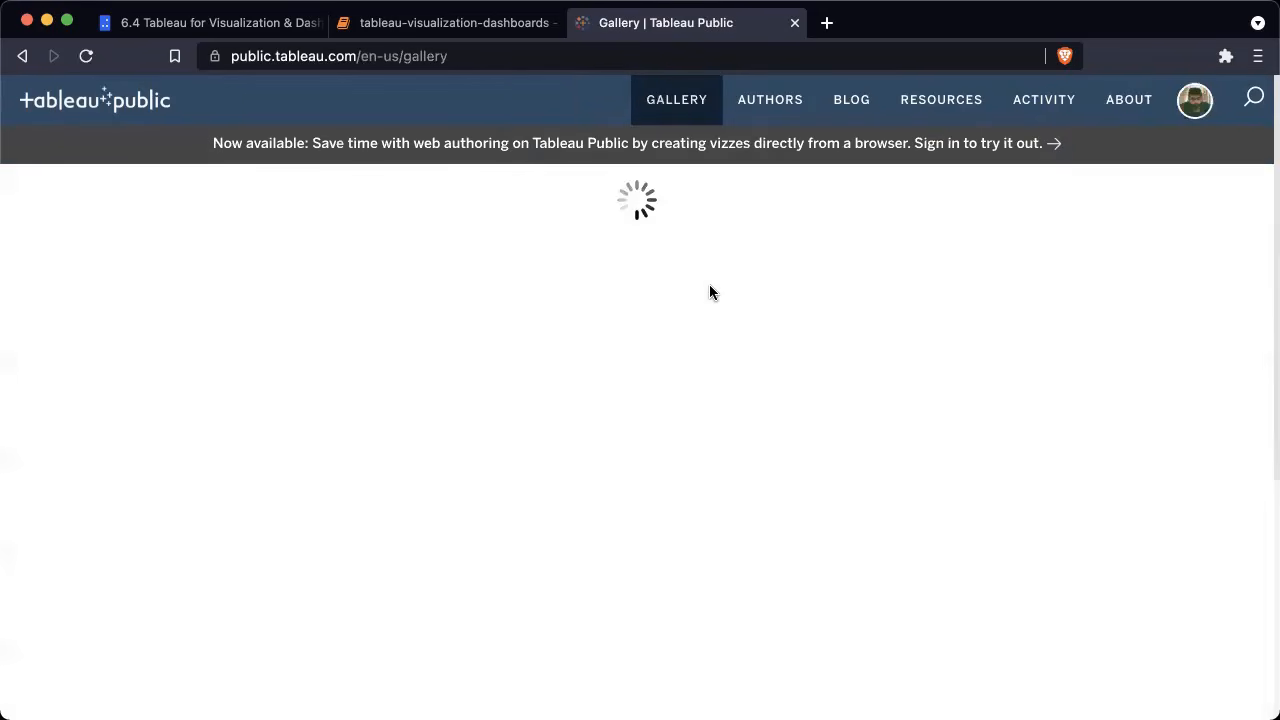
{"action": "scroll", "coordinate": [709, 290], "scroll_direction": "down", "scroll_amount": 5}
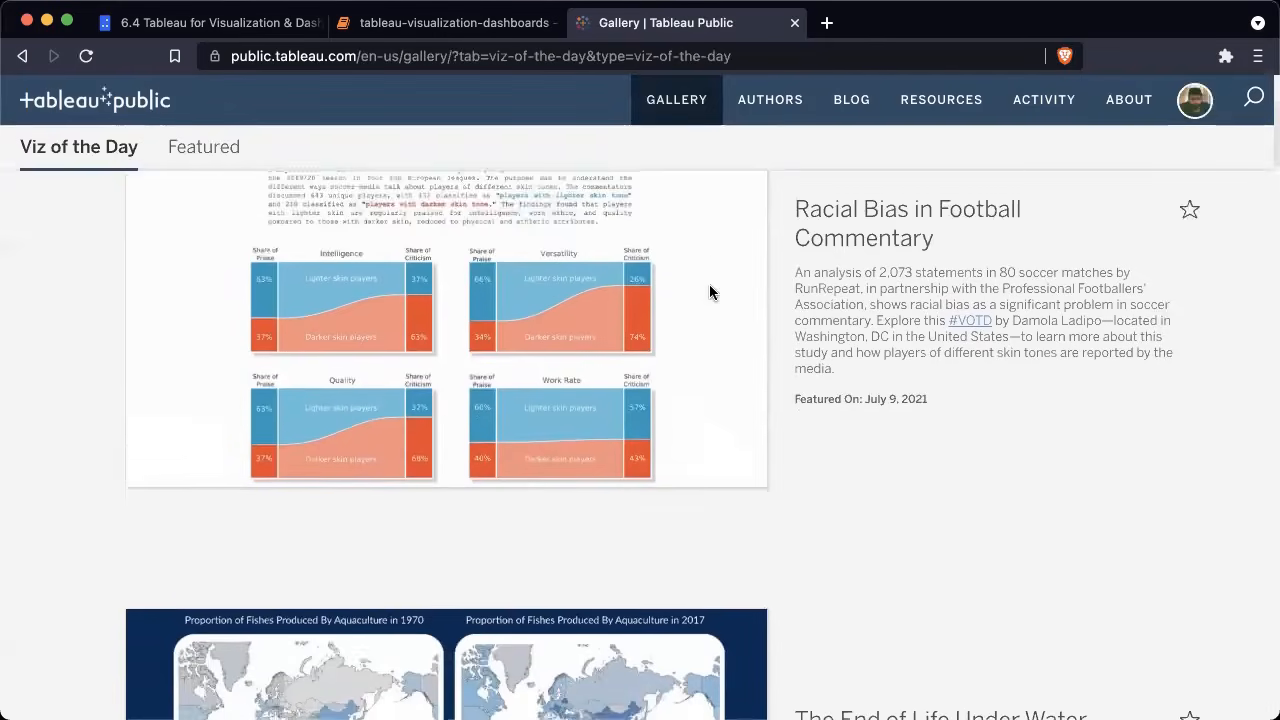
{"action": "scroll", "coordinate": [669, 326], "scroll_direction": "down", "scroll_amount": 10}
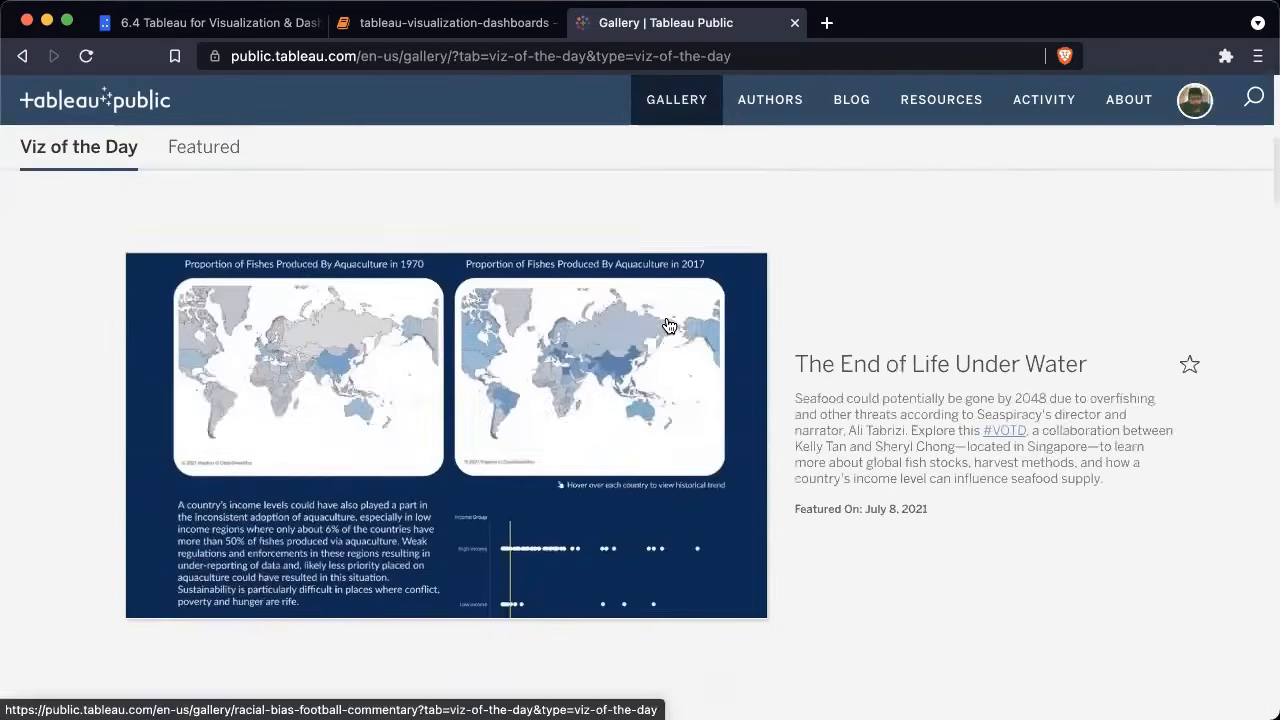
{"action": "scroll", "coordinate": [669, 326], "scroll_direction": "down", "scroll_amount": 8}
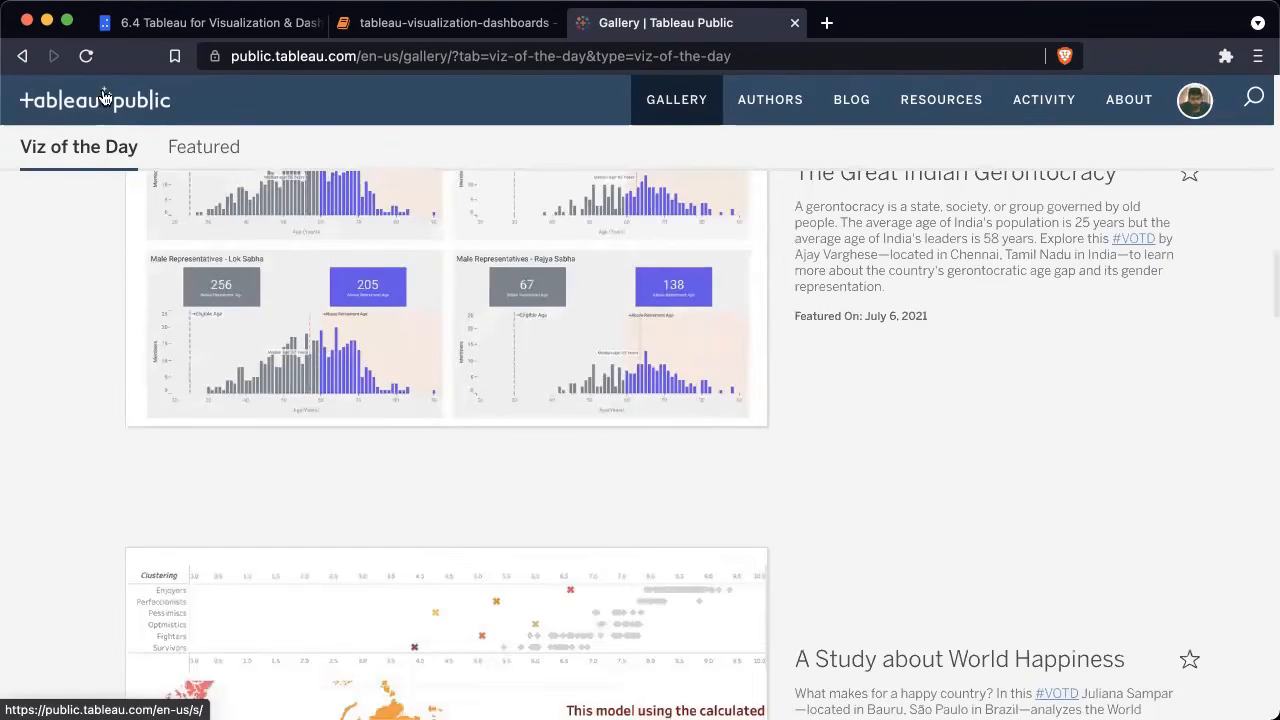
{"action": "left_click", "coordinate": [23, 58]}
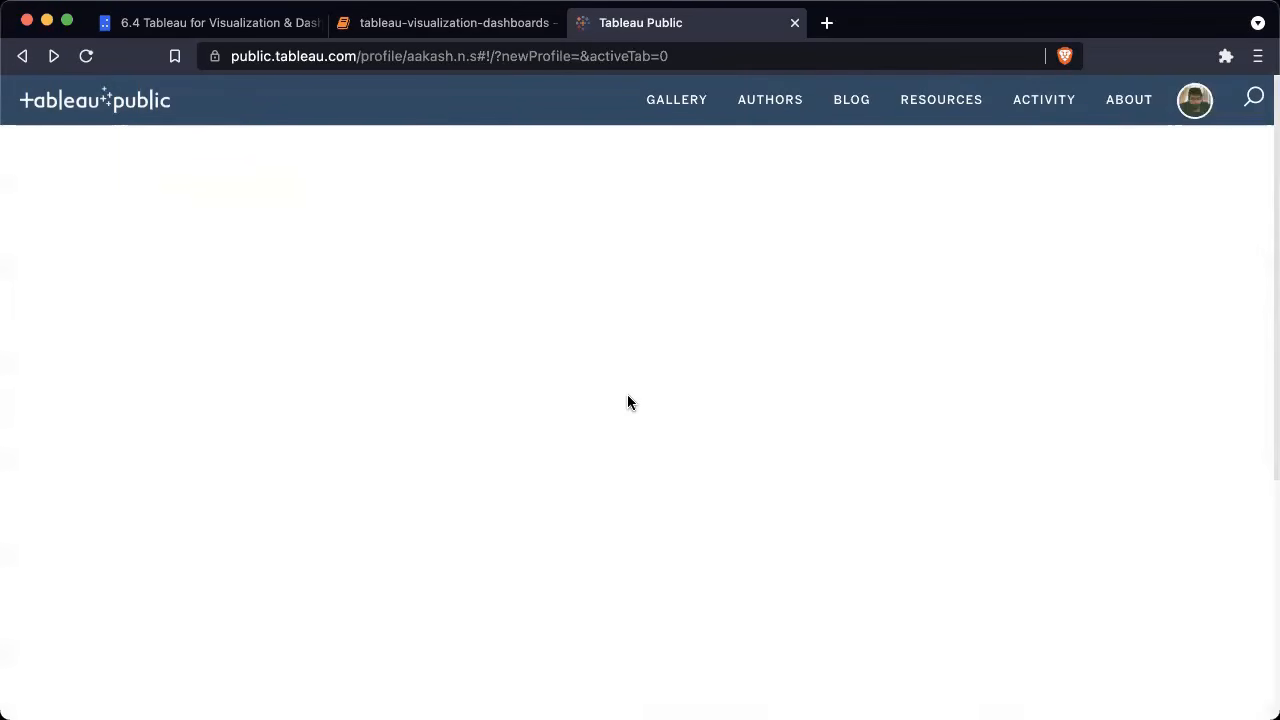
Step: Look over the profile page, switch to the Tableau Public desktop app to view its connection options, and return to the browser
{"action": "scroll", "coordinate": [627, 394], "scroll_direction": "down", "scroll_amount": 2}
{"action": "scroll", "coordinate": [627, 402], "scroll_direction": "up", "scroll_amount": 2}
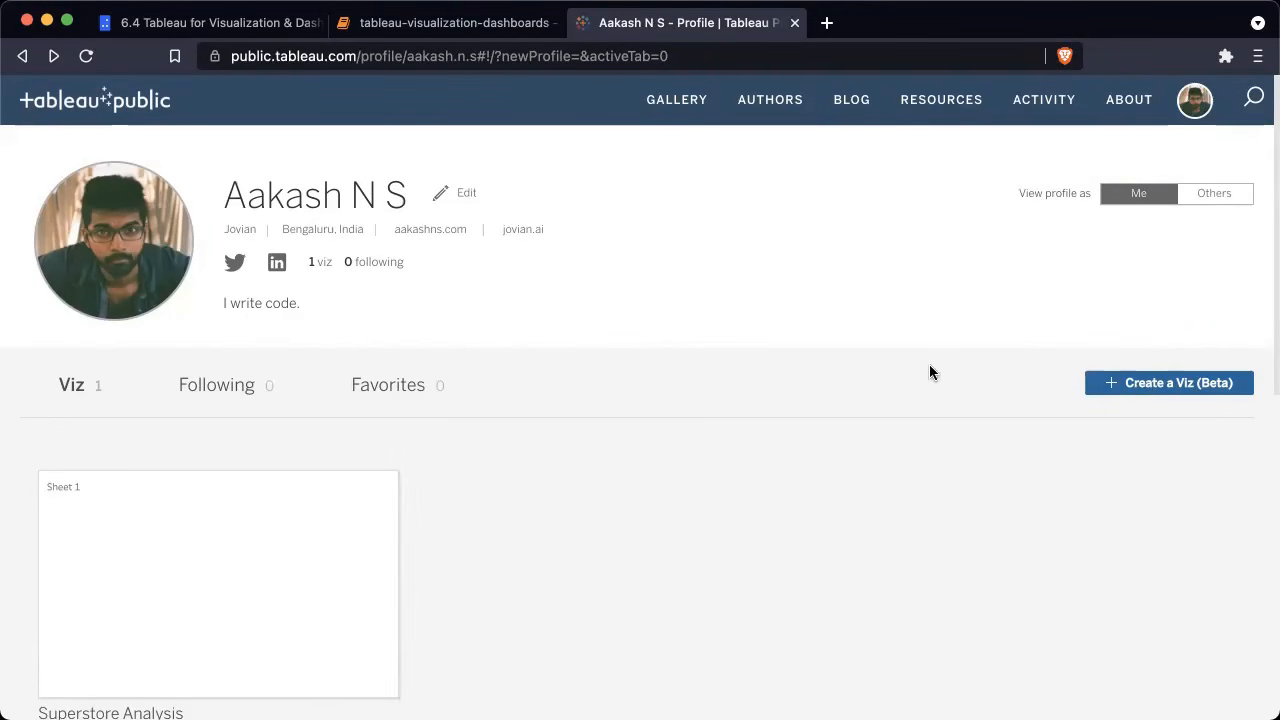
{"action": "key", "text": "ctrl+Left"}
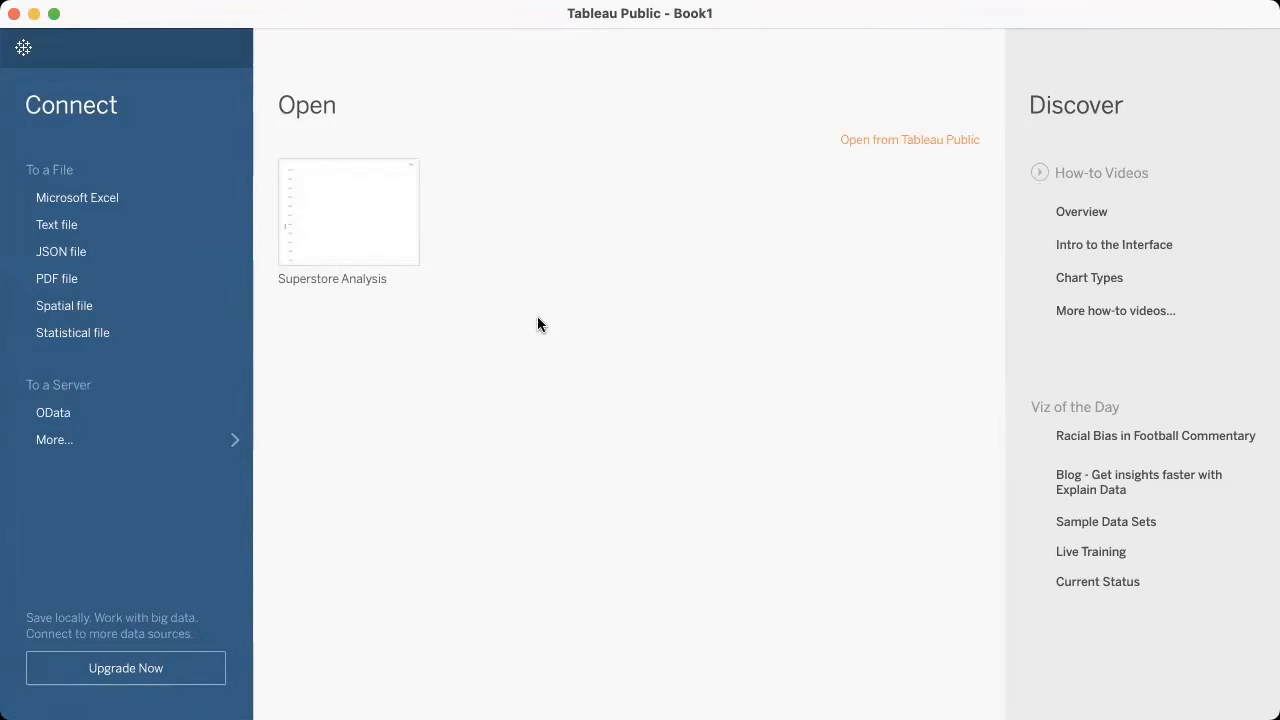
{"action": "key", "text": "ctrl+Right"}
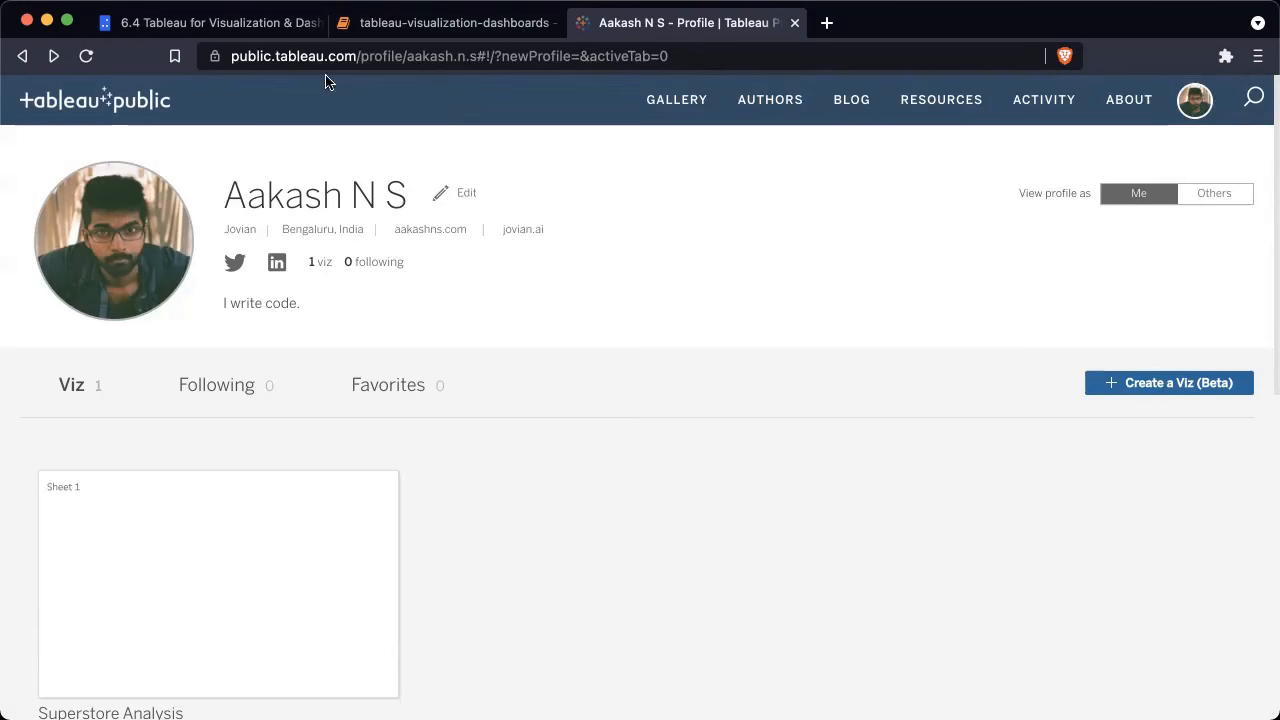
Step: Close the Tableau Public profile page and read the notebook's descriptions of Tableau Desktop, Online and Viewer
{"action": "left_click", "coordinate": [794, 22]}
{"action": "scroll", "coordinate": [508, 634], "scroll_direction": "down", "scroll_amount": 1}
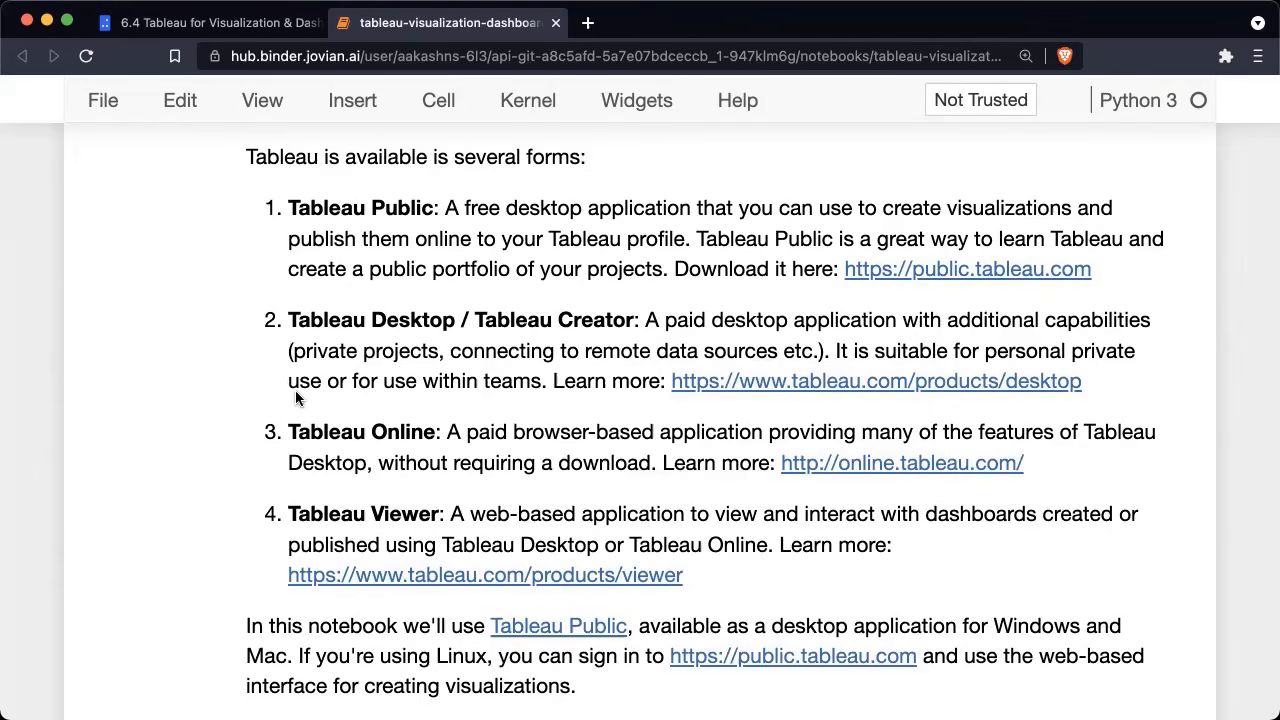
{"action": "scroll", "coordinate": [296, 398], "scroll_direction": "down", "scroll_amount": 3}
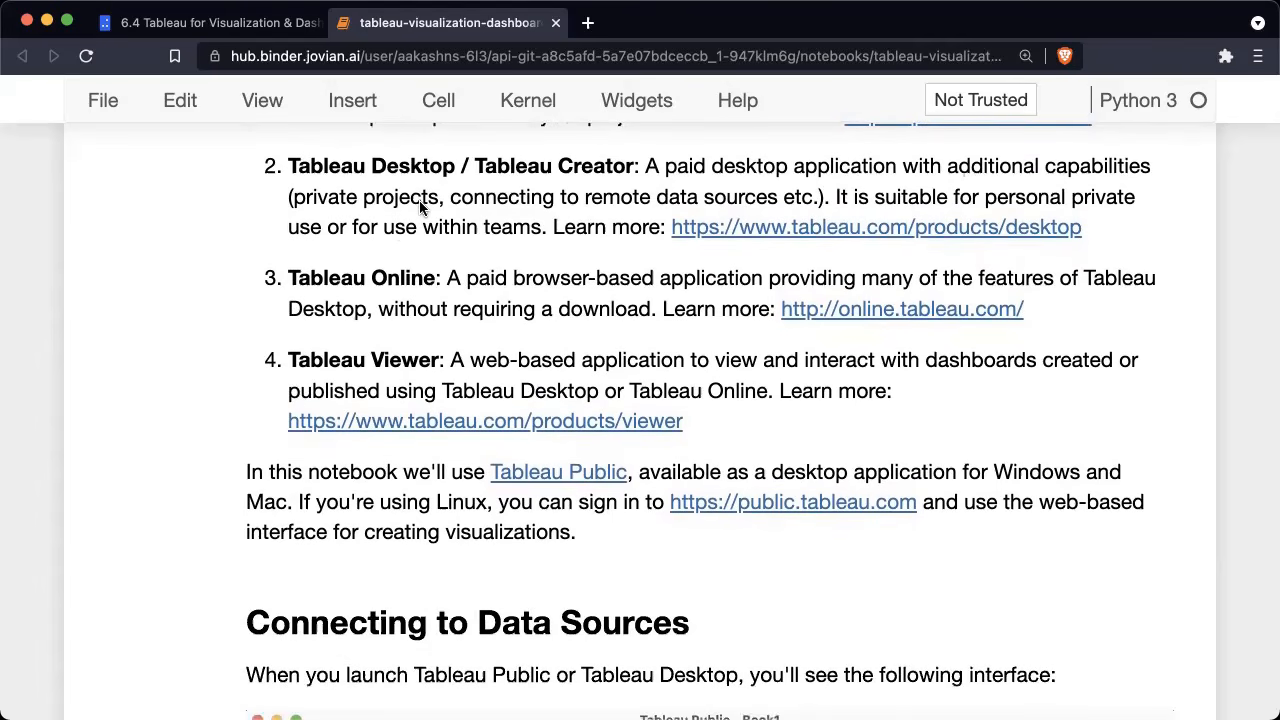
{"action": "scroll", "coordinate": [420, 204], "scroll_direction": "down", "scroll_amount": 1}
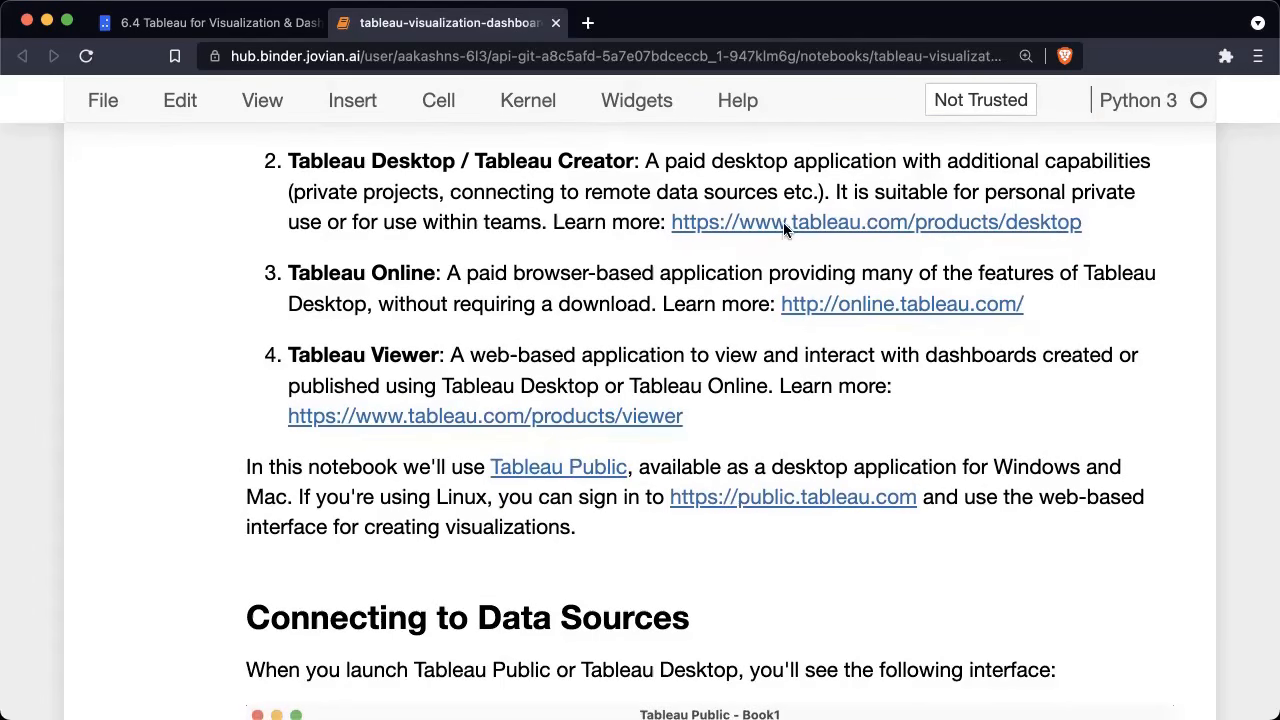
Step: Open the notebook's Tableau Desktop product link in a new tab, look through the page, and return to the notebook
{"action": "left_click", "coordinate": [600, 224]}
{"action": "right_click", "coordinate": [708, 228]}
{"action": "left_click", "coordinate": [745, 234]}
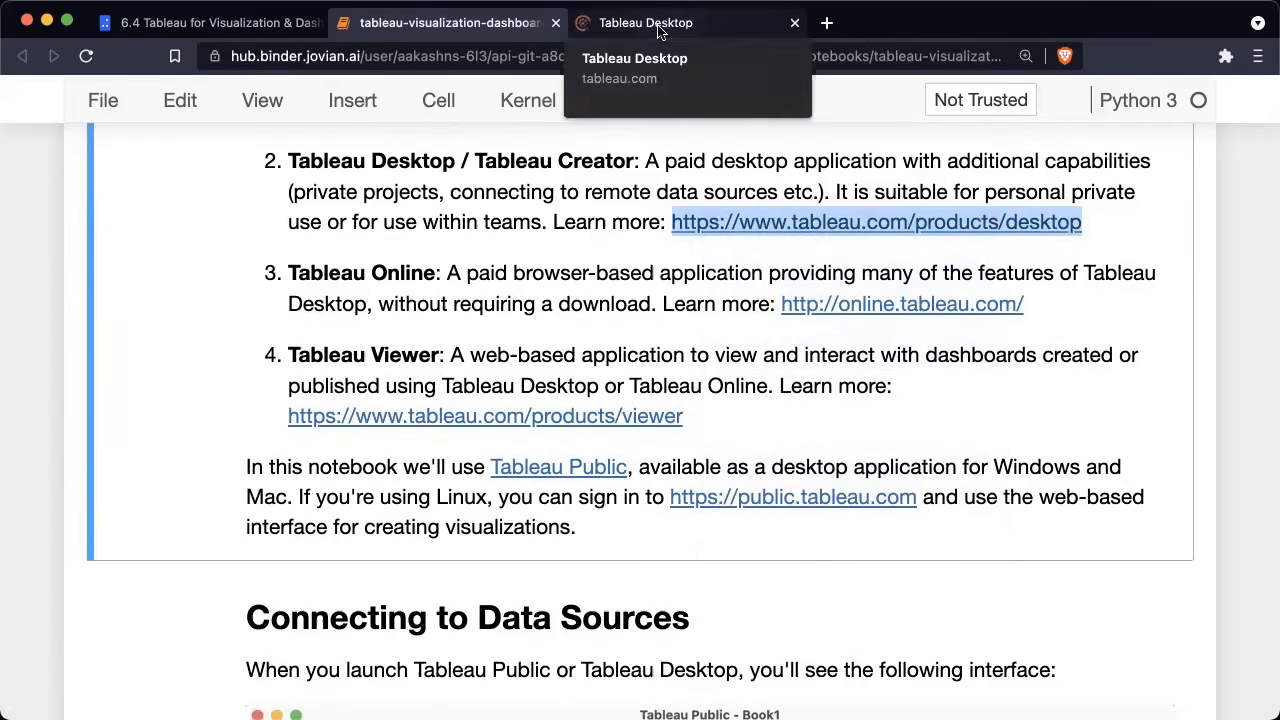
{"action": "left_click", "coordinate": [658, 35]}
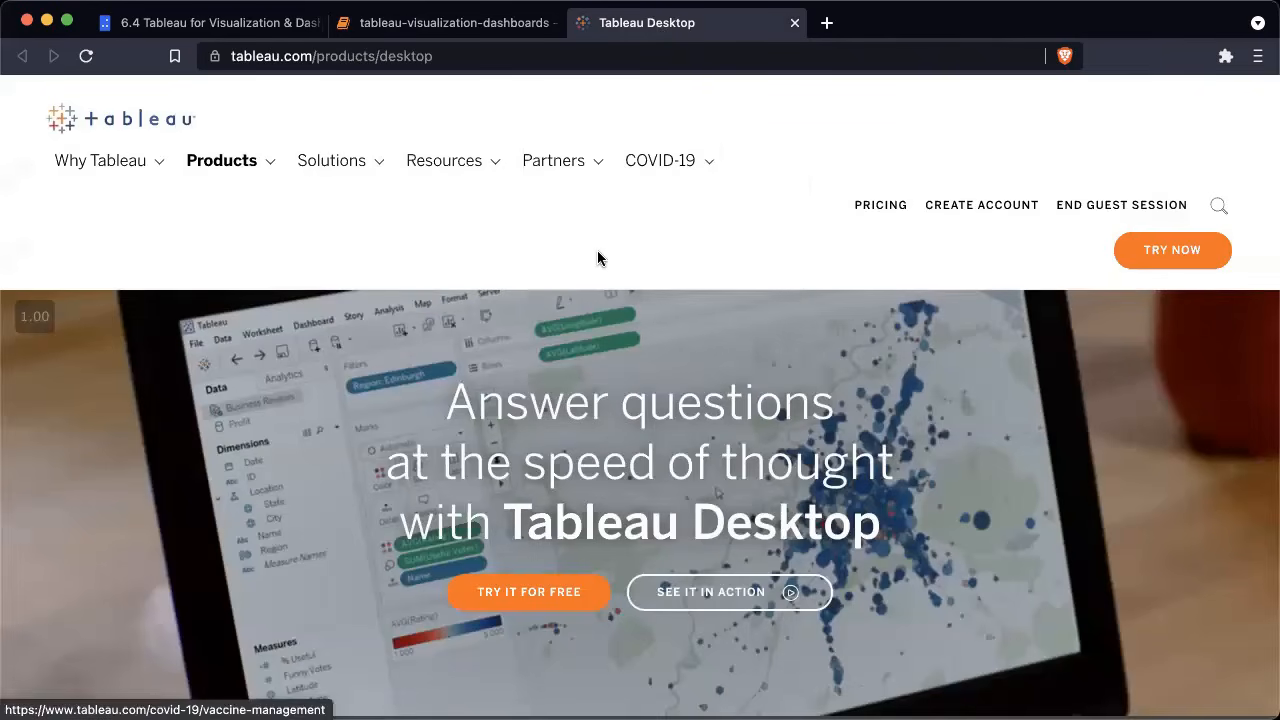
{"action": "scroll", "coordinate": [600, 262], "scroll_direction": "down", "scroll_amount": 4}
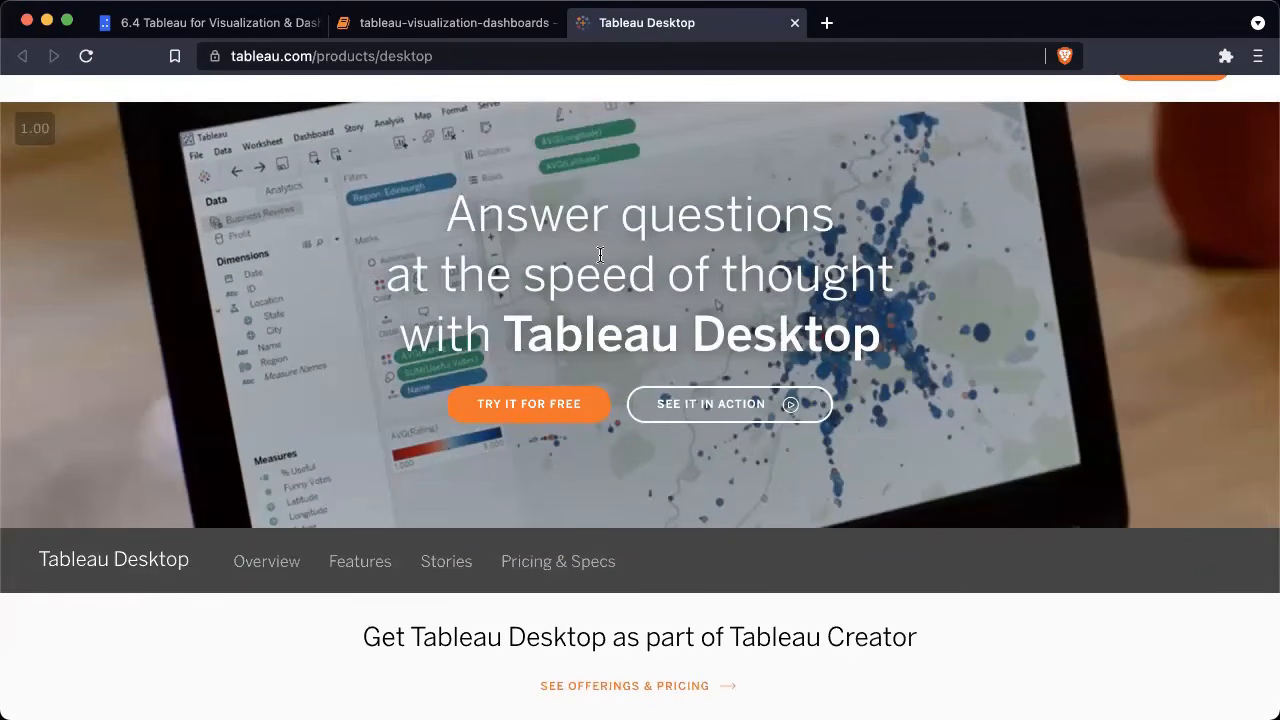
{"action": "scroll", "coordinate": [600, 255], "scroll_direction": "down", "scroll_amount": 5}
{"action": "scroll", "coordinate": [600, 258], "scroll_direction": "down", "scroll_amount": 3}
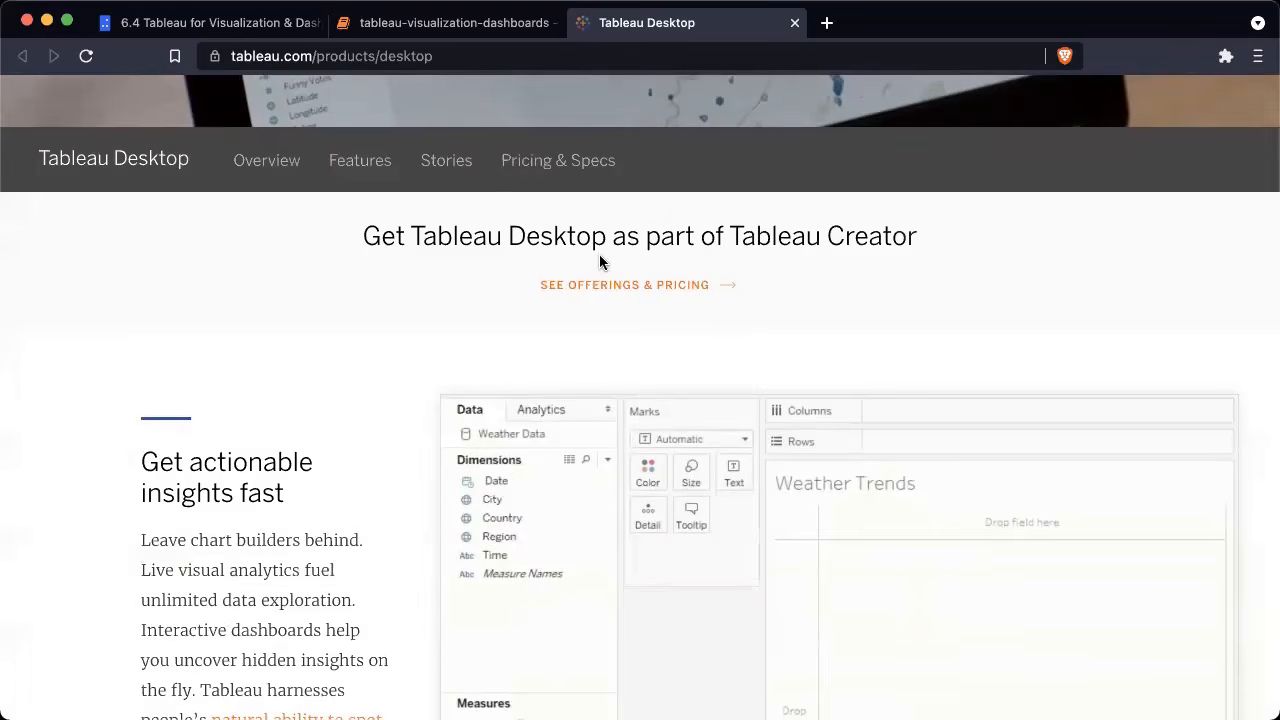
{"action": "left_click", "coordinate": [468, 24]}
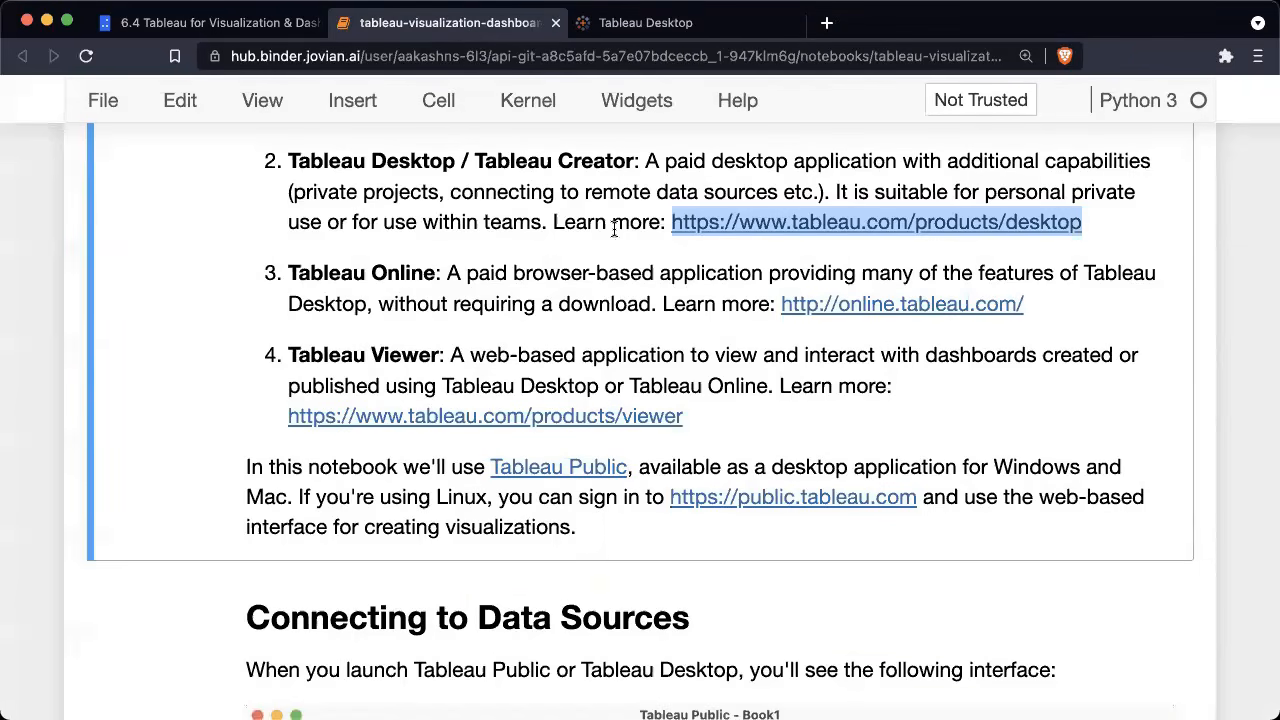
Step: Highlight the notebook's Tableau Desktop / Tableau Creator description, glance at the Tableau Public desktop app, and return to the browser
{"action": "left_click", "coordinate": [610, 195]}
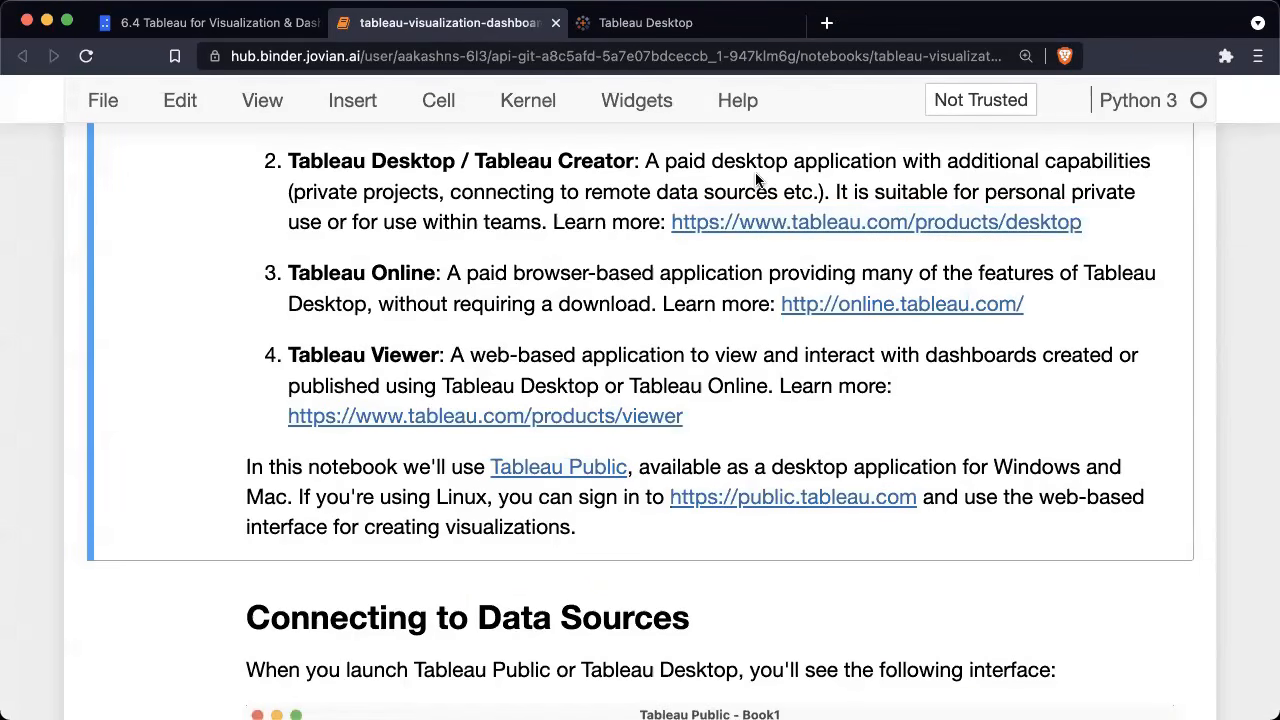
{"action": "left_click_drag", "start_coordinate": [293, 192], "coordinate": [779, 192]}
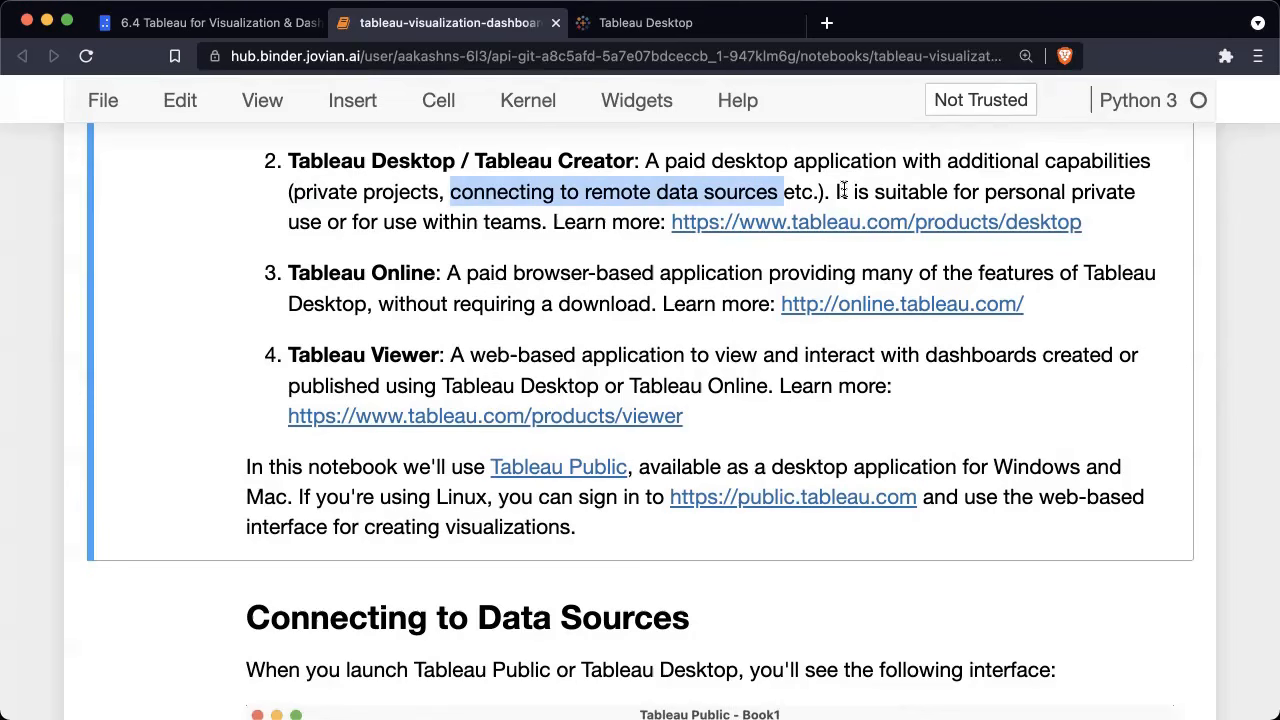
{"action": "left_click_drag", "start_coordinate": [289, 162], "coordinate": [1111, 220]}
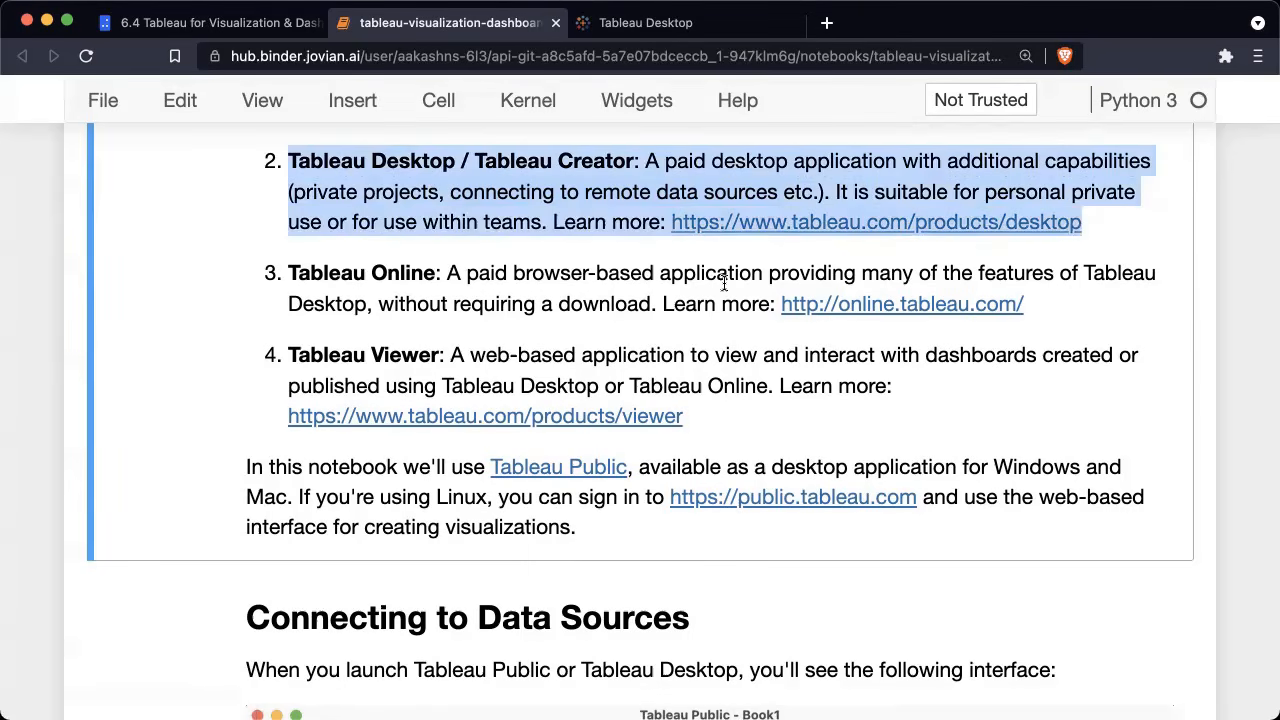
{"action": "left_click", "coordinate": [553, 273]}
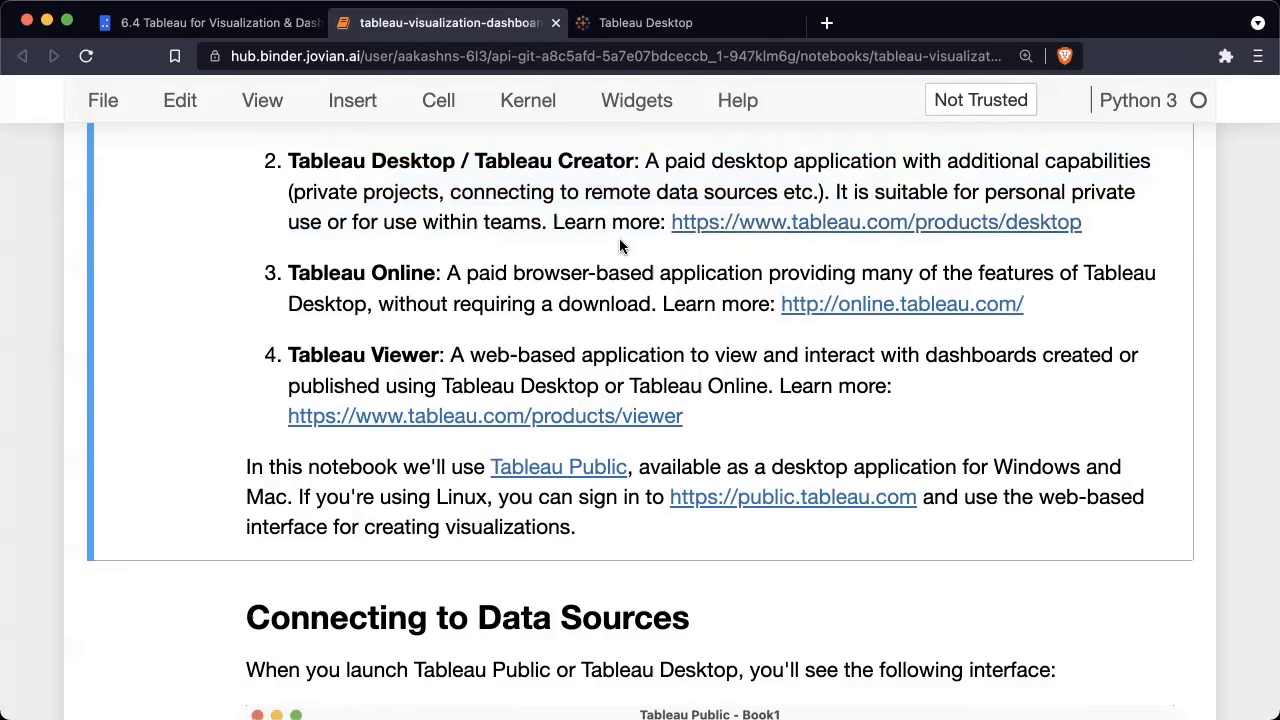
{"action": "key", "text": "ctrl+Left"}
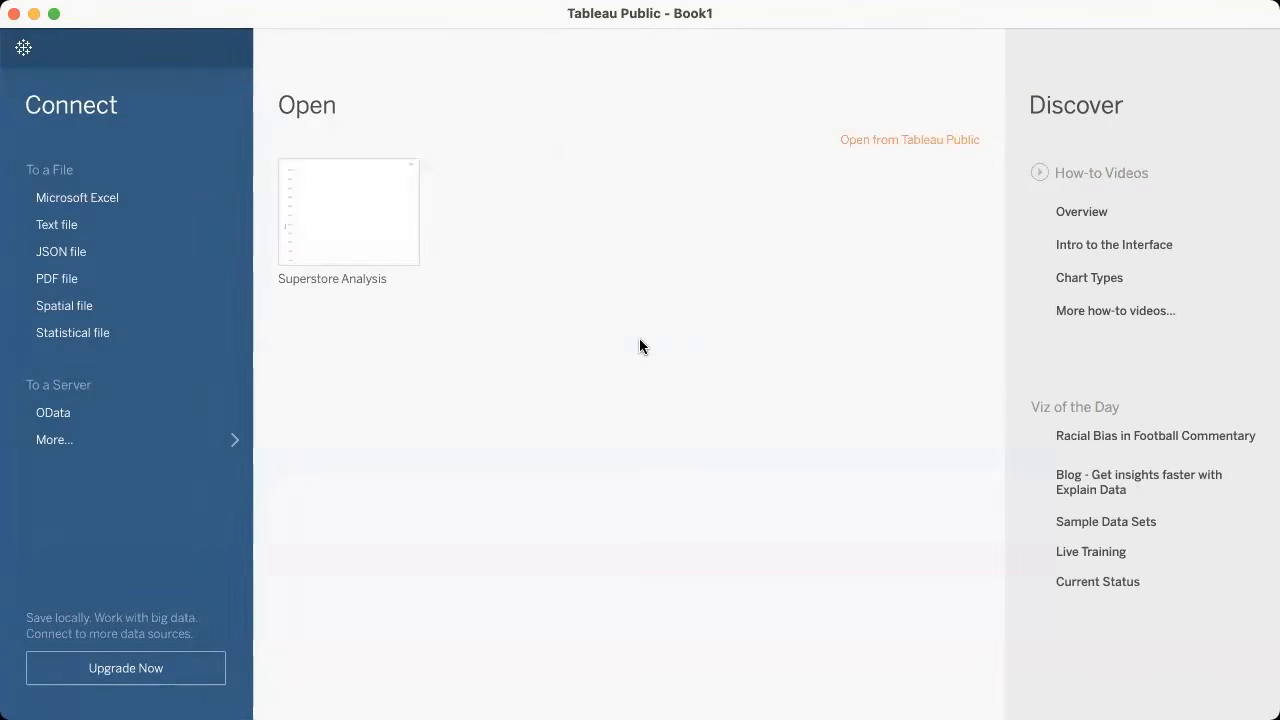
{"action": "key", "text": "ctrl+Right"}
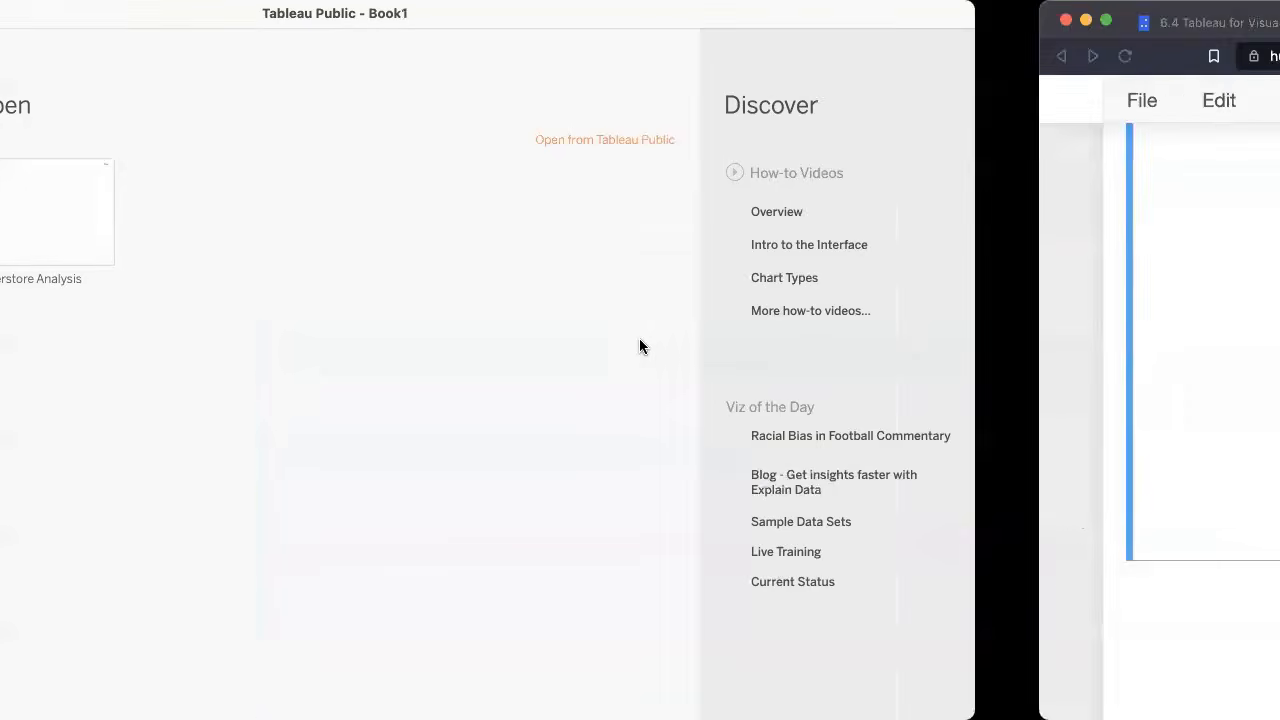
Step: Open the notebook's Tableau Online link in a new tab, view its sign-in page, and close both the Tableau Online and Tableau Desktop pages
{"action": "scroll", "coordinate": [525, 318], "scroll_direction": "down", "scroll_amount": 1}
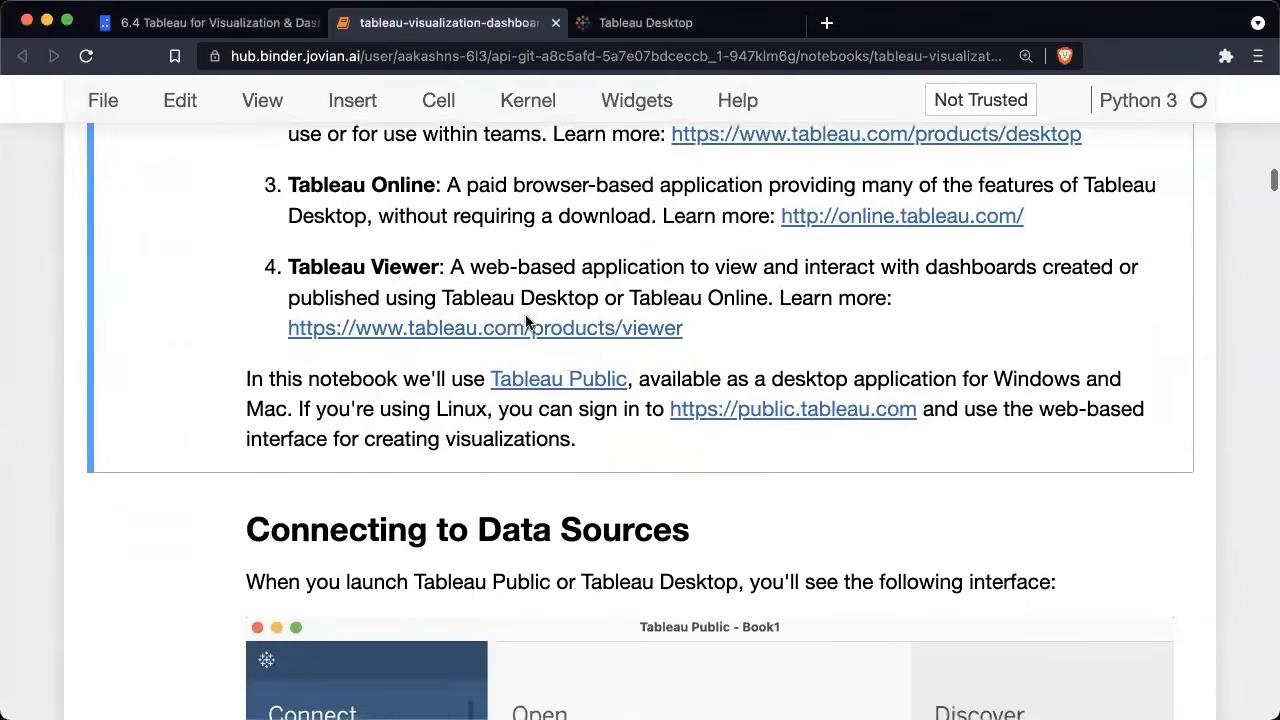
{"action": "scroll", "coordinate": [530, 323], "scroll_direction": "up", "scroll_amount": 2}
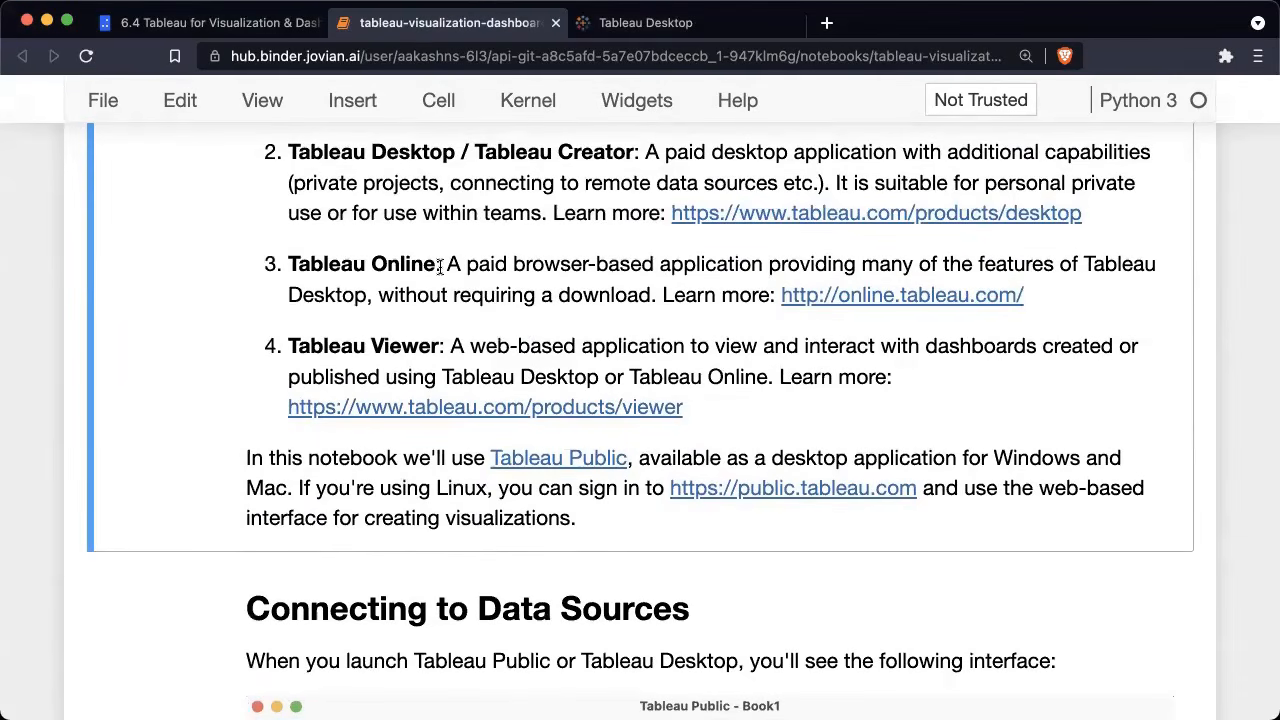
{"action": "right_click", "coordinate": [930, 303]}
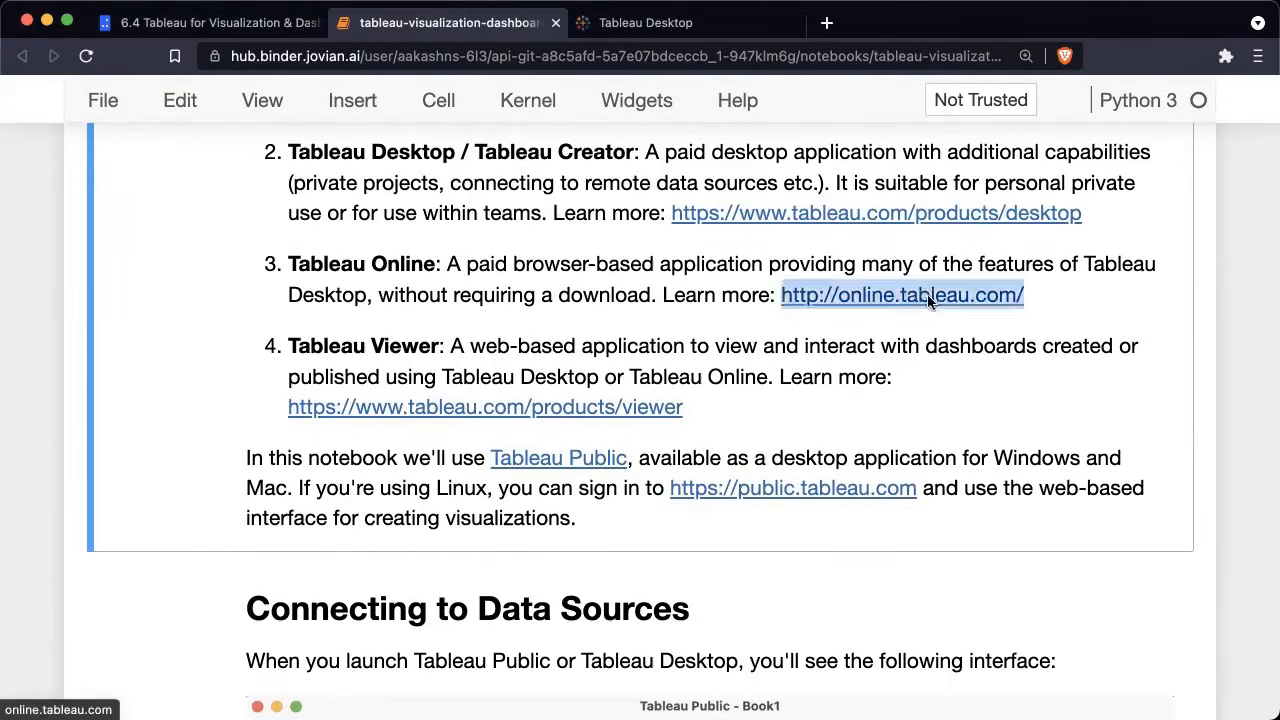
{"action": "left_click", "coordinate": [965, 308]}
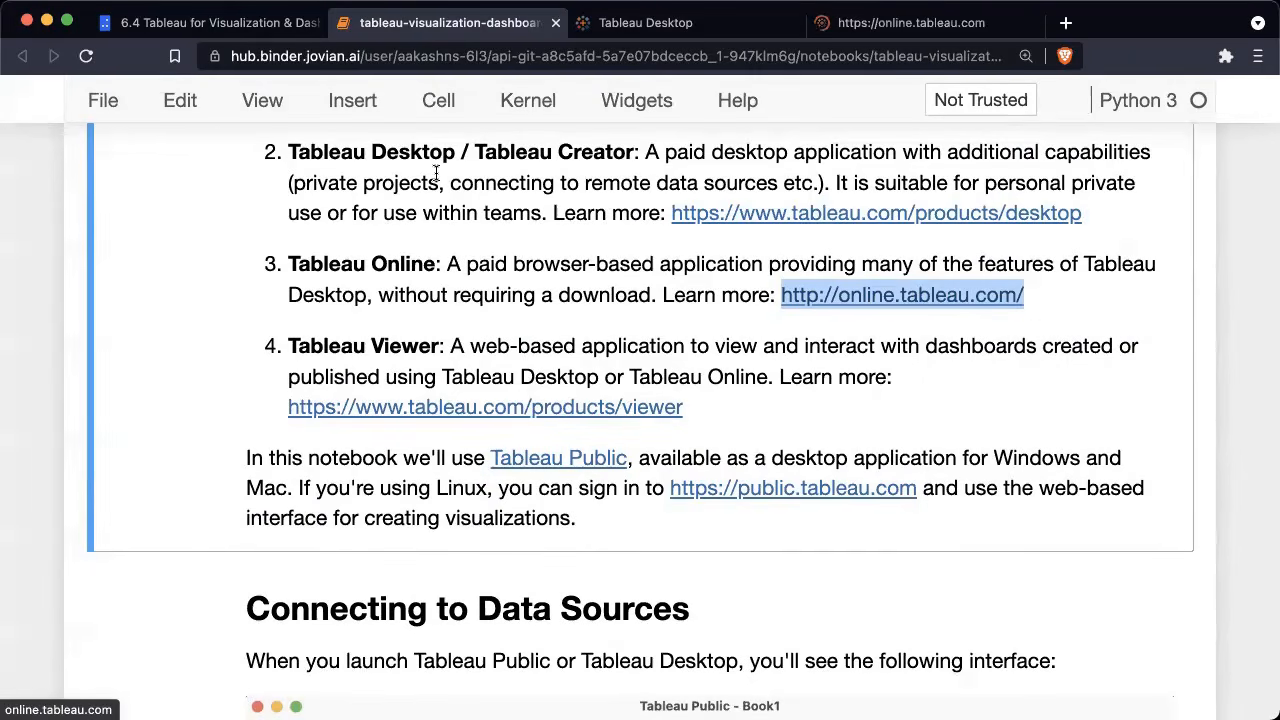
{"action": "left_click", "coordinate": [918, 30]}
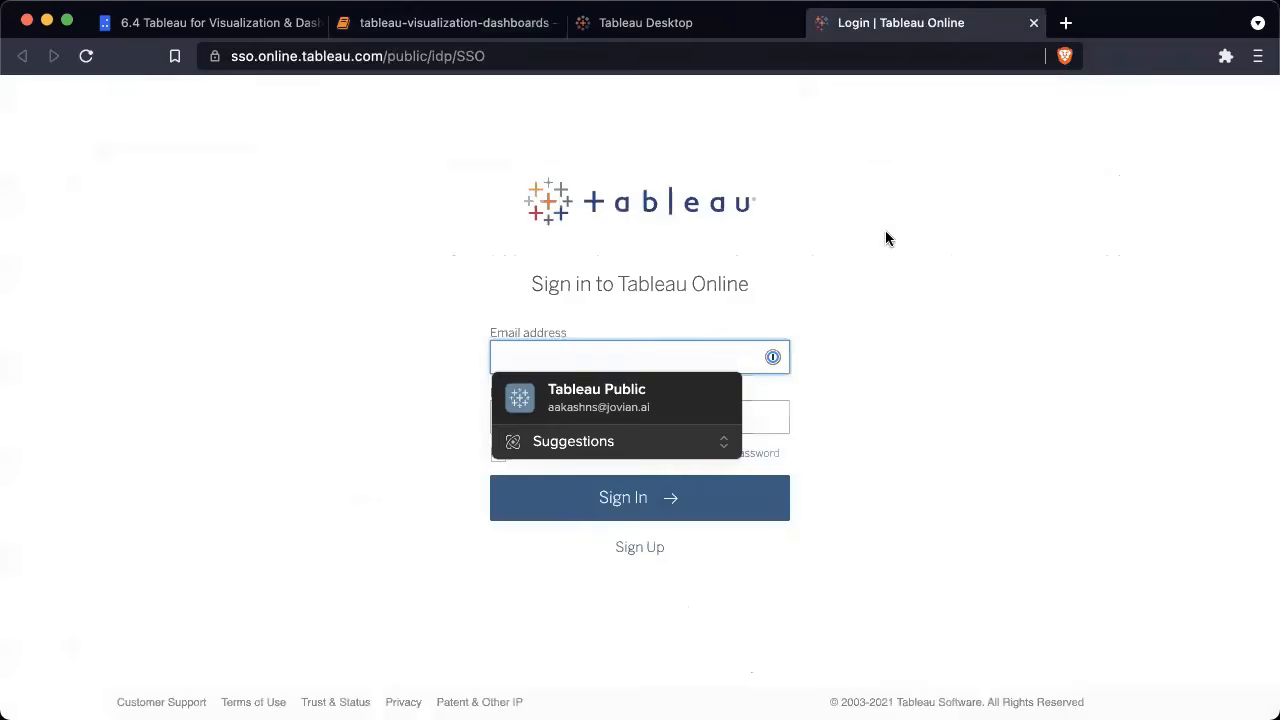
{"action": "left_click", "coordinate": [846, 347]}
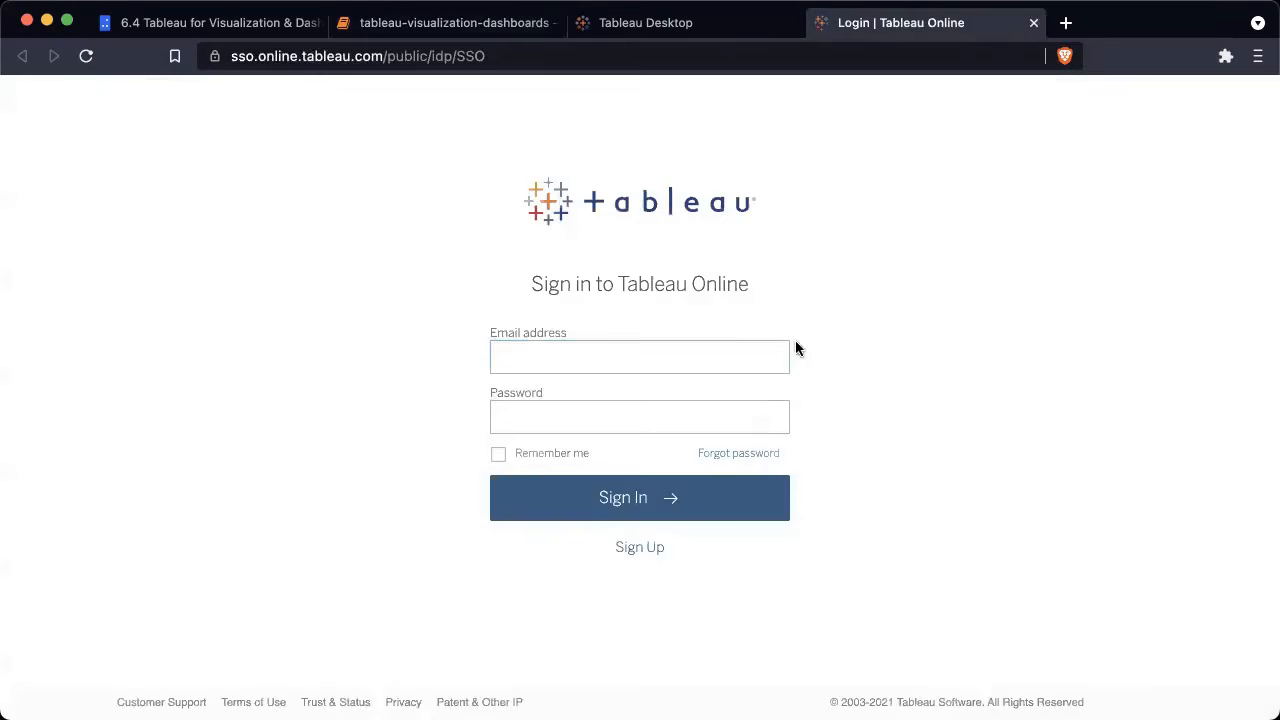
{"action": "left_click", "coordinate": [1034, 23]}
{"action": "left_click", "coordinate": [795, 23]}
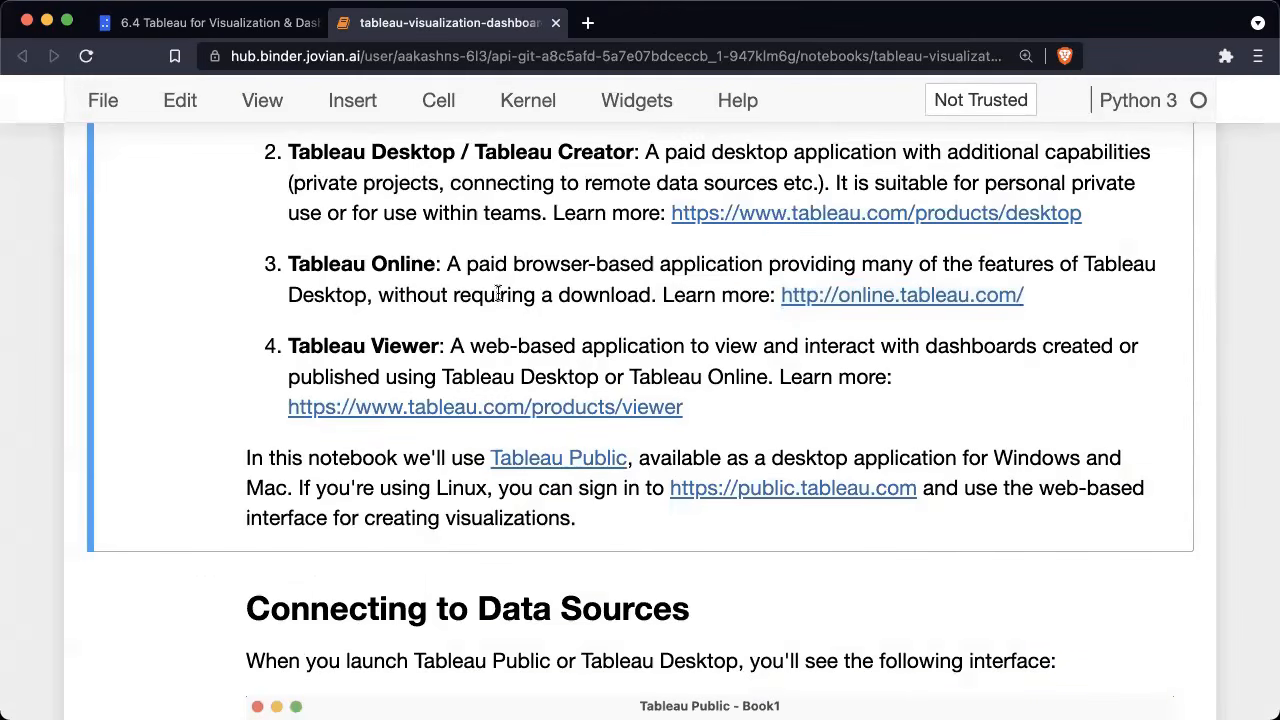
Step: Review the notebook's list of Tableau versions, highlighting the Tableau Public, Tableau Desktop and Tableau Viewer descriptions
{"action": "scroll", "coordinate": [497, 293], "scroll_direction": "up", "scroll_amount": 3}
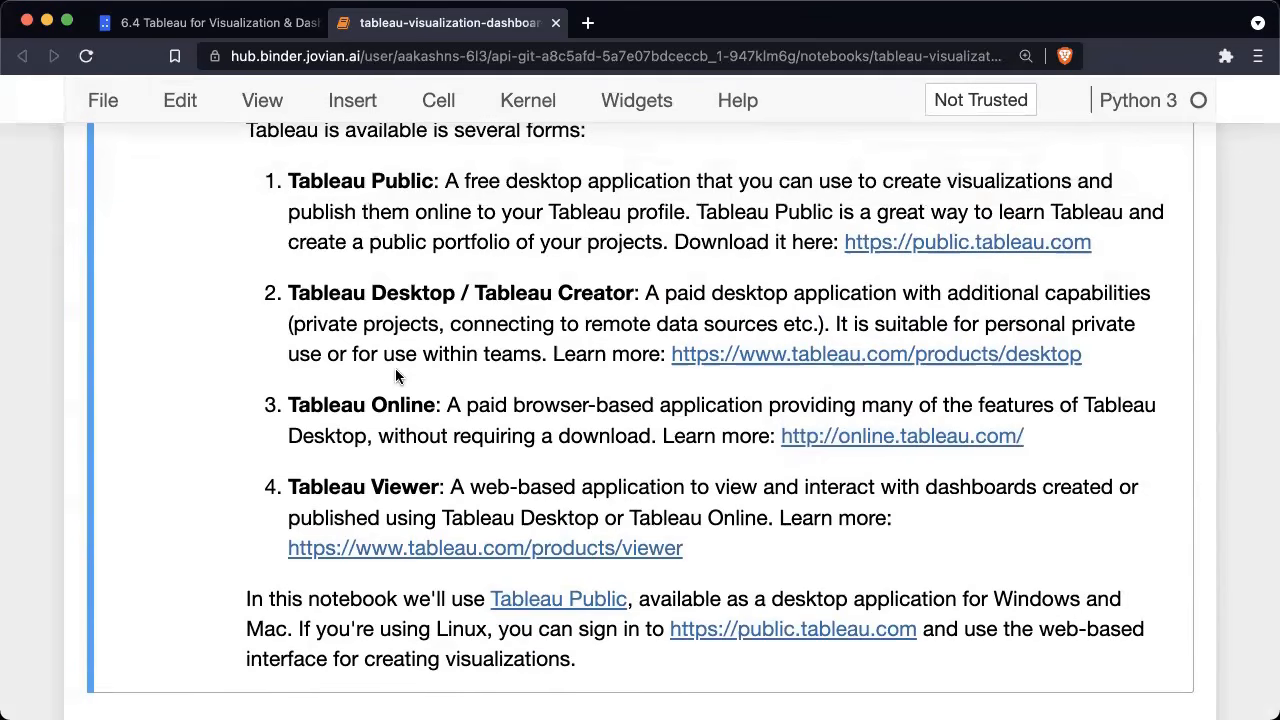
{"action": "scroll", "coordinate": [395, 376], "scroll_direction": "down", "scroll_amount": 1}
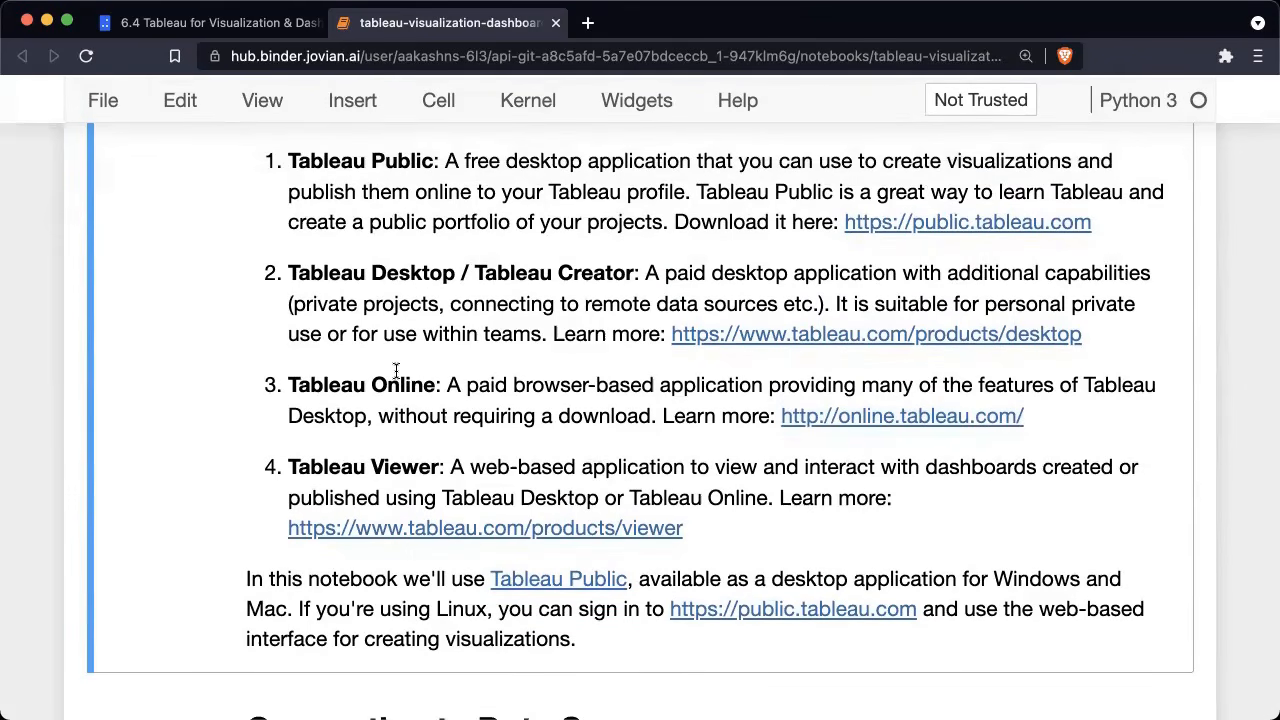
{"action": "left_click_drag", "start_coordinate": [289, 158], "coordinate": [1118, 228]}
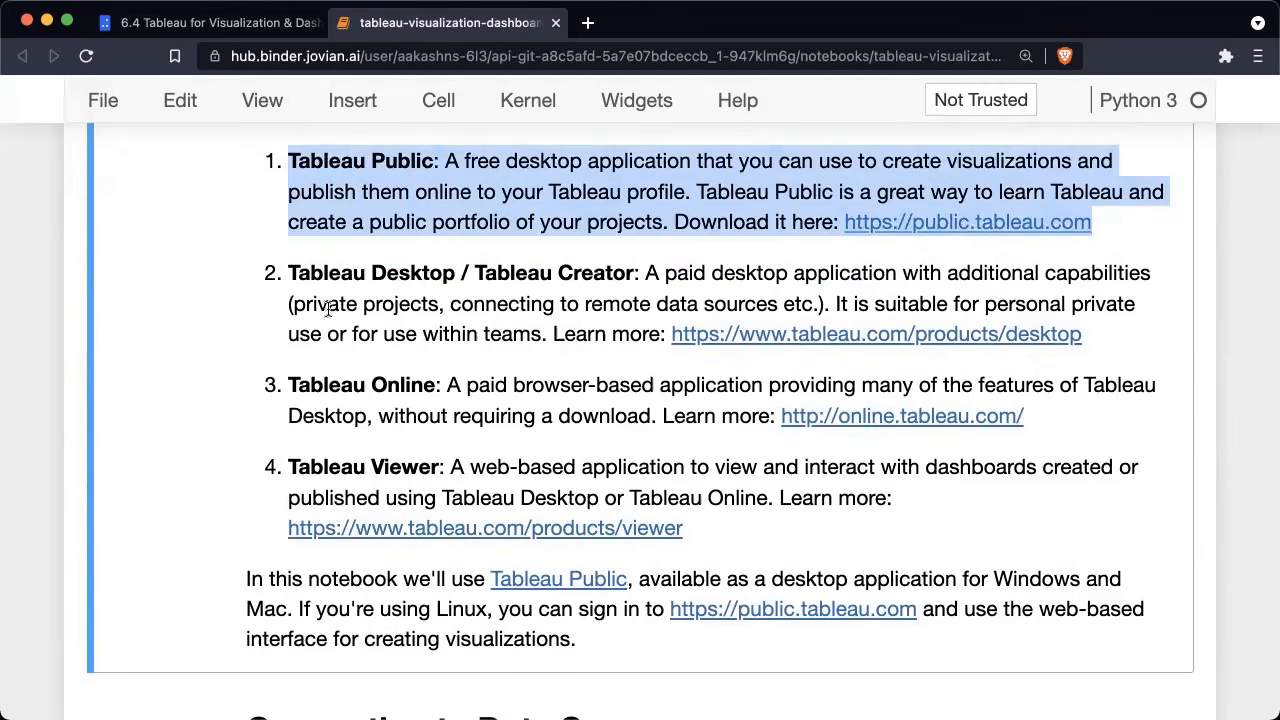
{"action": "left_click_drag", "start_coordinate": [293, 265], "coordinate": [1143, 345]}
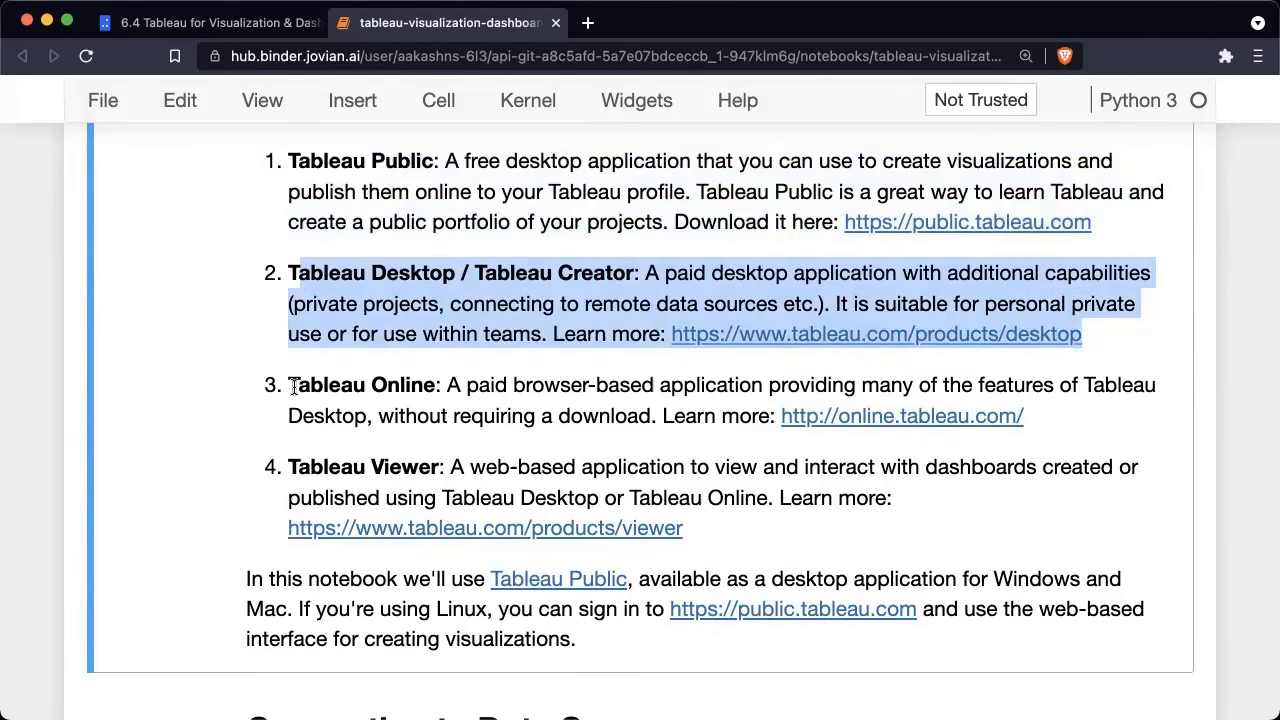
{"action": "scroll", "coordinate": [292, 383], "scroll_direction": "down", "scroll_amount": 3}
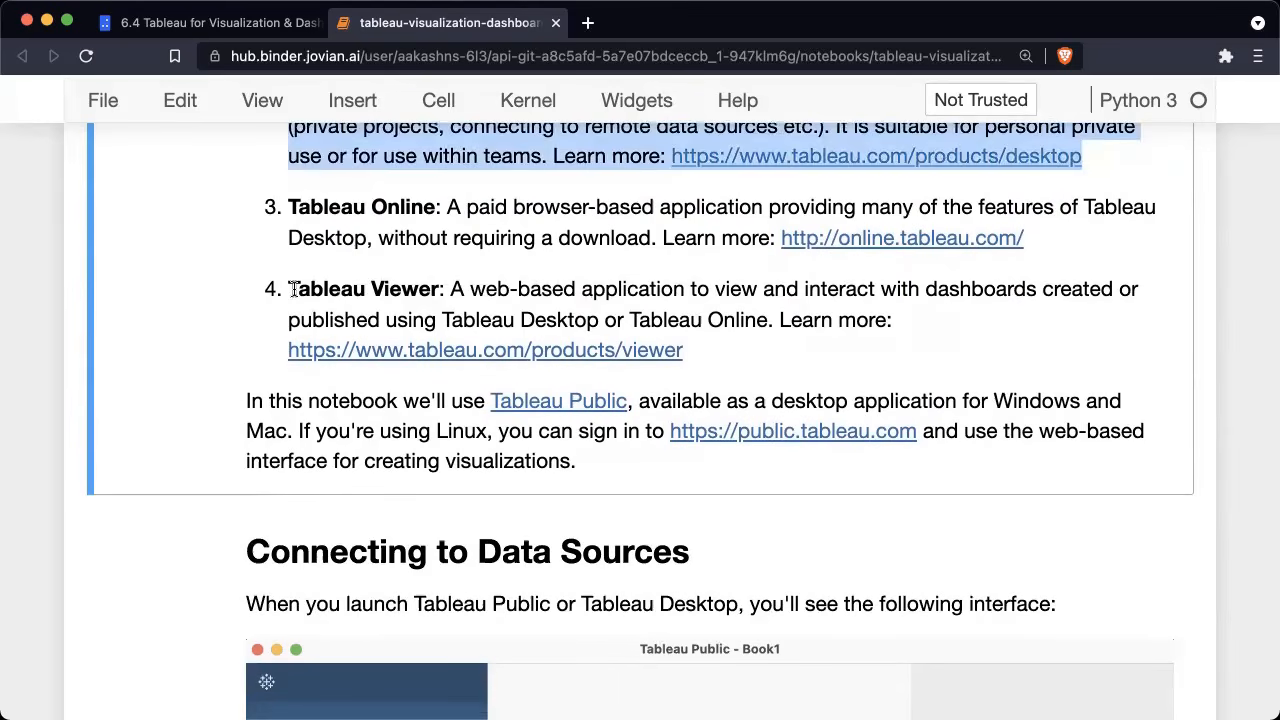
{"action": "left_click_drag", "start_coordinate": [292, 289], "coordinate": [642, 290]}
{"action": "left_click", "coordinate": [800, 319]}
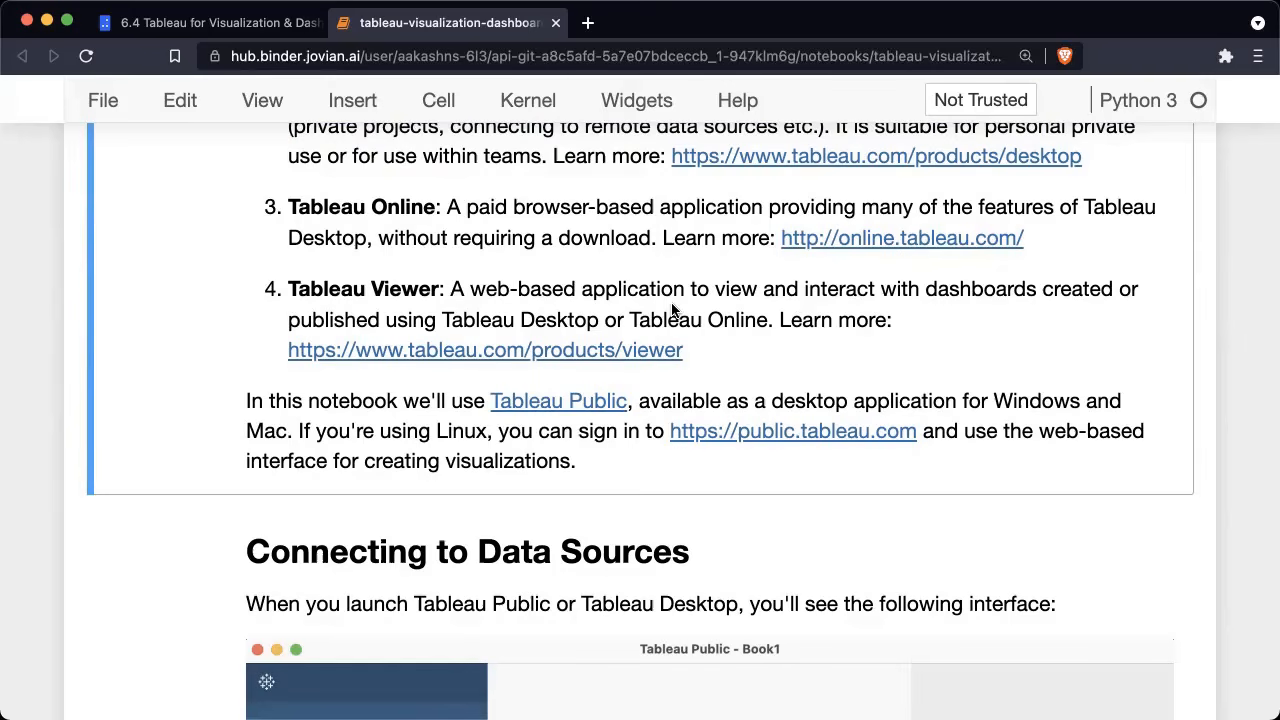
Step: Read on to the notebook's Connecting to Data Sources section and examine its picture of the Tableau start interface
{"action": "scroll", "coordinate": [672, 310], "scroll_direction": "down", "scroll_amount": 1}
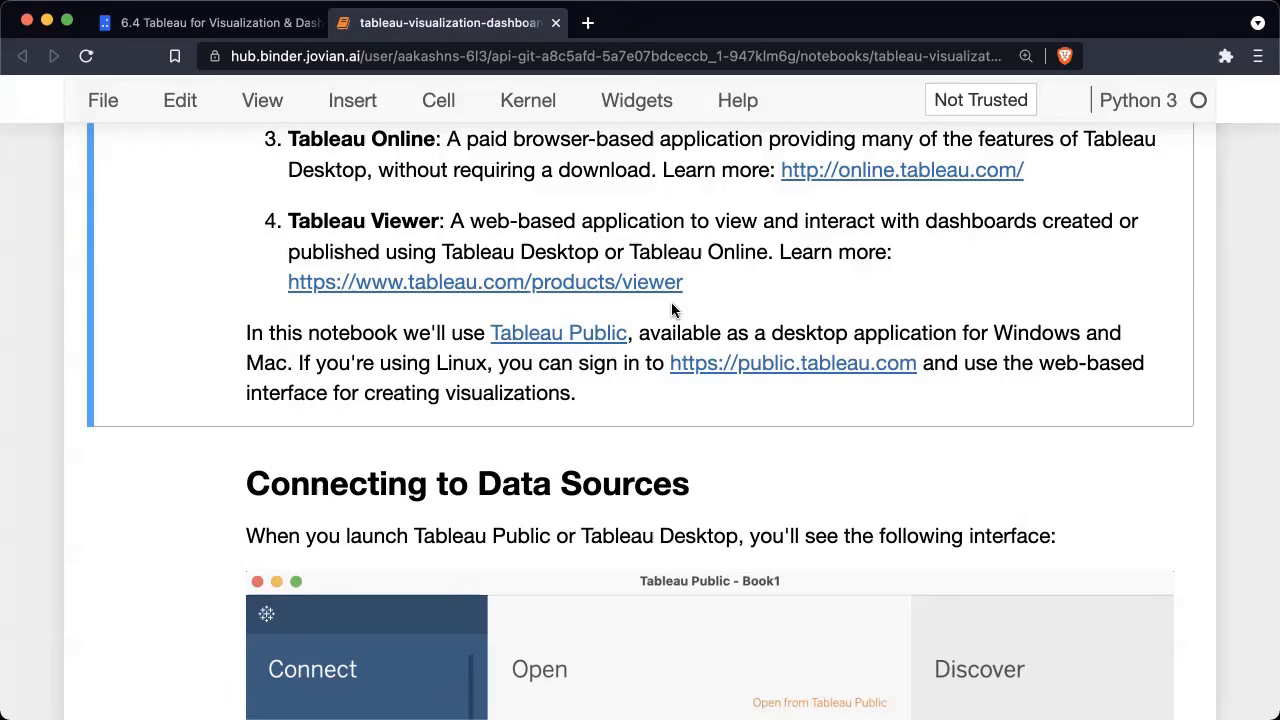
{"action": "scroll", "coordinate": [672, 310], "scroll_direction": "down", "scroll_amount": 3}
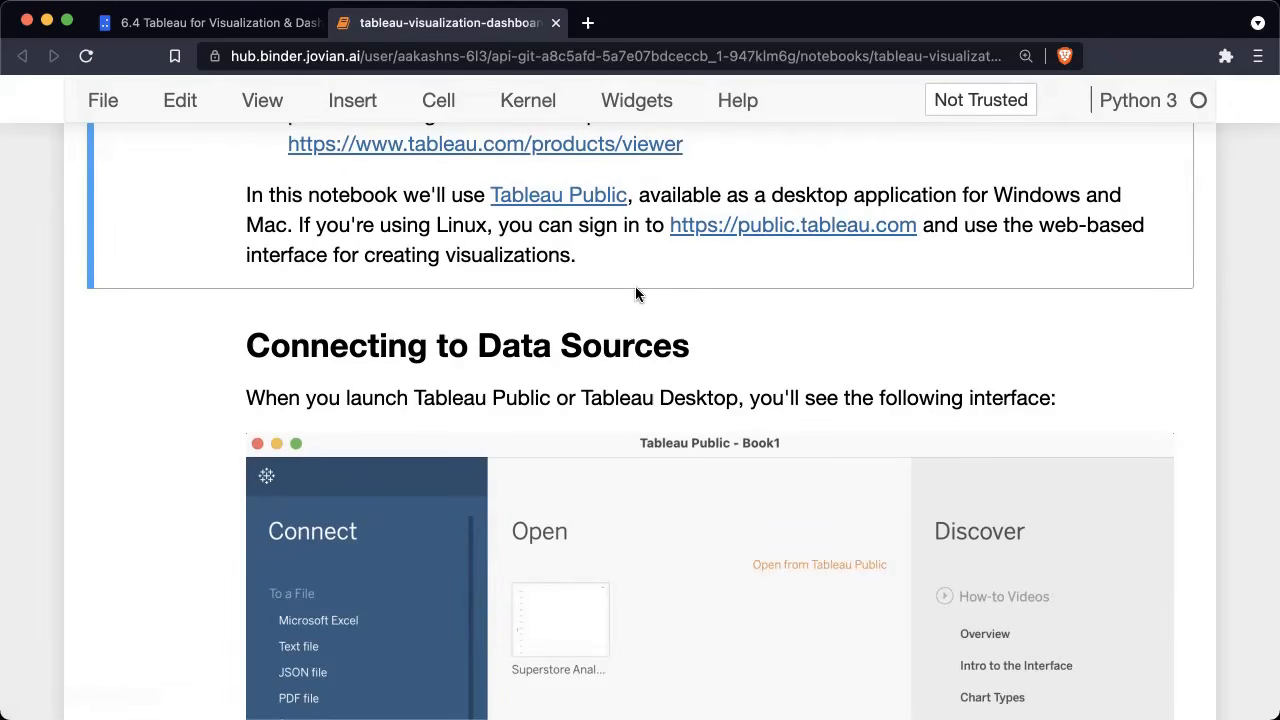
{"action": "scroll", "coordinate": [635, 290], "scroll_direction": "down", "scroll_amount": 4}
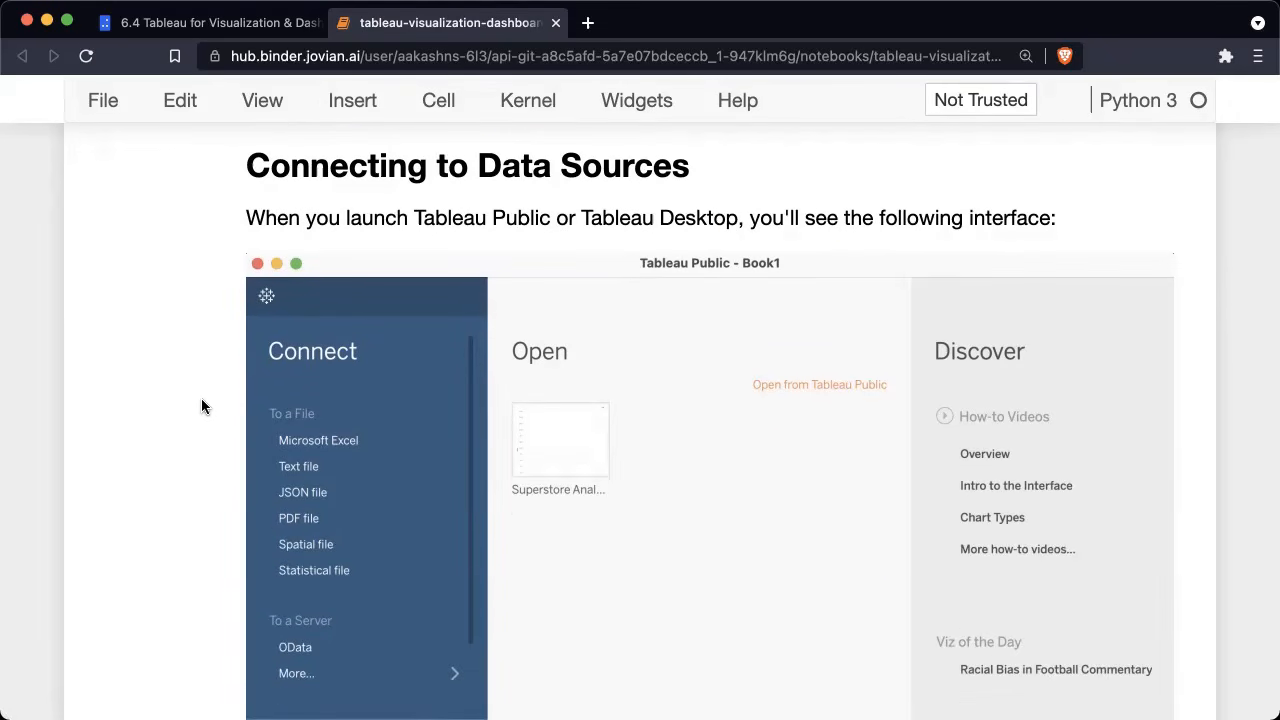
{"action": "scroll", "coordinate": [201, 406], "scroll_direction": "down", "scroll_amount": 3}
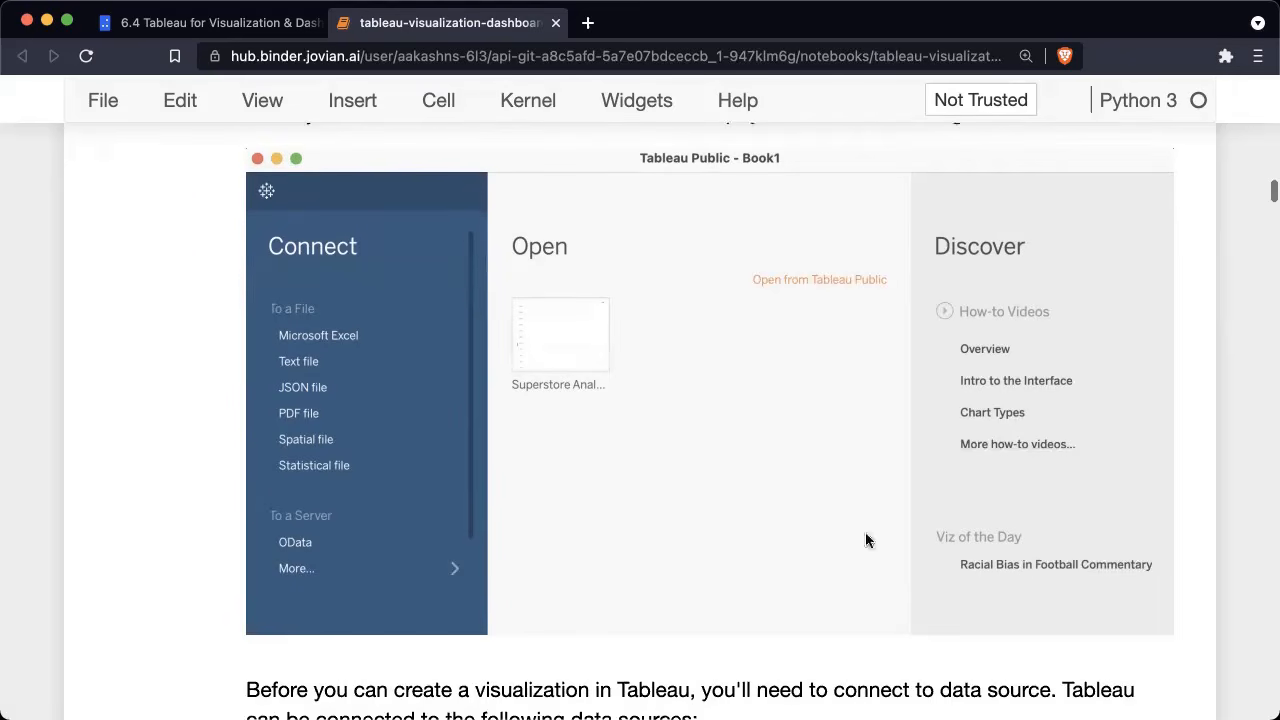
{"action": "scroll", "coordinate": [680, 345], "scroll_direction": "up", "scroll_amount": 2}
{"action": "scroll", "coordinate": [680, 345], "scroll_direction": "down", "scroll_amount": 2}
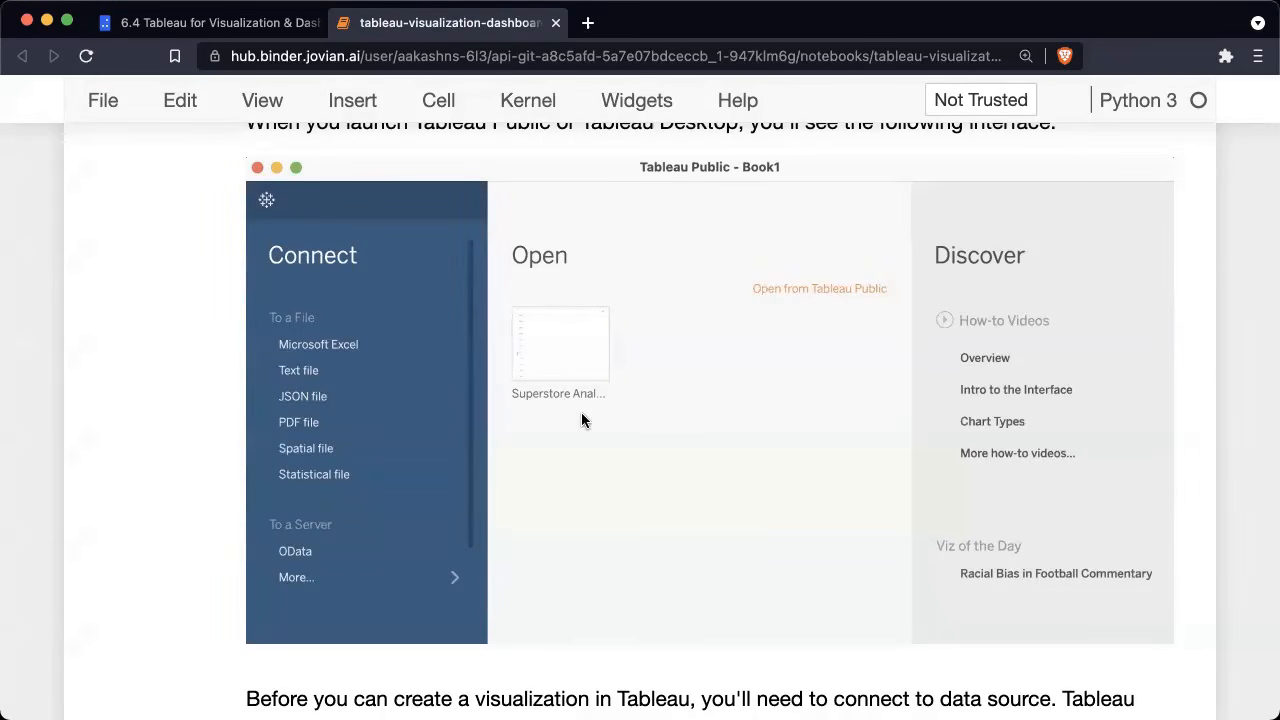
Step: Read the notebook's list of supported data sources, compare it with the connection options in the Tableau Public app, and return to the browser
{"action": "scroll", "coordinate": [581, 412], "scroll_direction": "down", "scroll_amount": 5}
{"action": "scroll", "coordinate": [581, 412], "scroll_direction": "down", "scroll_amount": 1}
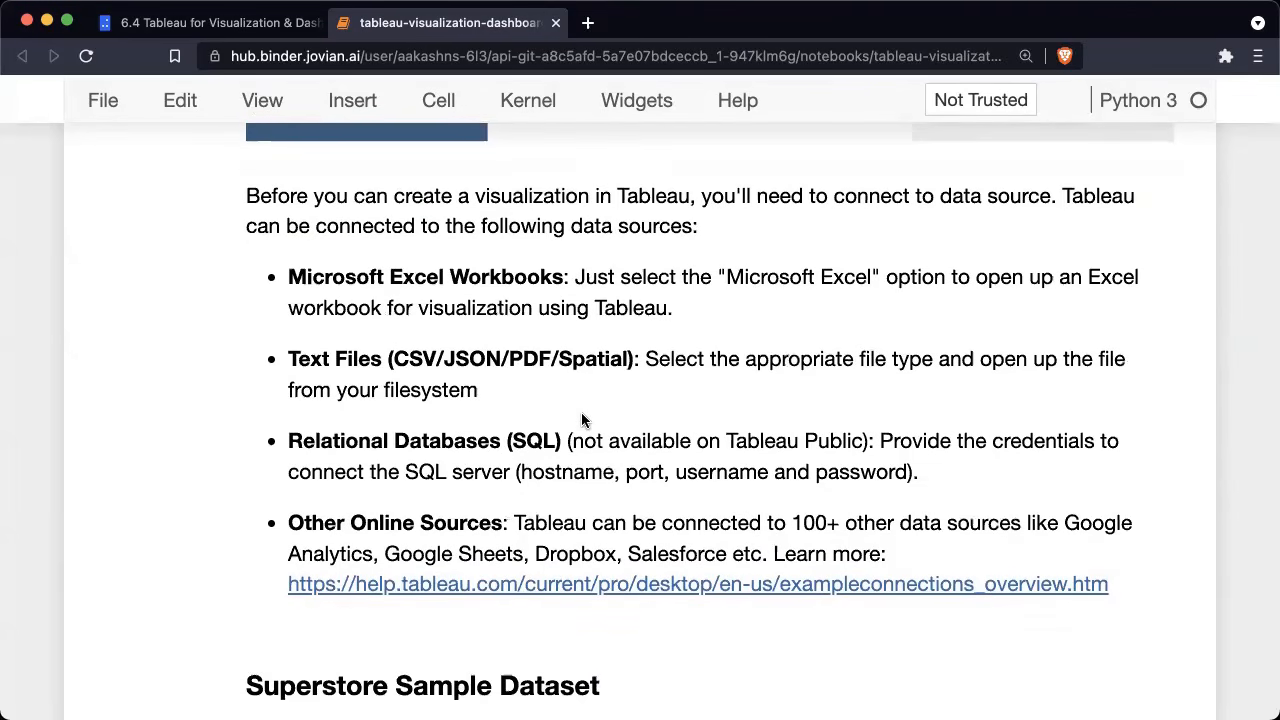
{"action": "scroll", "coordinate": [583, 420], "scroll_direction": "down", "scroll_amount": 1}
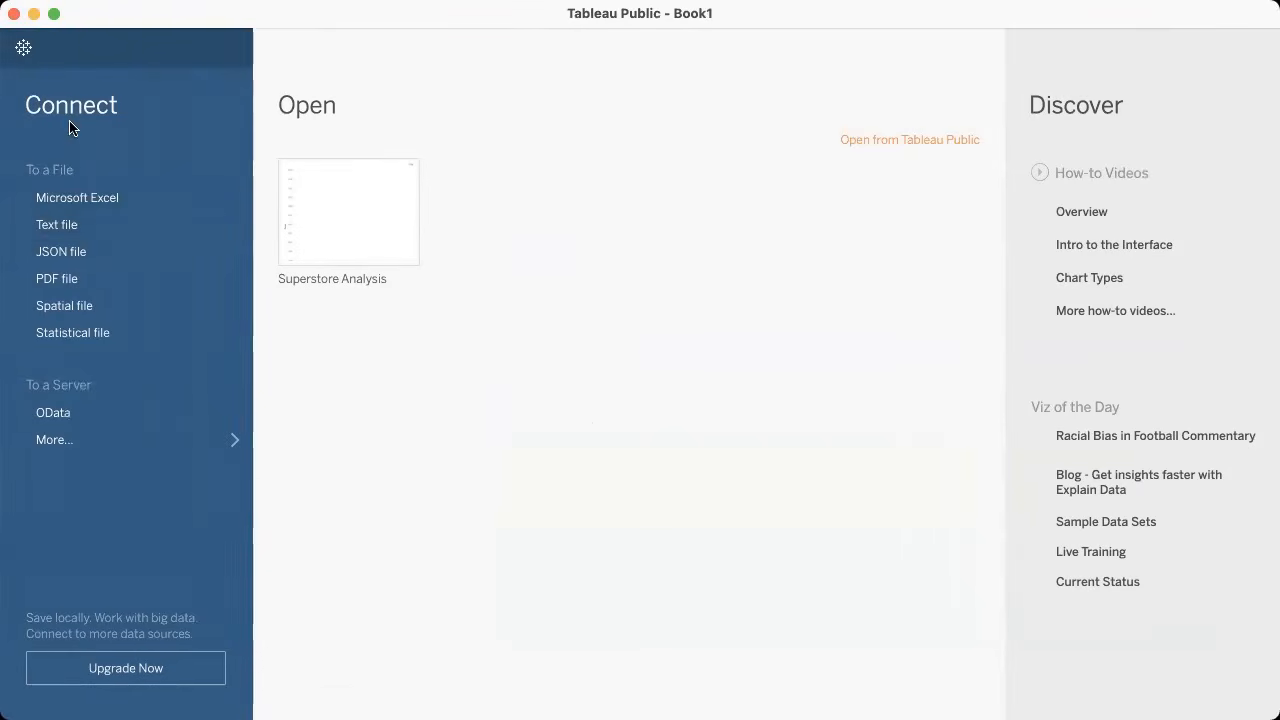
{"action": "key", "text": "ctrl+Right"}
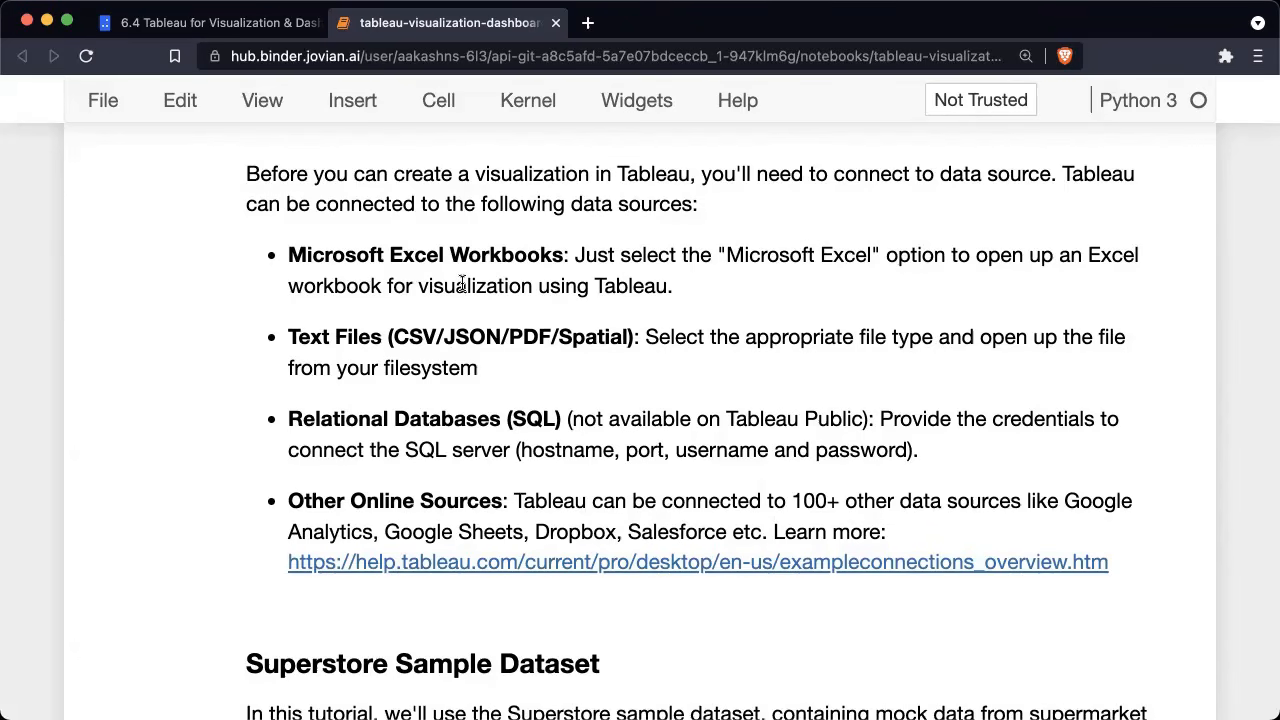
{"action": "key", "text": "ctrl+Left"}
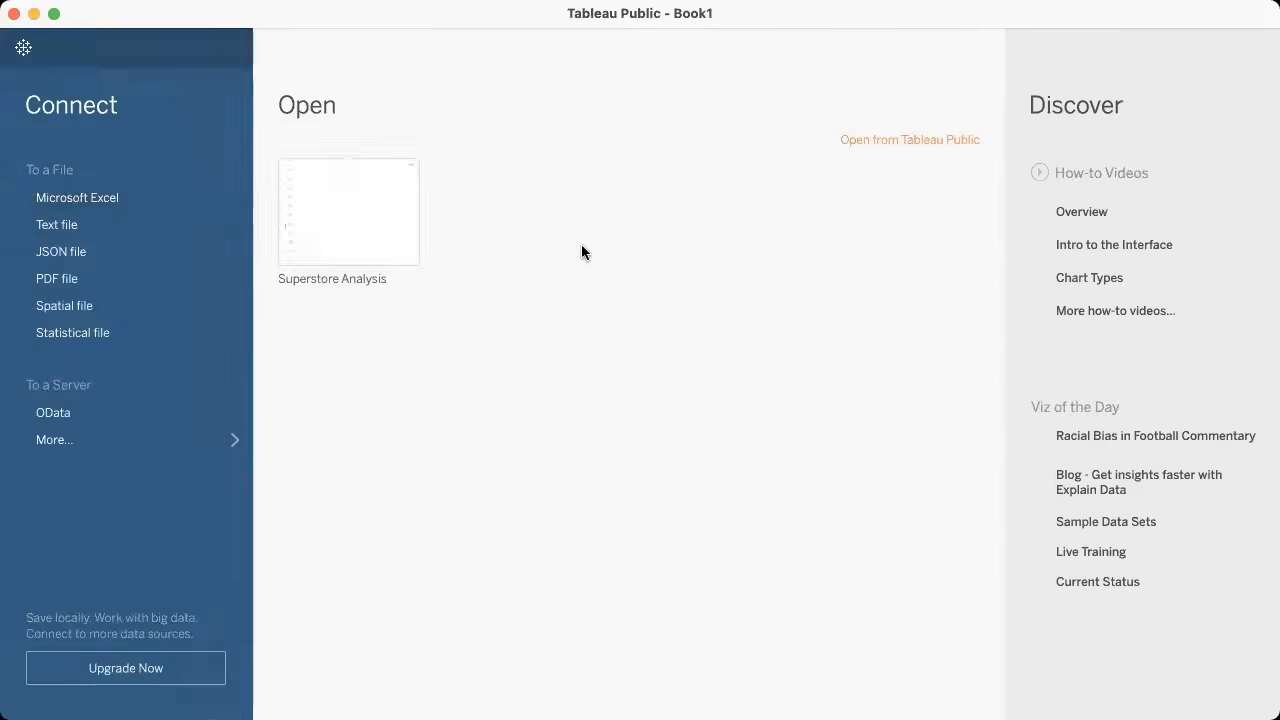
{"action": "key", "text": "ctrl+Right"}
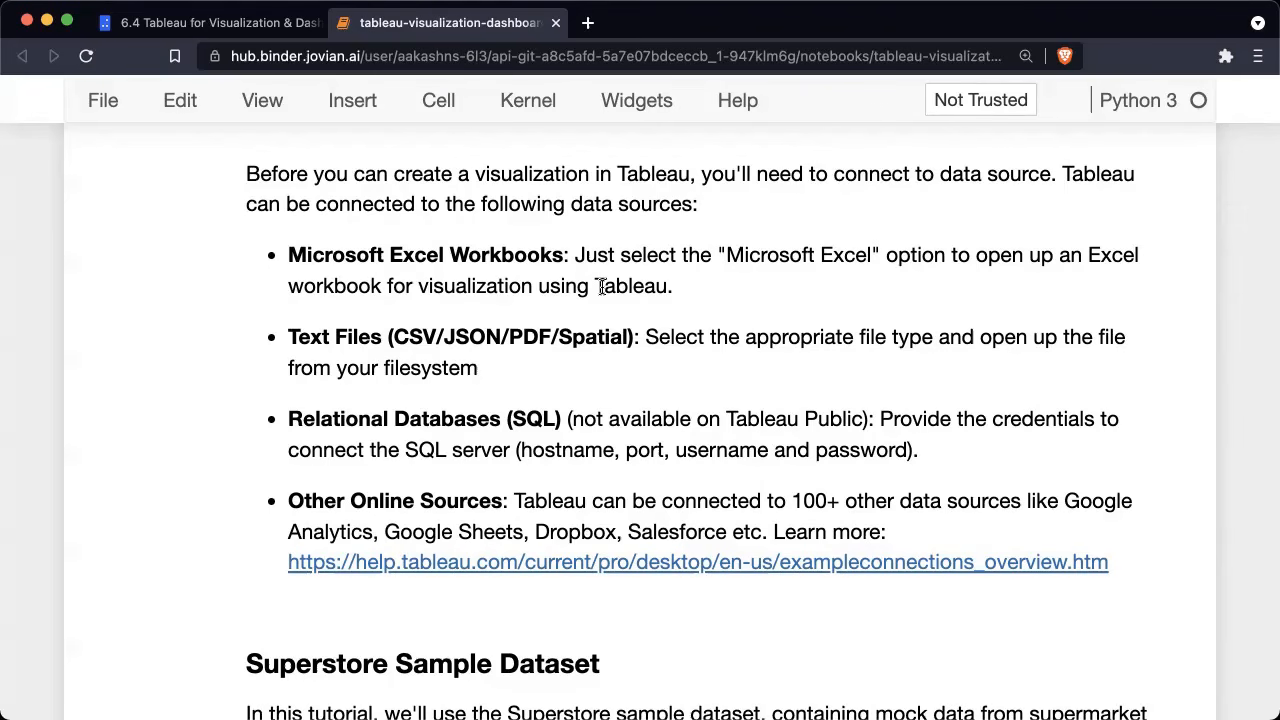
Step: Highlight the notebook's Text Files entry, check the file types in the Tableau Public app, and return to read the remaining data sources
{"action": "scroll", "coordinate": [600, 286], "scroll_direction": "down", "scroll_amount": 3}
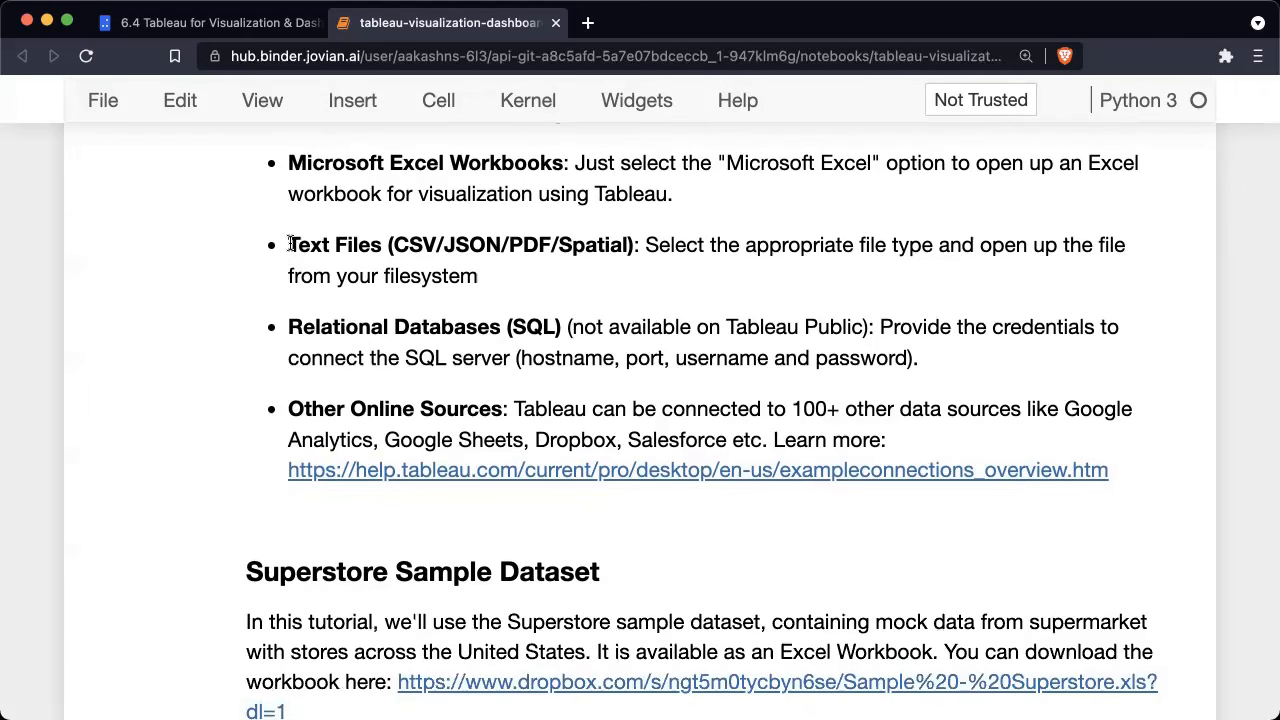
{"action": "left_click_drag", "start_coordinate": [289, 244], "coordinate": [540, 244]}
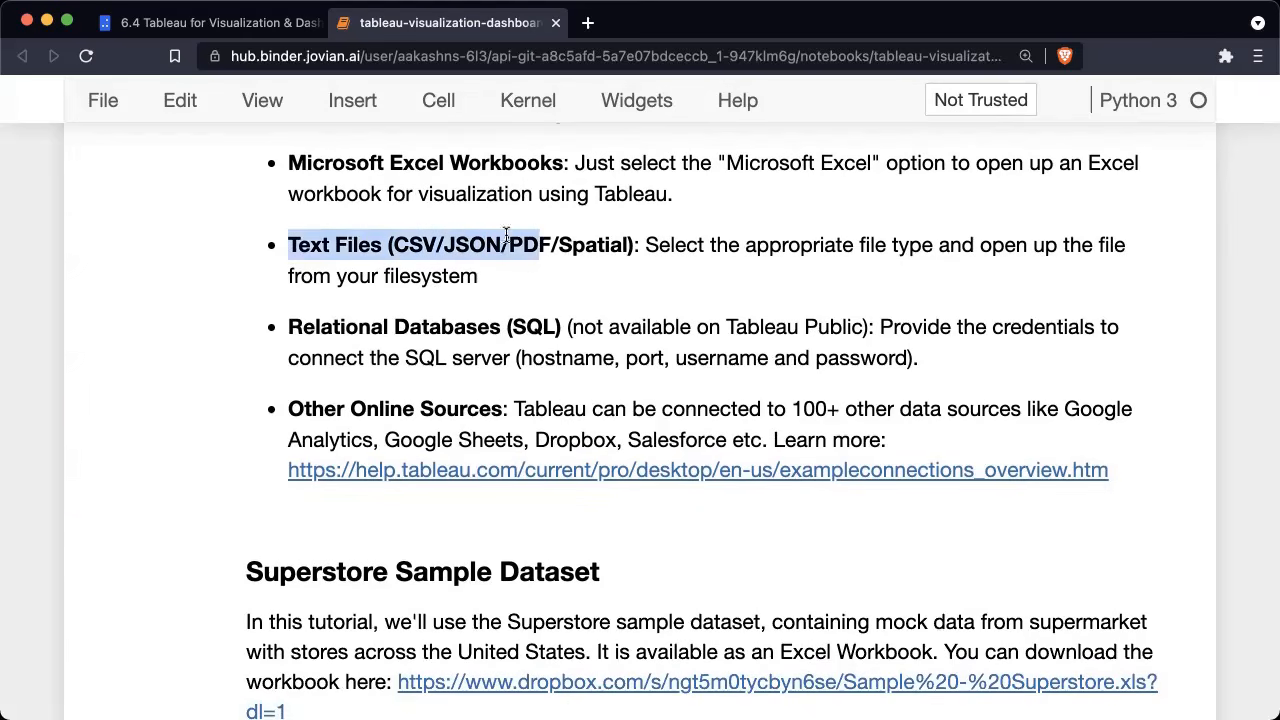
{"action": "left_click", "coordinate": [238, 266]}
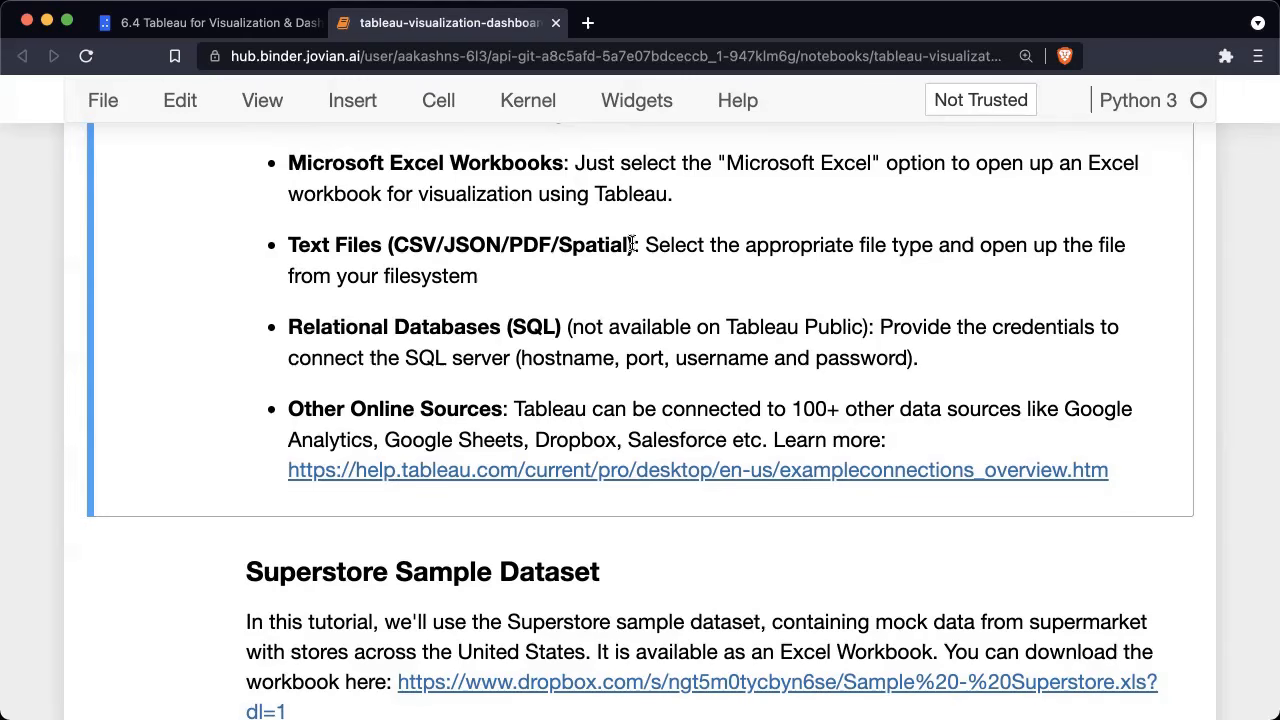
{"action": "key", "text": "ctrl+Left"}
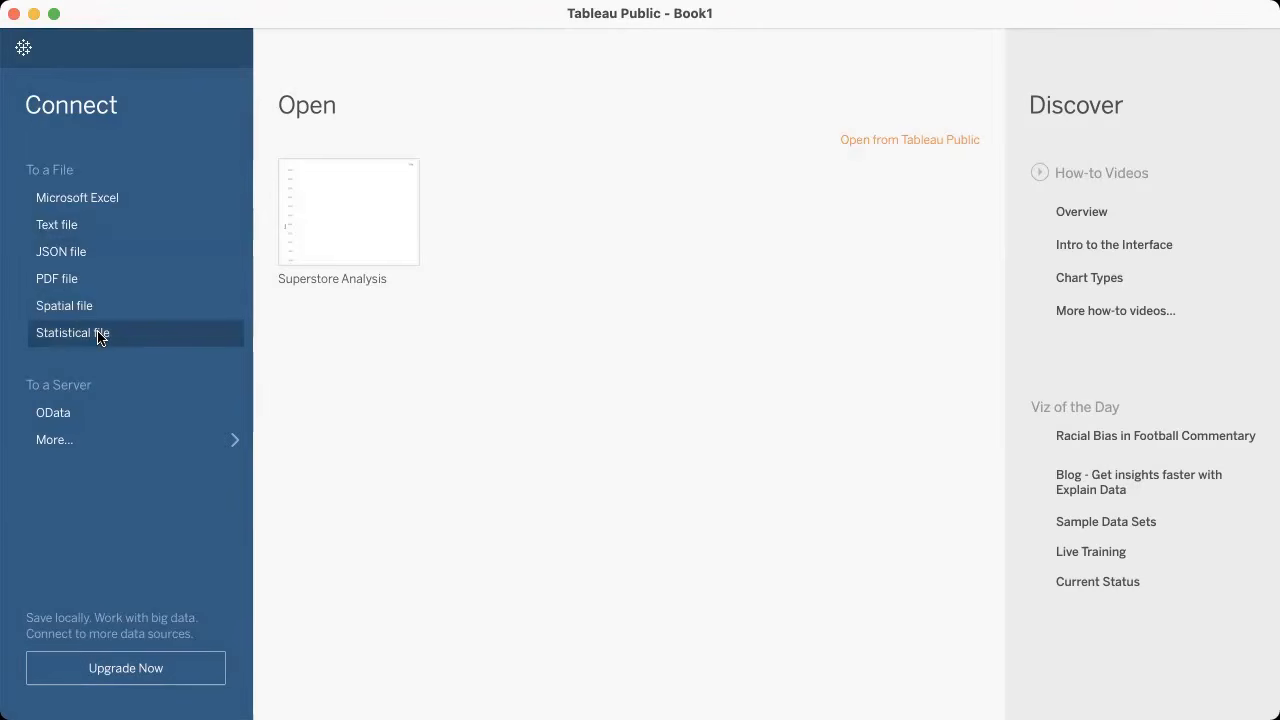
{"action": "key", "text": "ctrl+Right"}
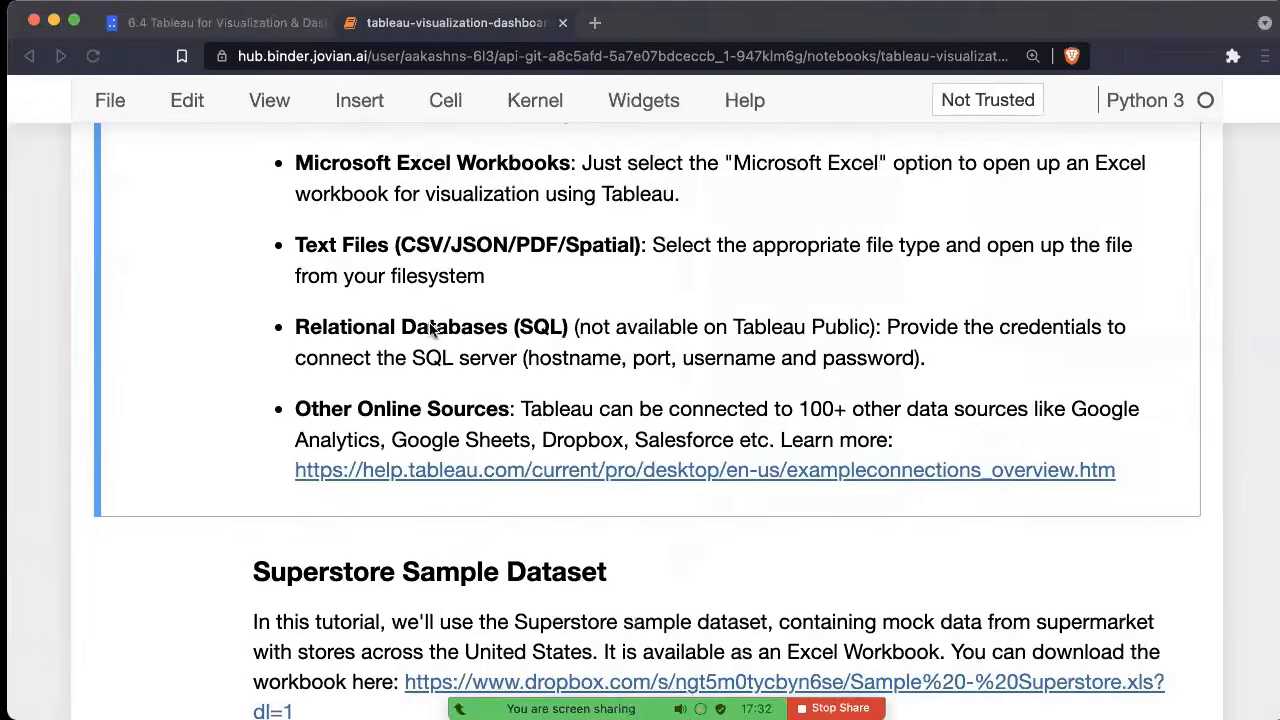
{"action": "scroll", "coordinate": [553, 327], "scroll_direction": "down", "scroll_amount": 1}
{"action": "scroll", "coordinate": [553, 327], "scroll_direction": "down", "scroll_amount": 1}
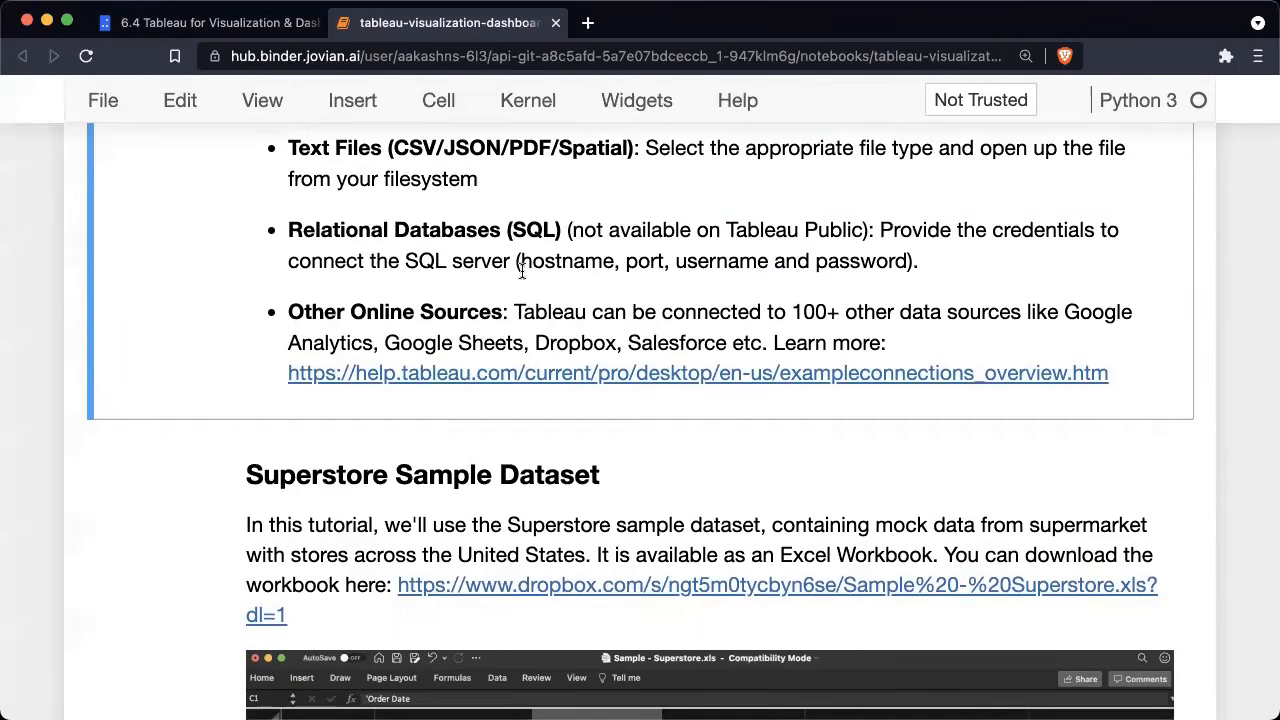
Step: Read the notebook's Relational Databases and Other Online Sources entries, glancing back at the Excel and text file entries
{"action": "scroll", "coordinate": [521, 270], "scroll_direction": "down", "scroll_amount": 2}
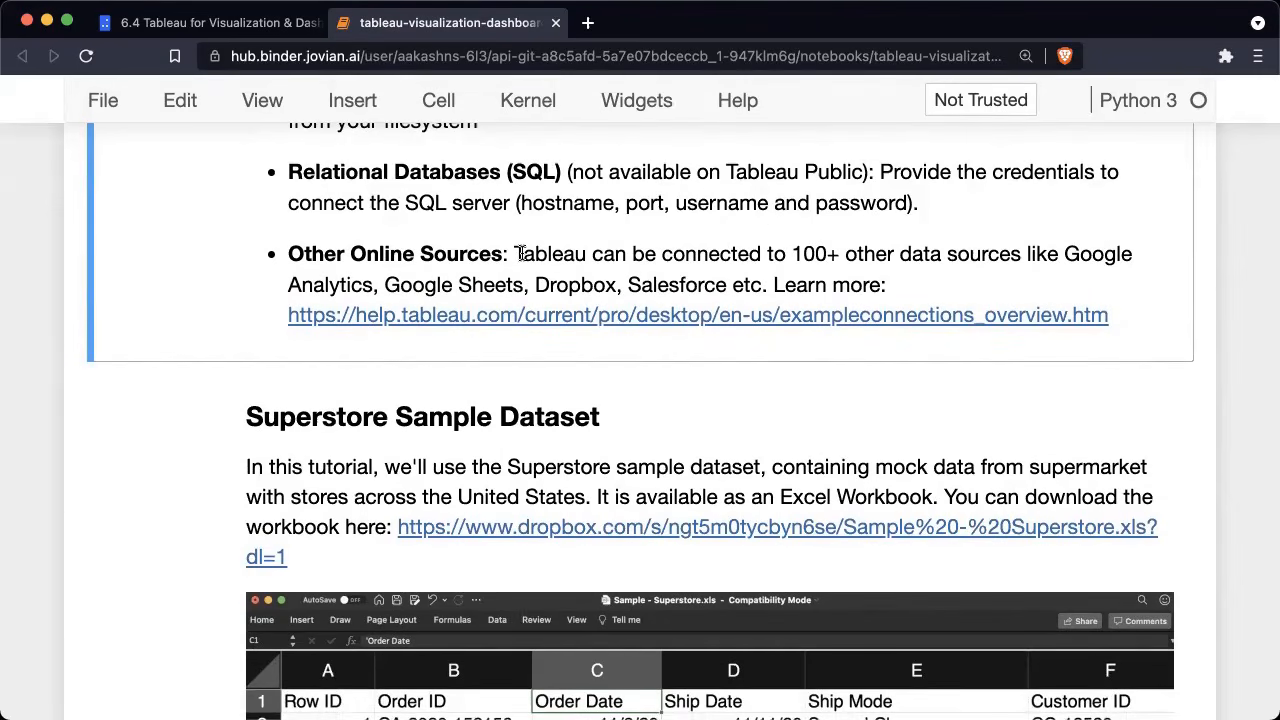
{"action": "scroll", "coordinate": [521, 252], "scroll_direction": "down", "scroll_amount": 1}
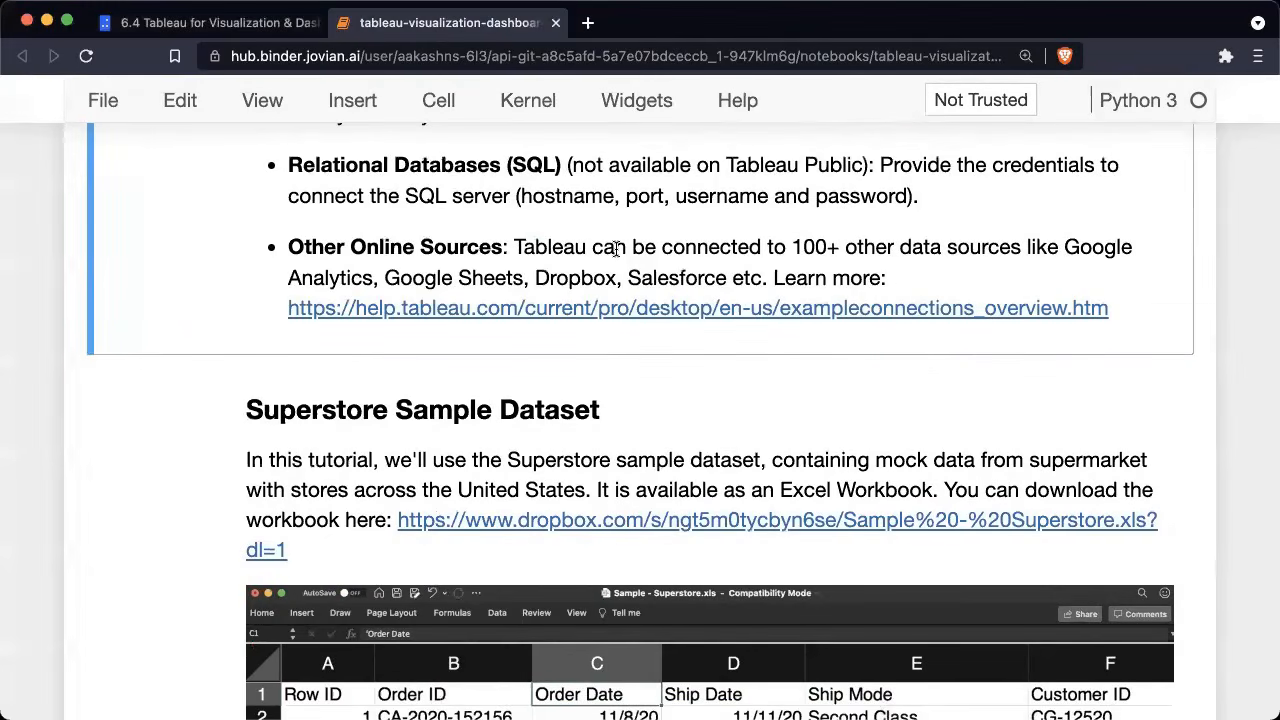
{"action": "scroll", "coordinate": [617, 248], "scroll_direction": "up", "scroll_amount": 5}
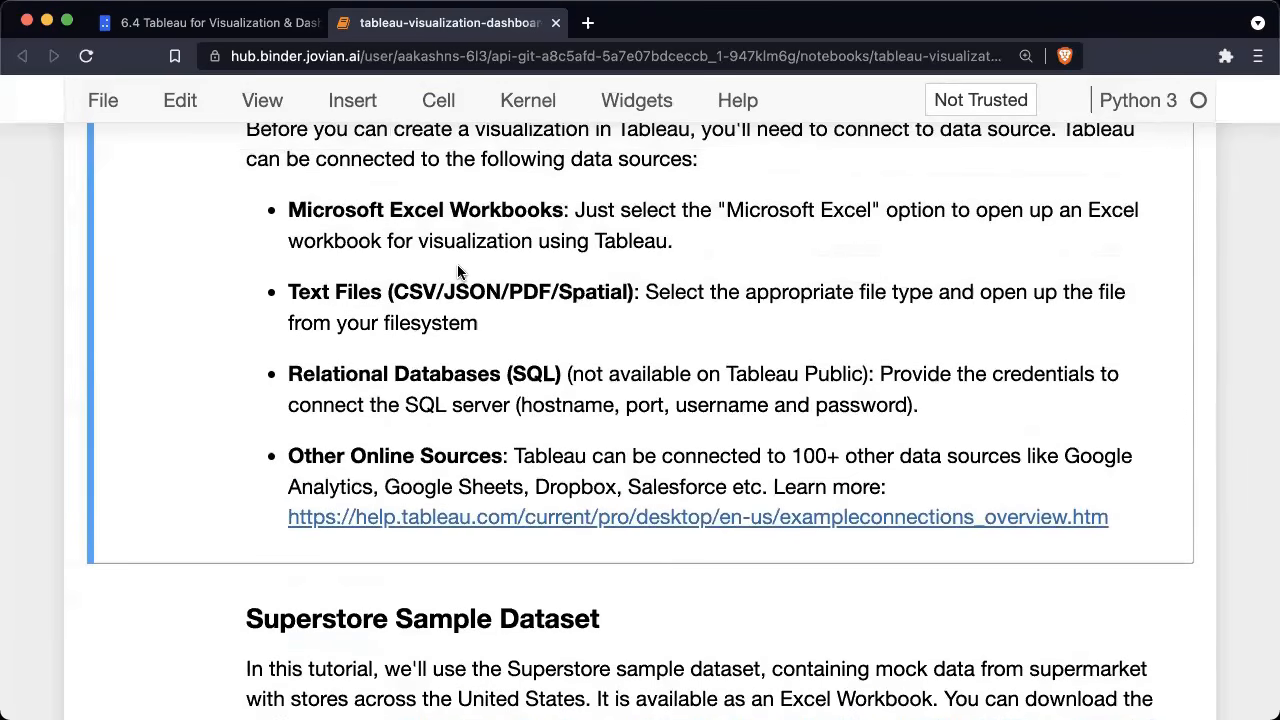
{"action": "scroll", "coordinate": [457, 264], "scroll_direction": "down", "scroll_amount": 3}
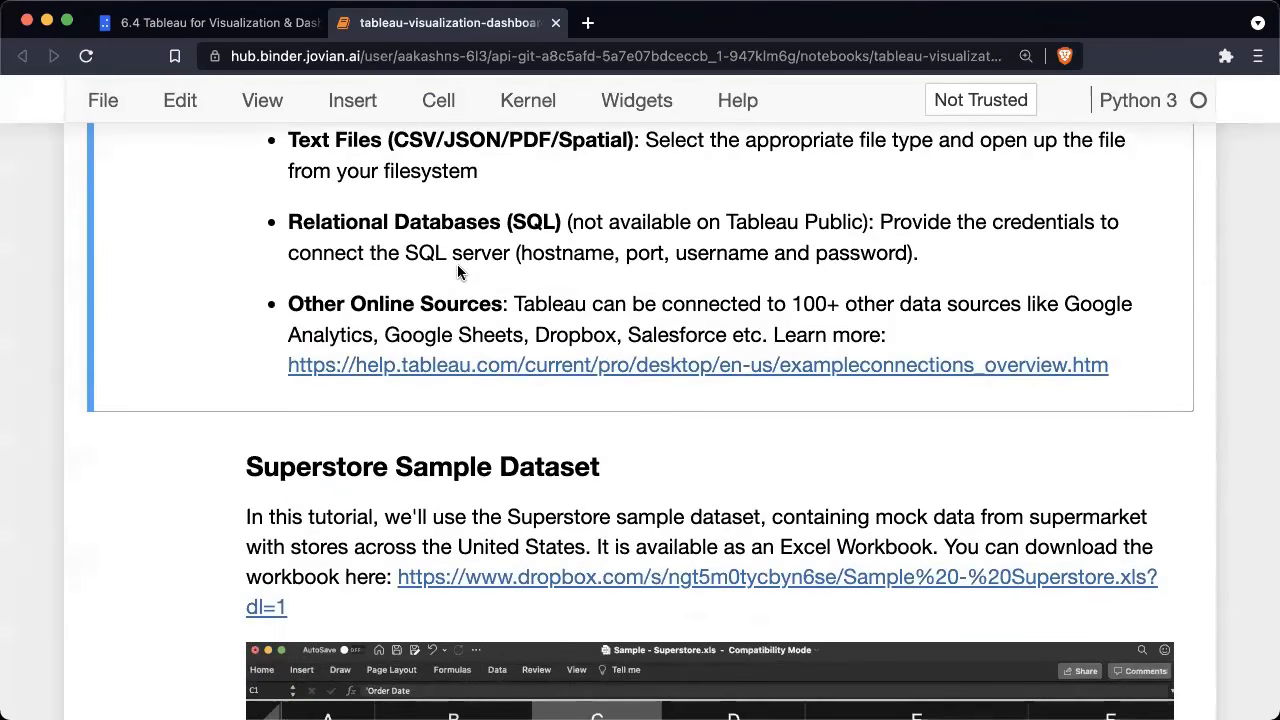
{"action": "scroll", "coordinate": [457, 266], "scroll_direction": "down", "scroll_amount": 2}
{"action": "scroll", "coordinate": [459, 272], "scroll_direction": "down", "scroll_amount": 1}
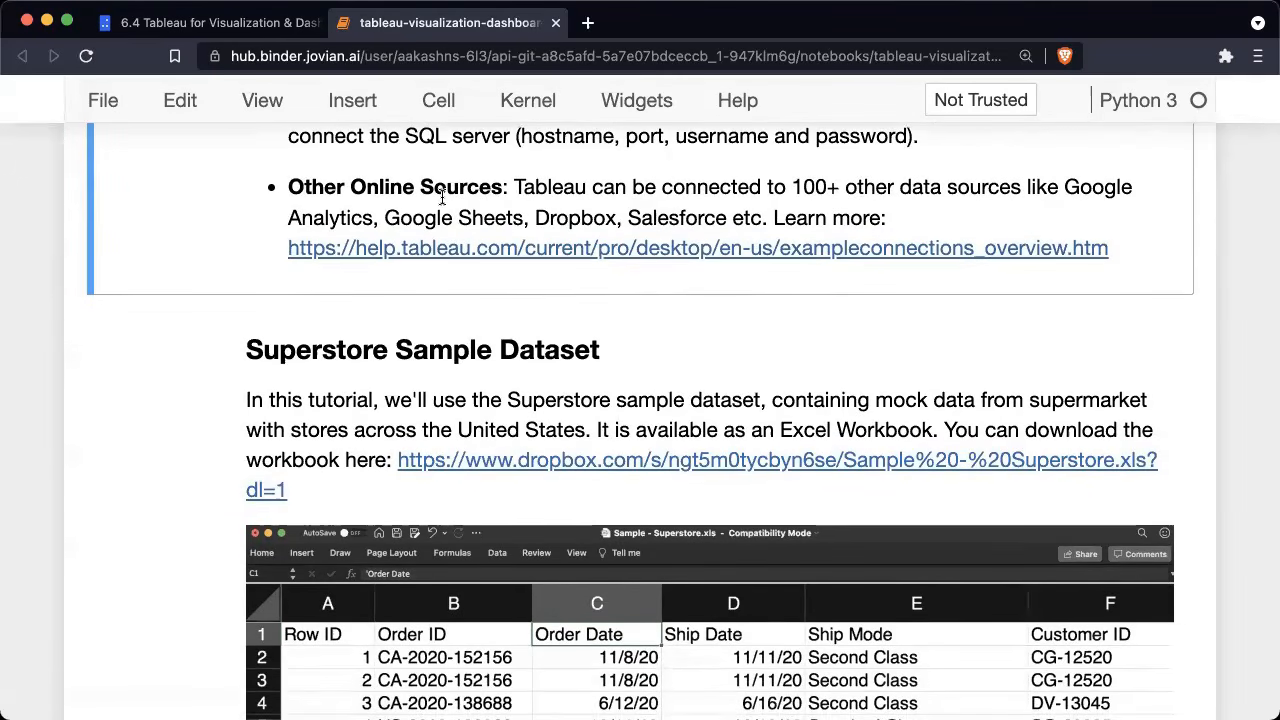
Step: Open the notebook's Tableau help link in a new tab, look through the Supported Connectors list, and close the page
{"action": "right_click", "coordinate": [624, 252]}
{"action": "left_click", "coordinate": [640, 252]}
{"action": "left_click", "coordinate": [690, 22]}
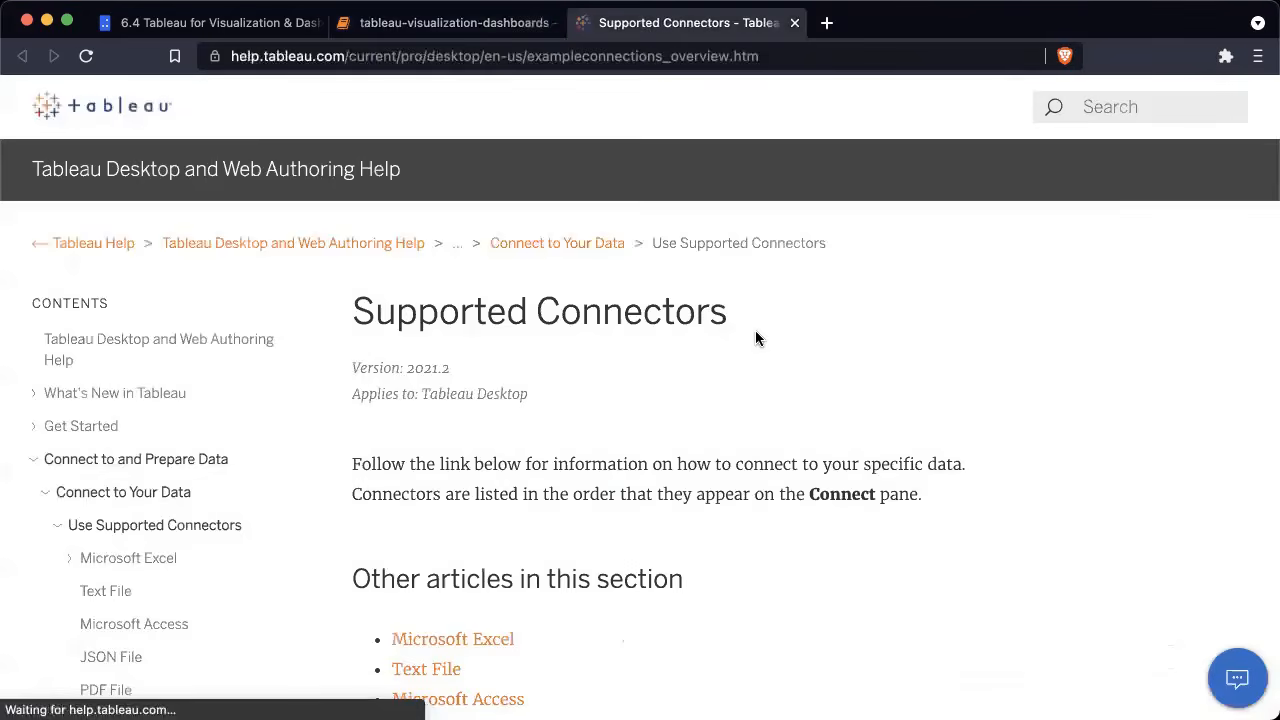
{"action": "scroll", "coordinate": [756, 338], "scroll_direction": "down", "scroll_amount": 15}
{"action": "scroll", "coordinate": [755, 338], "scroll_direction": "down", "scroll_amount": 13}
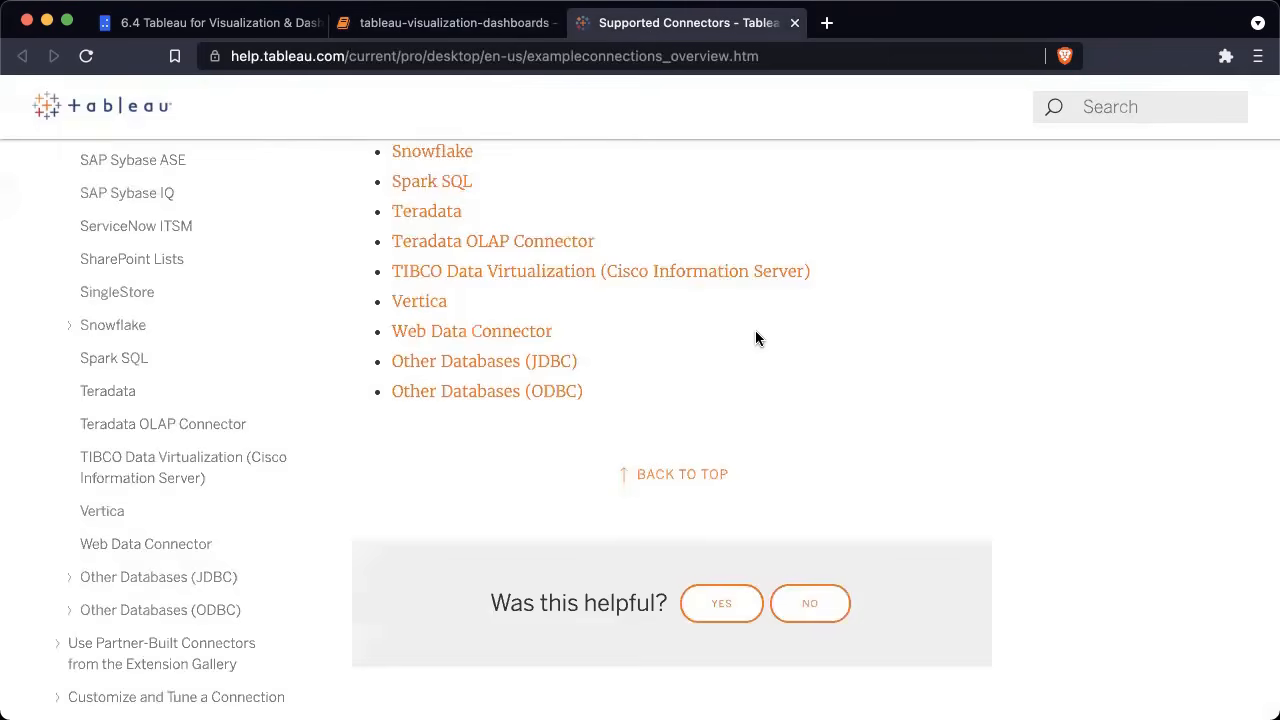
{"action": "scroll", "coordinate": [756, 338], "scroll_direction": "up", "scroll_amount": 8}
{"action": "scroll", "coordinate": [756, 338], "scroll_direction": "down", "scroll_amount": 6}
{"action": "scroll", "coordinate": [756, 336], "scroll_direction": "down", "scroll_amount": 3}
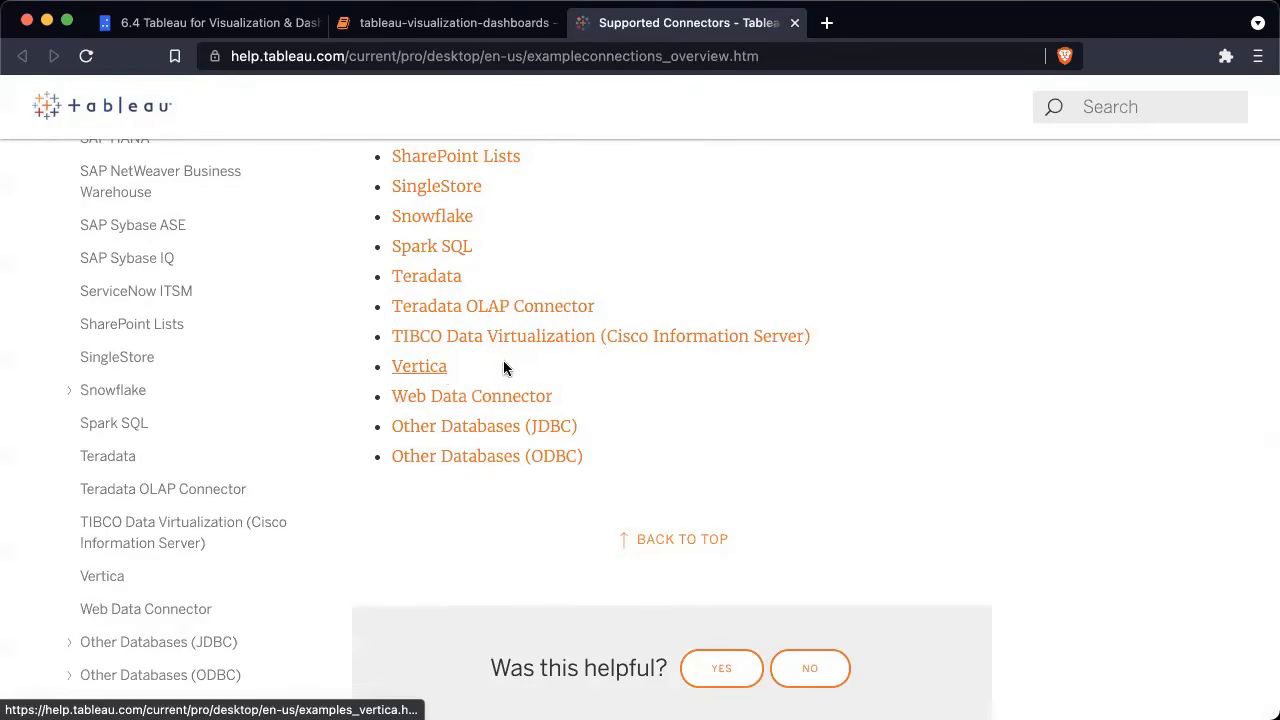
{"action": "left_click", "coordinate": [795, 23]}
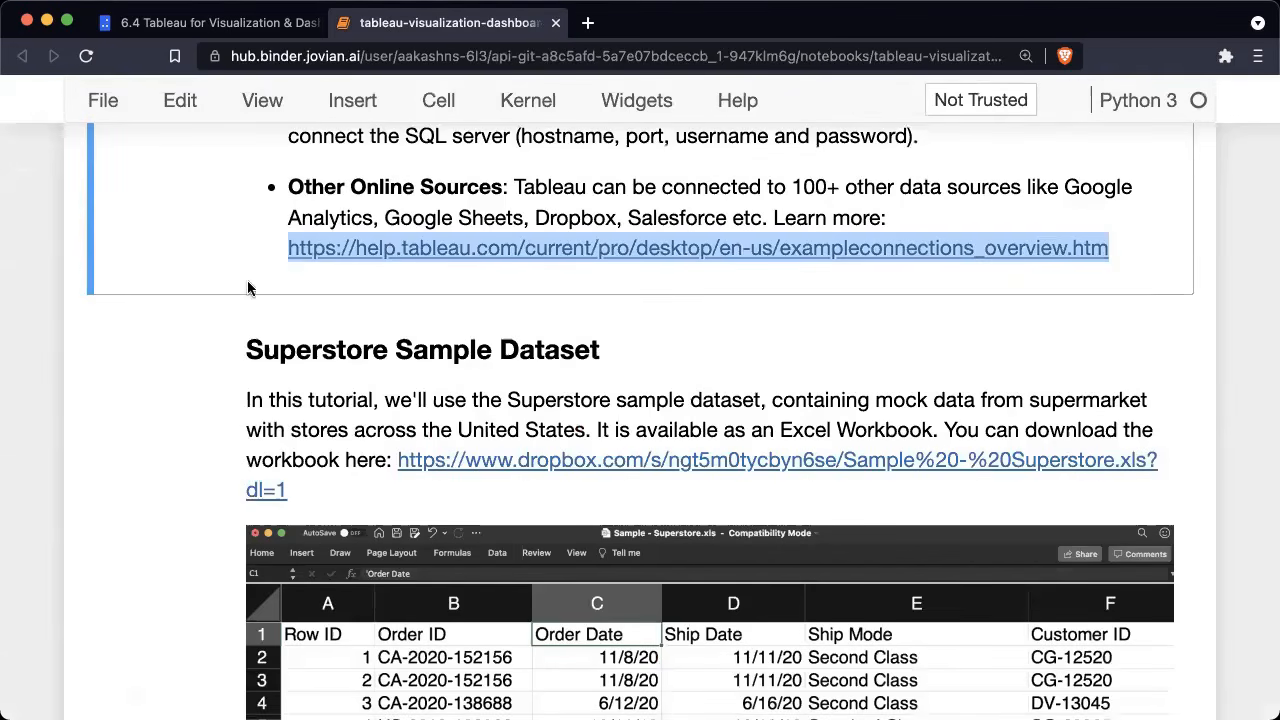
Step: Read the notebook's Superstore Sample Dataset section, including its workbook download link and the picture of the spreadsheet
{"action": "left_click", "coordinate": [331, 285]}
{"action": "scroll", "coordinate": [187, 338], "scroll_direction": "down", "scroll_amount": 3}
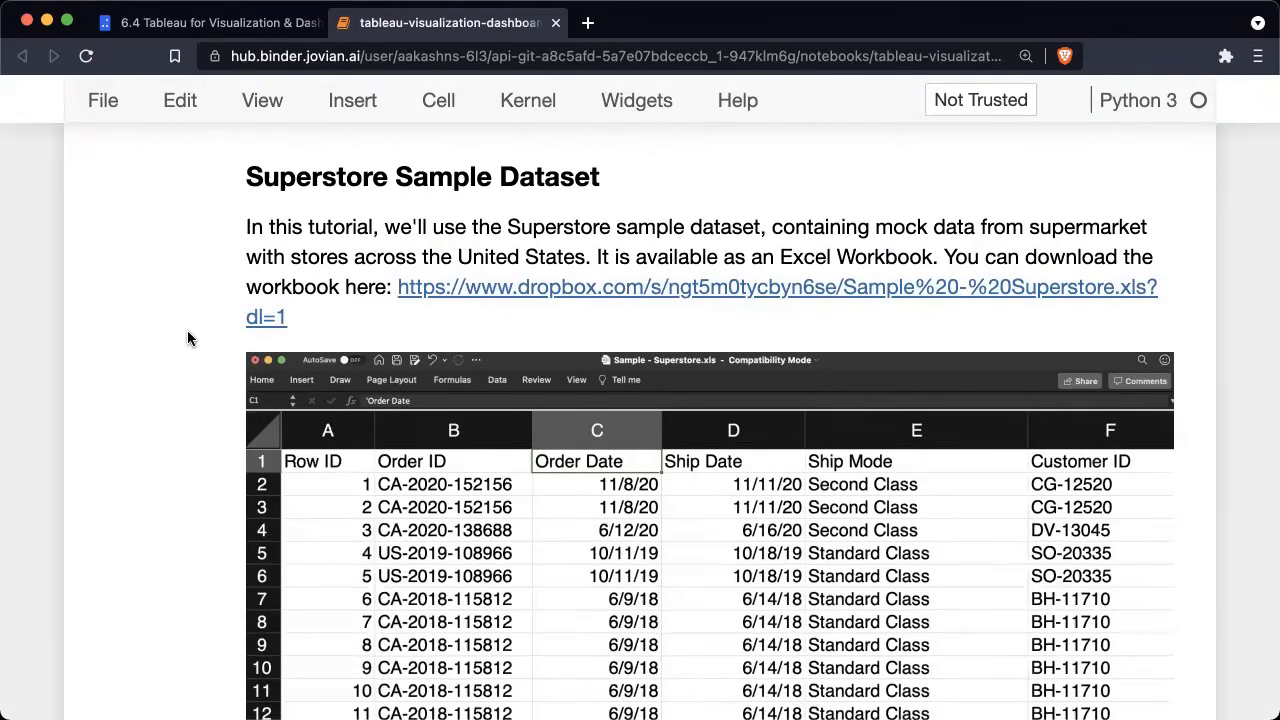
{"action": "scroll", "coordinate": [187, 338], "scroll_direction": "down", "scroll_amount": 1}
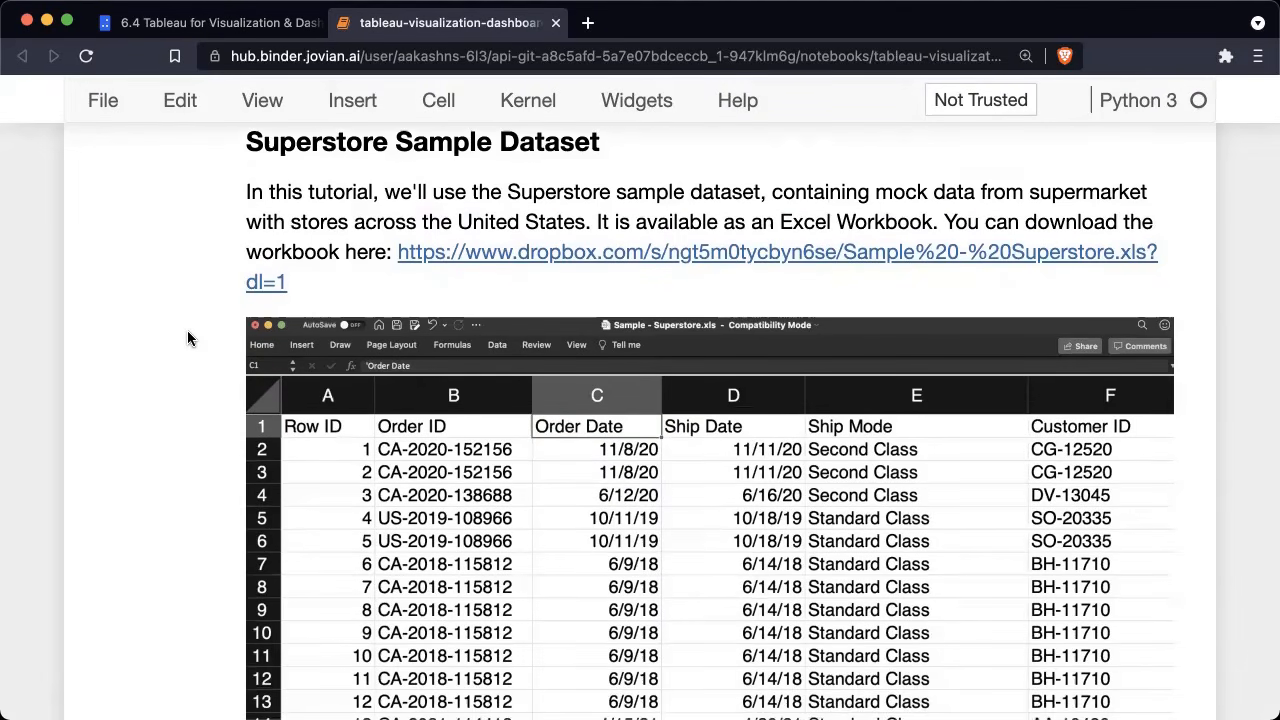
{"action": "scroll", "coordinate": [188, 338], "scroll_direction": "up", "scroll_amount": 1}
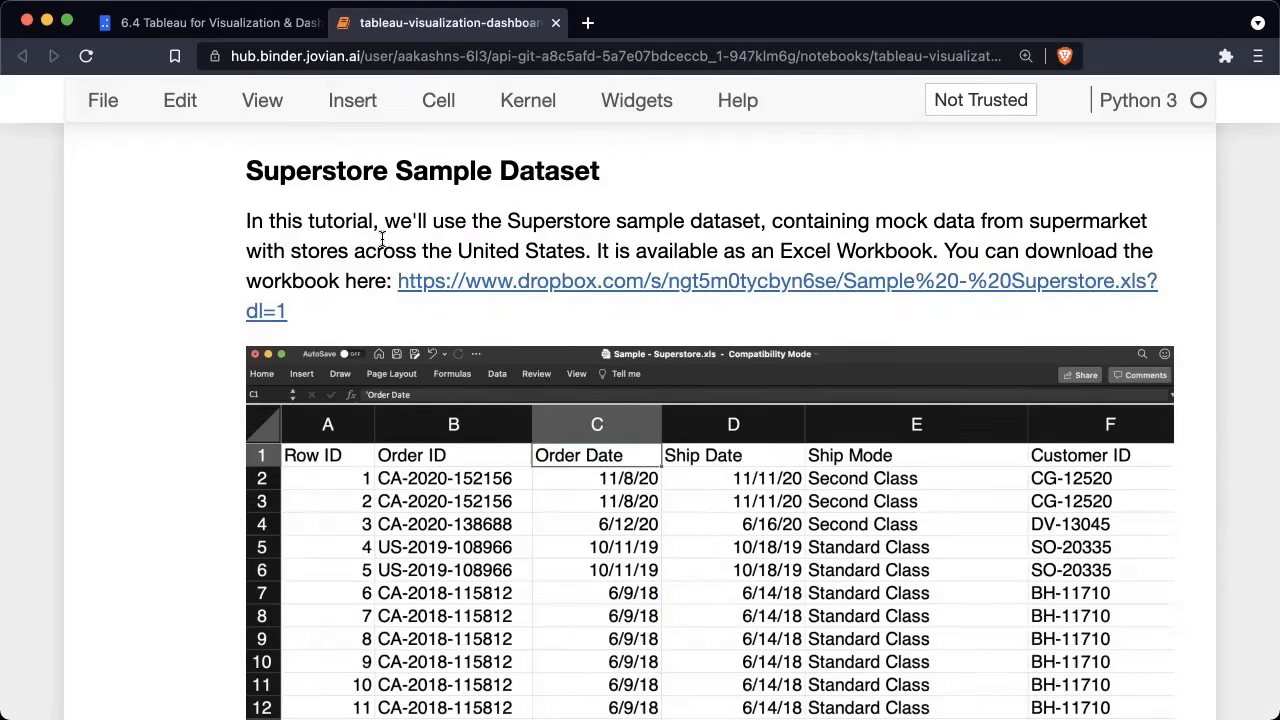
{"action": "scroll", "coordinate": [579, 290], "scroll_direction": "down", "scroll_amount": 2}
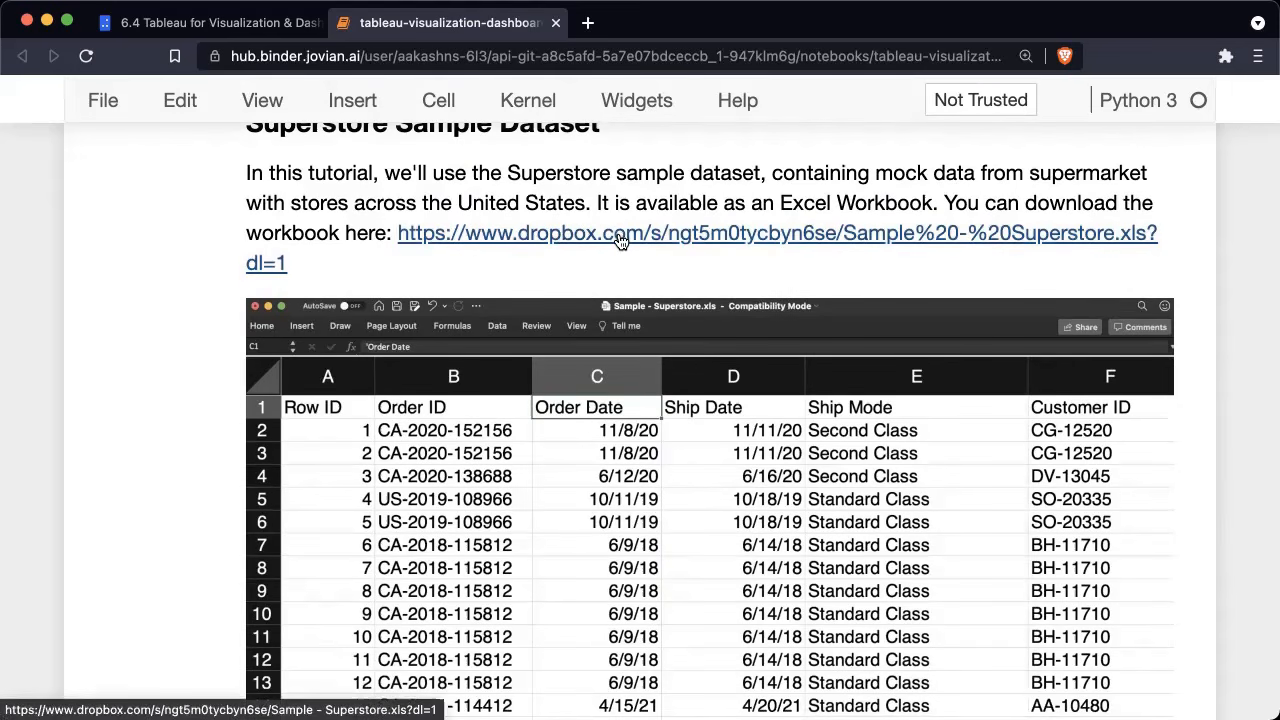
{"action": "scroll", "coordinate": [619, 240], "scroll_direction": "up", "scroll_amount": 2}
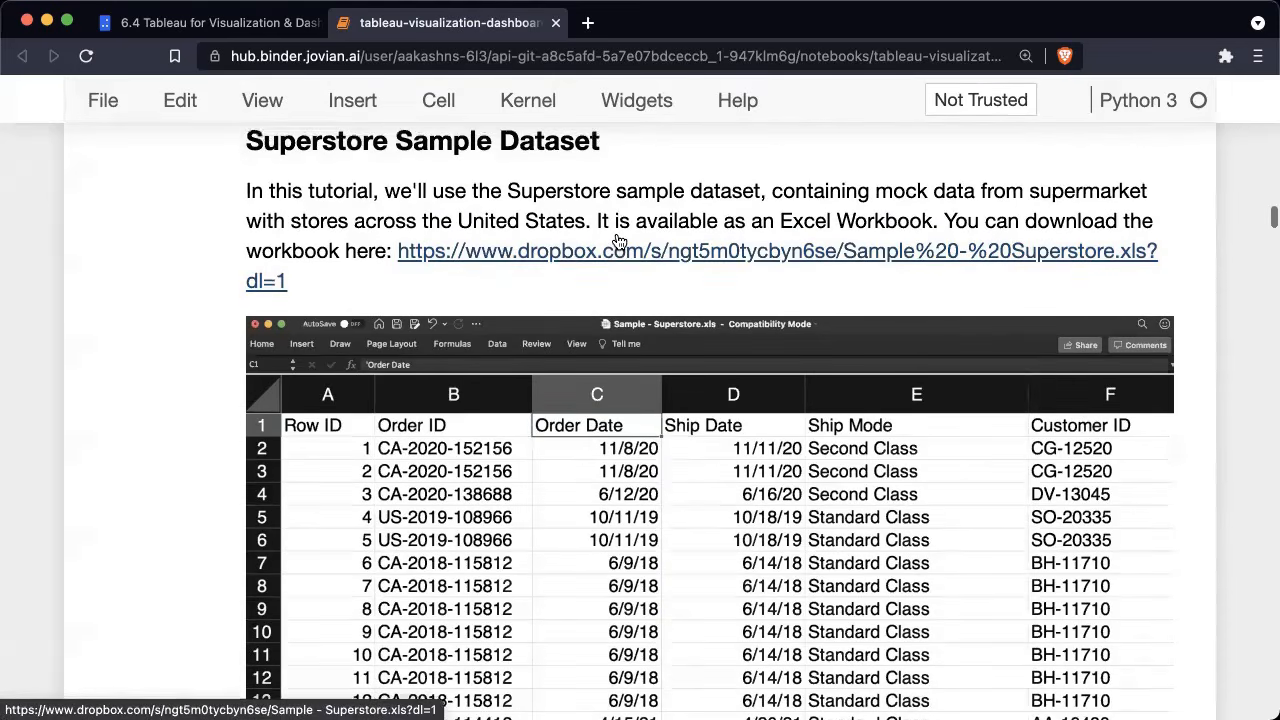
{"action": "scroll", "coordinate": [513, 268], "scroll_direction": "down", "scroll_amount": 3}
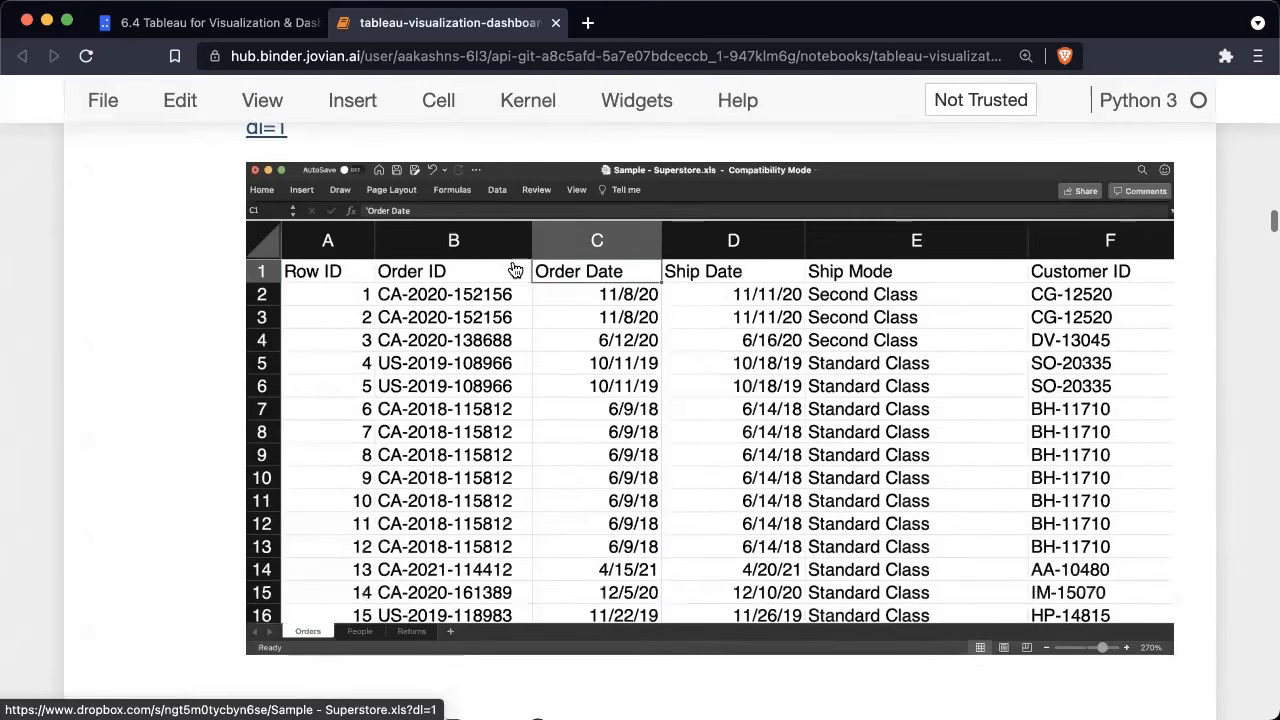
Step: Switch to the Sample - Superstore.xls workbook in Excel and examine the first record's Row ID and Order ID on the Orders sheet
{"action": "key", "text": "ctrl+Left"}
{"action": "key", "text": "ctrl+Left"}
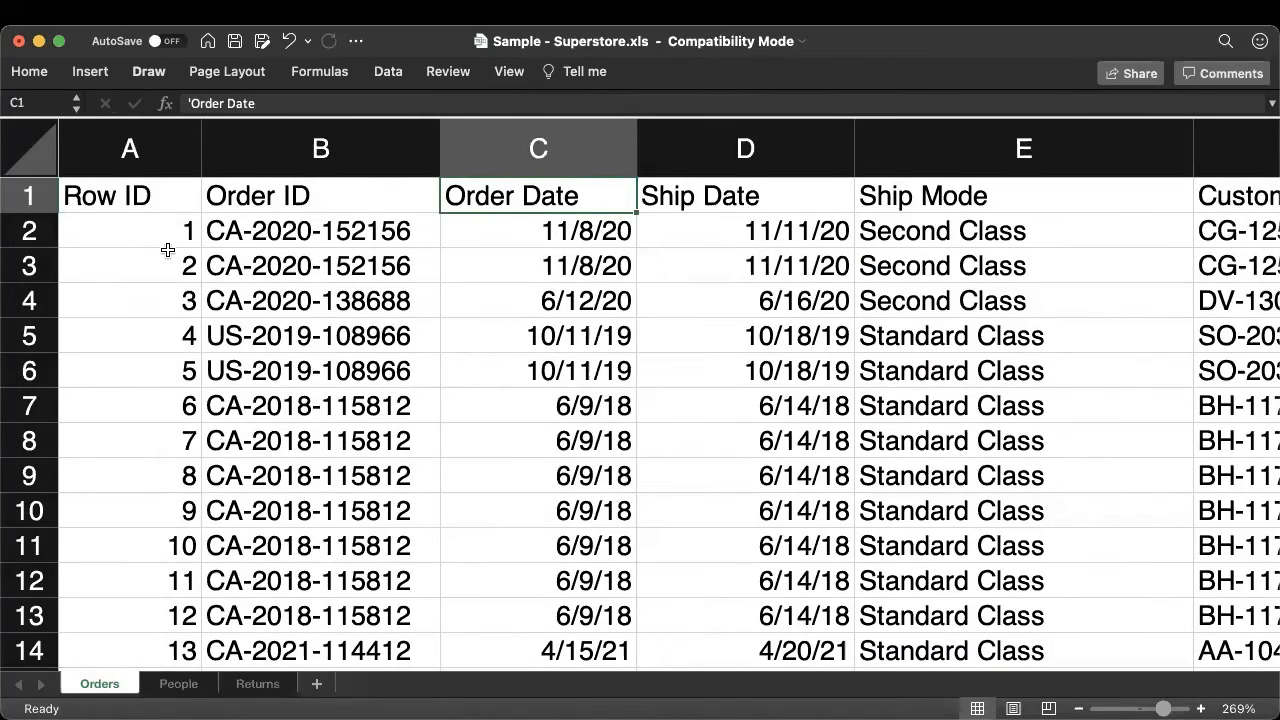
{"action": "scroll", "coordinate": [150, 216], "scroll_direction": "left", "scroll_amount": 1}
{"action": "scroll", "coordinate": [150, 216], "scroll_direction": "up", "scroll_amount": 1}
{"action": "left_click", "coordinate": [298, 240]}
{"action": "left_click", "coordinate": [152, 237]}
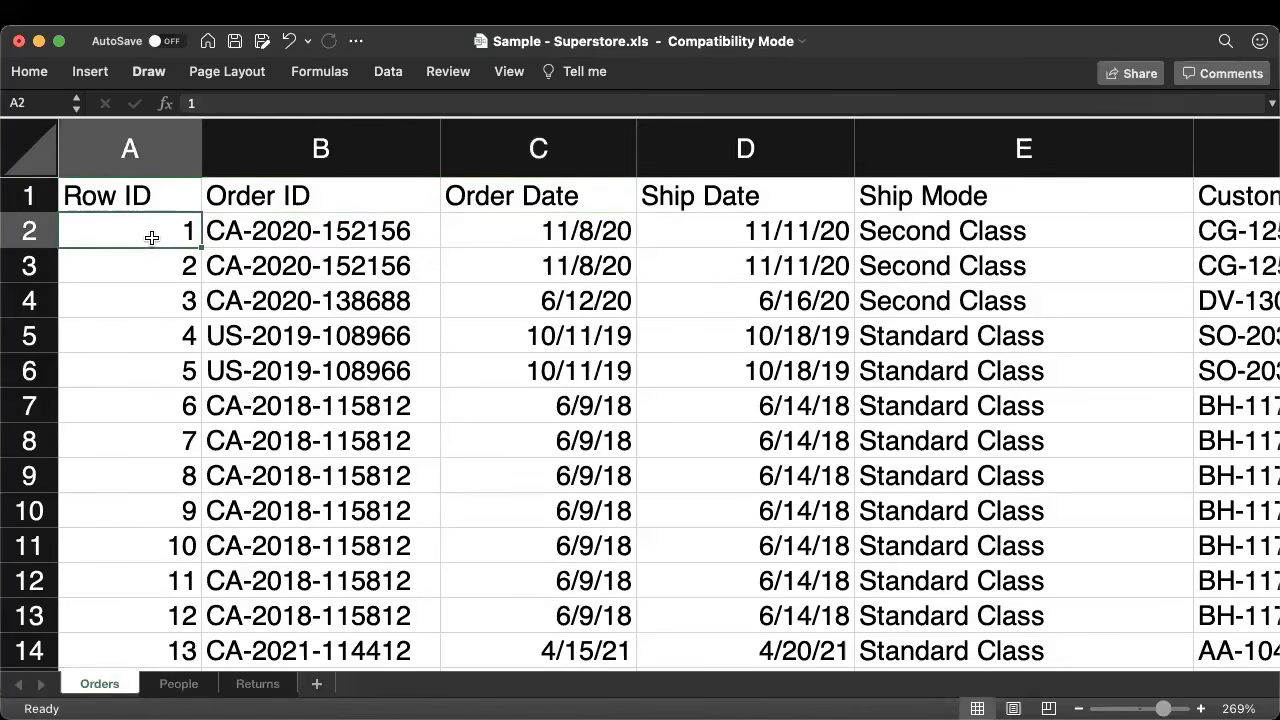
{"action": "left_click", "coordinate": [272, 234]}
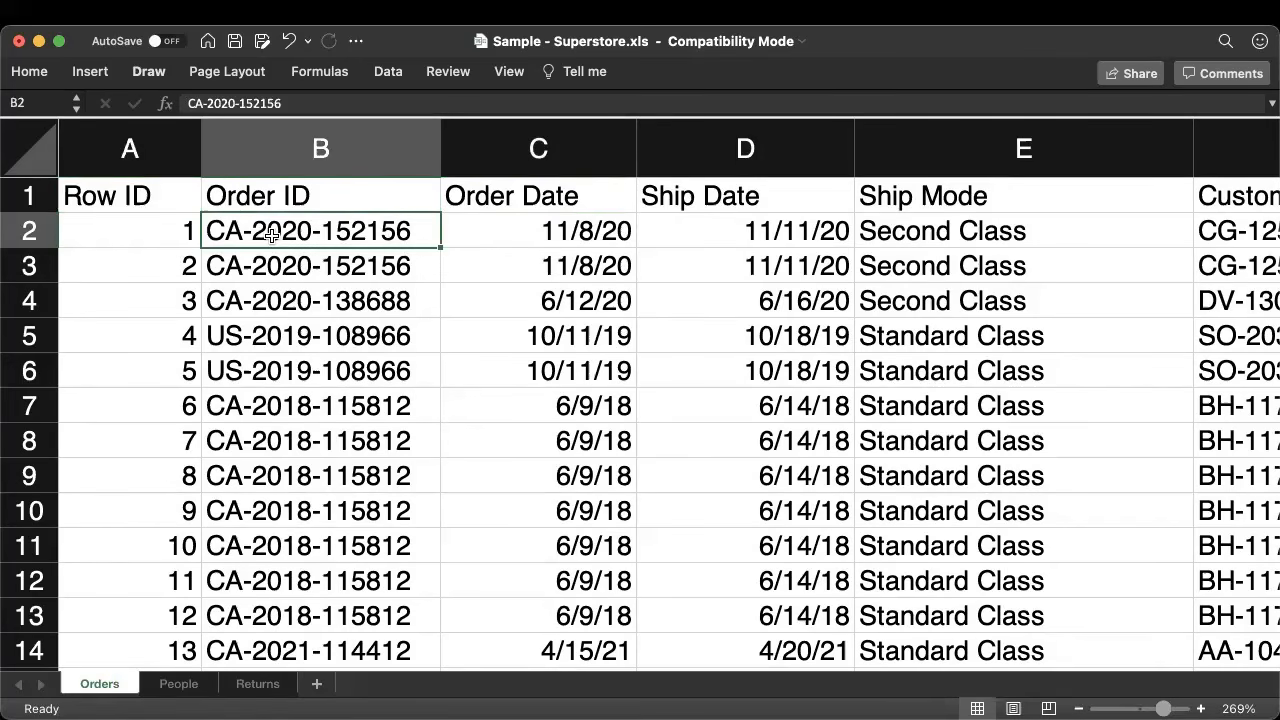
Step: Compare the Order ID cells of the first two records, B2 and B3
{"action": "scroll", "coordinate": [272, 234], "scroll_direction": "right", "scroll_amount": 2}
{"action": "left_click", "coordinate": [340, 264]}
{"action": "left_click", "coordinate": [340, 229]}
{"action": "left_click", "coordinate": [339, 276]}
{"action": "left_click", "coordinate": [338, 229]}
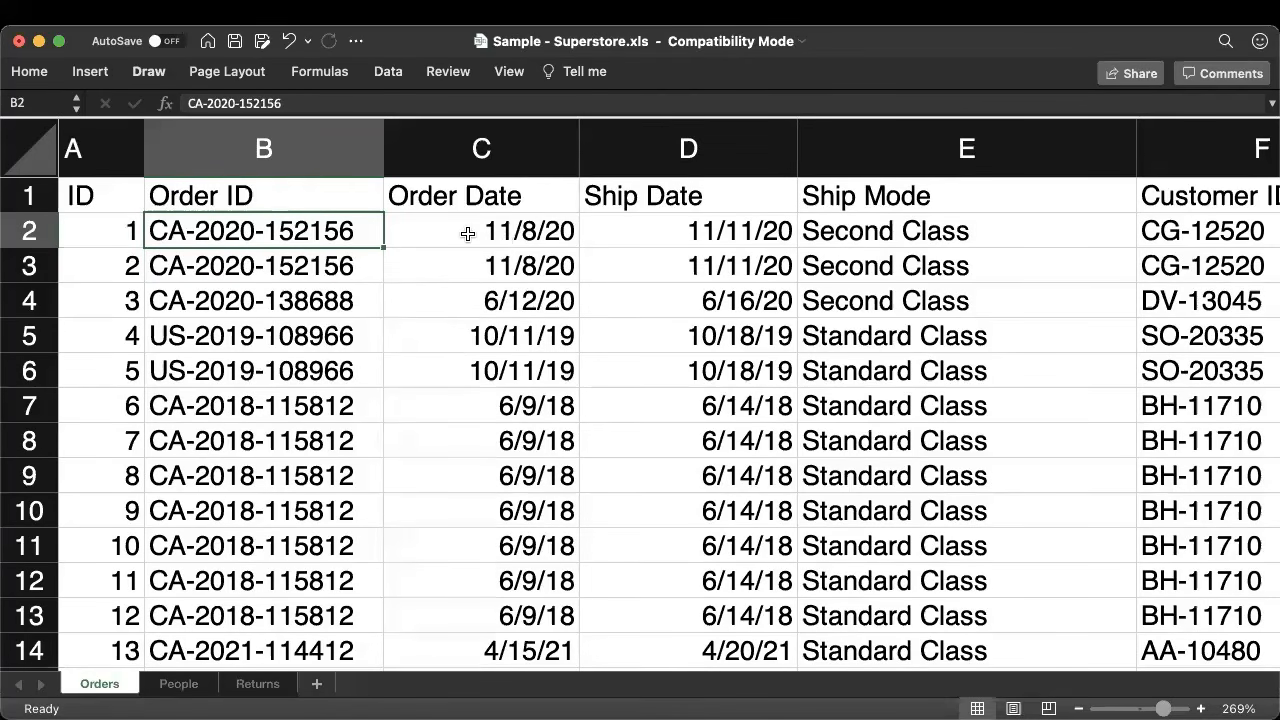
{"action": "left_click", "coordinate": [273, 262]}
{"action": "left_click", "coordinate": [287, 231]}
{"action": "left_click", "coordinate": [288, 260]}
Step: Compare the Order Date cells of the first two records and examine the first record's Ship Date
{"action": "left_click", "coordinate": [471, 229]}
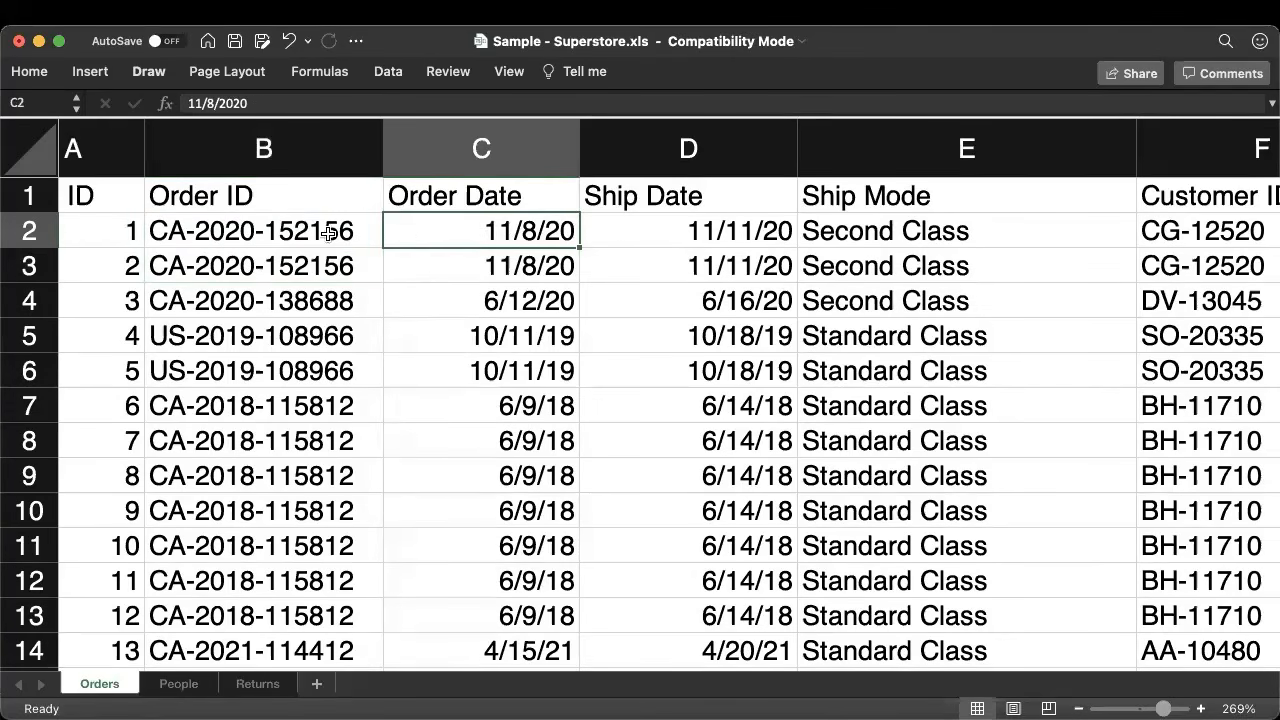
{"action": "left_click", "coordinate": [442, 264]}
{"action": "scroll", "coordinate": [442, 264], "scroll_direction": "right", "scroll_amount": 3}
{"action": "scroll", "coordinate": [442, 264], "scroll_direction": "left", "scroll_amount": 4}
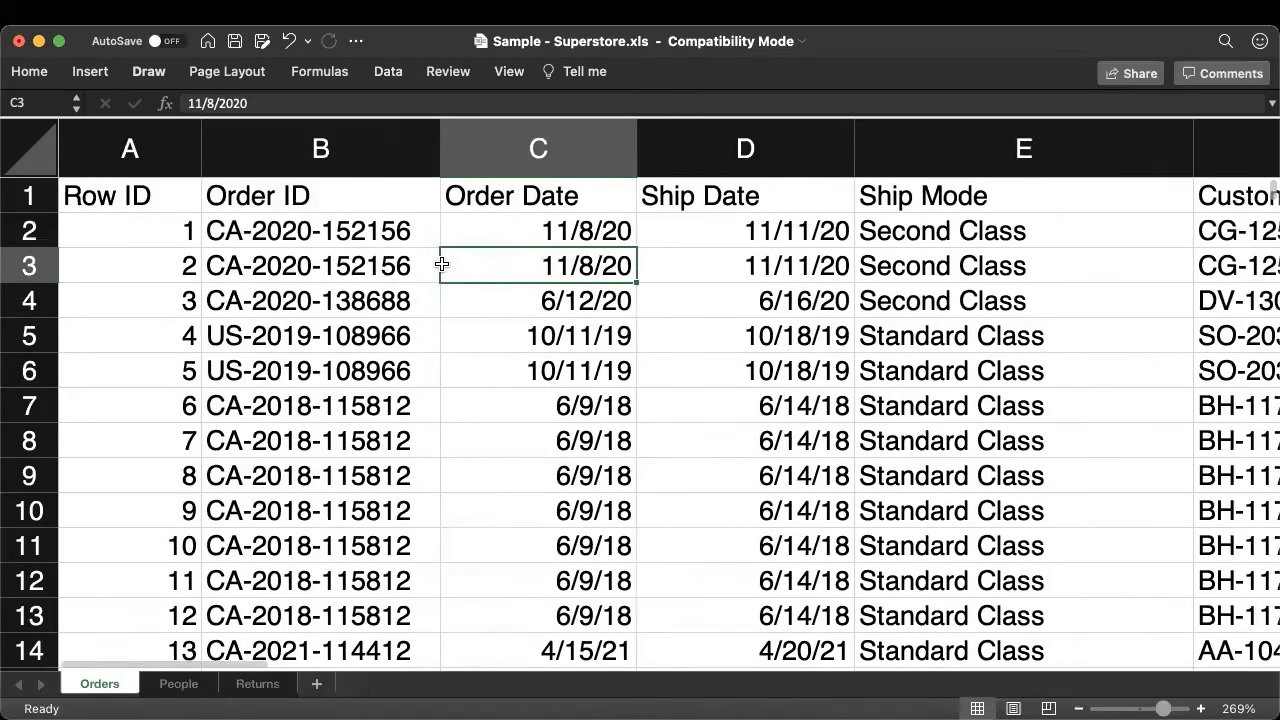
{"action": "scroll", "coordinate": [443, 263], "scroll_direction": "right", "scroll_amount": 3}
{"action": "left_click", "coordinate": [512, 228]}
{"action": "left_click", "coordinate": [510, 266]}
{"action": "scroll", "coordinate": [510, 277], "scroll_direction": "right", "scroll_amount": 2}
{"action": "left_click", "coordinate": [225, 233]}
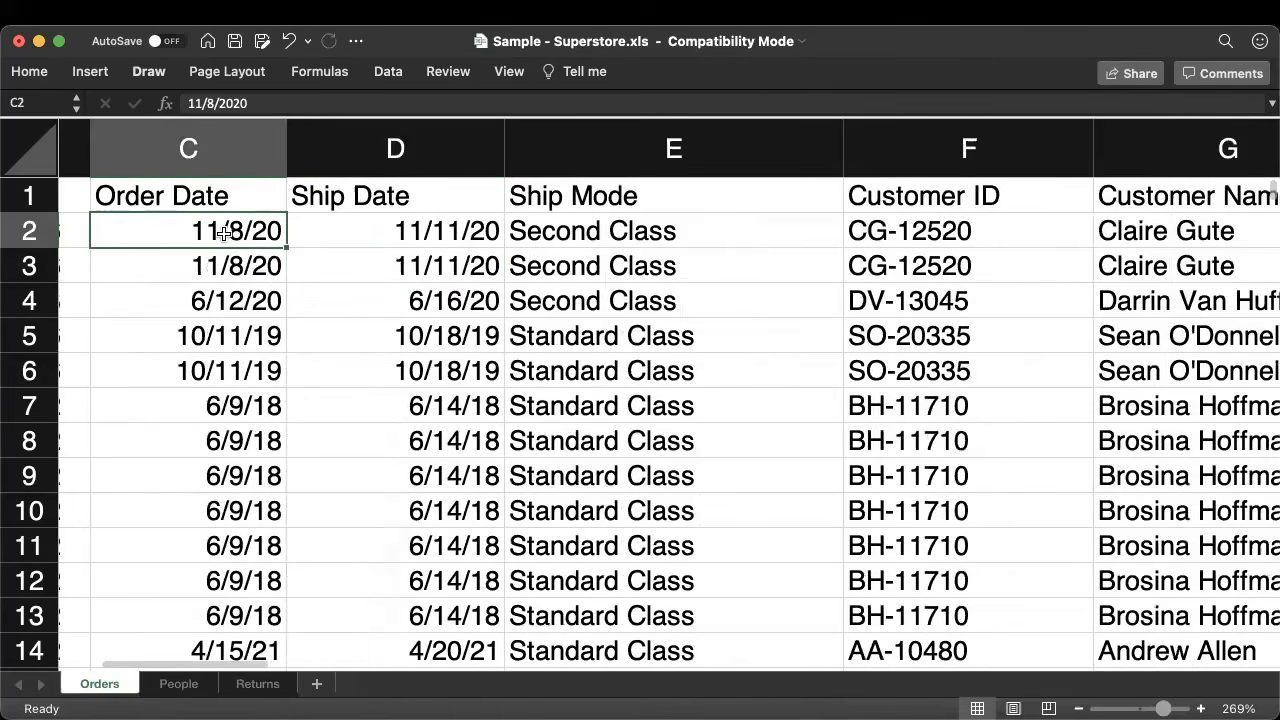
{"action": "left_click", "coordinate": [432, 238]}
{"action": "scroll", "coordinate": [466, 231], "scroll_direction": "right", "scroll_amount": 2}
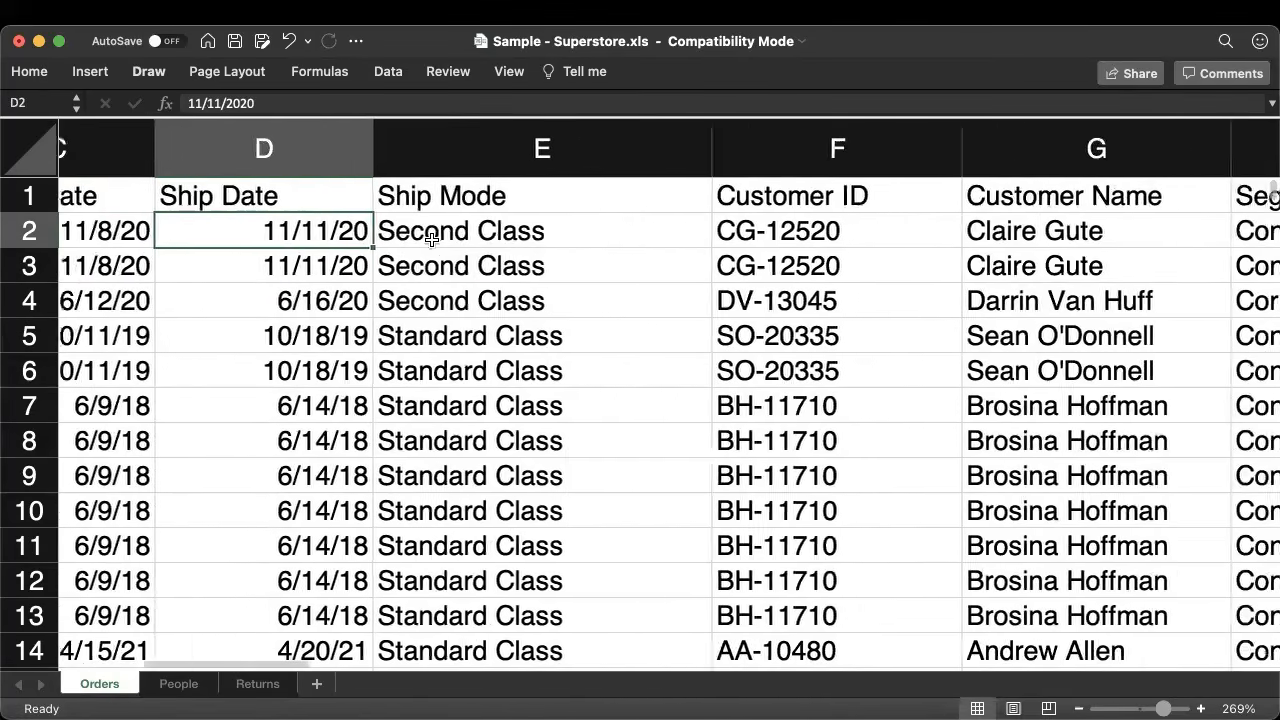
Step: Examine the first record's Ship Mode, Customer ID and Customer Name cells
{"action": "left_click", "coordinate": [572, 232]}
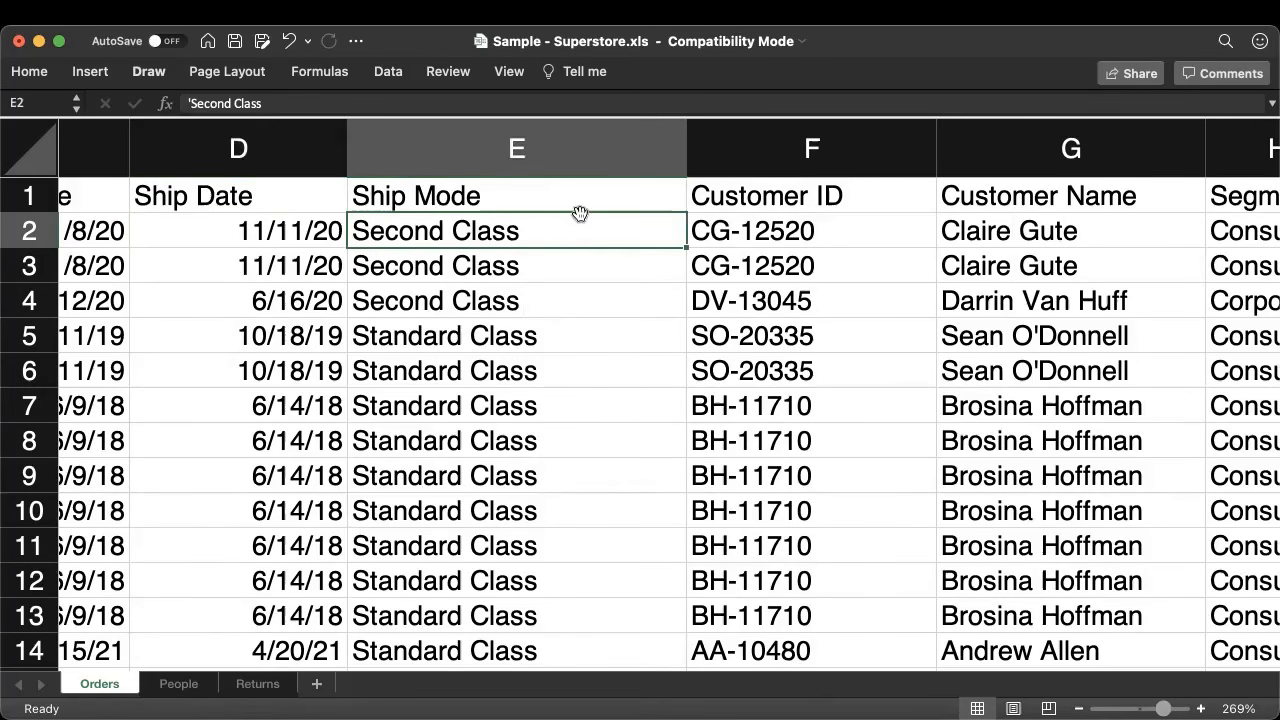
{"action": "scroll", "coordinate": [580, 215], "scroll_direction": "right", "scroll_amount": 2}
{"action": "left_click", "coordinate": [604, 232]}
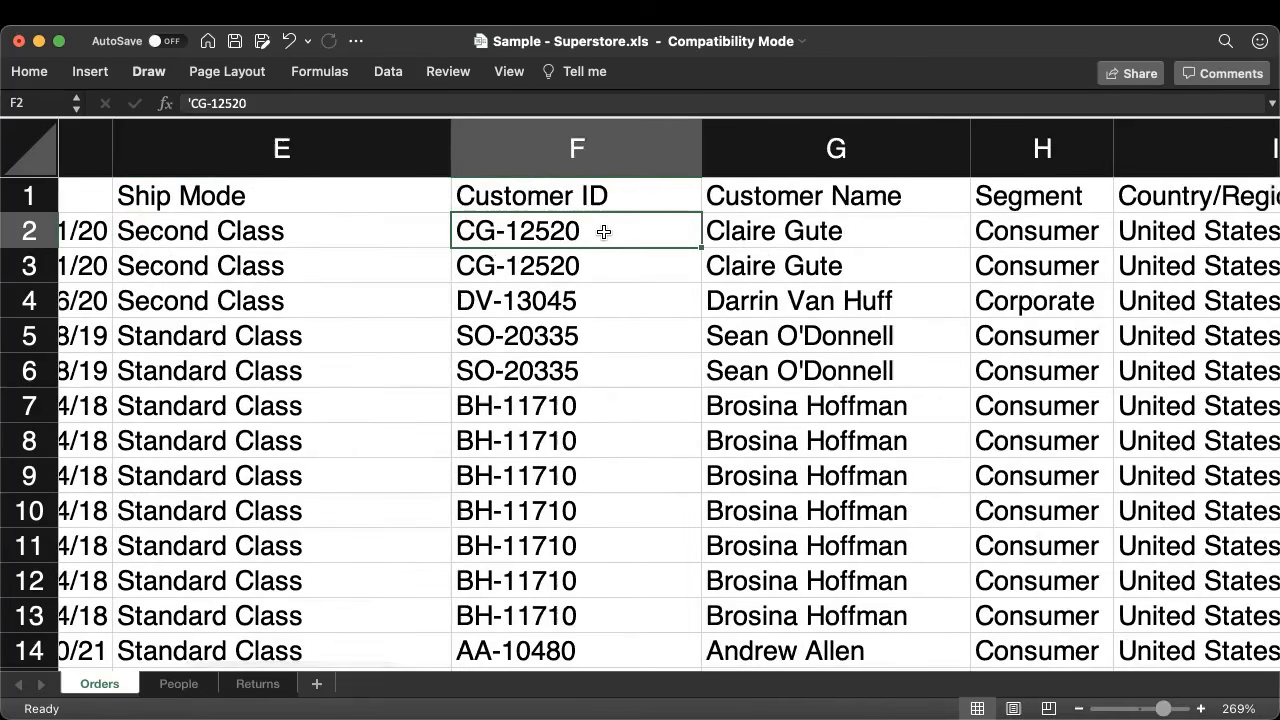
{"action": "scroll", "coordinate": [690, 238], "scroll_direction": "right", "scroll_amount": 2}
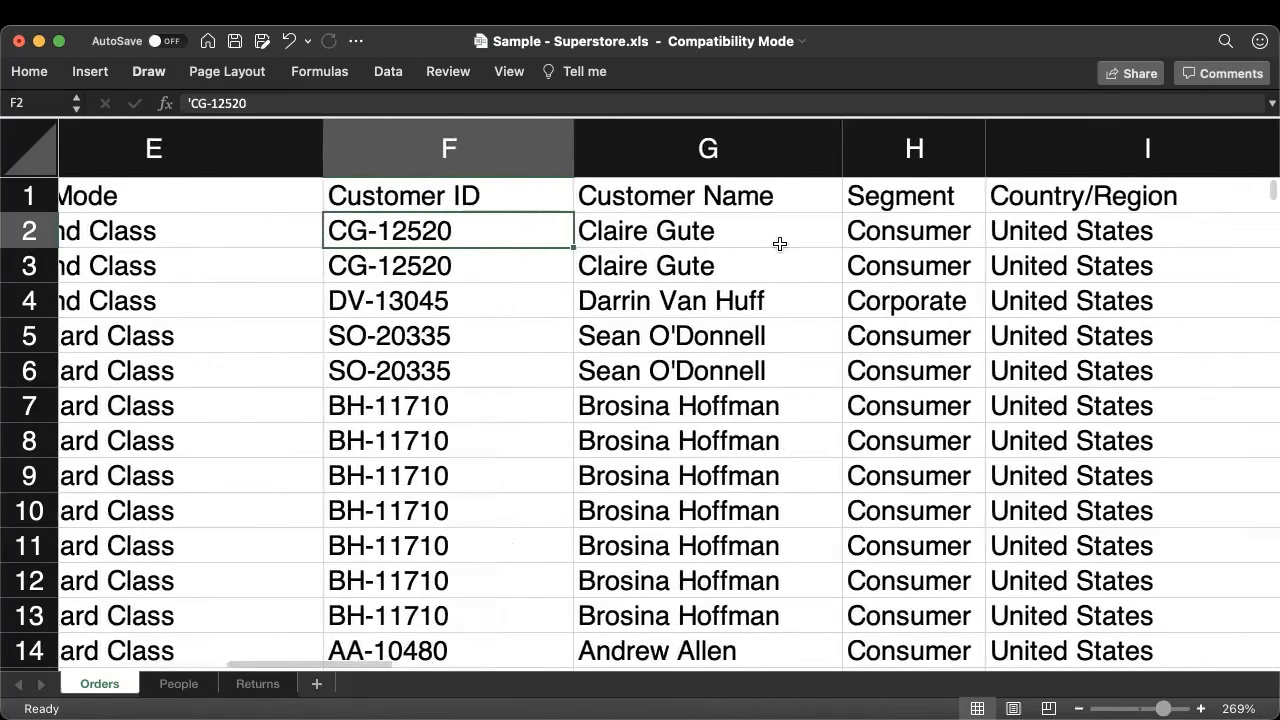
{"action": "left_click", "coordinate": [762, 240]}
{"action": "scroll", "coordinate": [762, 238], "scroll_direction": "right", "scroll_amount": 4}
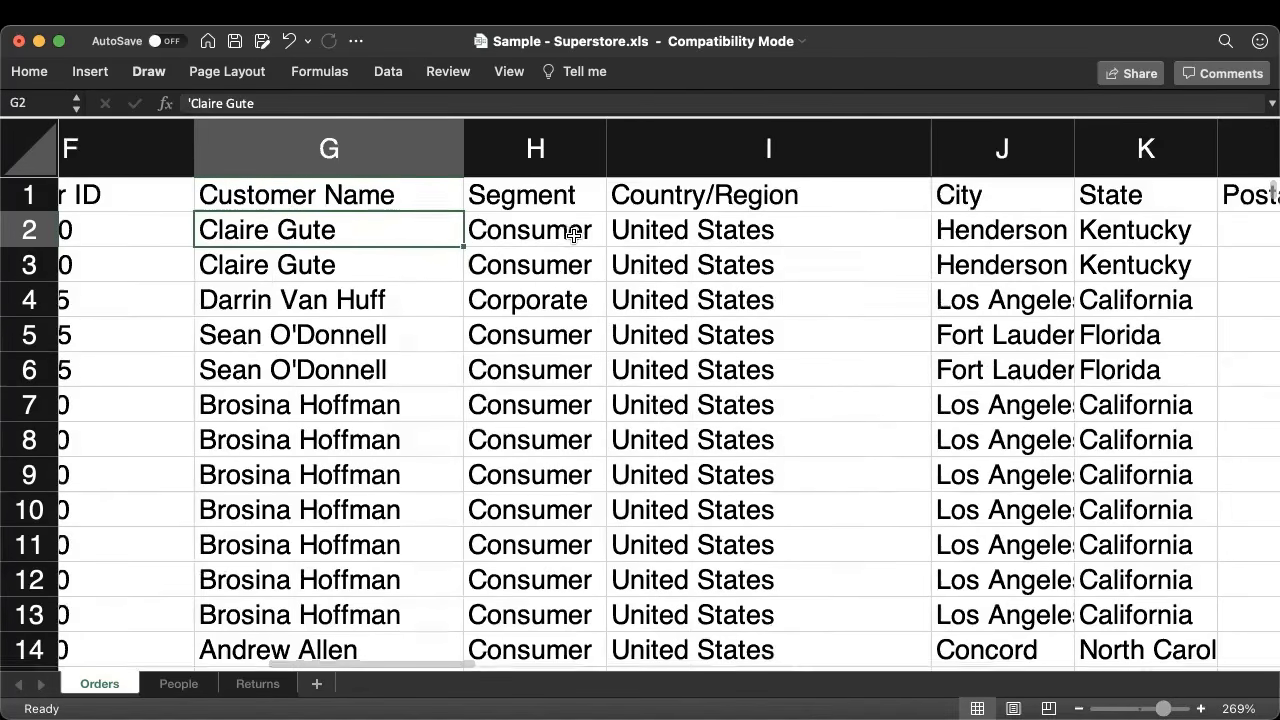
Step: Look down the Segment column for its different customer types and return to the first records
{"action": "scroll", "coordinate": [571, 237], "scroll_direction": "down", "scroll_amount": 3}
{"action": "scroll", "coordinate": [571, 237], "scroll_direction": "up", "scroll_amount": 3}
{"action": "scroll", "coordinate": [571, 237], "scroll_direction": "left", "scroll_amount": 1}
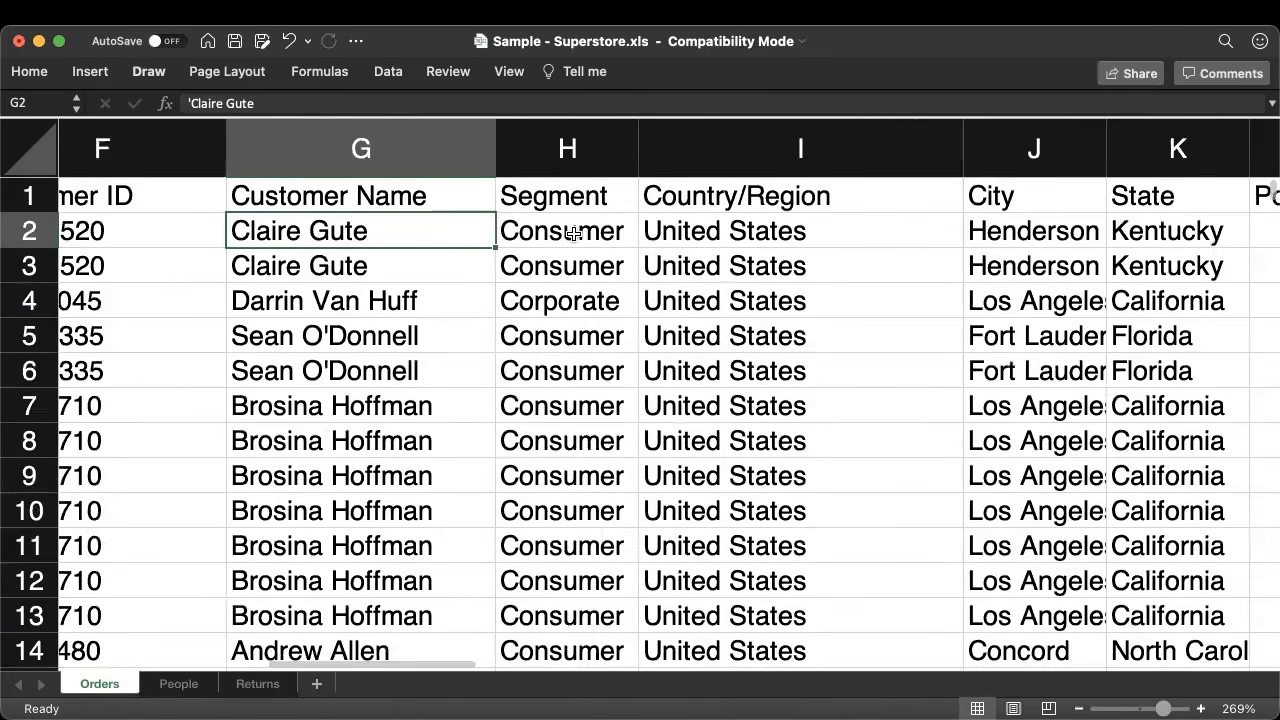
{"action": "scroll", "coordinate": [573, 233], "scroll_direction": "down", "scroll_amount": 6}
{"action": "scroll", "coordinate": [573, 233], "scroll_direction": "left", "scroll_amount": 1}
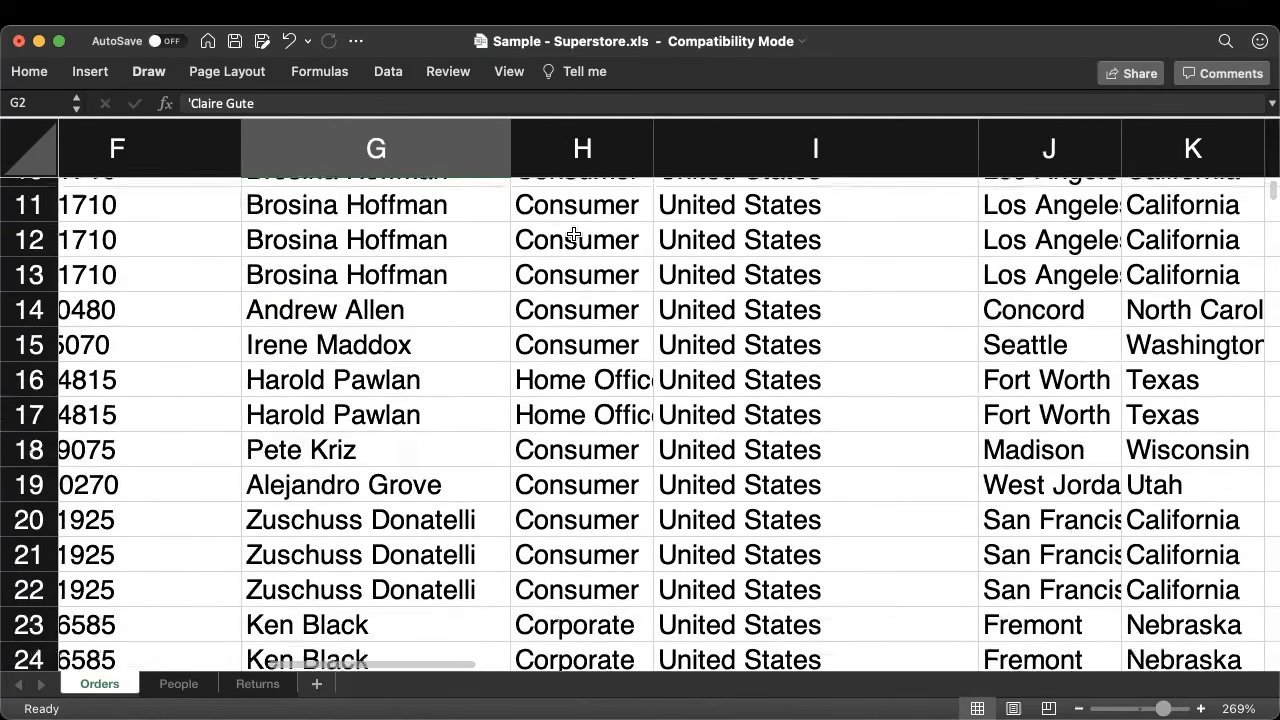
{"action": "scroll", "coordinate": [572, 316], "scroll_direction": "down", "scroll_amount": 5}
{"action": "scroll", "coordinate": [572, 320], "scroll_direction": "up", "scroll_amount": 10}
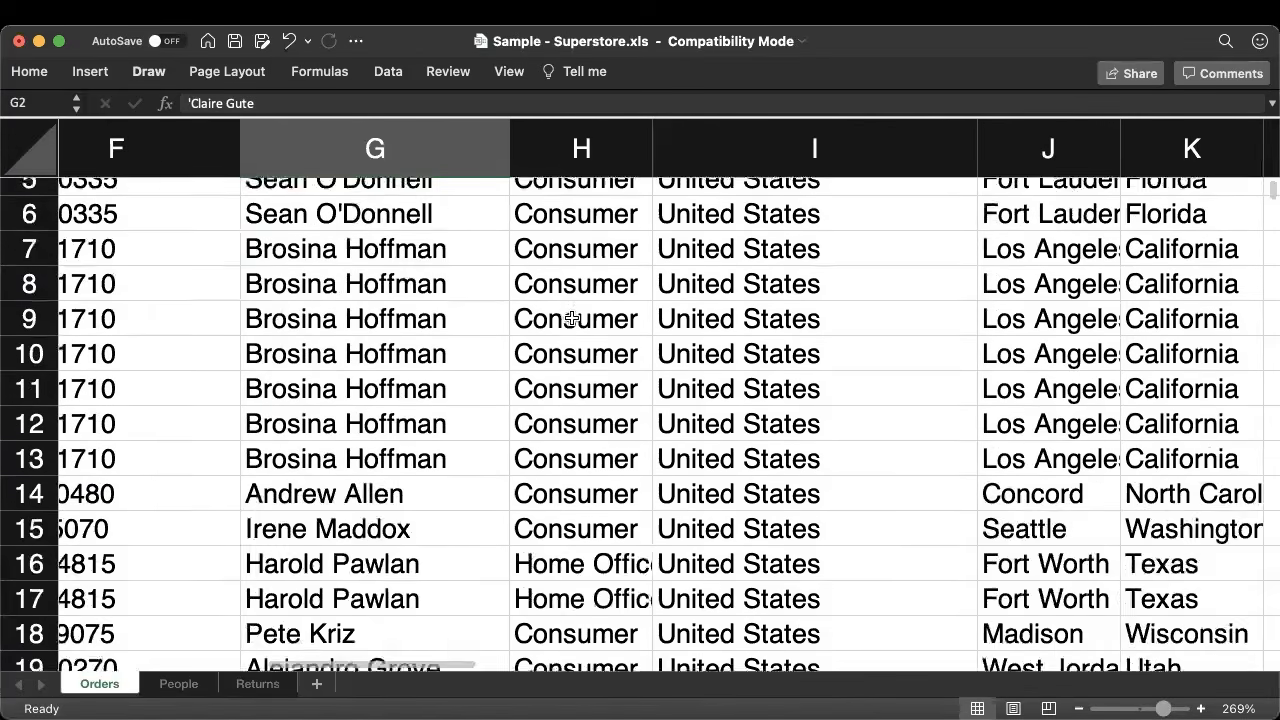
{"action": "scroll", "coordinate": [600, 264], "scroll_direction": "right", "scroll_amount": 3}
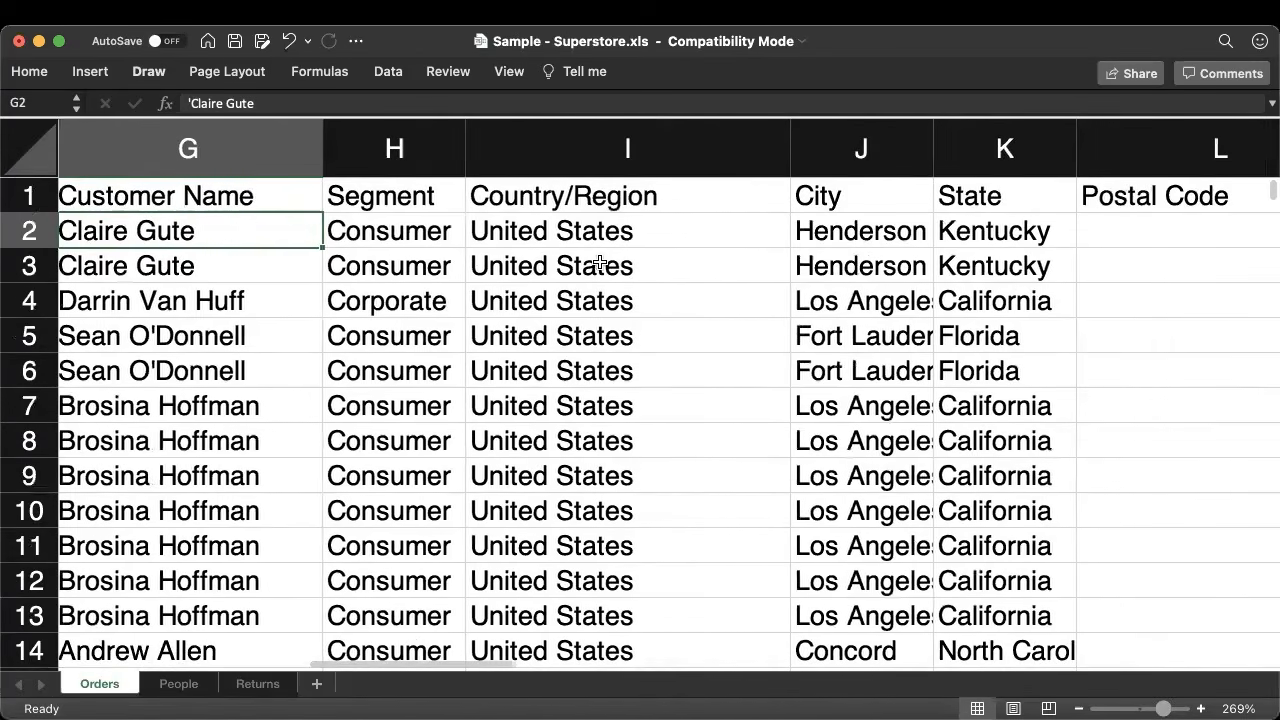
Step: Examine the first record's location cells: Country/Region, City, State, Postal Code and Region
{"action": "left_click", "coordinate": [700, 234]}
{"action": "scroll", "coordinate": [700, 235], "scroll_direction": "right", "scroll_amount": 3}
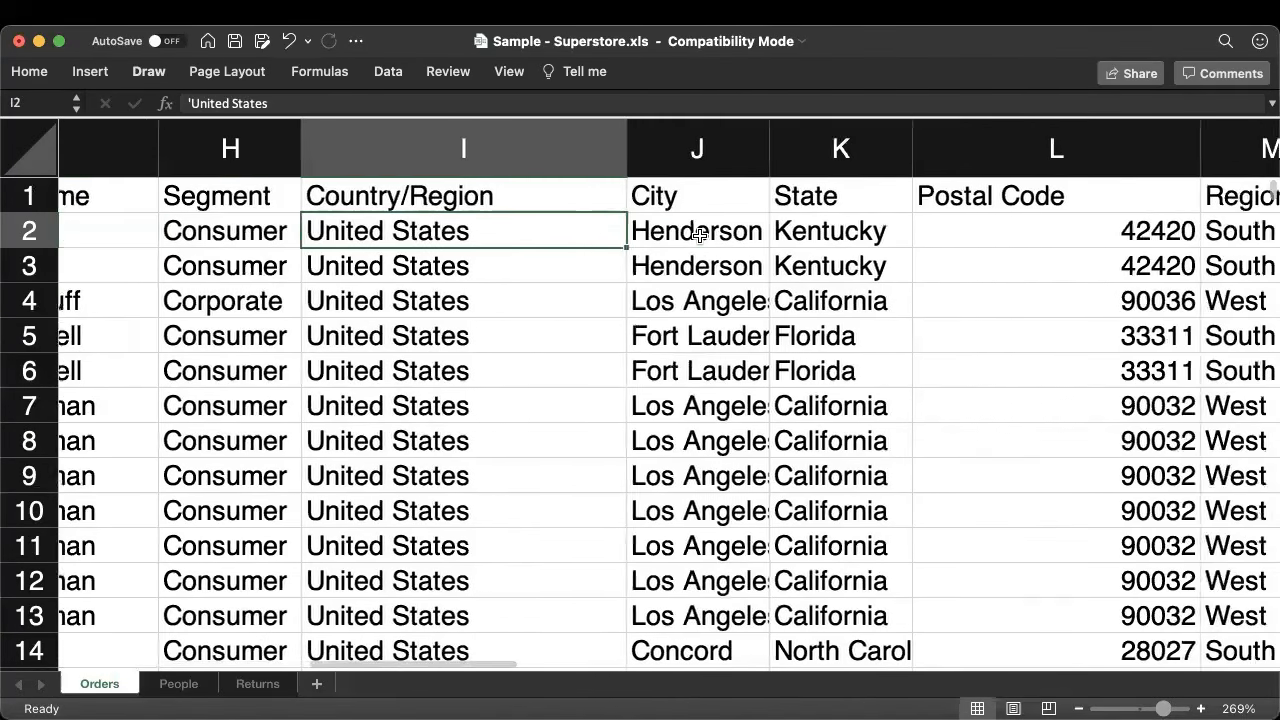
{"action": "left_click", "coordinate": [694, 234]}
{"action": "left_click", "coordinate": [866, 234]}
{"action": "scroll", "coordinate": [869, 235], "scroll_direction": "right", "scroll_amount": 3}
{"action": "scroll", "coordinate": [869, 235], "scroll_direction": "right", "scroll_amount": 3}
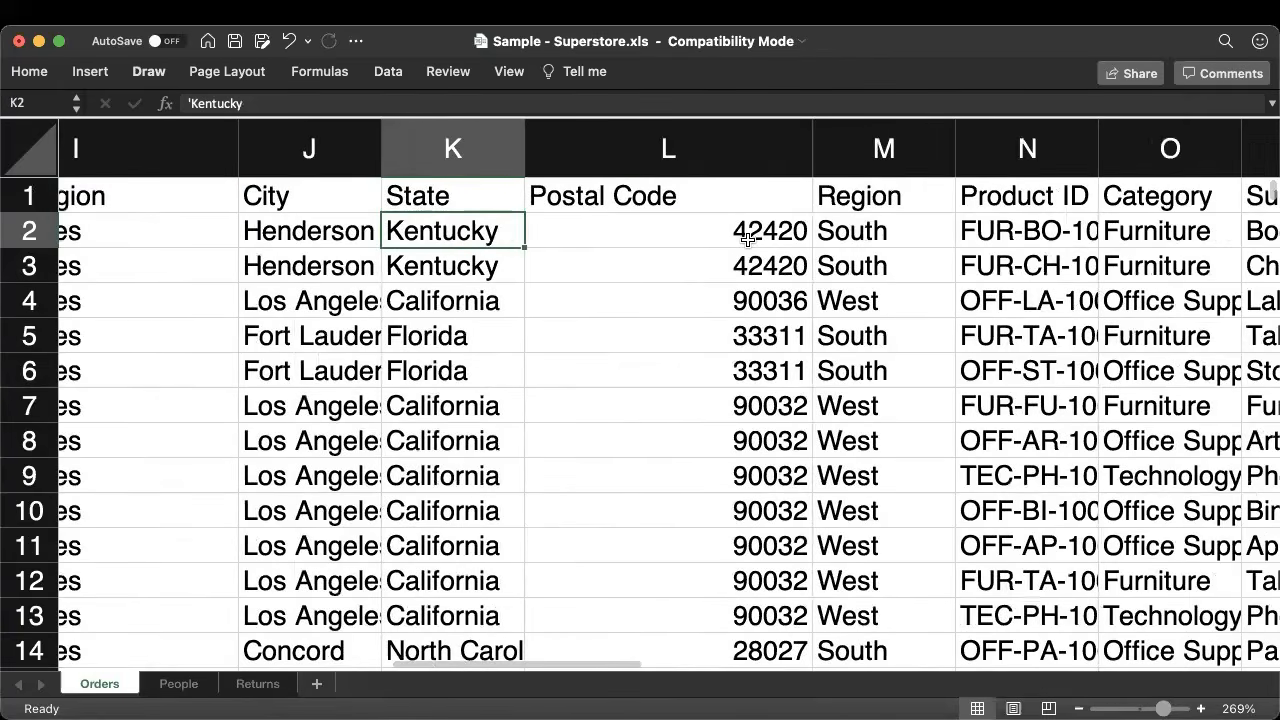
{"action": "left_click", "coordinate": [738, 234]}
{"action": "left_click", "coordinate": [891, 235]}
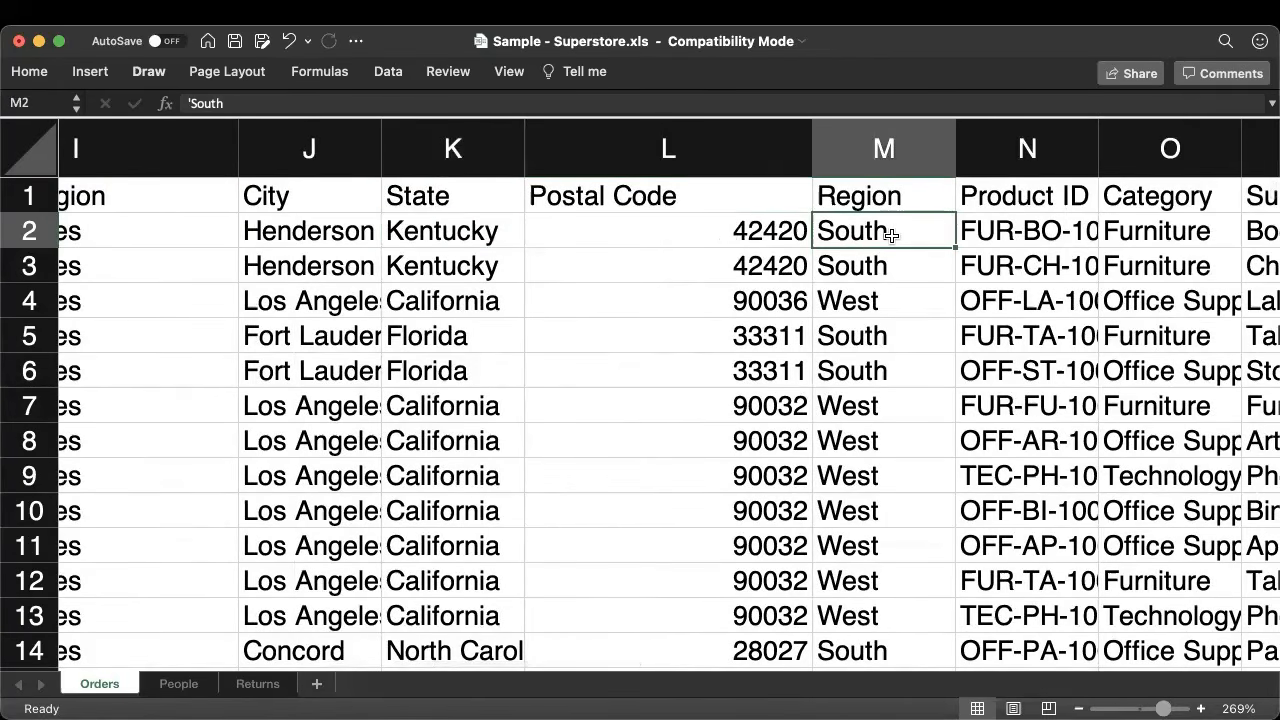
{"action": "scroll", "coordinate": [891, 235], "scroll_direction": "right", "scroll_amount": 3}
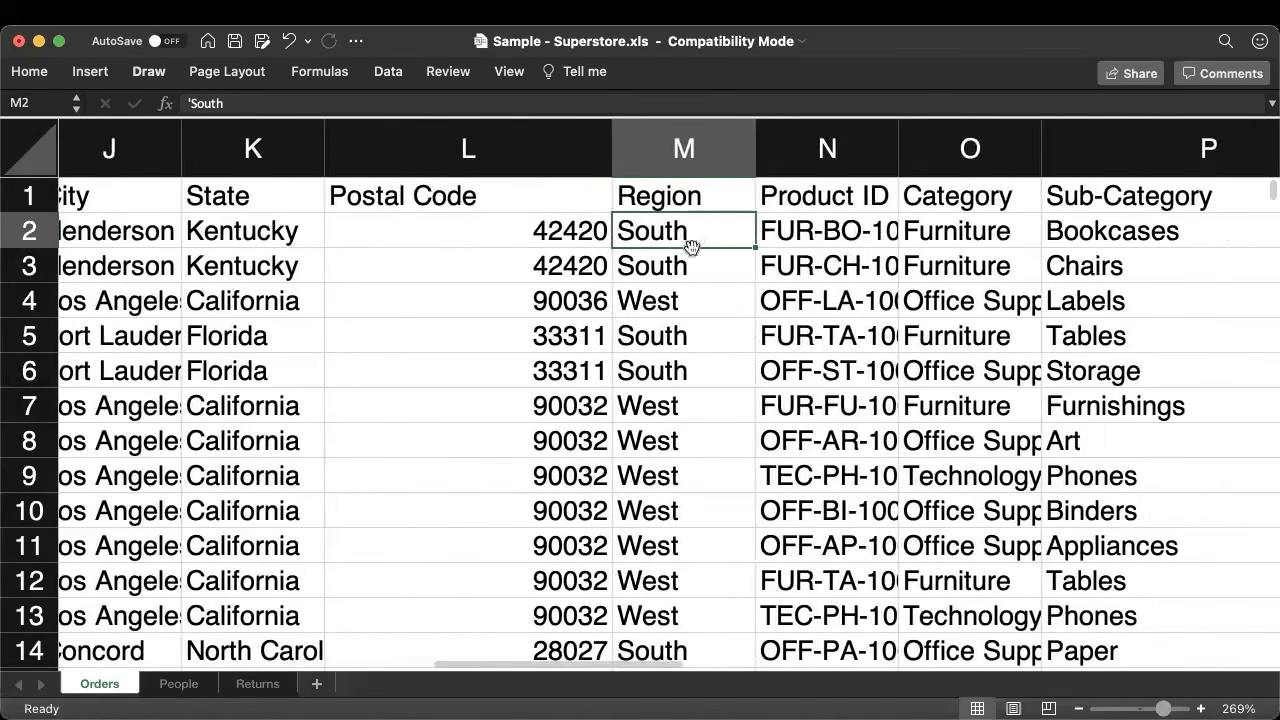
Step: Widen the Product ID column to fit its full IDs and examine the first two records' Product IDs
{"action": "scroll", "coordinate": [689, 244], "scroll_direction": "right", "scroll_amount": 4}
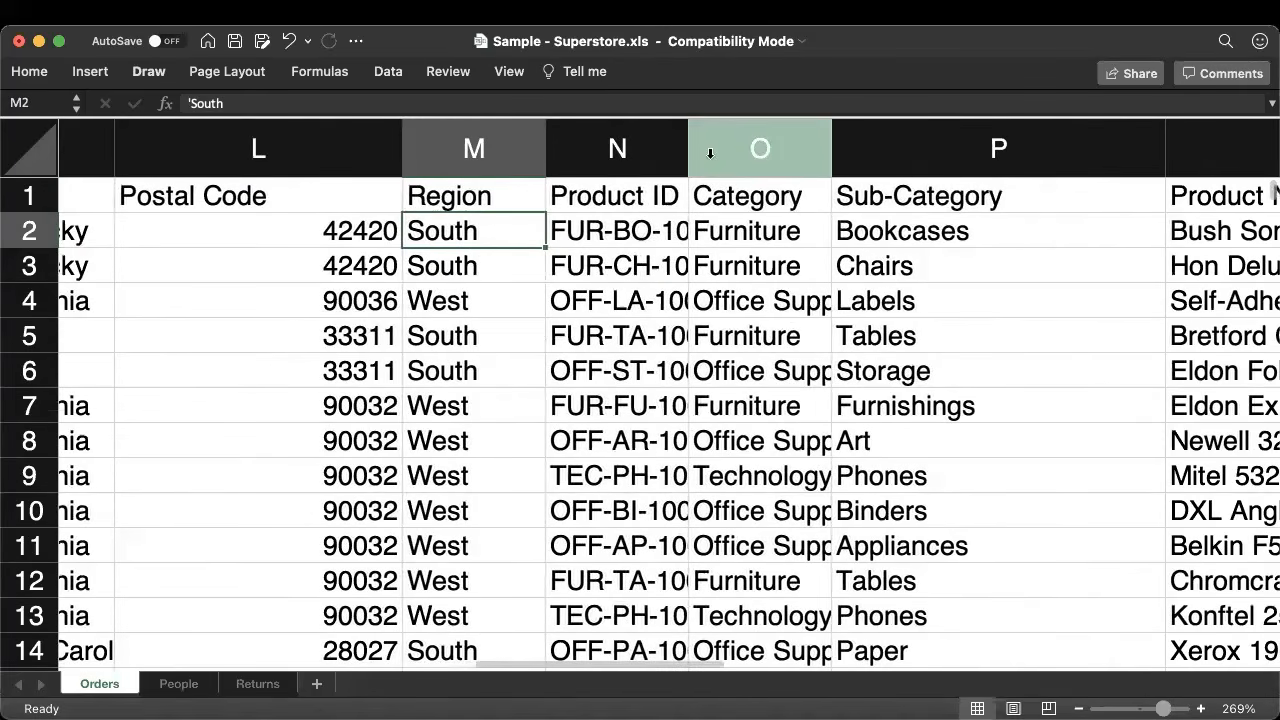
{"action": "left_click", "coordinate": [630, 230]}
{"action": "left_click_drag", "start_coordinate": [688, 148], "coordinate": [800, 150]}
{"action": "scroll", "coordinate": [720, 281], "scroll_direction": "right", "scroll_amount": 2}
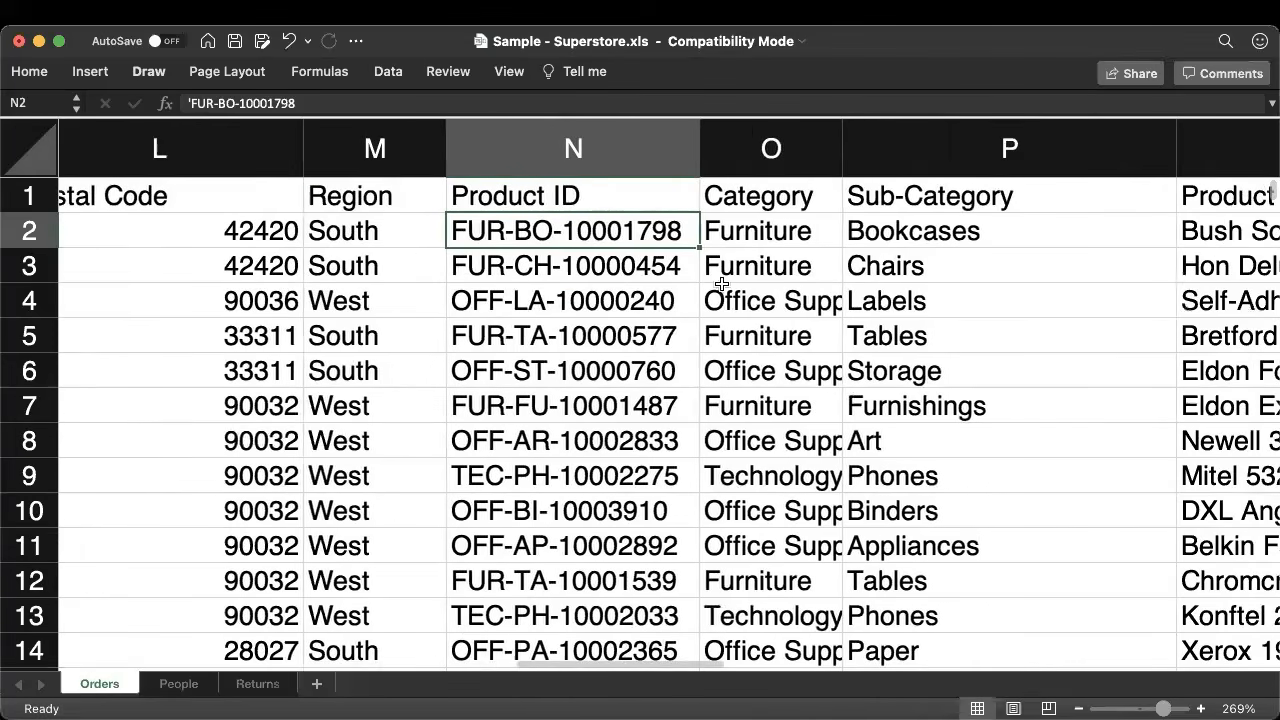
{"action": "left_click", "coordinate": [608, 267]}
Step: Examine the first record's Category and the Sub-Category cells of the first two records
{"action": "left_click", "coordinate": [740, 225]}
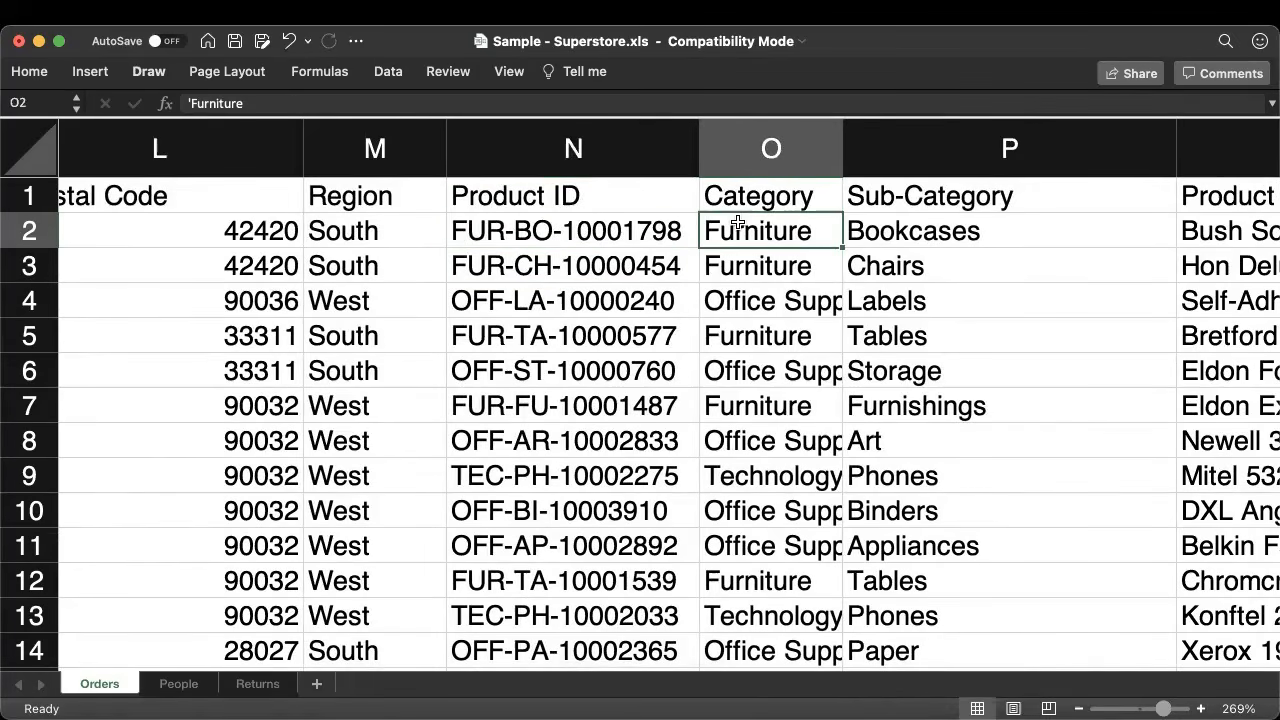
{"action": "scroll", "coordinate": [737, 220], "scroll_direction": "right", "scroll_amount": 5}
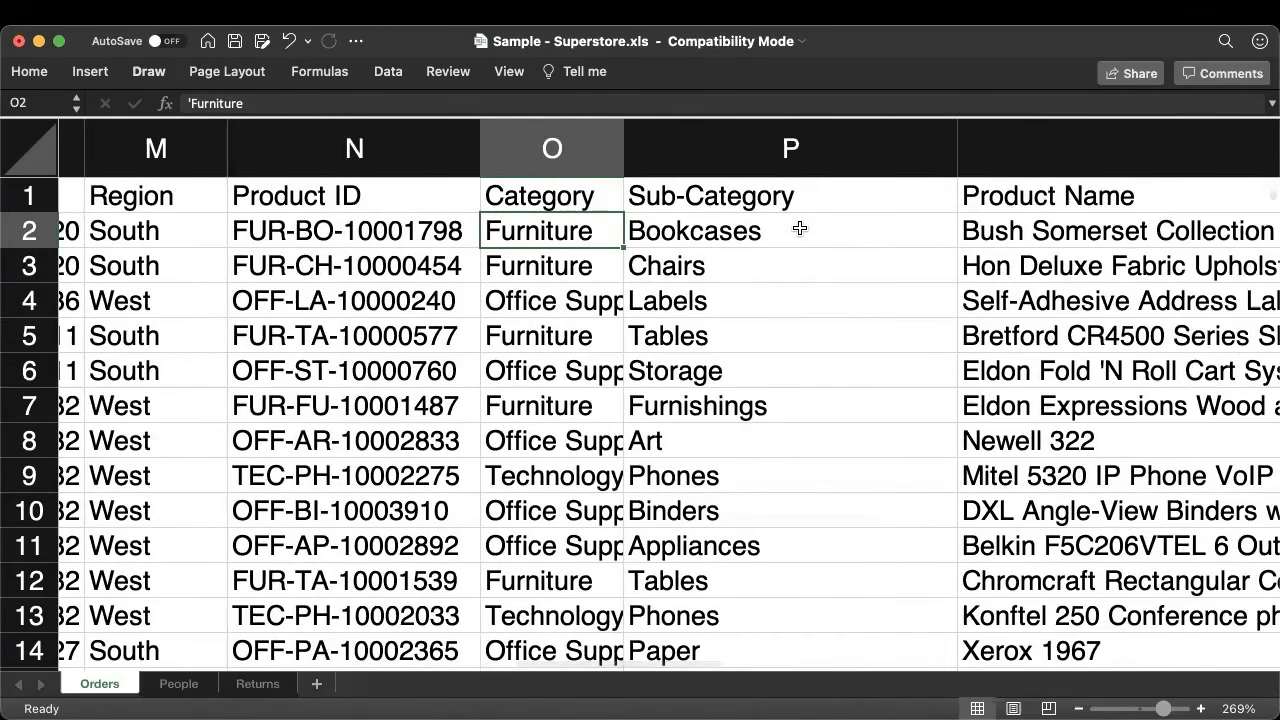
{"action": "left_click", "coordinate": [800, 232]}
{"action": "scroll", "coordinate": [760, 240], "scroll_direction": "right", "scroll_amount": 2}
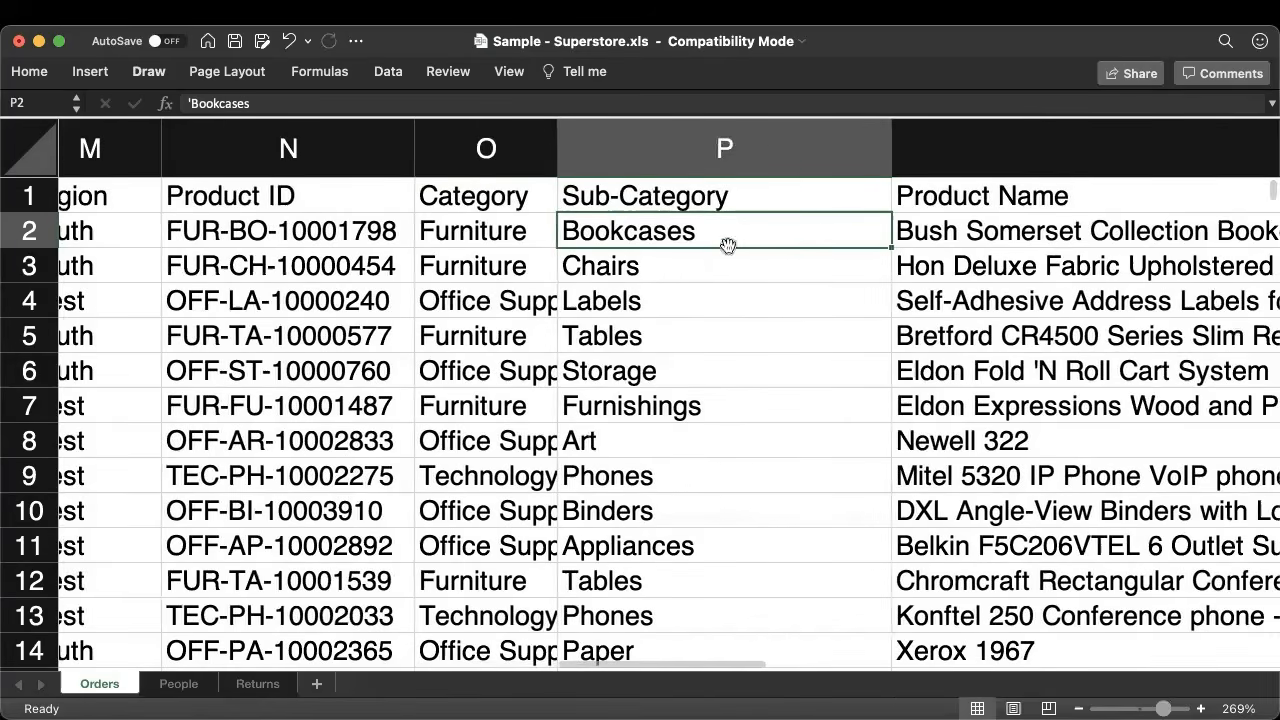
{"action": "left_click", "coordinate": [698, 258]}
{"action": "scroll", "coordinate": [771, 260], "scroll_direction": "right", "scroll_amount": 7}
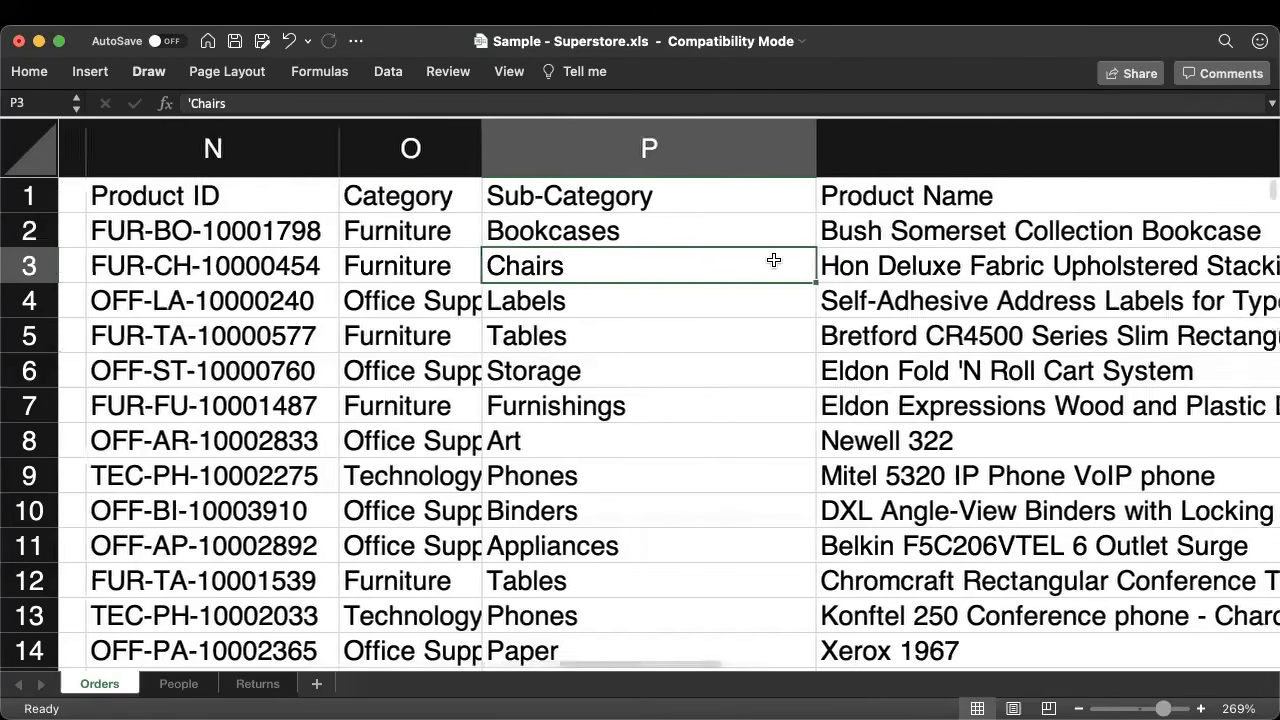
Step: Examine the Product Name cells of the first two records
{"action": "left_click", "coordinate": [850, 233]}
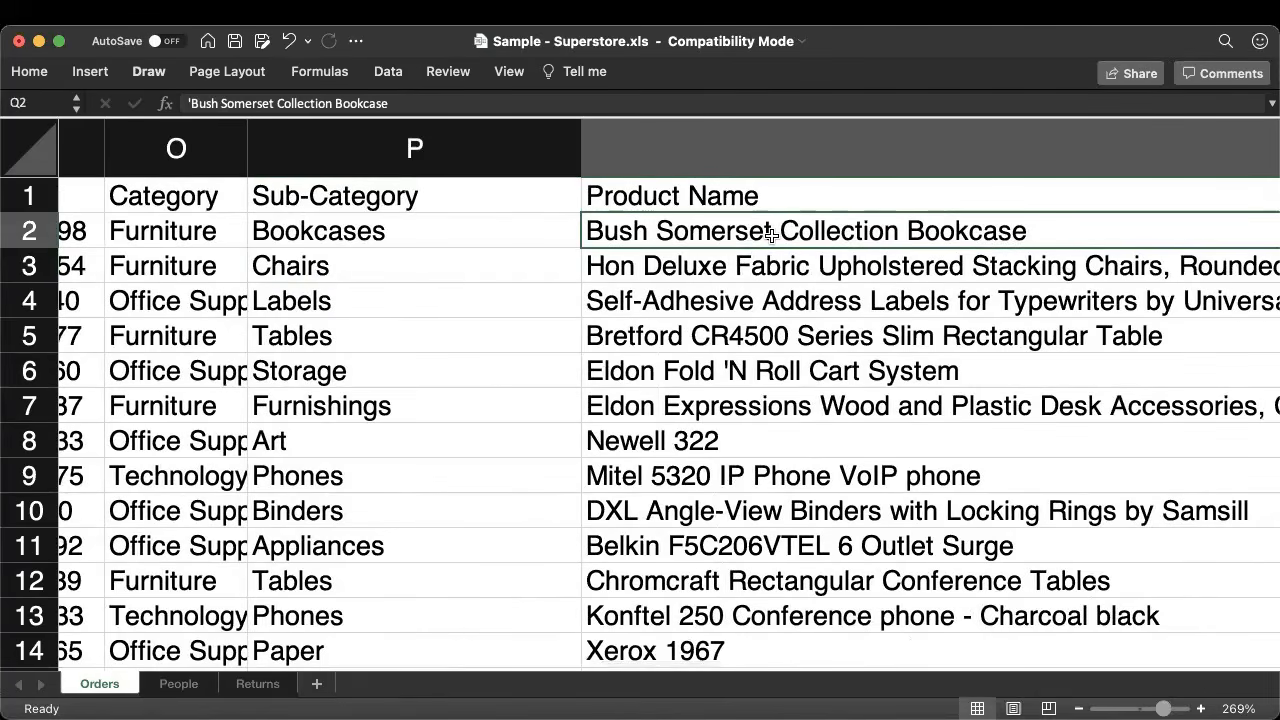
{"action": "scroll", "coordinate": [770, 237], "scroll_direction": "right", "scroll_amount": 5}
{"action": "left_click", "coordinate": [801, 254]}
Step: Compare the Sales cells of the first two records
{"action": "scroll", "coordinate": [801, 254], "scroll_direction": "right", "scroll_amount": 20}
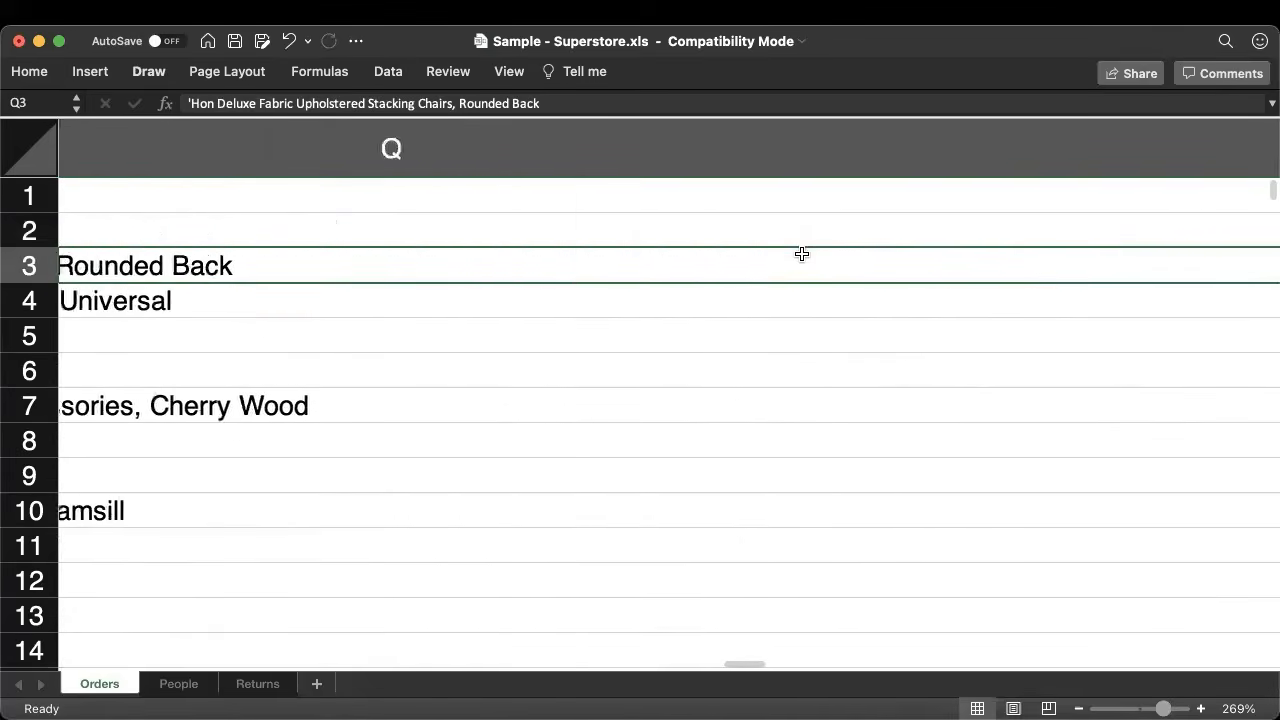
{"action": "left_click", "coordinate": [561, 227]}
{"action": "left_click", "coordinate": [559, 258]}
{"action": "left_click", "coordinate": [538, 219]}
{"action": "left_click", "coordinate": [538, 261]}
{"action": "left_click", "coordinate": [515, 227]}
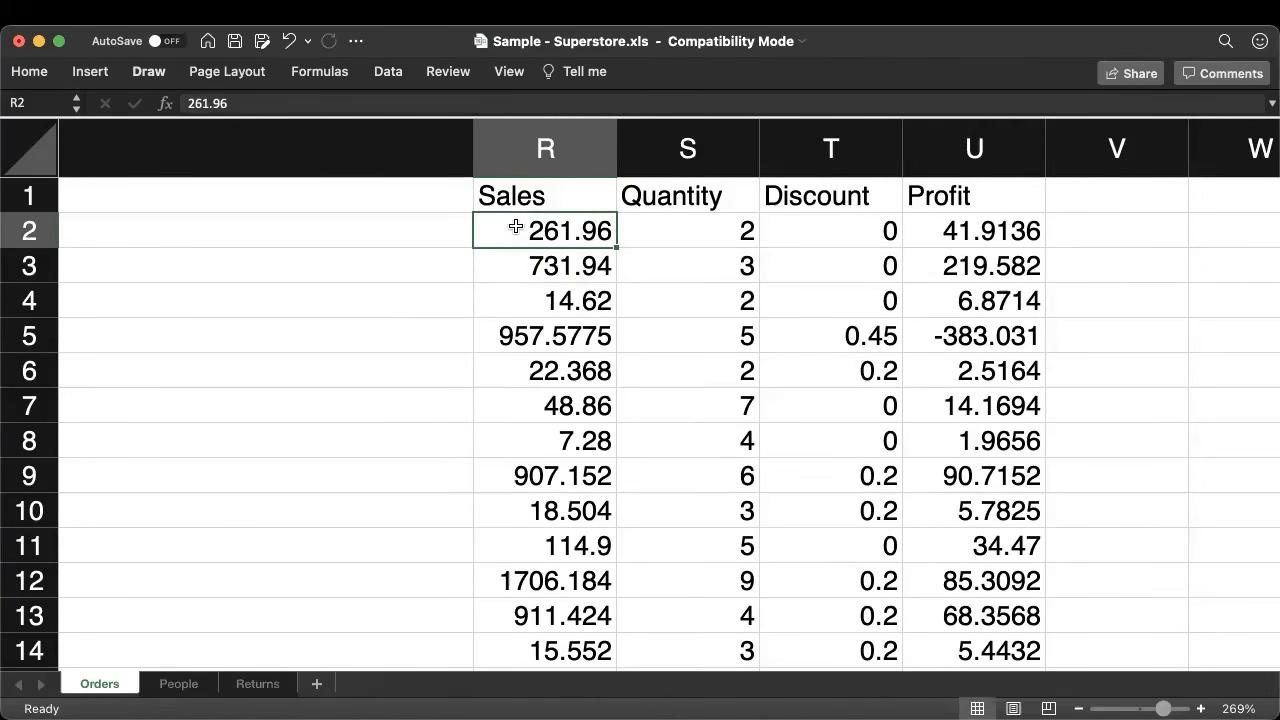
{"action": "left_click", "coordinate": [524, 266]}
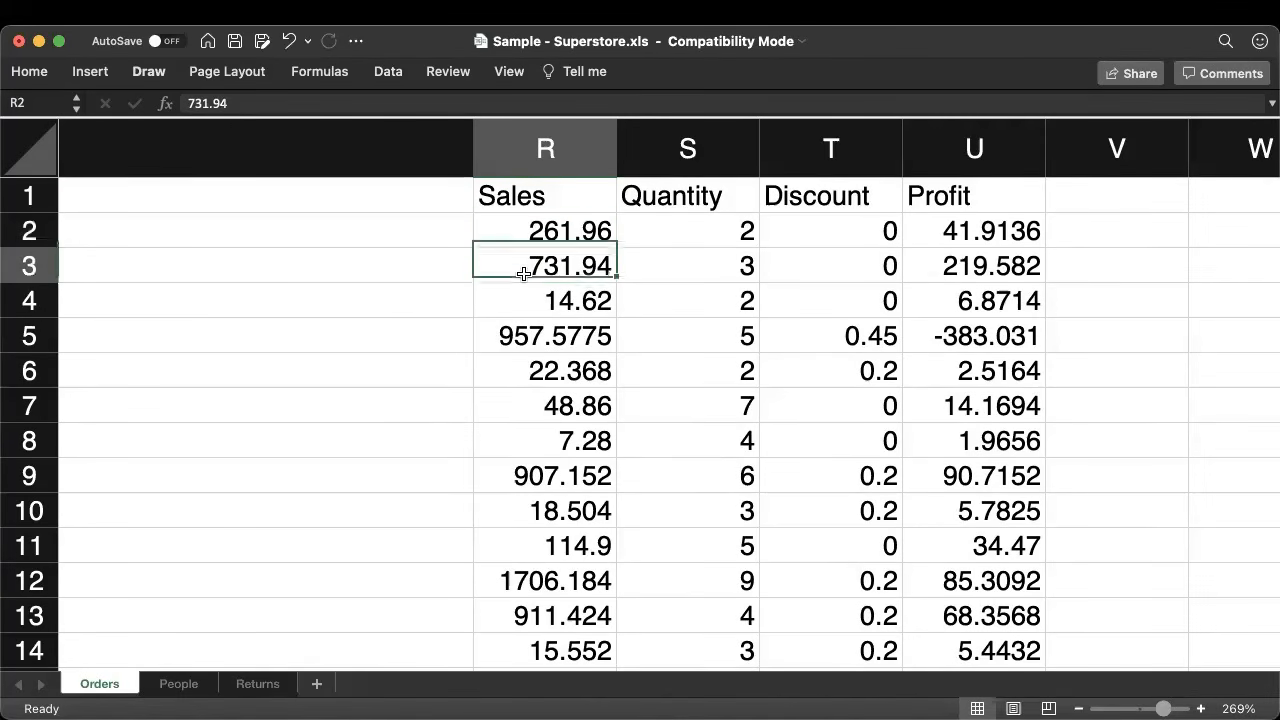
Step: Examine the Quantity cells of the first two records
{"action": "left_click", "coordinate": [728, 230]}
{"action": "left_click", "coordinate": [720, 275]}
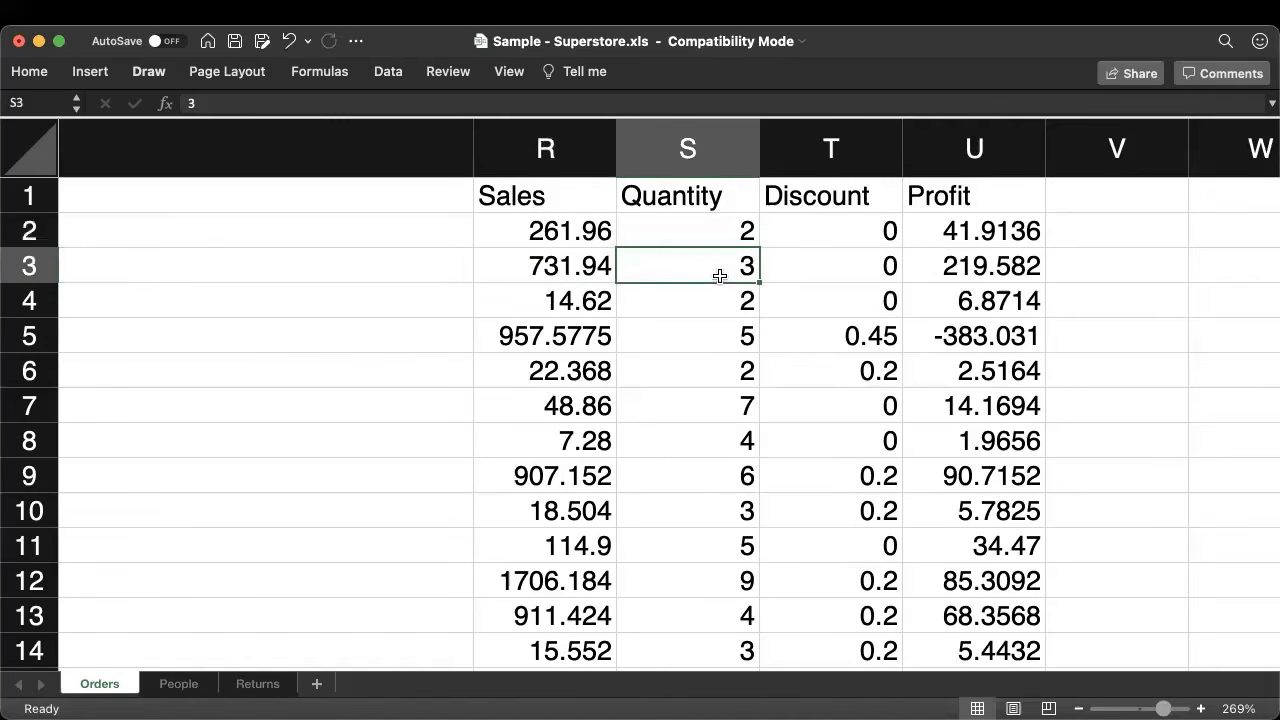
{"action": "left_click", "coordinate": [722, 236]}
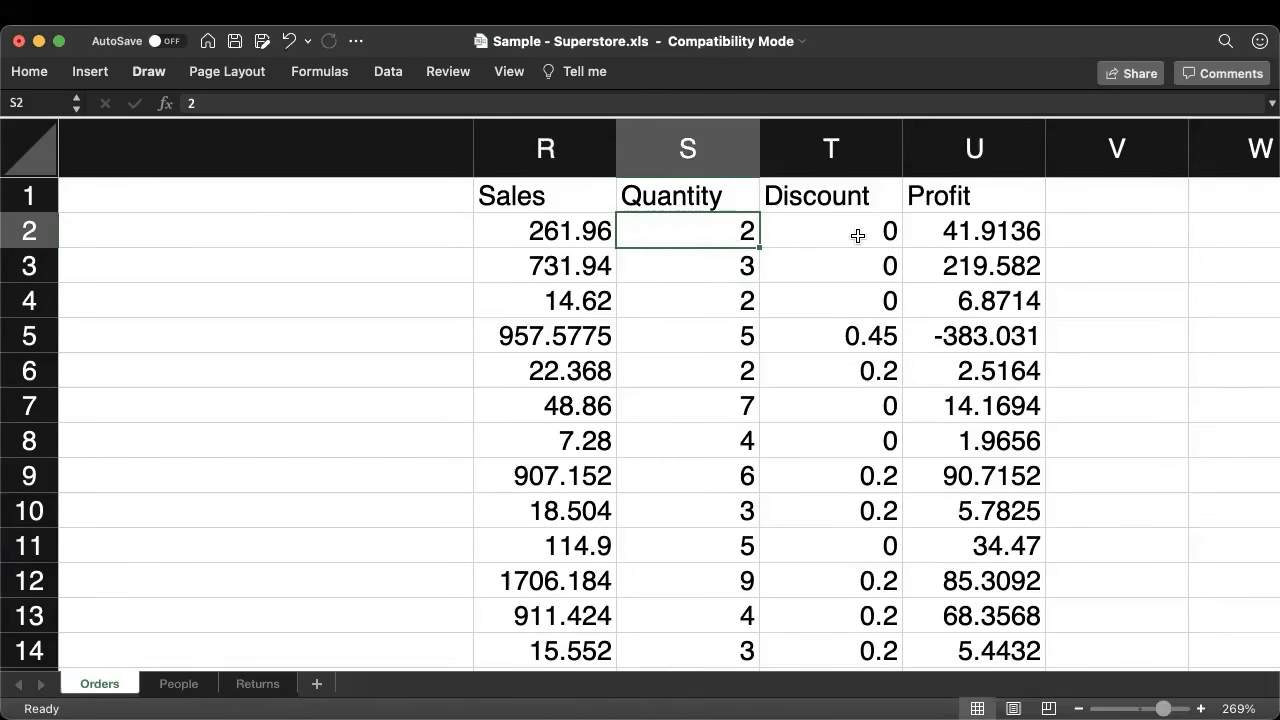
Step: Relate the second record's Sales and Quantity cells to its Product Name
{"action": "left_click", "coordinate": [540, 269]}
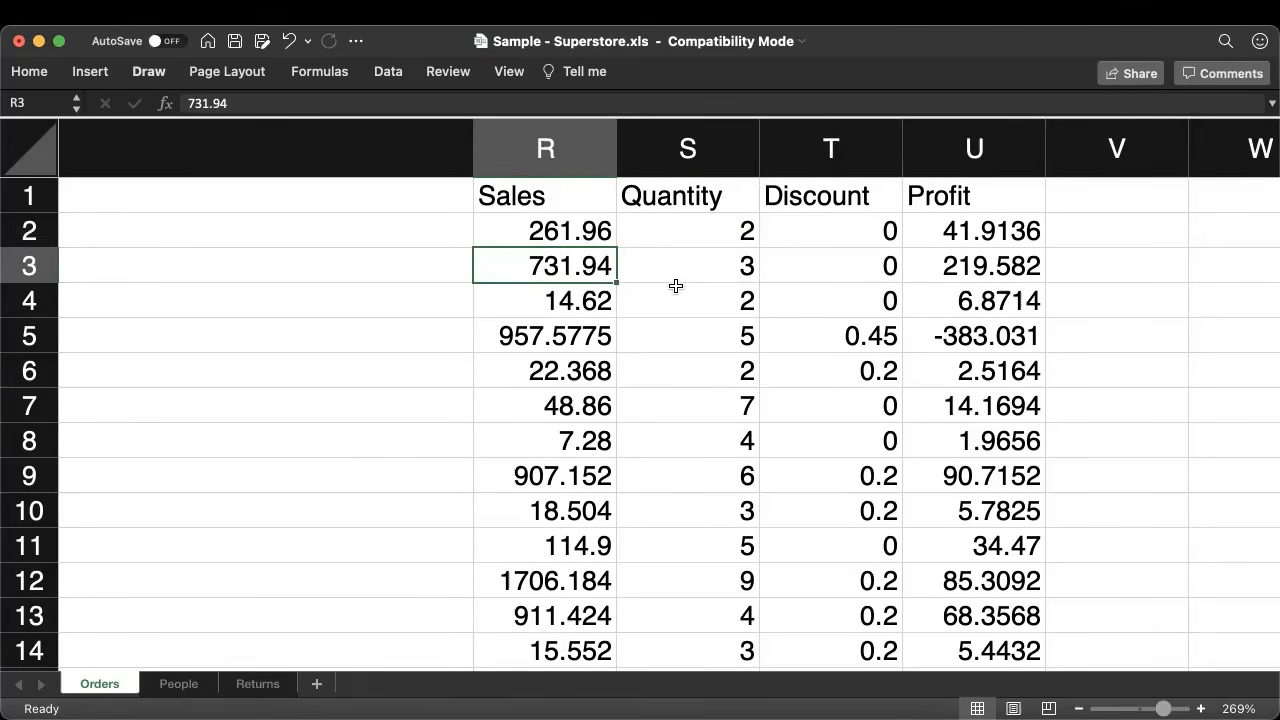
{"action": "left_click", "coordinate": [714, 266]}
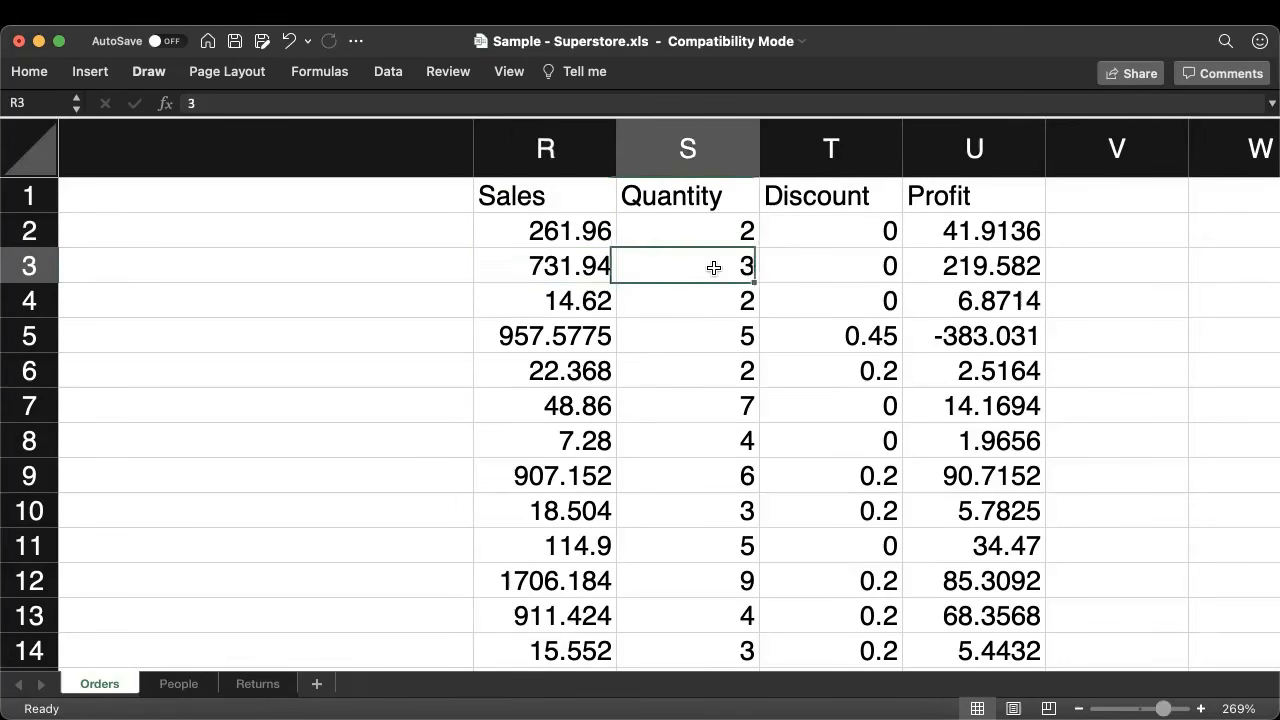
{"action": "scroll", "coordinate": [714, 266], "scroll_direction": "left", "scroll_amount": 5}
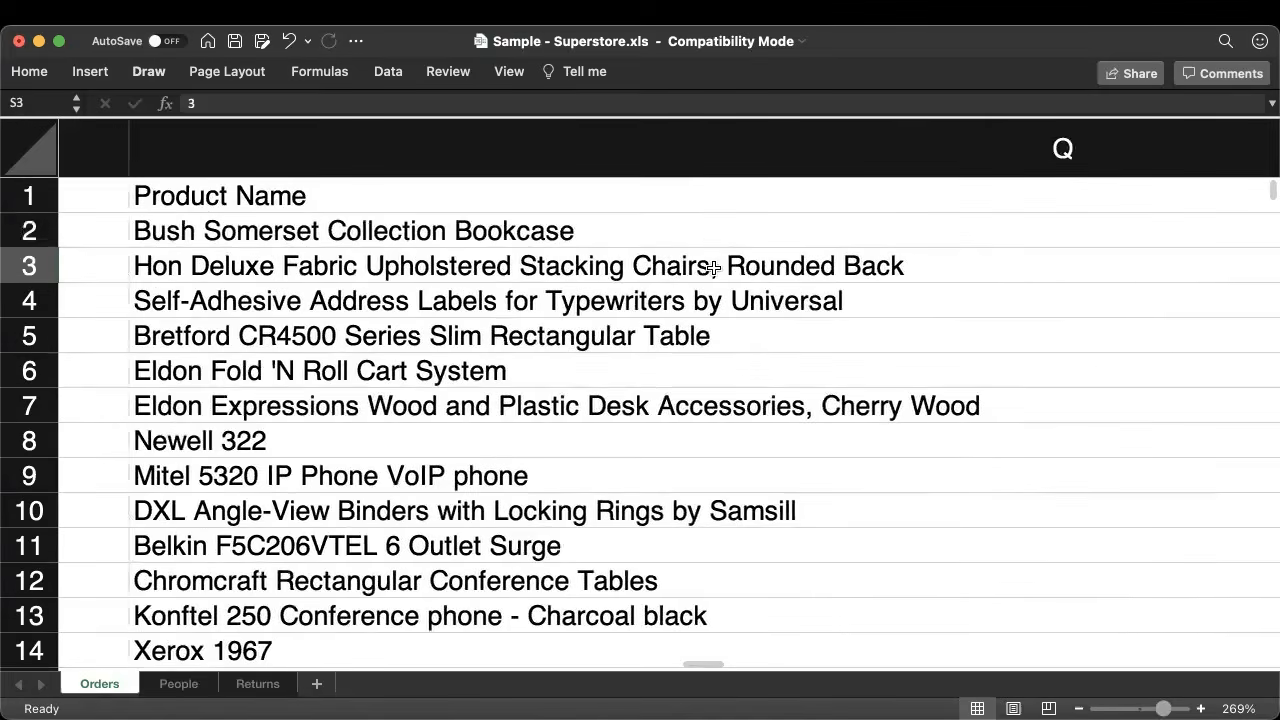
{"action": "scroll", "coordinate": [714, 266], "scroll_direction": "right", "scroll_amount": 15}
{"action": "scroll", "coordinate": [714, 266], "scroll_direction": "right", "scroll_amount": 2}
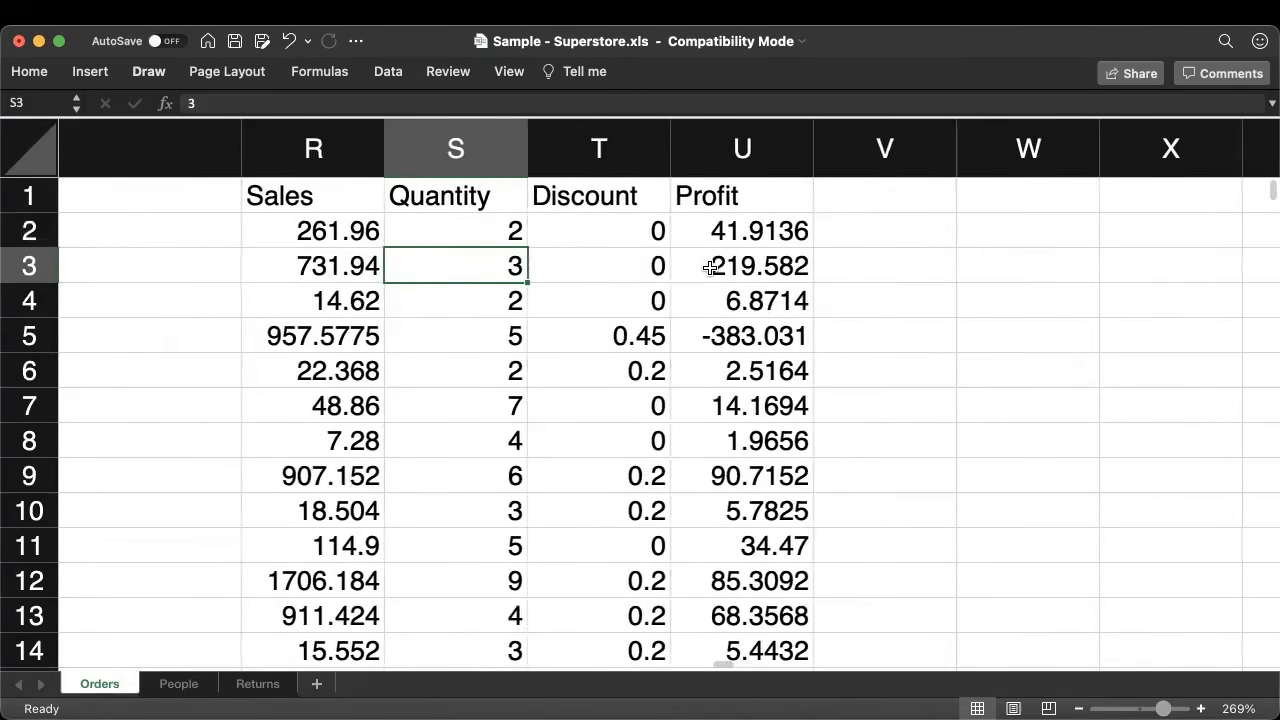
Step: Examine the second record's Discount and Profit cells and return to the first columns of the Orders sheet
{"action": "left_click", "coordinate": [636, 268]}
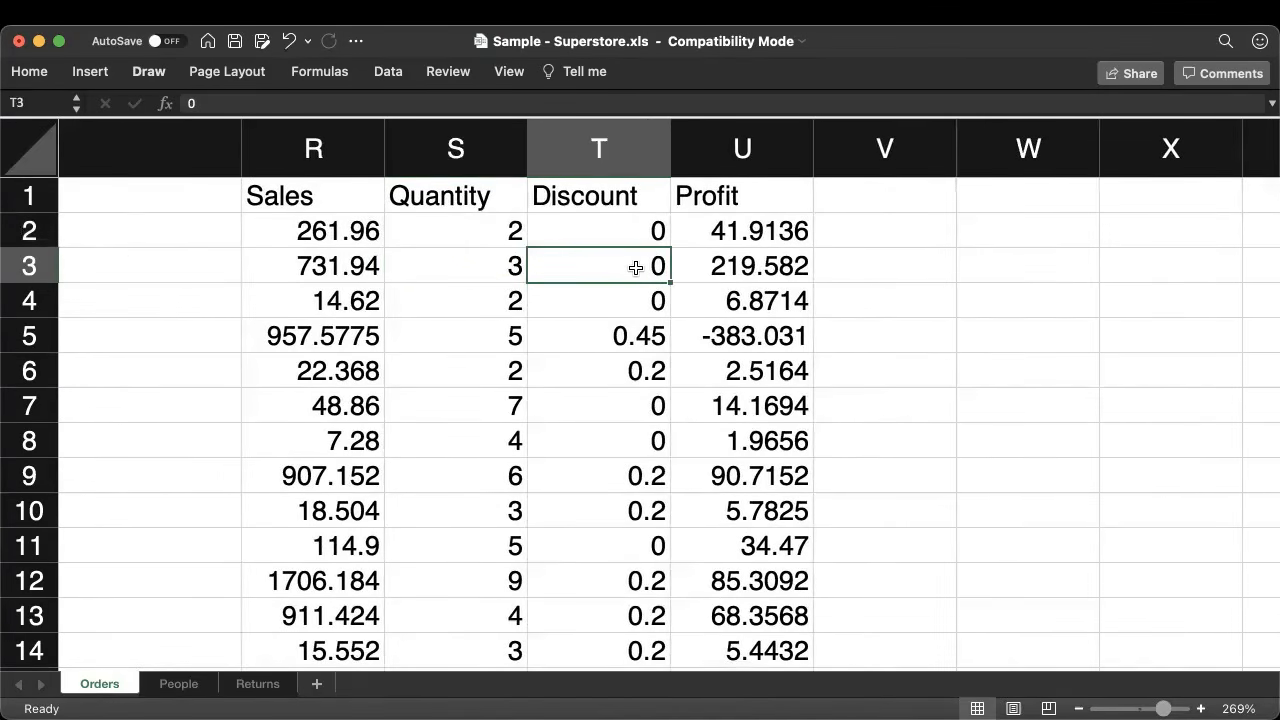
{"action": "left_click", "coordinate": [740, 270]}
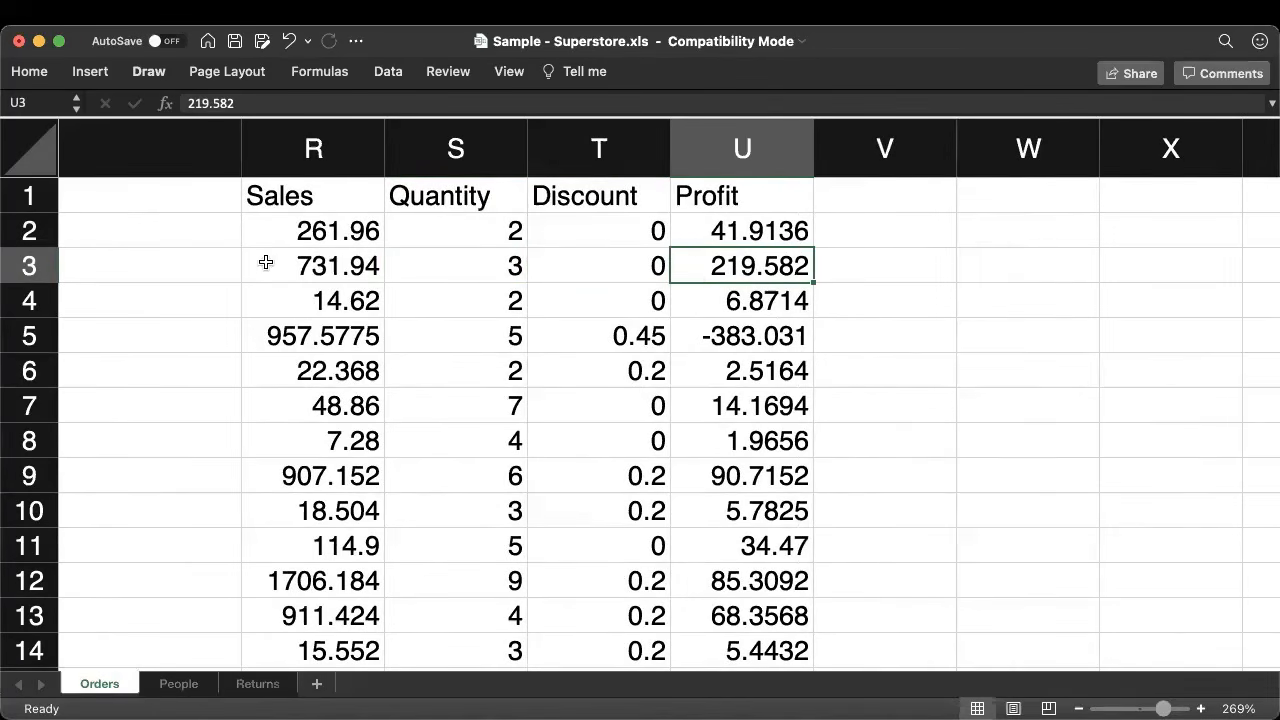
{"action": "scroll", "coordinate": [671, 263], "scroll_direction": "left", "scroll_amount": 20}
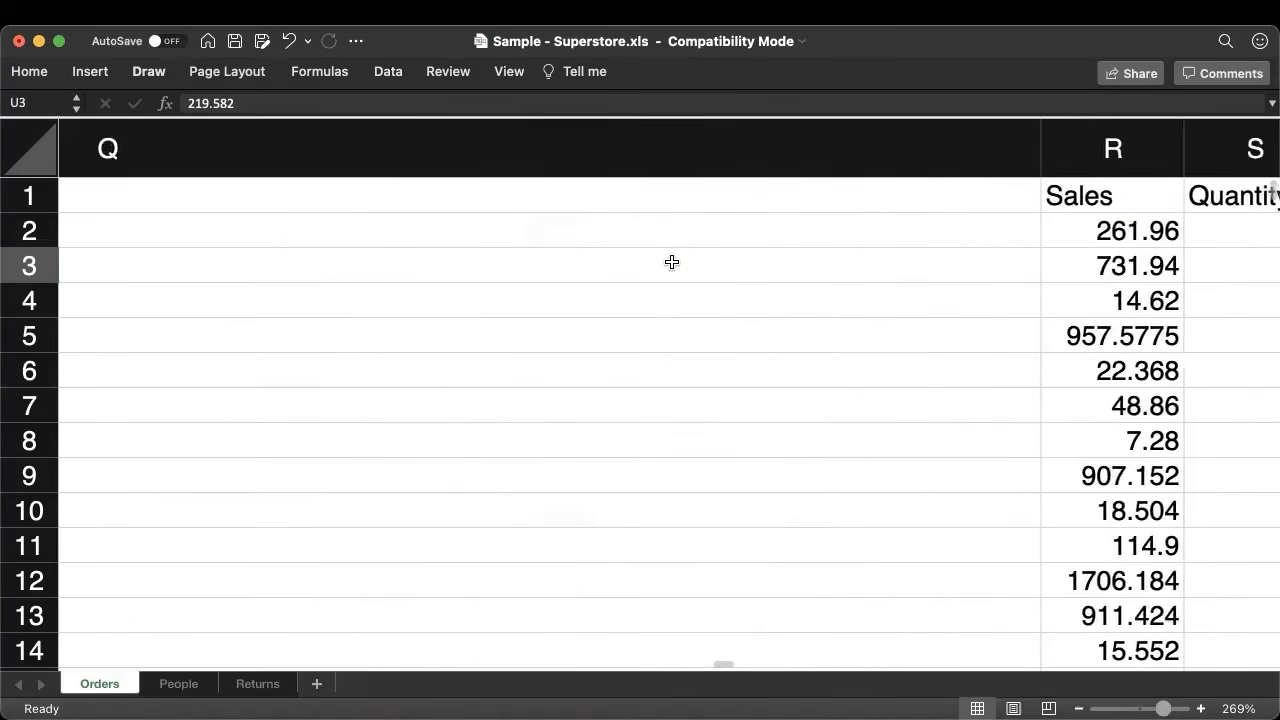
{"action": "scroll", "coordinate": [671, 263], "scroll_direction": "left", "scroll_amount": 8}
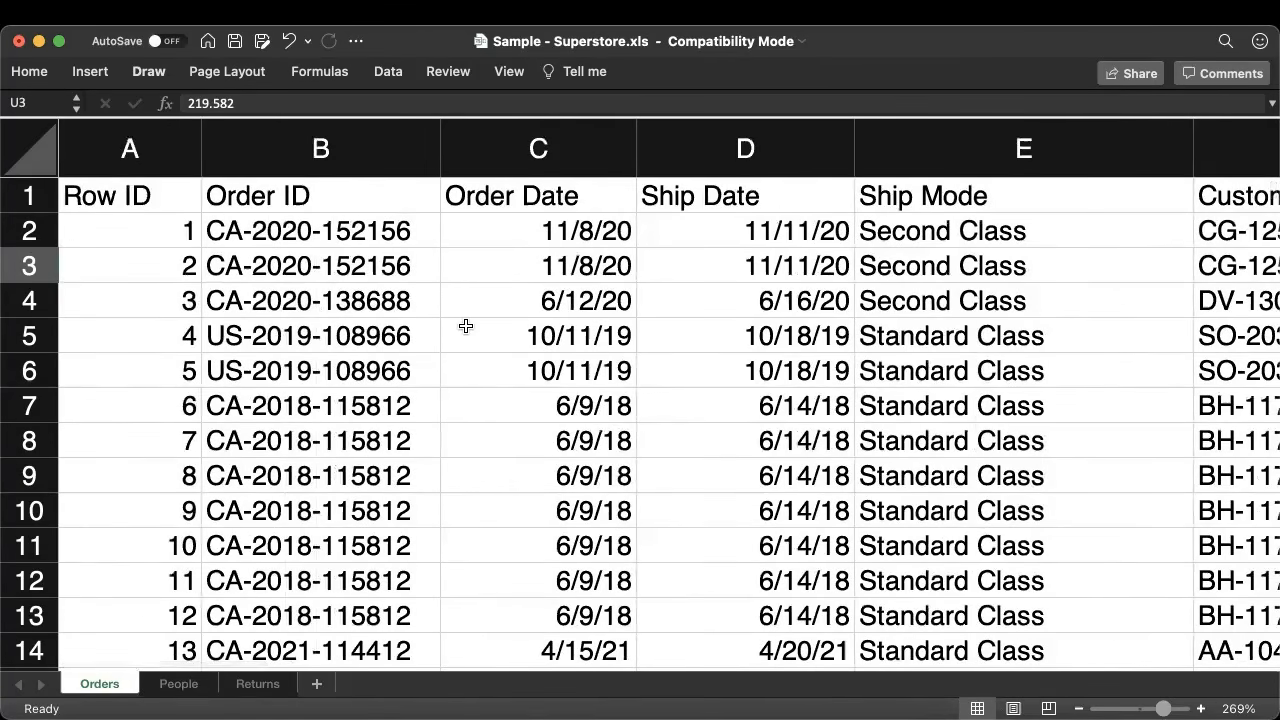
Step: Open the People sheet, enlarge its view and widen the Person column to fit the full names
{"action": "left_click", "coordinate": [180, 684]}
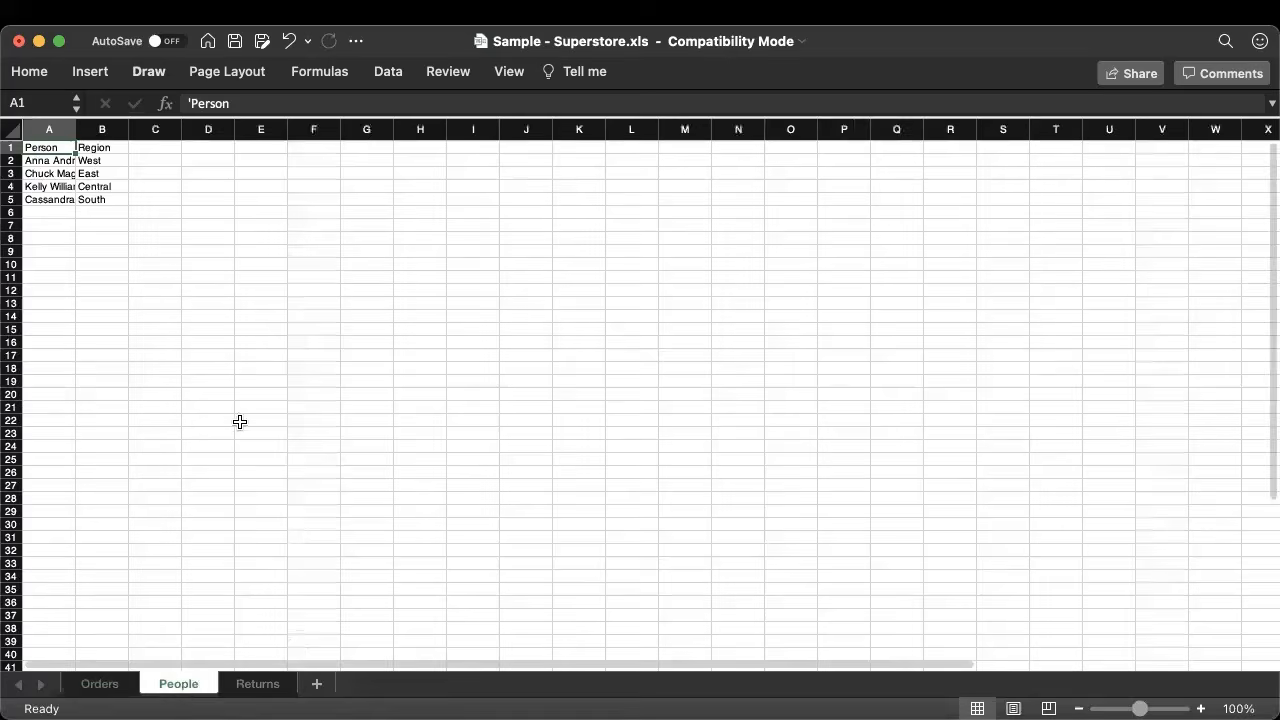
{"action": "scroll", "coordinate": [240, 421], "scroll_direction": "up", "scroll_amount": 5}
{"action": "scroll", "coordinate": [240, 421], "scroll_direction": "up", "scroll_amount": 10}
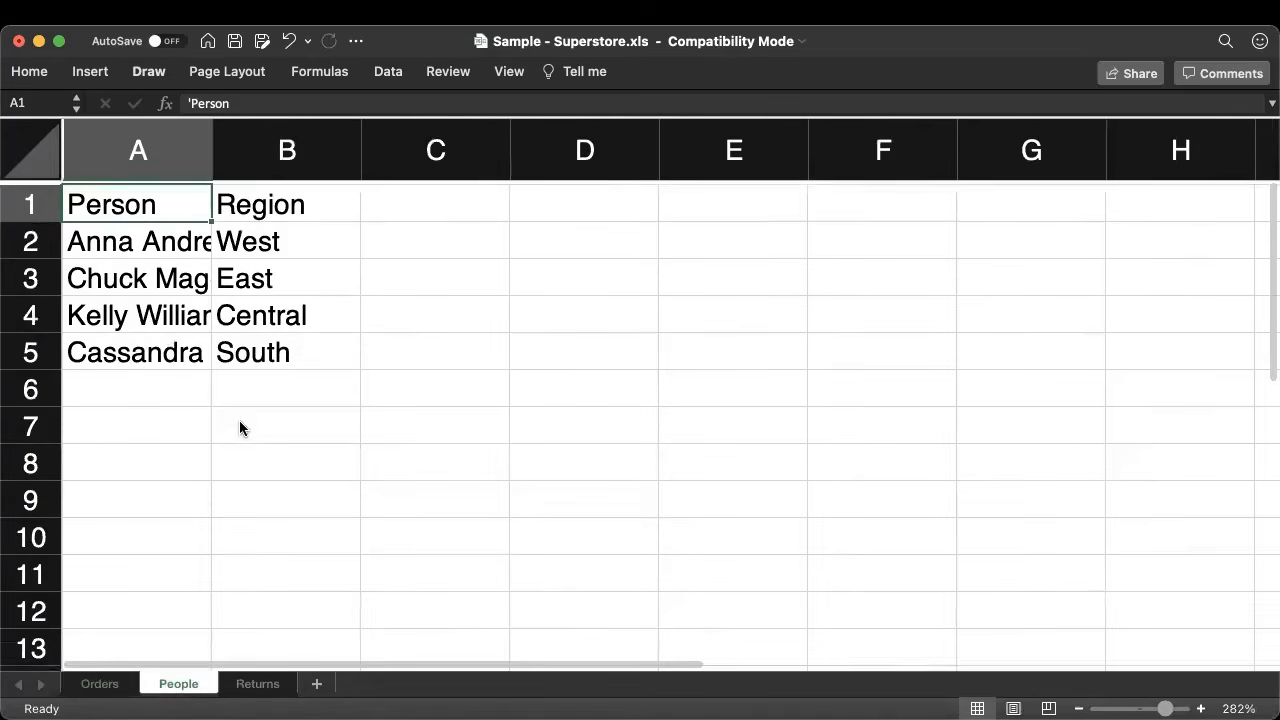
{"action": "left_click_drag", "start_coordinate": [212, 151], "coordinate": [440, 165]}
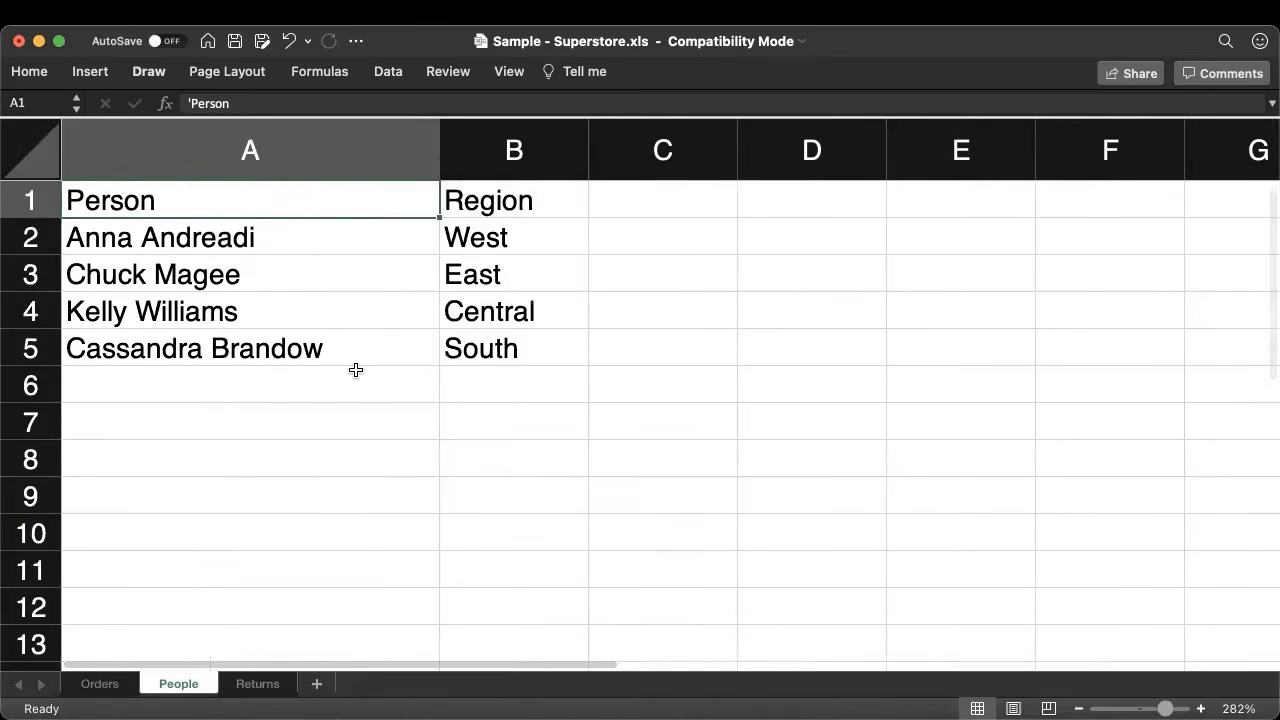
Step: Examine the West, East and Central region cells and the Person cells matched to all four regions
{"action": "left_click", "coordinate": [509, 233]}
{"action": "left_click", "coordinate": [508, 280]}
{"action": "left_click", "coordinate": [510, 324]}
{"action": "left_click", "coordinate": [288, 238]}
{"action": "left_click_drag", "start_coordinate": [288, 238], "coordinate": [286, 346]}
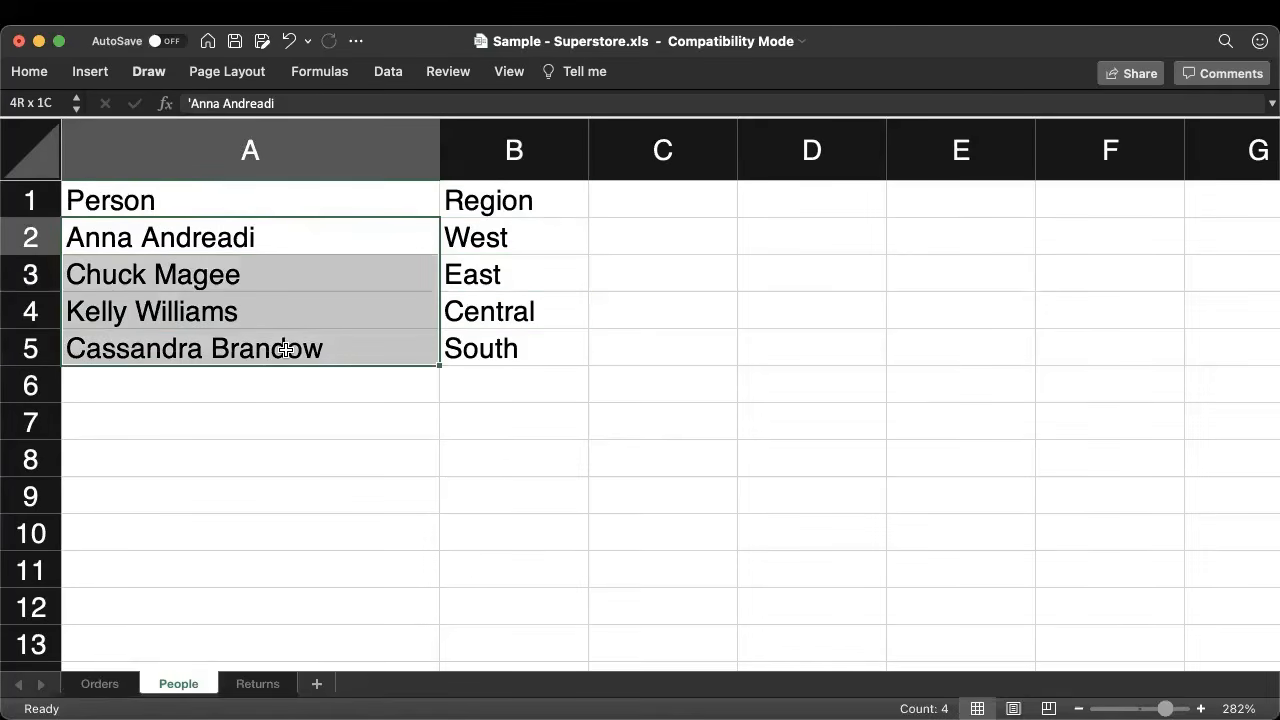
{"action": "left_click", "coordinate": [206, 240]}
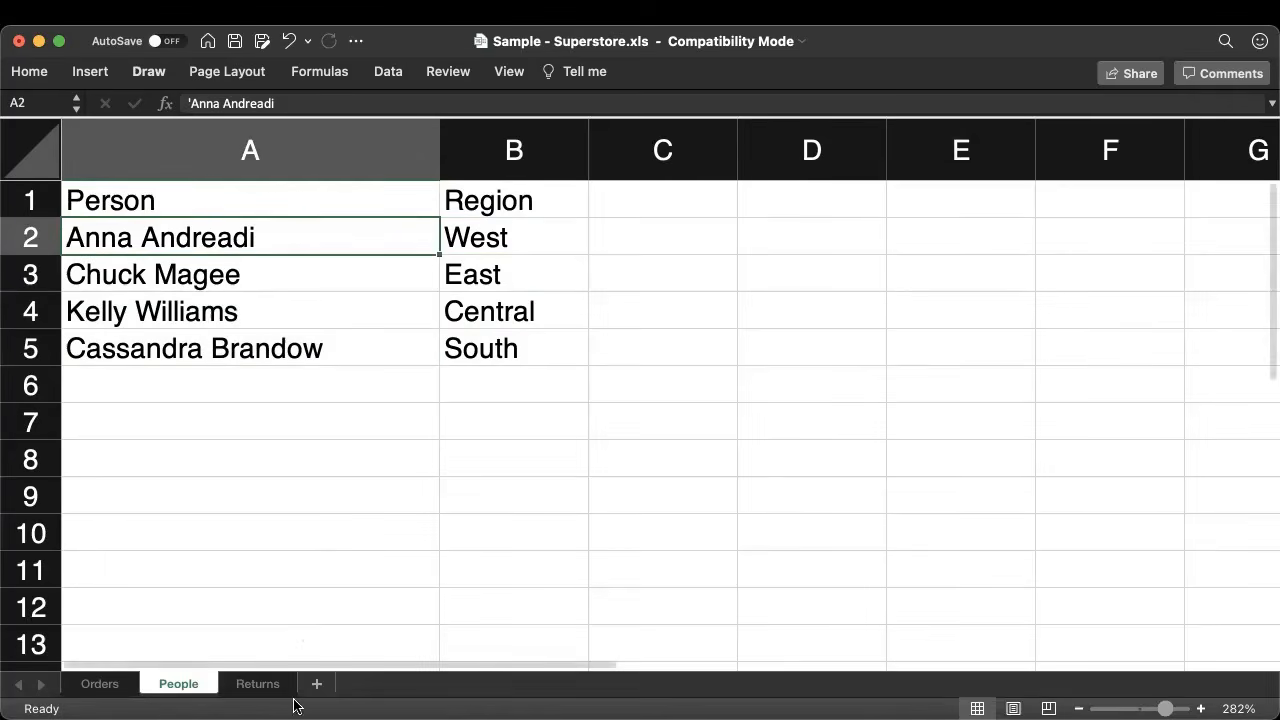
Step: Open the Returns sheet, enlarge its view and go to the first records
{"action": "left_click", "coordinate": [258, 684]}
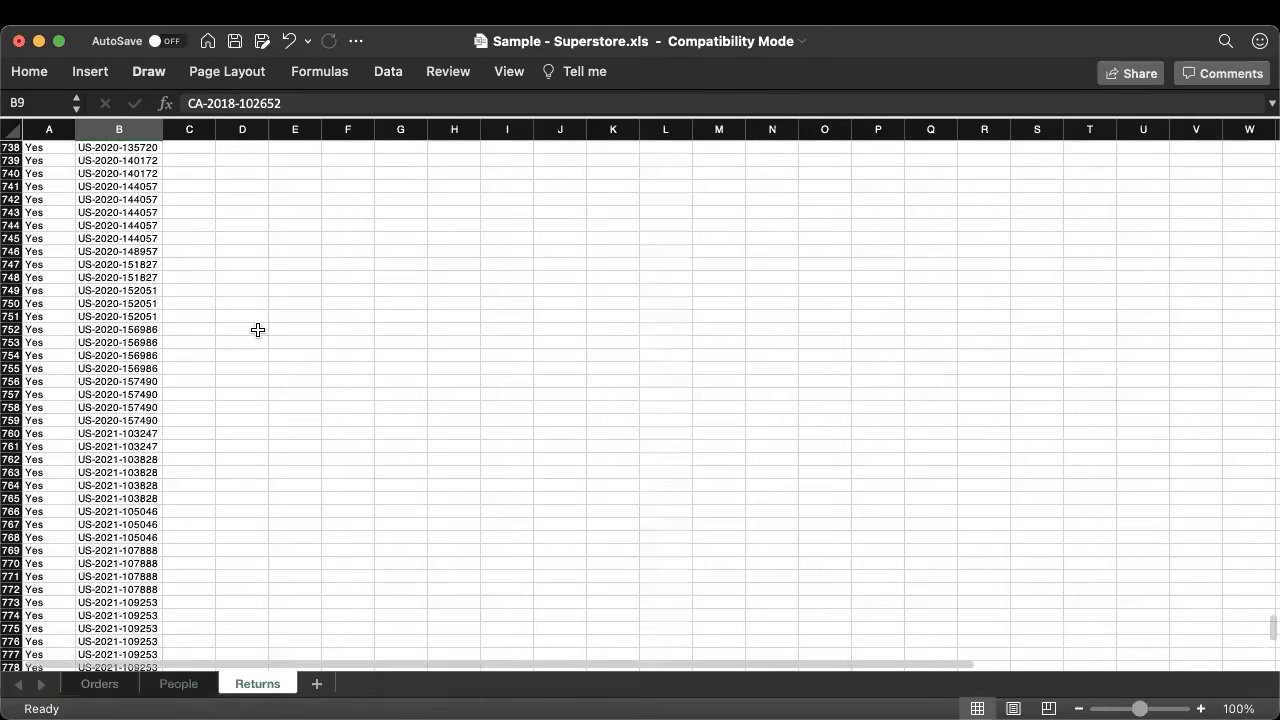
{"action": "scroll", "coordinate": [258, 330], "scroll_direction": "down", "scroll_amount": 10}
{"action": "scroll", "coordinate": [258, 330], "scroll_direction": "left", "scroll_amount": 2}
{"action": "scroll", "coordinate": [258, 330], "scroll_direction": "up", "scroll_amount": 15}
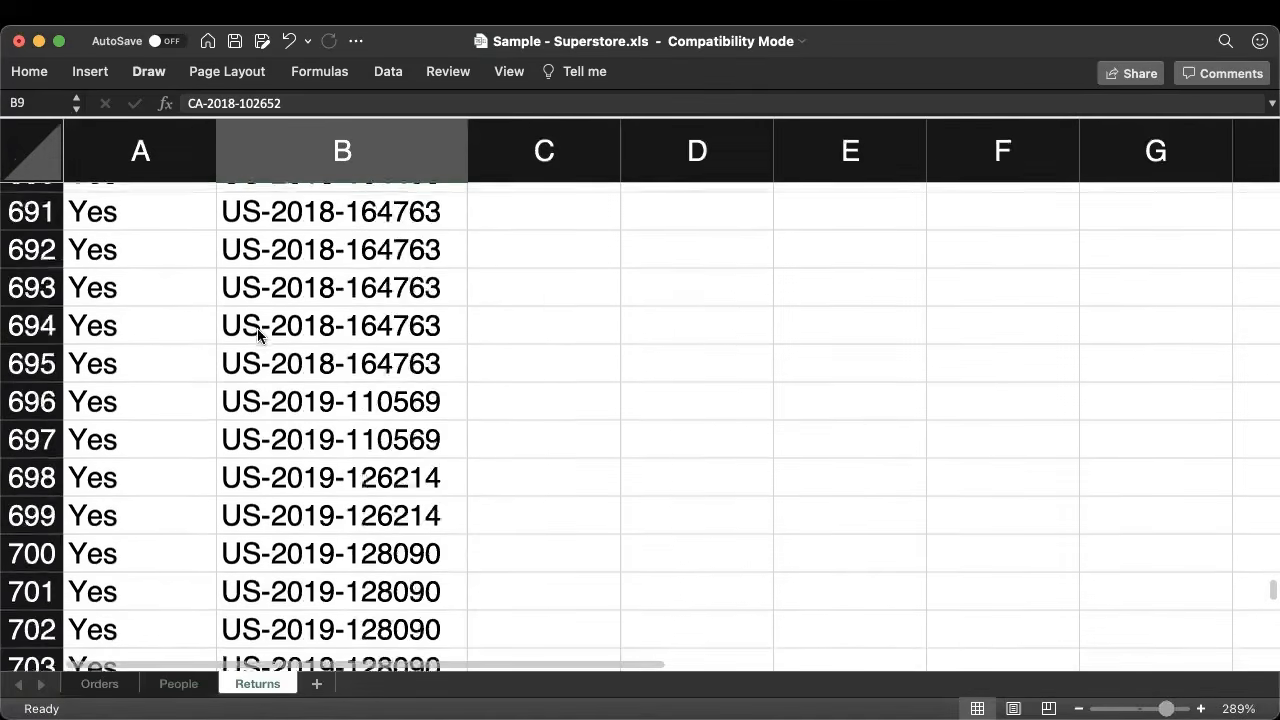
{"action": "scroll", "coordinate": [296, 519], "scroll_direction": "up", "scroll_amount": 20}
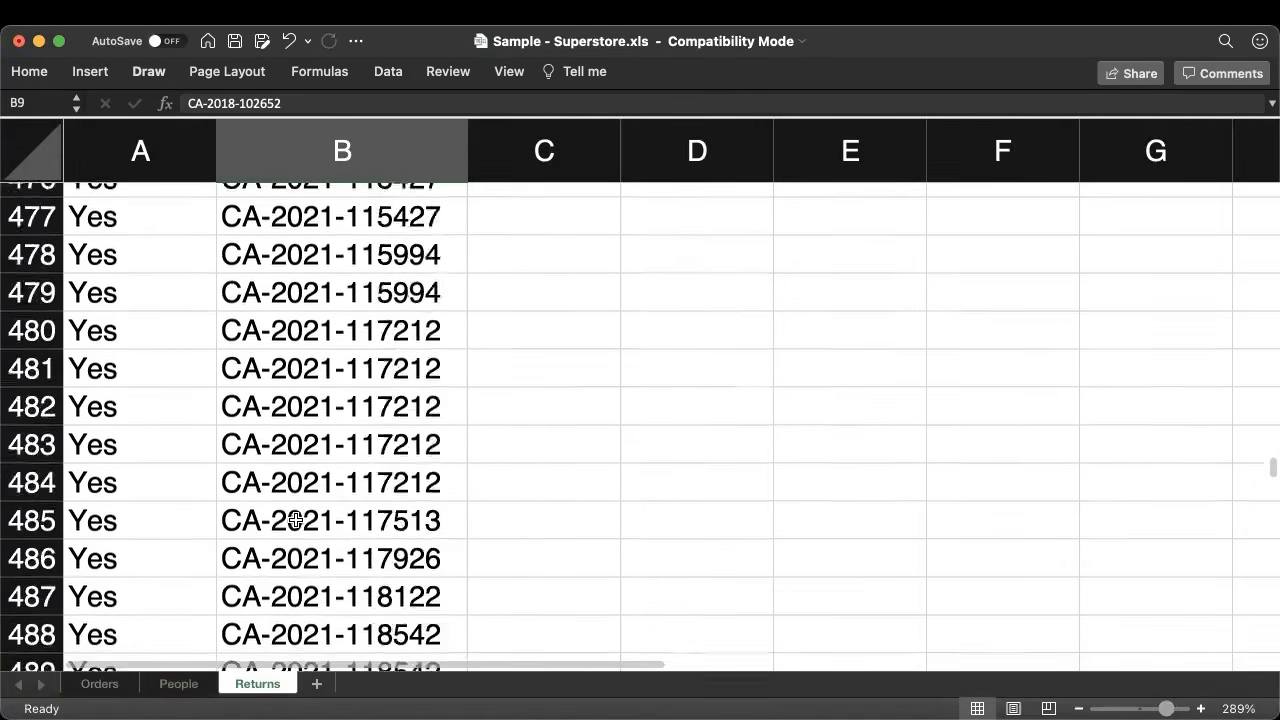
{"action": "scroll", "coordinate": [296, 519], "scroll_direction": "up", "scroll_amount": 20}
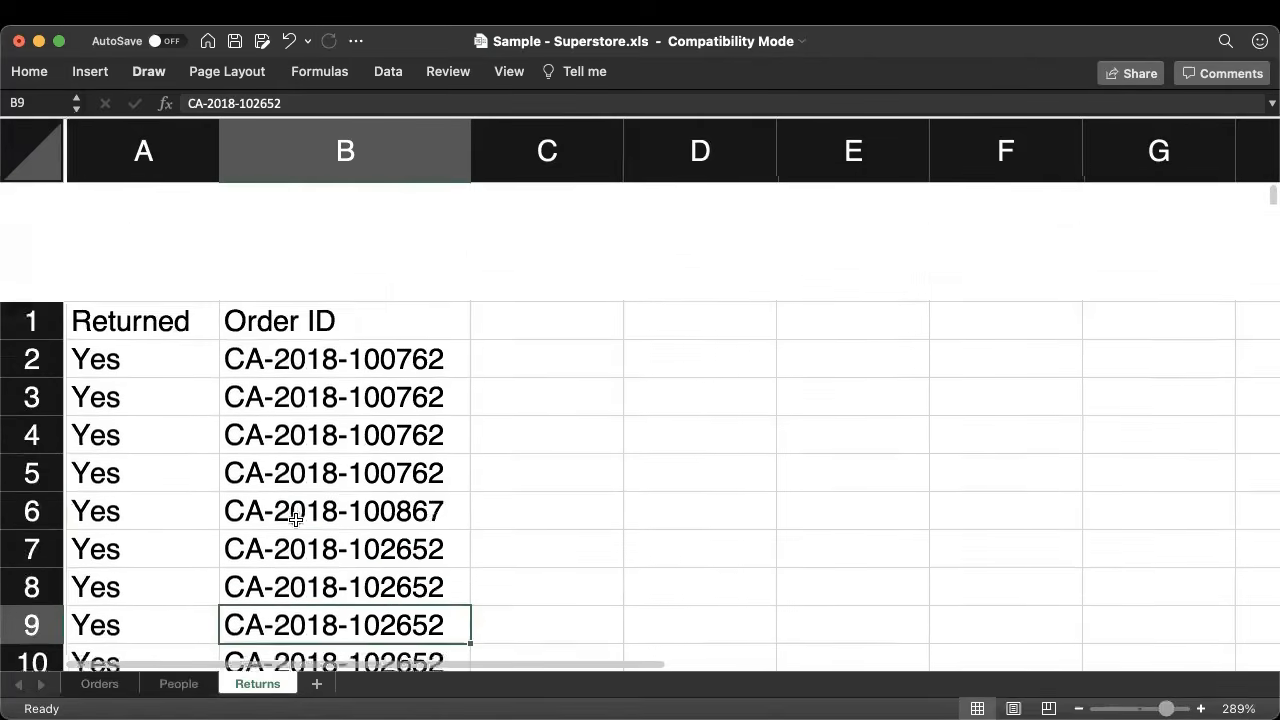
Step: Examine the first return record's Order ID and Returned cells and look over the records below it
{"action": "left_click", "coordinate": [264, 237]}
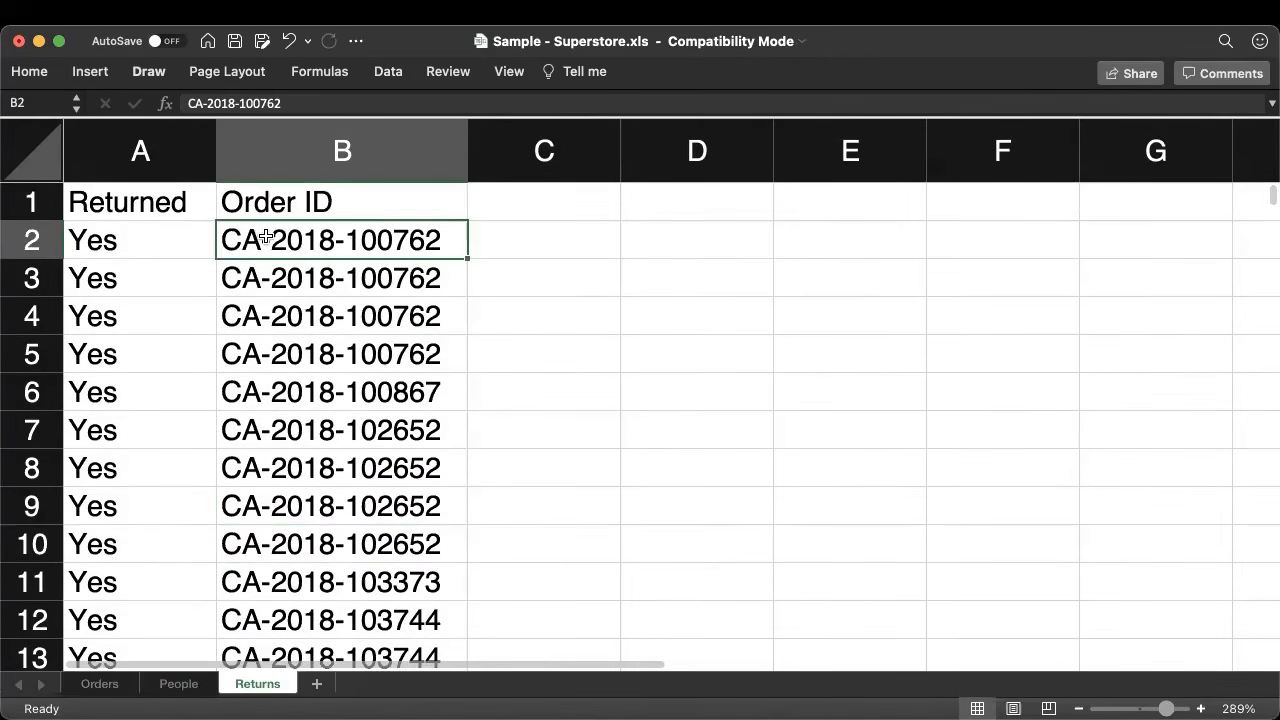
{"action": "left_click", "coordinate": [120, 248]}
{"action": "scroll", "coordinate": [169, 394], "scroll_direction": "down", "scroll_amount": 5}
{"action": "scroll", "coordinate": [168, 394], "scroll_direction": "up", "scroll_amount": 2}
{"action": "scroll", "coordinate": [168, 394], "scroll_direction": "up", "scroll_amount": 3}
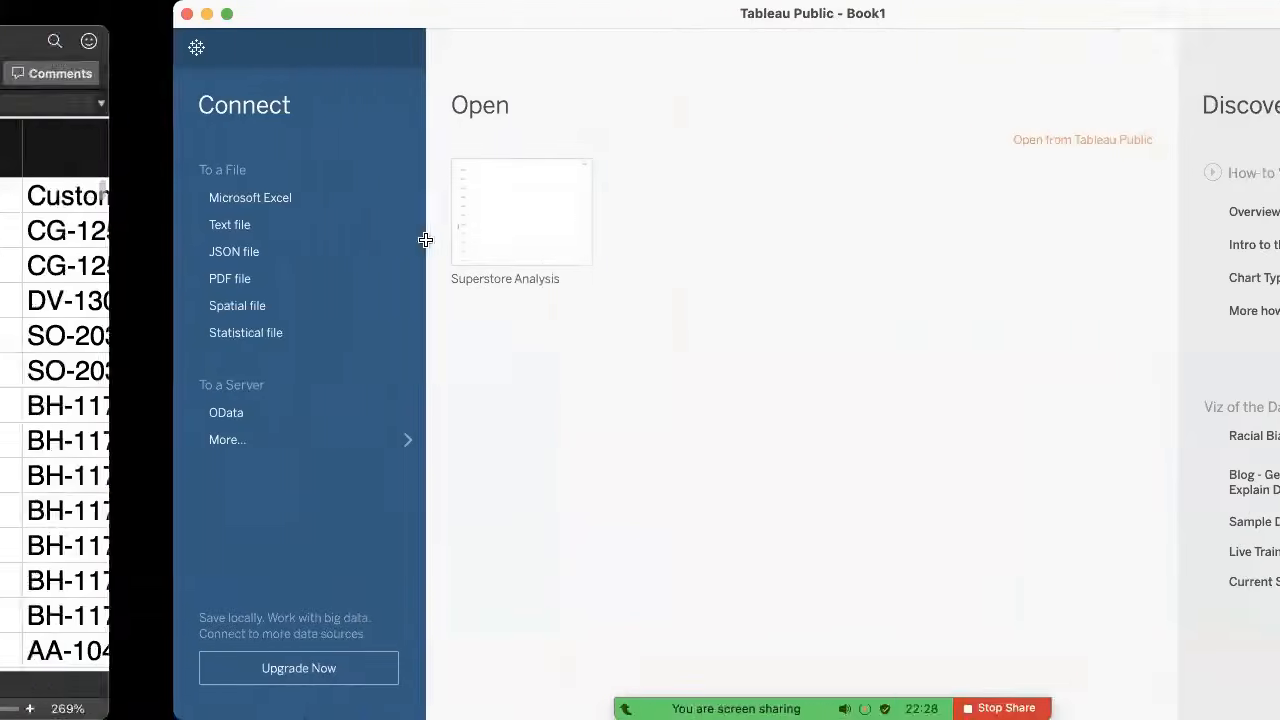
Step: Switch to the browser notebook, read its "Setting up a Data Source" section and return to the Tableau Public start page
{"action": "key", "text": "ctrl+Right"}
{"action": "scroll", "coordinate": [541, 396], "scroll_direction": "down", "scroll_amount": 3}
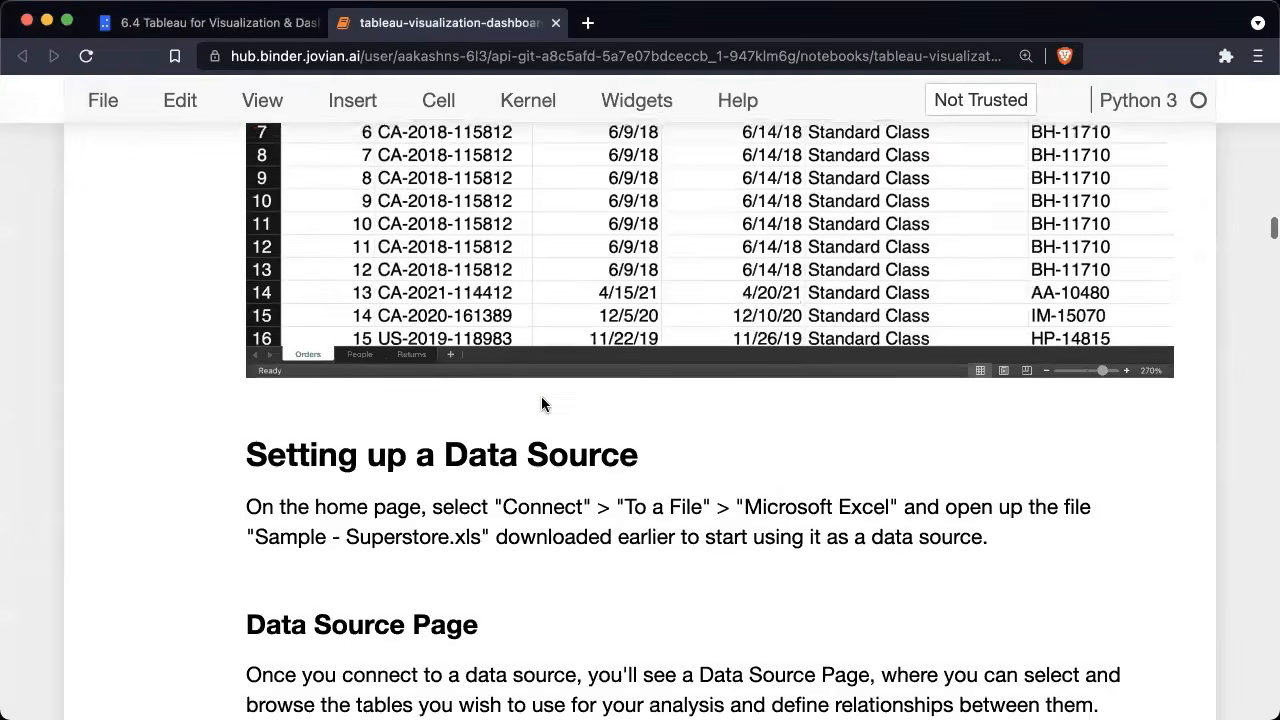
{"action": "scroll", "coordinate": [541, 396], "scroll_direction": "down", "scroll_amount": 5}
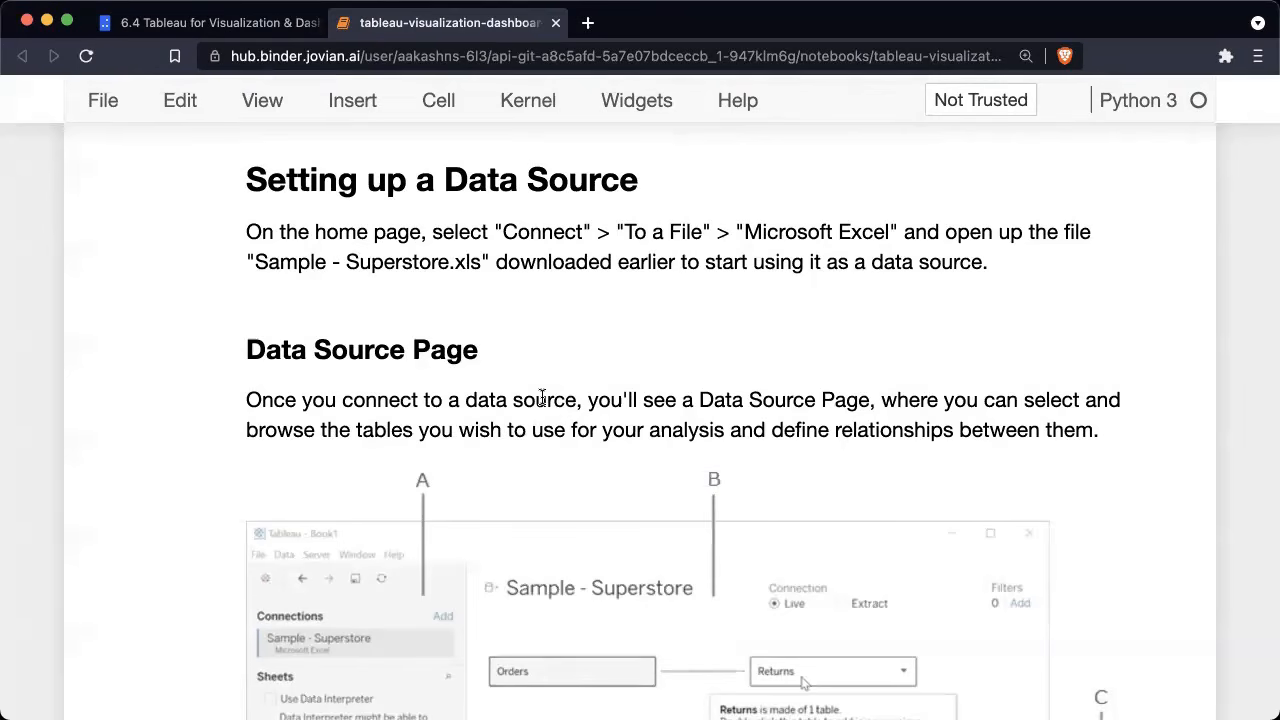
{"action": "scroll", "coordinate": [541, 396], "scroll_direction": "down", "scroll_amount": 1}
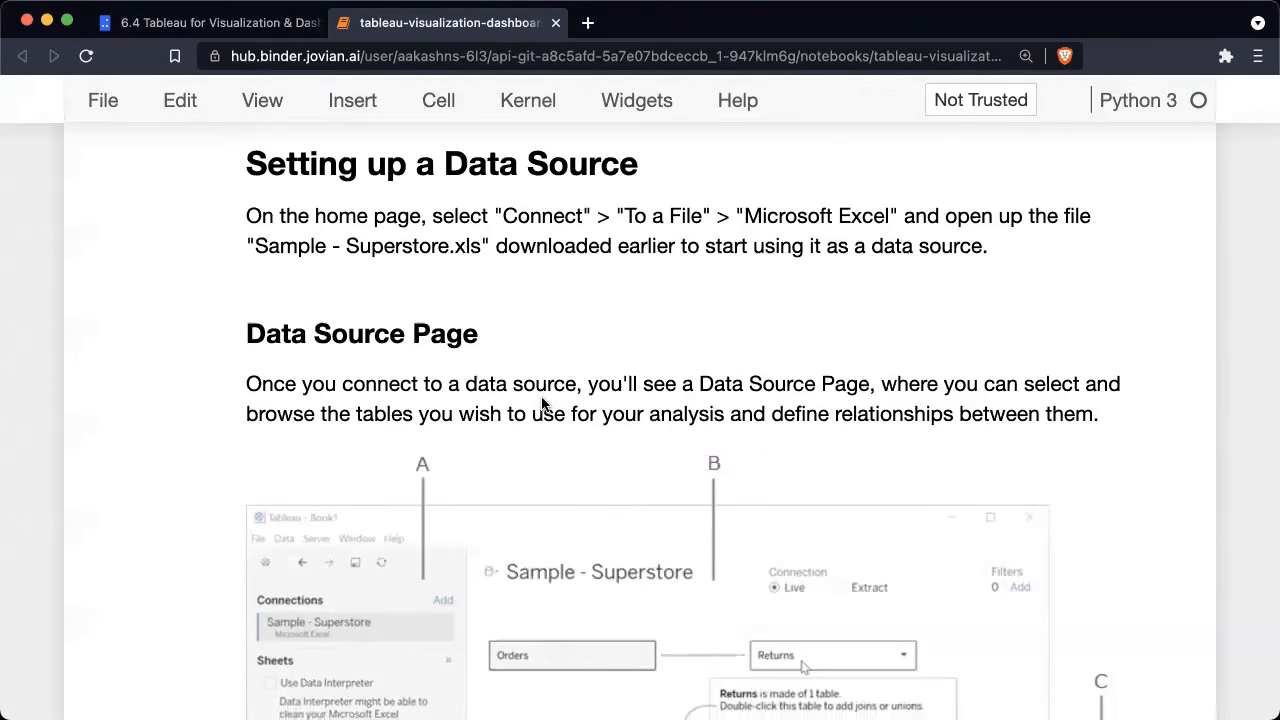
{"action": "key", "text": "ctrl+Left"}
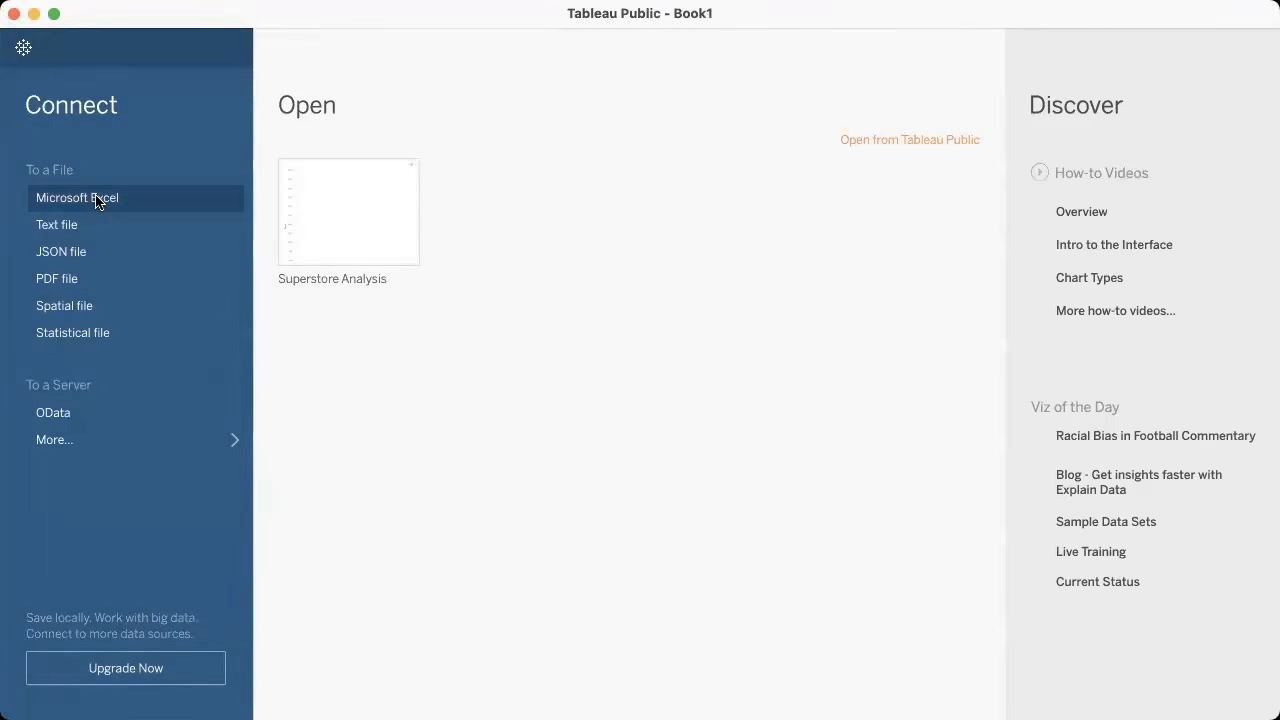
Step: Connect to the Microsoft Excel file "Sample - Superstore.xls" on the Desktop as the data source
{"action": "left_click", "coordinate": [97, 201]}
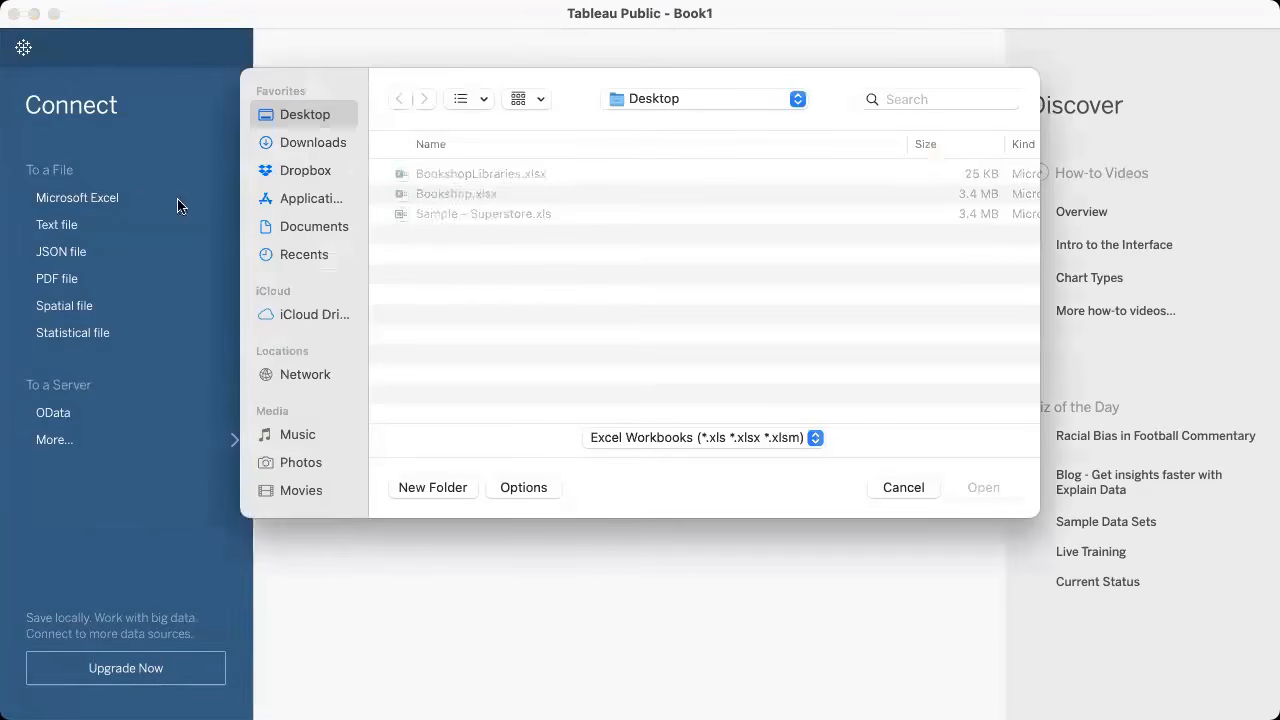
{"action": "double_click", "coordinate": [519, 214]}
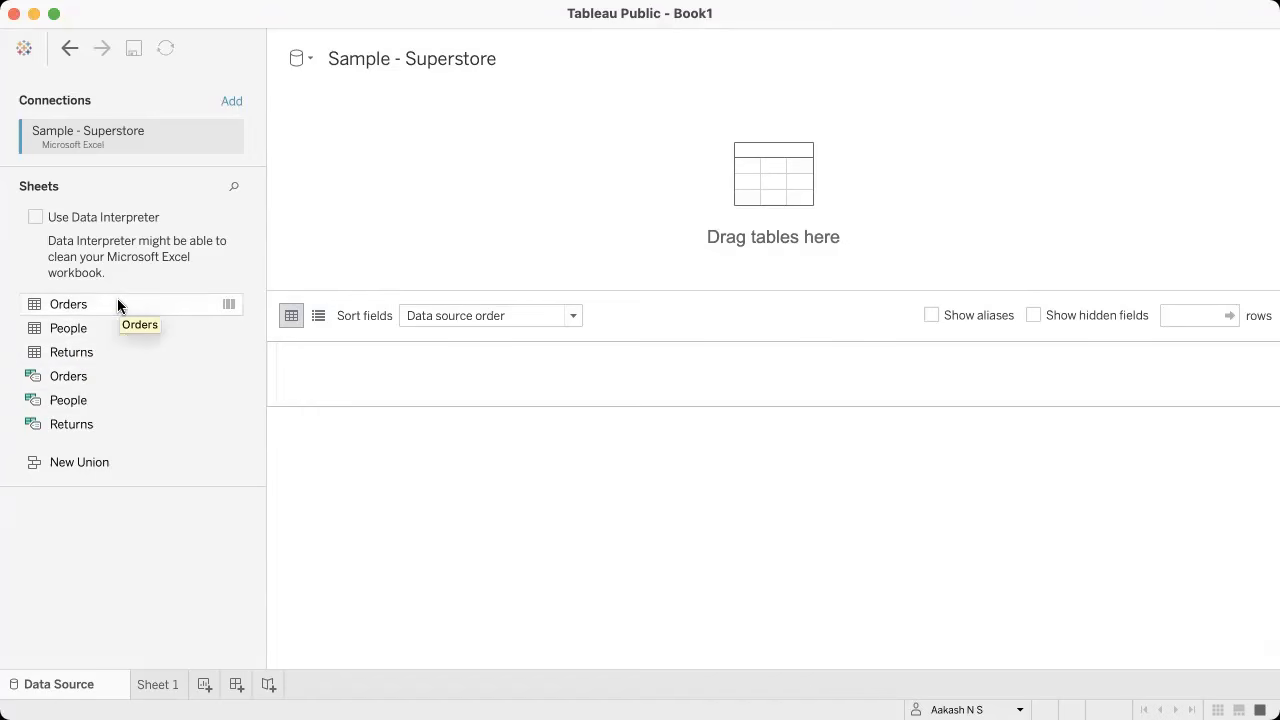
Step: Preview the Orders sheet's rows and columns, limit the preview to 10 rows and close it
{"action": "left_click", "coordinate": [231, 309]}
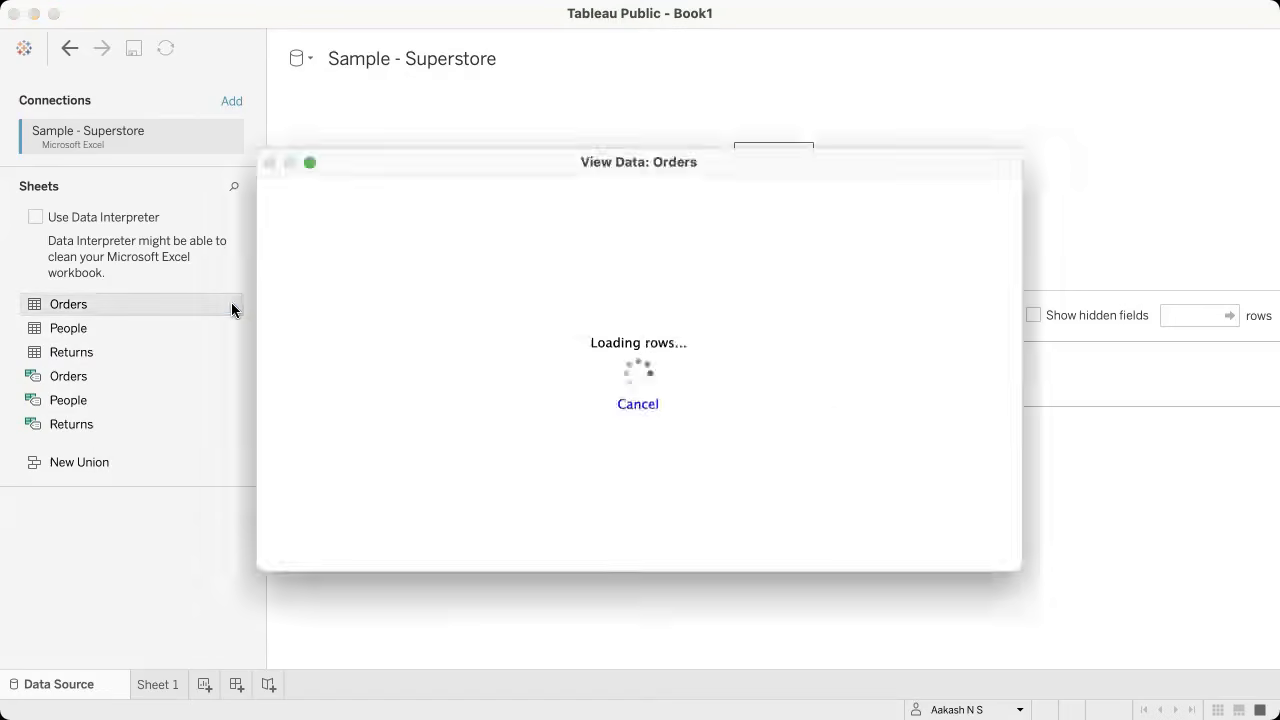
{"action": "scroll", "coordinate": [718, 343], "scroll_direction": "down", "scroll_amount": 5}
{"action": "scroll", "coordinate": [718, 343], "scroll_direction": "up", "scroll_amount": 5}
{"action": "scroll", "coordinate": [718, 343], "scroll_direction": "right", "scroll_amount": 10}
{"action": "scroll", "coordinate": [718, 343], "scroll_direction": "left", "scroll_amount": 10}
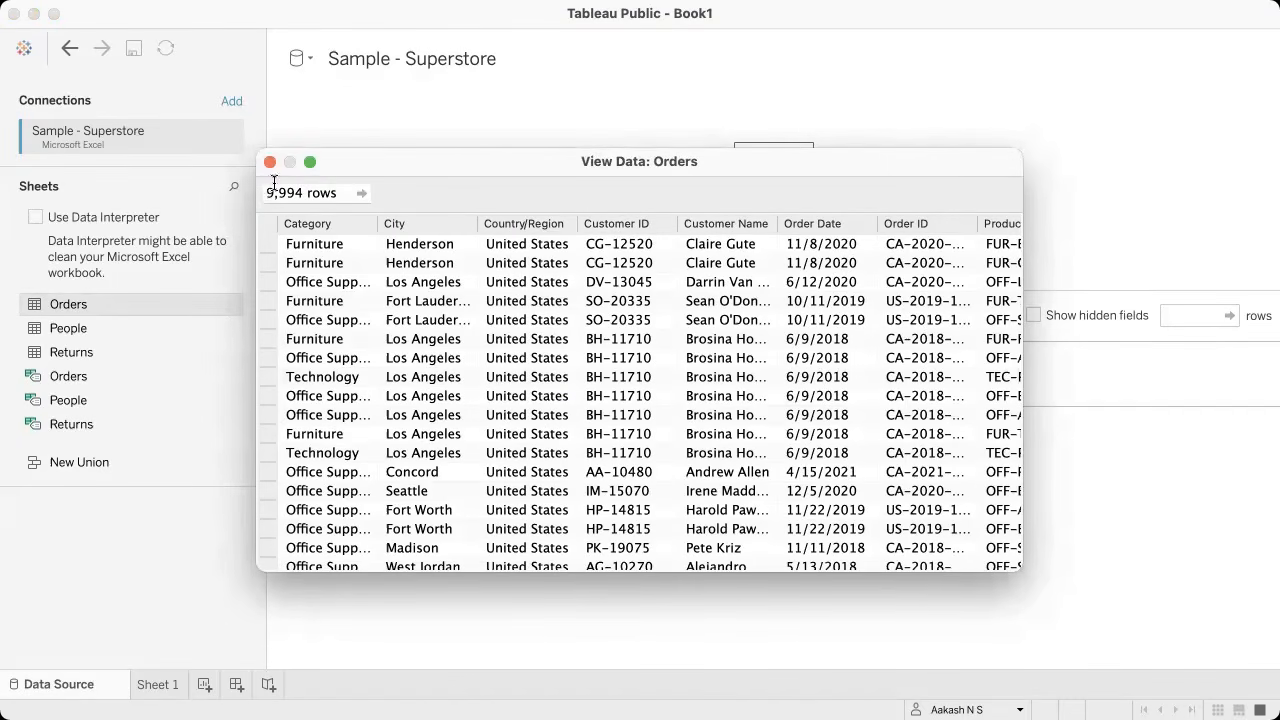
{"action": "left_click", "coordinate": [340, 194]}
{"action": "type", "text": "10"}
{"action": "key", "text": "Return"}
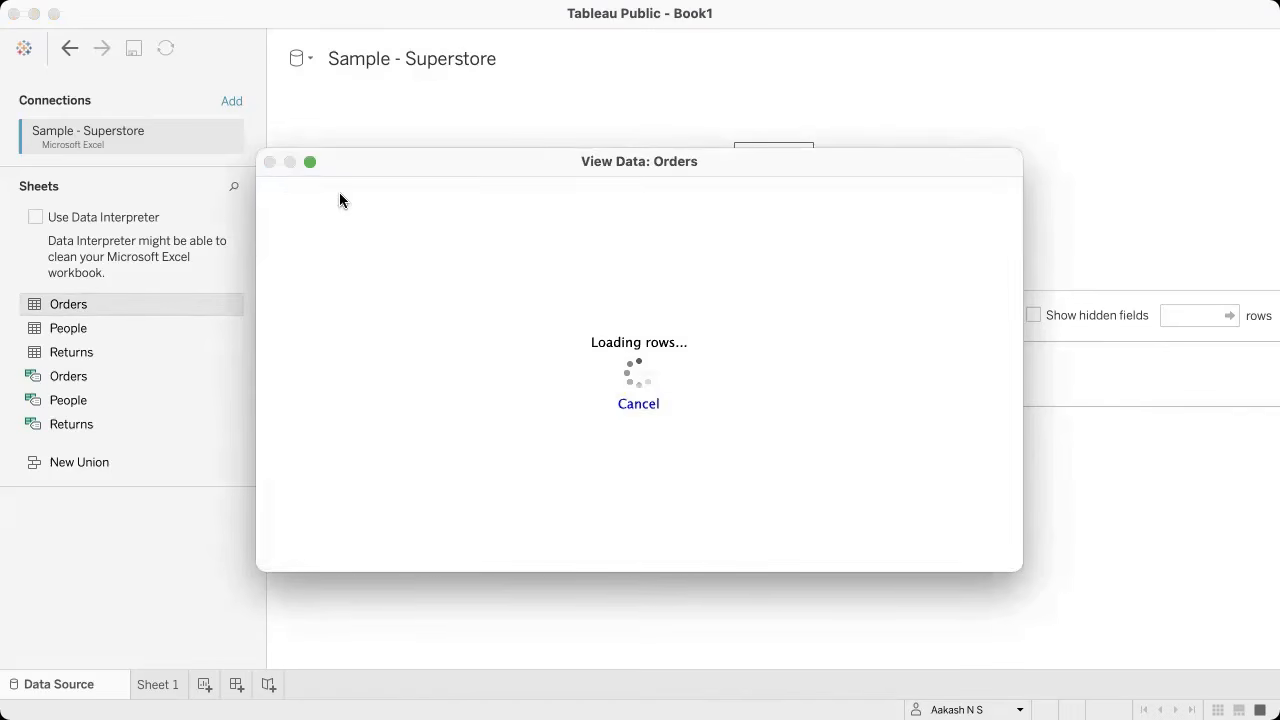
{"action": "left_click", "coordinate": [269, 162]}
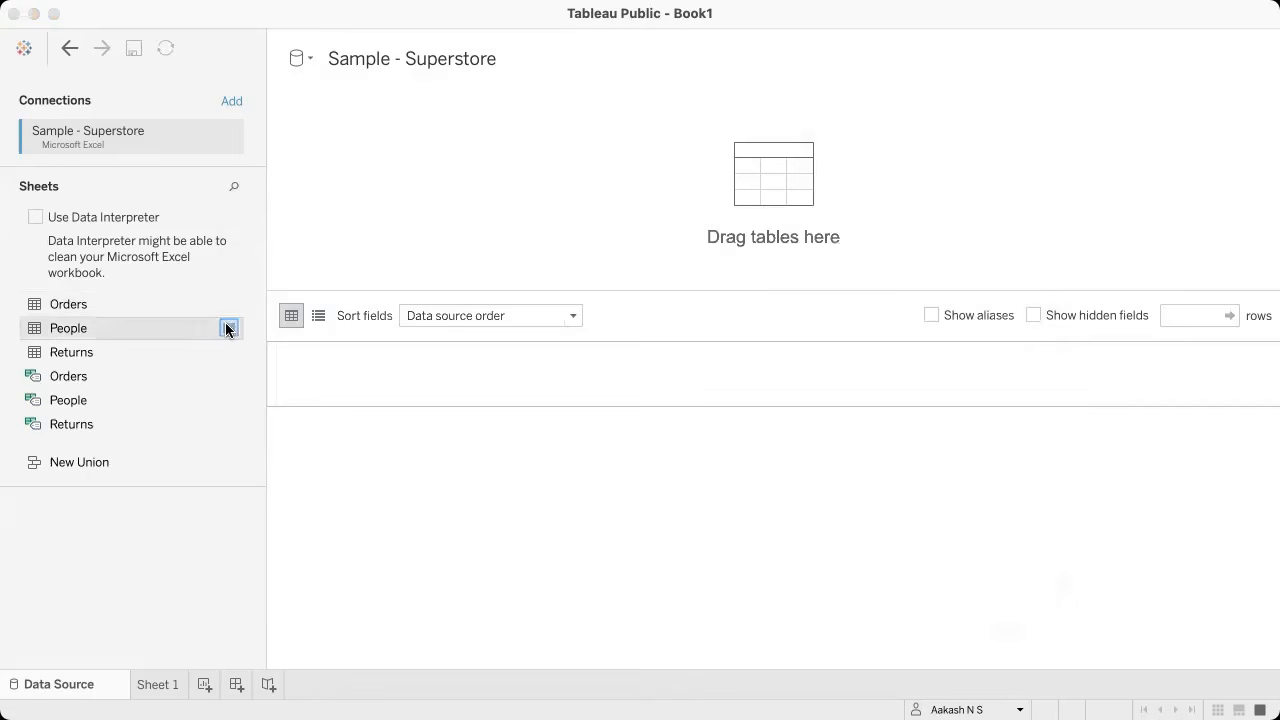
Step: Preview the data of the People sheet and of the Returns sheet, closing each preview
{"action": "left_click", "coordinate": [229, 328]}
{"action": "left_click", "coordinate": [267, 162]}
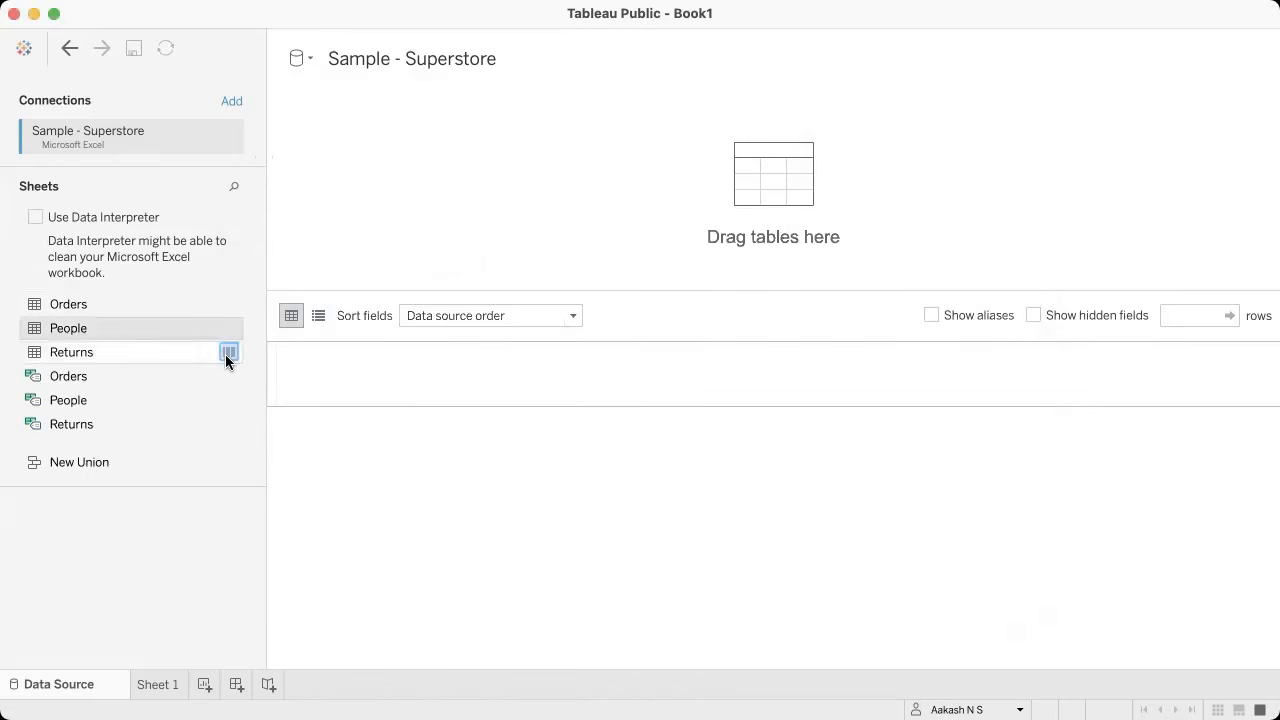
{"action": "left_click", "coordinate": [229, 353]}
{"action": "left_click", "coordinate": [269, 163]}
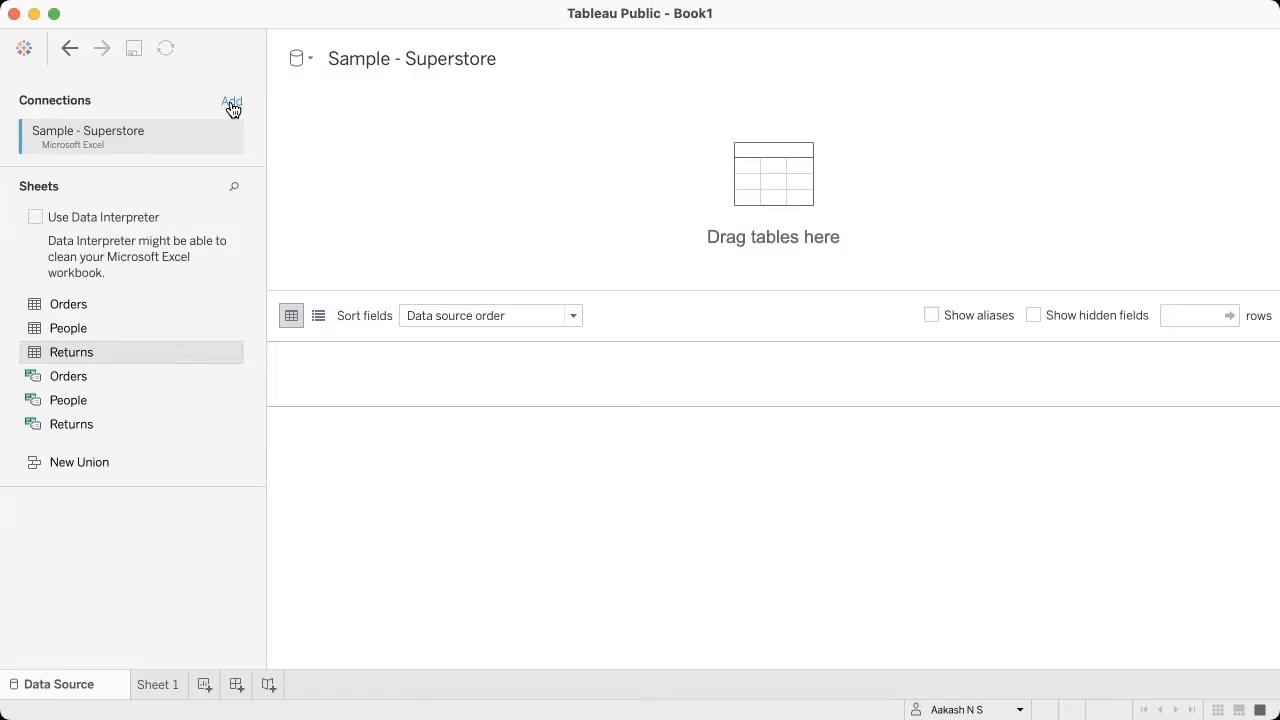
Step: Look over the file and server types offered for adding another connection and dismiss the list
{"action": "left_click", "coordinate": [232, 106]}
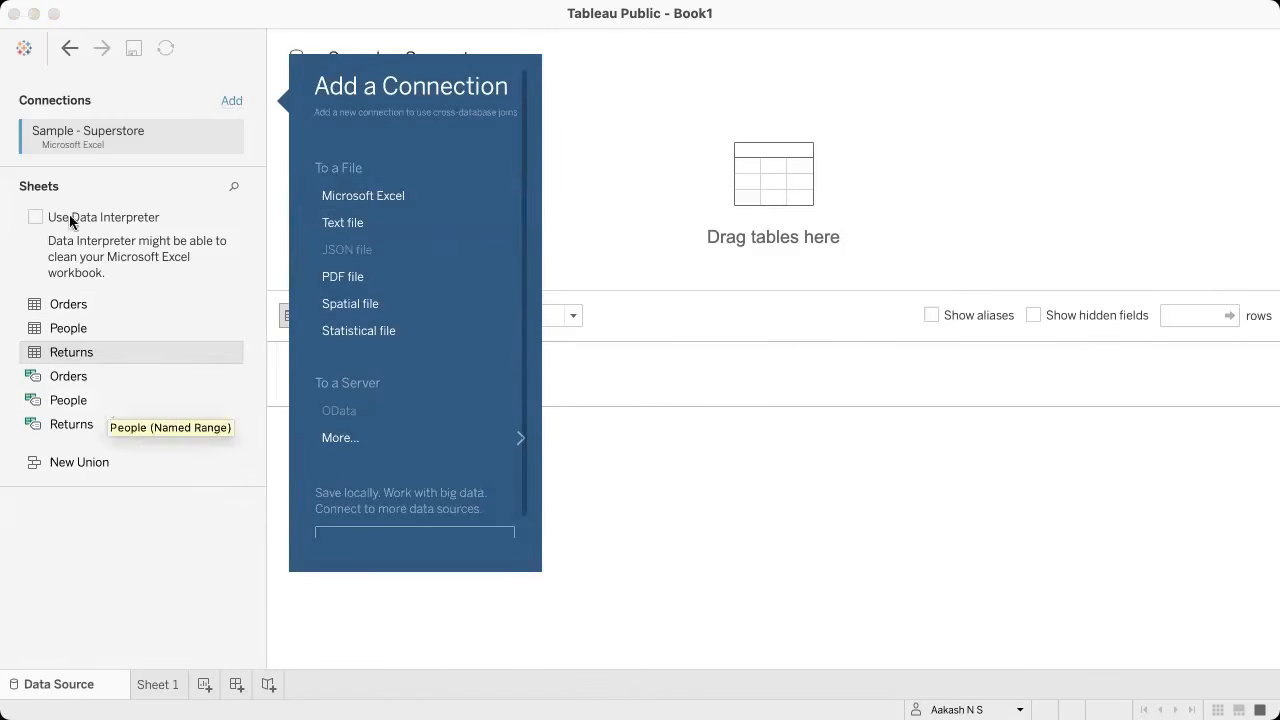
{"action": "left_click", "coordinate": [163, 618]}
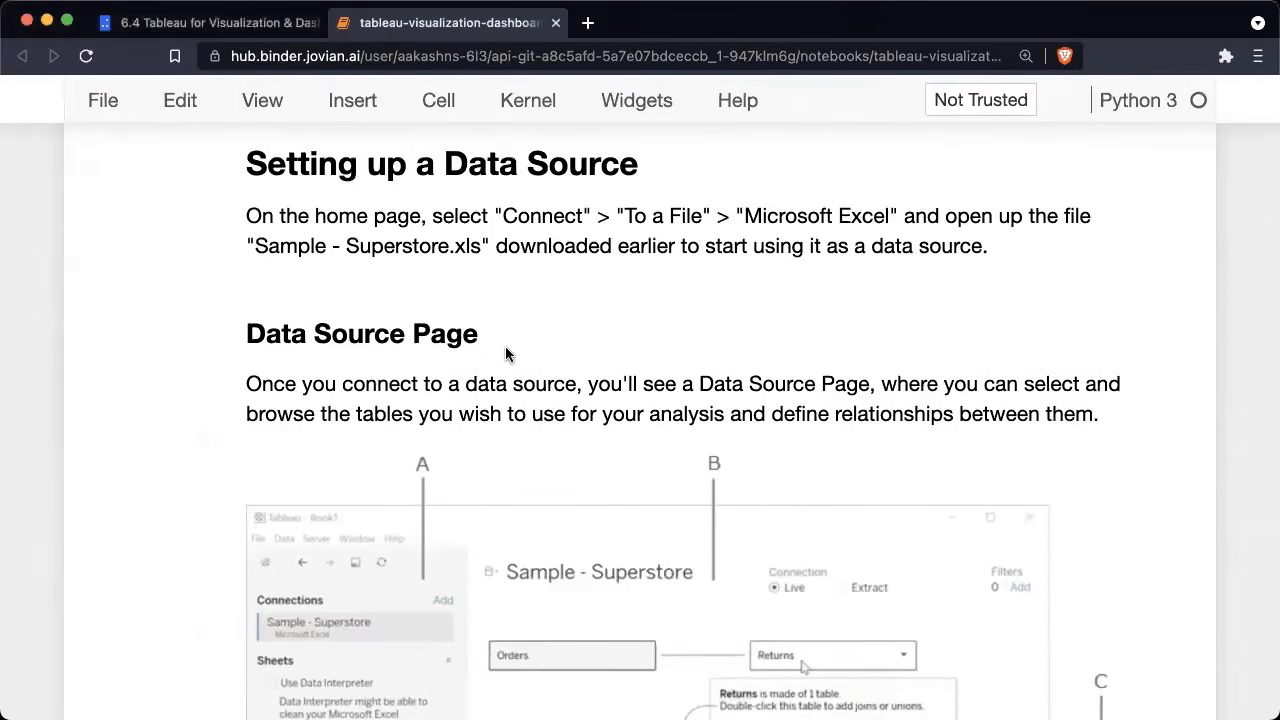
Step: In the browser notebook, read the "Data Source Page" section with its annotated diagram and return to Tableau Public
{"action": "scroll", "coordinate": [505, 354], "scroll_direction": "down", "scroll_amount": 3}
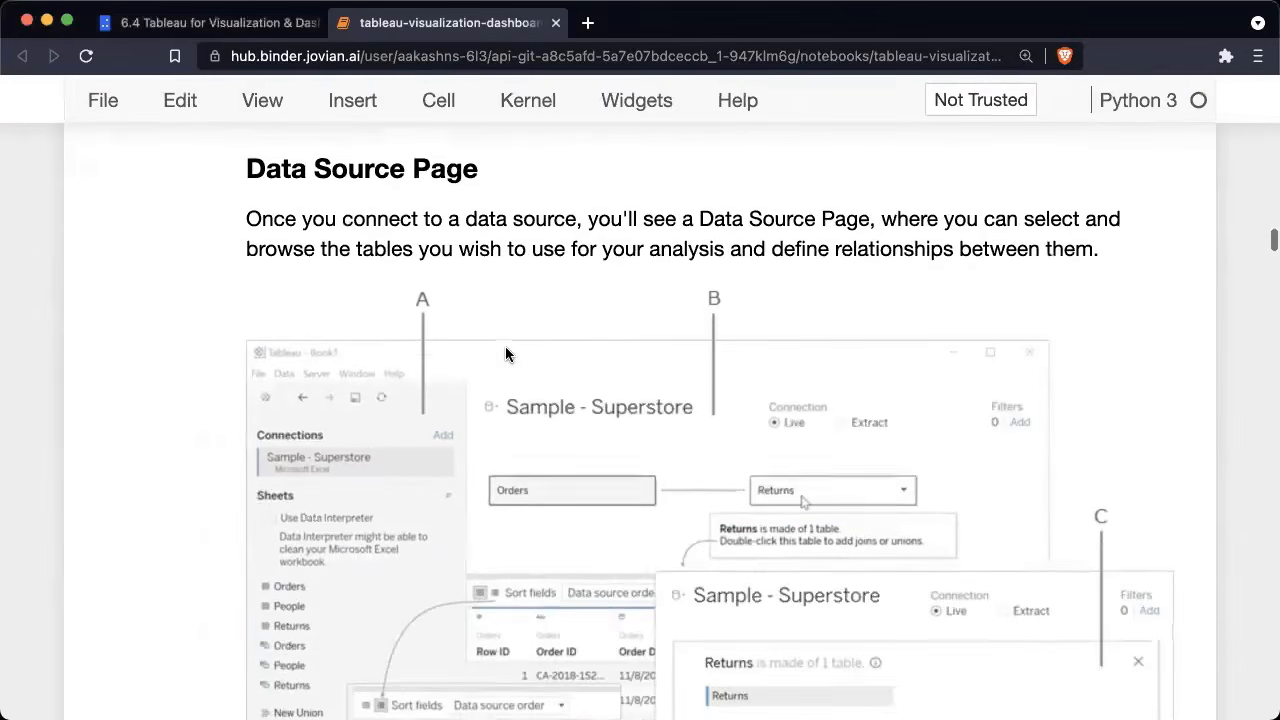
{"action": "scroll", "coordinate": [505, 354], "scroll_direction": "down", "scroll_amount": 1}
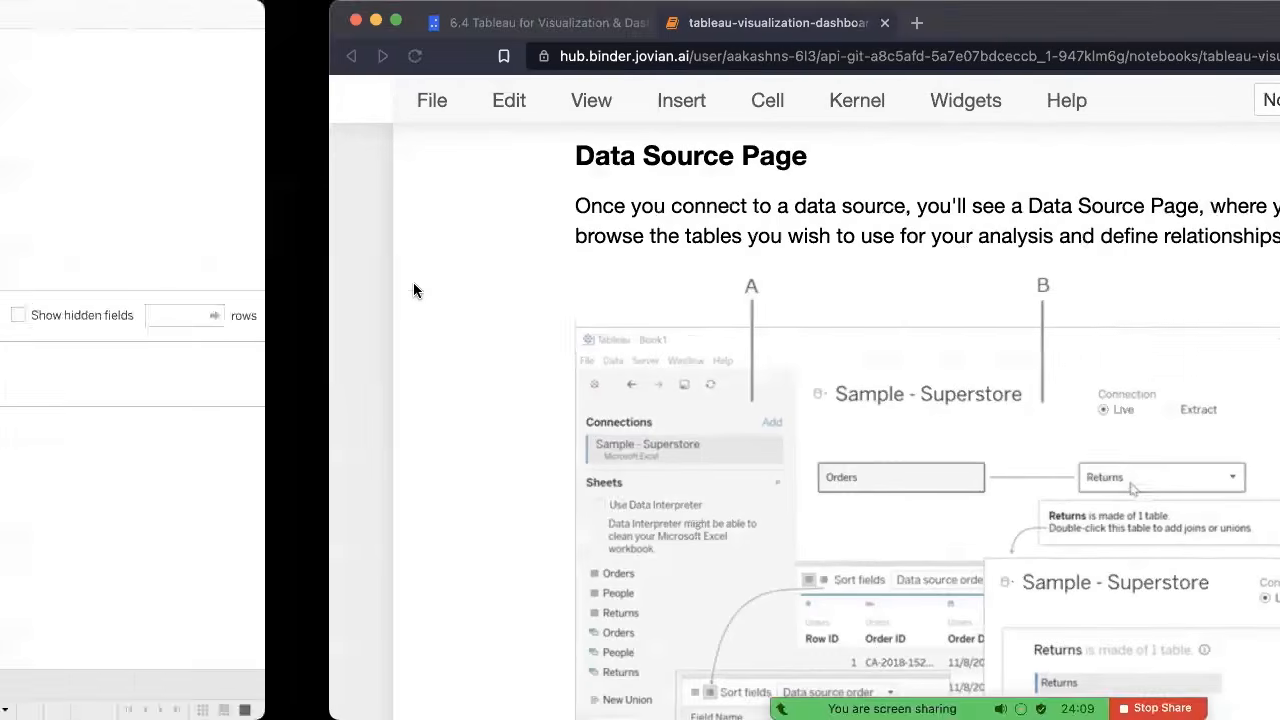
{"action": "scroll", "coordinate": [459, 338], "scroll_direction": "down", "scroll_amount": 3}
{"action": "scroll", "coordinate": [459, 338], "scroll_direction": "up", "scroll_amount": 3}
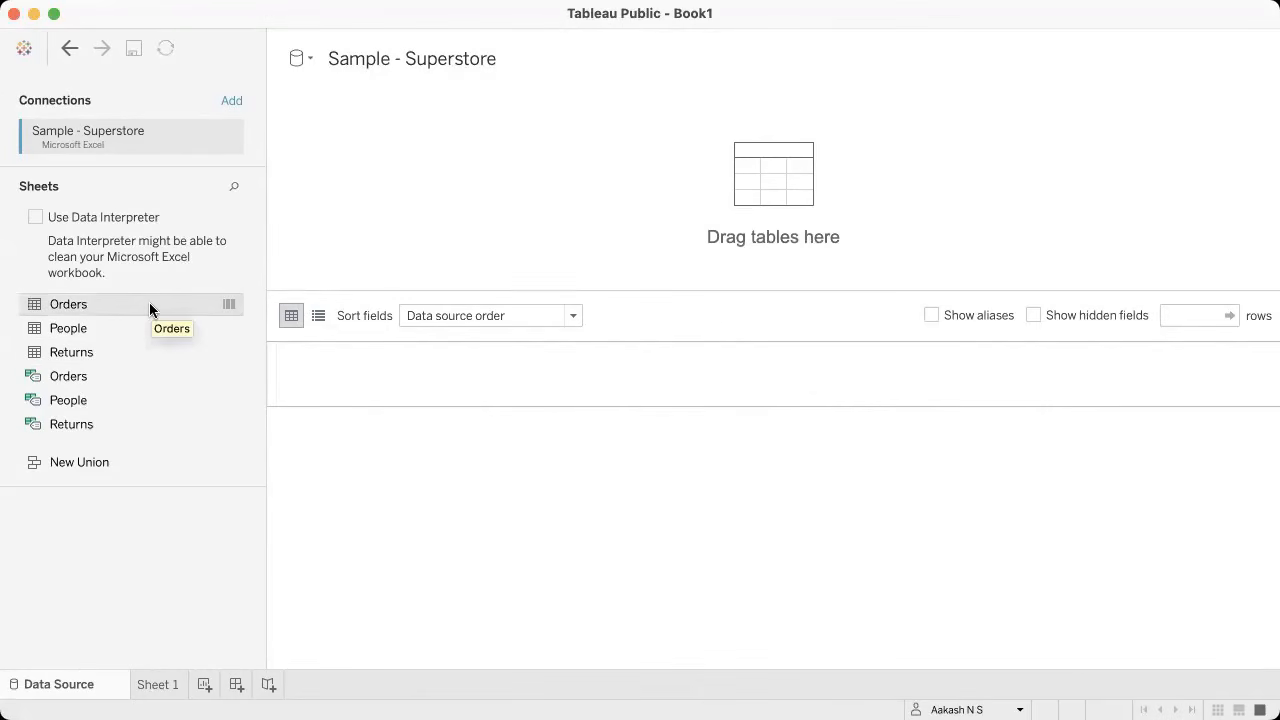
Step: Place the Orders table on the data source canvas, preview the People data and relate the People table to Orders
{"action": "left_click_drag", "start_coordinate": [143, 304], "coordinate": [633, 216]}
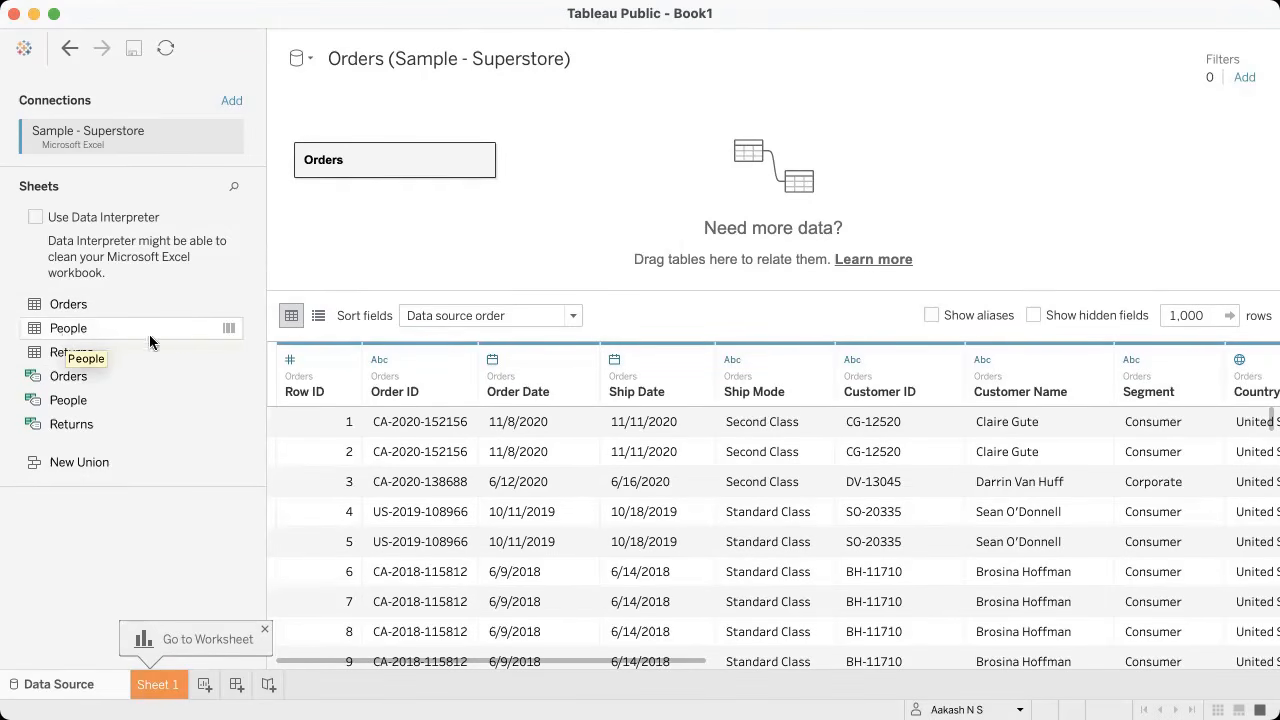
{"action": "left_click", "coordinate": [236, 334]}
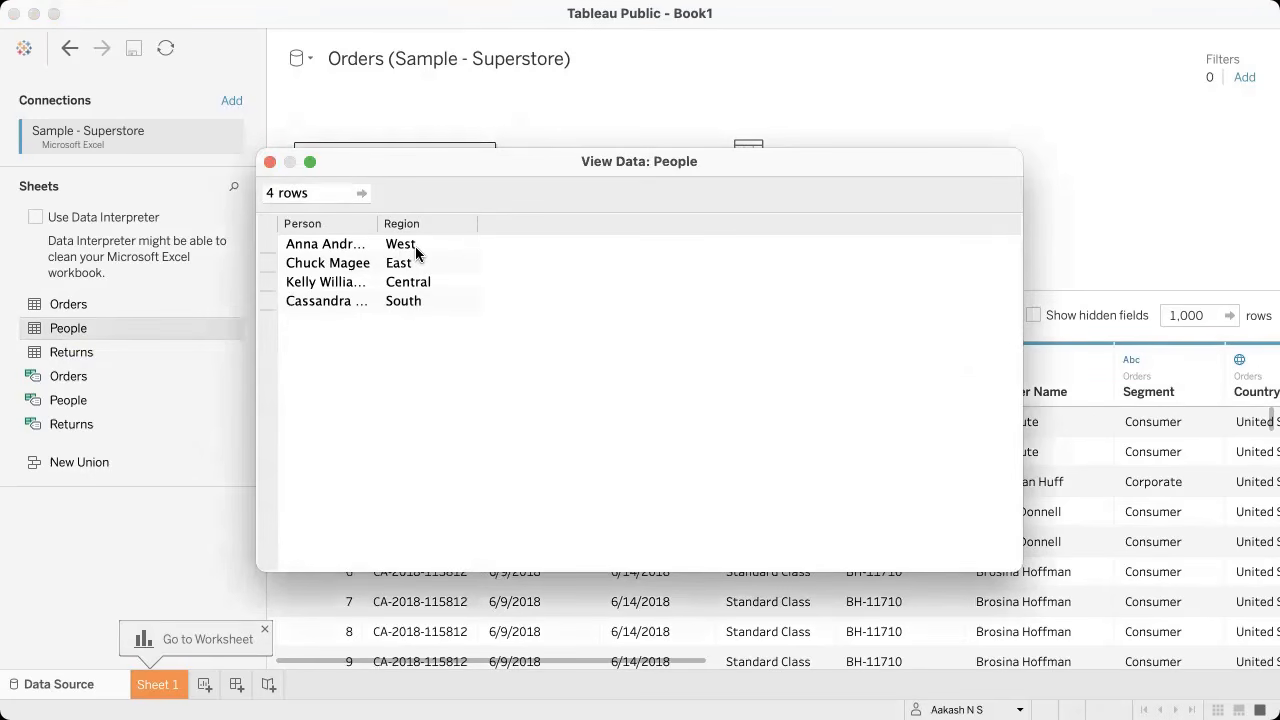
{"action": "left_click", "coordinate": [269, 163]}
{"action": "left_click_drag", "start_coordinate": [106, 331], "coordinate": [618, 236]}
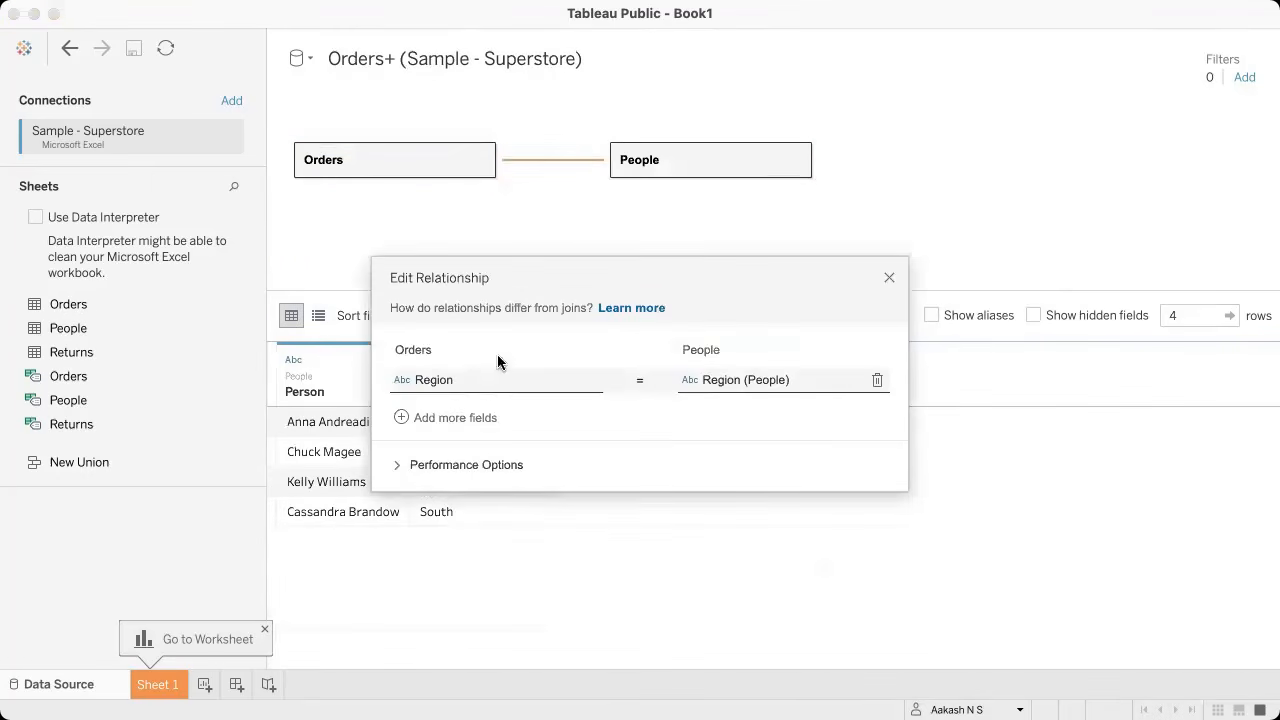
Step: Set the People side's cardinality to One in the Orders–People relationship's performance options and close the relationship editor
{"action": "left_click_drag", "start_coordinate": [634, 258], "coordinate": [646, 175]}
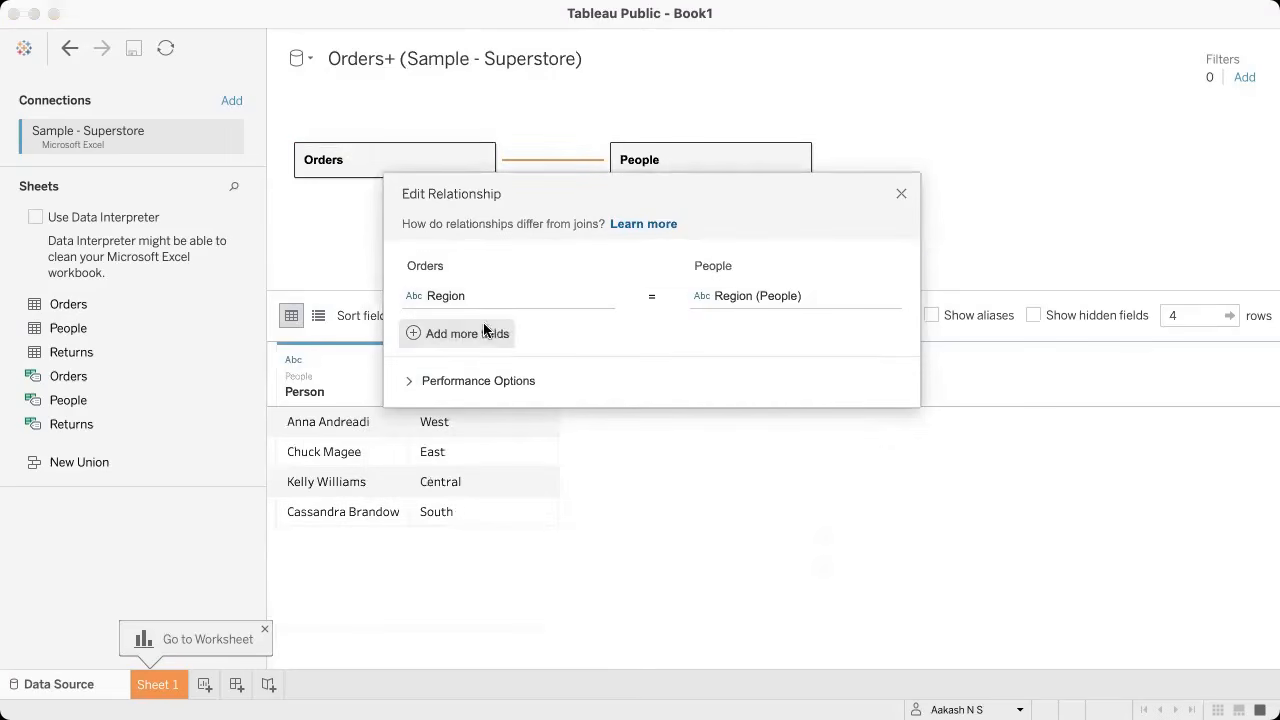
{"action": "left_click", "coordinate": [478, 386]}
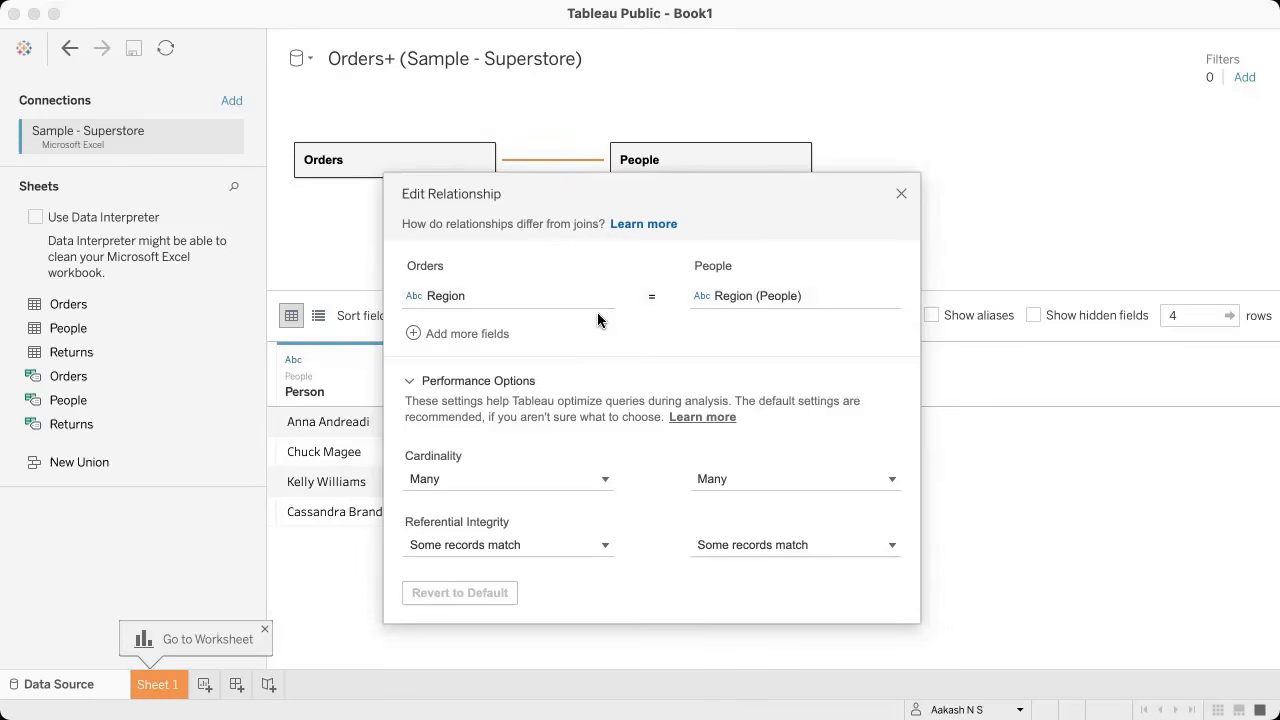
{"action": "left_click_drag", "start_coordinate": [674, 198], "coordinate": [636, 224]}
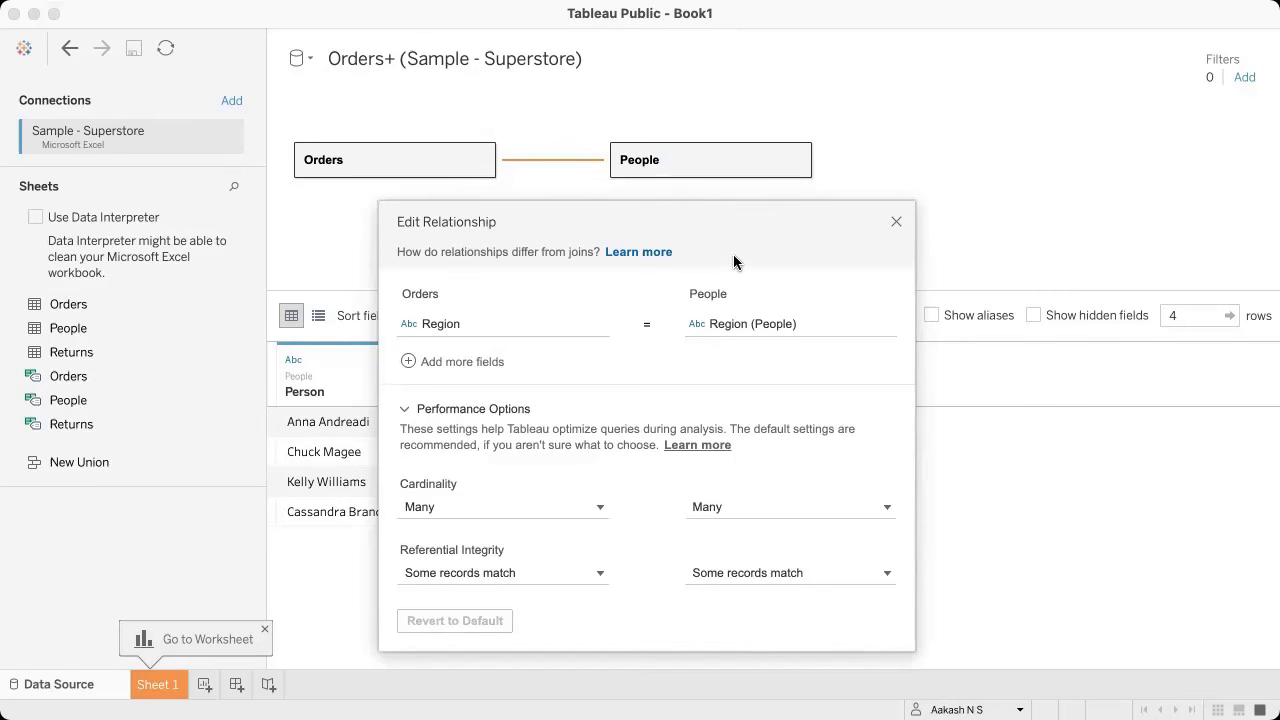
{"action": "mouse_move", "coordinate": [731, 506]}
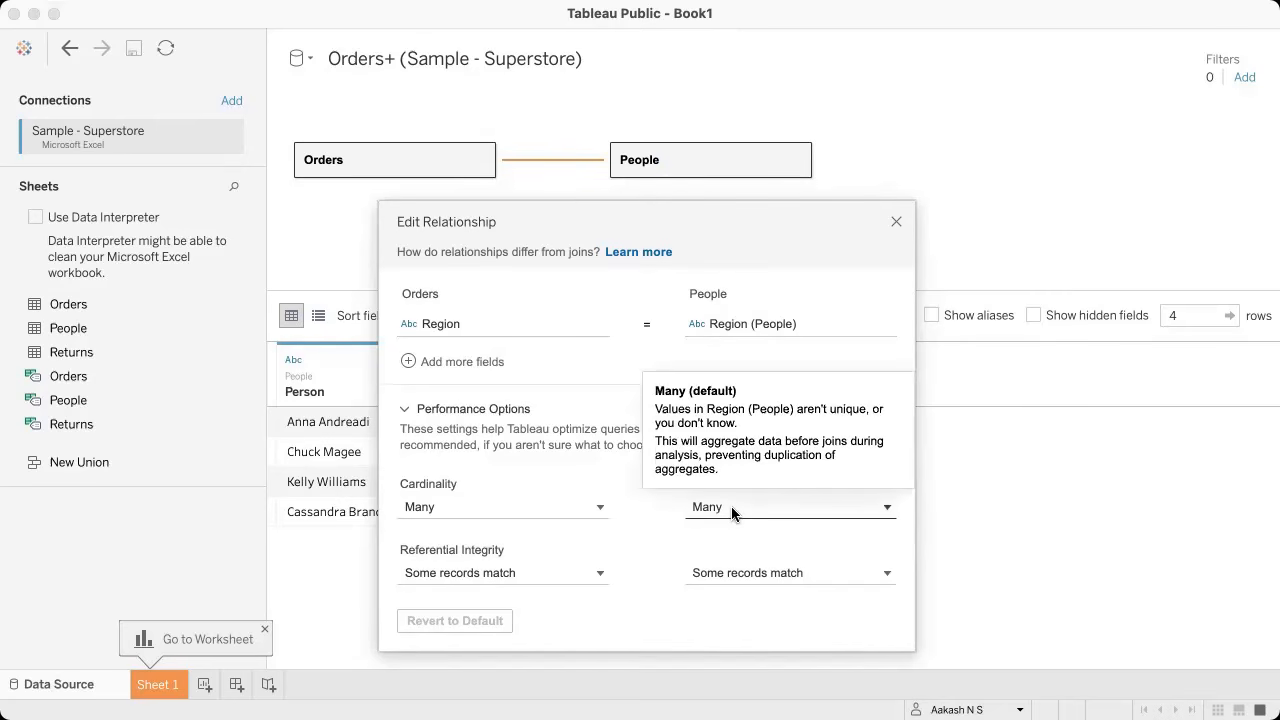
{"action": "mouse_move", "coordinate": [578, 505]}
{"action": "left_click", "coordinate": [723, 504]}
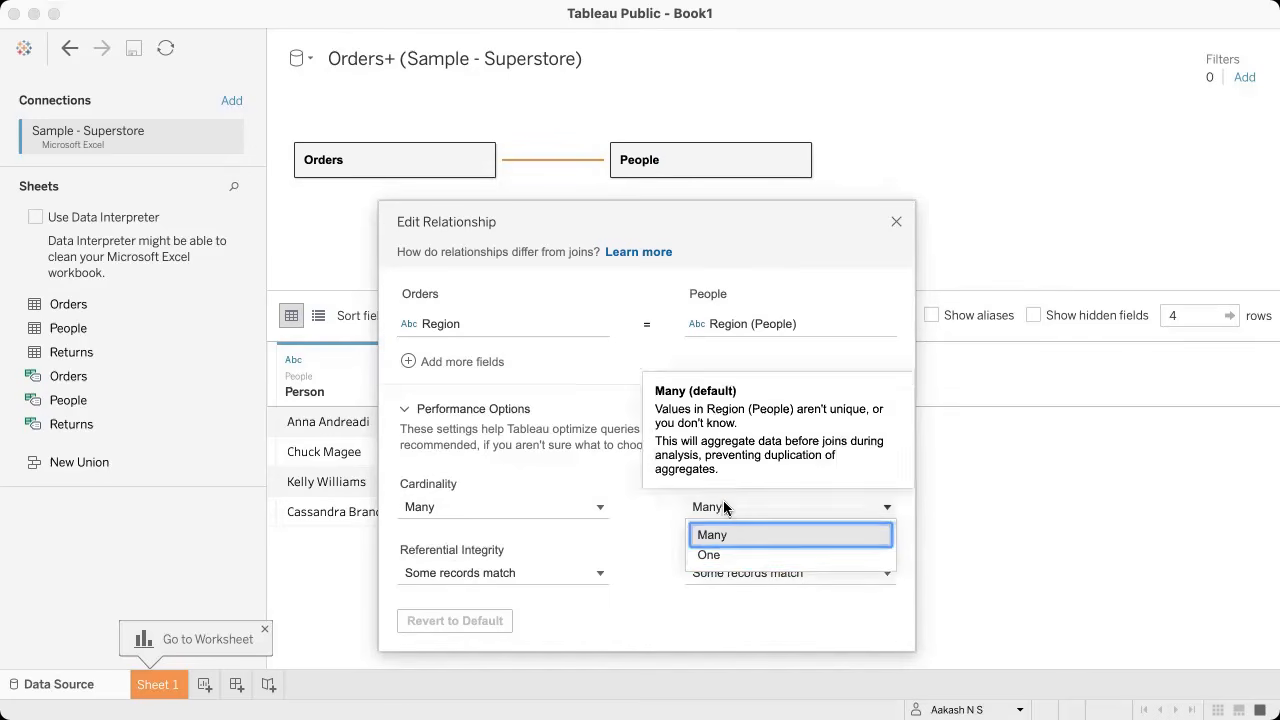
{"action": "left_click", "coordinate": [723, 556]}
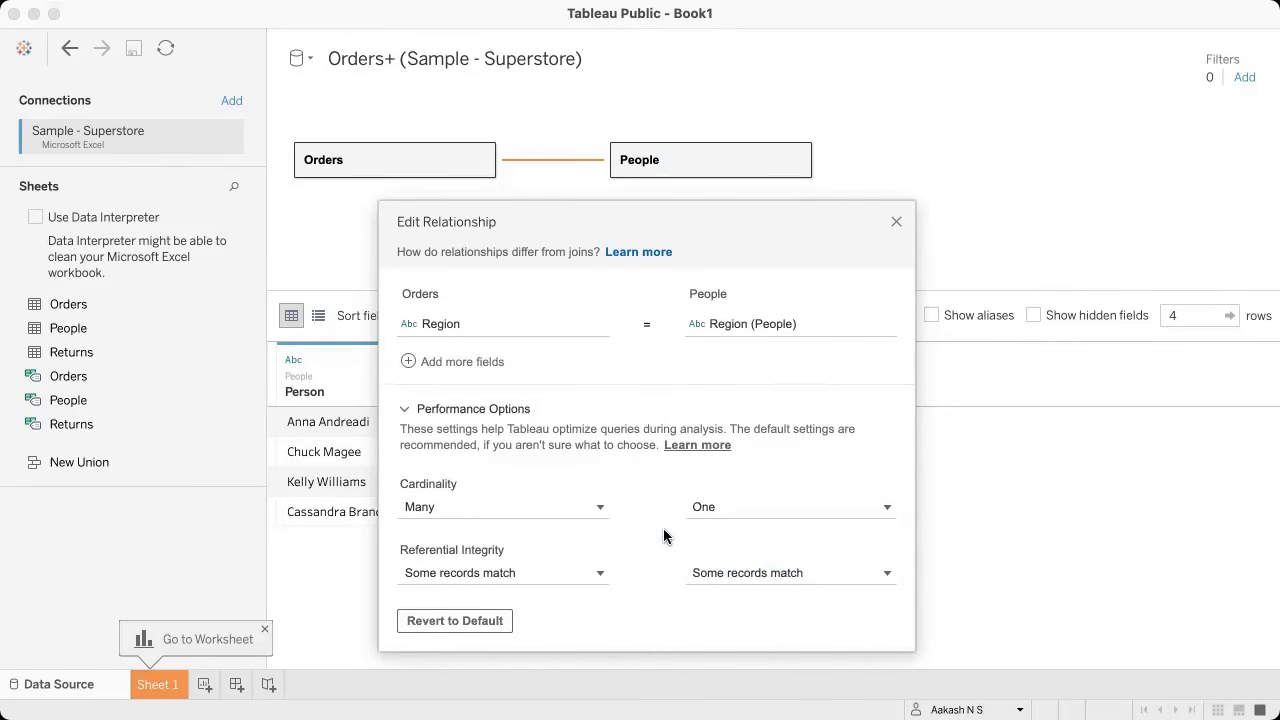
{"action": "left_click_drag", "start_coordinate": [633, 206], "coordinate": [660, 131]}
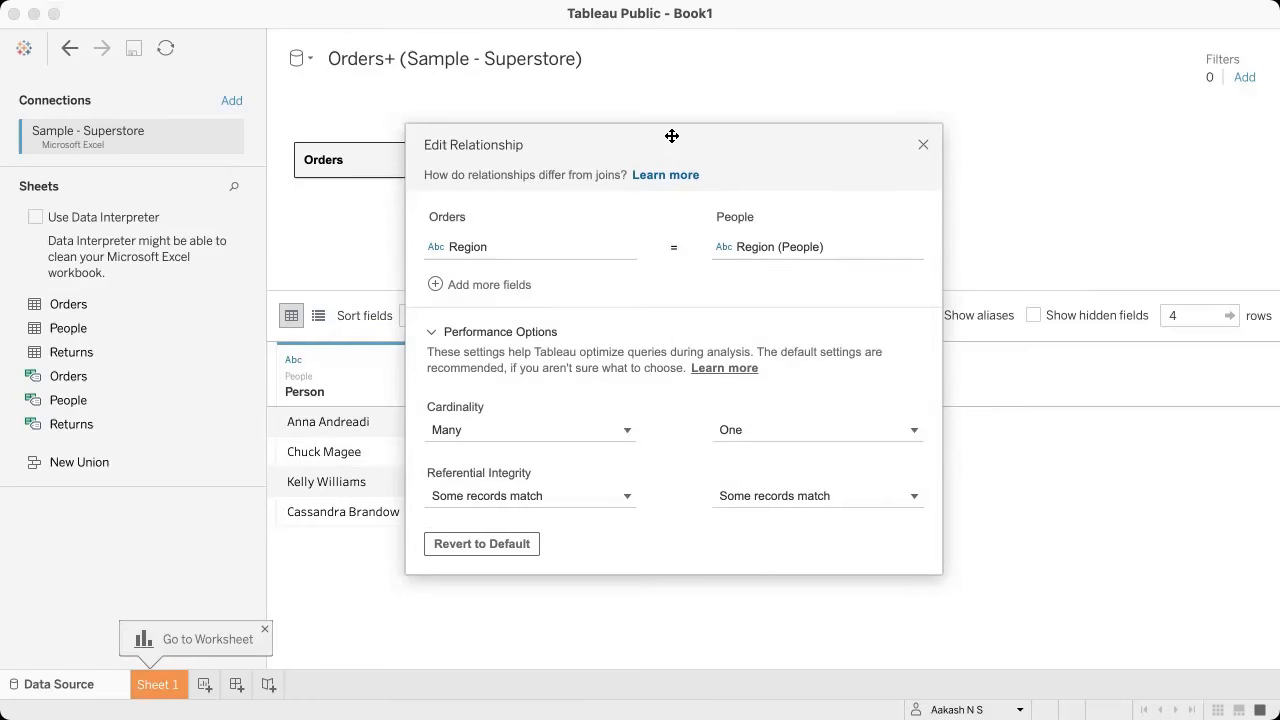
{"action": "left_click_drag", "start_coordinate": [671, 135], "coordinate": [664, 171]}
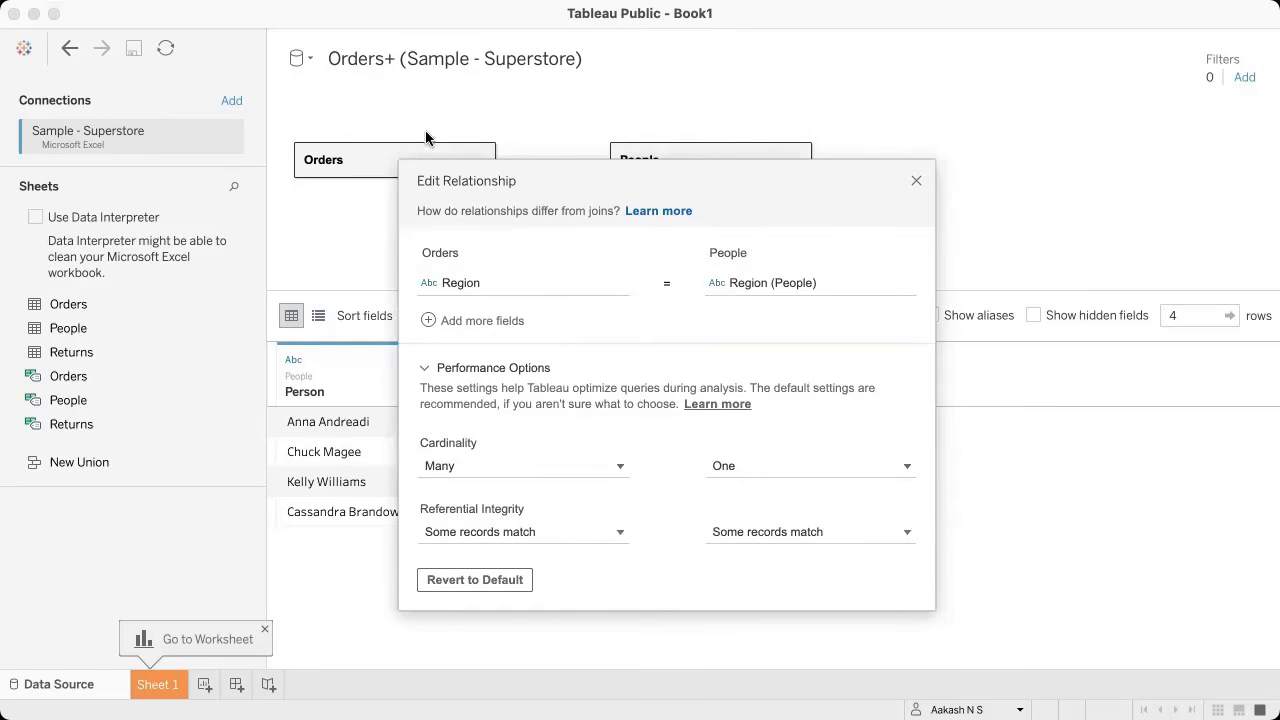
{"action": "left_click_drag", "start_coordinate": [677, 180], "coordinate": [675, 116]}
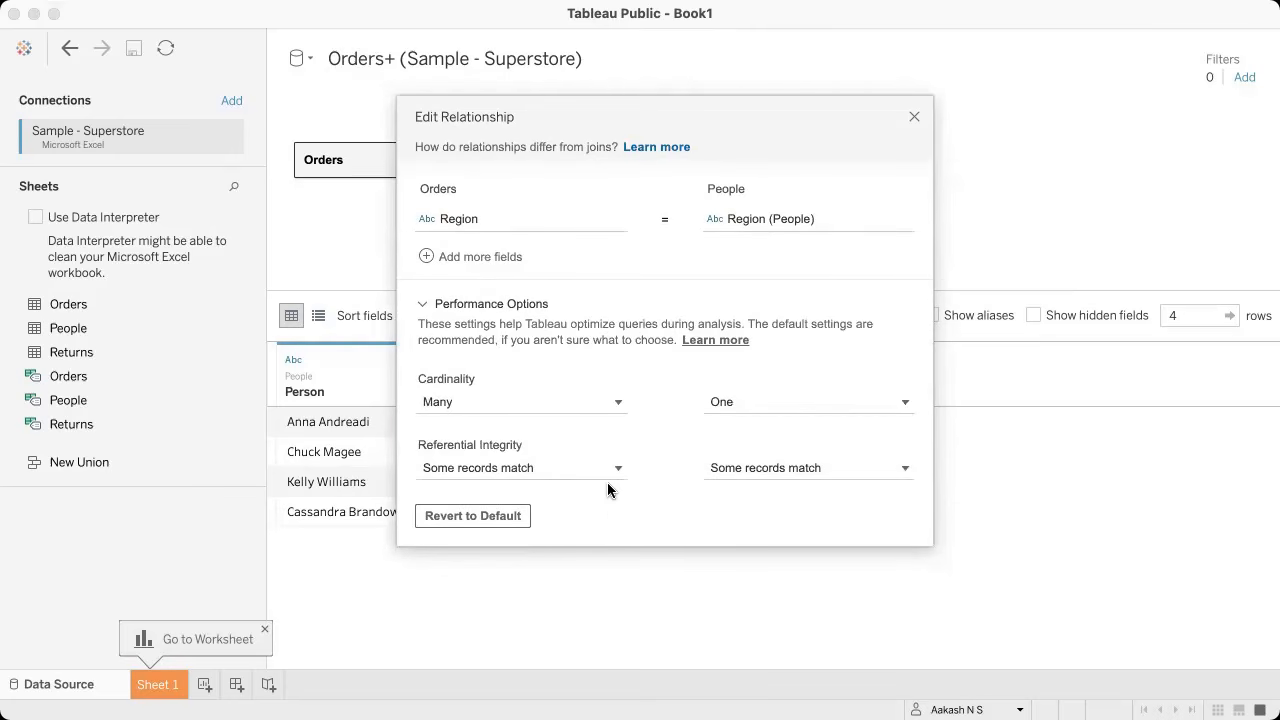
{"action": "left_click", "coordinate": [423, 304]}
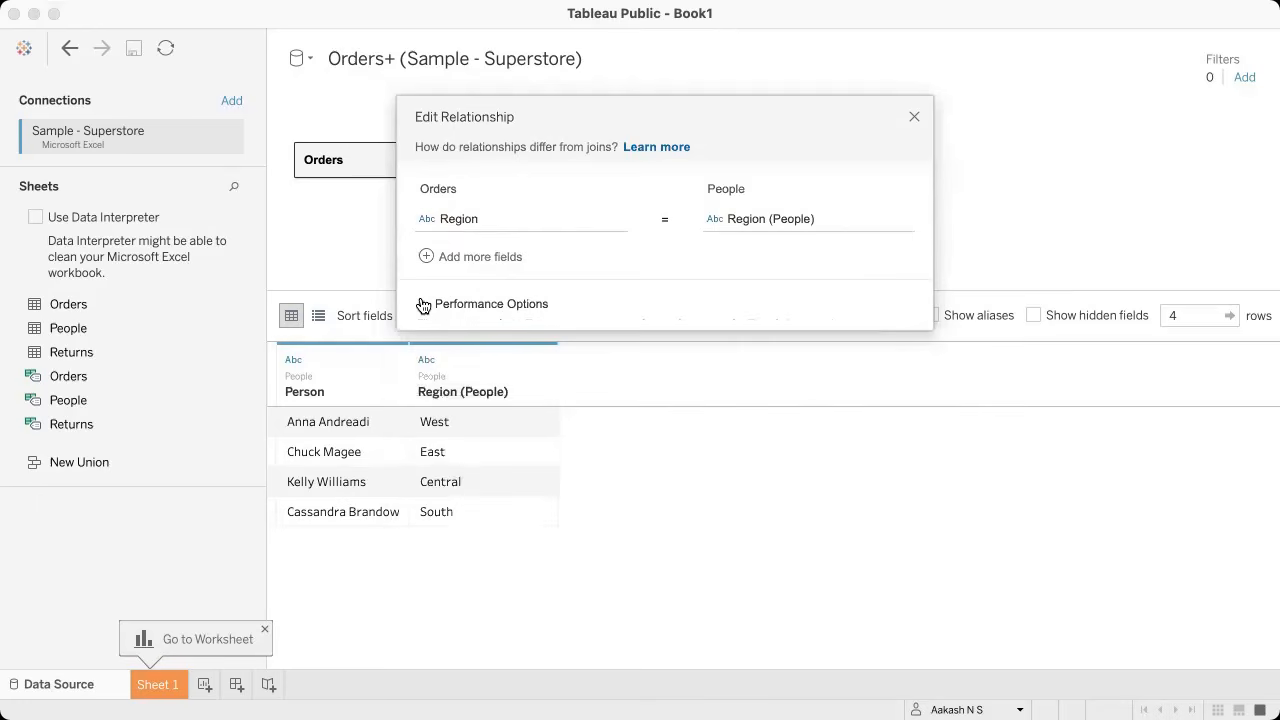
{"action": "left_click_drag", "start_coordinate": [674, 109], "coordinate": [662, 208]}
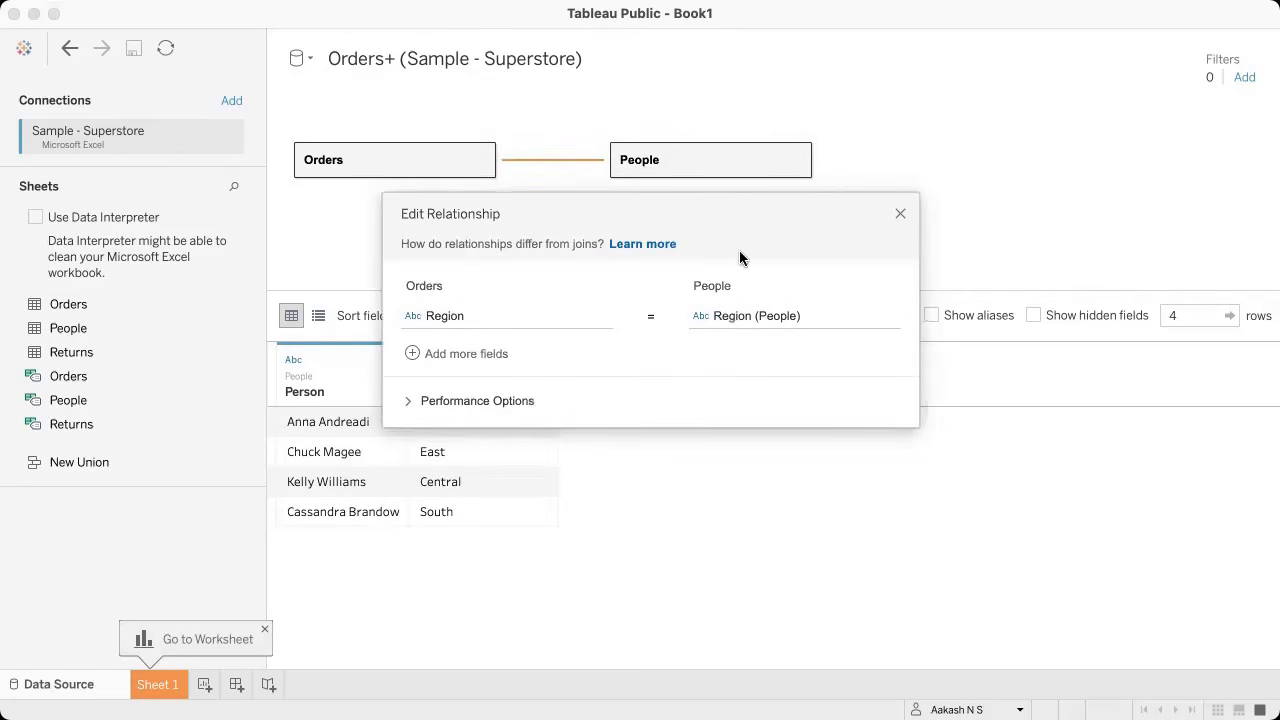
{"action": "left_click", "coordinate": [899, 214]}
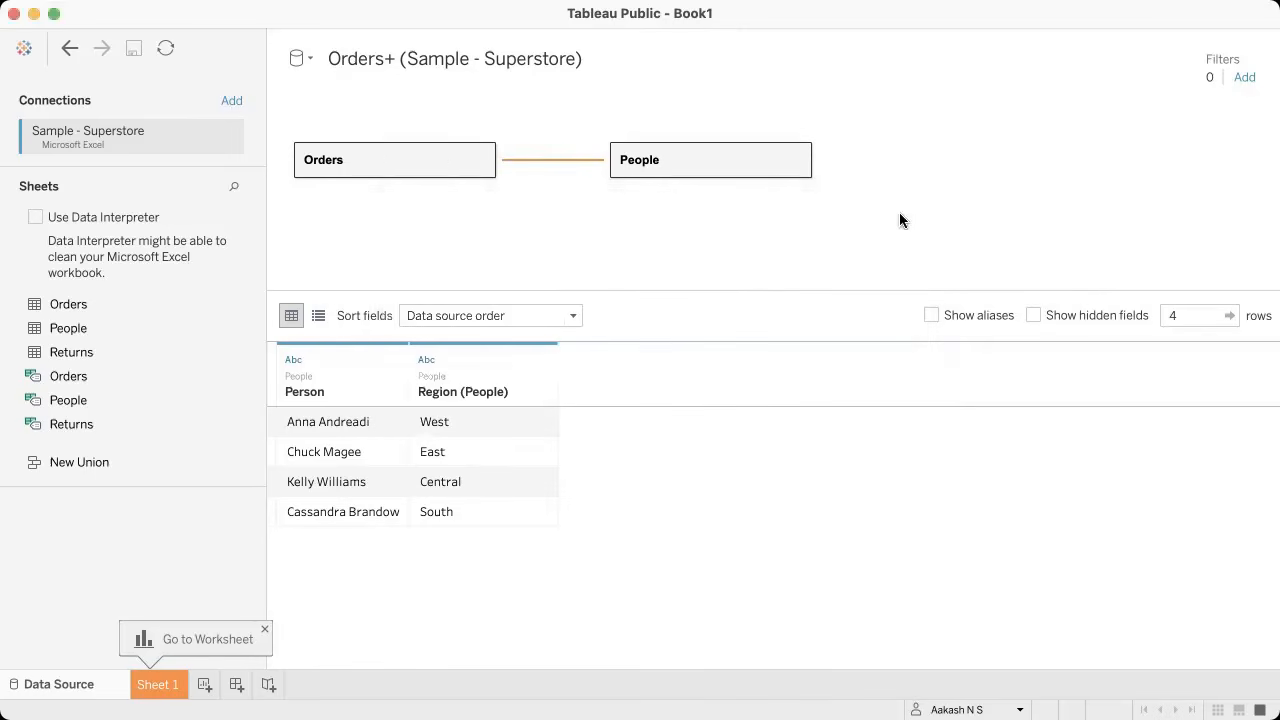
Step: Show the Orders table's data from the canvas and look over its columns and first rows
{"action": "left_click", "coordinate": [426, 162]}
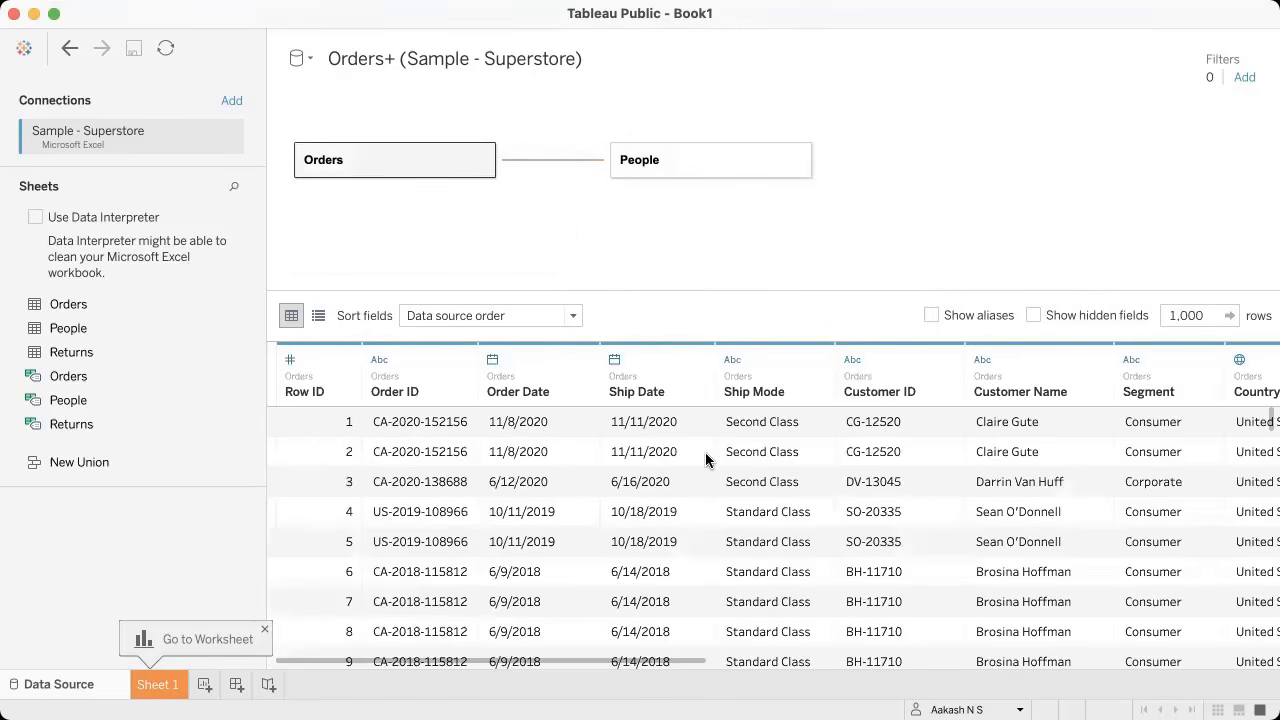
{"action": "scroll", "coordinate": [705, 460], "scroll_direction": "right", "scroll_amount": 10}
{"action": "scroll", "coordinate": [705, 460], "scroll_direction": "left", "scroll_amount": 10}
{"action": "scroll", "coordinate": [705, 460], "scroll_direction": "down", "scroll_amount": 1}
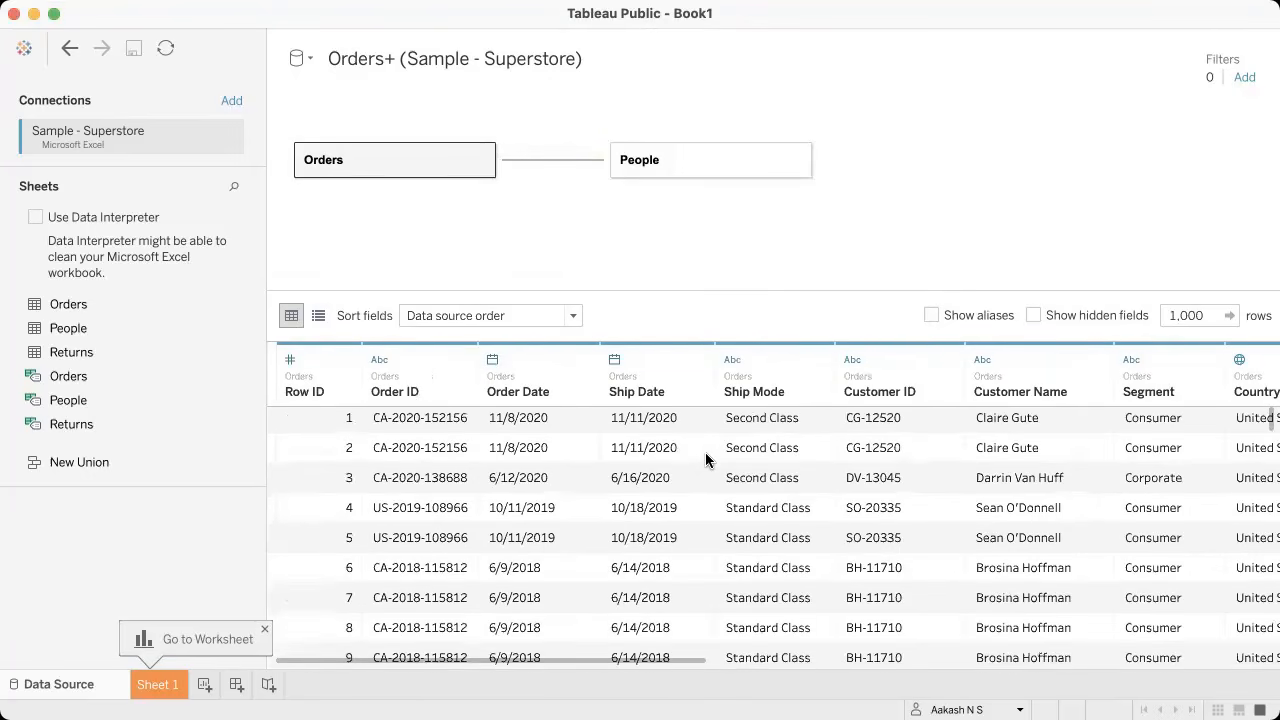
{"action": "scroll", "coordinate": [705, 460], "scroll_direction": "up", "scroll_amount": 1}
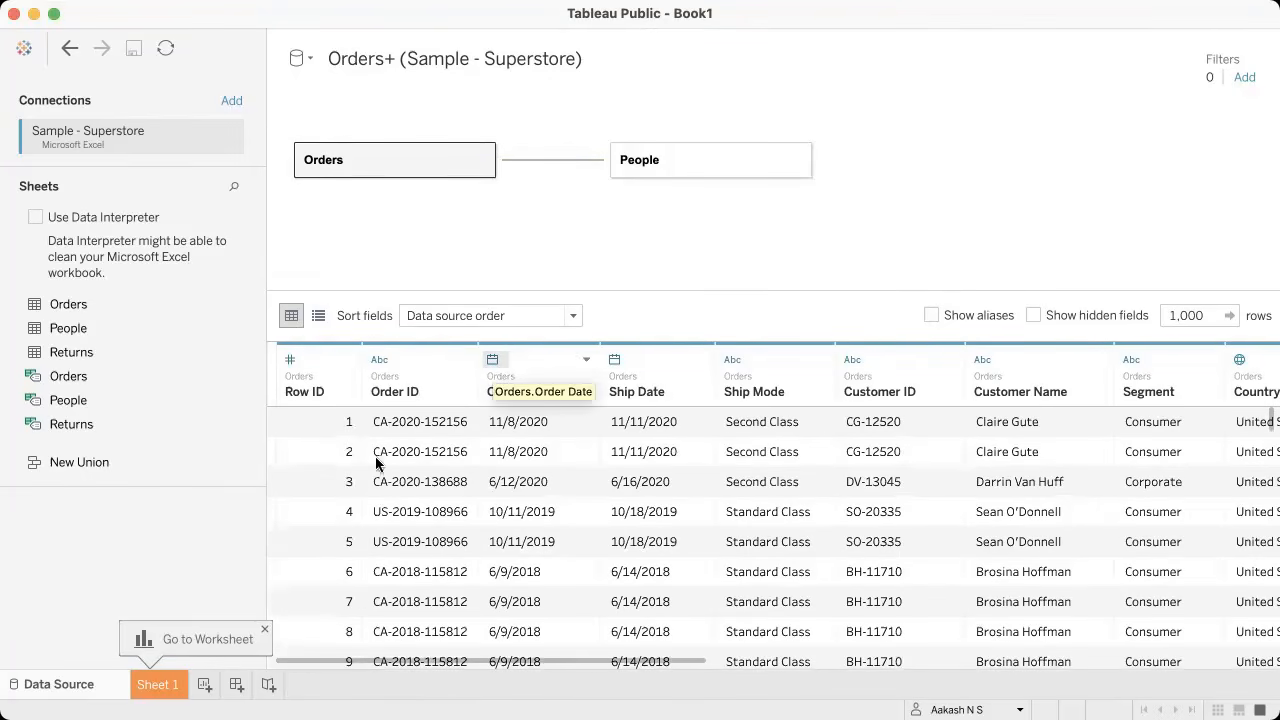
Step: Examine the data type options of the Row ID, Order ID and Order Date columns in Orders
{"action": "left_click", "coordinate": [290, 362]}
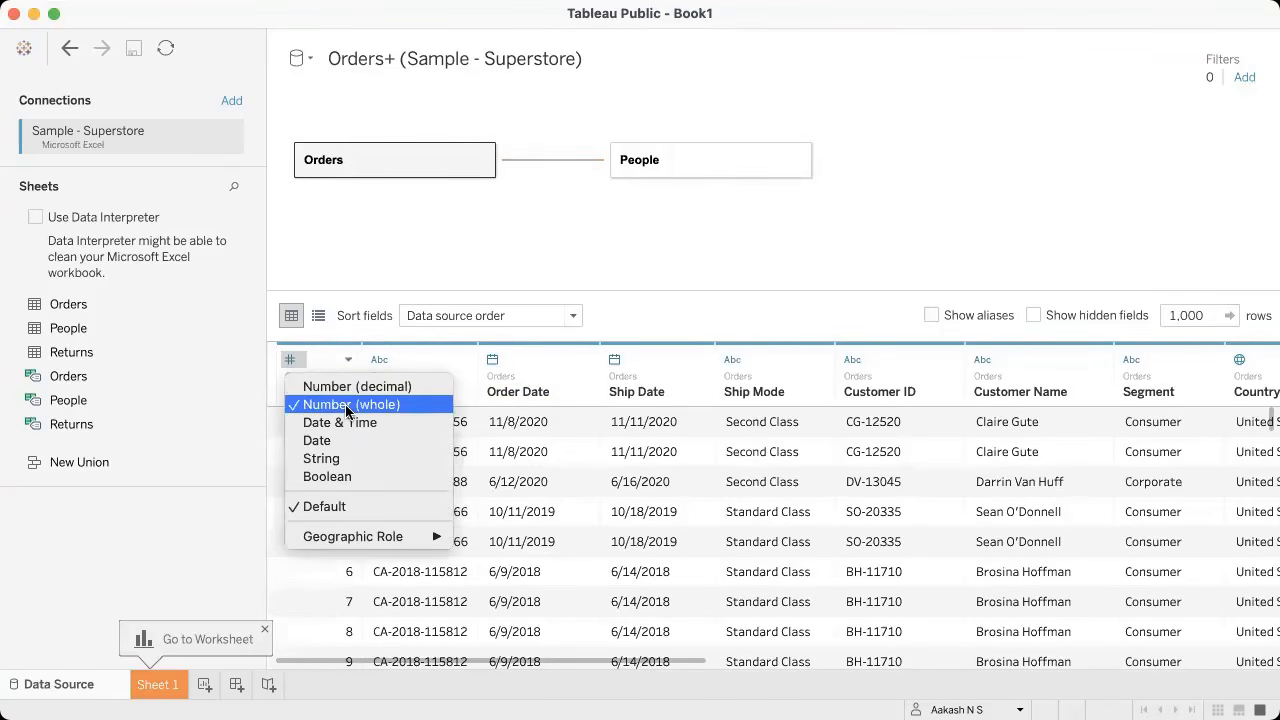
{"action": "left_click", "coordinate": [378, 362]}
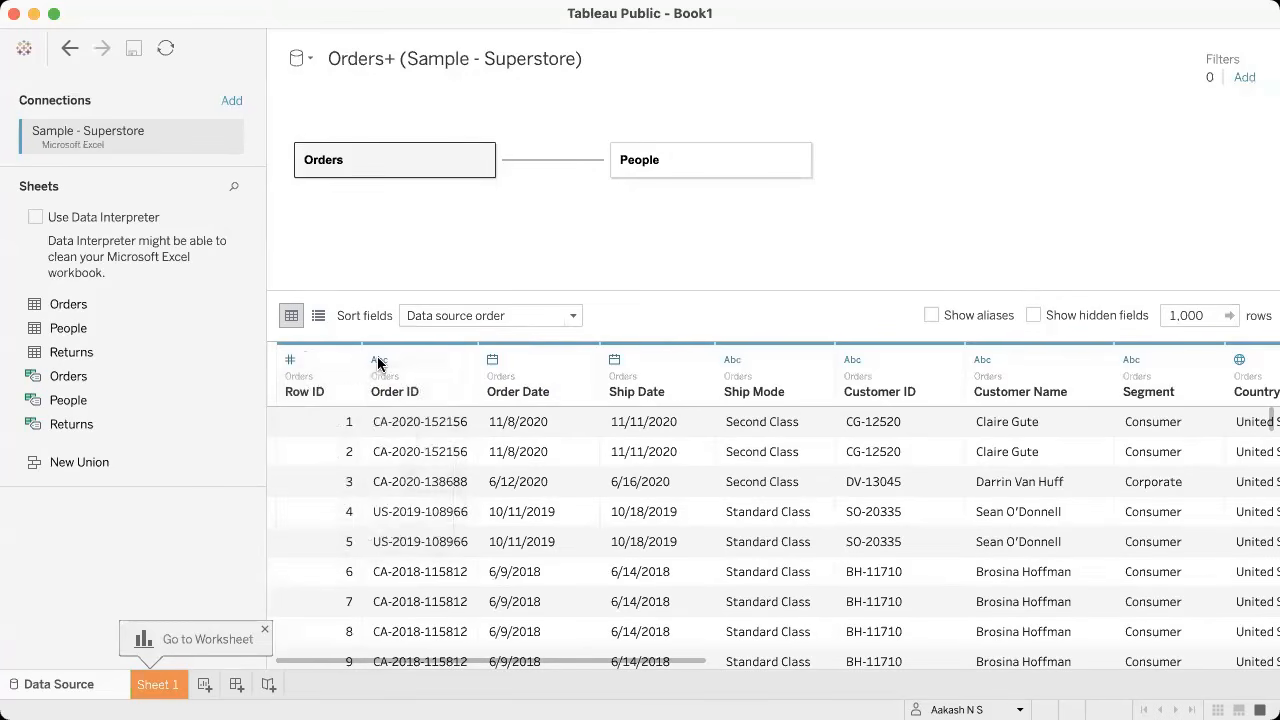
{"action": "left_click", "coordinate": [378, 362]}
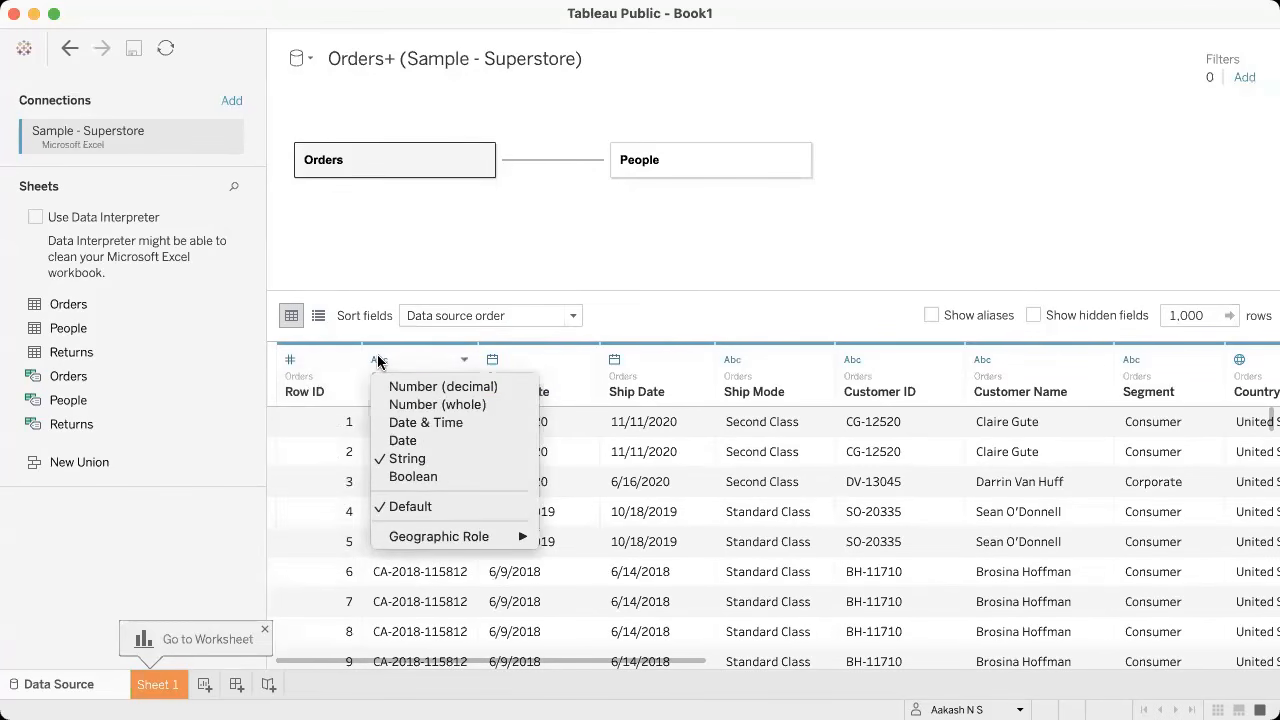
{"action": "left_click", "coordinate": [492, 365]}
{"action": "left_click", "coordinate": [492, 365]}
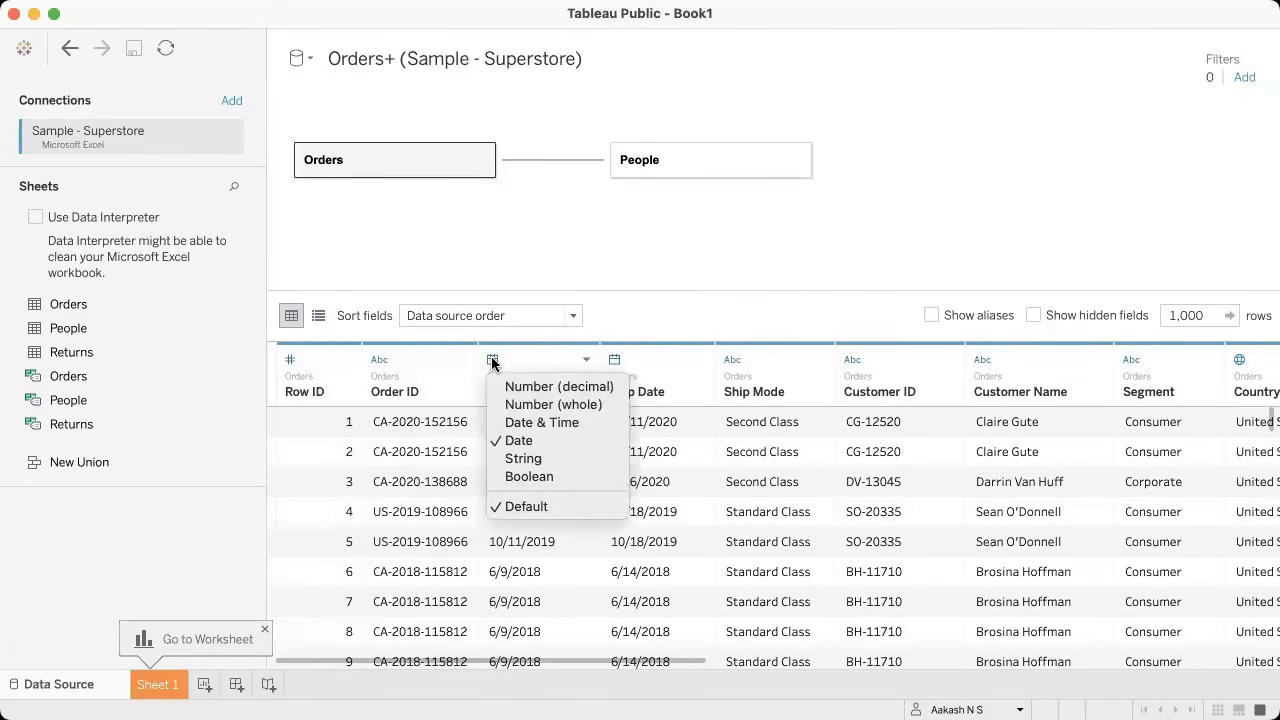
Step: Check the data types of the Ship Date and Ship Mode columns in Orders
{"action": "left_click", "coordinate": [621, 360]}
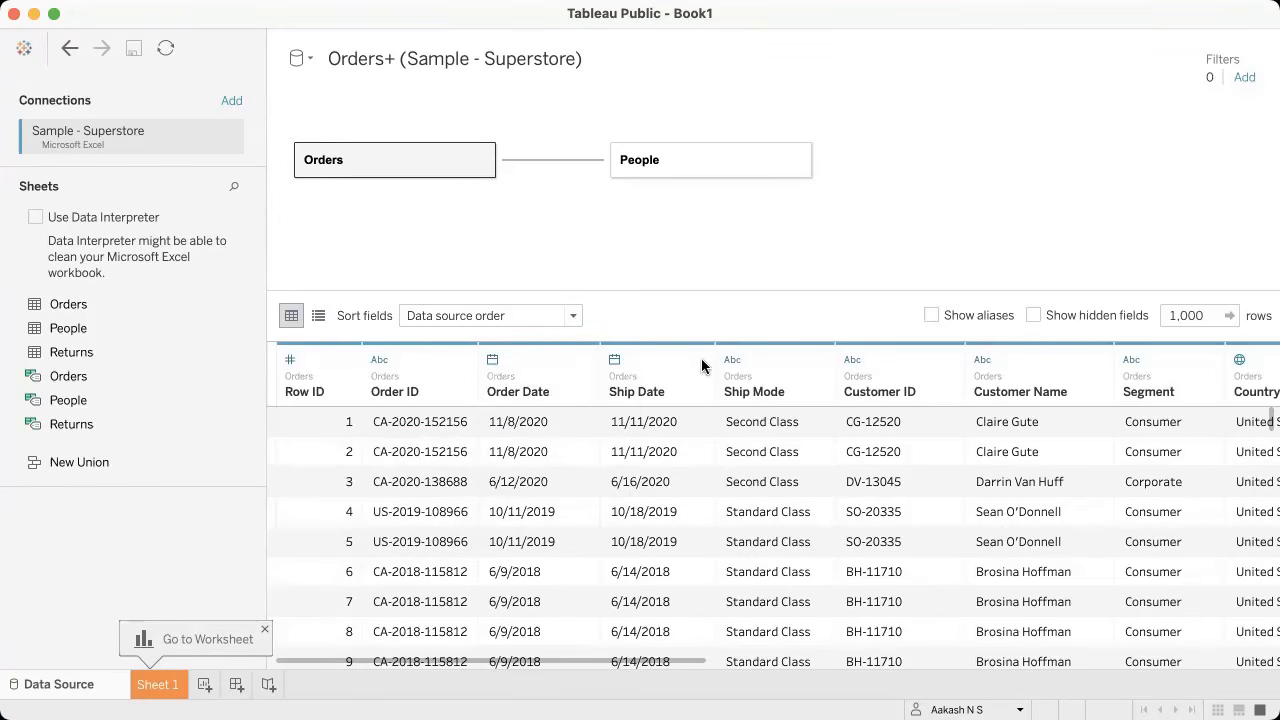
{"action": "left_click", "coordinate": [733, 359]}
{"action": "left_click", "coordinate": [757, 356]}
{"action": "left_click_drag", "start_coordinate": [667, 657], "coordinate": [875, 655]}
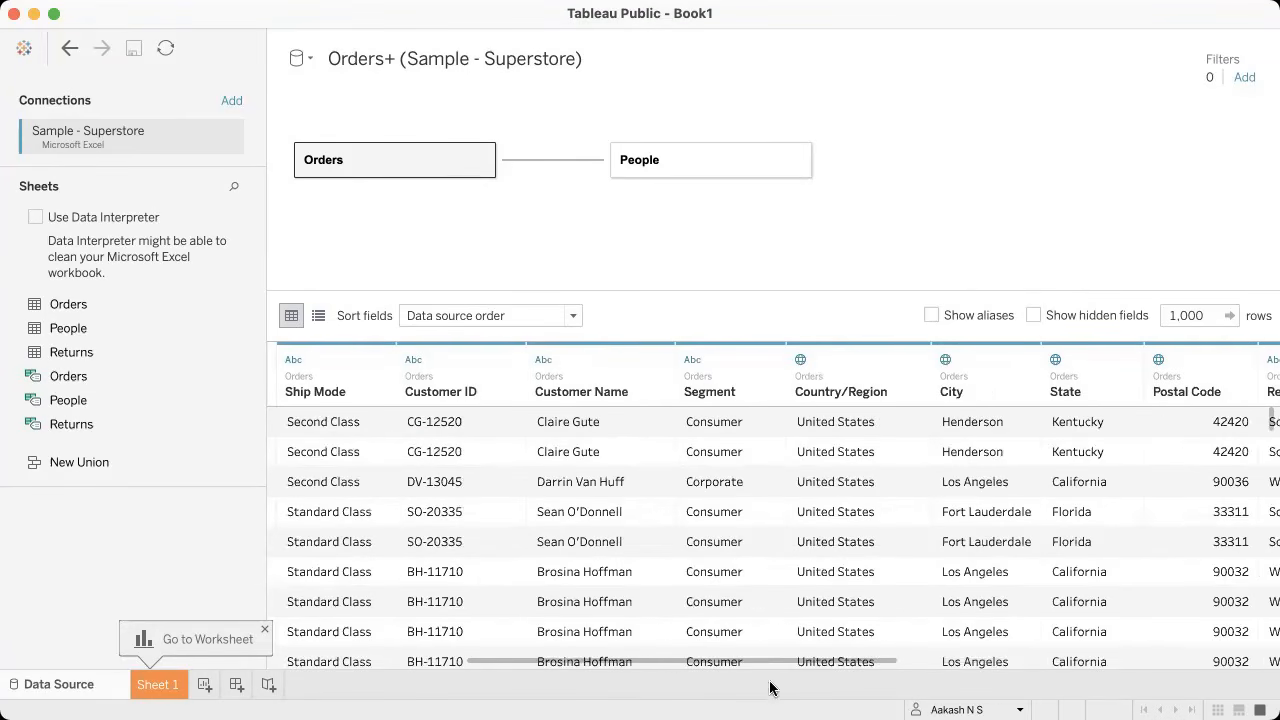
Step: Examine the data type and Geographic Role options of the Country/Region, City and State columns in Orders
{"action": "scroll", "coordinate": [738, 662], "scroll_direction": "right", "scroll_amount": 3}
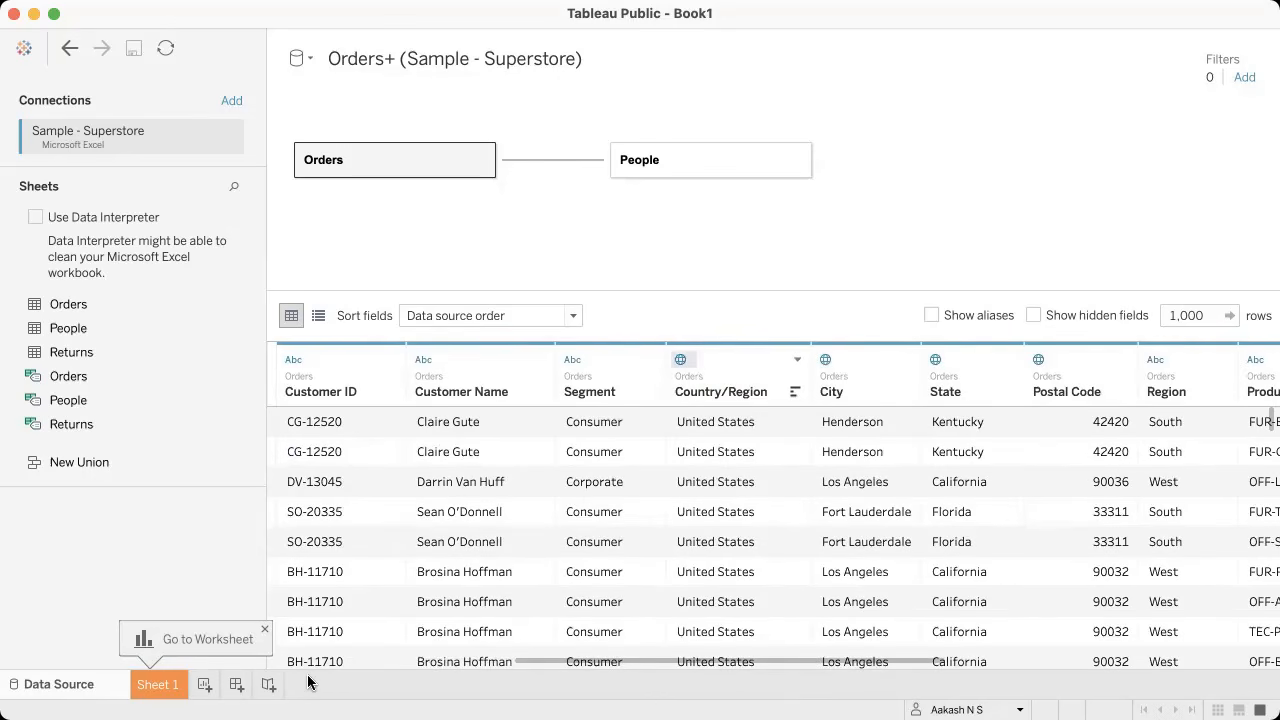
{"action": "left_click", "coordinate": [680, 360]}
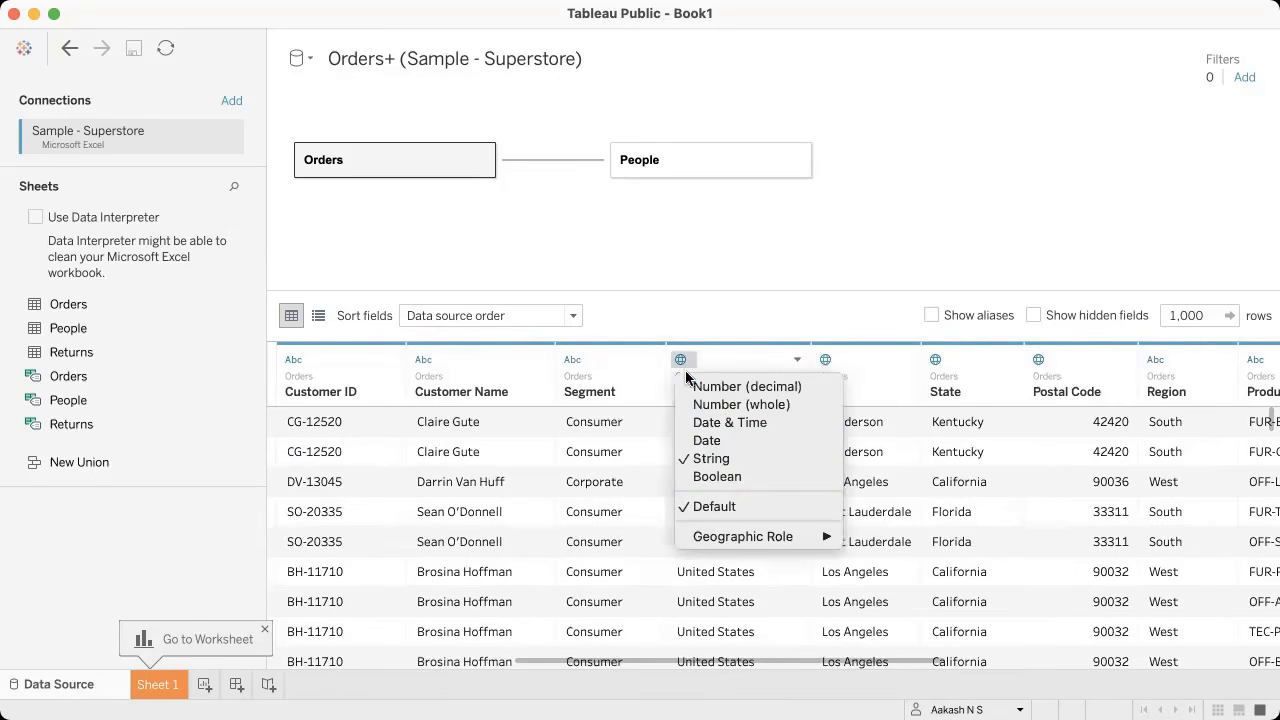
{"action": "mouse_move", "coordinate": [731, 539]}
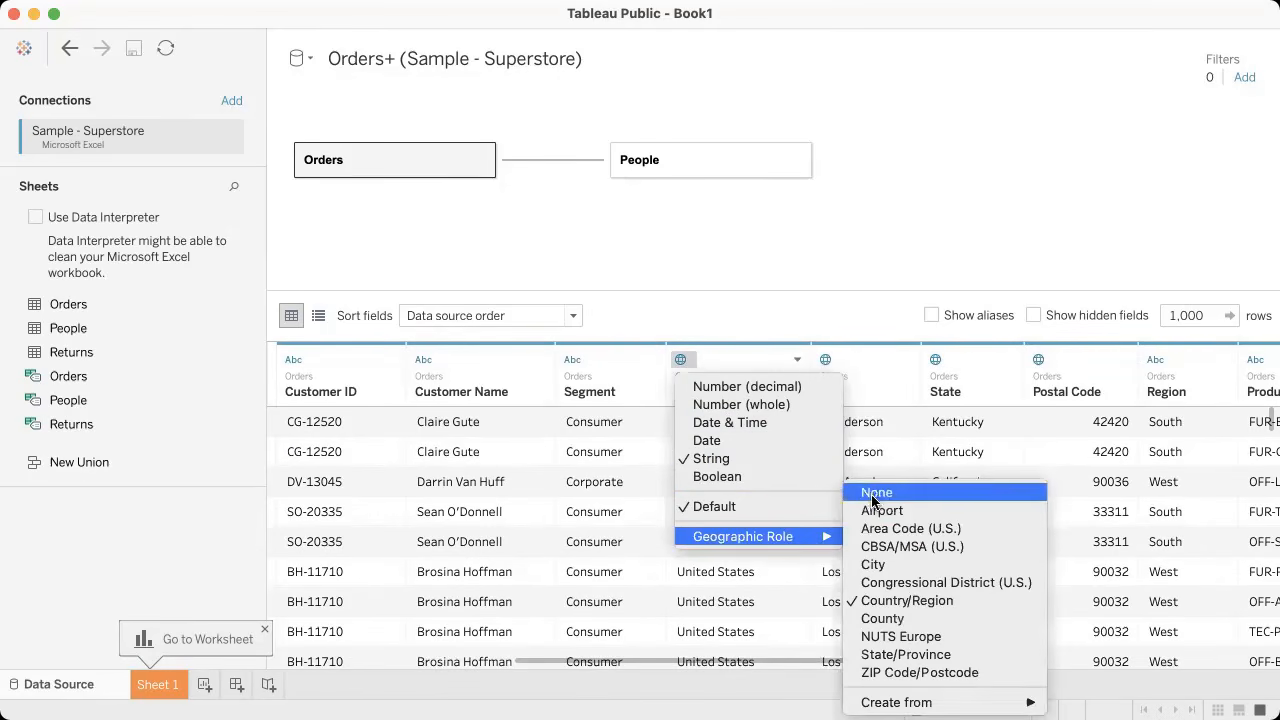
{"action": "left_click", "coordinate": [885, 604]}
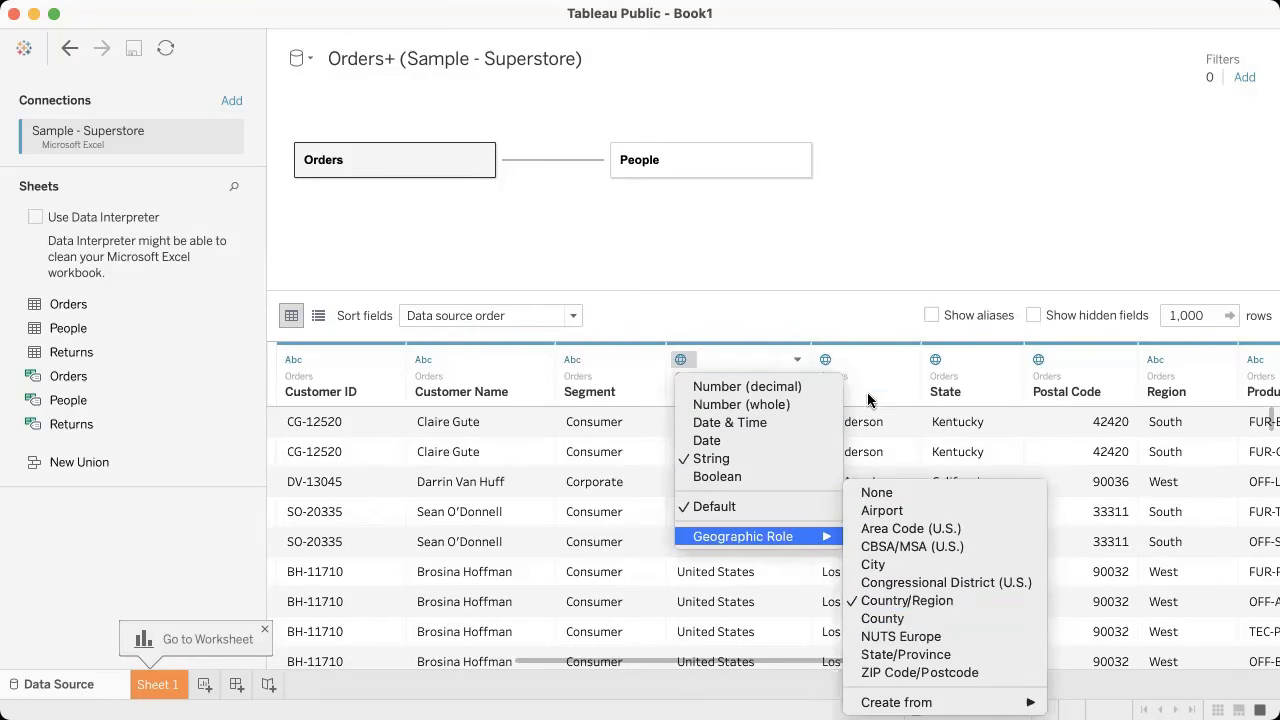
{"action": "left_click", "coordinate": [825, 362]}
{"action": "mouse_move", "coordinate": [903, 536]}
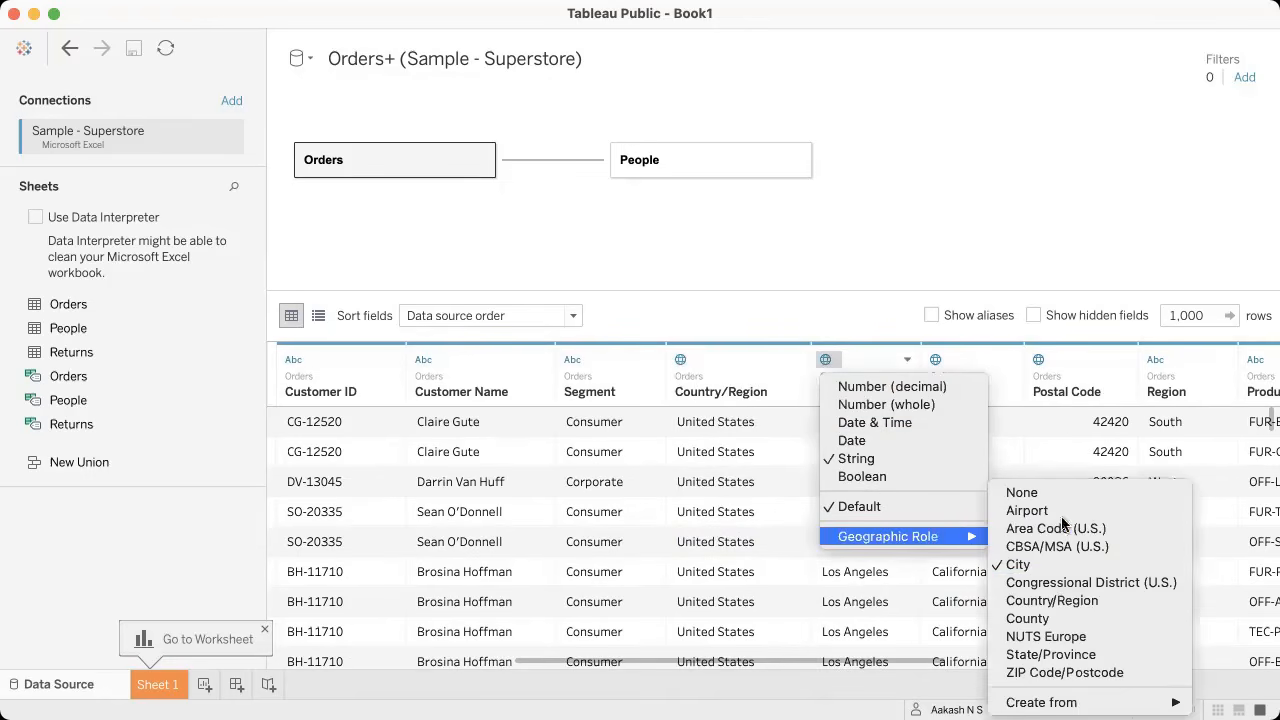
{"action": "left_click", "coordinate": [897, 320]}
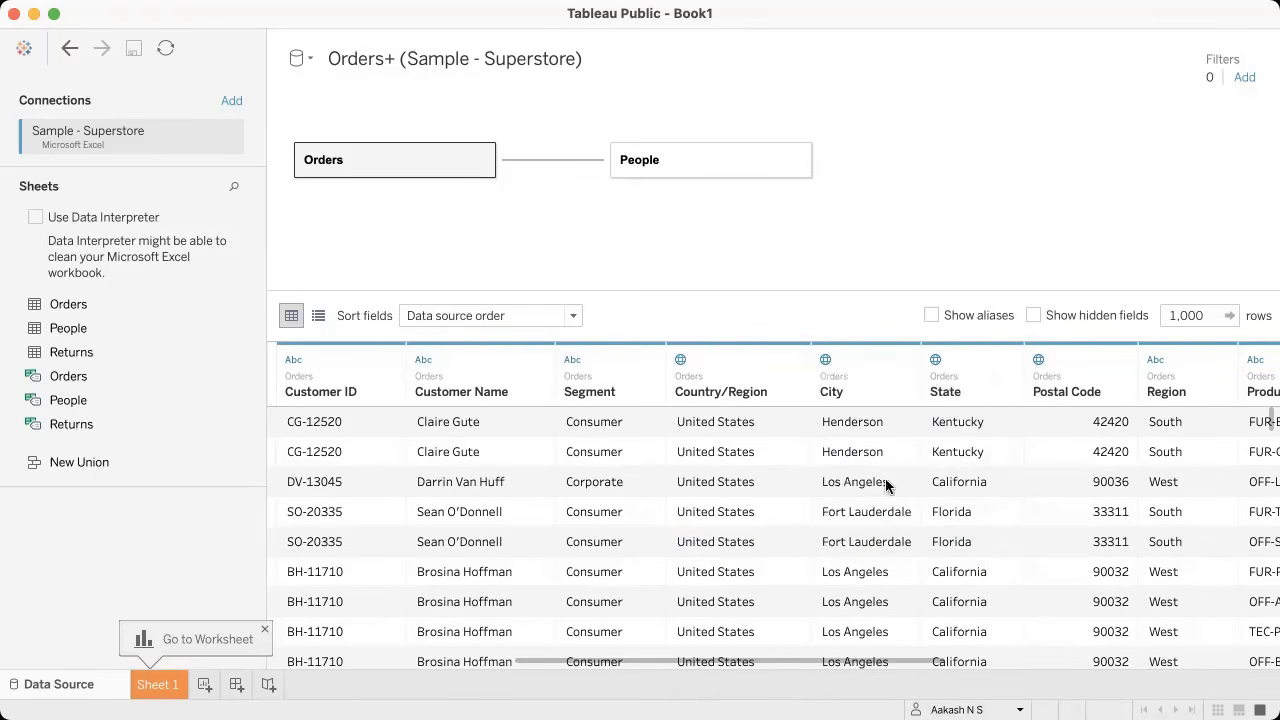
{"action": "left_click", "coordinate": [937, 361]}
{"action": "mouse_move", "coordinate": [955, 537]}
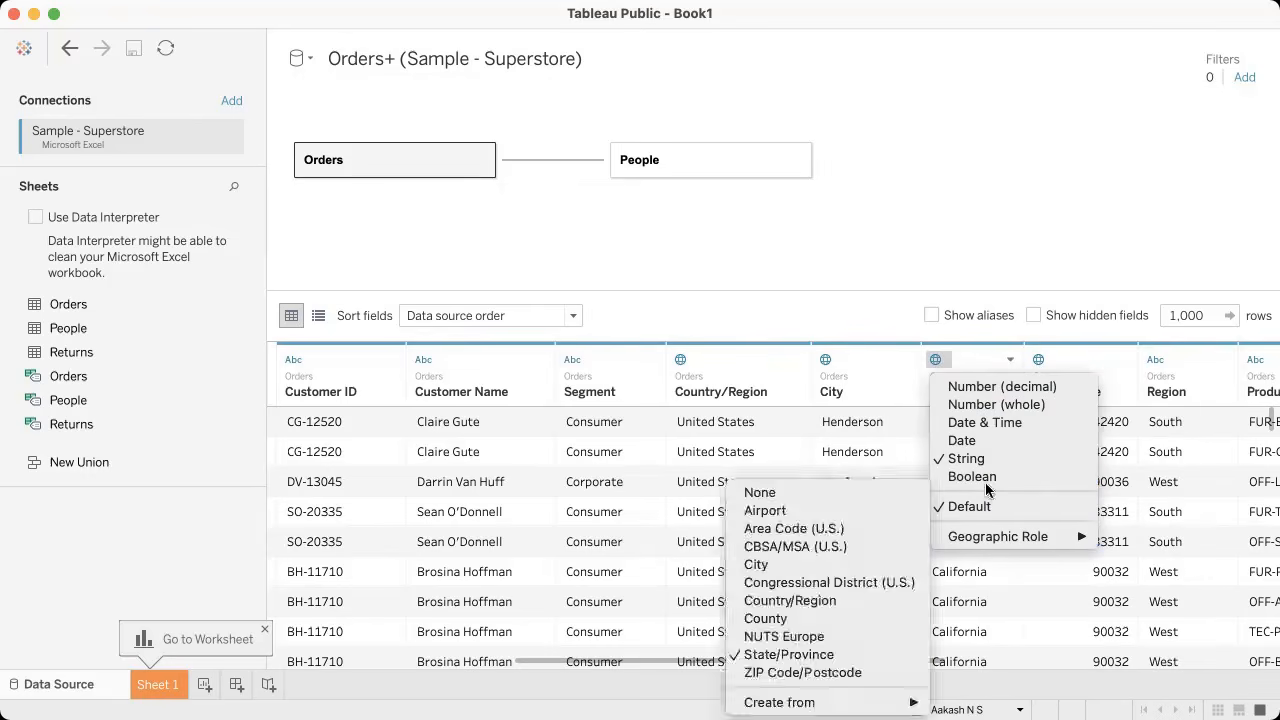
{"action": "left_click", "coordinate": [947, 337]}
Step: Examine the data type and Geographic Role options of the Postal Code column in Orders
{"action": "left_click_drag", "start_coordinate": [846, 661], "coordinate": [945, 661]}
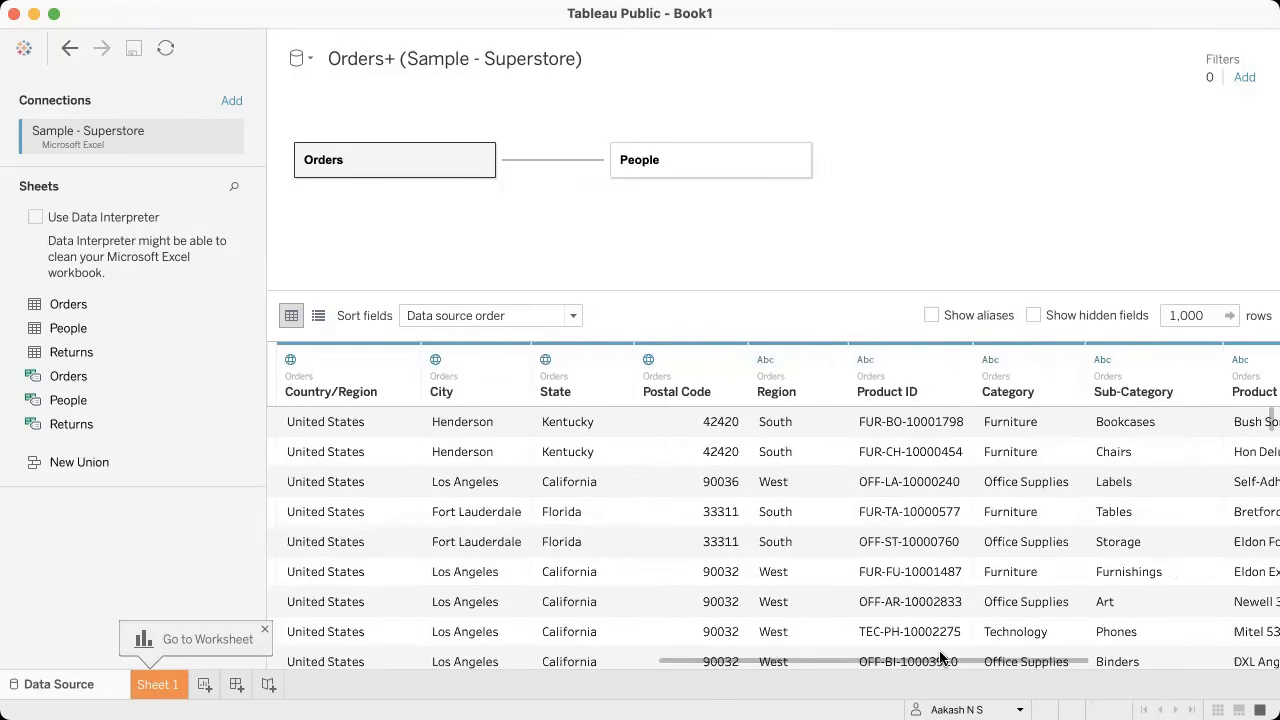
{"action": "left_click", "coordinate": [649, 361]}
{"action": "mouse_move", "coordinate": [737, 533]}
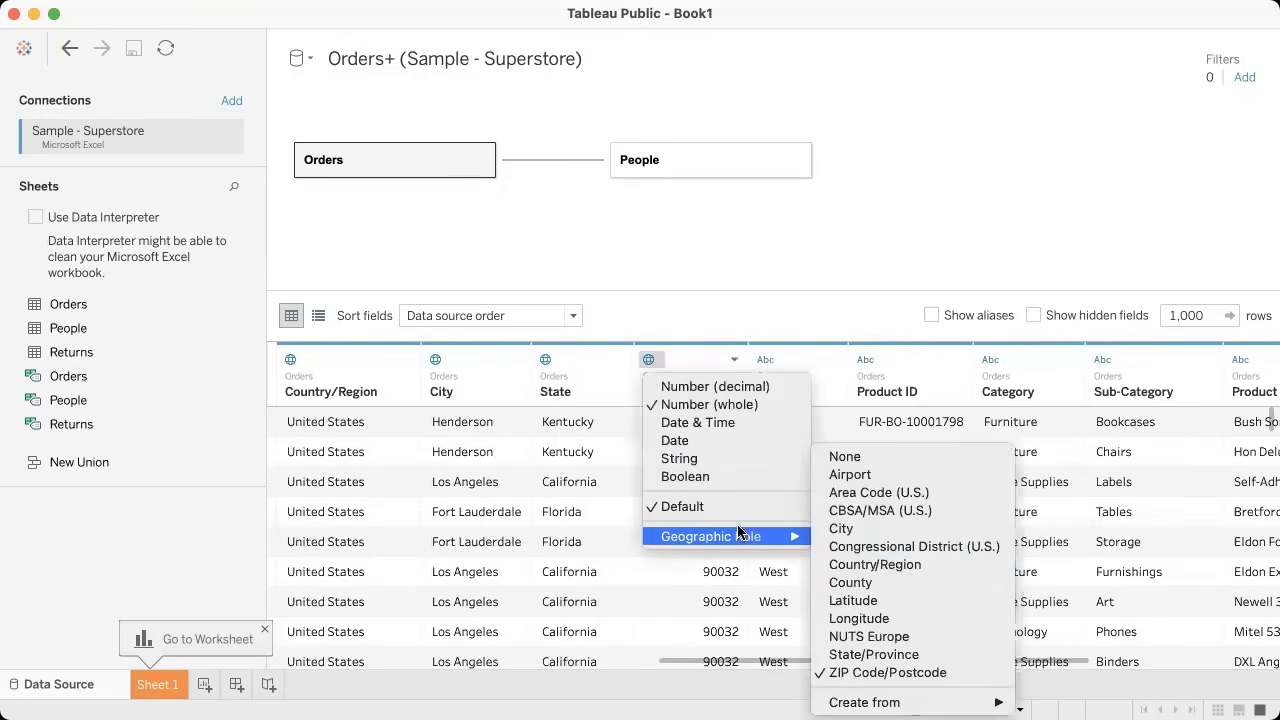
{"action": "left_click", "coordinate": [721, 336]}
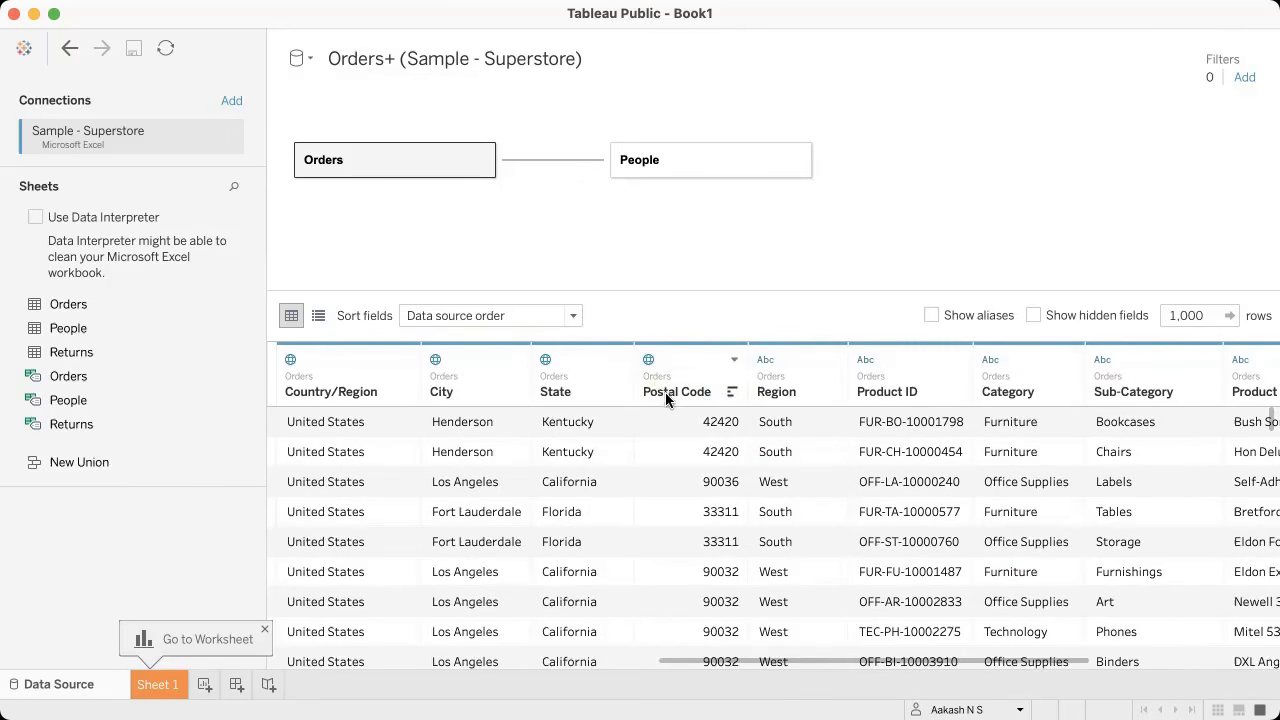
{"action": "left_click", "coordinate": [648, 359]}
{"action": "mouse_move", "coordinate": [760, 537]}
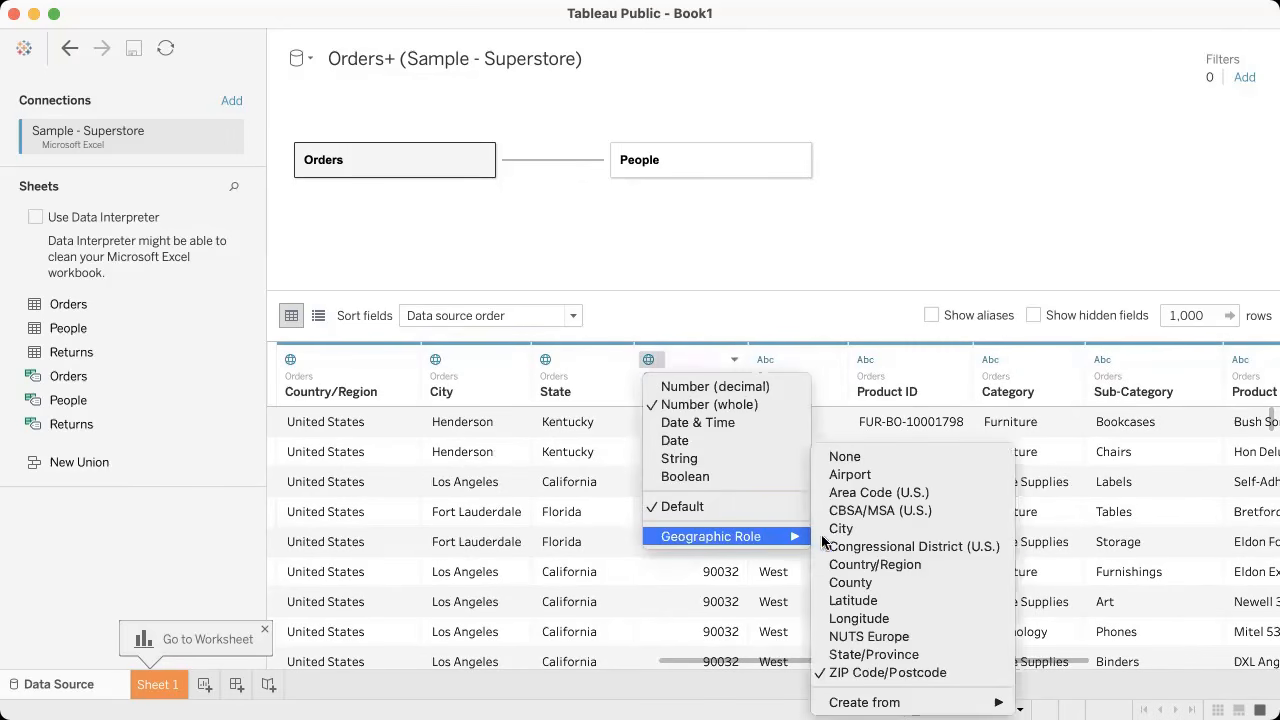
{"action": "left_click", "coordinate": [828, 337]}
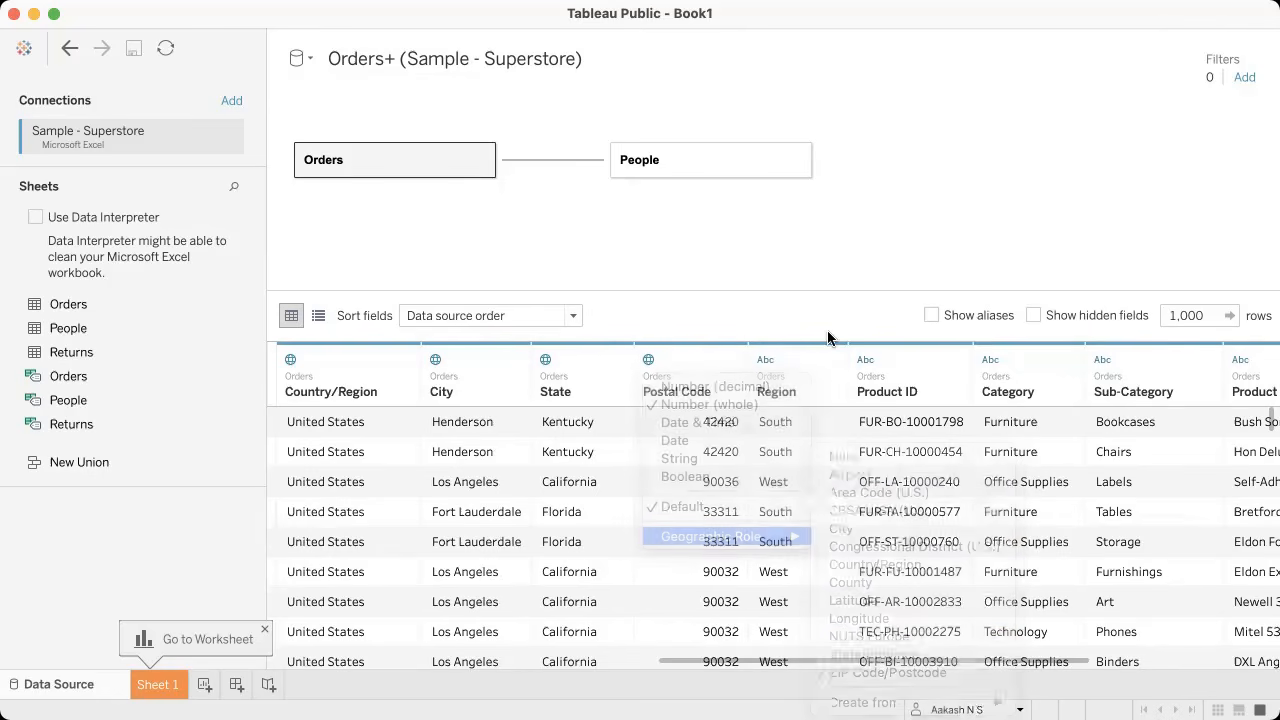
Step: Look over the remaining Orders columns, checking the data type options of Sales and the Profit column
{"action": "scroll", "coordinate": [838, 660], "scroll_direction": "right", "scroll_amount": 3}
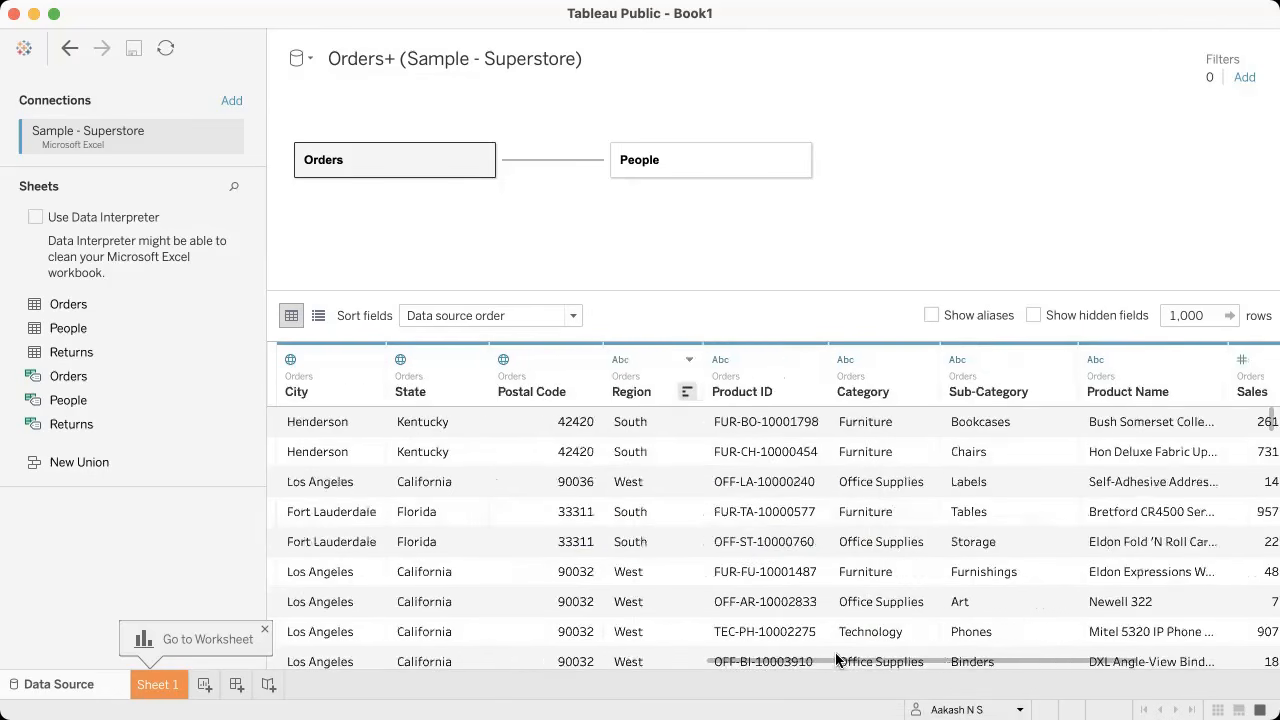
{"action": "scroll", "coordinate": [846, 659], "scroll_direction": "right", "scroll_amount": 3}
{"action": "scroll", "coordinate": [854, 657], "scroll_direction": "right", "scroll_amount": 5}
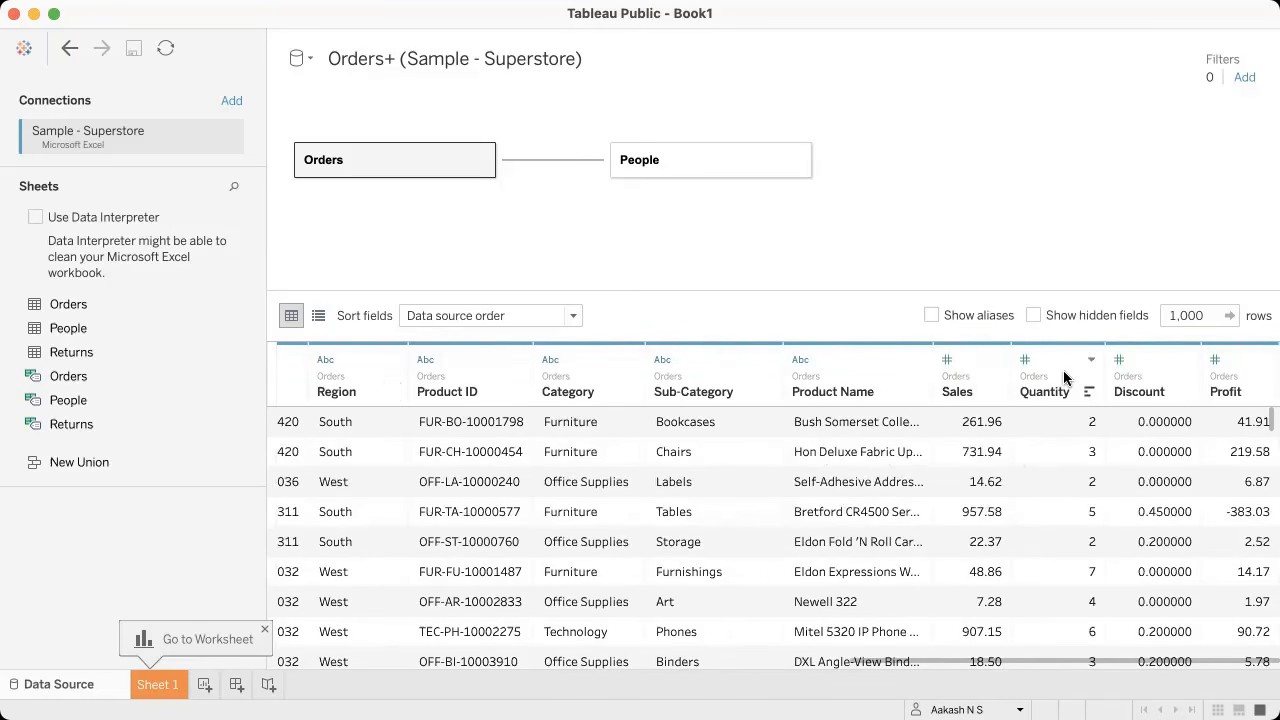
{"action": "left_click", "coordinate": [947, 360]}
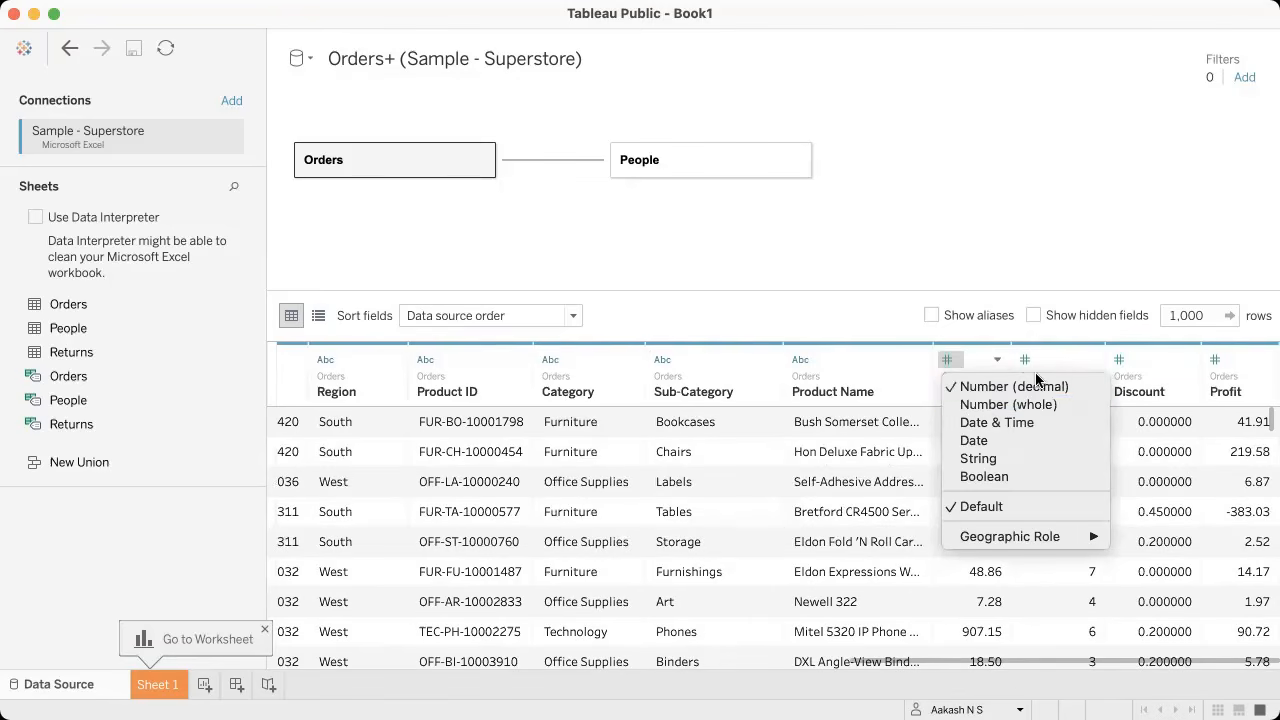
{"action": "left_click", "coordinate": [889, 324]}
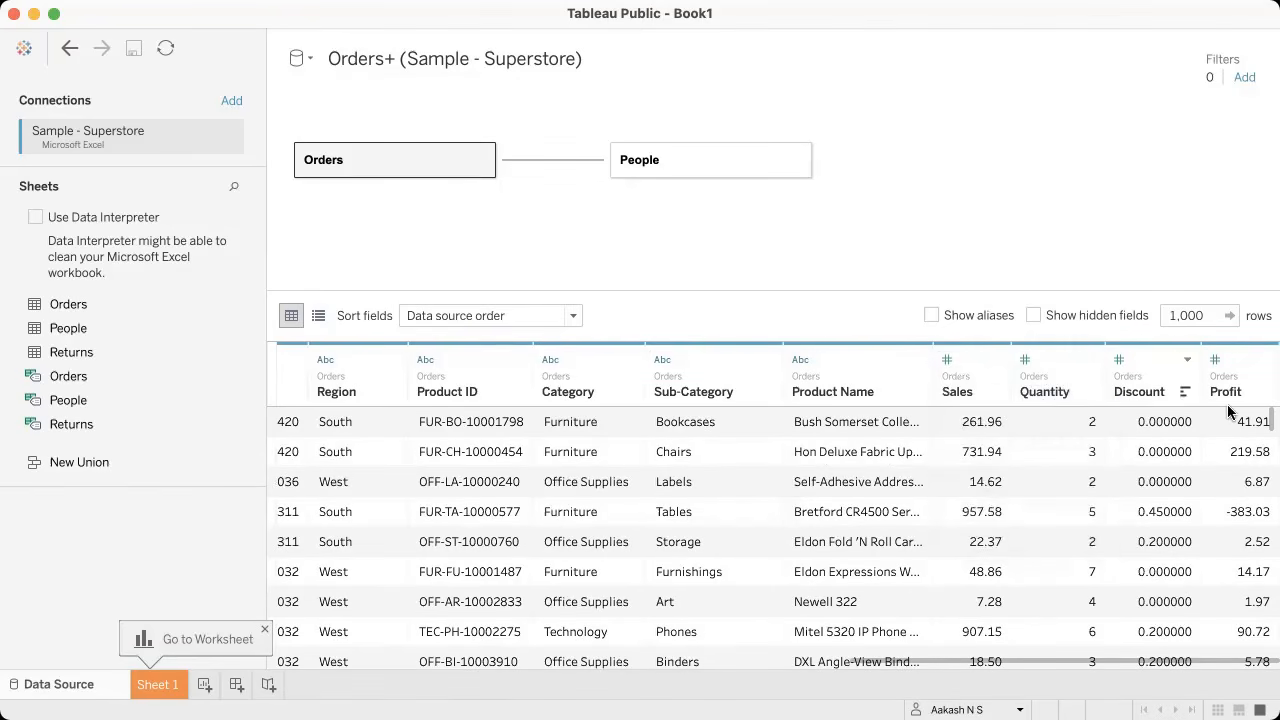
{"action": "left_click", "coordinate": [1210, 362]}
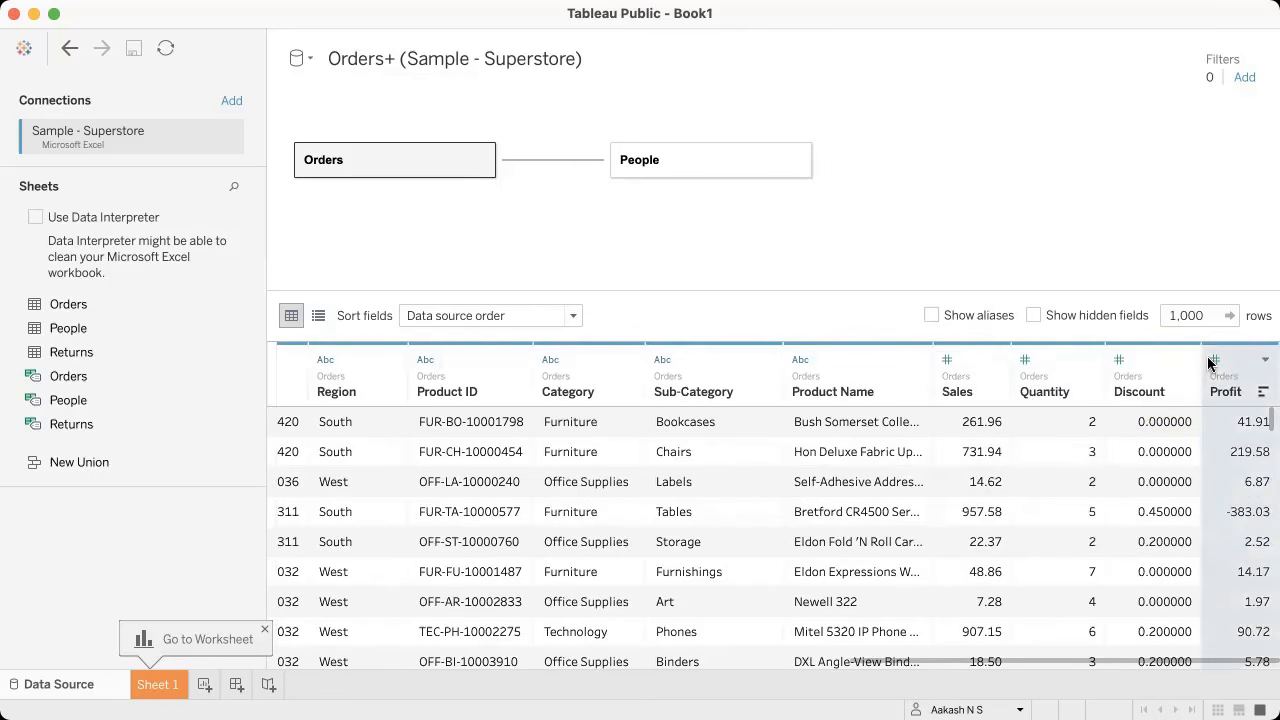
{"action": "left_click_drag", "start_coordinate": [945, 660], "coordinate": [278, 660]}
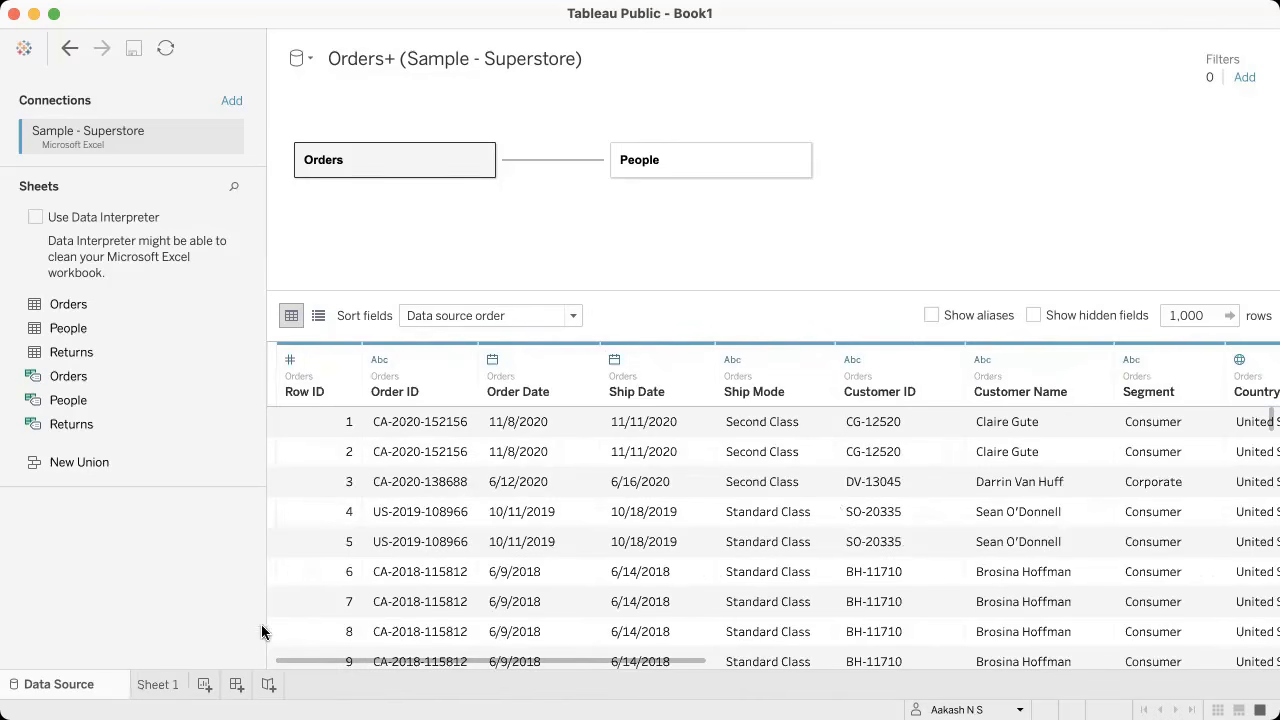
Step: Preview the People data, relate the Returns table to Orders by Order ID, and view the relationship's performance options before closing the editor
{"action": "left_click", "coordinate": [683, 153]}
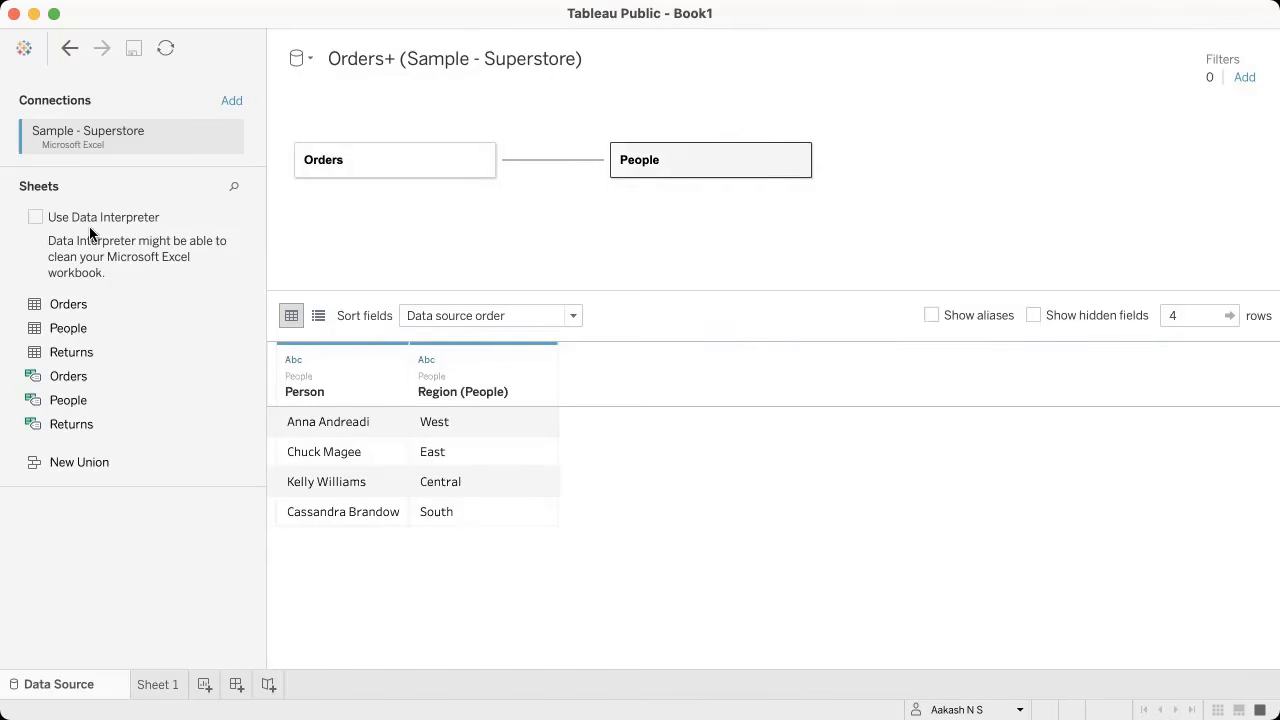
{"action": "left_click_drag", "start_coordinate": [71, 352], "coordinate": [733, 250]}
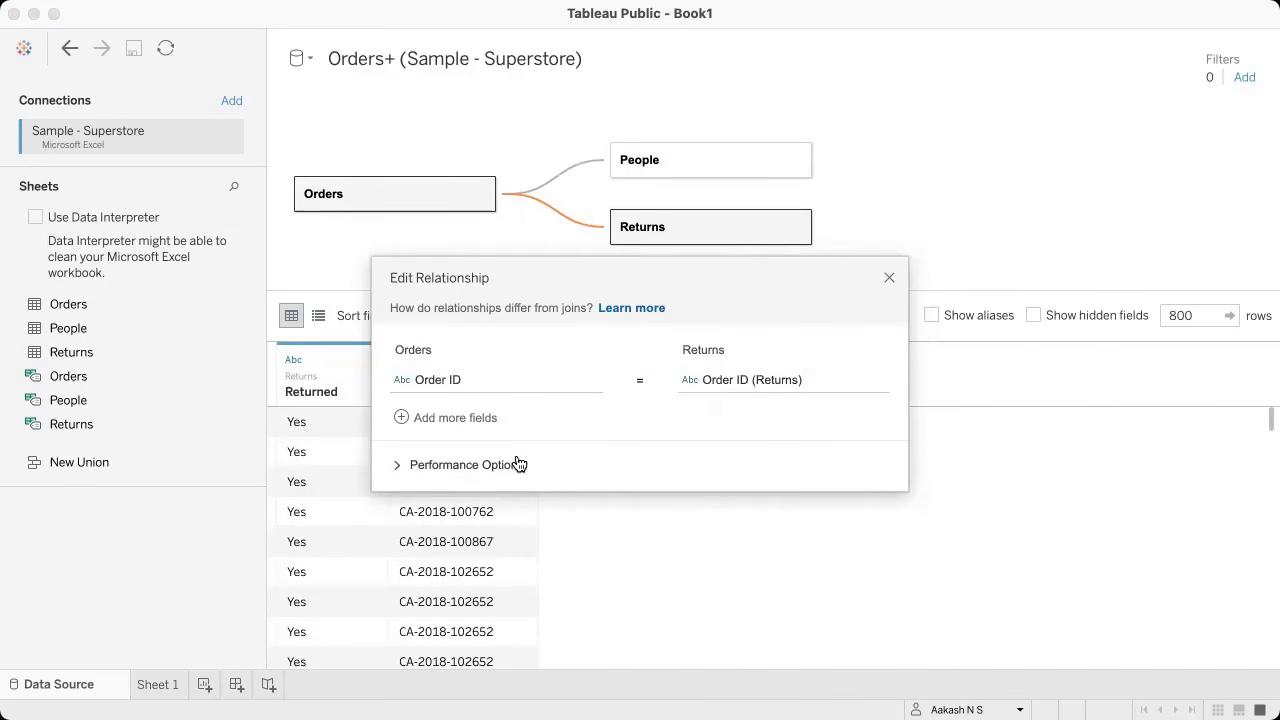
{"action": "left_click", "coordinate": [455, 468]}
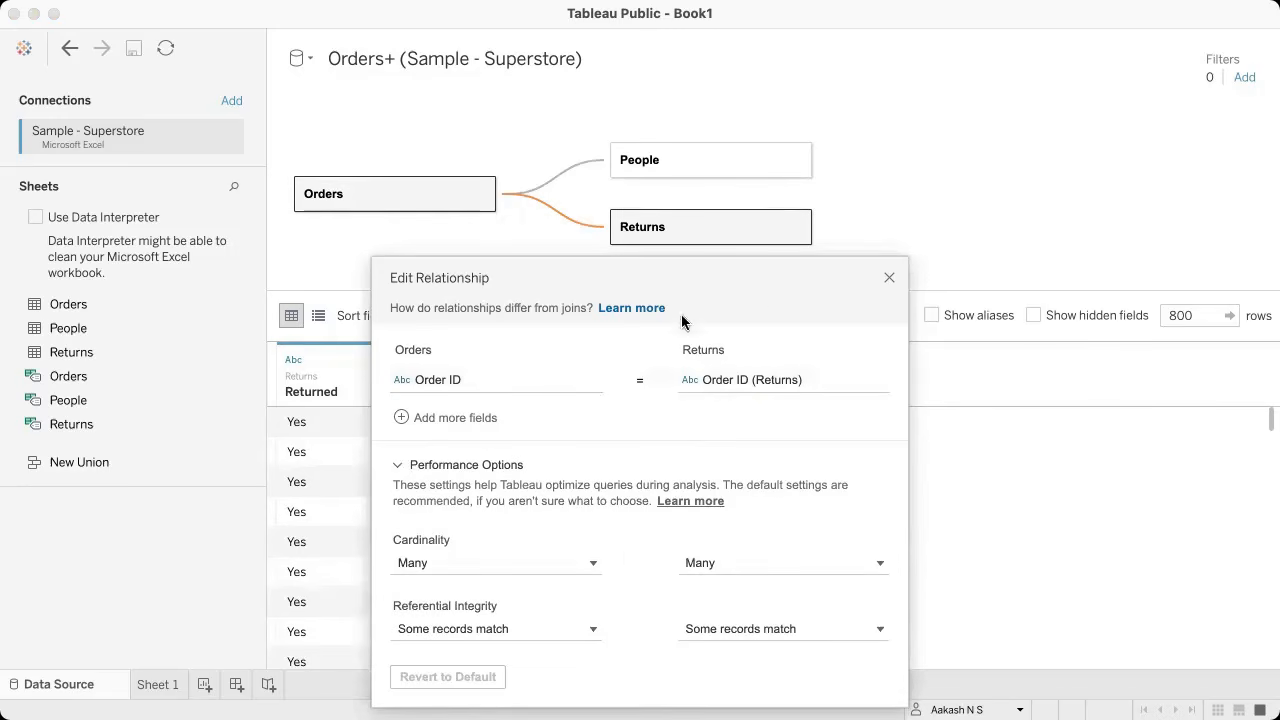
{"action": "left_click_drag", "start_coordinate": [821, 282], "coordinate": [860, 50]}
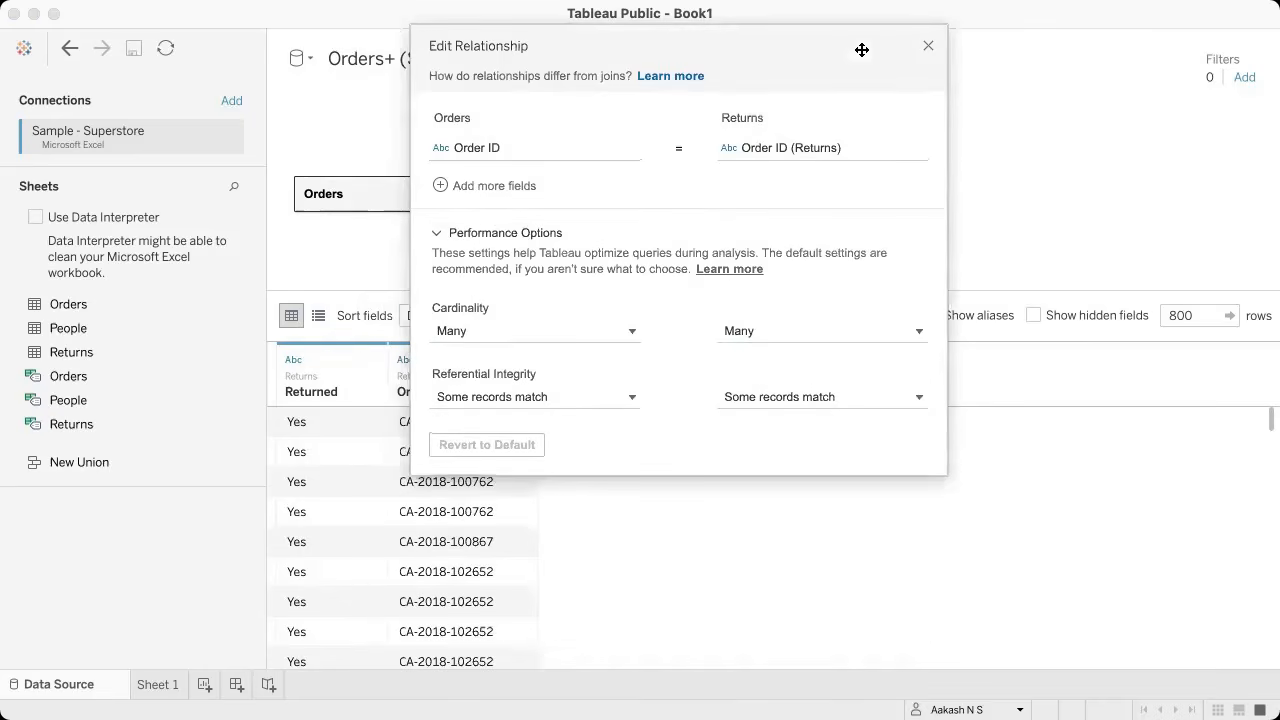
{"action": "left_click", "coordinate": [438, 233]}
{"action": "left_click", "coordinate": [928, 48]}
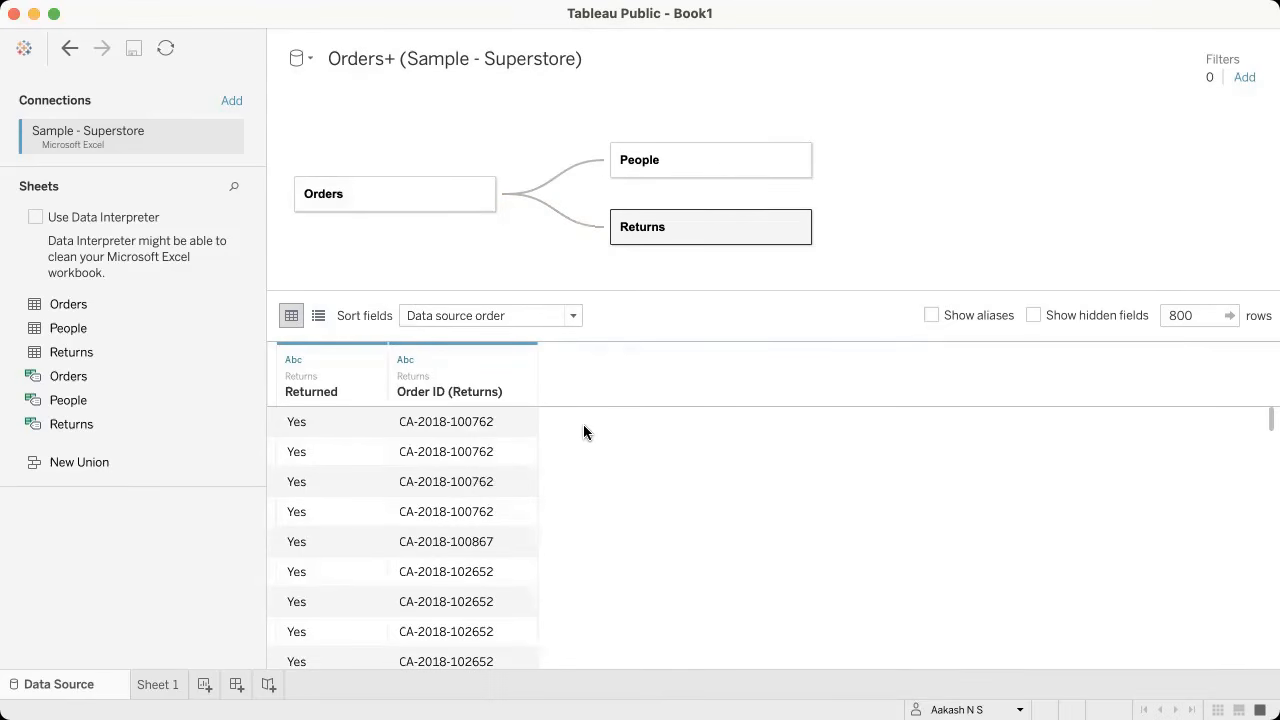
Step: Rename the data source as Superstore
{"action": "left_click", "coordinate": [440, 58]}
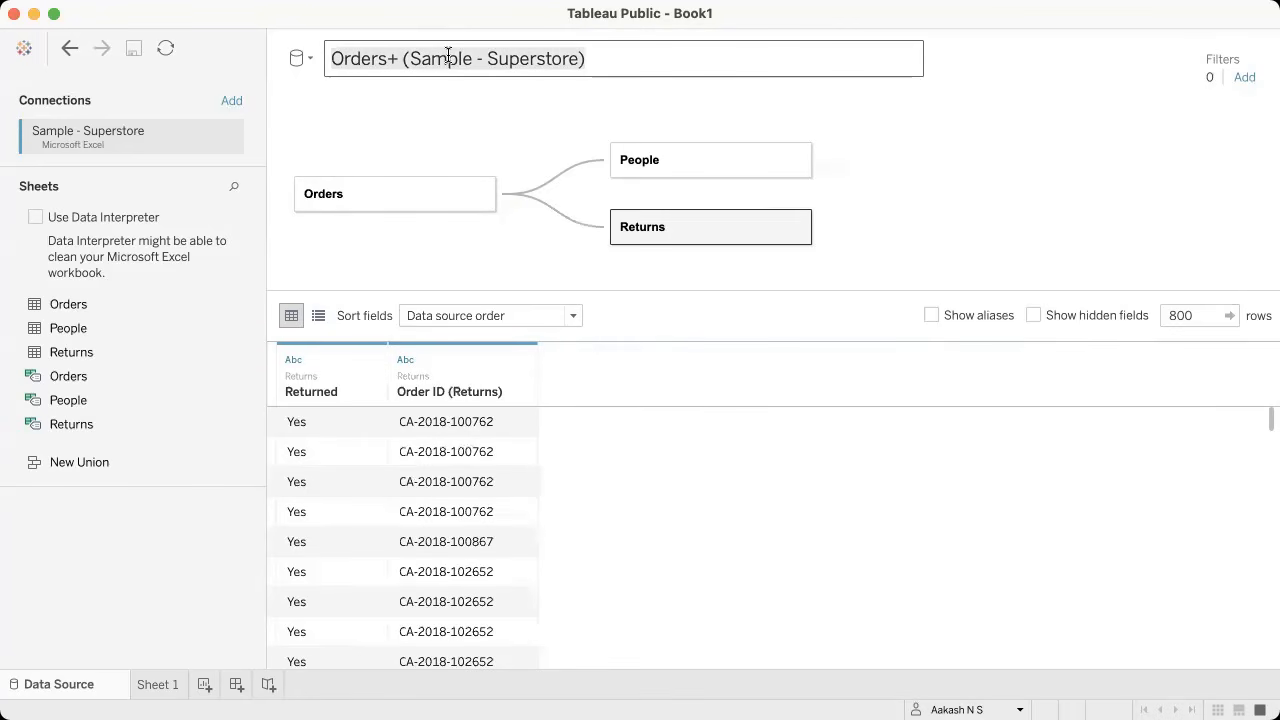
{"action": "type", "text": "Sample"}
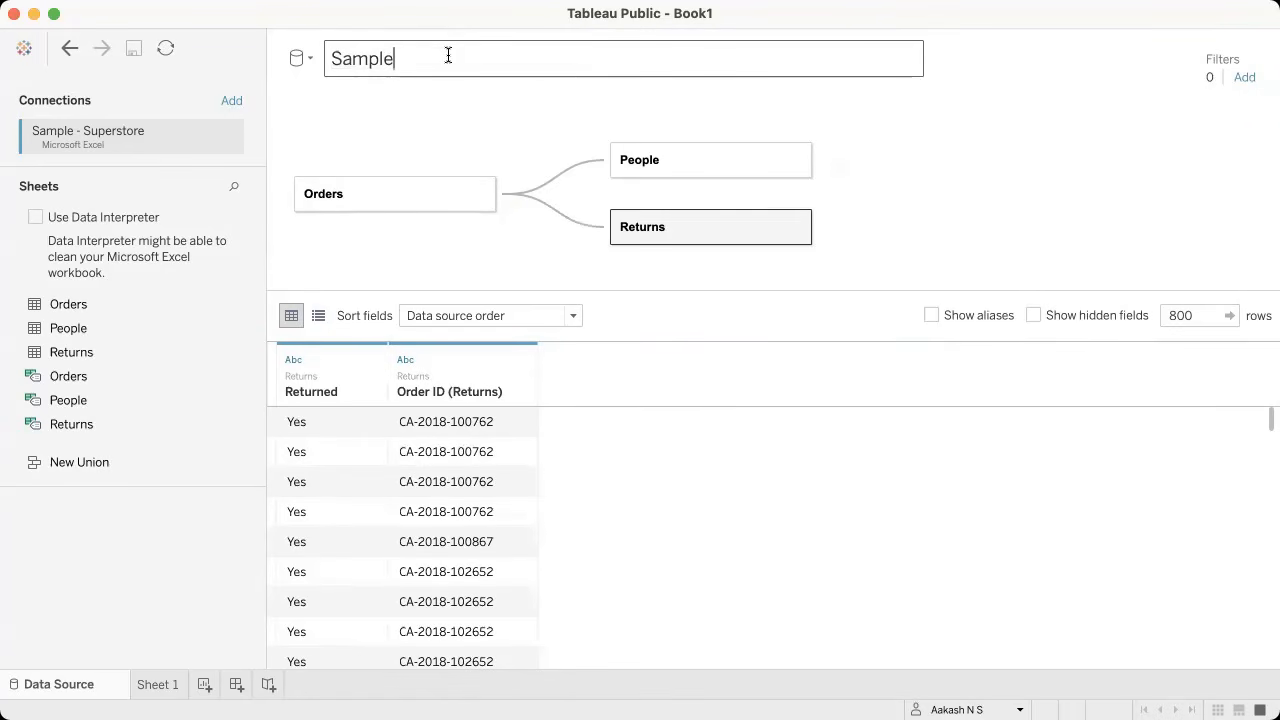
{"action": "key", "text": "BackSpace"}
{"action": "key", "text": "BackSpace"}
{"action": "key", "text": "BackSpace"}
{"action": "key", "text": "BackSpace"}
{"action": "key", "text": "BackSpace"}
{"action": "type", "text": "uperstore"}
{"action": "key", "text": "Return"}
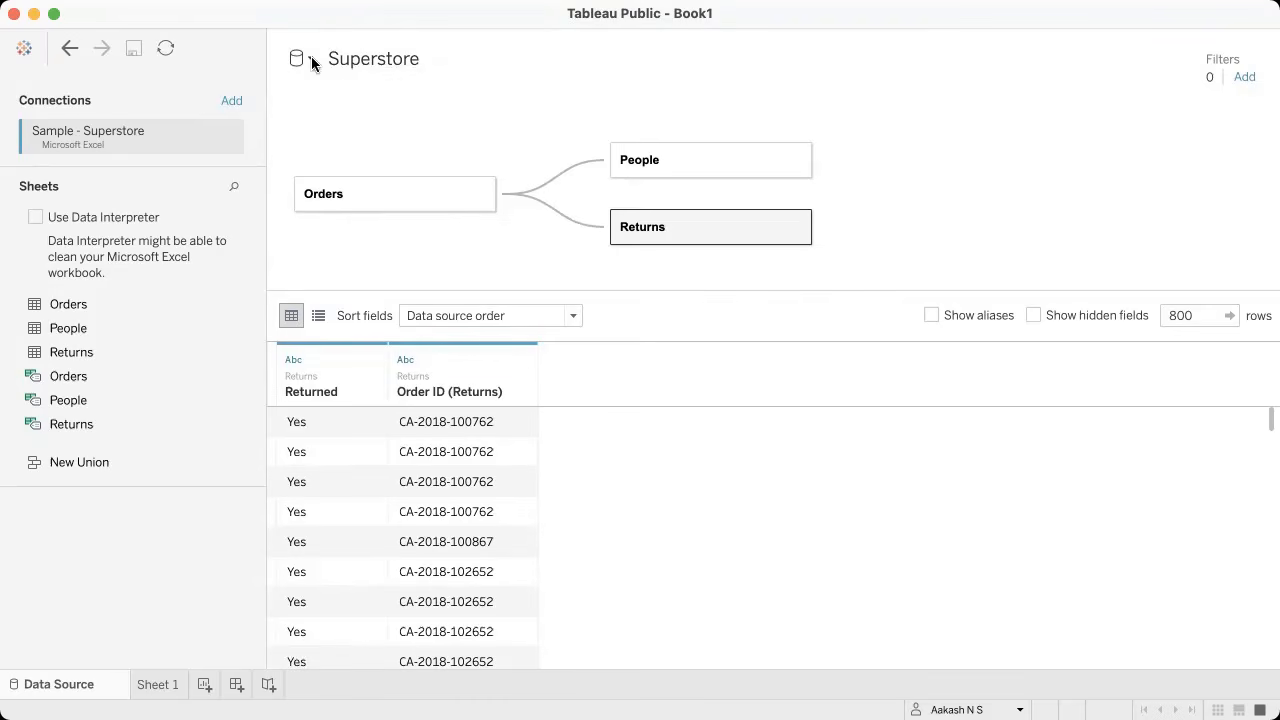
Step: View the list of data sources and the option for adding a new one, keeping Superstore selected
{"action": "left_click", "coordinate": [310, 58]}
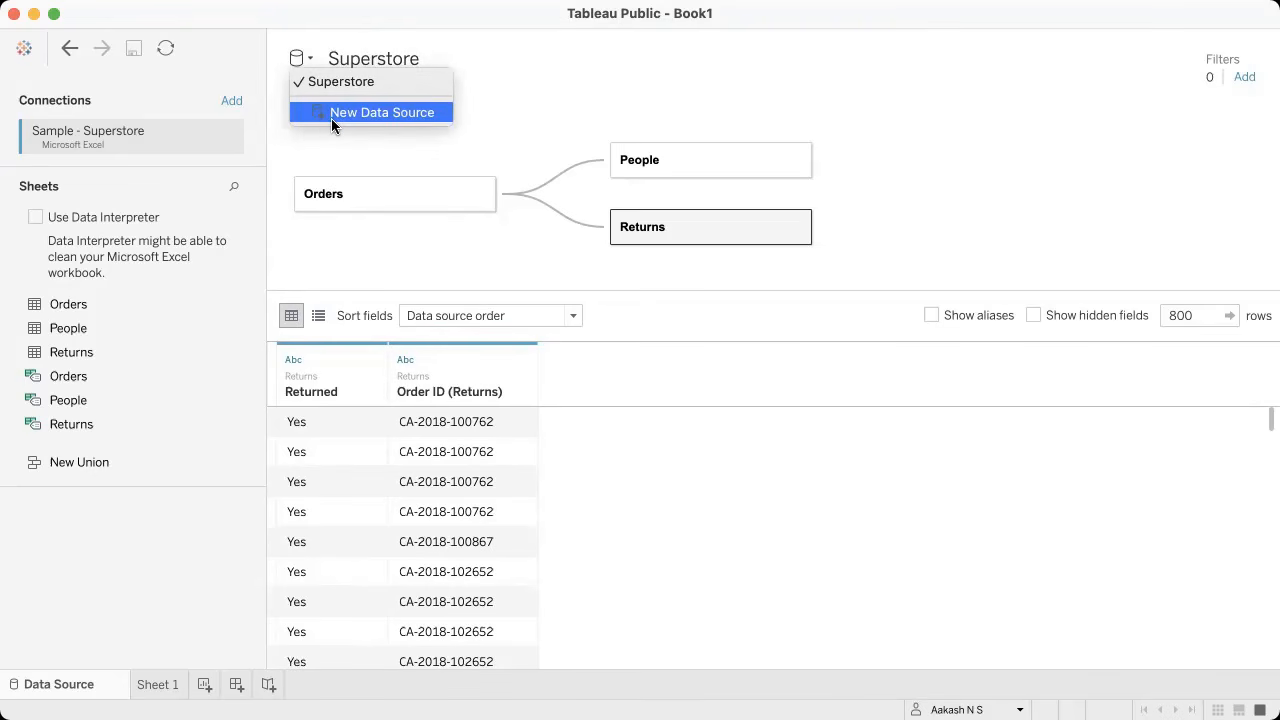
{"action": "left_click", "coordinate": [309, 150]}
{"action": "left_click", "coordinate": [309, 63]}
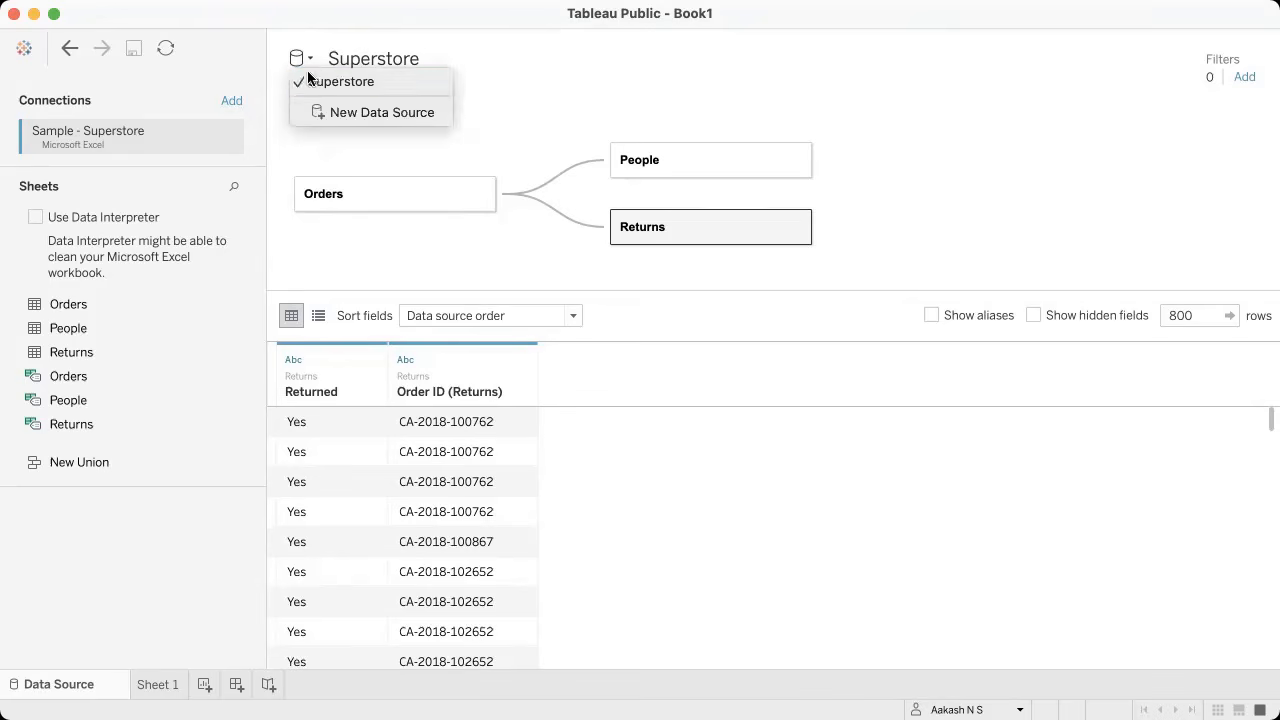
{"action": "left_click", "coordinate": [312, 168]}
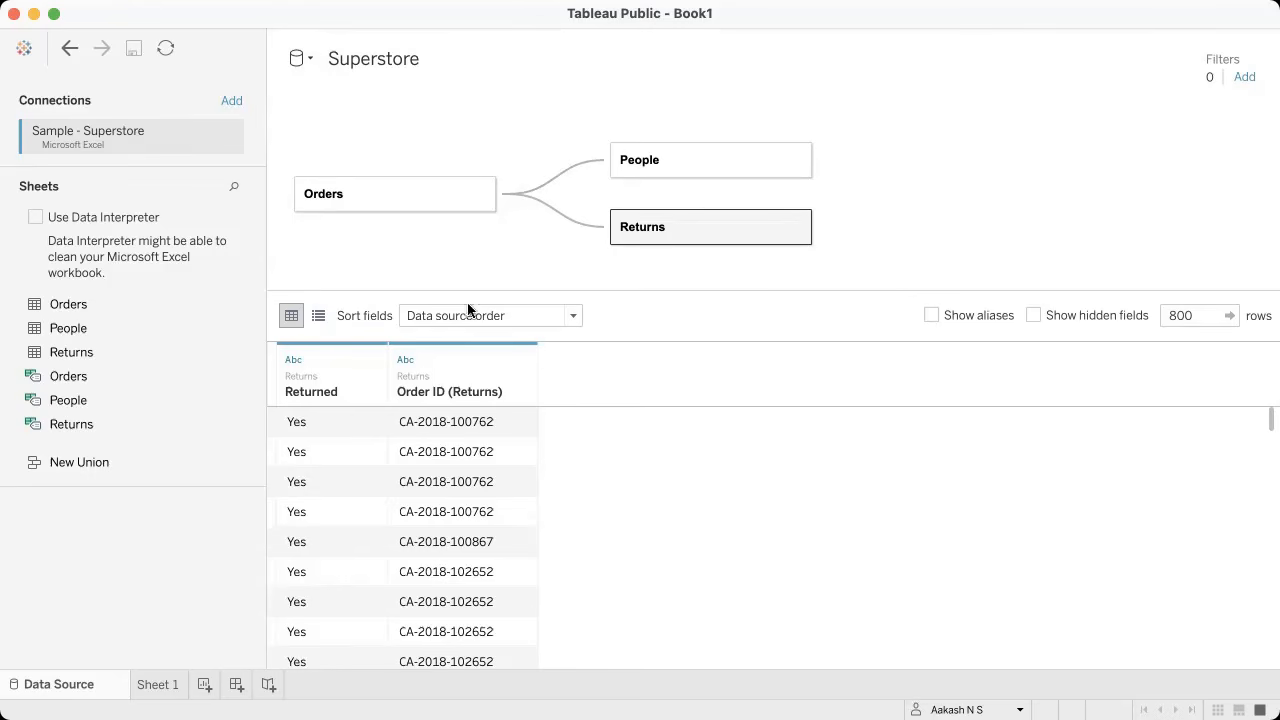
Step: Show the Orders table as a metadata list of fields, look through it and view the field sorting options
{"action": "left_click", "coordinate": [421, 209]}
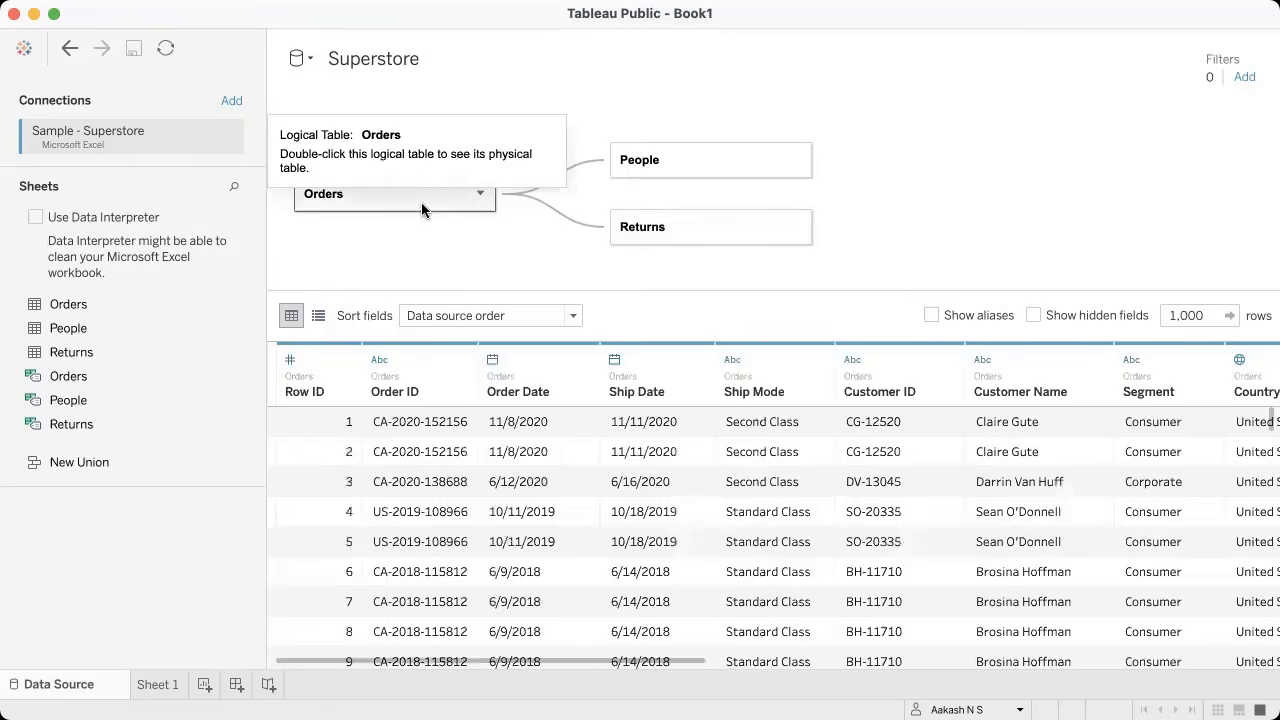
{"action": "left_click", "coordinate": [317, 316]}
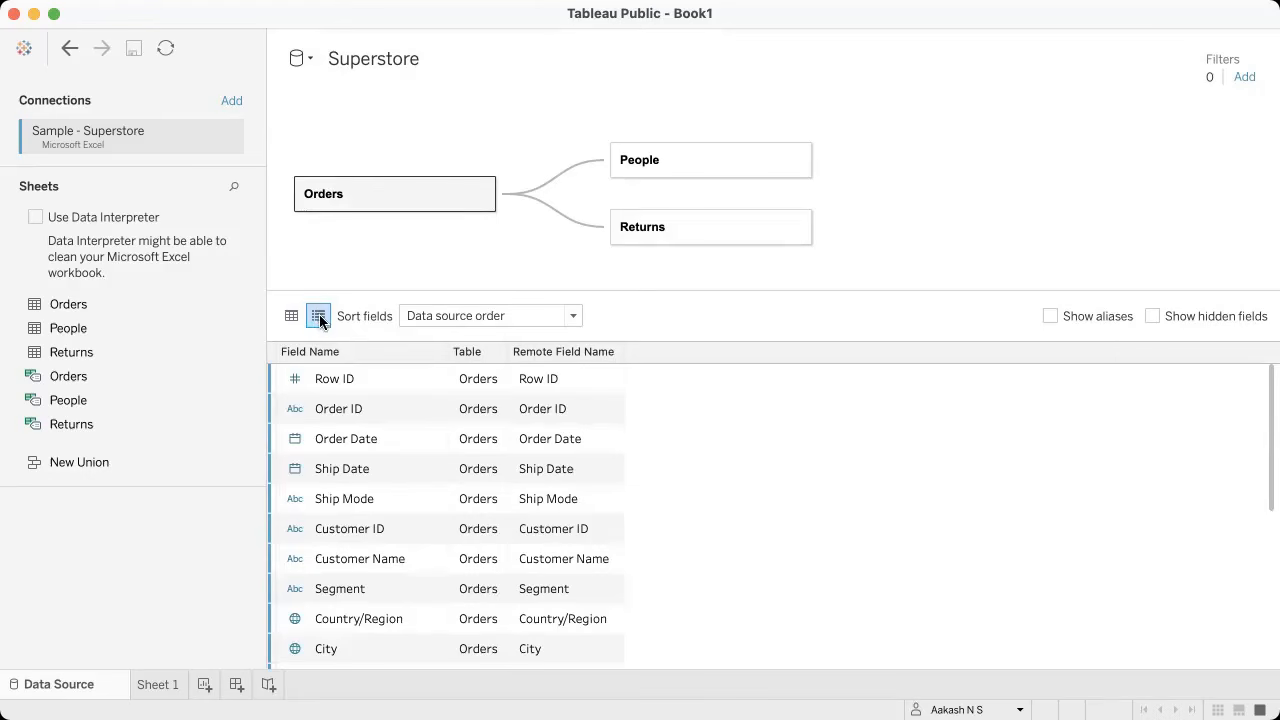
{"action": "scroll", "coordinate": [583, 452], "scroll_direction": "down", "scroll_amount": 5}
{"action": "scroll", "coordinate": [560, 456], "scroll_direction": "up", "scroll_amount": 5}
{"action": "scroll", "coordinate": [416, 472], "scroll_direction": "down", "scroll_amount": 7}
{"action": "scroll", "coordinate": [416, 472], "scroll_direction": "up", "scroll_amount": 7}
{"action": "left_click", "coordinate": [505, 310]}
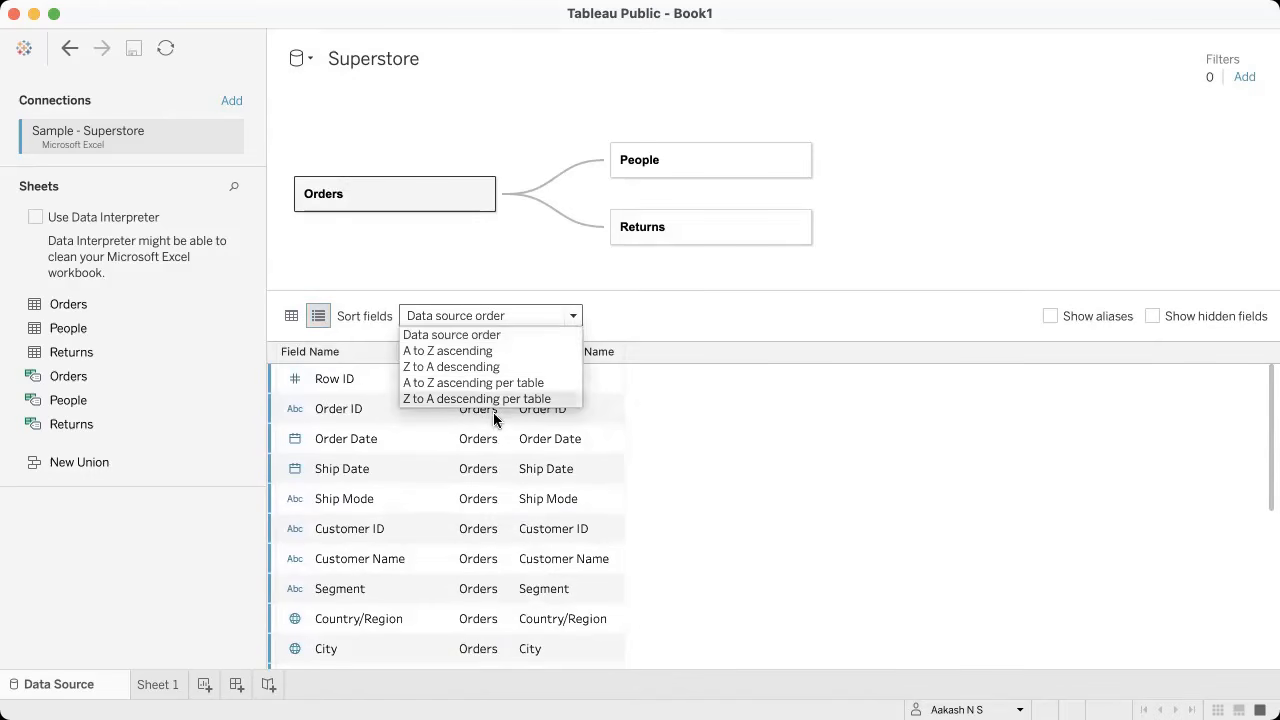
{"action": "left_click", "coordinate": [333, 330]}
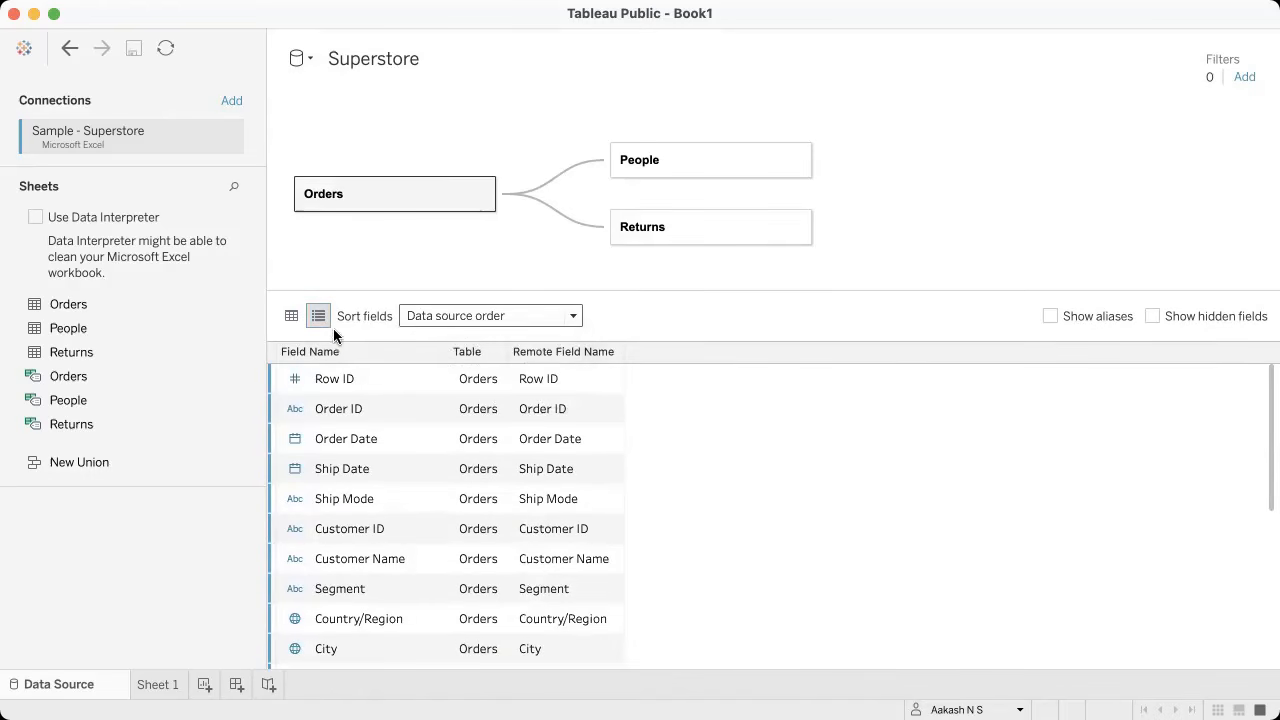
Step: Show the data grid again, join Returns to Orders in the Orders table's physical layer, and view the join types and clause
{"action": "left_click", "coordinate": [281, 318]}
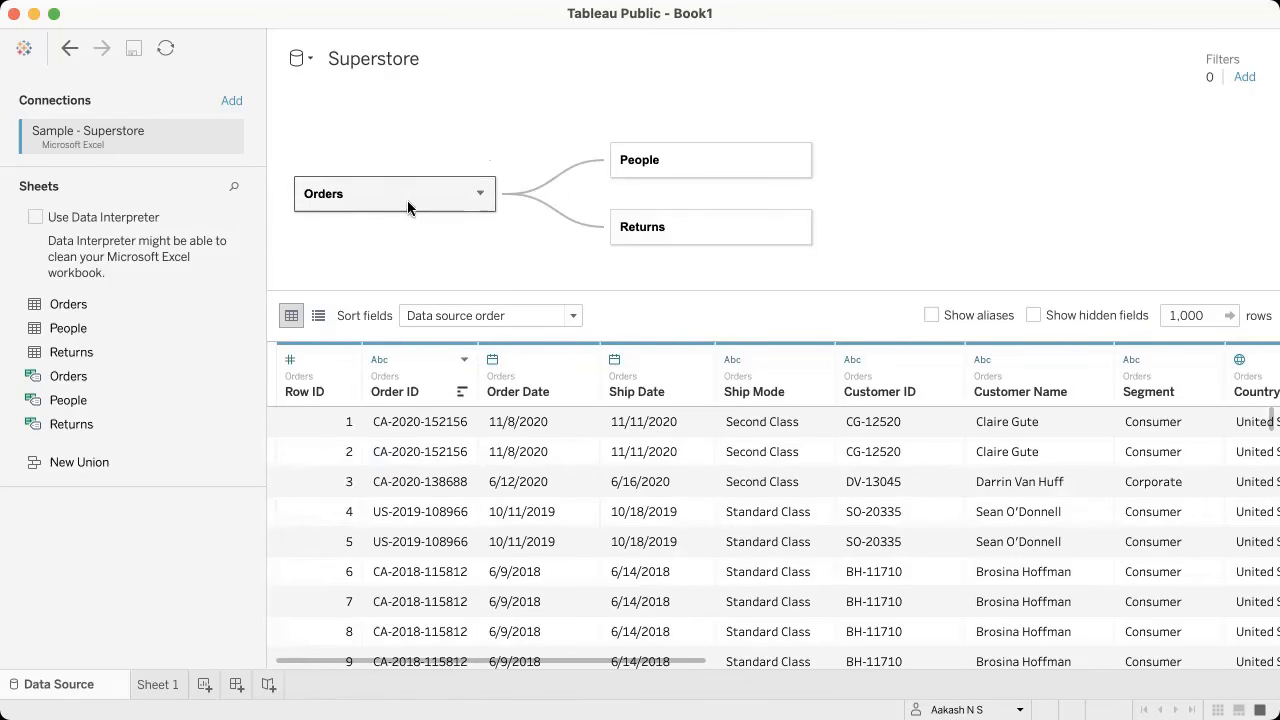
{"action": "double_click", "coordinate": [450, 198]}
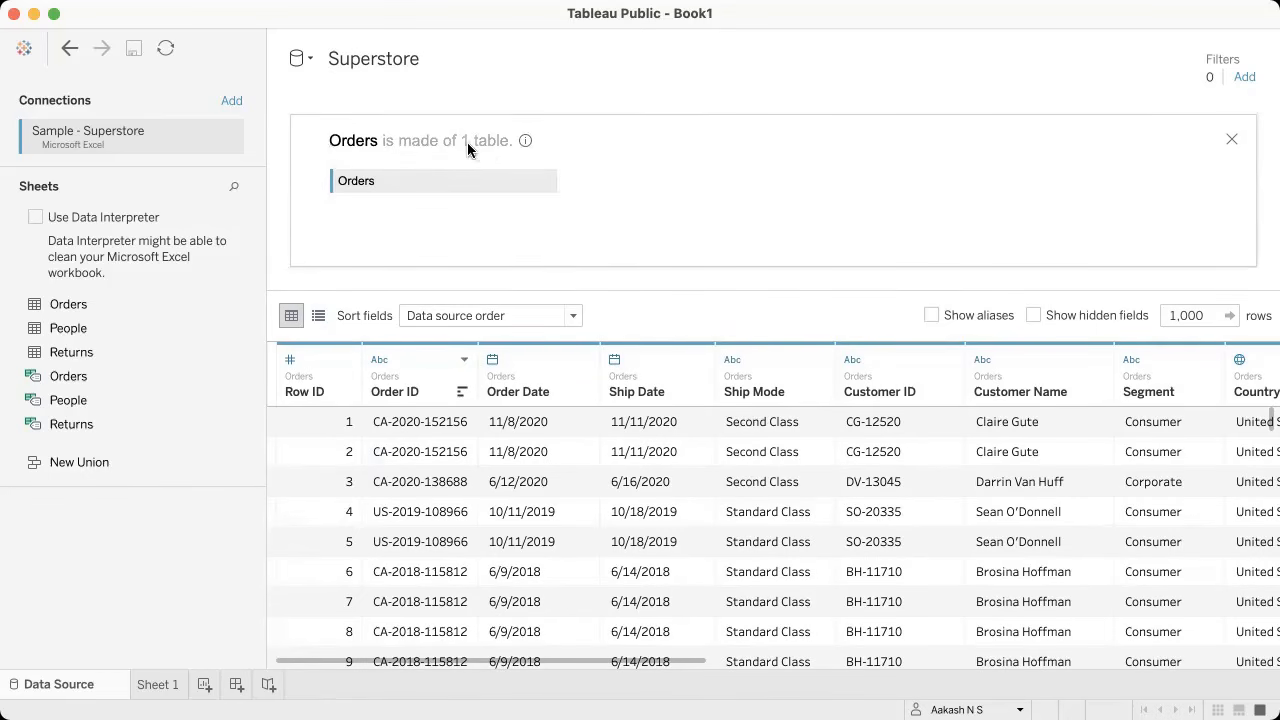
{"action": "left_click_drag", "start_coordinate": [90, 352], "coordinate": [663, 178]}
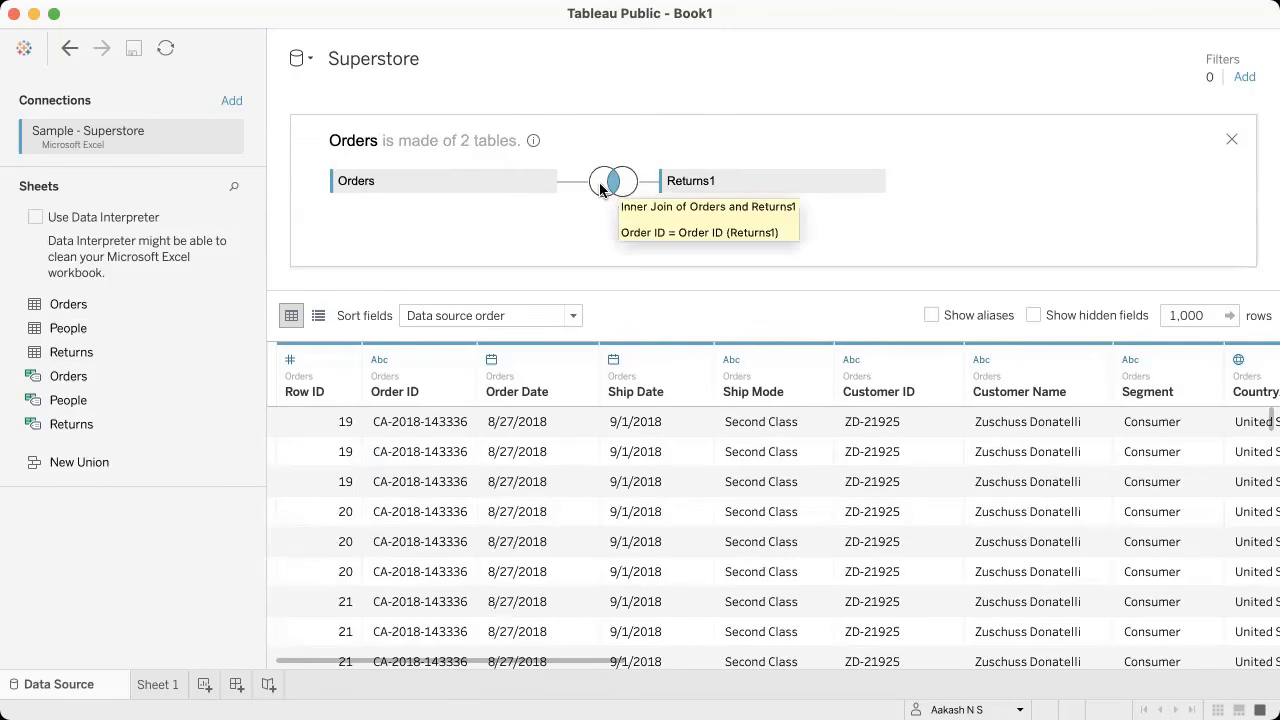
{"action": "left_click", "coordinate": [607, 182]}
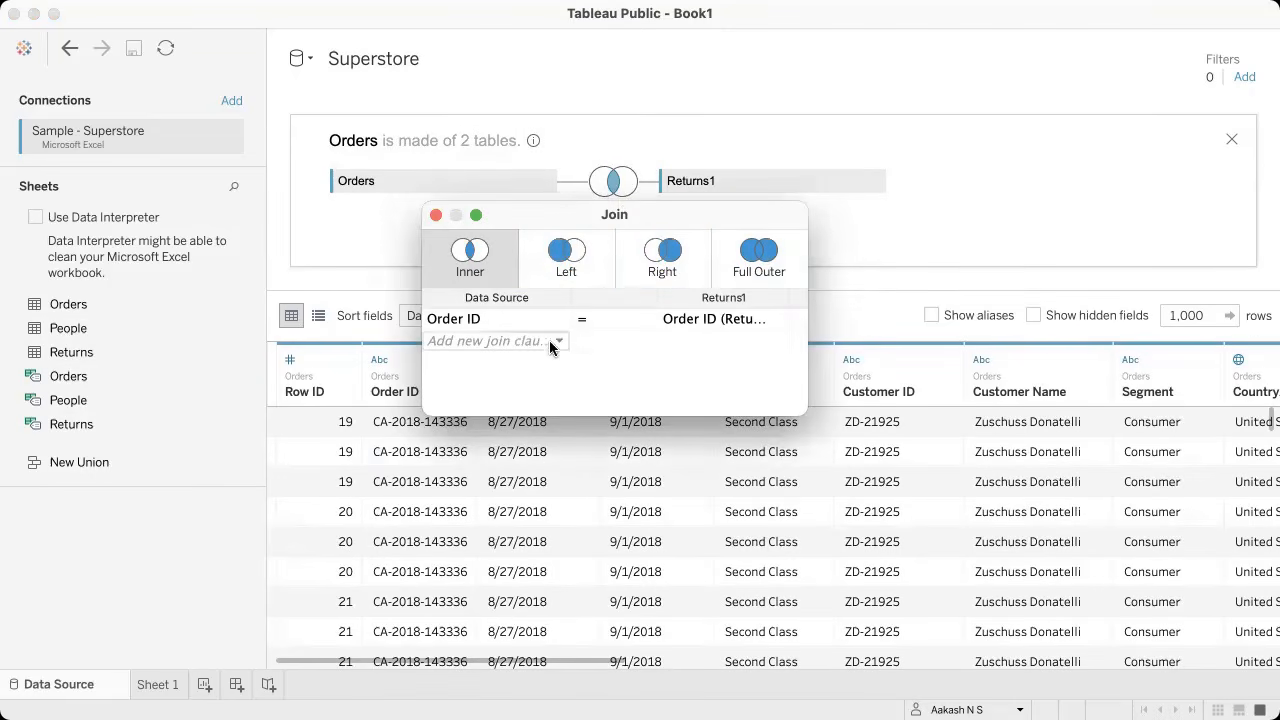
{"action": "left_click", "coordinate": [435, 216]}
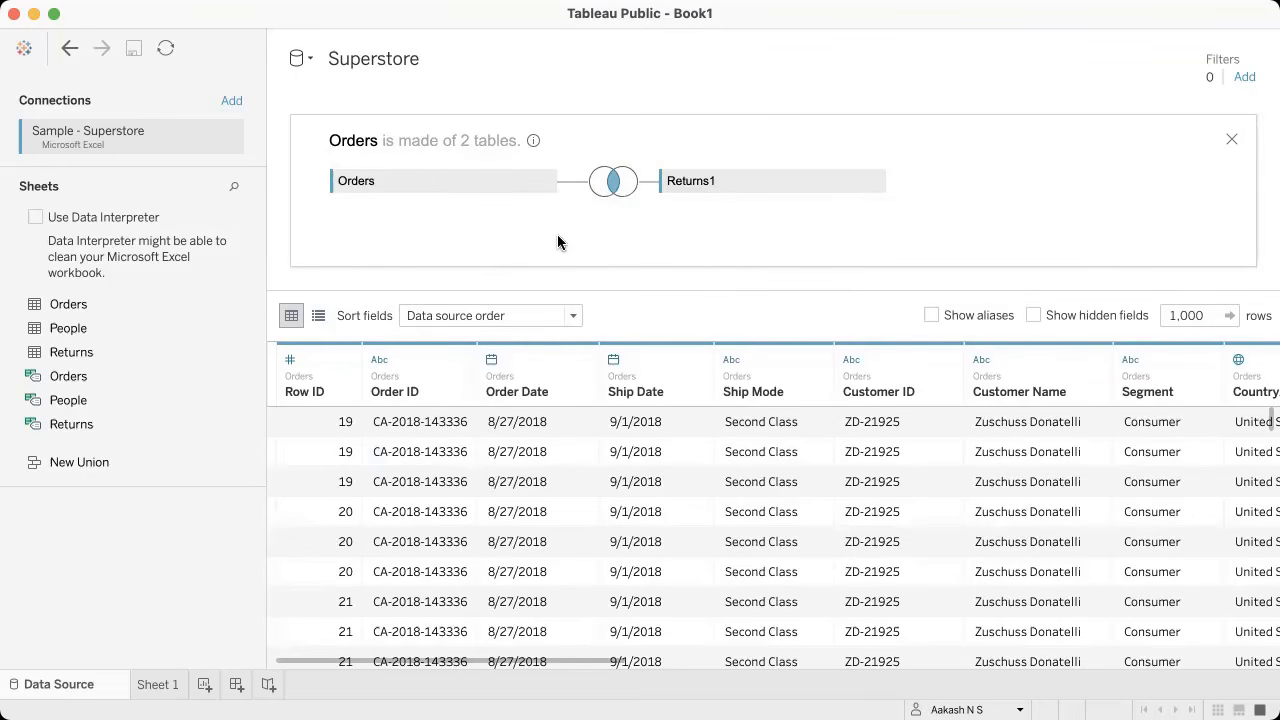
Step: Undo the join with Returns and close the Orders table's physical layer
{"action": "mouse_move", "coordinate": [533, 140]}
{"action": "key", "text": "super+z"}
{"action": "left_click", "coordinate": [1231, 138]}
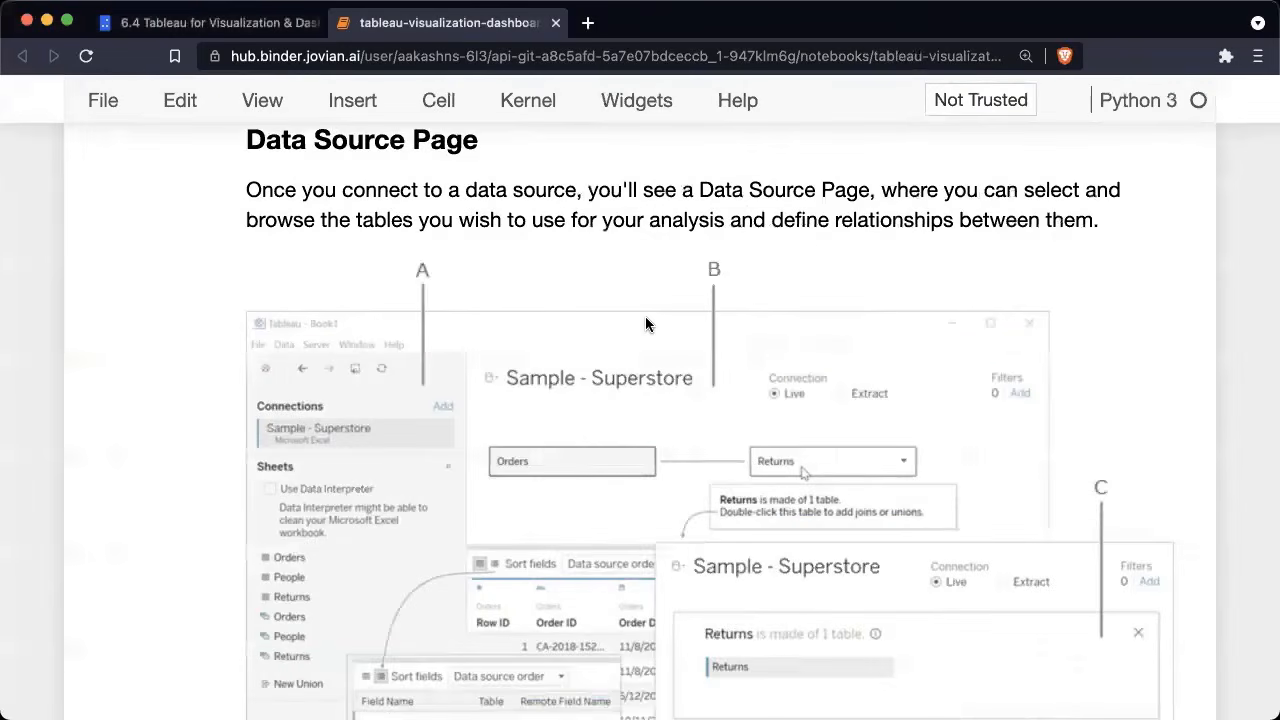
Step: Switch to the notebook in the browser and compare its Data Source Page descriptions with the canvas, data grid and metadata grid in Tableau
{"action": "scroll", "coordinate": [640, 340], "scroll_direction": "down", "scroll_amount": 3}
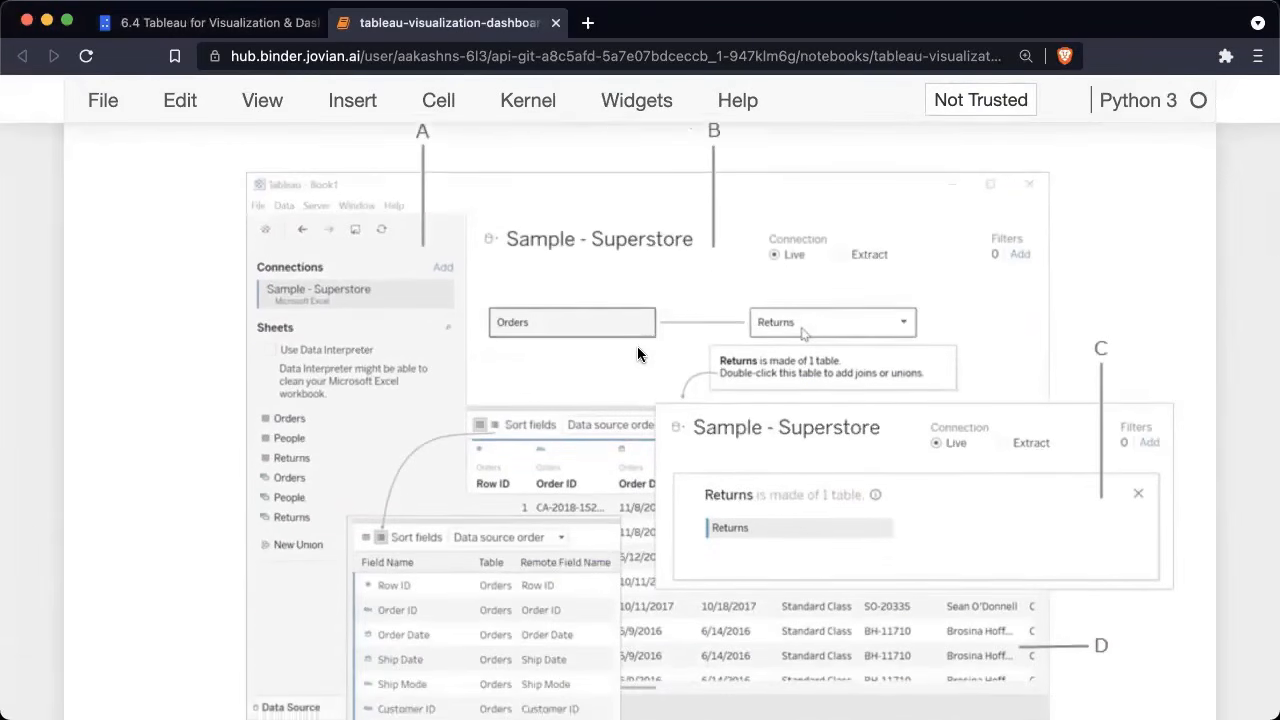
{"action": "scroll", "coordinate": [638, 354], "scroll_direction": "down", "scroll_amount": 10}
{"action": "scroll", "coordinate": [638, 354], "scroll_direction": "down", "scroll_amount": 3}
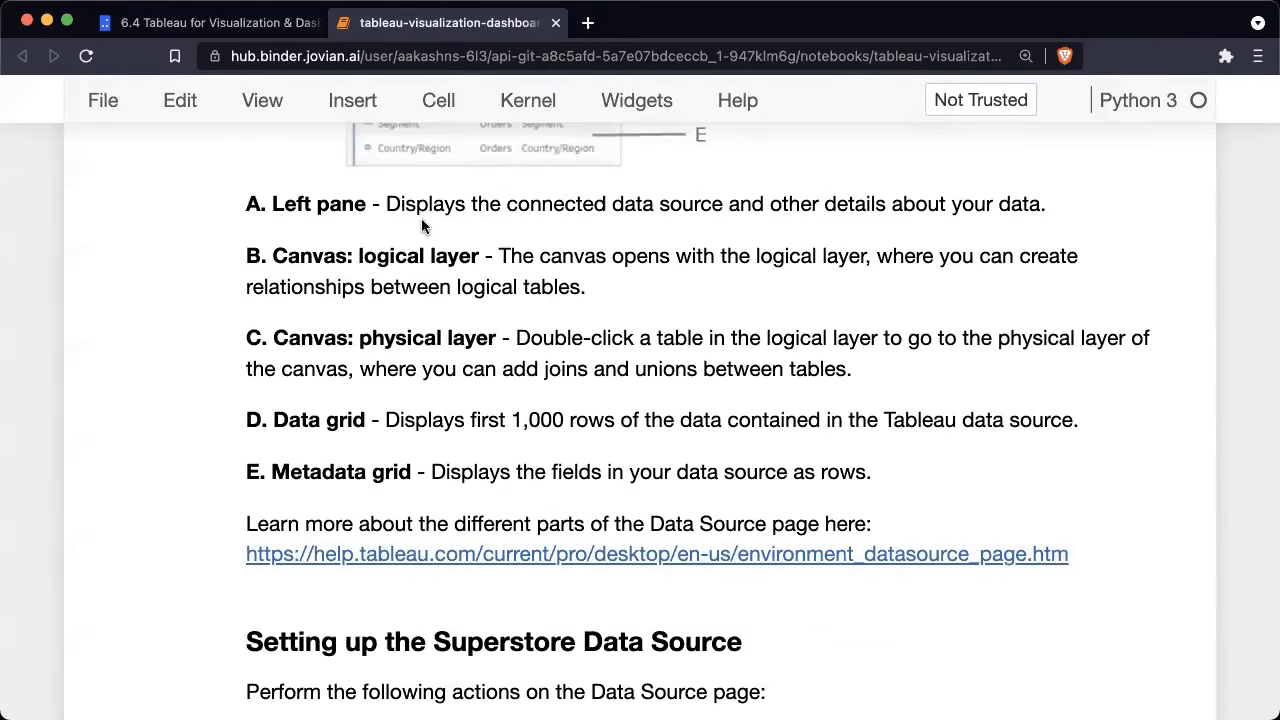
{"action": "key", "text": "ctrl+Left"}
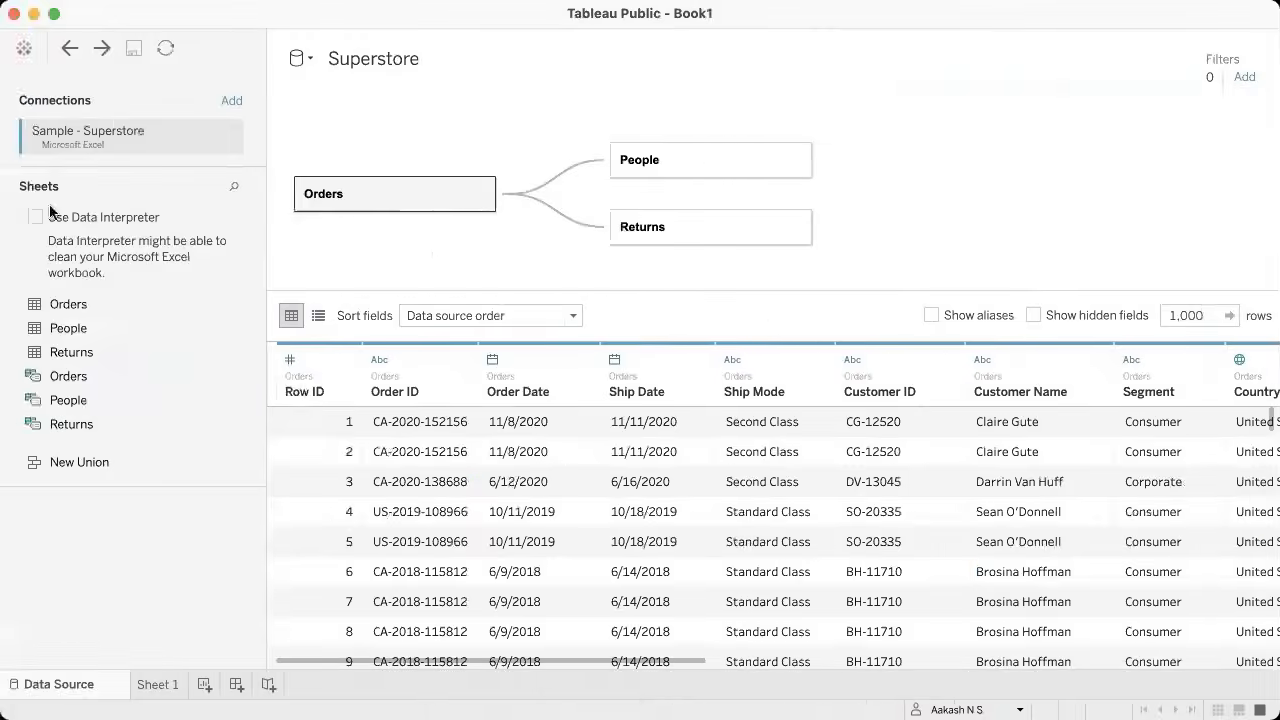
{"action": "key", "text": "ctrl+Right"}
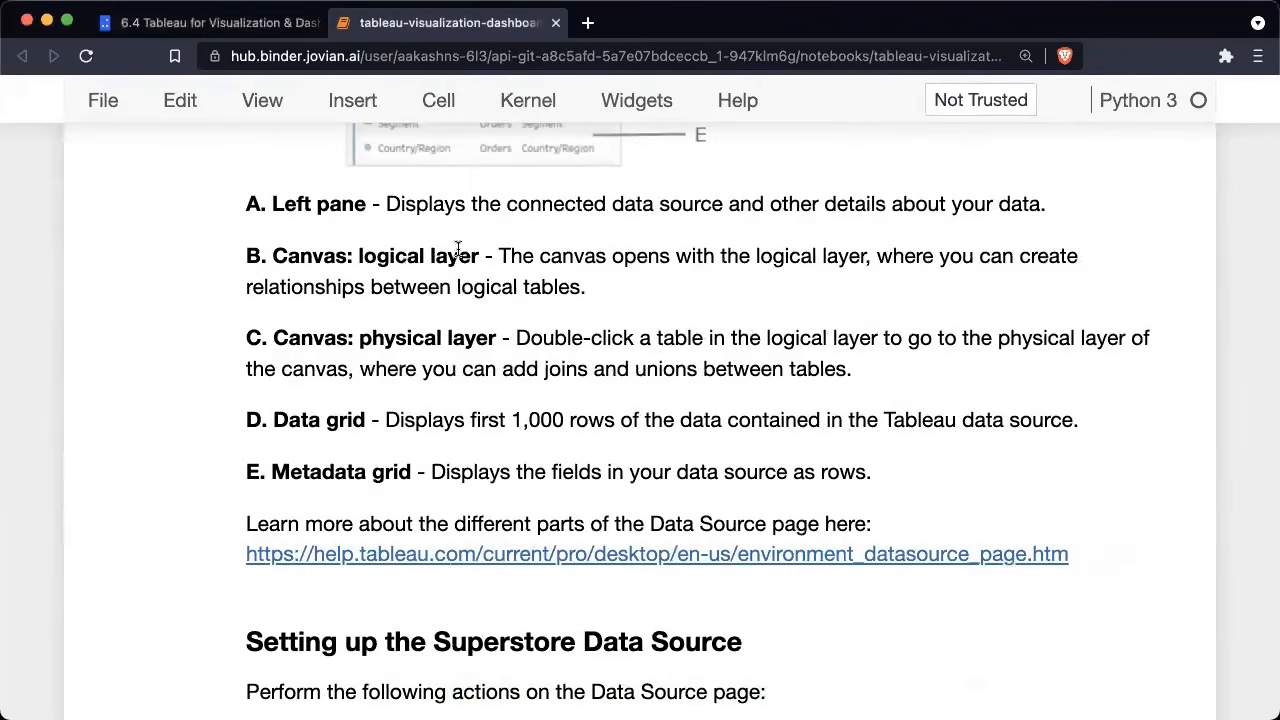
{"action": "key", "text": "ctrl+Left"}
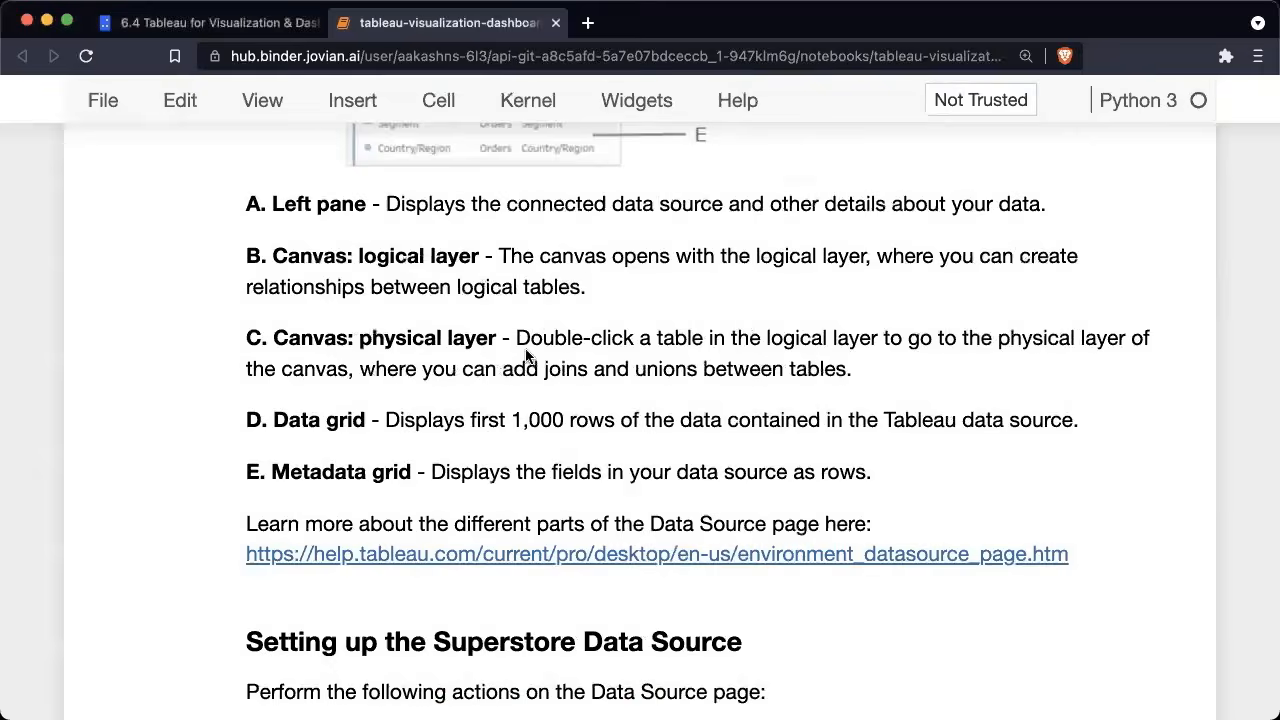
{"action": "scroll", "coordinate": [525, 355], "scroll_direction": "down", "scroll_amount": 2}
{"action": "scroll", "coordinate": [525, 356], "scroll_direction": "down", "scroll_amount": 1}
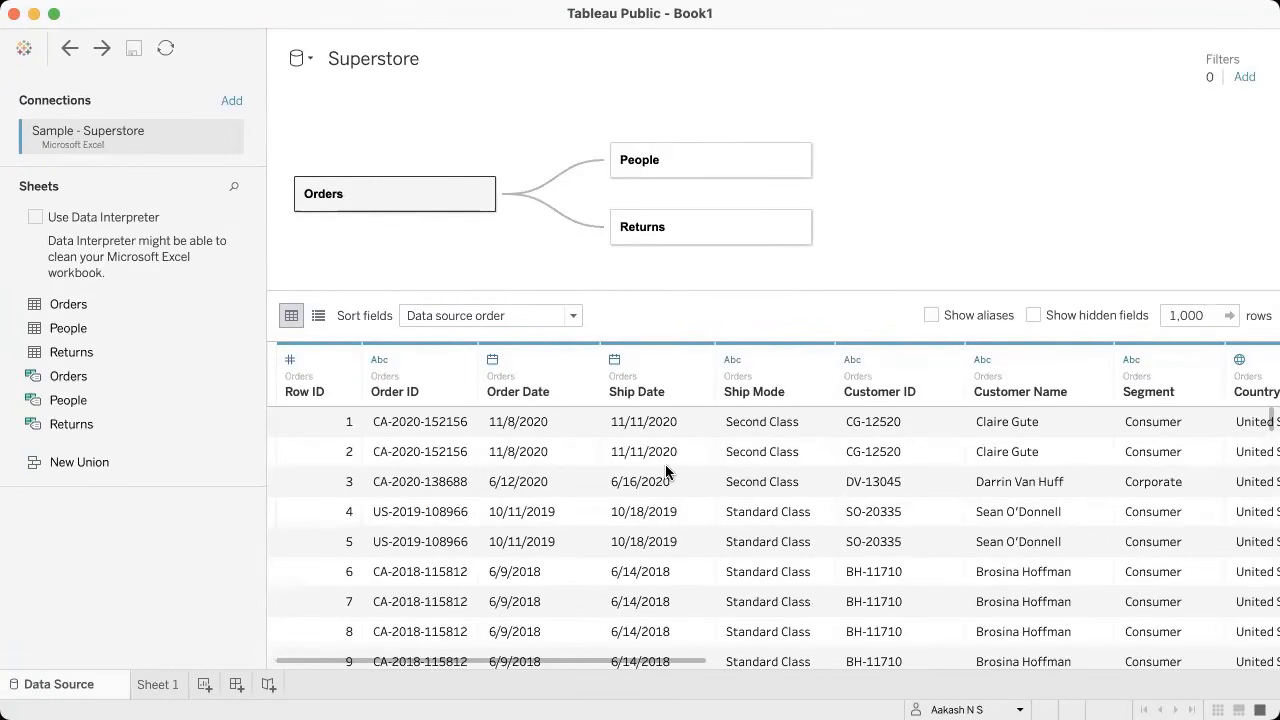
{"action": "left_click", "coordinate": [318, 315]}
{"action": "left_click", "coordinate": [291, 315]}
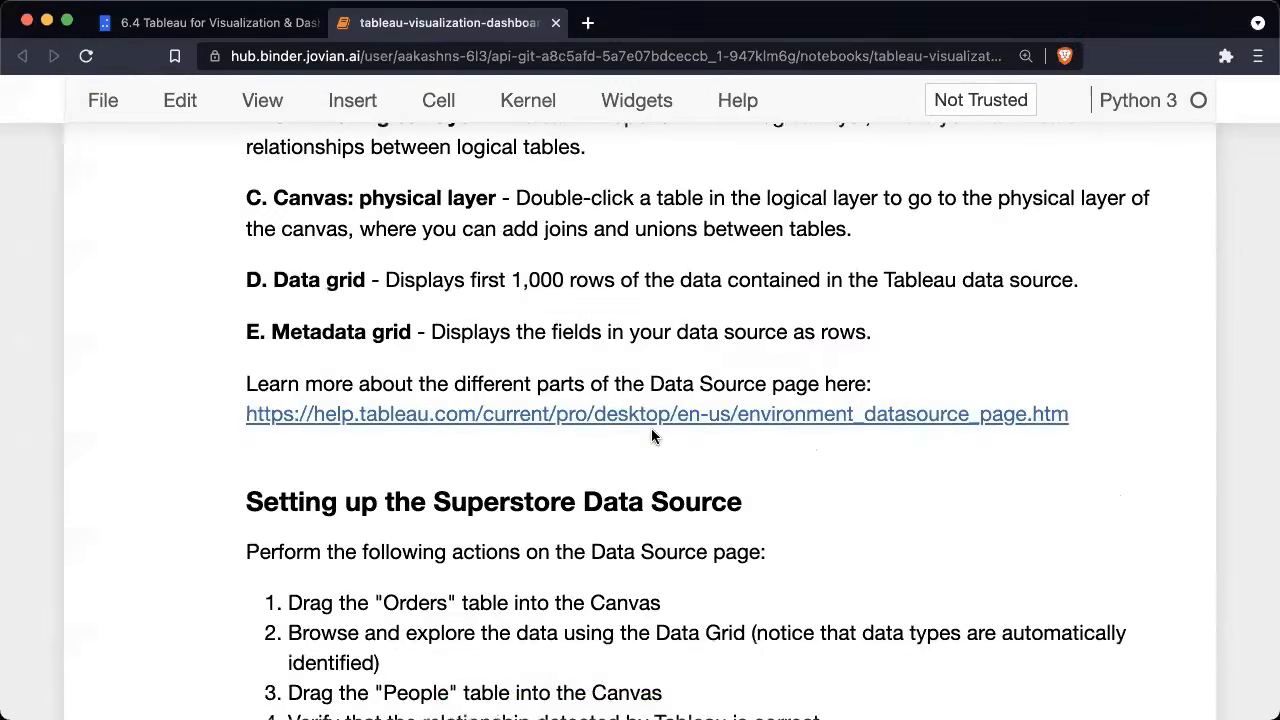
Step: Look over the notebook's Superstore setup section and open the linked Tableau help article on the Data Source page in a new tab
{"action": "scroll", "coordinate": [653, 434], "scroll_direction": "down", "scroll_amount": 4}
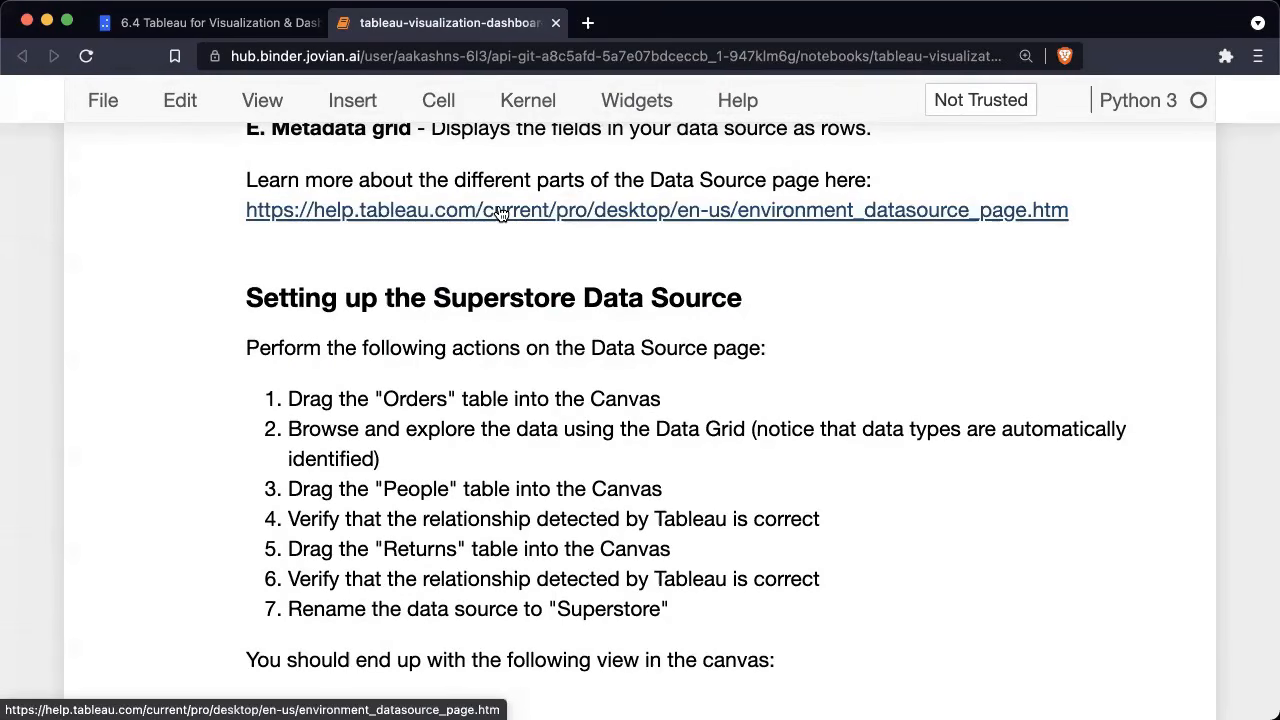
{"action": "scroll", "coordinate": [519, 270], "scroll_direction": "down", "scroll_amount": 2}
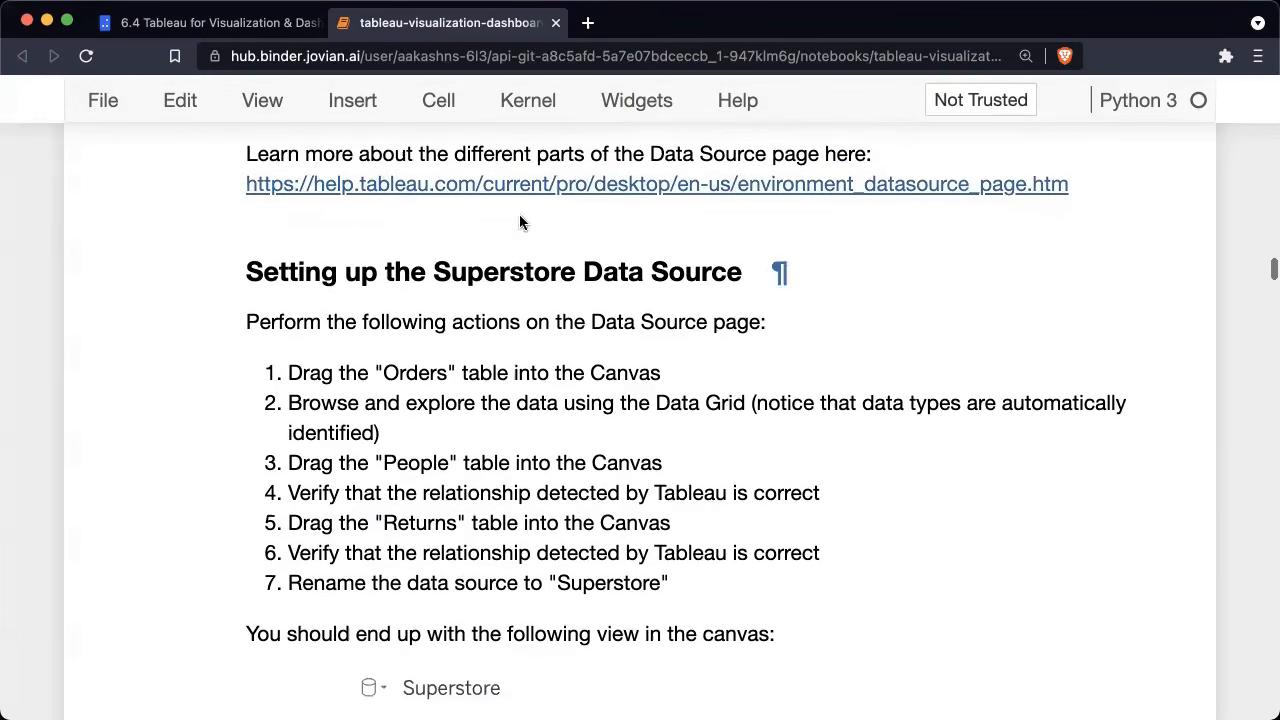
{"action": "scroll", "coordinate": [440, 337], "scroll_direction": "down", "scroll_amount": 3}
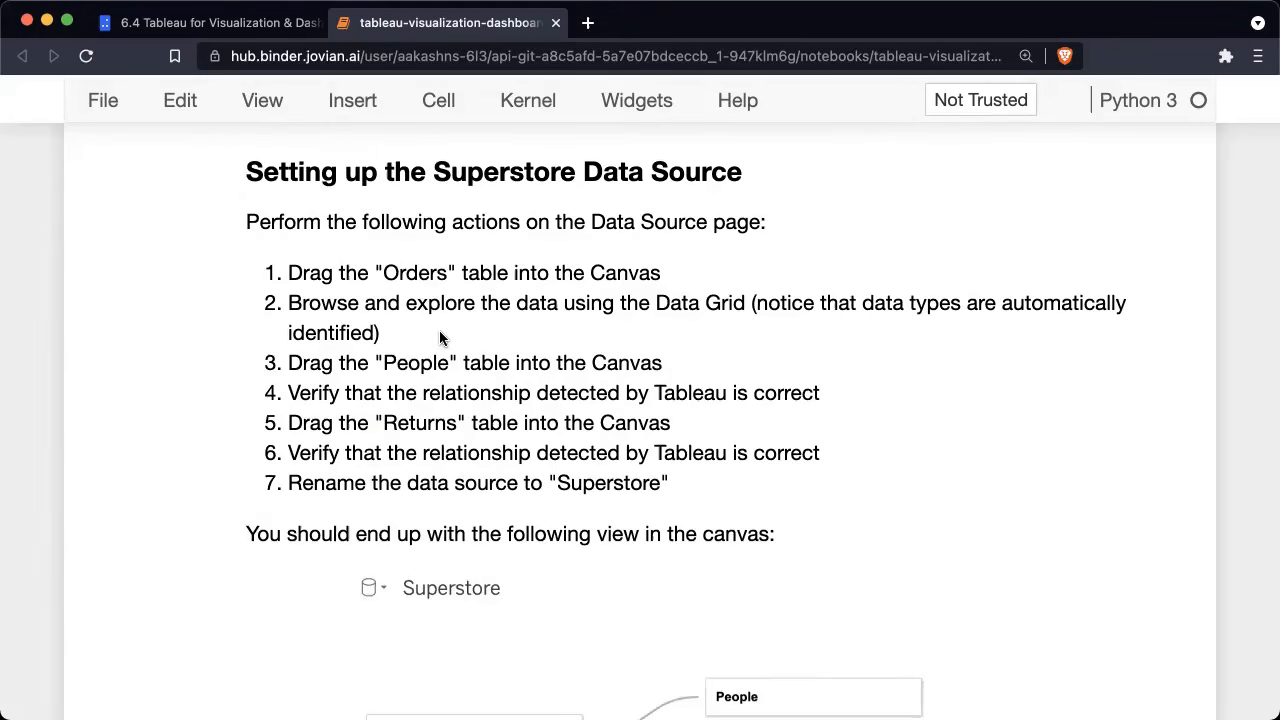
{"action": "scroll", "coordinate": [440, 337], "scroll_direction": "up", "scroll_amount": 4}
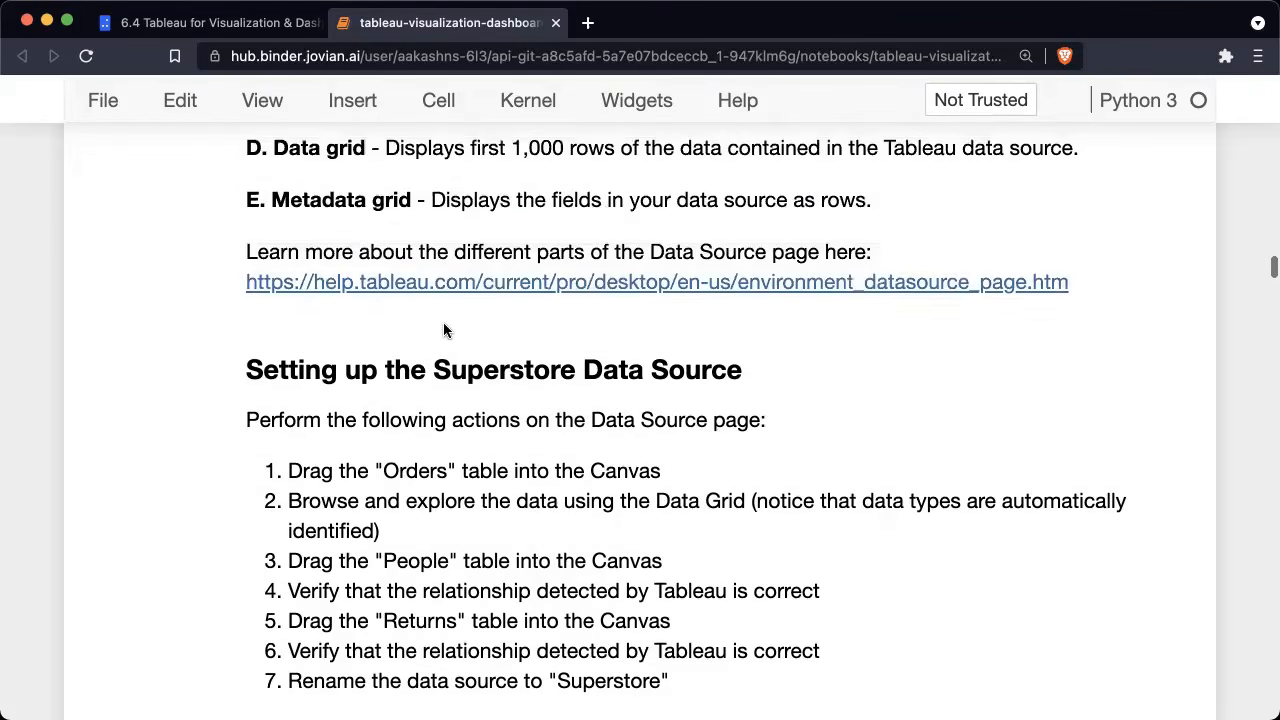
{"action": "right_click", "coordinate": [592, 284]}
{"action": "left_click", "coordinate": [619, 294]}
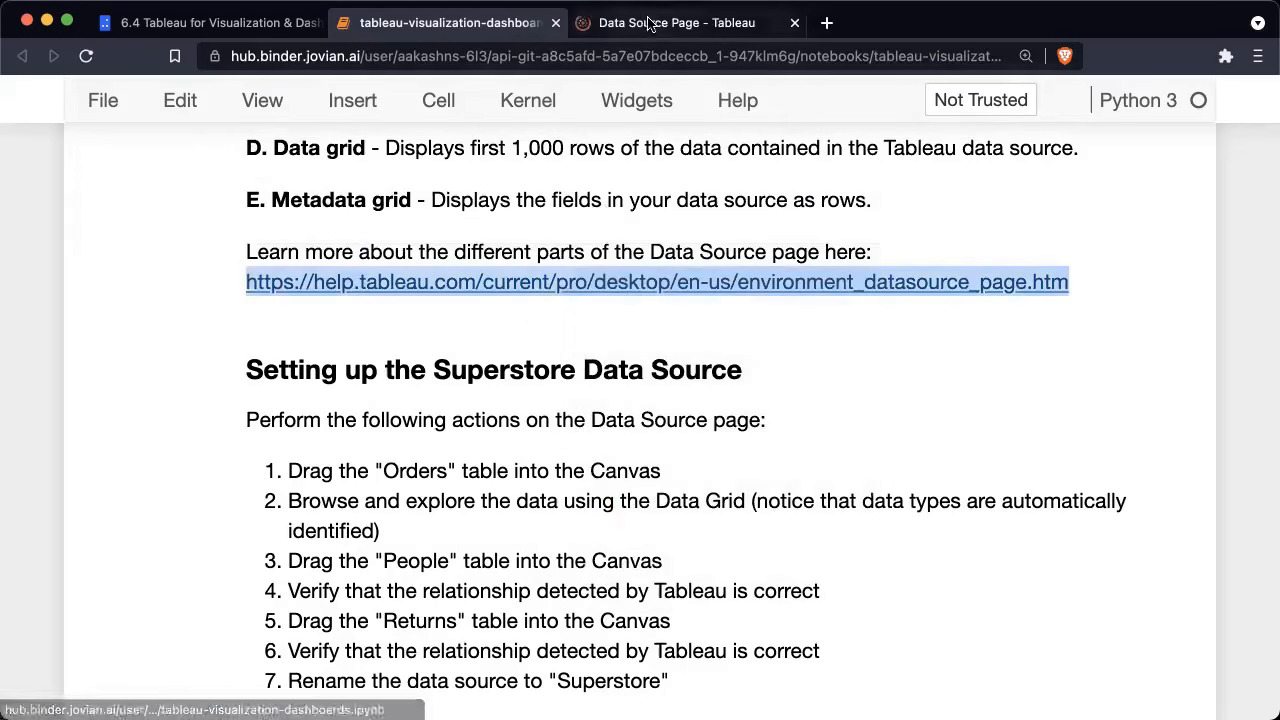
{"action": "key", "text": "ctrl+Tab"}
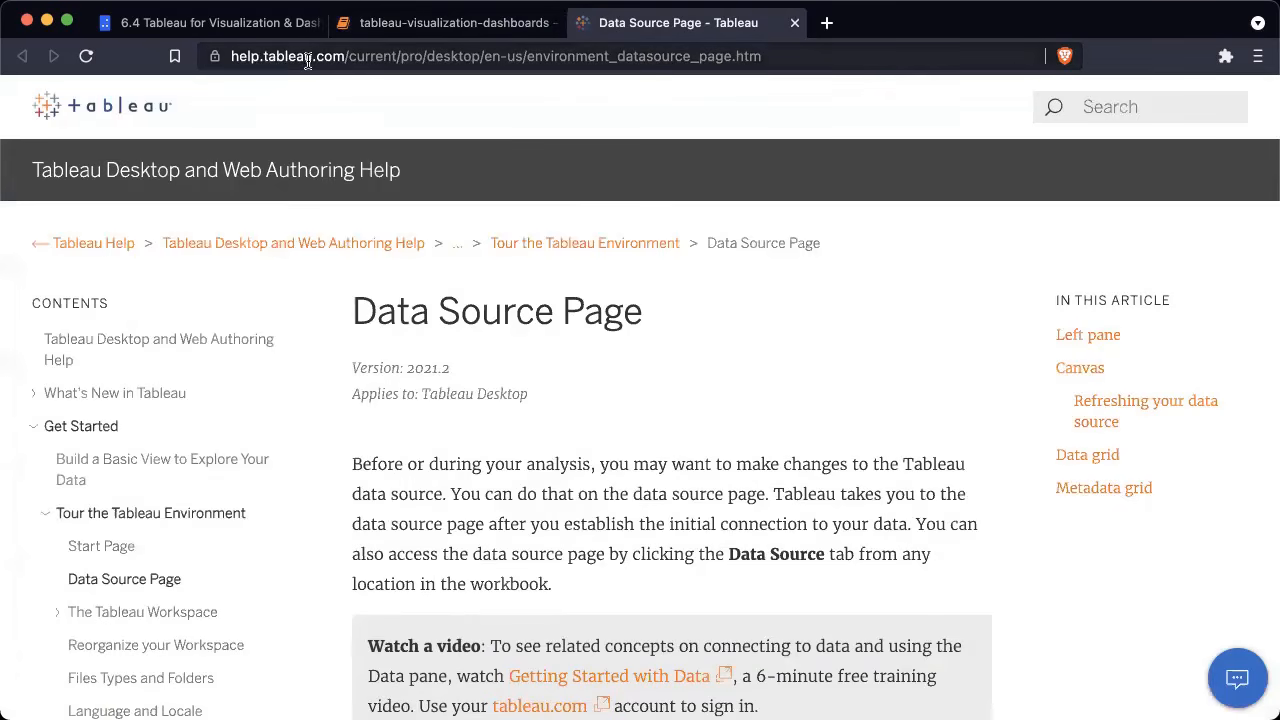
Step: Look through the Data Source Page help article, including the descriptions of its areas and the Left pane section
{"action": "scroll", "coordinate": [340, 395], "scroll_direction": "down", "scroll_amount": 2}
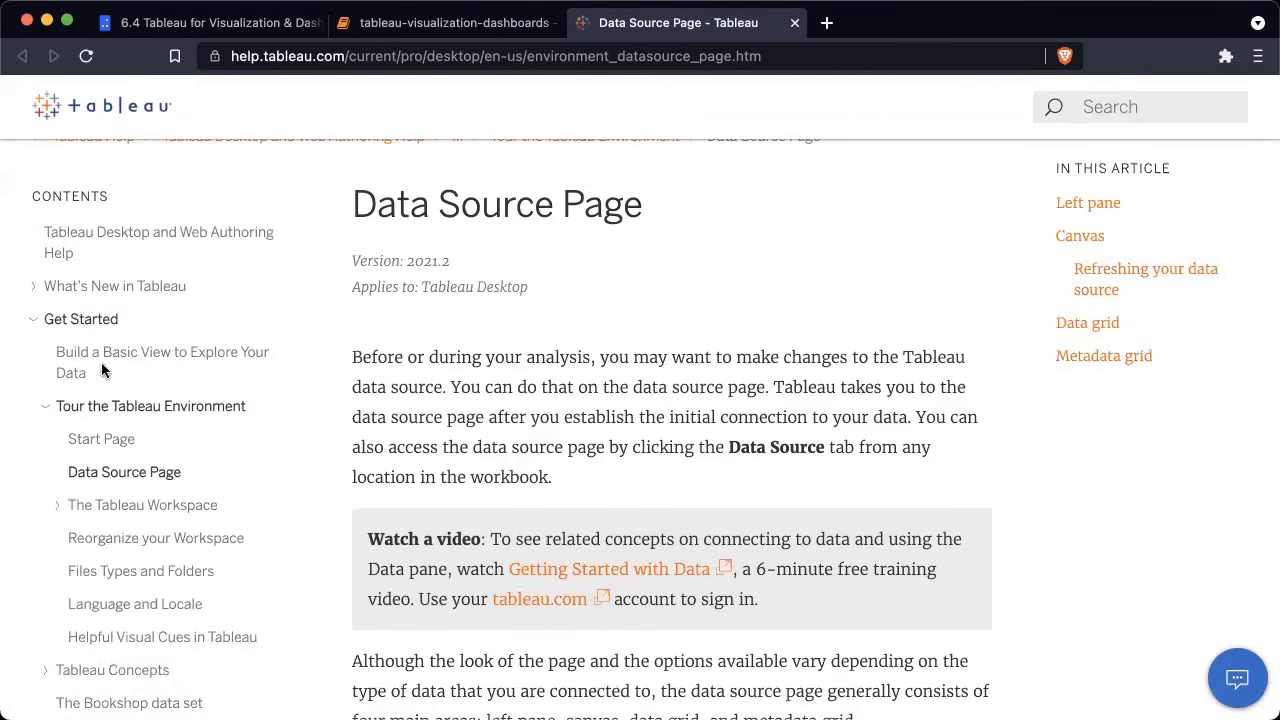
{"action": "scroll", "coordinate": [473, 418], "scroll_direction": "down", "scroll_amount": 10}
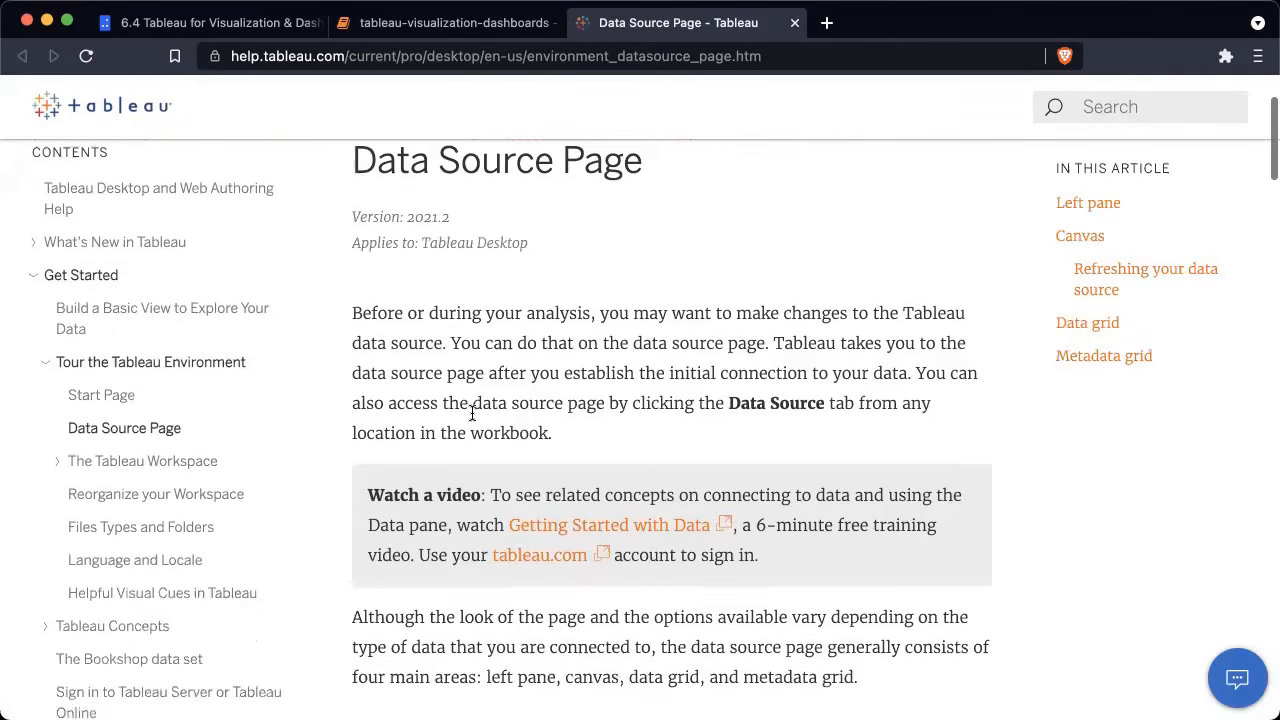
{"action": "scroll", "coordinate": [473, 418], "scroll_direction": "down", "scroll_amount": 4}
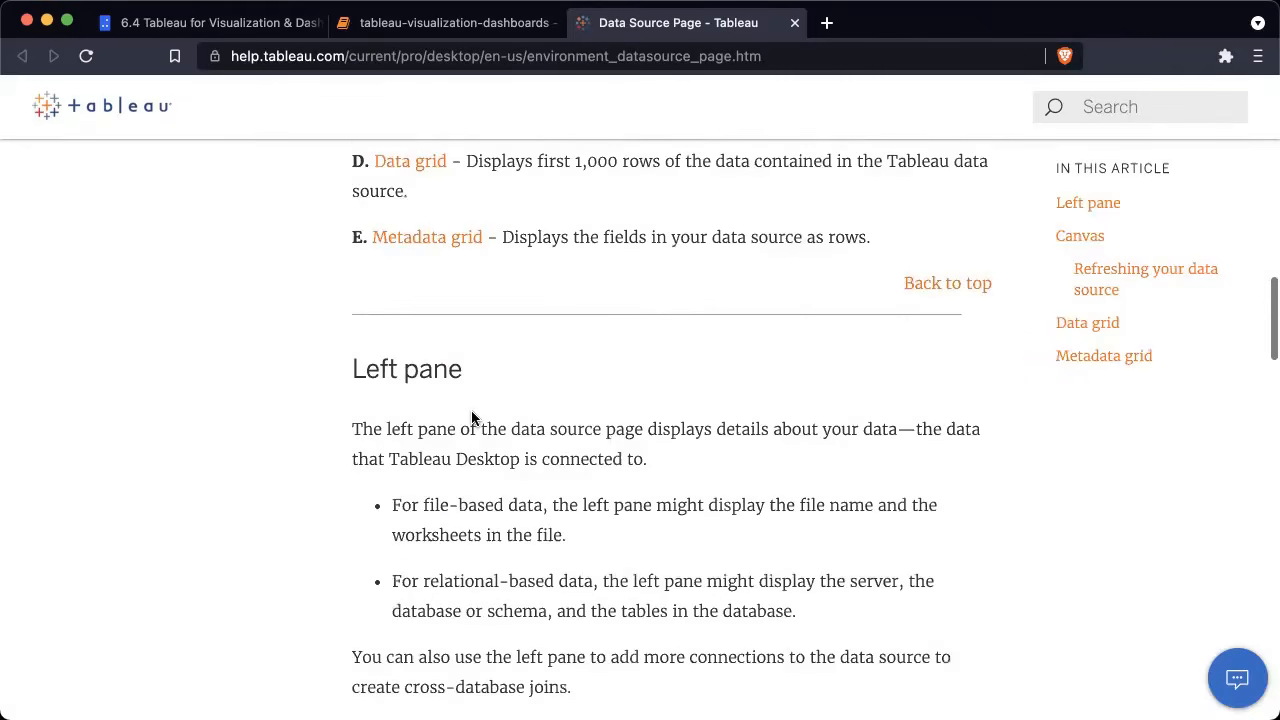
{"action": "scroll", "coordinate": [471, 416], "scroll_direction": "down", "scroll_amount": 2}
{"action": "scroll", "coordinate": [504, 342], "scroll_direction": "up", "scroll_amount": 4}
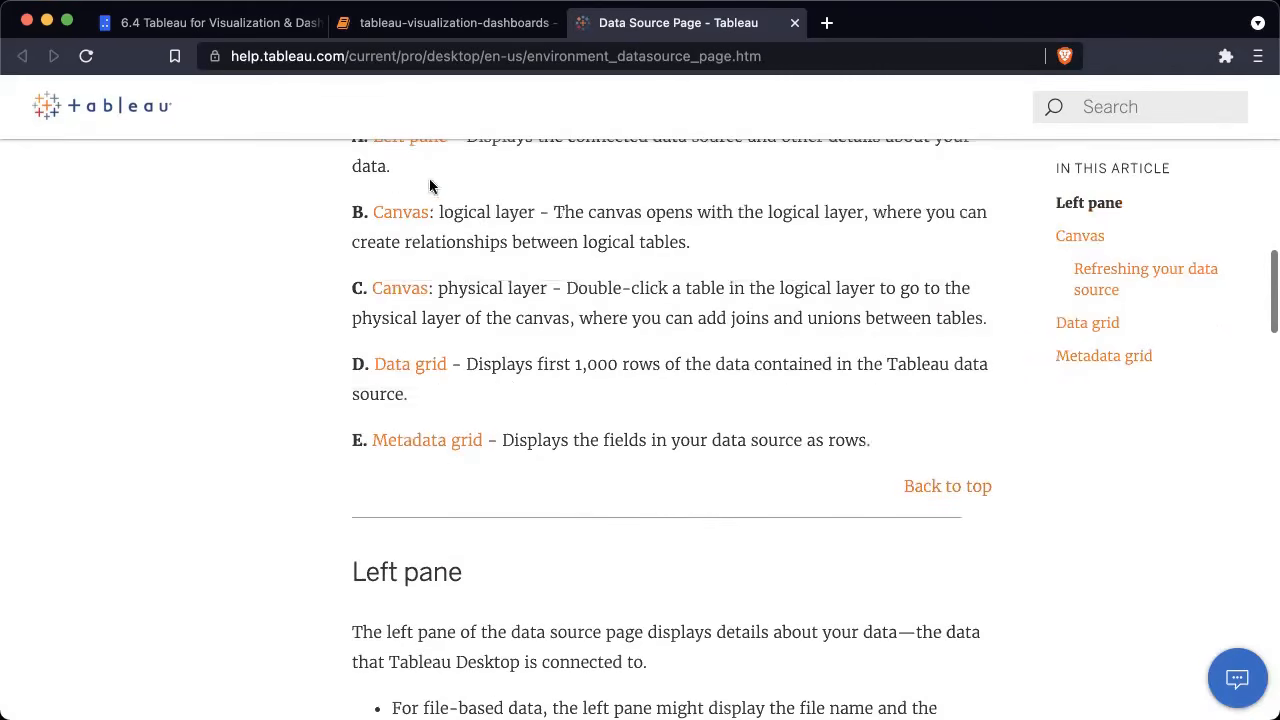
Step: Return to the notebook, review the Superstore data source setup steps, and compare the expected canvas view with the one in Tableau
{"action": "left_click", "coordinate": [463, 24]}
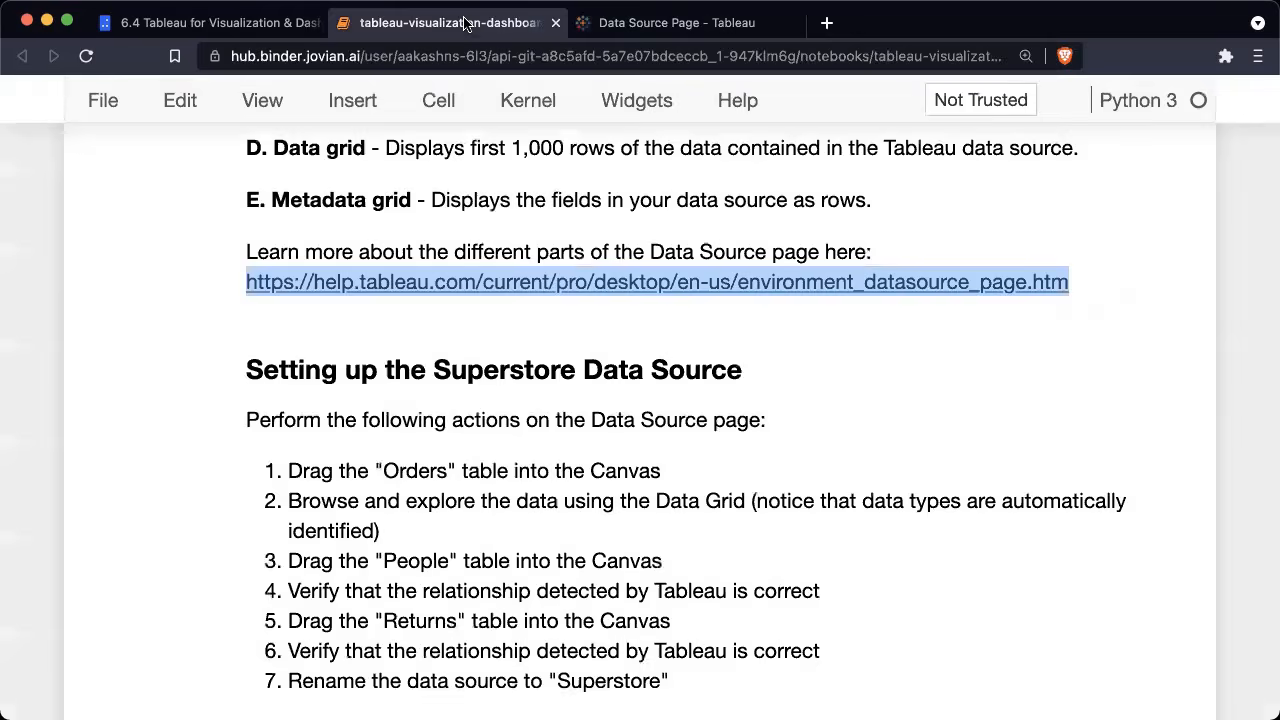
{"action": "left_click", "coordinate": [297, 338]}
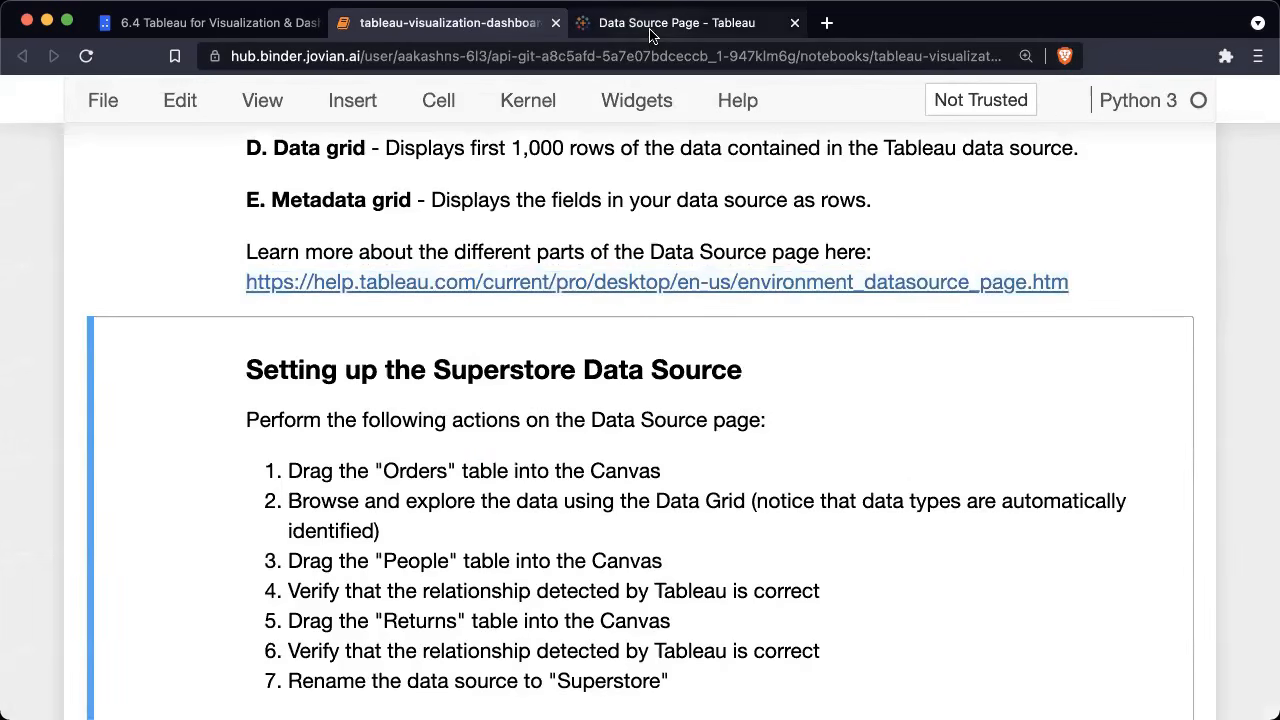
{"action": "left_click", "coordinate": [193, 310]}
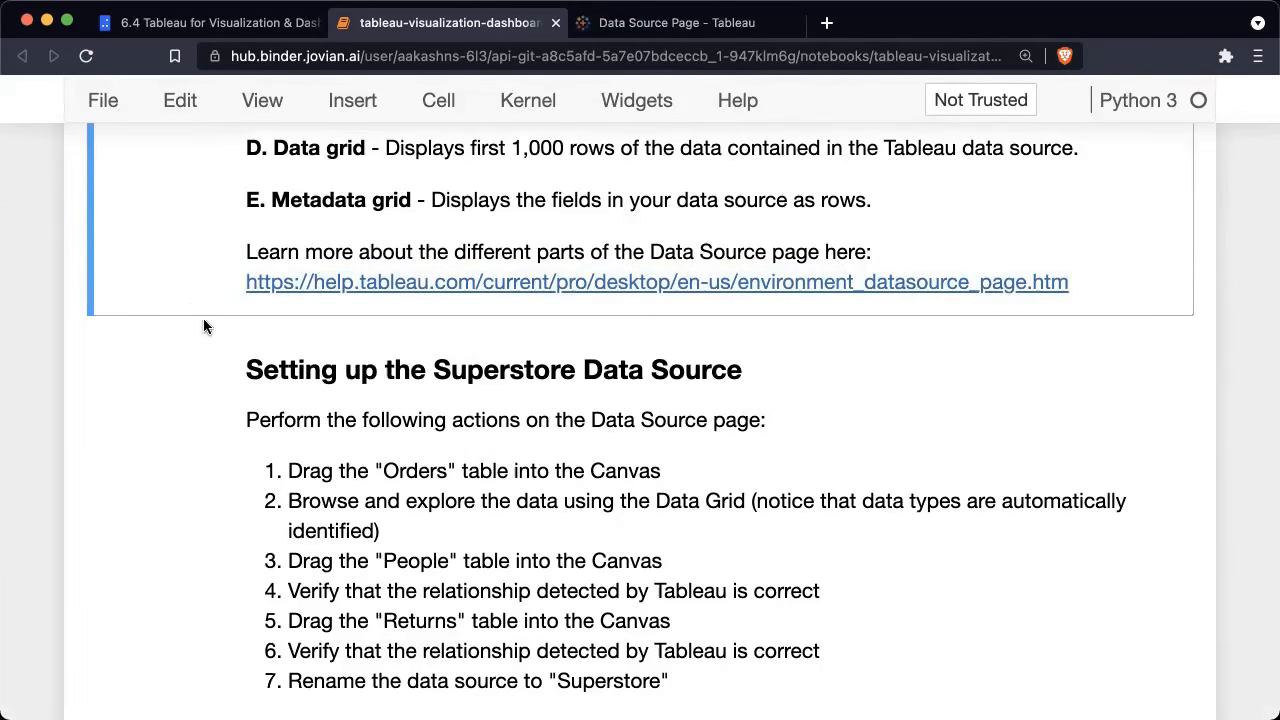
{"action": "scroll", "coordinate": [372, 182], "scroll_direction": "up", "scroll_amount": 6}
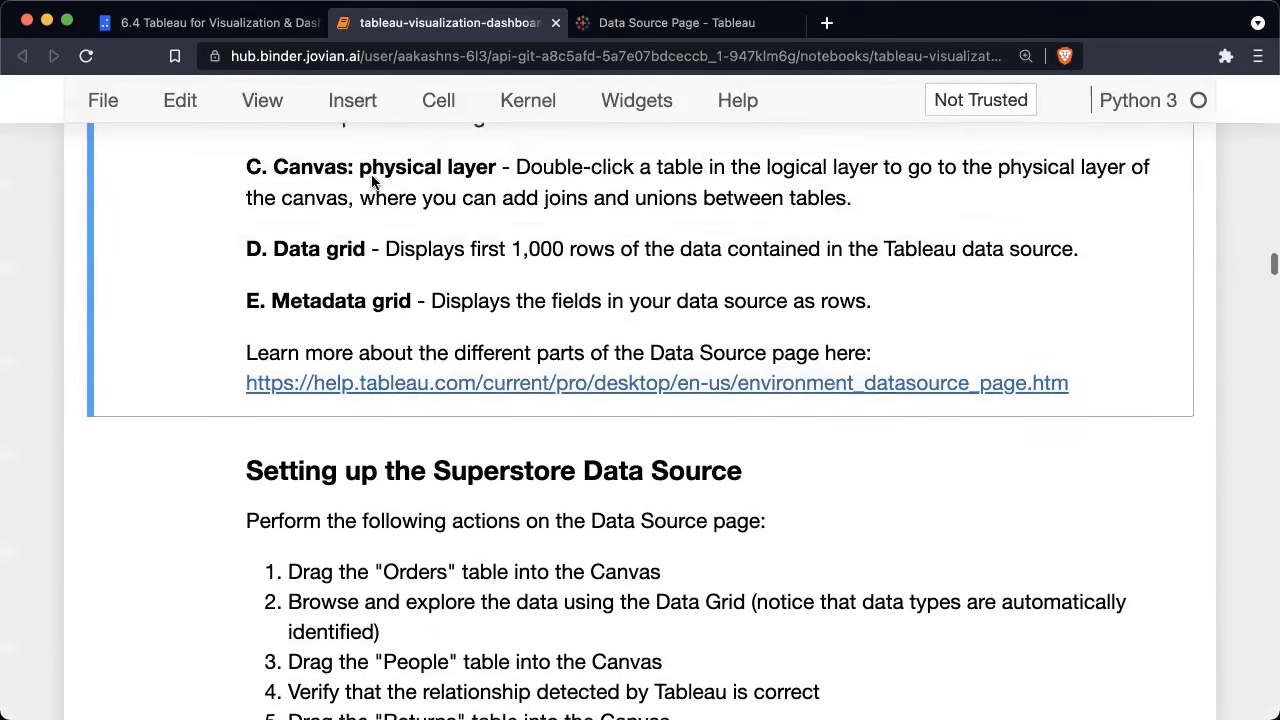
{"action": "scroll", "coordinate": [371, 182], "scroll_direction": "down", "scroll_amount": 4}
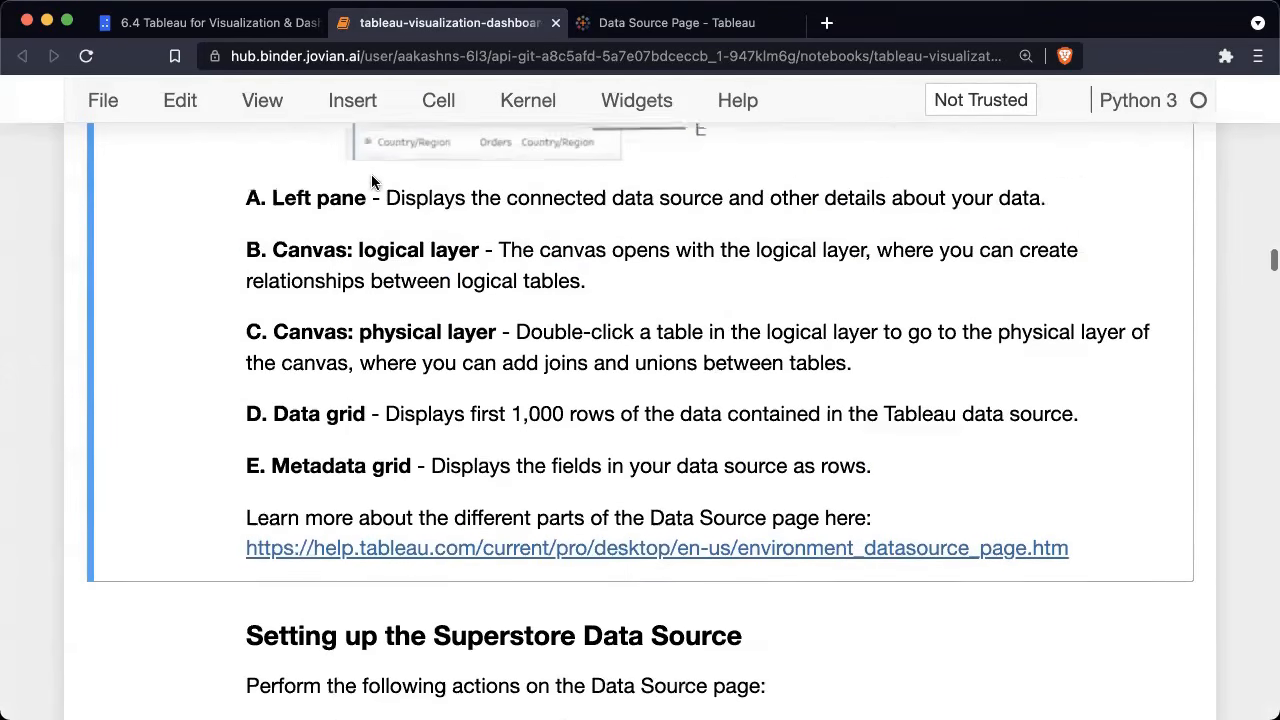
{"action": "scroll", "coordinate": [433, 303], "scroll_direction": "down", "scroll_amount": 5}
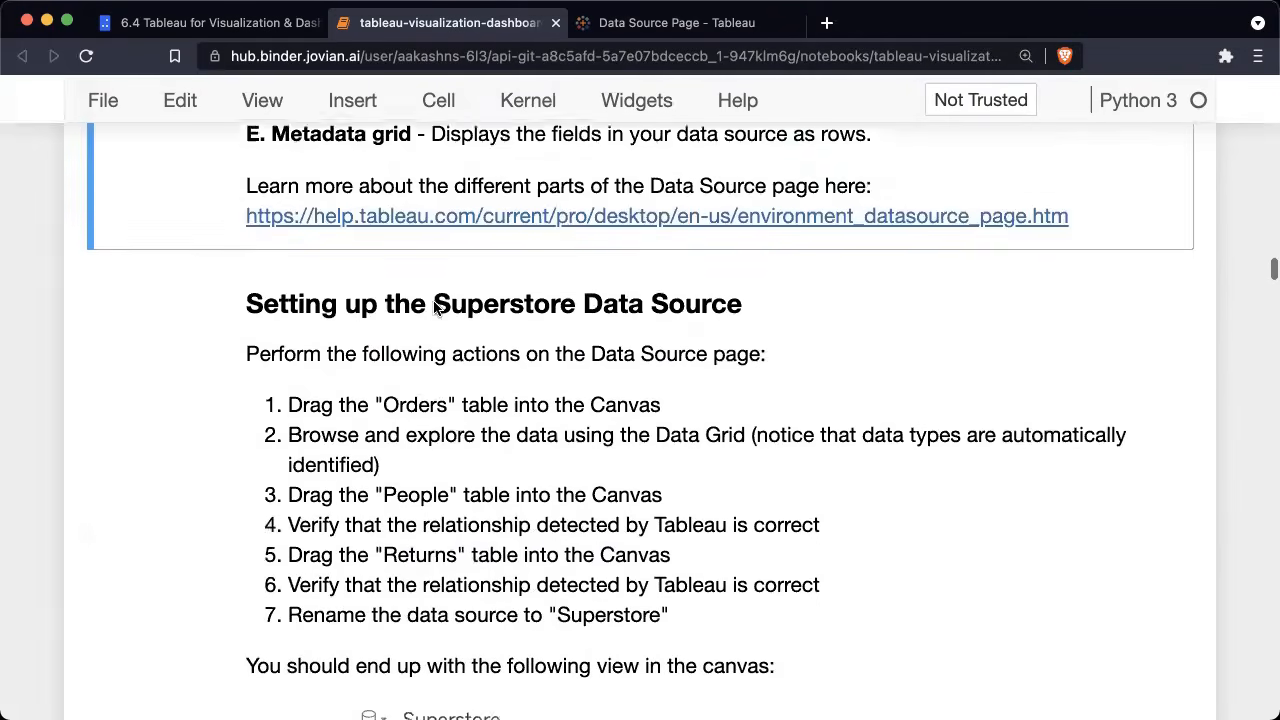
{"action": "scroll", "coordinate": [523, 335], "scroll_direction": "down", "scroll_amount": 1}
{"action": "scroll", "coordinate": [523, 340], "scroll_direction": "up", "scroll_amount": 1}
{"action": "left_click_drag", "start_coordinate": [288, 266], "coordinate": [670, 478]}
{"action": "scroll", "coordinate": [404, 395], "scroll_direction": "down", "scroll_amount": 4}
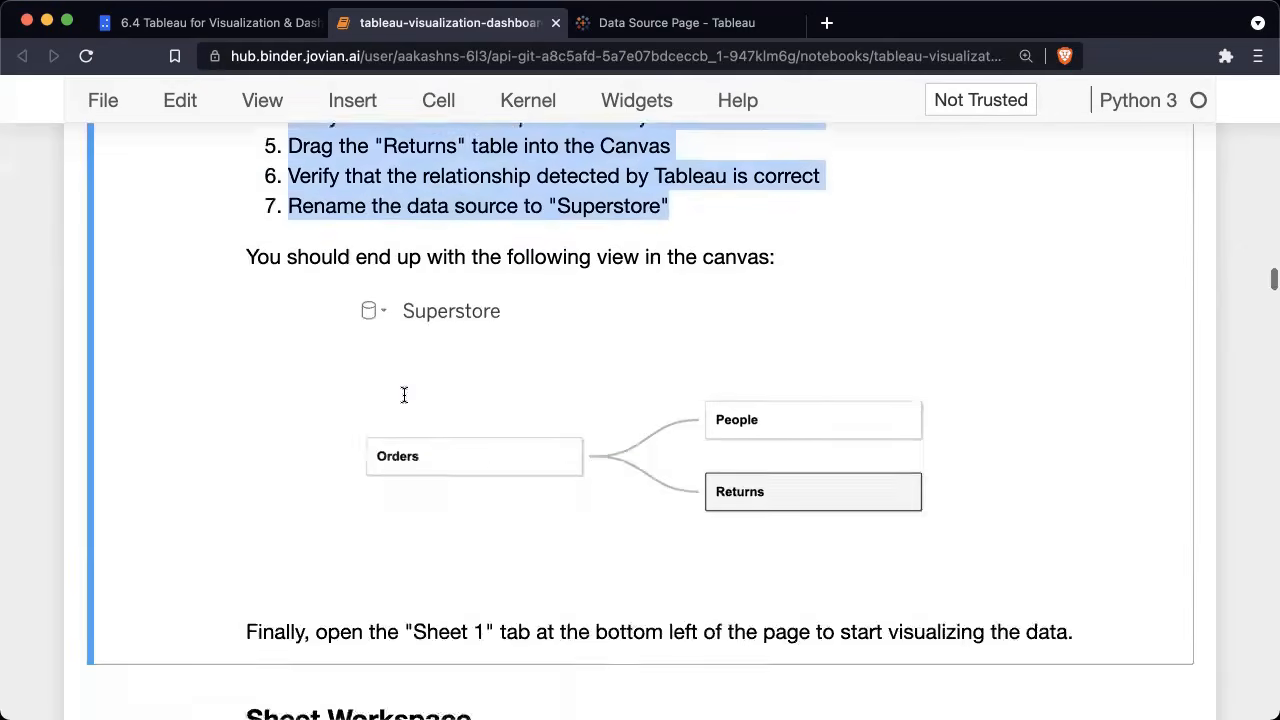
{"action": "scroll", "coordinate": [404, 395], "scroll_direction": "down", "scroll_amount": 1}
{"action": "key", "text": "ctrl+Left"}
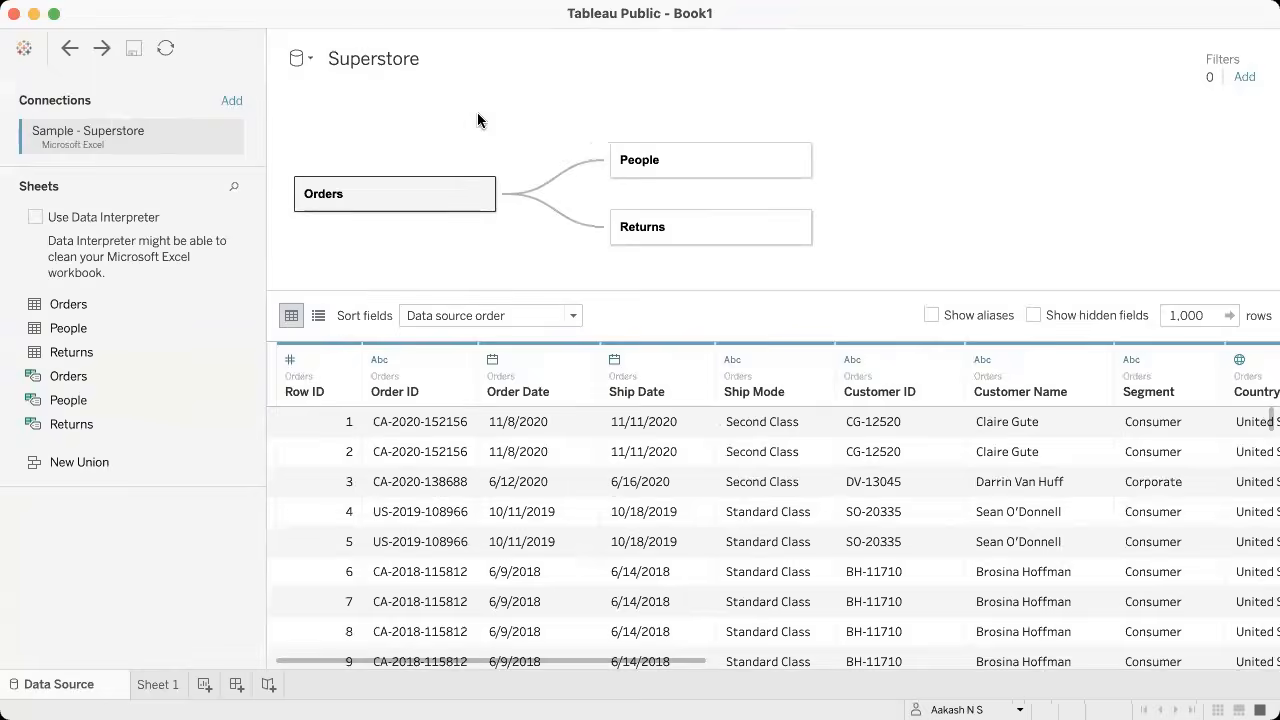
Step: Read the Sheet Workspace introduction in the notebook, and switch to Tableau to open Sheet 1
{"action": "key", "text": "ctrl+Right"}
{"action": "scroll", "coordinate": [579, 369], "scroll_direction": "down", "scroll_amount": 5}
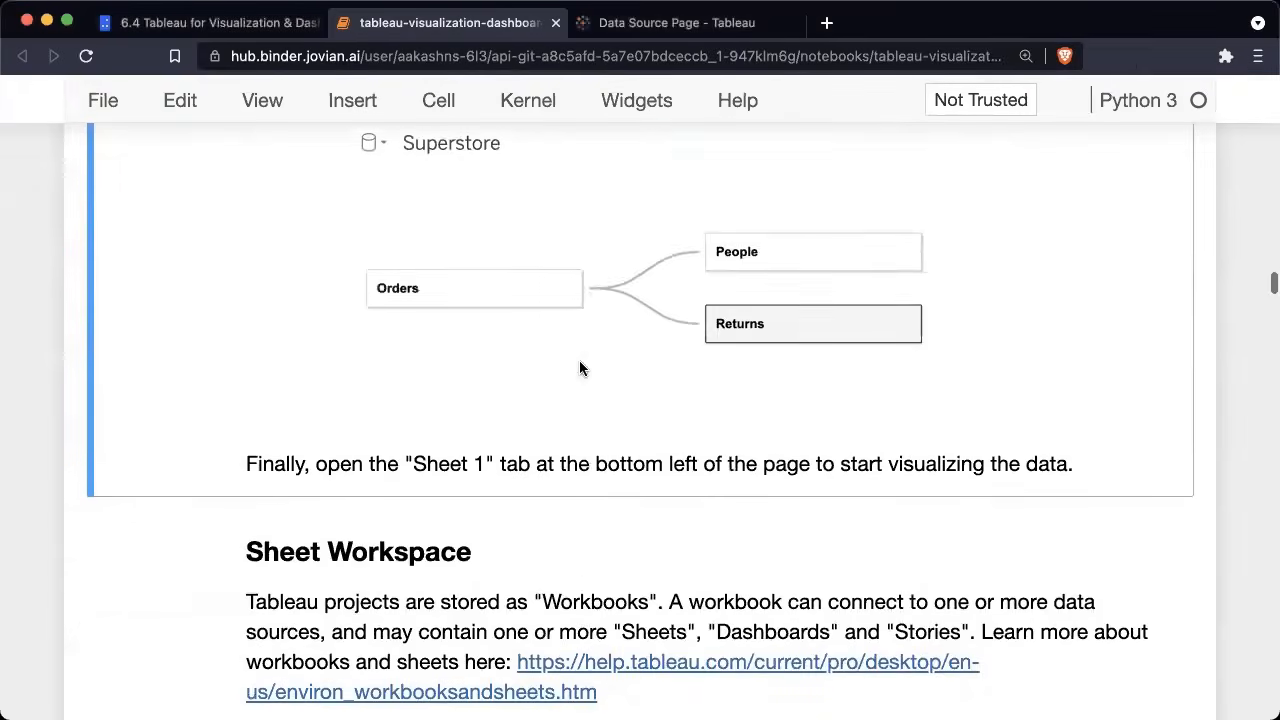
{"action": "scroll", "coordinate": [580, 368], "scroll_direction": "down", "scroll_amount": 2}
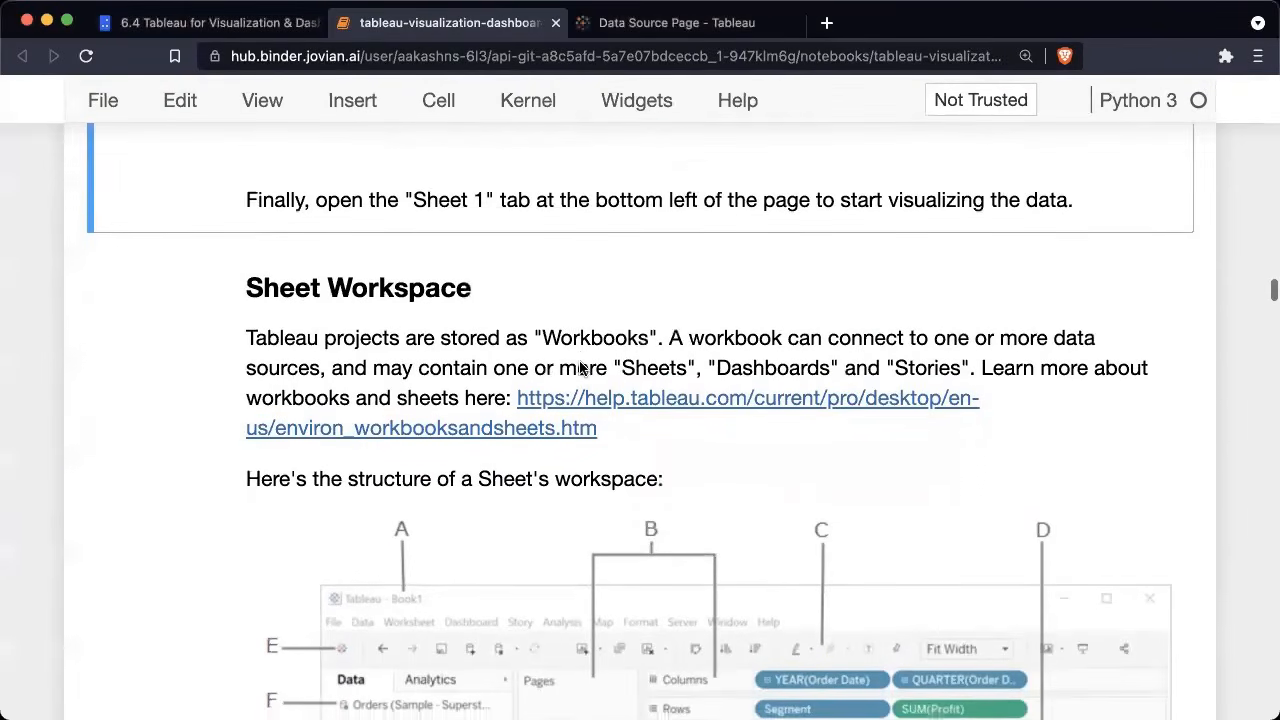
{"action": "key", "text": "ctrl+Left"}
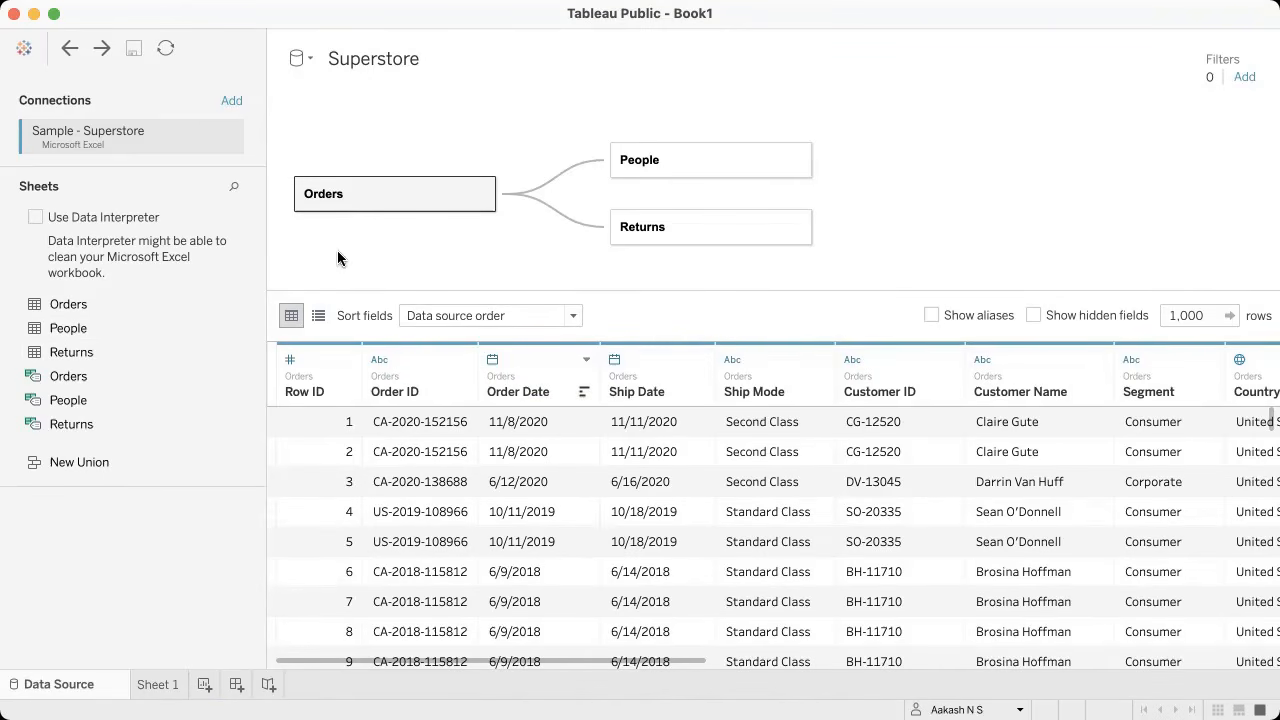
{"action": "left_click", "coordinate": [160, 685]}
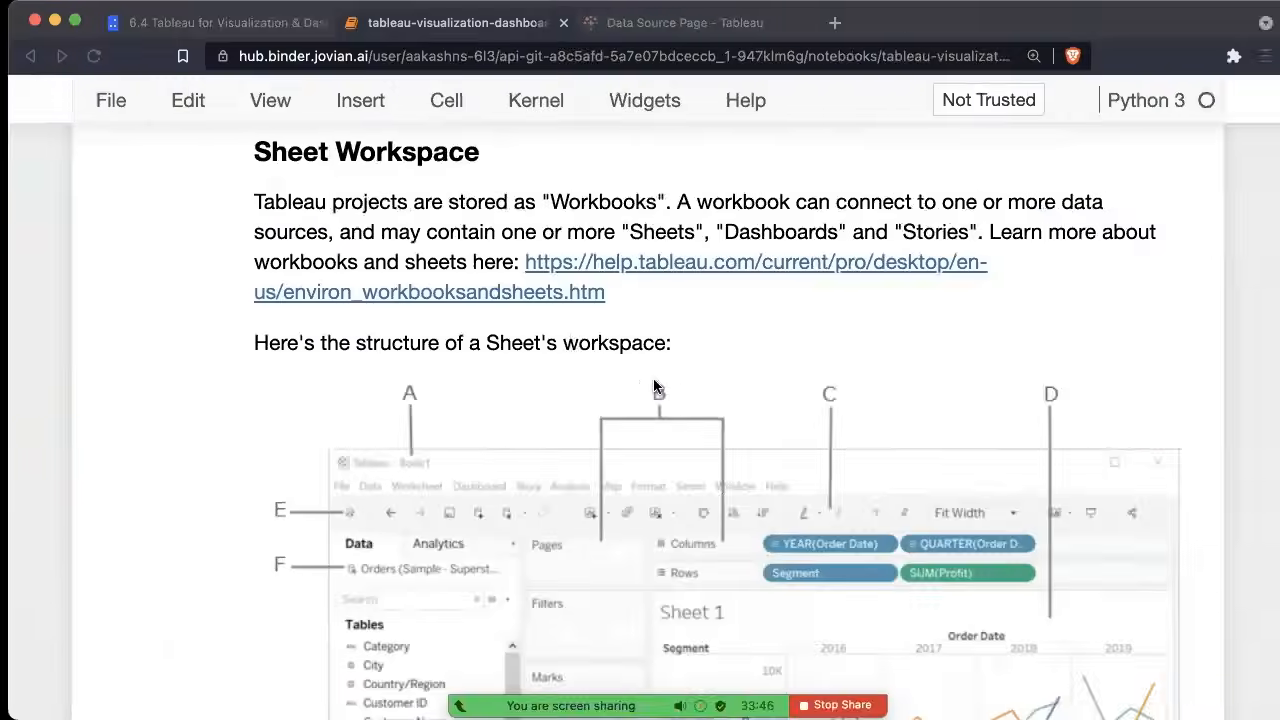
Step: Study the notebook's labelled diagram of the Sheet workspace and compare its parts with Sheet 1 in Tableau
{"action": "scroll", "coordinate": [637, 415], "scroll_direction": "down", "scroll_amount": 5}
{"action": "scroll", "coordinate": [638, 418], "scroll_direction": "down", "scroll_amount": 1}
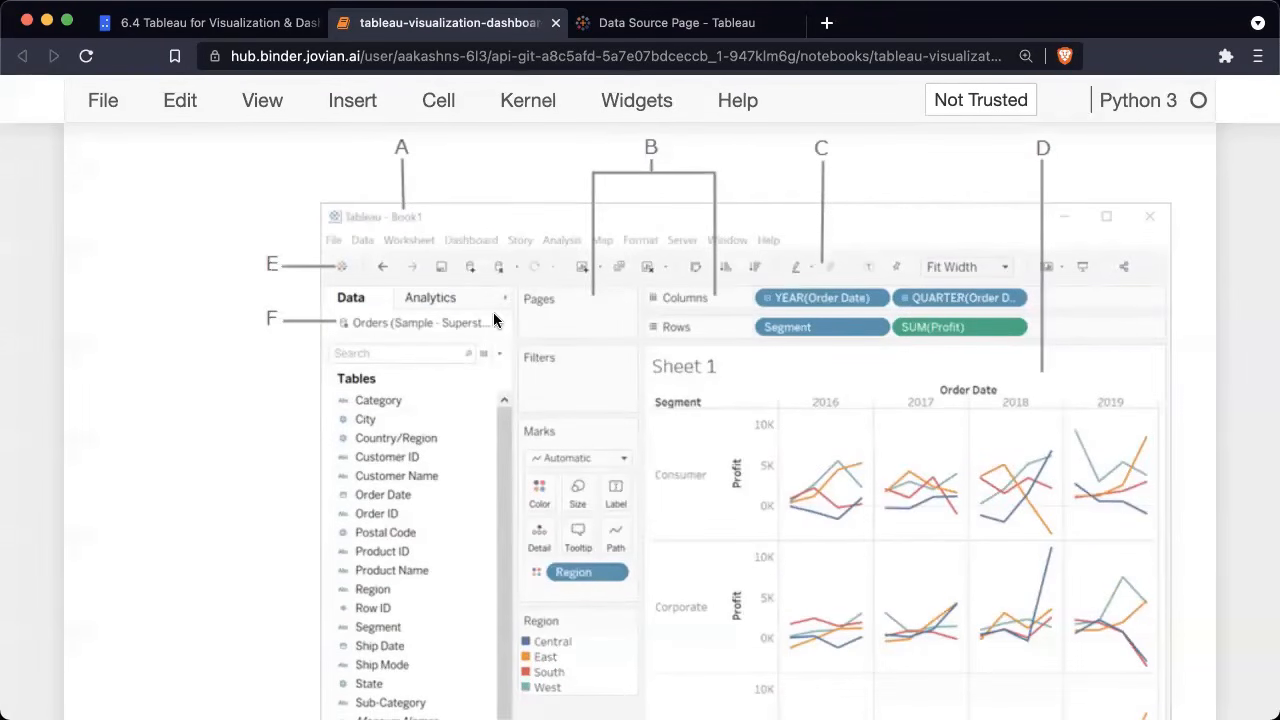
{"action": "scroll", "coordinate": [510, 370], "scroll_direction": "down", "scroll_amount": 1}
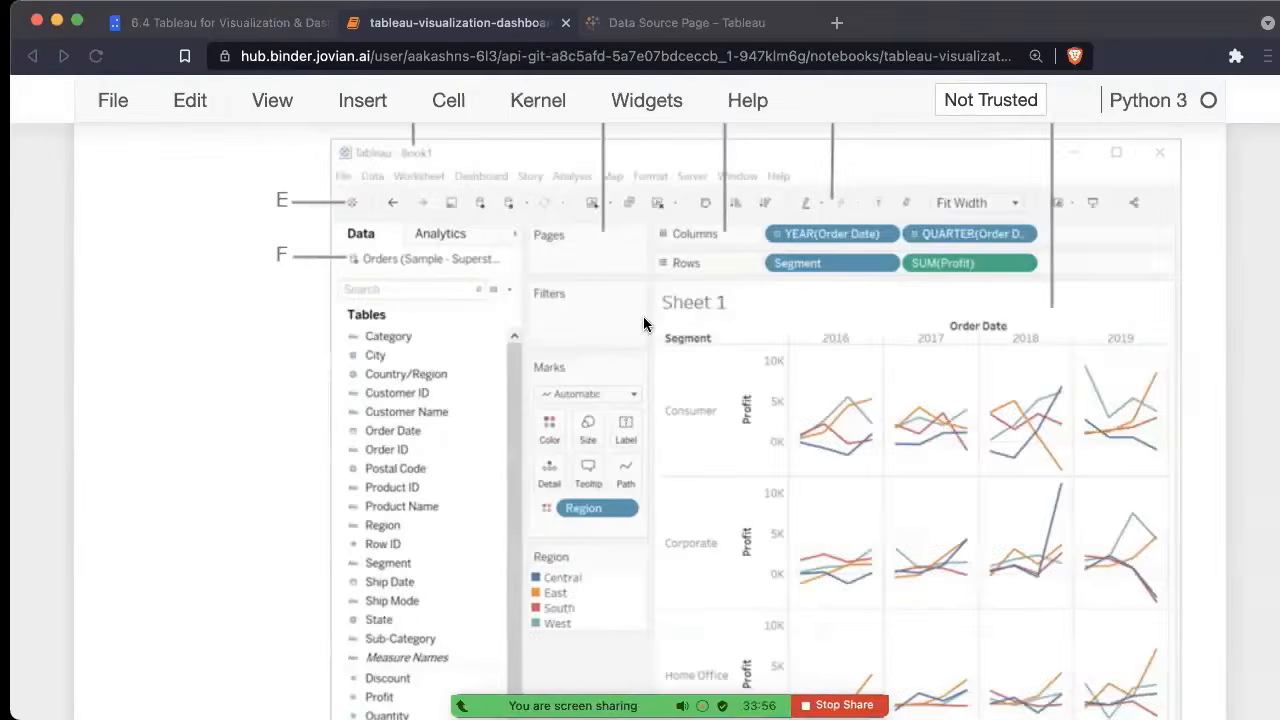
{"action": "scroll", "coordinate": [643, 316], "scroll_direction": "up", "scroll_amount": 5}
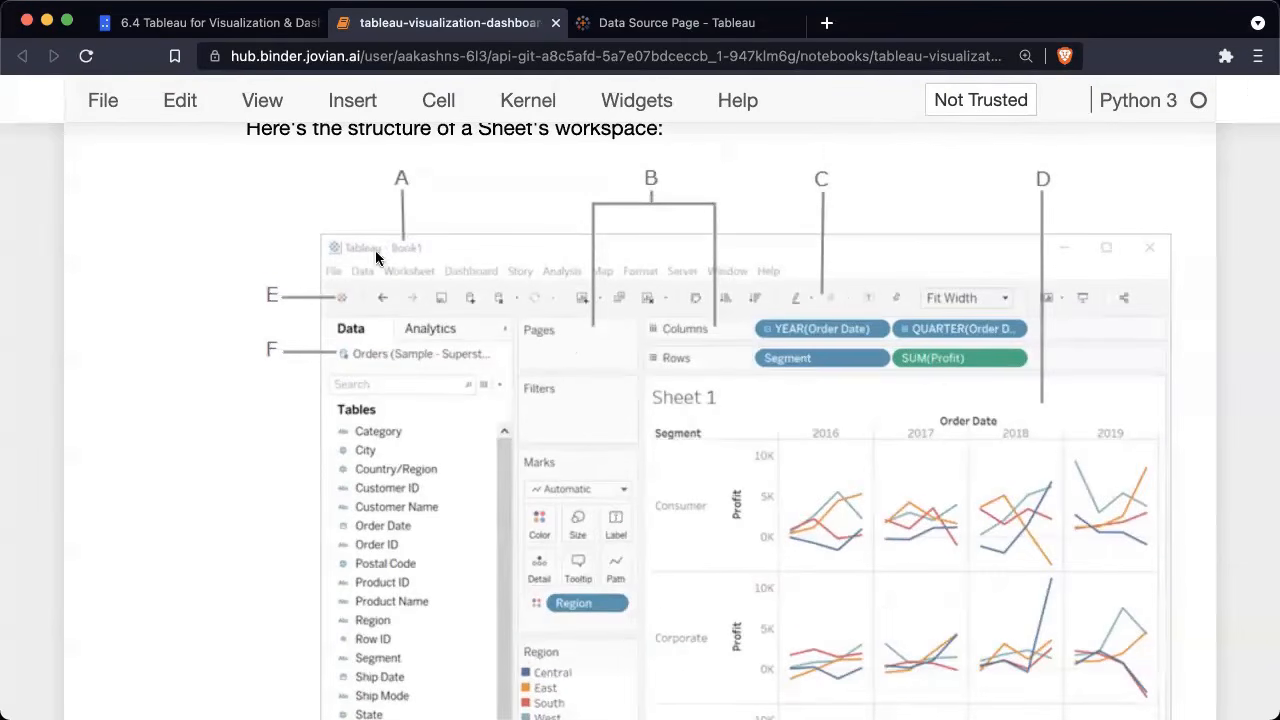
{"action": "key", "text": "ctrl+Left"}
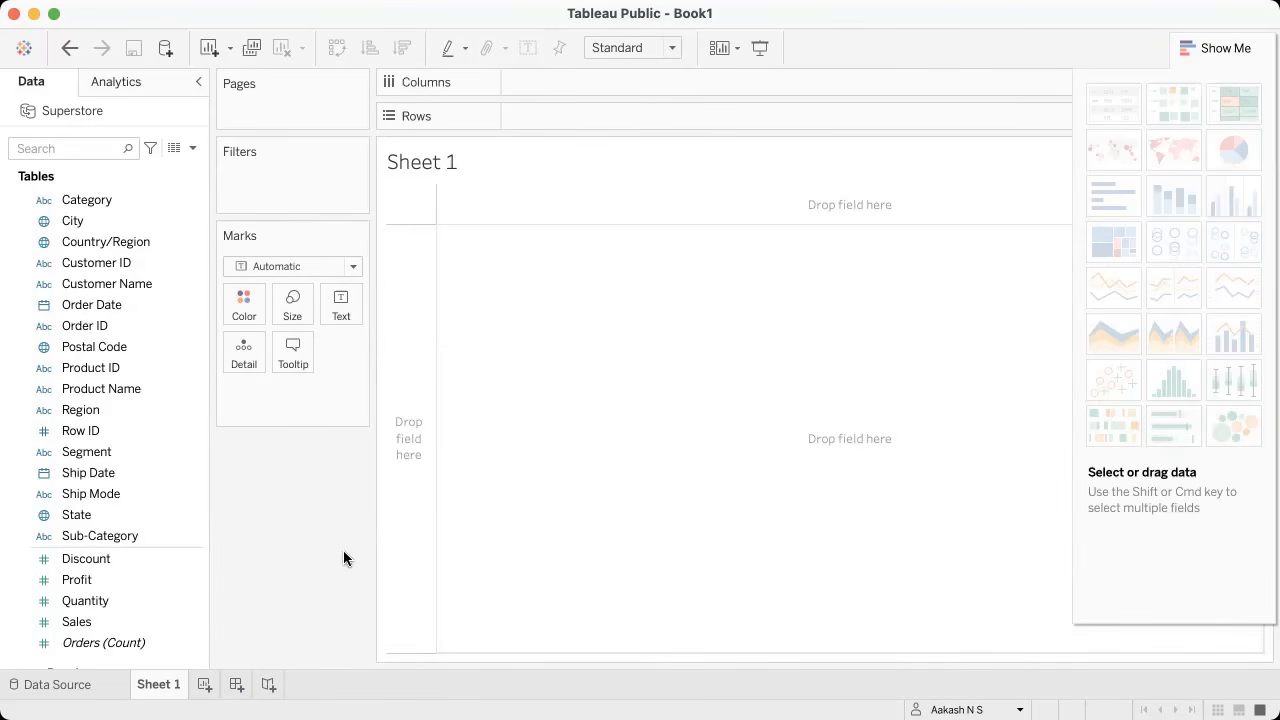
{"action": "key", "text": "ctrl+Right"}
{"action": "key", "text": "ctrl+Left"}
{"action": "key", "text": "ctrl+Right"}
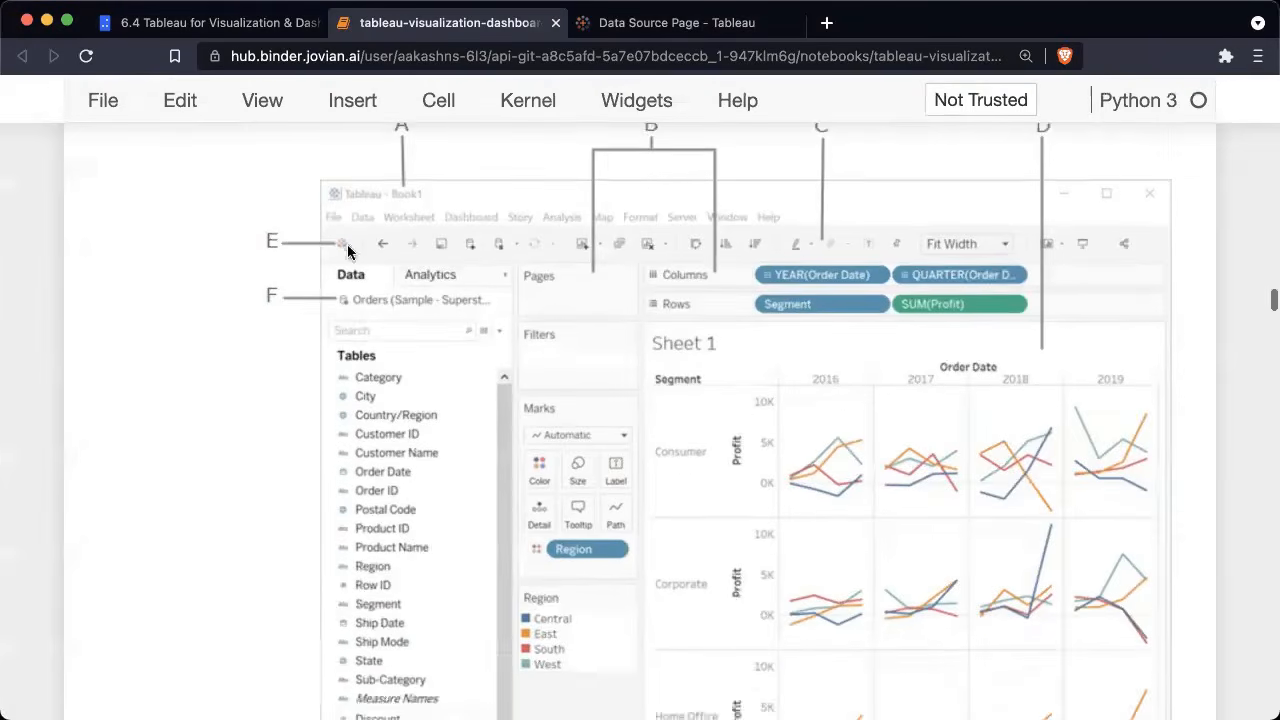
{"action": "scroll", "coordinate": [606, 198], "scroll_direction": "up", "scroll_amount": 1}
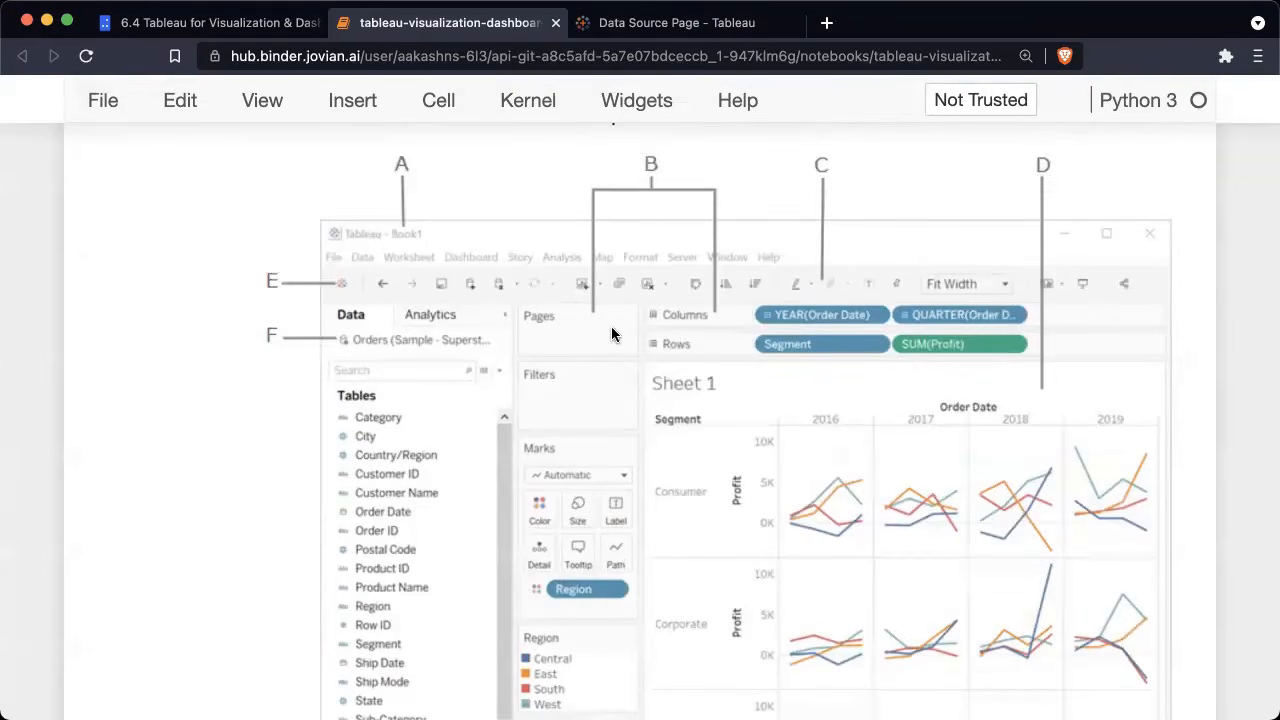
{"action": "scroll", "coordinate": [375, 318], "scroll_direction": "down", "scroll_amount": 3}
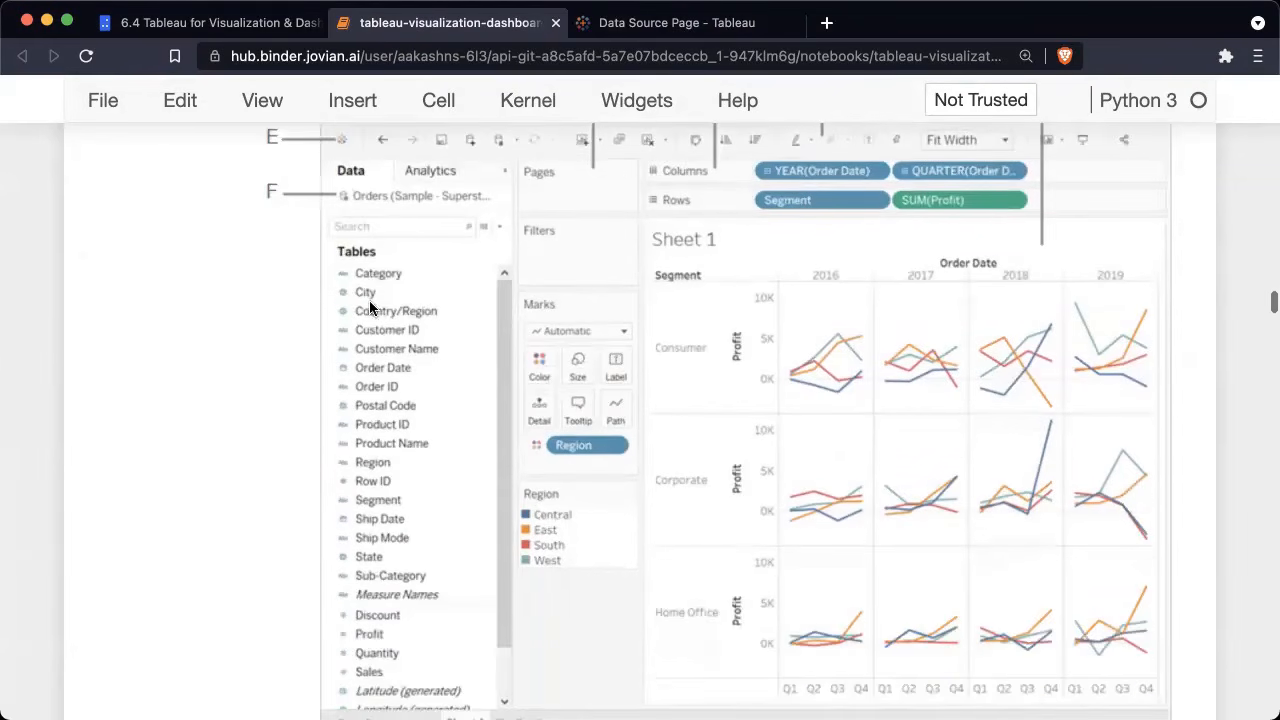
Step: Switch to Tableau and look through the Superstore fields listed under the Orders, People and Returns tables
{"action": "key", "text": "ctrl+Left"}
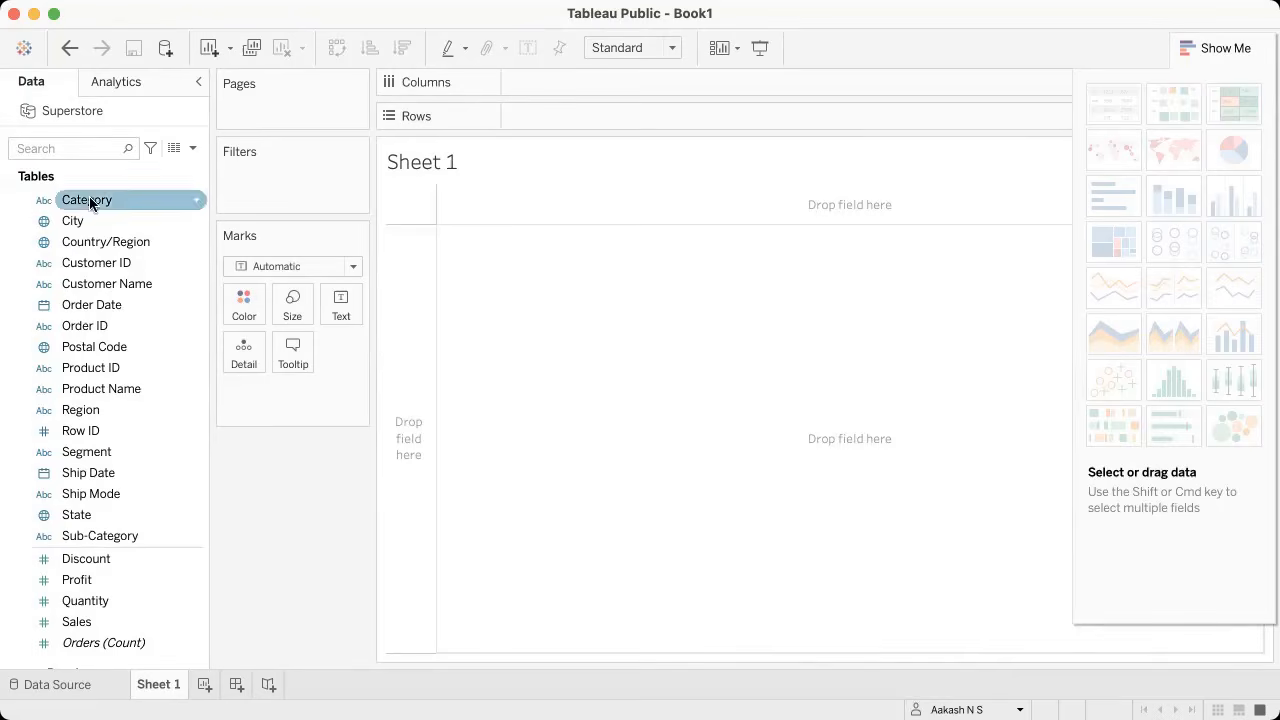
{"action": "scroll", "coordinate": [97, 454], "scroll_direction": "down", "scroll_amount": 2}
{"action": "scroll", "coordinate": [97, 457], "scroll_direction": "down", "scroll_amount": 5}
{"action": "scroll", "coordinate": [97, 457], "scroll_direction": "up", "scroll_amount": 6}
{"action": "scroll", "coordinate": [97, 457], "scroll_direction": "down", "scroll_amount": 6}
{"action": "scroll", "coordinate": [97, 457], "scroll_direction": "up", "scroll_amount": 6}
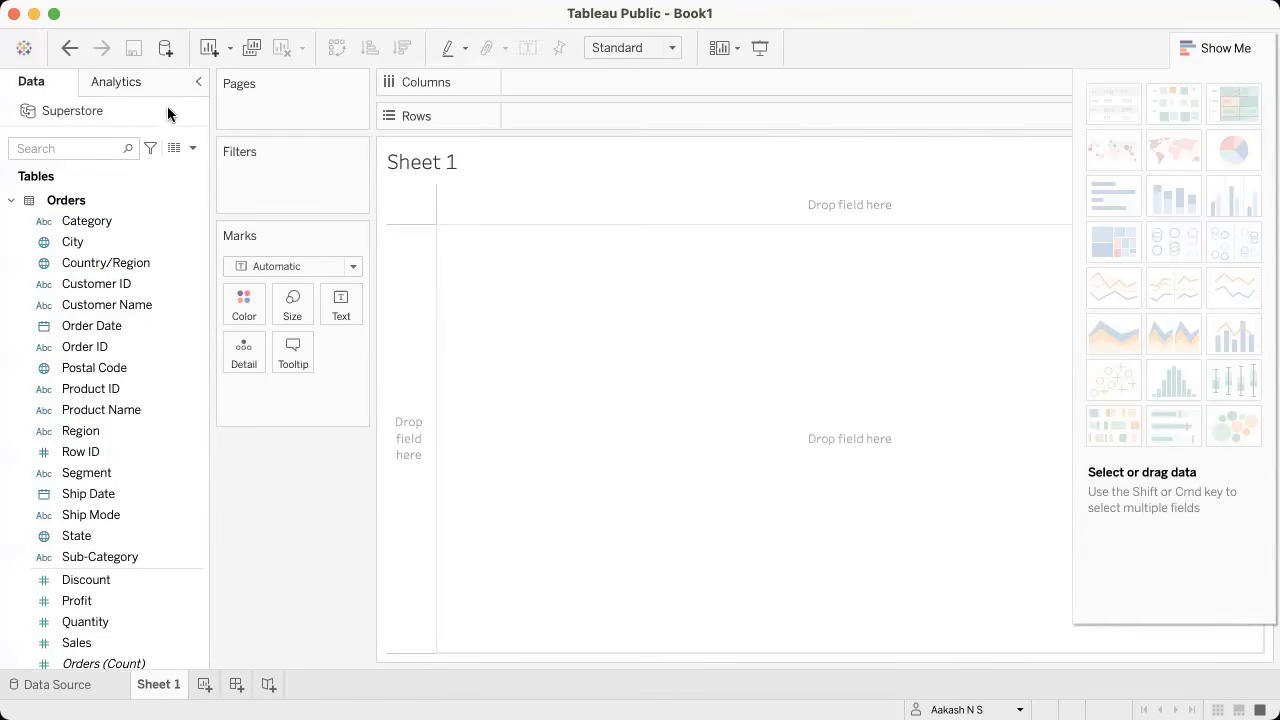
{"action": "left_click", "coordinate": [86, 302]}
{"action": "scroll", "coordinate": [79, 316], "scroll_direction": "down", "scroll_amount": 1}
{"action": "scroll", "coordinate": [79, 316], "scroll_direction": "up", "scroll_amount": 1}
Step: Collapse the Orders, People and Returns tables in the field list, and expand Orders again
{"action": "left_click", "coordinate": [11, 200]}
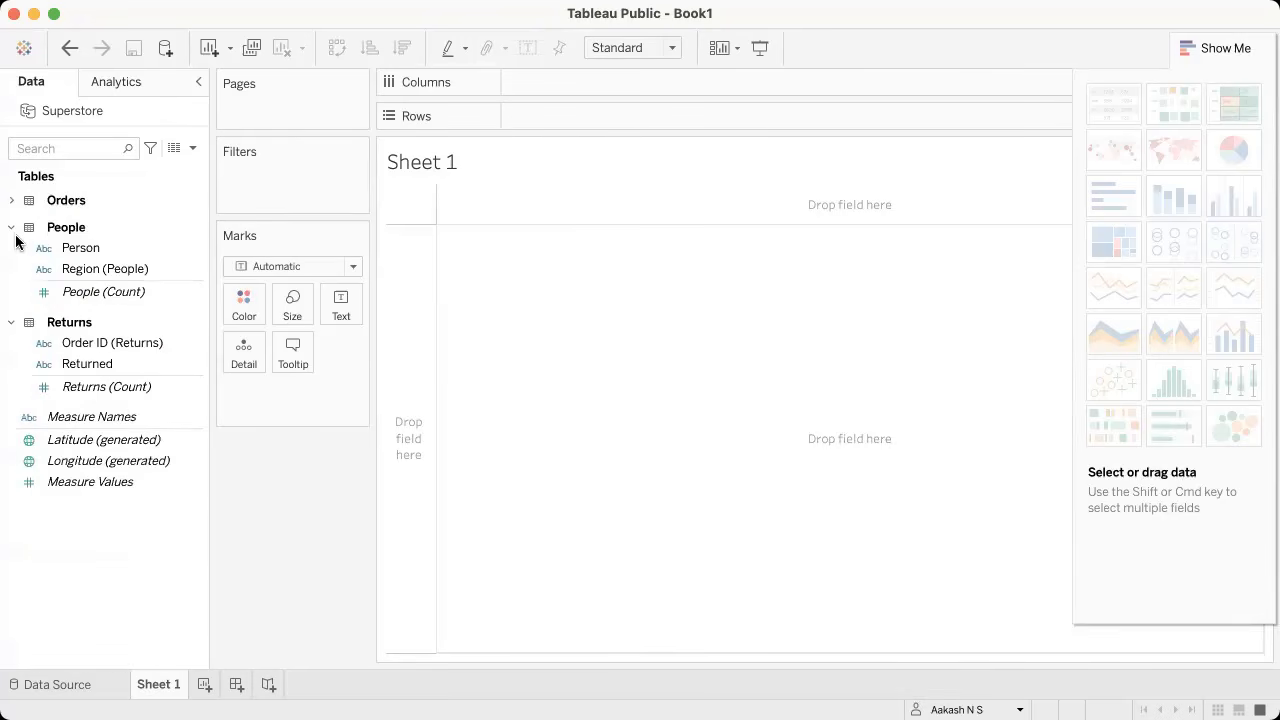
{"action": "left_click", "coordinate": [12, 228]}
{"action": "left_click", "coordinate": [10, 256]}
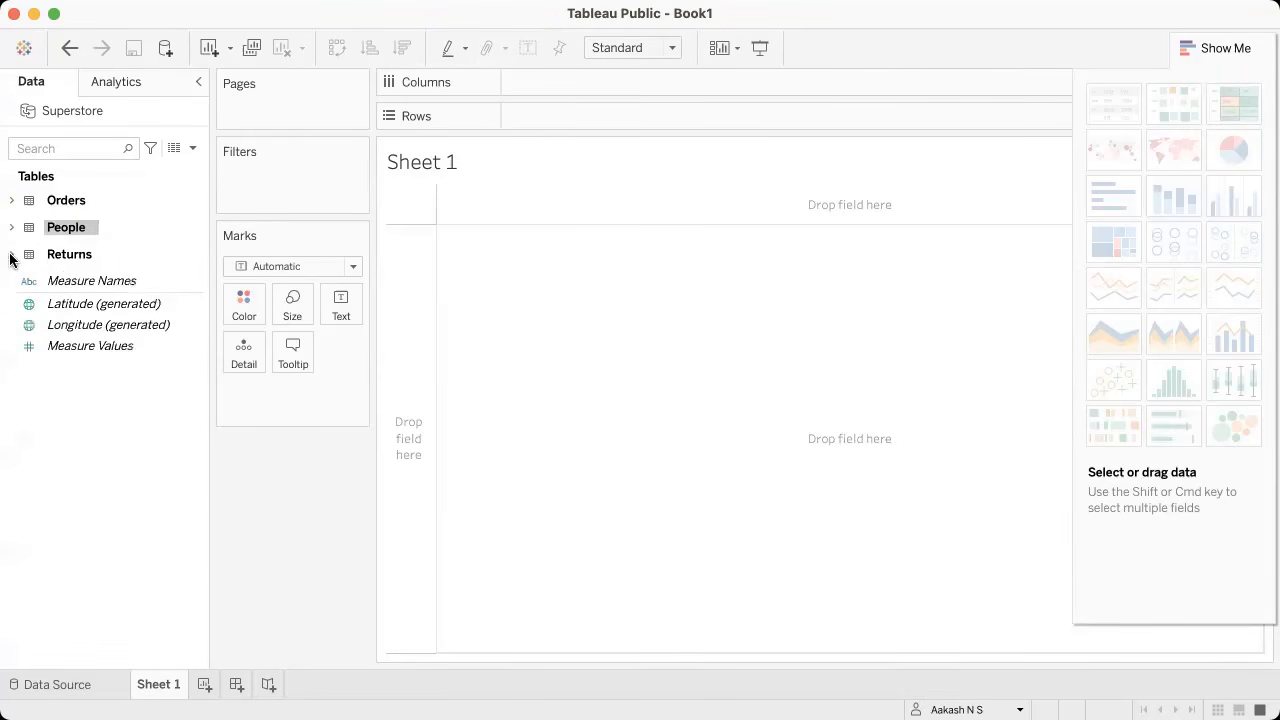
{"action": "left_click", "coordinate": [12, 201]}
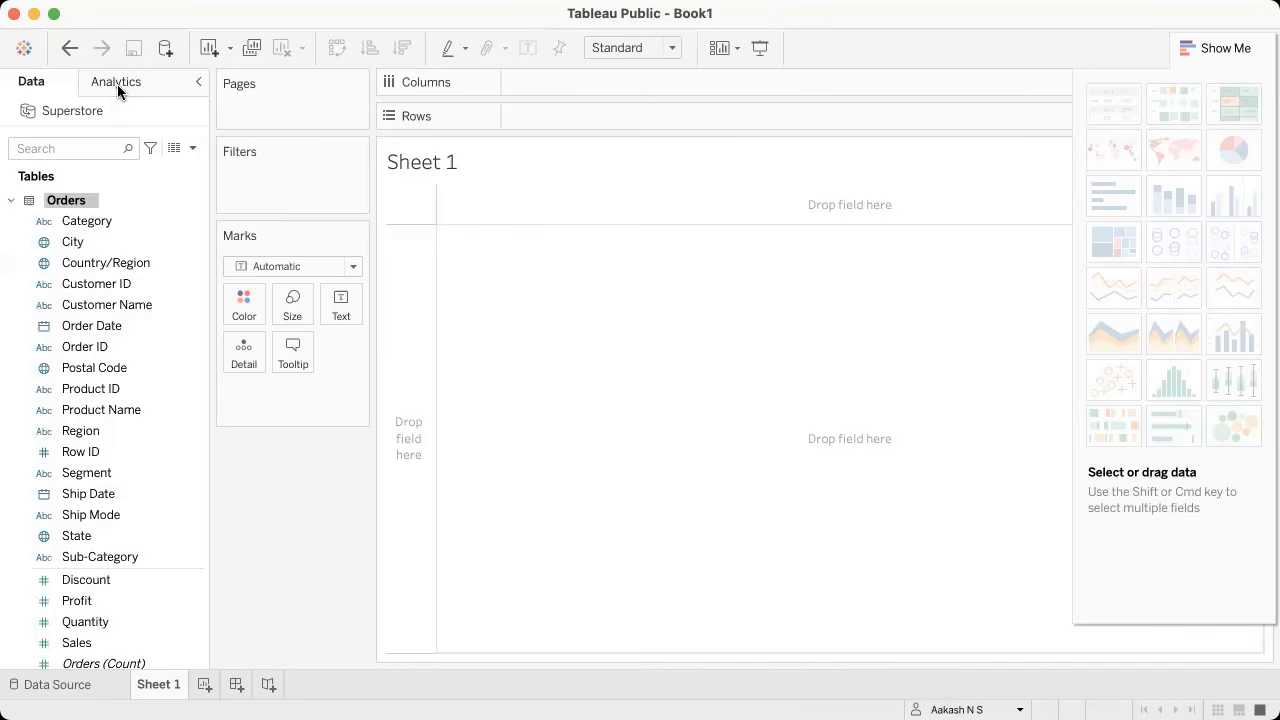
{"action": "left_click", "coordinate": [95, 286]}
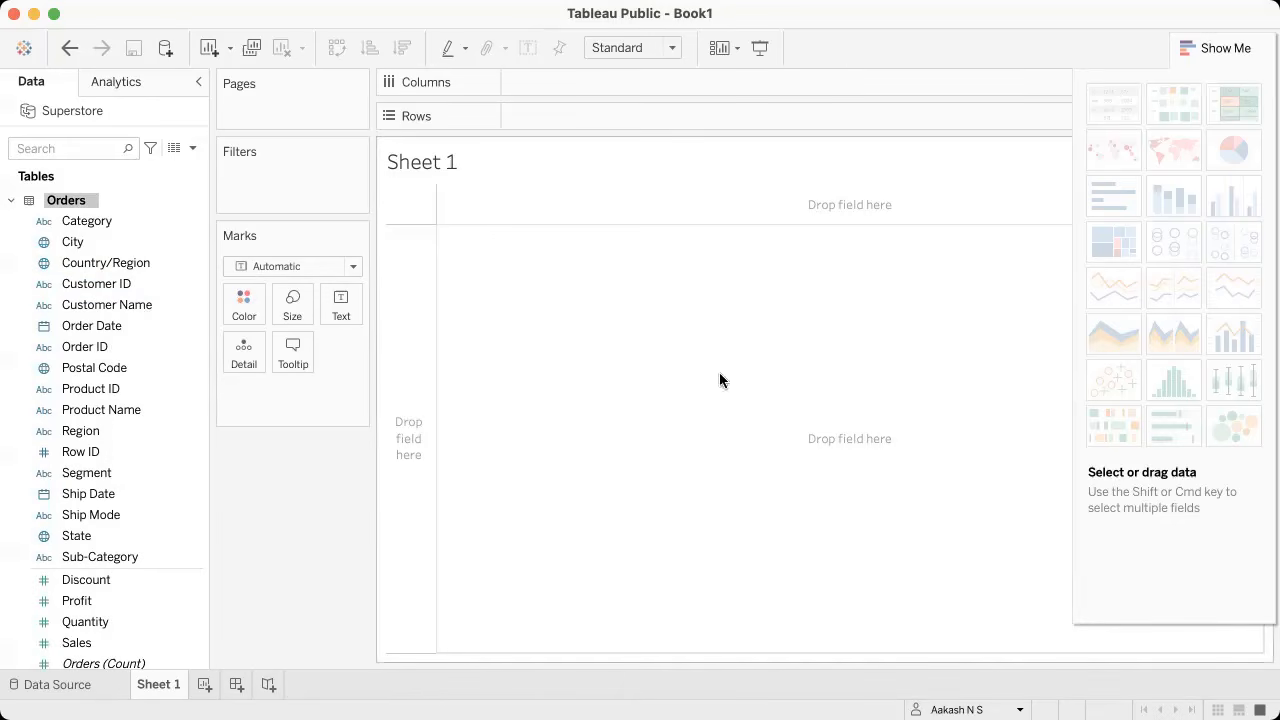
Step: View the available analytics options, return to the data fields, and examine the chart types offered by Show Me
{"action": "left_click", "coordinate": [110, 81]}
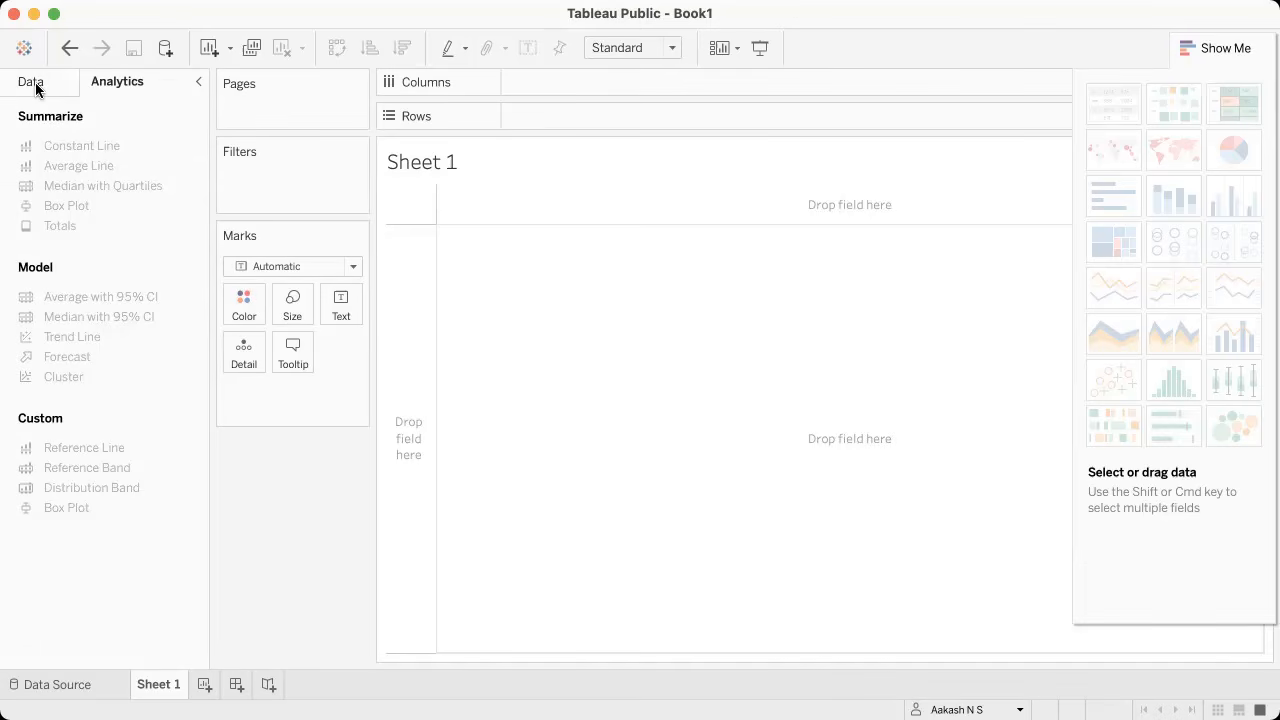
{"action": "left_click", "coordinate": [32, 84]}
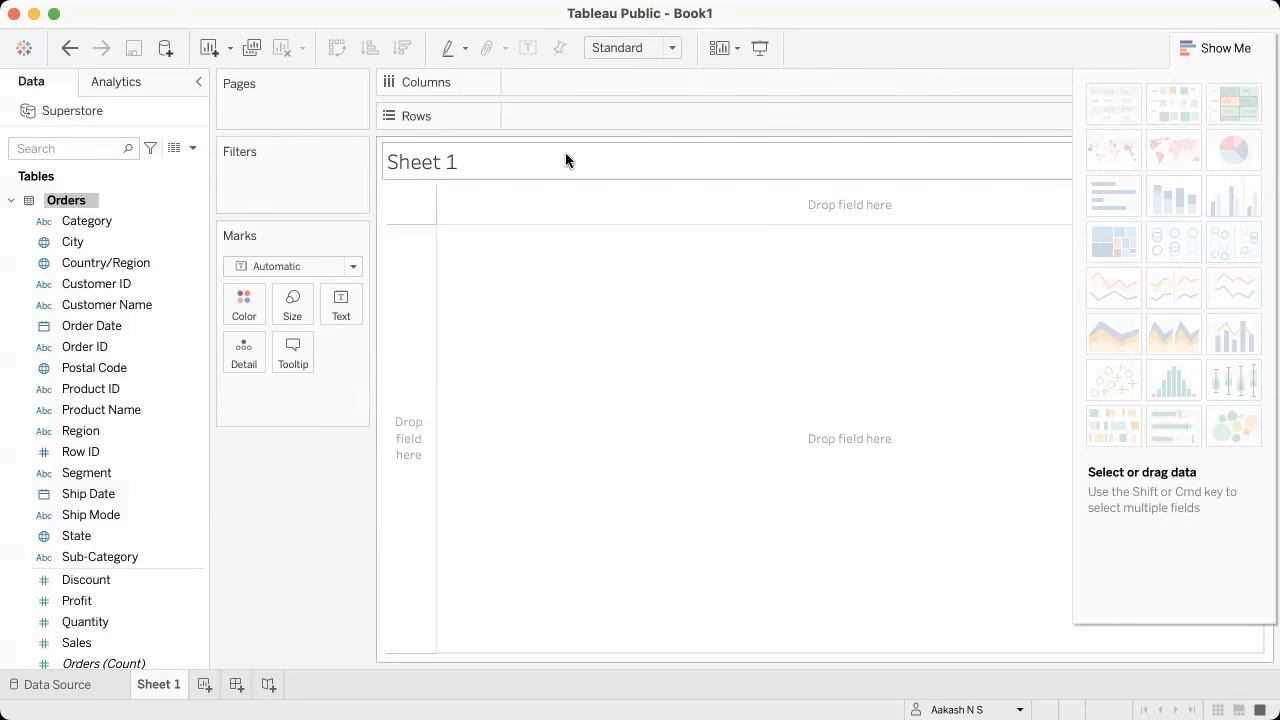
{"action": "left_click", "coordinate": [1215, 50]}
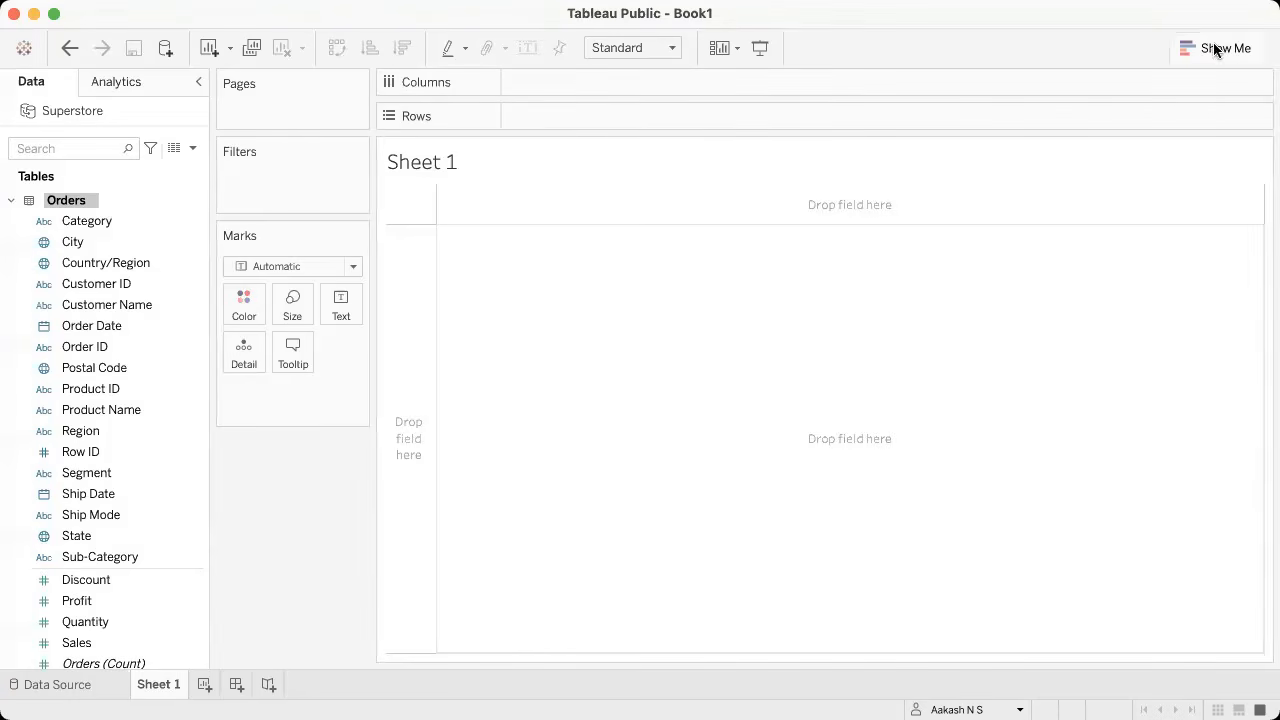
{"action": "left_click", "coordinate": [1215, 50]}
{"action": "left_click", "coordinate": [1222, 52]}
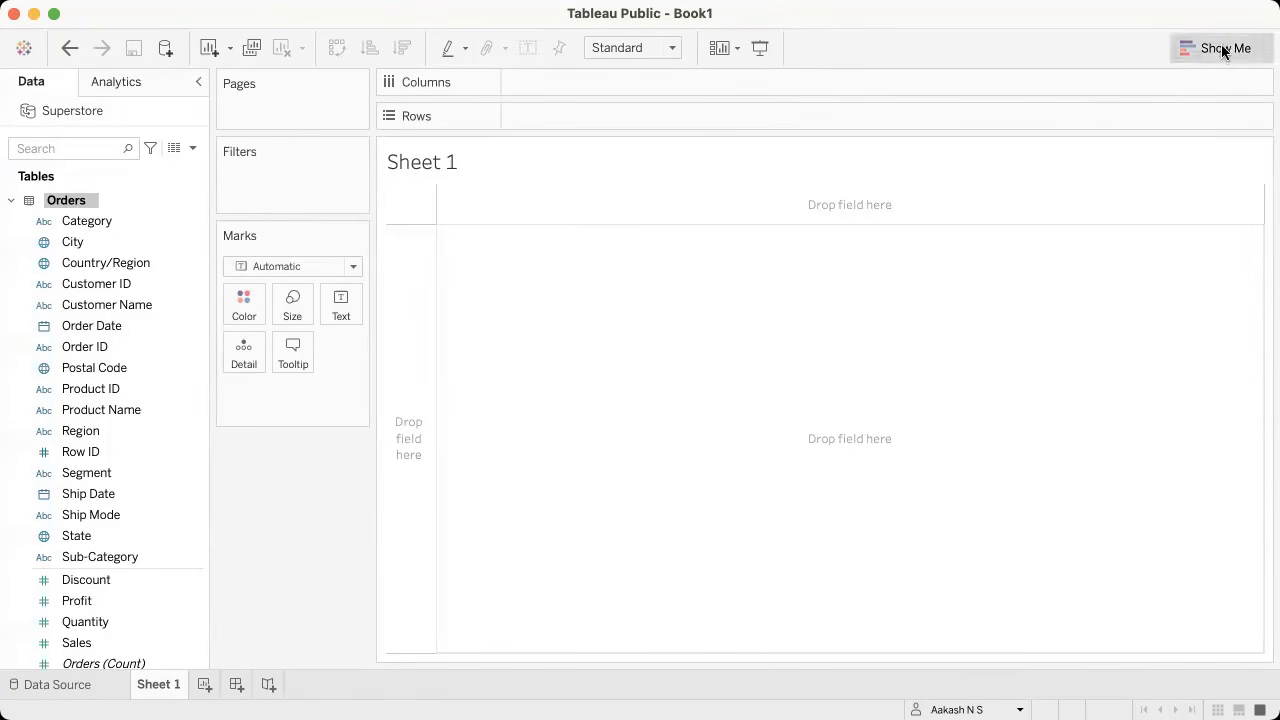
{"action": "left_click", "coordinate": [1222, 52]}
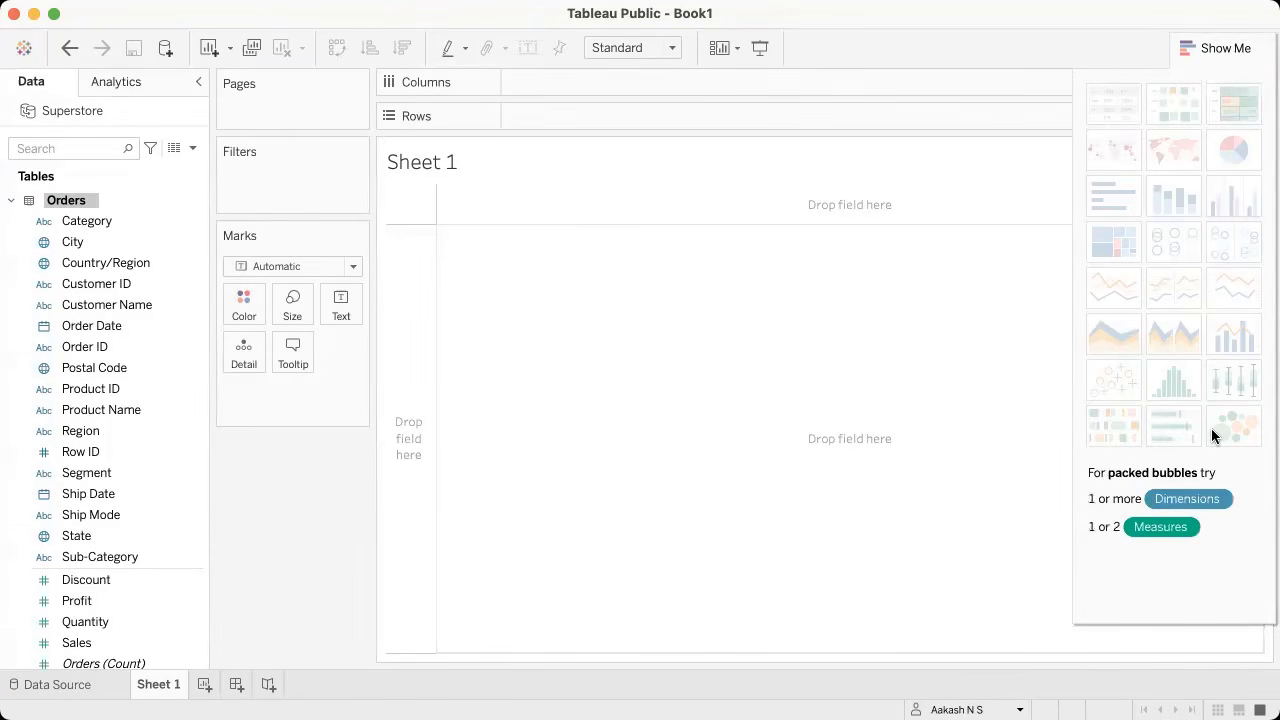
{"action": "left_click", "coordinate": [1232, 49]}
{"action": "left_click", "coordinate": [1230, 48]}
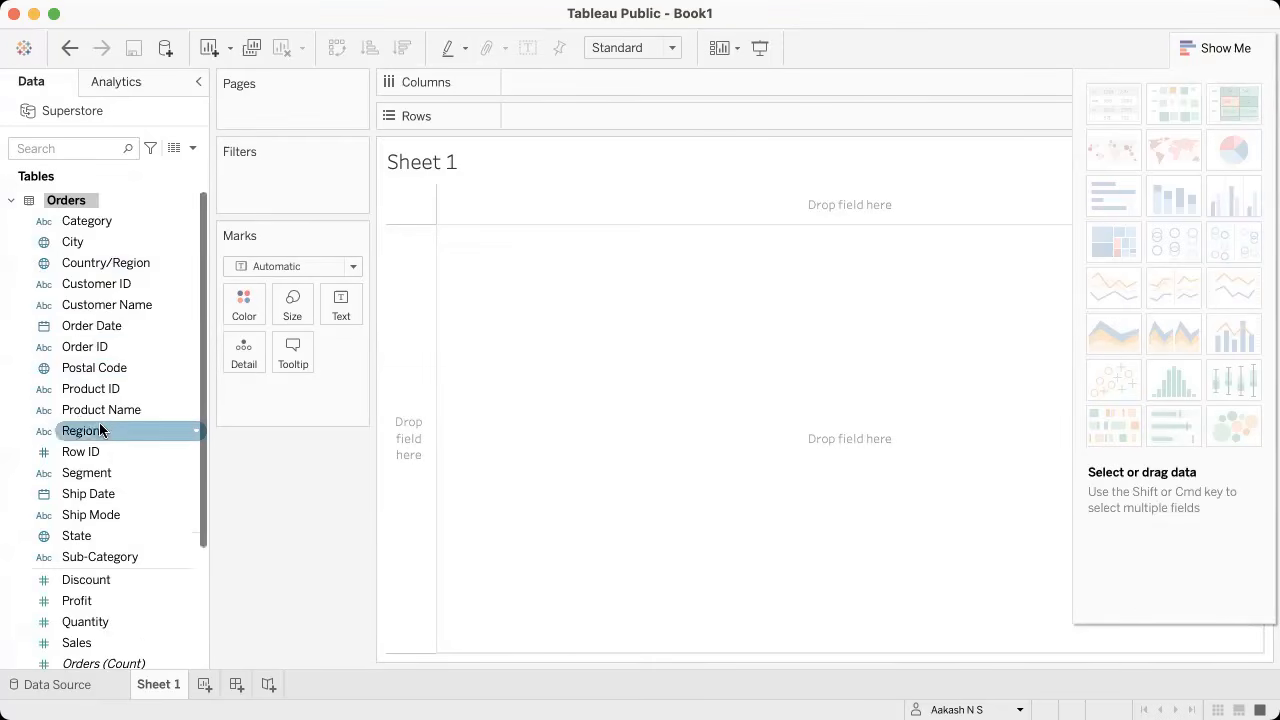
Step: Select the Sales measure and check which chart types Show Me offers for it, including the histogram
{"action": "scroll", "coordinate": [100, 430], "scroll_direction": "down", "scroll_amount": 3}
{"action": "scroll", "coordinate": [99, 425], "scroll_direction": "down", "scroll_amount": 1}
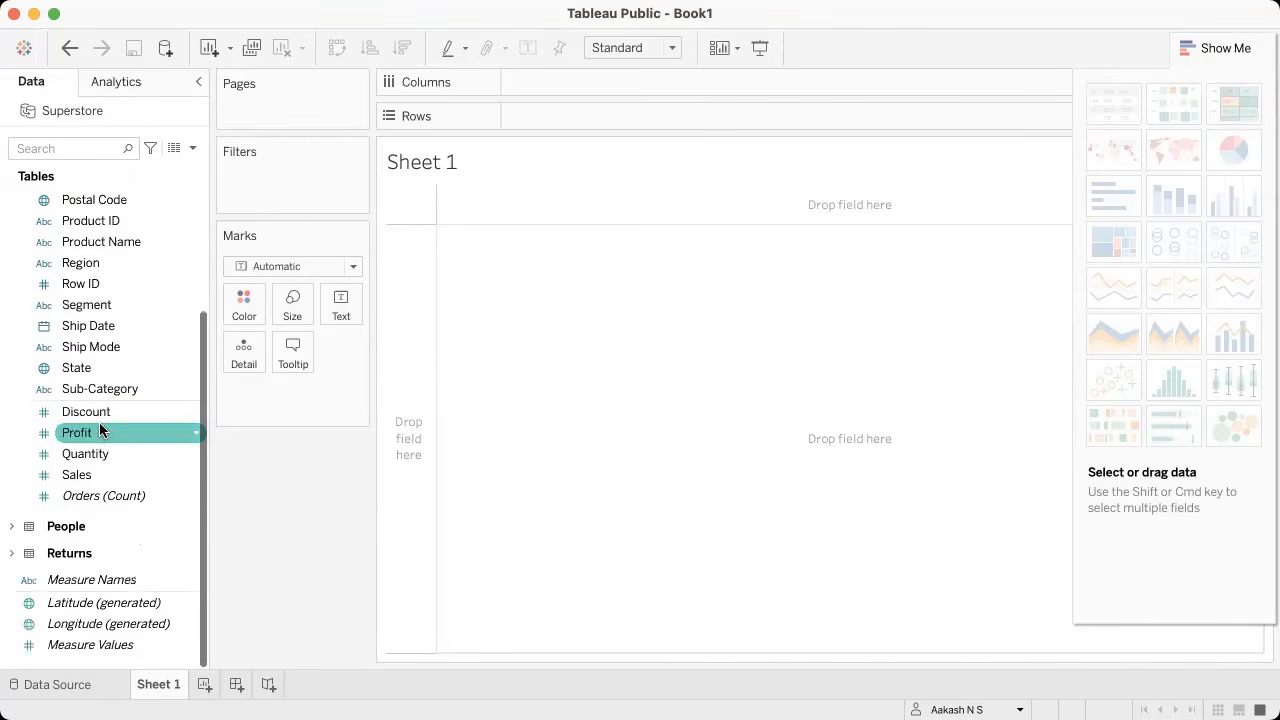
{"action": "left_click", "coordinate": [86, 476]}
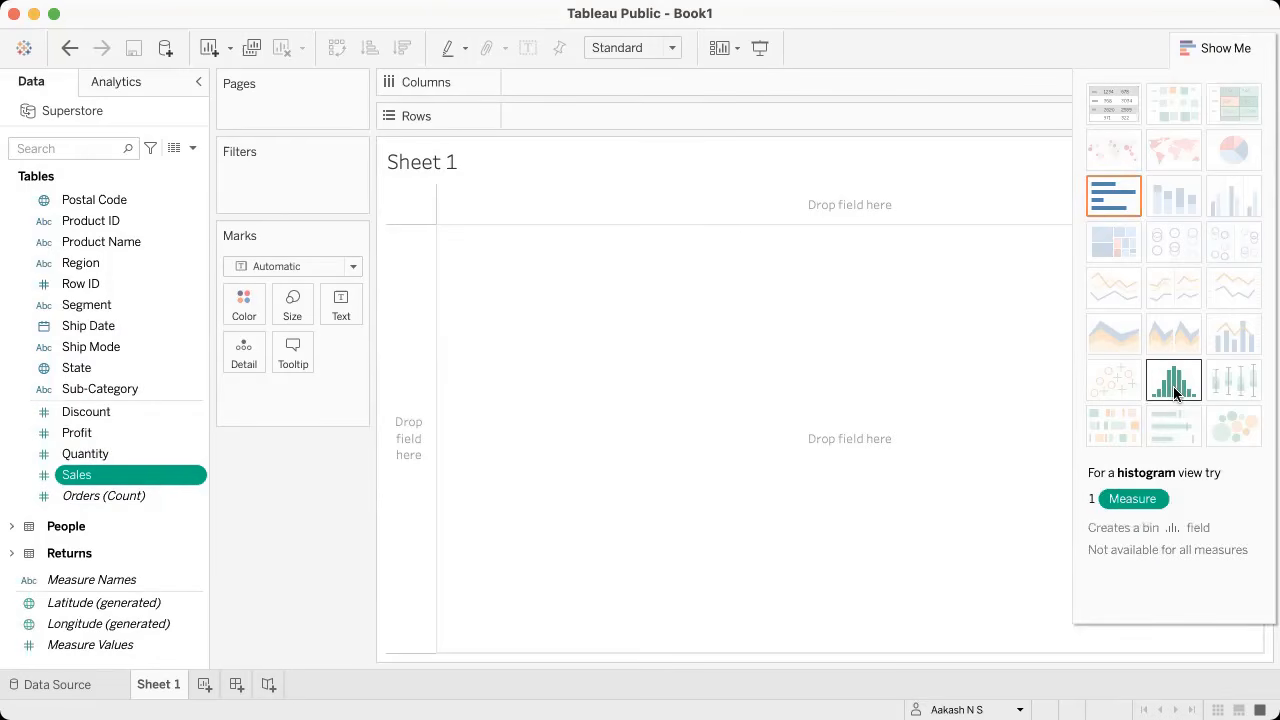
{"action": "scroll", "coordinate": [119, 314], "scroll_direction": "up", "scroll_amount": 2}
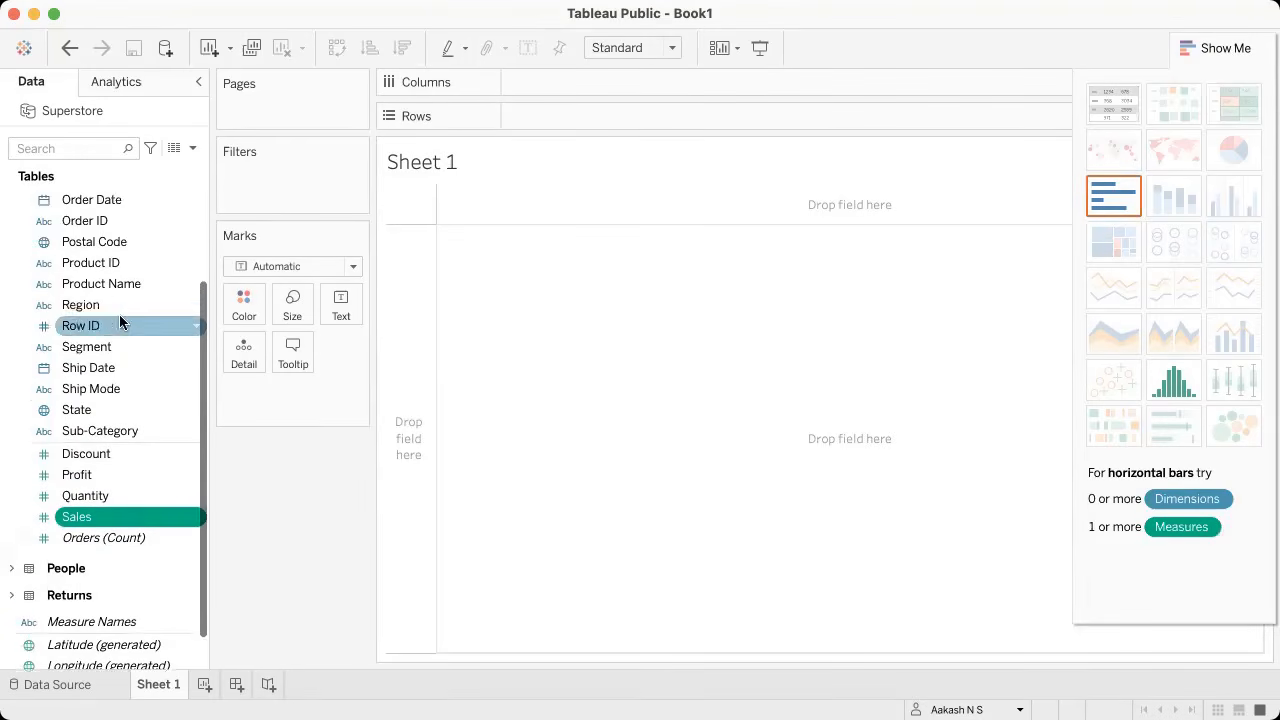
Step: Create a pie chart from the Region and Sales fields with Show Me
{"action": "left_click", "coordinate": [88, 310]}
{"action": "left_click", "coordinate": [88, 520], "text": "super"}
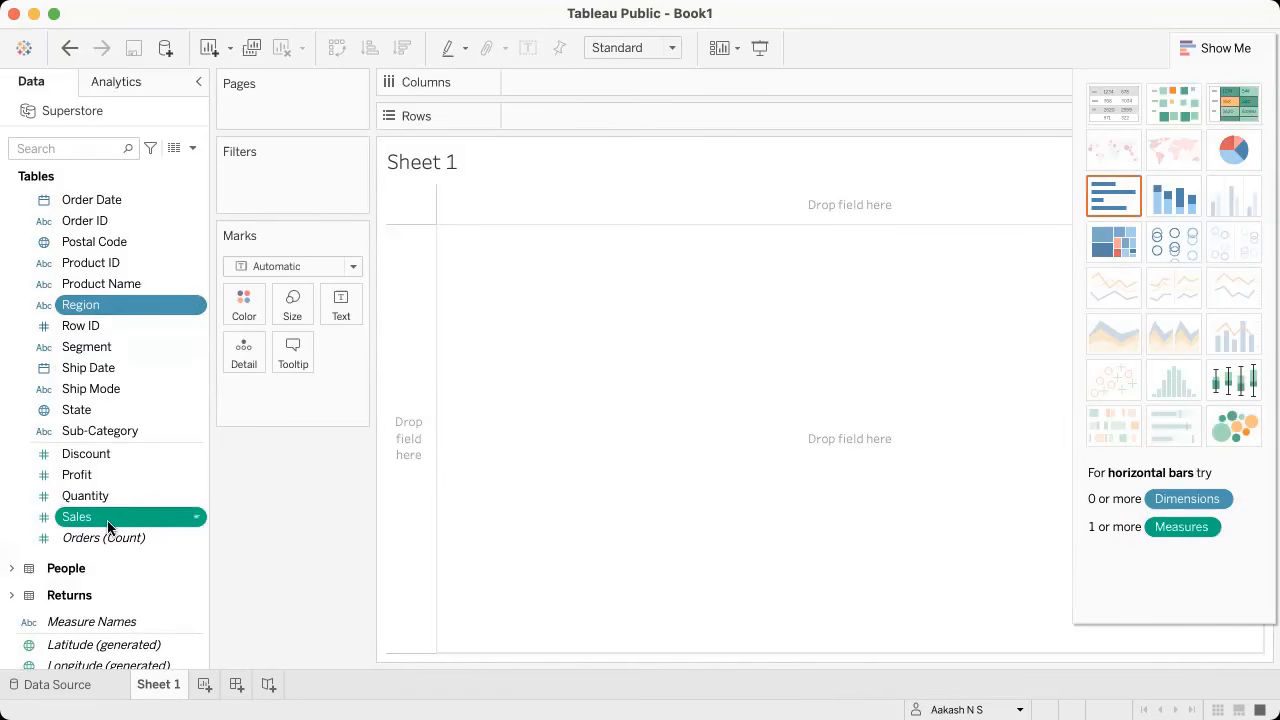
{"action": "left_click", "coordinate": [1237, 150]}
{"action": "mouse_move", "coordinate": [489, 251]}
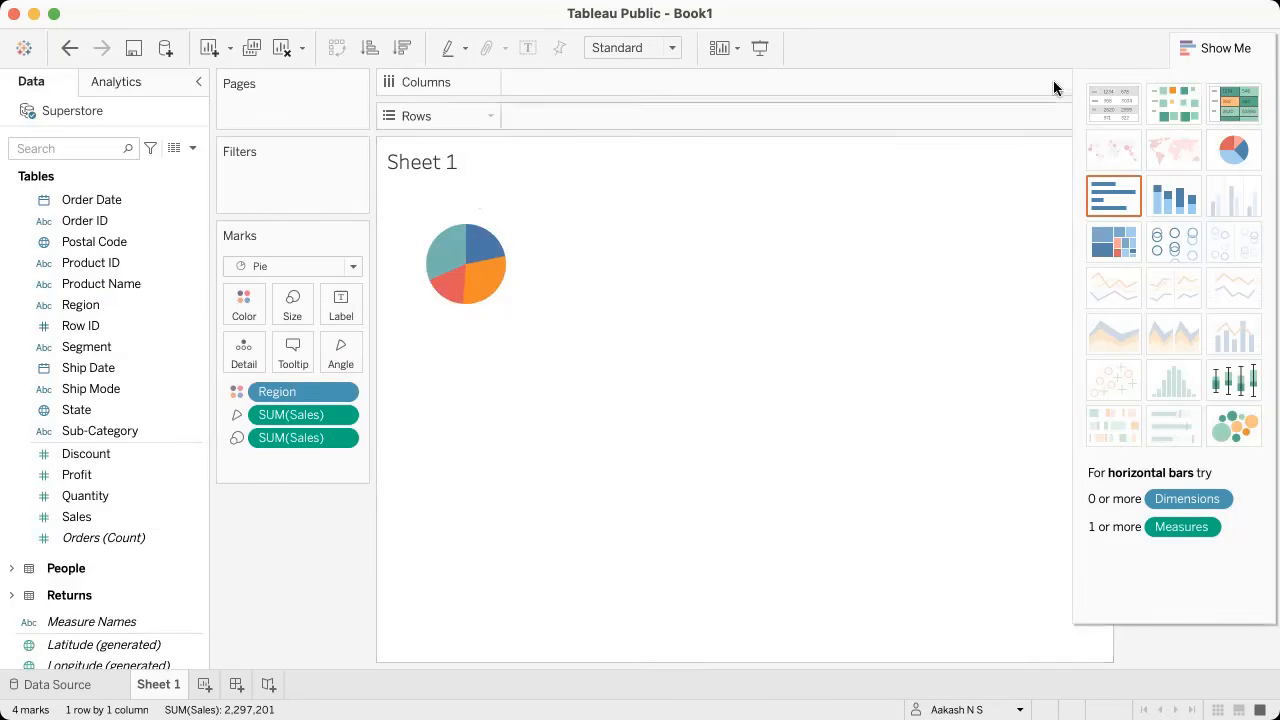
Step: Hide Show Me to inspect the pie chart, and undo the chart's creation on Sheet 1
{"action": "left_click", "coordinate": [1188, 50]}
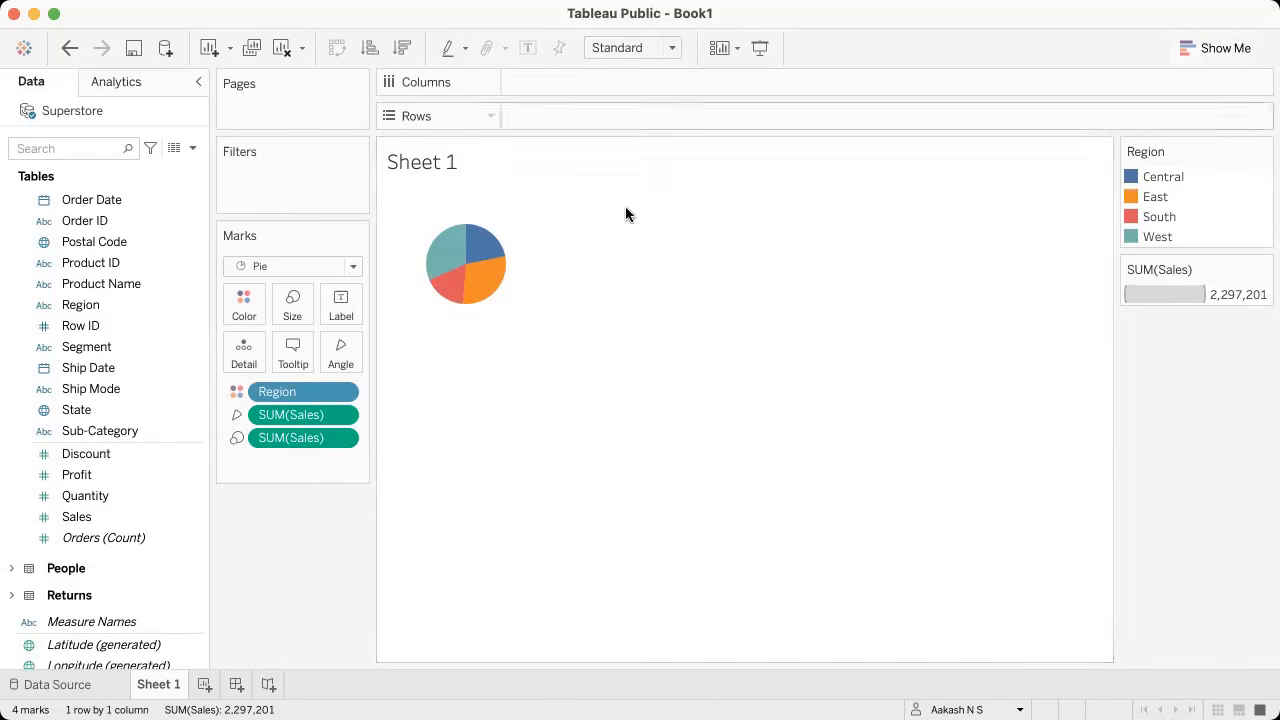
{"action": "mouse_move", "coordinate": [473, 298]}
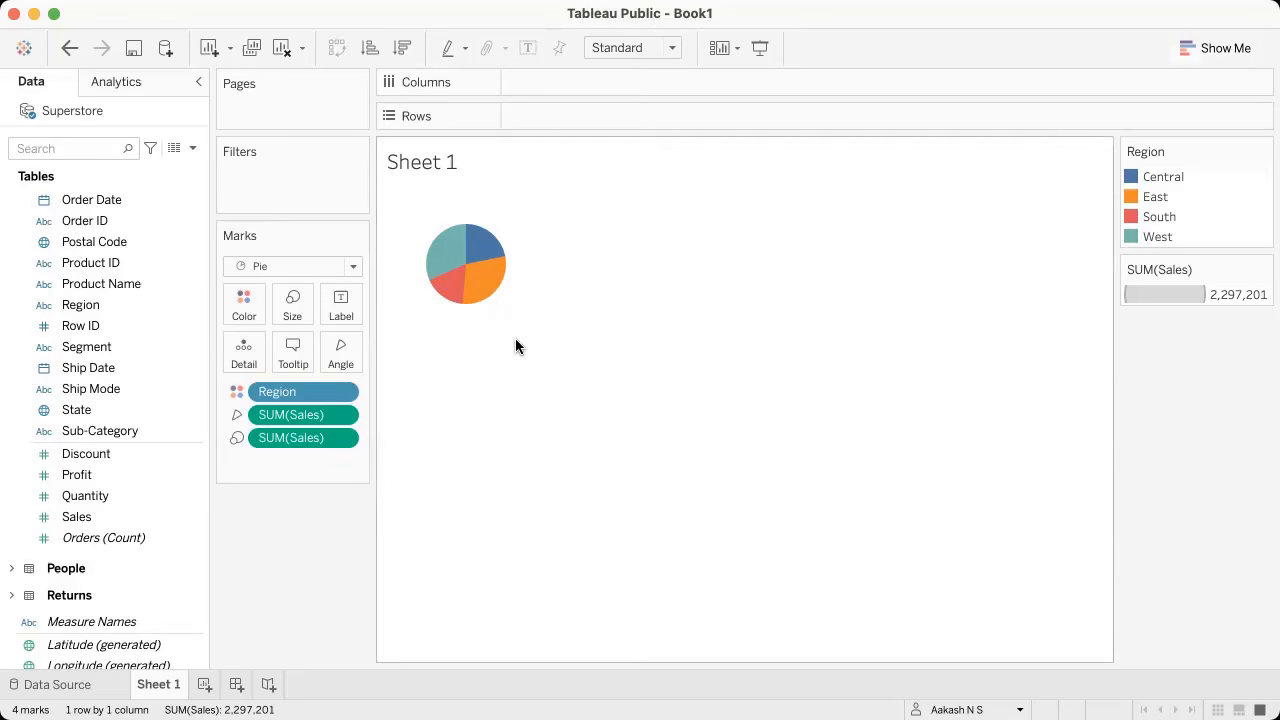
{"action": "key", "text": "super+z"}
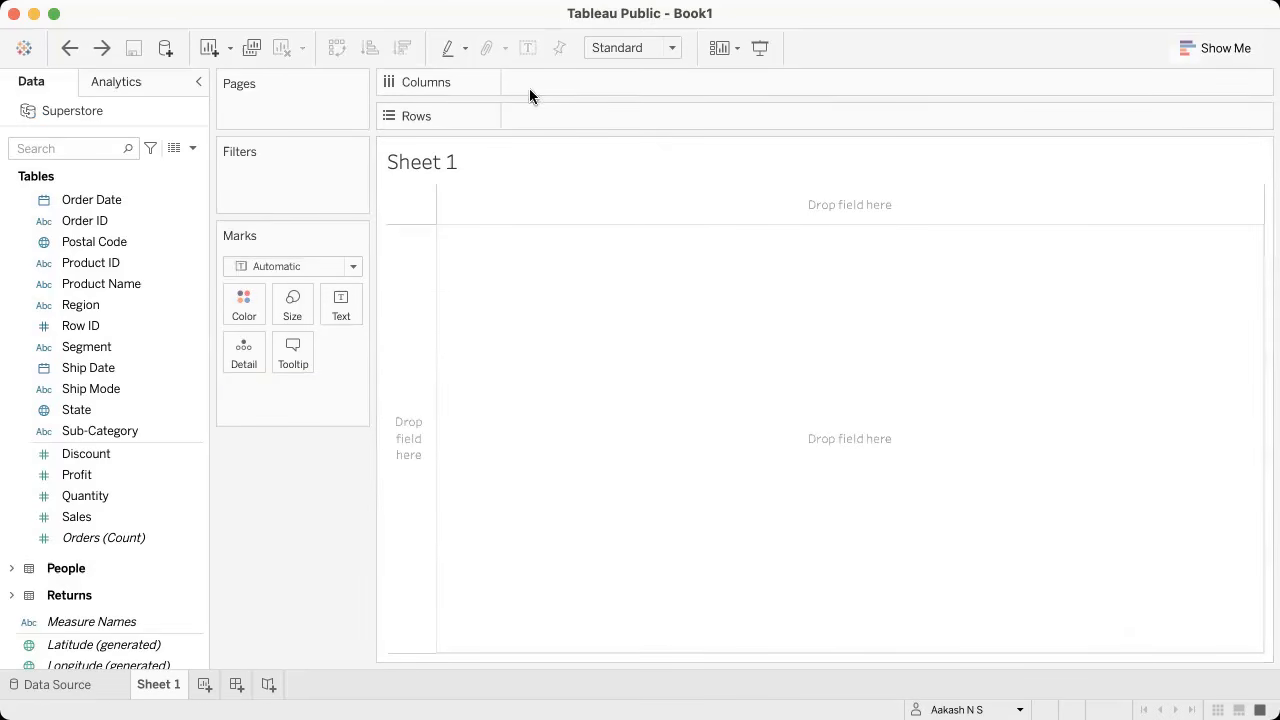
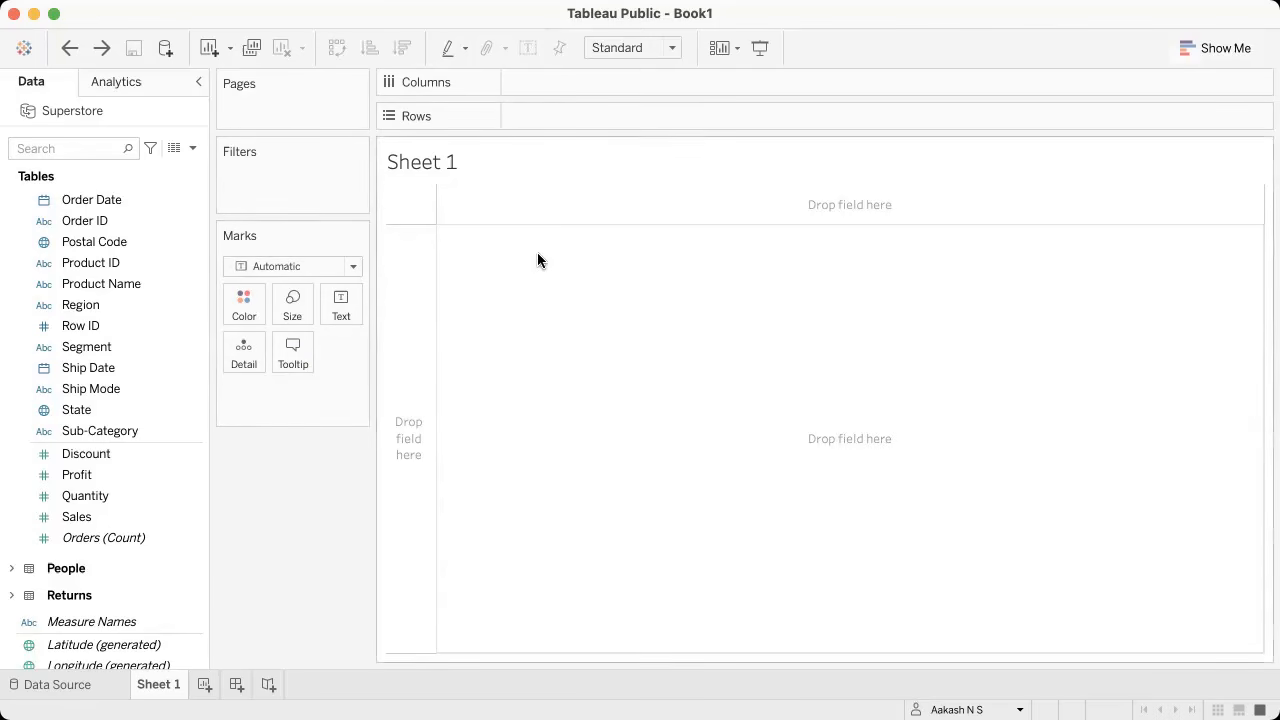
Step: Return to the notebook and read the descriptions of workspace parts A to I, comparing them with Sheet 1 in Tableau
{"action": "key", "text": "ctrl+Right"}
{"action": "scroll", "coordinate": [643, 243], "scroll_direction": "down", "scroll_amount": 3}
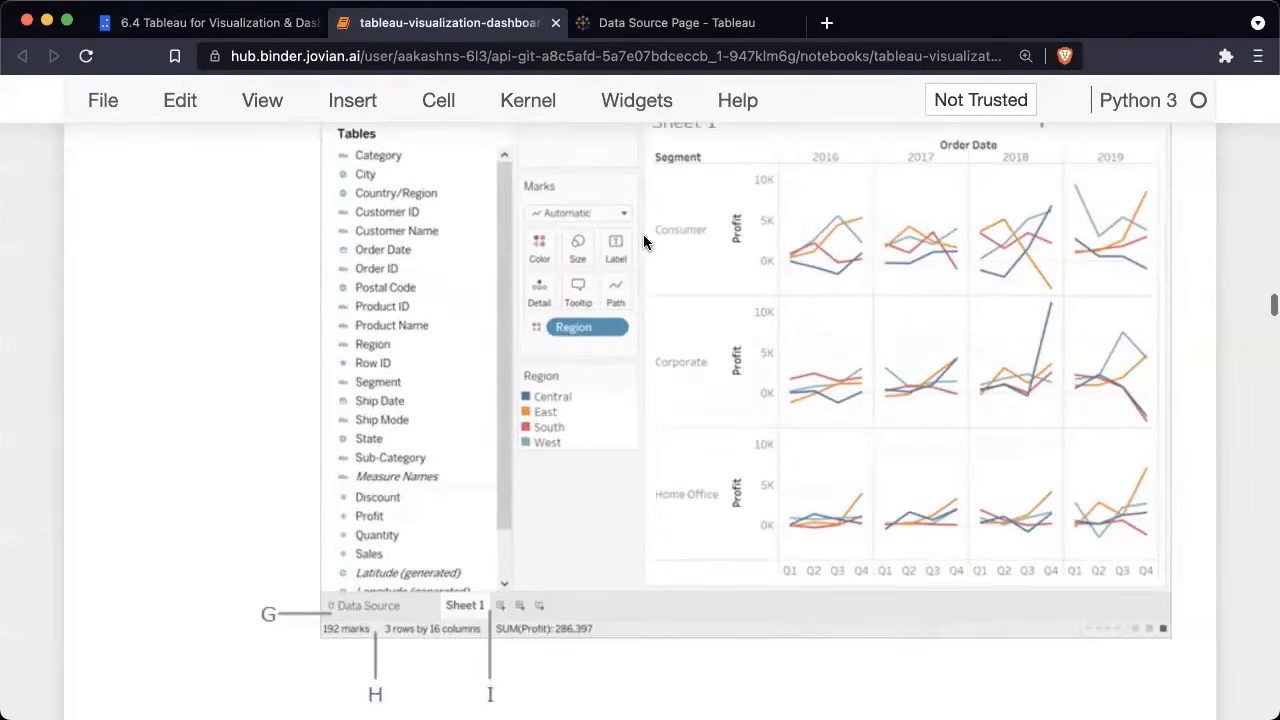
{"action": "scroll", "coordinate": [698, 404], "scroll_direction": "down", "scroll_amount": 4}
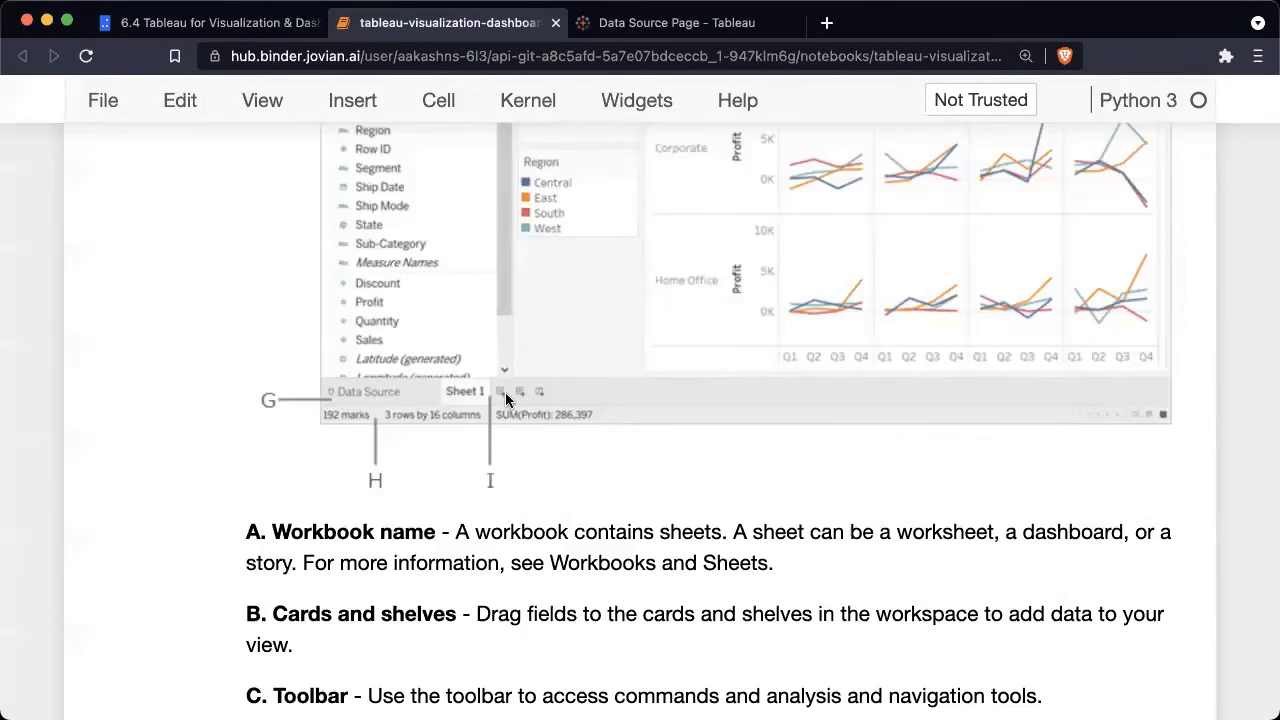
{"action": "scroll", "coordinate": [506, 398], "scroll_direction": "down", "scroll_amount": 6}
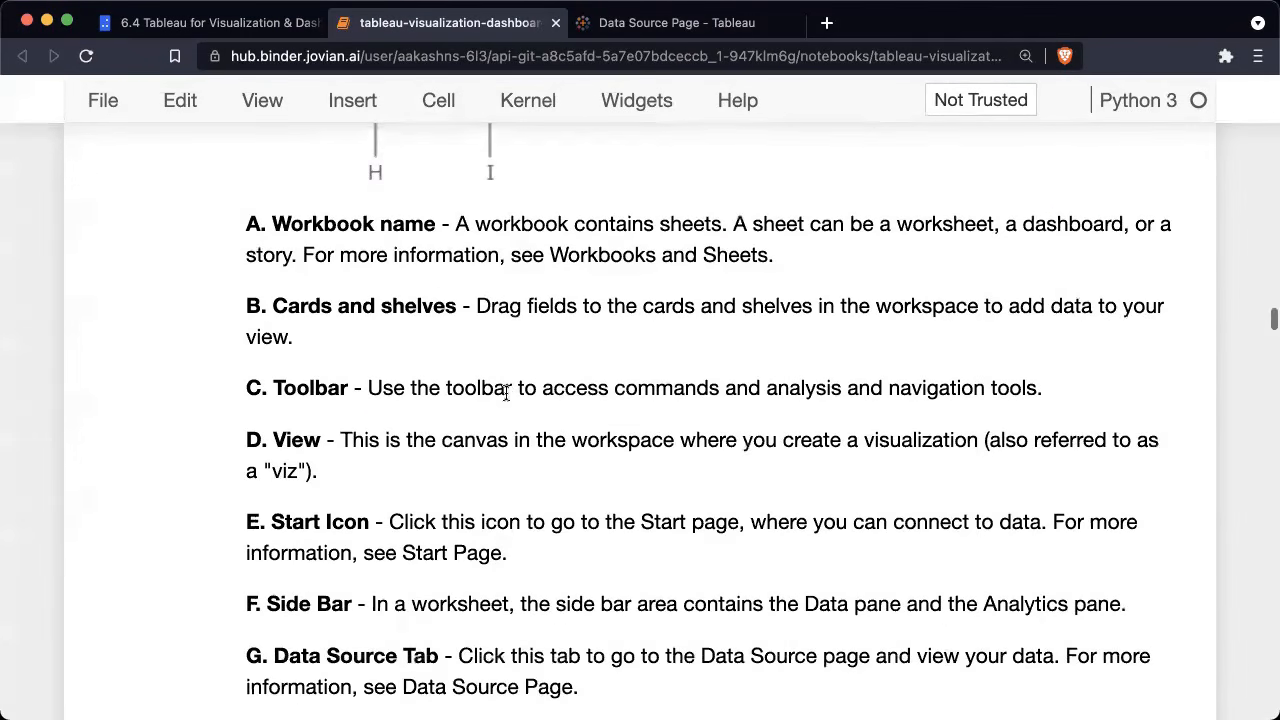
{"action": "scroll", "coordinate": [506, 244], "scroll_direction": "down", "scroll_amount": 2}
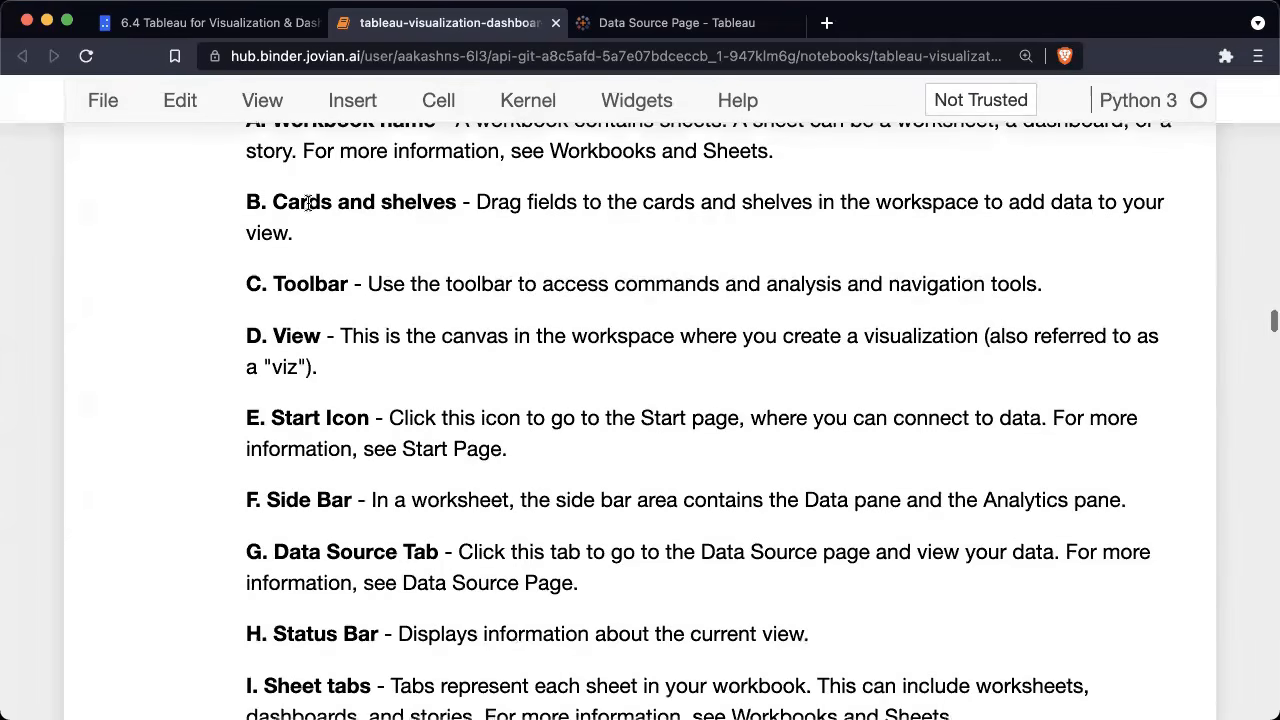
{"action": "key", "text": "ctrl+Left"}
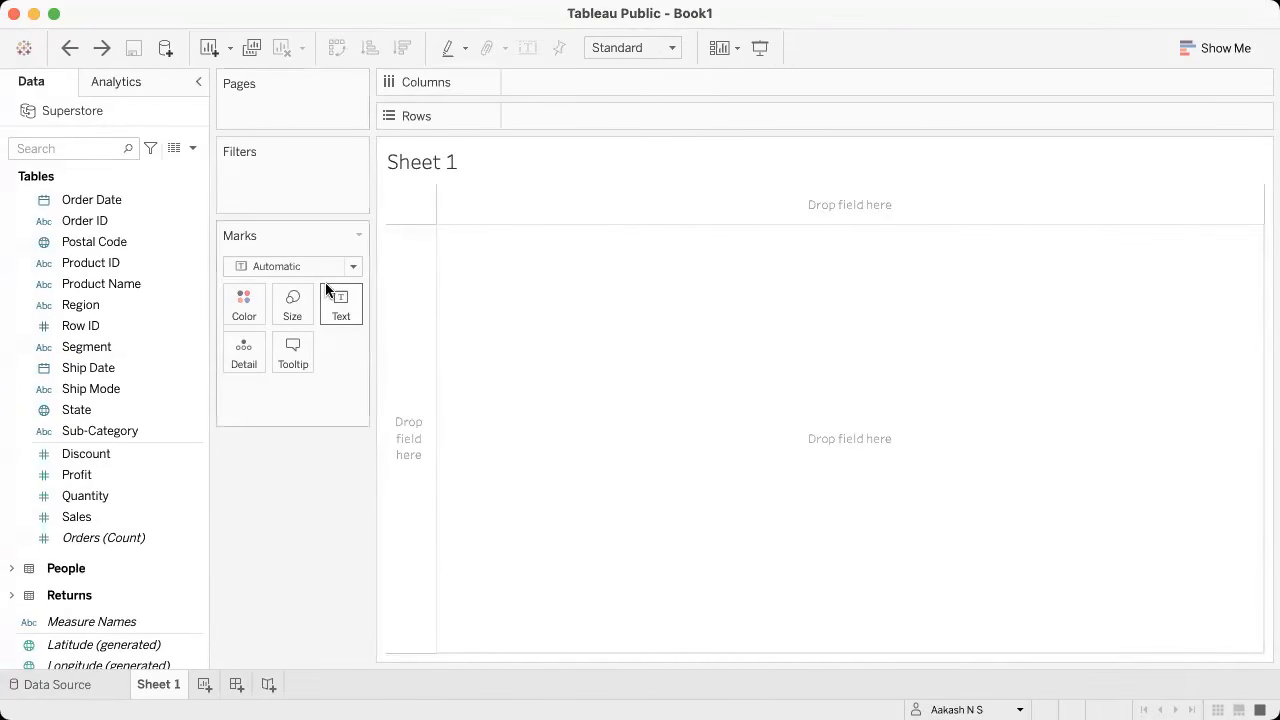
{"action": "key", "text": "ctrl+Right"}
{"action": "key", "text": "ctrl+Left"}
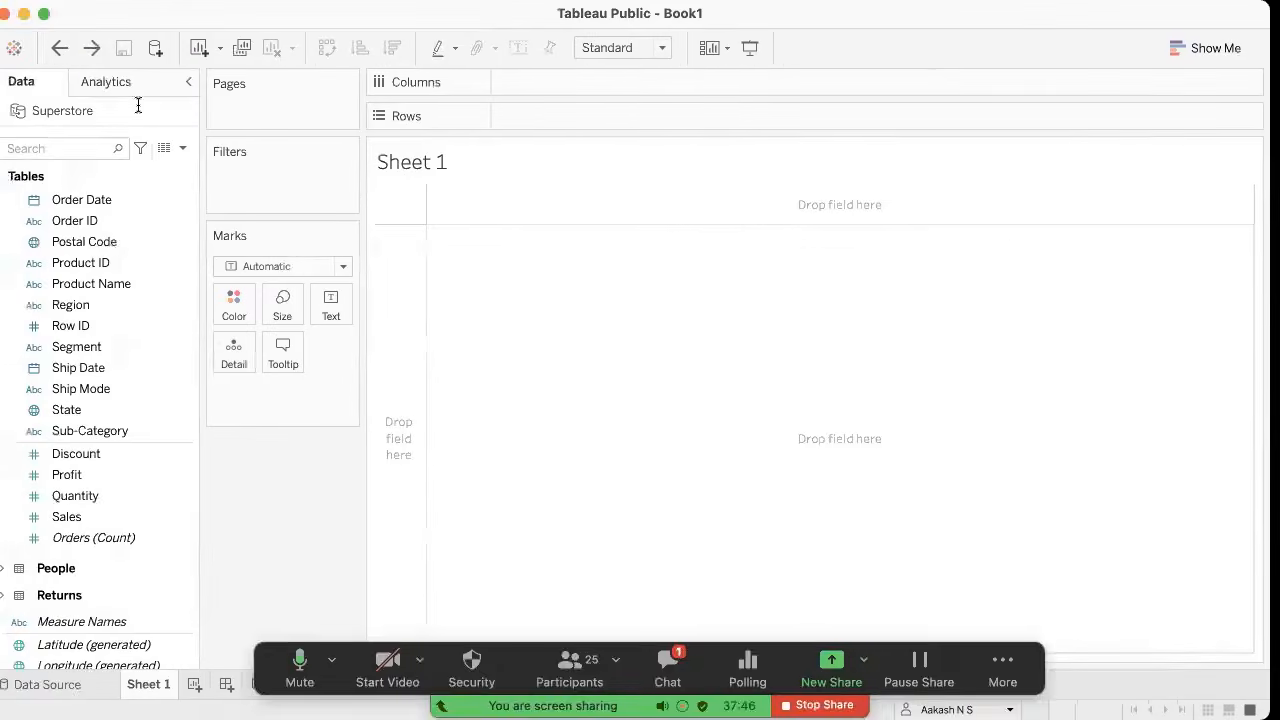
{"action": "key", "text": "ctrl+Right"}
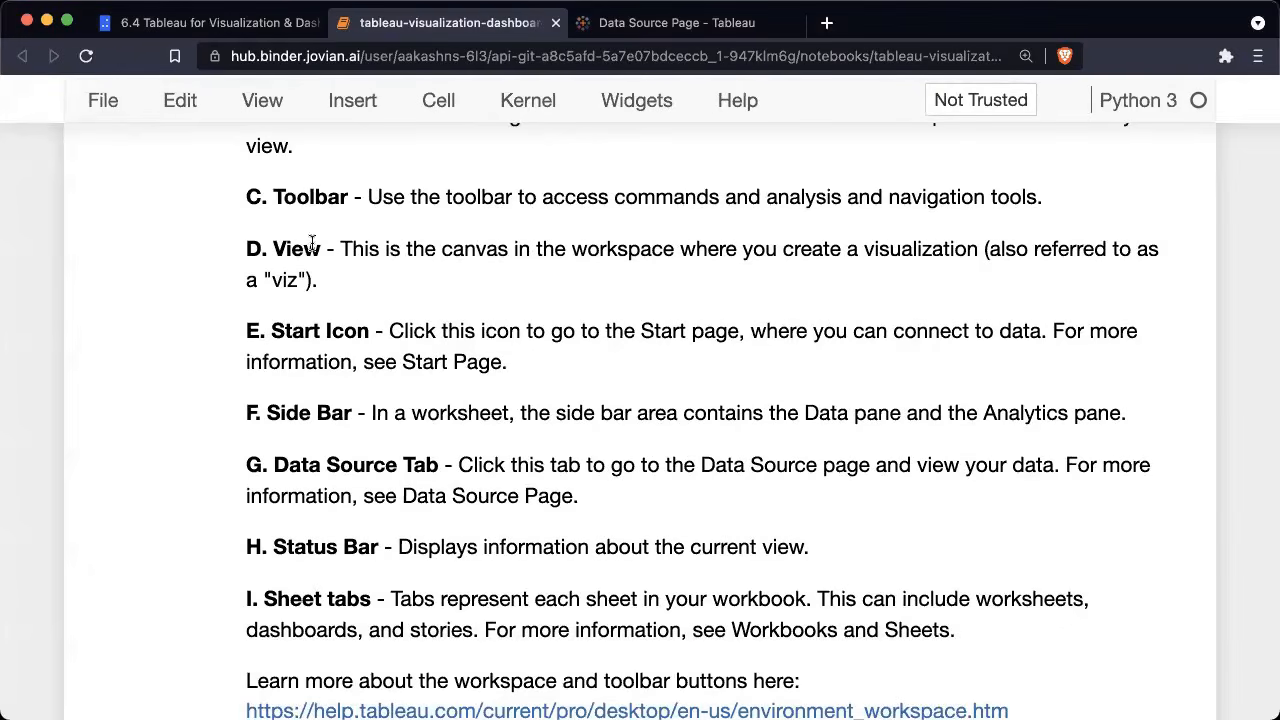
Step: Compare the notebook's View and Start Icon descriptions with Tableau, opening the start page and returning to Sheet 1
{"action": "key", "text": "ctrl+Left"}
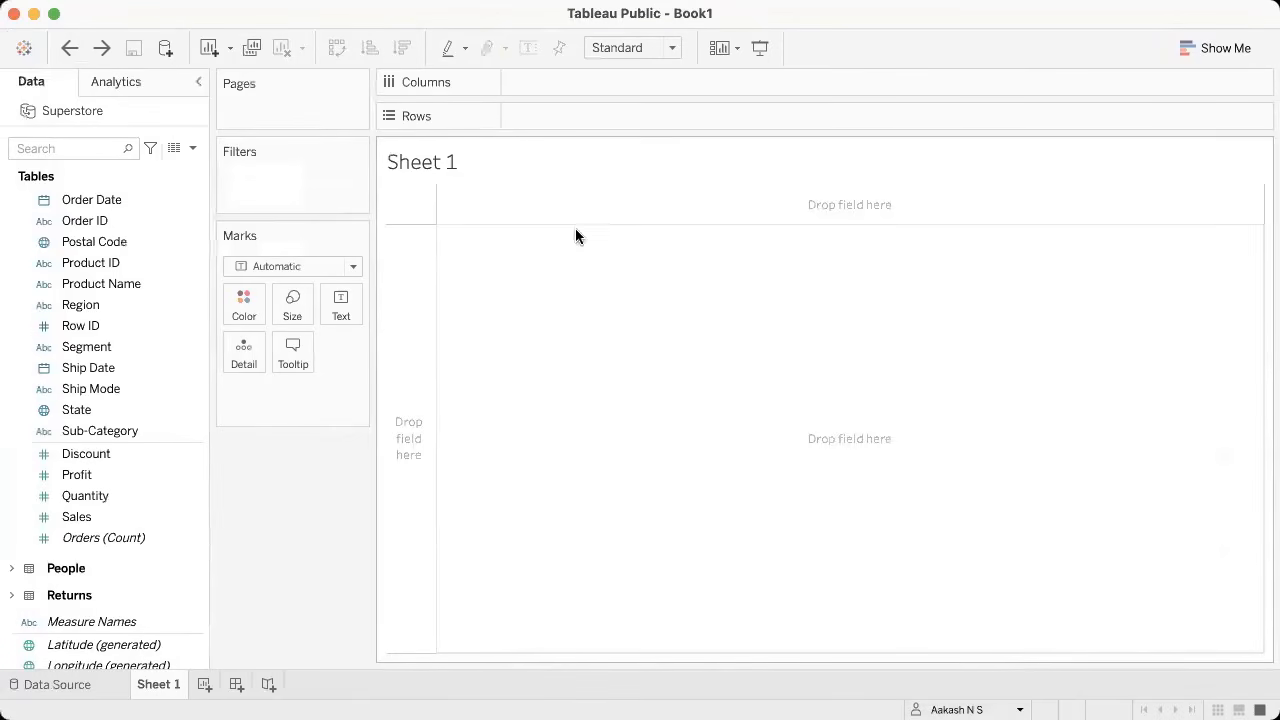
{"action": "key", "text": "ctrl+Right"}
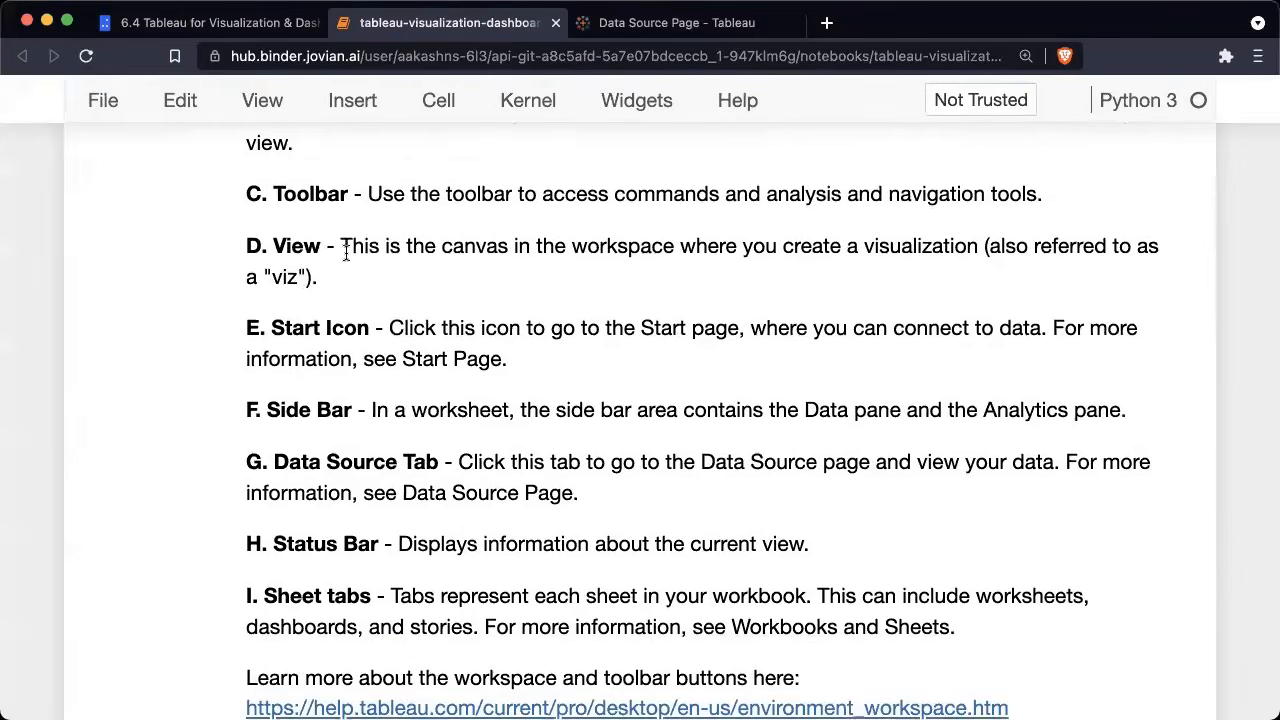
{"action": "scroll", "coordinate": [345, 253], "scroll_direction": "down", "scroll_amount": 1}
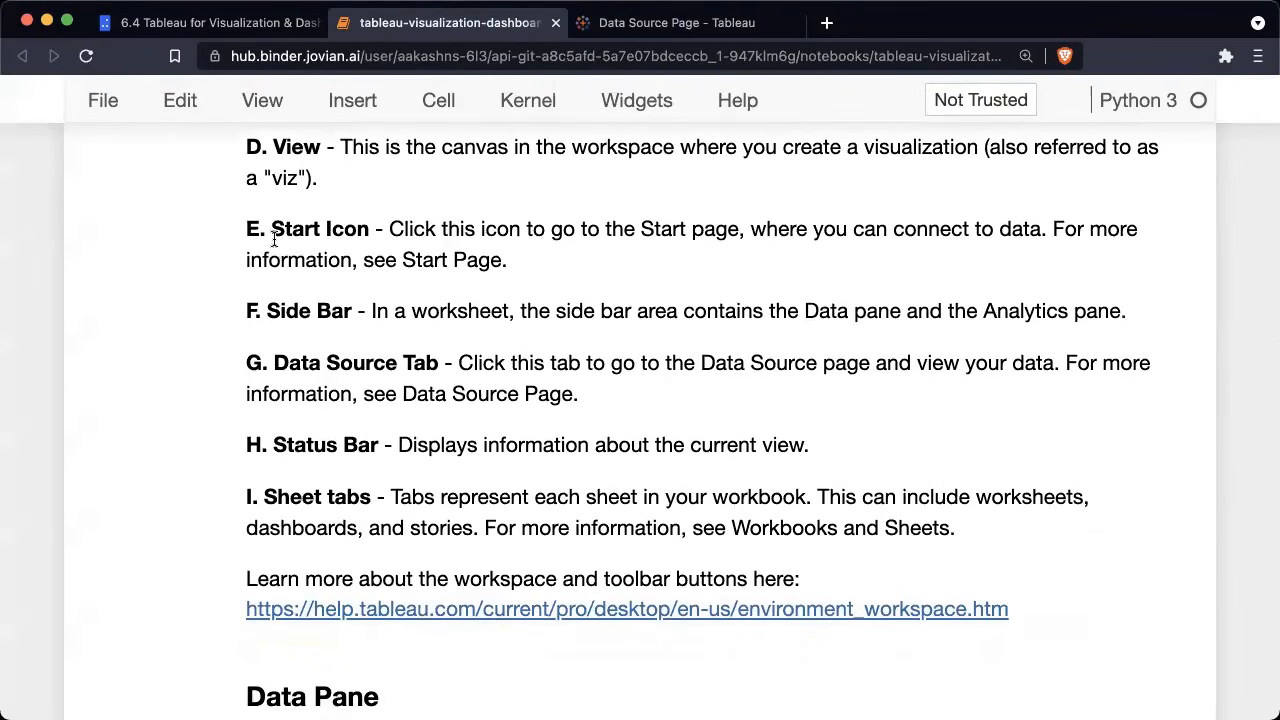
{"action": "key", "text": "ctrl+Left"}
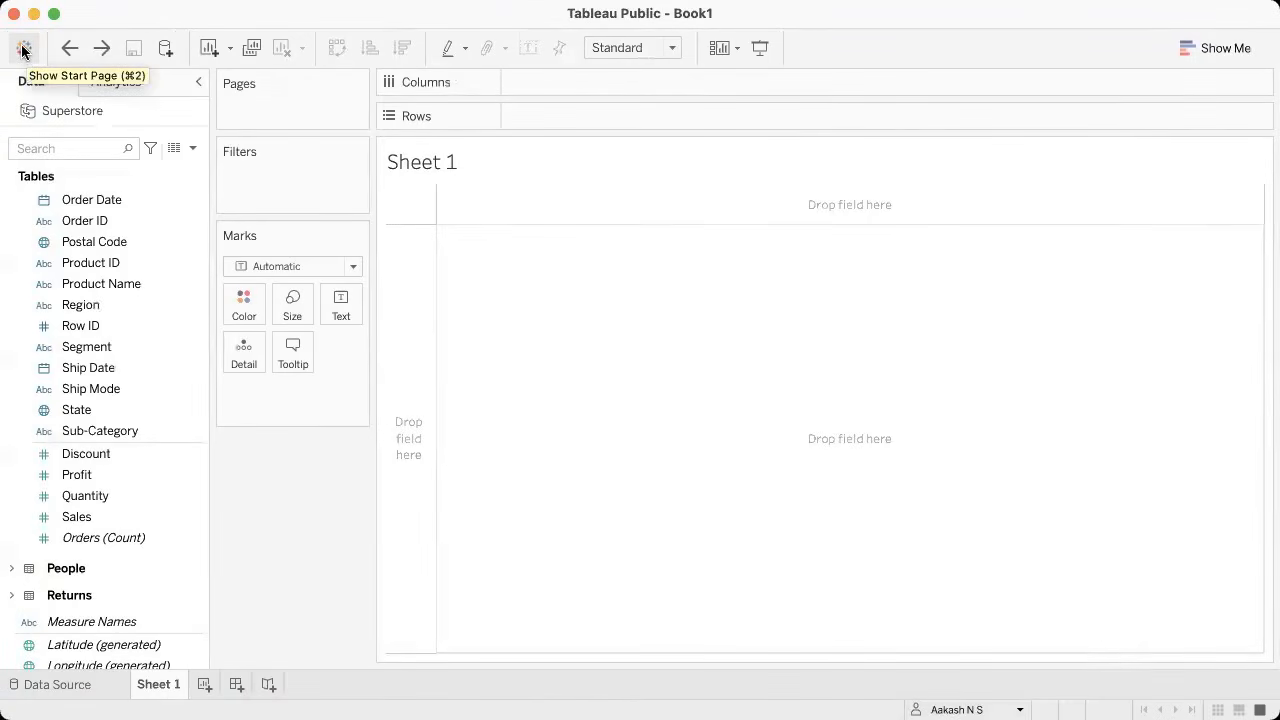
{"action": "left_click", "coordinate": [24, 51]}
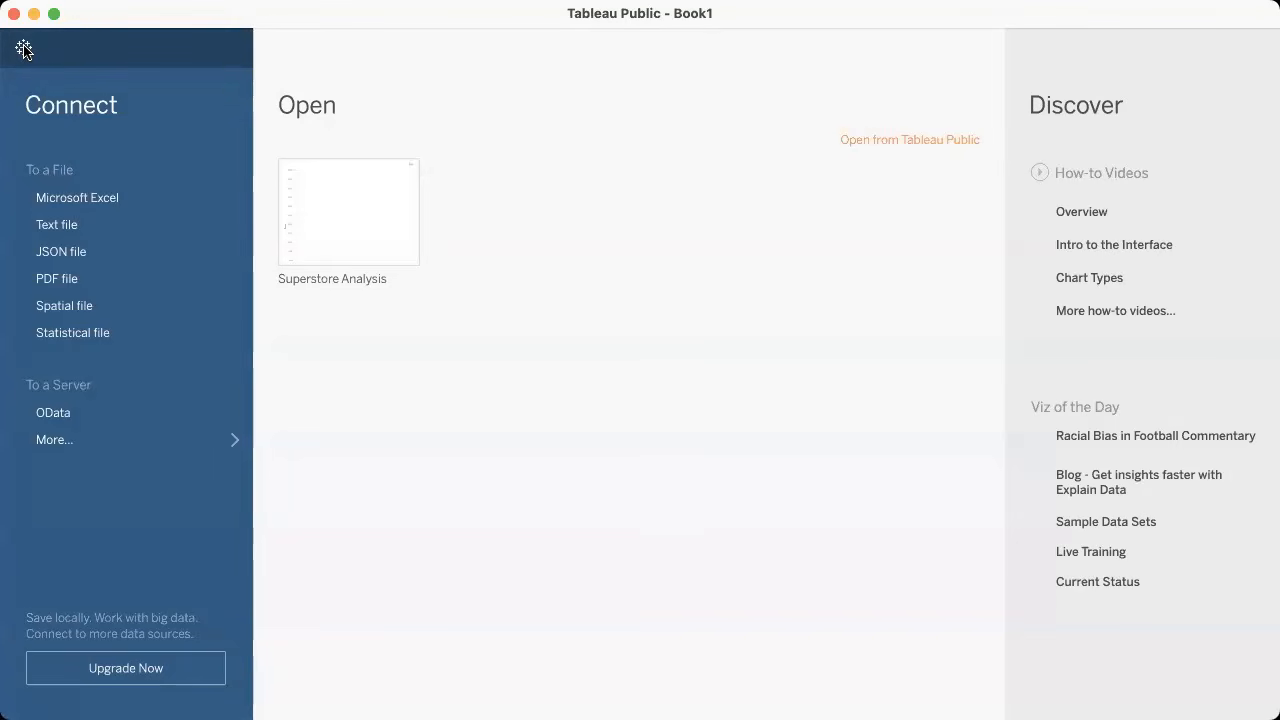
{"action": "left_click", "coordinate": [24, 51]}
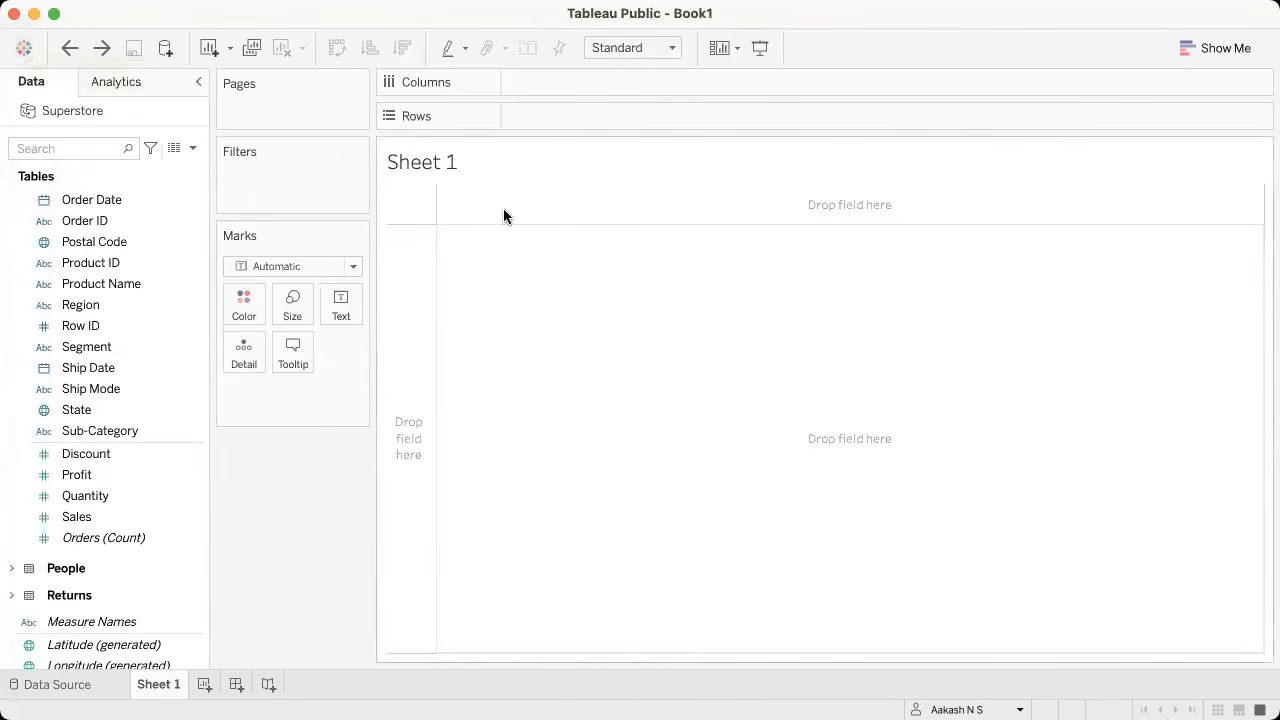
Step: Read the notebook's Side Bar, Data Source Tab, Status Bar and Sheet tabs descriptions, and check the account options in Tableau's status bar
{"action": "key", "text": "ctrl+Right"}
{"action": "scroll", "coordinate": [518, 347], "scroll_direction": "down", "scroll_amount": 3}
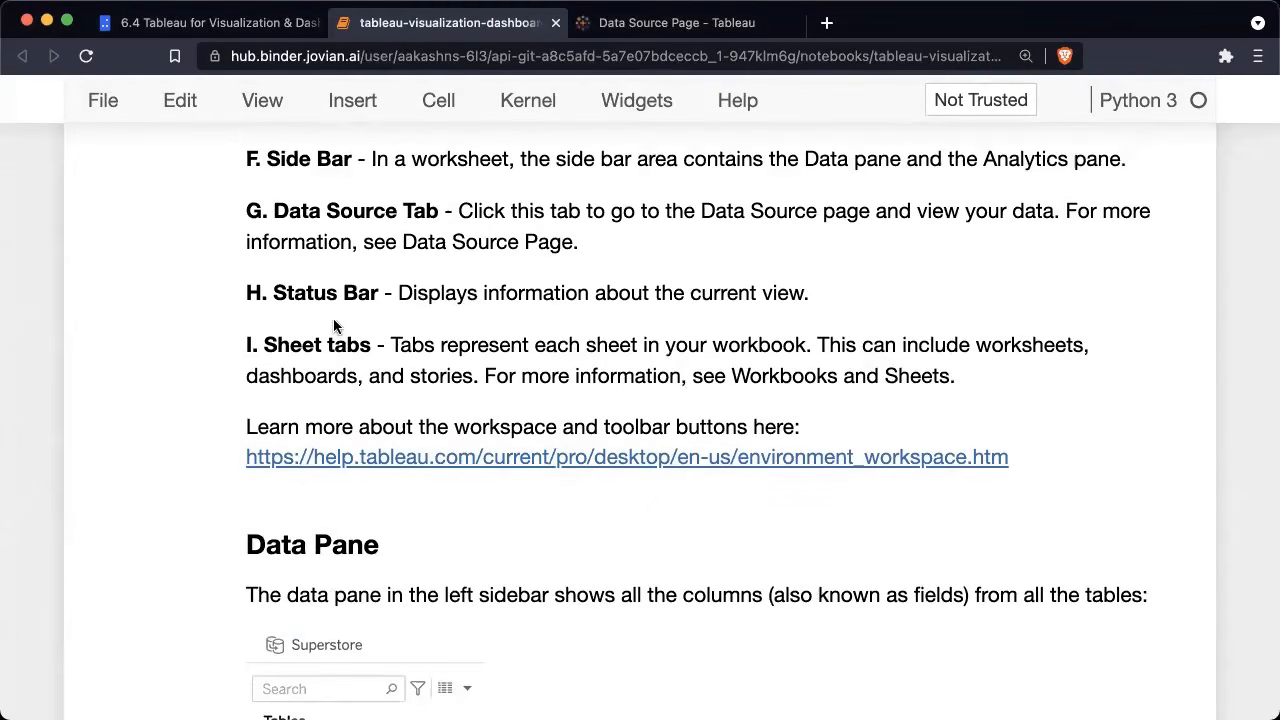
{"action": "scroll", "coordinate": [343, 323], "scroll_direction": "down", "scroll_amount": 2}
{"action": "key", "text": "ctrl+Left"}
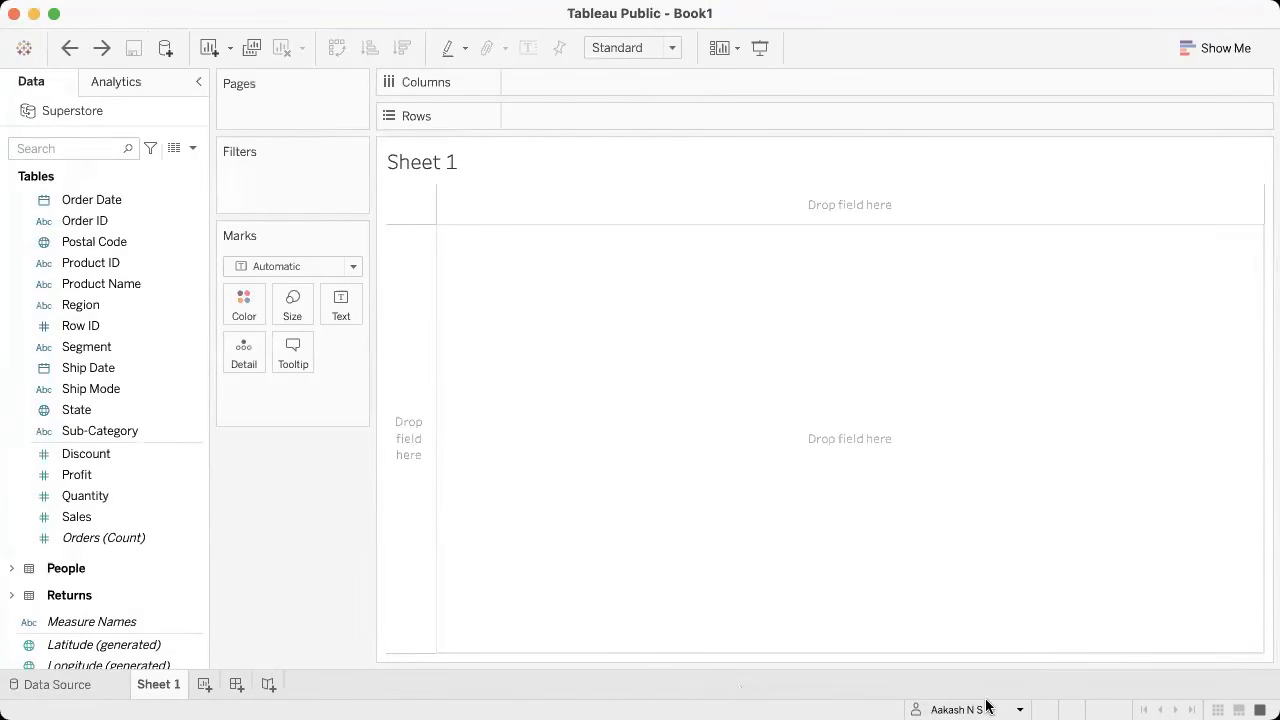
{"action": "left_click", "coordinate": [1020, 708]}
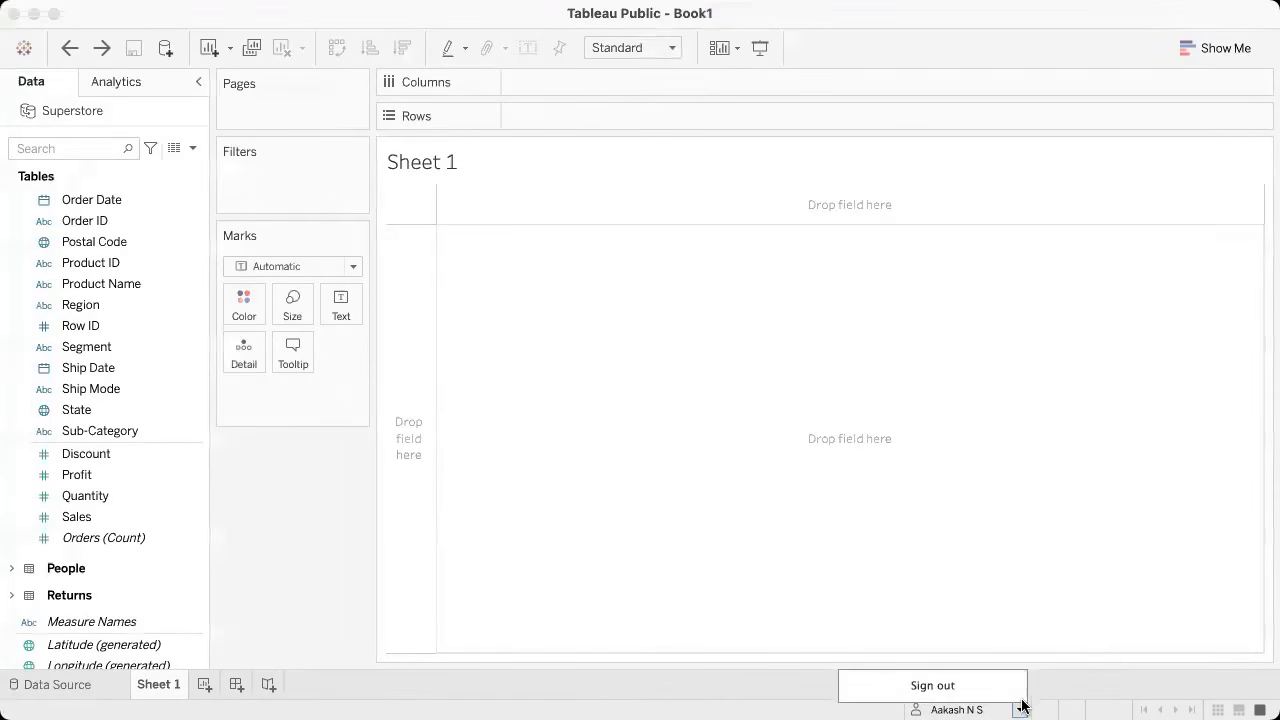
{"action": "left_click", "coordinate": [828, 706]}
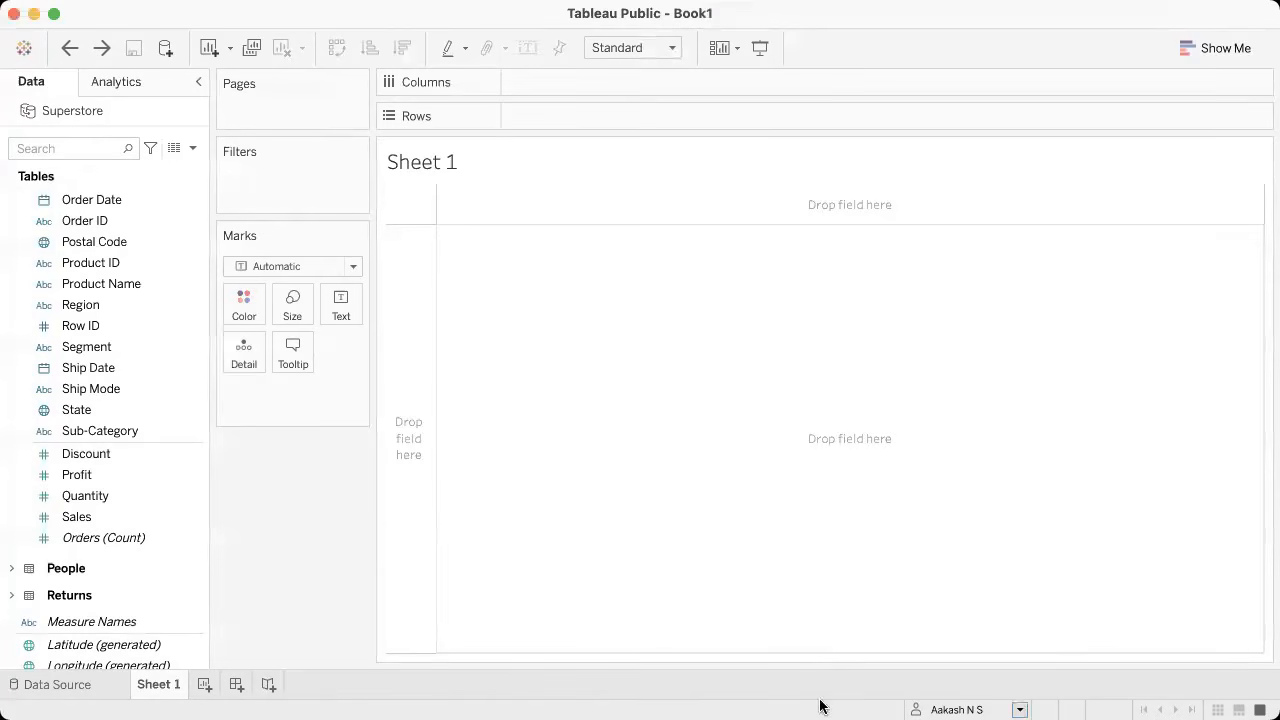
Step: View the workbook's sheets as a filmstrip and in the sheet sorter, and return to the tabs display
{"action": "left_click", "coordinate": [1238, 708]}
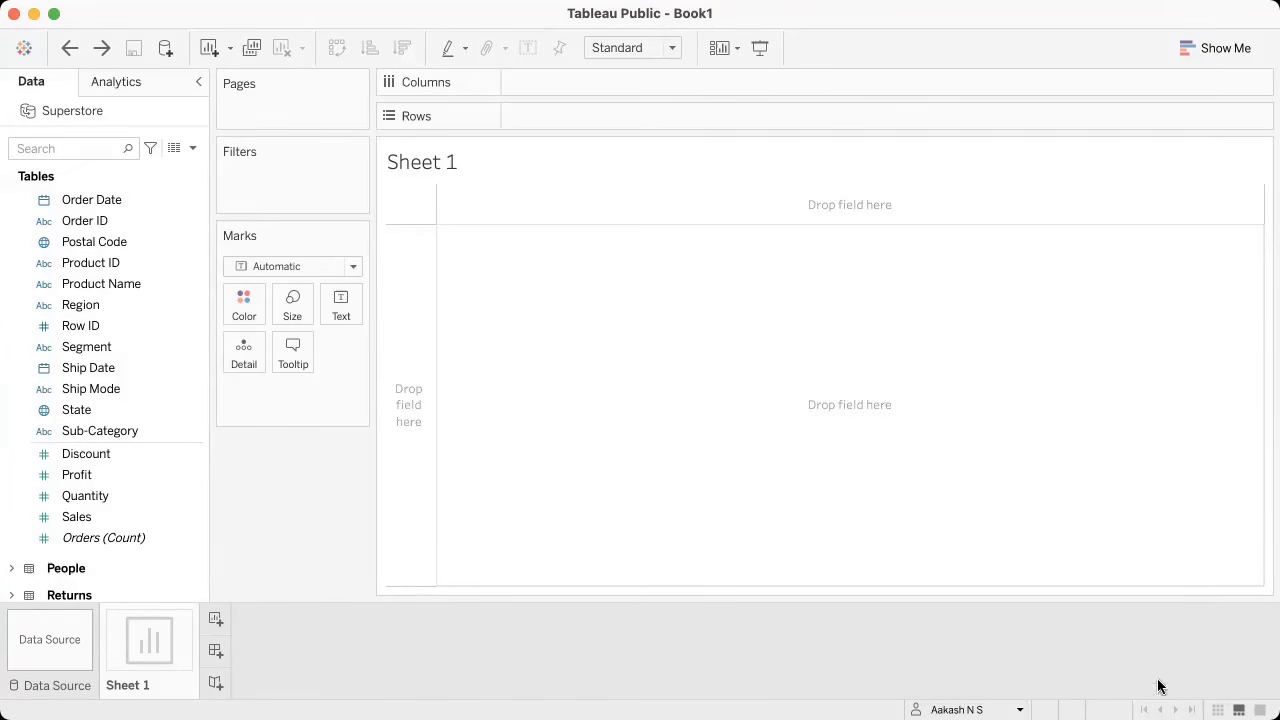
{"action": "left_click", "coordinate": [1220, 708]}
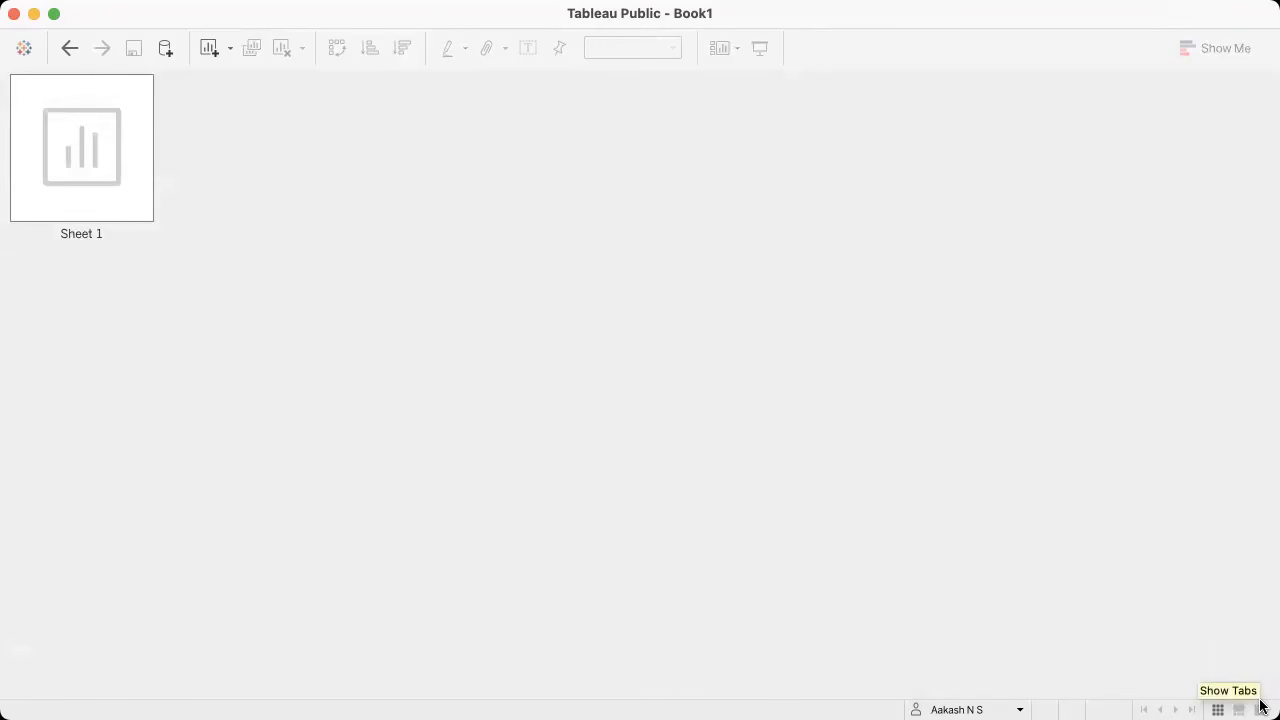
{"action": "left_click", "coordinate": [1261, 707]}
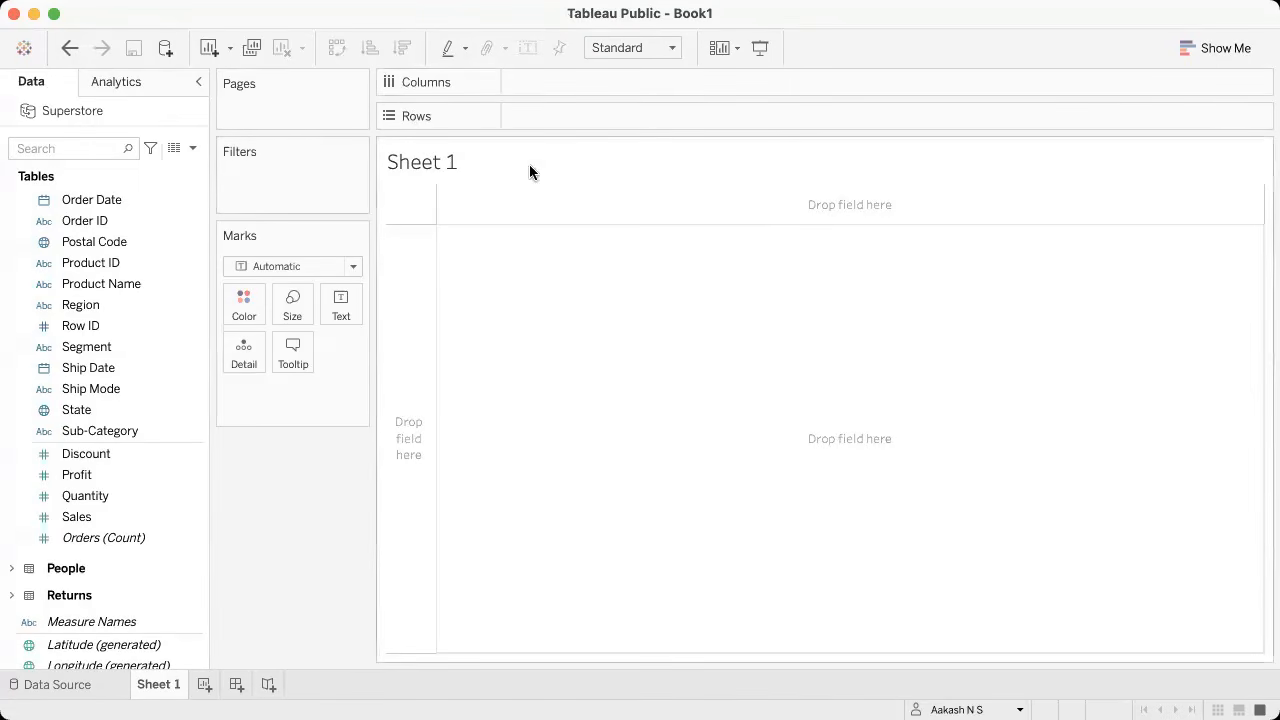
Step: Return to the notebook and read the Data Pane section with its example list of Superstore fields
{"action": "key", "text": "ctrl+Right"}
{"action": "scroll", "coordinate": [477, 429], "scroll_direction": "down", "scroll_amount": 1}
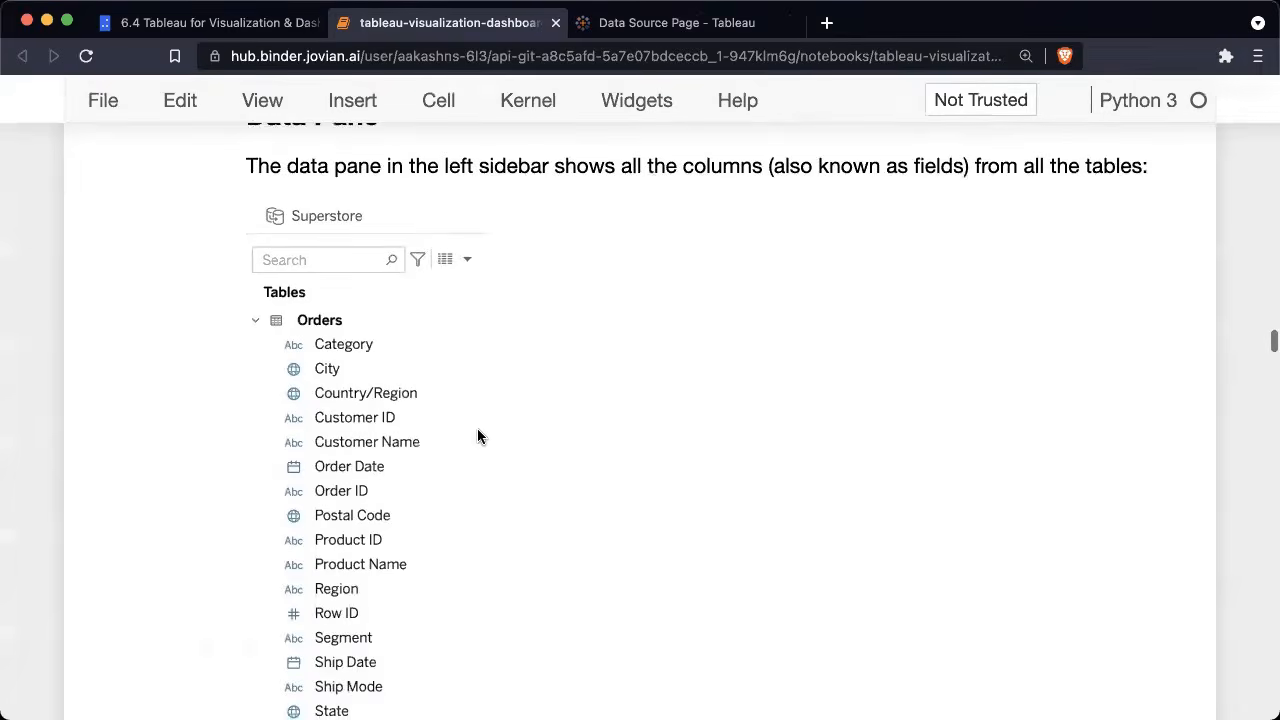
{"action": "scroll", "coordinate": [477, 429], "scroll_direction": "up", "scroll_amount": 1}
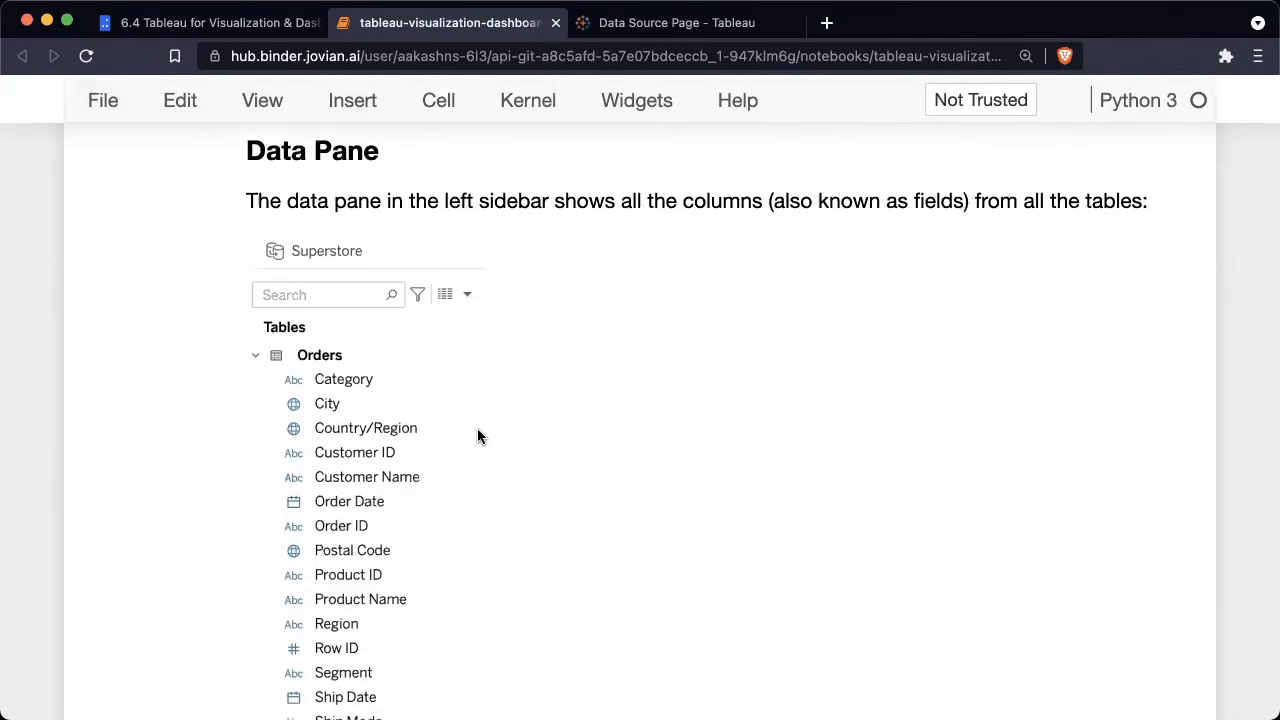
{"action": "scroll", "coordinate": [477, 436], "scroll_direction": "down", "scroll_amount": 1}
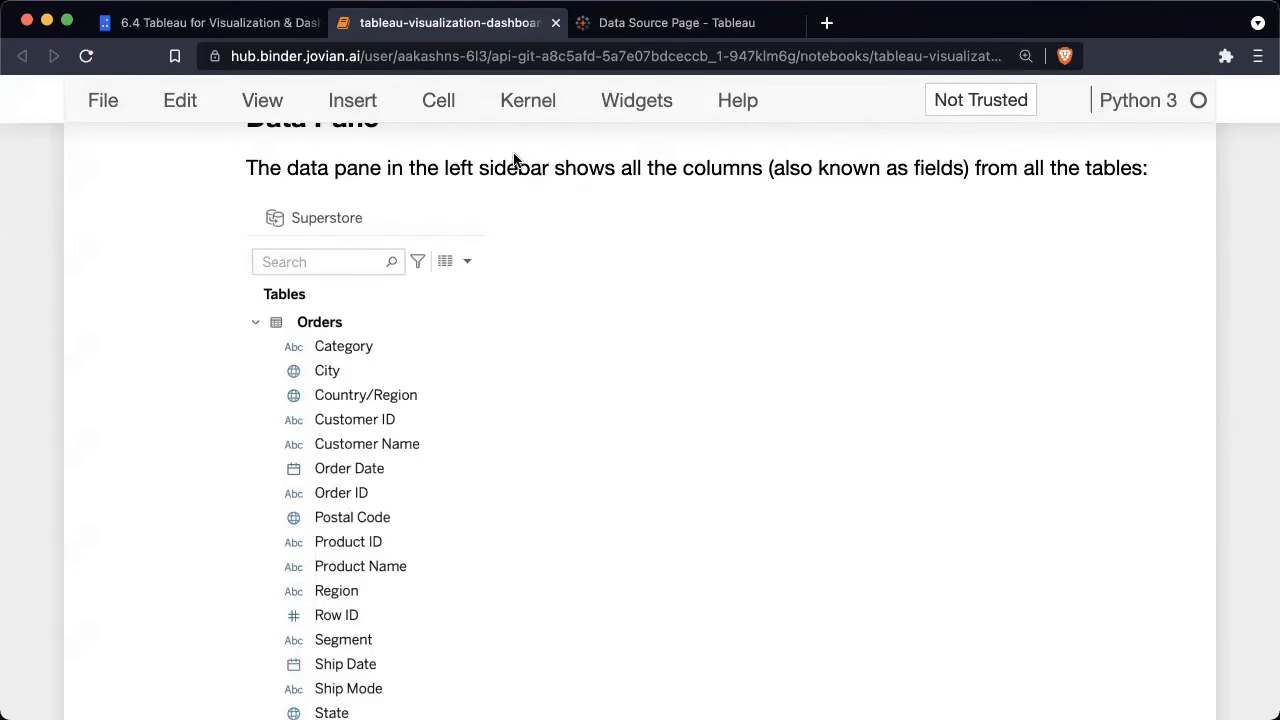
{"action": "scroll", "coordinate": [455, 332], "scroll_direction": "down", "scroll_amount": 2}
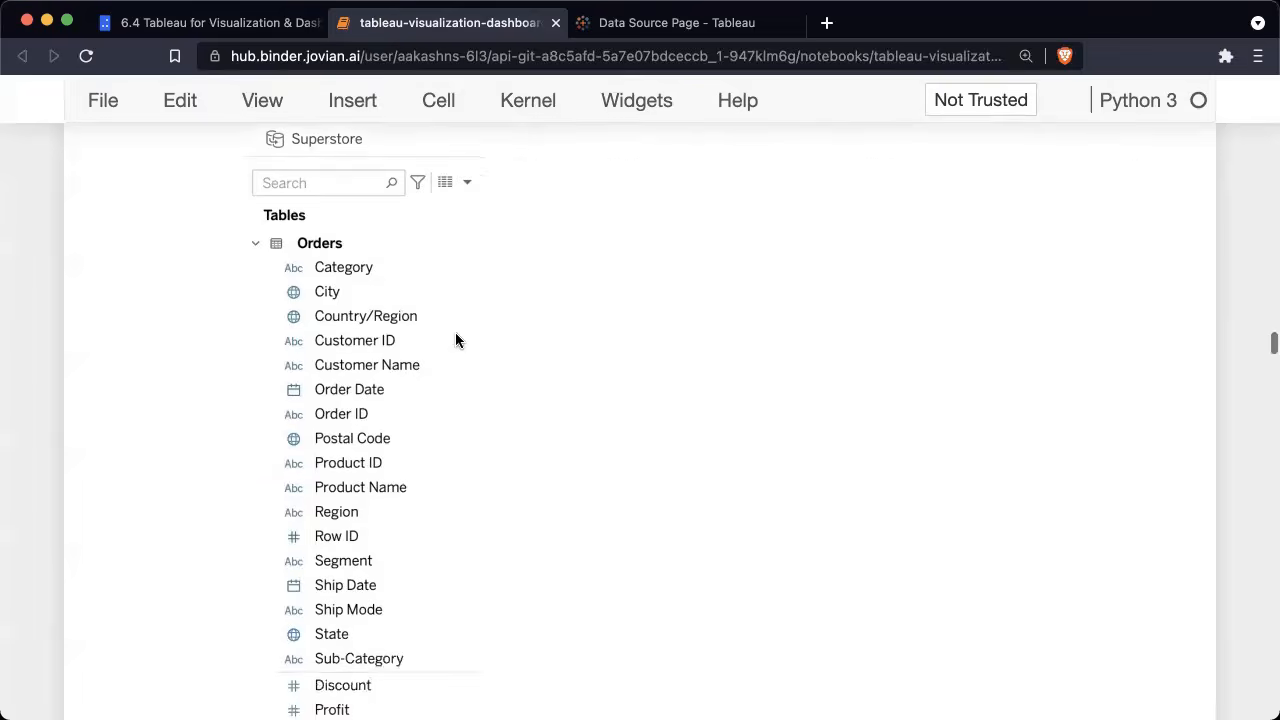
Step: Switch to Tableau, expand the People and Returns tables in the Data pane, and look through the fields of all tables
{"action": "key", "text": "ctrl+Left"}
{"action": "scroll", "coordinate": [70, 250], "scroll_direction": "up", "scroll_amount": 3}
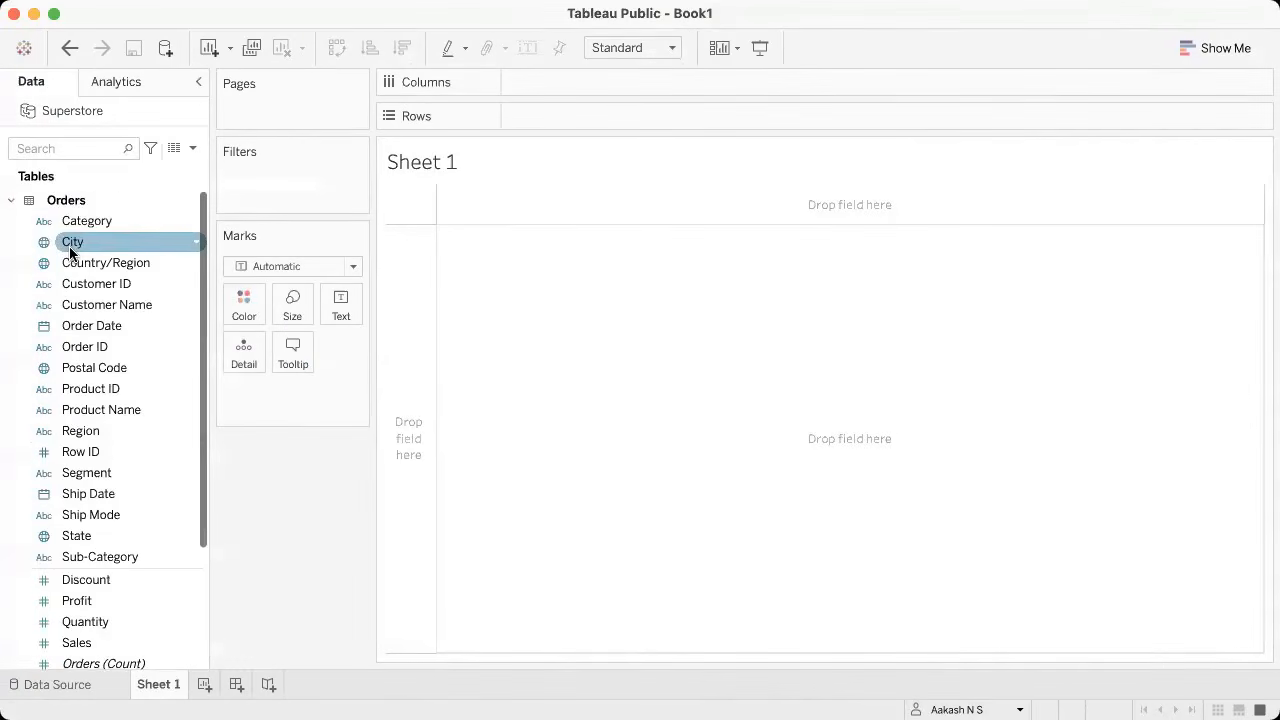
{"action": "scroll", "coordinate": [65, 290], "scroll_direction": "down", "scroll_amount": 3}
{"action": "left_click", "coordinate": [11, 527]}
{"action": "scroll", "coordinate": [10, 534], "scroll_direction": "down", "scroll_amount": 4}
{"action": "left_click", "coordinate": [11, 558]}
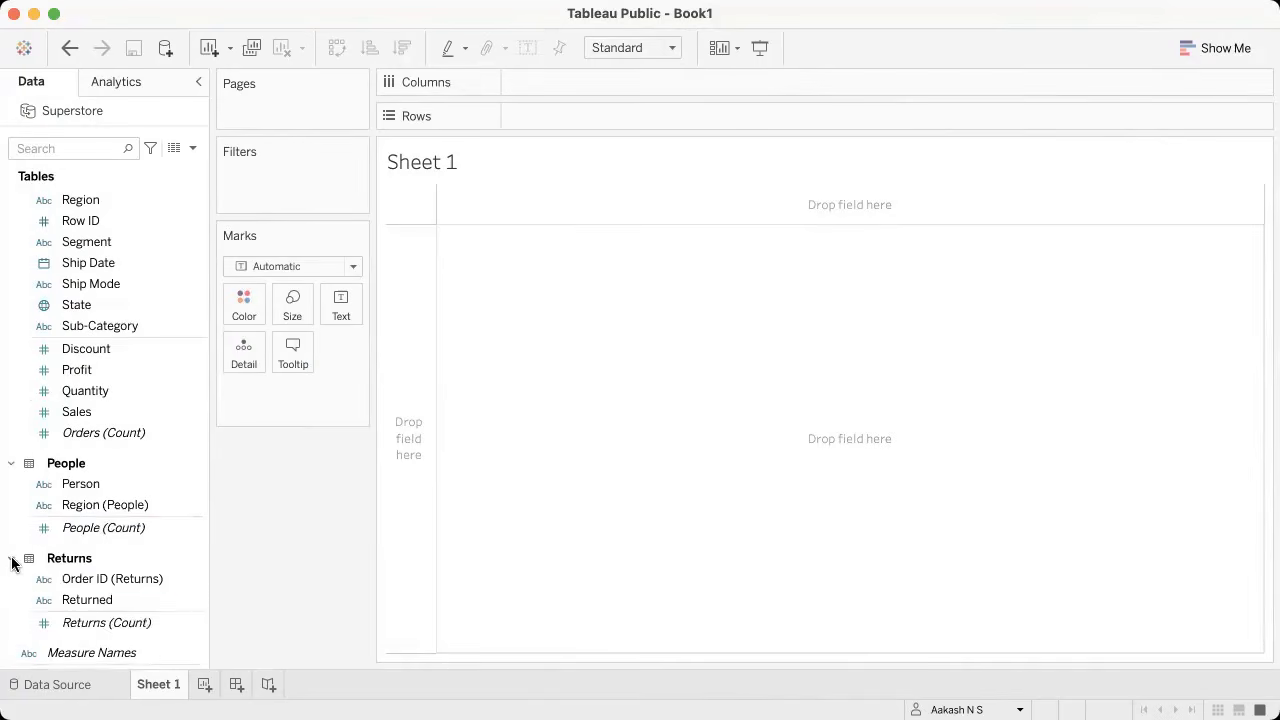
{"action": "scroll", "coordinate": [14, 563], "scroll_direction": "down", "scroll_amount": 2}
{"action": "scroll", "coordinate": [74, 290], "scroll_direction": "up", "scroll_amount": 5}
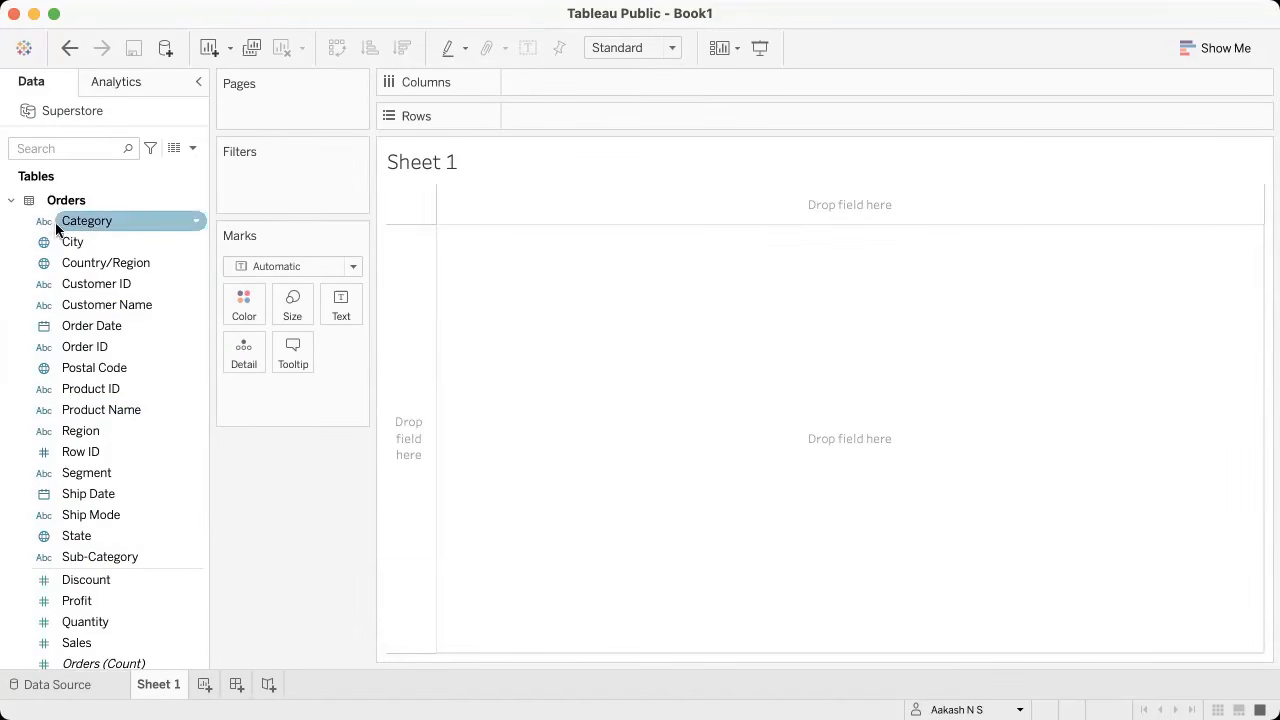
{"action": "scroll", "coordinate": [112, 510], "scroll_direction": "down", "scroll_amount": 5}
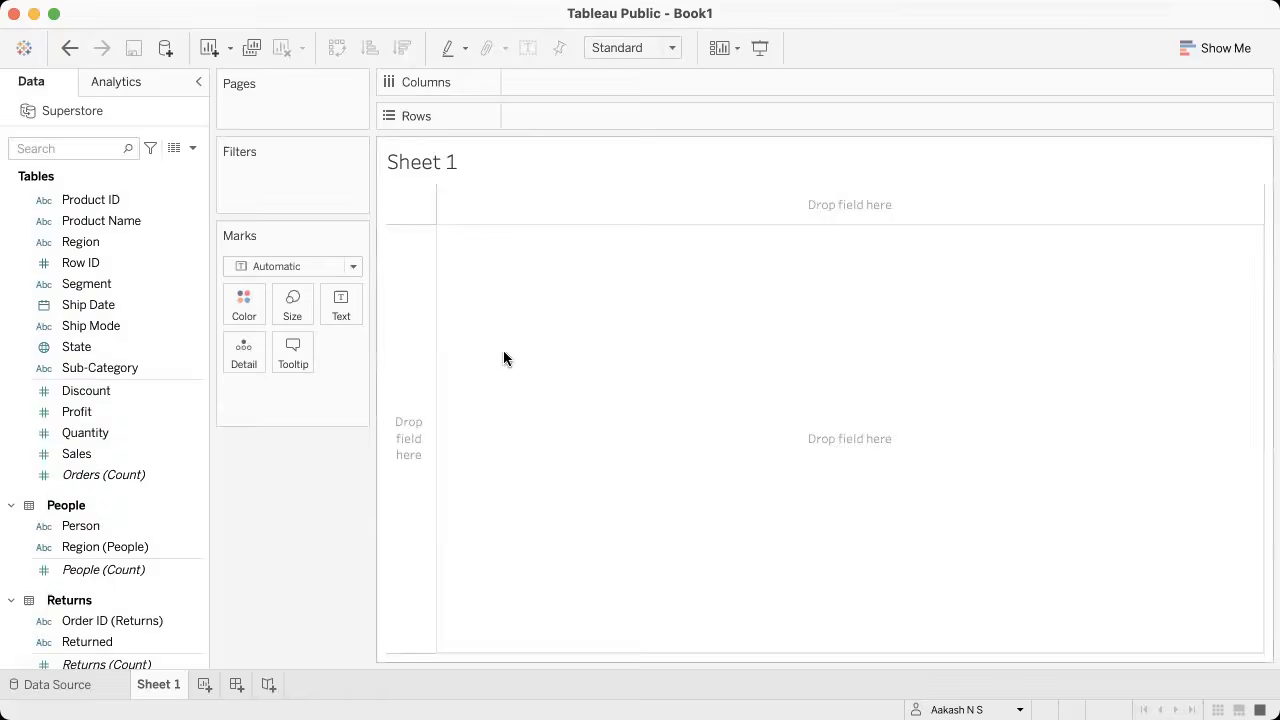
Step: Read the notebook's notes on field grouping, dimensions and measures, comparing them with the Orders fields in Tableau's Data pane
{"action": "key", "text": "ctrl+Right"}
{"action": "scroll", "coordinate": [503, 358], "scroll_direction": "down", "scroll_amount": 10}
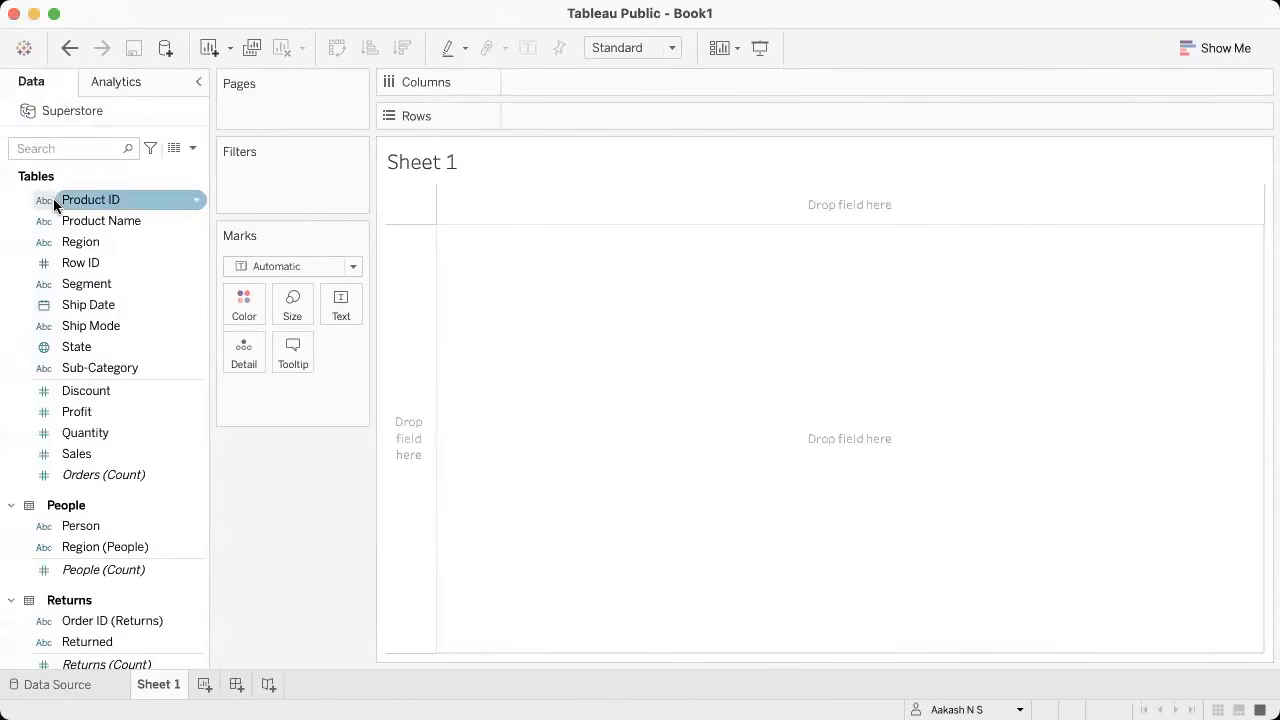
{"action": "scroll", "coordinate": [55, 230], "scroll_direction": "up", "scroll_amount": 3}
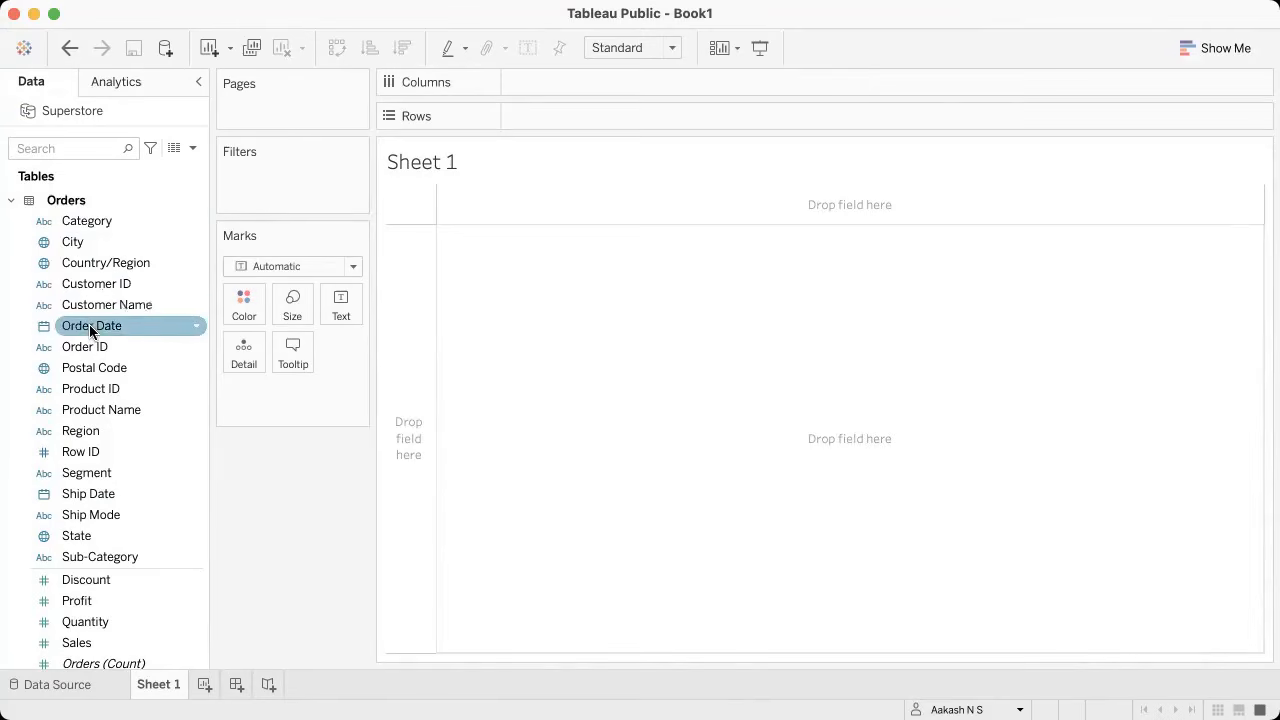
{"action": "scroll", "coordinate": [90, 366], "scroll_direction": "down", "scroll_amount": 2}
{"action": "scroll", "coordinate": [90, 330], "scroll_direction": "up", "scroll_amount": 2}
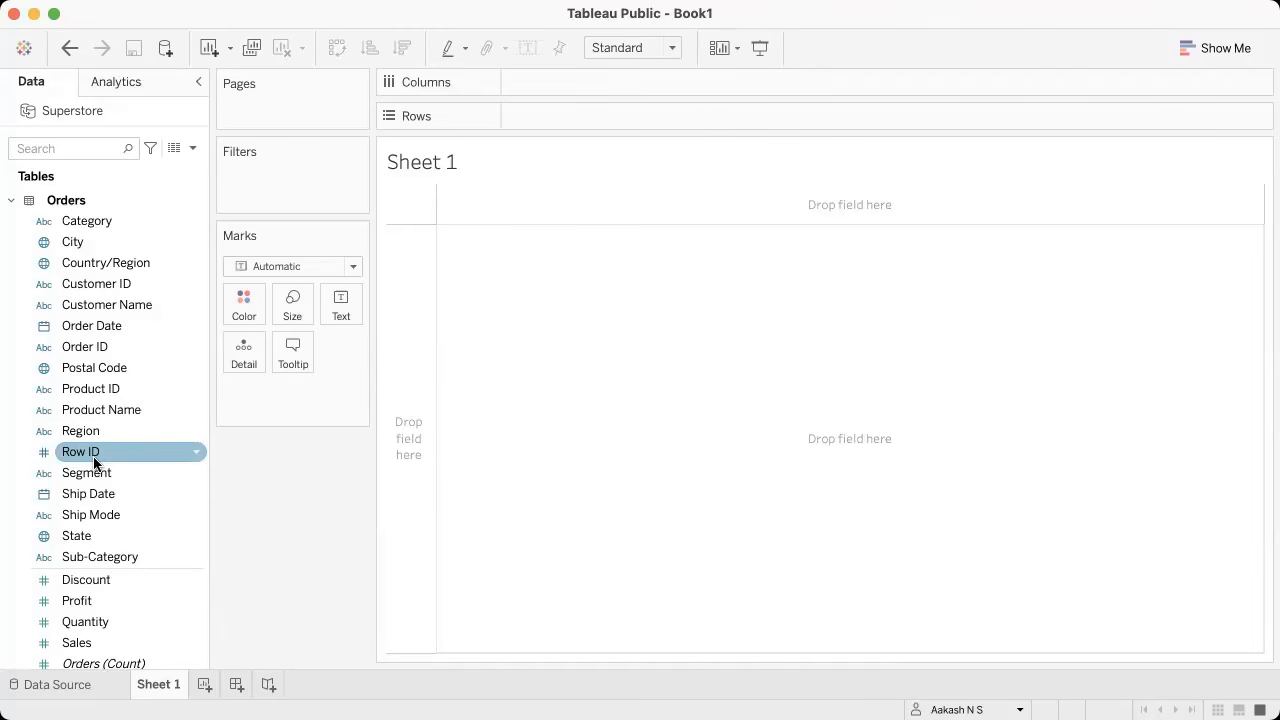
{"action": "scroll", "coordinate": [94, 462], "scroll_direction": "down", "scroll_amount": 3}
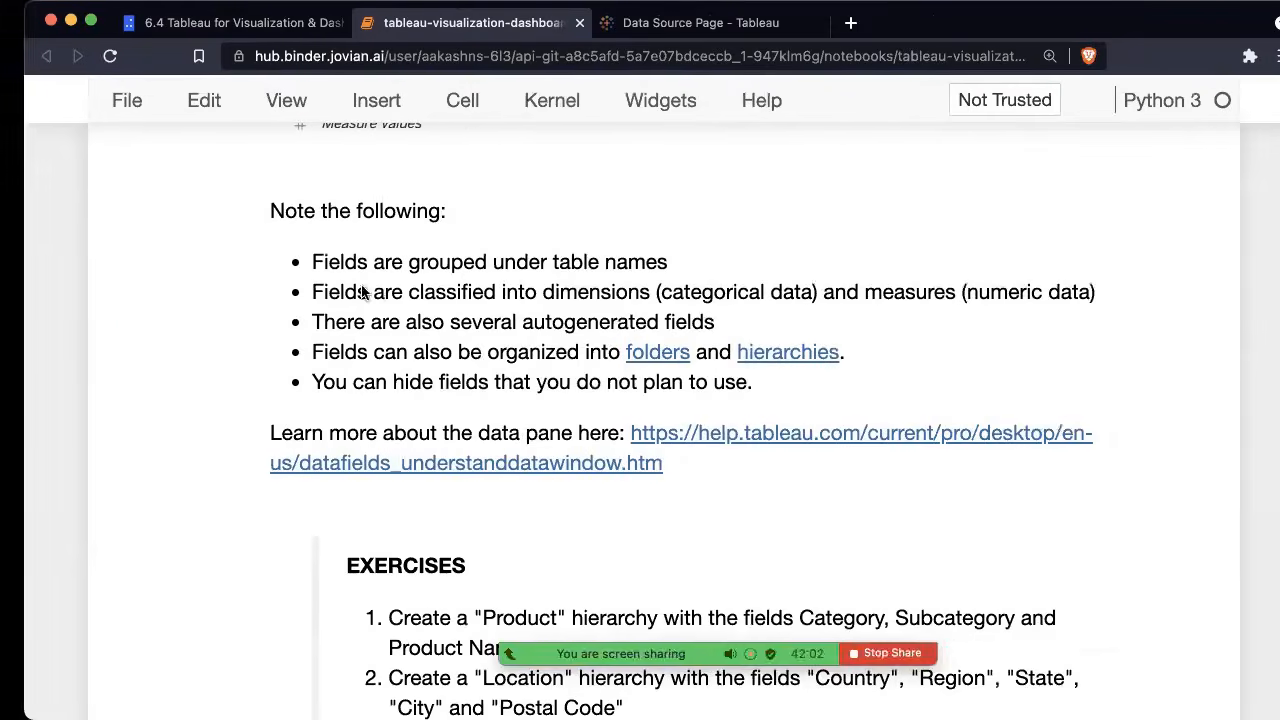
{"action": "scroll", "coordinate": [434, 281], "scroll_direction": "down", "scroll_amount": 2}
{"action": "scroll", "coordinate": [434, 281], "scroll_direction": "down", "scroll_amount": 1}
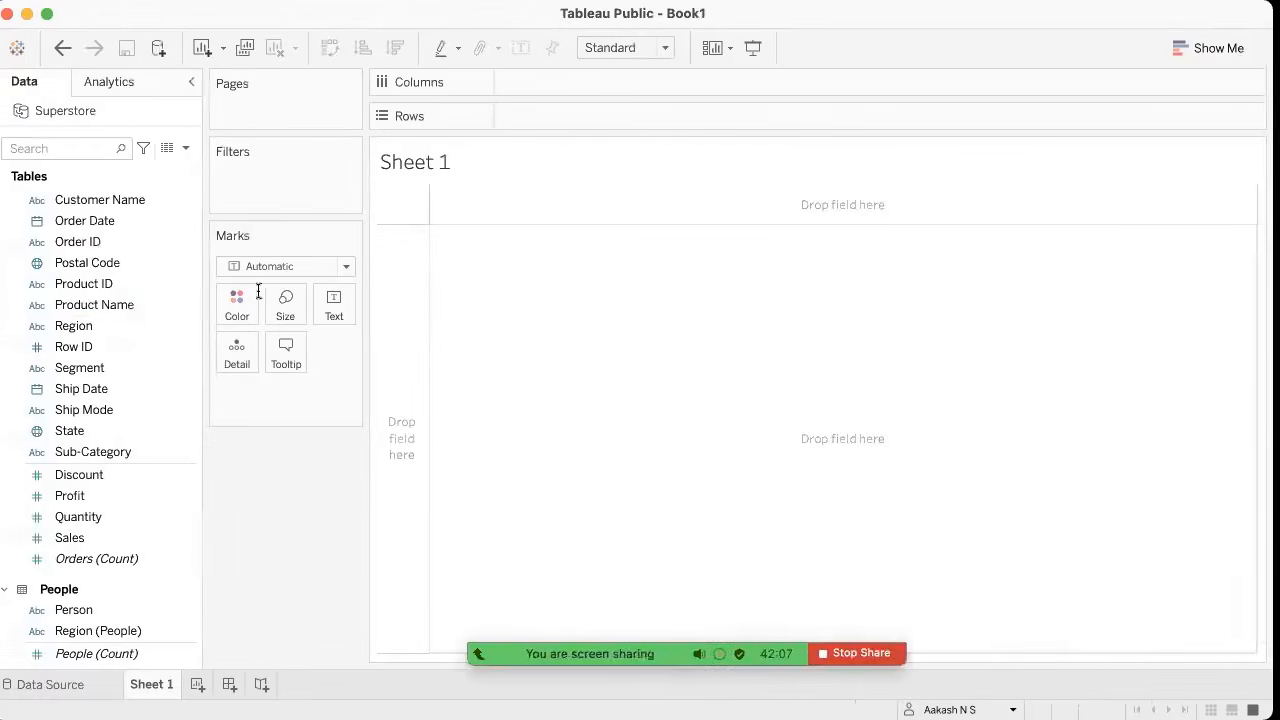
Step: Compare the numeric Row ID dimension with the measures starting at Discount in the Orders table
{"action": "scroll", "coordinate": [197, 303], "scroll_direction": "down", "scroll_amount": 5}
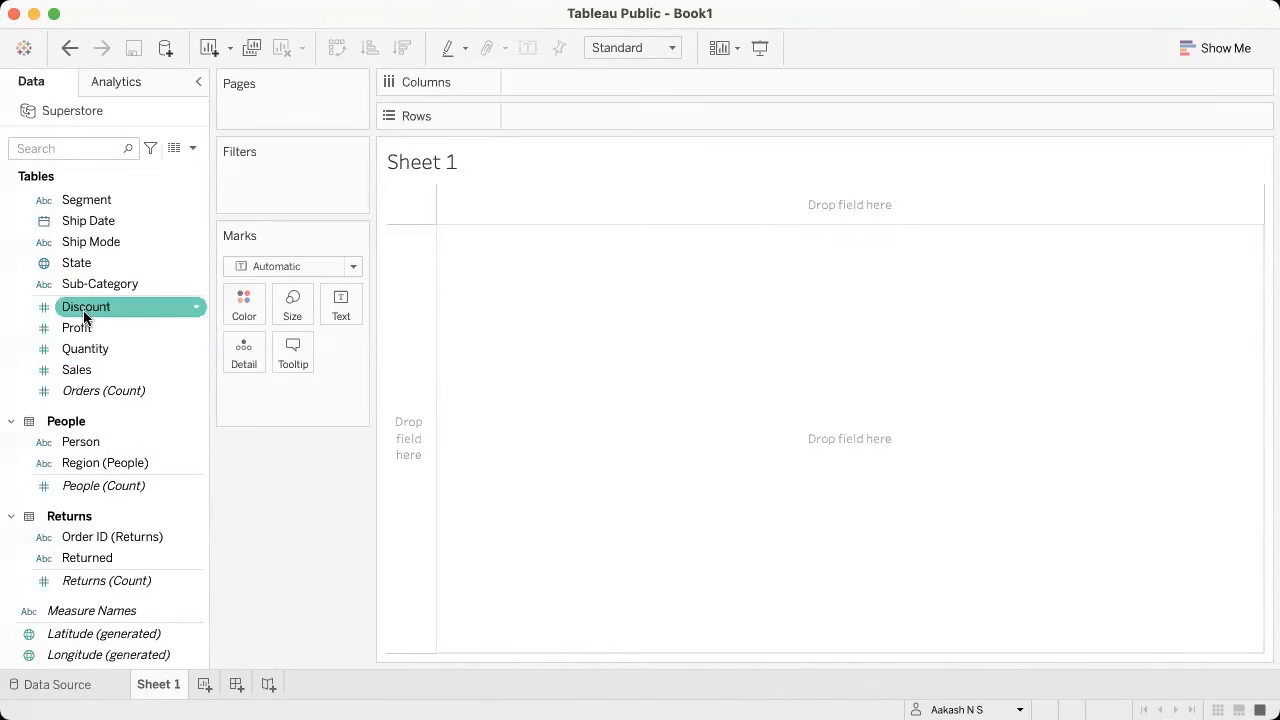
{"action": "scroll", "coordinate": [85, 316], "scroll_direction": "up", "scroll_amount": 3}
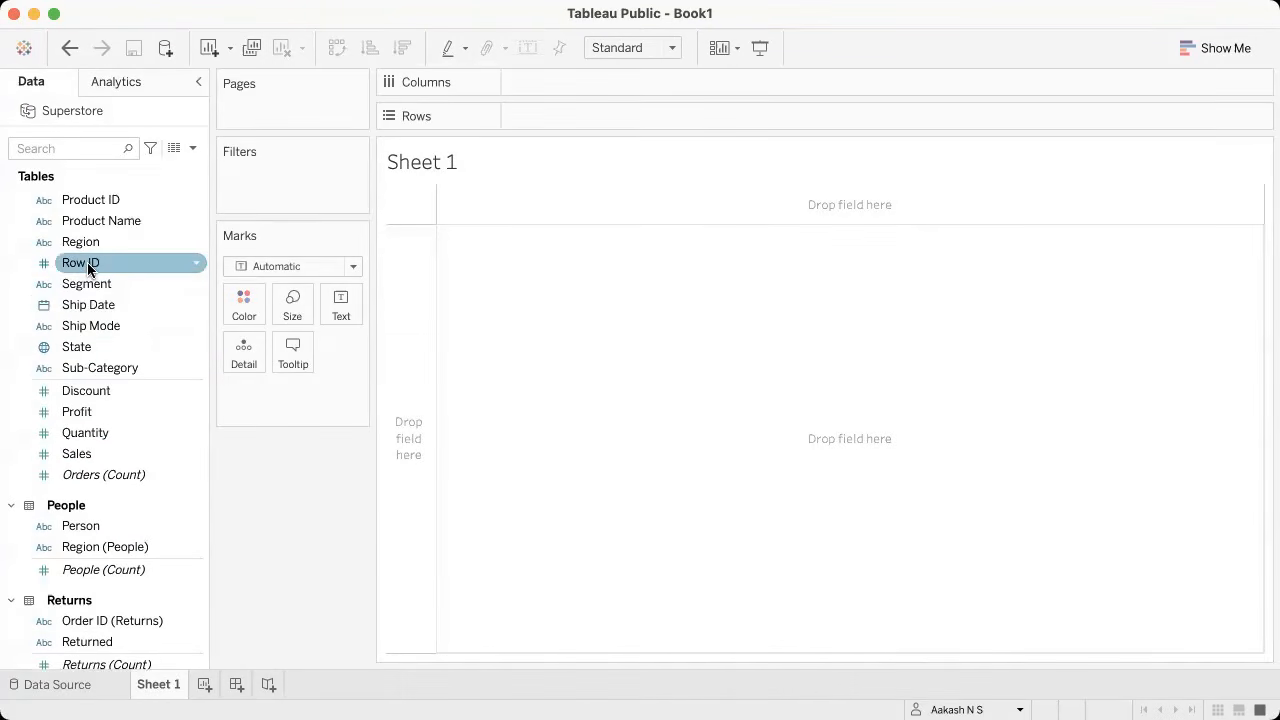
{"action": "mouse_move", "coordinate": [81, 262]}
{"action": "left_mouse_down"}
{"action": "mouse_move", "coordinate": [95, 410]}
{"action": "mouse_move", "coordinate": [91, 262]}
{"action": "left_mouse_up"}
{"action": "scroll", "coordinate": [101, 256], "scroll_direction": "down", "scroll_amount": 5}
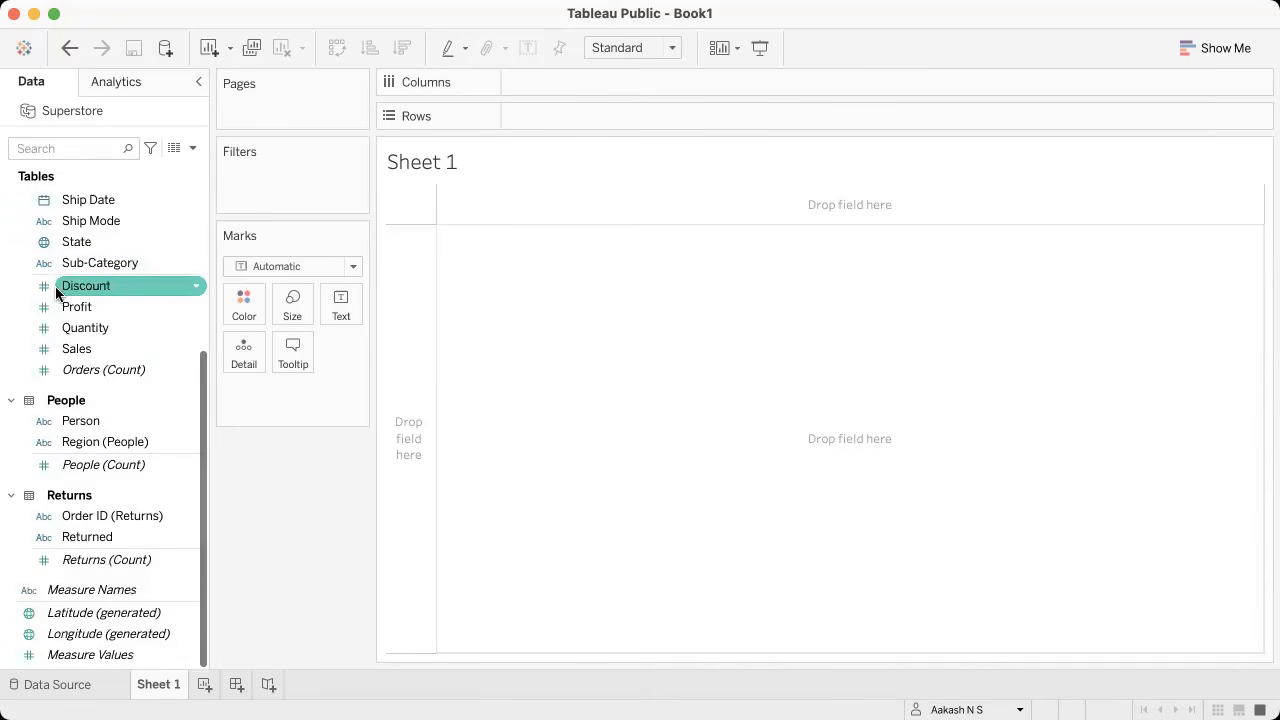
Step: Check the notebook's note on autogenerated fields, and examine Orders (Count) and Latitude (generated) in Tableau's Data pane
{"action": "key", "text": "ctrl+Right"}
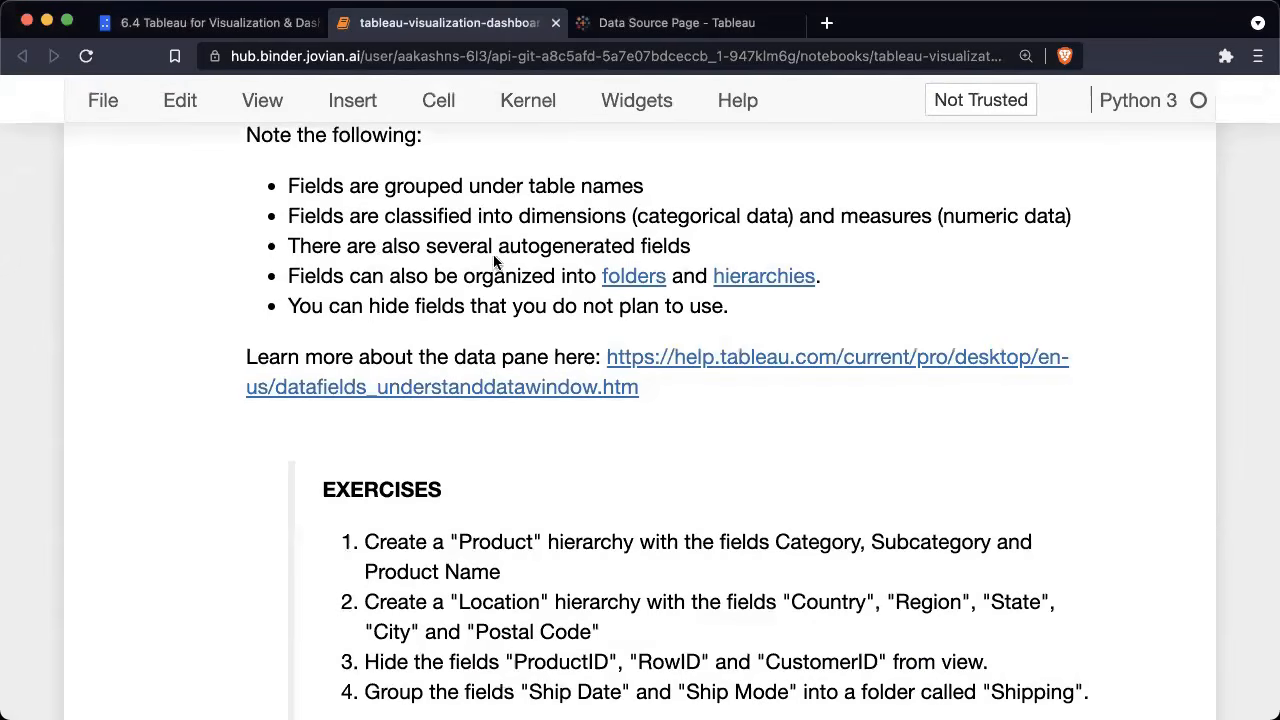
{"action": "key", "text": "ctrl+Left"}
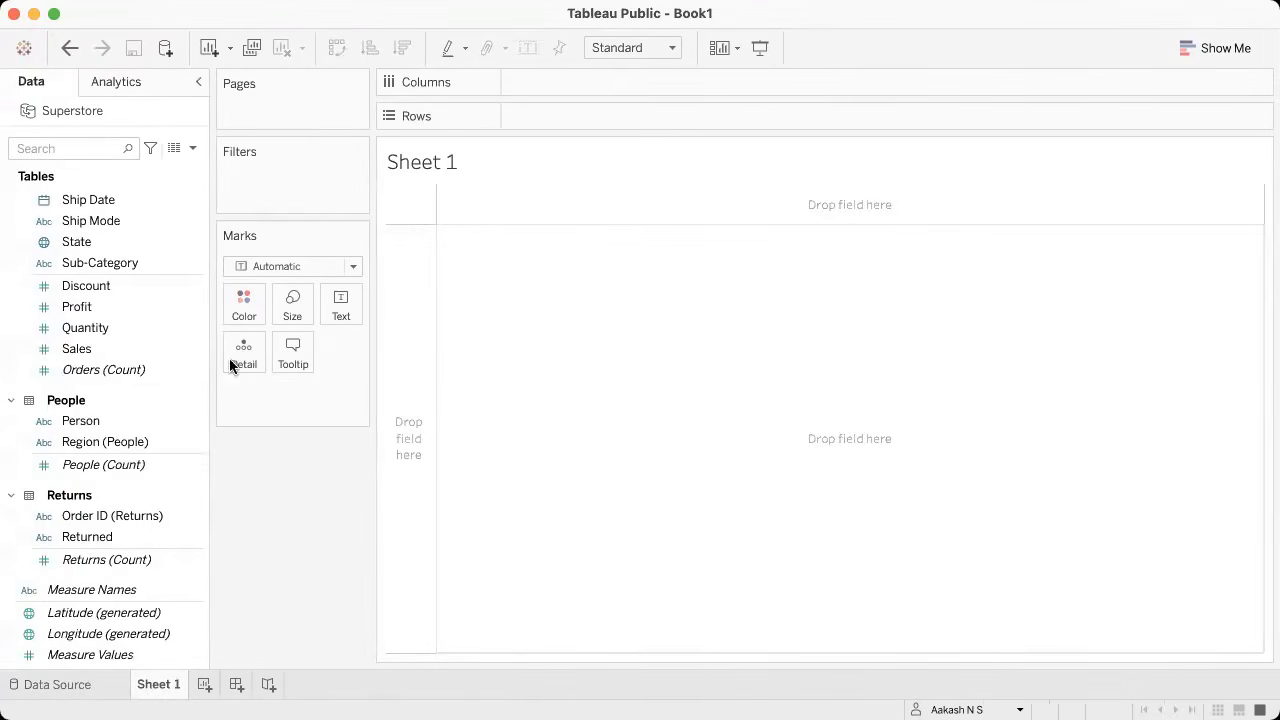
{"action": "left_click", "coordinate": [92, 371]}
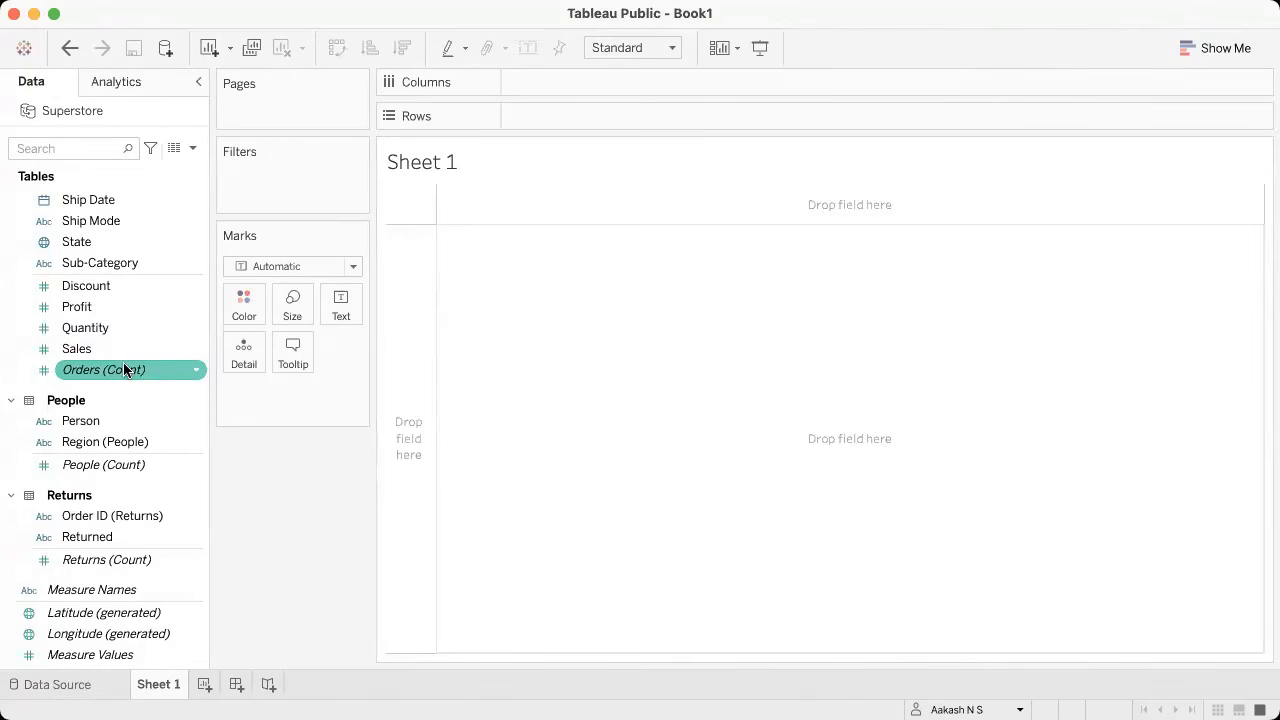
{"action": "scroll", "coordinate": [124, 370], "scroll_direction": "up", "scroll_amount": 2}
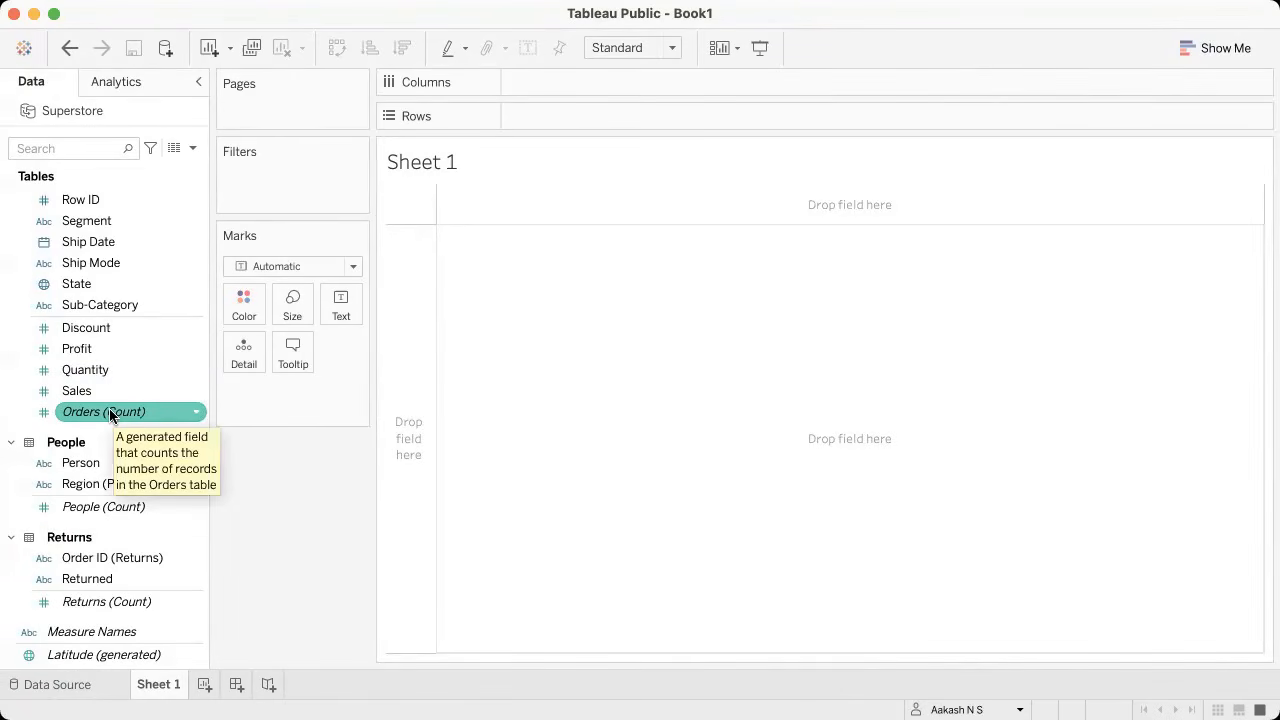
{"action": "scroll", "coordinate": [111, 416], "scroll_direction": "down", "scroll_amount": 2}
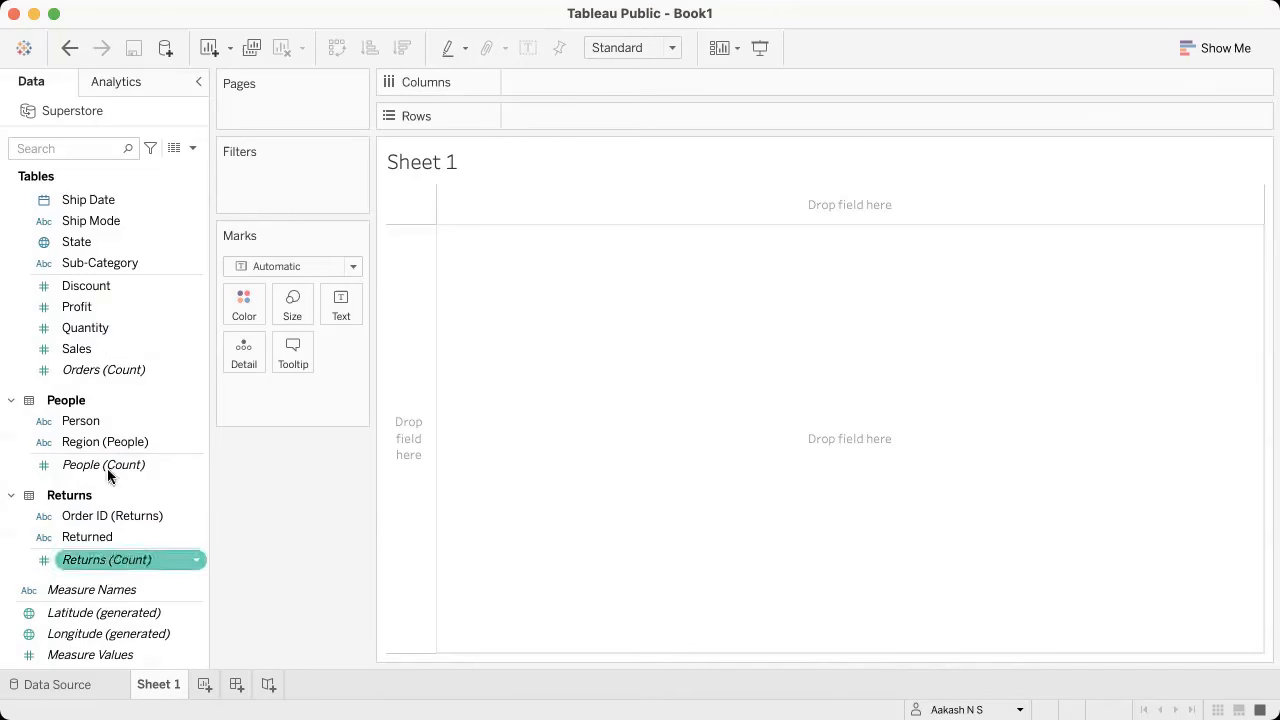
{"action": "left_click", "coordinate": [100, 612]}
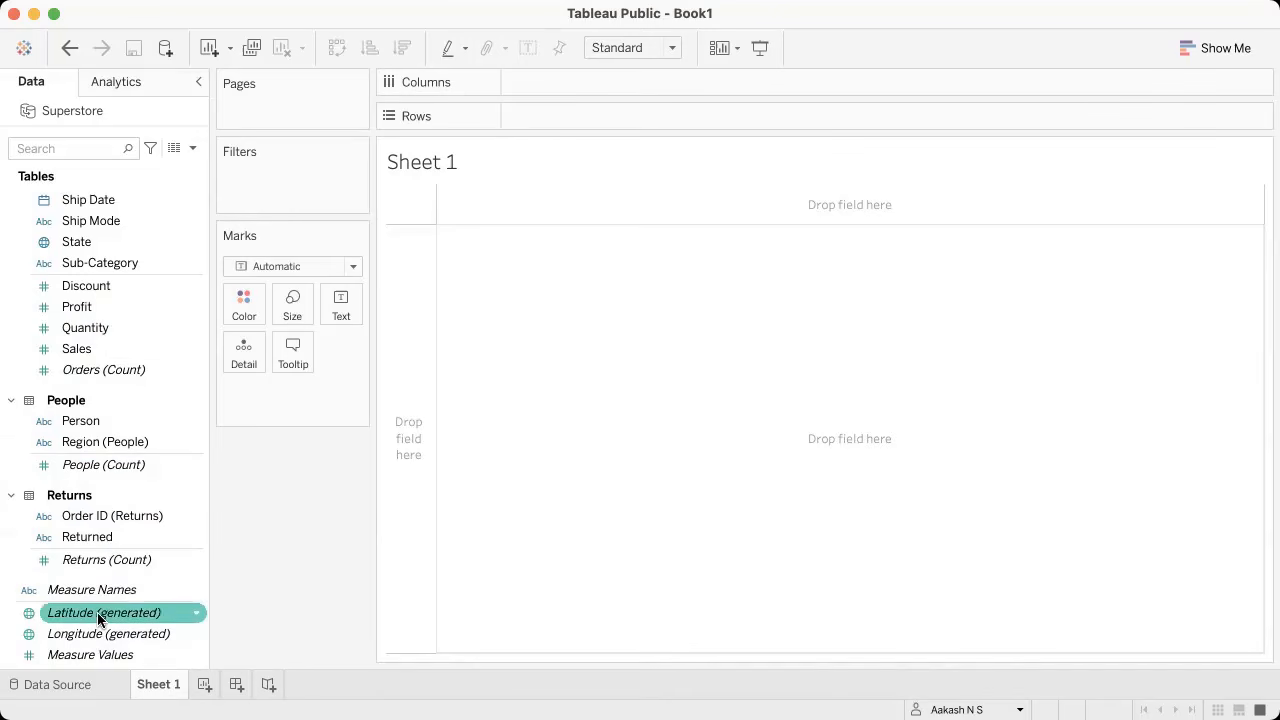
Step: Examine the generated fields Longitude (generated), Measure Names and Measure Values in the Data pane, comparing them with the tables' own fields
{"action": "left_click", "coordinate": [115, 634]}
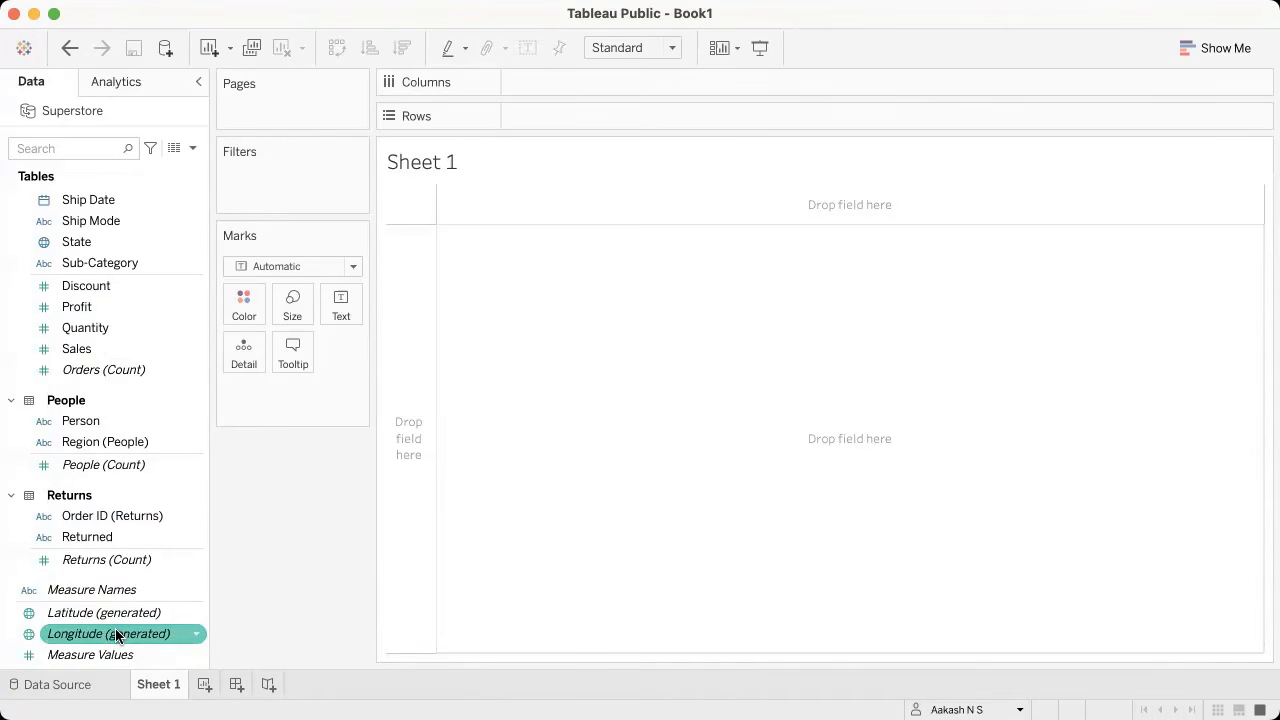
{"action": "scroll", "coordinate": [119, 348], "scroll_direction": "up", "scroll_amount": 5}
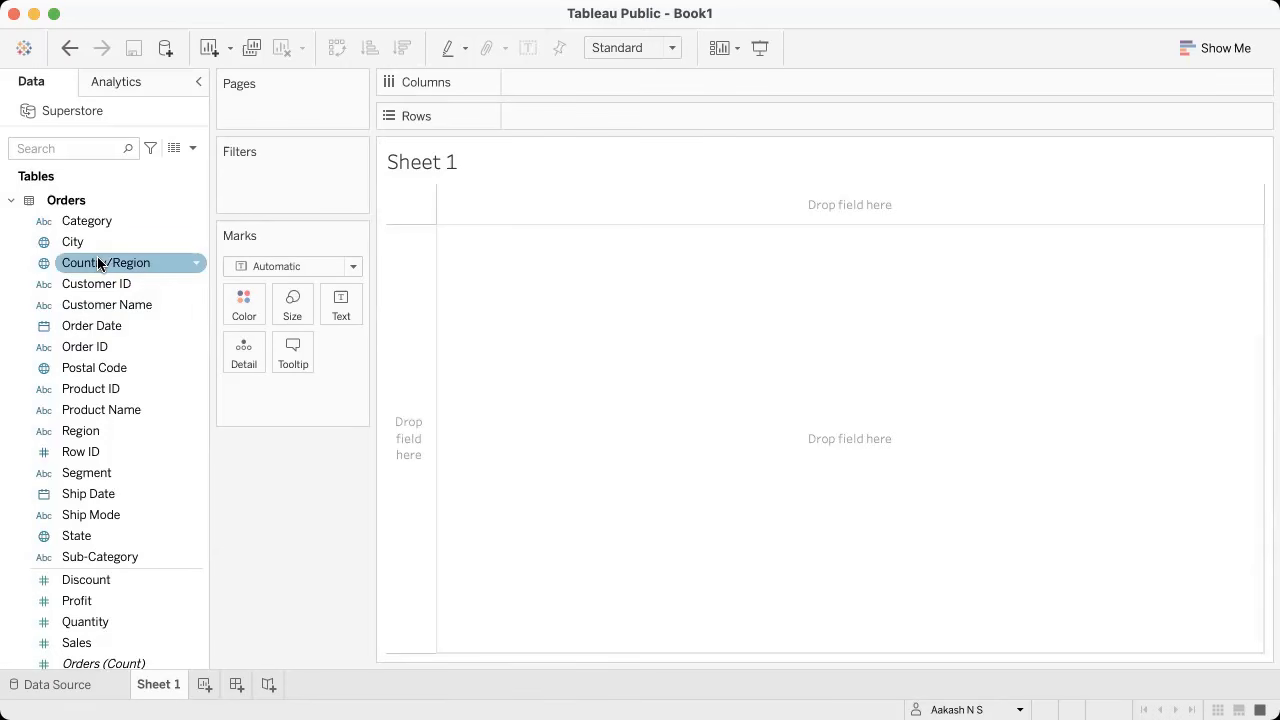
{"action": "scroll", "coordinate": [110, 350], "scroll_direction": "down", "scroll_amount": 5}
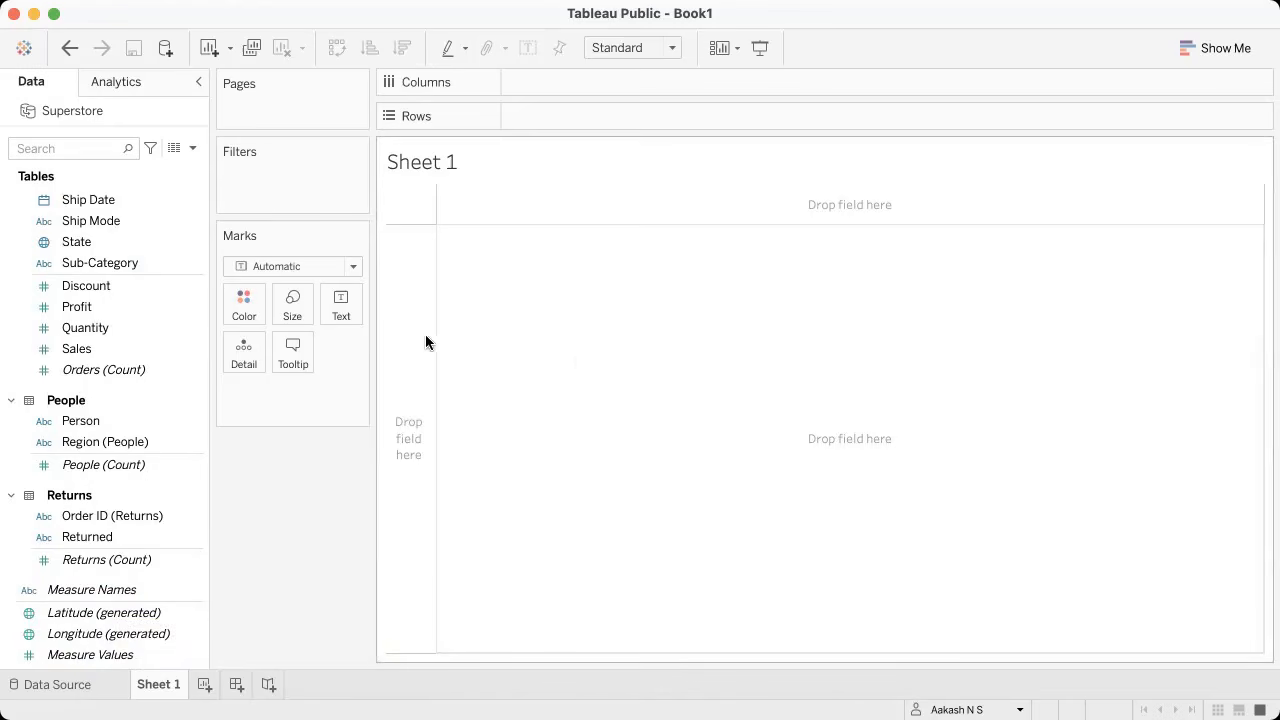
{"action": "left_click", "coordinate": [97, 592]}
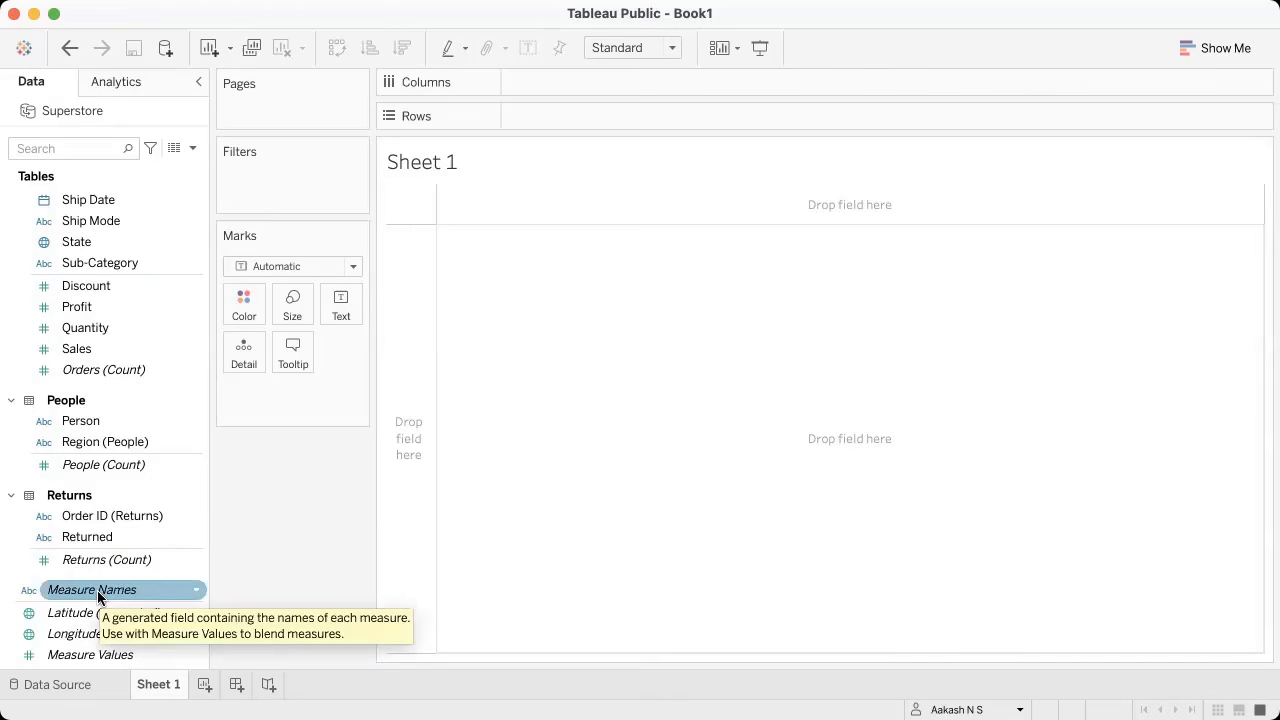
{"action": "scroll", "coordinate": [57, 328], "scroll_direction": "up", "scroll_amount": 5}
{"action": "scroll", "coordinate": [60, 330], "scroll_direction": "down", "scroll_amount": 5}
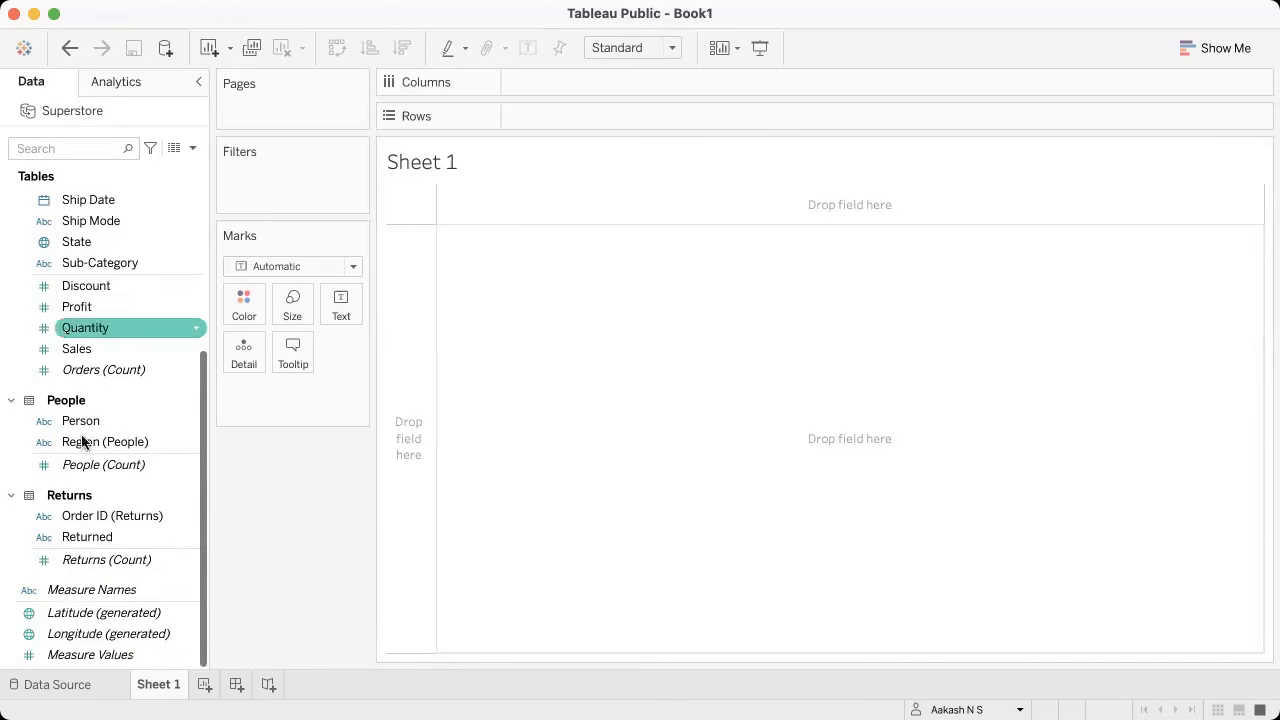
{"action": "left_click", "coordinate": [111, 655]}
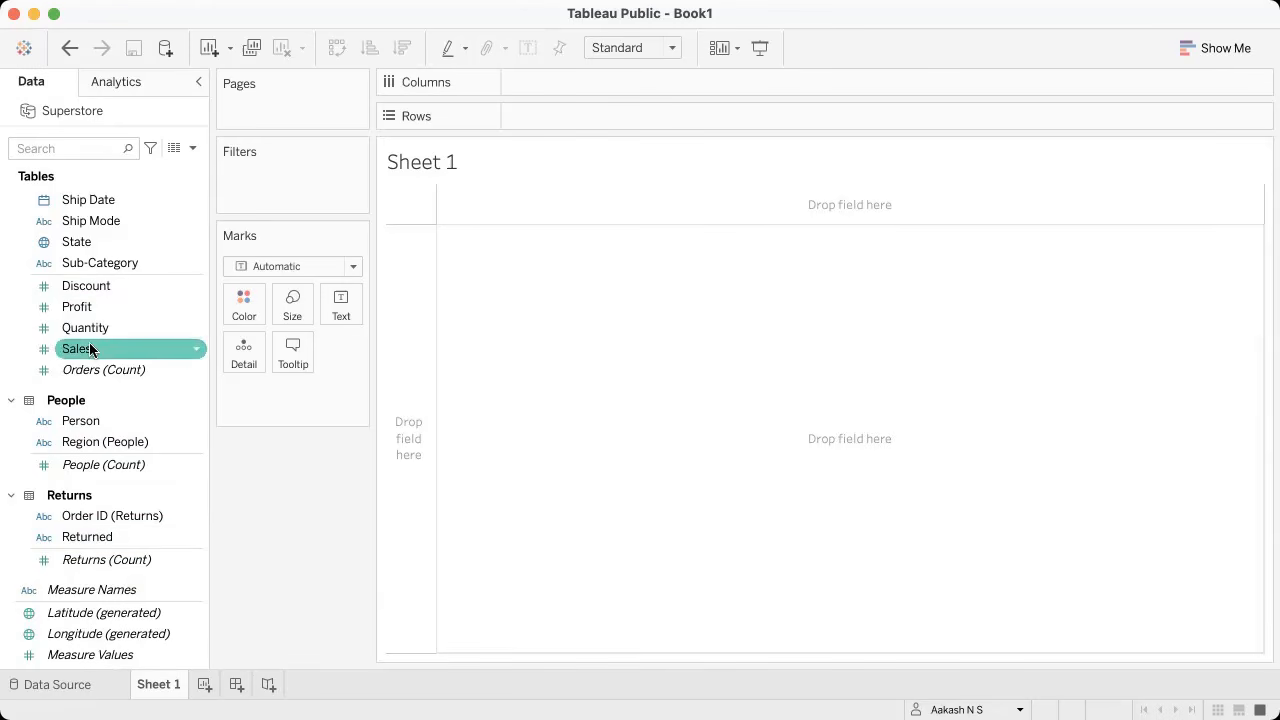
{"action": "mouse_move", "coordinate": [88, 668]}
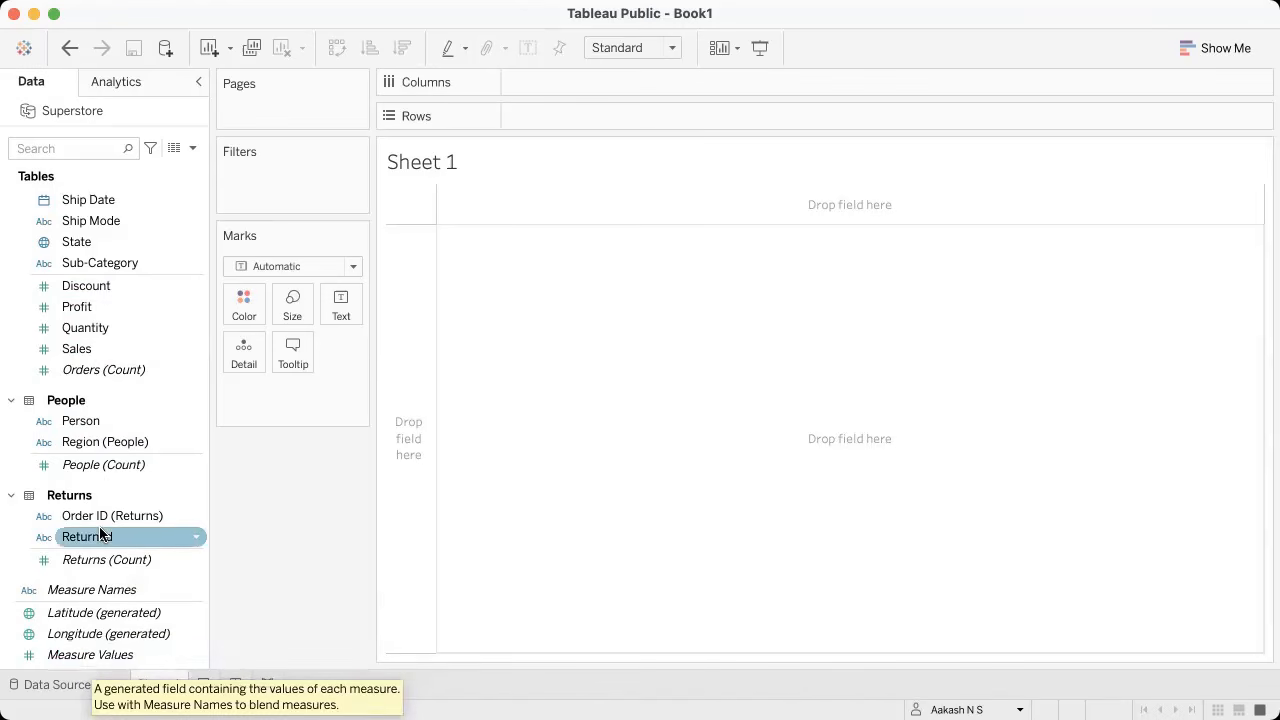
{"action": "scroll", "coordinate": [106, 401], "scroll_direction": "up", "scroll_amount": 5}
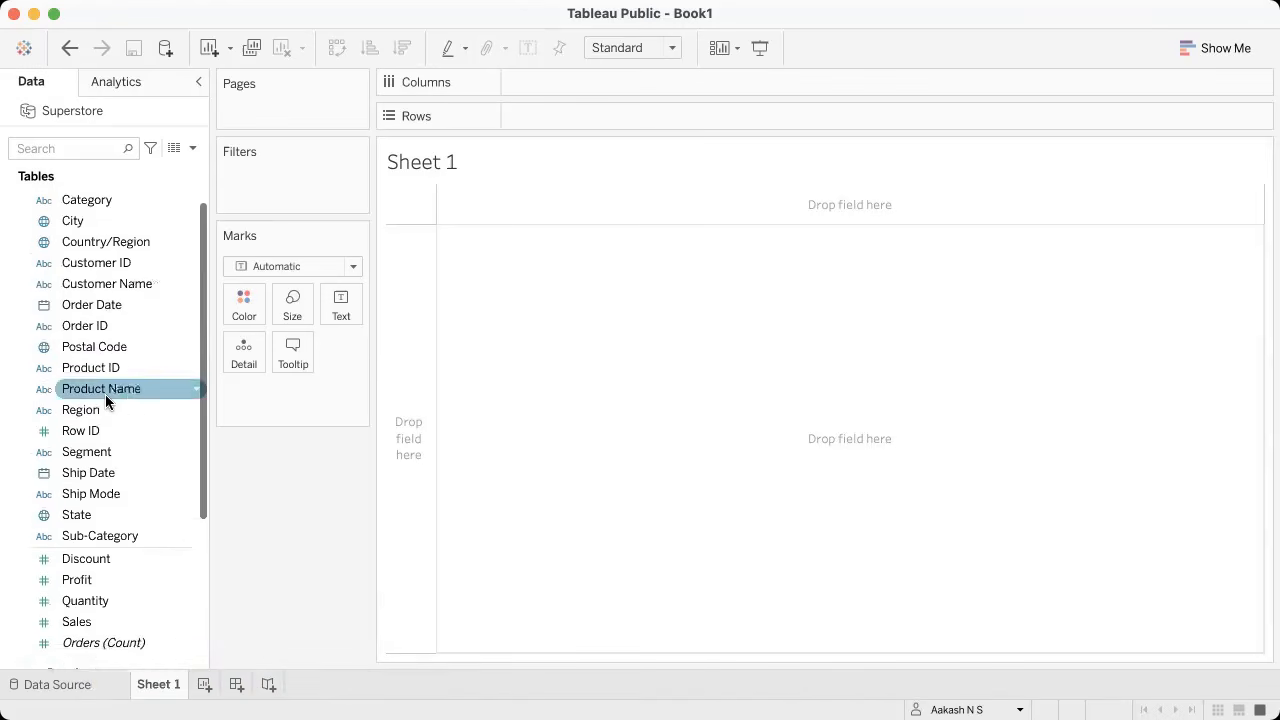
{"action": "scroll", "coordinate": [106, 401], "scroll_direction": "up", "scroll_amount": 1}
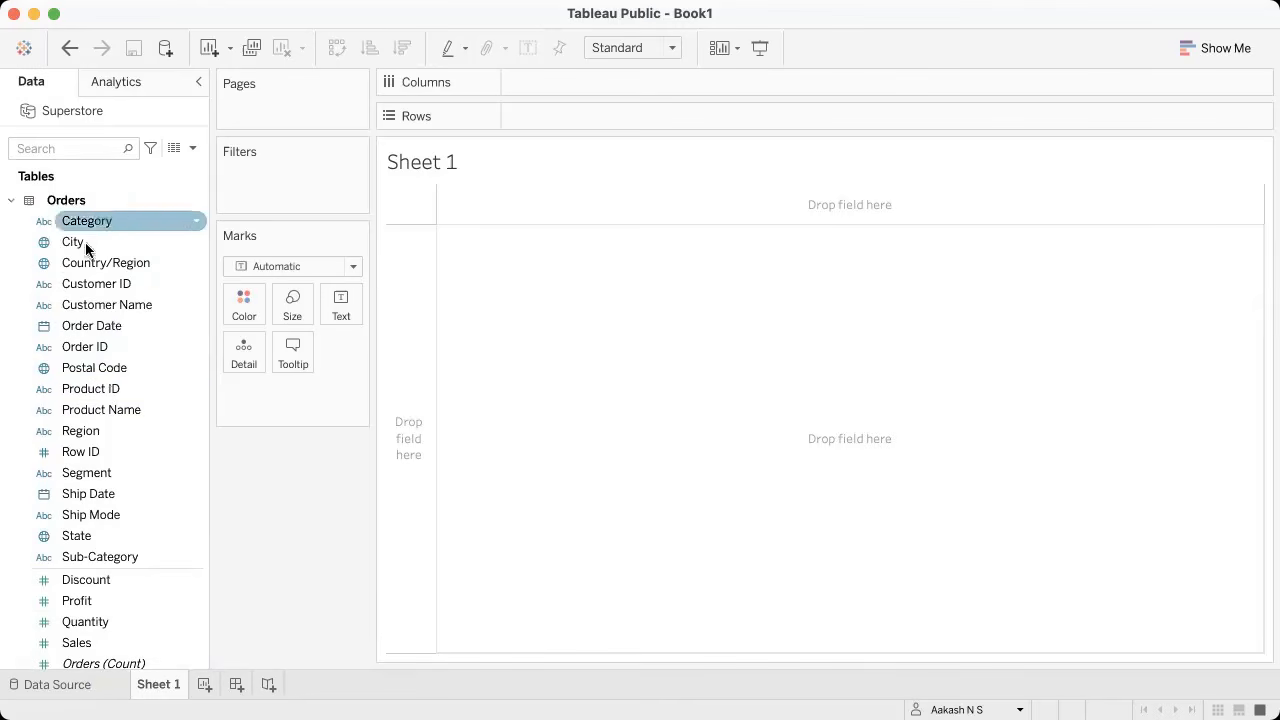
Step: Check the notebook's notes and exercises on hierarchies, and create a hierarchy named Location from Country/Region and Region in the Orders table
{"action": "key", "text": "ctrl+Right"}
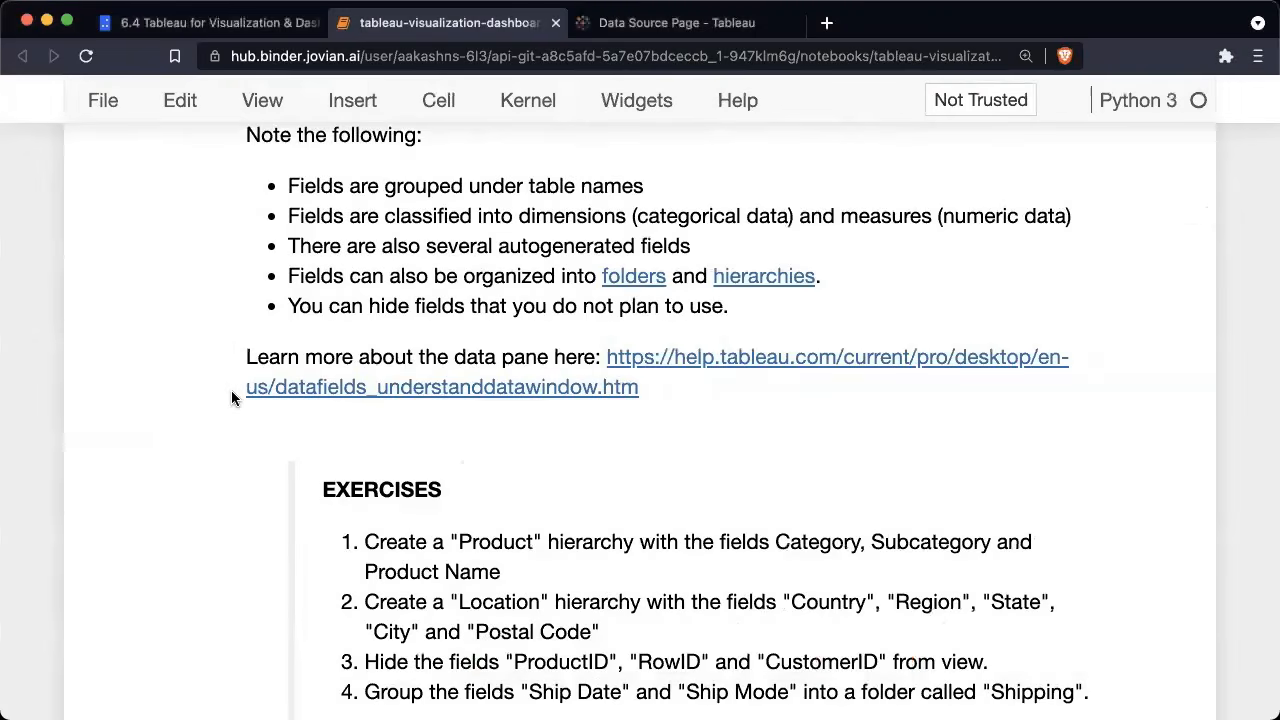
{"action": "scroll", "coordinate": [231, 398], "scroll_direction": "down", "scroll_amount": 2}
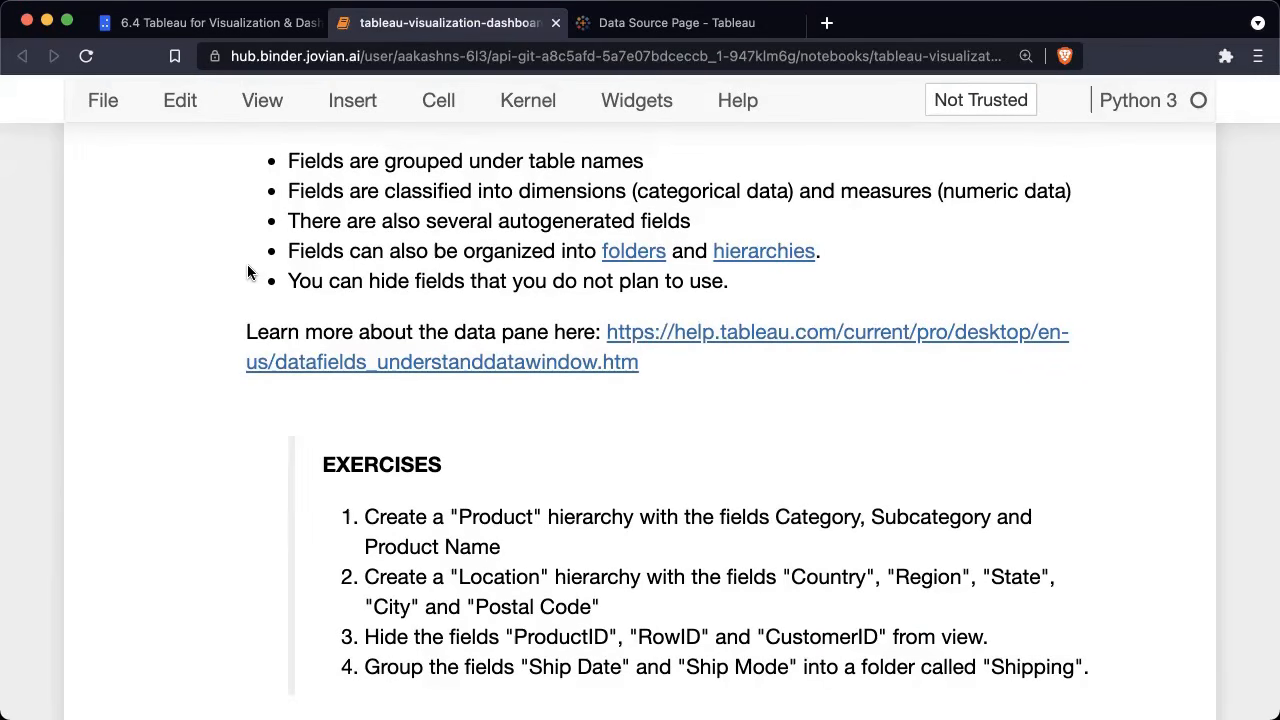
{"action": "key", "text": "ctrl+Left"}
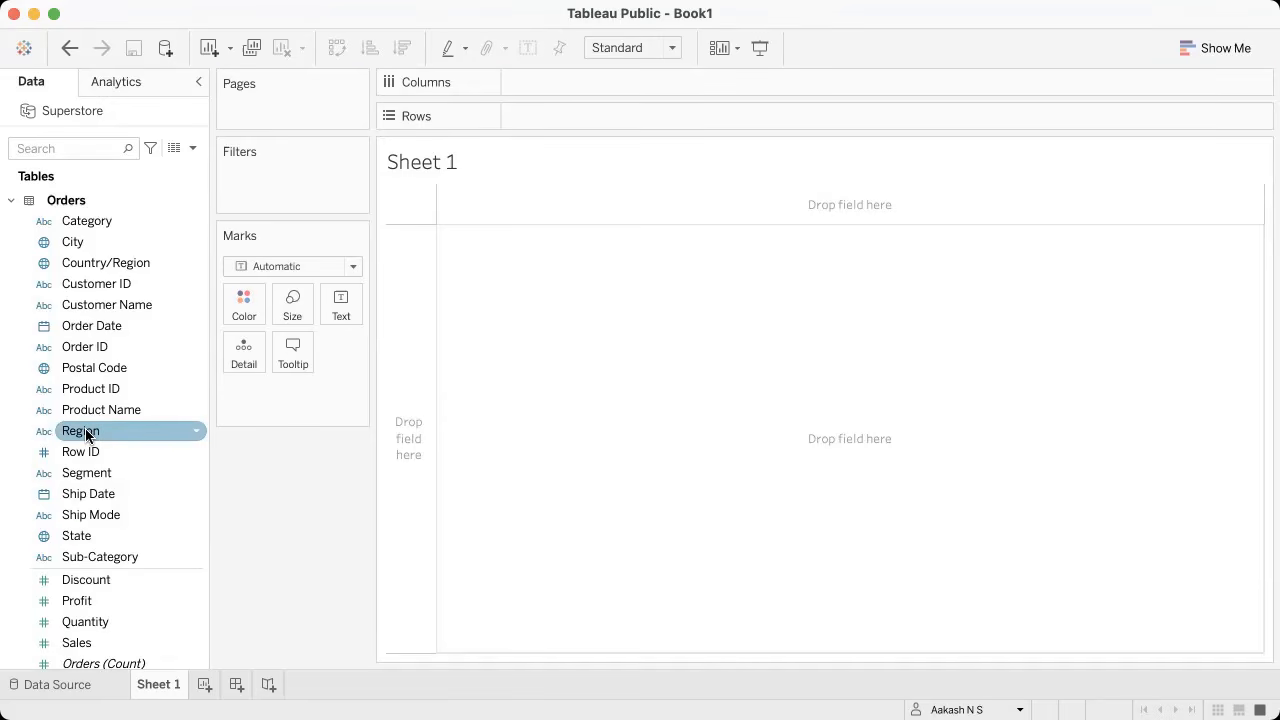
{"action": "left_click_drag", "start_coordinate": [87, 435], "coordinate": [114, 263]}
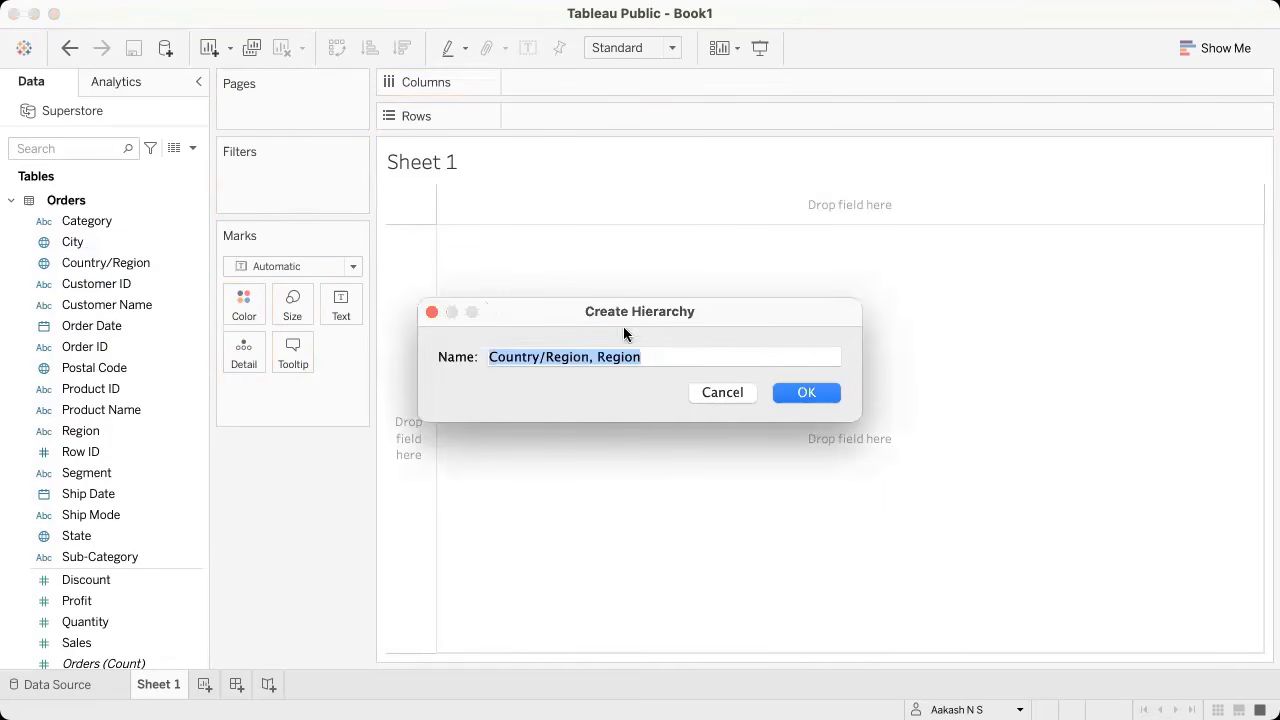
{"action": "type", "text": "Location"}
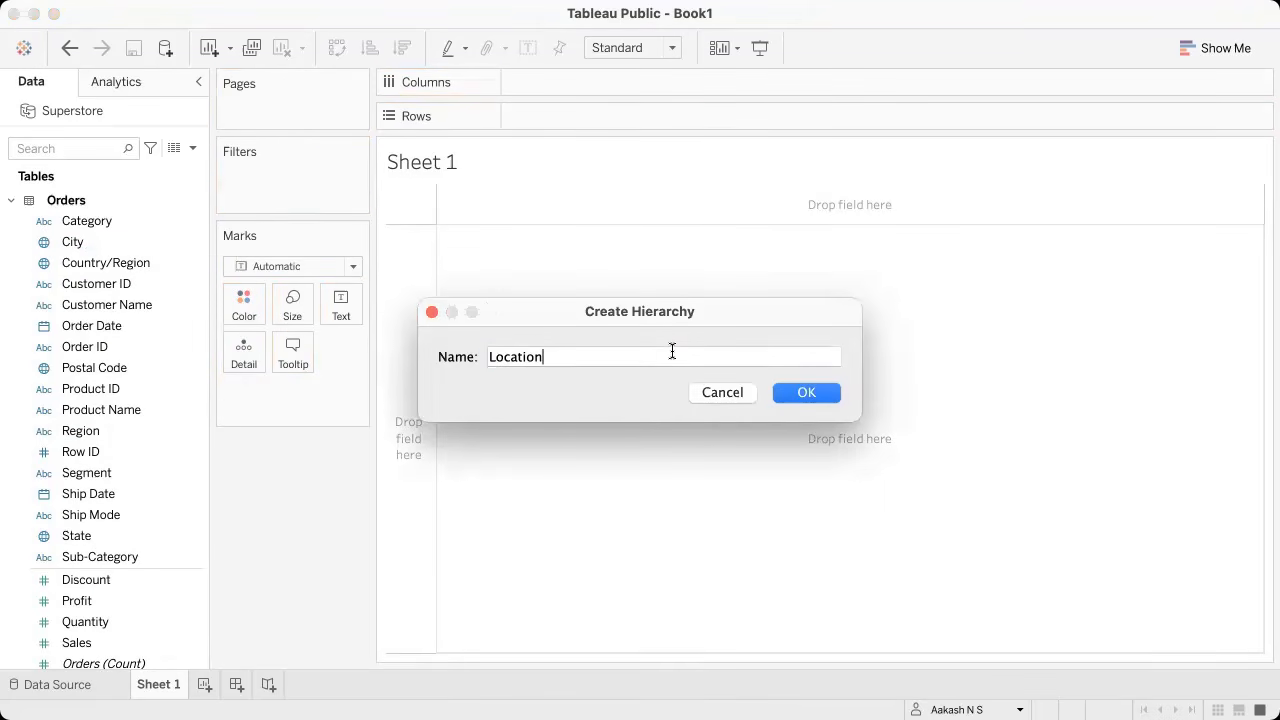
{"action": "key", "text": "Return"}
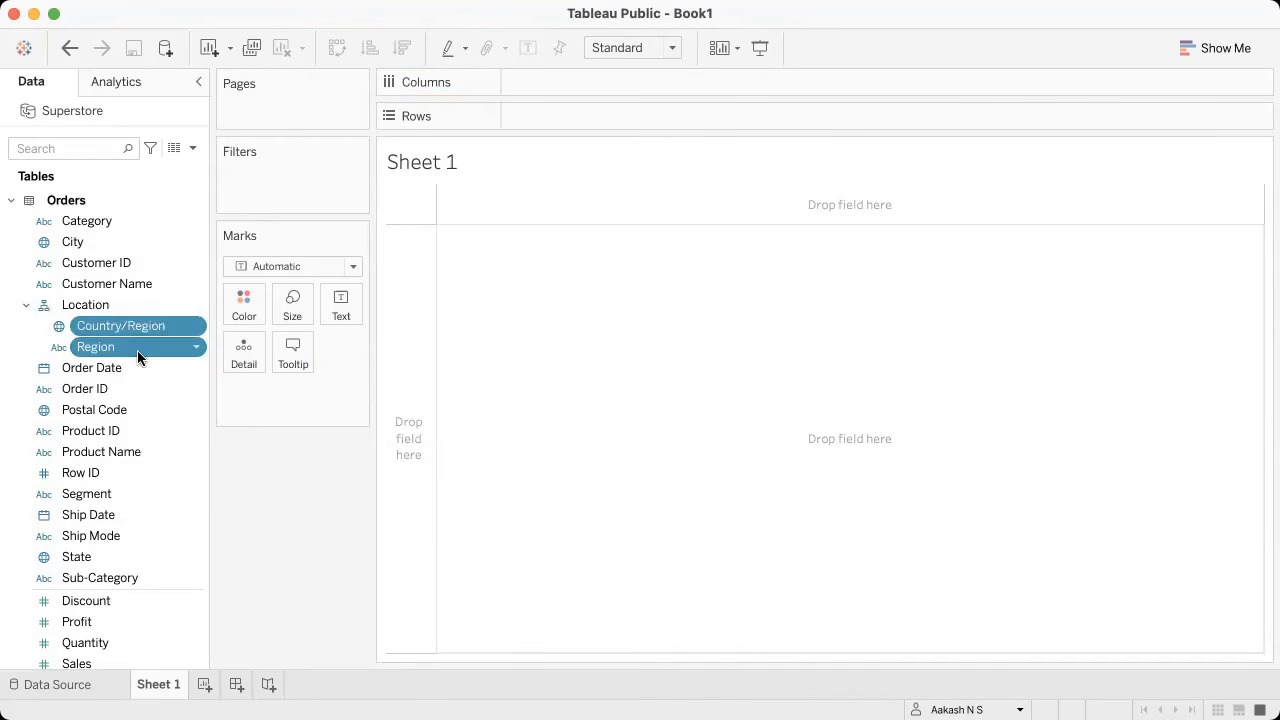
Step: Add State, City and Postal Code, in that order, below Region in the Location hierarchy, and collapse the hierarchy
{"action": "scroll", "coordinate": [94, 445], "scroll_direction": "down", "scroll_amount": 1}
{"action": "left_click_drag", "start_coordinate": [92, 541], "coordinate": [142, 330]}
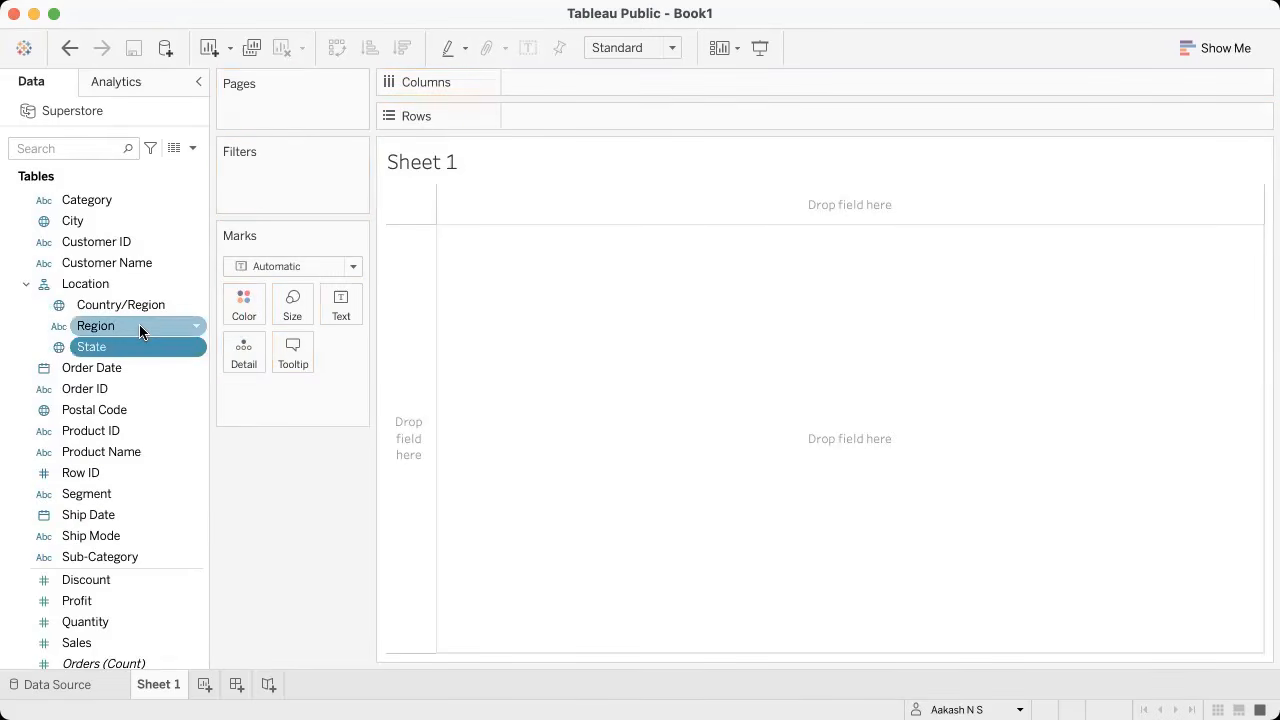
{"action": "scroll", "coordinate": [85, 300], "scroll_direction": "up", "scroll_amount": 1}
{"action": "left_click_drag", "start_coordinate": [70, 242], "coordinate": [111, 370]}
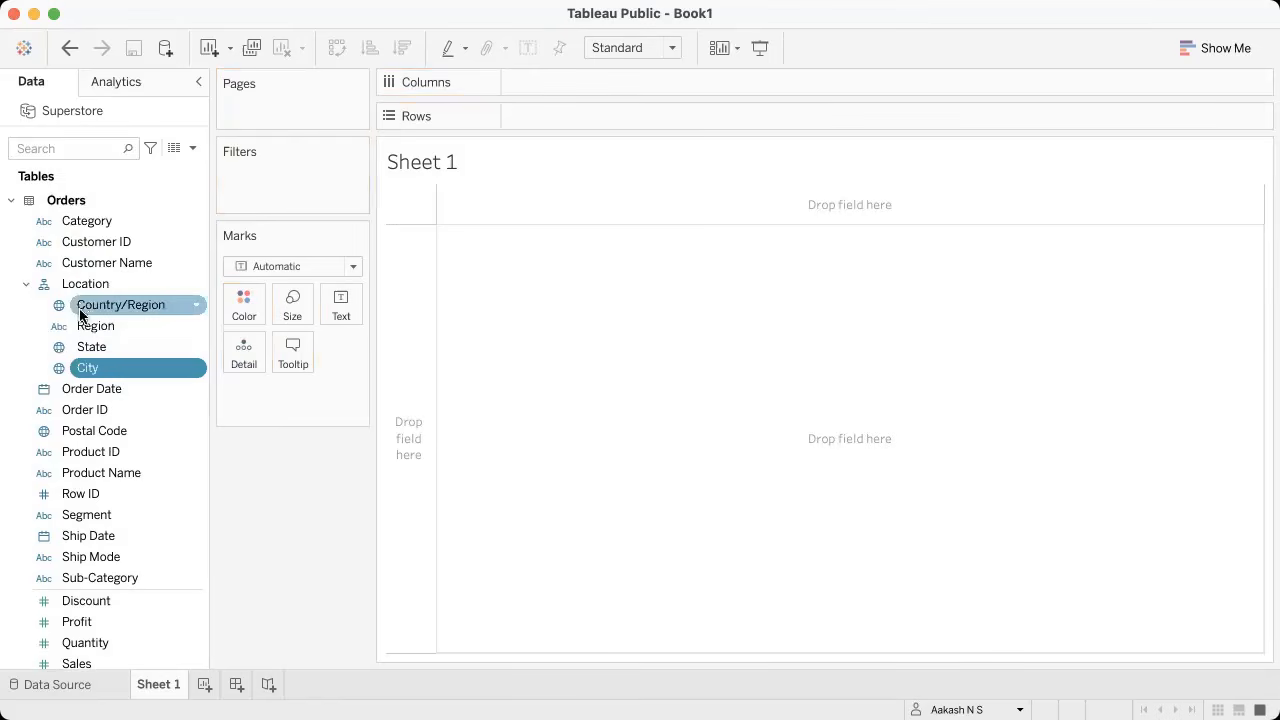
{"action": "scroll", "coordinate": [88, 330], "scroll_direction": "down", "scroll_amount": 1}
{"action": "left_click_drag", "start_coordinate": [91, 413], "coordinate": [117, 340]}
{"action": "scroll", "coordinate": [84, 326], "scroll_direction": "up", "scroll_amount": 1}
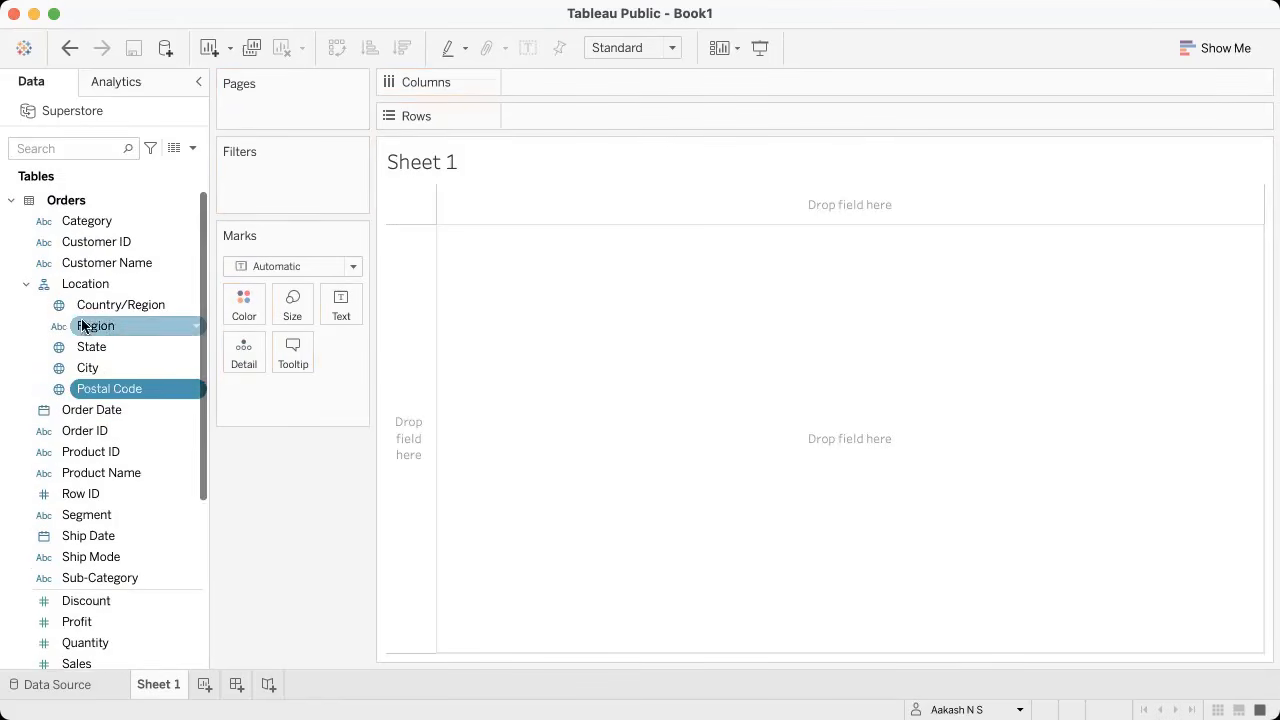
{"action": "left_click", "coordinate": [26, 284]}
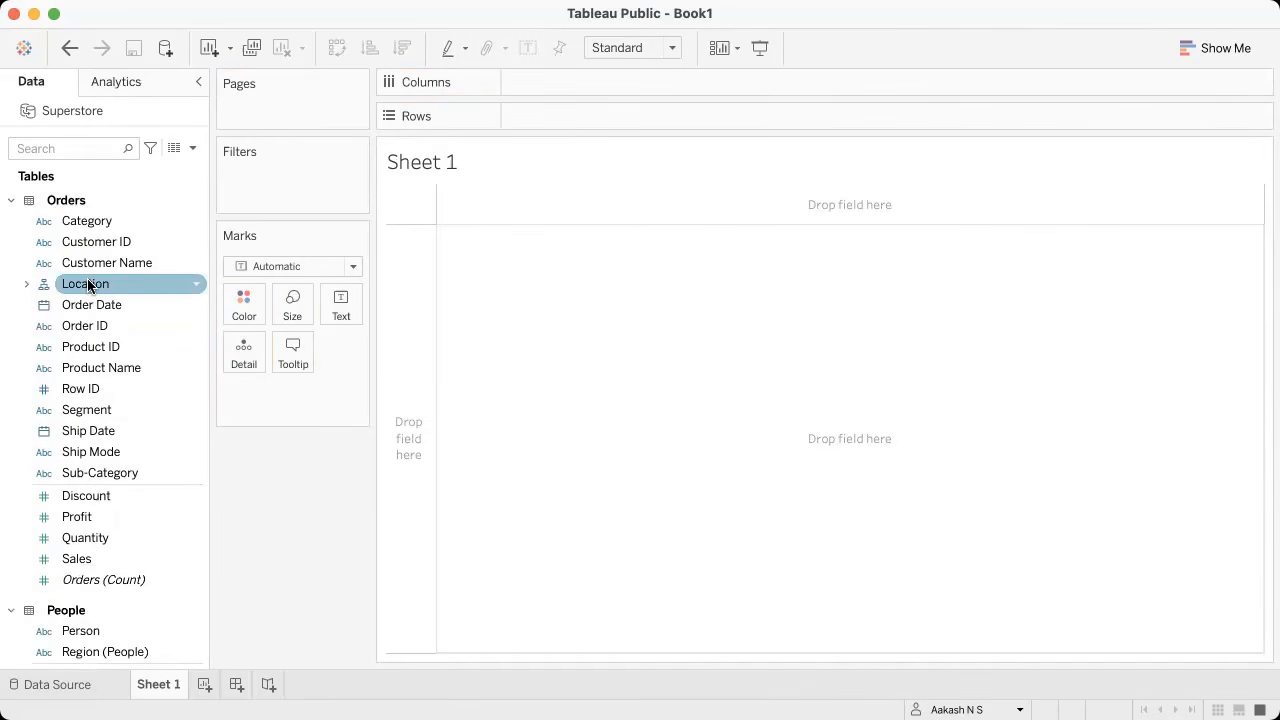
{"action": "left_click", "coordinate": [26, 284]}
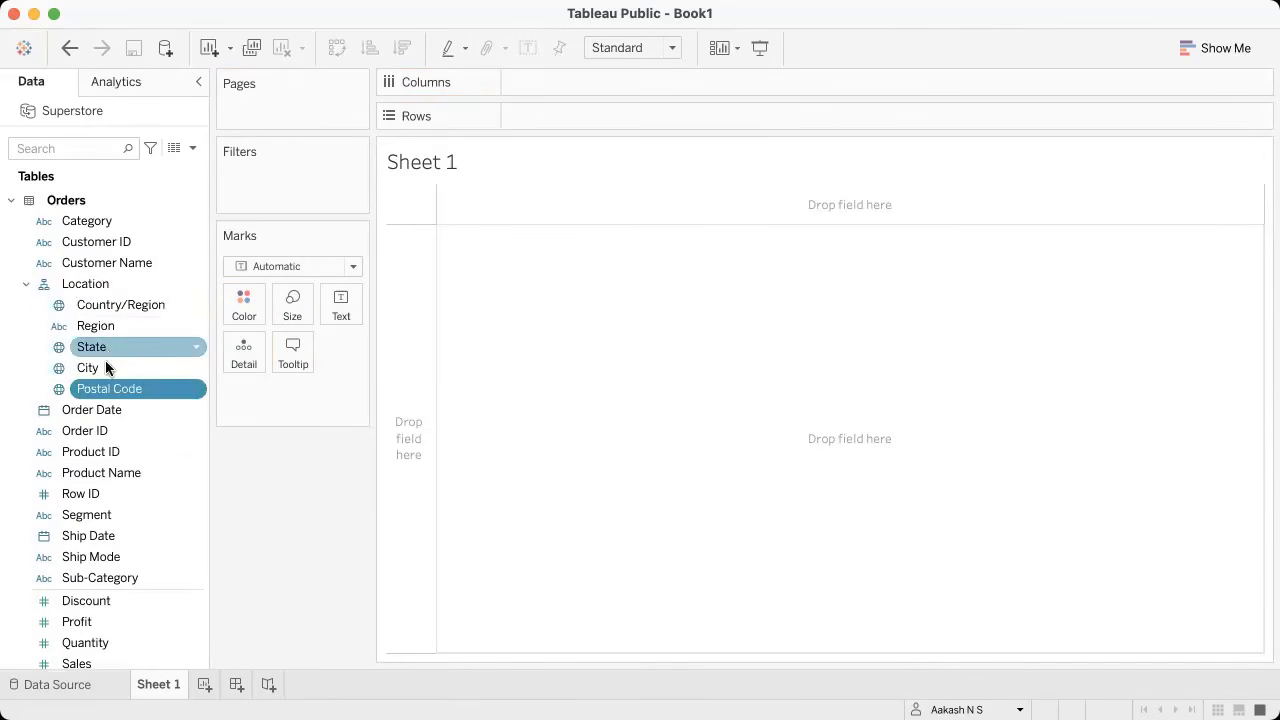
{"action": "left_click", "coordinate": [26, 285]}
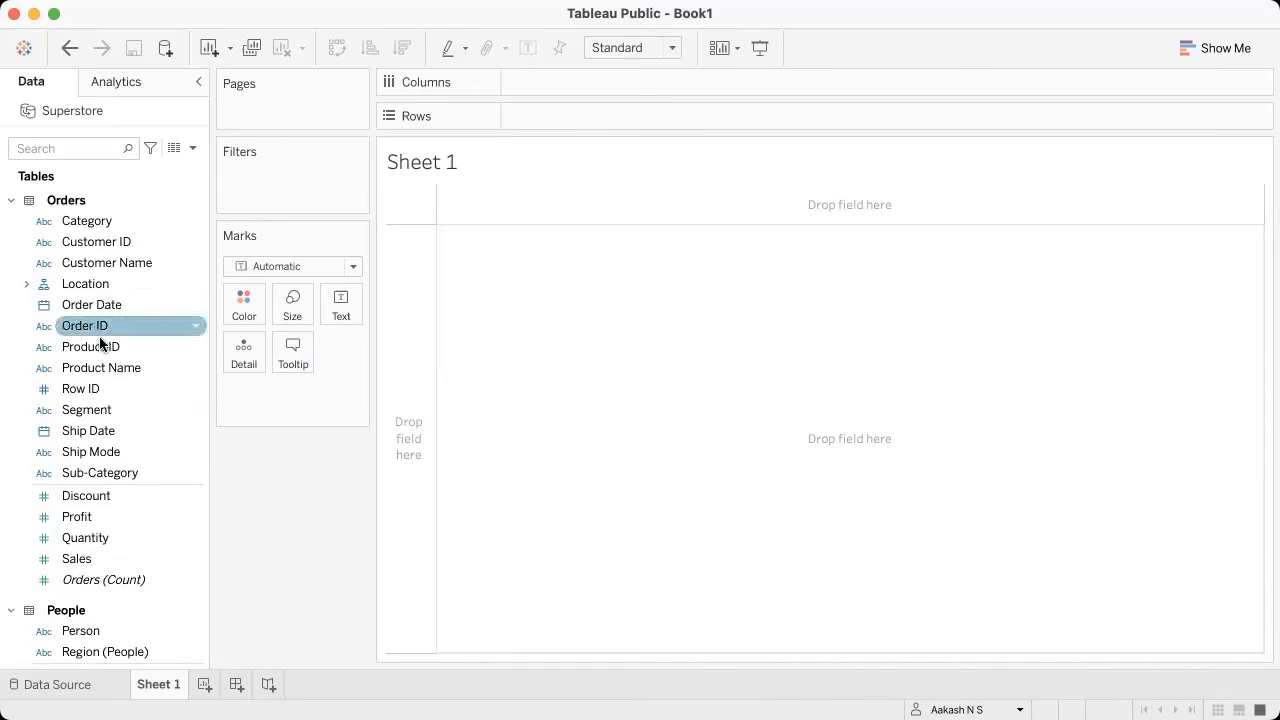
Step: Check the notebook's Product exercise, and create a hierarchy named Product from Category and Sub-Category in the Orders table
{"action": "key", "text": "ctrl+Right"}
{"action": "scroll", "coordinate": [552, 318], "scroll_direction": "down", "scroll_amount": 4}
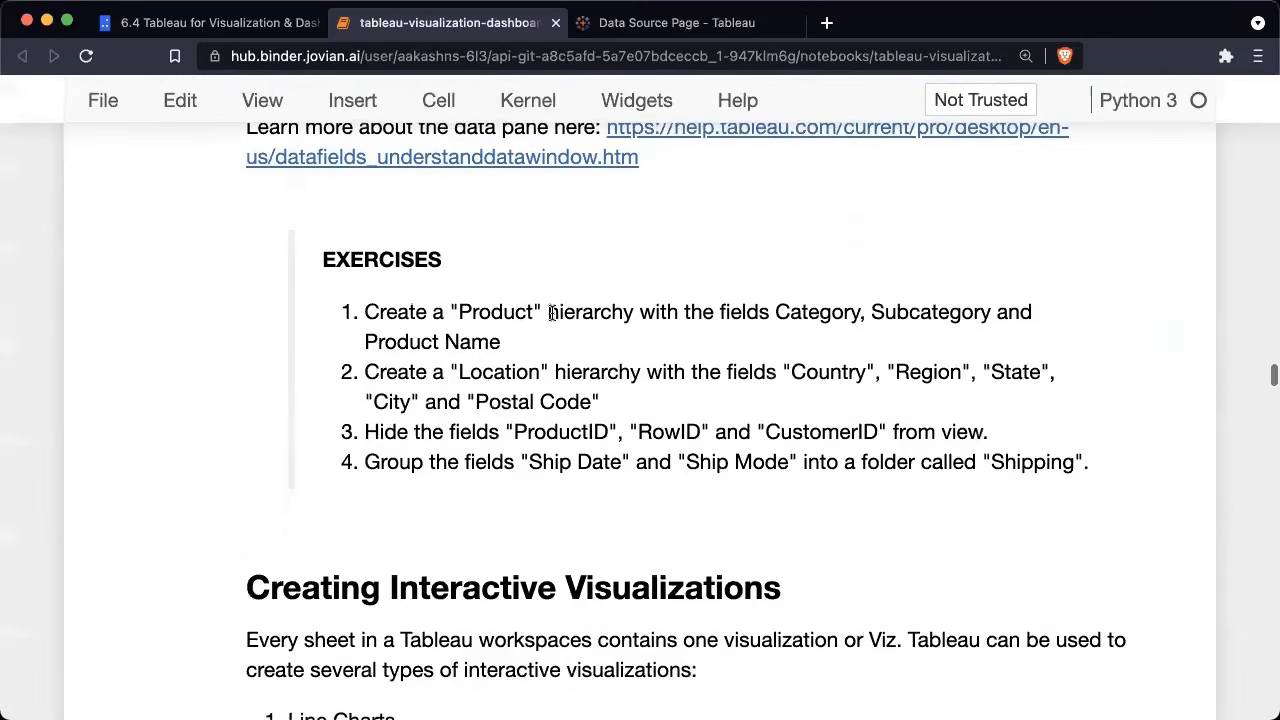
{"action": "scroll", "coordinate": [462, 319], "scroll_direction": "up", "scroll_amount": 2}
{"action": "key", "text": "ctrl+Left"}
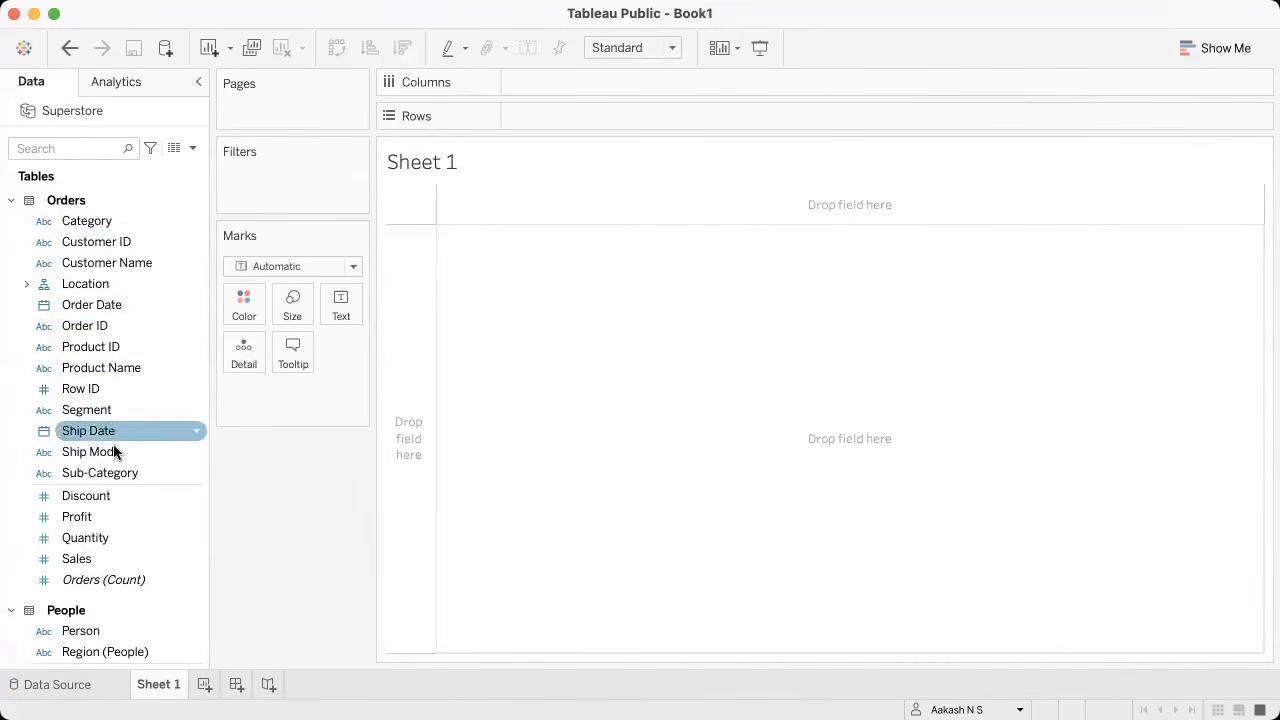
{"action": "left_click_drag", "start_coordinate": [93, 472], "coordinate": [89, 220]}
{"action": "type", "text": "Product"}
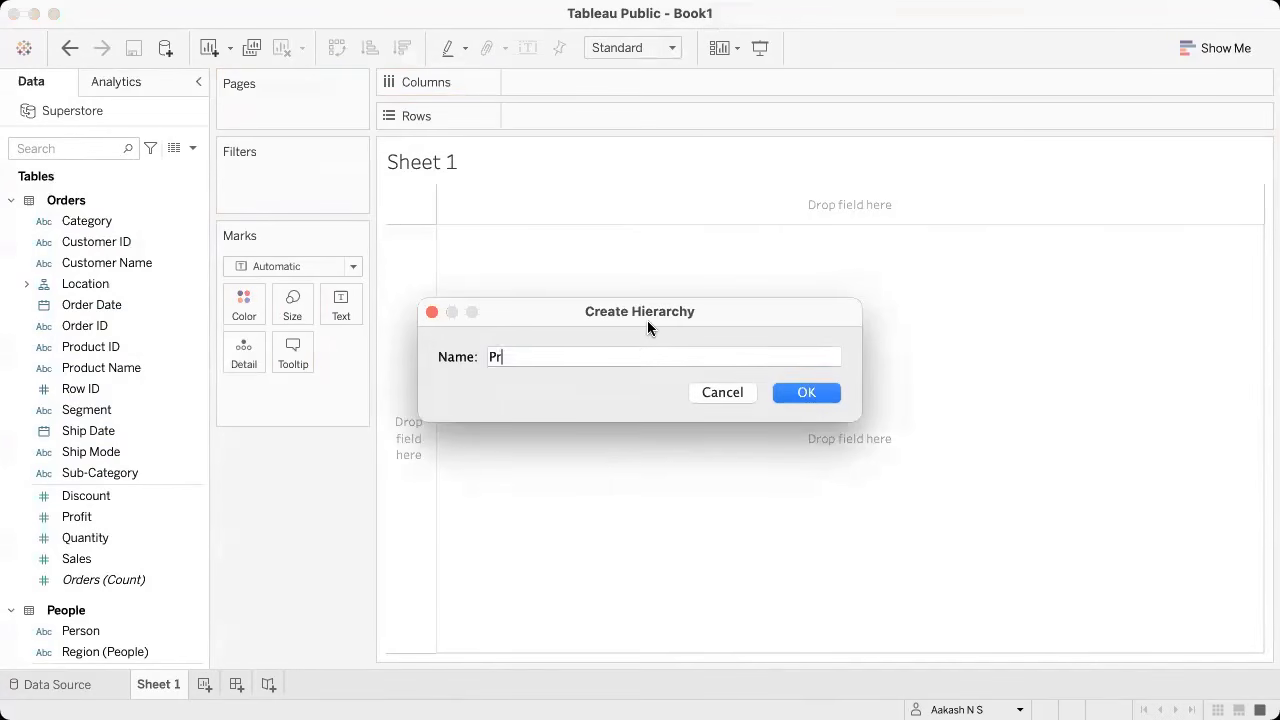
{"action": "left_click", "coordinate": [820, 394]}
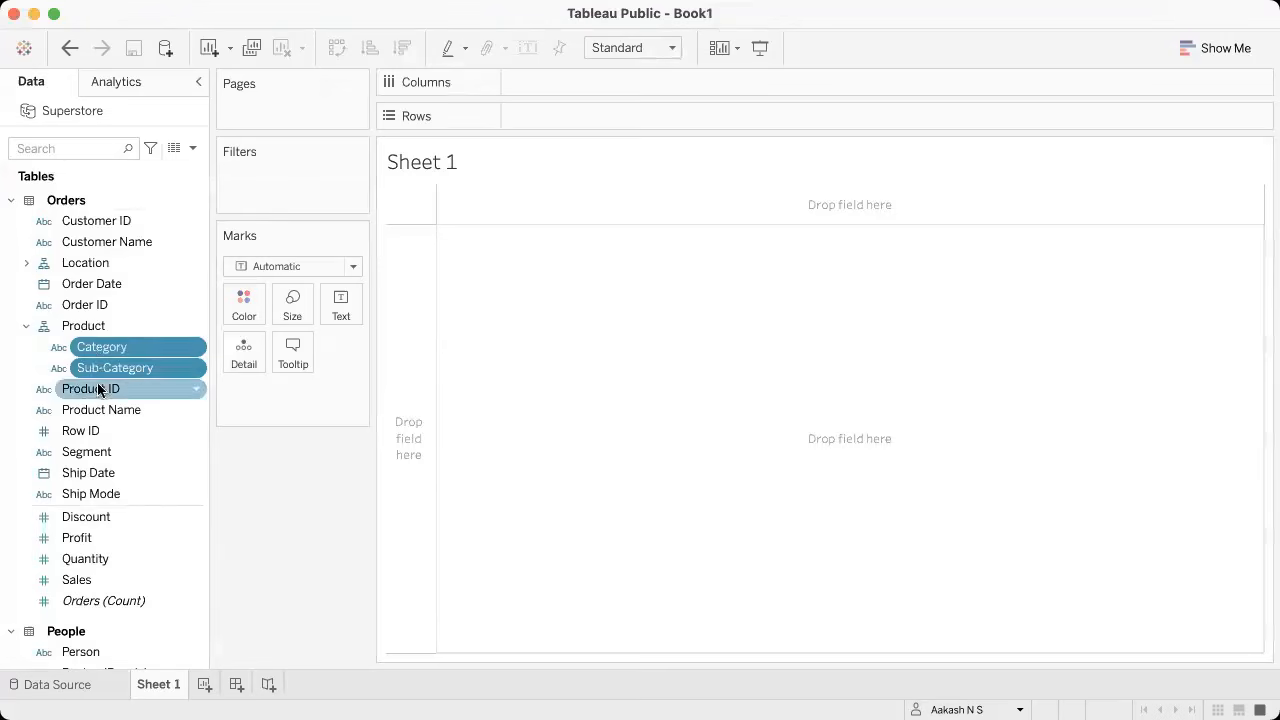
Step: Add Product Name below Sub-Category in the Product hierarchy, check it against the notebook's exercise, and collapse the hierarchy
{"action": "left_click_drag", "start_coordinate": [93, 386], "coordinate": [119, 396]}
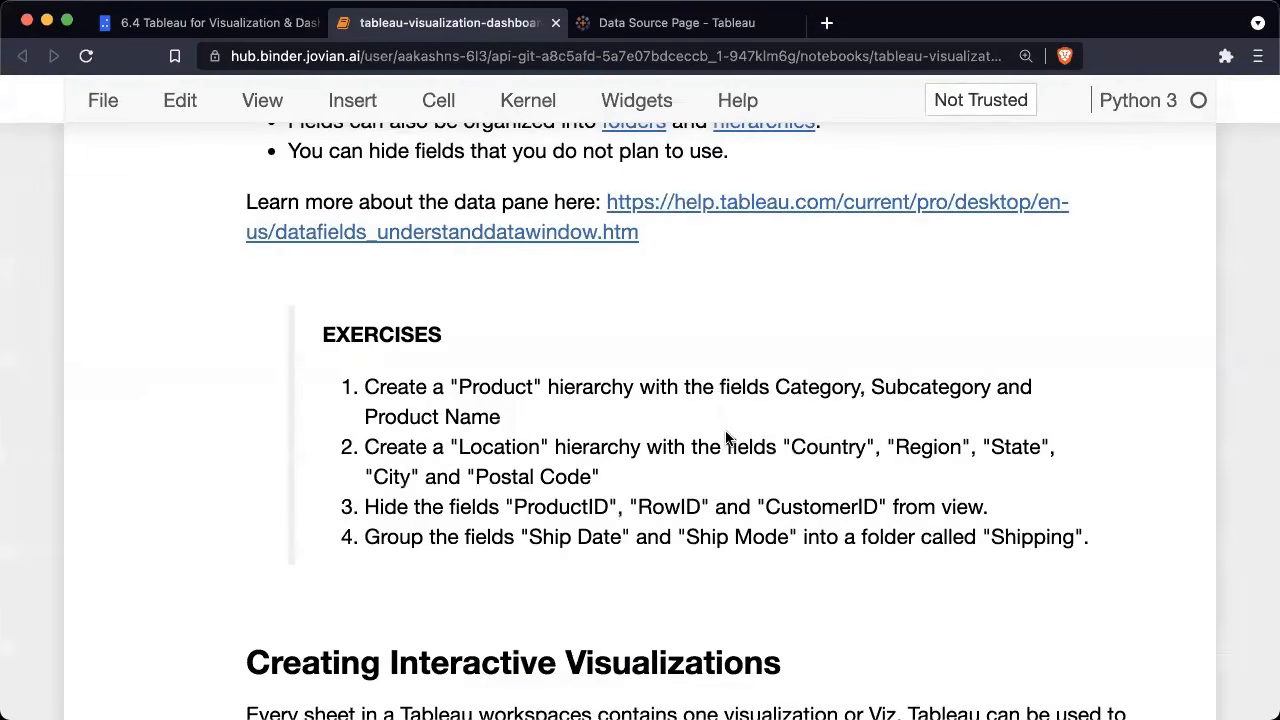
{"action": "scroll", "coordinate": [727, 438], "scroll_direction": "down", "scroll_amount": 2}
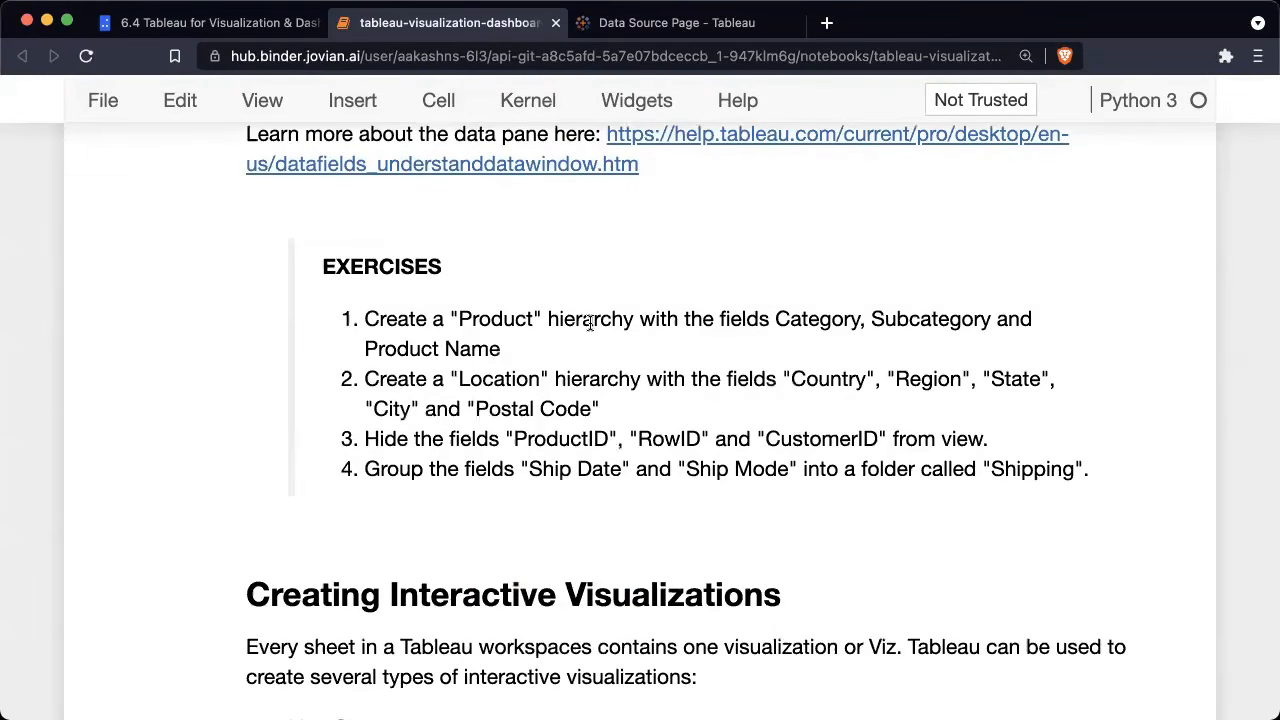
{"action": "key", "text": "ctrl+Left"}
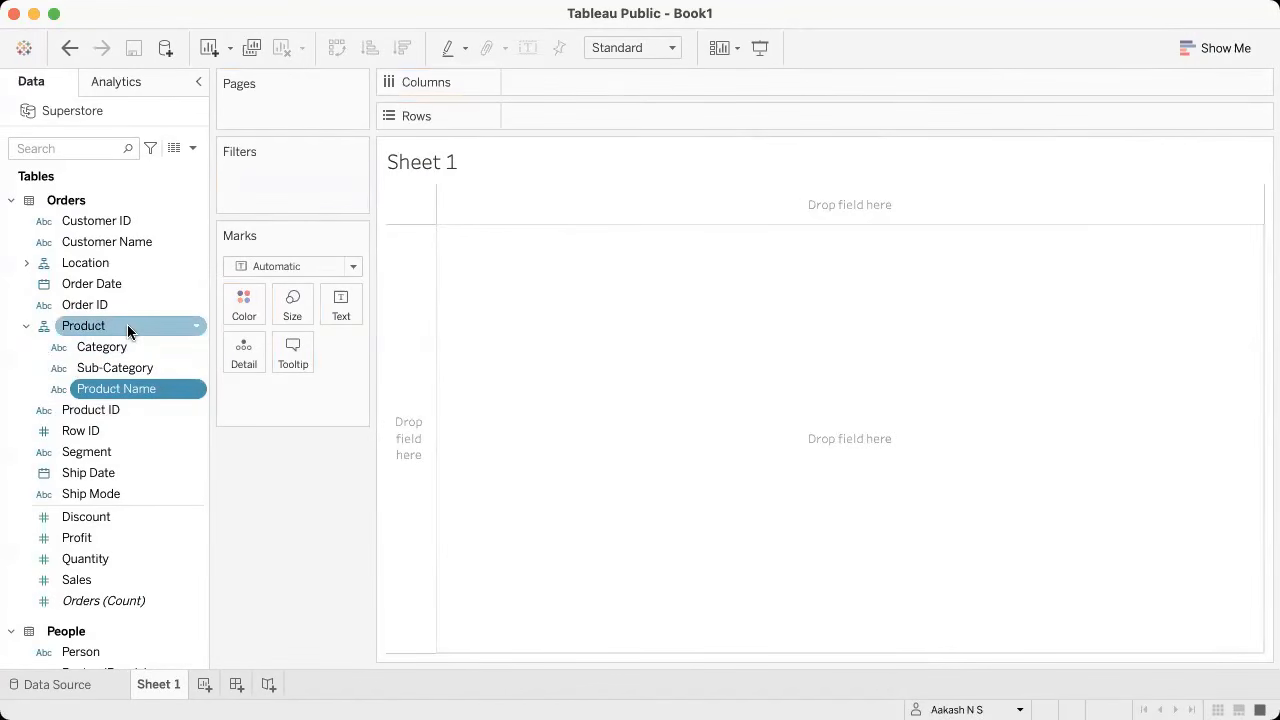
{"action": "left_click", "coordinate": [32, 327]}
Step: Compare the fields of the Location hierarchy with the notebook's Location exercise
{"action": "key", "text": "ctrl+Right"}
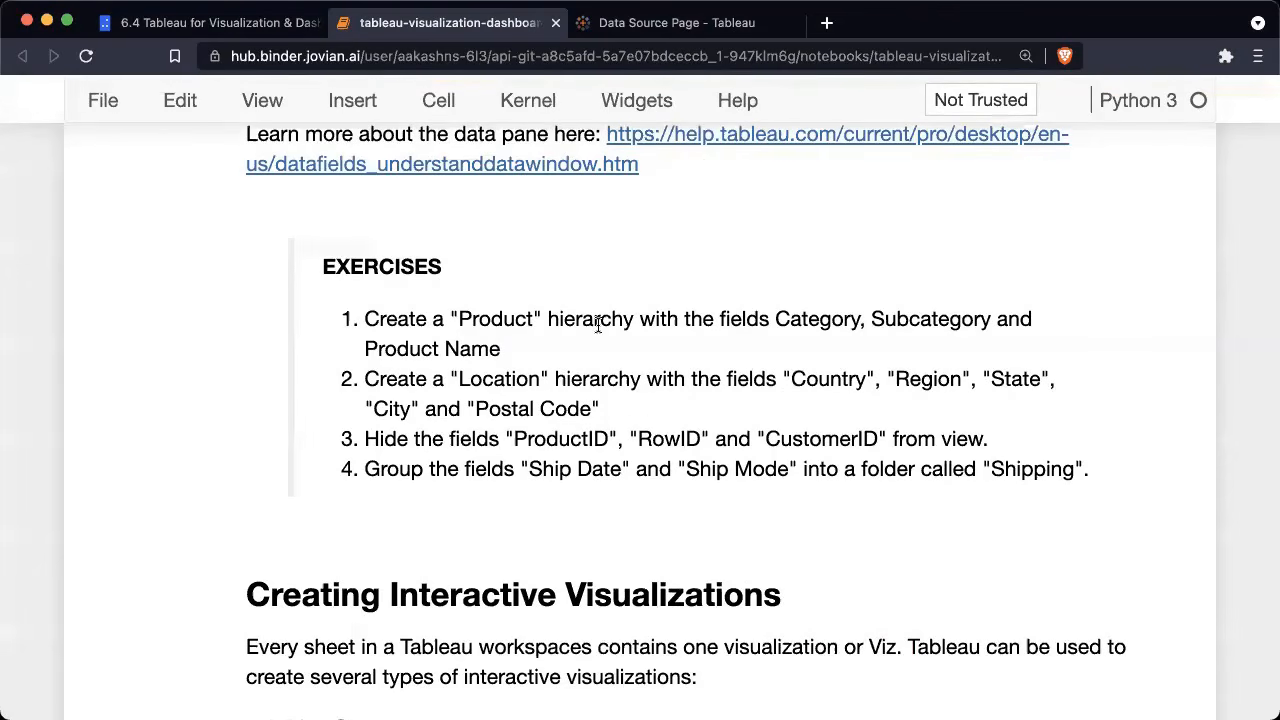
{"action": "key", "text": "ctrl+Left"}
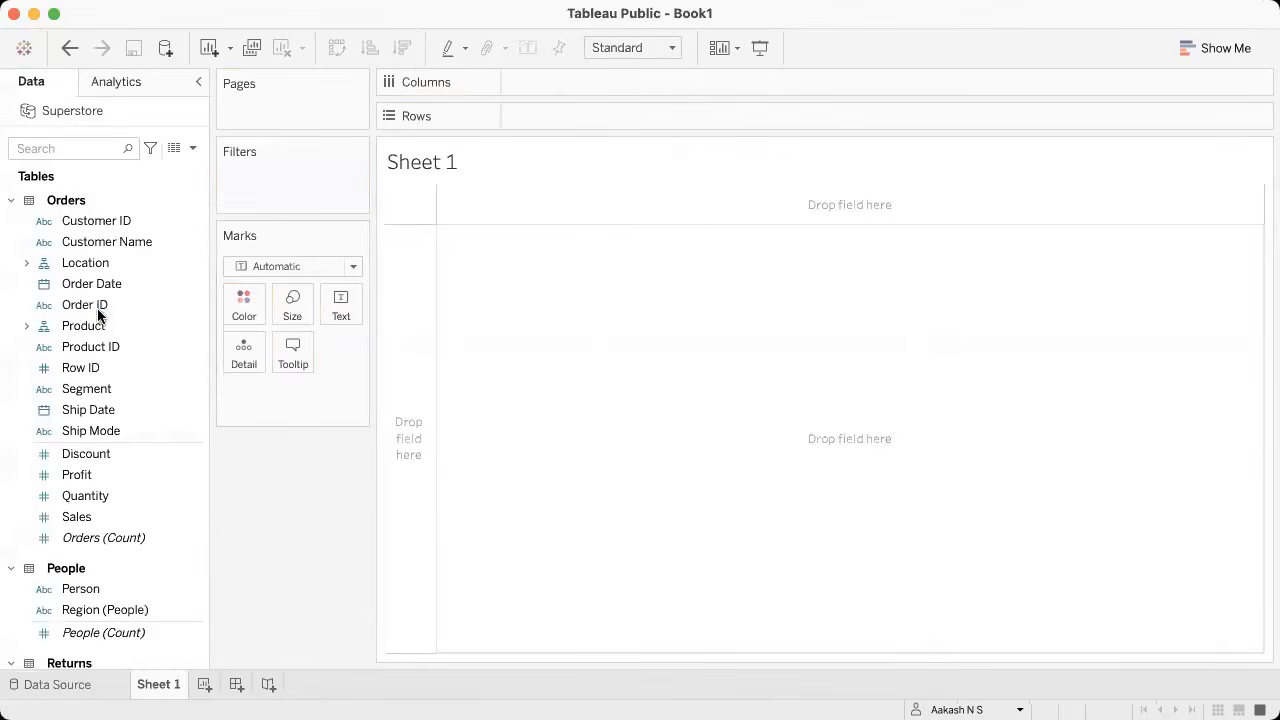
{"action": "left_click", "coordinate": [26, 262]}
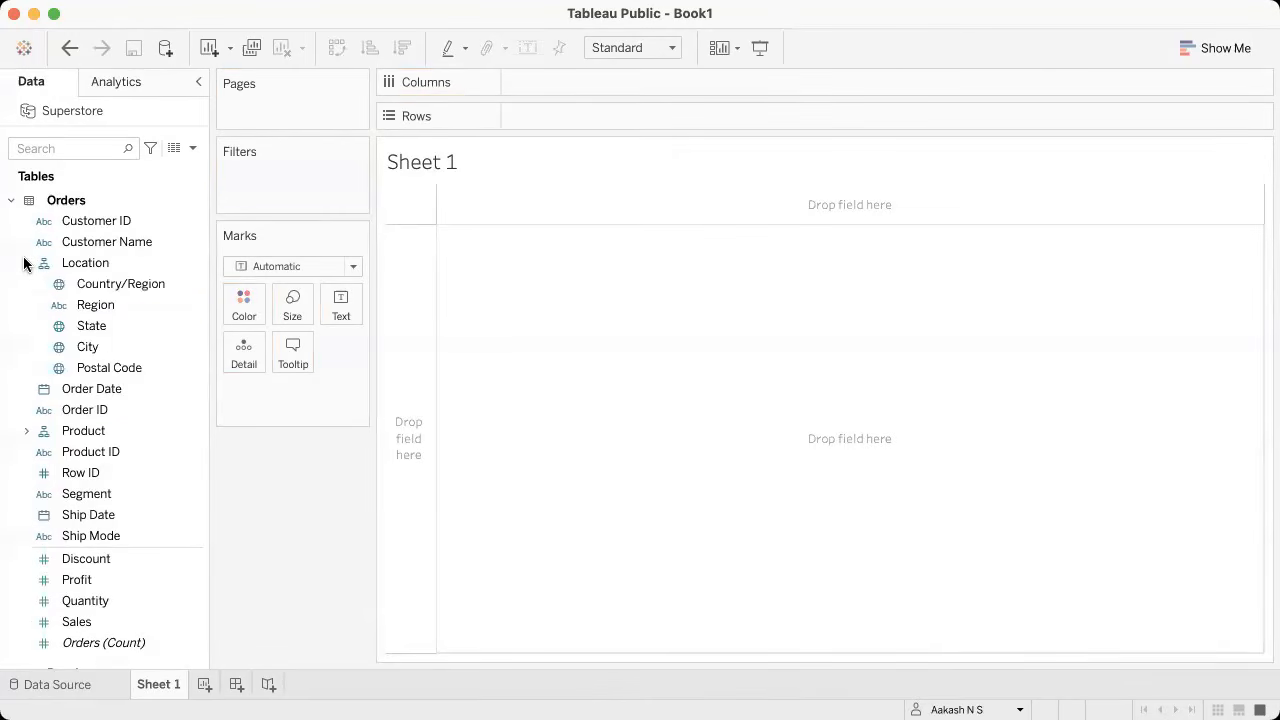
{"action": "left_click", "coordinate": [25, 262]}
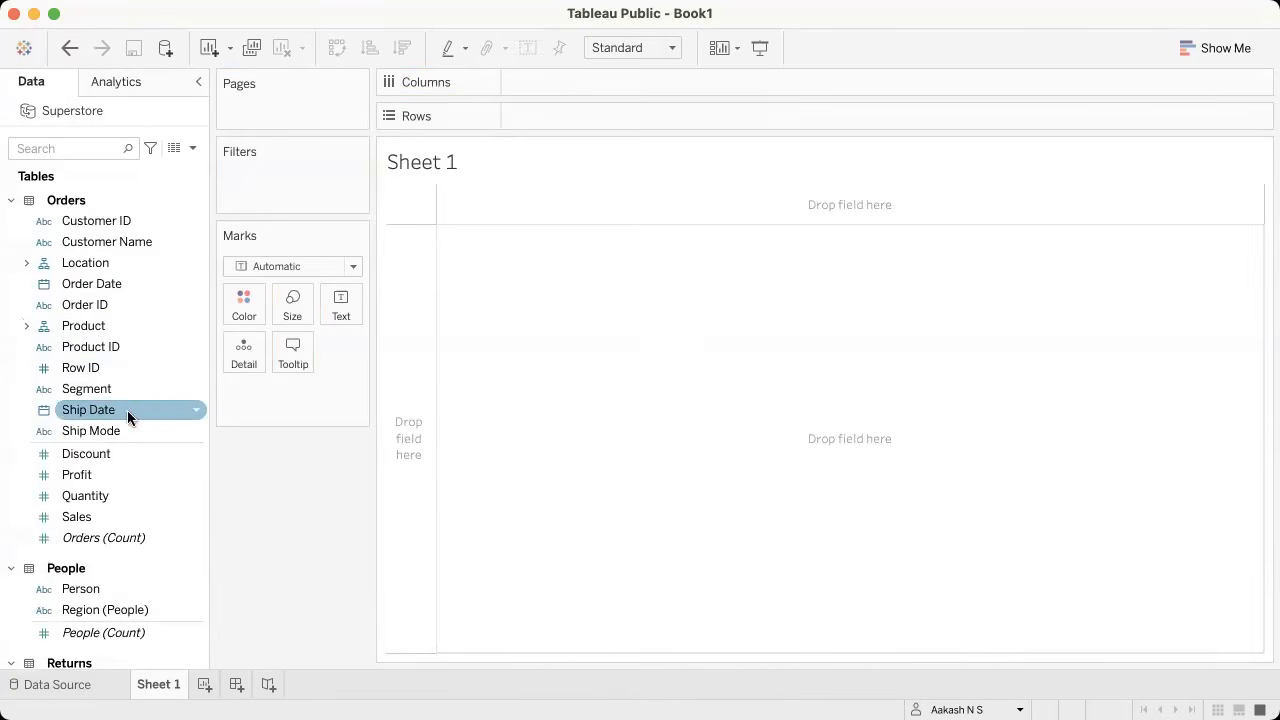
Step: Check the notebook's exercise on hiding fields, and hide the Product ID field of the Orders table in Tableau
{"action": "key", "text": "super+Tab"}
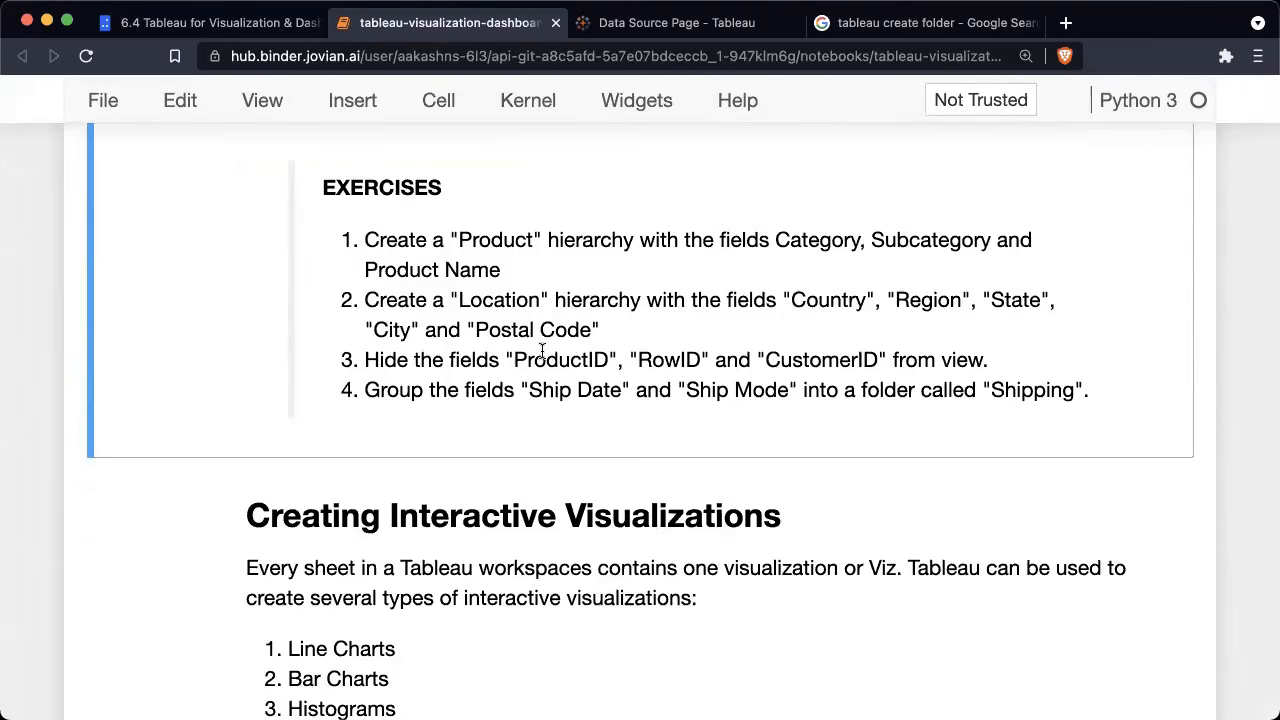
{"action": "key", "text": "super+Tab"}
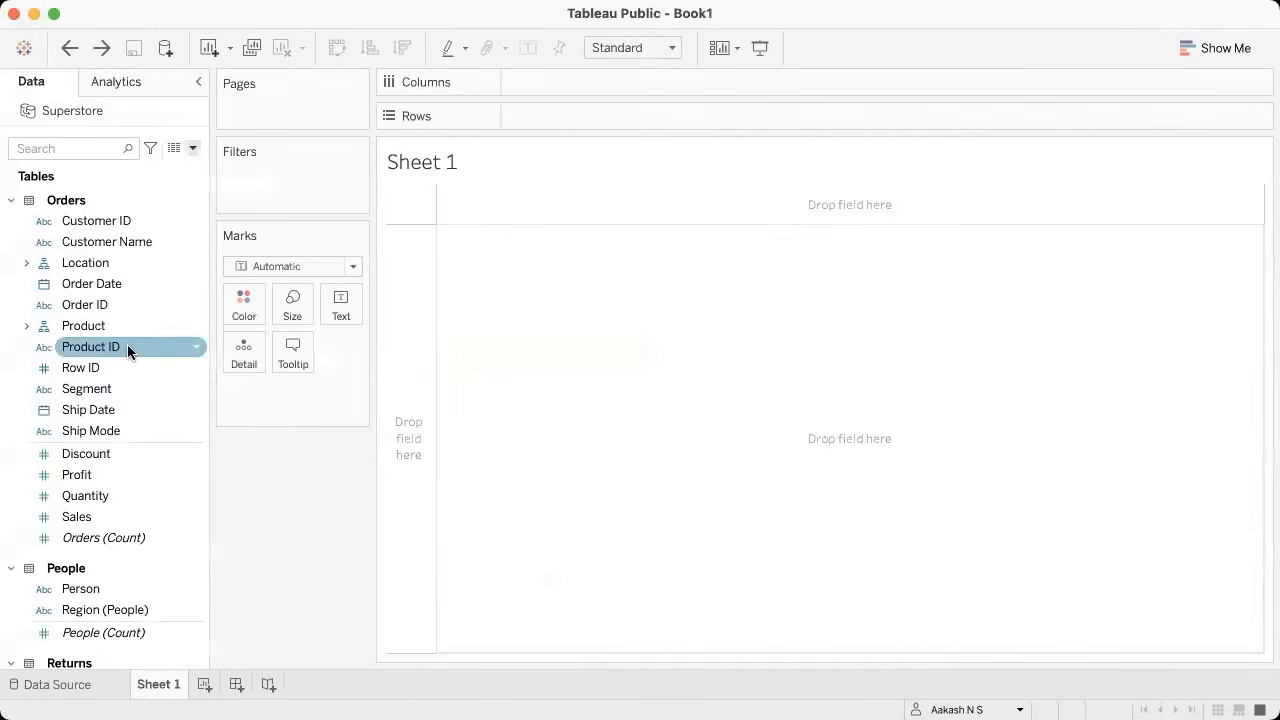
{"action": "left_click", "coordinate": [189, 347]}
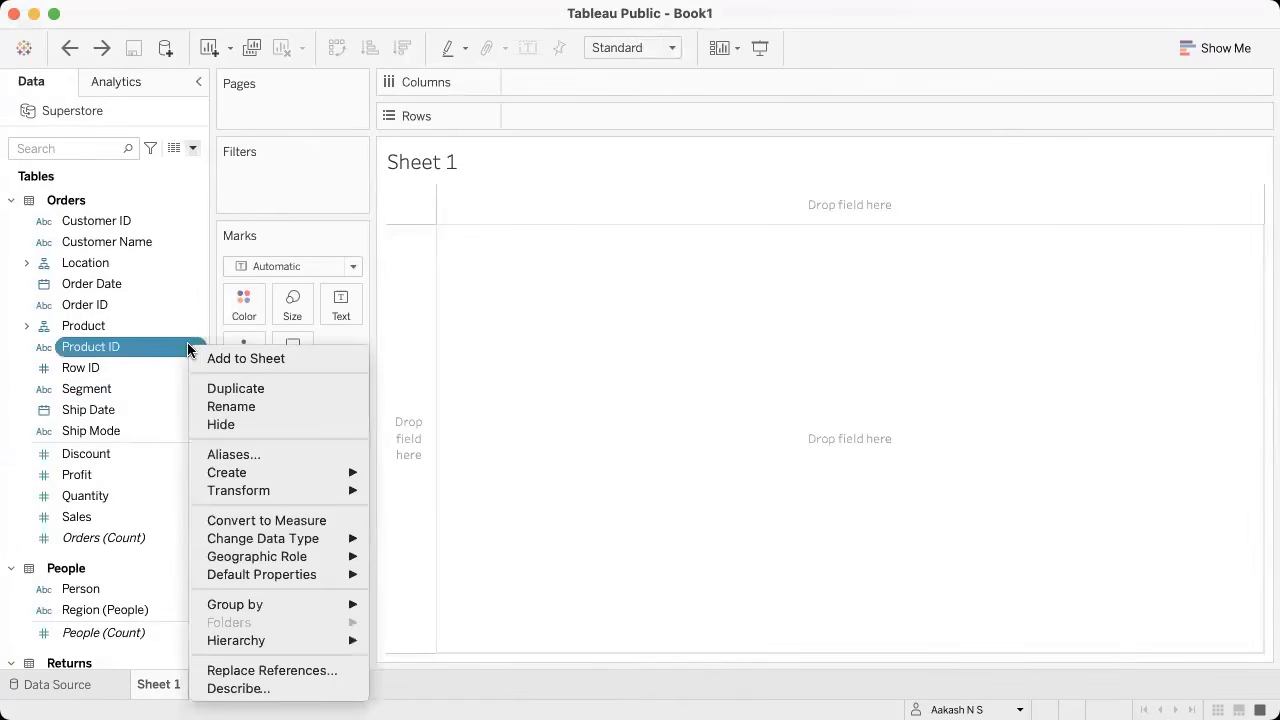
{"action": "left_click", "coordinate": [236, 424]}
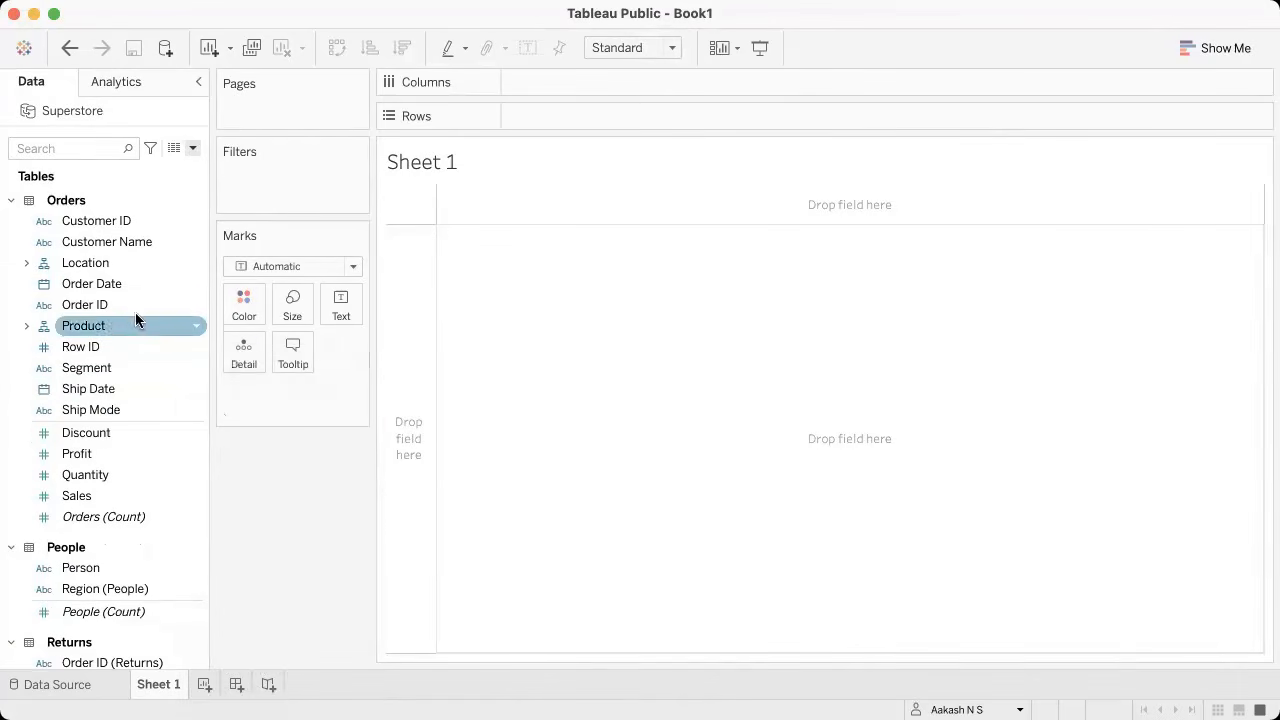
Step: Recheck the notebook's list of fields to hide, and hide the Row ID field of the Orders table
{"action": "key", "text": "super+Tab"}
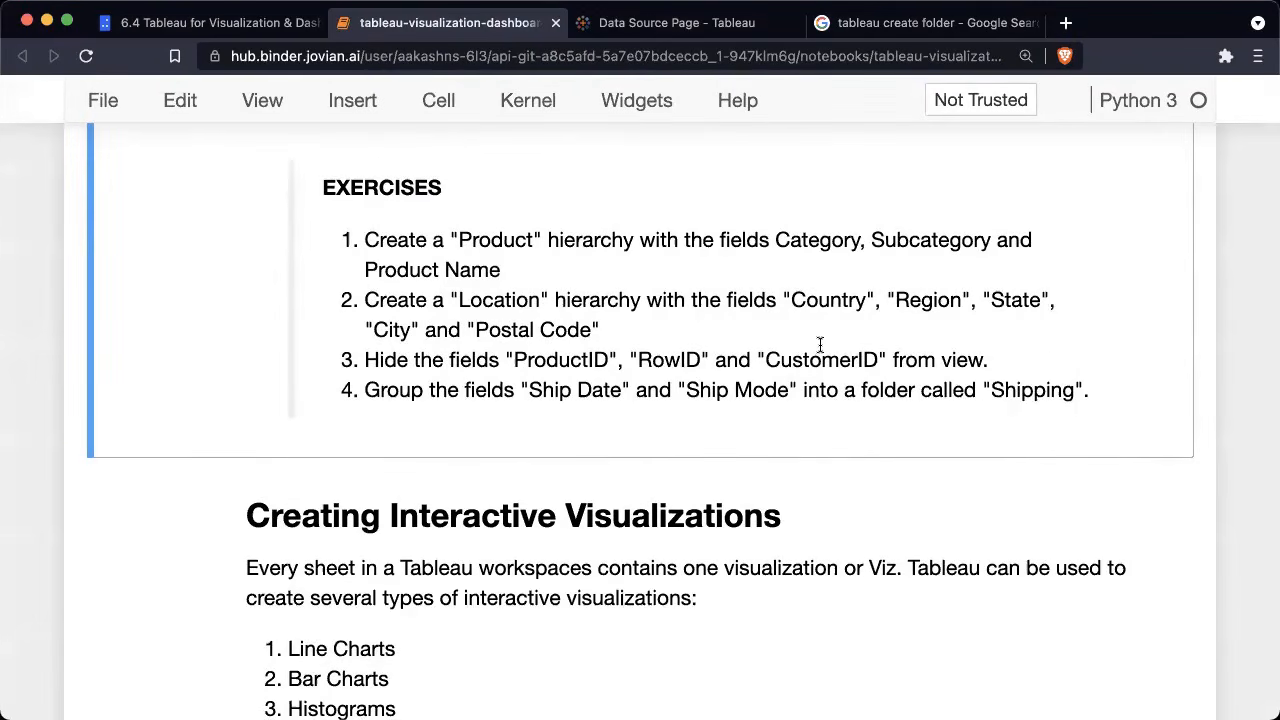
{"action": "key", "text": "super+Tab"}
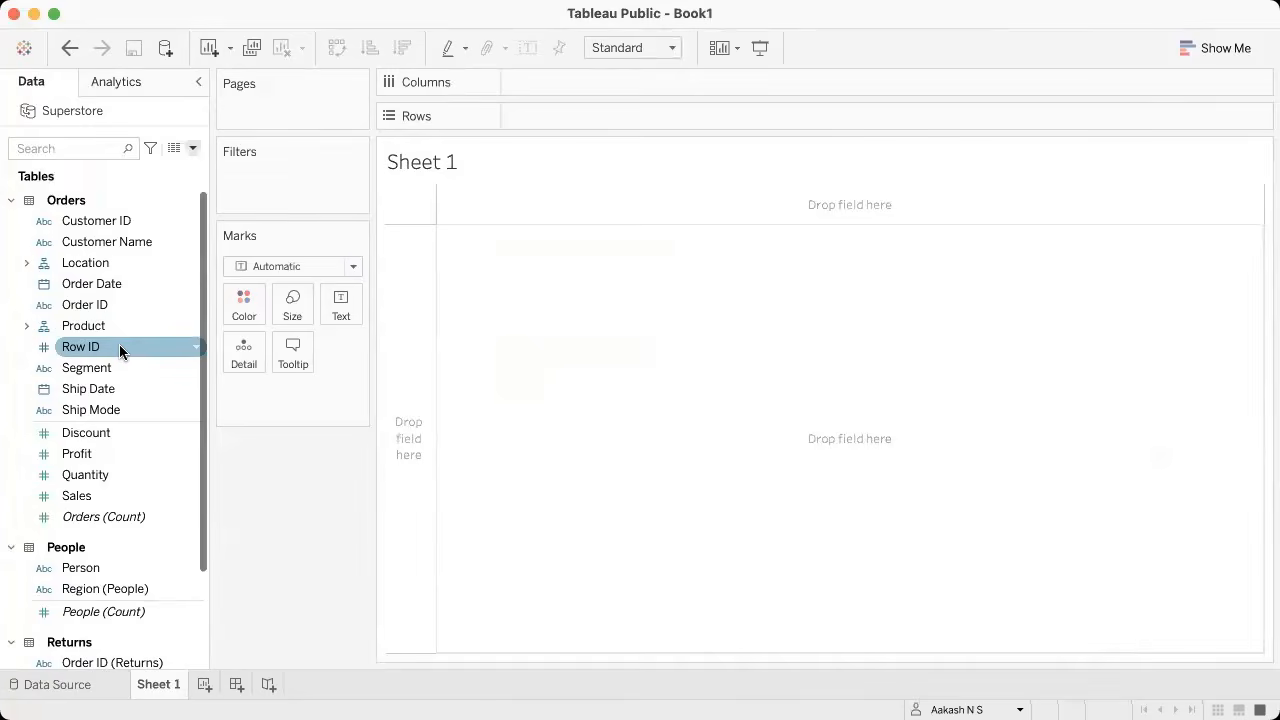
{"action": "right_click", "coordinate": [121, 346]}
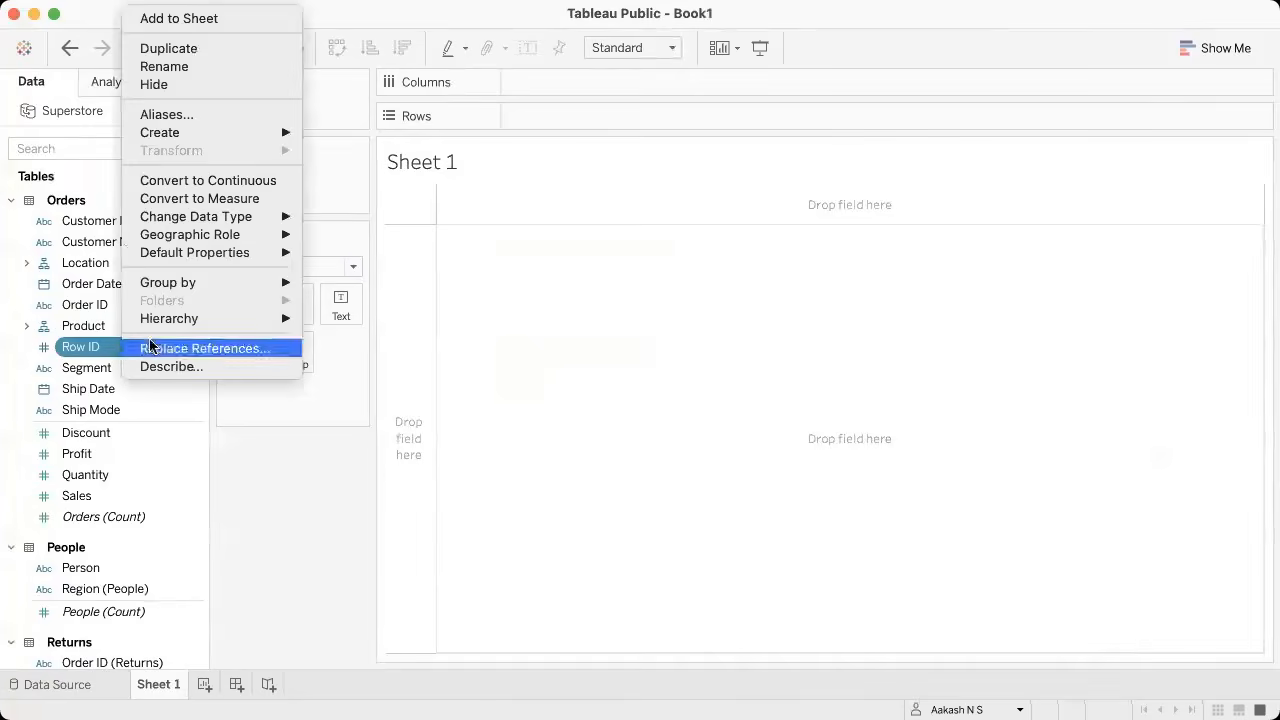
{"action": "left_click", "coordinate": [200, 84]}
Step: Look through the remaining fields in the Data pane, and hide the Customer ID field of the Orders table
{"action": "scroll", "coordinate": [170, 321], "scroll_direction": "down", "scroll_amount": 2}
{"action": "scroll", "coordinate": [170, 321], "scroll_direction": "down", "scroll_amount": 1}
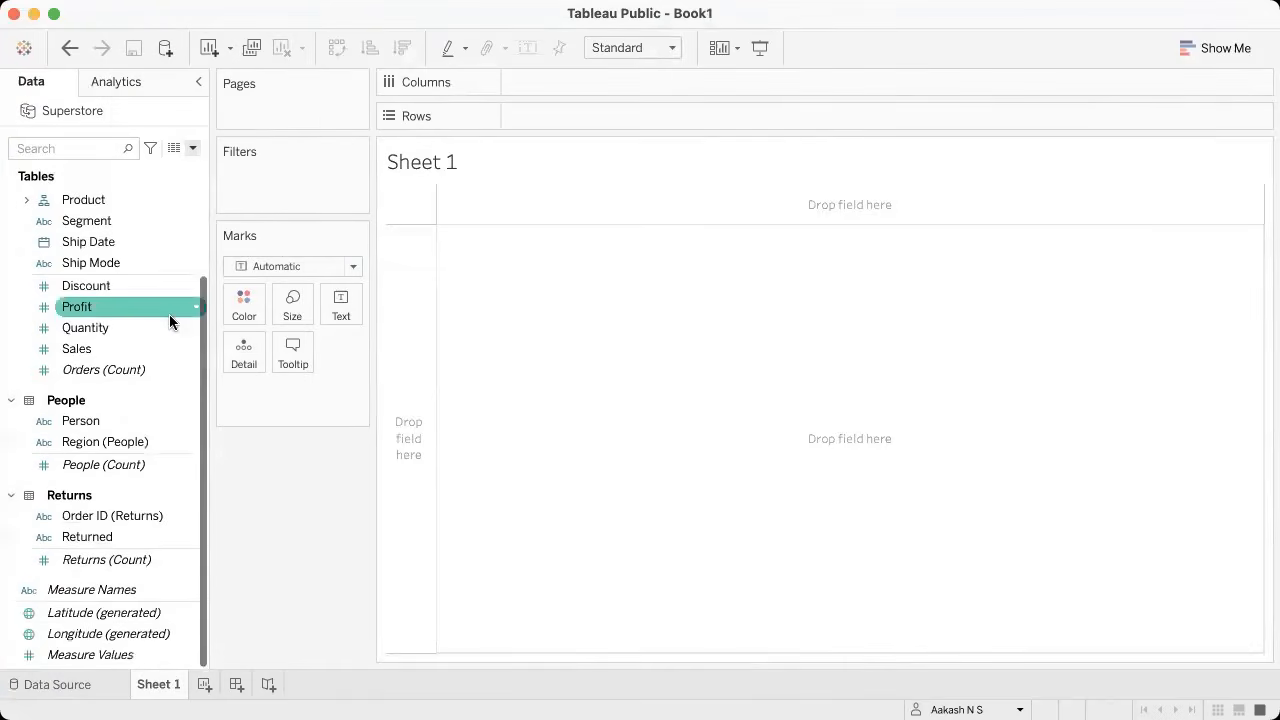
{"action": "scroll", "coordinate": [155, 395], "scroll_direction": "up", "scroll_amount": 3}
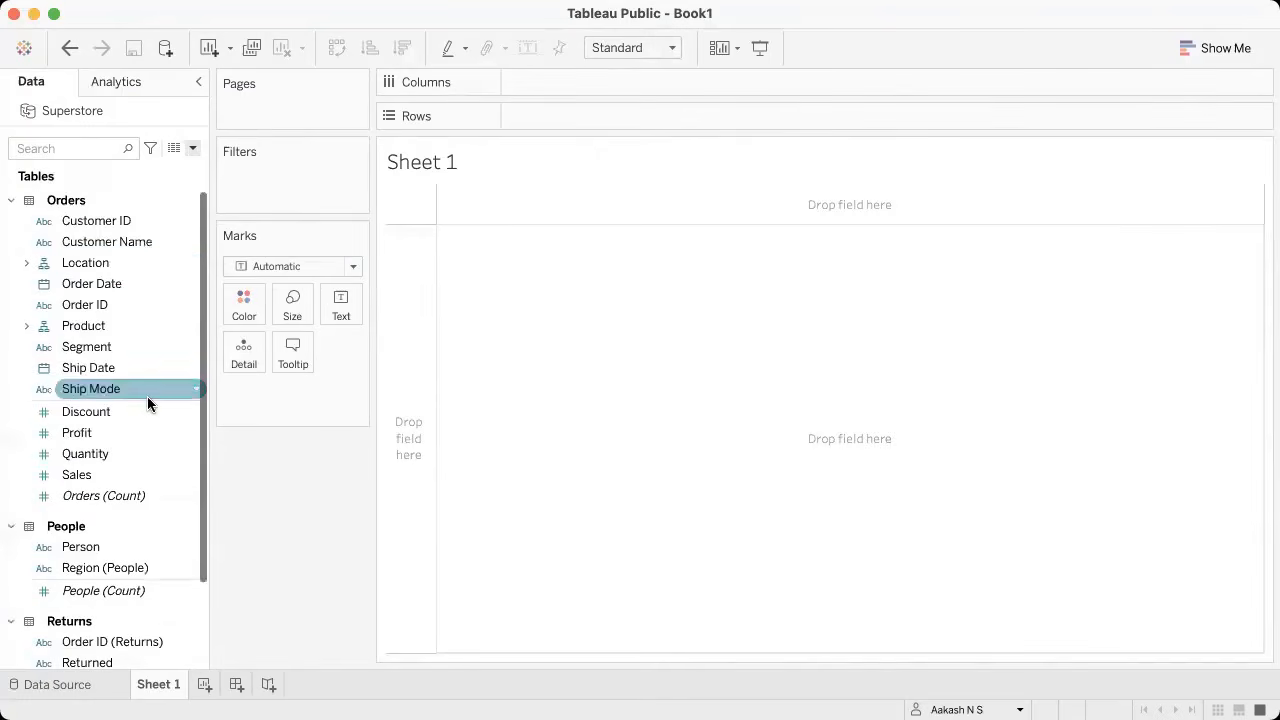
{"action": "right_click", "coordinate": [120, 221]}
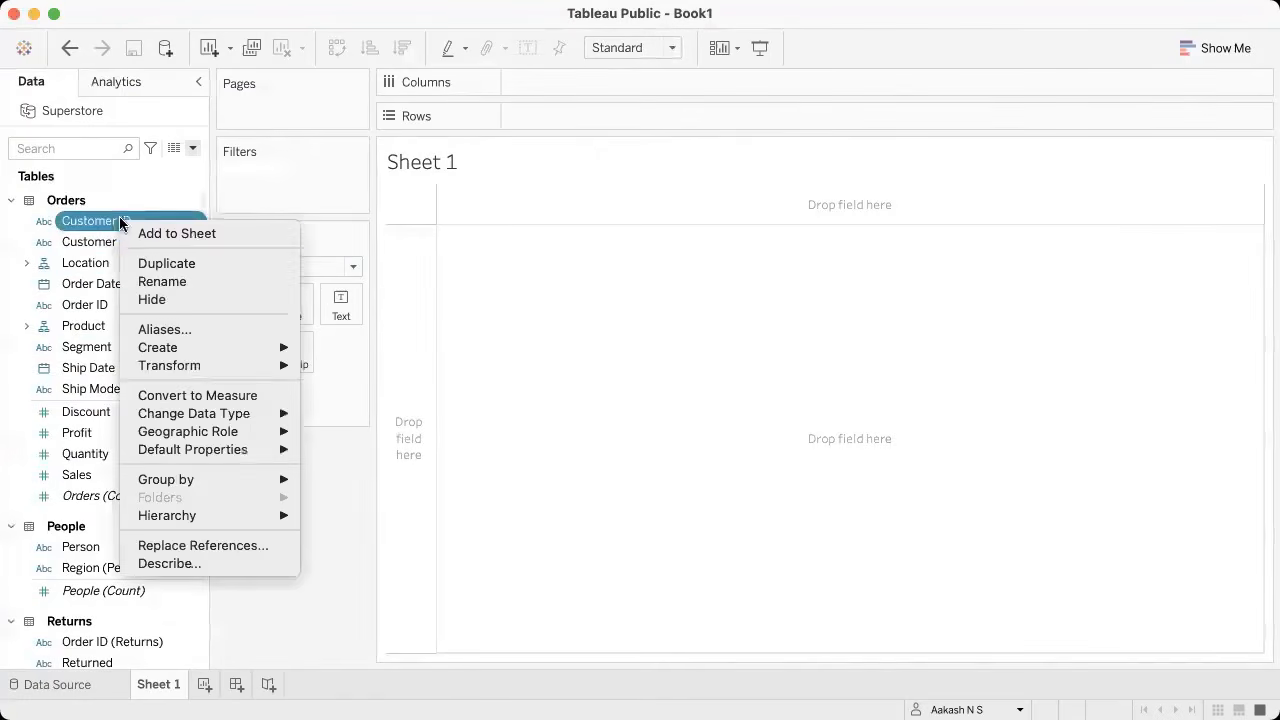
{"action": "left_click", "coordinate": [172, 298]}
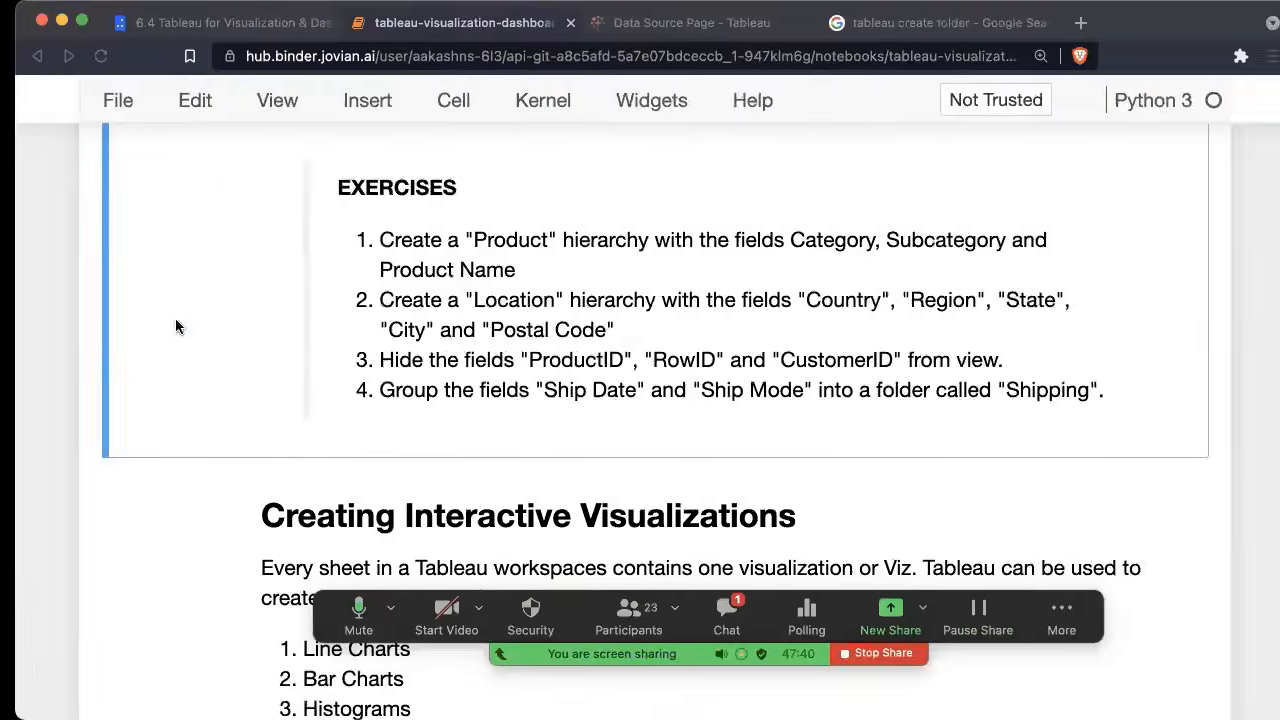
Step: Review the exercises in the browser notebook and read its Creating Interactive Visualizations section, highlighting the term "Viz"
{"action": "scroll", "coordinate": [179, 320], "scroll_direction": "up", "scroll_amount": 3}
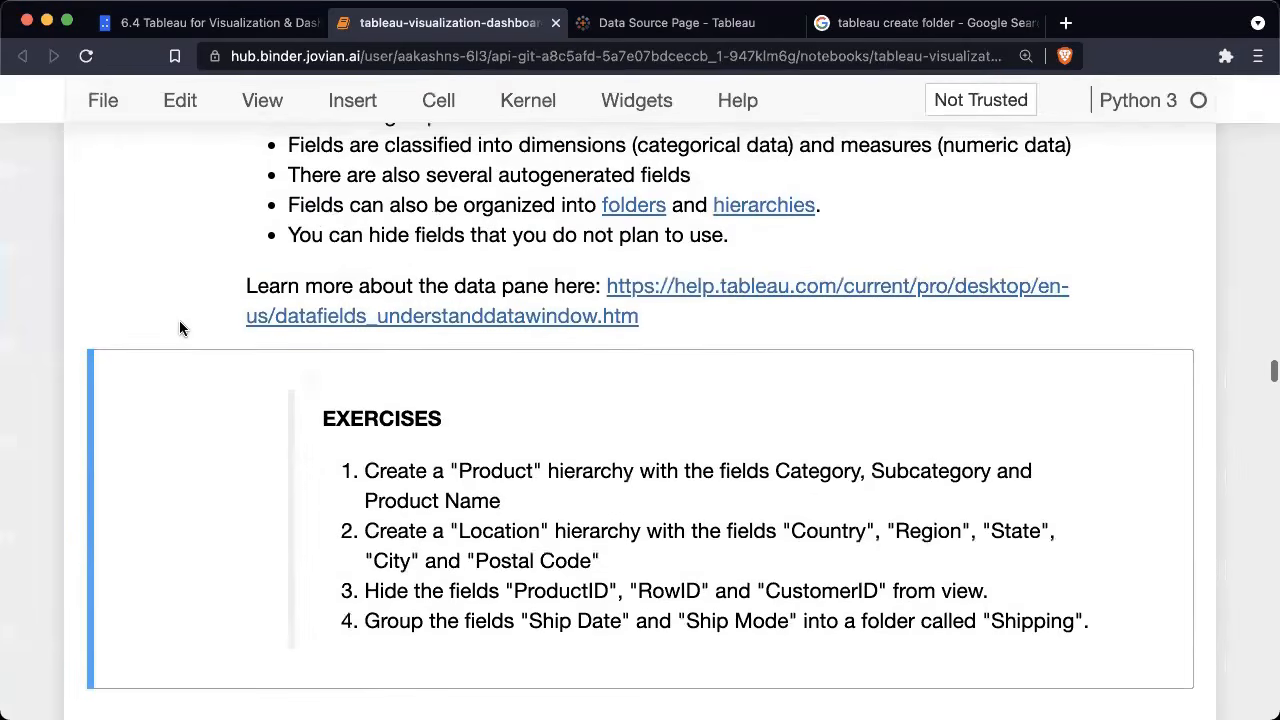
{"action": "scroll", "coordinate": [180, 327], "scroll_direction": "down", "scroll_amount": 1}
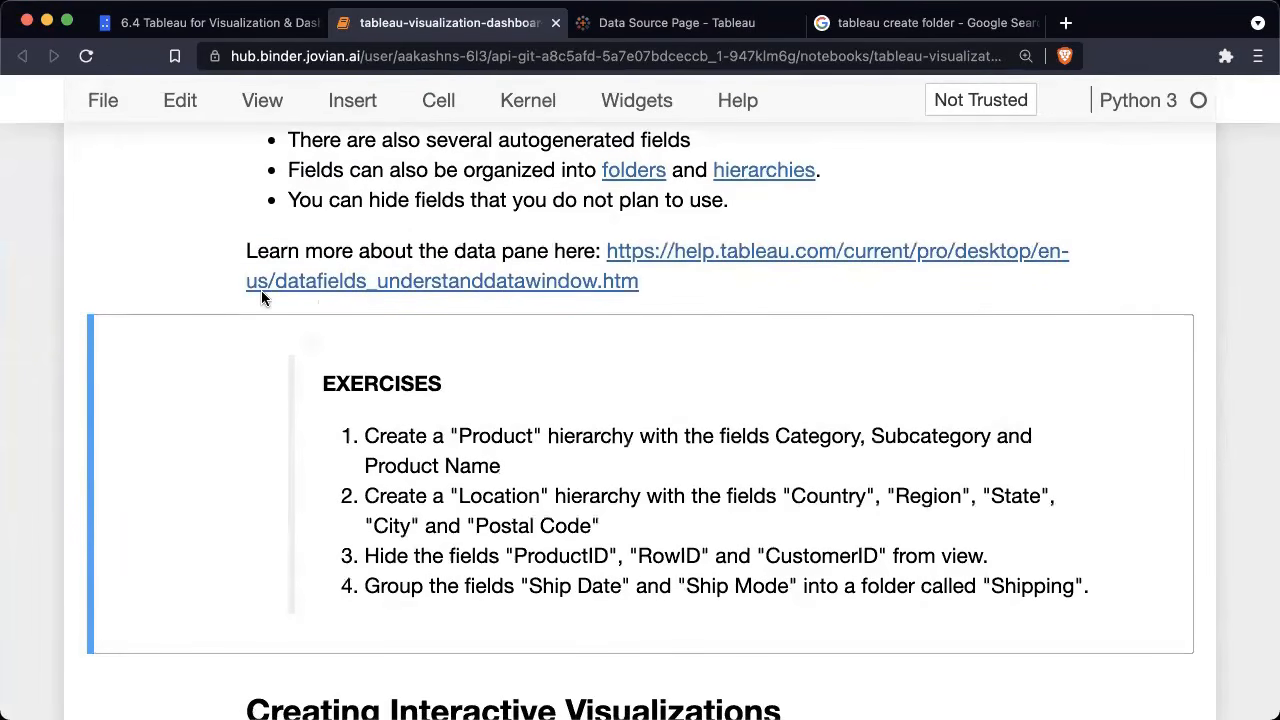
{"action": "scroll", "coordinate": [261, 291], "scroll_direction": "down", "scroll_amount": 2}
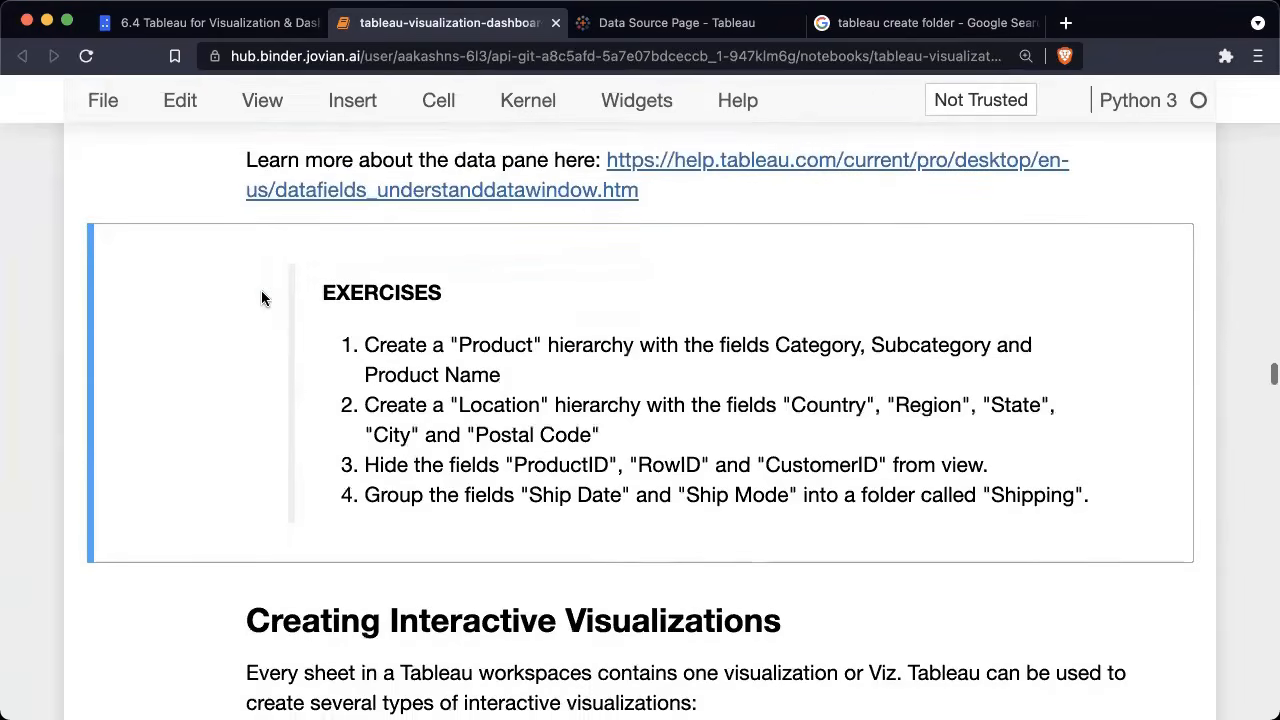
{"action": "scroll", "coordinate": [262, 298], "scroll_direction": "down", "scroll_amount": 9}
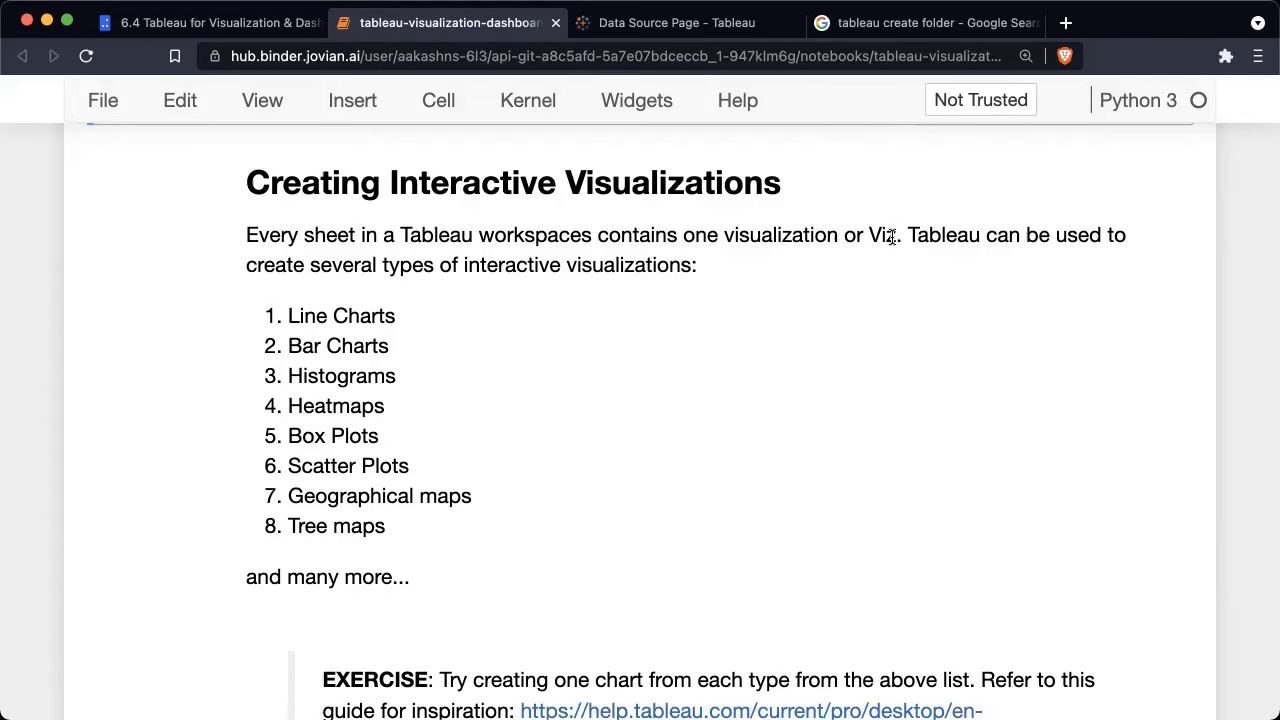
{"action": "left_click_drag", "start_coordinate": [894, 238], "coordinate": [870, 237]}
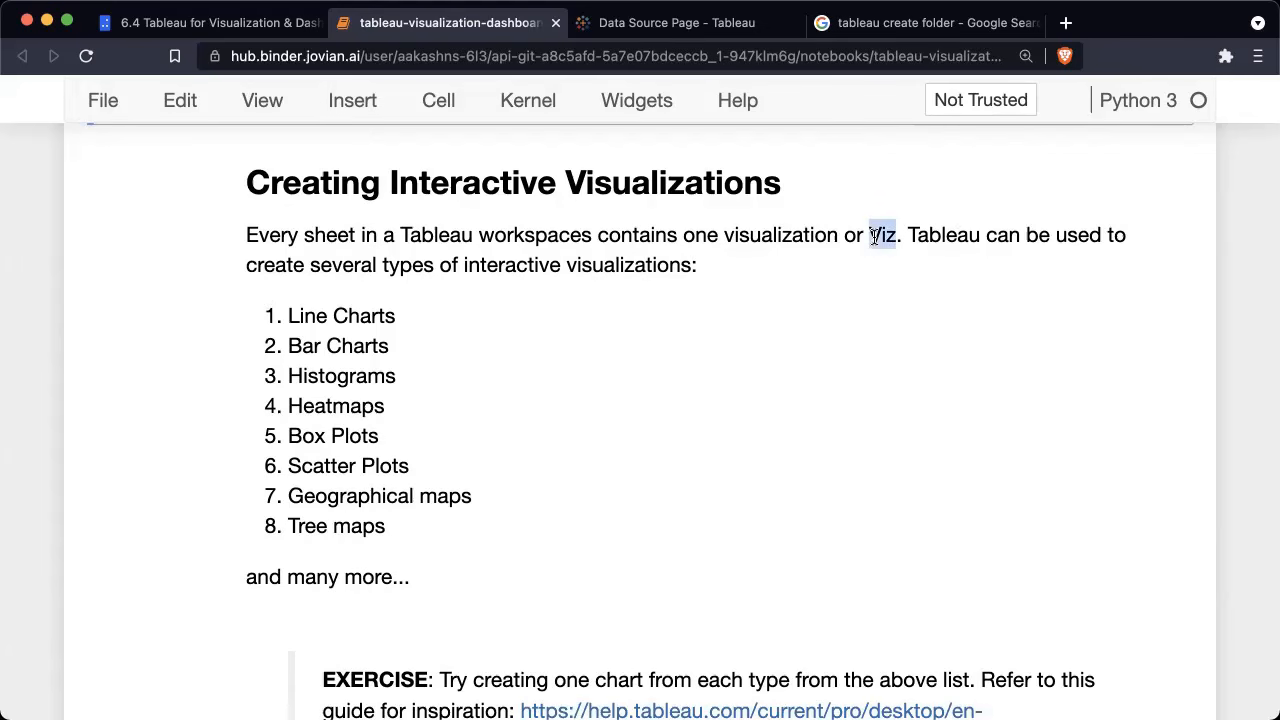
{"action": "left_click", "coordinate": [791, 237]}
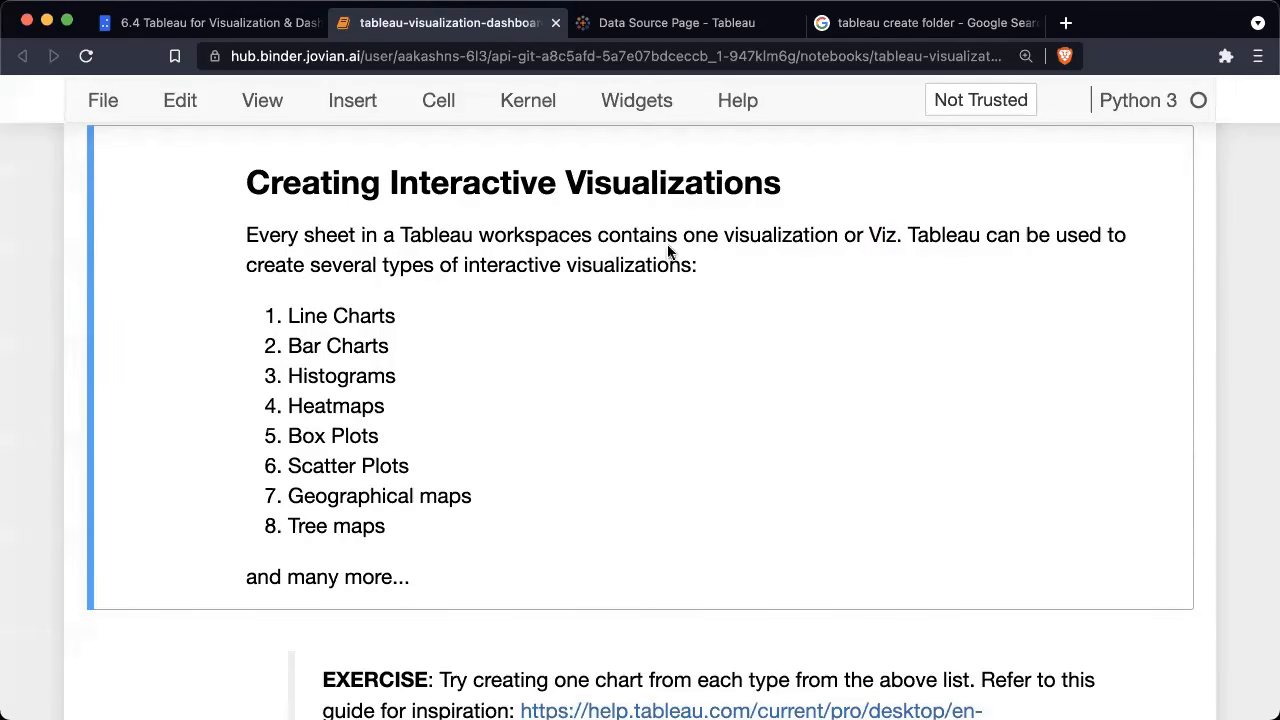
Step: Review the notebook's list of interactive chart types, switch to Tableau Public, and check the Show Me chart options
{"action": "left_click_drag", "start_coordinate": [907, 234], "coordinate": [699, 268]}
{"action": "scroll", "coordinate": [699, 268], "scroll_direction": "down", "scroll_amount": 3}
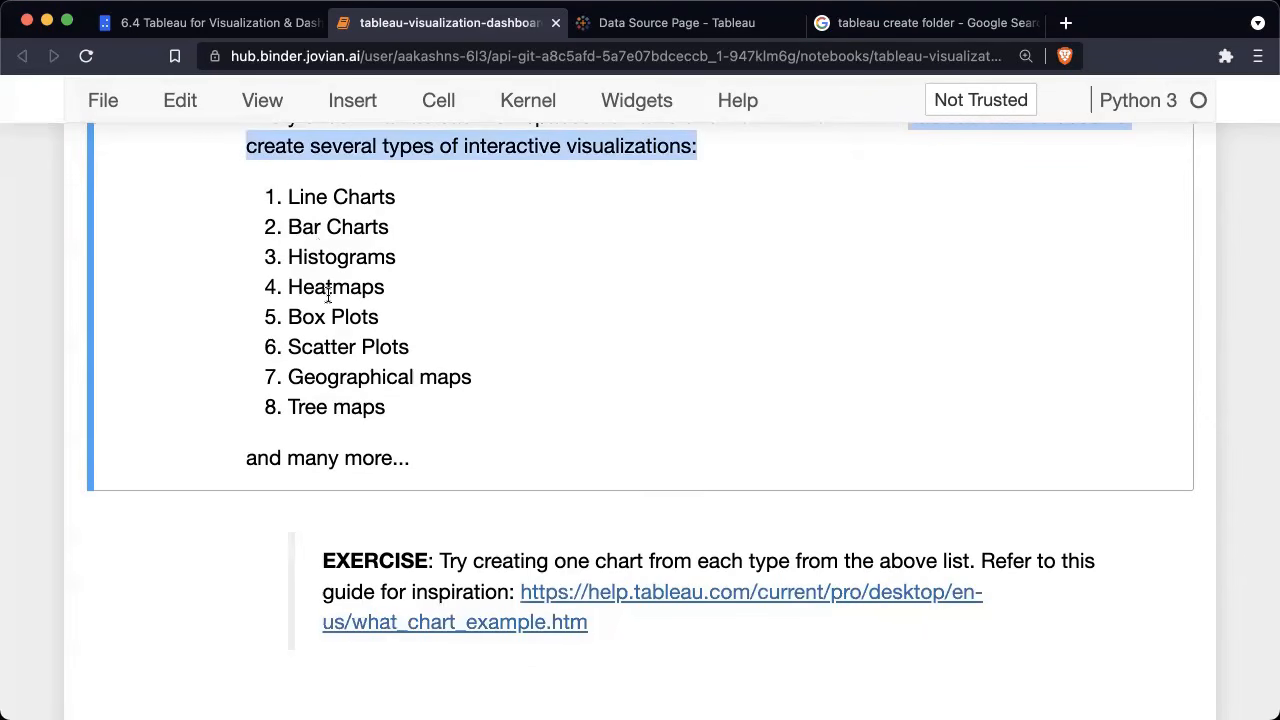
{"action": "key", "text": "ctrl+Left"}
{"action": "left_click", "coordinate": [1218, 47]}
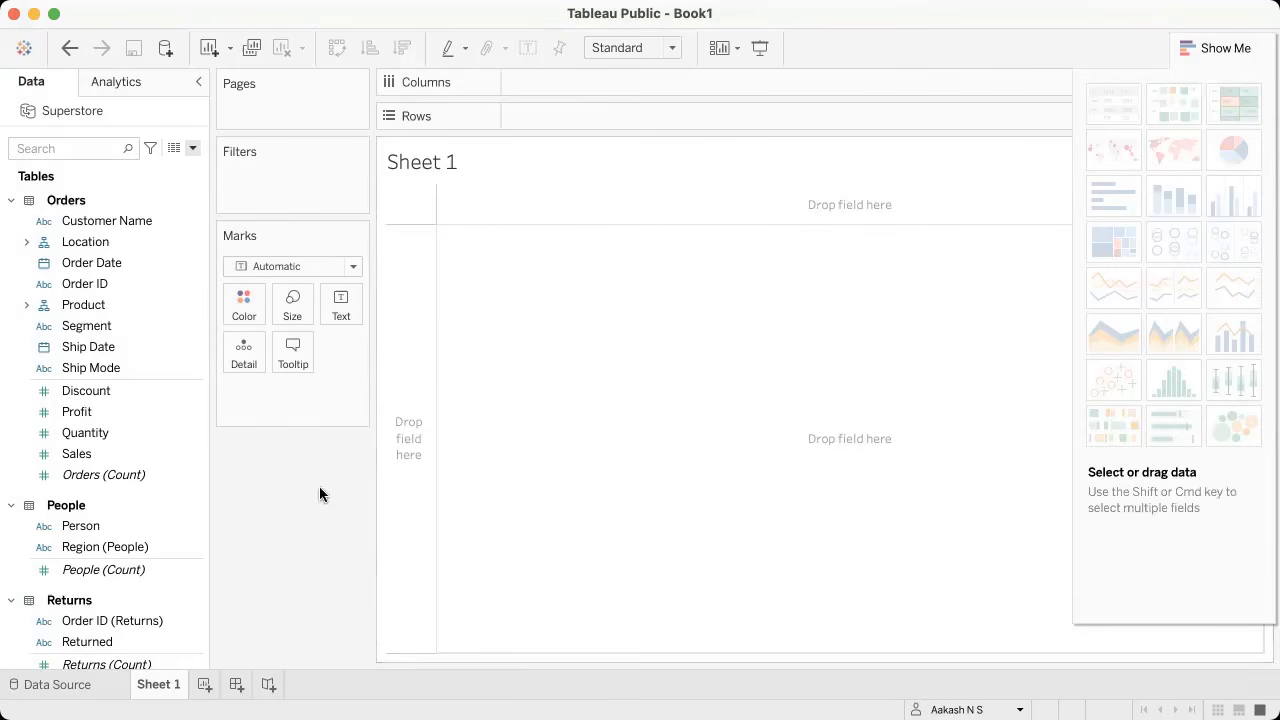
{"action": "left_click", "coordinate": [1190, 48]}
Step: Create a discrete line chart from the Order Date and Sales fields using Show Me
{"action": "left_click", "coordinate": [139, 284]}
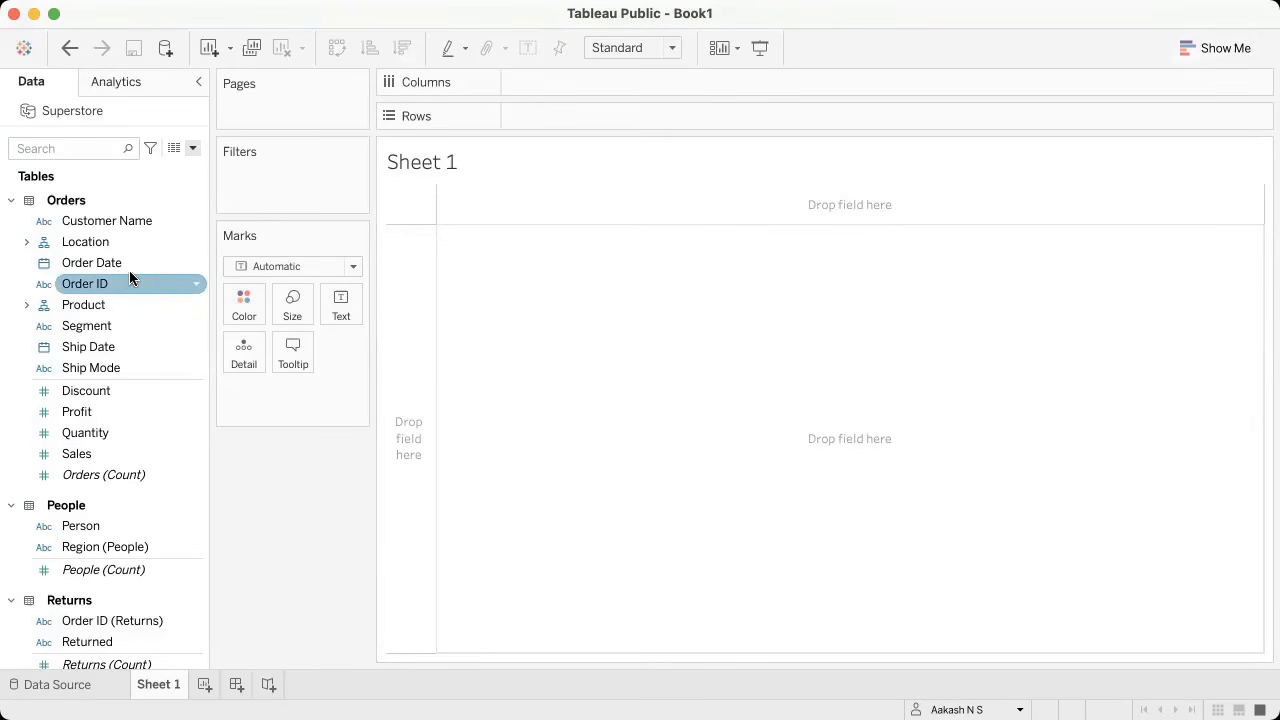
{"action": "left_click", "coordinate": [109, 262]}
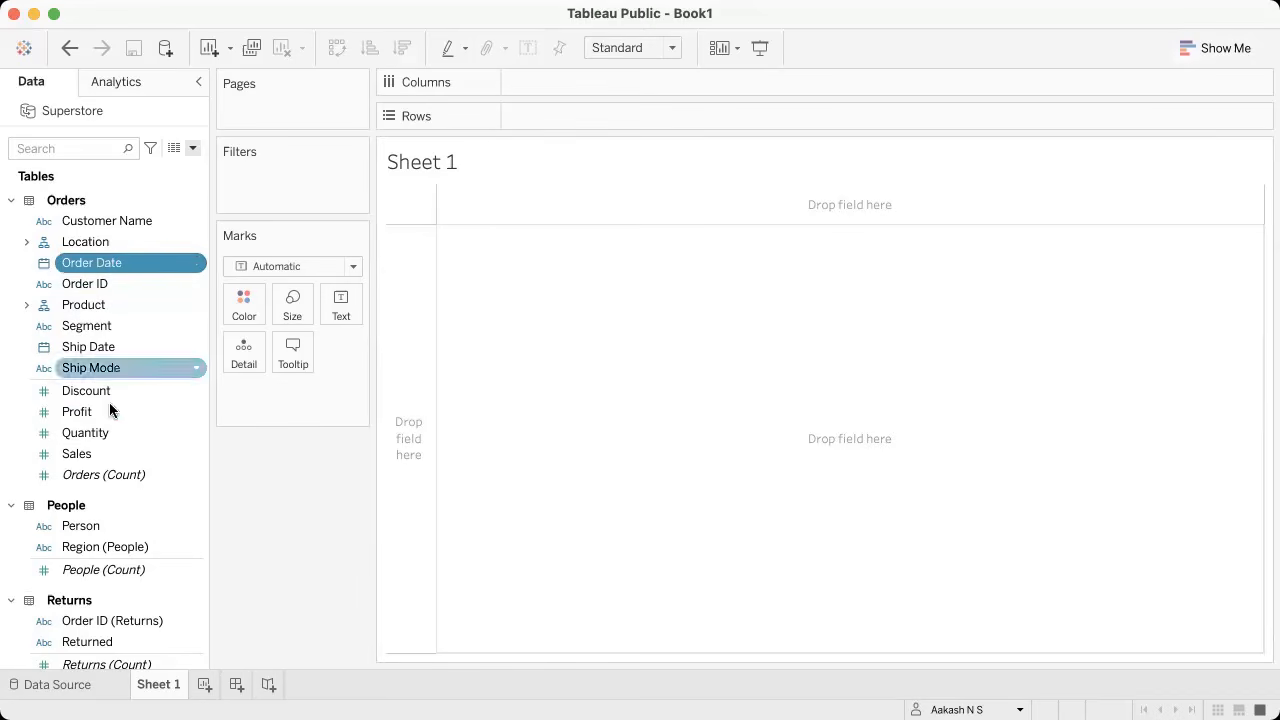
{"action": "left_click", "coordinate": [96, 454], "text": "super"}
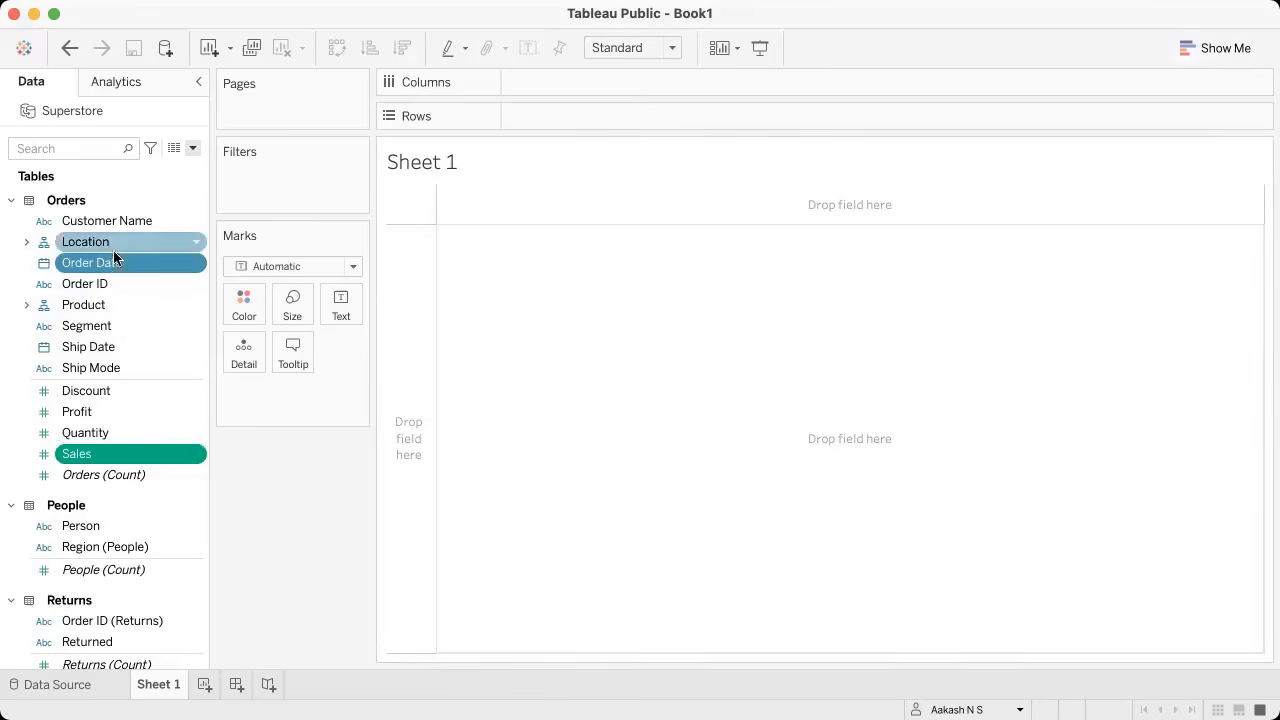
{"action": "left_click", "coordinate": [1213, 50]}
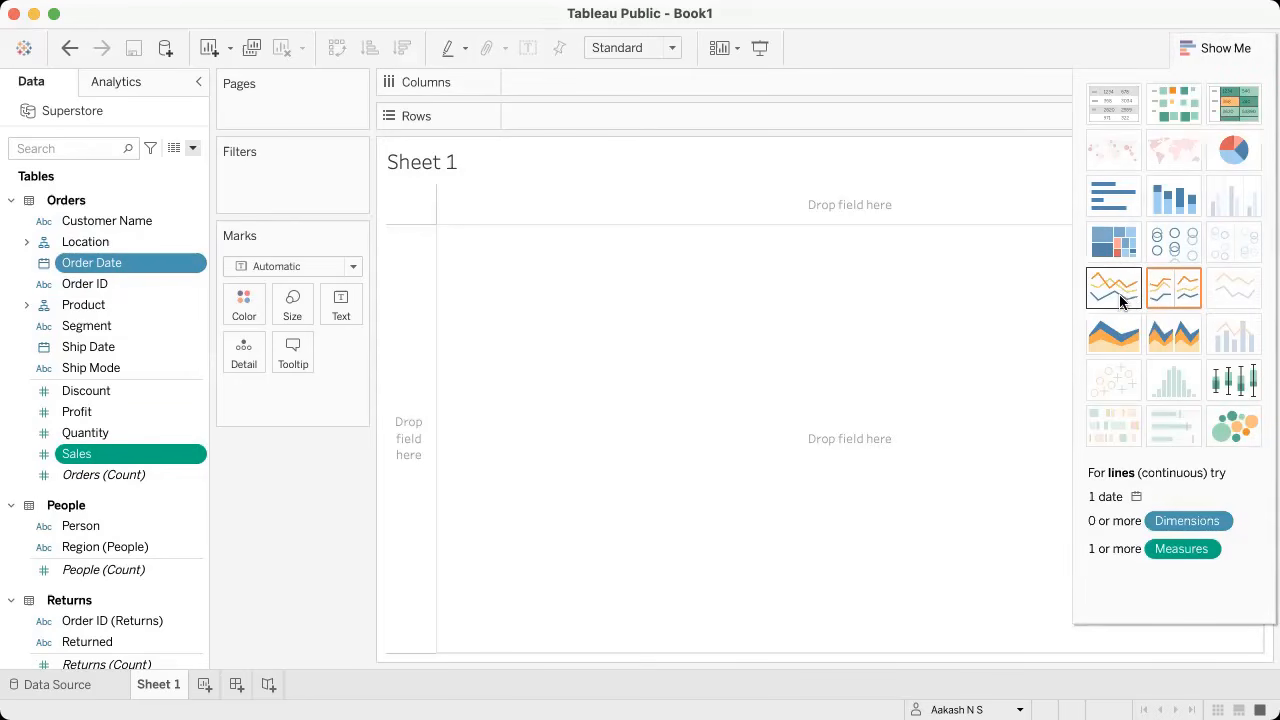
{"action": "left_click", "coordinate": [1167, 291]}
{"action": "mouse_move", "coordinate": [624, 291]}
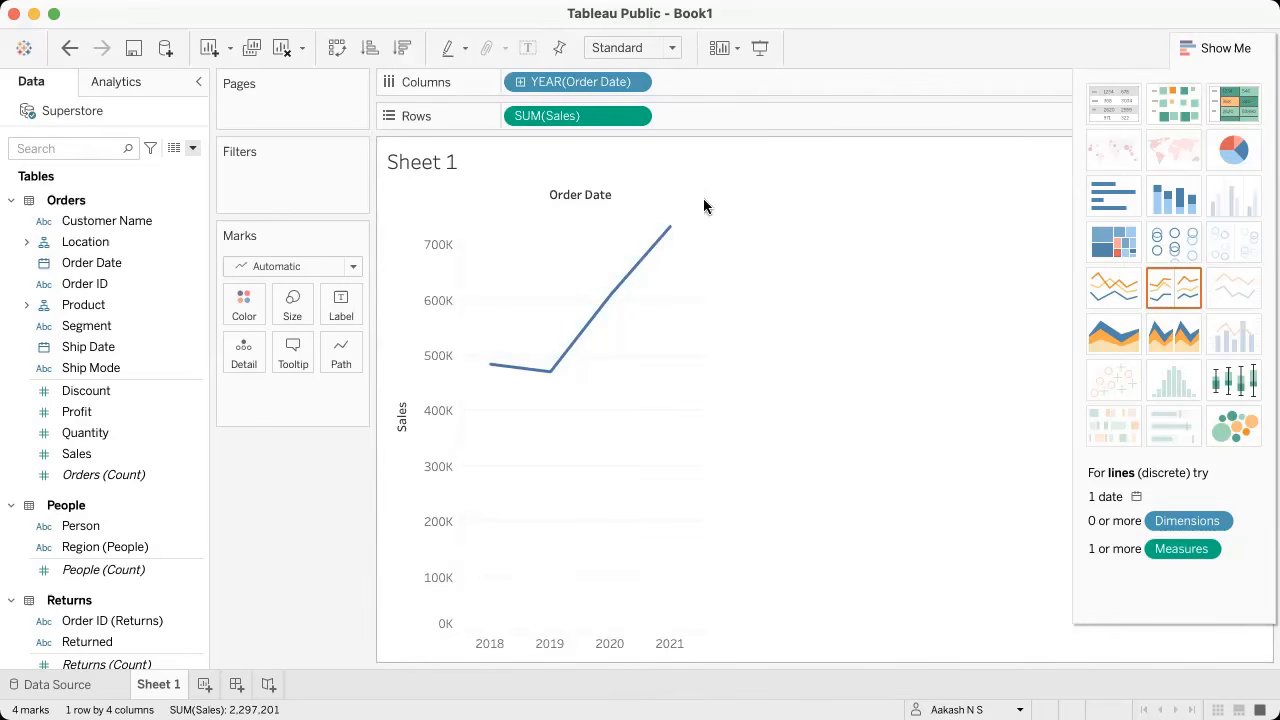
Step: Replace the sheet title's text with "Sales by Year"
{"action": "double_click", "coordinate": [444, 163]}
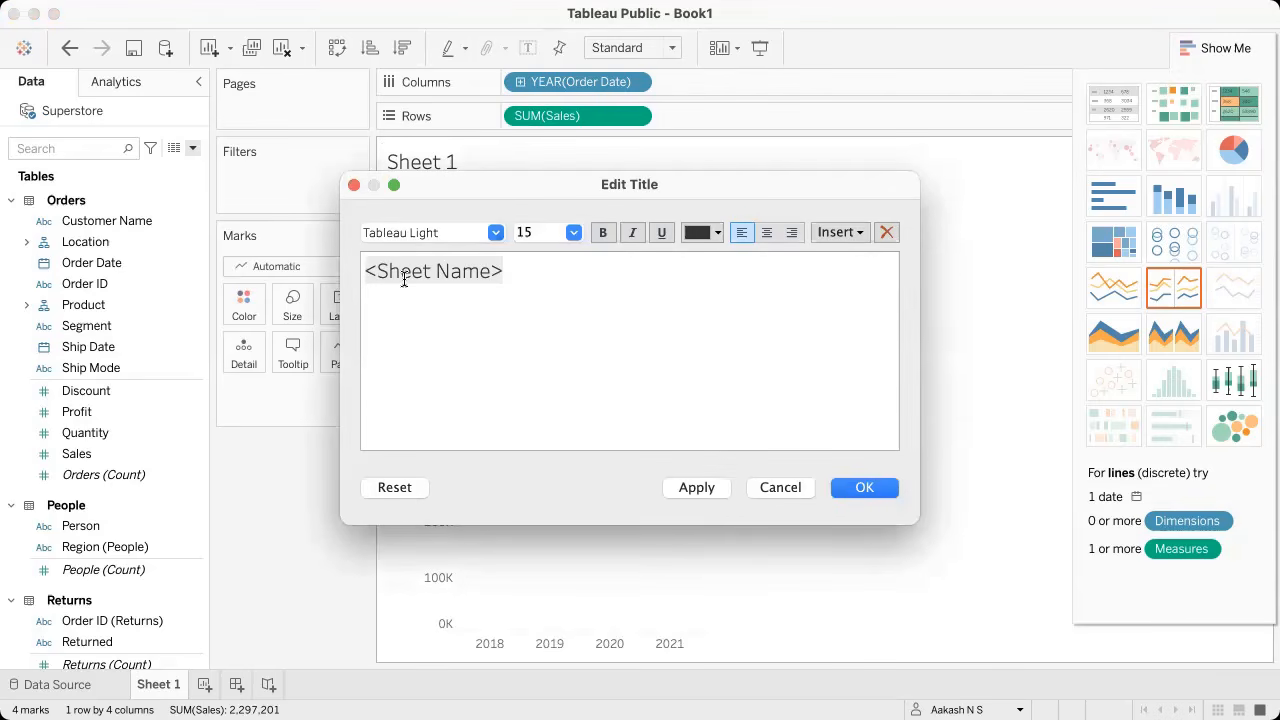
{"action": "type", "text": "Loc"}
{"action": "key", "text": "super+a"}
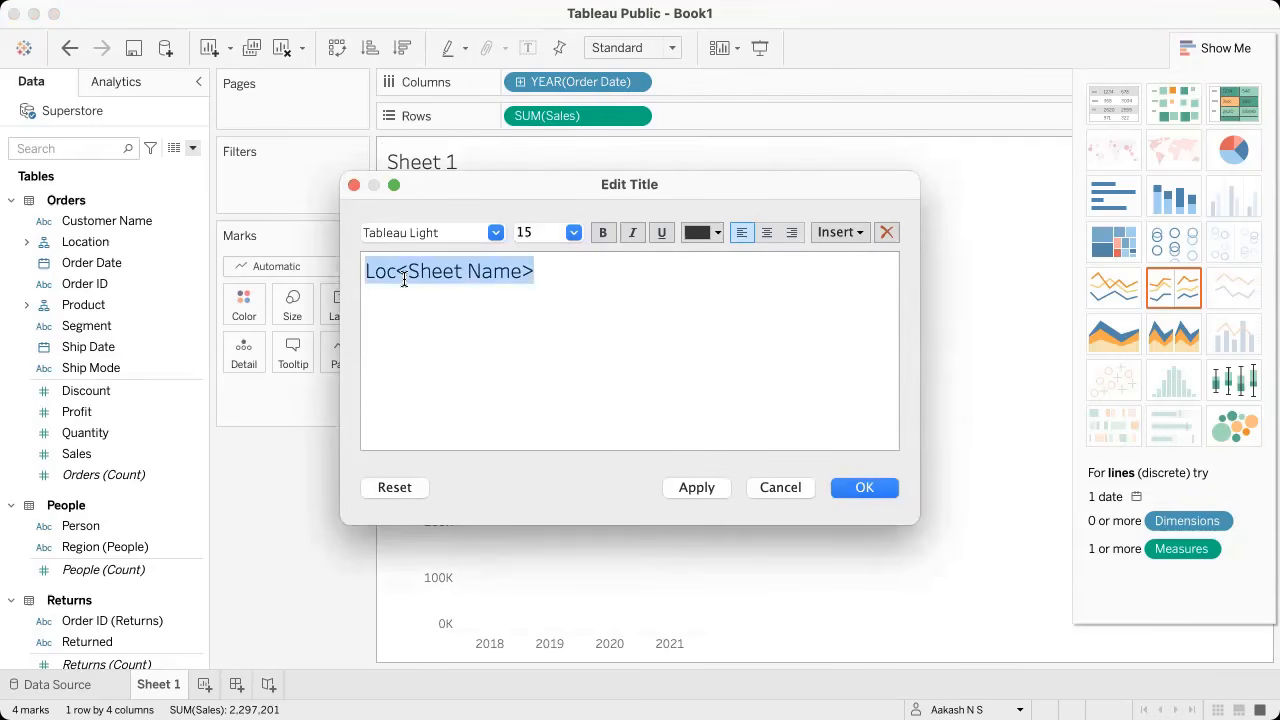
{"action": "type", "text": "Sl"}
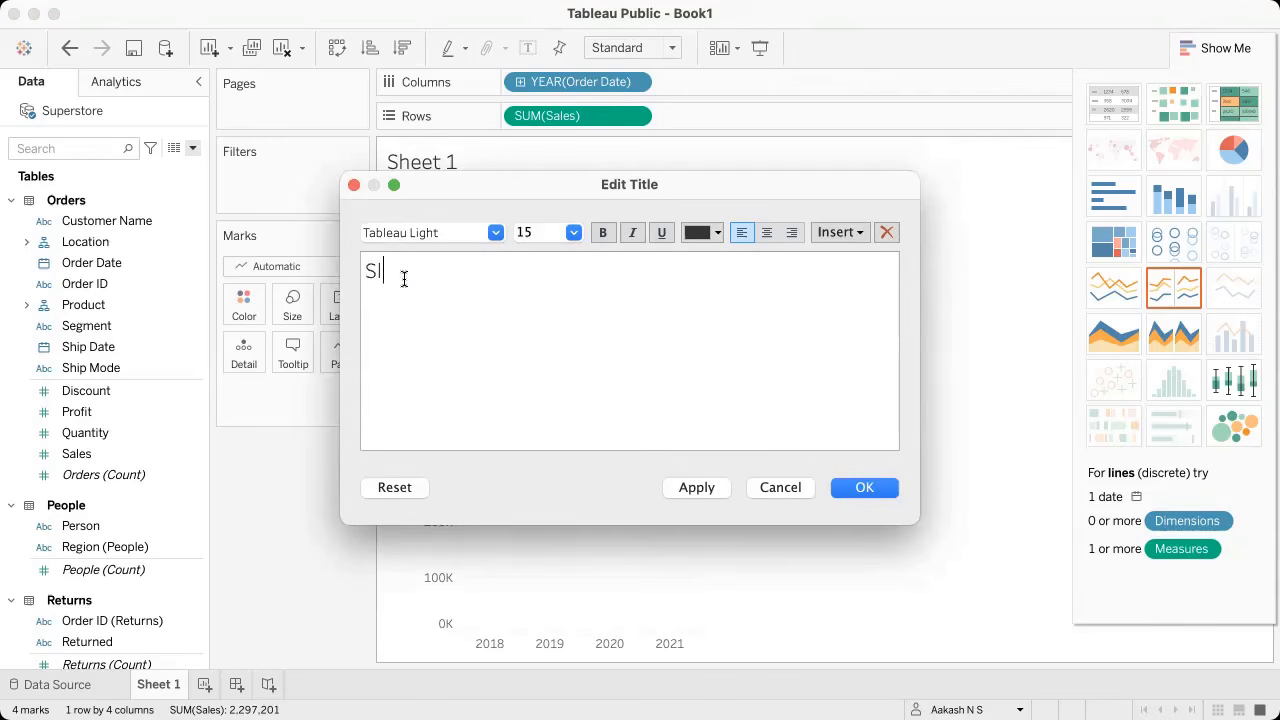
{"action": "type", "text": "aes by Year"}
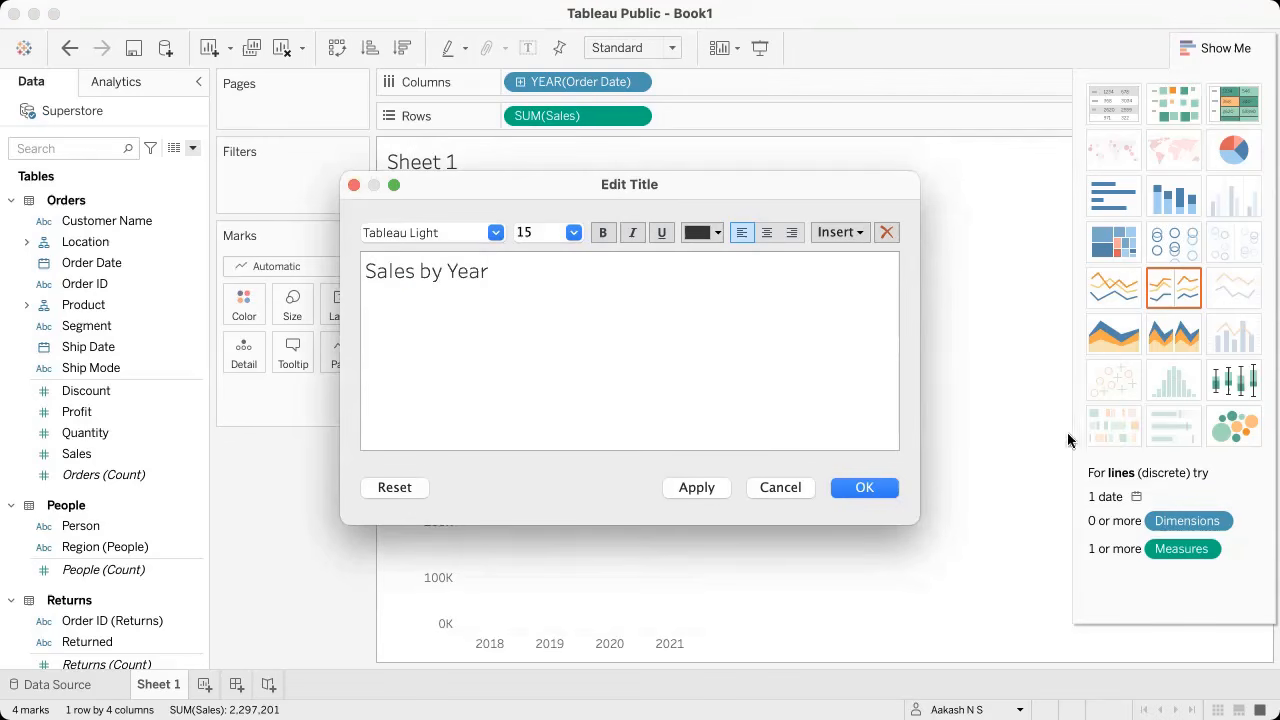
{"action": "left_click", "coordinate": [867, 489]}
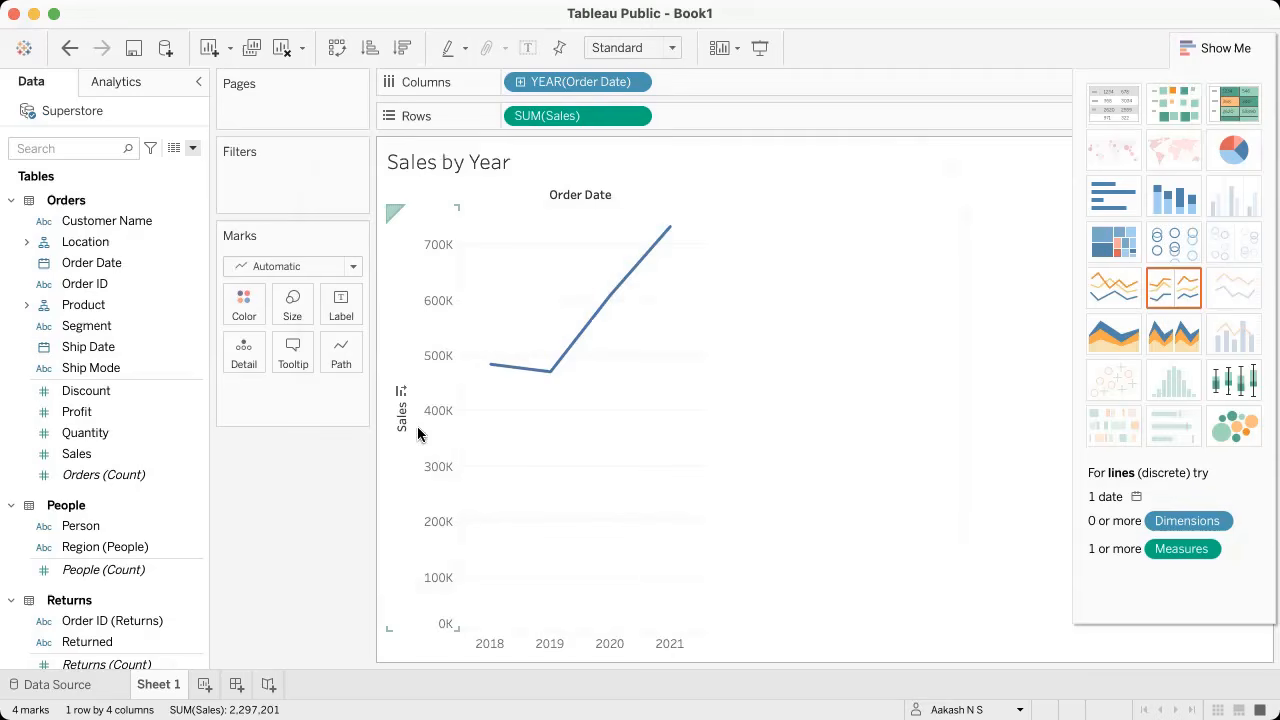
{"action": "left_click", "coordinate": [439, 248]}
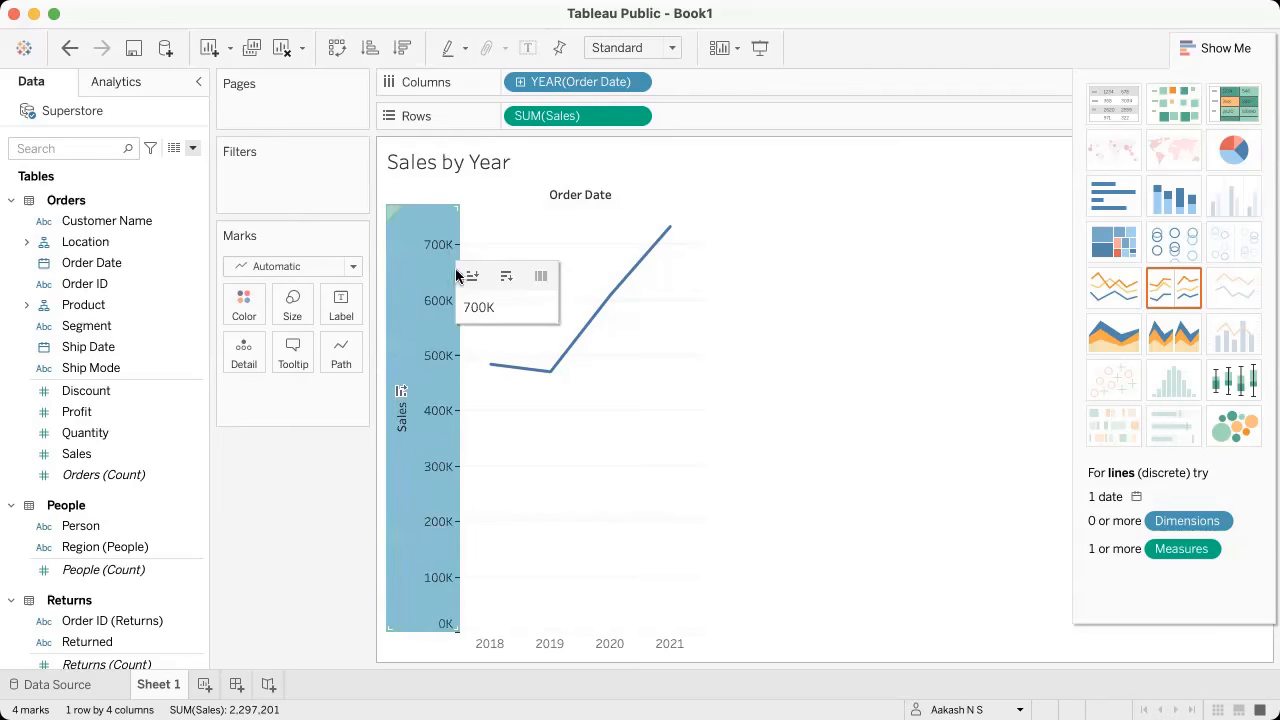
{"action": "left_click", "coordinate": [388, 509]}
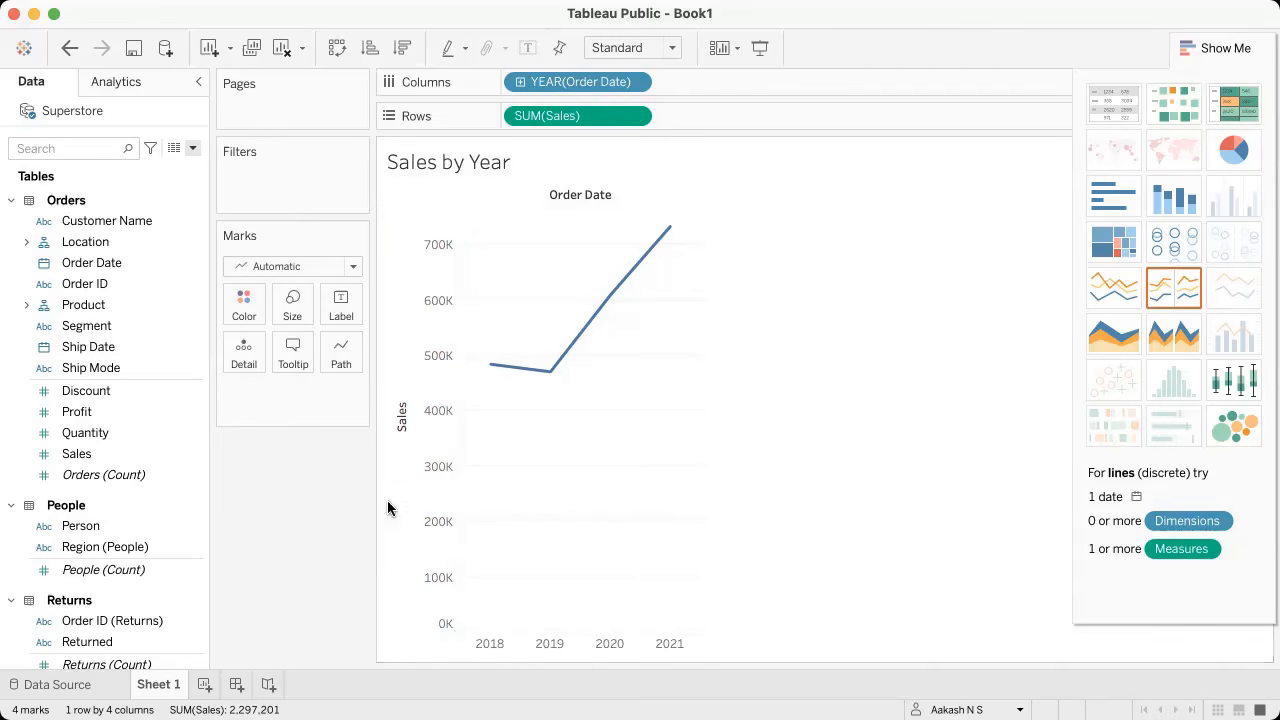
{"action": "right_click", "coordinate": [400, 425]}
{"action": "left_click", "coordinate": [368, 450]}
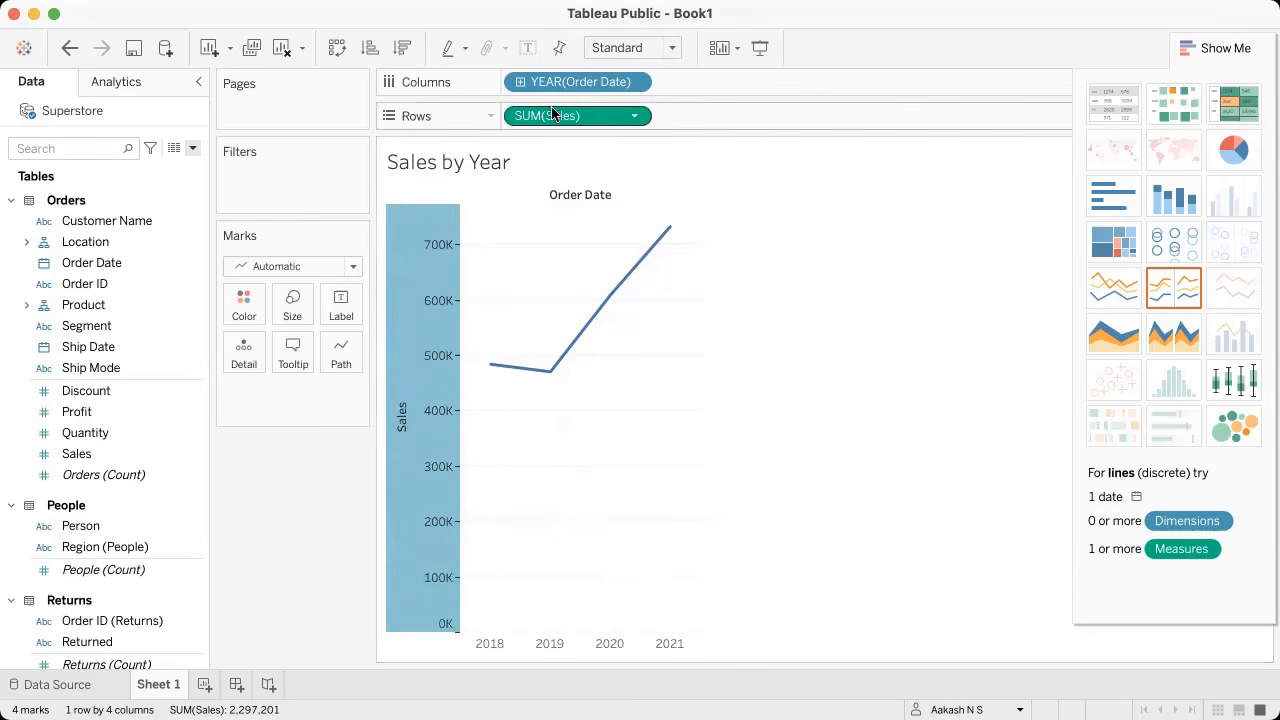
Step: Format the SUM(Sales) axis numbers as Currency (Standard), and close the formatting settings
{"action": "left_click", "coordinate": [632, 117]}
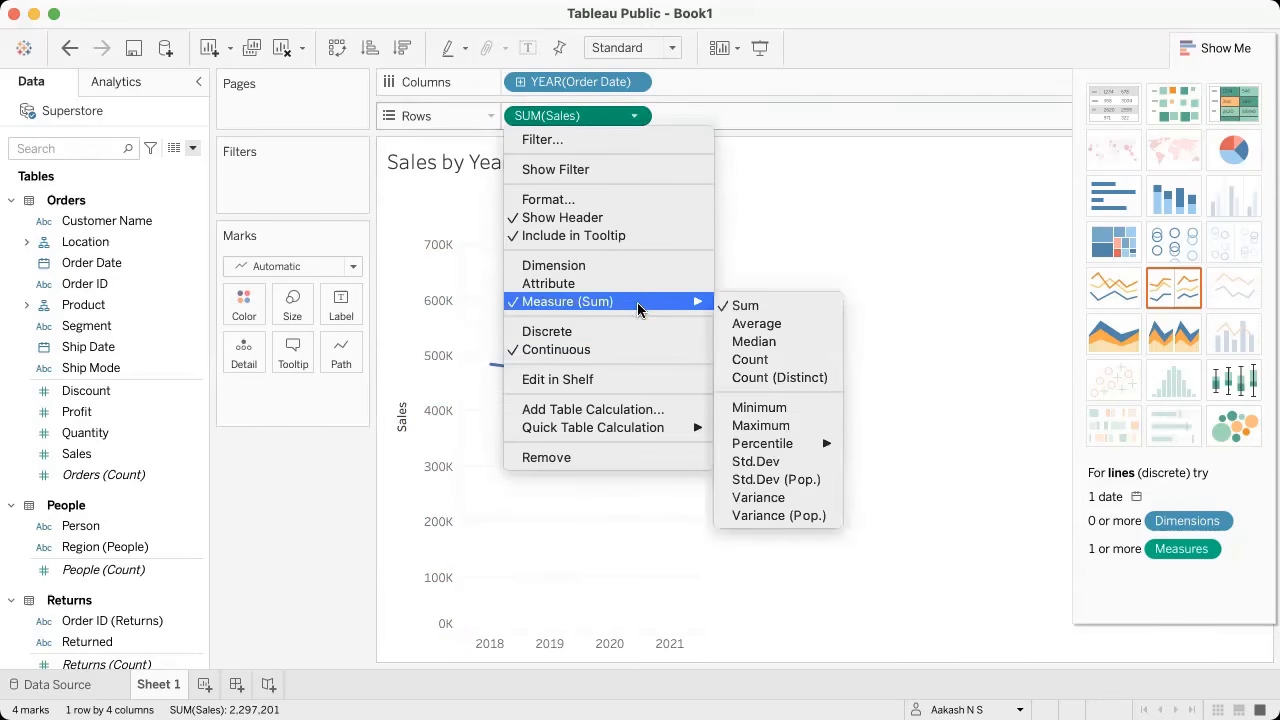
{"action": "left_click", "coordinate": [603, 200]}
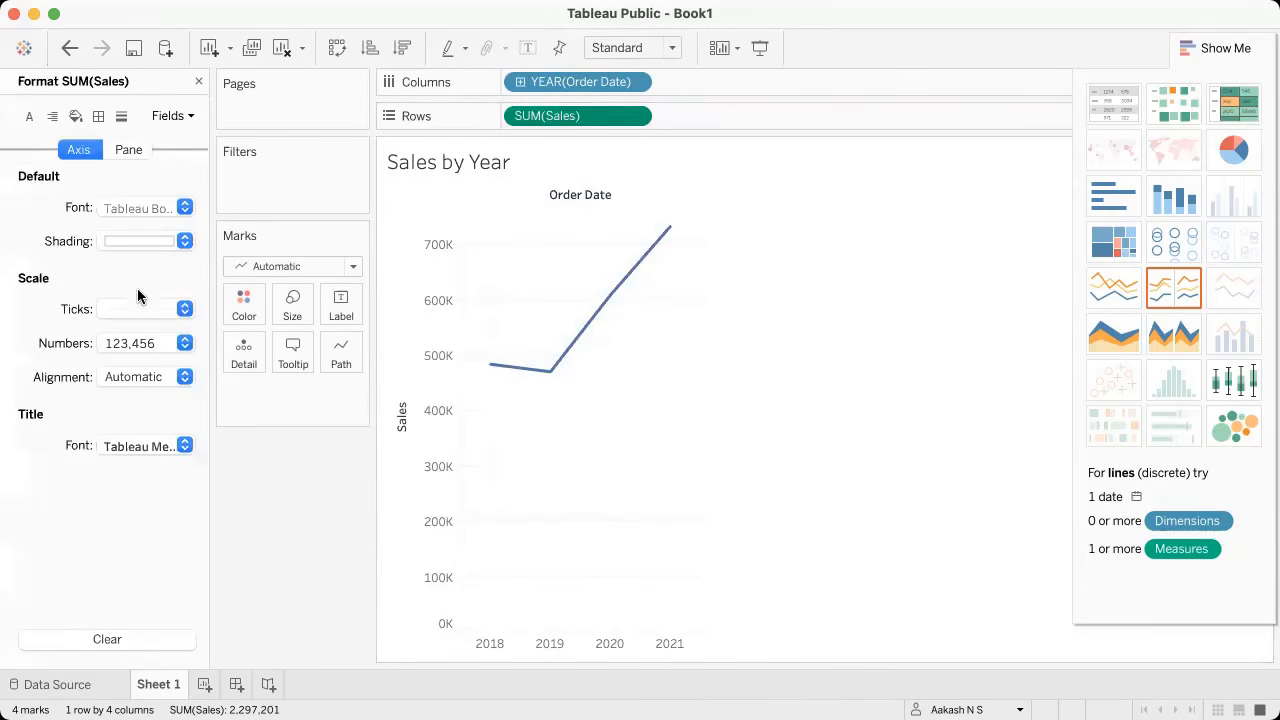
{"action": "left_click", "coordinate": [140, 380]}
{"action": "left_click", "coordinate": [155, 340]}
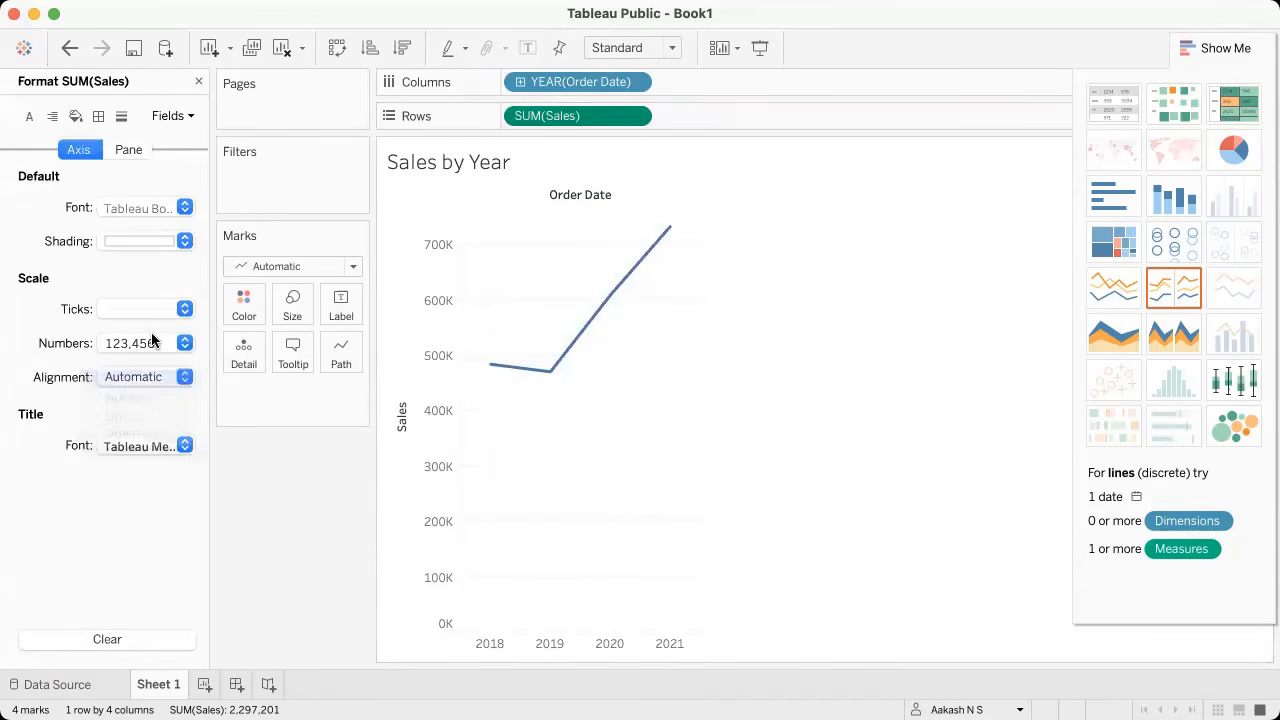
{"action": "left_click", "coordinate": [162, 343]}
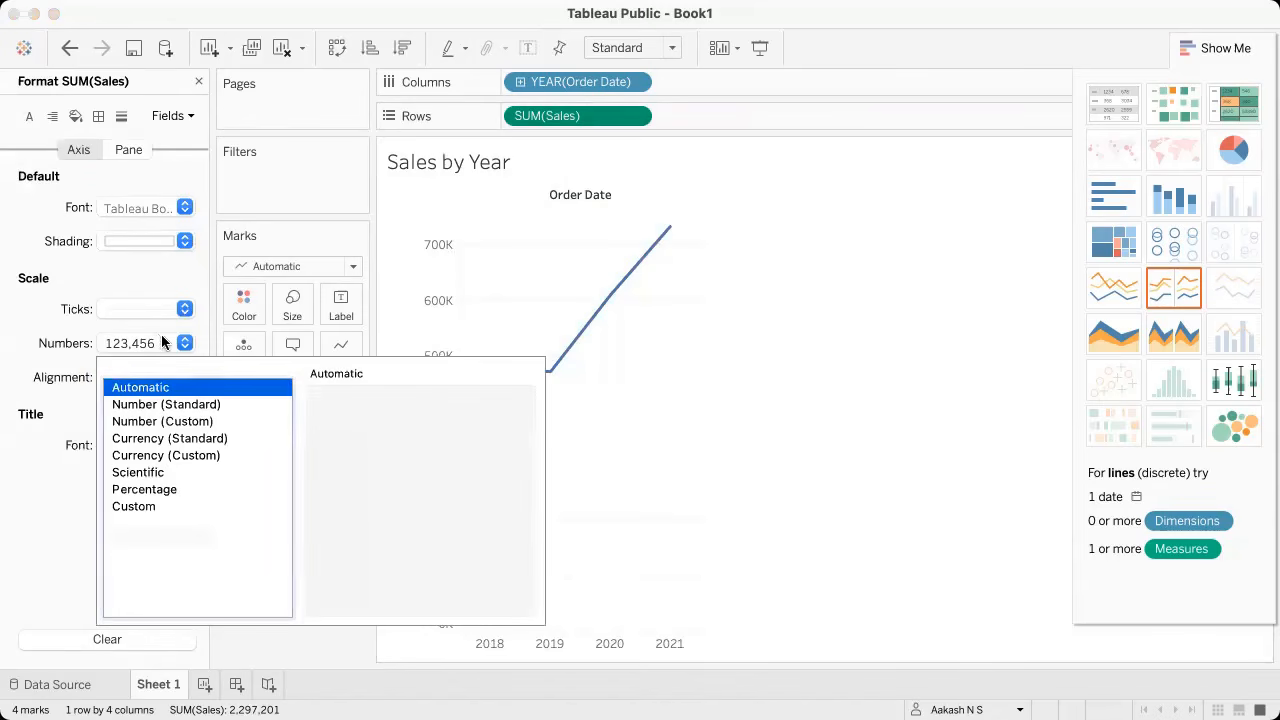
{"action": "left_click", "coordinate": [170, 440]}
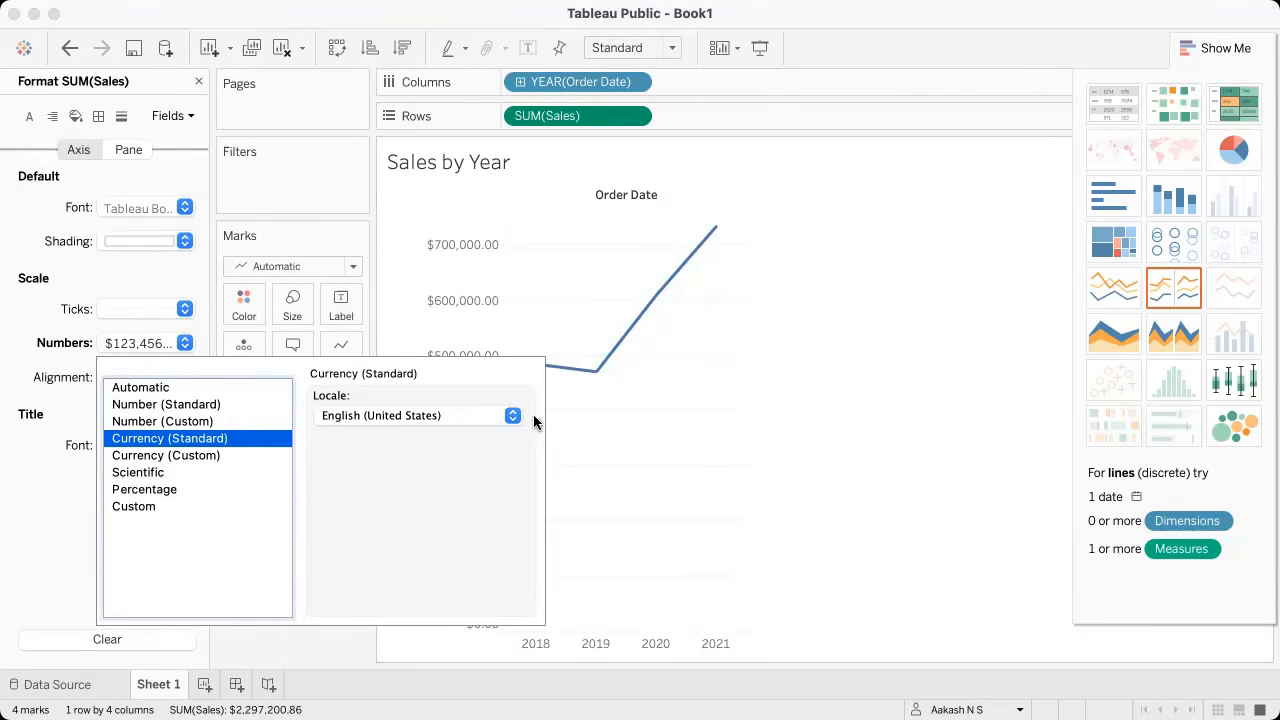
{"action": "left_click", "coordinate": [339, 648]}
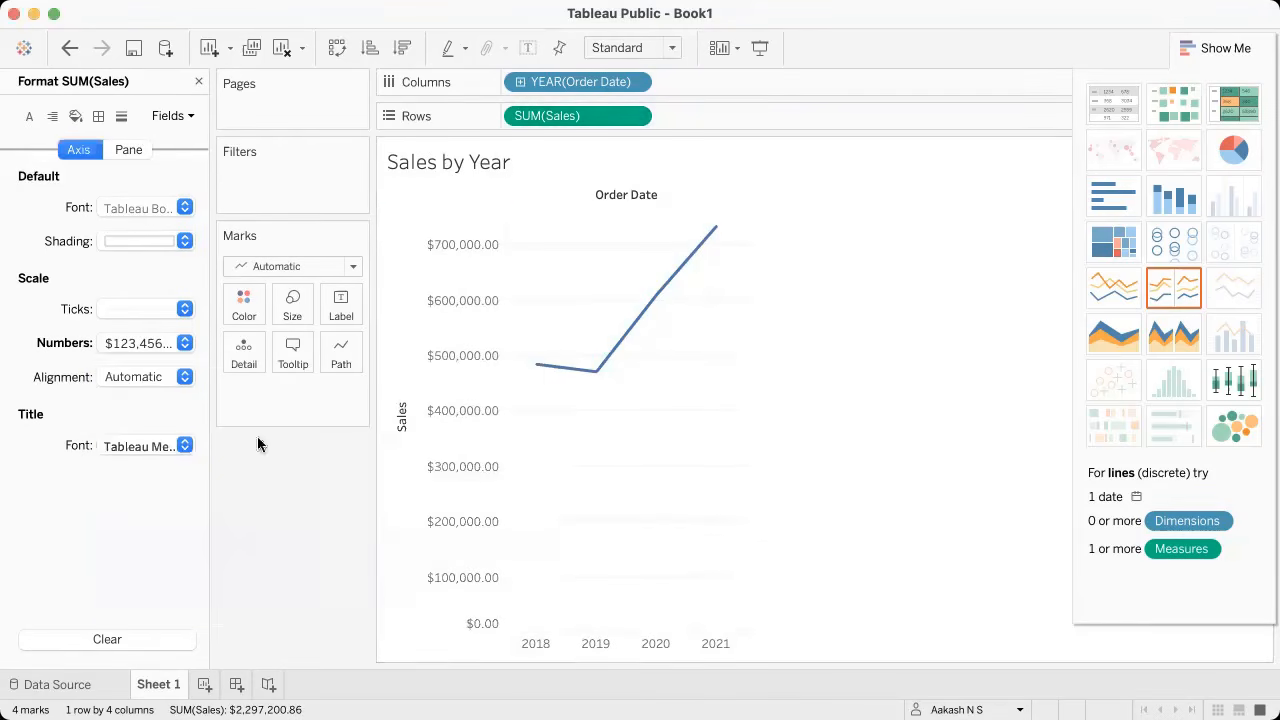
{"action": "left_click", "coordinate": [198, 81]}
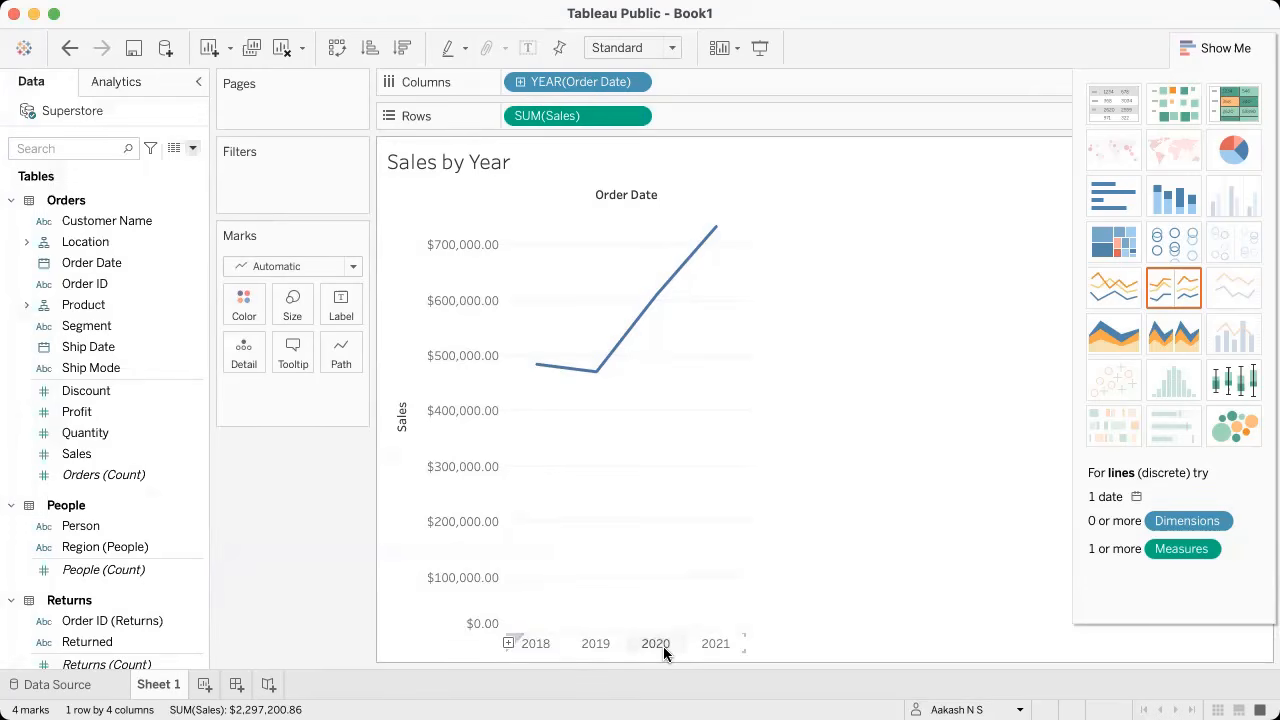
Step: Change Order Date on Columns to continuous months with year, and retitle the chart "Sales by Month"
{"action": "left_click", "coordinate": [636, 84]}
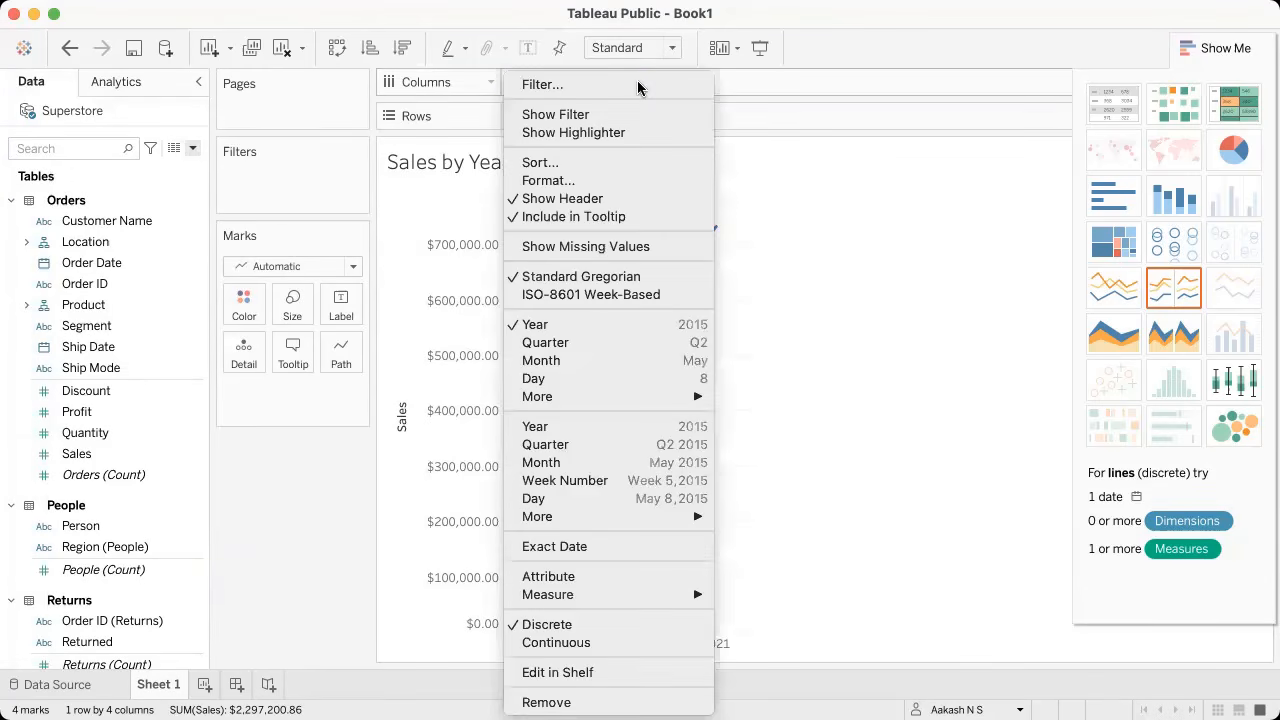
{"action": "left_click", "coordinate": [576, 470]}
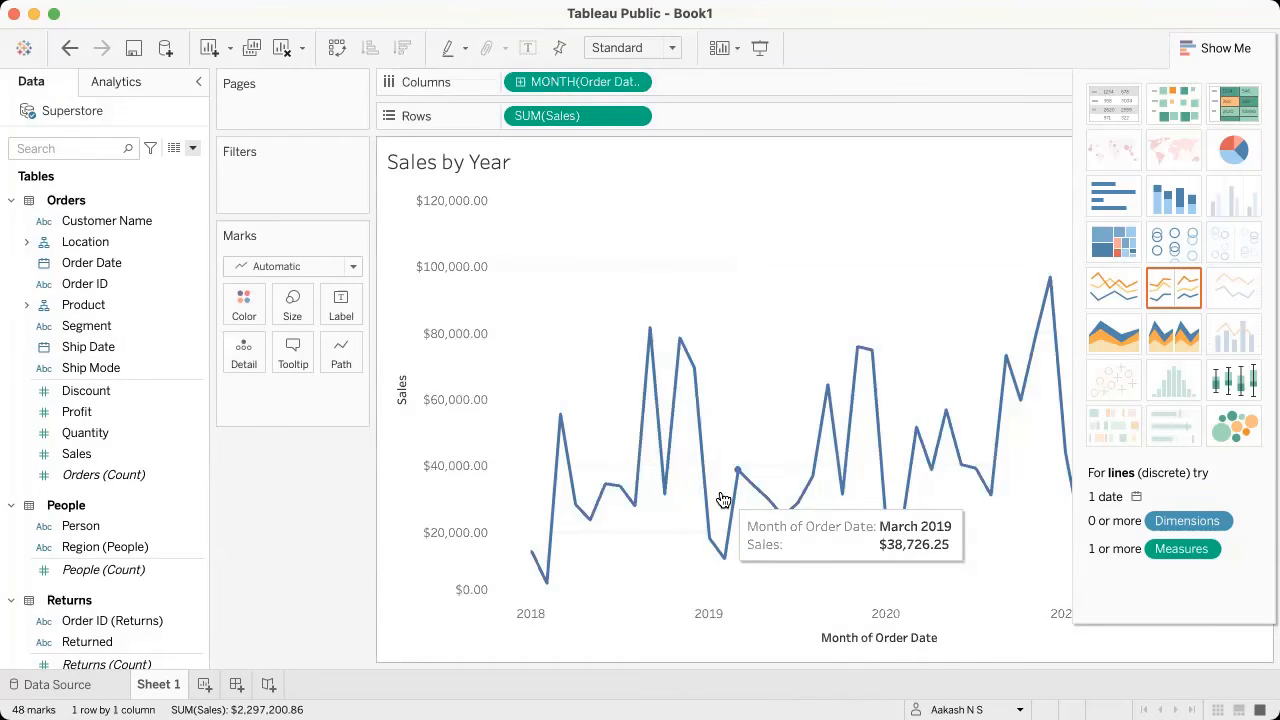
{"action": "left_click", "coordinate": [1230, 47]}
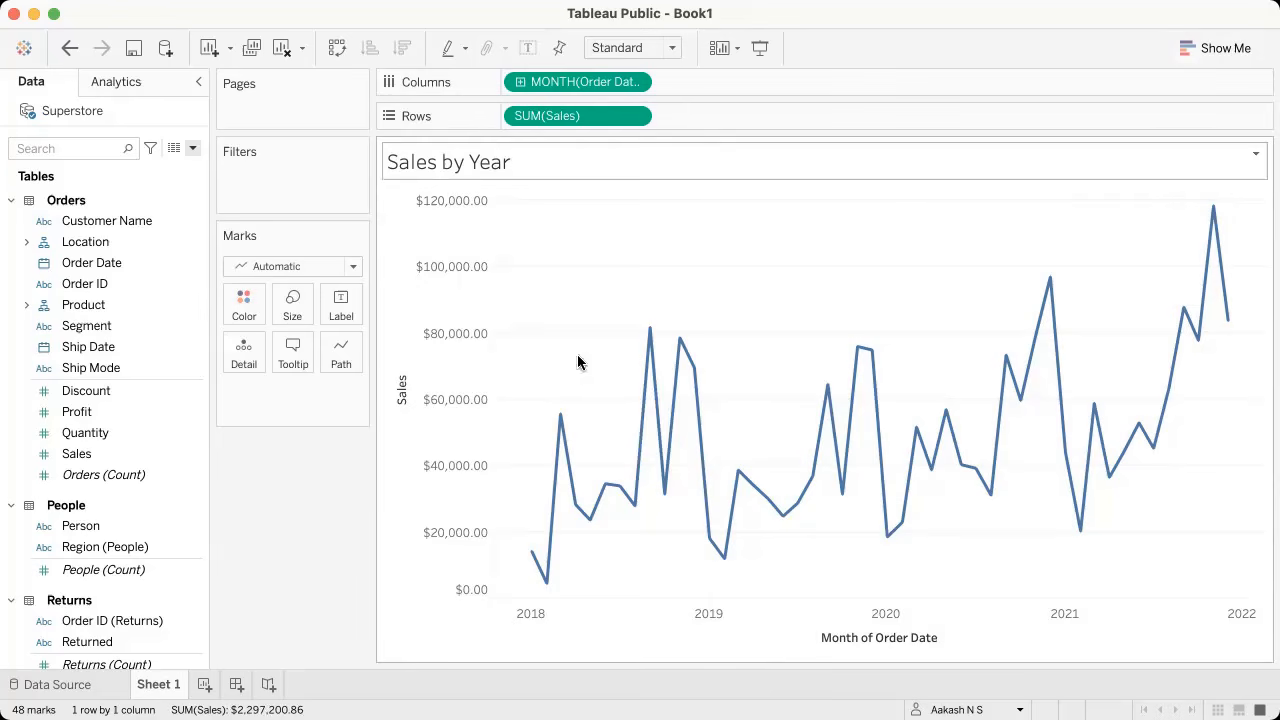
{"action": "double_click", "coordinate": [513, 163]}
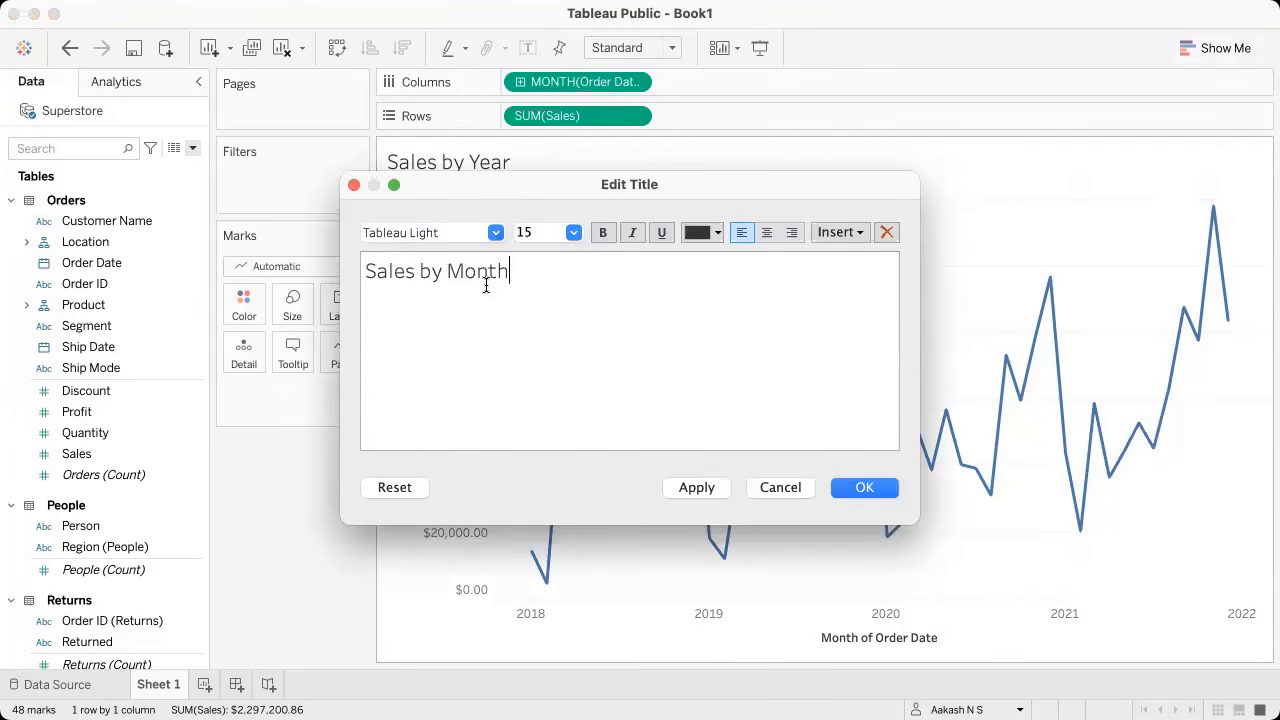
{"action": "left_click", "coordinate": [893, 487]}
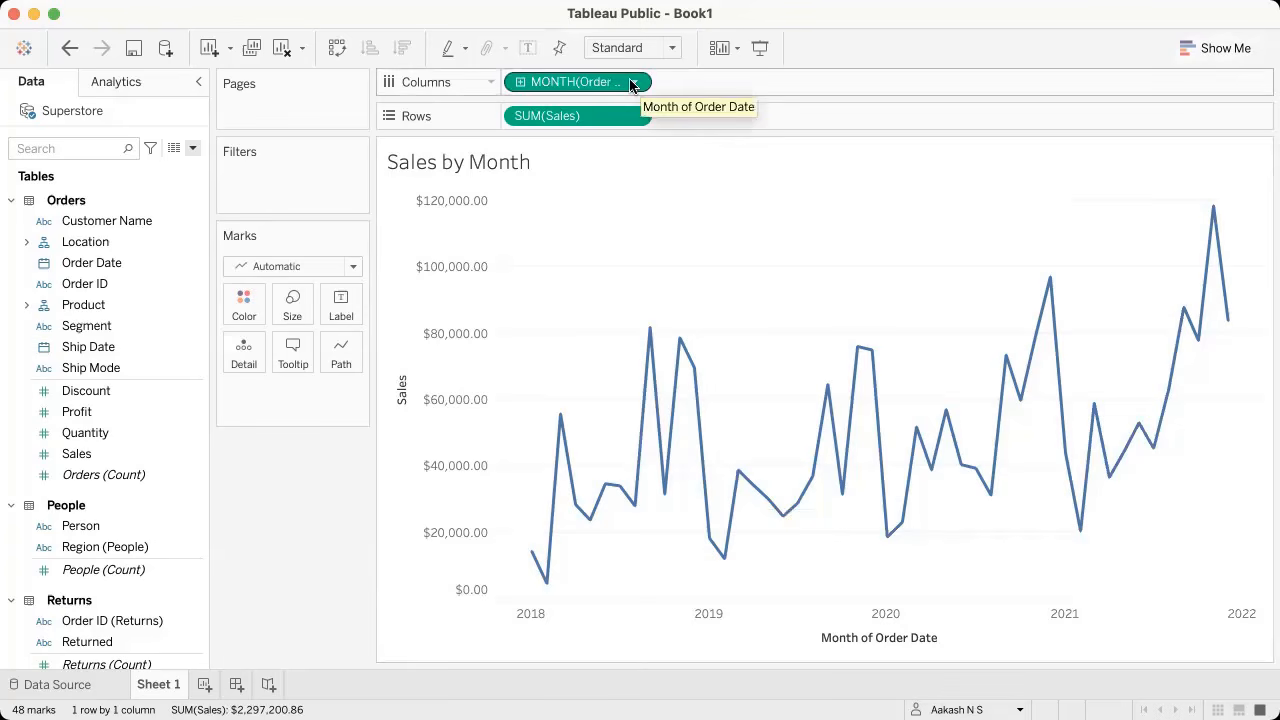
Step: Undo the title change and the switch of Order Date to continuous months
{"action": "key", "text": "ctrl+z"}
{"action": "key", "text": "ctrl+z"}
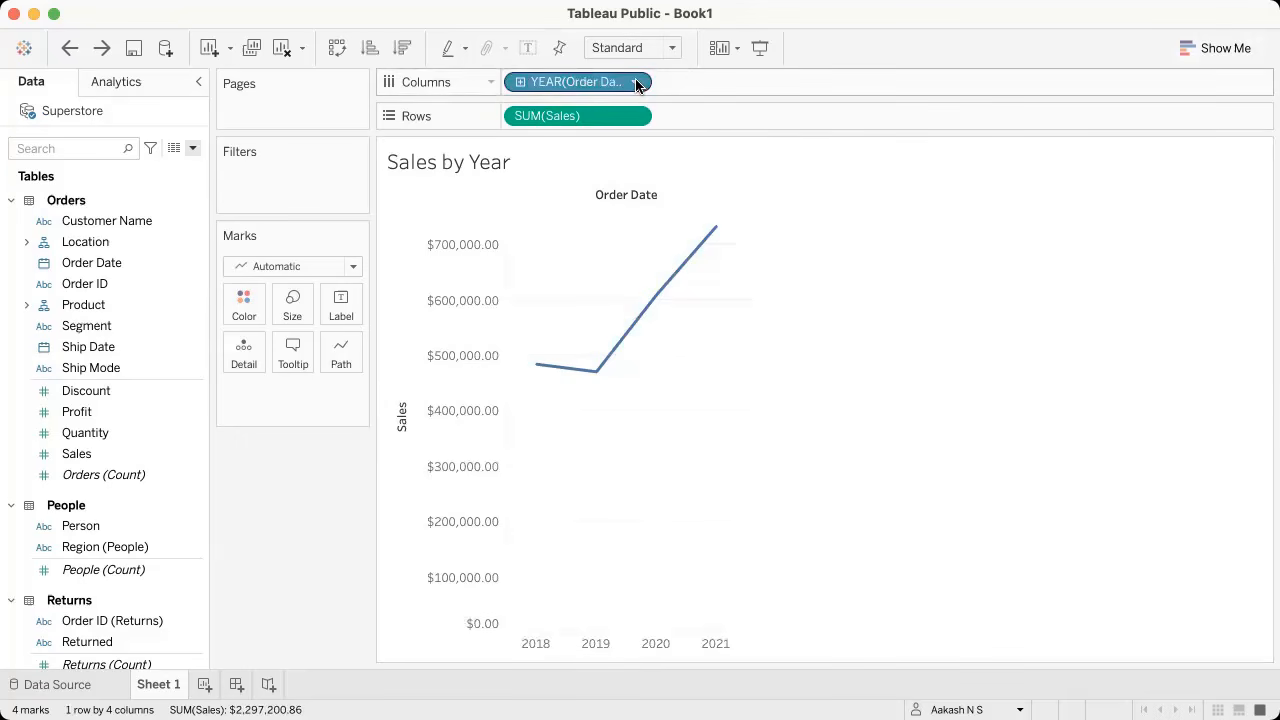
Step: Add Order Date by quarter after the year on Columns, and place Segment before SUM(Sales) on Rows
{"action": "left_click_drag", "start_coordinate": [96, 277], "coordinate": [772, 84]}
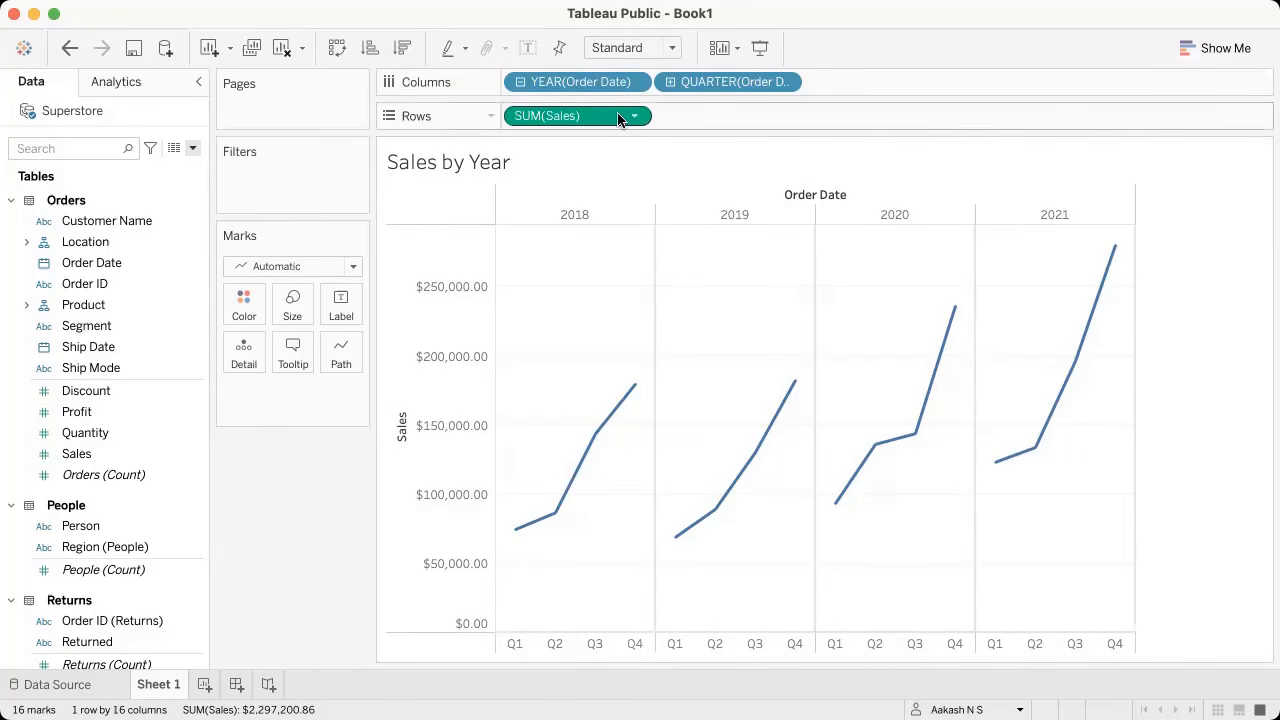
{"action": "left_click", "coordinate": [64, 333]}
{"action": "scroll", "coordinate": [74, 411], "scroll_direction": "down", "scroll_amount": 2}
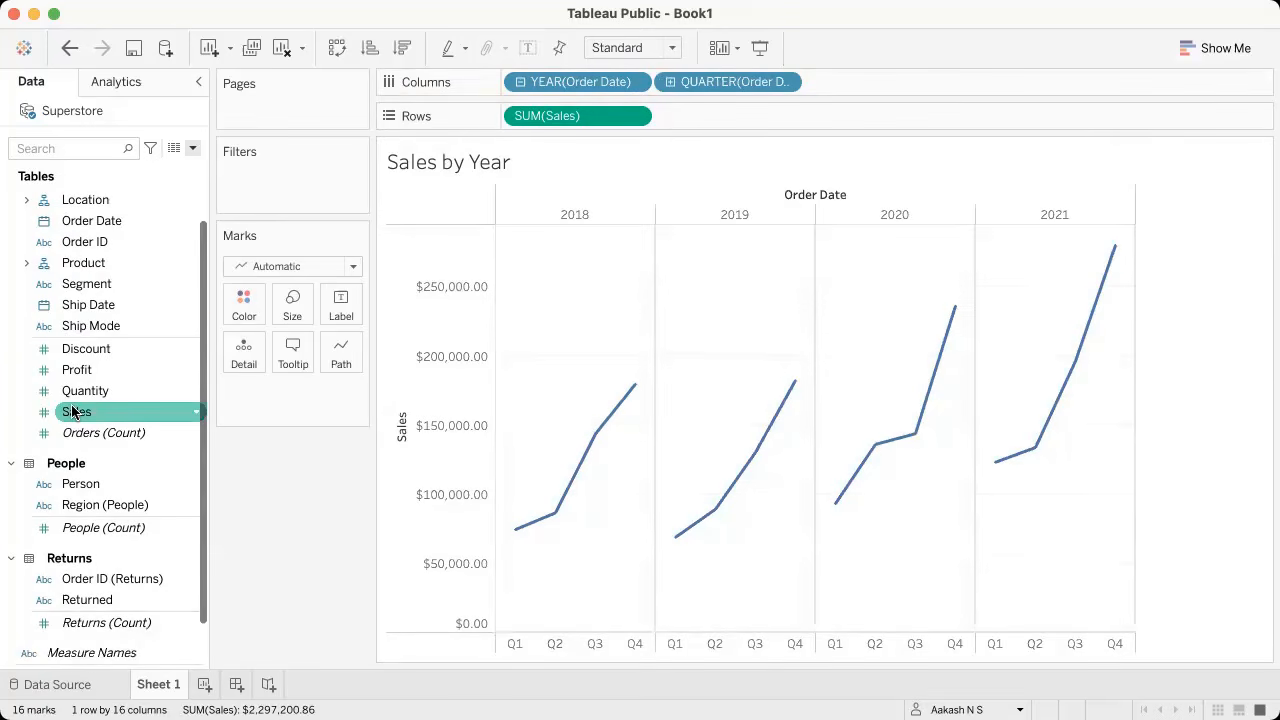
{"action": "scroll", "coordinate": [72, 411], "scroll_direction": "up", "scroll_amount": 2}
{"action": "left_click_drag", "start_coordinate": [85, 330], "coordinate": [509, 106]}
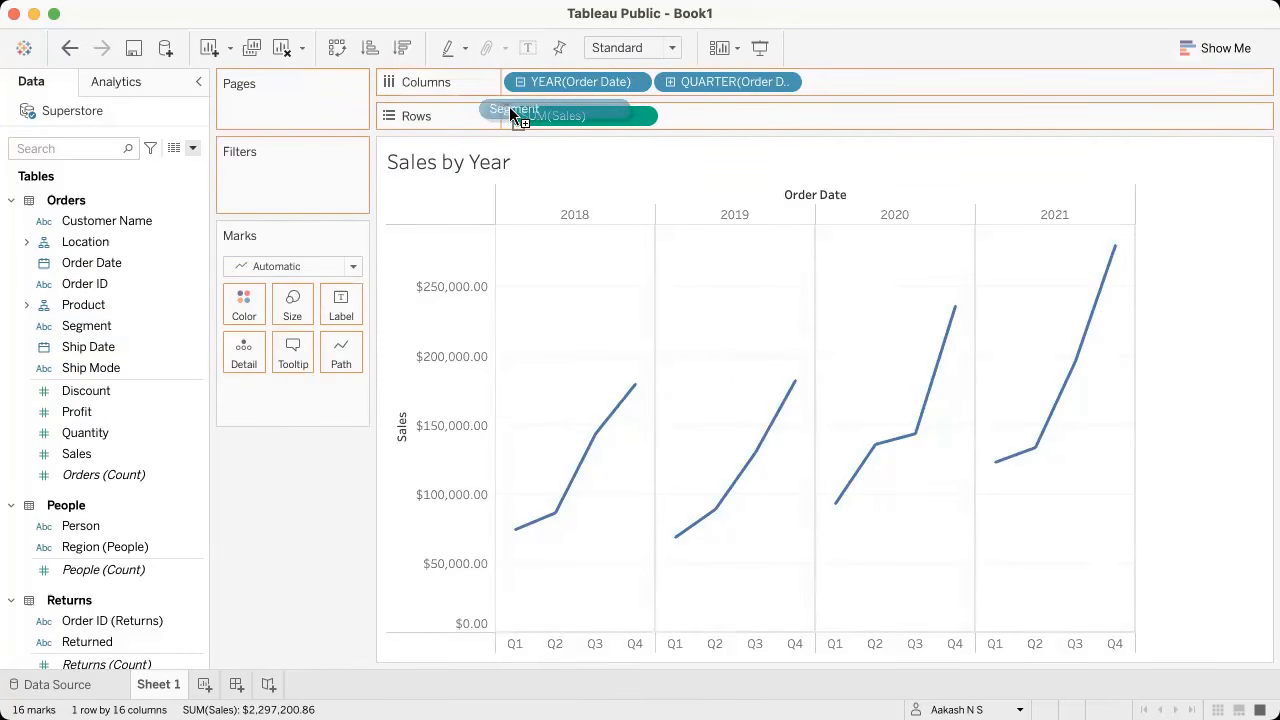
{"action": "left_click_drag", "start_coordinate": [509, 106], "coordinate": [509, 106]}
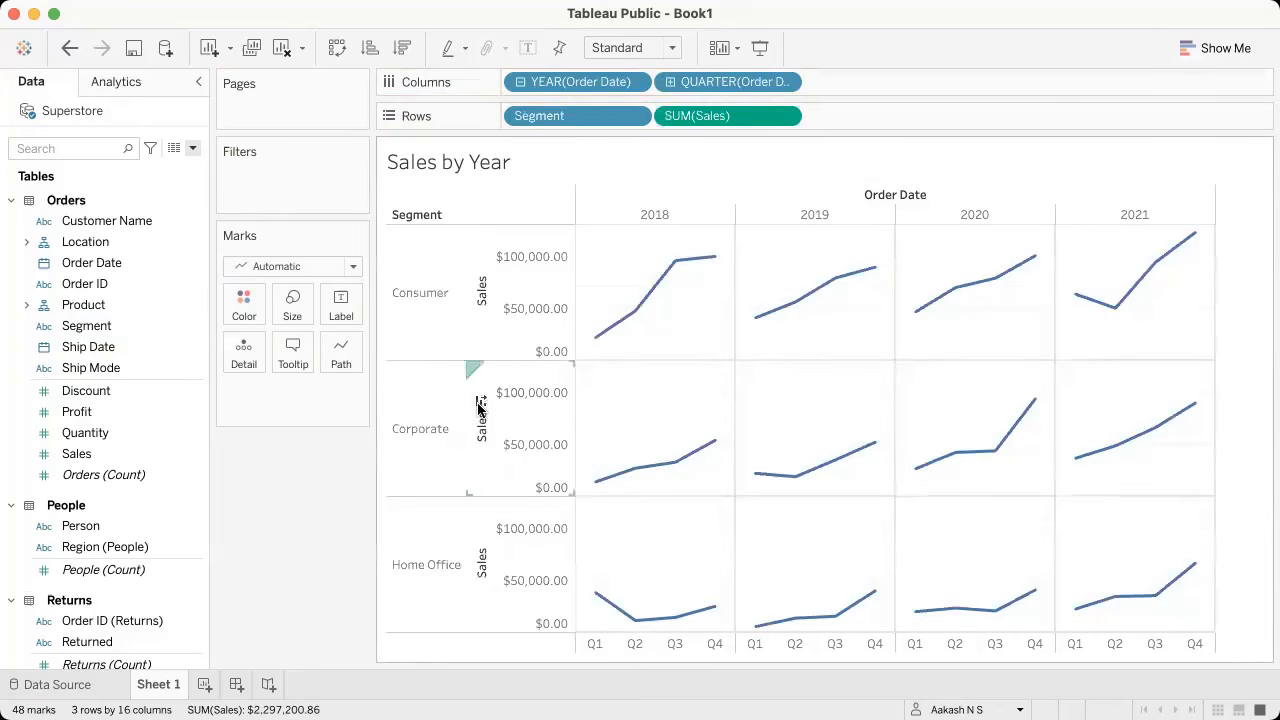
{"action": "mouse_move", "coordinate": [594, 352]}
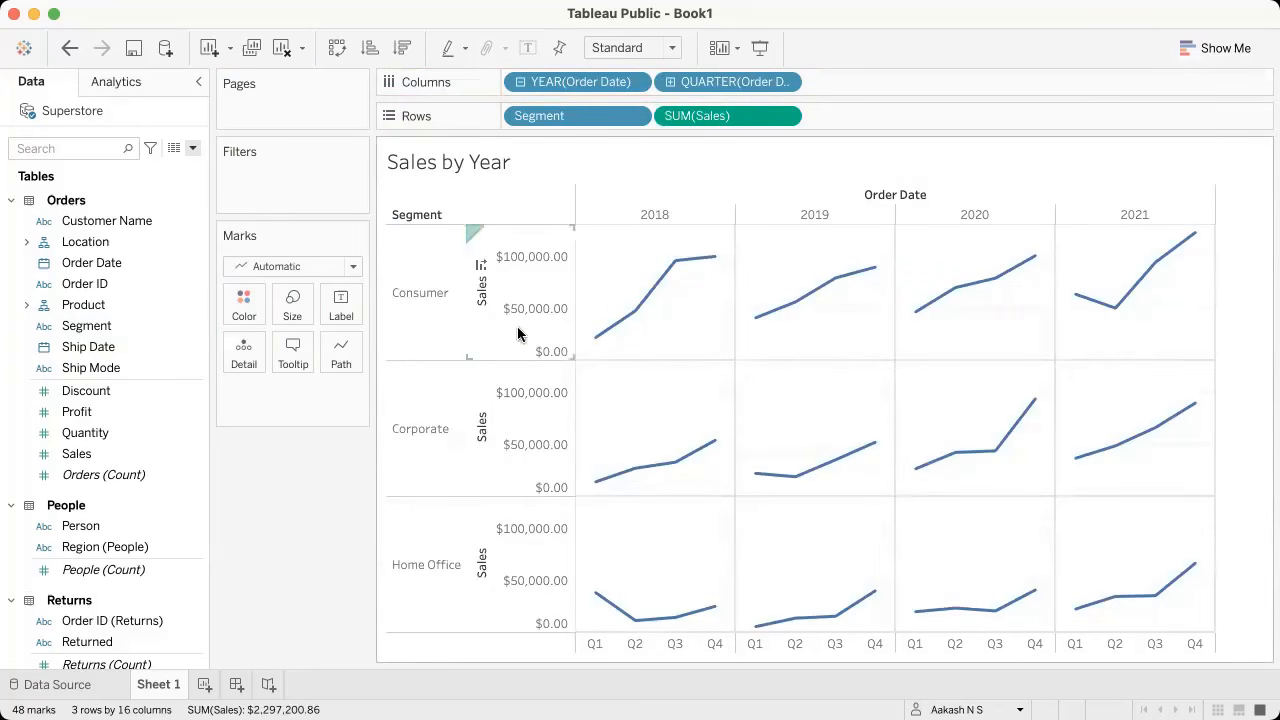
{"action": "mouse_move", "coordinate": [656, 296]}
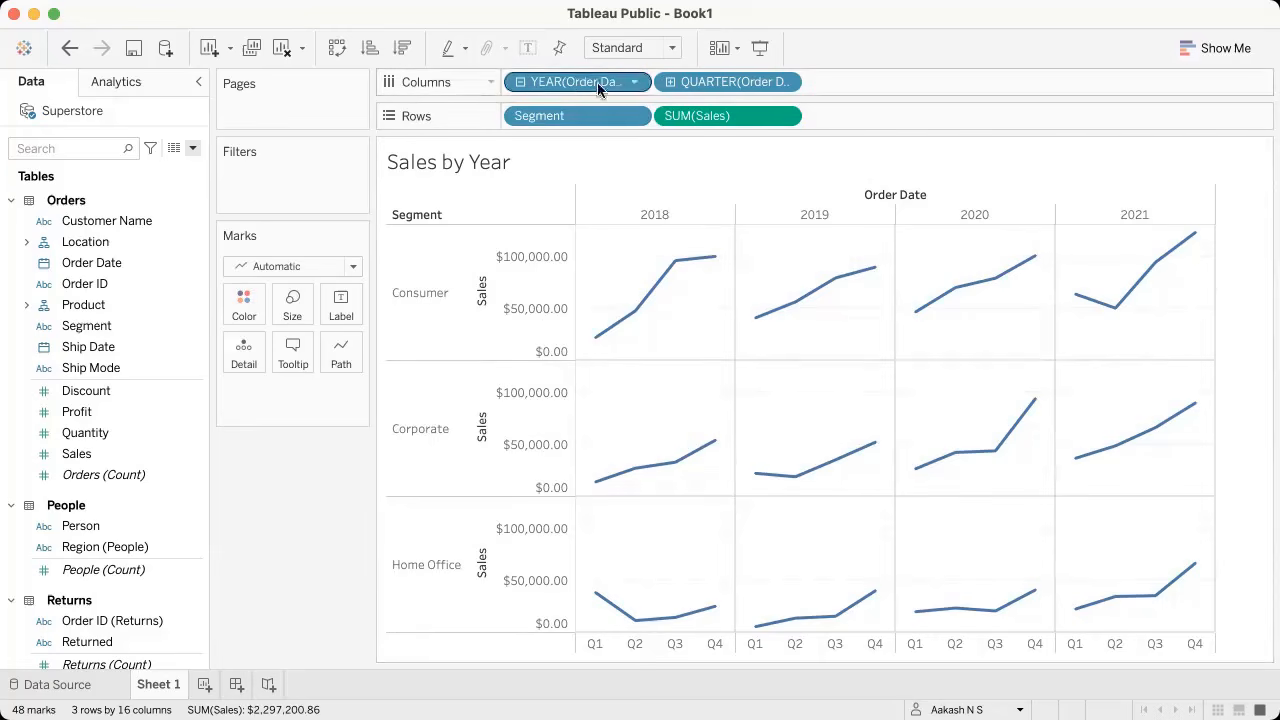
{"action": "mouse_move", "coordinate": [716, 251]}
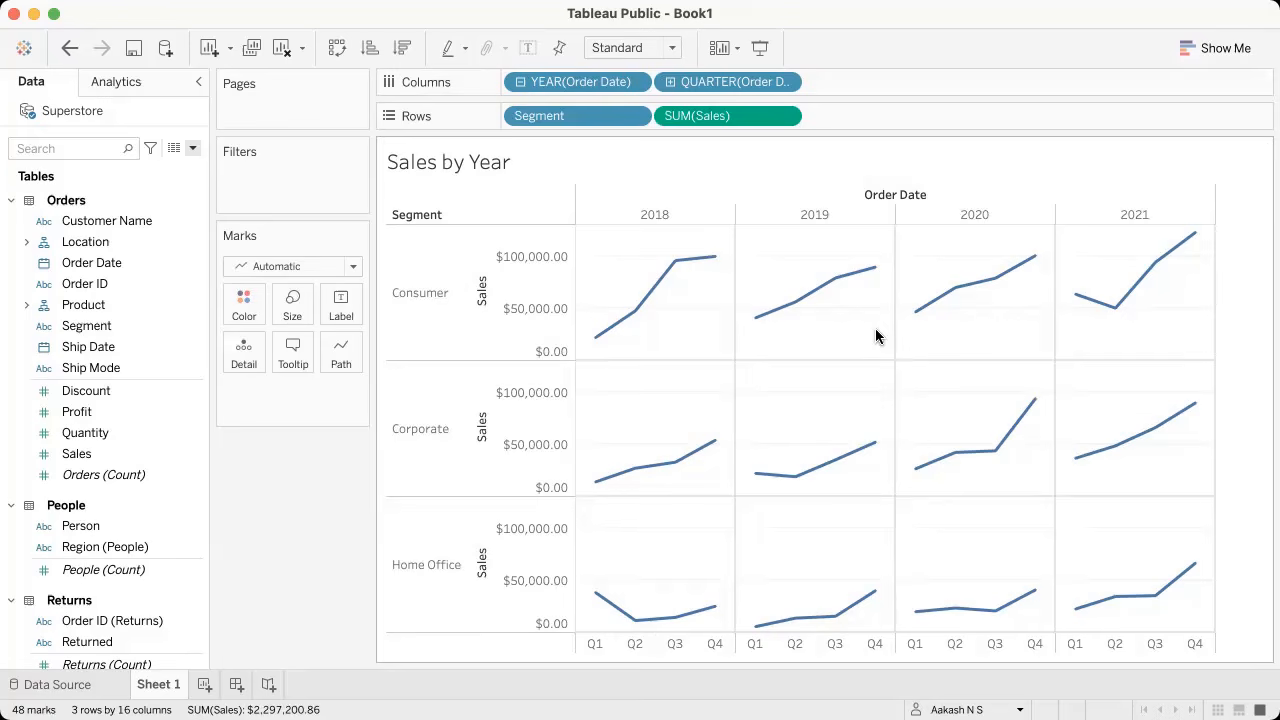
Step: Remove Segment from Rows and assign it to Color on the Marks card instead
{"action": "mouse_move", "coordinate": [747, 330]}
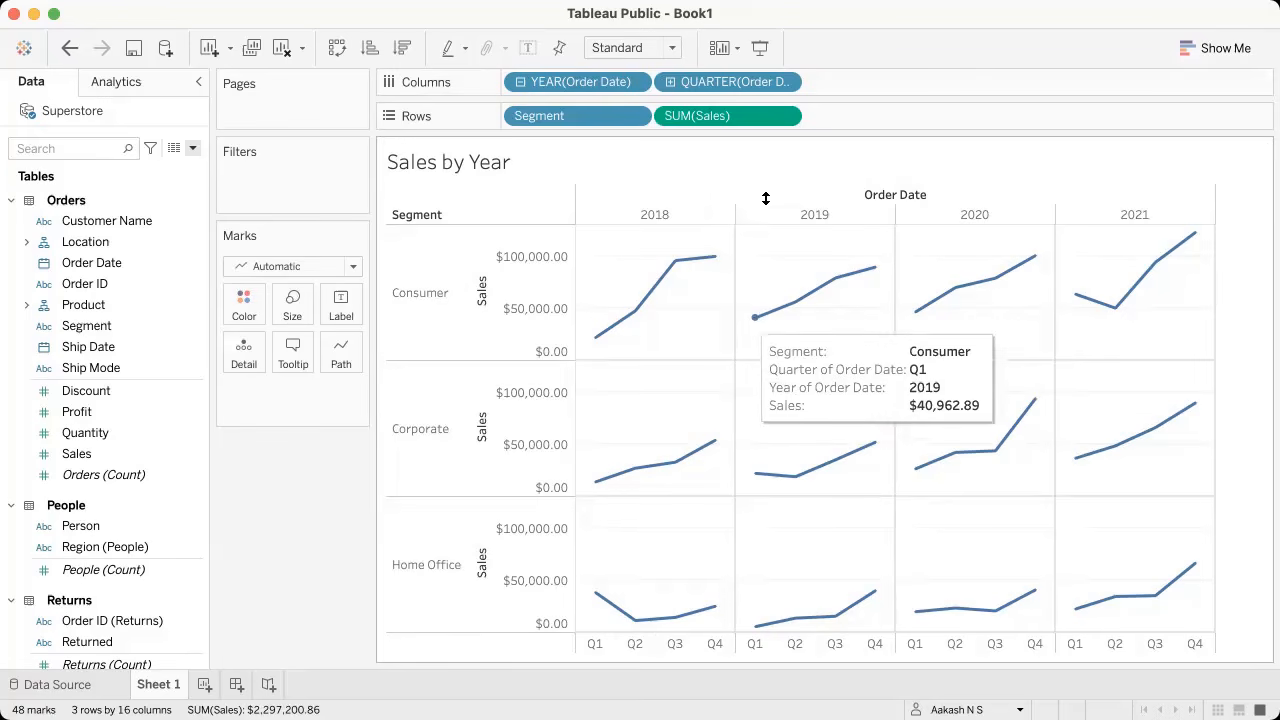
{"action": "left_click_drag", "start_coordinate": [592, 116], "coordinate": [605, 160]}
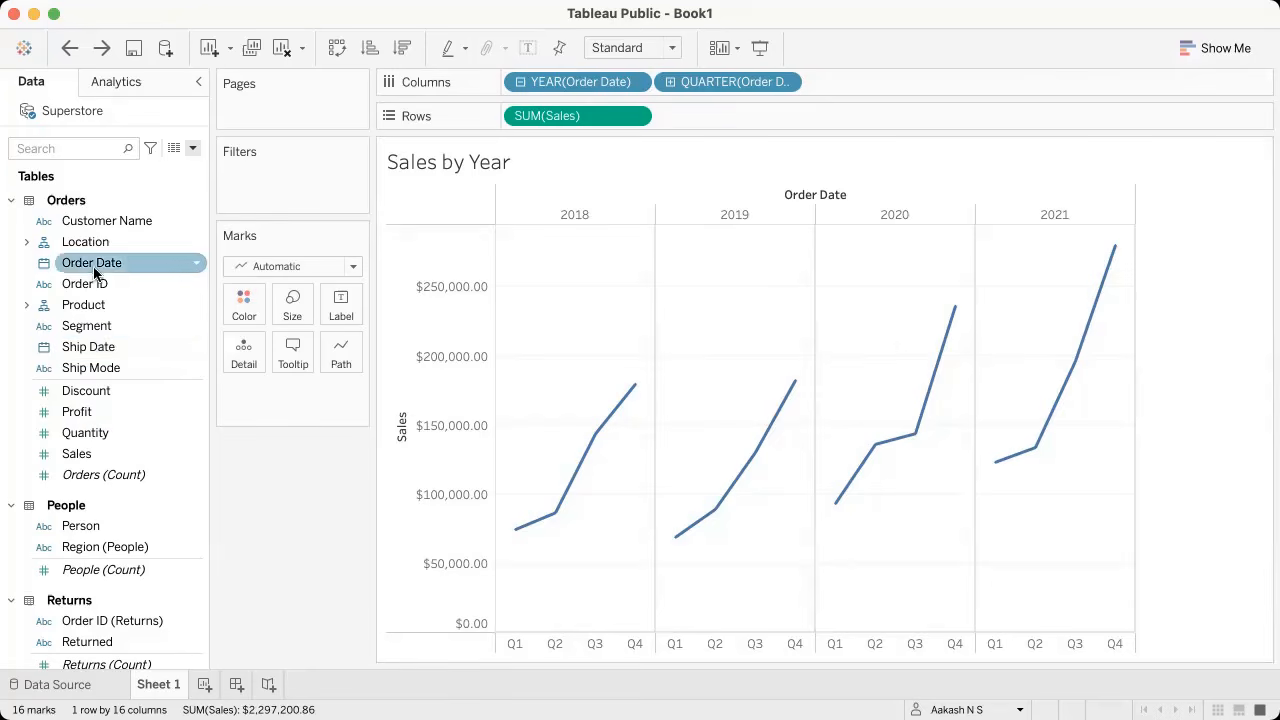
{"action": "left_click_drag", "start_coordinate": [90, 328], "coordinate": [248, 310]}
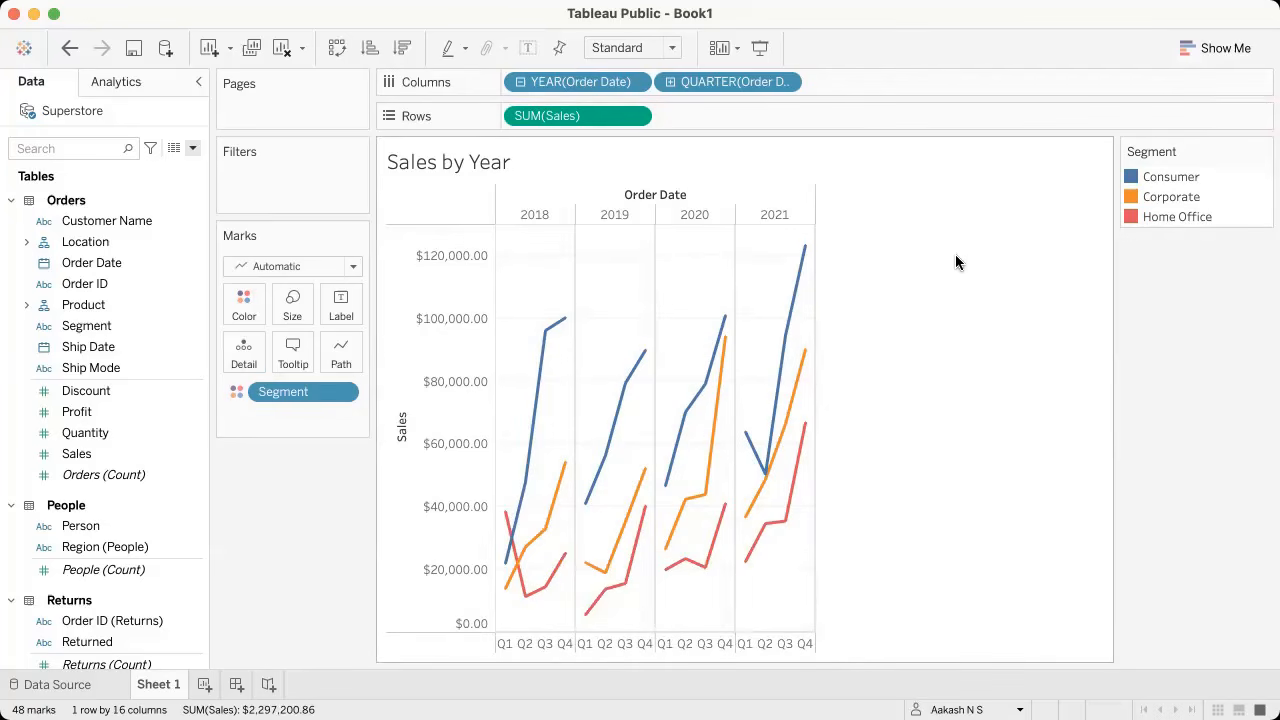
Step: Undo the Segment colouring and place Segment before SUM(Sales) on Rows
{"action": "key", "text": "super+z"}
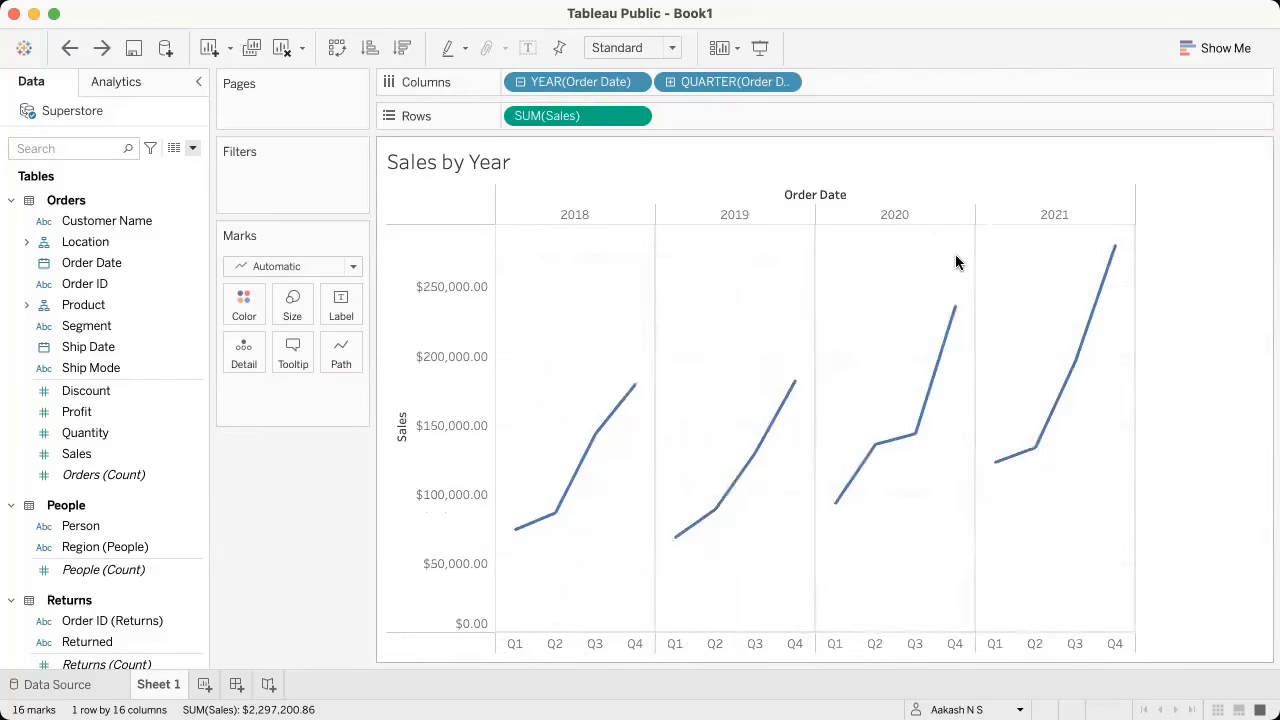
{"action": "left_click_drag", "start_coordinate": [104, 334], "coordinate": [513, 114]}
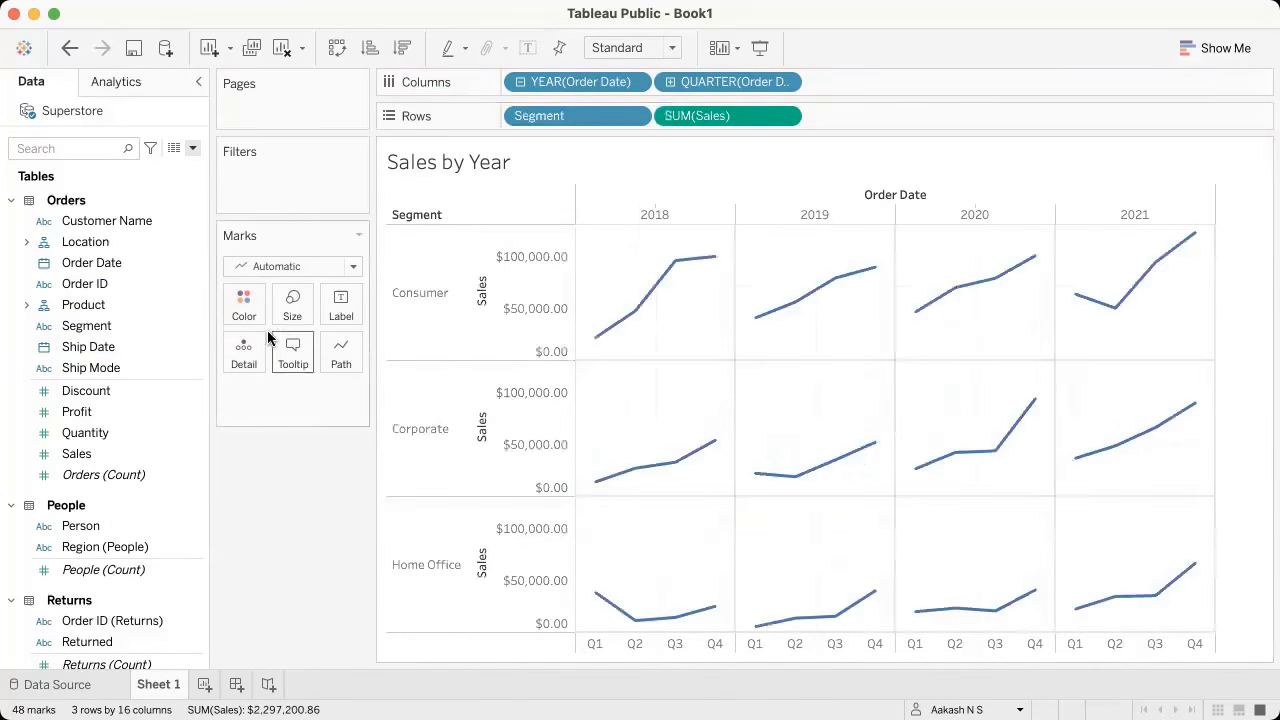
Step: Expand the Product hierarchy in Orders and colour the lines by Category
{"action": "scroll", "coordinate": [95, 404], "scroll_direction": "down", "scroll_amount": 1}
{"action": "scroll", "coordinate": [90, 395], "scroll_direction": "up", "scroll_amount": 1}
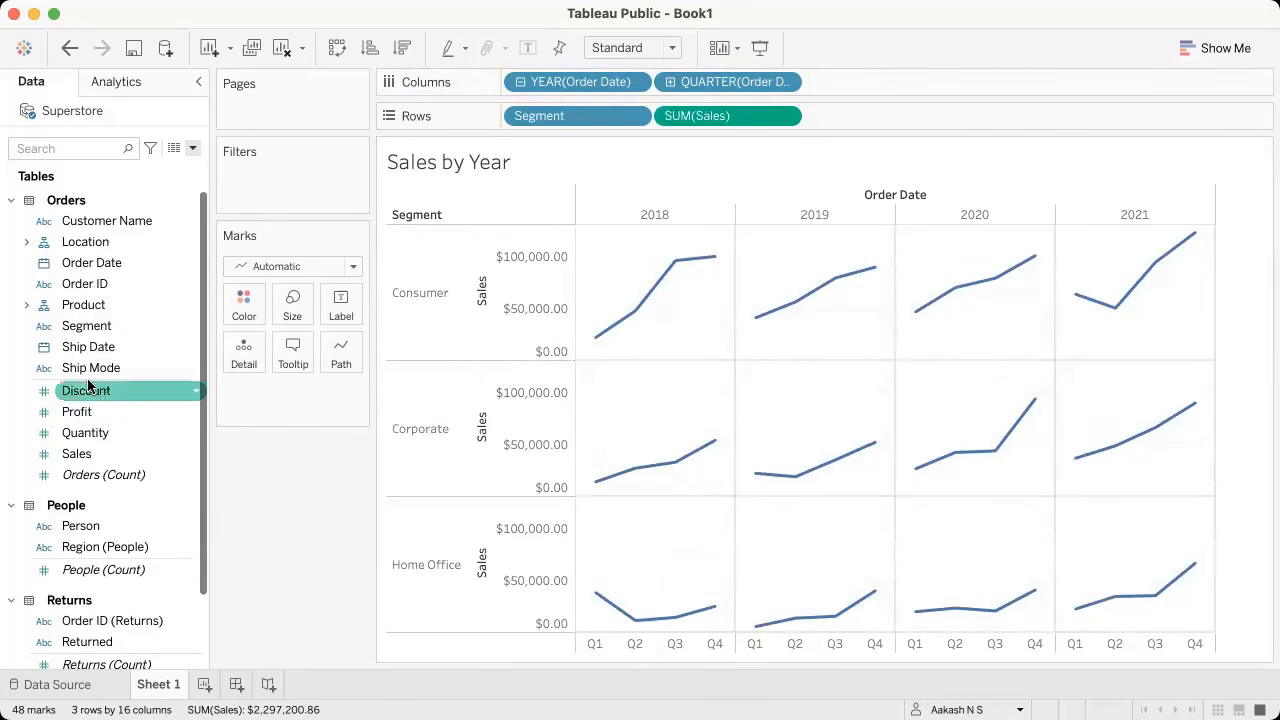
{"action": "left_click", "coordinate": [26, 305]}
{"action": "left_click_drag", "start_coordinate": [185, 330], "coordinate": [239, 302]}
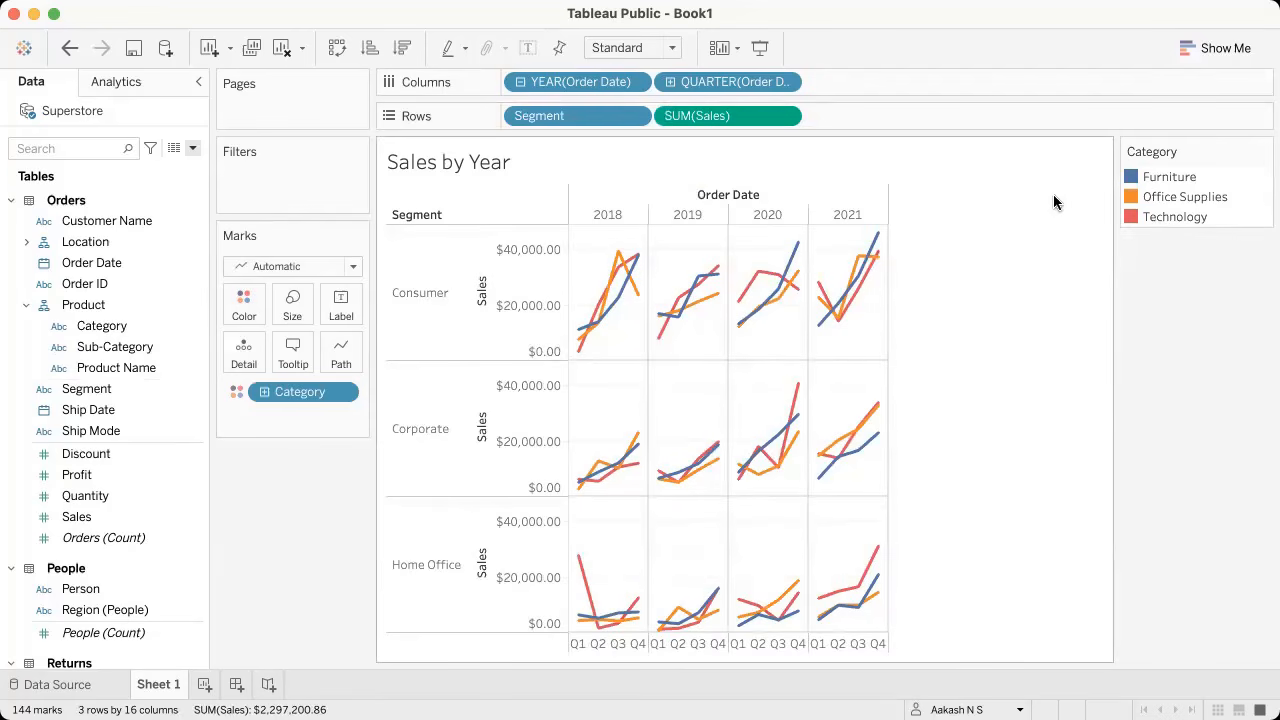
Step: Convert the line chart to side-by-side bars using Show Me
{"action": "left_click", "coordinate": [1217, 48]}
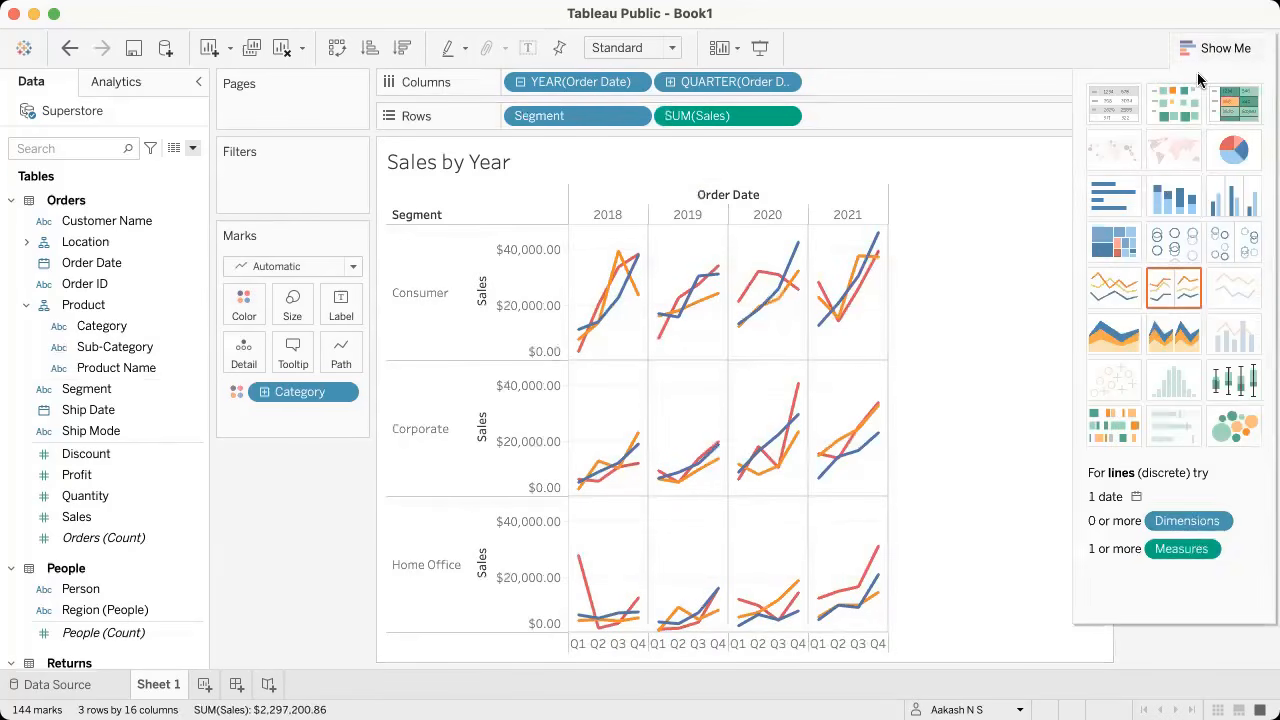
{"action": "left_click", "coordinate": [1234, 197]}
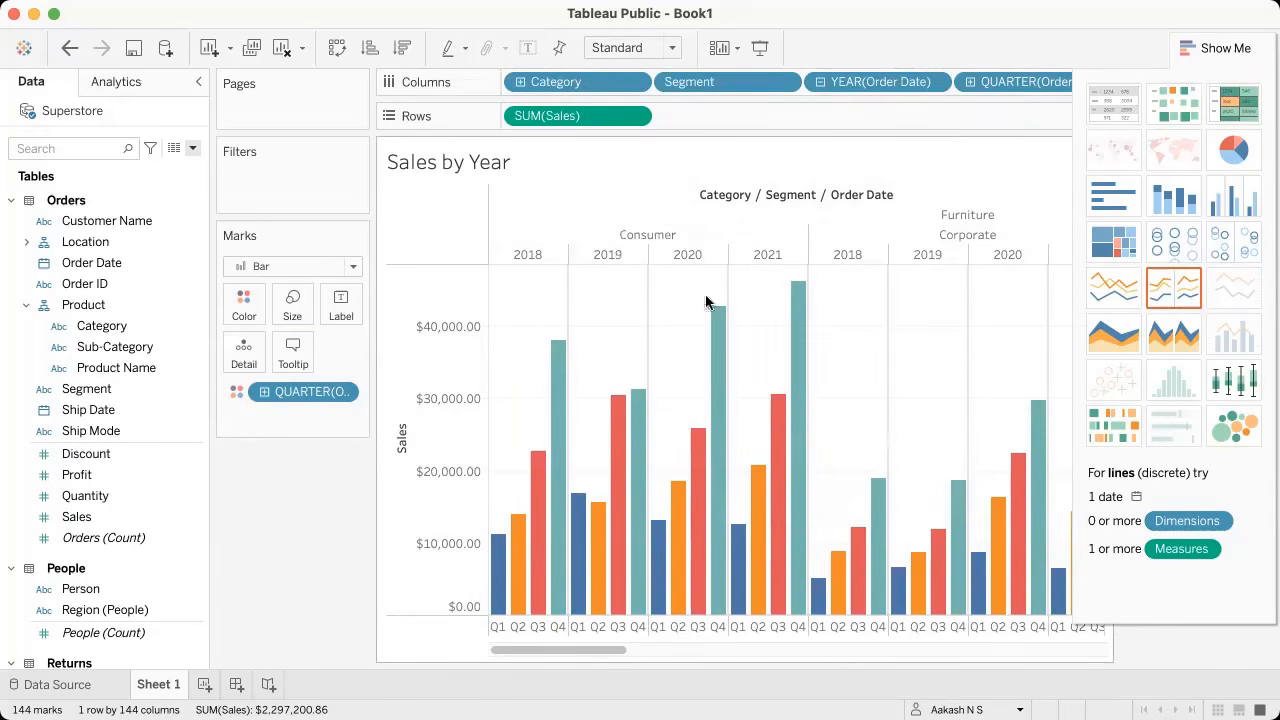
{"action": "mouse_move", "coordinate": [682, 84]}
{"action": "left_mouse_down"}
{"action": "mouse_move", "coordinate": [632, 95]}
{"action": "mouse_move", "coordinate": [660, 92]}
{"action": "left_mouse_up"}
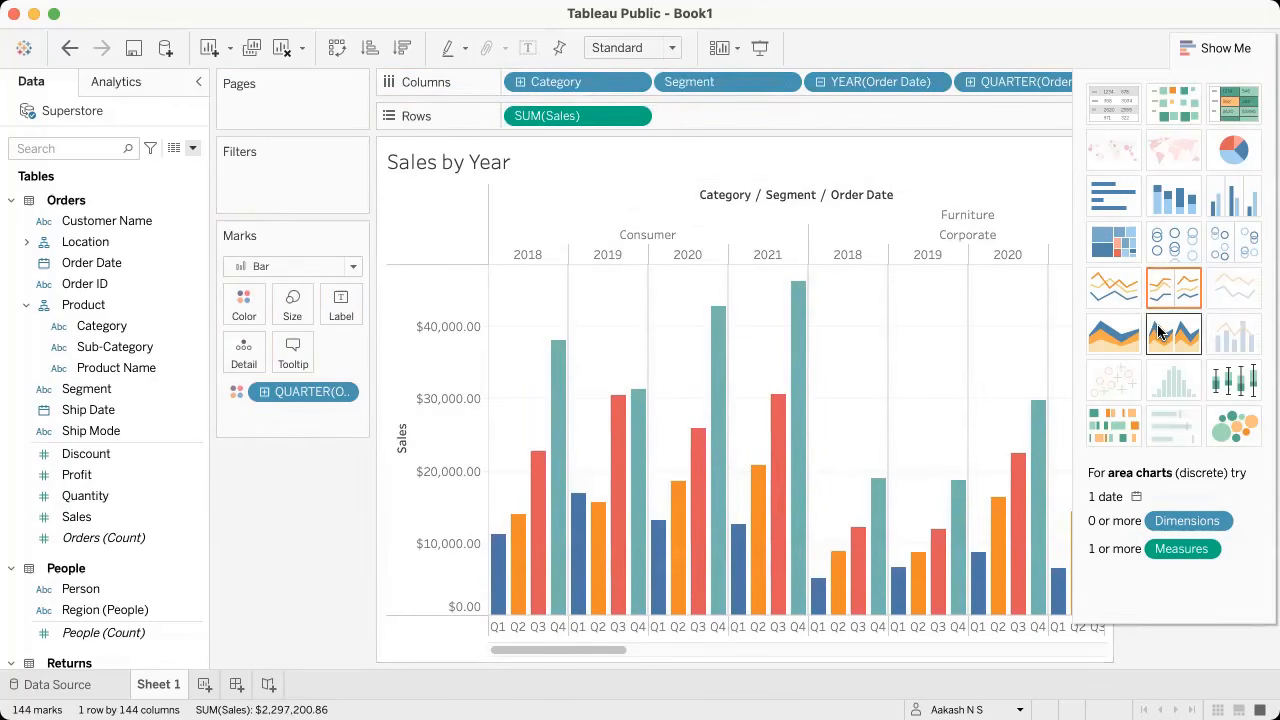
Step: Switch to the browser notebook, open the exercise's linked chart type guide in a new tab, skim it, and return to Tableau Public
{"action": "key", "text": "ctrl+Right"}
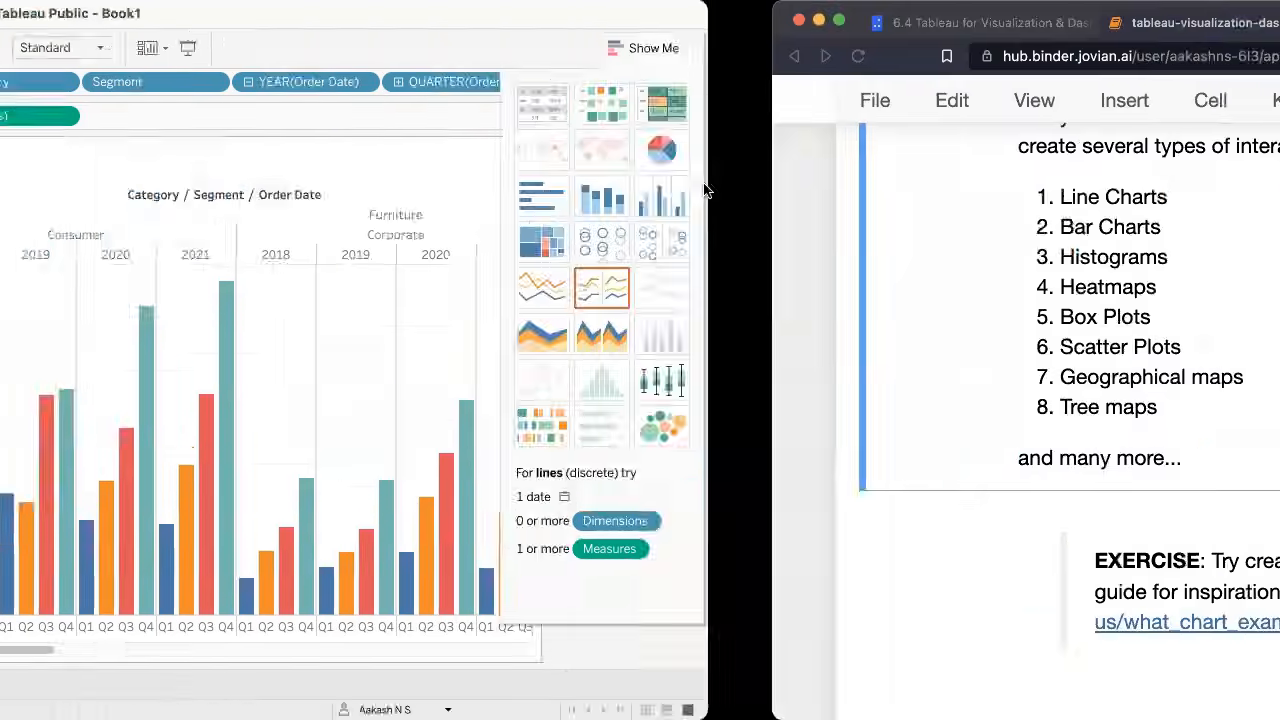
{"action": "scroll", "coordinate": [415, 352], "scroll_direction": "down", "scroll_amount": 5}
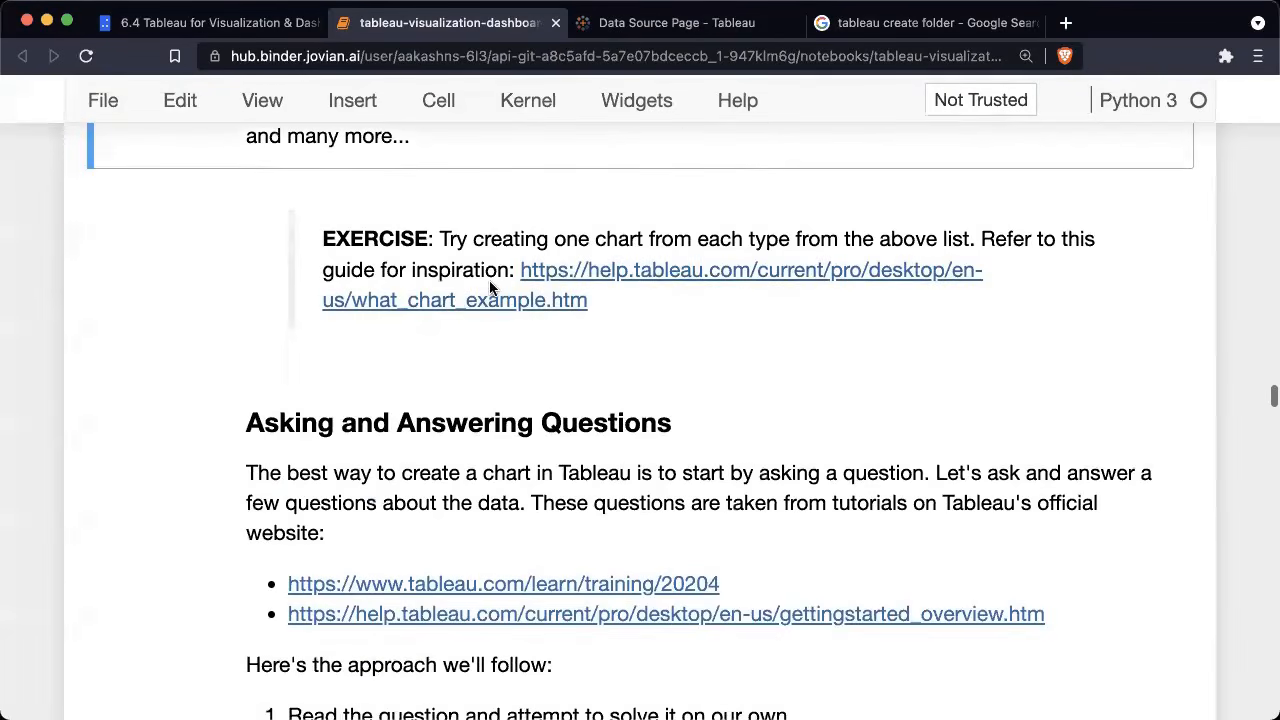
{"action": "scroll", "coordinate": [489, 288], "scroll_direction": "down", "scroll_amount": 1}
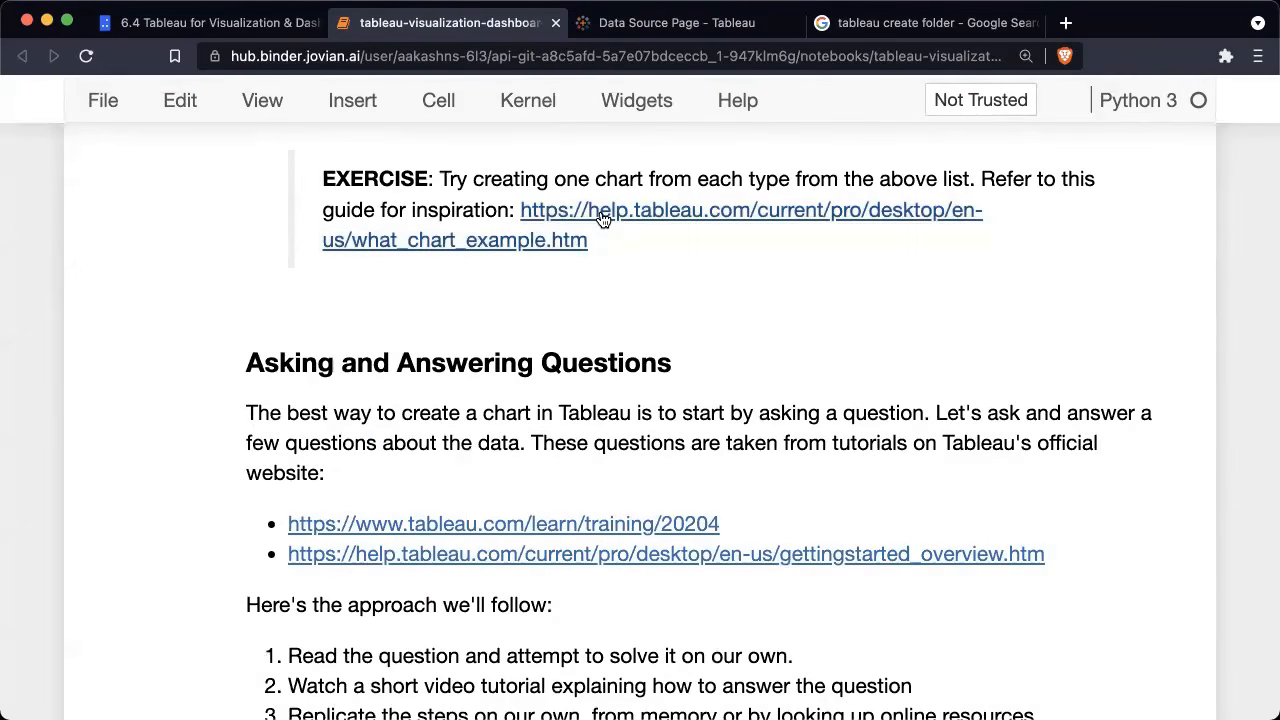
{"action": "right_click", "coordinate": [603, 215]}
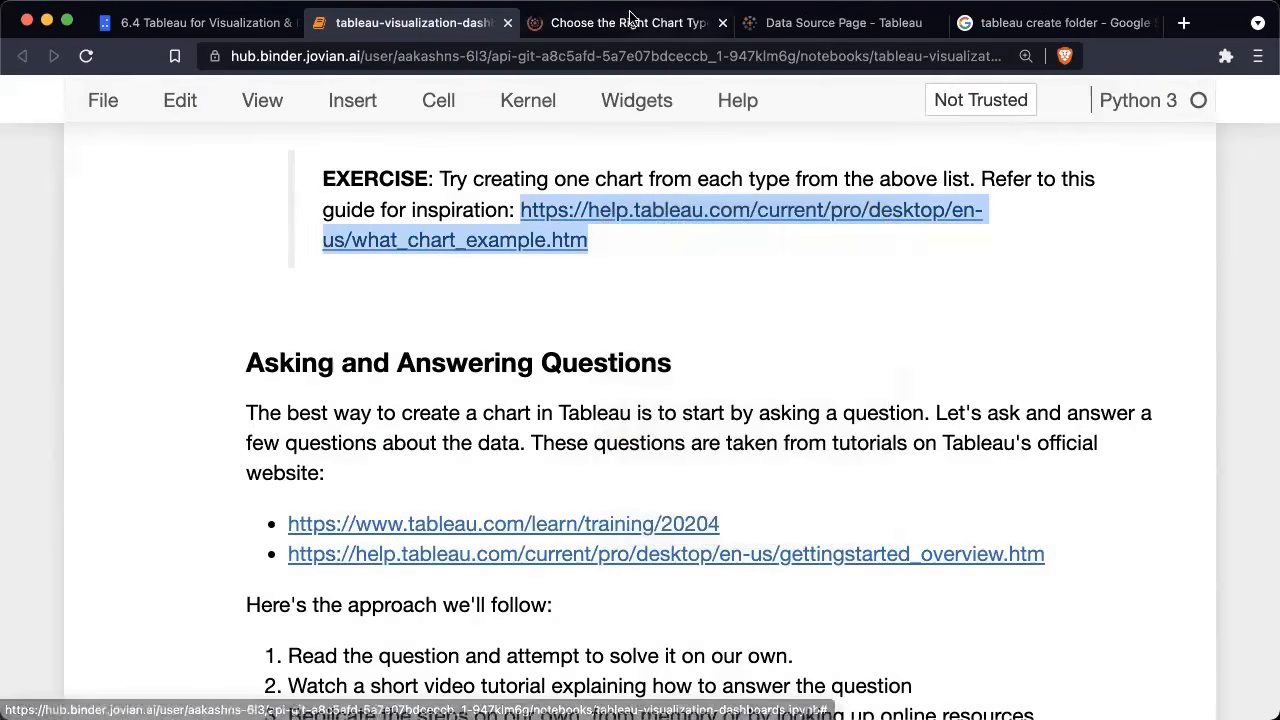
{"action": "scroll", "coordinate": [572, 280], "scroll_direction": "down", "scroll_amount": 10}
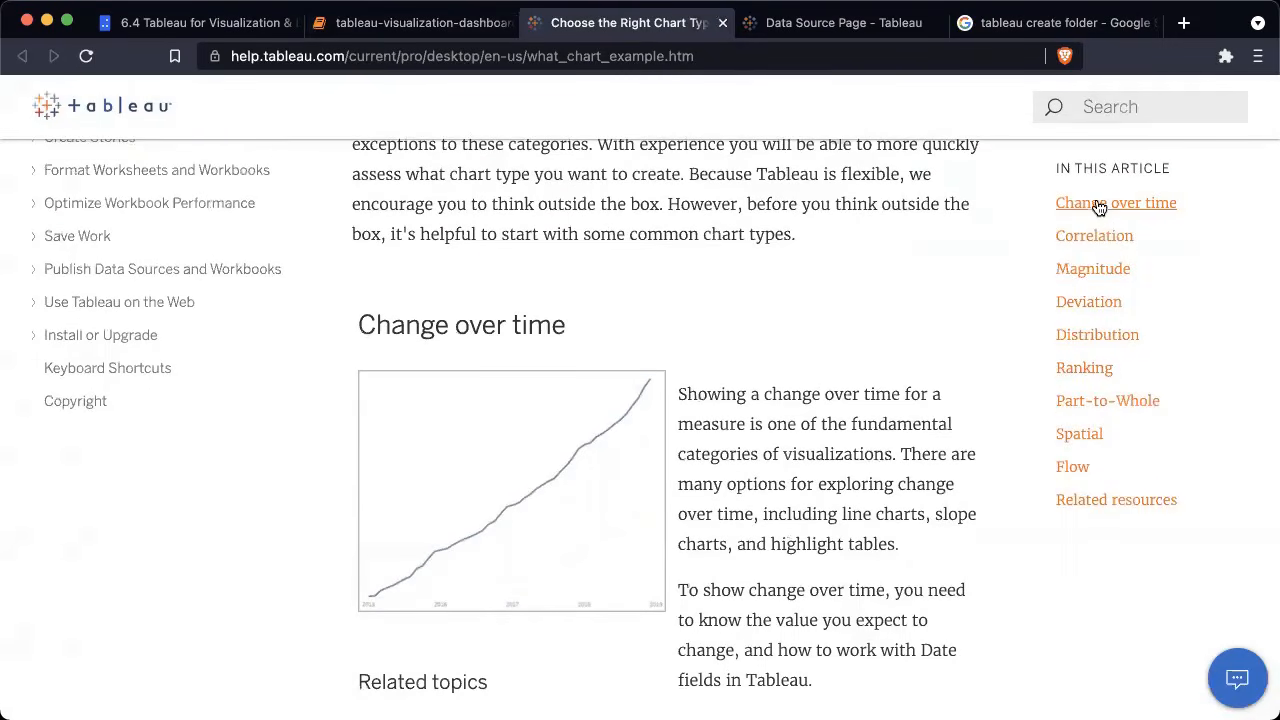
{"action": "left_click", "coordinate": [425, 32]}
{"action": "key", "text": "ctrl+Left"}
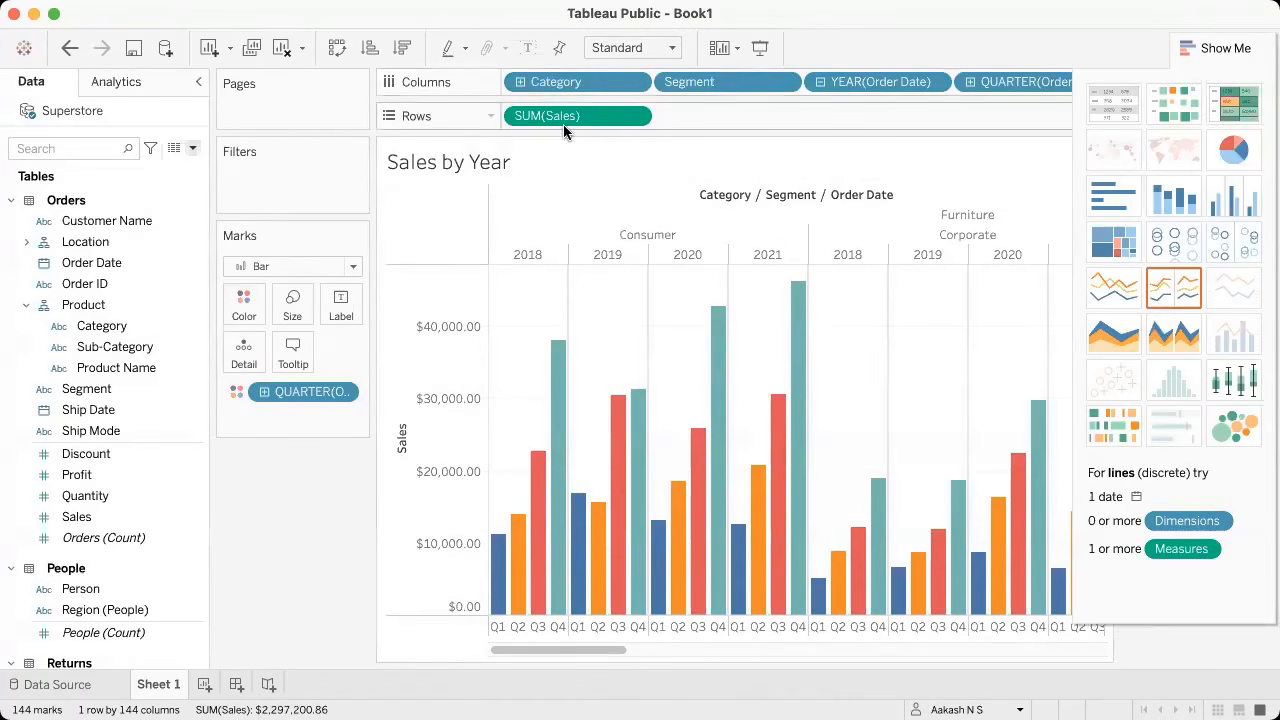
Step: Undo all chart changes back to an empty Sheet 1
{"action": "key", "text": "super+z"}
{"action": "key", "text": "super+z"}
{"action": "key", "text": "super+z"}
{"action": "key", "text": "super+z"}
{"action": "key", "text": "super+z"}
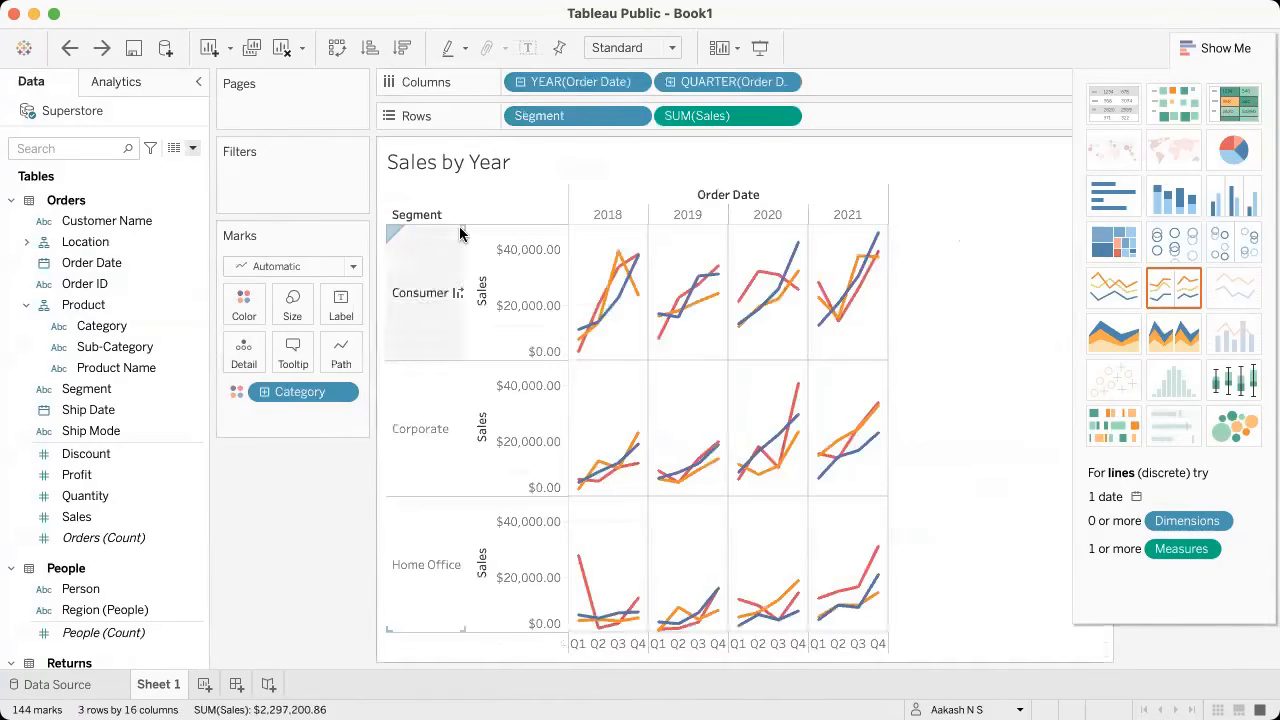
{"action": "key", "text": "super+z"}
{"action": "key", "text": "super+z"}
{"action": "key", "text": "super+z"}
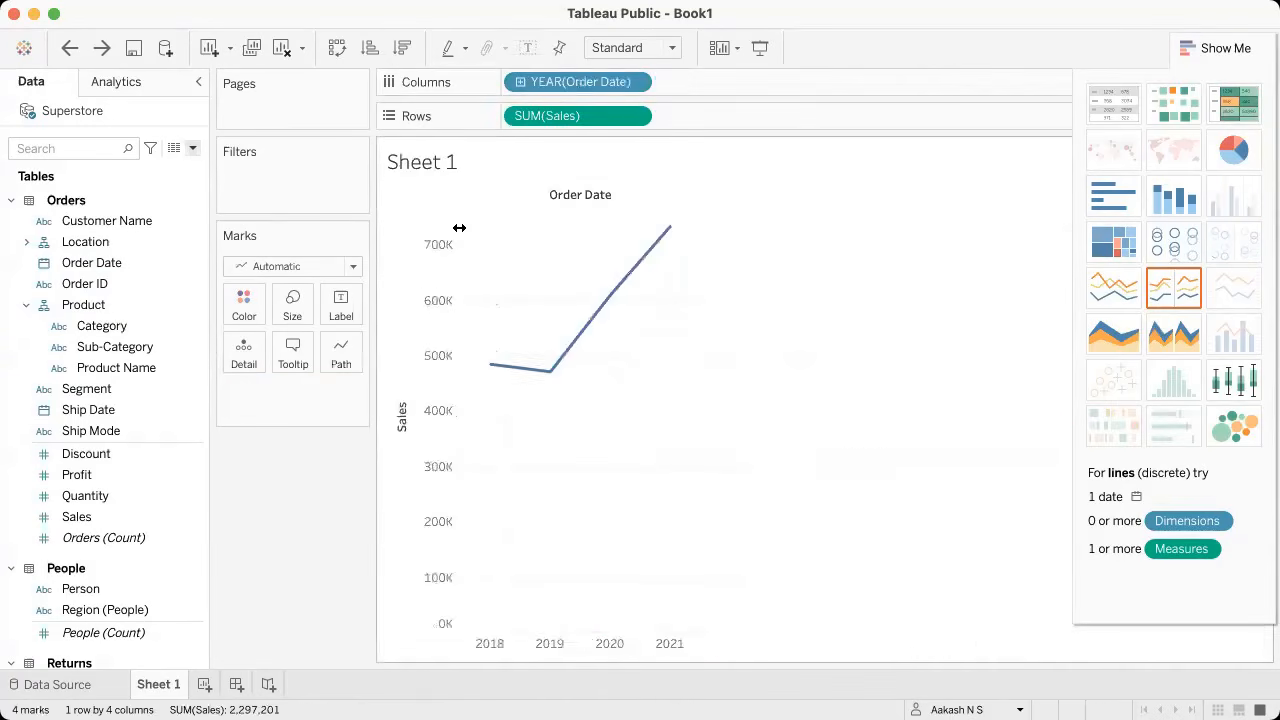
Step: Select Order Date and Profit together in the Orders table to check which chart types Show Me recommends
{"action": "left_click", "coordinate": [68, 393]}
{"action": "left_click", "coordinate": [101, 300]}
{"action": "left_click", "coordinate": [100, 392]}
{"action": "left_click", "coordinate": [111, 260]}
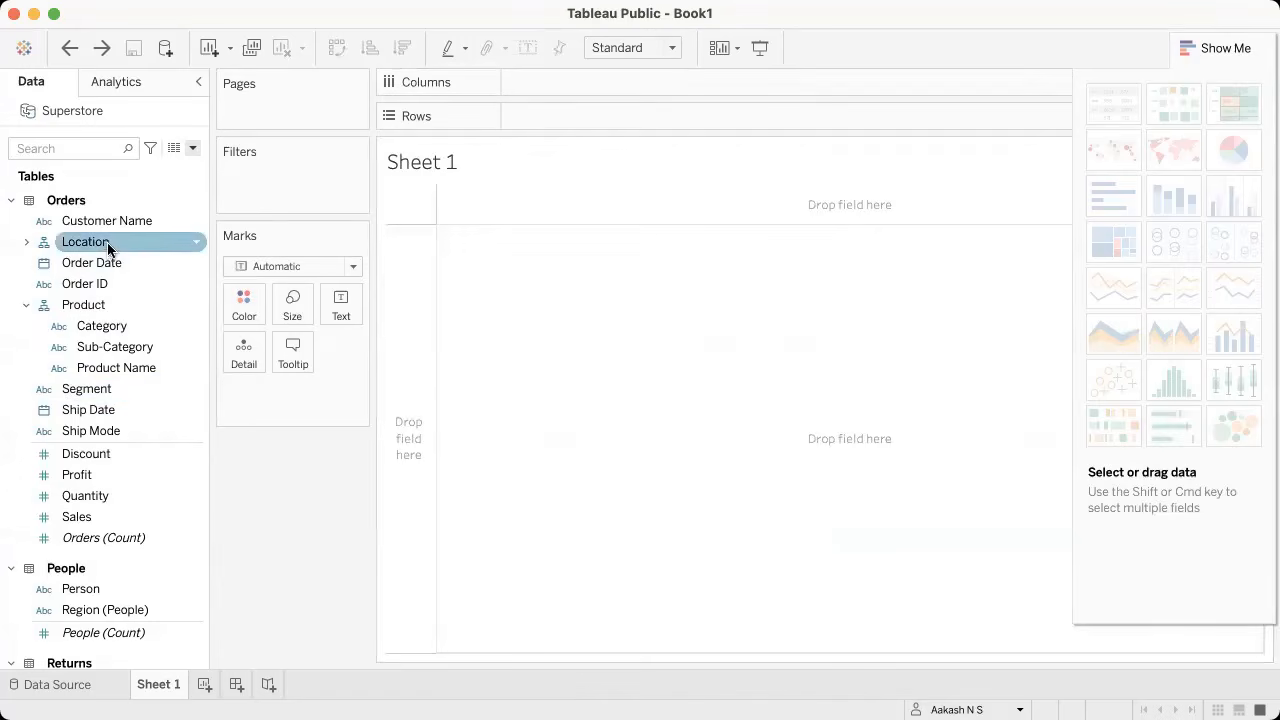
{"action": "left_click", "coordinate": [109, 262]}
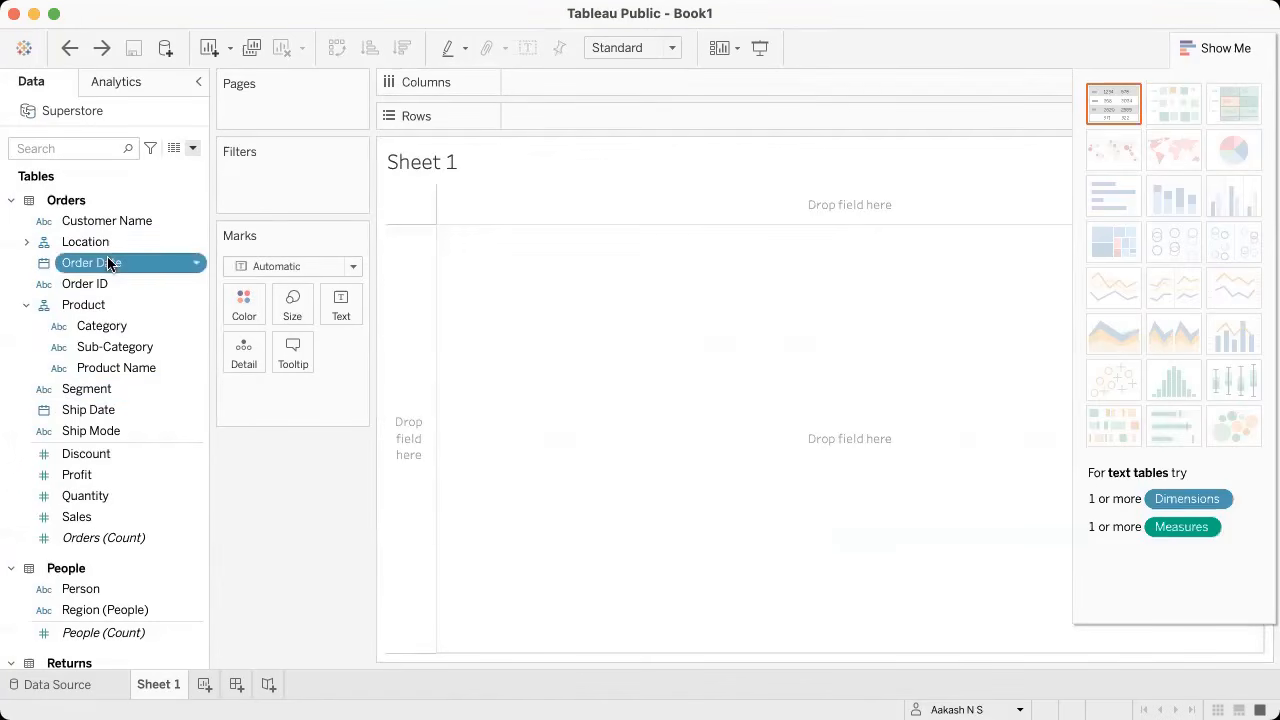
{"action": "left_click", "coordinate": [90, 495], "text": "shift"}
{"action": "left_click", "coordinate": [129, 517]}
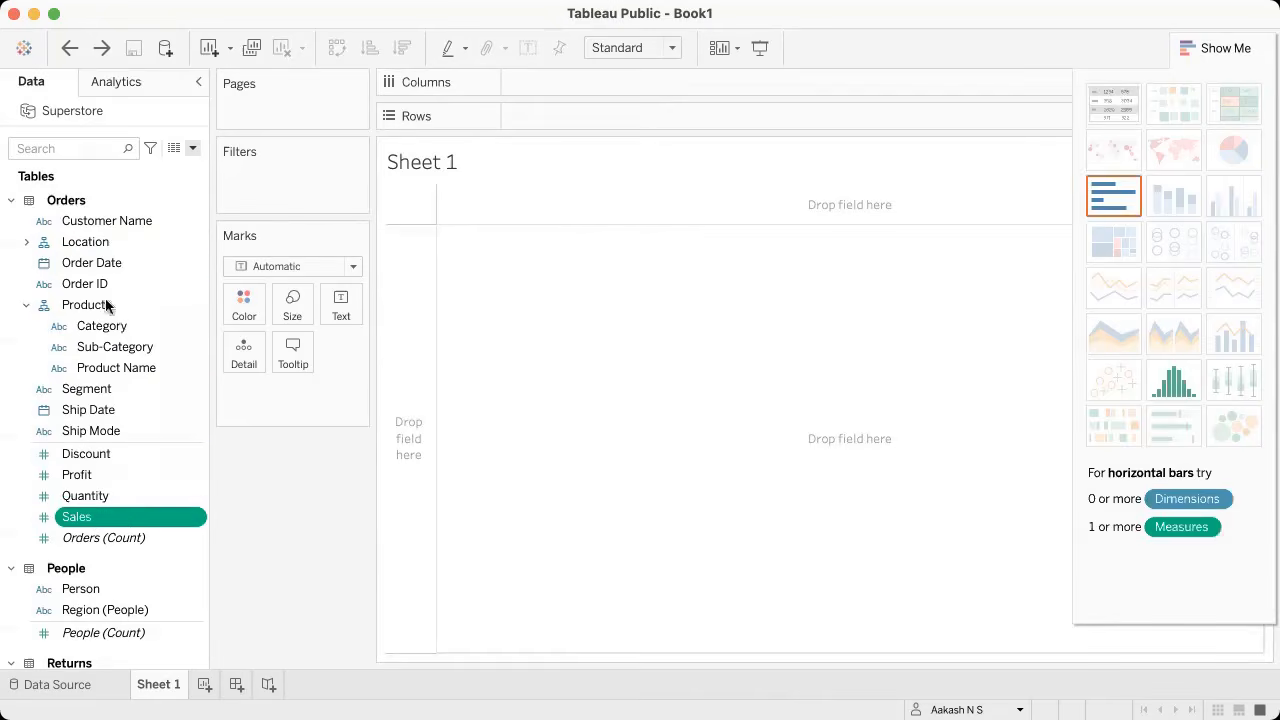
{"action": "left_click", "coordinate": [106, 282]}
{"action": "left_click", "coordinate": [117, 246]}
{"action": "left_click", "coordinate": [117, 262]}
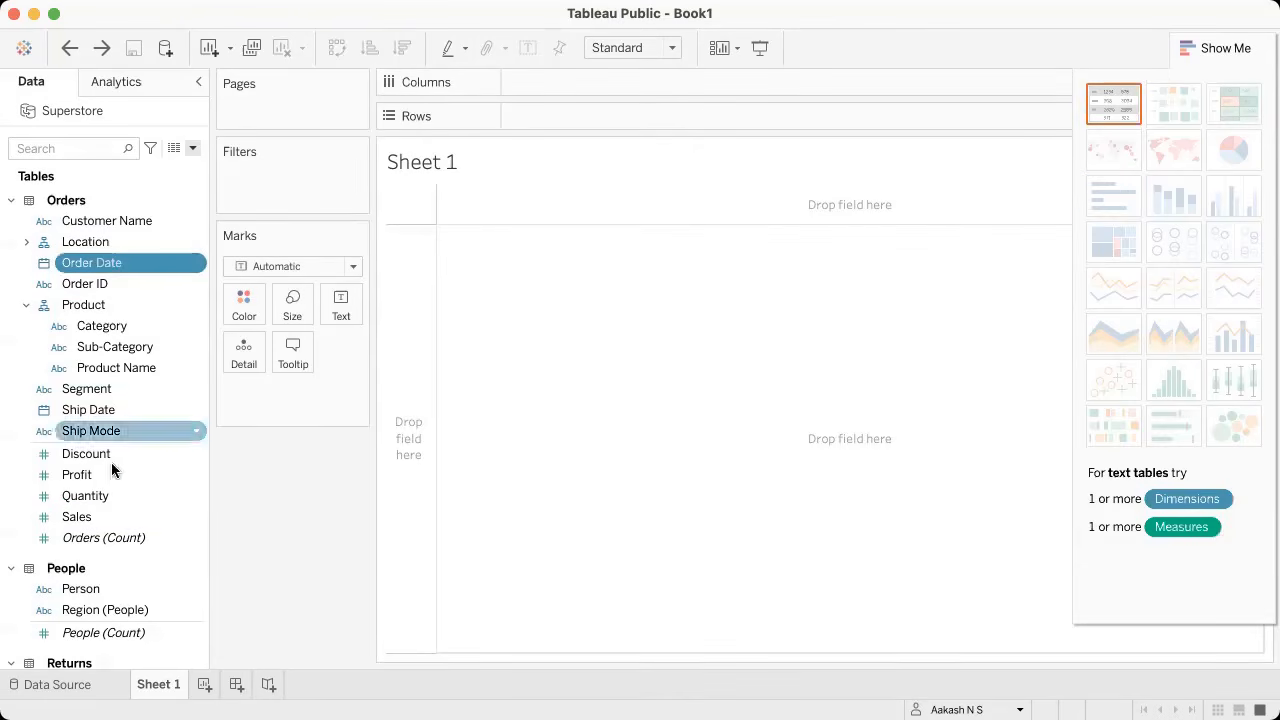
{"action": "left_click", "coordinate": [105, 474], "text": "super"}
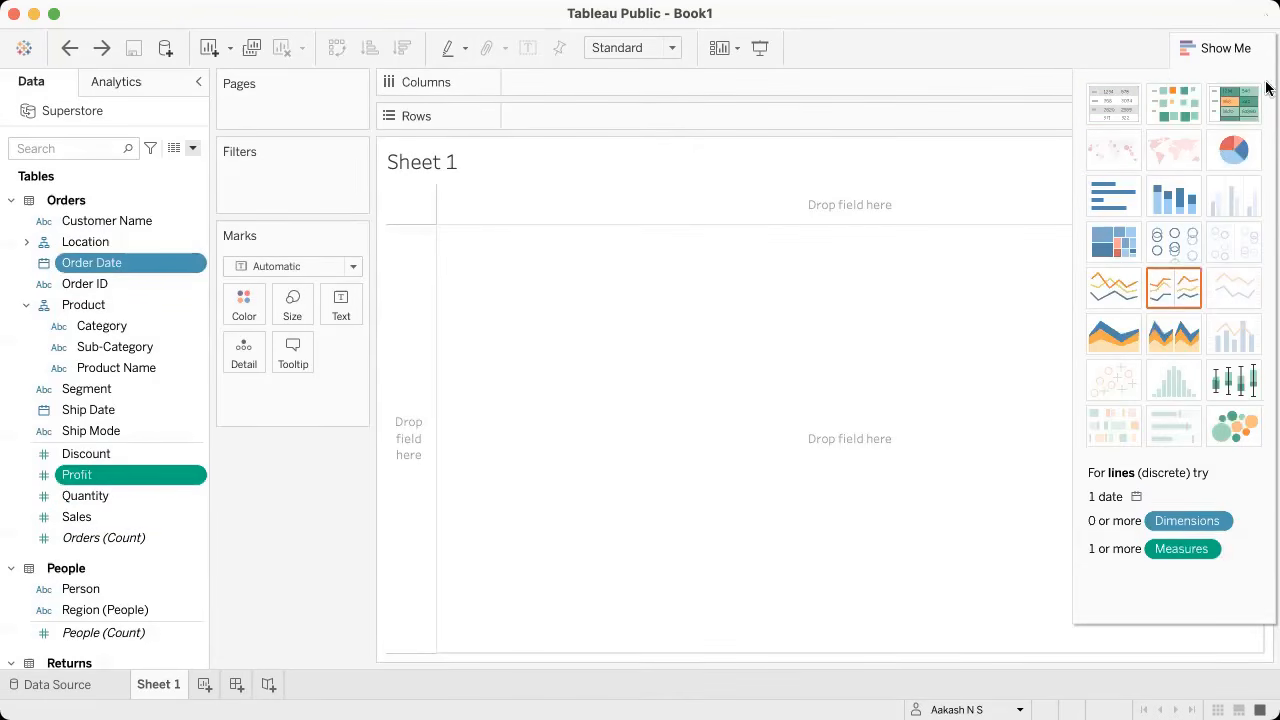
Step: Expand the Location hierarchy and select State together with Profit to check the Show Me recommendations
{"action": "left_click", "coordinate": [27, 243]}
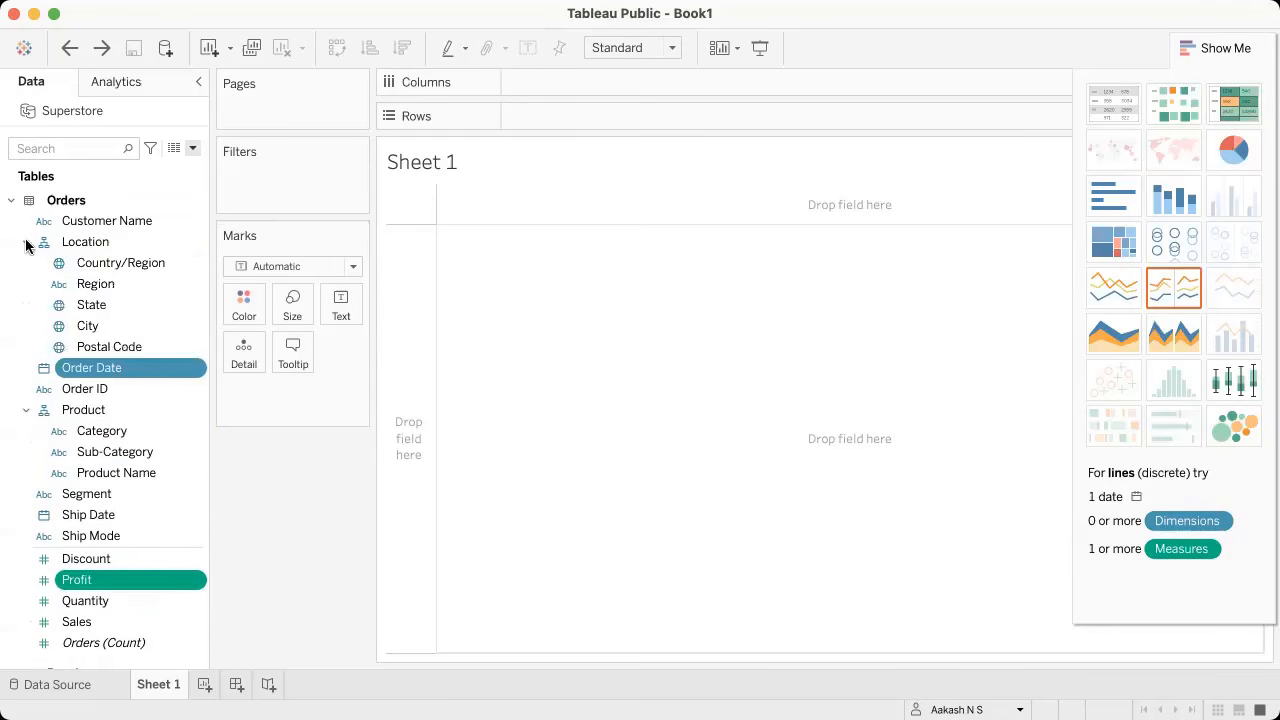
{"action": "left_click", "coordinate": [124, 325]}
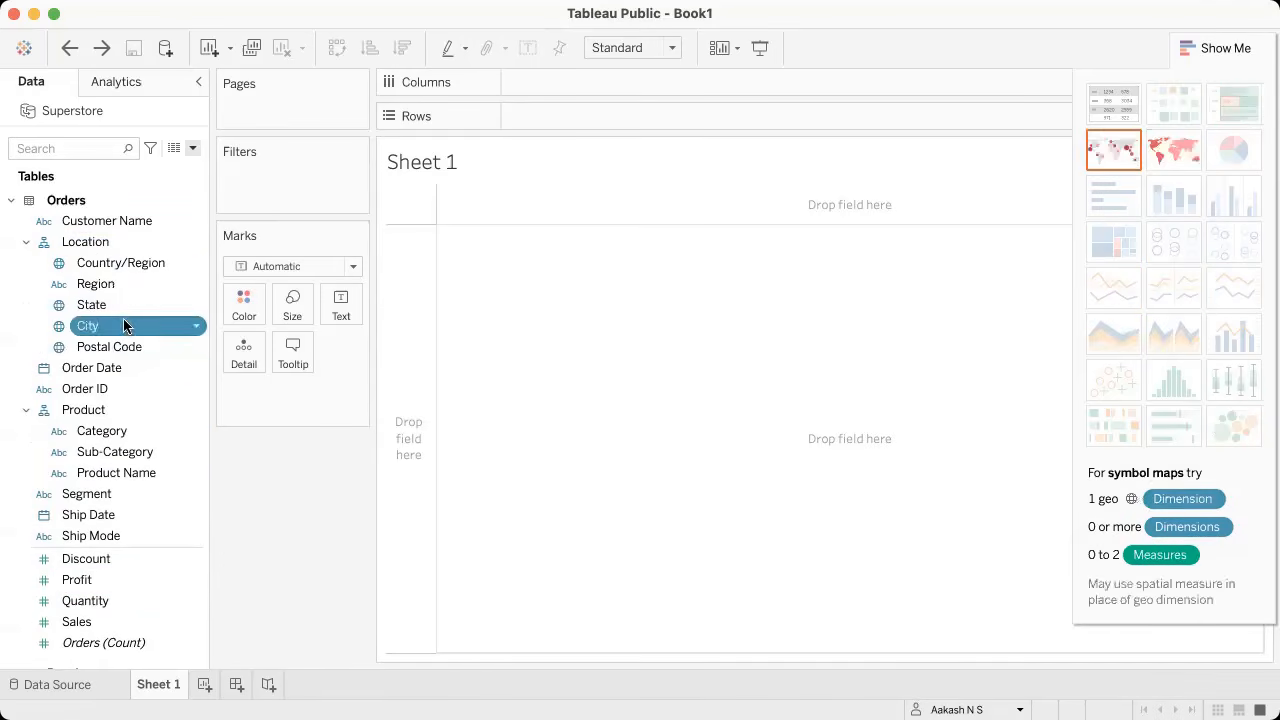
{"action": "left_click", "coordinate": [111, 290]}
{"action": "left_click", "coordinate": [107, 308]}
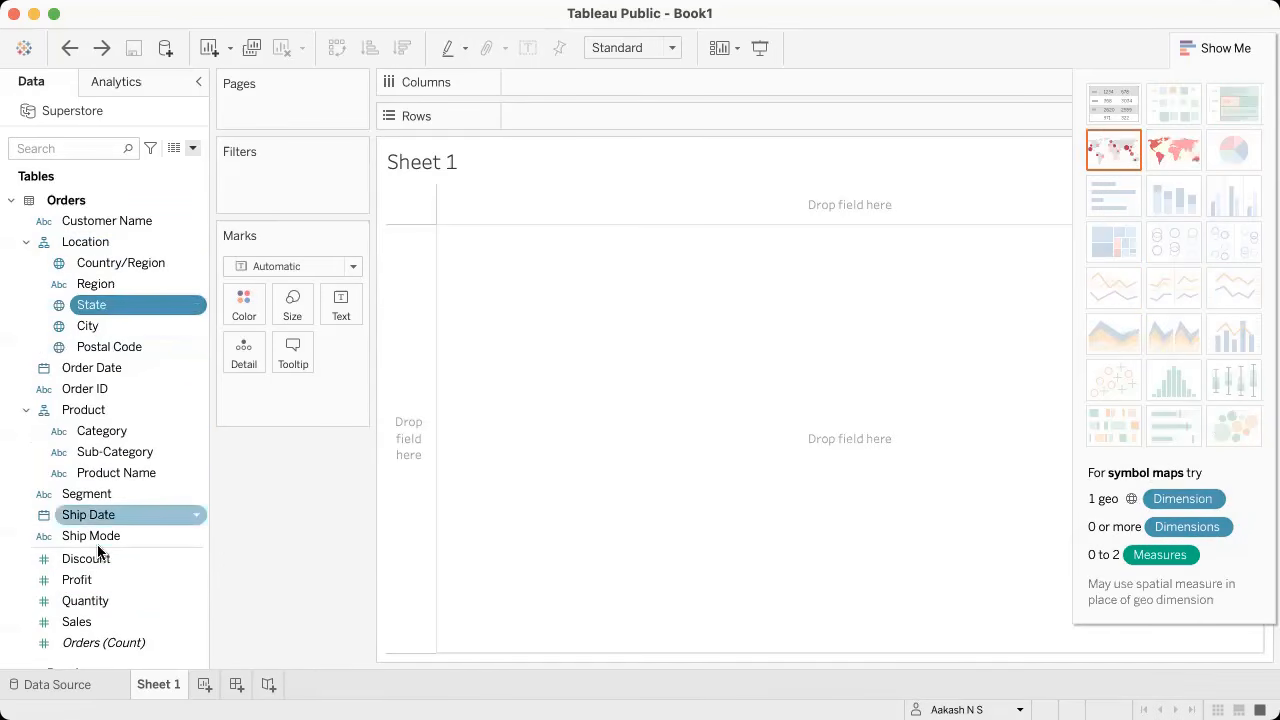
{"action": "left_click", "coordinate": [90, 580], "text": "super"}
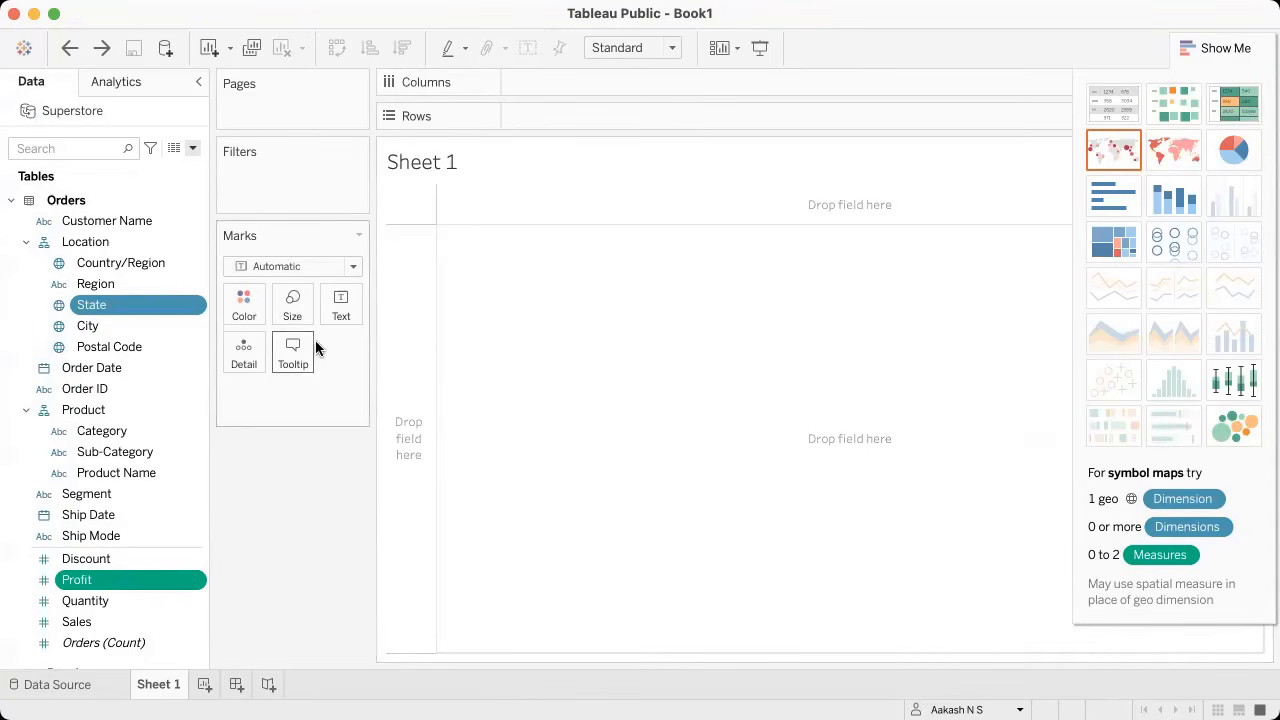
Step: Switch to the browser notebook and read the four-step approach under "Asking and Answering Questions" and the state profit ratio question
{"action": "key", "text": "ctrl+Right"}
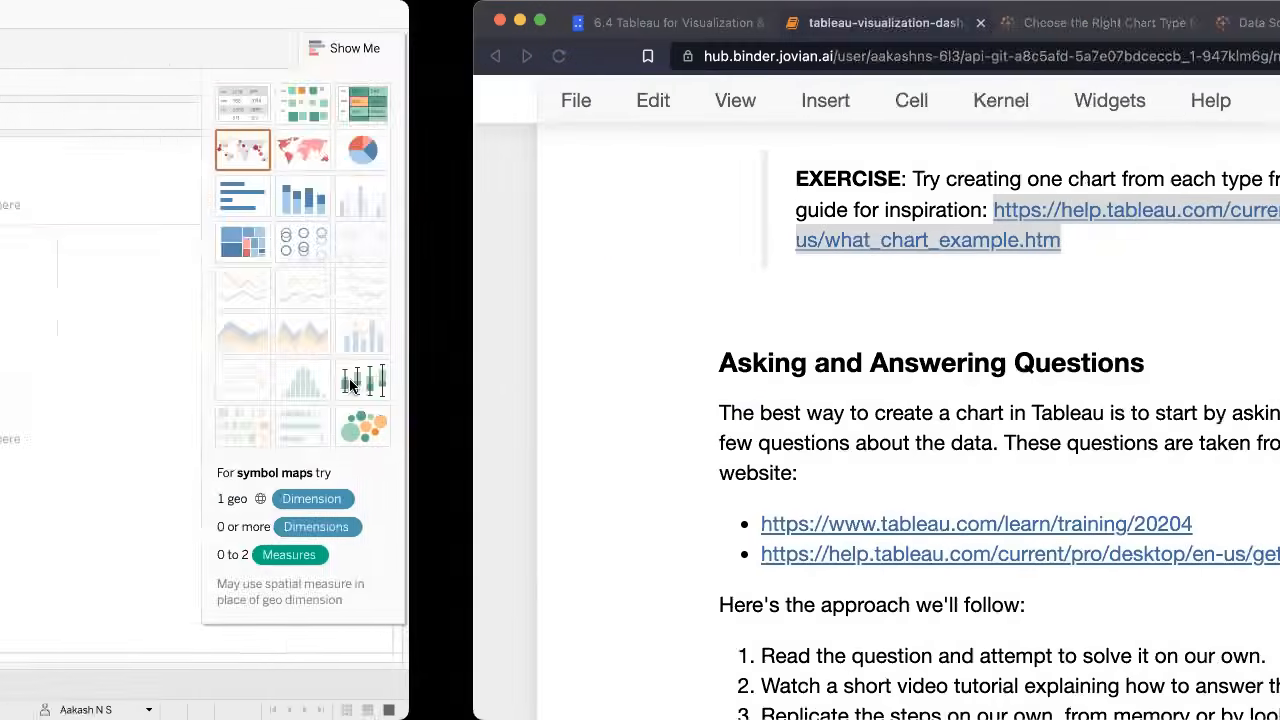
{"action": "scroll", "coordinate": [349, 380], "scroll_direction": "down", "scroll_amount": 4}
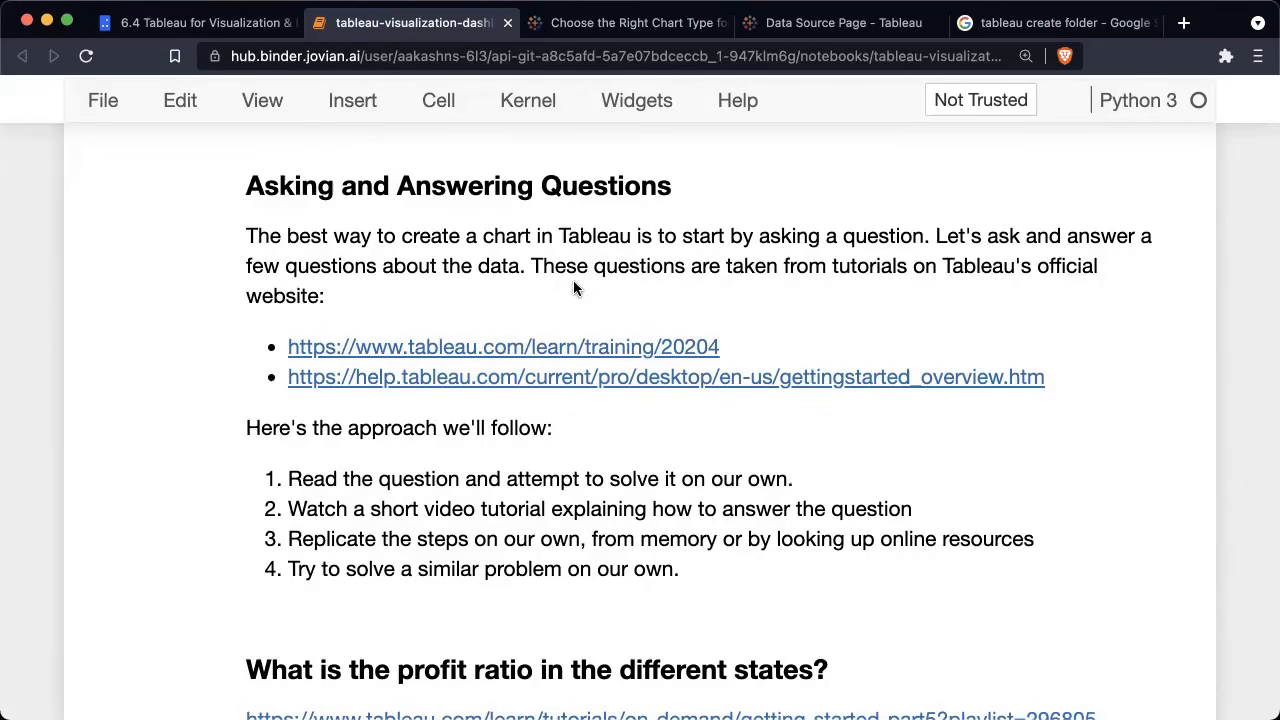
{"action": "scroll", "coordinate": [575, 445], "scroll_direction": "down", "scroll_amount": 1}
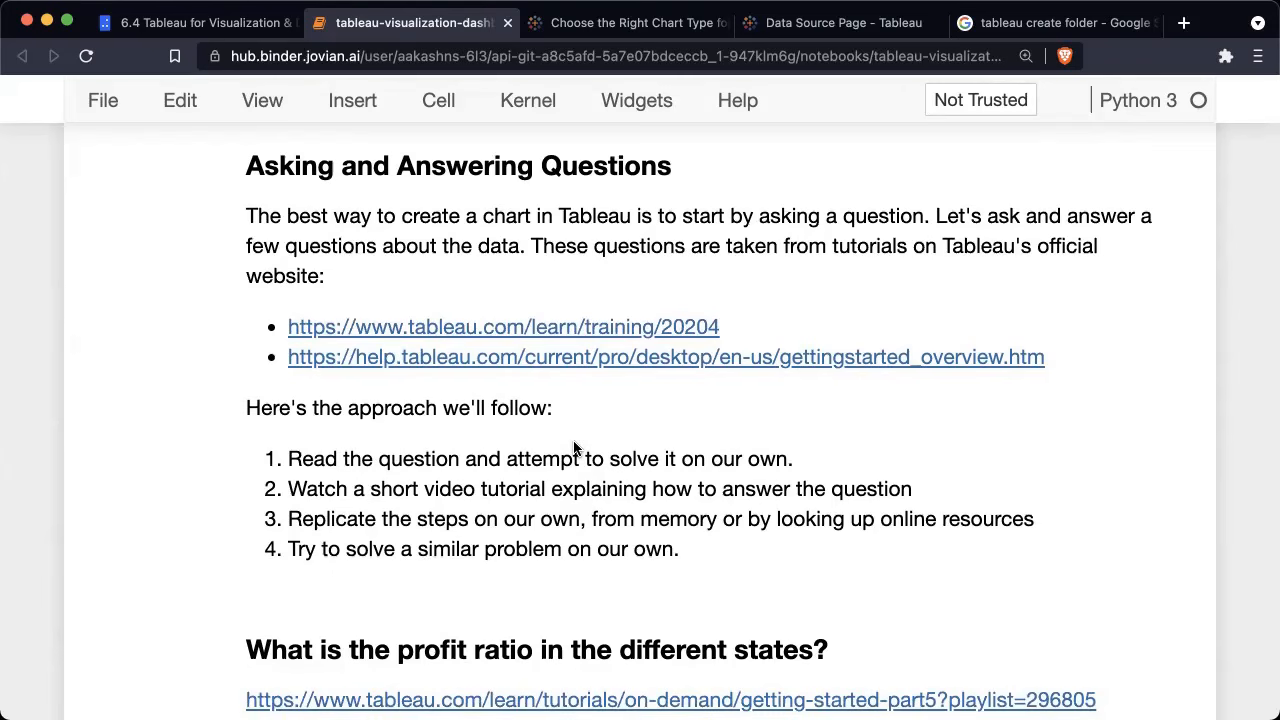
{"action": "scroll", "coordinate": [575, 447], "scroll_direction": "down", "scroll_amount": 5}
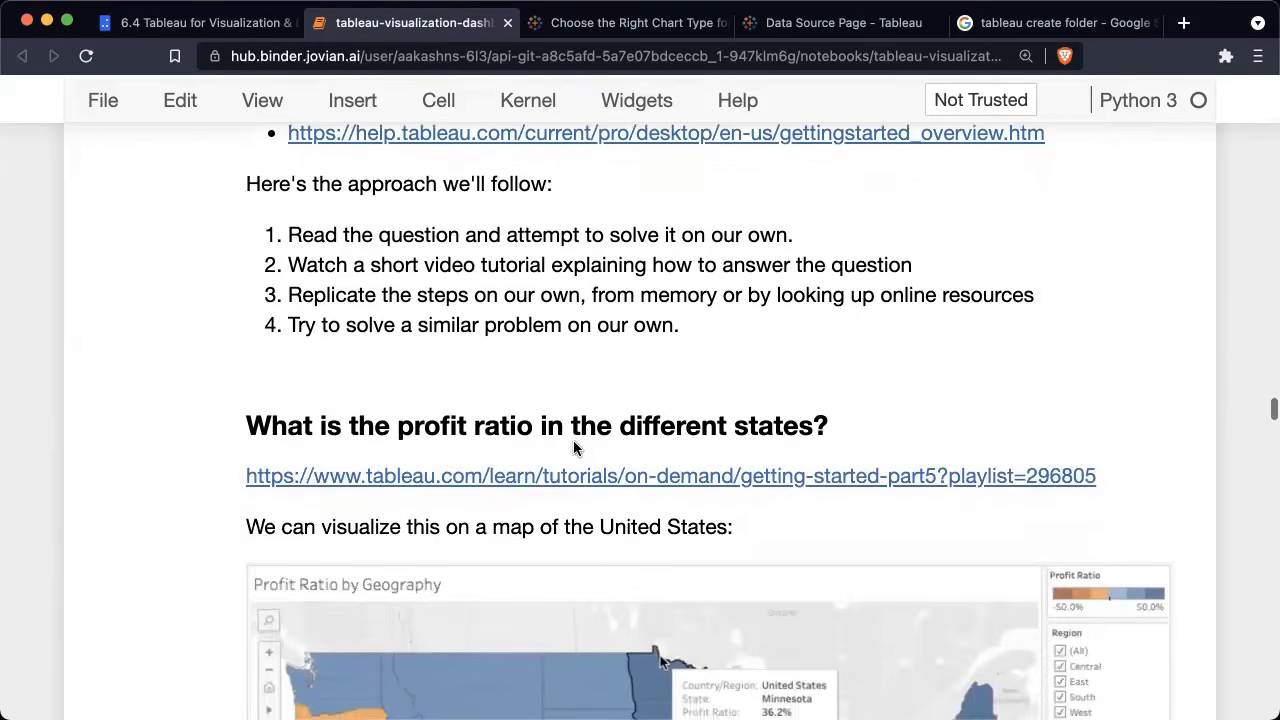
{"action": "left_click_drag", "start_coordinate": [289, 236], "coordinate": [795, 237]}
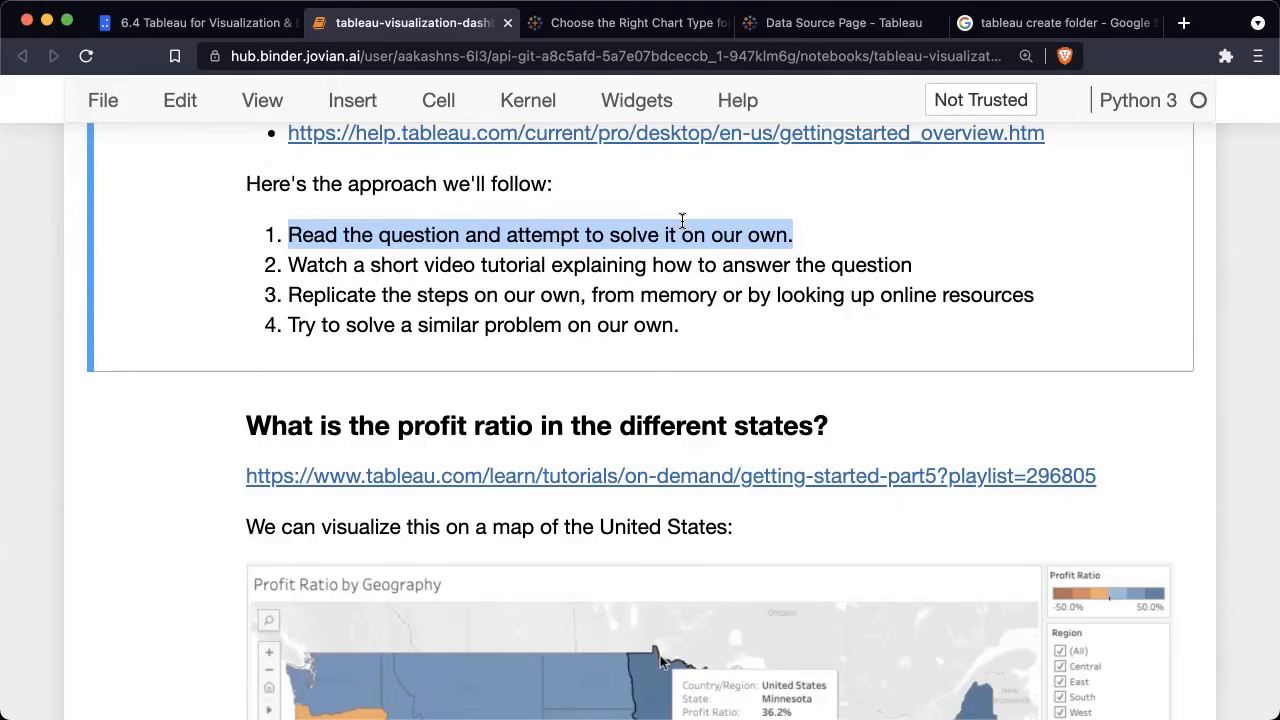
{"action": "left_click_drag", "start_coordinate": [287, 264], "coordinate": [890, 266]}
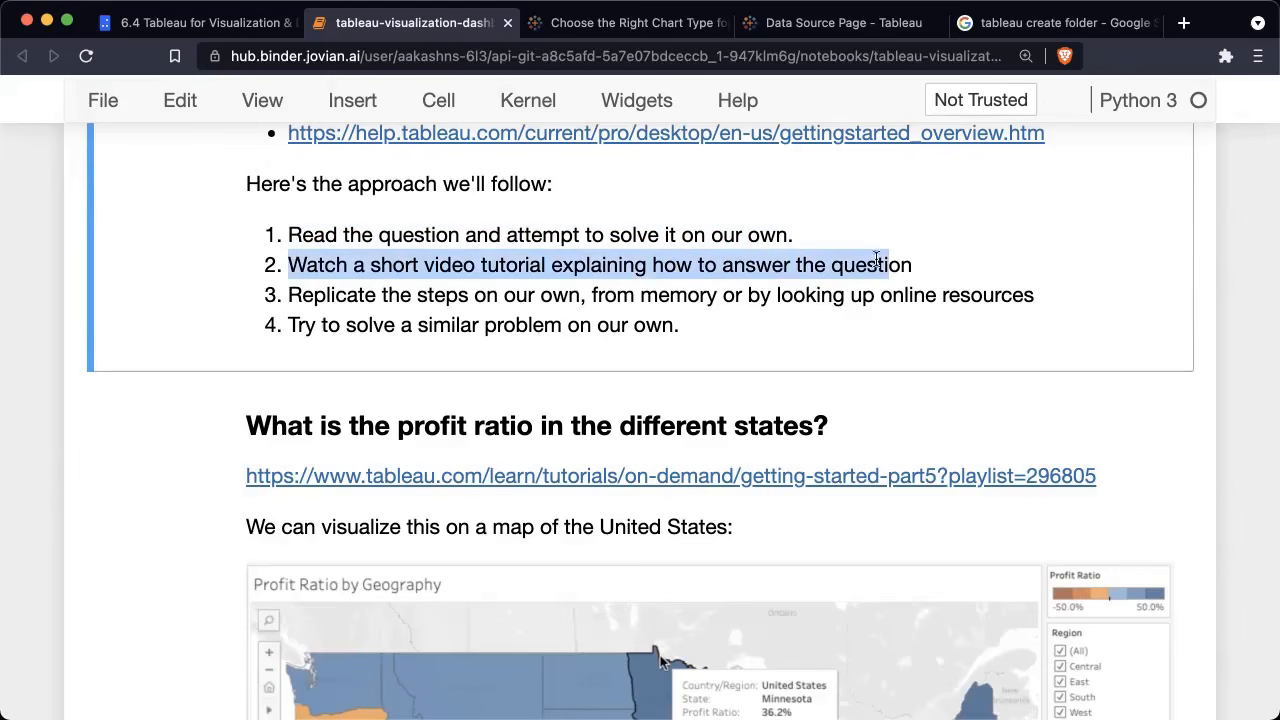
{"action": "left_click", "coordinate": [916, 266]}
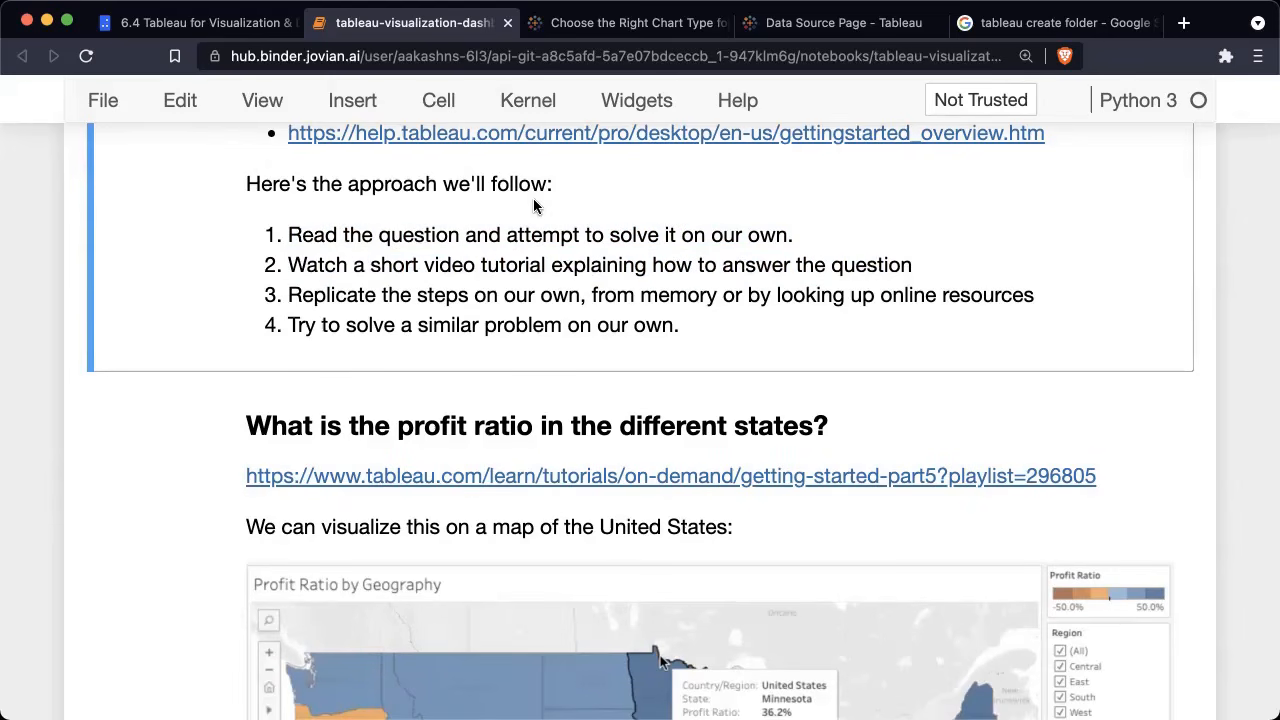
{"action": "scroll", "coordinate": [533, 198], "scroll_direction": "up", "scroll_amount": 2}
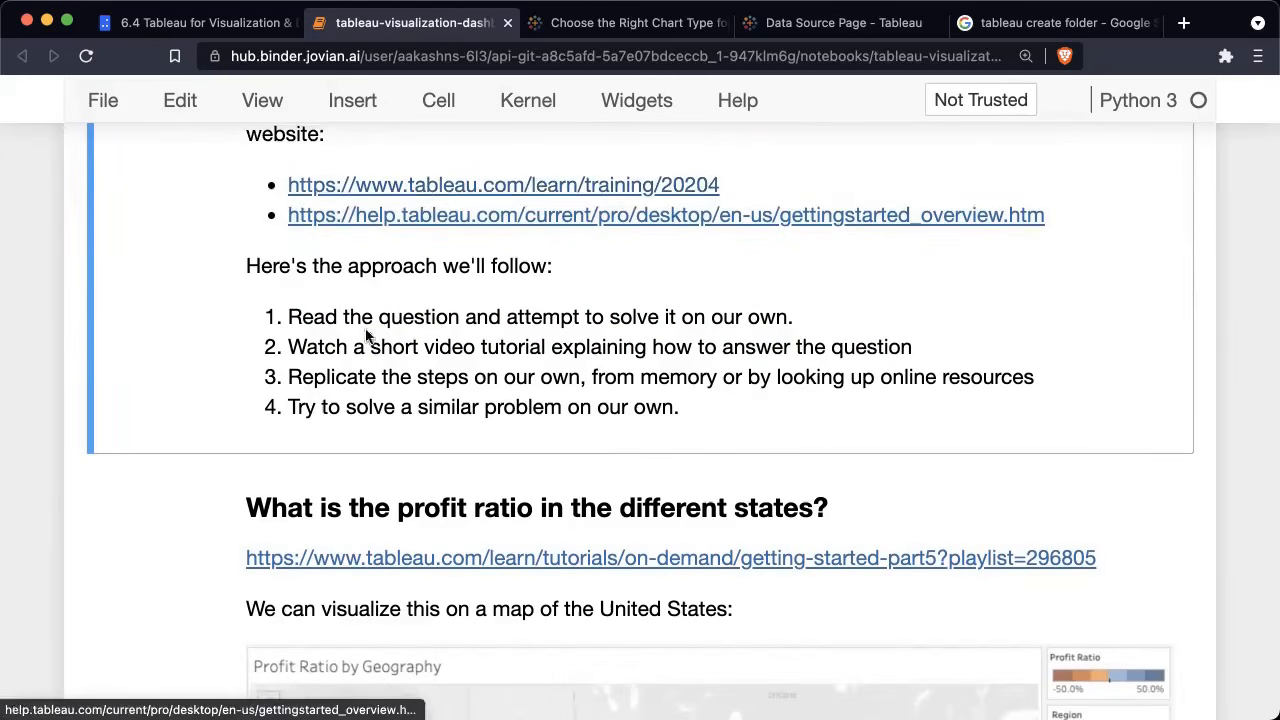
Step: Review the four-step approach for asking and answering questions in the notebook, highlighting its individual steps
{"action": "scroll", "coordinate": [366, 337], "scroll_direction": "down", "scroll_amount": 3}
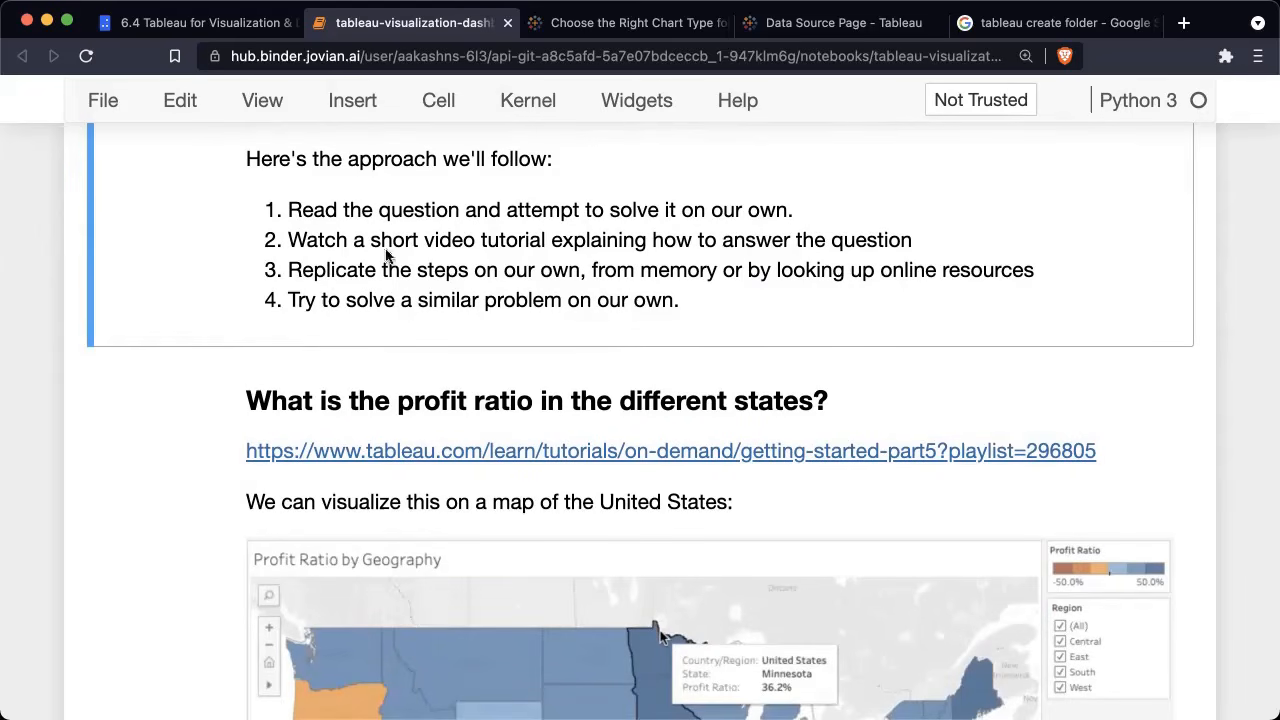
{"action": "left_click_drag", "start_coordinate": [290, 272], "coordinate": [604, 270]}
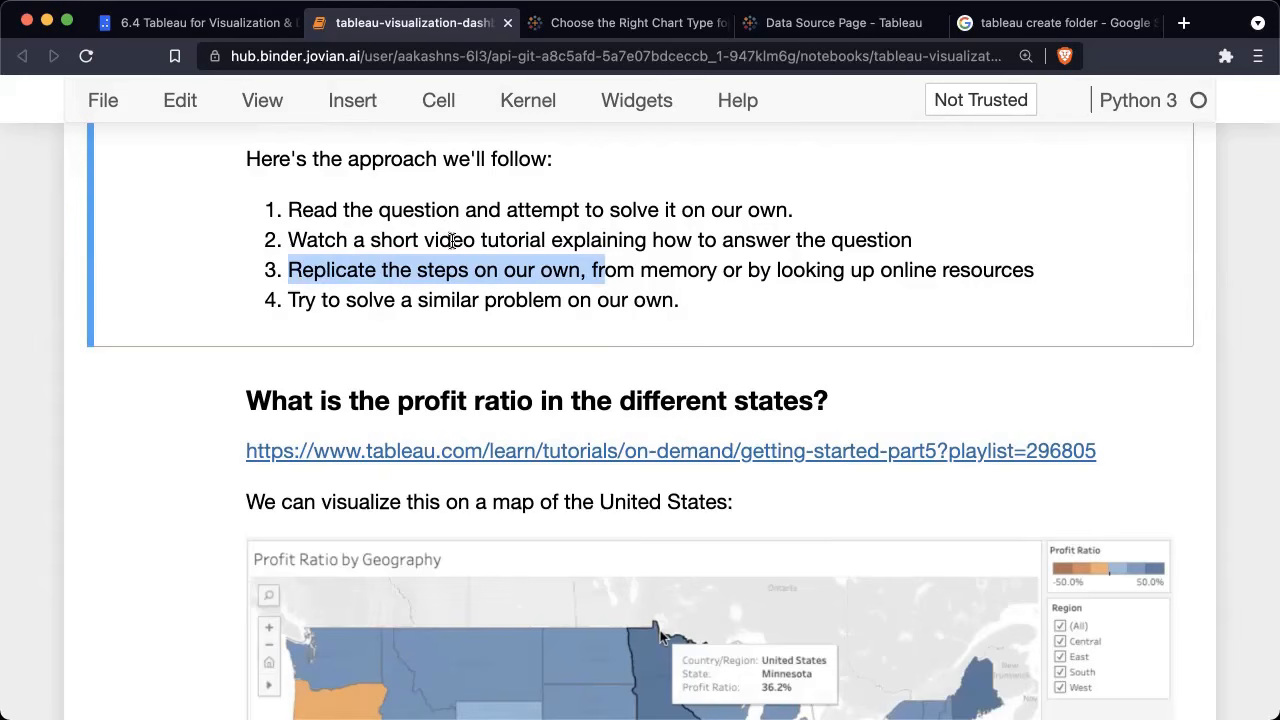
{"action": "left_click", "coordinate": [388, 240]}
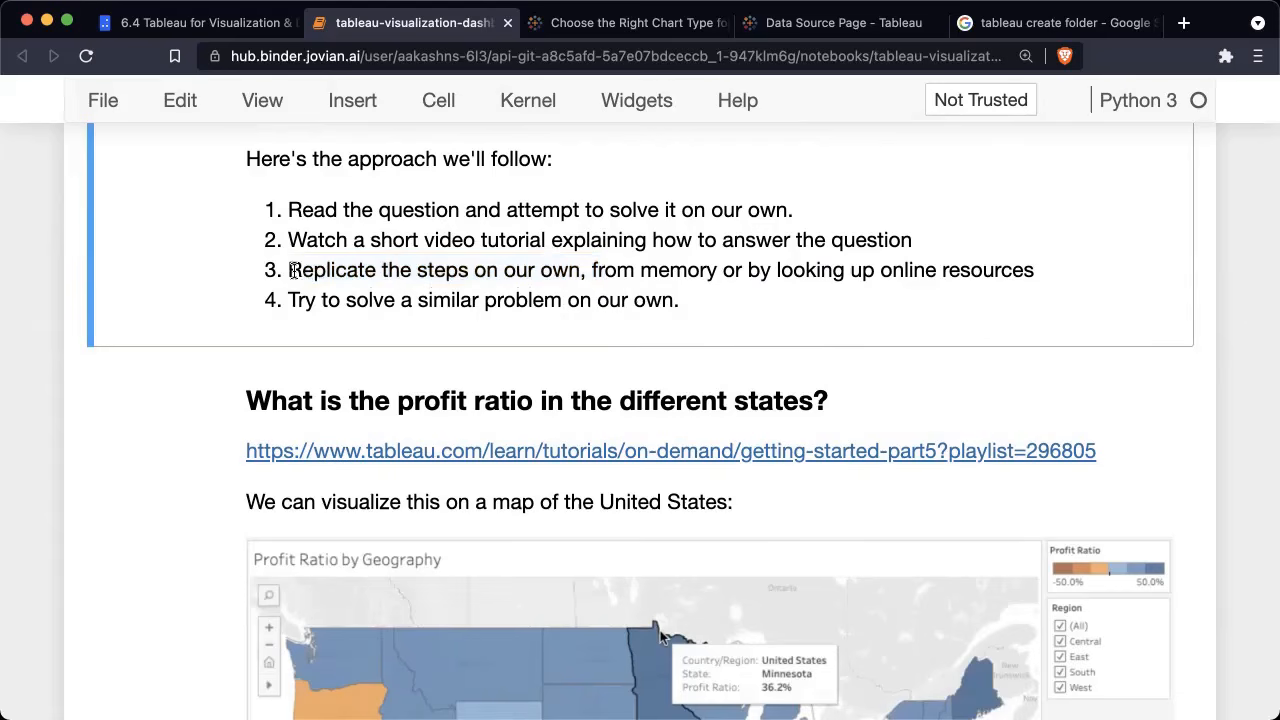
{"action": "left_click_drag", "start_coordinate": [290, 270], "coordinate": [578, 272]}
{"action": "left_click_drag", "start_coordinate": [424, 241], "coordinate": [638, 240]}
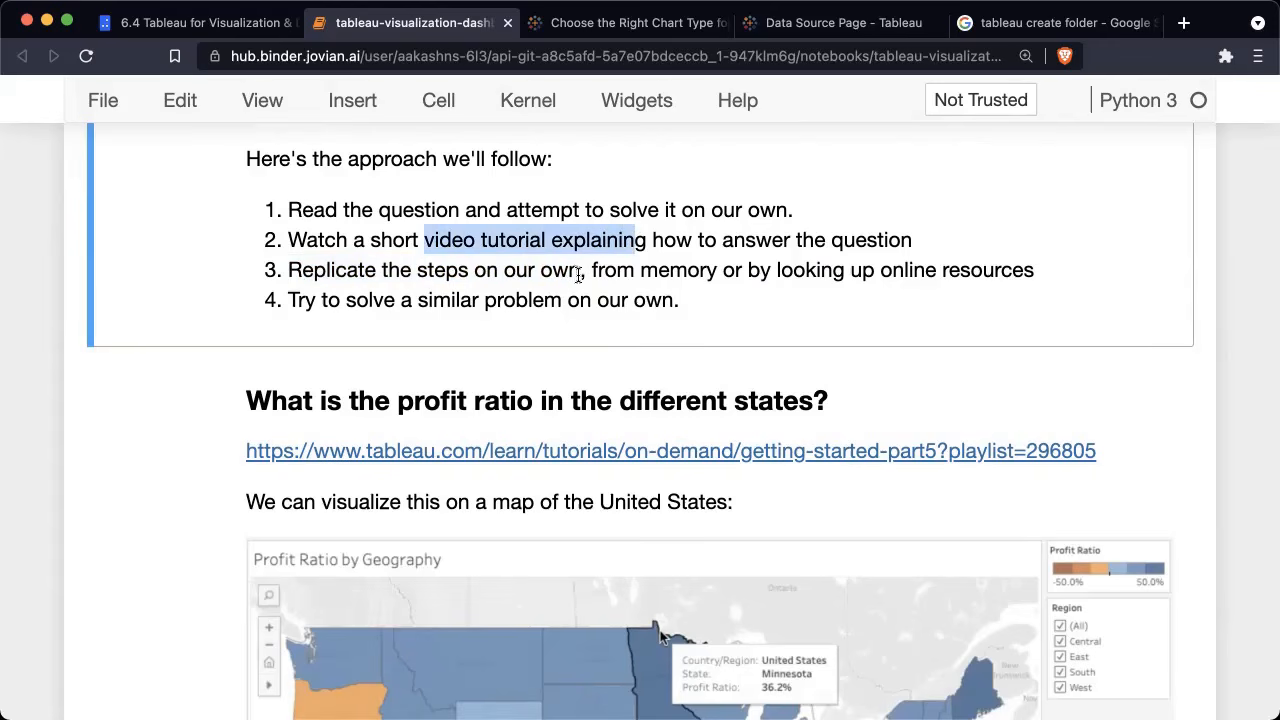
{"action": "left_click_drag", "start_coordinate": [289, 212], "coordinate": [283, 300]}
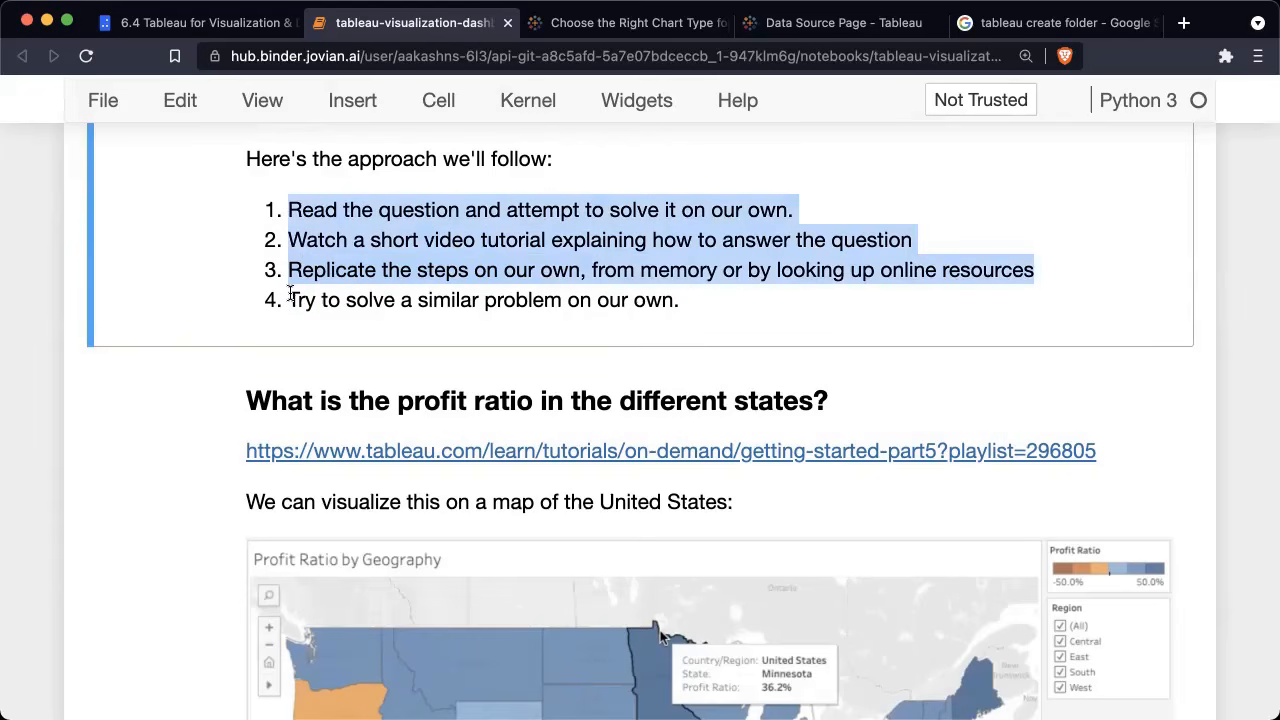
{"action": "left_click", "coordinate": [287, 294]}
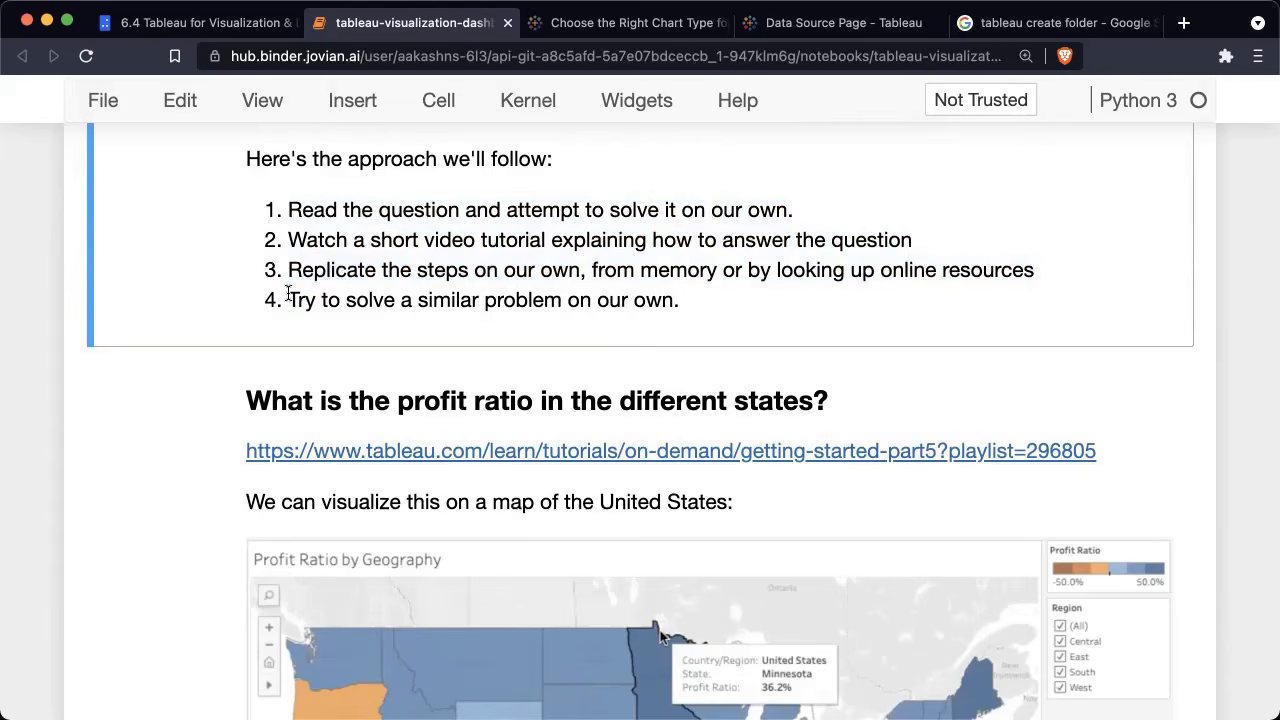
{"action": "scroll", "coordinate": [287, 294], "scroll_direction": "down", "scroll_amount": 1}
{"action": "left_click_drag", "start_coordinate": [290, 250], "coordinate": [677, 264]}
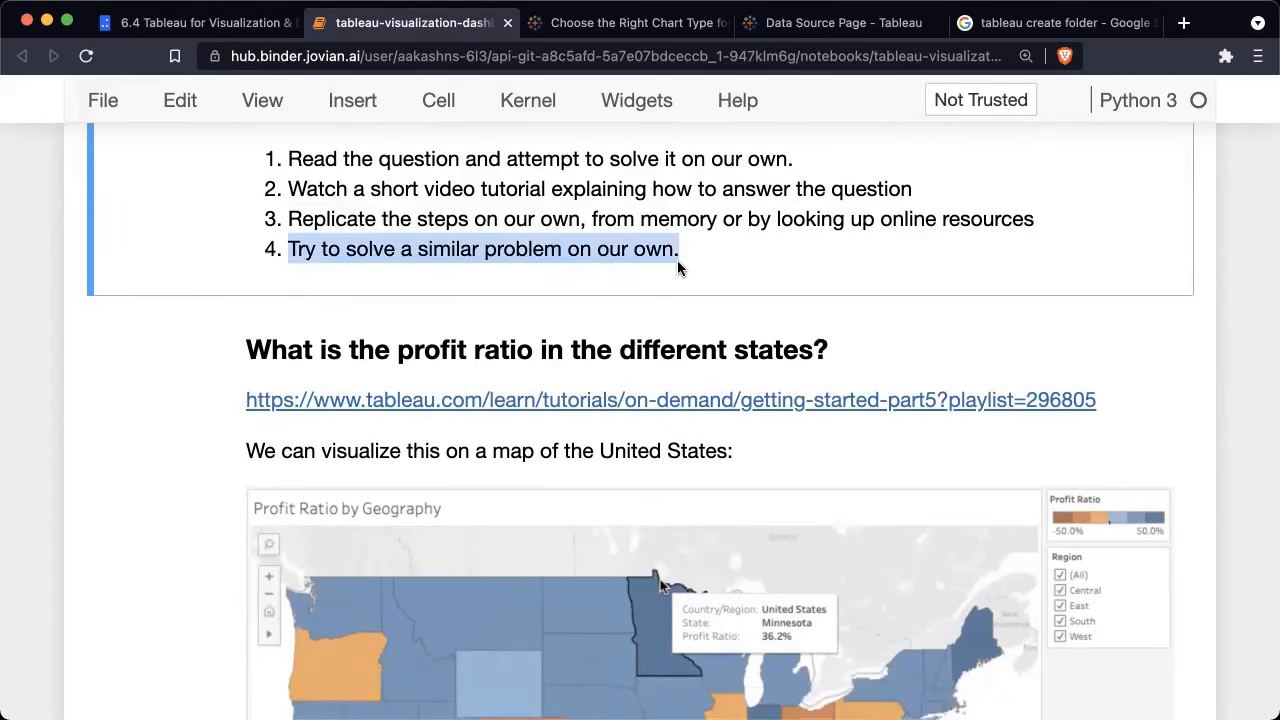
{"action": "left_click_drag", "start_coordinate": [378, 160], "coordinate": [508, 159]}
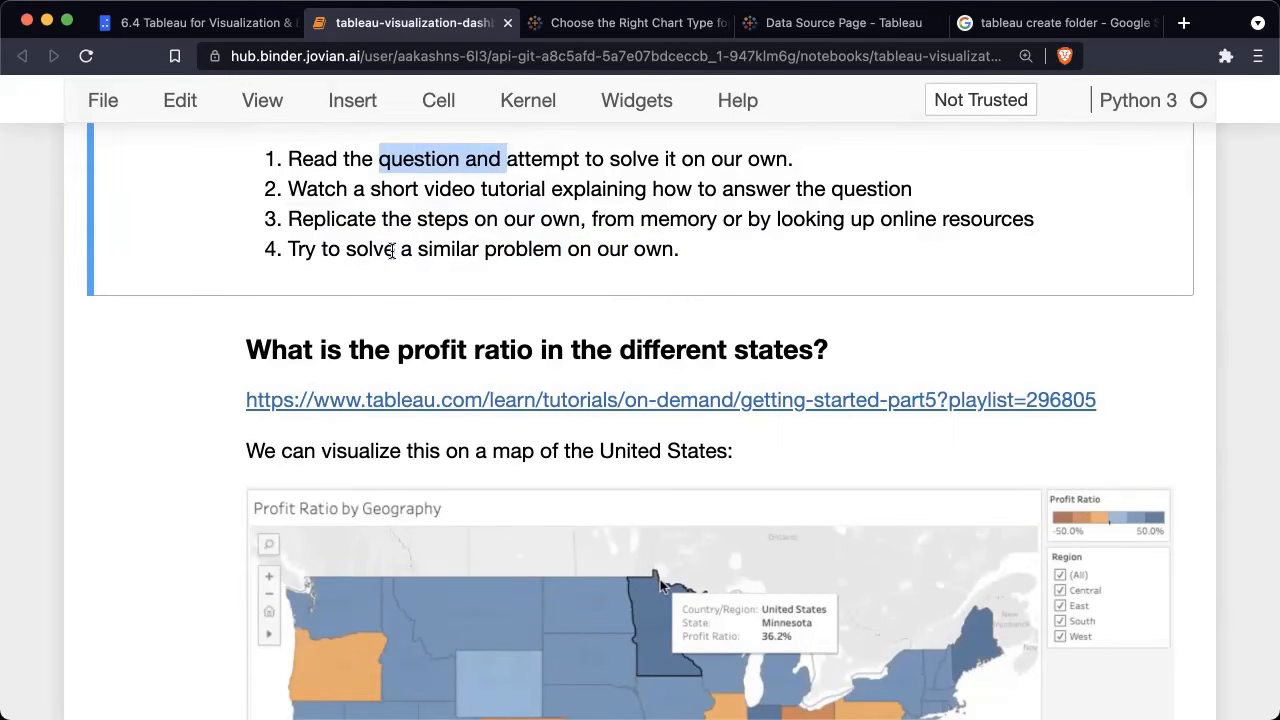
{"action": "scroll", "coordinate": [392, 250], "scroll_direction": "down", "scroll_amount": 1}
{"action": "left_click", "coordinate": [190, 320]}
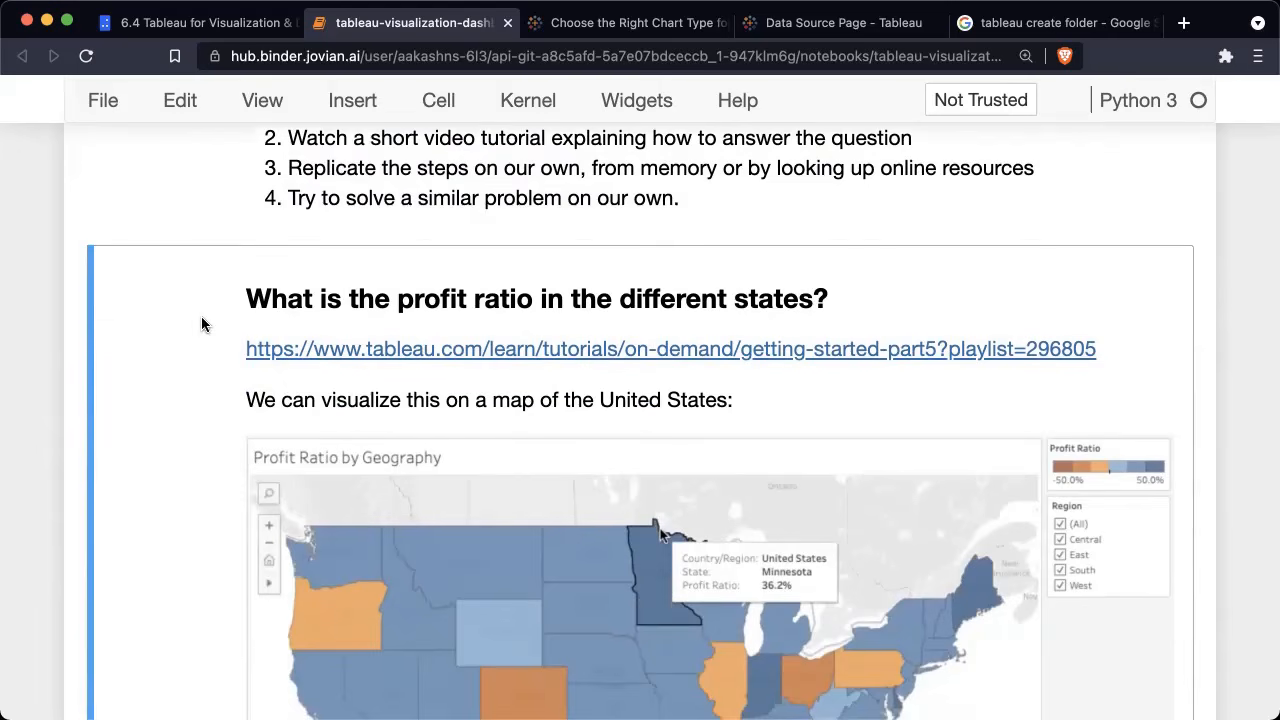
{"action": "scroll", "coordinate": [201, 324], "scroll_direction": "up", "scroll_amount": 2}
{"action": "left_click", "coordinate": [236, 196]}
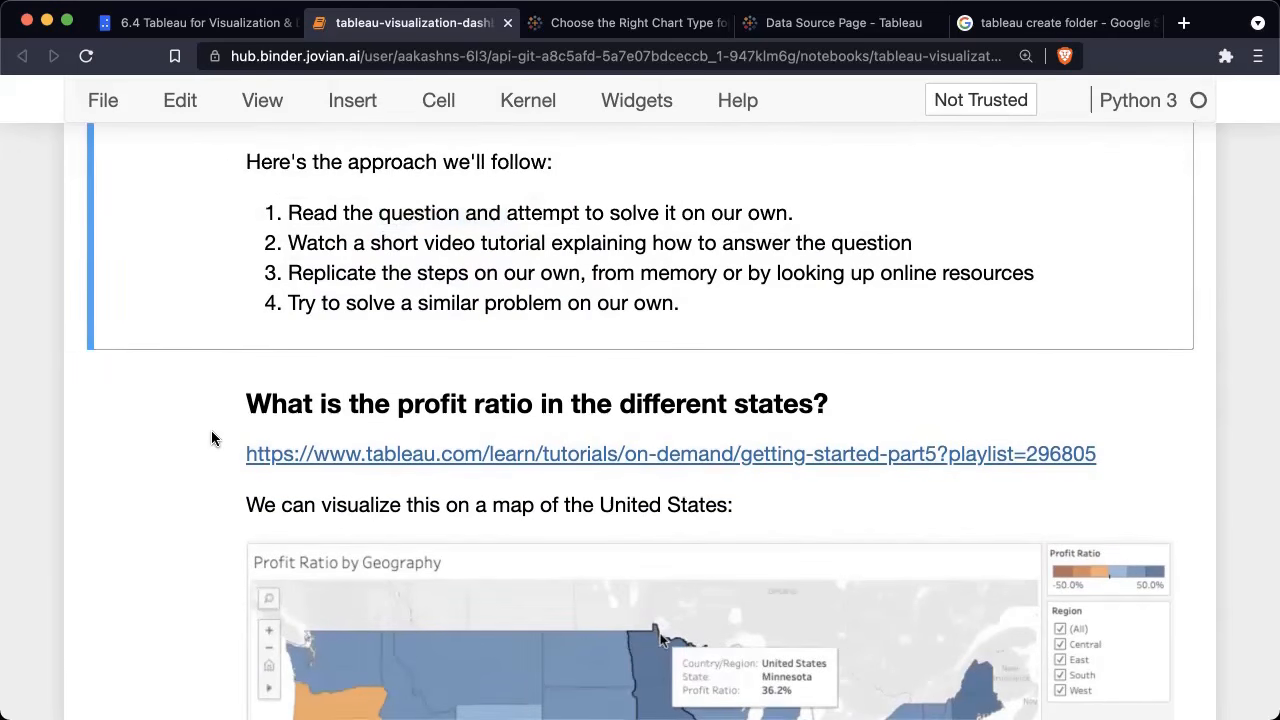
Step: Read the Profit Ratio by Geography map example and the numbered instructions for creating it
{"action": "scroll", "coordinate": [212, 438], "scroll_direction": "down", "scroll_amount": 5}
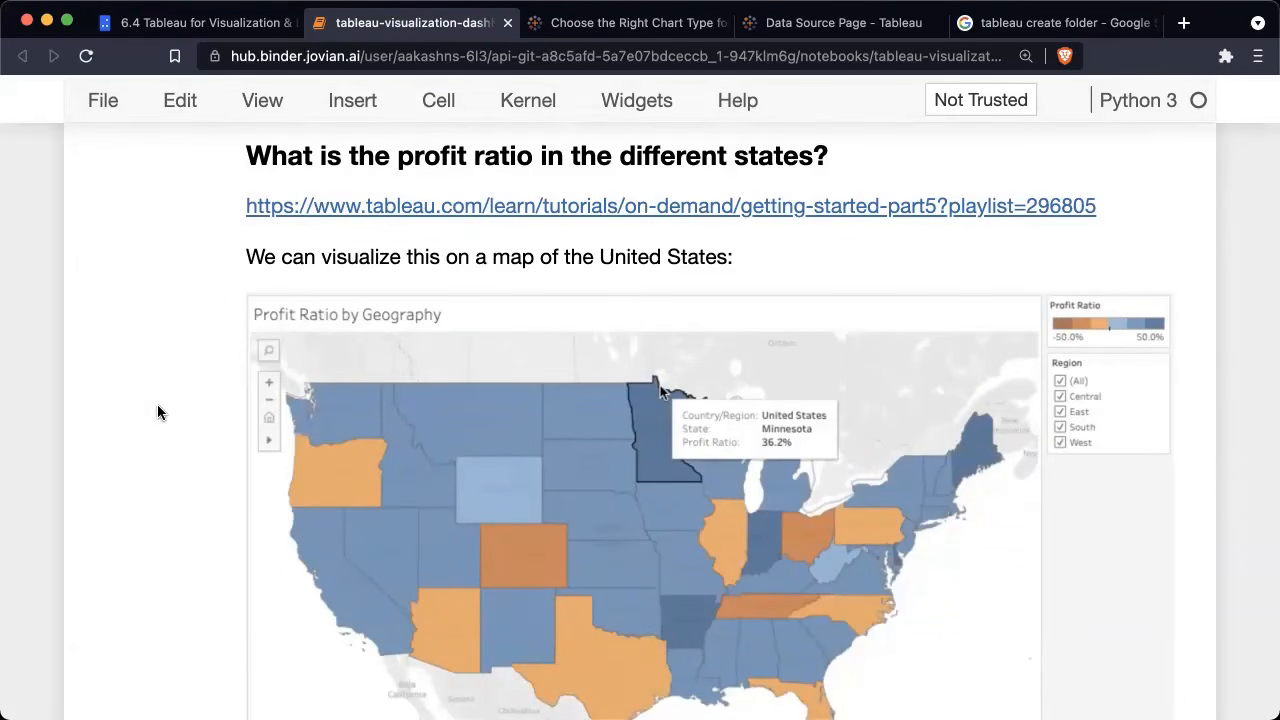
{"action": "scroll", "coordinate": [157, 410], "scroll_direction": "down", "scroll_amount": 4}
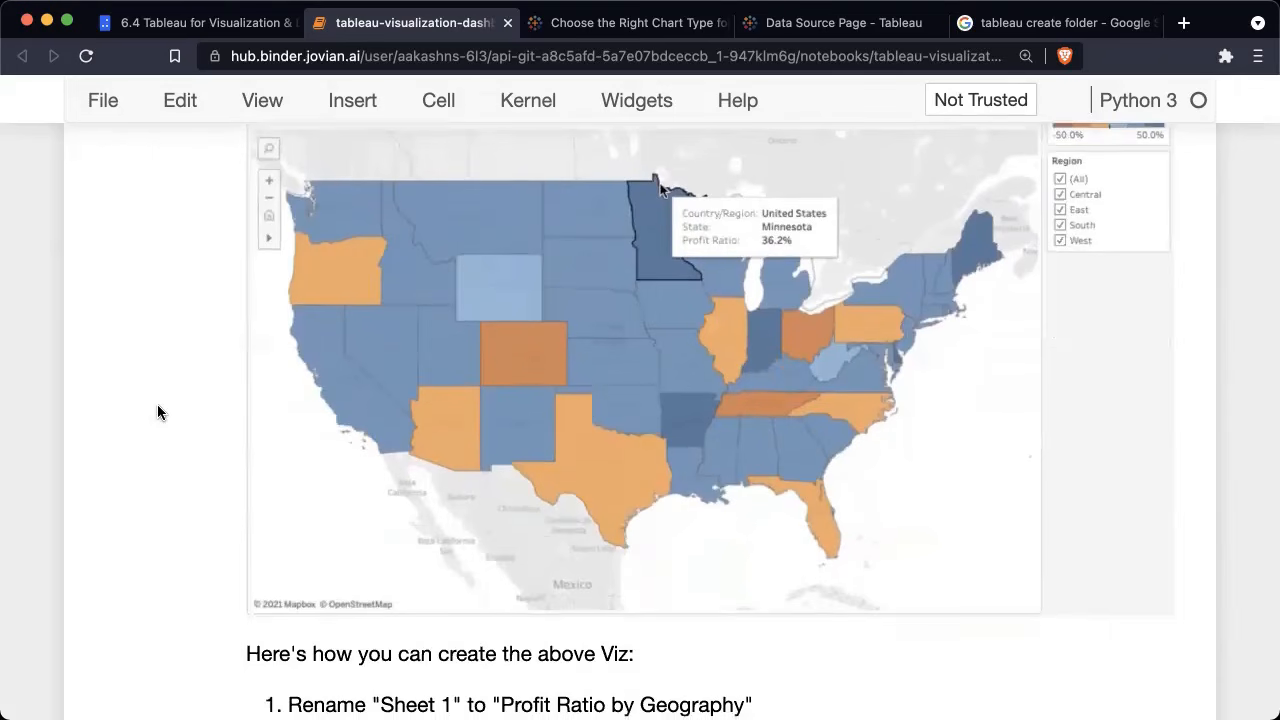
{"action": "scroll", "coordinate": [157, 412], "scroll_direction": "down", "scroll_amount": 8}
{"action": "scroll", "coordinate": [157, 406], "scroll_direction": "down", "scroll_amount": 1}
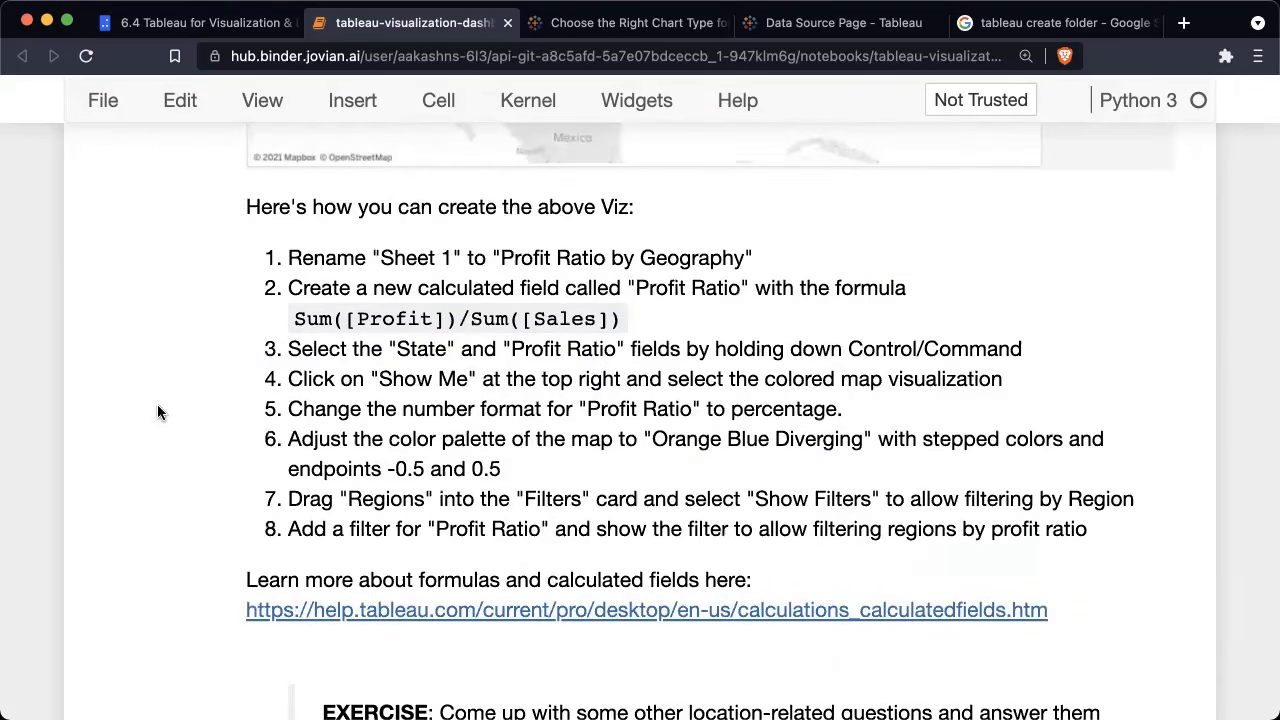
Step: Switch to Tableau, close the Show Me recommendations and look through the available data fields for a profit ratio
{"action": "key", "text": "ctrl+Left"}
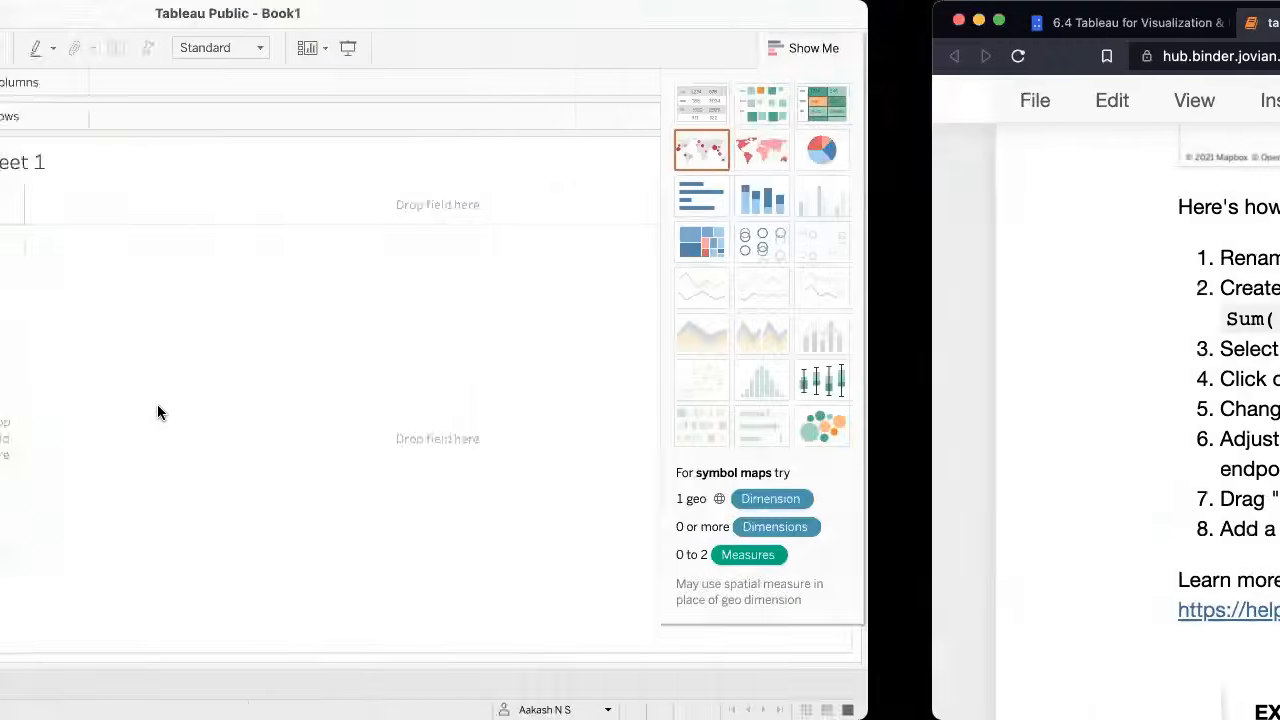
{"action": "left_click", "coordinate": [1208, 47]}
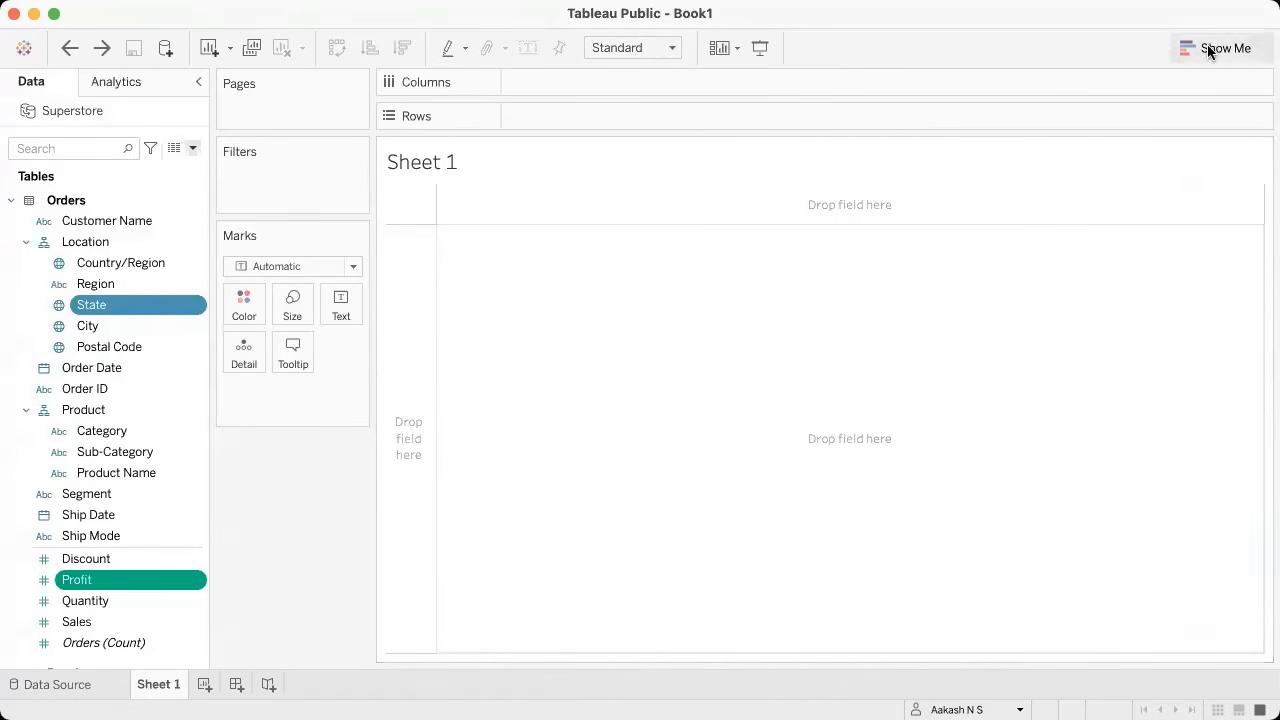
{"action": "scroll", "coordinate": [128, 332], "scroll_direction": "down", "scroll_amount": 5}
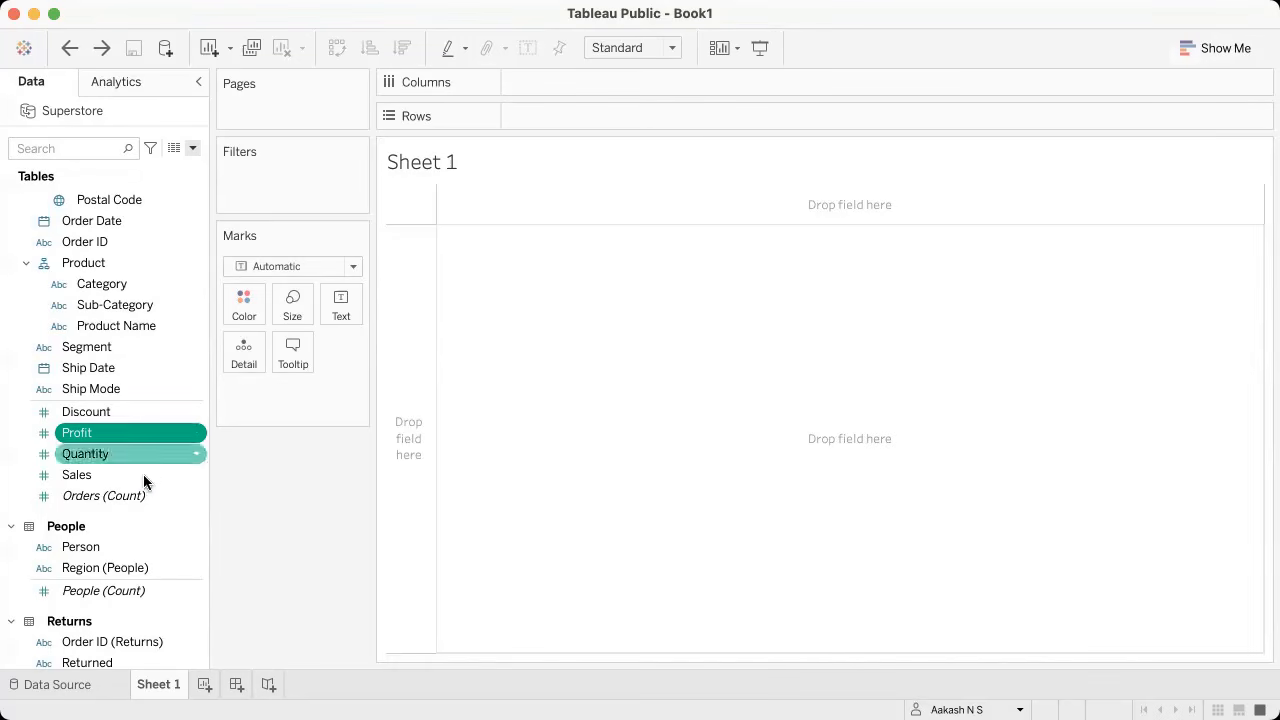
{"action": "scroll", "coordinate": [147, 436], "scroll_direction": "up", "scroll_amount": 1}
{"action": "scroll", "coordinate": [147, 436], "scroll_direction": "down", "scroll_amount": 1}
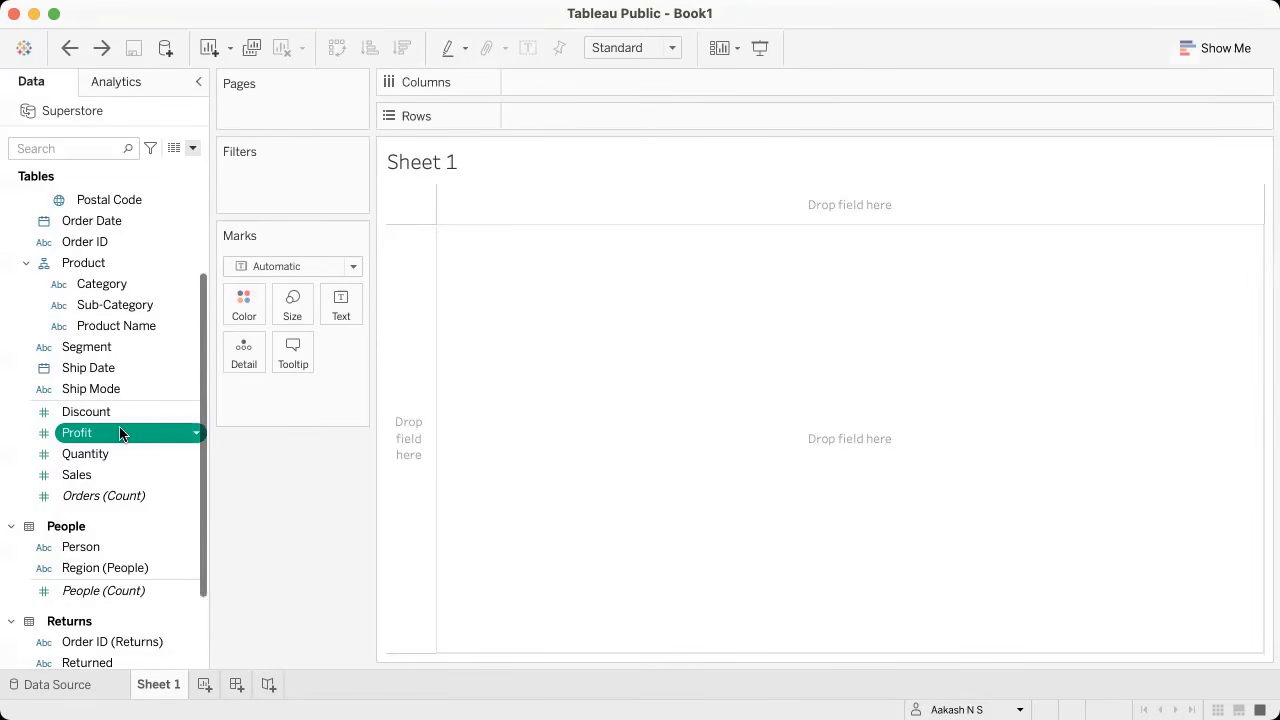
{"action": "scroll", "coordinate": [120, 432], "scroll_direction": "down", "scroll_amount": 3}
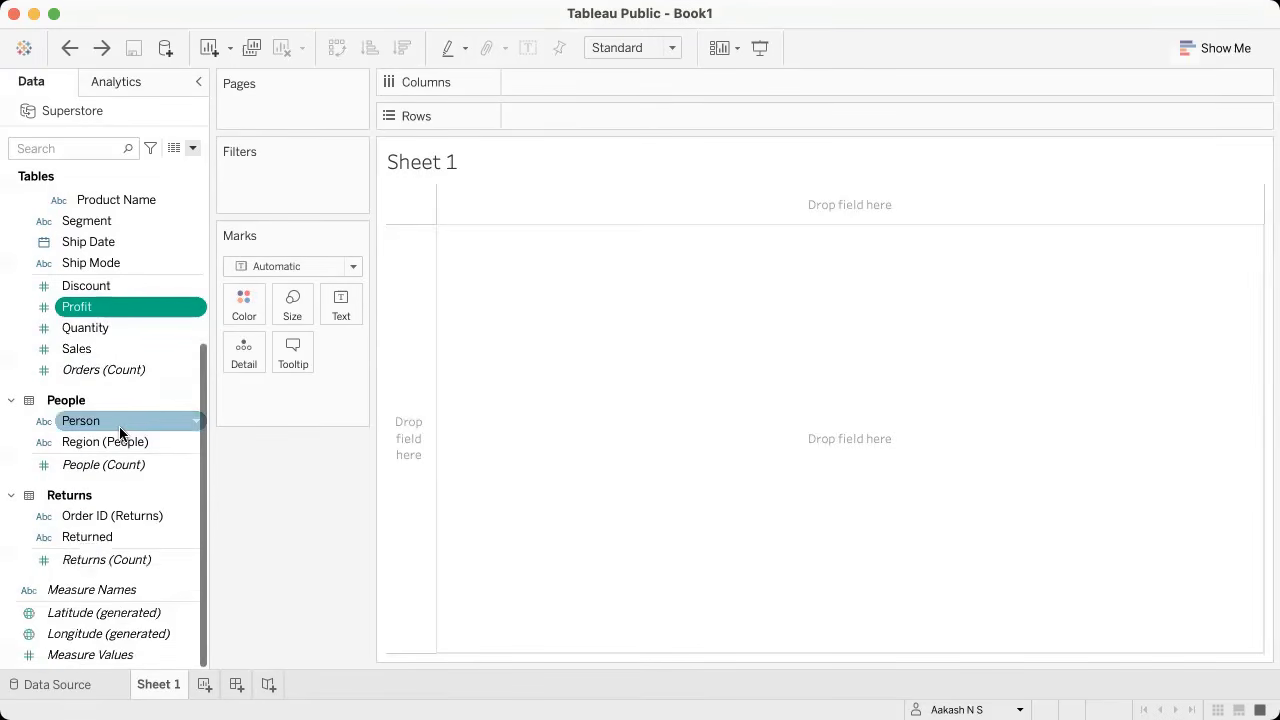
{"action": "scroll", "coordinate": [120, 432], "scroll_direction": "up", "scroll_amount": 5}
Step: Start a new calculated field in the Superstore data and name it Profit Ratio
{"action": "left_click", "coordinate": [194, 148]}
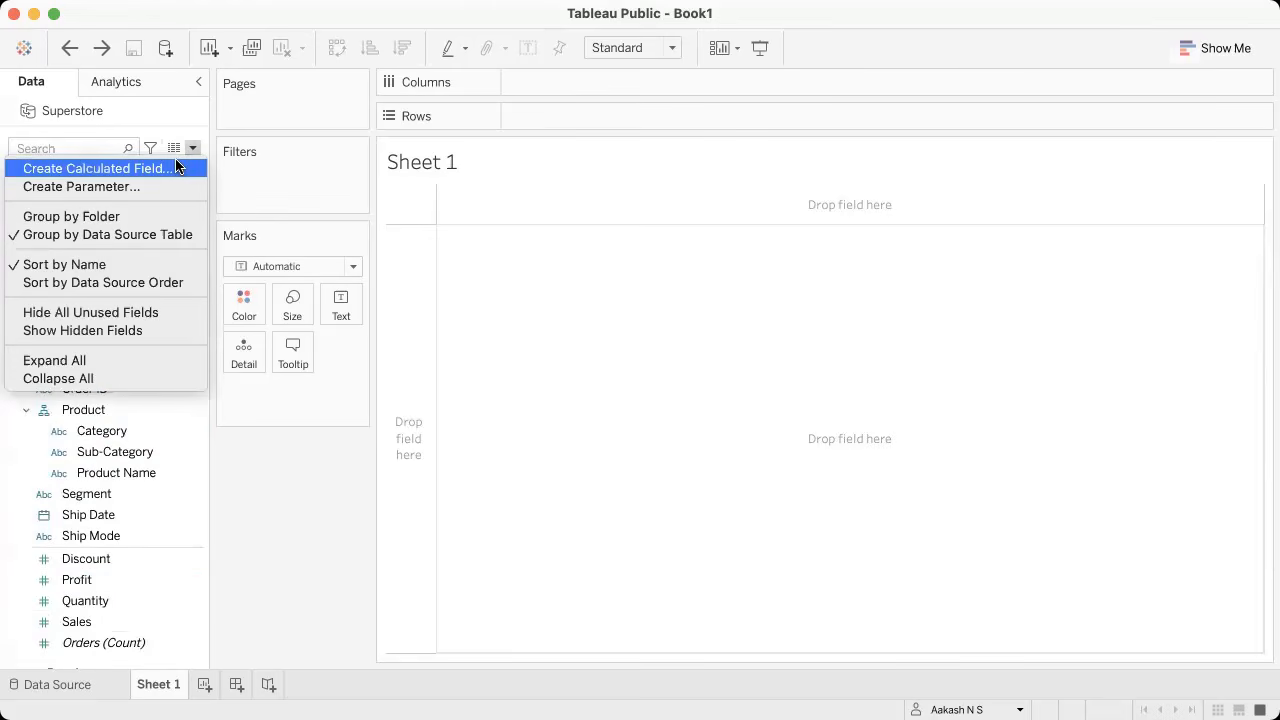
{"action": "left_click", "coordinate": [168, 170]}
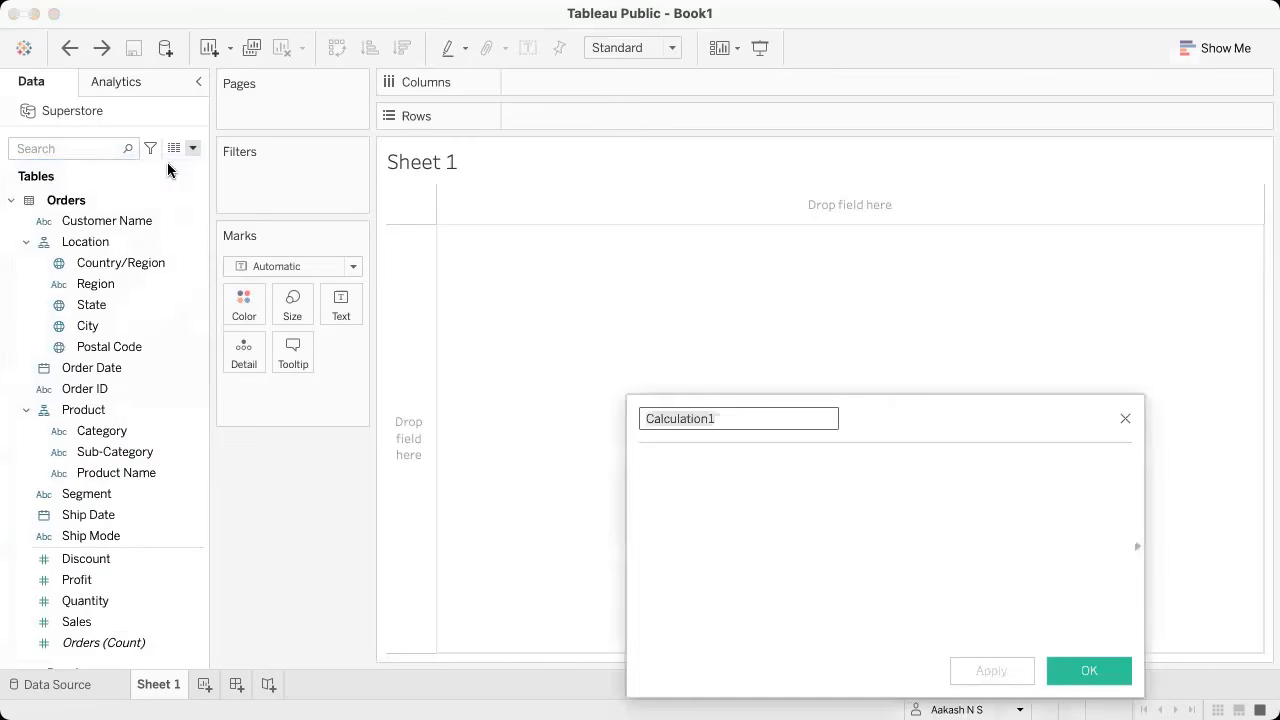
{"action": "left_click_drag", "start_coordinate": [846, 406], "coordinate": [690, 195]}
{"action": "double_click", "coordinate": [520, 203]}
{"action": "type", "text": "Profit Ratio"}
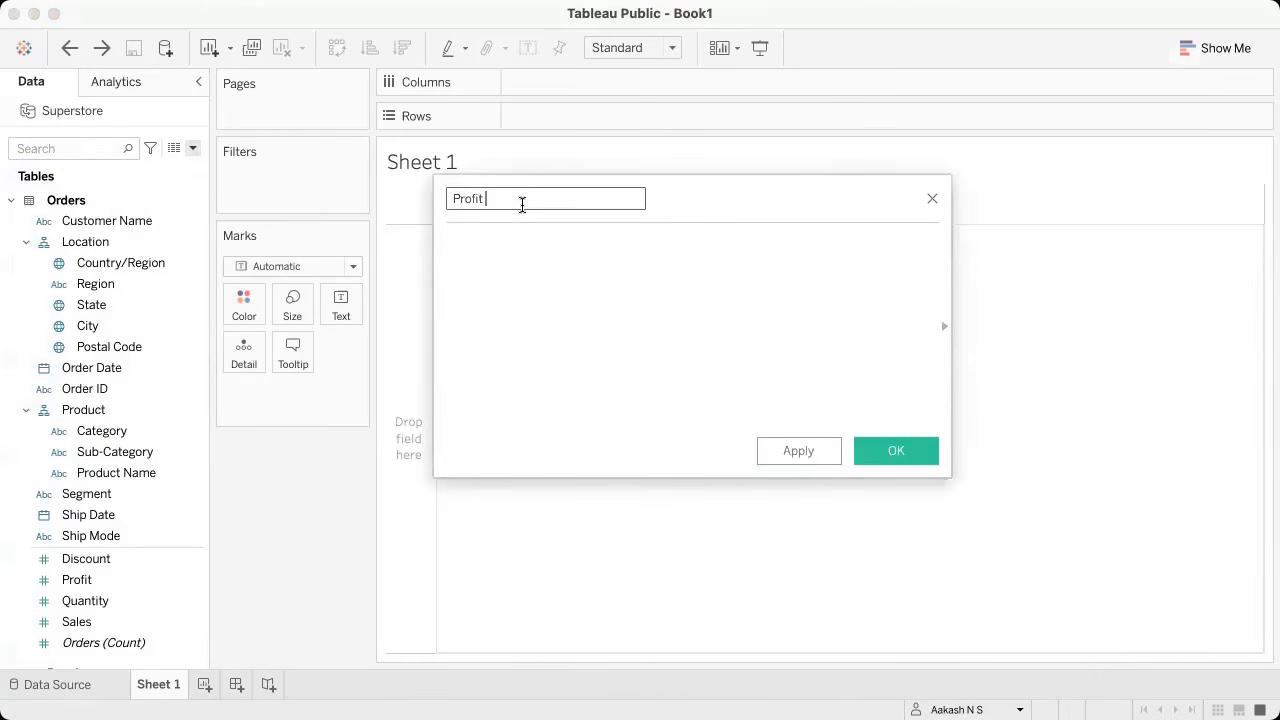
Step: Enter the Profit Ratio formula SUM([Profit])/SUM([Sales])
{"action": "left_click", "coordinate": [526, 255]}
{"action": "type", "text": "SUM("}
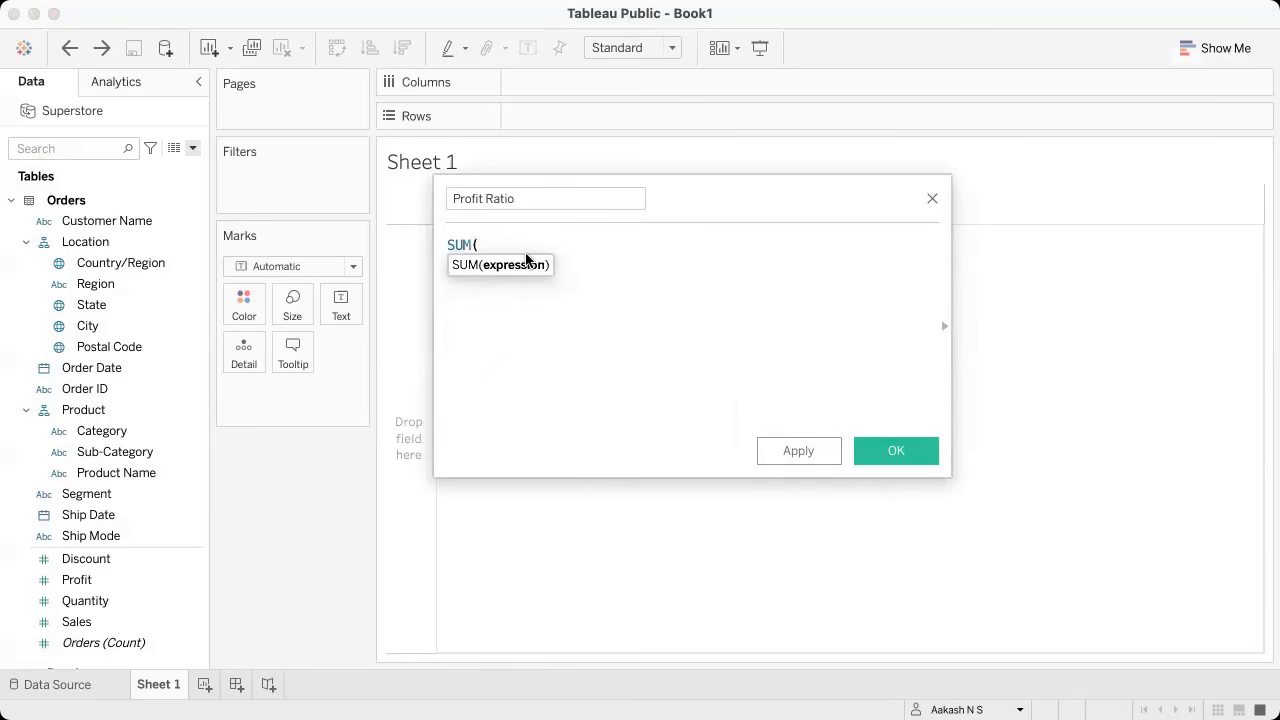
{"action": "type", "text": "P"}
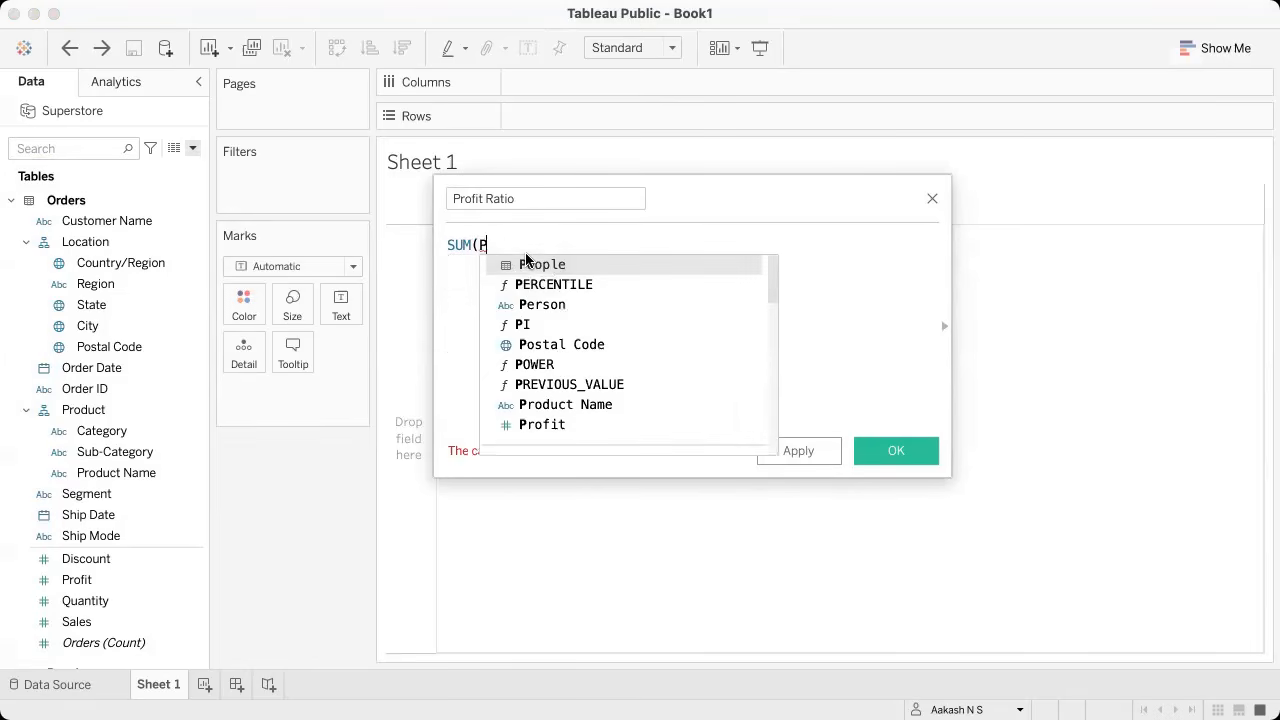
{"action": "type", "text": "ro"}
{"action": "key", "text": "Down"}
{"action": "key", "text": "Return"}
{"action": "type", "text": ")/S"}
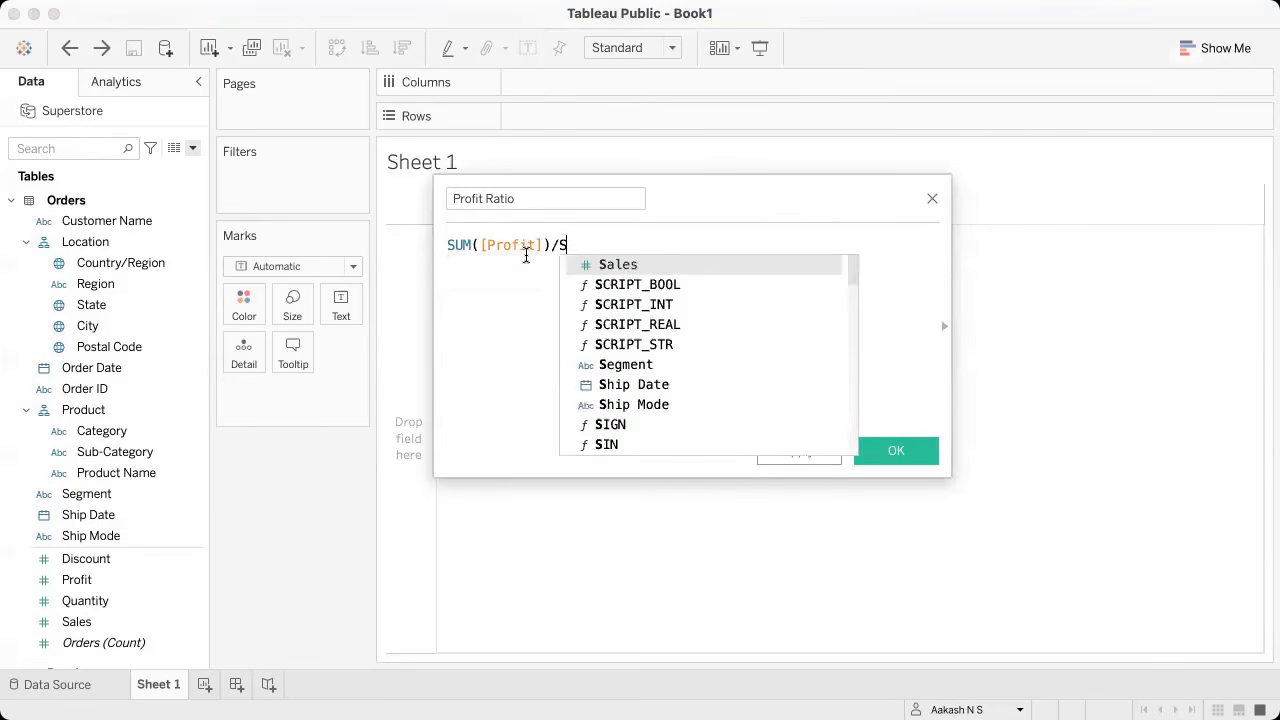
{"action": "type", "text": "UM("}
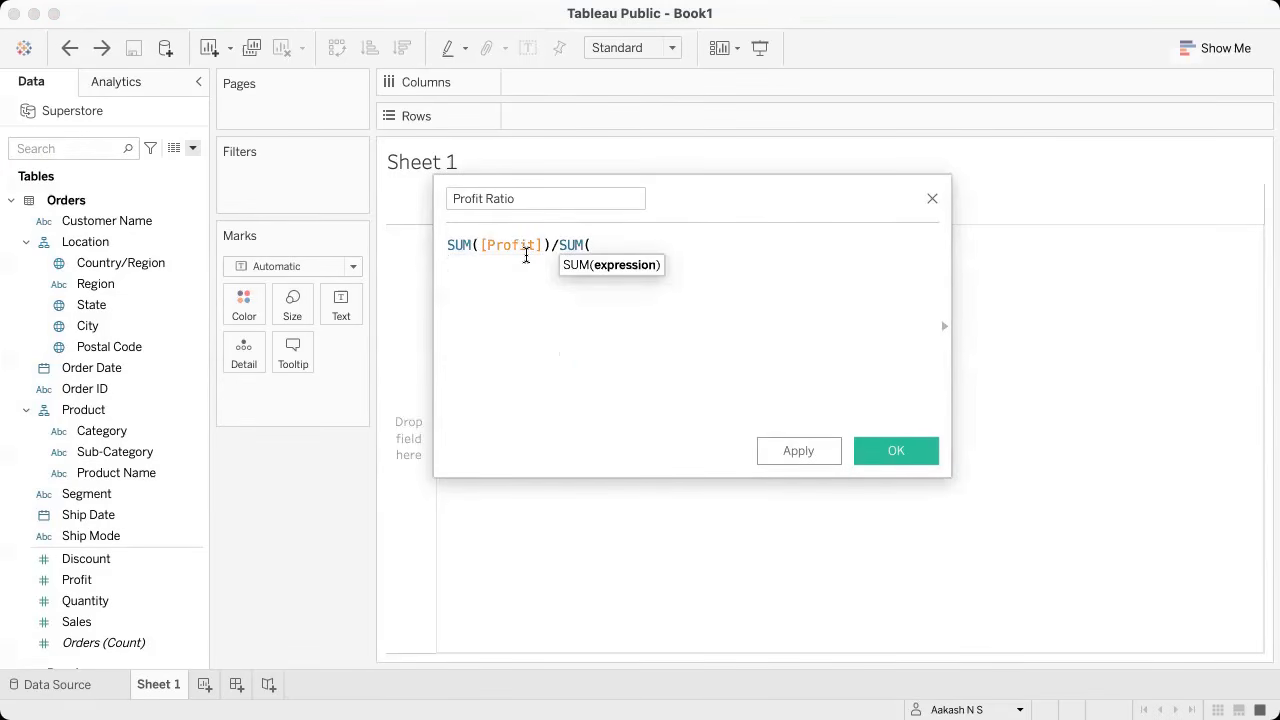
{"action": "type", "text": "Sal"}
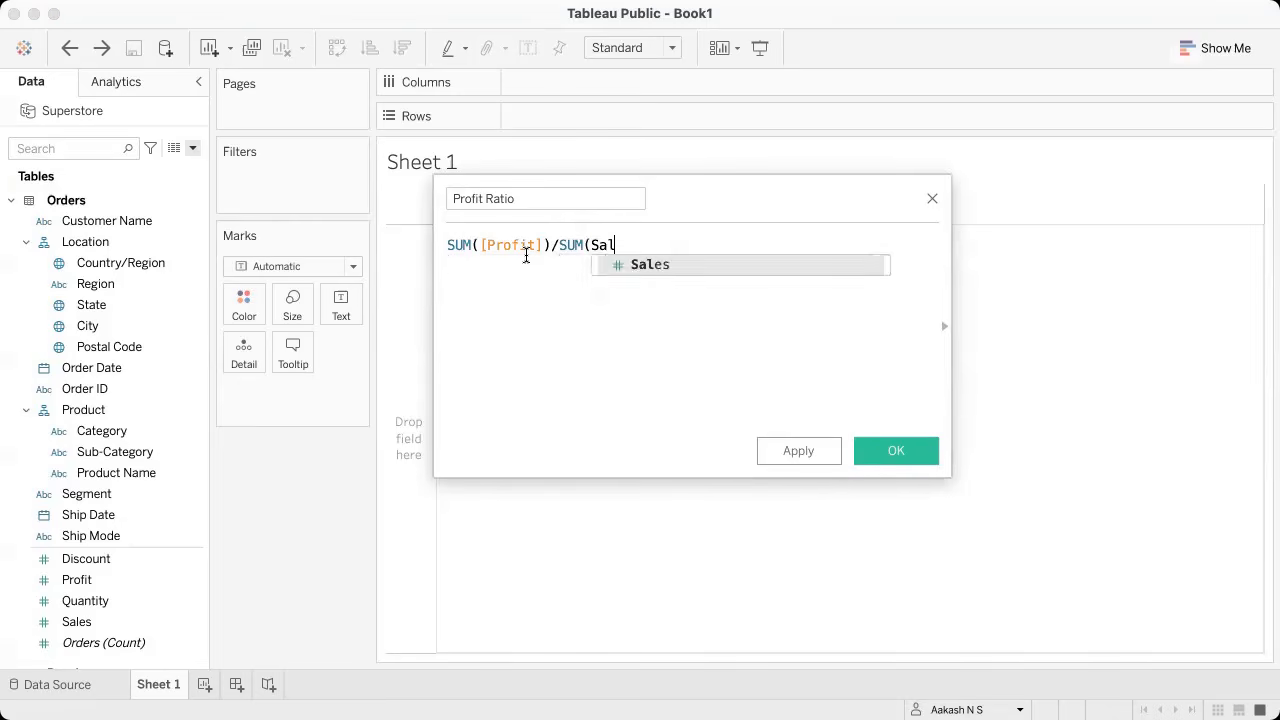
{"action": "key", "text": "Return"}
{"action": "type", "text": ")"}
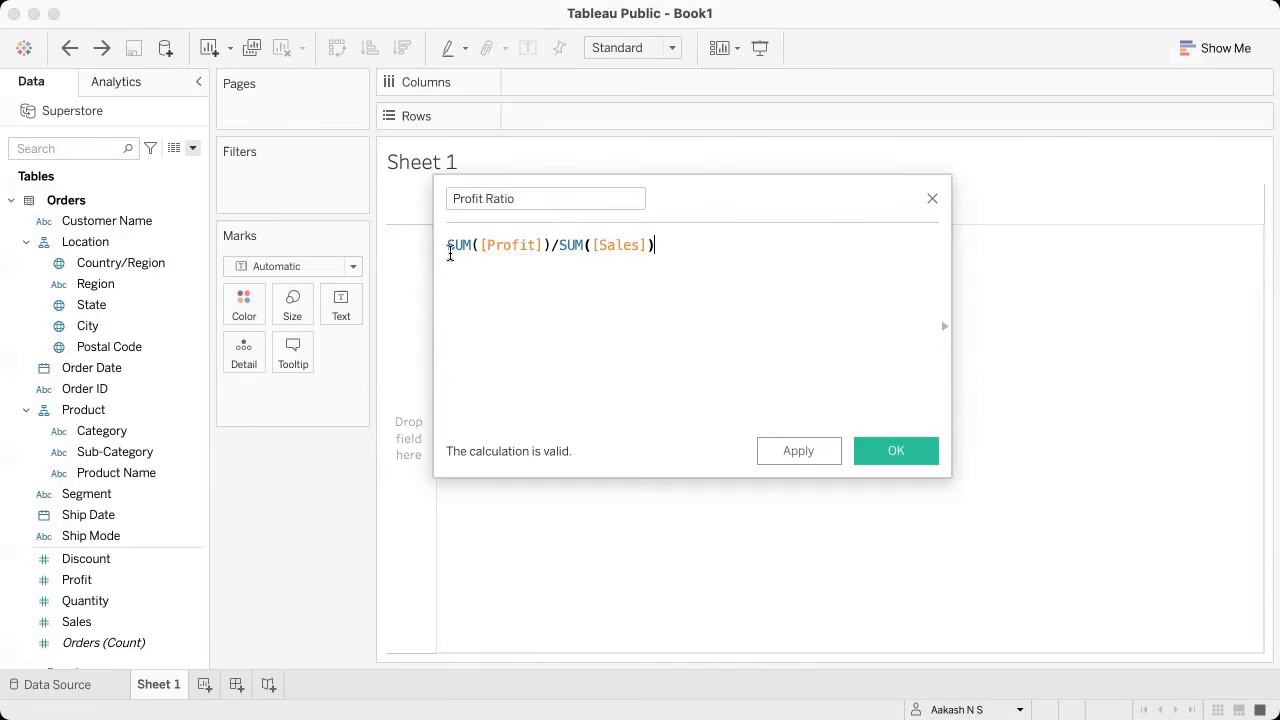
Step: Check the Profit and Sales sums in the Profit Ratio formula and save the calculated field
{"action": "left_click_drag", "start_coordinate": [447, 245], "coordinate": [554, 245]}
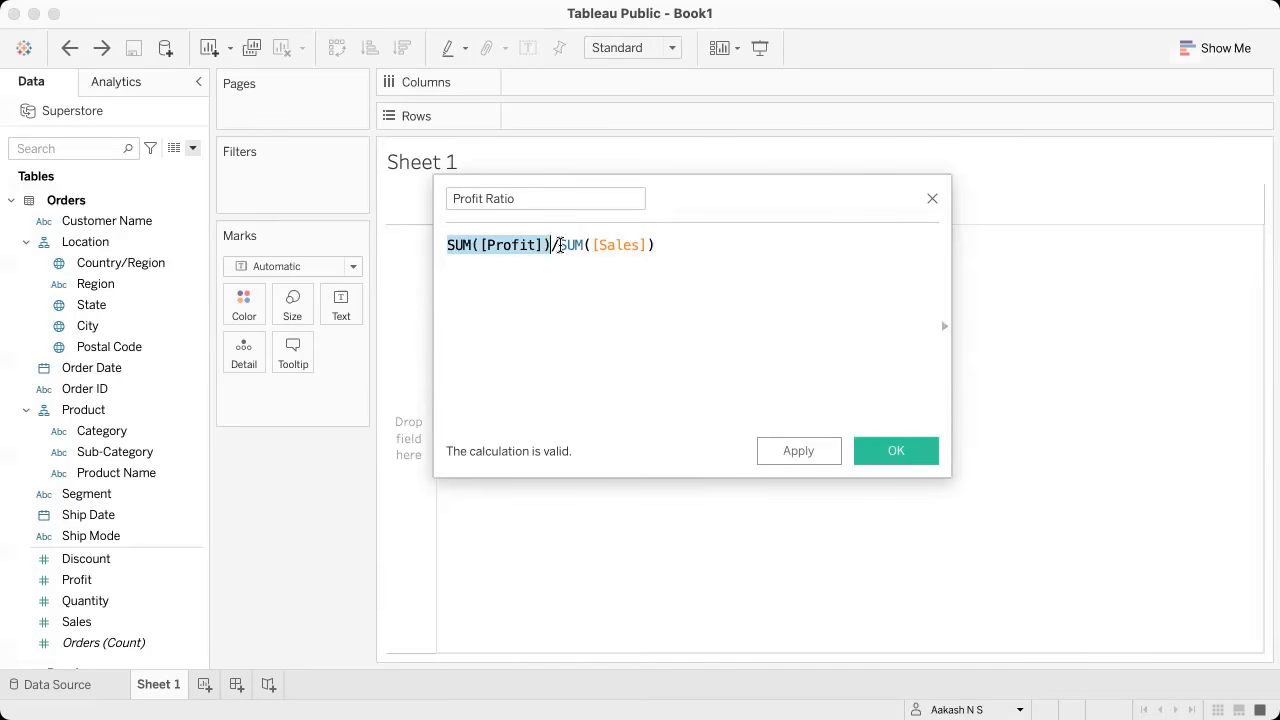
{"action": "left_click_drag", "start_coordinate": [557, 245], "coordinate": [677, 243]}
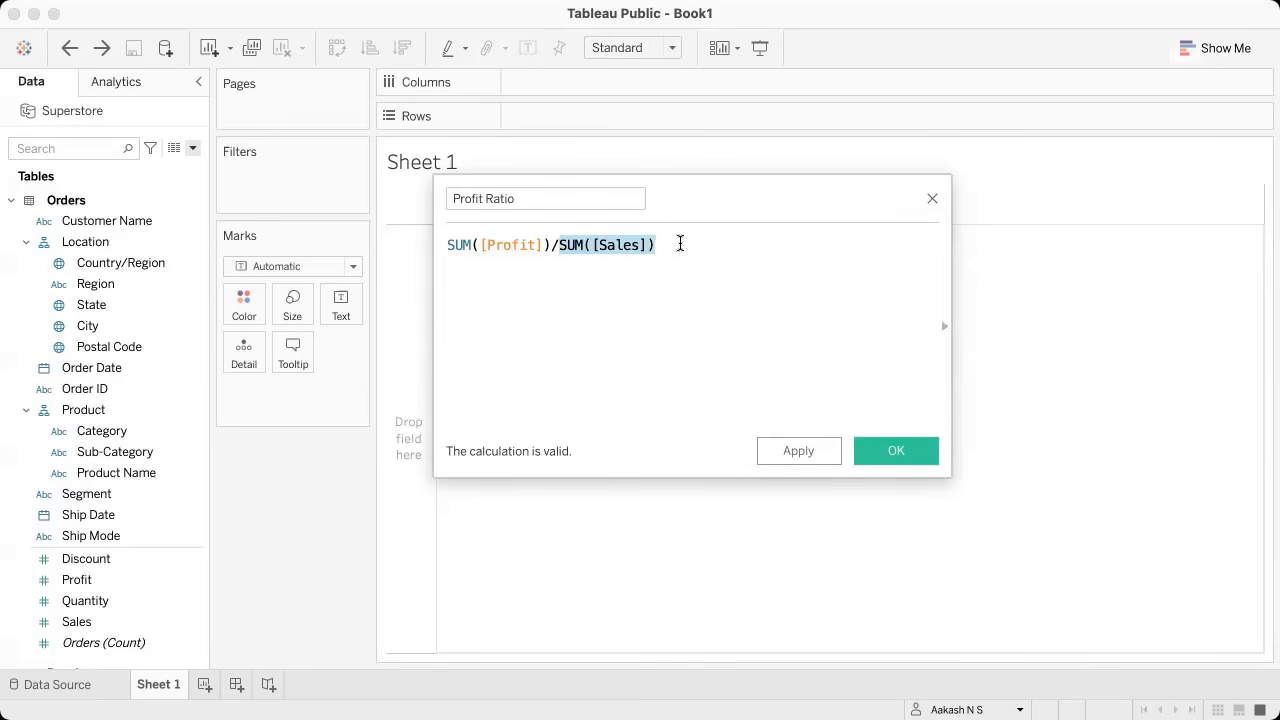
{"action": "left_click", "coordinate": [688, 251]}
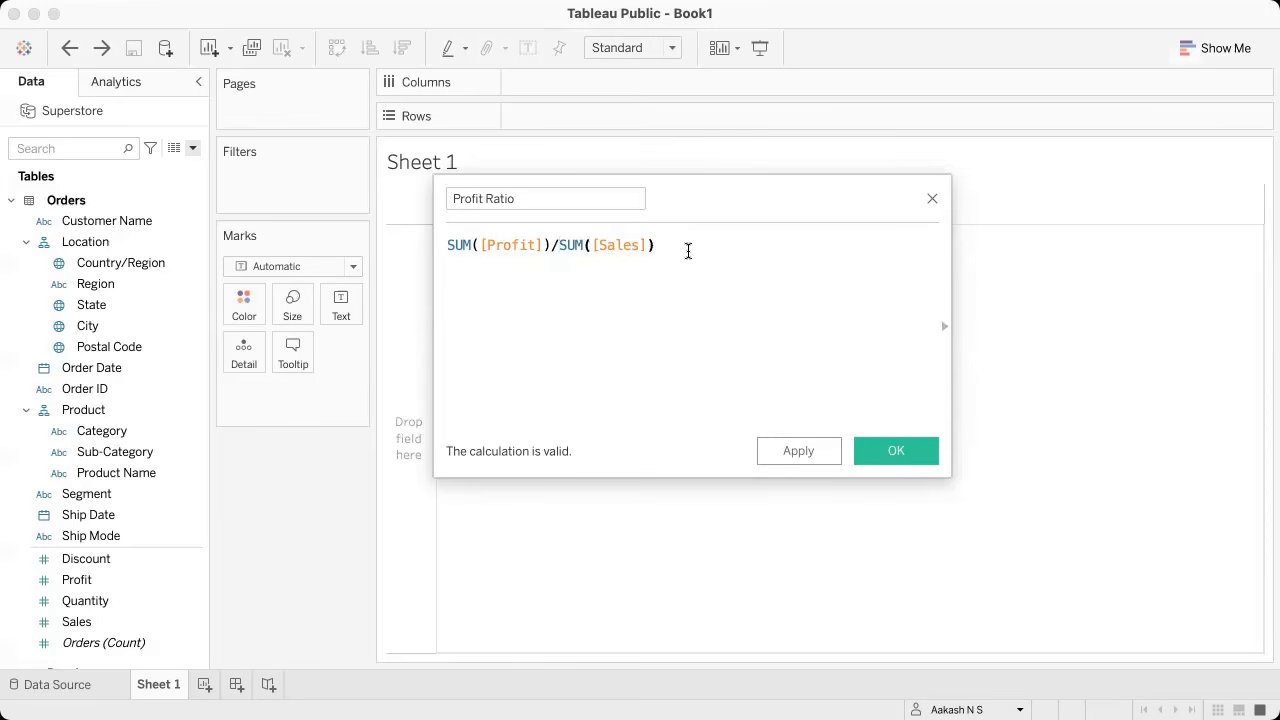
{"action": "left_click_drag", "start_coordinate": [667, 244], "coordinate": [426, 243]}
{"action": "left_click", "coordinate": [676, 249]}
{"action": "left_click", "coordinate": [896, 451]}
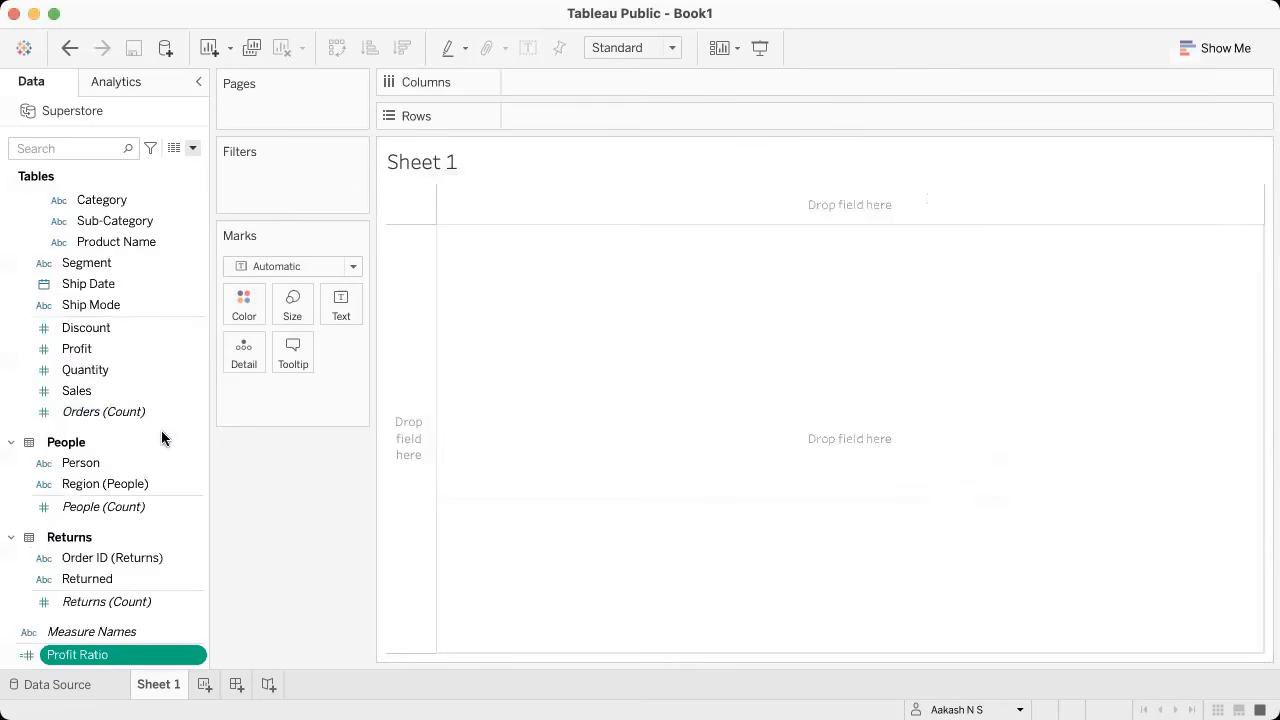
Step: Build a filled map of Profit Ratio by State from the recommended chart types, and close the recommendations
{"action": "scroll", "coordinate": [160, 437], "scroll_direction": "down", "scroll_amount": 3}
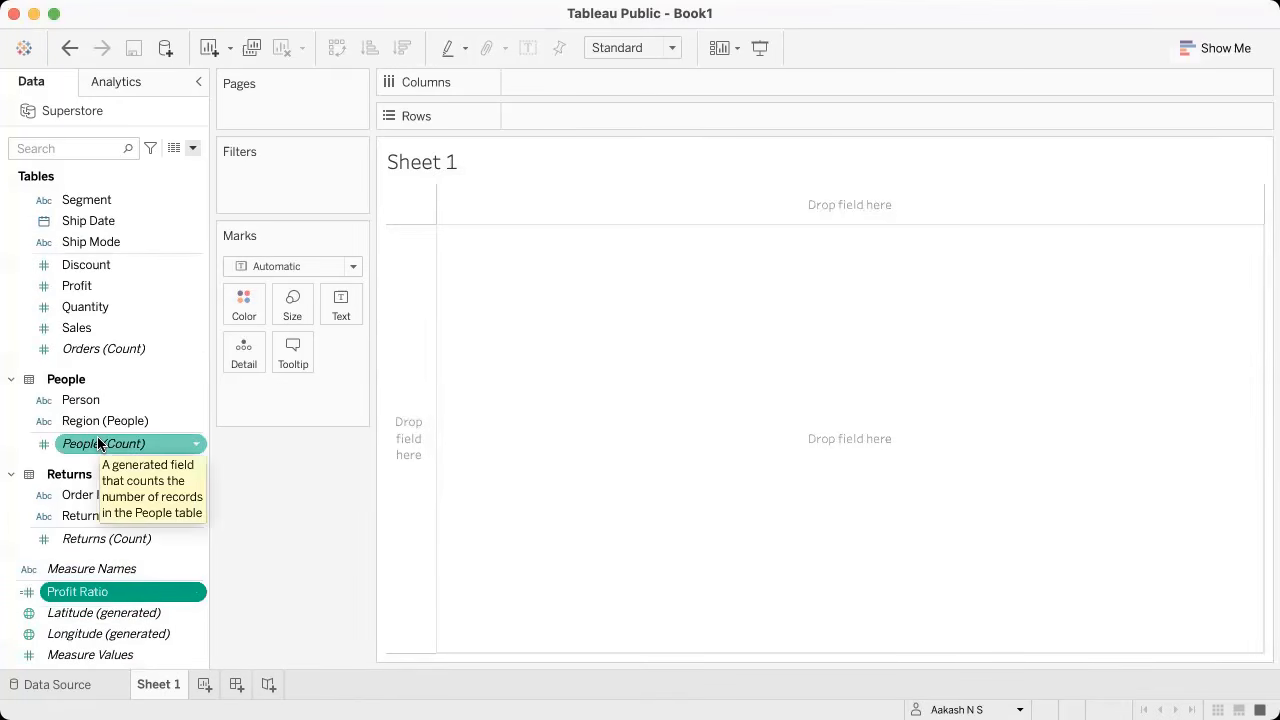
{"action": "scroll", "coordinate": [98, 444], "scroll_direction": "up", "scroll_amount": 10}
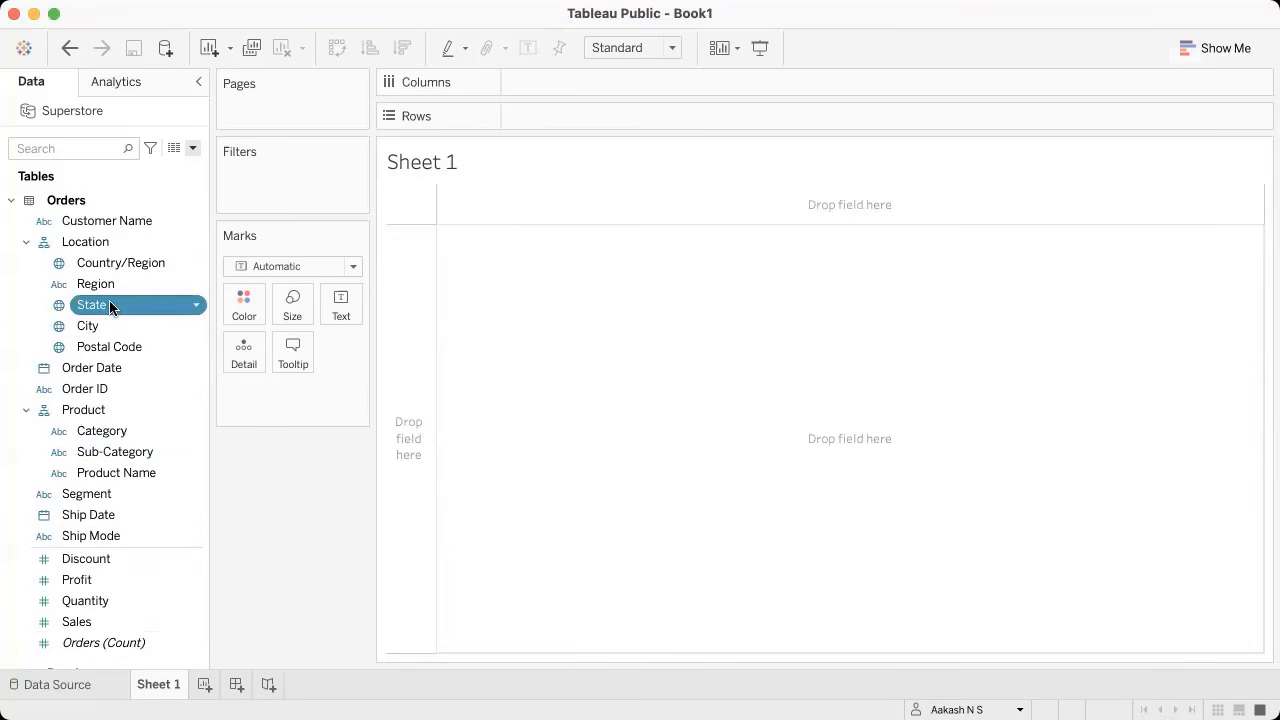
{"action": "scroll", "coordinate": [109, 300], "scroll_direction": "down", "scroll_amount": 6}
{"action": "left_click", "coordinate": [109, 594]}
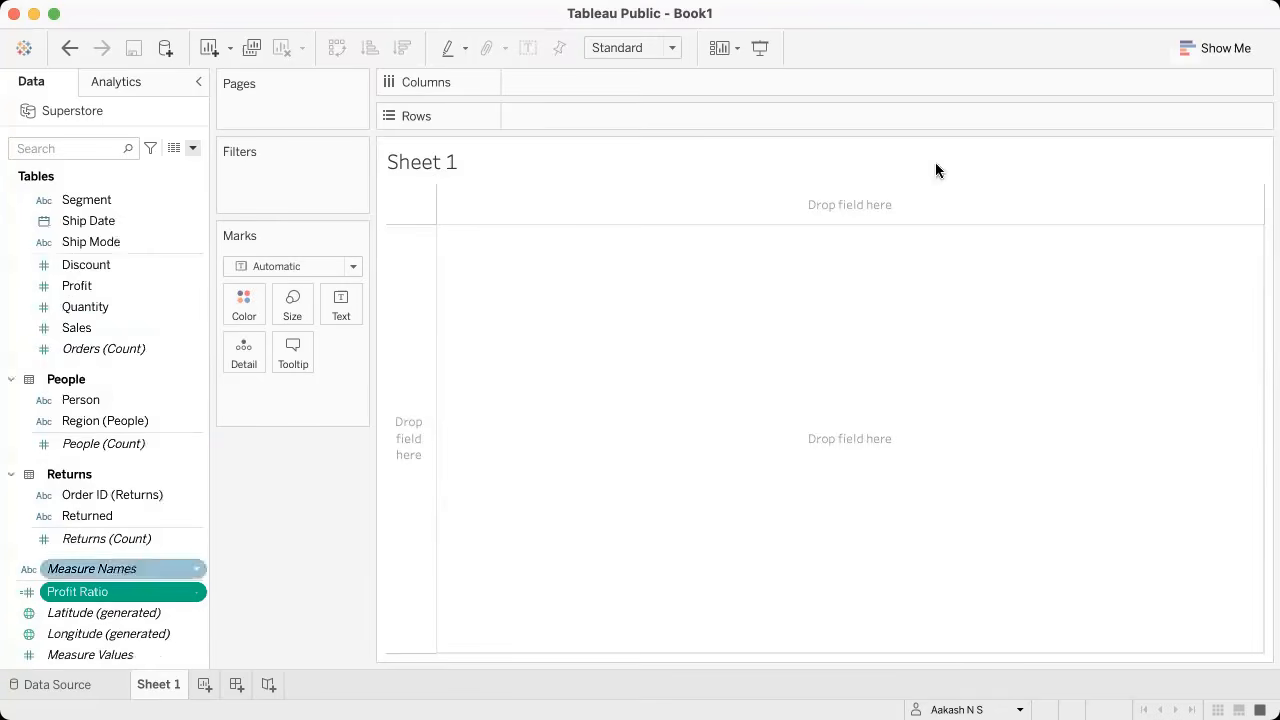
{"action": "left_click", "coordinate": [1209, 46]}
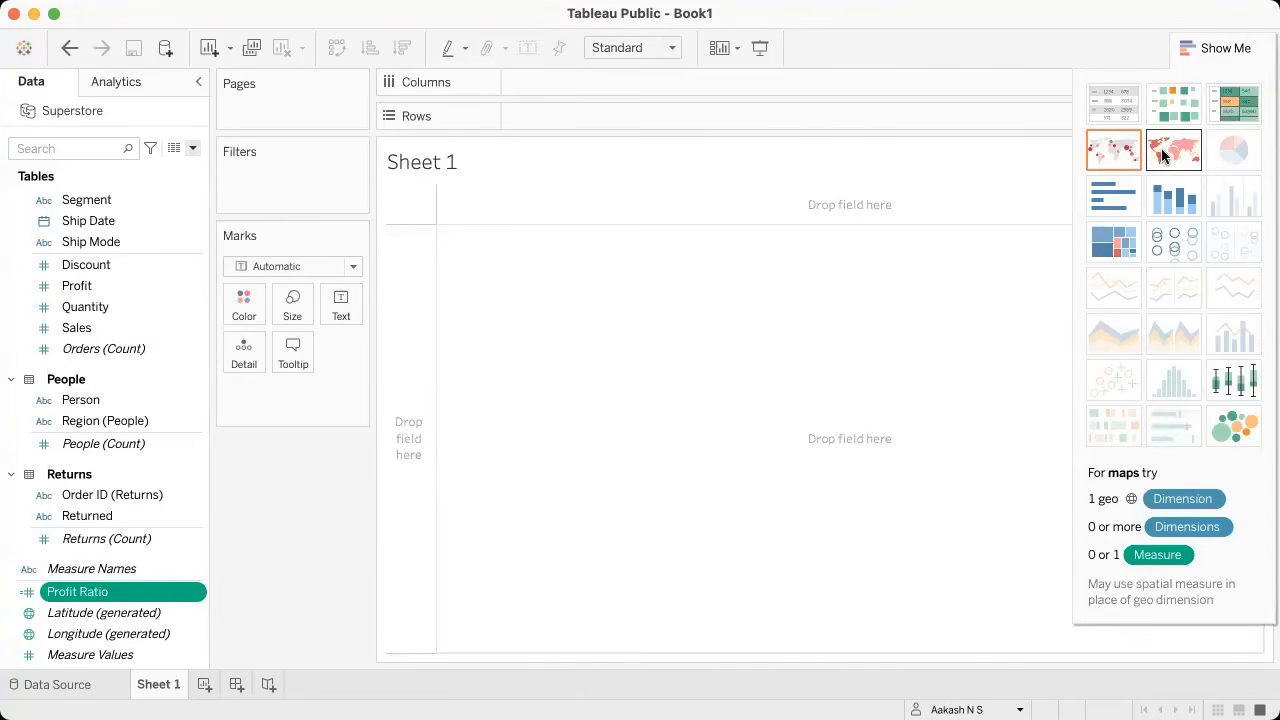
{"action": "left_click", "coordinate": [1165, 148]}
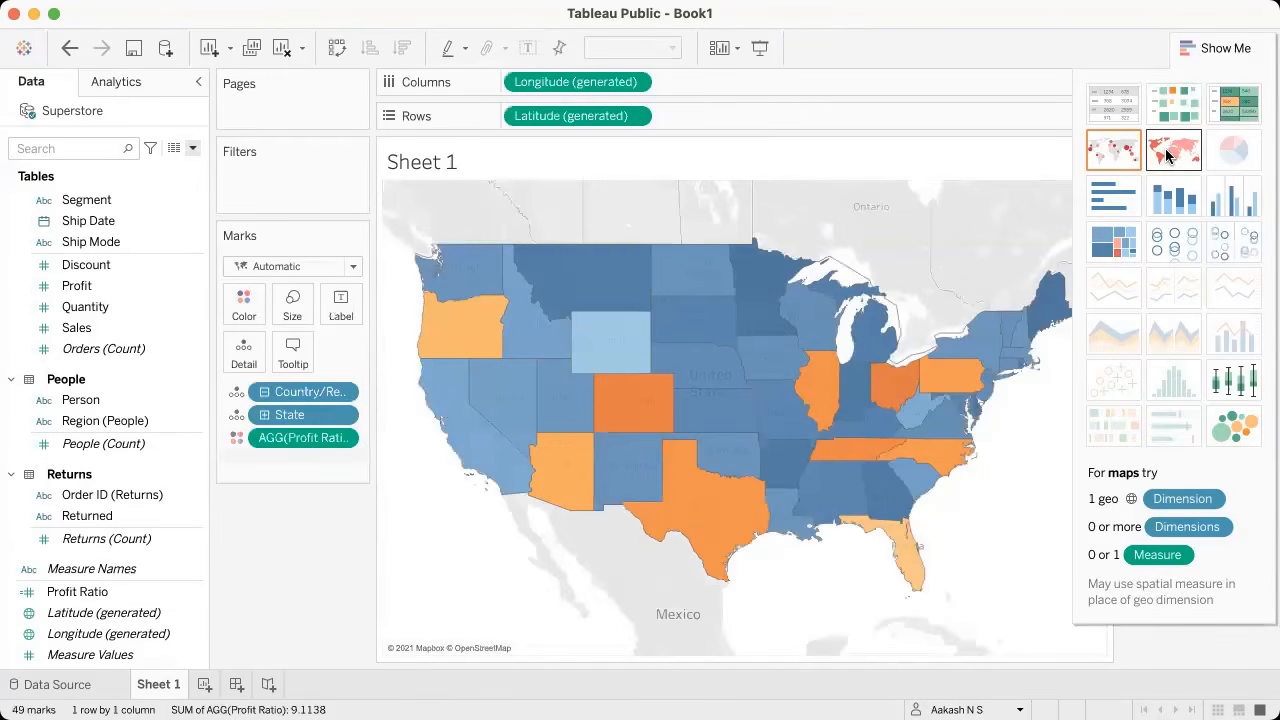
{"action": "left_click", "coordinate": [1226, 47]}
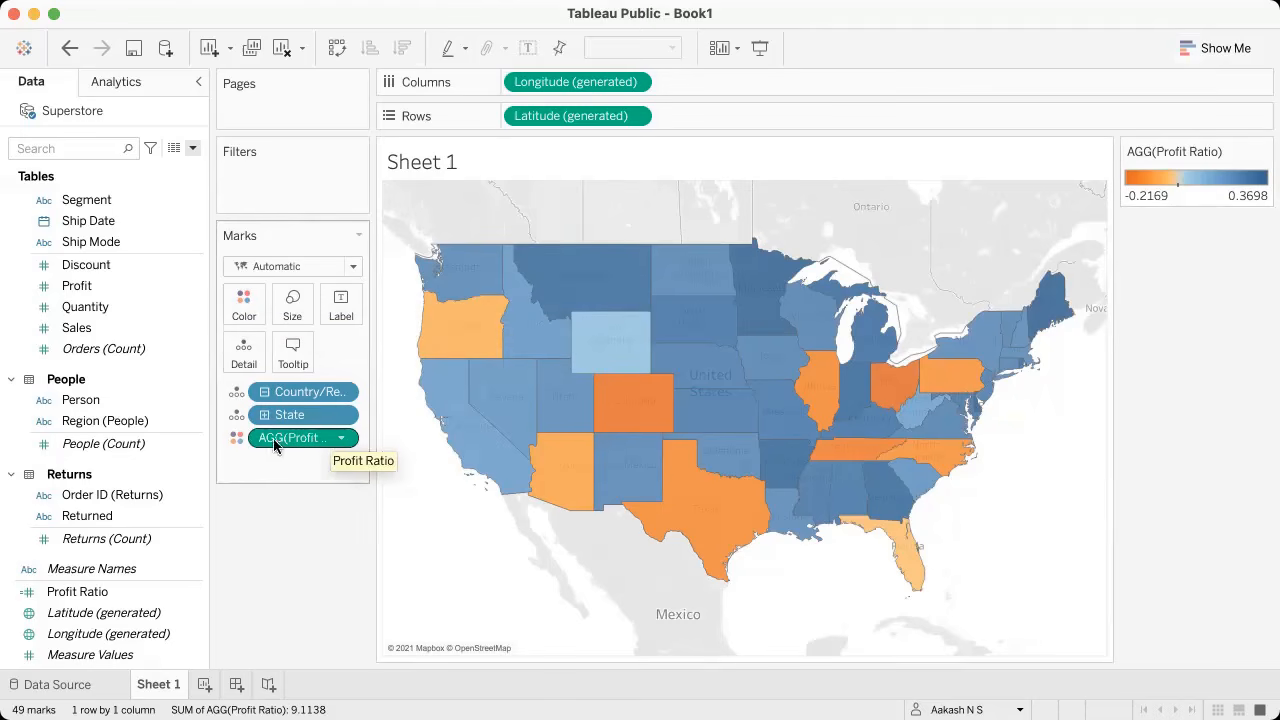
Step: Edit the Profit Ratio colors on the map and choose the Orange-Blue Diverging palette
{"action": "left_click", "coordinate": [341, 438]}
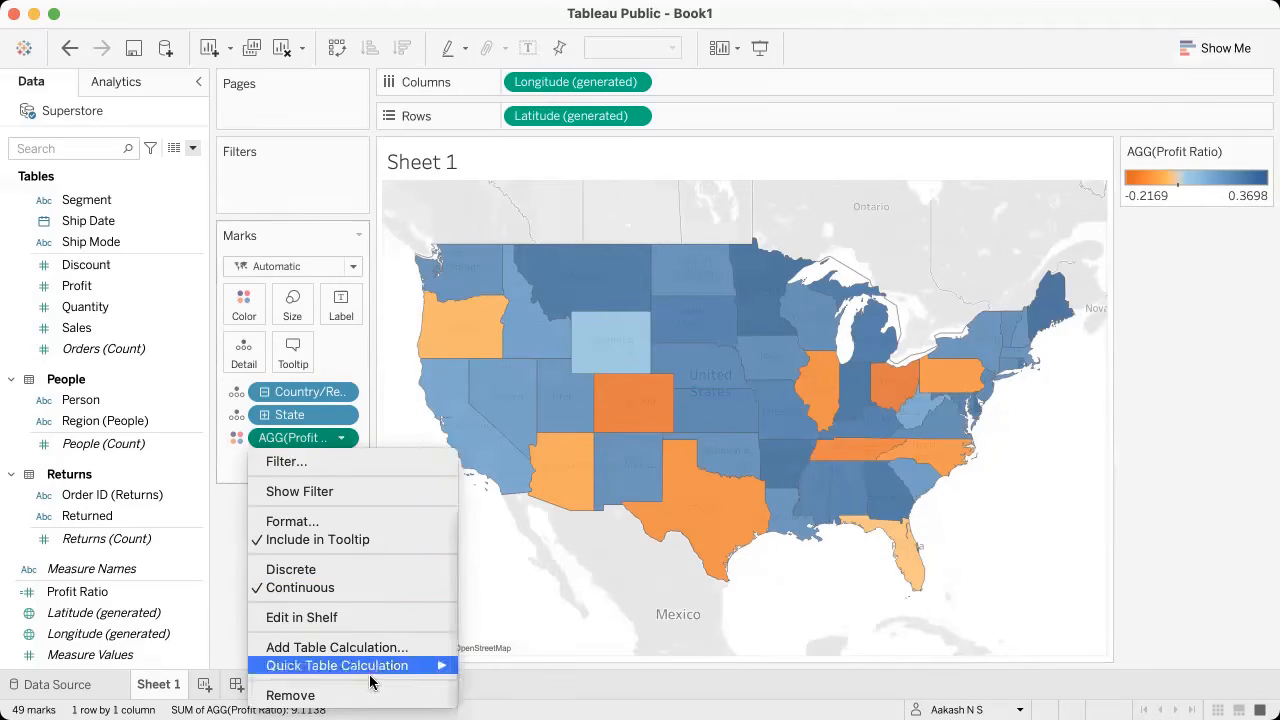
{"action": "left_click", "coordinate": [342, 523]}
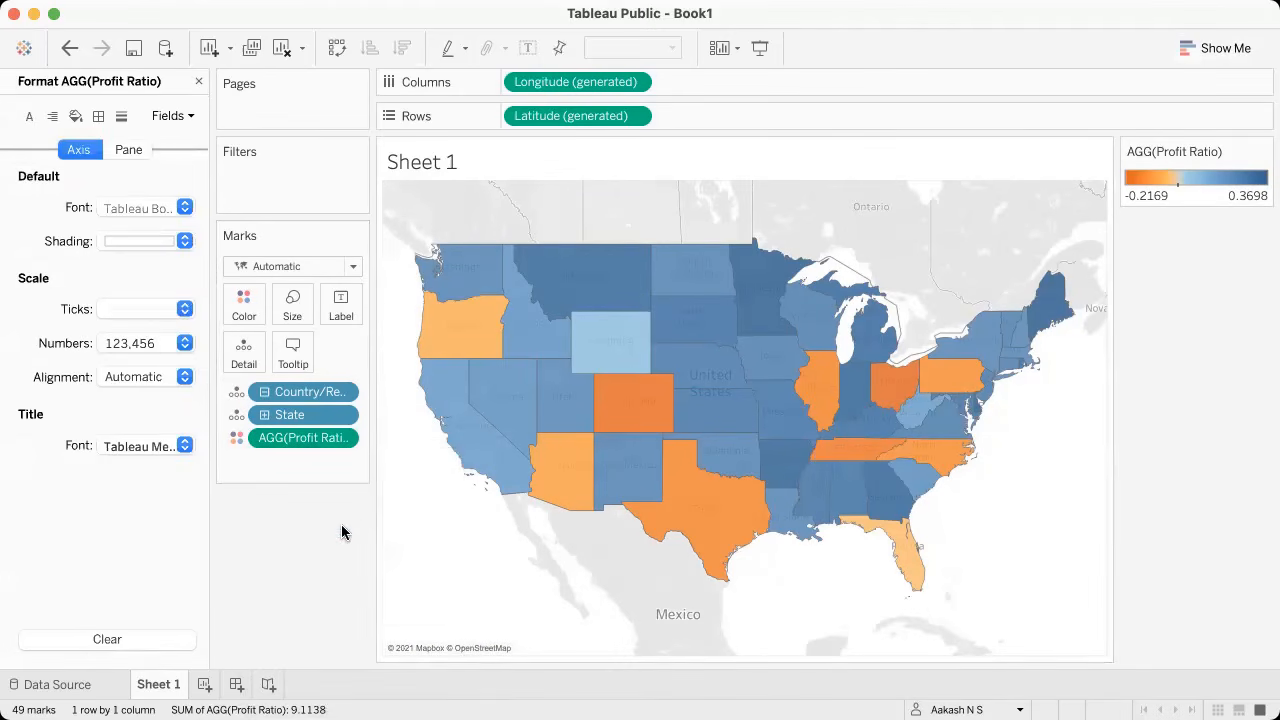
{"action": "left_click", "coordinate": [244, 306]}
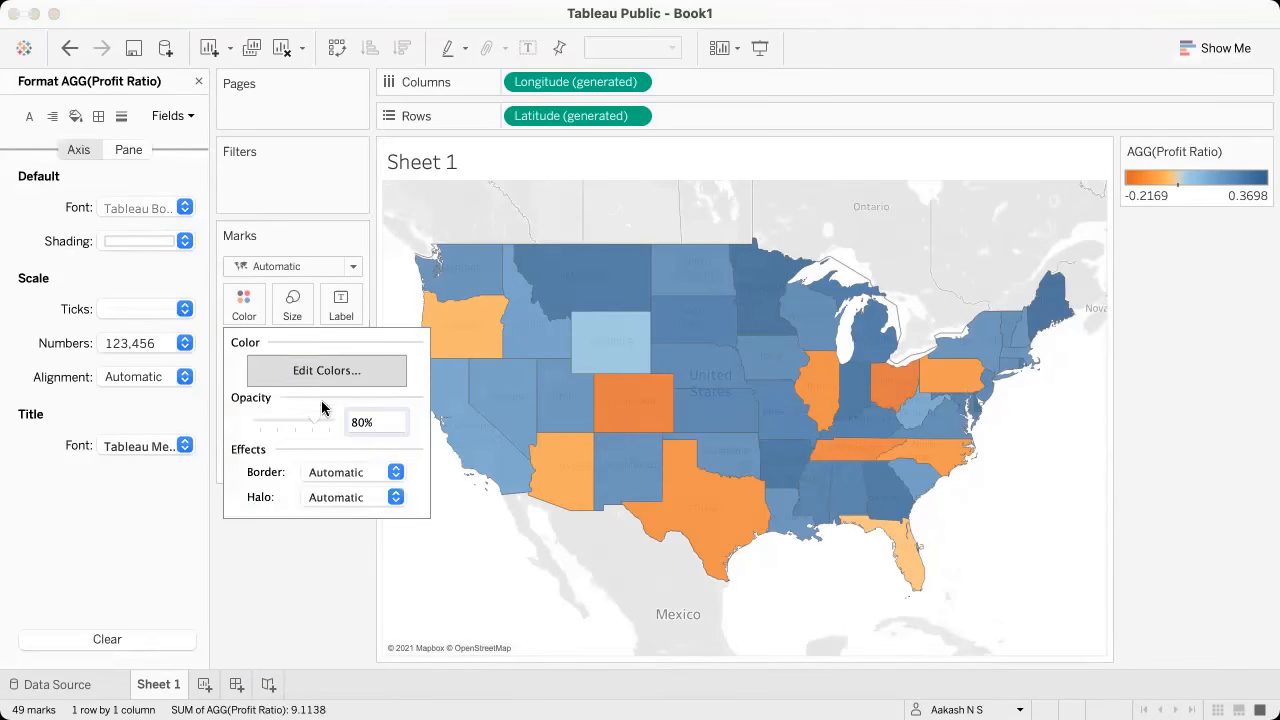
{"action": "left_click", "coordinate": [340, 369]}
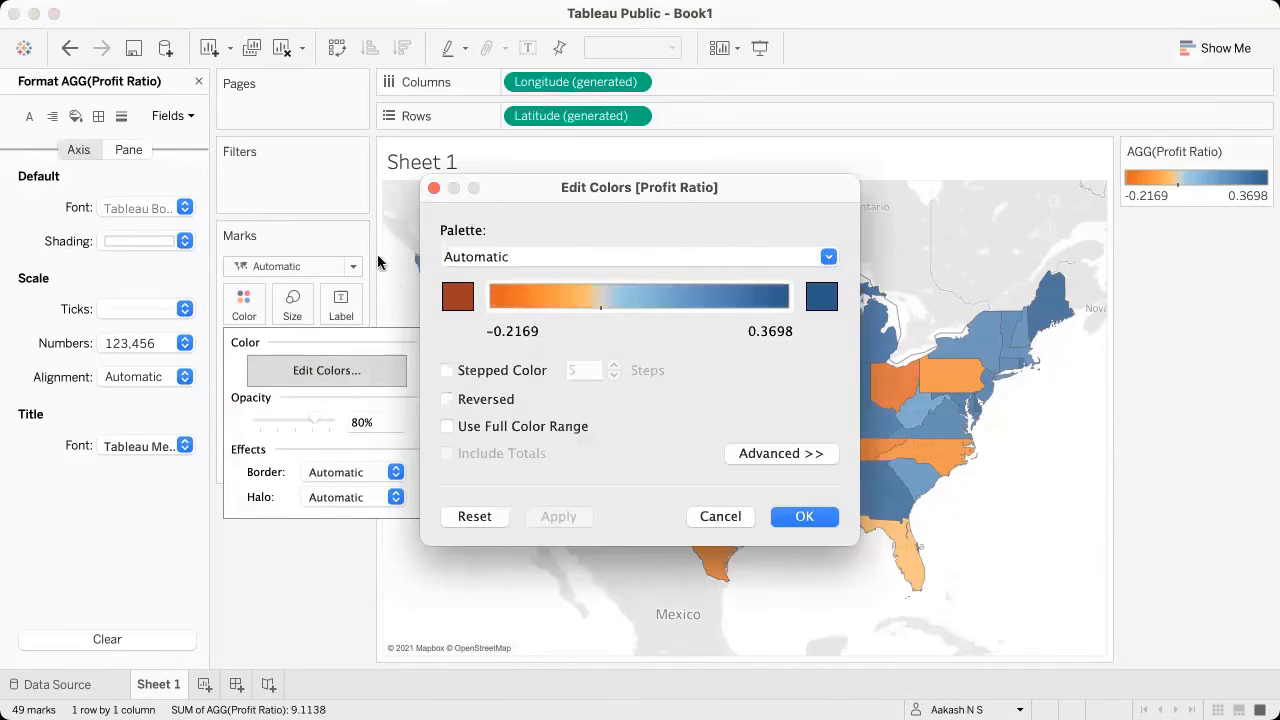
{"action": "left_click", "coordinate": [605, 258]}
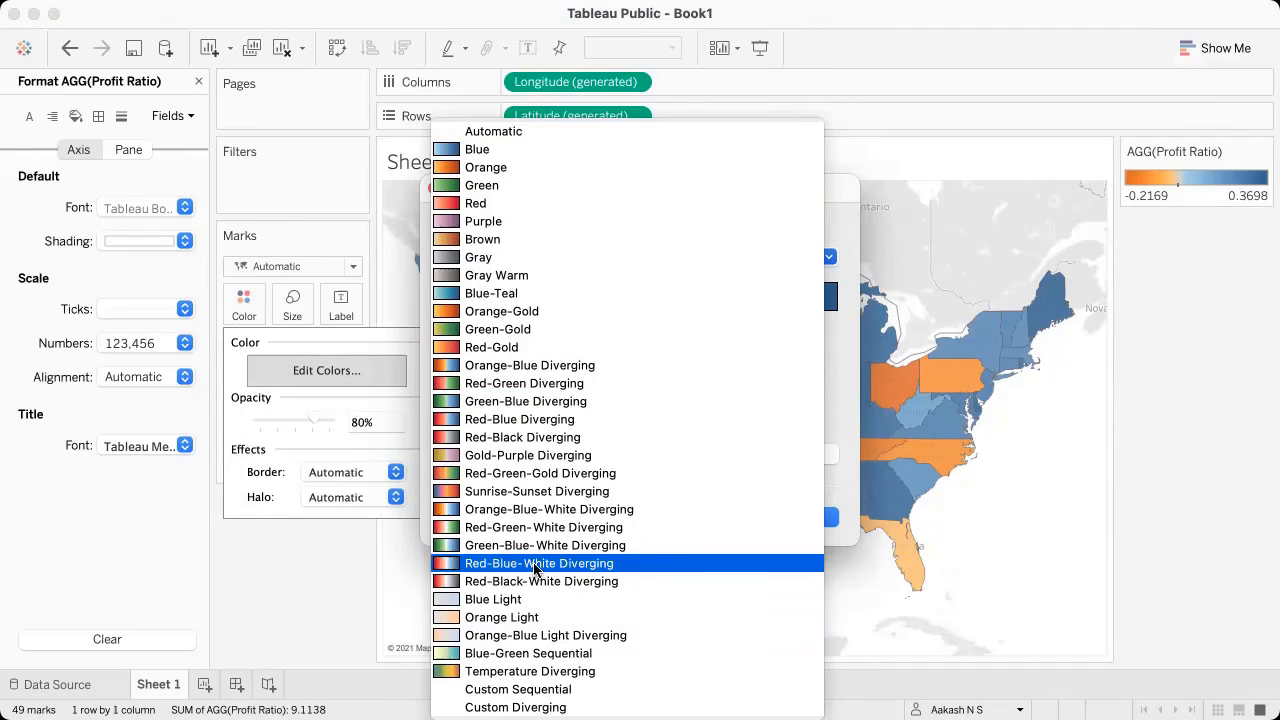
{"action": "left_click", "coordinate": [551, 369]}
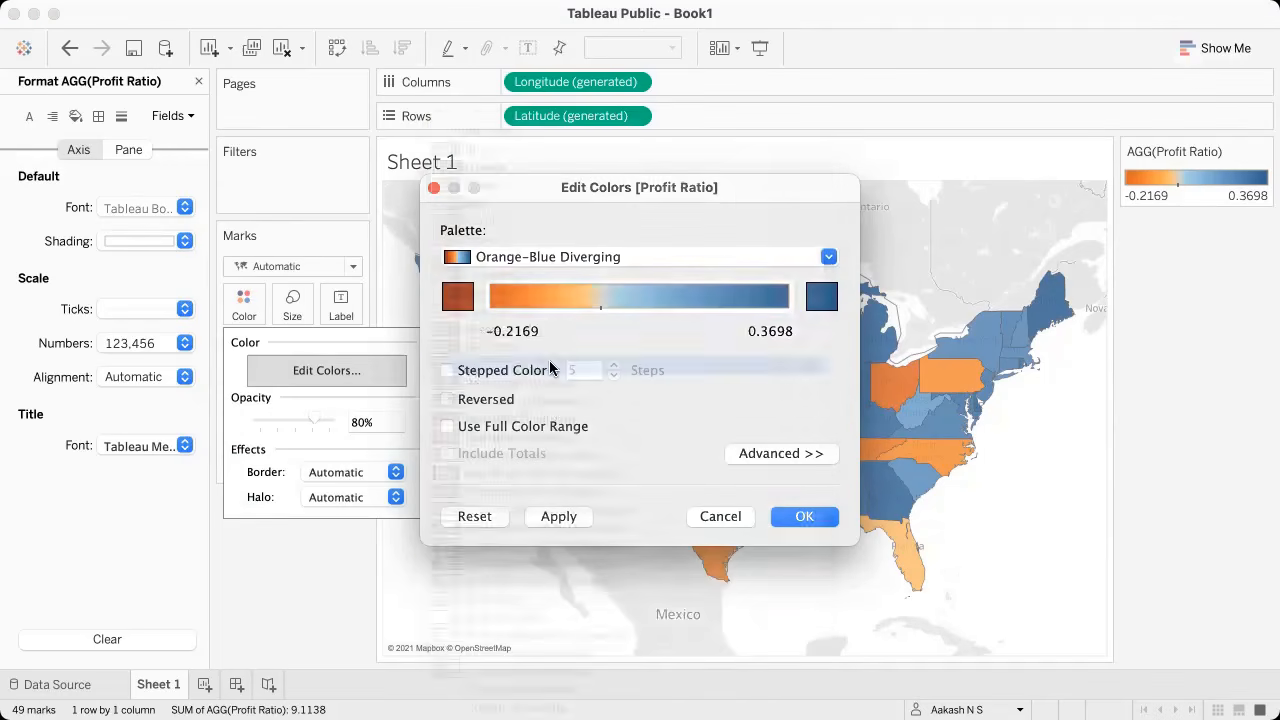
Step: Turn on stepped color with 6 steps for the Profit Ratio palette and accept the change
{"action": "left_click_drag", "start_coordinate": [661, 198], "coordinate": [746, 145]}
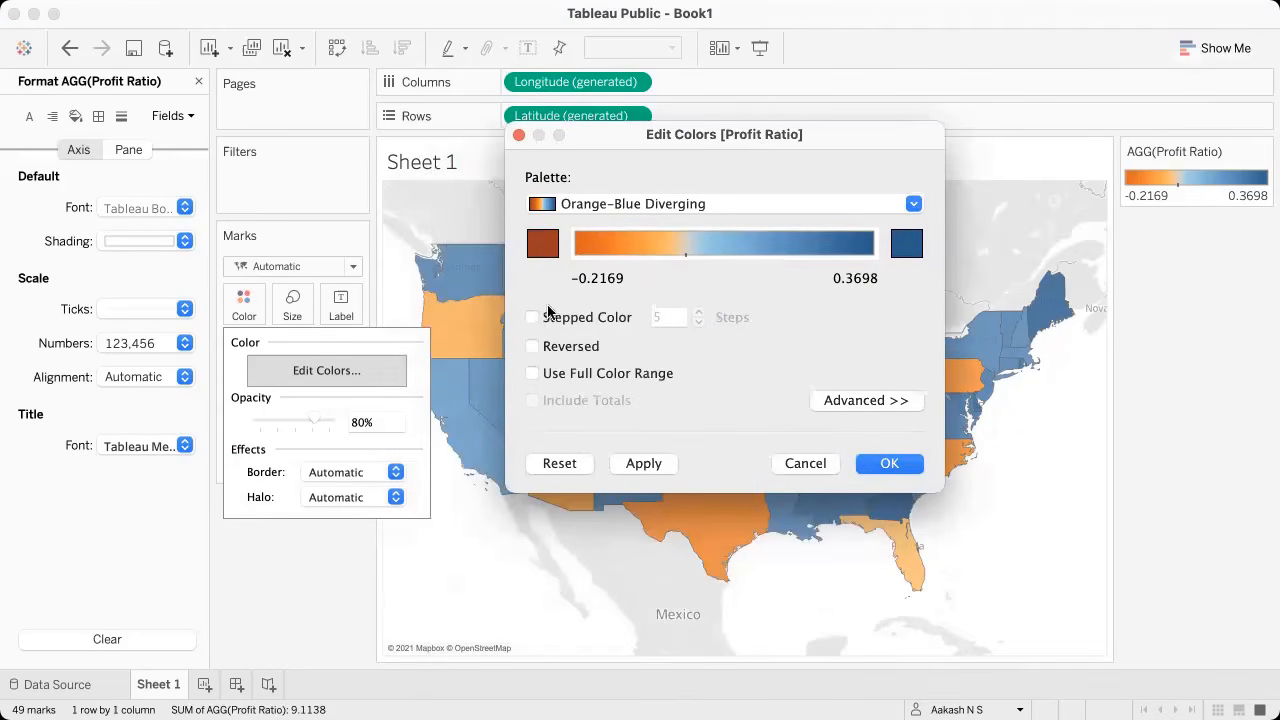
{"action": "left_click", "coordinate": [538, 317]}
{"action": "double_click", "coordinate": [663, 315]}
{"action": "type", "text": "6"}
{"action": "key", "text": "Return"}
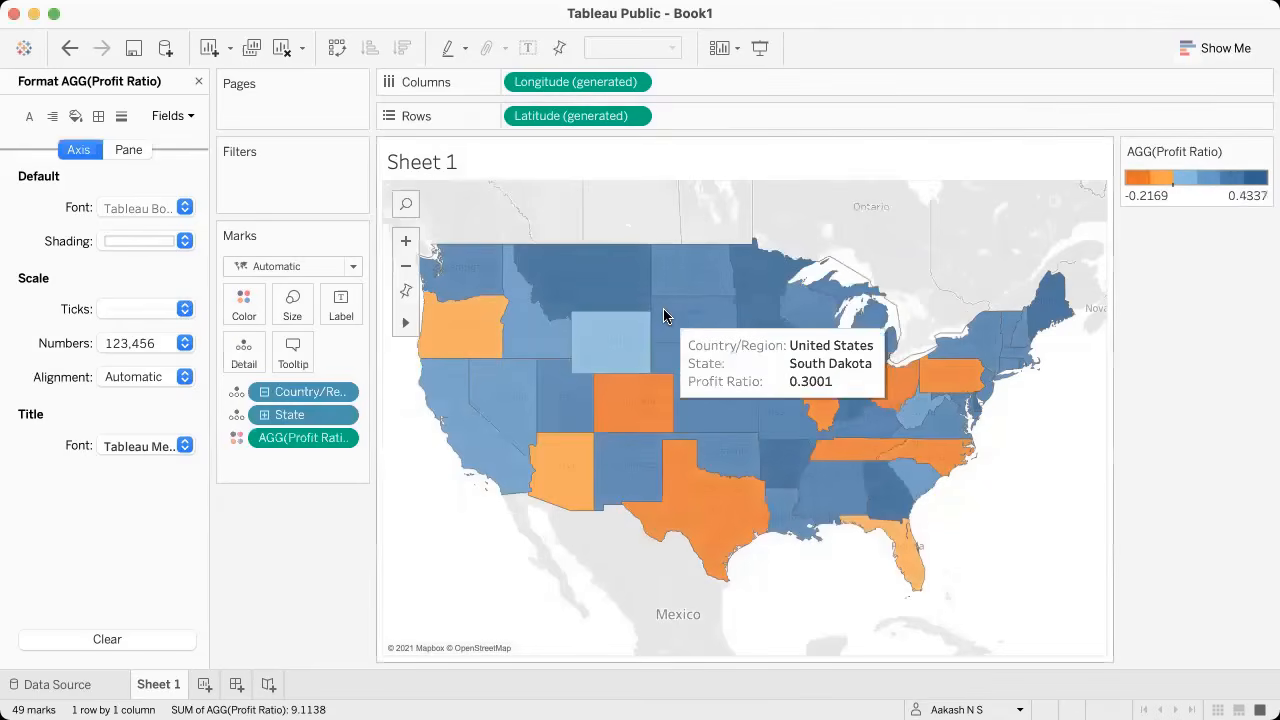
Step: Reopen the Profit Ratio color settings, enable the full color range and show the advanced range options
{"action": "left_click", "coordinate": [245, 300]}
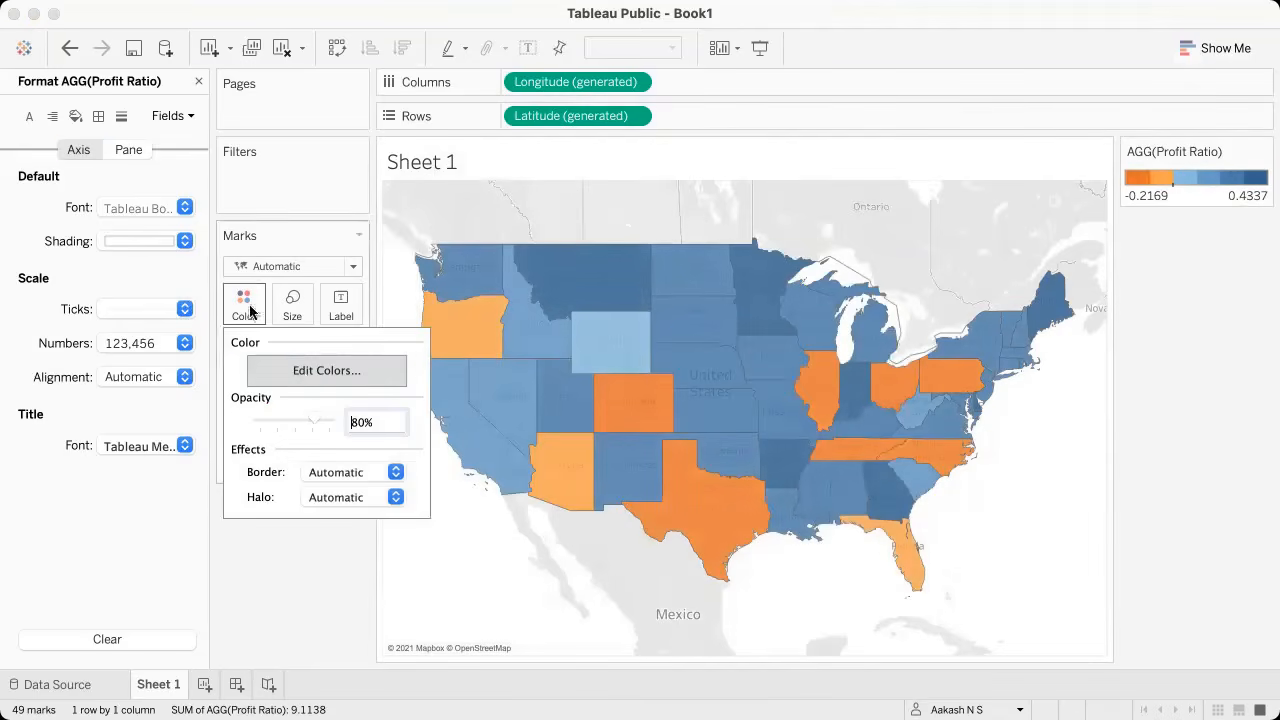
{"action": "left_click", "coordinate": [308, 372]}
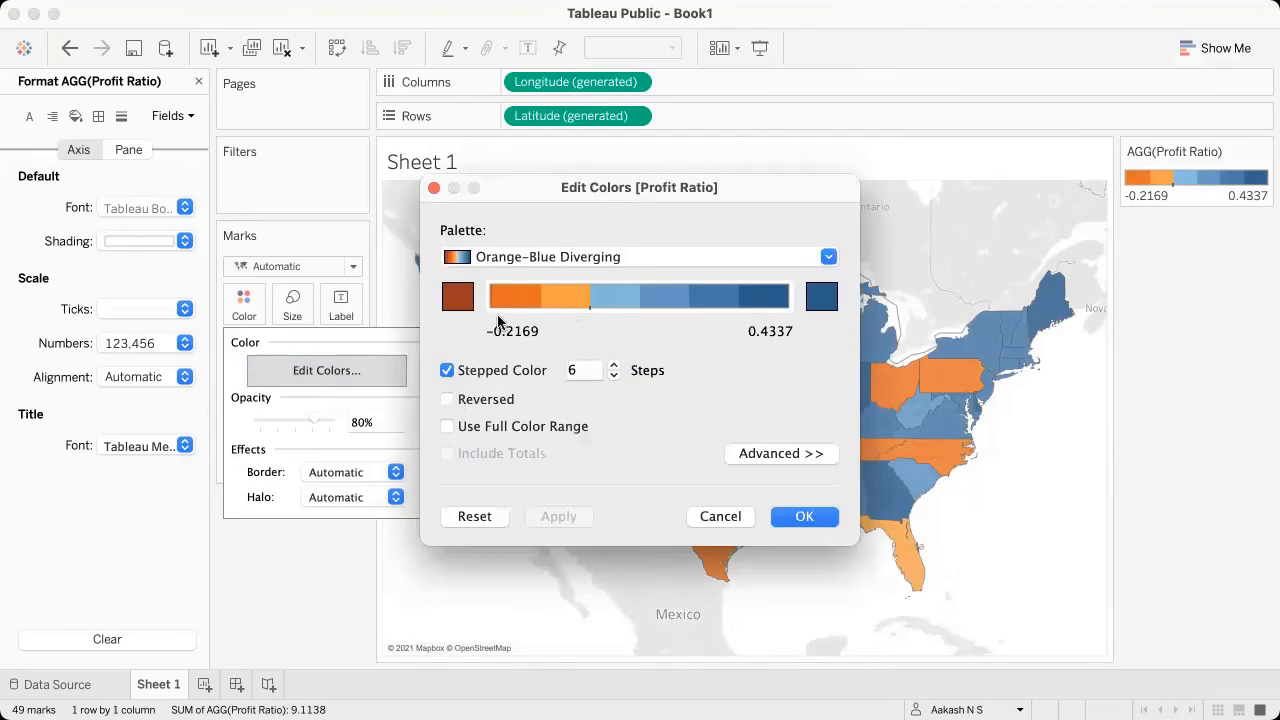
{"action": "left_click", "coordinate": [448, 427]}
{"action": "left_click", "coordinate": [448, 426]}
{"action": "left_click", "coordinate": [448, 426]}
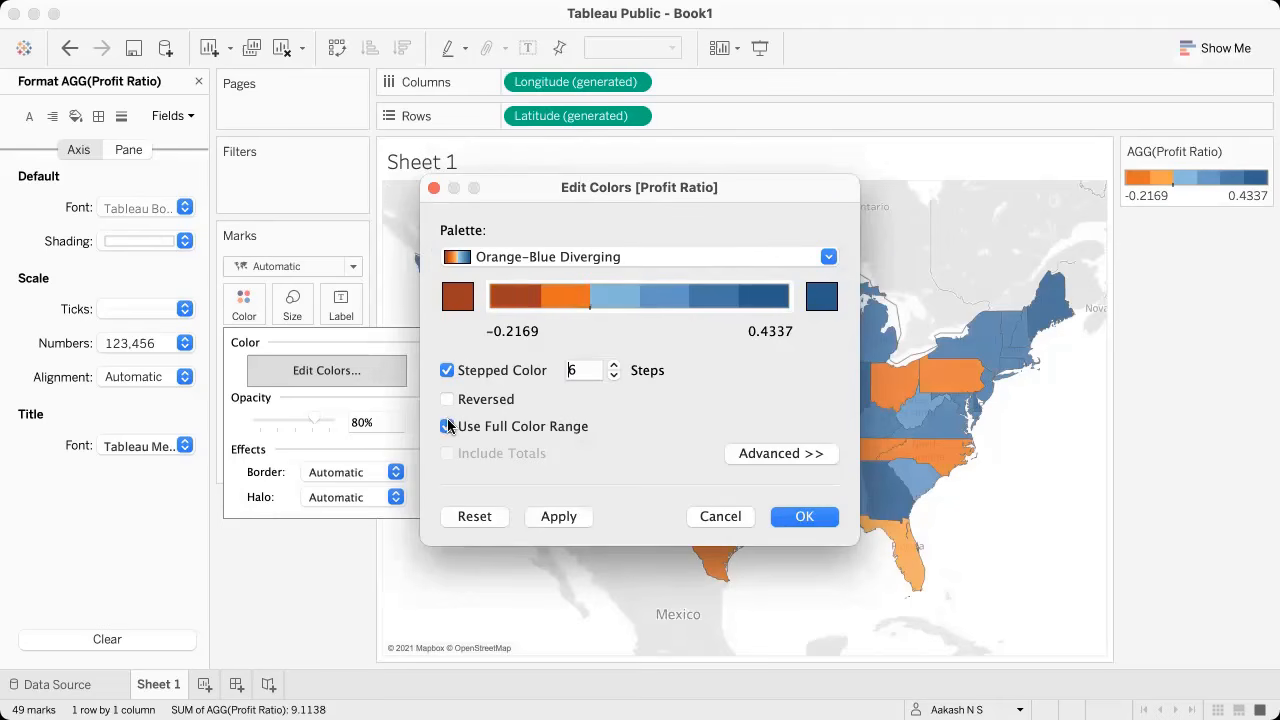
{"action": "left_click", "coordinate": [749, 455]}
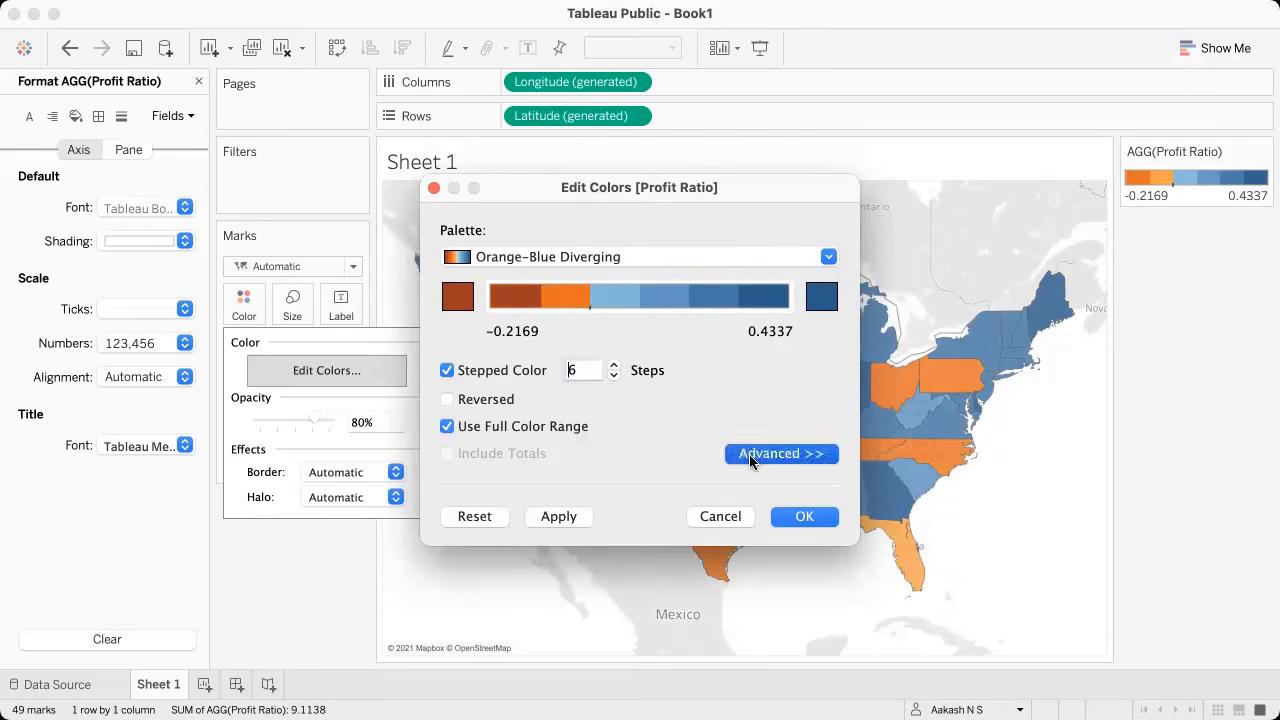
{"action": "left_click_drag", "start_coordinate": [683, 194], "coordinate": [724, 49]}
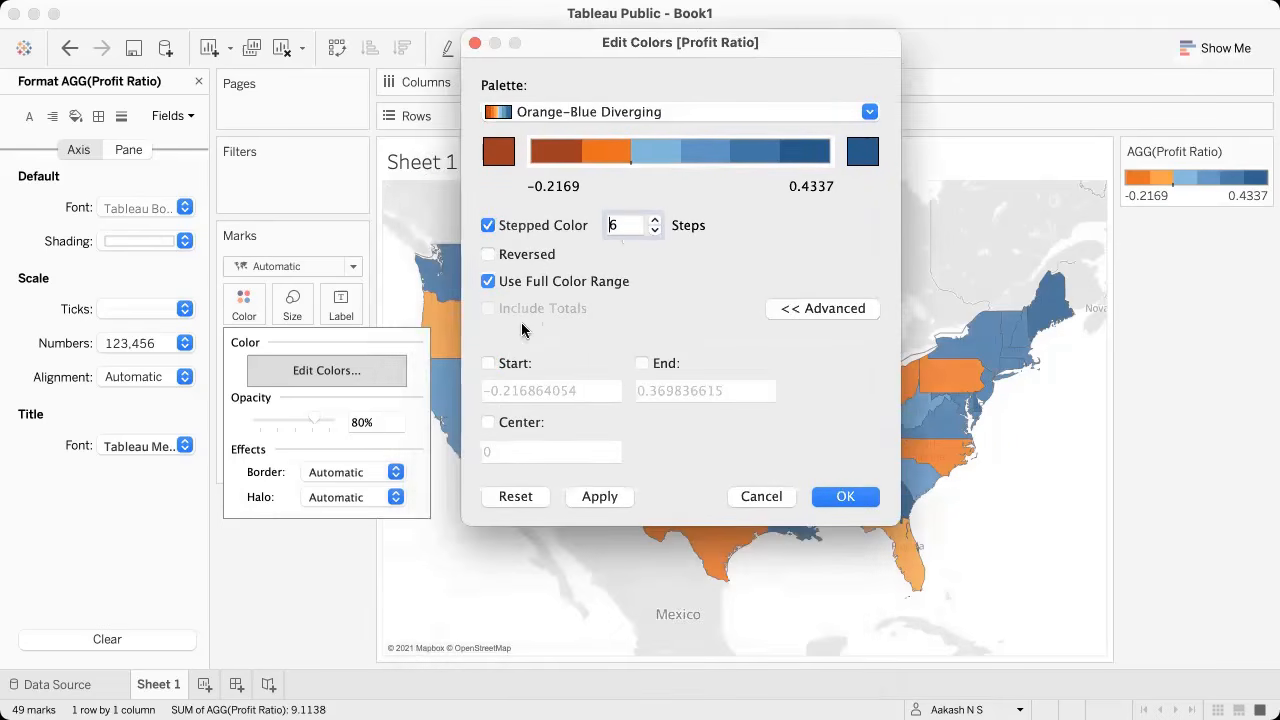
Step: Try a fixed start value of -0.5 and then 0 for the Profit Ratio color range
{"action": "left_click", "coordinate": [488, 363]}
{"action": "left_click", "coordinate": [530, 391]}
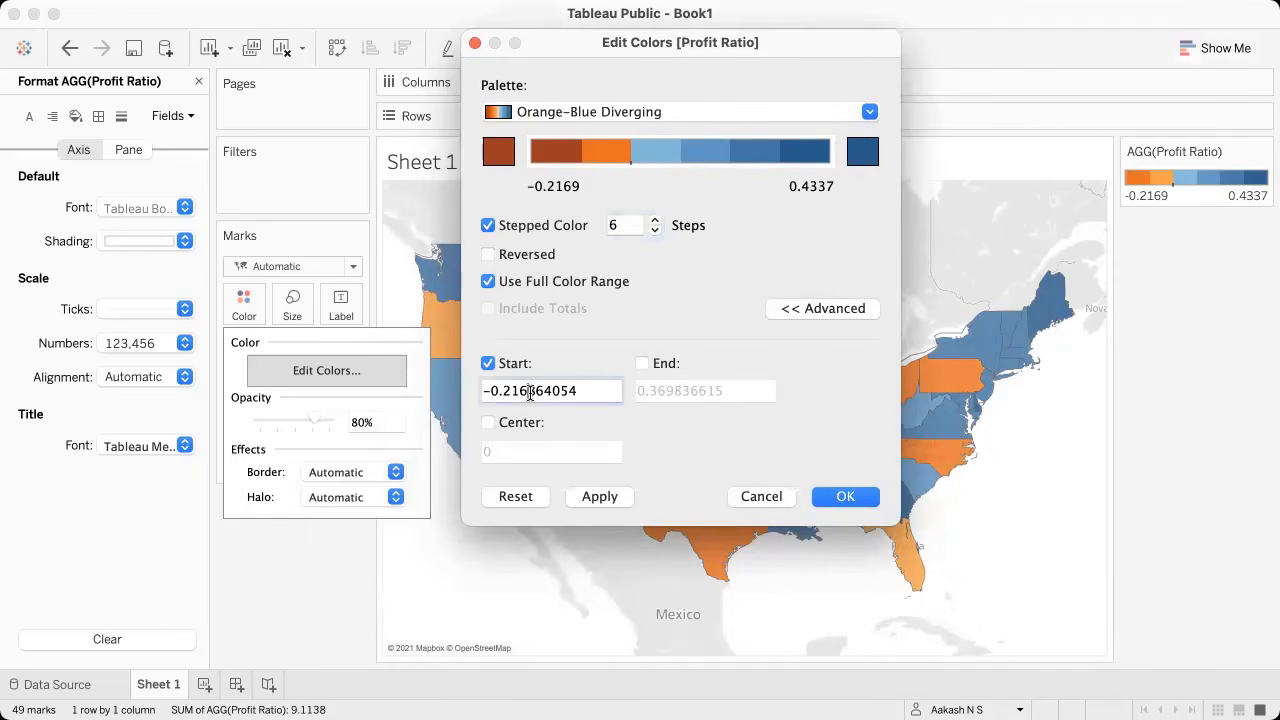
{"action": "triple_click", "coordinate": [530, 391]}
{"action": "key", "text": "BackSpace"}
{"action": "type", "text": "-.5"}
{"action": "triple_click", "coordinate": [566, 394]}
{"action": "key", "text": "BackSpace"}
{"action": "type", "text": "0"}
Step: Fix the Profit Ratio color range with a start of -0.5 and an end of 0.5
{"action": "left_click", "coordinate": [642, 363]}
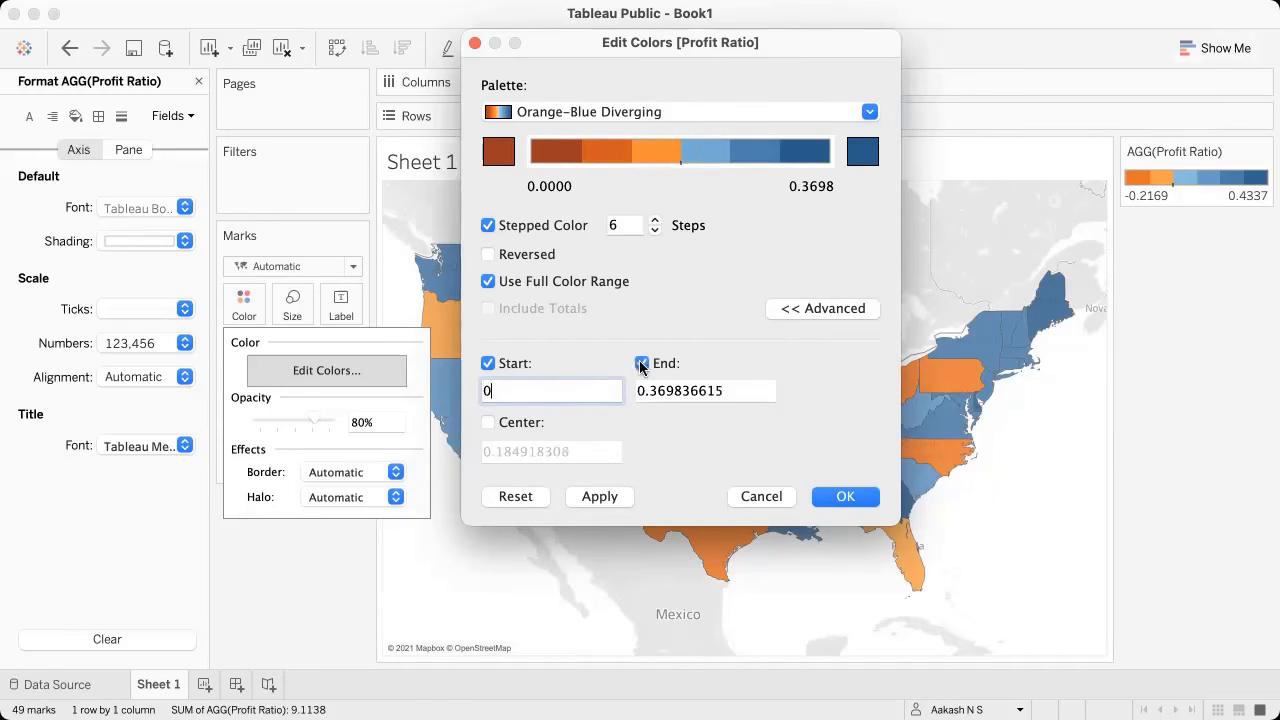
{"action": "left_click", "coordinate": [489, 366]}
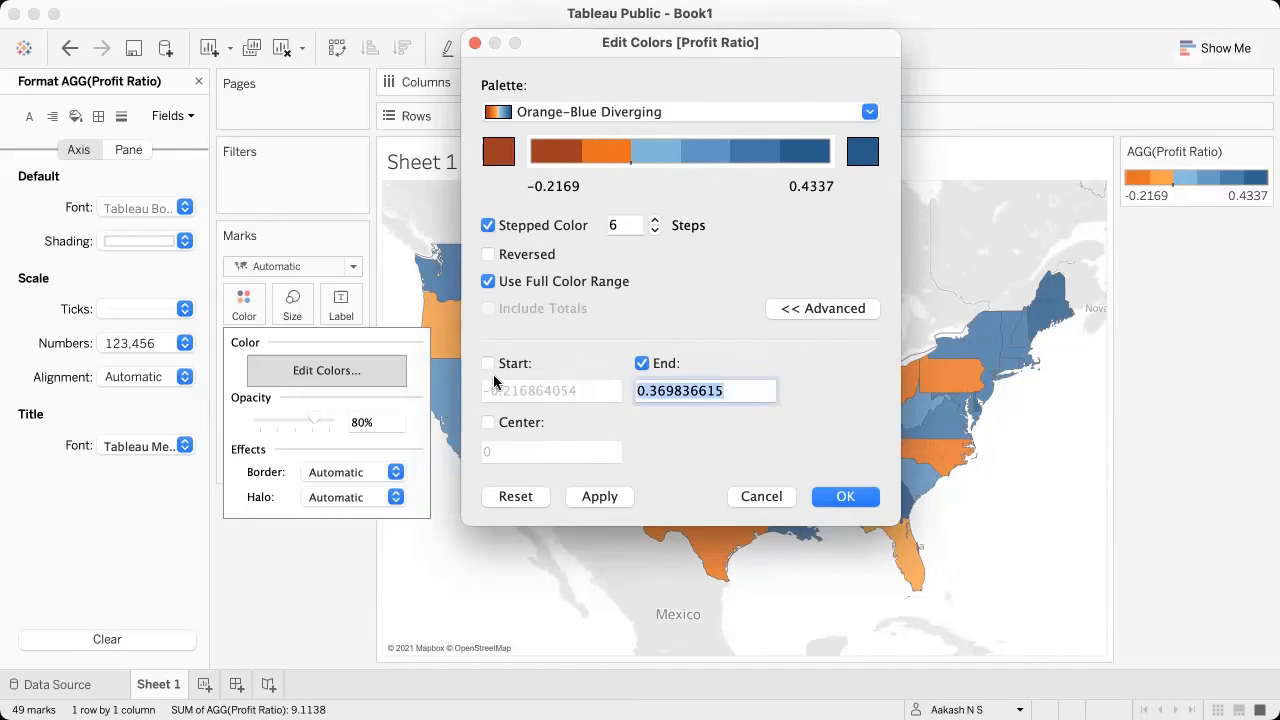
{"action": "left_click", "coordinate": [488, 363]}
{"action": "type", "text": "-.5"}
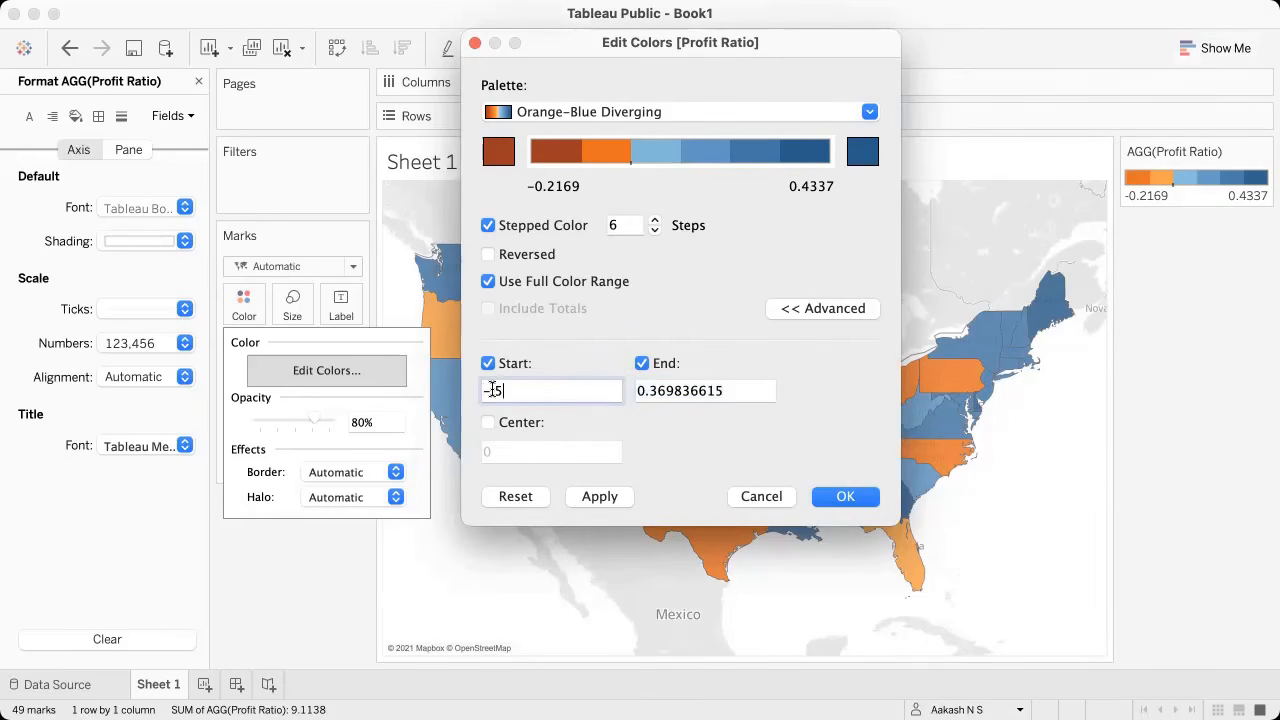
{"action": "left_click", "coordinate": [752, 390]}
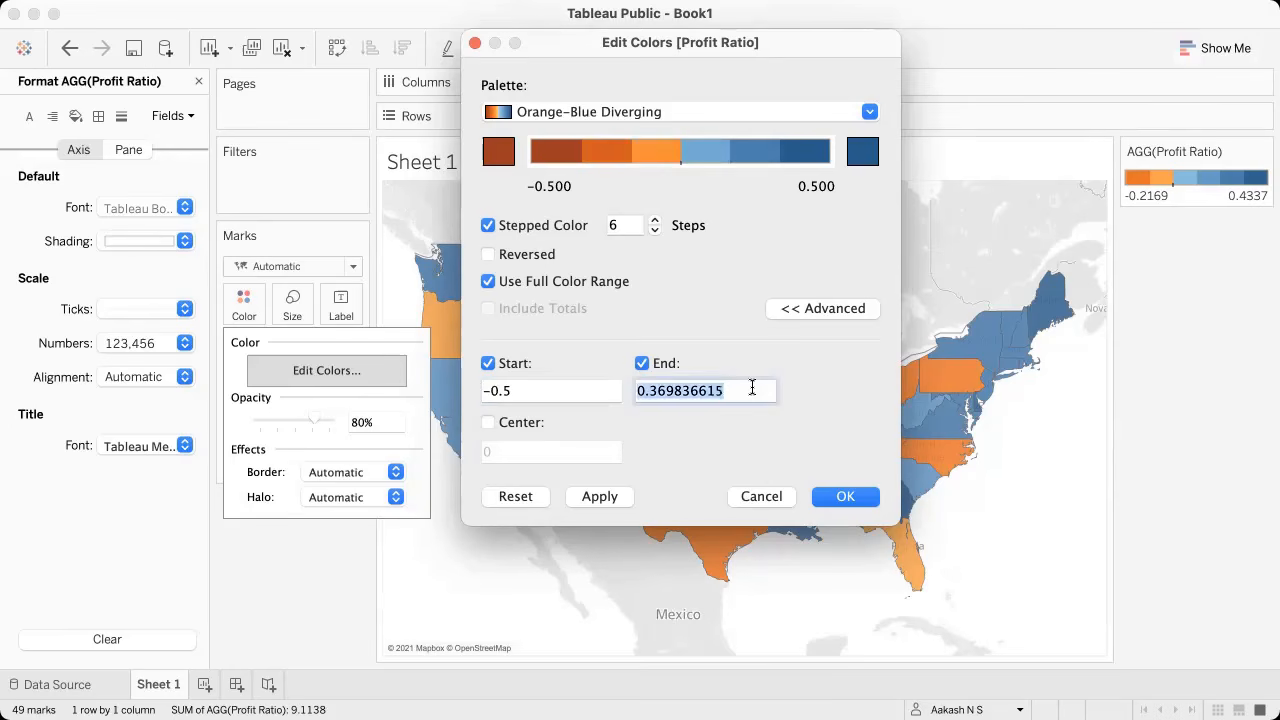
{"action": "type", "text": "+0.5"}
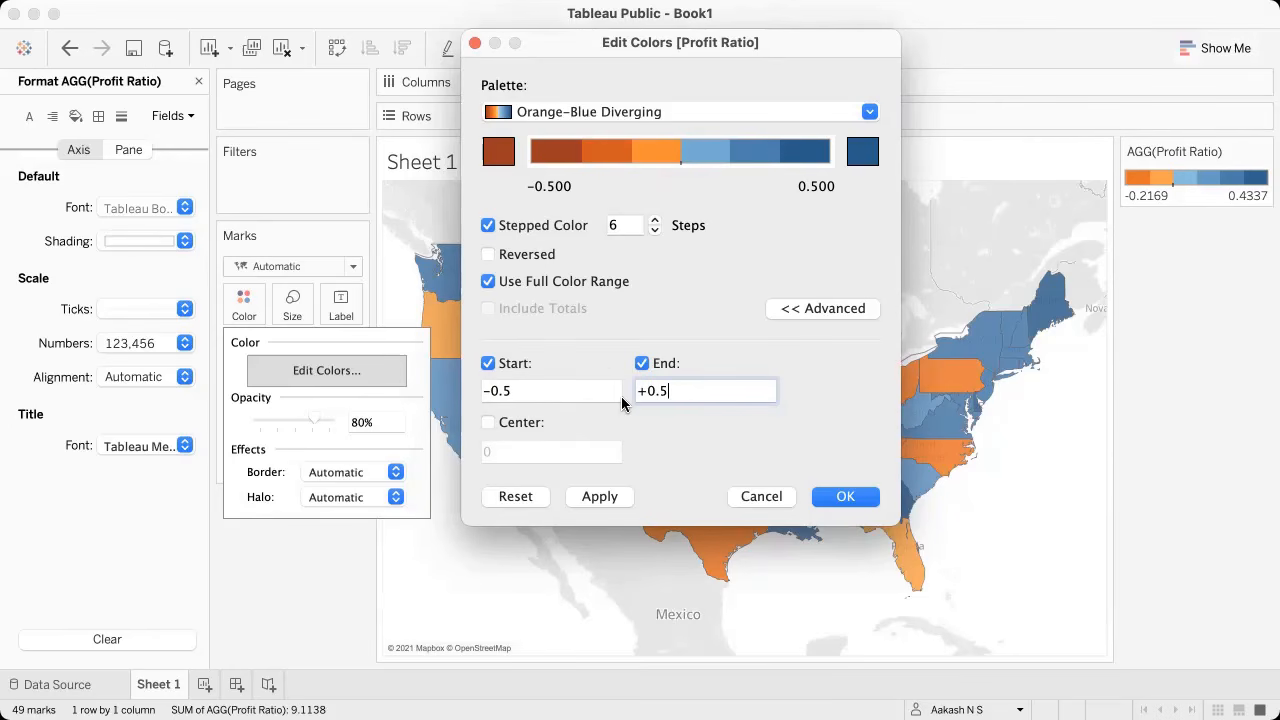
Step: Review the start and end values of the color range and apply the color settings to the map
{"action": "left_click", "coordinate": [516, 389]}
{"action": "left_click_drag", "start_coordinate": [516, 389], "coordinate": [484, 390]}
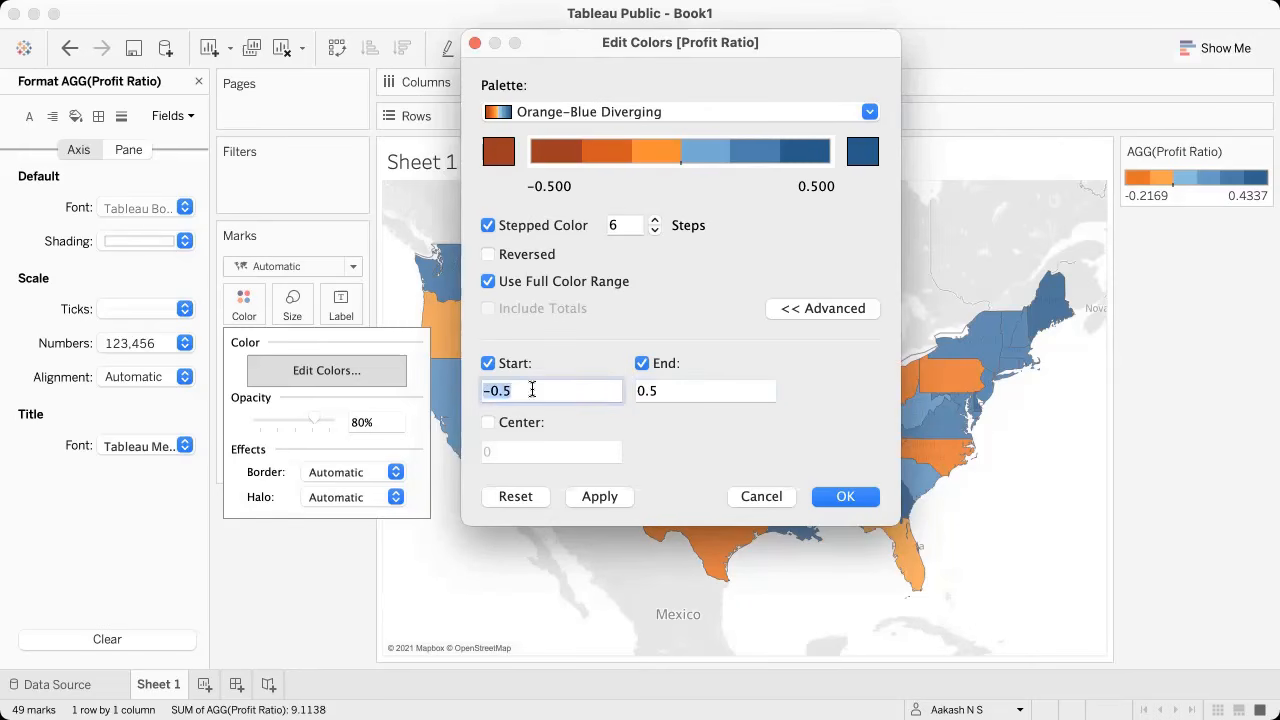
{"action": "key", "text": "Tab"}
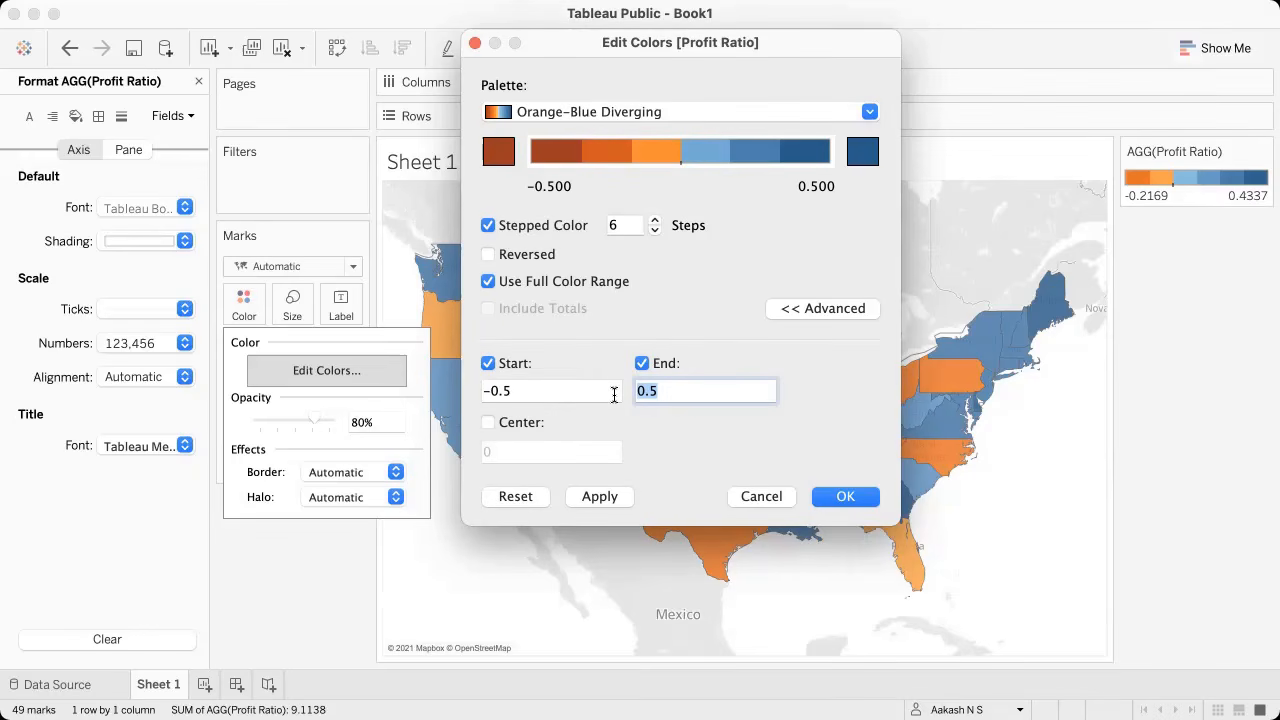
{"action": "left_click_drag", "start_coordinate": [531, 393], "coordinate": [477, 391]}
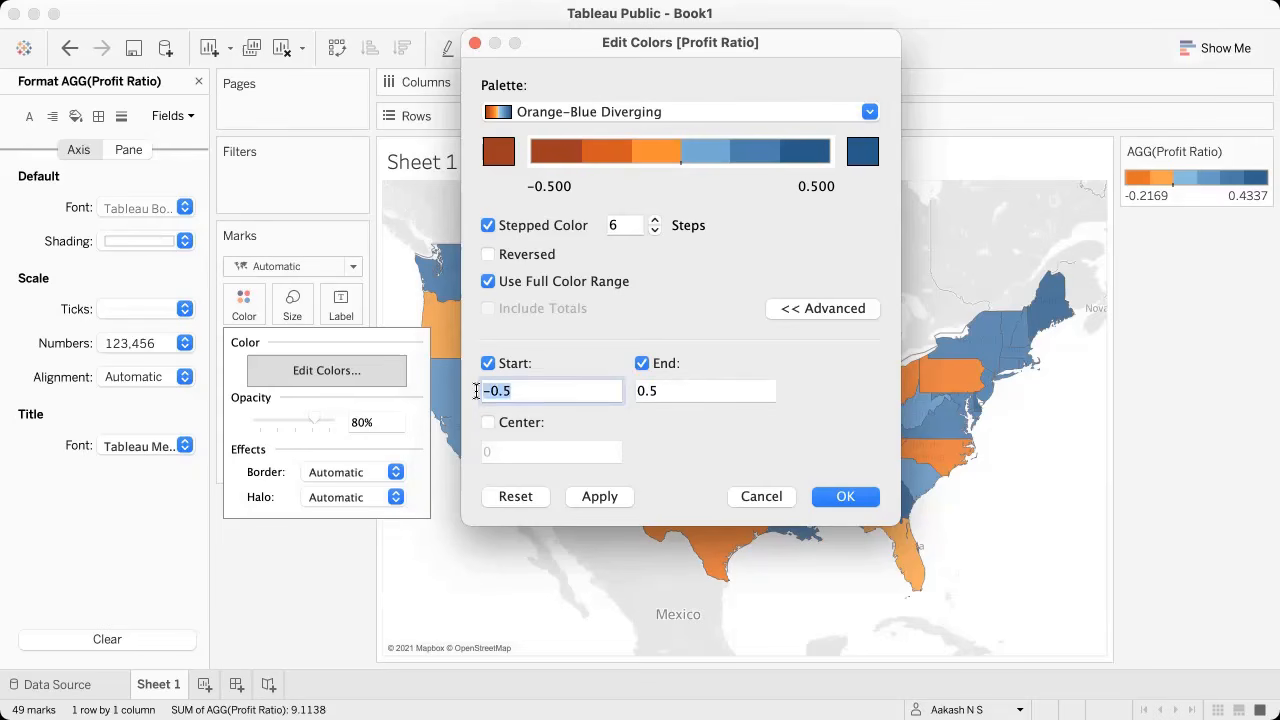
{"action": "left_click", "coordinate": [530, 392]}
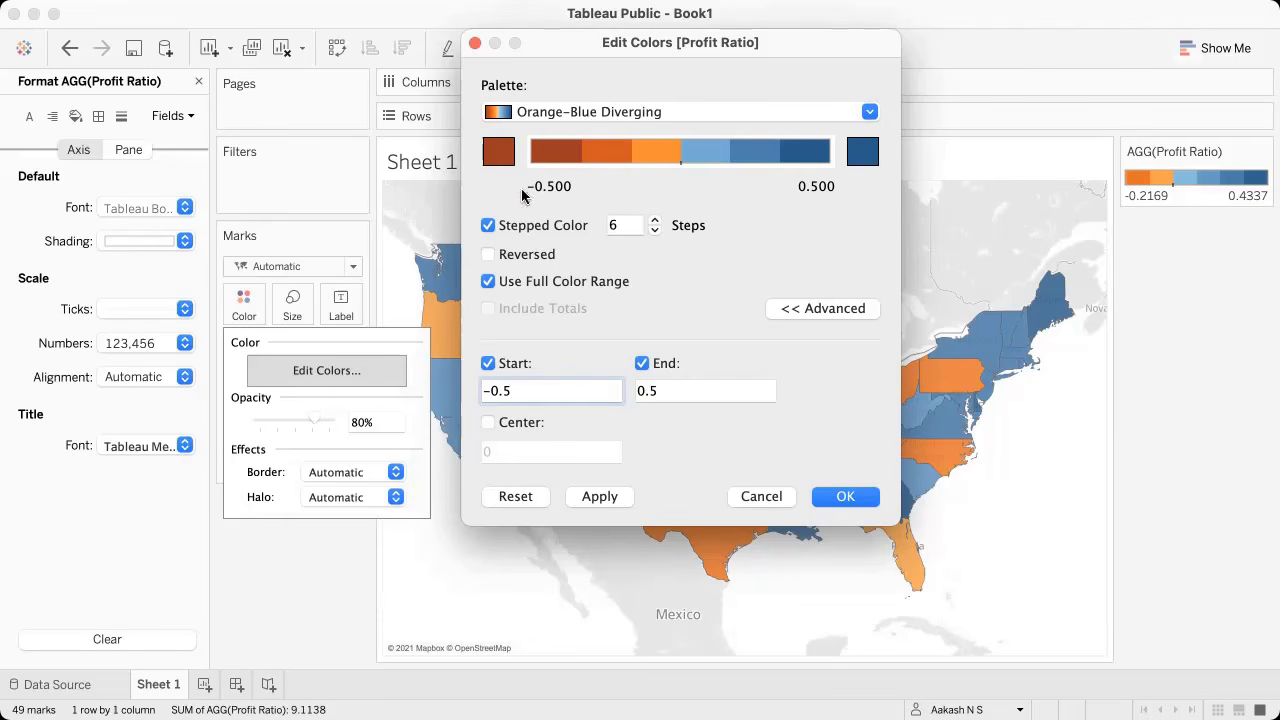
{"action": "left_click_drag", "start_coordinate": [581, 47], "coordinate": [659, 48]}
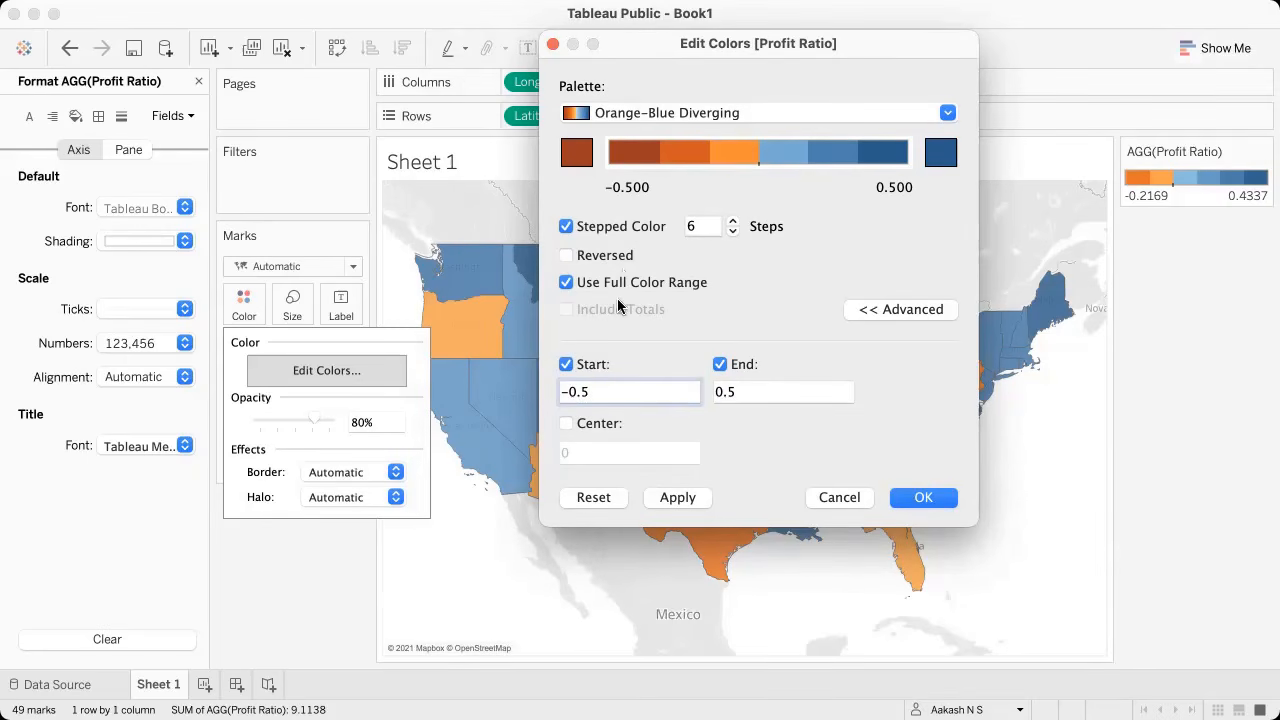
{"action": "left_click", "coordinate": [922, 497]}
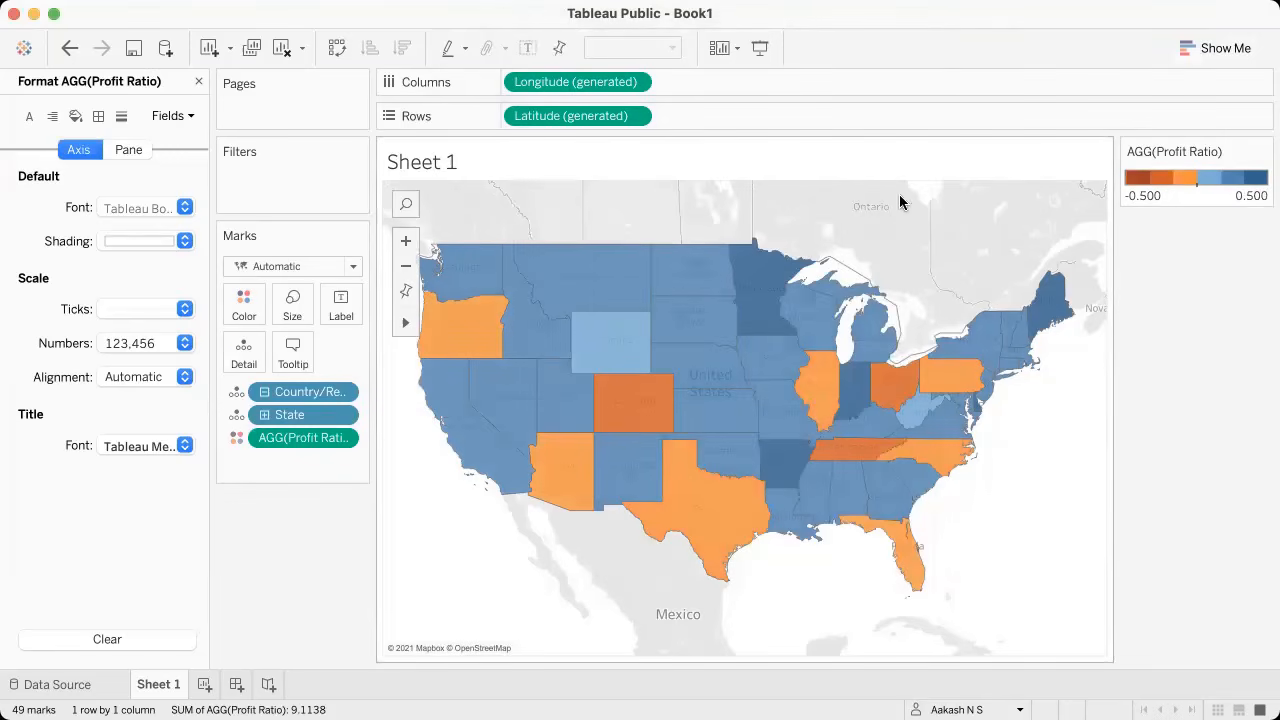
Step: Adjust the opacity of the map colors, trying 60% and settling on 75%
{"action": "left_click", "coordinate": [244, 300]}
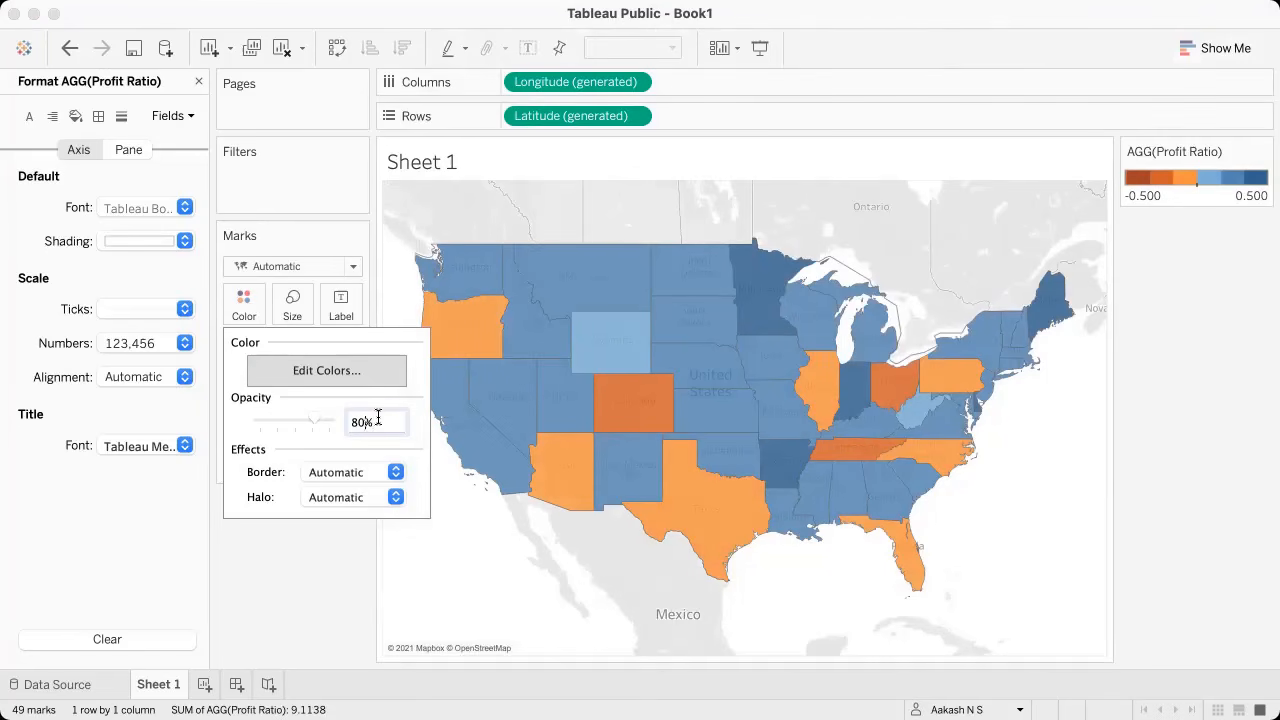
{"action": "key", "text": "BackSpace"}
{"action": "type", "text": "6"}
{"action": "key", "text": "Return"}
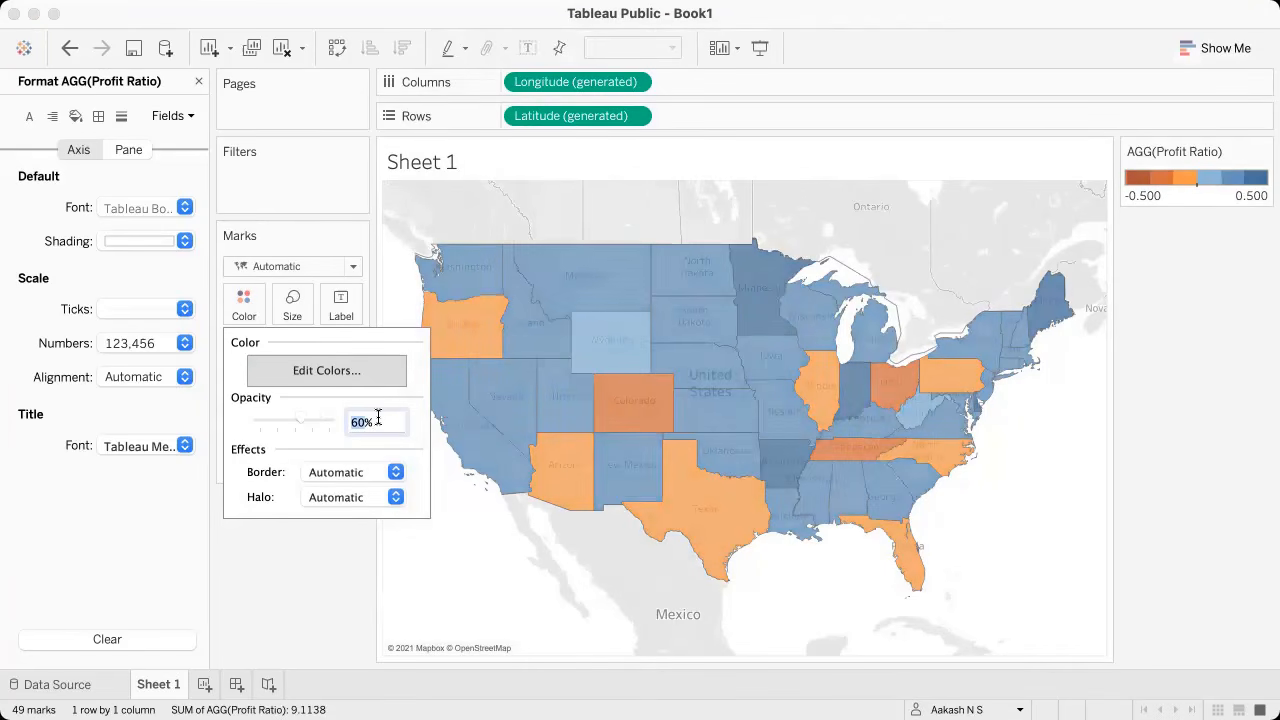
{"action": "key", "text": "BackSpace"}
{"action": "type", "text": "75"}
{"action": "key", "text": "Return"}
{"action": "left_click", "coordinate": [330, 546]}
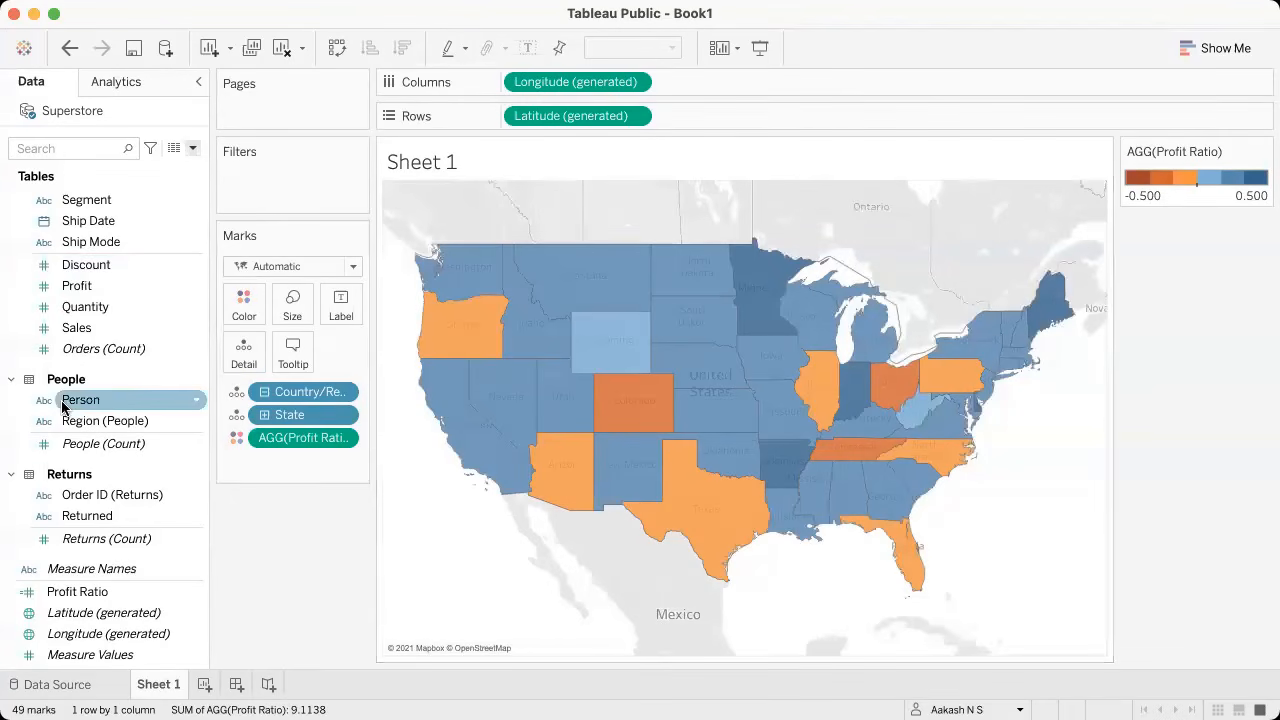
Step: Add a Region filter to the map with Central, East, South and West all selected, and show its filter control
{"action": "scroll", "coordinate": [62, 405], "scroll_direction": "up", "scroll_amount": 5}
{"action": "left_click_drag", "start_coordinate": [96, 284], "coordinate": [309, 197]}
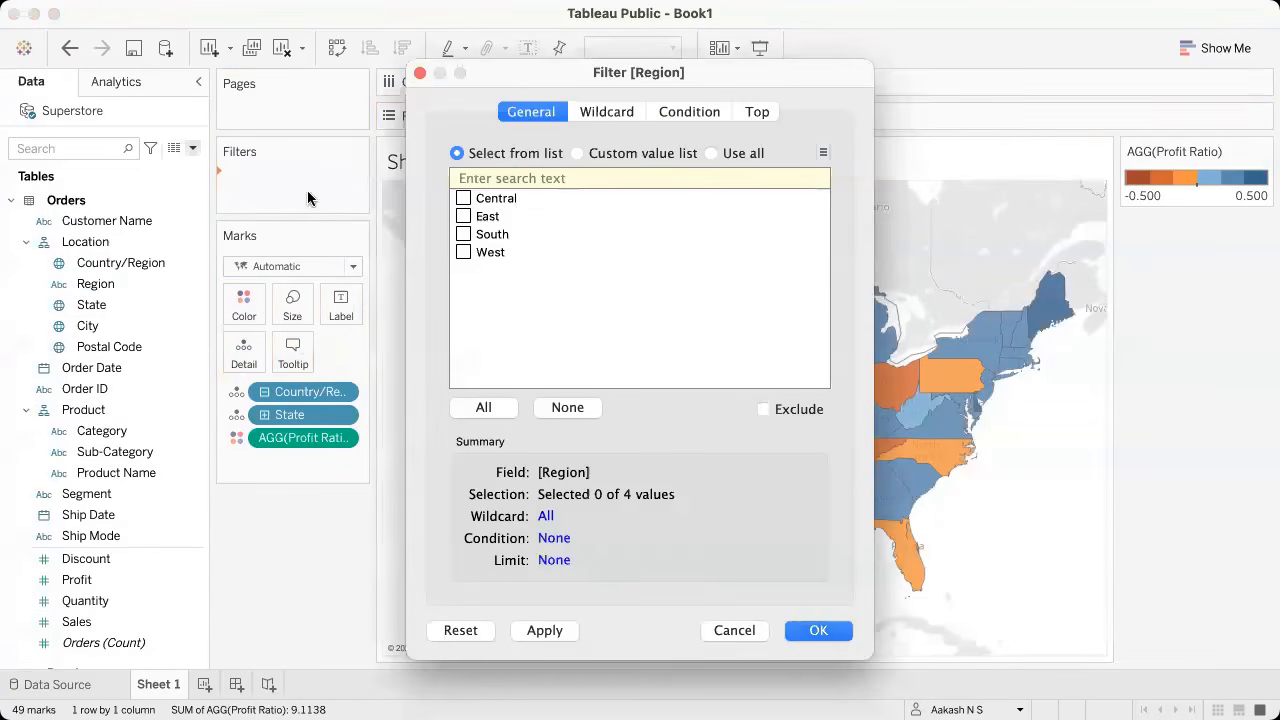
{"action": "left_click", "coordinate": [711, 153]}
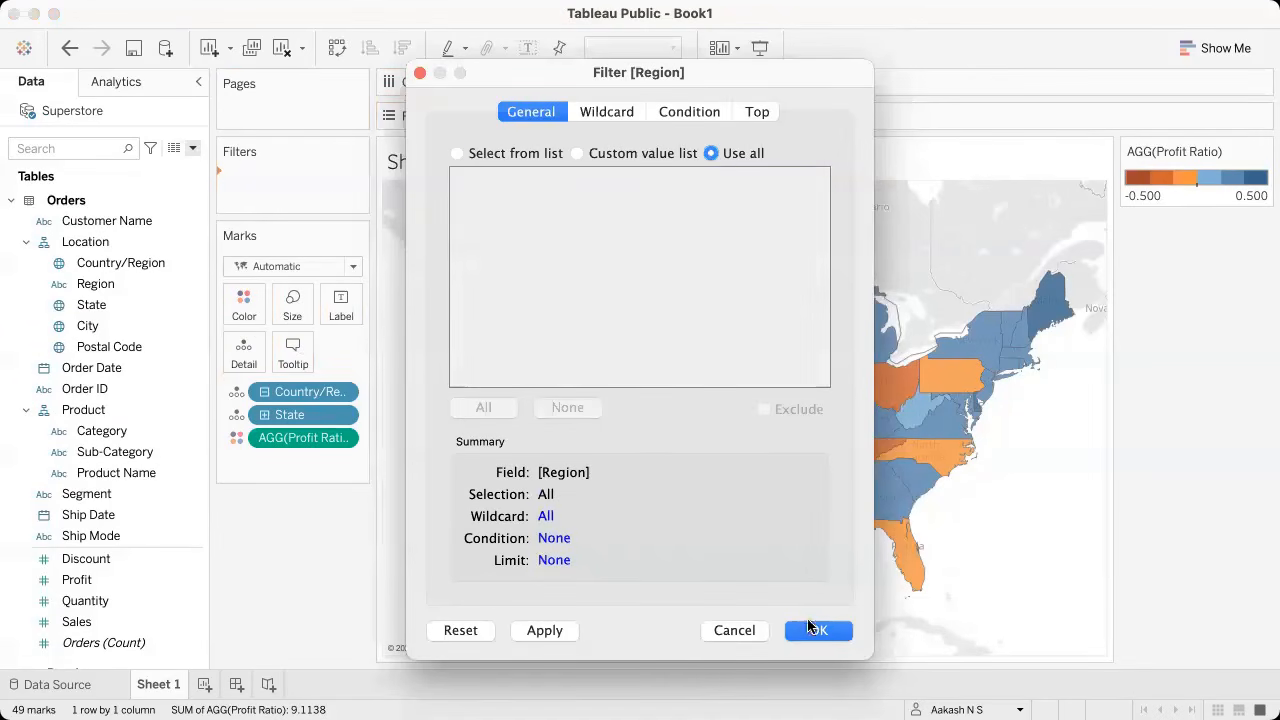
{"action": "left_click", "coordinate": [458, 153]}
{"action": "left_click", "coordinate": [463, 216]}
{"action": "left_click", "coordinate": [463, 198]}
{"action": "left_click", "coordinate": [463, 234]}
{"action": "left_click", "coordinate": [464, 252]}
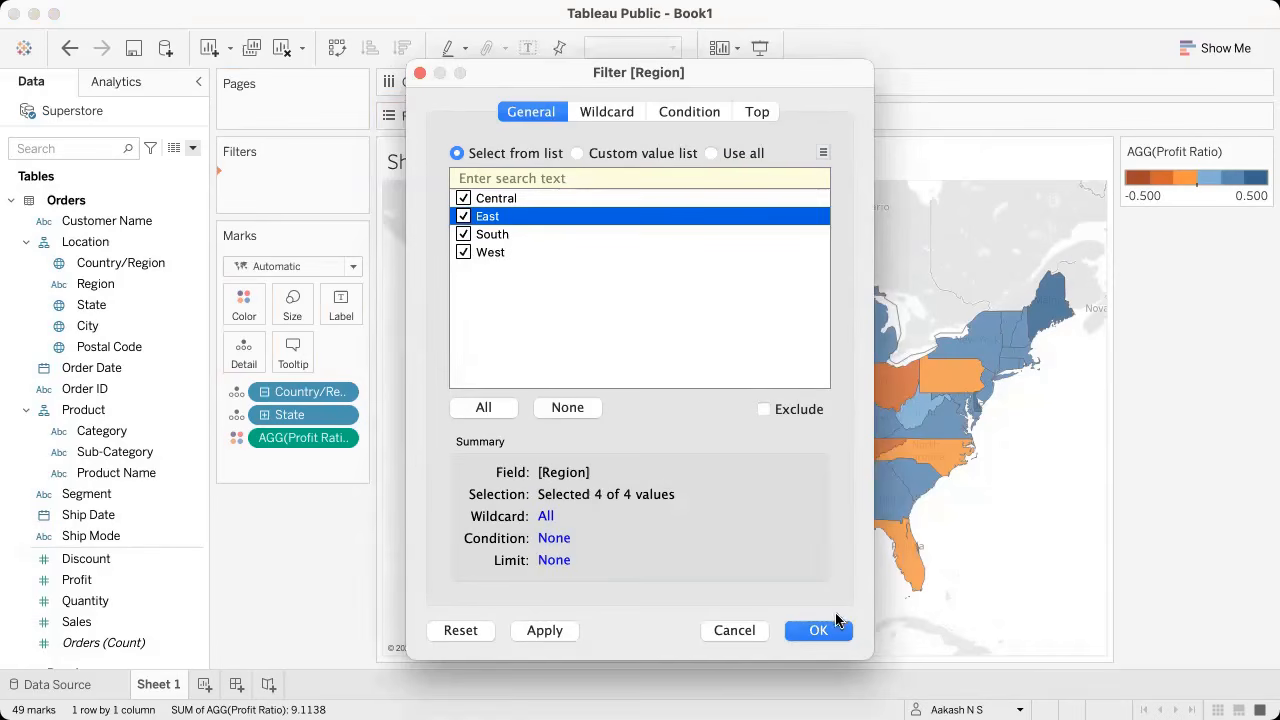
{"action": "left_click", "coordinate": [820, 631]}
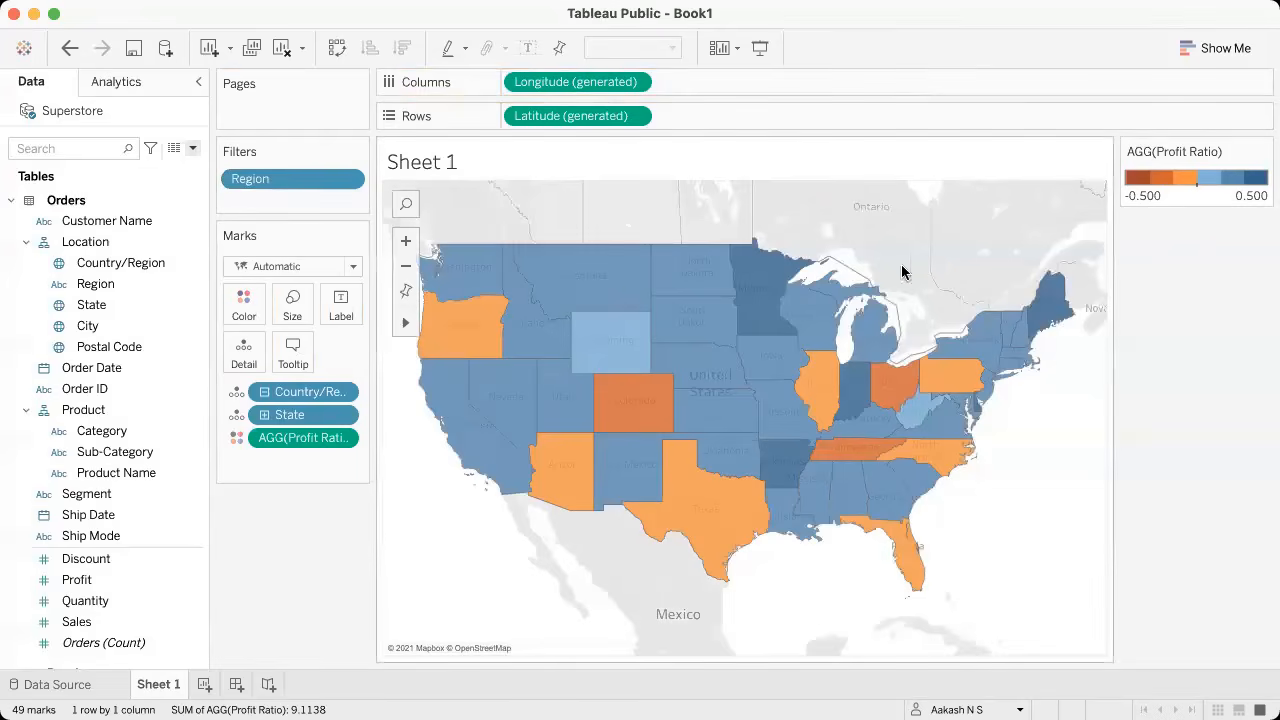
{"action": "left_click", "coordinate": [351, 179]}
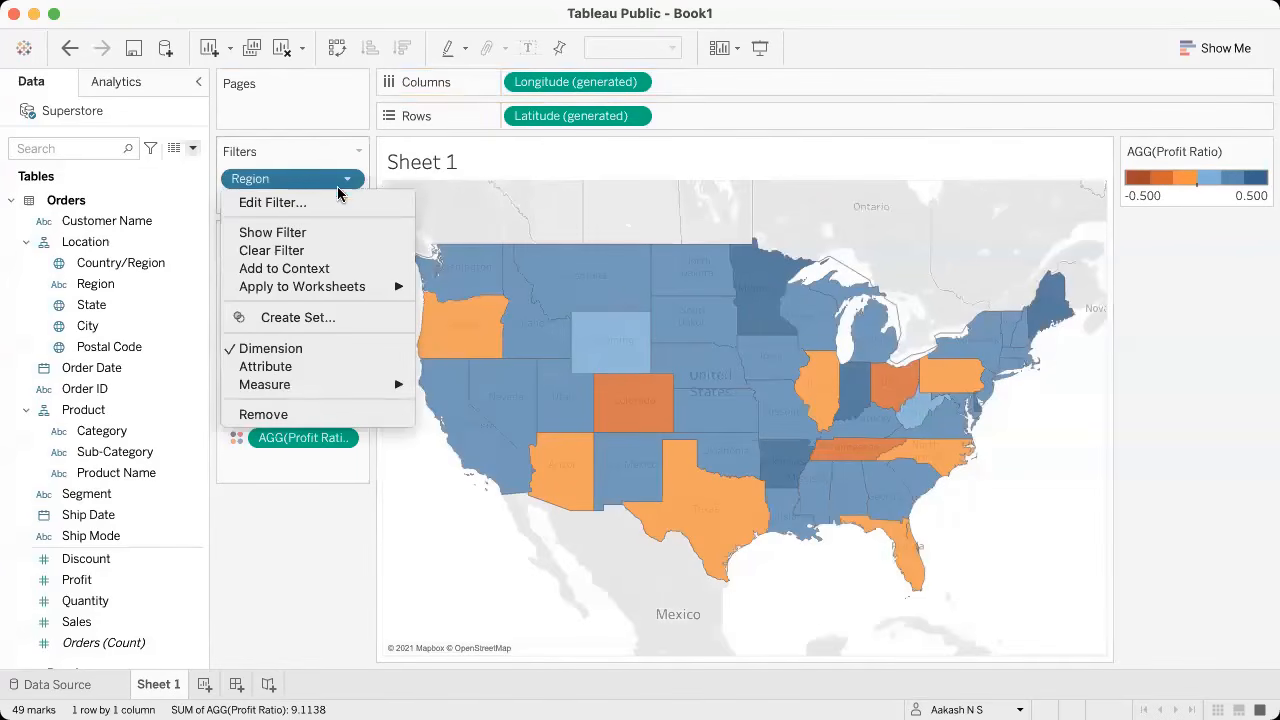
{"action": "left_click", "coordinate": [298, 232]}
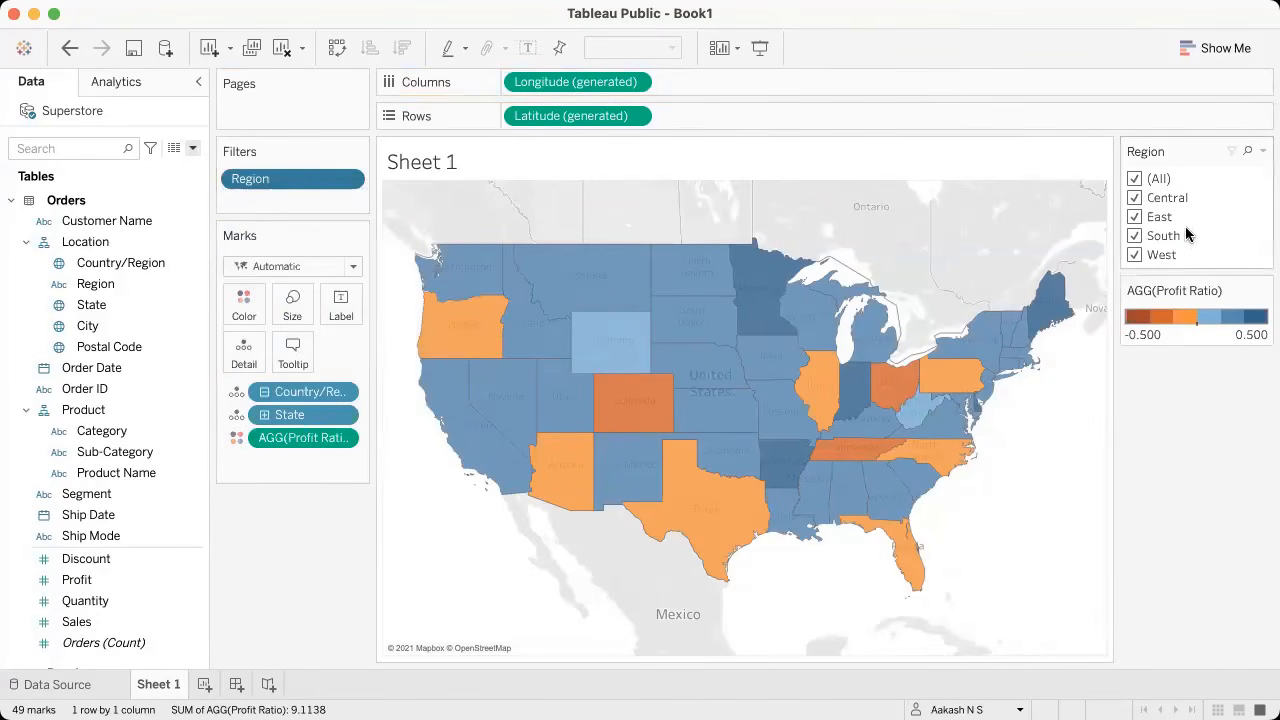
Step: Narrow the Region filter of the map to South only
{"action": "left_click", "coordinate": [1136, 198]}
{"action": "left_click", "coordinate": [1135, 179]}
{"action": "left_click", "coordinate": [1134, 200]}
{"action": "left_click", "coordinate": [1134, 216]}
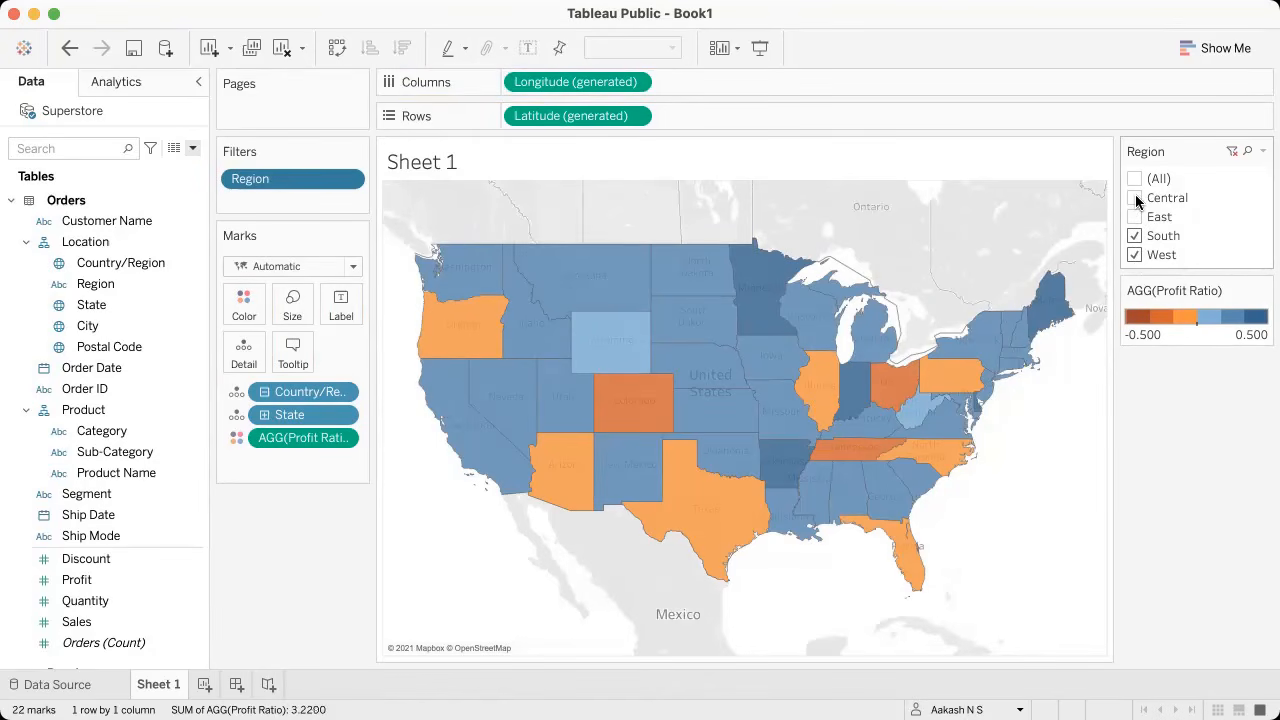
{"action": "left_click", "coordinate": [1134, 255]}
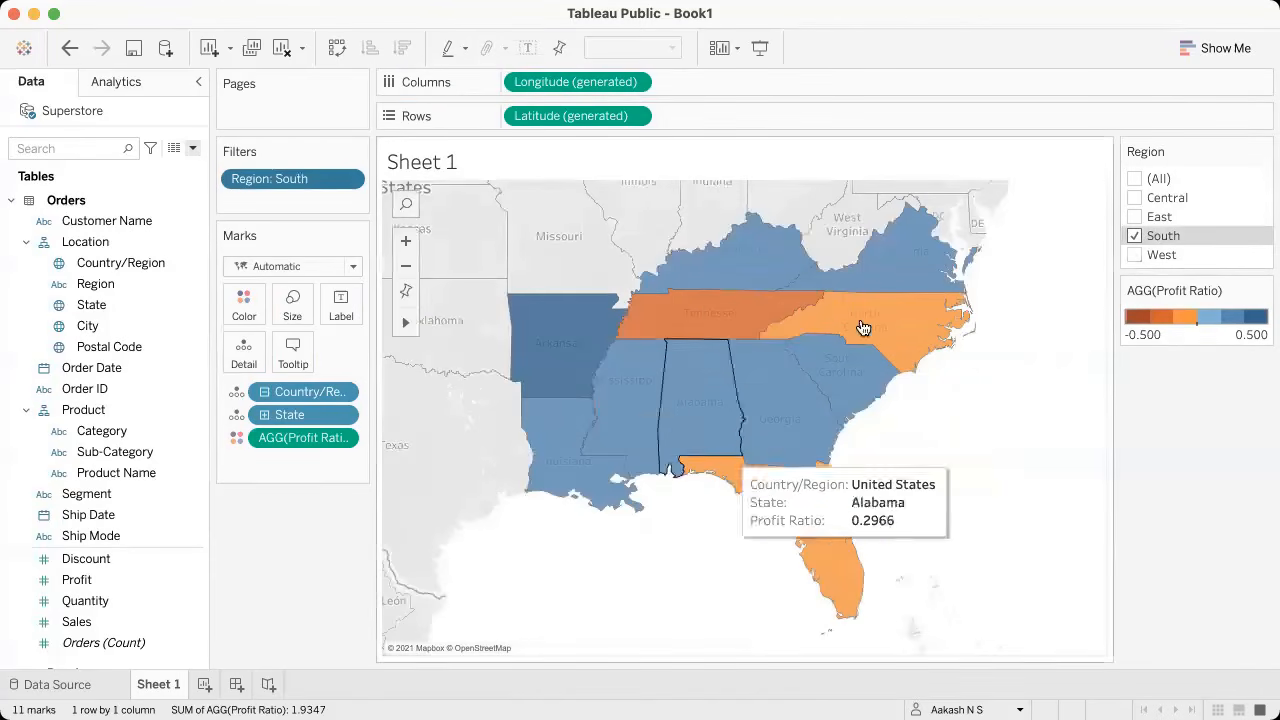
Step: Include the West, East and Central regions in the map again
{"action": "left_click", "coordinate": [1134, 255]}
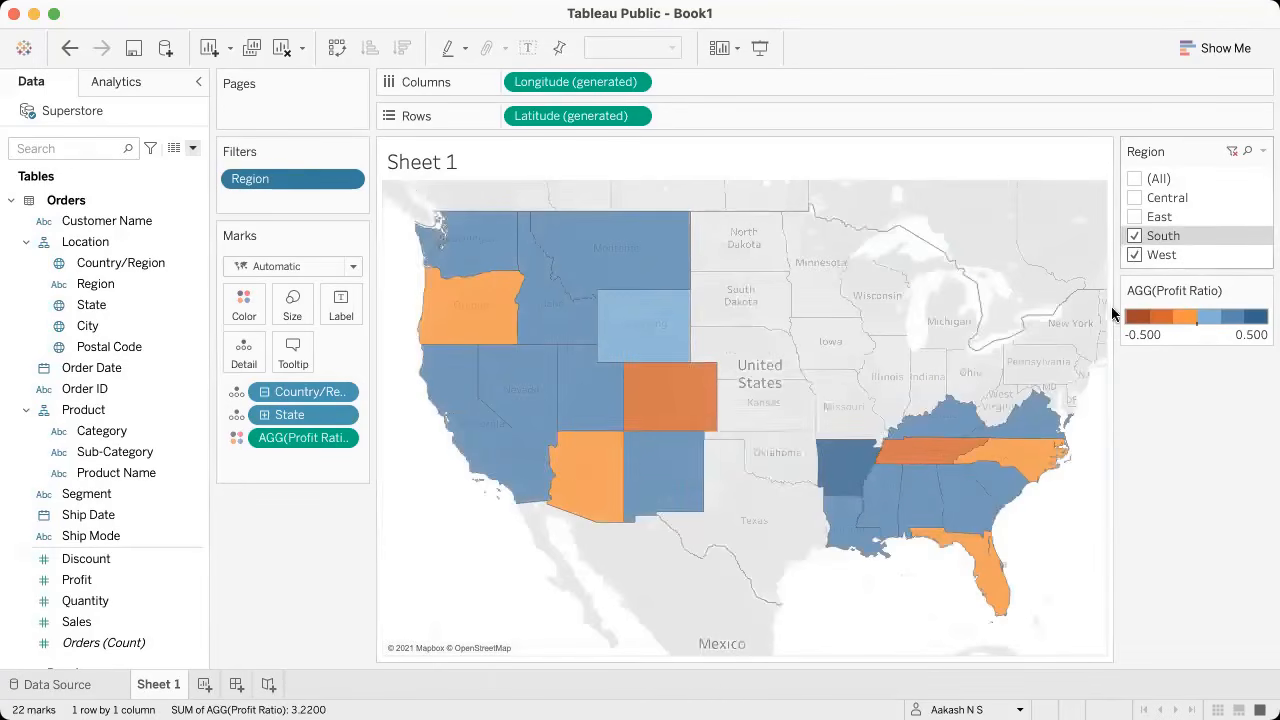
{"action": "left_click", "coordinate": [1134, 217]}
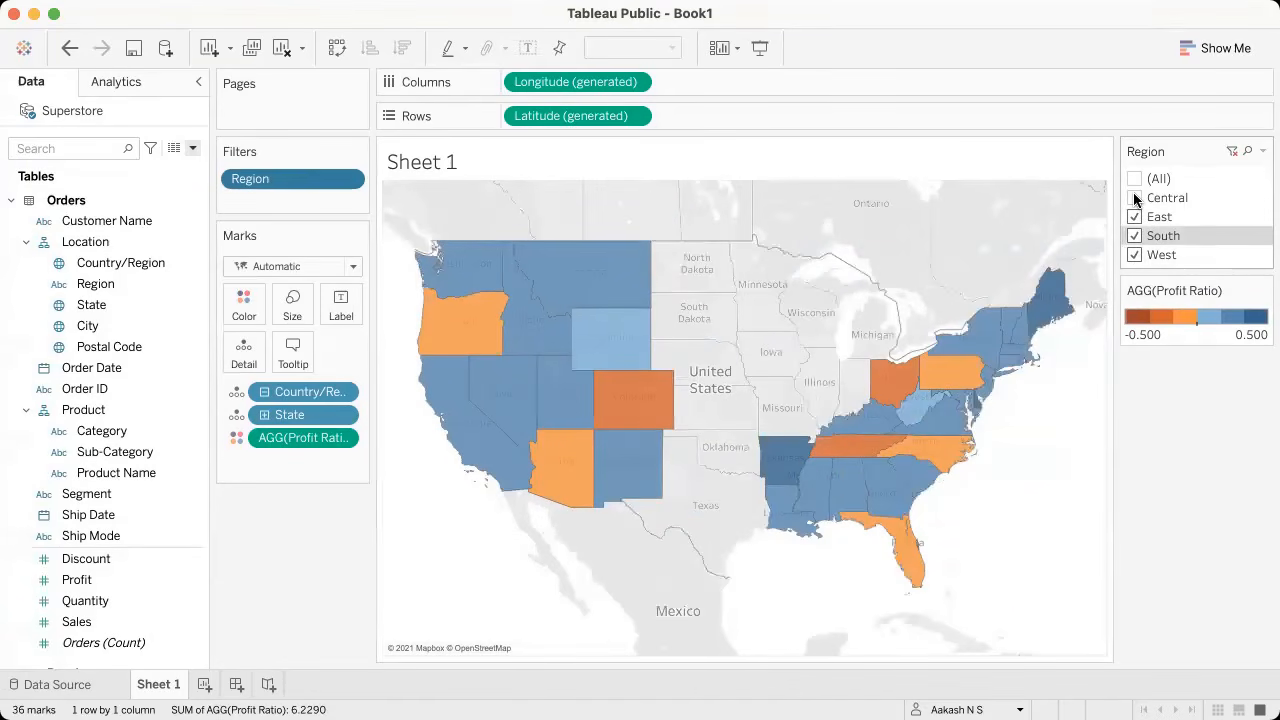
{"action": "left_click", "coordinate": [1134, 198]}
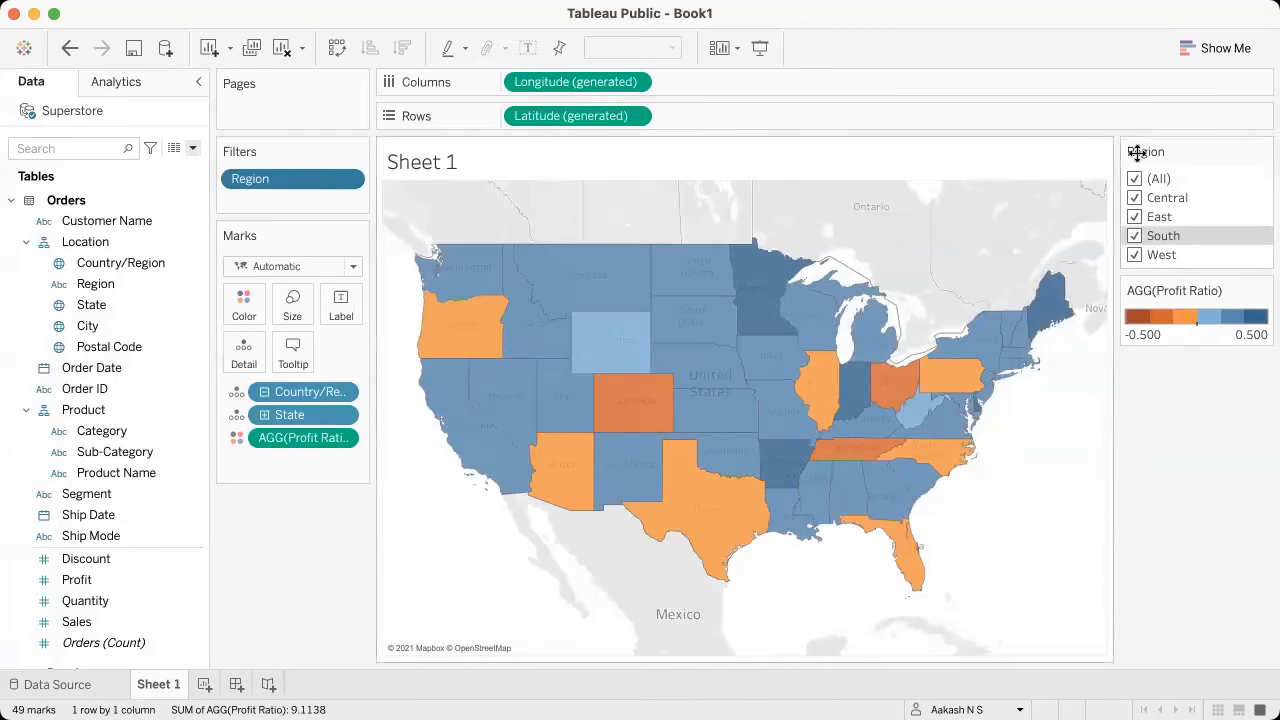
Step: Check the remaining instructions in the browser notebook, and in Tableau add a Profit Ratio filter over the full range with its slider shown
{"action": "key", "text": "ctrl+Right"}
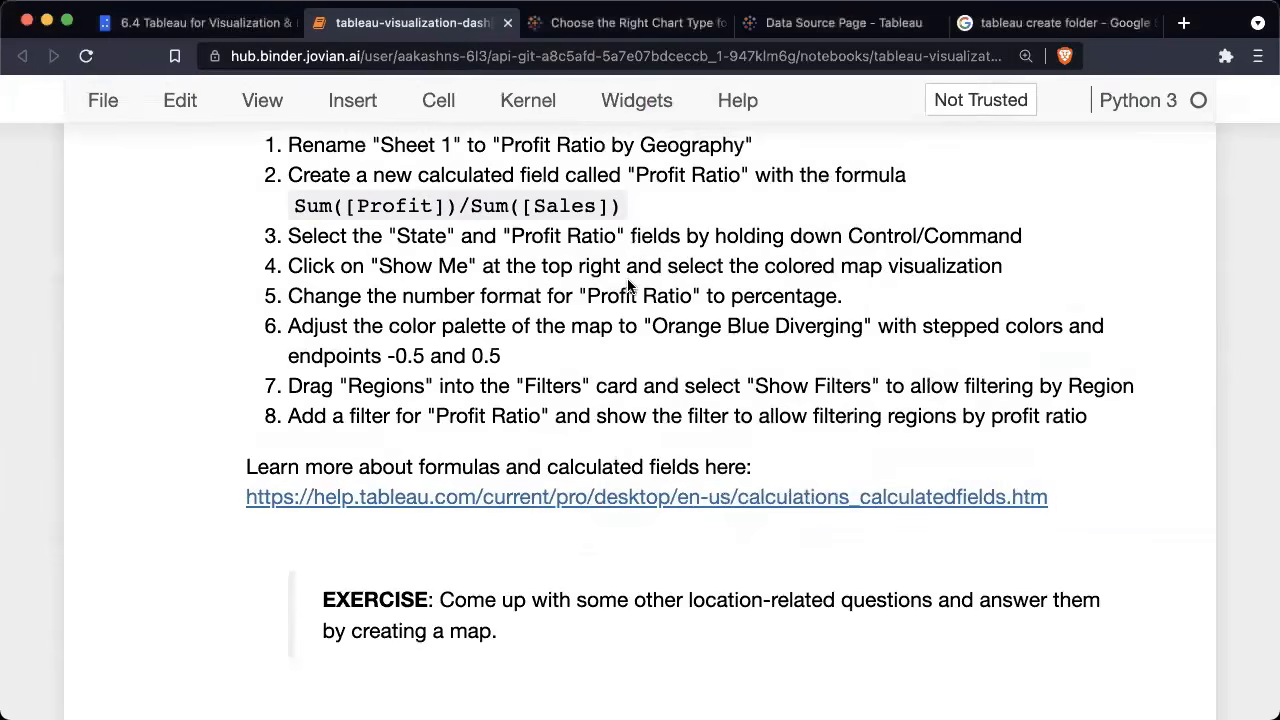
{"action": "scroll", "coordinate": [655, 370], "scroll_direction": "down", "scroll_amount": 1}
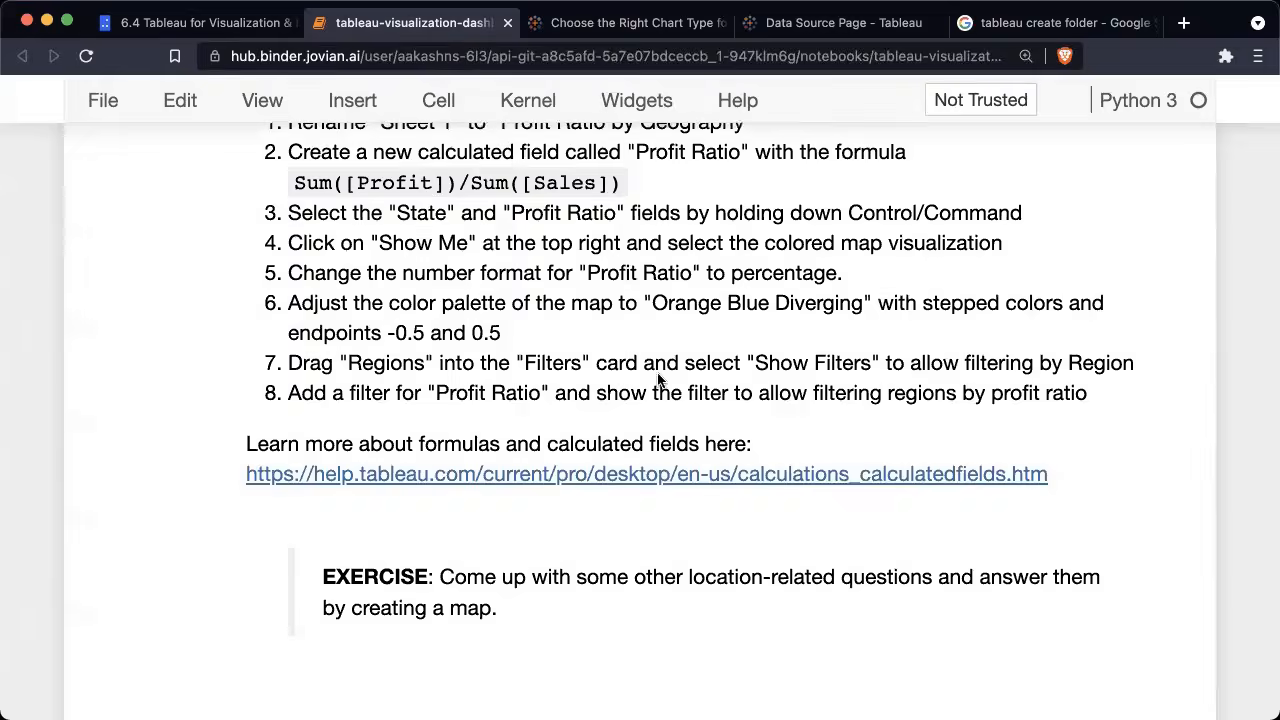
{"action": "key", "text": "ctrl+Left"}
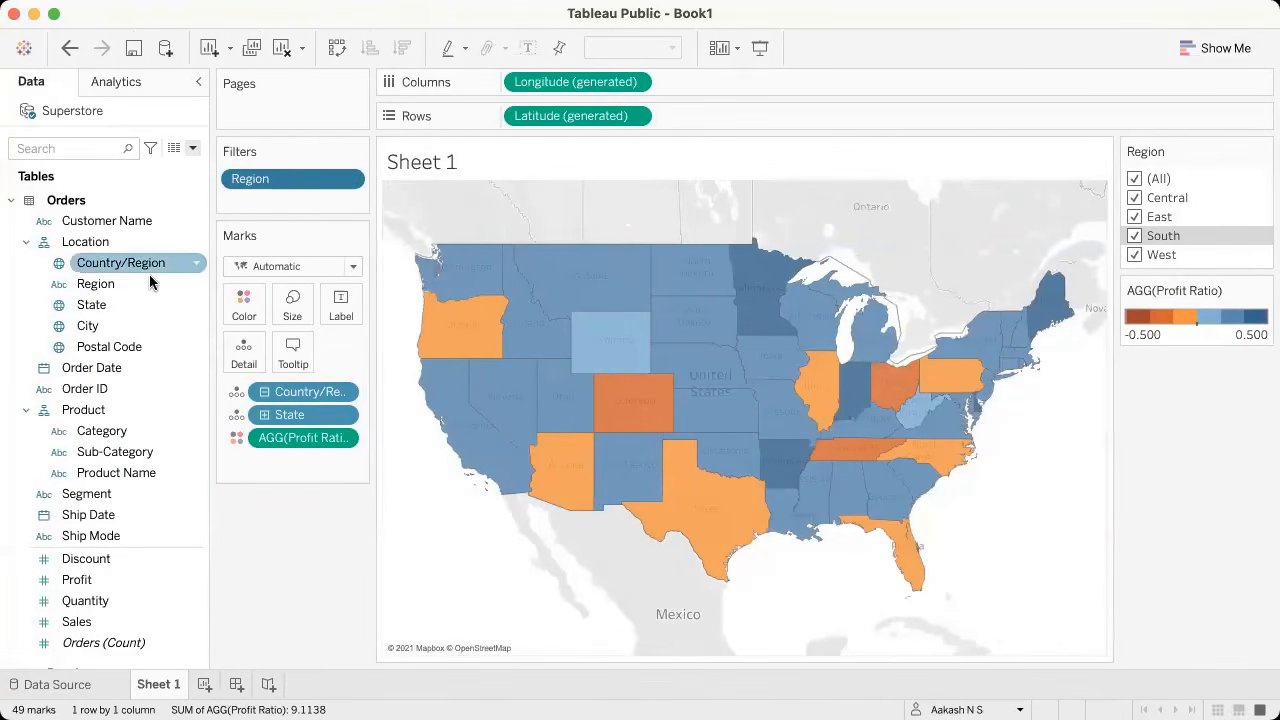
{"action": "scroll", "coordinate": [126, 343], "scroll_direction": "down", "scroll_amount": 8}
{"action": "scroll", "coordinate": [126, 343], "scroll_direction": "up", "scroll_amount": 8}
{"action": "scroll", "coordinate": [124, 346], "scroll_direction": "down", "scroll_amount": 1}
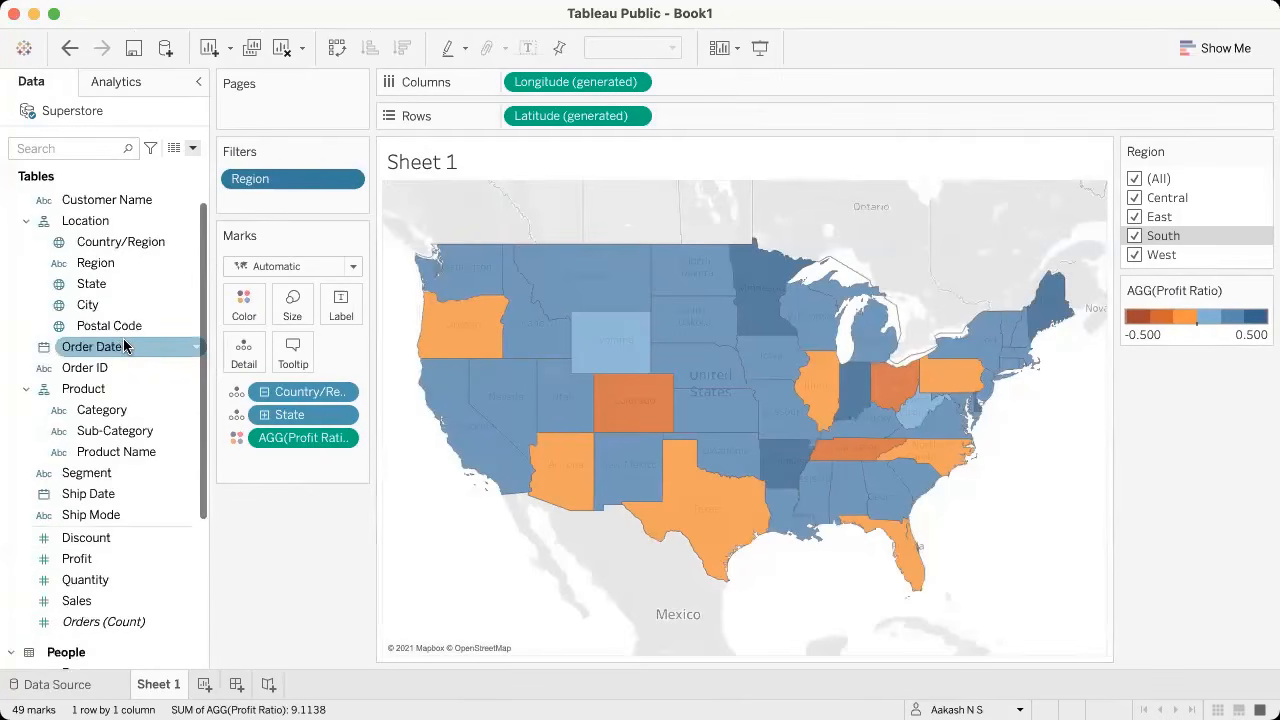
{"action": "scroll", "coordinate": [124, 346], "scroll_direction": "down", "scroll_amount": 5}
{"action": "left_click_drag", "start_coordinate": [60, 591], "coordinate": [305, 200]}
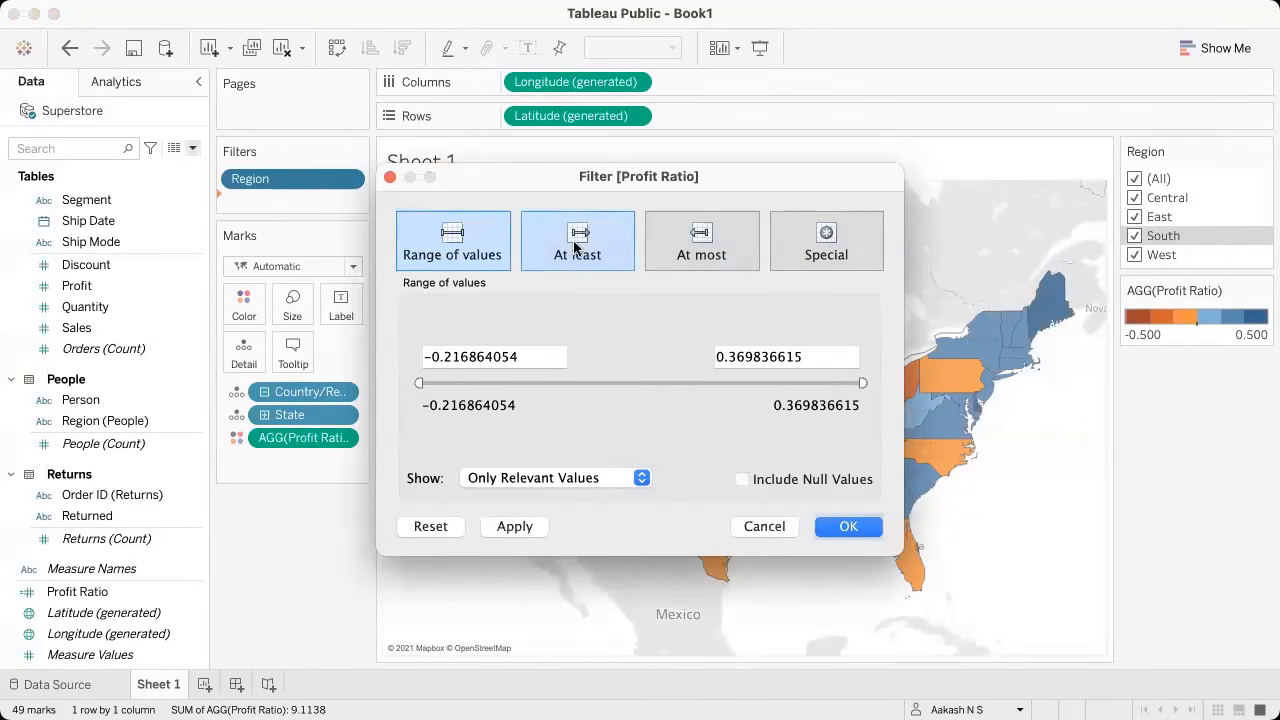
{"action": "left_click", "coordinate": [848, 527]}
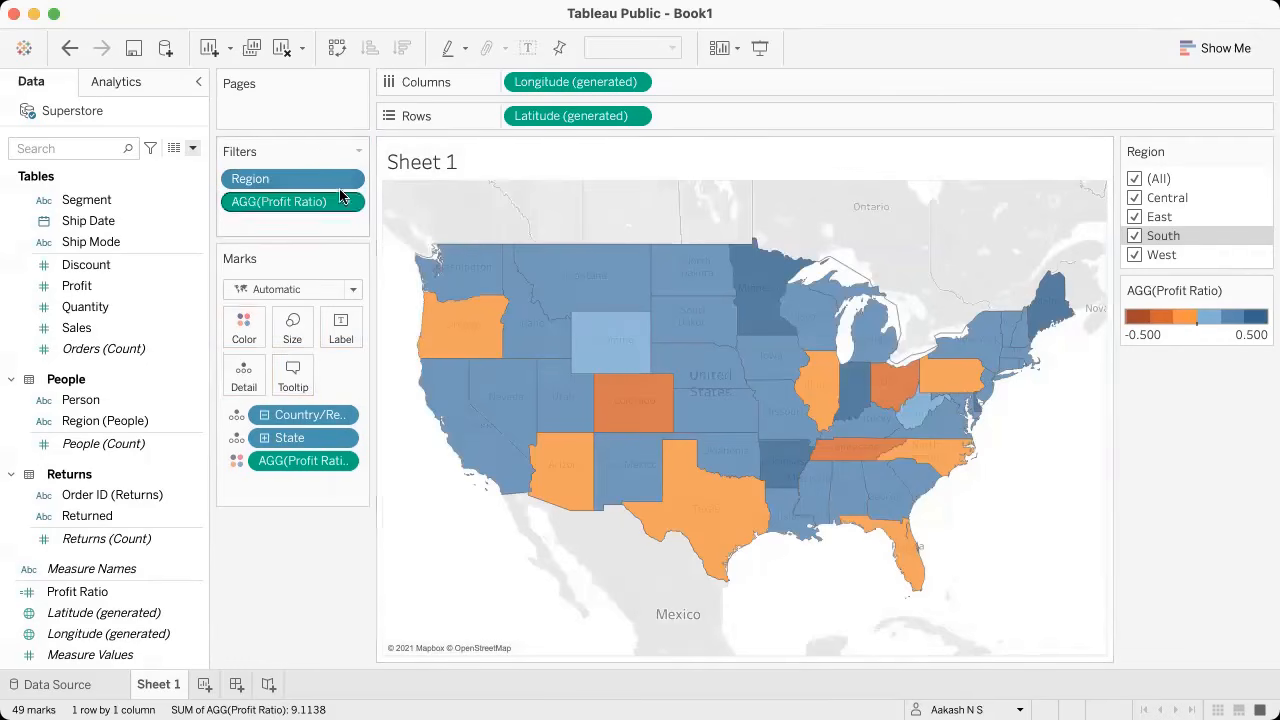
{"action": "left_click", "coordinate": [348, 202]}
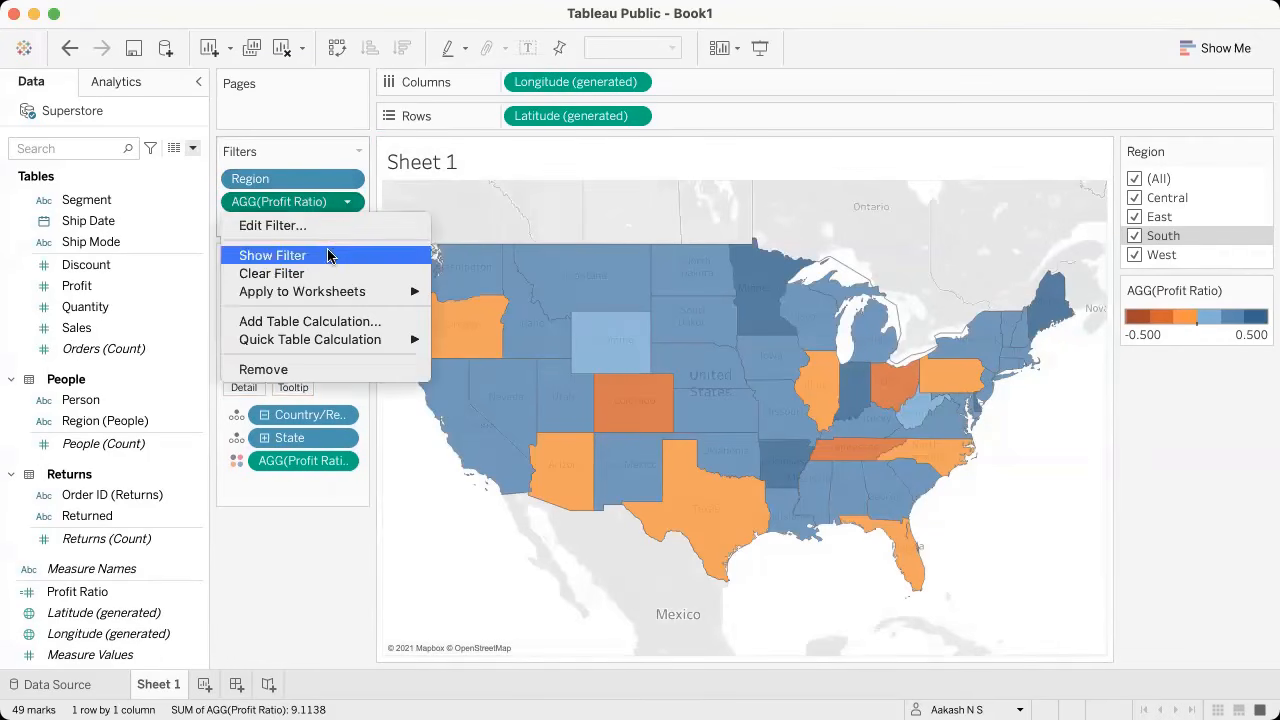
{"action": "left_click", "coordinate": [329, 256]}
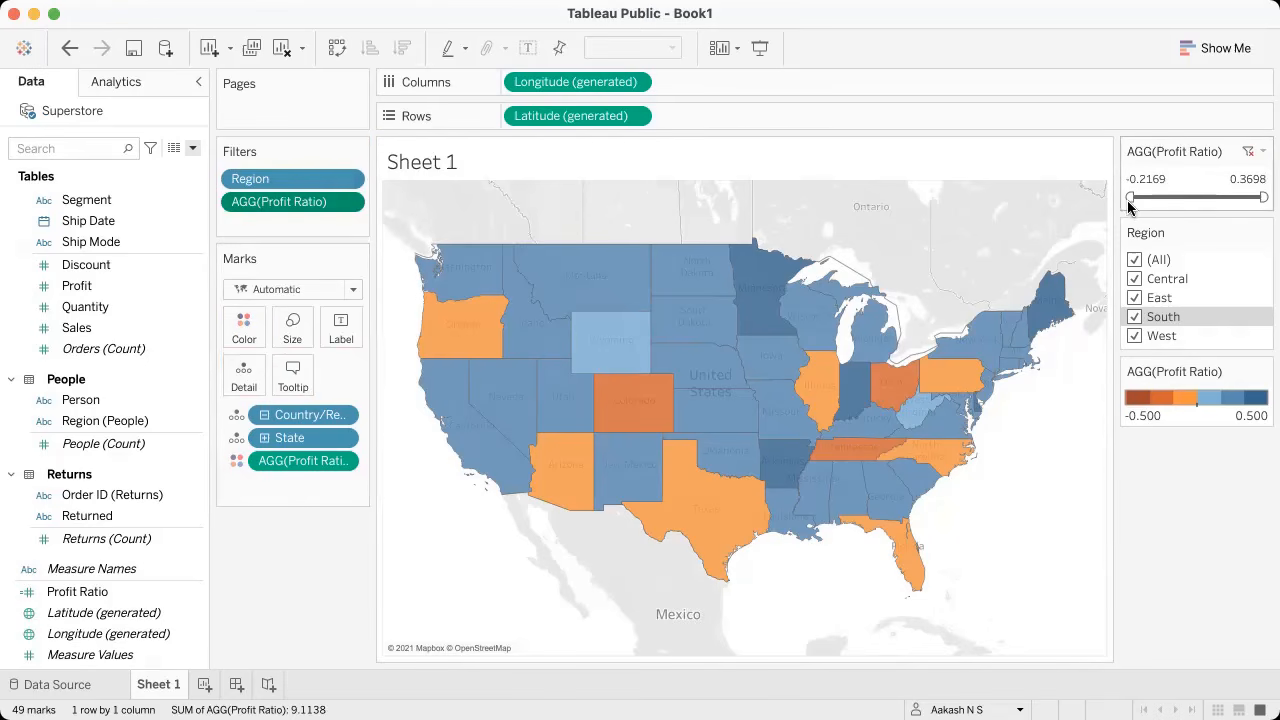
Step: Raise the minimum of the Profit Ratio filter in stages, from about -0.035 to 0.039 and further up, to narrow the states shown
{"action": "left_click_drag", "start_coordinate": [1155, 199], "coordinate": [1169, 198]}
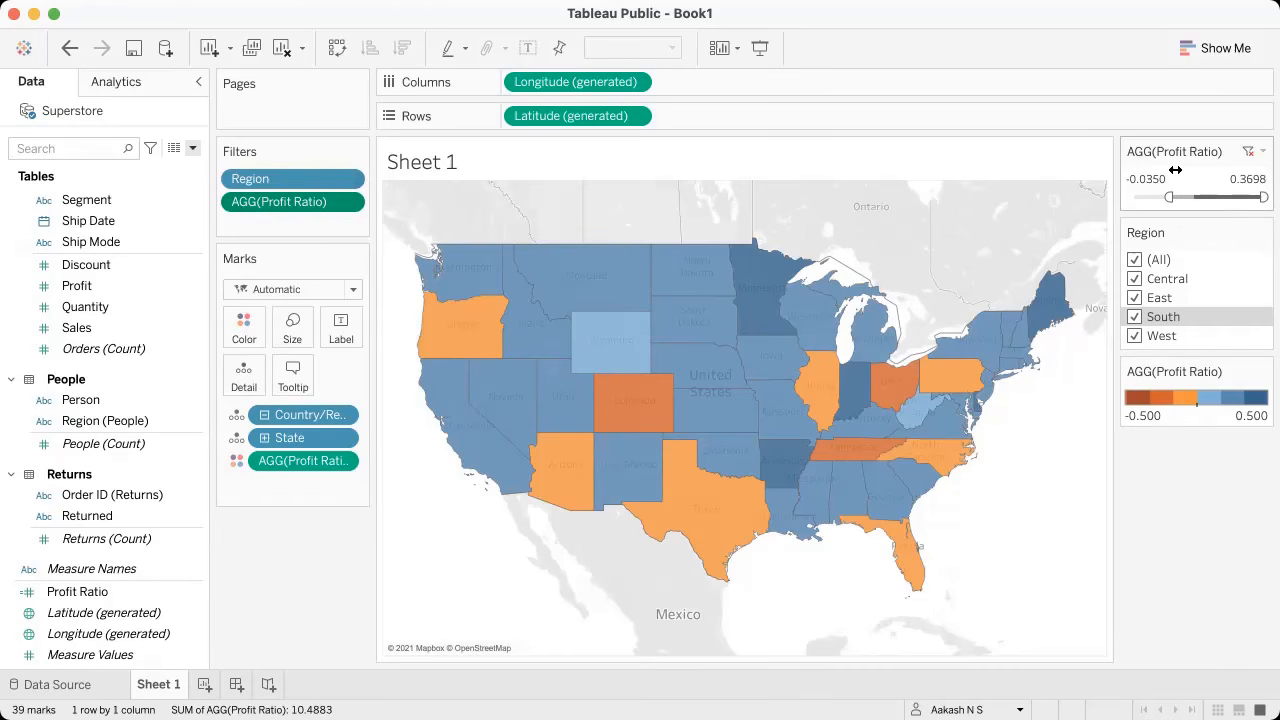
{"action": "left_click_drag", "start_coordinate": [1189, 190], "coordinate": [1189, 190]}
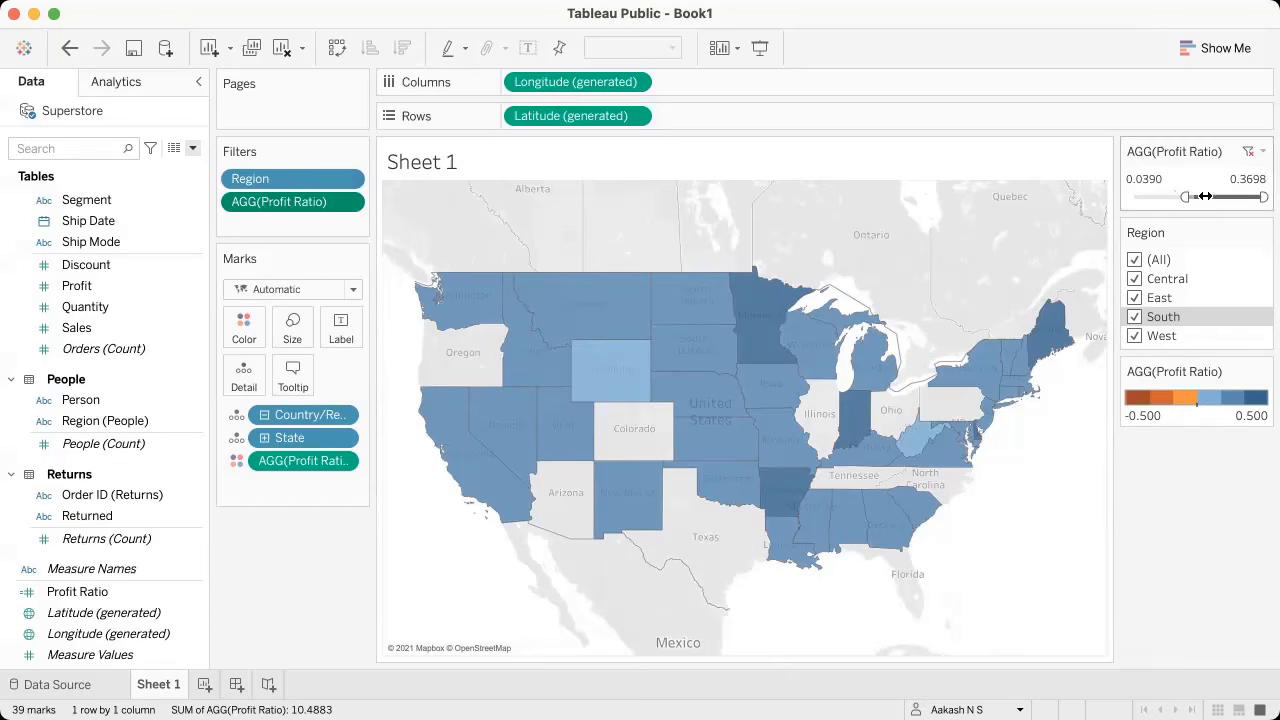
{"action": "left_click_drag", "start_coordinate": [1205, 196], "coordinate": [1262, 197]}
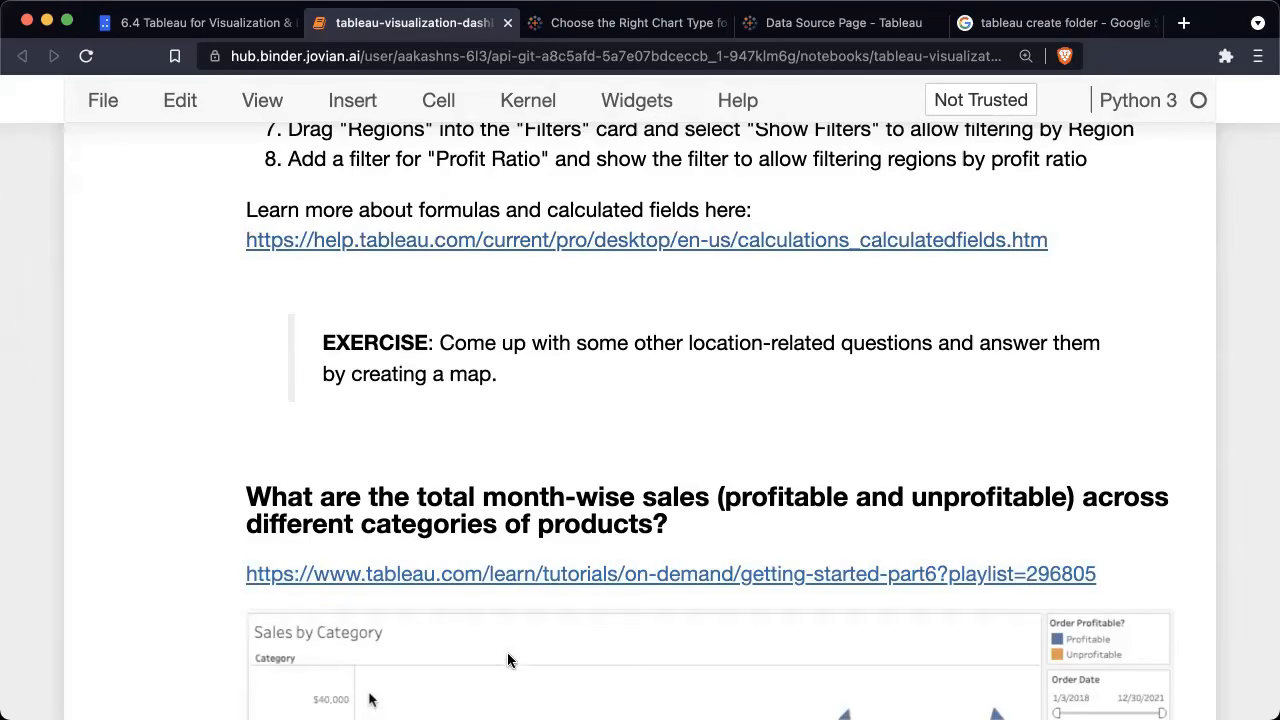
Step: From the browser notebook, open the calculated fields help link in a new tab and look through its list of calculation articles
{"action": "left_click", "coordinate": [201, 294]}
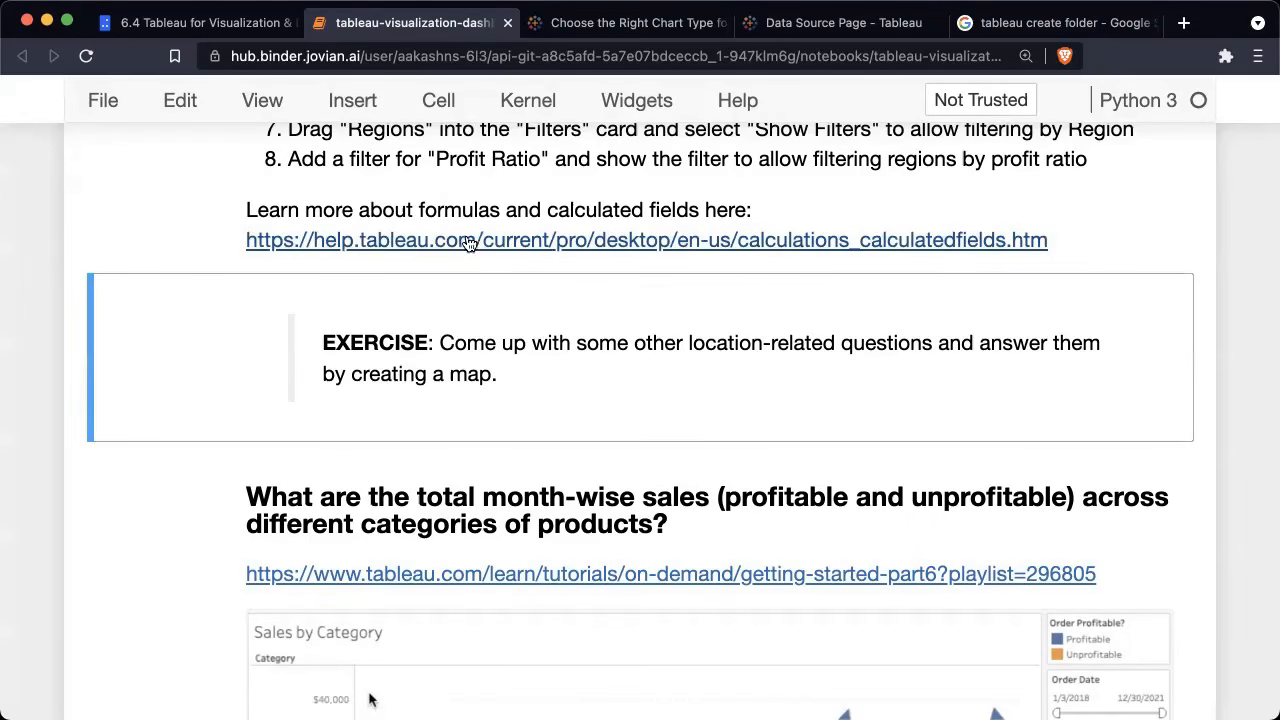
{"action": "right_click", "coordinate": [487, 245]}
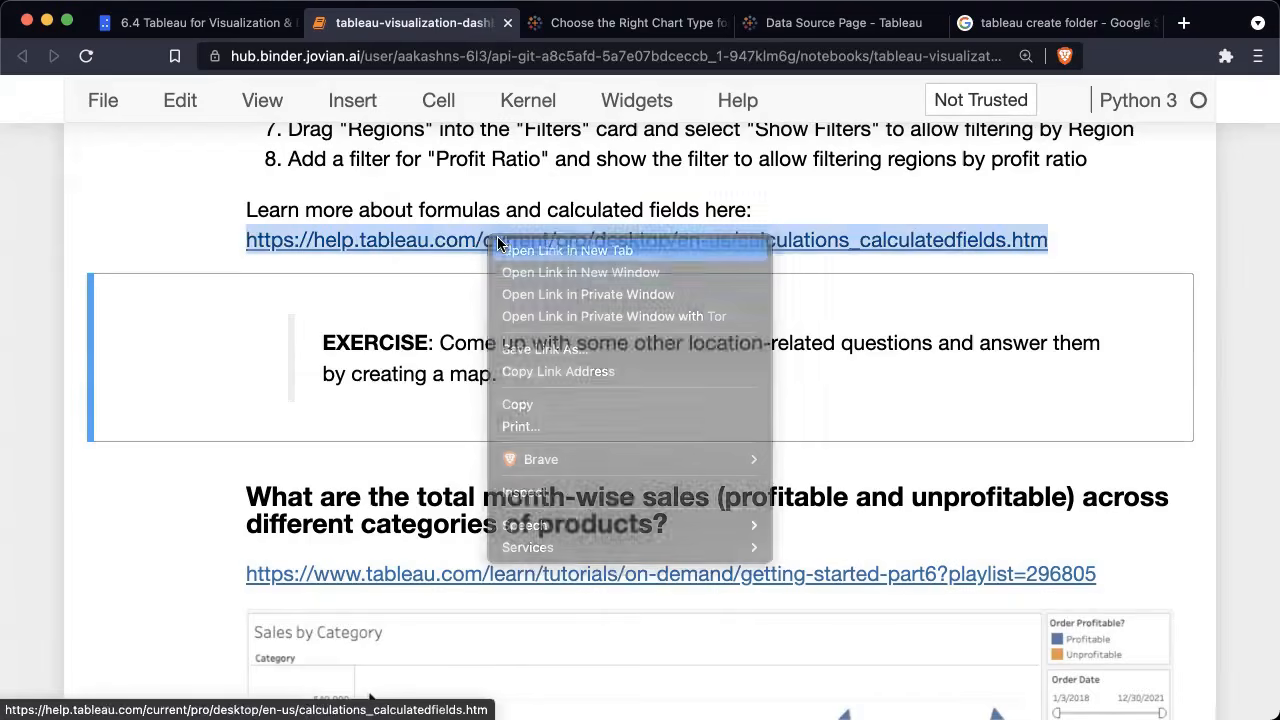
{"action": "left_click", "coordinate": [500, 250]}
{"action": "left_click", "coordinate": [697, 30]}
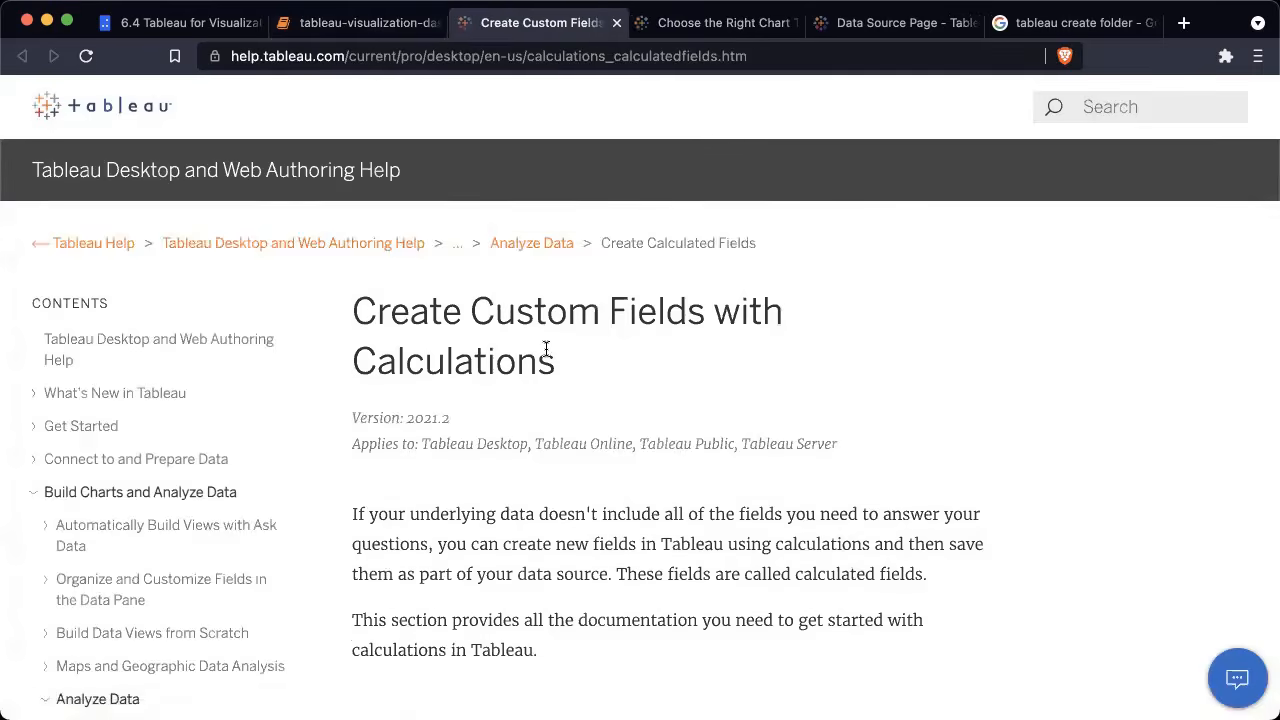
{"action": "scroll", "coordinate": [545, 348], "scroll_direction": "down", "scroll_amount": 5}
{"action": "scroll", "coordinate": [545, 348], "scroll_direction": "down", "scroll_amount": 3}
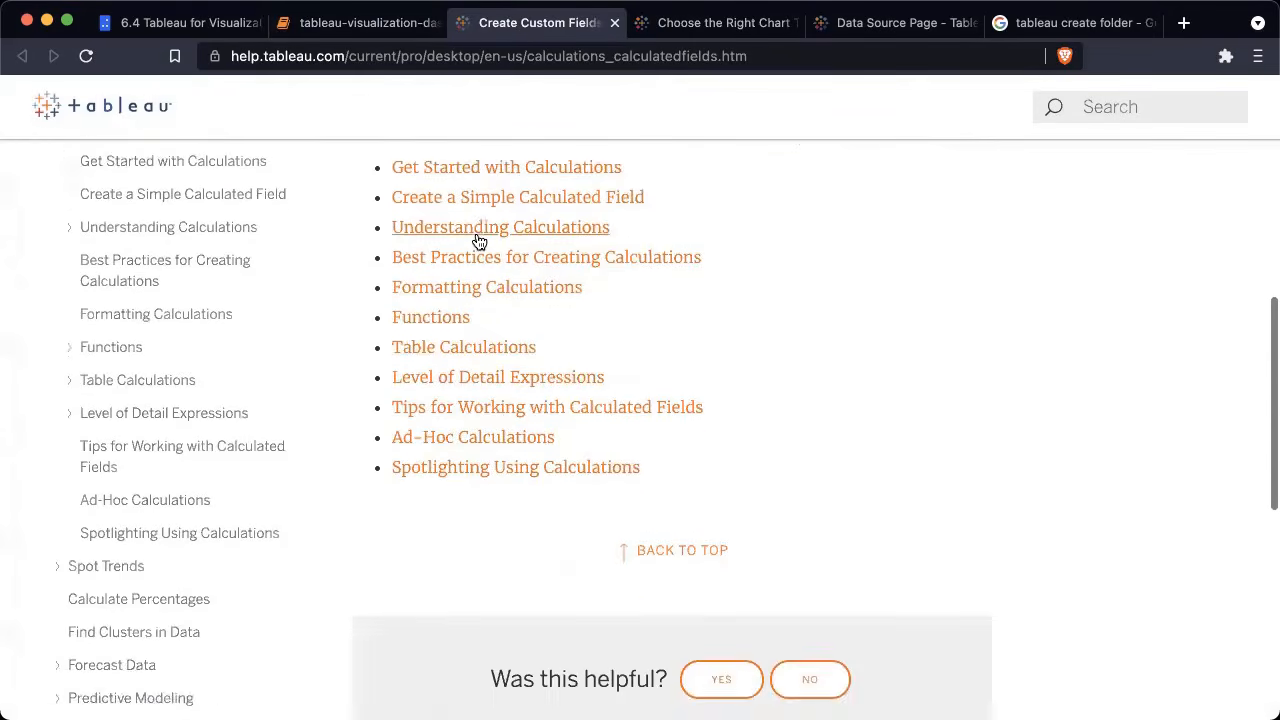
{"action": "scroll", "coordinate": [480, 245], "scroll_direction": "up", "scroll_amount": 2}
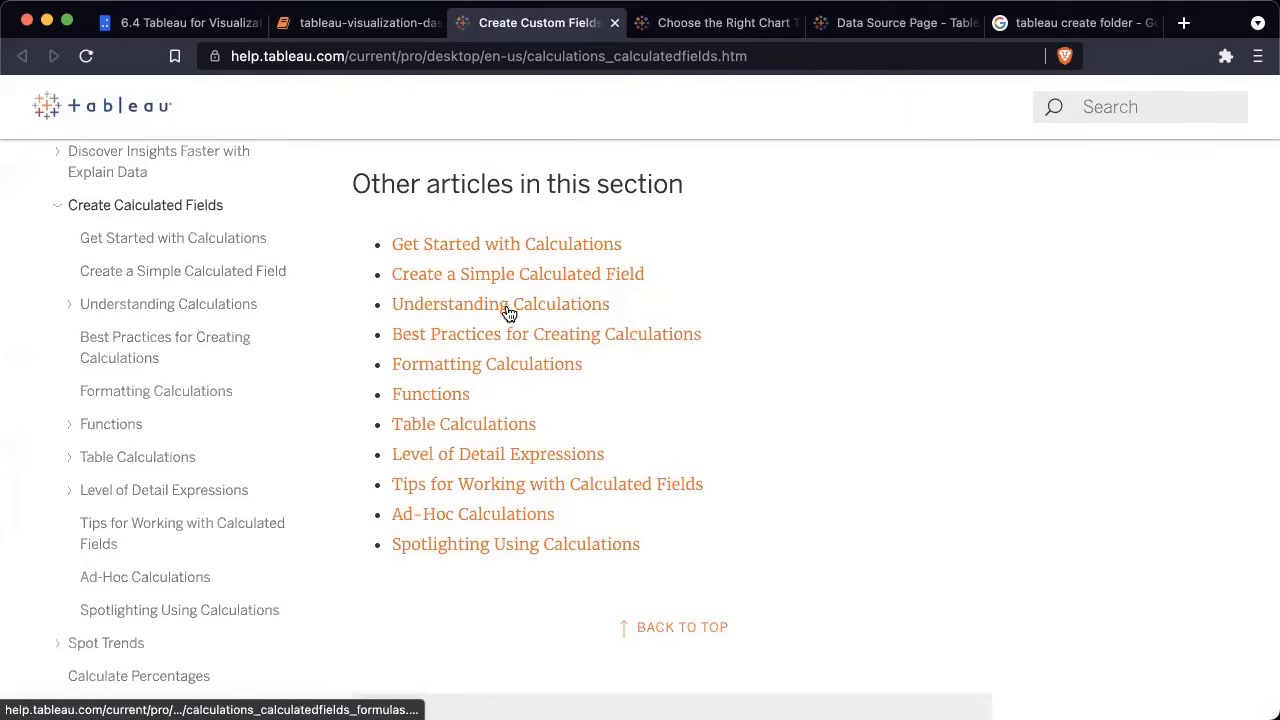
{"action": "scroll", "coordinate": [489, 378], "scroll_direction": "down", "scroll_amount": 1}
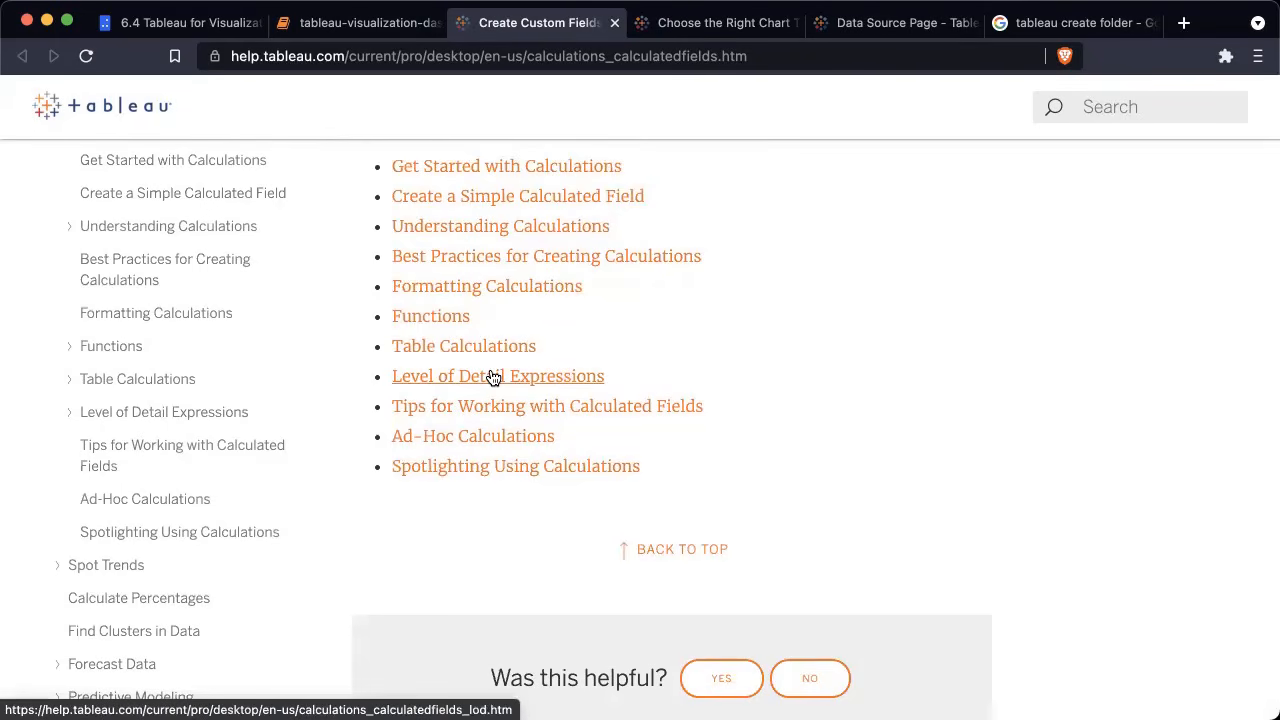
Step: Return to the notebook and review the profit ratio map instructions, the location exercise and the next question on month-wise sales by category
{"action": "left_click", "coordinate": [360, 22]}
{"action": "scroll", "coordinate": [529, 397], "scroll_direction": "down", "scroll_amount": 3}
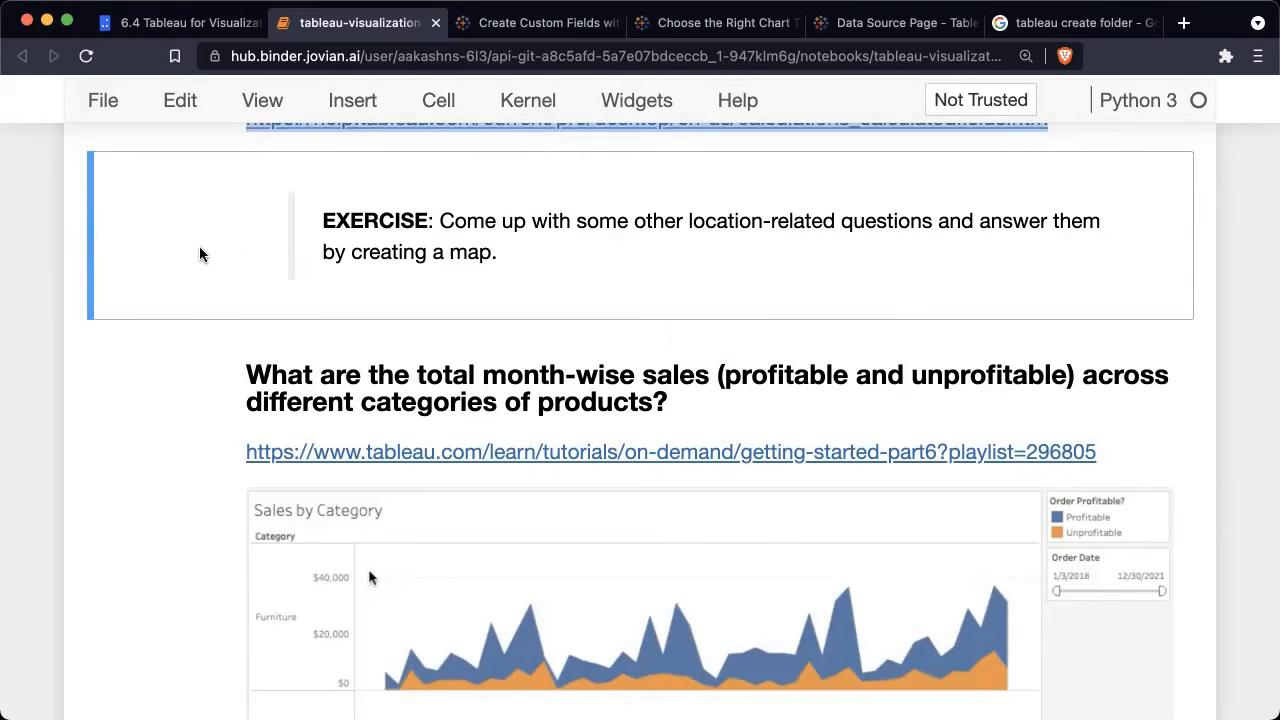
{"action": "scroll", "coordinate": [199, 254], "scroll_direction": "up", "scroll_amount": 10}
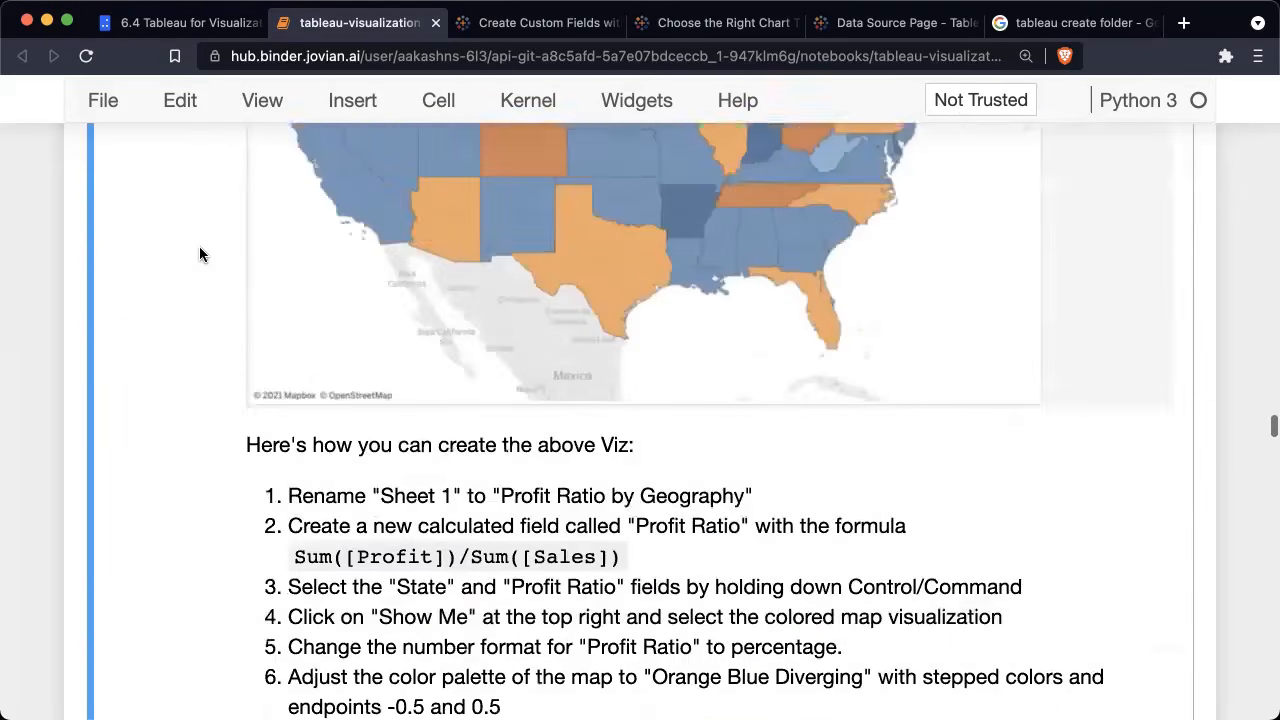
{"action": "scroll", "coordinate": [199, 254], "scroll_direction": "up", "scroll_amount": 2}
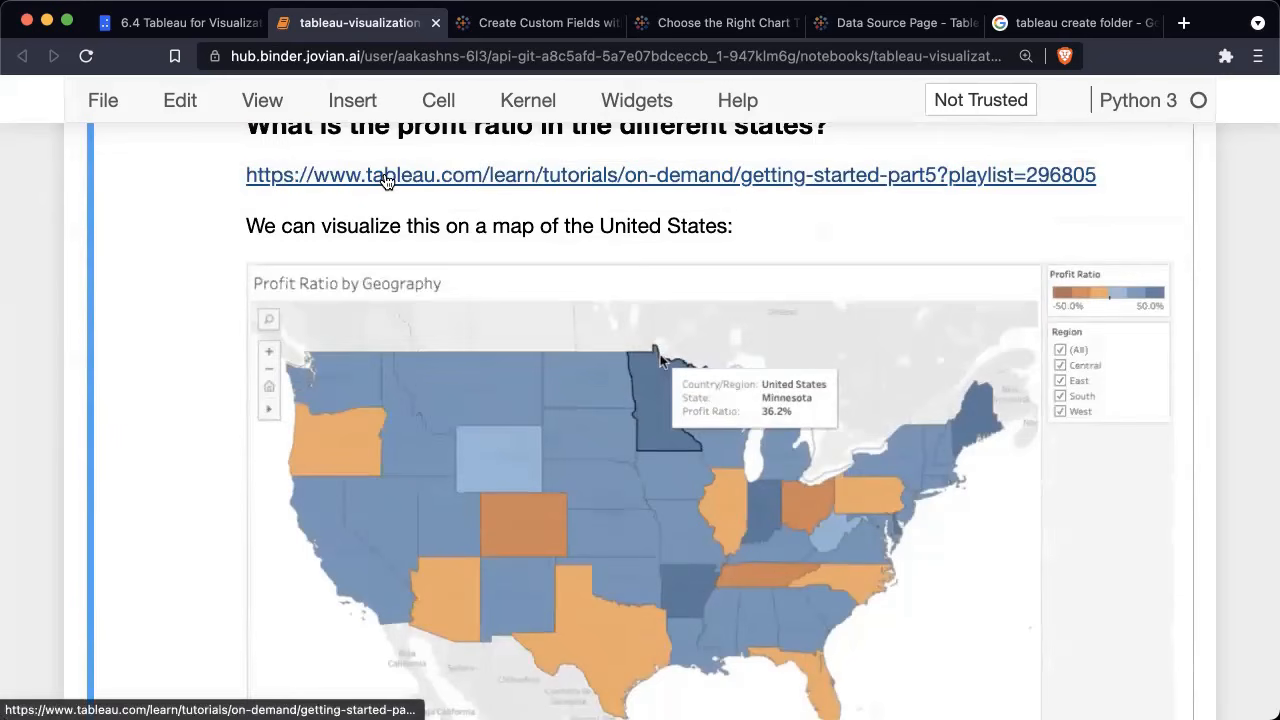
{"action": "scroll", "coordinate": [386, 180], "scroll_direction": "up", "scroll_amount": 1}
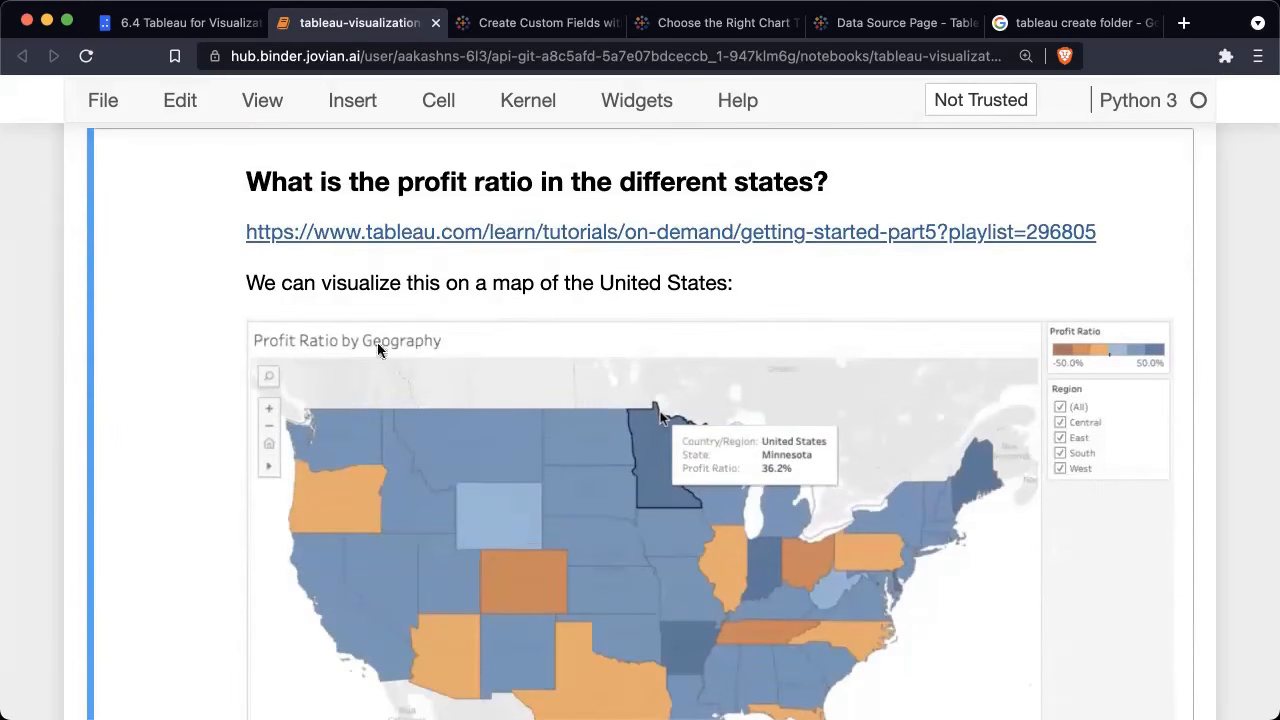
{"action": "scroll", "coordinate": [495, 425], "scroll_direction": "down", "scroll_amount": 10}
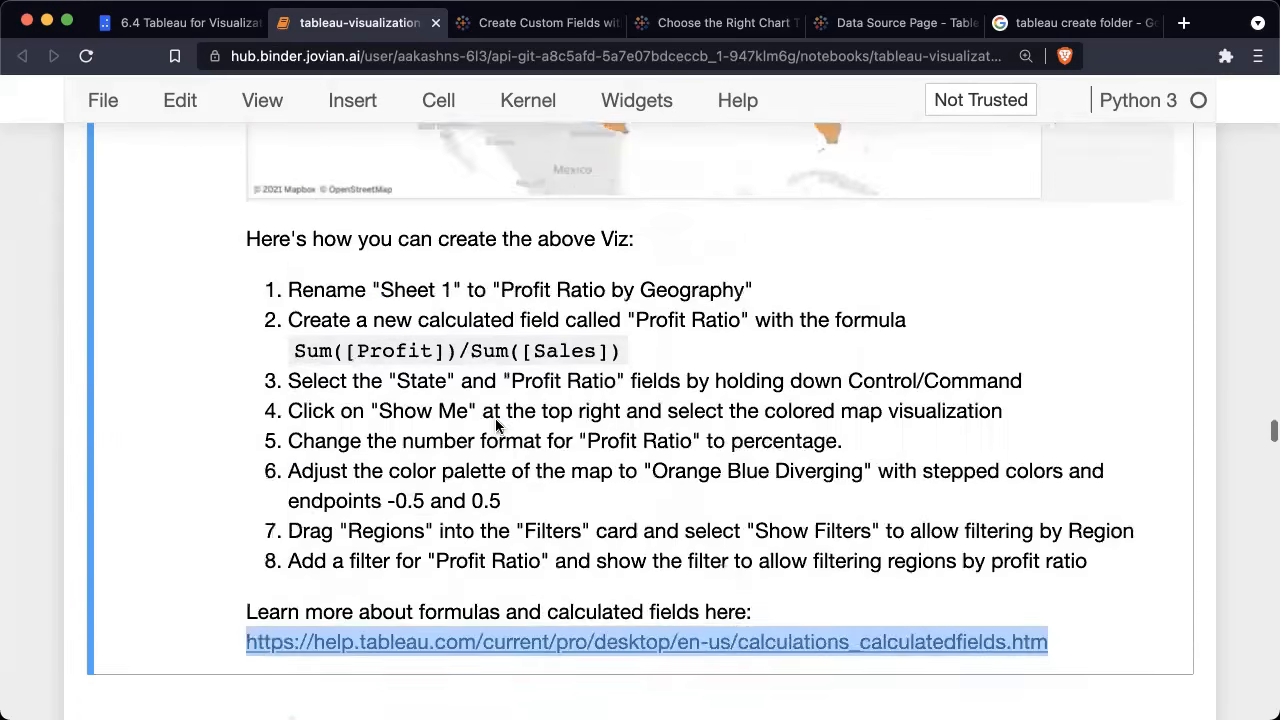
{"action": "scroll", "coordinate": [495, 421], "scroll_direction": "down", "scroll_amount": 2}
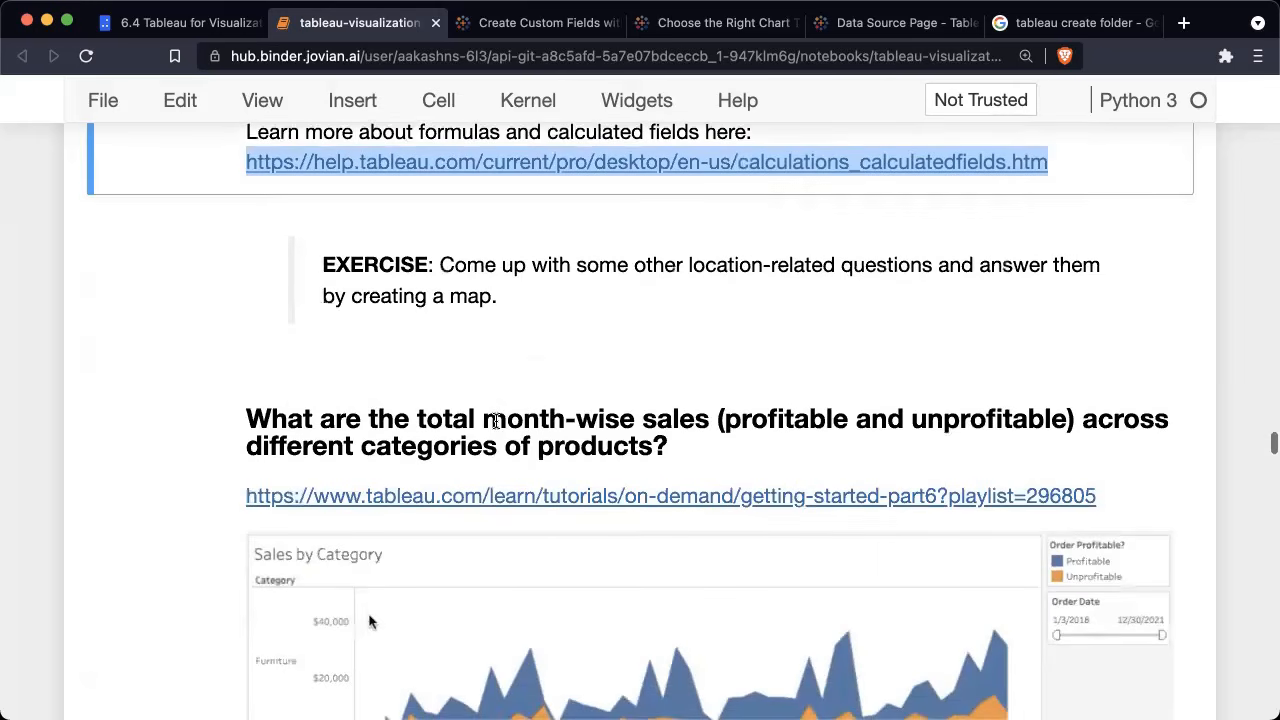
{"action": "scroll", "coordinate": [496, 421], "scroll_direction": "down", "scroll_amount": 3}
{"action": "left_click", "coordinate": [141, 514]}
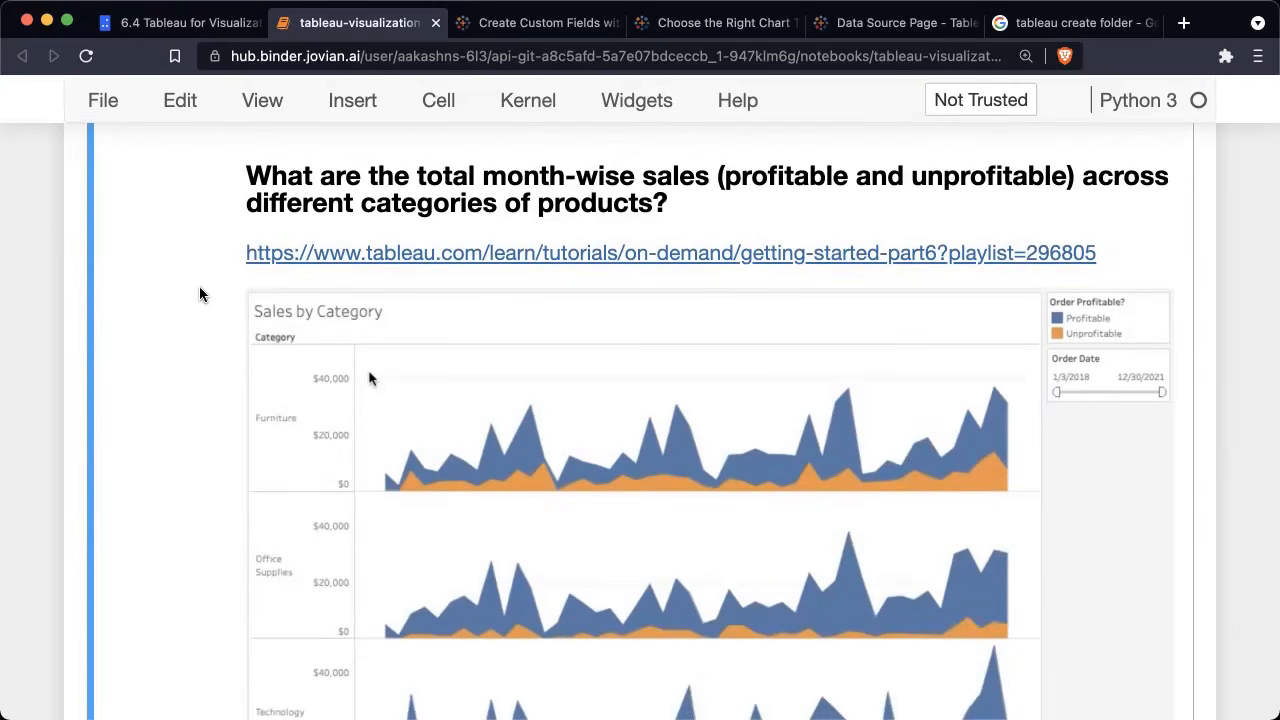
Step: Switch to Tableau and rename the map worksheet Sales by Geography
{"action": "key", "text": "ctrl+Left"}
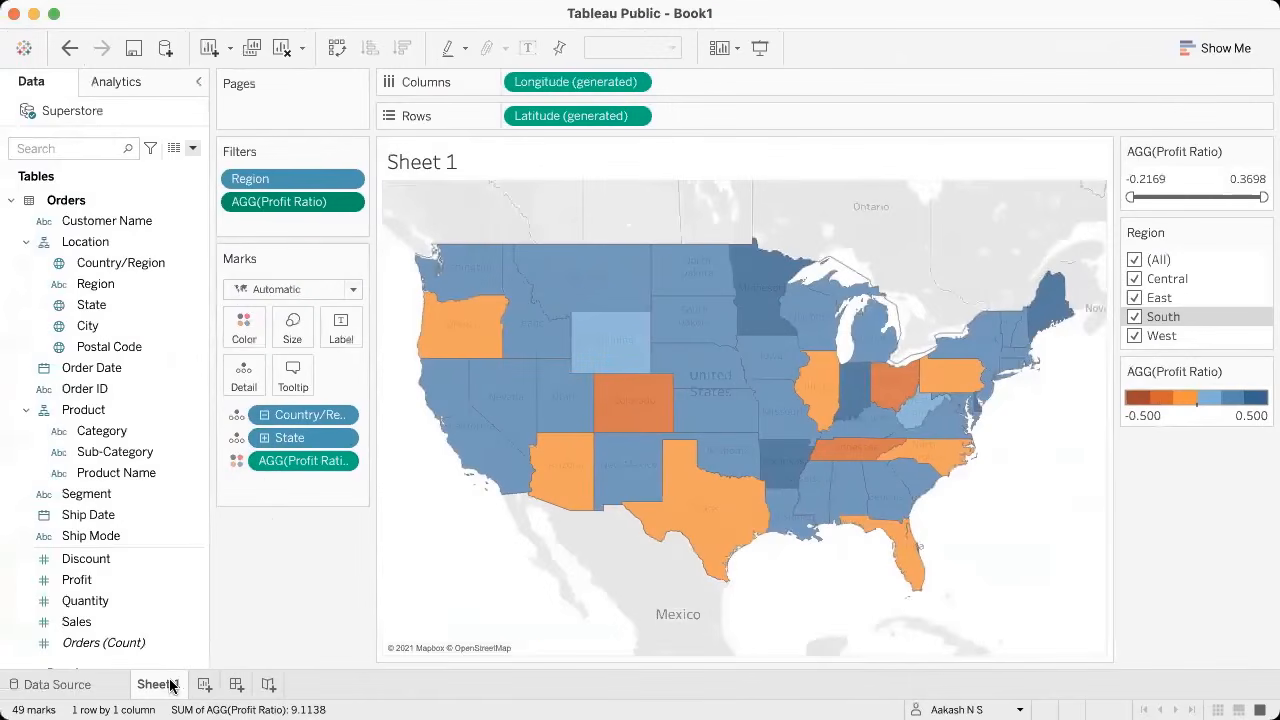
{"action": "right_click", "coordinate": [155, 687]}
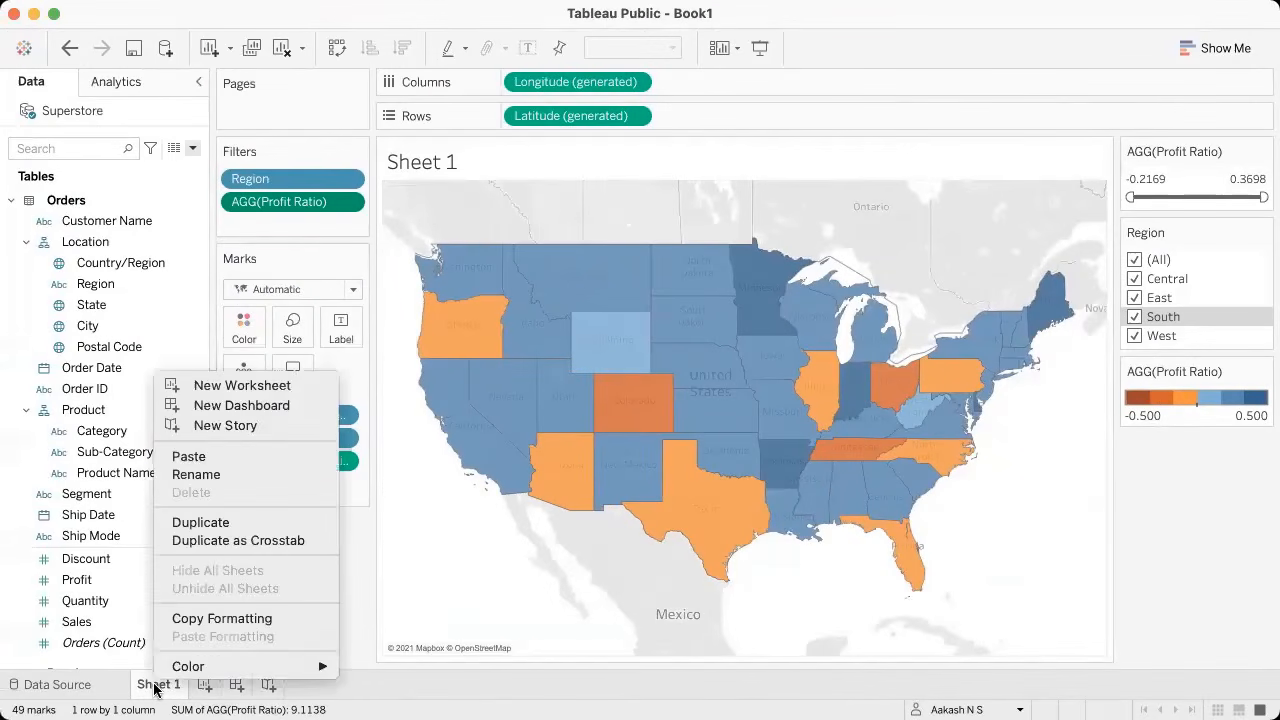
{"action": "left_click", "coordinate": [227, 475]}
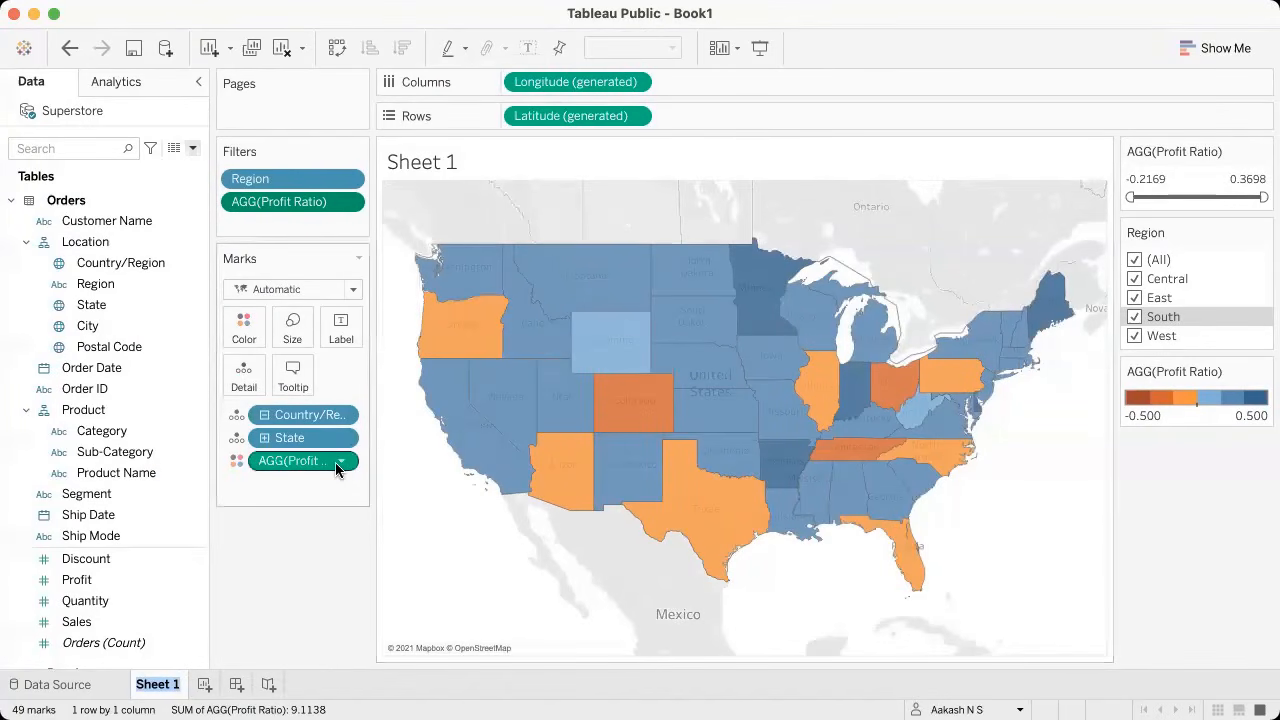
{"action": "type", "text": "Sales by Geog"}
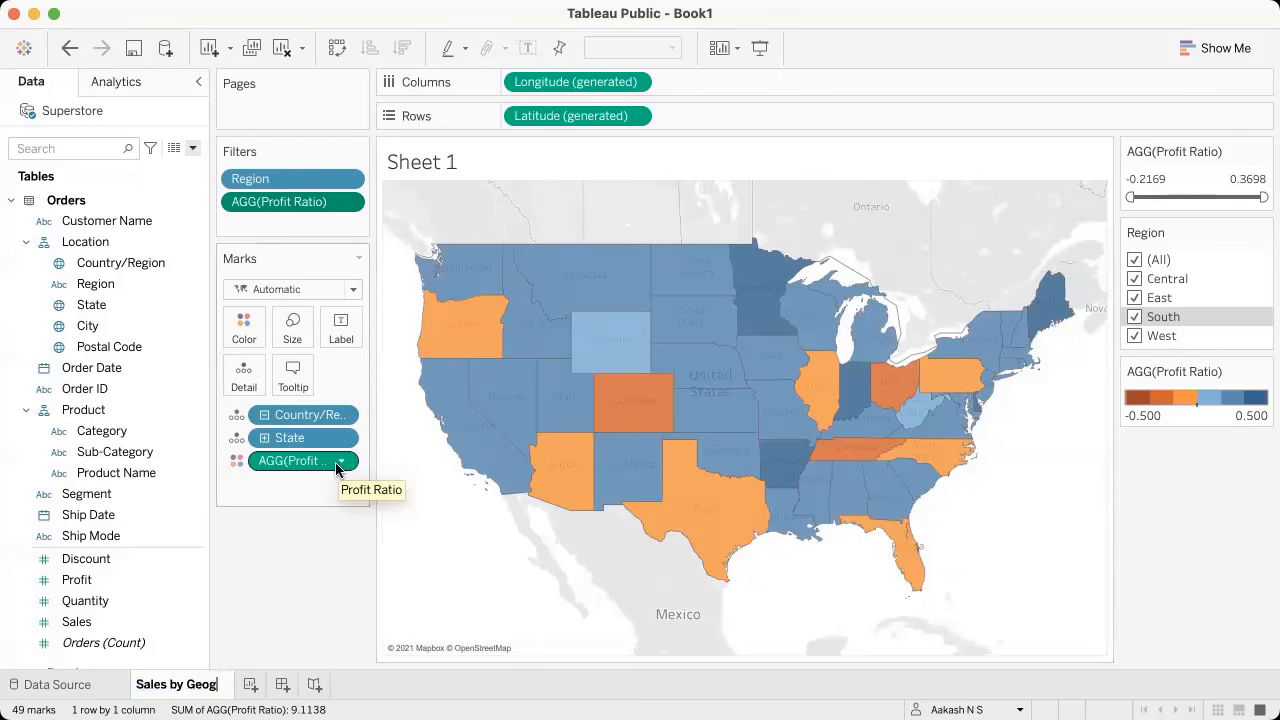
{"action": "type", "text": "raphy"}
{"action": "key", "text": "Return"}
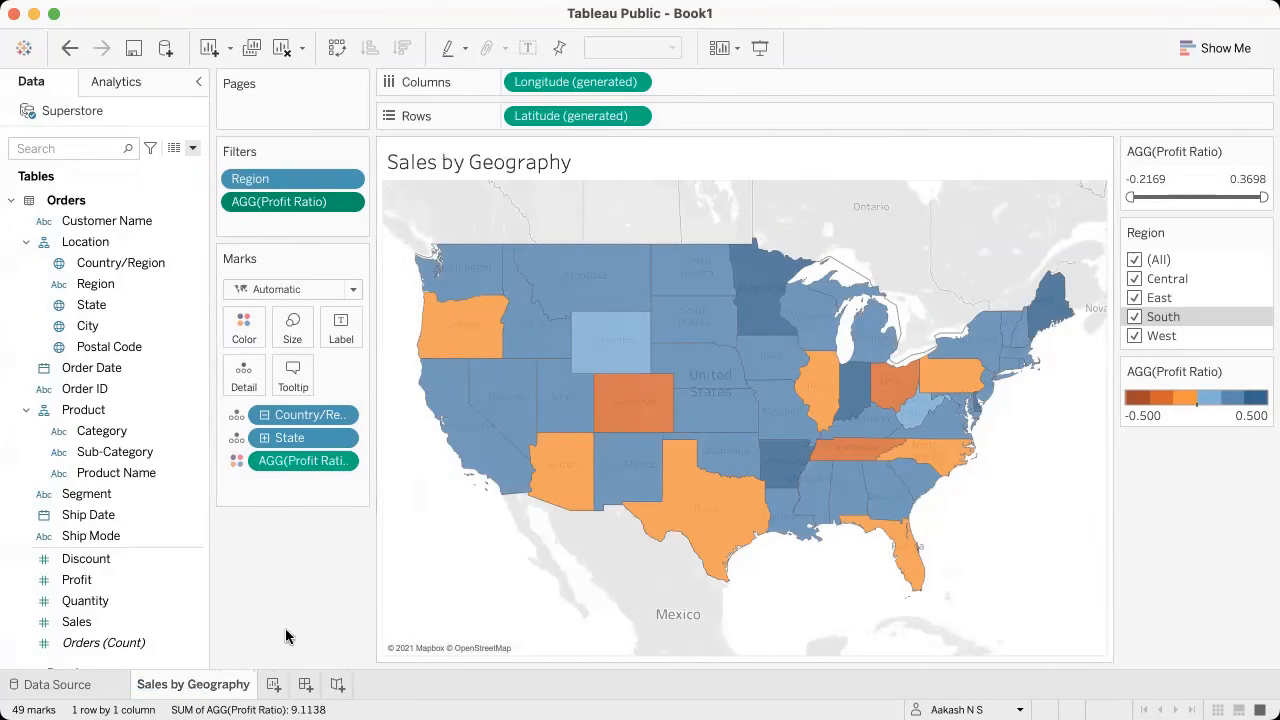
Step: Add a new empty worksheet after the map sheet and name it Profit
{"action": "left_click", "coordinate": [272, 686]}
{"action": "double_click", "coordinate": [274, 686]}
{"action": "type", "text": "P"}
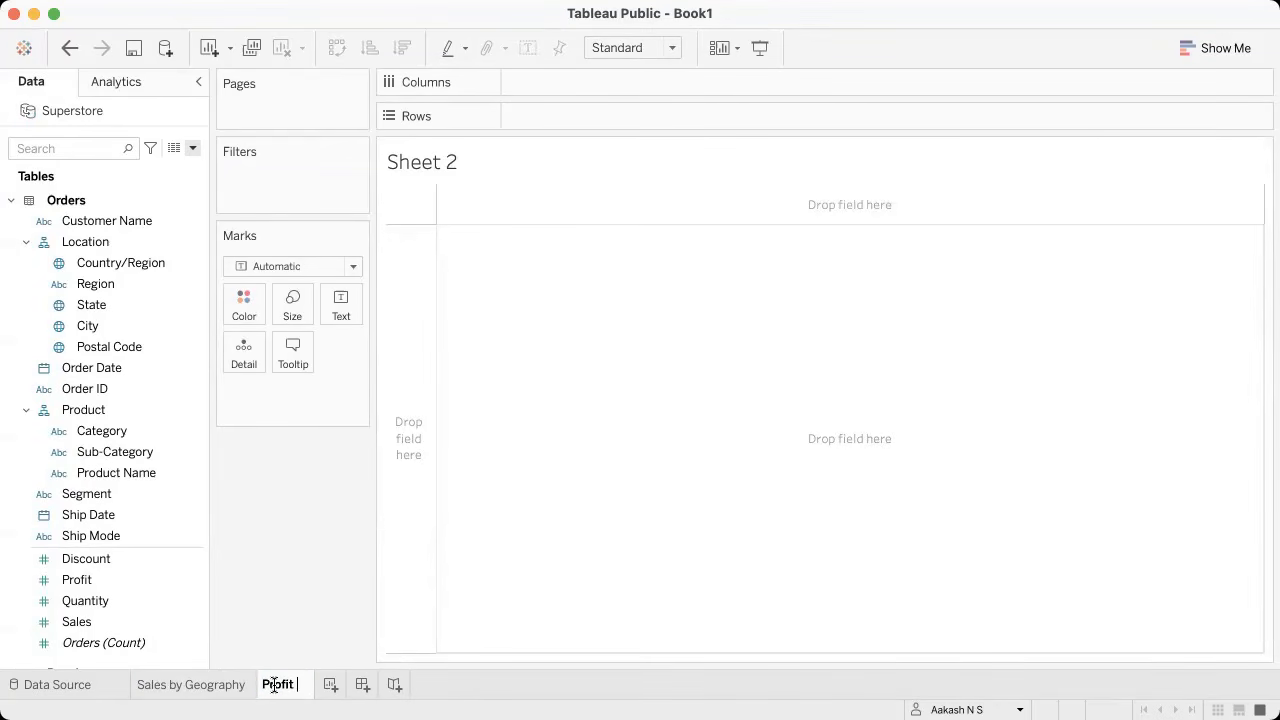
{"action": "type", "text": "rofit"}
Step: Rename the map worksheet Profit Ratio by Geography
{"action": "left_click", "coordinate": [191, 683]}
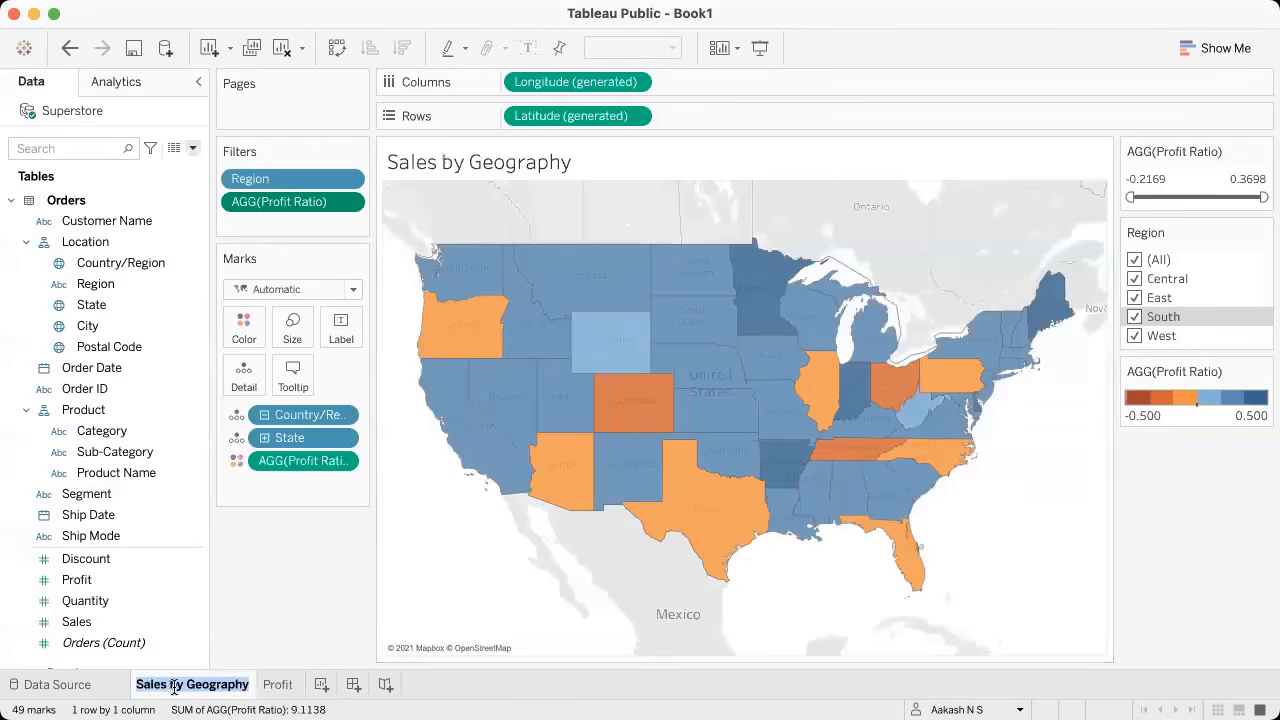
{"action": "type", "text": "Profit Ratio"}
{"action": "key", "text": "Return"}
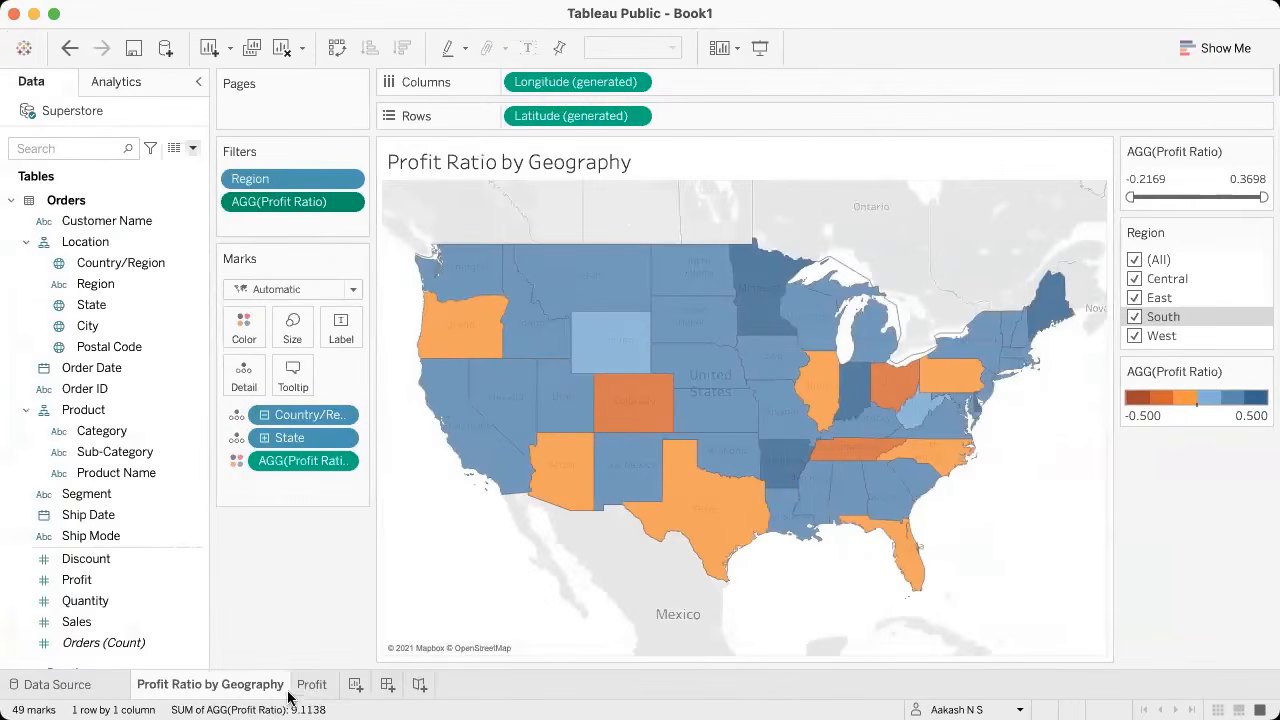
Step: Rename the new empty worksheet Sales by Category, checking the question's wording in the browser notebook
{"action": "double_click", "coordinate": [306, 688]}
{"action": "type", "text": "Sales by"}
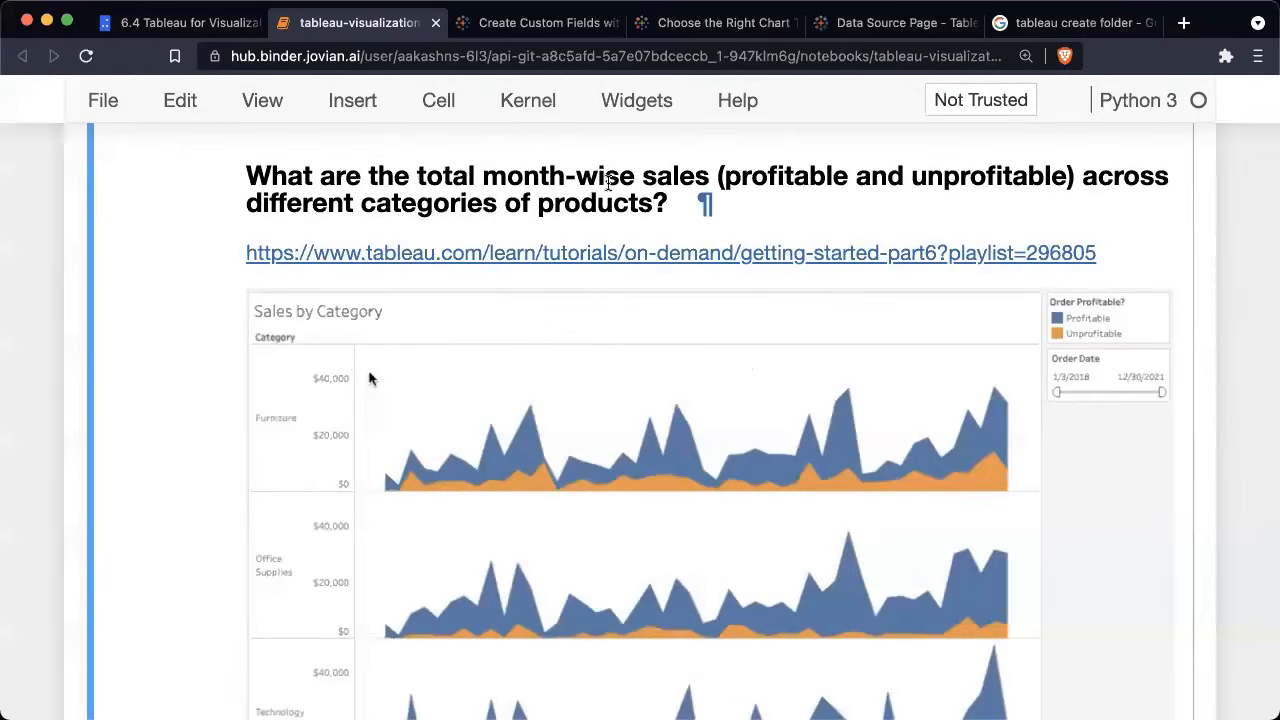
{"action": "key", "text": "ctrl+Left"}
{"action": "double_click", "coordinate": [335, 685]}
{"action": "key", "text": "Right"}
{"action": "type", "text": "Category"}
{"action": "key", "text": "Return"}
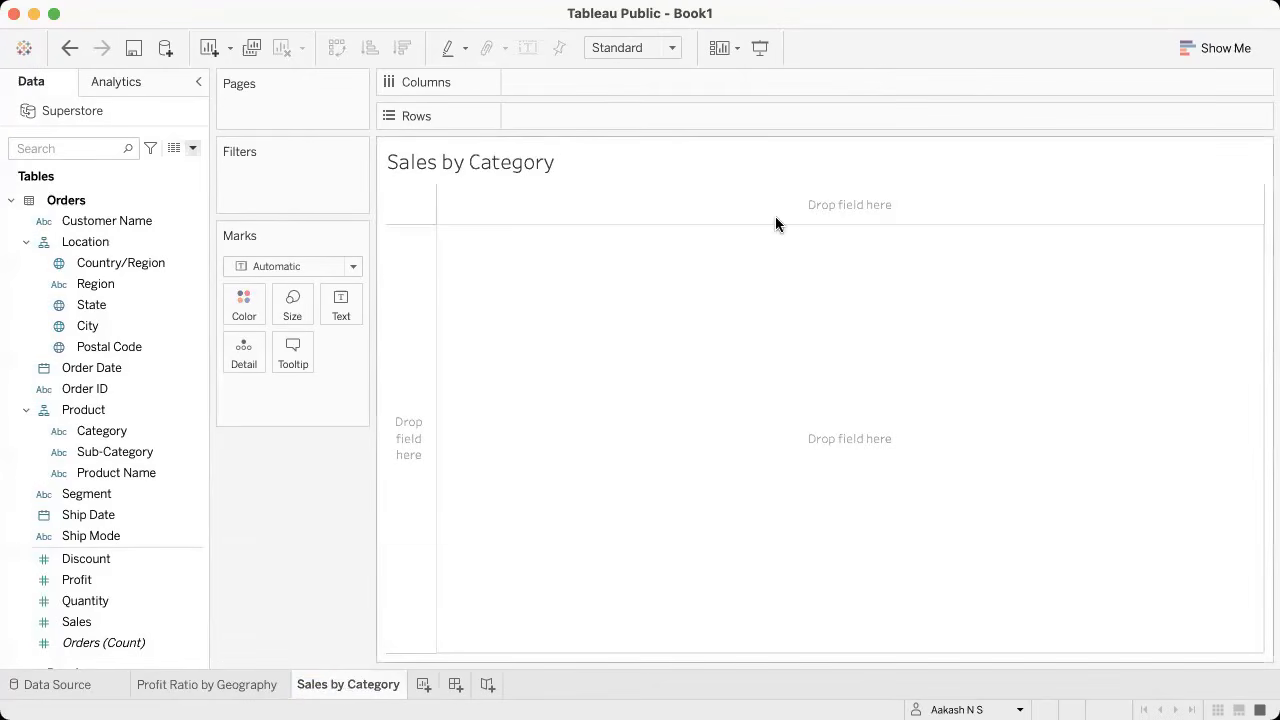
Step: Examine the reference Sales by Category area chart in the browser notebook and return to Tableau
{"action": "key", "text": "ctrl+Right"}
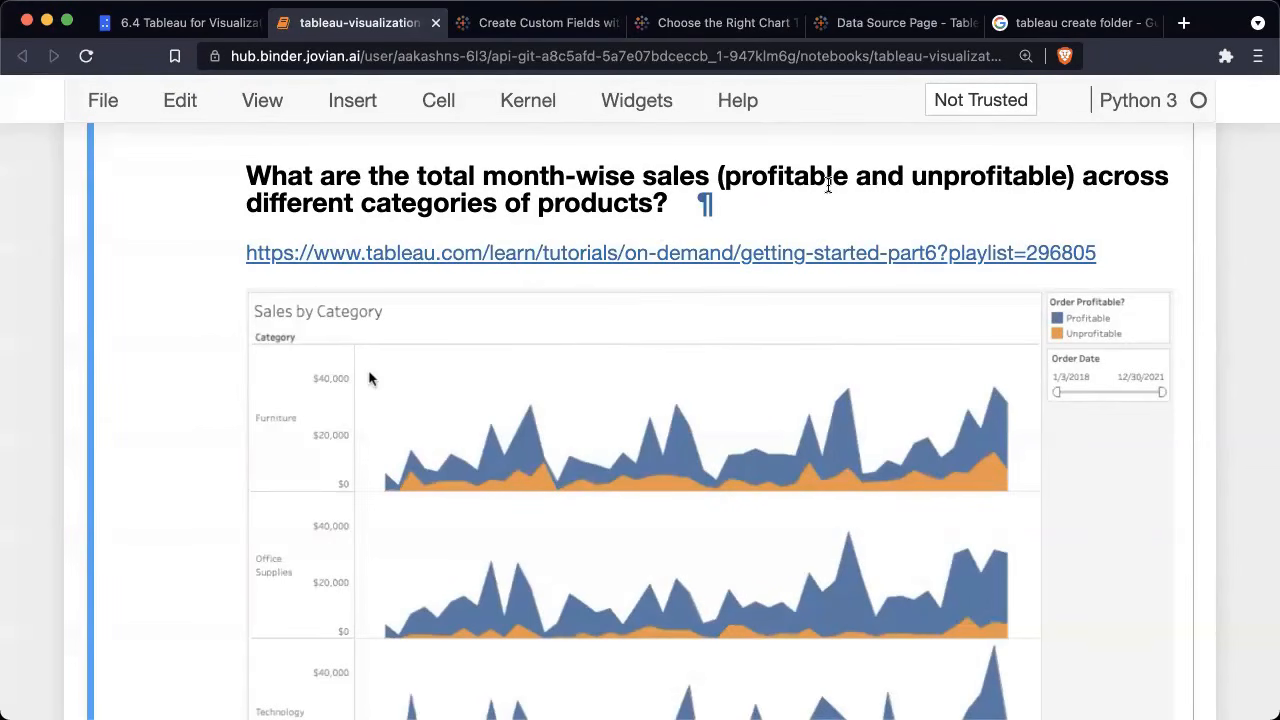
{"action": "scroll", "coordinate": [515, 389], "scroll_direction": "down", "scroll_amount": 6}
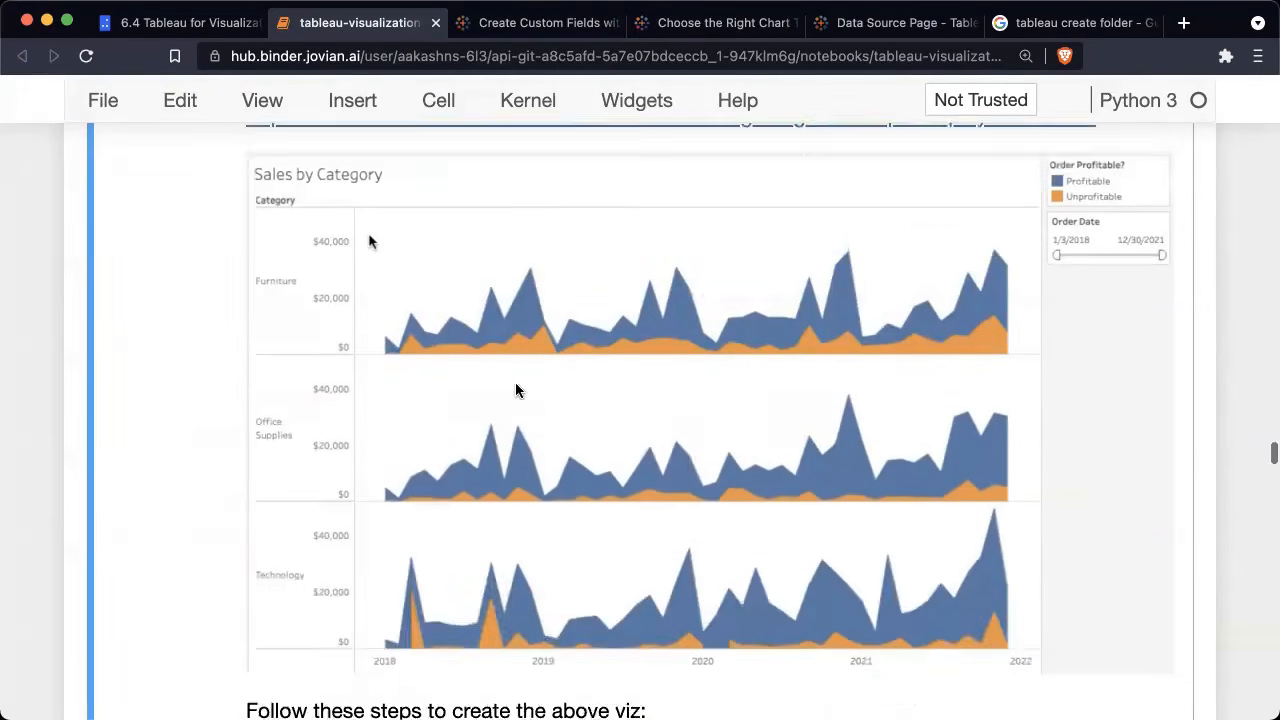
{"action": "key", "text": "ctrl+Left"}
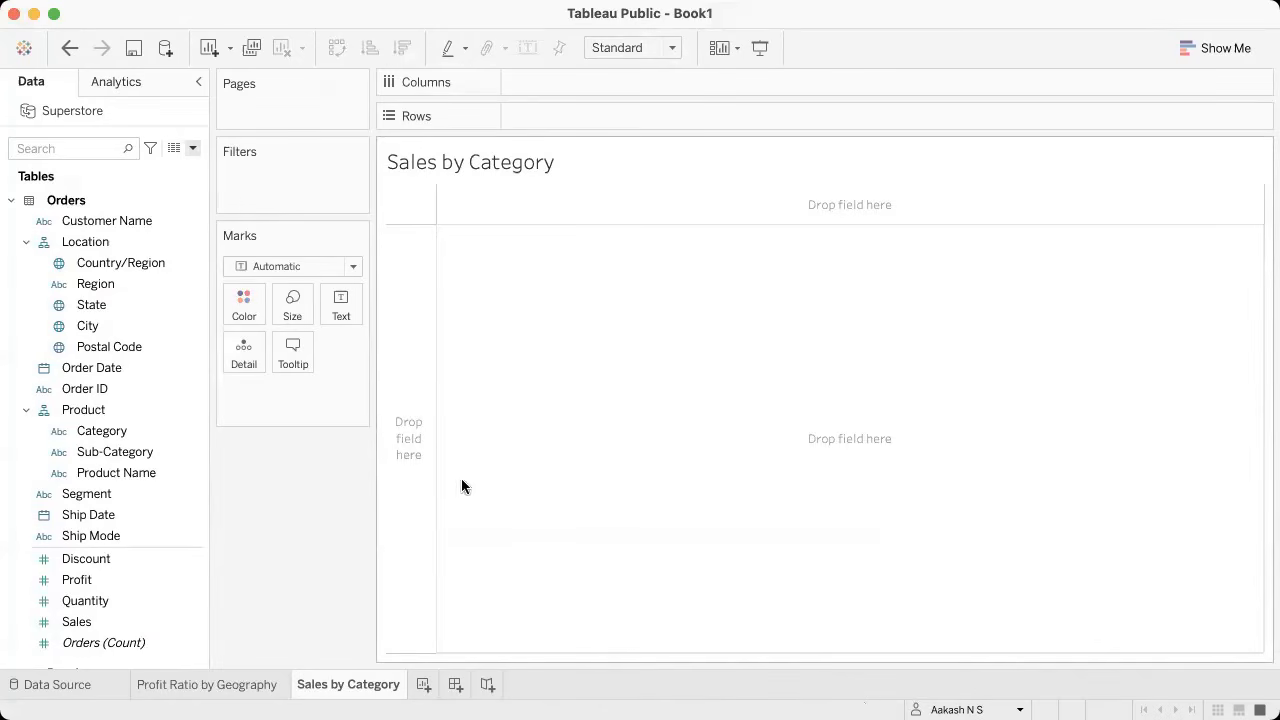
Step: Look through the data source's fields for the ones the chart needs, across the Orders, People and Returns tables and the calculated fields
{"action": "left_click", "coordinate": [155, 263]}
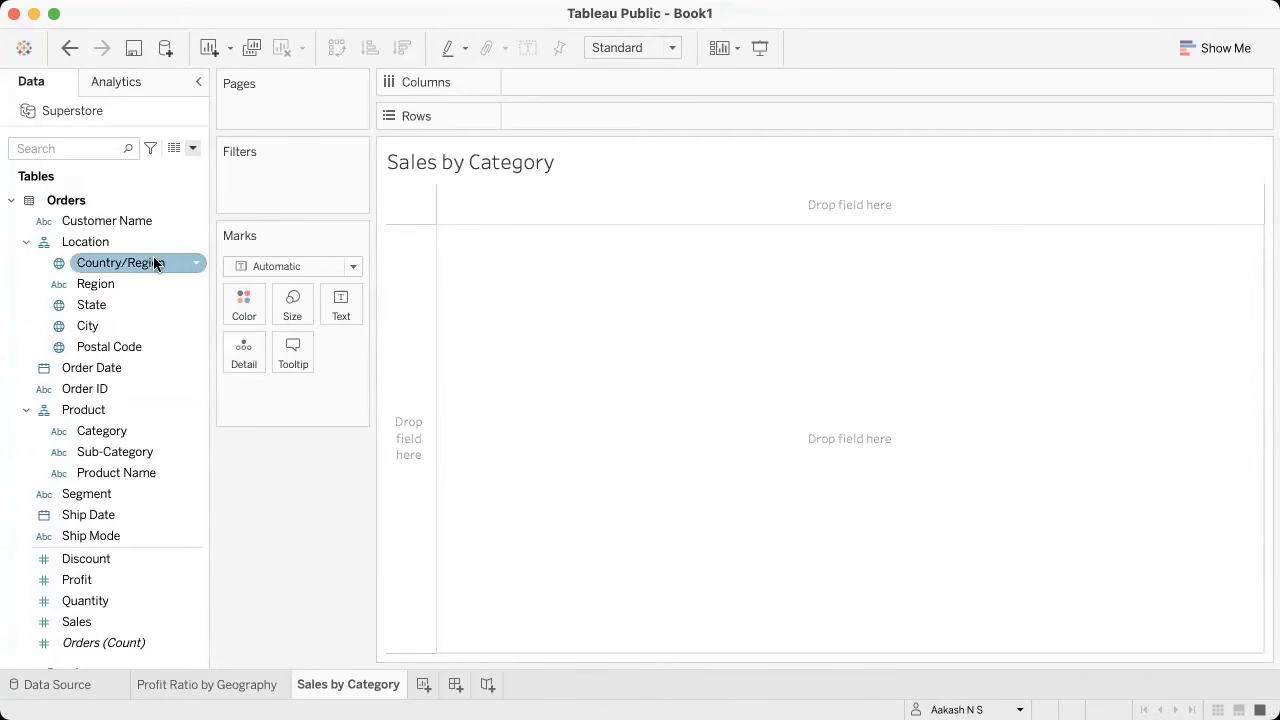
{"action": "left_click", "coordinate": [101, 290]}
{"action": "left_click", "coordinate": [105, 323]}
{"action": "left_click", "coordinate": [108, 286]}
{"action": "left_click", "coordinate": [108, 304]}
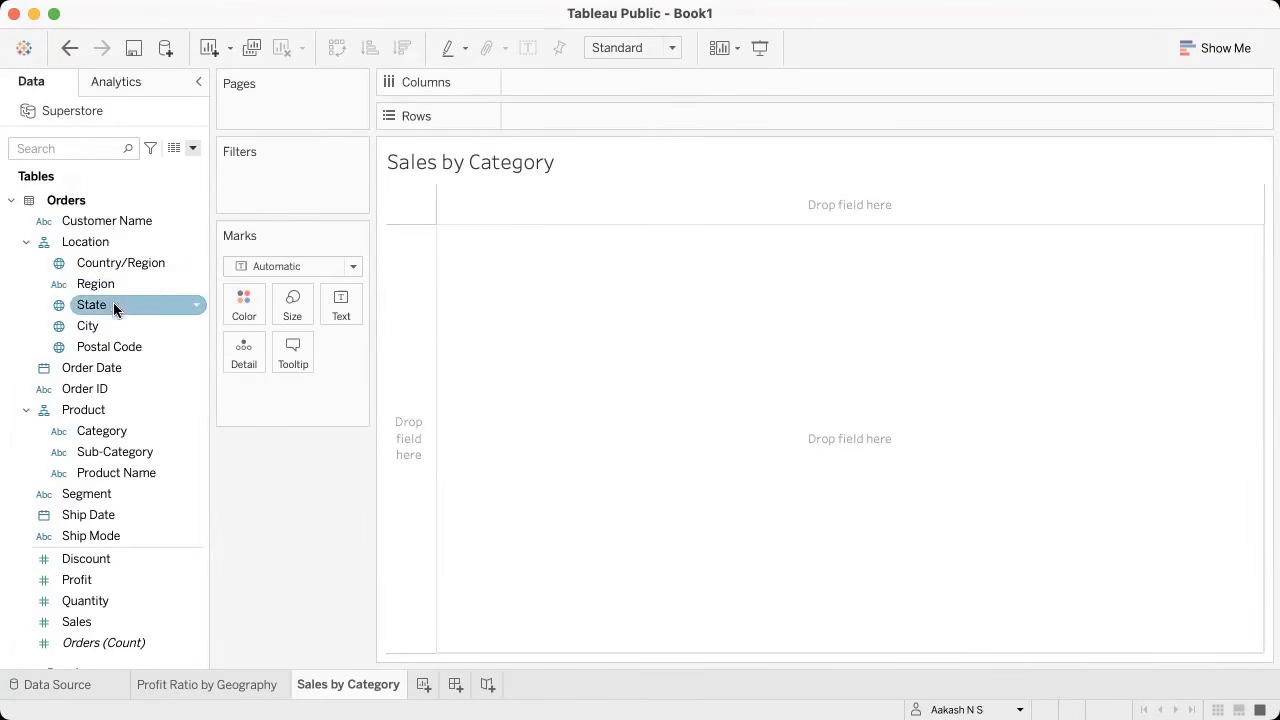
{"action": "scroll", "coordinate": [114, 330], "scroll_direction": "down", "scroll_amount": 3}
{"action": "left_click", "coordinate": [117, 346]}
{"action": "scroll", "coordinate": [105, 480], "scroll_direction": "down", "scroll_amount": 7}
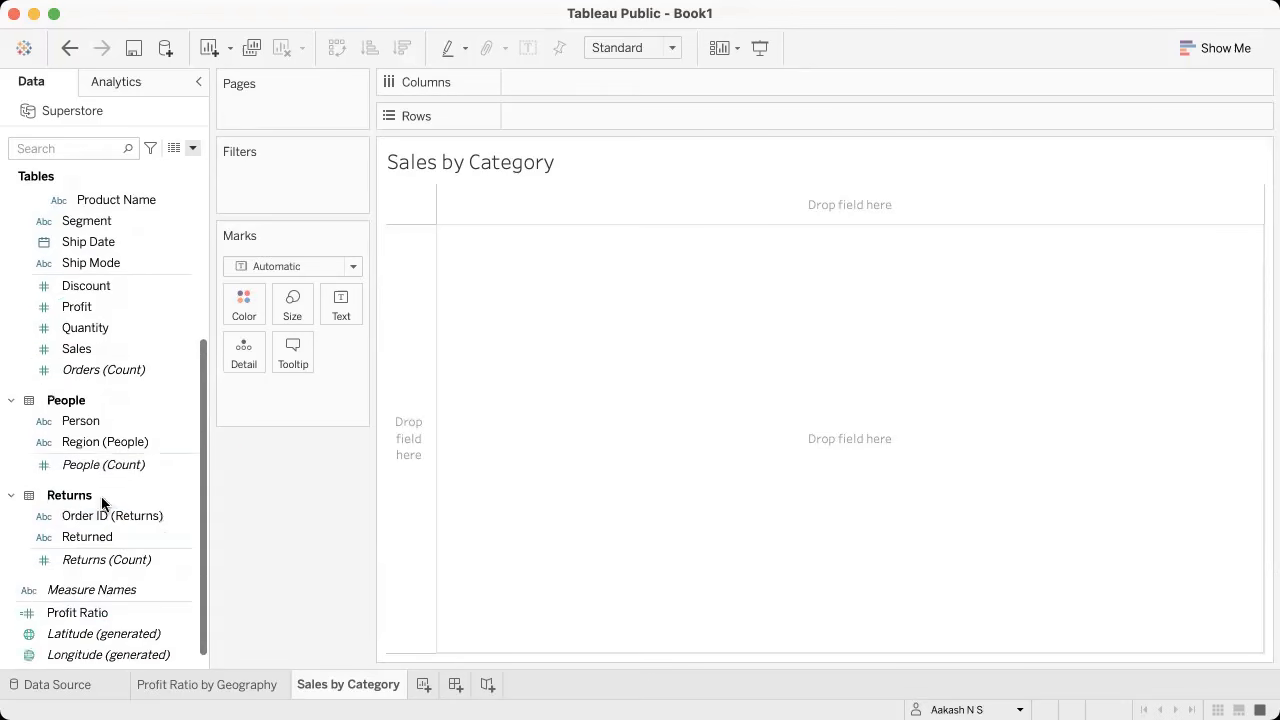
{"action": "left_click", "coordinate": [108, 443]}
{"action": "left_click", "coordinate": [97, 611]}
{"action": "left_click", "coordinate": [90, 444]}
{"action": "left_click", "coordinate": [85, 307]}
{"action": "left_click", "coordinate": [80, 328]}
{"action": "scroll", "coordinate": [79, 327], "scroll_direction": "up", "scroll_amount": 1}
{"action": "scroll", "coordinate": [79, 327], "scroll_direction": "up", "scroll_amount": 8}
Step: Select the Category and Sales fields together and review the suggested chart types, including what area charts require
{"action": "left_click", "coordinate": [86, 302]}
{"action": "left_click", "coordinate": [106, 410]}
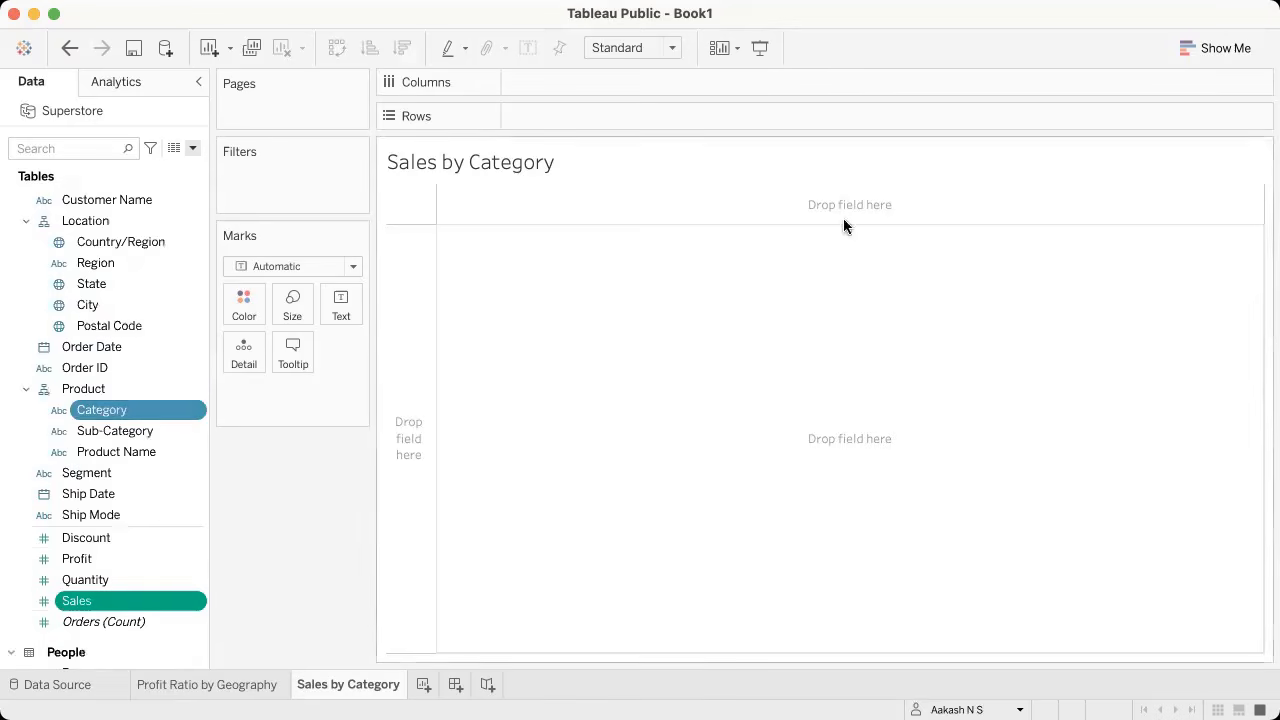
{"action": "left_click", "coordinate": [1210, 48]}
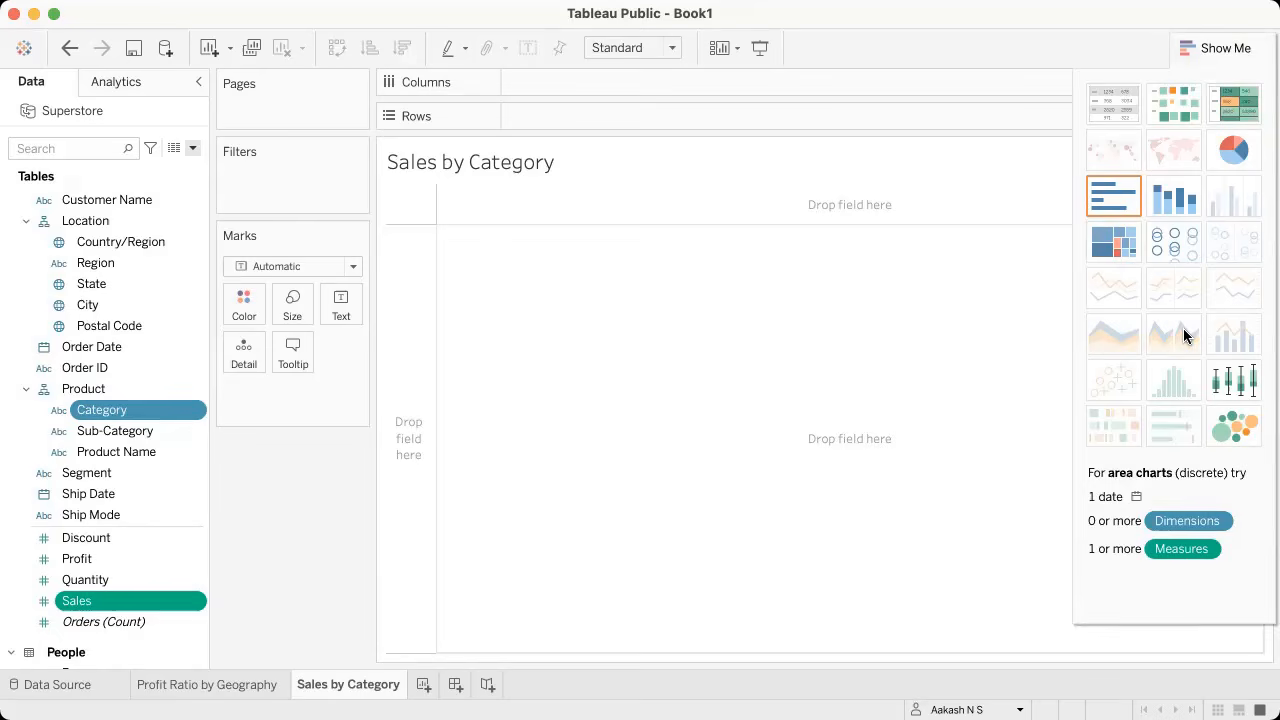
{"action": "left_click", "coordinate": [113, 452]}
{"action": "left_click", "coordinate": [128, 418]}
{"action": "left_click", "coordinate": [119, 601], "text": "super"}
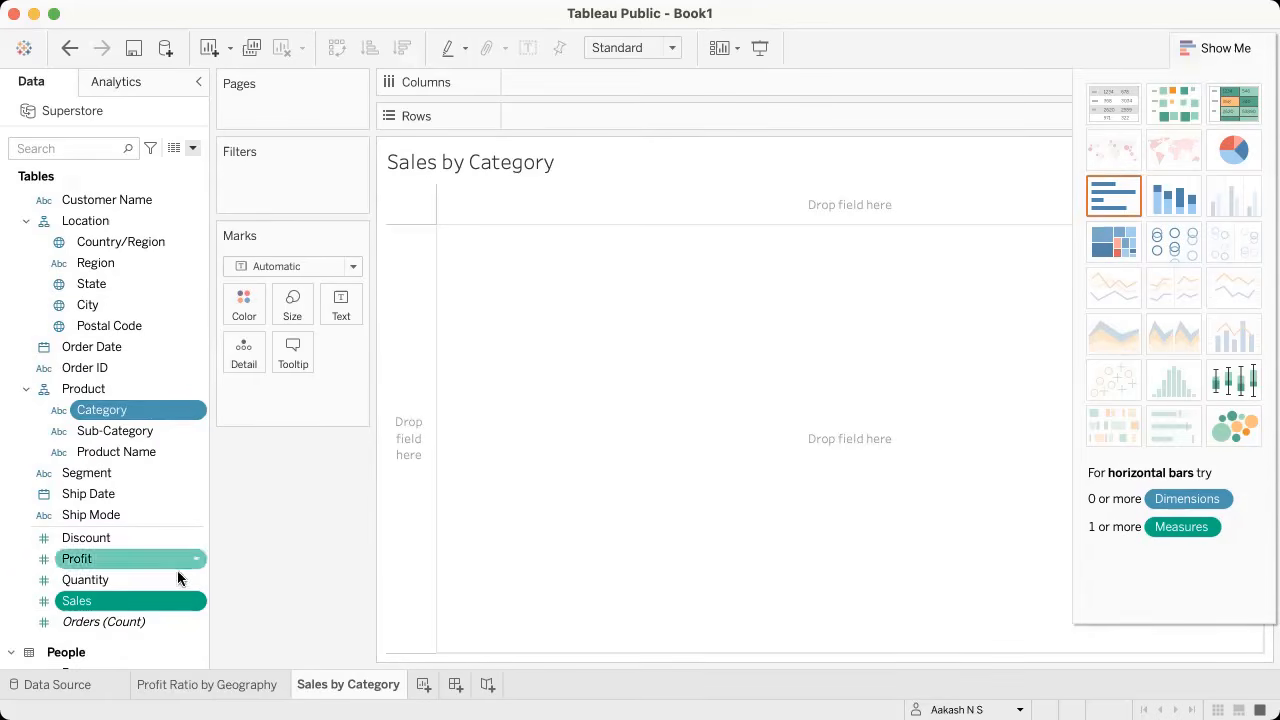
Step: Plot Sales on the rows against Order Date on the columns and turn the result into a continuous area chart
{"action": "scroll", "coordinate": [97, 418], "scroll_direction": "up", "scroll_amount": 1}
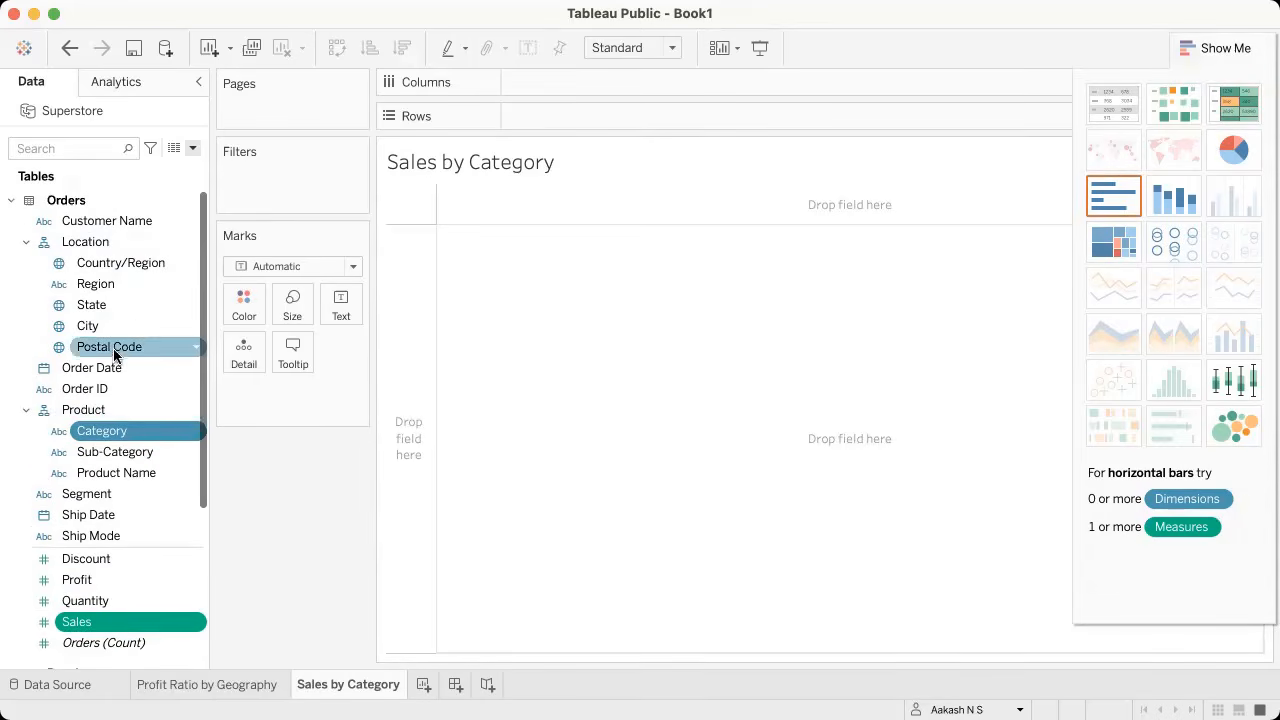
{"action": "left_click_drag", "start_coordinate": [101, 370], "coordinate": [549, 108]}
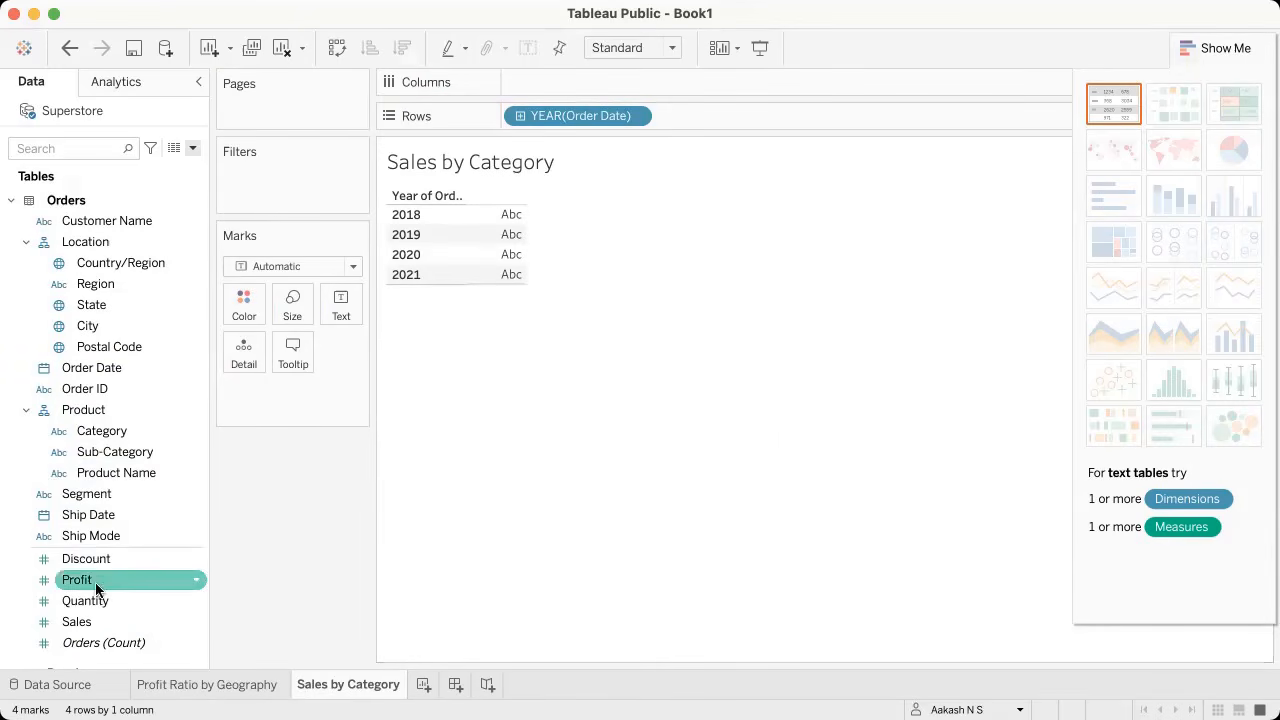
{"action": "left_click_drag", "start_coordinate": [86, 626], "coordinate": [535, 80]}
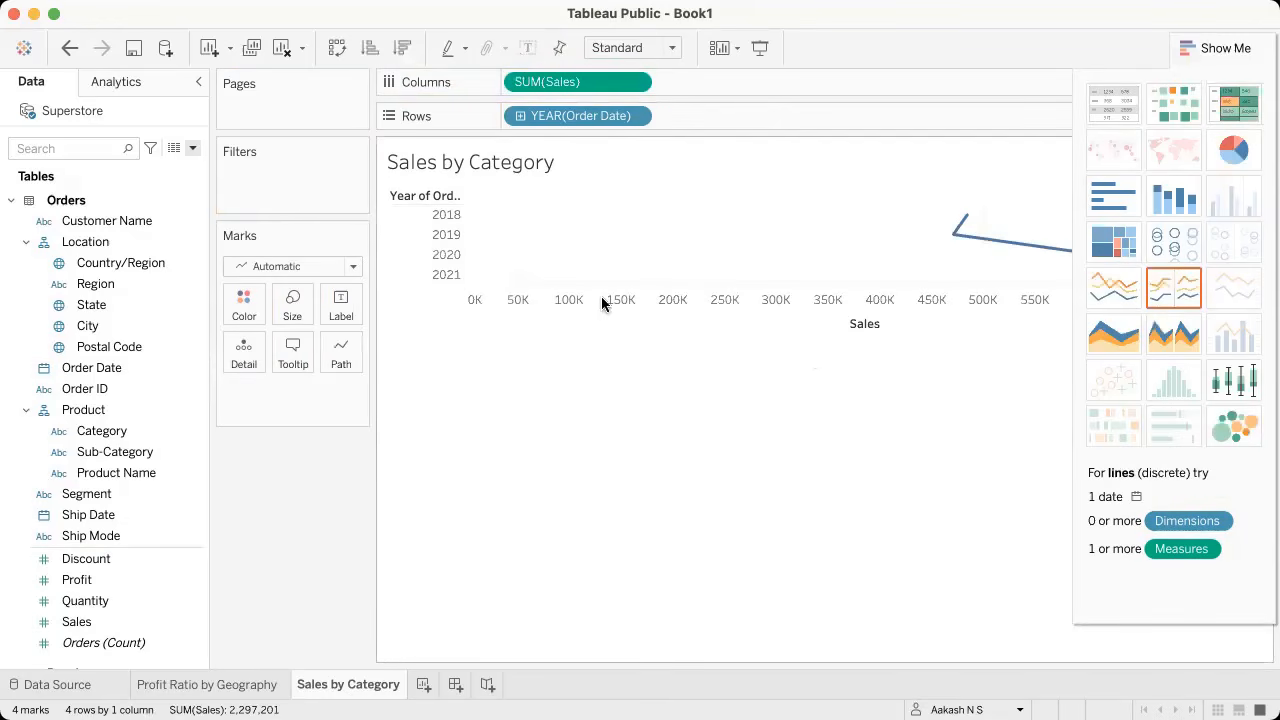
{"action": "left_click_drag", "start_coordinate": [575, 85], "coordinate": [690, 116]}
{"action": "left_click_drag", "start_coordinate": [570, 116], "coordinate": [566, 82]}
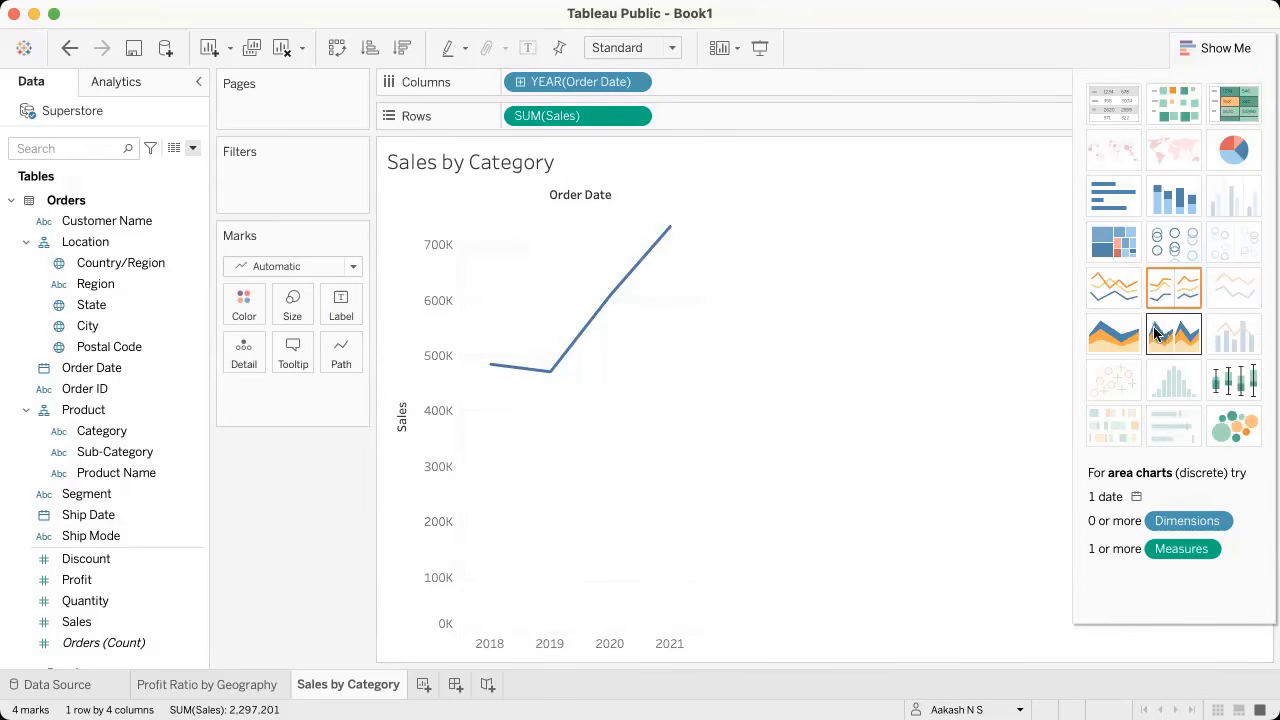
{"action": "left_click", "coordinate": [1113, 334]}
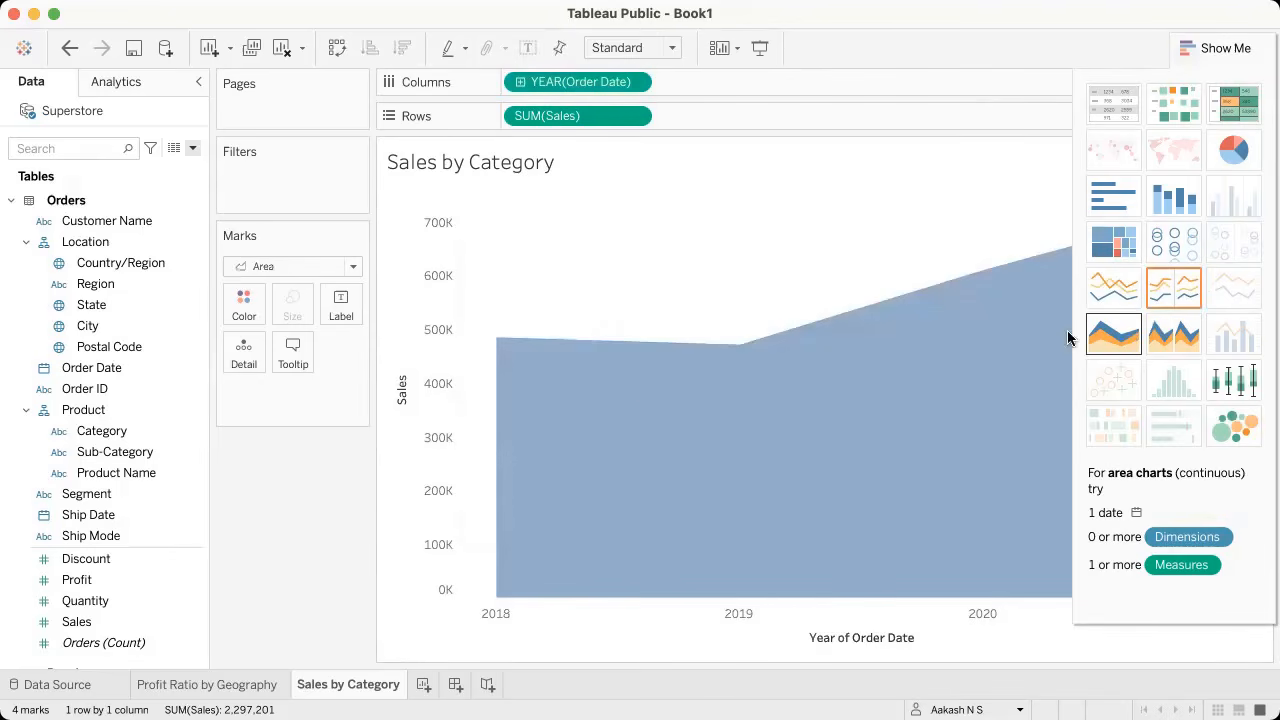
{"action": "left_click", "coordinate": [1215, 50]}
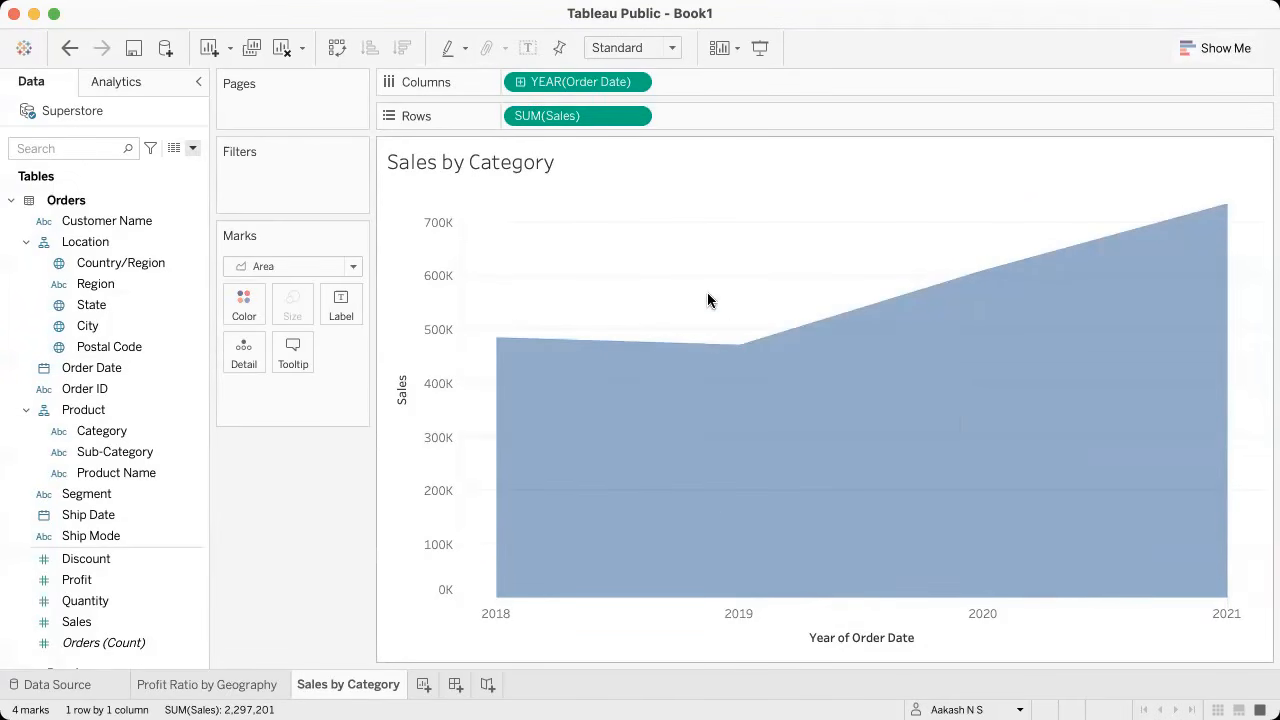
Step: Set Order Date to the discrete month level first, and finally to the continuous month-and-year level
{"action": "left_click", "coordinate": [633, 82]}
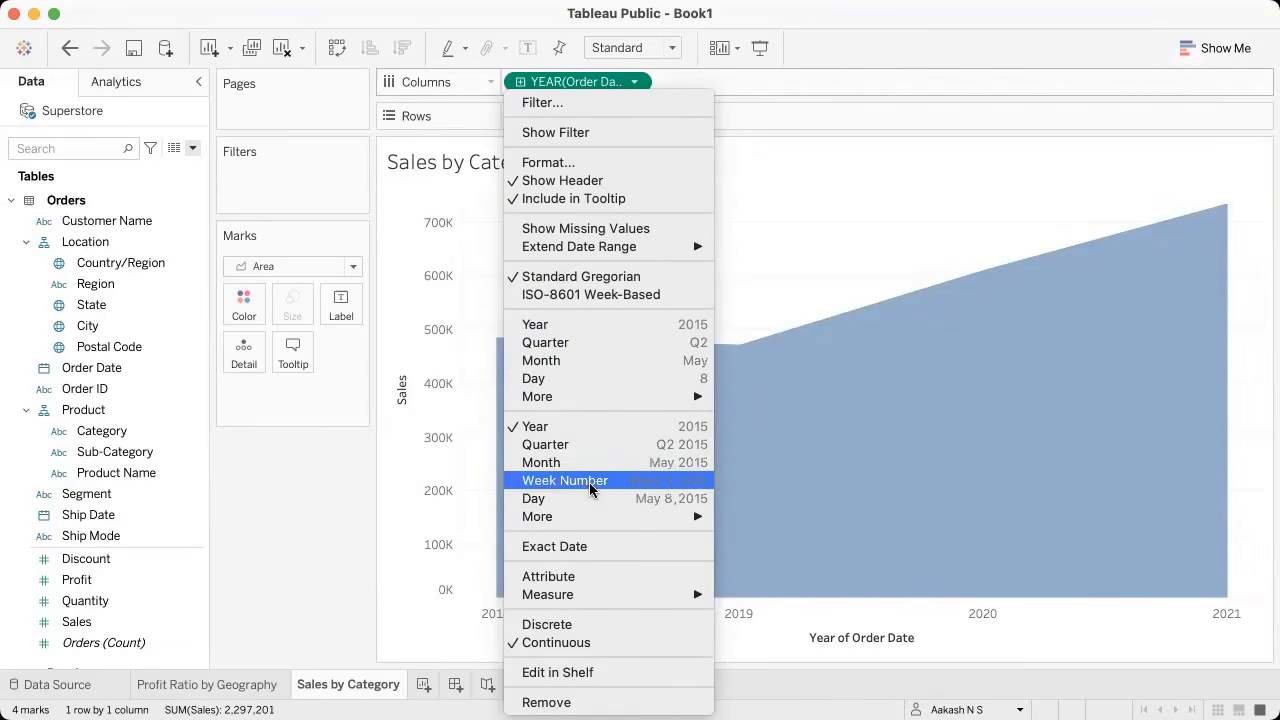
{"action": "left_click", "coordinate": [578, 362]}
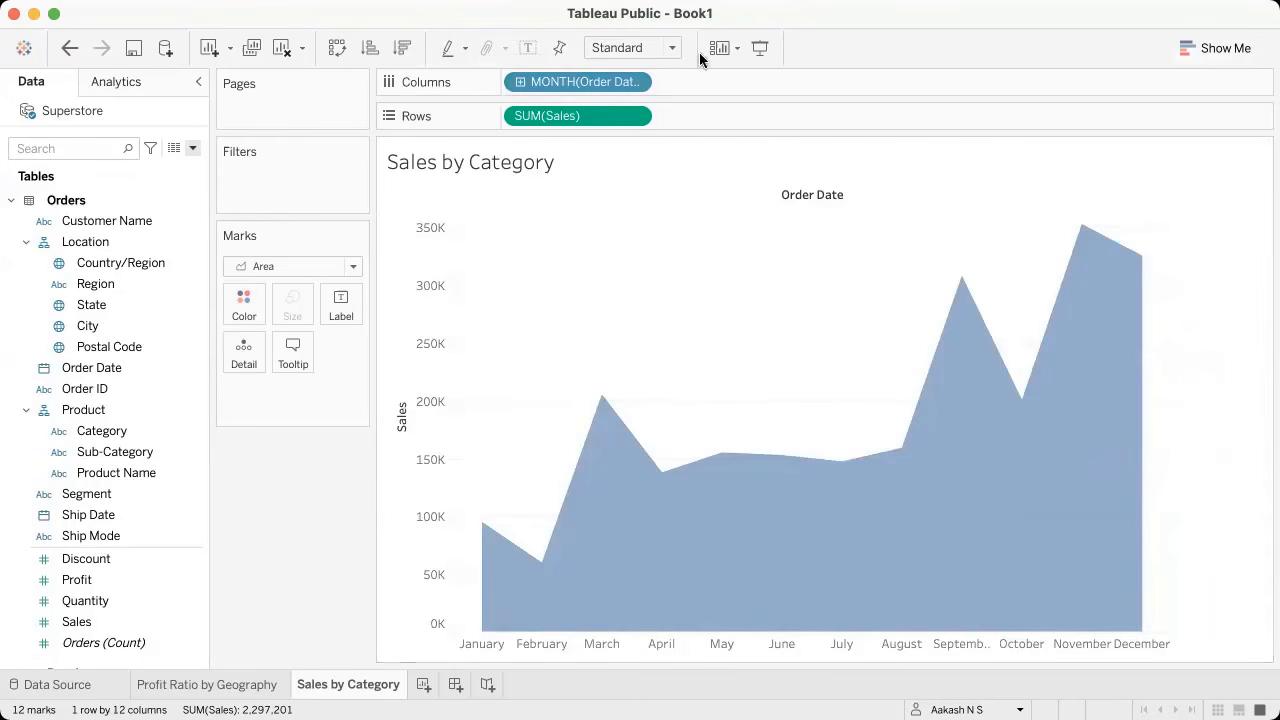
{"action": "left_click", "coordinate": [640, 82]}
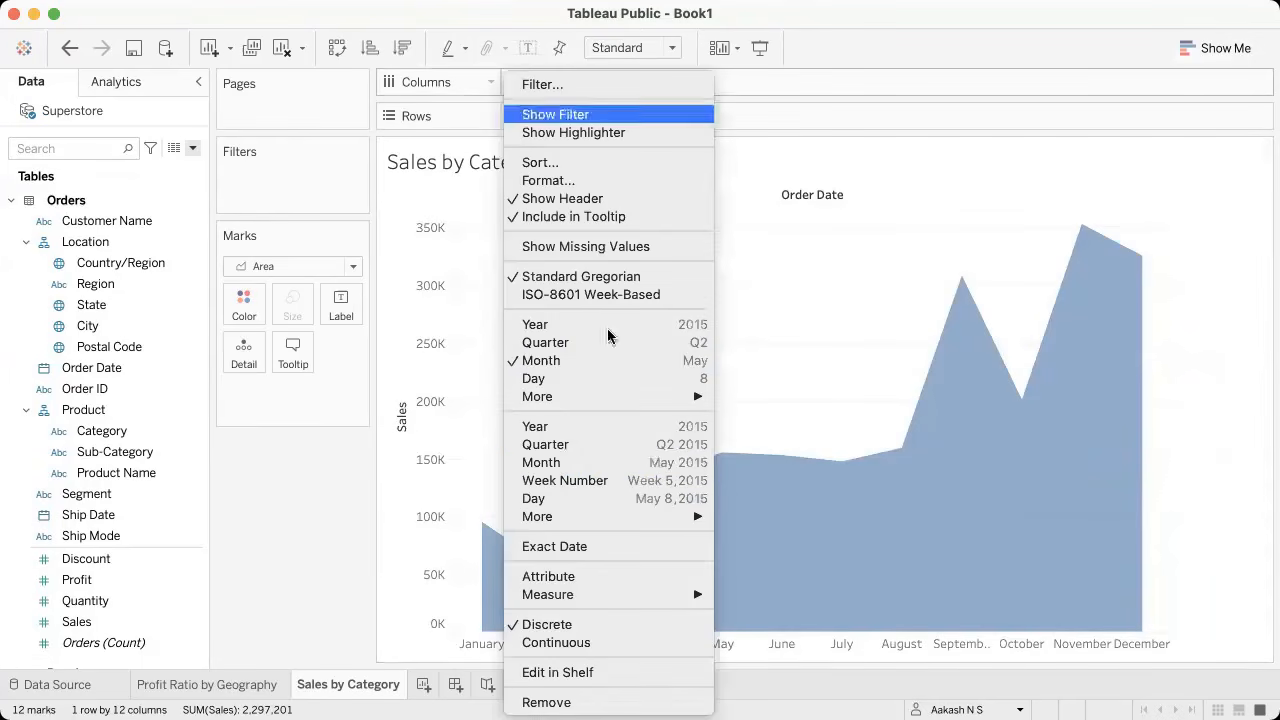
{"action": "left_click", "coordinate": [574, 463]}
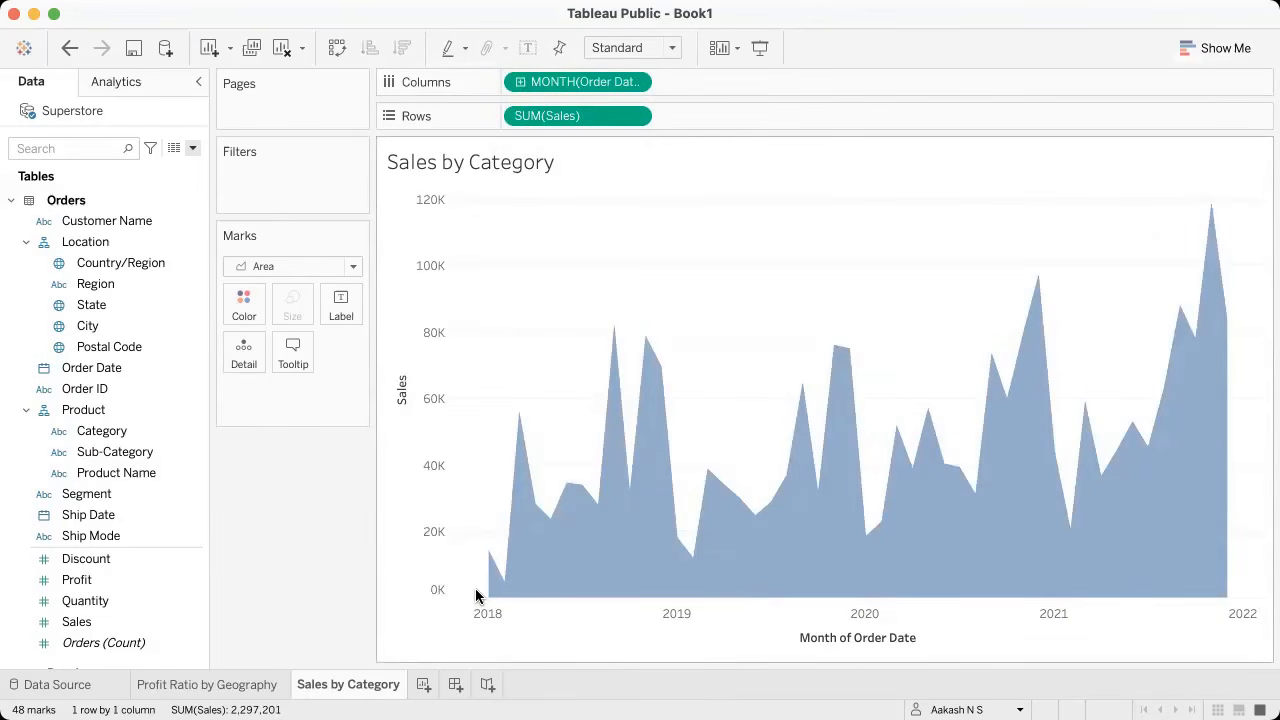
{"action": "left_click", "coordinate": [634, 82]}
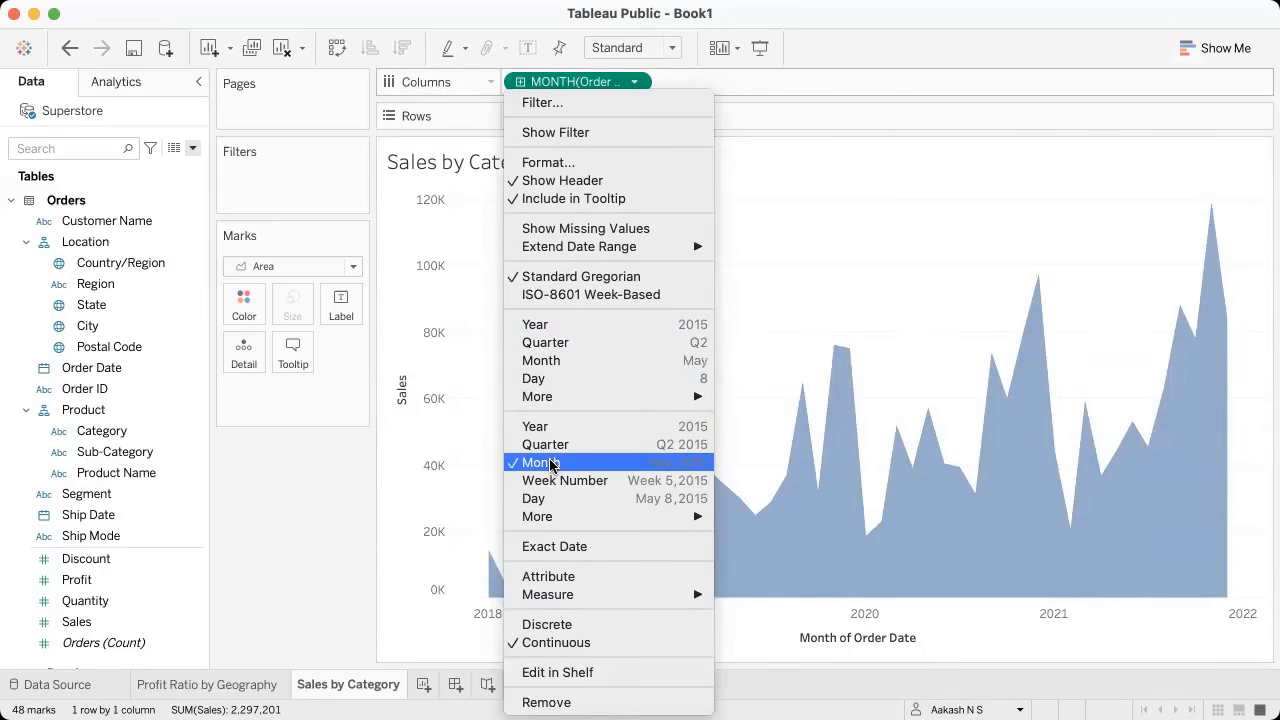
{"action": "left_click", "coordinate": [434, 634]}
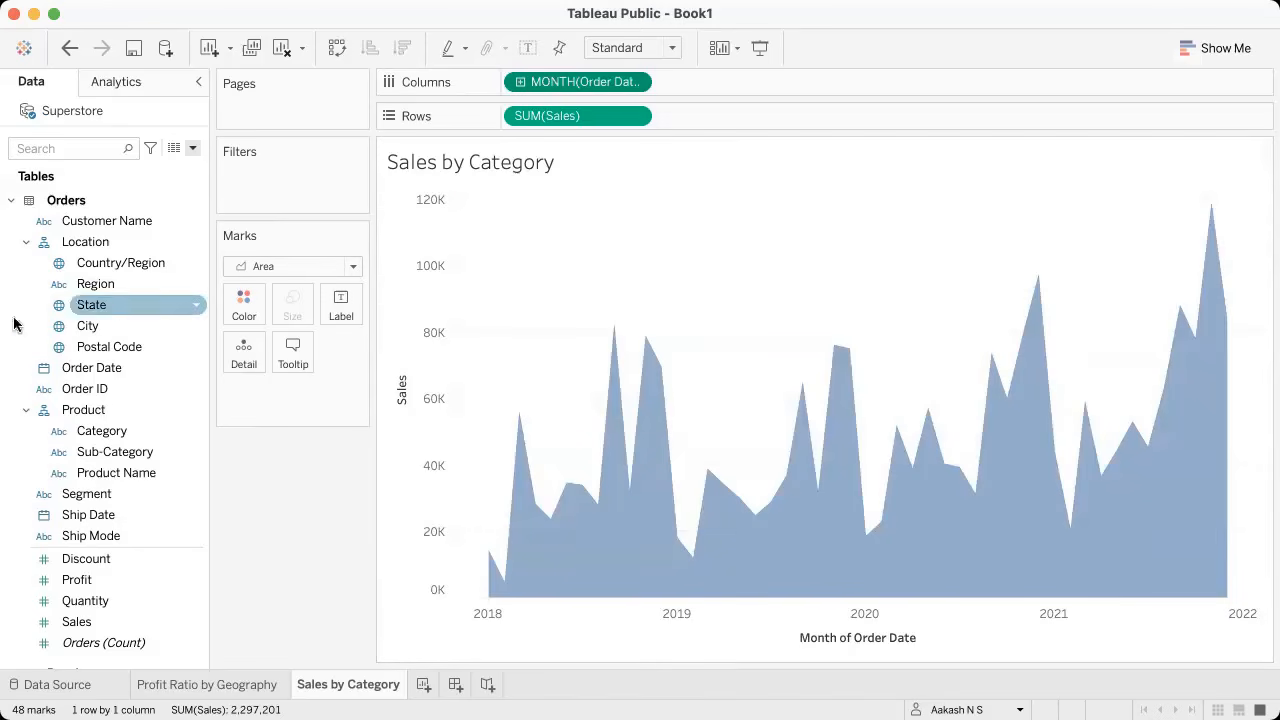
Step: Place Category before Sales on the rows and compare the split area chart with the reference chart in the browser notebook
{"action": "left_click_drag", "start_coordinate": [60, 434], "coordinate": [507, 116]}
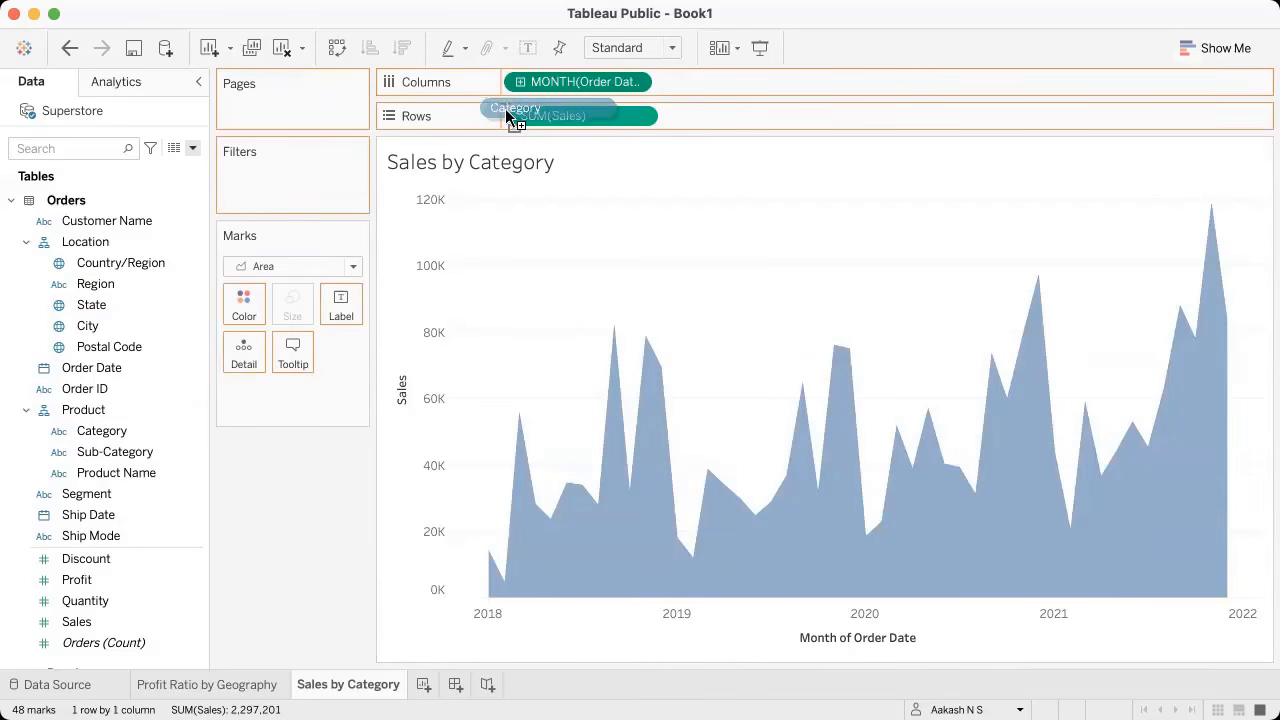
{"action": "left_click_drag", "start_coordinate": [507, 116], "coordinate": [508, 117]}
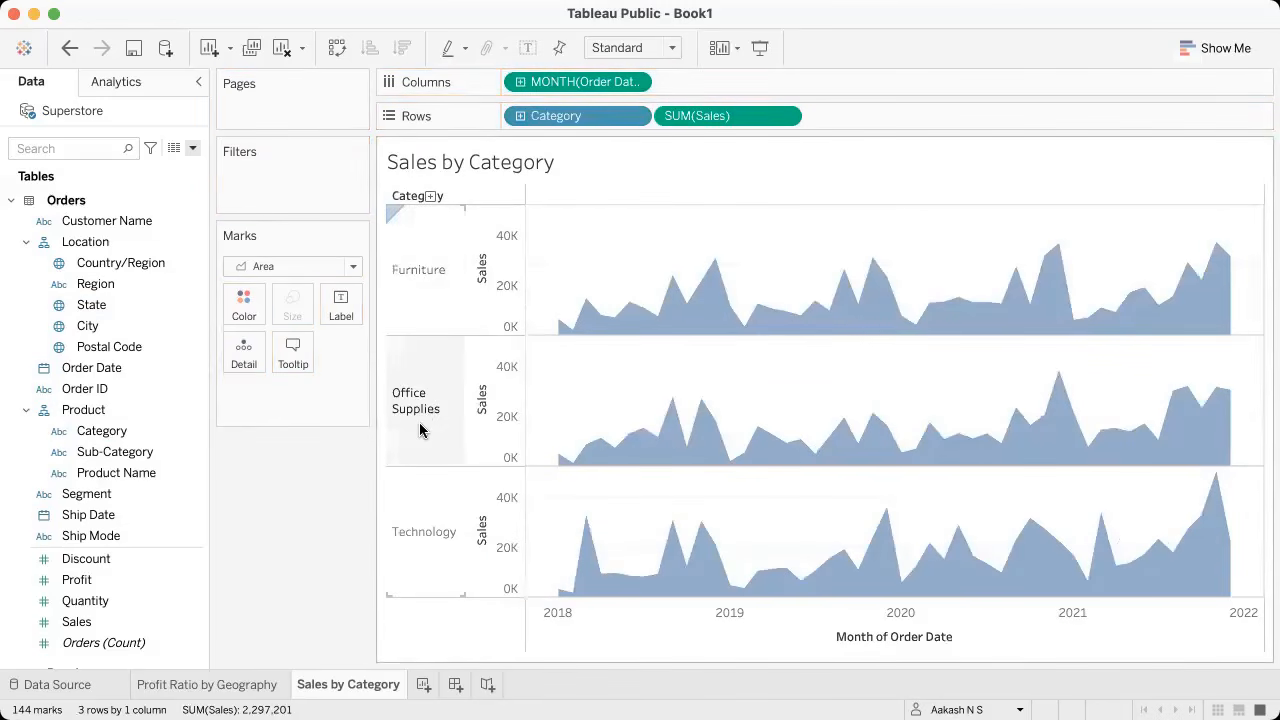
{"action": "key", "text": "ctrl+Right"}
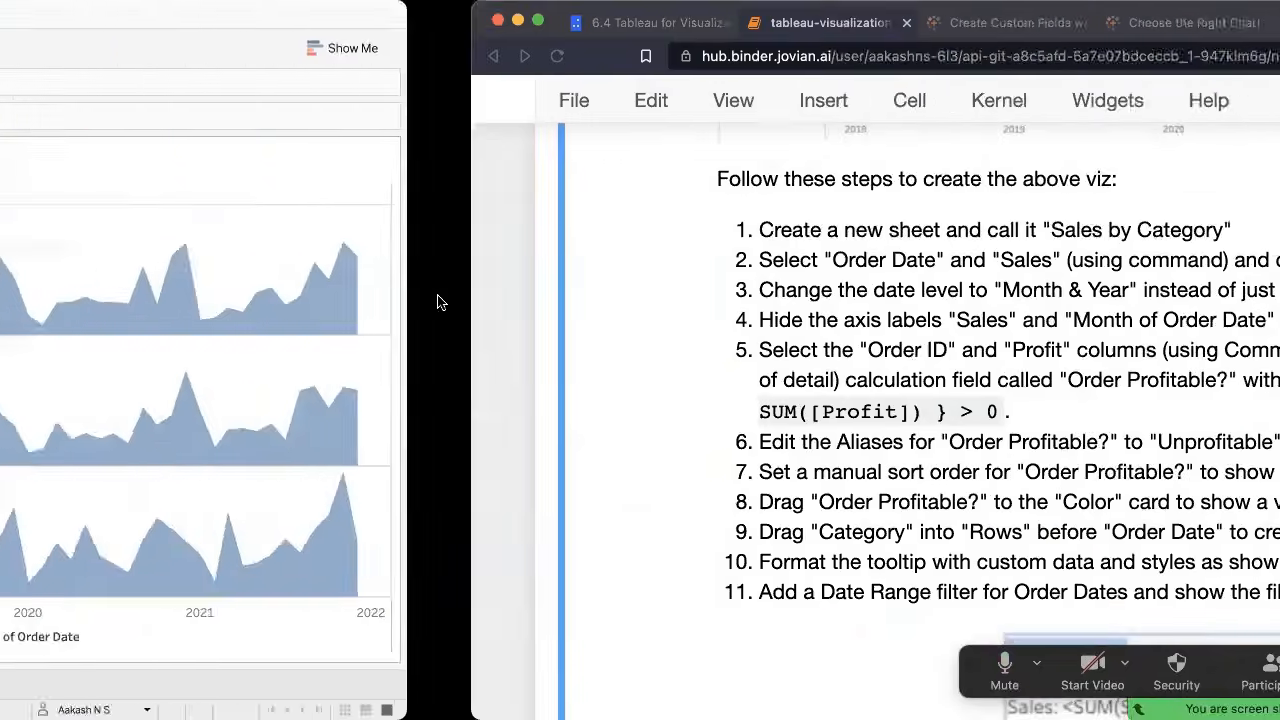
{"action": "scroll", "coordinate": [438, 302], "scroll_direction": "up", "scroll_amount": 5}
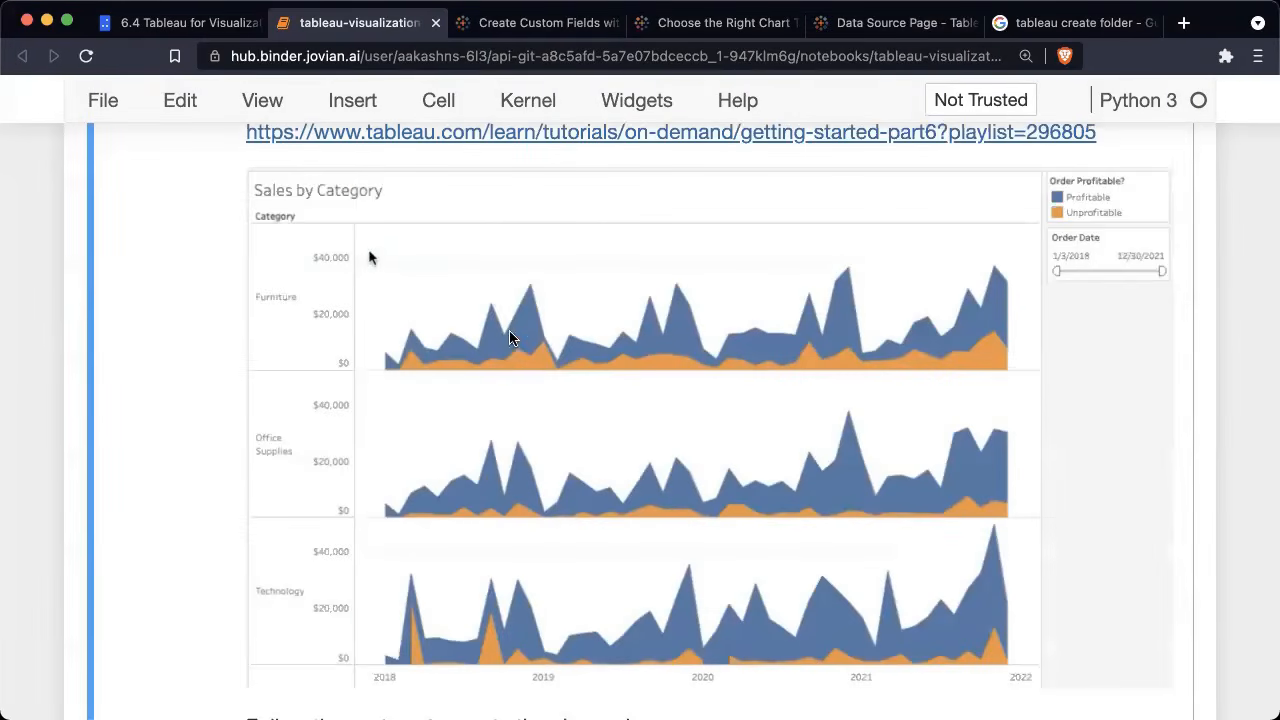
Step: Review the month-wise sales question, the reference chart and the build instructions in the browser notebook, and return to the Sales by Category sheet
{"action": "scroll", "coordinate": [511, 334], "scroll_direction": "down", "scroll_amount": 10}
{"action": "key", "text": "ctrl+Left"}
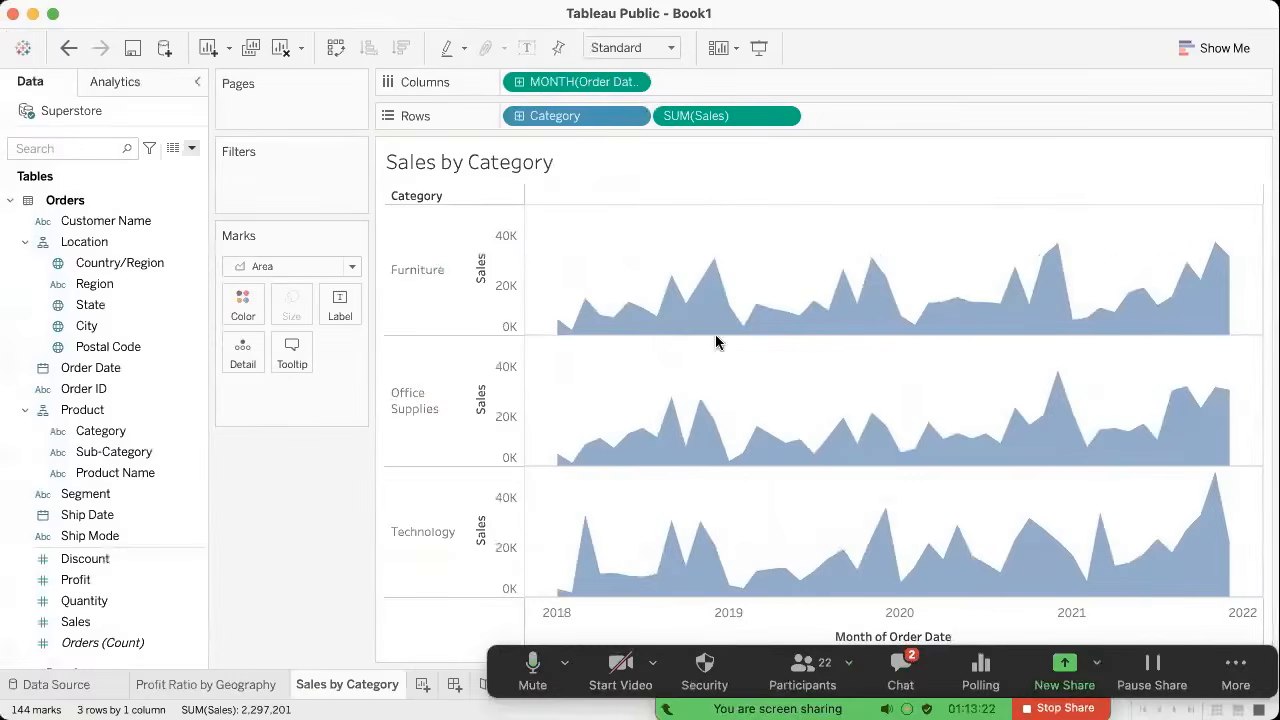
{"action": "key", "text": "ctrl+Right"}
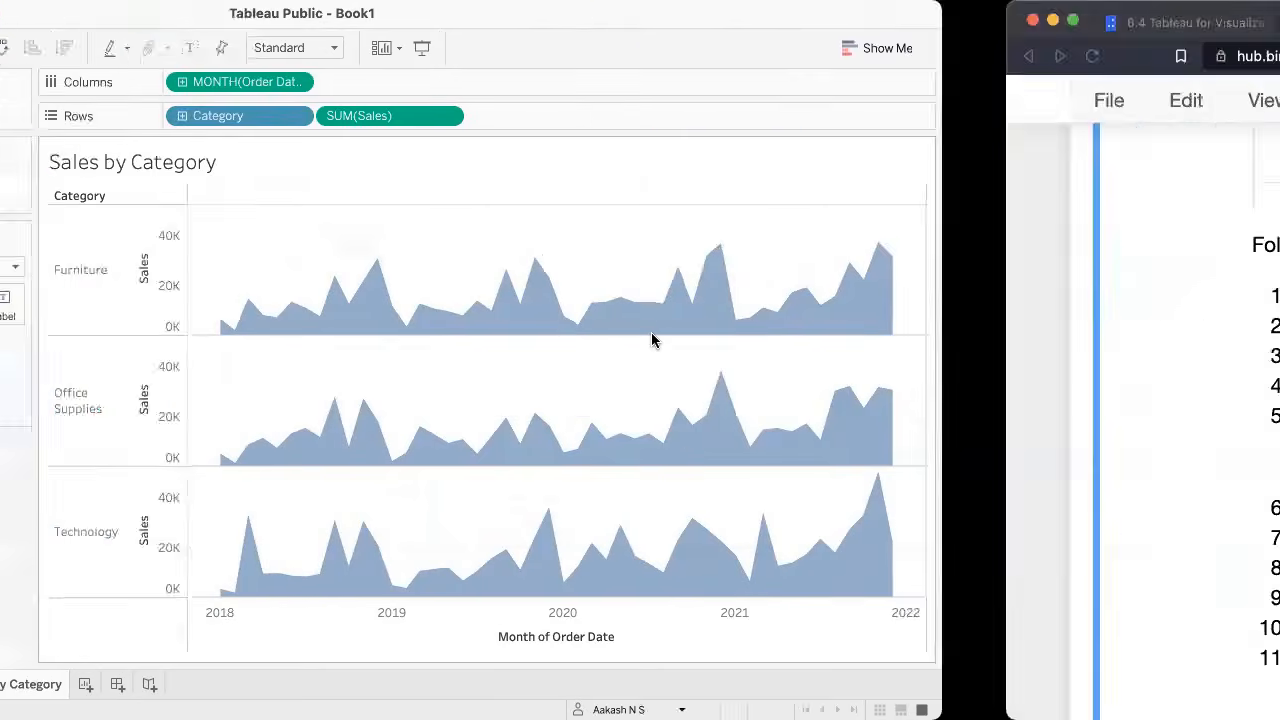
{"action": "scroll", "coordinate": [651, 340], "scroll_direction": "up", "scroll_amount": 5}
{"action": "scroll", "coordinate": [651, 340], "scroll_direction": "up", "scroll_amount": 1}
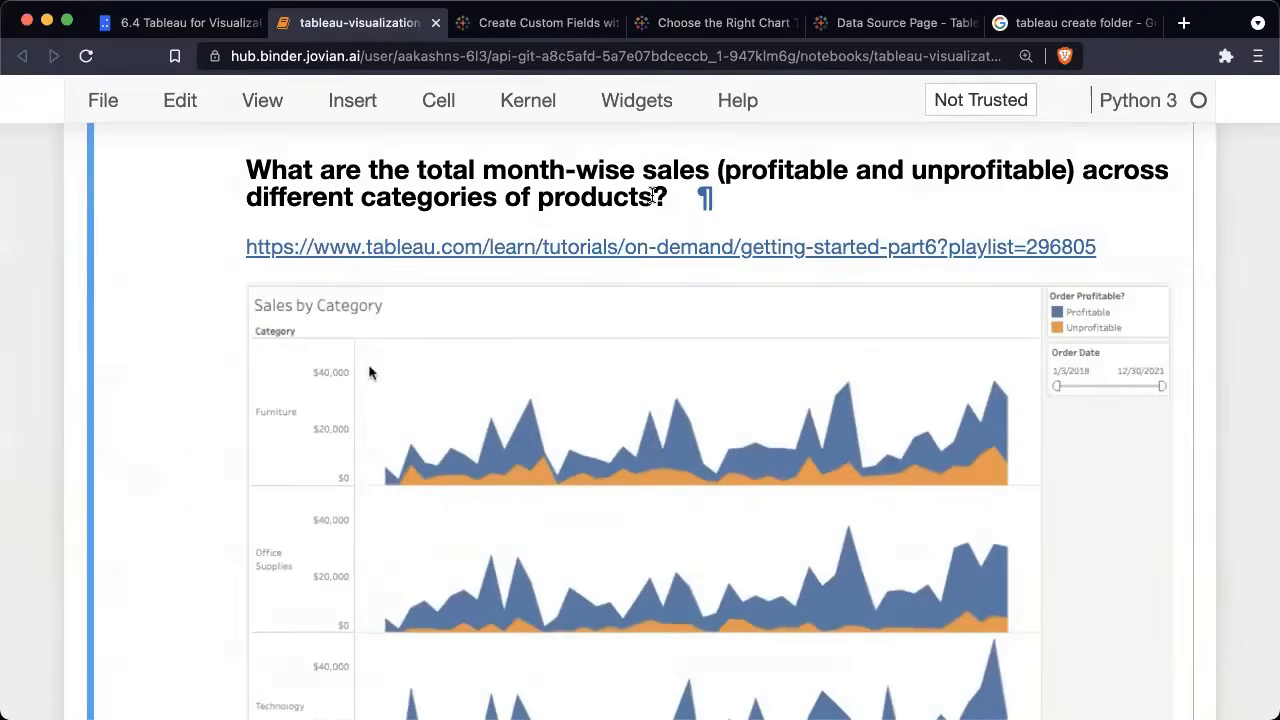
{"action": "scroll", "coordinate": [651, 192], "scroll_direction": "down", "scroll_amount": 10}
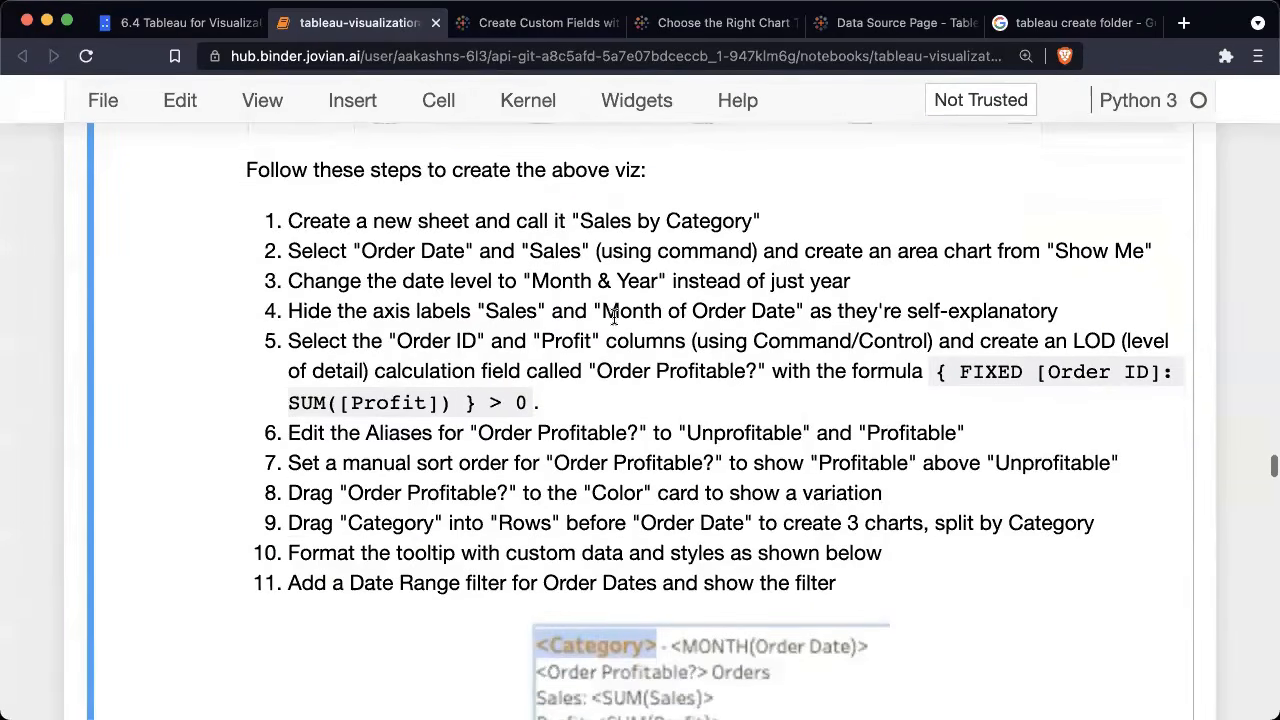
{"action": "key", "text": "ctrl+Left"}
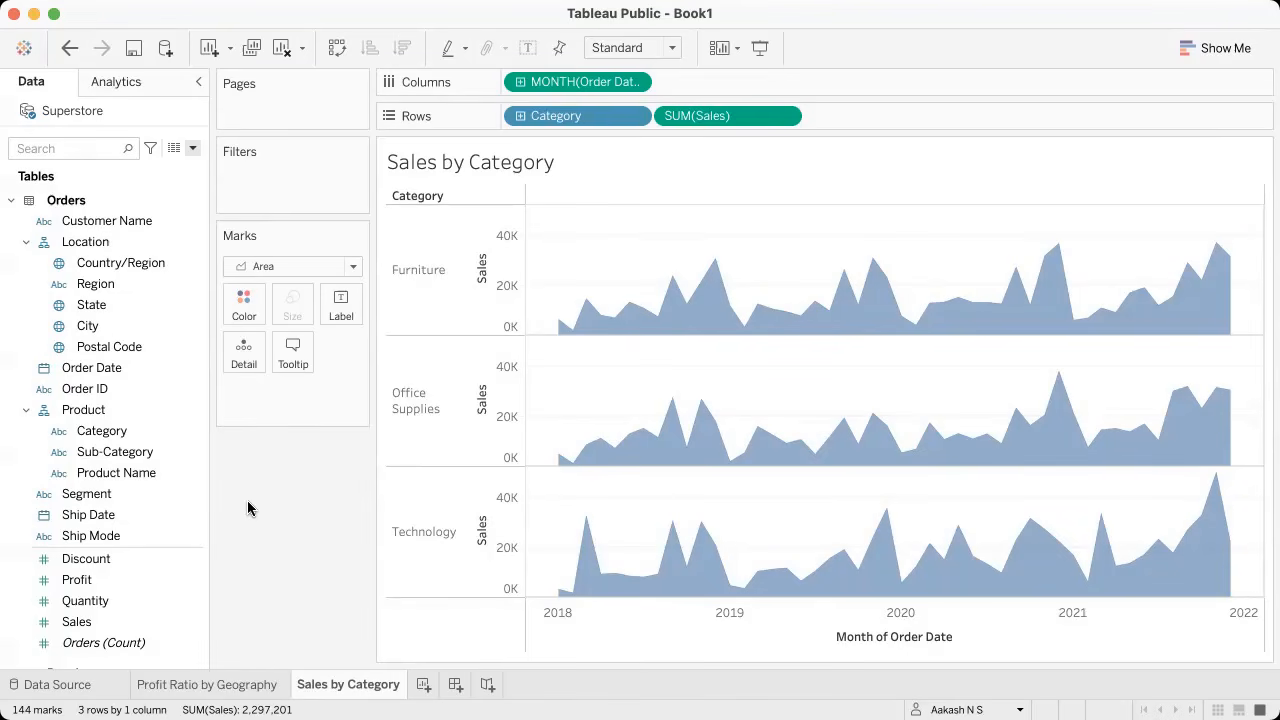
{"action": "left_click", "coordinate": [166, 409]}
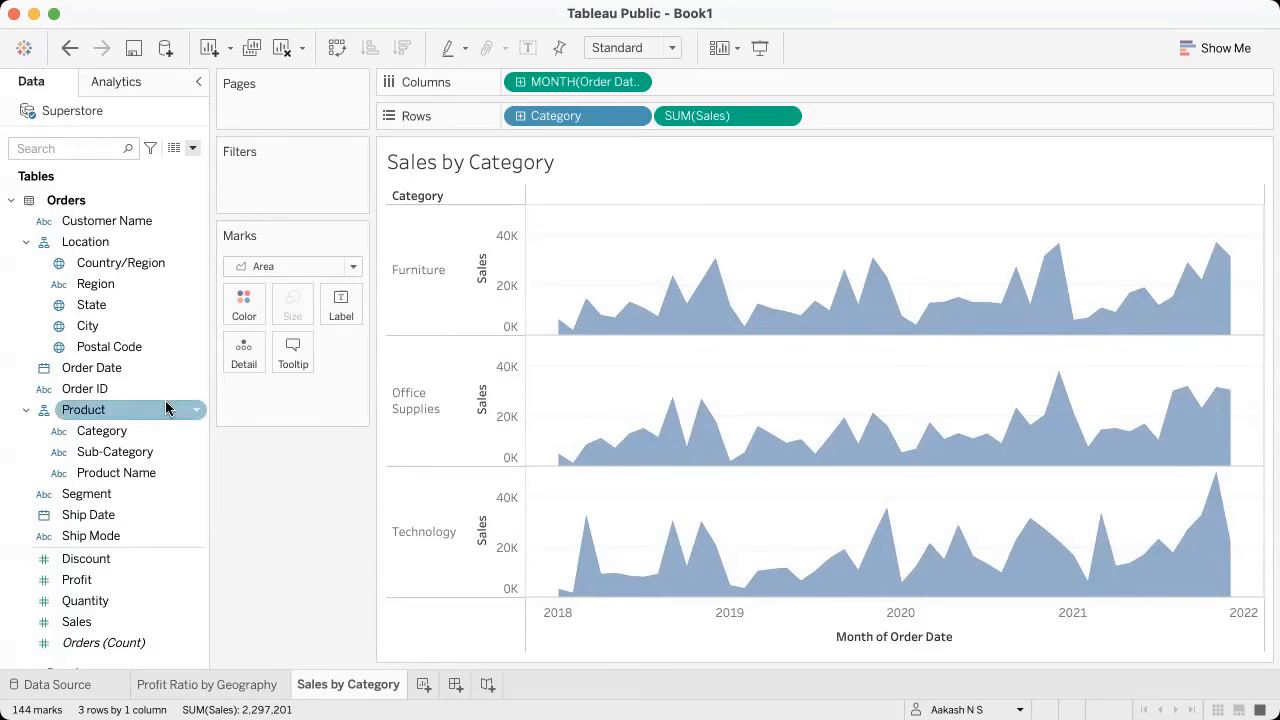
{"action": "left_click", "coordinate": [143, 390]}
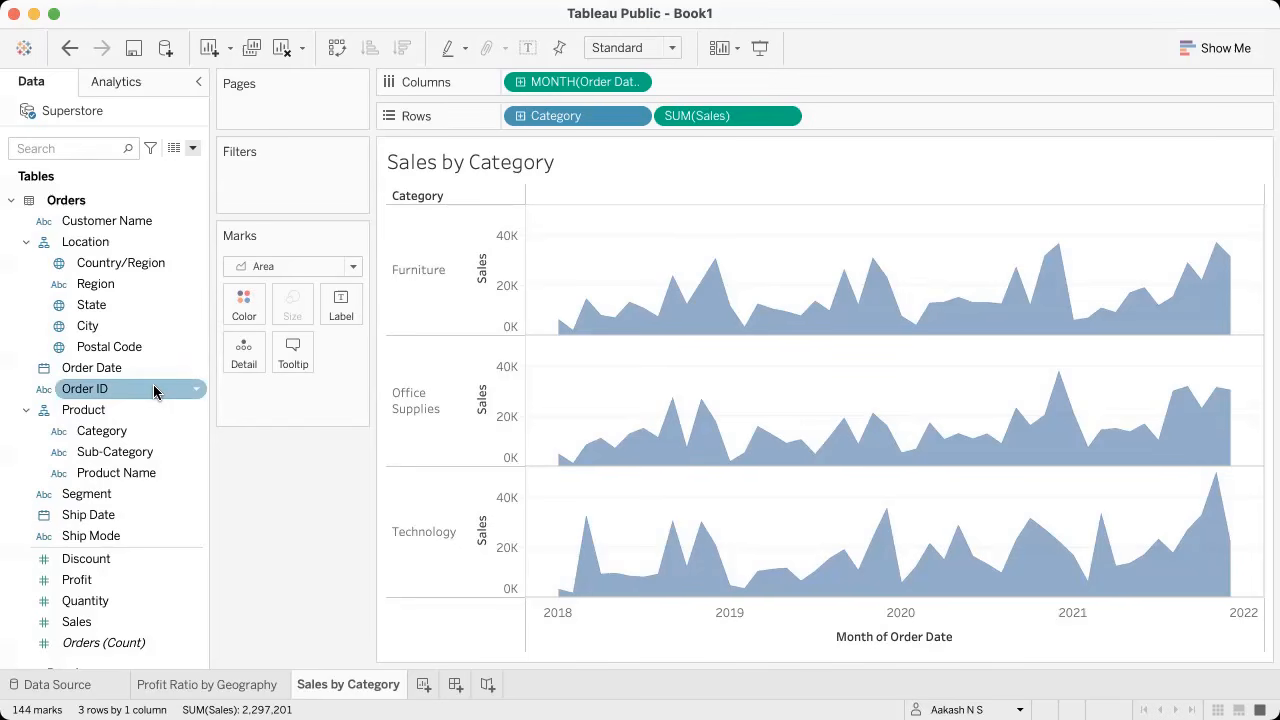
{"action": "left_click", "coordinate": [154, 392]}
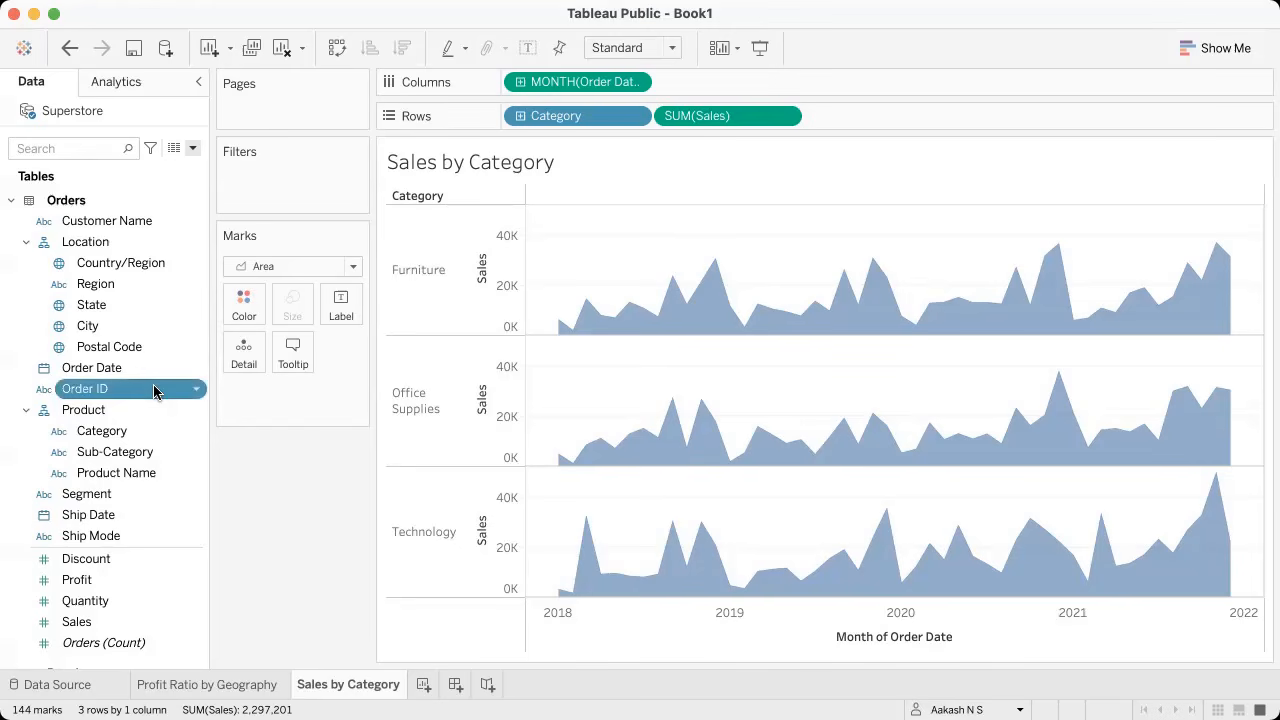
{"action": "left_click", "coordinate": [138, 581], "text": "super"}
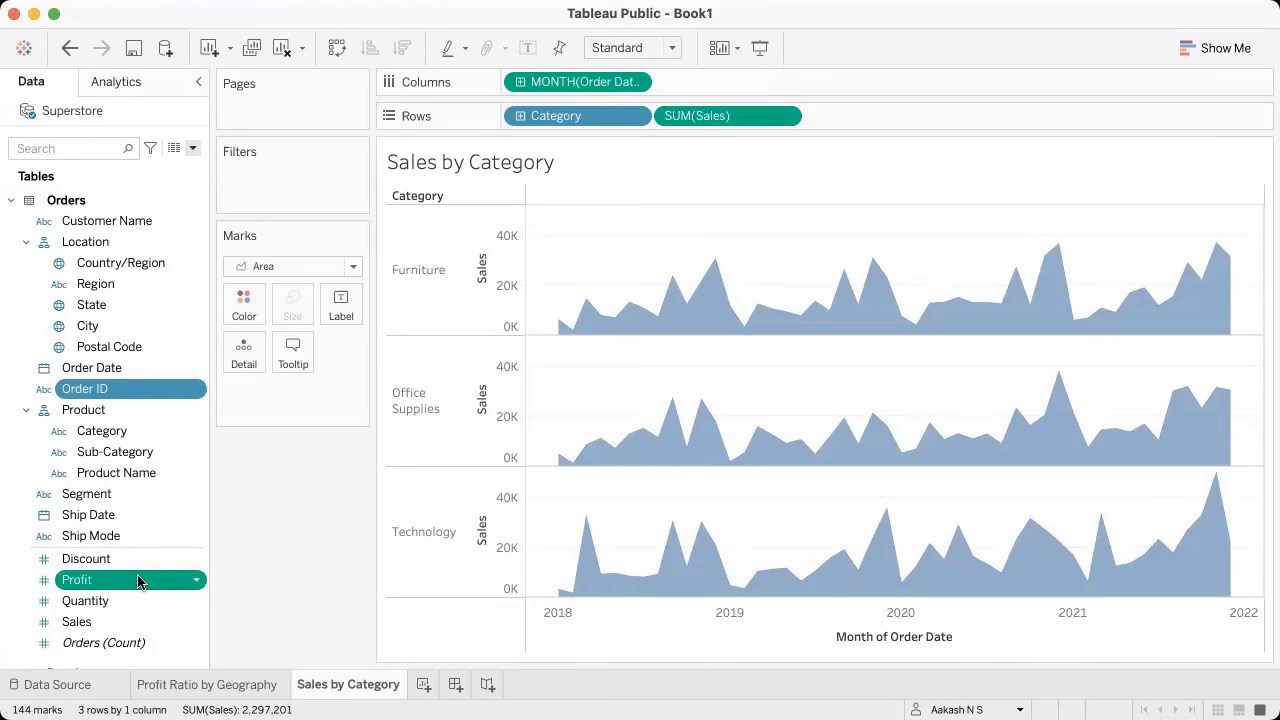
{"action": "left_click", "coordinate": [196, 582]}
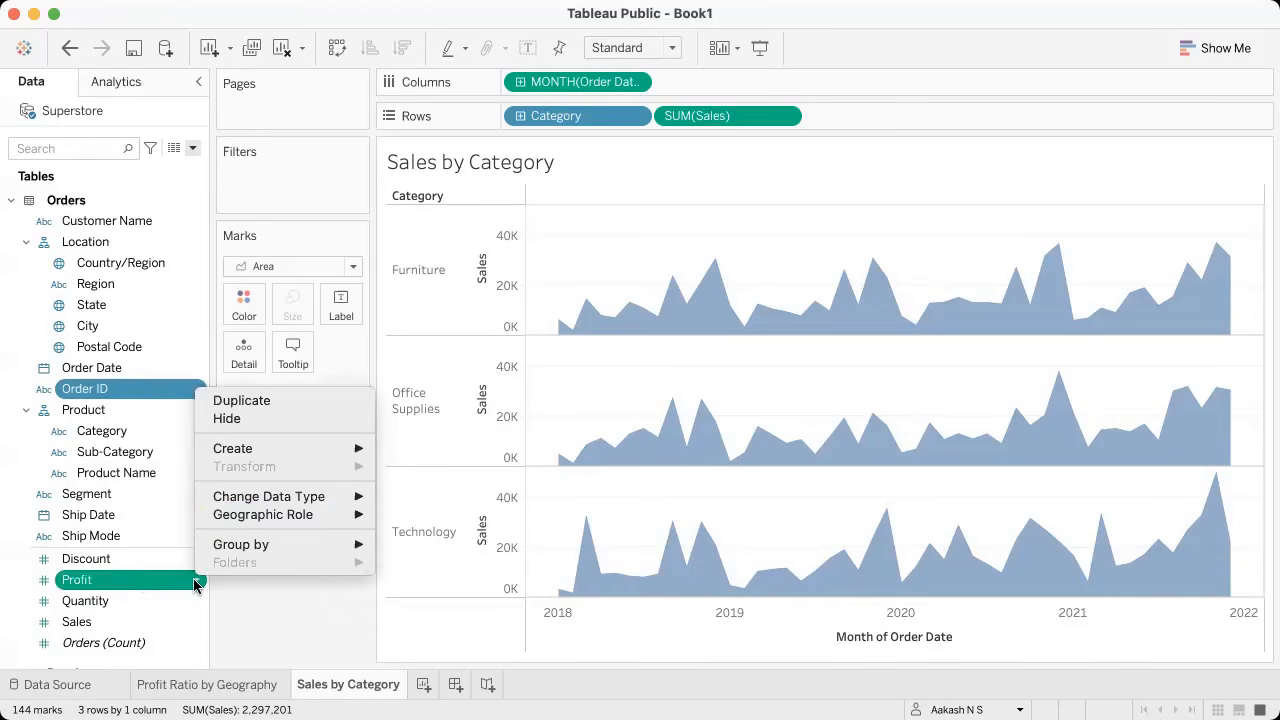
{"action": "left_click", "coordinate": [195, 582]}
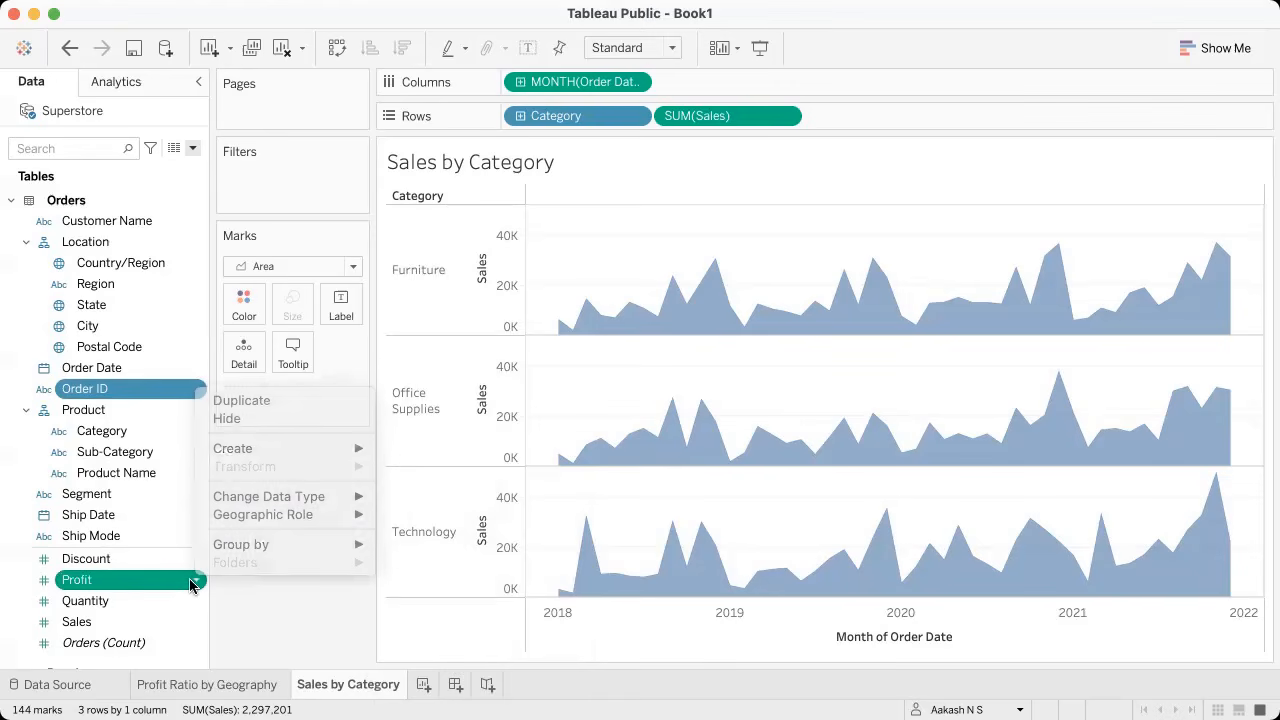
{"action": "left_click", "coordinate": [193, 148]}
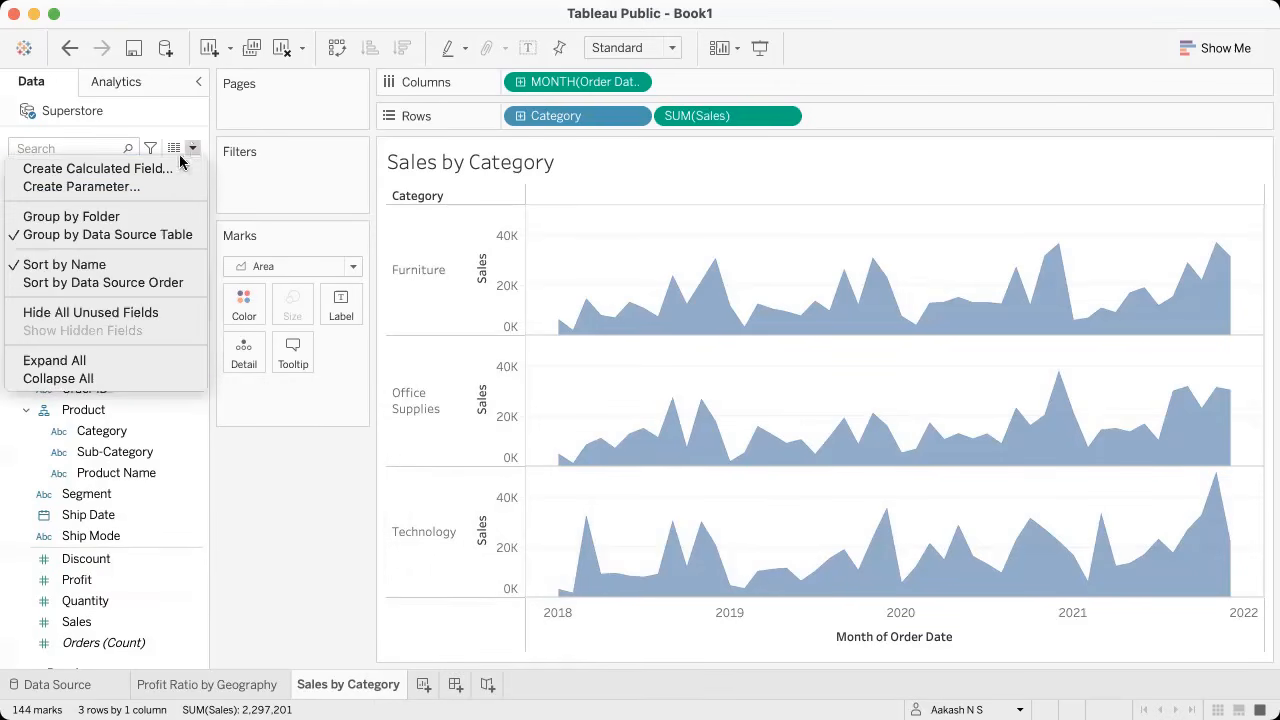
{"action": "left_click", "coordinate": [319, 528]}
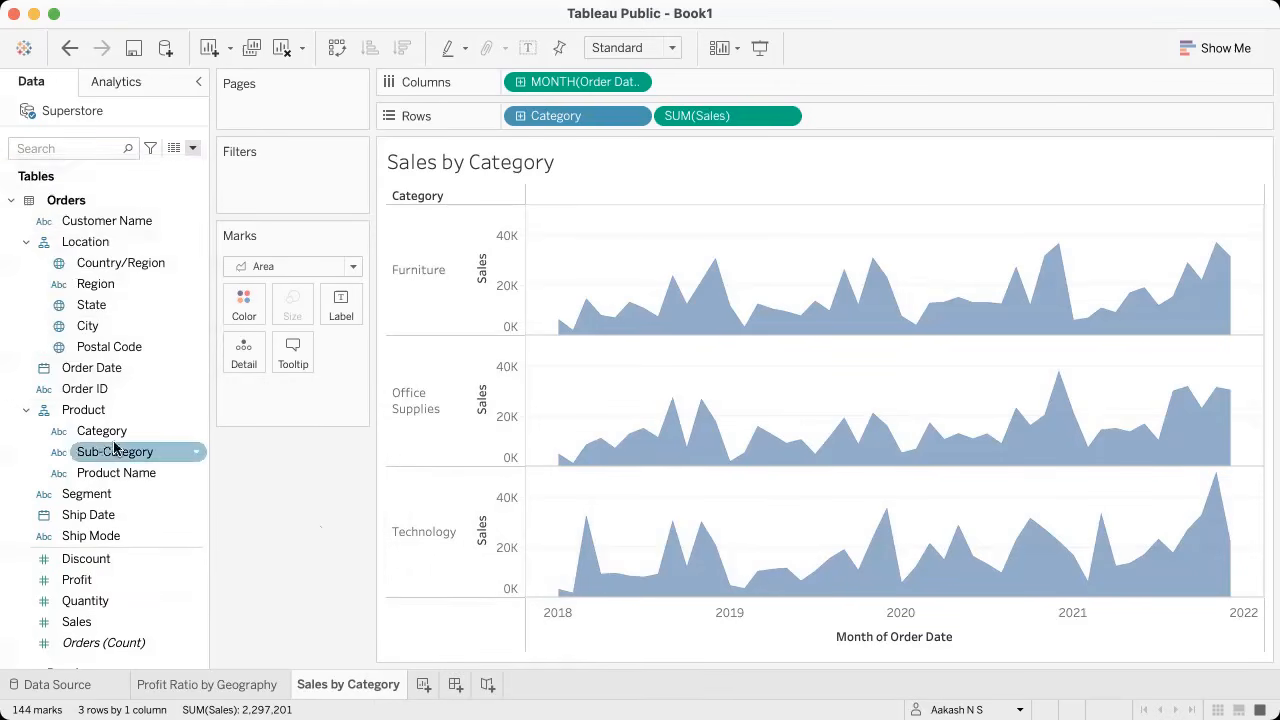
Step: Select the Order ID and Profit fields together and create an LOD calculation from them
{"action": "left_click", "coordinate": [90, 389]}
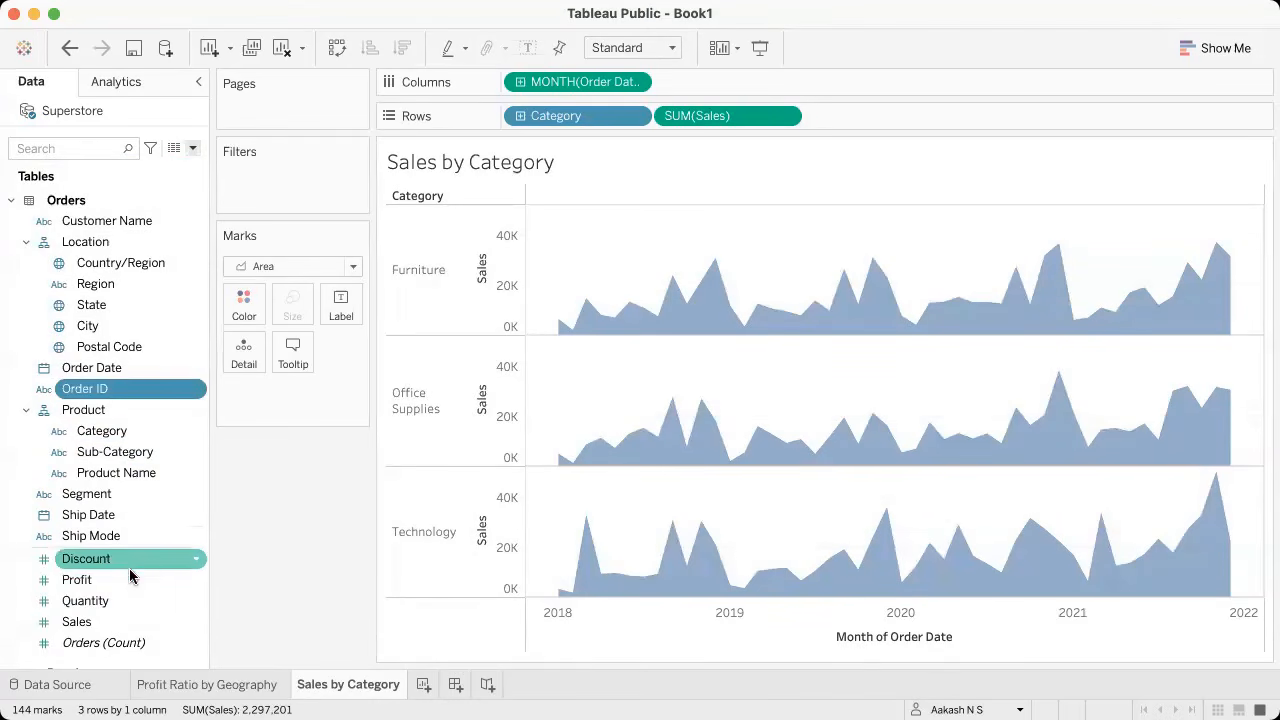
{"action": "left_click", "coordinate": [134, 586]}
{"action": "right_click", "coordinate": [134, 586]}
{"action": "right_click", "coordinate": [134, 586]}
{"action": "right_click", "coordinate": [134, 586]}
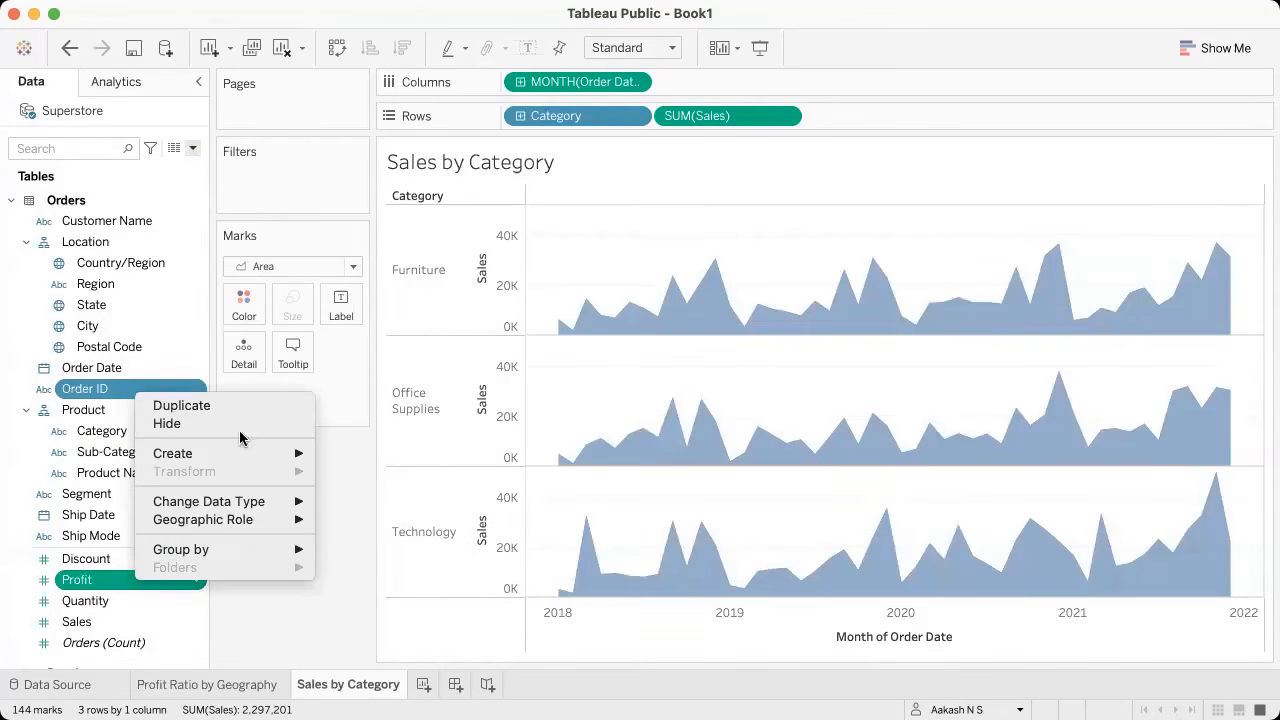
{"action": "mouse_move", "coordinate": [240, 453]}
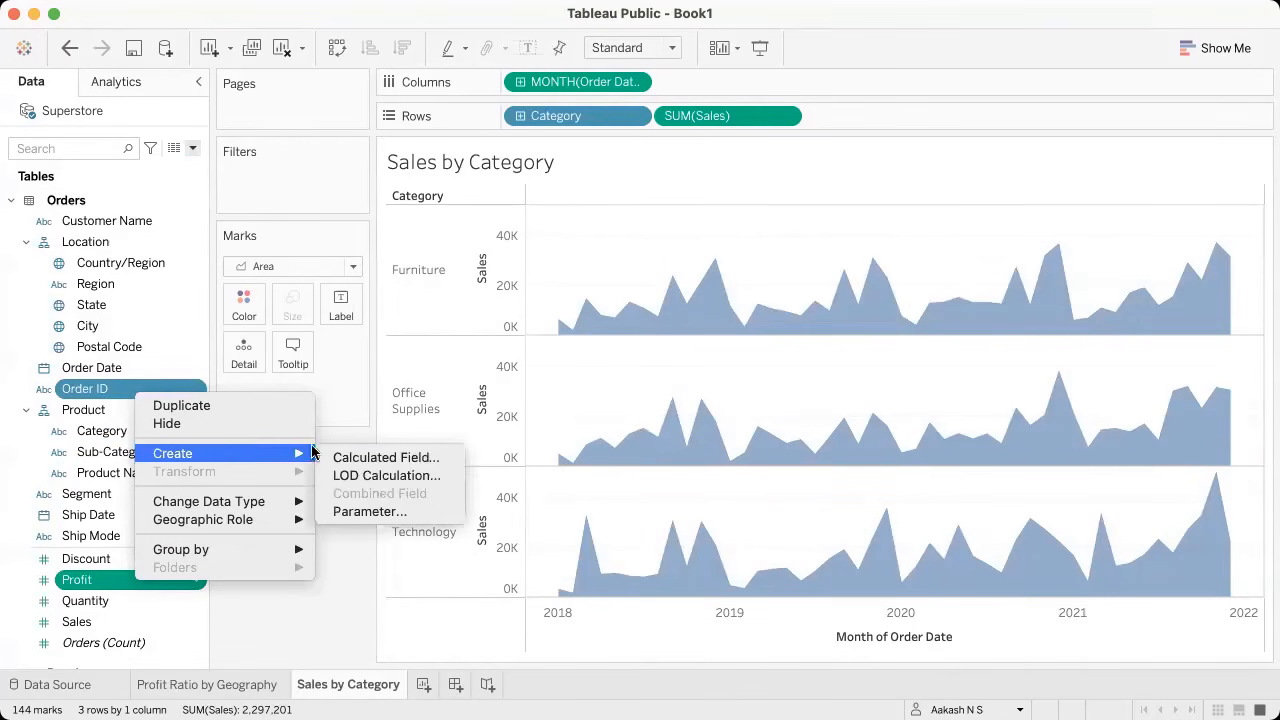
{"action": "left_click", "coordinate": [372, 478]}
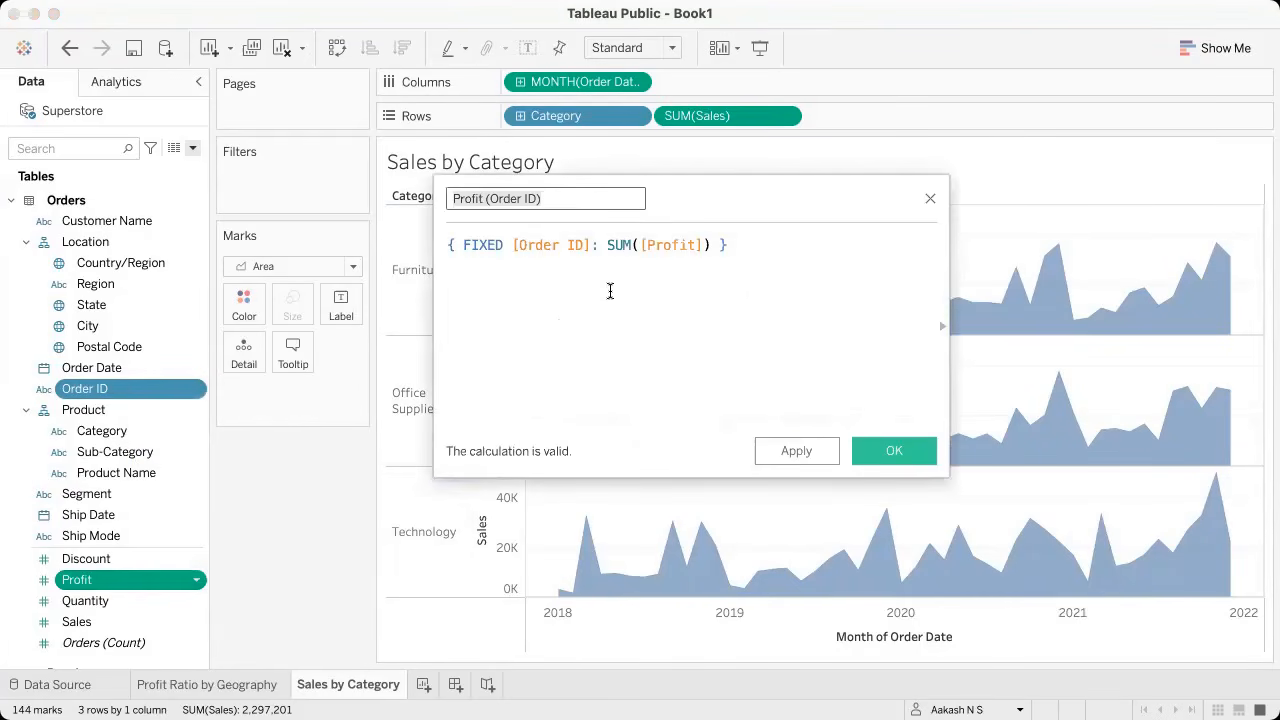
Step: Examine the FIXED Order ID profit expression and extend the formula to { FIXED [Order ID]: SUM([Profit]) } > 0
{"action": "left_click", "coordinate": [468, 245]}
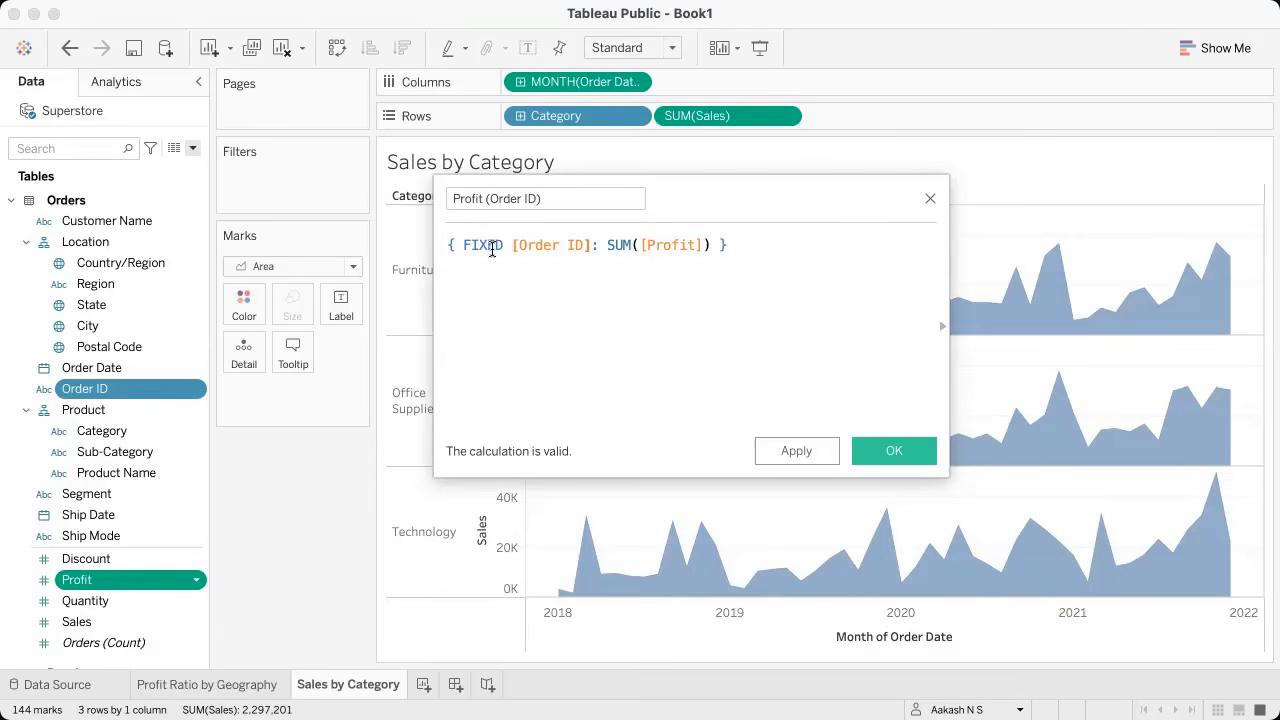
{"action": "left_click_drag", "start_coordinate": [462, 245], "coordinate": [711, 245]}
{"action": "left_click", "coordinate": [709, 245]}
{"action": "left_click_drag", "start_coordinate": [462, 245], "coordinate": [568, 250]}
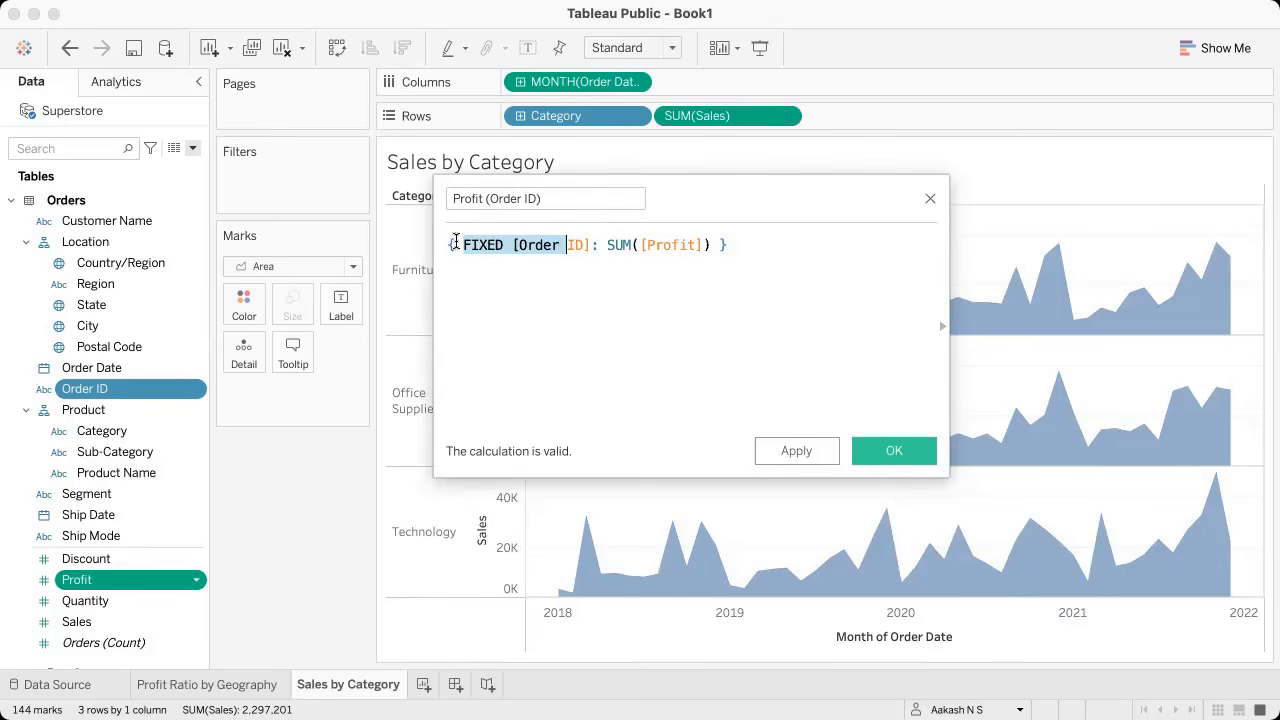
{"action": "left_click", "coordinate": [455, 245]}
{"action": "left_click_drag", "start_coordinate": [463, 245], "coordinate": [710, 245]}
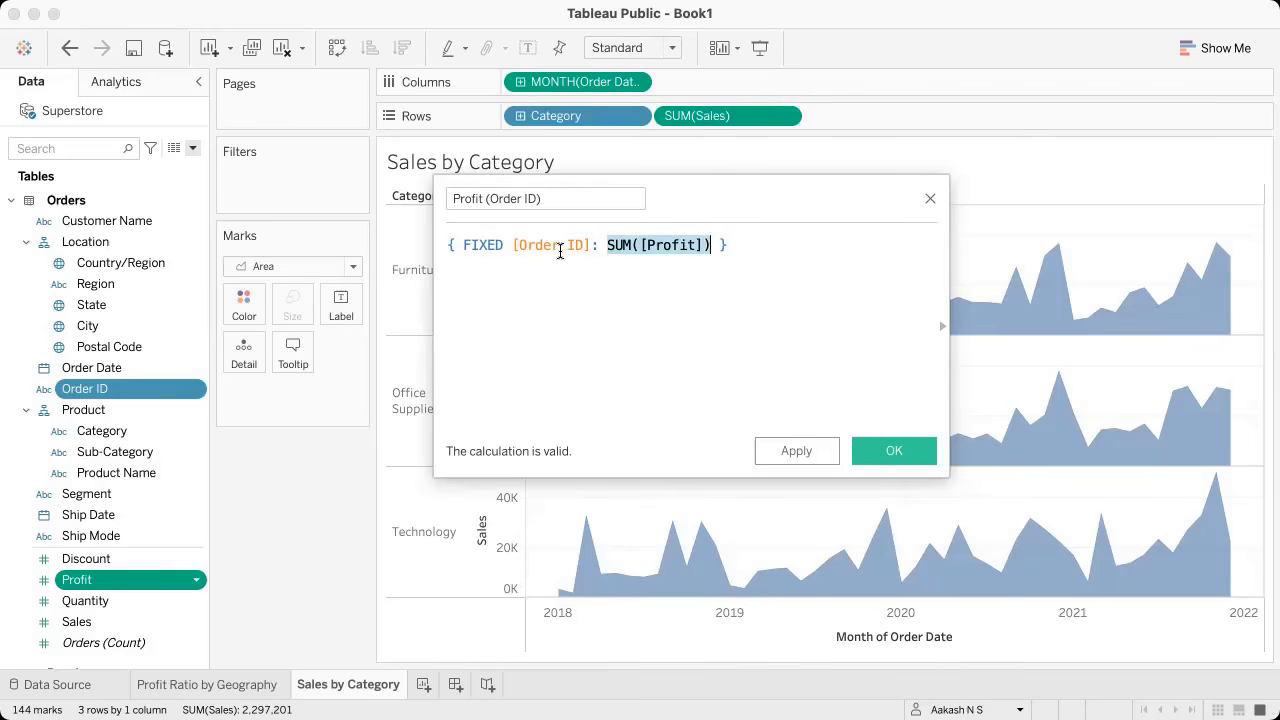
{"action": "left_click", "coordinate": [754, 244]}
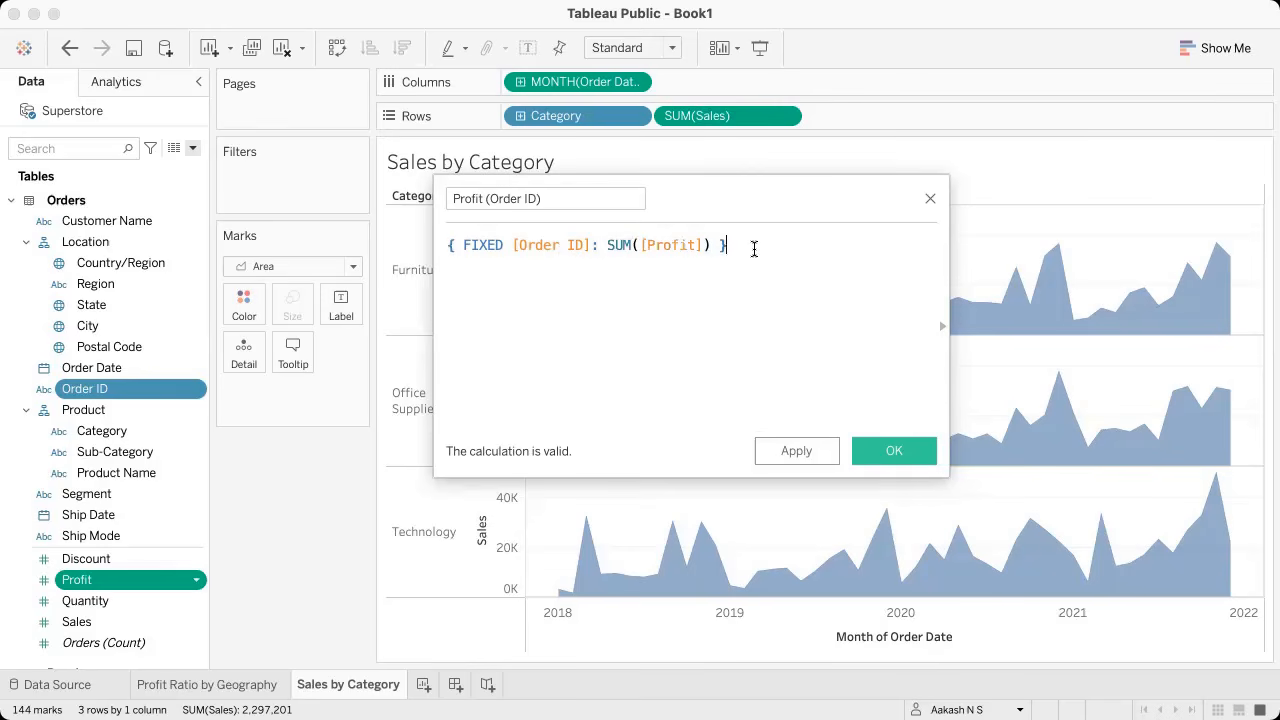
{"action": "type", "text": ">"}
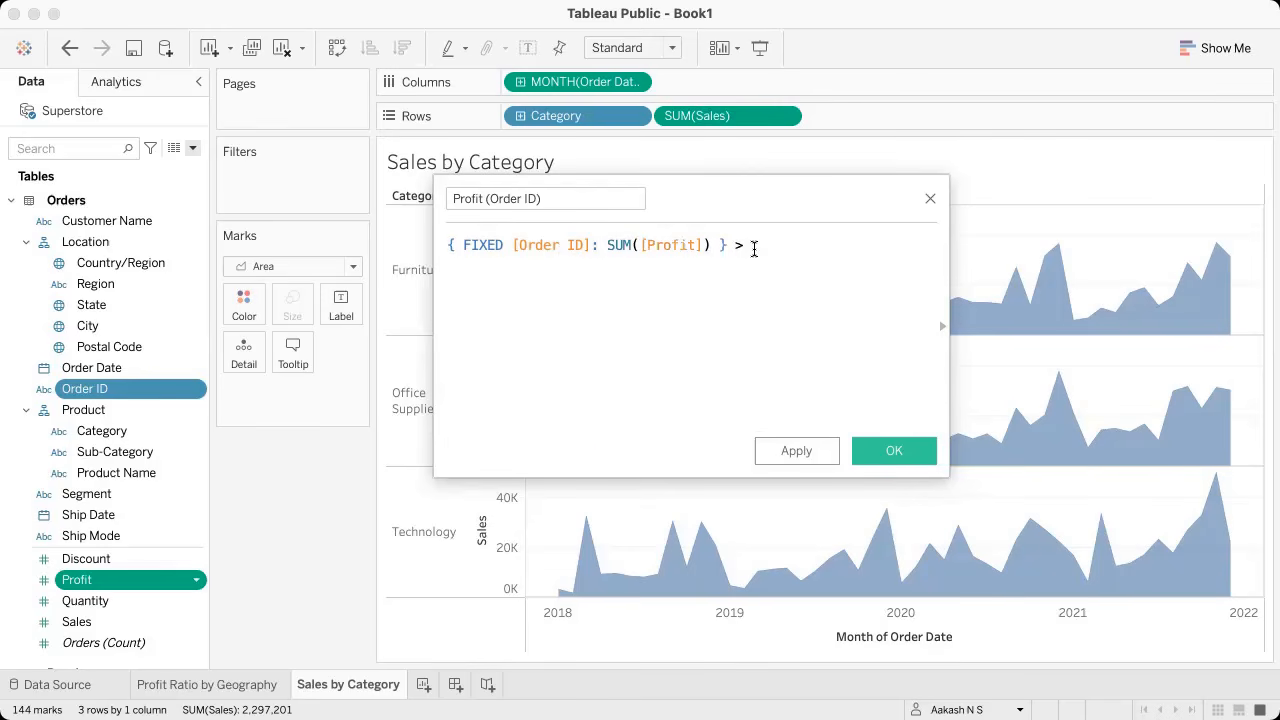
{"action": "key", "text": "BackSpace"}
{"action": "type", "text": "0"}
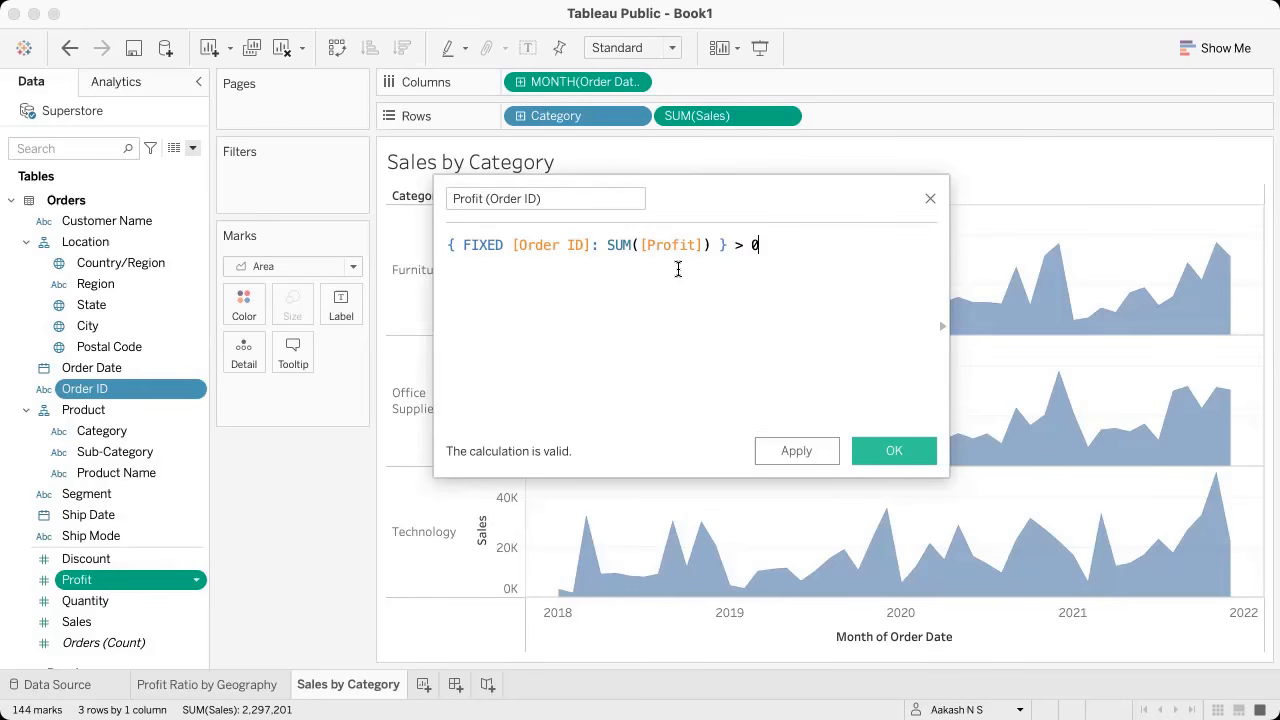
Step: Name the calculated field "Profitable Sale?" and save it
{"action": "left_click", "coordinate": [590, 206]}
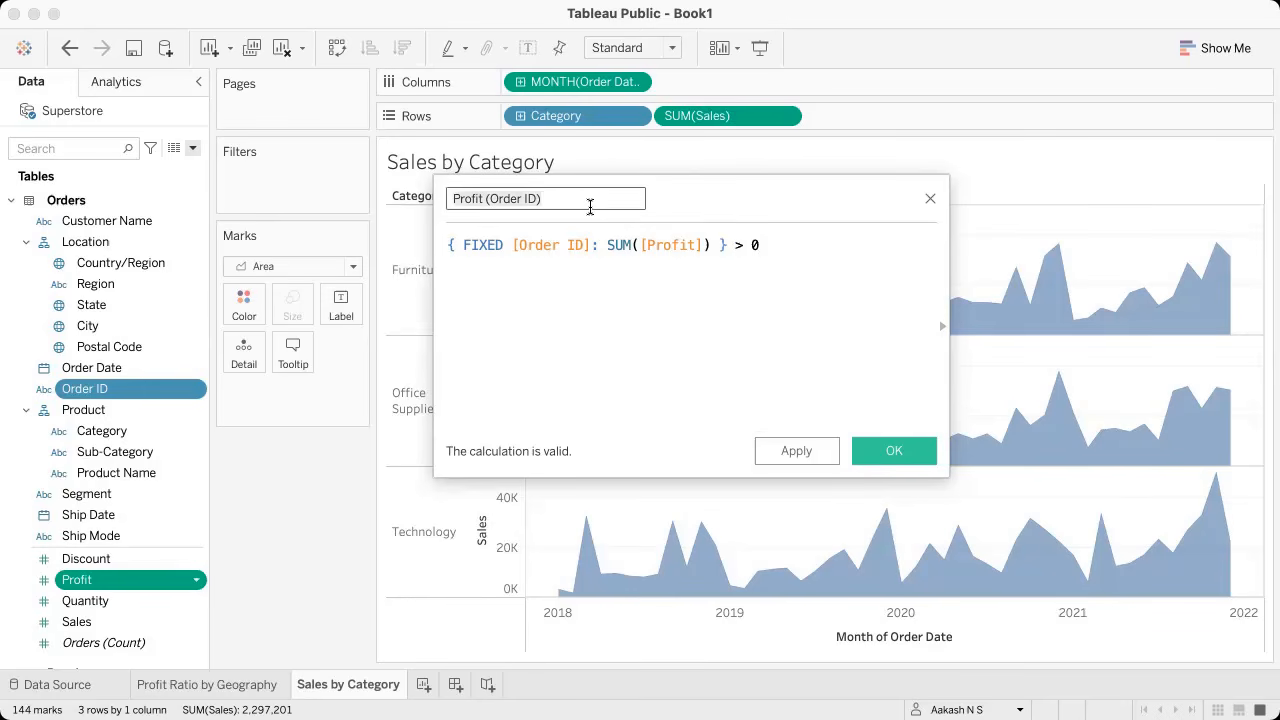
{"action": "key", "text": "super+a"}
{"action": "type", "text": "Profi"}
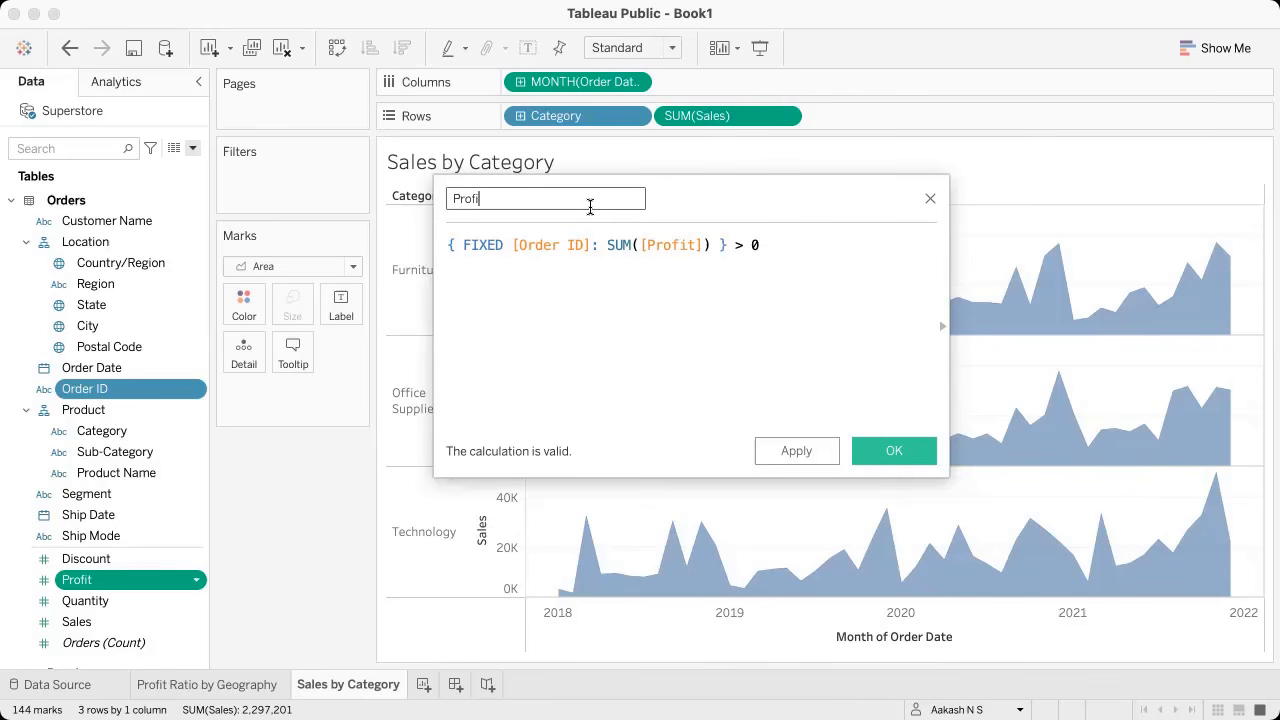
{"action": "type", "text": "table Sale?"}
{"action": "left_click", "coordinate": [878, 455]}
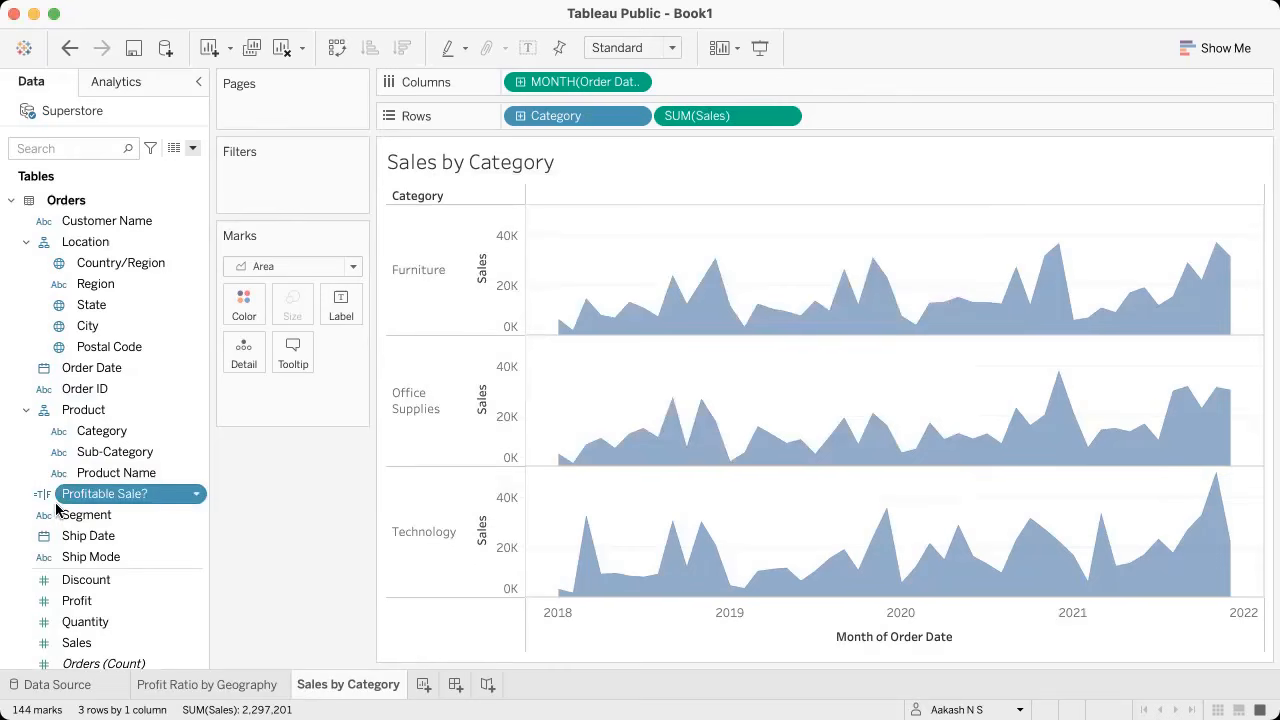
Step: Color the category area charts by the Profitable Sale? field
{"action": "left_click", "coordinate": [196, 497]}
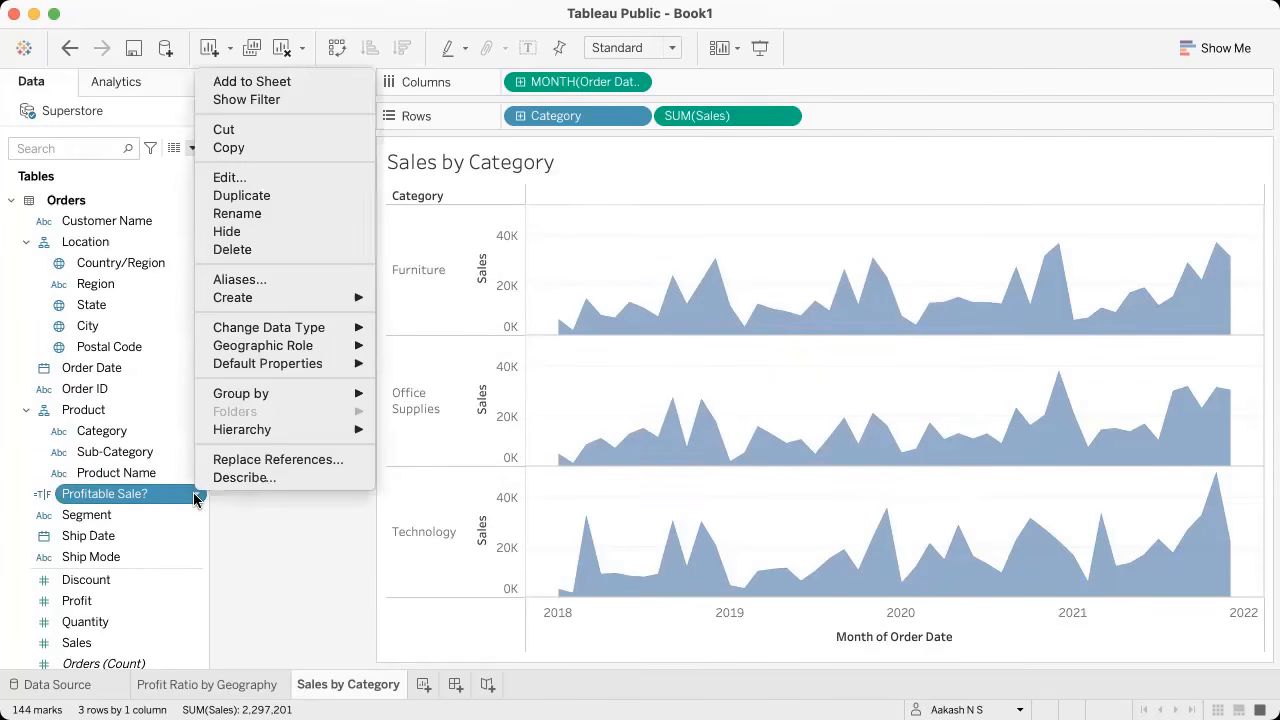
{"action": "left_click", "coordinate": [240, 517]}
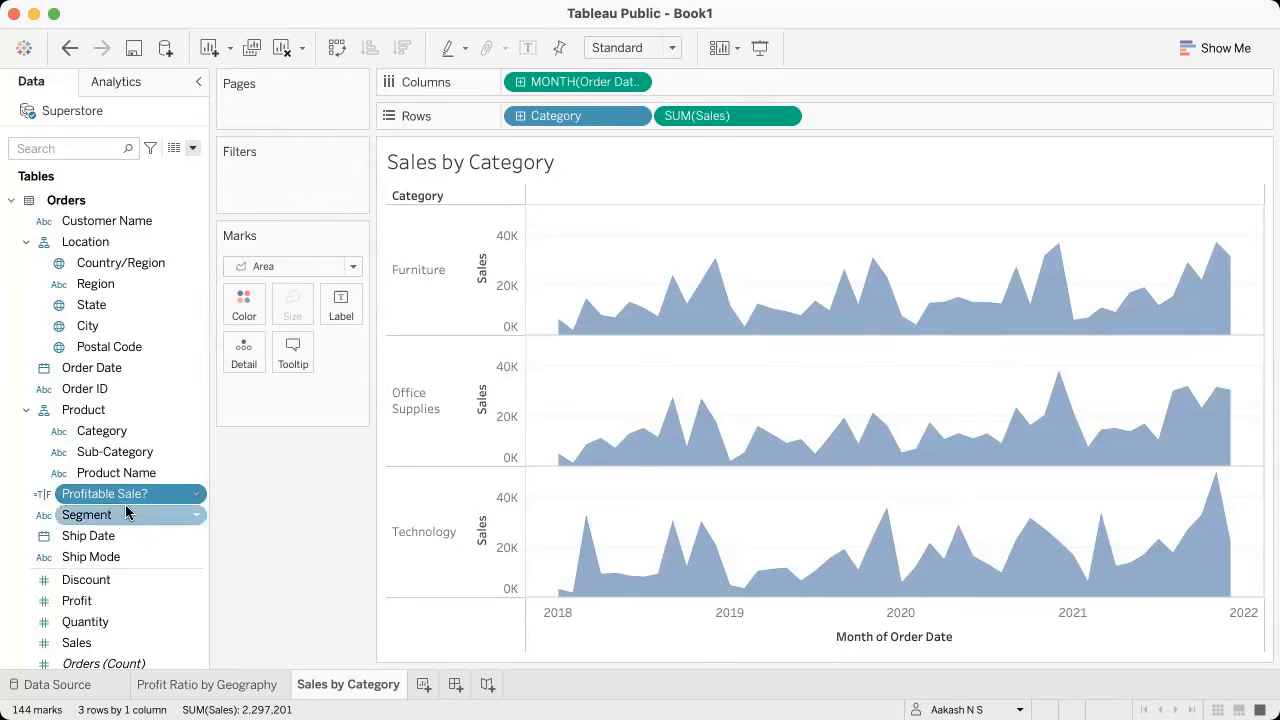
{"action": "left_click_drag", "start_coordinate": [143, 493], "coordinate": [243, 304]}
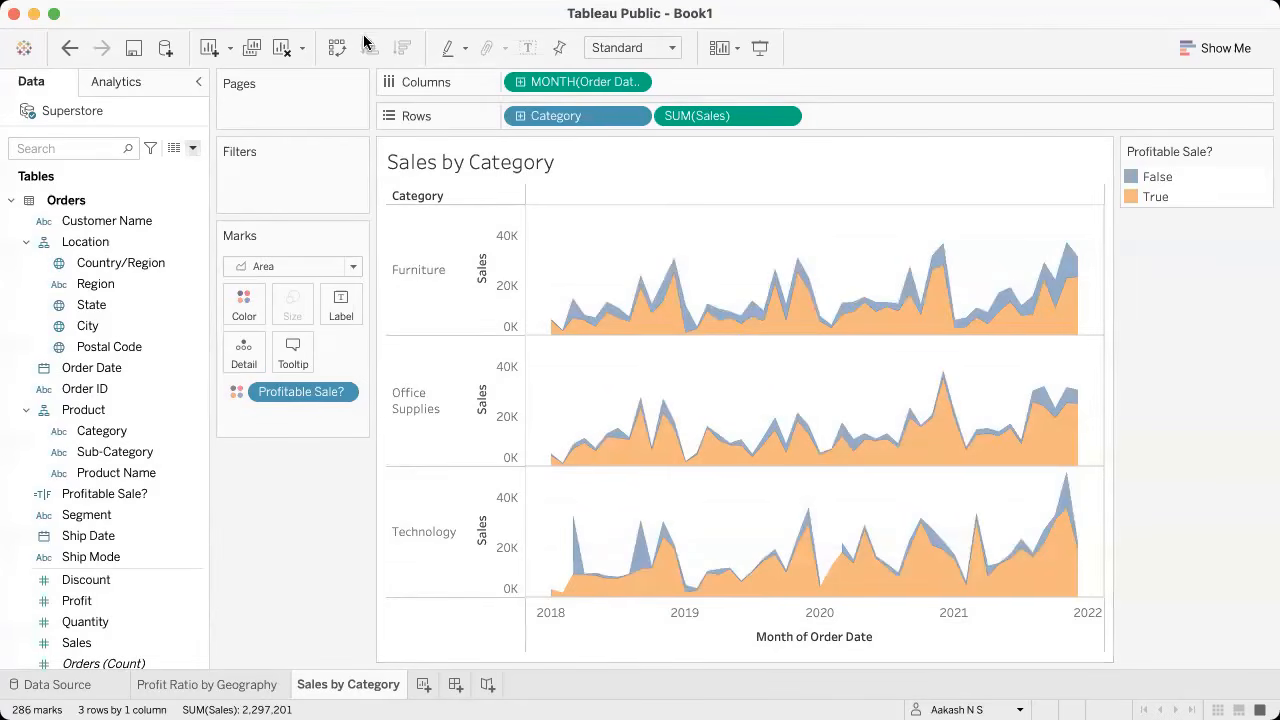
{"action": "mouse_move", "coordinate": [330, 5]}
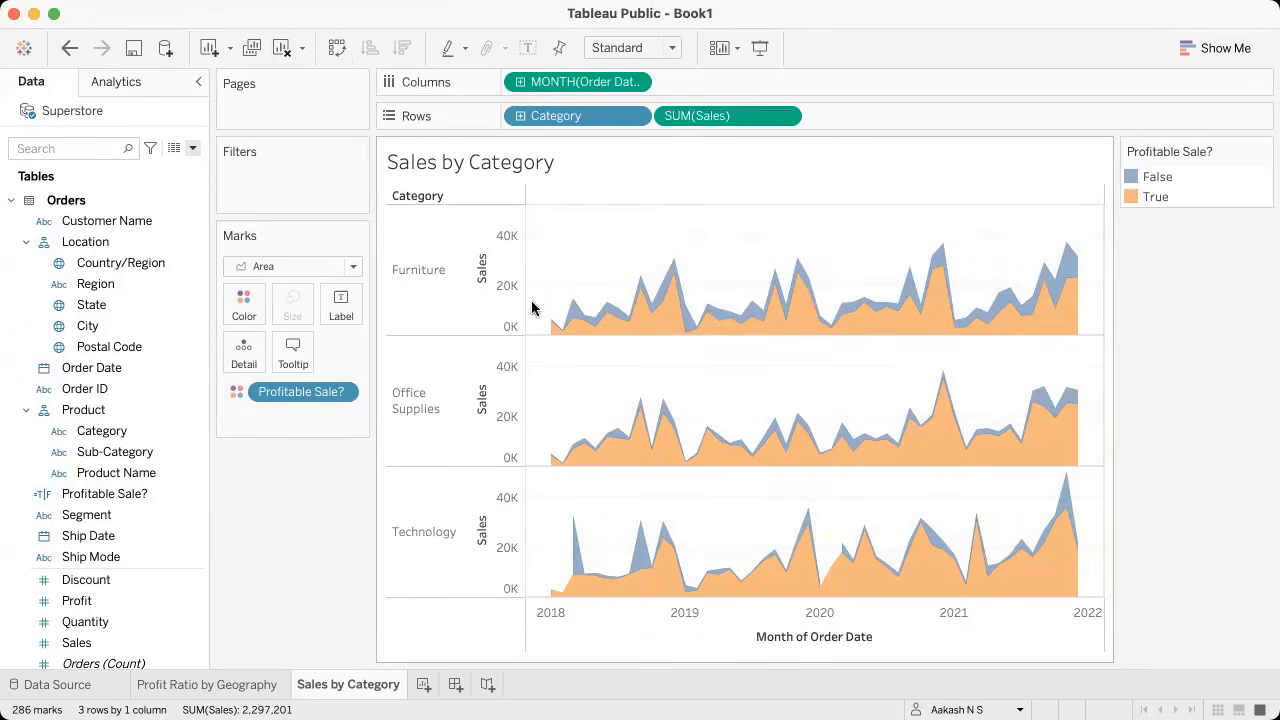
{"action": "left_click", "coordinate": [515, 11]}
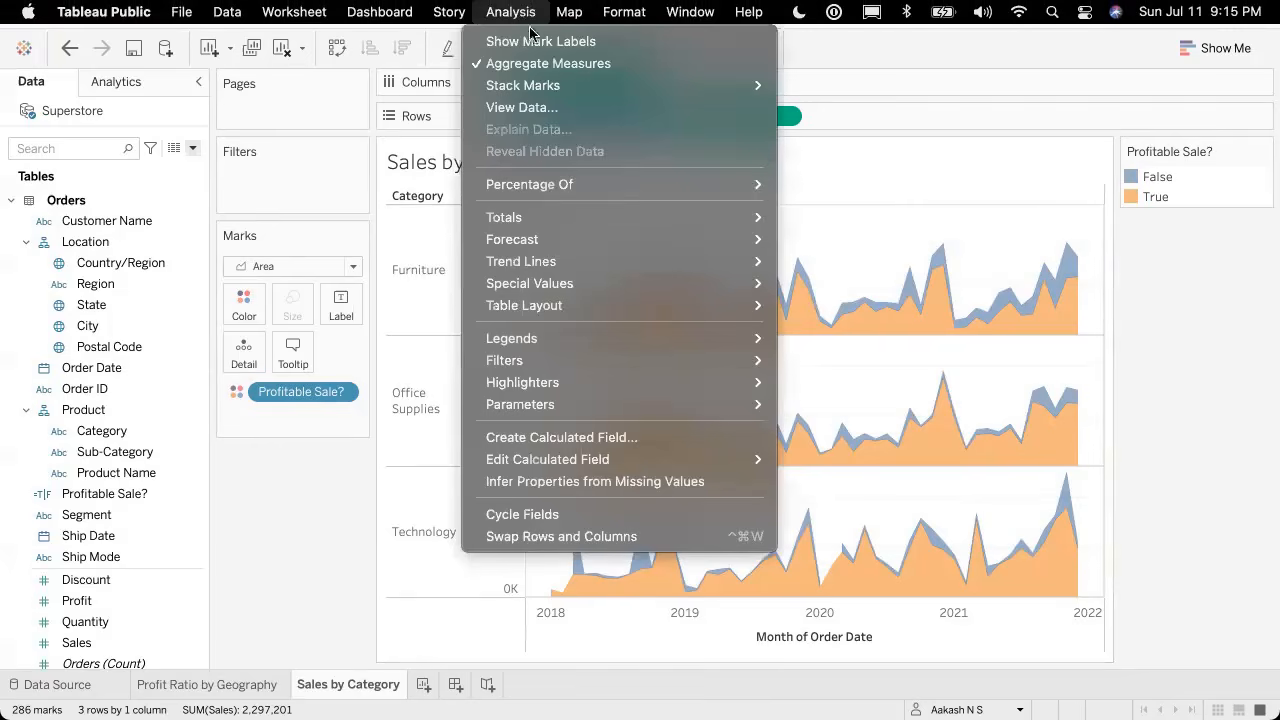
{"action": "left_click", "coordinate": [966, 125]}
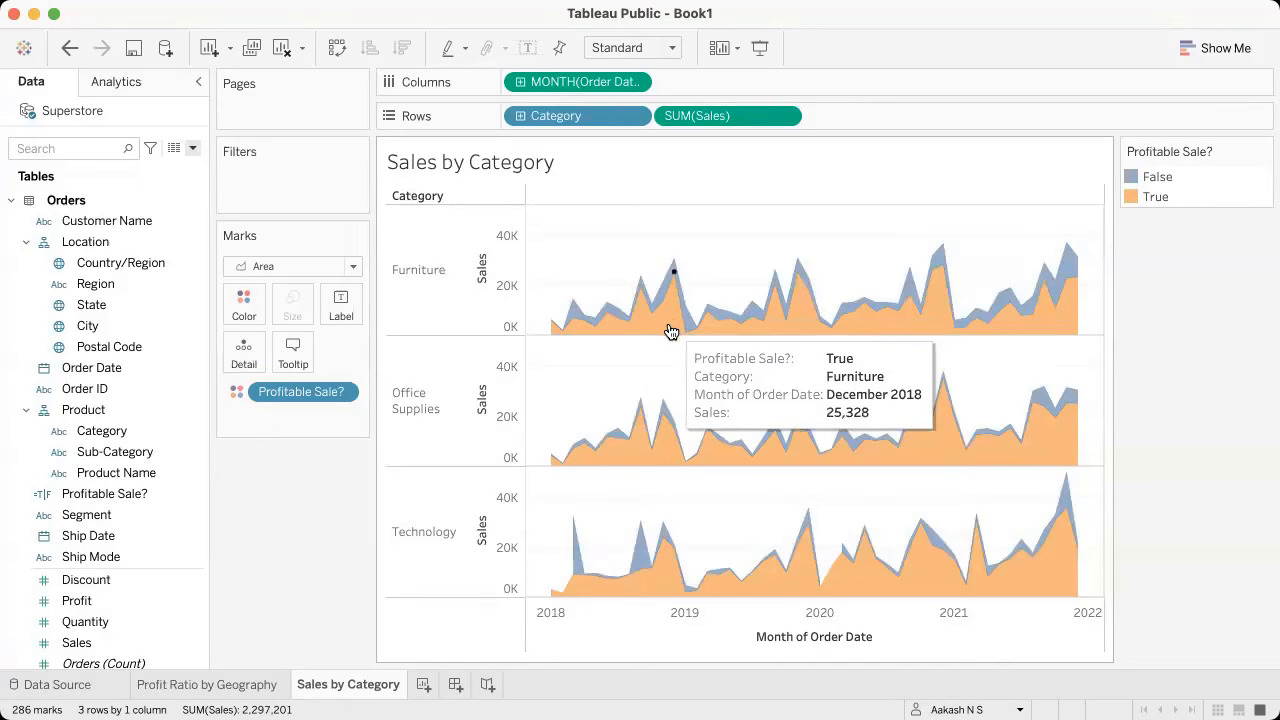
{"action": "mouse_move", "coordinate": [645, 312]}
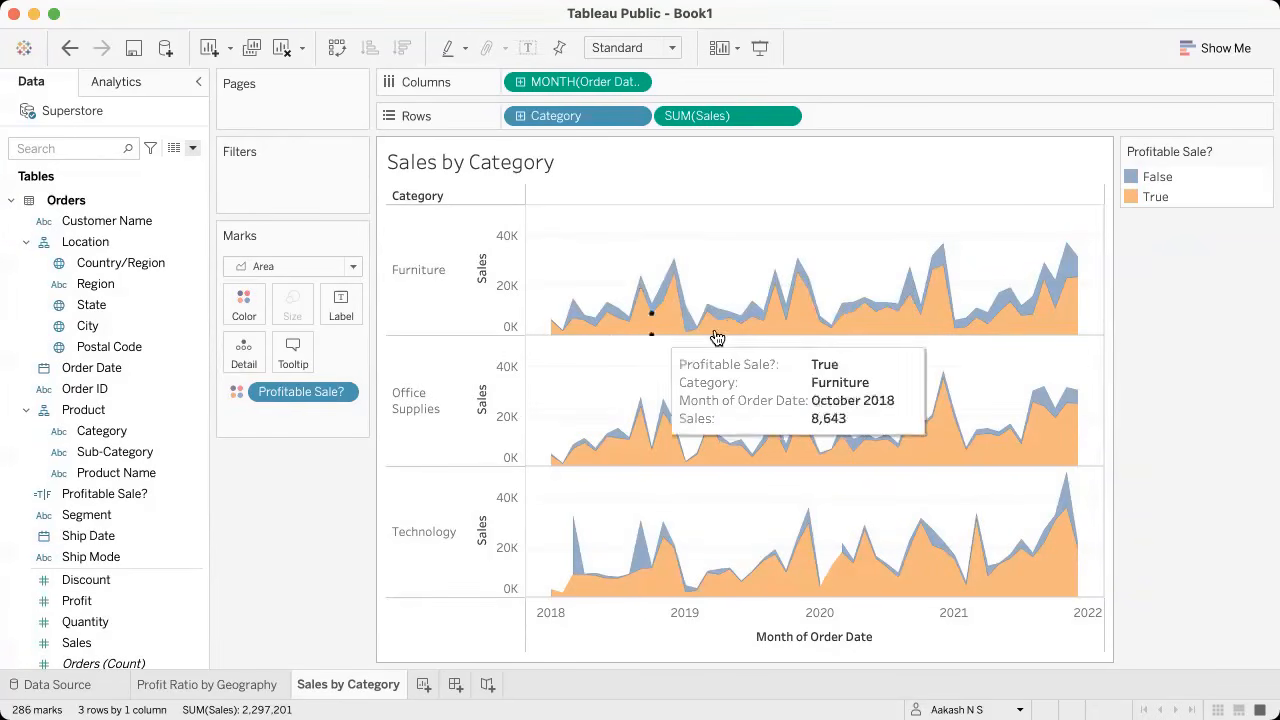
Step: Edit the aliases of the Profitable Sale? field, setting False to Not Profitable and True to Profitable
{"action": "left_click", "coordinate": [198, 499]}
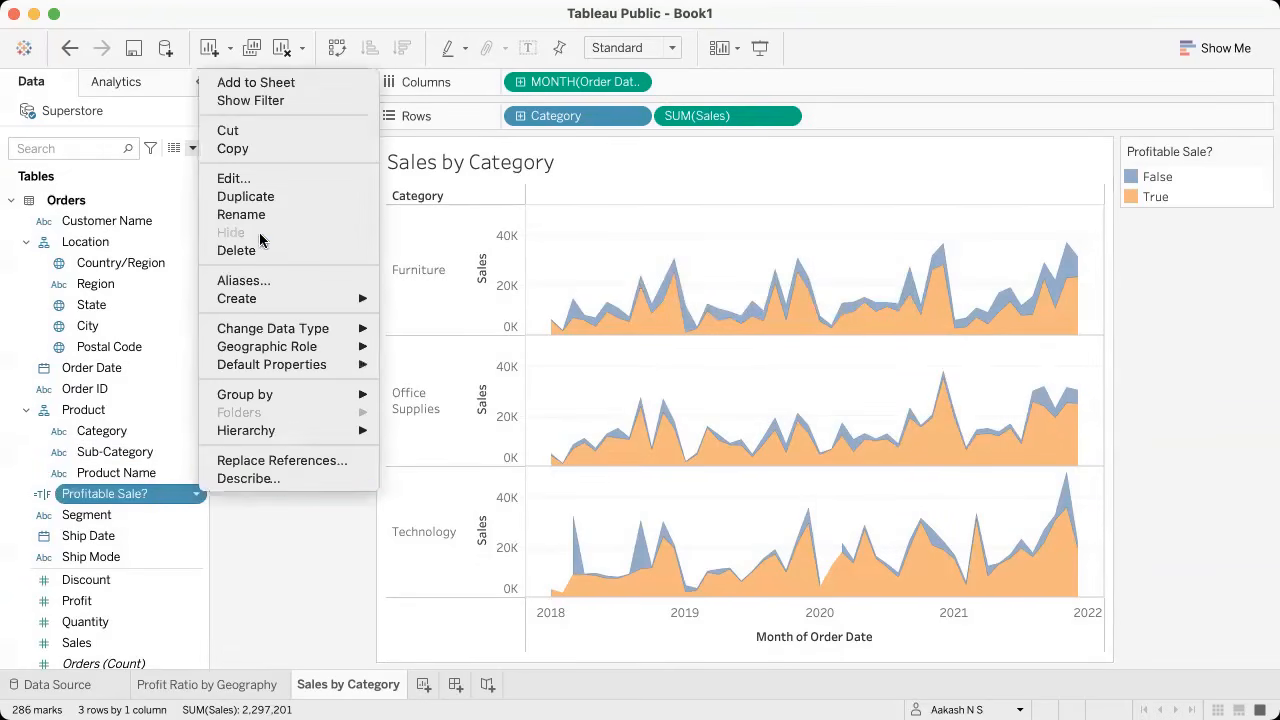
{"action": "left_click", "coordinate": [303, 277]}
{"action": "left_click", "coordinate": [517, 276]}
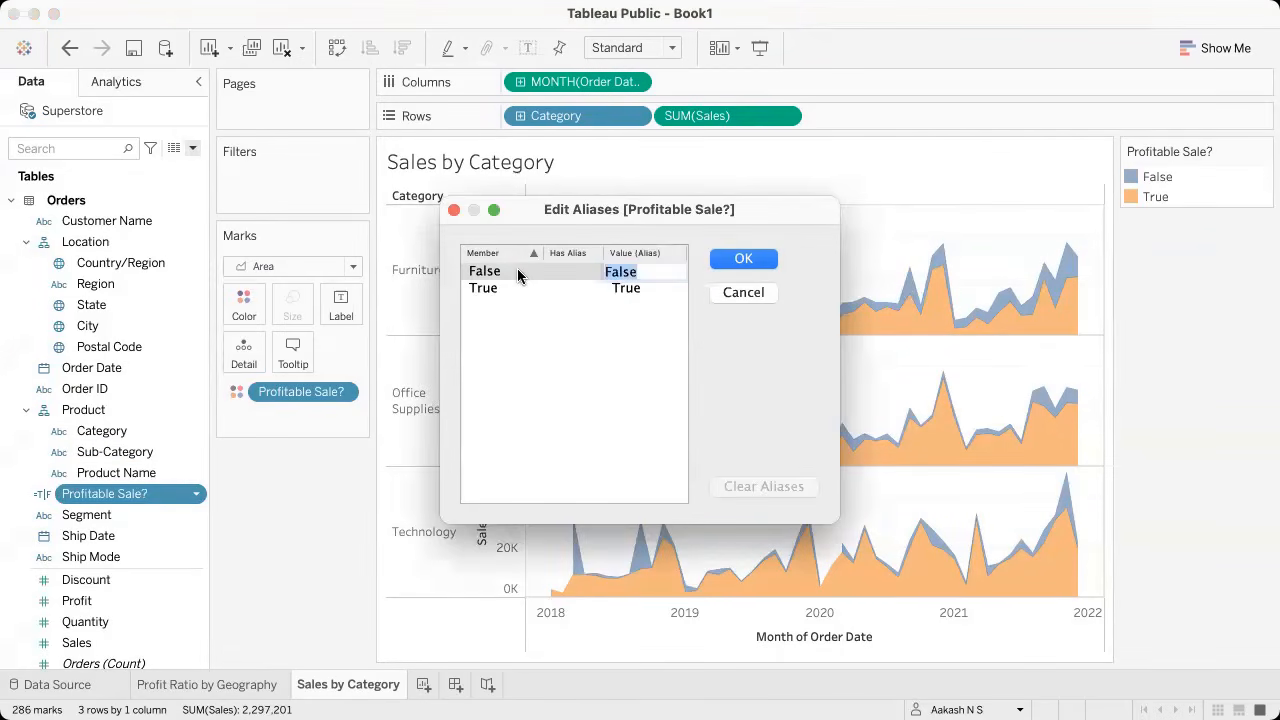
{"action": "type", "text": "Not Profitable"}
{"action": "key", "text": "Return"}
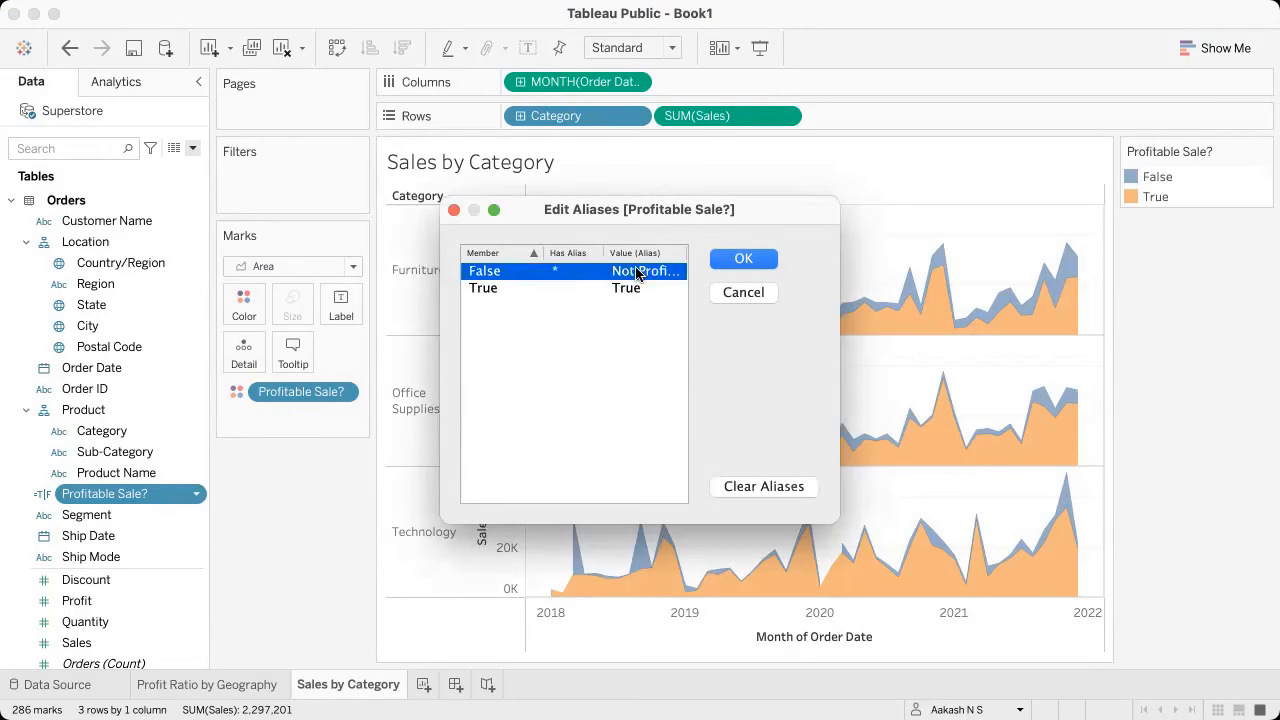
{"action": "left_click", "coordinate": [636, 289]}
{"action": "type", "text": "P"}
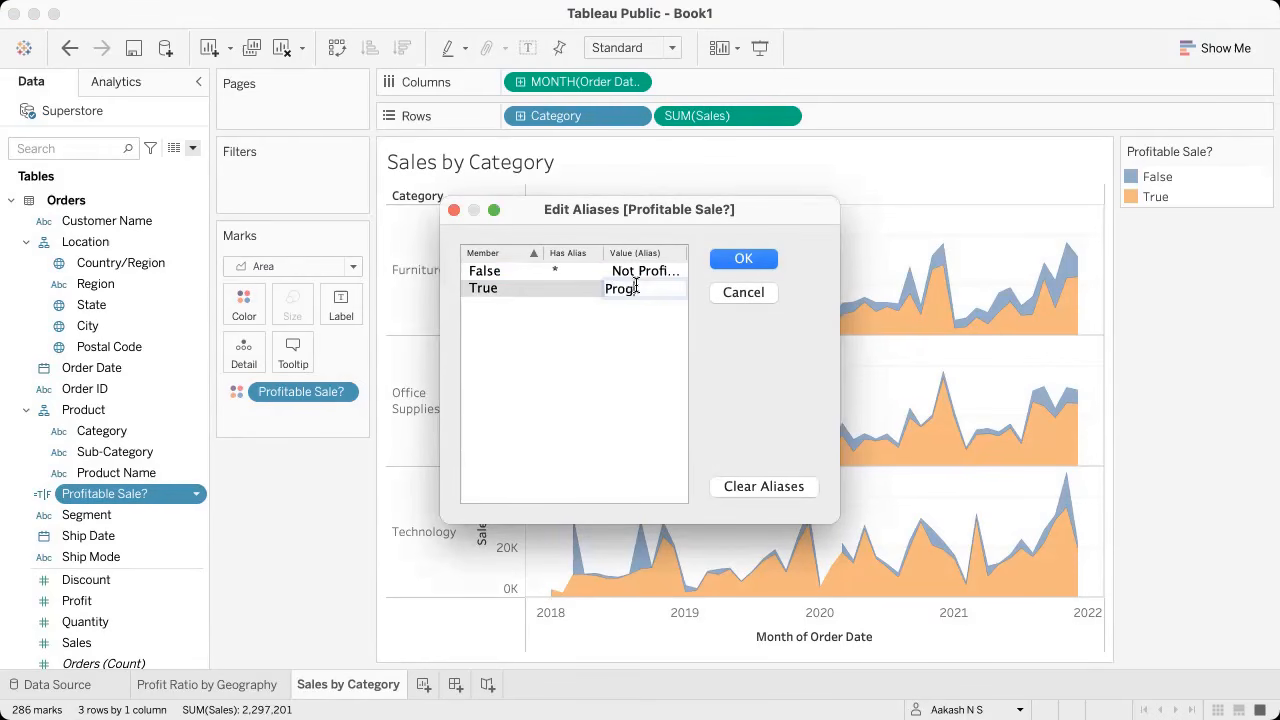
{"action": "type", "text": "rofitable"}
{"action": "left_click", "coordinate": [745, 258]}
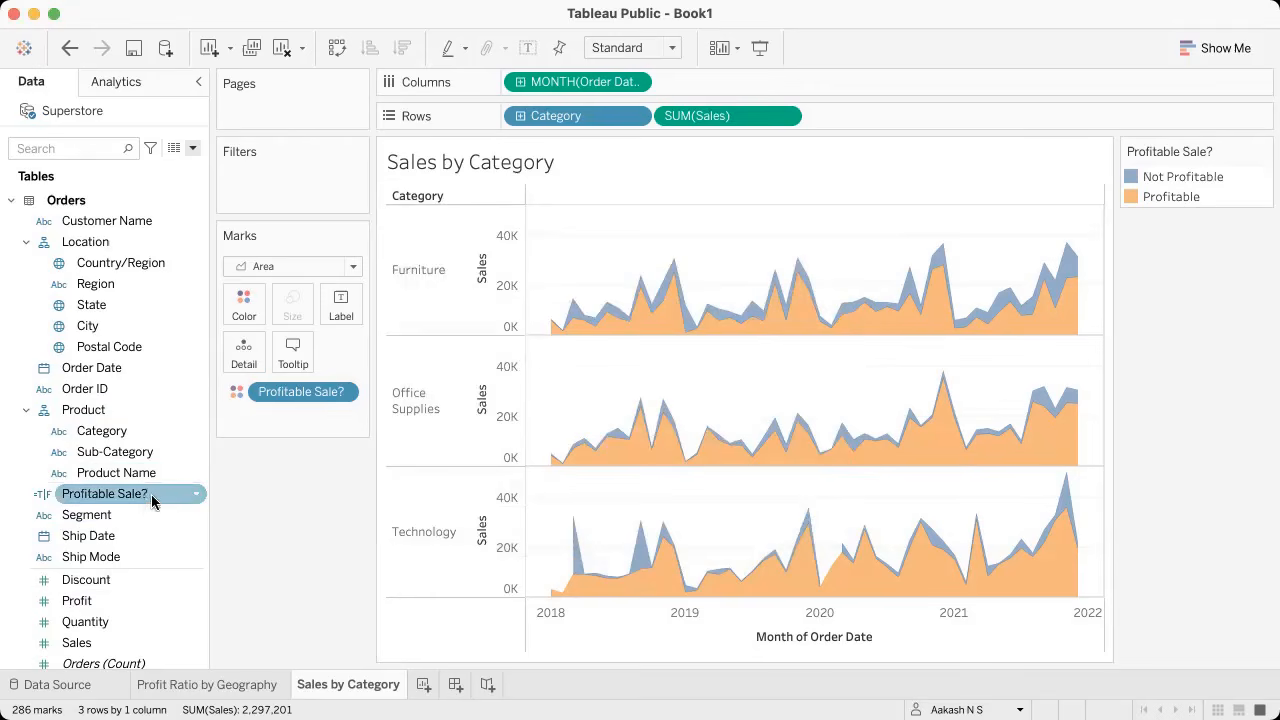
Step: Set the default sort of the Profitable Sale? field to Manual, with Profitable above Not Profitable
{"action": "left_click", "coordinate": [197, 495]}
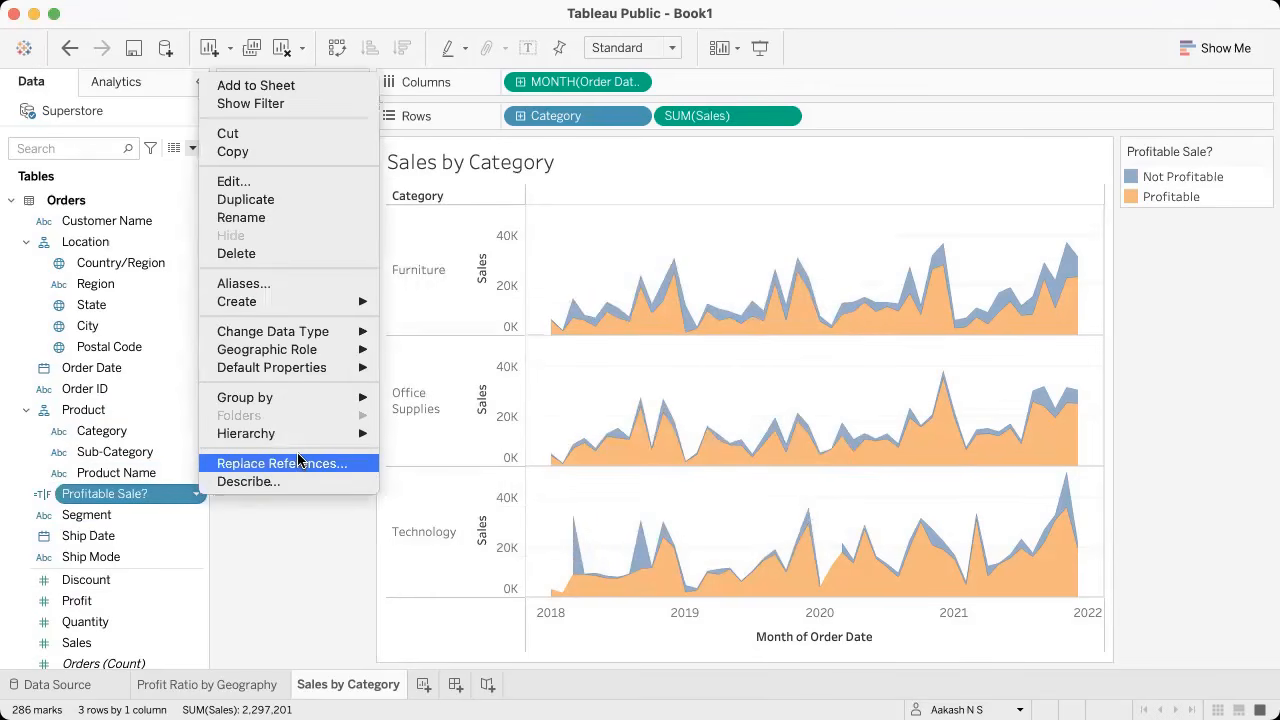
{"action": "mouse_move", "coordinate": [318, 433]}
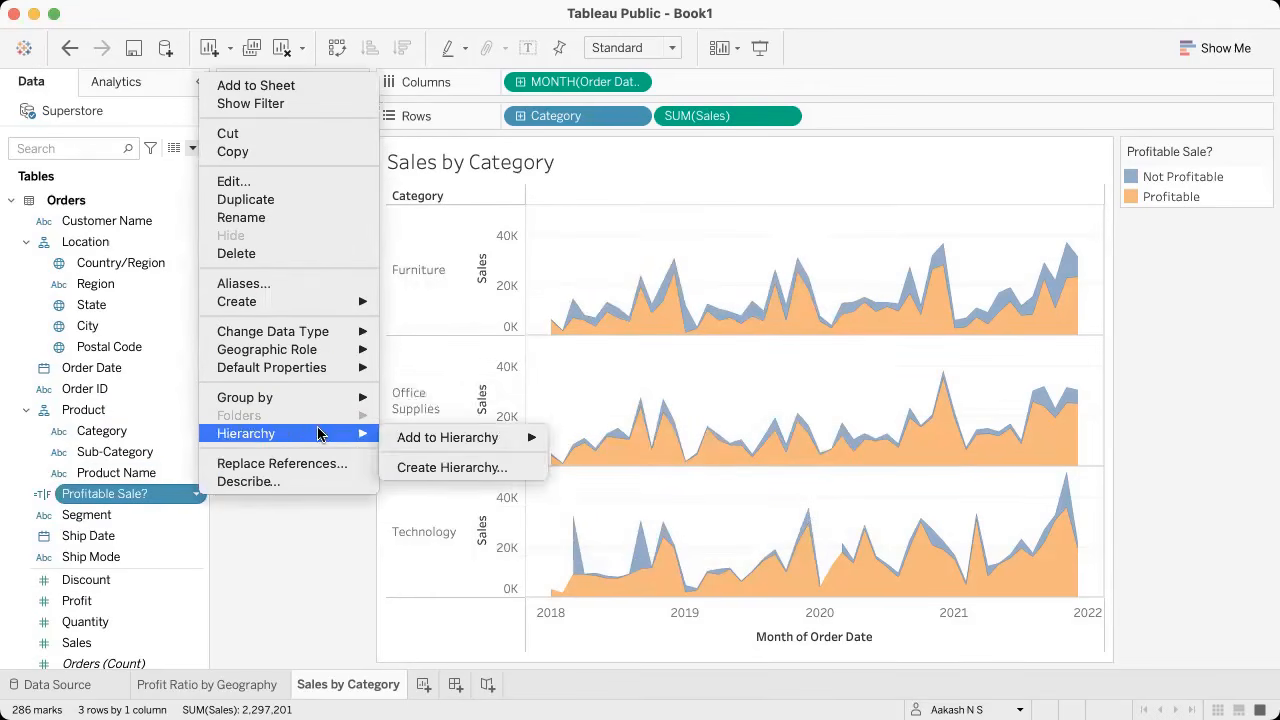
{"action": "mouse_move", "coordinate": [335, 360]}
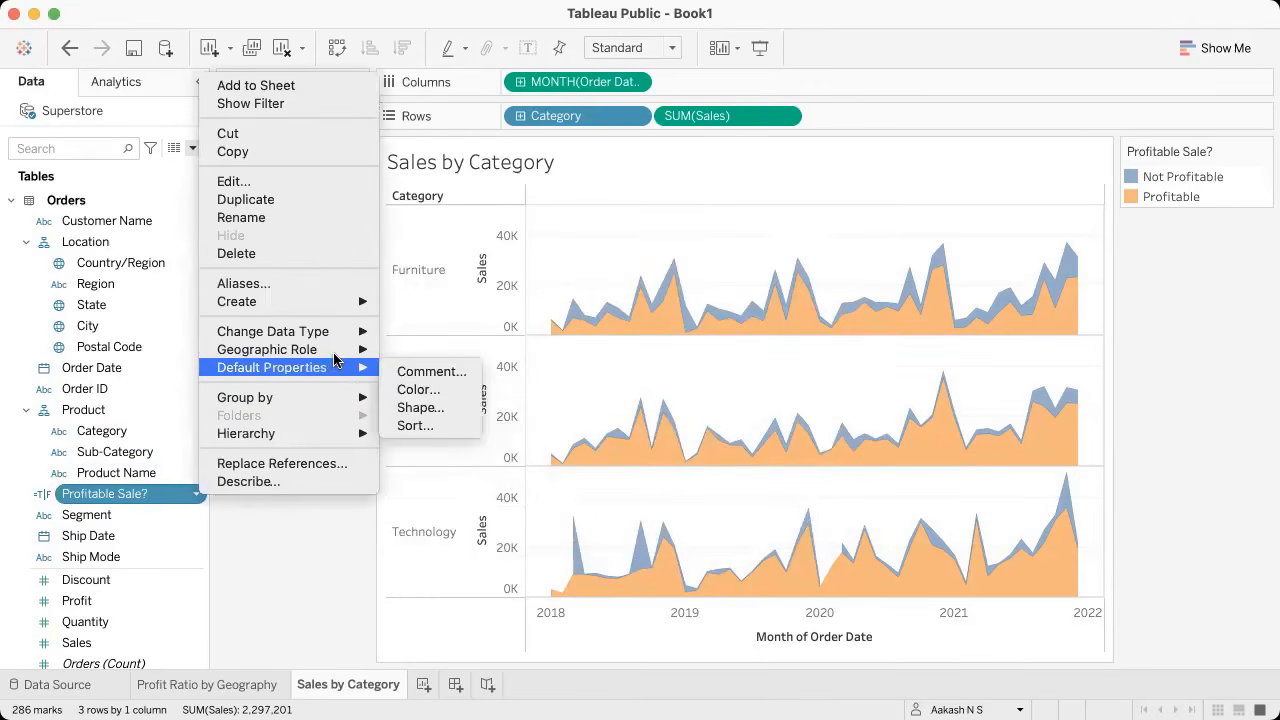
{"action": "left_click", "coordinate": [415, 425]}
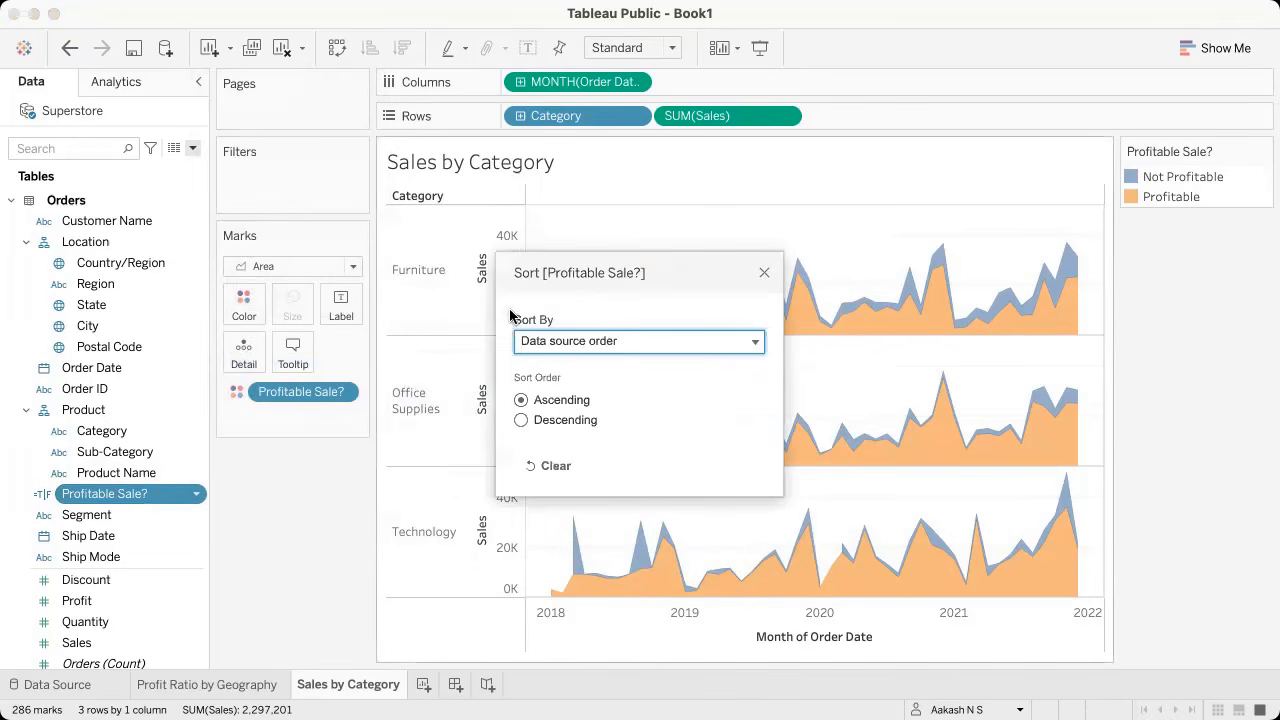
{"action": "left_click", "coordinate": [606, 342]}
{"action": "left_click", "coordinate": [588, 396]}
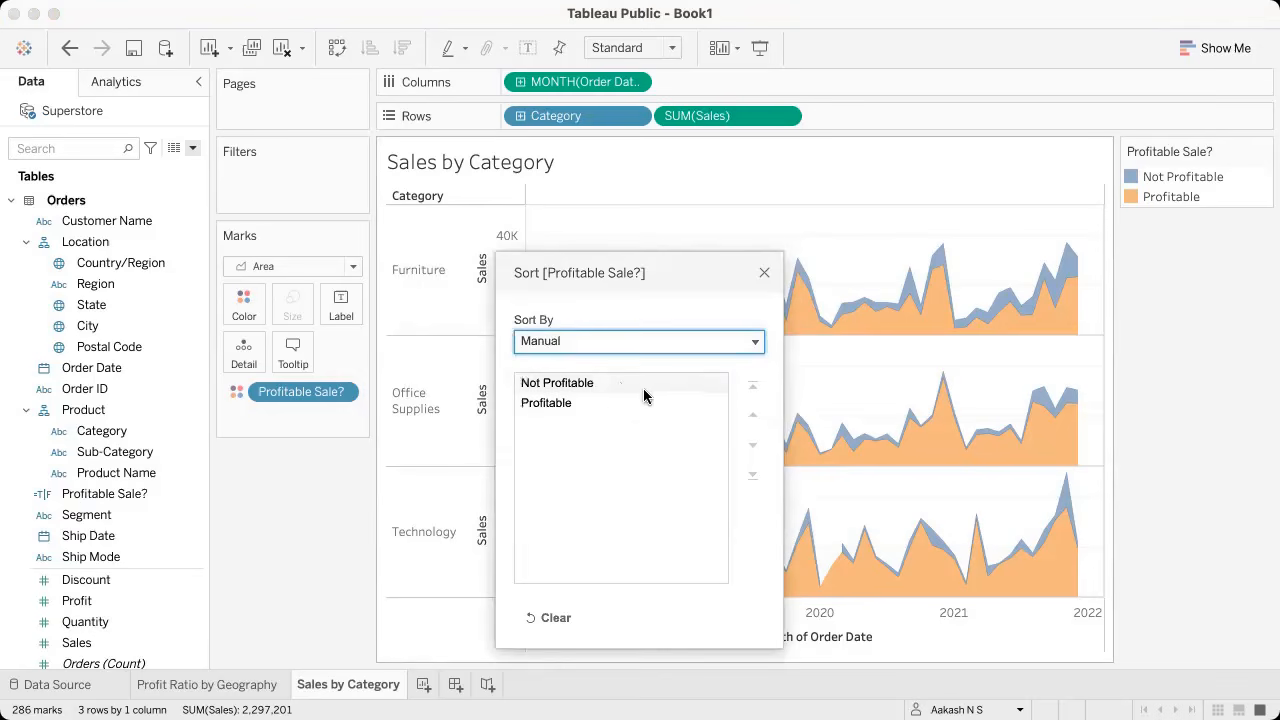
{"action": "left_click", "coordinate": [640, 402]}
{"action": "left_click", "coordinate": [748, 388]}
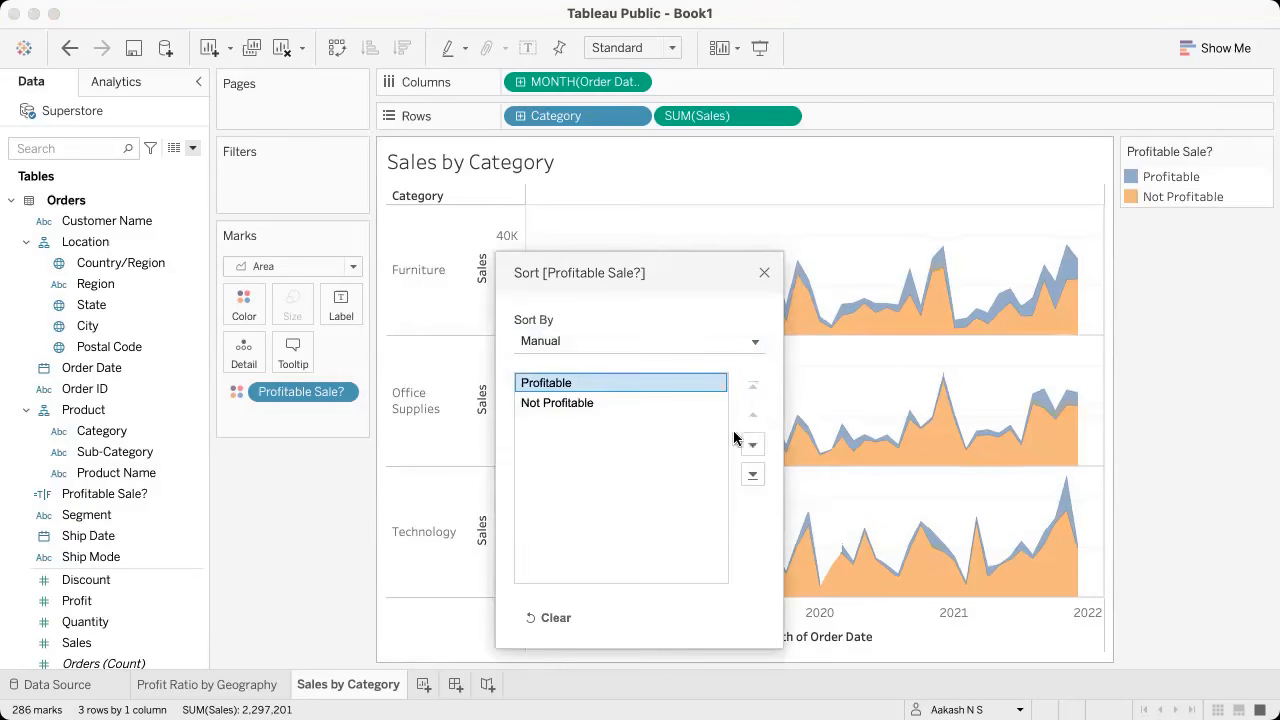
{"action": "left_click", "coordinate": [763, 274]}
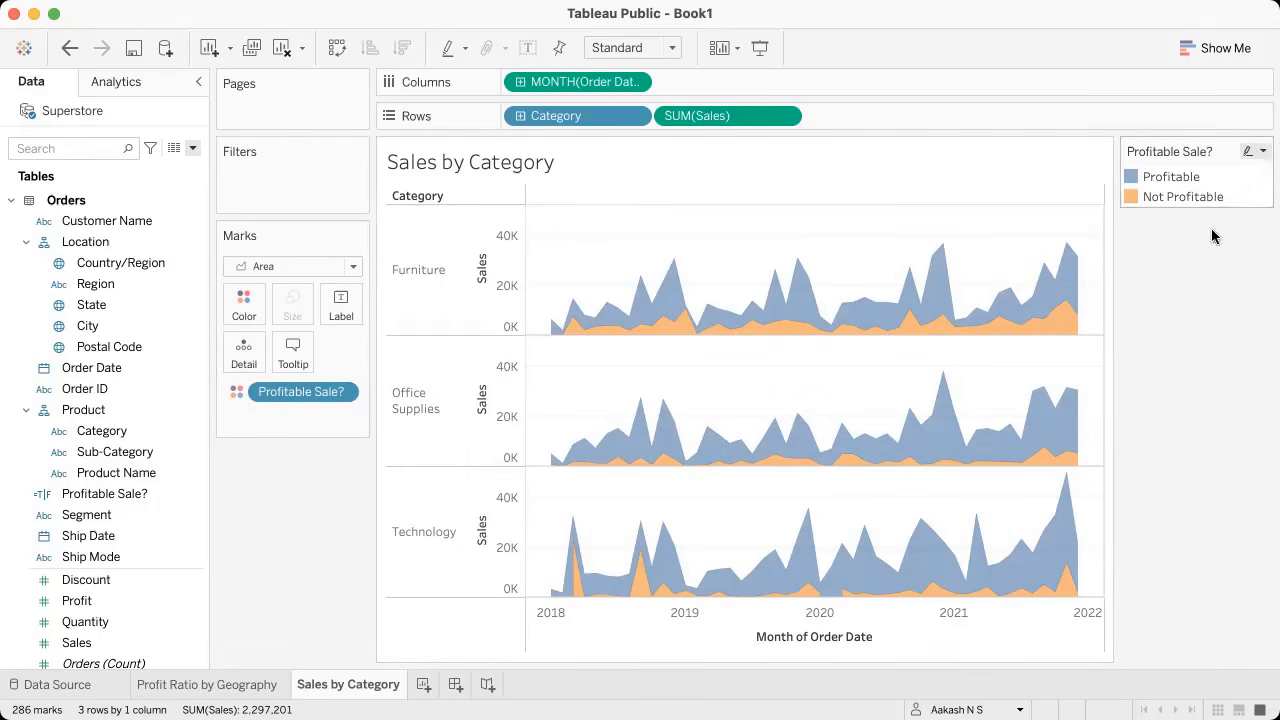
Step: Highlight the Profitable and Not Profitable areas in turn from the color legend, and clear the highlight
{"action": "left_click", "coordinate": [1133, 181]}
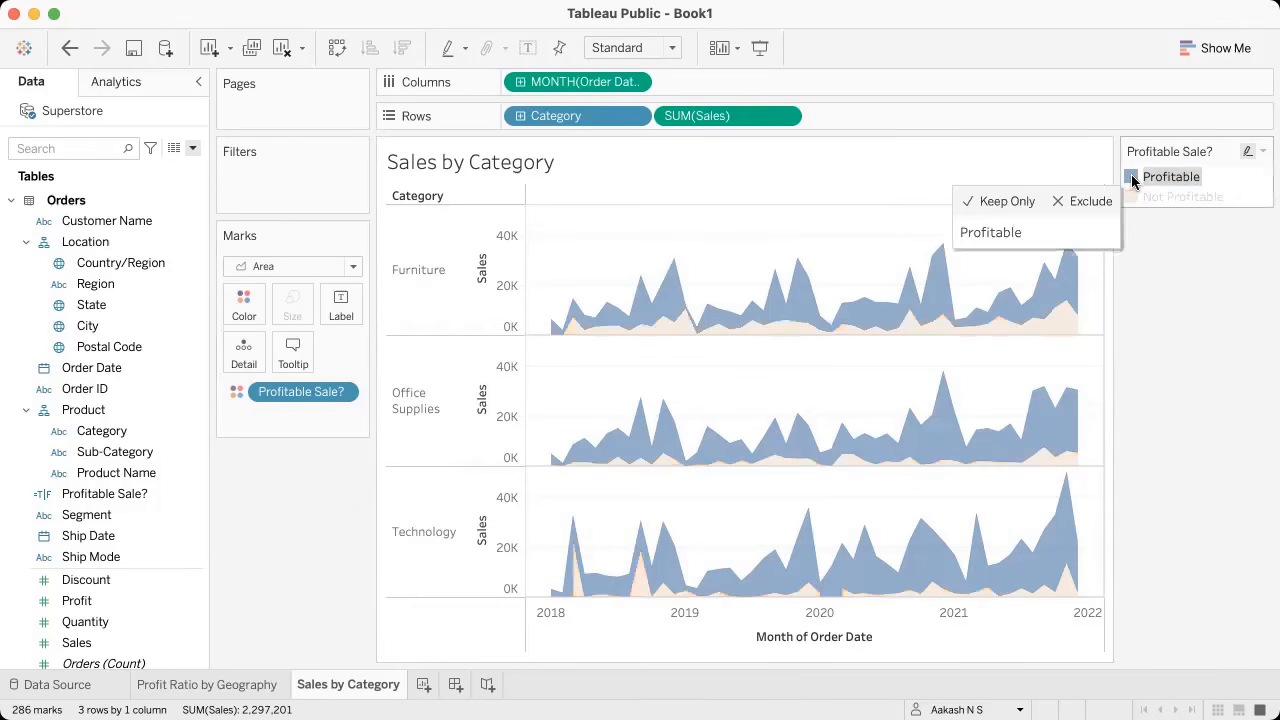
{"action": "left_click", "coordinate": [1134, 201]}
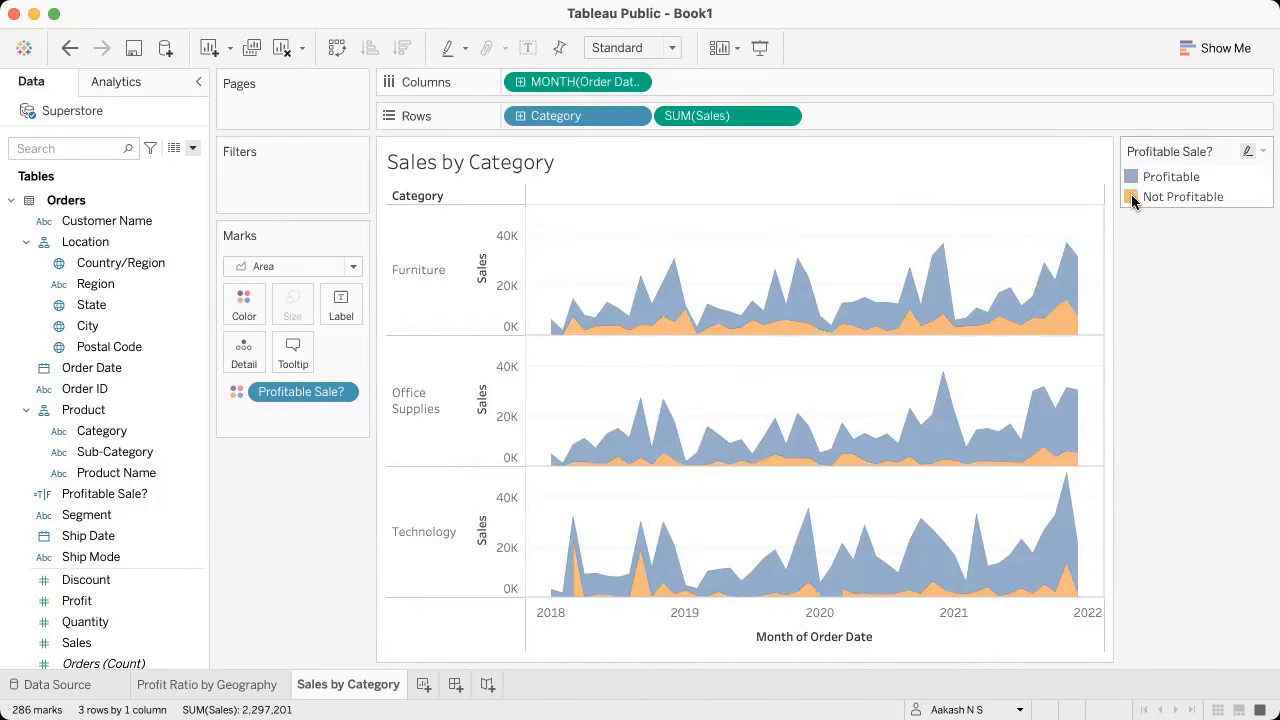
{"action": "left_click", "coordinate": [1131, 195]}
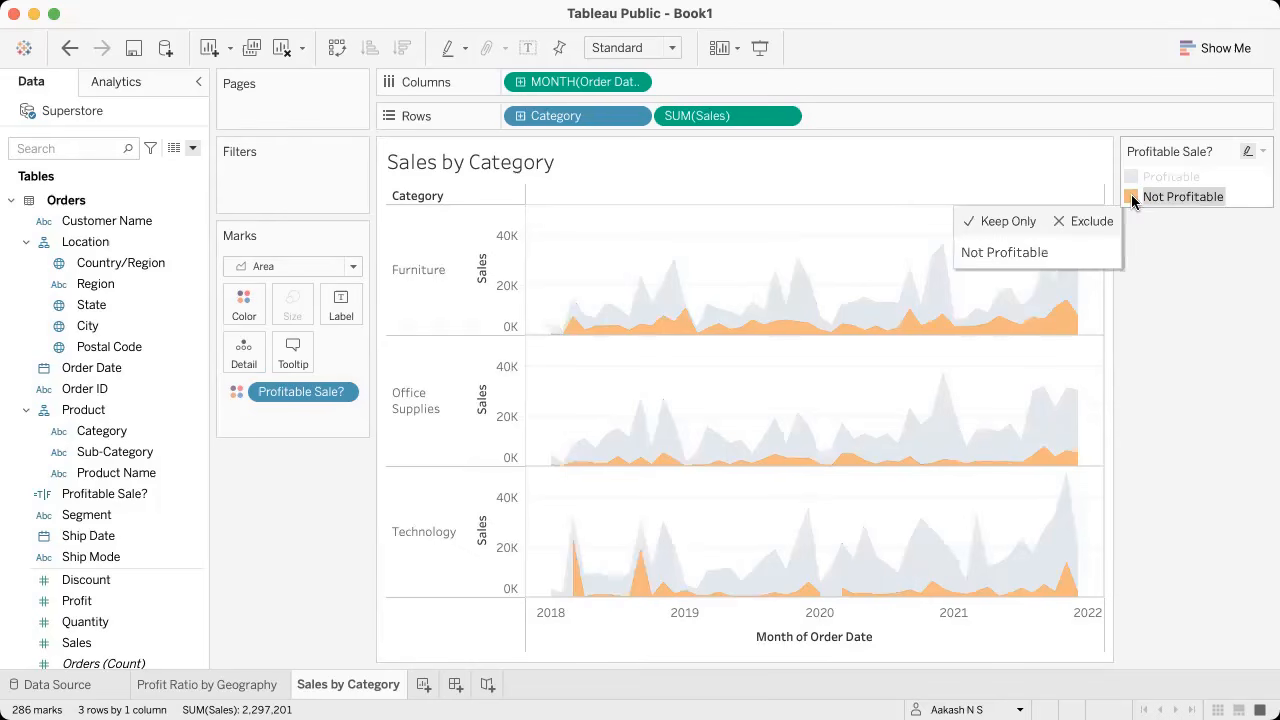
{"action": "left_click", "coordinate": [1152, 246]}
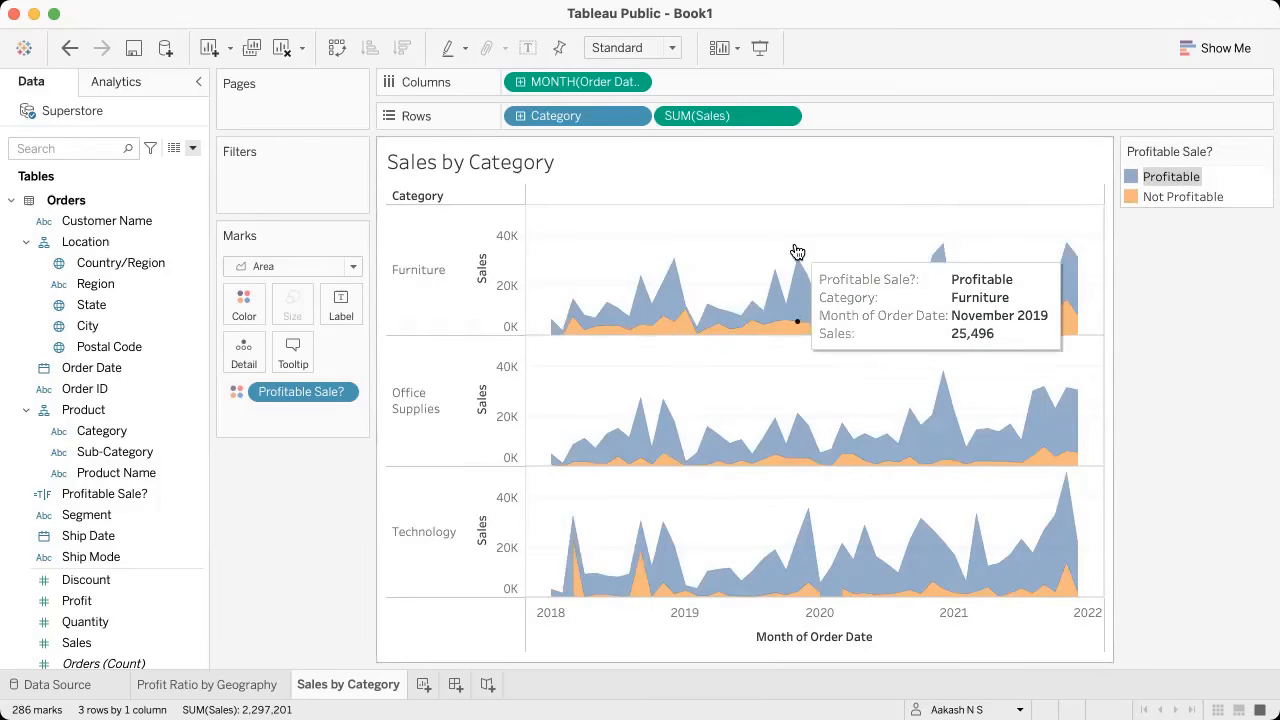
Step: Switch to the Jupyter notebook in the browser and read the remaining instructions for the category chart
{"action": "key", "text": "ctrl+Right"}
{"action": "scroll", "coordinate": [643, 384], "scroll_direction": "down", "scroll_amount": 3}
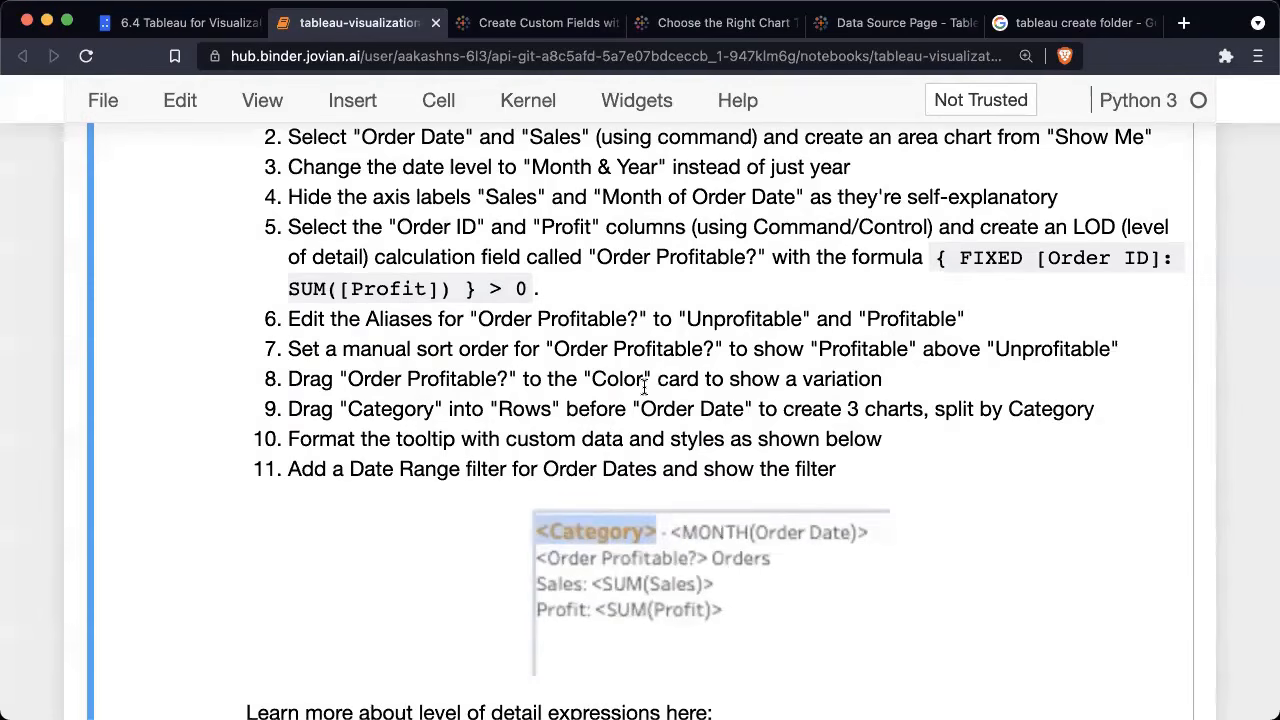
{"action": "scroll", "coordinate": [645, 385], "scroll_direction": "down", "scroll_amount": 1}
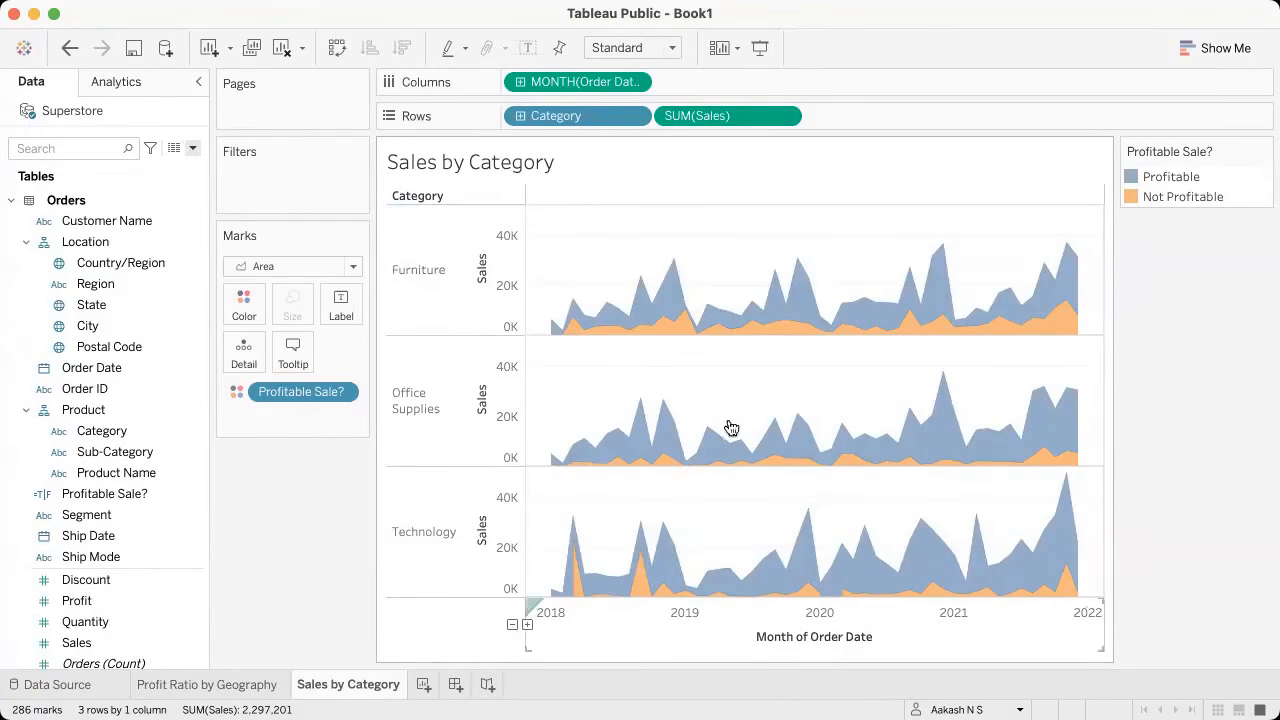
Step: Add a Range of Dates filter on Order Date covering 1/3/2018 to 12/30/2021, and show the filter beside the chart
{"action": "left_click_drag", "start_coordinate": [85, 368], "coordinate": [319, 176]}
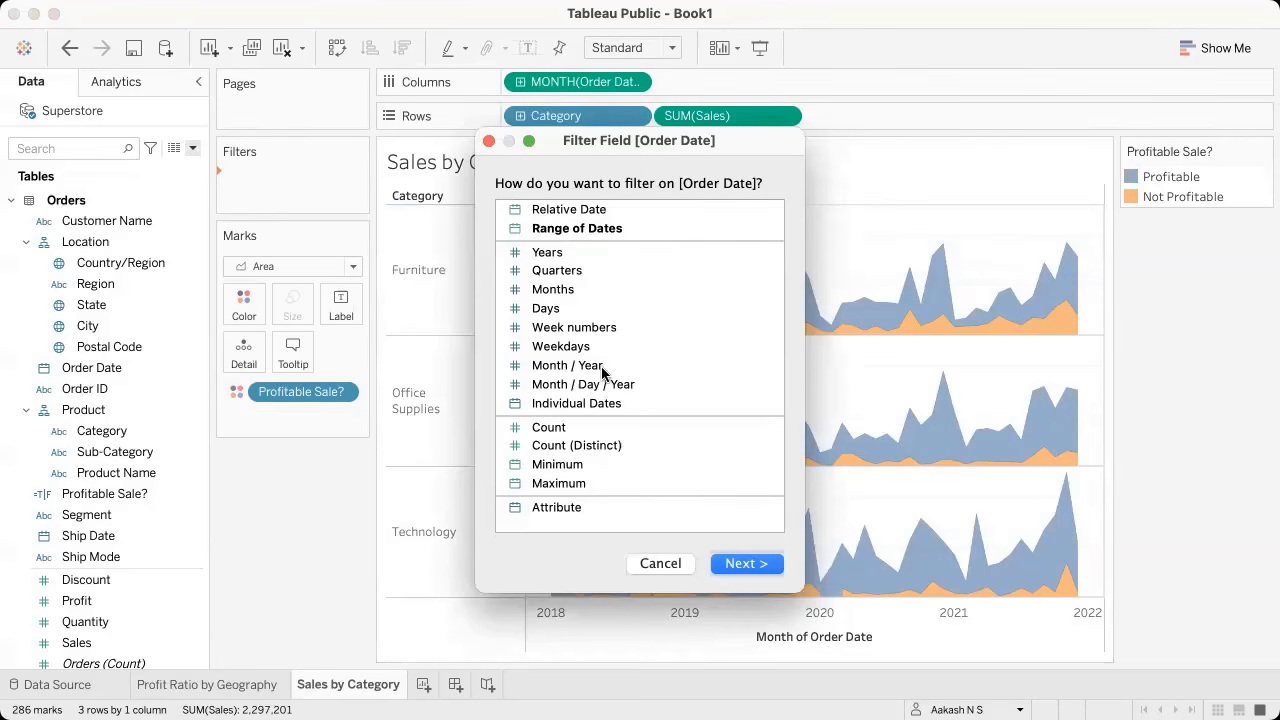
{"action": "left_click", "coordinate": [605, 230]}
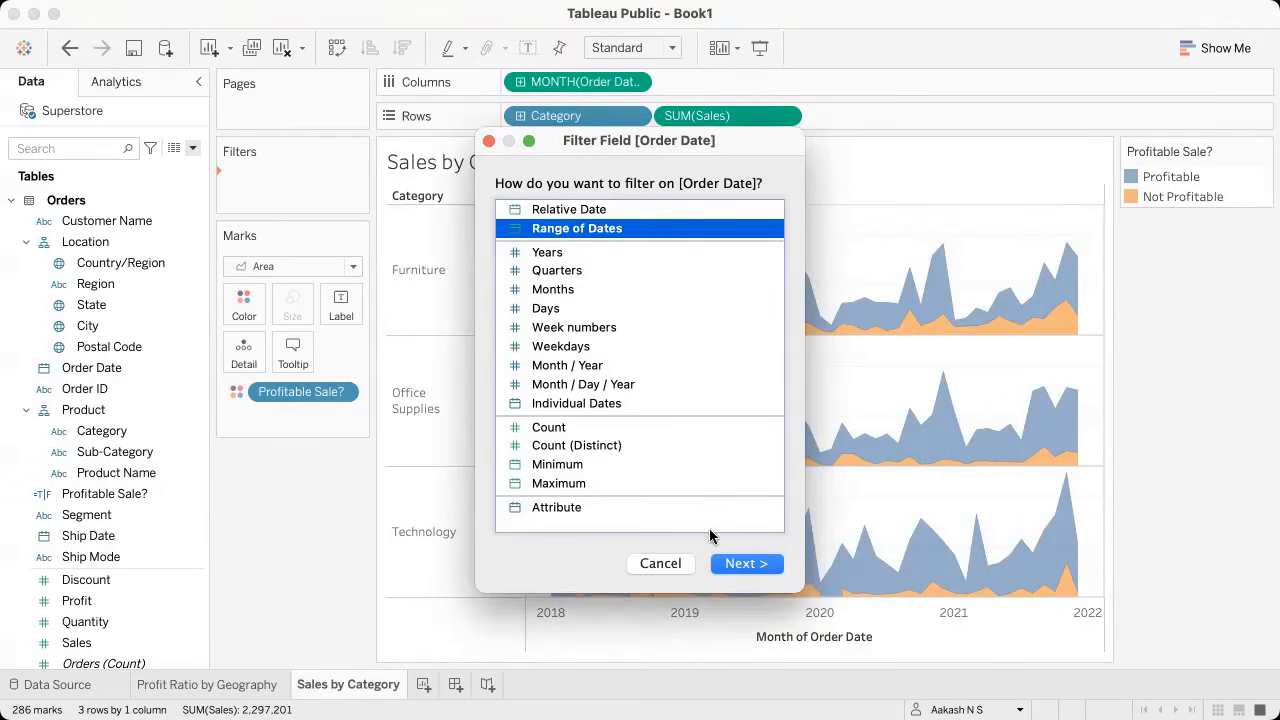
{"action": "left_click", "coordinate": [740, 566]}
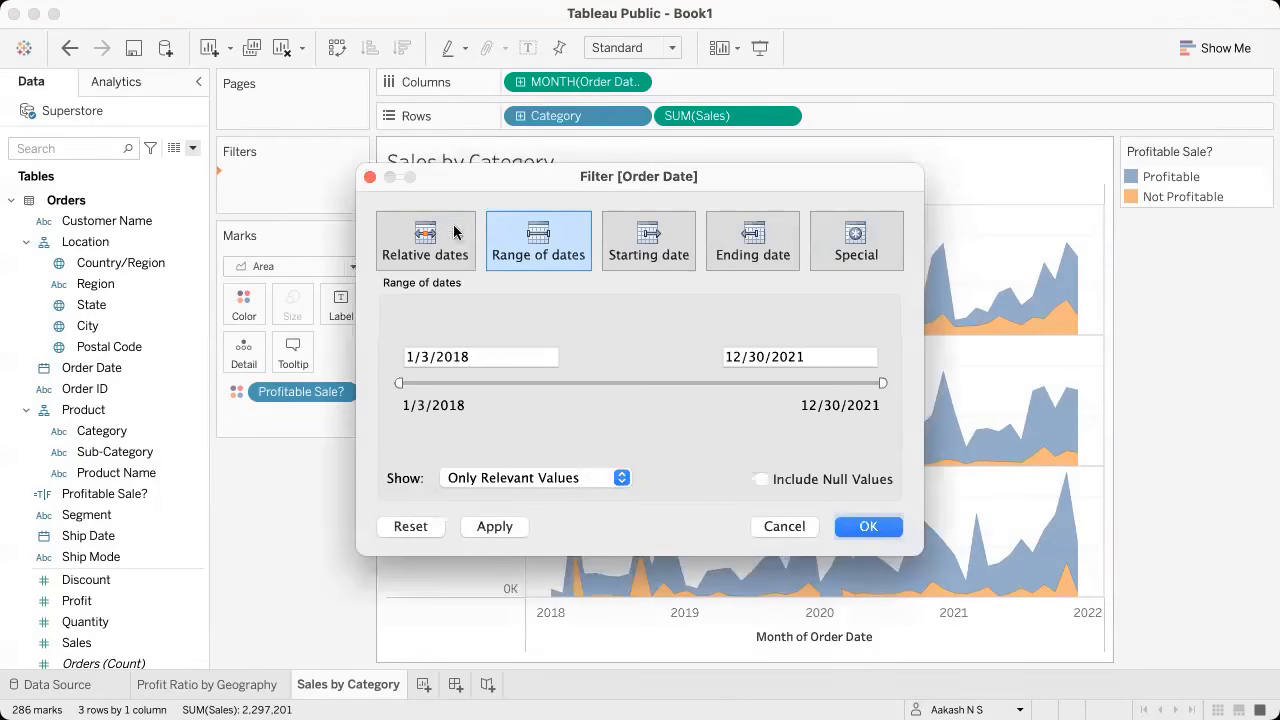
{"action": "left_click", "coordinate": [868, 524]}
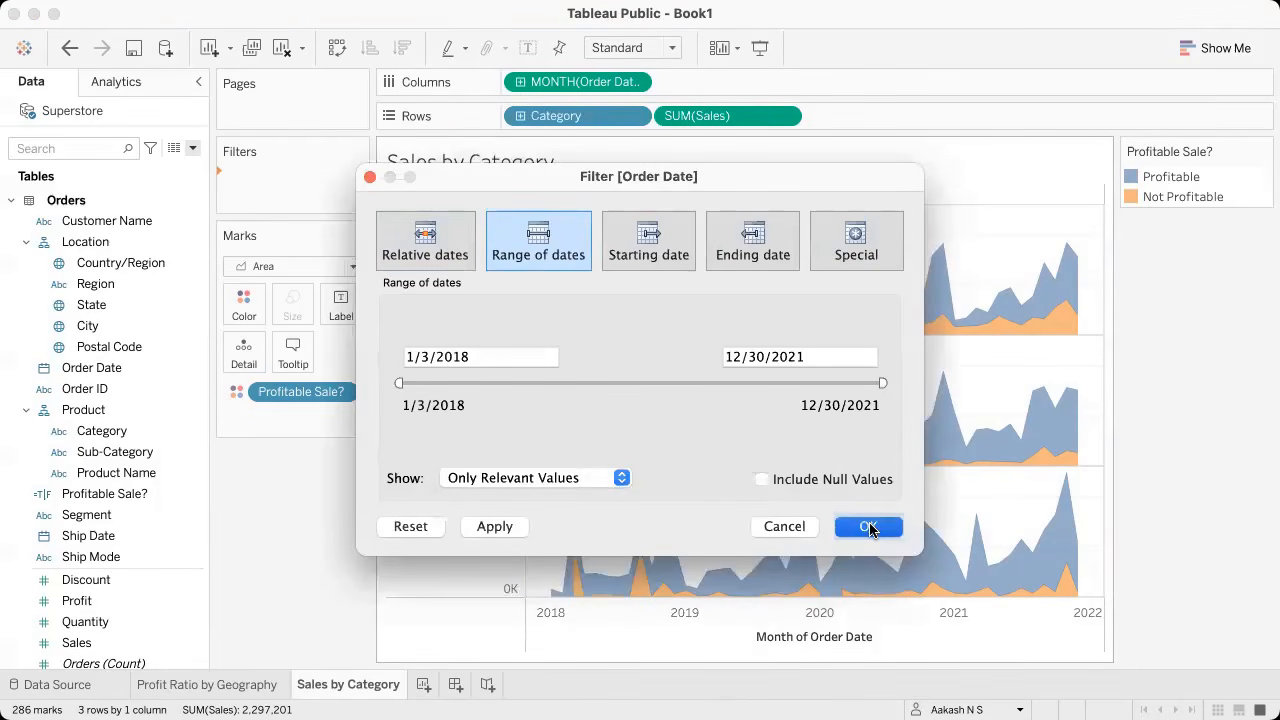
{"action": "left_click", "coordinate": [352, 182]}
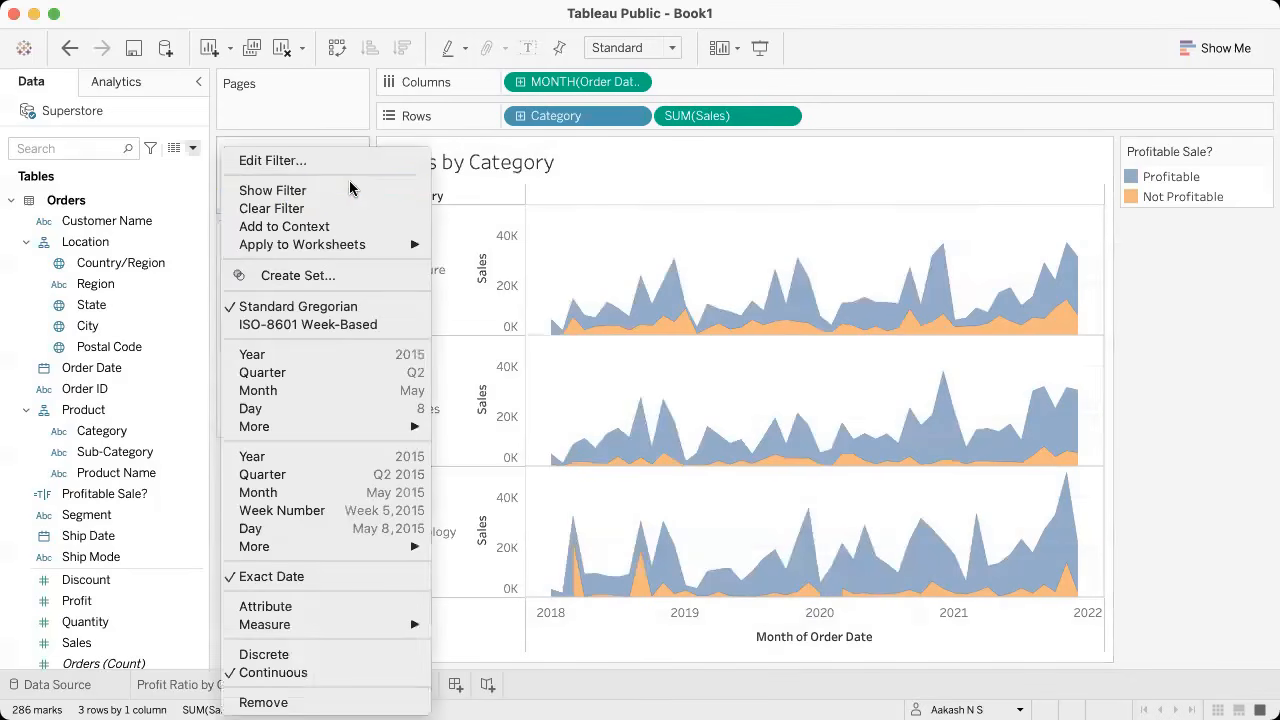
{"action": "left_click", "coordinate": [348, 192]}
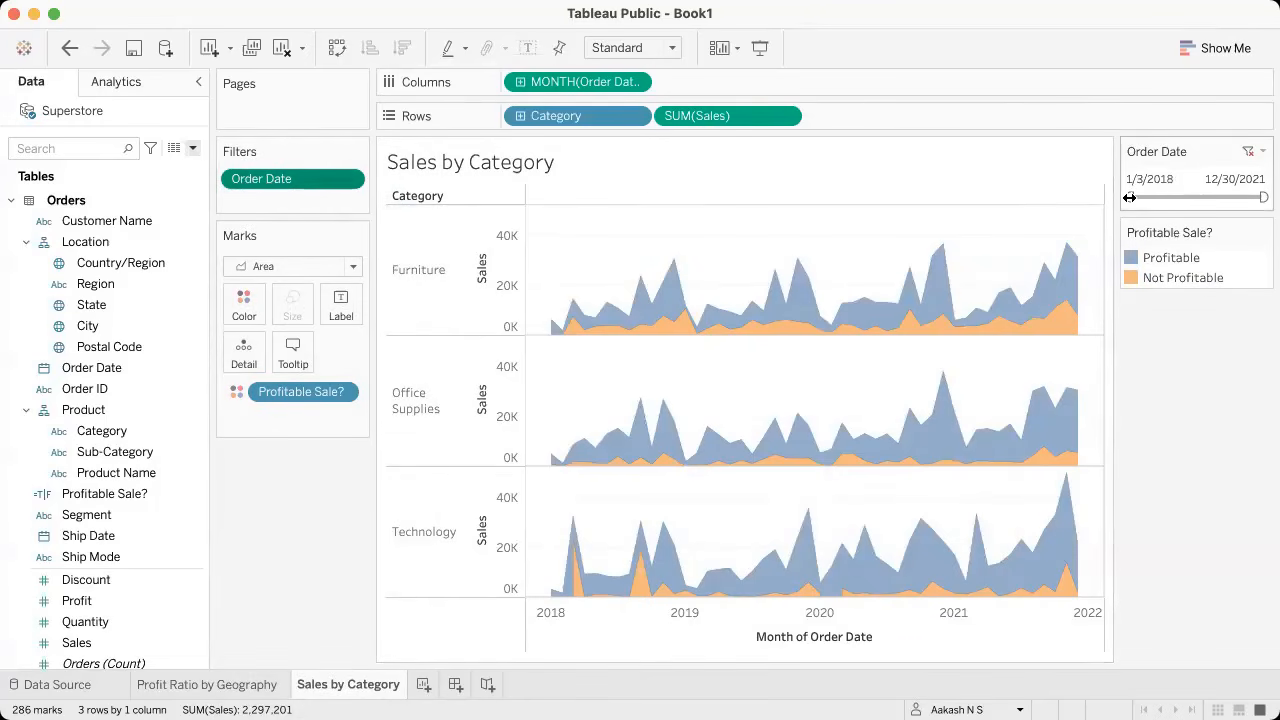
Step: Try start dates of 7/12/2019 and 7/4/2020 in the Order Date filter, restoring the start to 1/3/2018
{"action": "left_click_drag", "start_coordinate": [1180, 196], "coordinate": [1178, 197]}
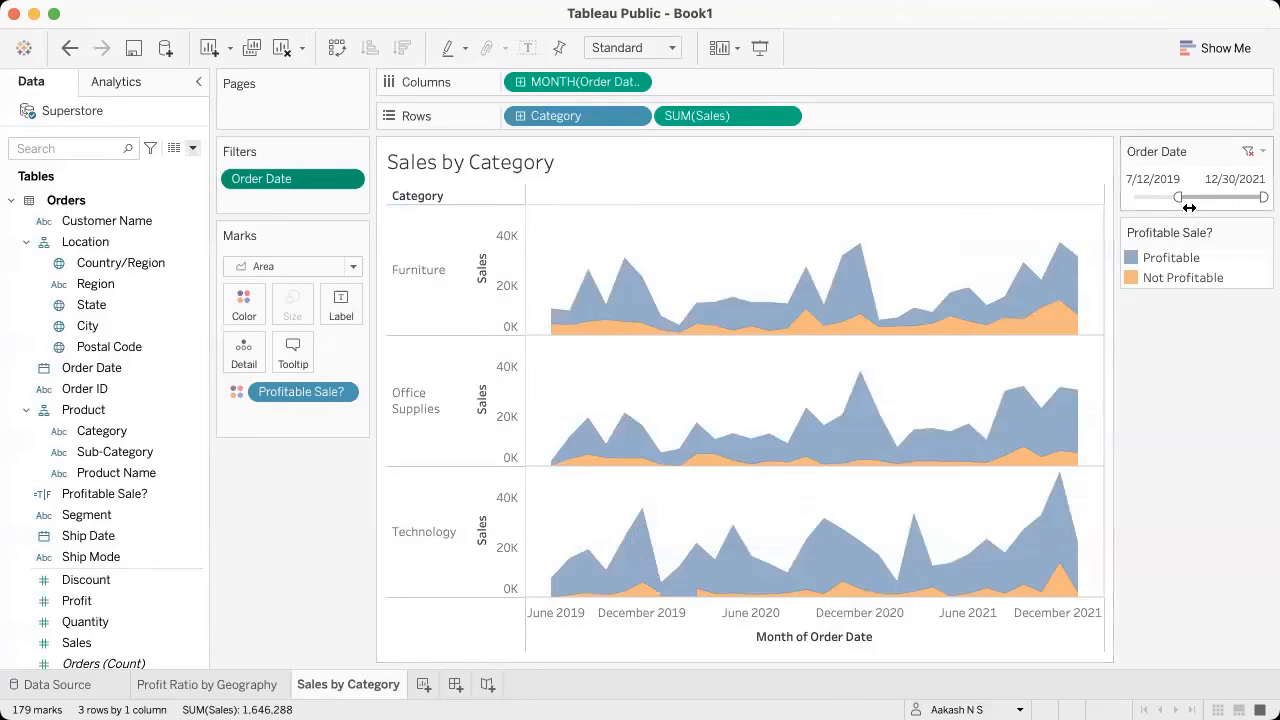
{"action": "left_click", "coordinate": [1131, 198]}
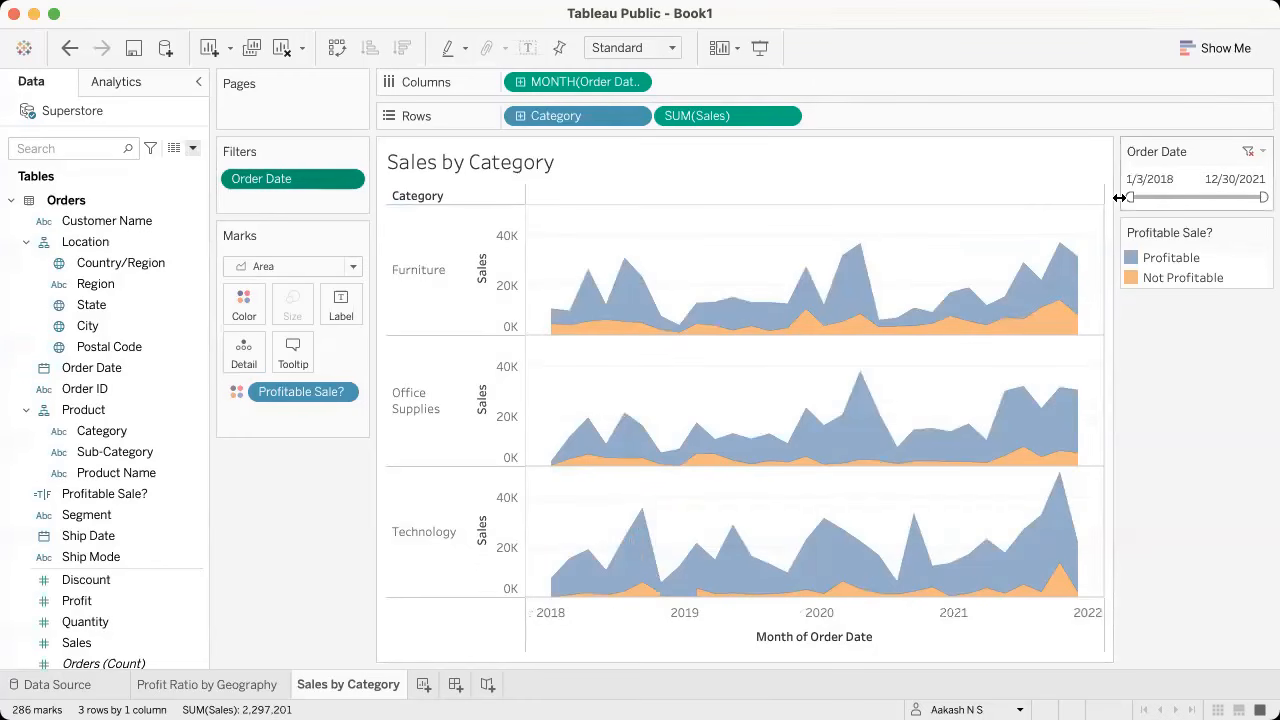
{"action": "double_click", "coordinate": [1127, 198]}
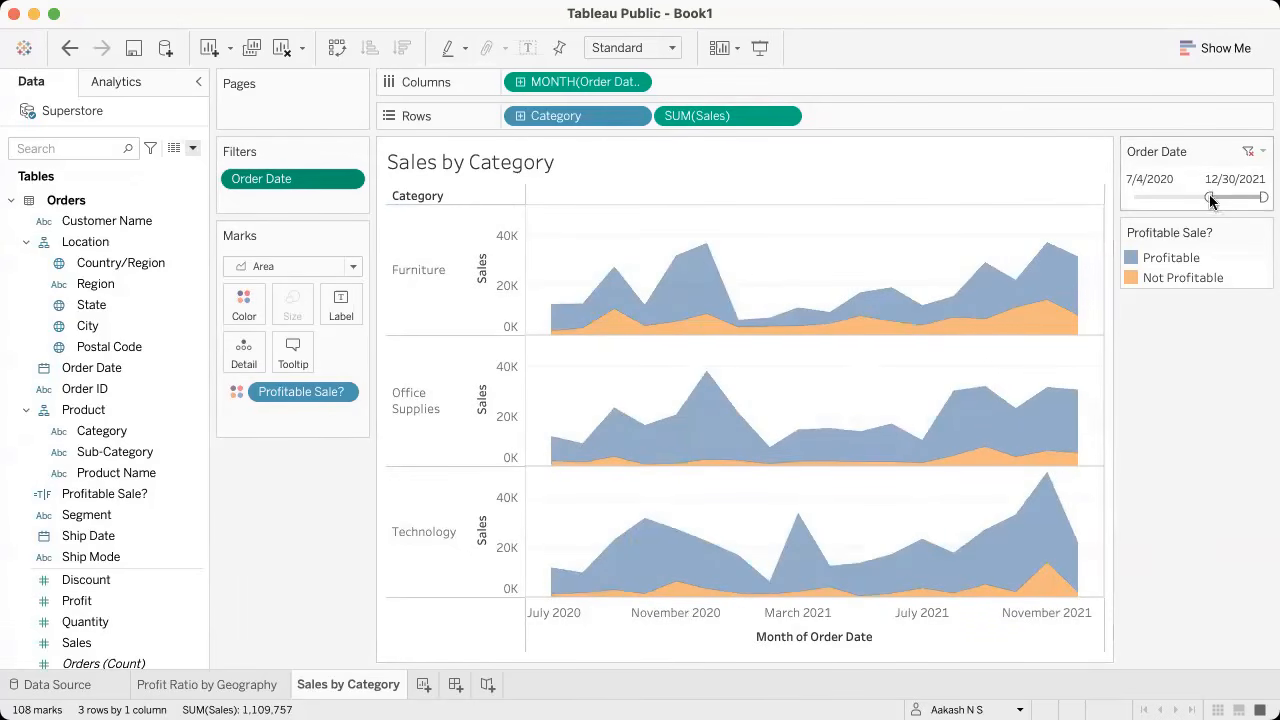
{"action": "left_click_drag", "start_coordinate": [1209, 198], "coordinate": [1069, 200]}
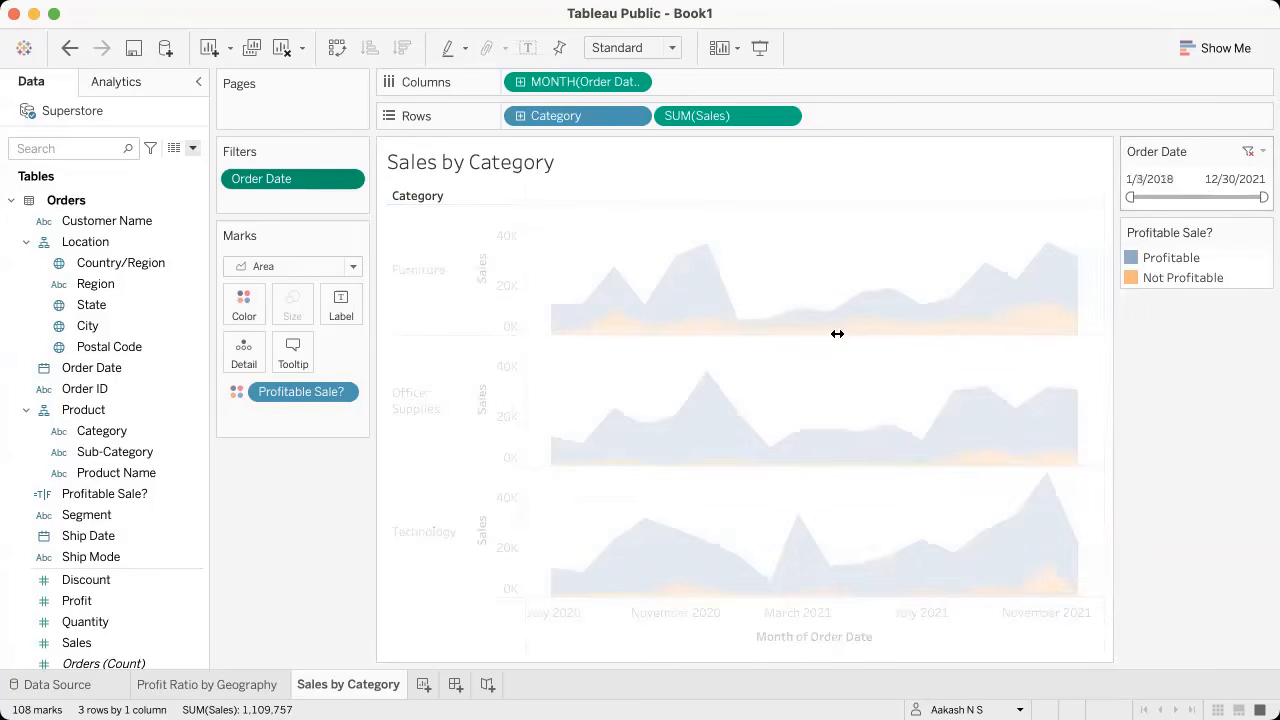
{"action": "mouse_move", "coordinate": [828, 412]}
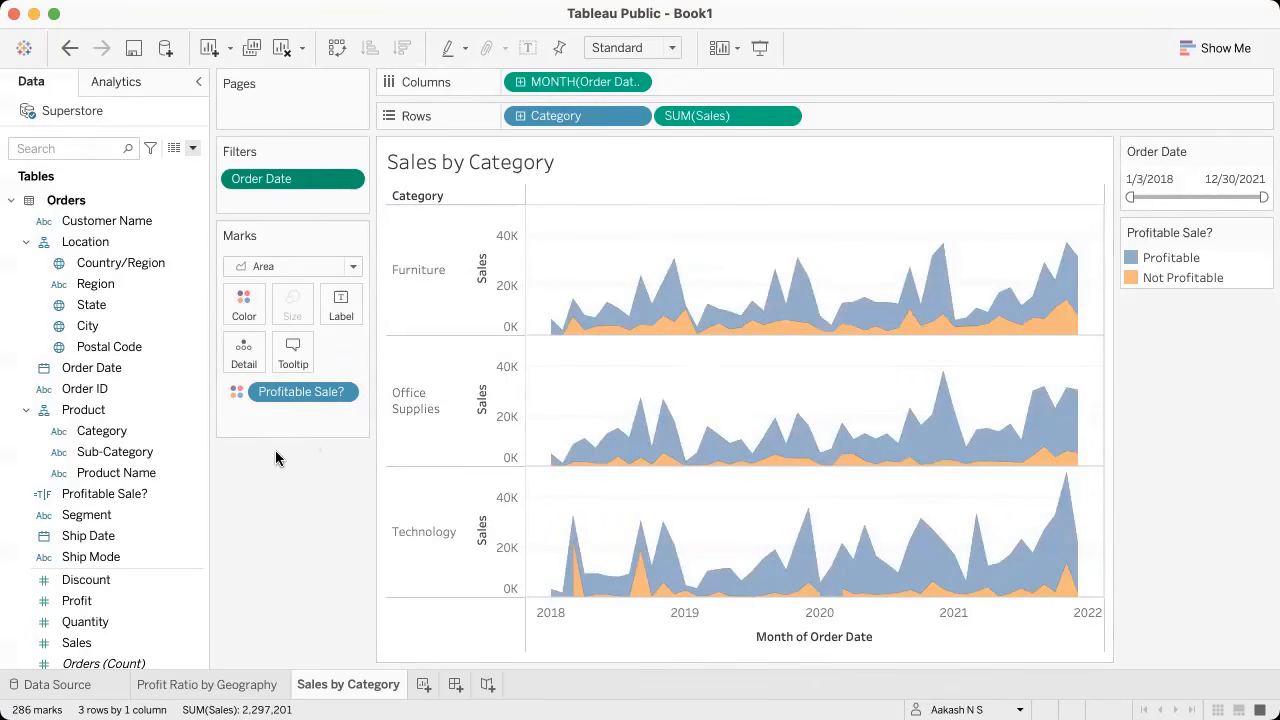
Step: Review the tooltip template in the Jupyter notebook, and inspect the default tooltip on the Furniture area in Tableau
{"action": "key", "text": "ctrl+Right"}
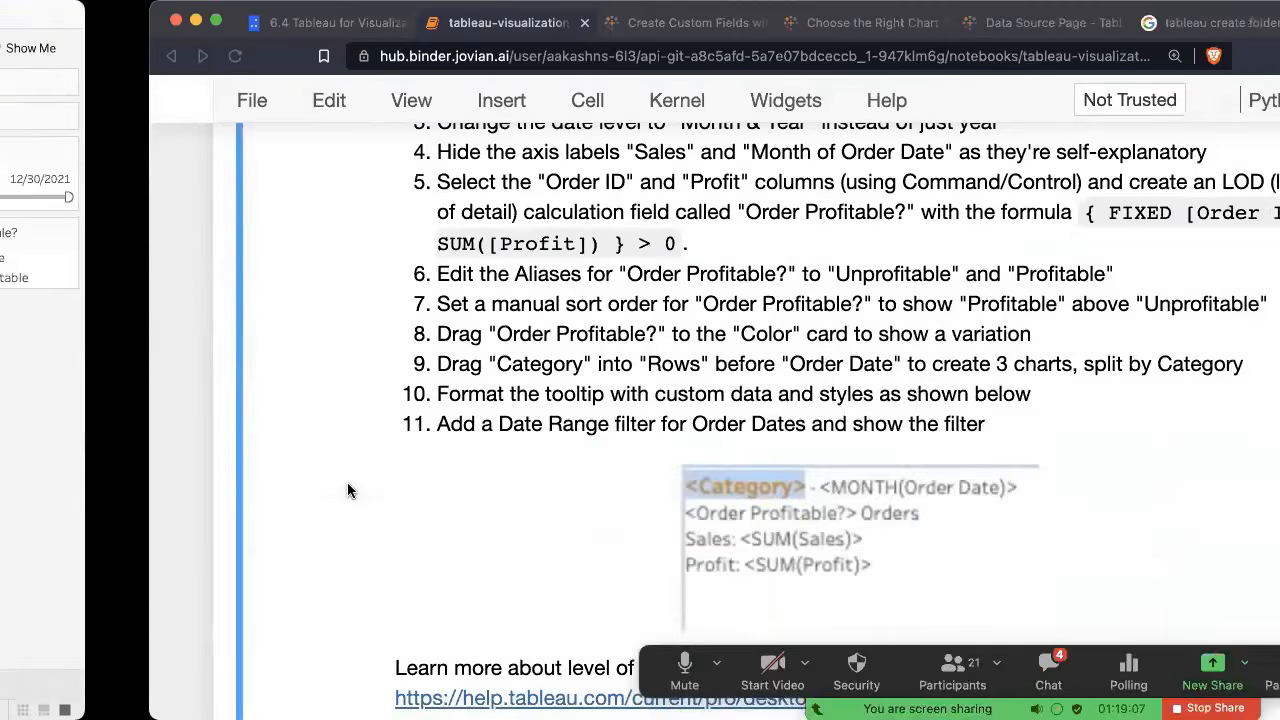
{"action": "scroll", "coordinate": [347, 482], "scroll_direction": "down", "scroll_amount": 5}
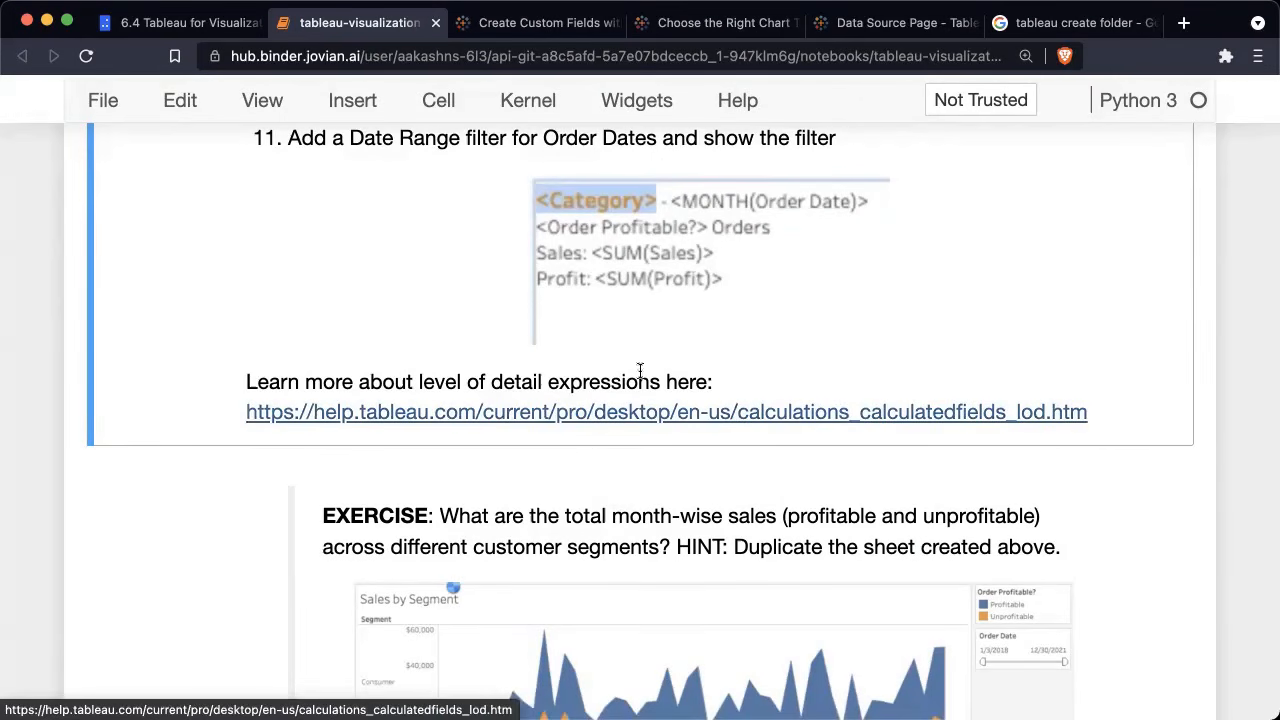
{"action": "scroll", "coordinate": [491, 368], "scroll_direction": "up", "scroll_amount": 2}
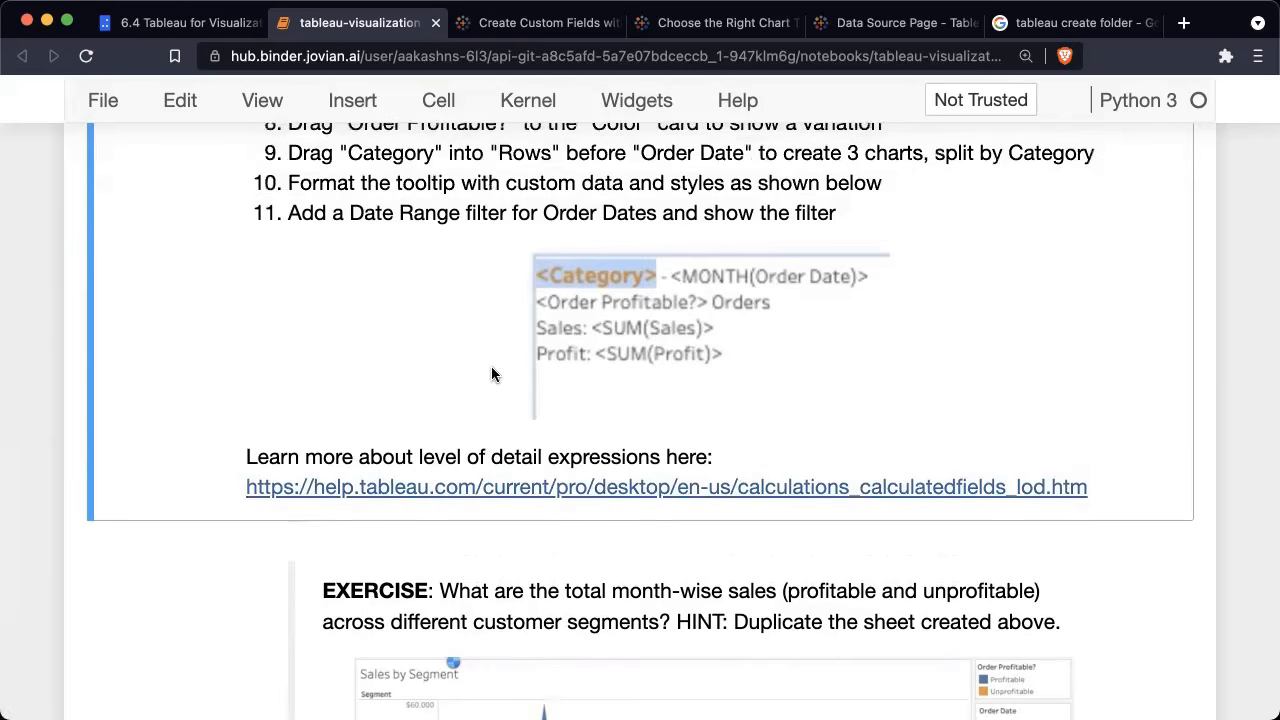
{"action": "scroll", "coordinate": [263, 298], "scroll_direction": "up", "scroll_amount": 2}
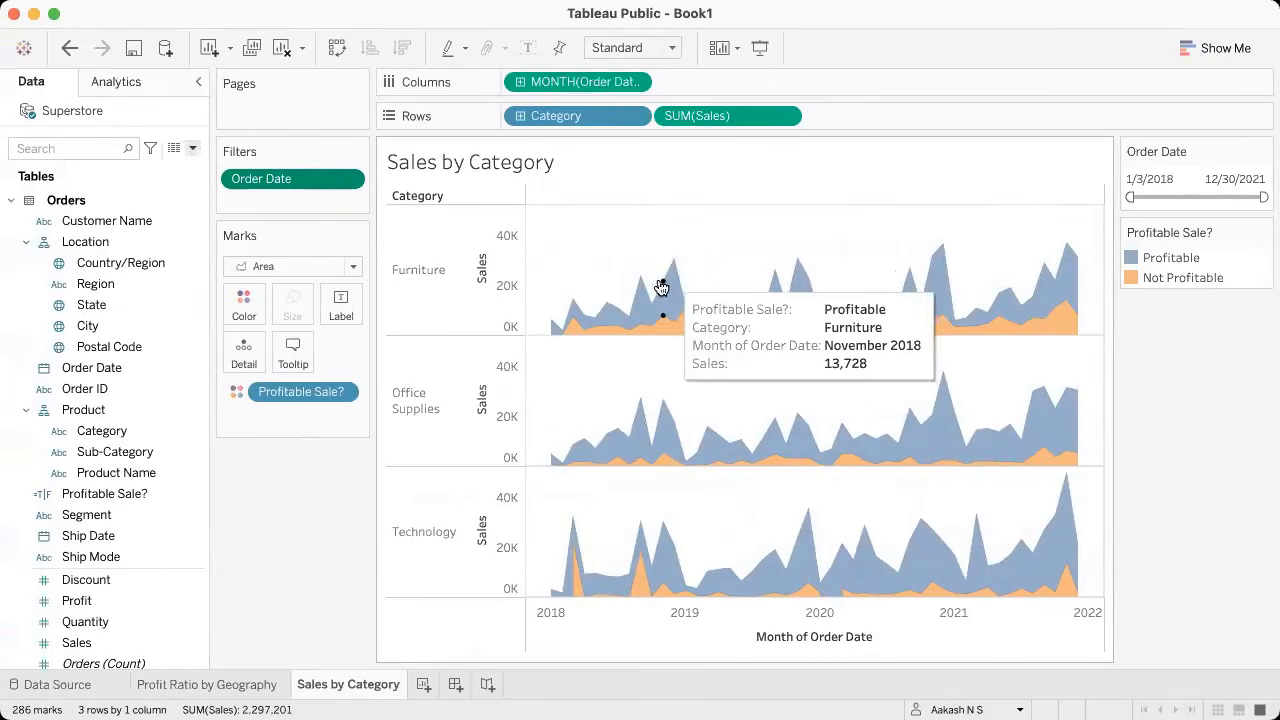
{"action": "mouse_move", "coordinate": [671, 299]}
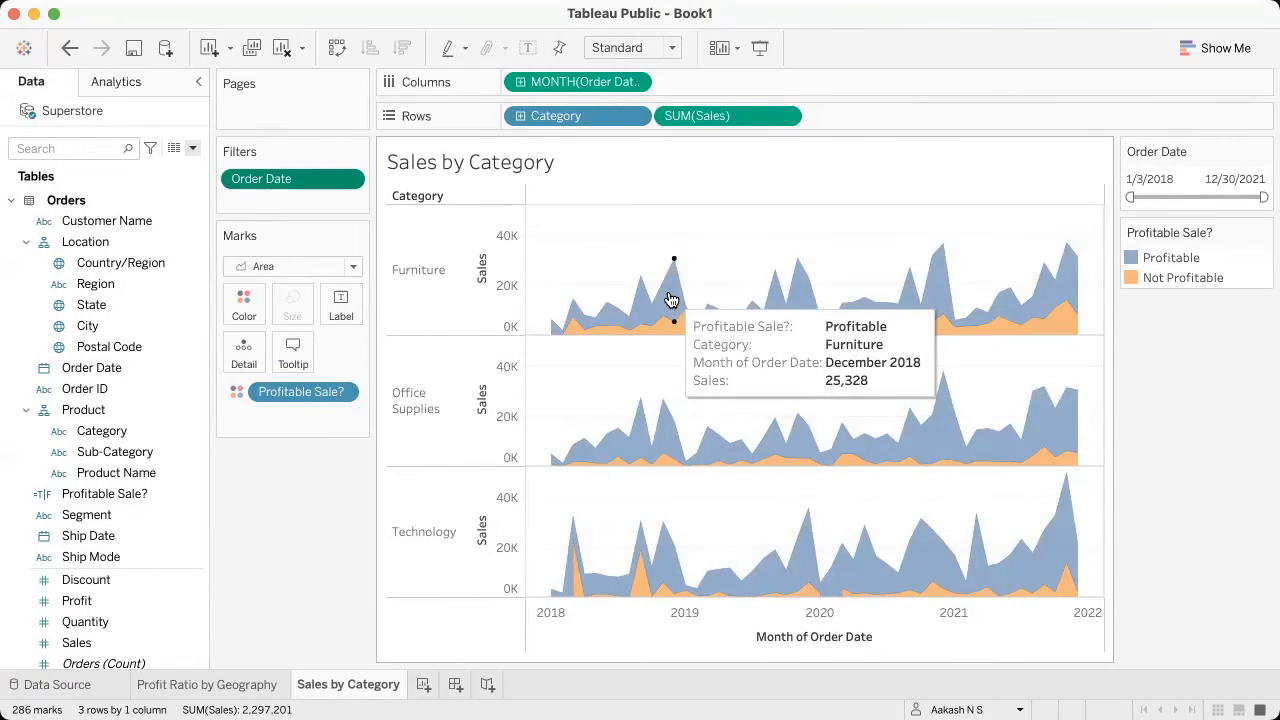
Step: Replace the chart's default tooltip text with the draft lines "Category - Month", "Order Profitable", "Sales -" and "Profit -", checking the notebook's template
{"action": "left_click", "coordinate": [293, 352]}
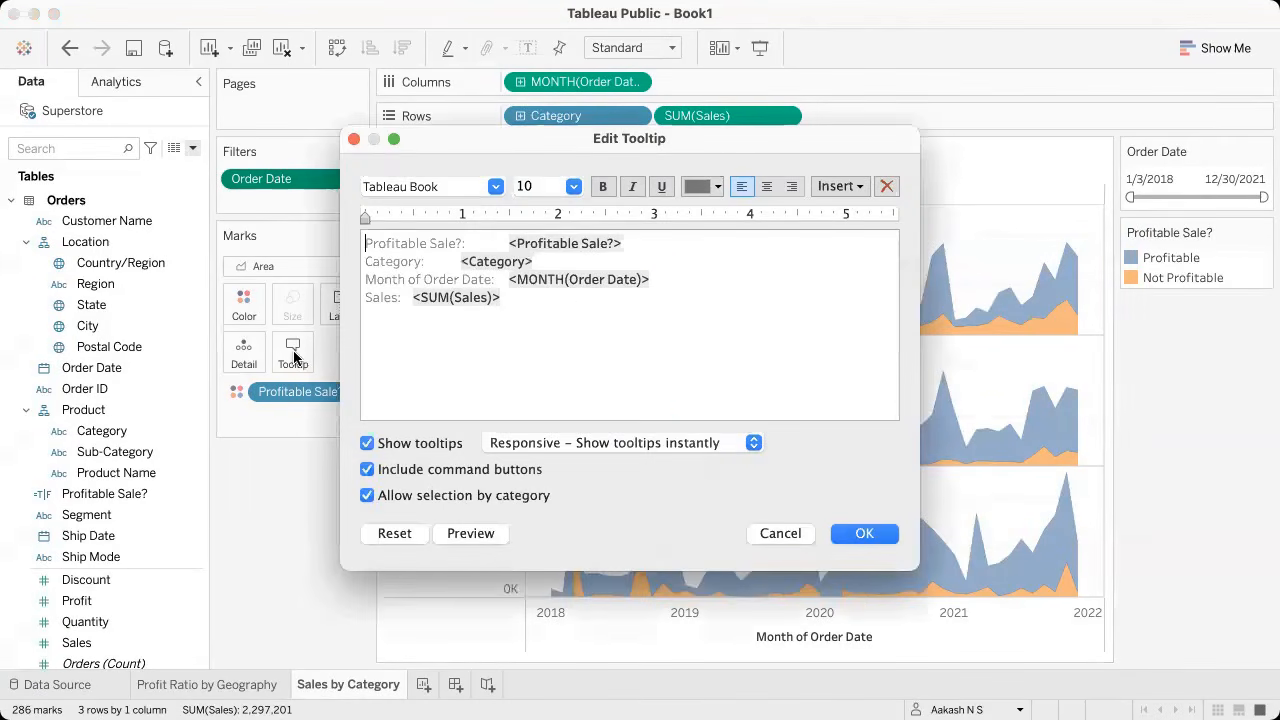
{"action": "key", "text": "ctrl+Right"}
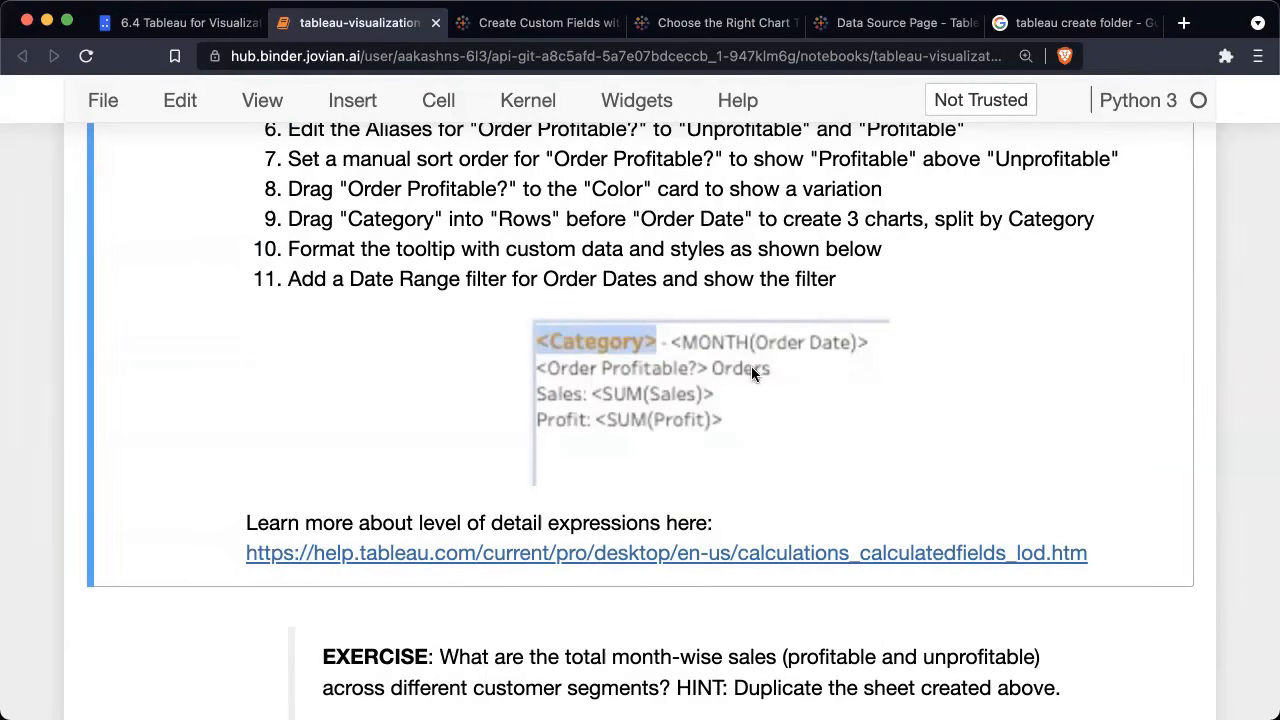
{"action": "key", "text": "ctrl+Left"}
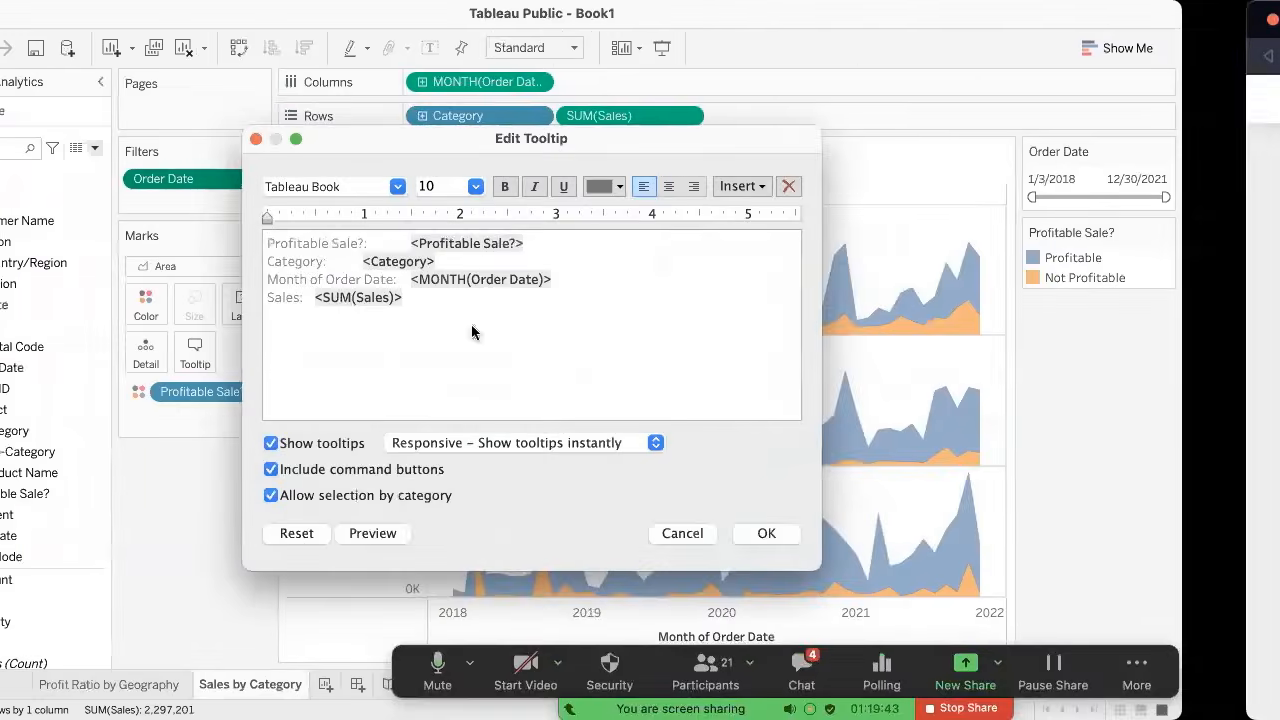
{"action": "key", "text": "super+a"}
{"action": "key", "text": "BackSpace"}
{"action": "type", "text": "Category"}
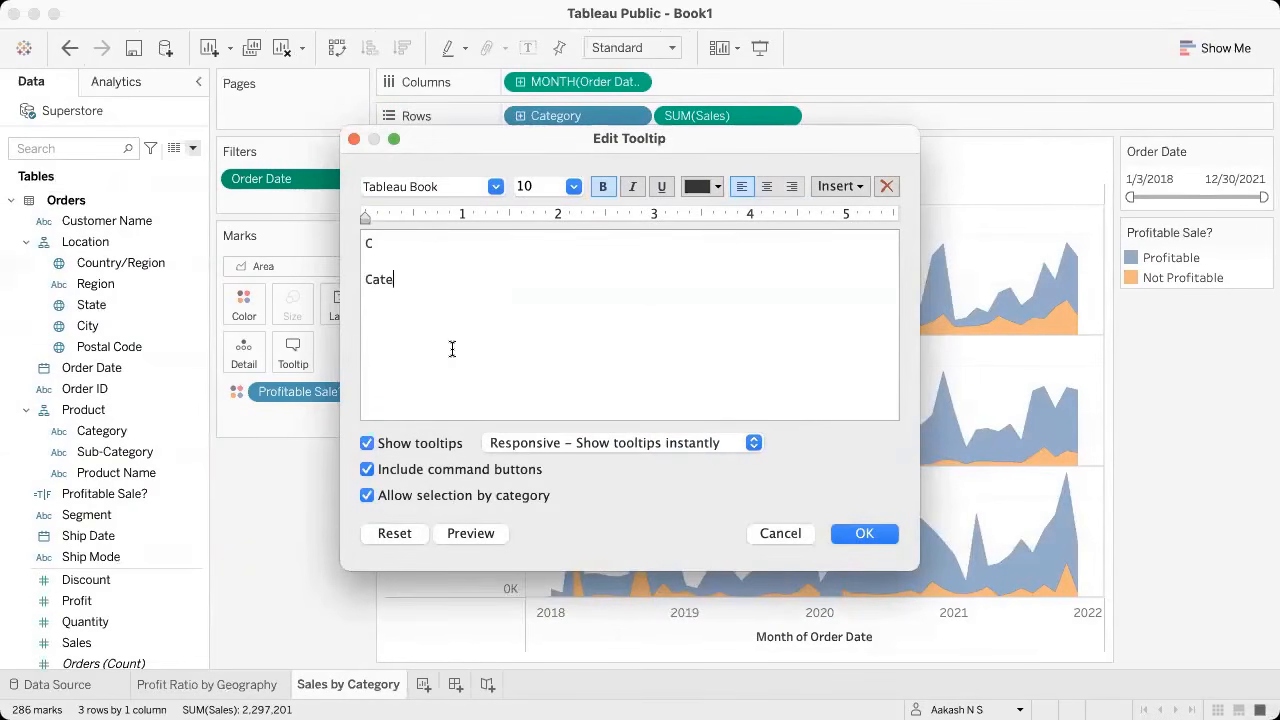
{"action": "key", "text": "Return"}
{"action": "type", "text": "Mo"}
{"action": "key", "text": "BackSpace"}
{"action": "key", "text": "BackSpace"}
{"action": "key", "text": "BackSpace"}
{"action": "type", "text": "- Month "}
{"action": "type", "text": "Order Pr"}
{"action": "type", "text": "ofitable"}
{"action": "key", "text": "Return"}
{"action": "type", "text": "Sales - "}
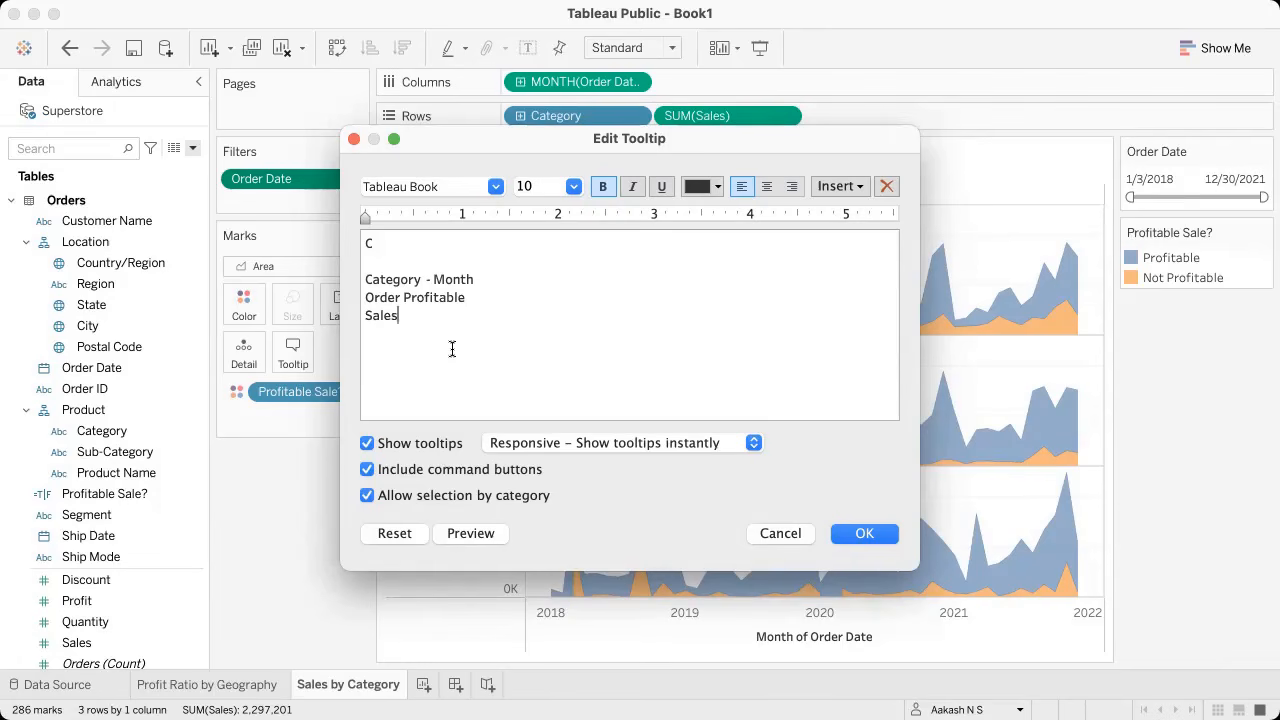
{"action": "type", "text": "Profit -"}
Step: Insert the Category and MONTH(Order Date) fields separated by a hyphen on the tooltip's first line, and Profitable Sale? on the second
{"action": "key", "text": "ctrl+Right"}
{"action": "left_click", "coordinate": [851, 188]}
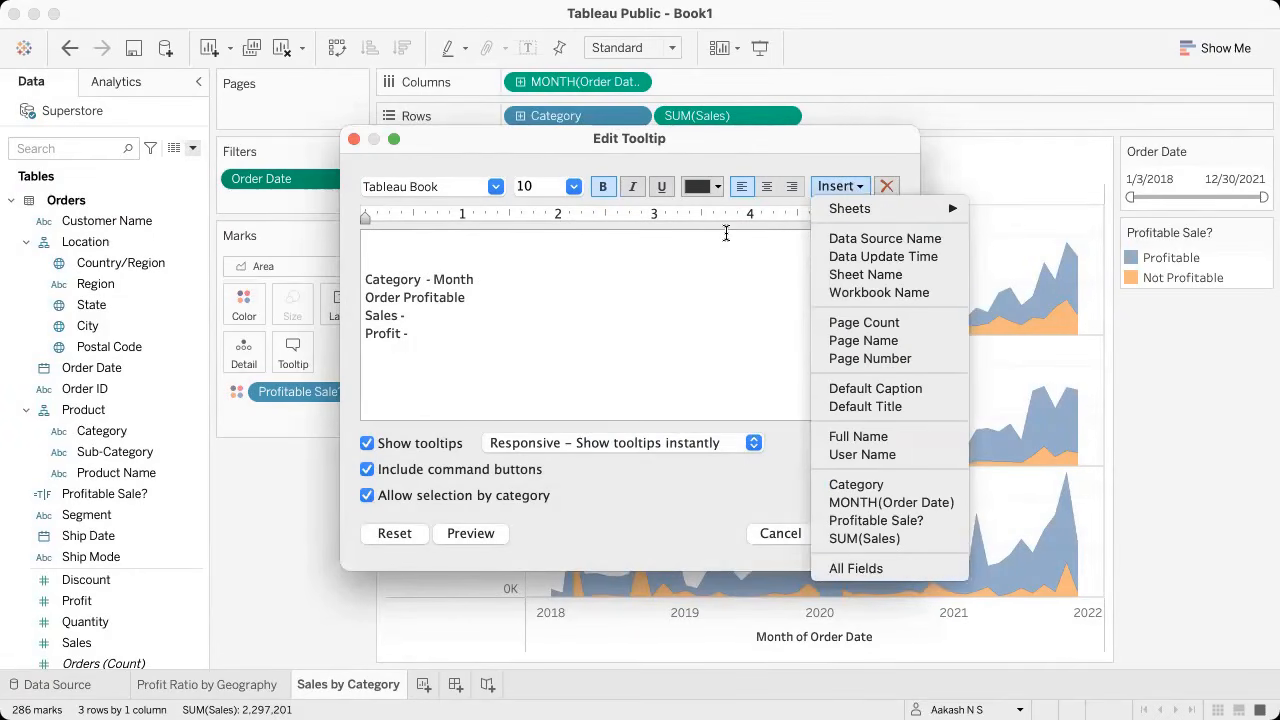
{"action": "left_click", "coordinate": [922, 490]}
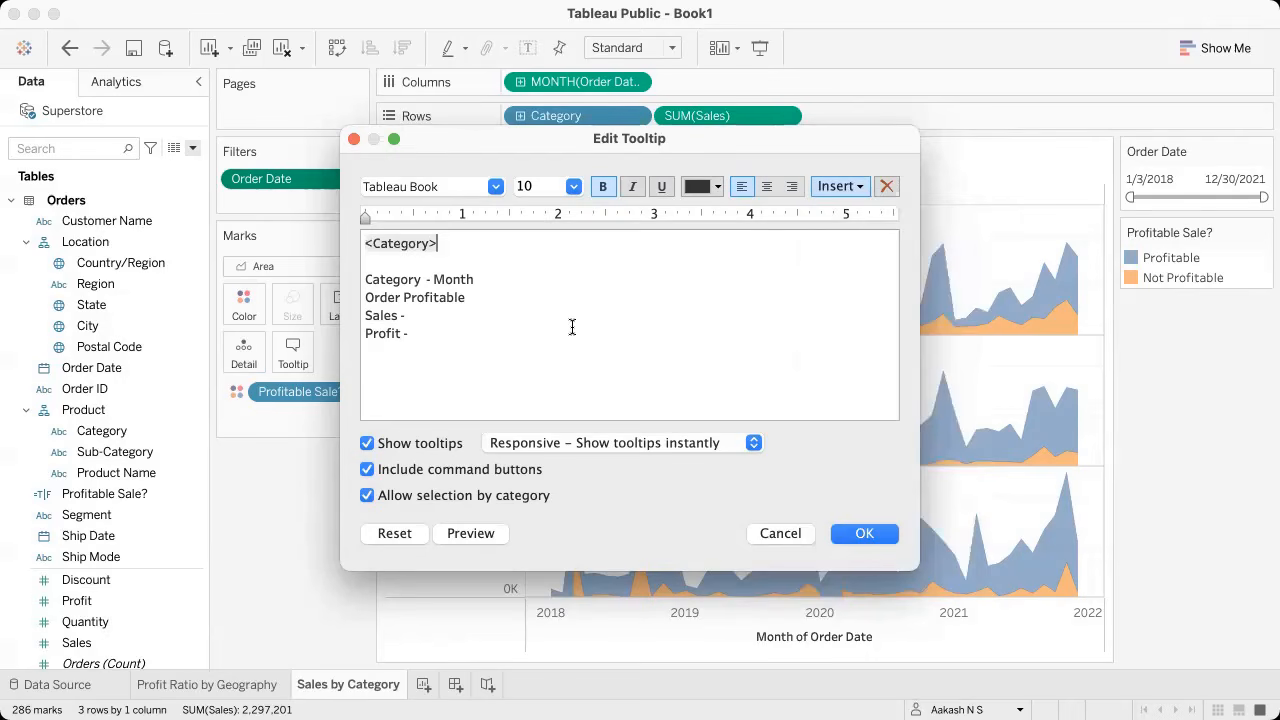
{"action": "left_click", "coordinate": [840, 188]}
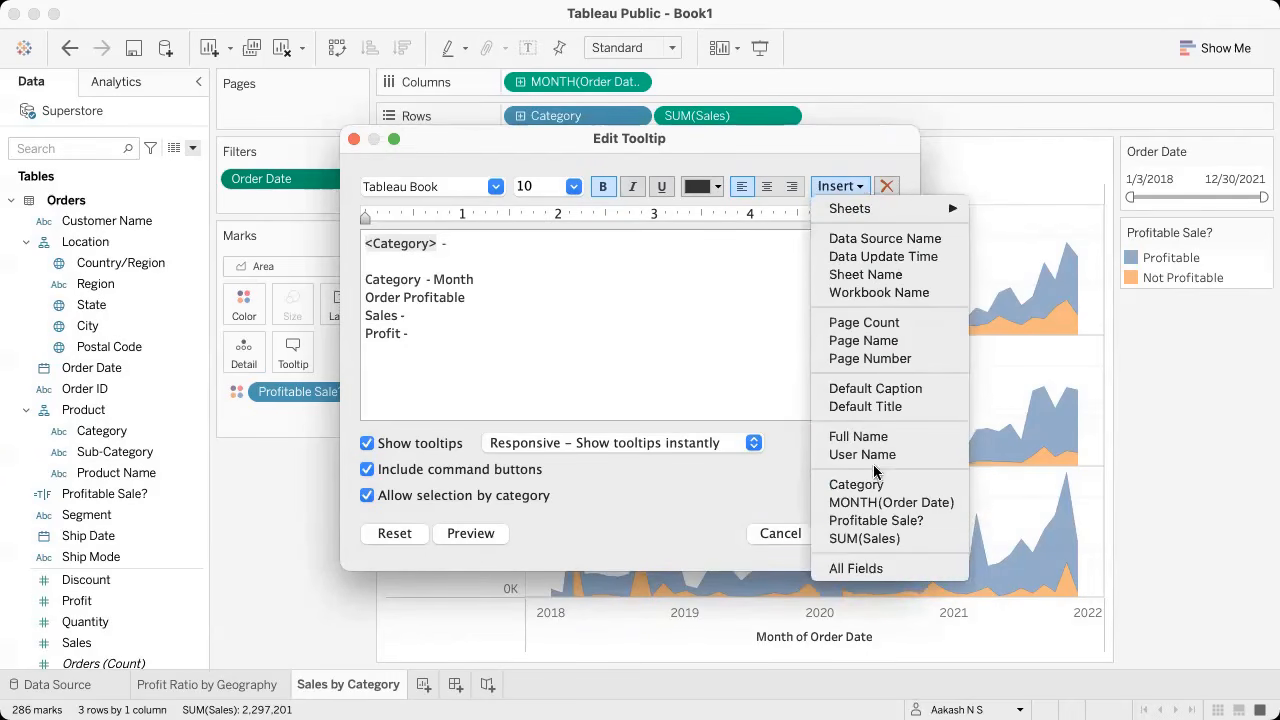
{"action": "left_click", "coordinate": [884, 503]}
{"action": "key", "text": "Return"}
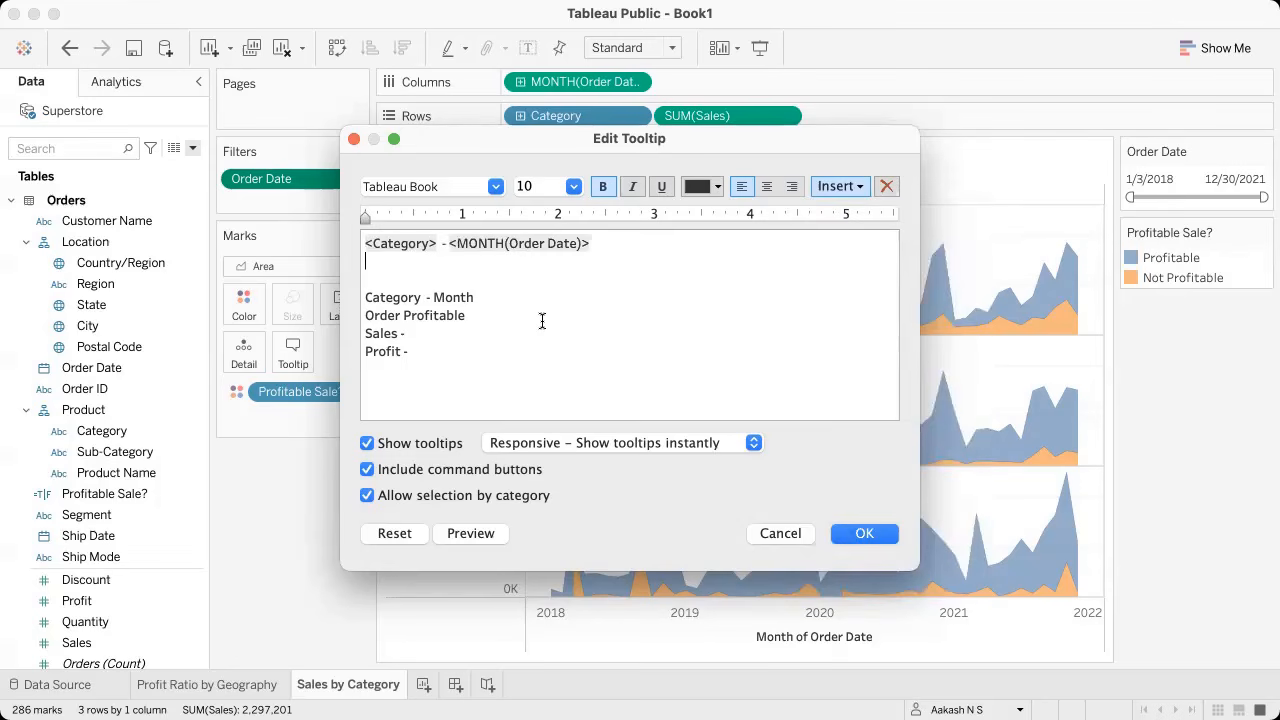
{"action": "left_click", "coordinate": [848, 190]}
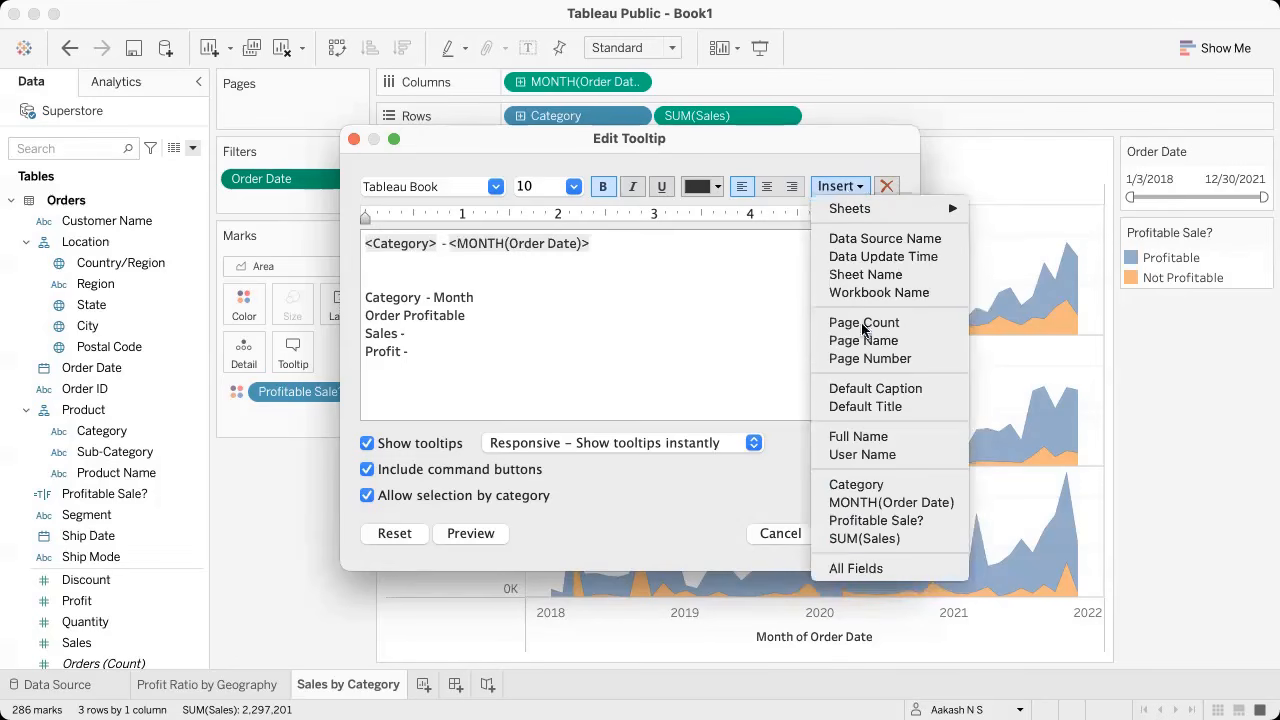
{"action": "left_click", "coordinate": [880, 520]}
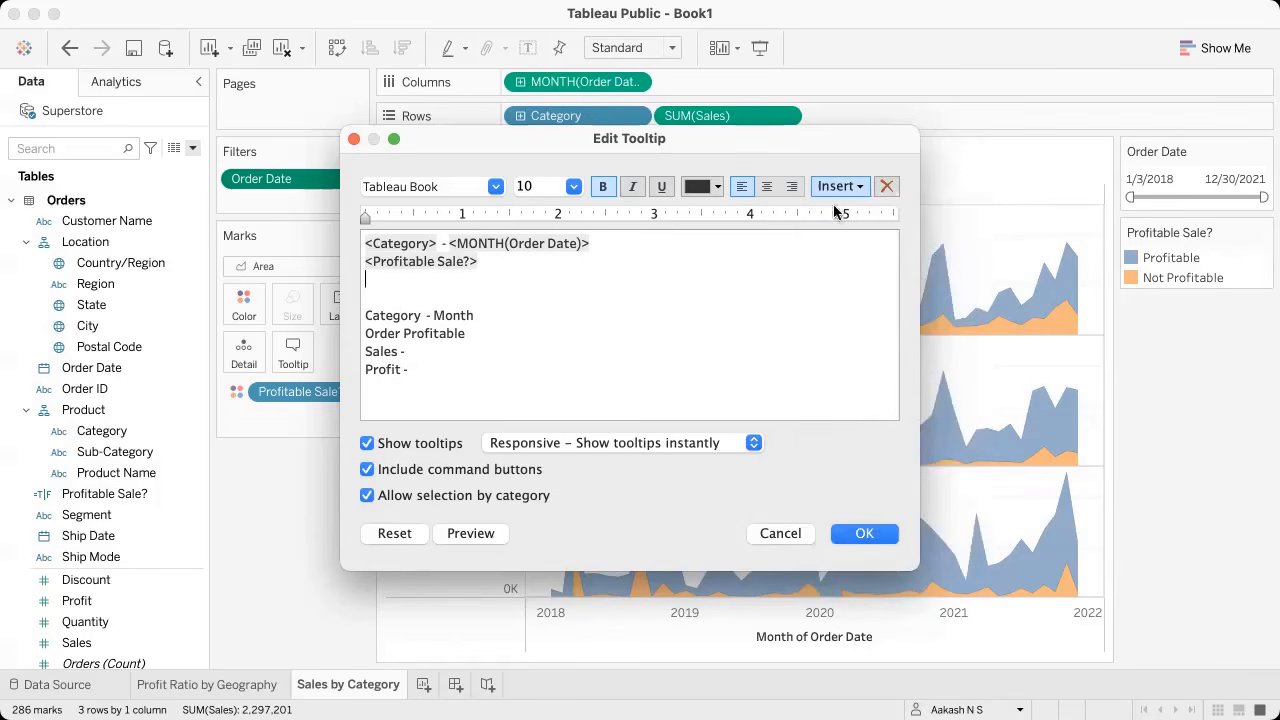
Step: Add the tooltip lines "Sales:" with the SUM(Sales) field and "Profit:" with the text <SUM(Profit>
{"action": "type", "text": "Sales:"}
{"action": "left_click", "coordinate": [839, 186]}
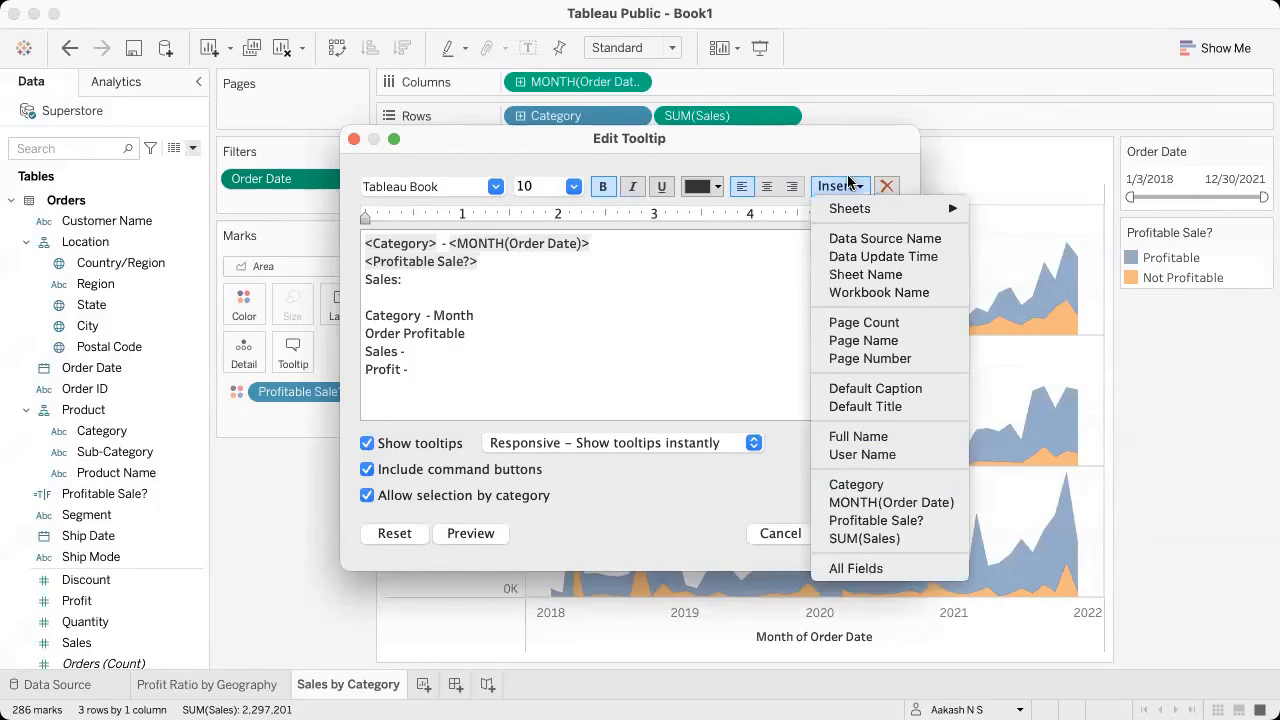
{"action": "left_click", "coordinate": [848, 539]}
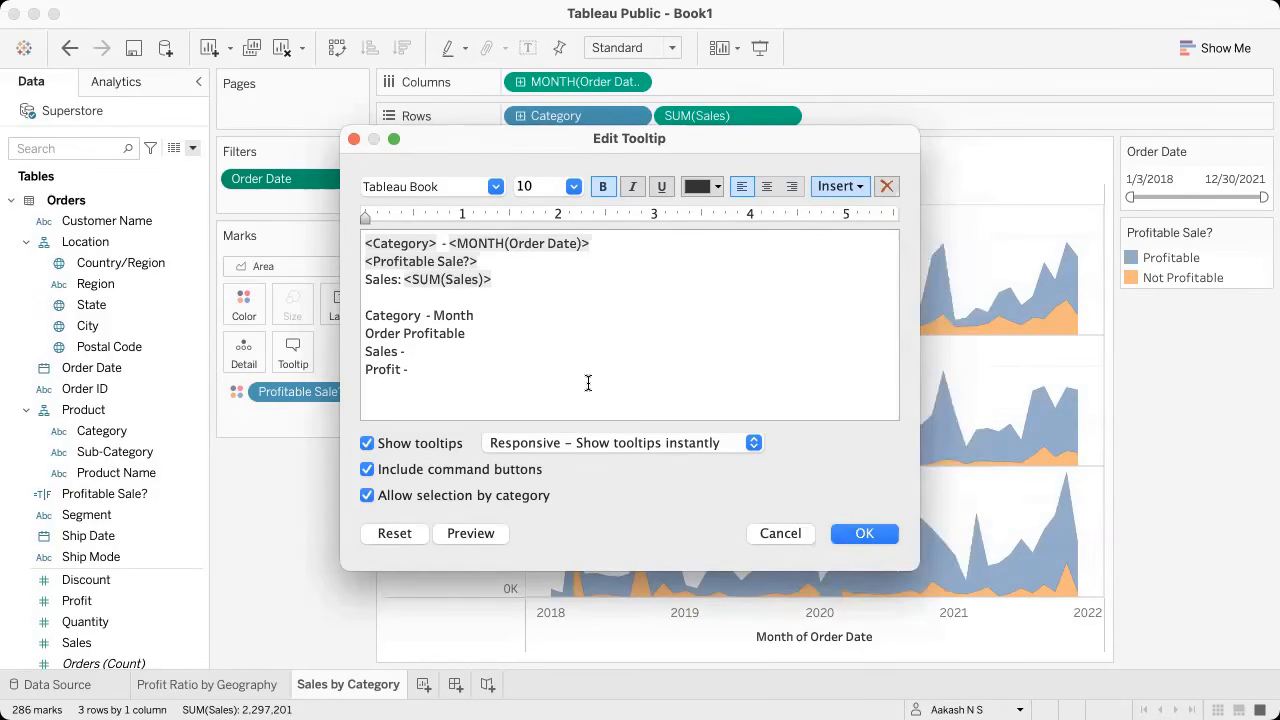
{"action": "key", "text": "Return"}
{"action": "type", "text": "Profit:"}
{"action": "left_click", "coordinate": [843, 186]}
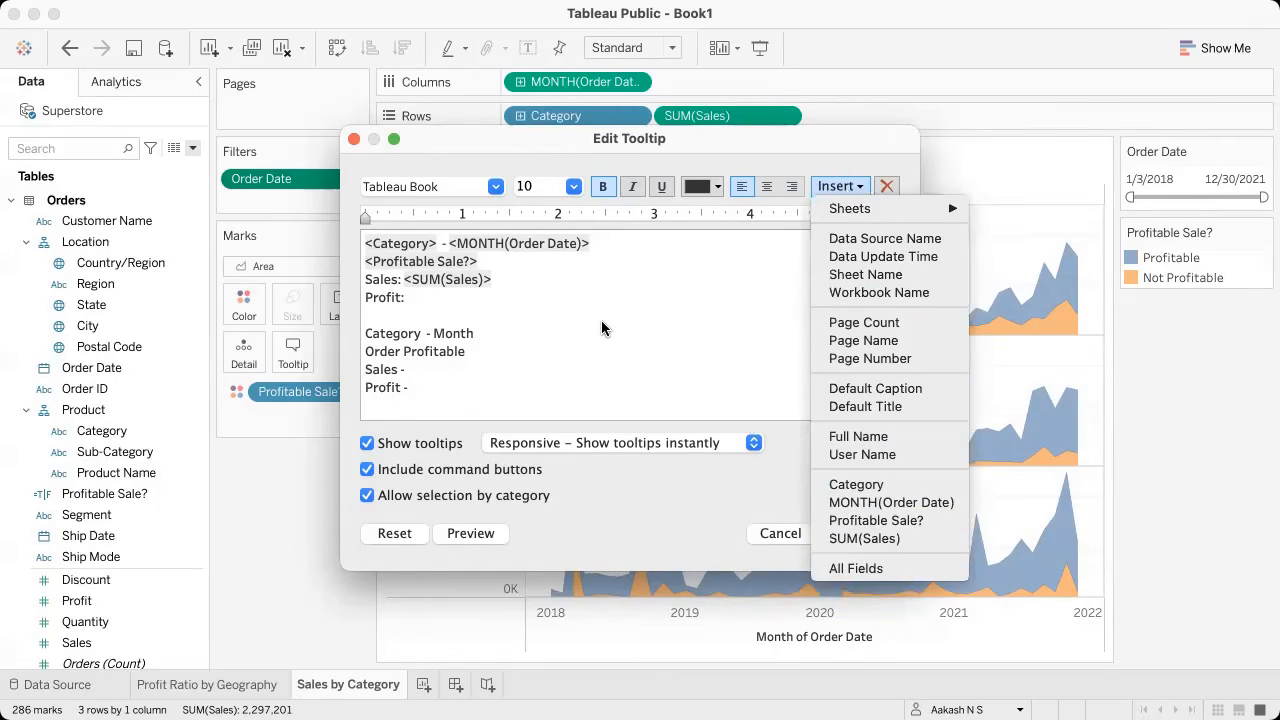
{"action": "left_click", "coordinate": [637, 308]}
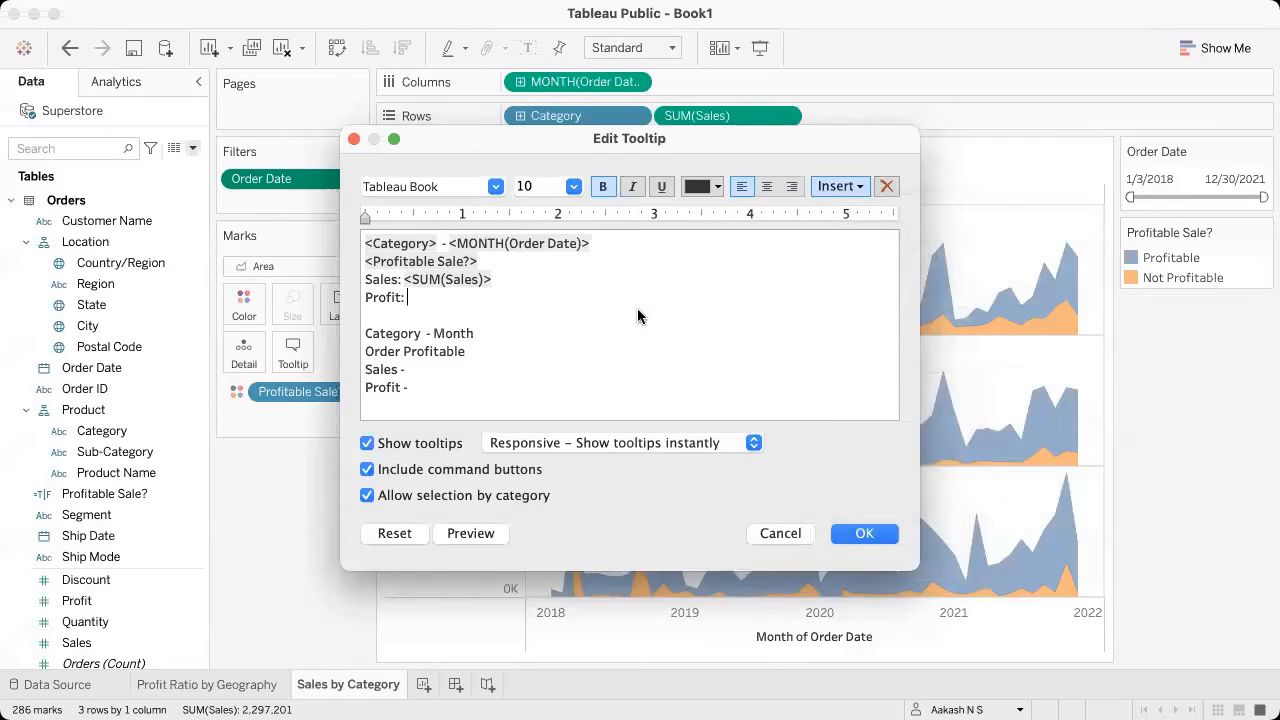
{"action": "type", "text": "<S"}
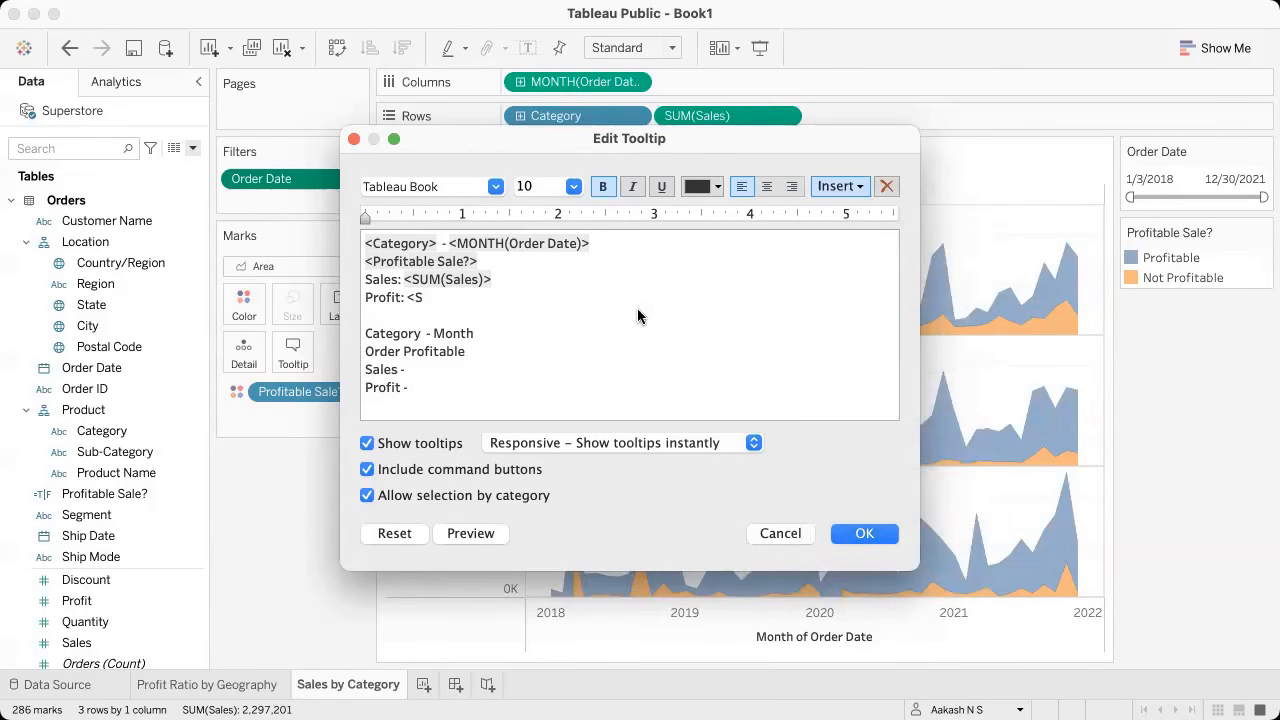
{"action": "type", "text": "UM(Profit)>"}
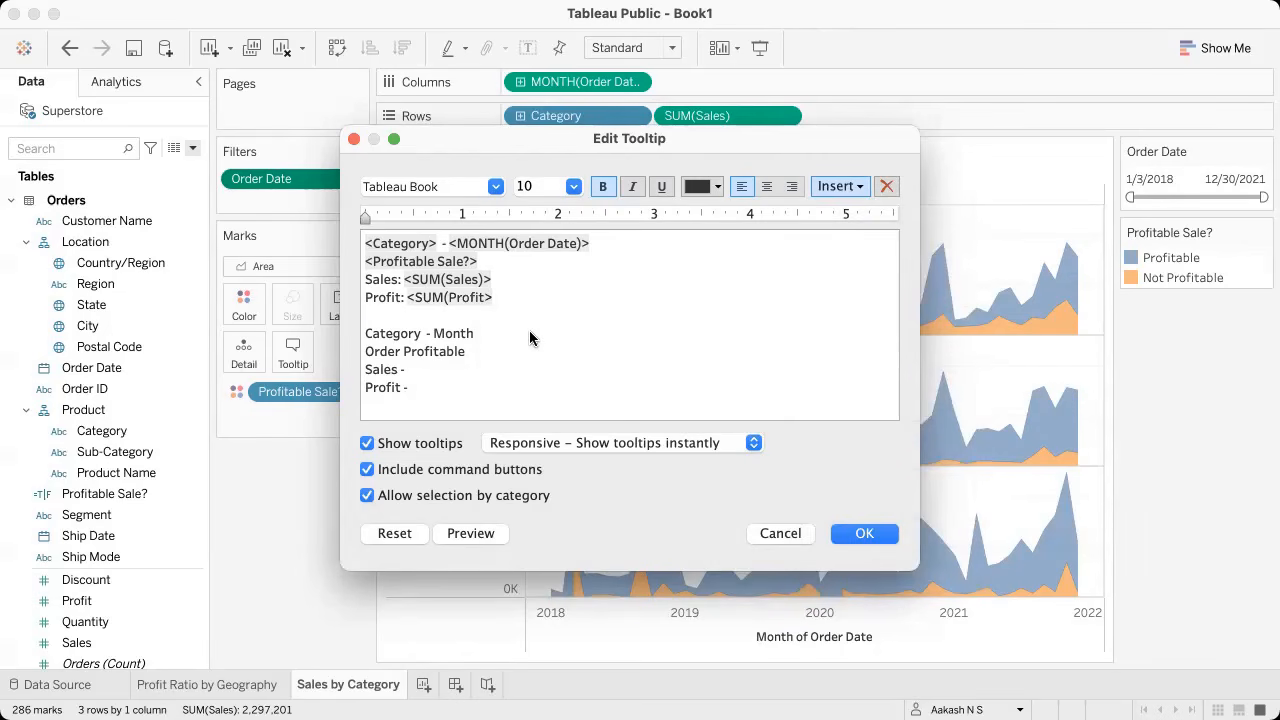
Step: Delete the leftover draft lines below the Profit line of the tooltip
{"action": "key", "text": "shift+Down"}
{"action": "key", "text": "shift+Down"}
{"action": "key", "text": "shift+Down"}
{"action": "key", "text": "shift+Down"}
{"action": "key", "text": "BackSpace"}
Step: Format the Category field in the tooltip at size 12 in orange, and apply the tooltip
{"action": "key", "text": "Up"}
{"action": "key", "text": "Up"}
{"action": "key", "text": "Up"}
{"action": "key", "text": "Up"}
{"action": "key", "text": "Up"}
{"action": "key", "text": "shift+Right"}
{"action": "key", "text": "shift+Right"}
{"action": "key", "text": "shift+Right"}
{"action": "key", "text": "shift+Right"}
{"action": "key", "text": "shift+Right"}
{"action": "key", "text": "shift+Right"}
{"action": "key", "text": "shift+Right"}
{"action": "key", "text": "shift+Right"}
{"action": "key", "text": "shift+Right"}
{"action": "key", "text": "shift+Right"}
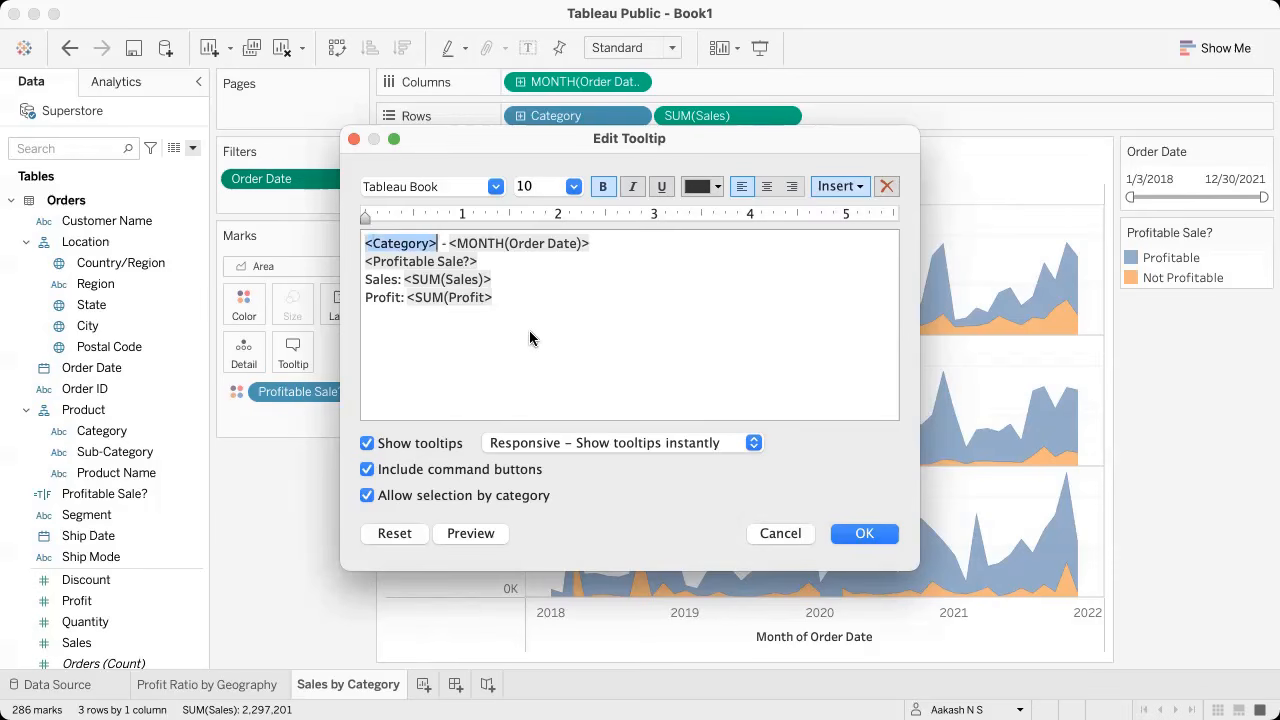
{"action": "left_click", "coordinate": [494, 186]}
{"action": "left_click", "coordinate": [574, 186]}
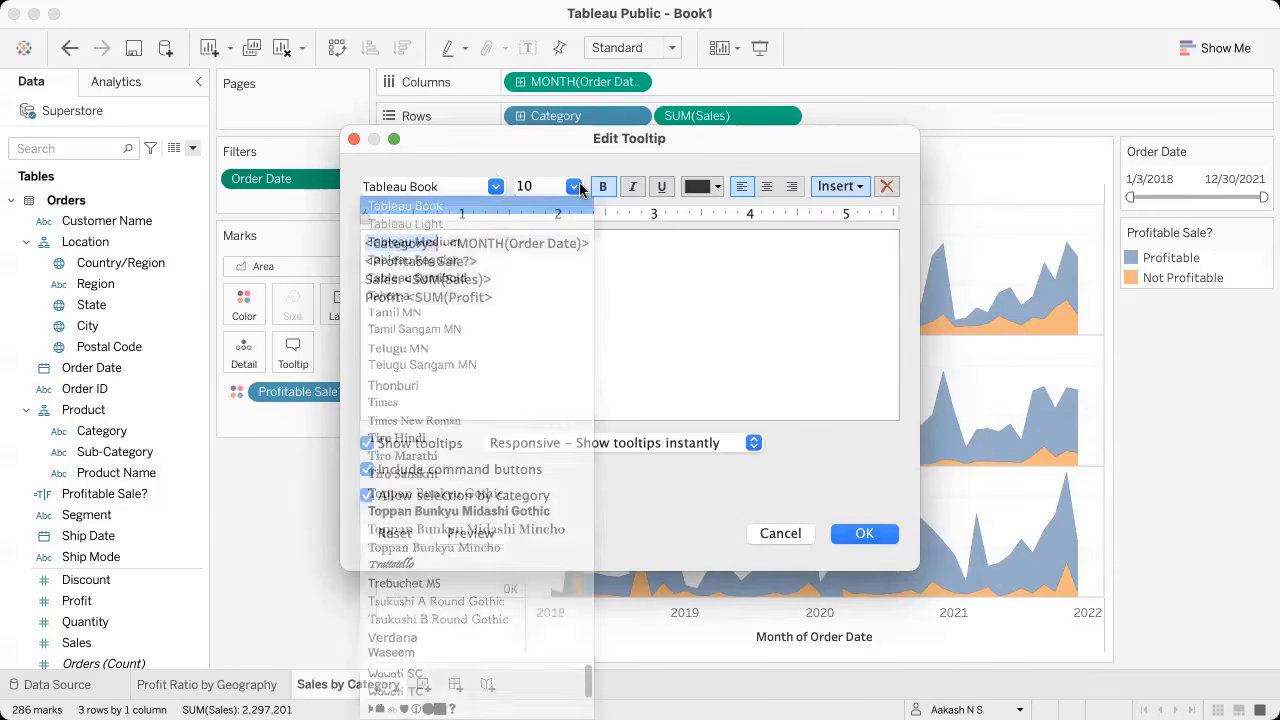
{"action": "left_click", "coordinate": [574, 186]}
{"action": "left_click", "coordinate": [556, 267]}
{"action": "left_click", "coordinate": [603, 187]}
{"action": "left_click", "coordinate": [603, 187]}
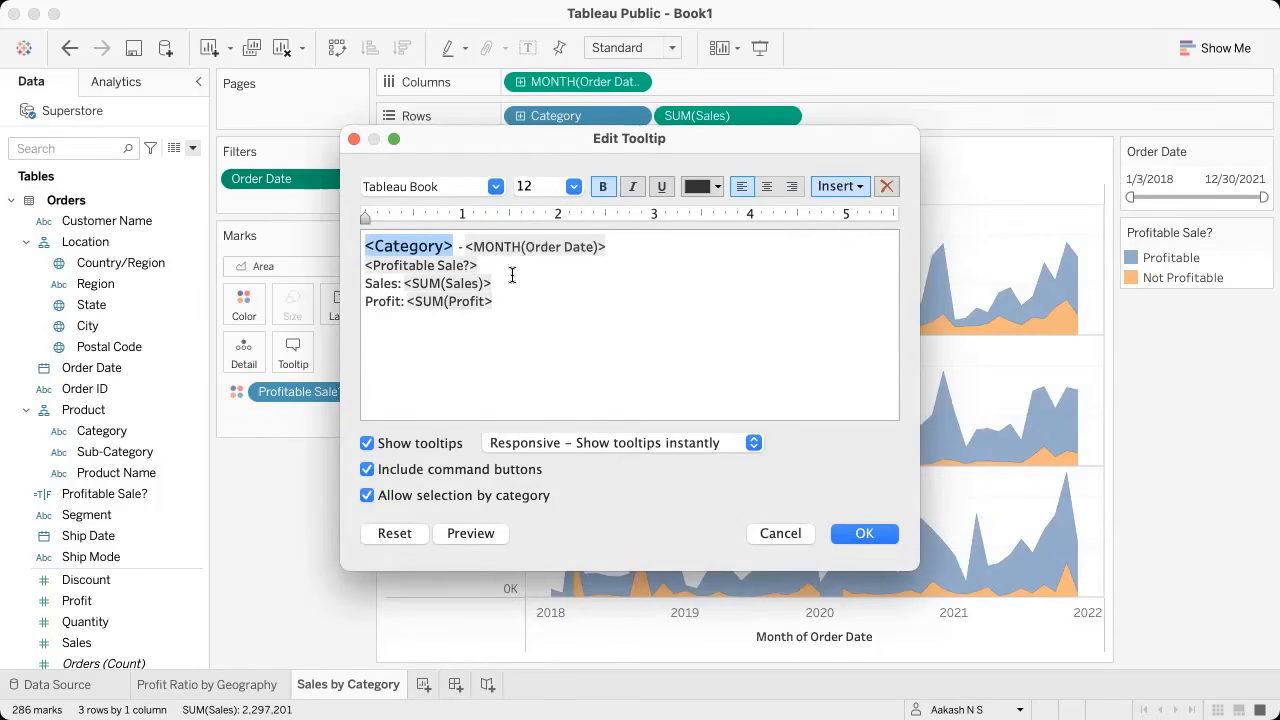
{"action": "left_click", "coordinate": [717, 187]}
{"action": "left_click", "coordinate": [735, 224]}
{"action": "left_click", "coordinate": [858, 536]}
Step: Preview the custom tooltip on the Furniture area and compare it with the template in the Jupyter notebook
{"action": "mouse_move", "coordinate": [673, 295]}
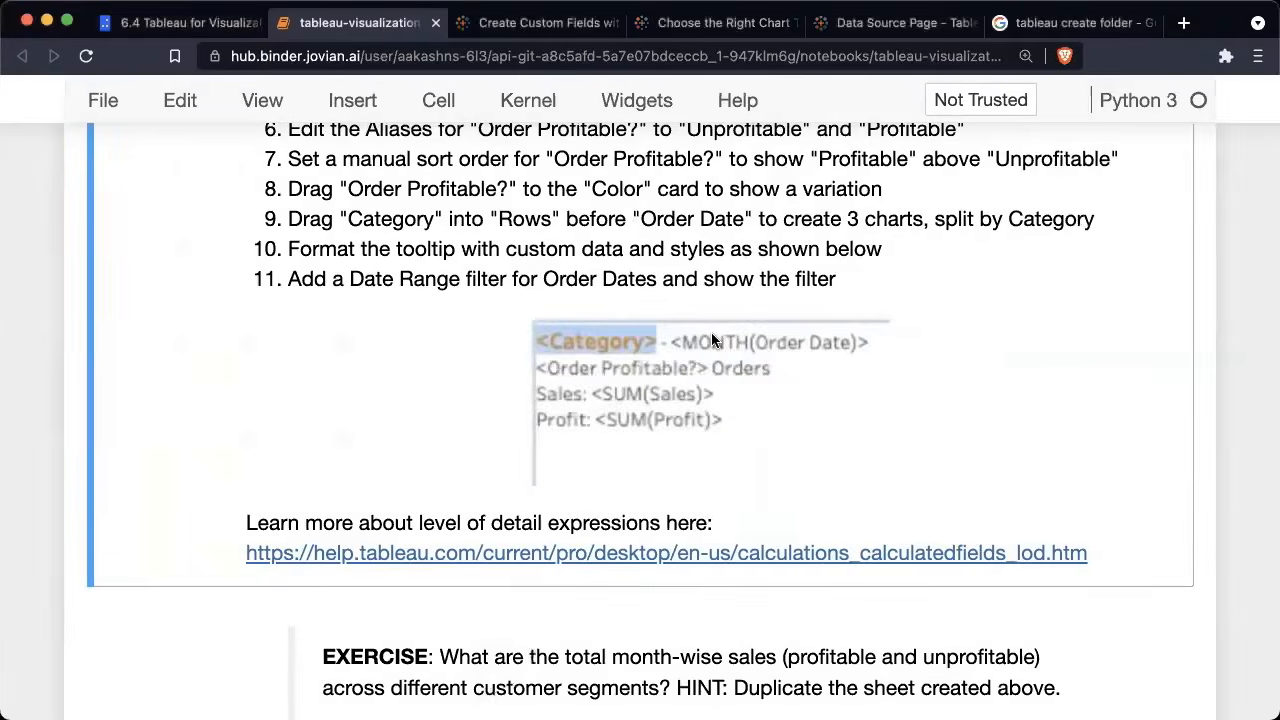
{"action": "scroll", "coordinate": [712, 338], "scroll_direction": "up", "scroll_amount": 2}
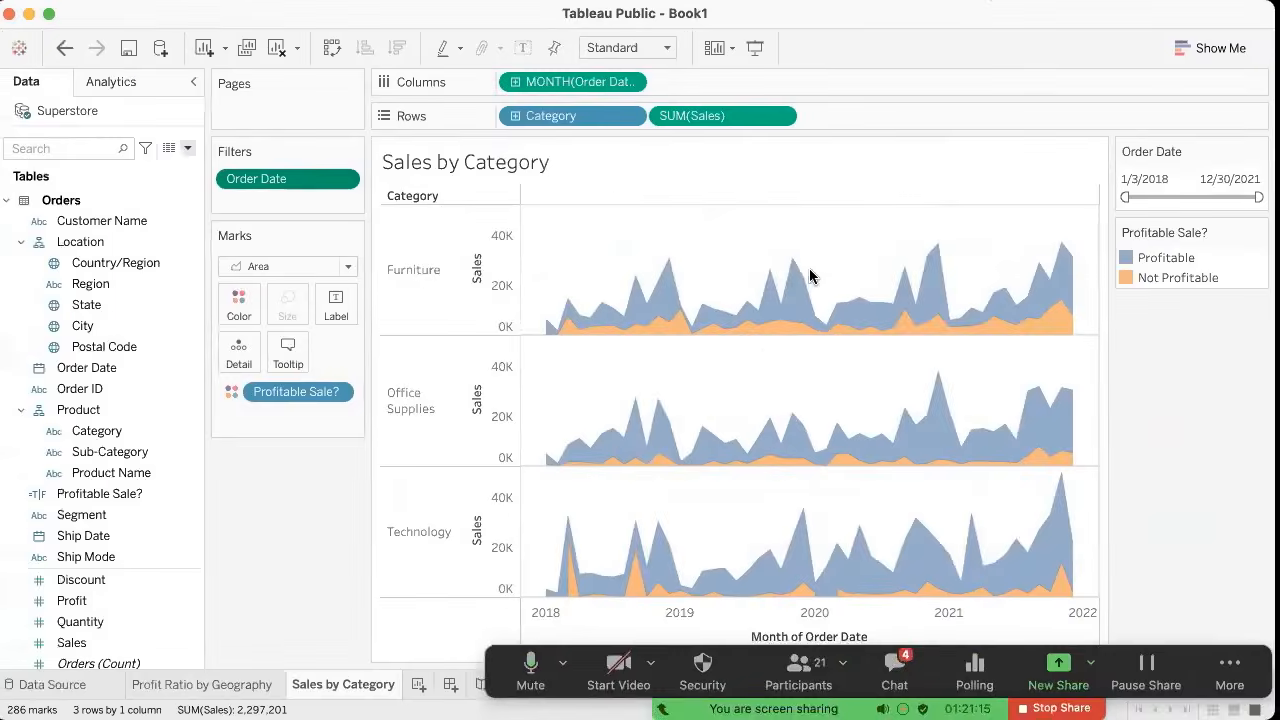
{"action": "mouse_move", "coordinate": [797, 307]}
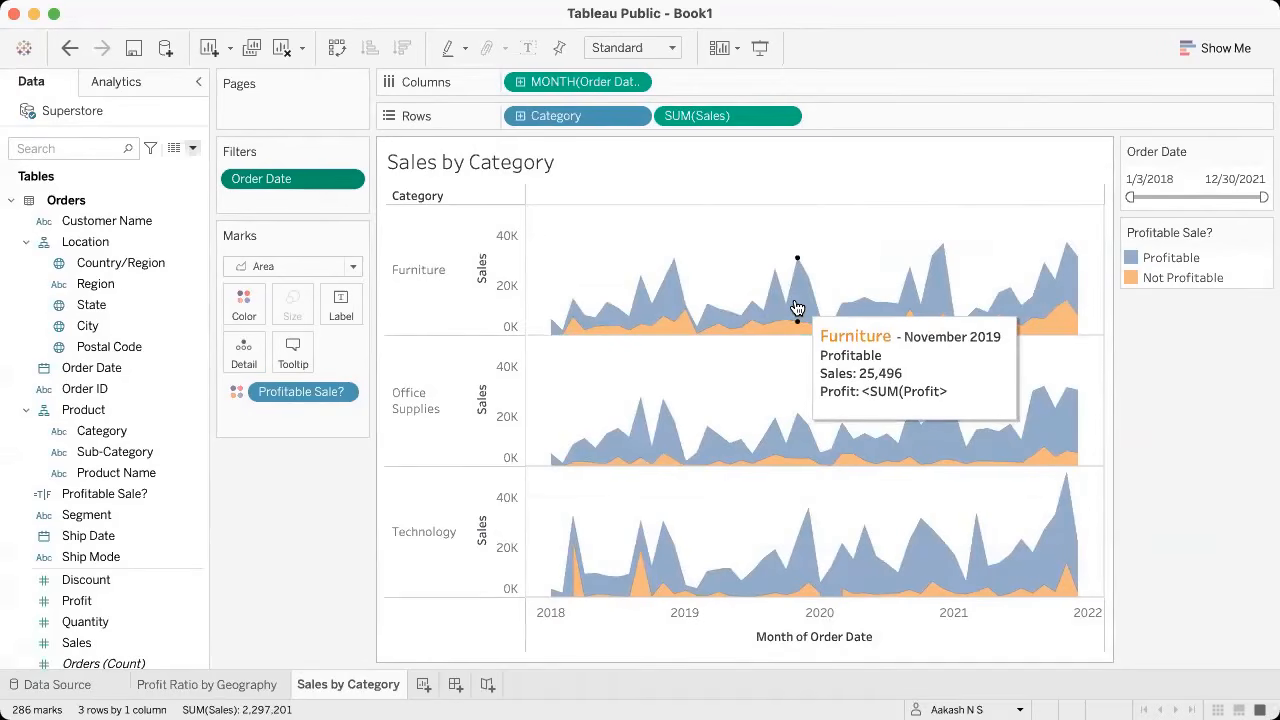
Step: Reopen the tooltip for editing, select the <SUM(Profit> placeholder on the Profit line, and apply the tooltip
{"action": "left_click", "coordinate": [293, 350]}
{"action": "double_click", "coordinate": [476, 301]}
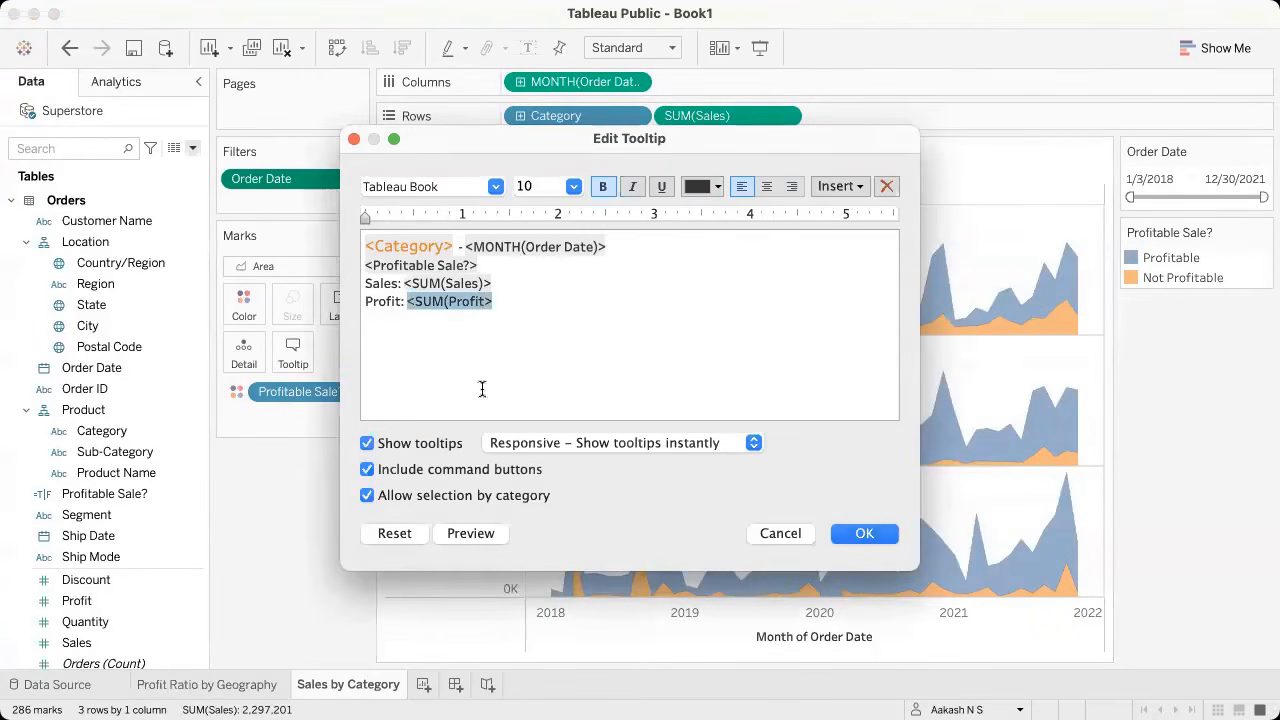
{"action": "key", "text": "shift+Right"}
{"action": "left_click", "coordinate": [882, 534]}
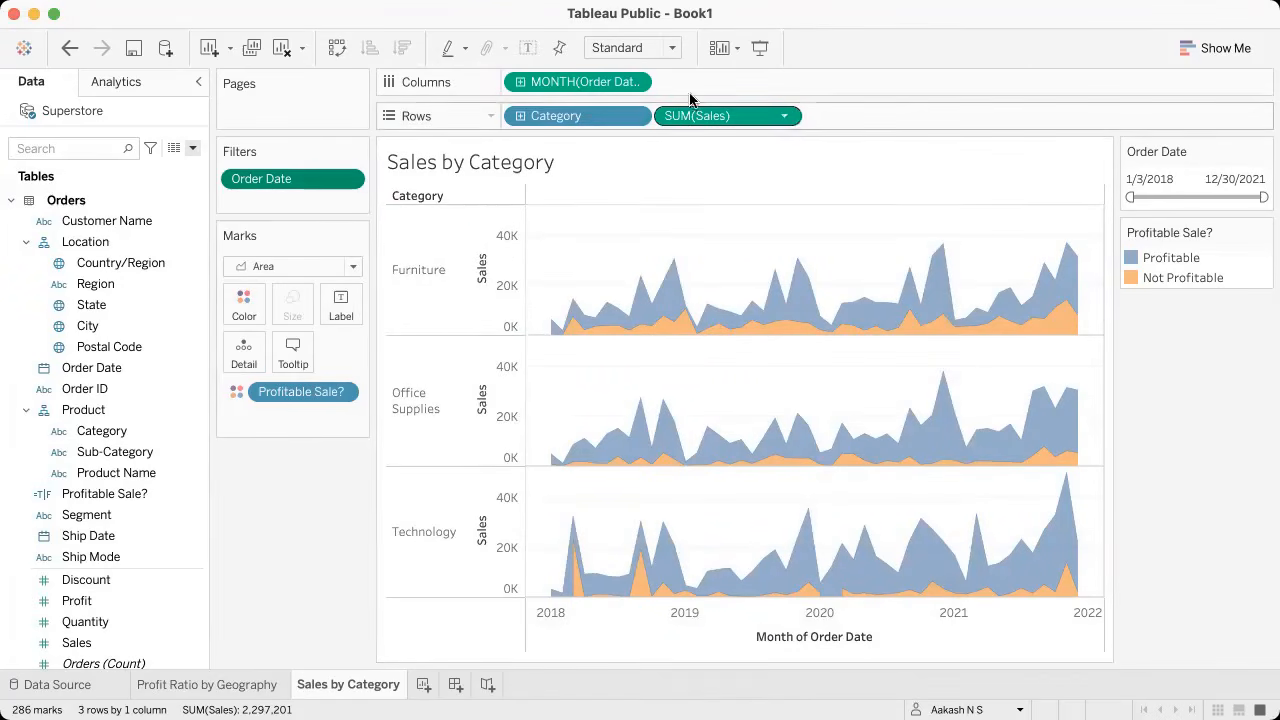
Step: Format the axis numbers of SUM(Sales) as Currency (Standard)
{"action": "left_click", "coordinate": [784, 116]}
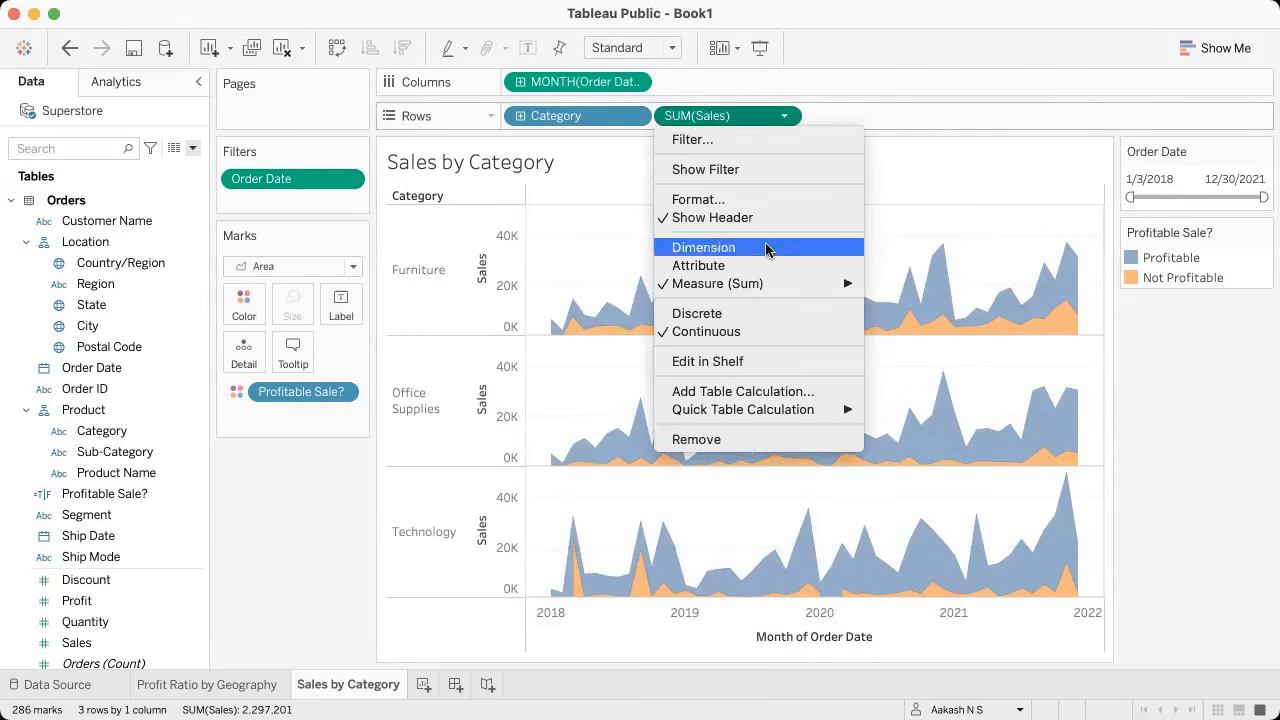
{"action": "left_click", "coordinate": [748, 202]}
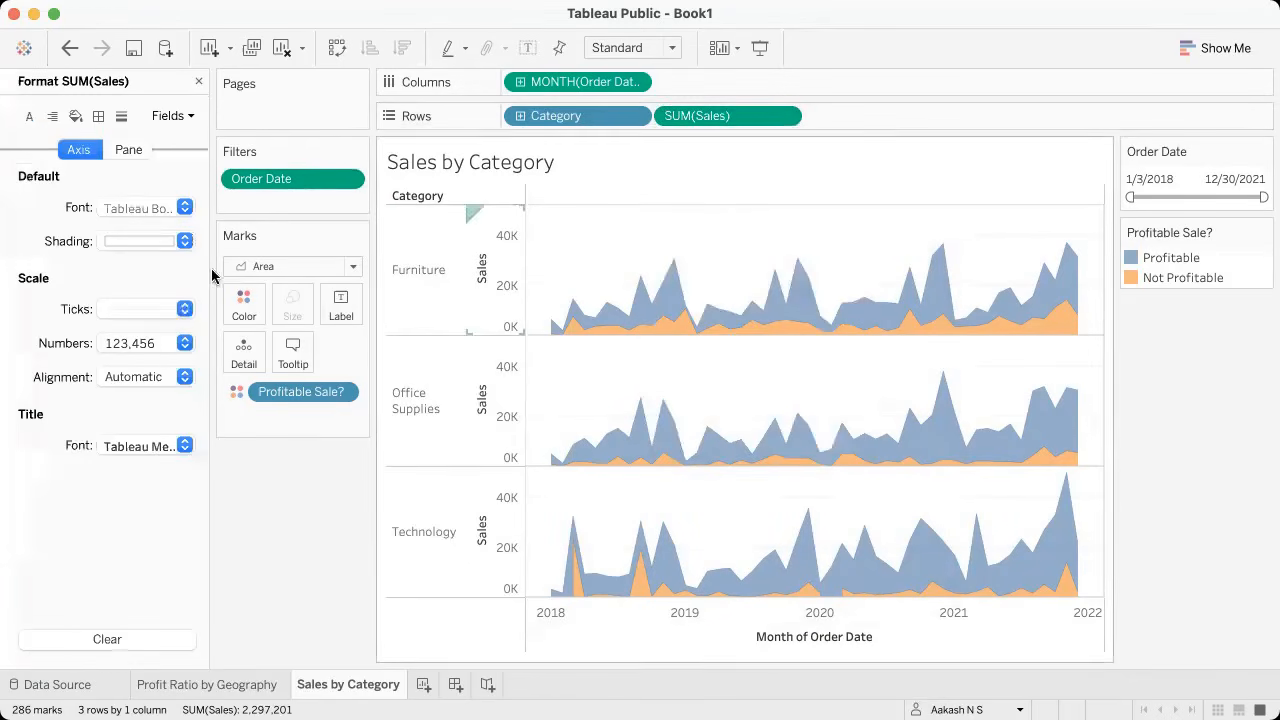
{"action": "left_click", "coordinate": [165, 345]}
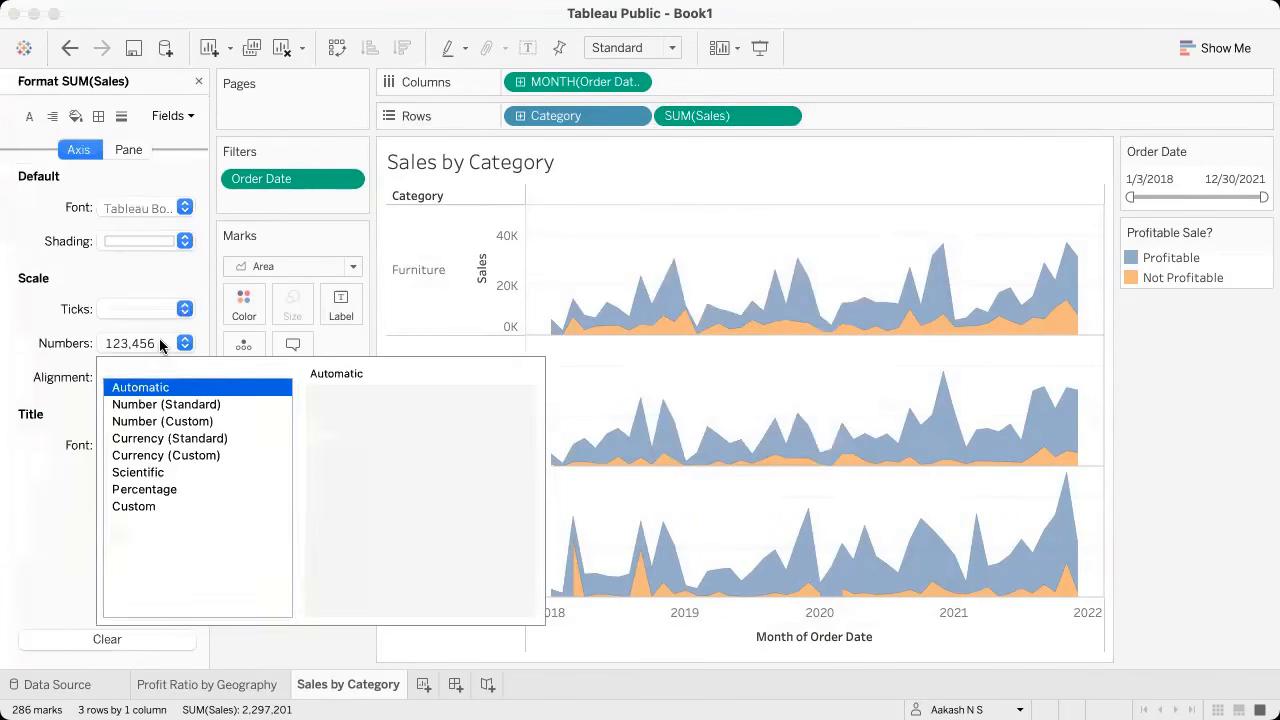
{"action": "left_click", "coordinate": [165, 438]}
{"action": "left_click", "coordinate": [57, 504]}
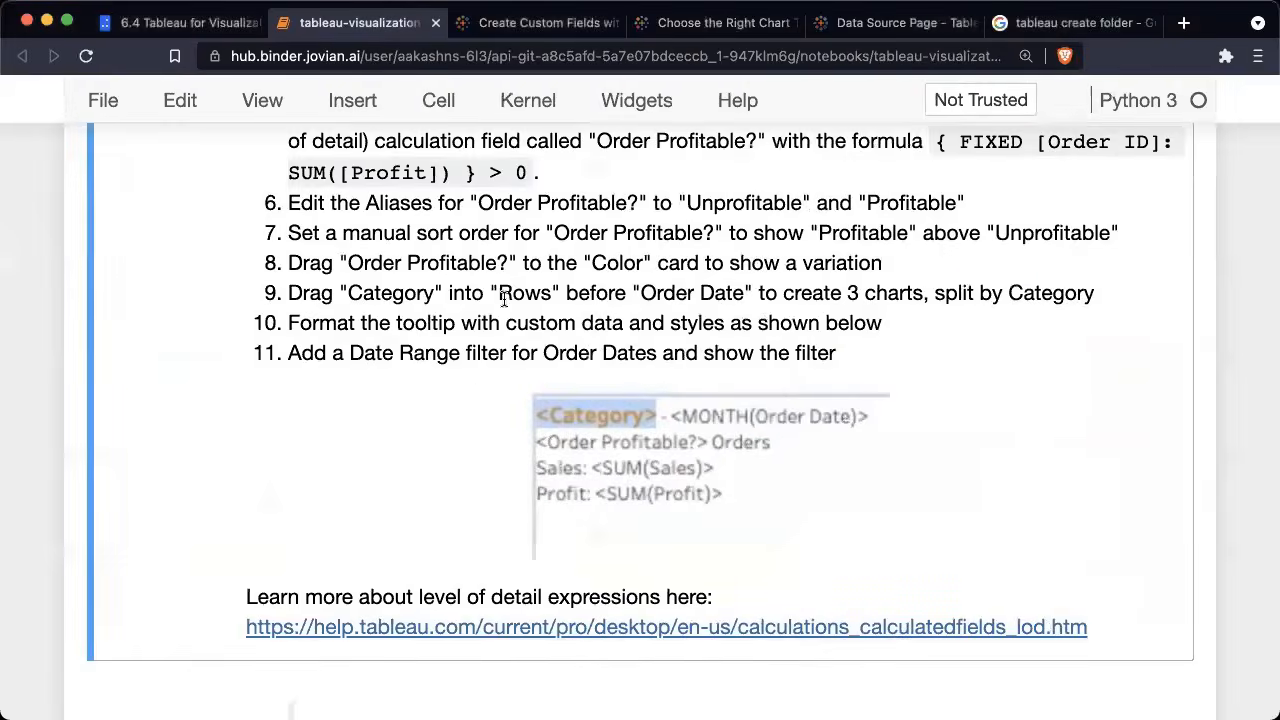
Step: Switch to the Jupyter notebook and read the exercise on month-wise sales across customer segments
{"action": "scroll", "coordinate": [503, 306], "scroll_direction": "down", "scroll_amount": 5}
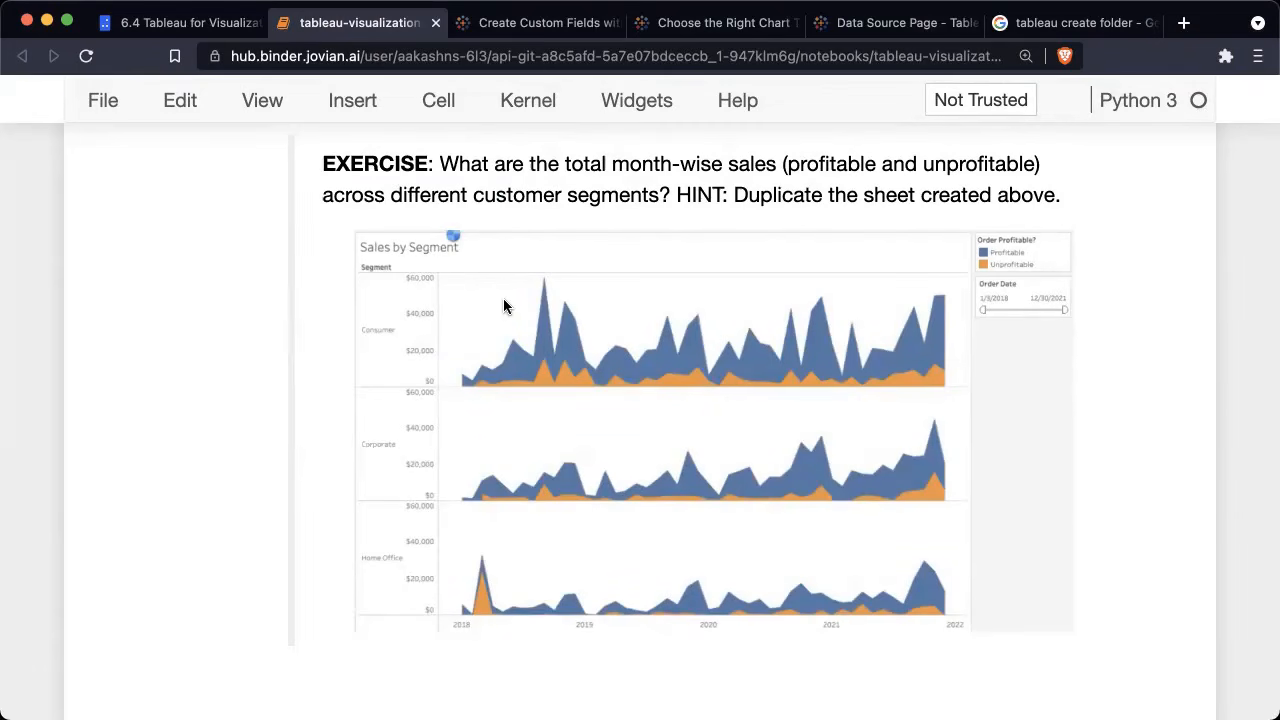
Step: Switch to Tableau, duplicate the Sales by Category sheet and rename the copy "Sales by Segment"
{"action": "key", "text": "ctrl+Left"}
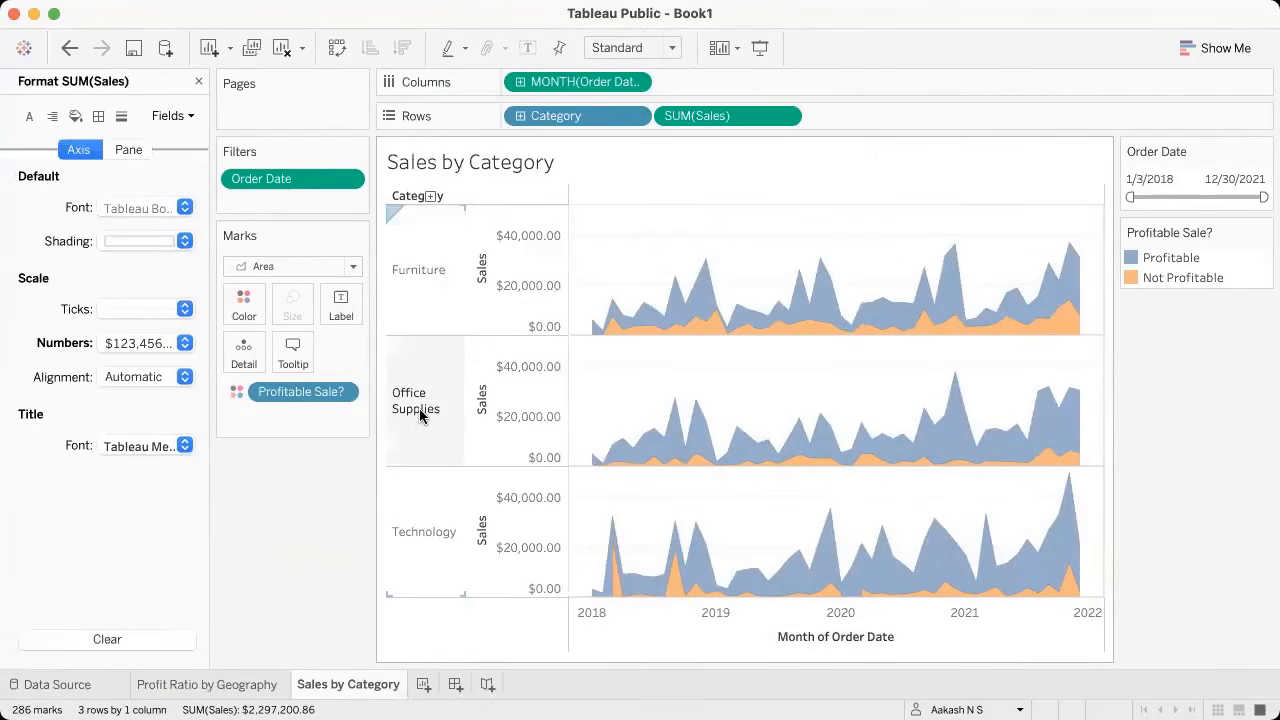
{"action": "left_click", "coordinate": [830, 702]}
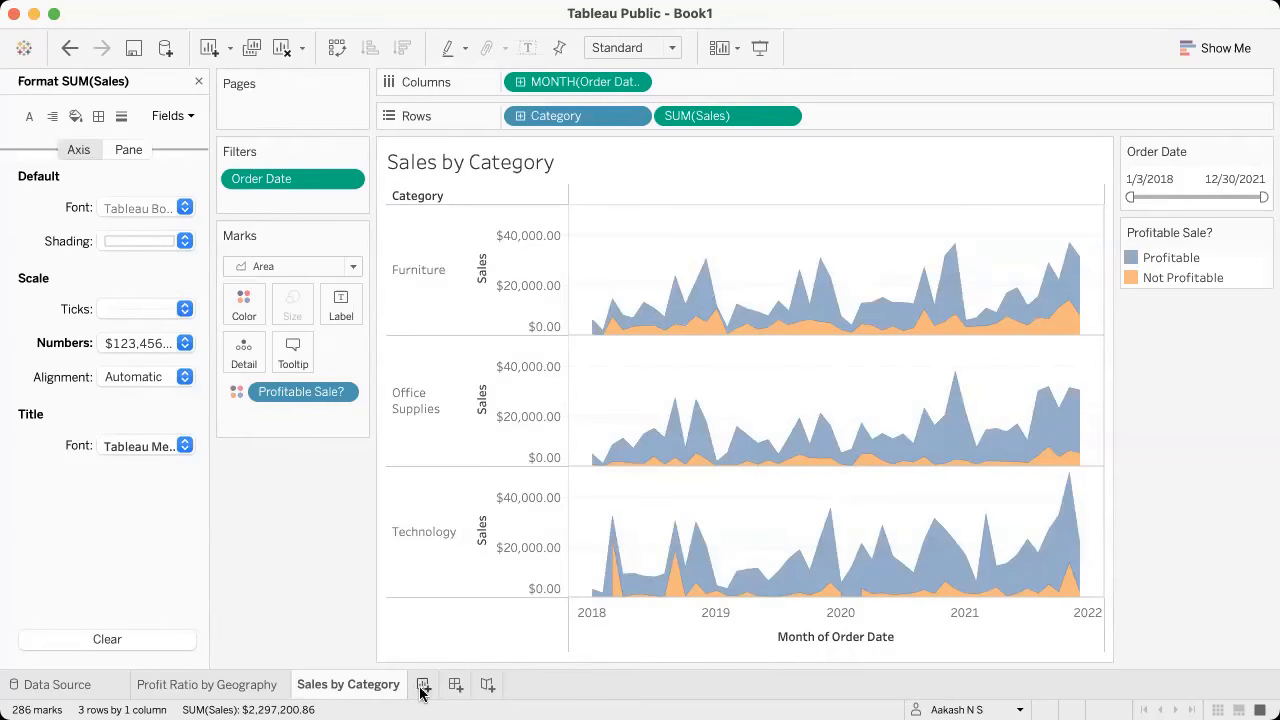
{"action": "right_click", "coordinate": [378, 690]}
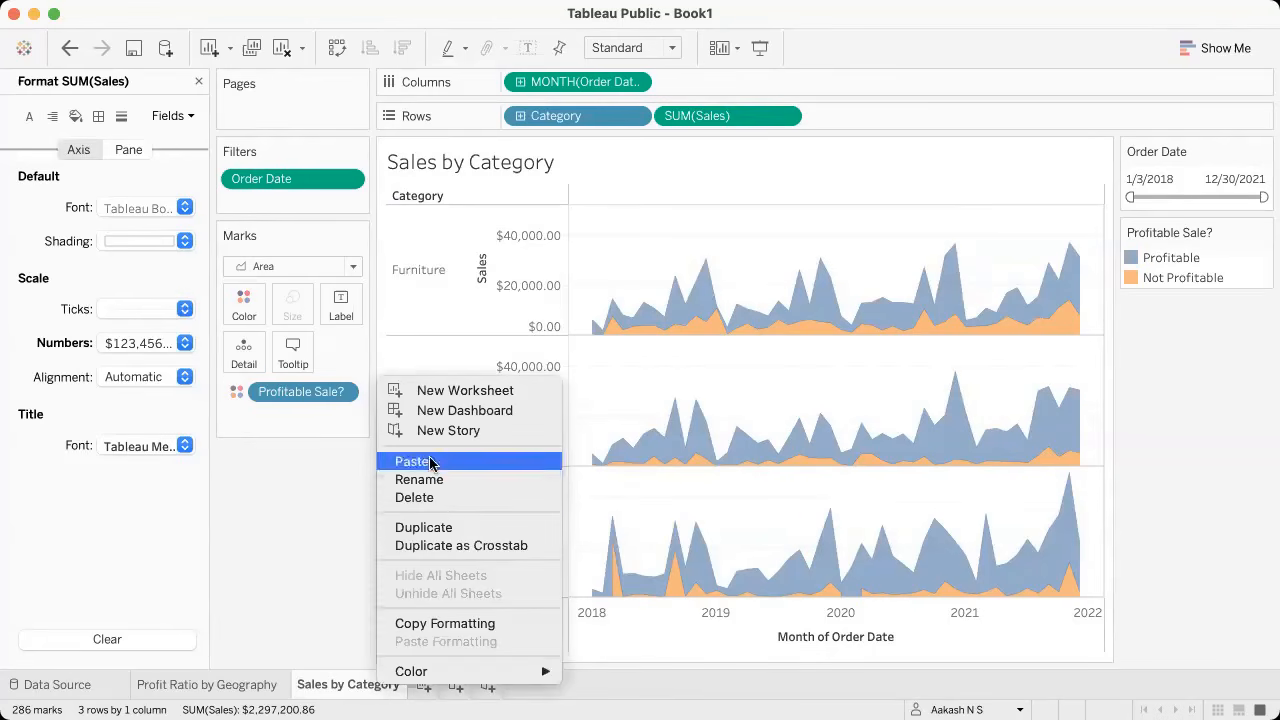
{"action": "left_click", "coordinate": [458, 533]}
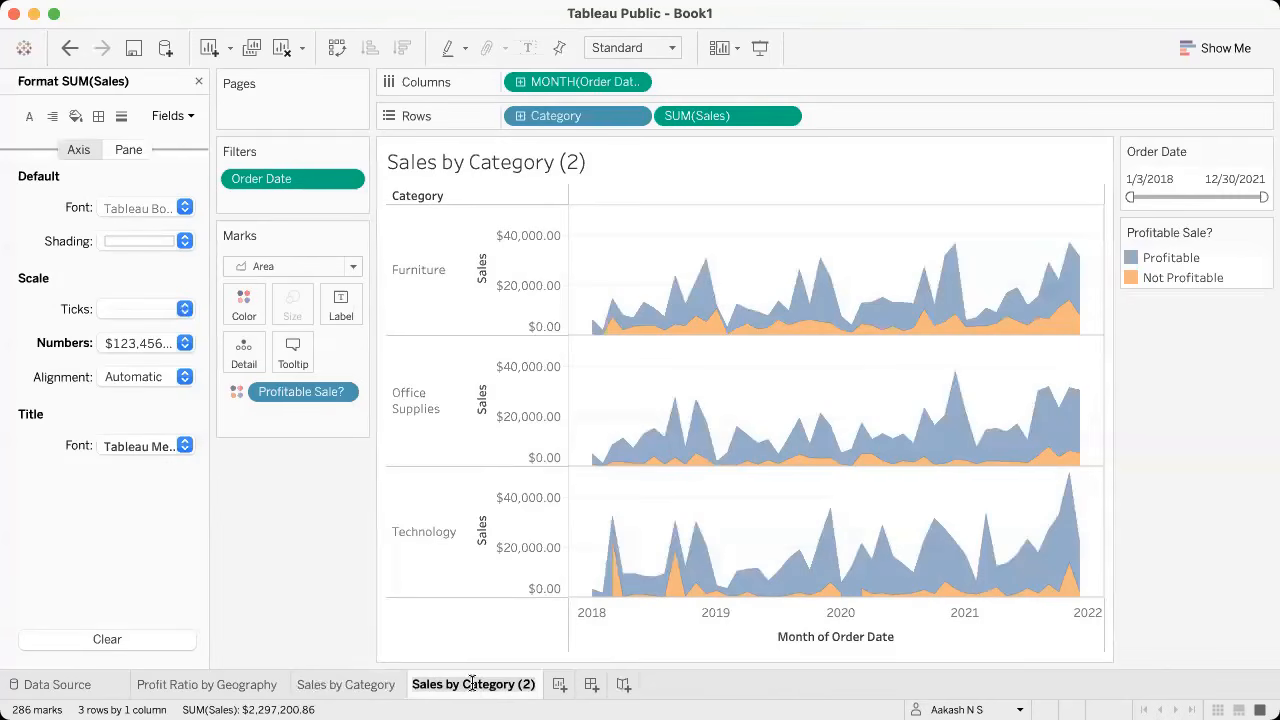
{"action": "double_click", "coordinate": [472, 684]}
{"action": "type", "text": "Sales by Segment"}
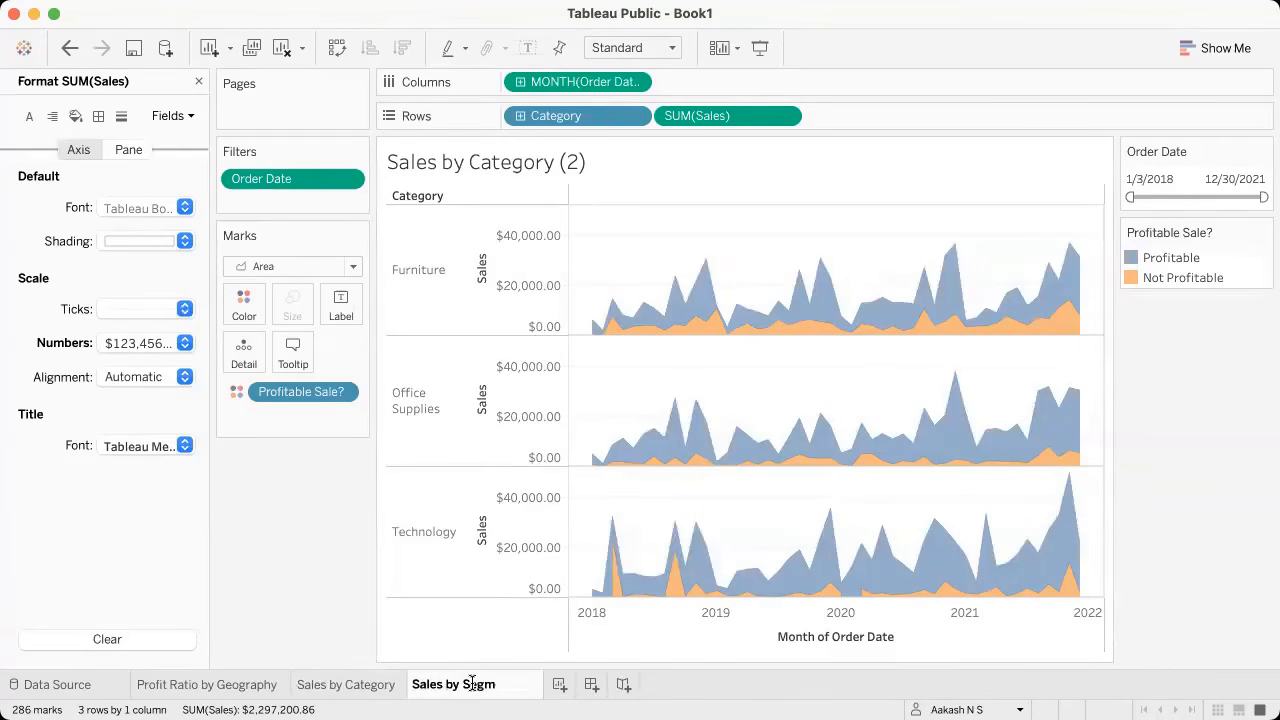
{"action": "key", "text": "Return"}
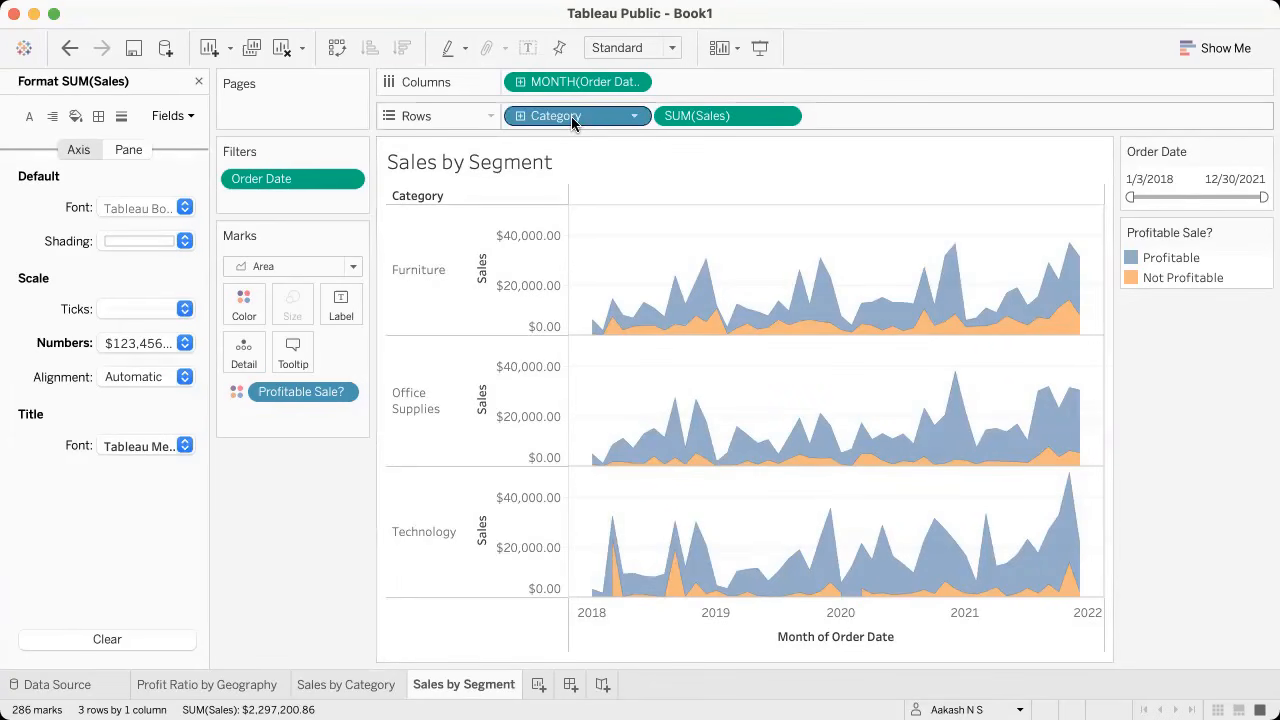
Step: Close the axis formatting and replace Category with Segment on Rows
{"action": "left_click", "coordinate": [197, 81]}
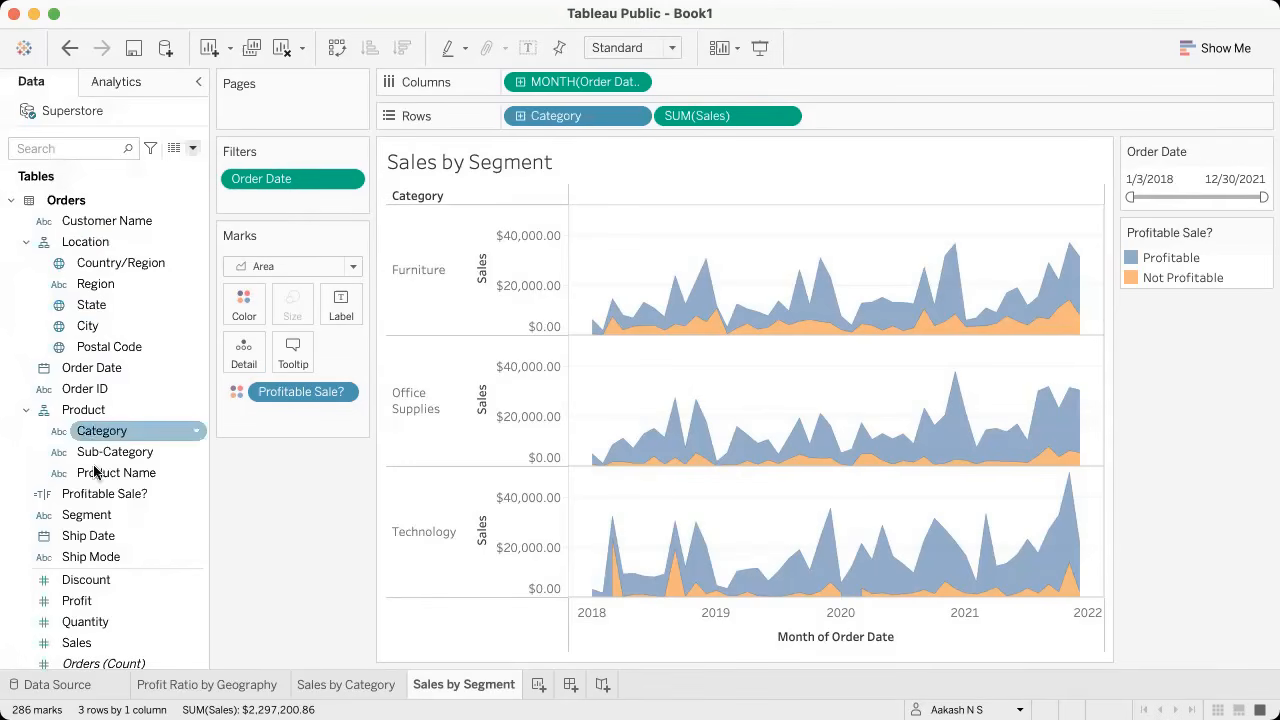
{"action": "scroll", "coordinate": [86, 483], "scroll_direction": "down", "scroll_amount": 3}
{"action": "left_click_drag", "start_coordinate": [96, 451], "coordinate": [562, 119]}
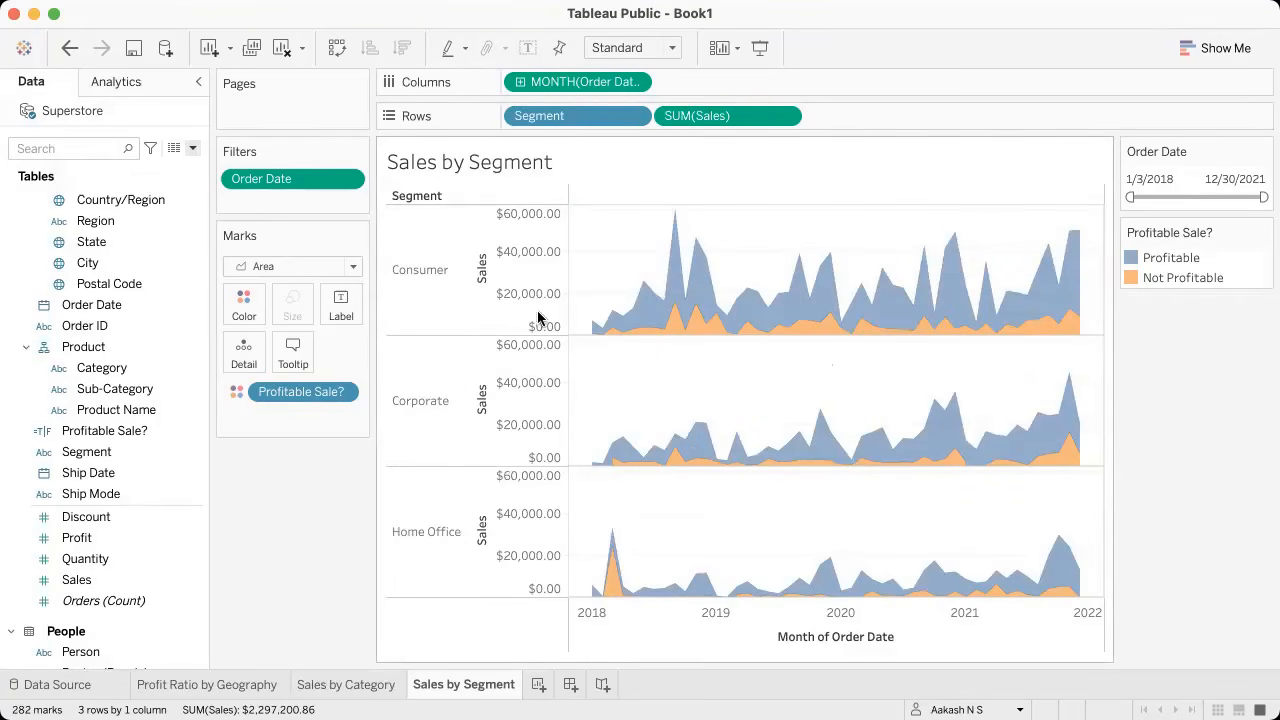
Step: Hide the SUM(Sales) axis header on the Sales by Segment sheet and show it again
{"action": "left_click", "coordinate": [784, 116]}
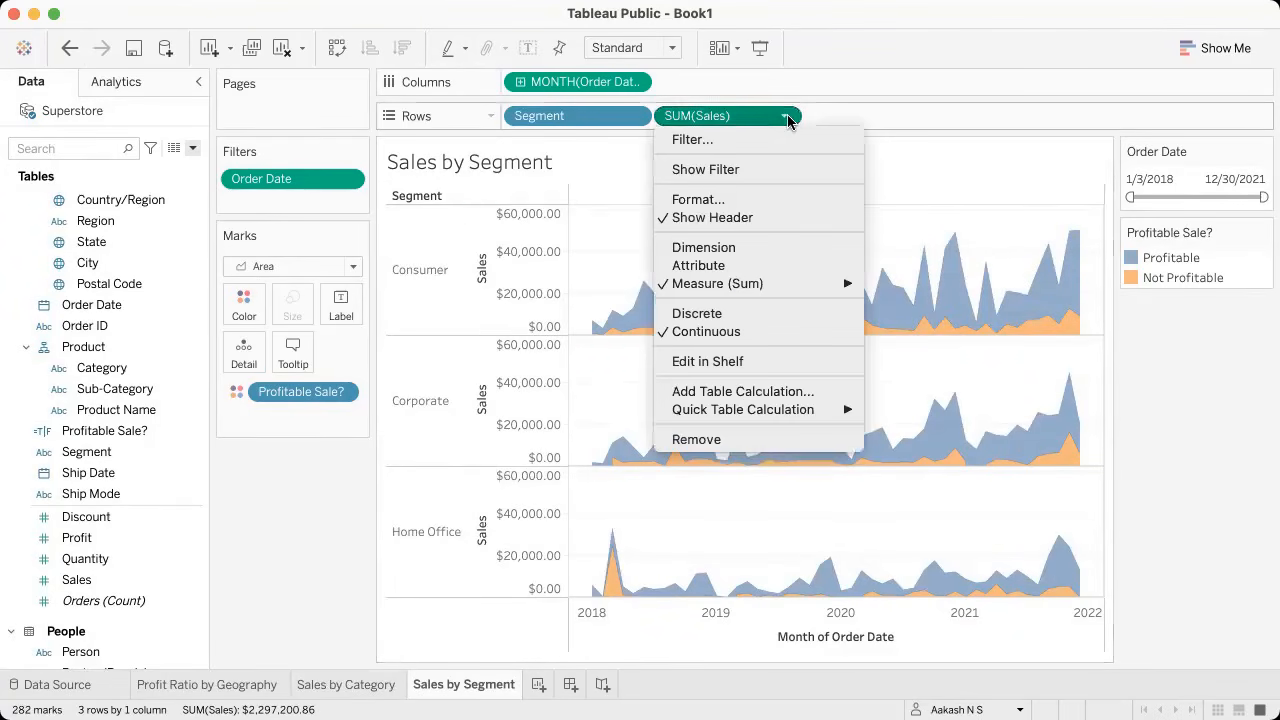
{"action": "left_click", "coordinate": [737, 218]}
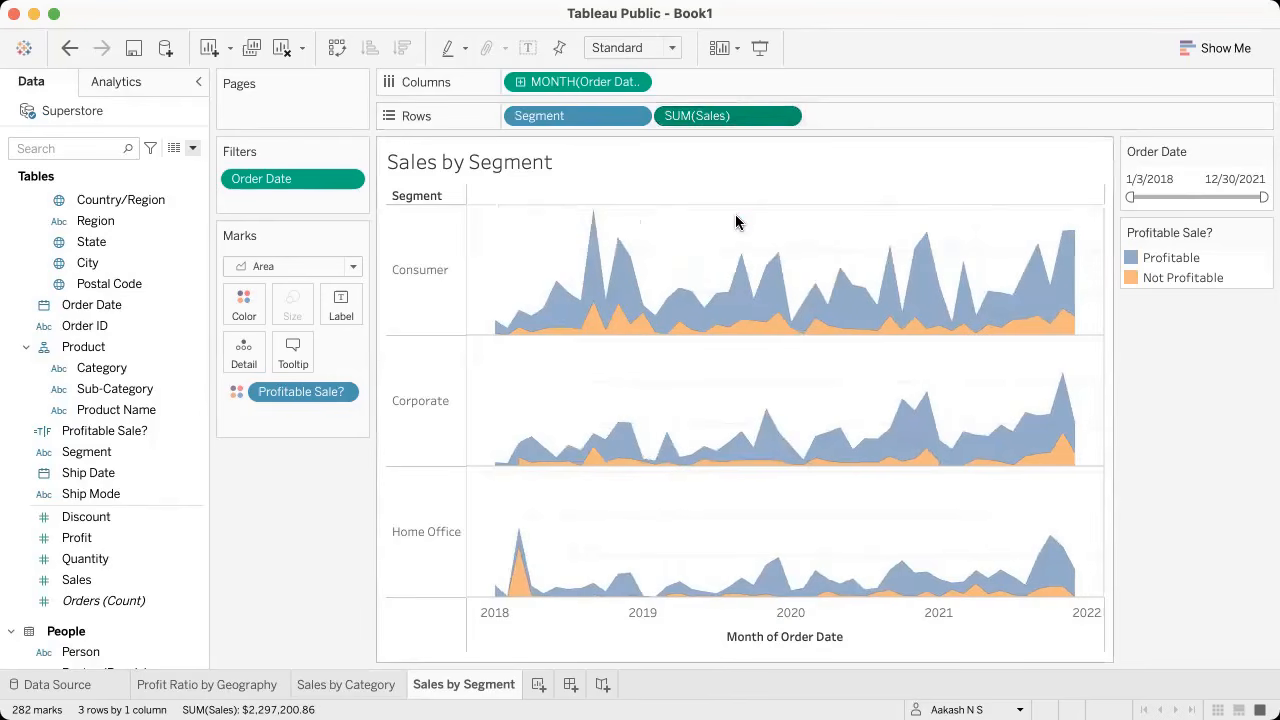
{"action": "left_click", "coordinate": [784, 116]}
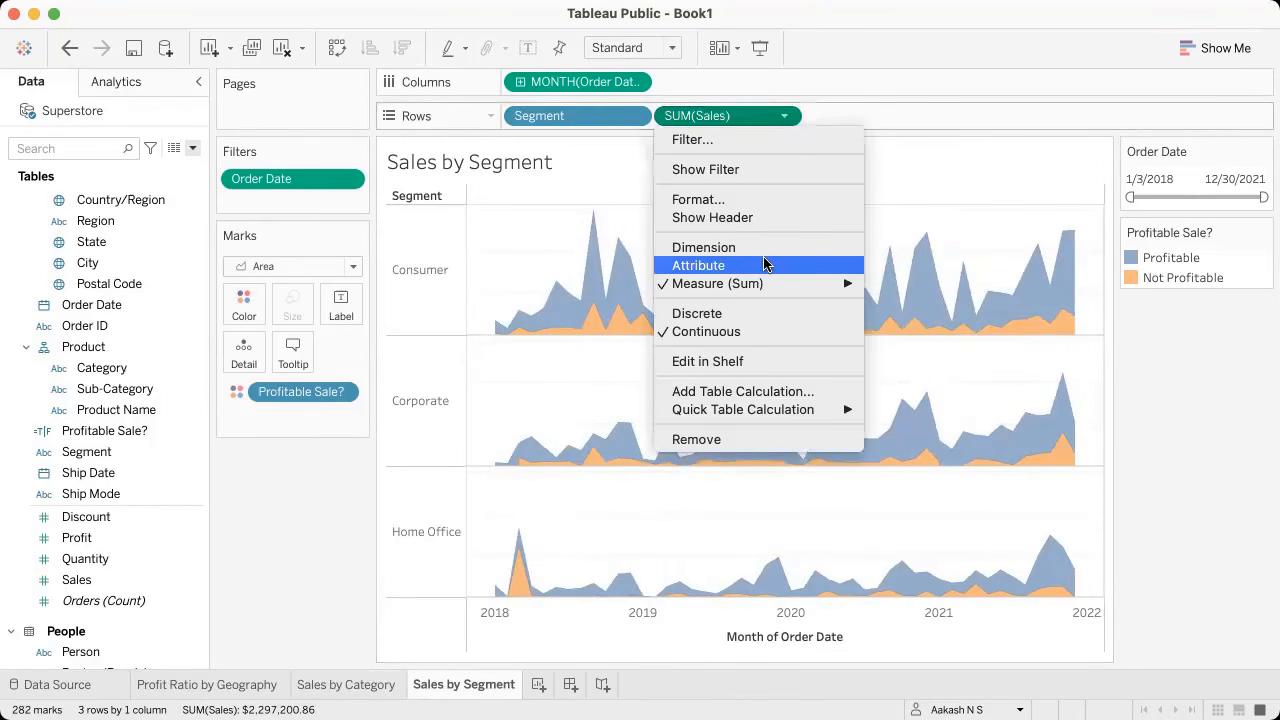
{"action": "left_click", "coordinate": [745, 218]}
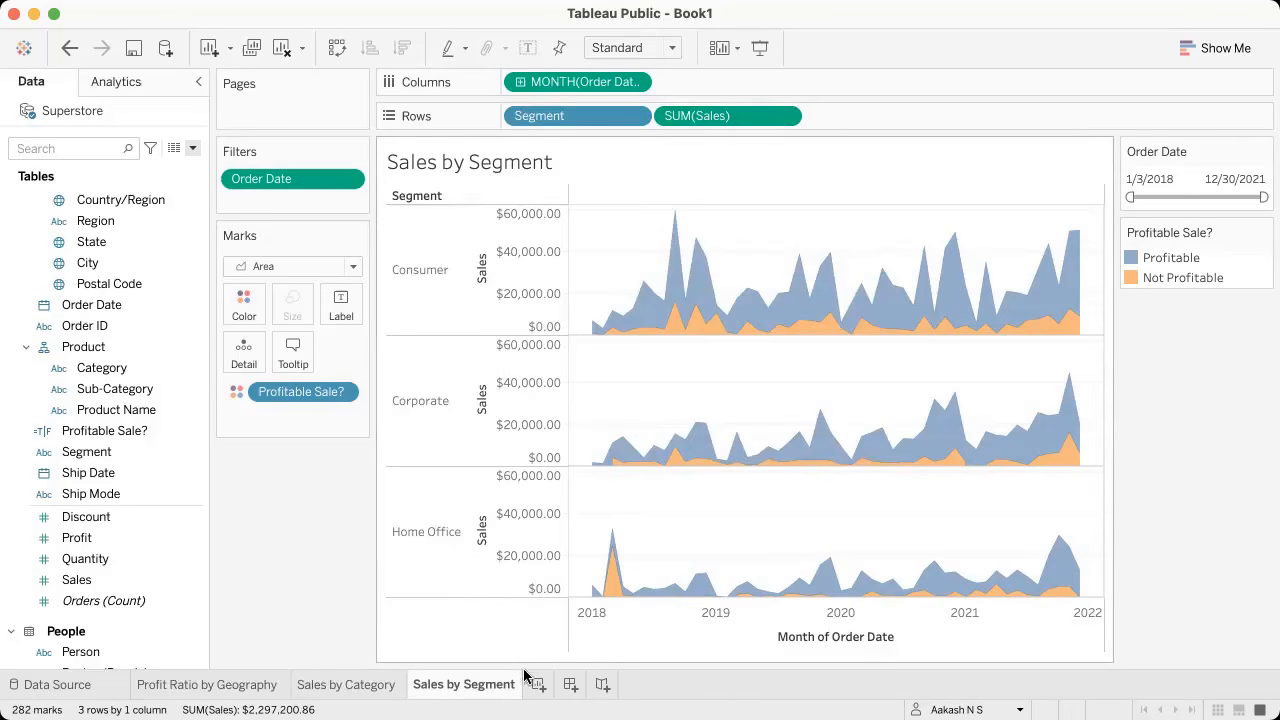
Step: Switch to the Jupyter notebook and read the Key Performance Indicators list, sample text table and creation steps
{"action": "key", "text": "super+Tab"}
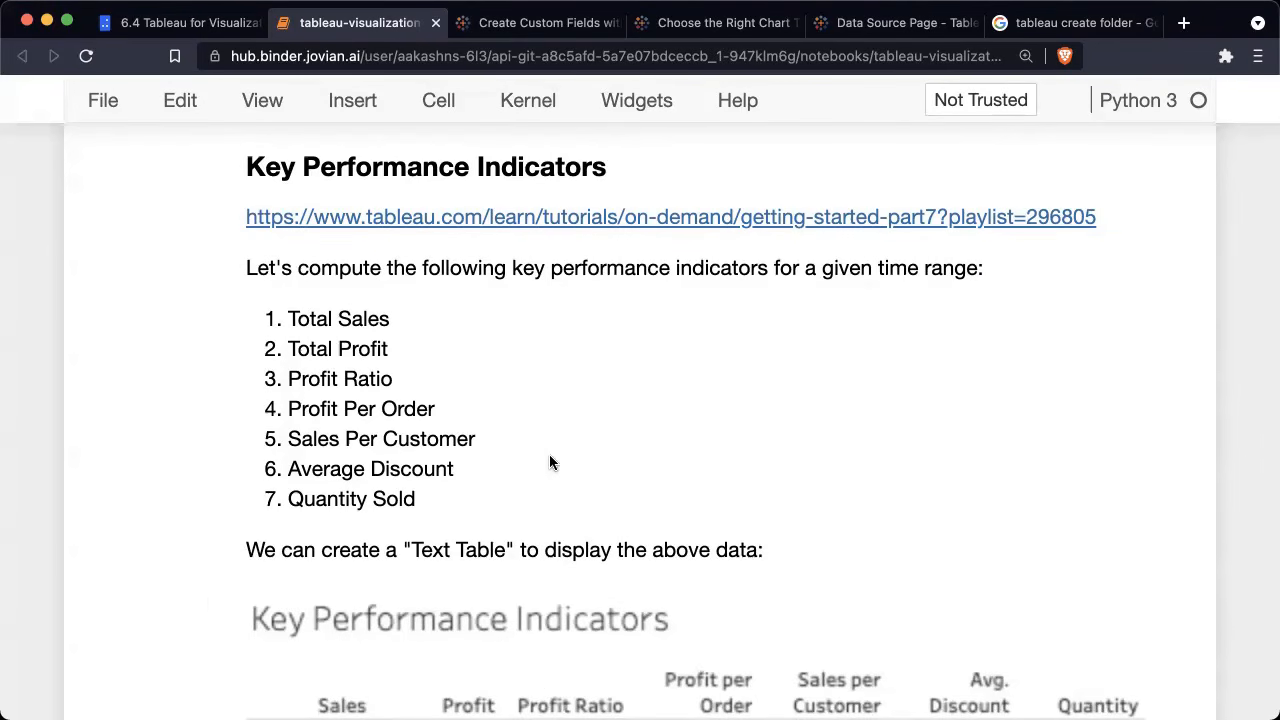
{"action": "scroll", "coordinate": [549, 463], "scroll_direction": "down", "scroll_amount": 1}
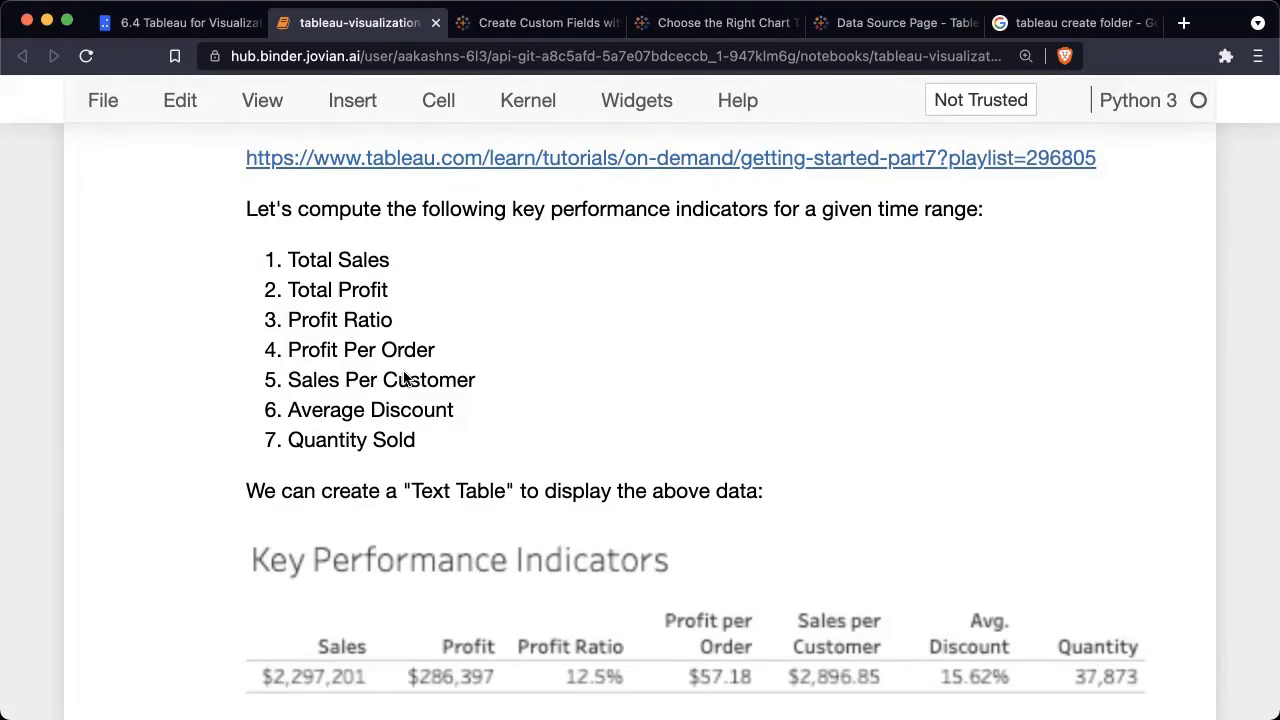
{"action": "scroll", "coordinate": [405, 377], "scroll_direction": "down", "scroll_amount": 5}
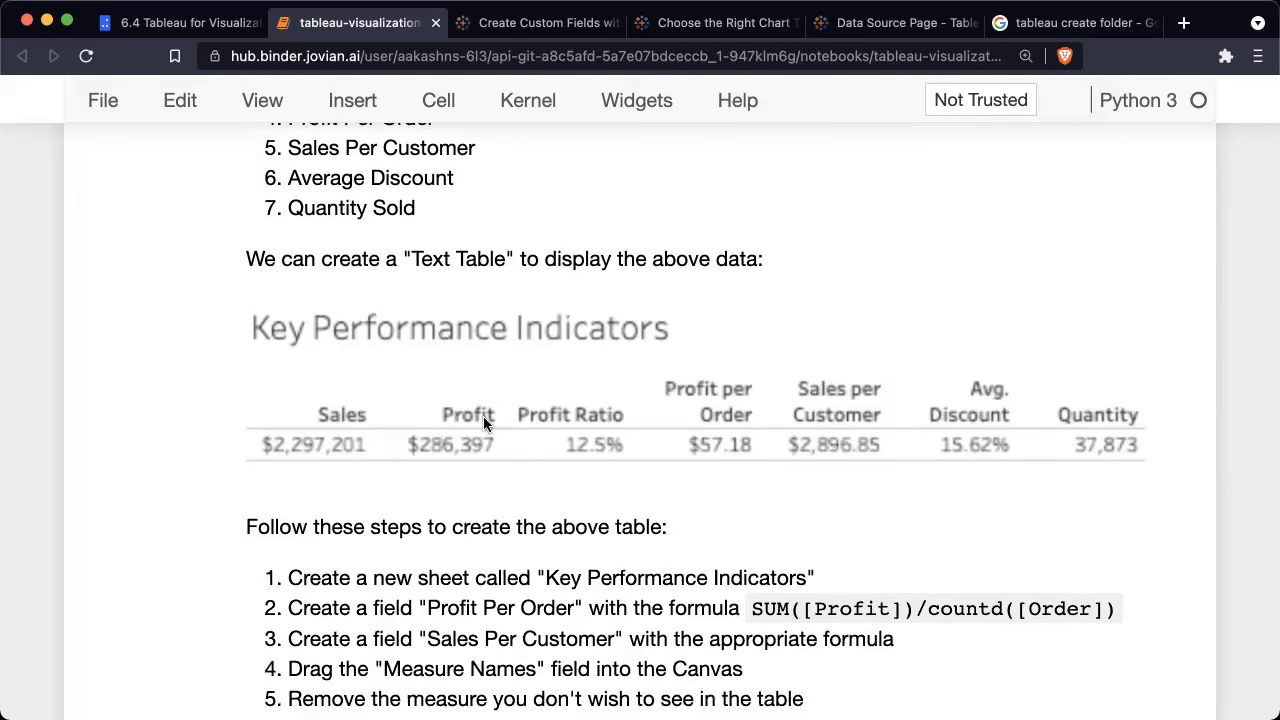
{"action": "scroll", "coordinate": [483, 424], "scroll_direction": "up", "scroll_amount": 4}
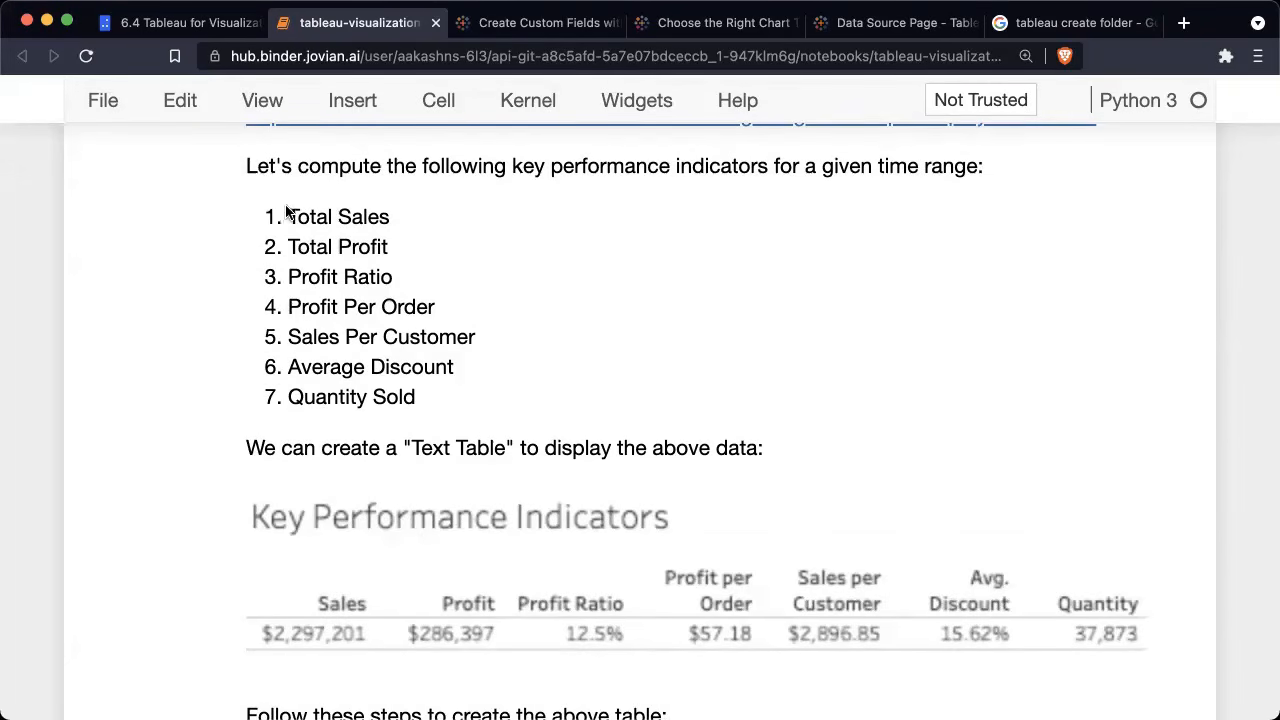
Step: Return to Tableau and create a new worksheet named "Key Performance Indicators"
{"action": "key", "text": "ctrl+Left"}
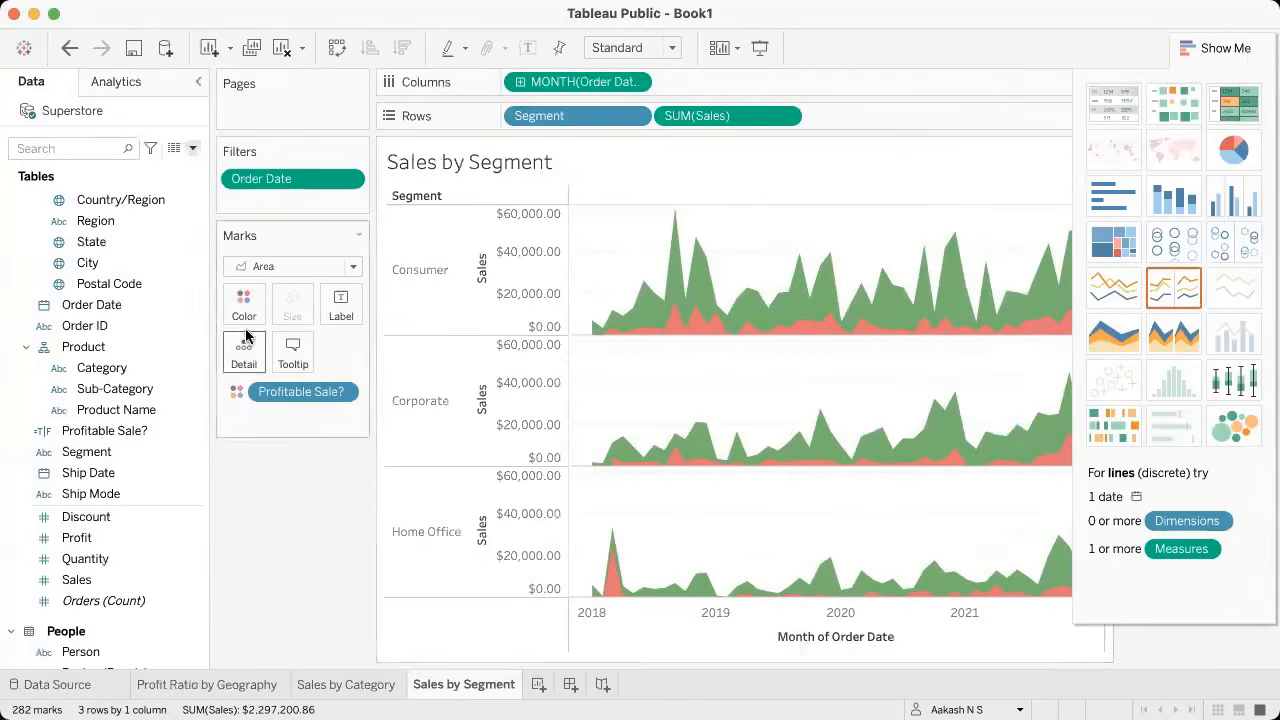
{"action": "left_click", "coordinate": [539, 685]}
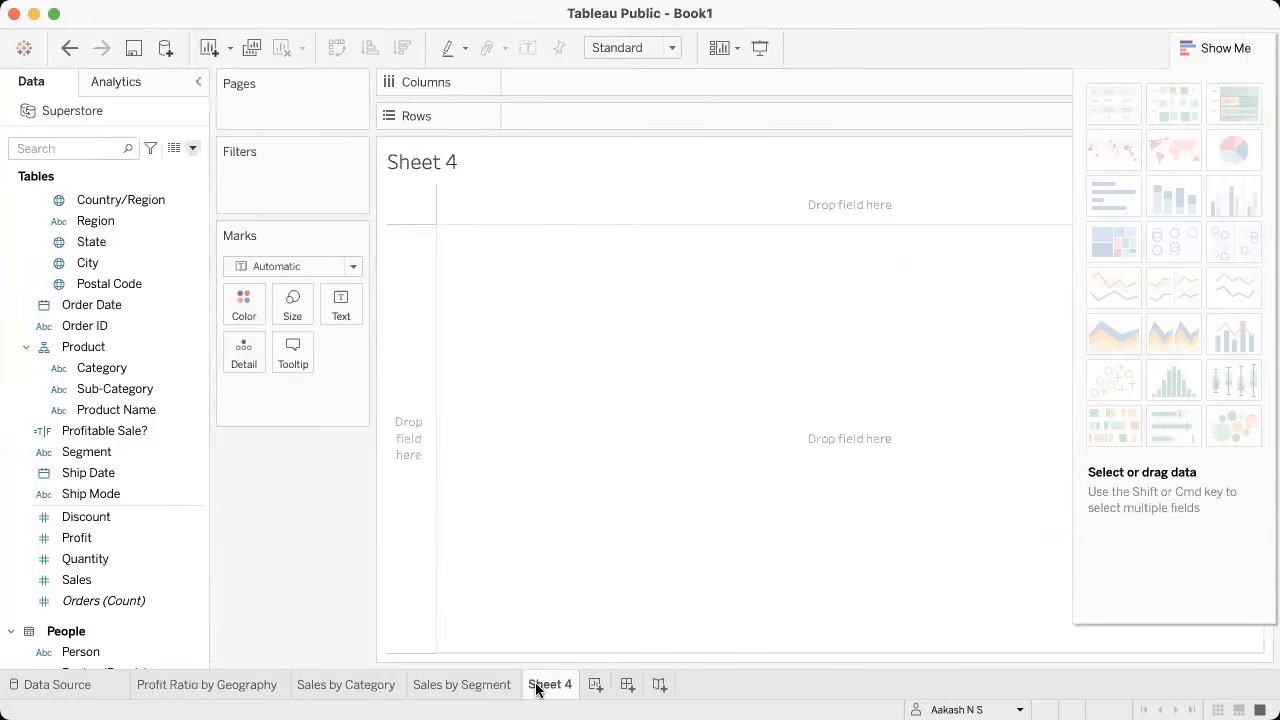
{"action": "double_click", "coordinate": [548, 684]}
{"action": "type", "text": "Key Pre"}
{"action": "type", "text": "formance Indicators"}
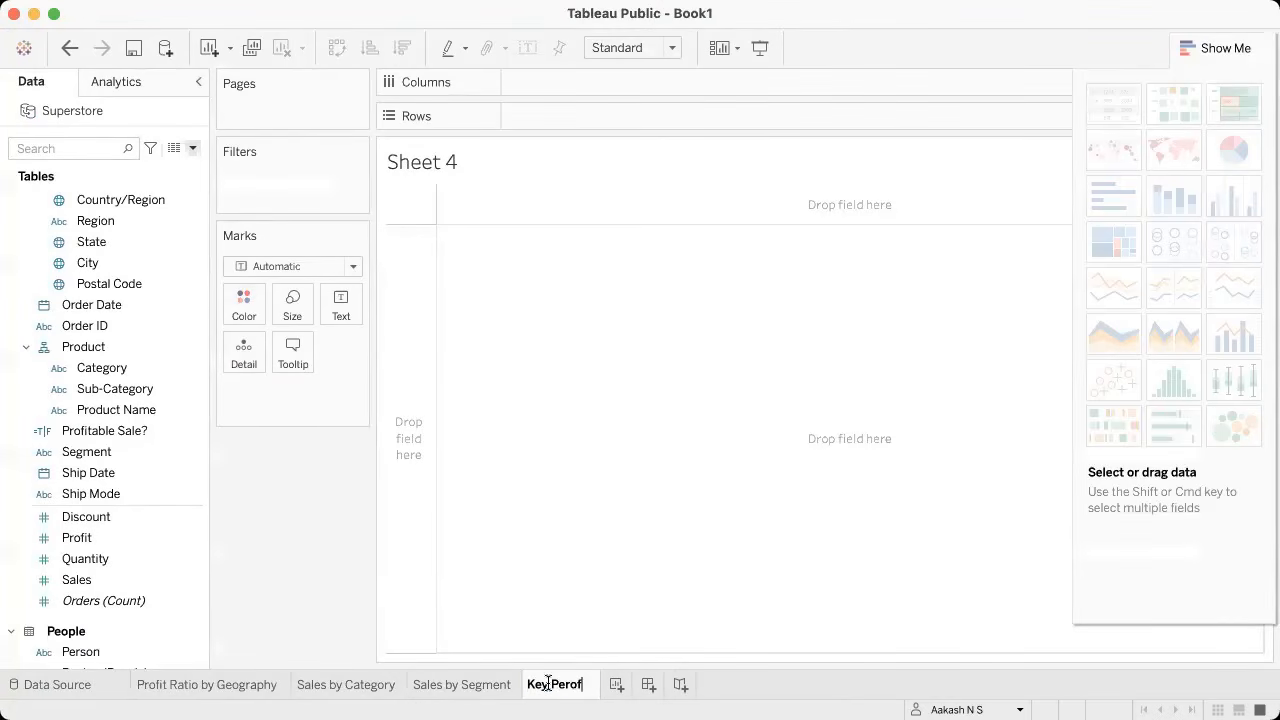
{"action": "key", "text": "Return"}
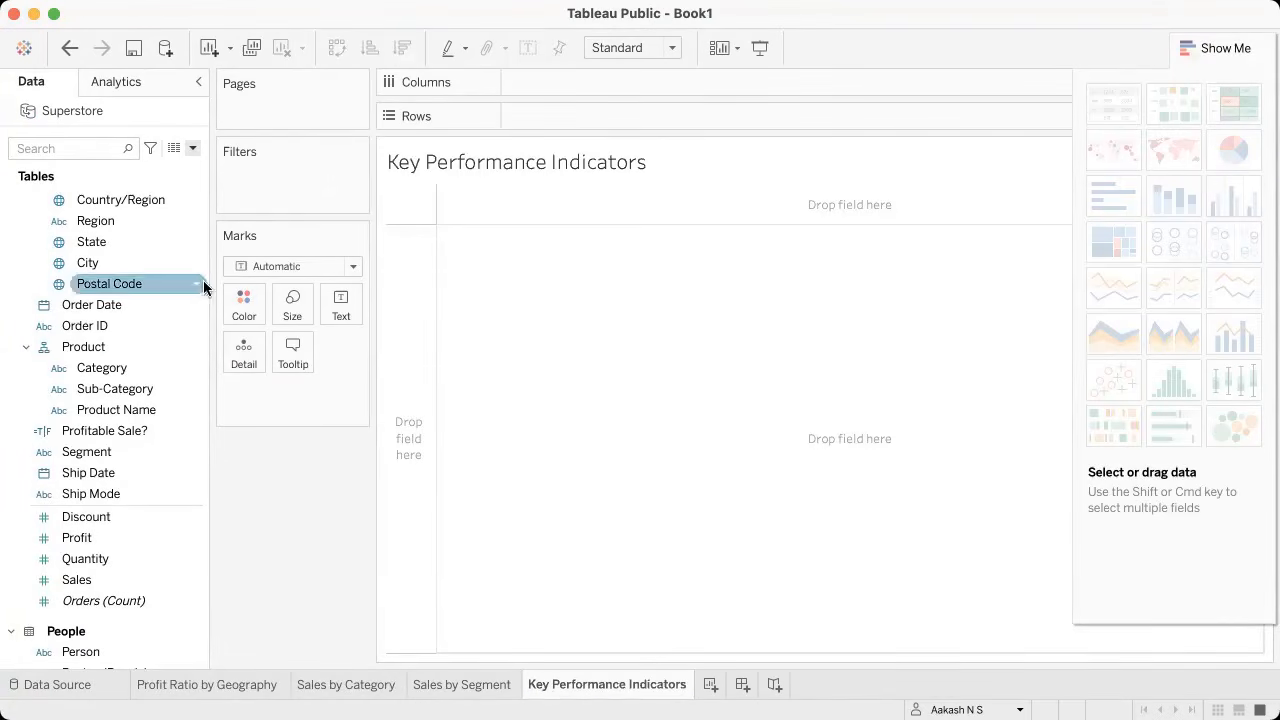
Step: Start a new calculated field named "Profit Per Order"
{"action": "scroll", "coordinate": [86, 370], "scroll_direction": "down", "scroll_amount": 5}
{"action": "key", "text": "ctrl+Right"}
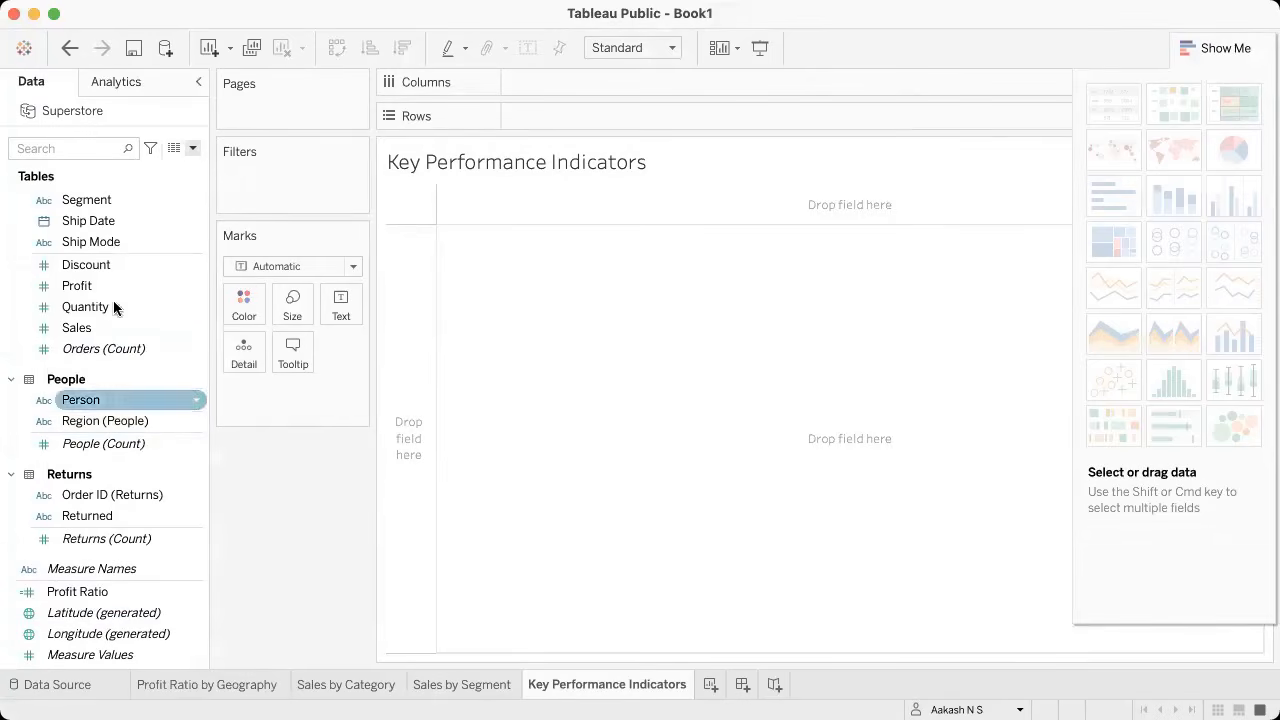
{"action": "scroll", "coordinate": [113, 306], "scroll_direction": "up", "scroll_amount": 1}
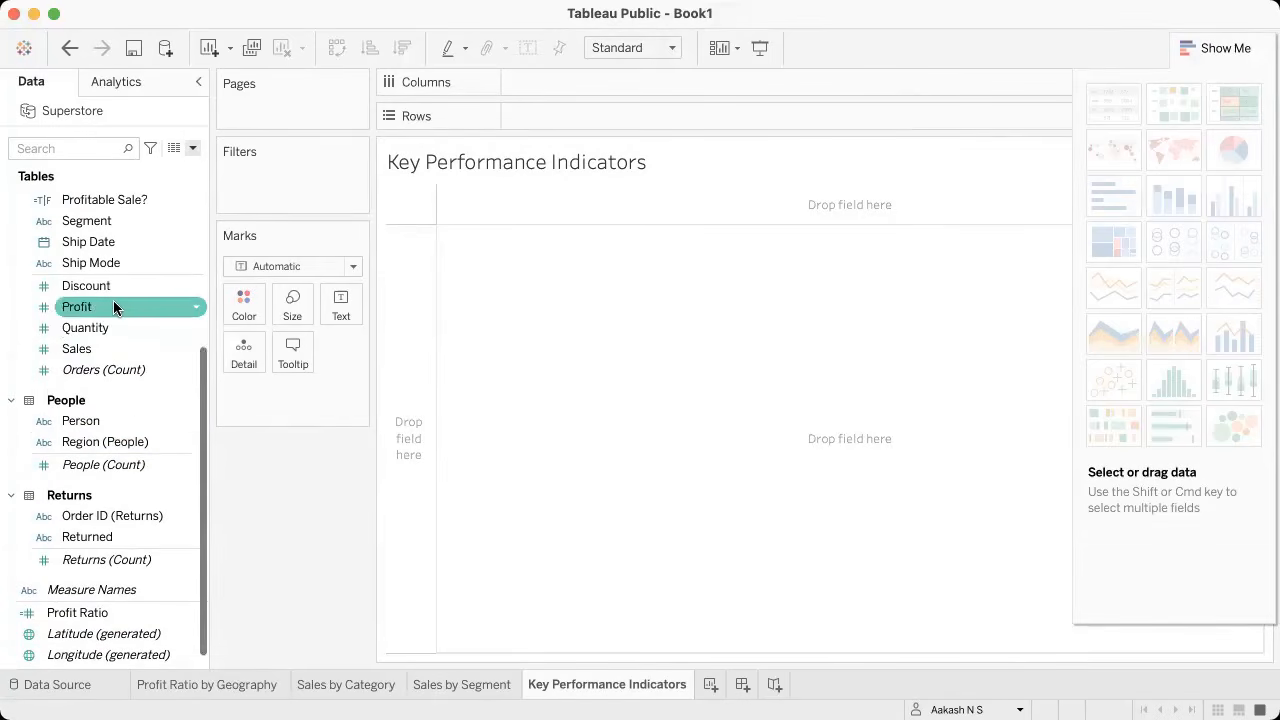
{"action": "left_click", "coordinate": [193, 148]}
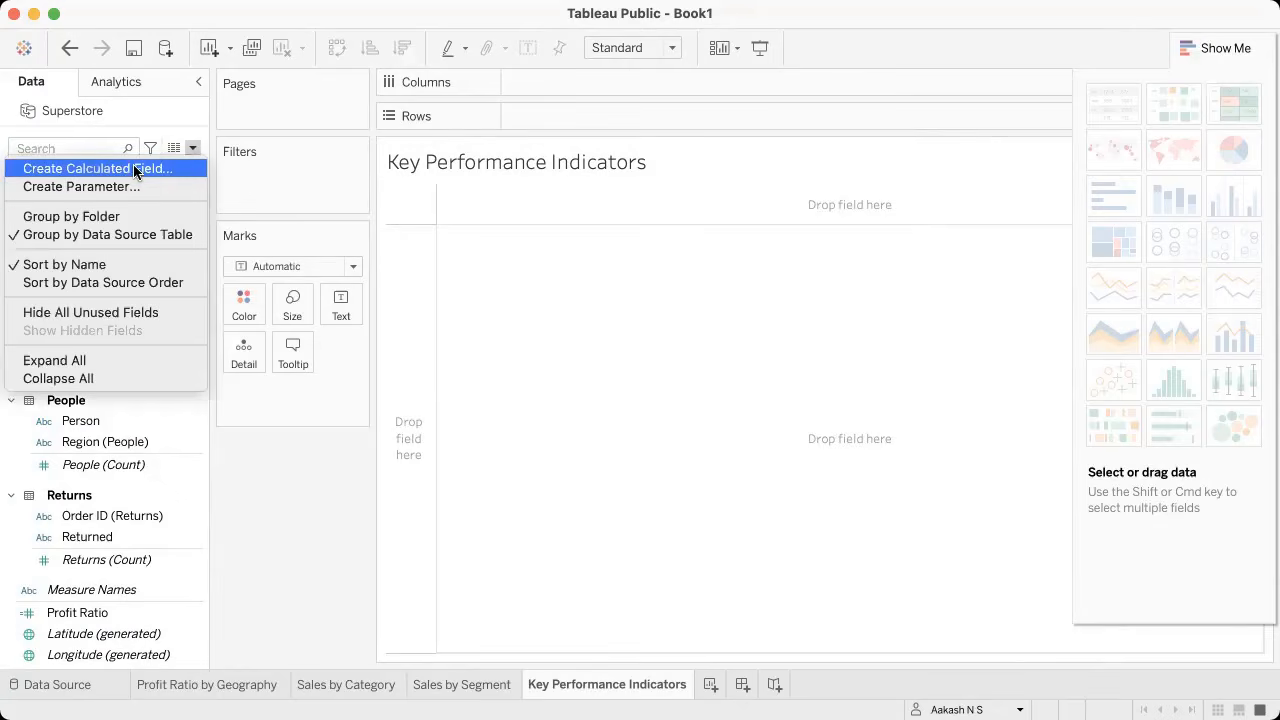
{"action": "left_click", "coordinate": [134, 170]}
{"action": "type", "text": "Profit Per Order"}
{"action": "left_click", "coordinate": [534, 277]}
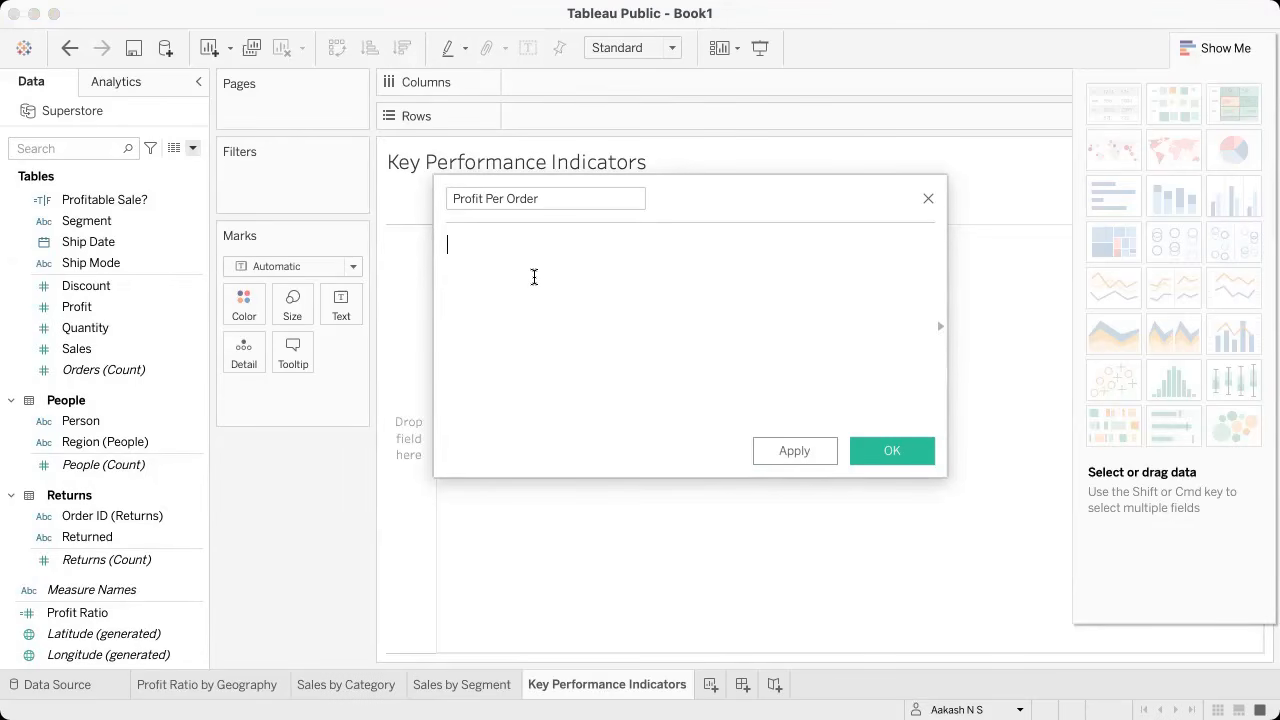
Step: Enter the formula SUM([Profit])/COUNTD([Order ID]) for Profit Per Order and save the calculated field
{"action": "type", "text": "SU"}
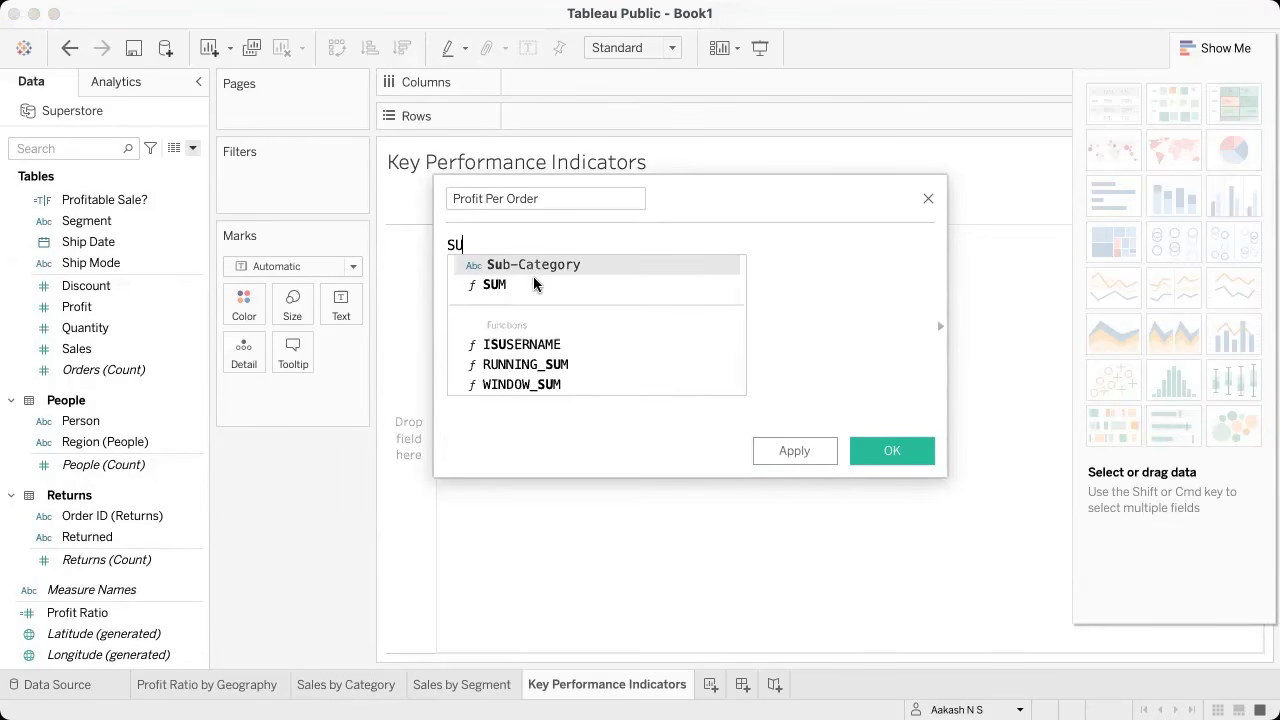
{"action": "type", "text": "M([P"}
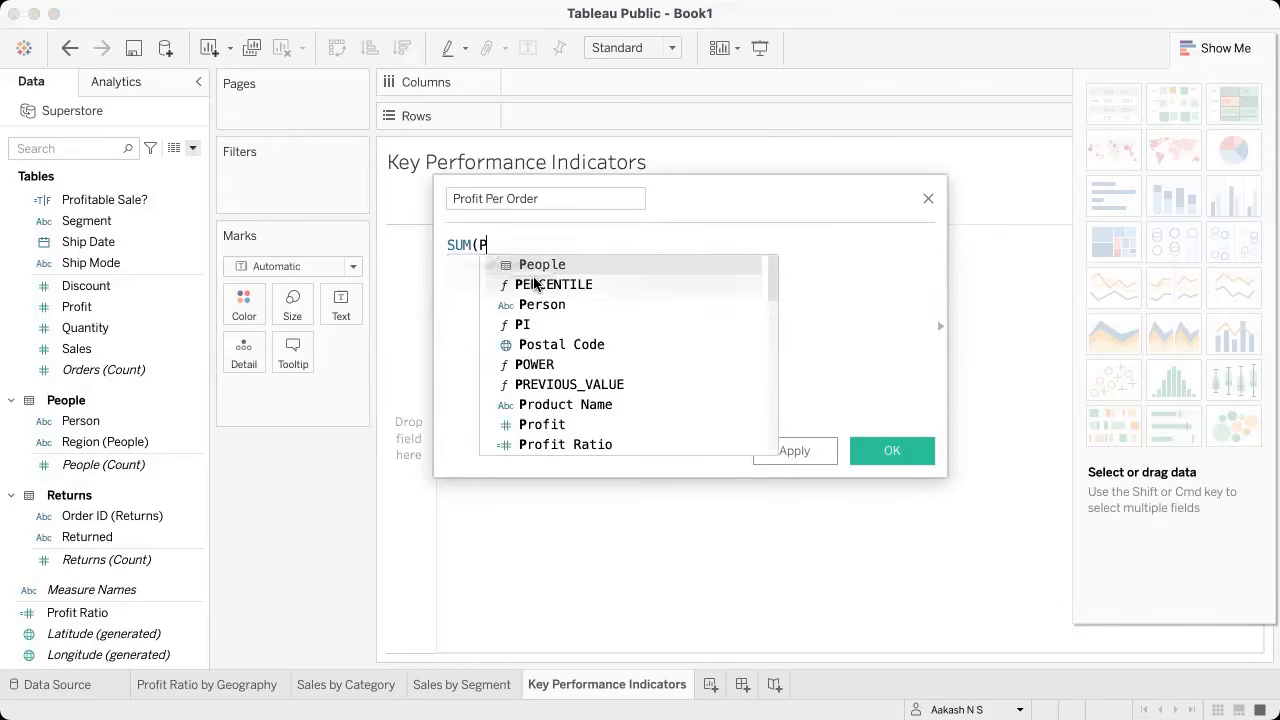
{"action": "type", "text": "ro"}
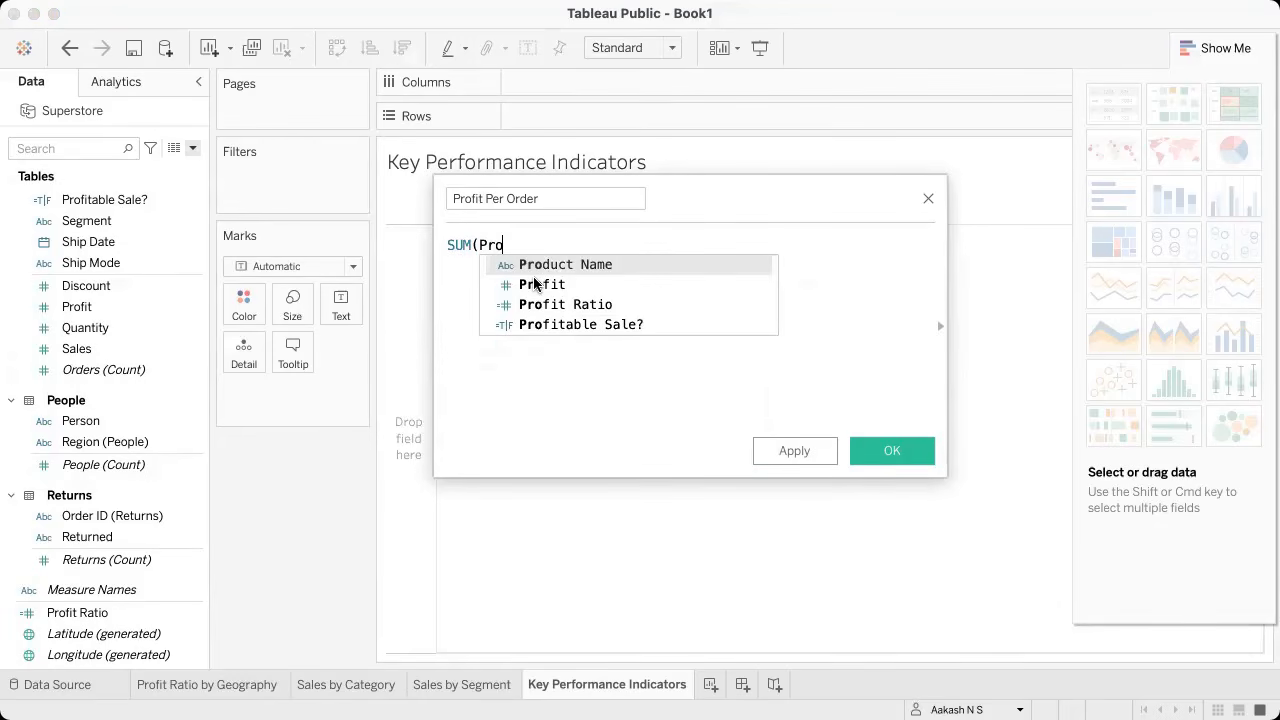
{"action": "left_click", "coordinate": [534, 284]}
{"action": "type", "text": ")/COUN"}
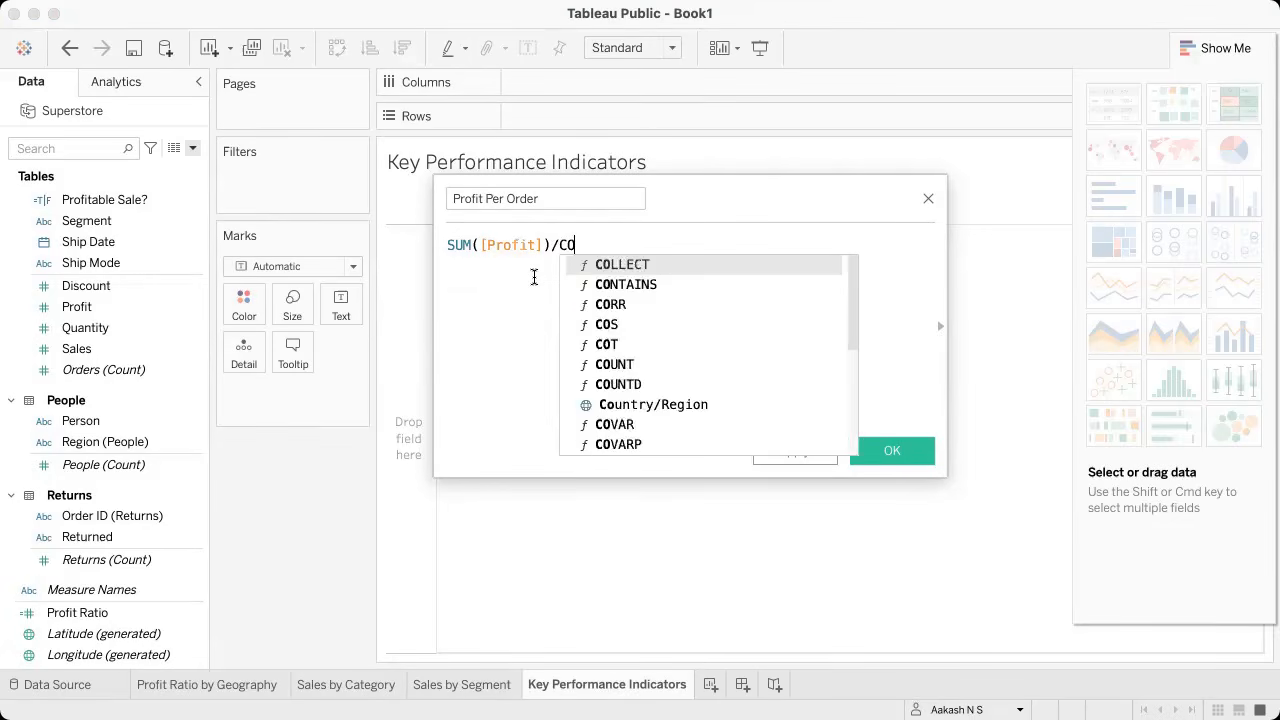
{"action": "key", "text": "Down"}
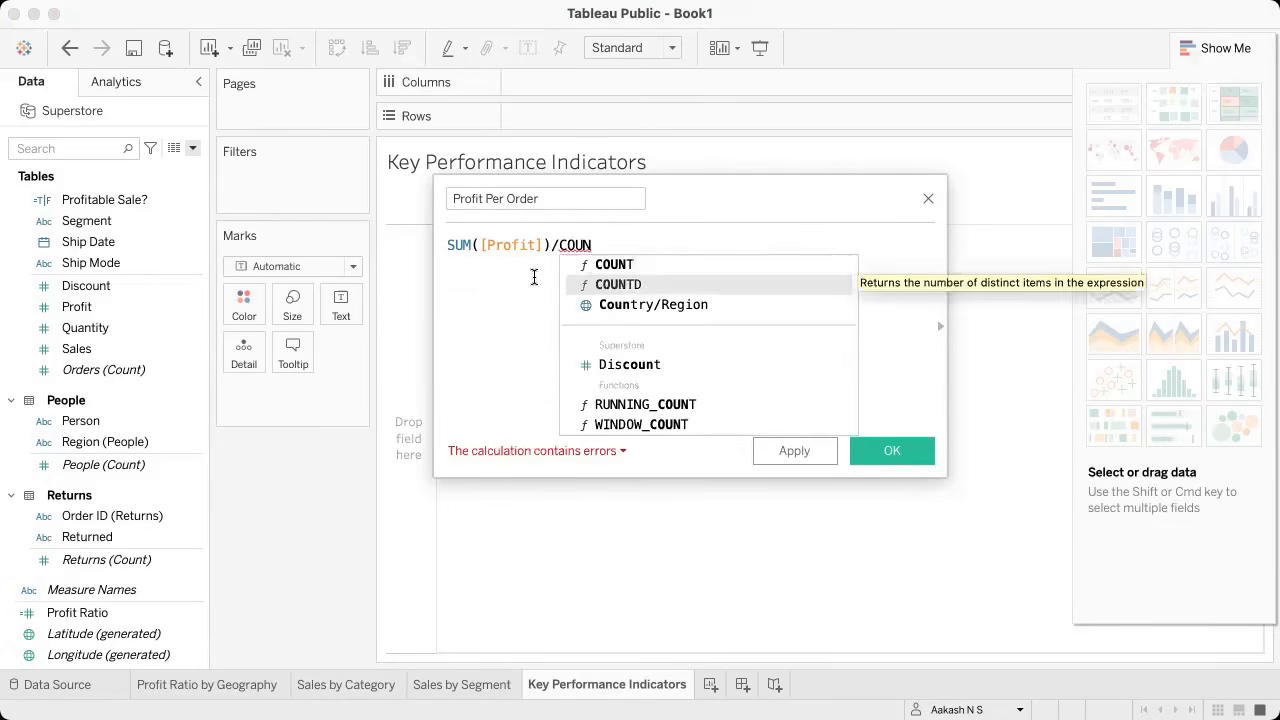
{"action": "key", "text": "Return"}
{"action": "type", "text": "O"}
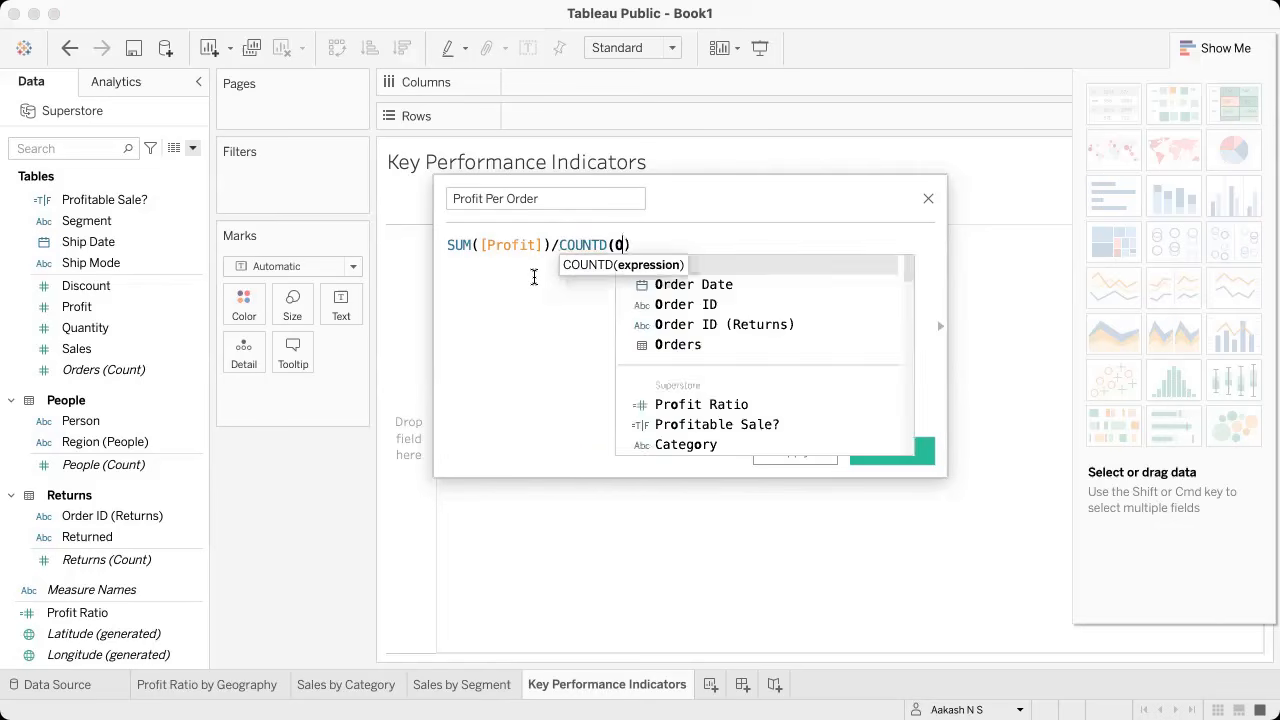
{"action": "key", "text": "BackSpace"}
{"action": "type", "text": "OR"}
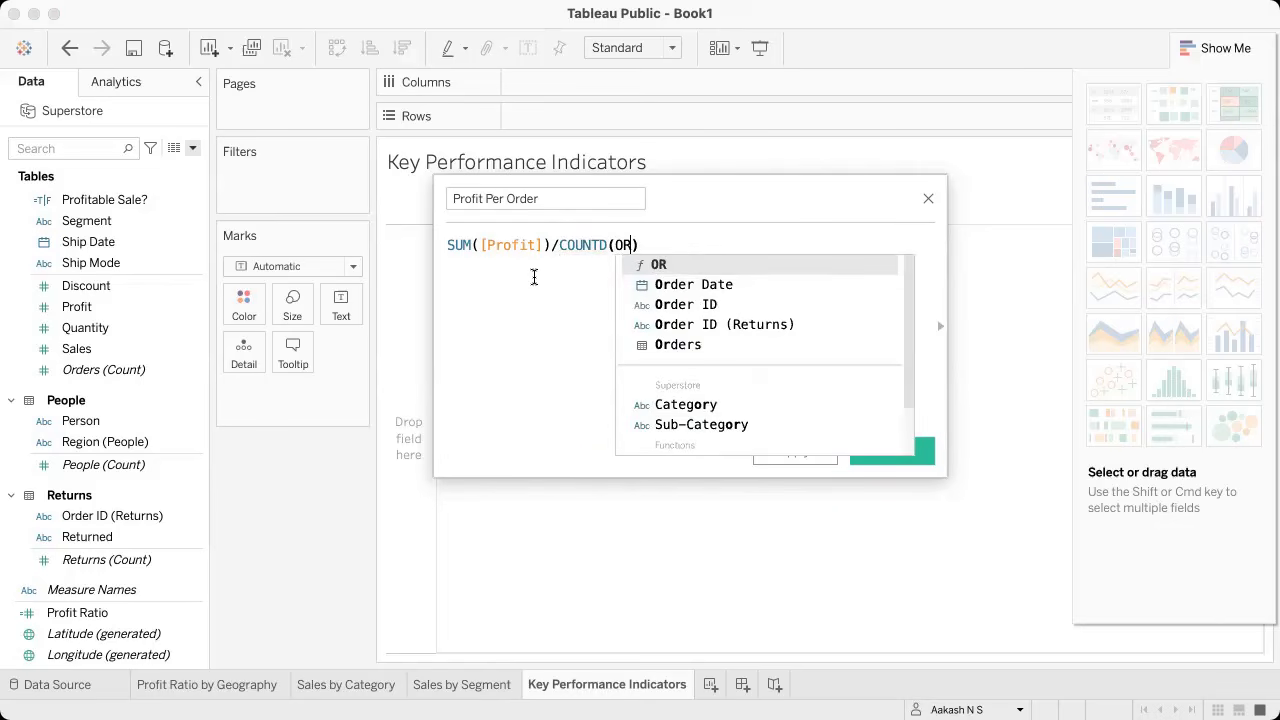
{"action": "key", "text": "Down"}
{"action": "key", "text": "Down"}
{"action": "key", "text": "Return"}
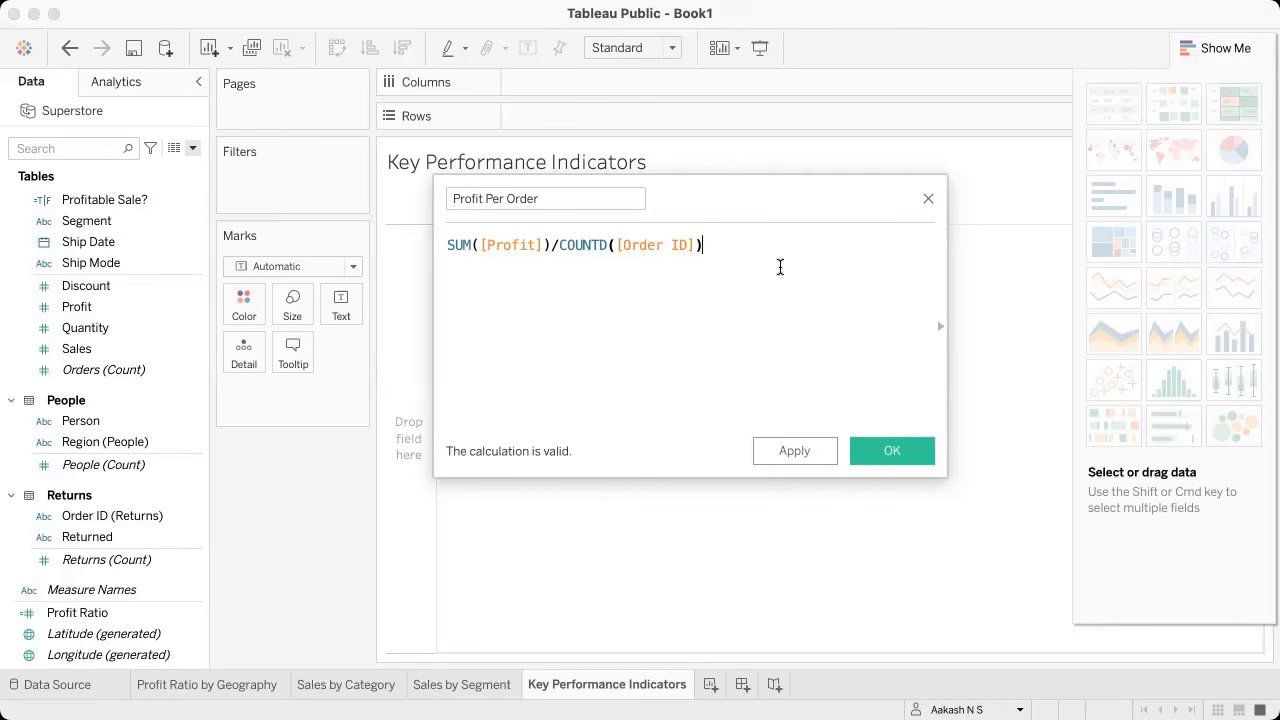
{"action": "left_click", "coordinate": [893, 452]}
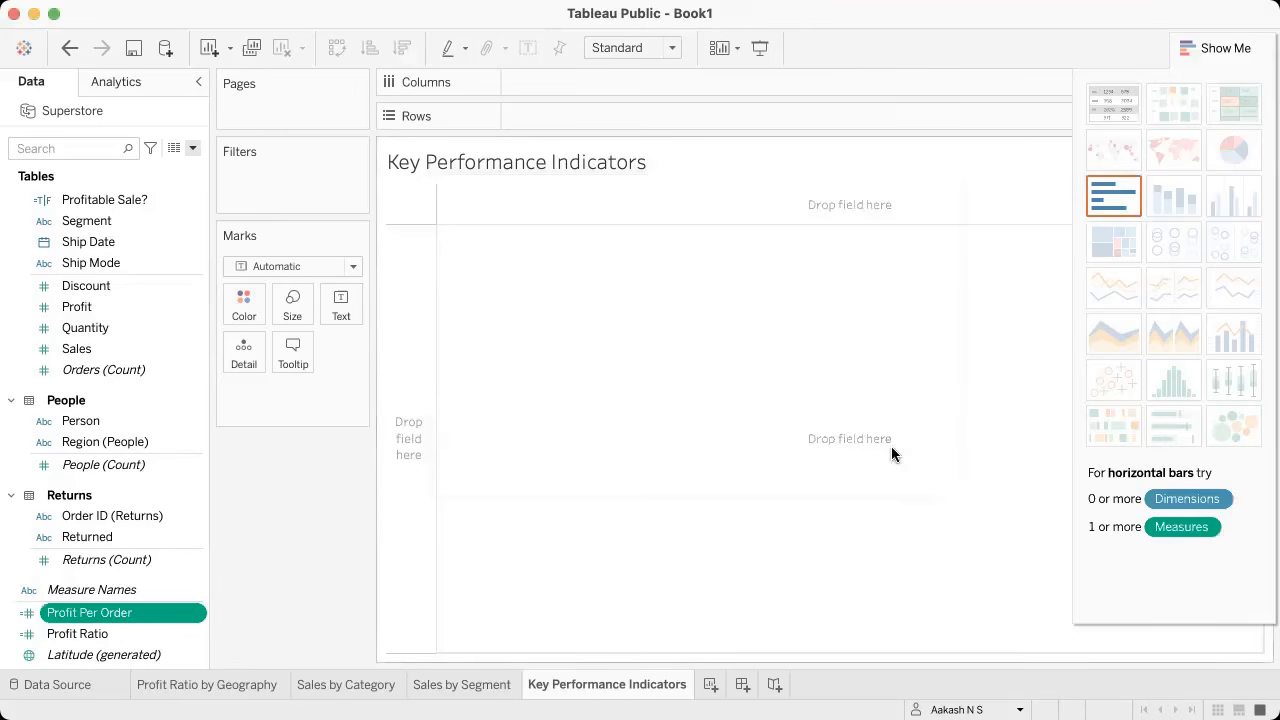
Step: Check the Sales Per Customer indicator in the Jupyter notebook and return to Tableau
{"action": "key", "text": "ctrl+Right"}
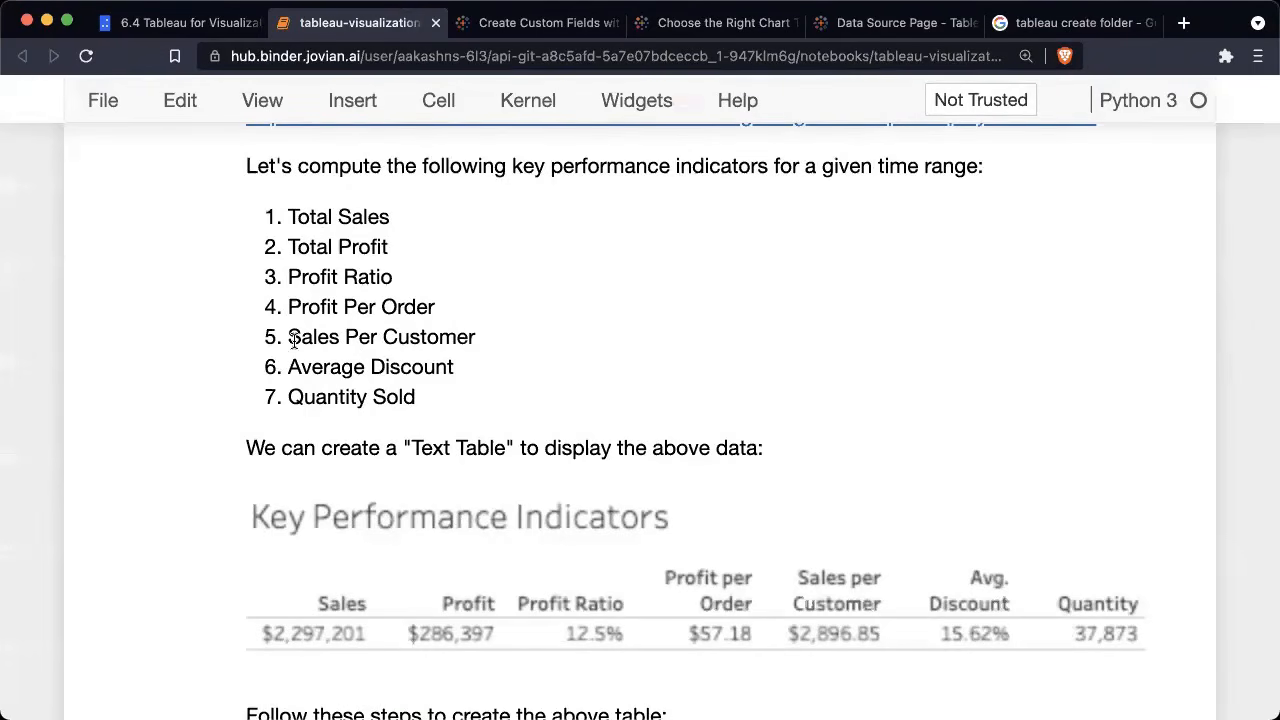
{"action": "key", "text": "ctrl+Left"}
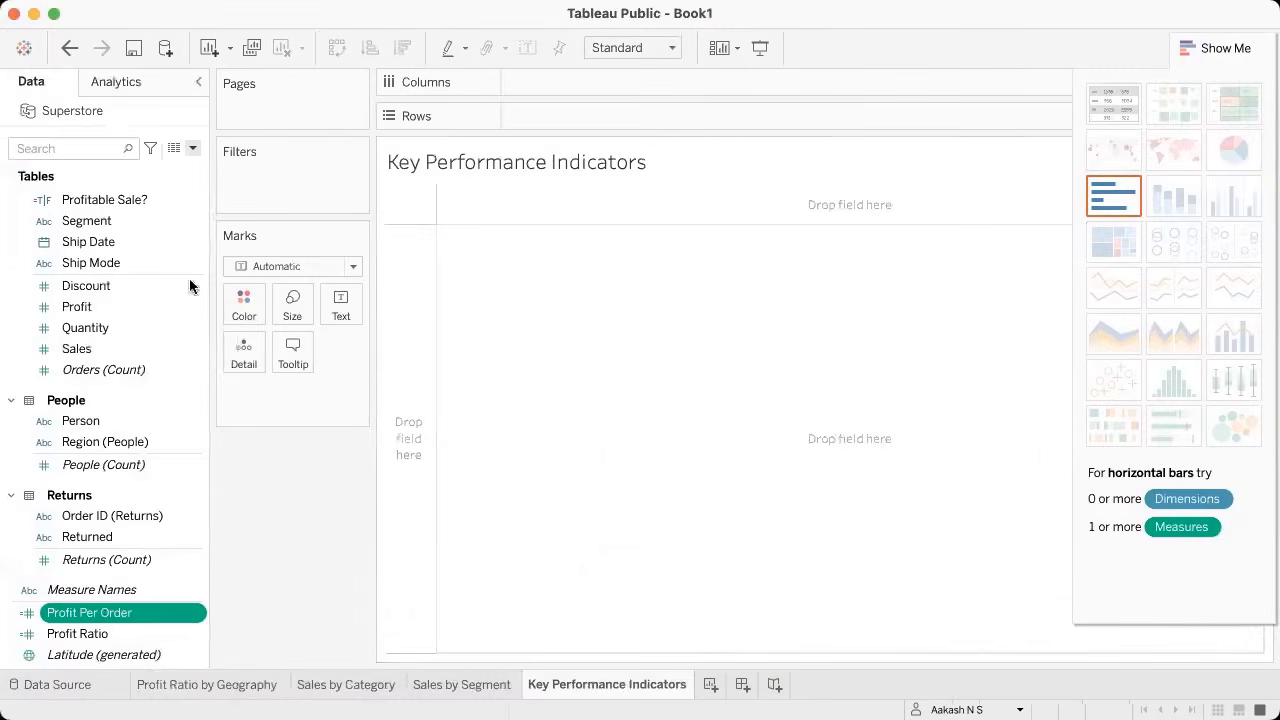
Step: Start a new calculated field named "Sales Per Customer"
{"action": "left_click", "coordinate": [190, 148]}
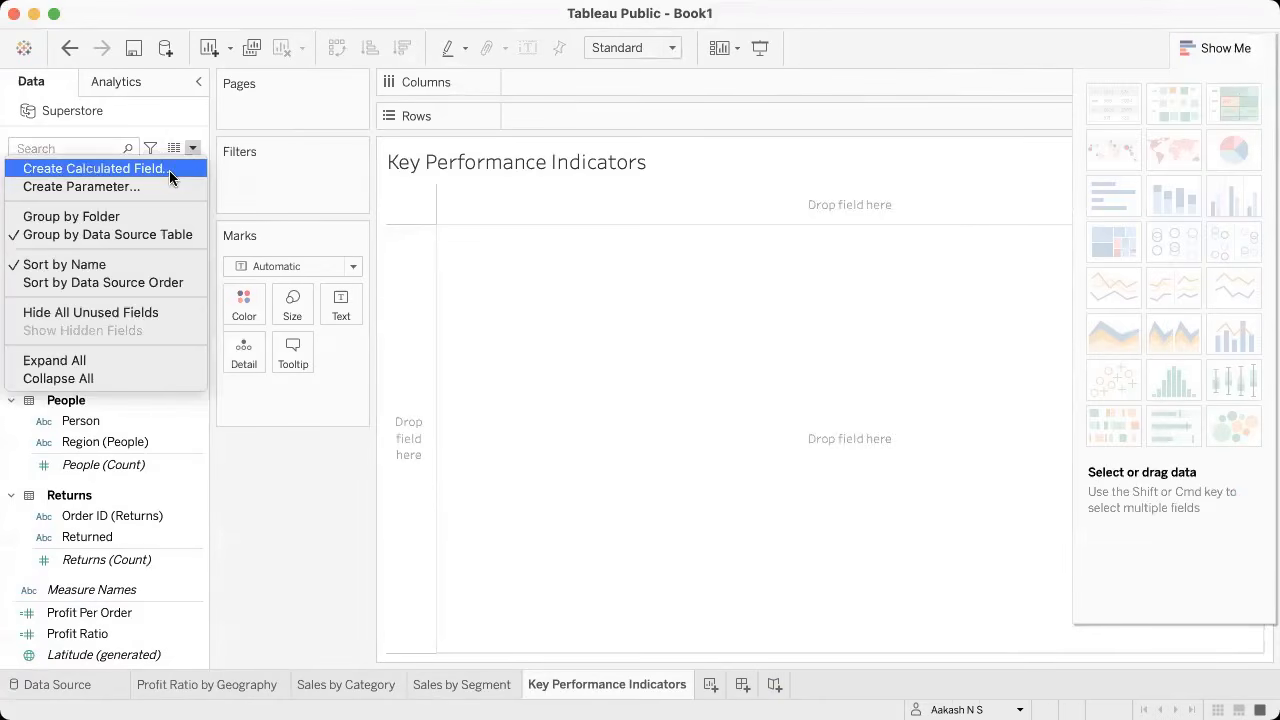
{"action": "left_click", "coordinate": [169, 171]}
{"action": "type", "text": "S"}
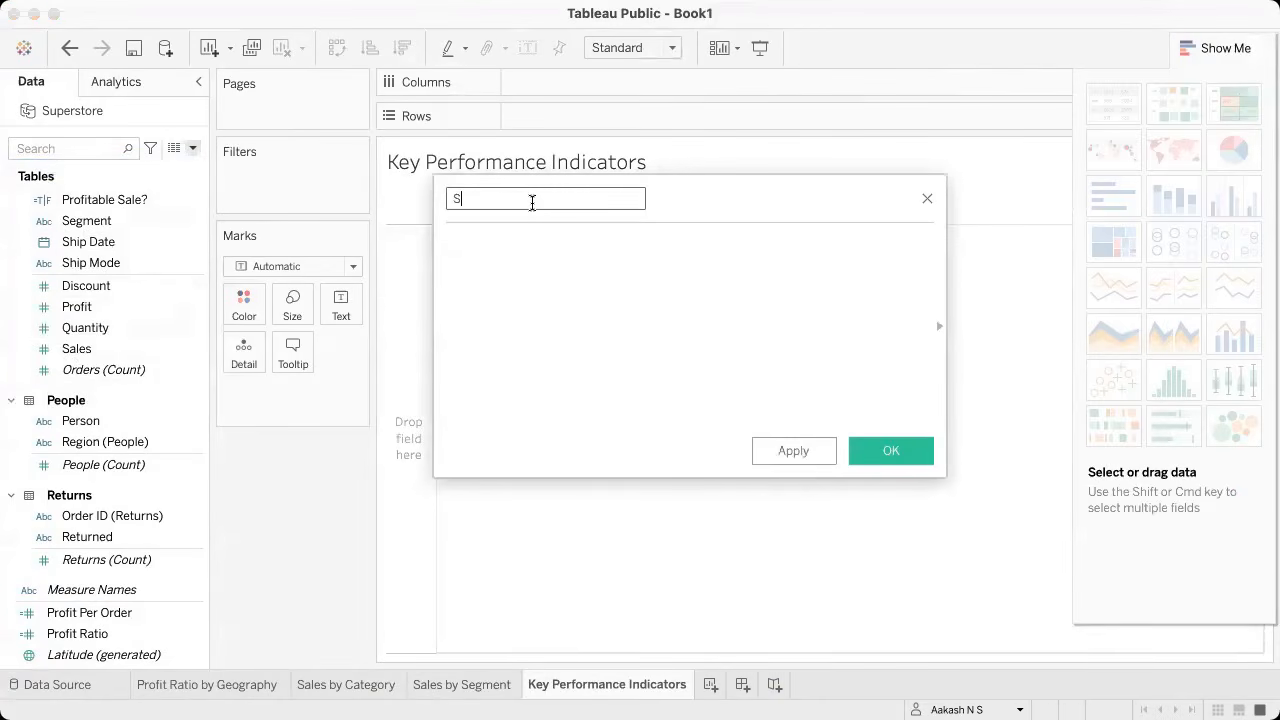
{"action": "type", "text": "ales Per Customer"}
Step: Enter the formula SUM([Sales])/COUNTD([Customer Name]) for Sales Per Customer and save the calculated field
{"action": "left_click", "coordinate": [550, 265]}
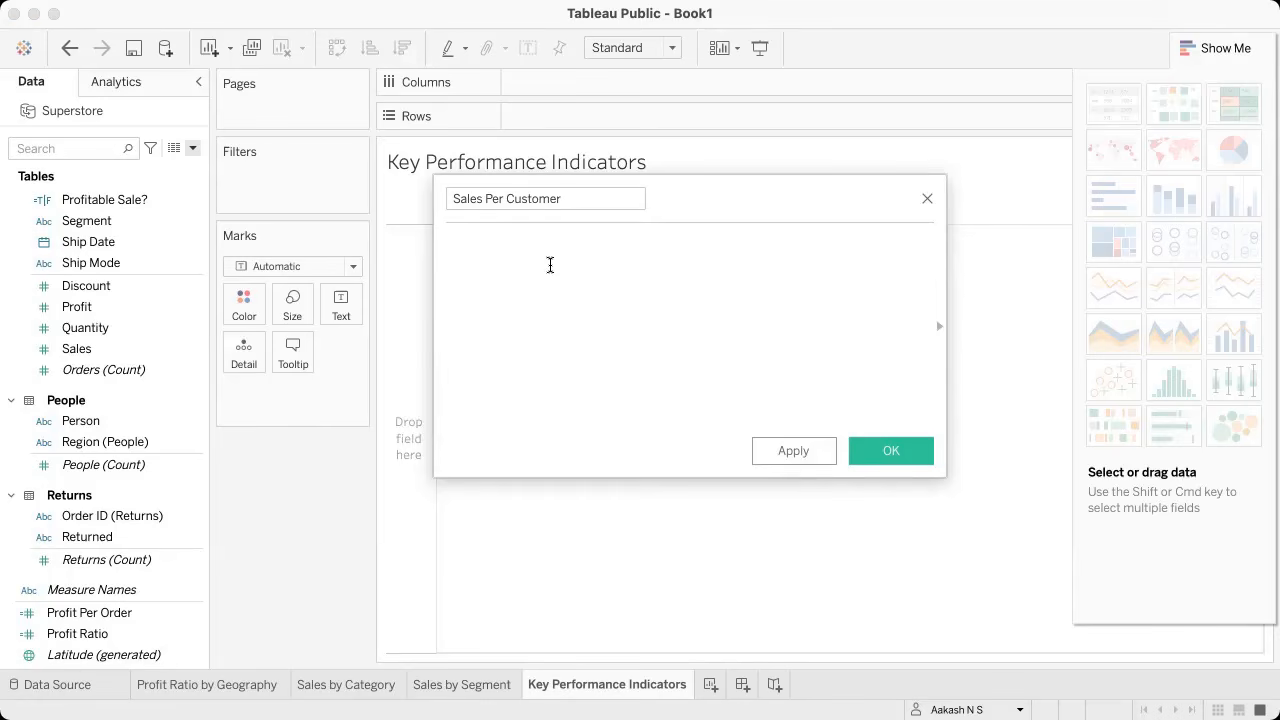
{"action": "type", "text": "UM"}
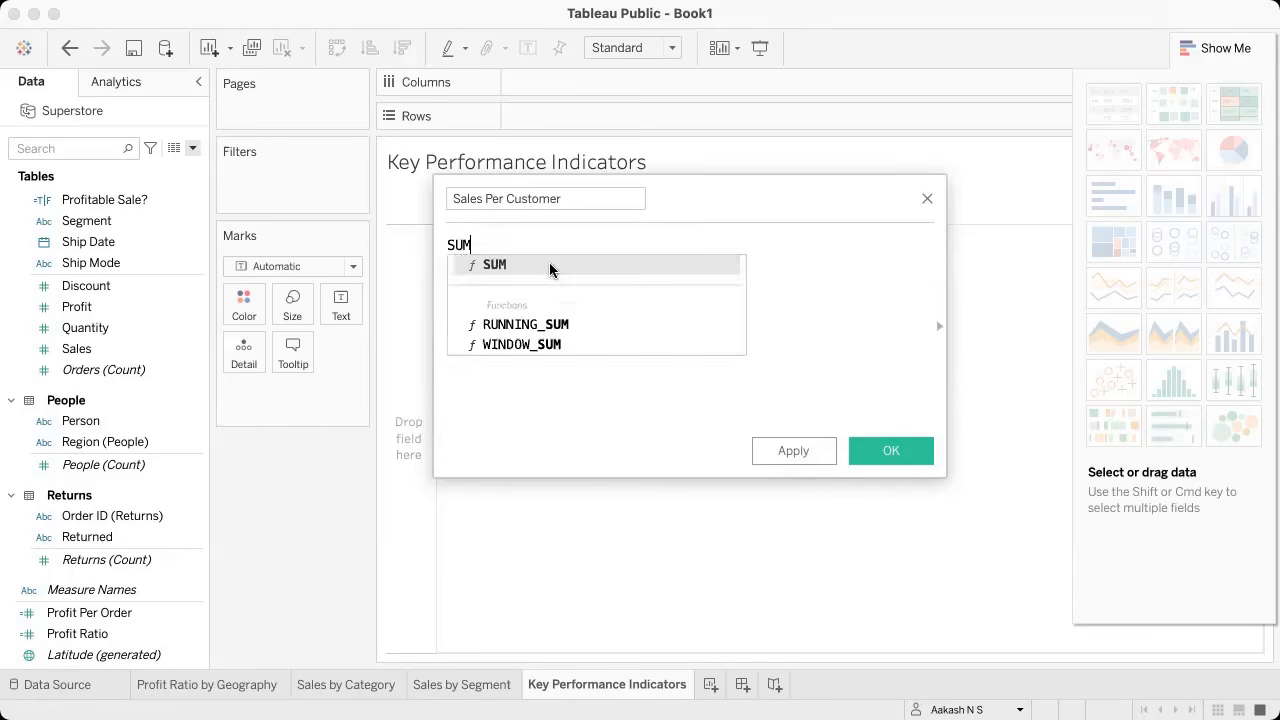
{"action": "type", "text": "([Sa"}
{"action": "key", "text": "Return"}
{"action": "type", "text": ")/COUN"}
{"action": "key", "text": "Down"}
{"action": "key", "text": "Return"}
{"action": "type", "text": "Cu"}
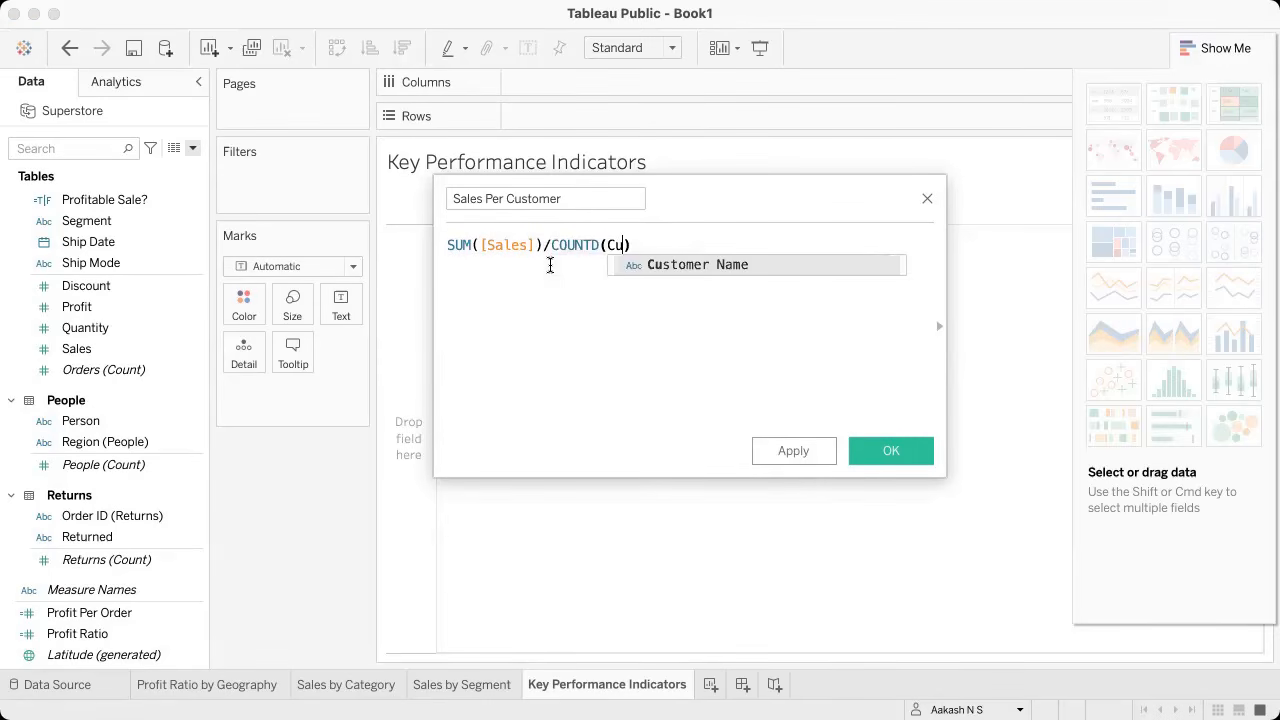
{"action": "key", "text": "Return"}
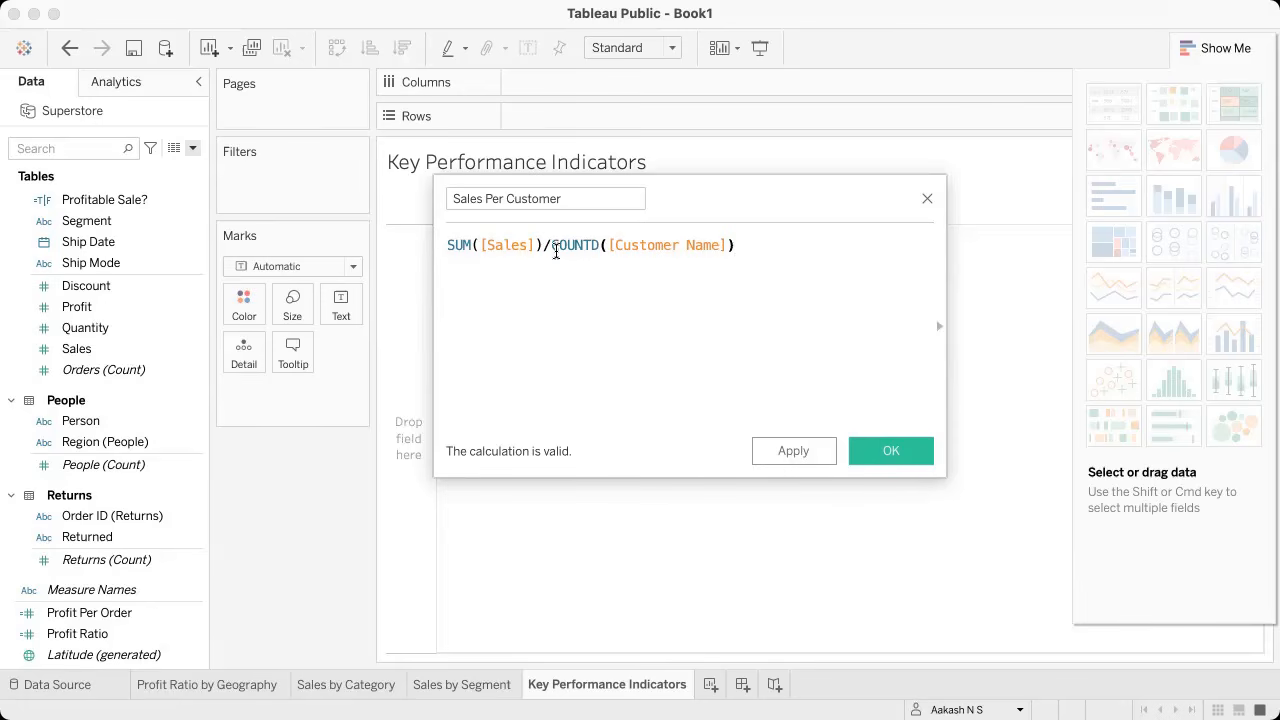
{"action": "left_click", "coordinate": [893, 453]}
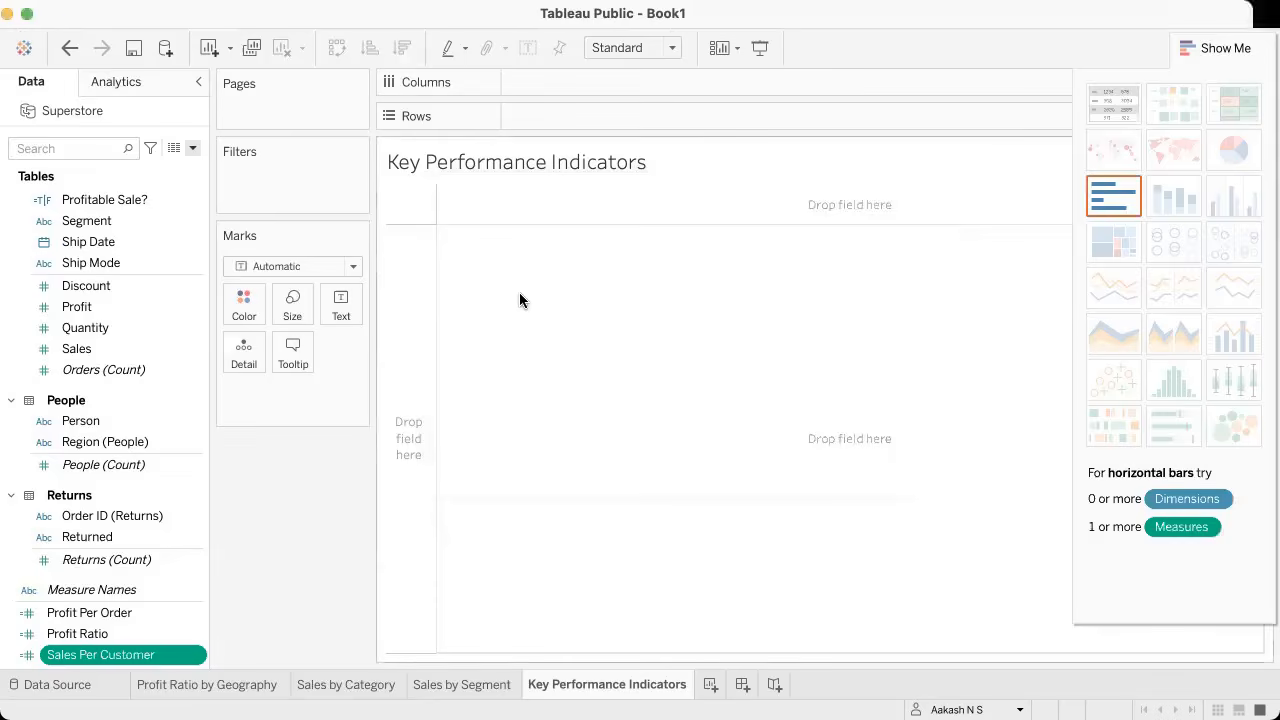
Step: Review the remaining key performance indicators and the text table instructions in the Jupyter notebook, and return to Tableau
{"action": "key", "text": "super+Tab"}
{"action": "scroll", "coordinate": [470, 334], "scroll_direction": "down", "scroll_amount": 2}
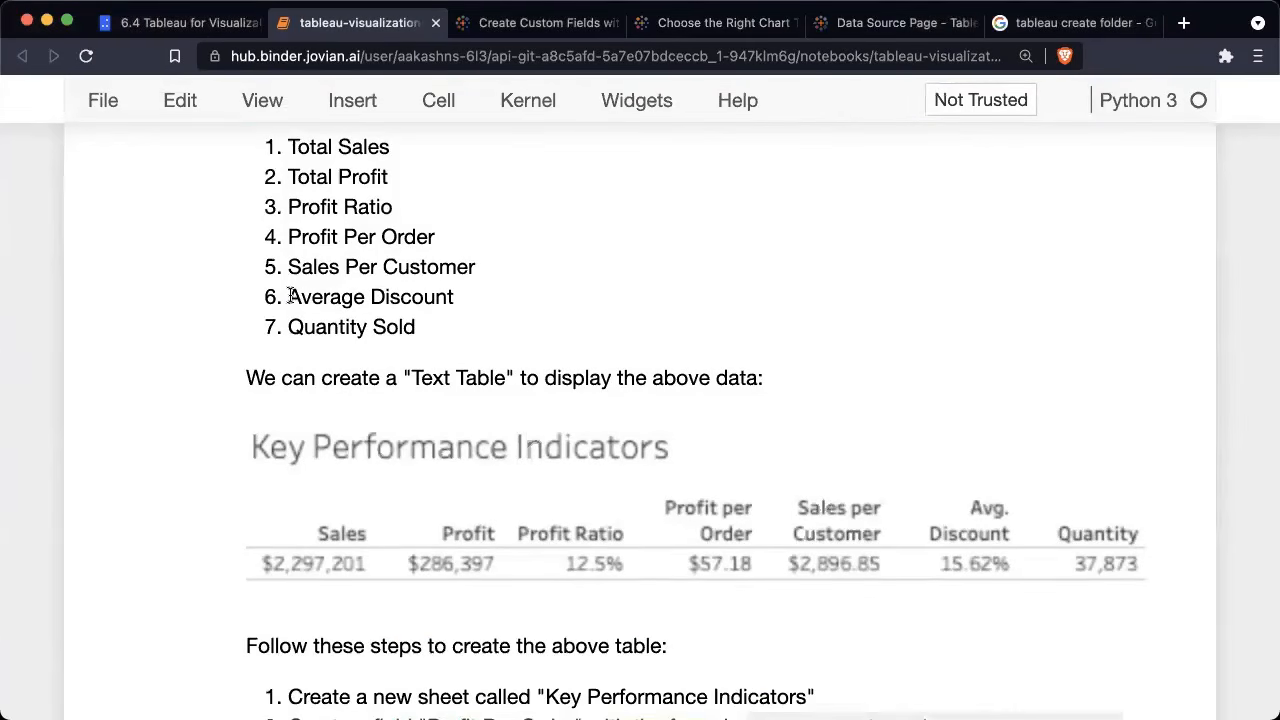
{"action": "left_click_drag", "start_coordinate": [289, 297], "coordinate": [459, 298]}
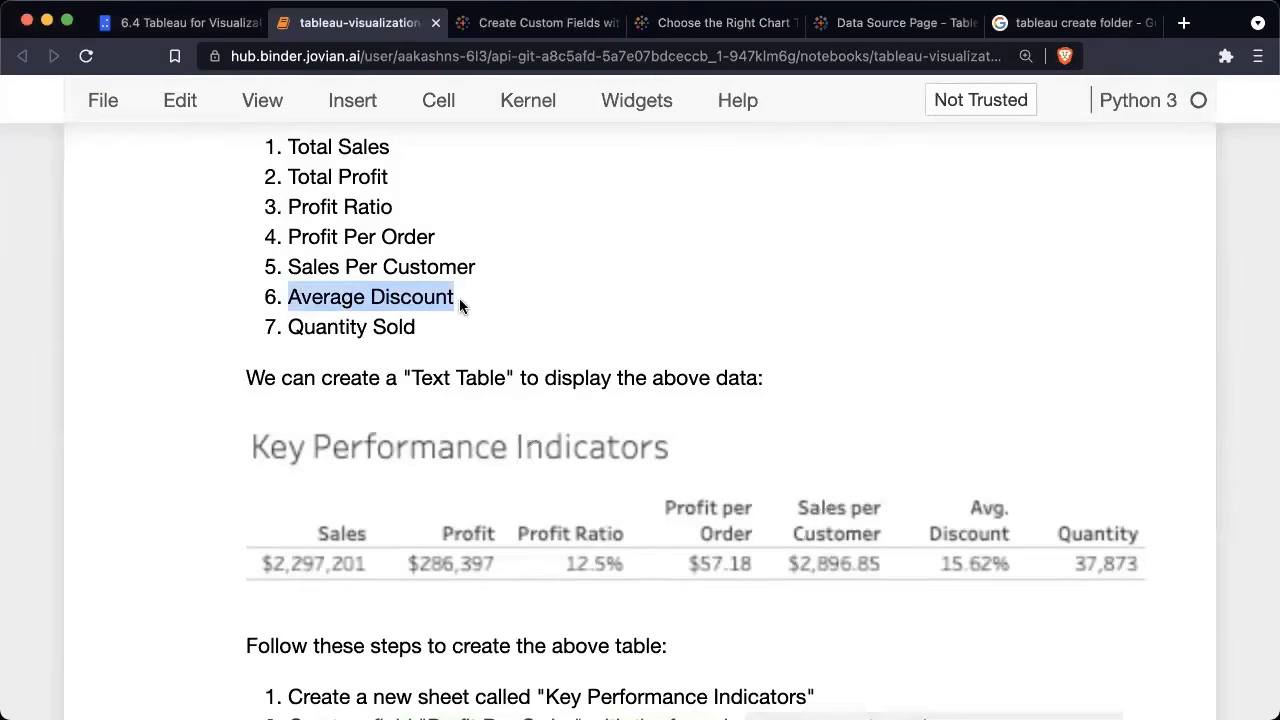
{"action": "key", "text": "super+Tab"}
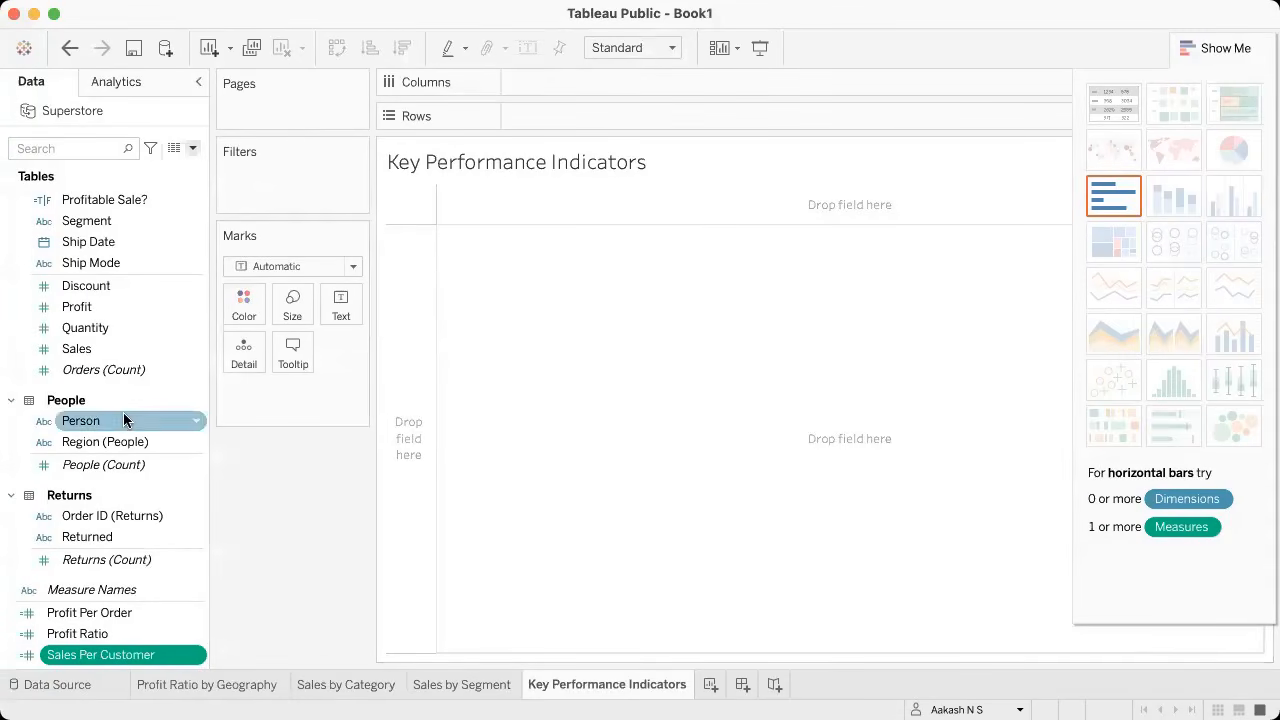
{"action": "scroll", "coordinate": [123, 412], "scroll_direction": "down", "scroll_amount": 2}
{"action": "key", "text": "ctrl+Right"}
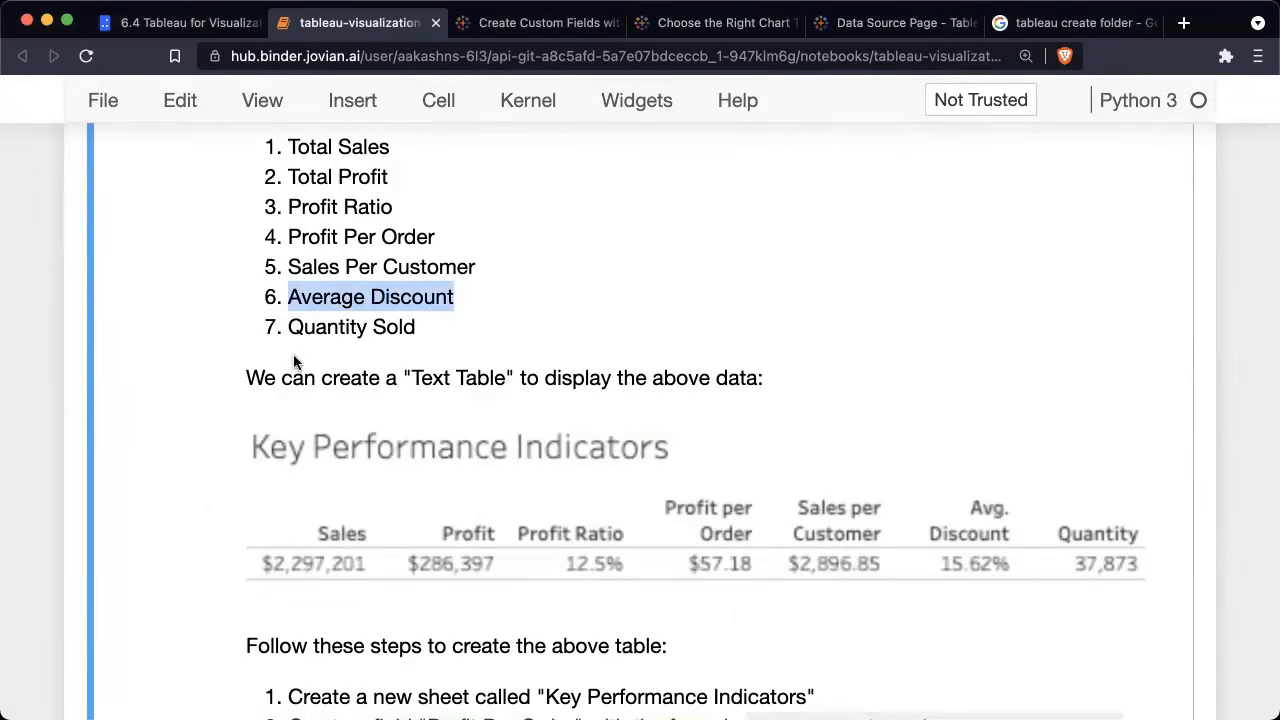
{"action": "scroll", "coordinate": [294, 362], "scroll_direction": "down", "scroll_amount": 2}
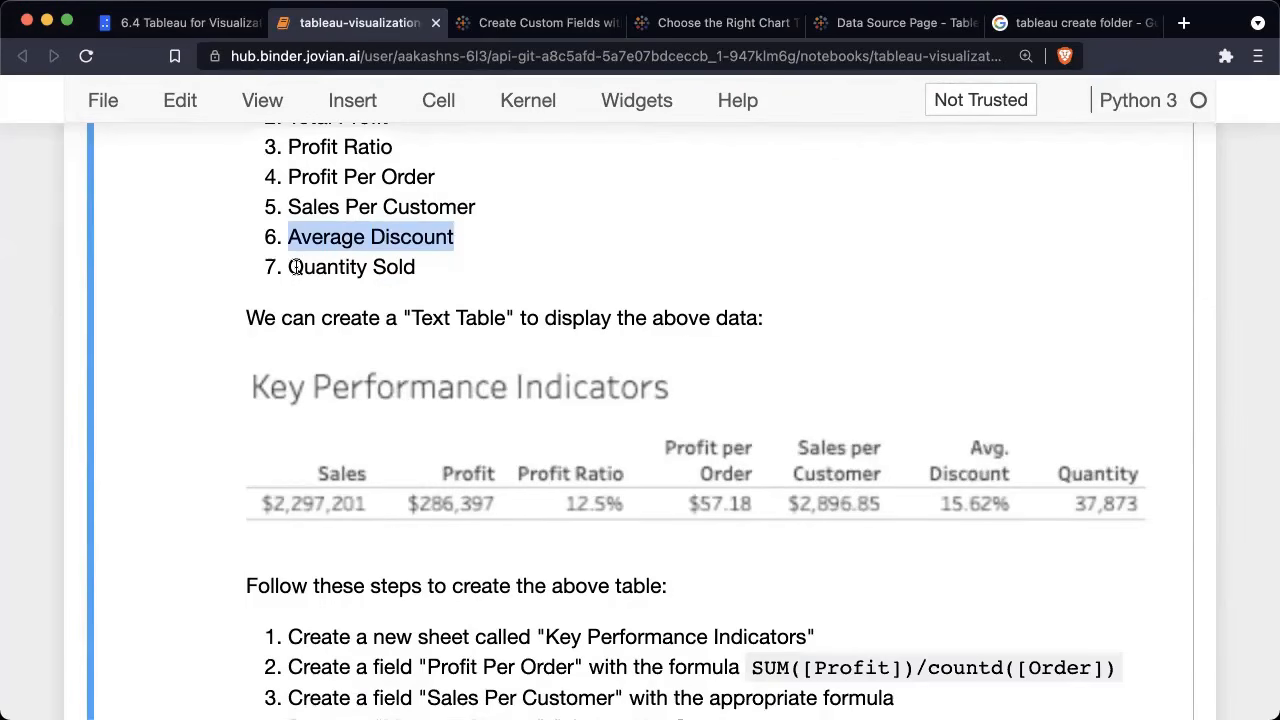
{"action": "scroll", "coordinate": [295, 266], "scroll_direction": "down", "scroll_amount": 5}
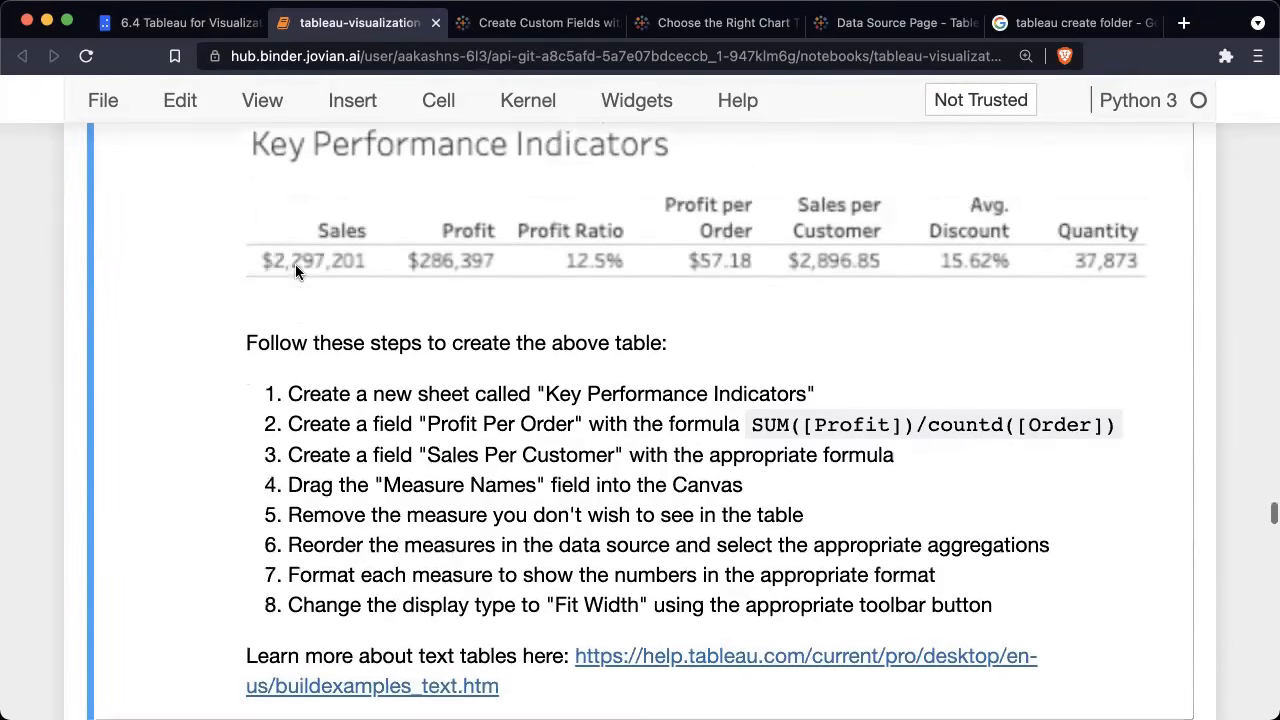
{"action": "scroll", "coordinate": [295, 268], "scroll_direction": "down", "scroll_amount": 1}
{"action": "key", "text": "super+Tab"}
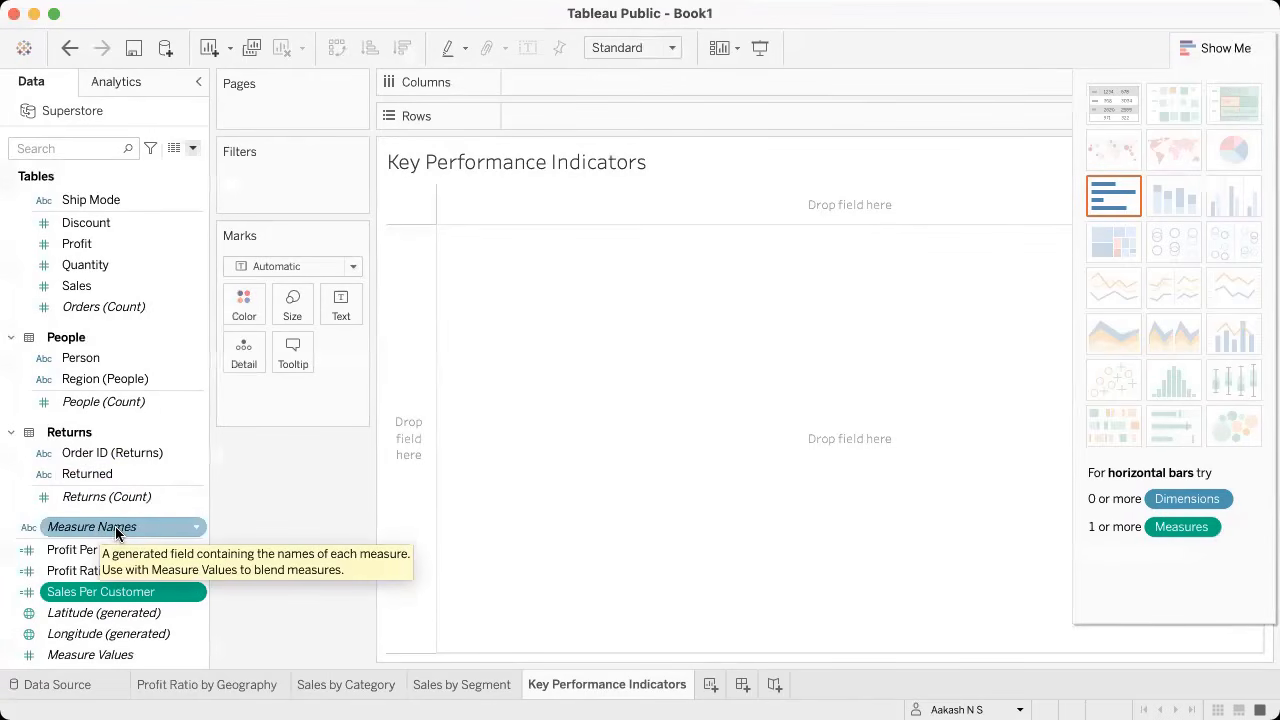
Step: Place the Measure Names field on the empty canvas to build a text table of all measures
{"action": "left_click_drag", "start_coordinate": [98, 533], "coordinate": [639, 314]}
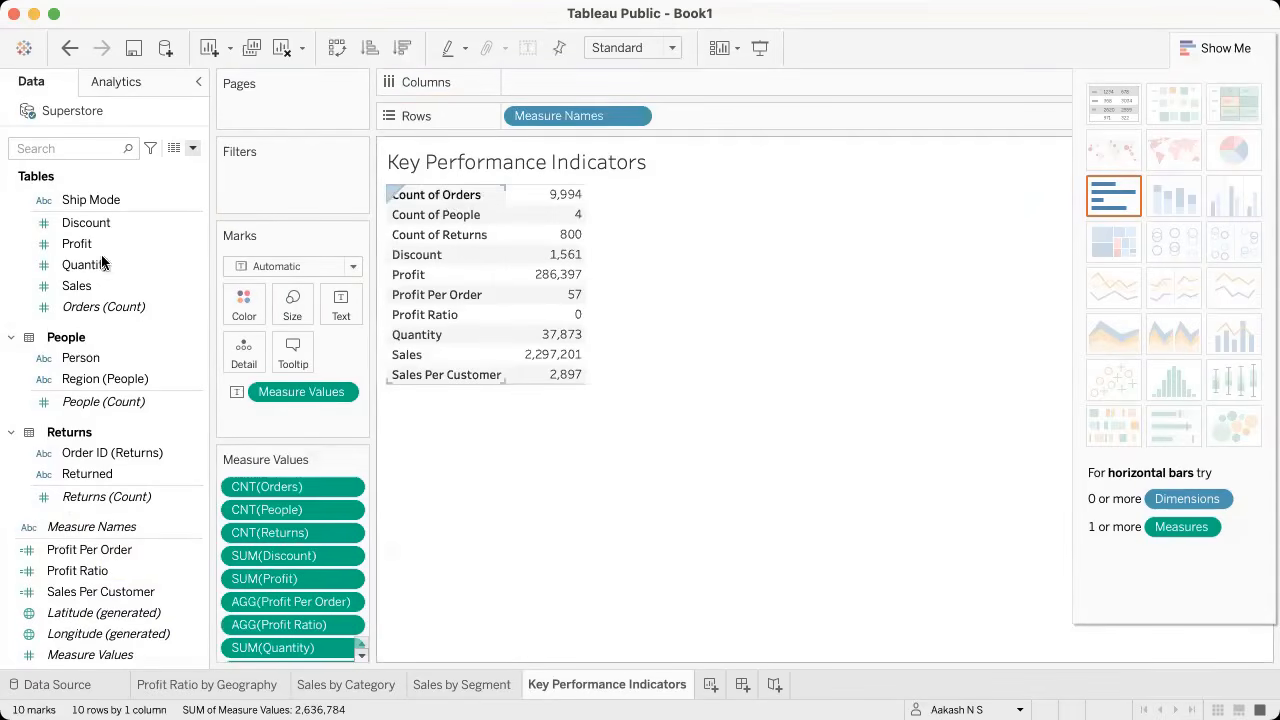
{"action": "mouse_move", "coordinate": [575, 195]}
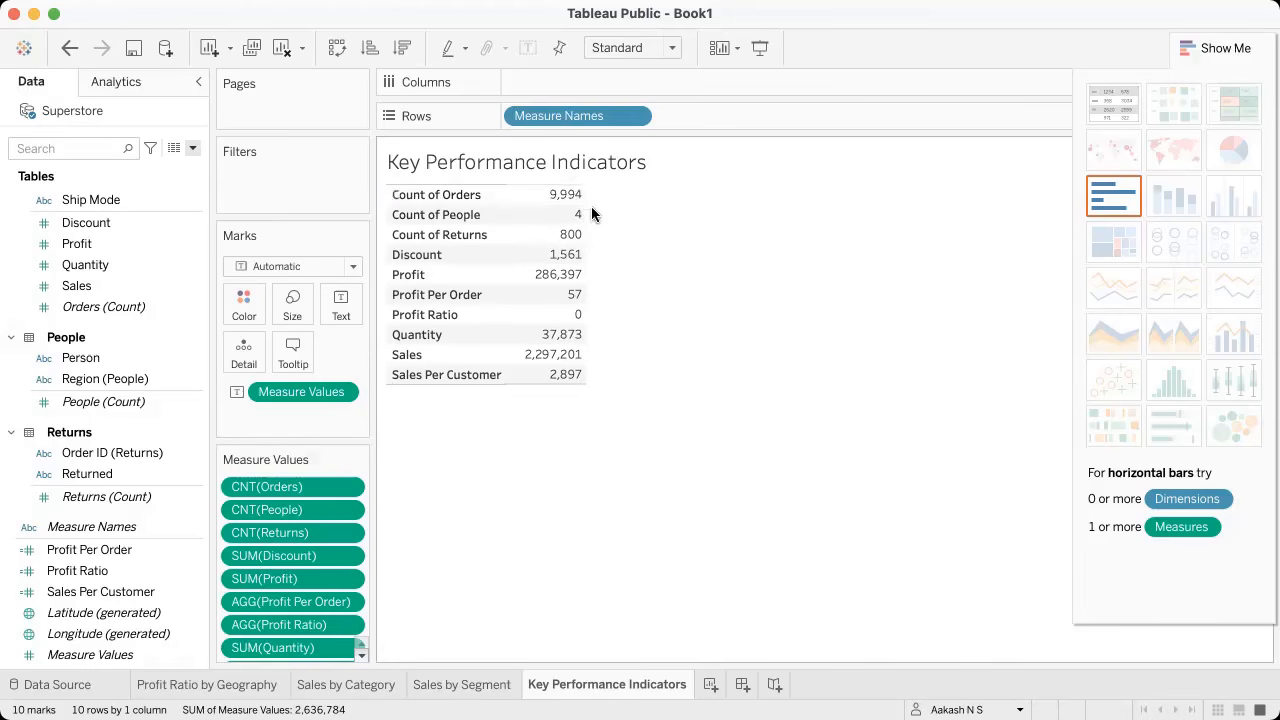
{"action": "mouse_move", "coordinate": [531, 270]}
{"action": "left_click", "coordinate": [1120, 103]}
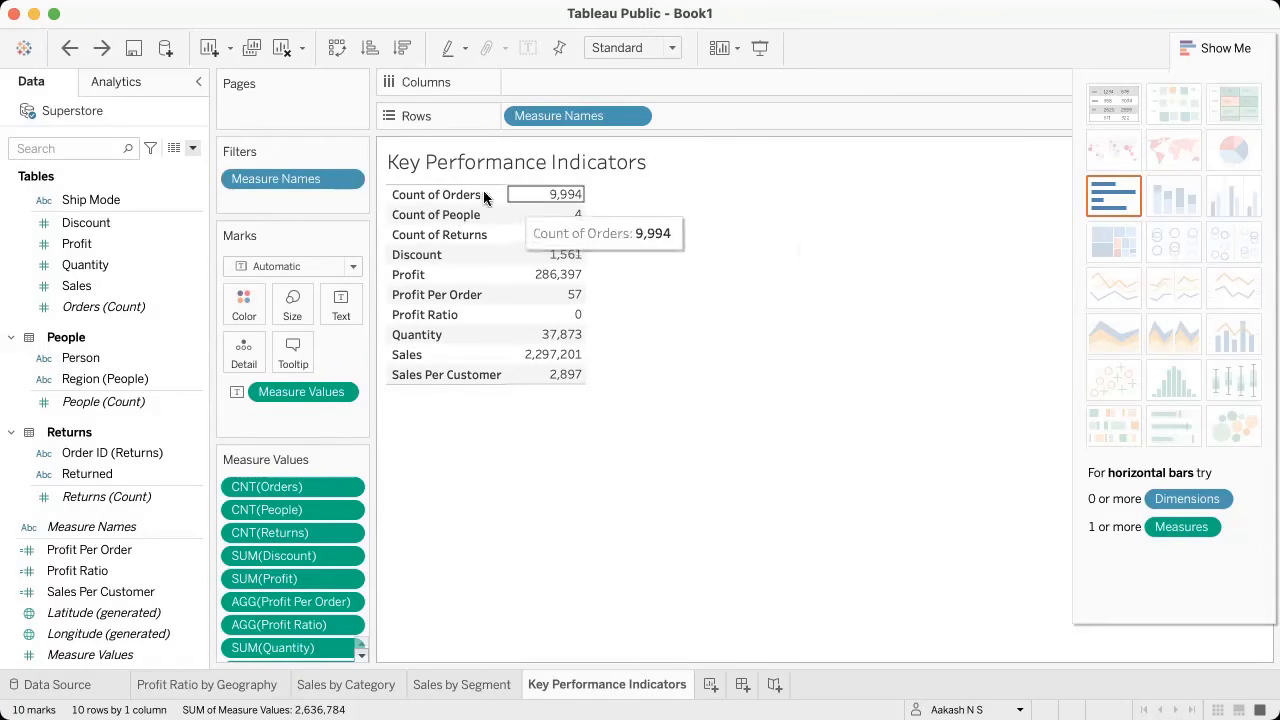
Step: Remove the Orders count from the measure values and check the required indicators in the notebook
{"action": "left_click", "coordinate": [348, 488]}
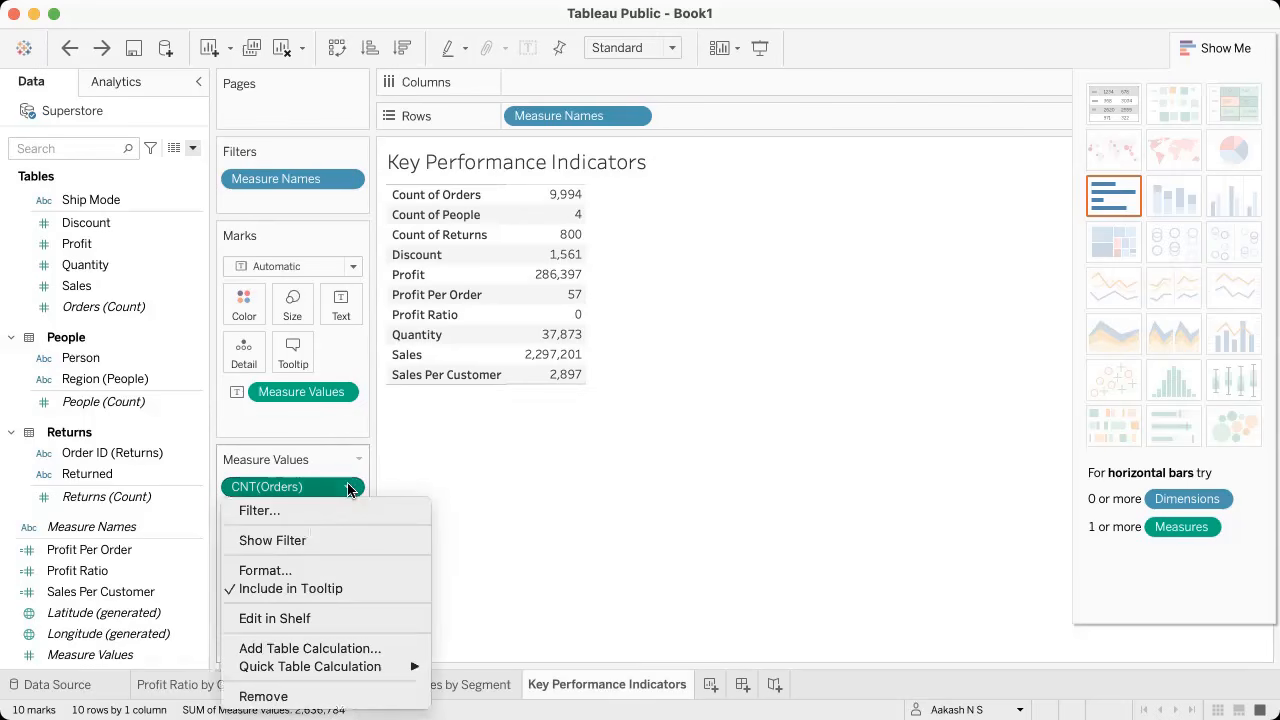
{"action": "left_click", "coordinate": [310, 697]}
{"action": "key", "text": "super+Tab"}
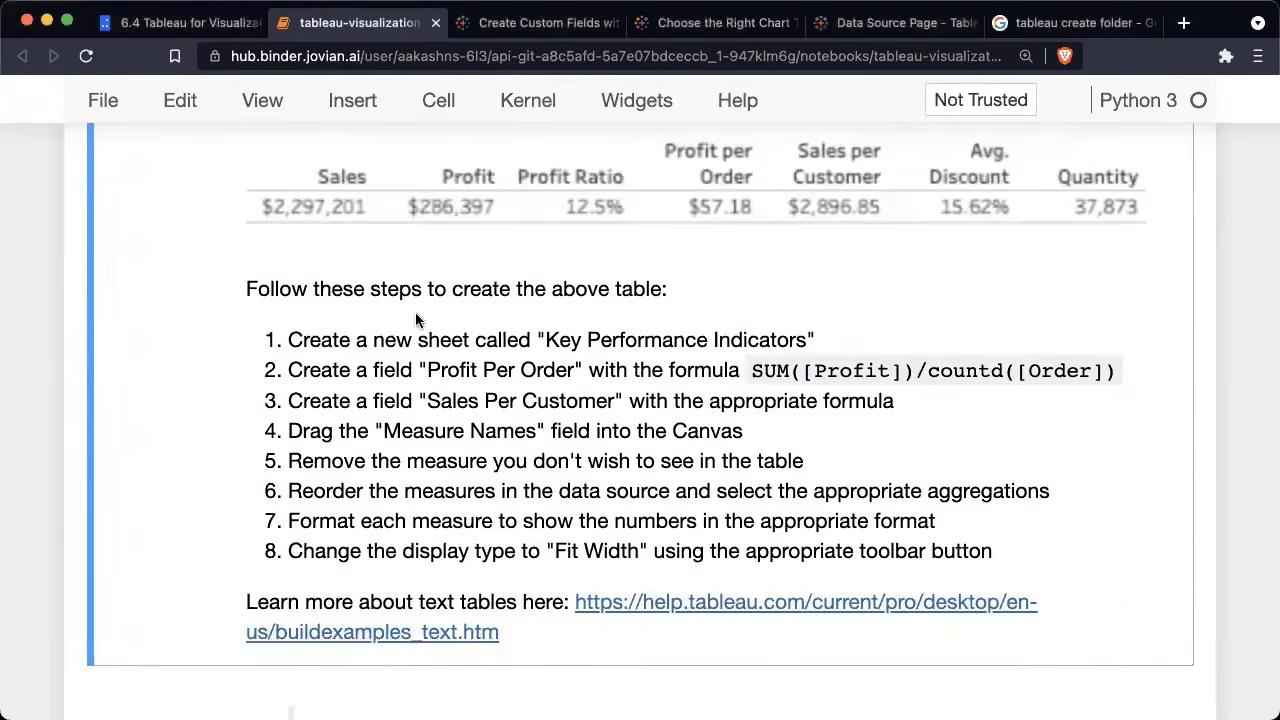
{"action": "scroll", "coordinate": [415, 312], "scroll_direction": "up", "scroll_amount": 10}
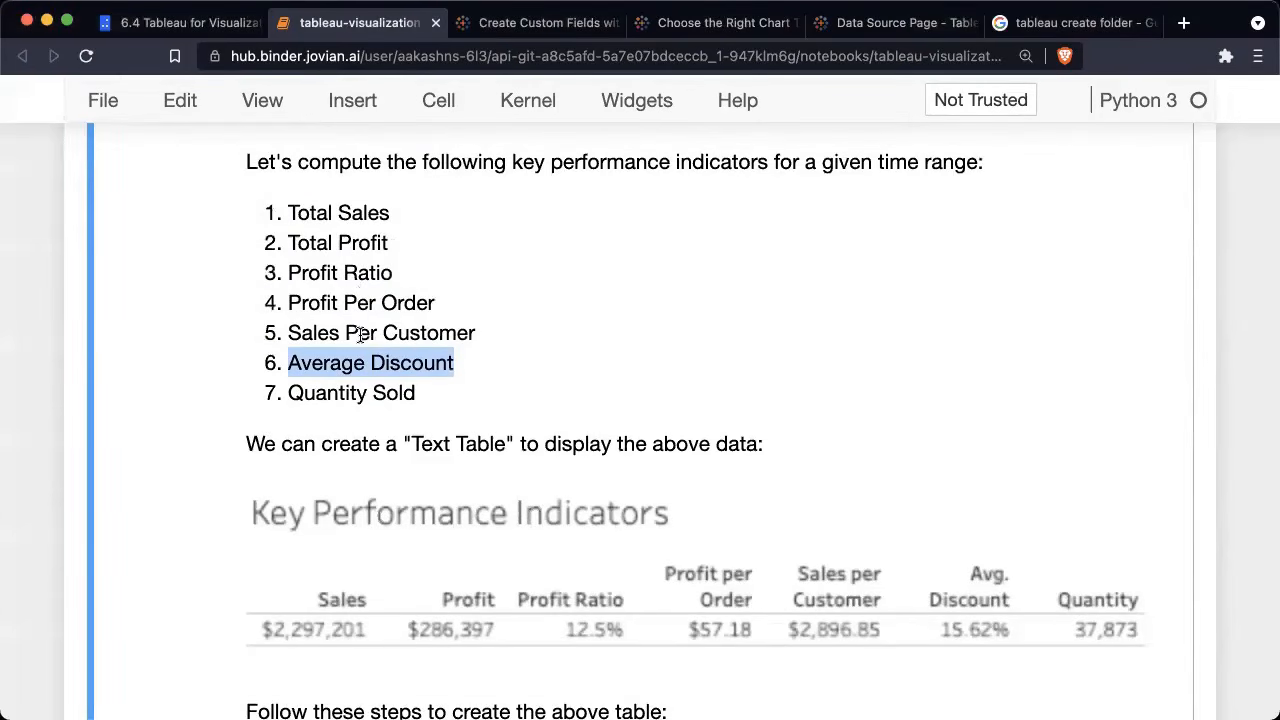
{"action": "key", "text": "super+Tab"}
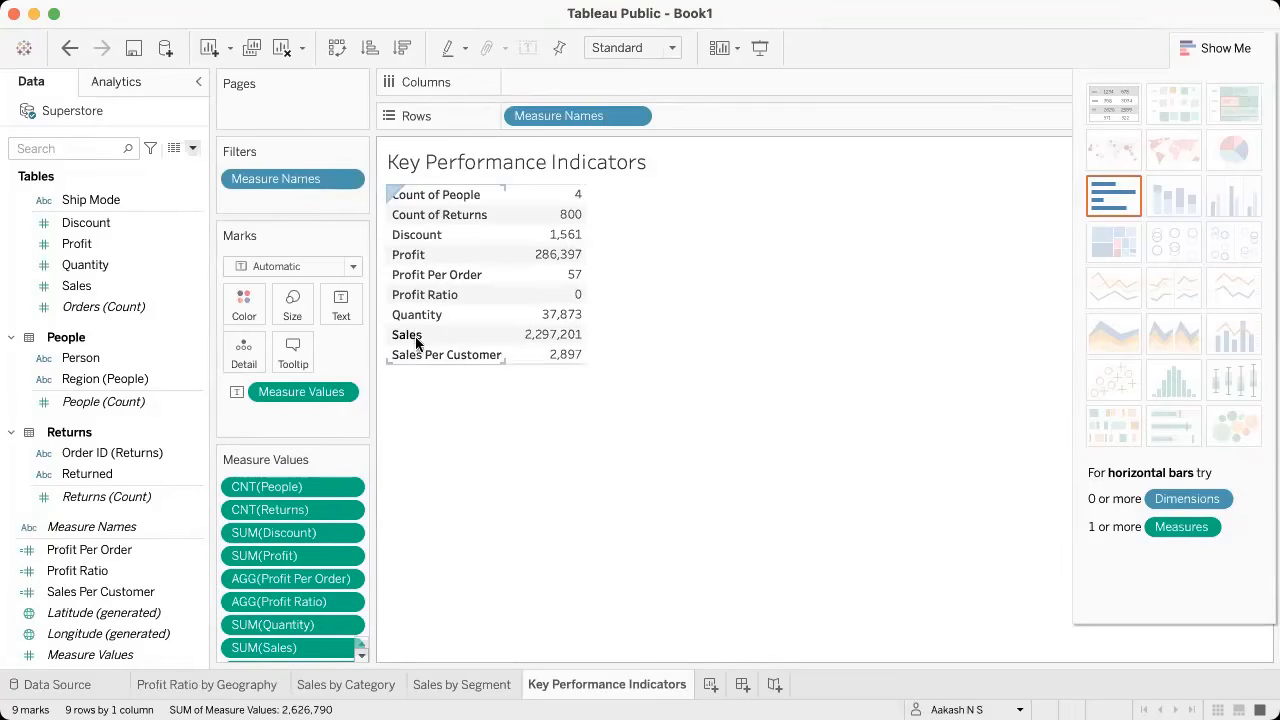
Step: Change the aggregation of the Discount measure in the text table to Average
{"action": "key", "text": "ctrl+Right"}
{"action": "key", "text": "ctrl+Left"}
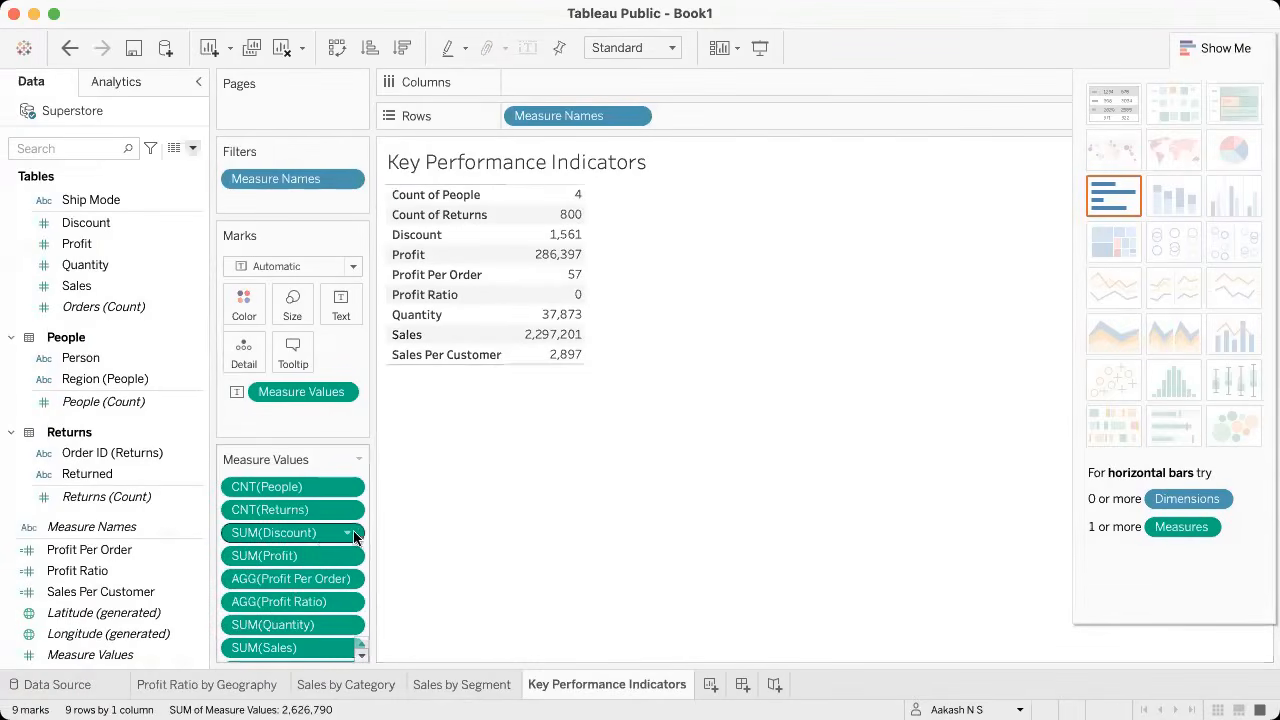
{"action": "left_click", "coordinate": [349, 535]}
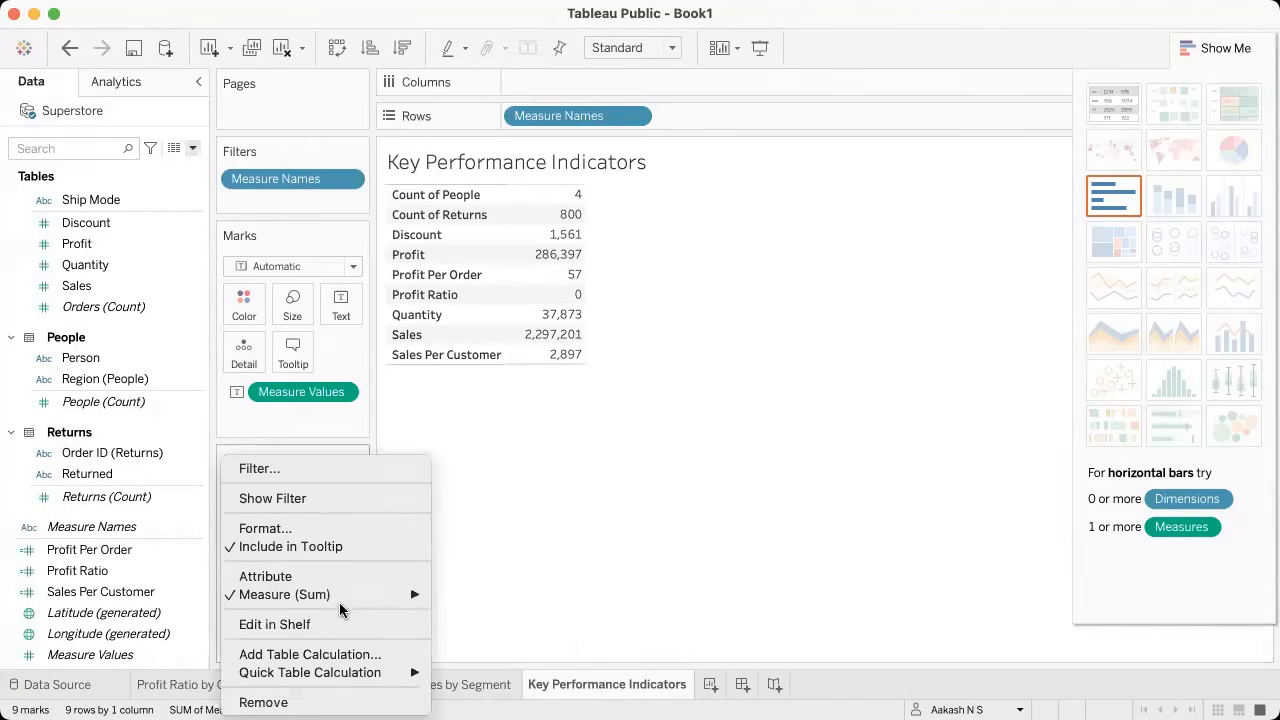
{"action": "mouse_move", "coordinate": [352, 596]}
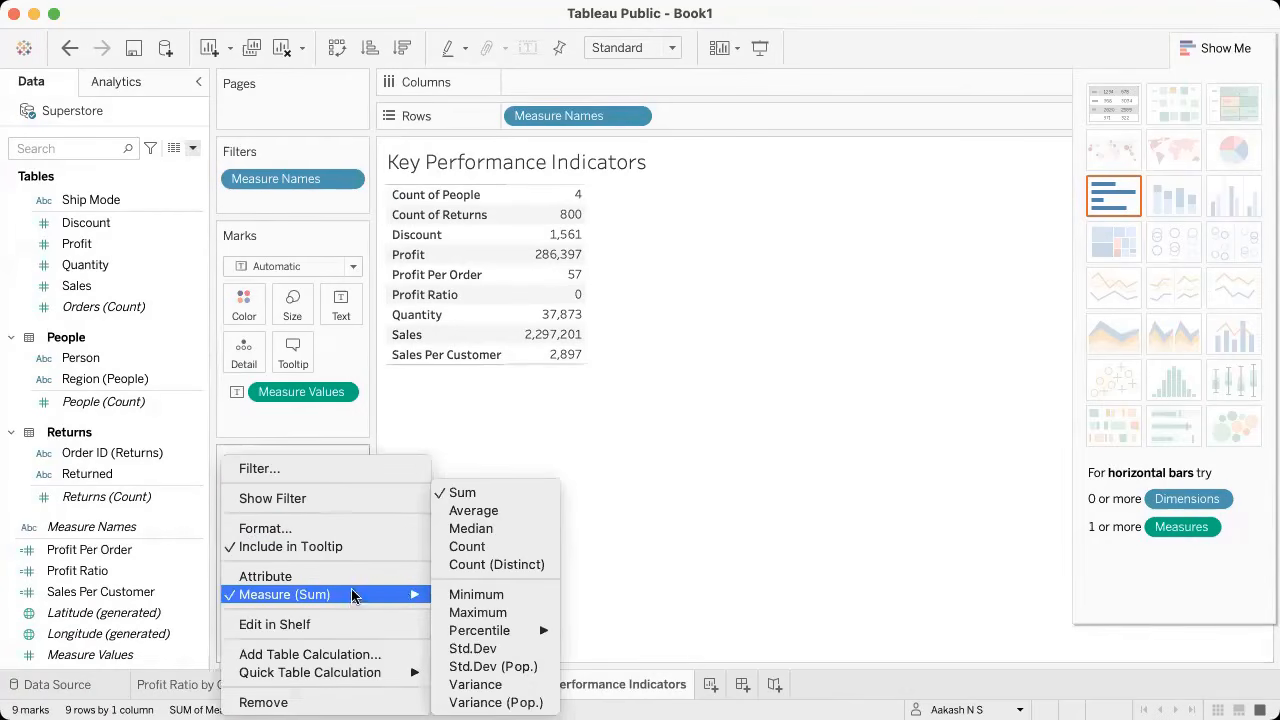
{"action": "left_click", "coordinate": [503, 511]}
Step: Check the indicator order in the notebook and move SUM(Sales) to the first place among the measure values
{"action": "key", "text": "ctrl+Right"}
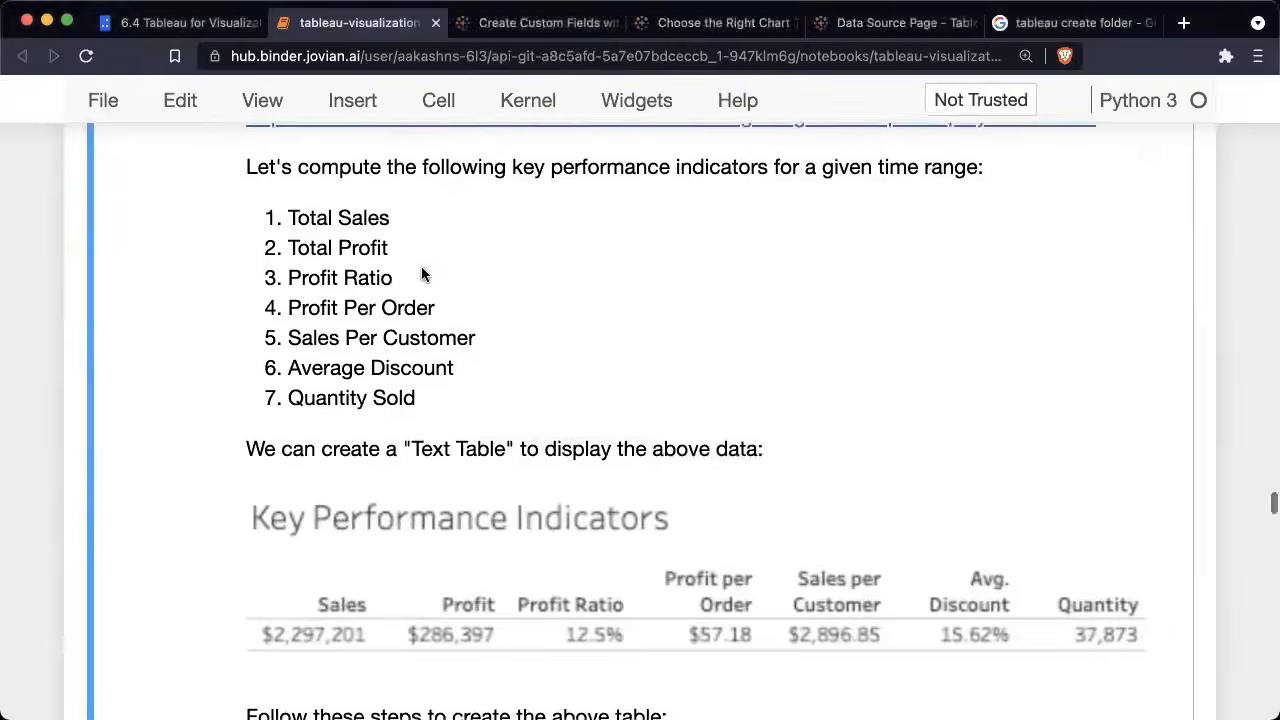
{"action": "key", "text": "ctrl+Left"}
{"action": "left_click_drag", "start_coordinate": [262, 647], "coordinate": [270, 481]}
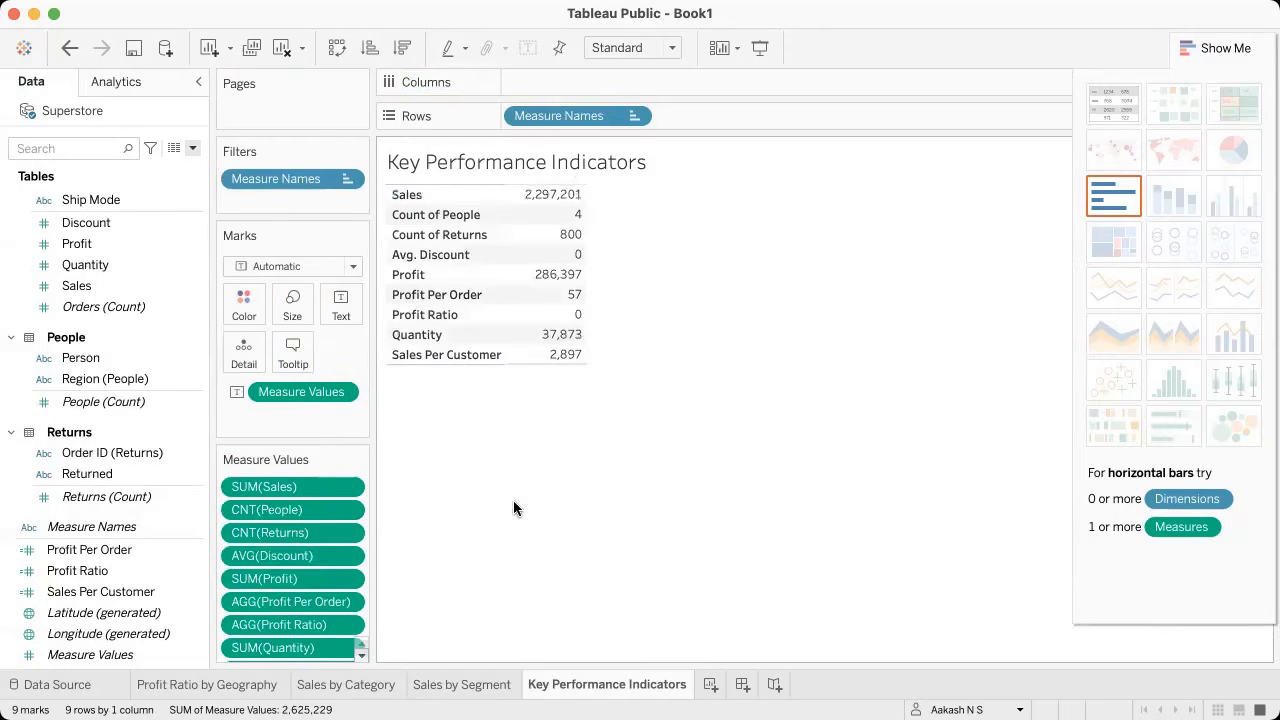
Step: Reorder the measure values so Profit directly follows Sales and Profit Ratio directly follows Profit
{"action": "key", "text": "ctrl+Right"}
{"action": "key", "text": "ctrl+Left"}
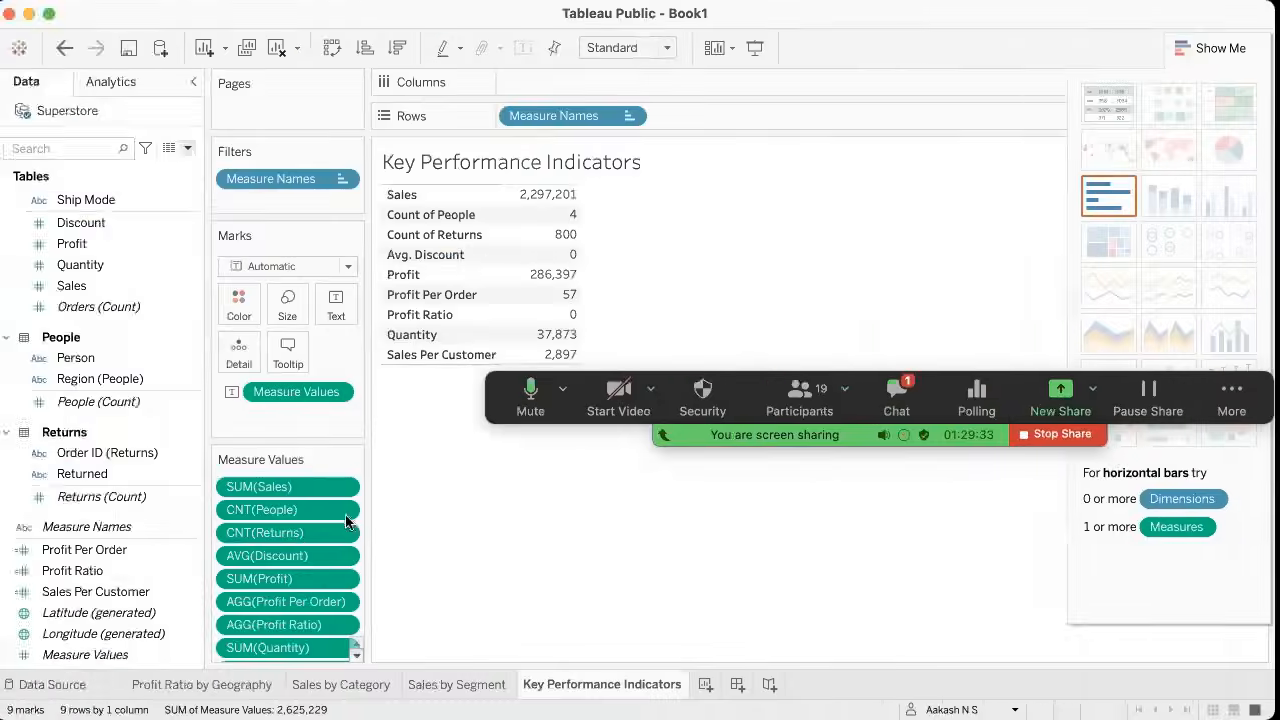
{"action": "left_click_drag", "start_coordinate": [278, 582], "coordinate": [281, 505]}
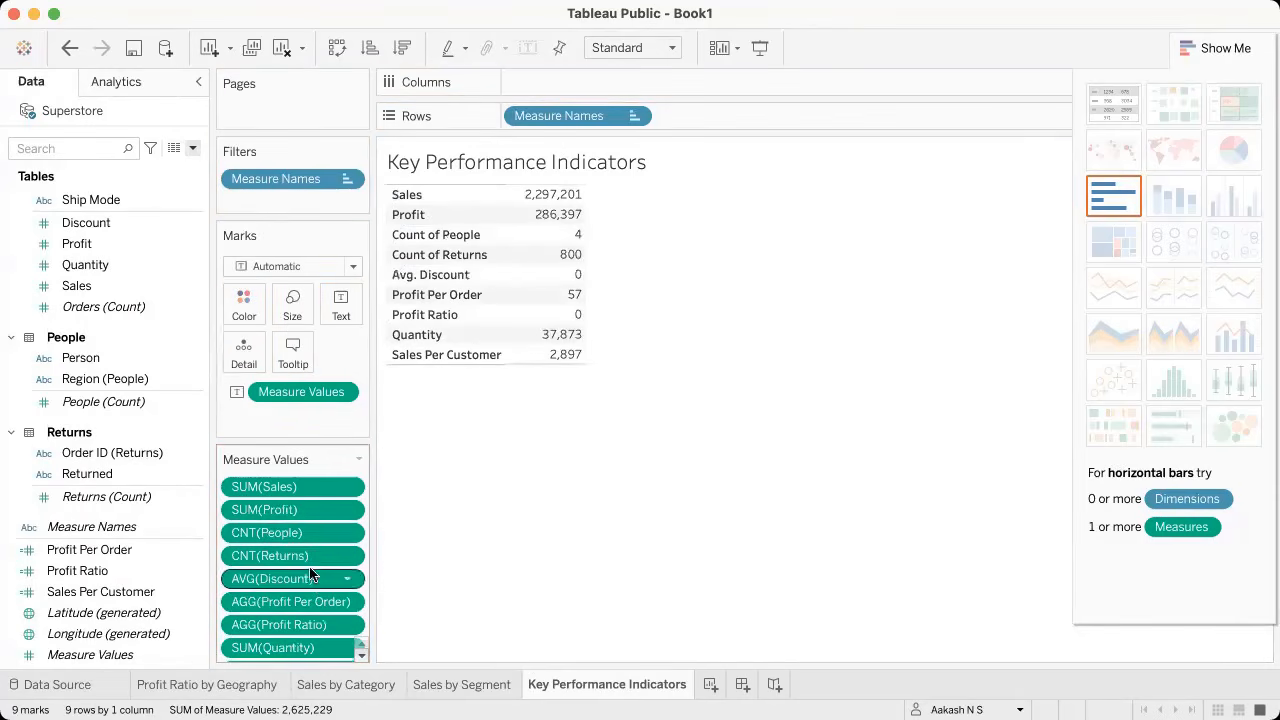
{"action": "key", "text": "ctrl+Right"}
{"action": "key", "text": "ctrl+Left"}
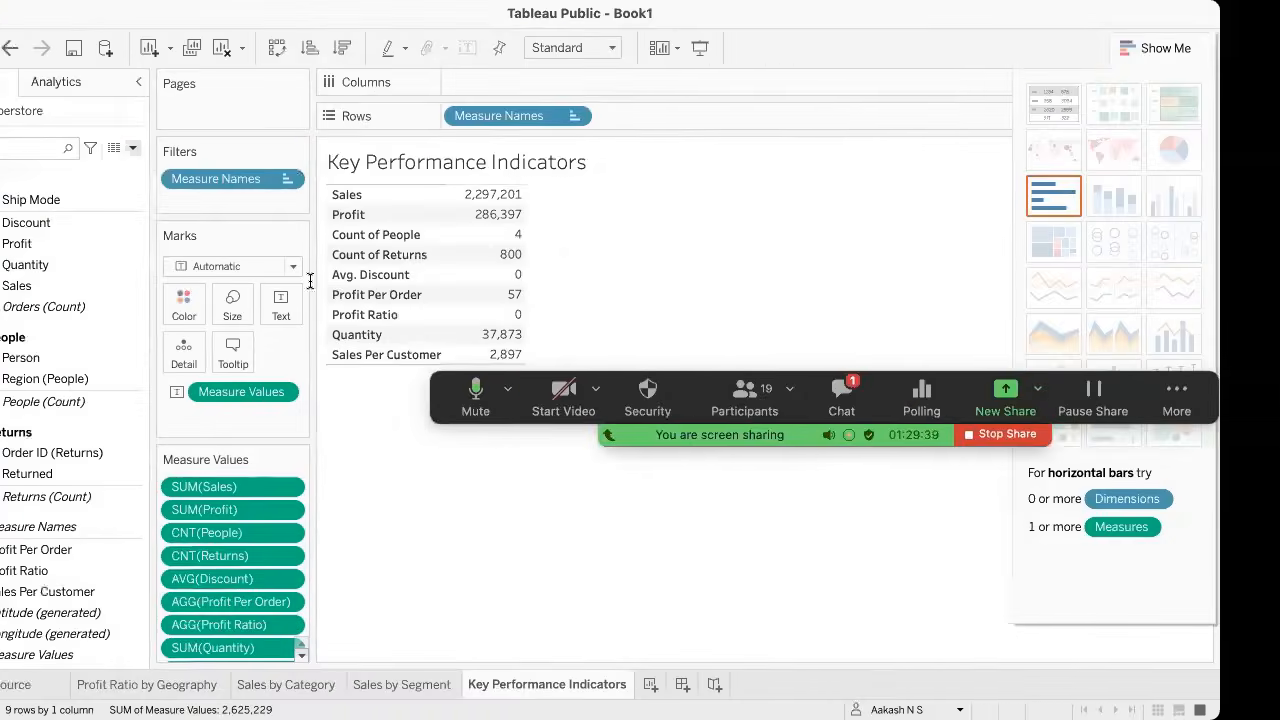
{"action": "left_click_drag", "start_coordinate": [278, 625], "coordinate": [281, 530]}
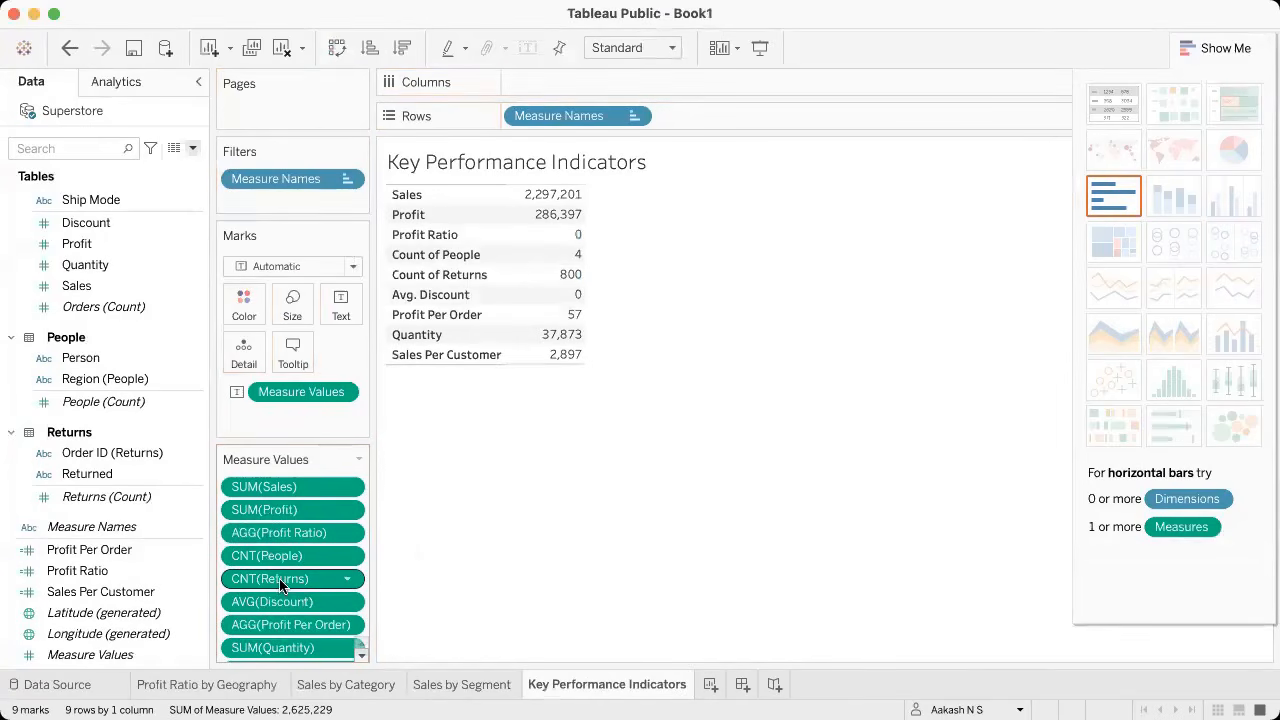
Step: Place Profit Per Order directly after Profit Ratio in the measure values, followed by Sales Per Customer
{"action": "key", "text": "ctrl+Right"}
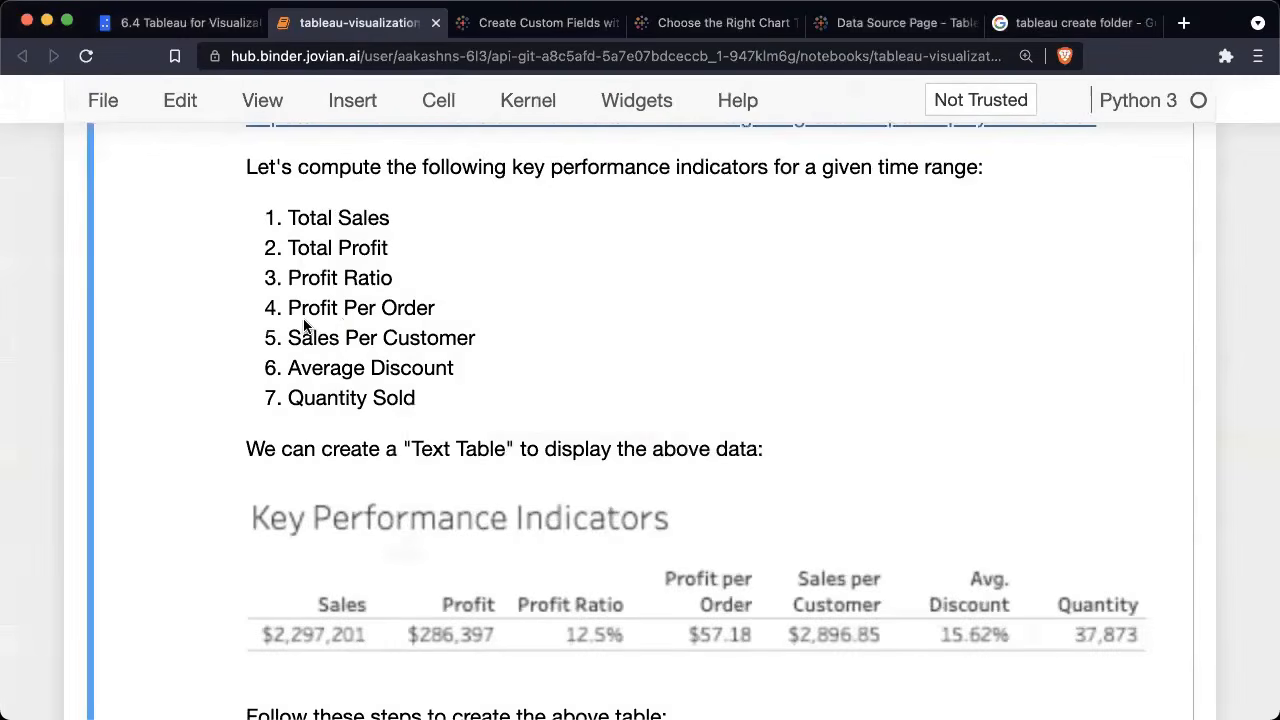
{"action": "key", "text": "ctrl+Left"}
{"action": "left_click_drag", "start_coordinate": [277, 634], "coordinate": [279, 545]}
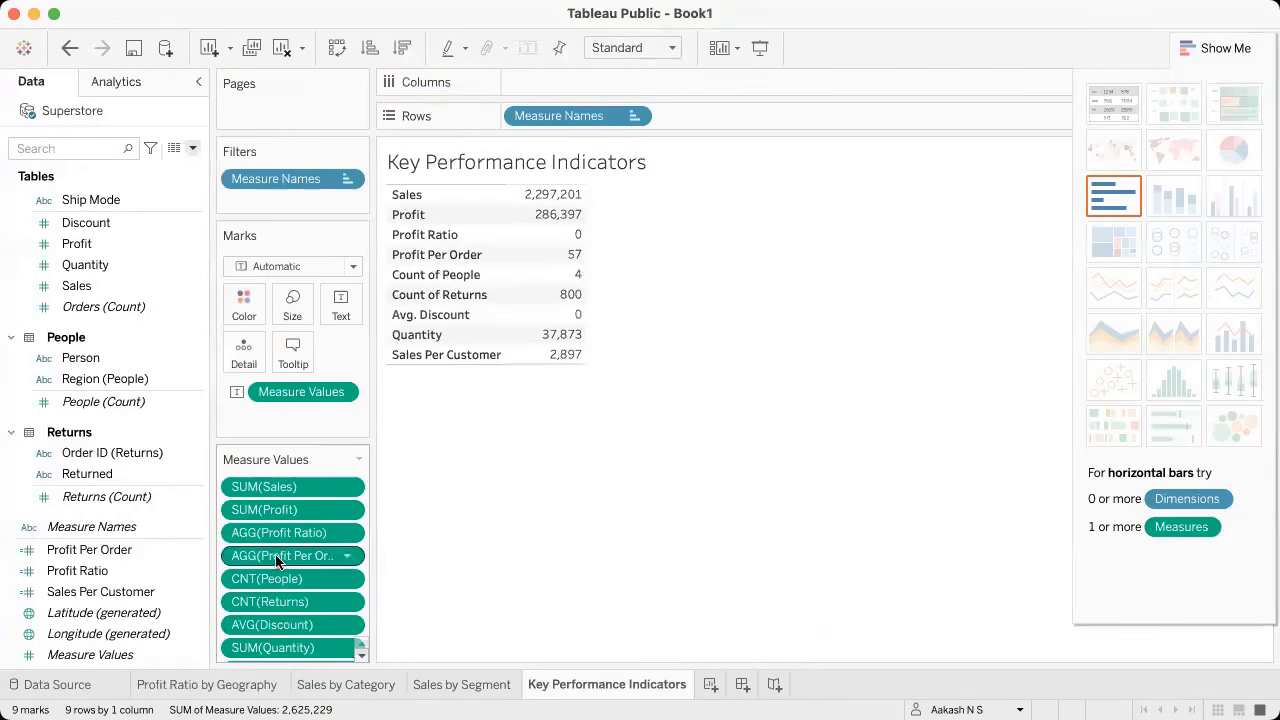
{"action": "scroll", "coordinate": [323, 648], "scroll_direction": "down", "scroll_amount": 1}
{"action": "left_click_drag", "start_coordinate": [323, 648], "coordinate": [307, 540]}
Step: Check the reference KPI order in the notebook and move Quantity directly after Sales Per Customer in the measure values
{"action": "key", "text": "ctrl+Right"}
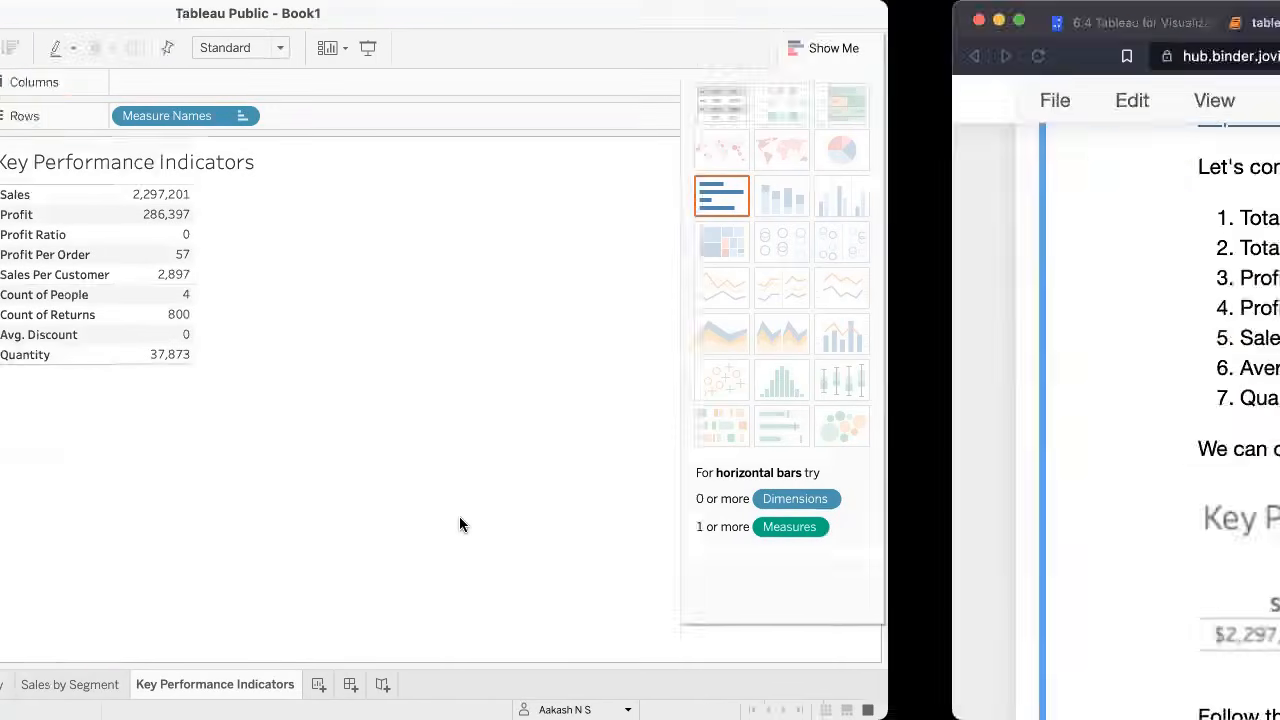
{"action": "key", "text": "ctrl+Left"}
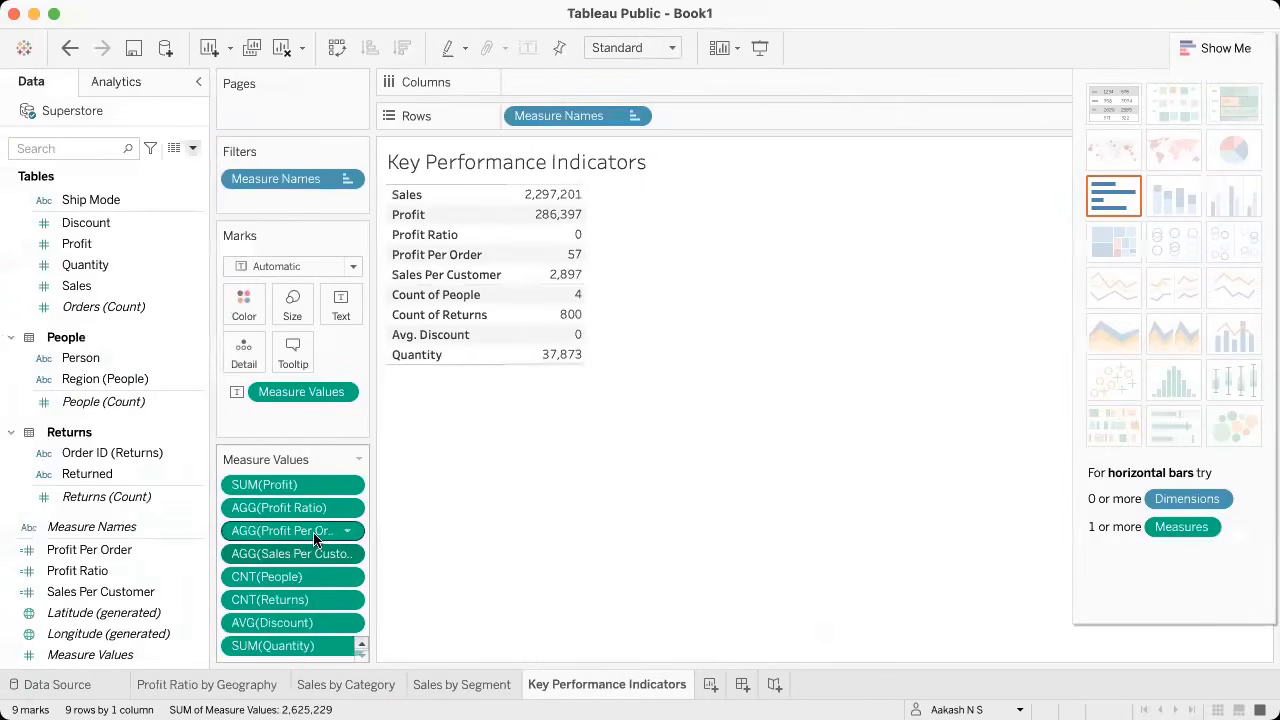
{"action": "left_click_drag", "start_coordinate": [263, 647], "coordinate": [267, 569]}
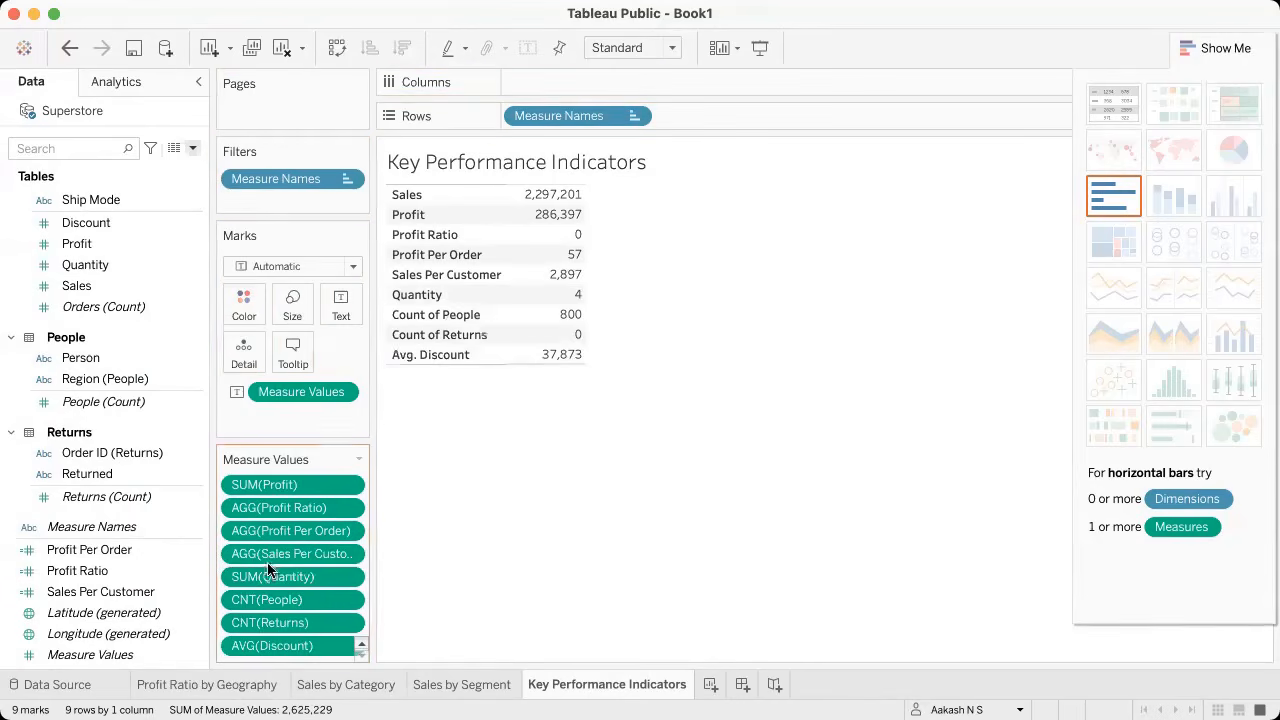
Step: Remove the Count of People and Count of Returns measures from the table's measure values
{"action": "right_click", "coordinate": [347, 596]}
{"action": "left_click", "coordinate": [318, 701]}
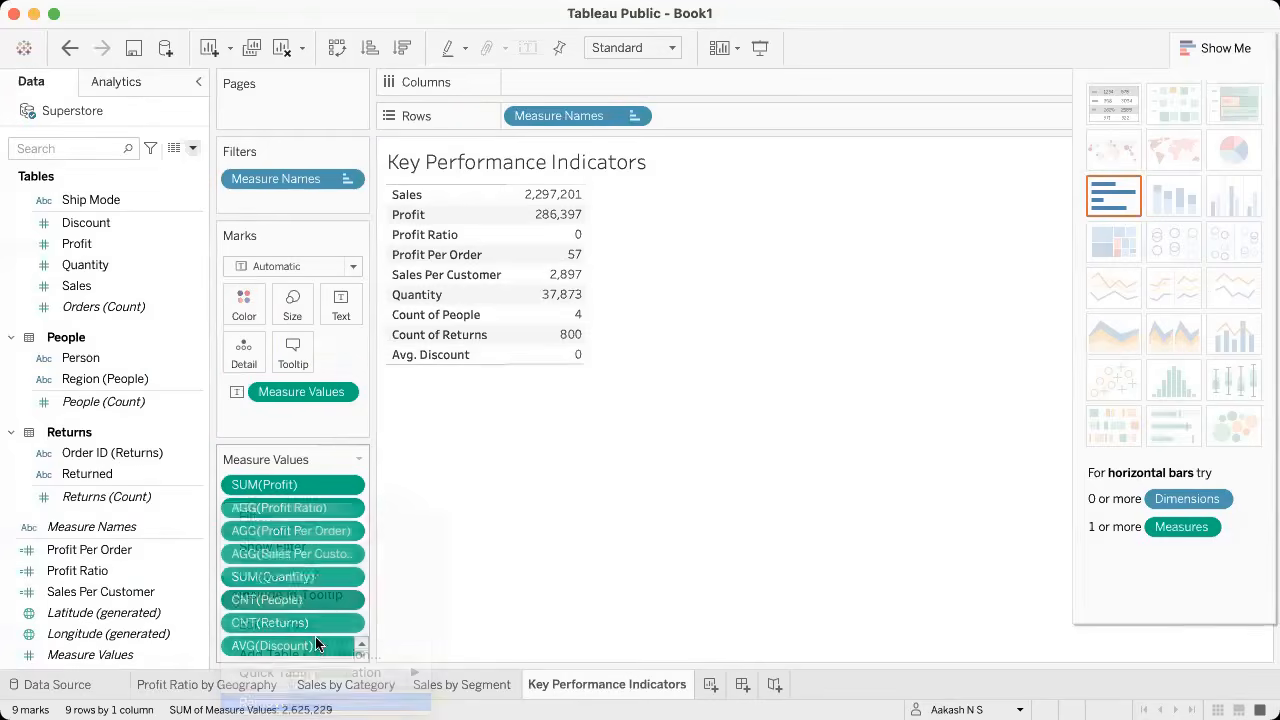
{"action": "left_click", "coordinate": [348, 645]}
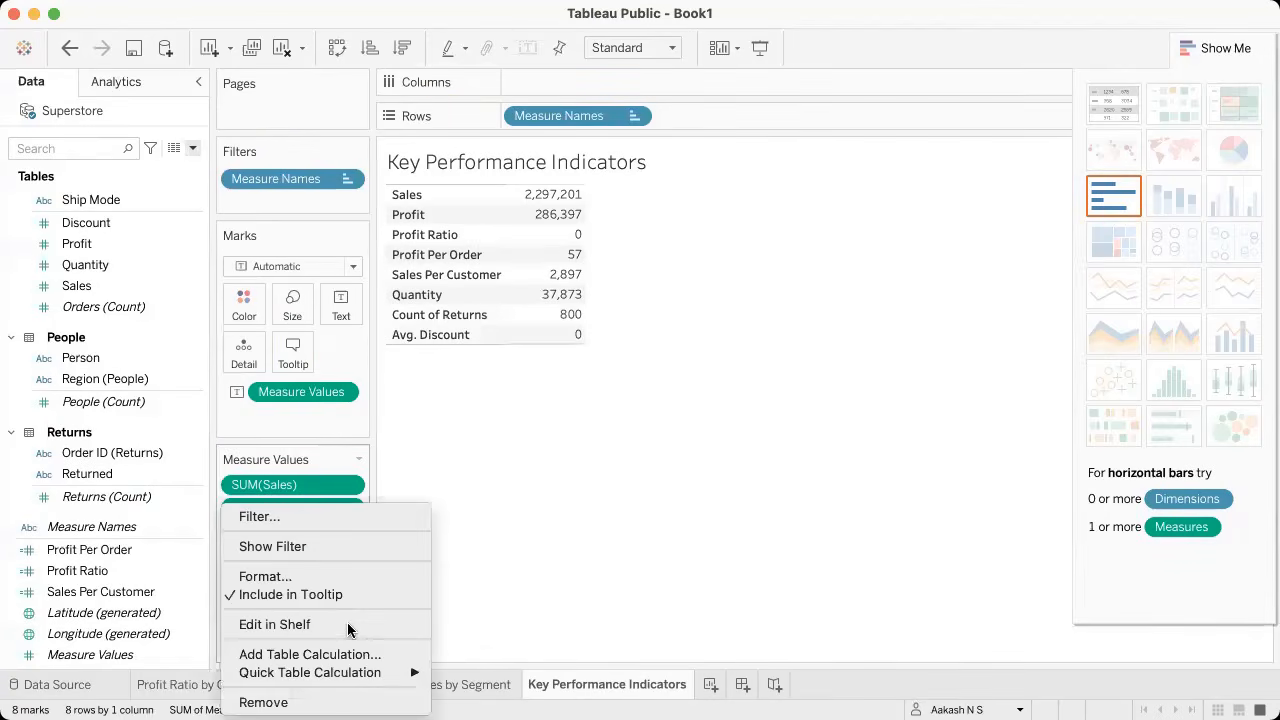
{"action": "left_click", "coordinate": [294, 703]}
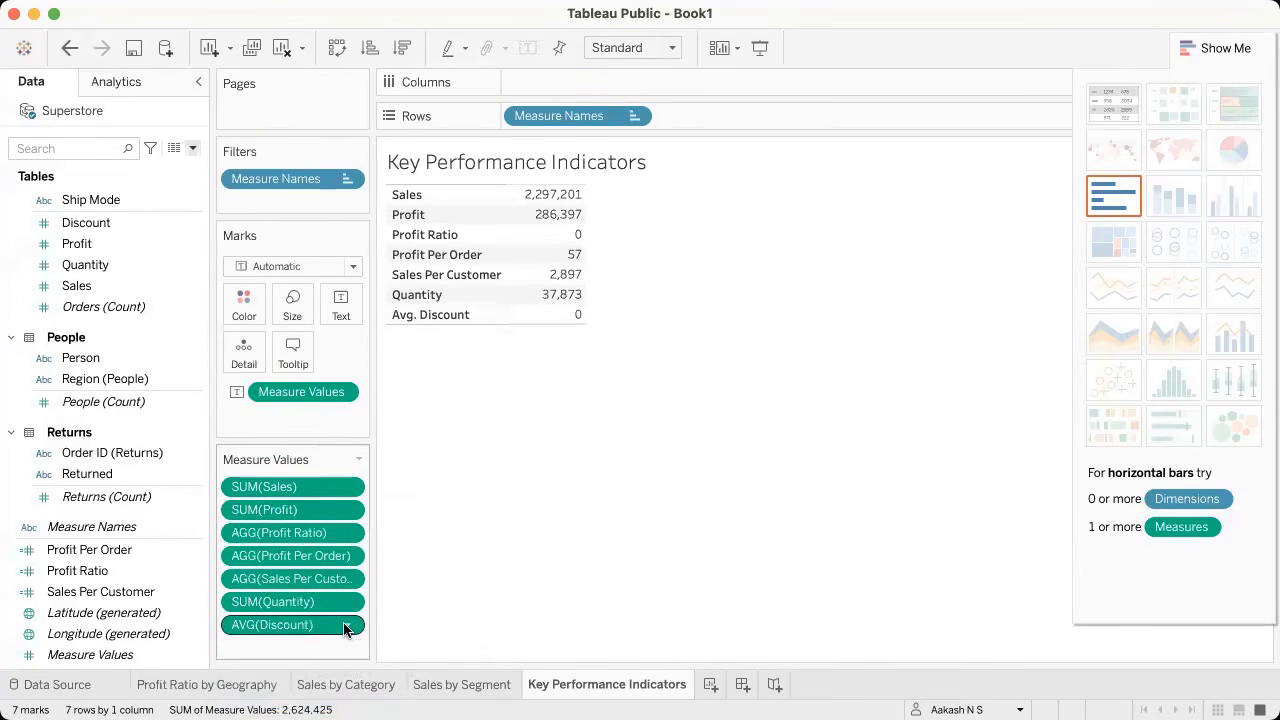
Step: Check the notebook's KPI list and move Average Discount ahead of Quantity in the measure values
{"action": "key", "text": "ctrl+Right"}
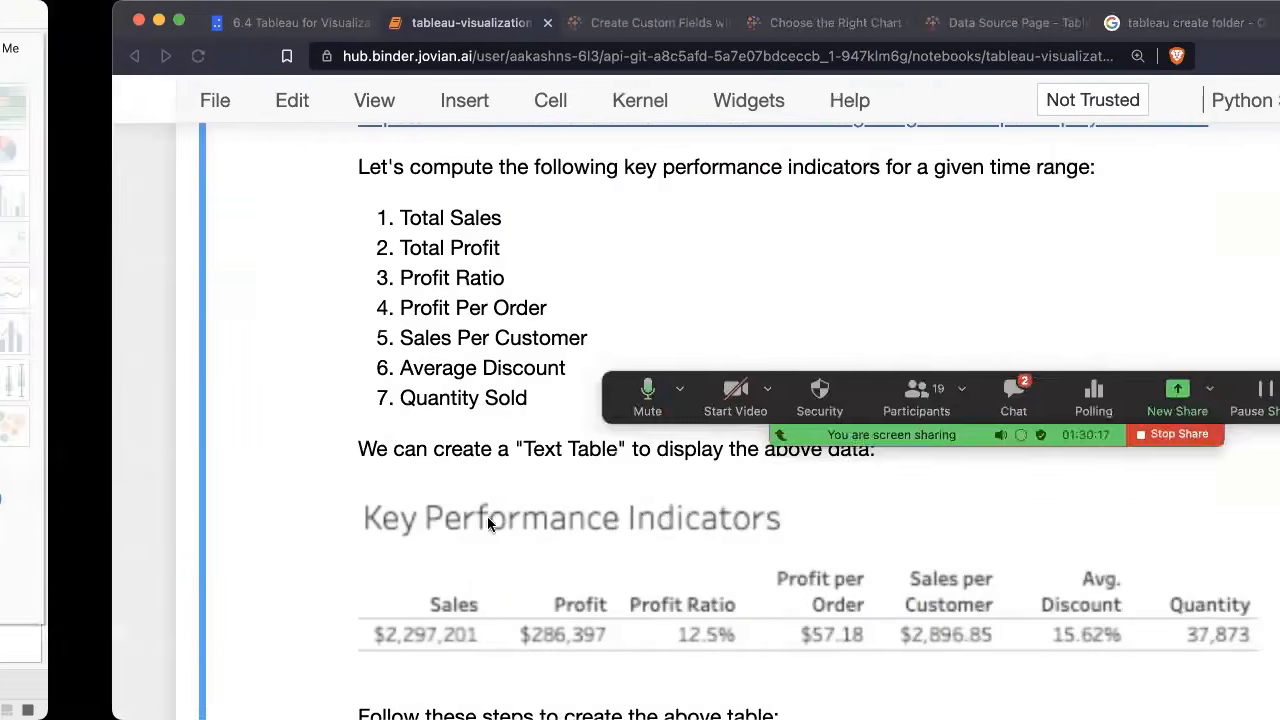
{"action": "key", "text": "ctrl+Left"}
{"action": "left_click_drag", "start_coordinate": [292, 630], "coordinate": [284, 598]}
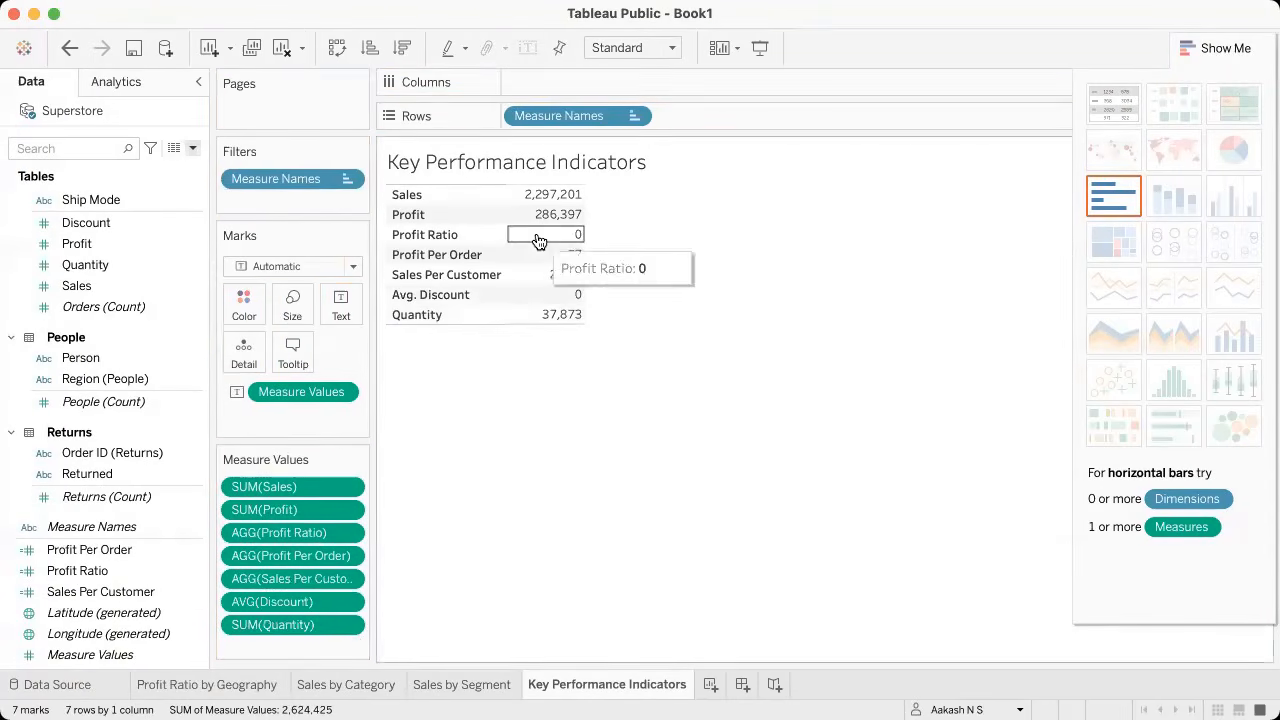
Step: Move Measure Names from Rows to Columns so the indicators run horizontally across the table
{"action": "left_click_drag", "start_coordinate": [565, 117], "coordinate": [557, 76]}
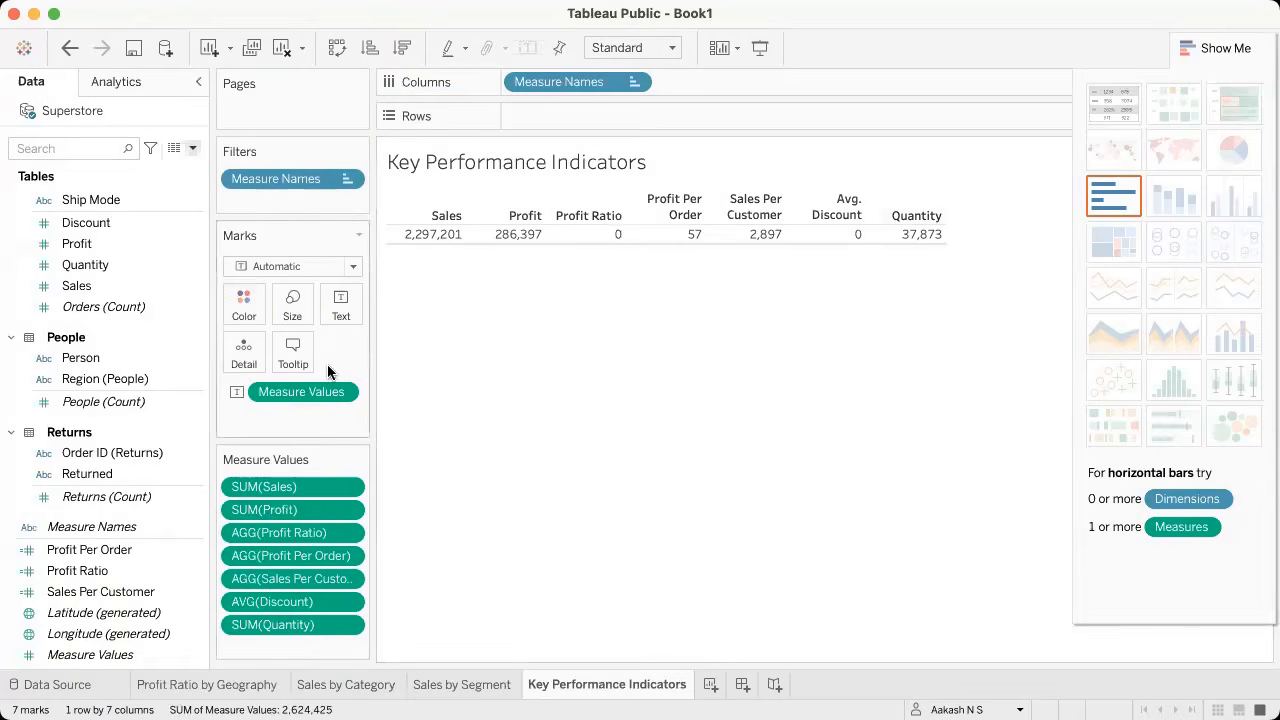
{"action": "left_click", "coordinate": [62, 568]}
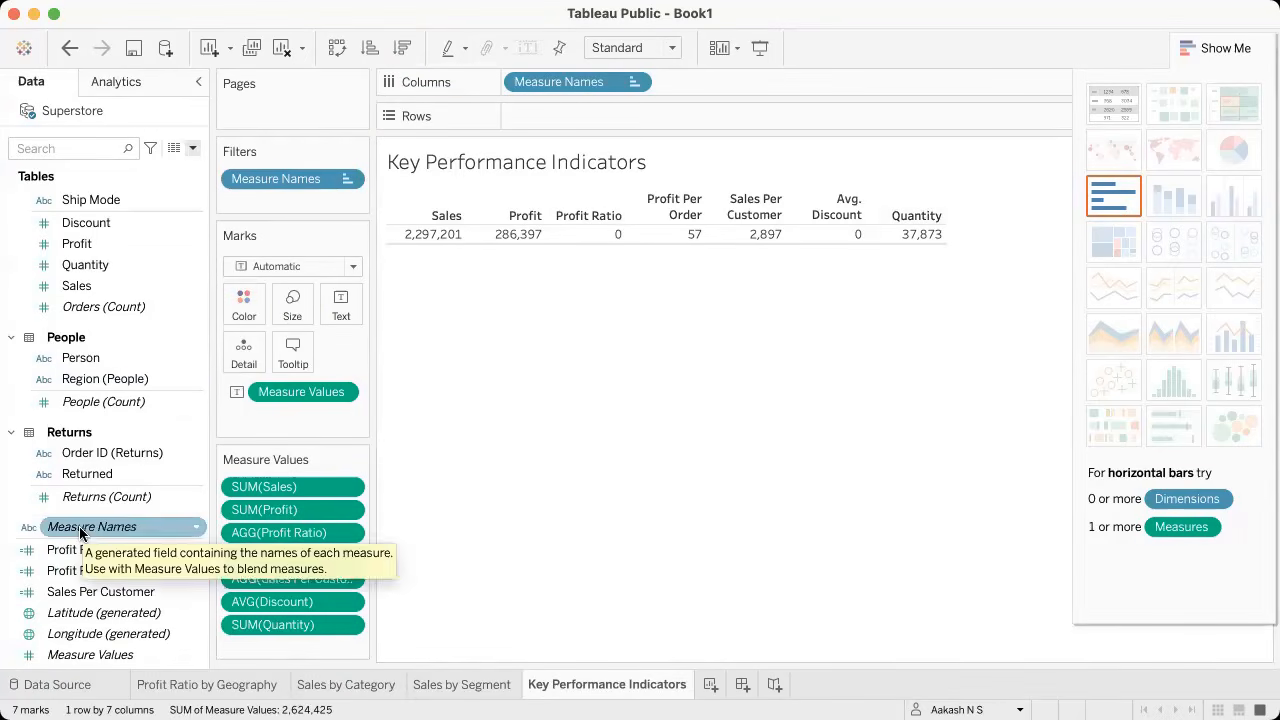
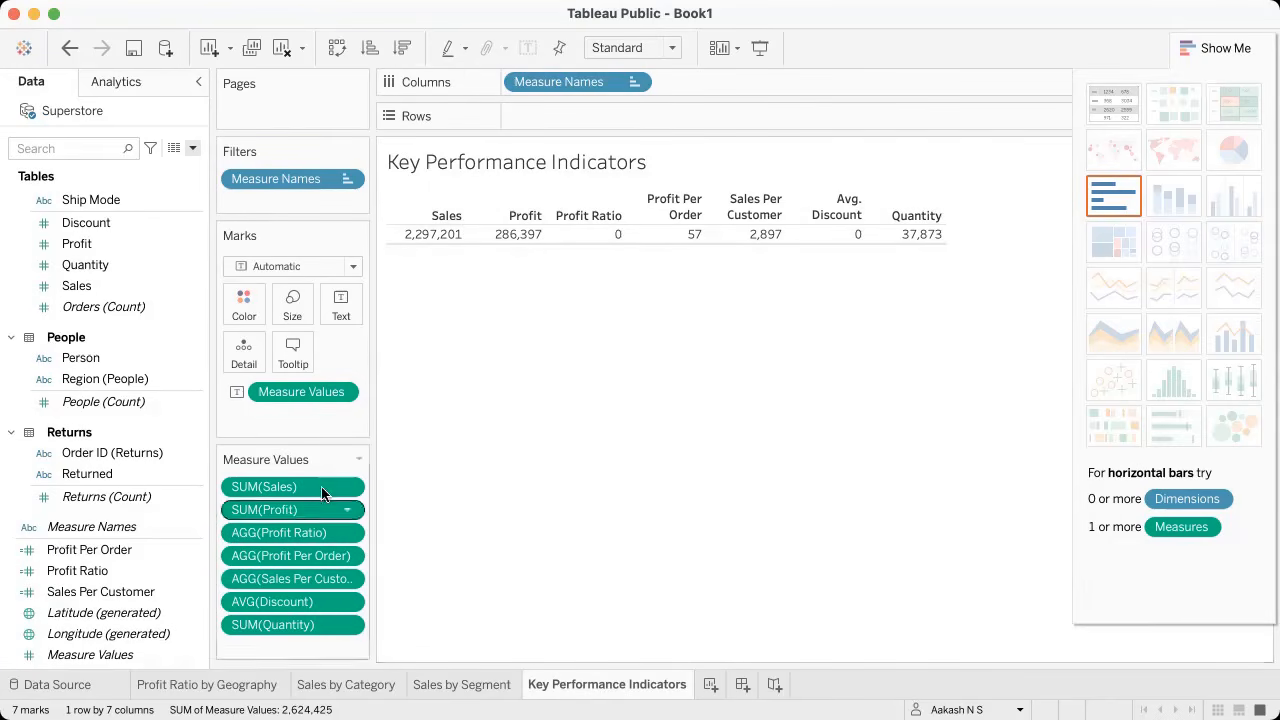
{"action": "key", "text": "ctrl+Right"}
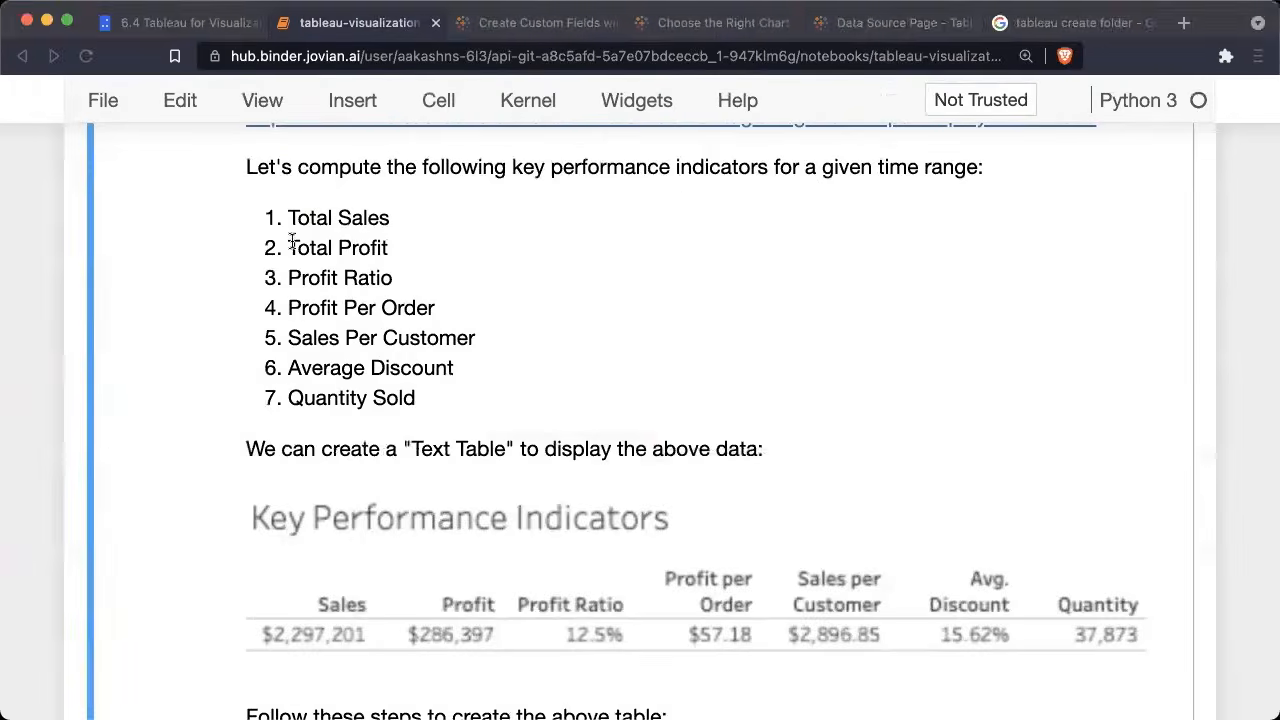
{"action": "key", "text": "ctrl+Left"}
{"action": "left_click", "coordinate": [429, 214]}
{"action": "left_click", "coordinate": [466, 237]}
{"action": "left_click", "coordinate": [466, 210]}
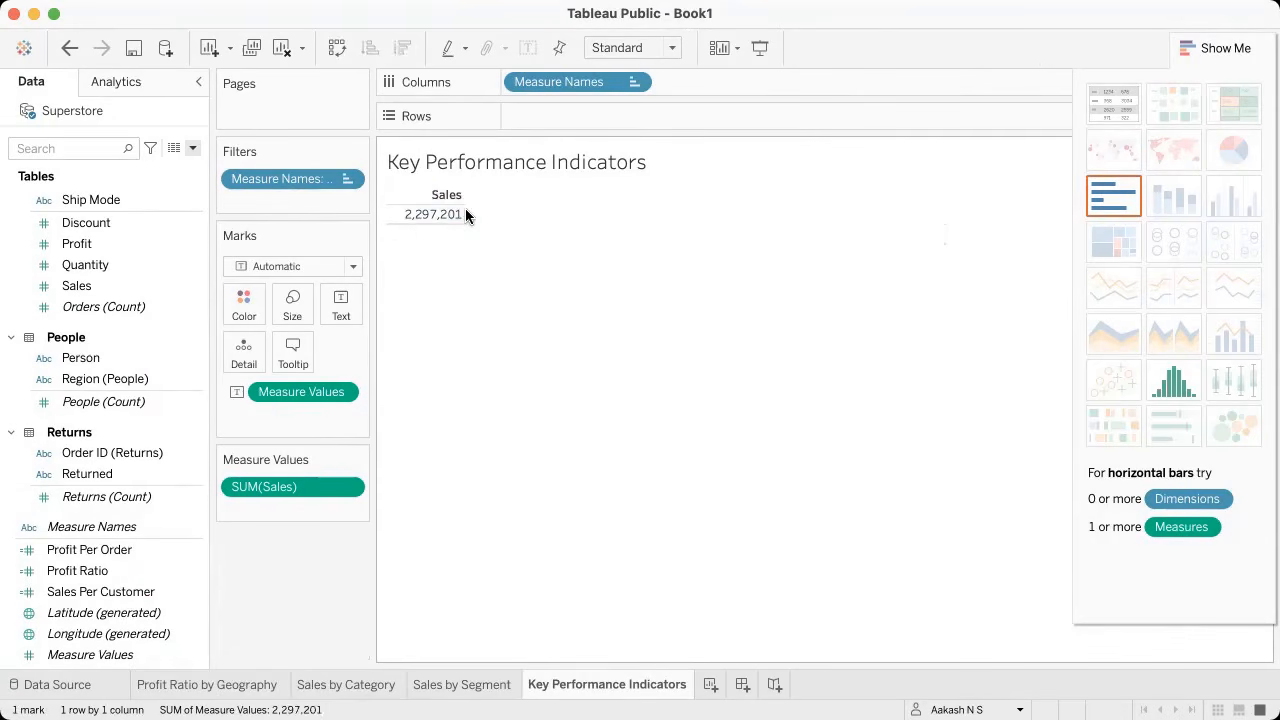
{"action": "key", "text": "super+z"}
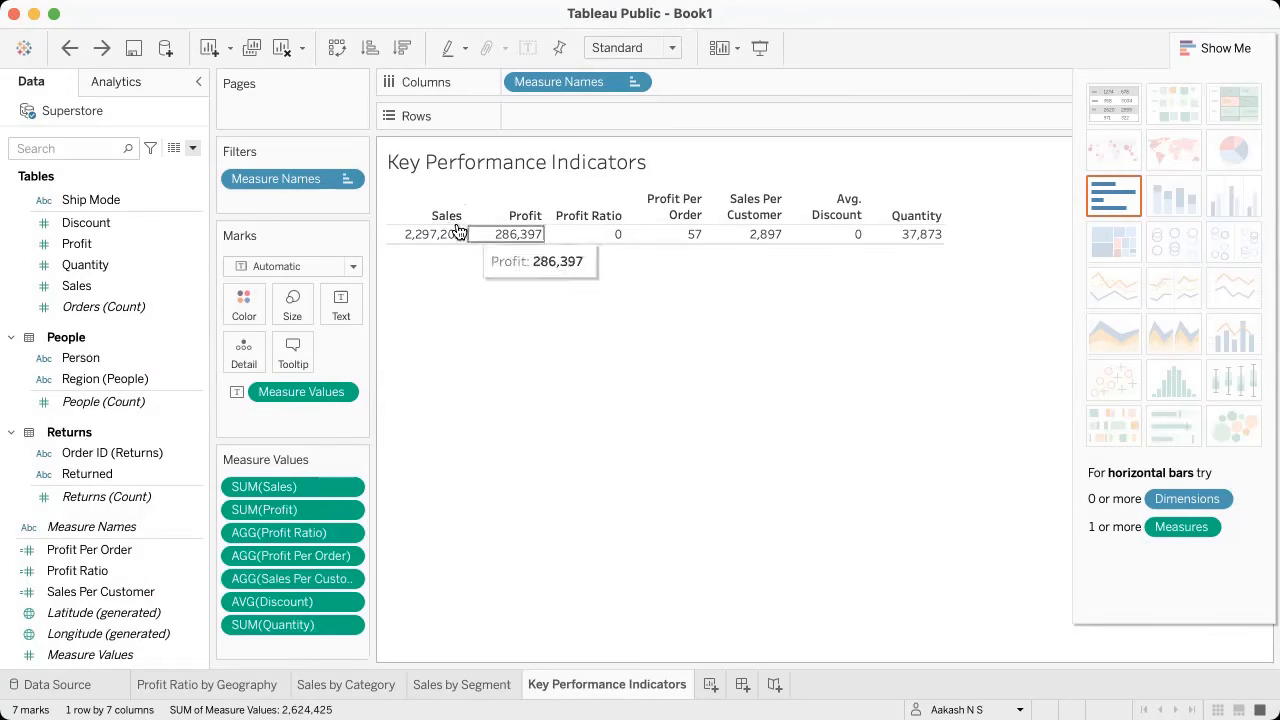
Step: Open the header formatting for the Sales column and set the column's alias to Total Sales
{"action": "left_click", "coordinate": [455, 216]}
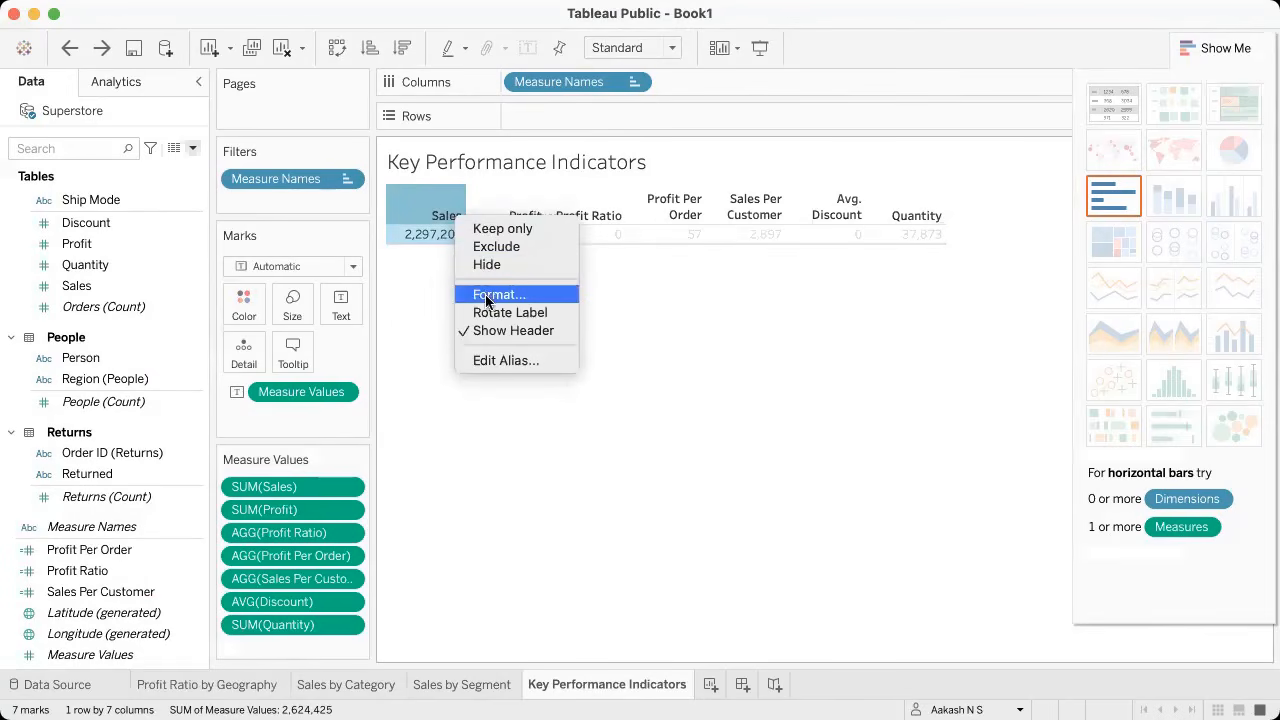
{"action": "left_click", "coordinate": [497, 296]}
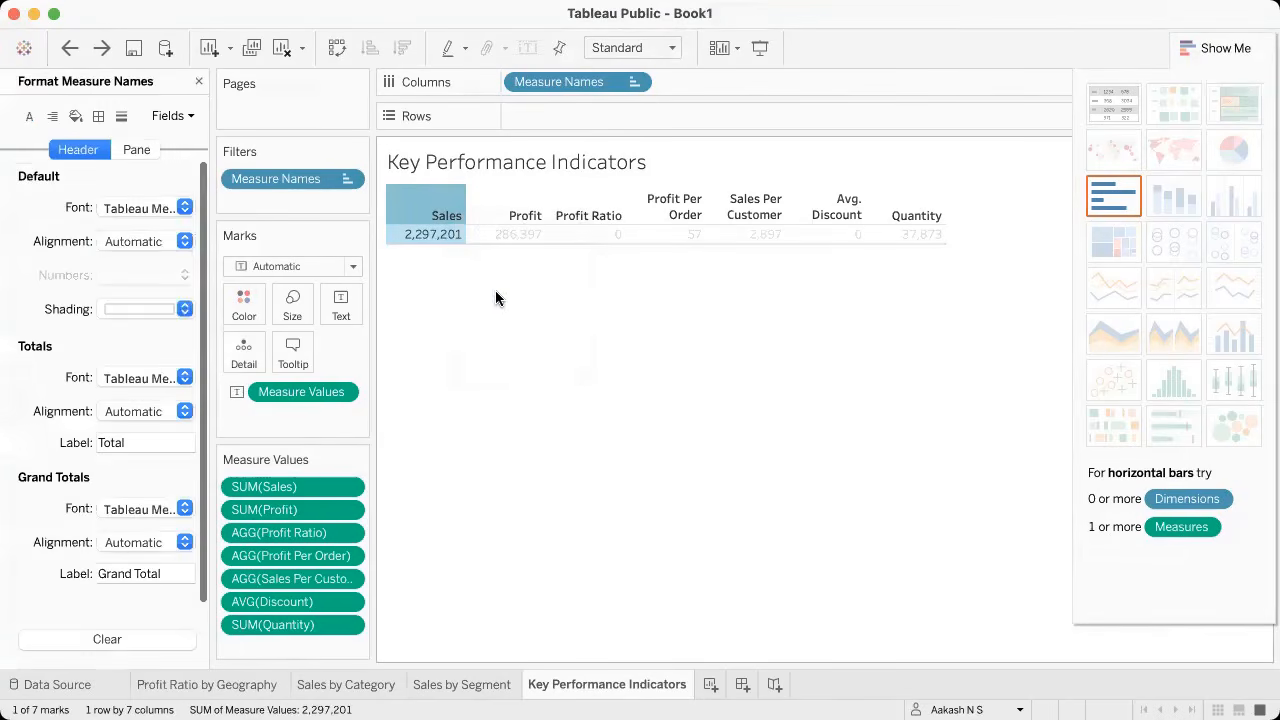
{"action": "right_click", "coordinate": [443, 216]}
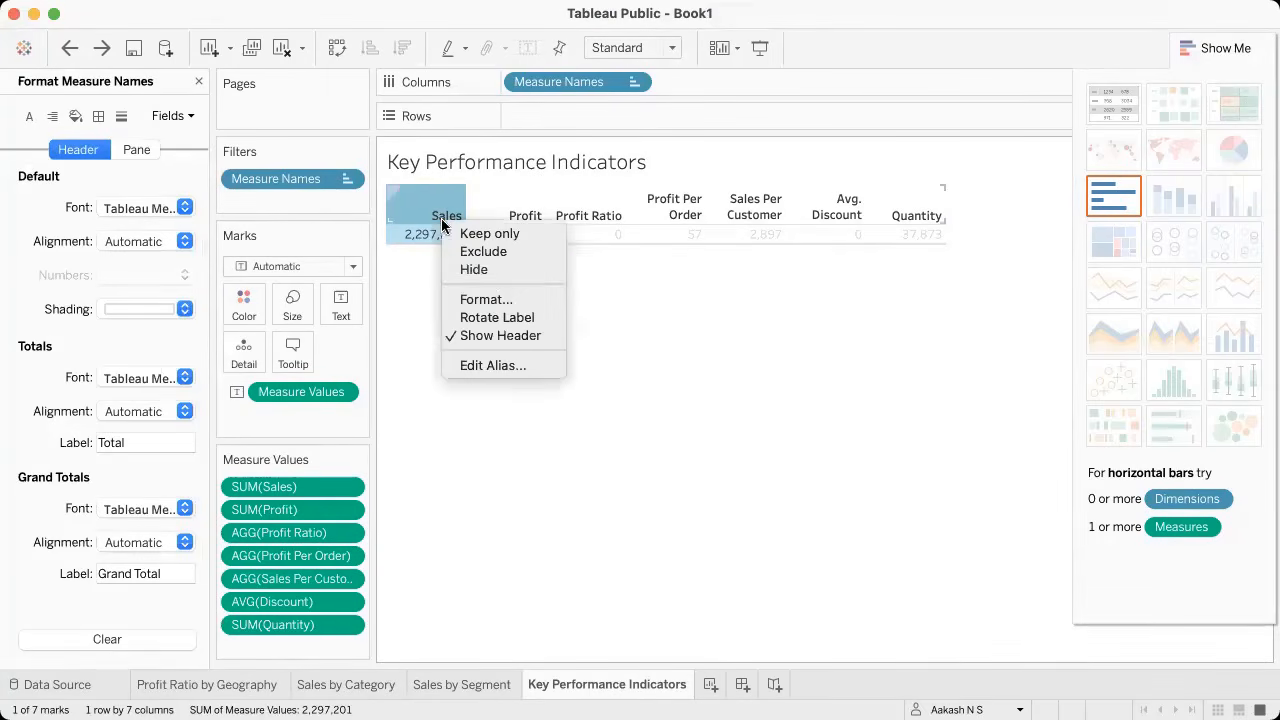
{"action": "left_click", "coordinate": [495, 365]}
{"action": "left_click_drag", "start_coordinate": [523, 306], "coordinate": [535, 201]}
{"action": "key", "text": "Left"}
{"action": "type", "text": "total"}
{"action": "key", "text": "BackSpace"}
{"action": "key", "text": "BackSpace"}
{"action": "key", "text": "BackSpace"}
{"action": "key", "text": "BackSpace"}
{"action": "key", "text": "BackSpace"}
{"action": "type", "text": "Total"}
{"action": "left_click", "coordinate": [818, 288]}
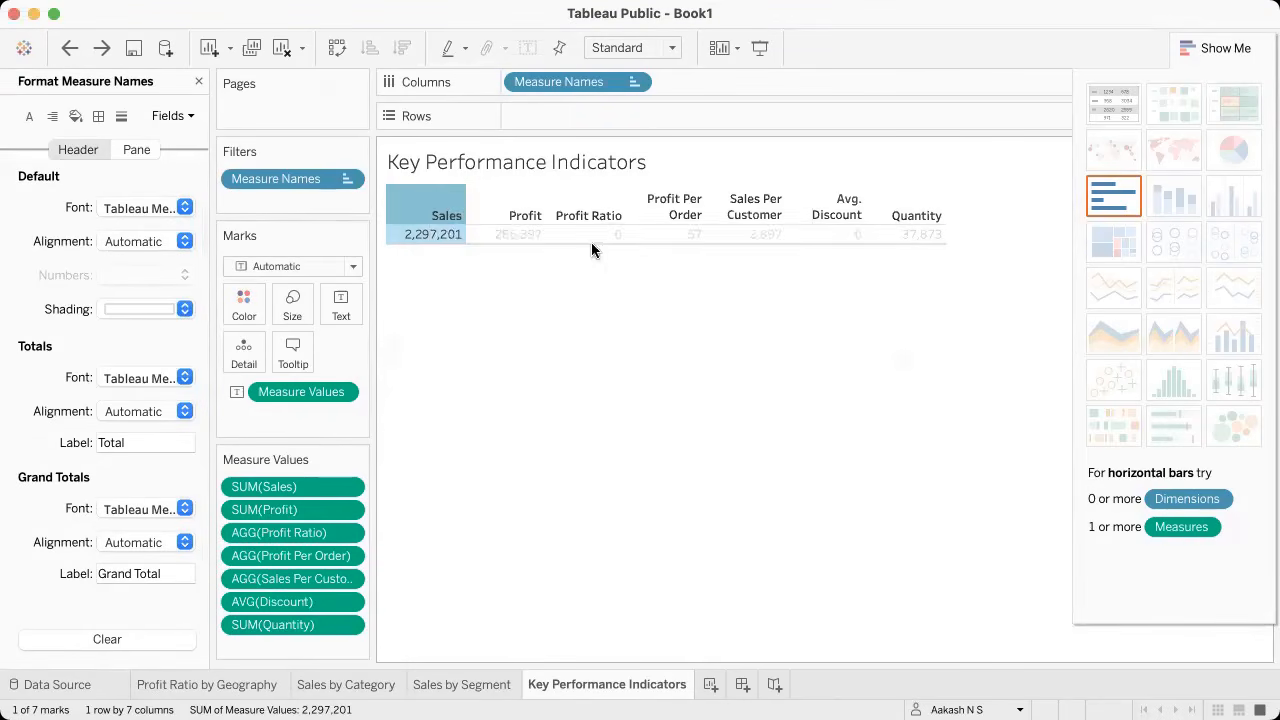
Step: Set the Profit column header's alias to Total Profit
{"action": "left_click", "coordinate": [523, 215]}
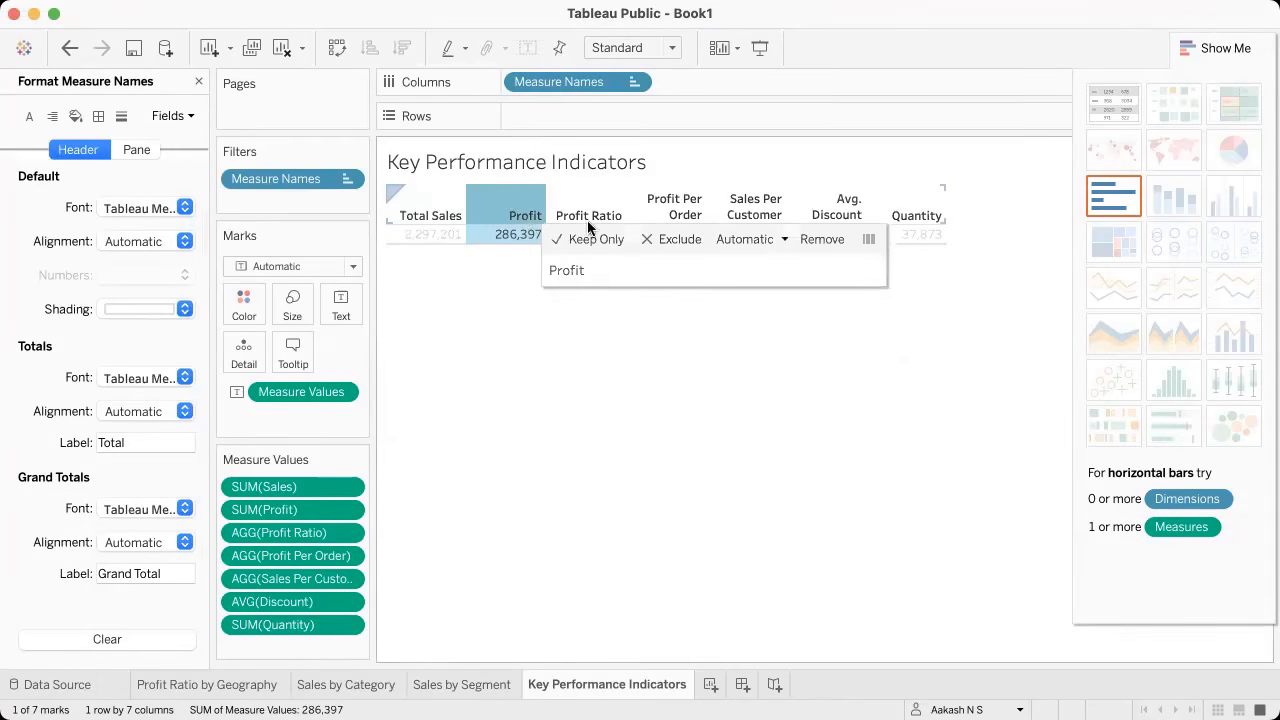
{"action": "left_click", "coordinate": [516, 219]}
{"action": "right_click", "coordinate": [523, 217]}
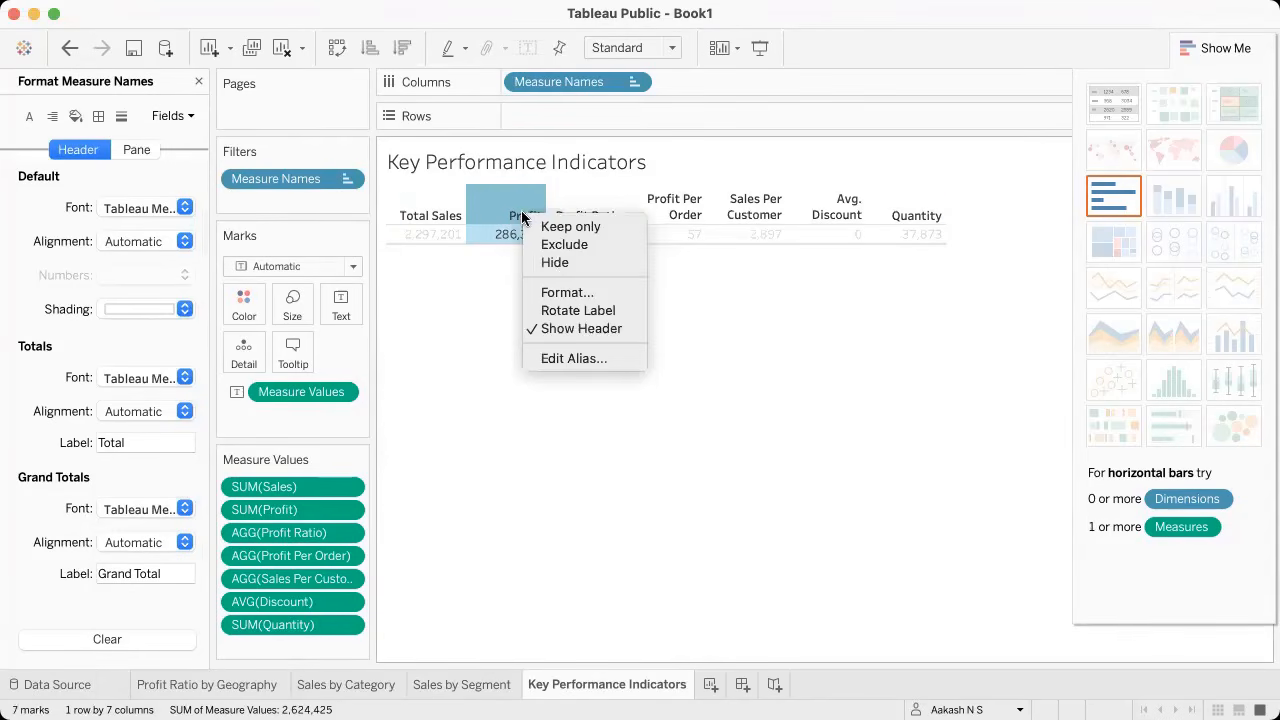
{"action": "left_click", "coordinate": [565, 358]}
{"action": "type", "text": "Total Profit"}
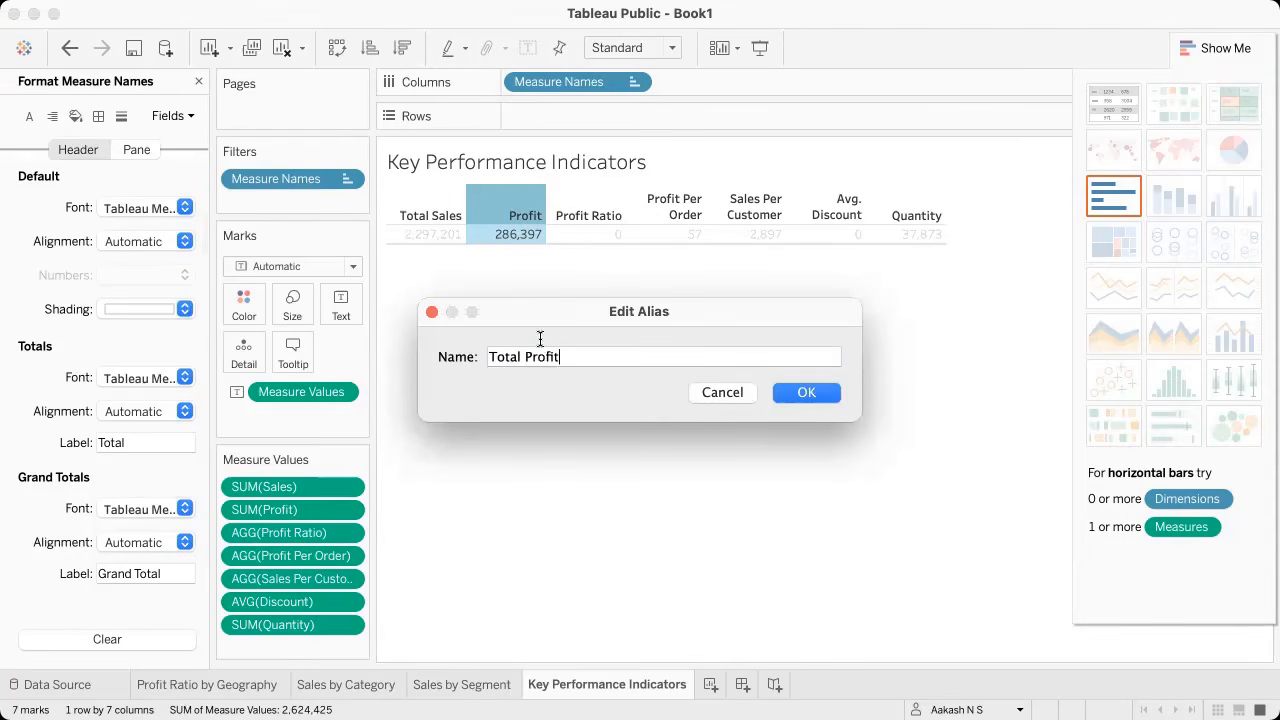
{"action": "key", "text": "Return"}
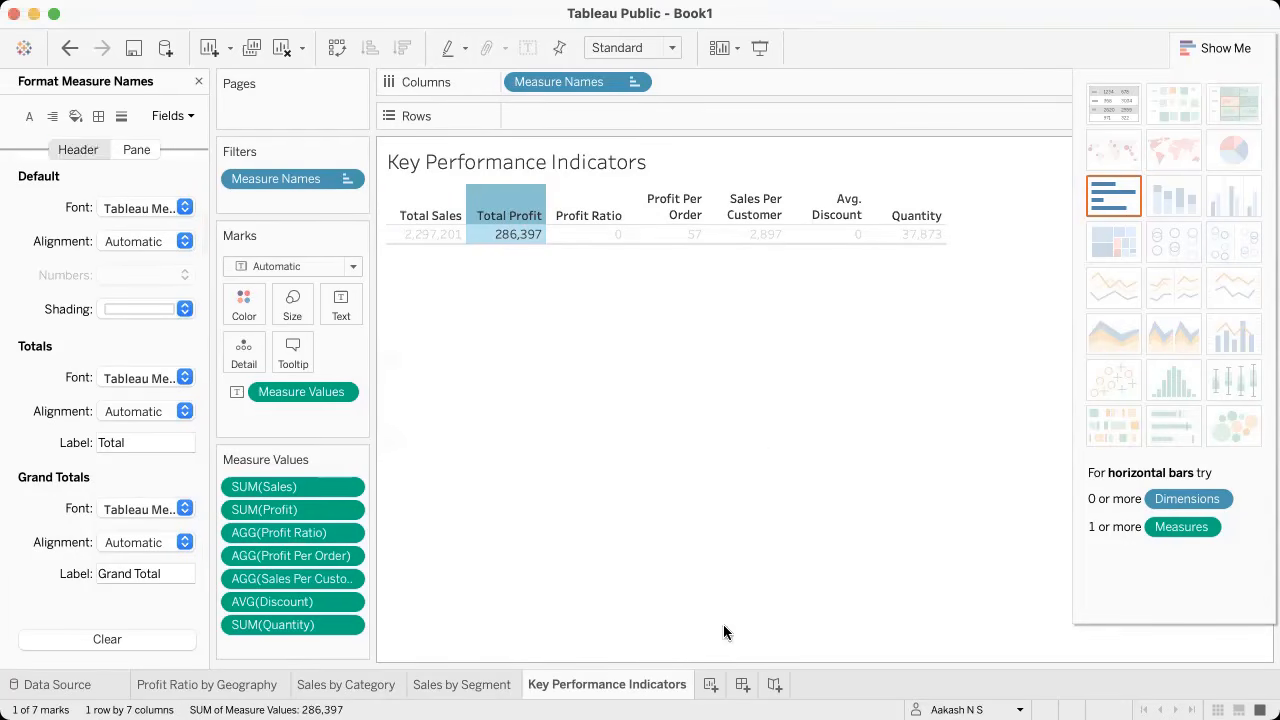
{"action": "left_click", "coordinate": [597, 216]}
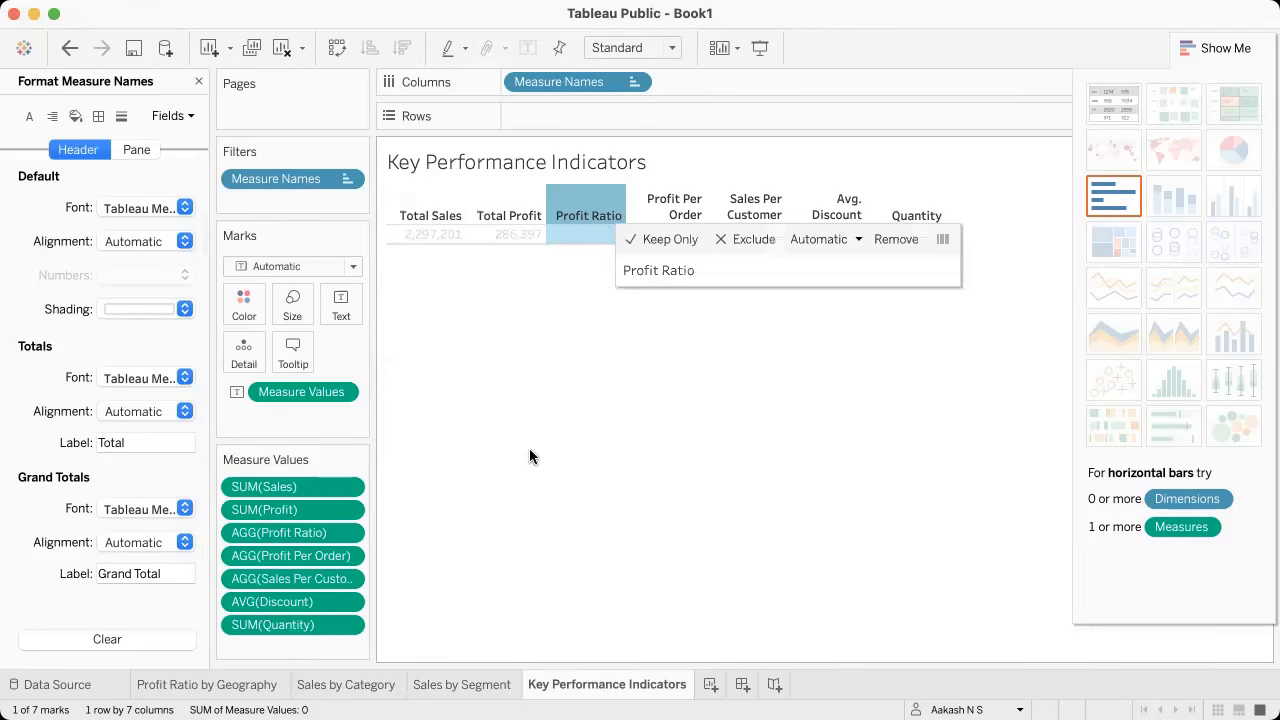
{"action": "mouse_move", "coordinate": [612, 225]}
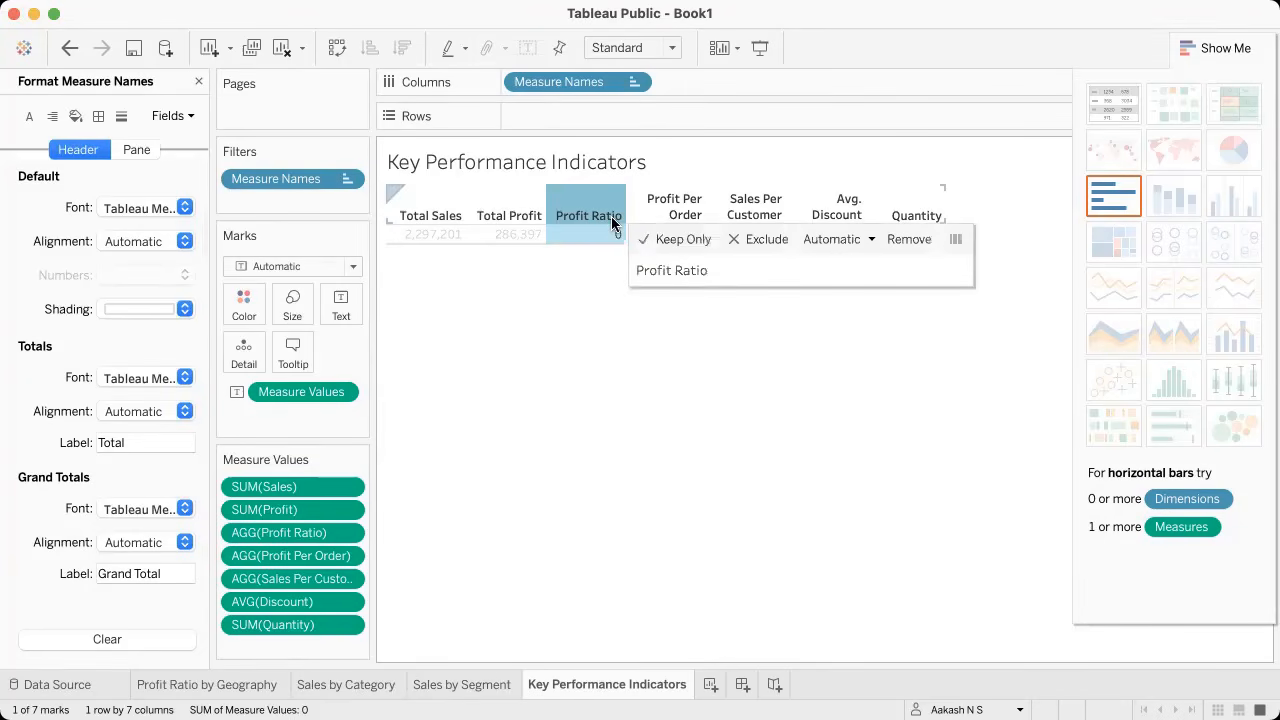
{"action": "key", "text": "ctrl+Right"}
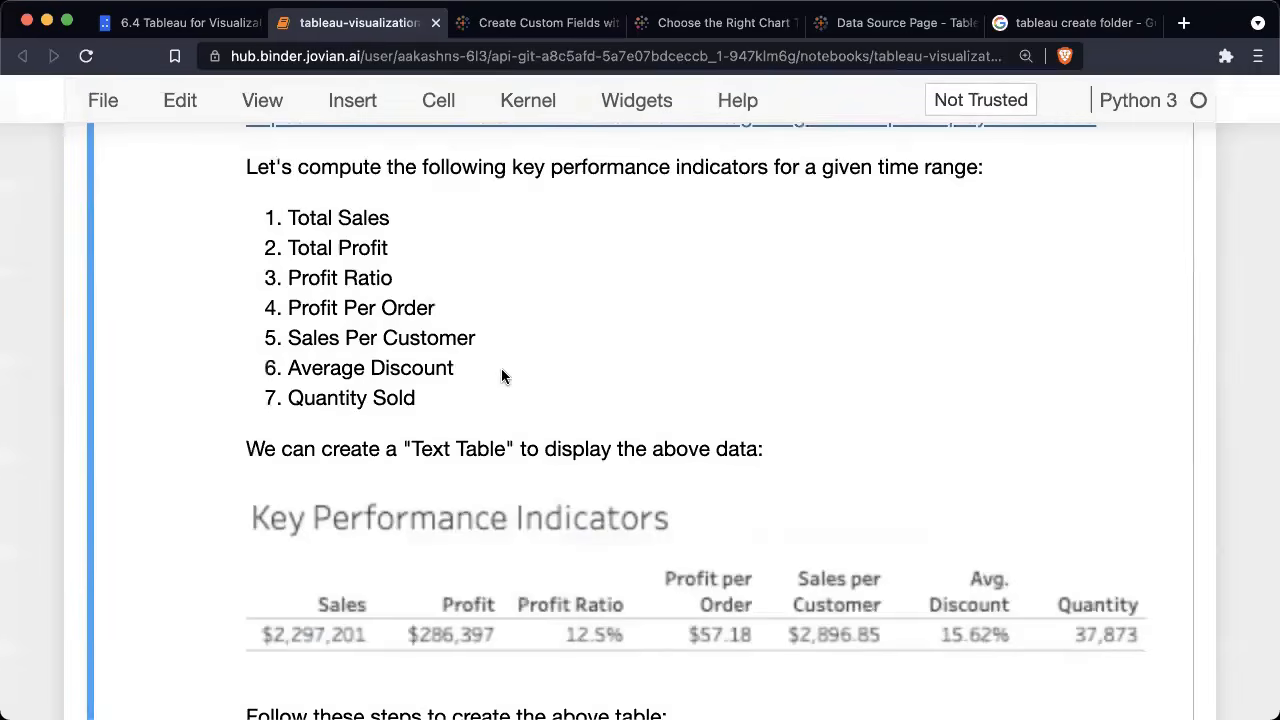
{"action": "key", "text": "ctrl+Left"}
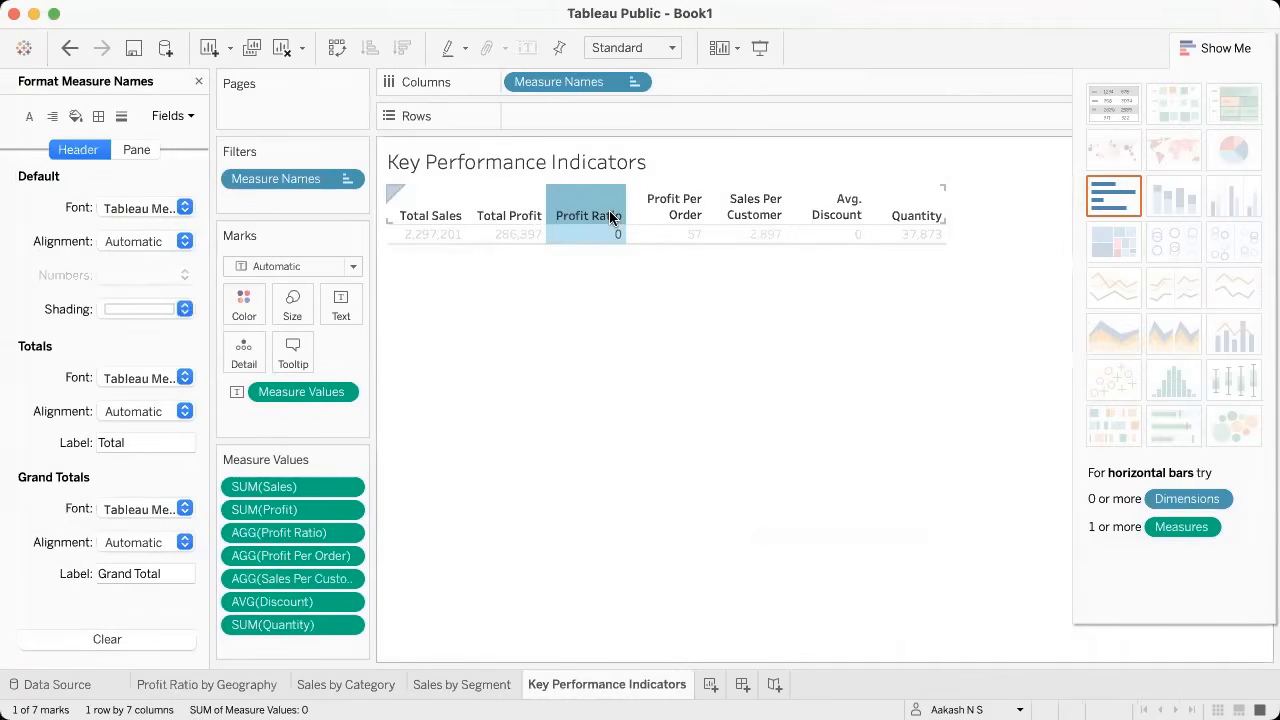
{"action": "right_click", "coordinate": [612, 217]}
{"action": "left_click", "coordinate": [651, 359]}
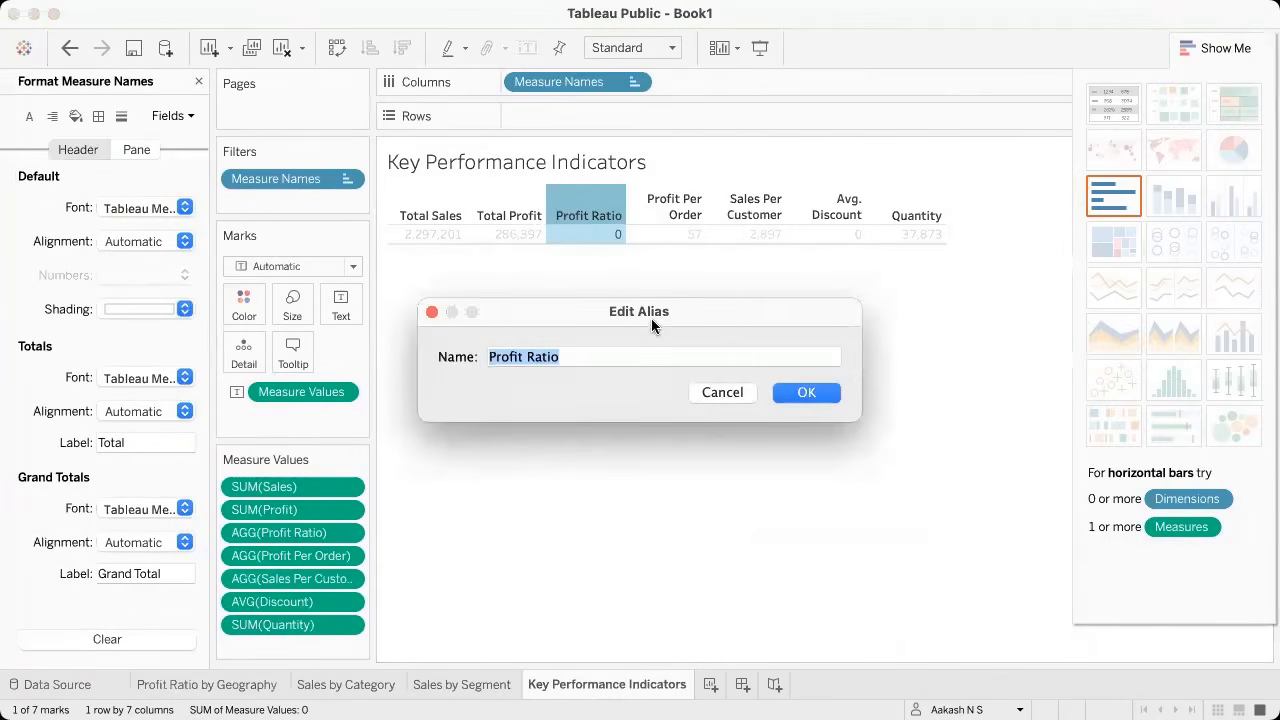
{"action": "key", "text": "Escape"}
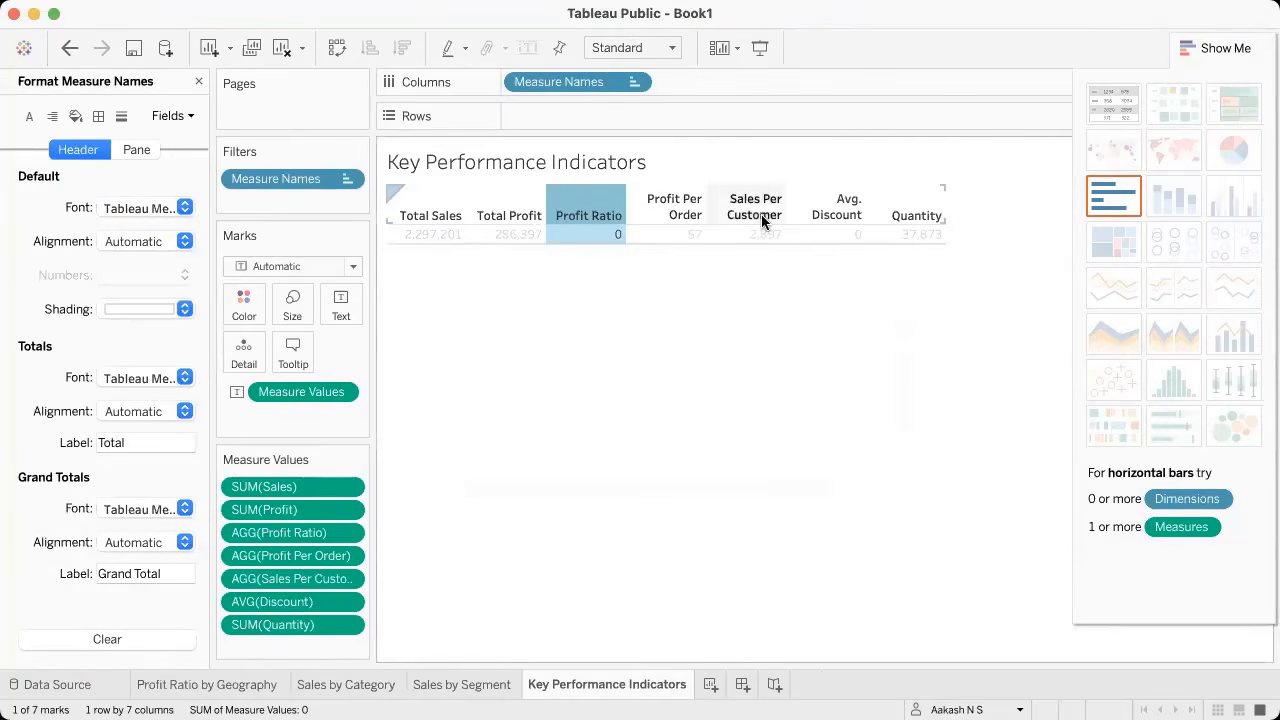
Step: Set the Quantity column header's alias to Quantity Sold
{"action": "right_click", "coordinate": [897, 215]}
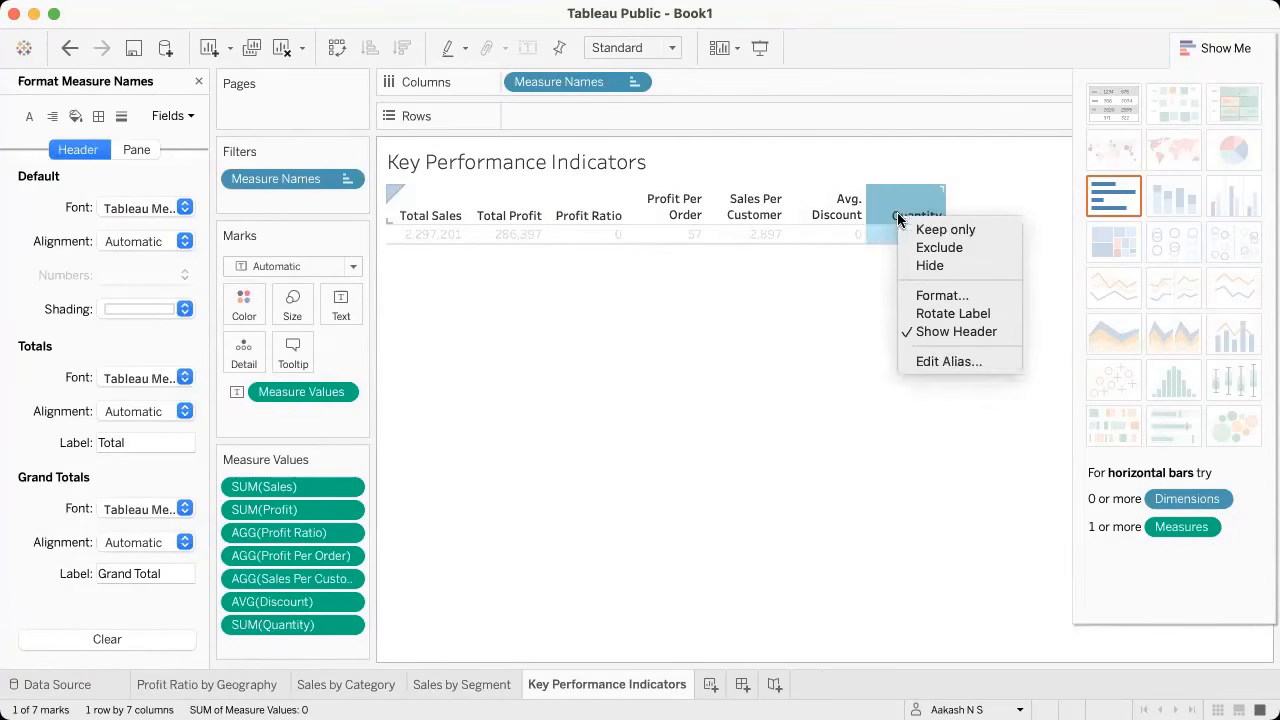
{"action": "left_click", "coordinate": [965, 362]}
{"action": "key", "text": "BackSpace"}
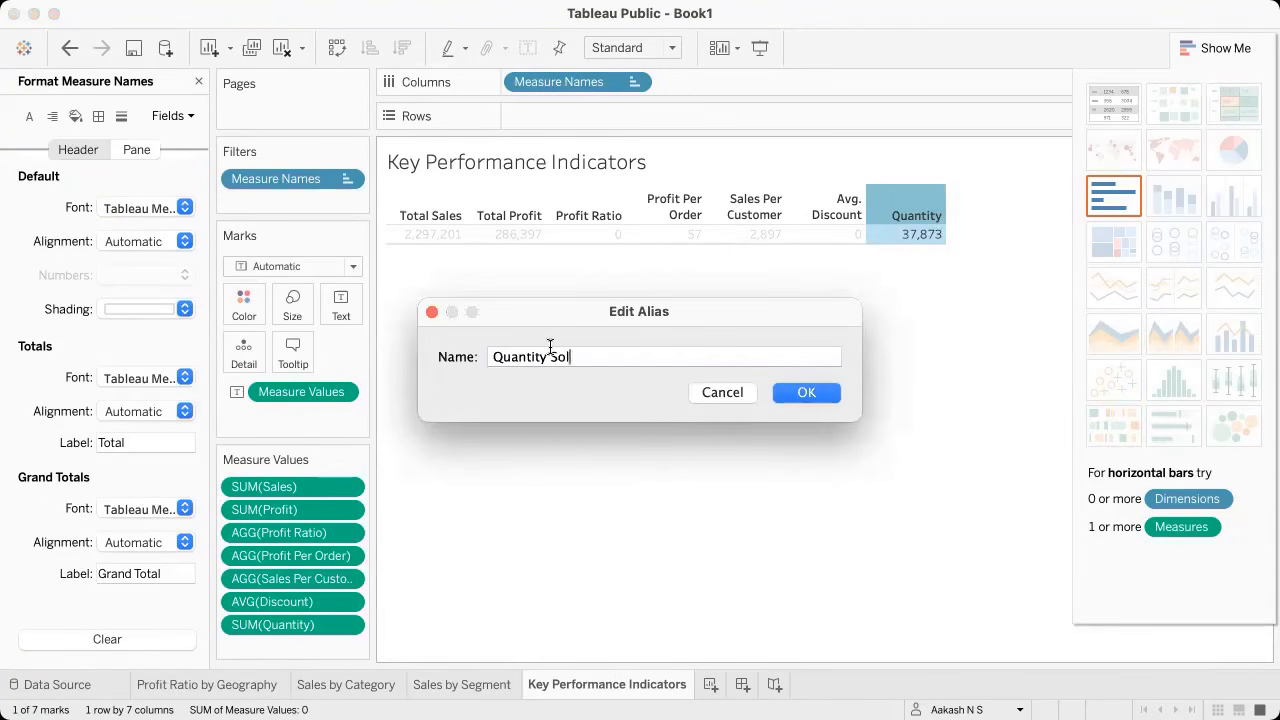
{"action": "type", "text": "Quantity Sold"}
{"action": "left_click", "coordinate": [805, 392]}
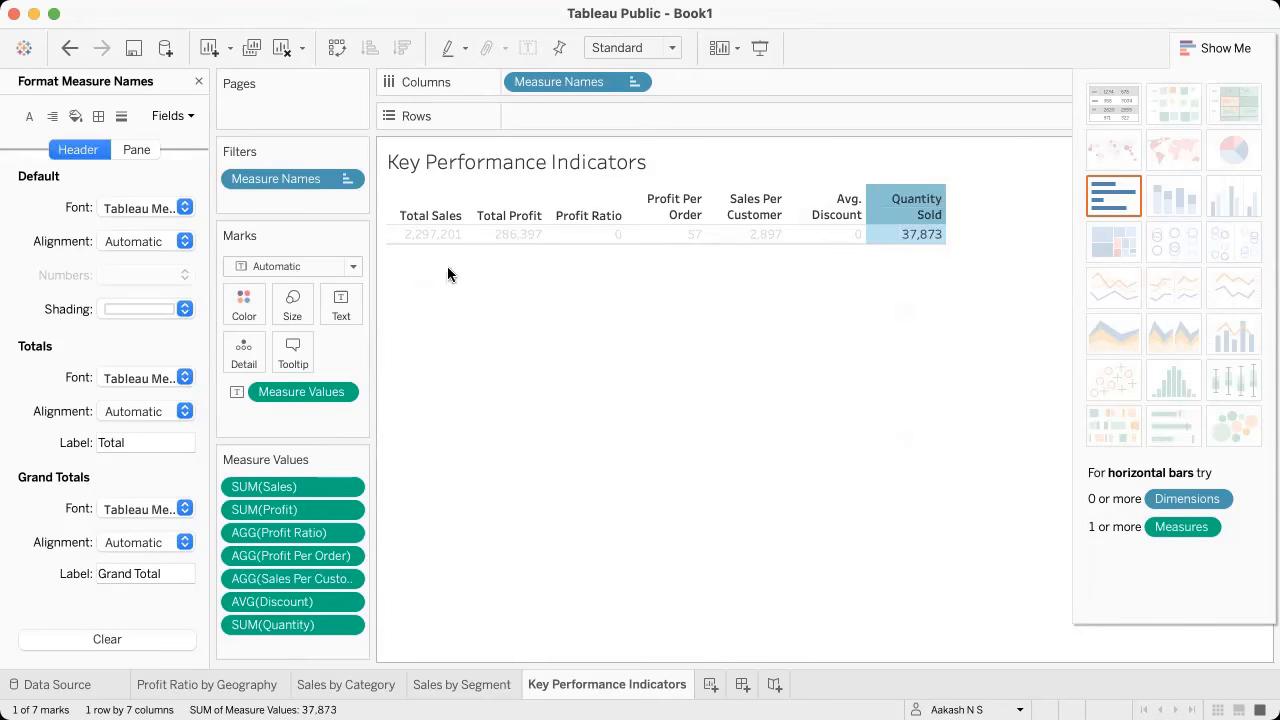
Step: Format the numbers of the Sales measure as Currency (Standard)
{"action": "left_click", "coordinate": [440, 235]}
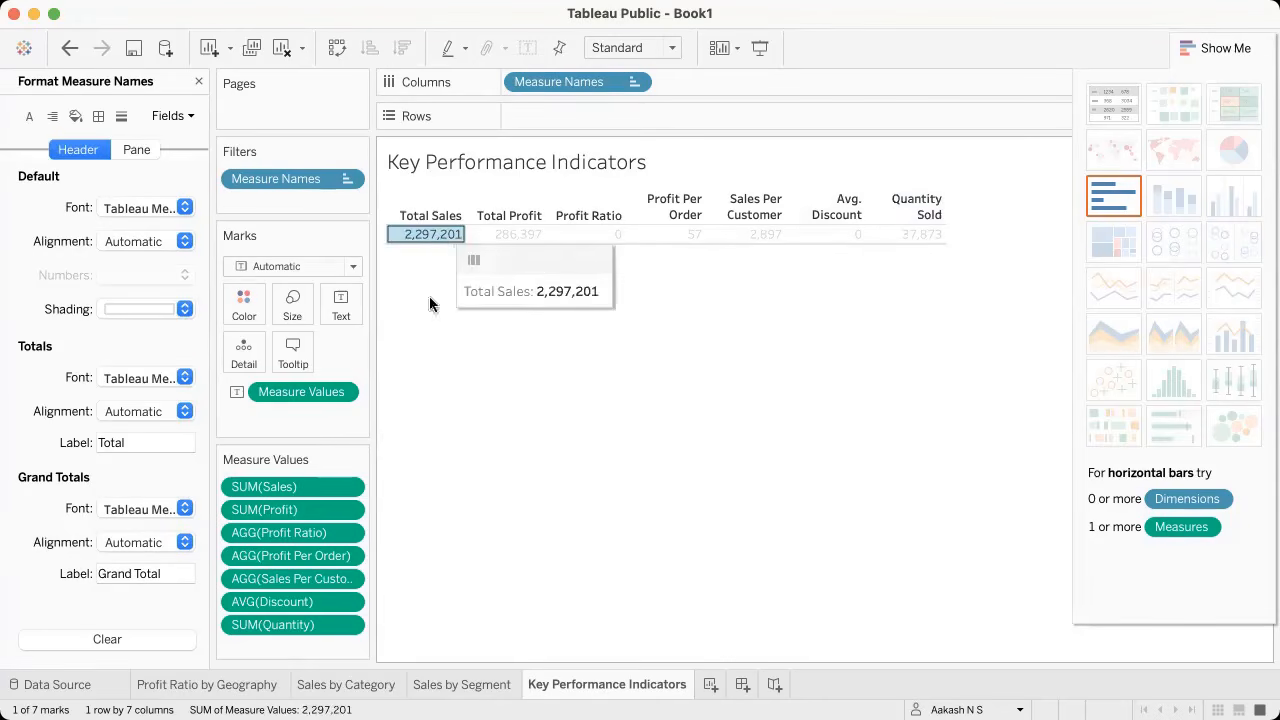
{"action": "right_click", "coordinate": [350, 487]}
{"action": "left_click", "coordinate": [328, 529]}
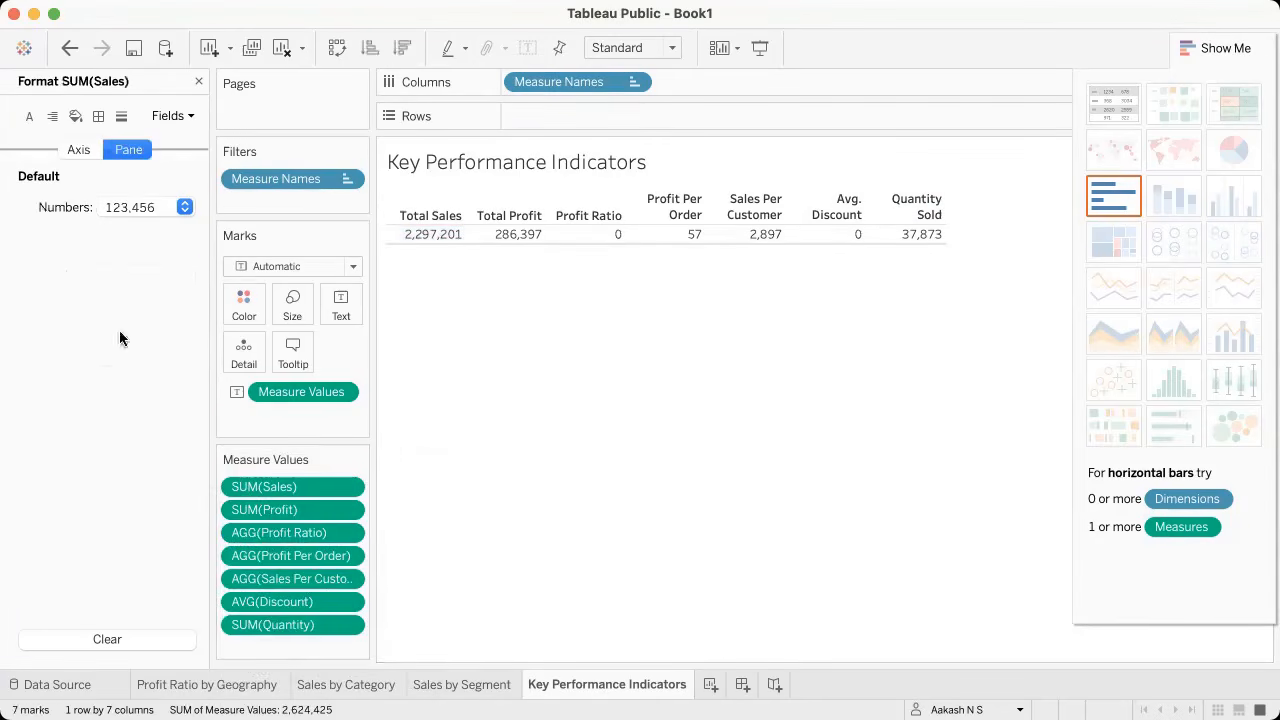
{"action": "left_click", "coordinate": [137, 207]}
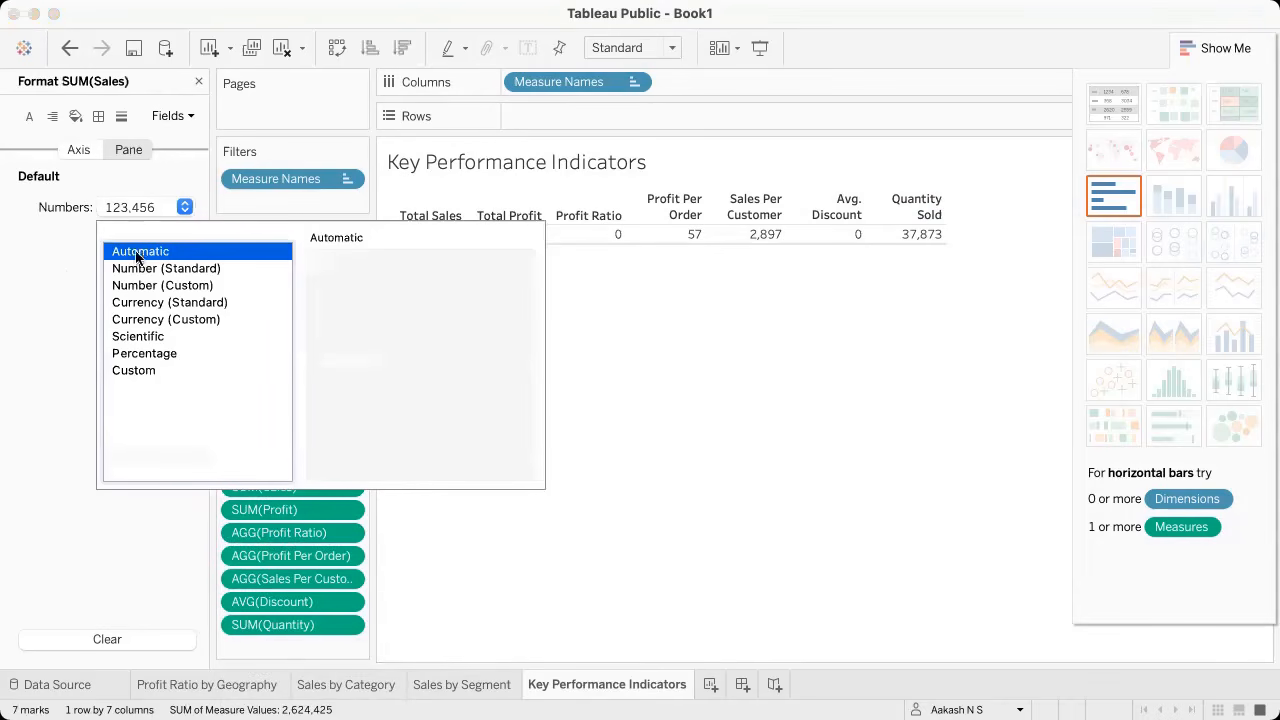
{"action": "left_click", "coordinate": [148, 302]}
{"action": "left_click", "coordinate": [615, 280]}
Step: Format the numbers of the Profit measure as Currency (Standard)
{"action": "left_click", "coordinate": [558, 240]}
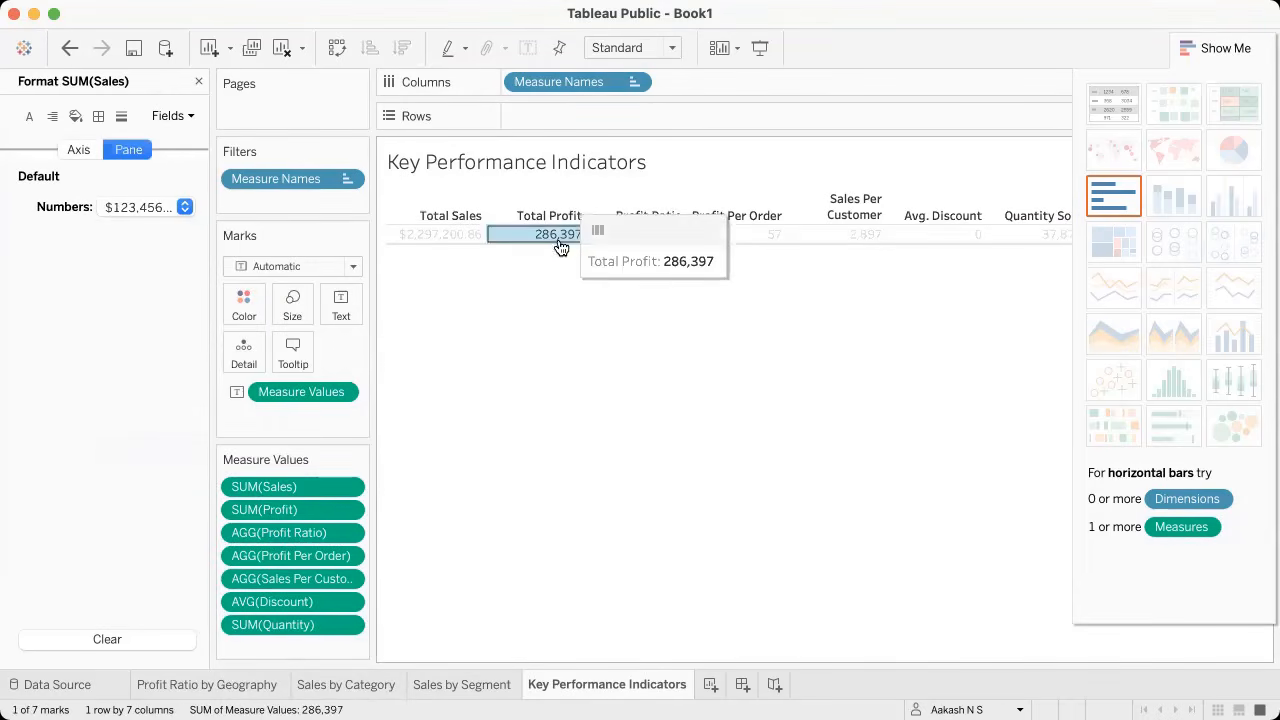
{"action": "right_click", "coordinate": [345, 510]}
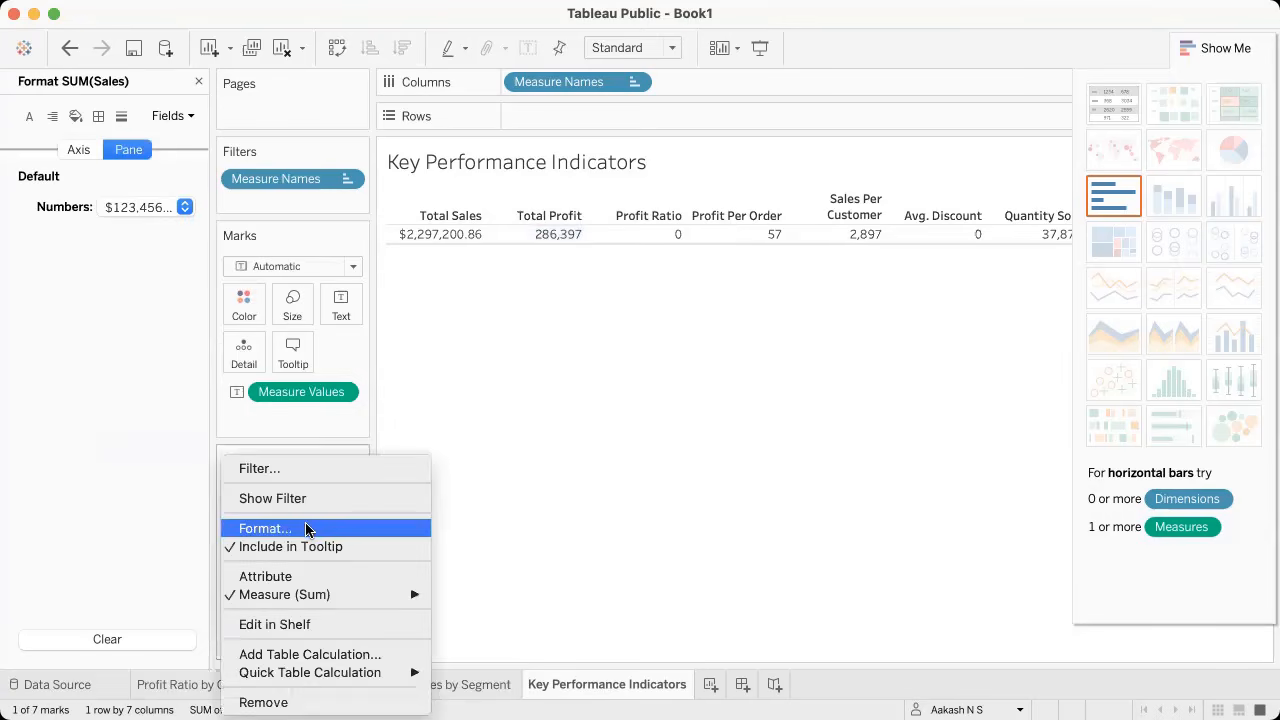
{"action": "left_click", "coordinate": [307, 529]}
{"action": "left_click", "coordinate": [129, 206]}
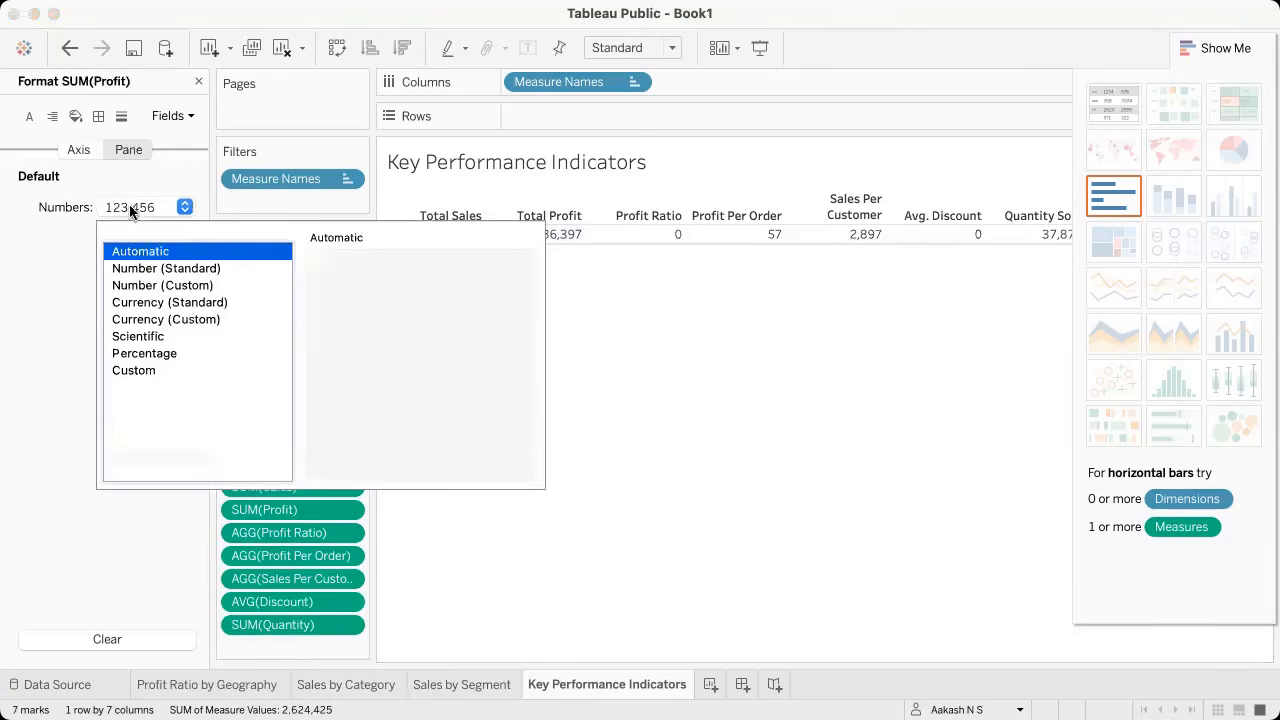
{"action": "left_click", "coordinate": [155, 304]}
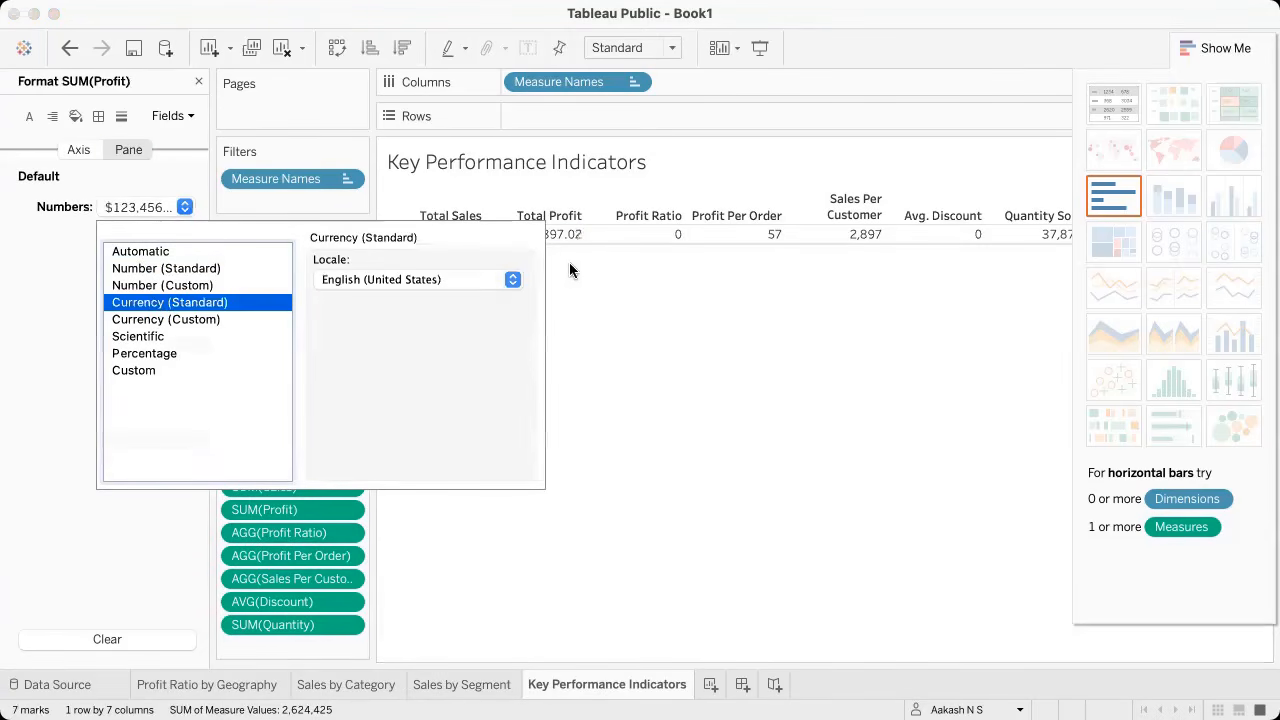
{"action": "left_click", "coordinate": [623, 304]}
Step: Format the numbers of the Profit Ratio measure as a percentage with 2 decimal places
{"action": "left_click", "coordinate": [645, 236]}
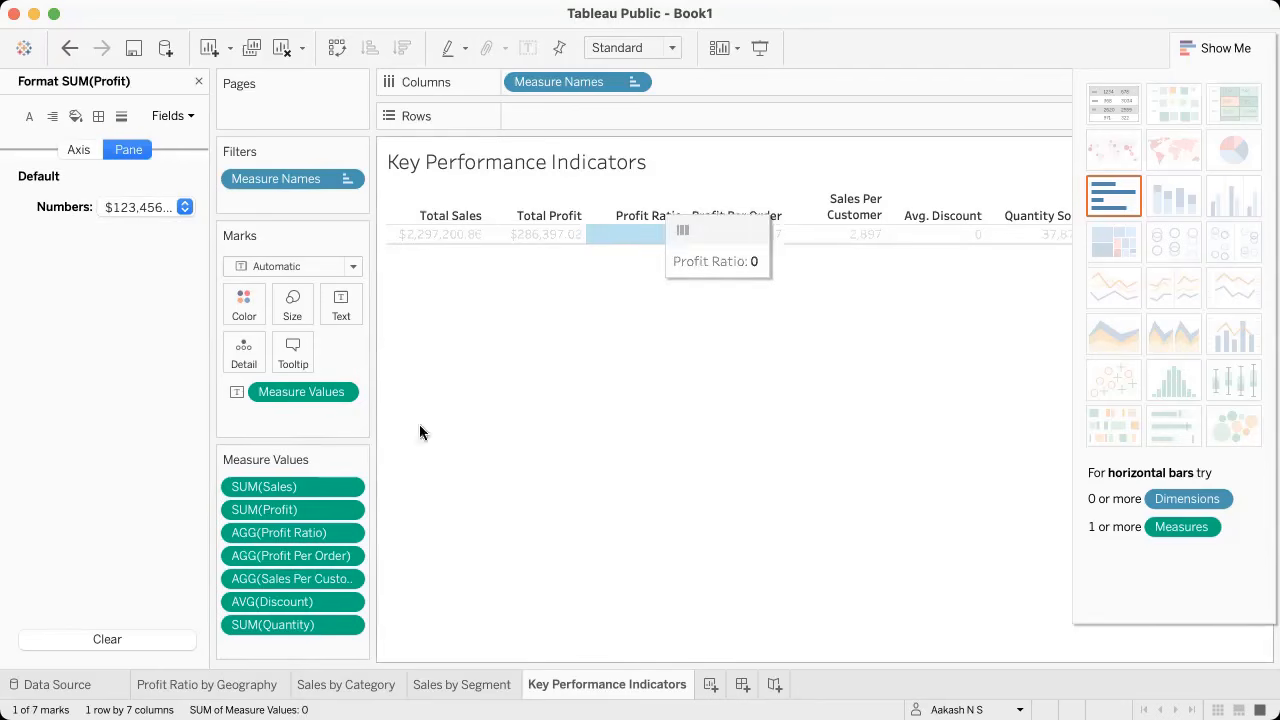
{"action": "left_click", "coordinate": [349, 533]}
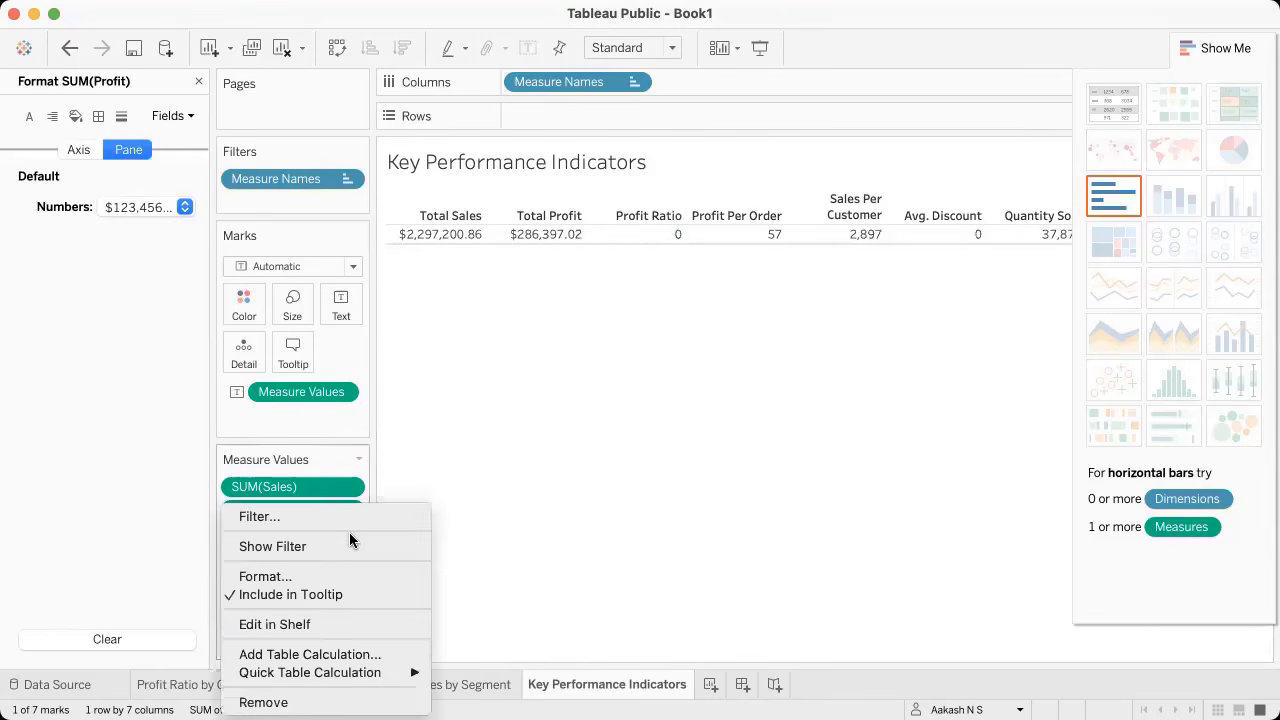
{"action": "left_click", "coordinate": [305, 575]}
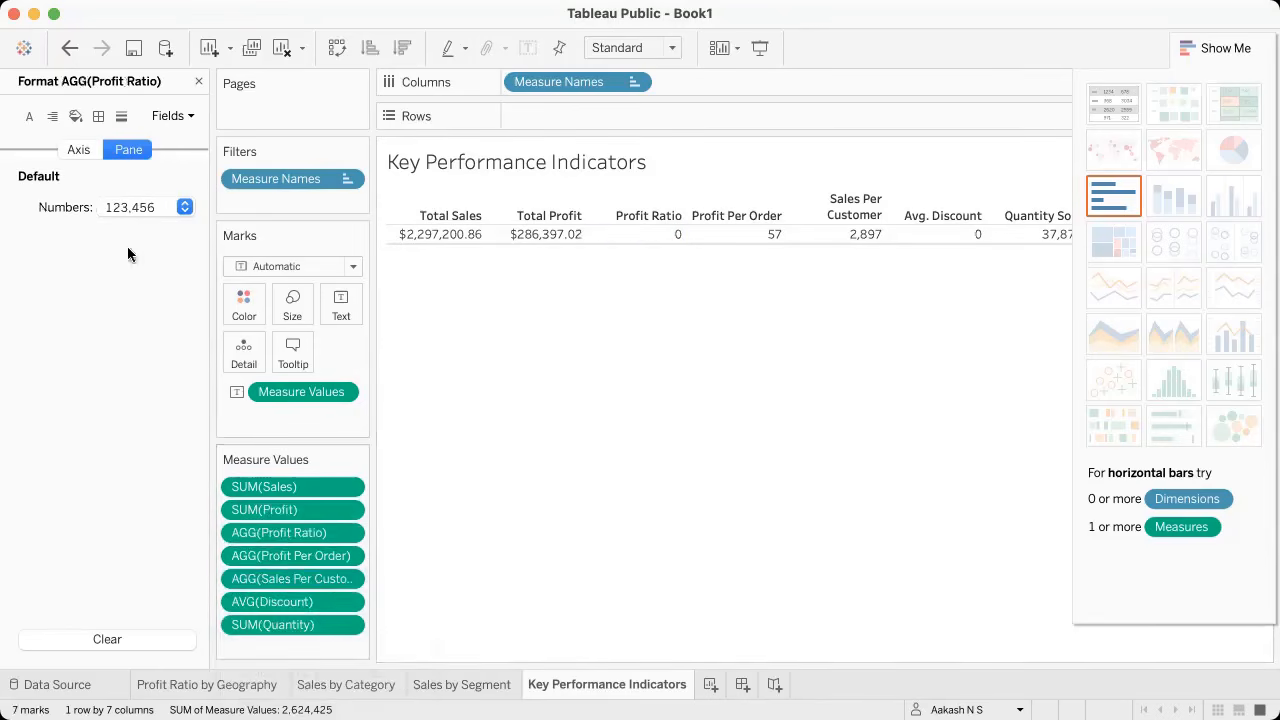
{"action": "left_click", "coordinate": [137, 206]}
{"action": "left_click", "coordinate": [148, 353]}
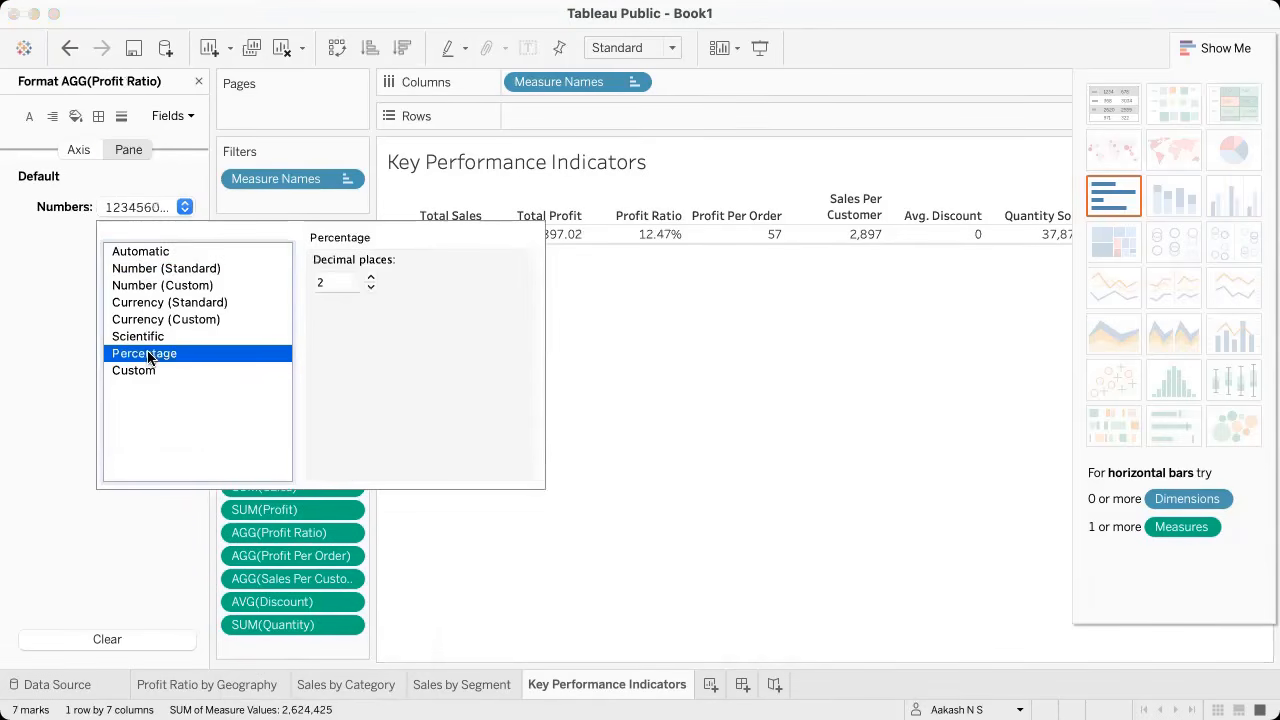
{"action": "left_click", "coordinate": [587, 371]}
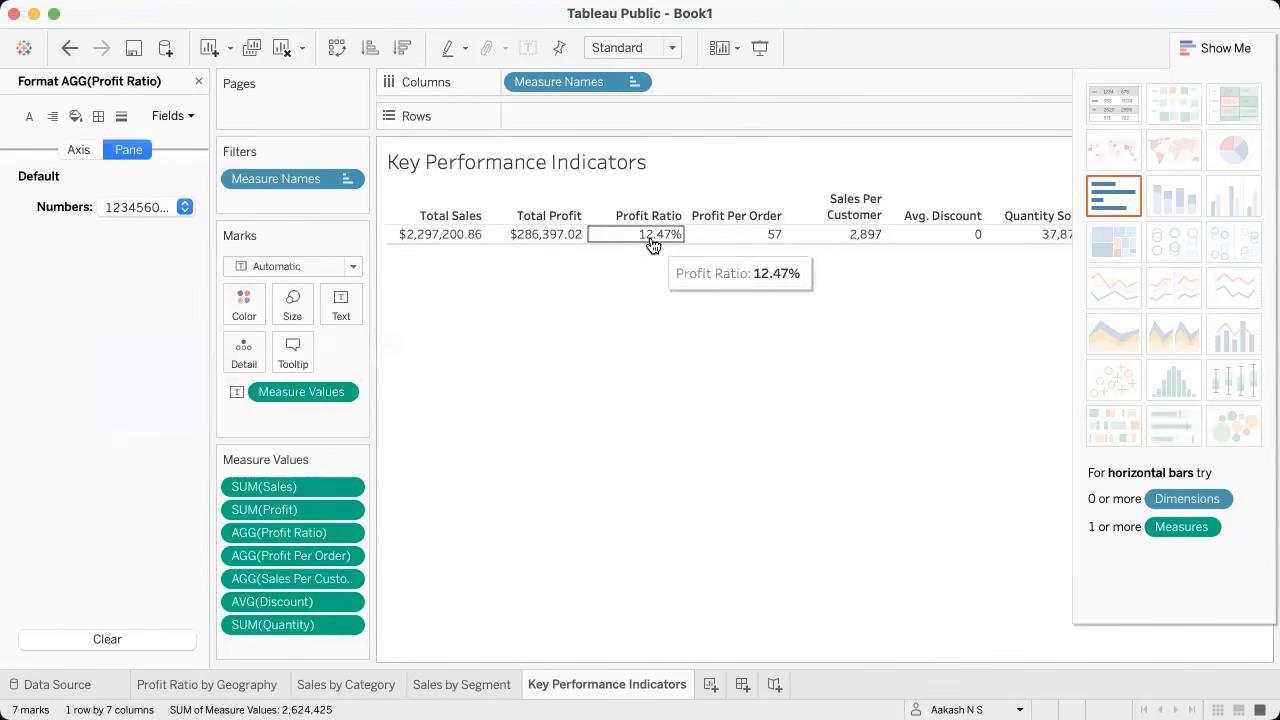
Step: Format the numbers of the Profit Per Order measure as Currency (Standard)
{"action": "left_click", "coordinate": [765, 236]}
{"action": "left_click", "coordinate": [723, 346]}
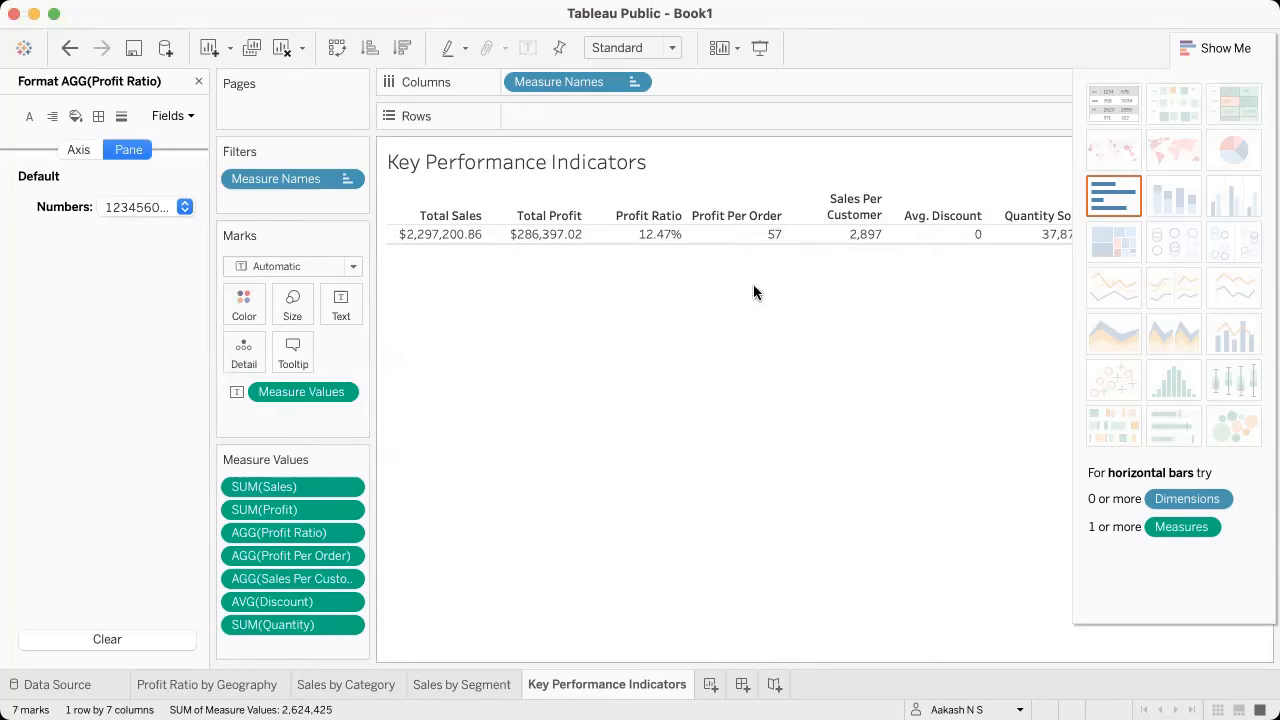
{"action": "left_click", "coordinate": [775, 240]}
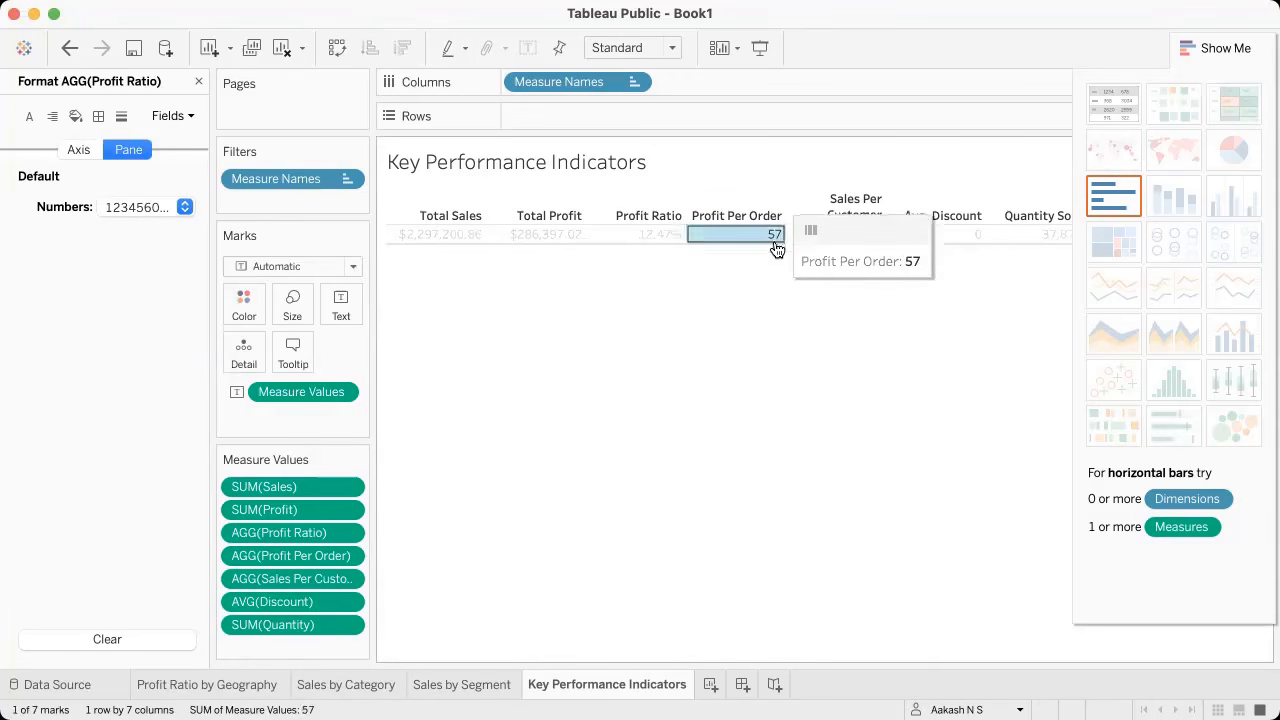
{"action": "right_click", "coordinate": [349, 555]}
{"action": "left_click", "coordinate": [312, 576]}
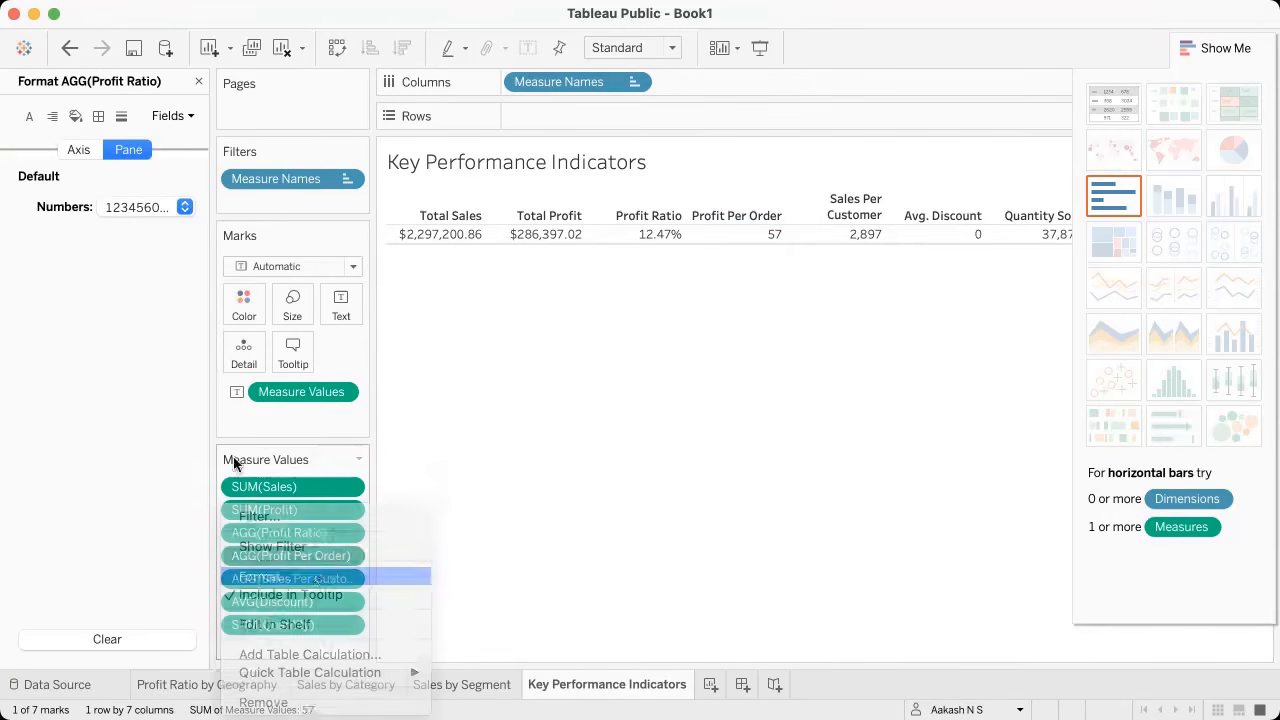
{"action": "left_click", "coordinate": [149, 207]}
{"action": "left_click", "coordinate": [172, 302]}
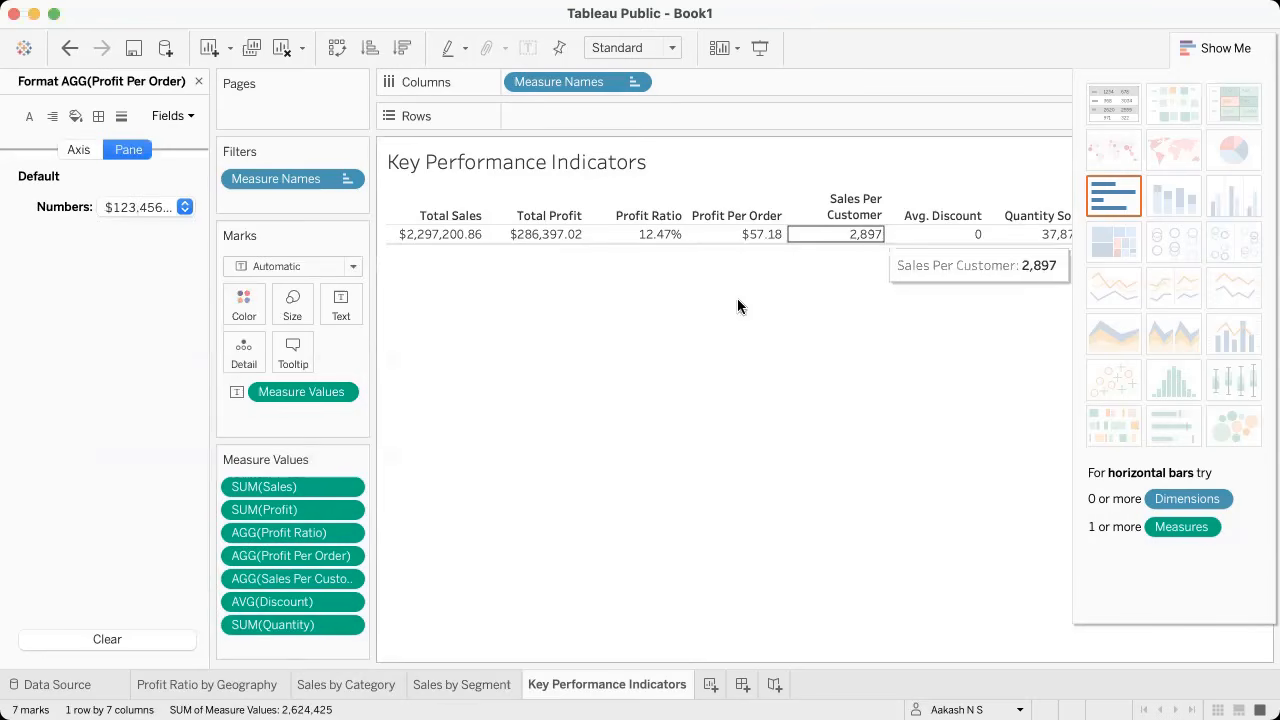
Step: Format the numbers of the Sales Per Customer measure as Currency (Standard)
{"action": "left_click", "coordinate": [350, 579]}
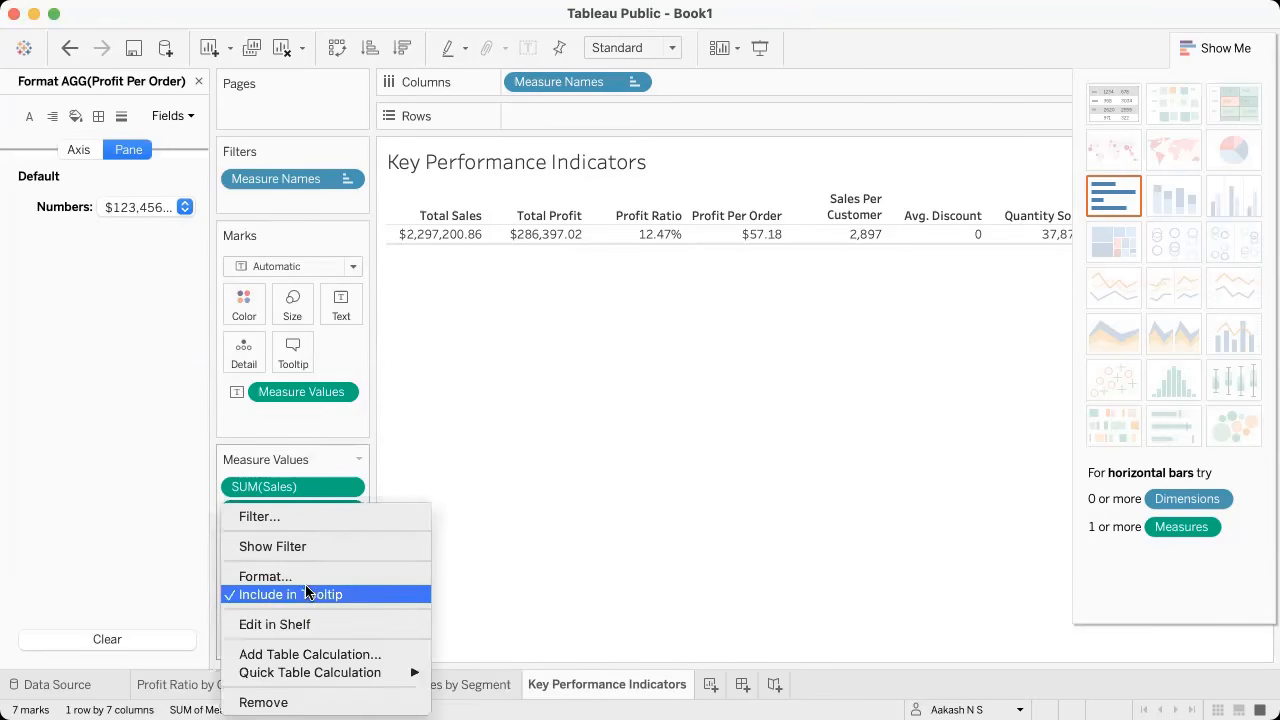
{"action": "left_click", "coordinate": [309, 578]}
{"action": "left_click", "coordinate": [155, 205]}
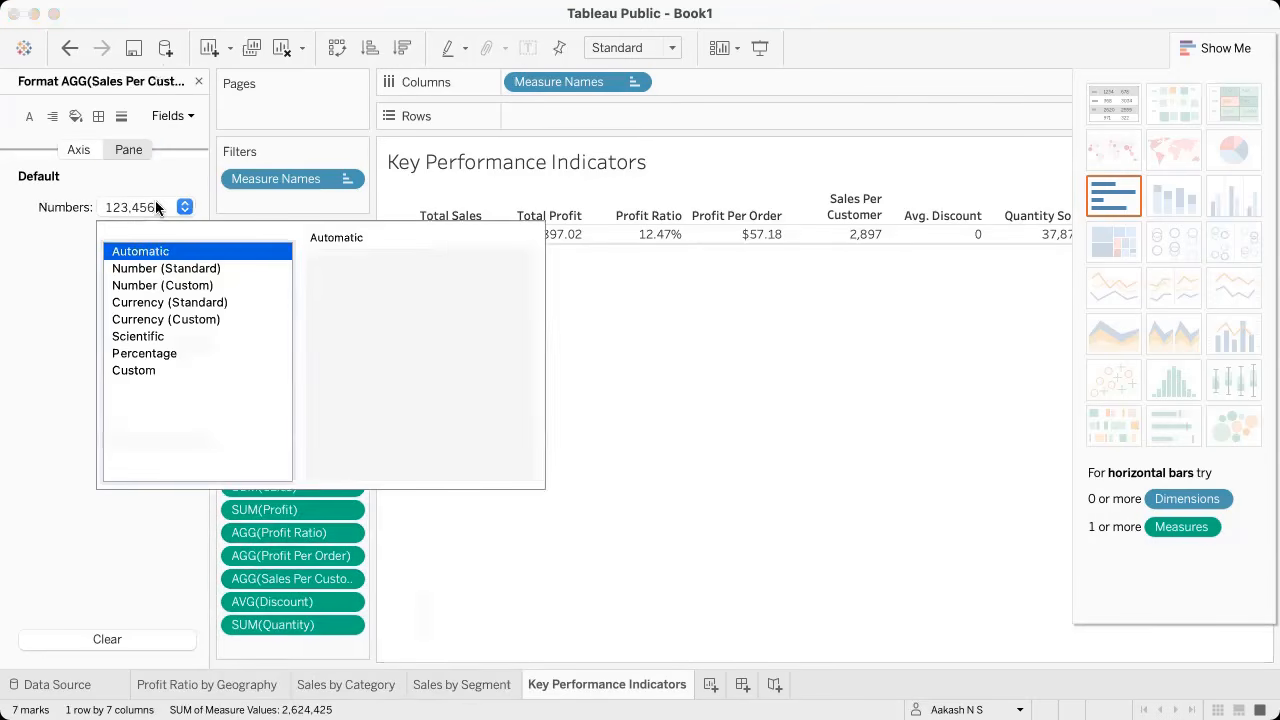
{"action": "left_click", "coordinate": [160, 302]}
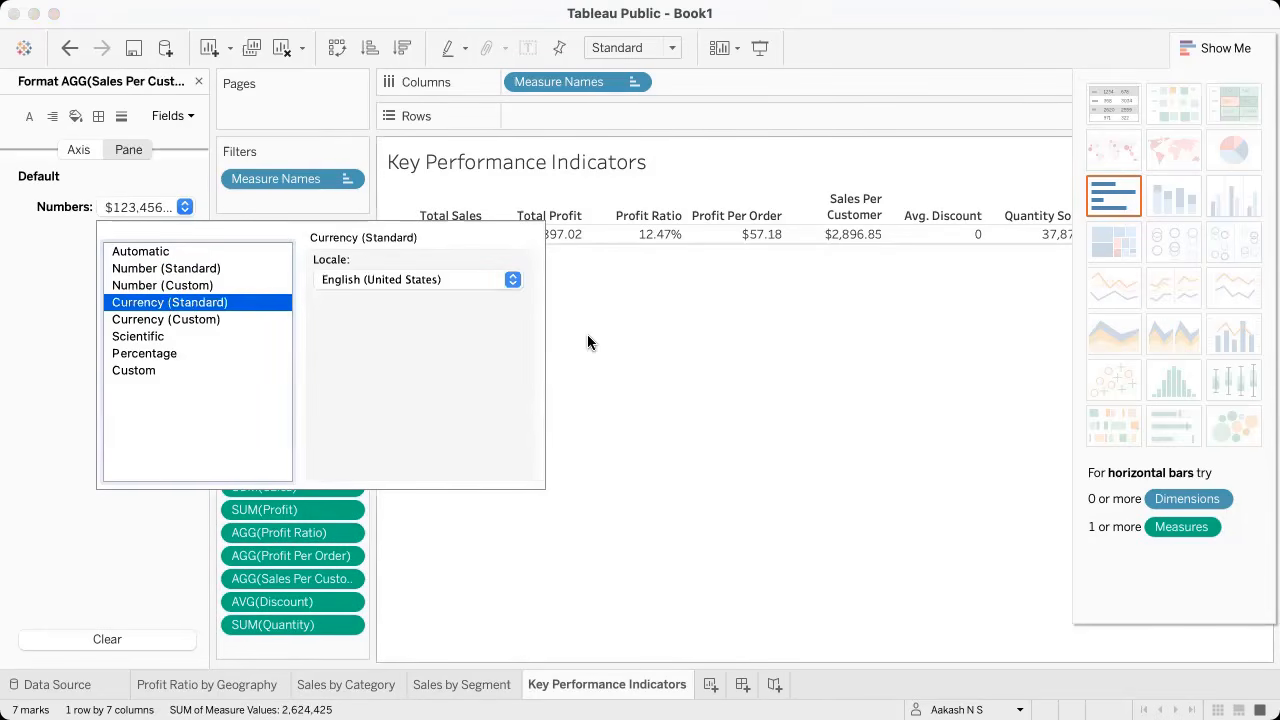
{"action": "left_click", "coordinate": [588, 372]}
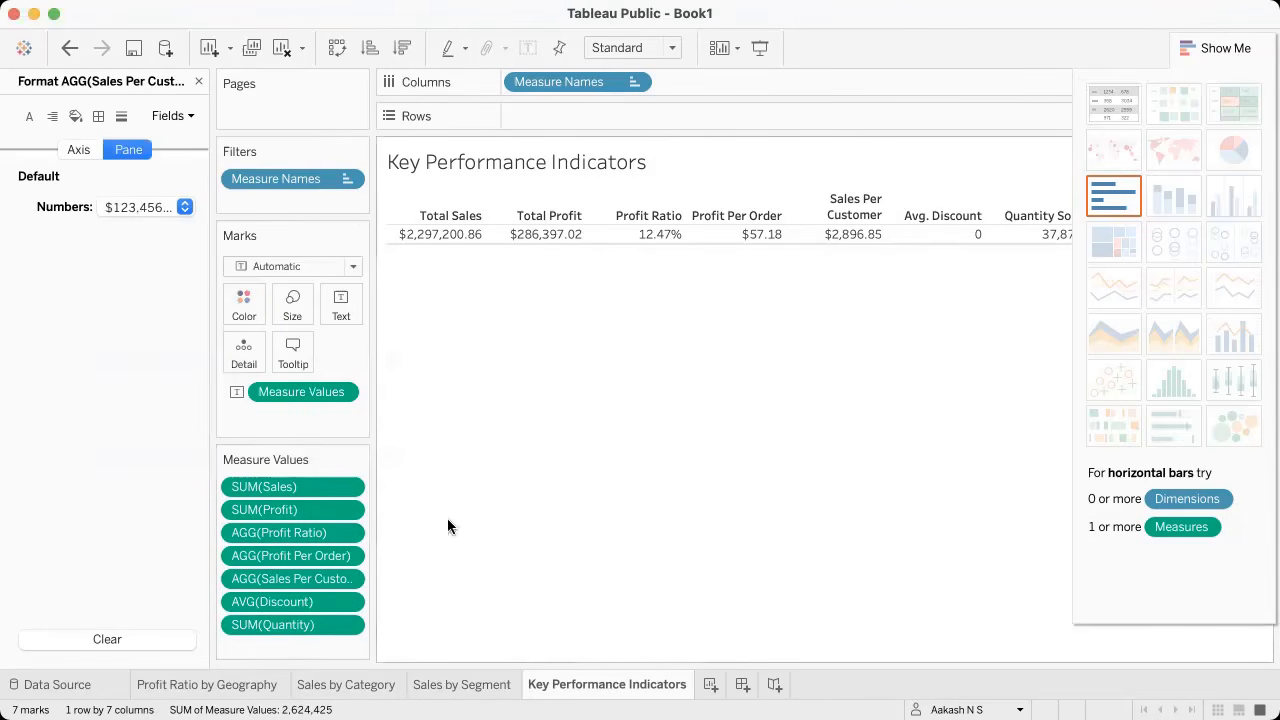
Step: Format the numbers of the average Discount measure as a percentage with 2 decimal places
{"action": "left_click", "coordinate": [351, 602]}
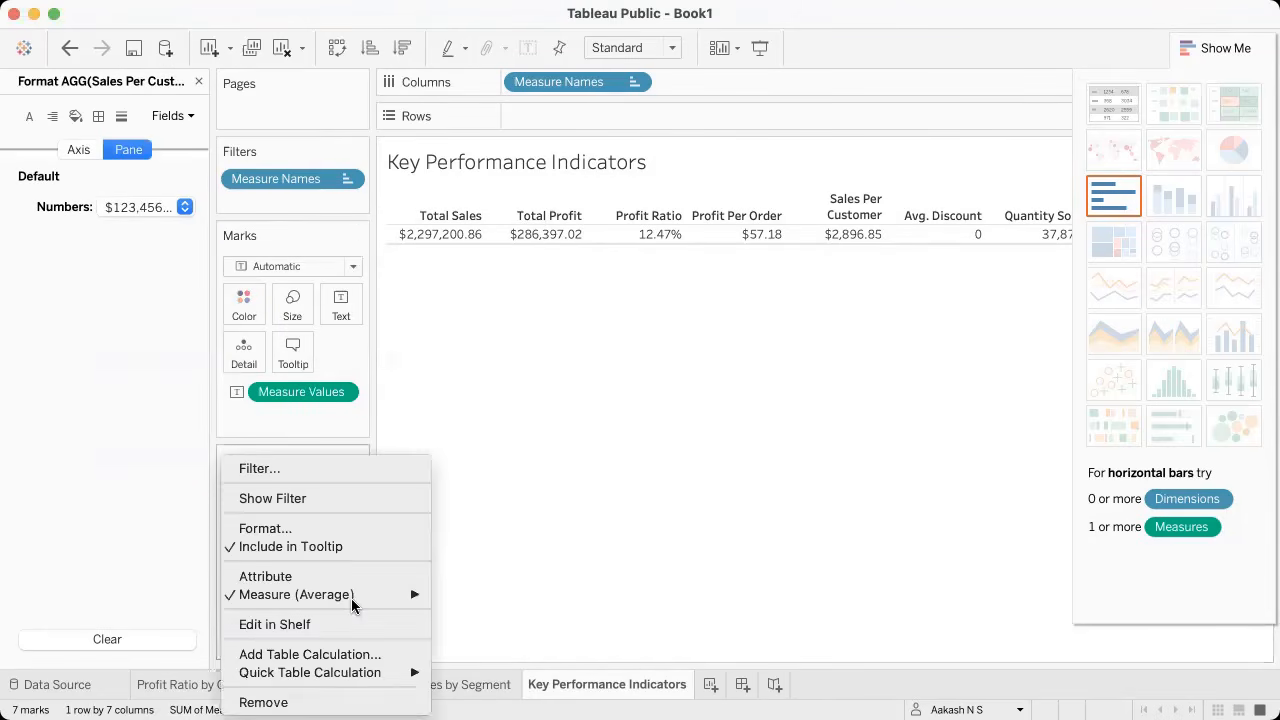
{"action": "left_click", "coordinate": [348, 530]}
{"action": "left_click", "coordinate": [127, 207]}
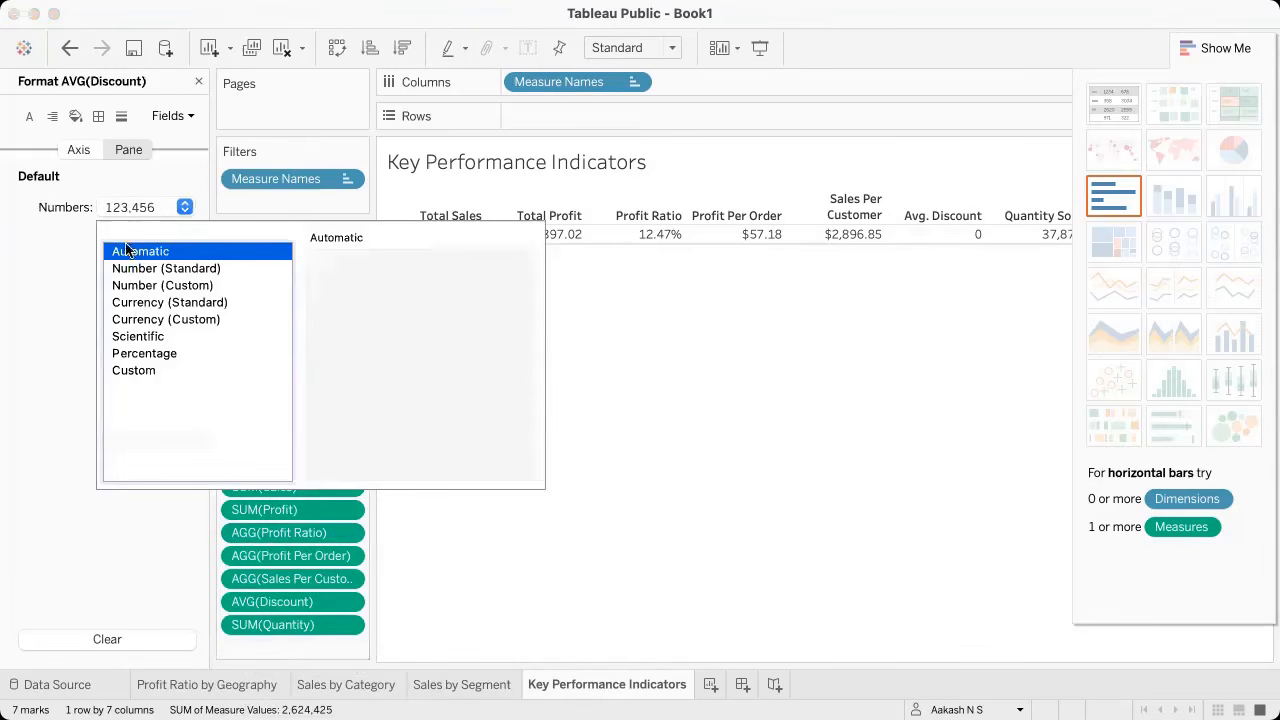
{"action": "left_click", "coordinate": [155, 303]}
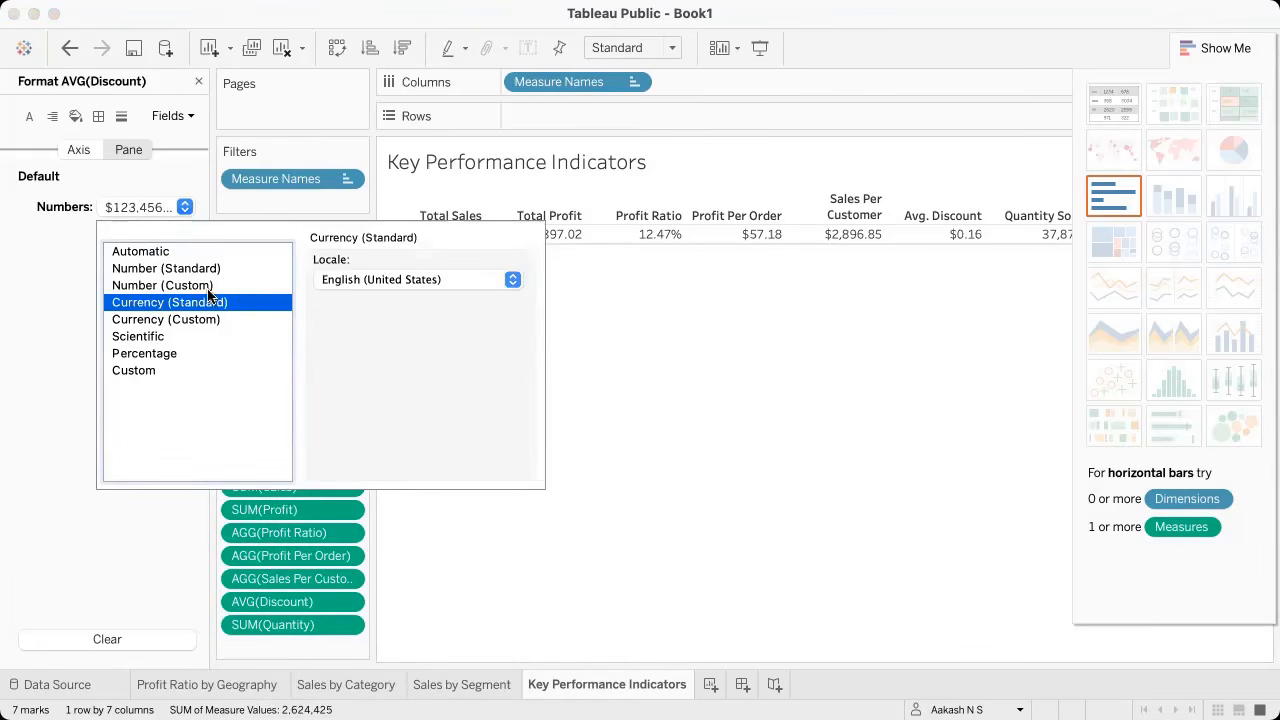
{"action": "left_click", "coordinate": [165, 355]}
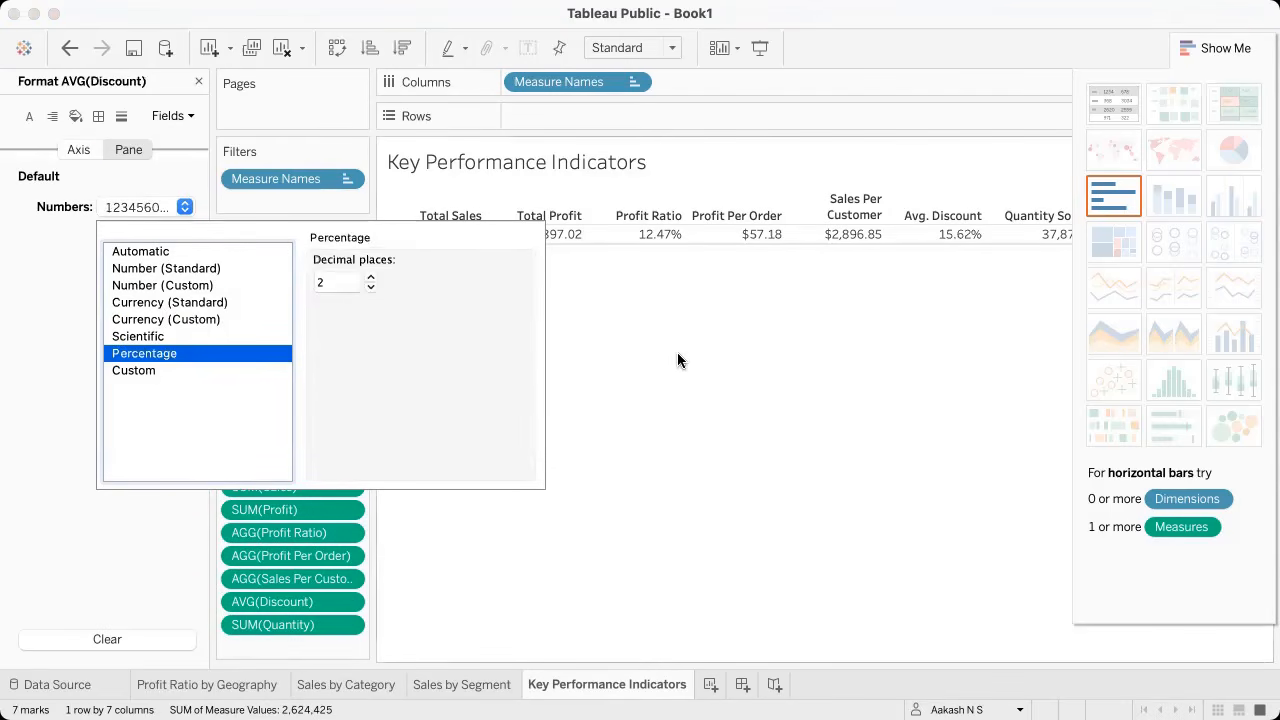
{"action": "left_click", "coordinate": [703, 345]}
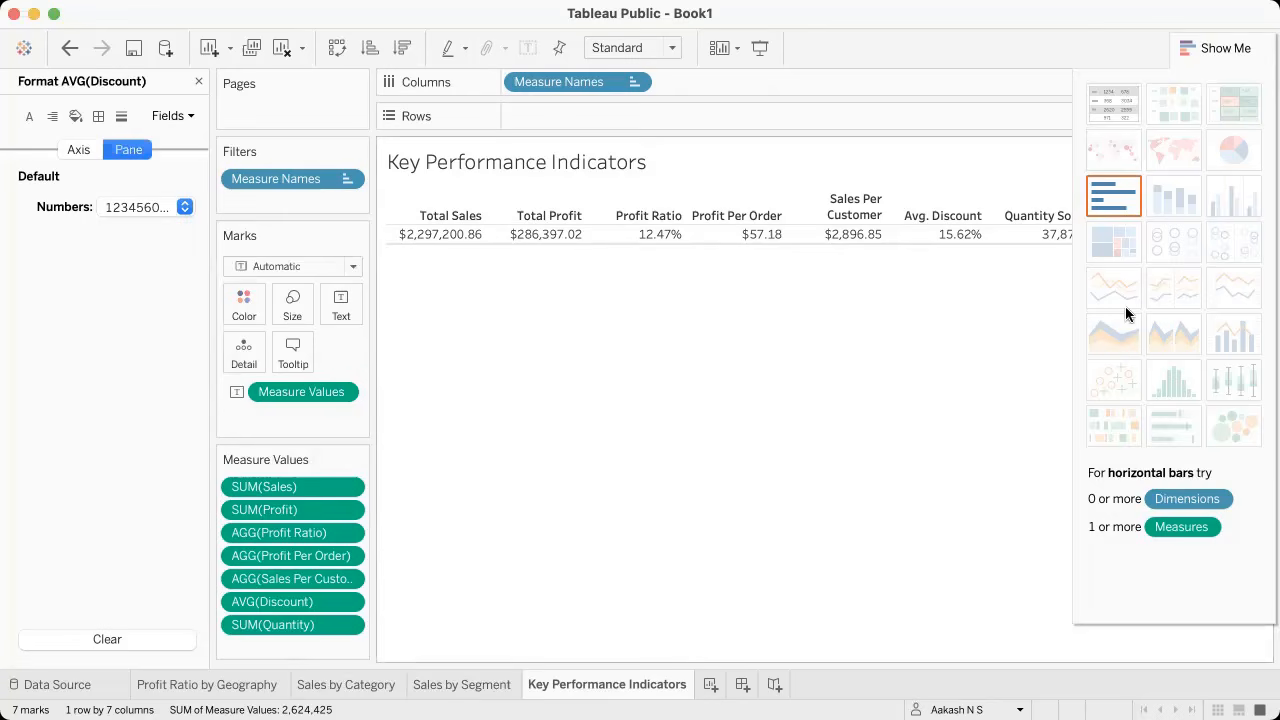
Step: Hide the chart suggestions and compare the KPI table with the reference table and steps in the browser notebook
{"action": "left_click", "coordinate": [1190, 48]}
{"action": "key", "text": "super+Tab"}
{"action": "scroll", "coordinate": [423, 308], "scroll_direction": "down", "scroll_amount": 3}
{"action": "scroll", "coordinate": [421, 304], "scroll_direction": "down", "scroll_amount": 3}
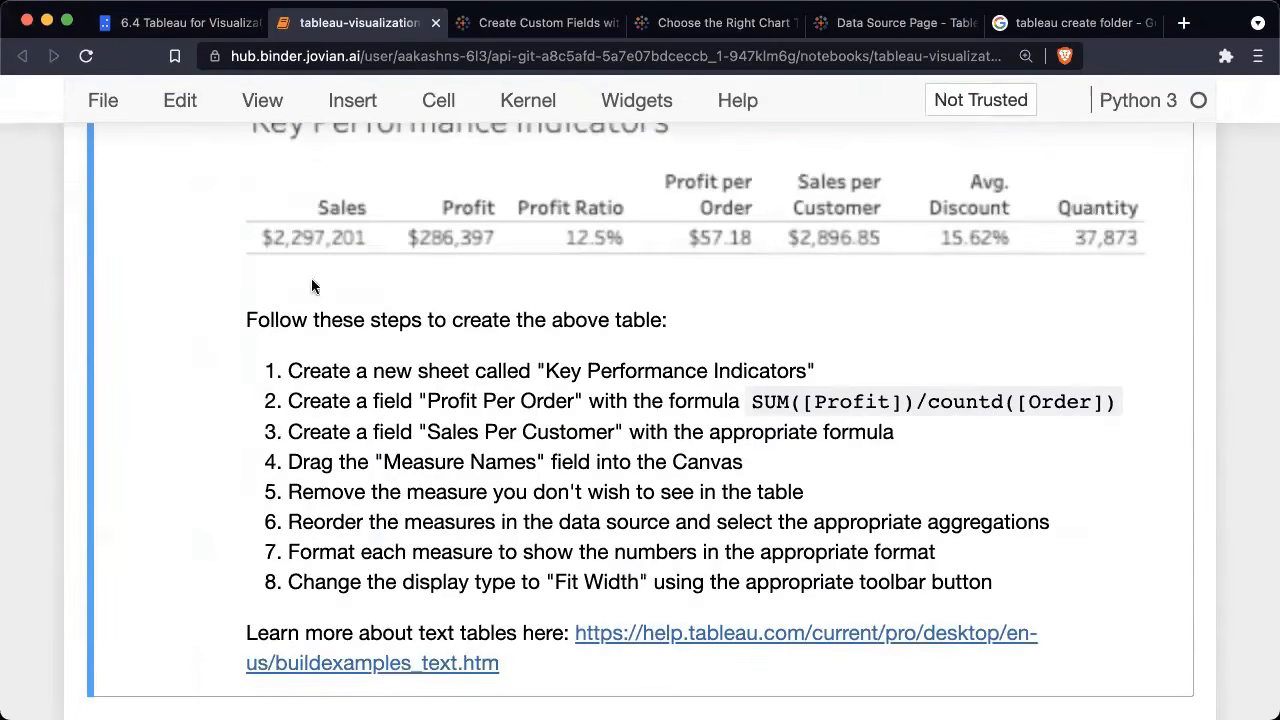
{"action": "key", "text": "super+Tab"}
{"action": "mouse_move", "coordinate": [970, 240]}
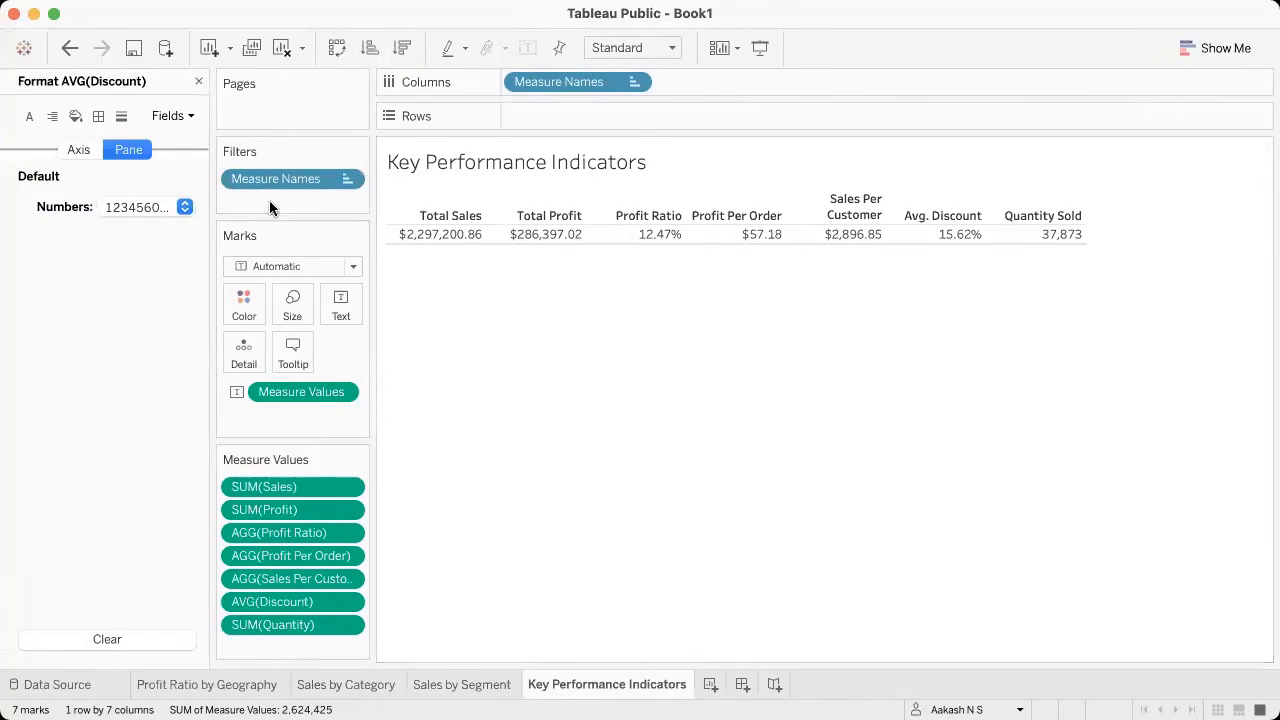
Step: Close the number format settings and filter the KPI table on Order Date with a range of dates from 1/3/2018 to 12/30/2021
{"action": "left_click", "coordinate": [198, 81]}
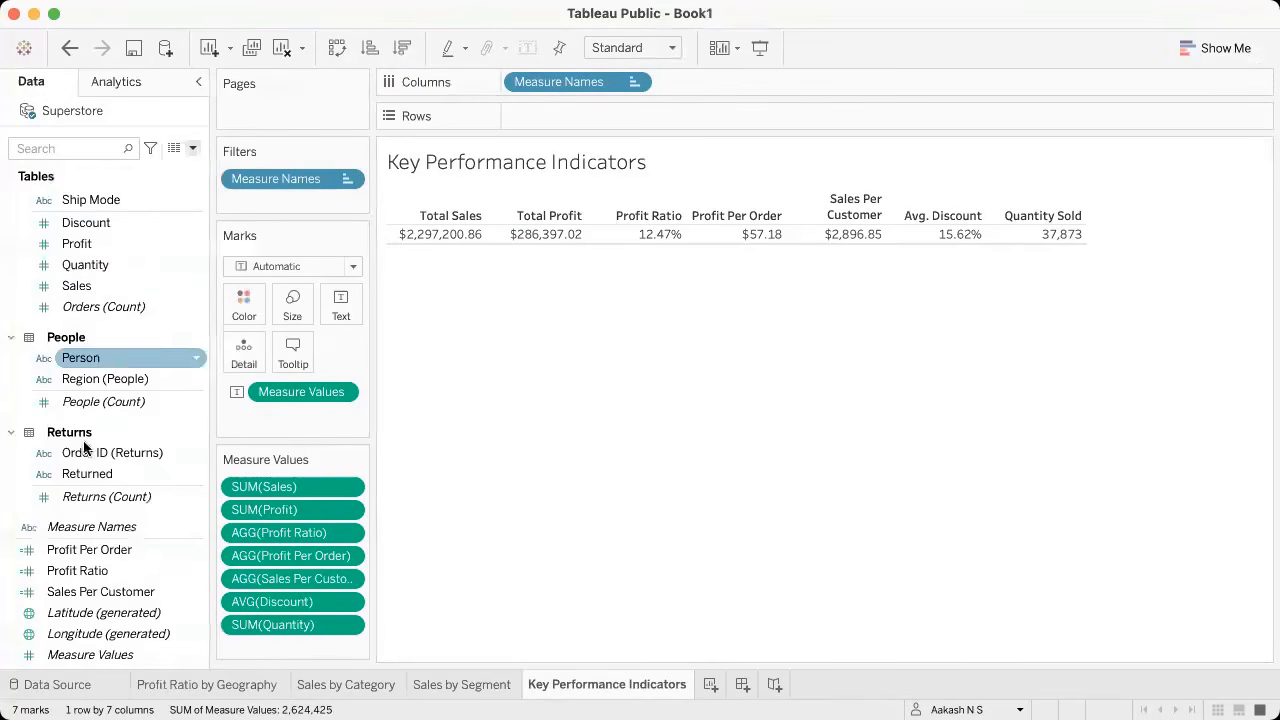
{"action": "scroll", "coordinate": [85, 447], "scroll_direction": "up", "scroll_amount": 5}
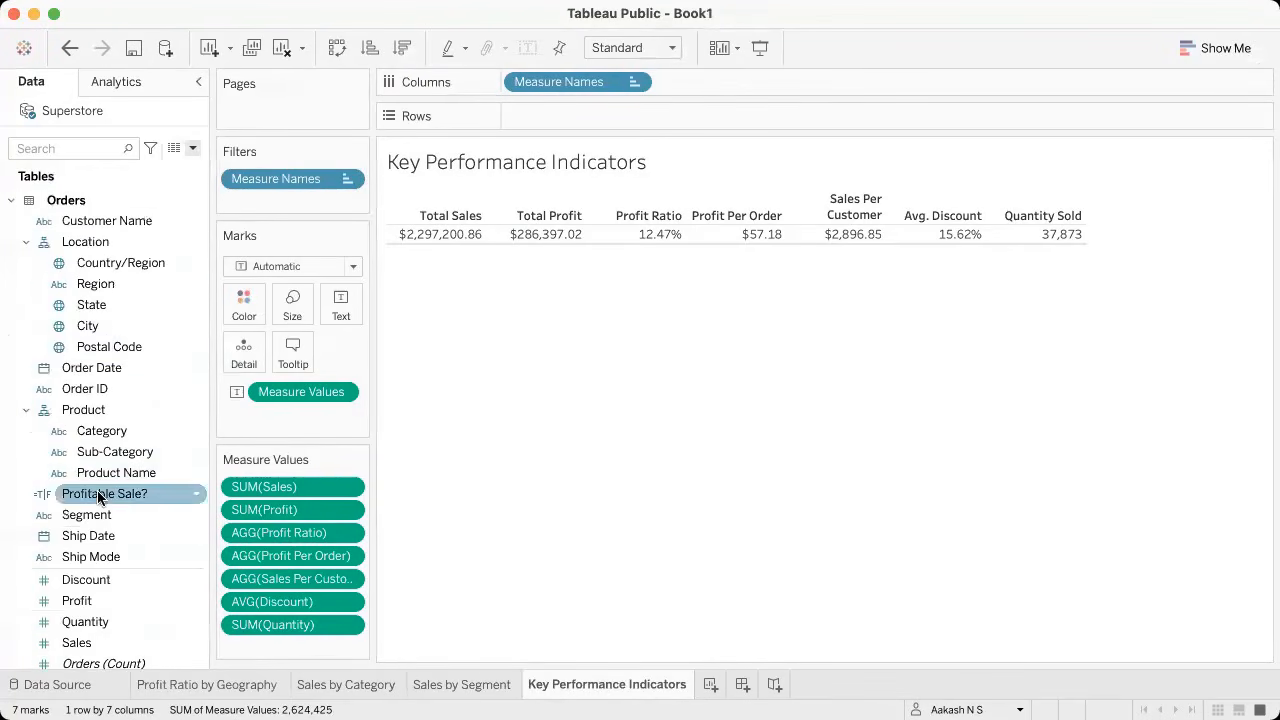
{"action": "scroll", "coordinate": [107, 390], "scroll_direction": "down", "scroll_amount": 4}
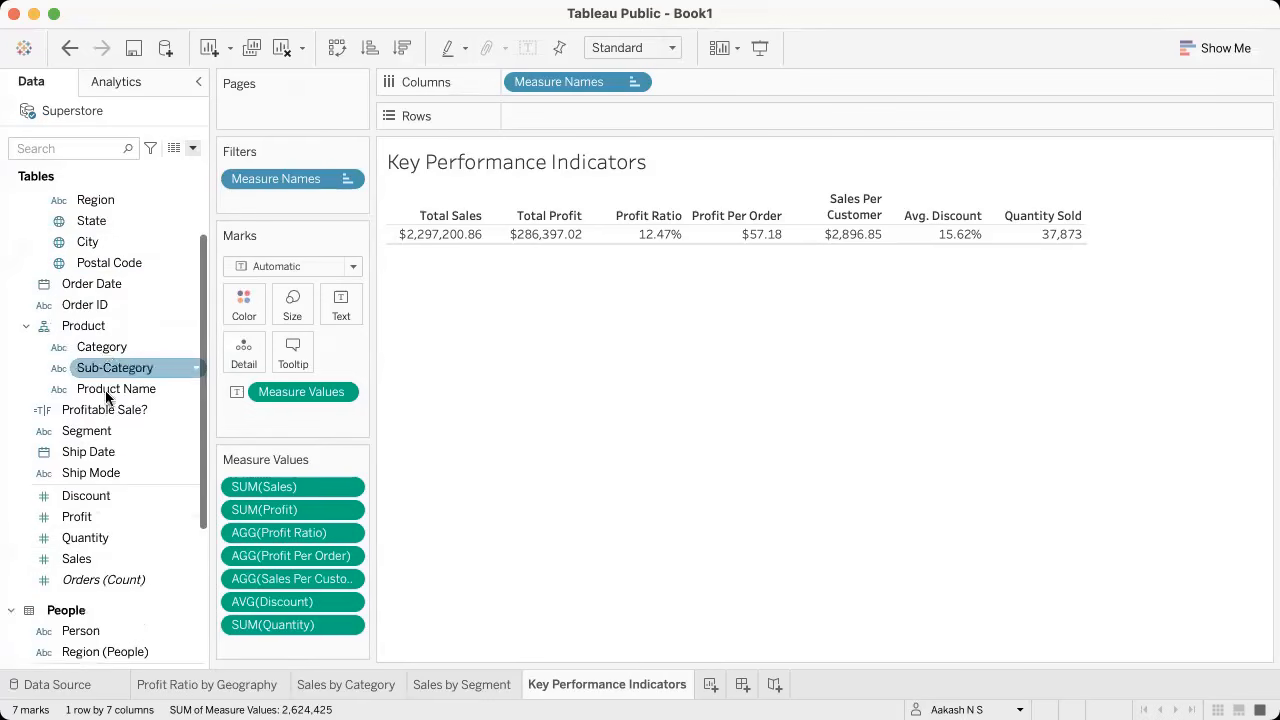
{"action": "scroll", "coordinate": [94, 490], "scroll_direction": "up", "scroll_amount": 4}
{"action": "left_click_drag", "start_coordinate": [89, 367], "coordinate": [292, 190]}
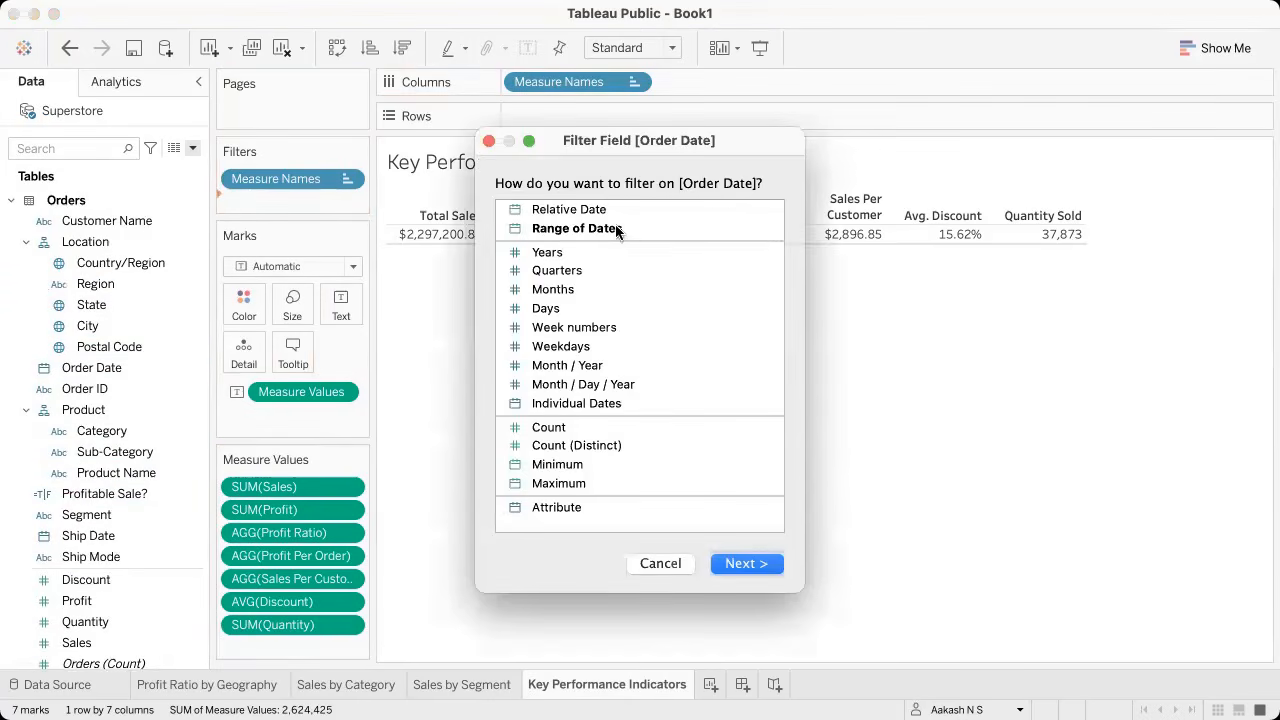
{"action": "left_click", "coordinate": [617, 229]}
{"action": "left_click", "coordinate": [731, 618]}
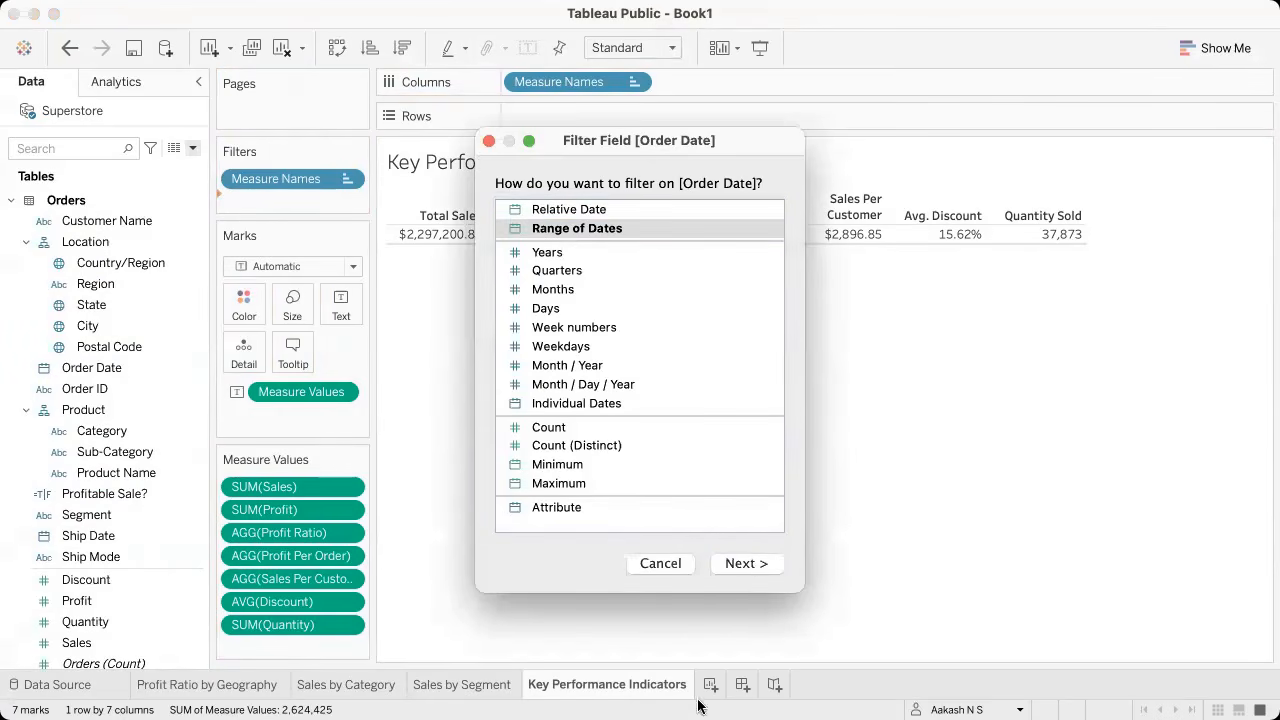
{"action": "left_click", "coordinate": [747, 563]}
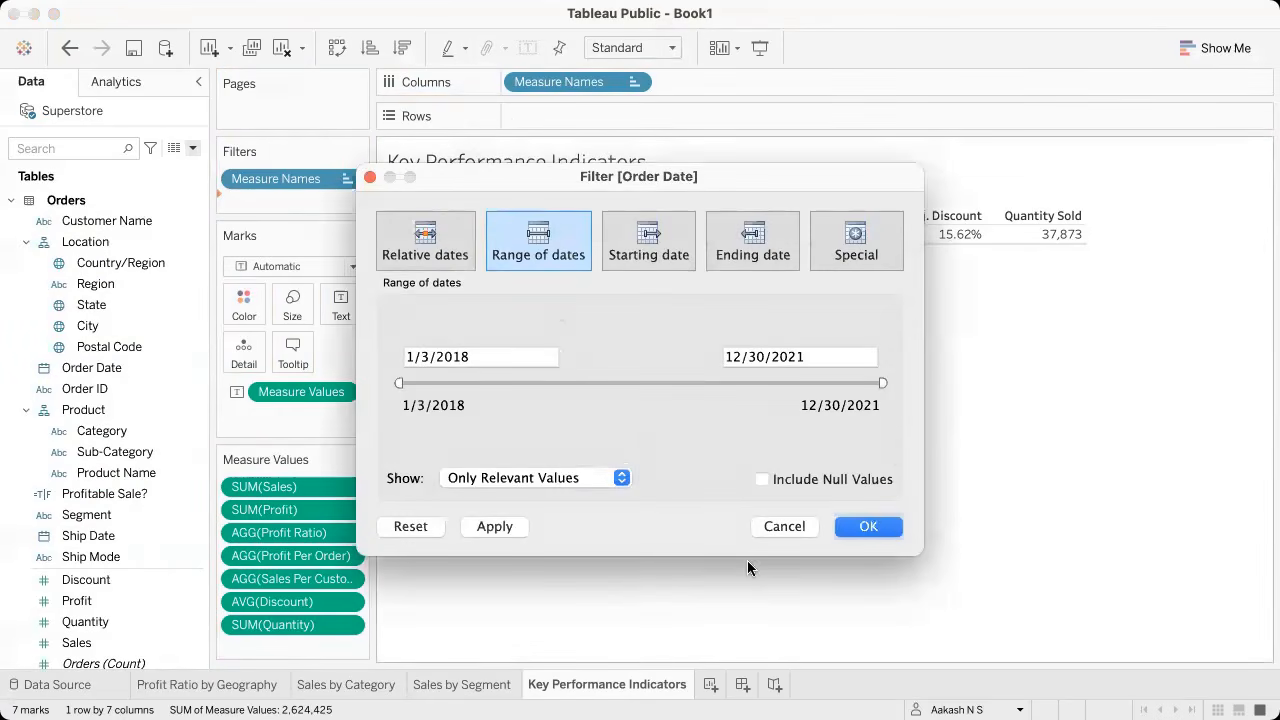
{"action": "left_click", "coordinate": [868, 527]}
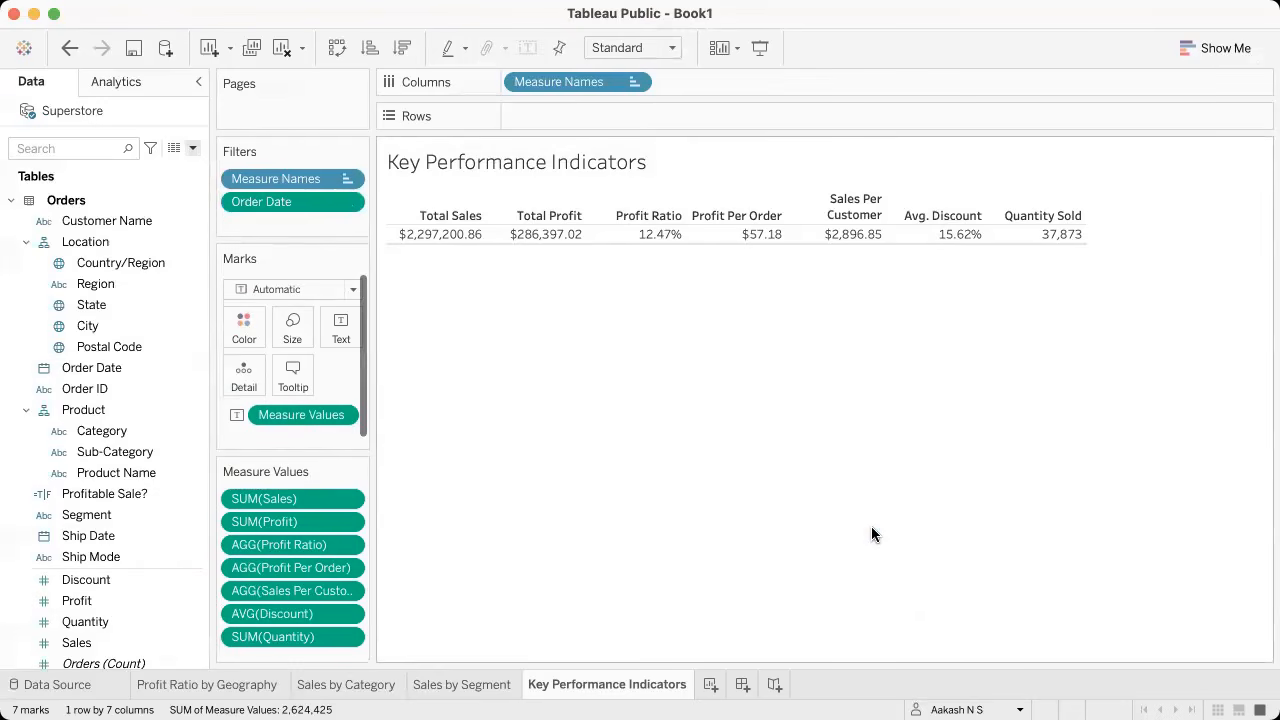
Step: Show the Order Date filter control beside the KPI table and set the view's display size to Fit Width
{"action": "left_click", "coordinate": [354, 202]}
{"action": "left_click", "coordinate": [343, 190]}
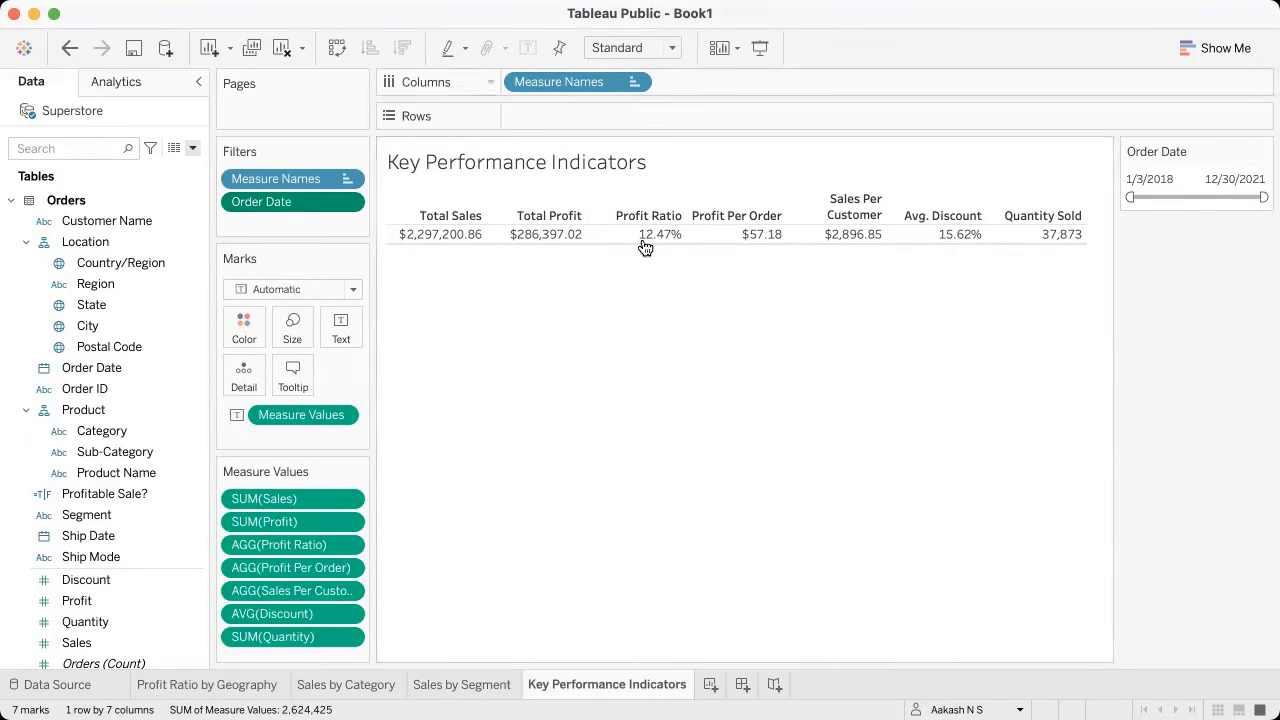
{"action": "left_click", "coordinate": [674, 47]}
{"action": "left_click", "coordinate": [649, 80]}
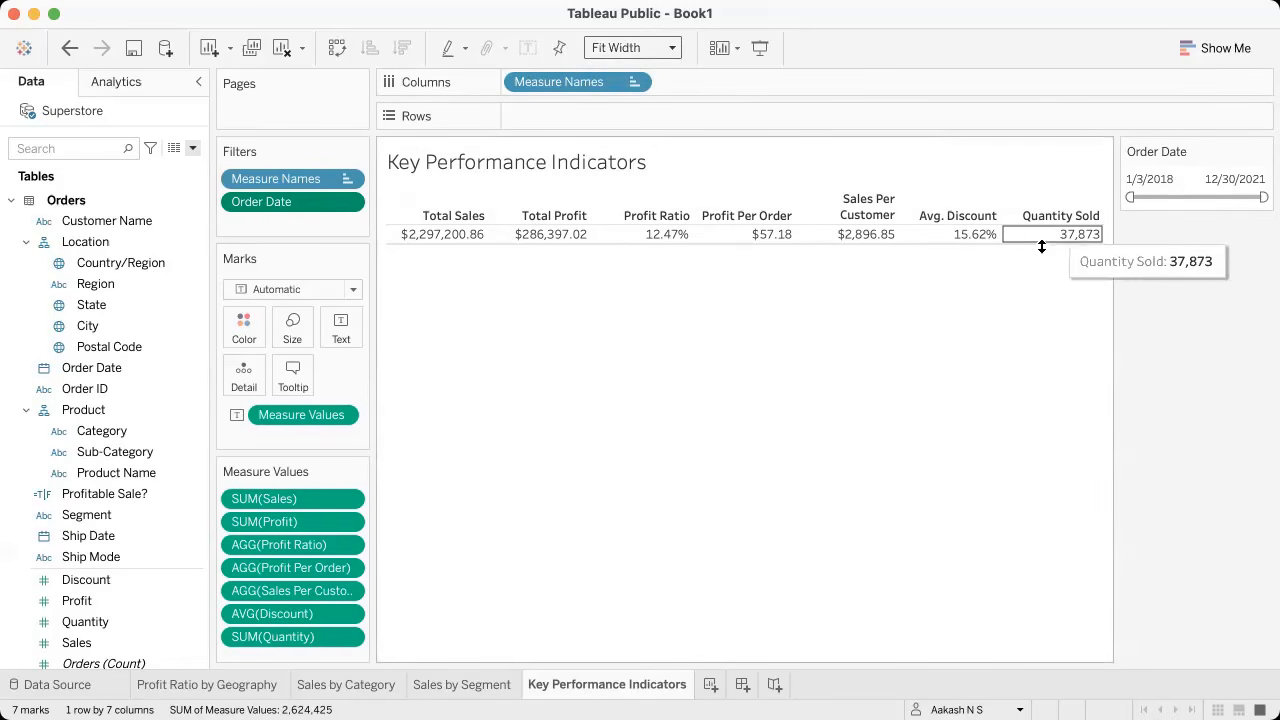
Step: Test the Order Date filter by moving its start date to 2/28/2020, and return it to 1/3/2018
{"action": "left_click_drag", "start_coordinate": [1130, 197], "coordinate": [1198, 197]}
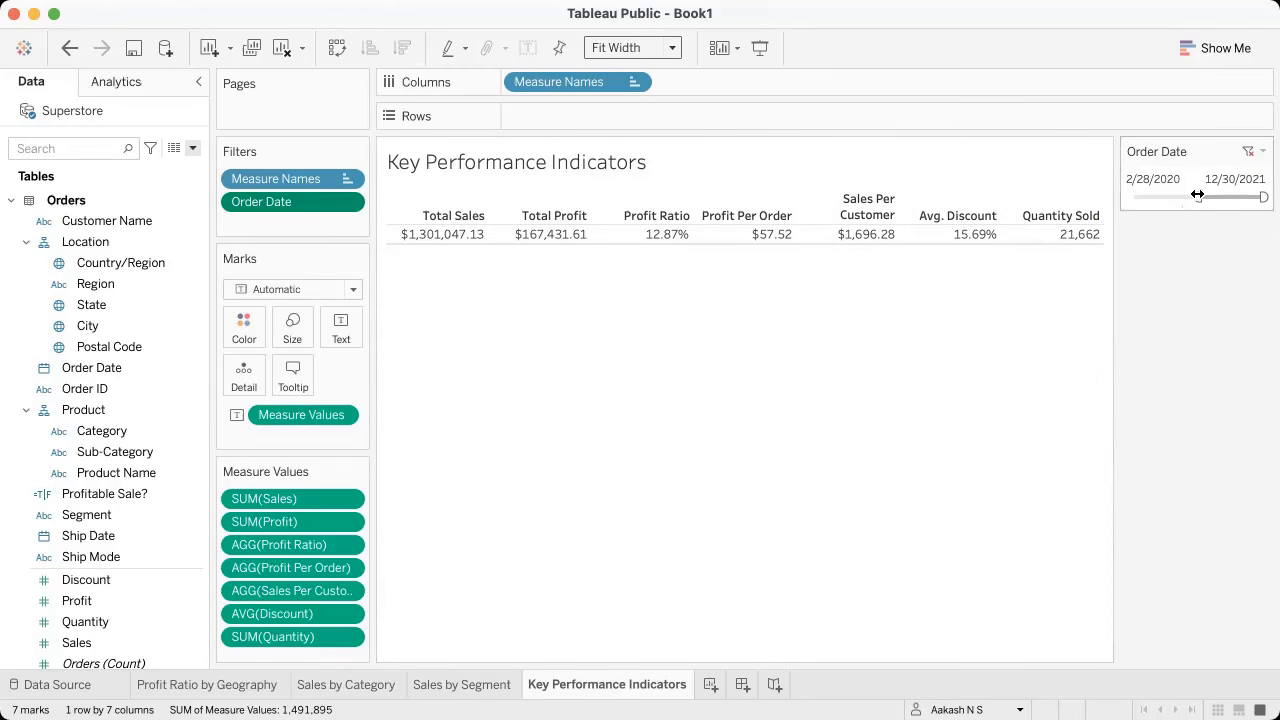
{"action": "left_click_drag", "start_coordinate": [1141, 197], "coordinate": [1073, 203]}
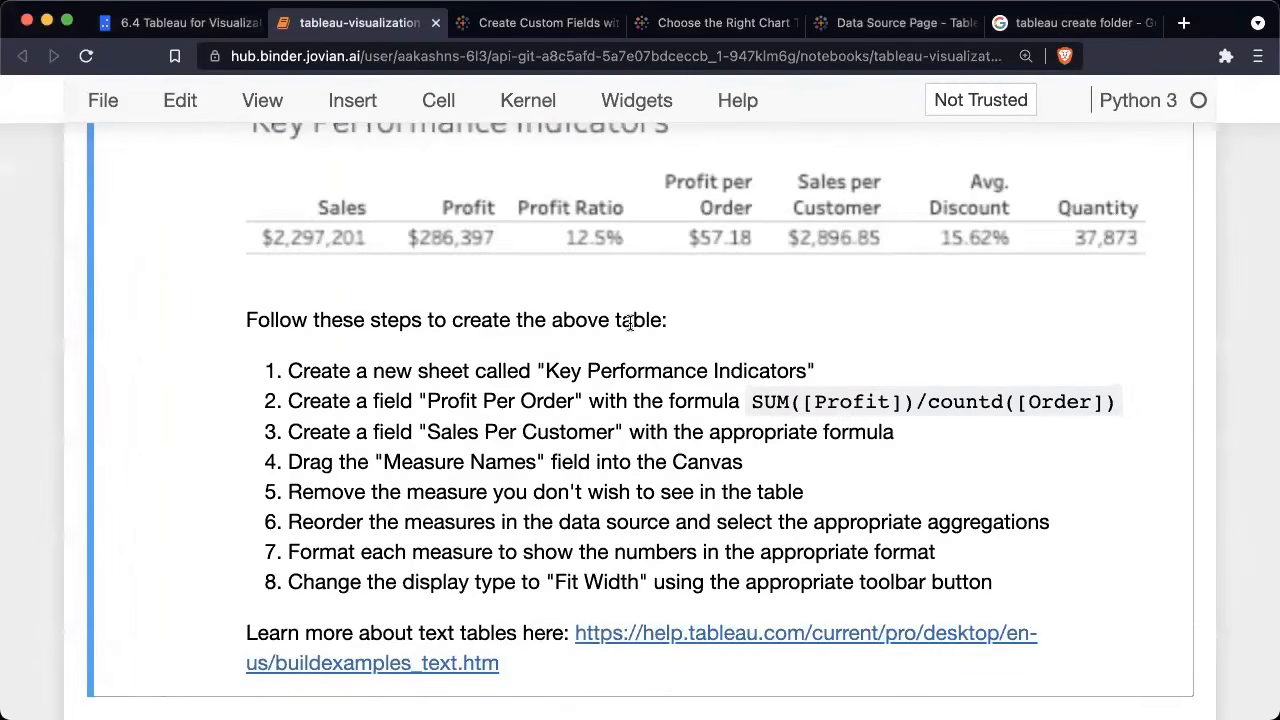
Step: Examine the browser notebook's section on the profit ratio for cities in a given state, and check Tableau's chart suggestions for the KPI sheet
{"action": "scroll", "coordinate": [629, 323], "scroll_direction": "down", "scroll_amount": 5}
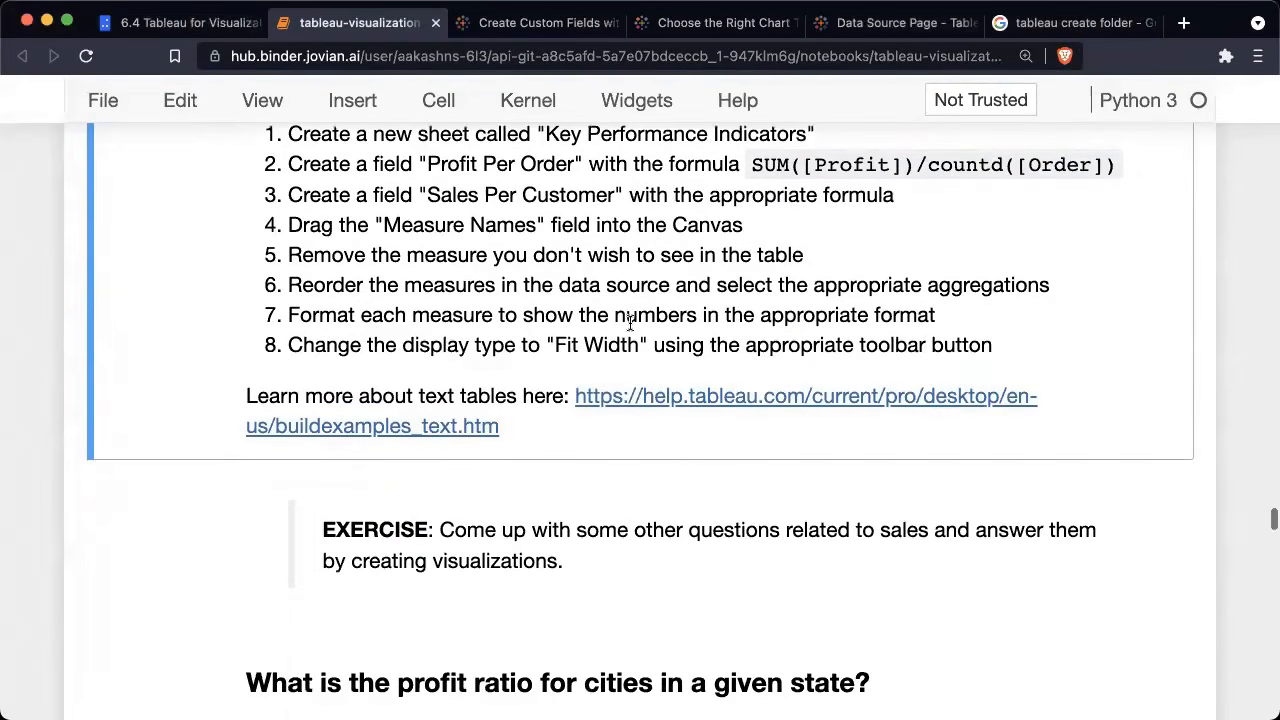
{"action": "scroll", "coordinate": [500, 302], "scroll_direction": "down", "scroll_amount": 6}
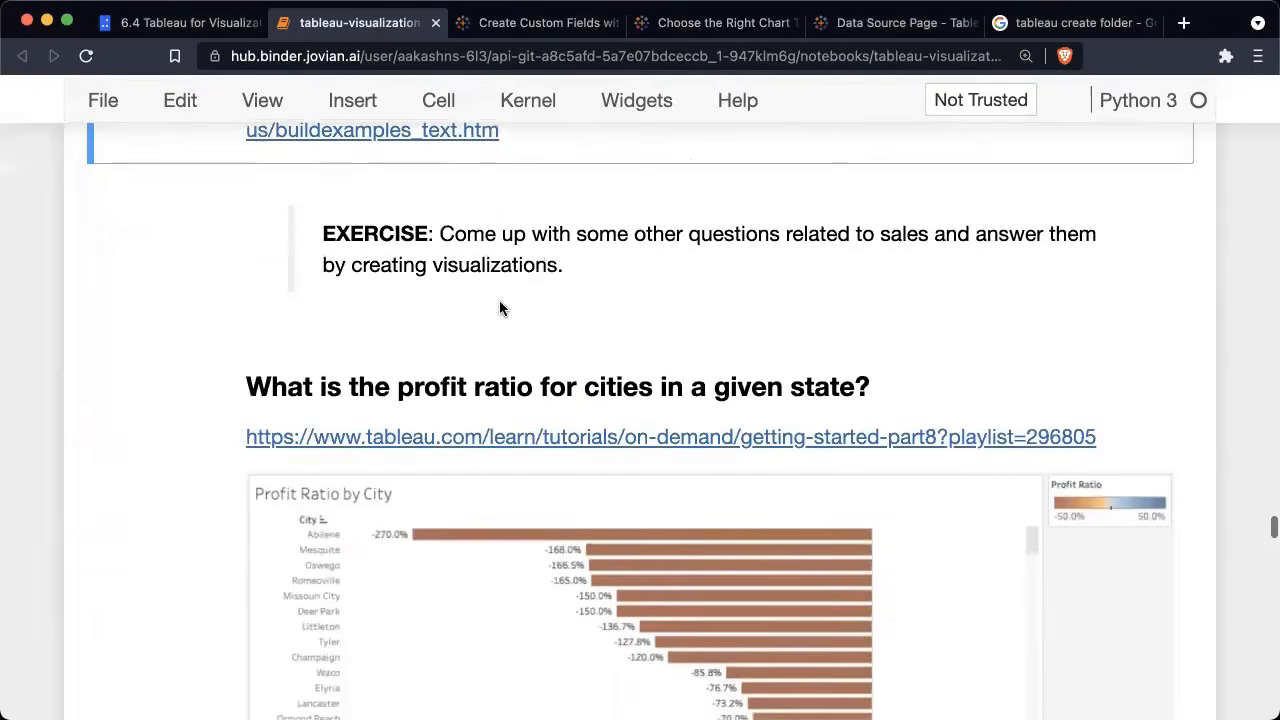
{"action": "scroll", "coordinate": [500, 308], "scroll_direction": "down", "scroll_amount": 1}
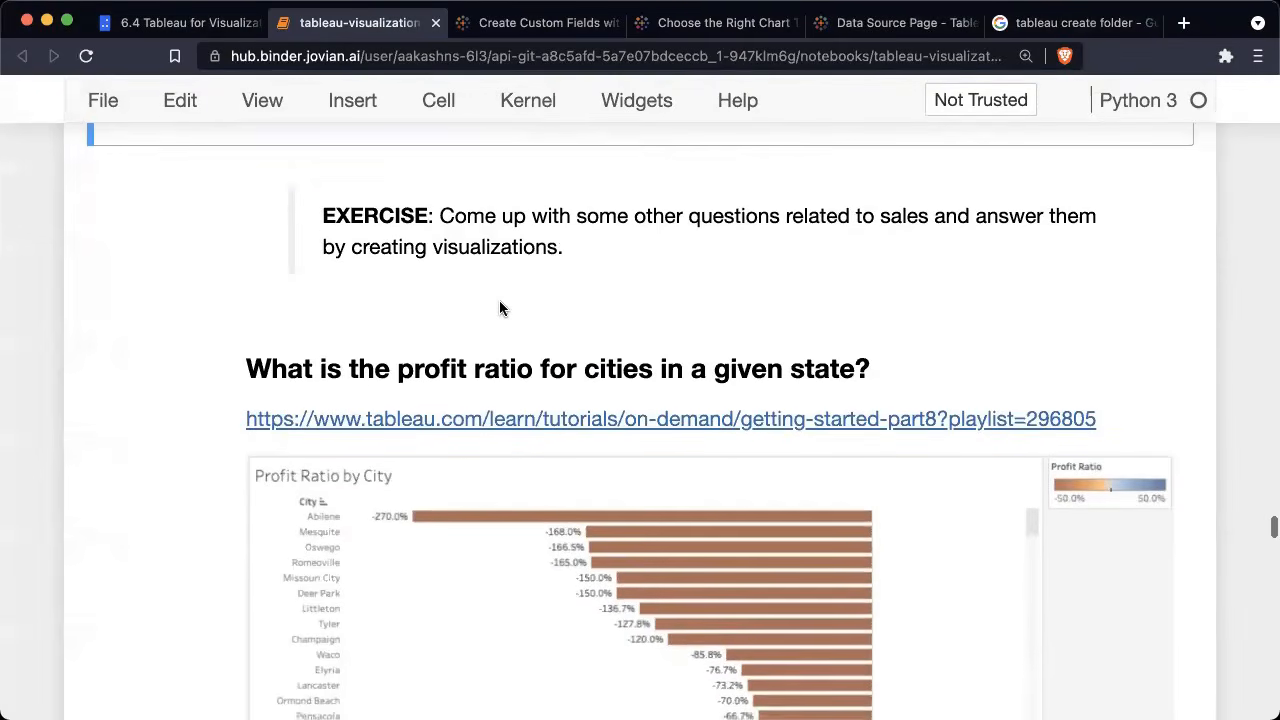
{"action": "scroll", "coordinate": [500, 308], "scroll_direction": "down", "scroll_amount": 1}
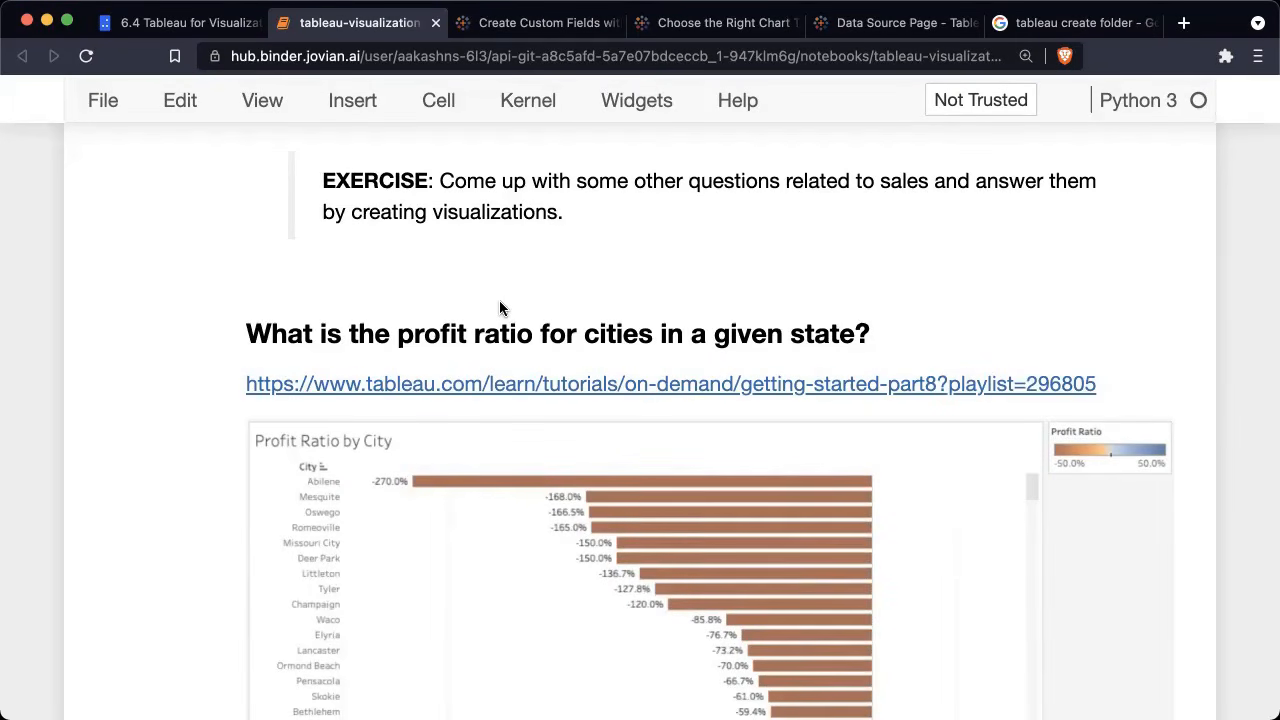
{"action": "key", "text": "ctrl+Left"}
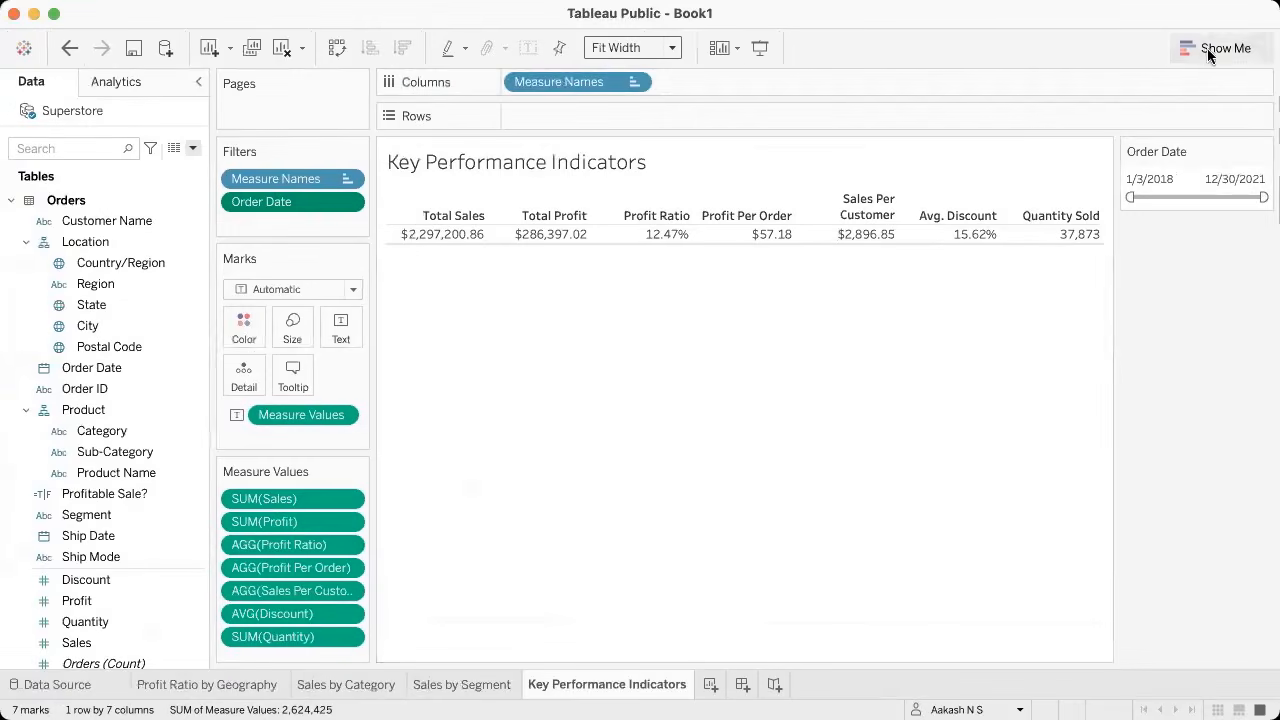
{"action": "left_click", "coordinate": [1210, 48]}
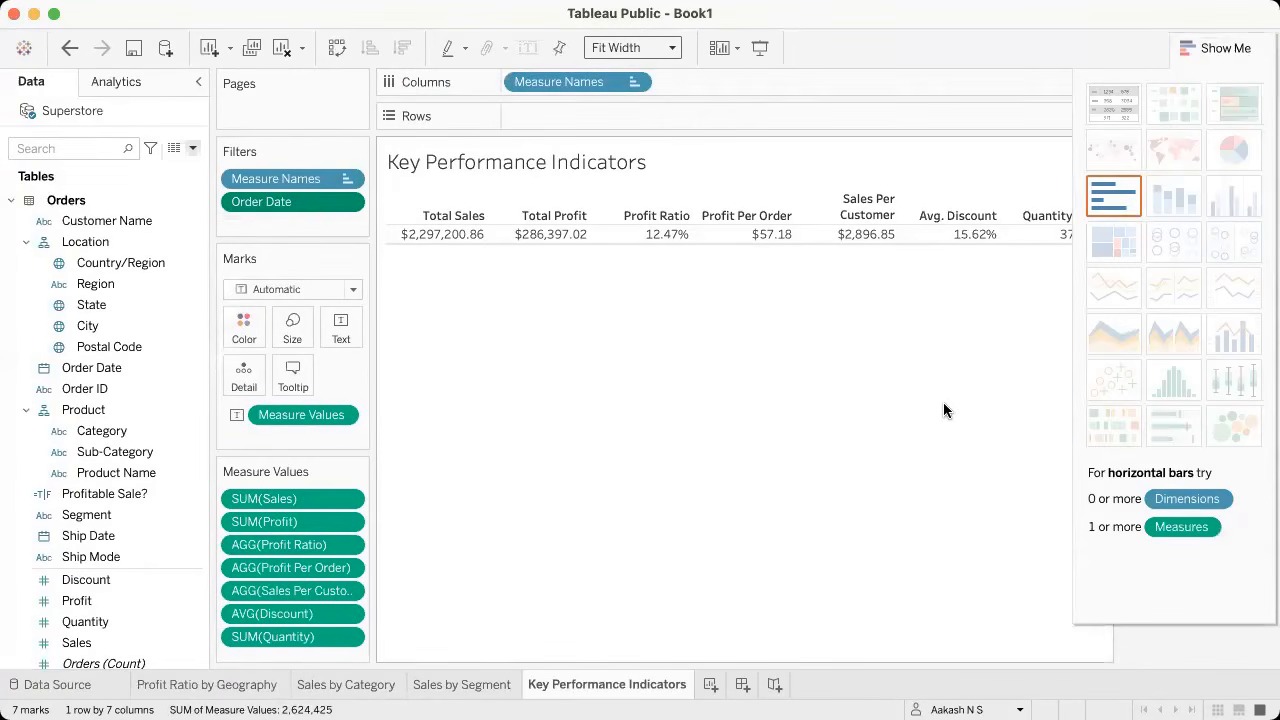
{"action": "left_click", "coordinate": [1243, 50]}
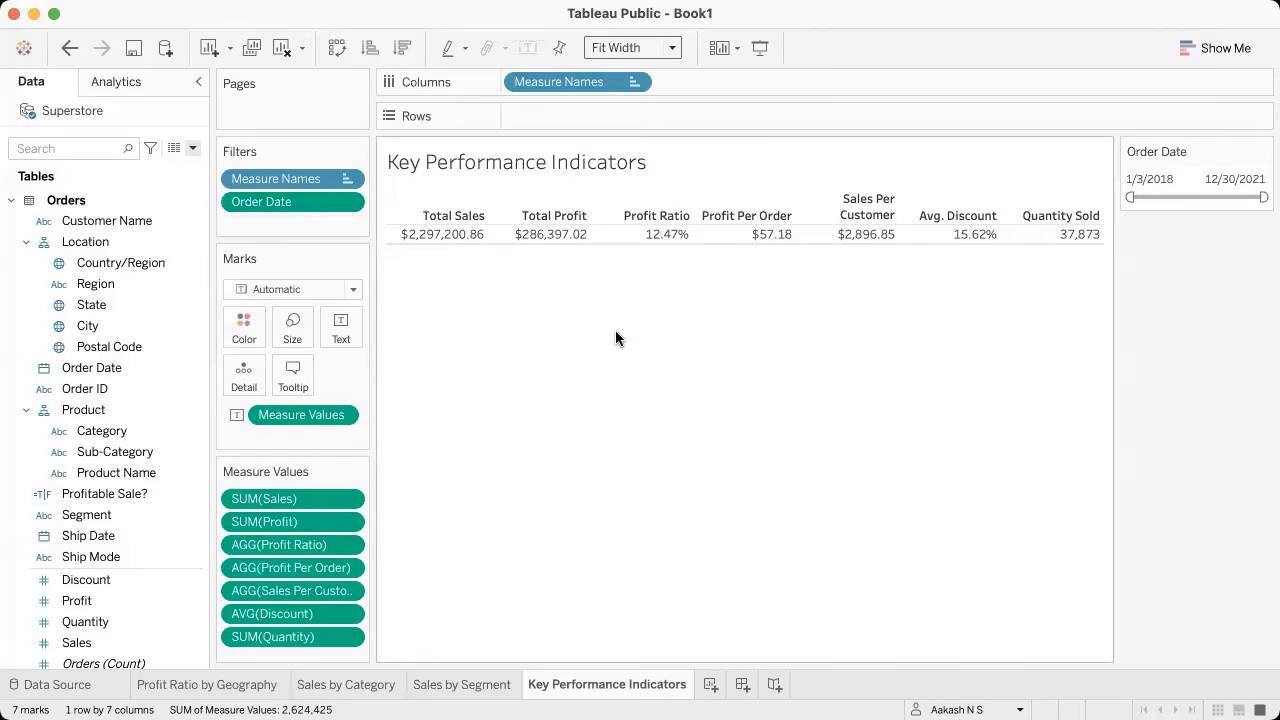
{"action": "key", "text": "super+Tab"}
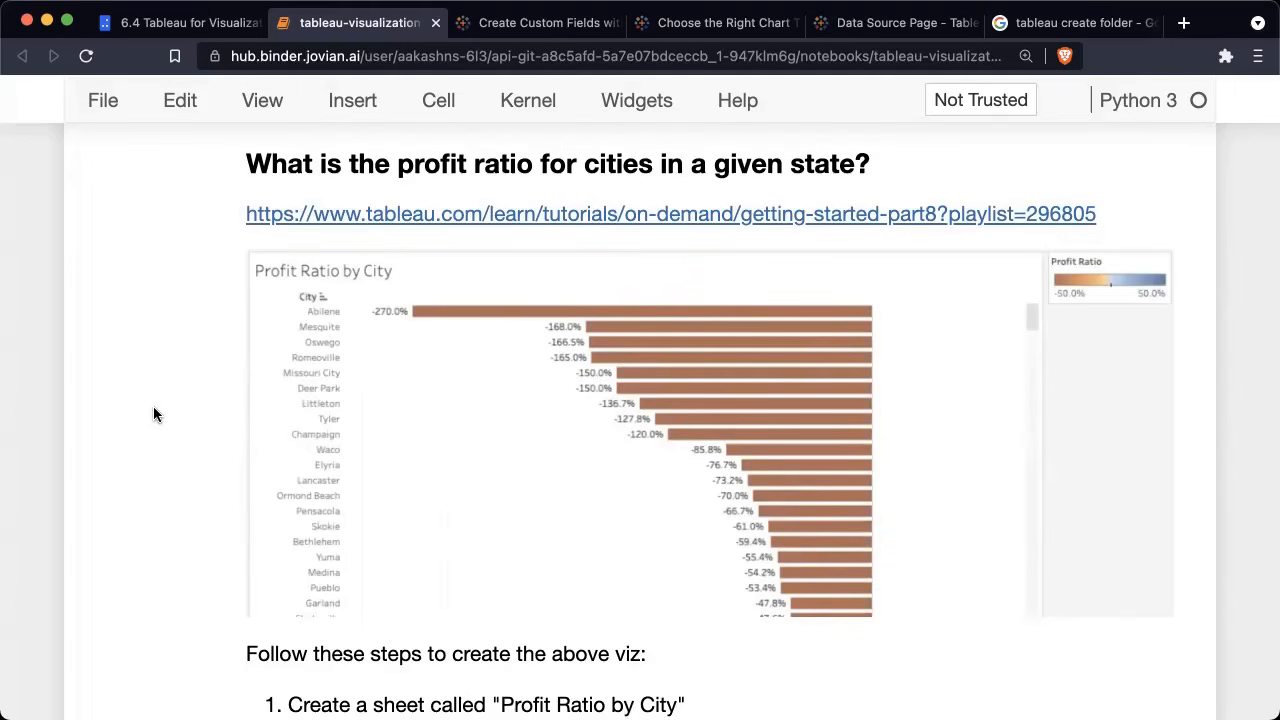
{"action": "scroll", "coordinate": [154, 414], "scroll_direction": "down", "scroll_amount": 1}
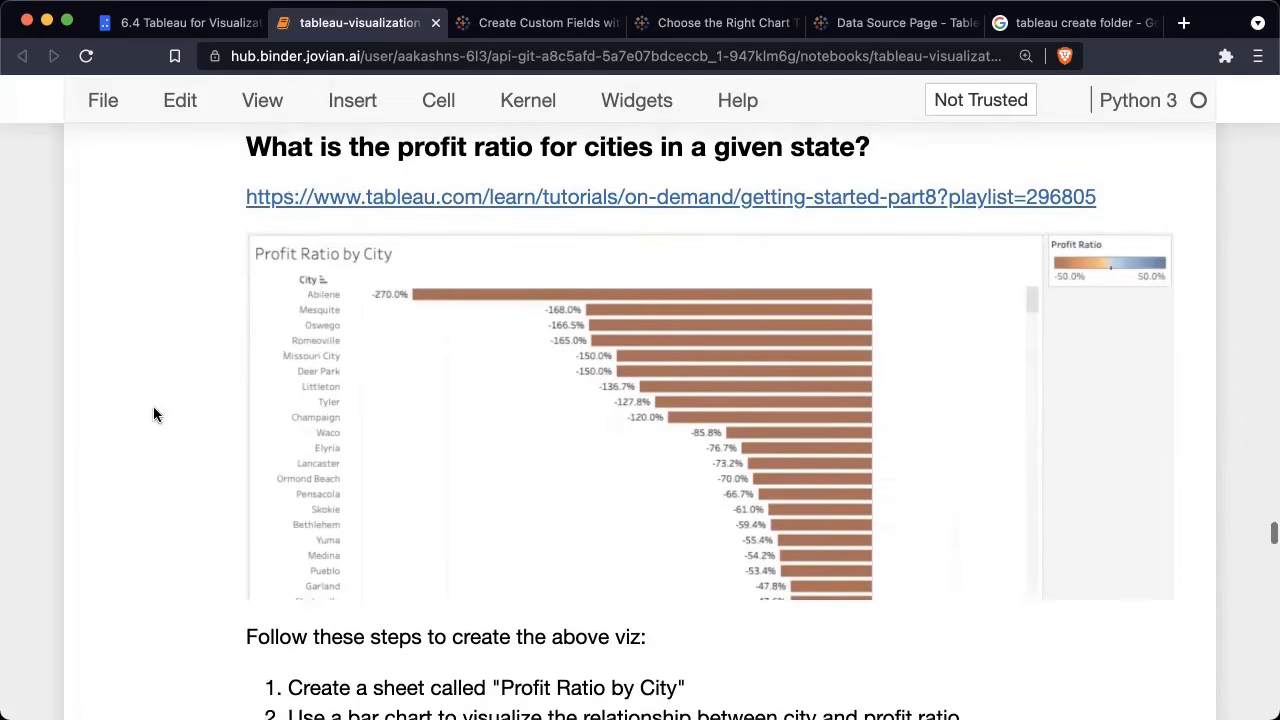
Step: Return to Tableau and add a new worksheet named "Profit Ratio by City"
{"action": "key", "text": "ctrl+Left"}
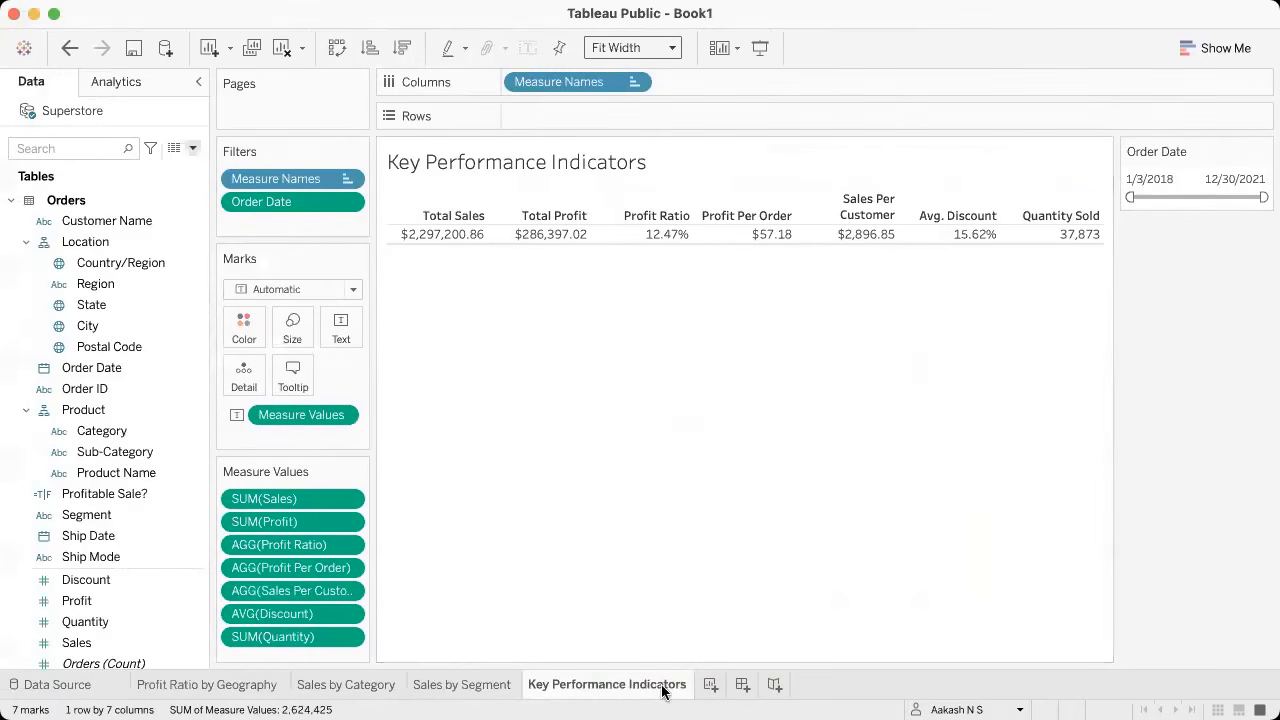
{"action": "left_click", "coordinate": [710, 684]}
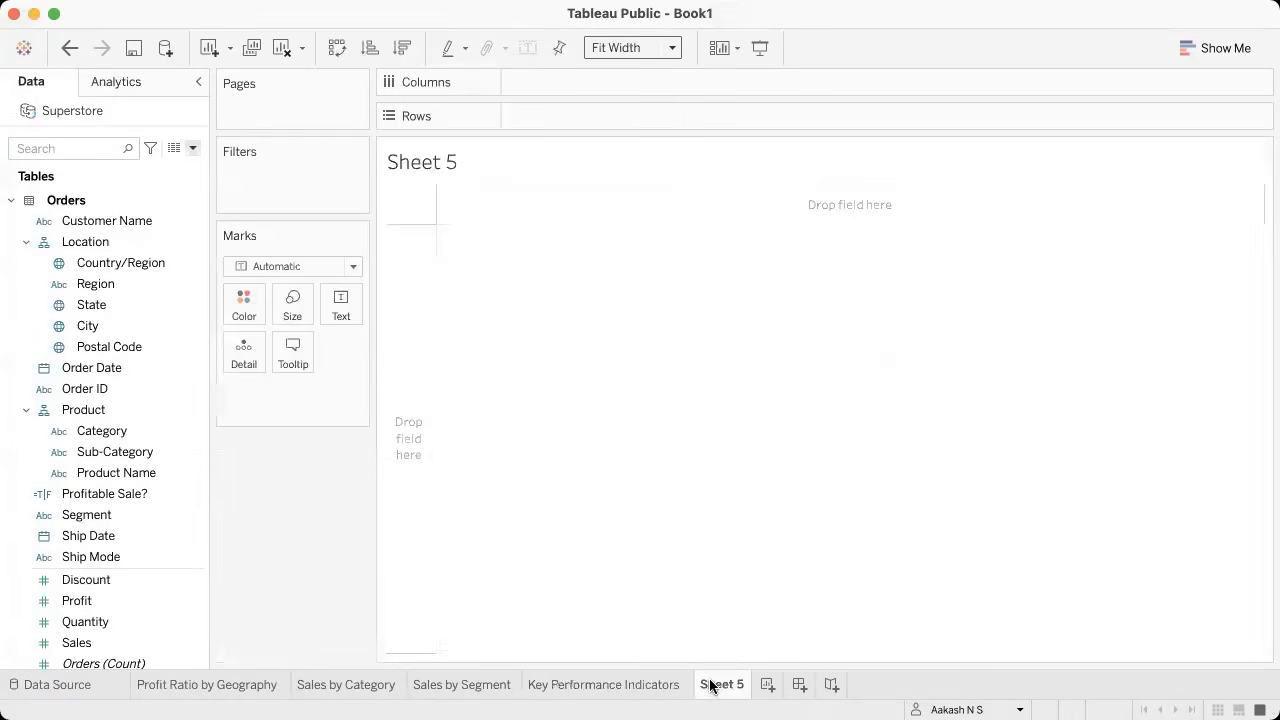
{"action": "double_click", "coordinate": [722, 684]}
{"action": "type", "text": "Pro"}
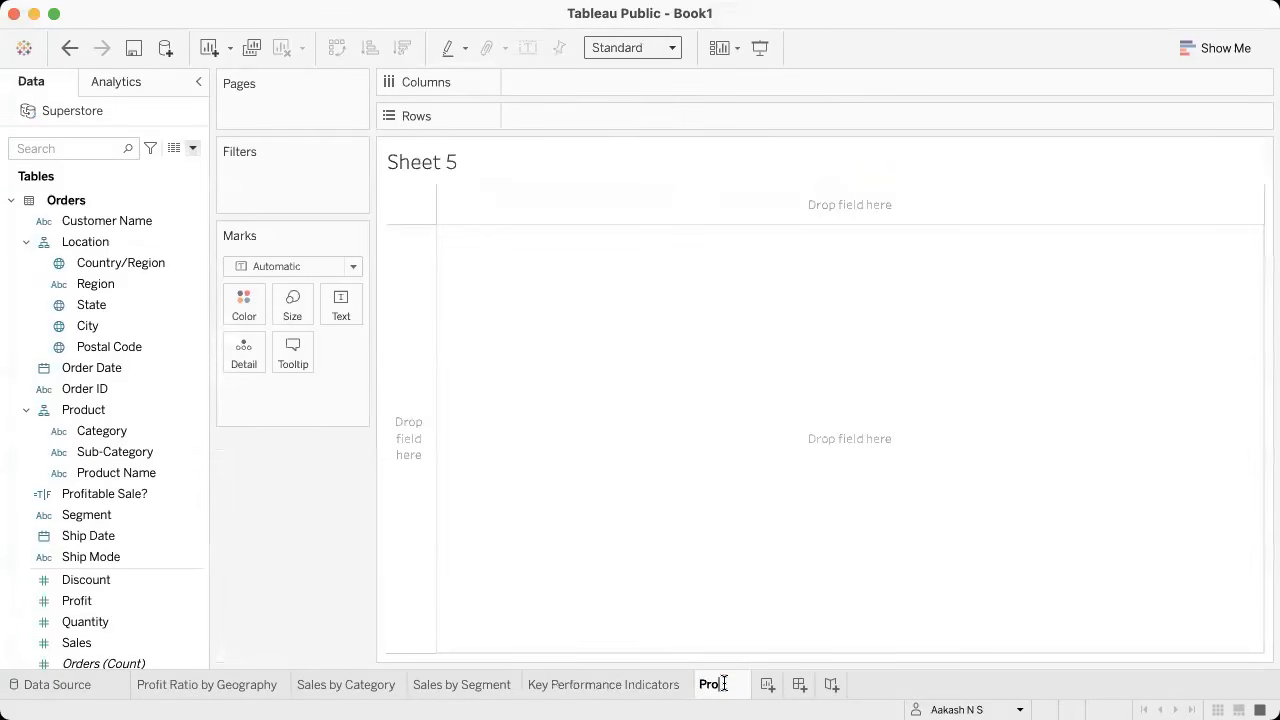
{"action": "type", "text": "fit Ratio by "}
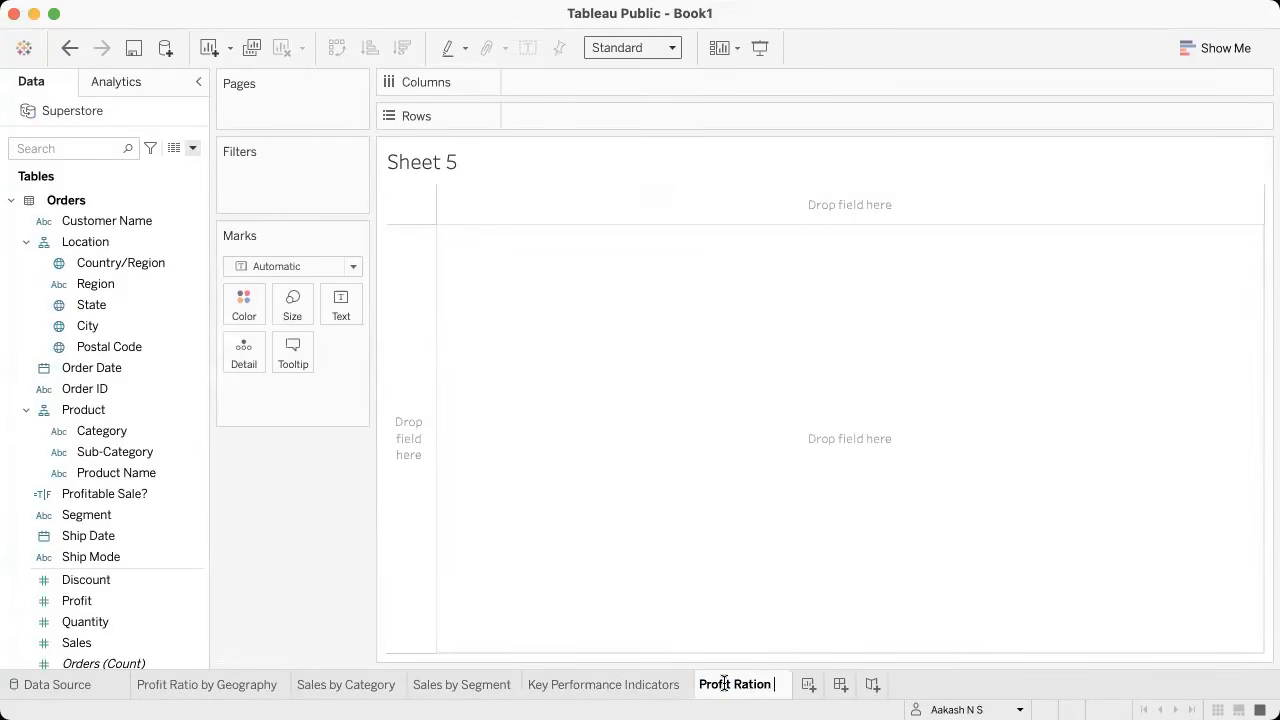
{"action": "type", "text": "City"}
{"action": "key", "text": "Return"}
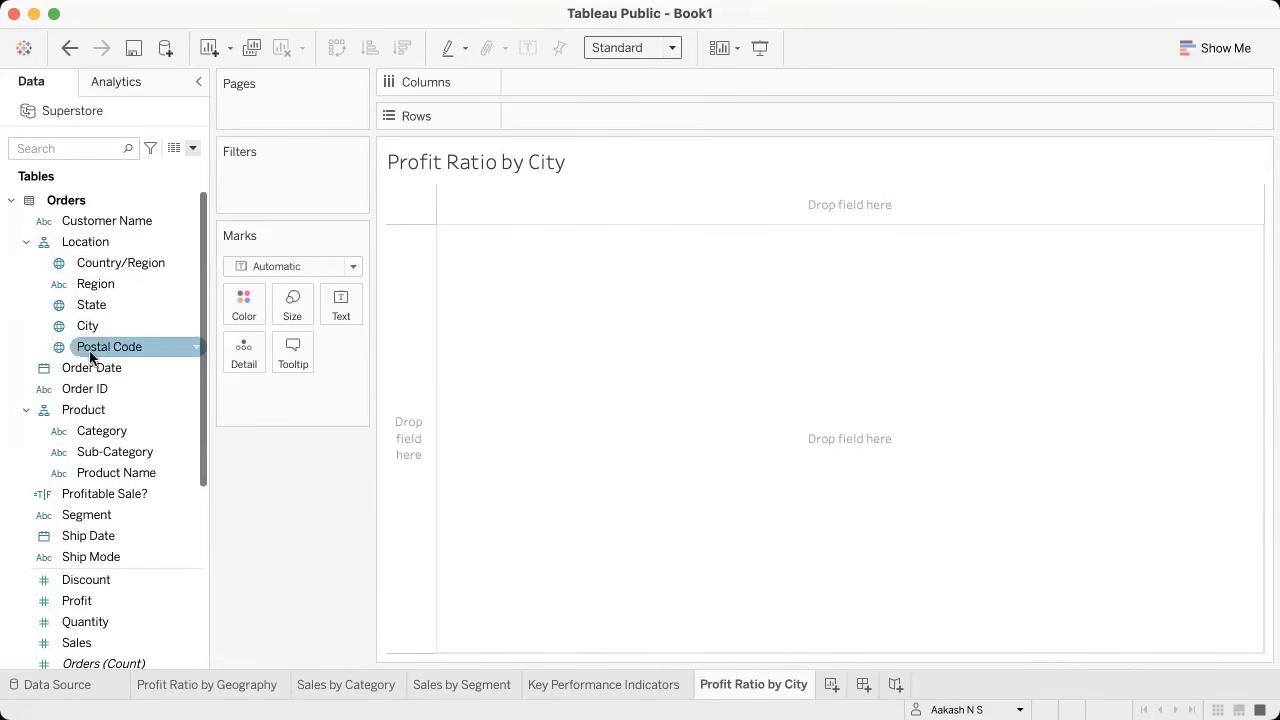
Step: Create a horizontal bar chart from the City and Profit Ratio fields, and hide the chart suggestions
{"action": "scroll", "coordinate": [91, 320], "scroll_direction": "down", "scroll_amount": 2}
{"action": "scroll", "coordinate": [90, 283], "scroll_direction": "down", "scroll_amount": 5}
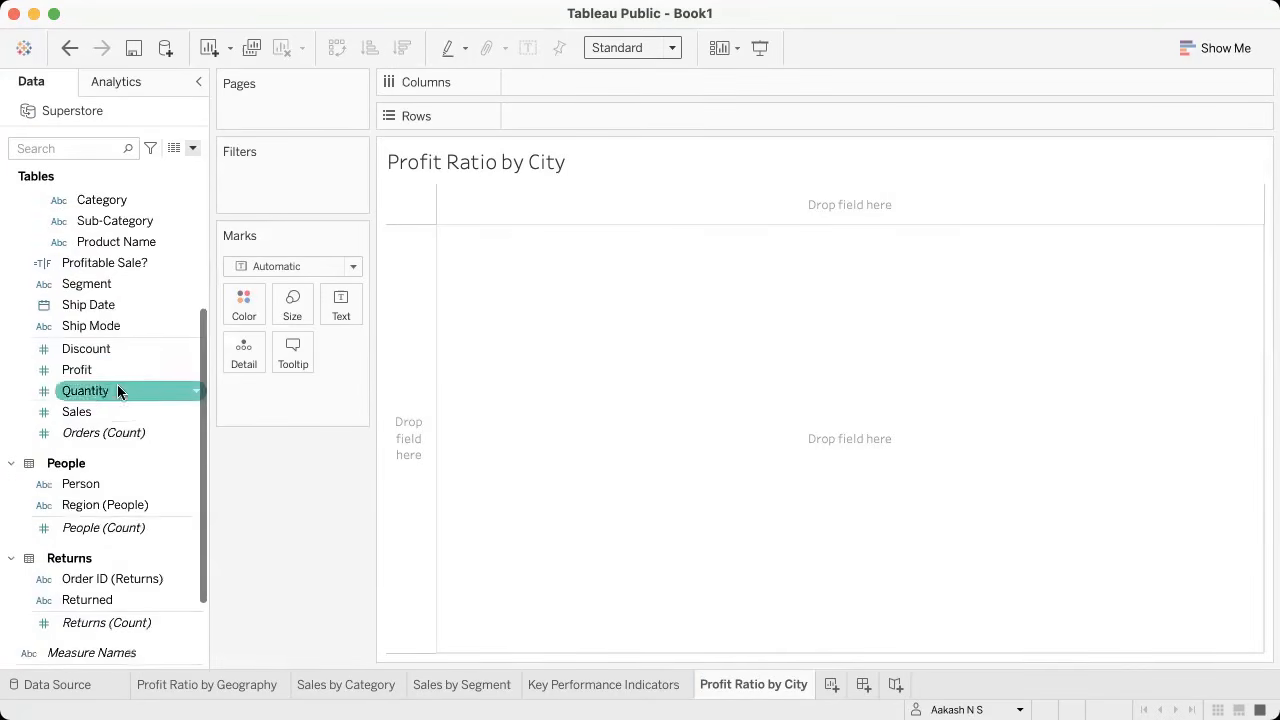
{"action": "scroll", "coordinate": [112, 480], "scroll_direction": "down", "scroll_amount": 3}
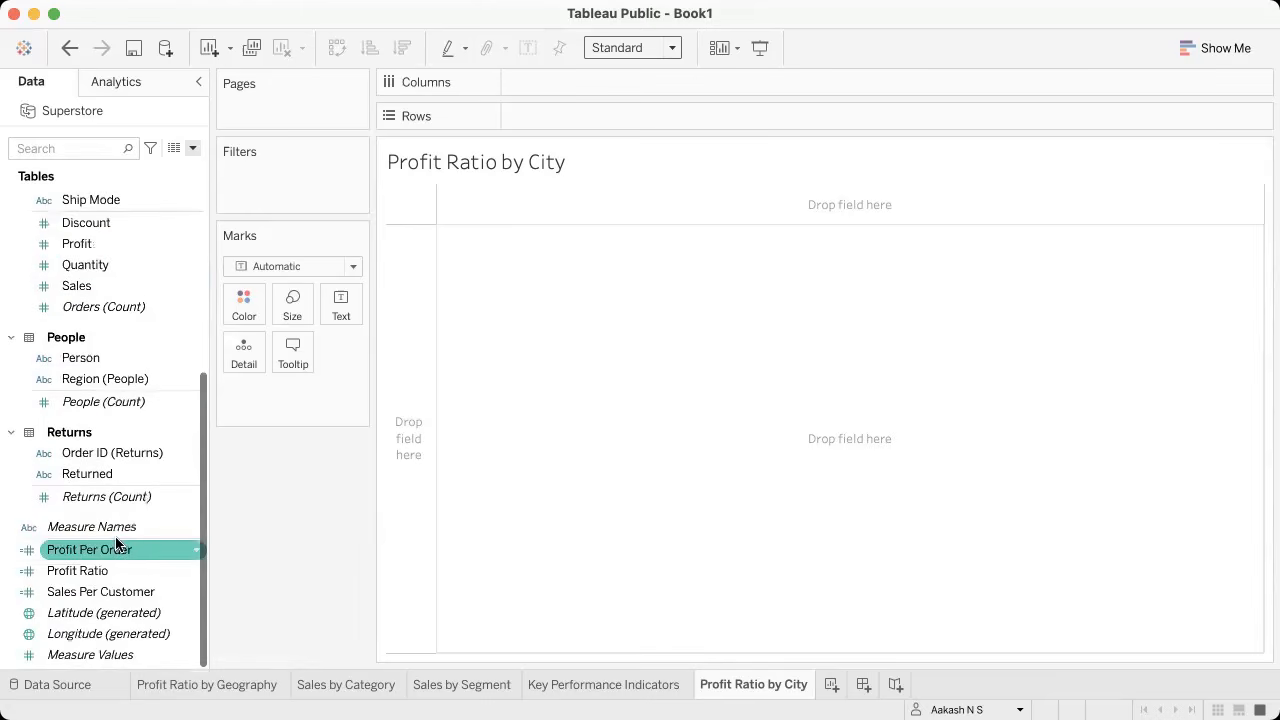
{"action": "left_click", "coordinate": [100, 572]}
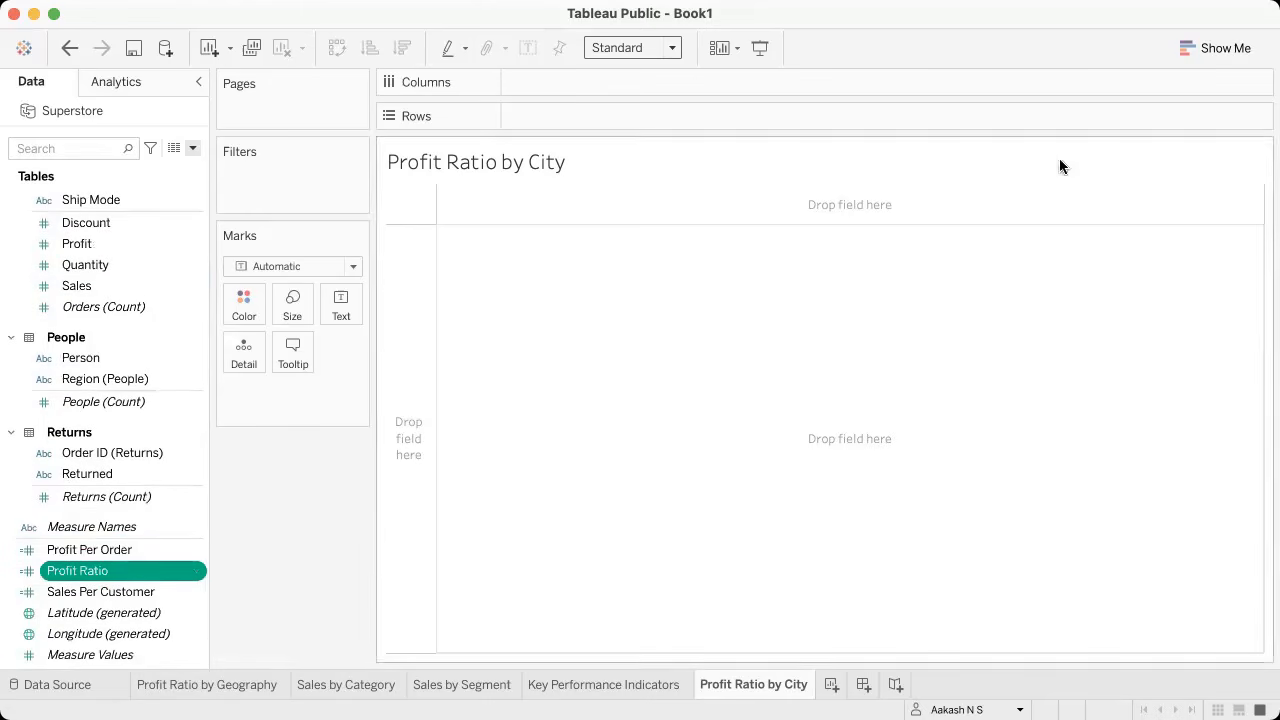
{"action": "left_click", "coordinate": [1205, 45]}
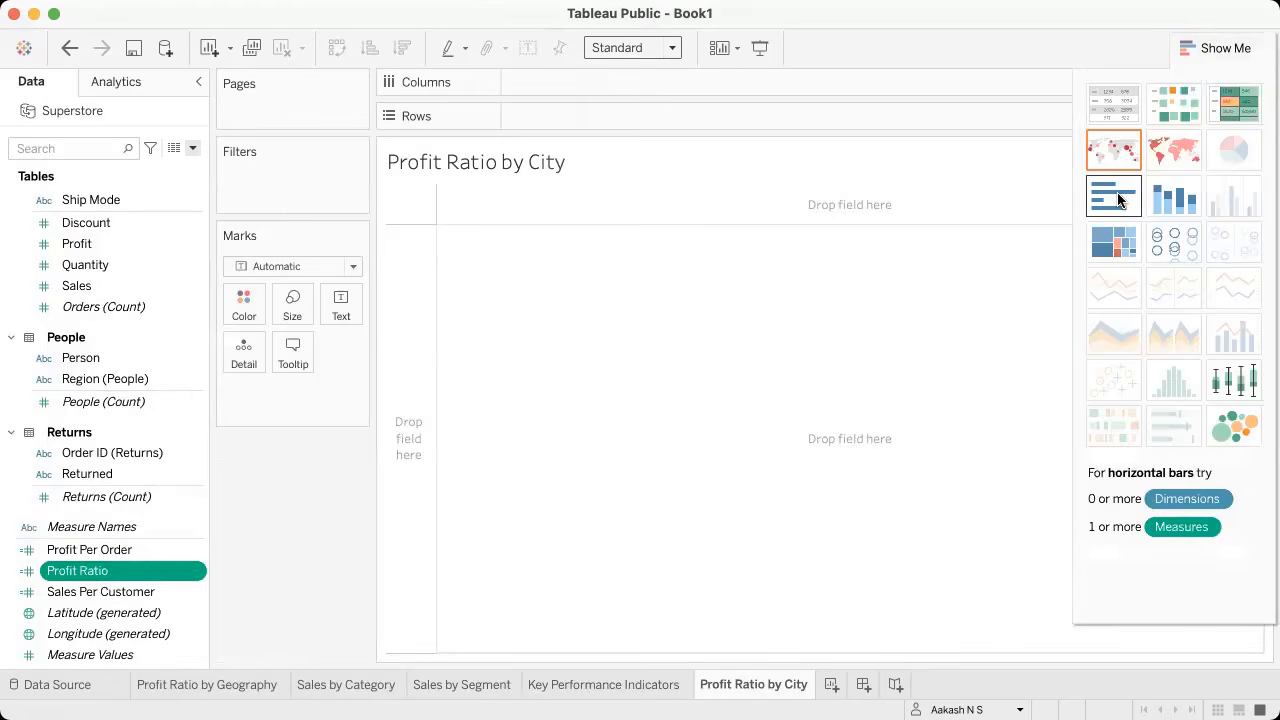
{"action": "left_click", "coordinate": [1118, 200]}
{"action": "left_click", "coordinate": [1218, 46]}
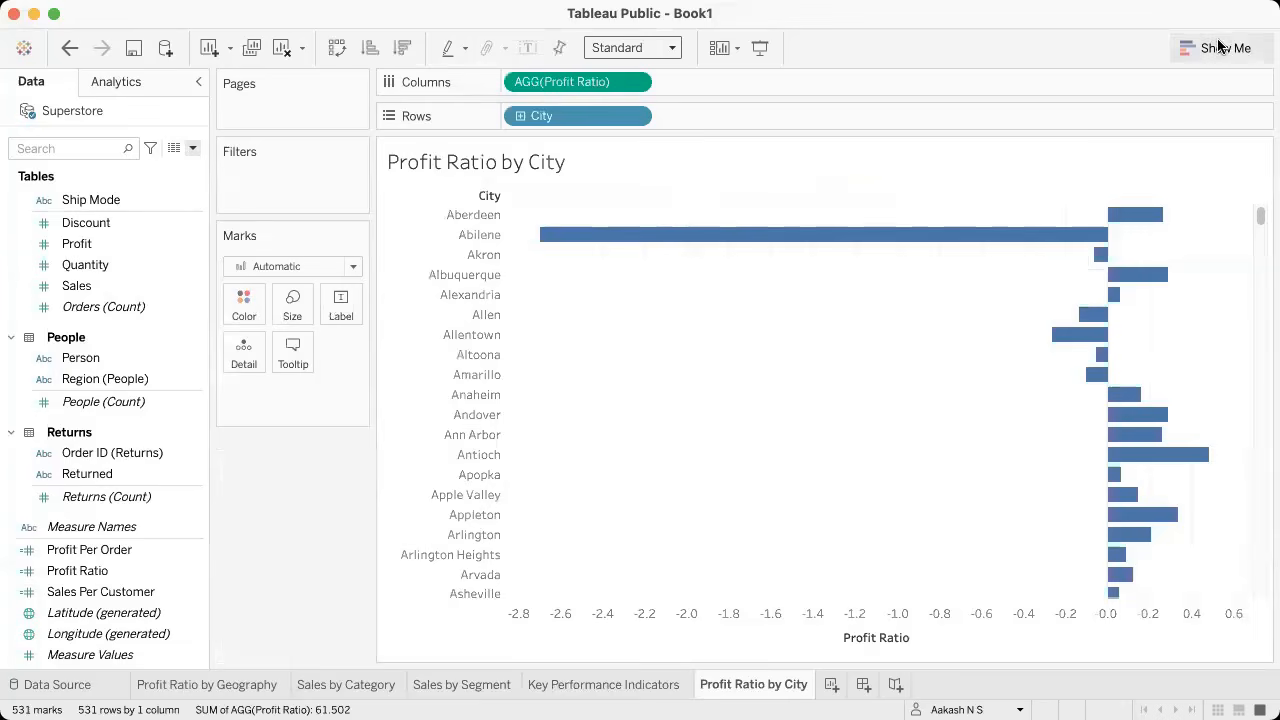
Step: Sort the cities by Profit Ratio, trying descending order and settling on ascending so that the least profitable cities come first
{"action": "scroll", "coordinate": [1039, 397], "scroll_direction": "down", "scroll_amount": 1}
{"action": "scroll", "coordinate": [1039, 397], "scroll_direction": "up", "scroll_amount": 1}
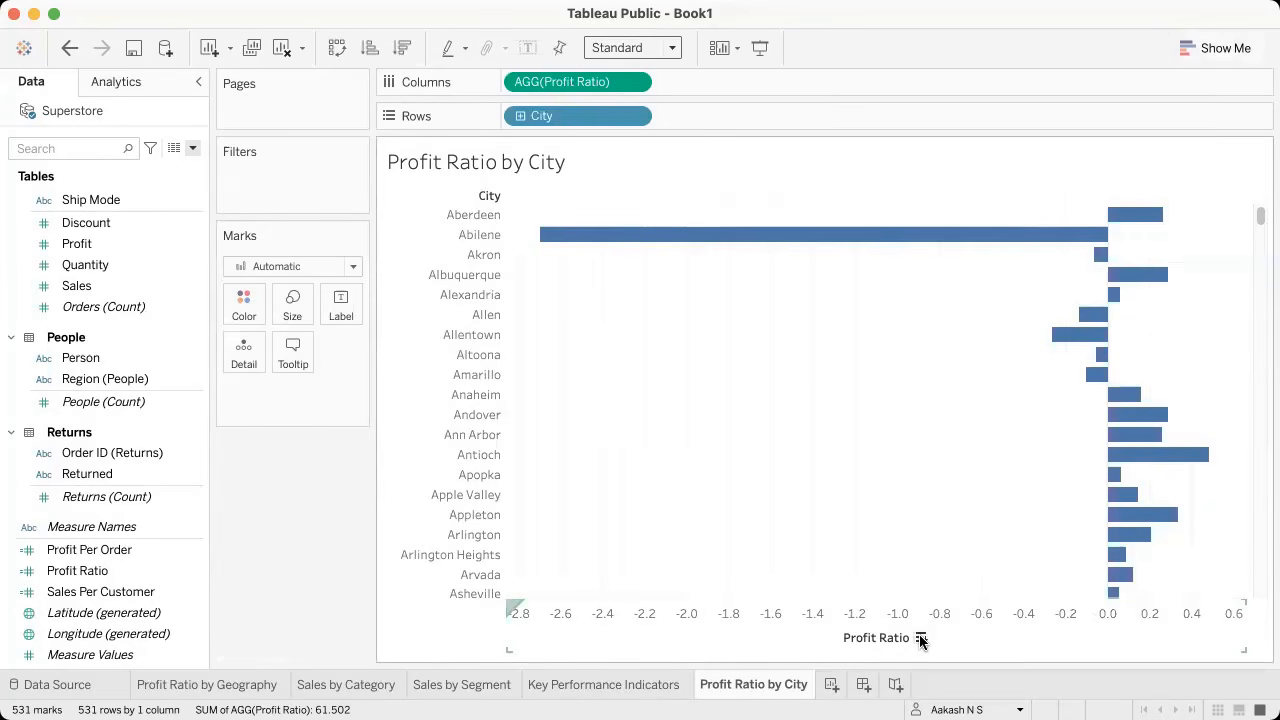
{"action": "left_click", "coordinate": [921, 641]}
{"action": "scroll", "coordinate": [1039, 411], "scroll_direction": "down", "scroll_amount": 2}
{"action": "scroll", "coordinate": [1039, 410], "scroll_direction": "up", "scroll_amount": 2}
{"action": "left_click", "coordinate": [921, 641]}
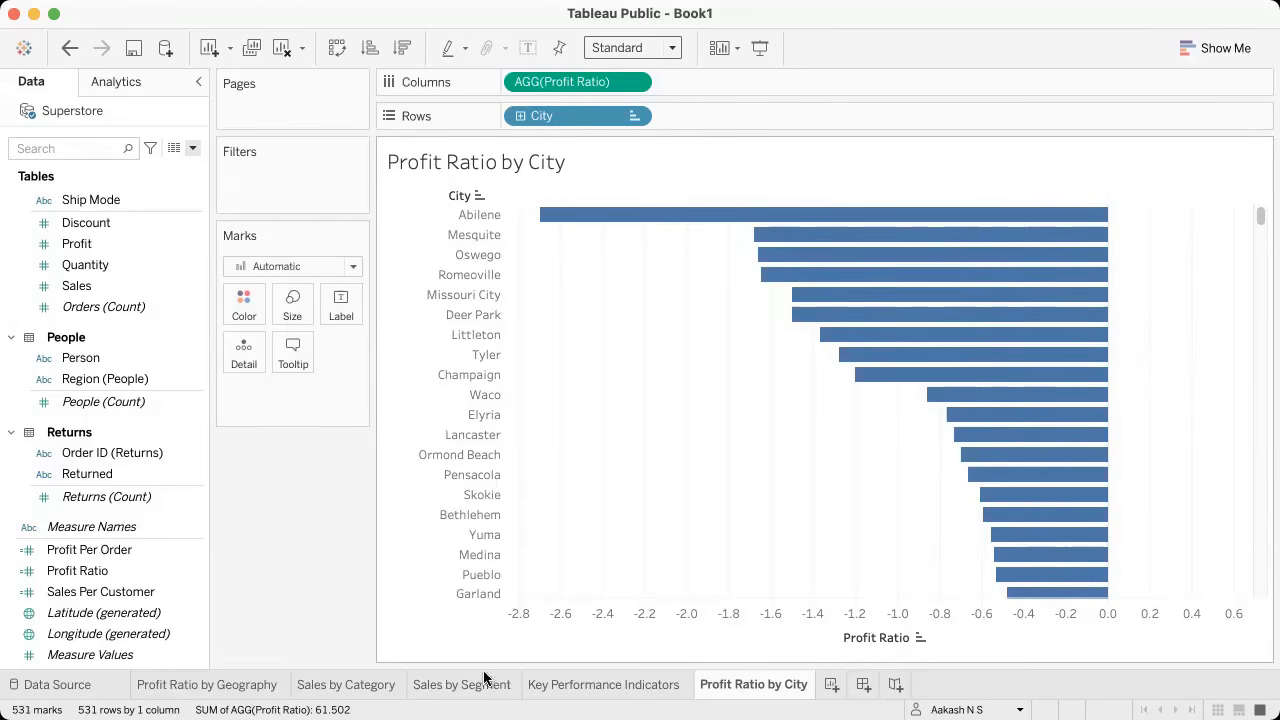
Step: Check the coloring used on the Profit Ratio by Geography sheet and color the Profit Ratio by City bars by Profit Ratio
{"action": "left_click", "coordinate": [243, 684]}
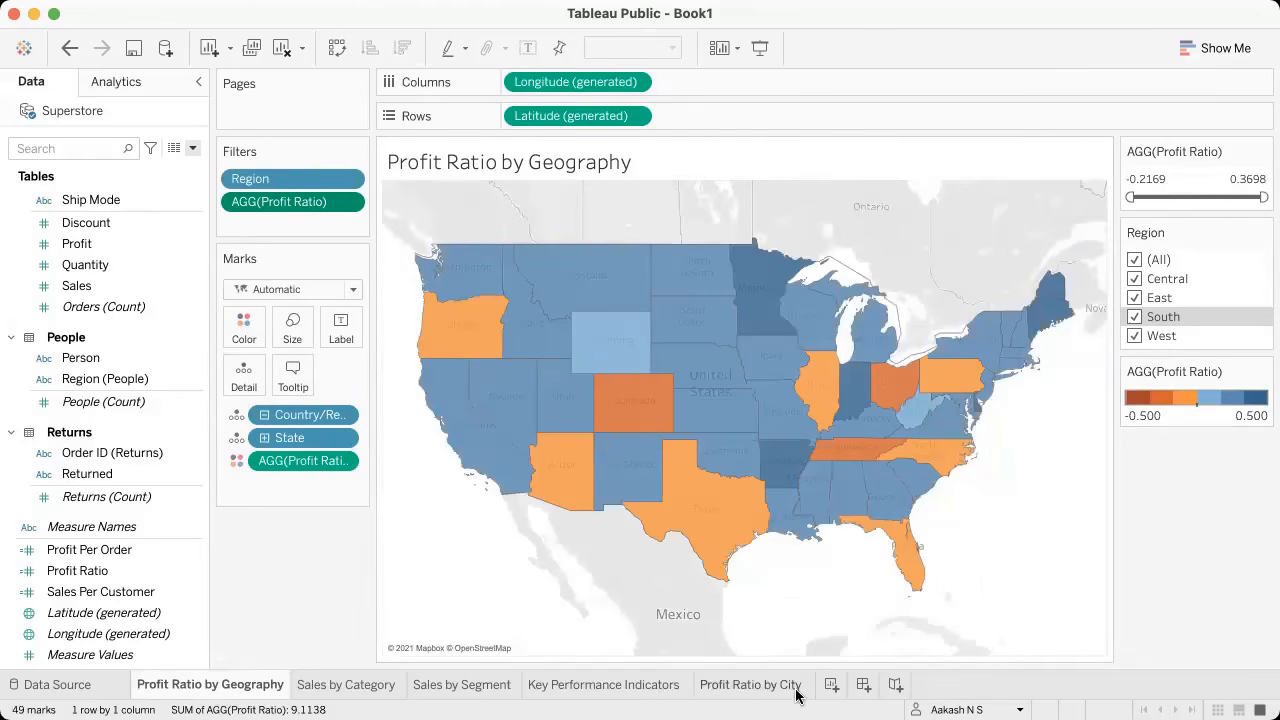
{"action": "left_click", "coordinate": [750, 692]}
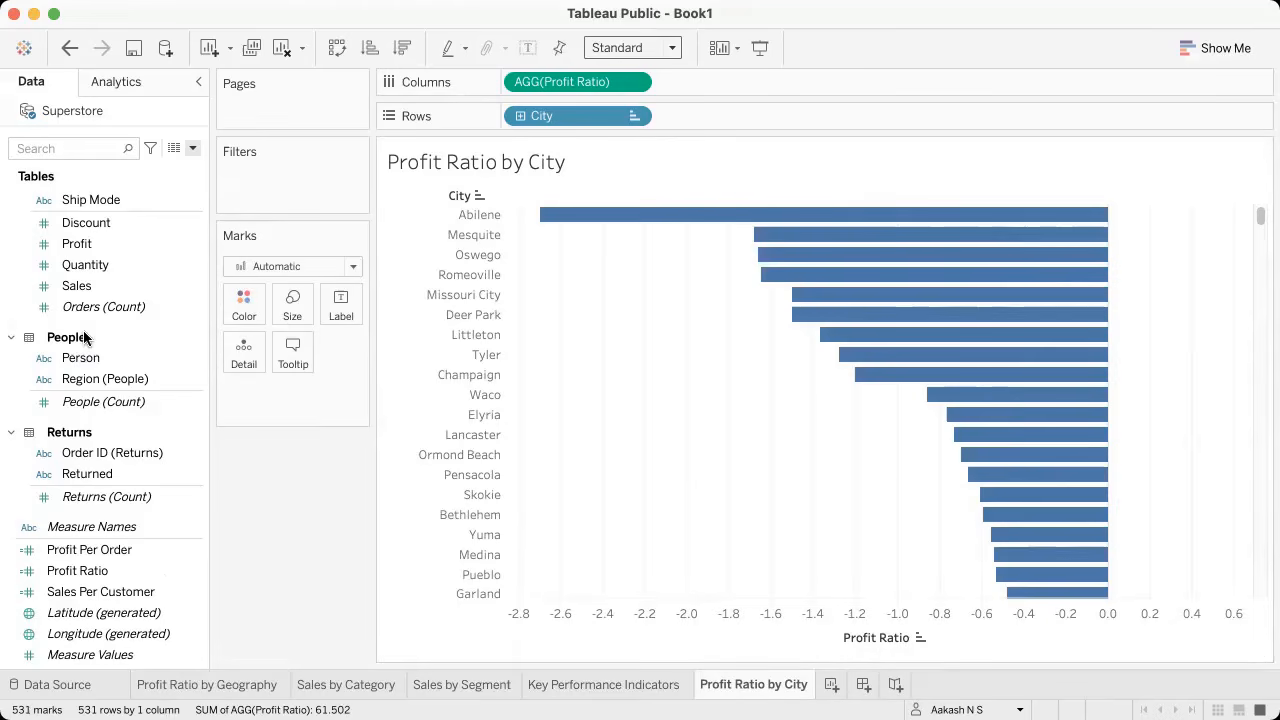
{"action": "mouse_move", "coordinate": [100, 570]}
{"action": "left_mouse_down"}
{"action": "mouse_move", "coordinate": [242, 300]}
{"action": "mouse_move", "coordinate": [250, 314]}
{"action": "left_mouse_up"}
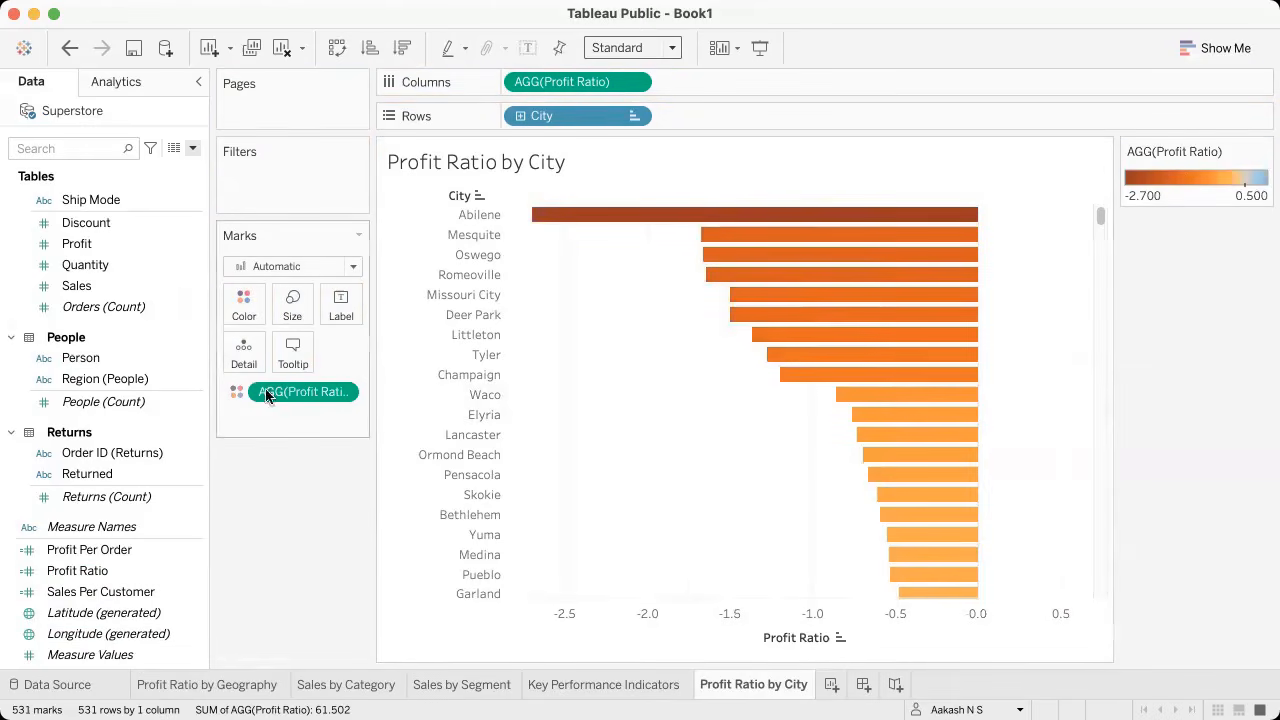
Step: Color the bars with the Orange-Blue Diverging palette in 6 stepped colors using the full color range, and show the advanced color options
{"action": "left_click", "coordinate": [242, 300]}
{"action": "left_click", "coordinate": [296, 370]}
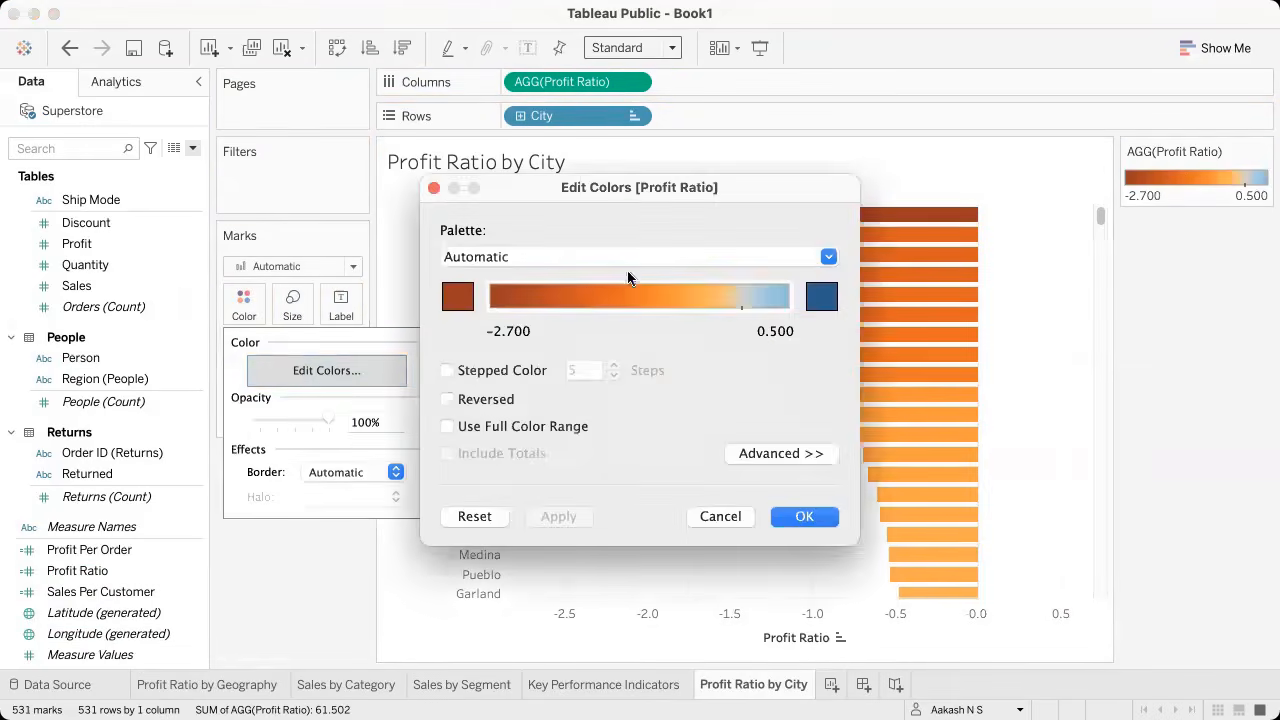
{"action": "left_click_drag", "start_coordinate": [657, 190], "coordinate": [699, 72]}
{"action": "left_click", "coordinate": [657, 138]}
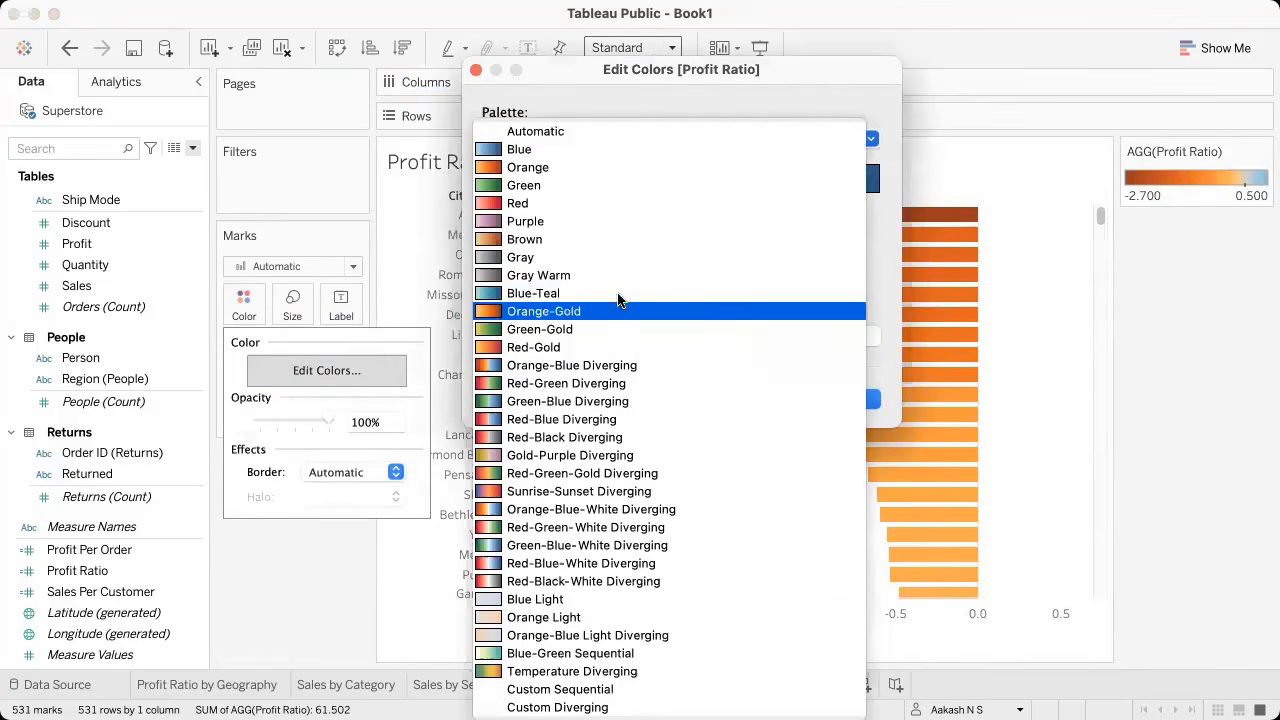
{"action": "left_click", "coordinate": [611, 366]}
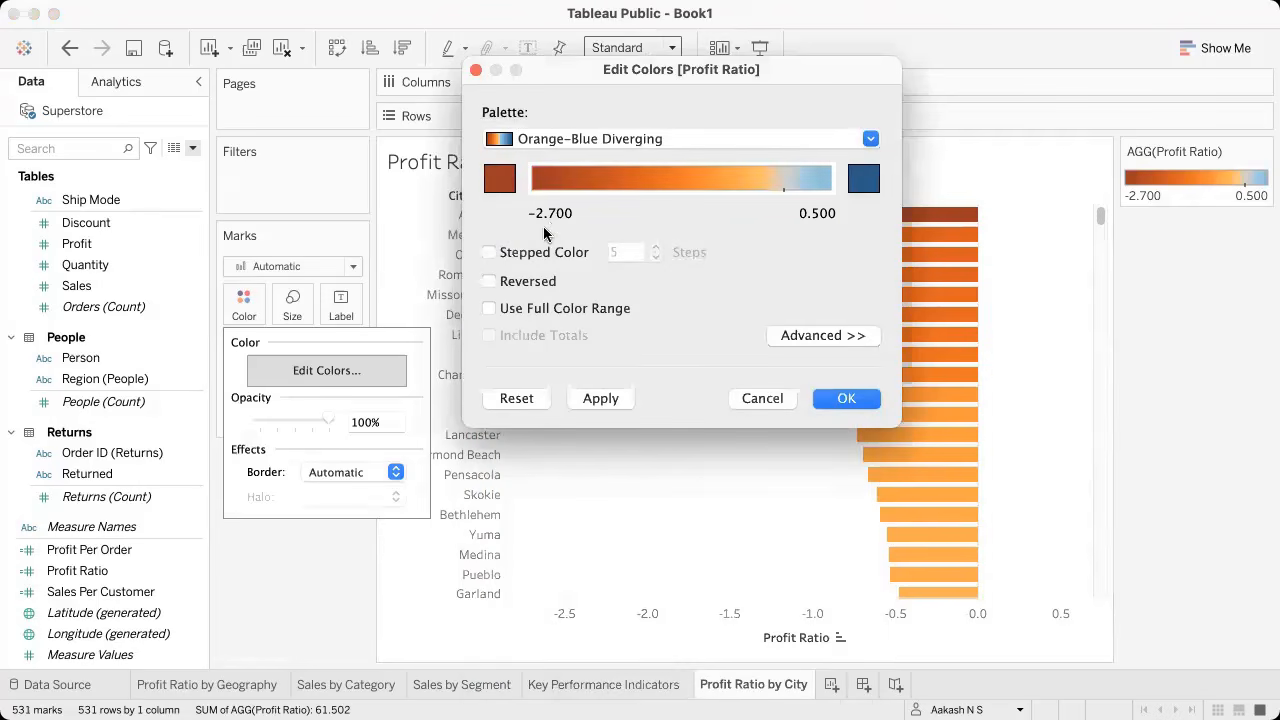
{"action": "left_click", "coordinate": [489, 252]}
{"action": "left_click", "coordinate": [628, 252]}
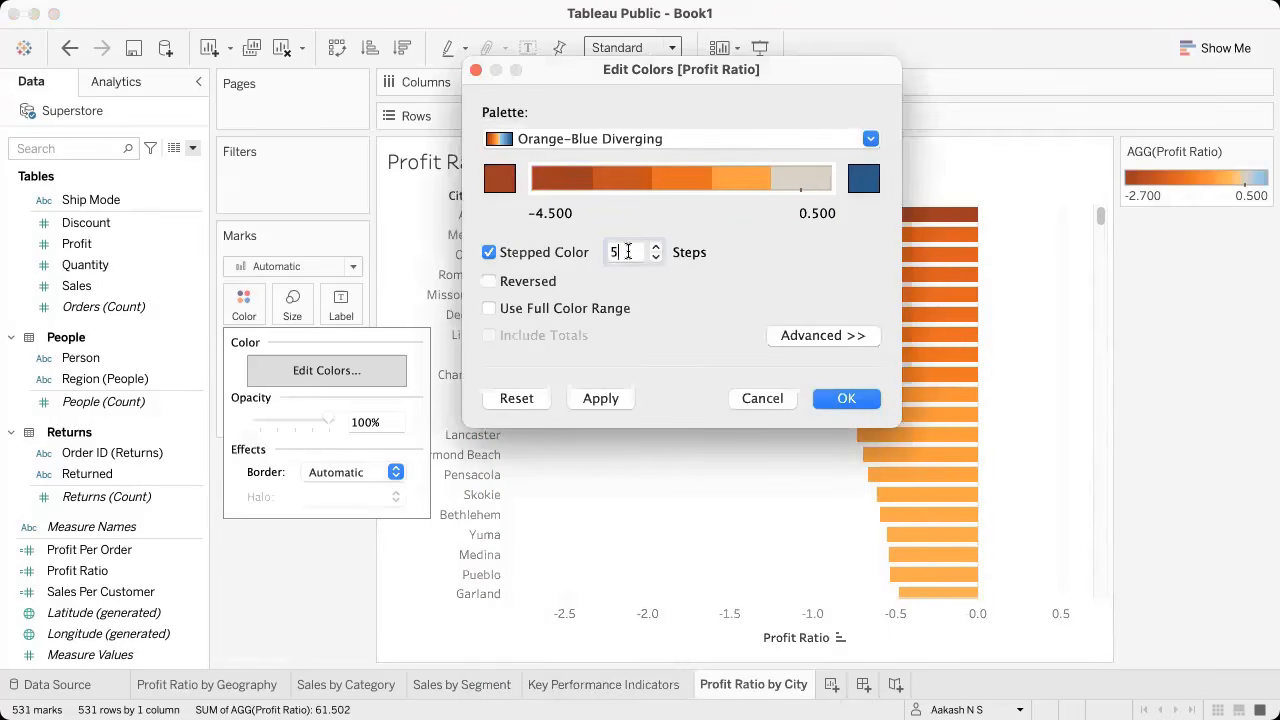
{"action": "type", "text": "6"}
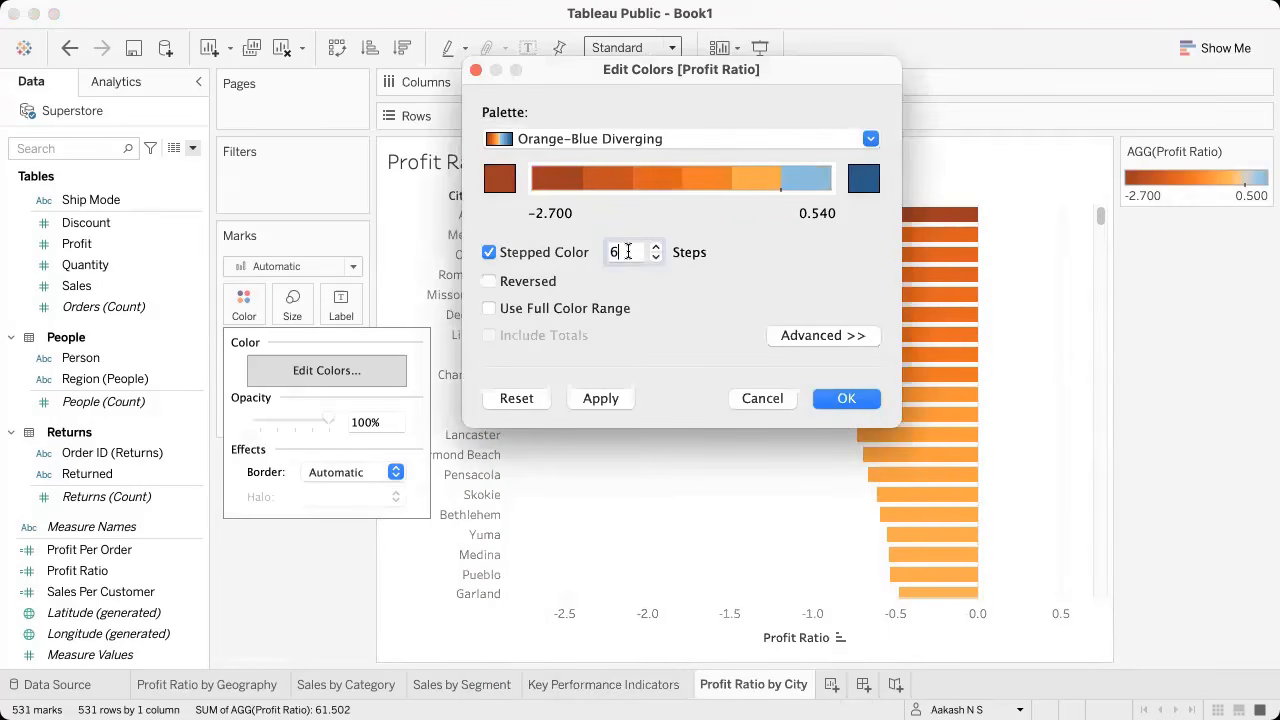
{"action": "left_click", "coordinate": [489, 308]}
{"action": "left_click", "coordinate": [798, 338]}
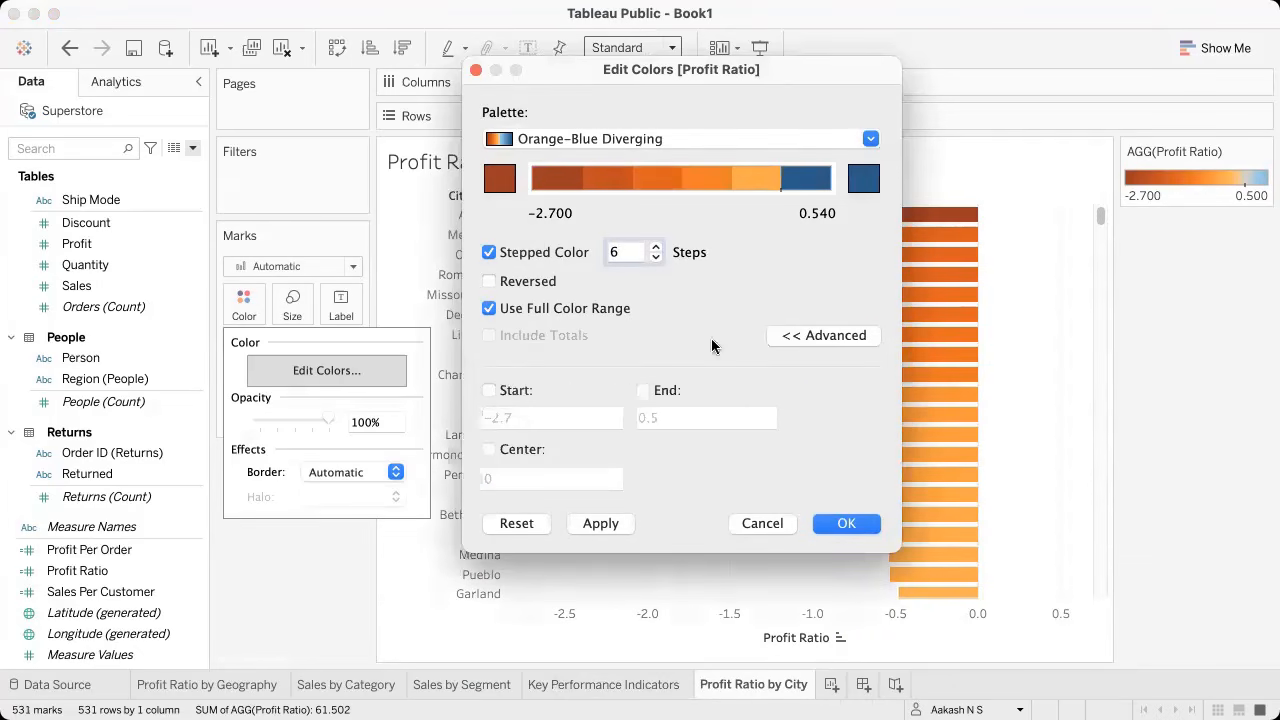
Step: Try fixing the Profit Ratio color range to start at -0.5 and end at 0.5
{"action": "left_click", "coordinate": [489, 390]}
{"action": "double_click", "coordinate": [520, 415]}
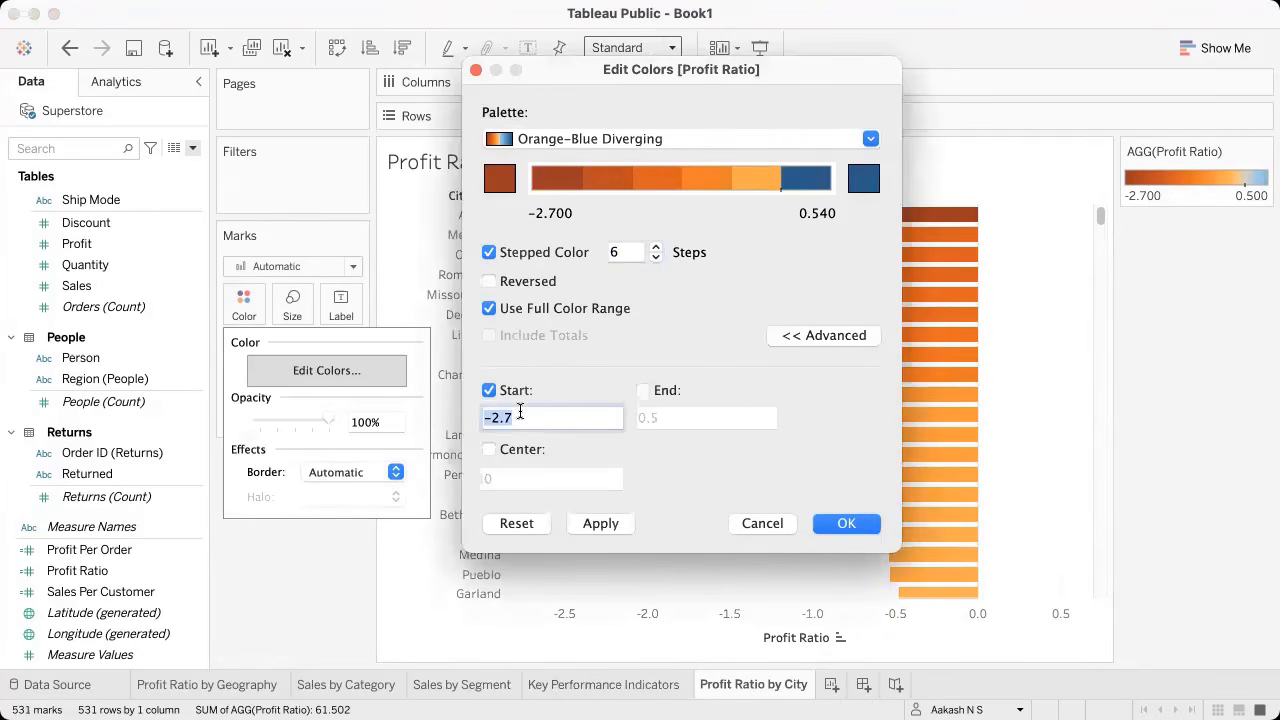
{"action": "type", "text": "-"}
{"action": "left_click", "coordinate": [643, 390]}
{"action": "left_click", "coordinate": [647, 418]}
{"action": "left_click_drag", "start_coordinate": [699, 74], "coordinate": [1016, 35]}
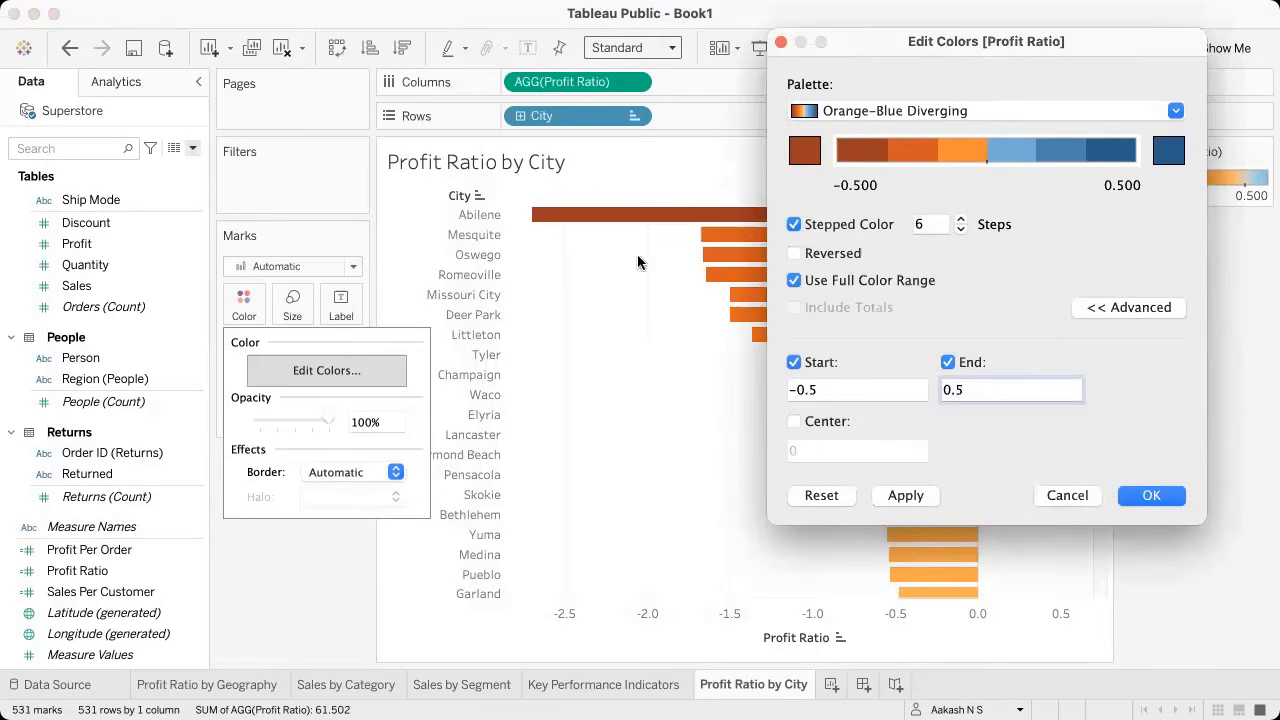
Step: Try -3 as the fixed start value of the Profit Ratio color range
{"action": "left_click", "coordinate": [826, 392]}
{"action": "double_click", "coordinate": [826, 392]}
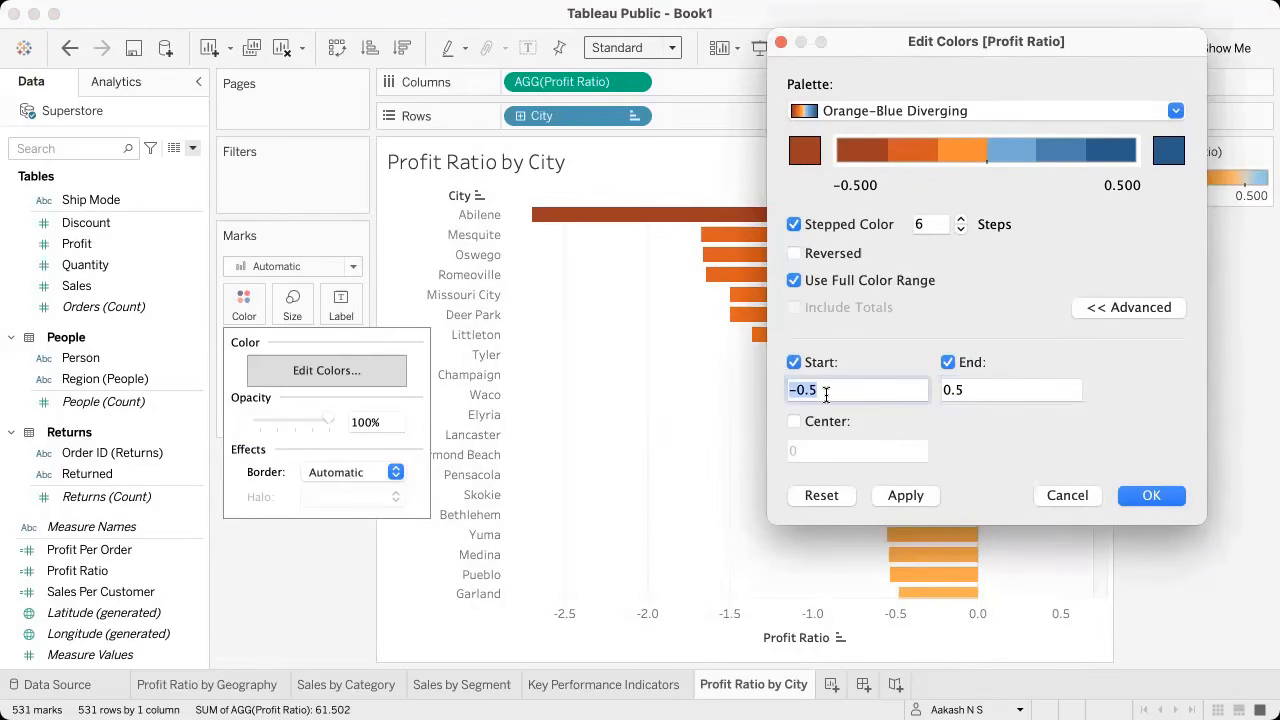
{"action": "type", "text": "-3"}
{"action": "left_click", "coordinate": [993, 389]}
Step: Remove the fixed start and end values from the color range and accept the stepped color scale
{"action": "left_click", "coordinate": [794, 362]}
{"action": "left_click", "coordinate": [948, 362]}
{"action": "left_click_drag", "start_coordinate": [944, 40], "coordinate": [259, 34]}
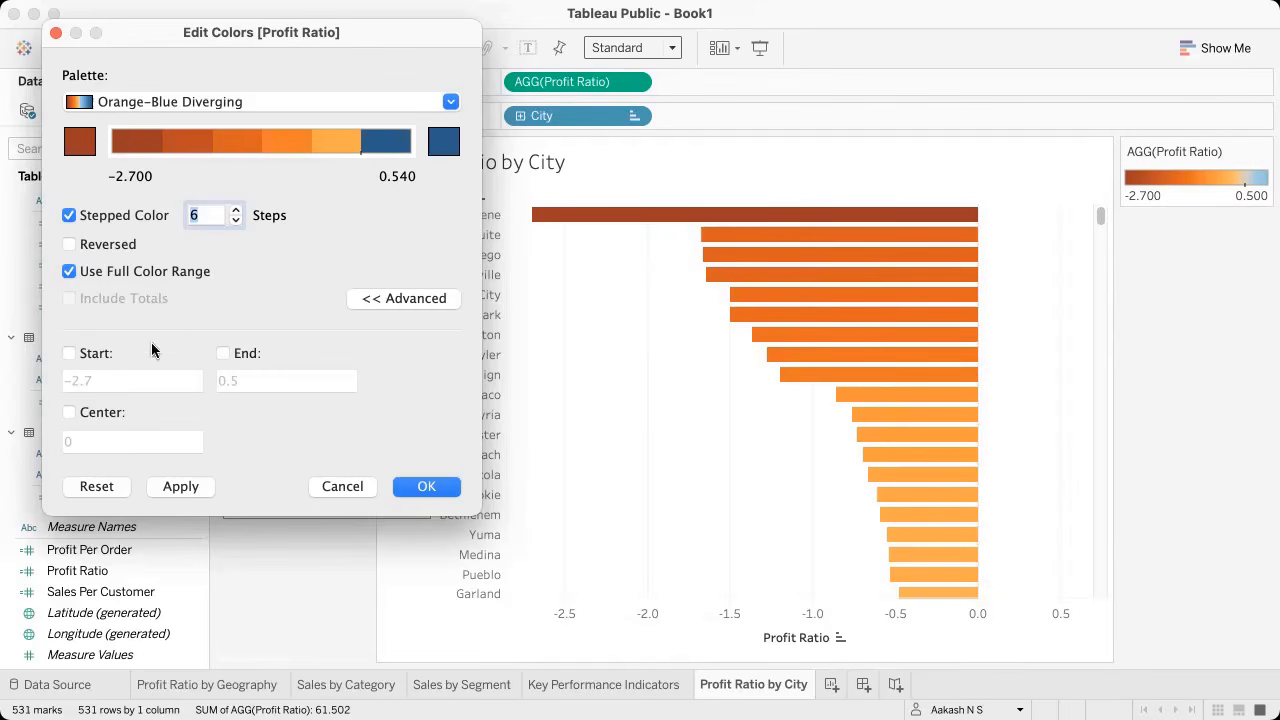
{"action": "left_click", "coordinate": [409, 488]}
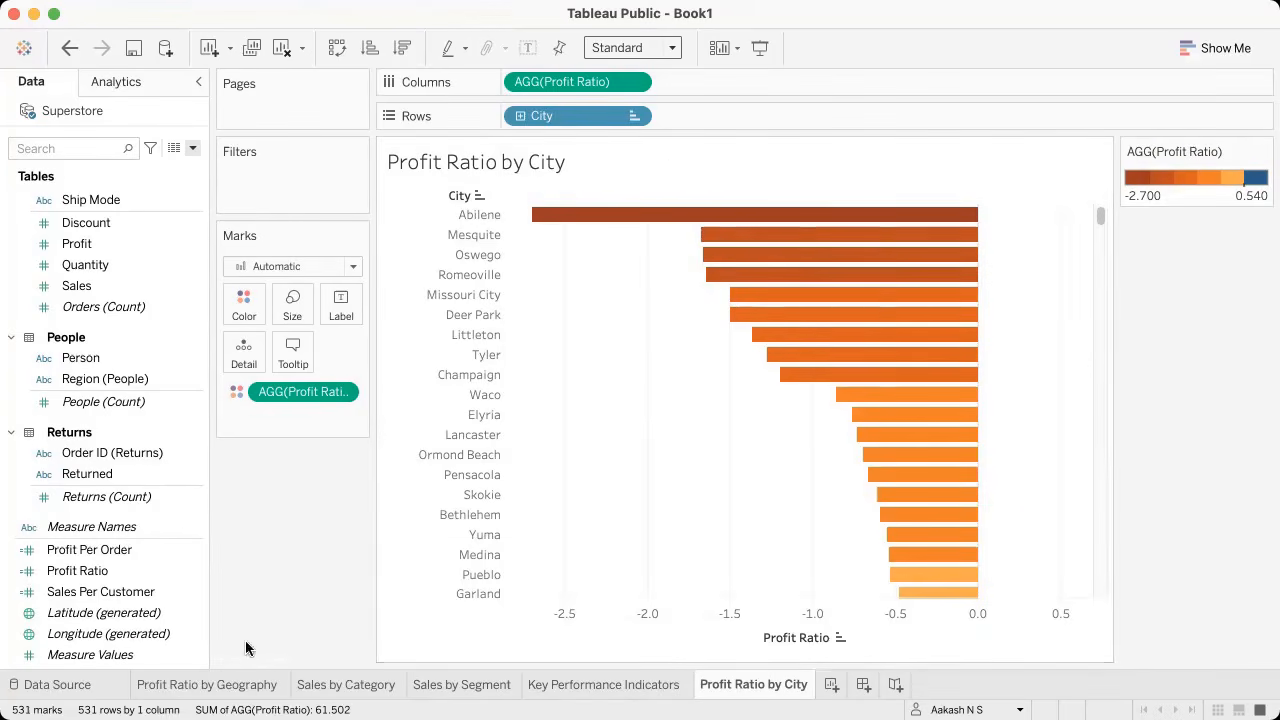
Step: Compare the coloring with the Profit Ratio by Geography map, and read the remaining Profit Ratio by City instructions in the browser notebook
{"action": "left_click", "coordinate": [203, 685]}
{"action": "mouse_move", "coordinate": [609, 278]}
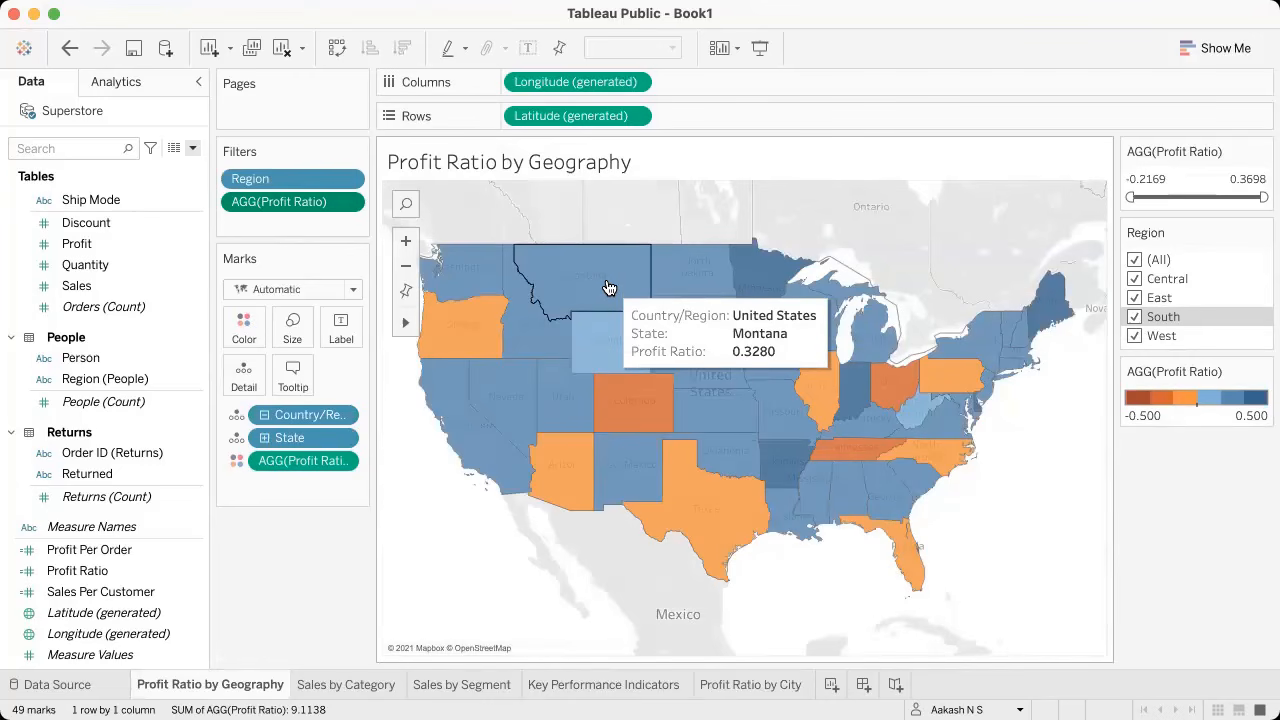
{"action": "left_click", "coordinate": [755, 685]}
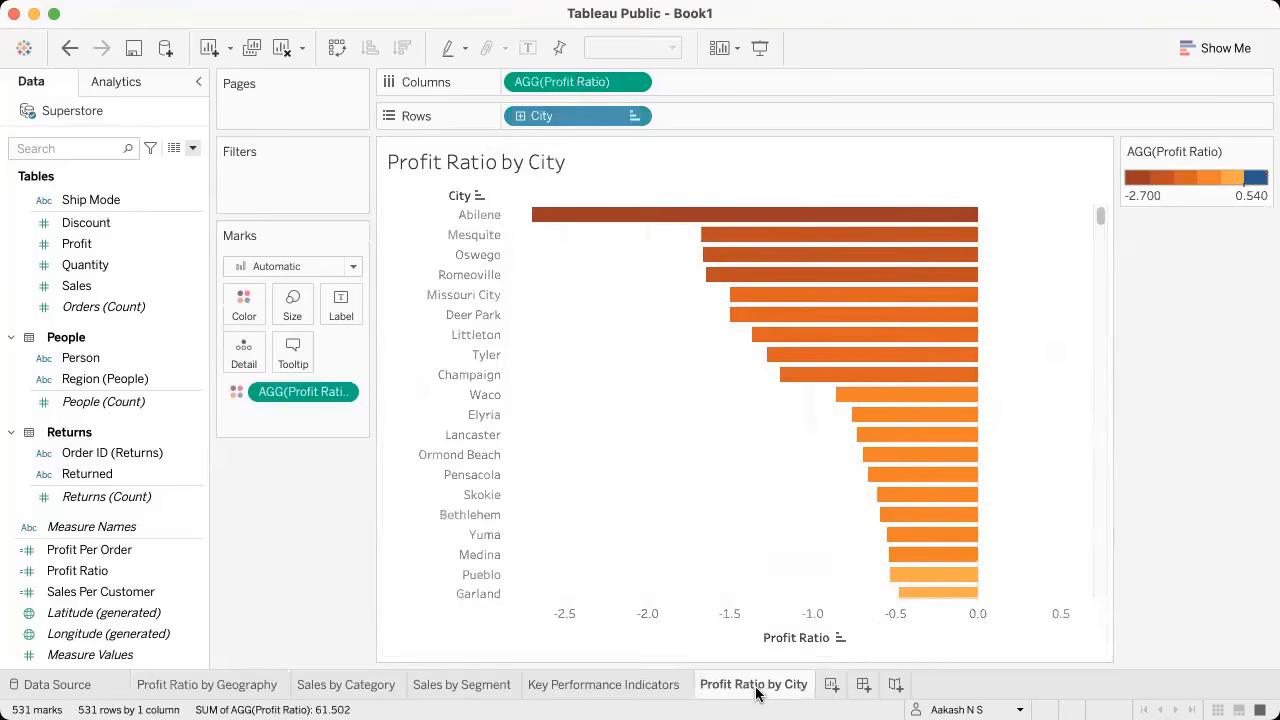
{"action": "key", "text": "super+Tab"}
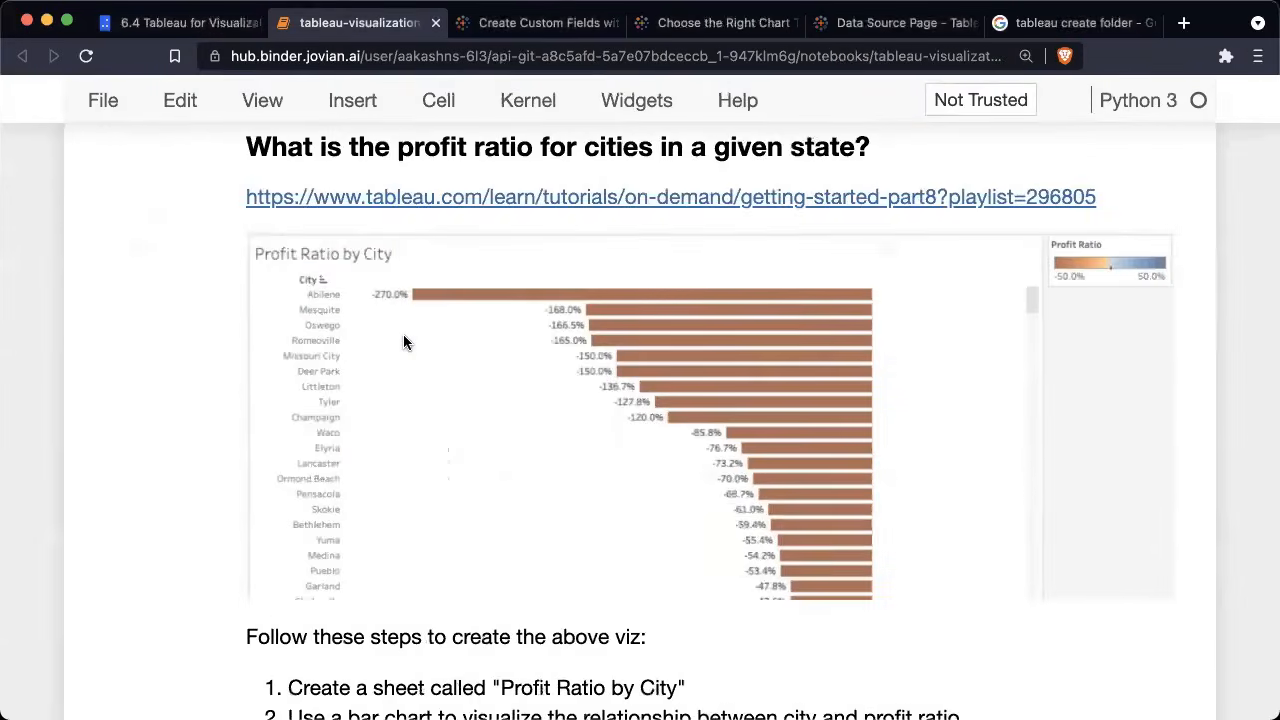
{"action": "scroll", "coordinate": [403, 343], "scroll_direction": "down", "scroll_amount": 5}
{"action": "scroll", "coordinate": [403, 343], "scroll_direction": "down", "scroll_amount": 3}
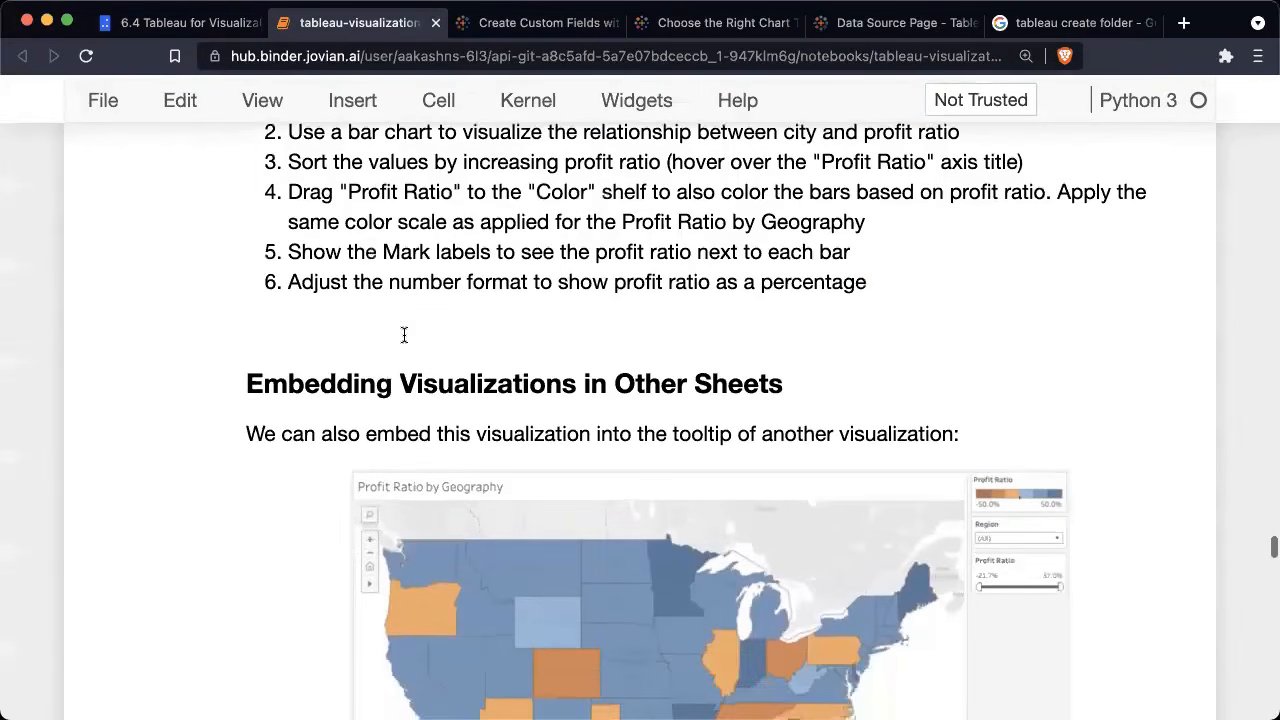
Step: Return to Tableau and format the Profit Ratio color field's default numbers as Percentage with 2 decimal places
{"action": "key", "text": "super+Tab"}
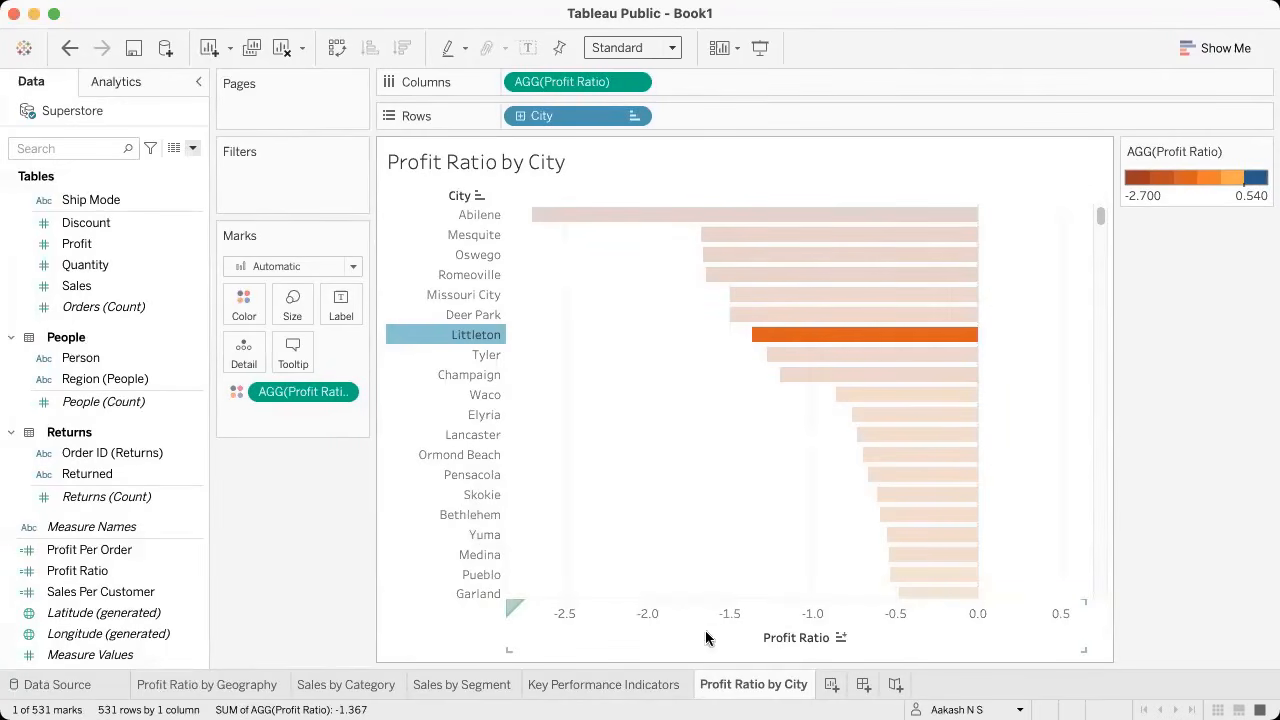
{"action": "left_click", "coordinate": [341, 391]}
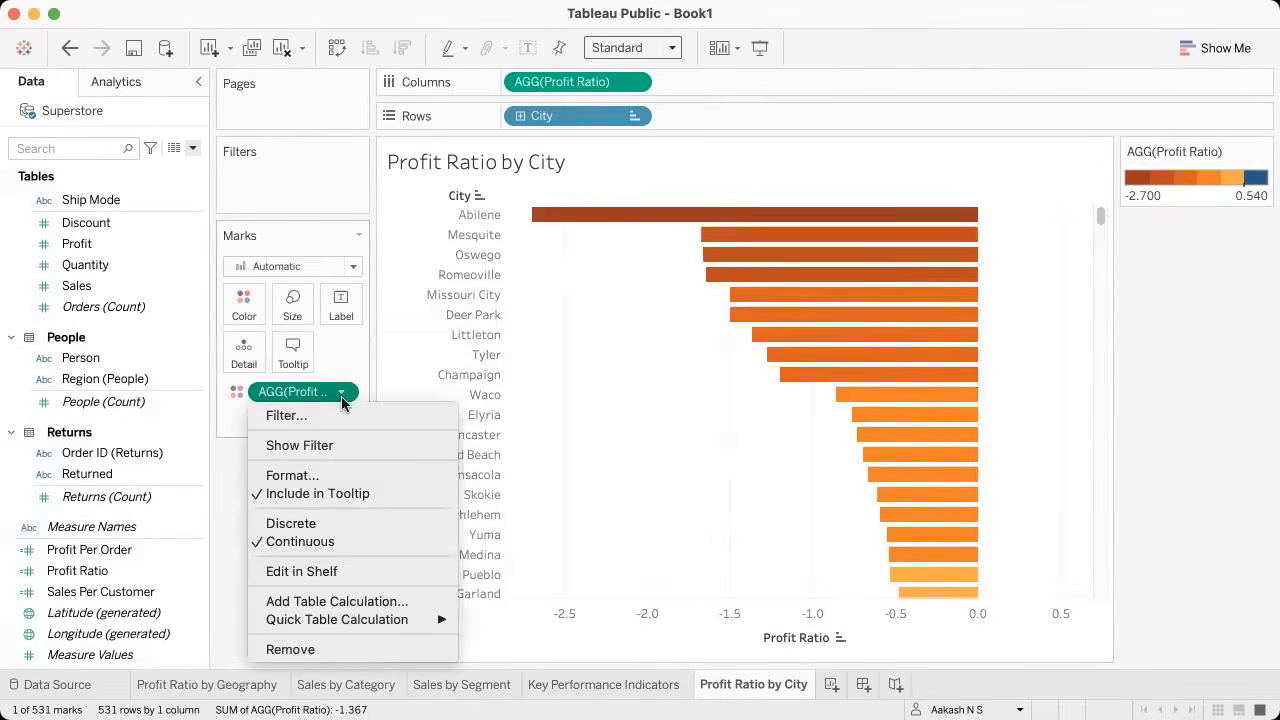
{"action": "left_click", "coordinate": [334, 476]}
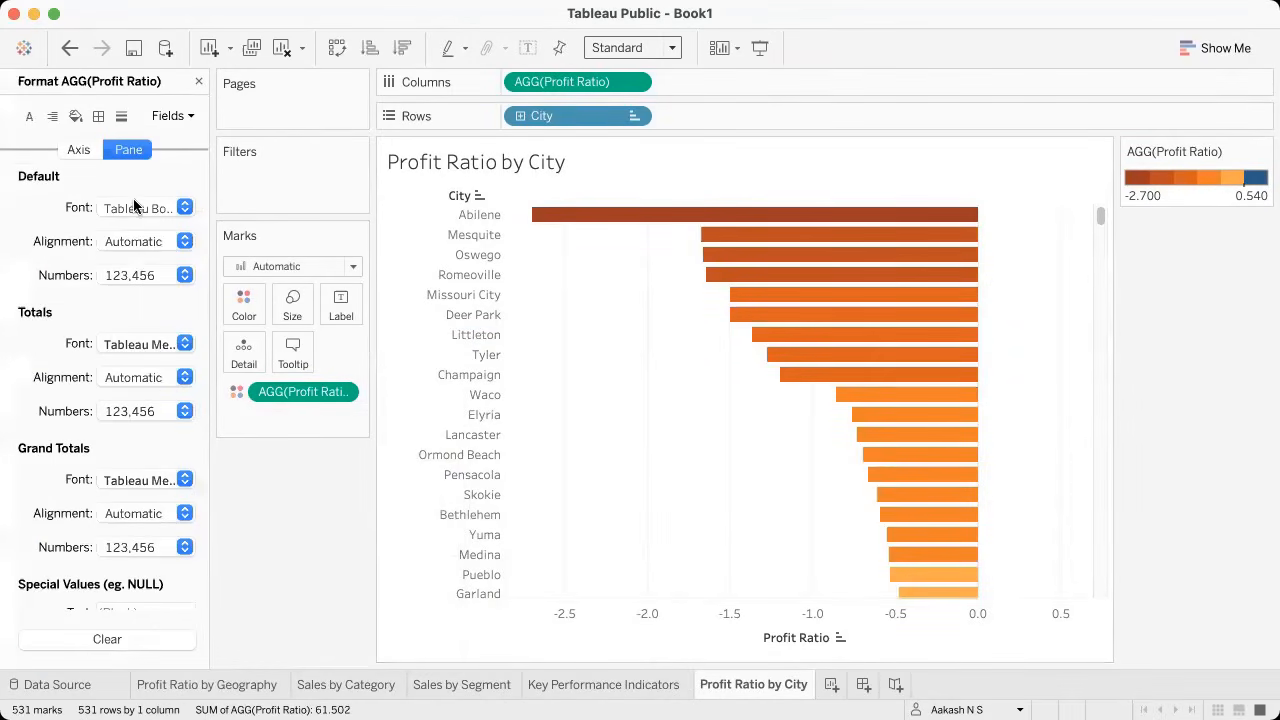
{"action": "left_click", "coordinate": [151, 274]}
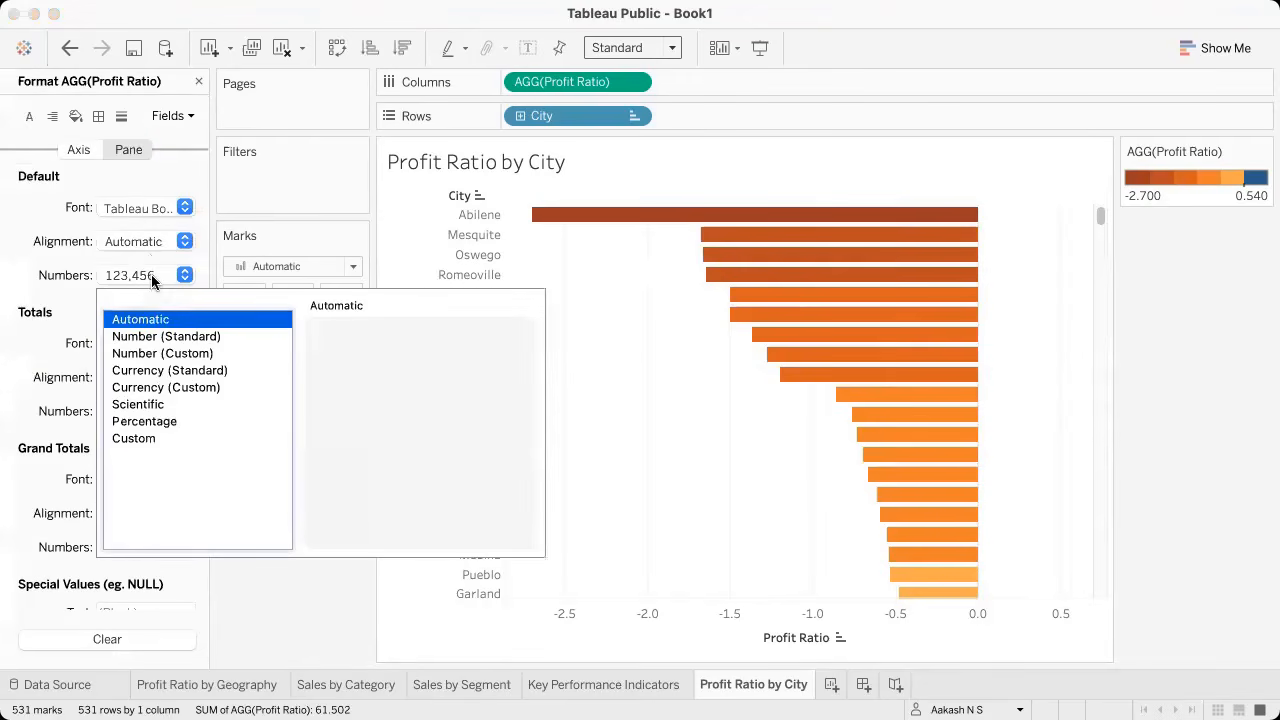
{"action": "left_click", "coordinate": [163, 423]}
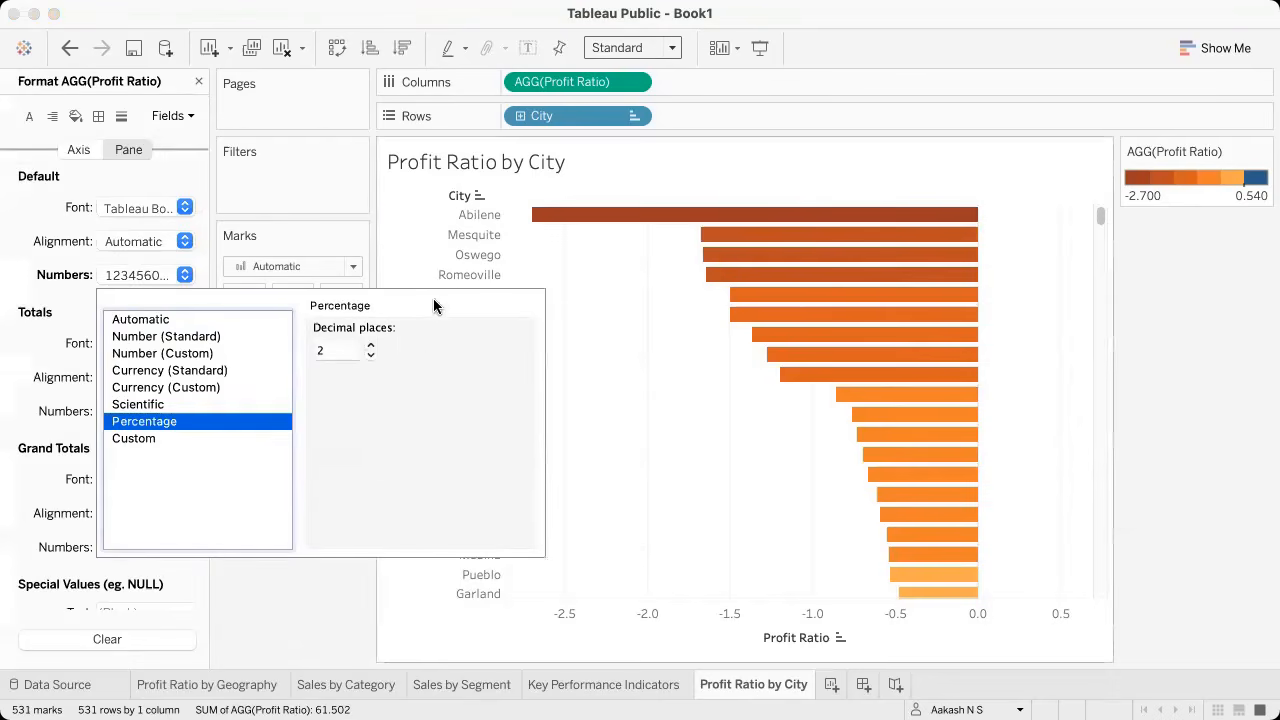
{"action": "left_click", "coordinate": [341, 634]}
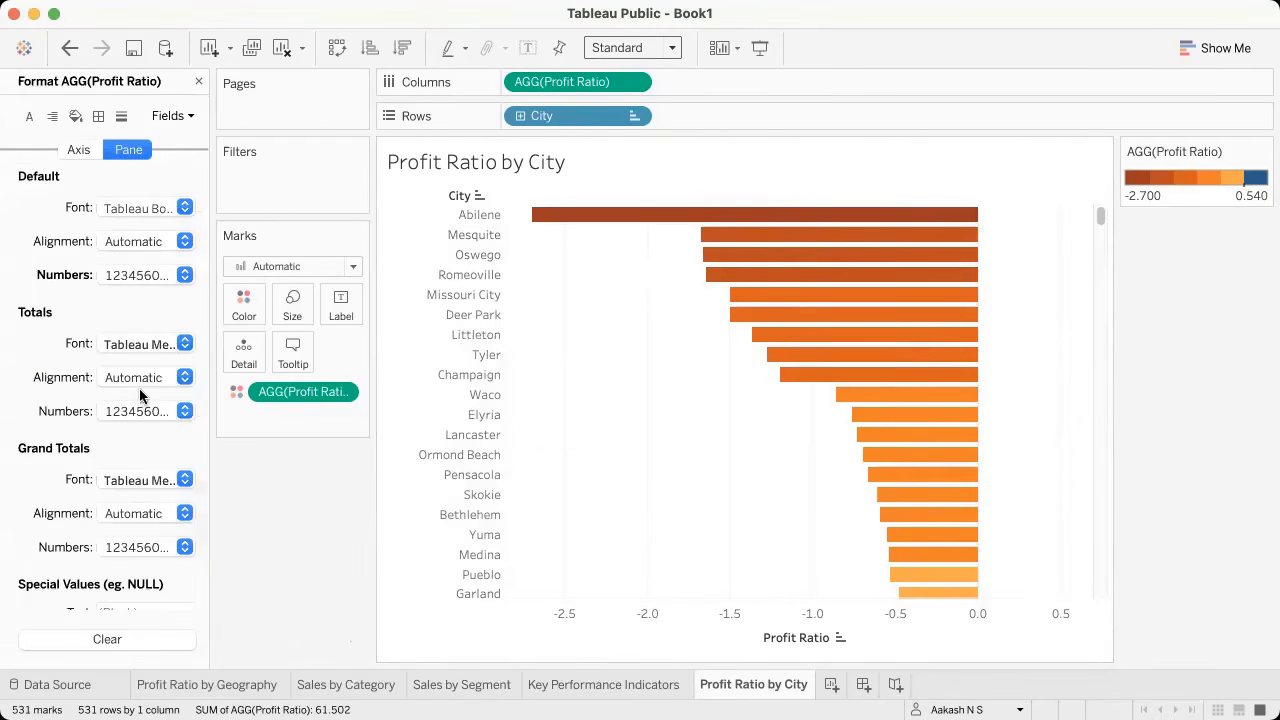
Step: Recheck the color field's format and apply the Percentage format to the default numbers of the Profit Ratio field in Columns
{"action": "left_click", "coordinate": [341, 391]}
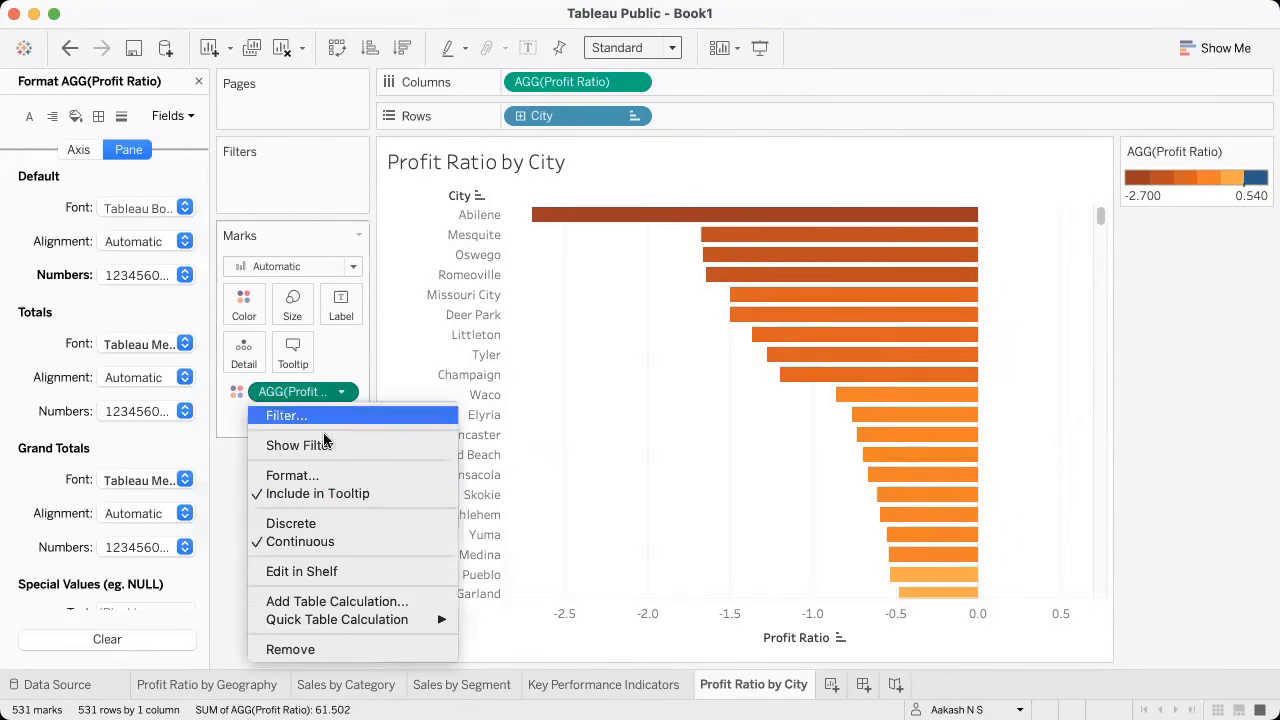
{"action": "left_click", "coordinate": [306, 475]}
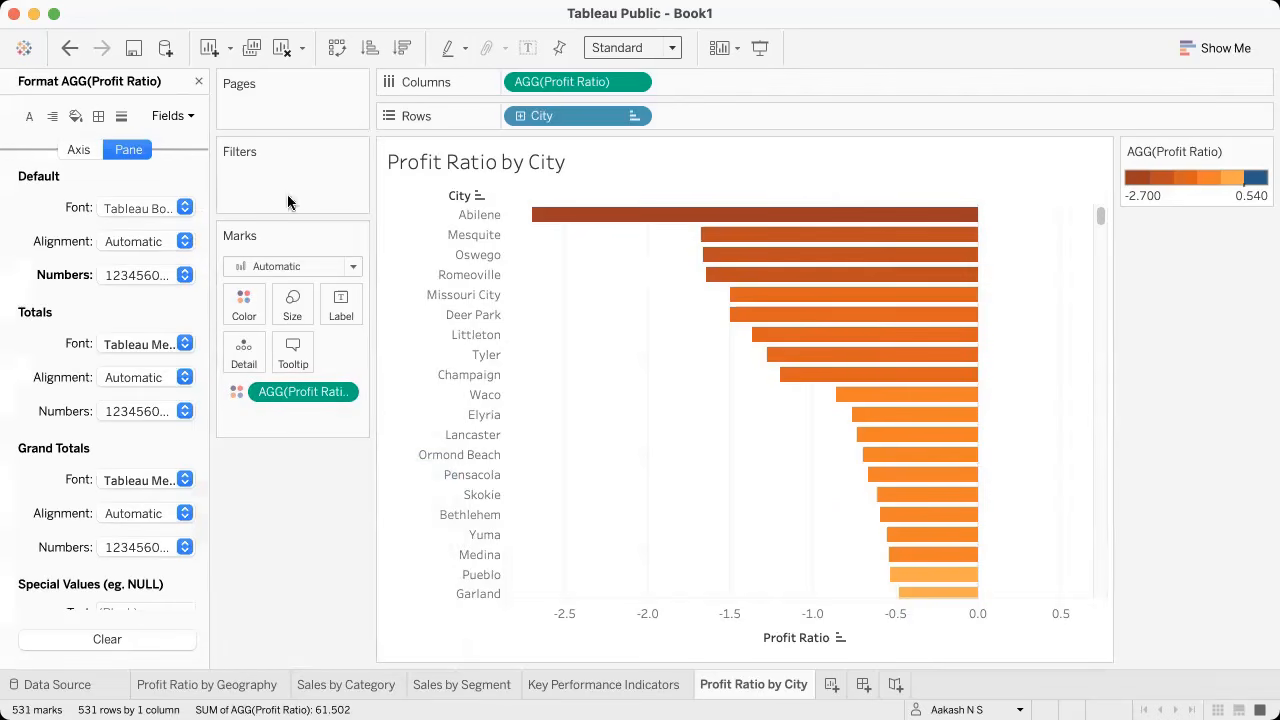
{"action": "left_click", "coordinate": [640, 81]}
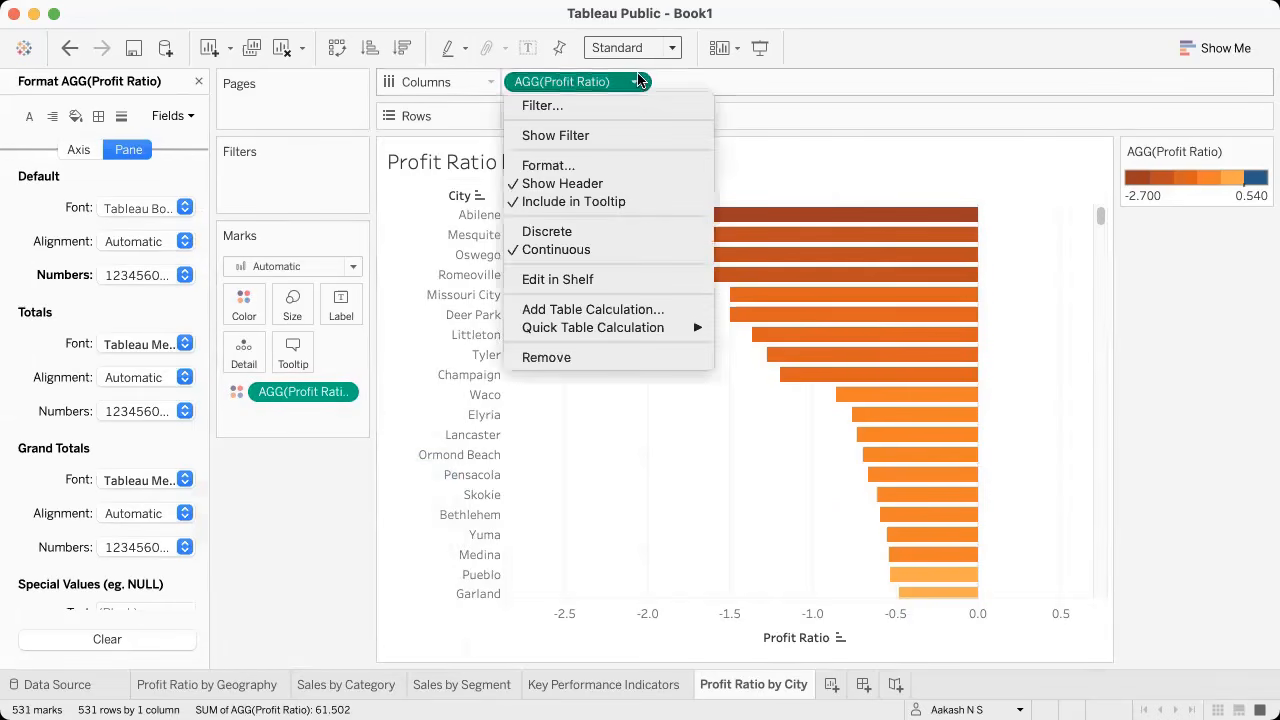
{"action": "left_click", "coordinate": [571, 166]}
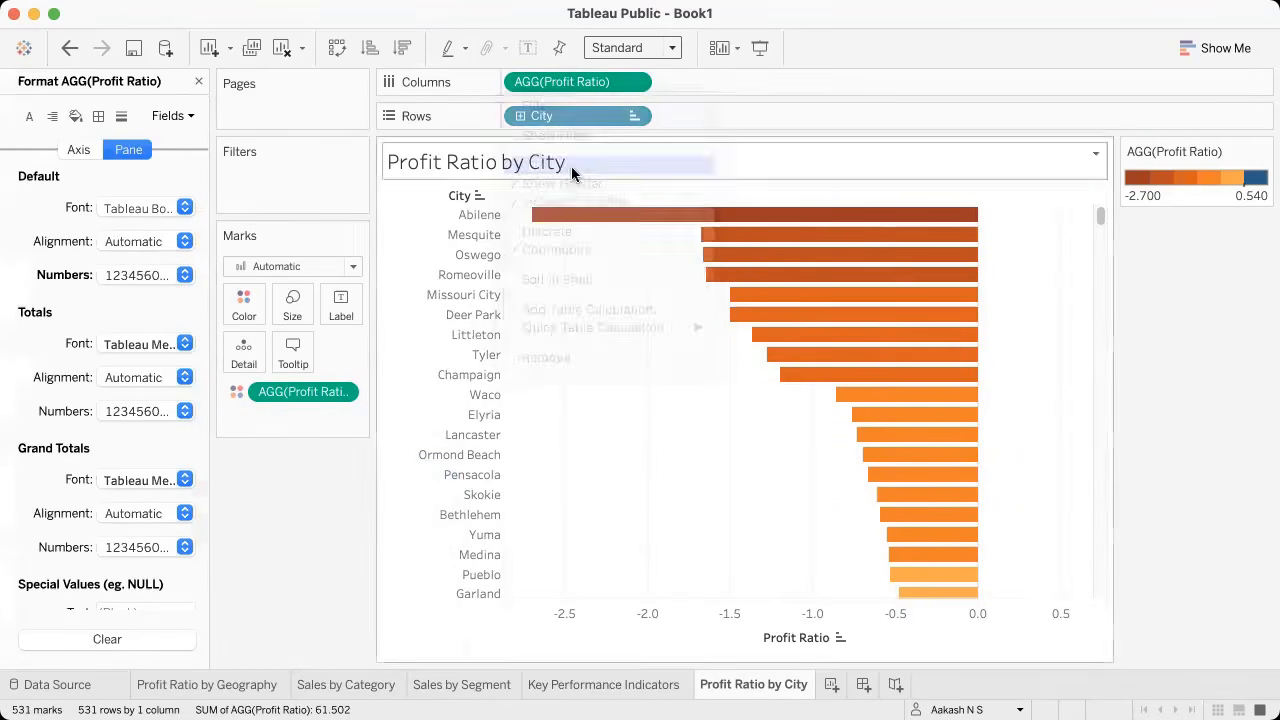
{"action": "left_click", "coordinate": [150, 275]}
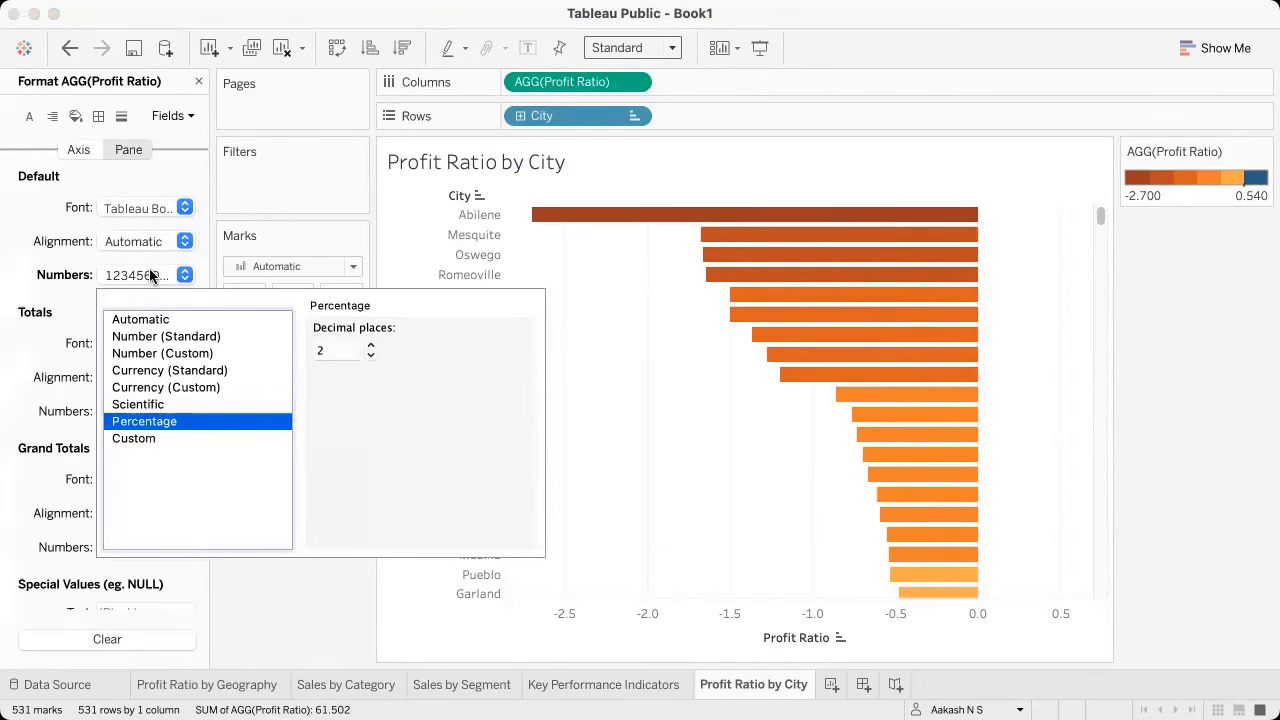
{"action": "left_click", "coordinate": [108, 425]}
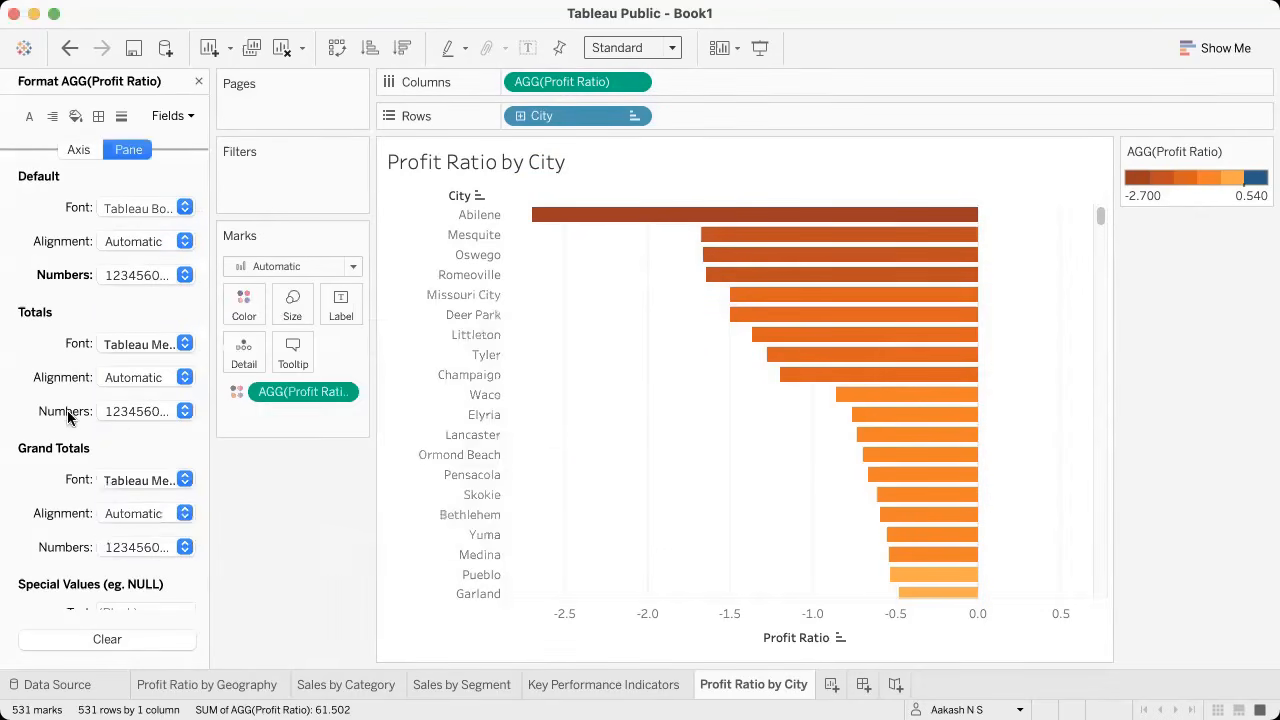
Step: Set the number format for the Profit Ratio totals to Percentage with 2 decimal places
{"action": "left_click", "coordinate": [137, 411]}
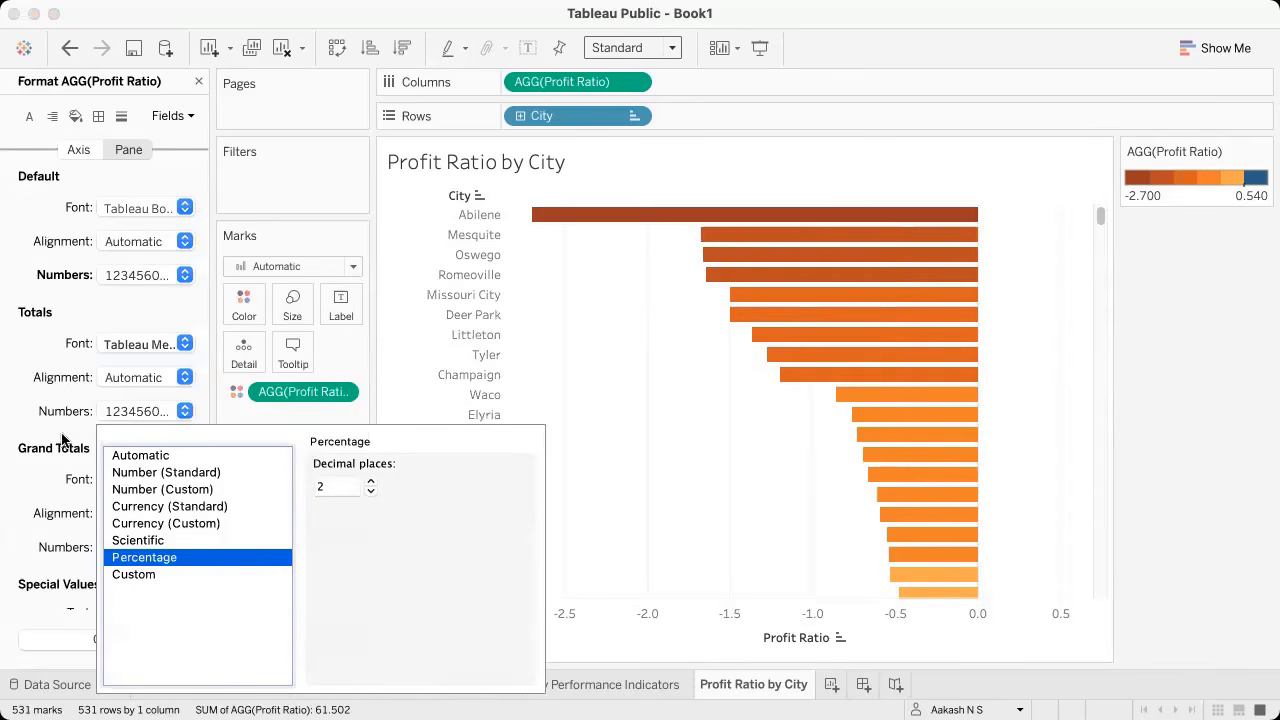
{"action": "left_click", "coordinate": [158, 542]}
{"action": "left_click", "coordinate": [148, 558]}
{"action": "left_click", "coordinate": [62, 435]}
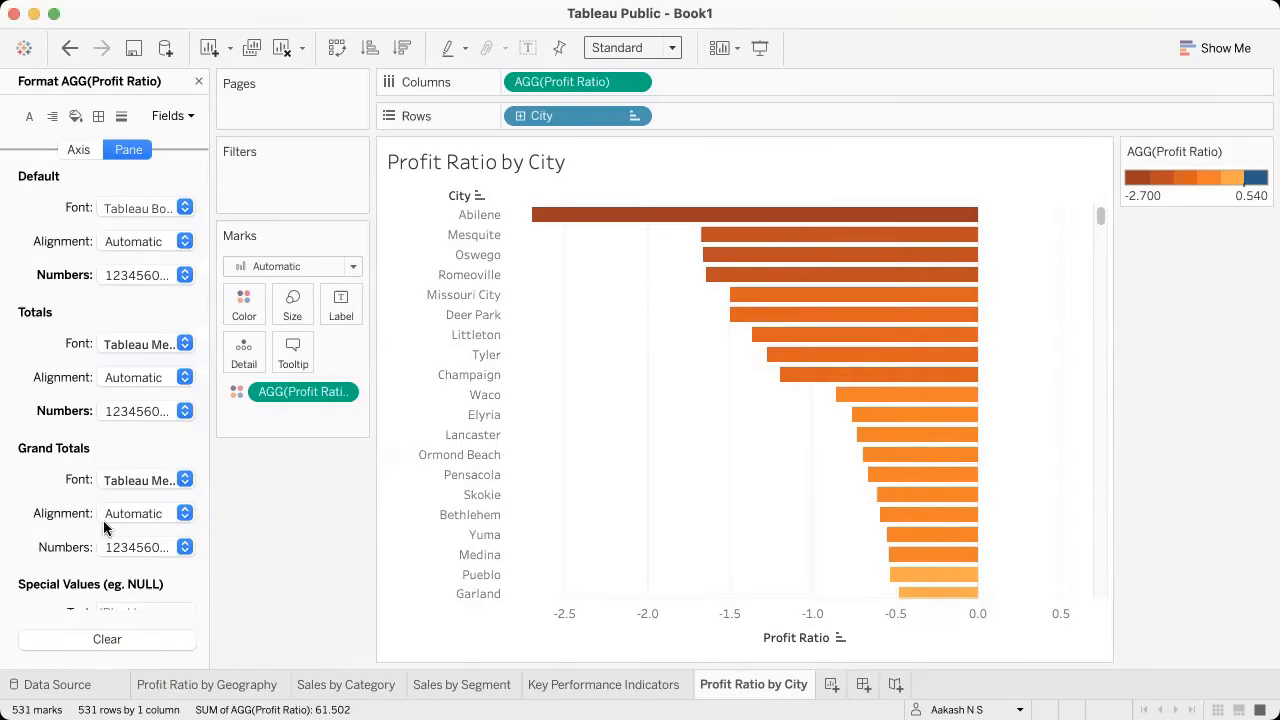
{"action": "scroll", "coordinate": [92, 555], "scroll_direction": "down", "scroll_amount": 2}
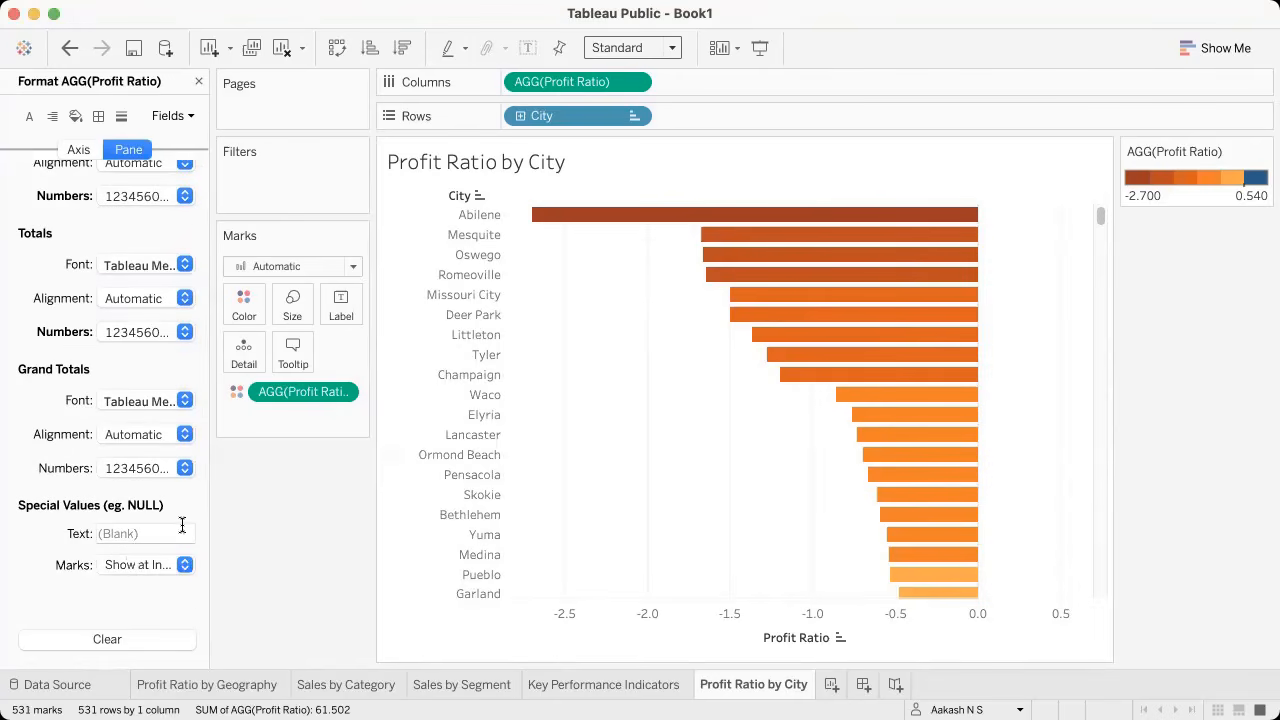
Step: Open the formatting of the Profit Ratio axis and reapply Percentage with 2 decimal places to the pane's default numbers
{"action": "right_click", "coordinate": [801, 637]}
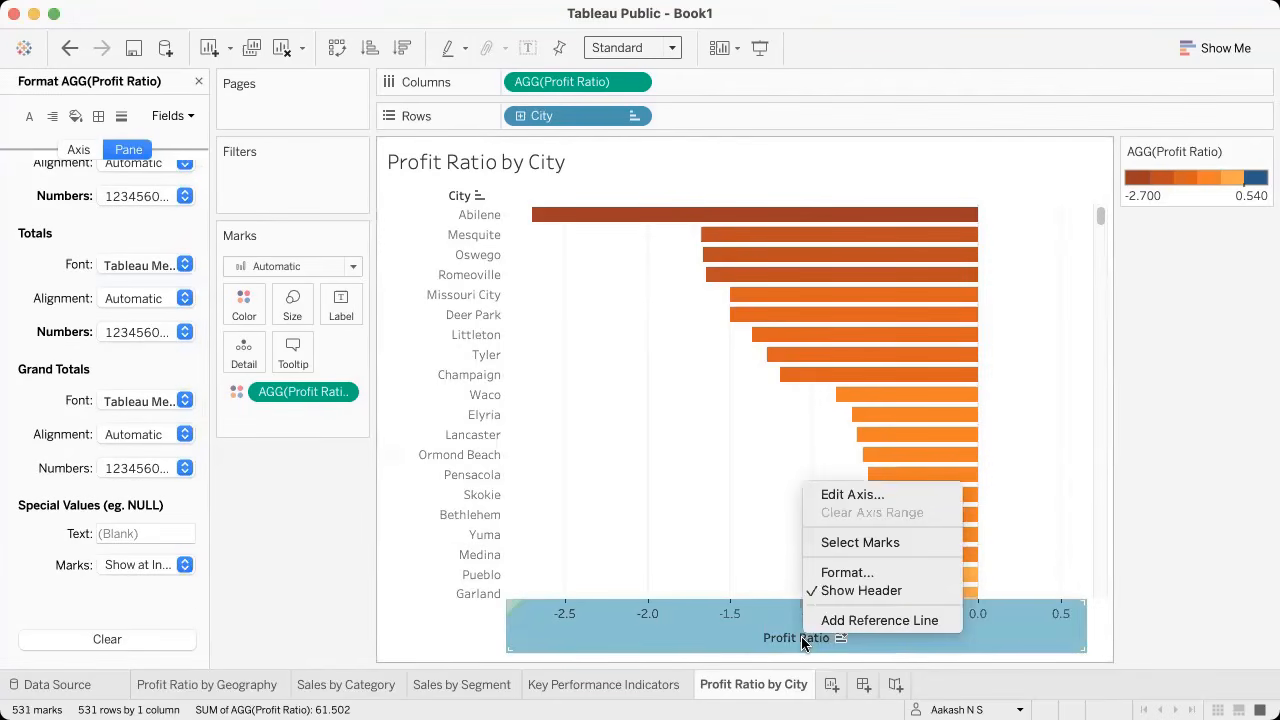
{"action": "left_click", "coordinate": [867, 574]}
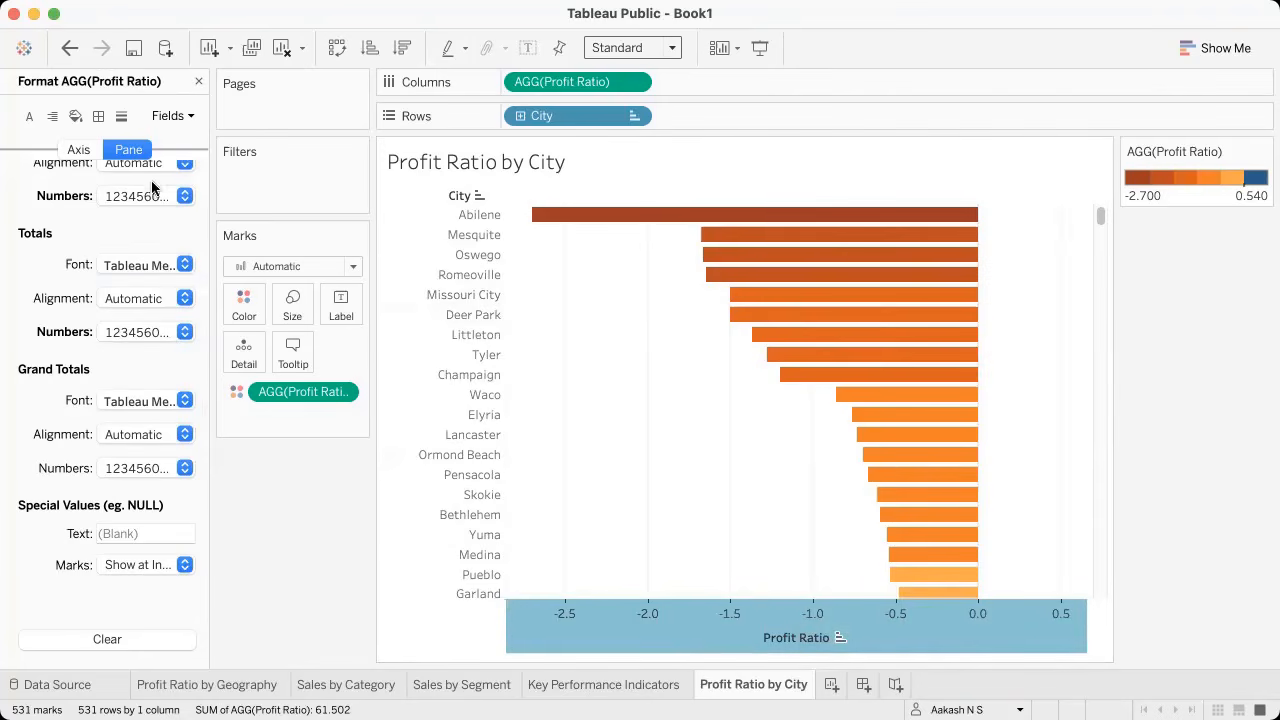
{"action": "scroll", "coordinate": [151, 186], "scroll_direction": "up", "scroll_amount": 2}
{"action": "left_click", "coordinate": [141, 274]}
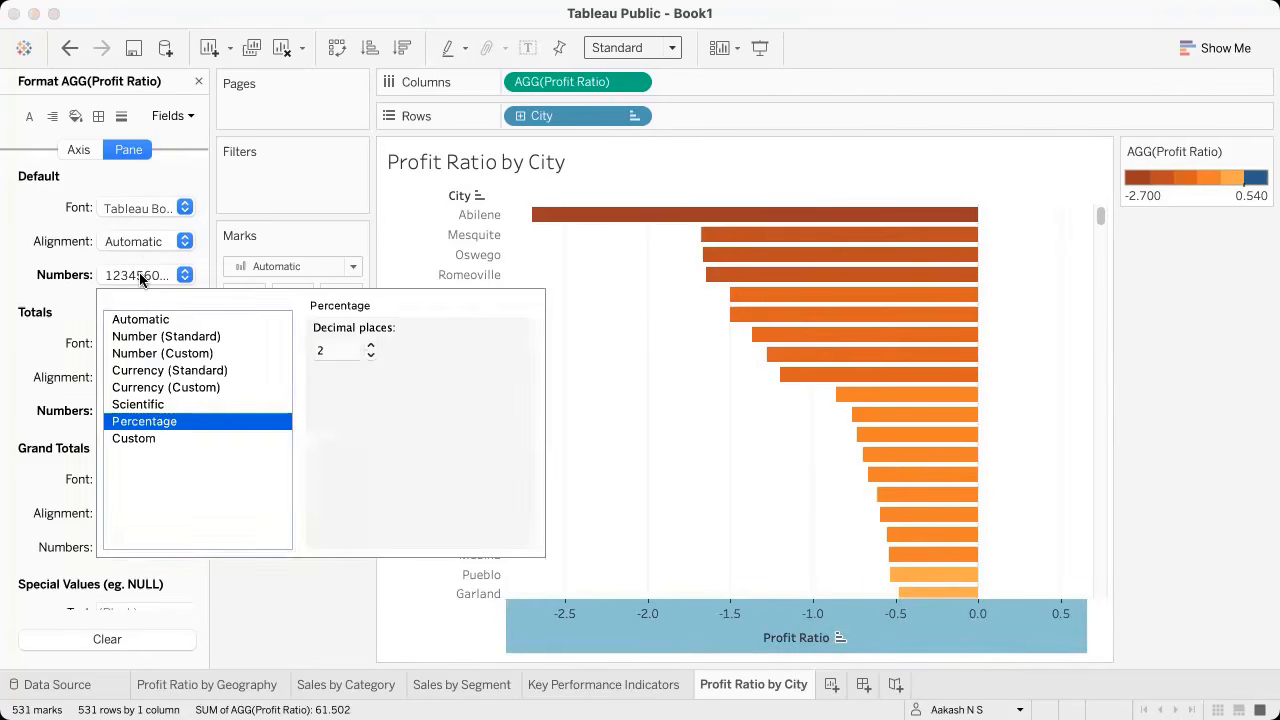
{"action": "left_click", "coordinate": [160, 405]}
{"action": "left_click", "coordinate": [160, 422]}
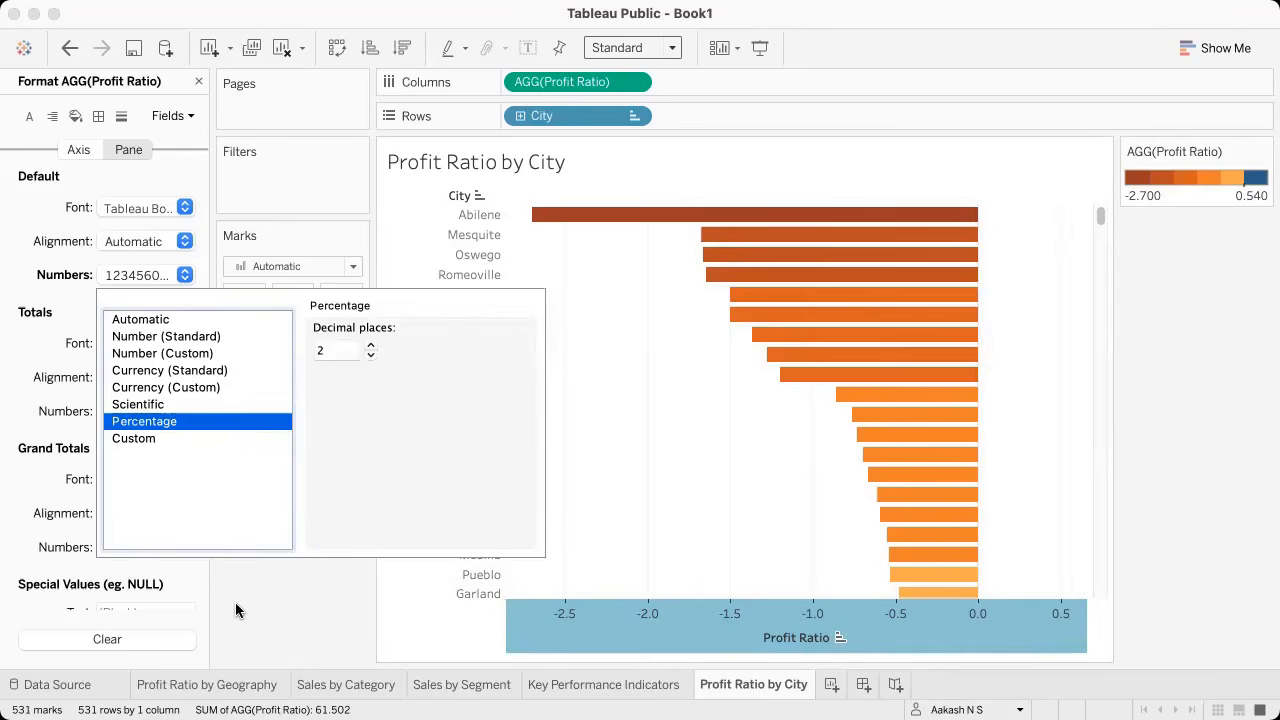
{"action": "left_click", "coordinate": [287, 568]}
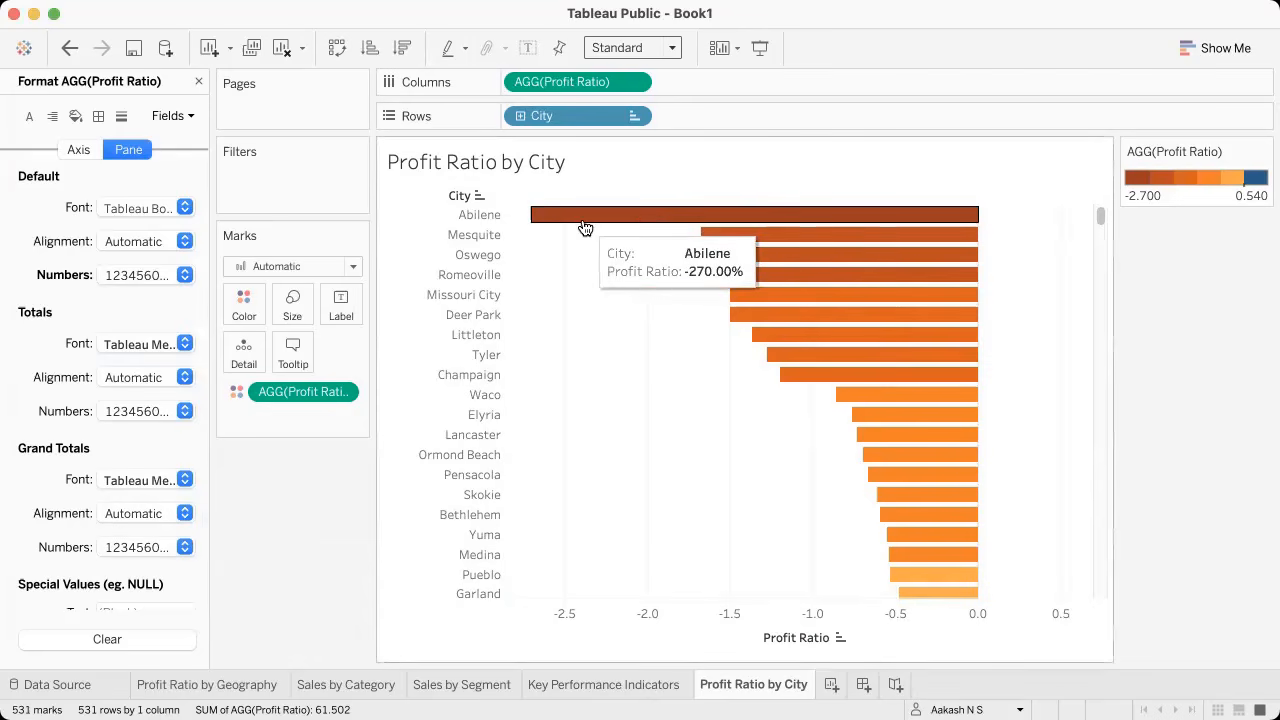
Step: Check the notebook's remaining instructions for the city chart, return to Tableau and show mark labels on the Profit Ratio by City bars
{"action": "key", "text": "ctrl+Right"}
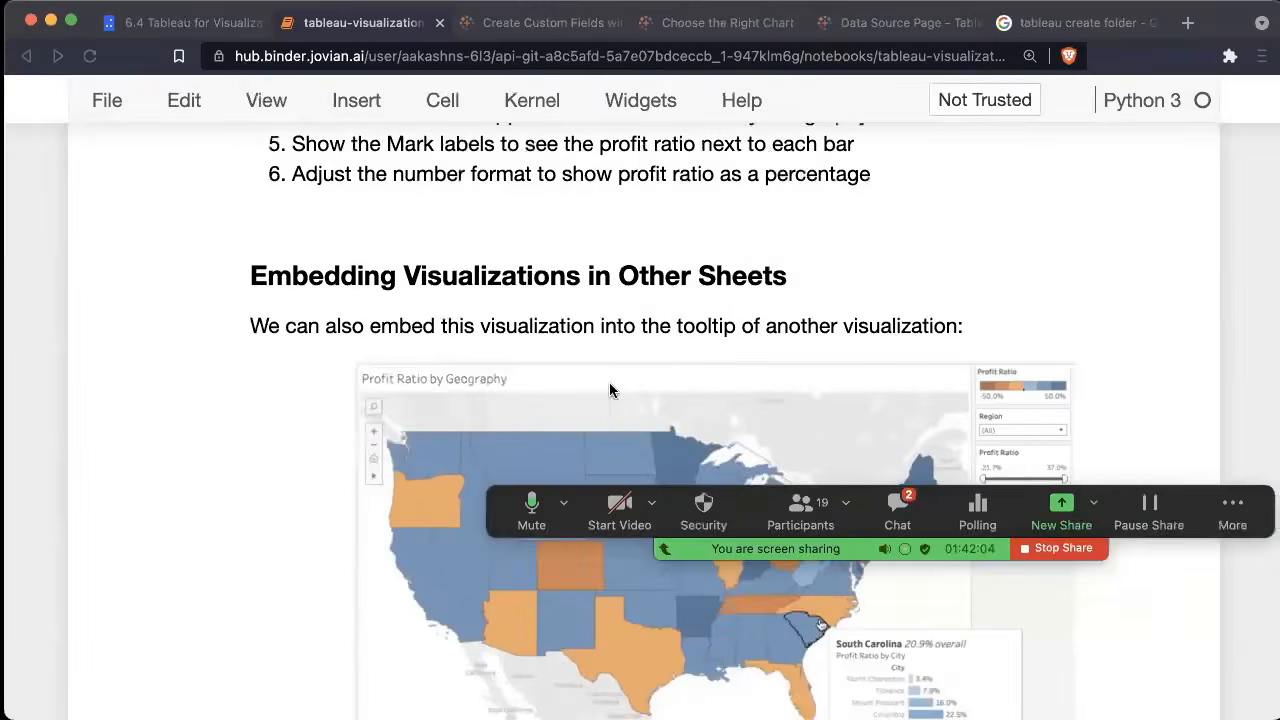
{"action": "scroll", "coordinate": [607, 376], "scroll_direction": "up", "scroll_amount": 3}
{"action": "scroll", "coordinate": [608, 377], "scroll_direction": "up", "scroll_amount": 1}
{"action": "scroll", "coordinate": [608, 377], "scroll_direction": "down", "scroll_amount": 1}
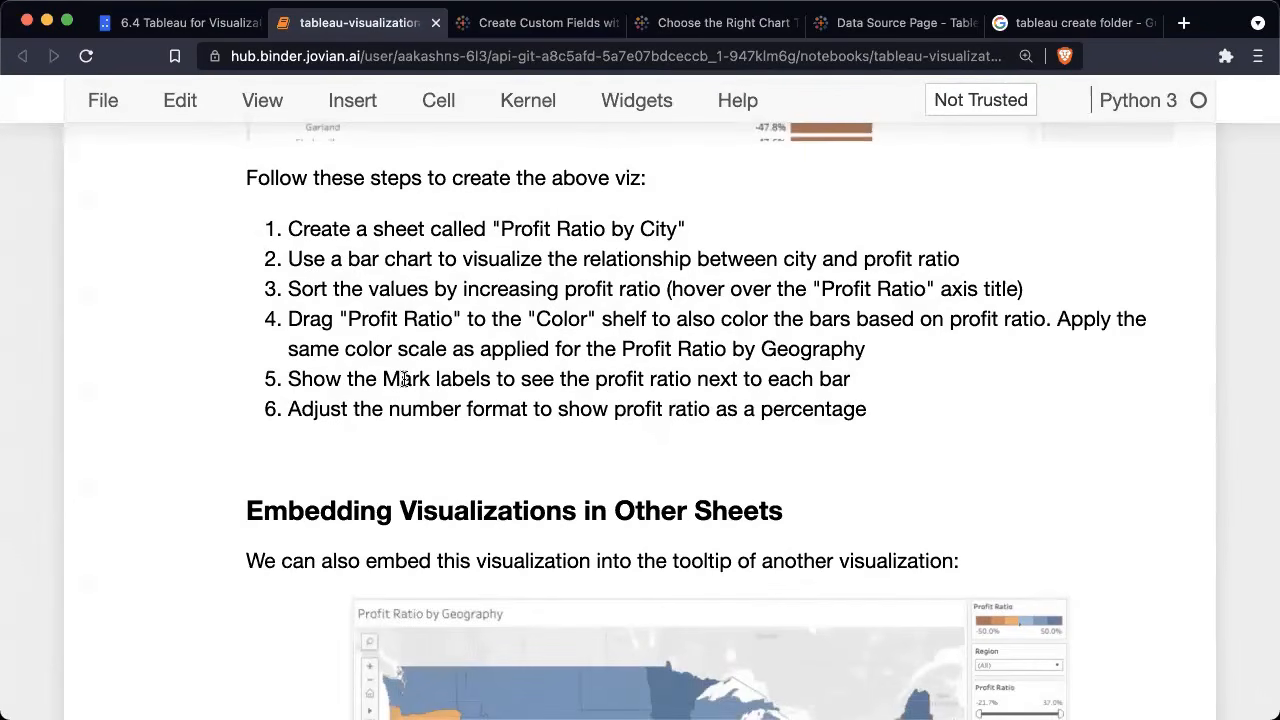
{"action": "key", "text": "ctrl+Left"}
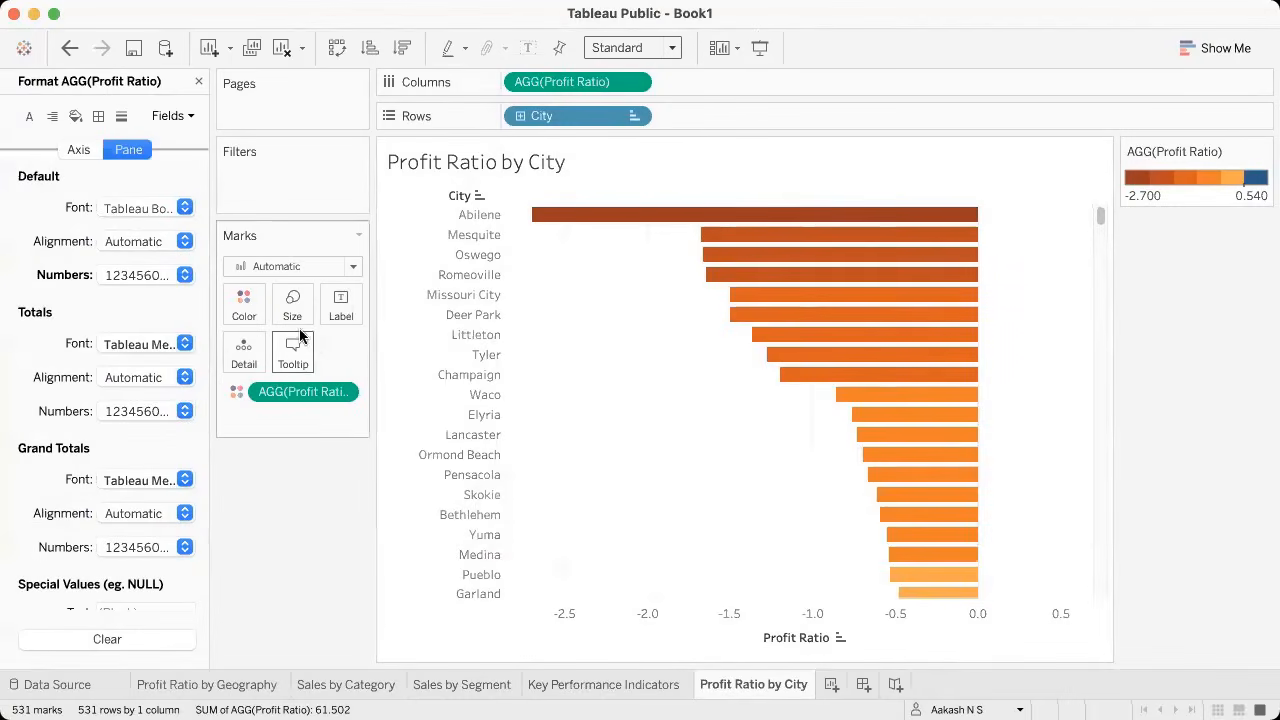
{"action": "left_click", "coordinate": [339, 307]}
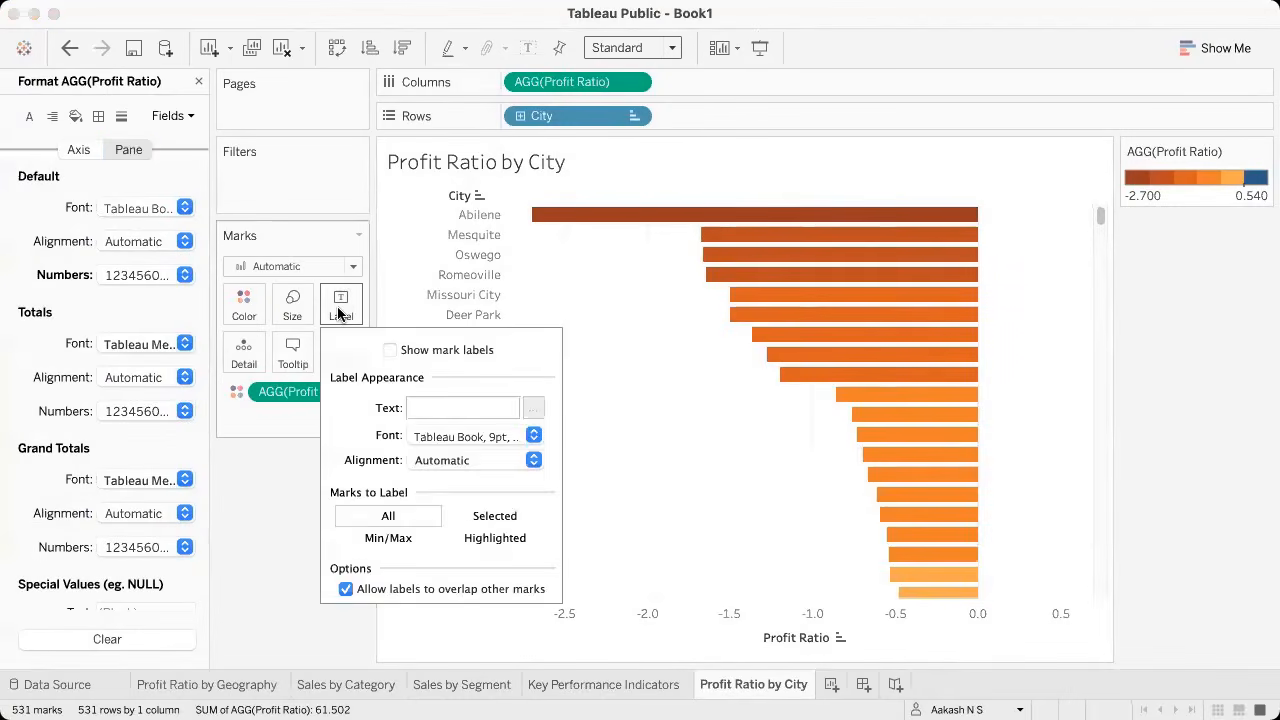
{"action": "left_click", "coordinate": [390, 351]}
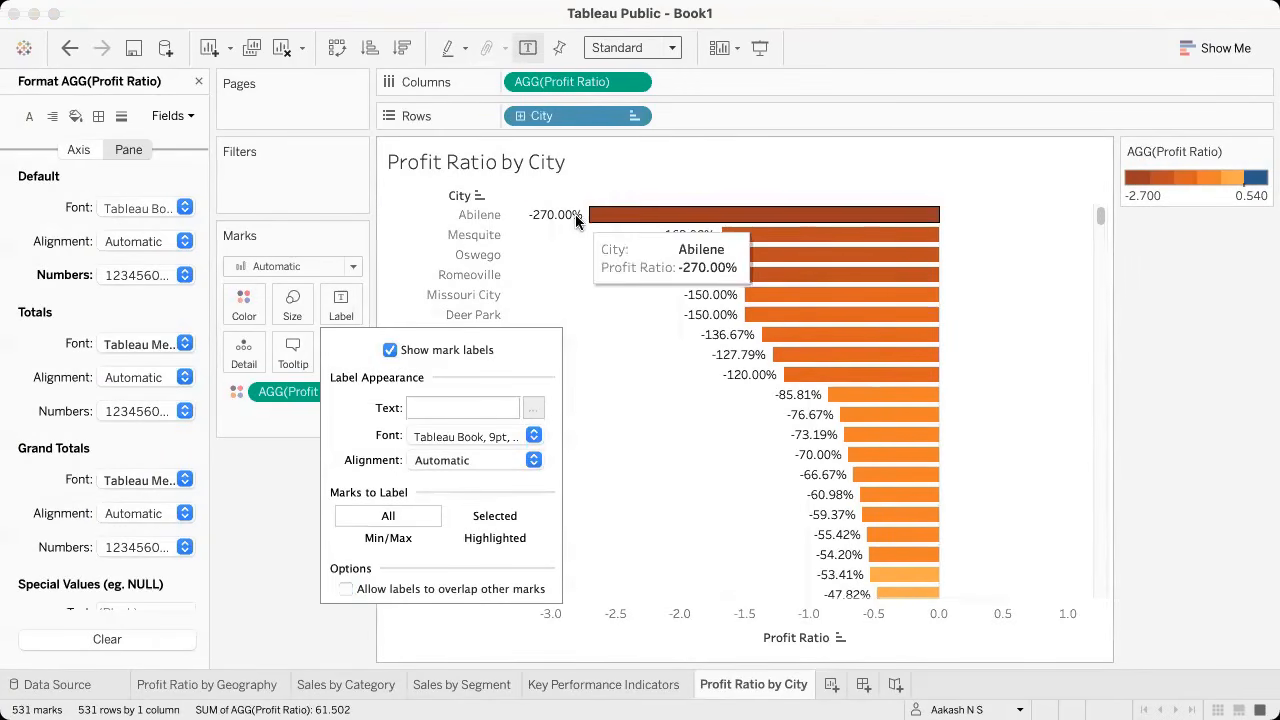
{"action": "mouse_move", "coordinate": [575, 216]}
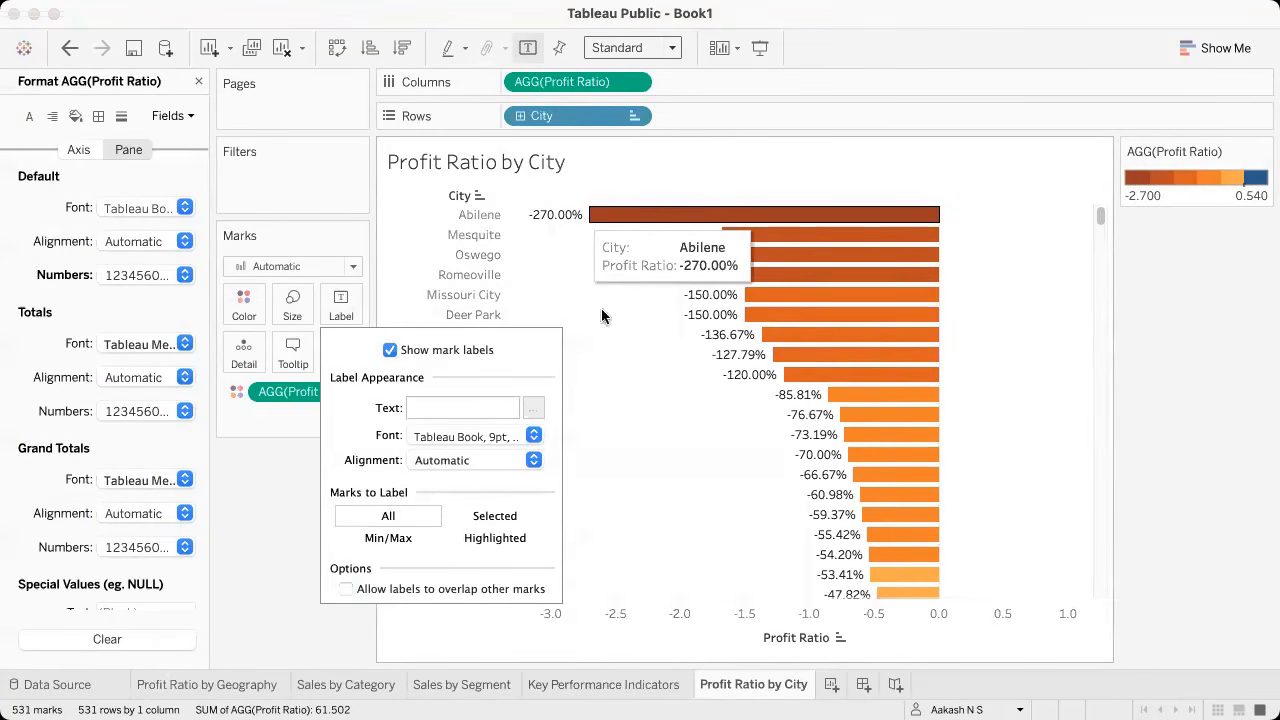
{"action": "left_click", "coordinate": [269, 501]}
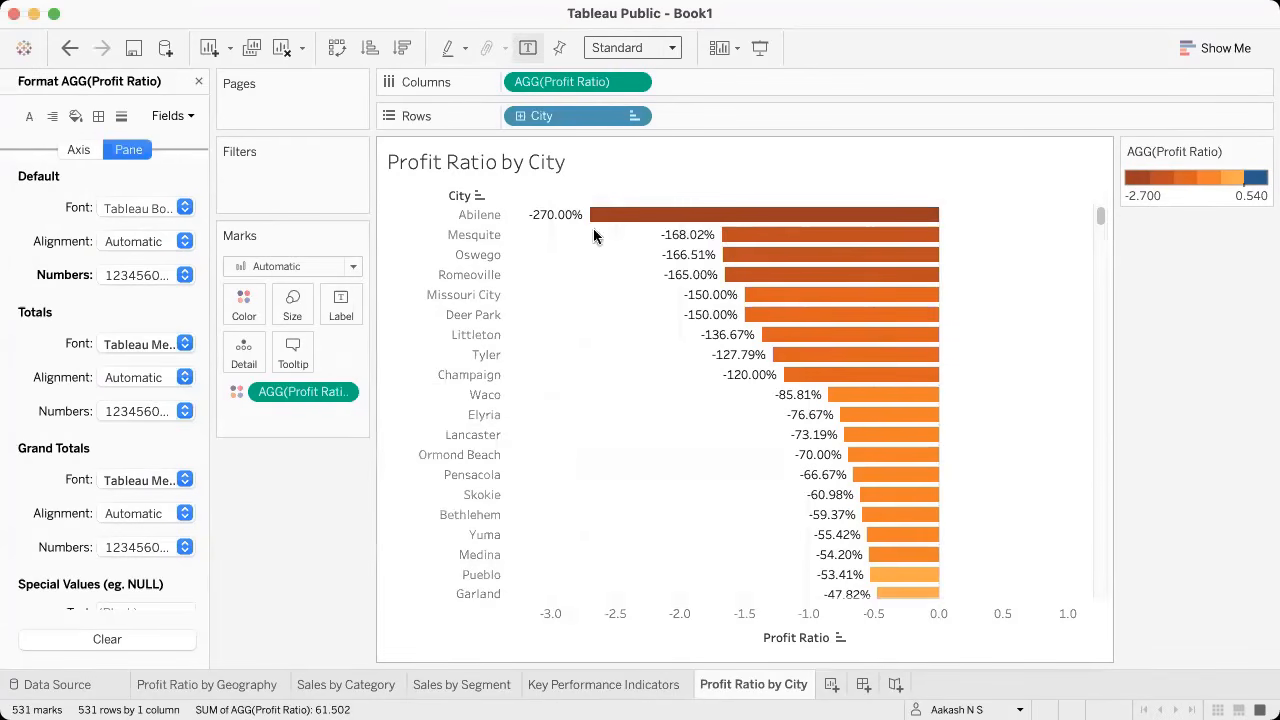
{"action": "mouse_move", "coordinate": [548, 226]}
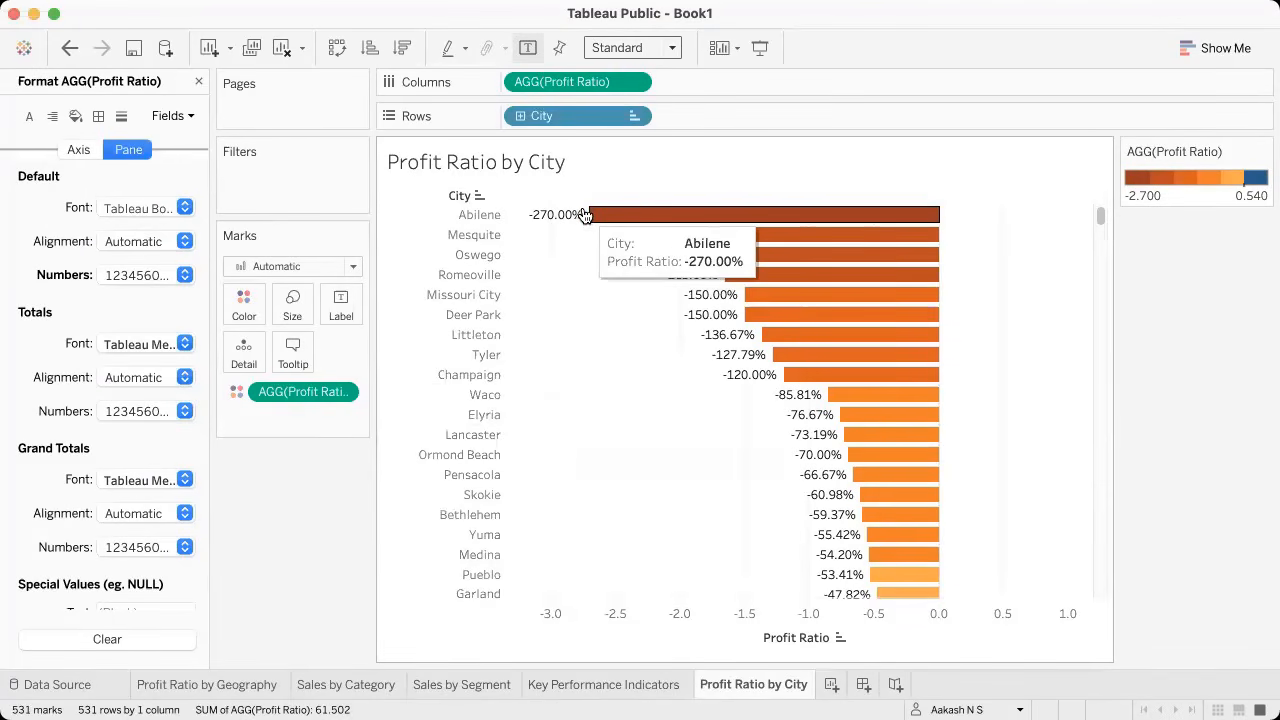
{"action": "mouse_move", "coordinate": [607, 217]}
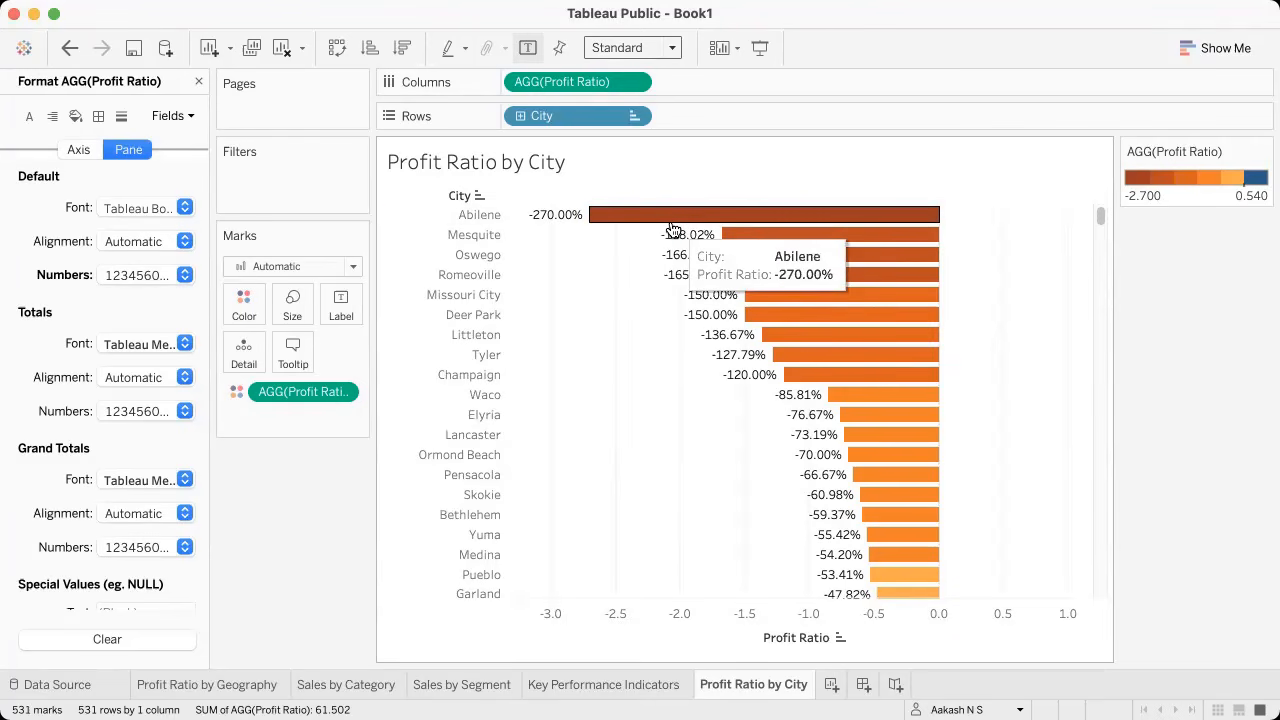
Step: Review the labelled bars through the whole city list and hide the header of the Profit Ratio field in Columns
{"action": "scroll", "coordinate": [903, 363], "scroll_direction": "down", "scroll_amount": 15}
{"action": "scroll", "coordinate": [903, 363], "scroll_direction": "down", "scroll_amount": 20}
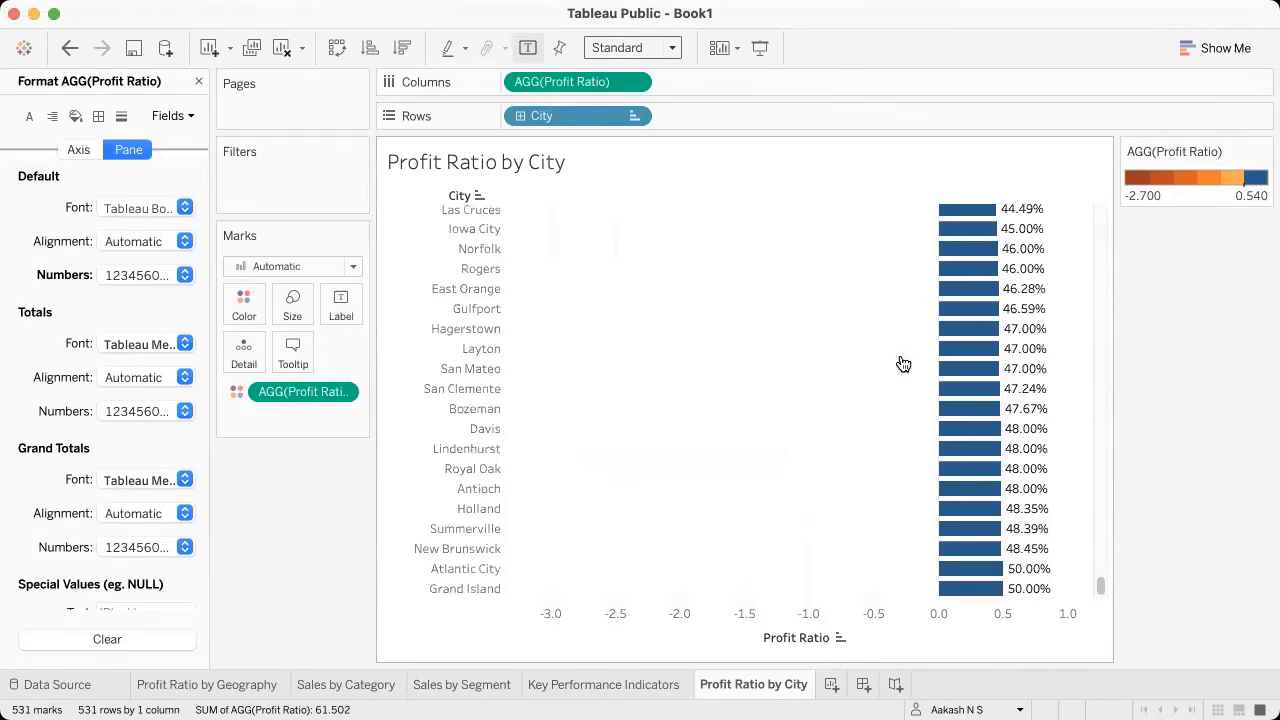
{"action": "scroll", "coordinate": [765, 222], "scroll_direction": "up", "scroll_amount": 15}
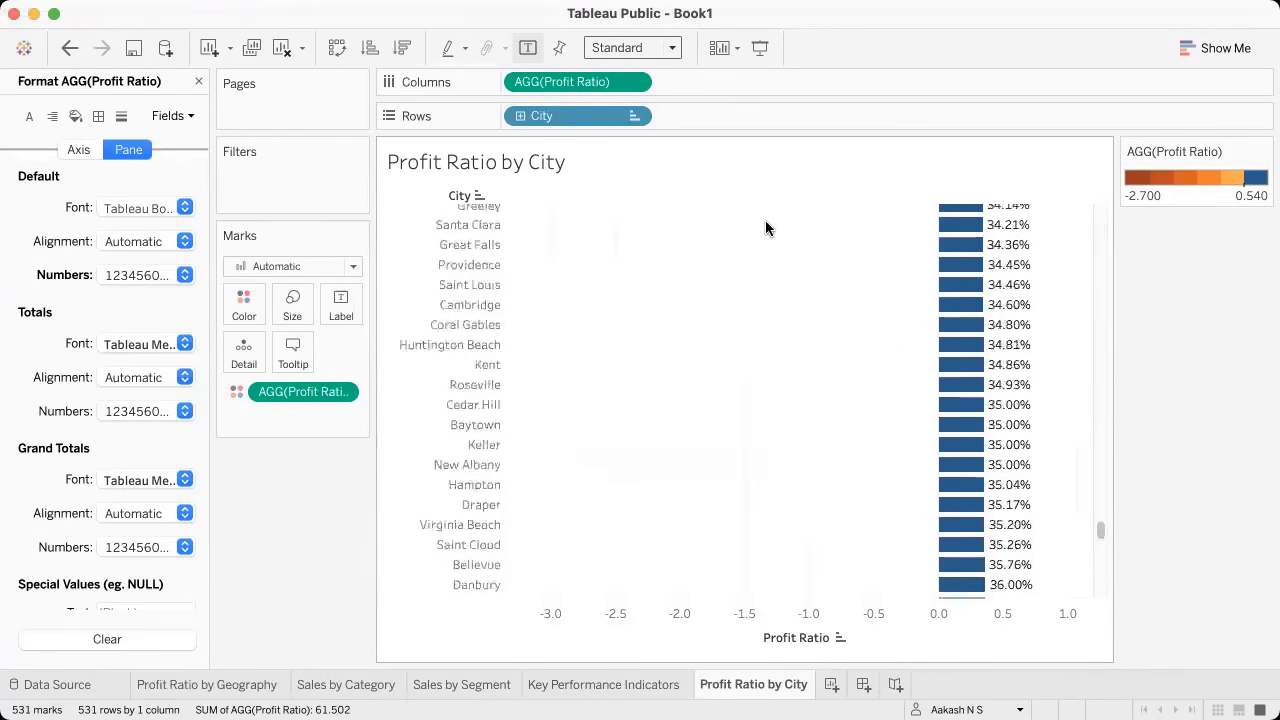
{"action": "scroll", "coordinate": [765, 220], "scroll_direction": "up", "scroll_amount": 20}
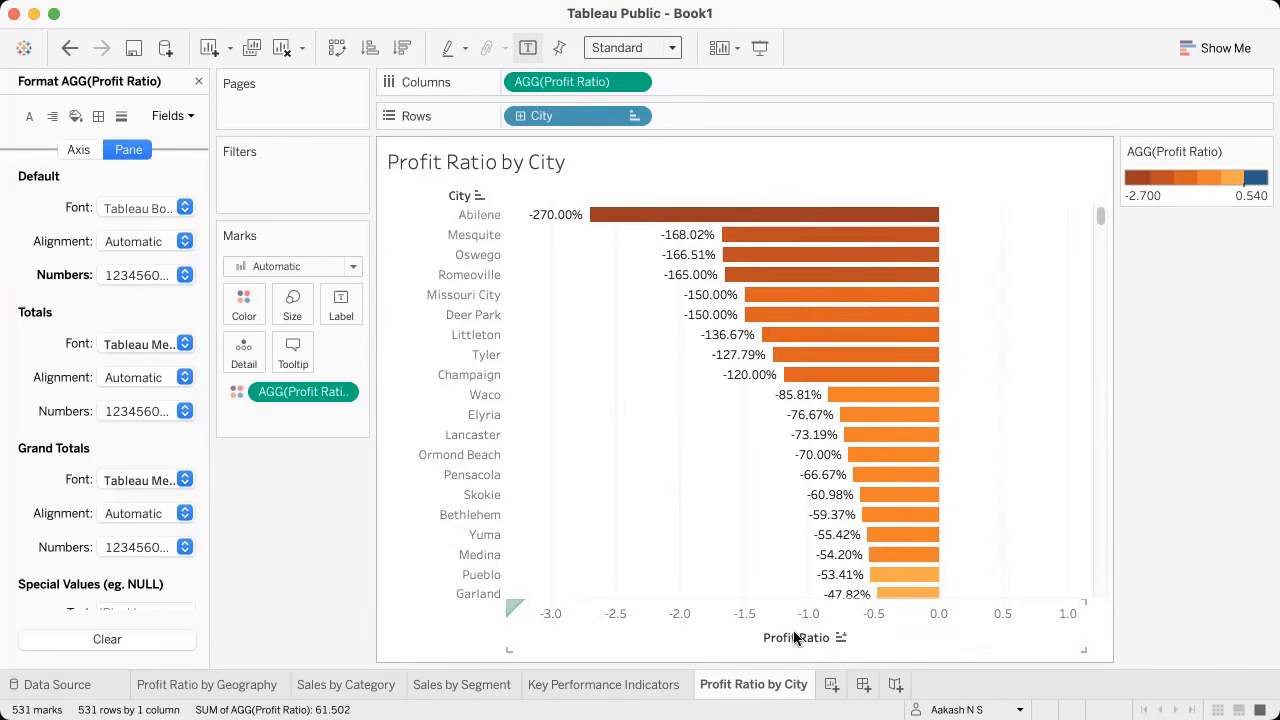
{"action": "left_click", "coordinate": [635, 83]}
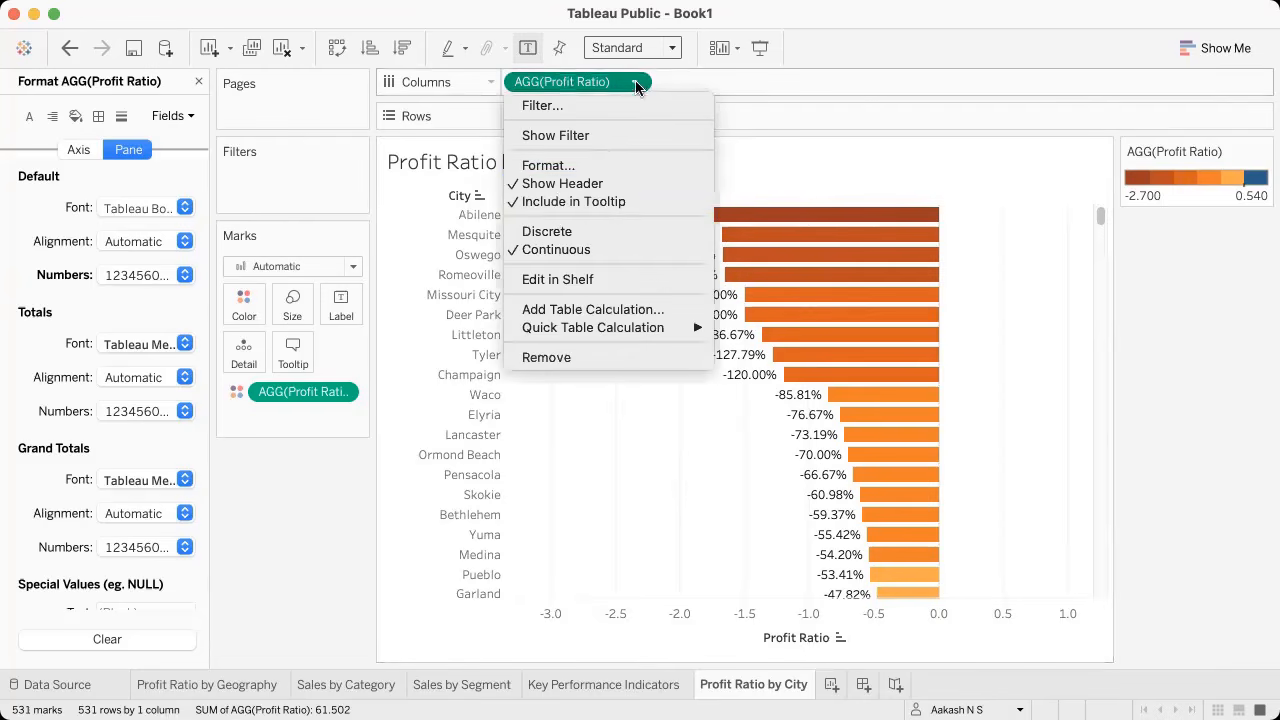
{"action": "left_click", "coordinate": [566, 187]}
{"action": "scroll", "coordinate": [790, 428], "scroll_direction": "down", "scroll_amount": 20}
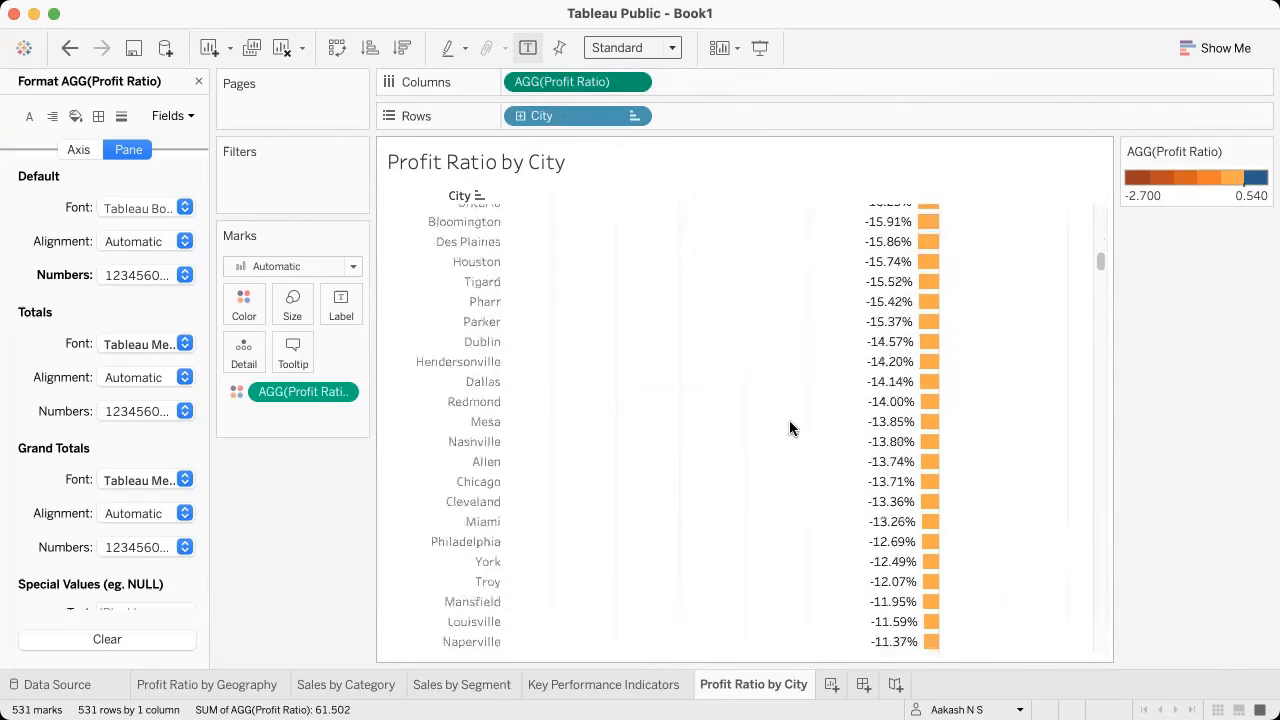
{"action": "scroll", "coordinate": [790, 428], "scroll_direction": "up", "scroll_amount": 15}
{"action": "scroll", "coordinate": [789, 428], "scroll_direction": "up", "scroll_amount": 10}
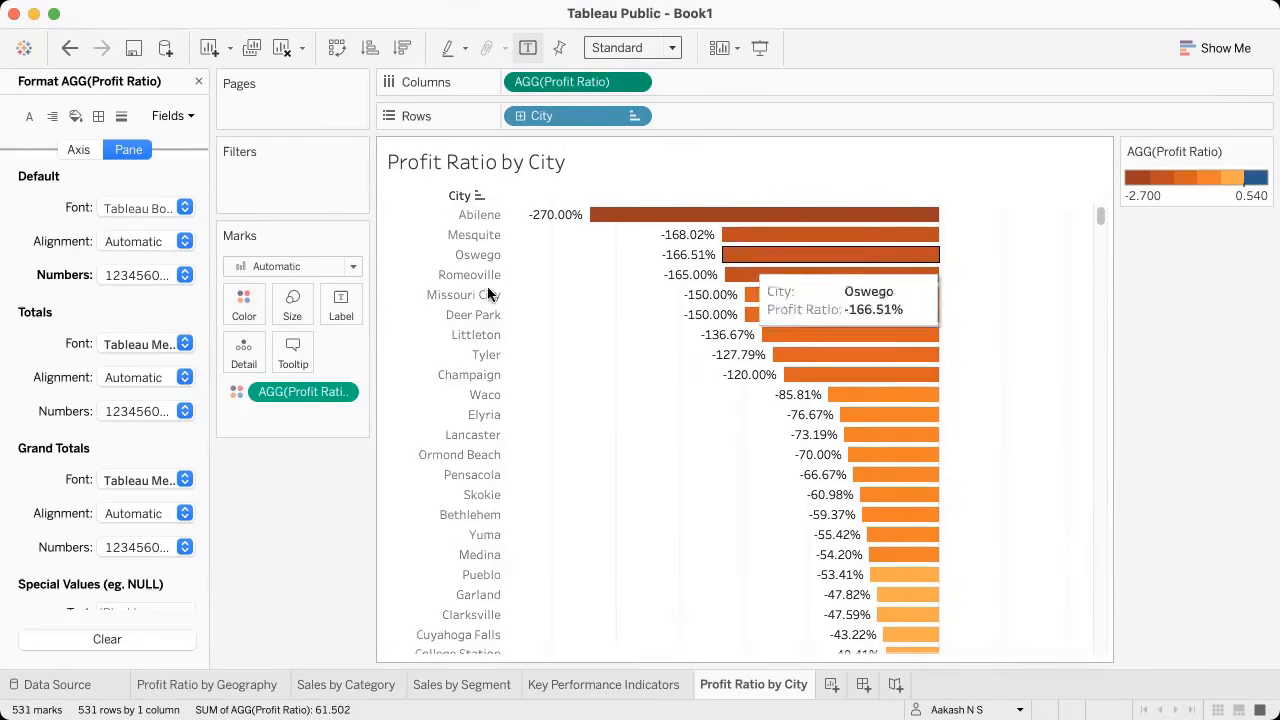
Step: Read the notebook's instructions on embedding visualizations in other sheets, and disable tooltips on the Profit Ratio by City sheet in Tableau
{"action": "left_click", "coordinate": [212, 686]}
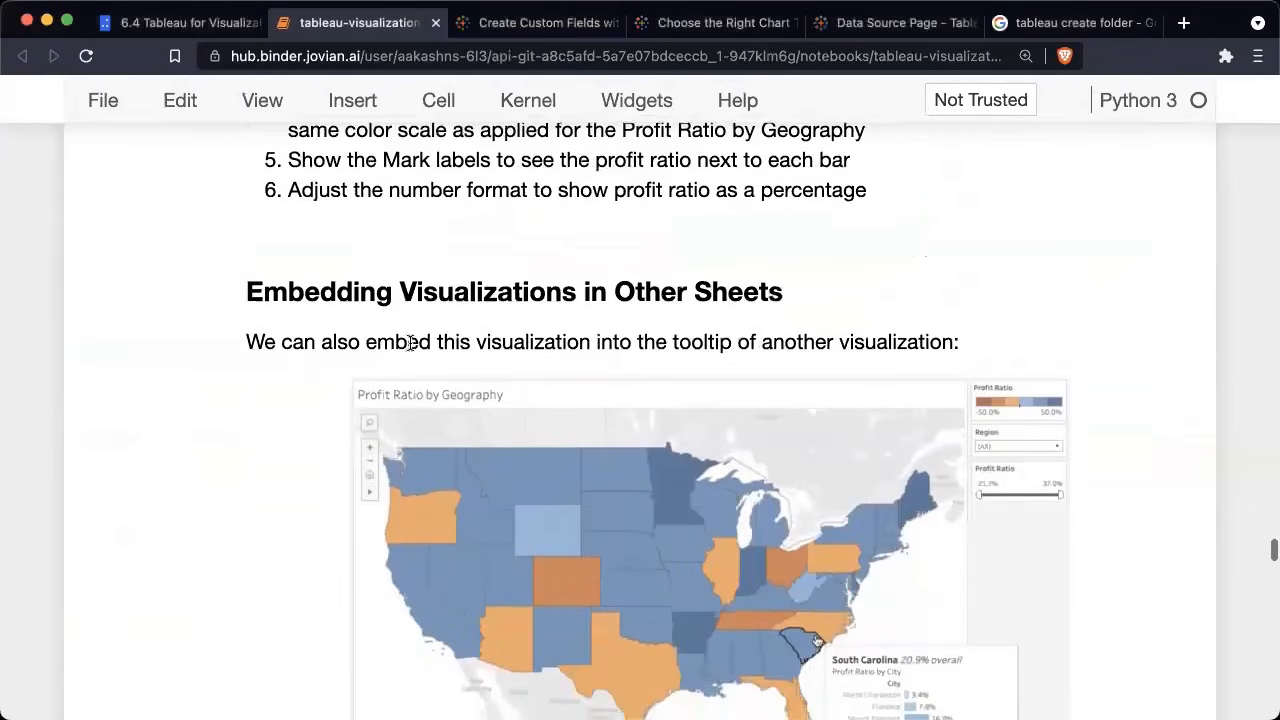
{"action": "scroll", "coordinate": [410, 343], "scroll_direction": "down", "scroll_amount": 5}
{"action": "scroll", "coordinate": [410, 345], "scroll_direction": "down", "scroll_amount": 3}
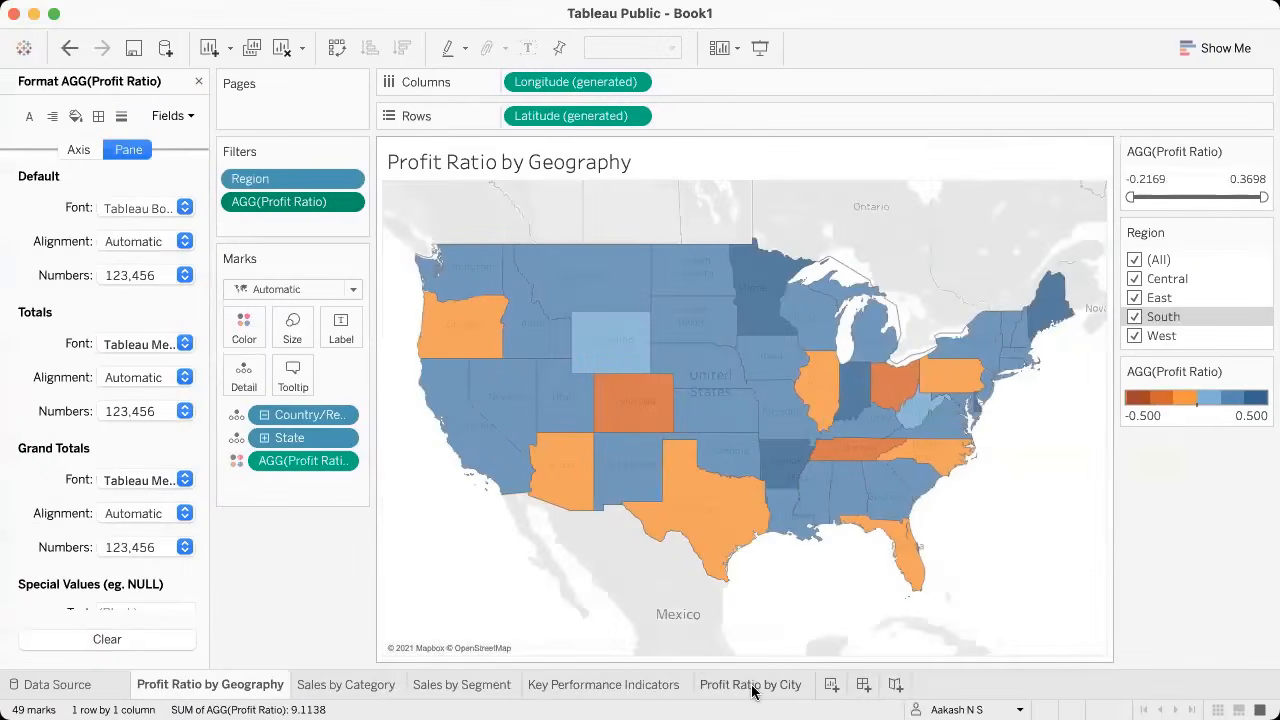
{"action": "left_click", "coordinate": [751, 684]}
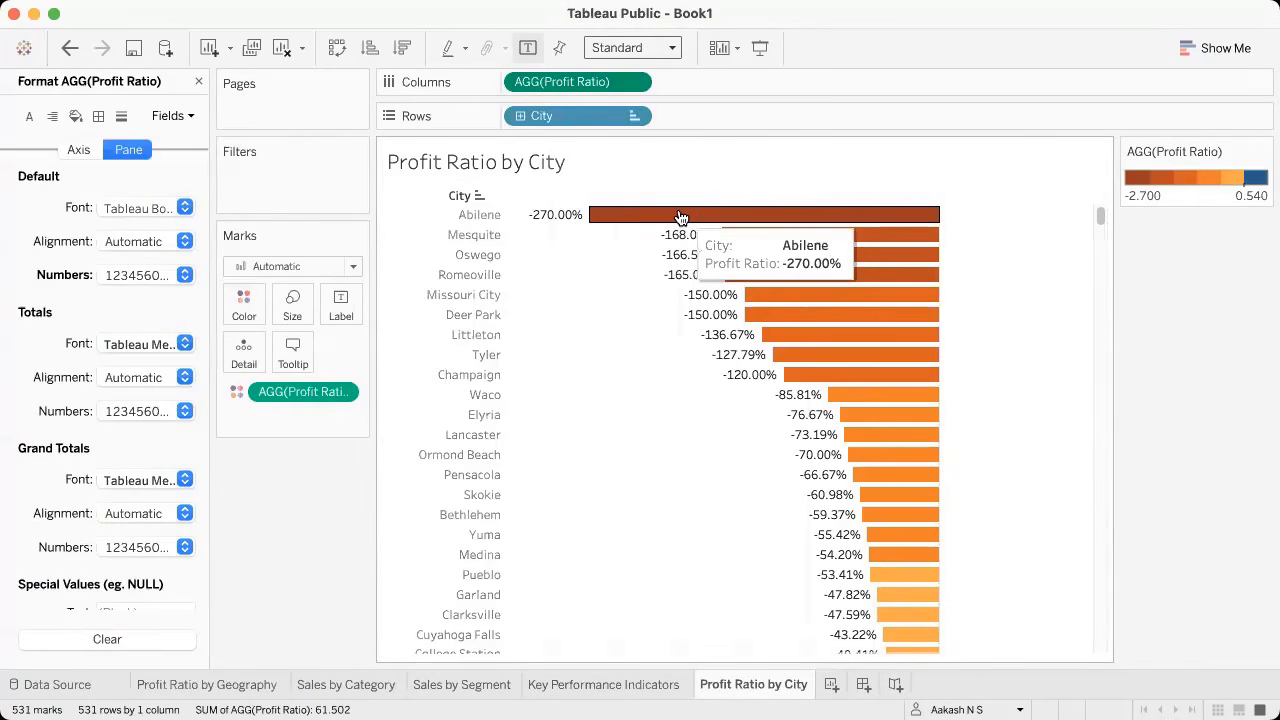
{"action": "left_click", "coordinate": [293, 350]}
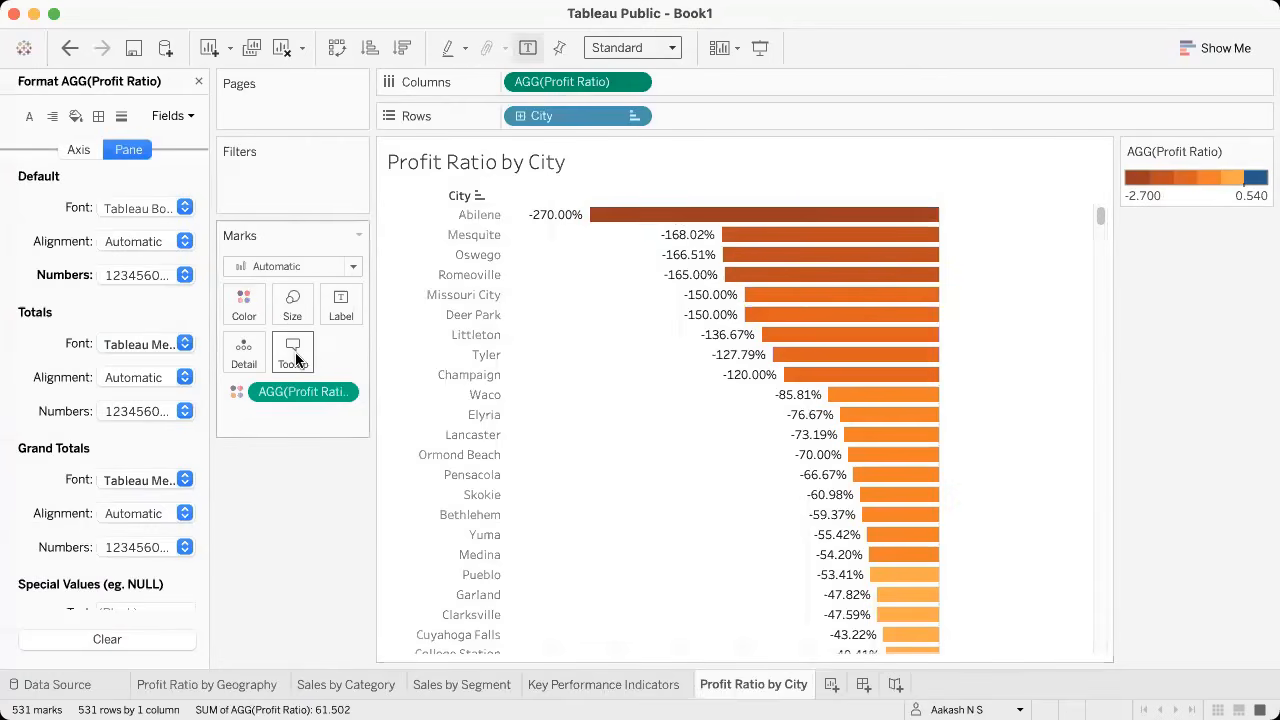
{"action": "left_click", "coordinate": [367, 443]}
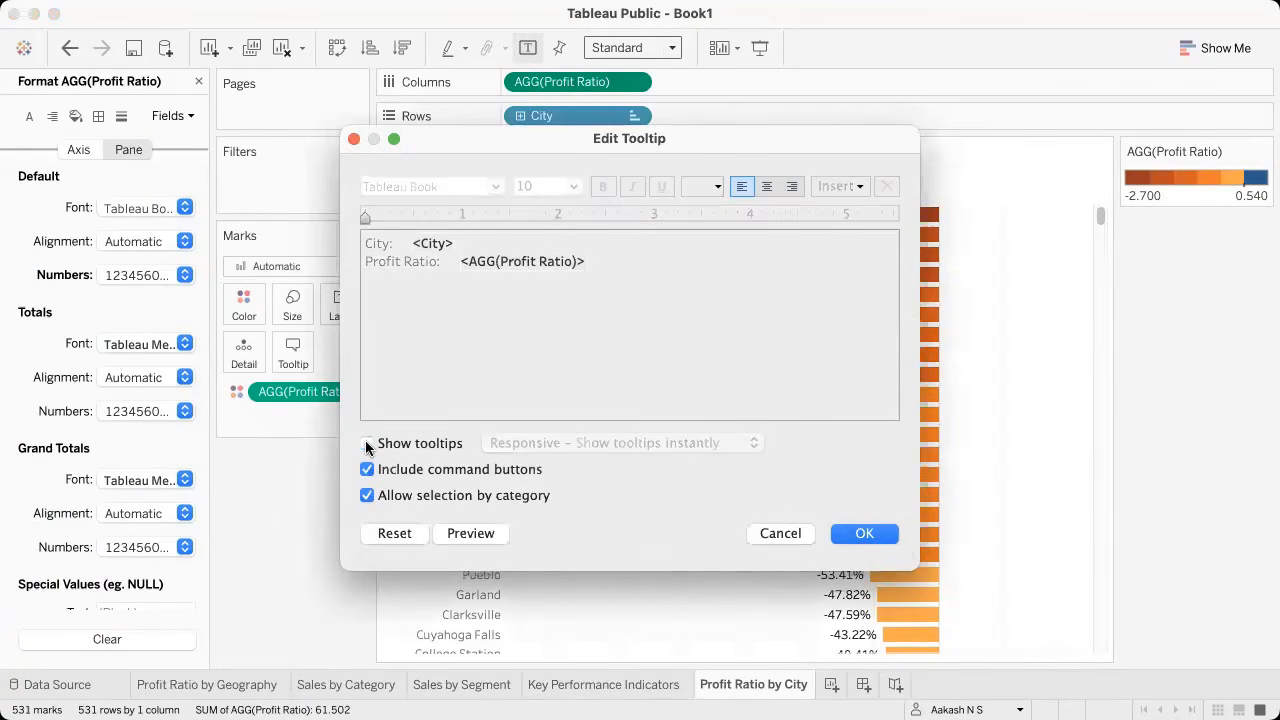
{"action": "left_click", "coordinate": [860, 532]}
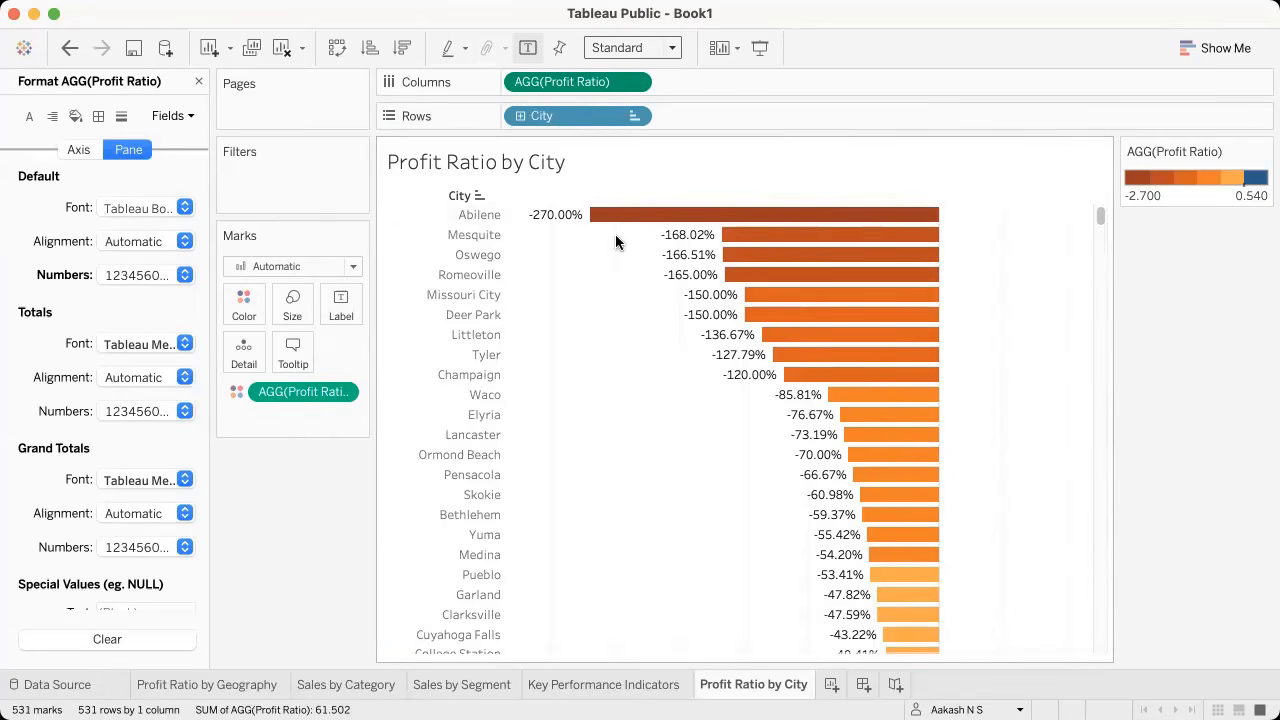
Step: Replace the default tooltip of the Profit Ratio by Geography sheet with the embedded Profit Ratio by City sheet
{"action": "left_click", "coordinate": [232, 688]}
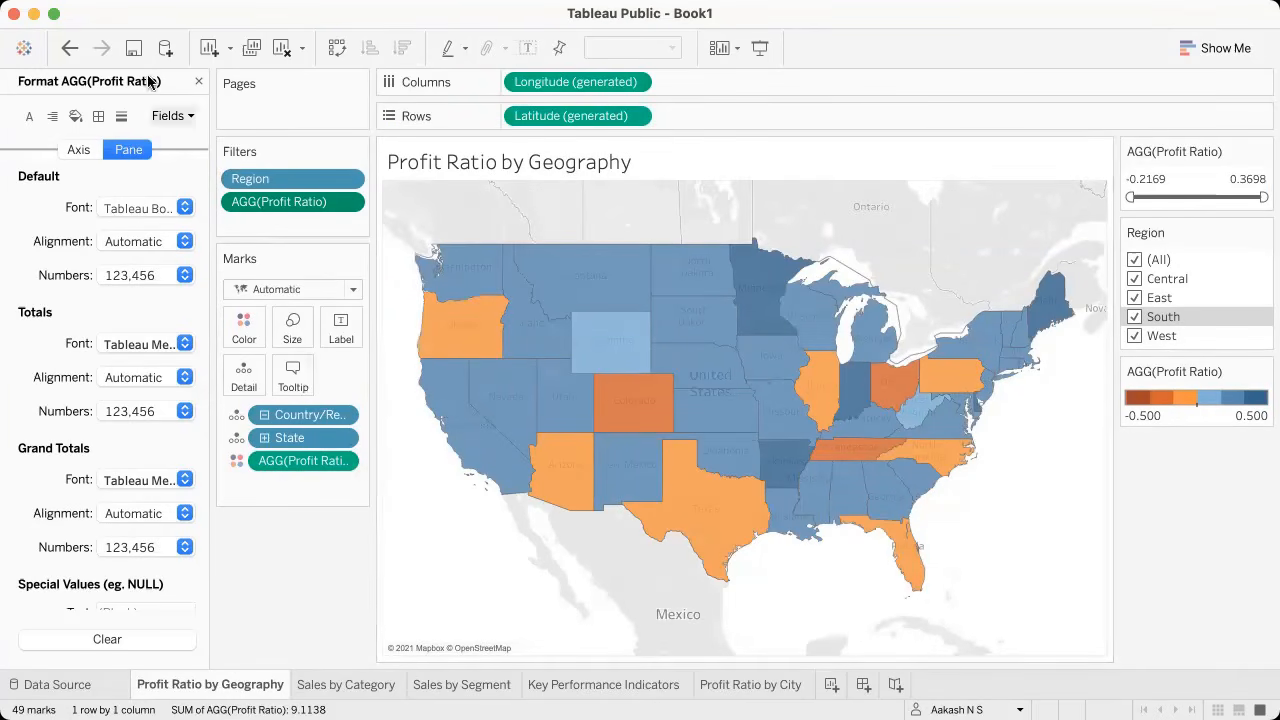
{"action": "left_click", "coordinate": [197, 81]}
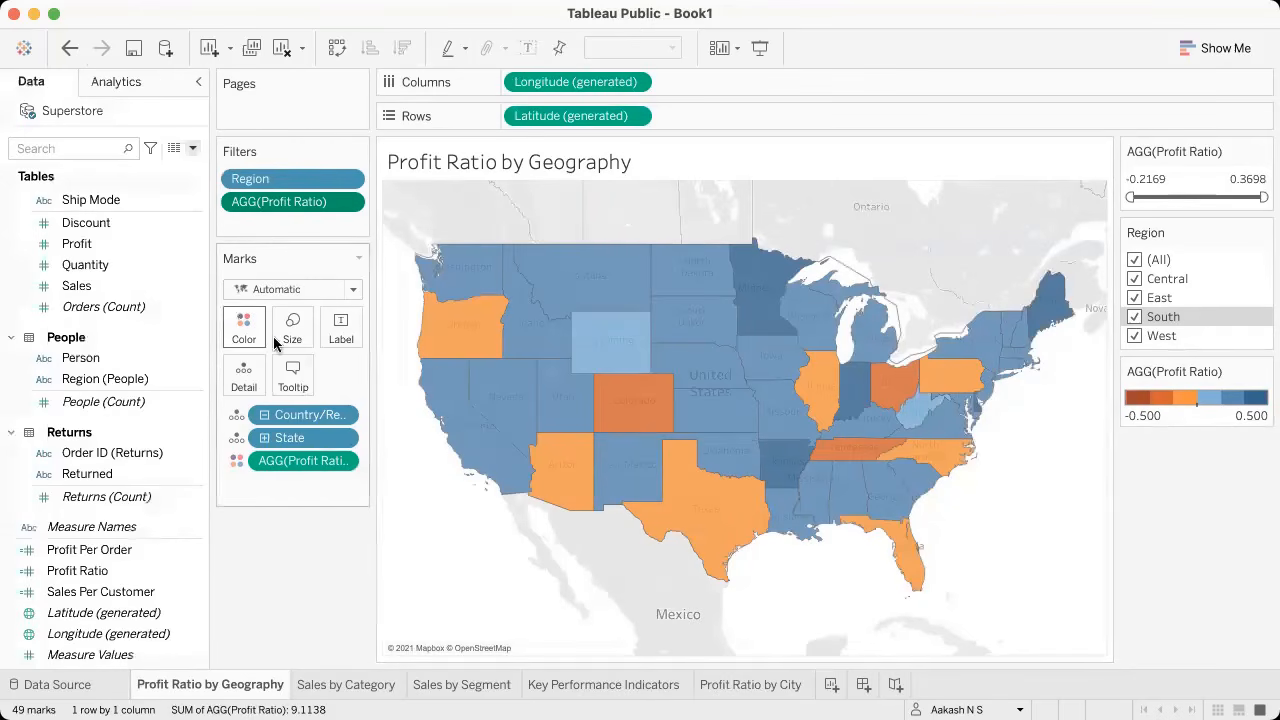
{"action": "left_click", "coordinate": [294, 376]}
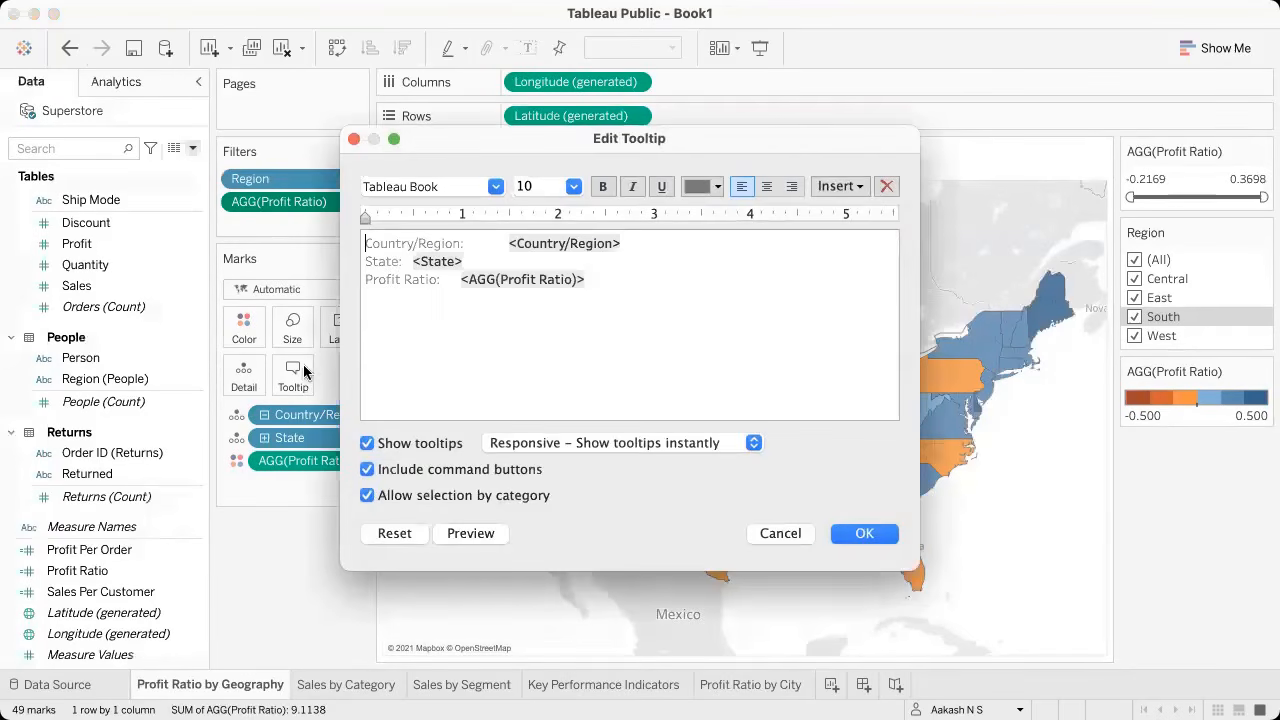
{"action": "key", "text": "super+a"}
{"action": "key", "text": "BackSpace"}
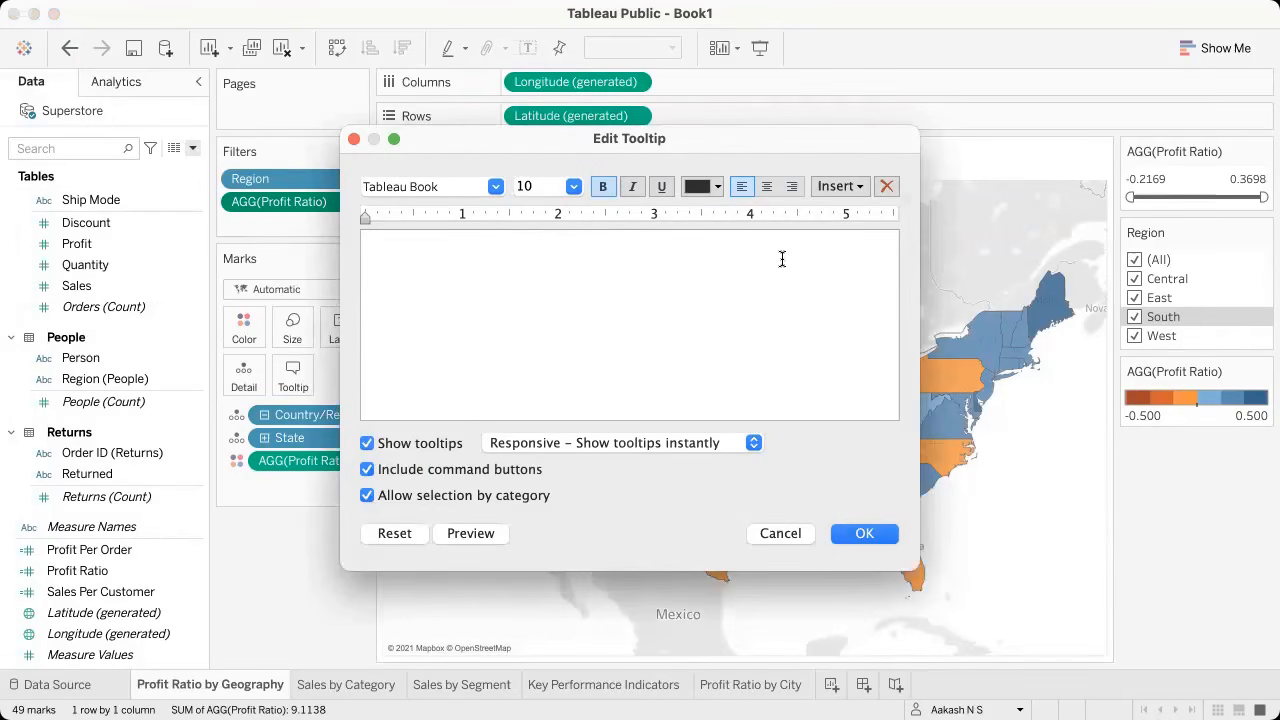
{"action": "left_click", "coordinate": [840, 187]}
{"action": "mouse_move", "coordinate": [856, 210]}
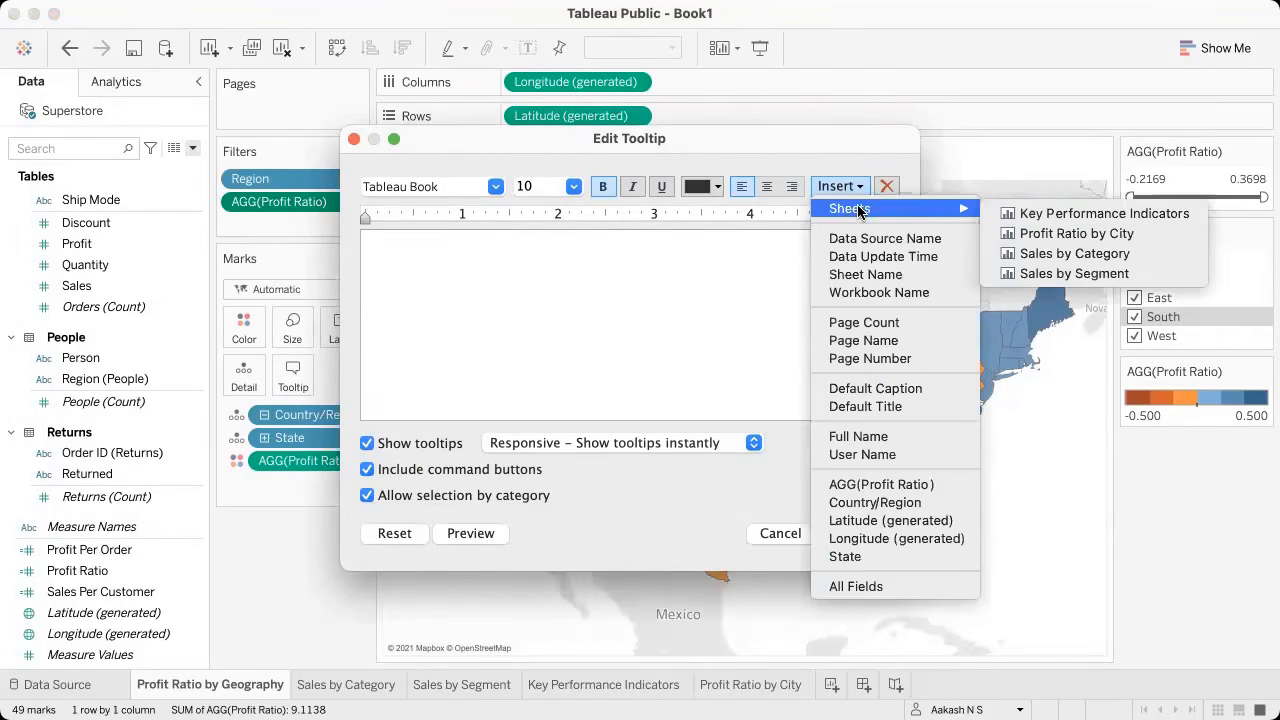
{"action": "left_click", "coordinate": [1054, 235]}
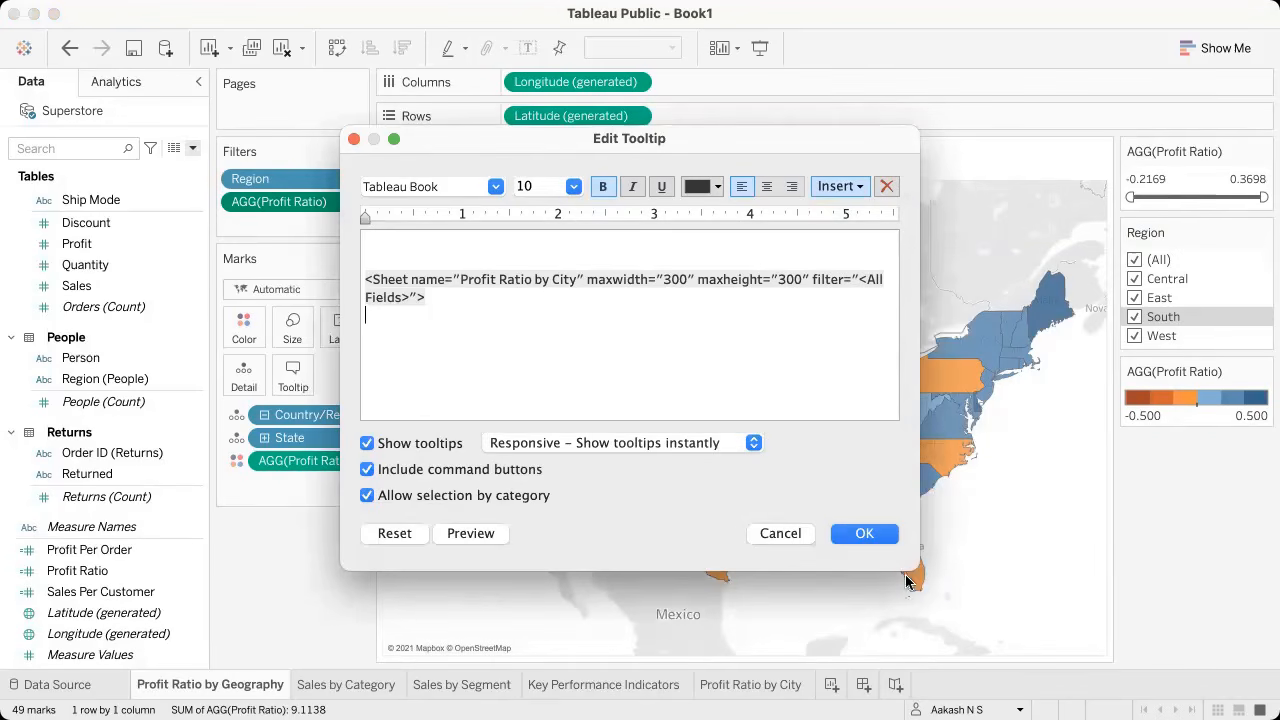
{"action": "left_click", "coordinate": [864, 534]}
Step: Examine the embedded city chart tooltip for several states on the map and compare it with the tooltip layout in the notebook
{"action": "mouse_move", "coordinate": [601, 330]}
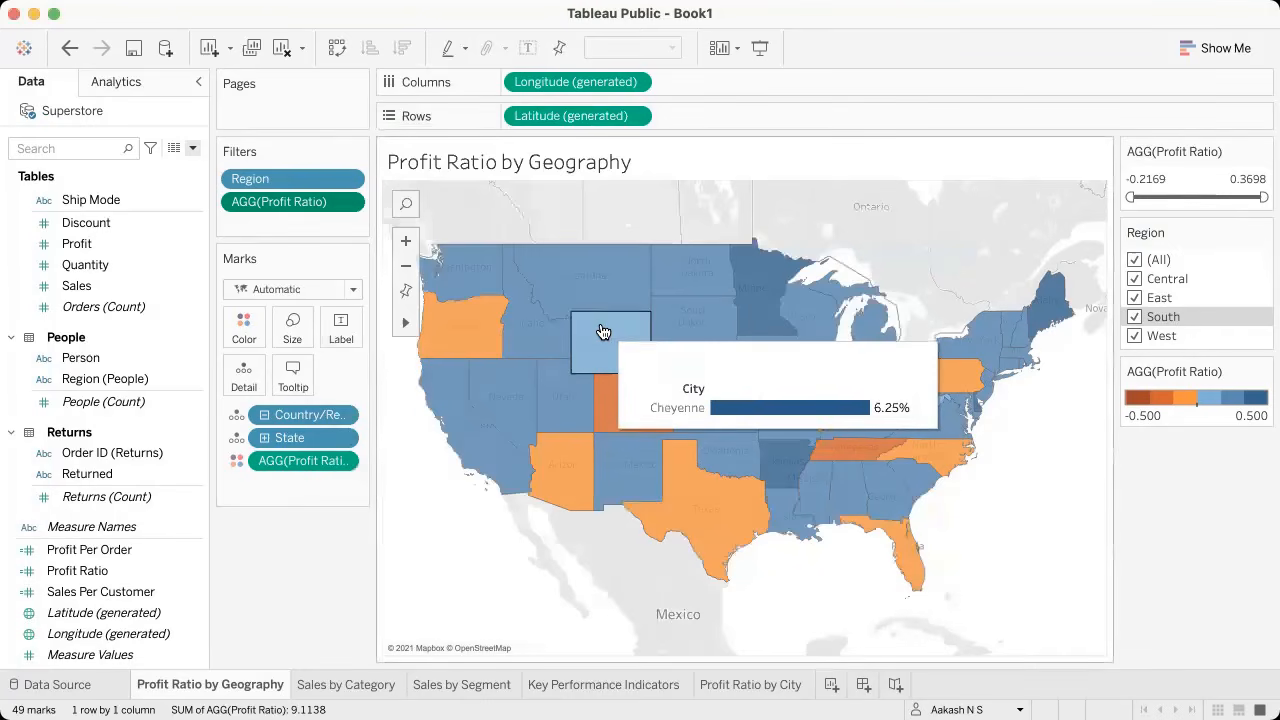
{"action": "mouse_move", "coordinate": [690, 340]}
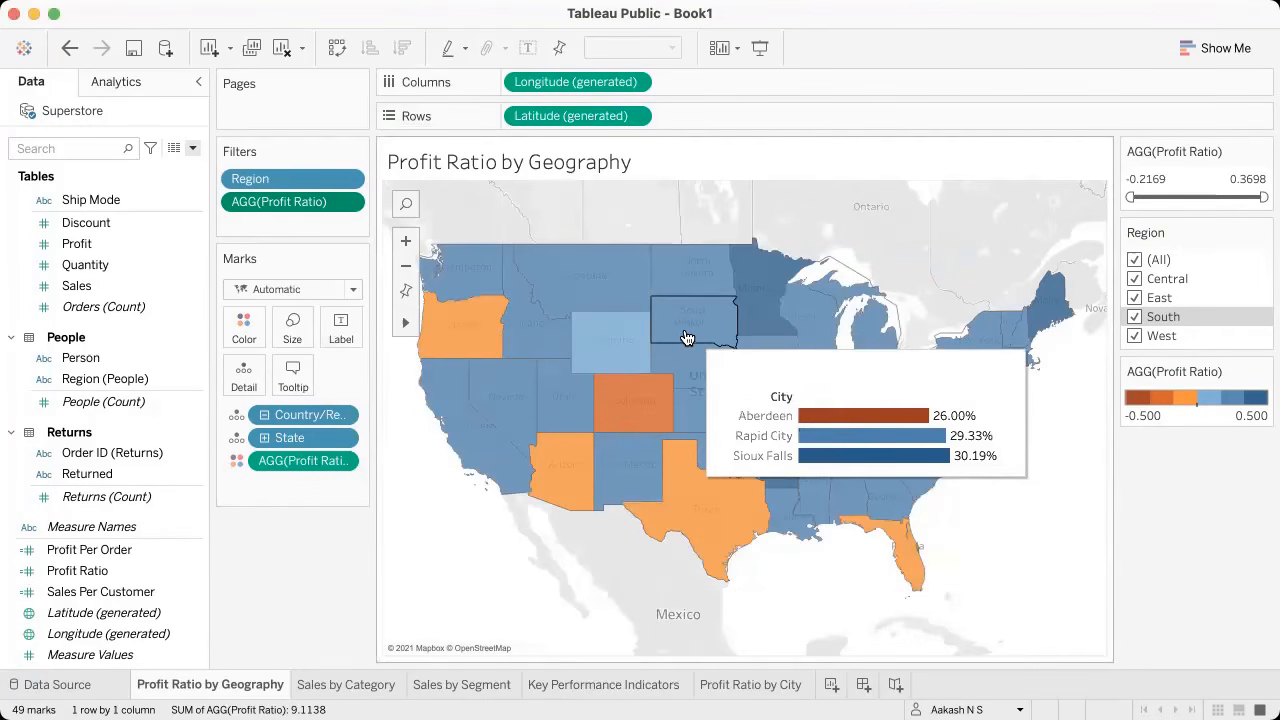
{"action": "mouse_move", "coordinate": [609, 298]}
{"action": "mouse_move", "coordinate": [607, 362]}
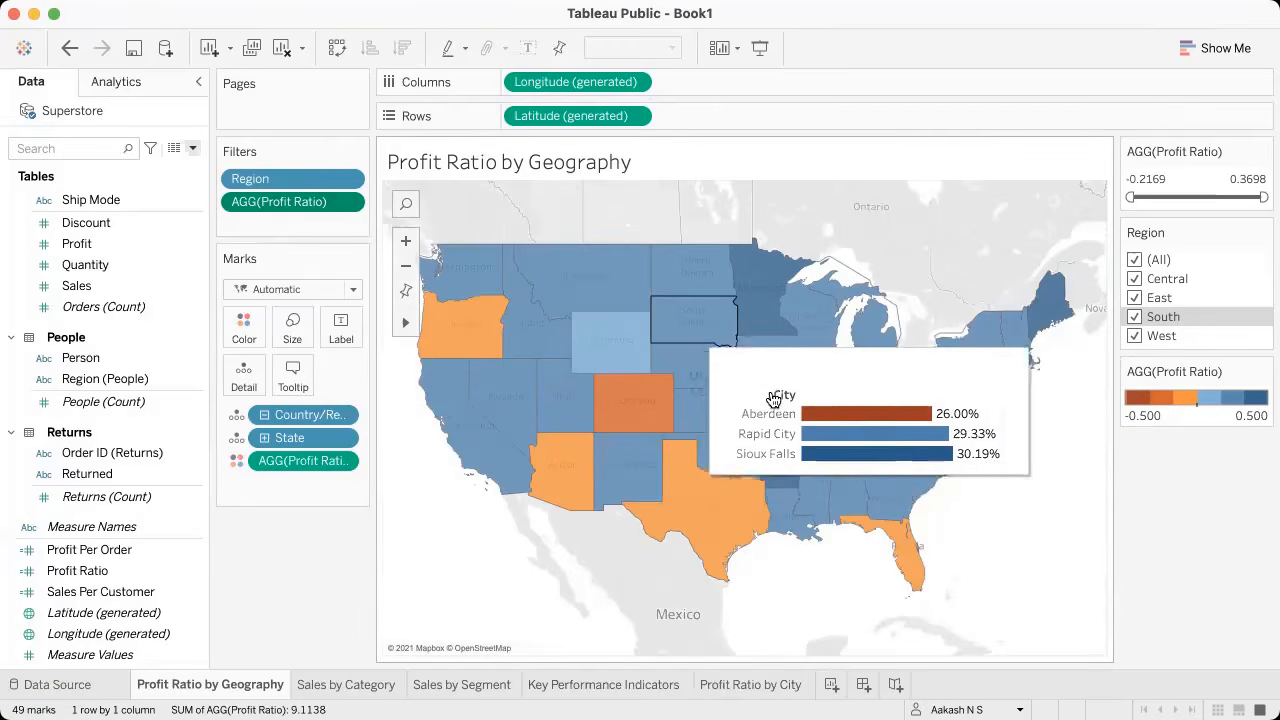
{"action": "mouse_move", "coordinate": [901, 384]}
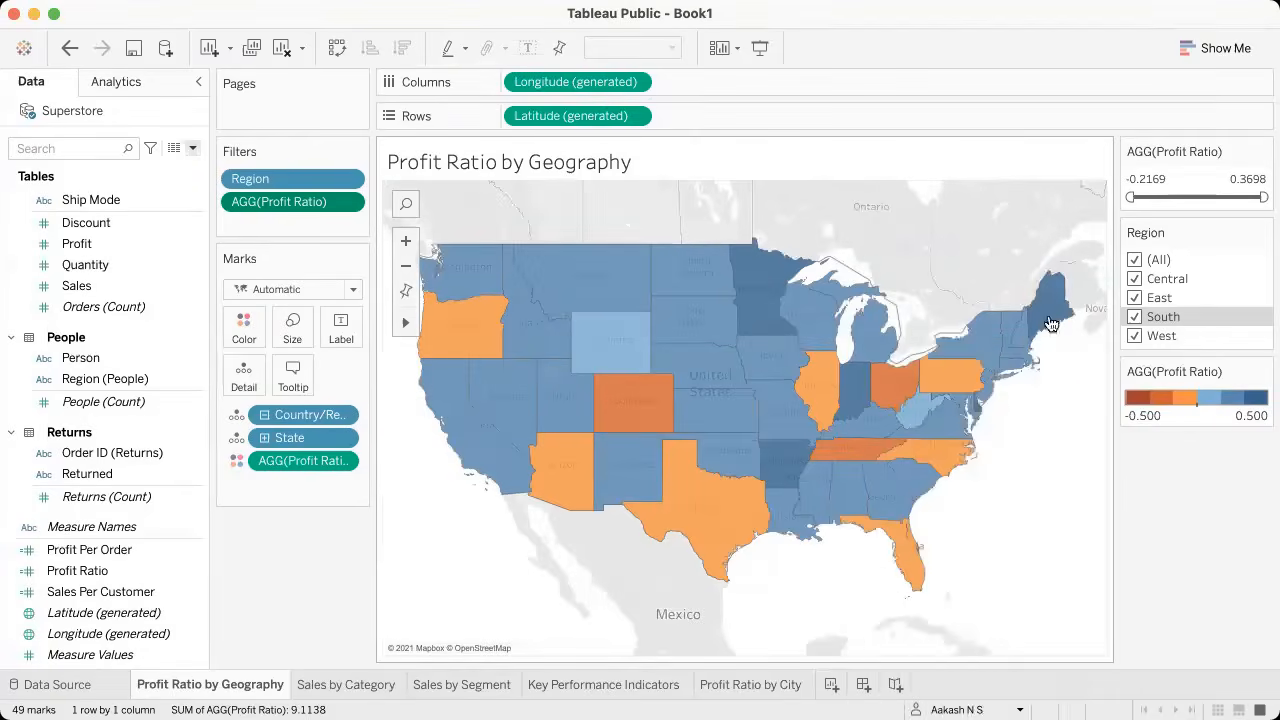
{"action": "mouse_move", "coordinate": [501, 302]}
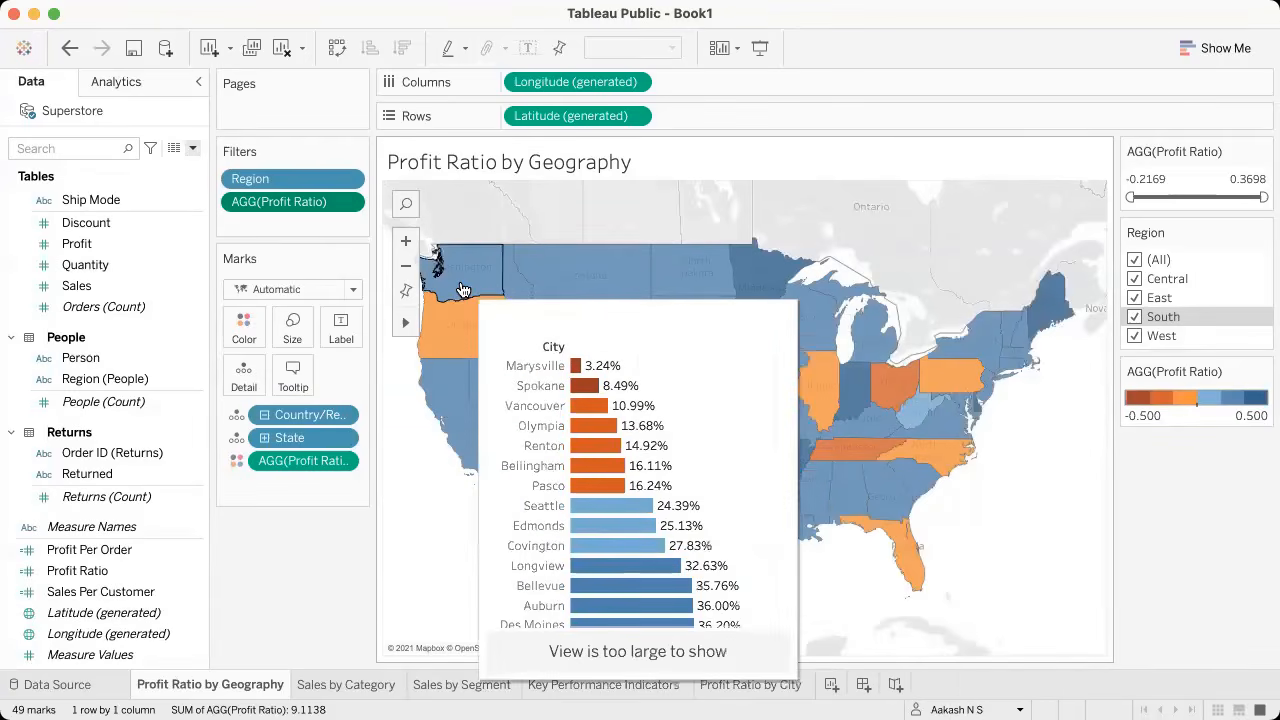
{"action": "mouse_move", "coordinate": [727, 480]}
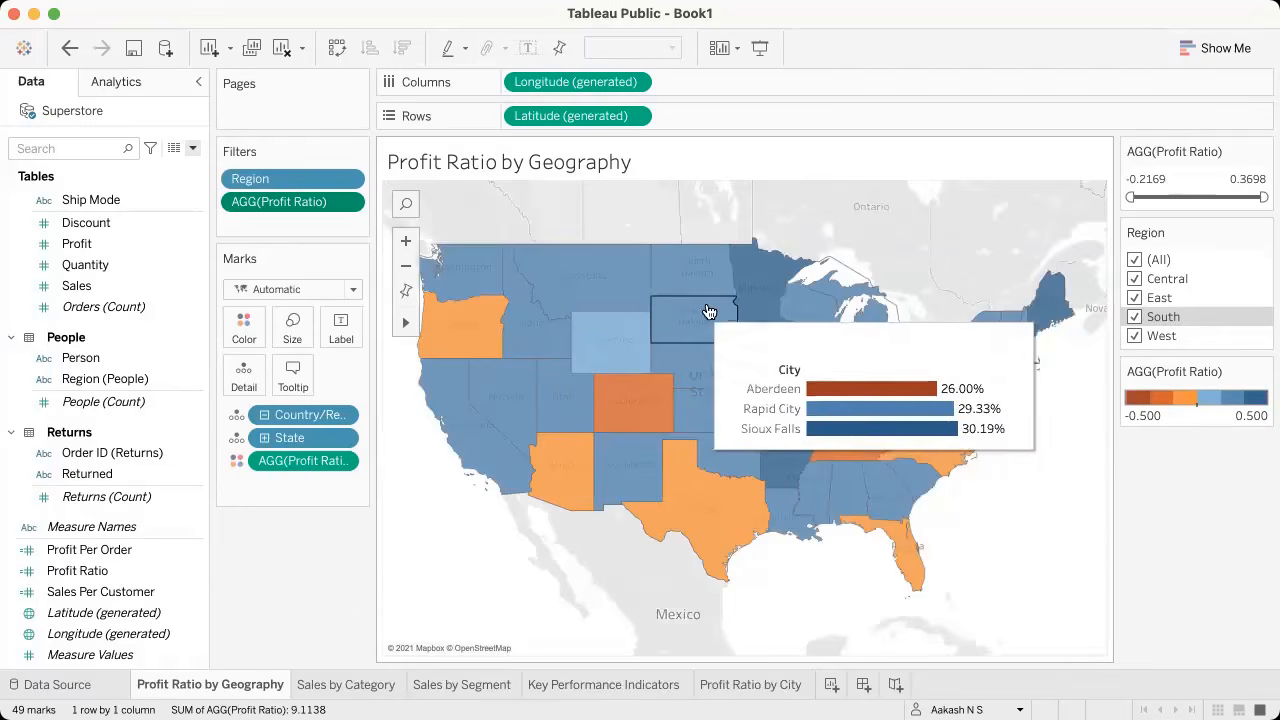
{"action": "key", "text": "ctrl+Right"}
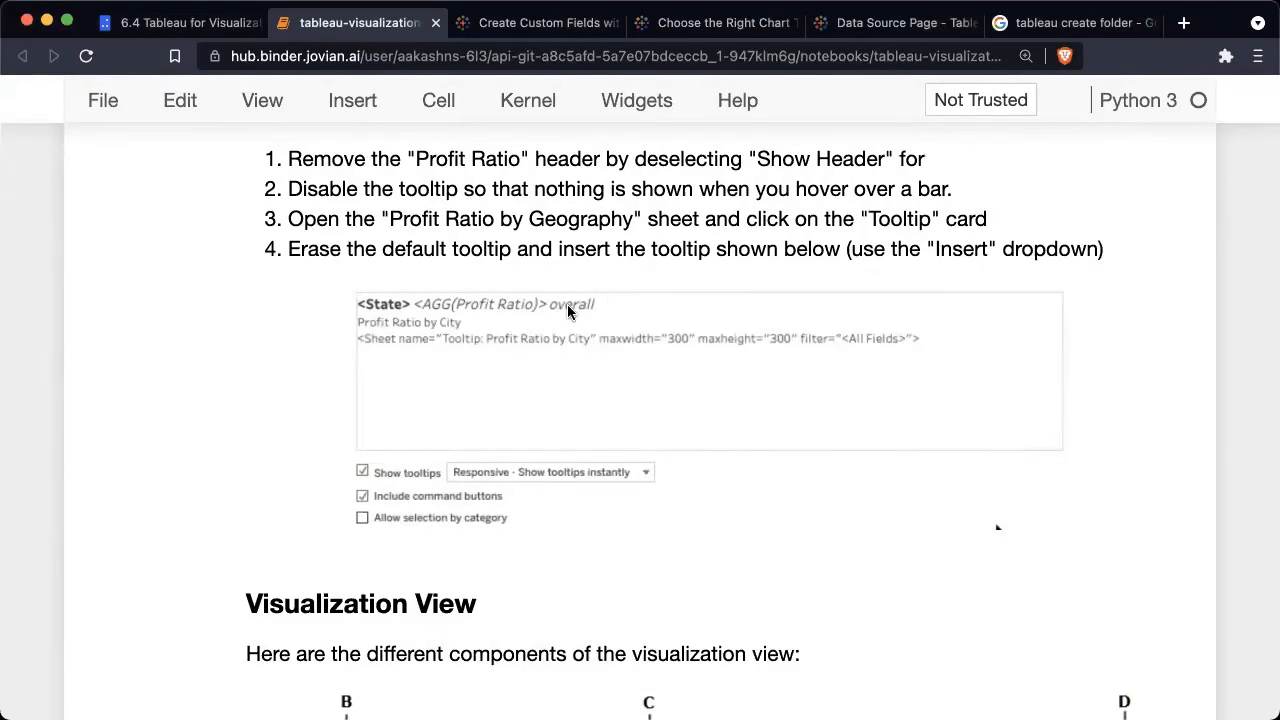
{"action": "key", "text": "ctrl+Left"}
{"action": "key", "text": "ctrl+Right"}
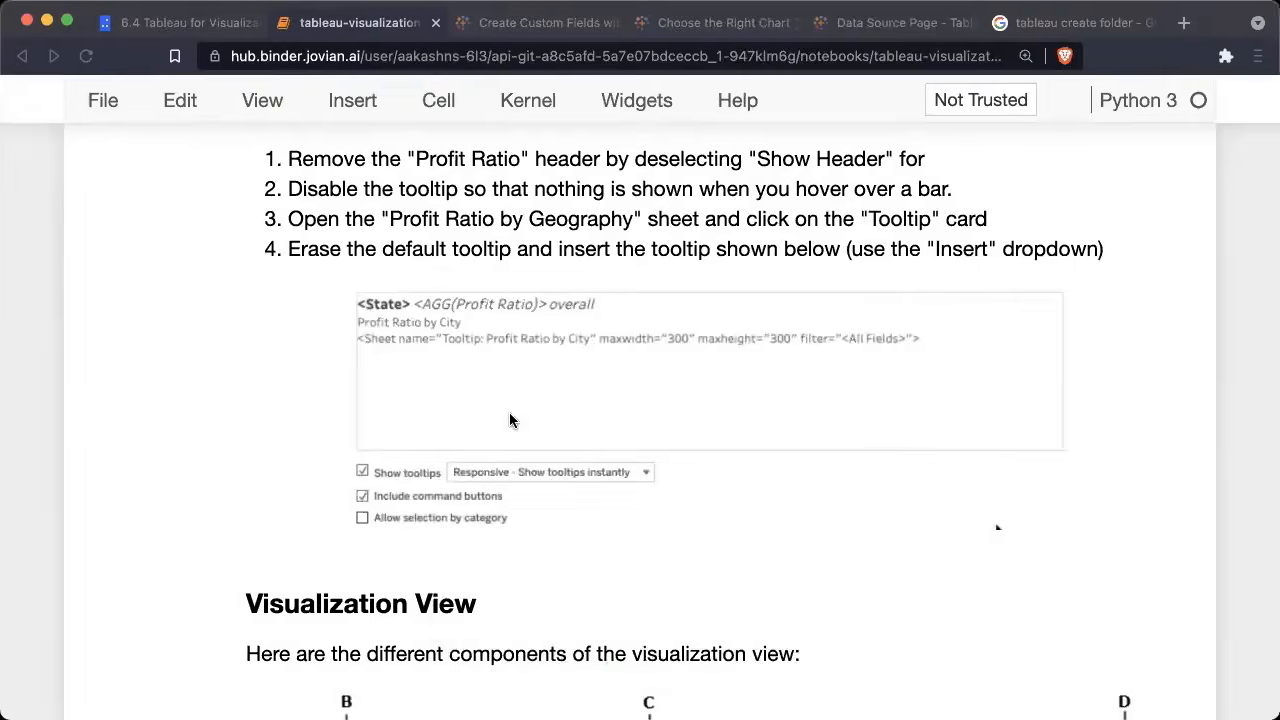
Step: In Tableau, add the line "<State>: <AGG(Profit Ratio)>" and the heading "Profit Ratio By City" above the embedded sheet in the map's tooltip
{"action": "key", "text": "ctrl+Left"}
{"action": "key", "text": "ctrl+Right"}
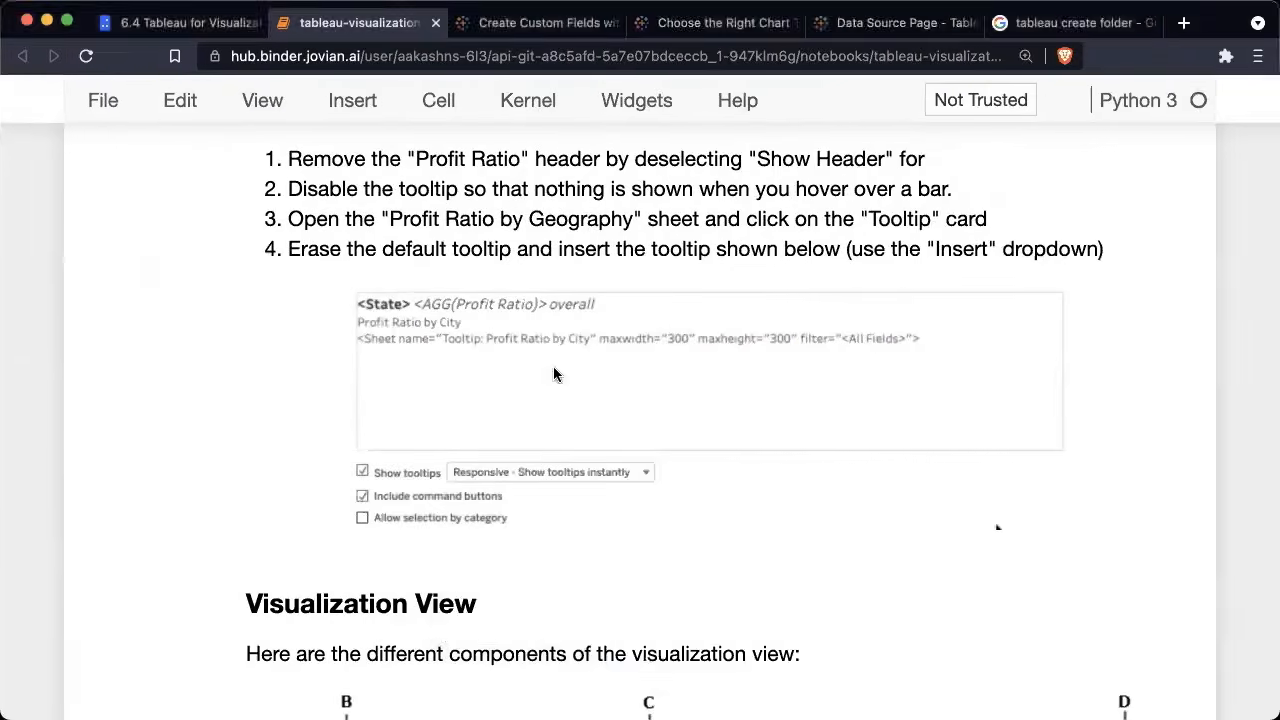
{"action": "key", "text": "ctrl+Left"}
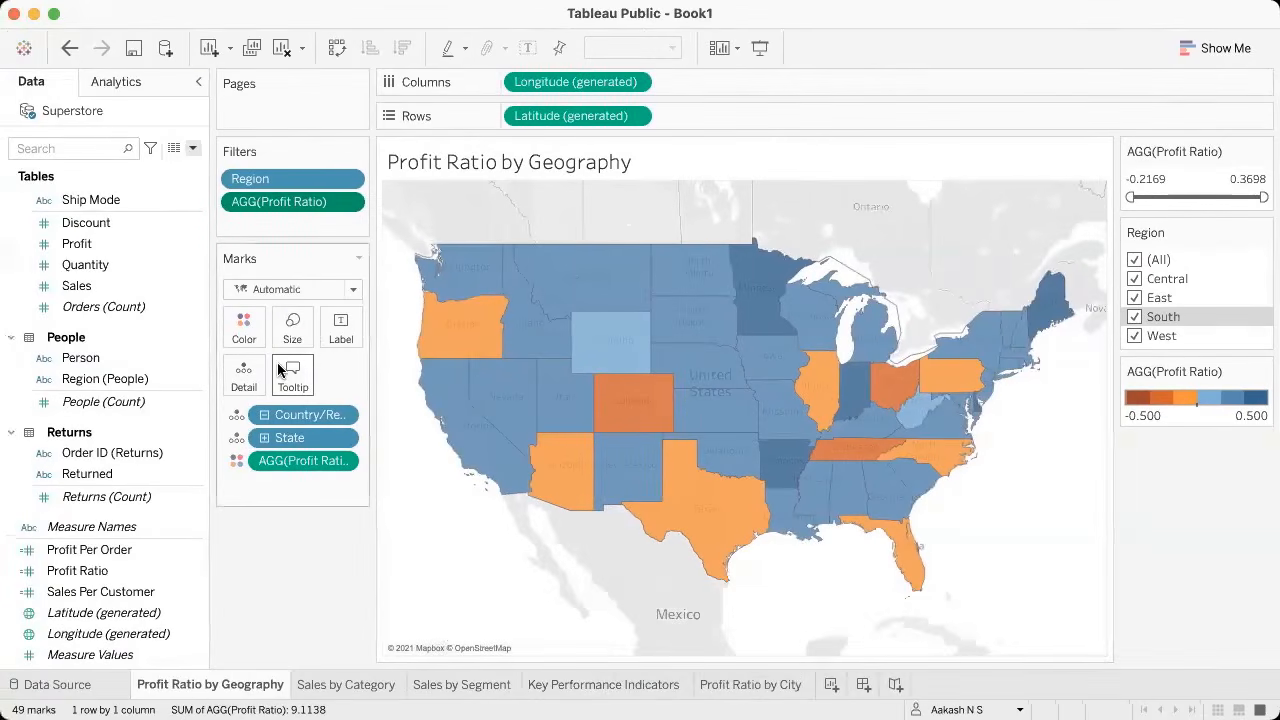
{"action": "left_click", "coordinate": [290, 374]}
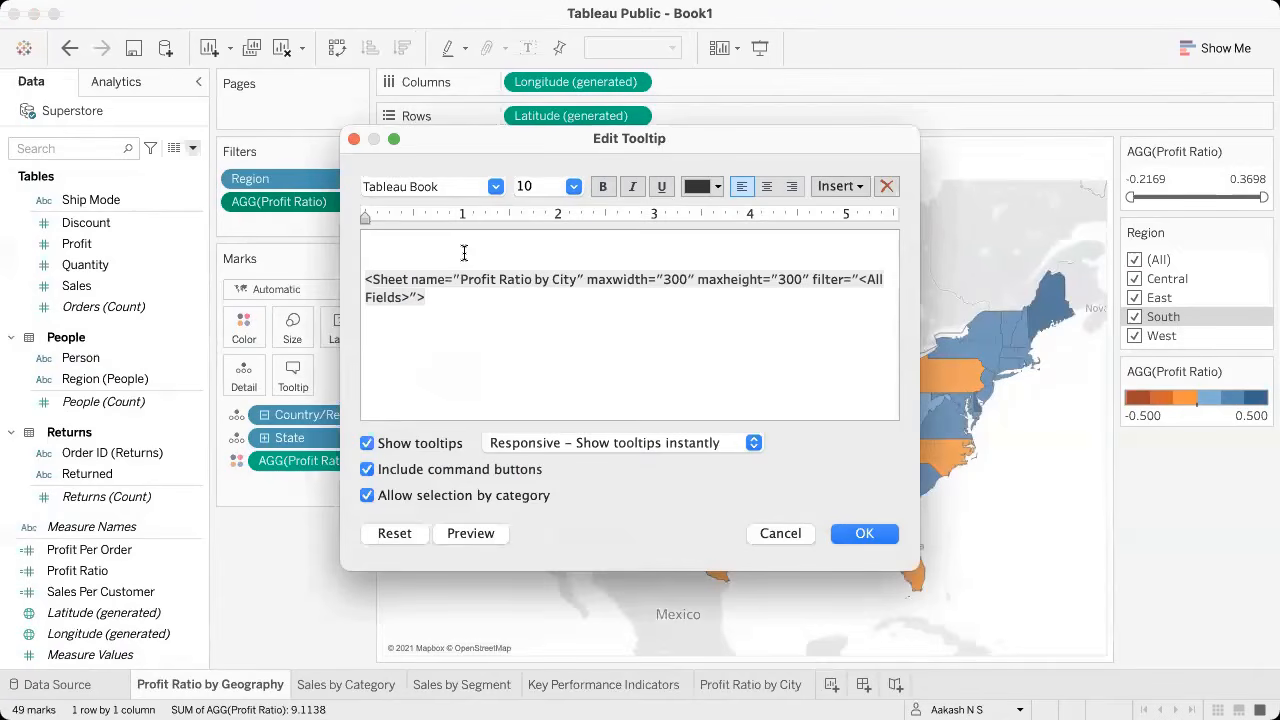
{"action": "left_click", "coordinate": [838, 186]}
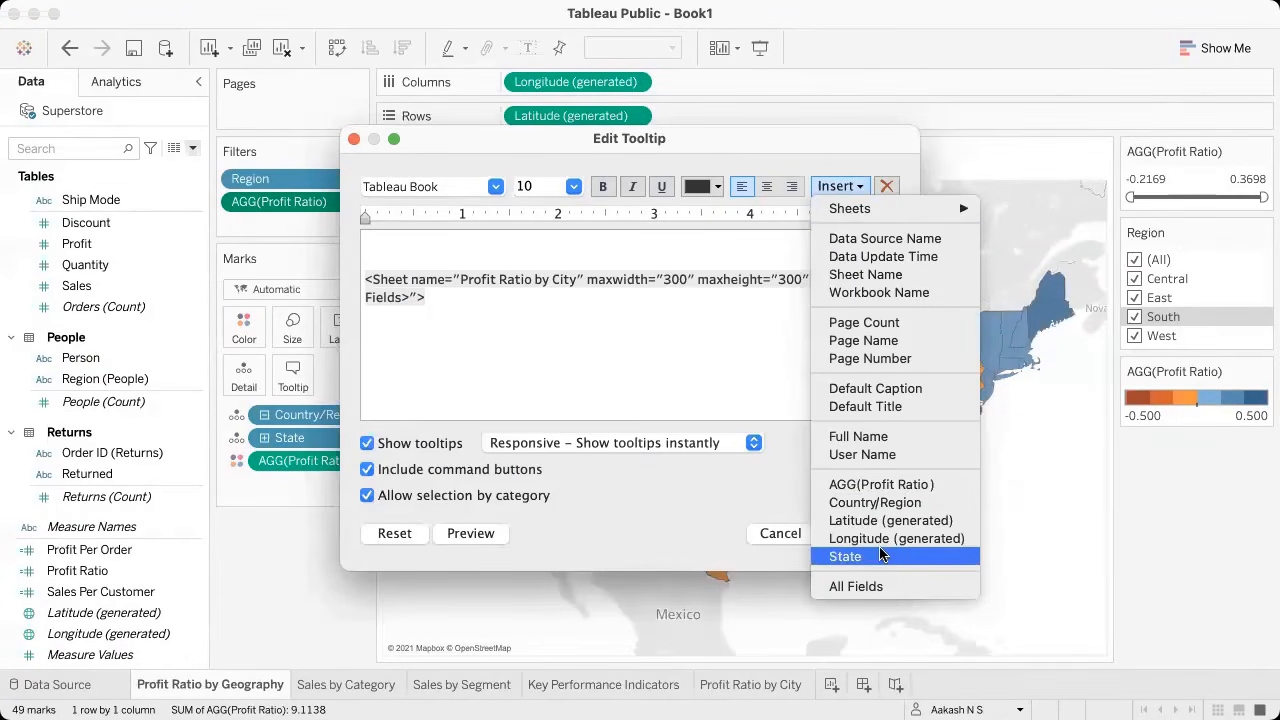
{"action": "left_click", "coordinate": [845, 556]}
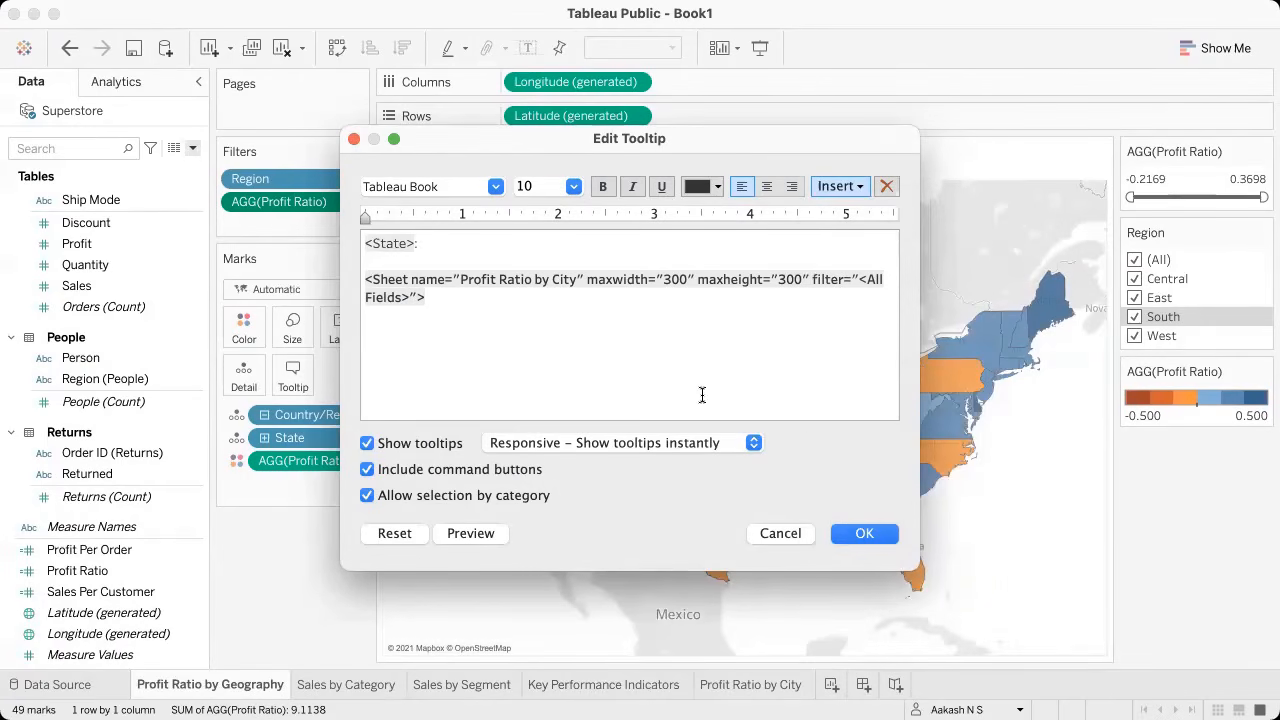
{"action": "left_click", "coordinate": [838, 186]}
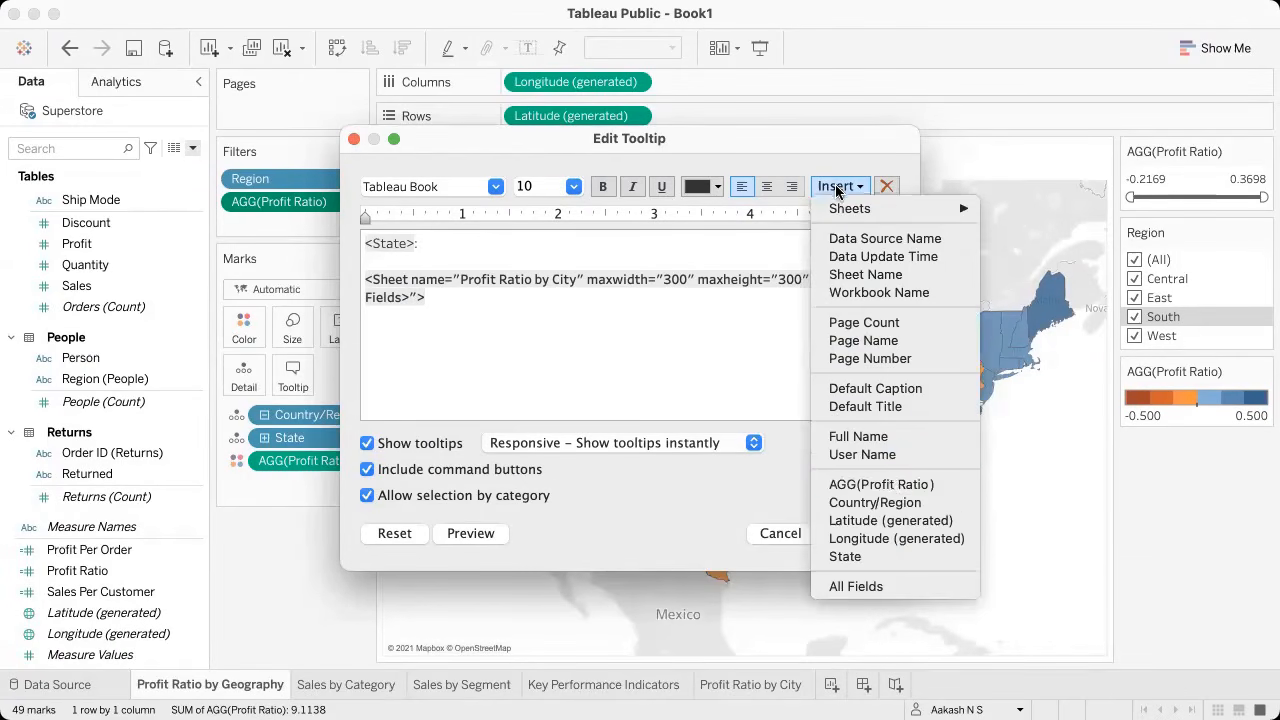
{"action": "left_click", "coordinate": [893, 488]}
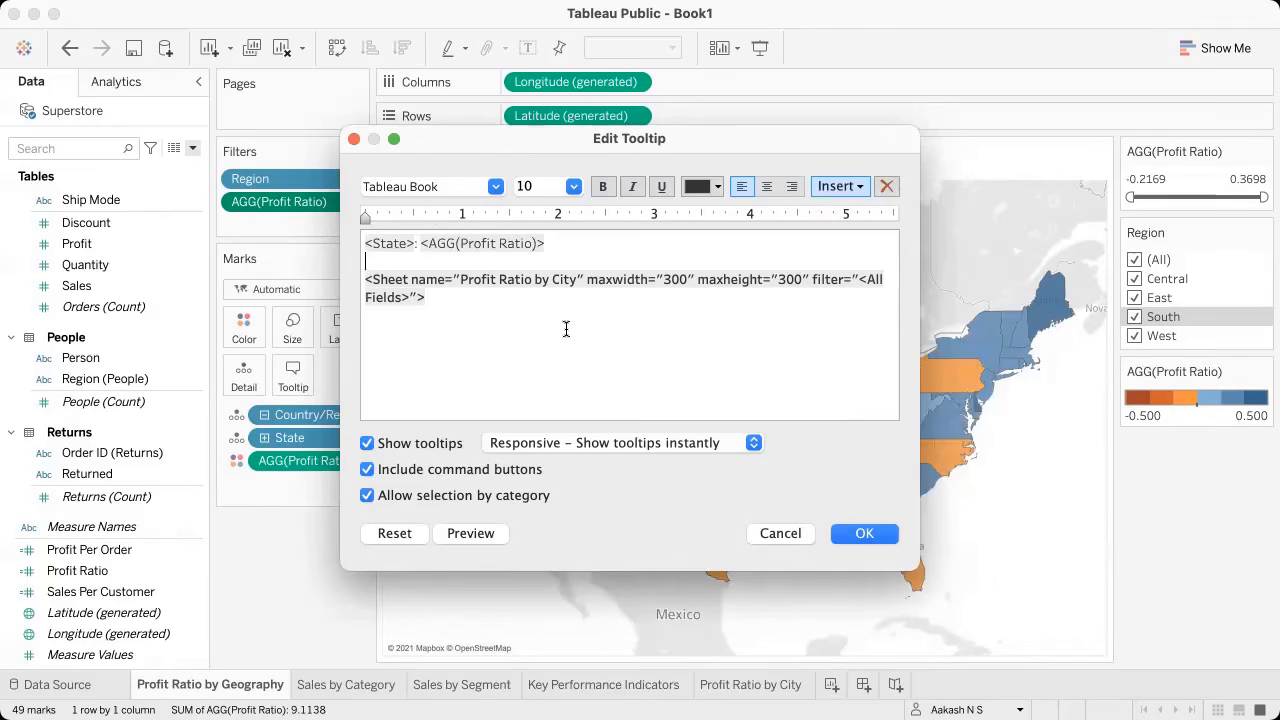
{"action": "key", "text": "Return"}
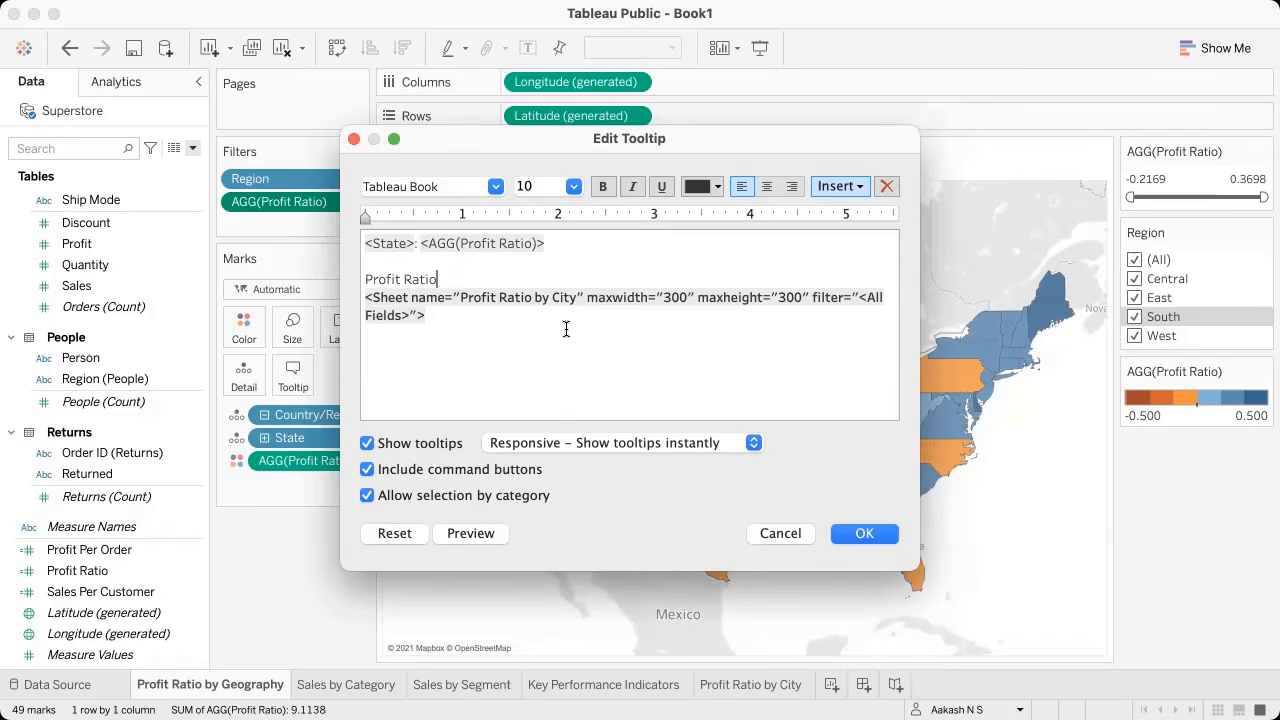
Step: Format the State field in the tooltip as 12-point bold orange text and apply the tooltip changes
{"action": "key", "text": "shift+Right"}
{"action": "key", "text": "shift+Right"}
{"action": "key", "text": "shift+Right"}
{"action": "key", "text": "shift+Right"}
{"action": "key", "text": "shift+Right"}
{"action": "key", "text": "shift+Right"}
{"action": "key", "text": "shift+Right"}
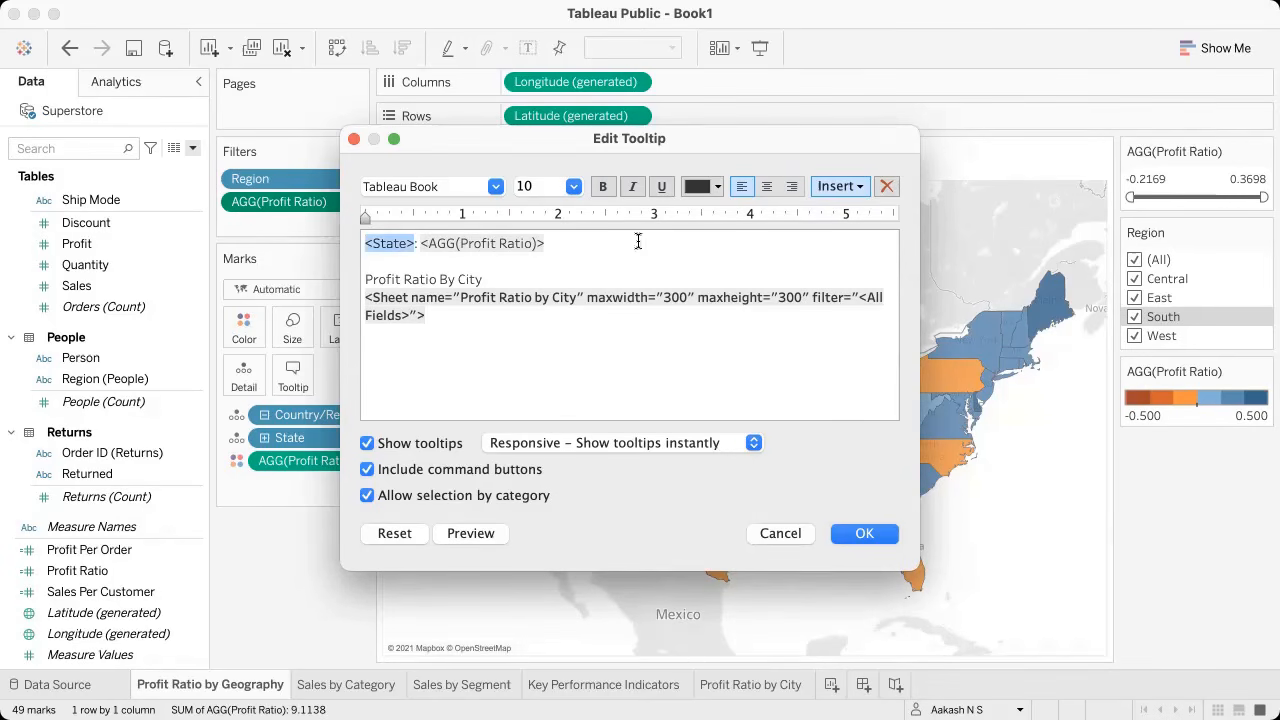
{"action": "left_click", "coordinate": [573, 186]}
{"action": "left_click", "coordinate": [553, 263]}
{"action": "left_click", "coordinate": [602, 188]}
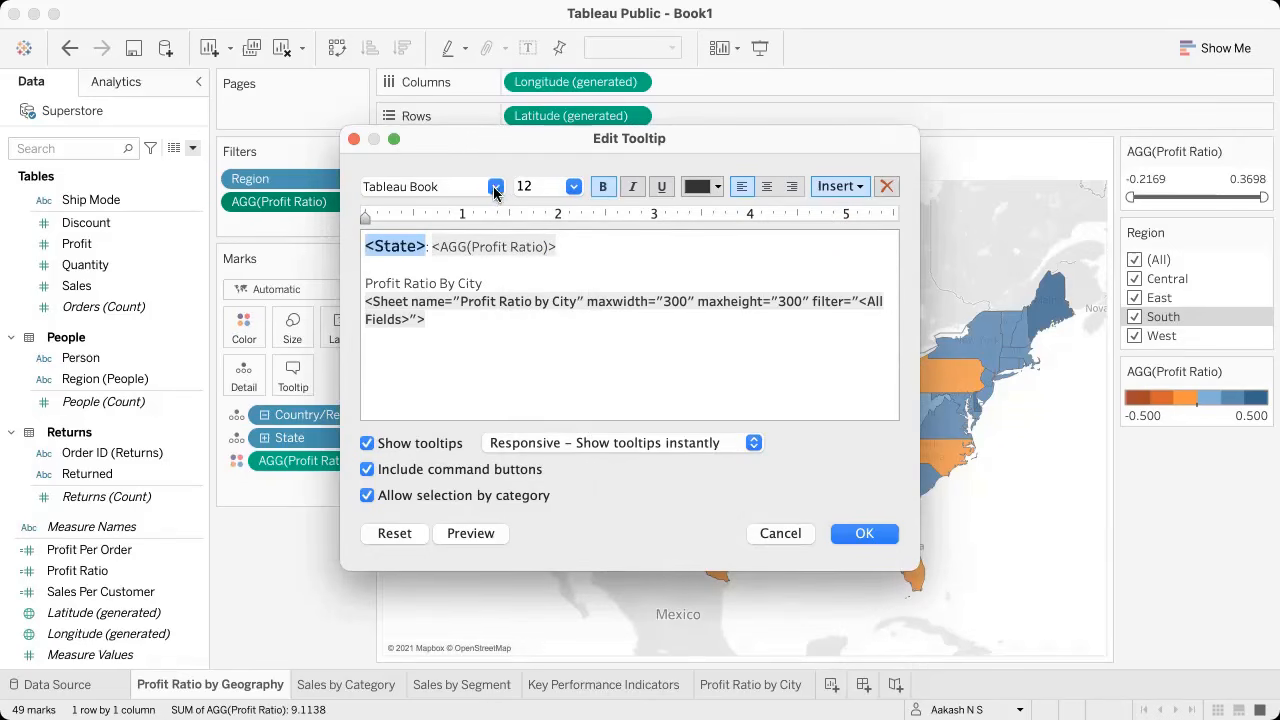
{"action": "left_click", "coordinate": [712, 191]}
{"action": "left_click", "coordinate": [735, 222]}
{"action": "left_click", "coordinate": [862, 534]}
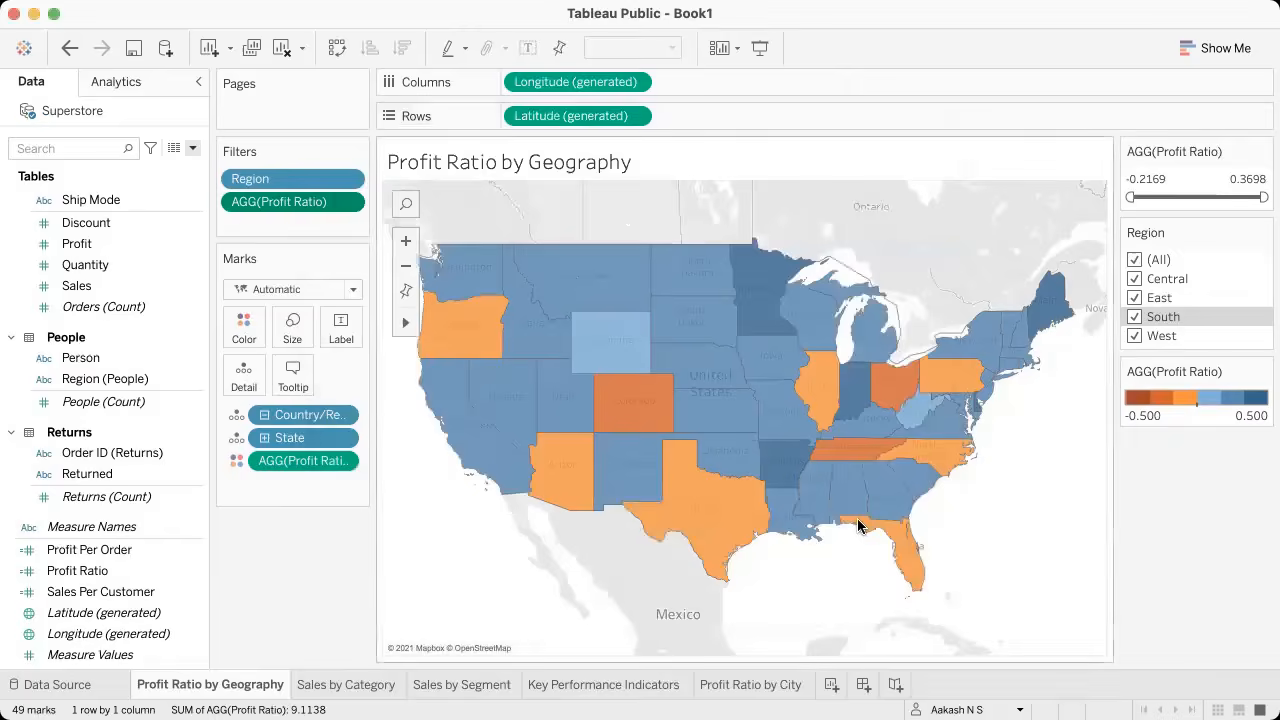
{"action": "mouse_move", "coordinate": [608, 318]}
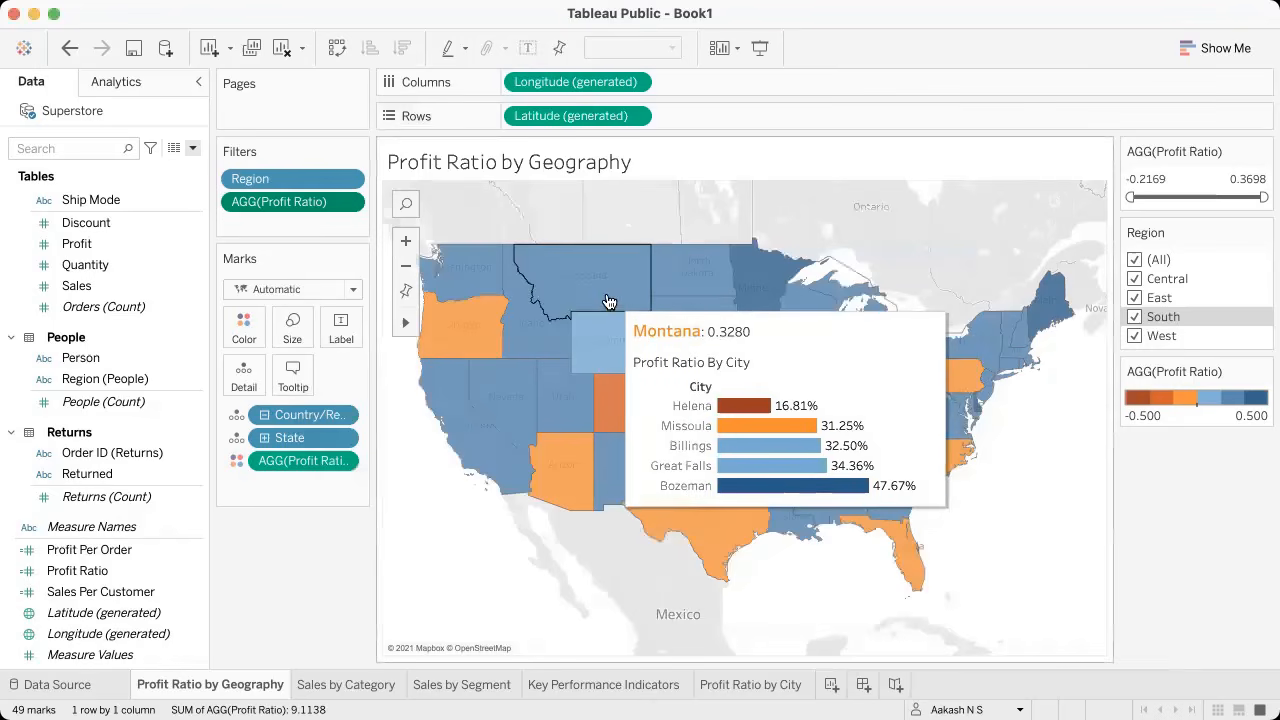
Step: Disable selection by category in the map's tooltip and check the tooltip over several states
{"action": "left_click", "coordinate": [293, 373]}
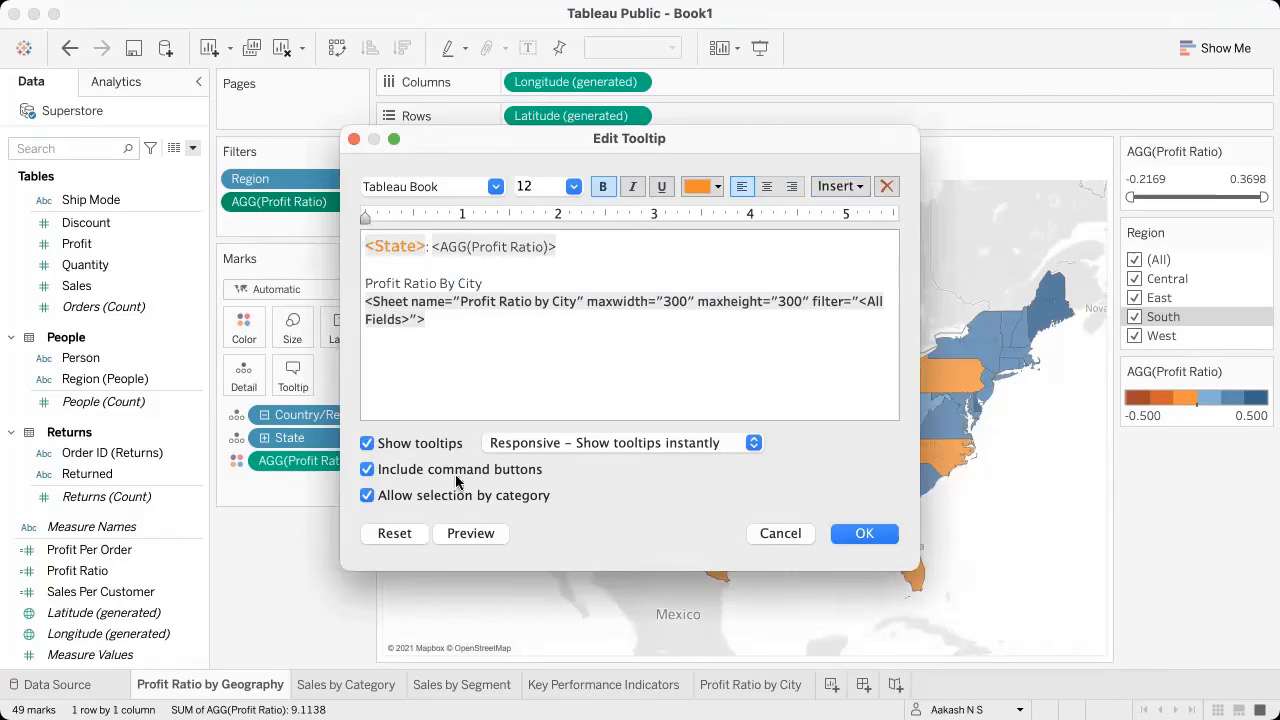
{"action": "left_click", "coordinate": [367, 496]}
{"action": "left_click", "coordinate": [866, 535]}
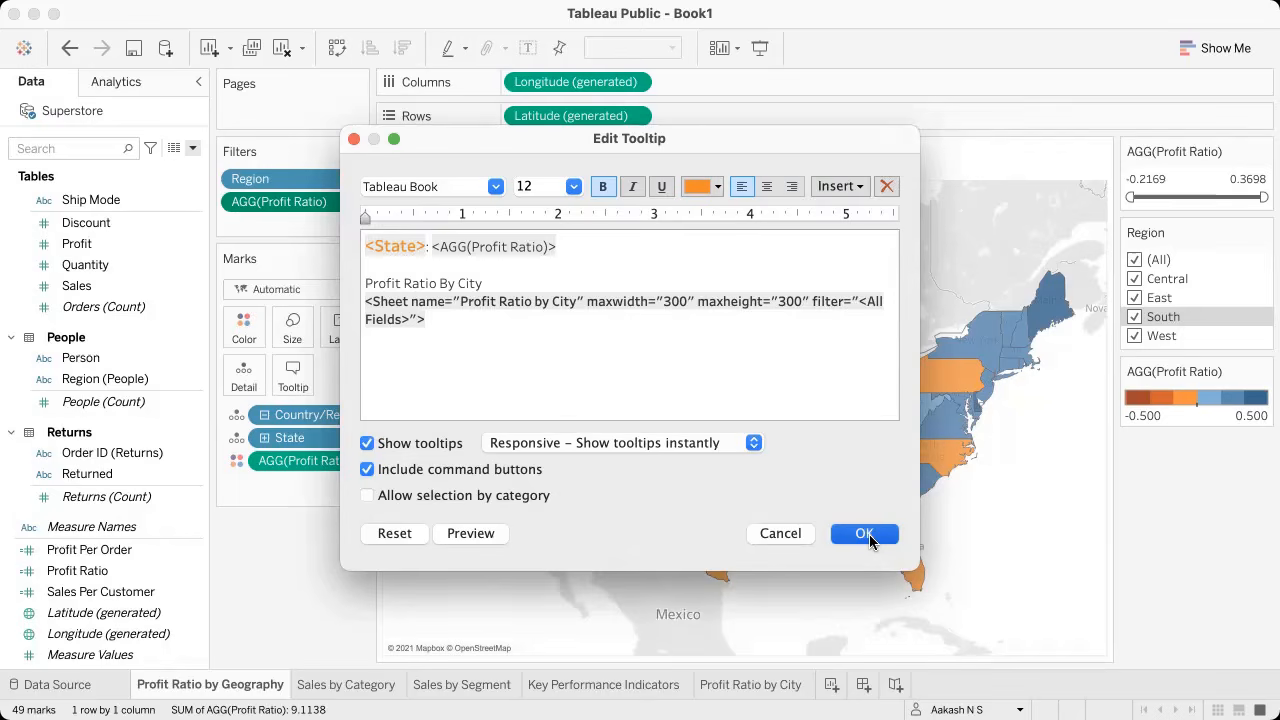
{"action": "left_click", "coordinate": [866, 535]}
{"action": "mouse_move", "coordinate": [695, 320]}
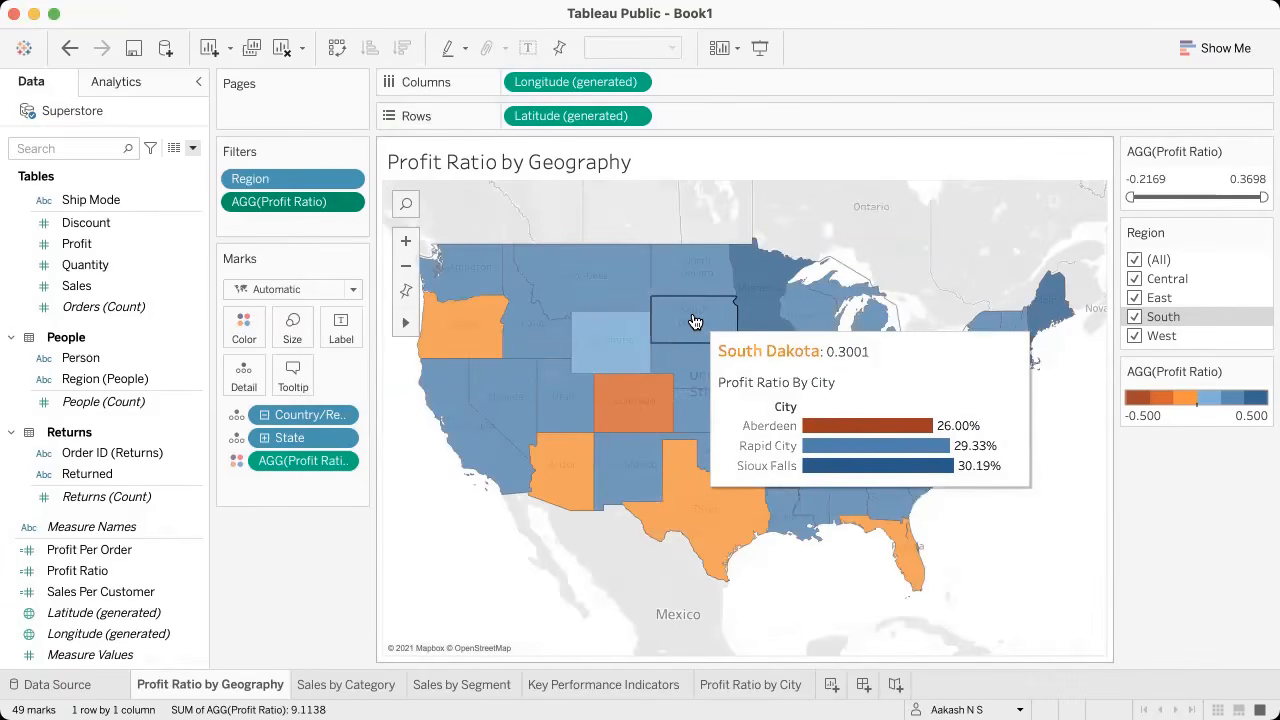
{"action": "mouse_move", "coordinate": [580, 281]}
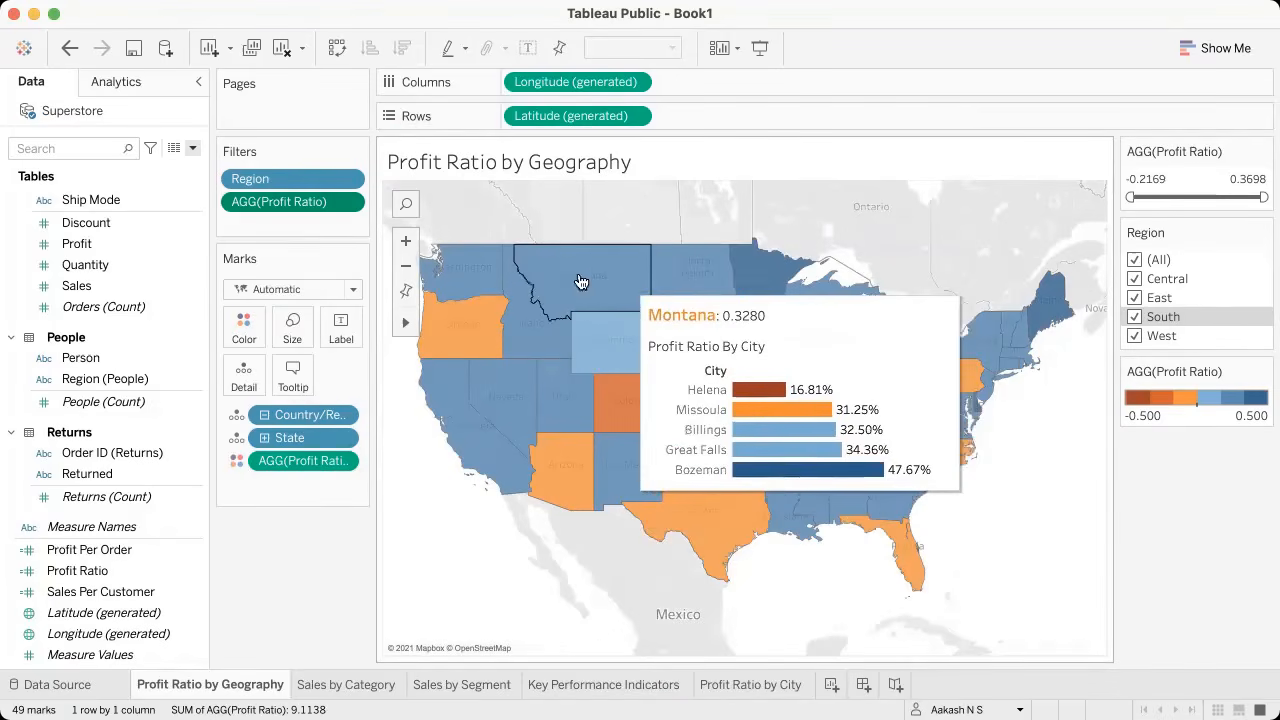
{"action": "mouse_move", "coordinate": [520, 295]}
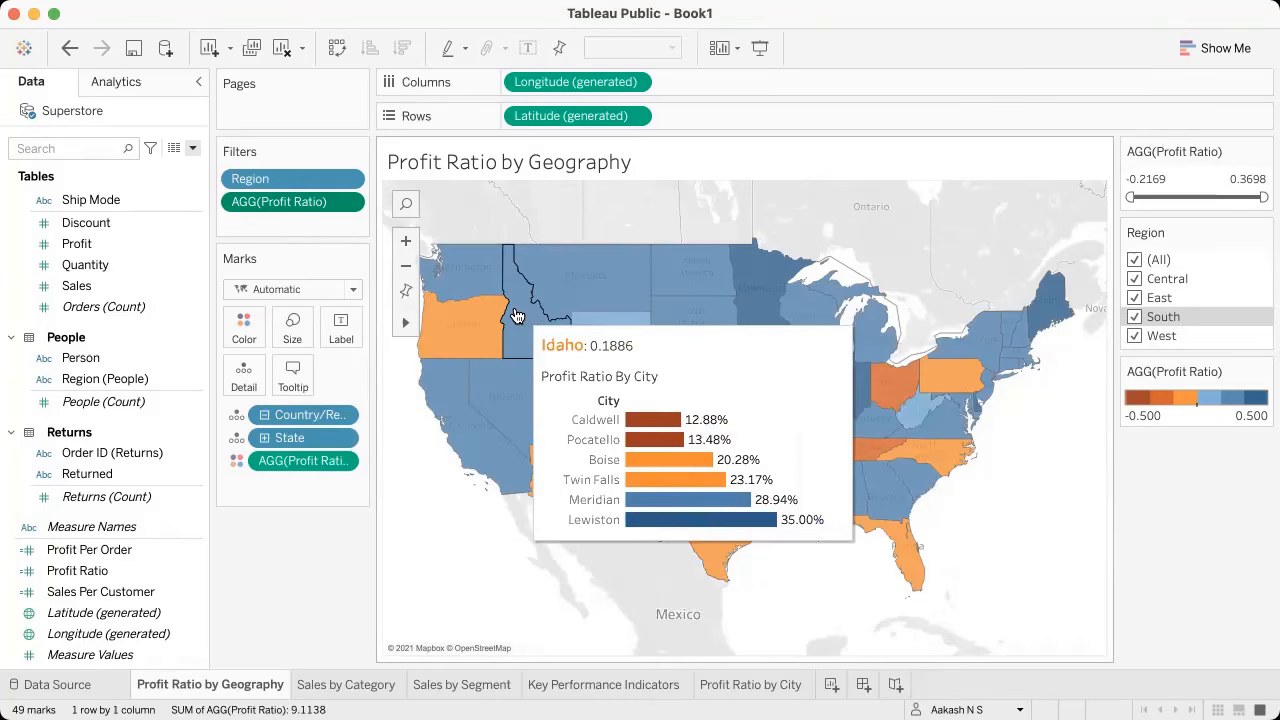
{"action": "mouse_move", "coordinate": [852, 390]}
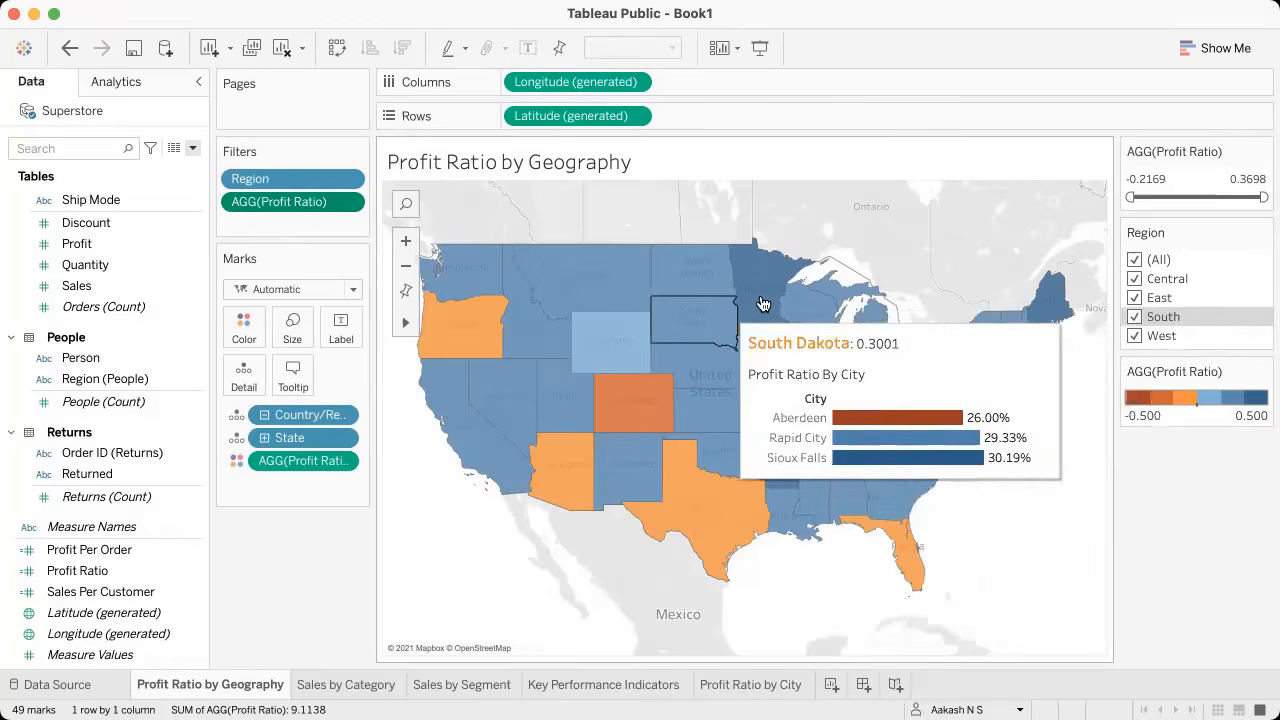
{"action": "mouse_move", "coordinate": [760, 290]}
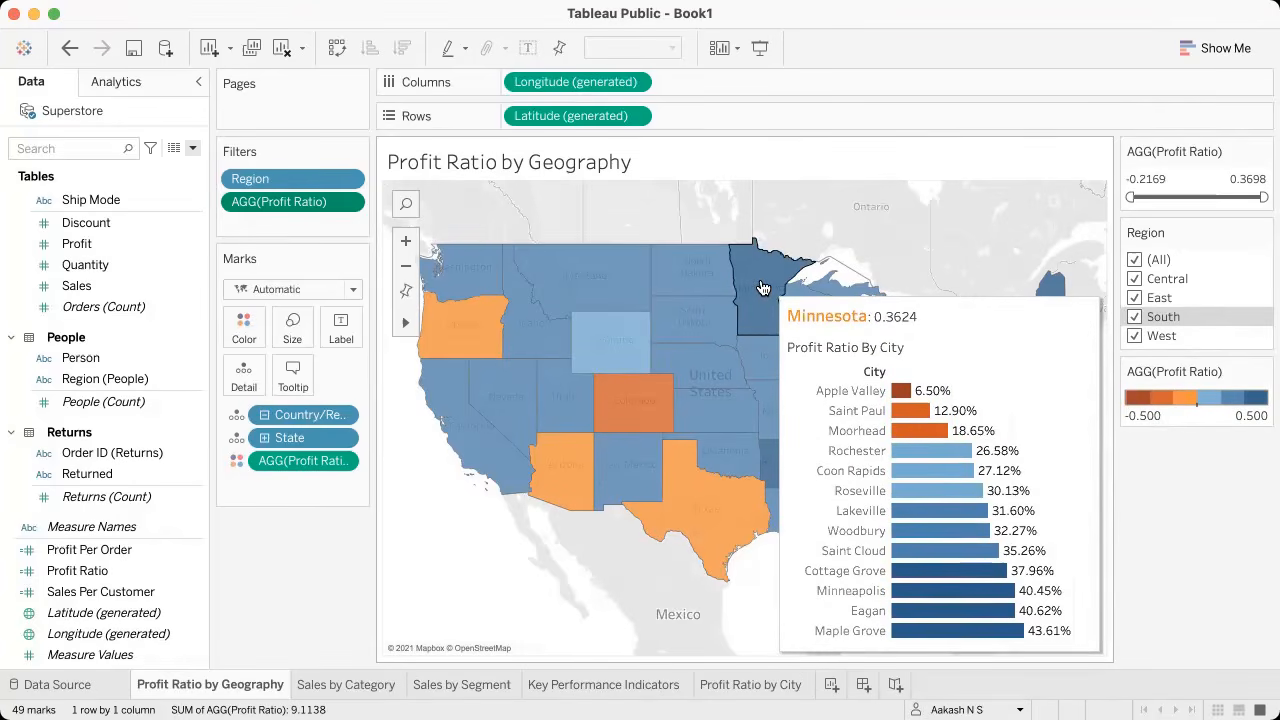
{"action": "mouse_move", "coordinate": [620, 403]}
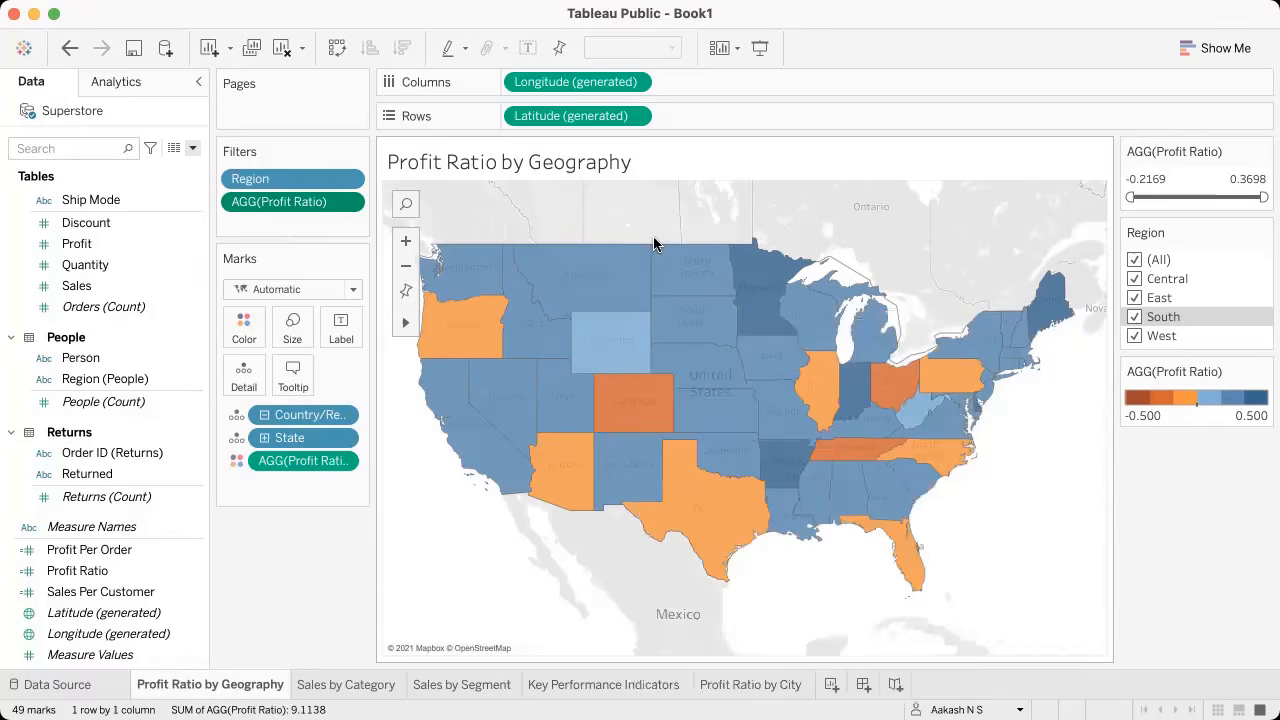
Step: Switch to the notebook in the browser and study the labelled Visualization View diagram, including its field labels, title, marks, legend, axes and headers
{"action": "key", "text": "ctrl+Right"}
{"action": "scroll", "coordinate": [527, 342], "scroll_direction": "down", "scroll_amount": 5}
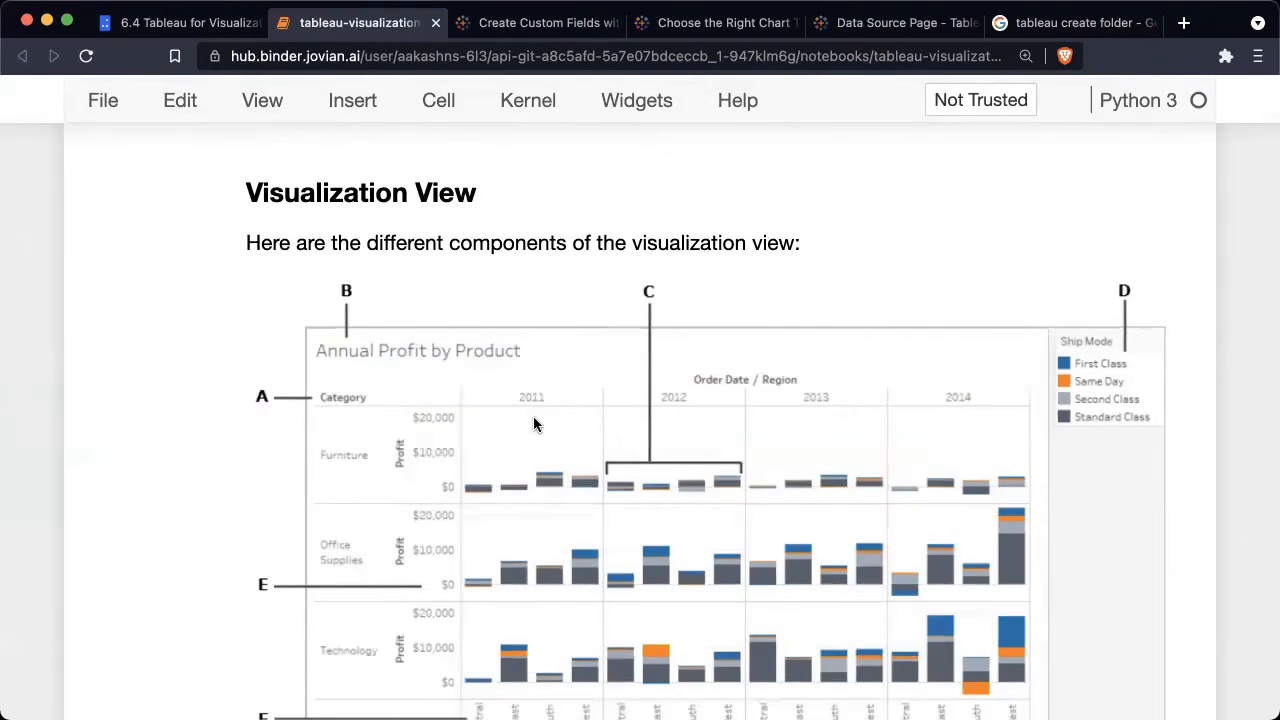
{"action": "scroll", "coordinate": [533, 420], "scroll_direction": "down", "scroll_amount": 1}
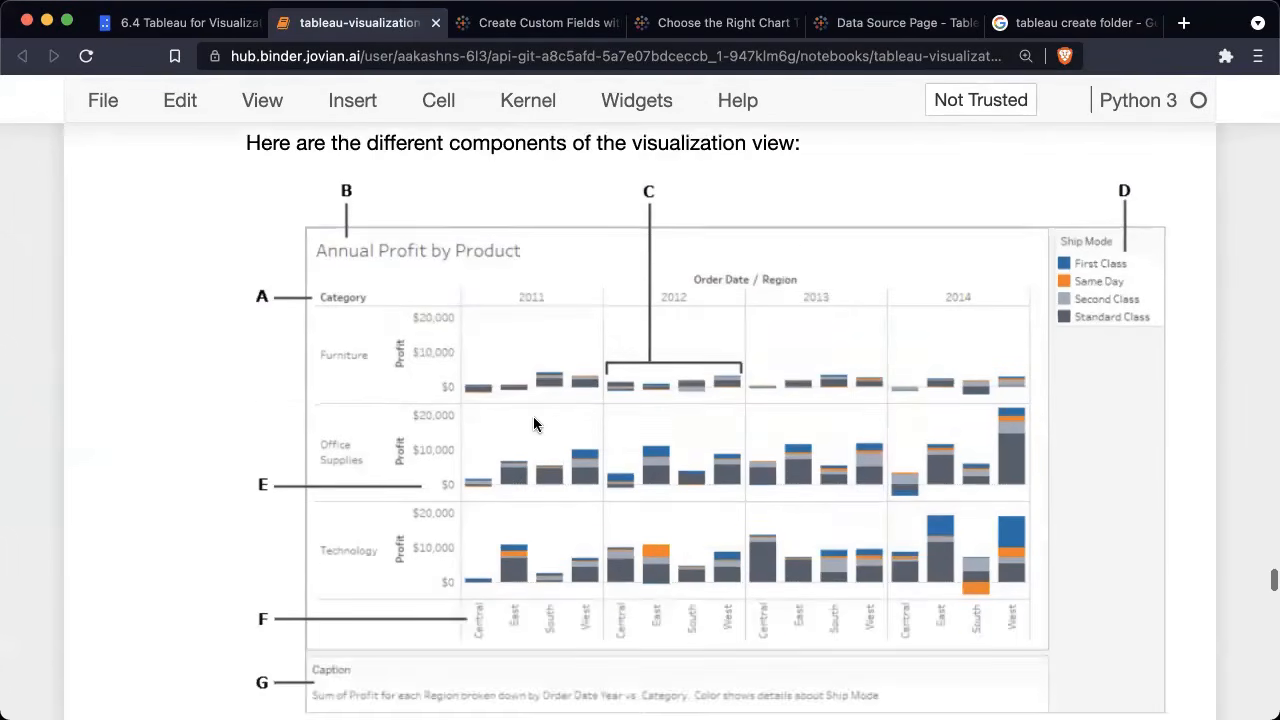
{"action": "scroll", "coordinate": [533, 420], "scroll_direction": "up", "scroll_amount": 1}
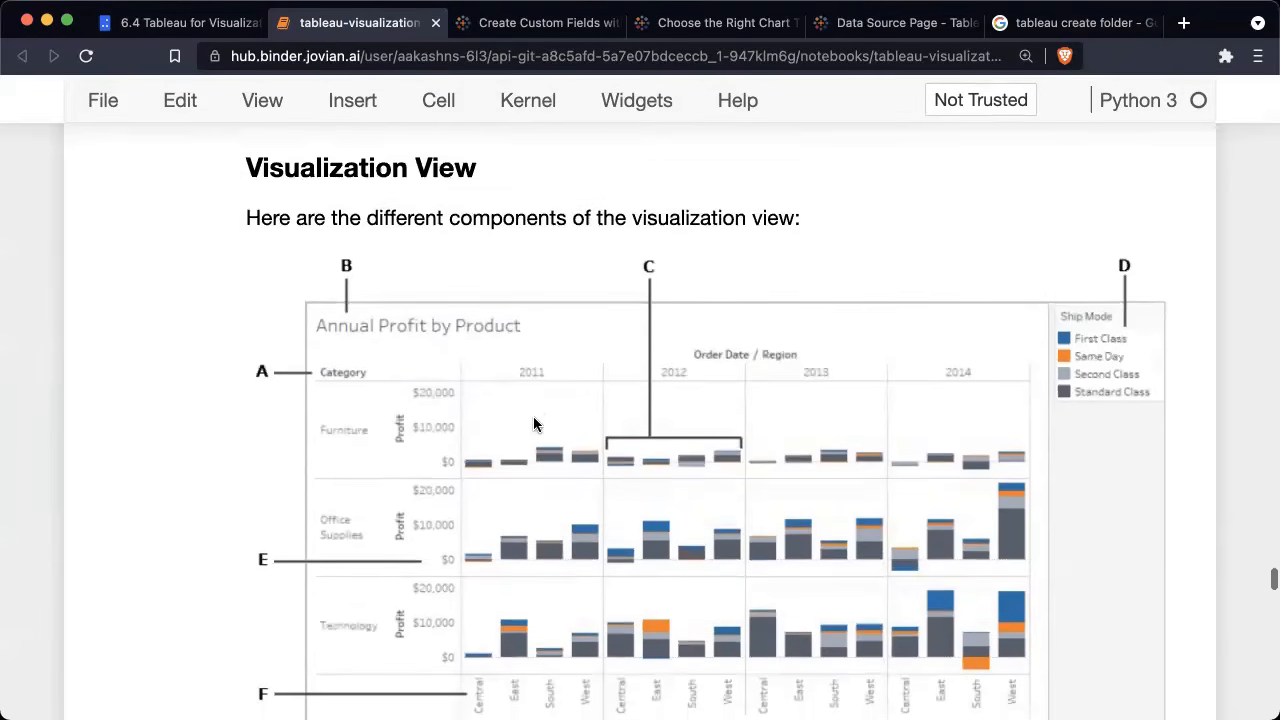
{"action": "scroll", "coordinate": [757, 414], "scroll_direction": "down", "scroll_amount": 1}
{"action": "scroll", "coordinate": [508, 352], "scroll_direction": "down", "scroll_amount": 1}
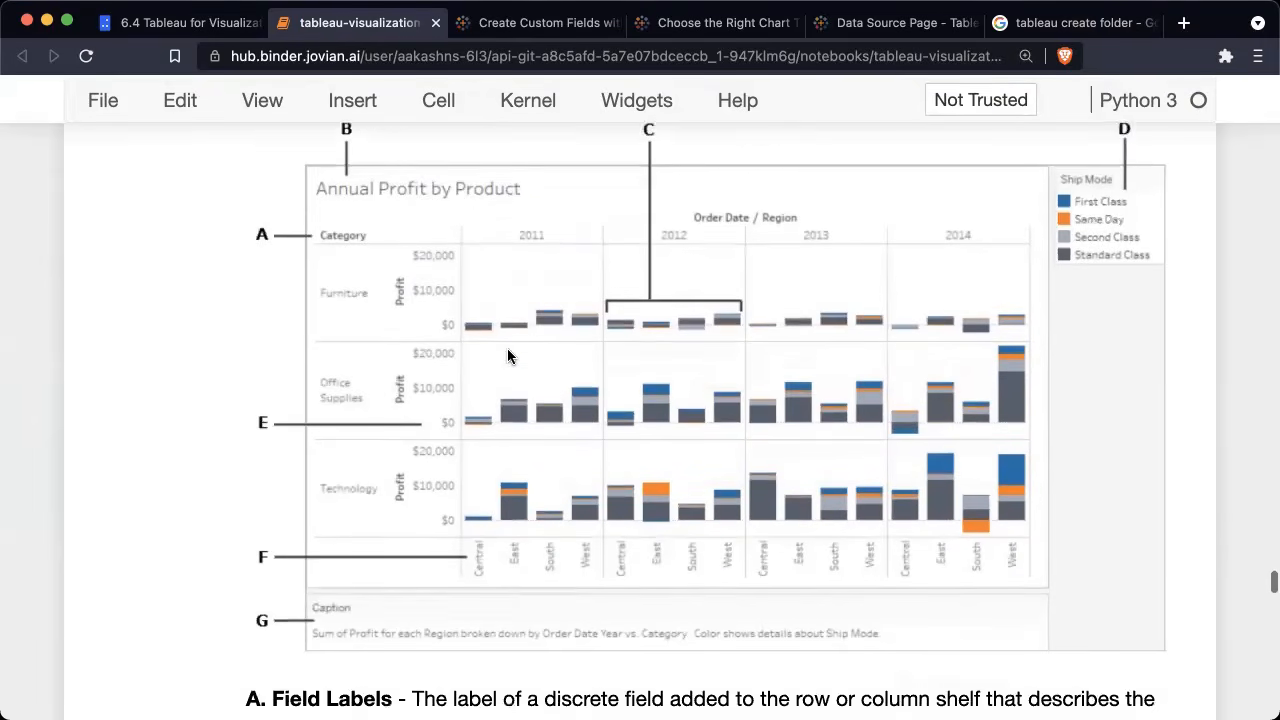
{"action": "scroll", "coordinate": [480, 330], "scroll_direction": "up", "scroll_amount": 1}
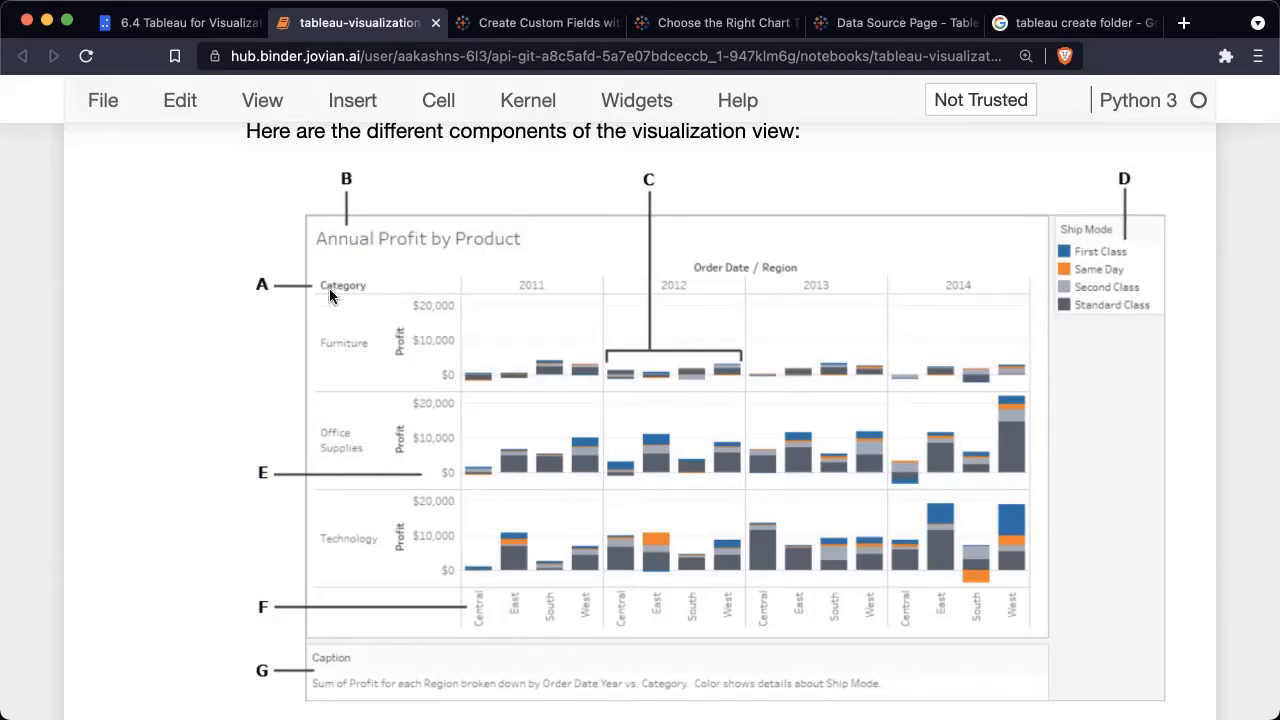
{"action": "scroll", "coordinate": [327, 282], "scroll_direction": "down", "scroll_amount": 2}
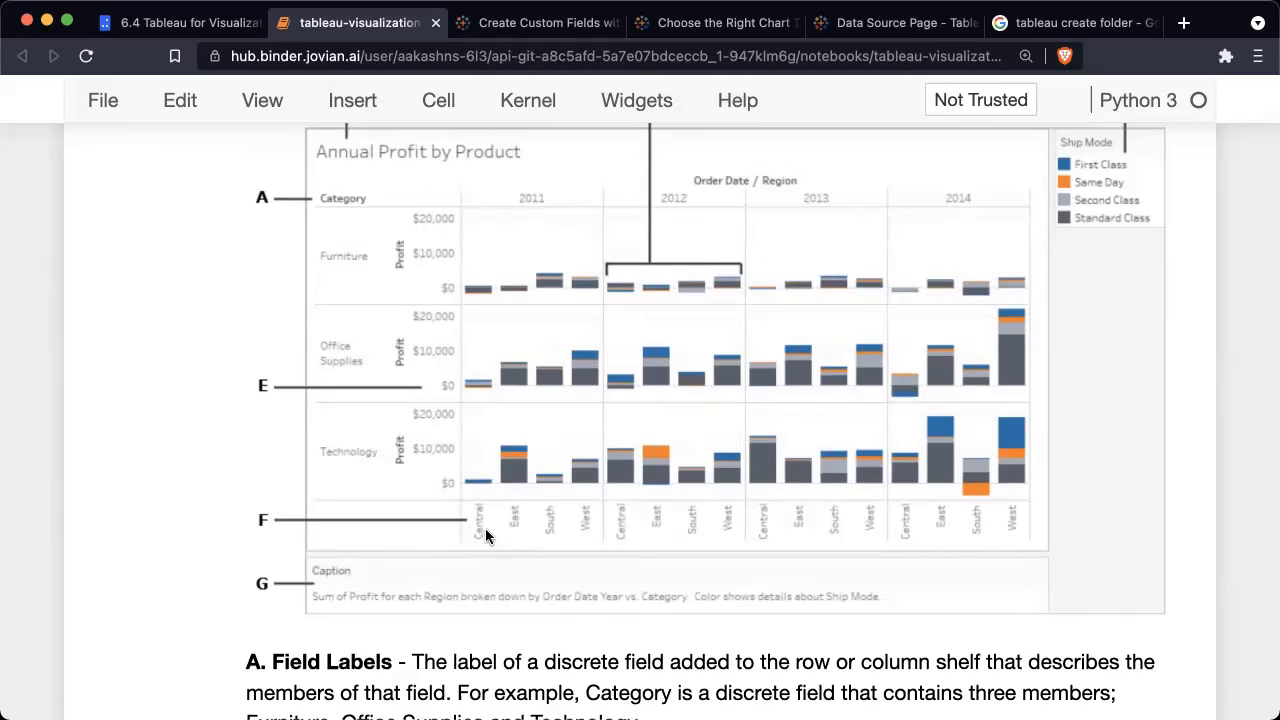
{"action": "scroll", "coordinate": [624, 349], "scroll_direction": "up", "scroll_amount": 1}
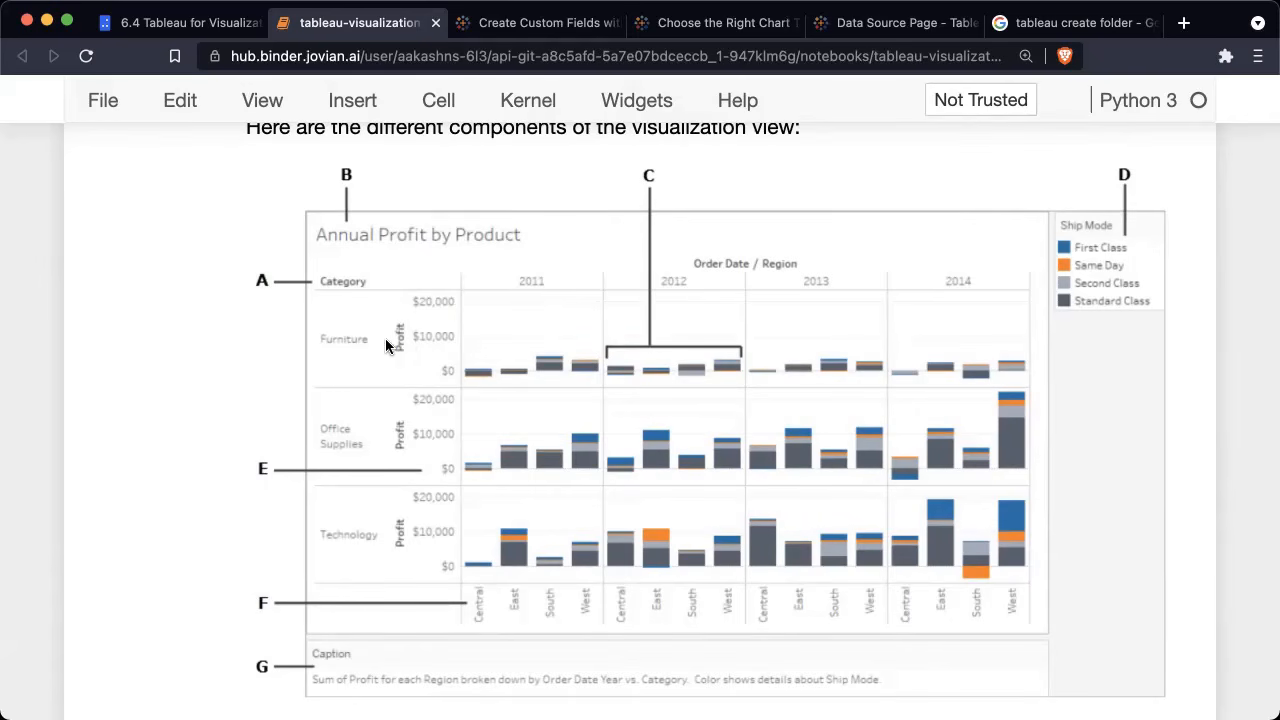
{"action": "scroll", "coordinate": [390, 340], "scroll_direction": "down", "scroll_amount": 1}
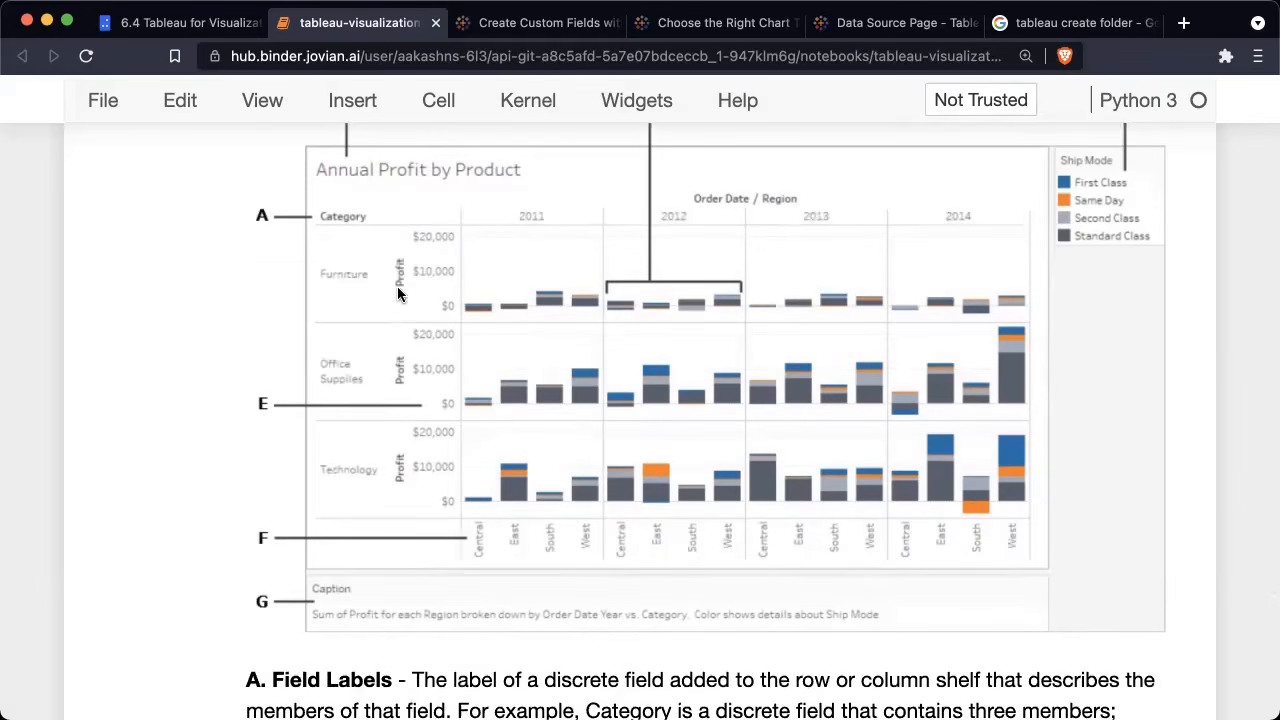
{"action": "scroll", "coordinate": [401, 270], "scroll_direction": "down", "scroll_amount": 3}
{"action": "scroll", "coordinate": [401, 270], "scroll_direction": "up", "scroll_amount": 1}
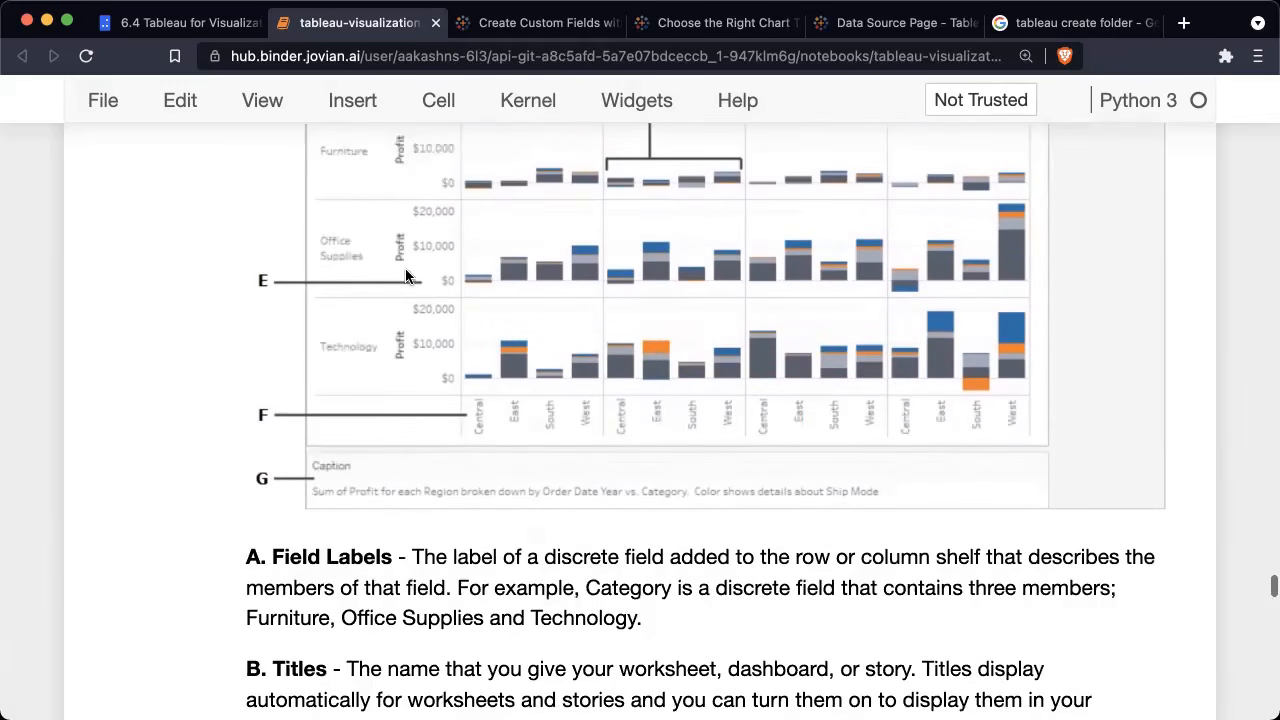
{"action": "scroll", "coordinate": [441, 220], "scroll_direction": "up", "scroll_amount": 2}
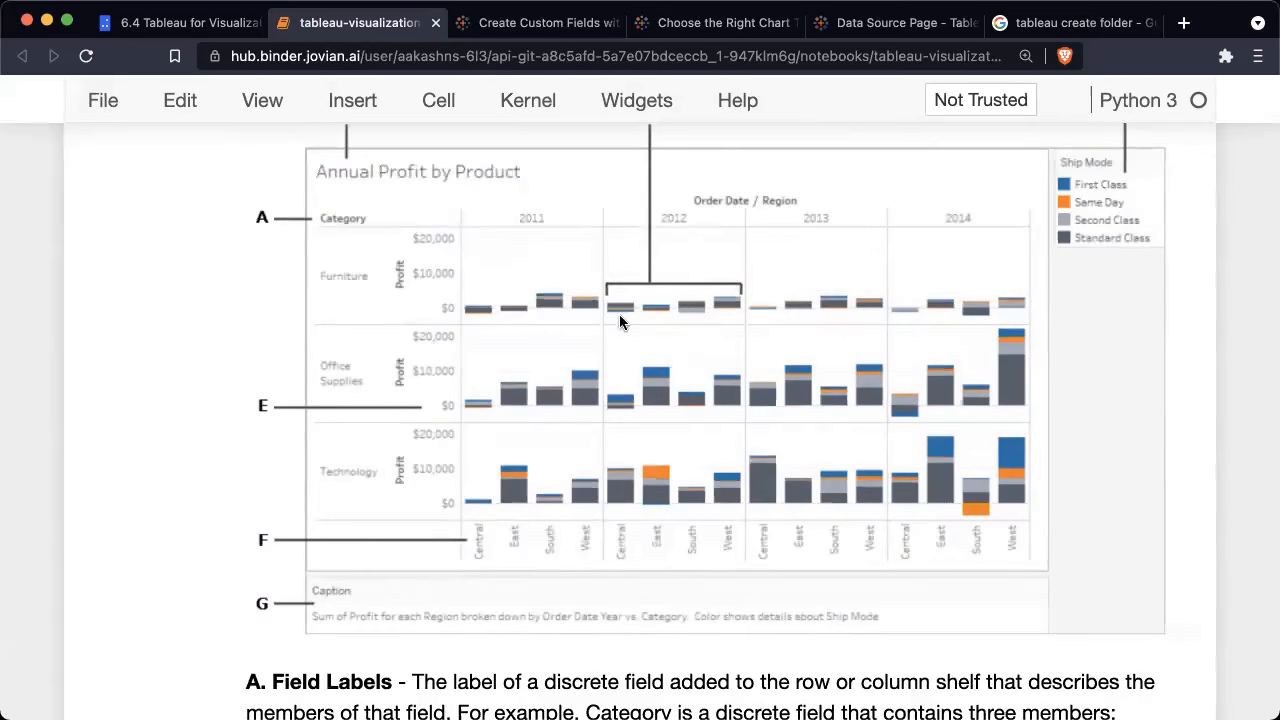
{"action": "scroll", "coordinate": [698, 306], "scroll_direction": "up", "scroll_amount": 3}
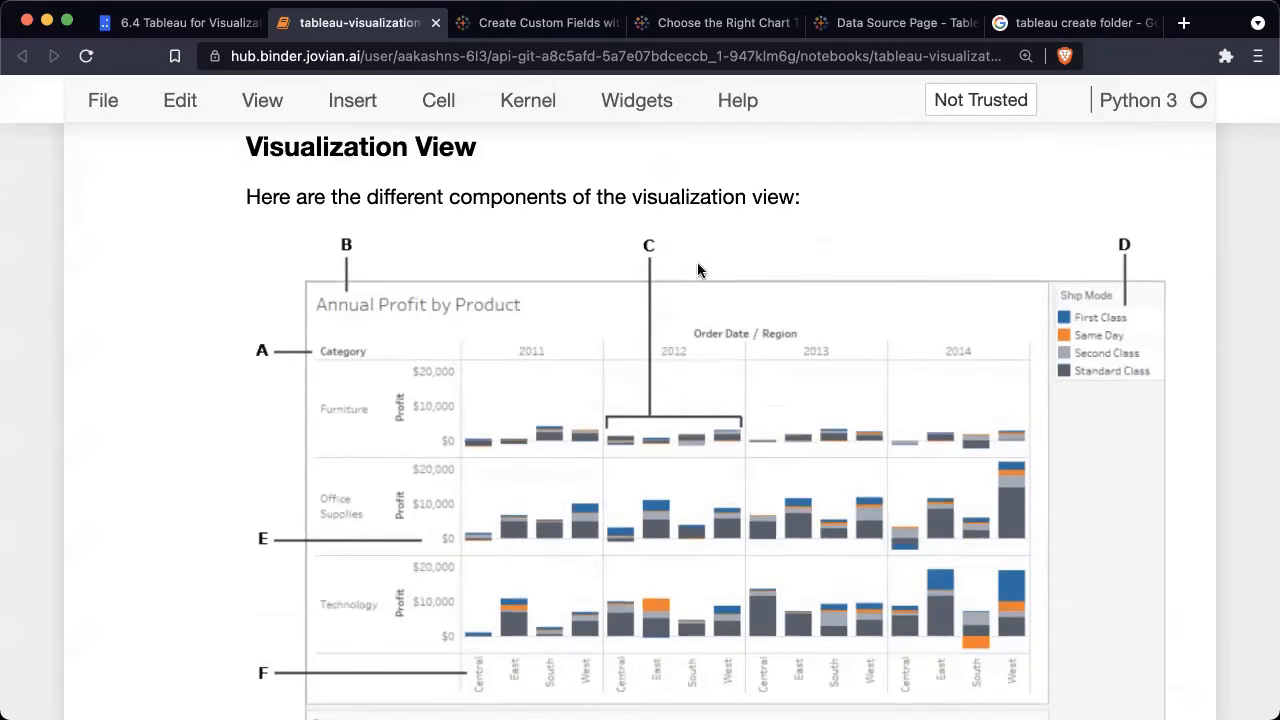
Step: Read the definitions of the view components and the Executive Overview example under Creating and Publishing Dashboards
{"action": "scroll", "coordinate": [665, 326], "scroll_direction": "down", "scroll_amount": 14}
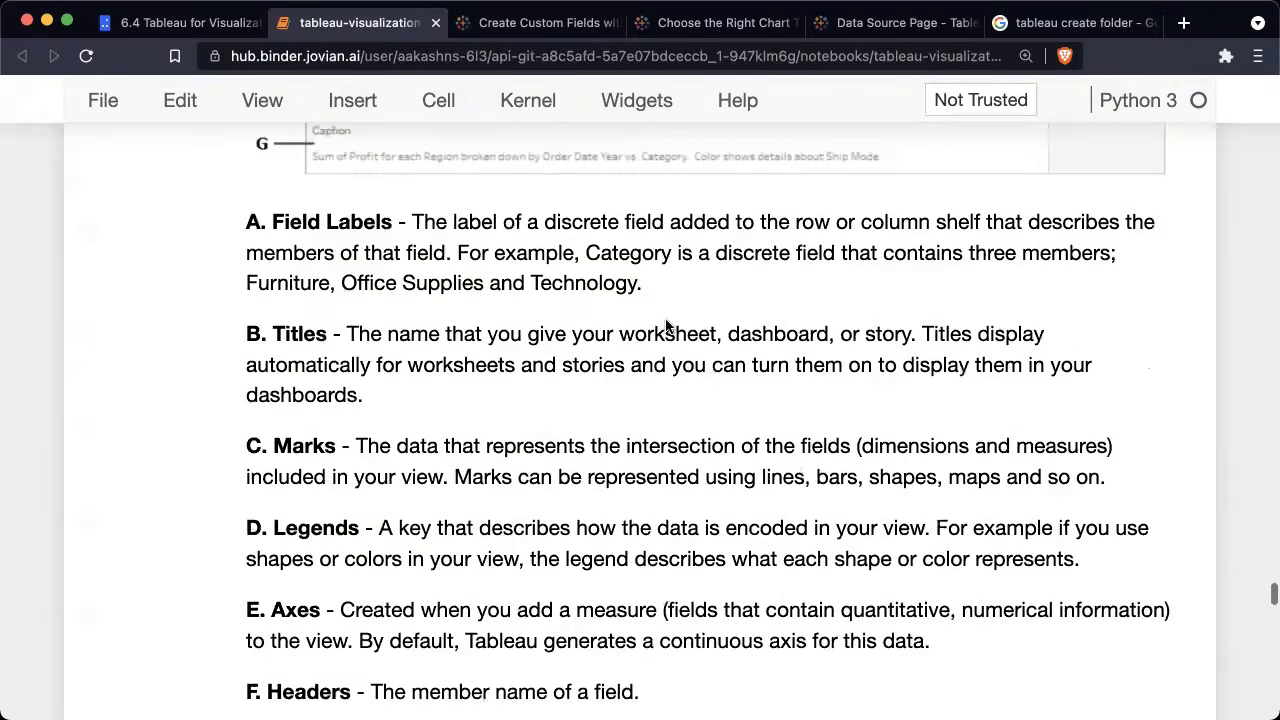
{"action": "scroll", "coordinate": [743, 371], "scroll_direction": "up", "scroll_amount": 4}
{"action": "scroll", "coordinate": [720, 374], "scroll_direction": "down", "scroll_amount": 7}
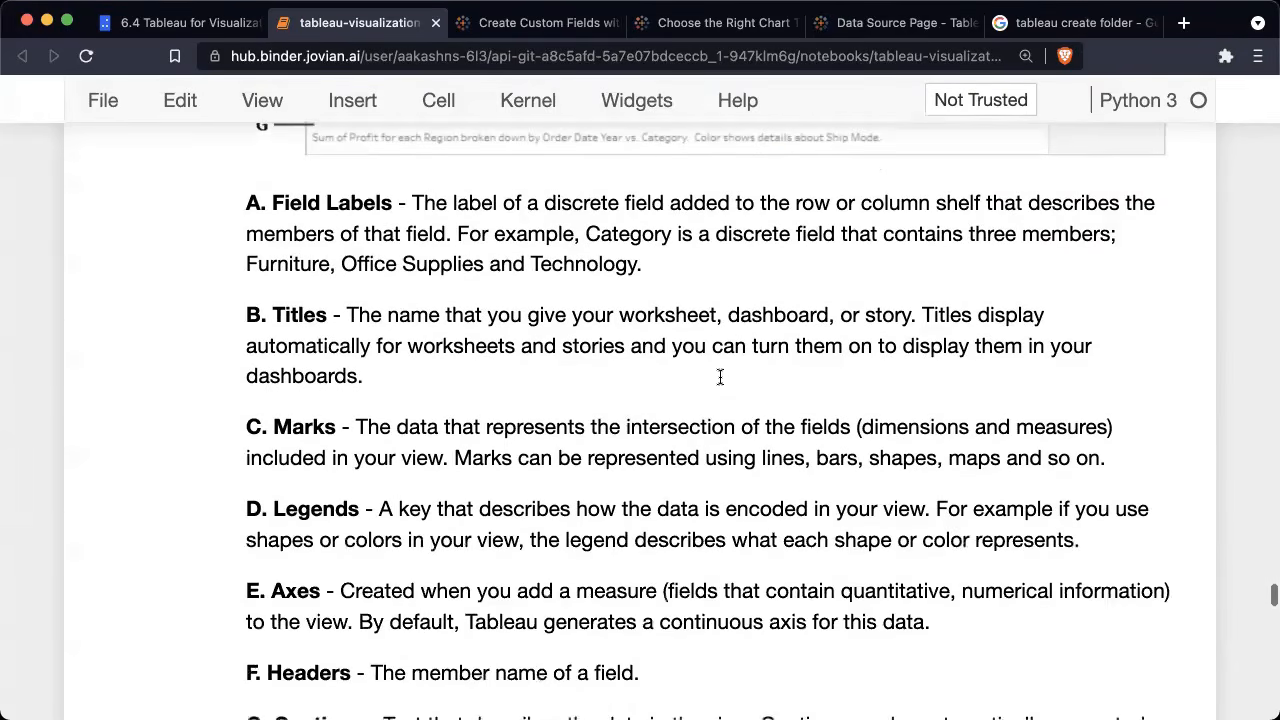
{"action": "scroll", "coordinate": [720, 382], "scroll_direction": "down", "scroll_amount": 13}
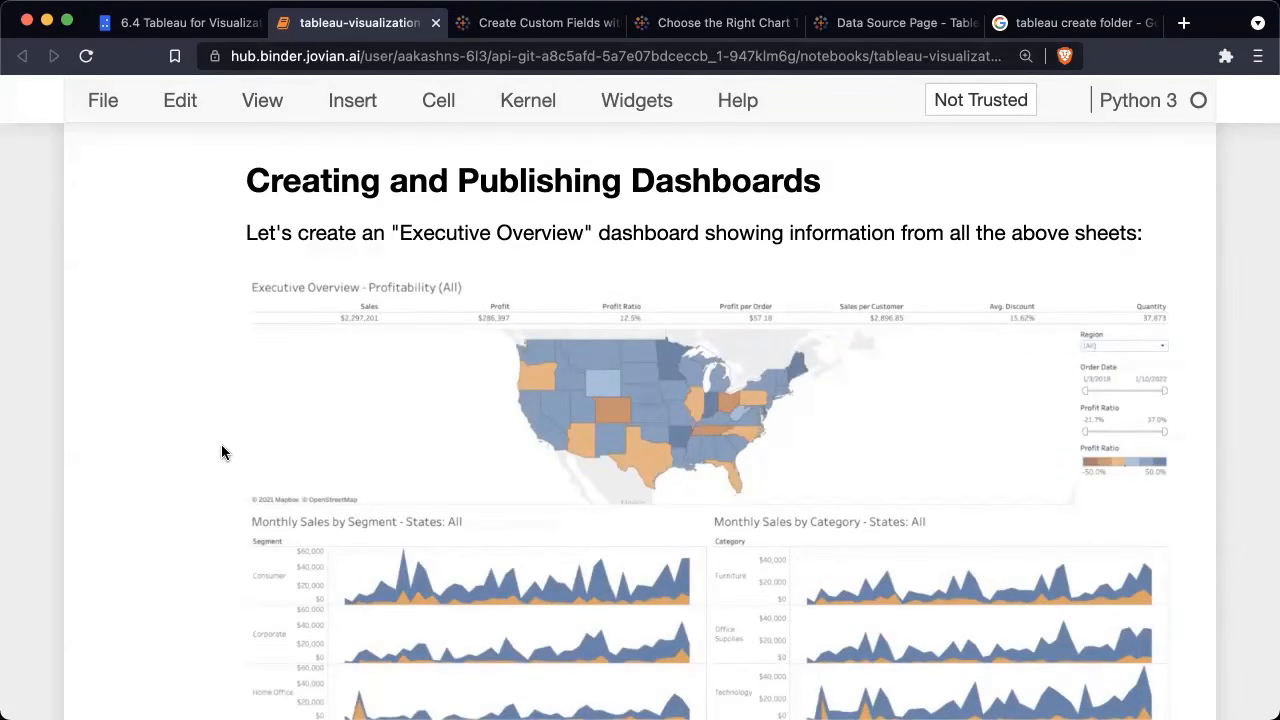
{"action": "scroll", "coordinate": [222, 446], "scroll_direction": "down", "scroll_amount": 2}
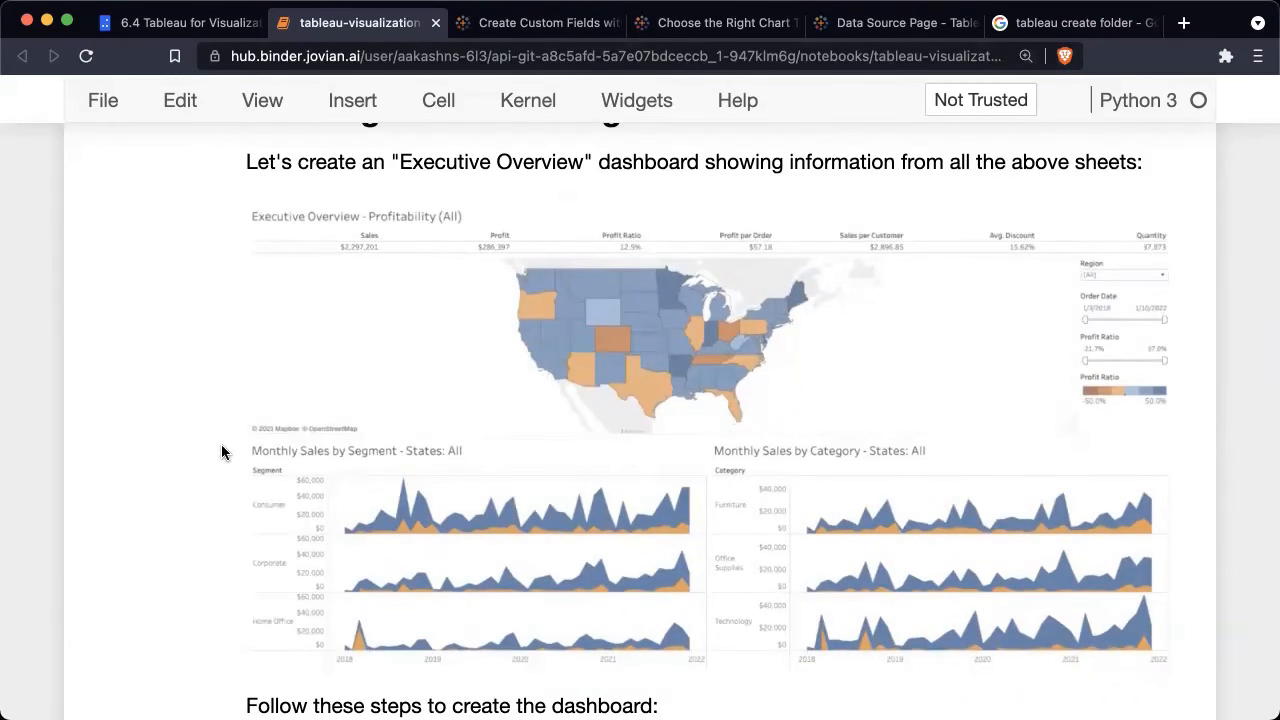
Step: Study the Executive Overview example dashboard and read the numbered steps for creating it
{"action": "scroll", "coordinate": [519, 314], "scroll_direction": "down", "scroll_amount": 1}
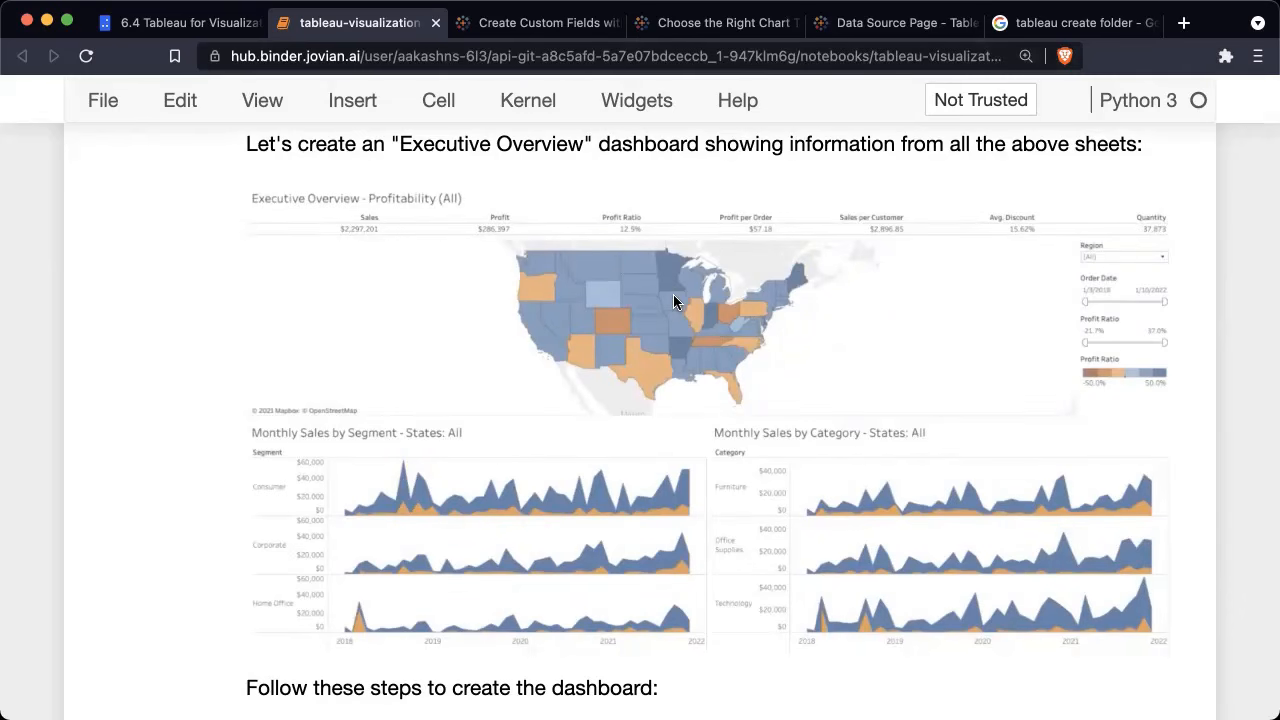
{"action": "scroll", "coordinate": [673, 301], "scroll_direction": "down", "scroll_amount": 1}
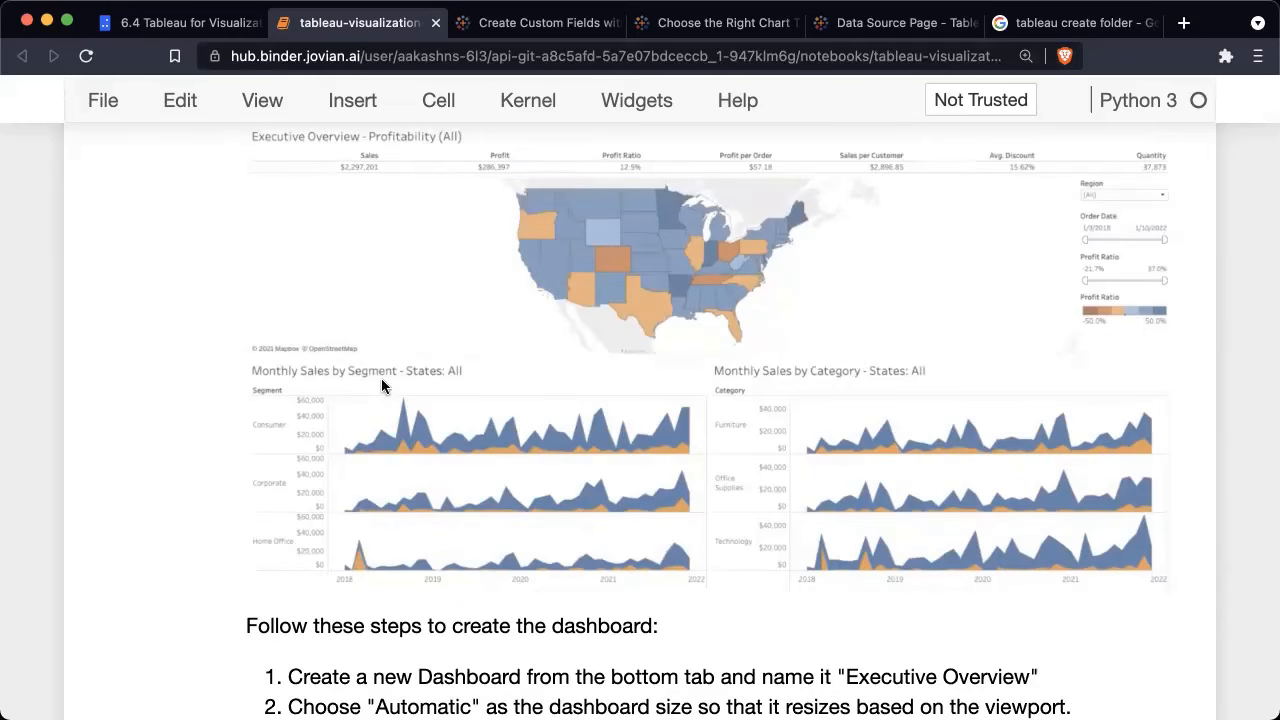
{"action": "scroll", "coordinate": [381, 378], "scroll_direction": "down", "scroll_amount": 2}
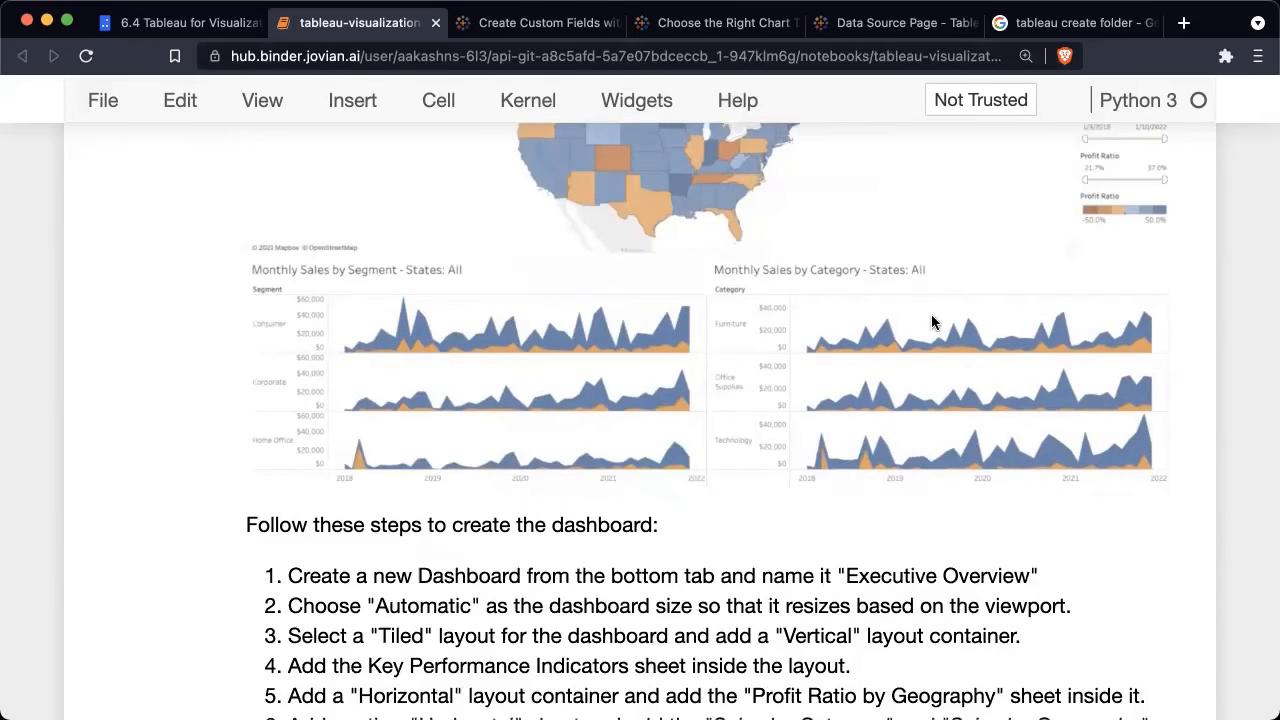
{"action": "scroll", "coordinate": [931, 322], "scroll_direction": "up", "scroll_amount": 2}
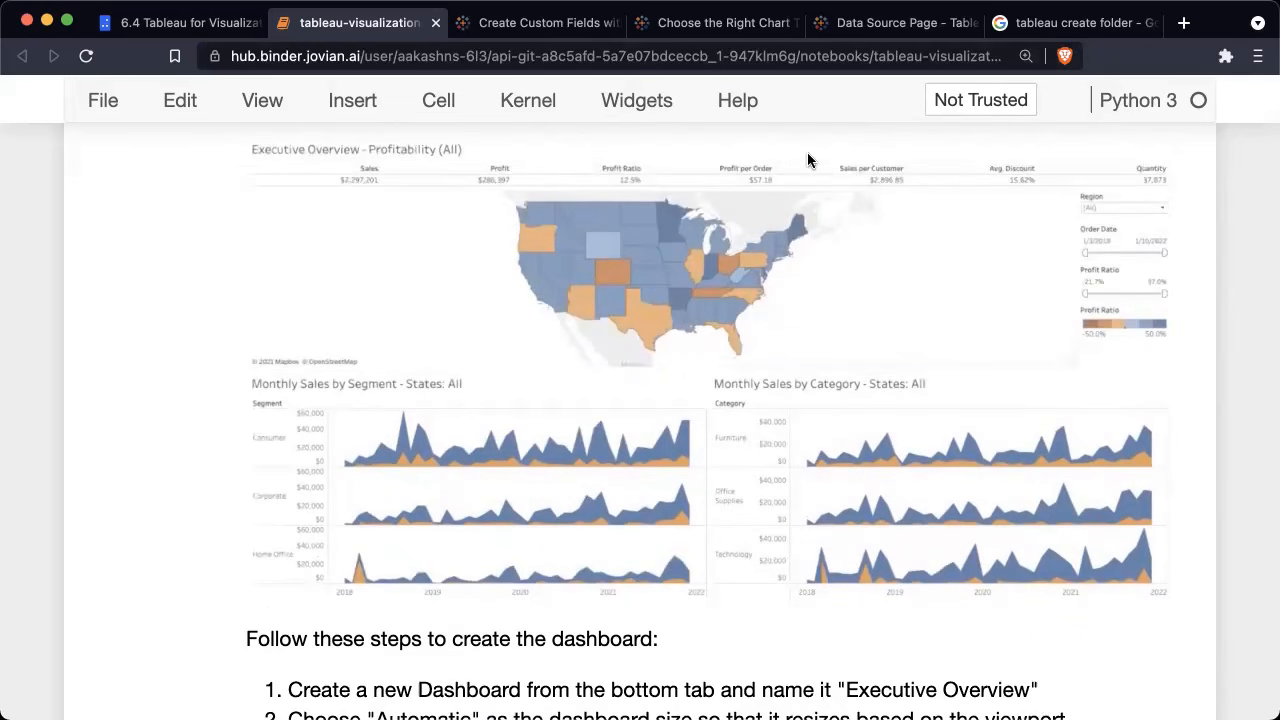
{"action": "scroll", "coordinate": [648, 272], "scroll_direction": "up", "scroll_amount": 1}
{"action": "scroll", "coordinate": [667, 310], "scroll_direction": "down", "scroll_amount": 3}
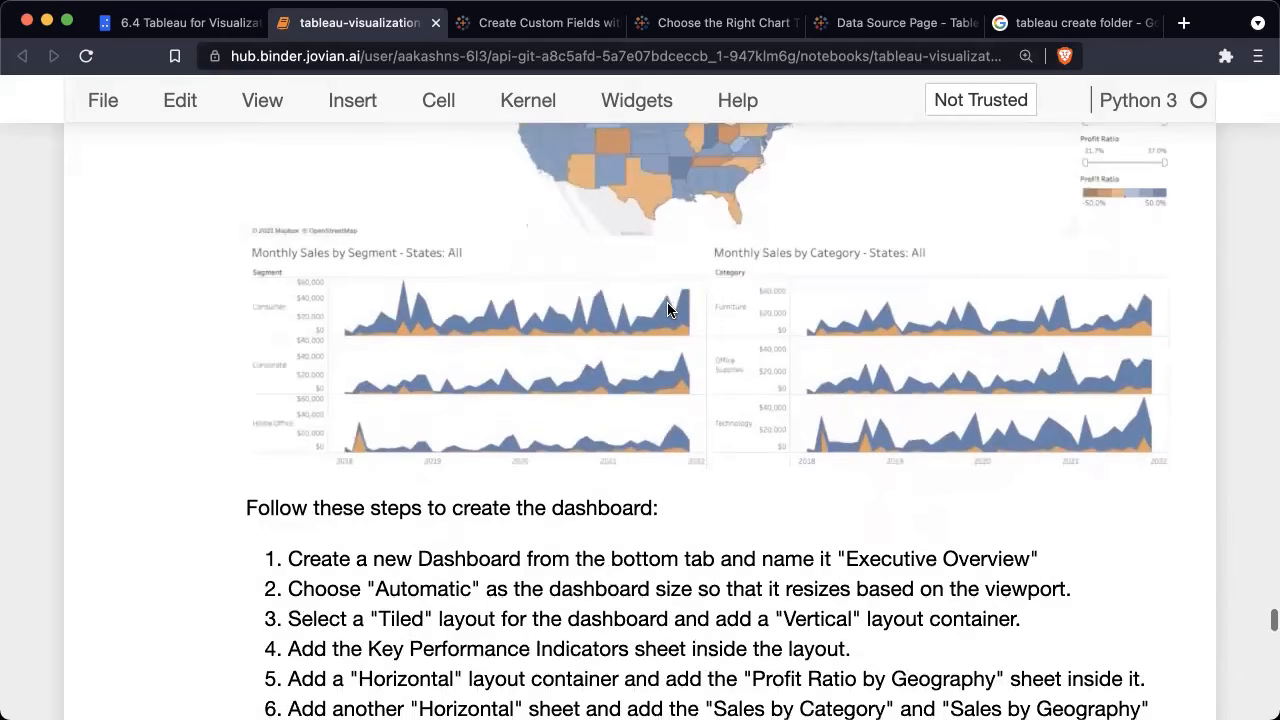
{"action": "scroll", "coordinate": [667, 310], "scroll_direction": "down", "scroll_amount": 5}
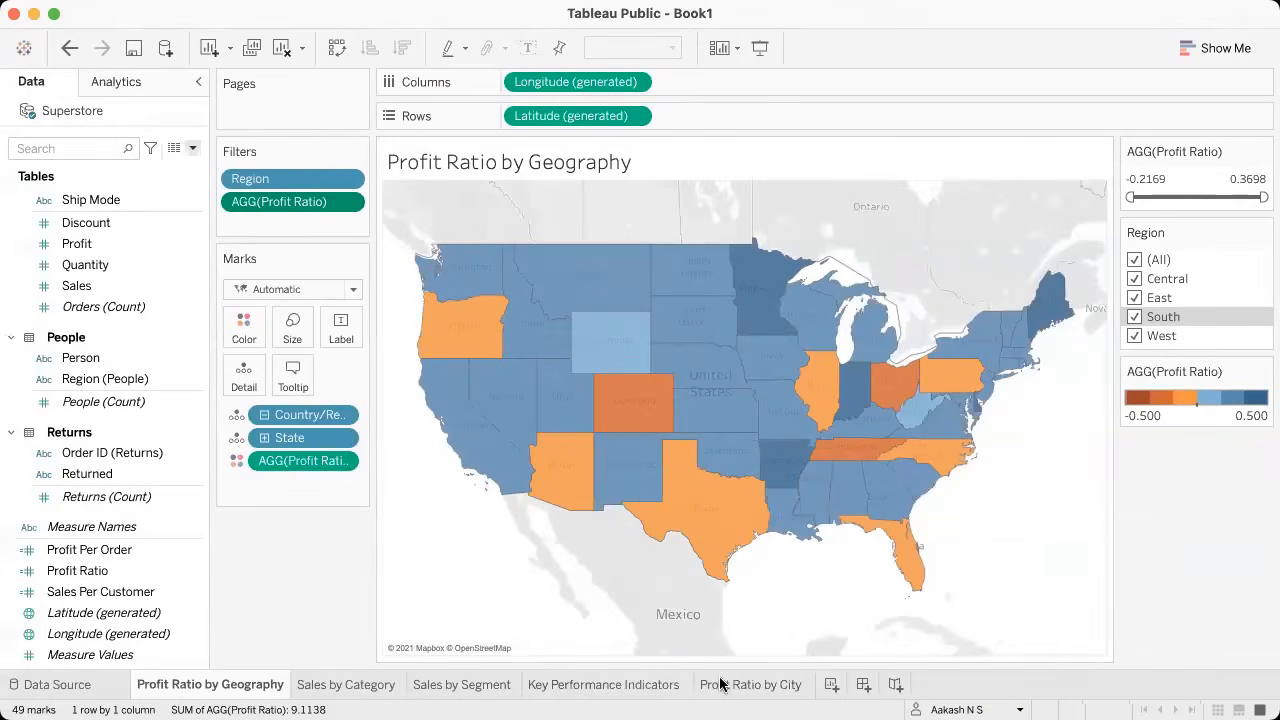
Step: Switch to Tableau, create a new dashboard and name it Executive Overview
{"action": "left_click", "coordinate": [865, 685]}
{"action": "double_click", "coordinate": [868, 682]}
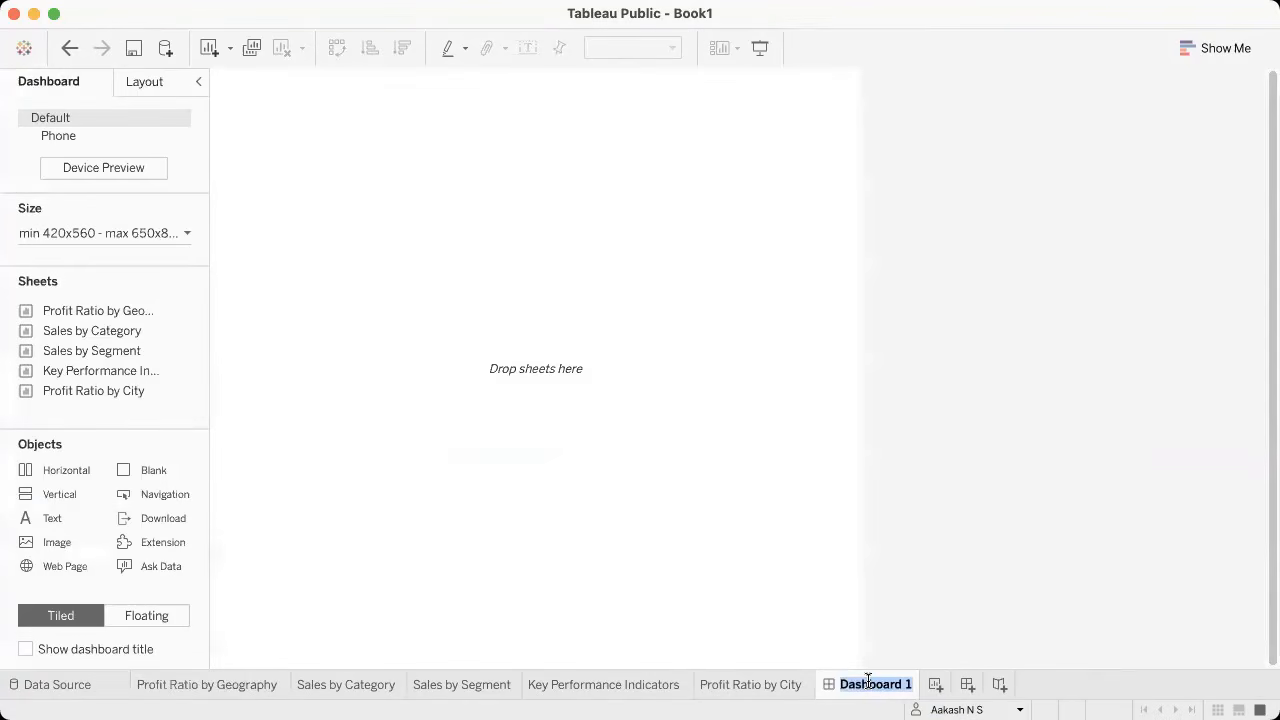
{"action": "type", "text": "Executive Su"}
{"action": "key", "text": "BackSpace"}
{"action": "key", "text": "BackSpace"}
{"action": "type", "text": "Over"}
{"action": "type", "text": "vuew"}
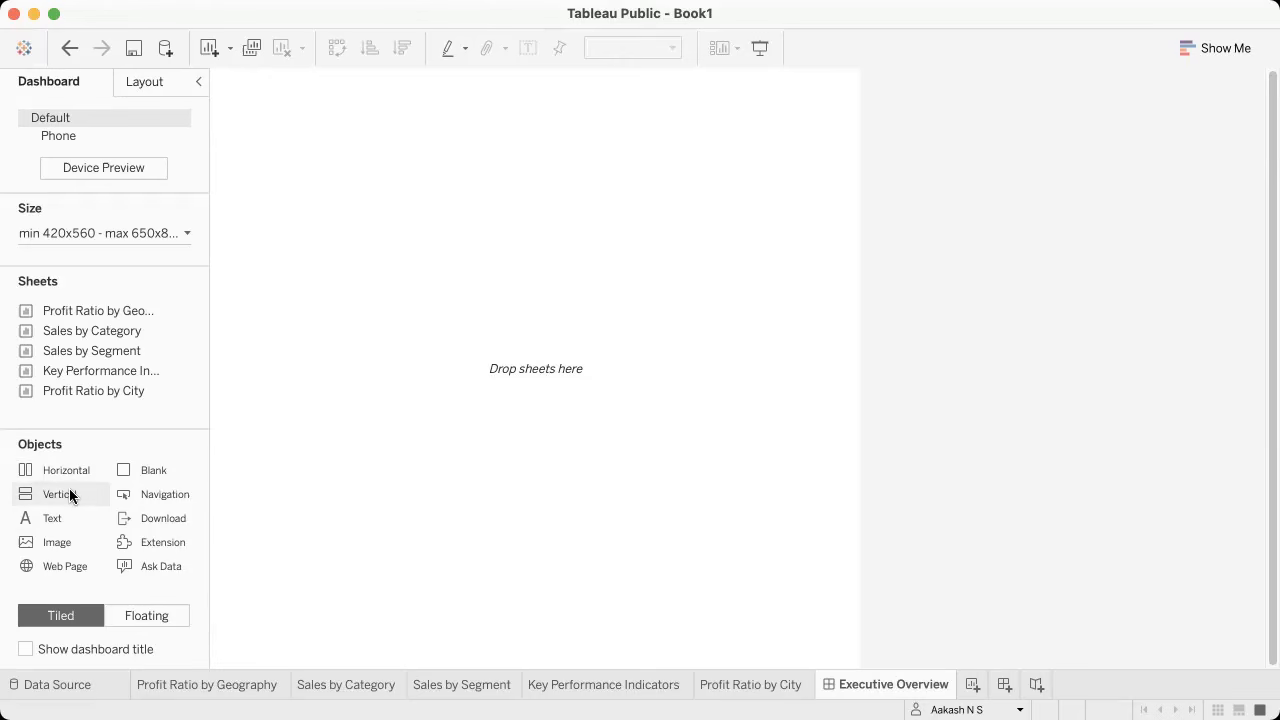
Step: Add a vertical layout container to the empty dashboard and set the dashboard size to Automatic
{"action": "left_click_drag", "start_coordinate": [71, 492], "coordinate": [441, 226]}
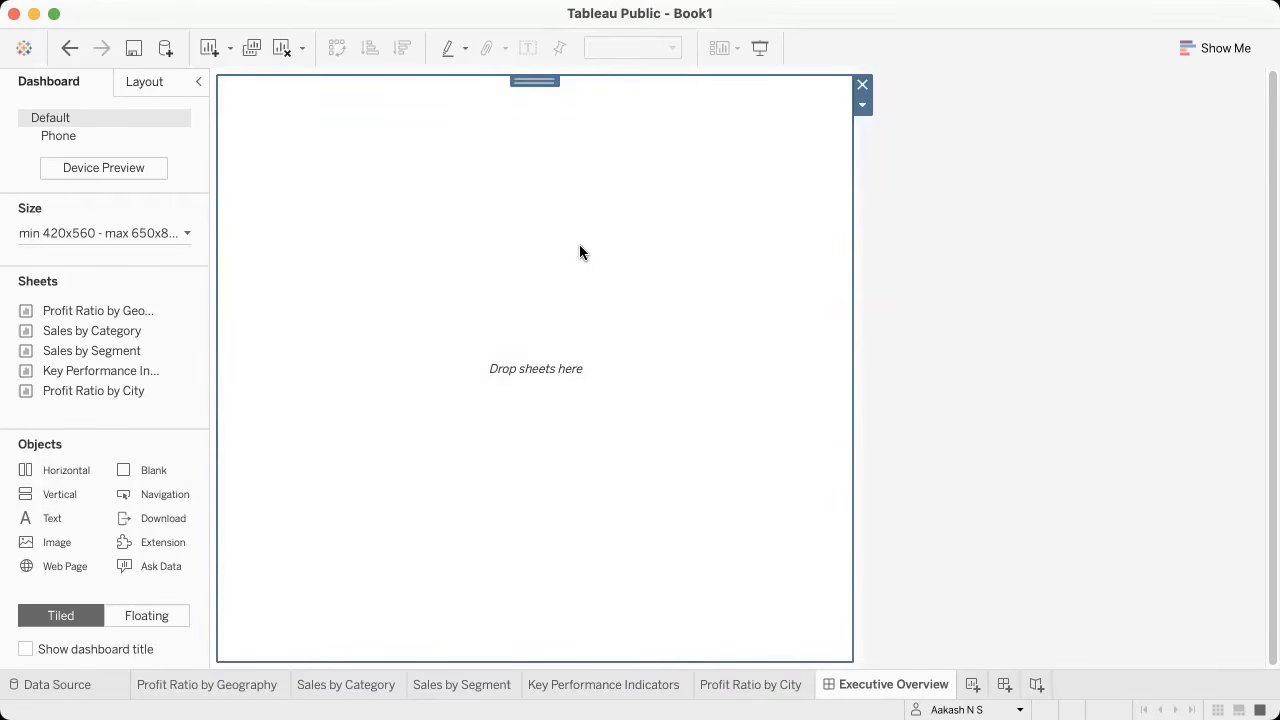
{"action": "left_click", "coordinate": [121, 232]}
{"action": "left_click", "coordinate": [100, 264]}
{"action": "left_click", "coordinate": [95, 300]}
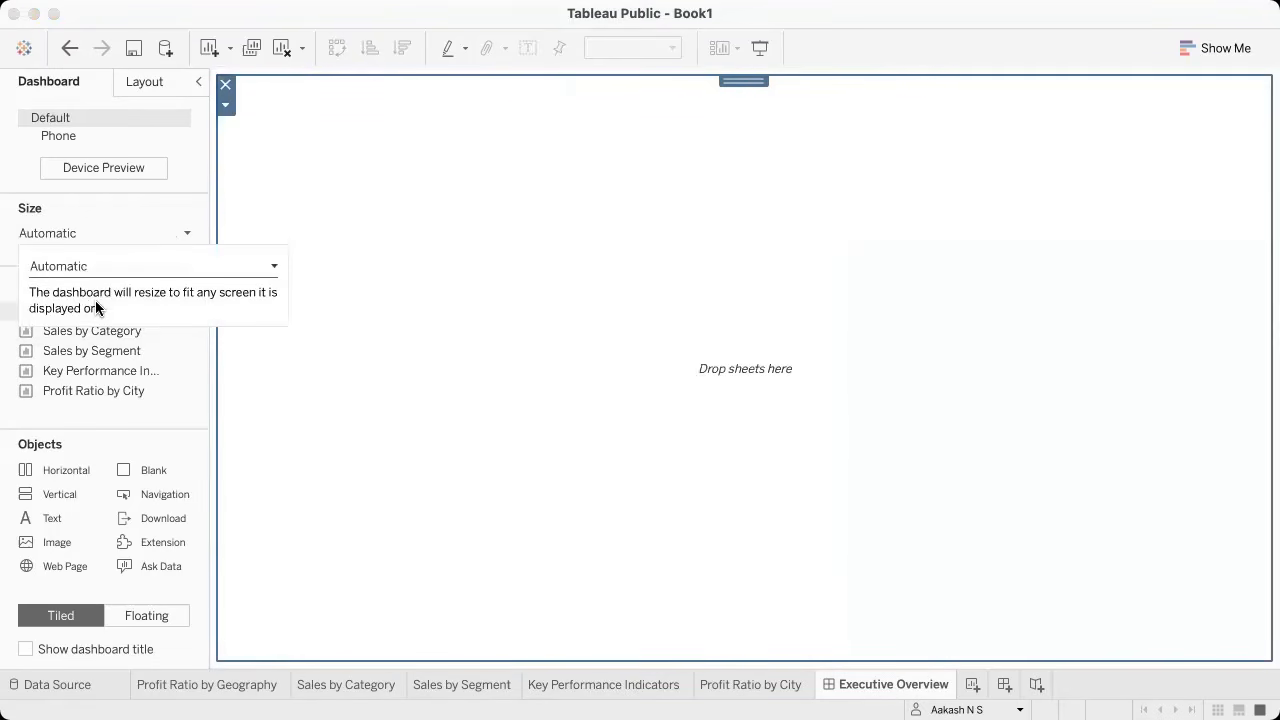
{"action": "left_click", "coordinate": [211, 215]}
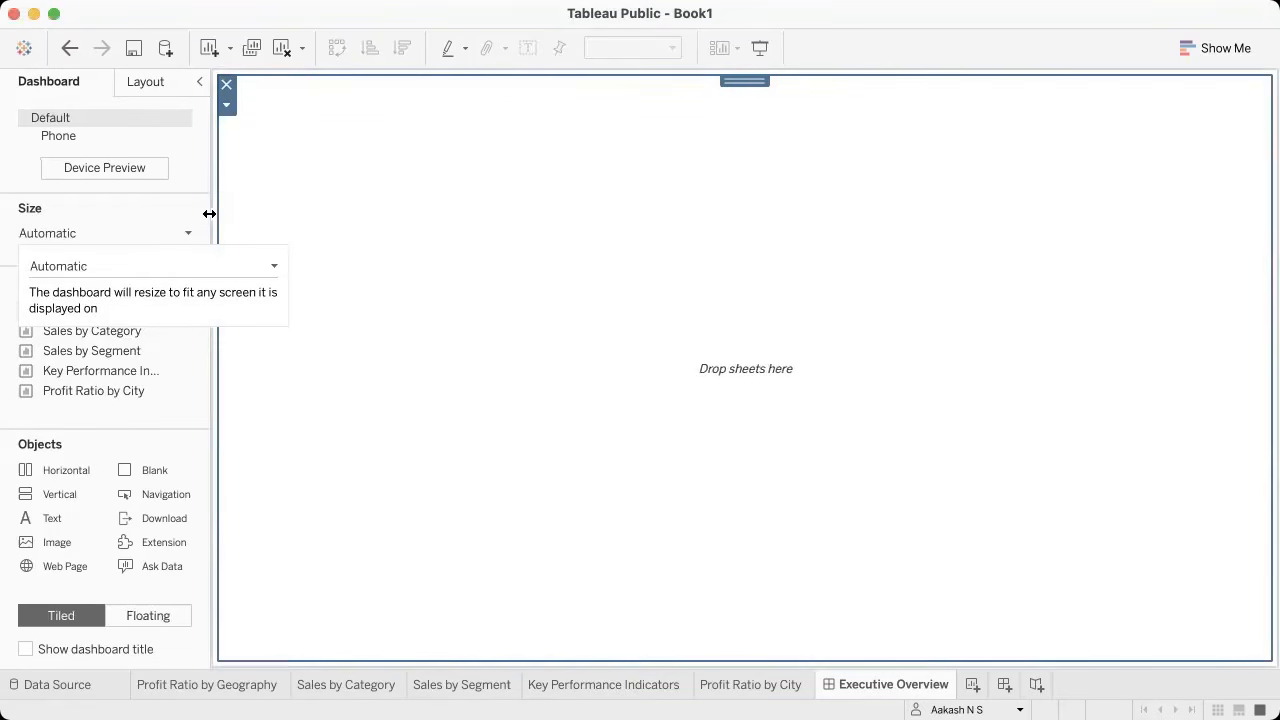
{"action": "left_click", "coordinate": [274, 268]}
{"action": "left_click", "coordinate": [349, 276]}
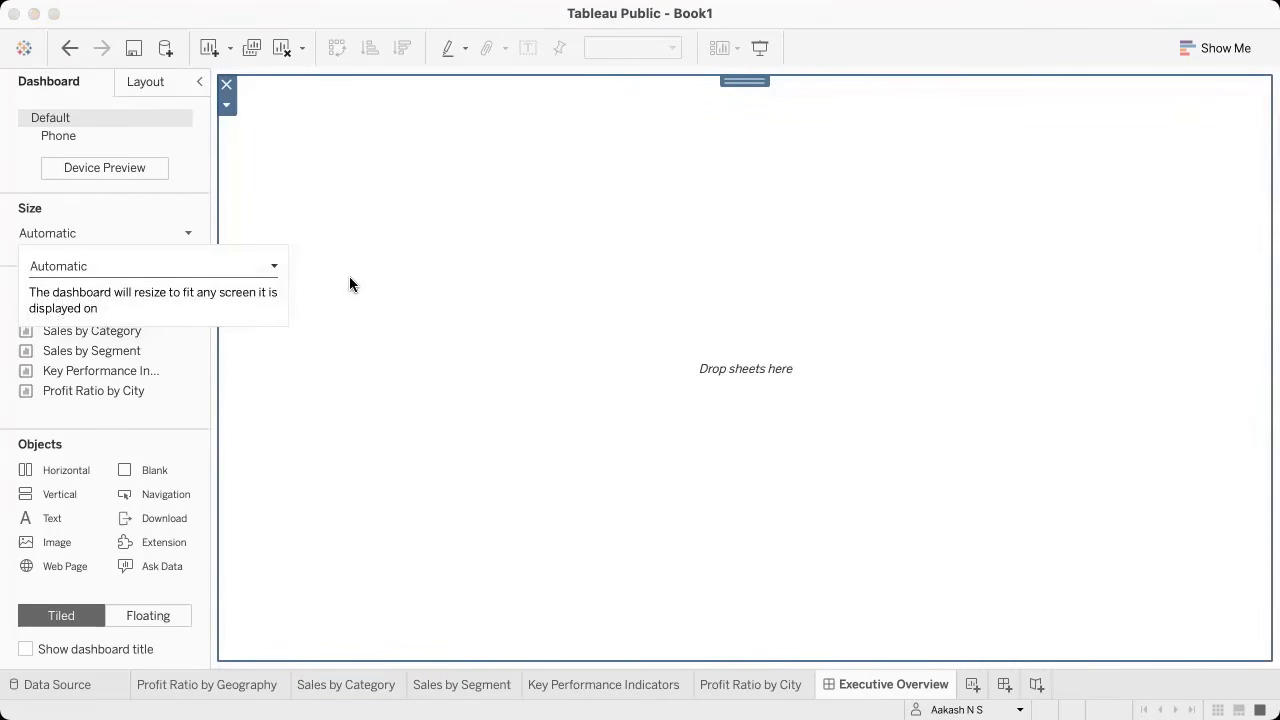
{"action": "left_click", "coordinate": [341, 236]}
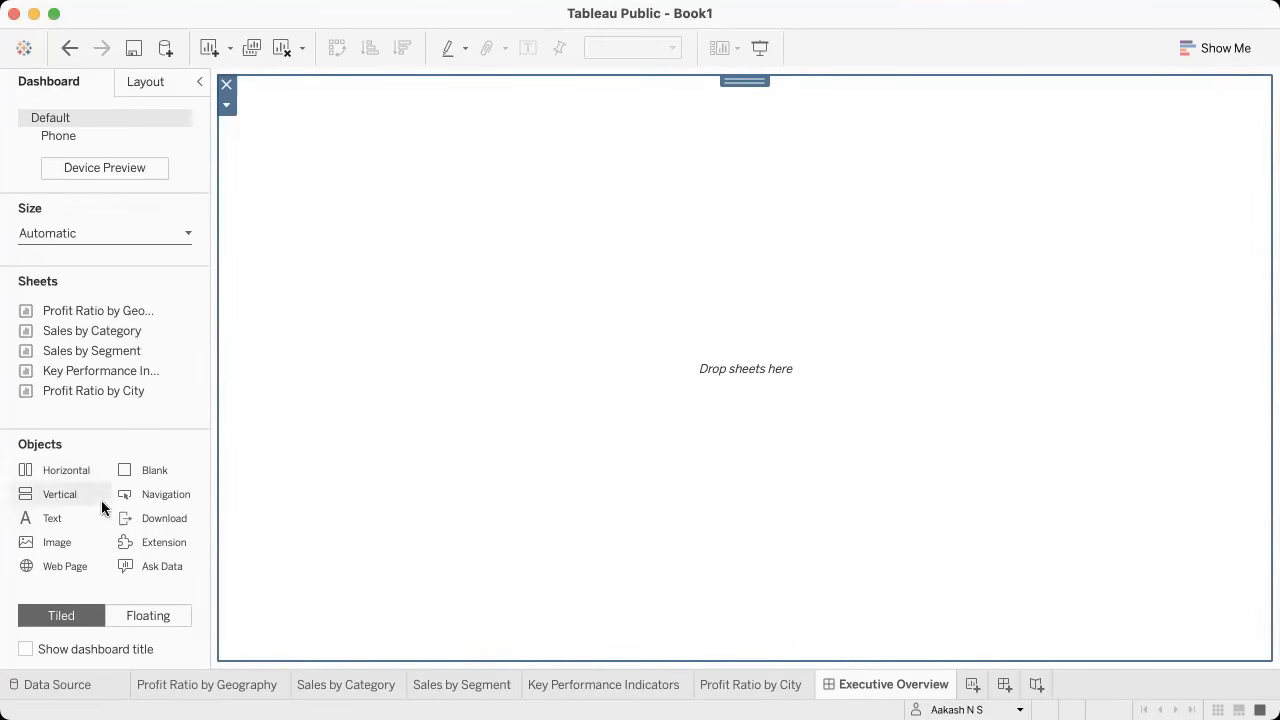
Step: Try to add the Key Performance Indicators sheet, including its Order Date filter, to the dashboard's vertical container
{"action": "left_click_drag", "start_coordinate": [105, 362], "coordinate": [430, 184]}
{"action": "left_click_drag", "start_coordinate": [697, 149], "coordinate": [697, 149]}
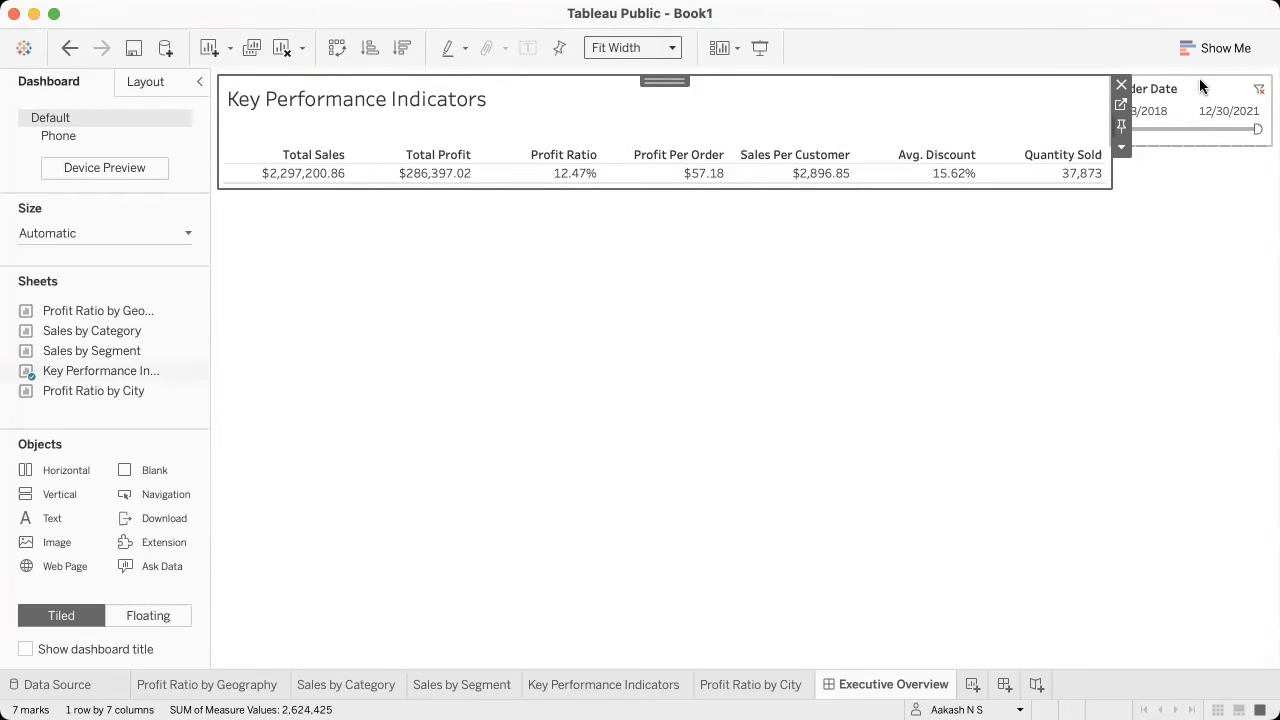
{"action": "key", "text": "super+z"}
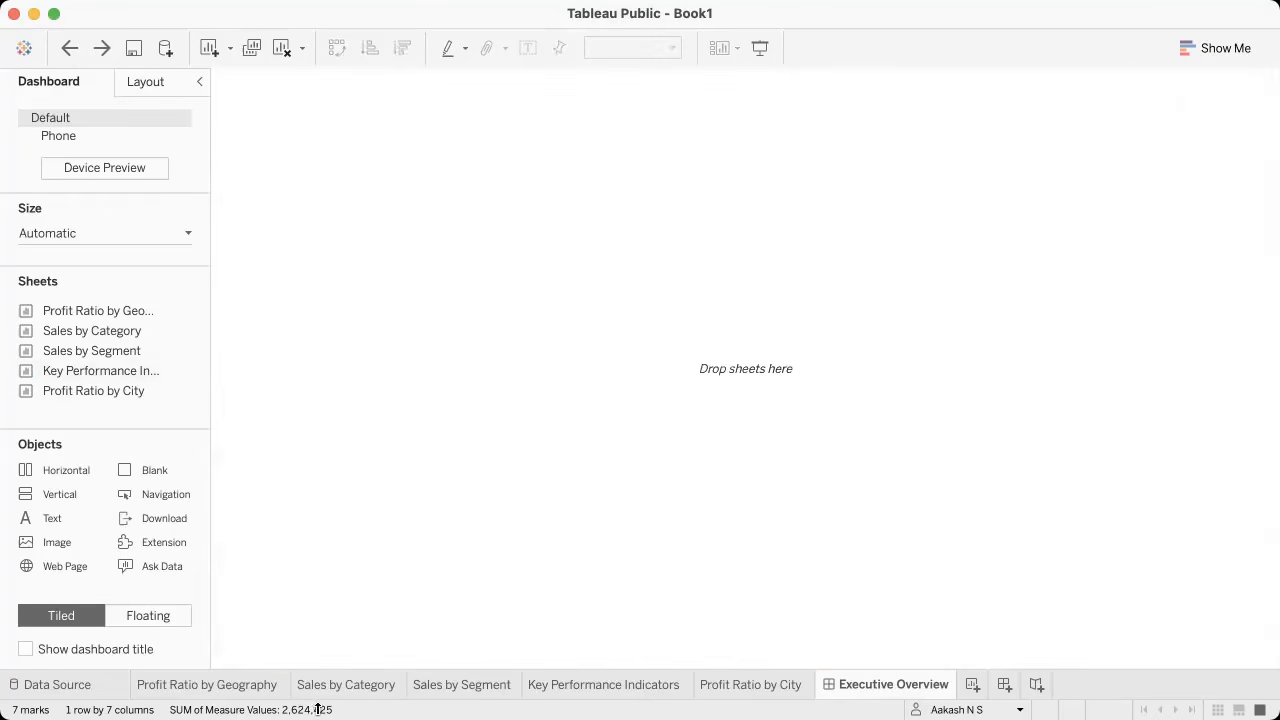
Step: Remove the Order Date filter from the Key Performance Indicators worksheet
{"action": "left_click", "coordinate": [572, 688]}
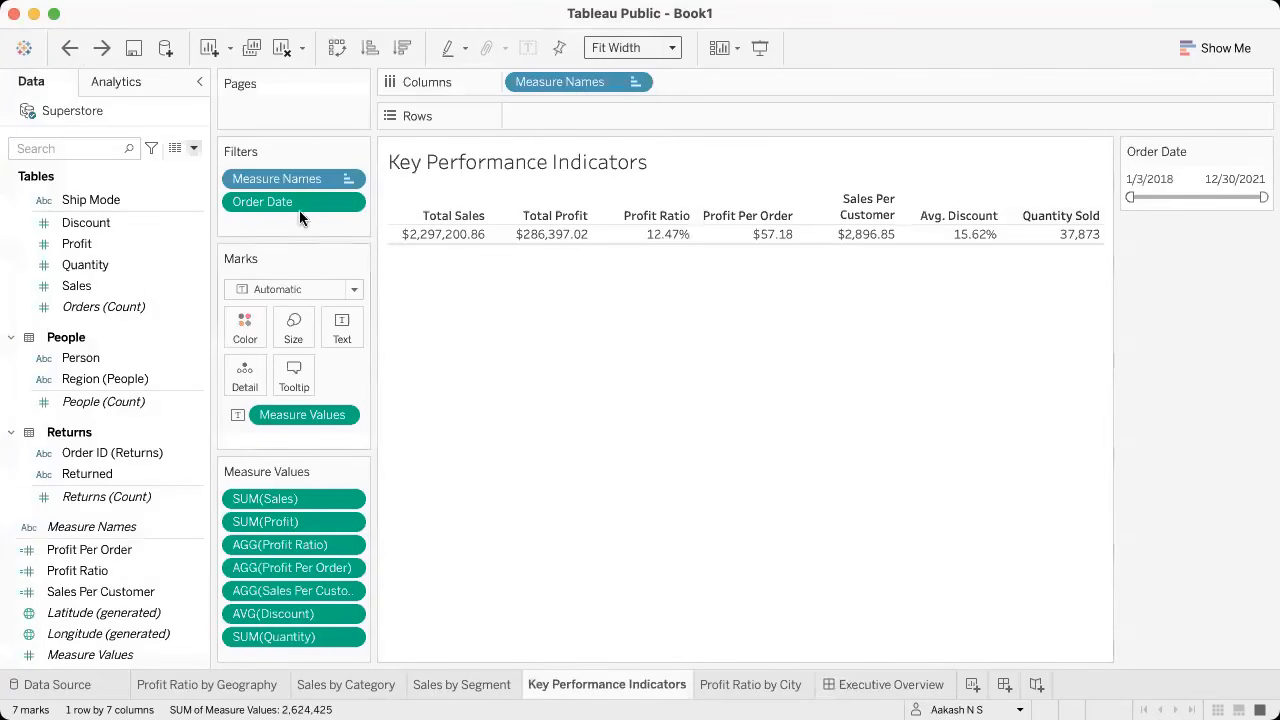
{"action": "left_click", "coordinate": [349, 203]}
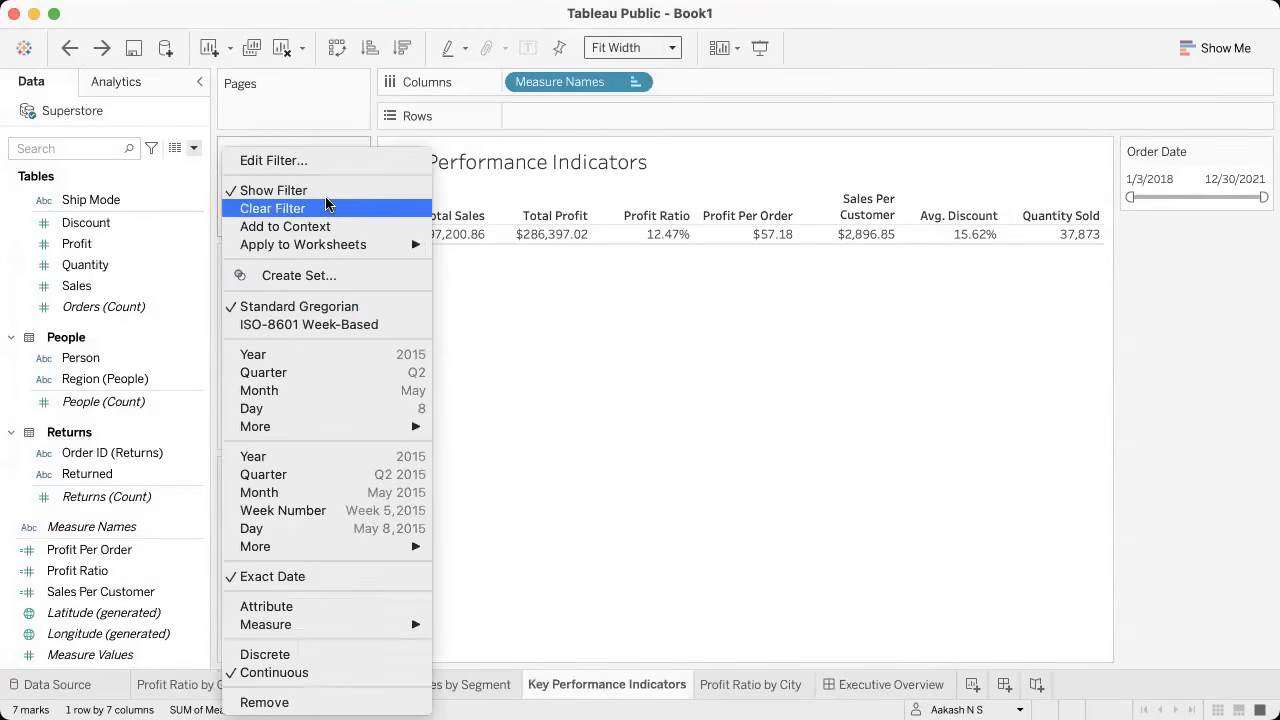
{"action": "left_click", "coordinate": [366, 122]}
{"action": "left_click", "coordinate": [345, 206]}
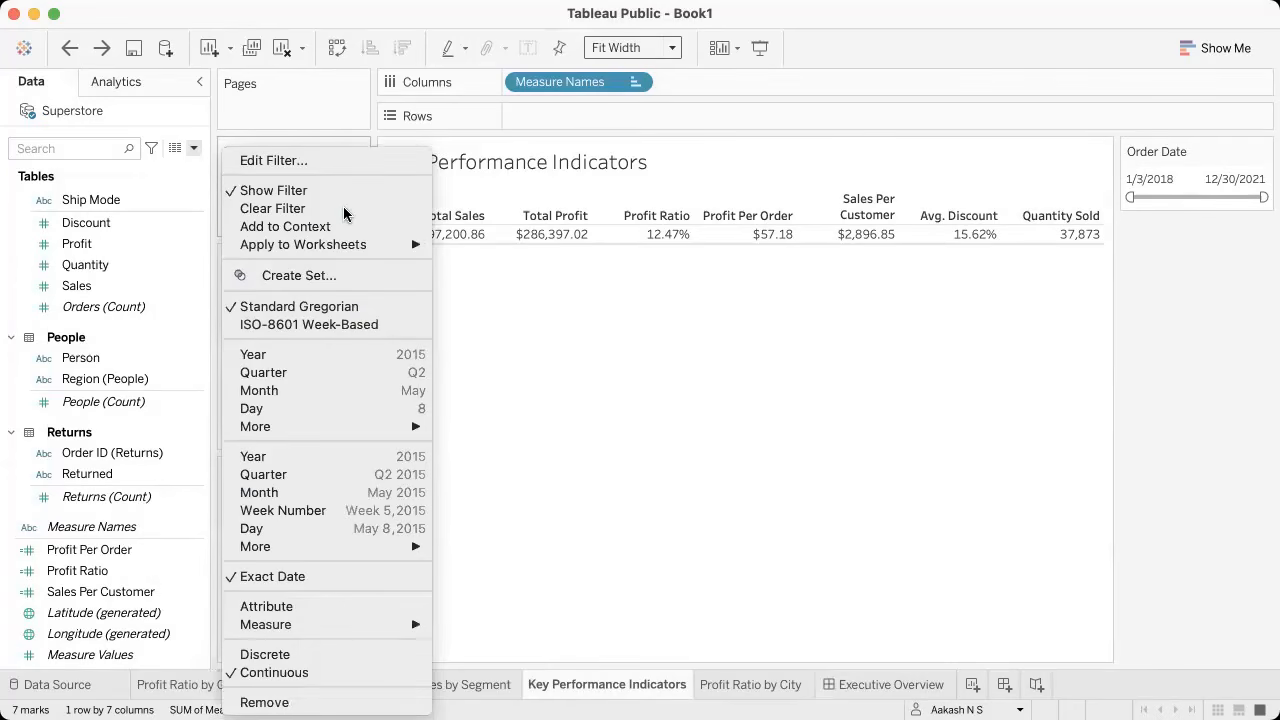
{"action": "left_click", "coordinate": [318, 700]}
Step: Return to the Executive Overview dashboard and add the Key Performance Indicators sheet to it
{"action": "left_click", "coordinate": [877, 686]}
{"action": "mouse_move", "coordinate": [77, 325]}
{"action": "left_click_drag", "start_coordinate": [181, 324], "coordinate": [575, 158]}
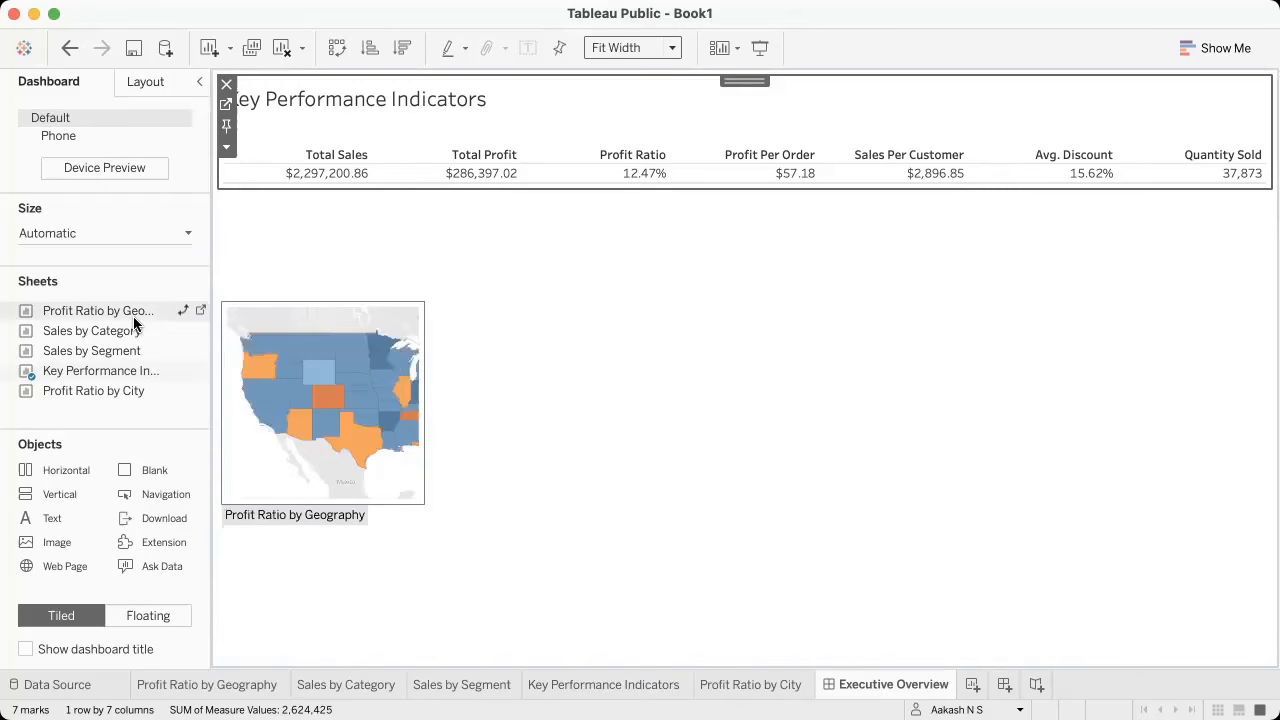
Step: Try to place the Profit Ratio by Geography sheet directly below Key Performance Indicators without its own layout container
{"action": "mouse_move", "coordinate": [103, 314]}
{"action": "left_mouse_down"}
{"action": "mouse_move", "coordinate": [176, 315]}
{"action": "mouse_move", "coordinate": [114, 314]}
{"action": "mouse_move", "coordinate": [314, 256]}
{"action": "left_mouse_up"}
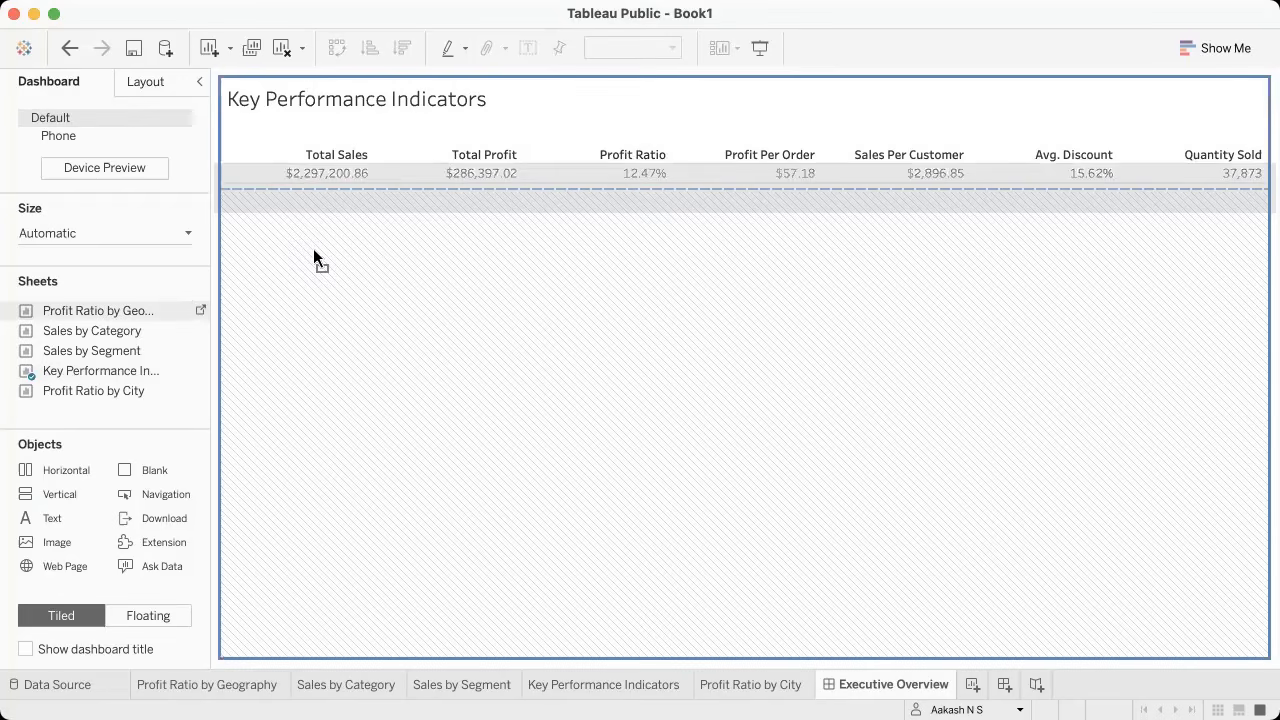
{"action": "left_click_drag", "start_coordinate": [486, 272], "coordinate": [486, 274]}
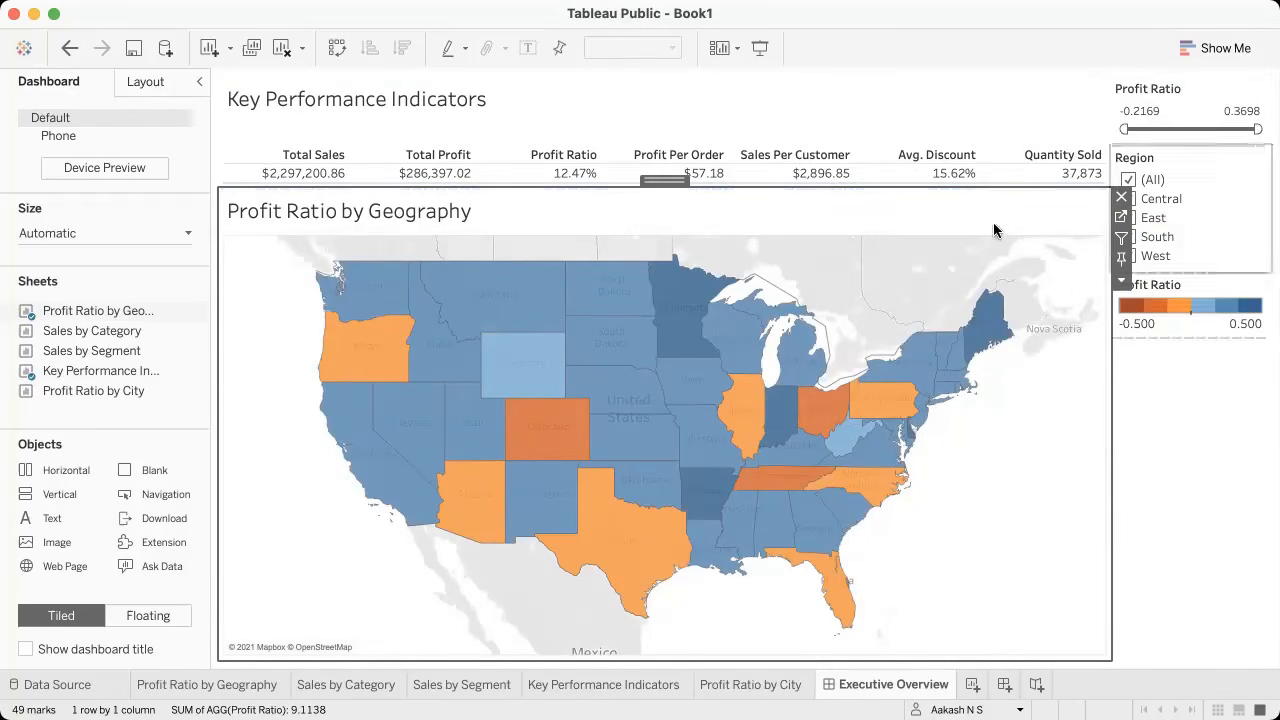
{"action": "key", "text": "Delete"}
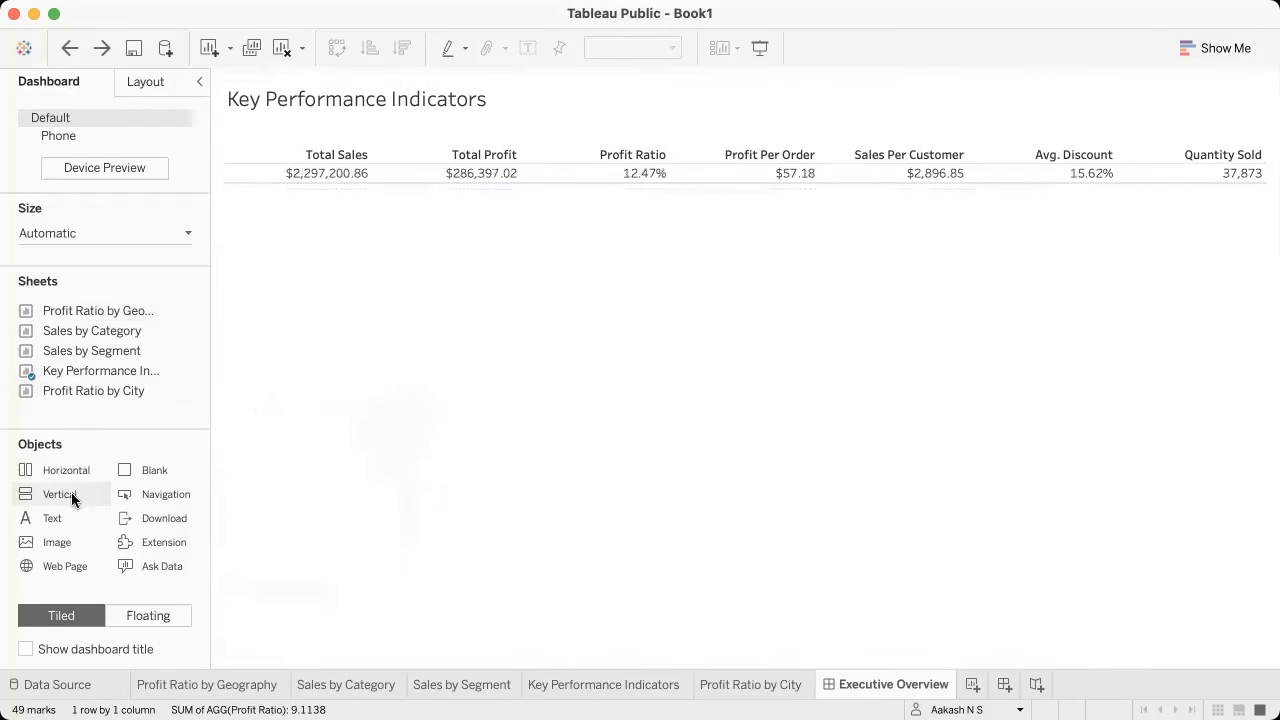
Step: Add a horizontal layout container below Key Performance Indicators and place the Profit Ratio by Geography sheet in it
{"action": "left_click_drag", "start_coordinate": [277, 386], "coordinate": [545, 264]}
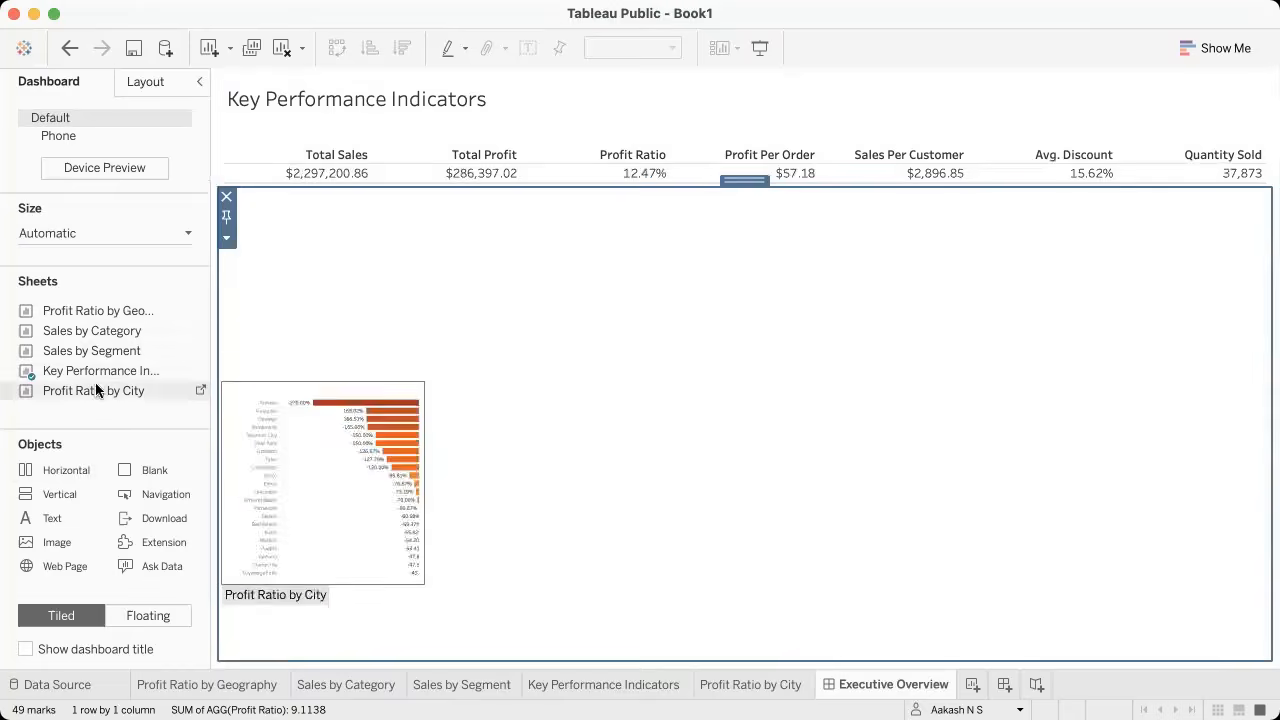
{"action": "mouse_move", "coordinate": [88, 343]}
{"action": "mouse_move", "coordinate": [95, 318]}
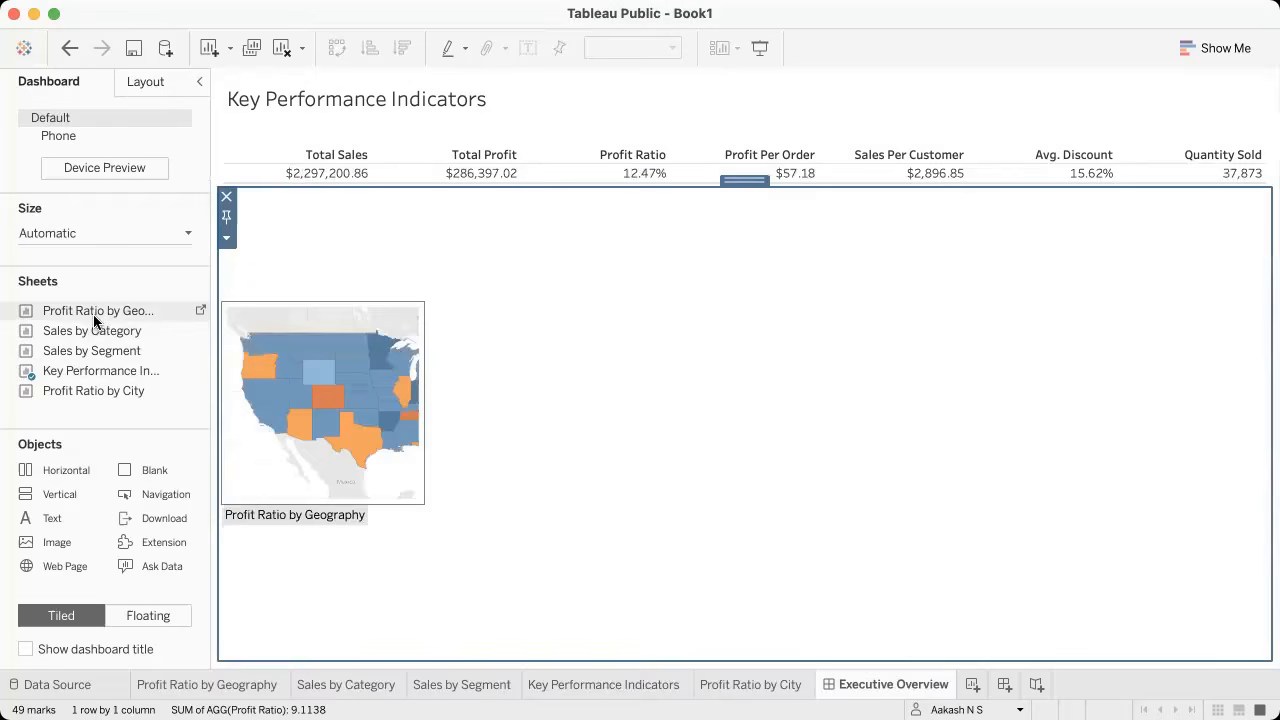
{"action": "left_click_drag", "start_coordinate": [95, 318], "coordinate": [438, 279]}
{"action": "left_click_drag", "start_coordinate": [859, 266], "coordinate": [859, 266]}
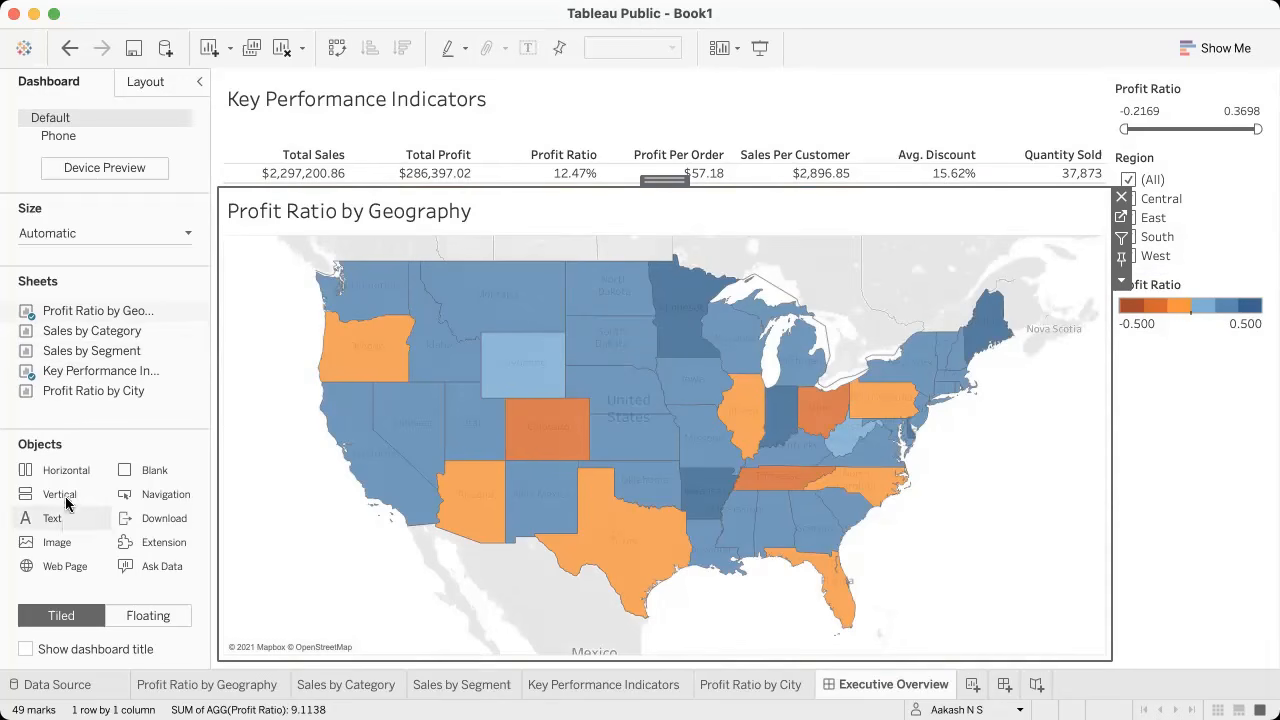
Step: Add a horizontal layout container below the map and place Sales by Category and Sales by Segment side by side in it
{"action": "left_click_drag", "start_coordinate": [85, 478], "coordinate": [513, 642]}
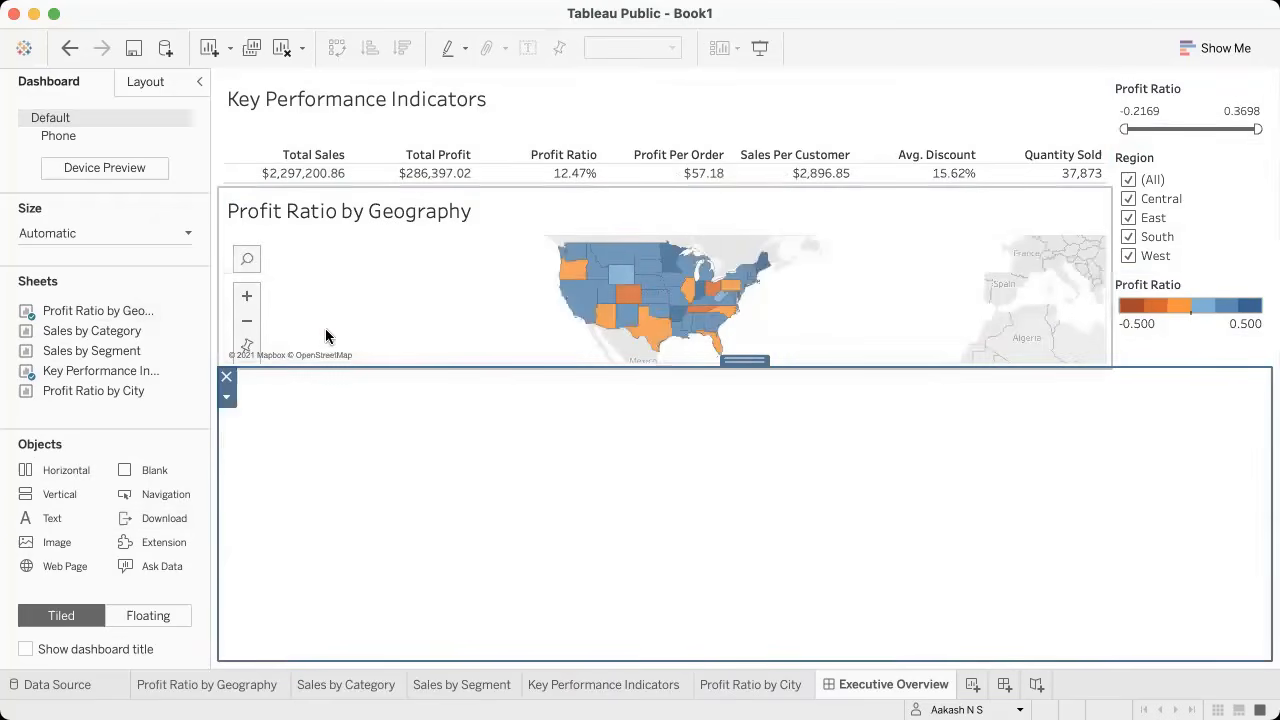
{"action": "mouse_move", "coordinate": [57, 316]}
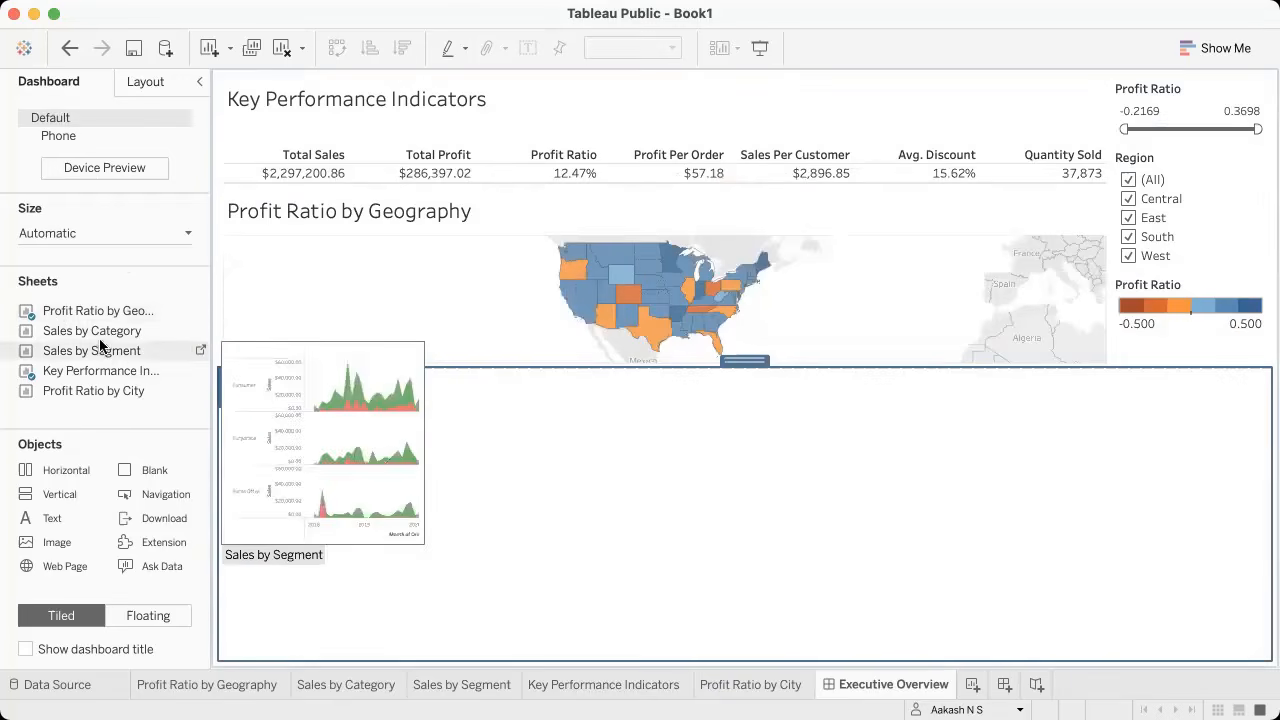
{"action": "mouse_move", "coordinate": [103, 338]}
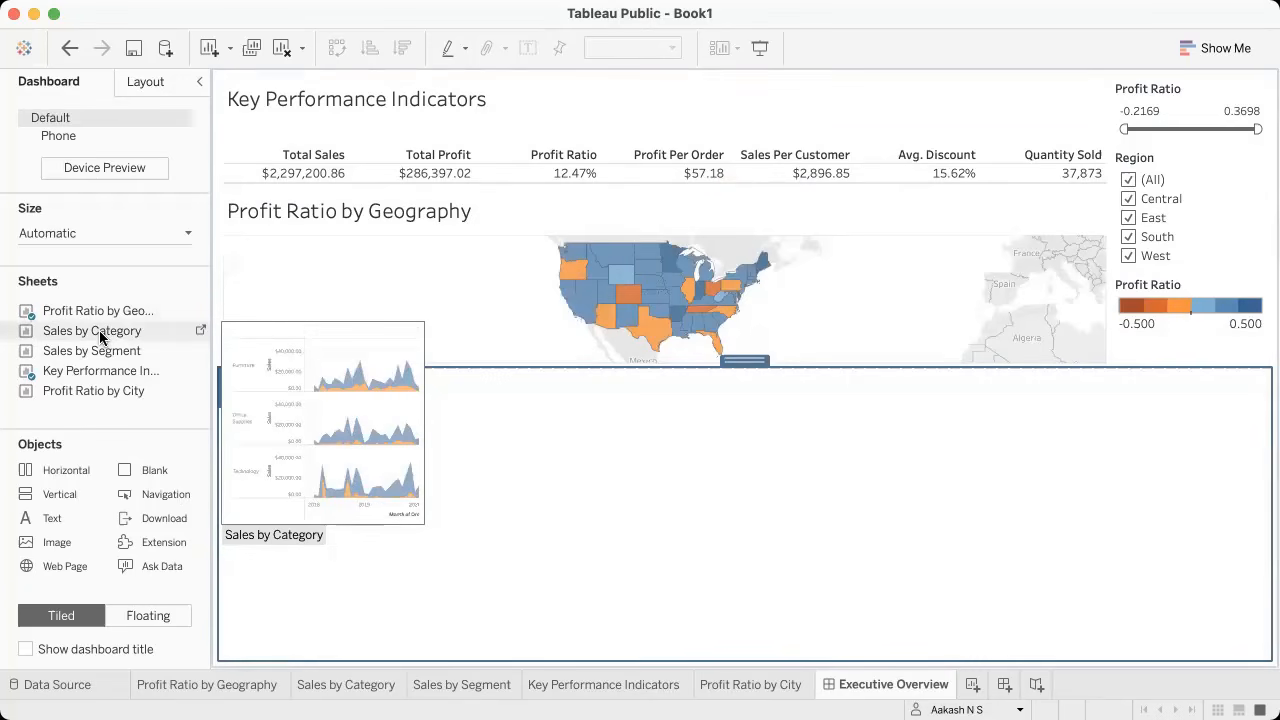
{"action": "left_click_drag", "start_coordinate": [103, 338], "coordinate": [322, 511]}
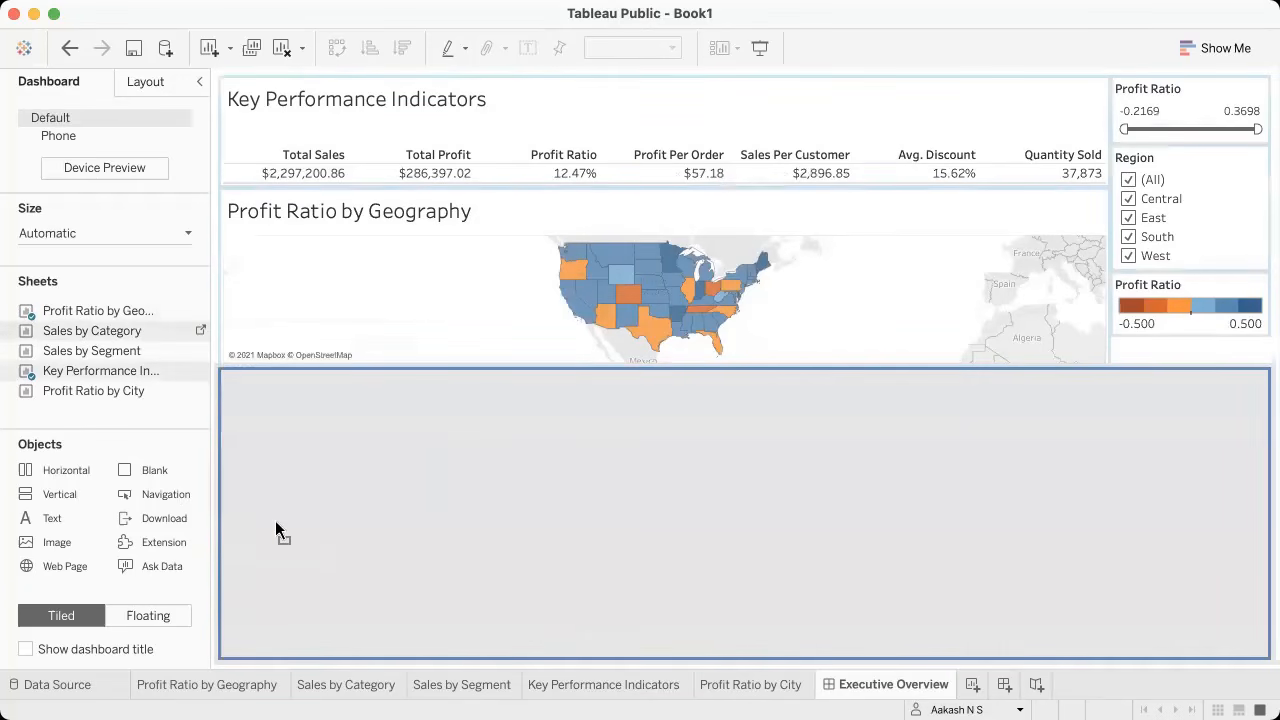
{"action": "left_click_drag", "start_coordinate": [277, 530], "coordinate": [157, 355]}
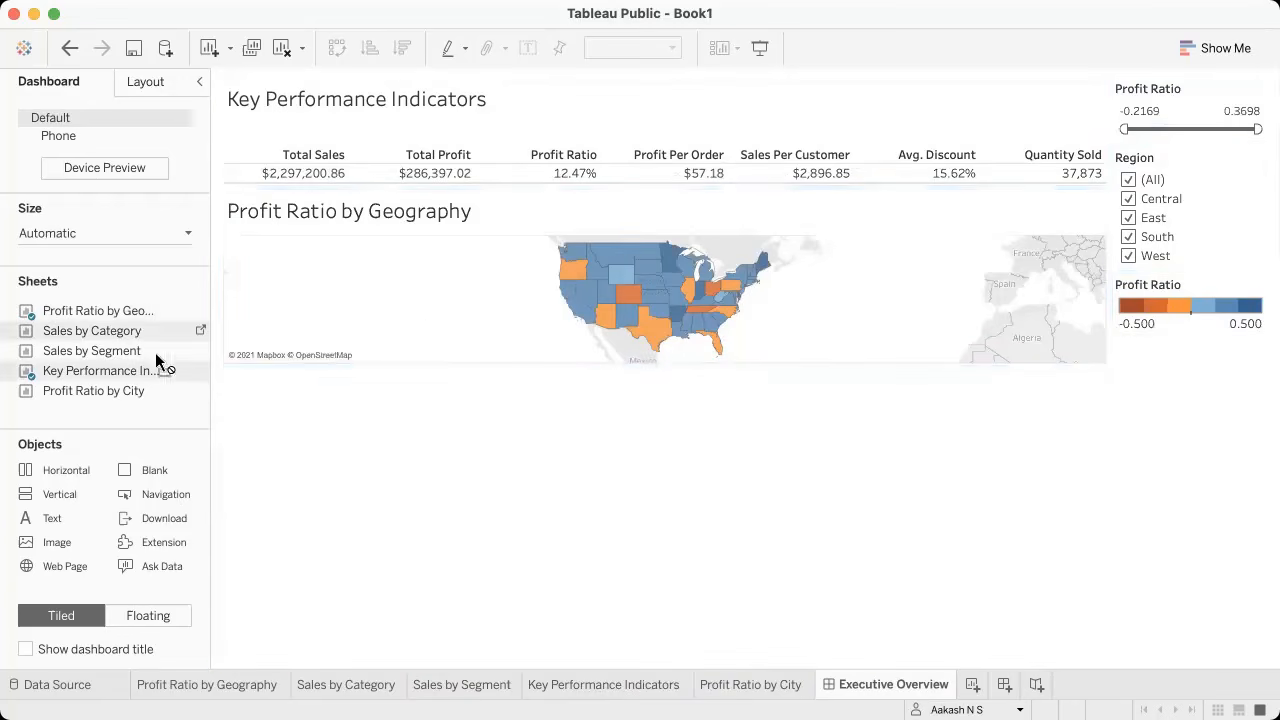
{"action": "mouse_move", "coordinate": [85, 330]}
{"action": "left_click", "coordinate": [397, 452]}
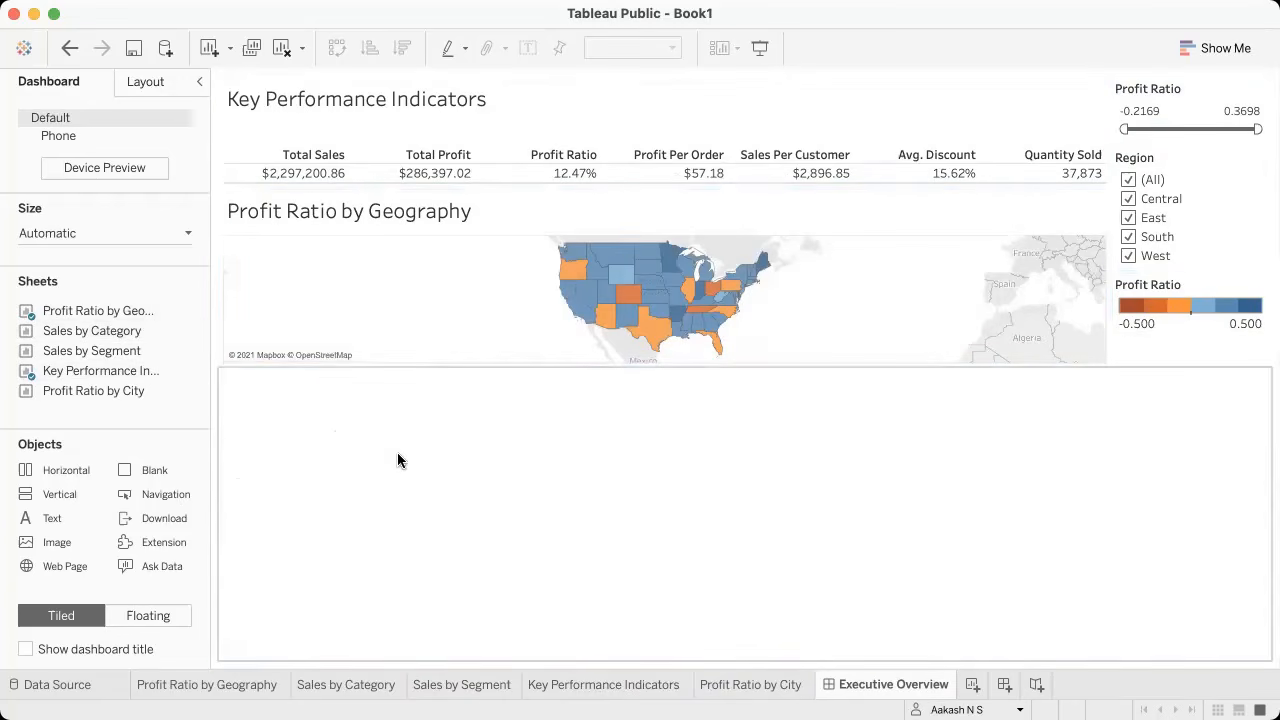
{"action": "left_click_drag", "start_coordinate": [117, 333], "coordinate": [350, 497]}
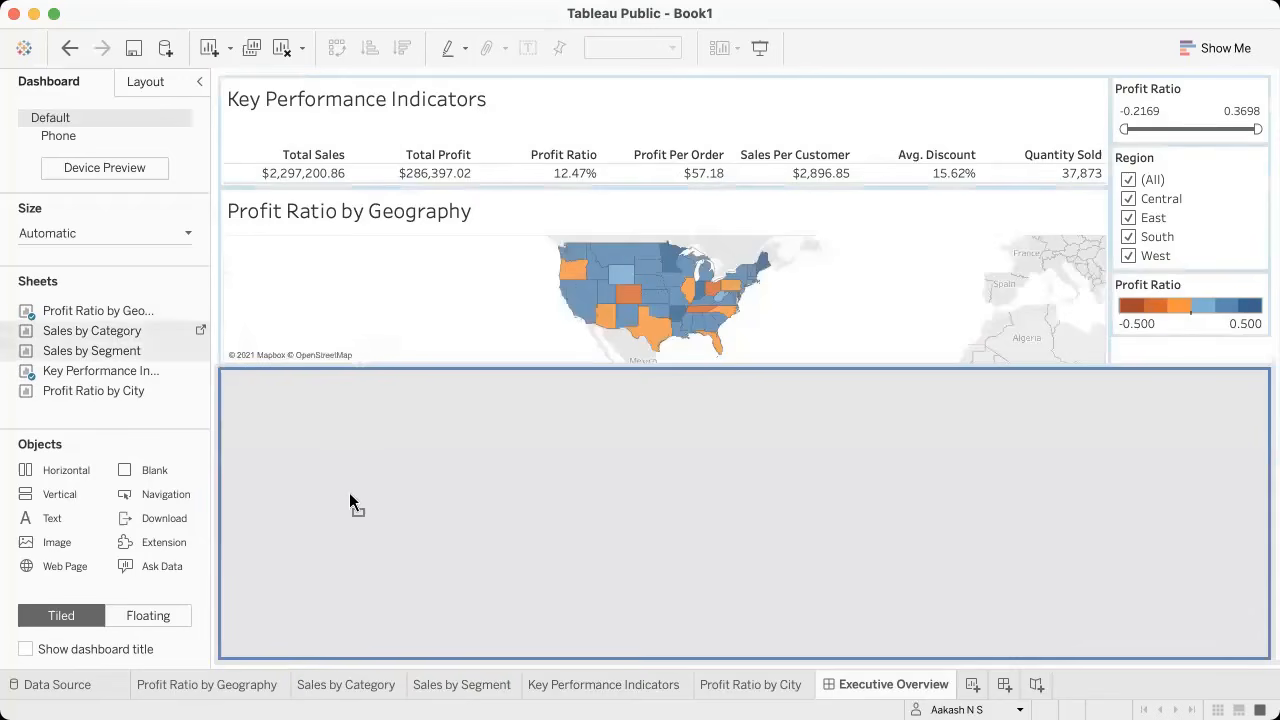
{"action": "left_click_drag", "start_coordinate": [486, 495], "coordinate": [495, 493]}
{"action": "left_click_drag", "start_coordinate": [160, 350], "coordinate": [1215, 470]}
{"action": "left_click_drag", "start_coordinate": [93, 391], "coordinate": [80, 463]}
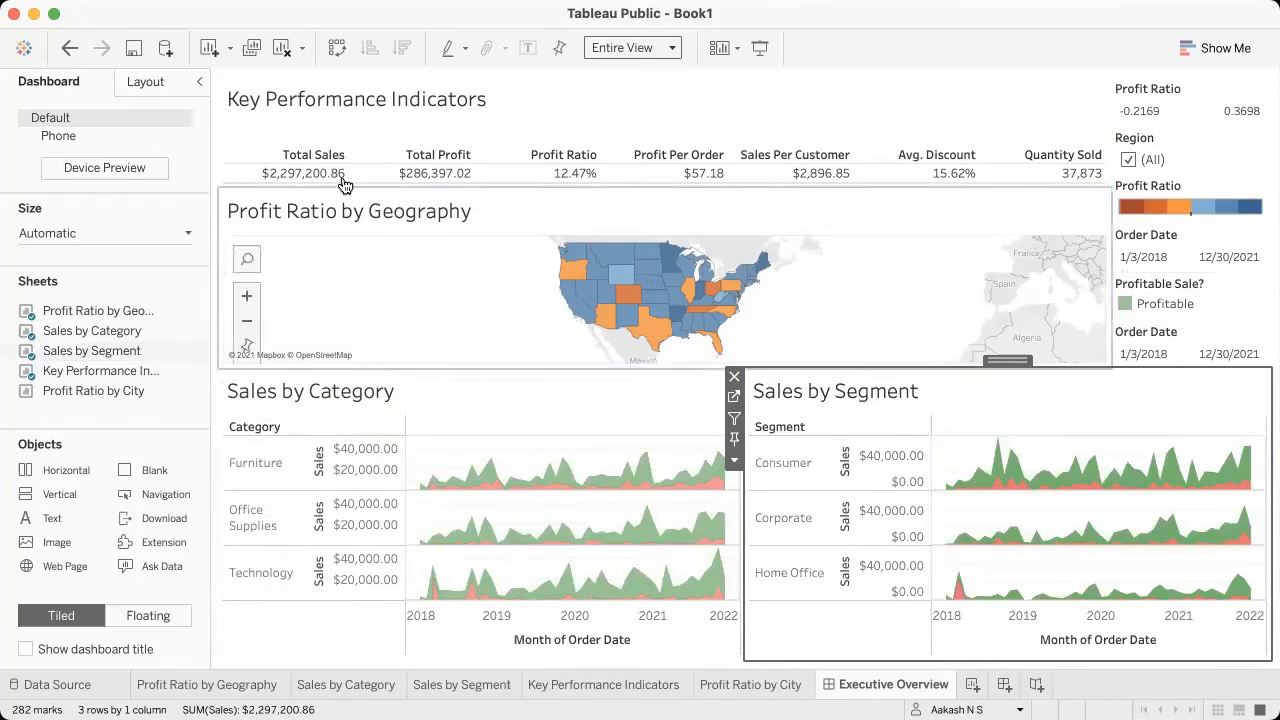
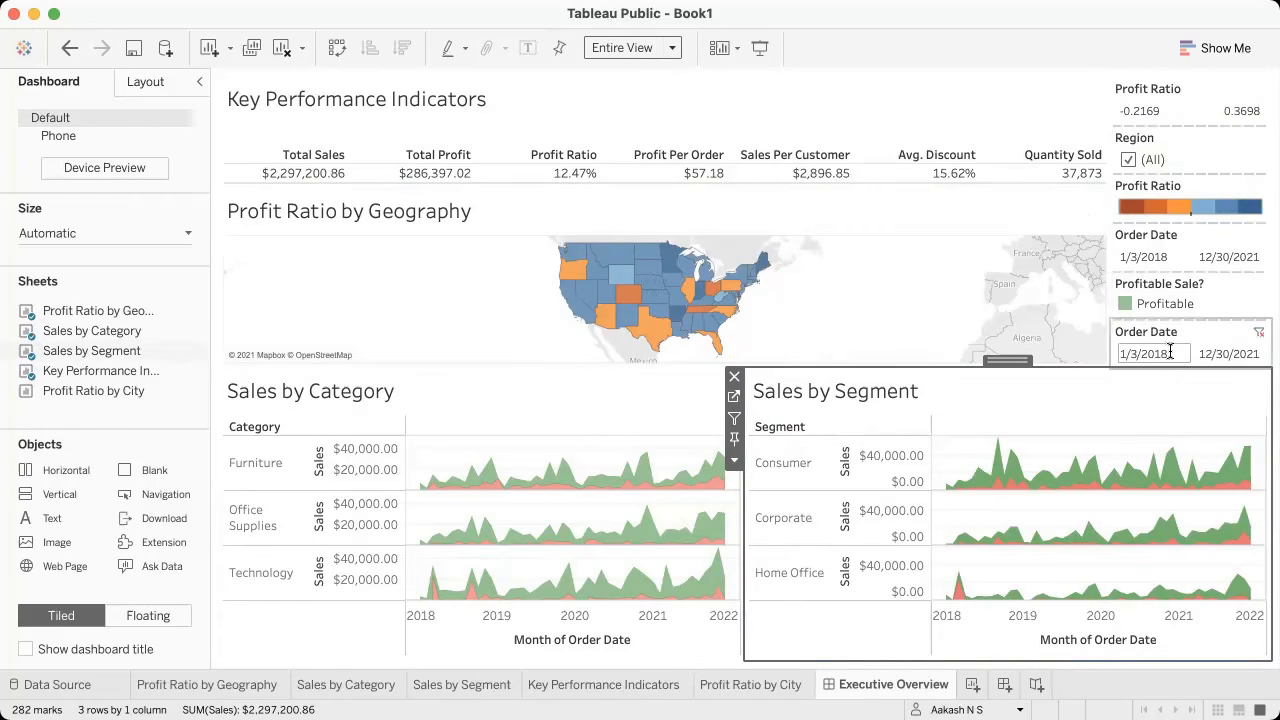
Step: Undo adding the Sales by Segment and Sales by Category sheets and the horizontal container below the map
{"action": "key", "text": "super+z"}
{"action": "key", "text": "super+z"}
{"action": "key", "text": "super+z"}
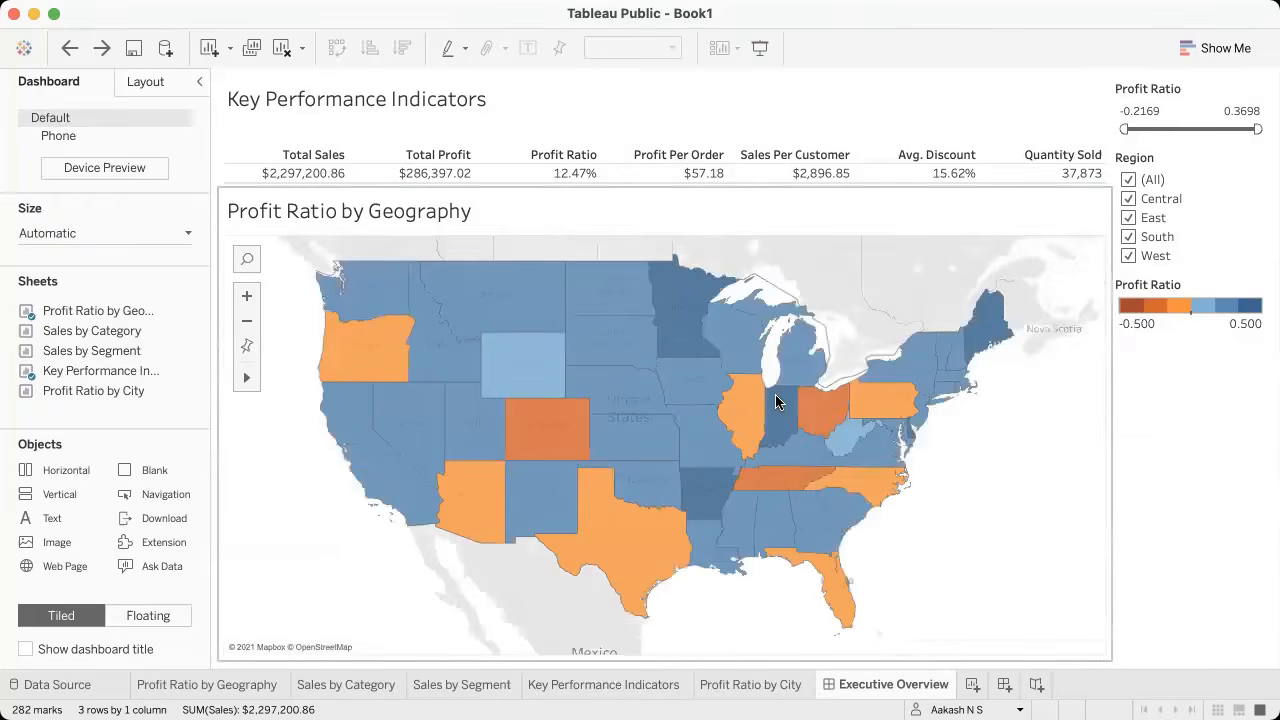
Step: Undo the current map placement and place Profit Ratio by Geography in a new horizontal layout container below Key Performance Indicators
{"action": "key", "text": "super+z"}
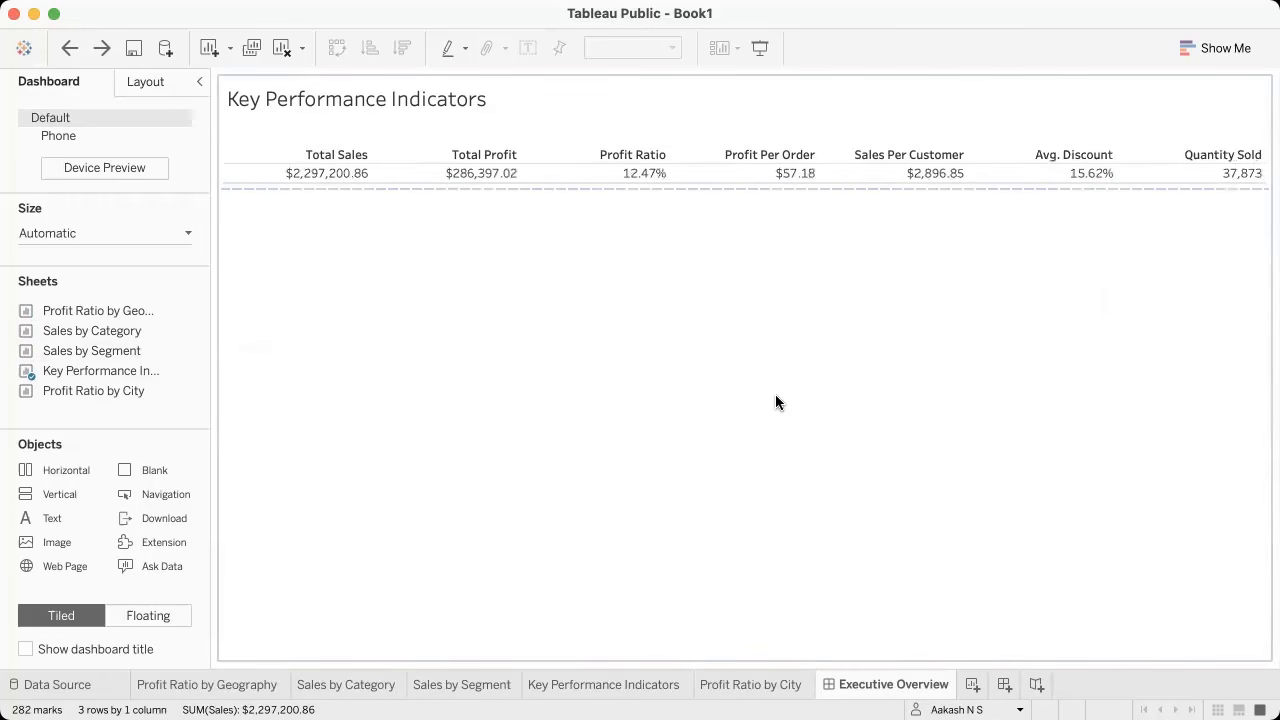
{"action": "left_click", "coordinate": [338, 307]}
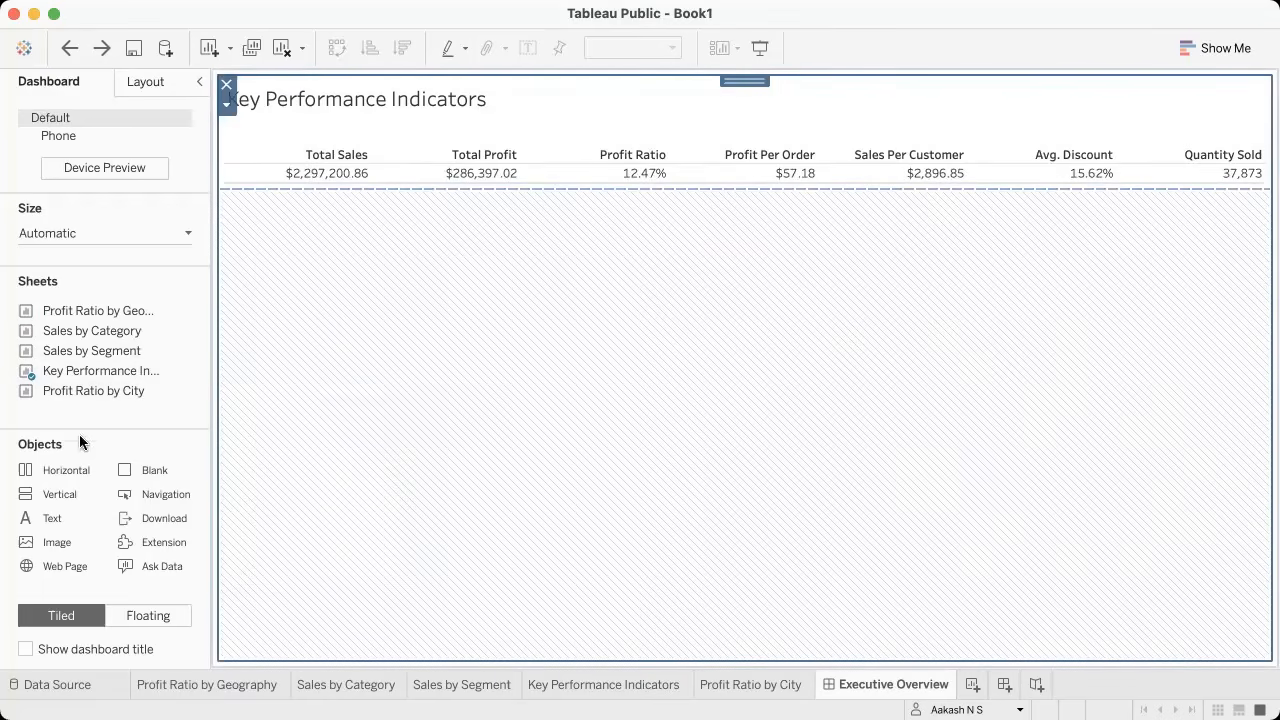
{"action": "left_click_drag", "start_coordinate": [71, 471], "coordinate": [529, 420]}
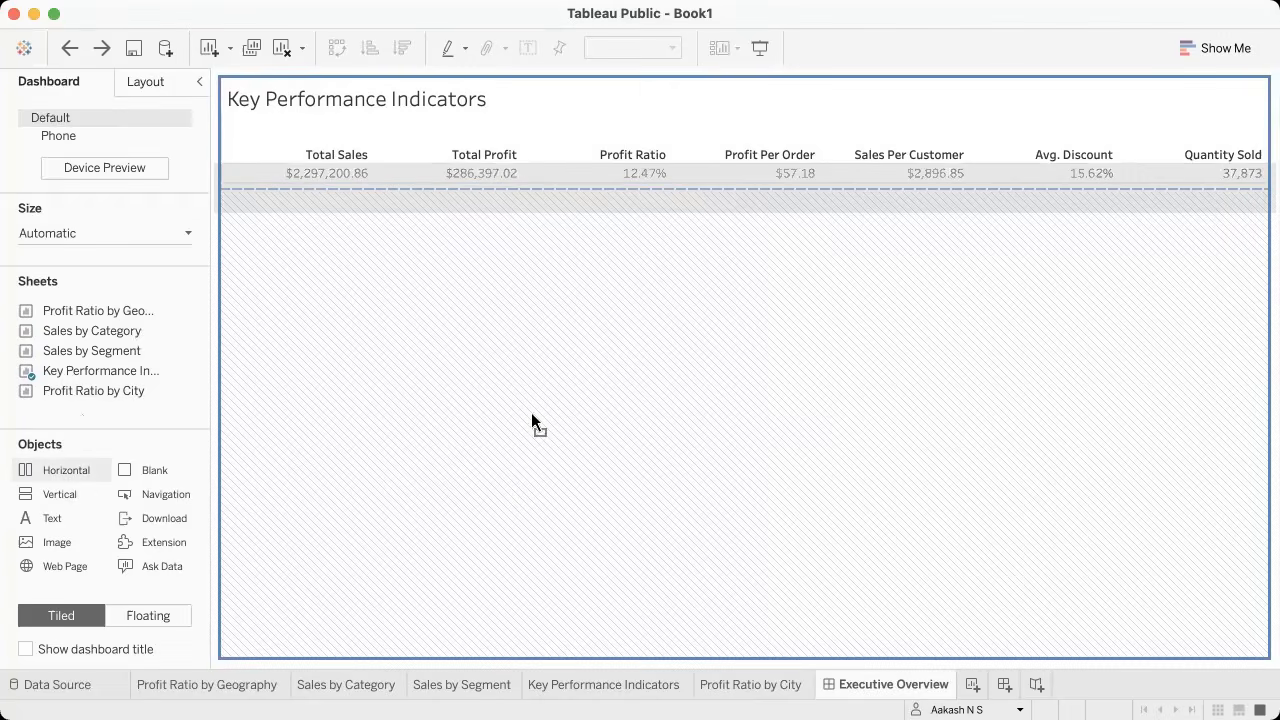
{"action": "left_click_drag", "start_coordinate": [519, 476], "coordinate": [519, 476]}
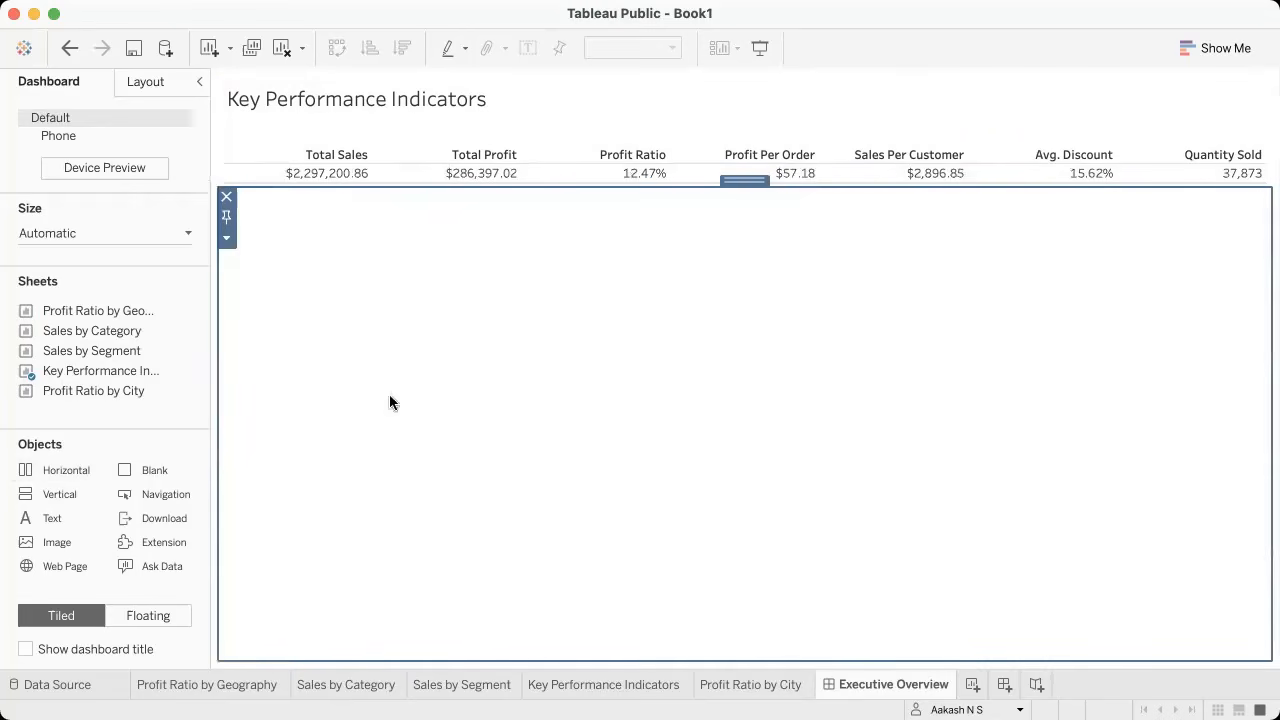
{"action": "left_click_drag", "start_coordinate": [87, 308], "coordinate": [705, 380]}
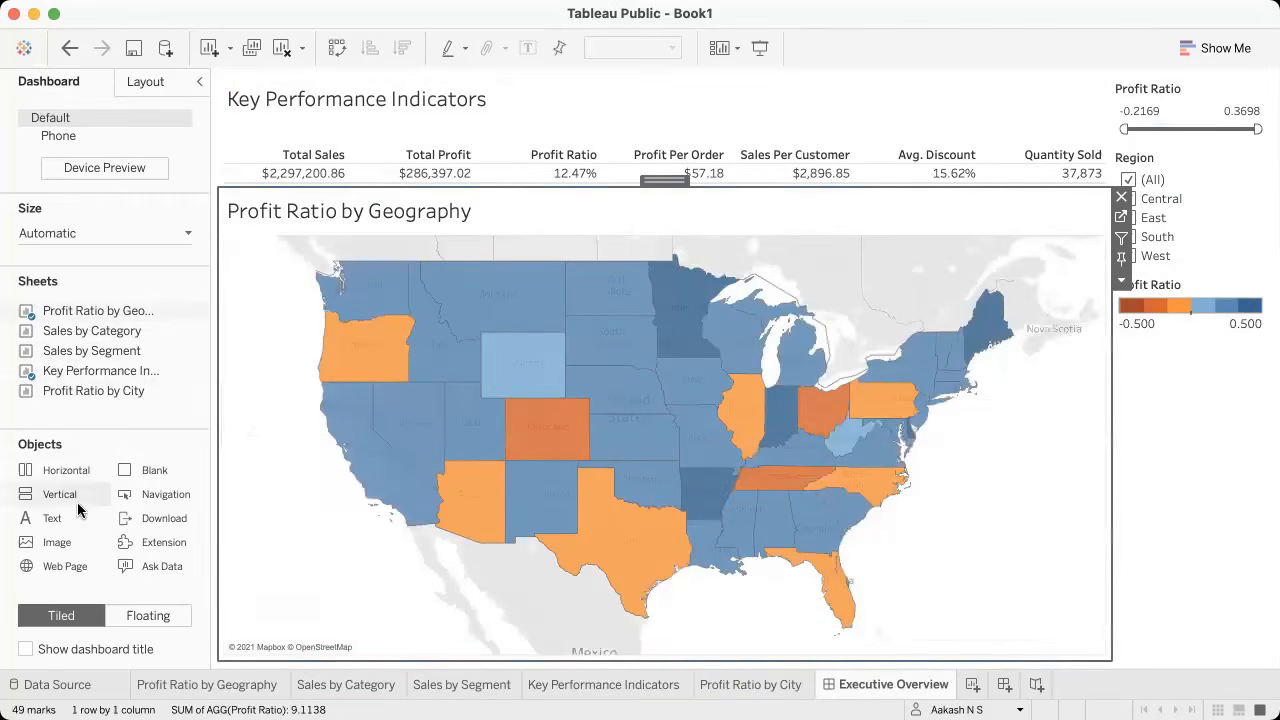
Step: Add a horizontal layout container below the map and place Sales by Category in it with Sales by Segment to its left
{"action": "left_click_drag", "start_coordinate": [70, 470], "coordinate": [480, 616]}
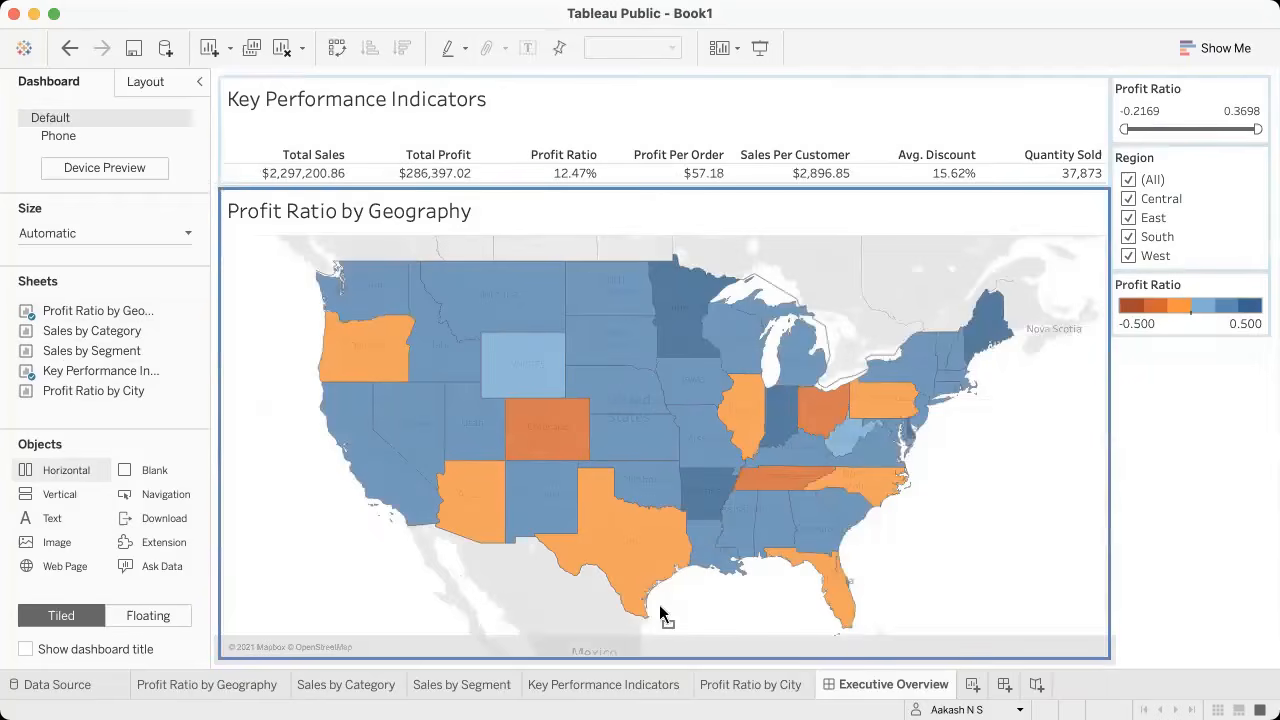
{"action": "left_click_drag", "start_coordinate": [659, 606], "coordinate": [659, 604]}
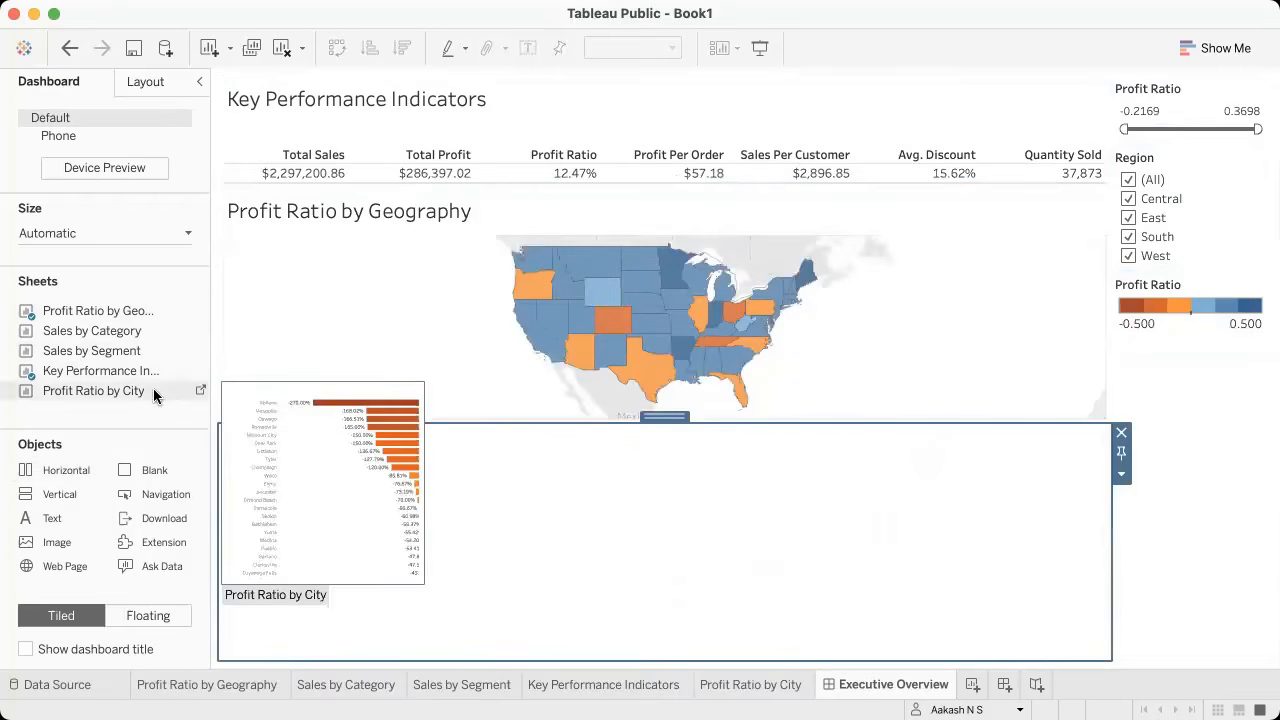
{"action": "mouse_move", "coordinate": [83, 330]}
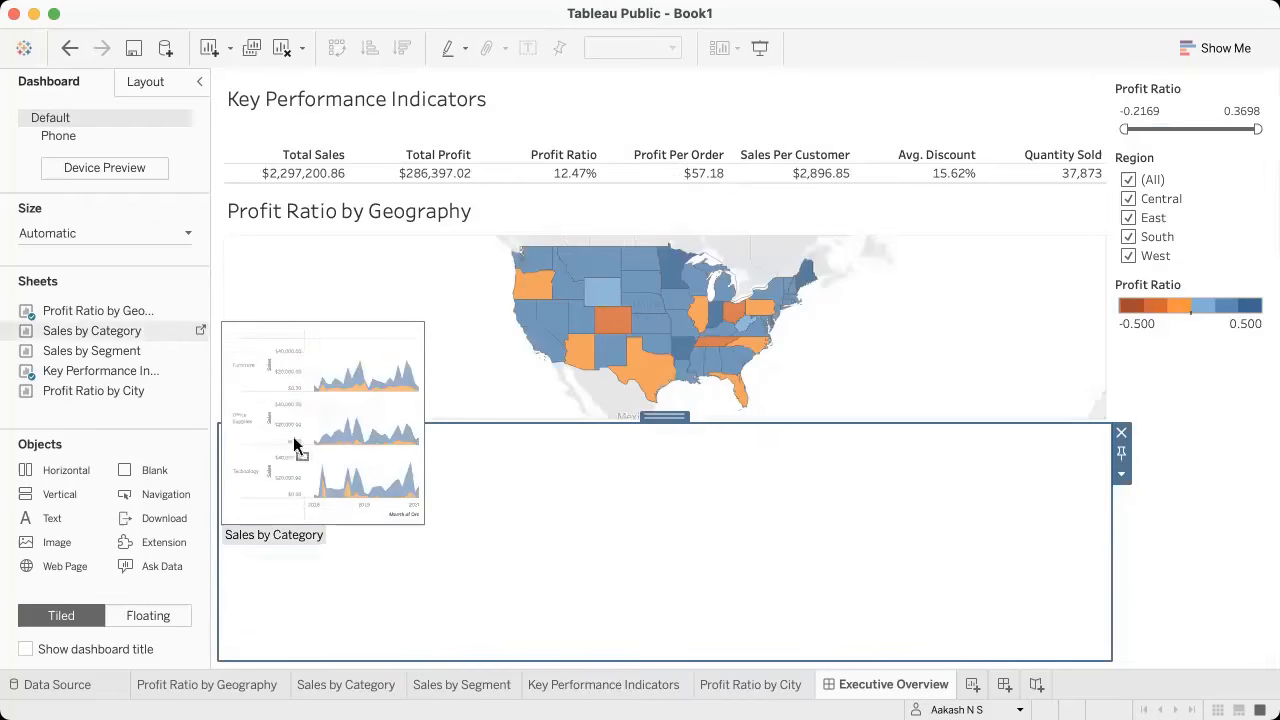
{"action": "left_click_drag", "start_coordinate": [295, 445], "coordinate": [381, 558]}
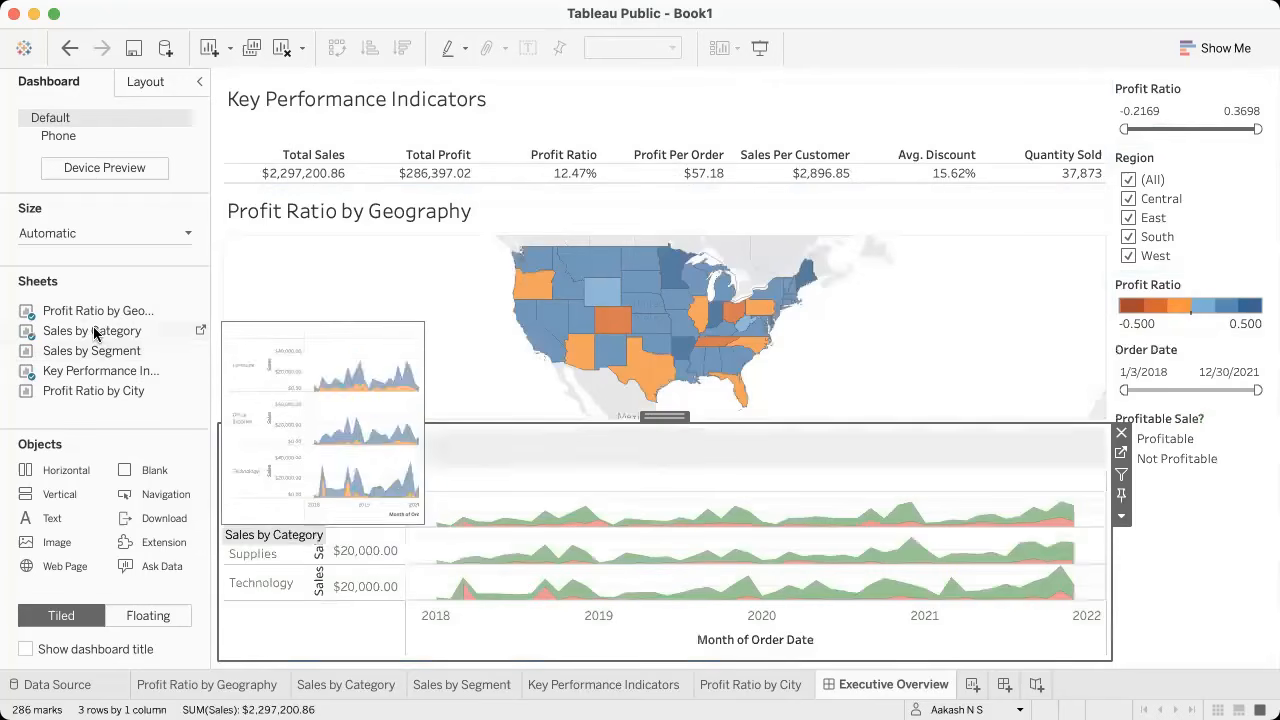
{"action": "left_click_drag", "start_coordinate": [466, 493], "coordinate": [467, 494]}
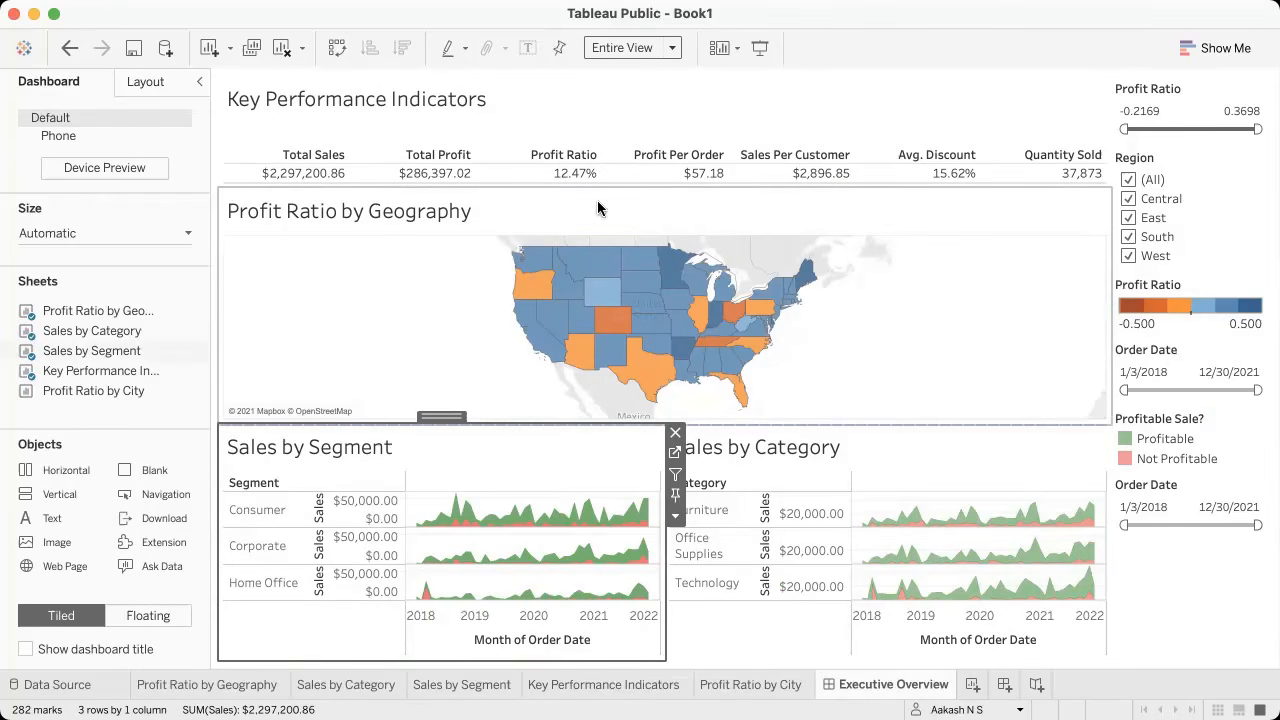
Step: Hide the Profit Ratio by Geography title and enlarge the map's height by moving its lower border down
{"action": "left_click", "coordinate": [350, 213]}
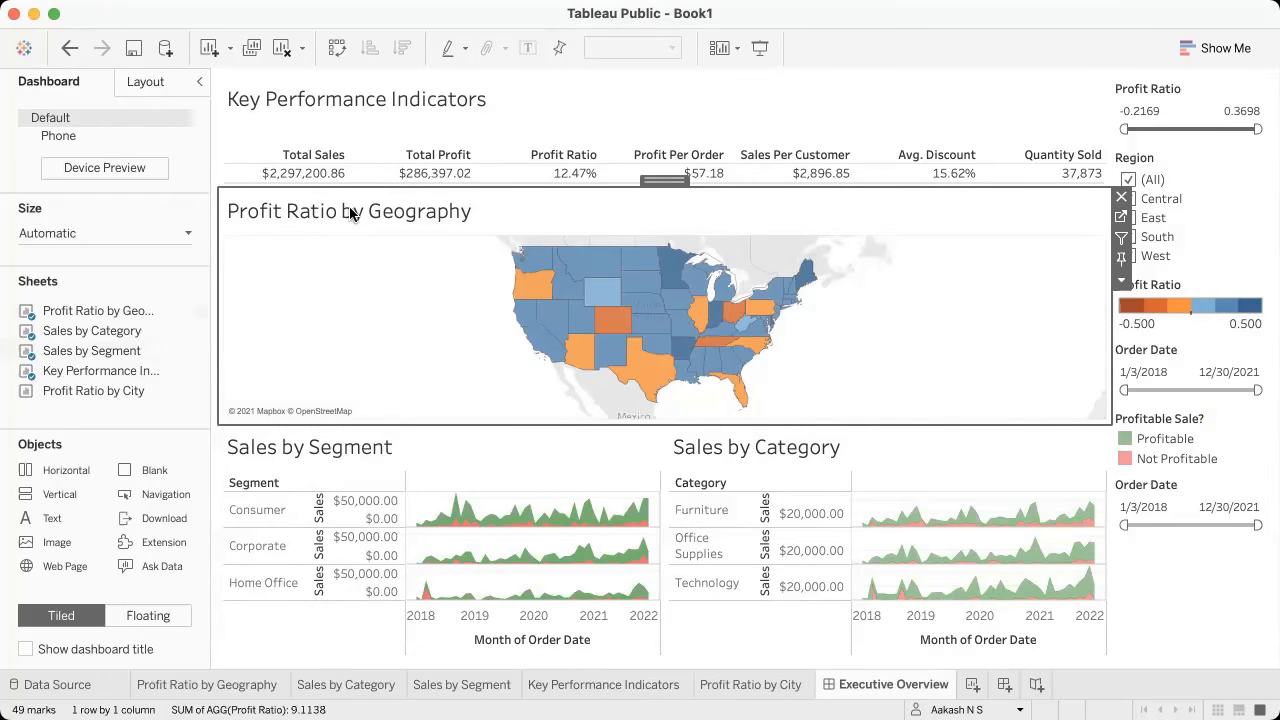
{"action": "right_click", "coordinate": [443, 214]}
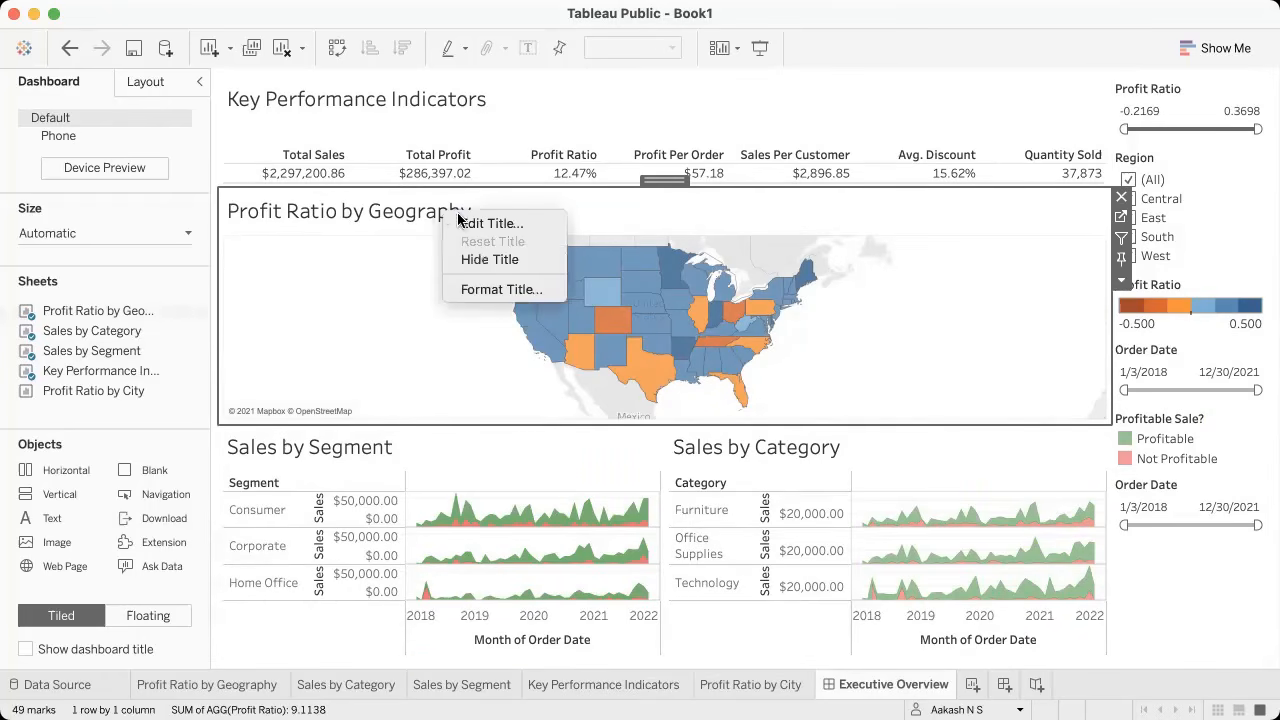
{"action": "left_click", "coordinate": [490, 259]}
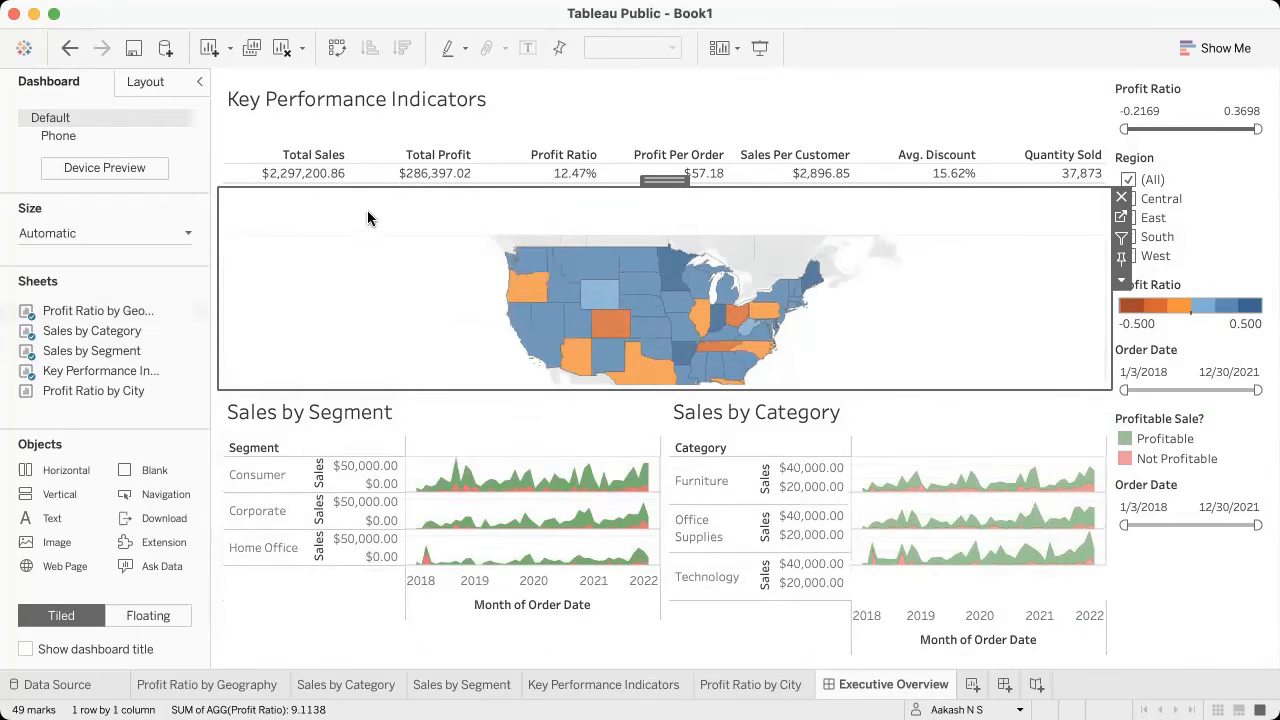
{"action": "mouse_move", "coordinate": [528, 298]}
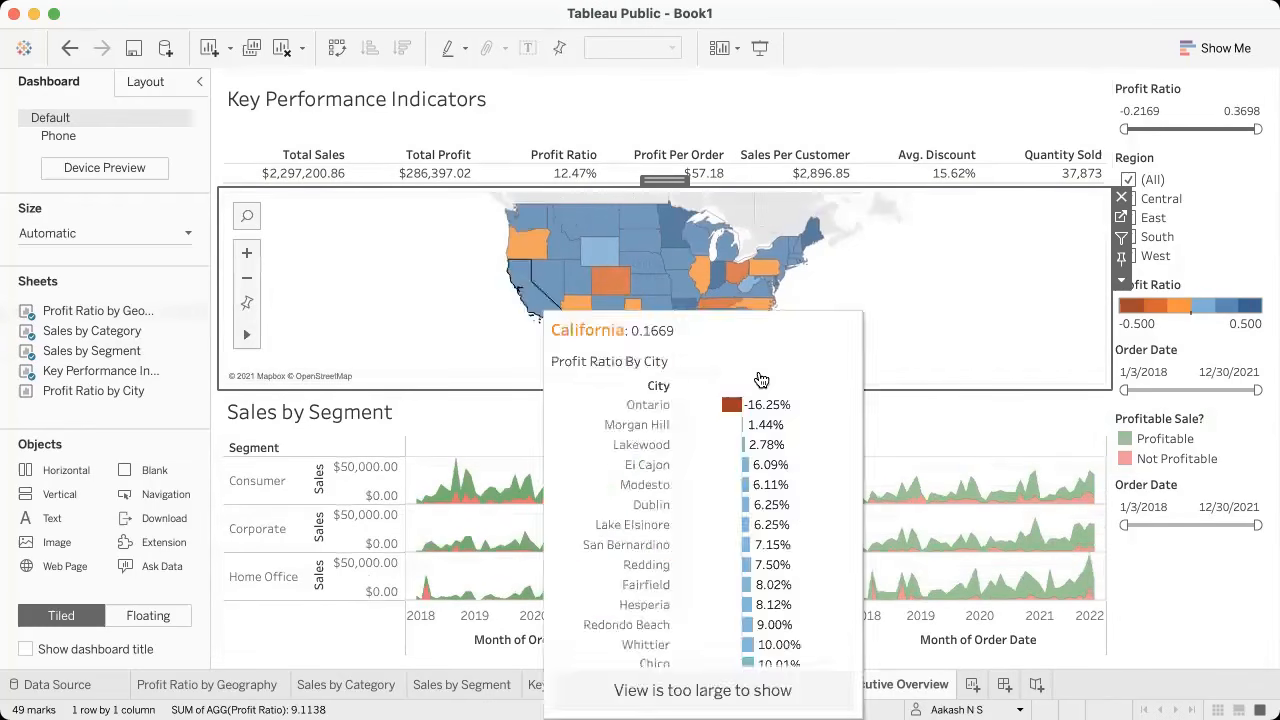
{"action": "left_click_drag", "start_coordinate": [602, 387], "coordinate": [605, 421]}
{"action": "left_click_drag", "start_coordinate": [803, 407], "coordinate": [803, 410]}
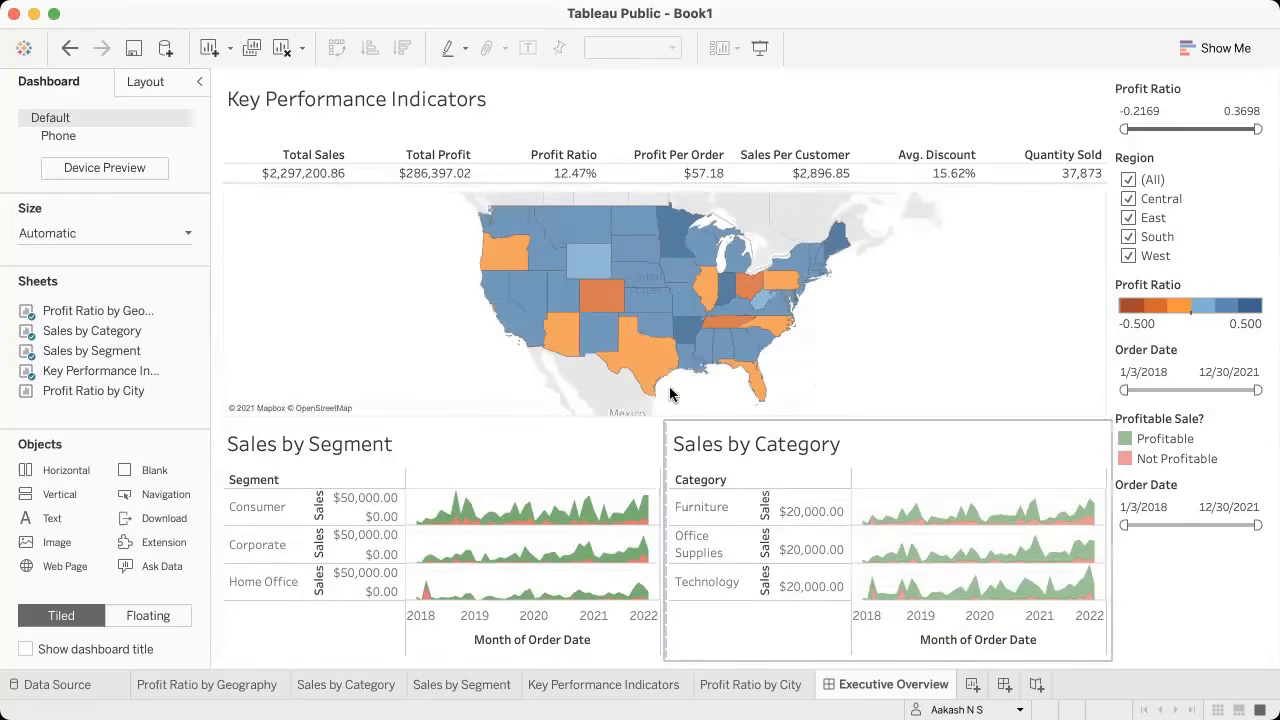
Step: Switch to the notebook in the browser, check the reference dashboard image and its steps, and return to Tableau
{"action": "key", "text": "ctrl+Right"}
{"action": "scroll", "coordinate": [722, 315], "scroll_direction": "up", "scroll_amount": 4}
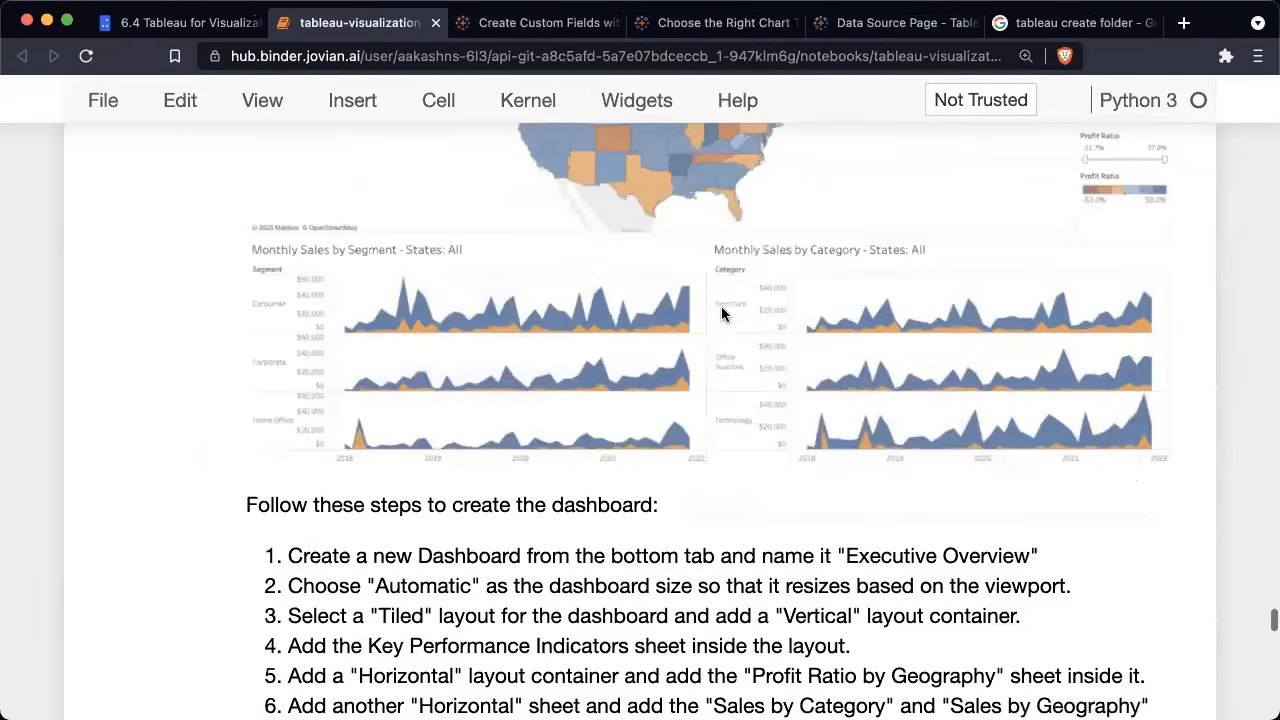
{"action": "scroll", "coordinate": [724, 312], "scroll_direction": "down", "scroll_amount": 5}
{"action": "key", "text": "ctrl+Left"}
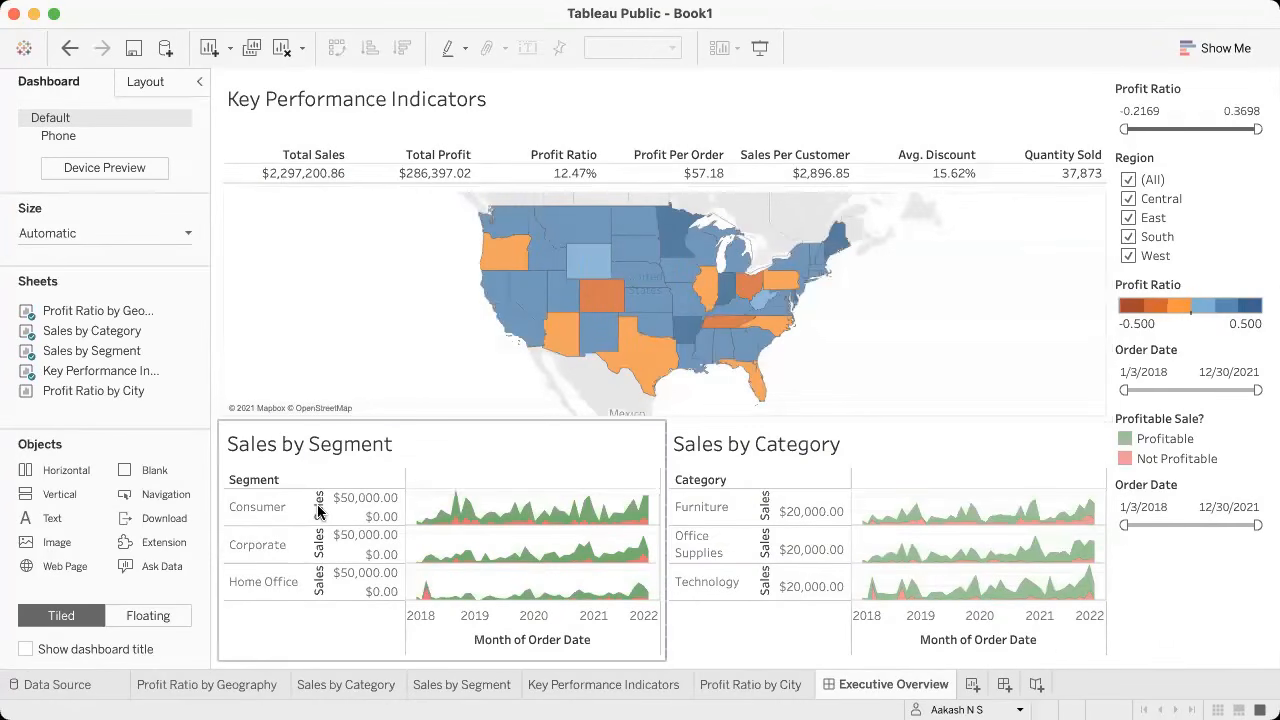
Step: Open the Sales by Category sheet and try hiding the Sales axis header, undoing each attempt
{"action": "left_click", "coordinate": [366, 688]}
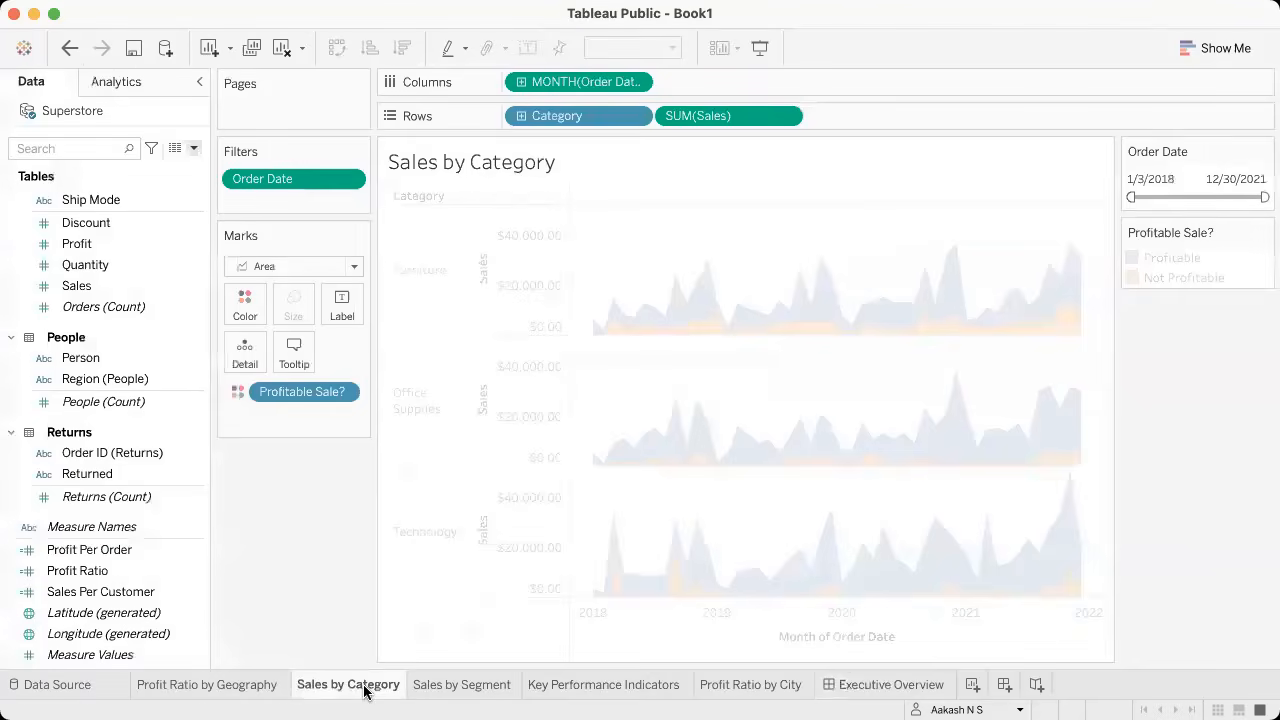
{"action": "right_click", "coordinate": [482, 268]}
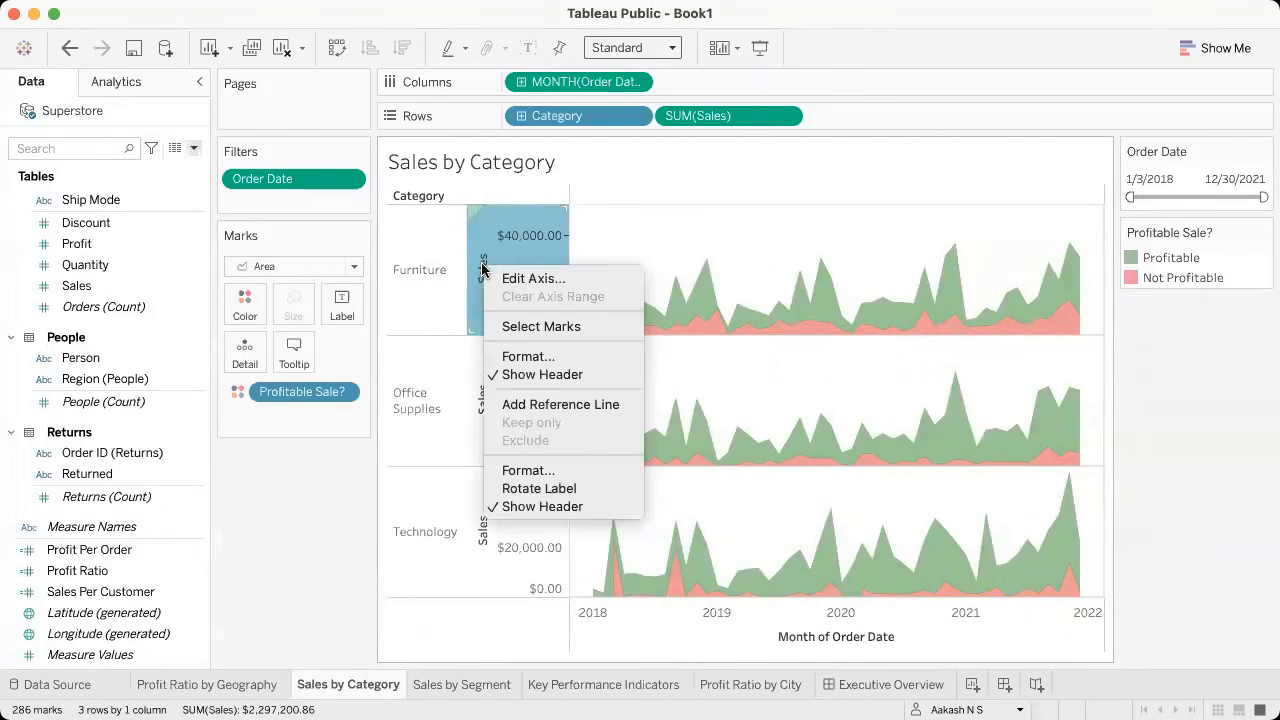
{"action": "left_click", "coordinate": [549, 374]}
{"action": "key", "text": "super+z"}
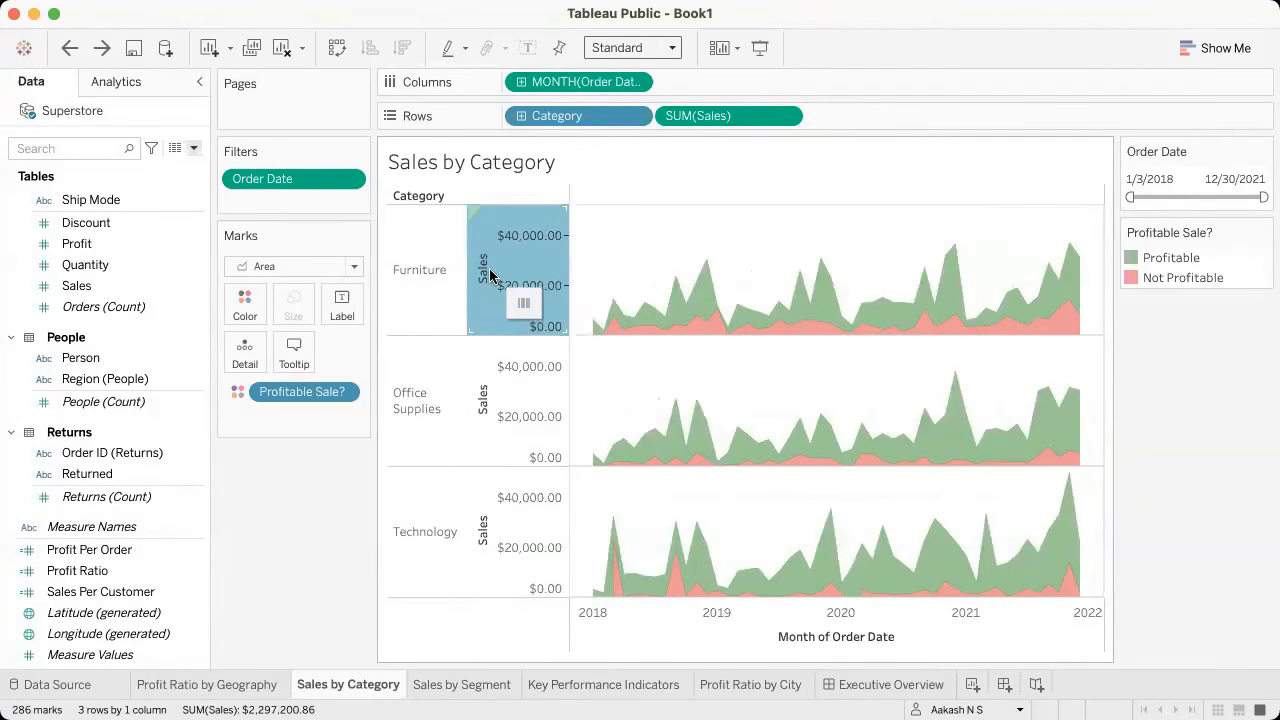
{"action": "right_click", "coordinate": [490, 272]}
{"action": "left_click", "coordinate": [566, 513]}
{"action": "key", "text": "super+z"}
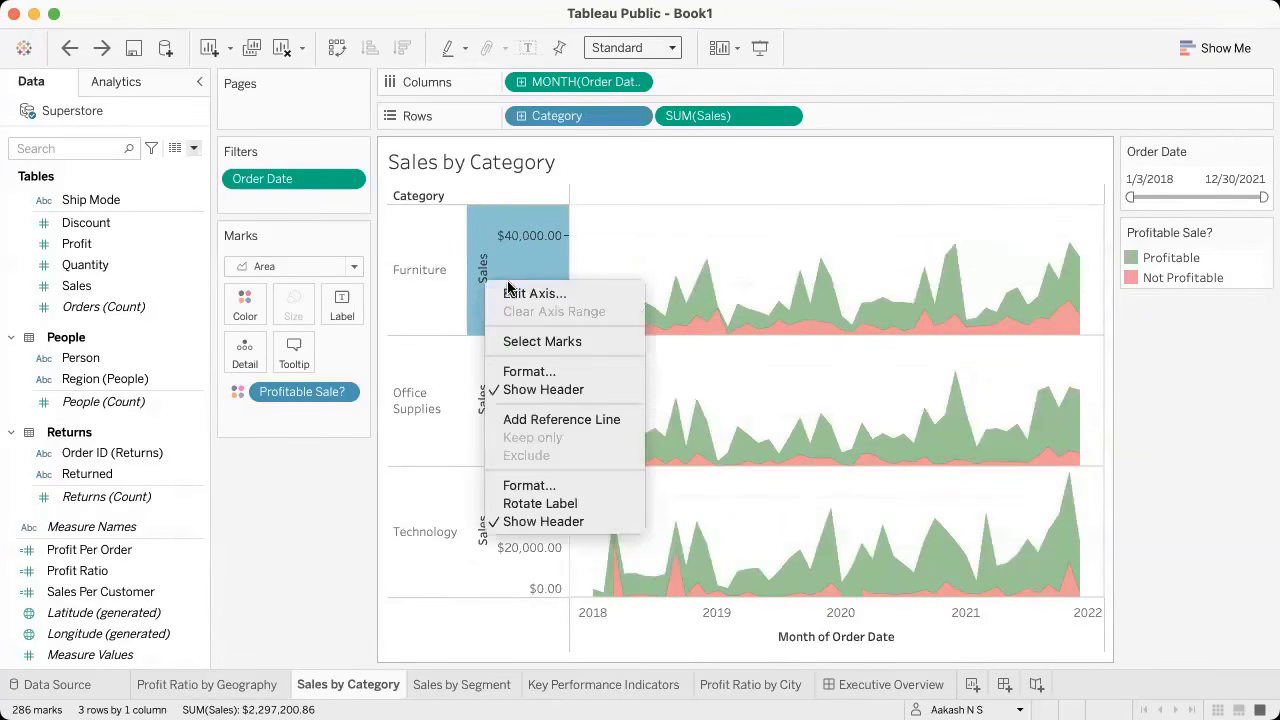
Step: Clear the title of the Sales axis on the Sales by Category sheet
{"action": "left_click", "coordinate": [510, 292]}
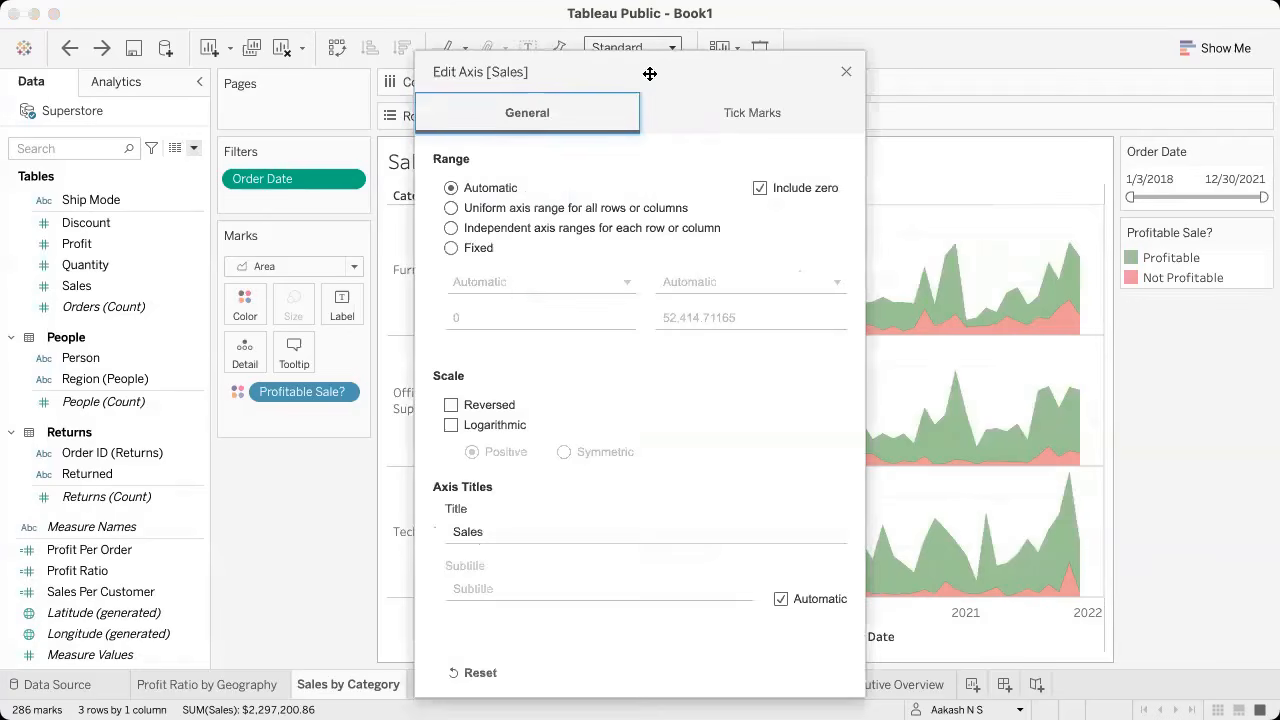
{"action": "left_click_drag", "start_coordinate": [650, 73], "coordinate": [796, 32]}
{"action": "left_click", "coordinate": [872, 80]}
{"action": "left_click", "coordinate": [697, 90]}
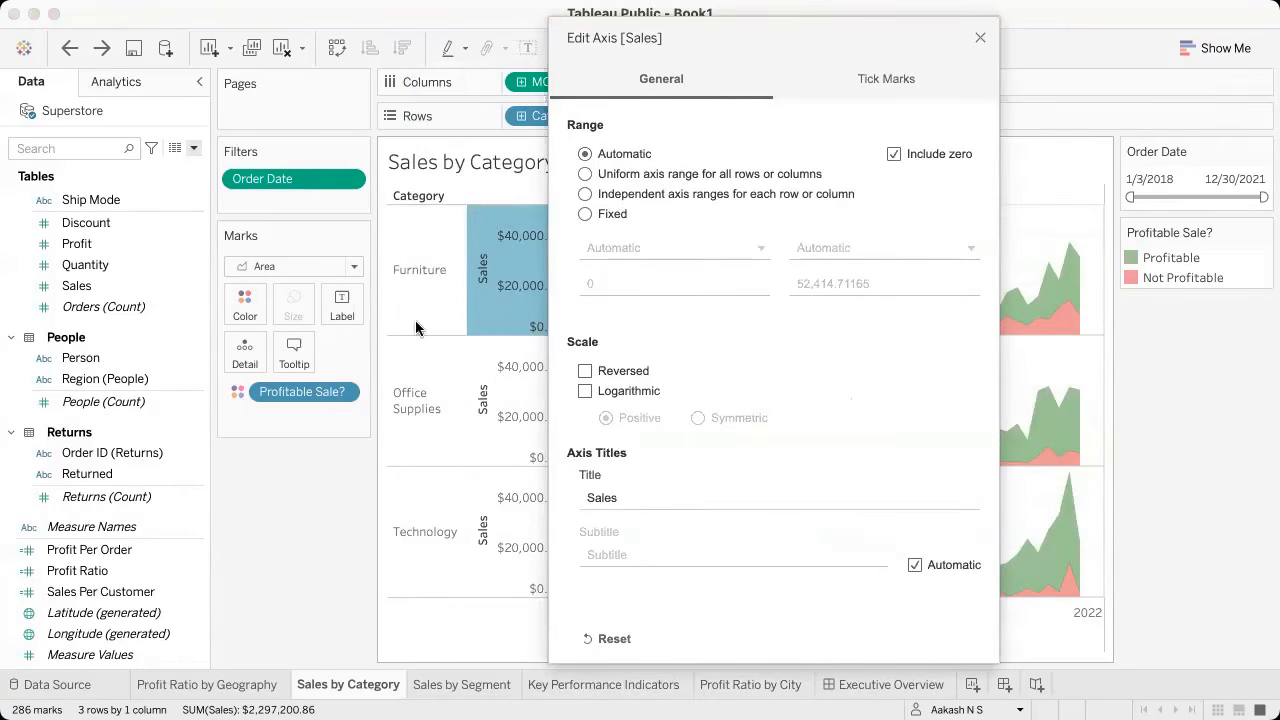
{"action": "double_click", "coordinate": [635, 497]}
{"action": "key", "text": "BackSpace"}
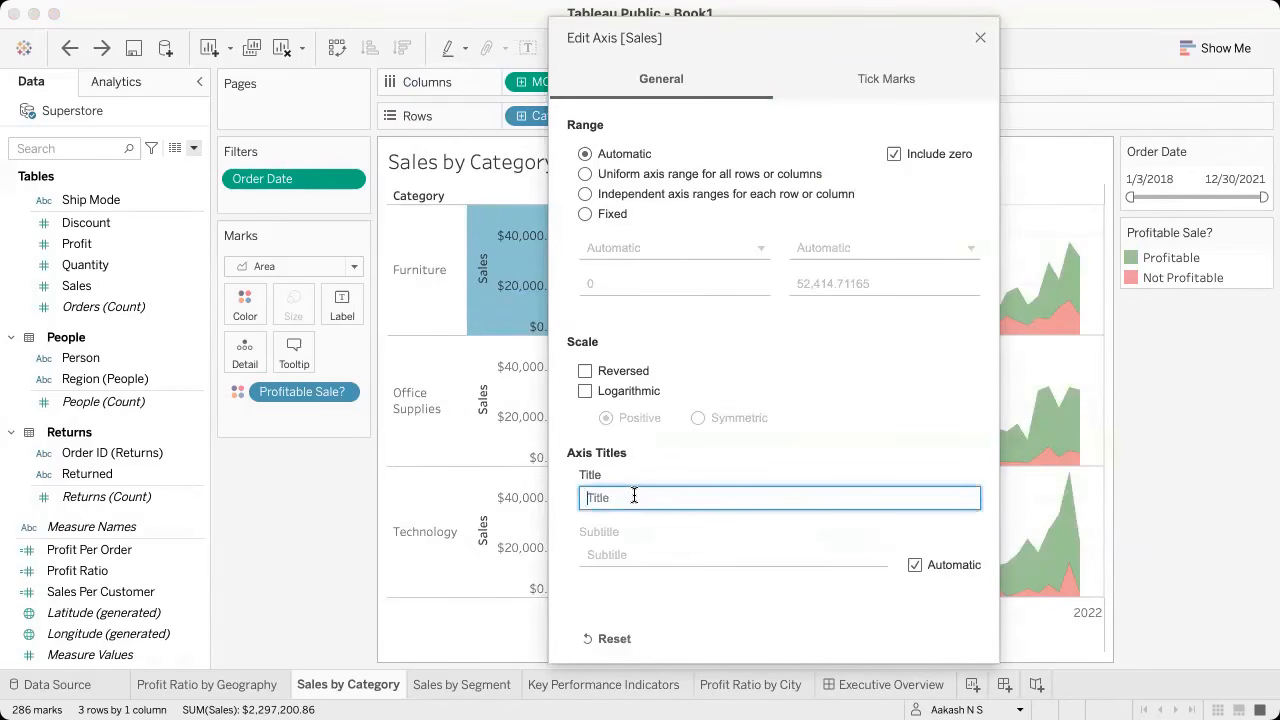
{"action": "left_click", "coordinate": [980, 40]}
Step: Clear the title of the Sales axis on the Sales by Segment sheet
{"action": "left_click", "coordinate": [436, 682]}
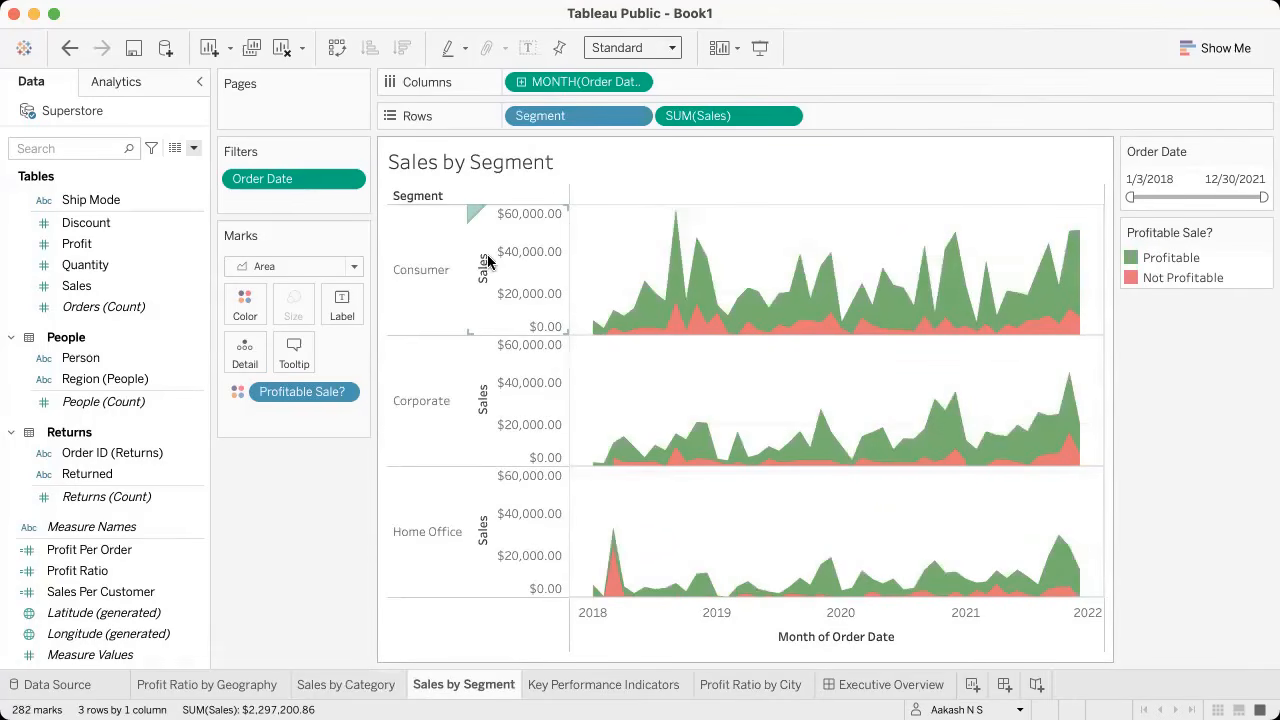
{"action": "right_click", "coordinate": [486, 262]}
{"action": "left_click", "coordinate": [532, 271]}
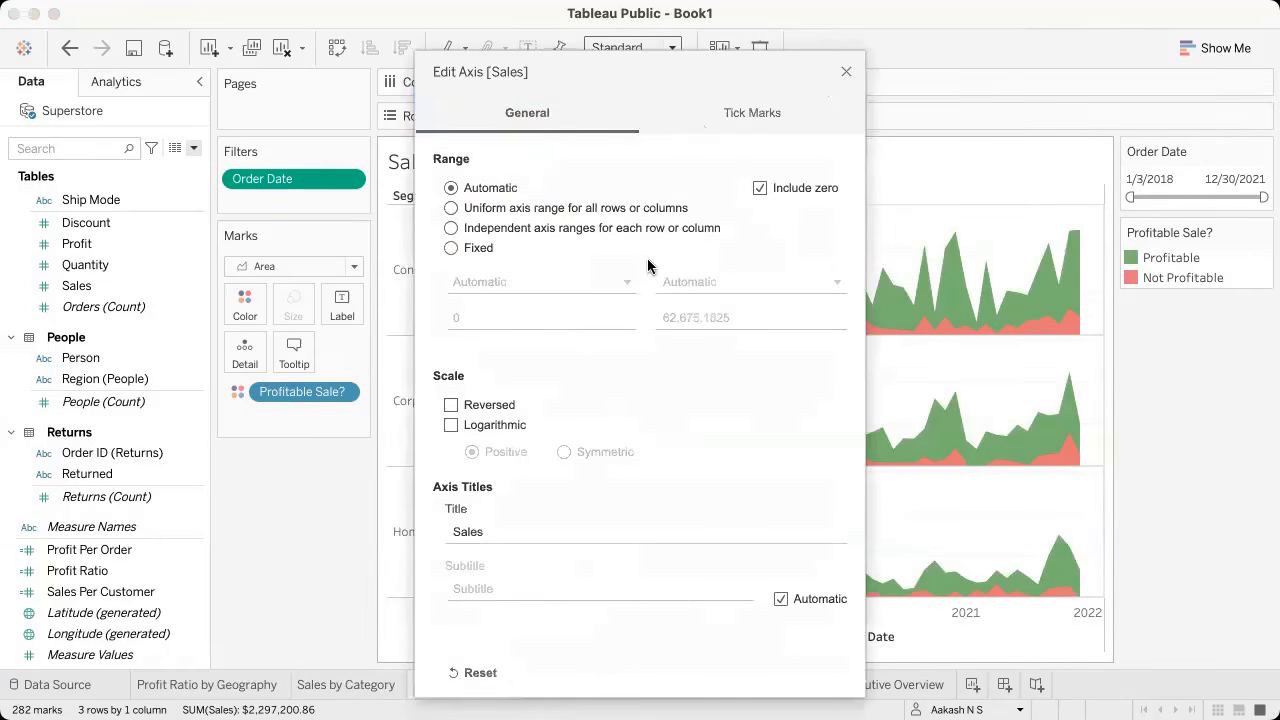
{"action": "double_click", "coordinate": [491, 530]}
{"action": "key", "text": "BackSpace"}
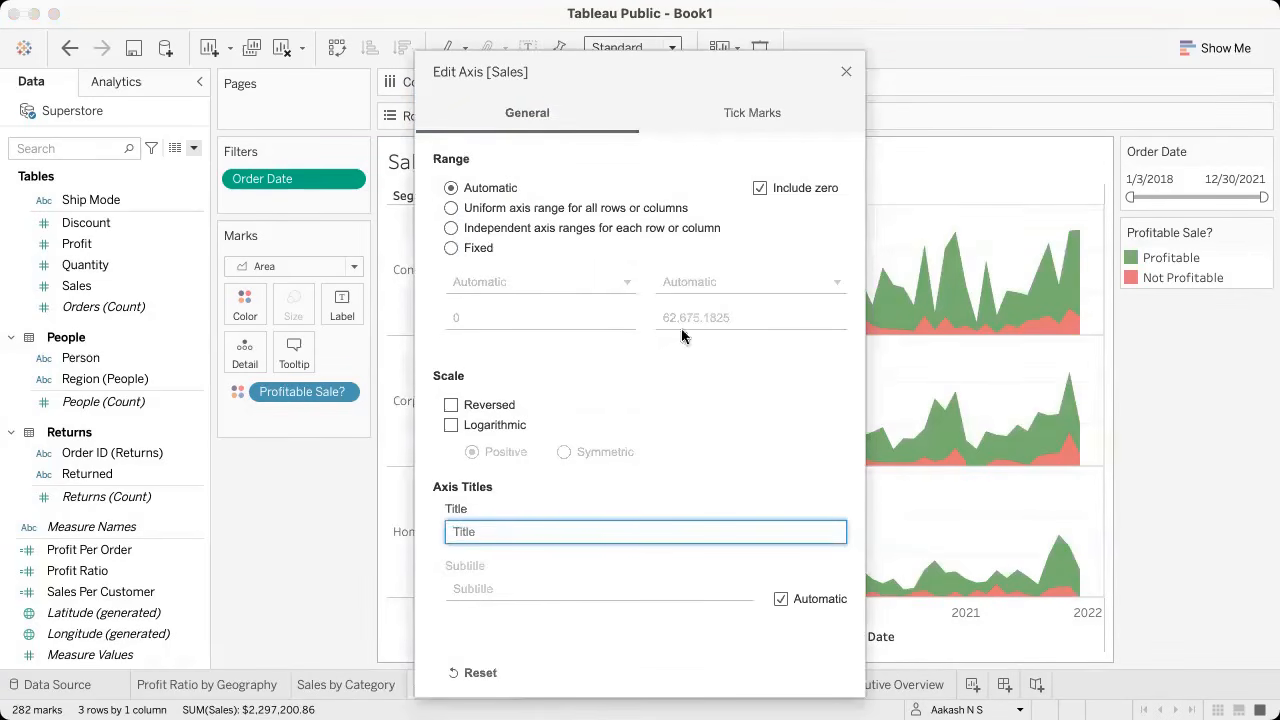
{"action": "left_click", "coordinate": [846, 72]}
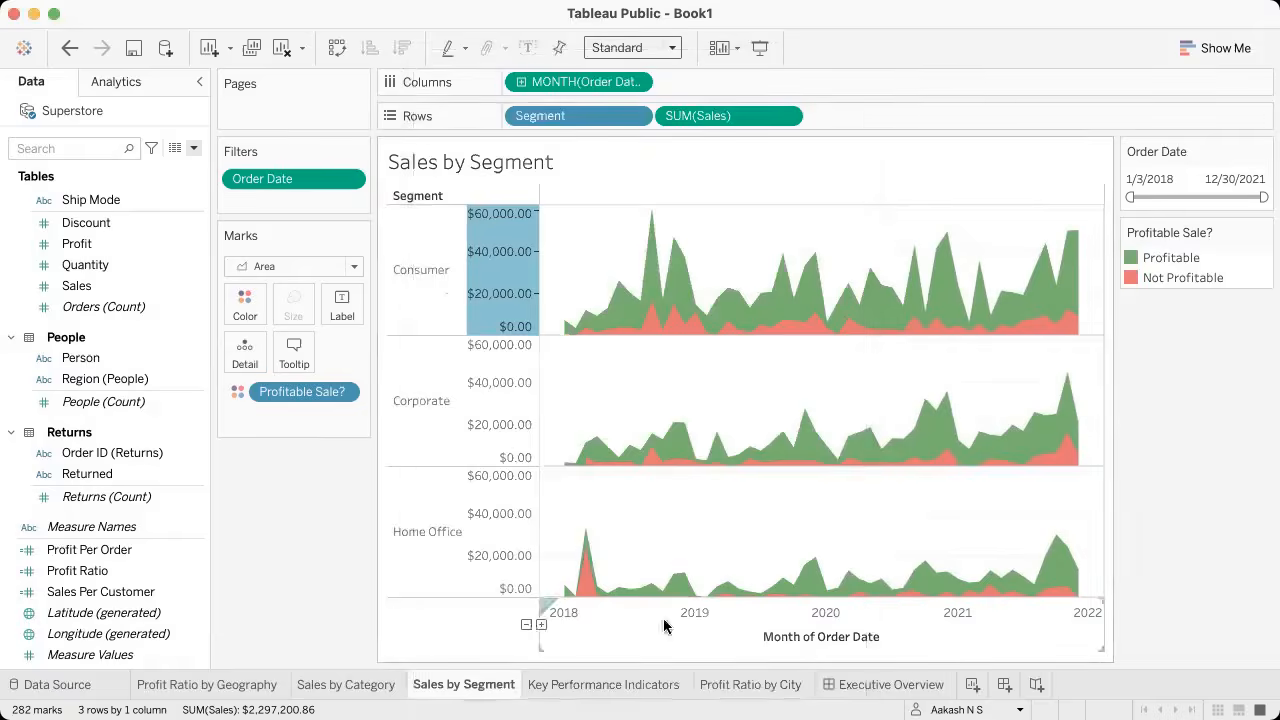
Step: Return to the Executive Overview dashboard, expand the Tiled and Horizontal levels of its layout hierarchy, and widen the side pane
{"action": "left_click", "coordinate": [893, 685]}
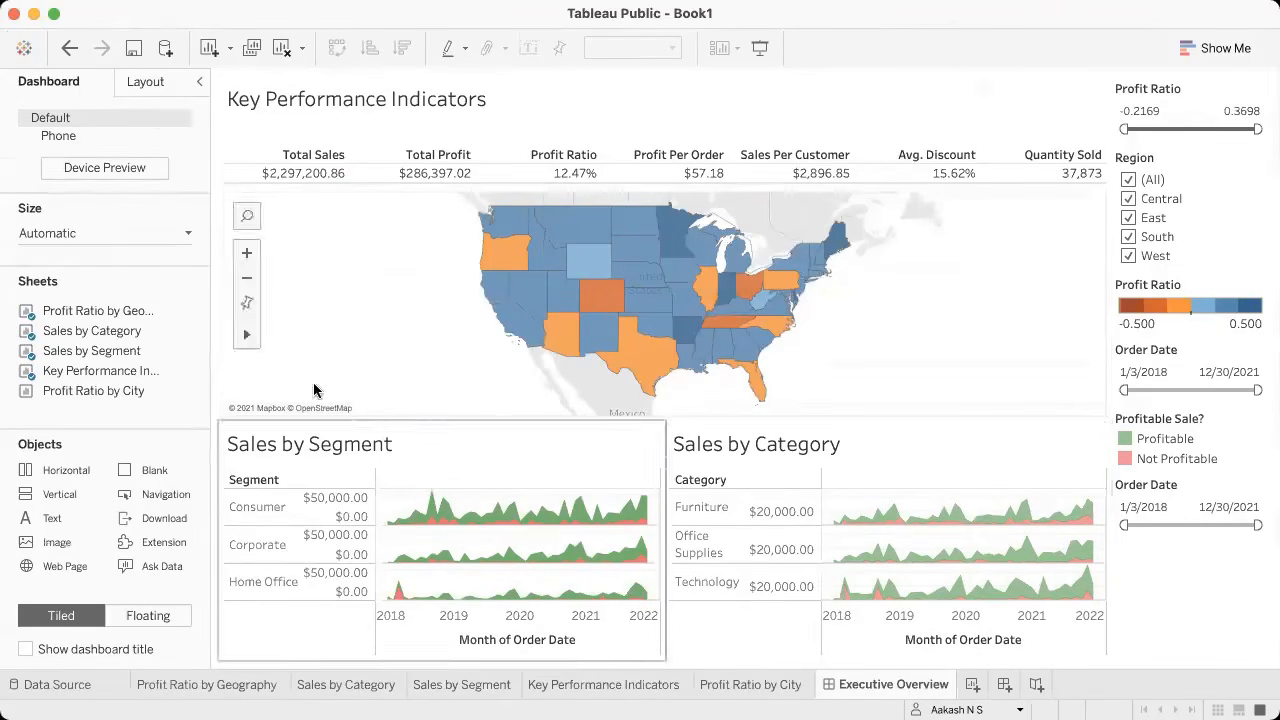
{"action": "left_click", "coordinate": [147, 84]}
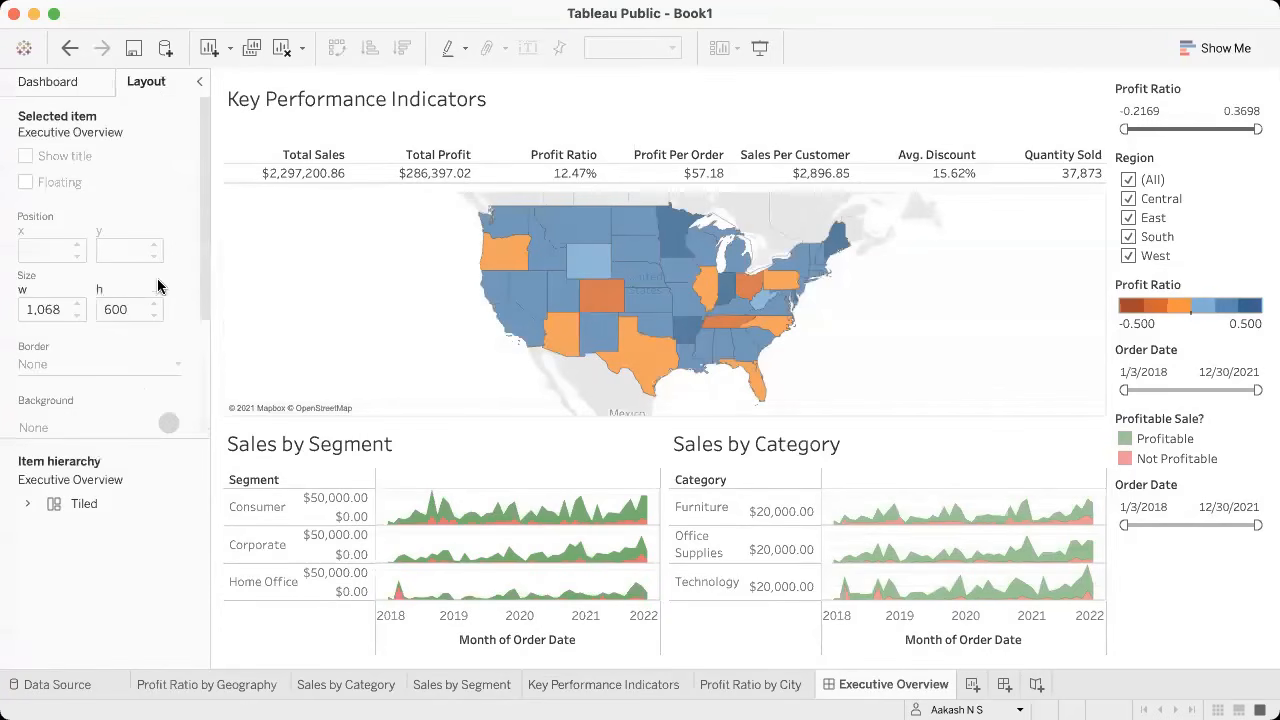
{"action": "left_click", "coordinate": [28, 504]}
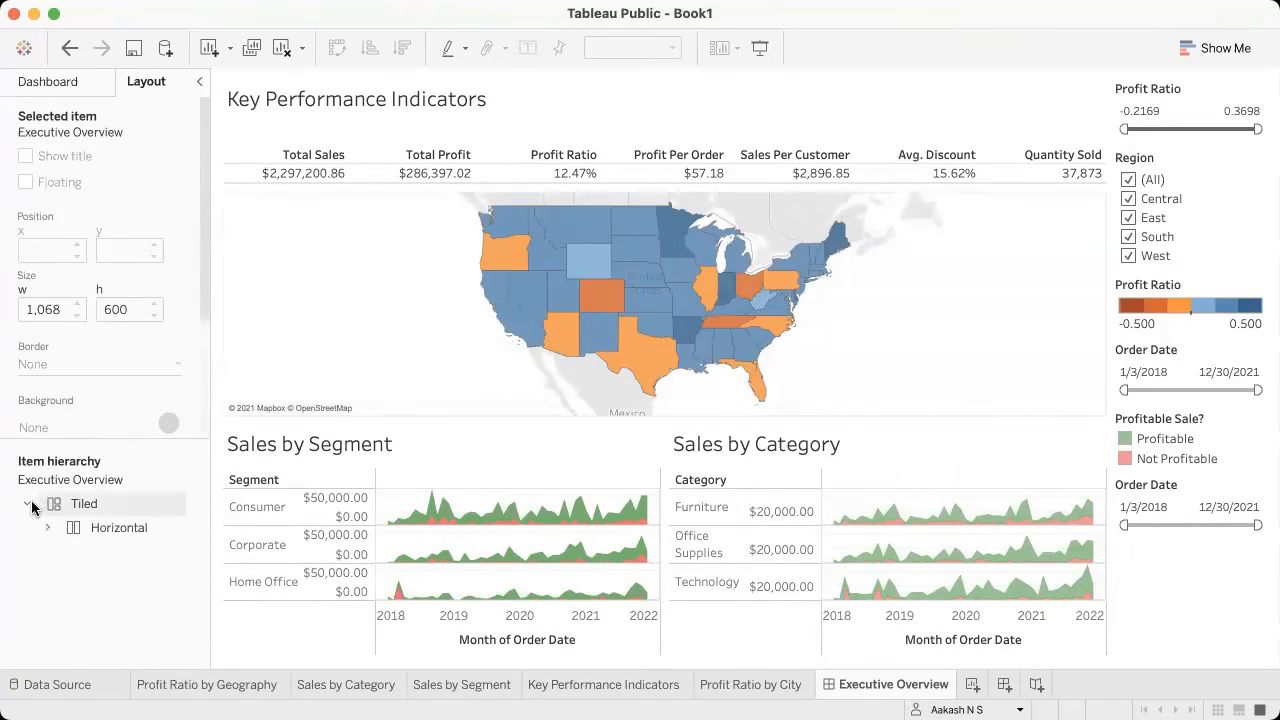
{"action": "left_click", "coordinate": [47, 527]}
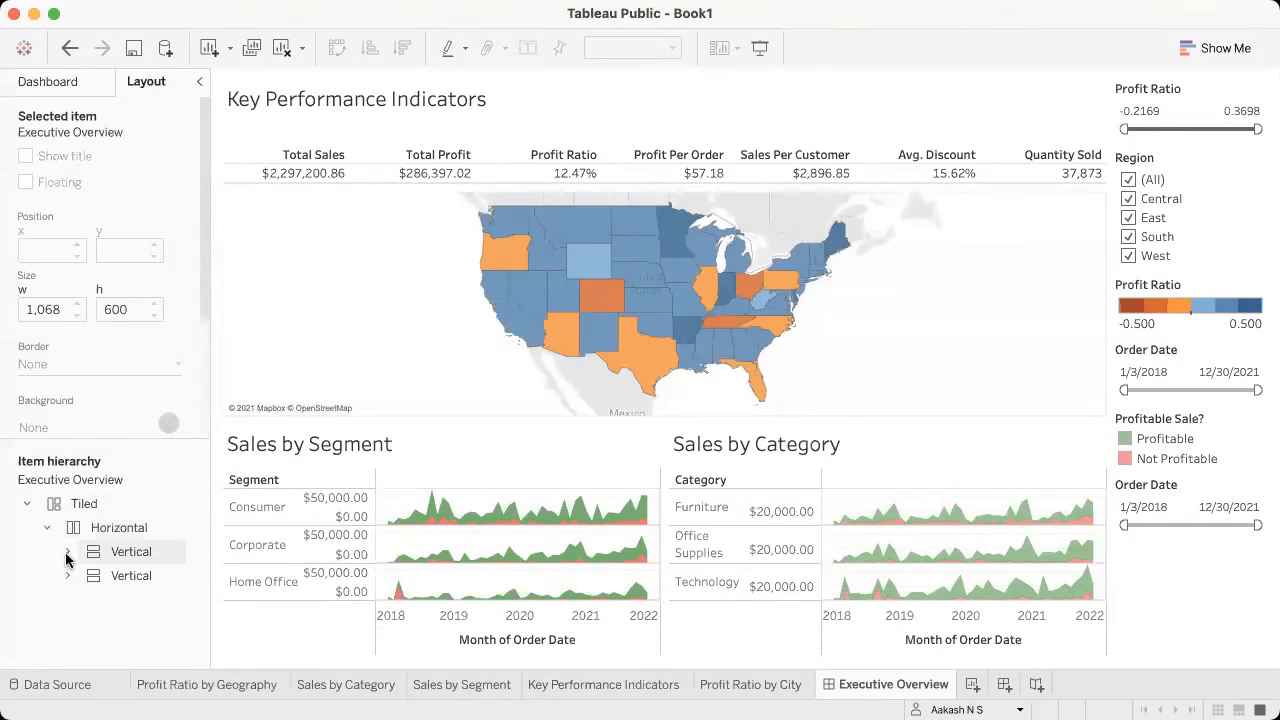
{"action": "left_click_drag", "start_coordinate": [209, 354], "coordinate": [274, 352]}
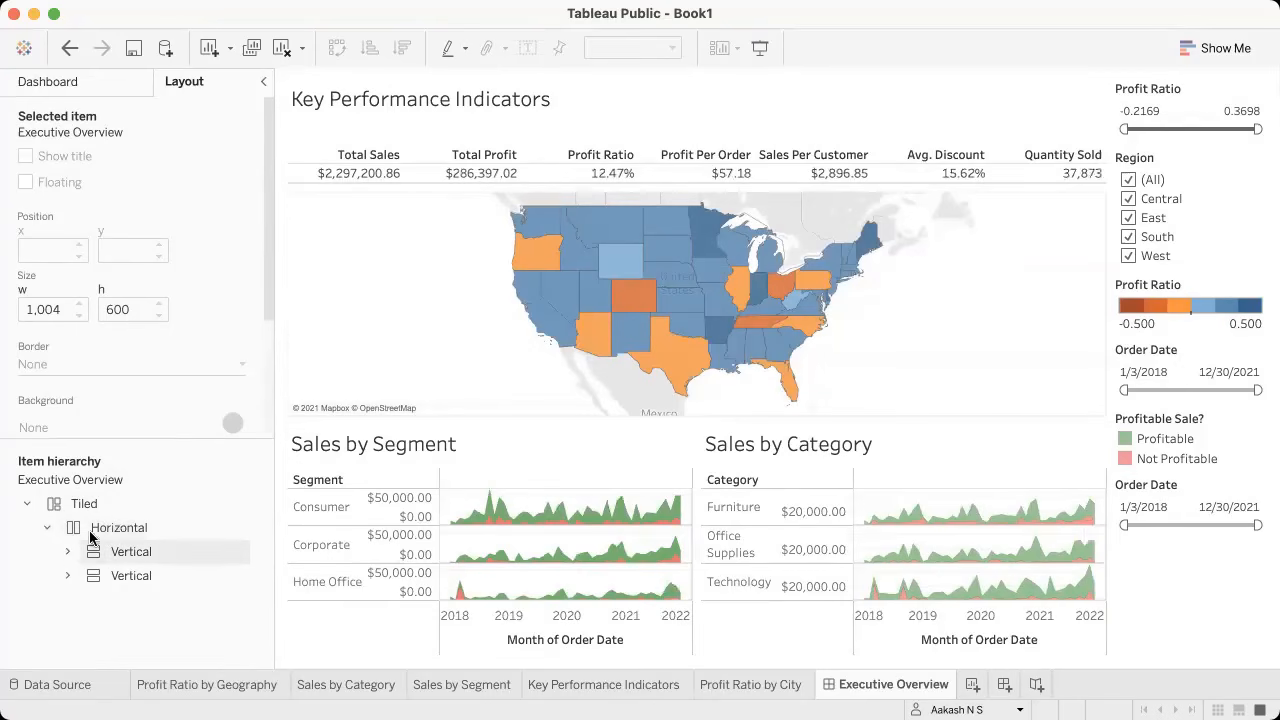
Step: Examine the Tiled, Horizontal and first Vertical containers, the Key Performance Indicators sheet and the nested Vertical container in the layout hierarchy
{"action": "left_click", "coordinate": [68, 552]}
{"action": "scroll", "coordinate": [124, 527], "scroll_direction": "right", "scroll_amount": 1}
{"action": "left_click", "coordinate": [110, 510]}
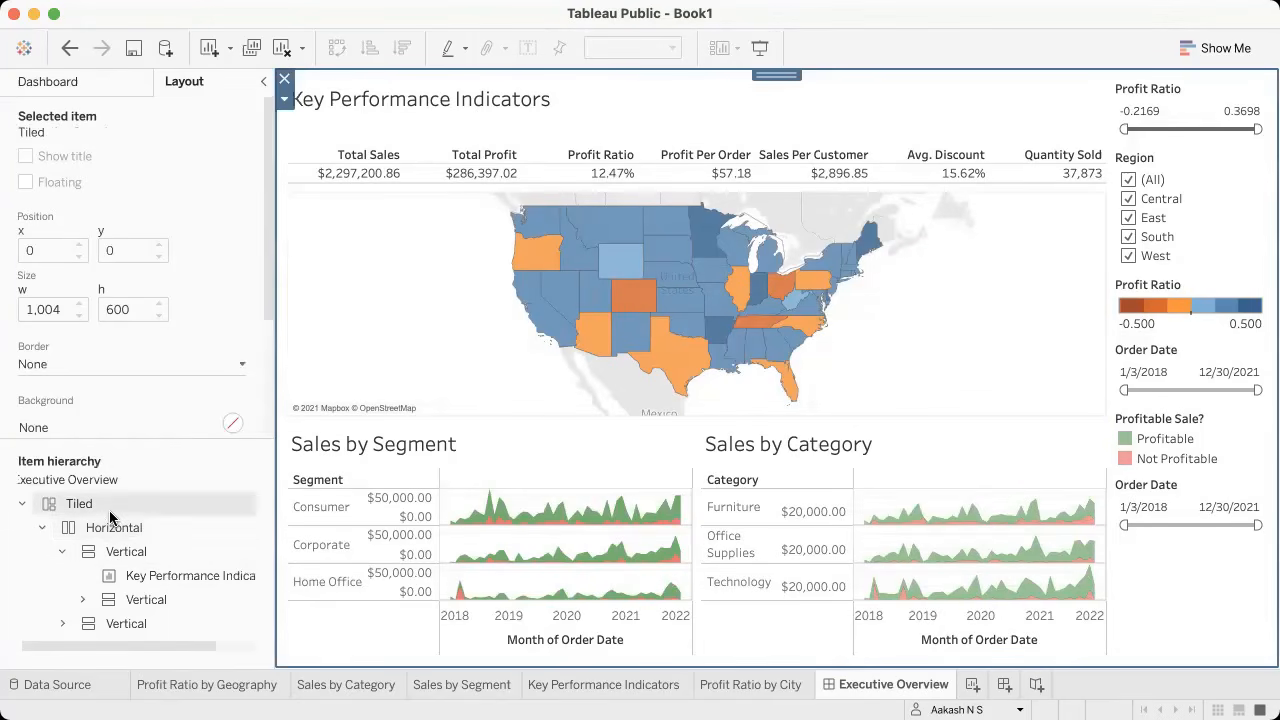
{"action": "left_click", "coordinate": [108, 530]}
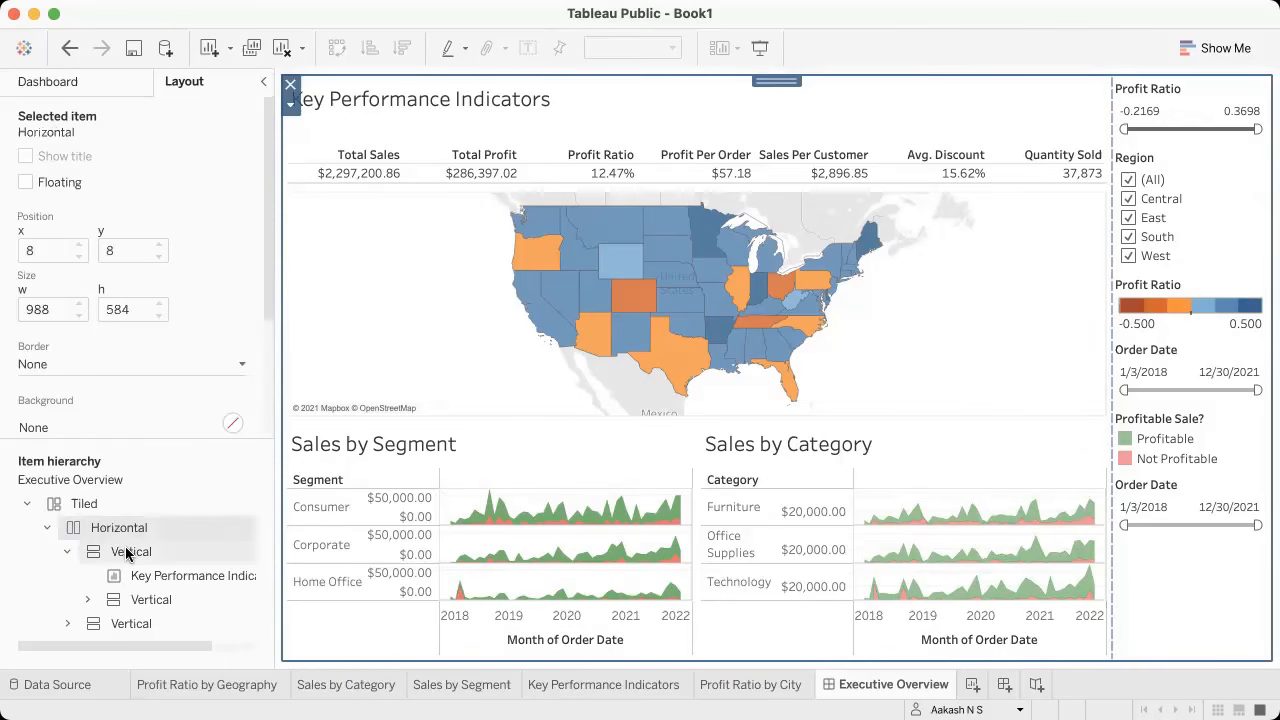
{"action": "left_click", "coordinate": [133, 553]}
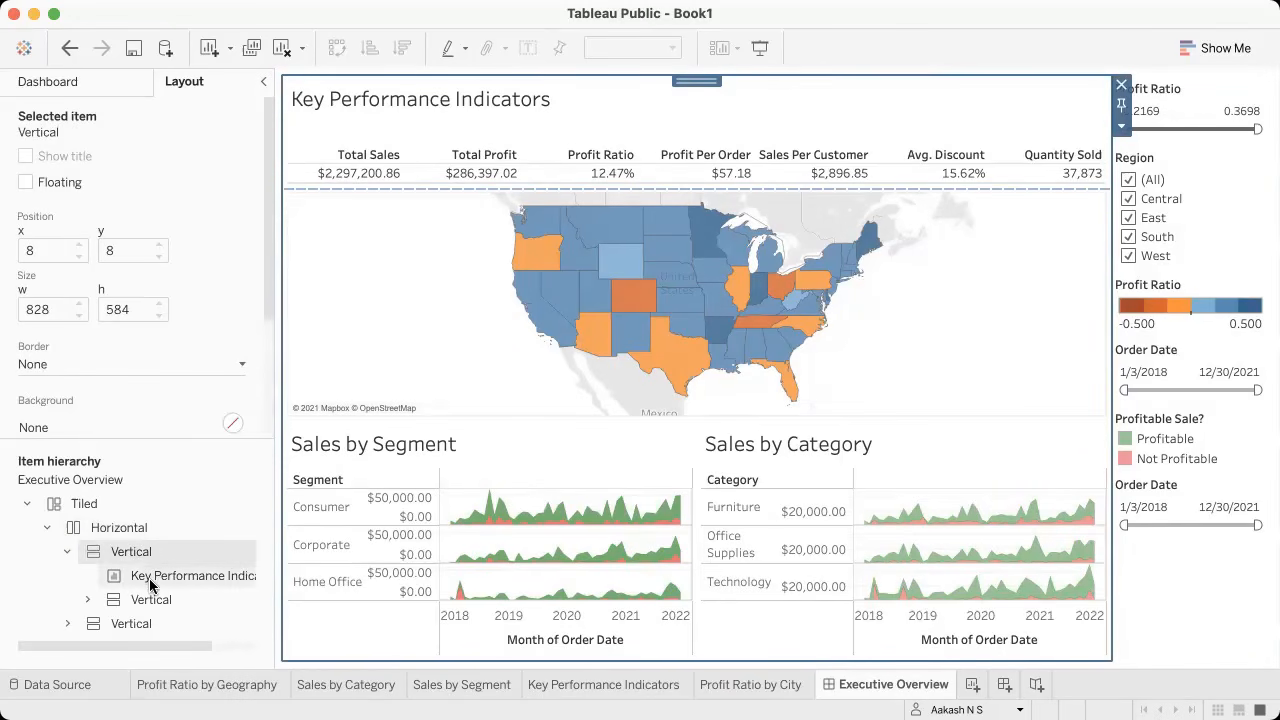
{"action": "left_click", "coordinate": [152, 580]}
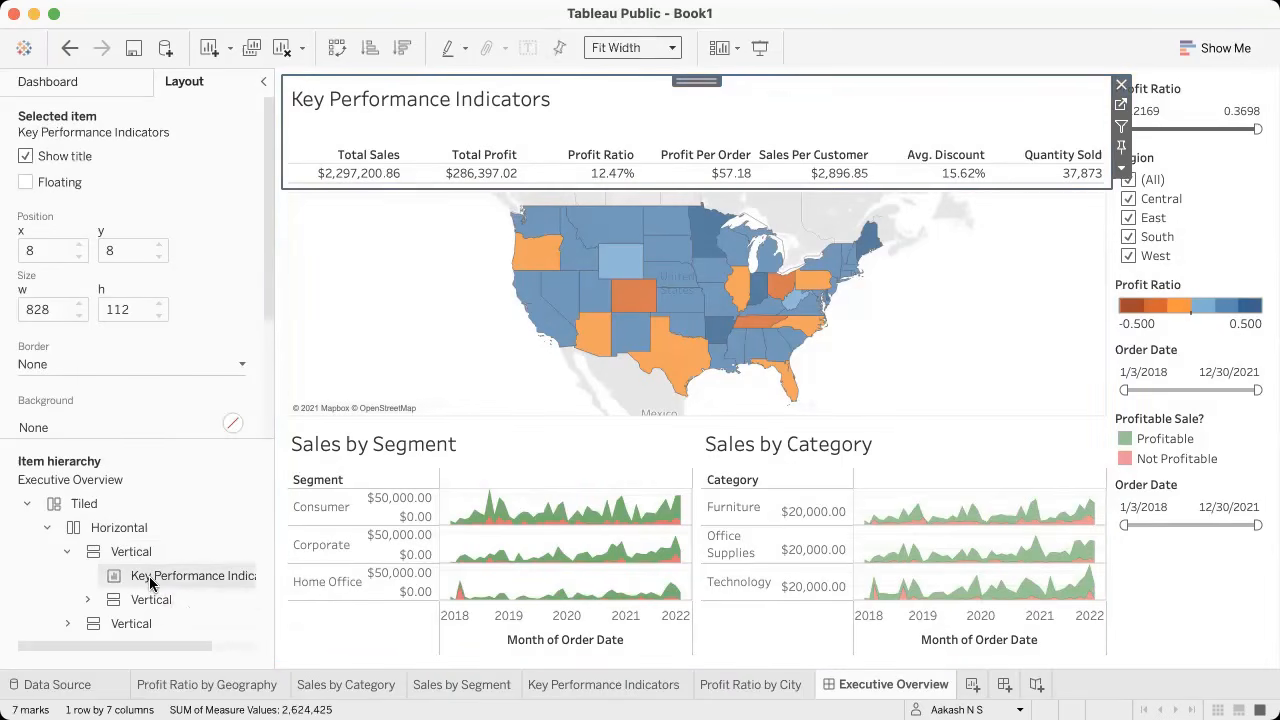
{"action": "left_click", "coordinate": [150, 610]}
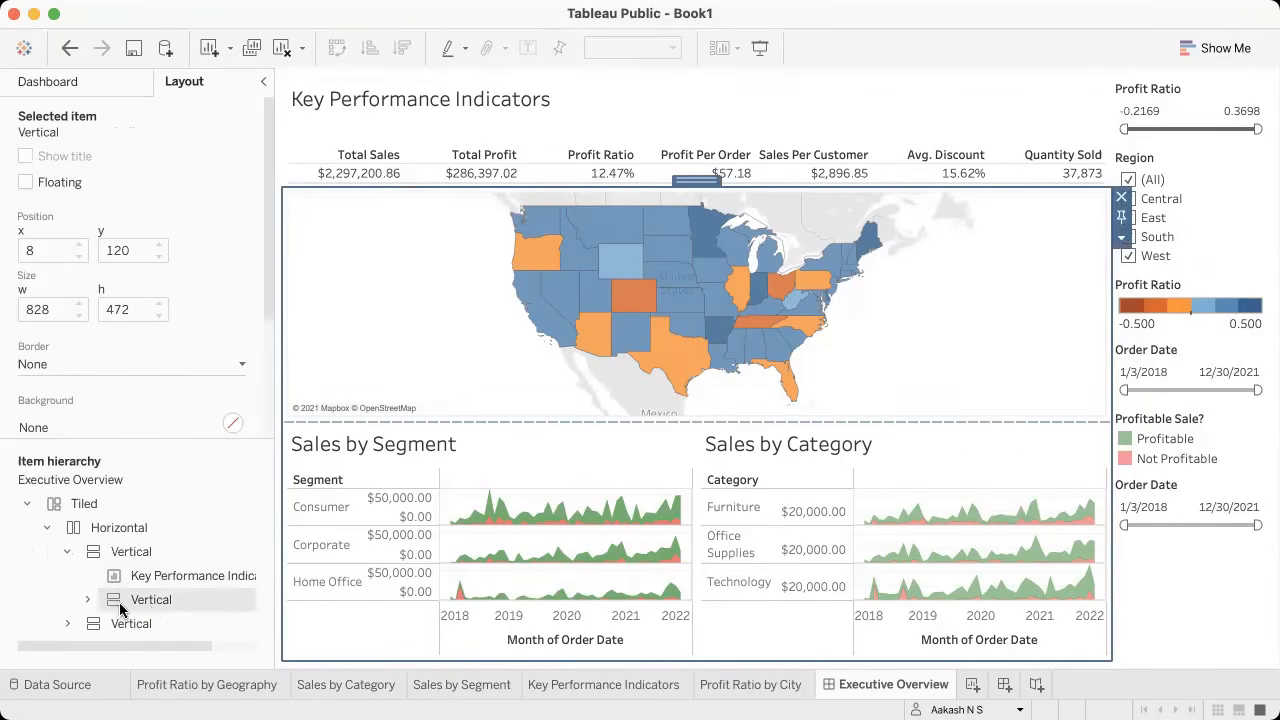
Step: Expand the nested Vertical and Horizontal containers and examine how the geography, segment and category sheets are arranged inside them
{"action": "left_click", "coordinate": [88, 602]}
{"action": "scroll", "coordinate": [90, 590], "scroll_direction": "down", "scroll_amount": 2}
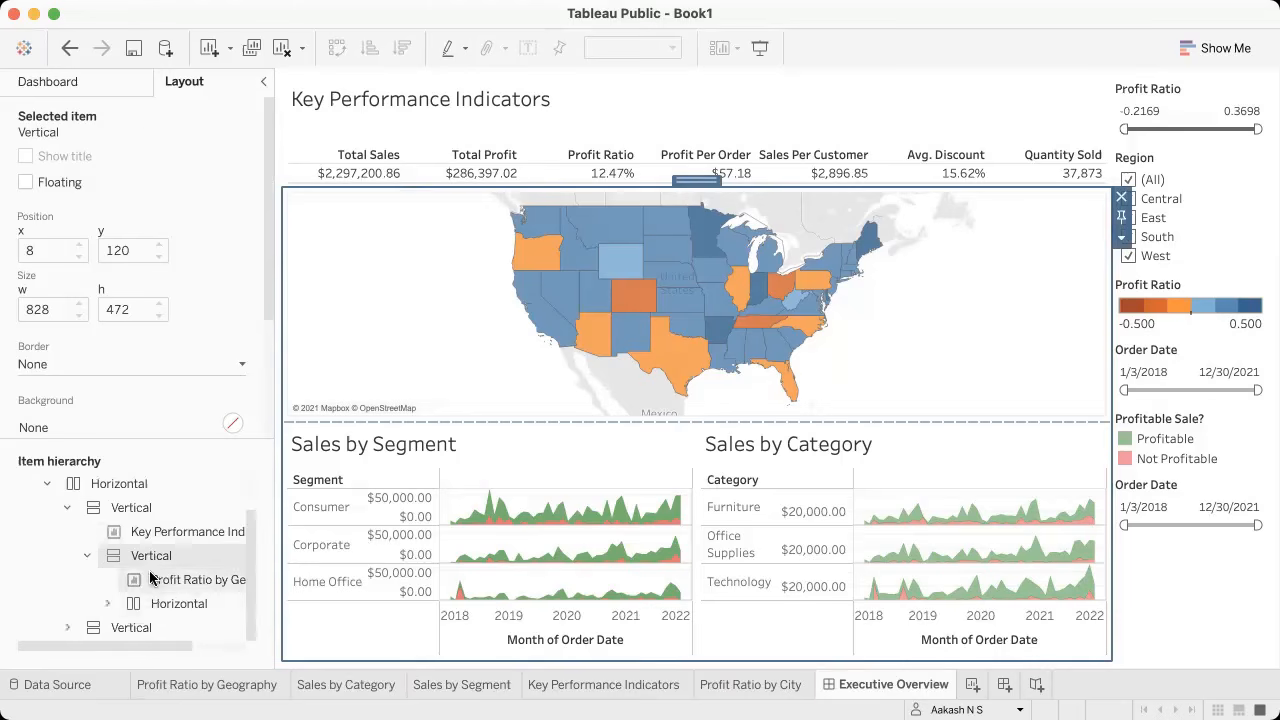
{"action": "left_click", "coordinate": [128, 582]}
{"action": "left_click", "coordinate": [33, 557]}
{"action": "left_click", "coordinate": [169, 623]}
{"action": "left_click", "coordinate": [169, 623]}
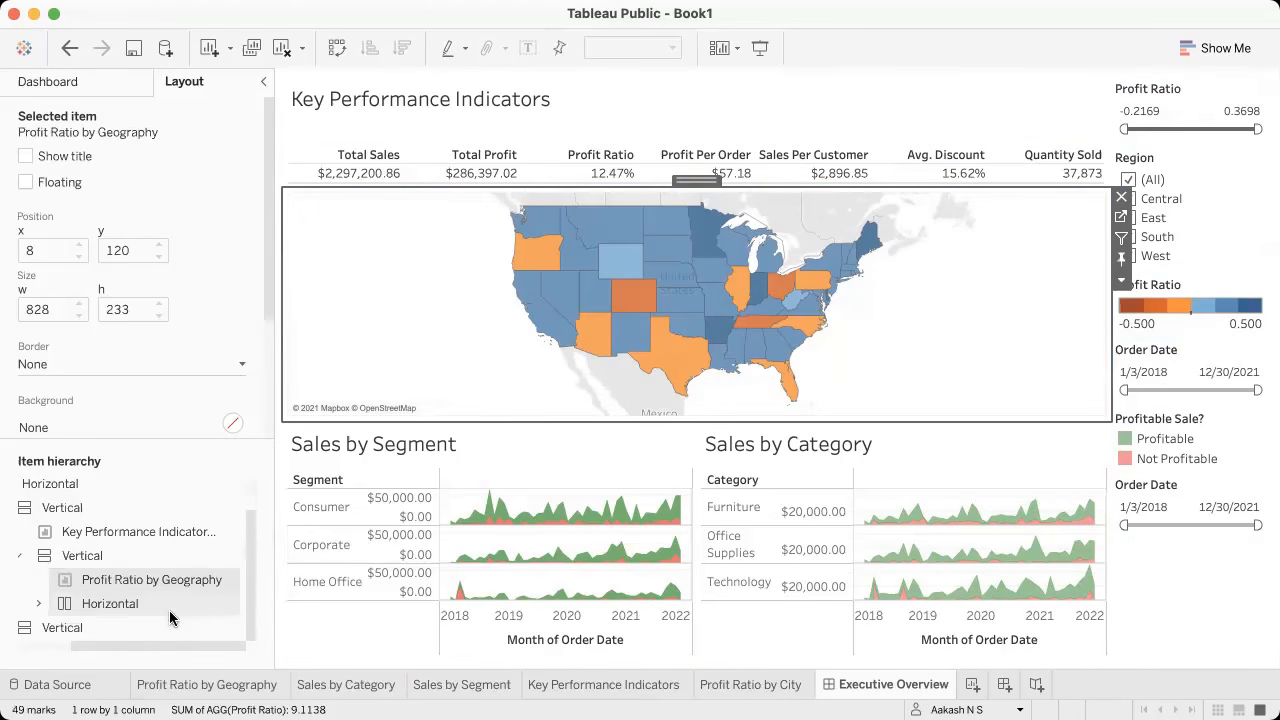
{"action": "left_click", "coordinate": [44, 604]}
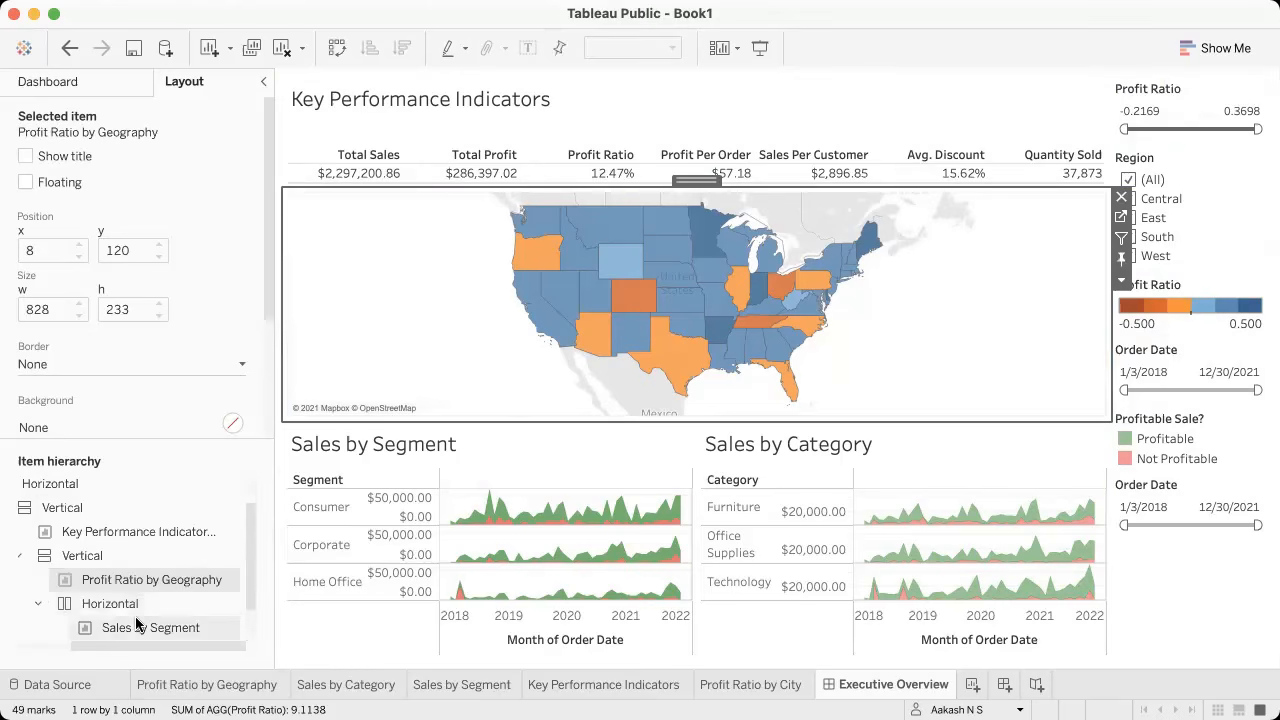
{"action": "left_click", "coordinate": [100, 626]}
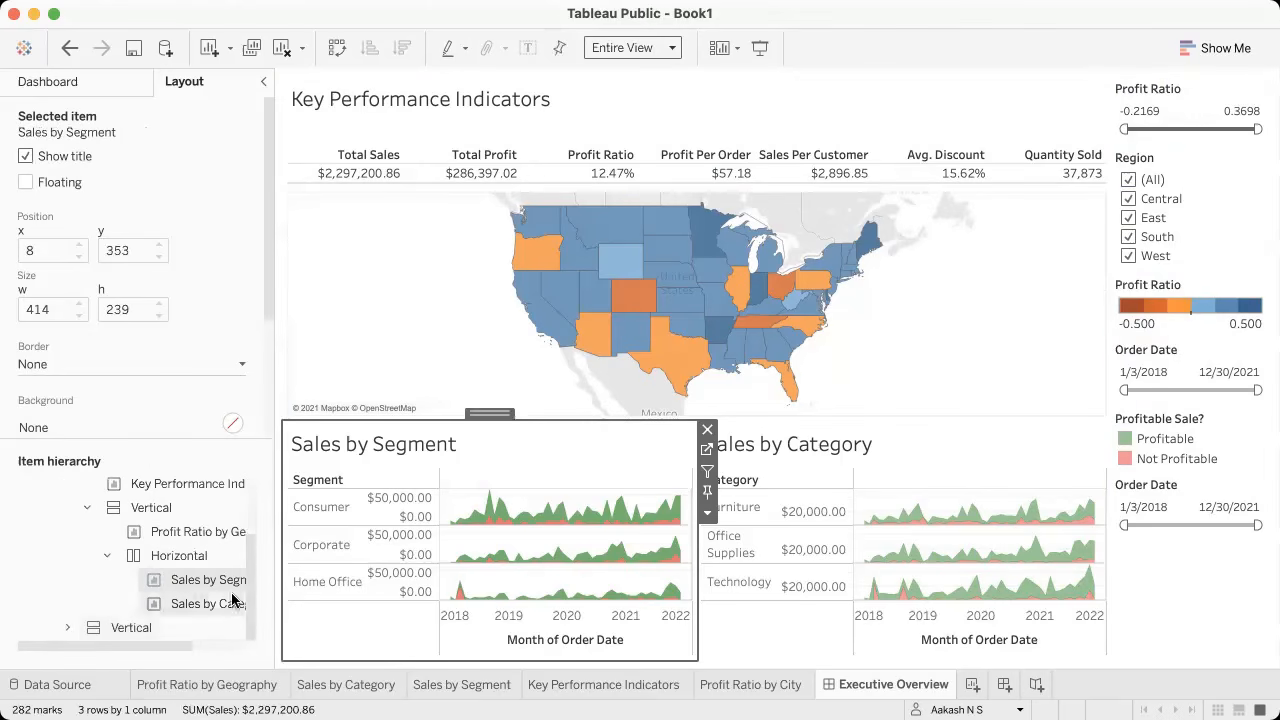
{"action": "scroll", "coordinate": [204, 567], "scroll_direction": "up", "scroll_amount": 2}
{"action": "scroll", "coordinate": [204, 567], "scroll_direction": "right", "scroll_amount": 2}
{"action": "scroll", "coordinate": [204, 567], "scroll_direction": "down", "scroll_amount": 1}
{"action": "scroll", "coordinate": [204, 567], "scroll_direction": "left", "scroll_amount": 2}
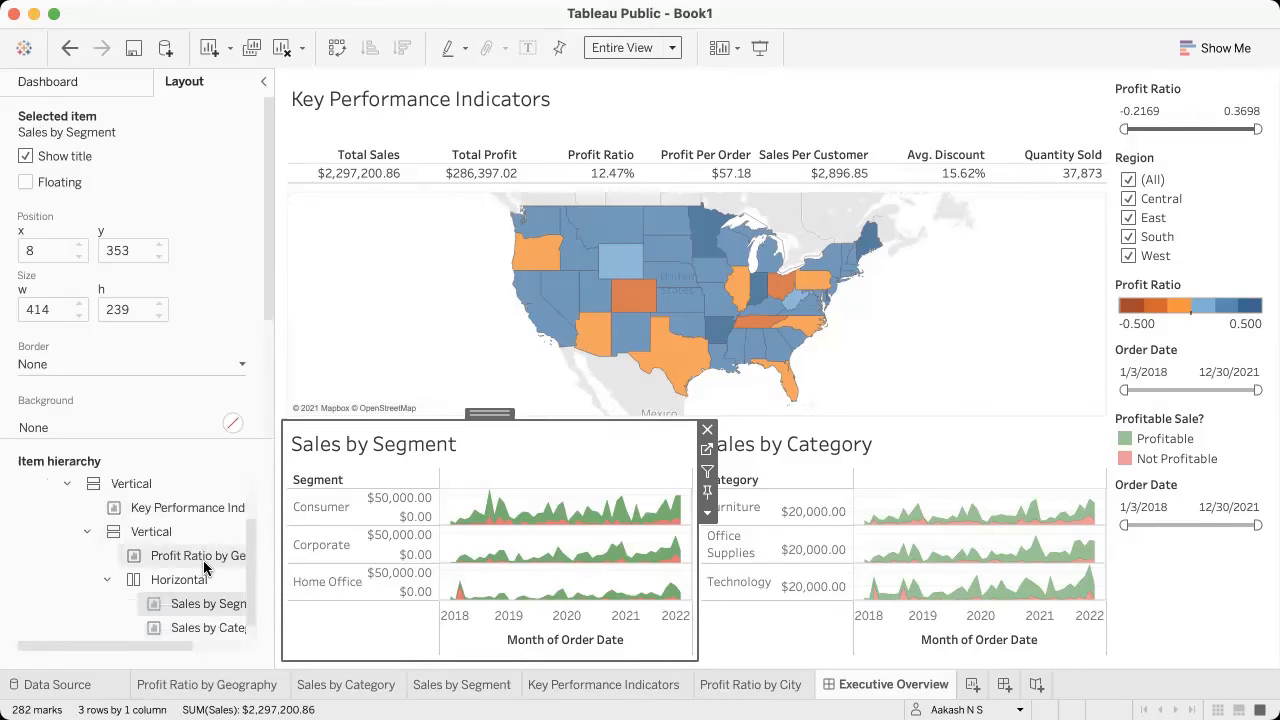
{"action": "scroll", "coordinate": [204, 567], "scroll_direction": "up", "scroll_amount": 1}
{"action": "scroll", "coordinate": [204, 567], "scroll_direction": "down", "scroll_amount": 2}
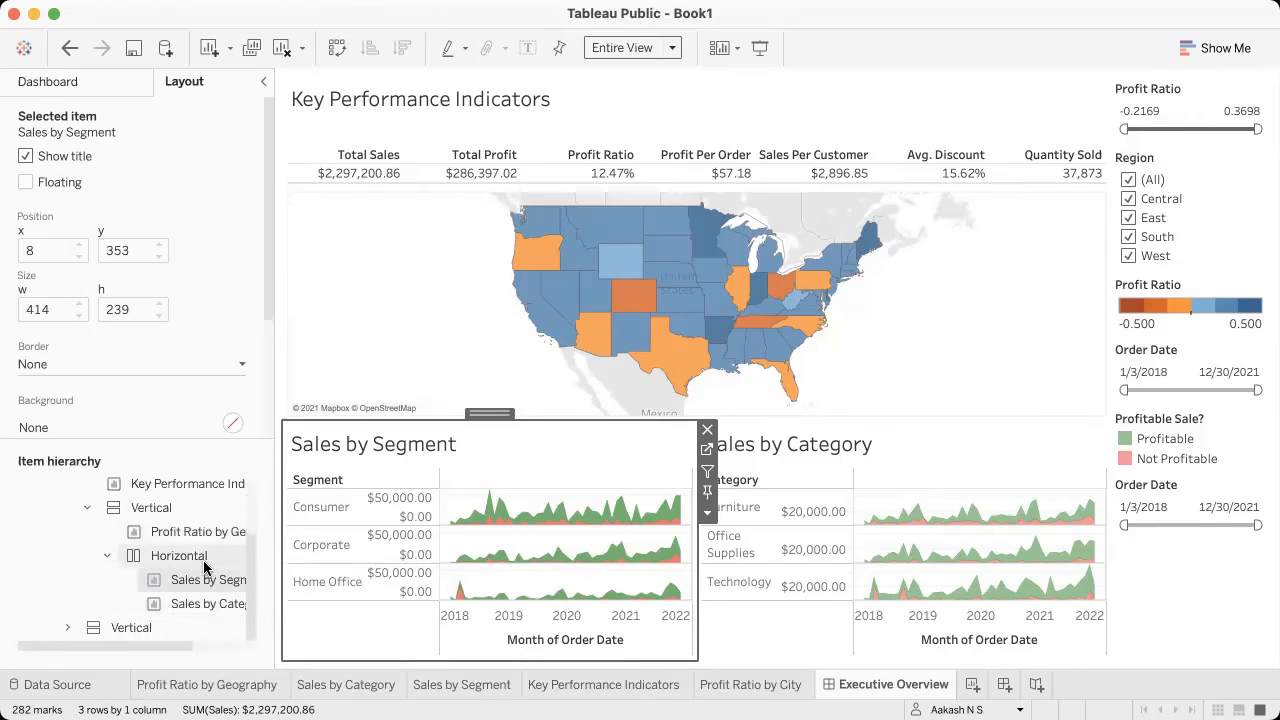
Step: Expand the second Vertical container in the layout hierarchy and inspect the Profit Ratio filter among its filters and legends
{"action": "left_click", "coordinate": [68, 627]}
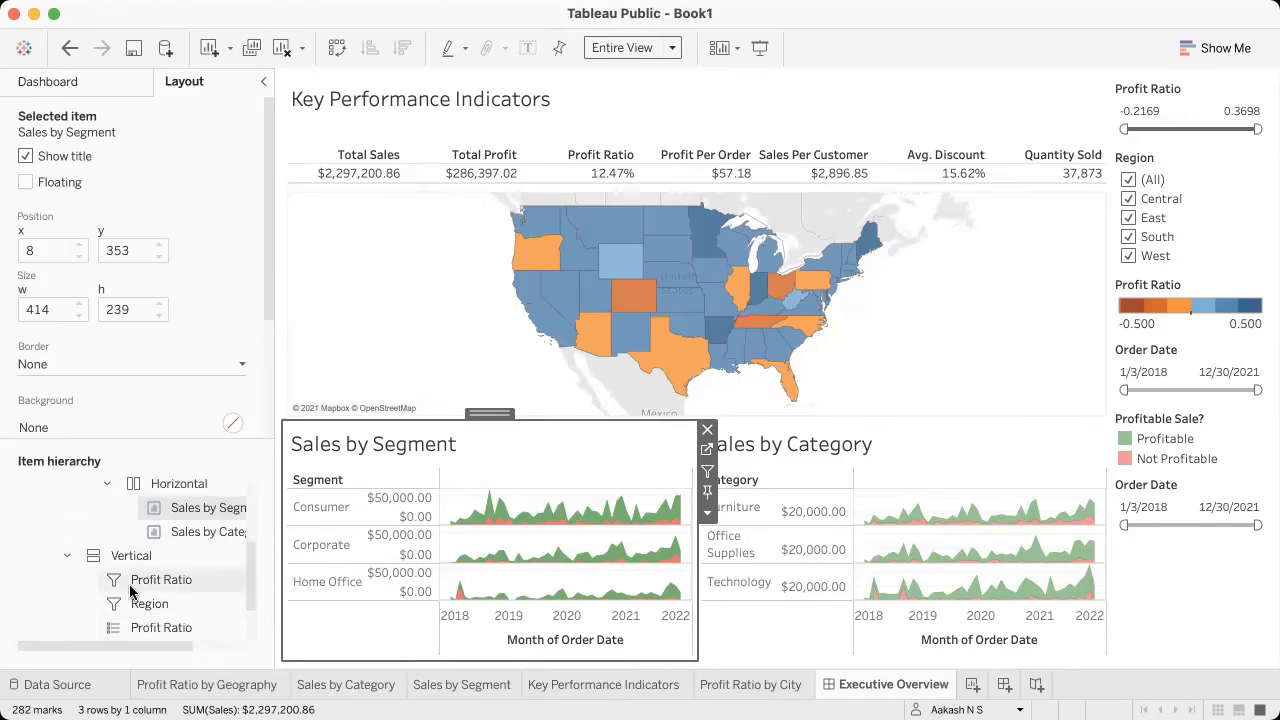
{"action": "scroll", "coordinate": [130, 590], "scroll_direction": "down", "scroll_amount": 1}
{"action": "scroll", "coordinate": [130, 590], "scroll_direction": "right", "scroll_amount": 2}
{"action": "left_click", "coordinate": [110, 508]}
{"action": "scroll", "coordinate": [140, 512], "scroll_direction": "left", "scroll_amount": 2}
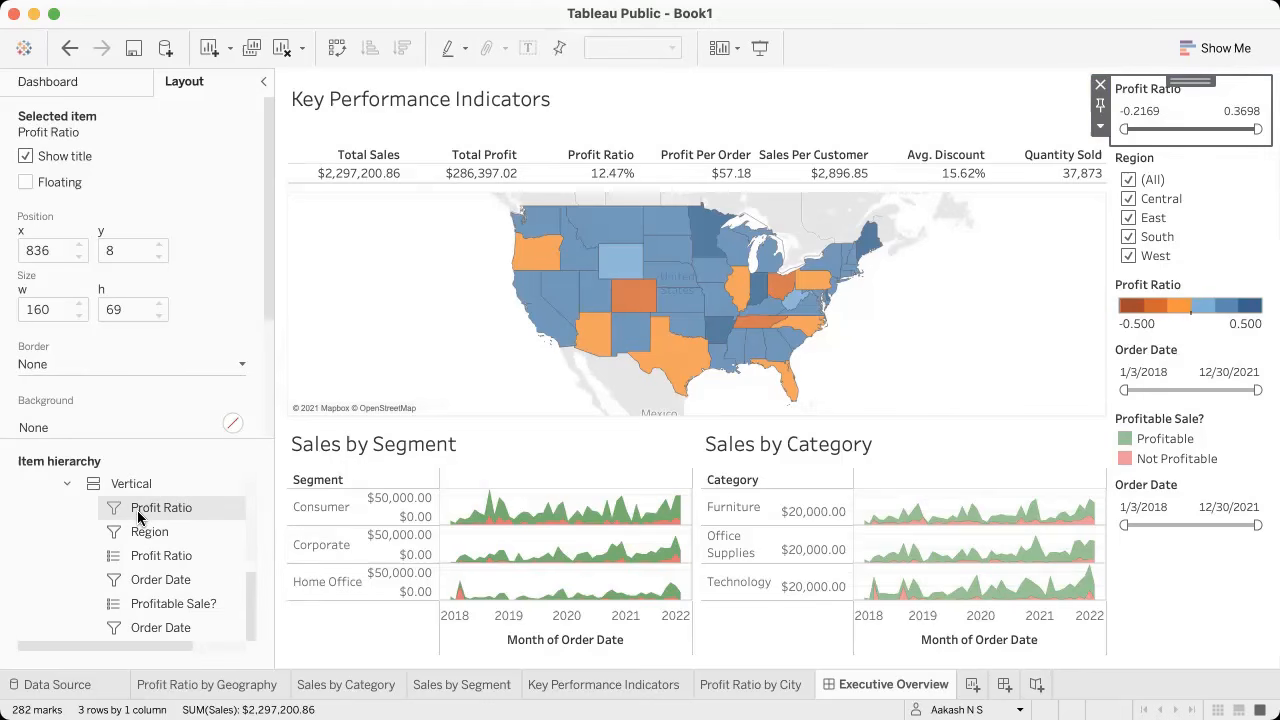
Step: Remove the Profitable Sale? legend and the lower duplicate Order Date filter from the dashboard
{"action": "left_click", "coordinate": [157, 605]}
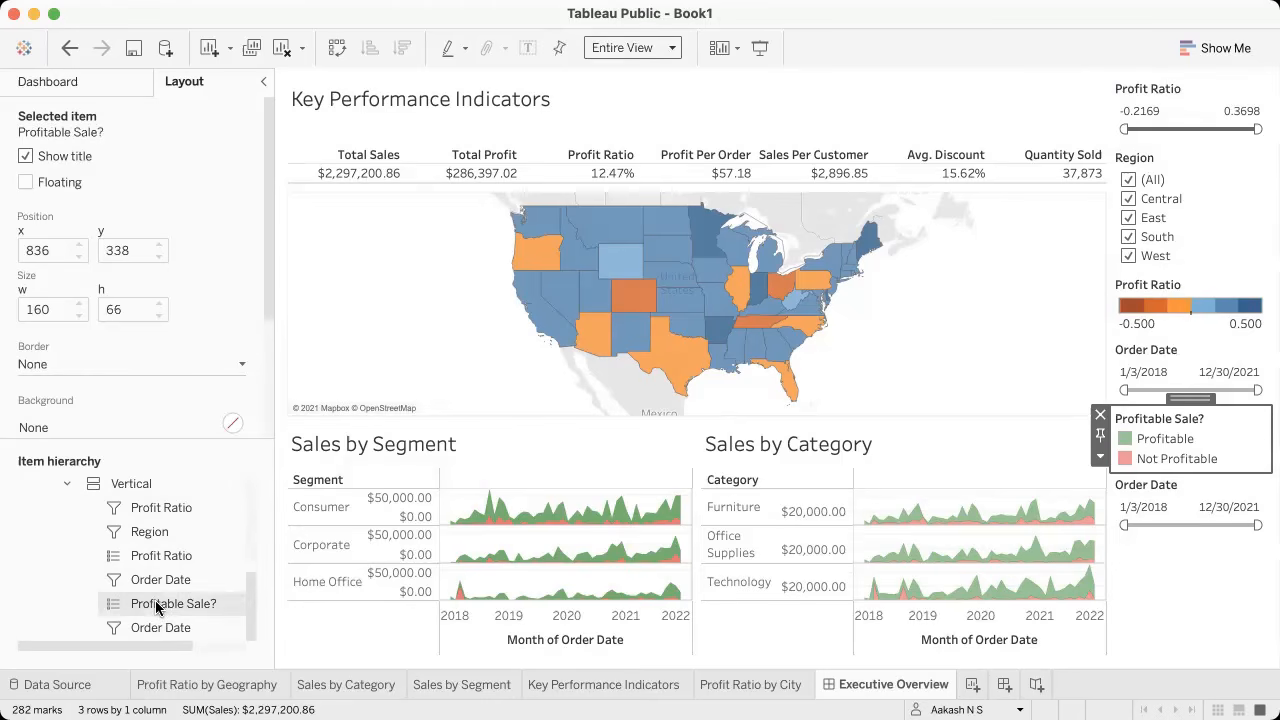
{"action": "right_click", "coordinate": [157, 605]}
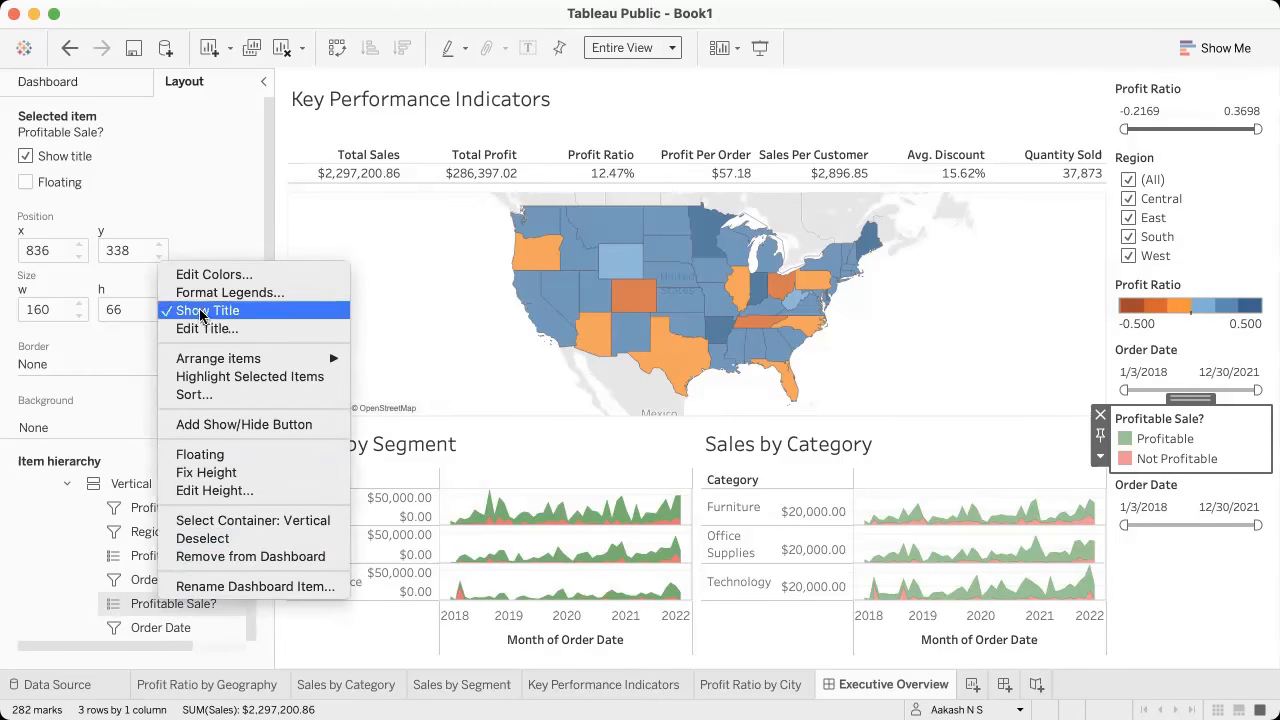
{"action": "left_click", "coordinate": [247, 557]}
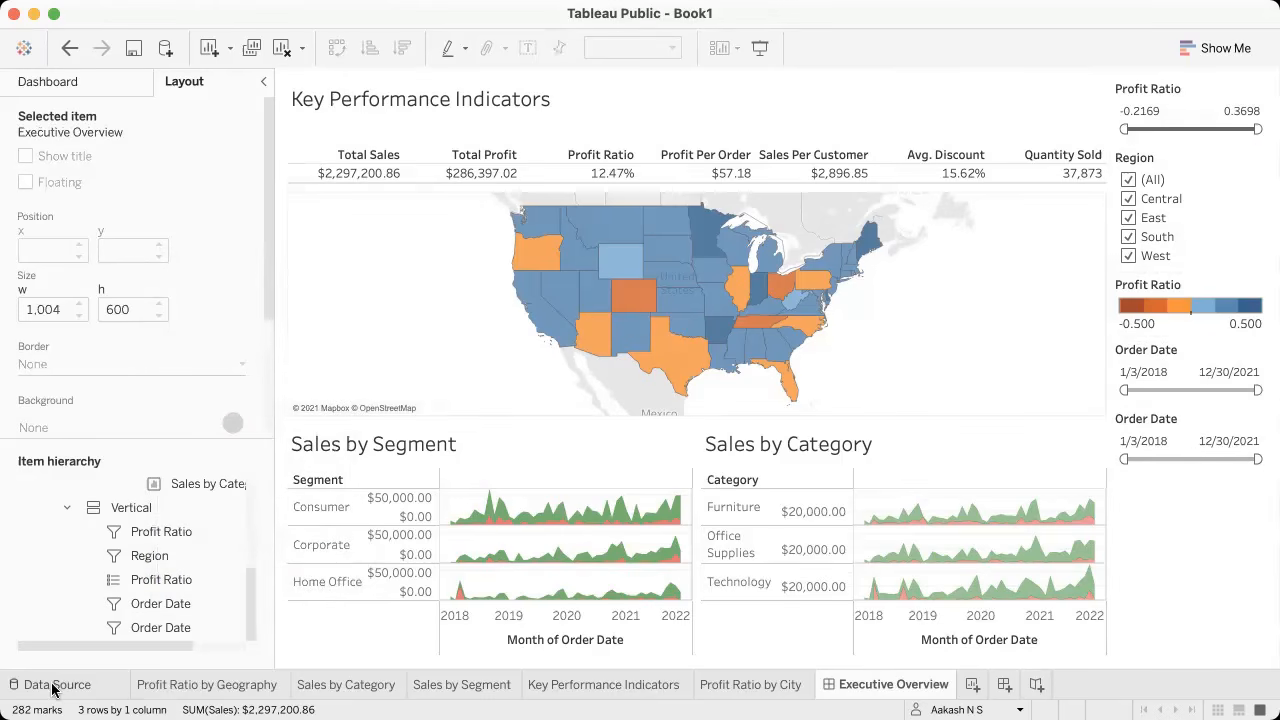
{"action": "right_click", "coordinate": [171, 628]}
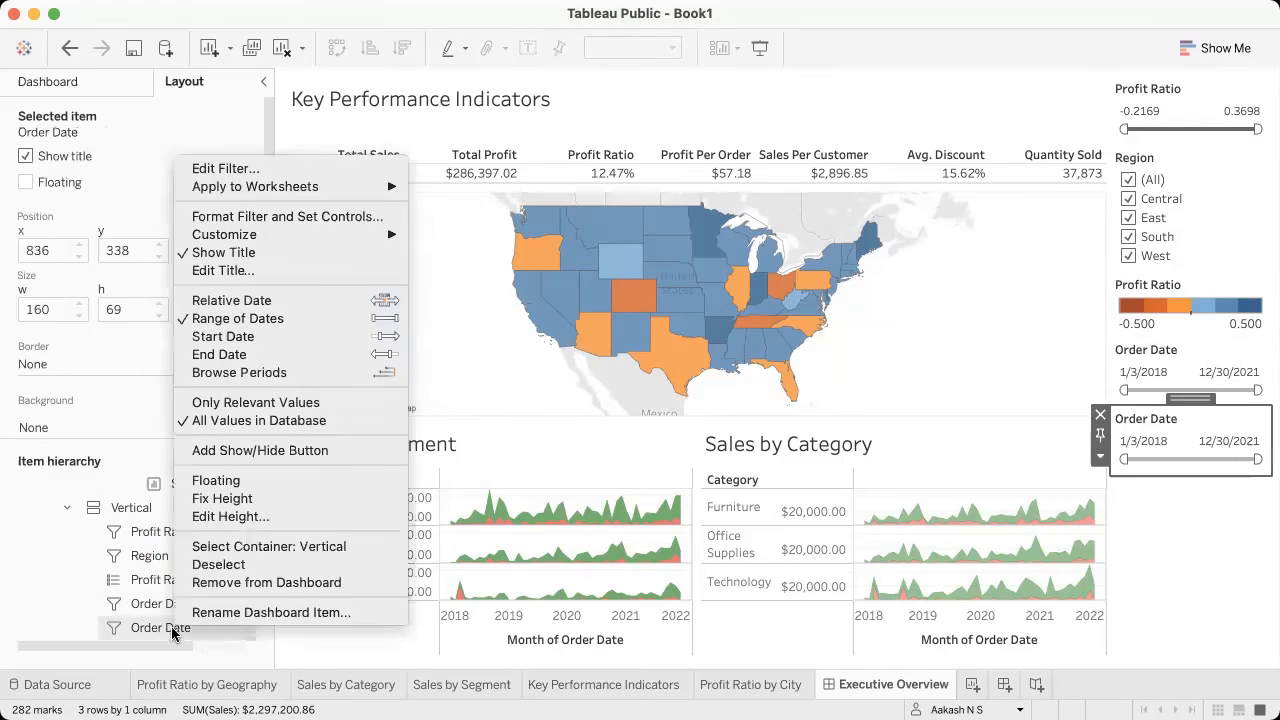
{"action": "left_click", "coordinate": [235, 582]}
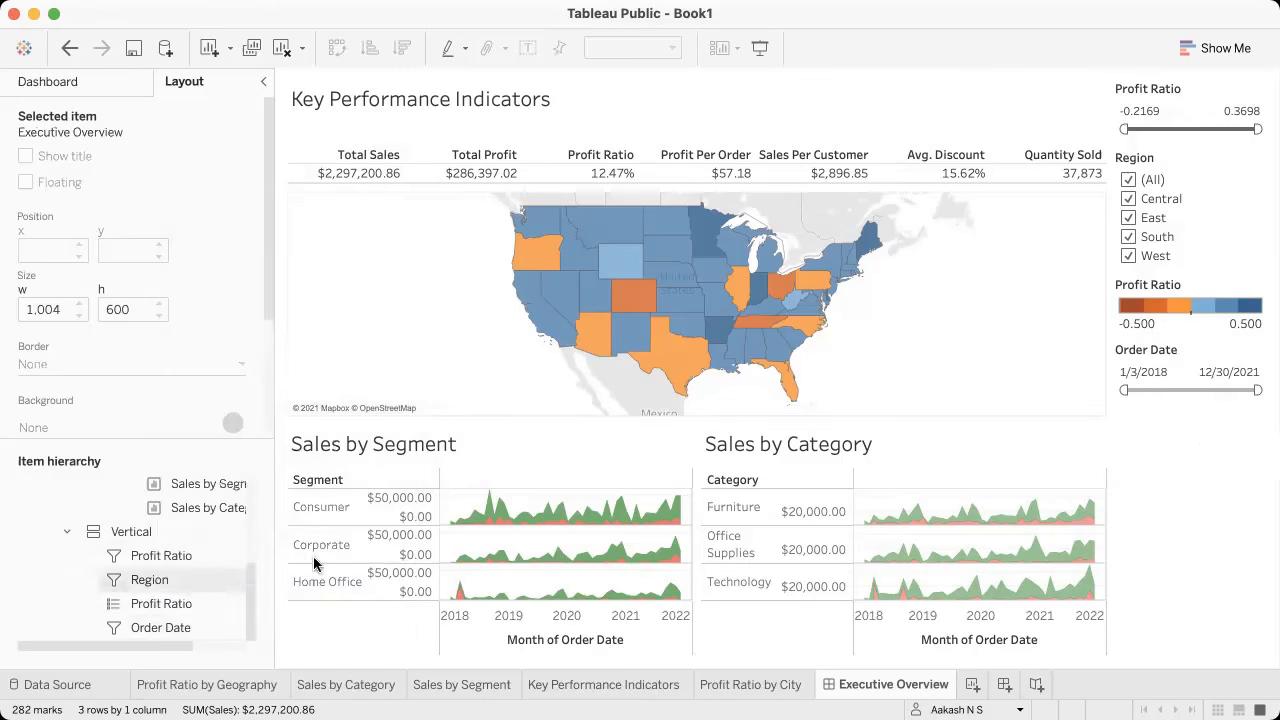
Step: Check which dashboard controls the remaining Profit Ratio, Region and Order Date items in the layout hierarchy correspond to
{"action": "left_click", "coordinate": [155, 628]}
{"action": "left_click", "coordinate": [158, 541]}
{"action": "left_click", "coordinate": [152, 580]}
{"action": "left_click", "coordinate": [162, 604]}
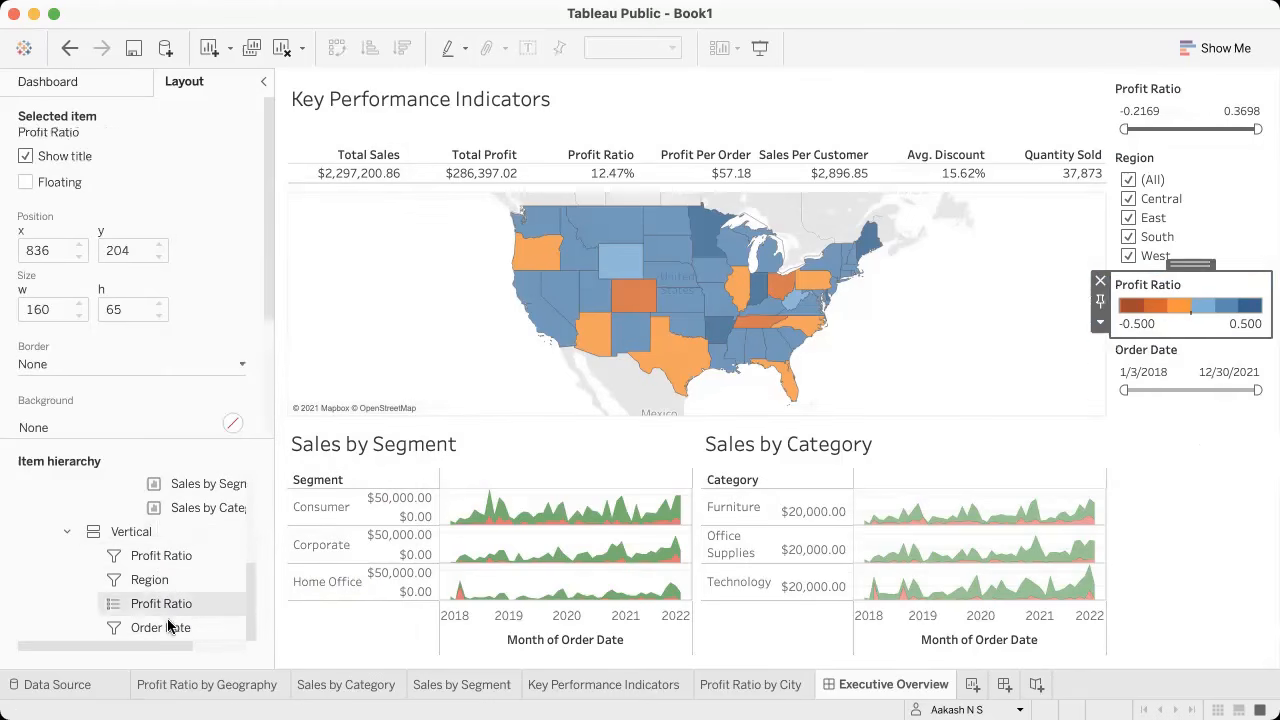
{"action": "left_click", "coordinate": [196, 629]}
{"action": "left_click", "coordinate": [161, 556]}
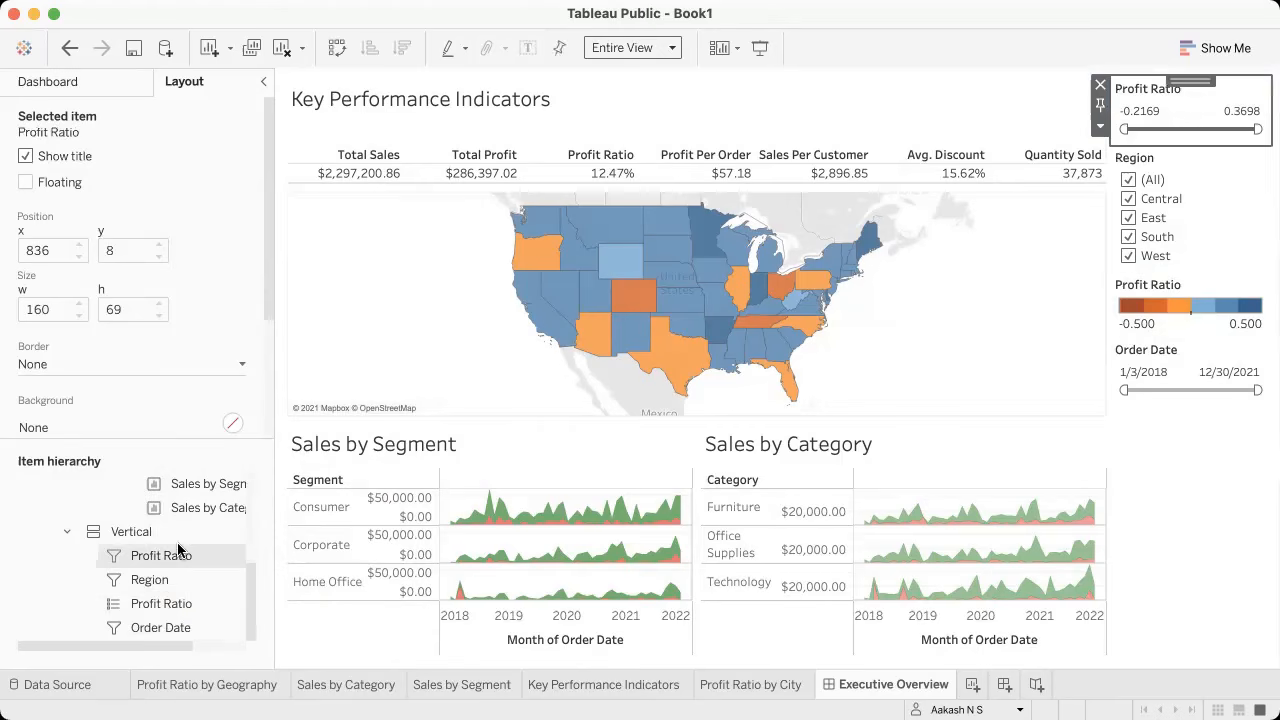
{"action": "left_click", "coordinate": [169, 630]}
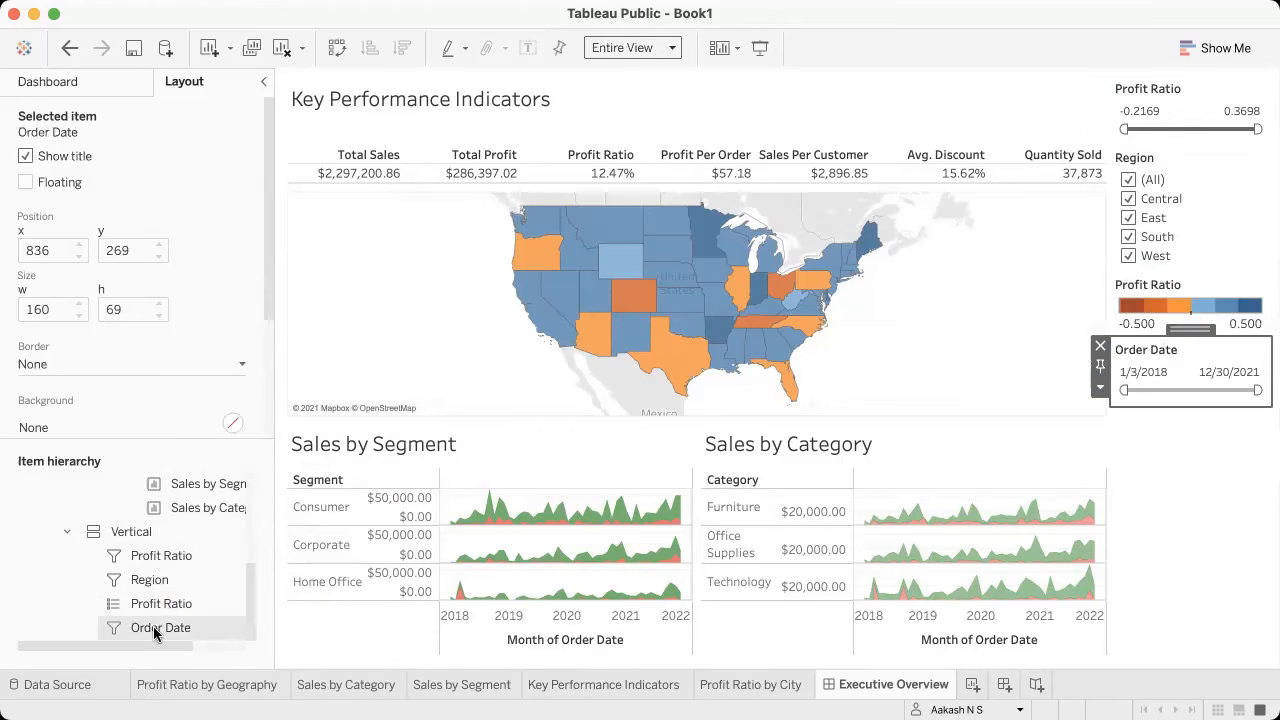
{"action": "left_click", "coordinate": [150, 581]}
{"action": "left_click", "coordinate": [151, 558]}
{"action": "left_click", "coordinate": [155, 627]}
{"action": "left_click", "coordinate": [155, 556]}
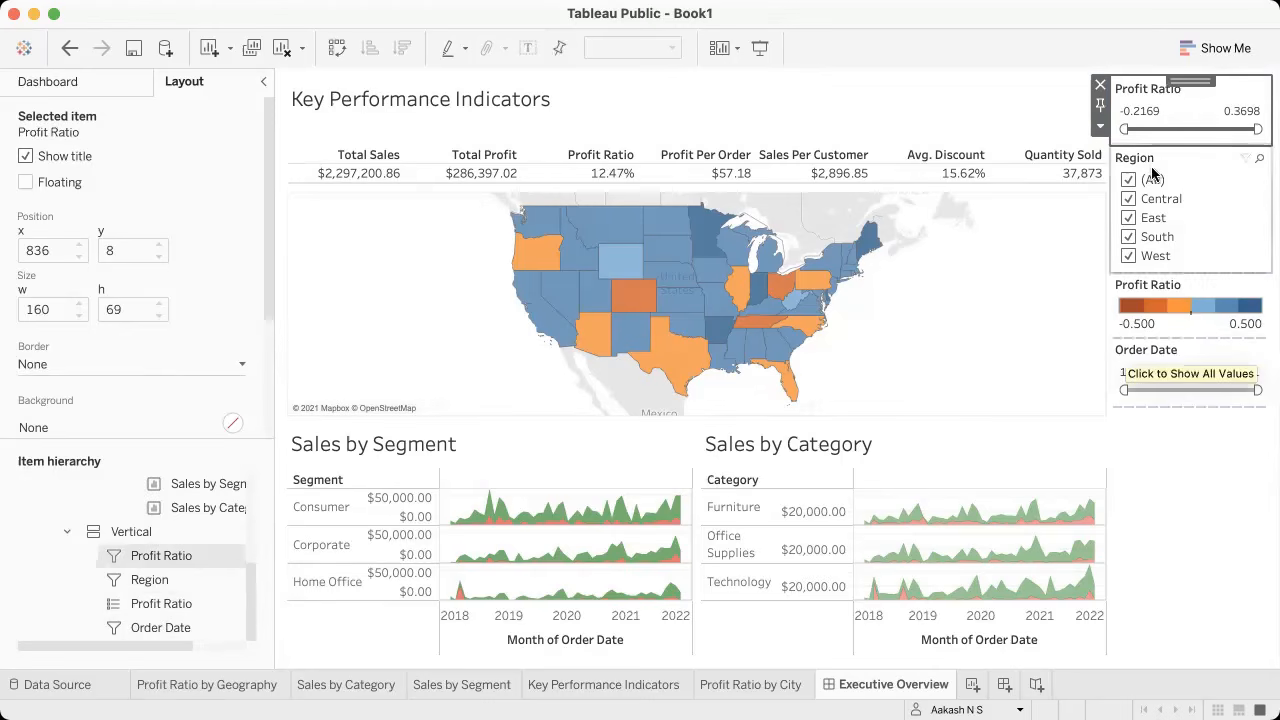
Step: Reorder the dashboard filters so Order Date comes first and Region sits directly beneath it, above the Profit Ratio filter
{"action": "left_click", "coordinate": [1190, 356]}
{"action": "mouse_move", "coordinate": [1190, 356]}
{"action": "left_mouse_down"}
{"action": "mouse_move", "coordinate": [1203, 234]}
{"action": "mouse_move", "coordinate": [1190, 112]}
{"action": "mouse_move", "coordinate": [1207, 132]}
{"action": "mouse_move", "coordinate": [1205, 92]}
{"action": "mouse_move", "coordinate": [1214, 114]}
{"action": "left_mouse_up"}
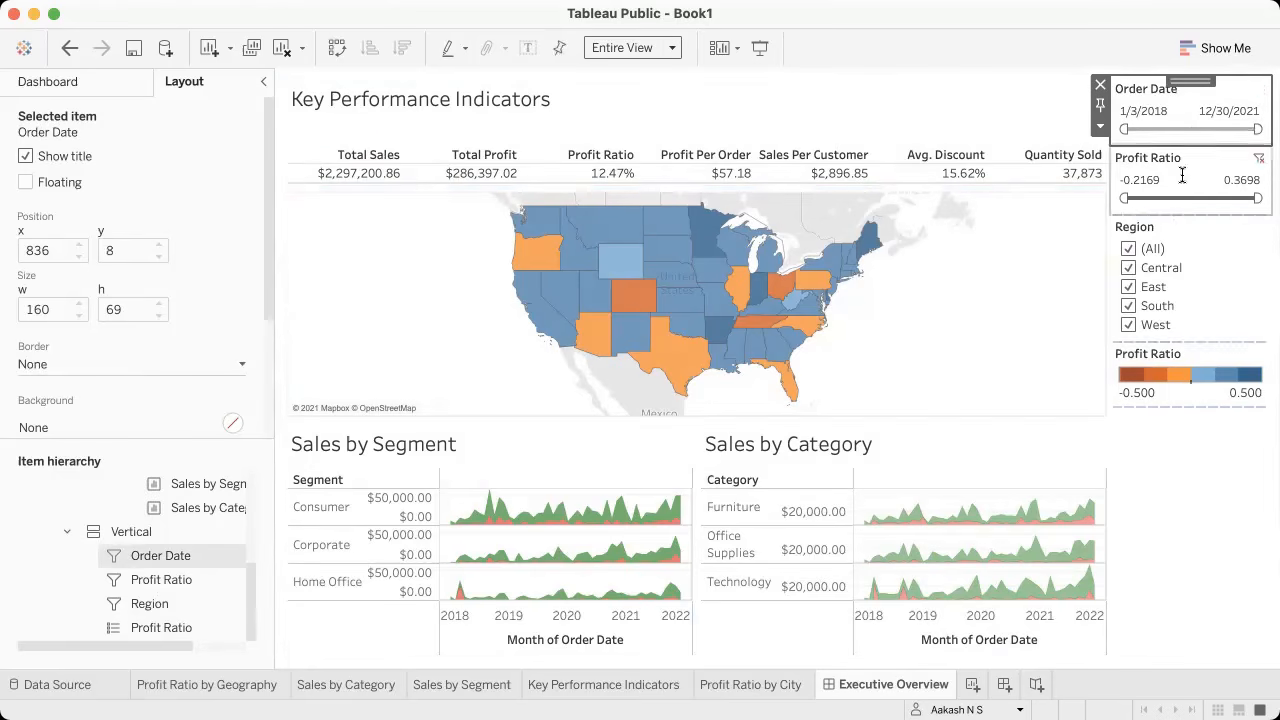
{"action": "left_click", "coordinate": [1196, 212]}
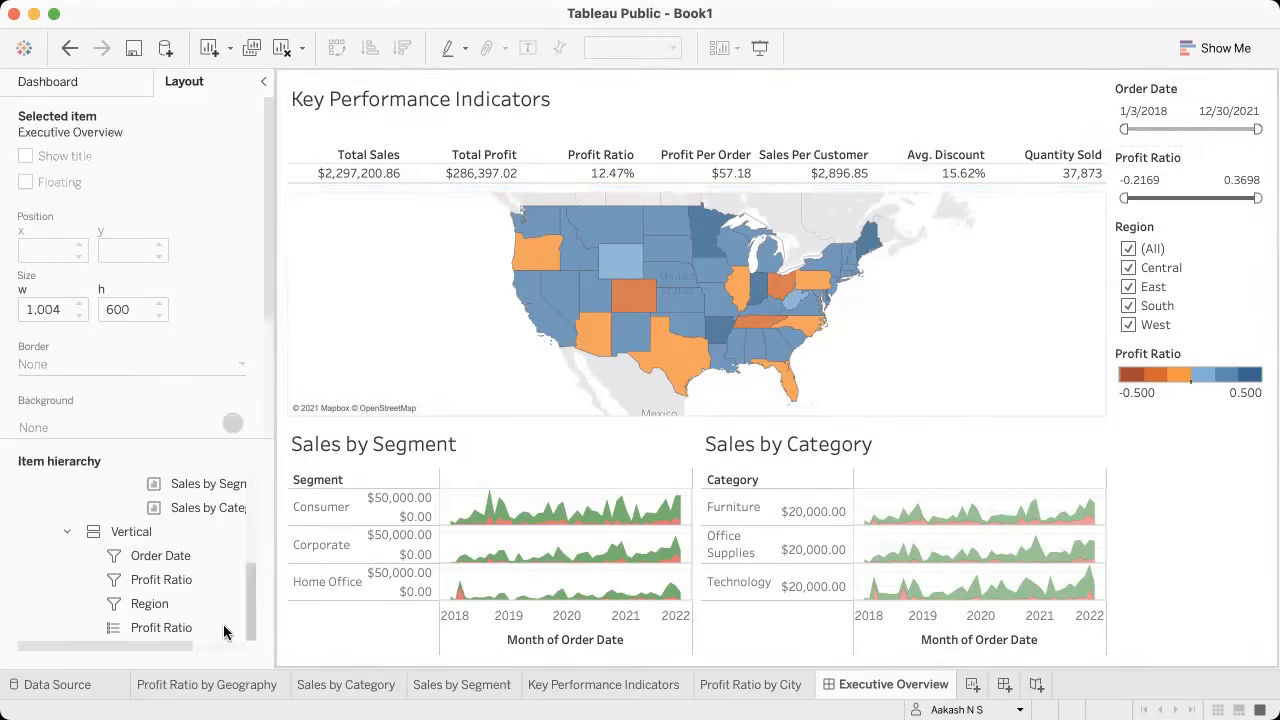
{"action": "left_click", "coordinate": [192, 603]}
{"action": "mouse_move", "coordinate": [1189, 205]}
{"action": "left_mouse_down"}
{"action": "mouse_move", "coordinate": [1187, 152]}
{"action": "mouse_move", "coordinate": [1199, 212]}
{"action": "left_mouse_up"}
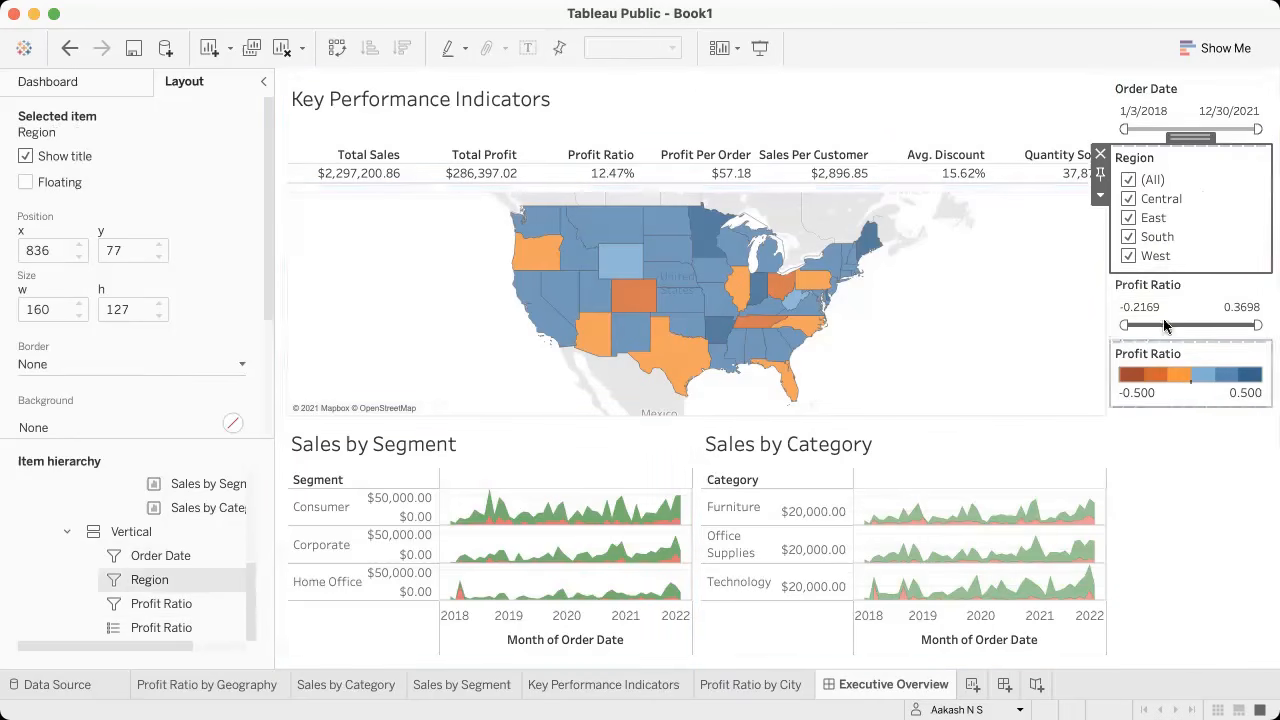
Step: Remove the Profit Ratio range filter from the dashboard, keeping the Profit Ratio color legend
{"action": "left_click", "coordinate": [150, 604]}
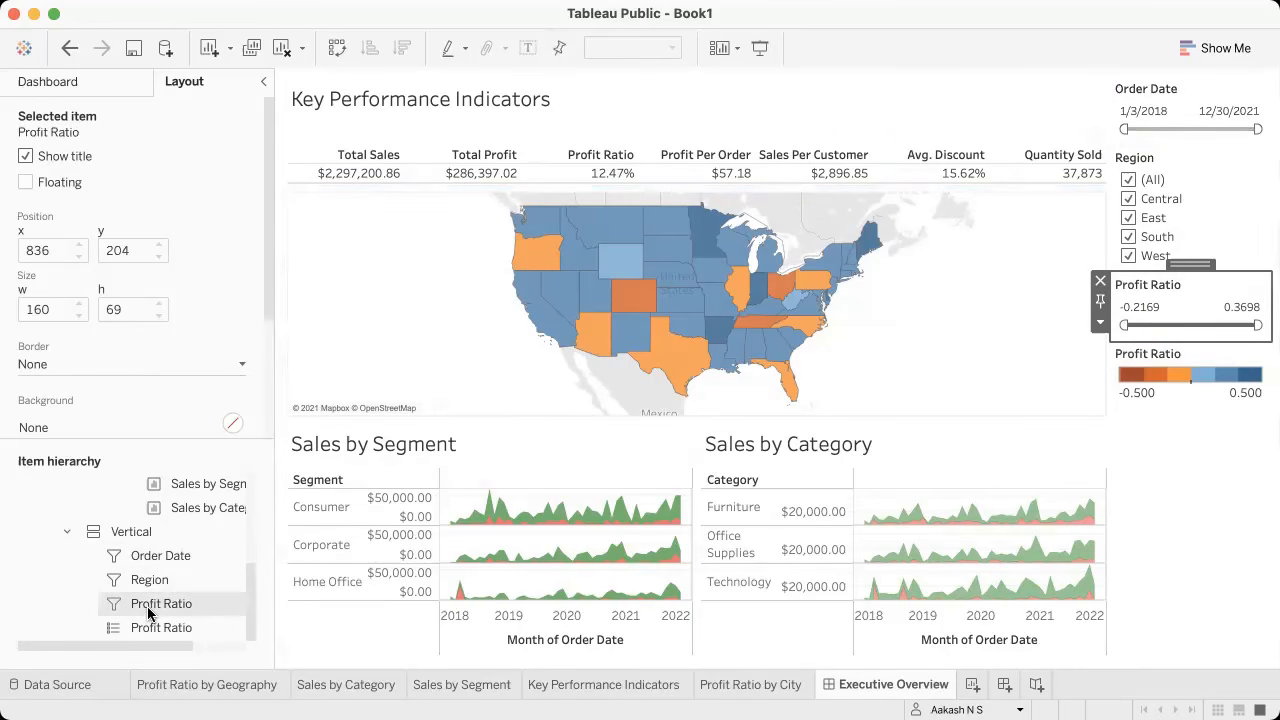
{"action": "right_click", "coordinate": [148, 612]}
{"action": "left_click", "coordinate": [230, 560]}
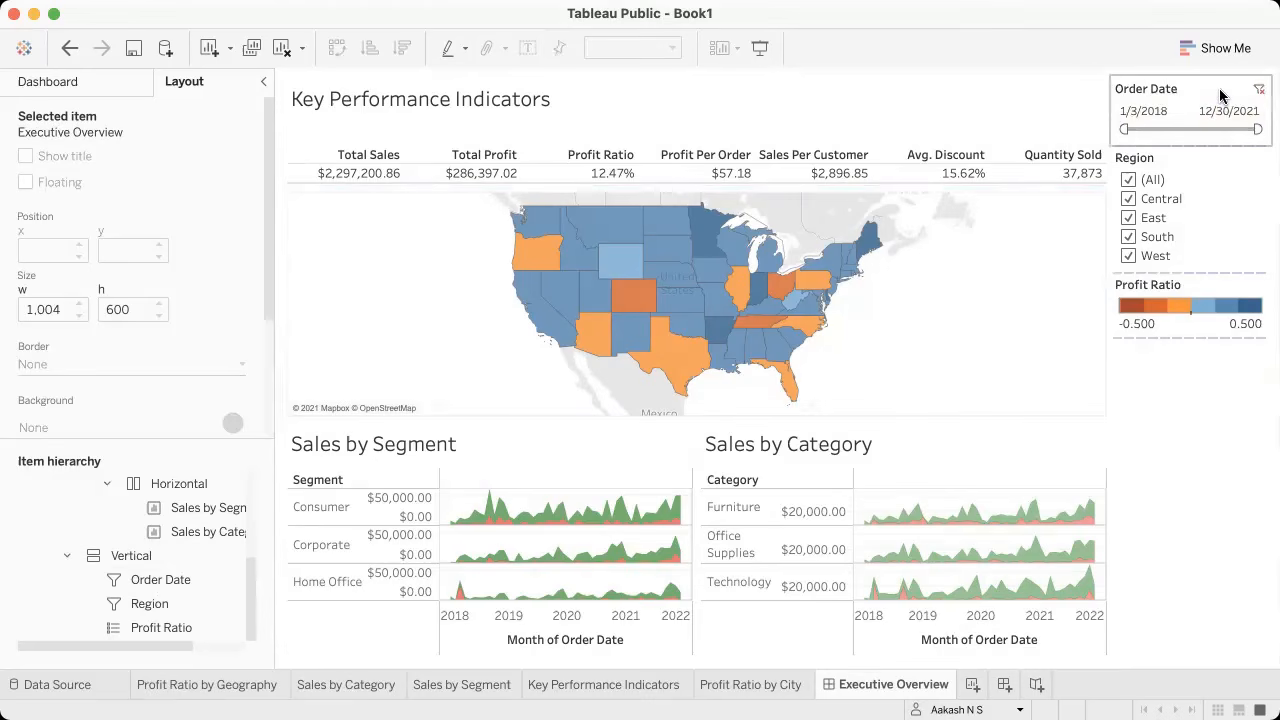
Step: Apply the Order Date filter to all worksheets using related data sources and move its start date to 4/14/2020
{"action": "left_click", "coordinate": [1259, 89]}
{"action": "mouse_move", "coordinate": [1140, 122]}
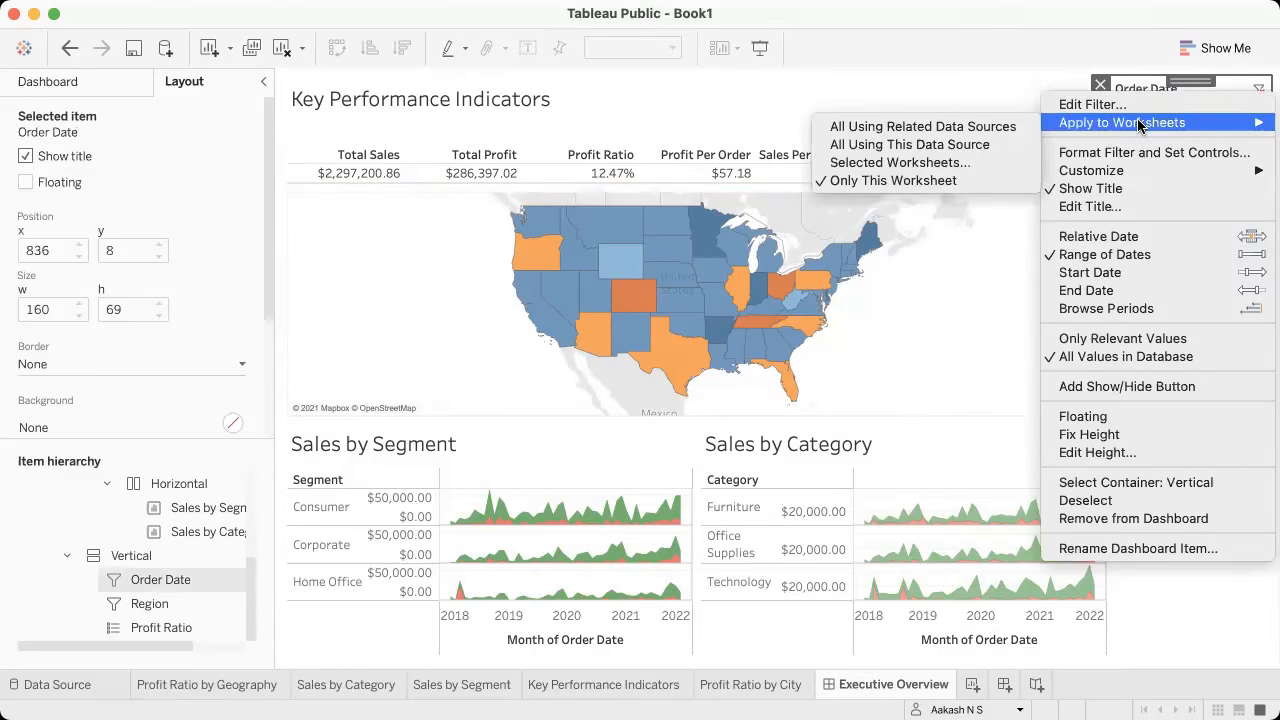
{"action": "left_click", "coordinate": [961, 126]}
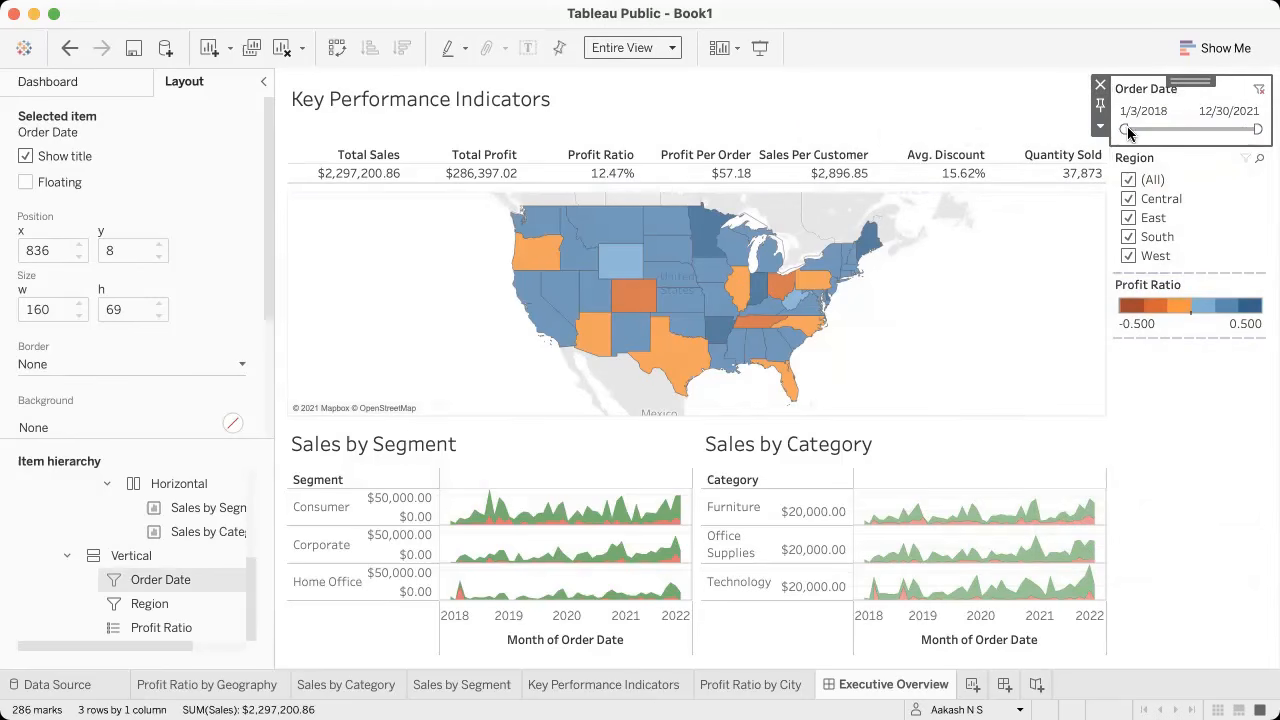
{"action": "left_click_drag", "start_coordinate": [1123, 128], "coordinate": [1195, 122]}
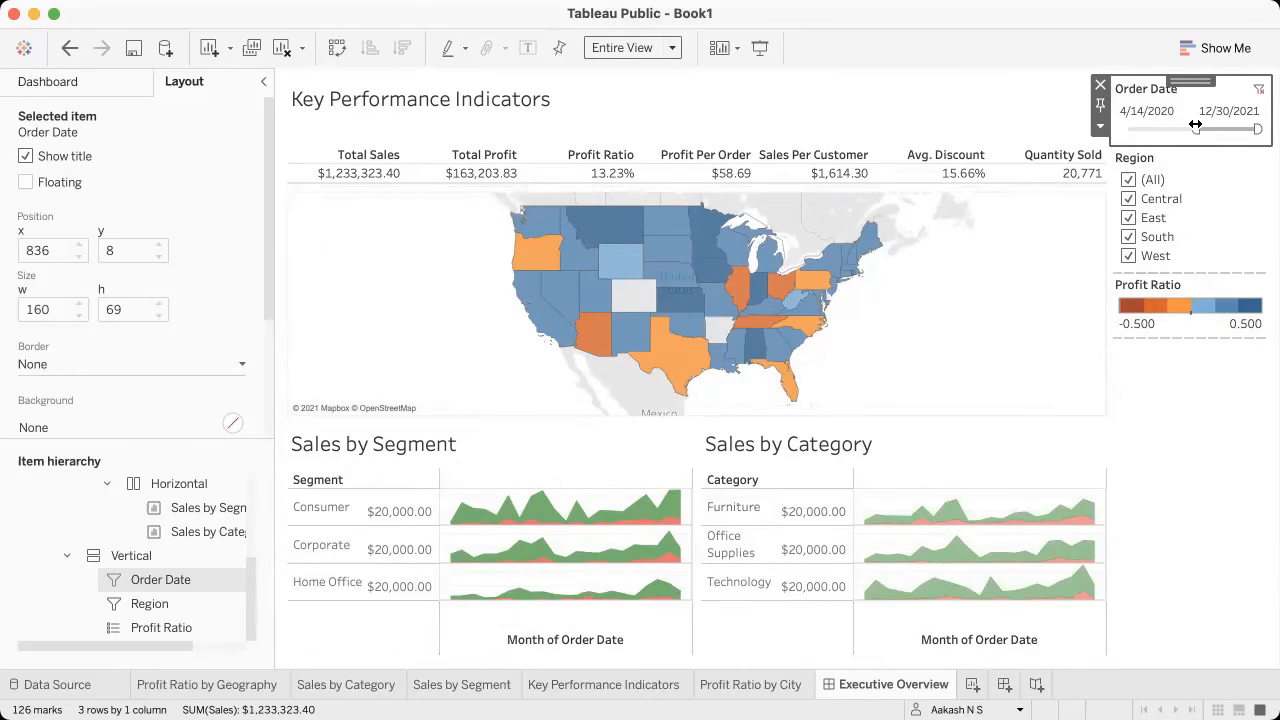
Step: Move the Order Date filter's start date back to 1/3/2018 and consult the notebook's instructions for the state filter action
{"action": "left_click_drag", "start_coordinate": [1197, 124], "coordinate": [1118, 124]}
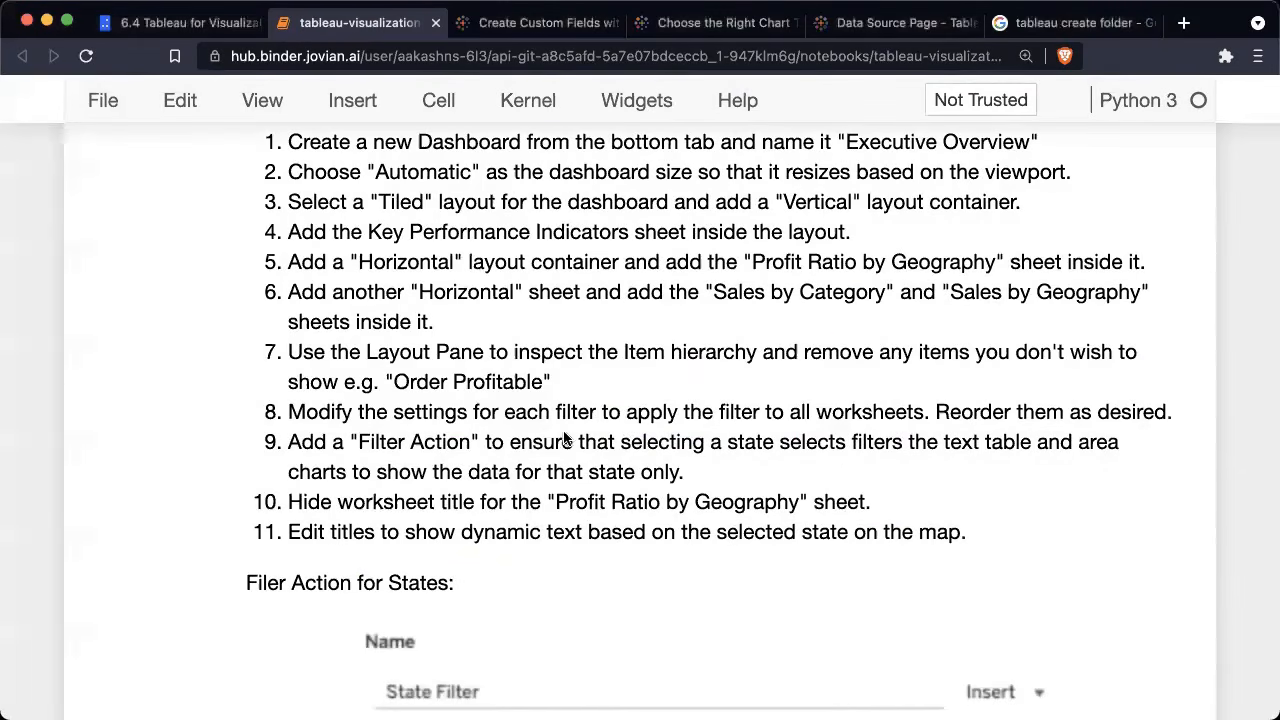
{"action": "scroll", "coordinate": [576, 296], "scroll_direction": "down", "scroll_amount": 3}
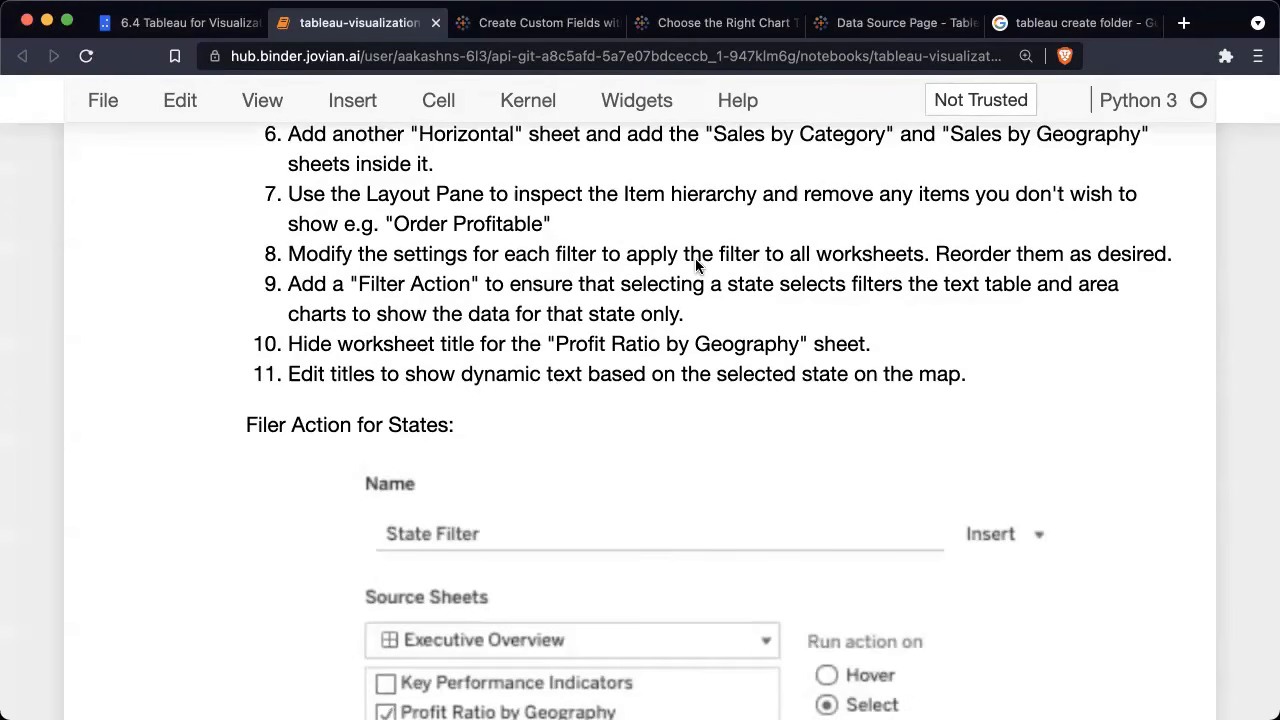
{"action": "scroll", "coordinate": [695, 258], "scroll_direction": "down", "scroll_amount": 1}
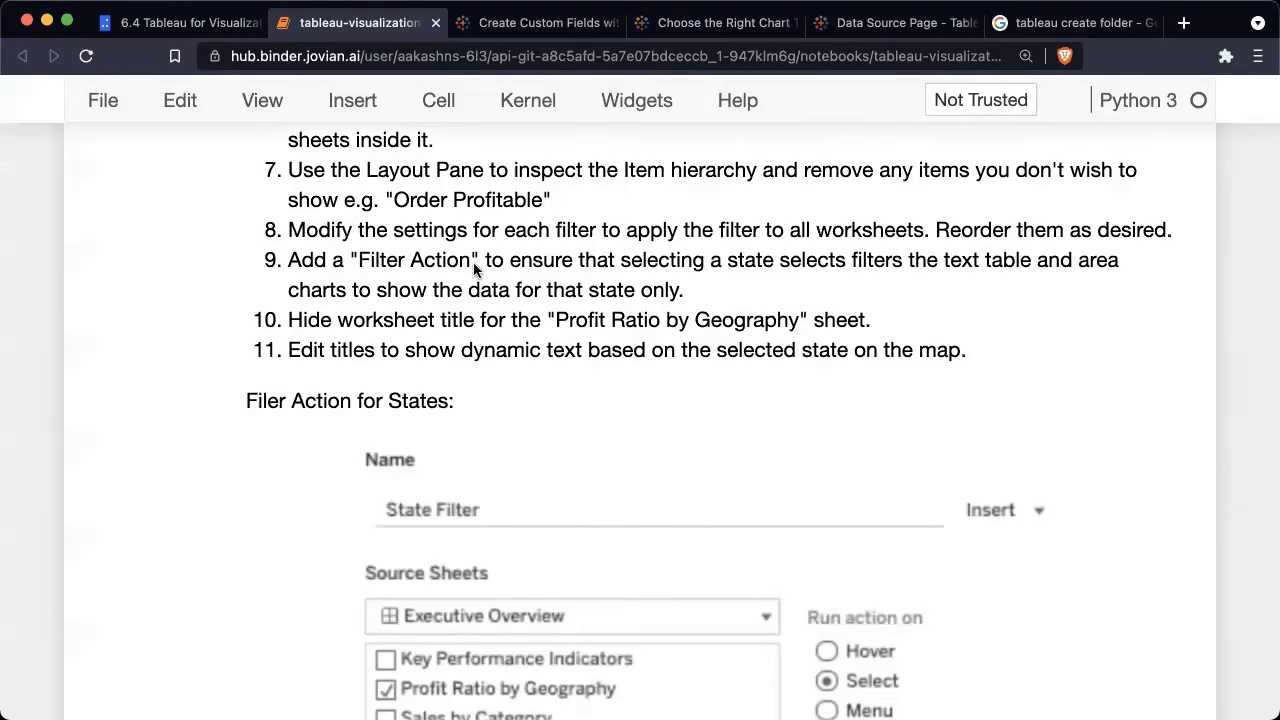
{"action": "key", "text": "ctrl+Left"}
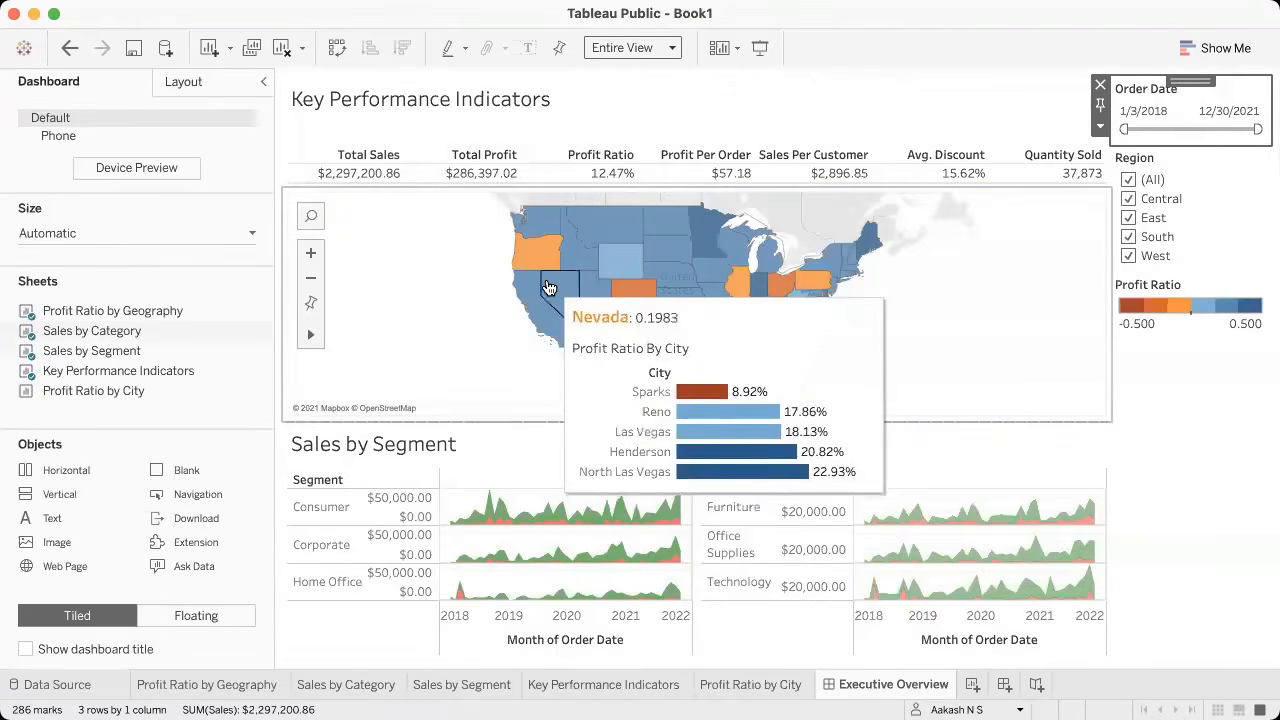
Step: Select Nebraska on the profit ratio map to test whether the other sheets respond, and clear the selection
{"action": "left_click", "coordinate": [672, 277]}
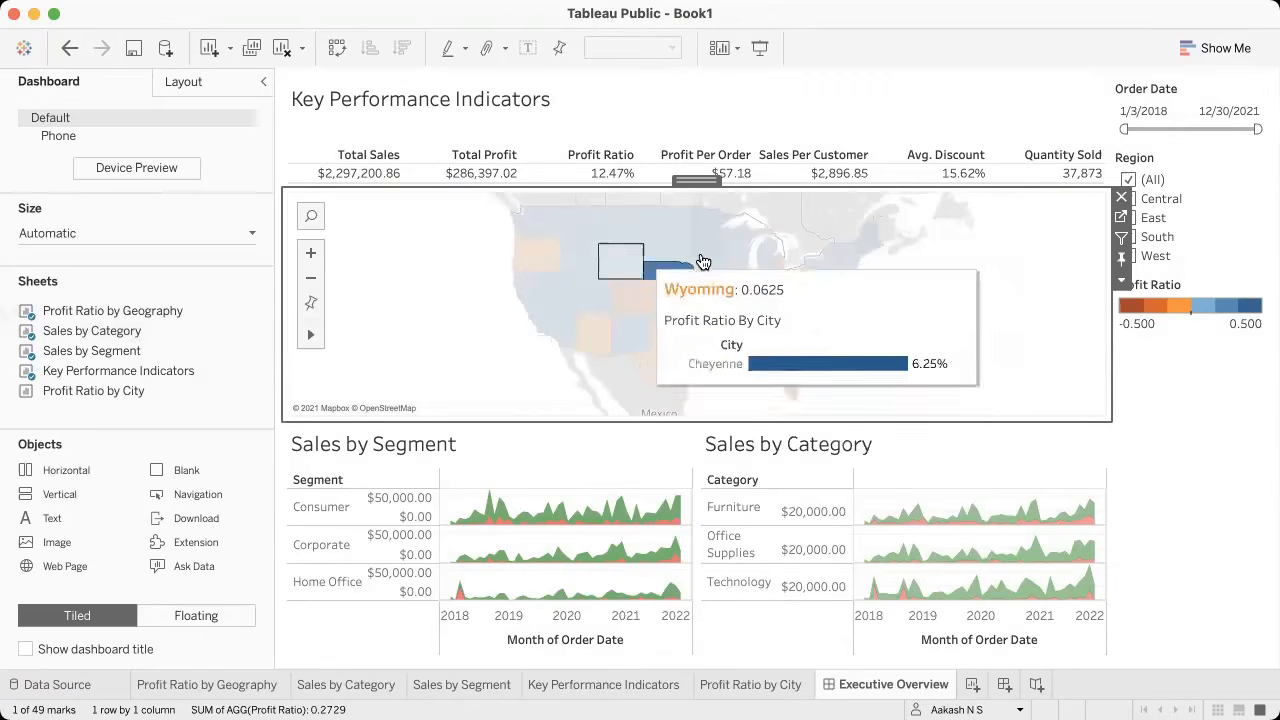
{"action": "mouse_move", "coordinate": [685, 296]}
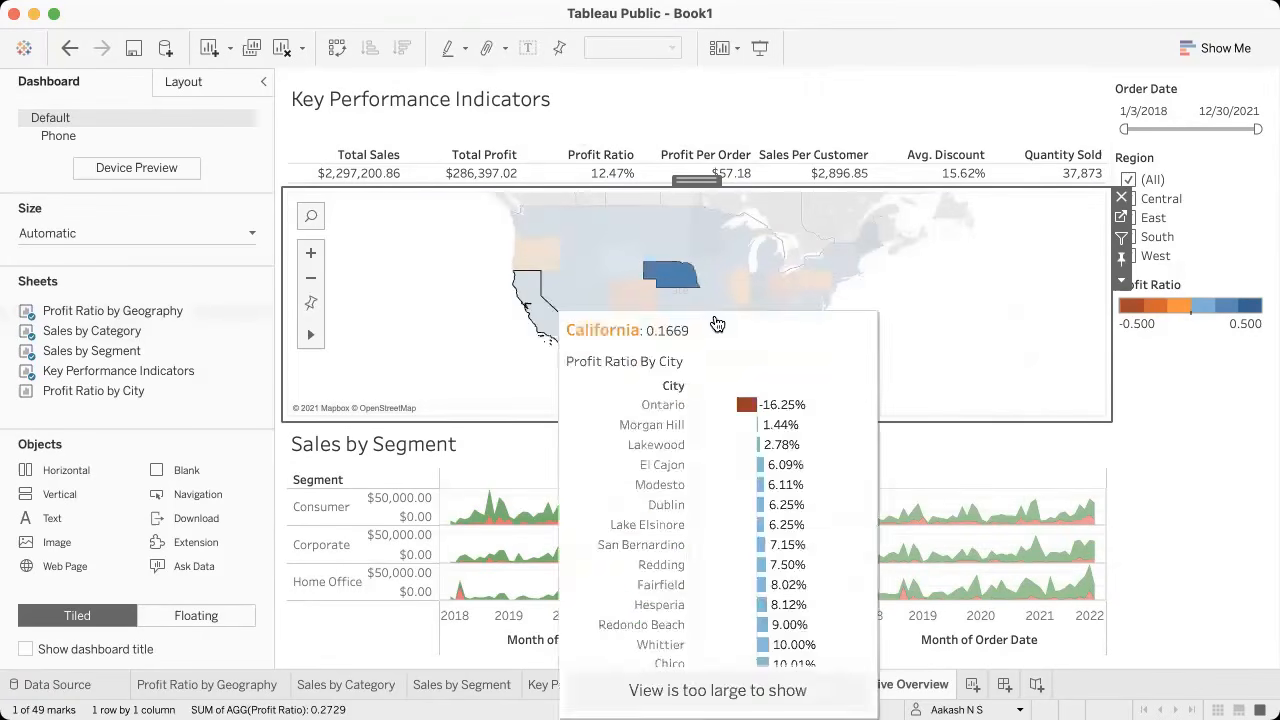
{"action": "left_click", "coordinate": [667, 281]}
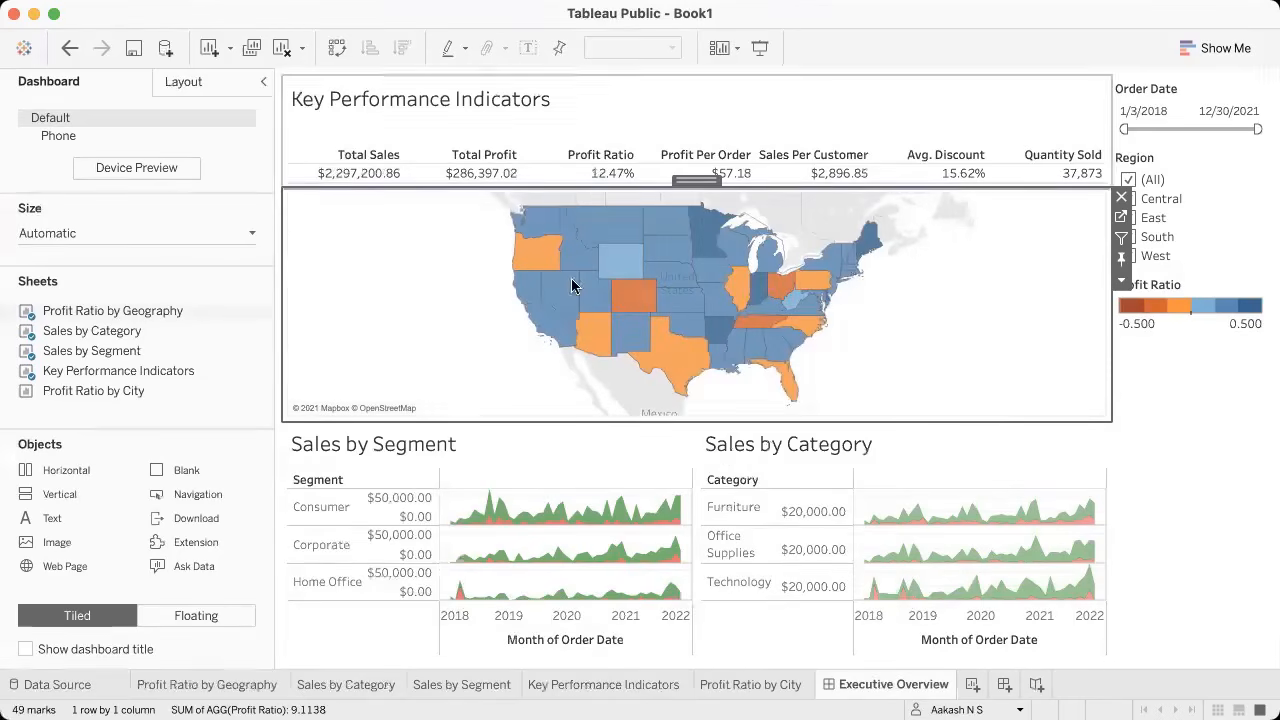
Step: Create a dashboard filter action that runs on select, with Profit Ratio by Geography as the only source sheet and all values shown when cleared
{"action": "left_click", "coordinate": [378, 11]}
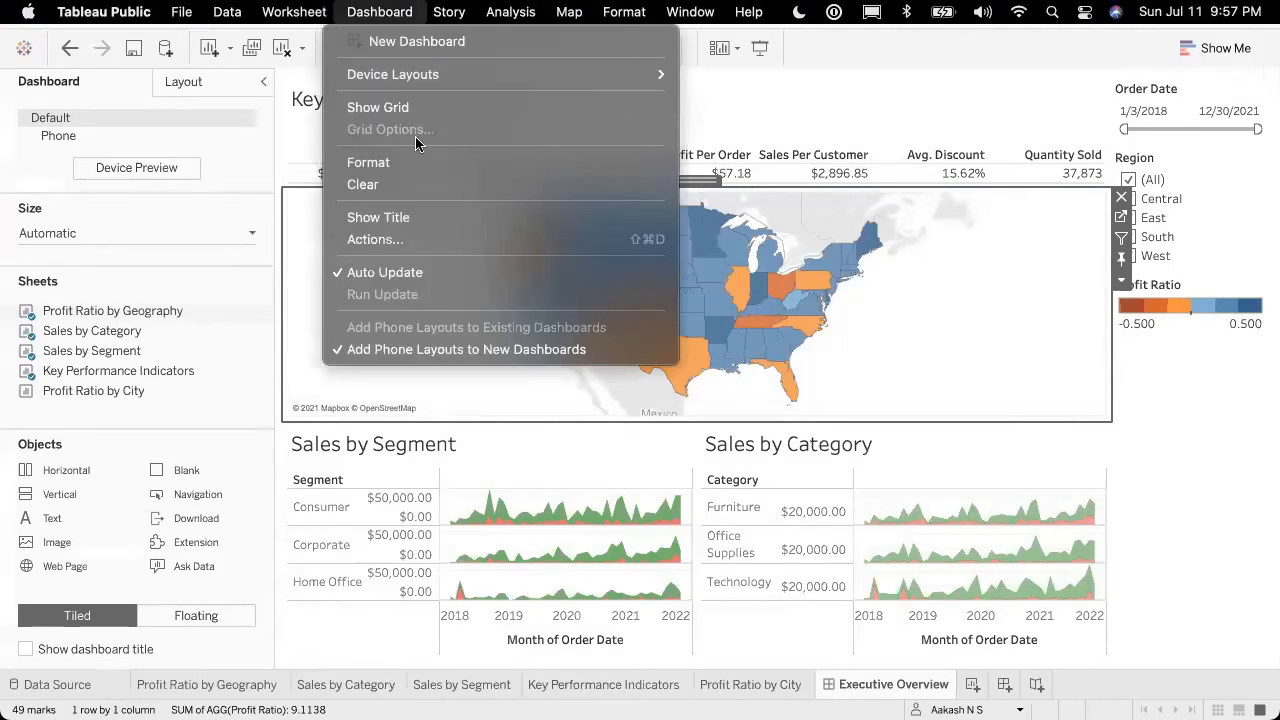
{"action": "left_click", "coordinate": [423, 239]}
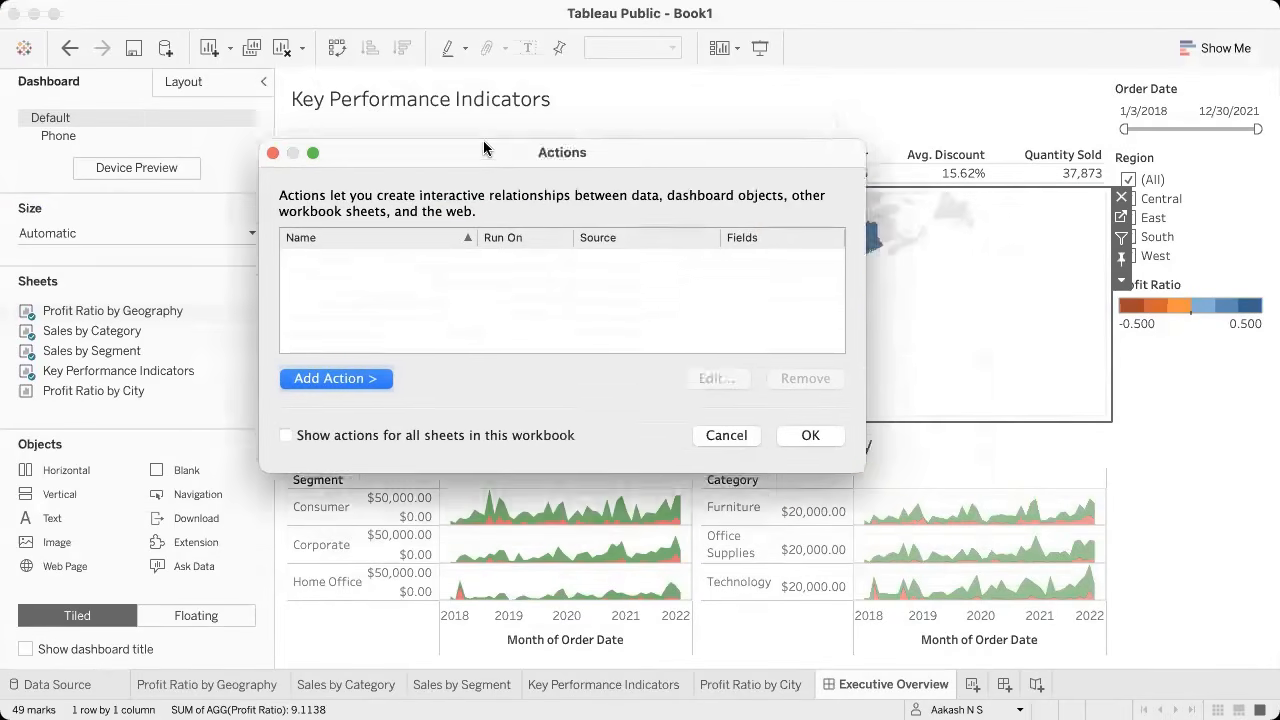
{"action": "left_click", "coordinate": [328, 352]}
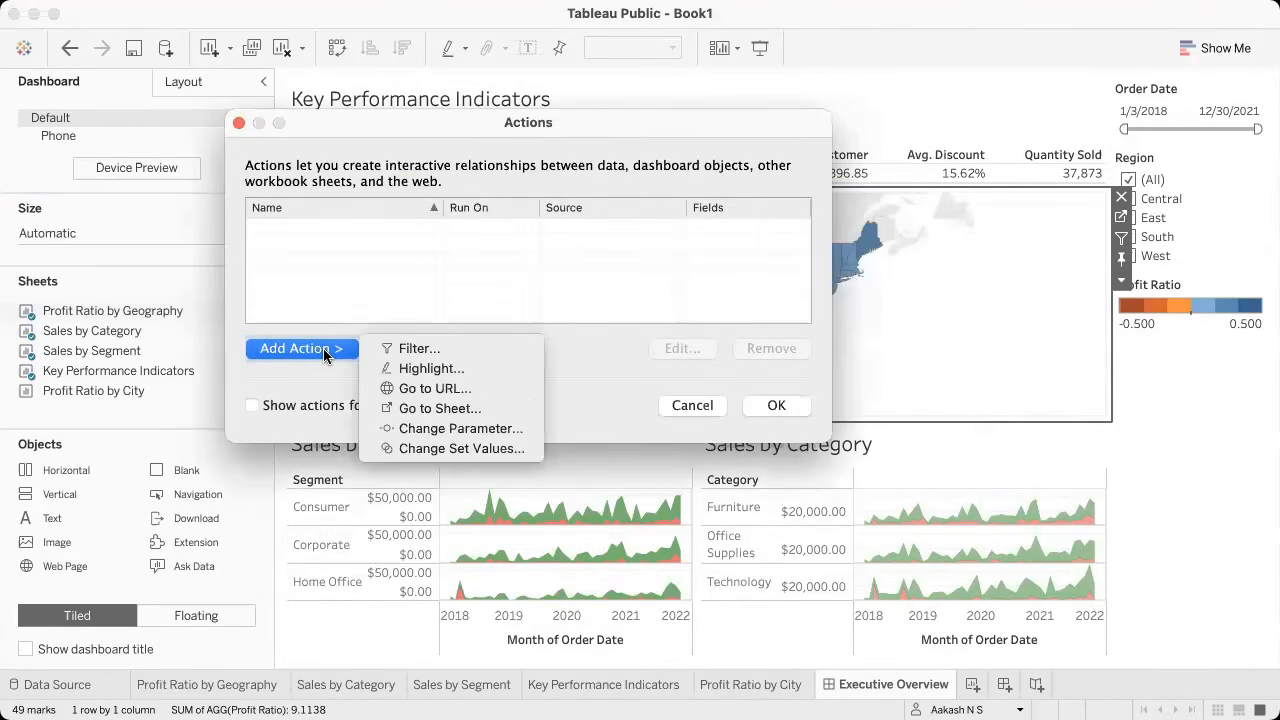
{"action": "left_click", "coordinate": [418, 350]}
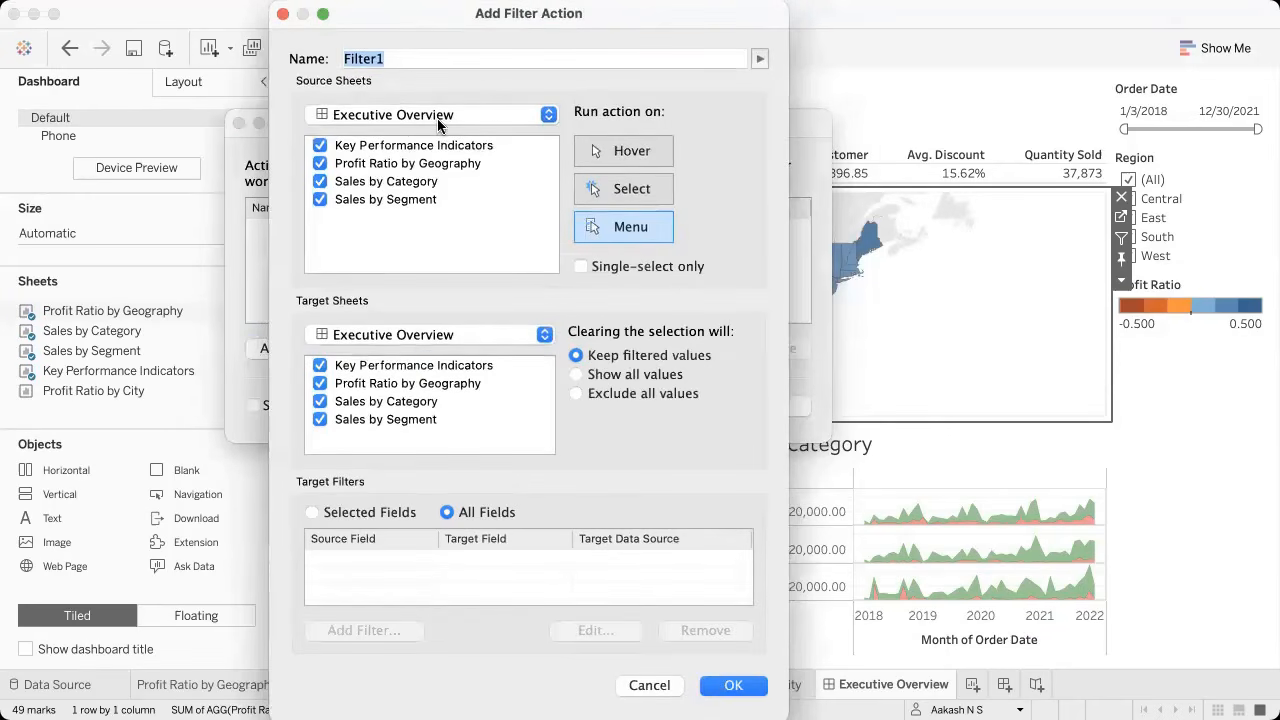
{"action": "left_click", "coordinate": [320, 146]}
{"action": "left_click", "coordinate": [320, 181]}
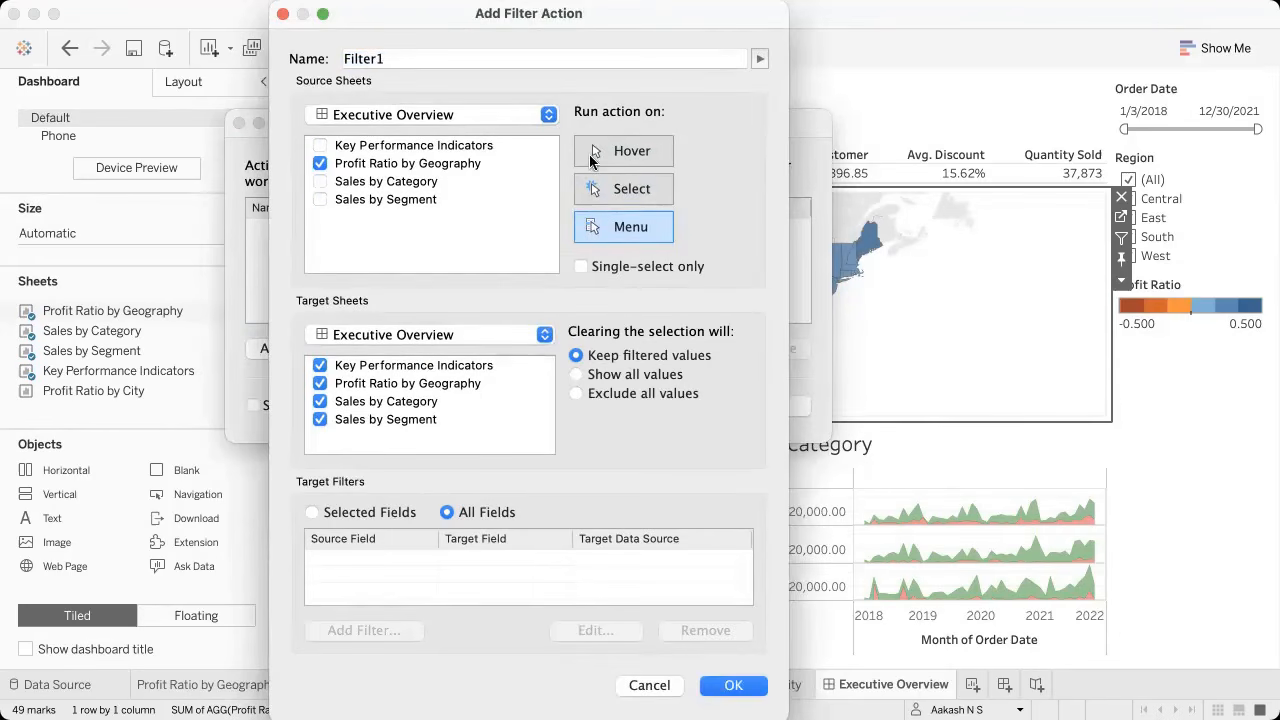
{"action": "left_click", "coordinate": [622, 189]}
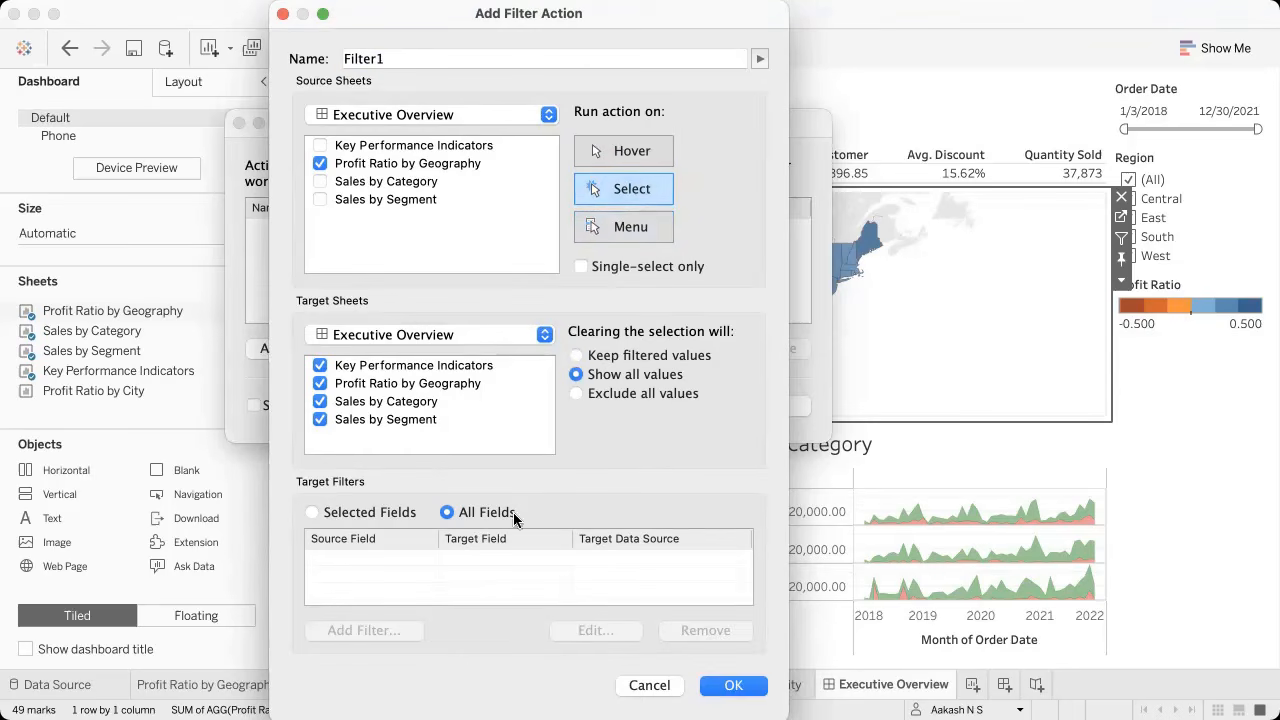
Step: Consult the notebook's State Filter example and exclude Profit Ratio by Geography from the filter action's target sheets
{"action": "left_click", "coordinate": [733, 686]}
{"action": "key", "text": "ctrl+Right"}
{"action": "scroll", "coordinate": [597, 334], "scroll_direction": "down", "scroll_amount": 3}
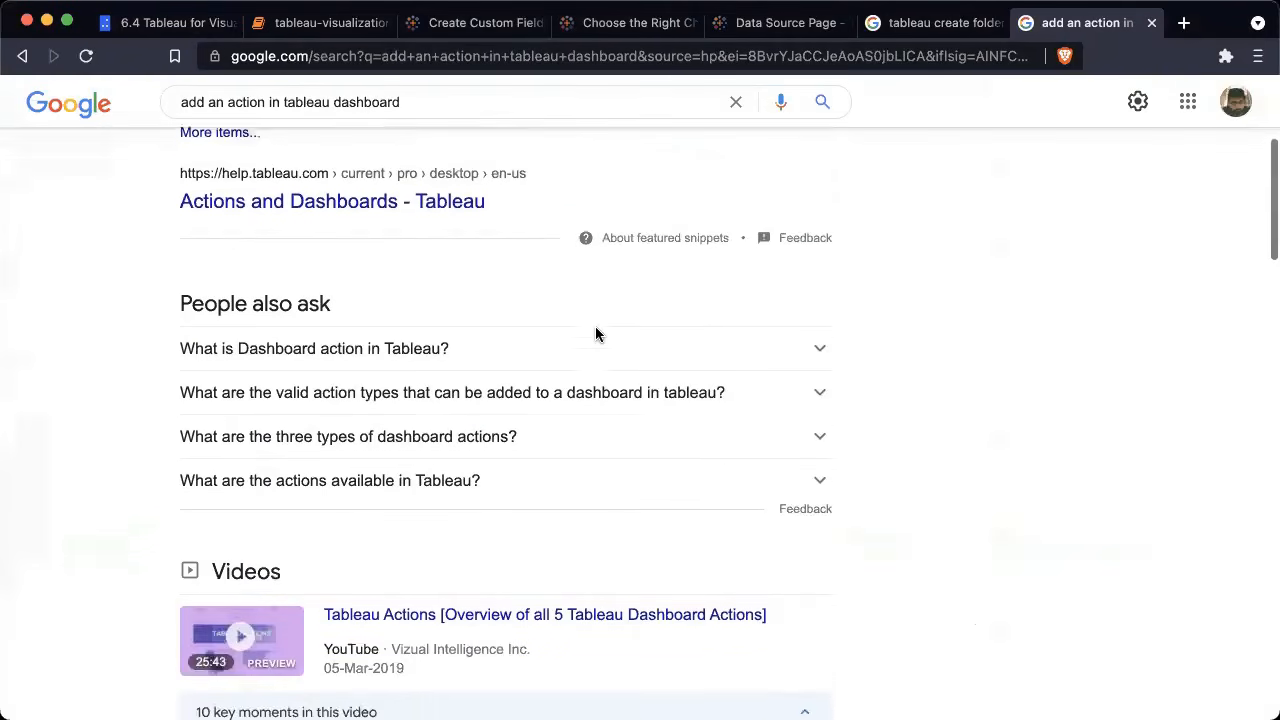
{"action": "left_click", "coordinate": [320, 22]}
{"action": "scroll", "coordinate": [513, 385], "scroll_direction": "down", "scroll_amount": 5}
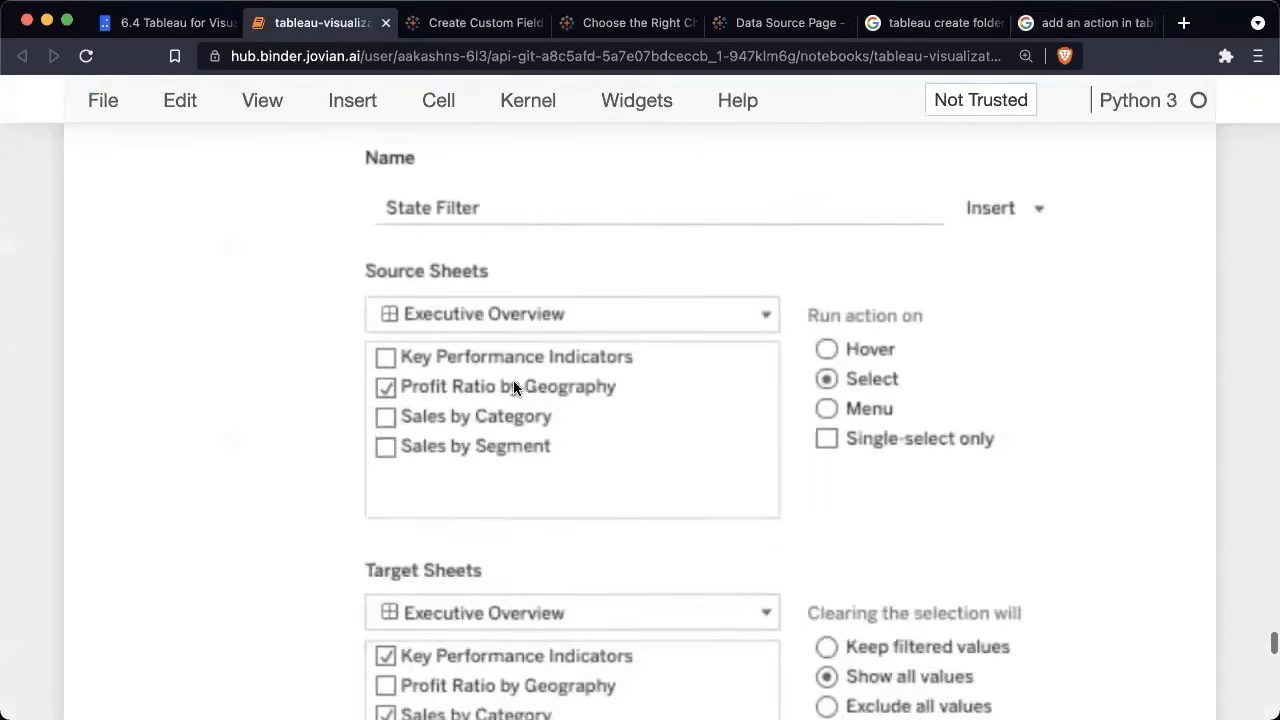
{"action": "scroll", "coordinate": [513, 380], "scroll_direction": "down", "scroll_amount": 2}
{"action": "key", "text": "ctrl+Left"}
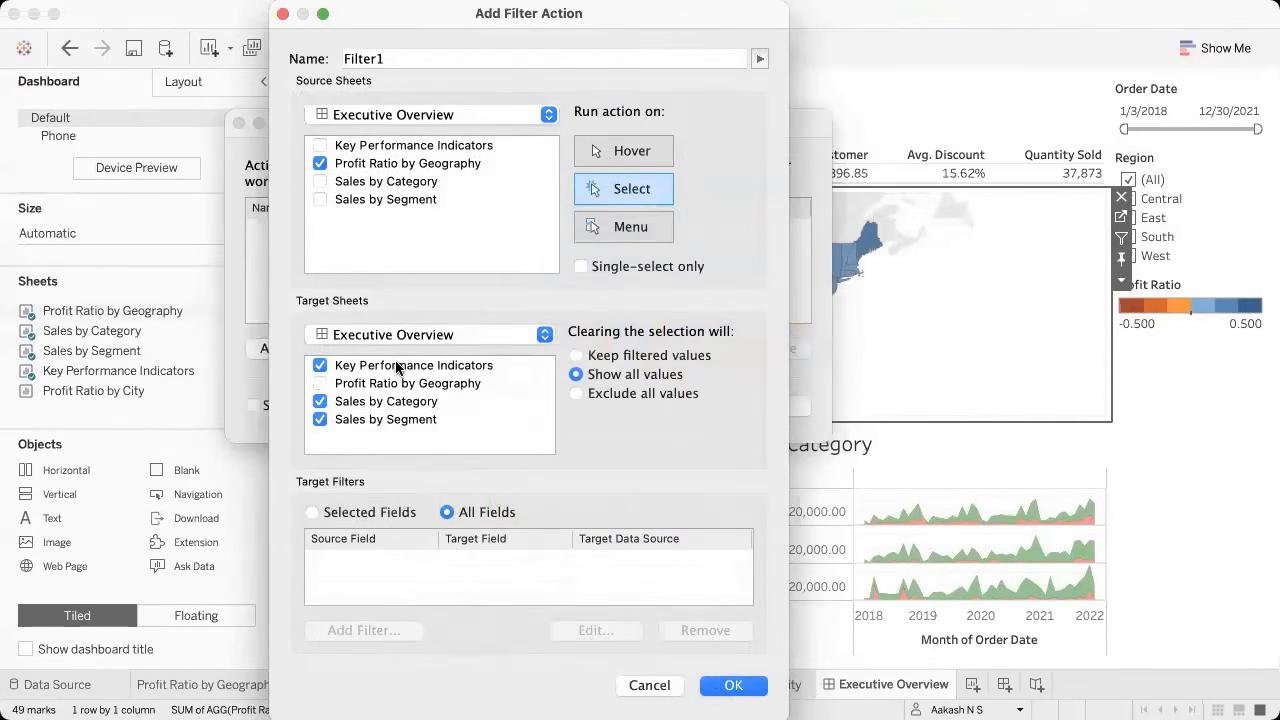
{"action": "key", "text": "ctrl+Right"}
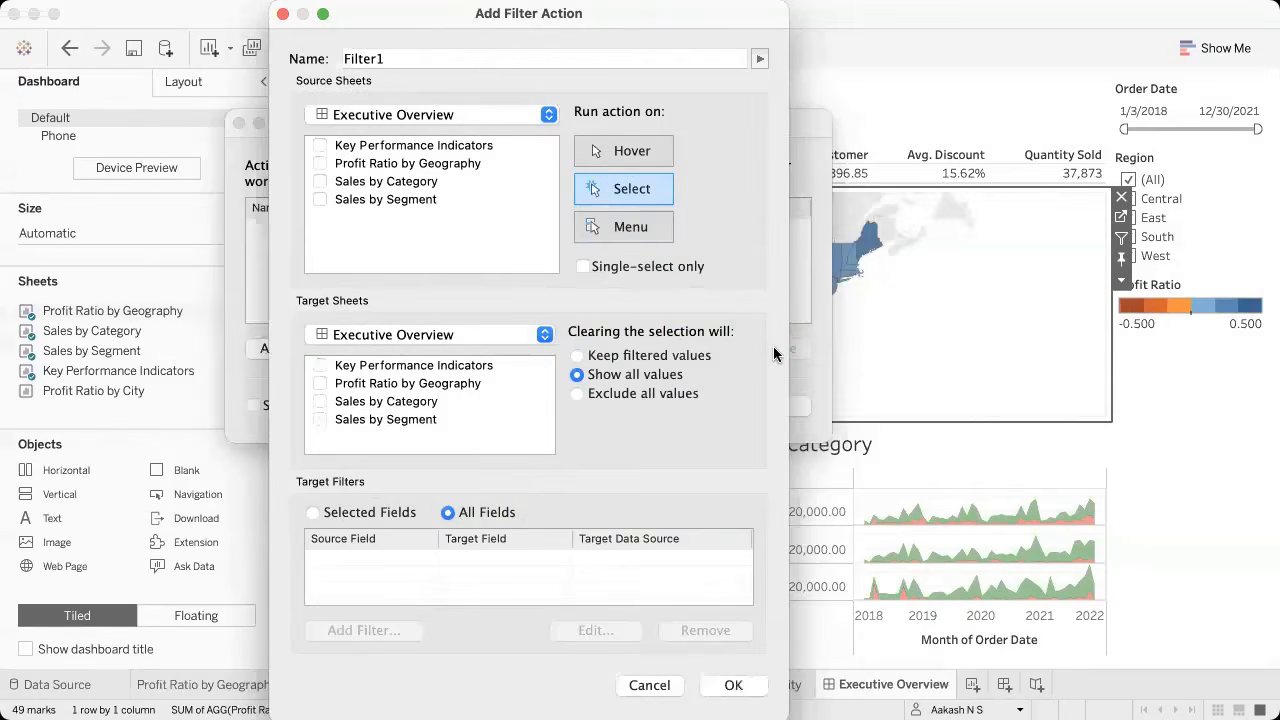
Step: Limit the action to selected fields and add a target filter mapping State to State in the Superstore data source
{"action": "left_click", "coordinate": [312, 512]}
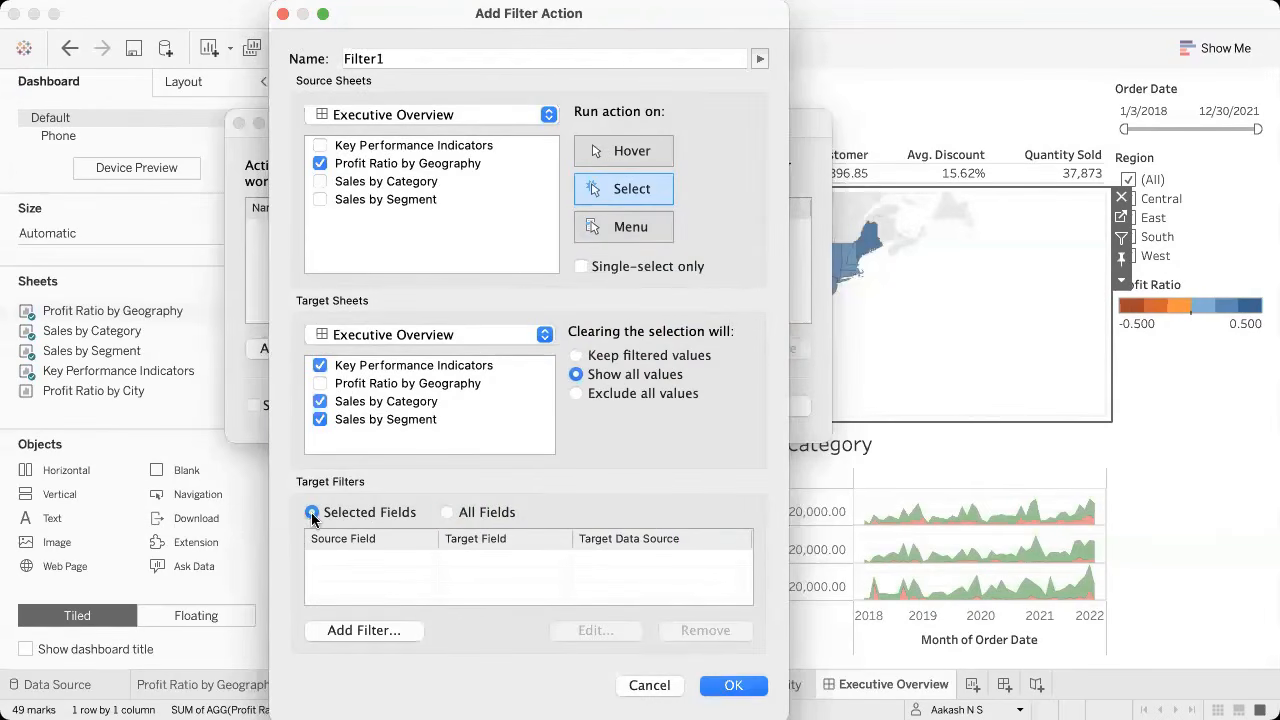
{"action": "left_click", "coordinate": [373, 626]}
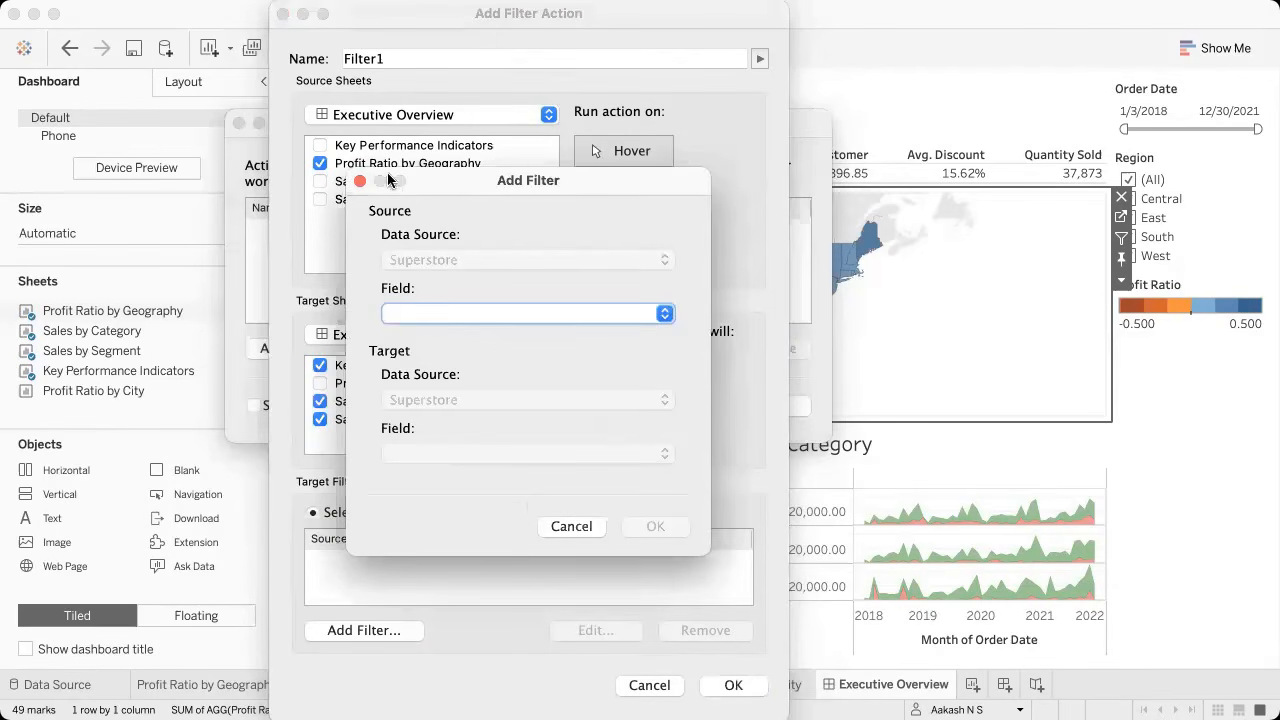
{"action": "left_click_drag", "start_coordinate": [444, 177], "coordinate": [345, 275]}
{"action": "left_click", "coordinate": [437, 408]}
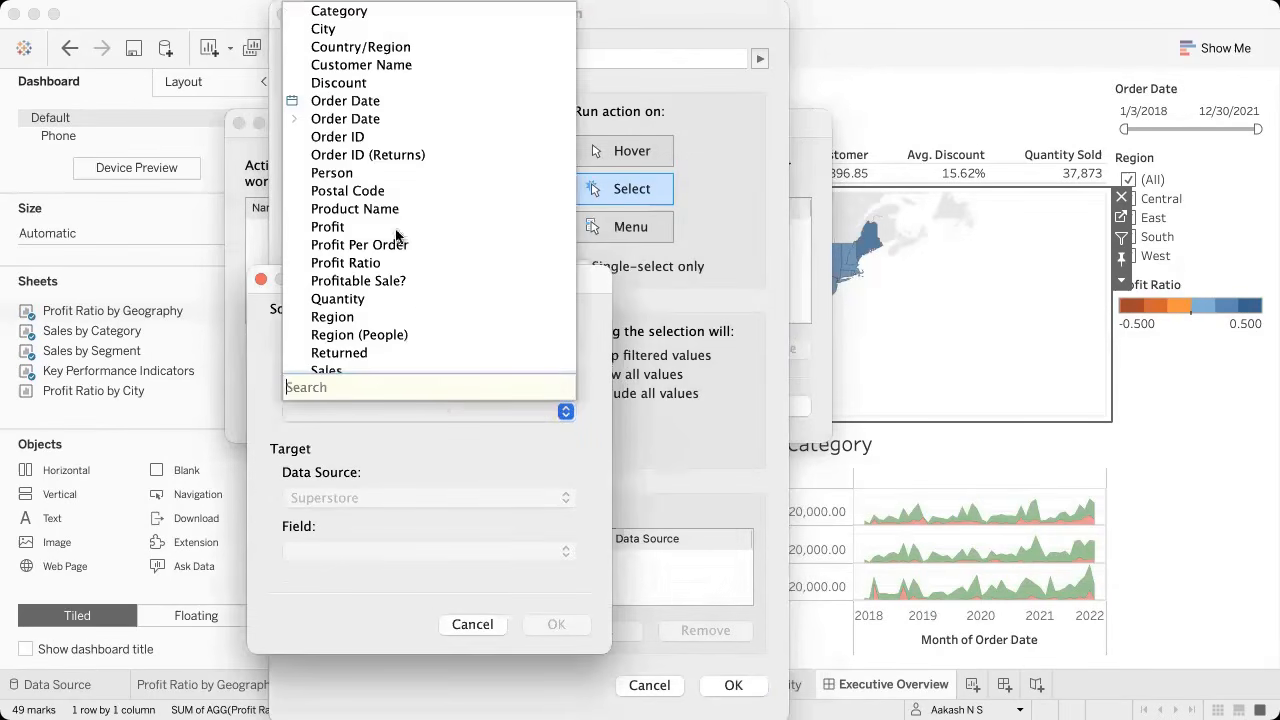
{"action": "scroll", "coordinate": [383, 160], "scroll_direction": "down", "scroll_amount": 1}
{"action": "scroll", "coordinate": [350, 155], "scroll_direction": "up", "scroll_amount": 2}
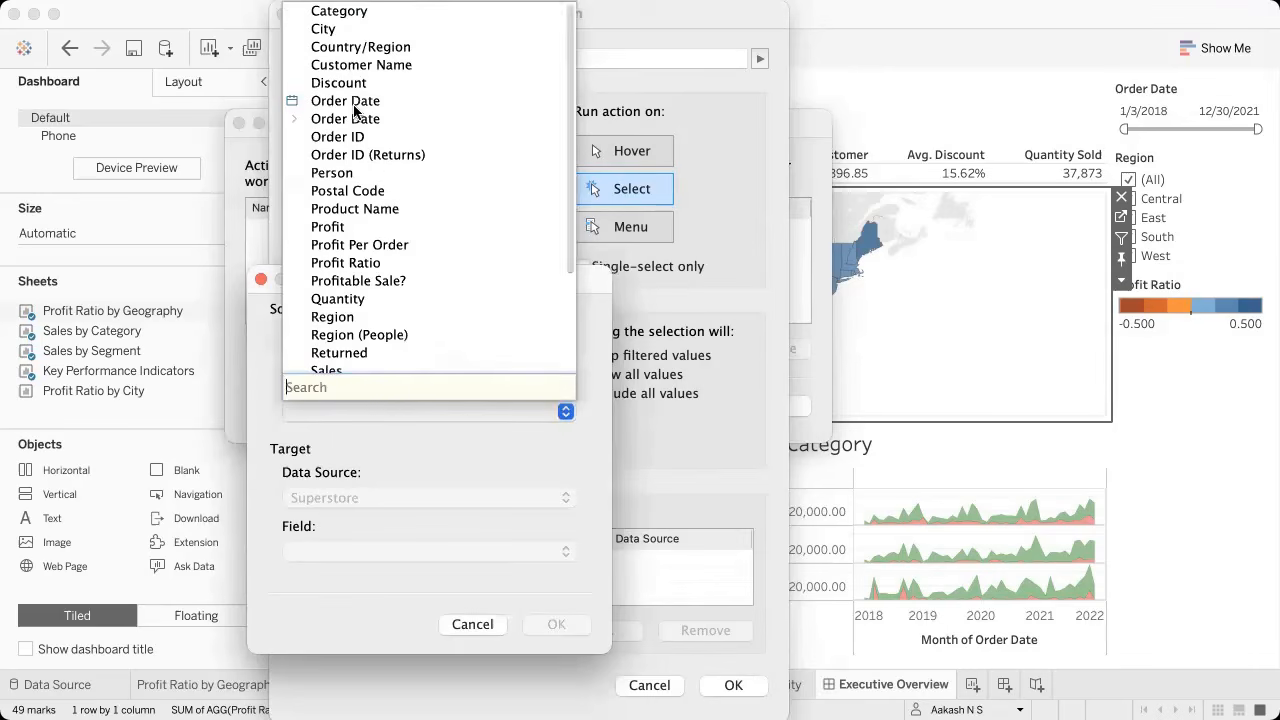
{"action": "scroll", "coordinate": [345, 192], "scroll_direction": "down", "scroll_amount": 4}
{"action": "scroll", "coordinate": [357, 343], "scroll_direction": "down", "scroll_amount": 1}
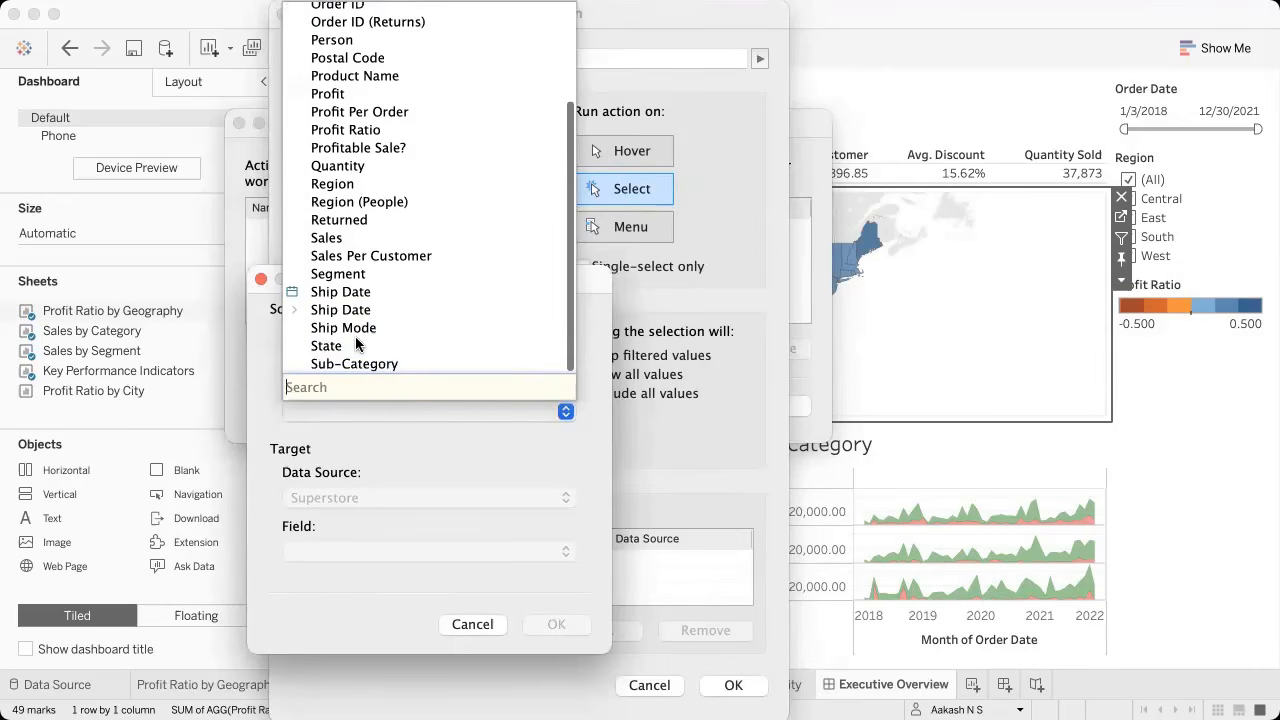
{"action": "left_click", "coordinate": [356, 345]}
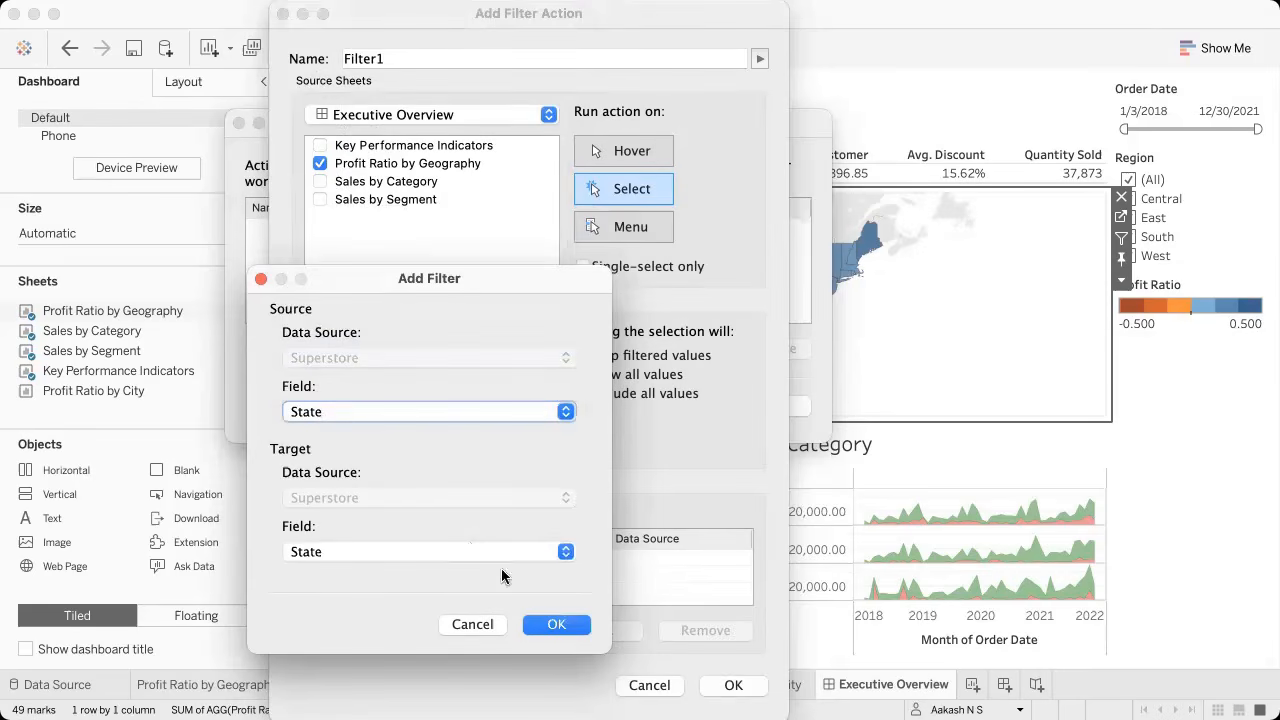
{"action": "left_click", "coordinate": [547, 624]}
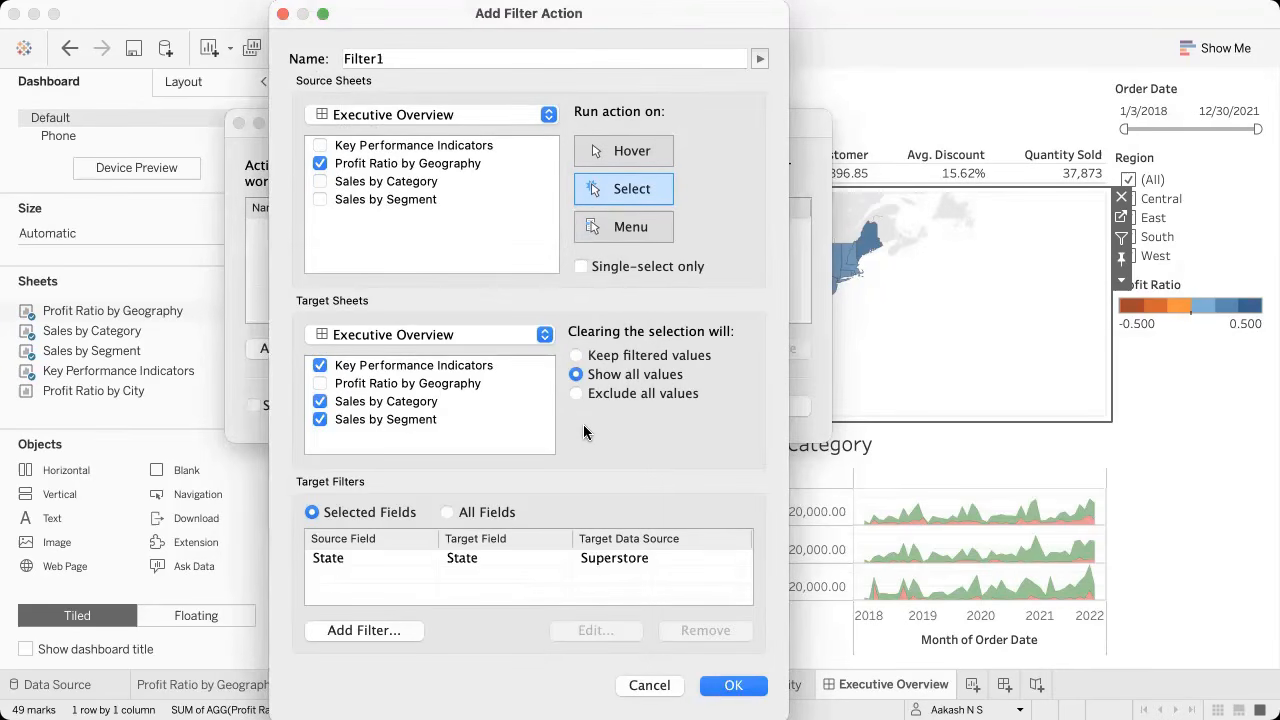
Step: Compare the filter action's source sheets, target sheets and field settings with the notebook's State Filter example
{"action": "key", "text": "ctrl+Right"}
{"action": "scroll", "coordinate": [533, 454], "scroll_direction": "down", "scroll_amount": 1}
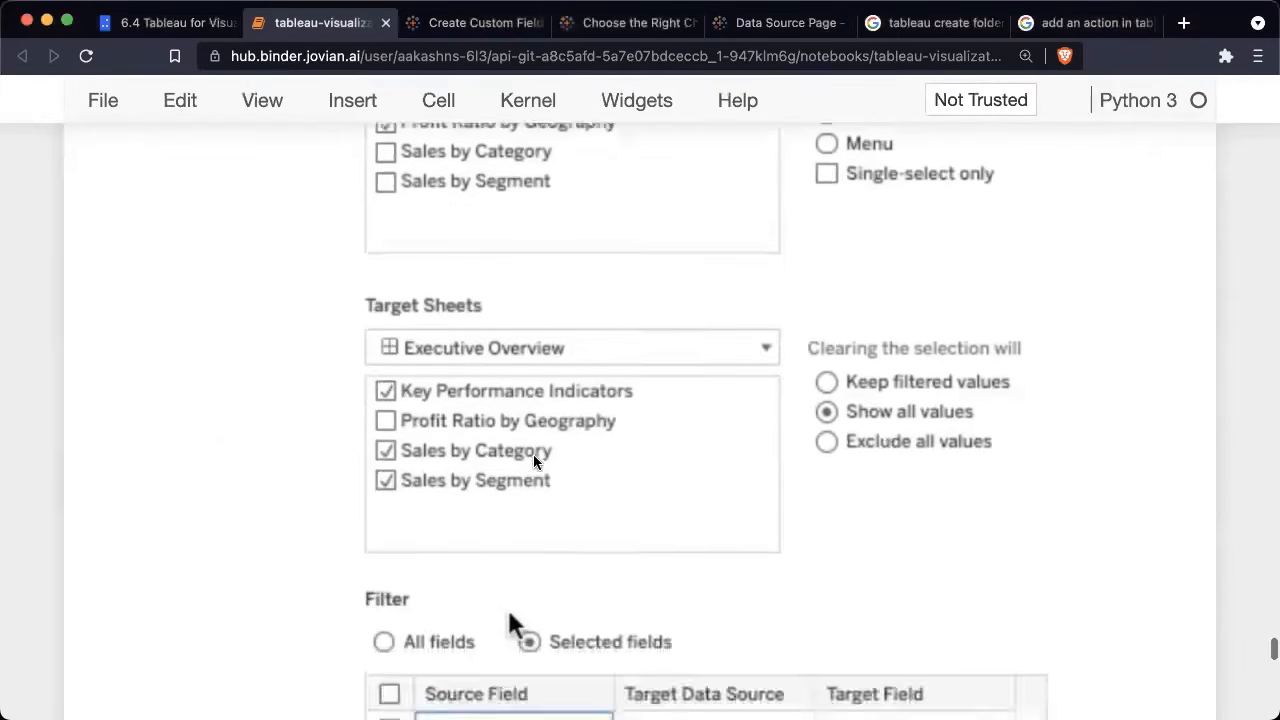
{"action": "scroll", "coordinate": [533, 454], "scroll_direction": "up", "scroll_amount": 3}
{"action": "scroll", "coordinate": [479, 426], "scroll_direction": "up", "scroll_amount": 1}
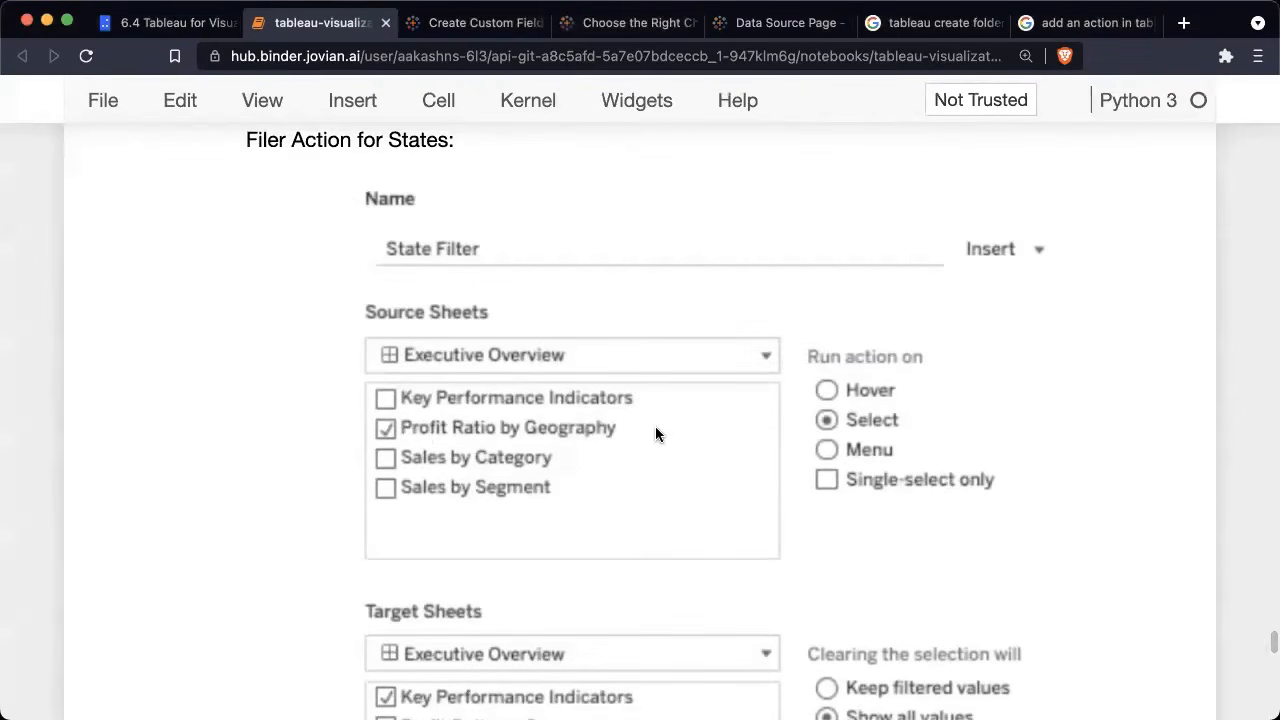
{"action": "scroll", "coordinate": [845, 408], "scroll_direction": "down", "scroll_amount": 5}
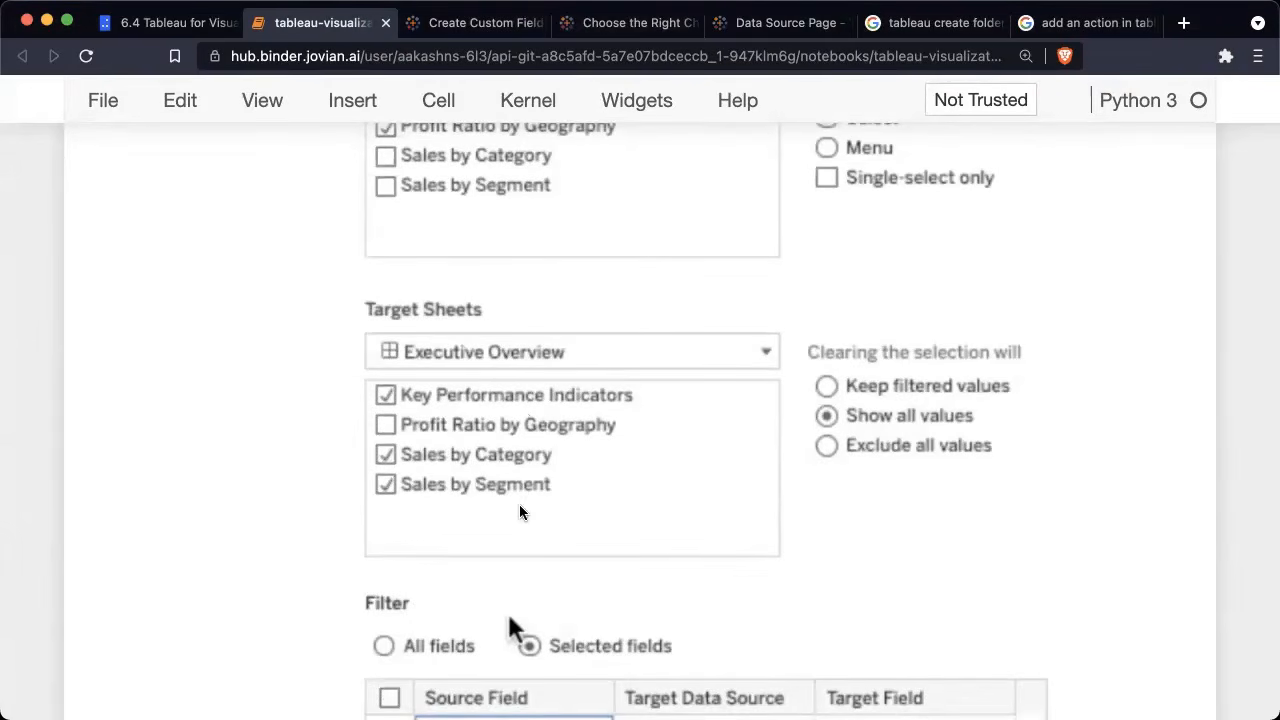
{"action": "scroll", "coordinate": [520, 505], "scroll_direction": "down", "scroll_amount": 1}
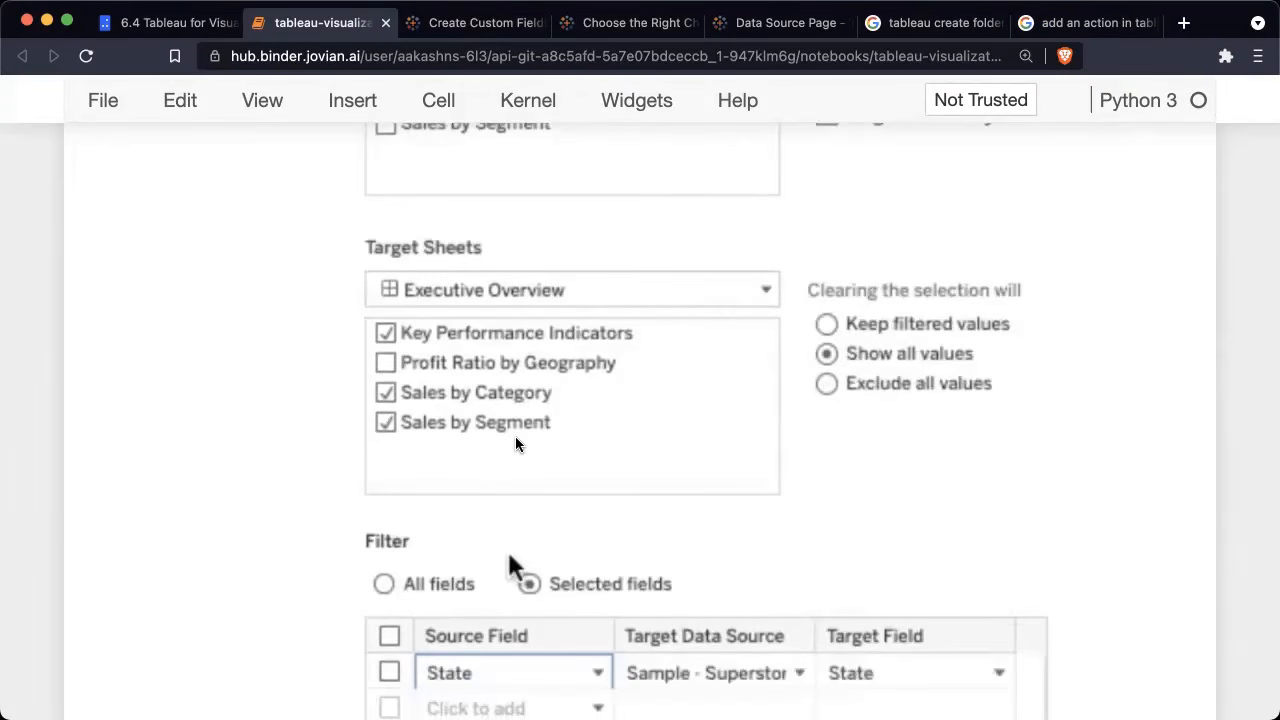
{"action": "scroll", "coordinate": [516, 443], "scroll_direction": "down", "scroll_amount": 3}
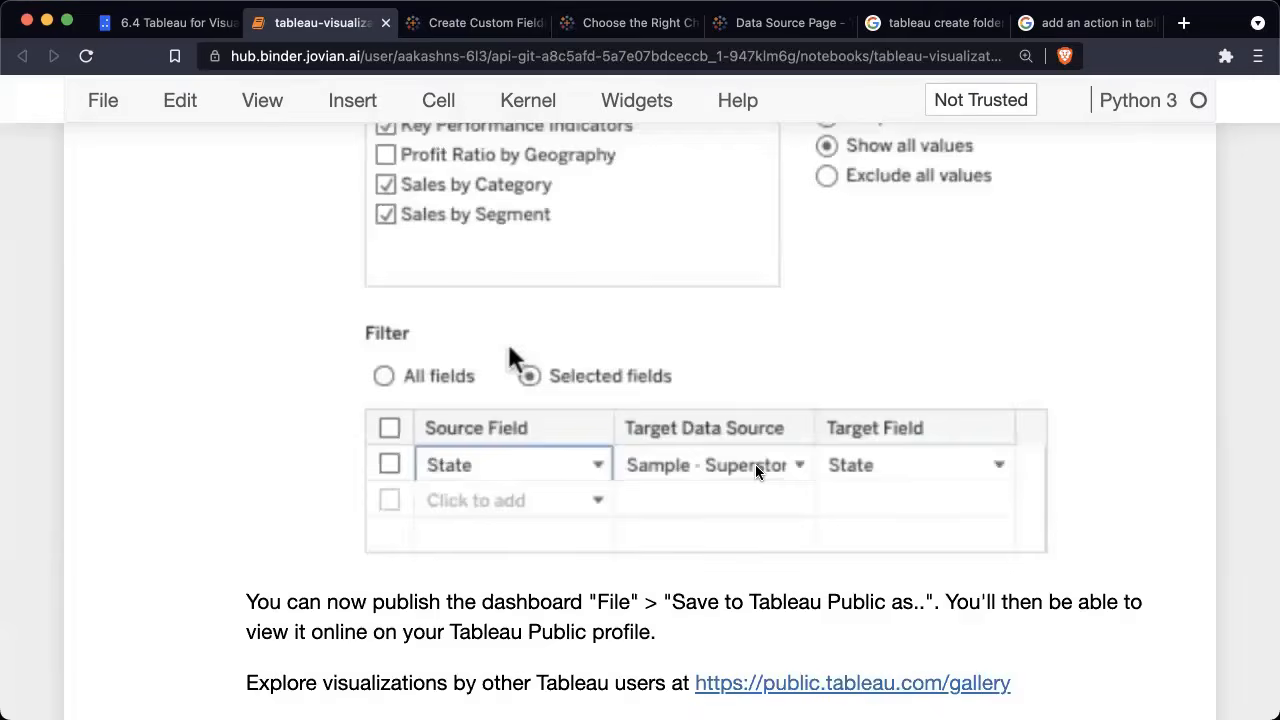
{"action": "key", "text": "ctrl+Left"}
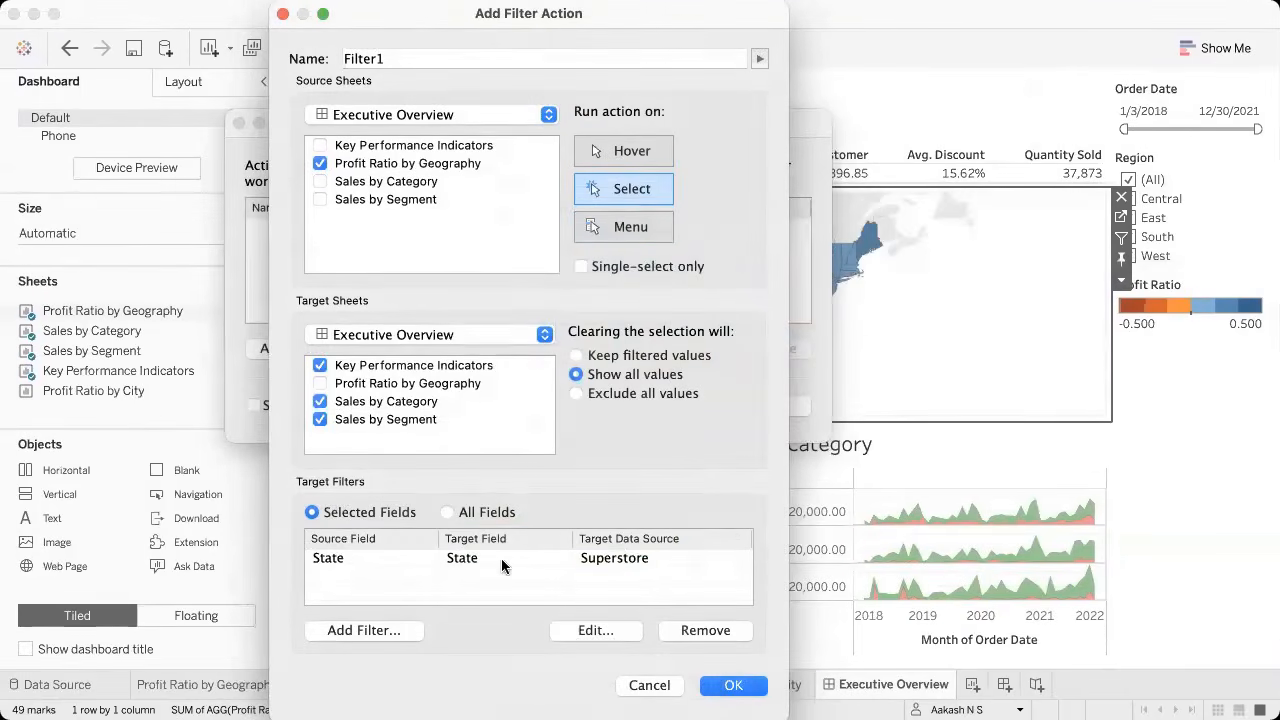
Step: Recheck the State field mapping against the notebook example and save the filter action to the dashboard
{"action": "double_click", "coordinate": [612, 562]}
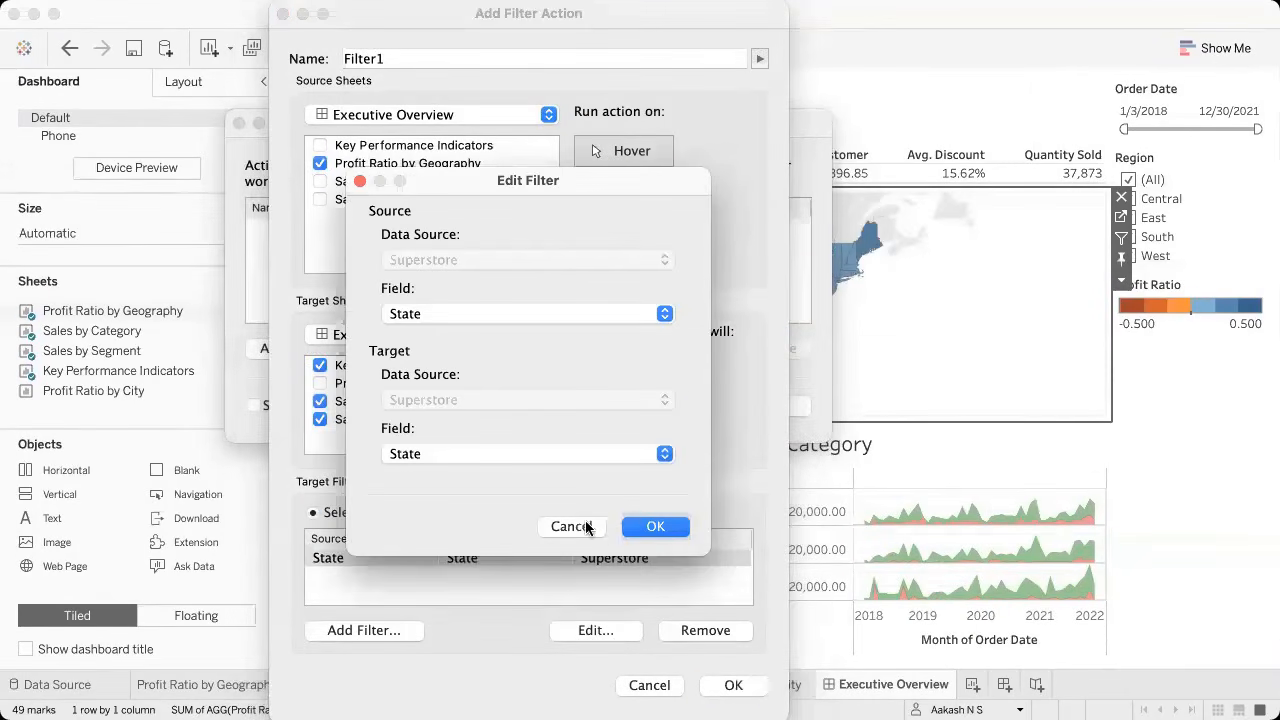
{"action": "left_click", "coordinate": [629, 527]}
{"action": "key", "text": "ctrl+Right"}
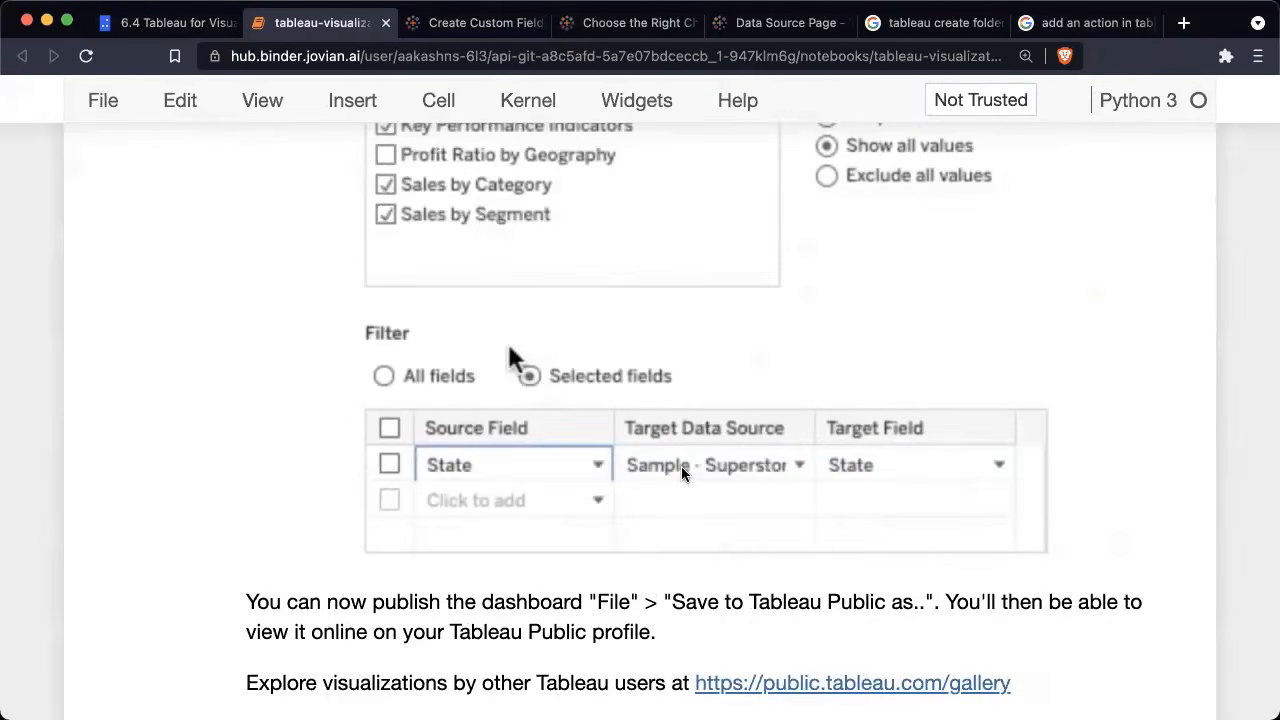
{"action": "key", "text": "ctrl+Left"}
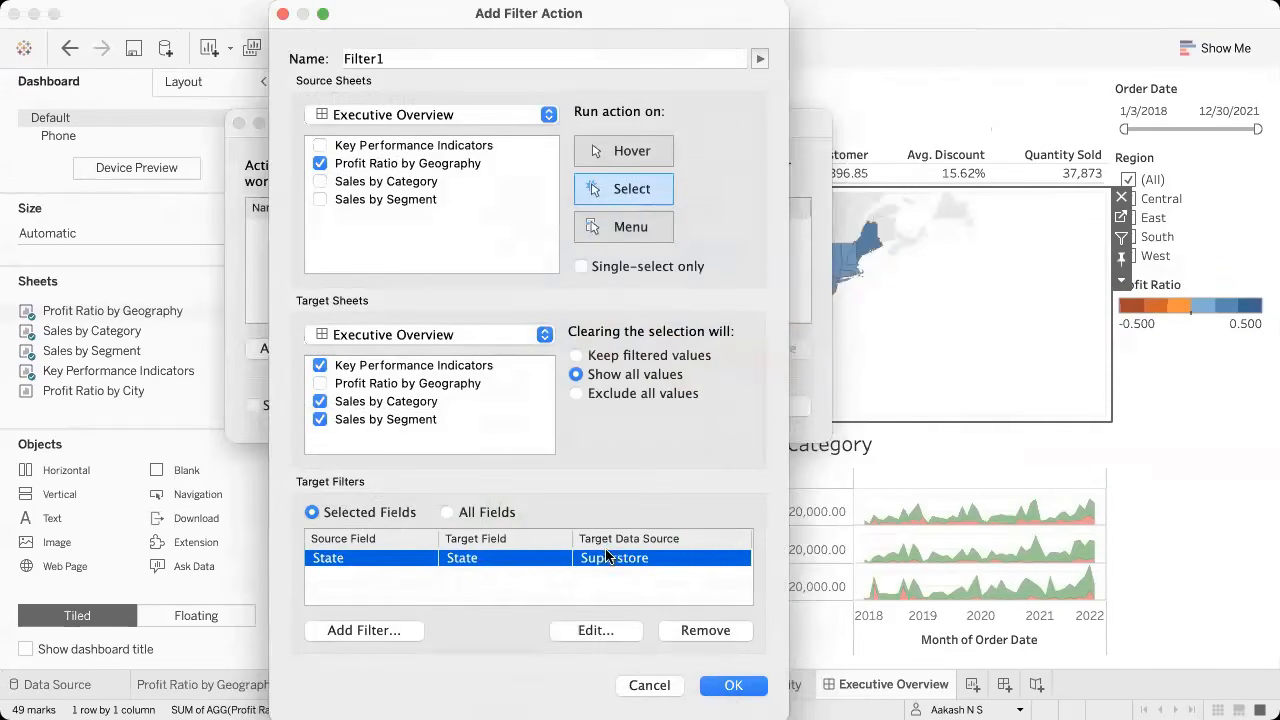
{"action": "left_click", "coordinate": [735, 687]}
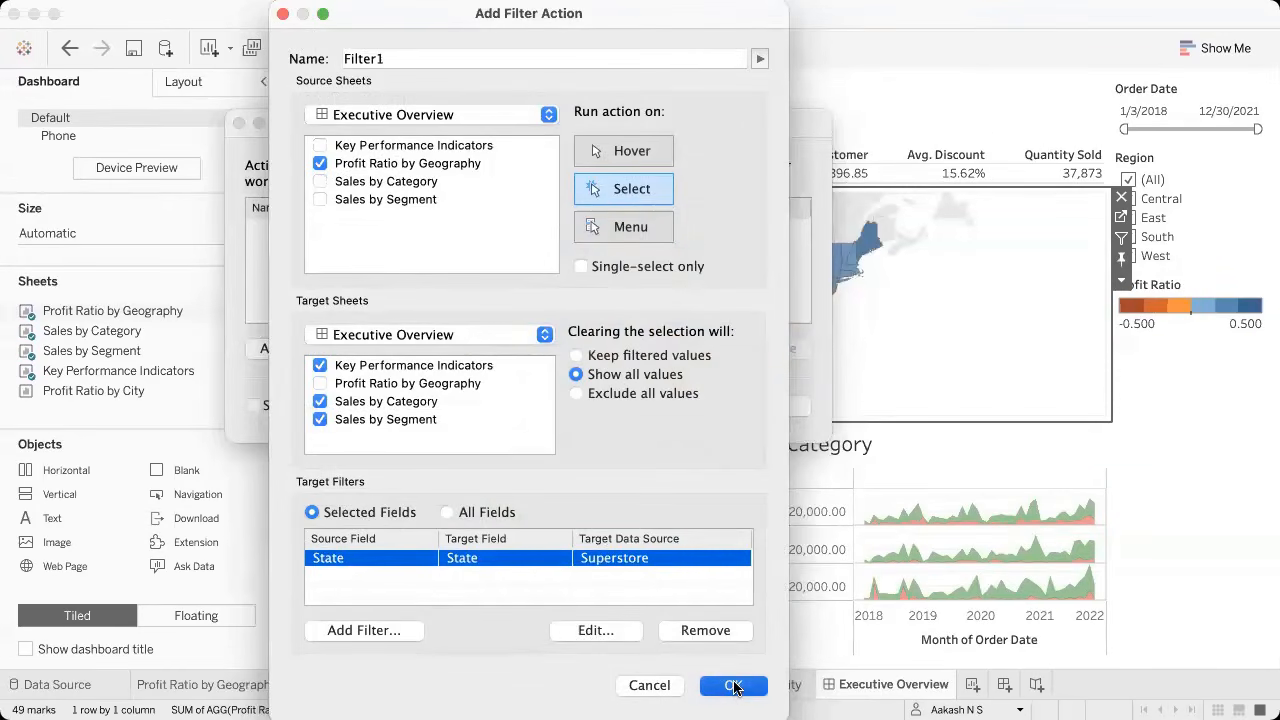
{"action": "left_click", "coordinate": [779, 407]}
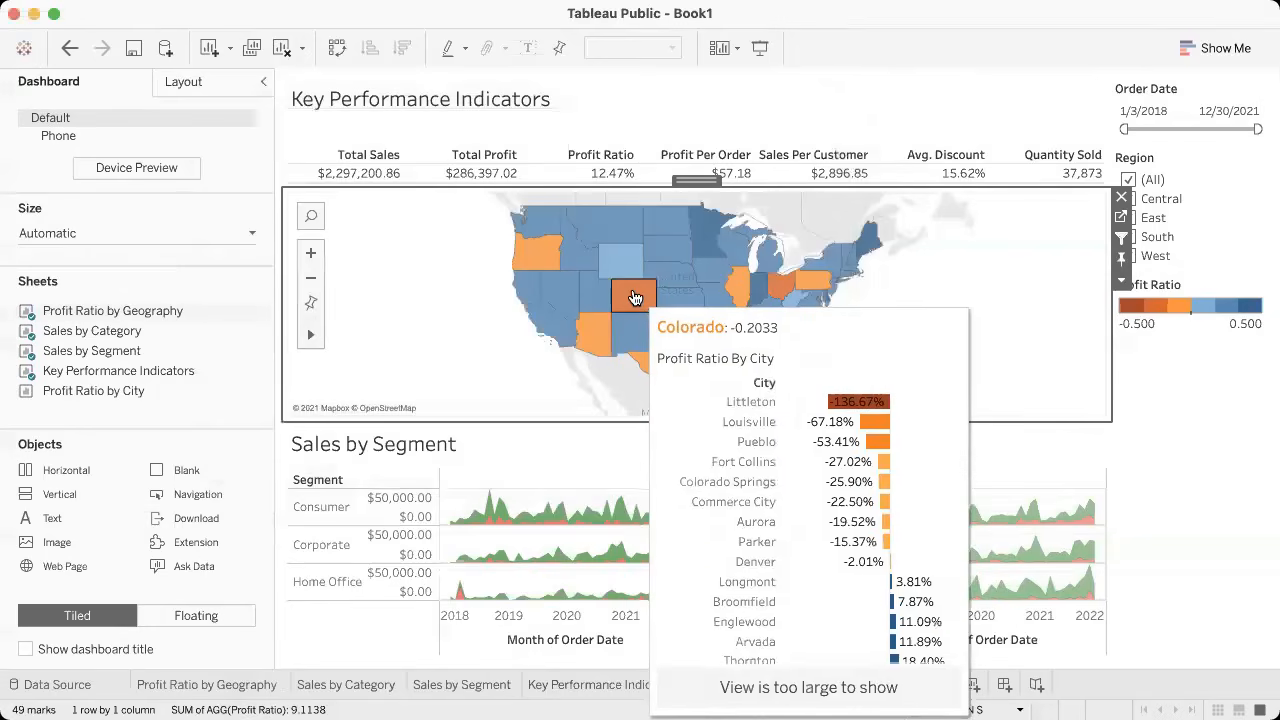
Step: Test the filter action by selecting and clearing Colorado and New York on the Profit Ratio by Geography map
{"action": "left_click", "coordinate": [633, 297]}
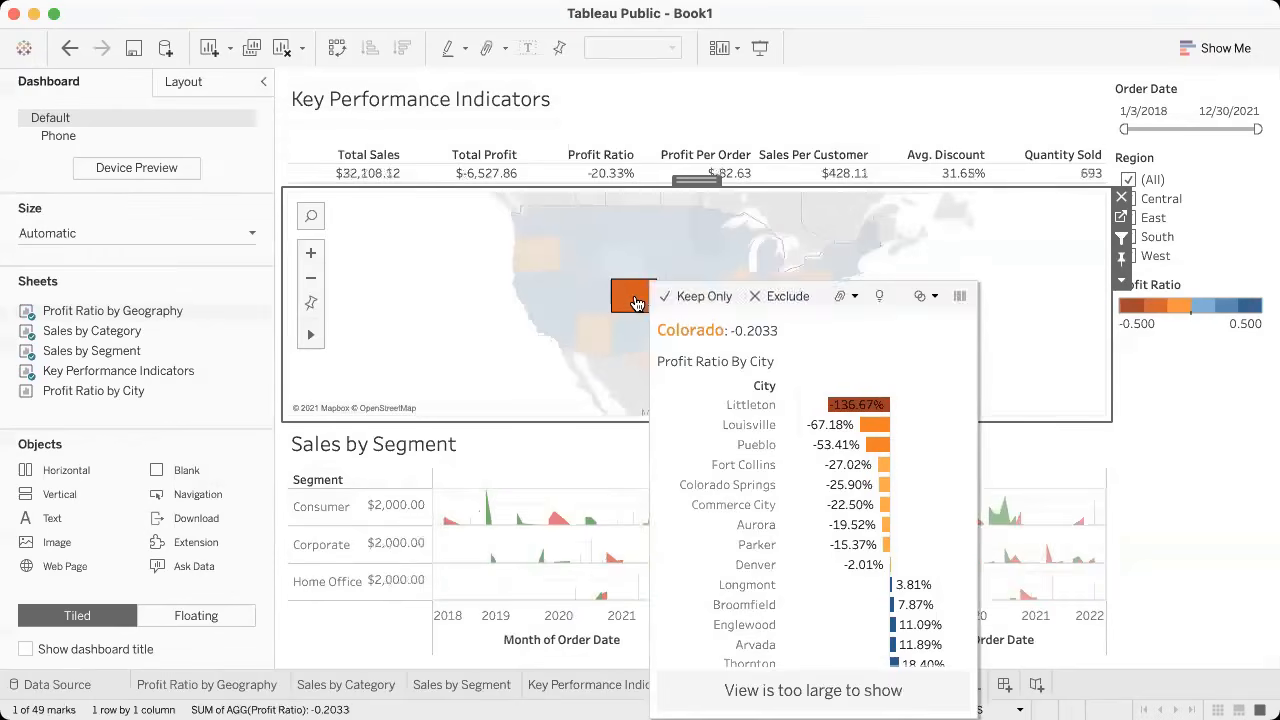
{"action": "left_click", "coordinate": [637, 300]}
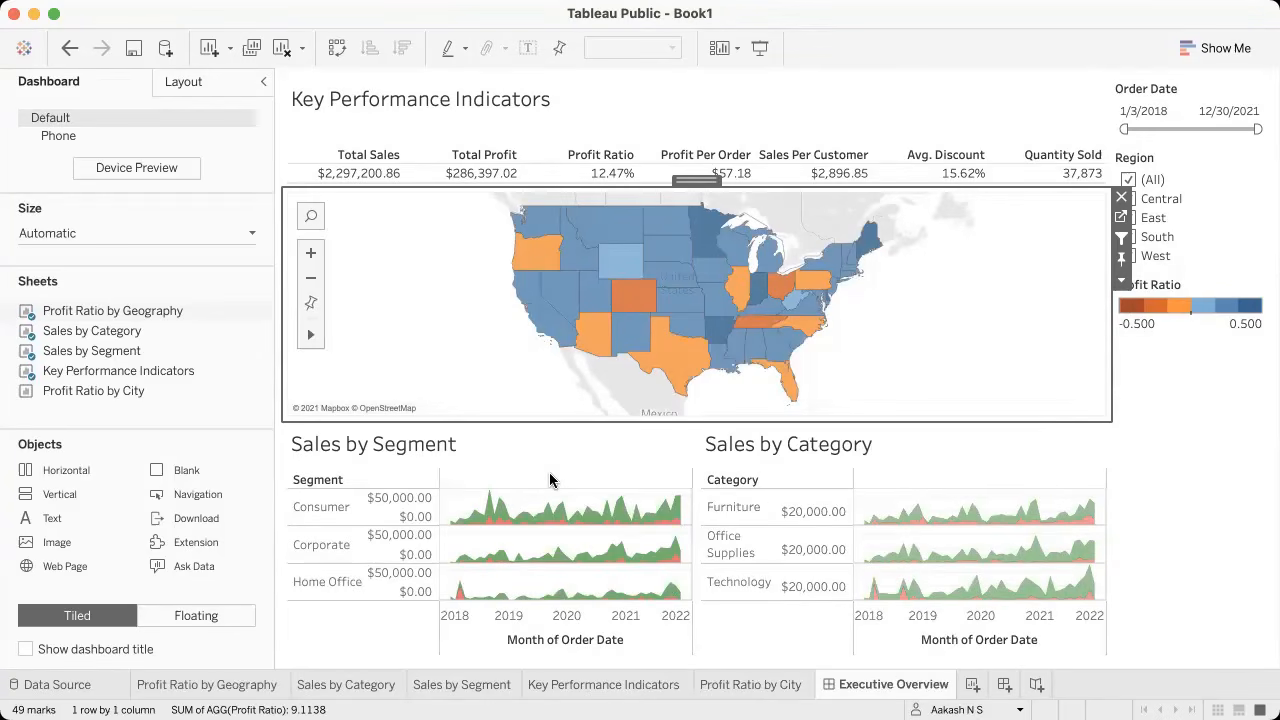
{"action": "mouse_move", "coordinate": [826, 288]}
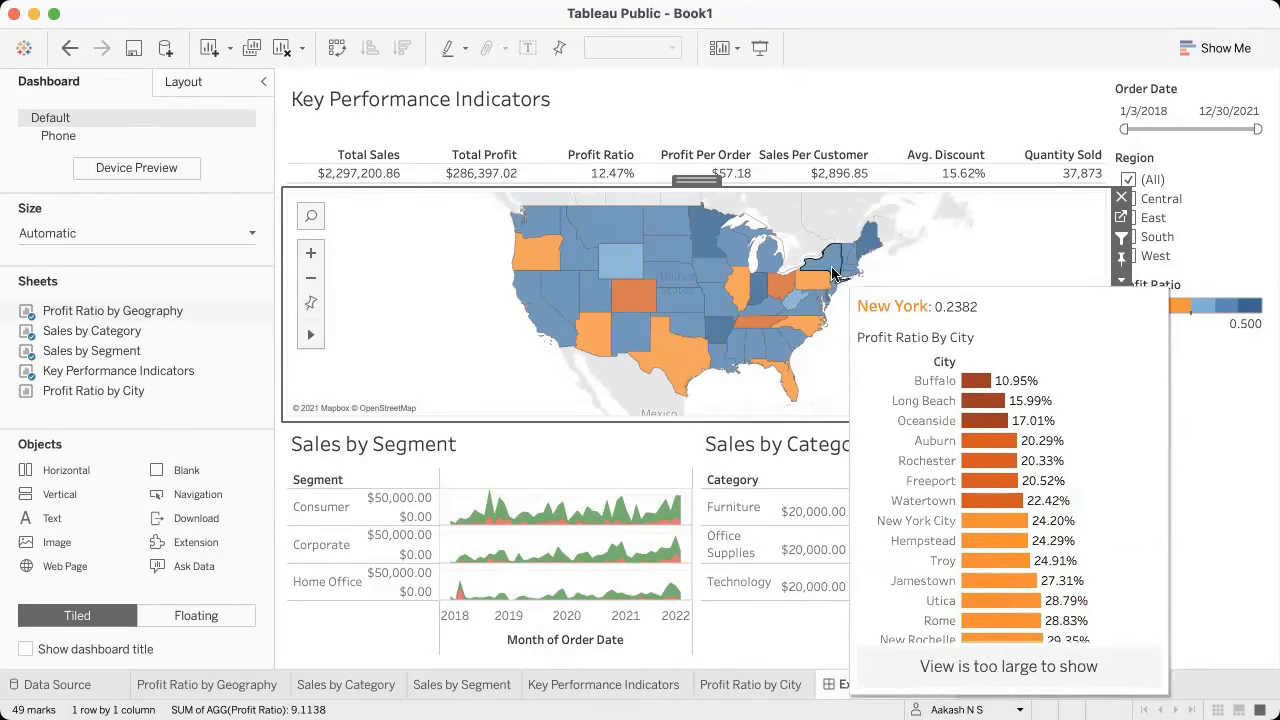
{"action": "left_click", "coordinate": [833, 273]}
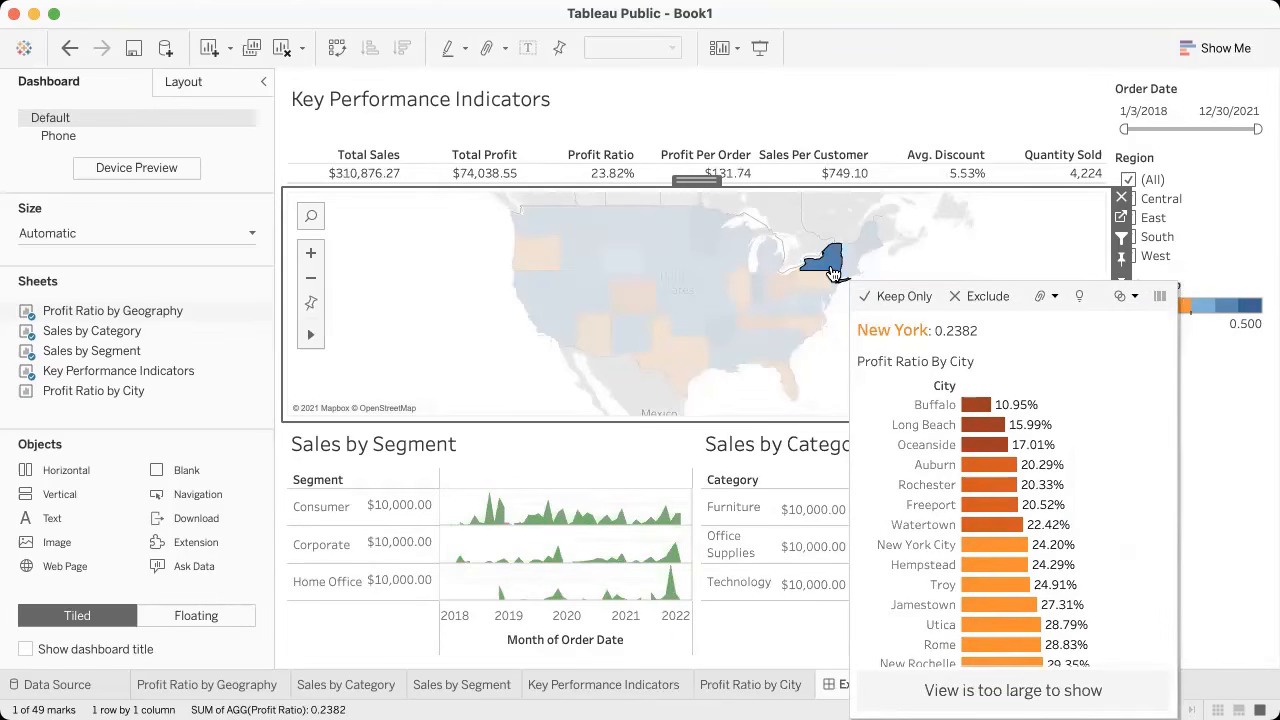
{"action": "left_click", "coordinate": [983, 190]}
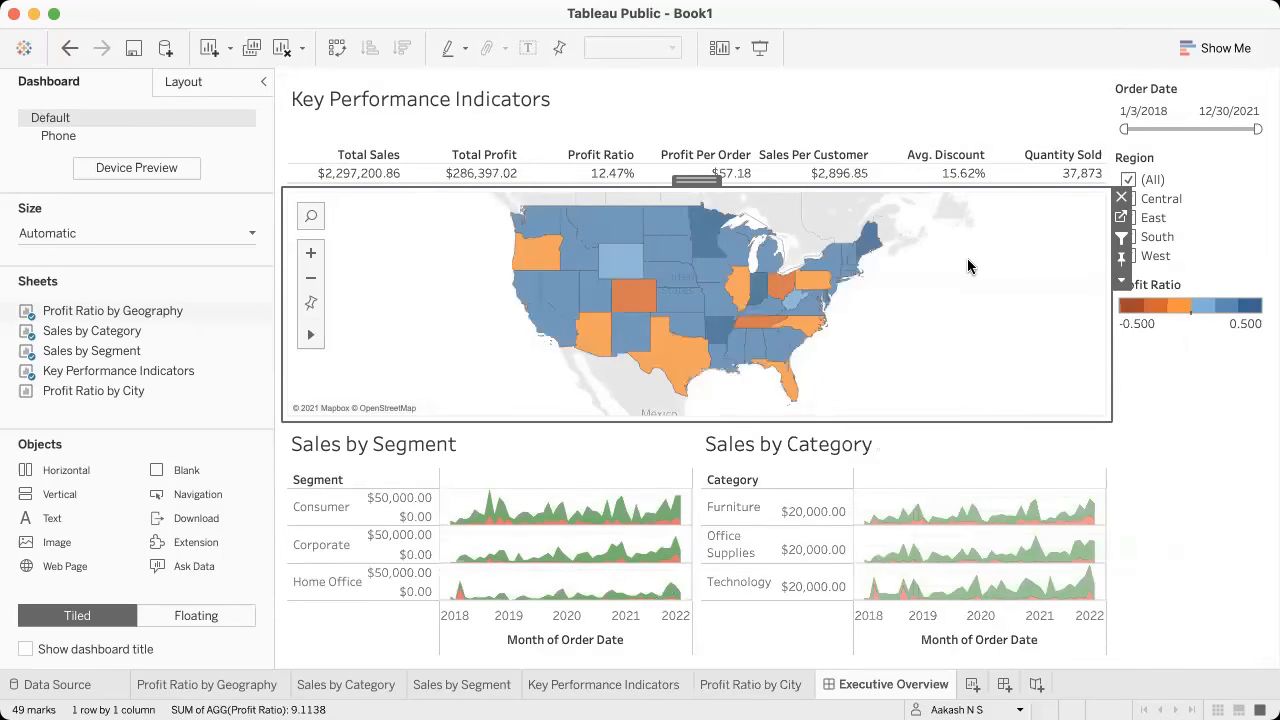
{"action": "left_click", "coordinate": [825, 267]}
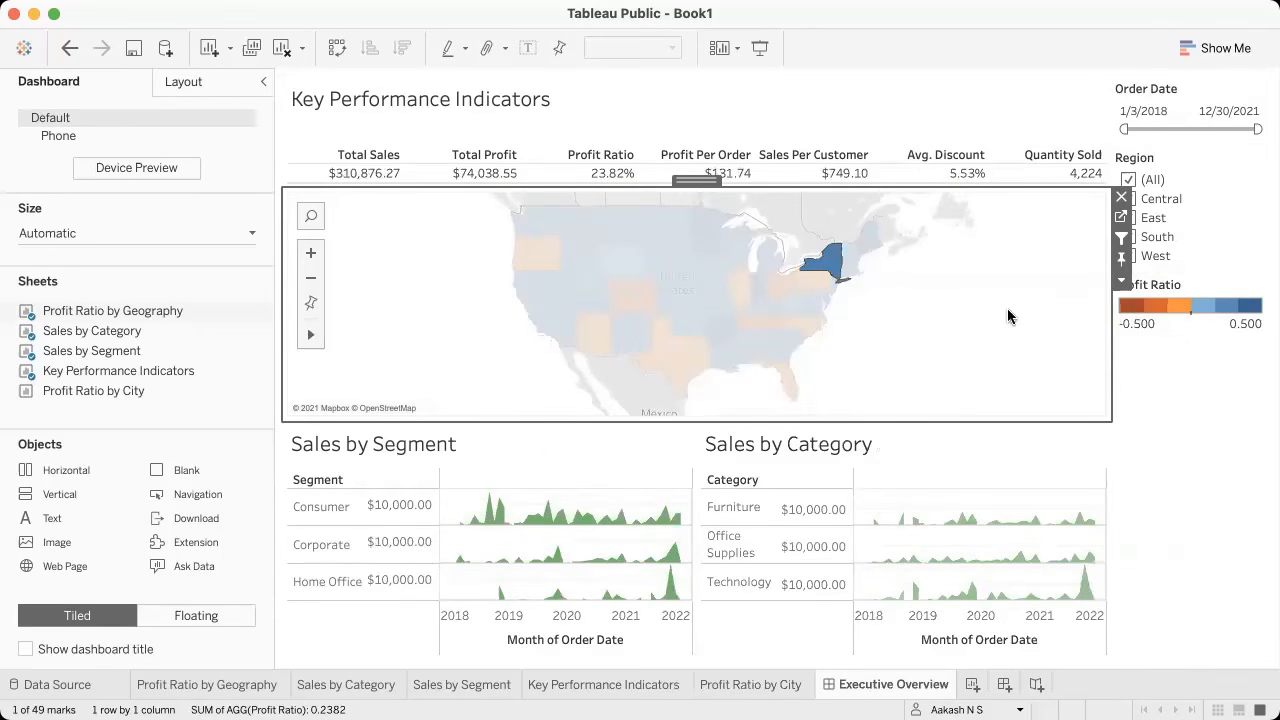
{"action": "left_click", "coordinate": [835, 263]}
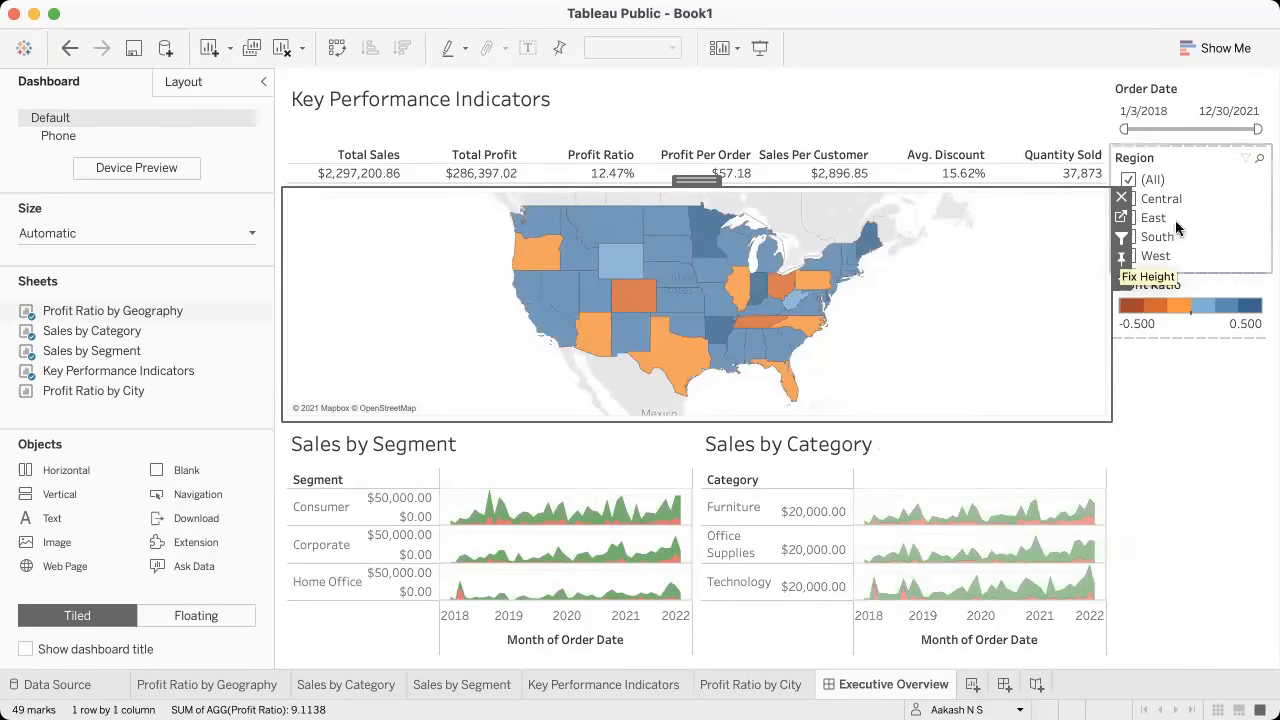
Step: Test the Region filter by showing only Central, and restore all regions
{"action": "left_click", "coordinate": [1165, 396]}
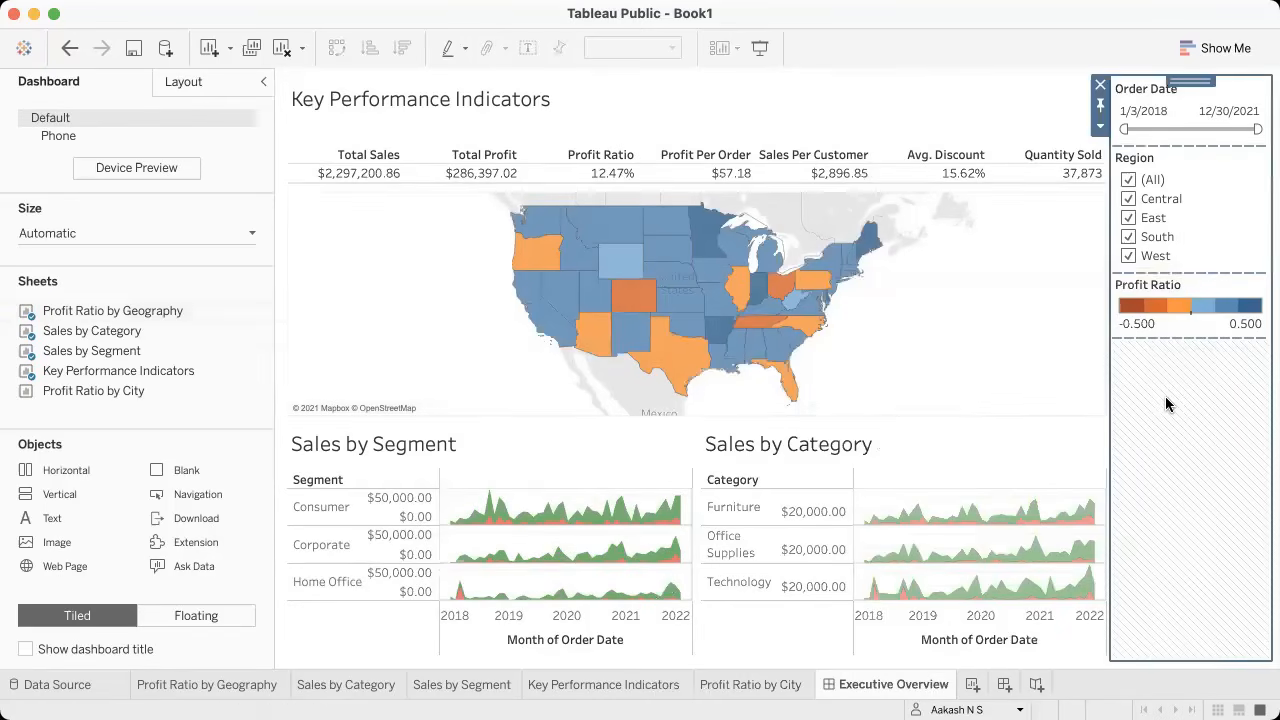
{"action": "left_click", "coordinate": [1129, 180]}
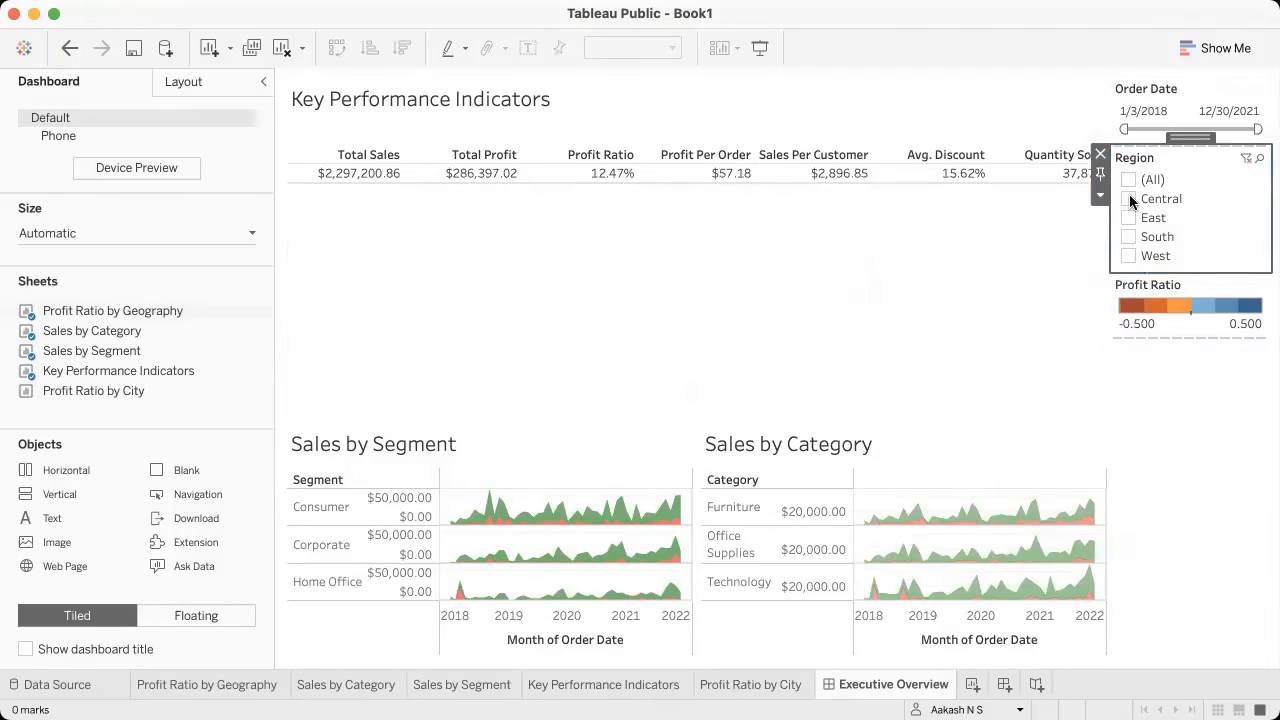
{"action": "left_click", "coordinate": [1129, 198]}
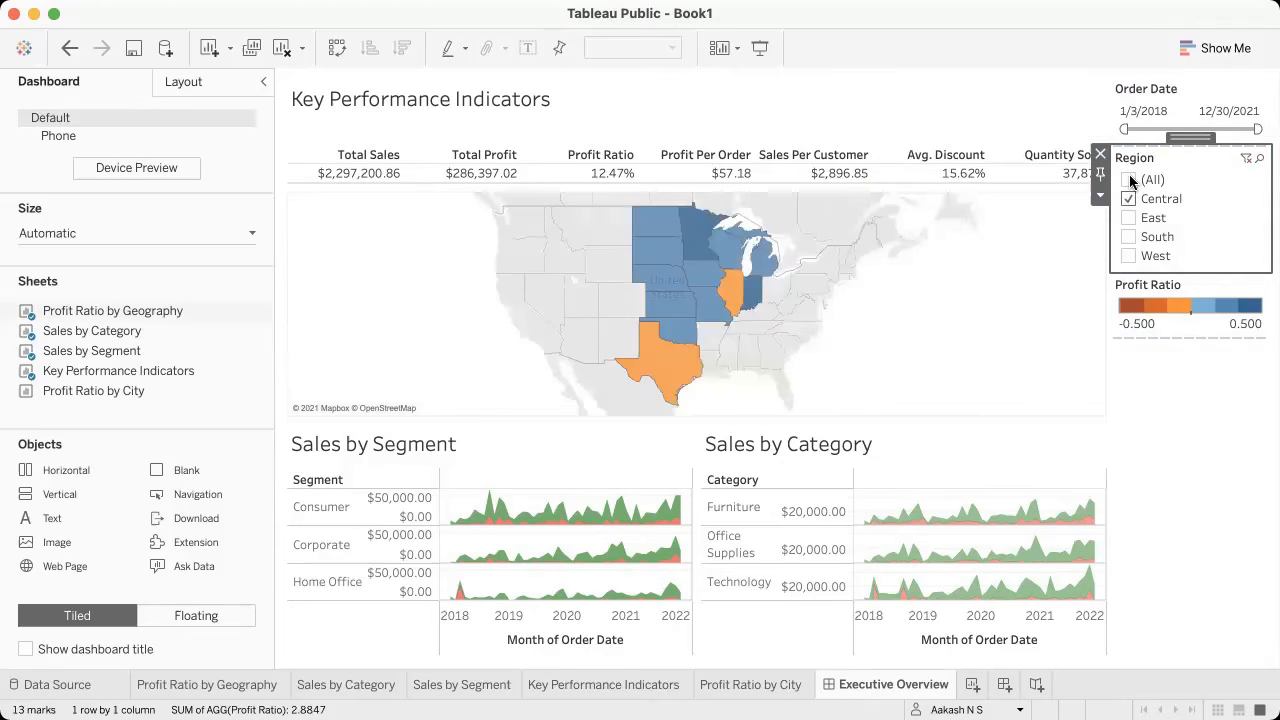
{"action": "left_click", "coordinate": [1129, 180]}
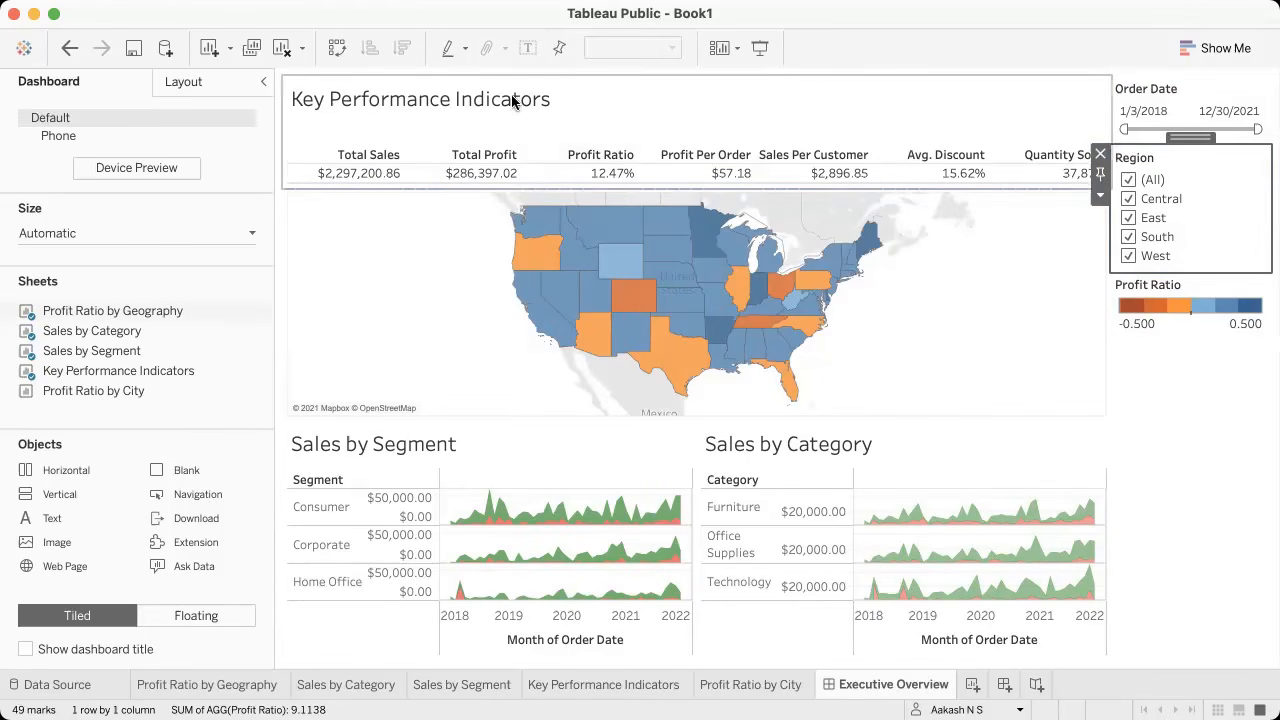
Step: Replace the sheet-name title of the Key Performance Indicators sheet with "Executive Overivew"
{"action": "double_click", "coordinate": [459, 102]}
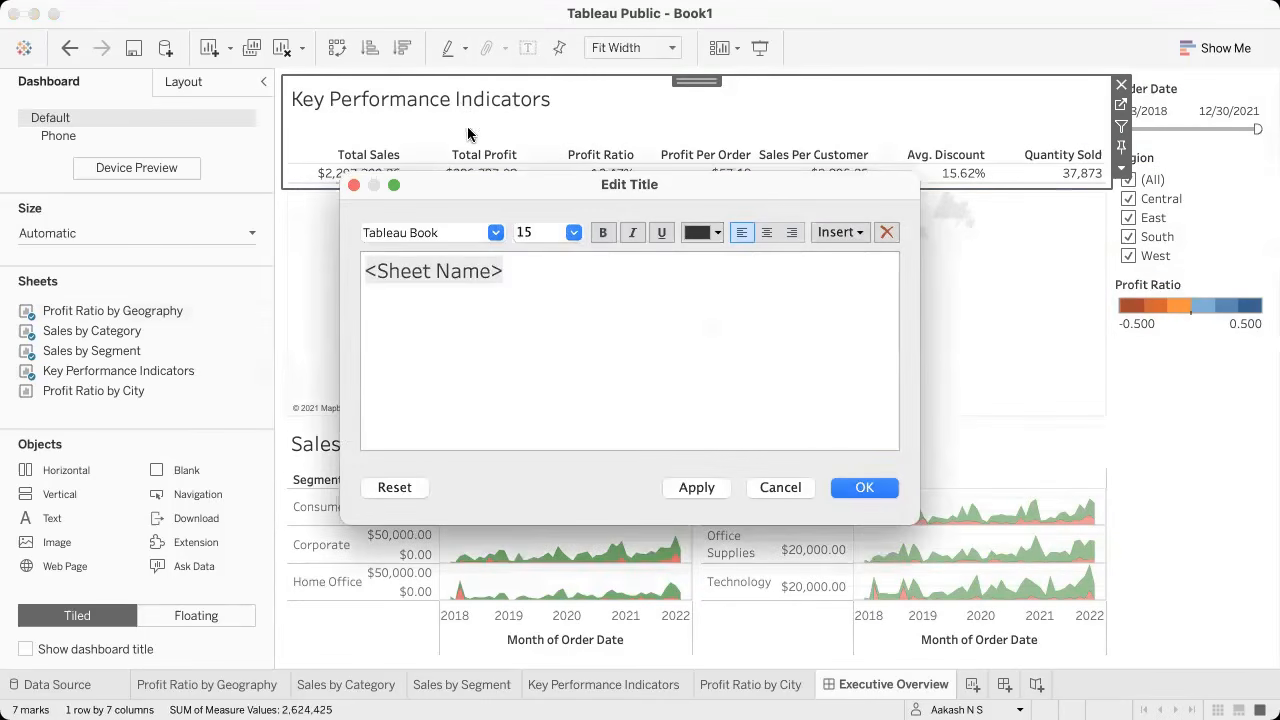
{"action": "key", "text": "super+a"}
{"action": "key", "text": "BackSpace"}
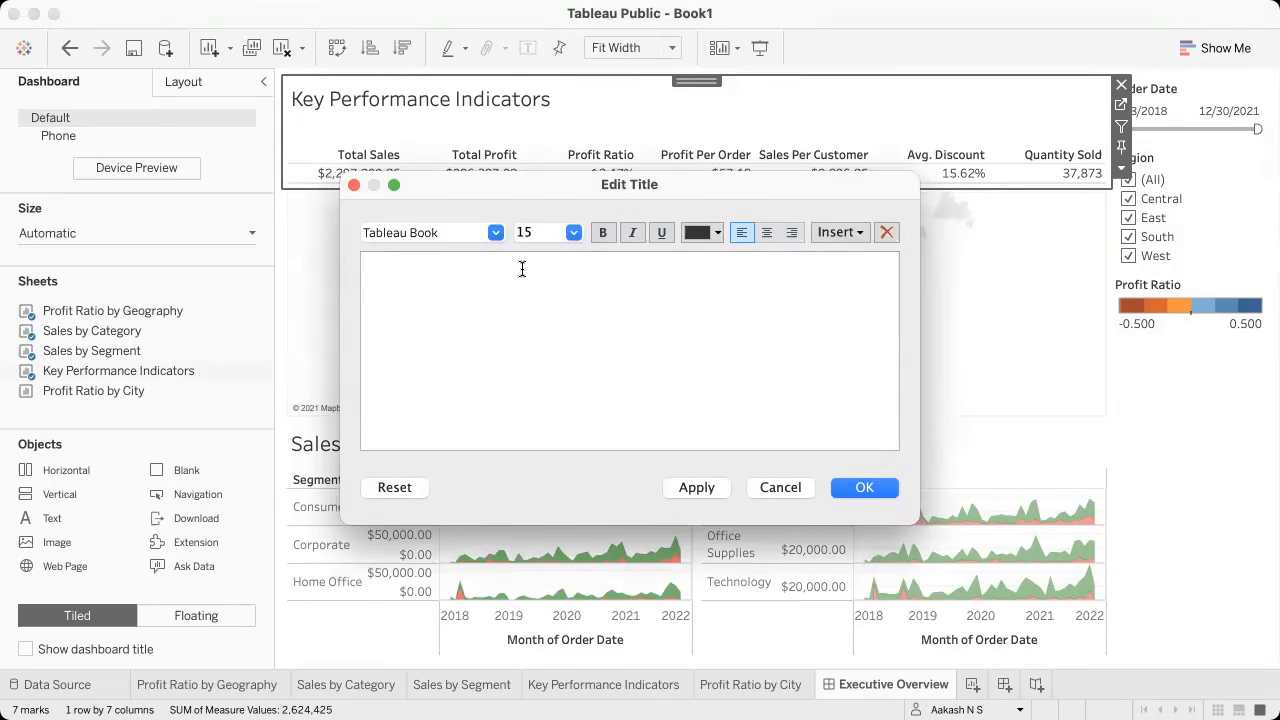
{"action": "type", "text": "Executive Overview"}
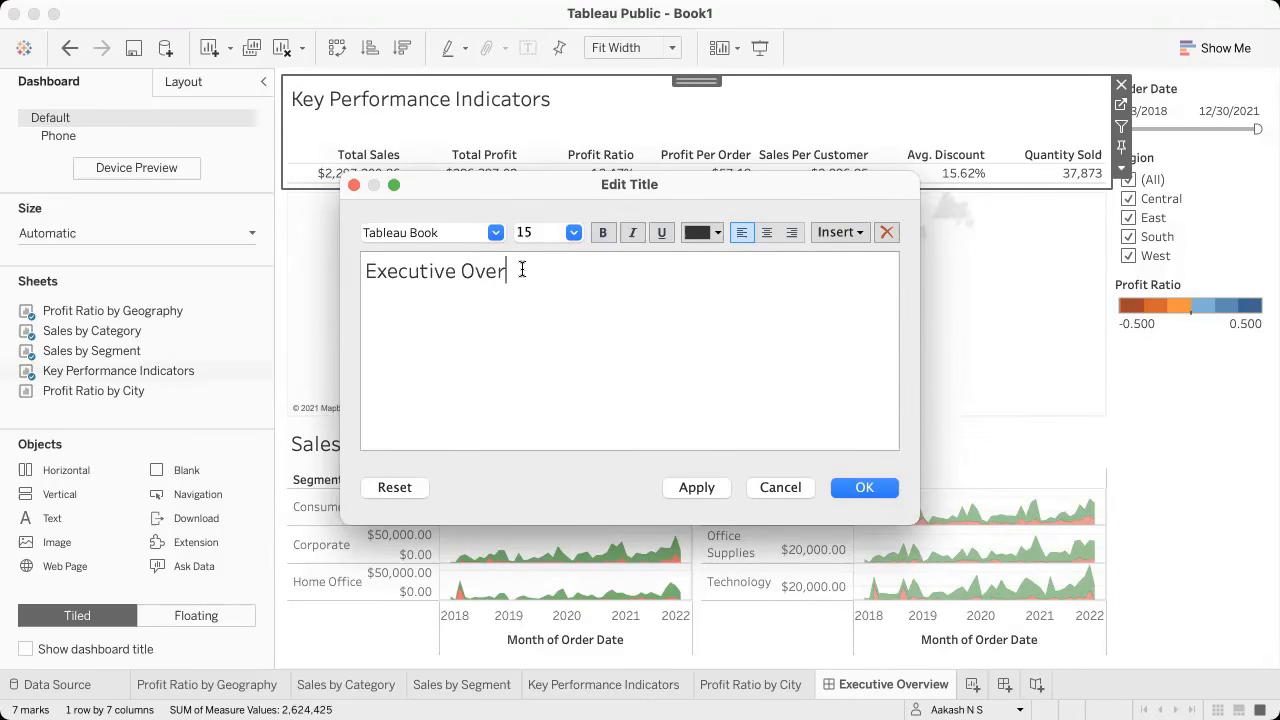
{"action": "left_click", "coordinate": [864, 489]}
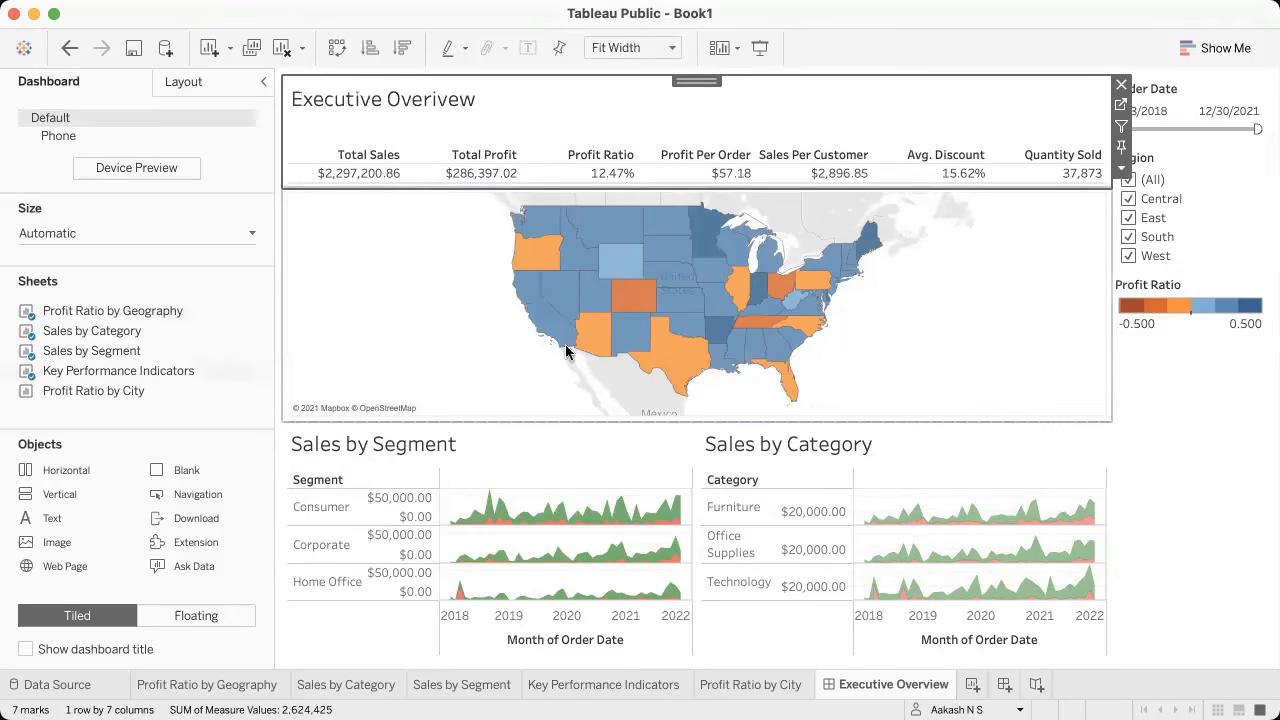
Step: Consult the notebook's remaining dashboard instructions and append the dynamic State field in parentheses to the "Executive Overivew" title
{"action": "mouse_move", "coordinate": [626, 262]}
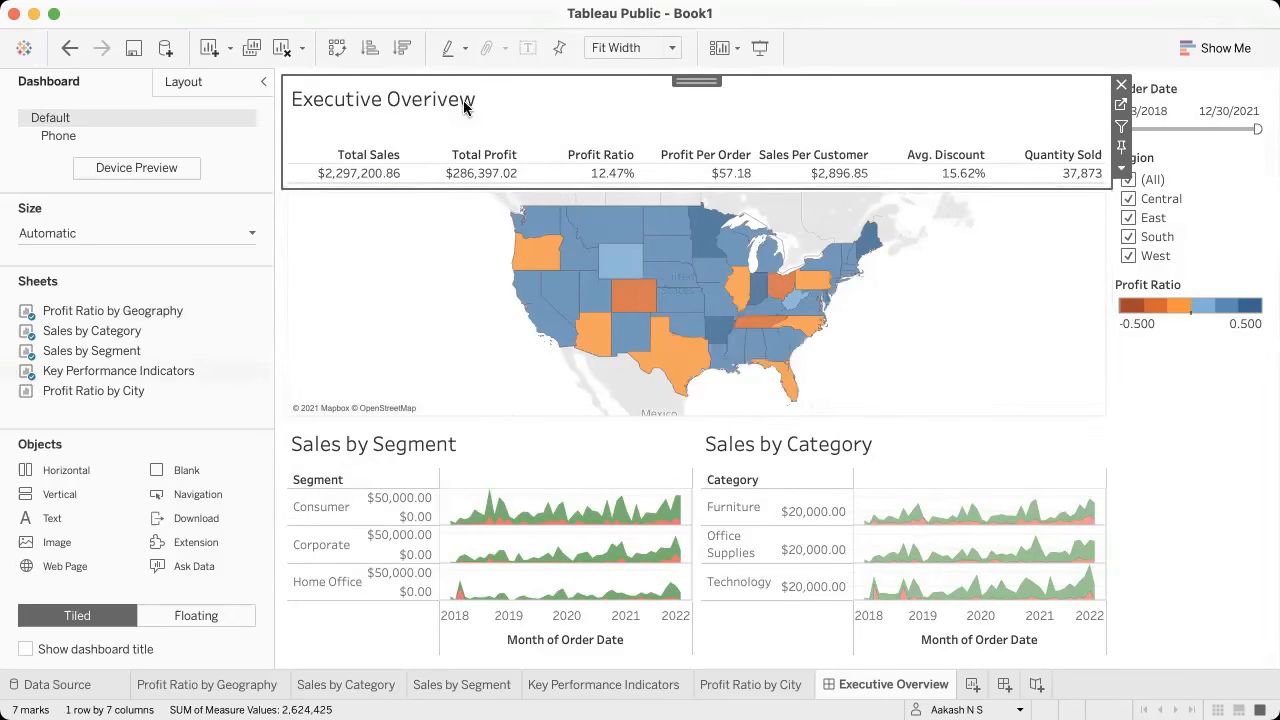
{"action": "key", "text": "ctrl+Right"}
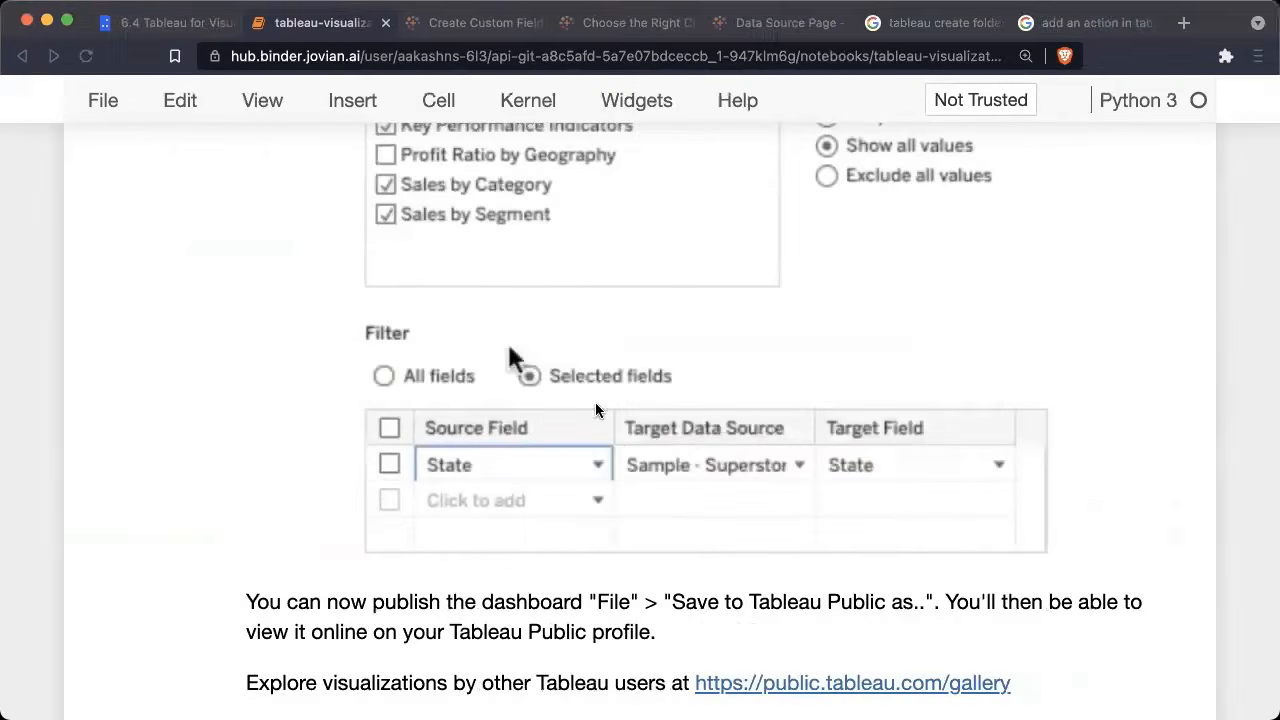
{"action": "scroll", "coordinate": [603, 512], "scroll_direction": "down", "scroll_amount": 2}
{"action": "scroll", "coordinate": [605, 515], "scroll_direction": "up", "scroll_amount": 5}
{"action": "scroll", "coordinate": [605, 515], "scroll_direction": "up", "scroll_amount": 4}
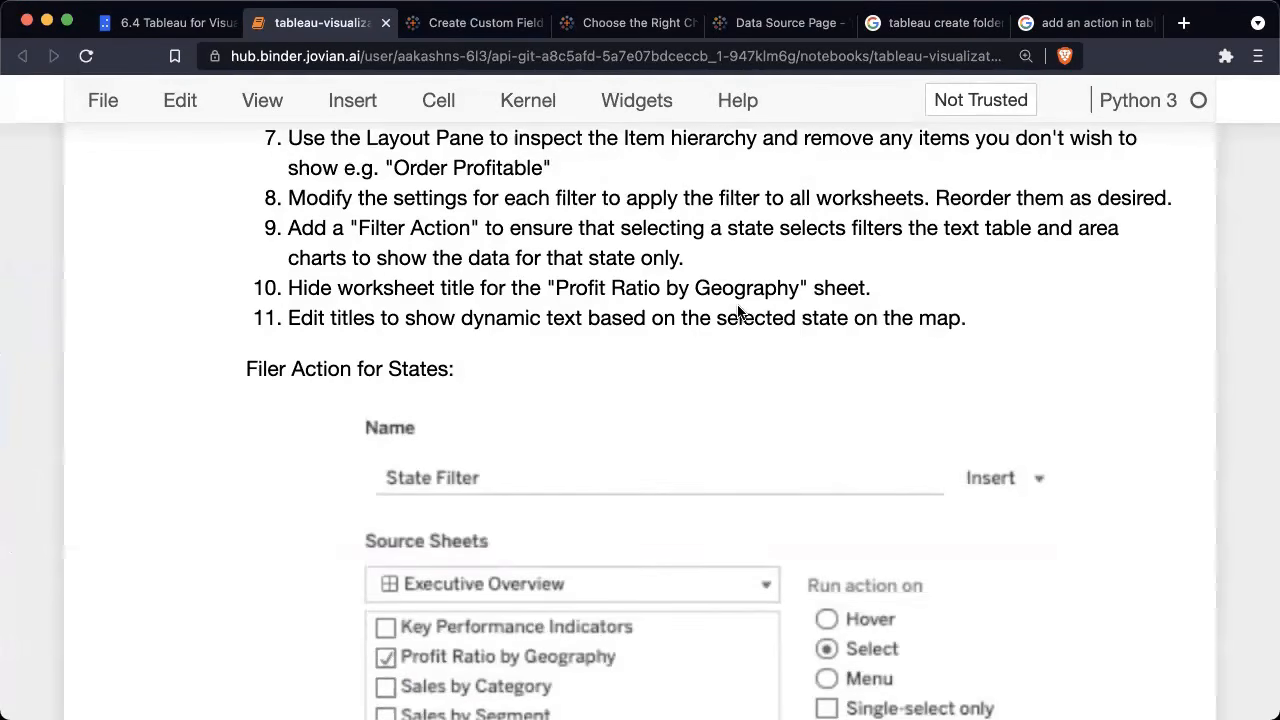
{"action": "key", "text": "super+Tab"}
{"action": "double_click", "coordinate": [438, 95]}
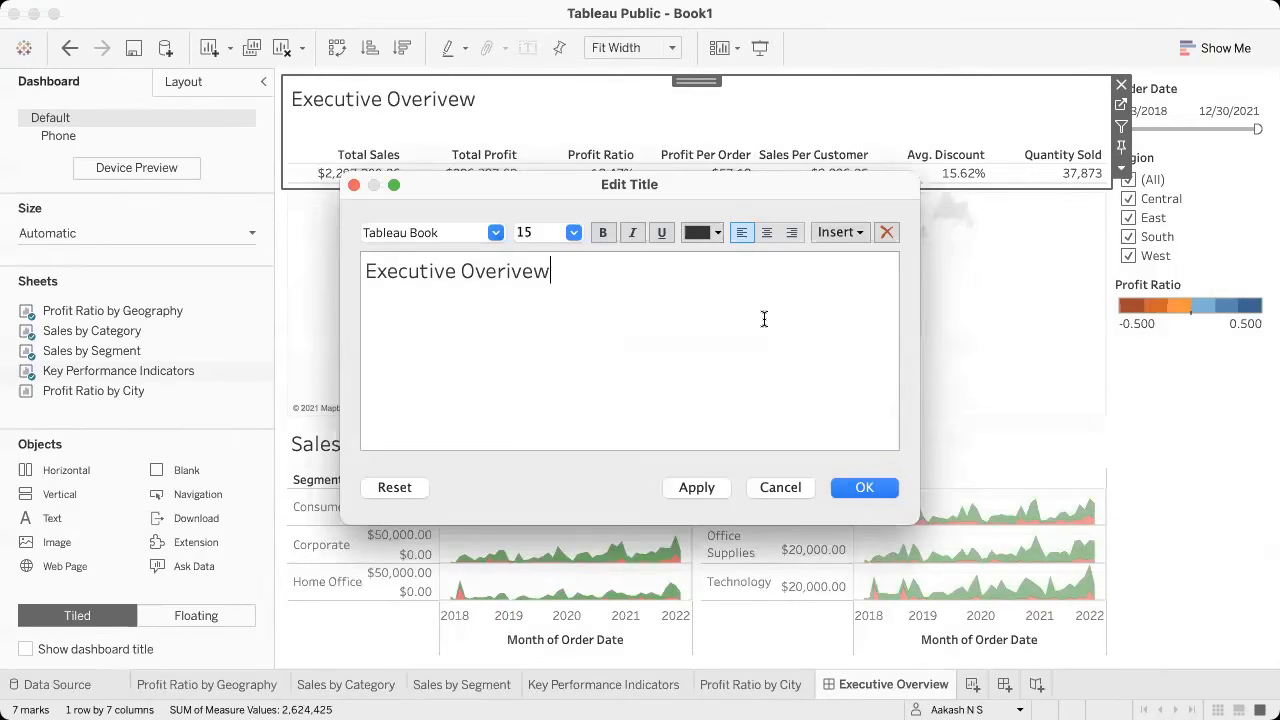
{"action": "type", "text": "("}
{"action": "left_click", "coordinate": [840, 232]}
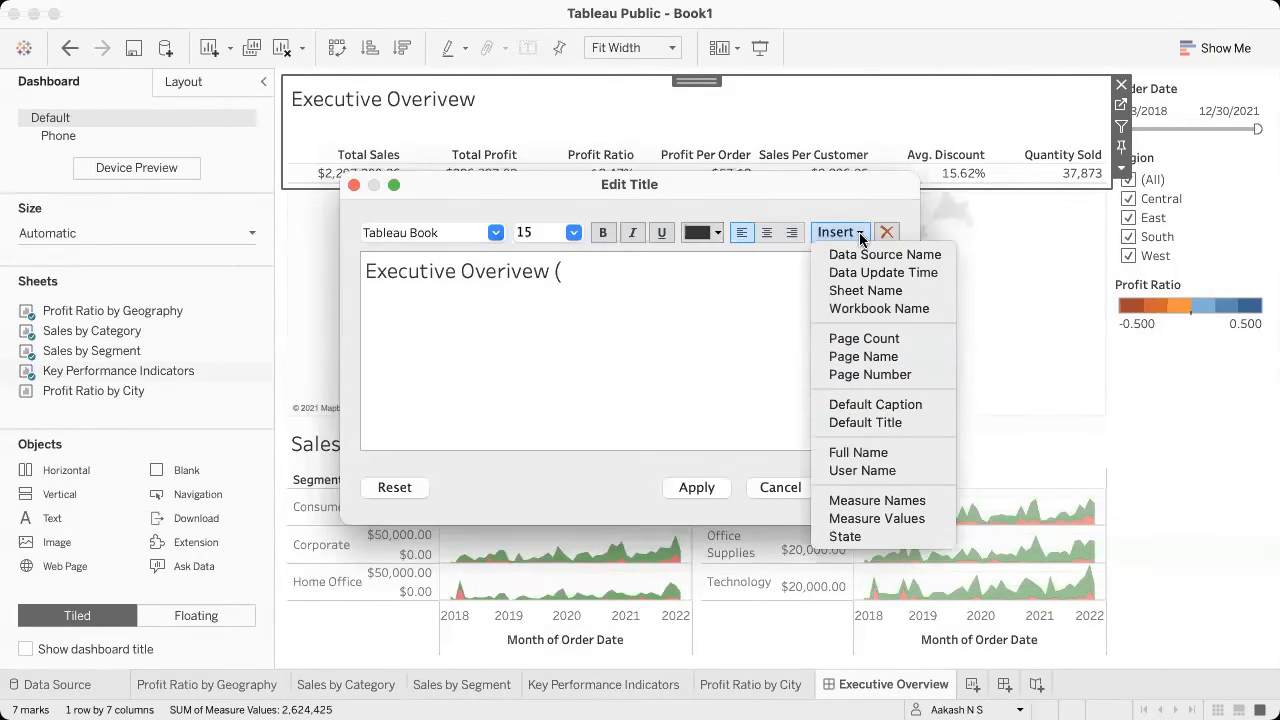
{"action": "left_click", "coordinate": [878, 537]}
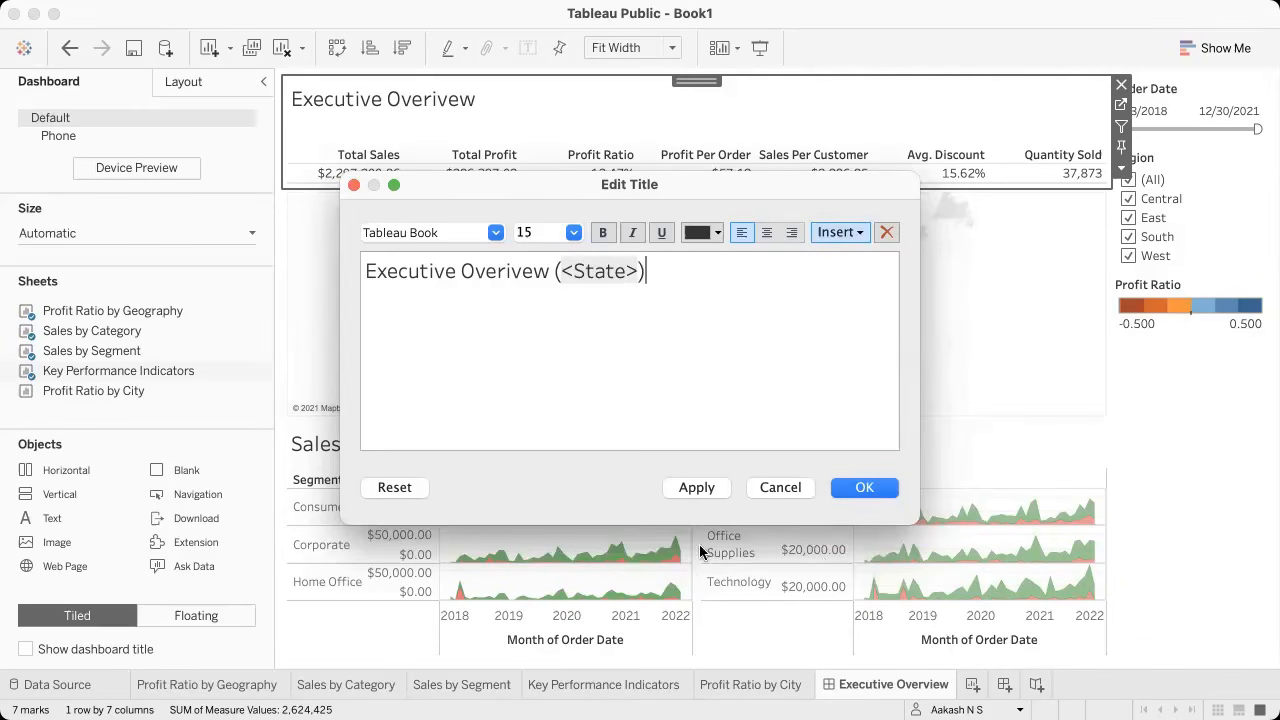
{"action": "left_click", "coordinate": [864, 487]}
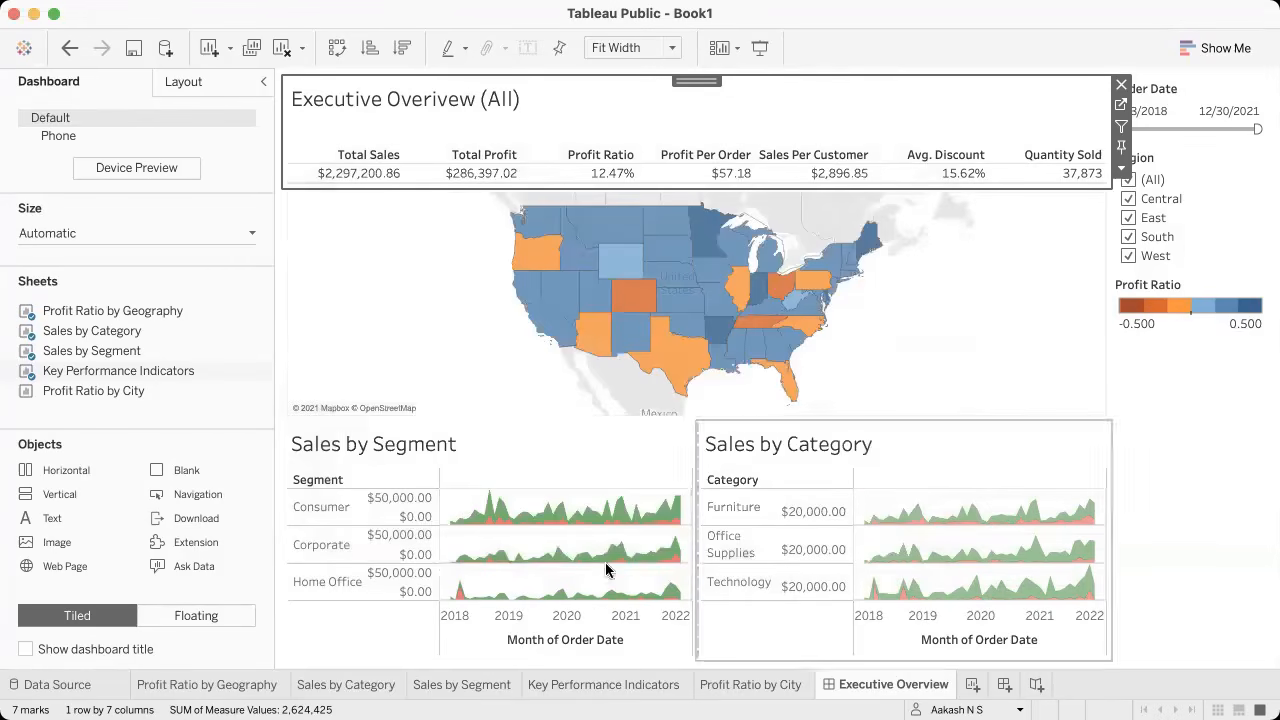
Step: Append the dynamic State field in parentheses after the sheet name in the Sales by Segment title
{"action": "left_click", "coordinate": [424, 487]}
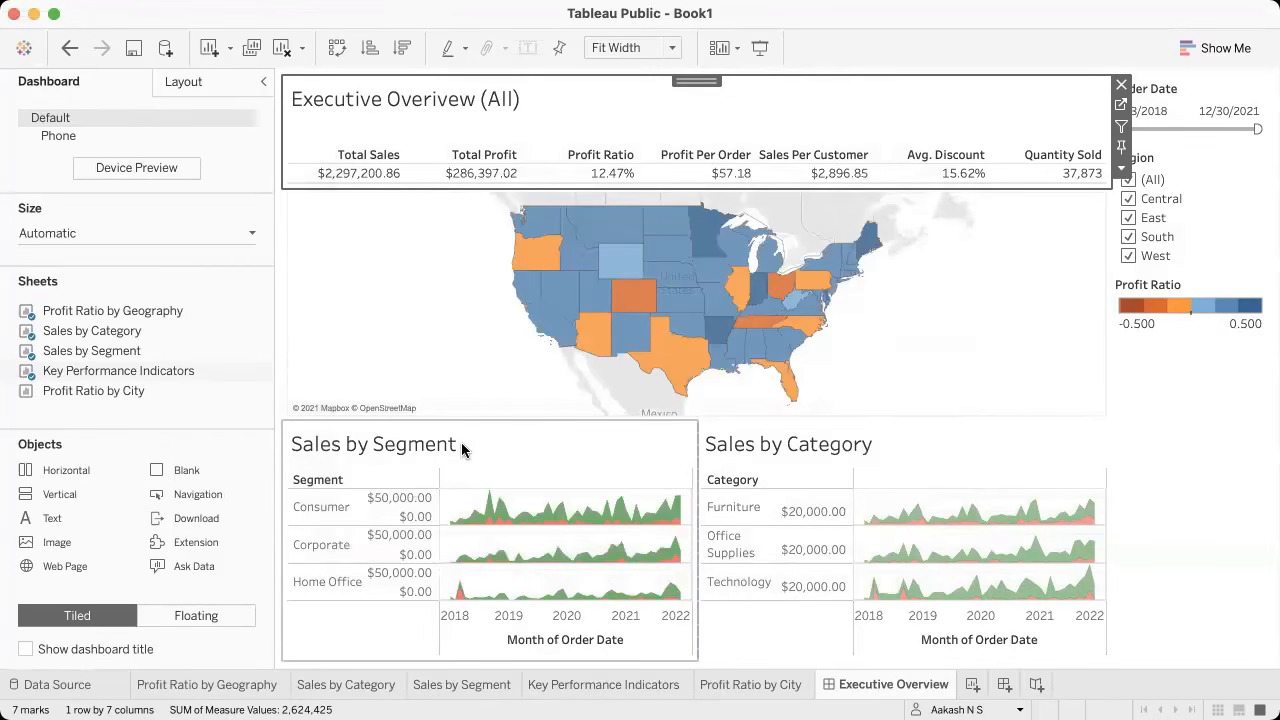
{"action": "double_click", "coordinate": [461, 443]}
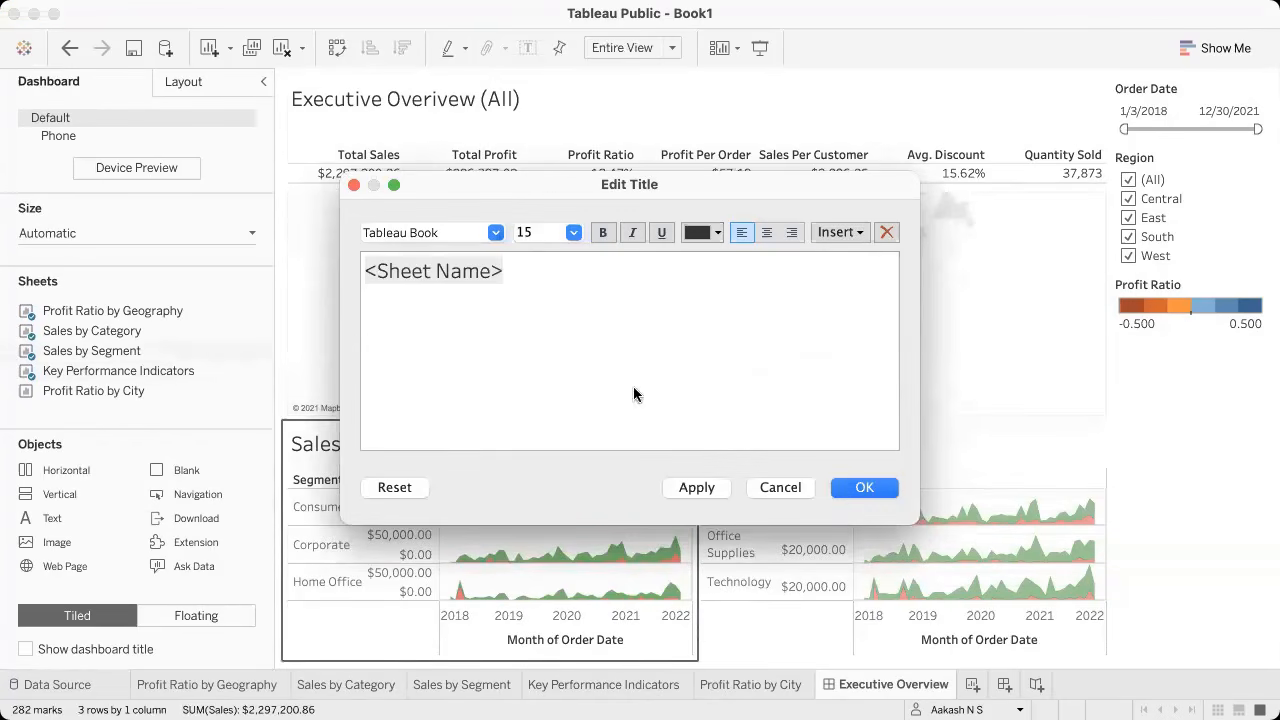
{"action": "left_click", "coordinate": [570, 268]}
{"action": "type", "text": "("}
{"action": "left_click", "coordinate": [841, 232]}
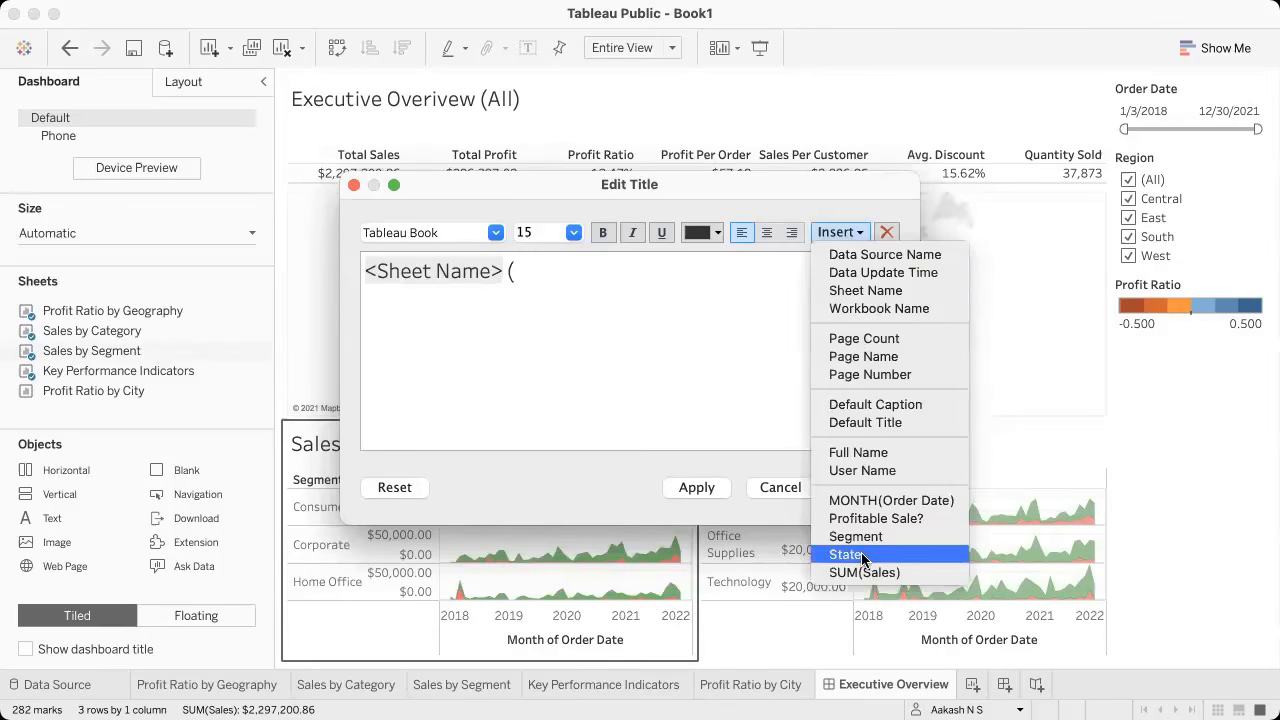
{"action": "left_click", "coordinate": [840, 553]}
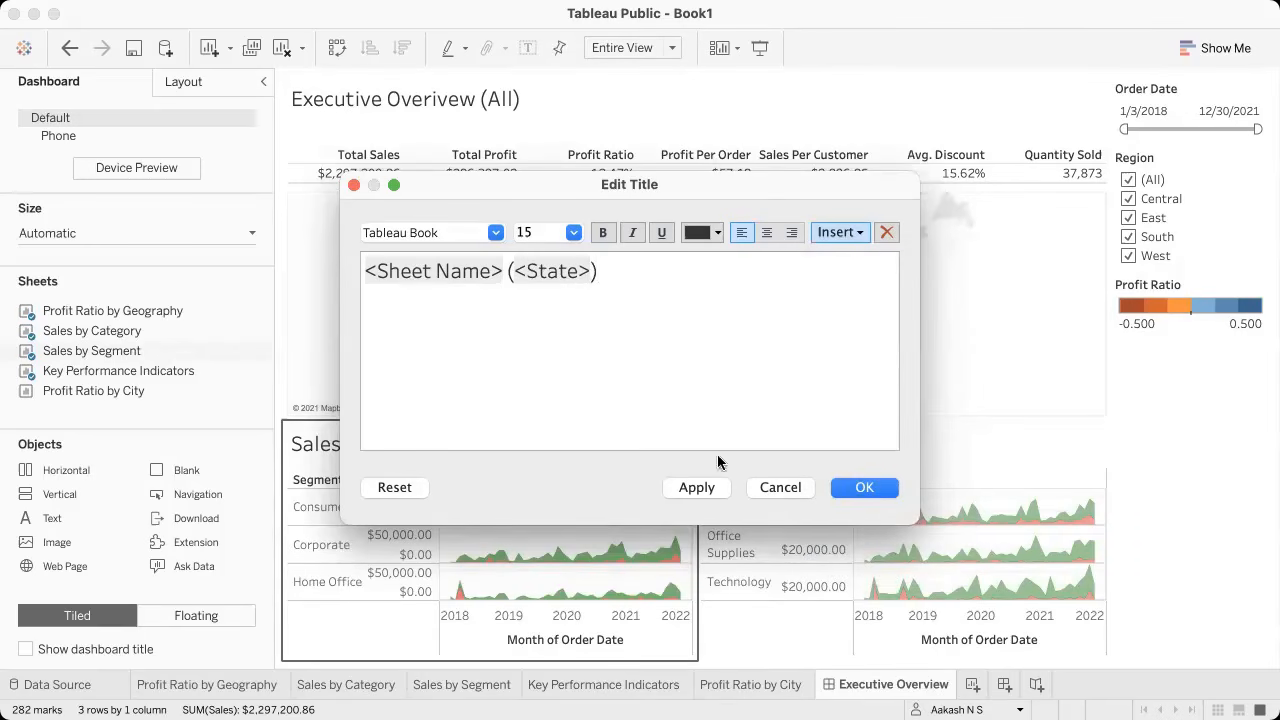
Step: Confirm the Sales by Segment title edit and append the State field in parentheses to the Sales by Category title
{"action": "left_click", "coordinate": [845, 487]}
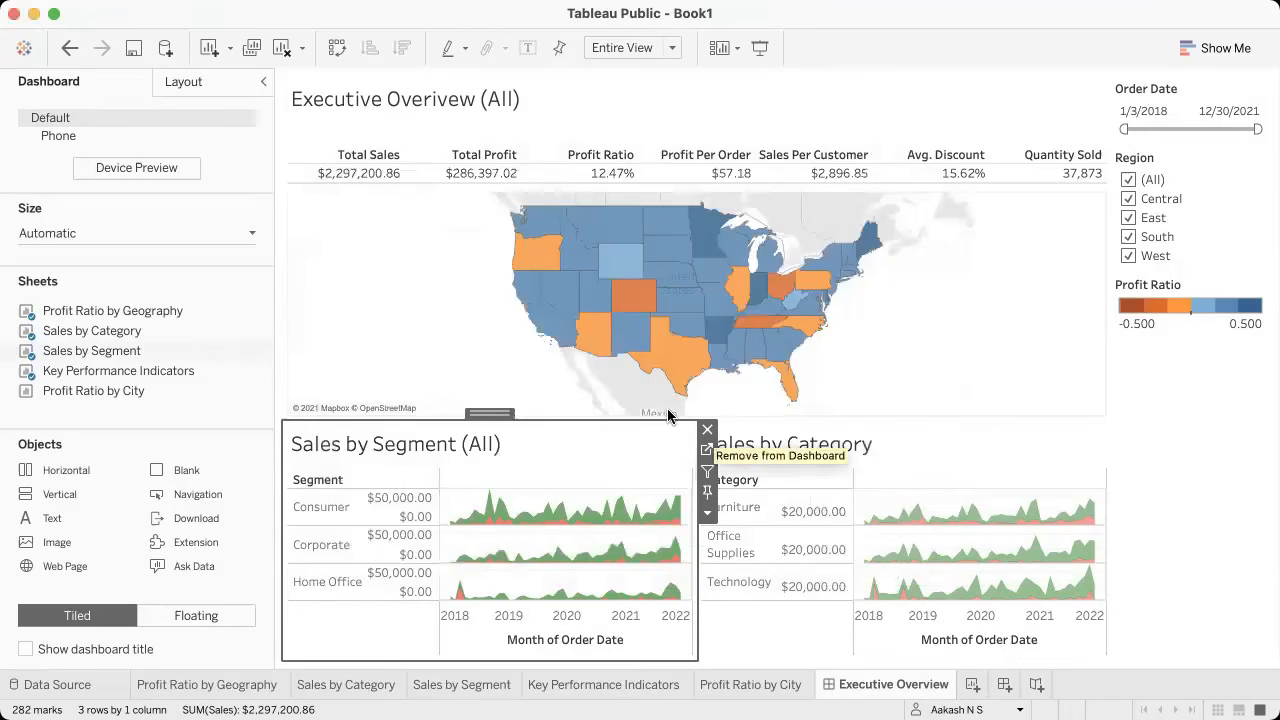
{"action": "left_click", "coordinate": [768, 436]}
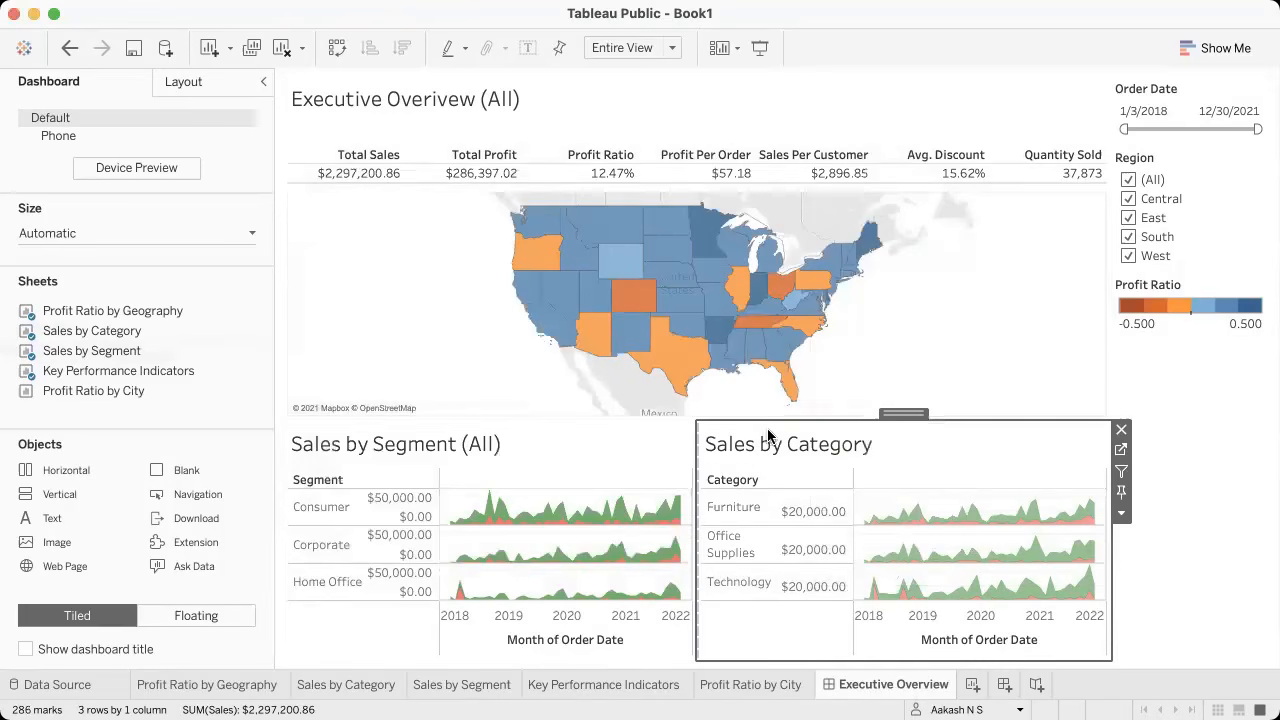
{"action": "double_click", "coordinate": [866, 443]}
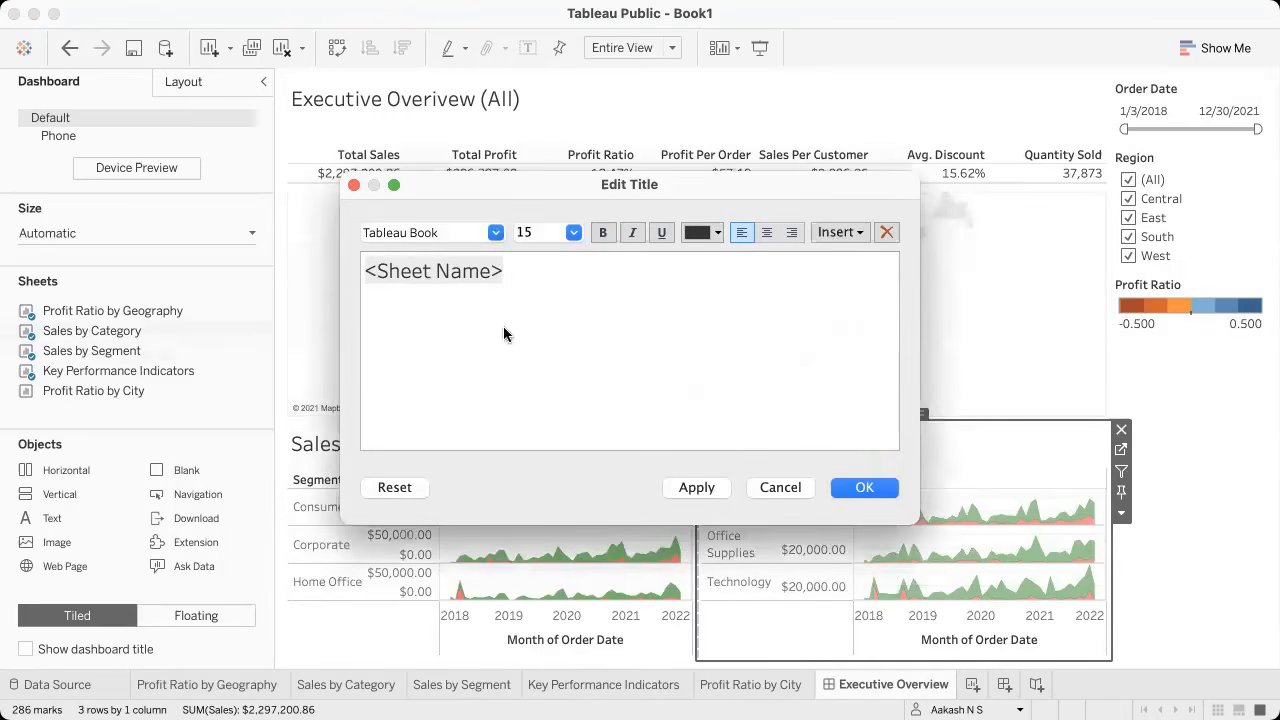
{"action": "left_click", "coordinate": [706, 273]}
{"action": "type", "text": "("}
{"action": "left_click", "coordinate": [840, 232]}
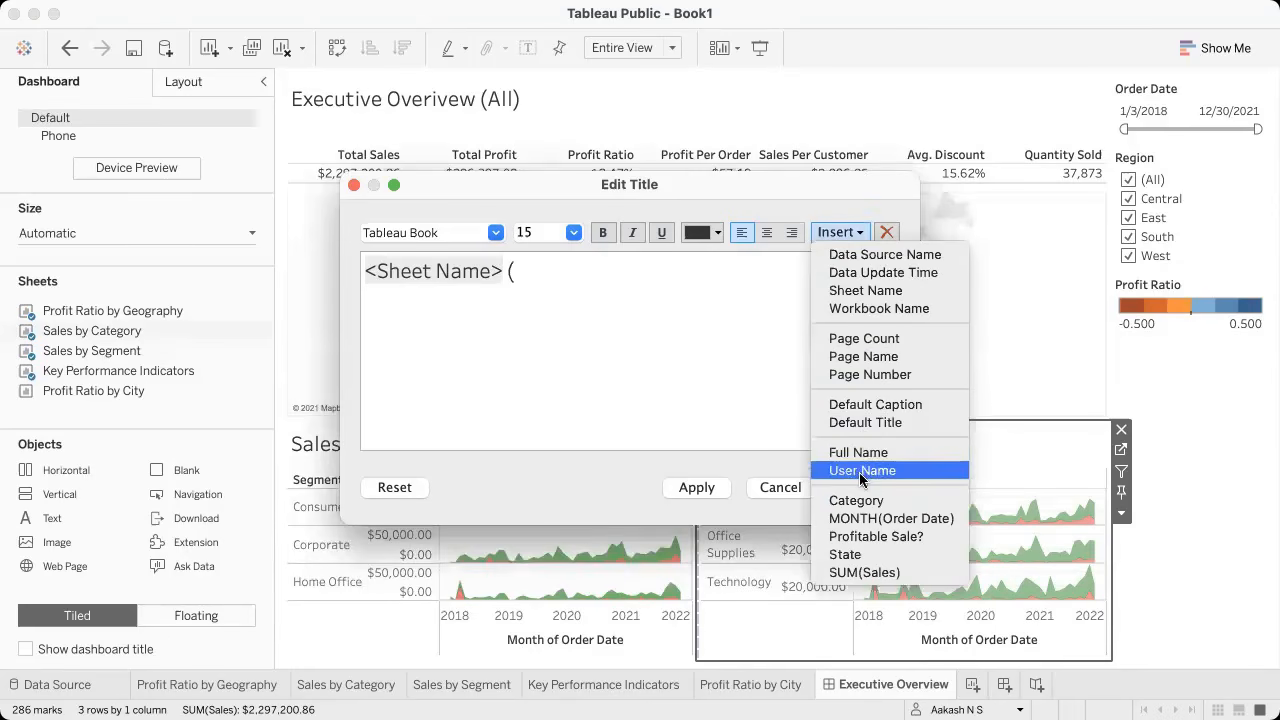
{"action": "left_click", "coordinate": [858, 554]}
{"action": "type", "text": ")"}
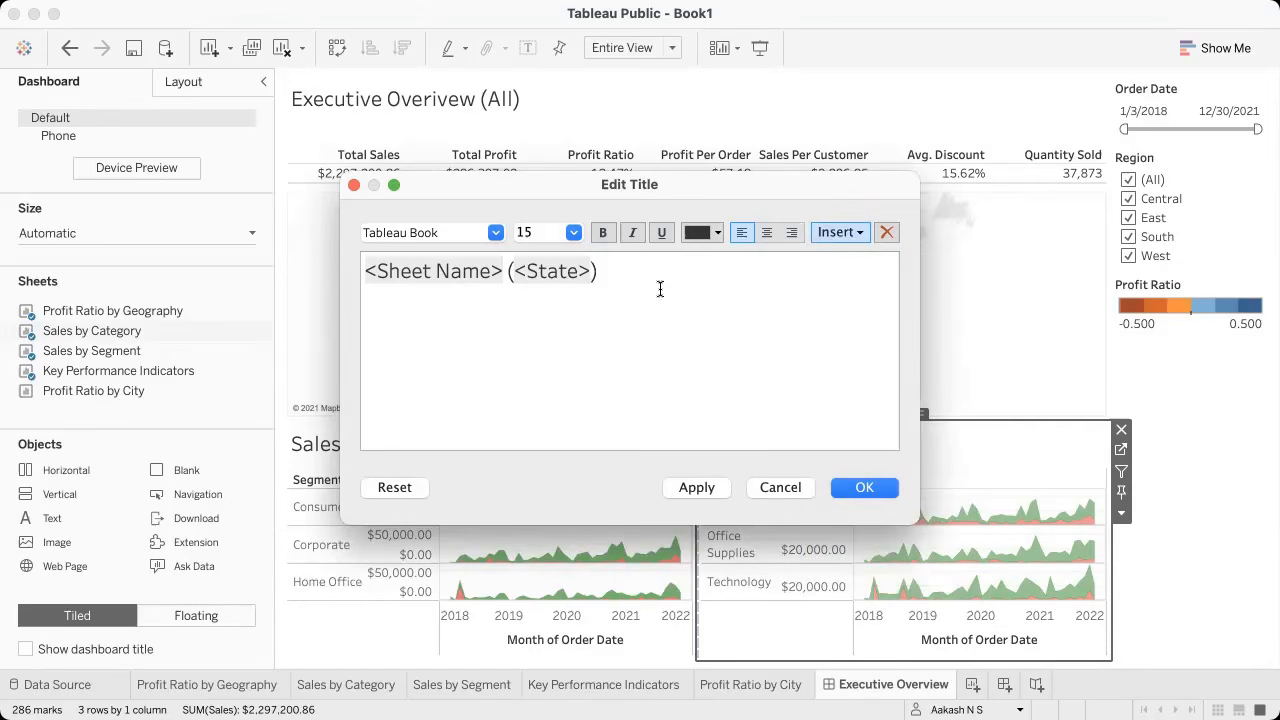
{"action": "left_click", "coordinate": [864, 486]}
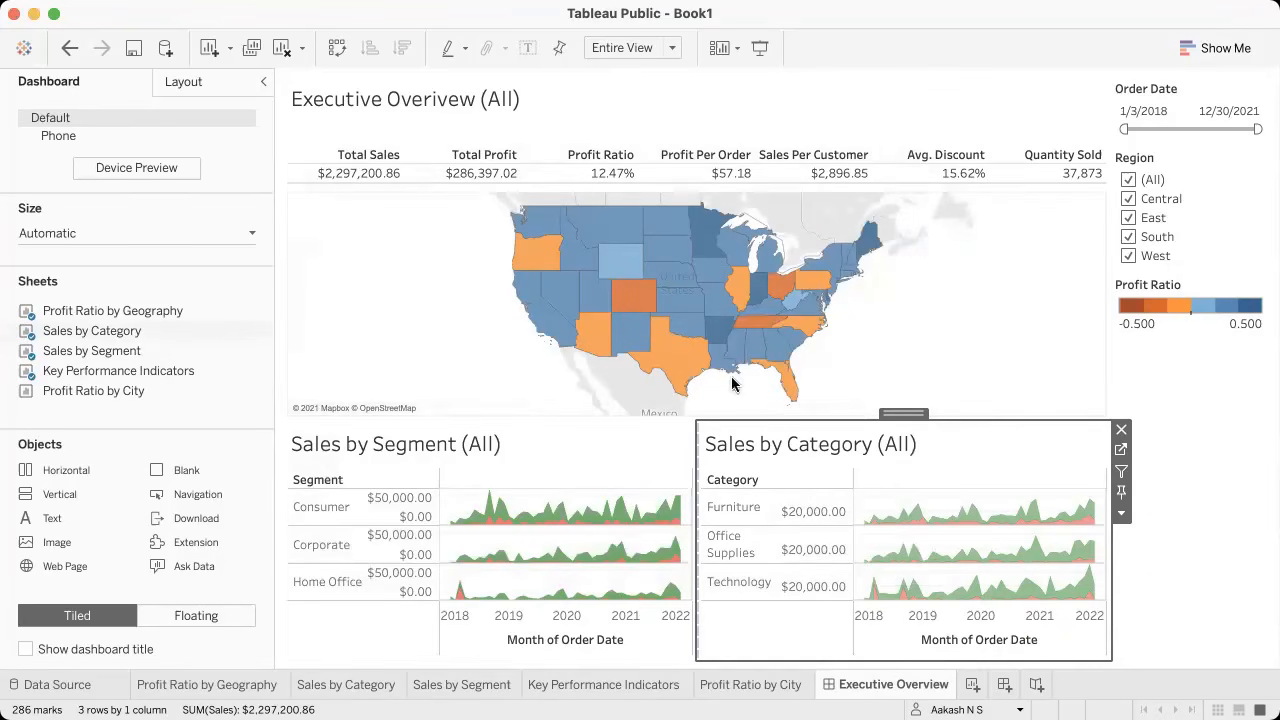
Step: Filter the dashboard to Montana through the map and start the Order Date range at 10/24/2019
{"action": "left_click", "coordinate": [610, 231]}
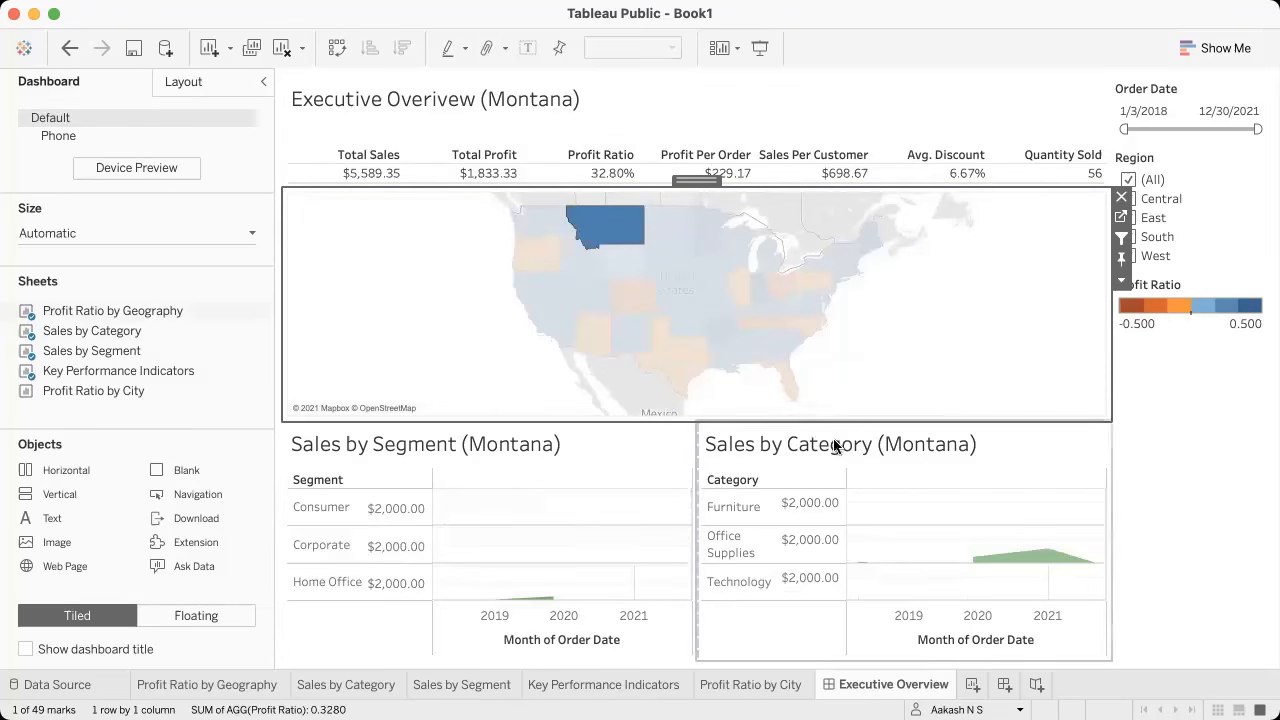
{"action": "mouse_move", "coordinate": [617, 230]}
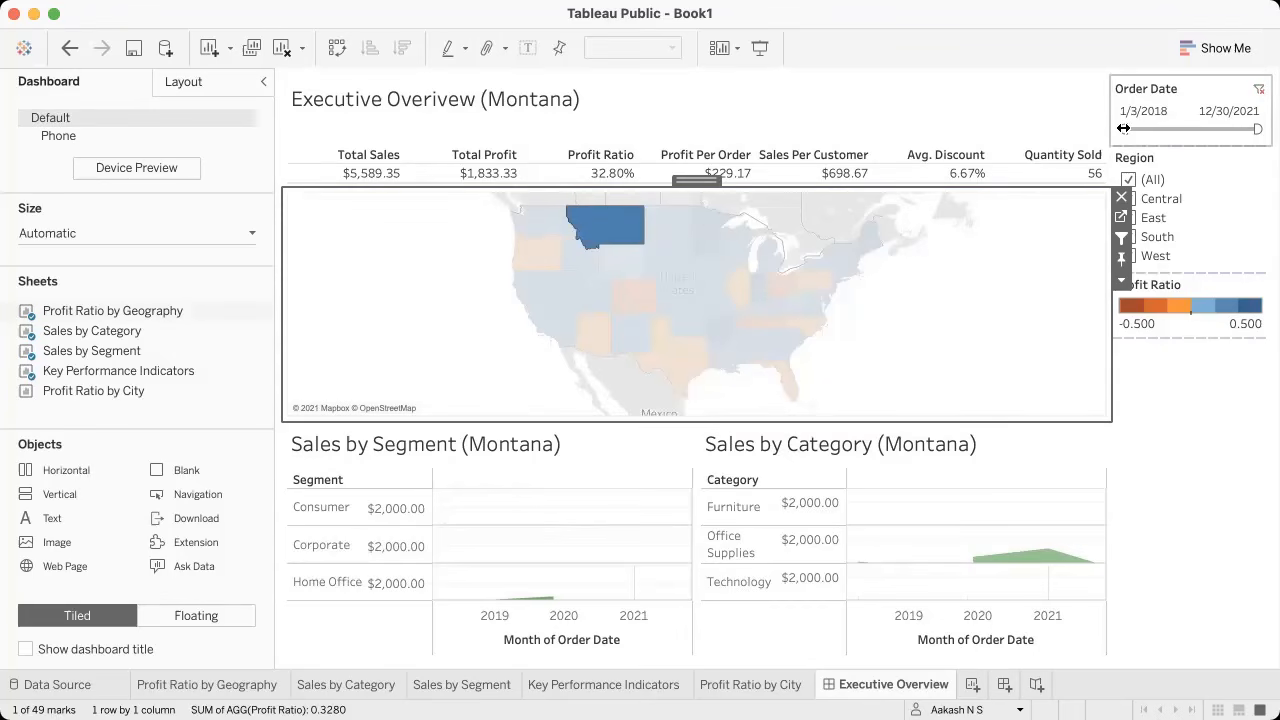
{"action": "left_click_drag", "start_coordinate": [1123, 128], "coordinate": [1181, 129]}
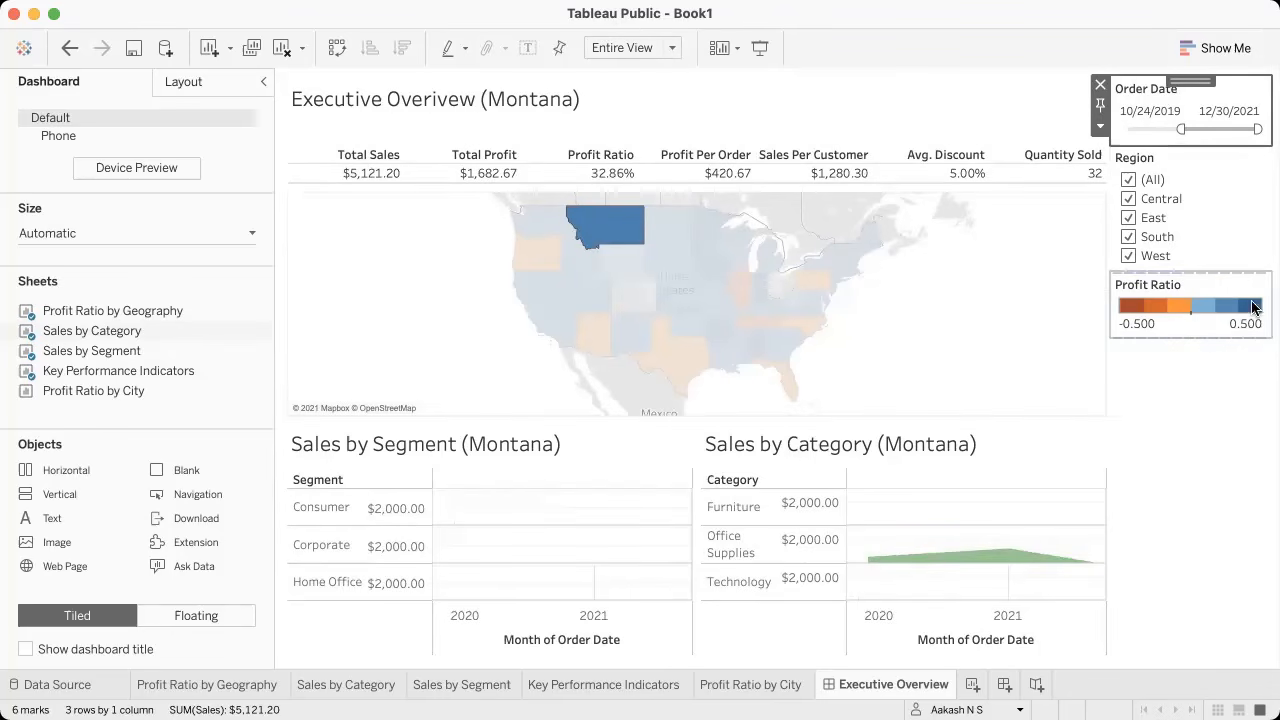
Step: Clear the Montana selection on the map so that the dashboard covers all states
{"action": "mouse_move", "coordinate": [611, 233]}
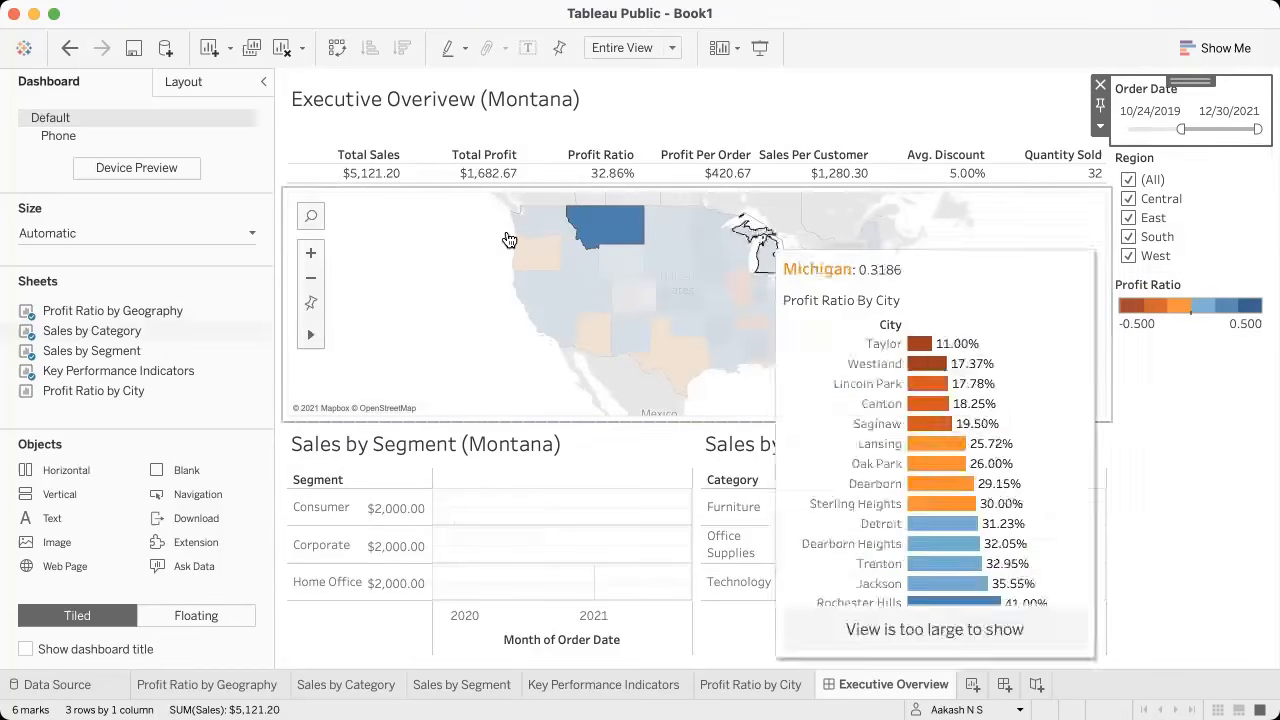
{"action": "left_click", "coordinate": [594, 230]}
{"action": "left_click", "coordinate": [595, 232]}
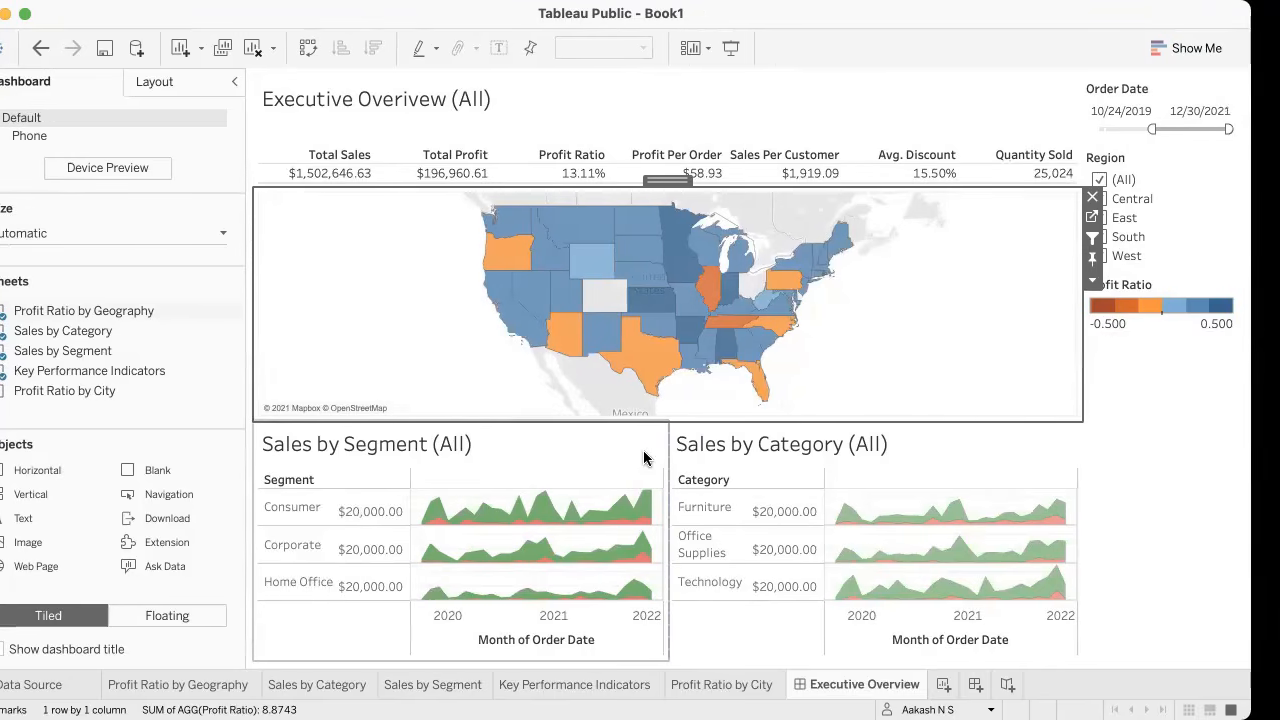
Step: Read the dashboard publishing instructions in the browser's notebook, and return to Tableau Public
{"action": "key", "text": "ctrl+Right"}
{"action": "scroll", "coordinate": [644, 451], "scroll_direction": "down", "scroll_amount": 3}
{"action": "scroll", "coordinate": [643, 458], "scroll_direction": "down", "scroll_amount": 7}
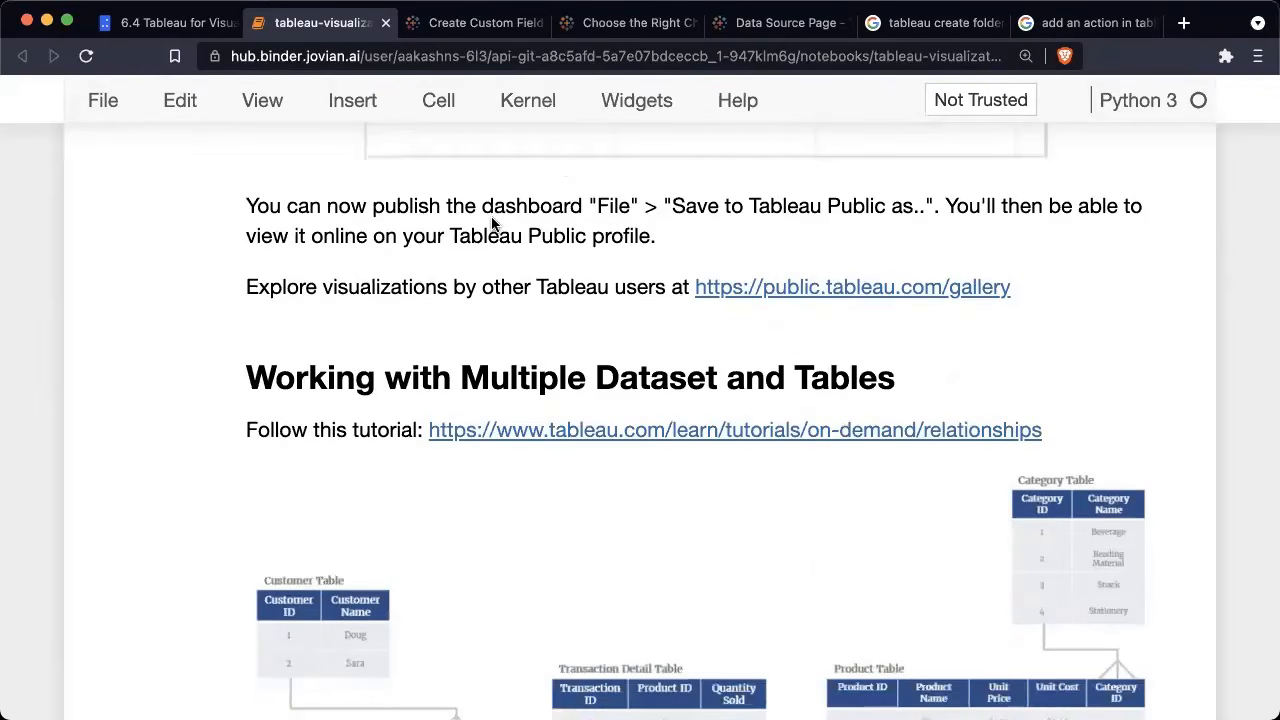
{"action": "key", "text": "ctrl+Left"}
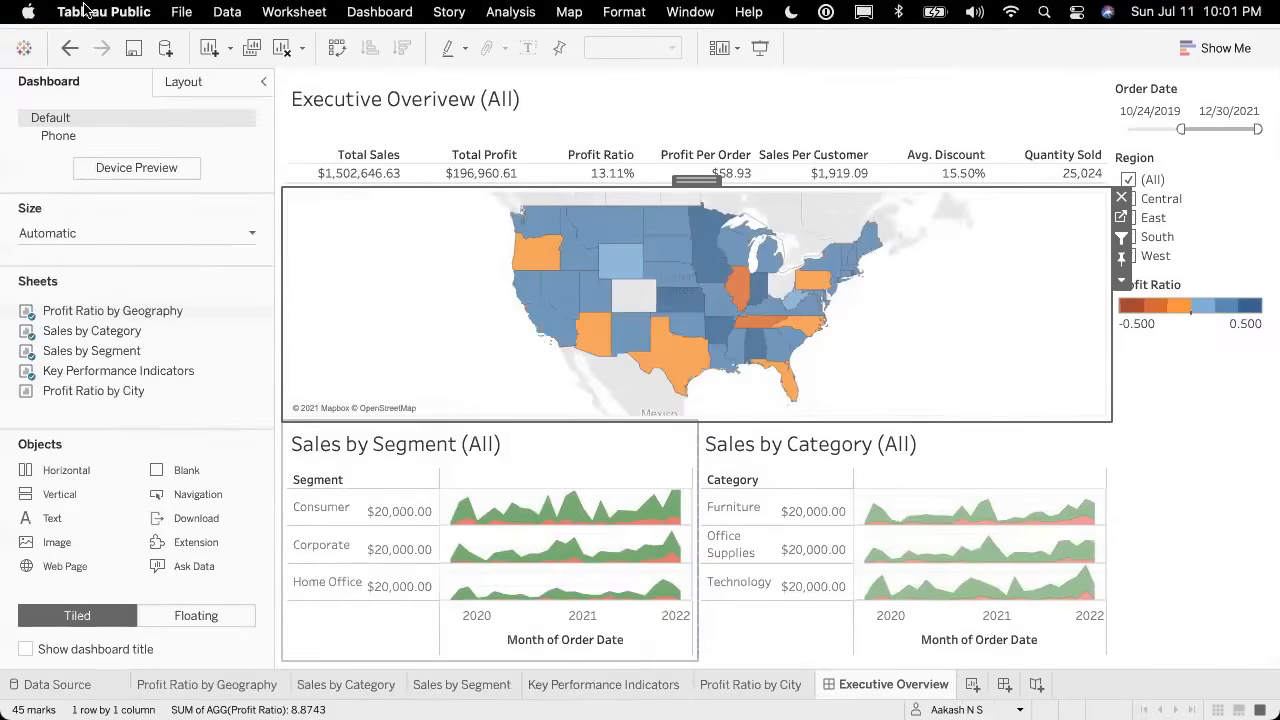
Step: Save the workbook to Tableau Public under the title "Superstore Executive Overview"
{"action": "left_click", "coordinate": [184, 11]}
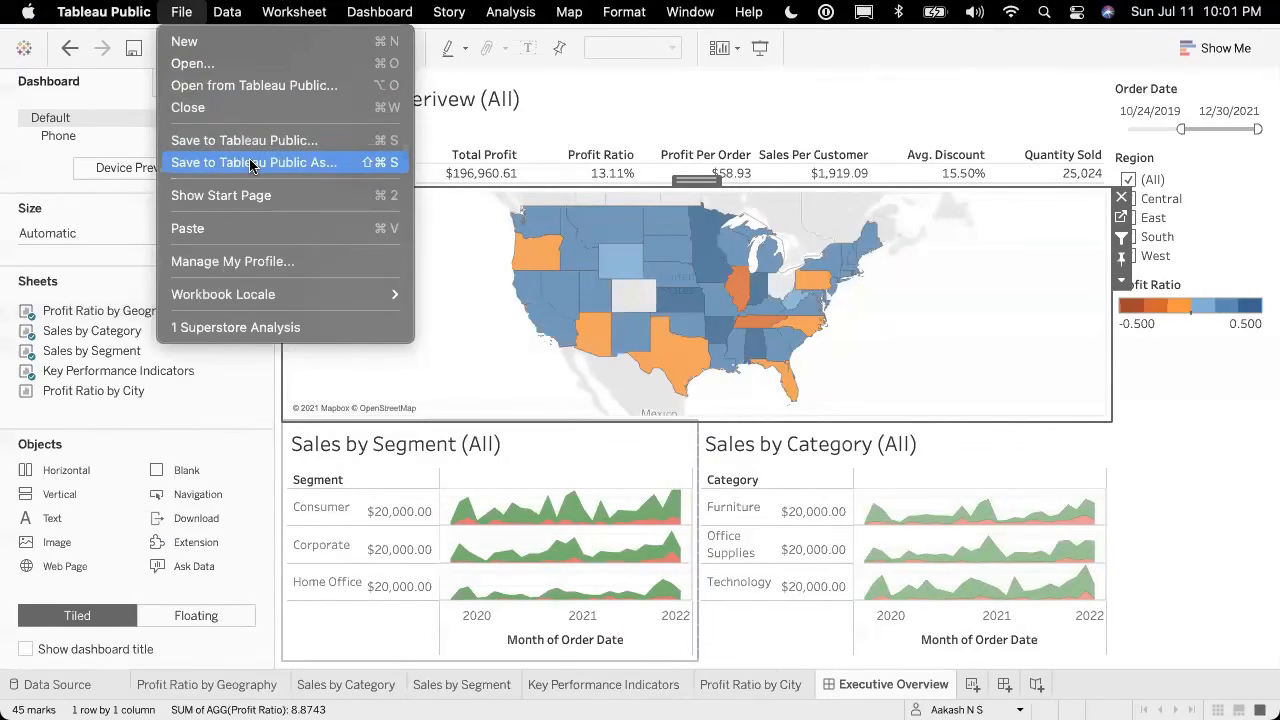
{"action": "left_click", "coordinate": [252, 164]}
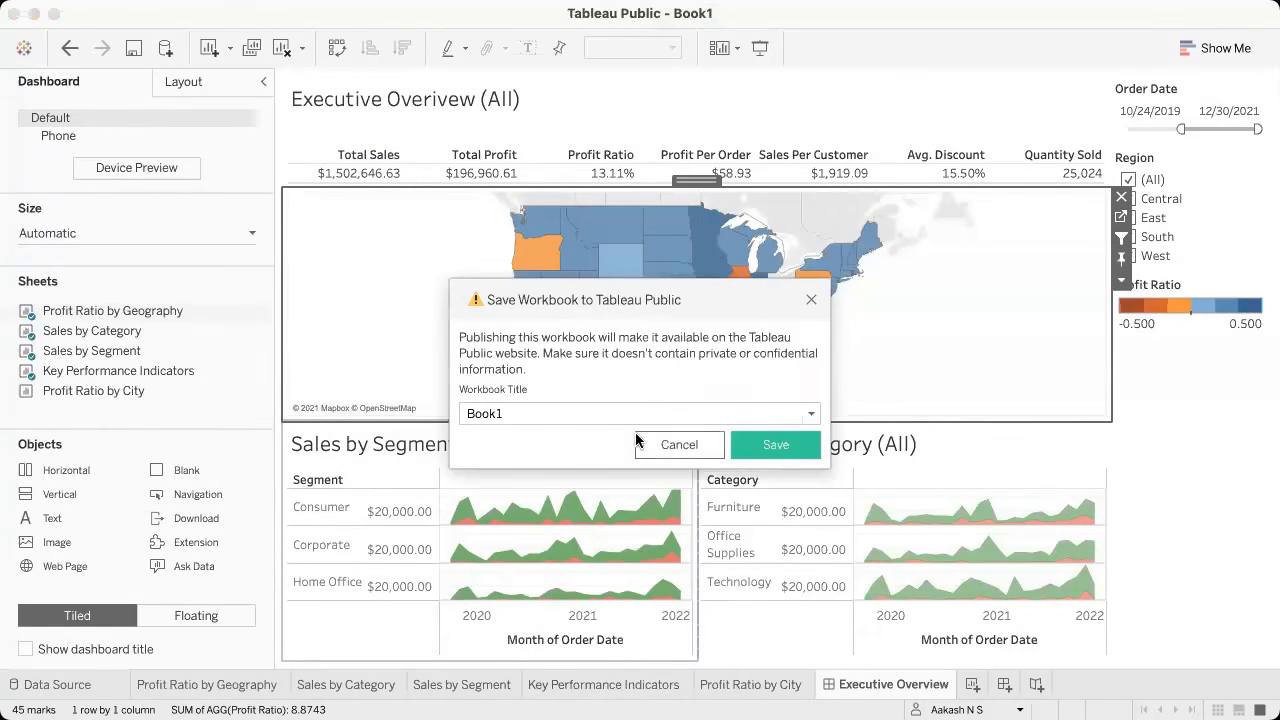
{"action": "double_click", "coordinate": [586, 413]}
{"action": "type", "text": "Exec"}
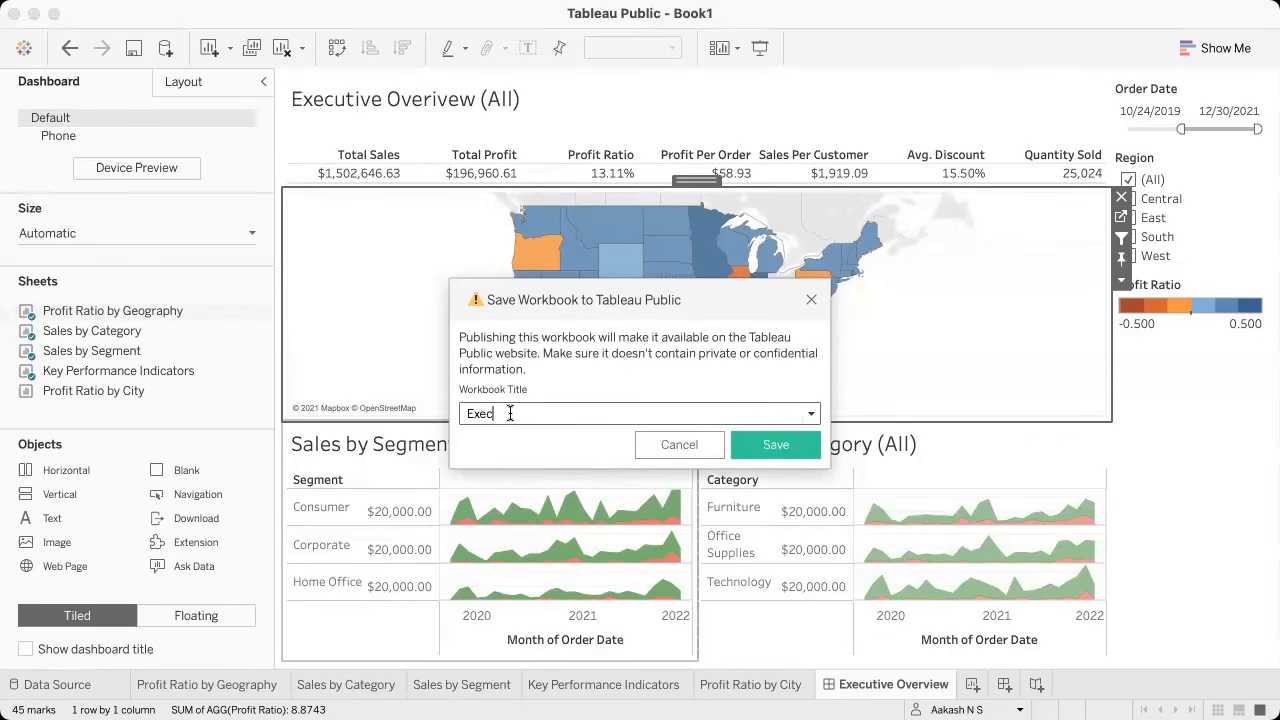
{"action": "type", "text": "utive Overview"}
{"action": "key", "text": "Home"}
{"action": "type", "text": "Super"}
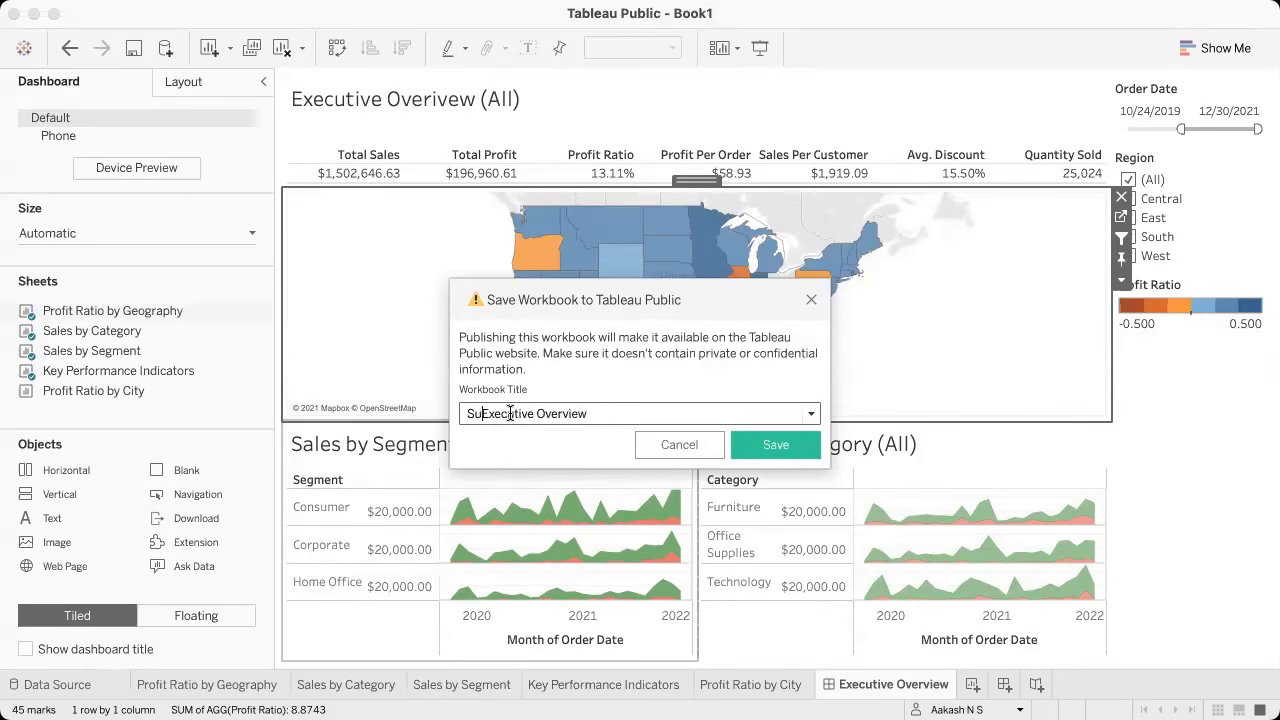
{"action": "type", "text": "store"}
{"action": "left_click", "coordinate": [779, 447]}
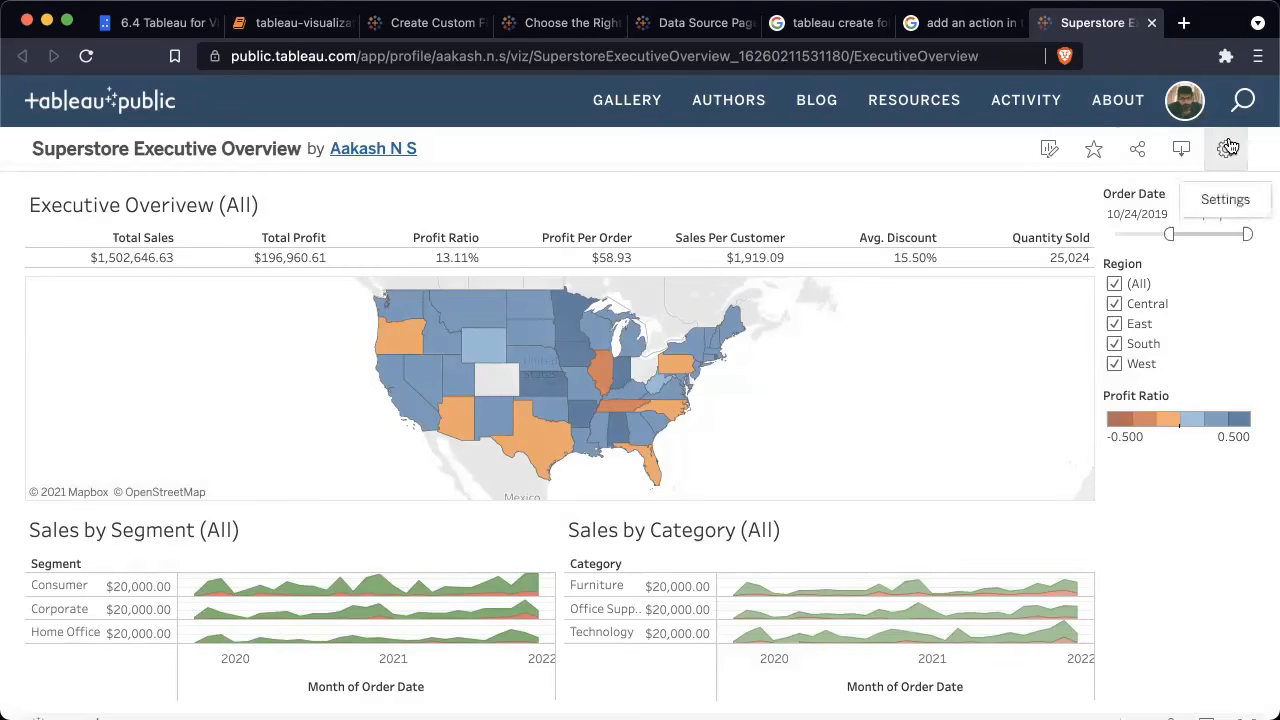
Step: Open the sharing options of the published dashboard, select its link, and close the sharing dialog
{"action": "left_click", "coordinate": [1137, 148]}
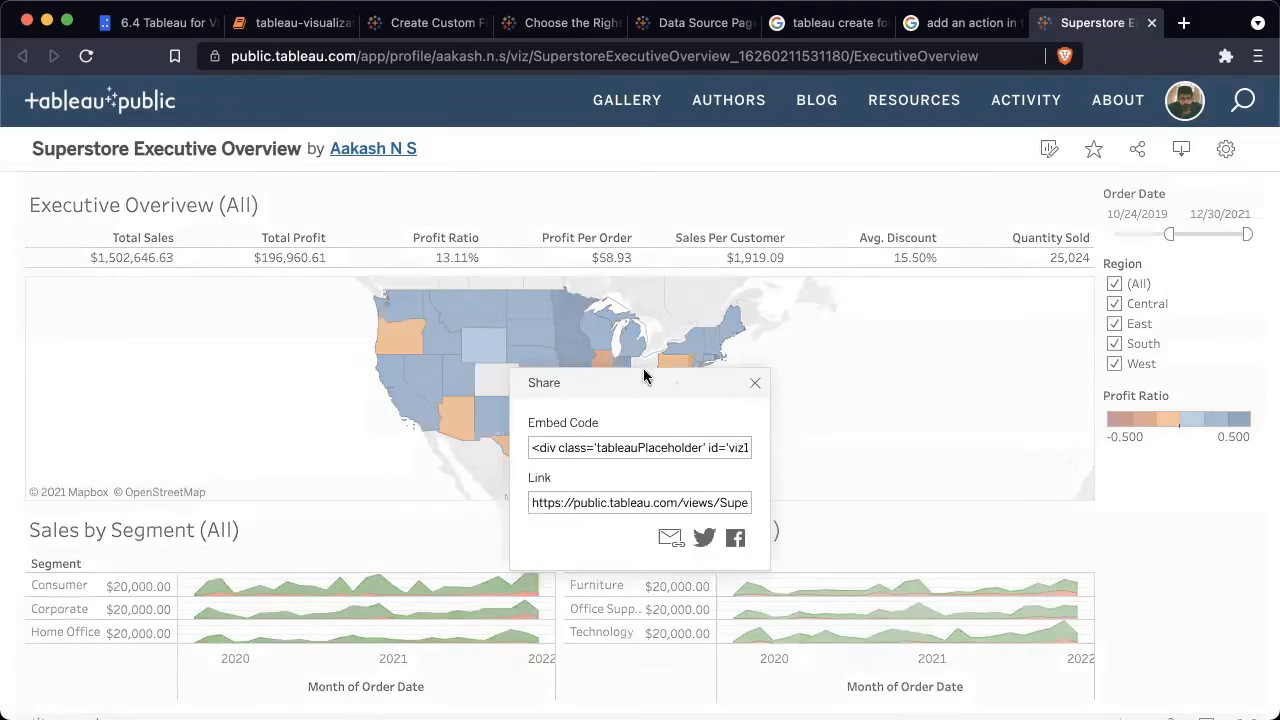
{"action": "left_click", "coordinate": [710, 500]}
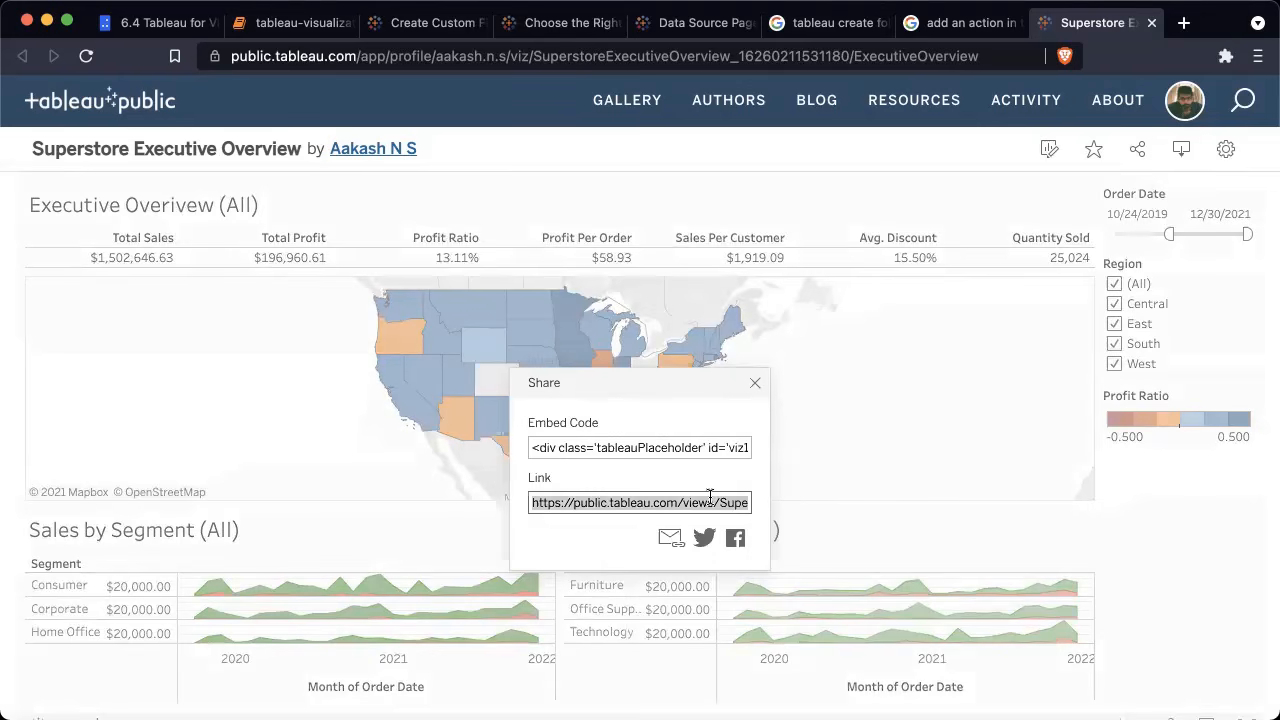
{"action": "left_click", "coordinate": [755, 383]}
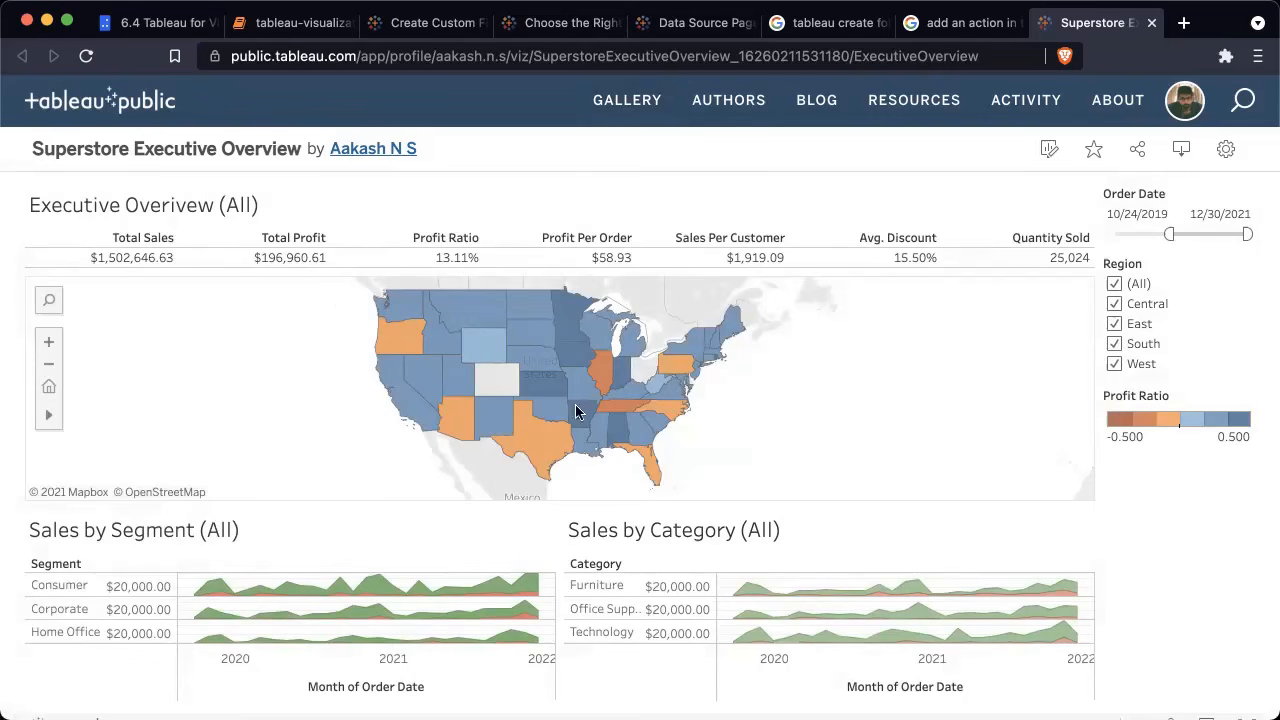
Step: Extend the published dashboard's Order Date range back to 1/3/2018, and try out the South Dakota filter on the map
{"action": "left_click_drag", "start_coordinate": [1169, 234], "coordinate": [1090, 238]}
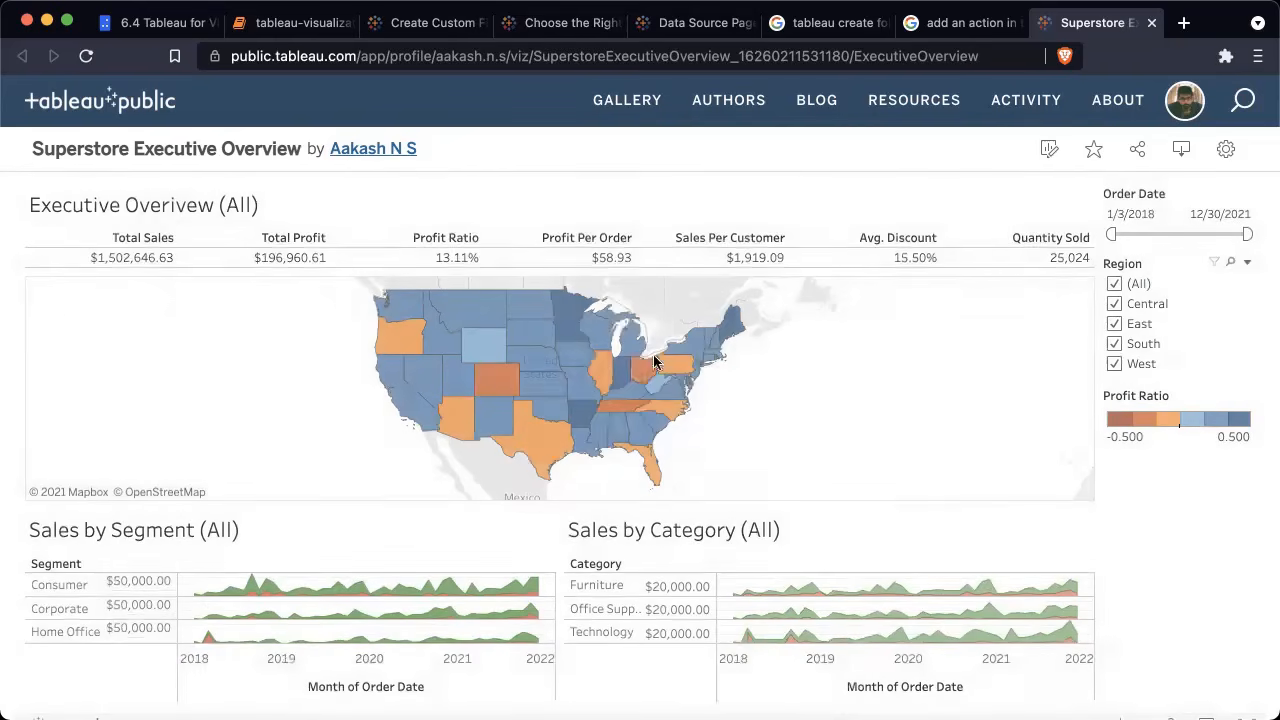
{"action": "mouse_move", "coordinate": [515, 330]}
{"action": "left_click", "coordinate": [522, 333]}
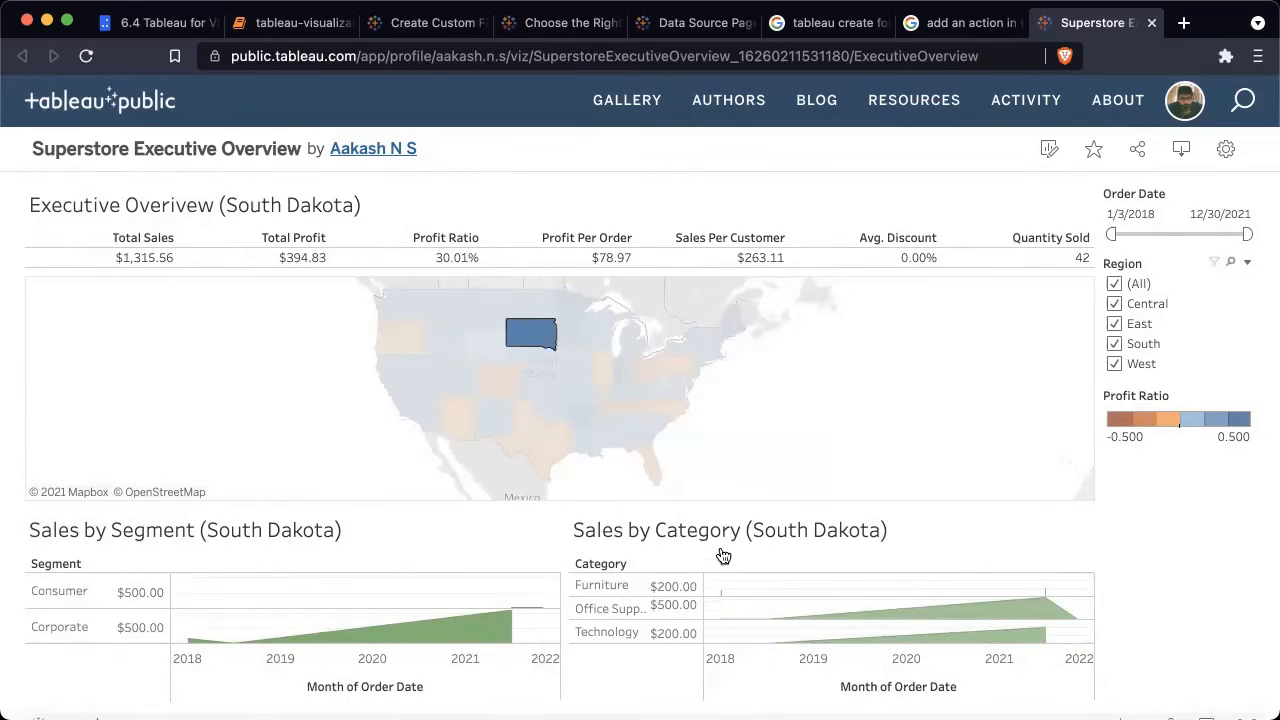
{"action": "mouse_move", "coordinate": [525, 338]}
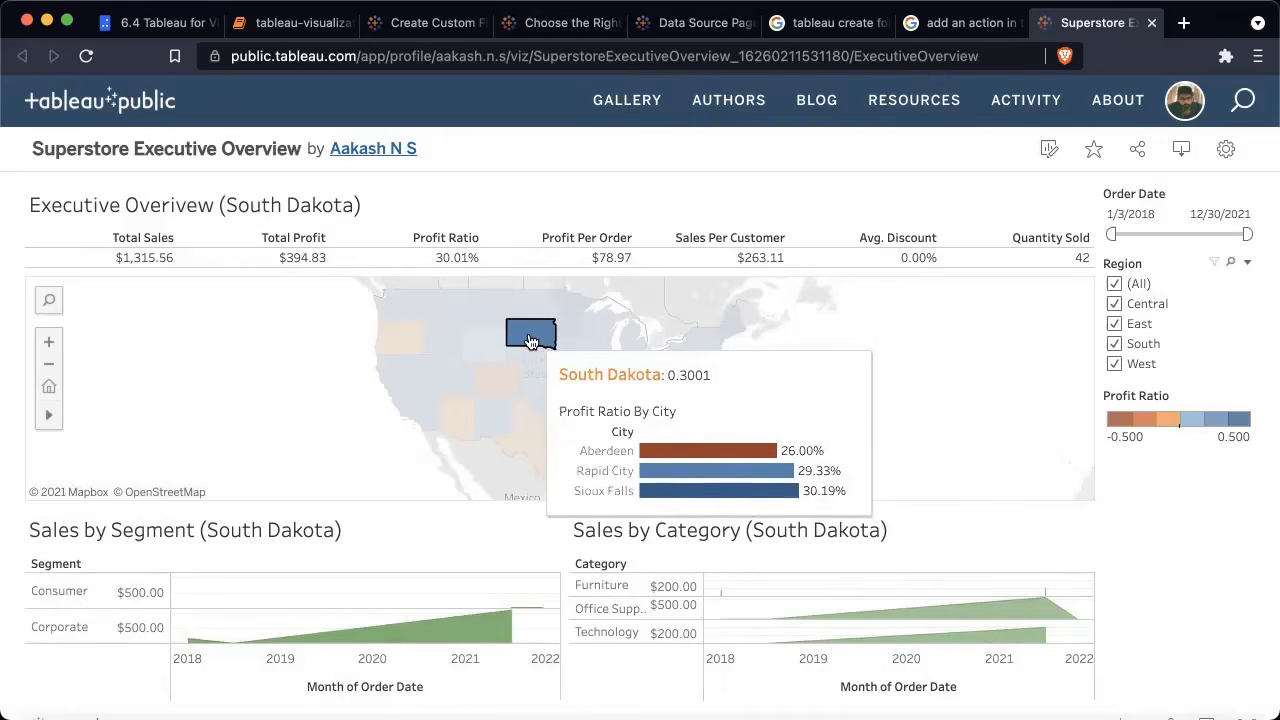
{"action": "left_click", "coordinate": [530, 340]}
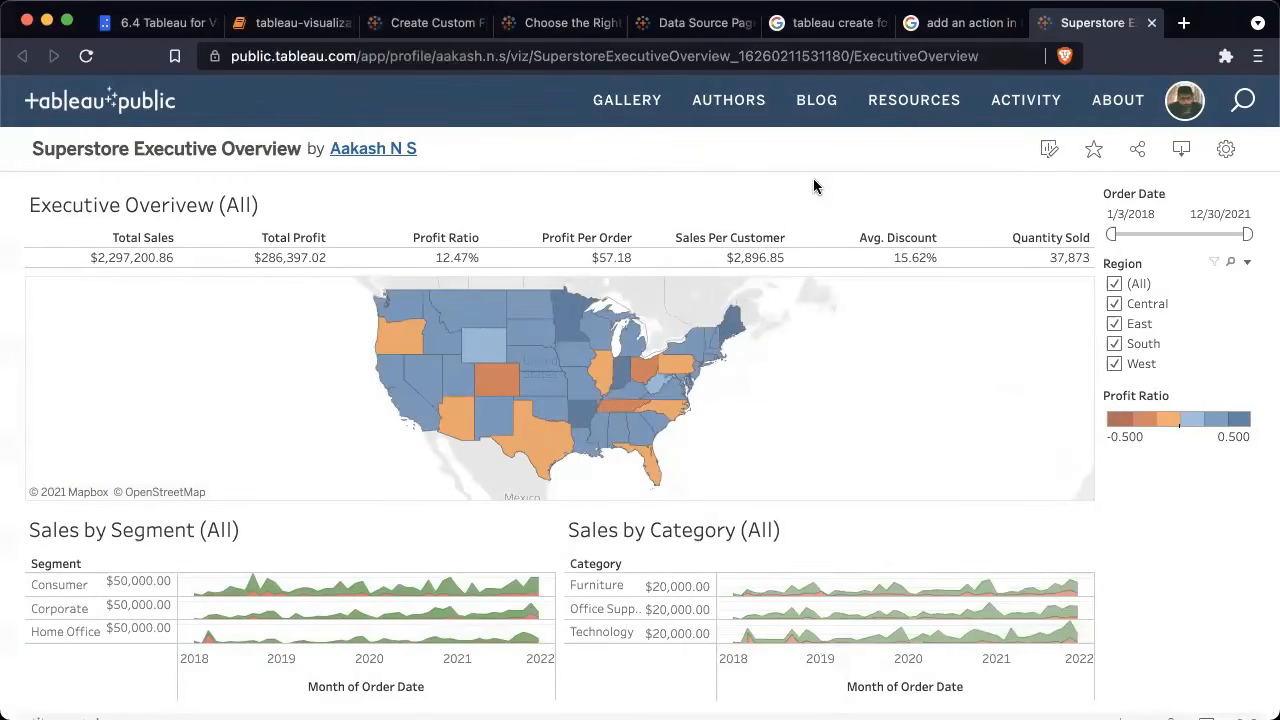
Step: Open the author's profile page and look at the list of published vizzes
{"action": "left_click", "coordinate": [395, 153]}
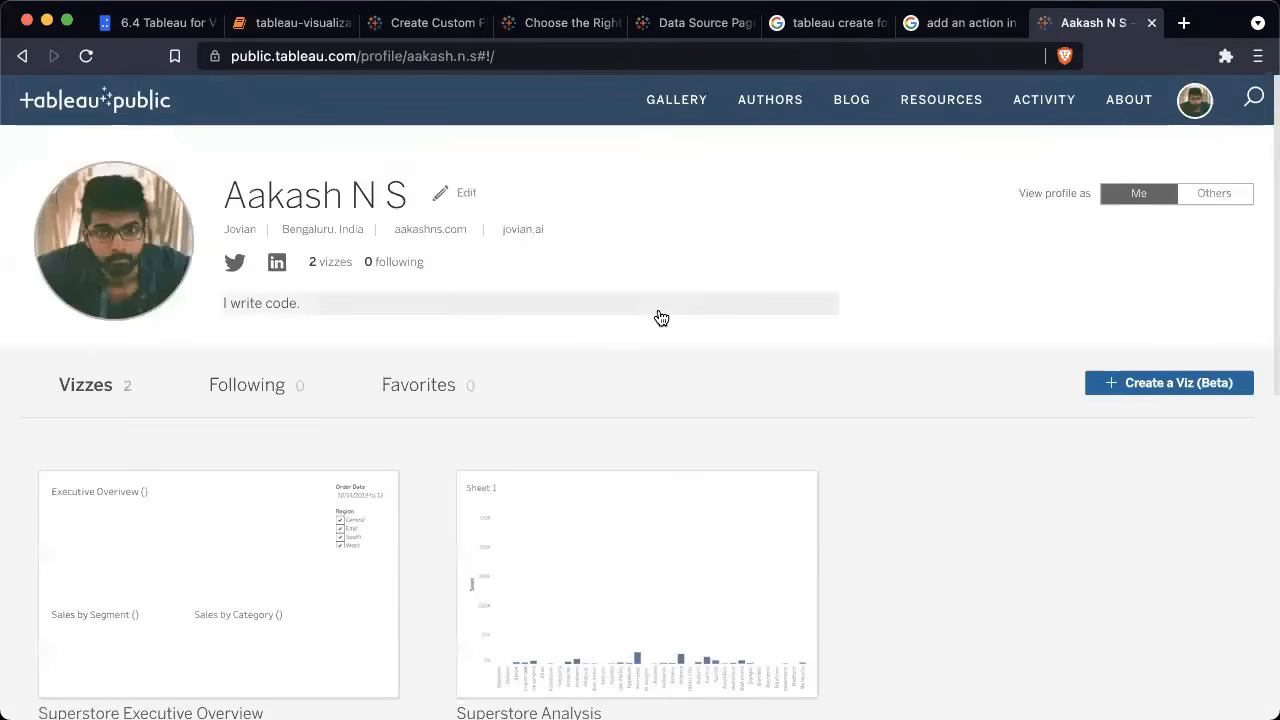
{"action": "scroll", "coordinate": [657, 314], "scroll_direction": "down", "scroll_amount": 5}
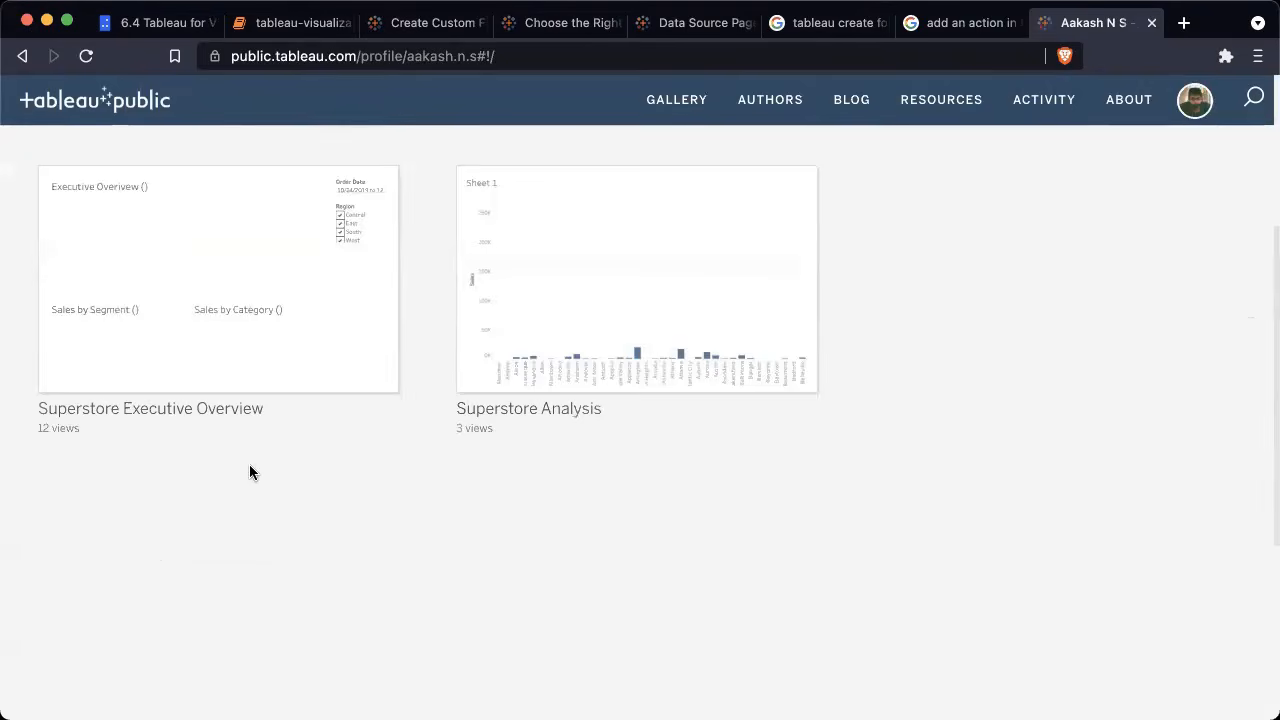
{"action": "mouse_move", "coordinate": [222, 340]}
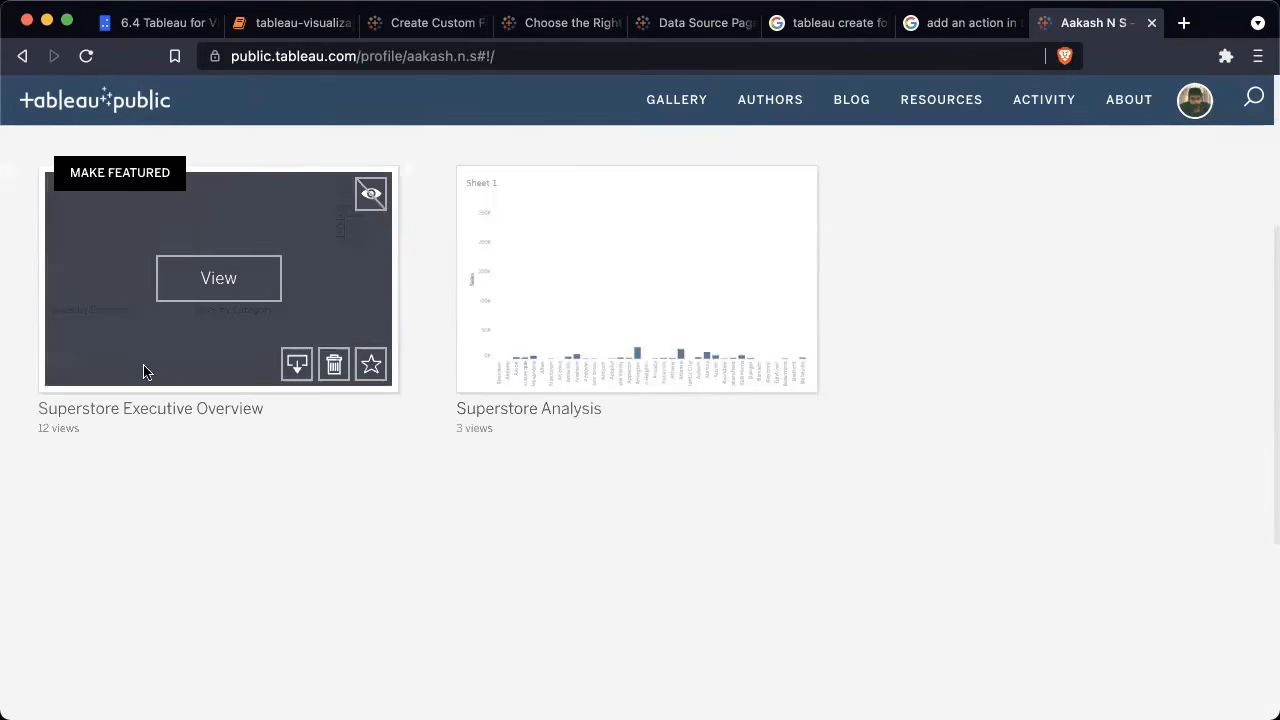
Step: In Tableau Public, make Executive Overview the workbook's first sheet and save "Superstore Executive Overview" online again
{"action": "key", "text": "ctrl+Left"}
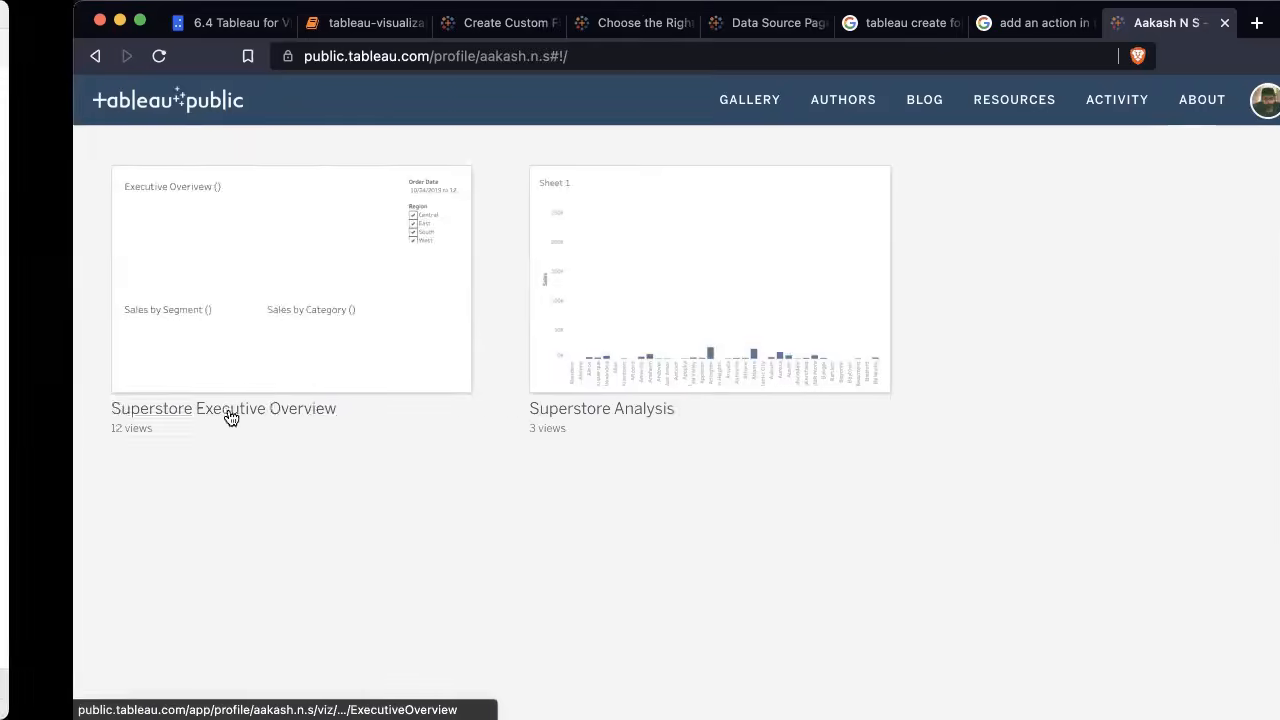
{"action": "left_click_drag", "start_coordinate": [848, 688], "coordinate": [158, 696]}
{"action": "left_click", "coordinate": [183, 12]}
{"action": "left_click", "coordinate": [229, 138]}
{"action": "mouse_move", "coordinate": [620, 228]}
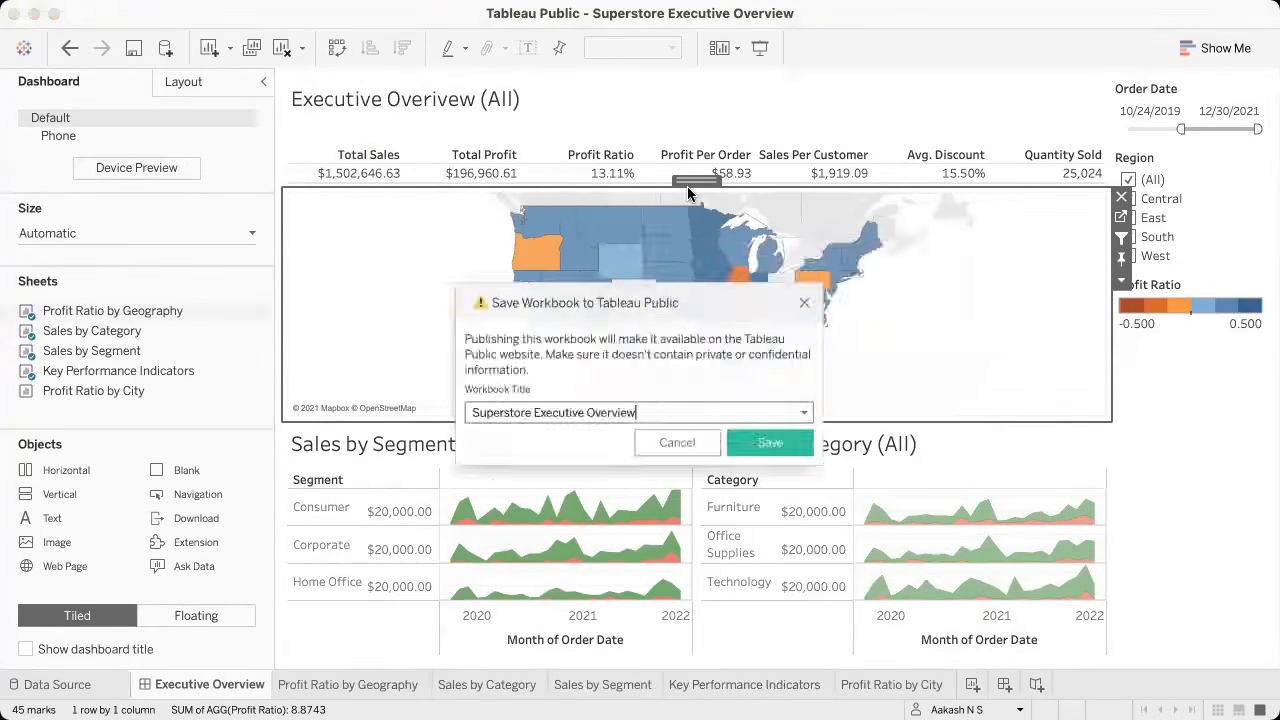
{"action": "left_click", "coordinate": [778, 448]}
{"action": "left_click", "coordinate": [781, 403]}
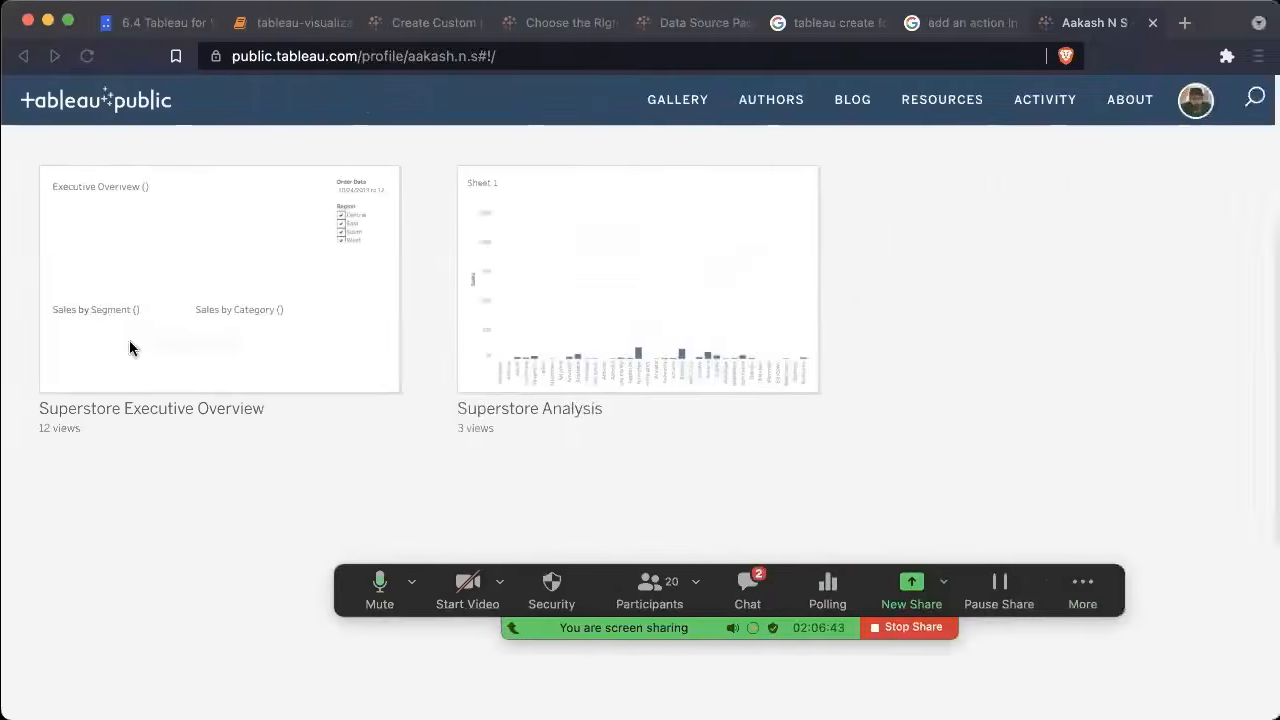
Step: Check the Superstore Executive Overview thumbnail among the vizzes on the profile page
{"action": "mouse_move", "coordinate": [143, 323]}
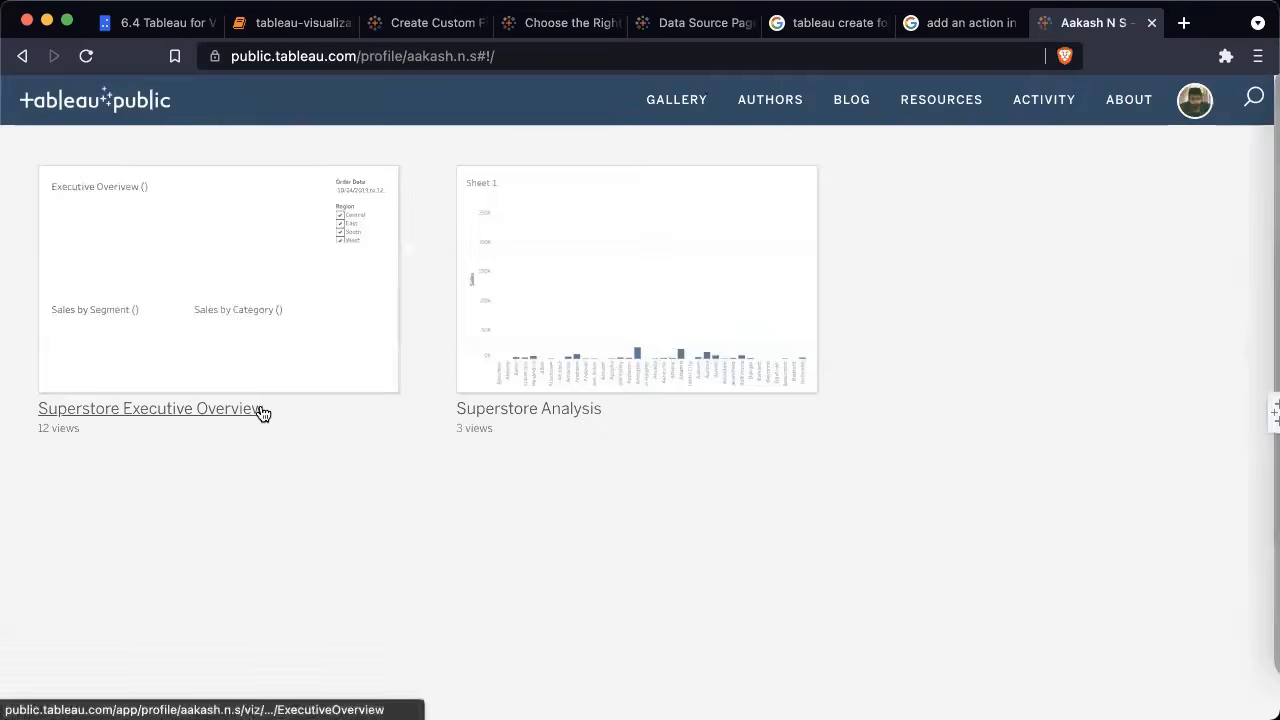
{"action": "scroll", "coordinate": [351, 323], "scroll_direction": "up", "scroll_amount": 3}
{"action": "scroll", "coordinate": [394, 309], "scroll_direction": "down", "scroll_amount": 2}
{"action": "scroll", "coordinate": [400, 311], "scroll_direction": "down", "scroll_amount": 2}
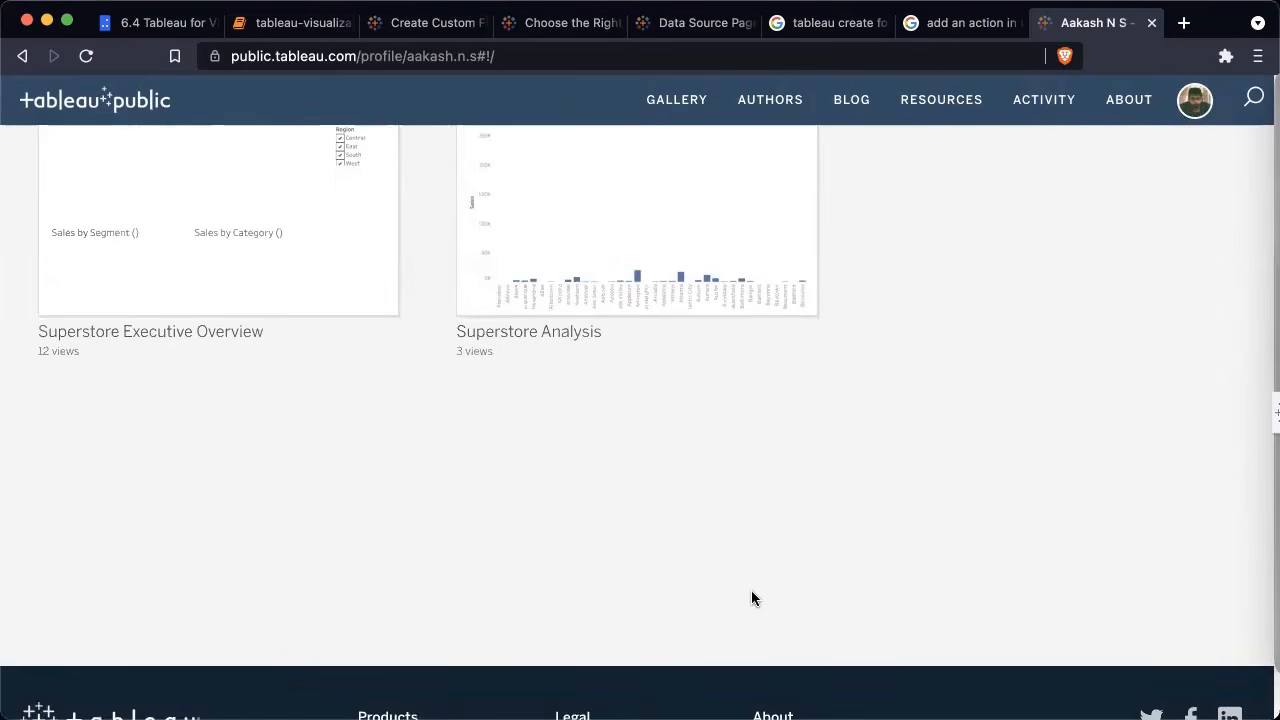
Step: Go back to the Tableau notebook and view the section "Working with Multiple Dataset and Tables"
{"action": "left_click", "coordinate": [292, 22]}
{"action": "scroll", "coordinate": [271, 421], "scroll_direction": "down", "scroll_amount": 1}
{"action": "scroll", "coordinate": [271, 421], "scroll_direction": "down", "scroll_amount": 3}
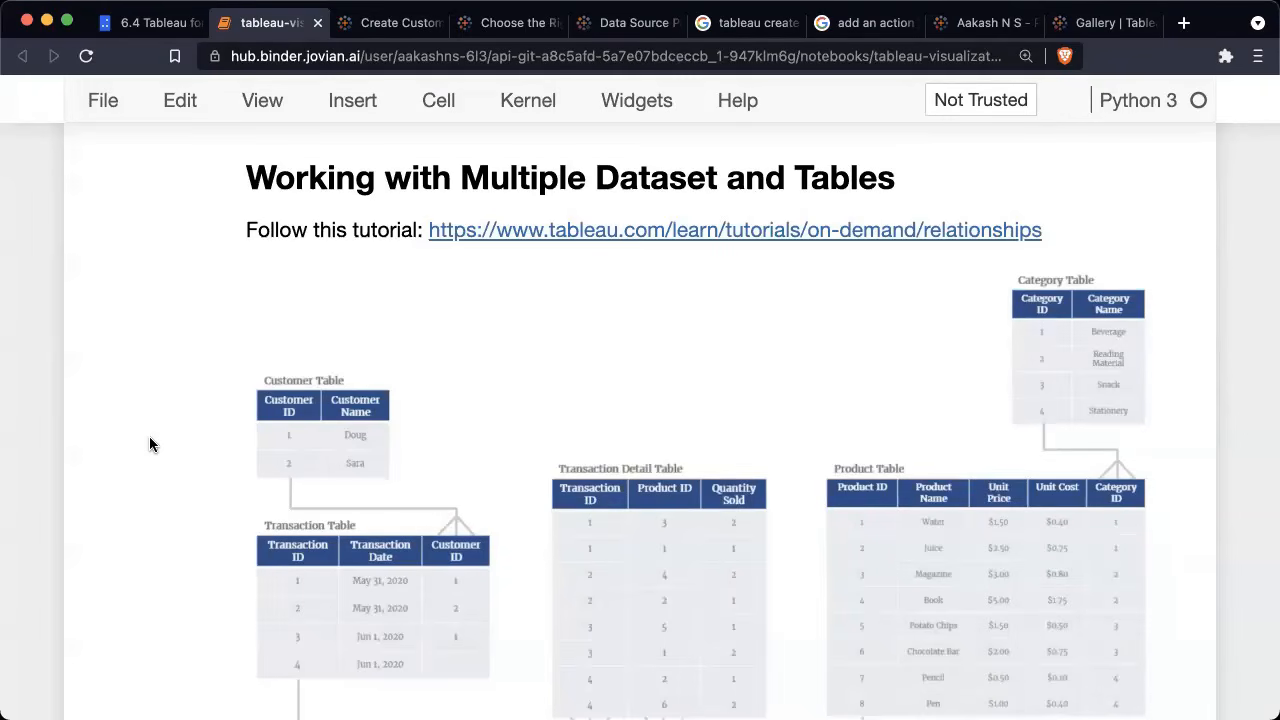
{"action": "scroll", "coordinate": [149, 436], "scroll_direction": "down", "scroll_amount": 1}
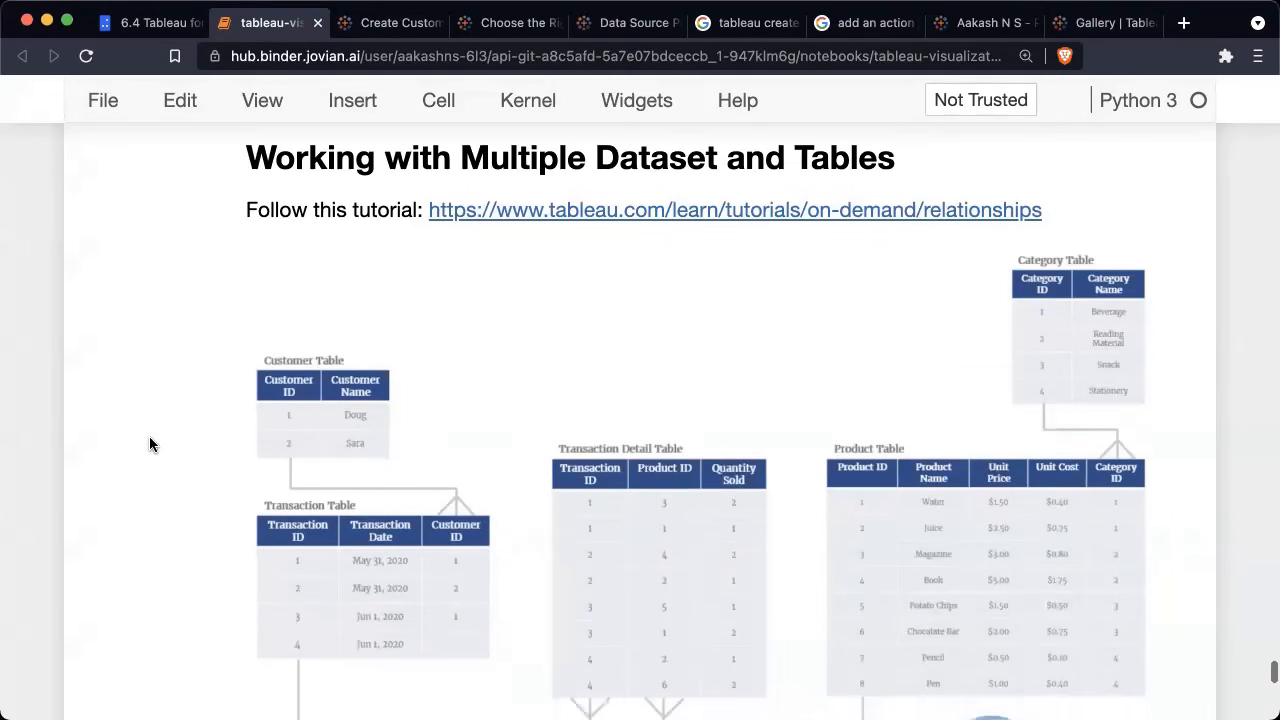
Step: Open the Tableau relationships tutorial linked in the notebook in a new tab and look over its video page
{"action": "right_click", "coordinate": [563, 195]}
{"action": "left_click", "coordinate": [600, 203]}
{"action": "left_click", "coordinate": [360, 24]}
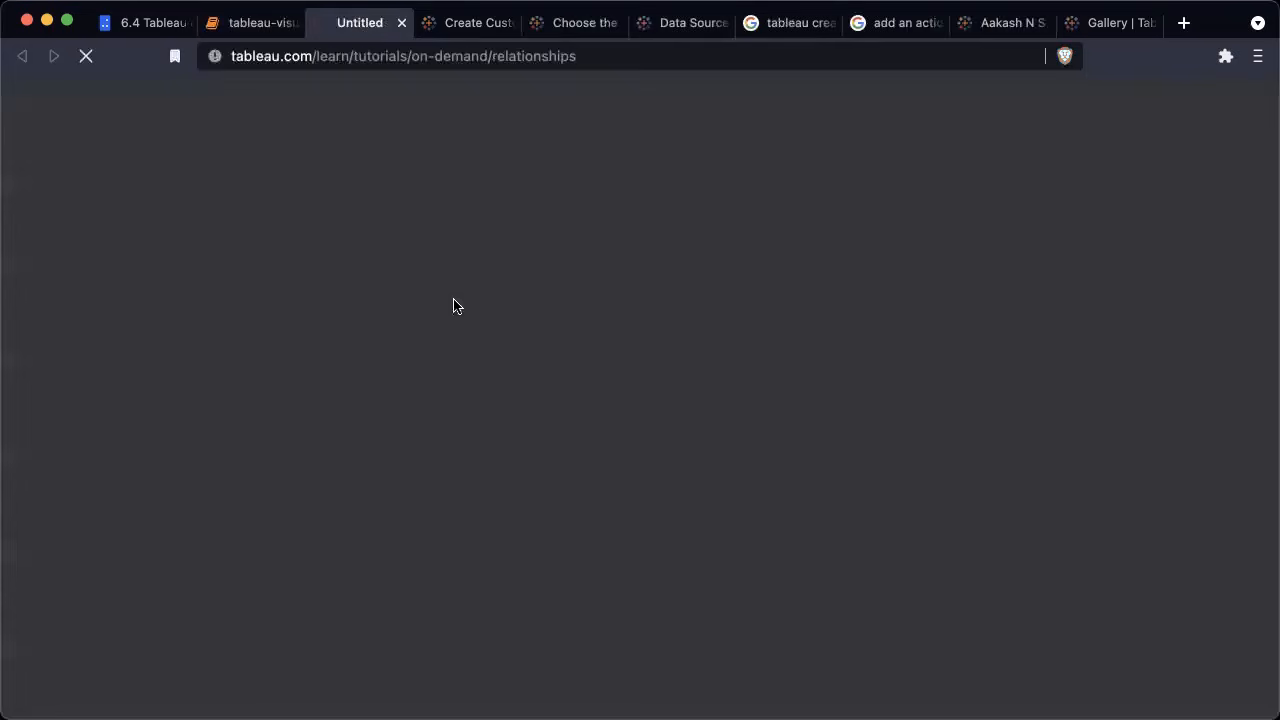
{"action": "scroll", "coordinate": [637, 252], "scroll_direction": "down", "scroll_amount": 5}
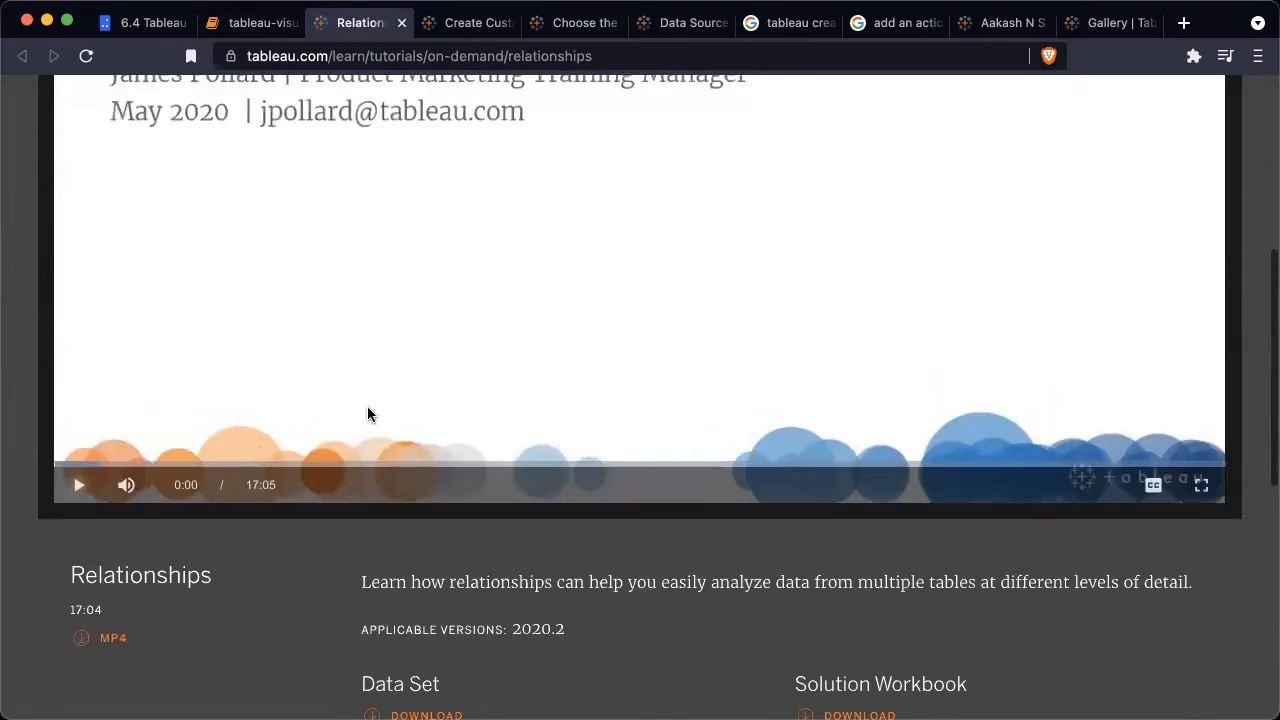
{"action": "scroll", "coordinate": [475, 372], "scroll_direction": "up", "scroll_amount": 3}
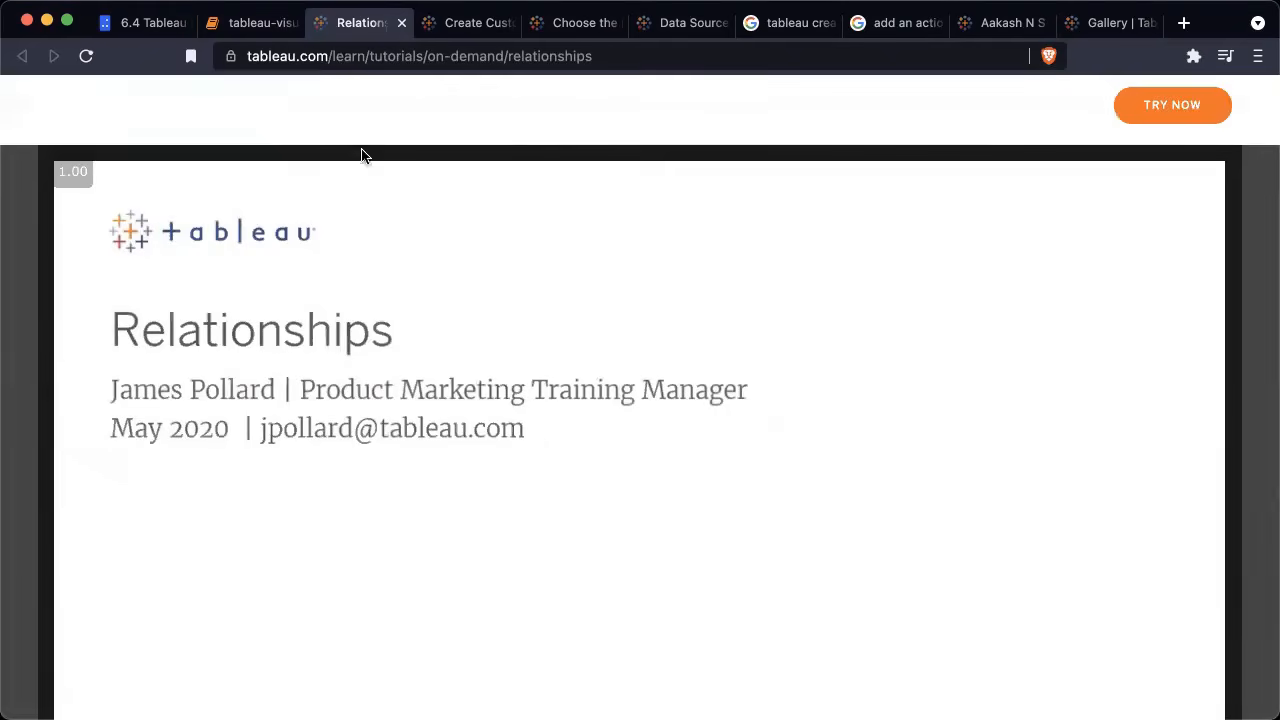
Step: Return to the notebook and examine how the Customer, Transaction, Transaction Detail, Product and Category tables are linked in the diagram
{"action": "left_click", "coordinate": [245, 24]}
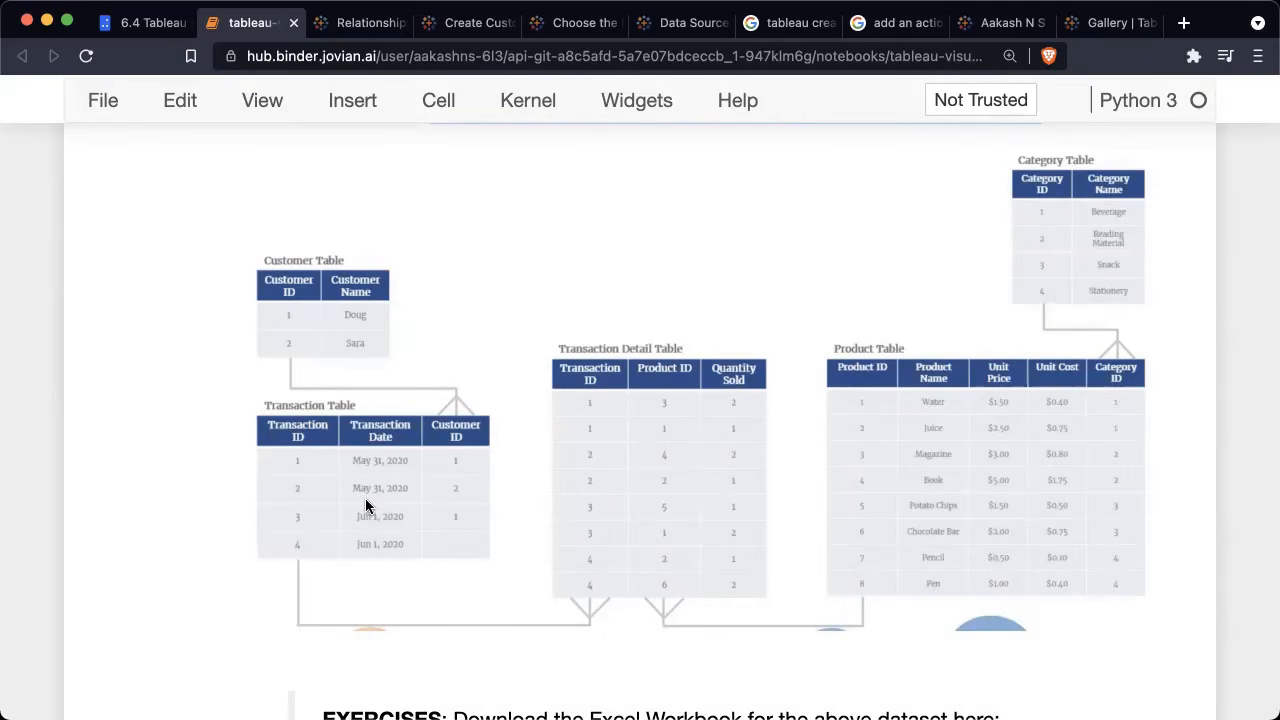
{"action": "scroll", "coordinate": [365, 505], "scroll_direction": "down", "scroll_amount": 1}
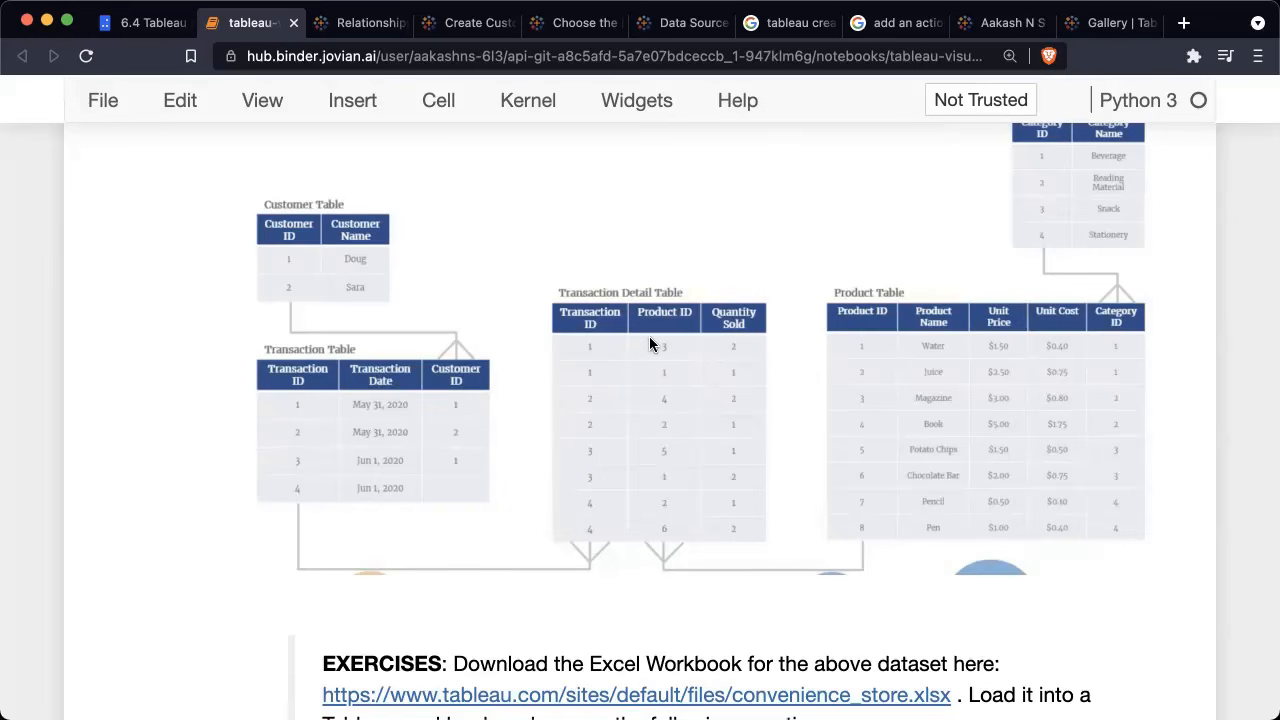
{"action": "scroll", "coordinate": [649, 336], "scroll_direction": "up", "scroll_amount": 1}
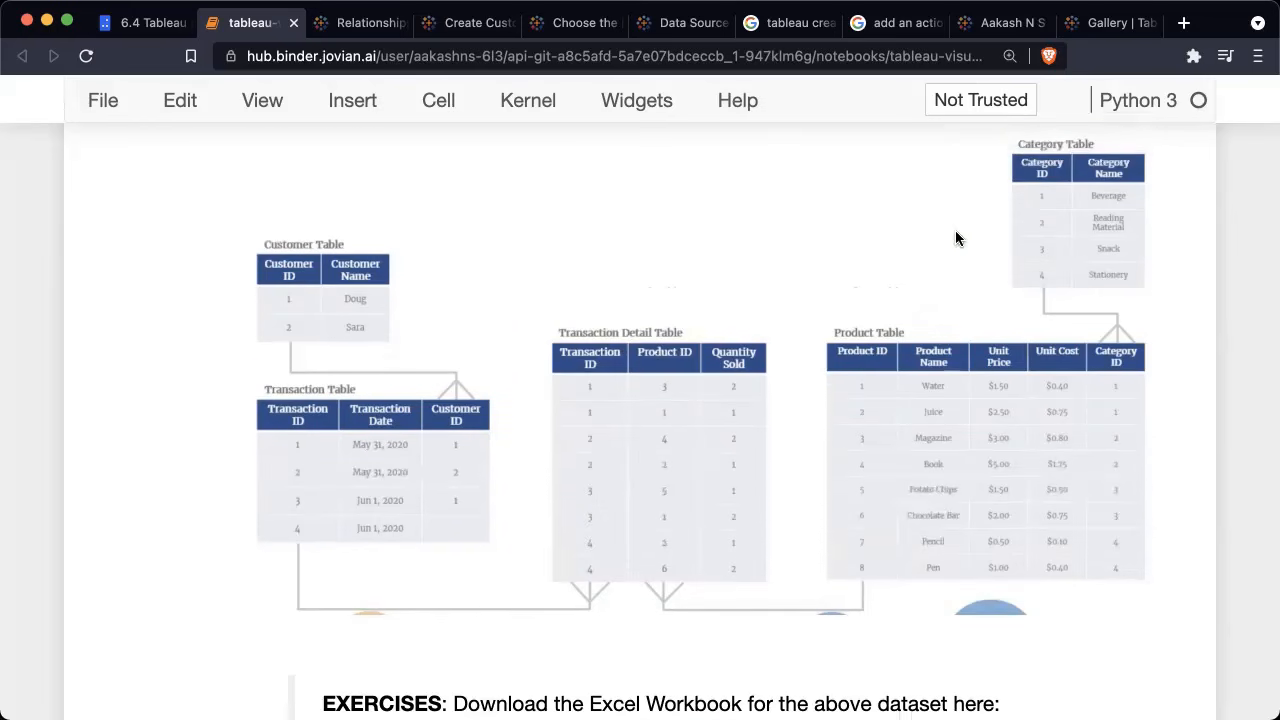
{"action": "scroll", "coordinate": [1000, 250], "scroll_direction": "up", "scroll_amount": 2}
{"action": "scroll", "coordinate": [503, 290], "scroll_direction": "down", "scroll_amount": 2}
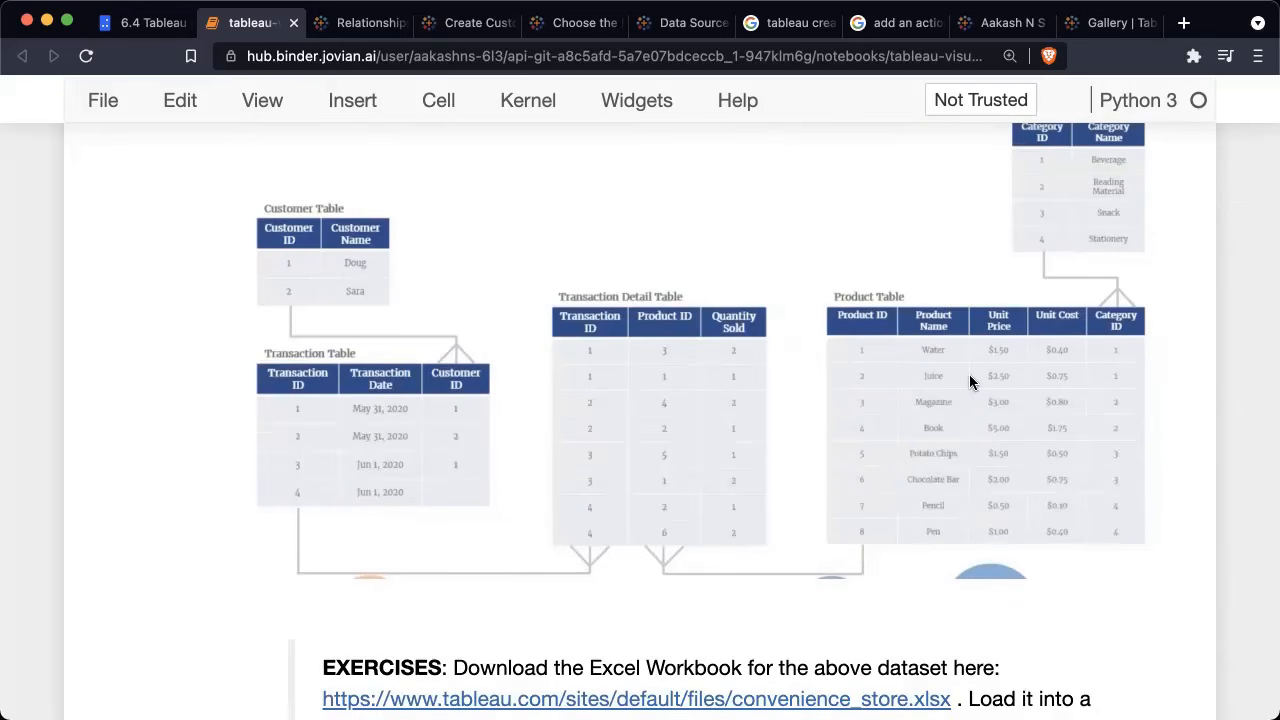
{"action": "scroll", "coordinate": [969, 381], "scroll_direction": "up", "scroll_amount": 2}
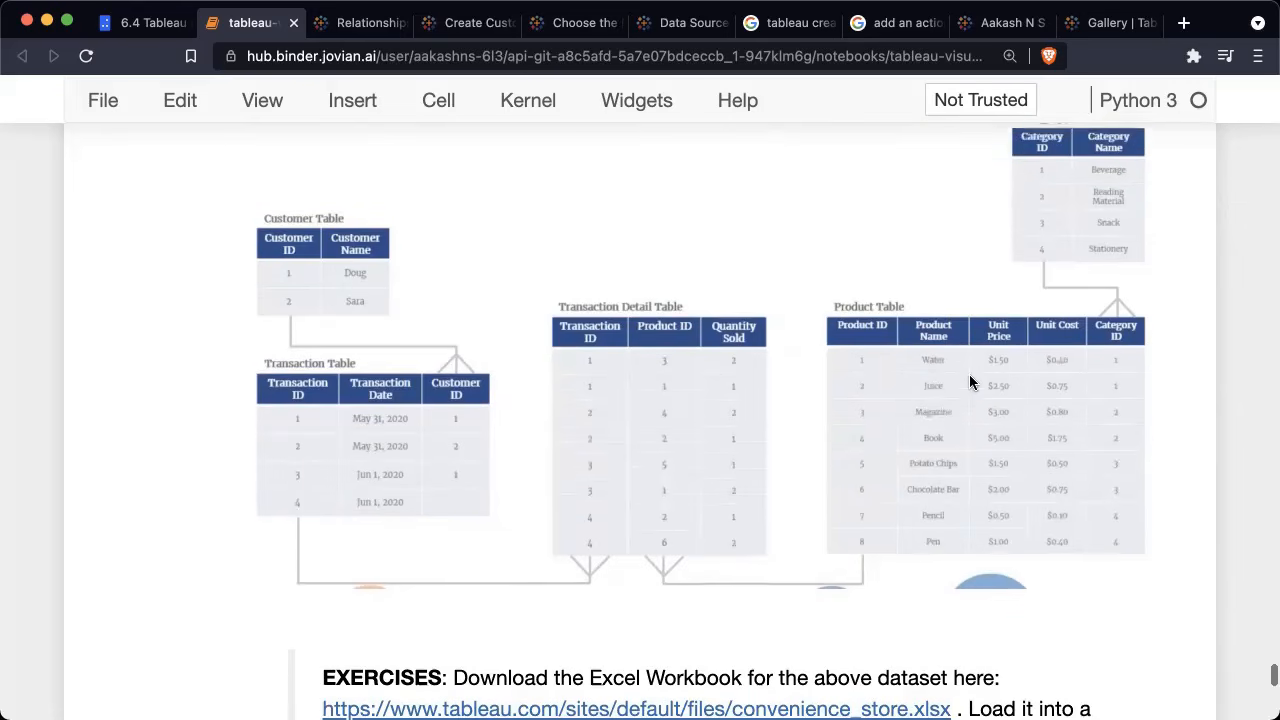
{"action": "scroll", "coordinate": [955, 300], "scroll_direction": "down", "scroll_amount": 1}
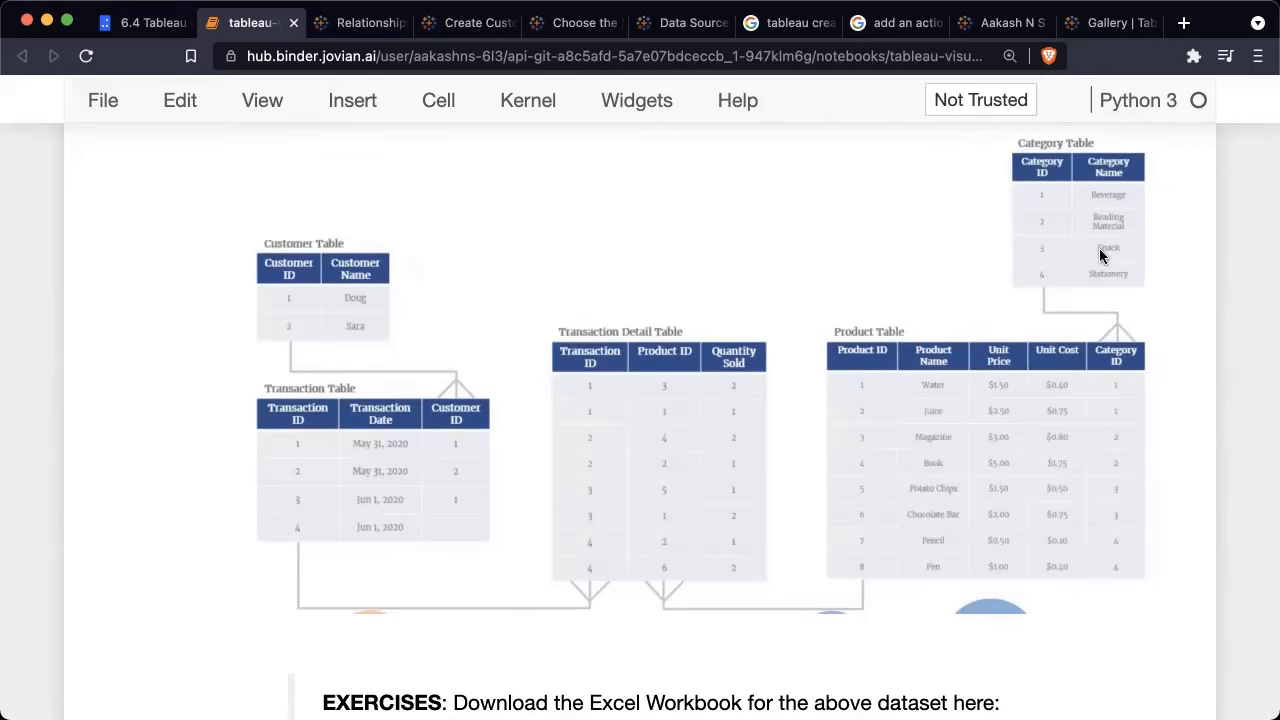
Step: Download the exercise workbook convenience_store.xlsx linked in the notebook and save it to the Desktop
{"action": "scroll", "coordinate": [807, 320], "scroll_direction": "down", "scroll_amount": 5}
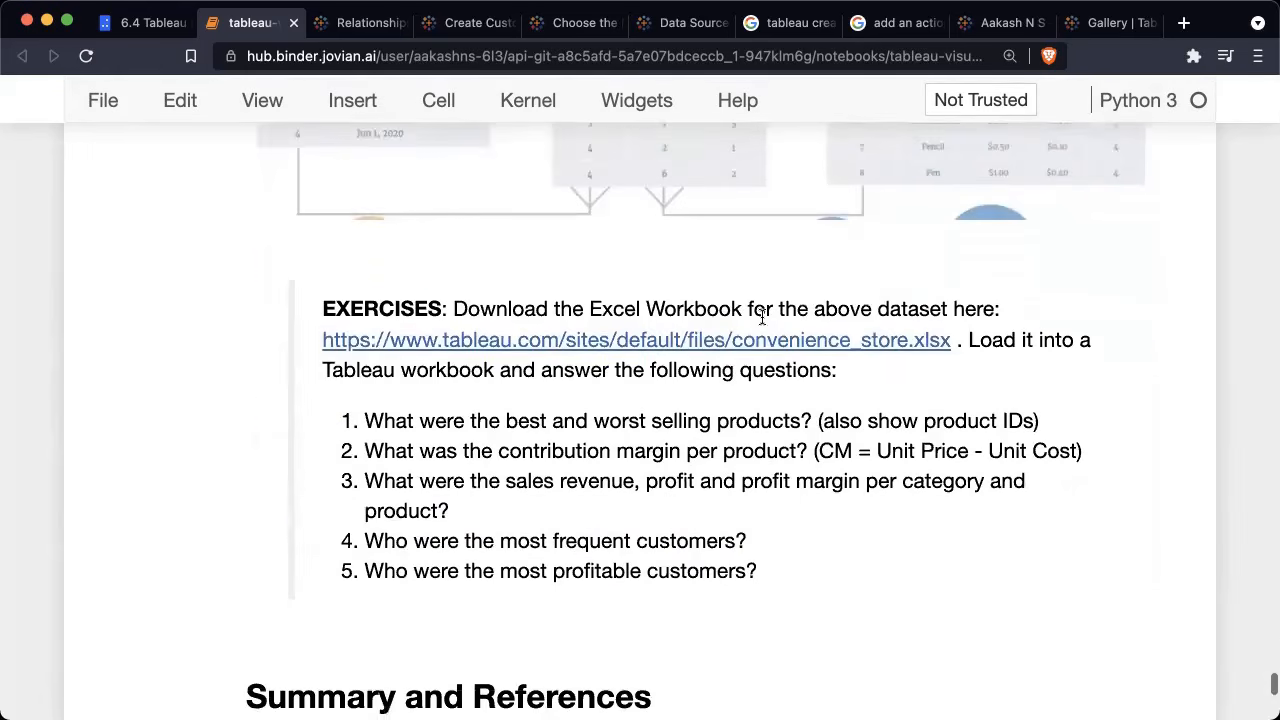
{"action": "left_click", "coordinate": [705, 342]}
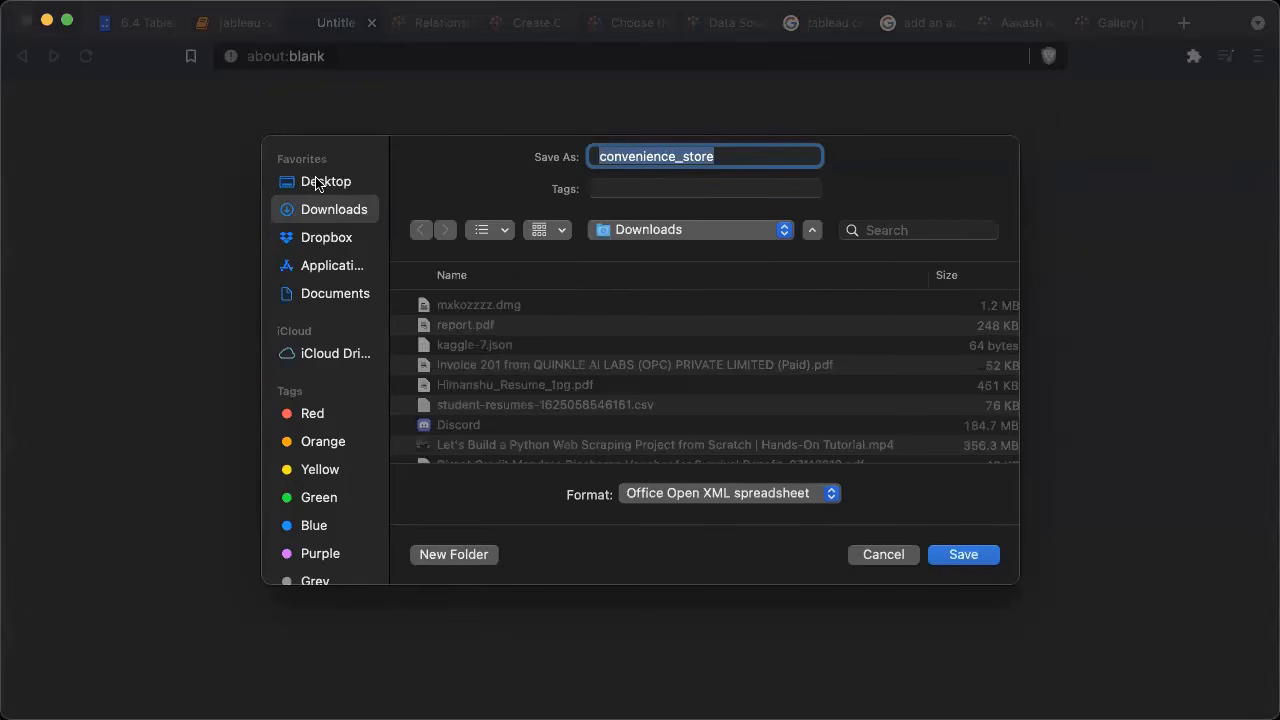
{"action": "left_click", "coordinate": [330, 181]}
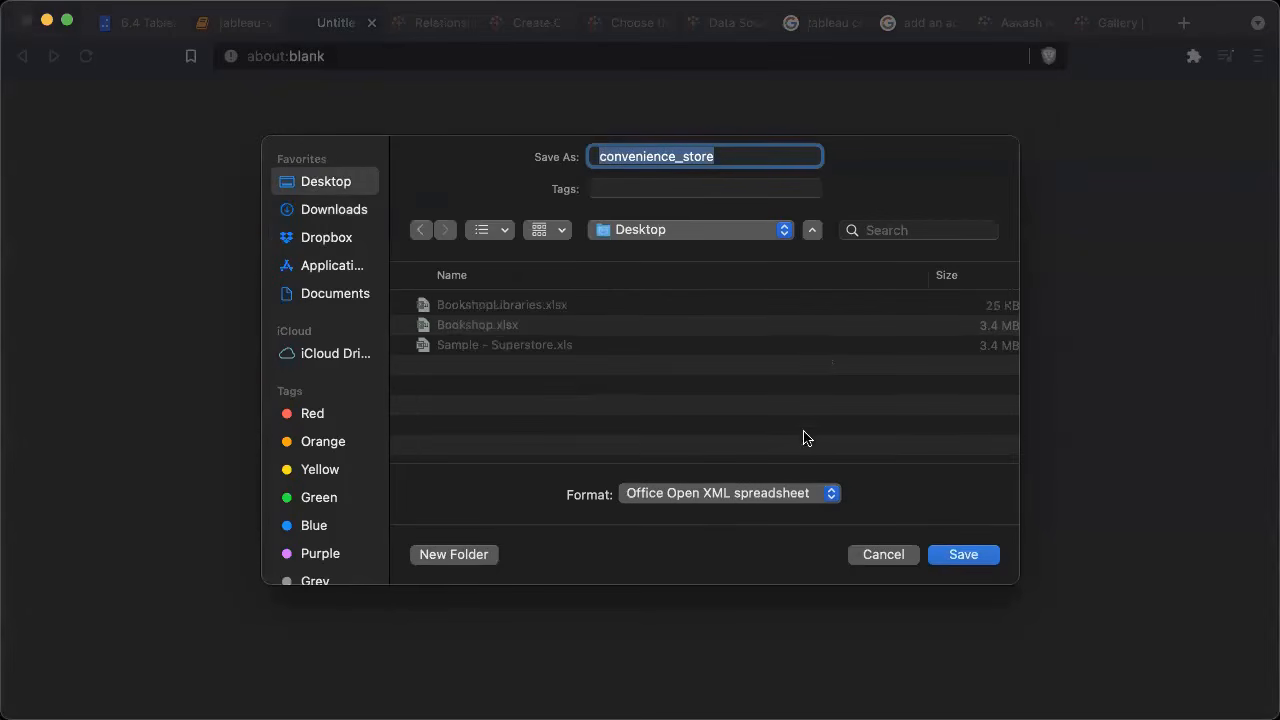
{"action": "left_click", "coordinate": [963, 554]}
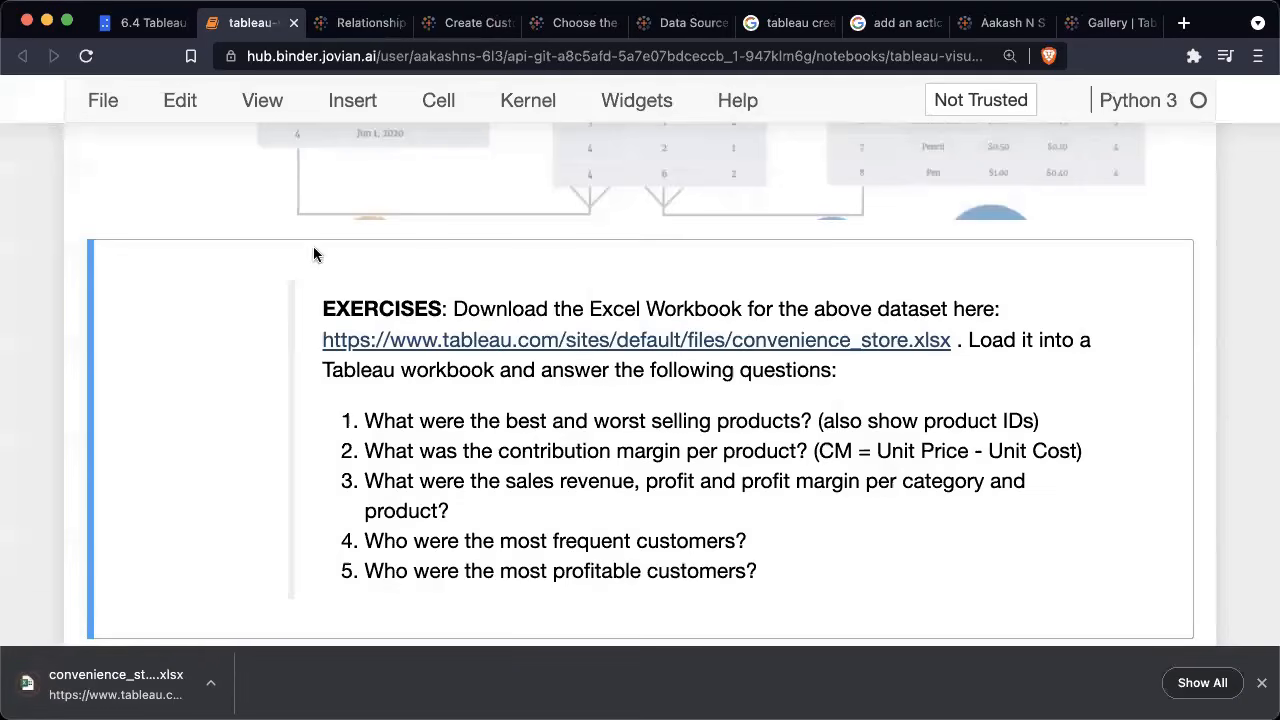
{"action": "left_click", "coordinate": [1261, 683]}
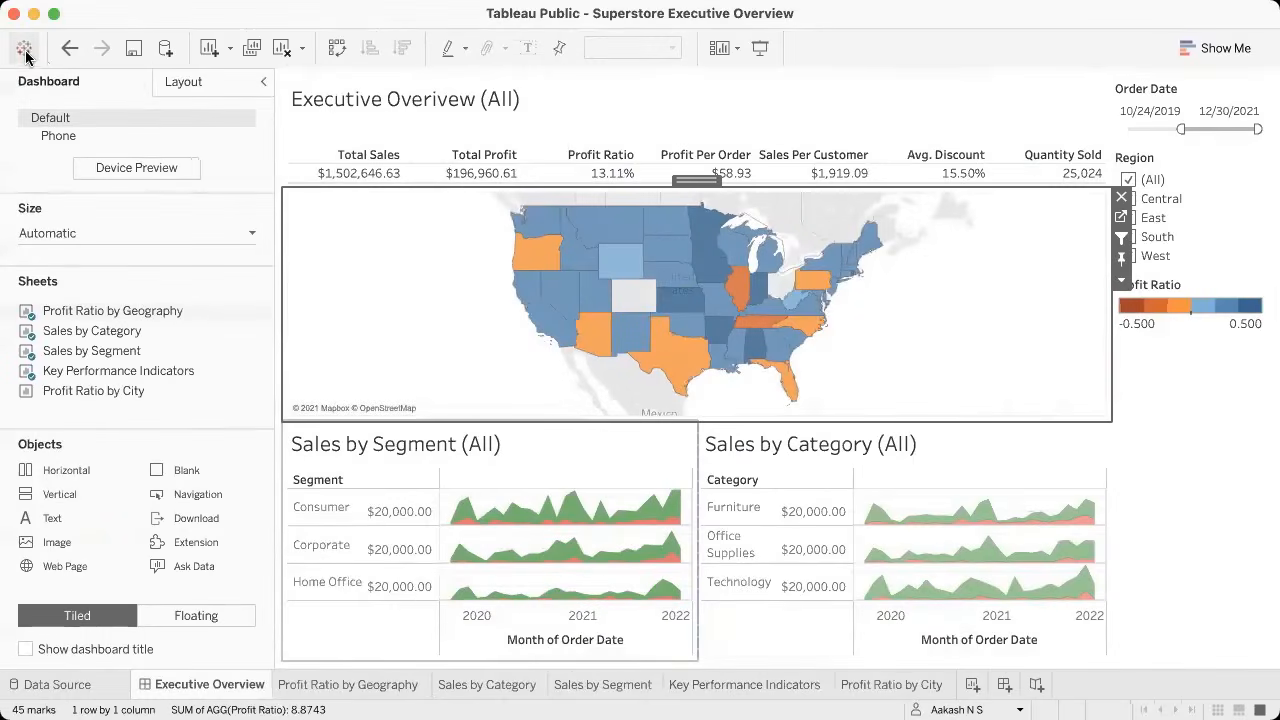
Step: In Tableau Public, connect to the Microsoft Excel file convenience_store.xlsx on the Desktop
{"action": "left_click", "coordinate": [24, 50]}
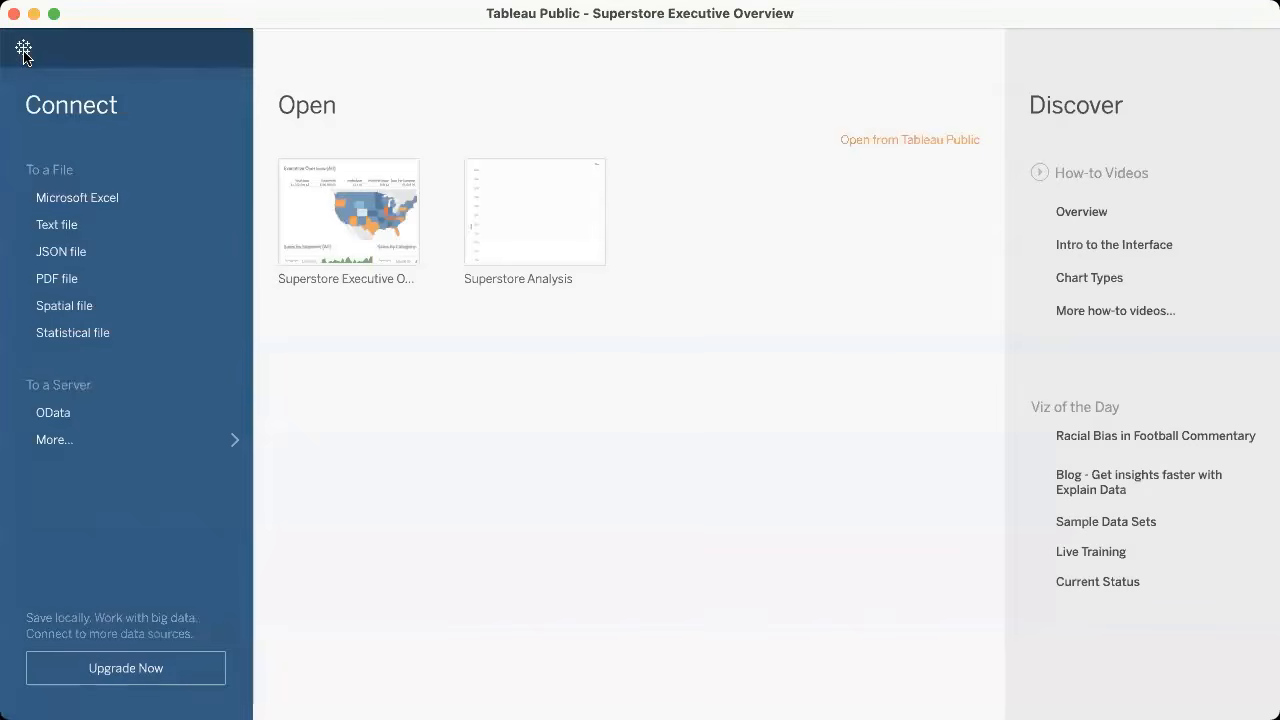
{"action": "left_click", "coordinate": [96, 200]}
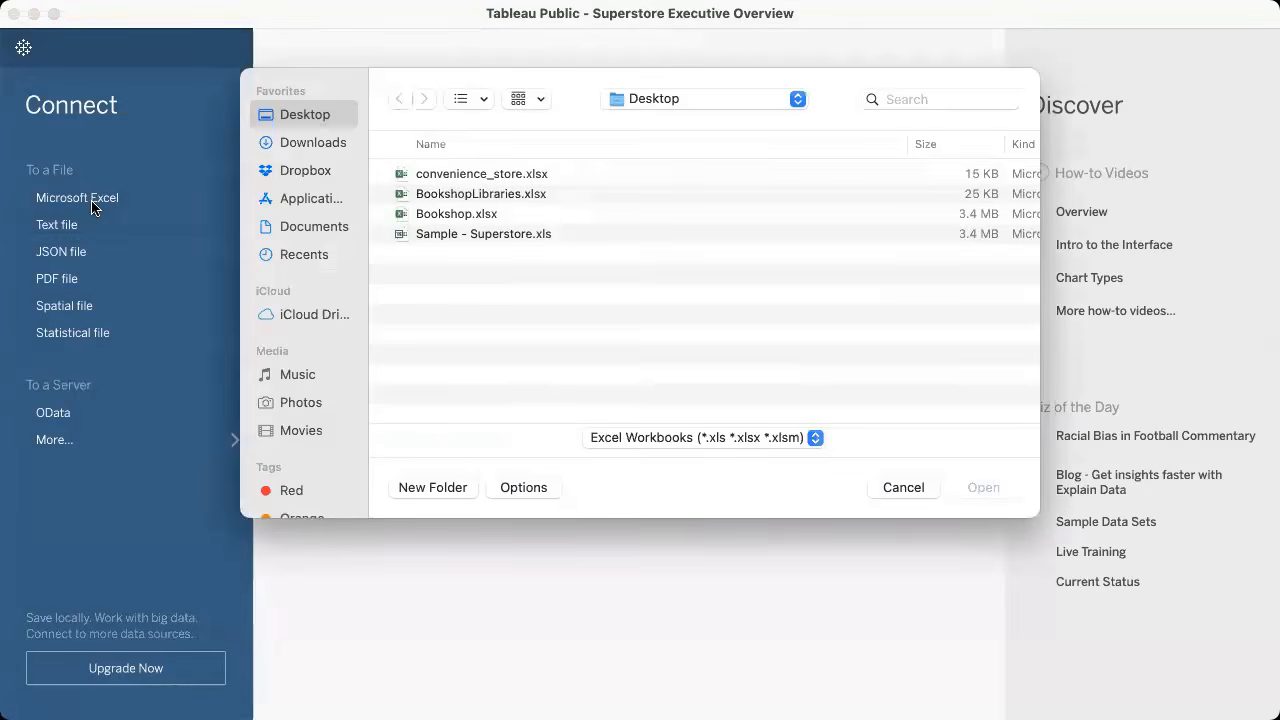
{"action": "double_click", "coordinate": [480, 174]}
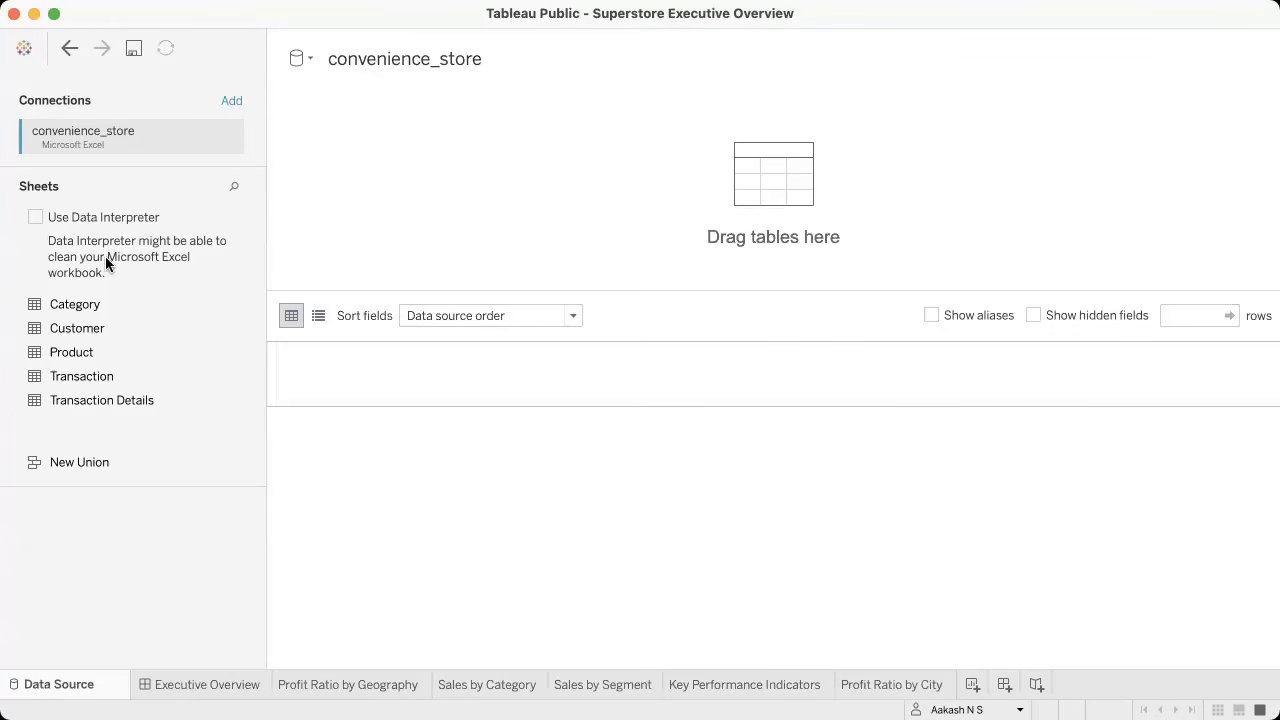
Step: Check the table diagram in the notebook, and add the Product table to the empty convenience_store data source canvas
{"action": "key", "text": "ctrl+Right"}
{"action": "scroll", "coordinate": [787, 340], "scroll_direction": "up", "scroll_amount": 5}
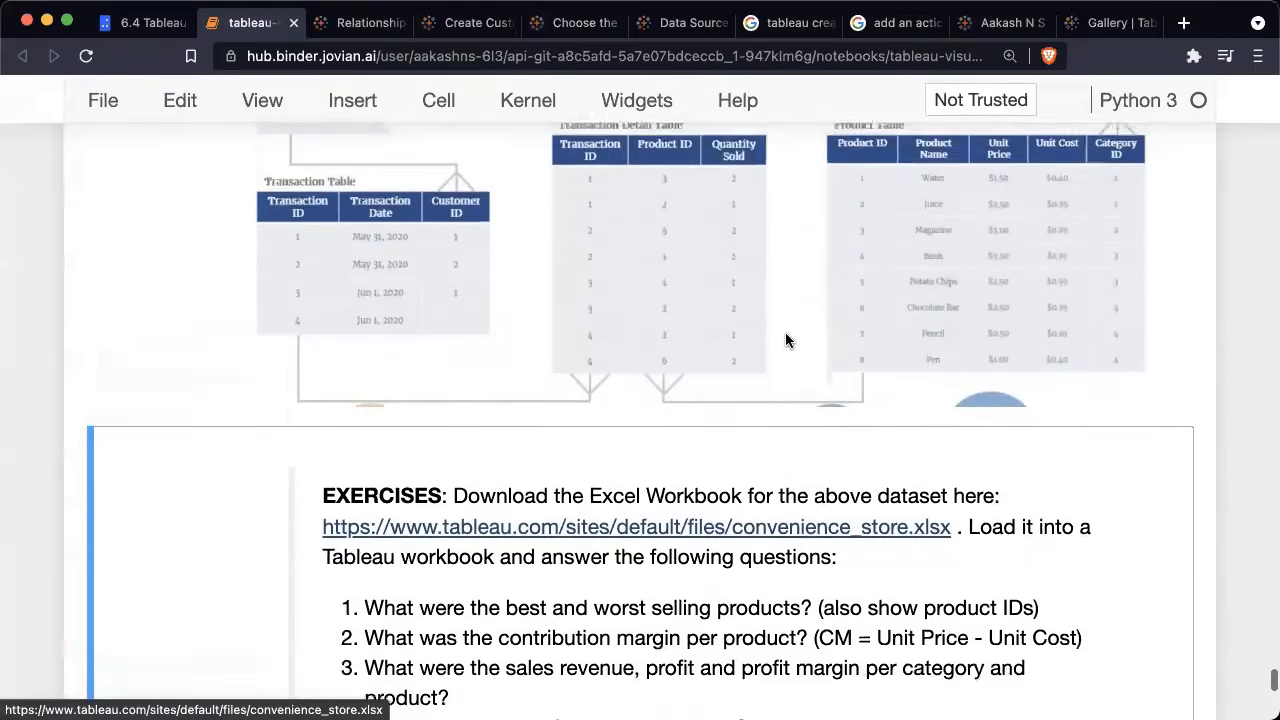
{"action": "scroll", "coordinate": [786, 334], "scroll_direction": "down", "scroll_amount": 1}
{"action": "scroll", "coordinate": [786, 334], "scroll_direction": "up", "scroll_amount": 1}
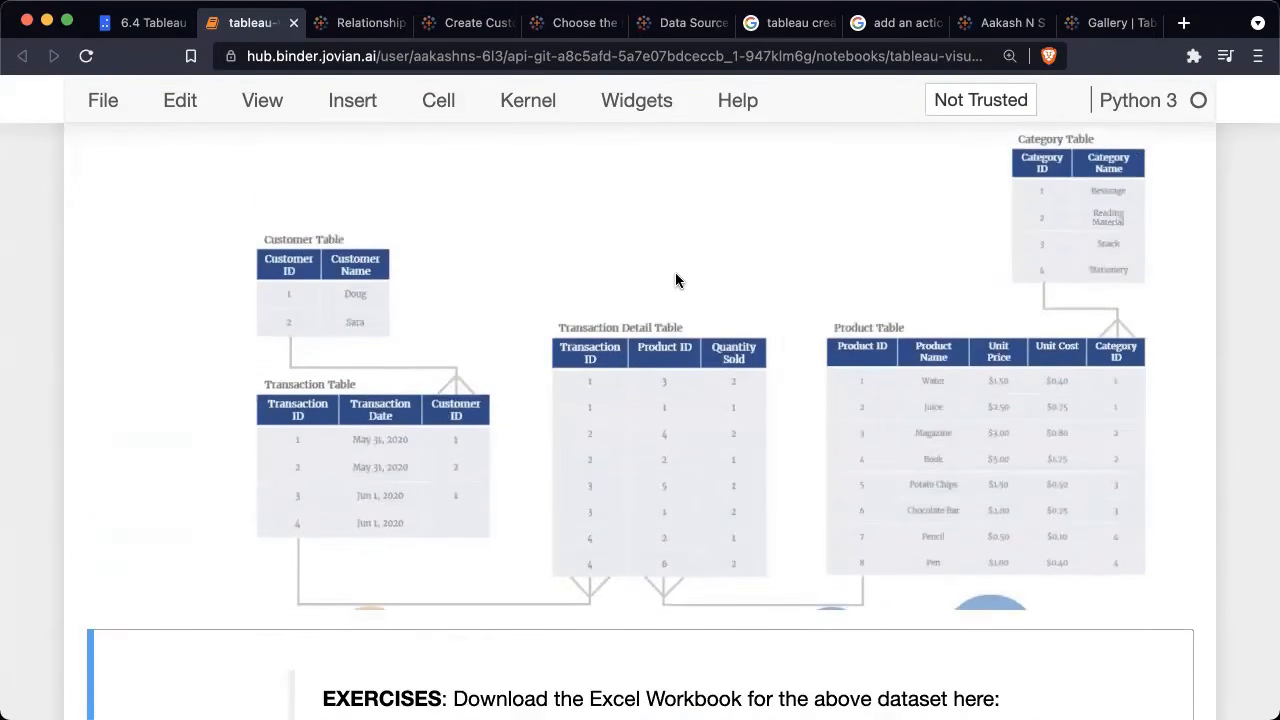
{"action": "key", "text": "ctrl+Left"}
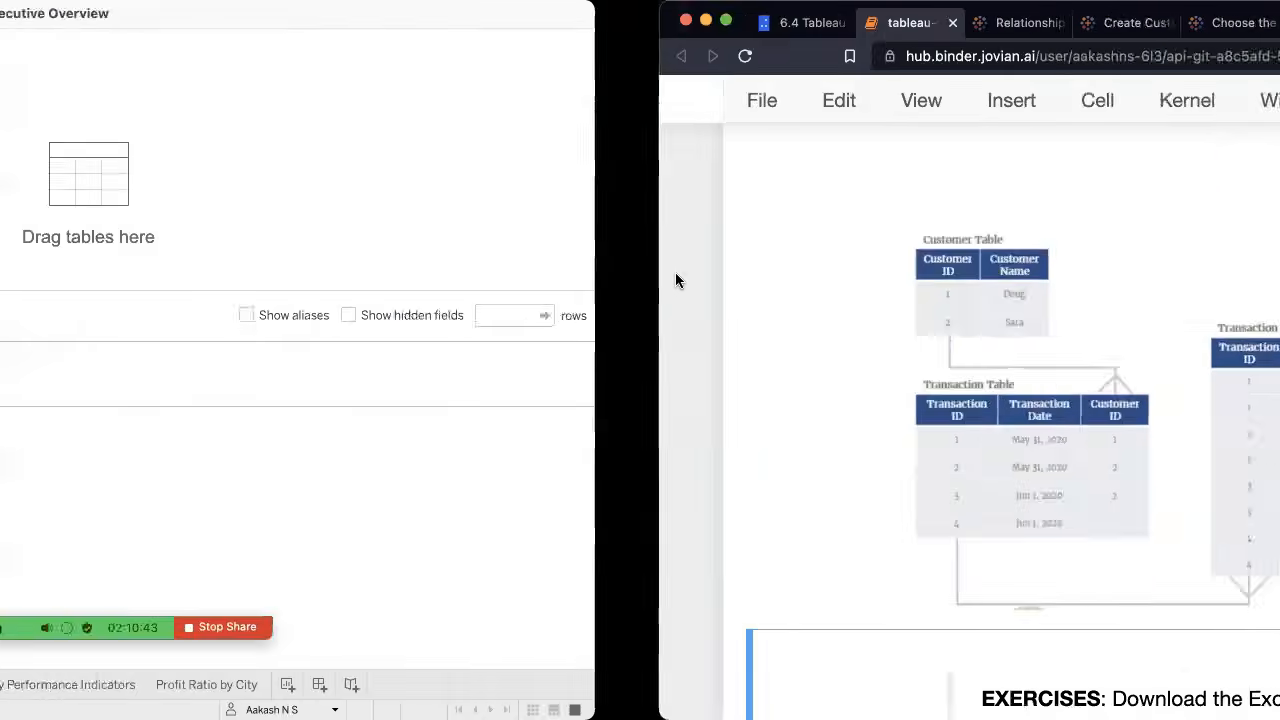
{"action": "left_click_drag", "start_coordinate": [104, 351], "coordinate": [529, 200]}
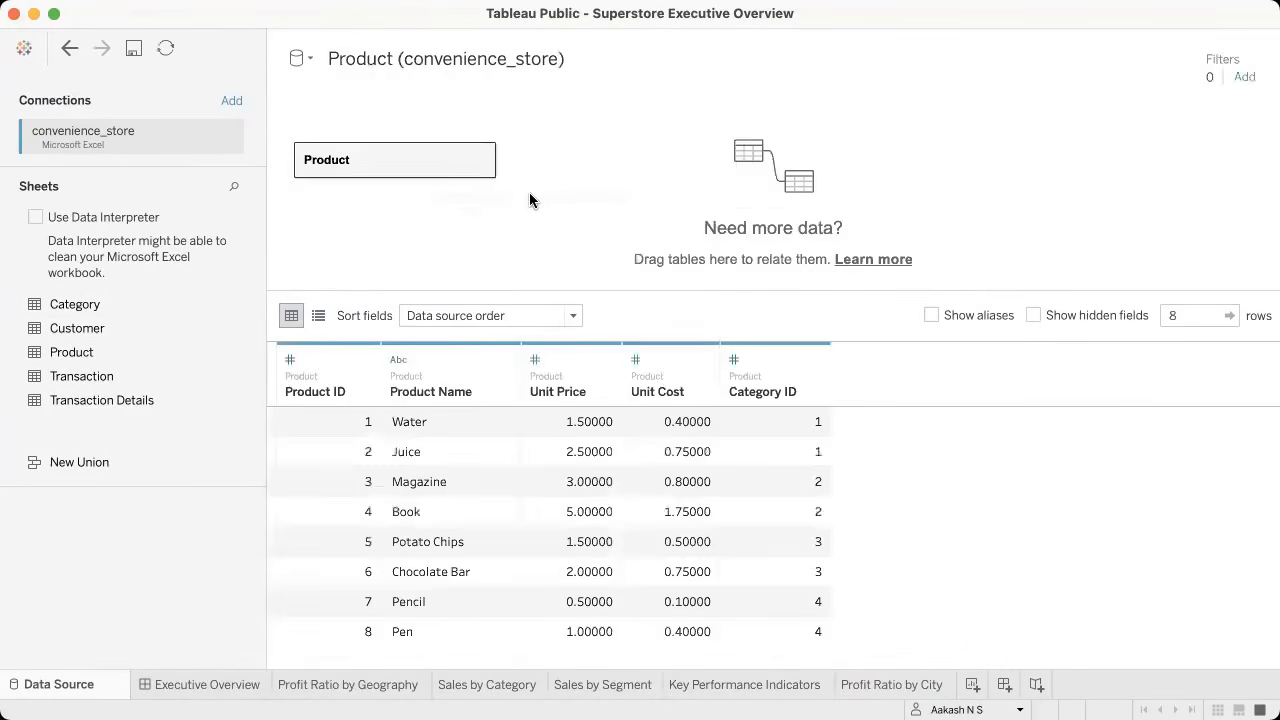
Step: Check the Product table's link to Category in the notebook diagram, and relate the Category table to Product in the data source
{"action": "key", "text": "ctrl+Right"}
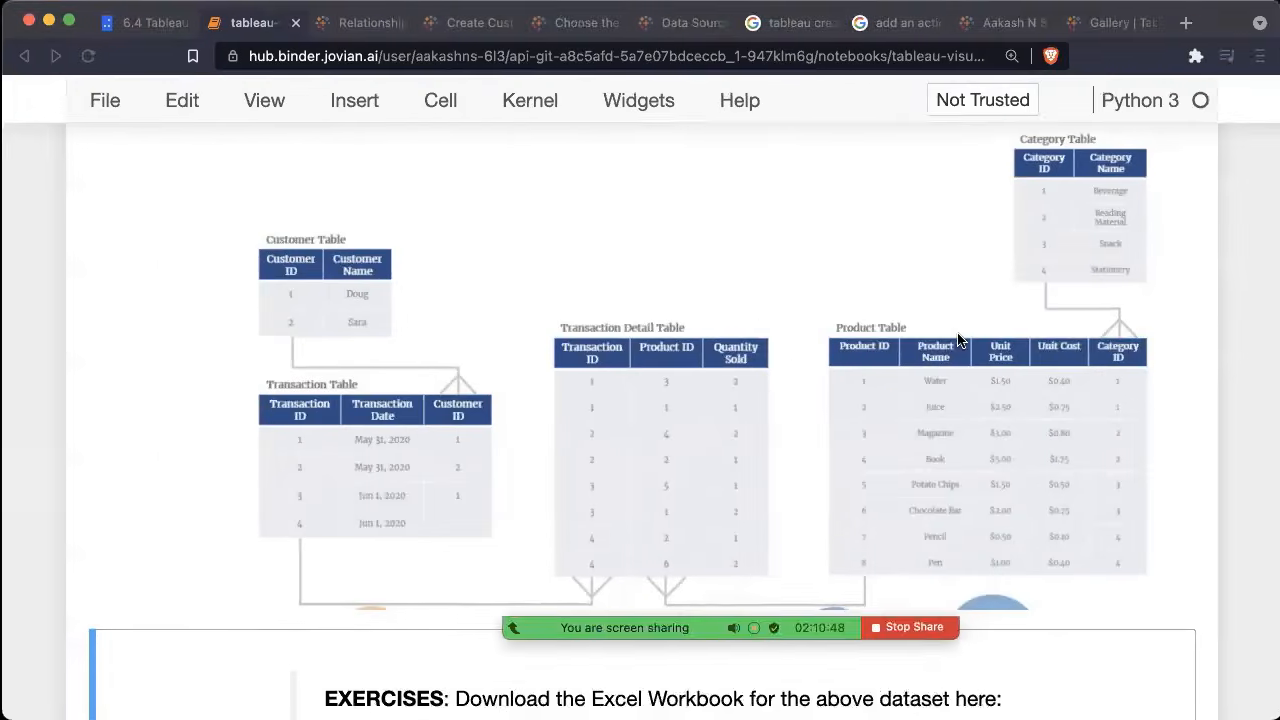
{"action": "scroll", "coordinate": [981, 288], "scroll_direction": "up", "scroll_amount": 1}
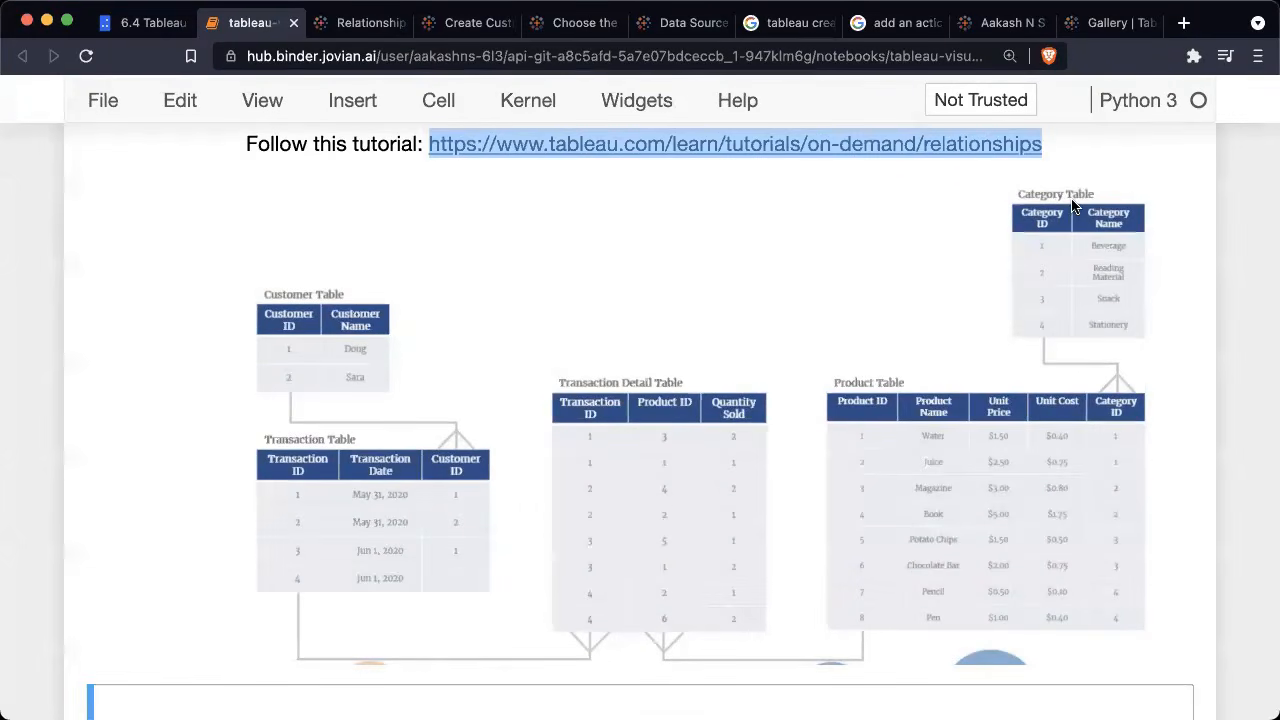
{"action": "scroll", "coordinate": [1059, 304], "scroll_direction": "down", "scroll_amount": 1}
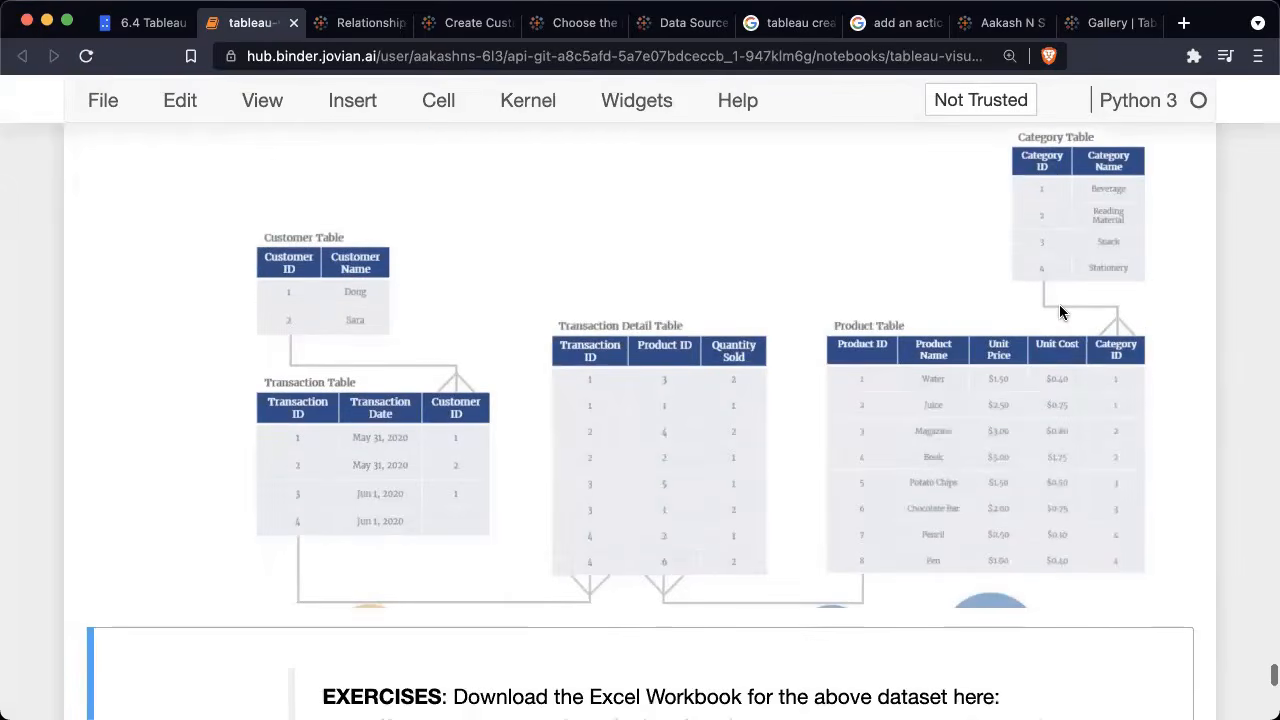
{"action": "key", "text": "ctrl+Left"}
{"action": "left_click_drag", "start_coordinate": [68, 313], "coordinate": [598, 220]}
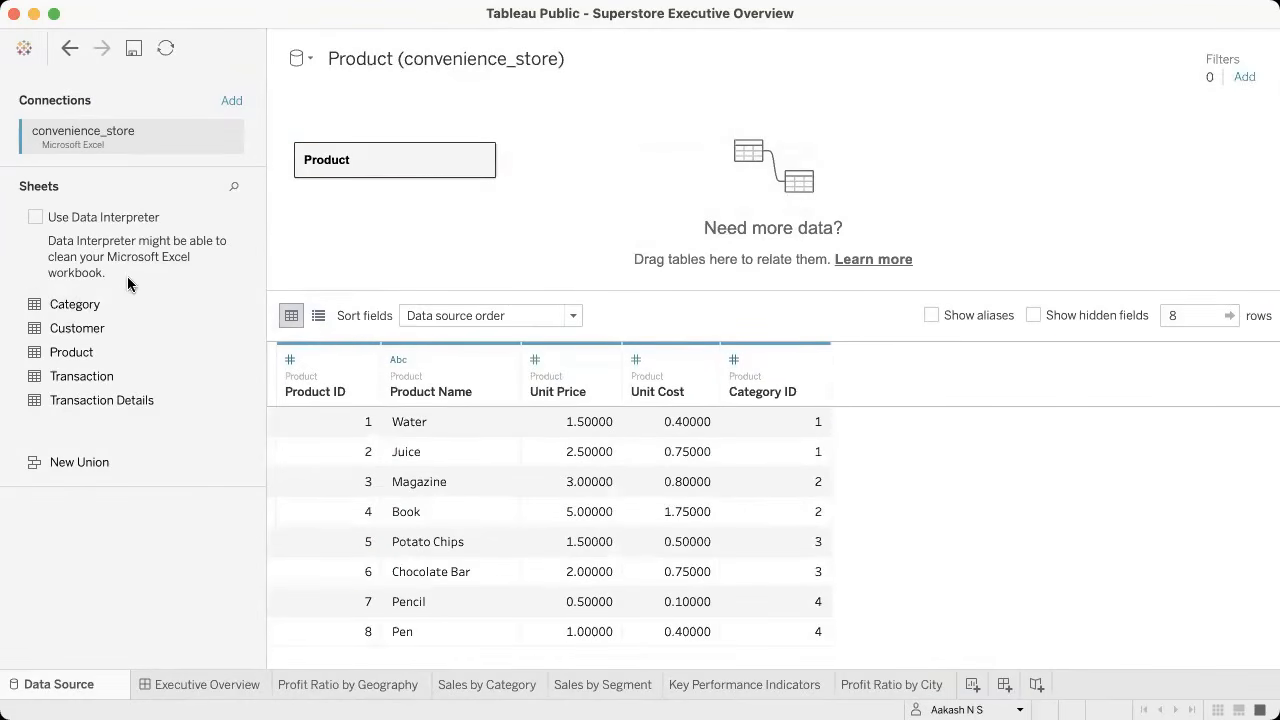
{"action": "left_click_drag", "start_coordinate": [143, 310], "coordinate": [643, 232]}
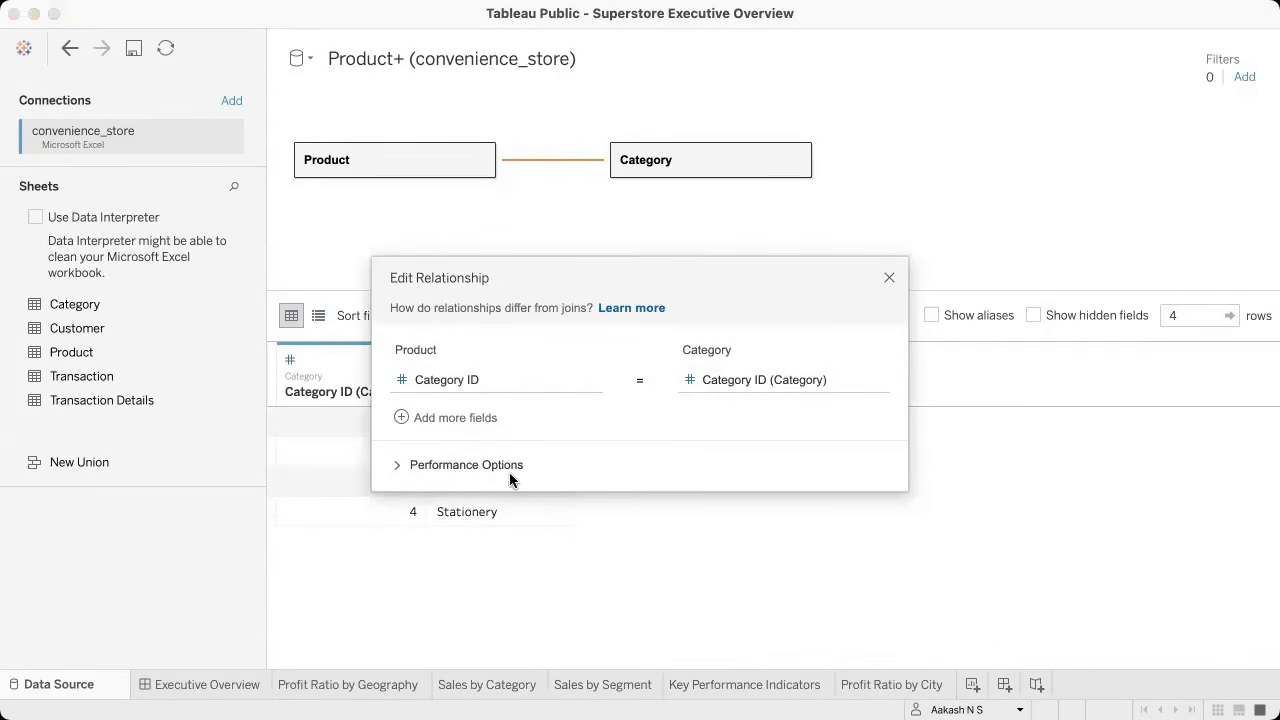
Step: In the performance options of the Product–Category relationship, set the Category side's cardinality to One, keeping Many for Product
{"action": "left_click", "coordinate": [484, 465]}
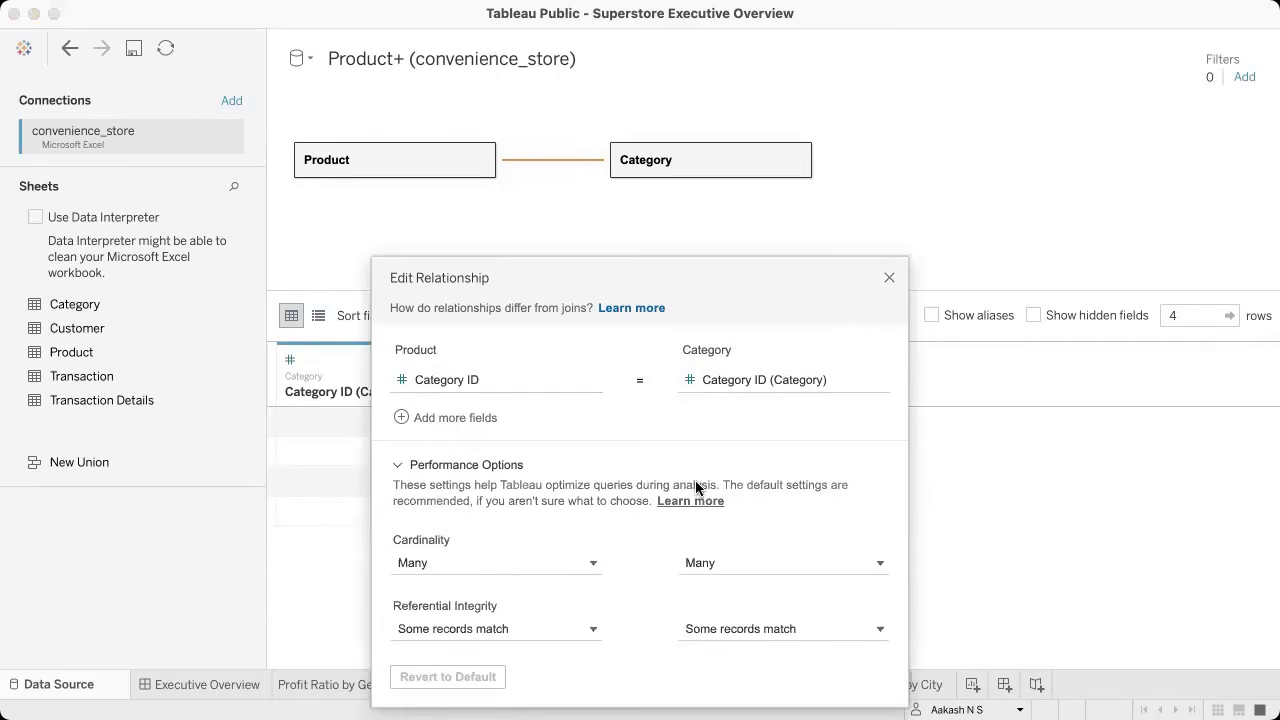
{"action": "left_click", "coordinate": [762, 564]}
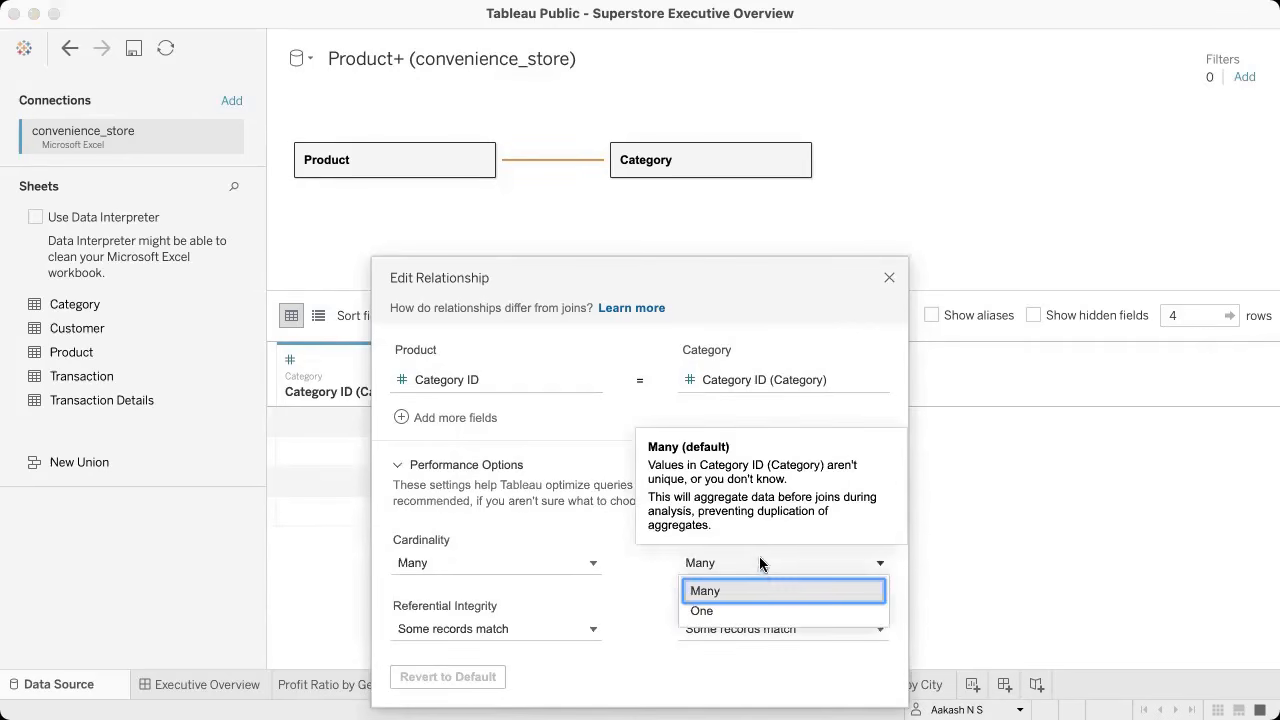
{"action": "left_click", "coordinate": [706, 611]}
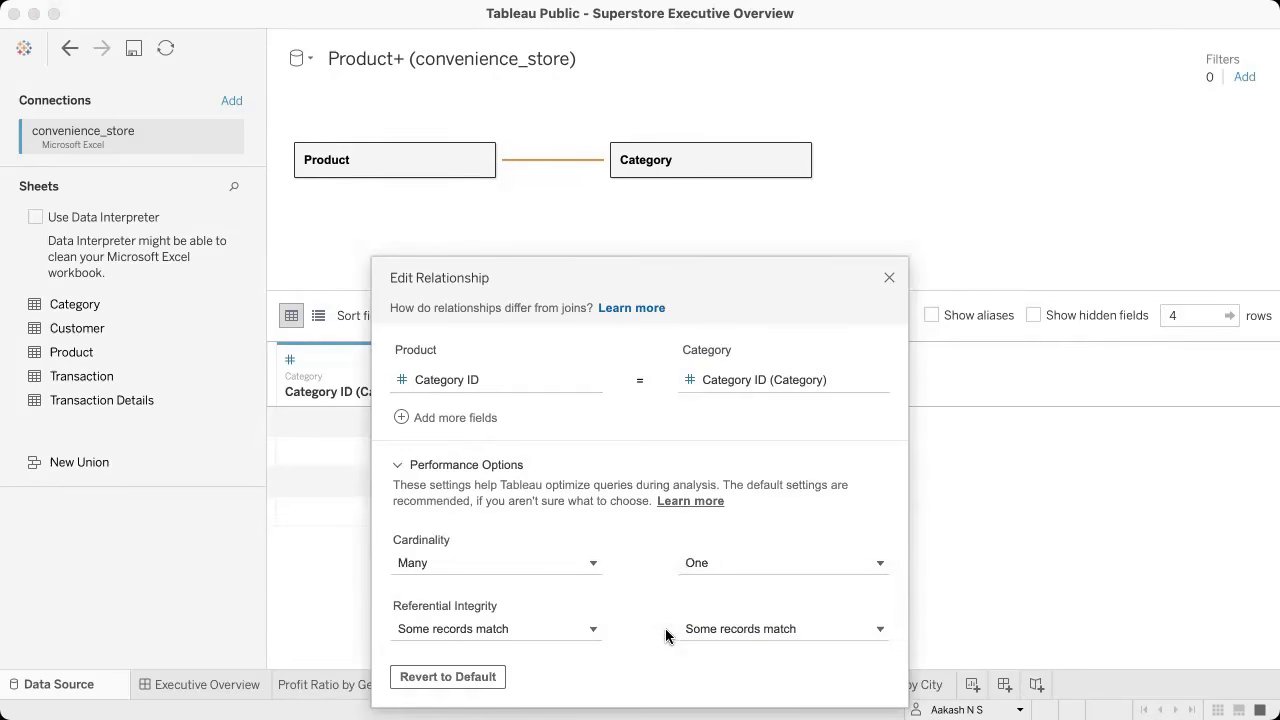
{"action": "mouse_move", "coordinate": [706, 566]}
{"action": "left_click", "coordinate": [808, 395]}
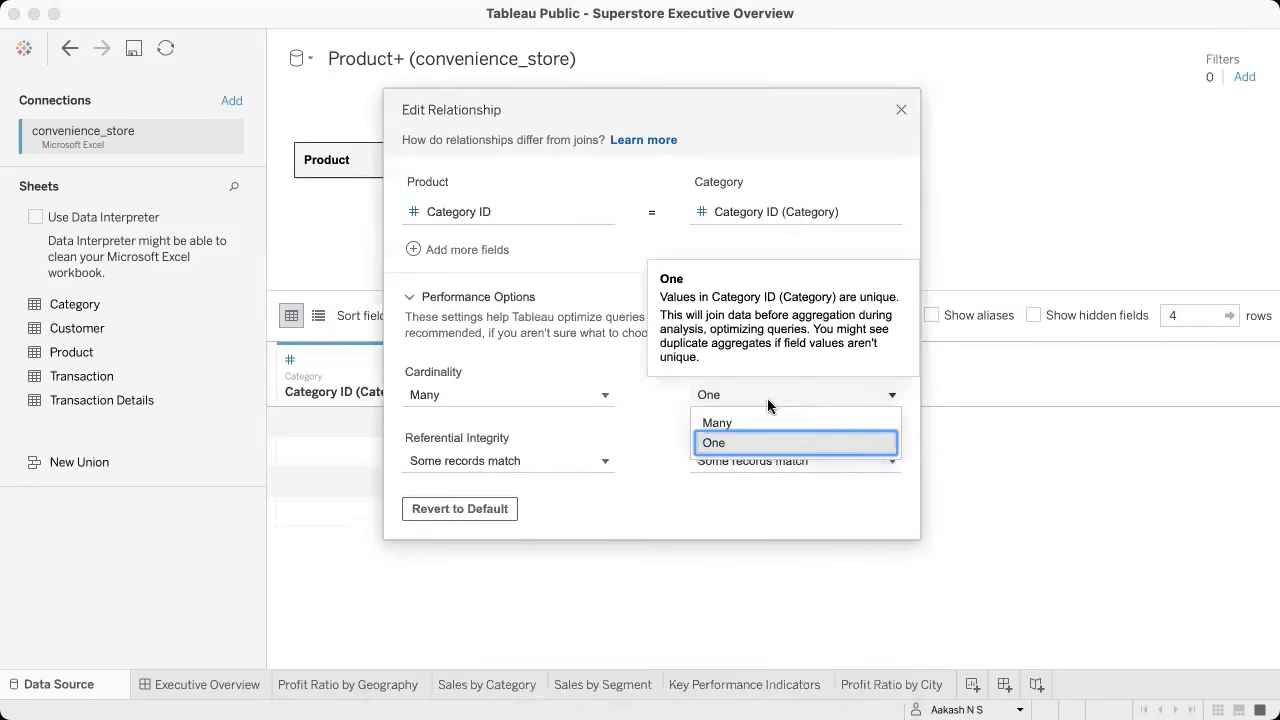
{"action": "left_click", "coordinate": [753, 421]}
{"action": "left_click", "coordinate": [743, 397]}
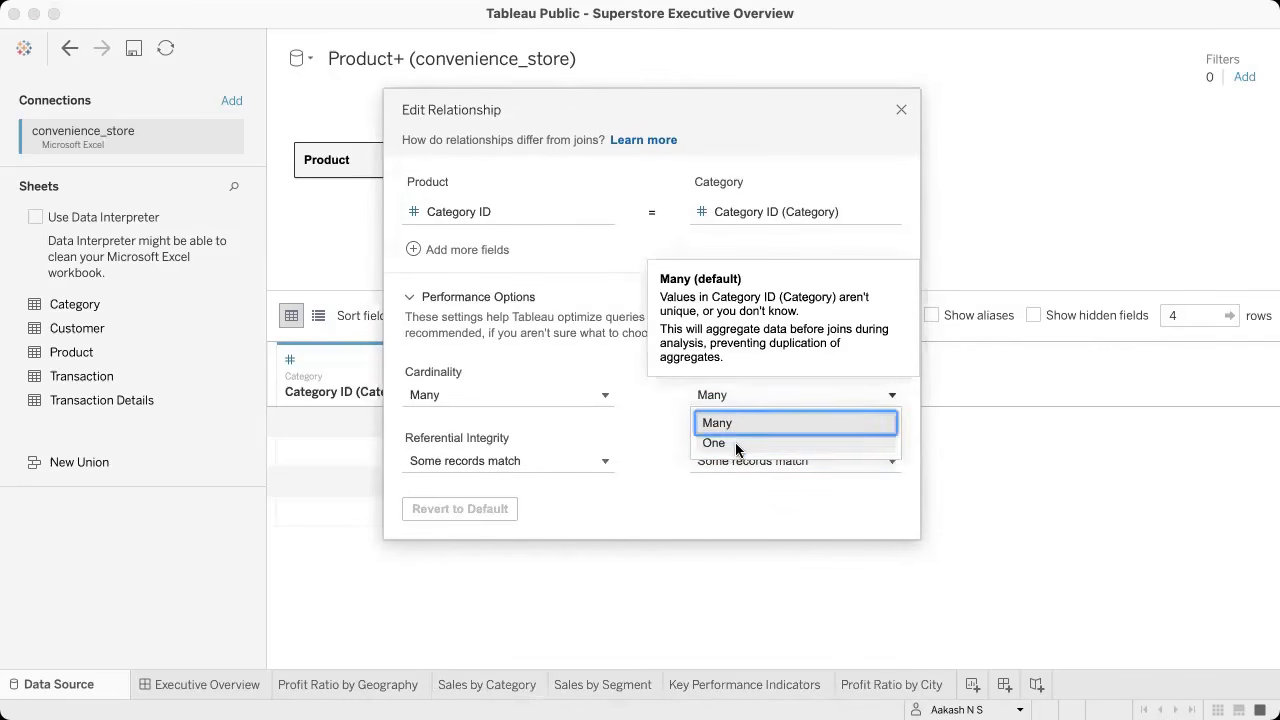
{"action": "key", "text": "Return"}
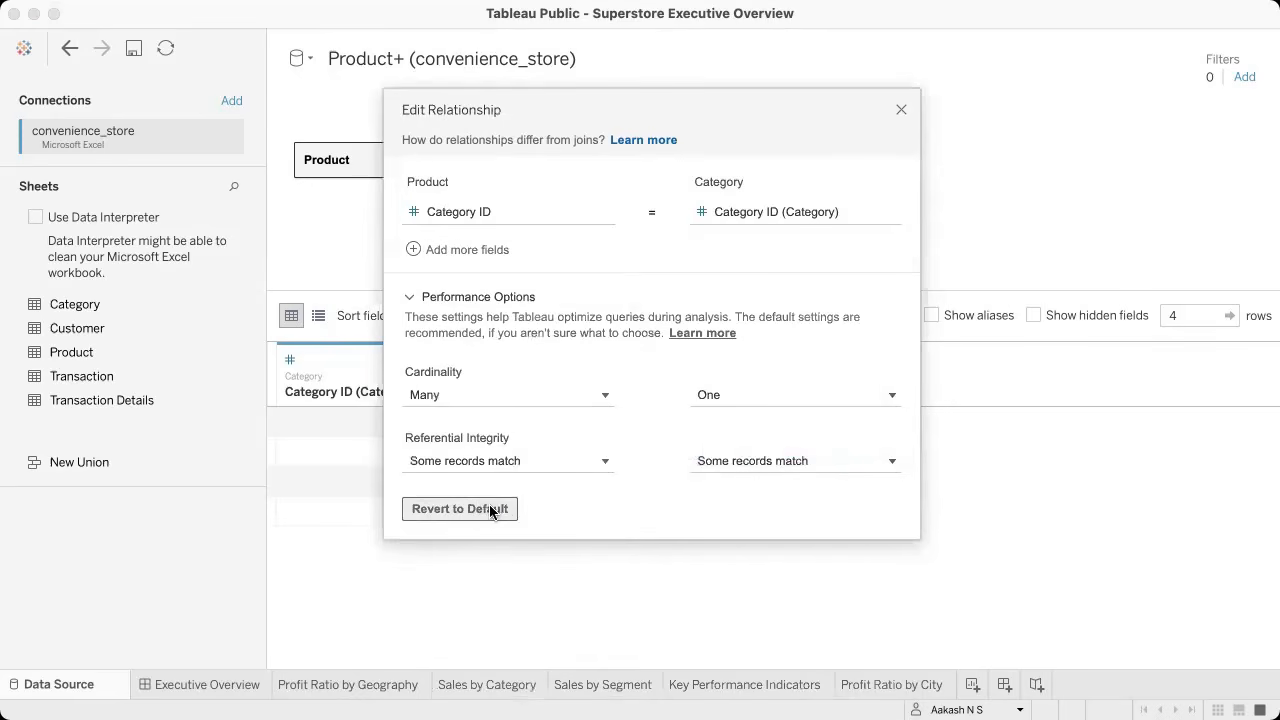
{"action": "left_click", "coordinate": [900, 111]}
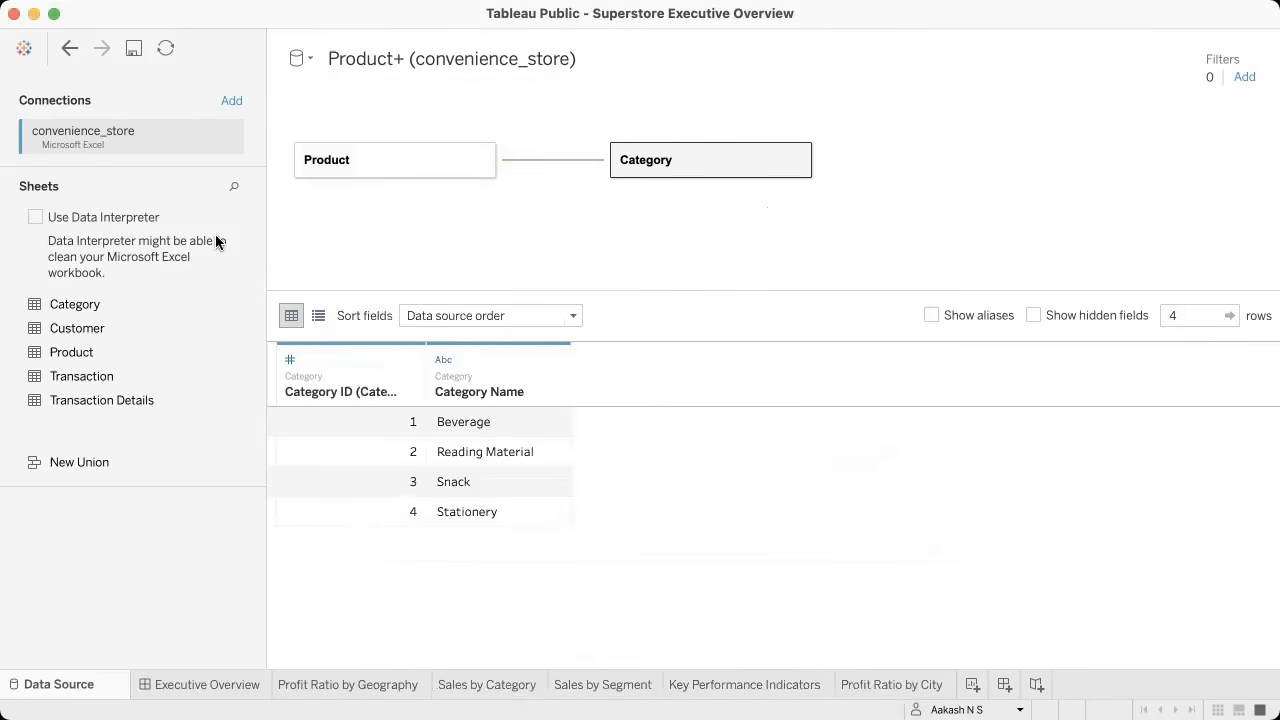
Step: Check the notebook diagram, and relate Transaction Details to Product on Product ID and Transaction to Transaction Details on Transaction ID
{"action": "key", "text": "ctrl+Right"}
{"action": "scroll", "coordinate": [975, 367], "scroll_direction": "down", "scroll_amount": 1}
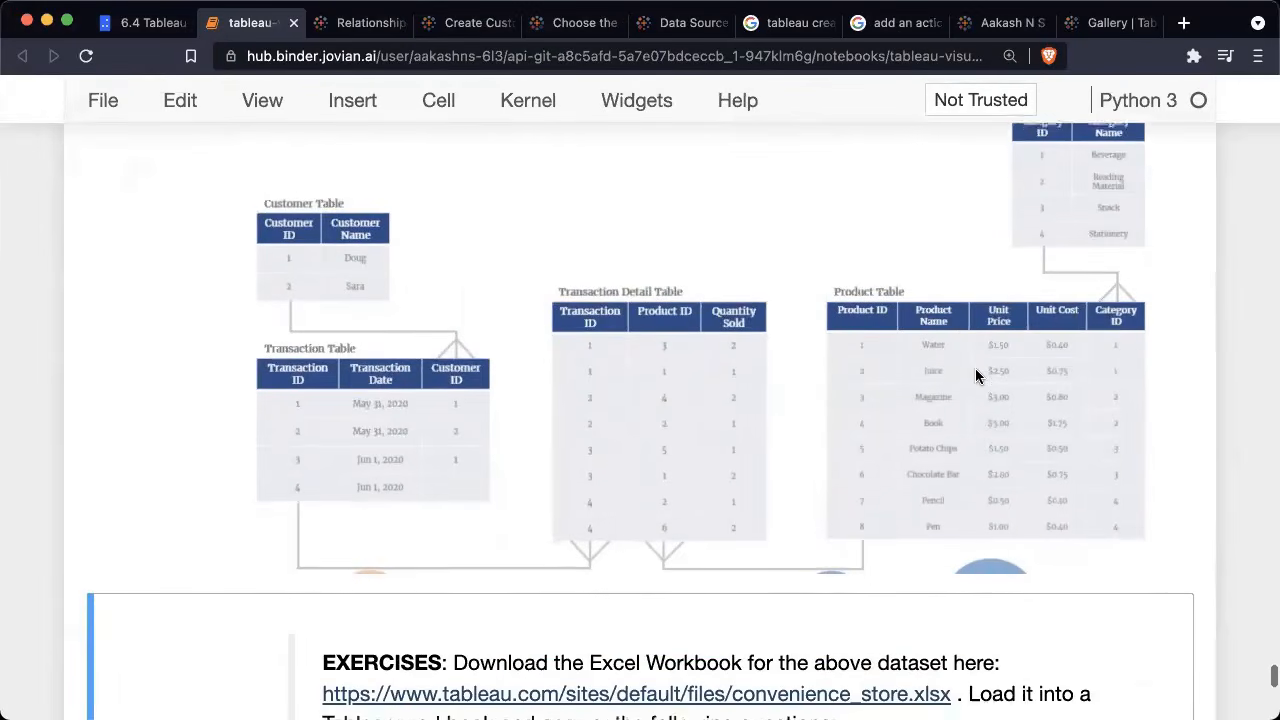
{"action": "key", "text": "ctrl+Left"}
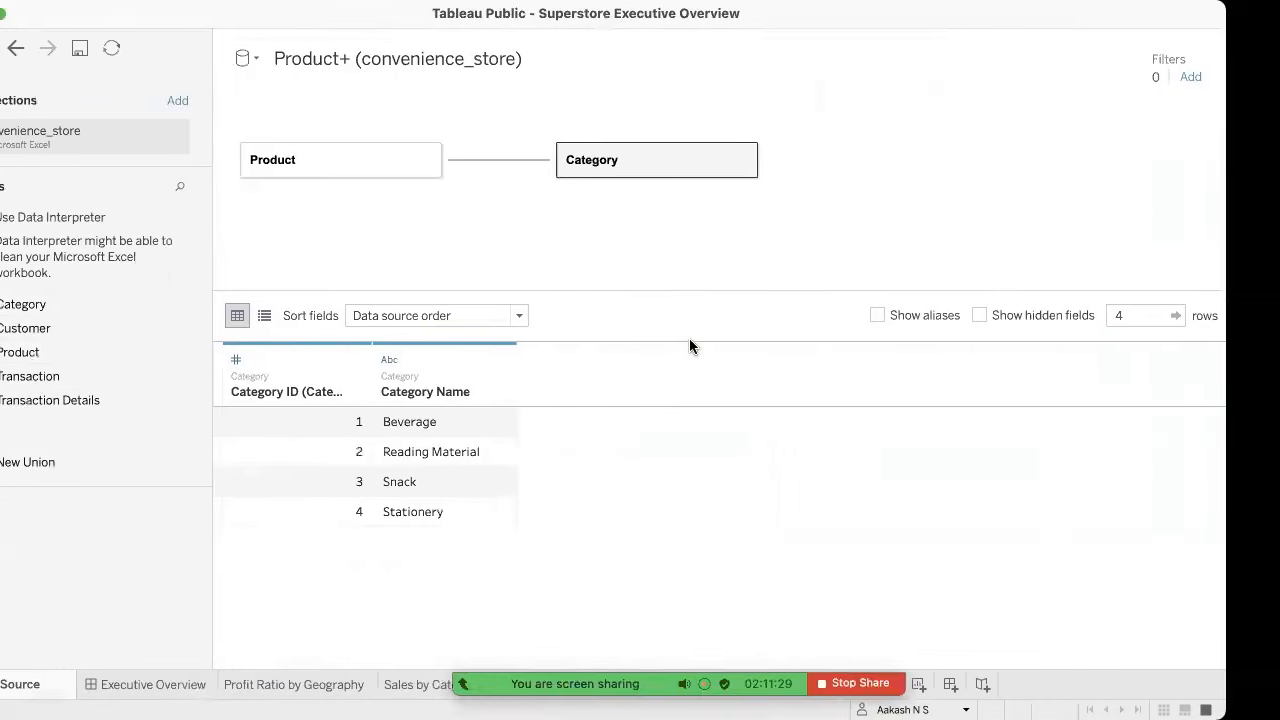
{"action": "left_click_drag", "start_coordinate": [94, 398], "coordinate": [717, 303]}
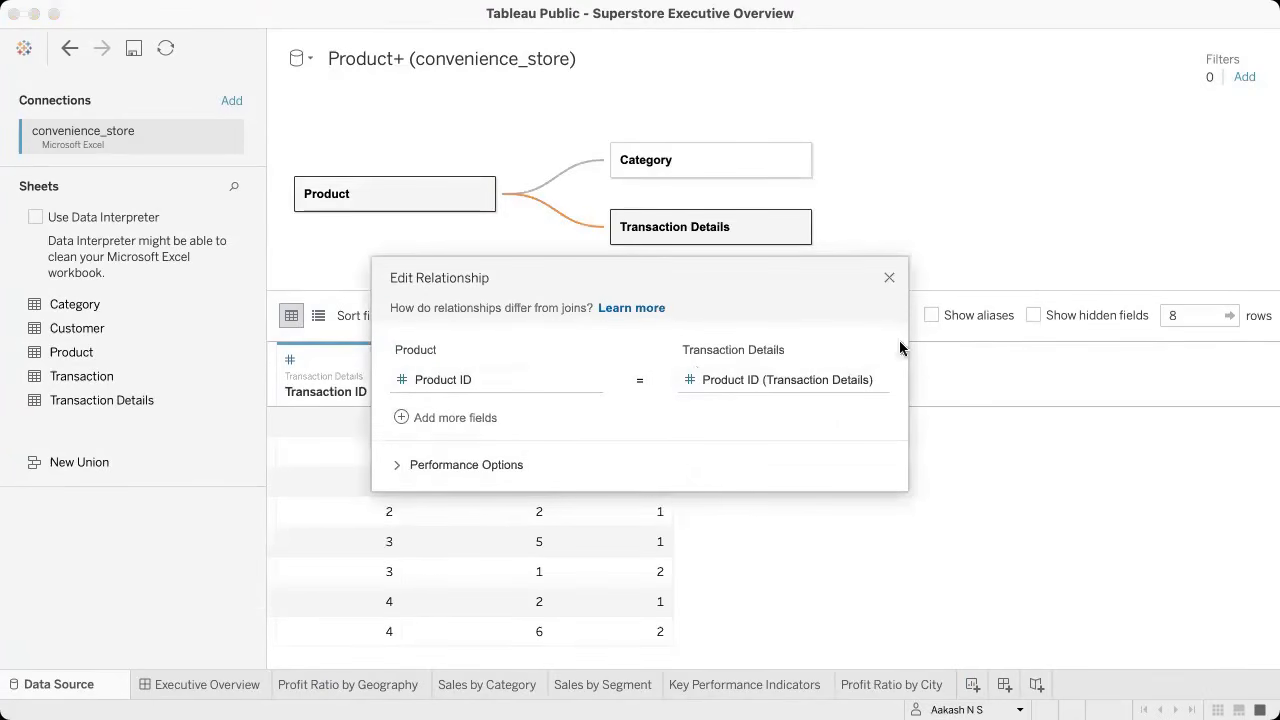
{"action": "left_click", "coordinate": [889, 280]}
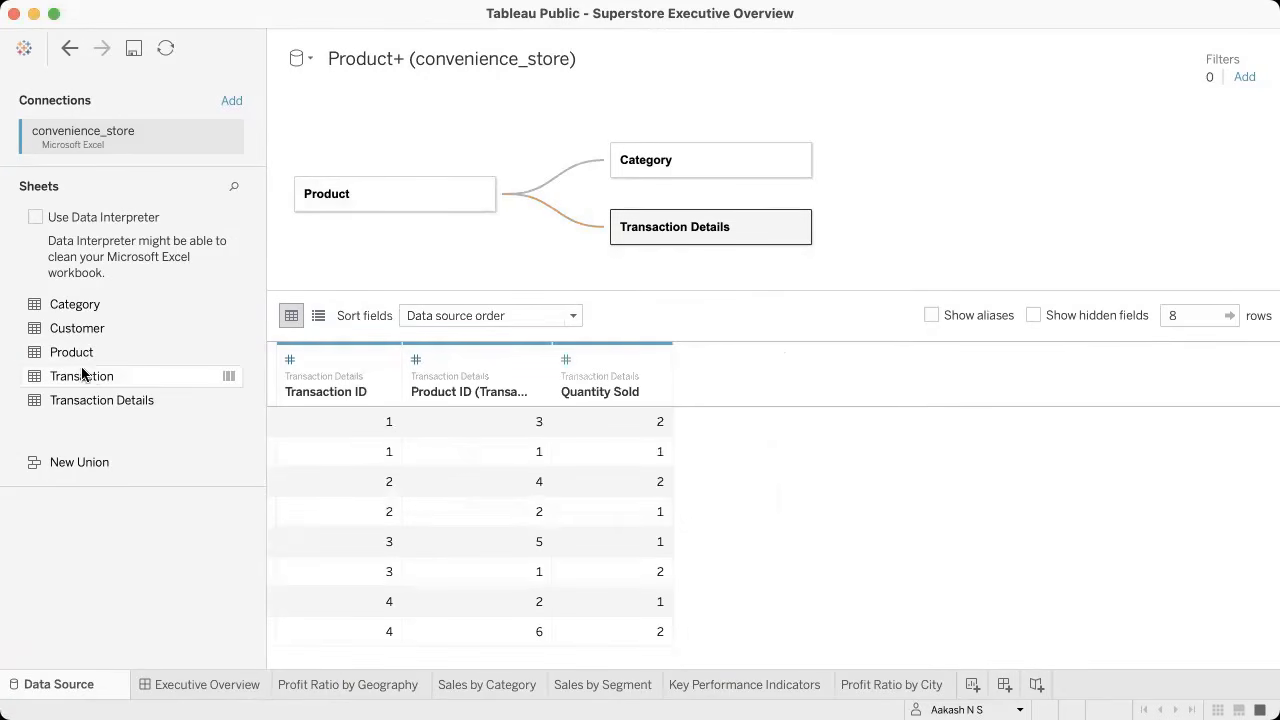
{"action": "left_click_drag", "start_coordinate": [258, 377], "coordinate": [909, 228]}
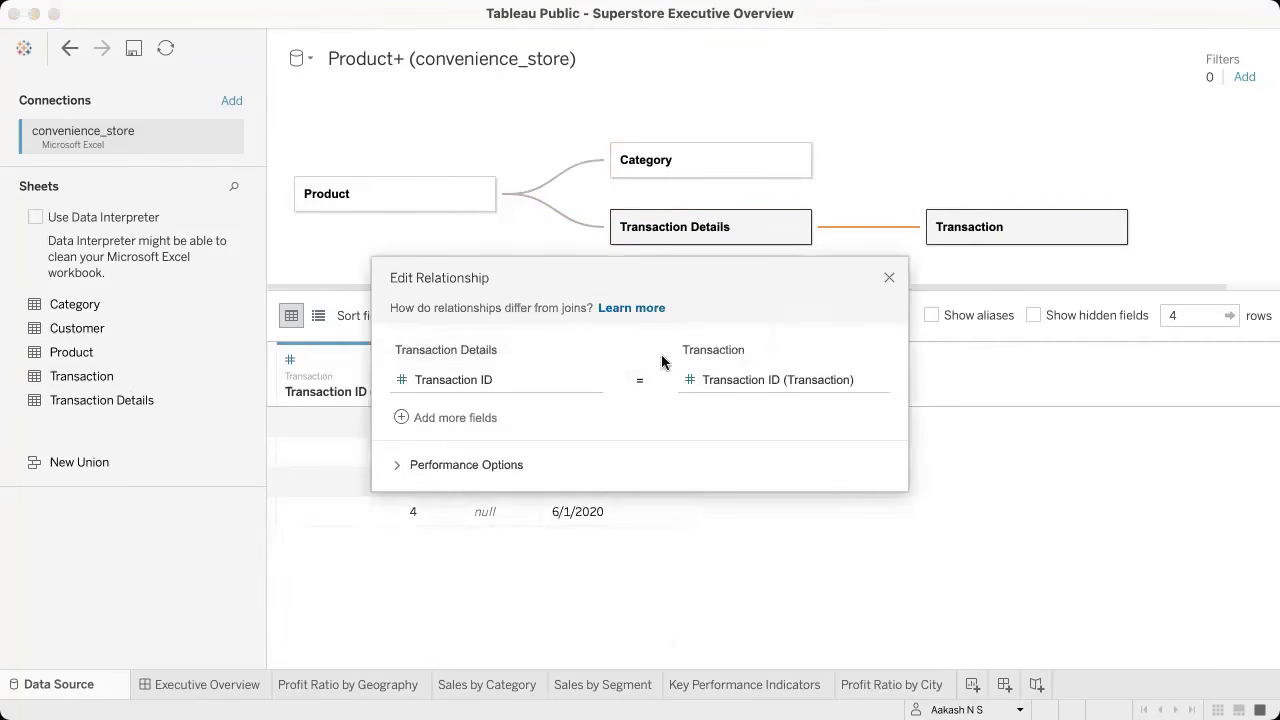
{"action": "left_click", "coordinate": [889, 279]}
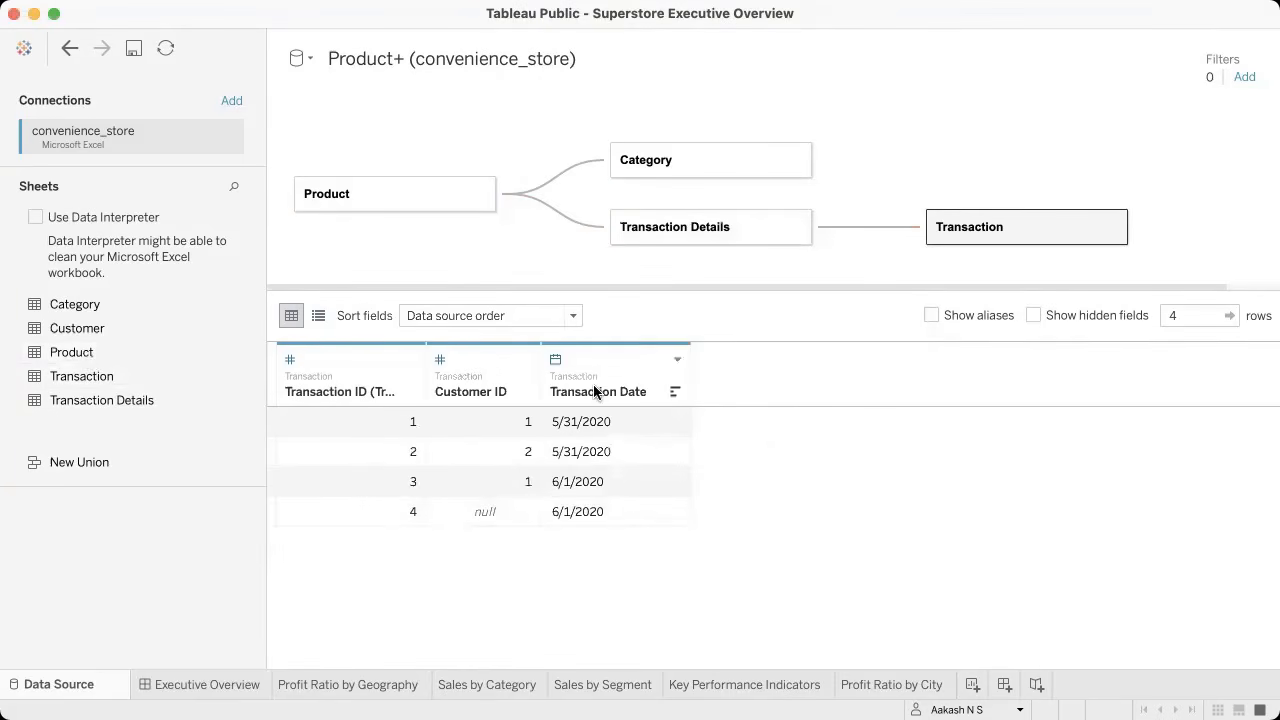
Step: Check the Customer table's link in the notebook diagram, and relate Customer to Transaction on Customer ID in the data source
{"action": "key", "text": "ctrl+Right"}
{"action": "scroll", "coordinate": [367, 362], "scroll_direction": "up", "scroll_amount": 1}
{"action": "key", "text": "ctrl+Left"}
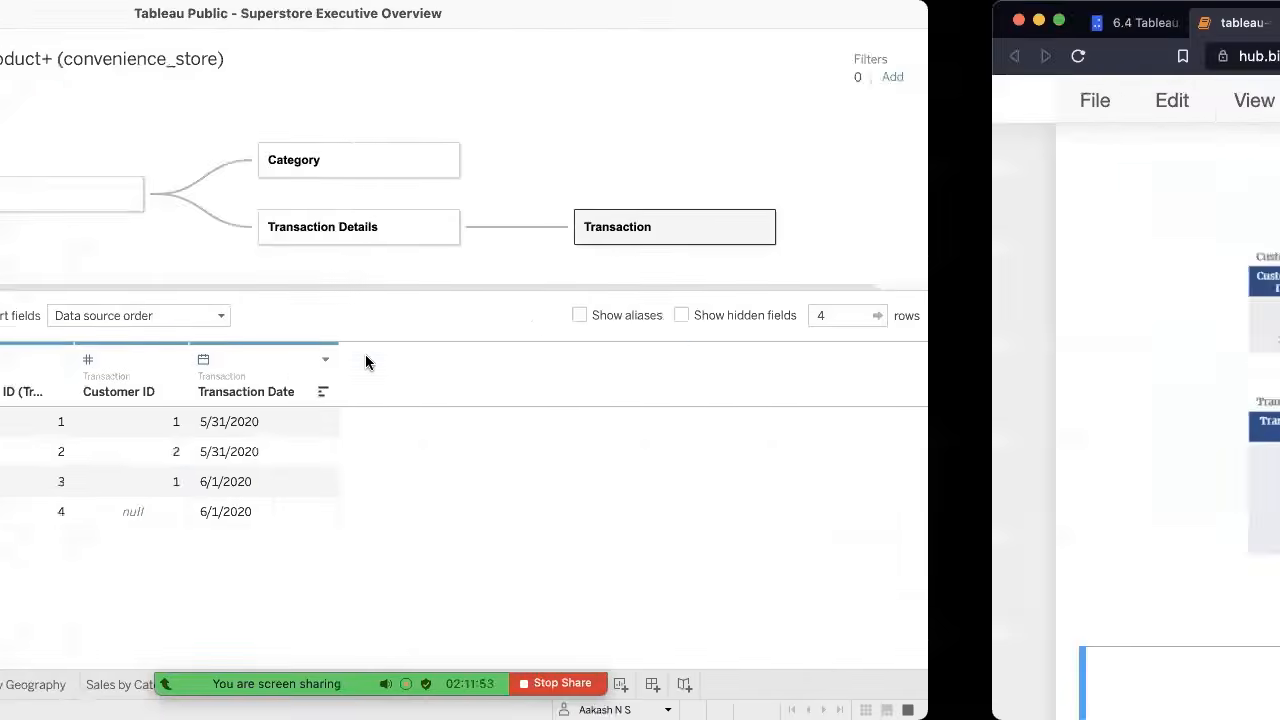
{"action": "left_click_drag", "start_coordinate": [78, 328], "coordinate": [1040, 182]}
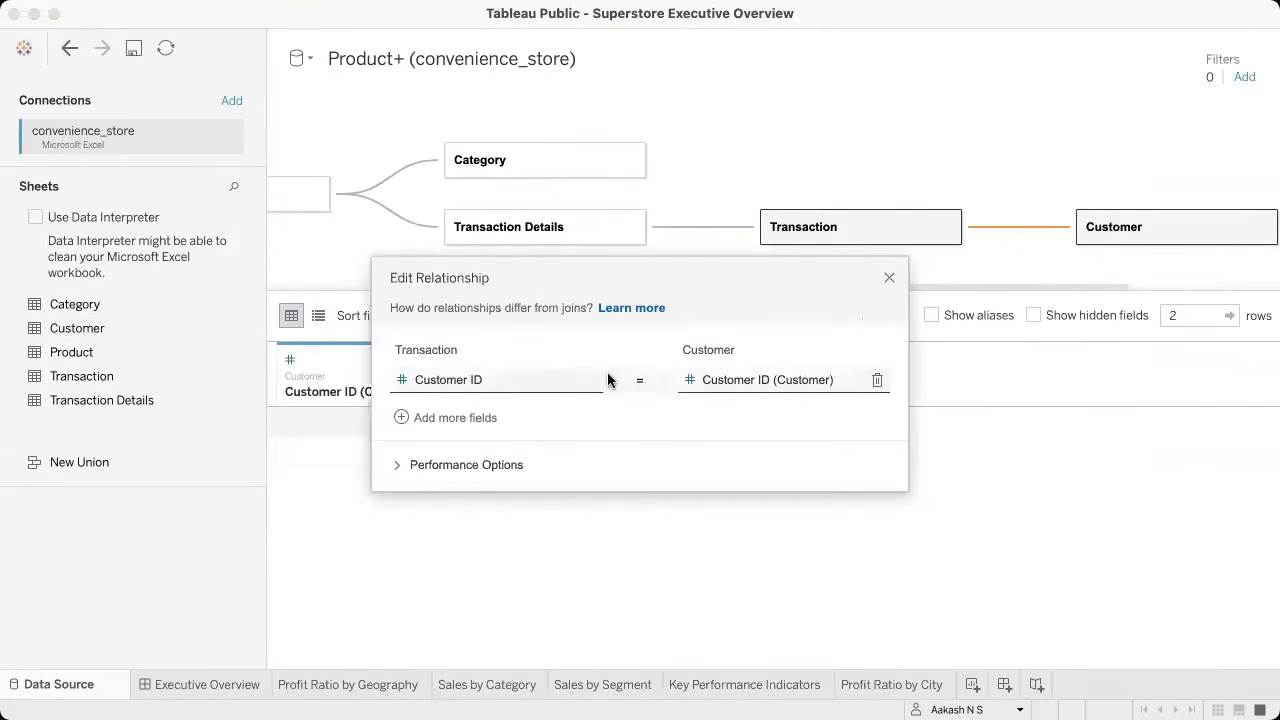
{"action": "left_click", "coordinate": [889, 279]}
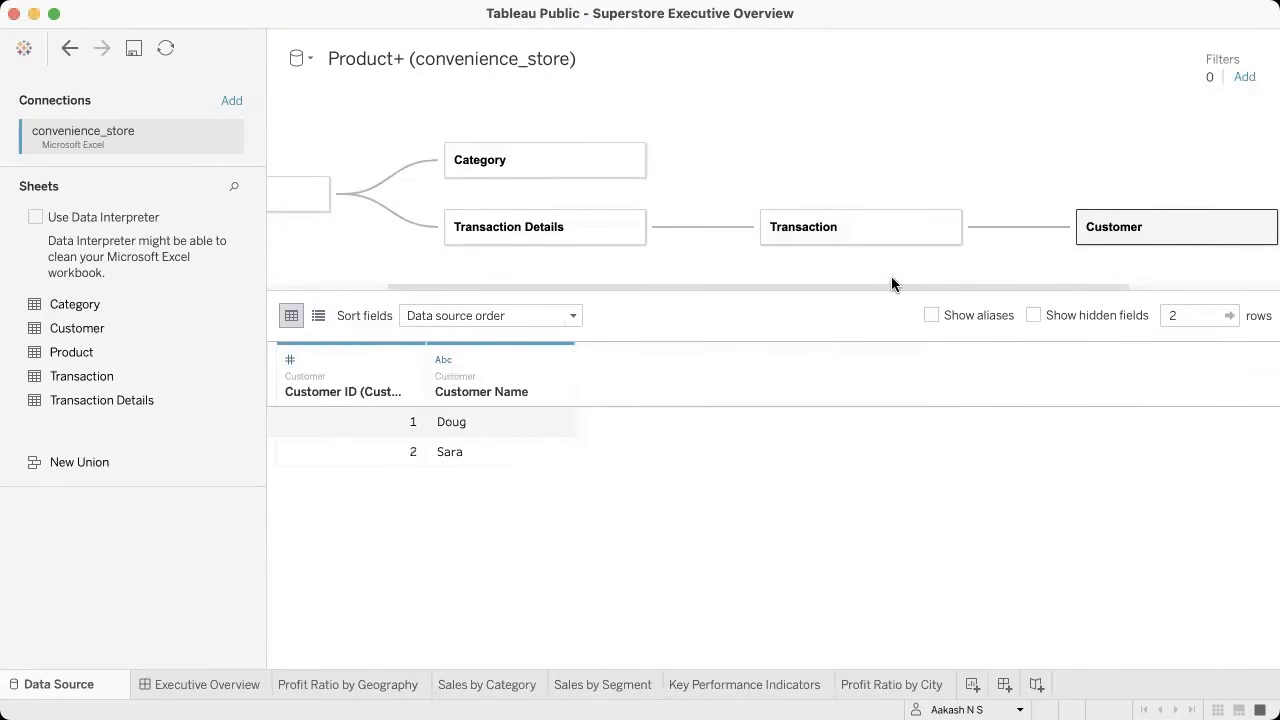
Step: Try relating the Customer table to Category instead of Transaction, and move it back under Transaction
{"action": "left_click_drag", "start_coordinate": [1120, 232], "coordinate": [910, 148]}
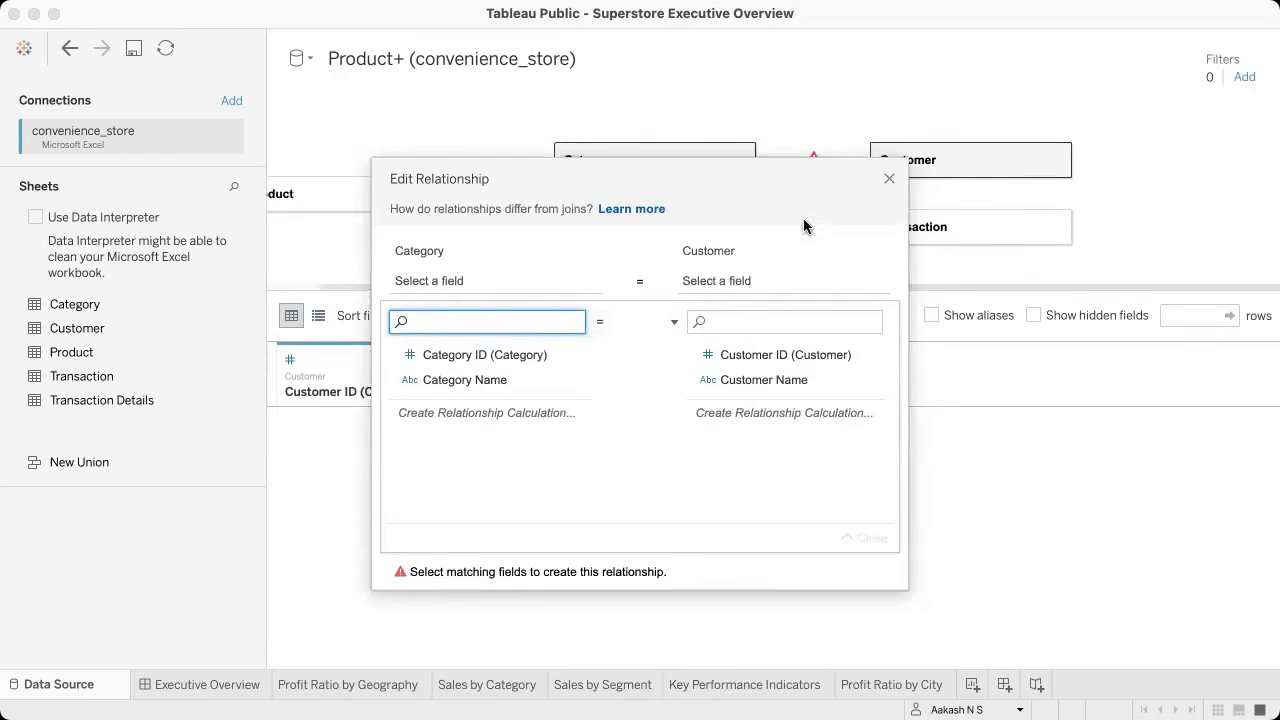
{"action": "left_click", "coordinate": [570, 252]}
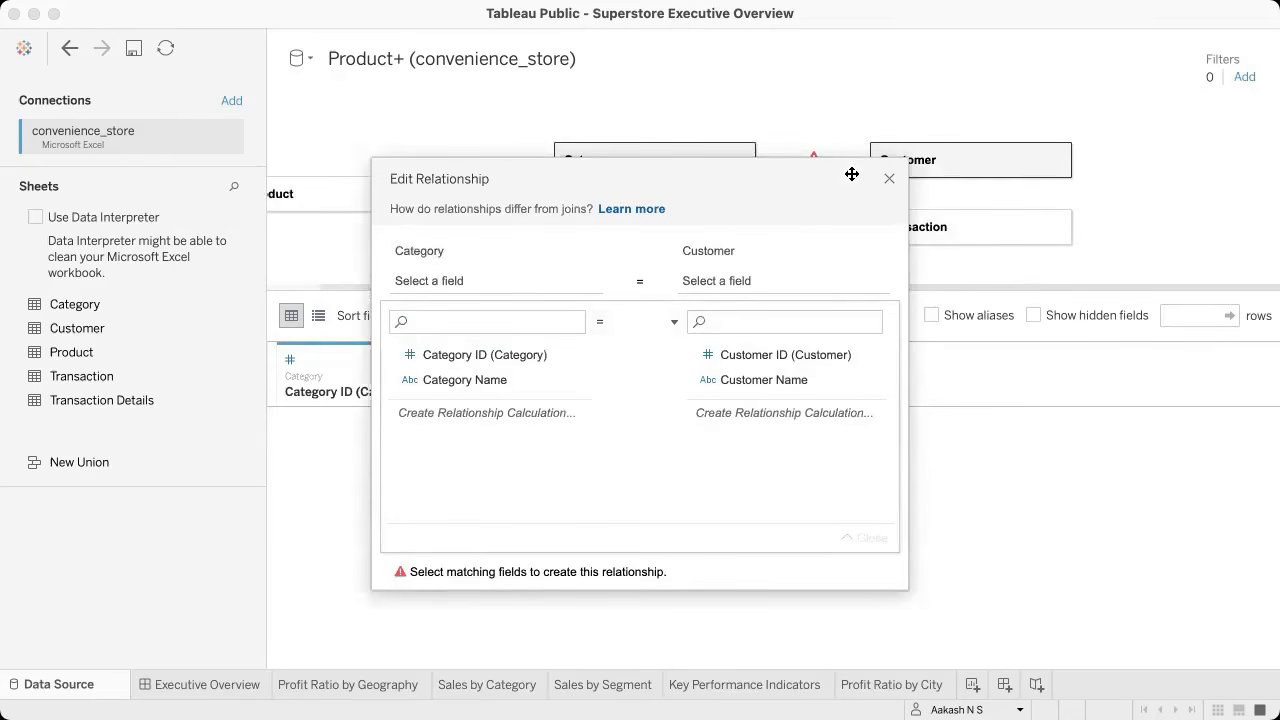
{"action": "left_click", "coordinate": [889, 180]}
{"action": "left_click_drag", "start_coordinate": [964, 165], "coordinate": [939, 36]}
{"action": "left_click_drag", "start_coordinate": [1137, 196], "coordinate": [1137, 200]}
{"action": "left_click", "coordinate": [889, 279]}
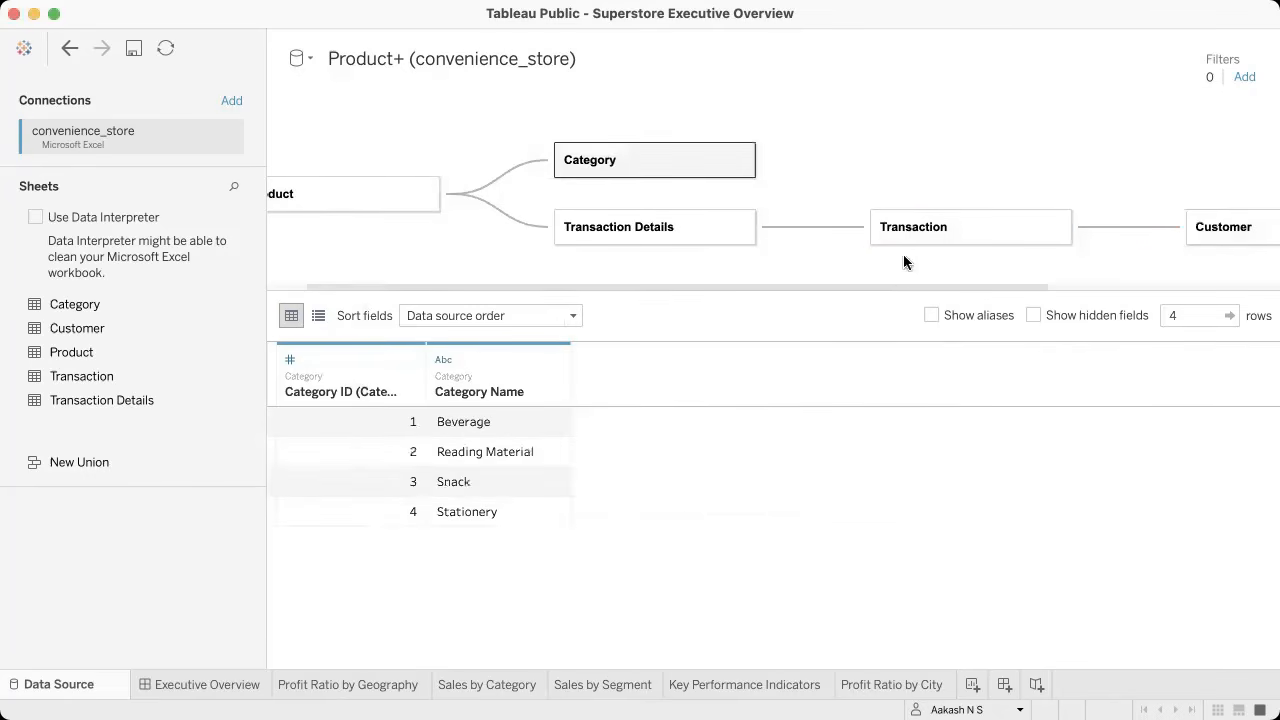
Step: Inspect the physical table behind the Customer logical table and the fields linking Customer to Transaction
{"action": "scroll", "coordinate": [985, 153], "scroll_direction": "right", "scroll_amount": 5}
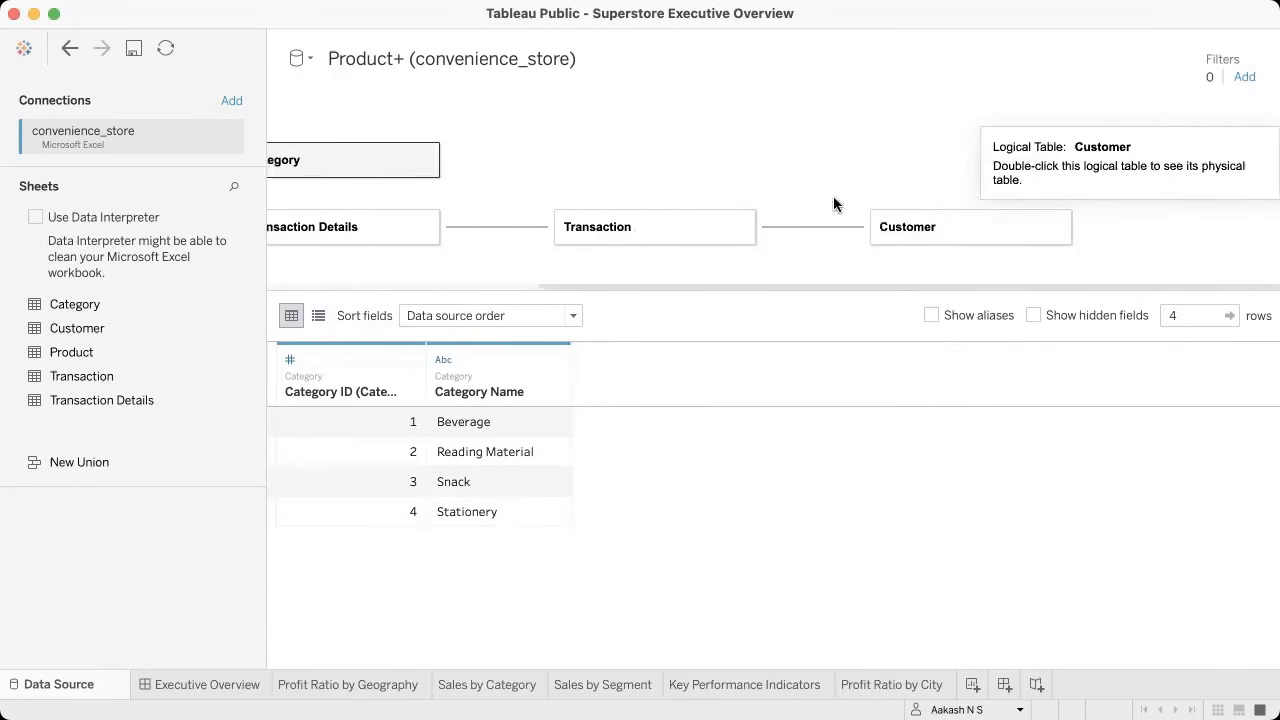
{"action": "double_click", "coordinate": [907, 227]}
{"action": "left_click", "coordinate": [1231, 139]}
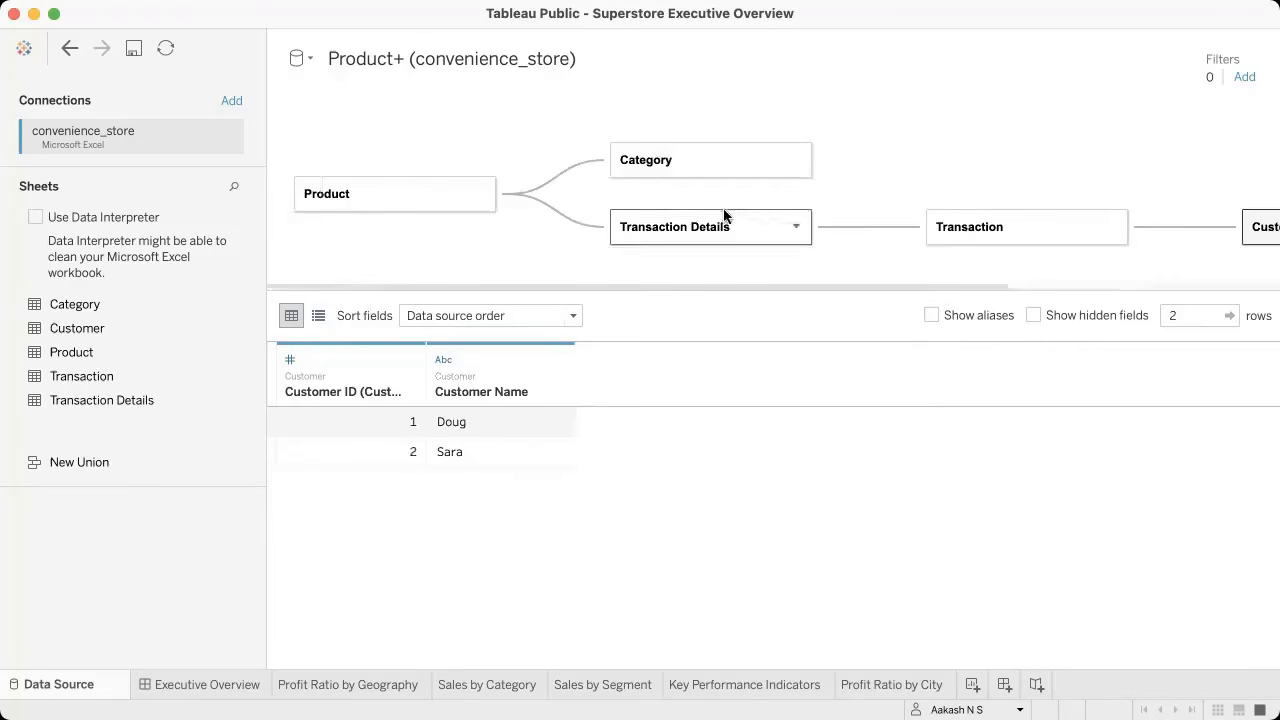
{"action": "left_click", "coordinate": [1181, 232]}
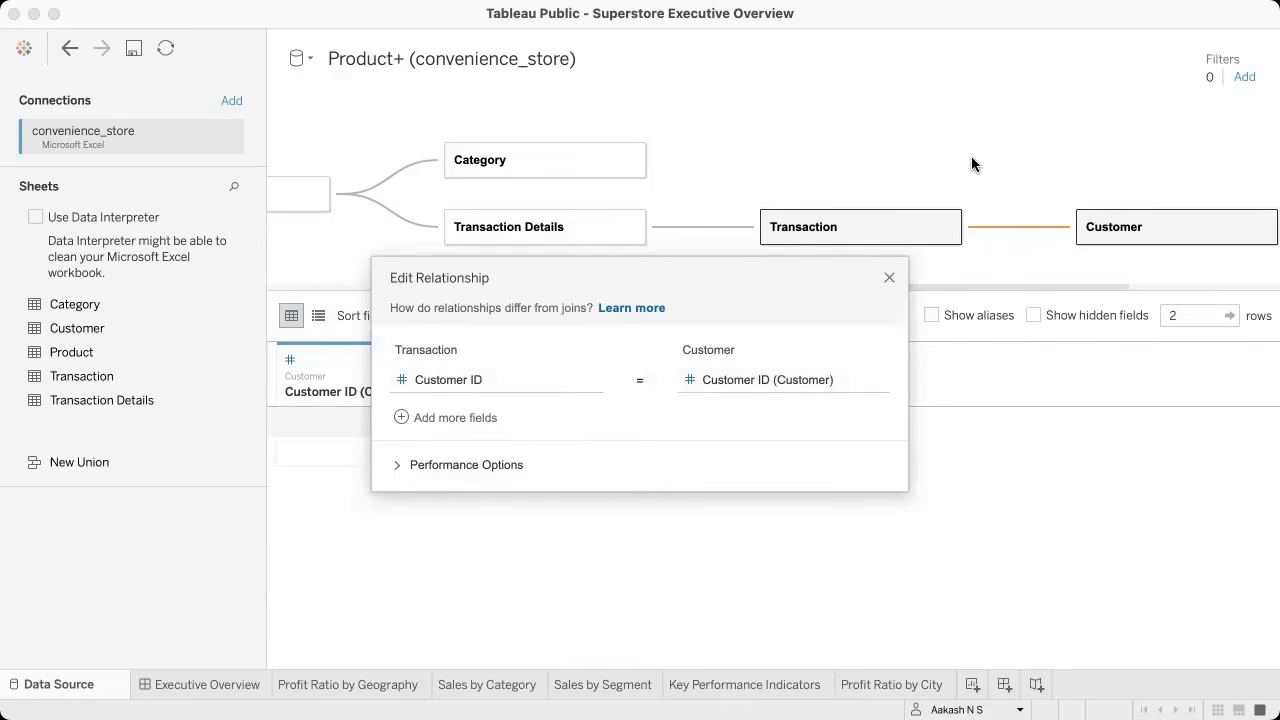
{"action": "left_click", "coordinate": [890, 279]}
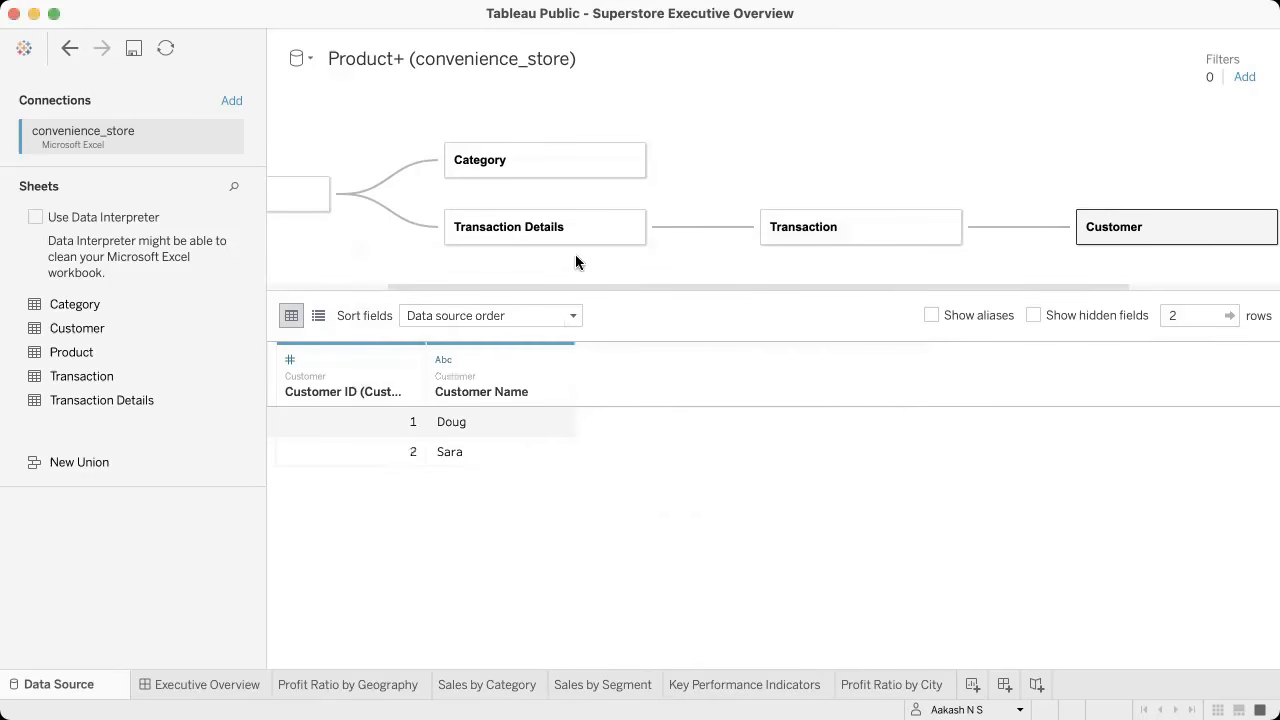
Step: Preview the rows and columns of the Product, Transaction Details and Transaction tables in the data source
{"action": "scroll", "coordinate": [575, 262], "scroll_direction": "left", "scroll_amount": 3}
{"action": "left_click", "coordinate": [437, 194]}
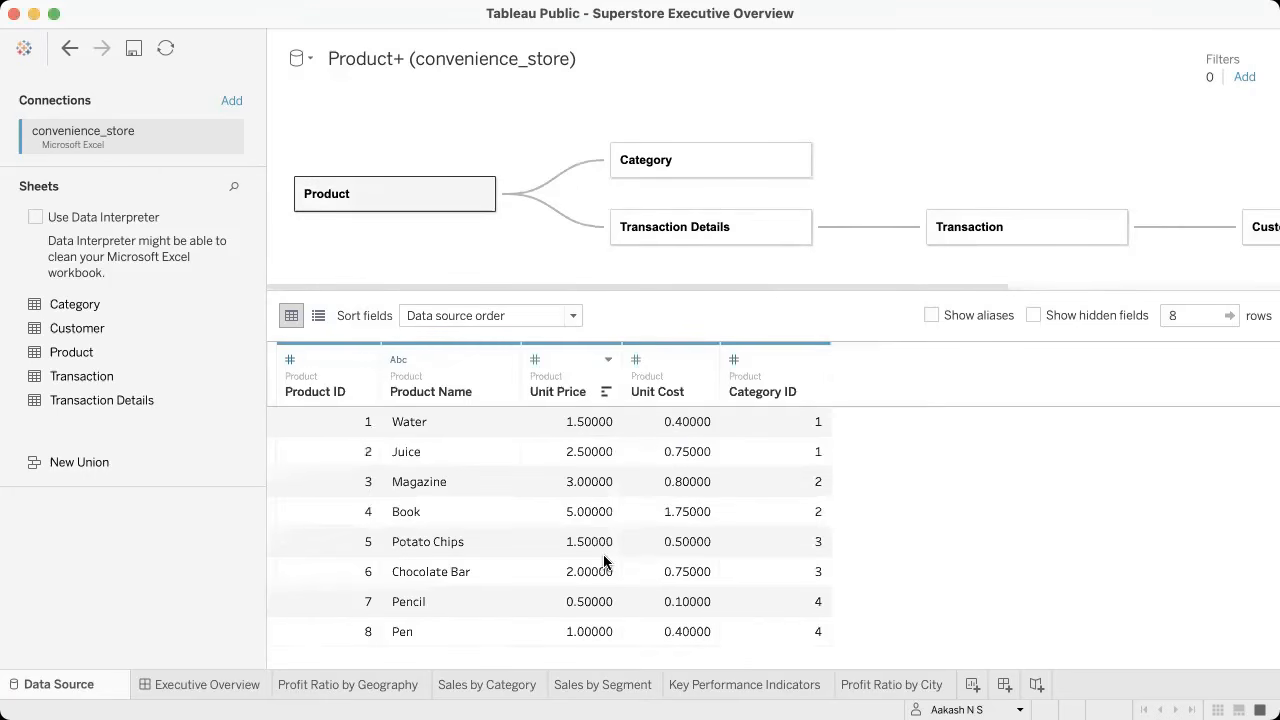
{"action": "left_click", "coordinate": [717, 232]}
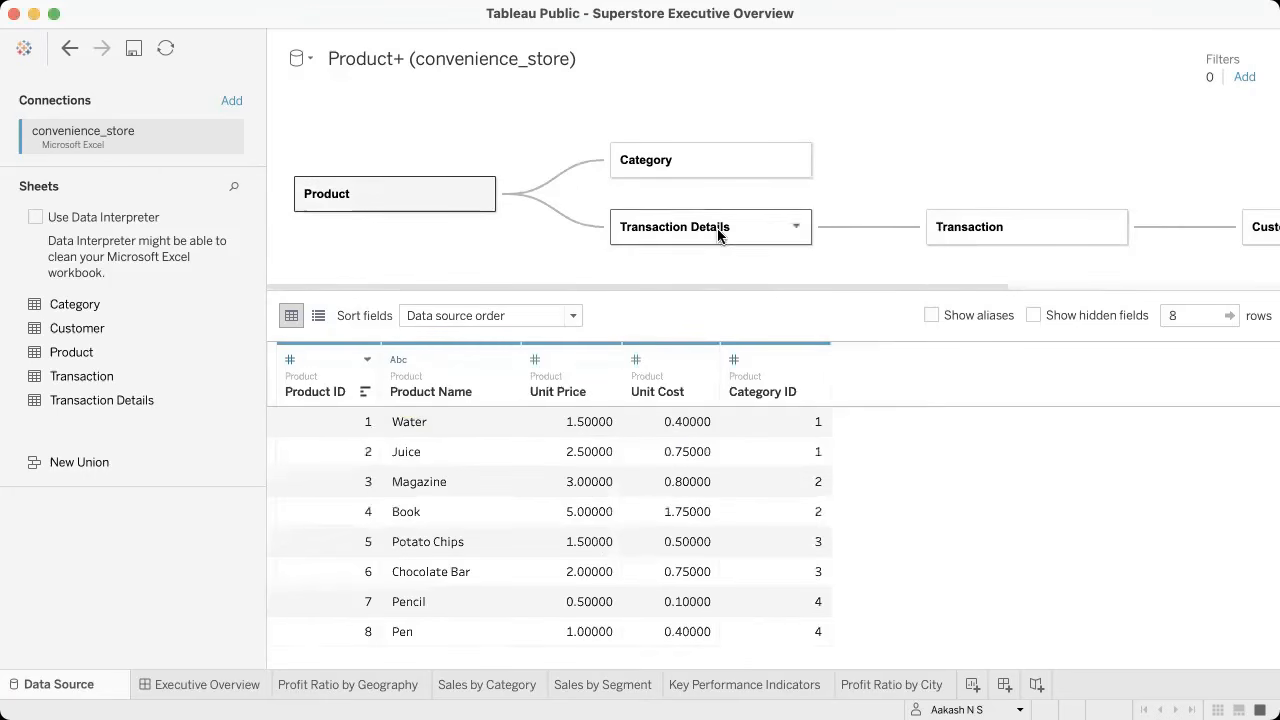
{"action": "left_click", "coordinate": [1024, 236]}
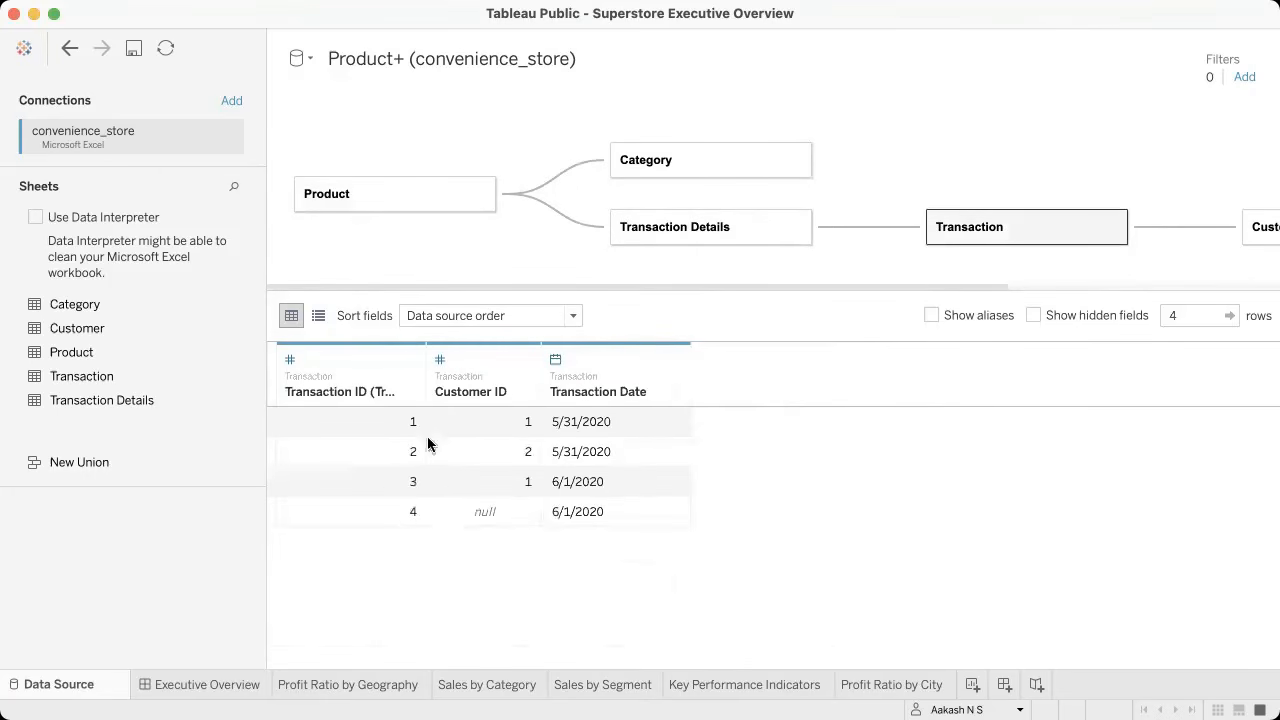
Step: Rename the data source as Convenience Store
{"action": "left_click", "coordinate": [428, 55]}
{"action": "type", "text": "Conv"}
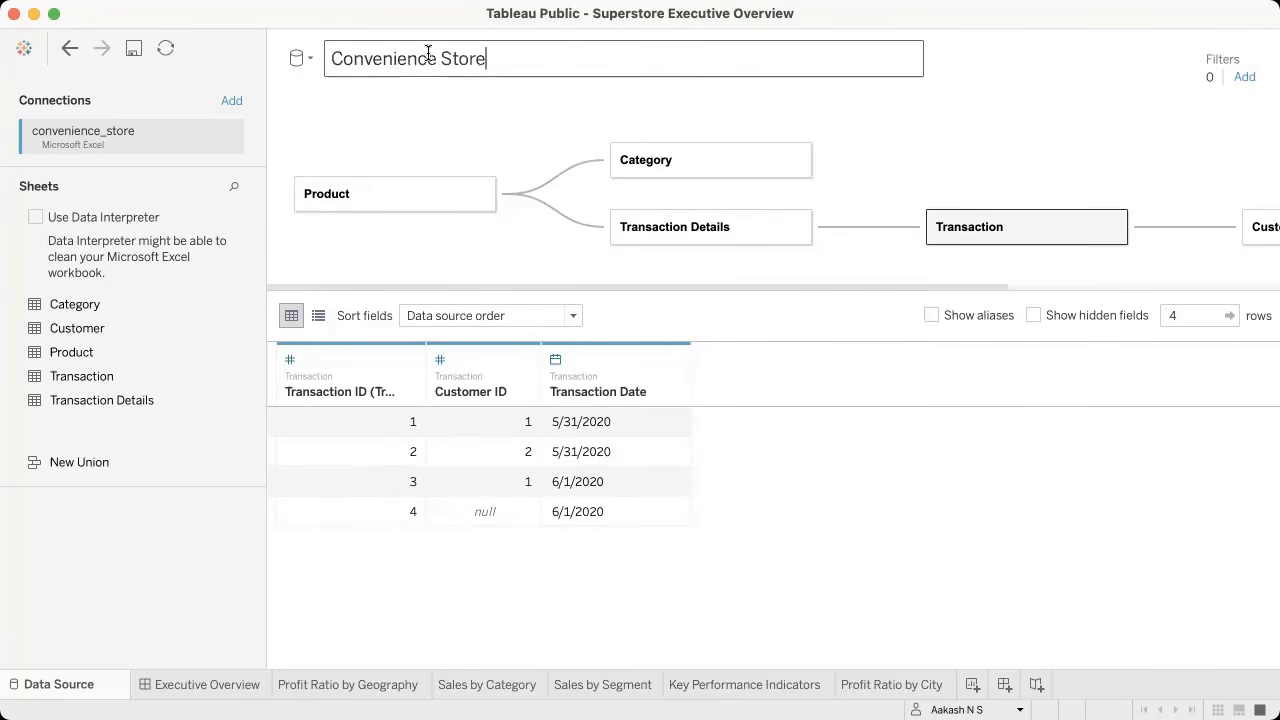
{"action": "type", "text": "enience Store"}
{"action": "key", "text": "Return"}
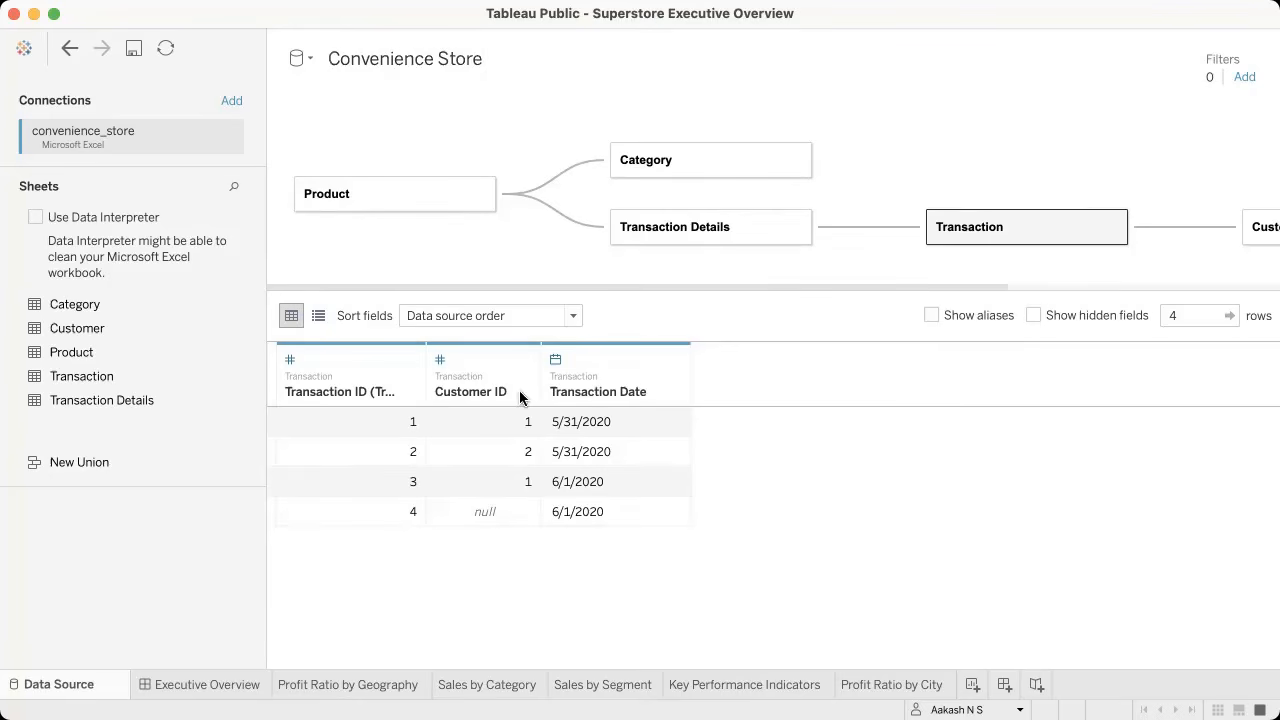
Step: Read the exercise questions in the notebook, and create a new Tableau Public workbook connected to convenience_store.xlsx from the Desktop, in an enlarged window
{"action": "key", "text": "ctrl+Right"}
{"action": "scroll", "coordinate": [414, 430], "scroll_direction": "down", "scroll_amount": 10}
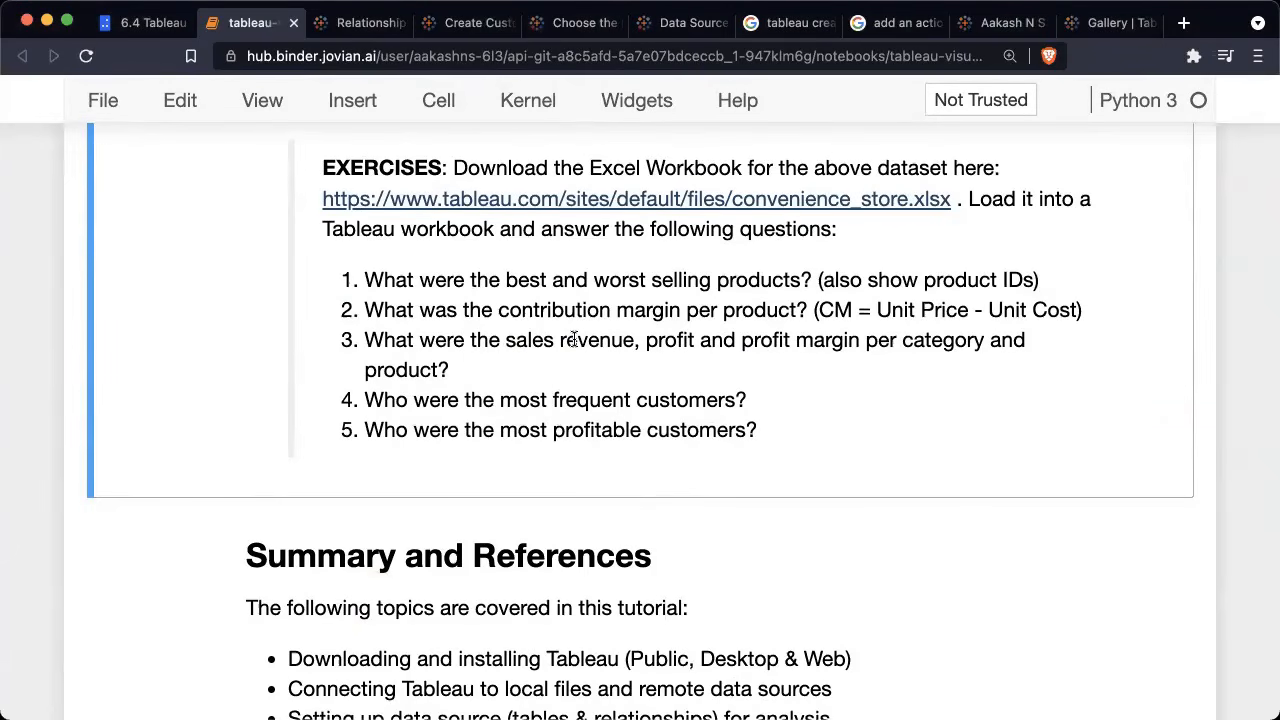
{"action": "key", "text": "ctrl+Left"}
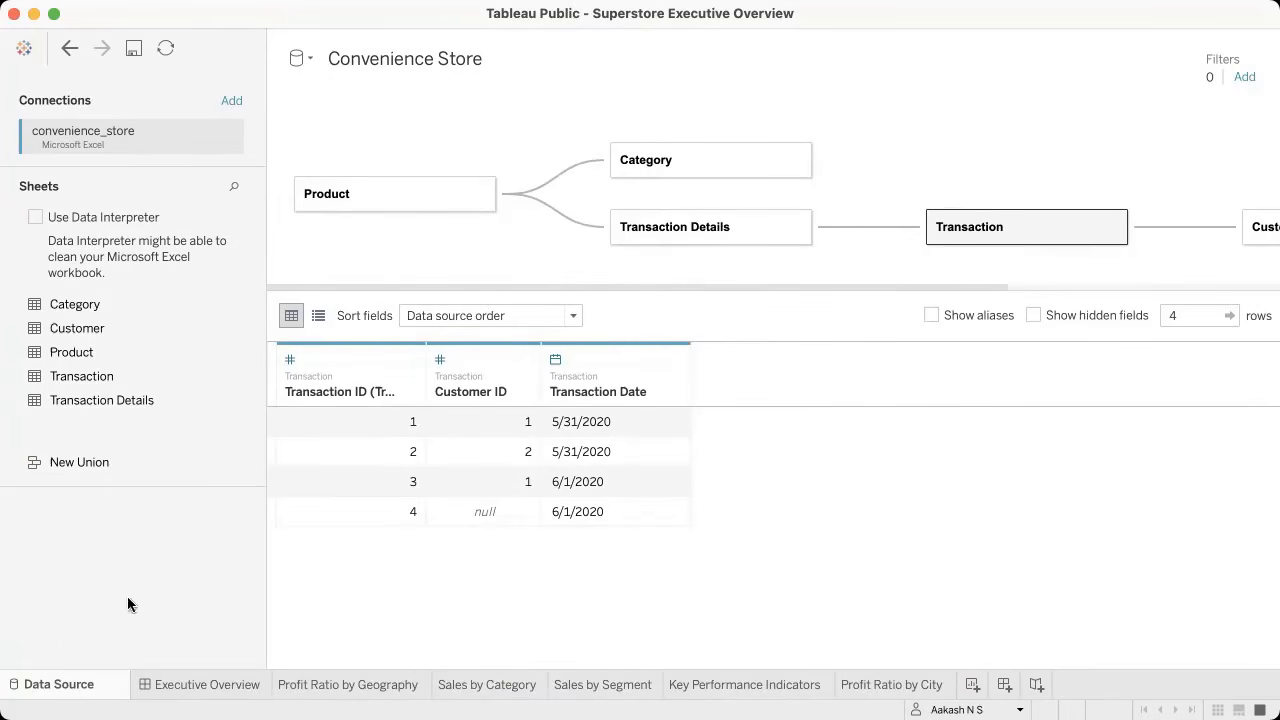
{"action": "left_click", "coordinate": [180, 11]}
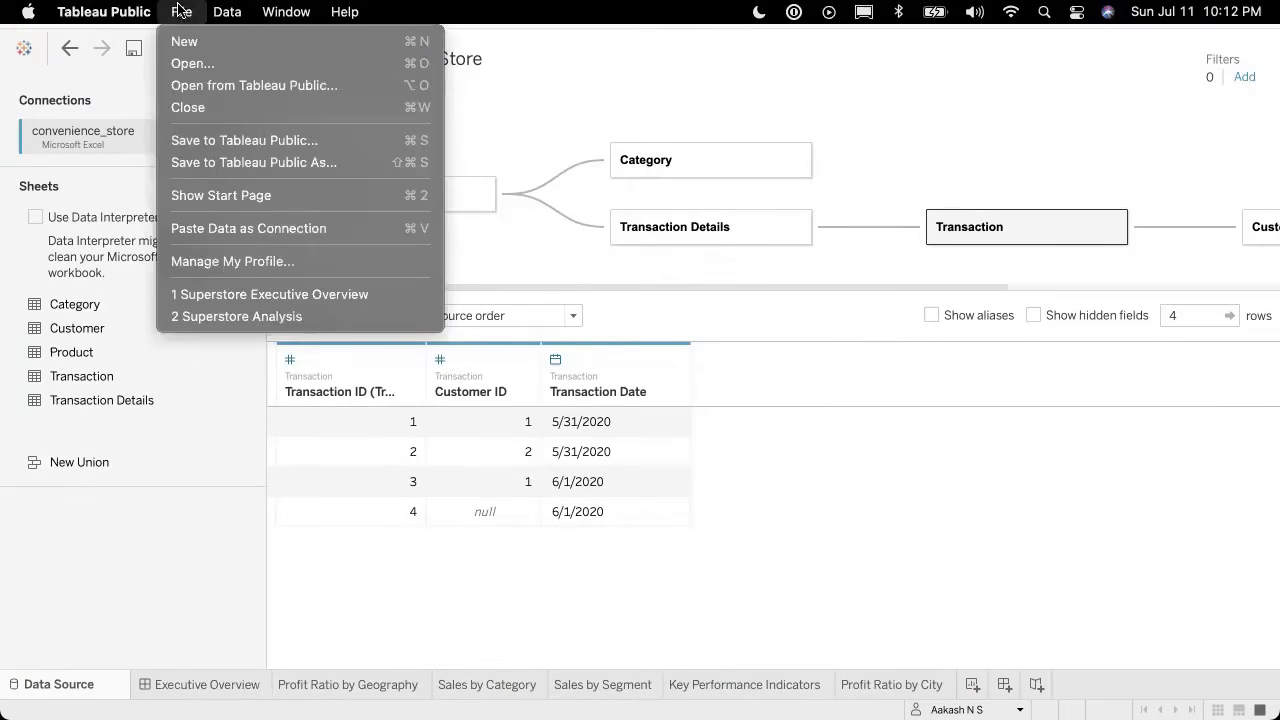
{"action": "left_click", "coordinate": [231, 43]}
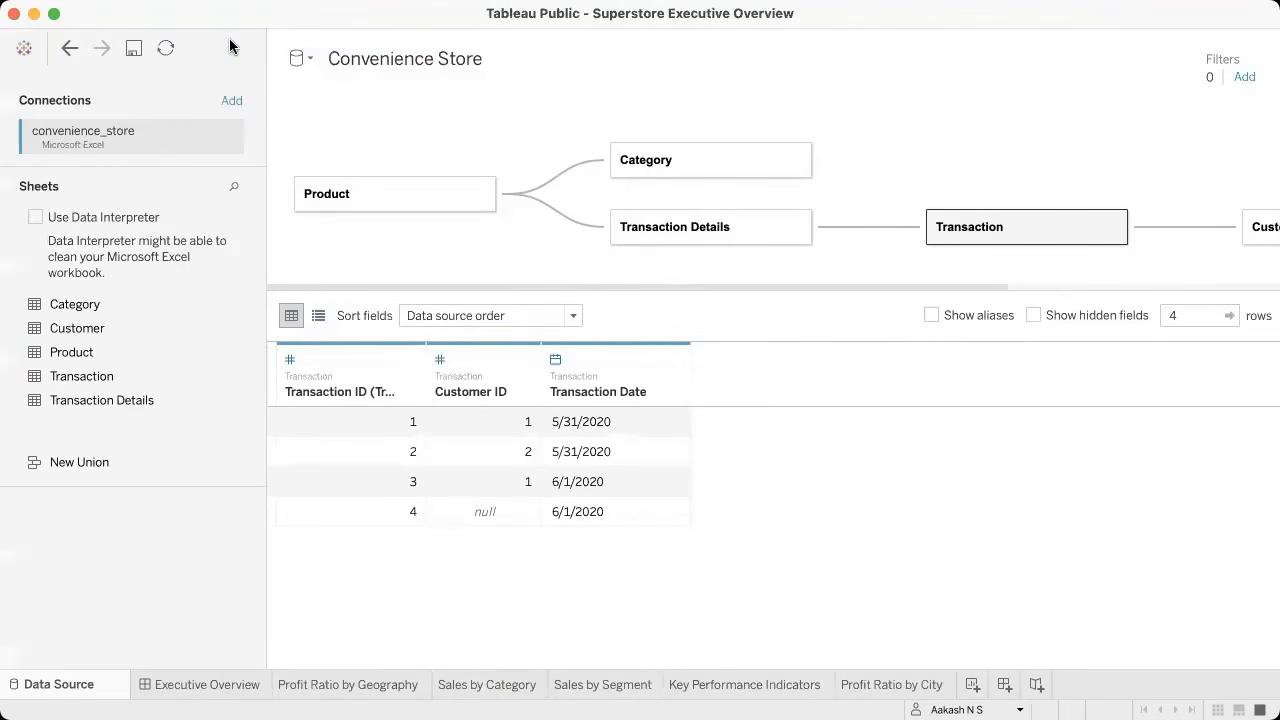
{"action": "left_click", "coordinate": [330, 255]}
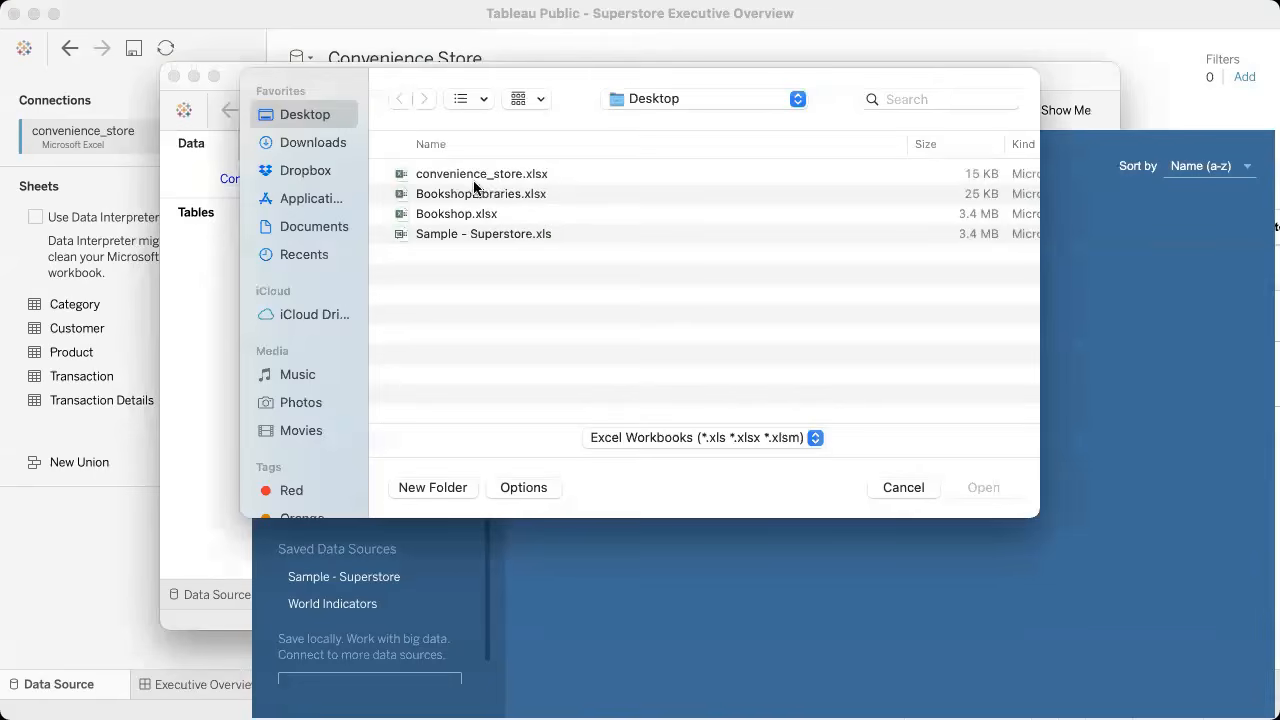
{"action": "double_click", "coordinate": [490, 174]}
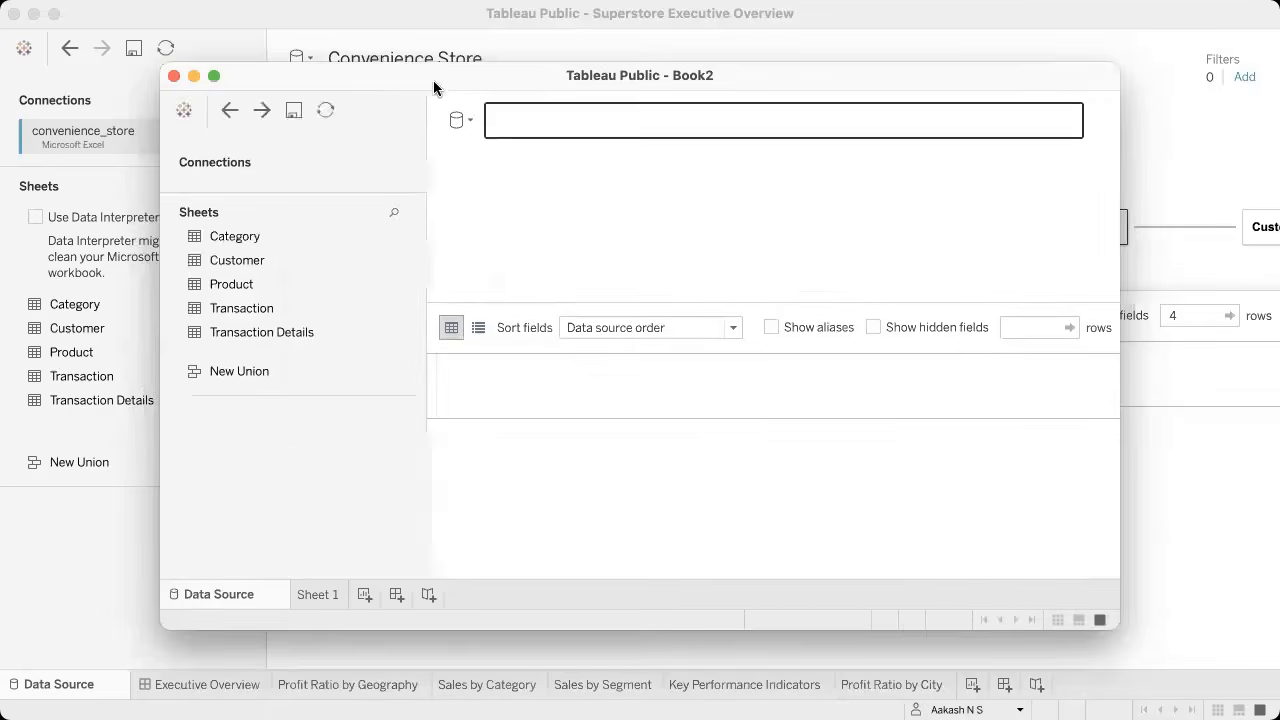
{"action": "left_click_drag", "start_coordinate": [435, 74], "coordinate": [347, 64]}
{"action": "left_click_drag", "start_coordinate": [988, 590], "coordinate": [1174, 655]}
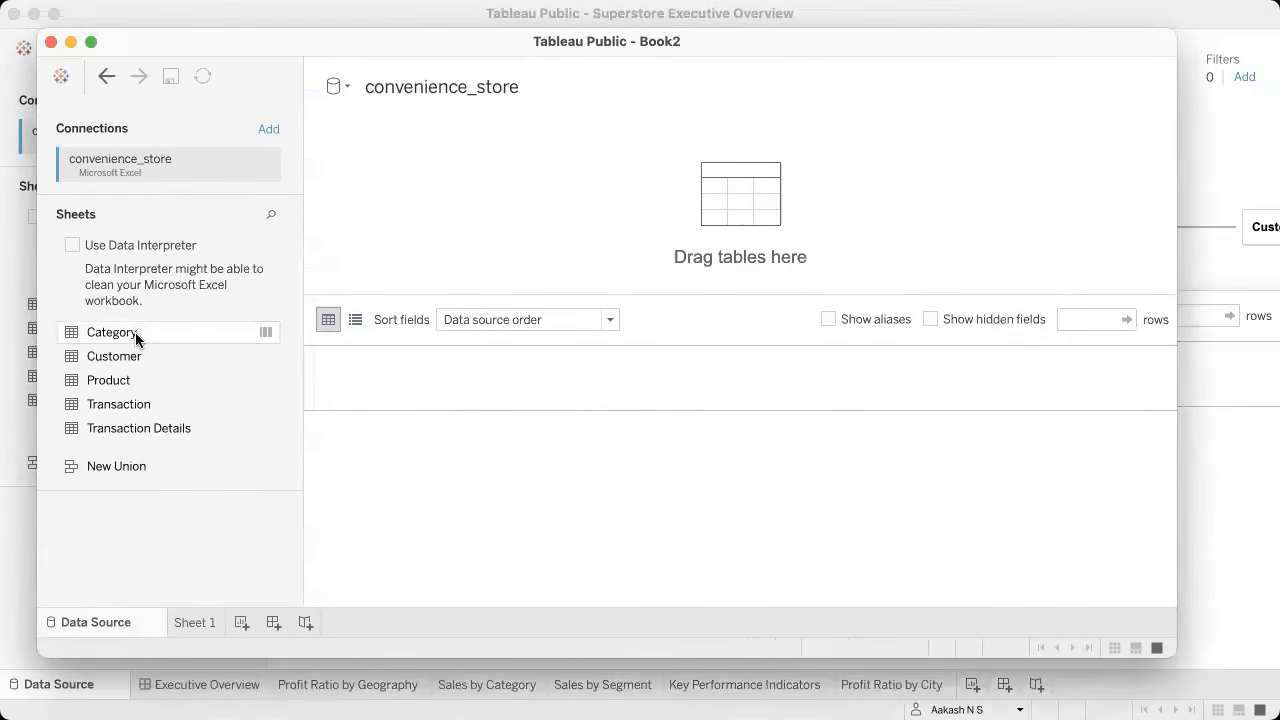
Step: In the new workbook, add the Category table to the data source canvas and relate the Product table to it
{"action": "left_click_drag", "start_coordinate": [127, 334], "coordinate": [187, 320]}
{"action": "double_click", "coordinate": [187, 330]}
{"action": "left_click_drag", "start_coordinate": [112, 380], "coordinate": [140, 362]}
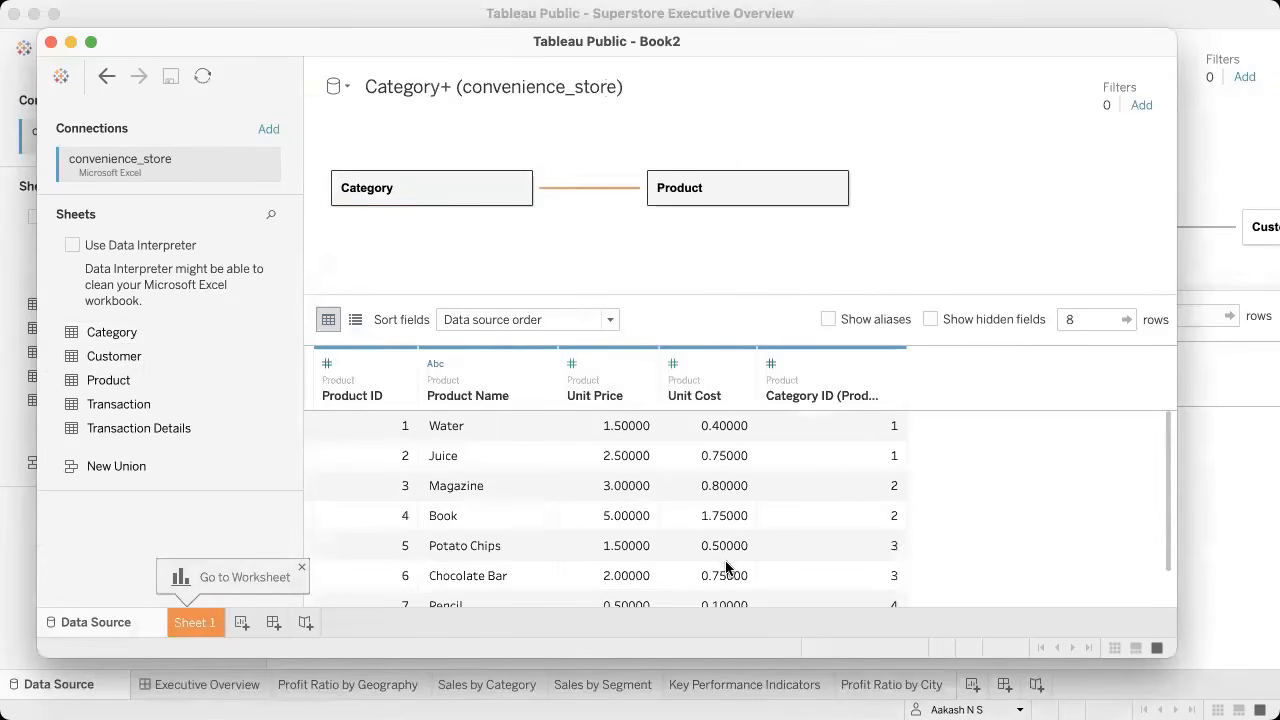
{"action": "left_click", "coordinate": [855, 261]}
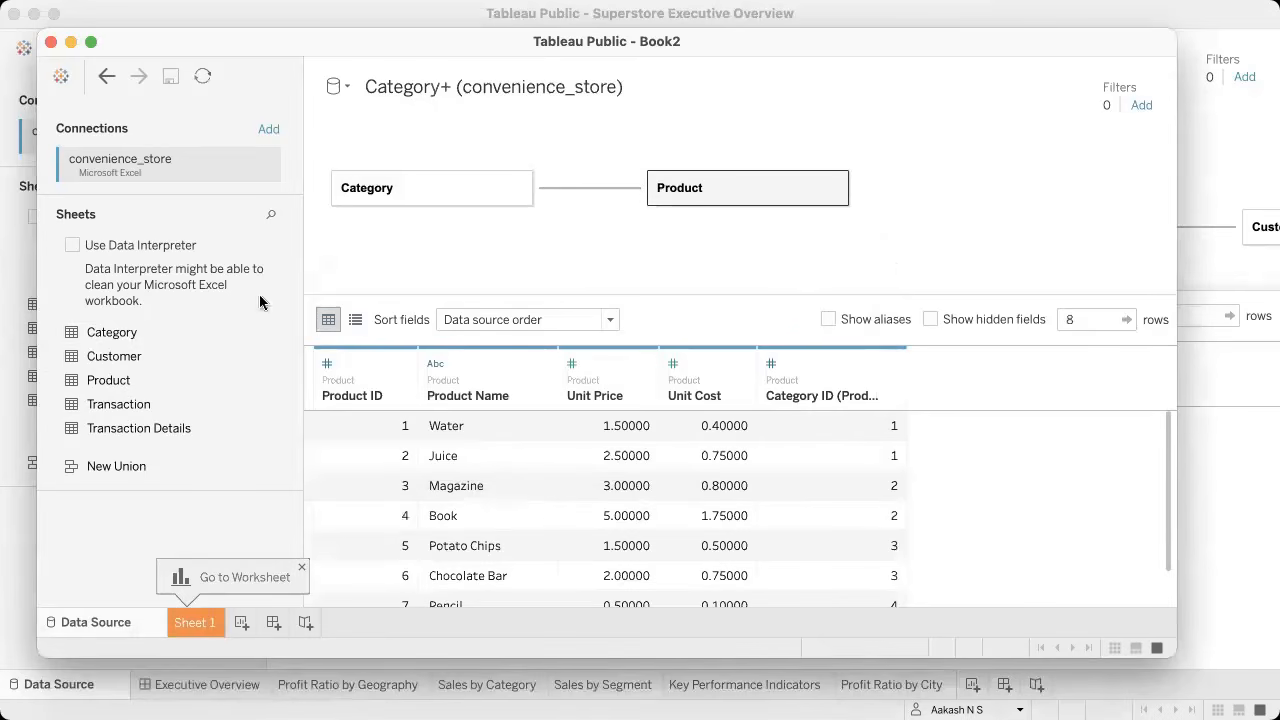
Step: Relate Transaction Details to Product on Product ID, and Transaction to Transaction Details on Transaction ID, in the new workbook
{"action": "left_click_drag", "start_coordinate": [177, 428], "coordinate": [884, 292]}
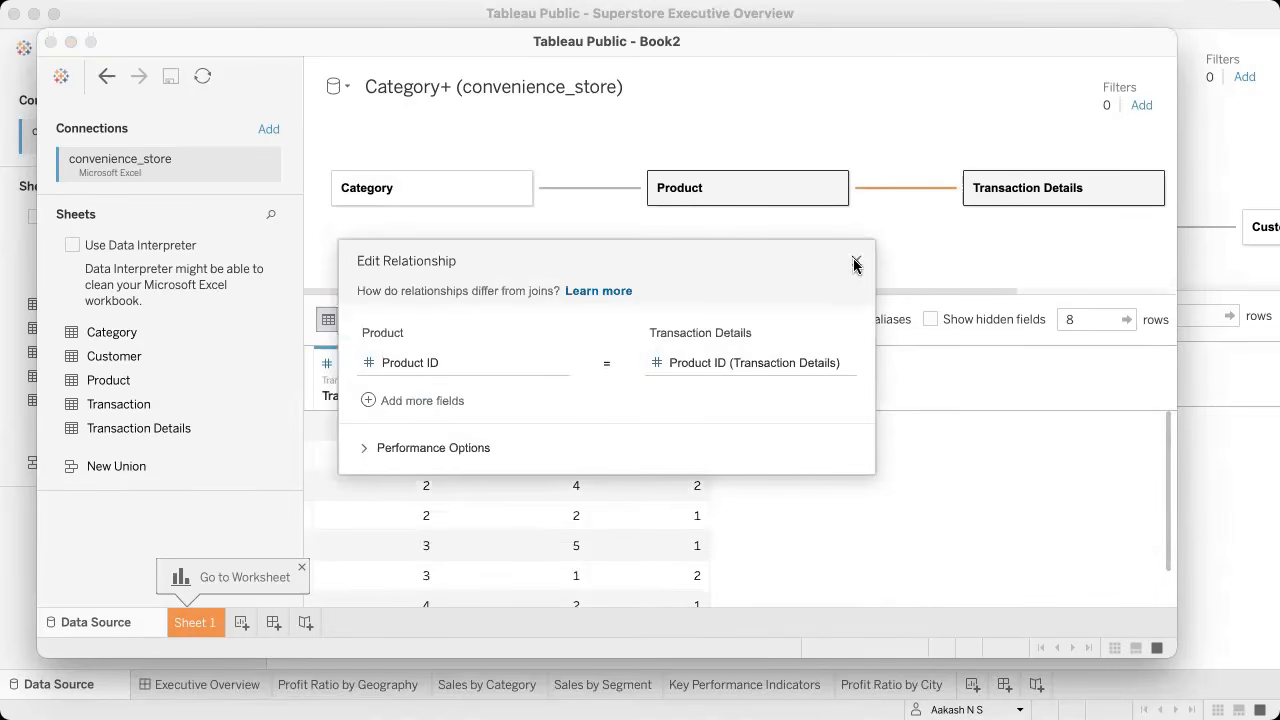
{"action": "left_click", "coordinate": [855, 263]}
{"action": "left_click_drag", "start_coordinate": [127, 402], "coordinate": [881, 256]}
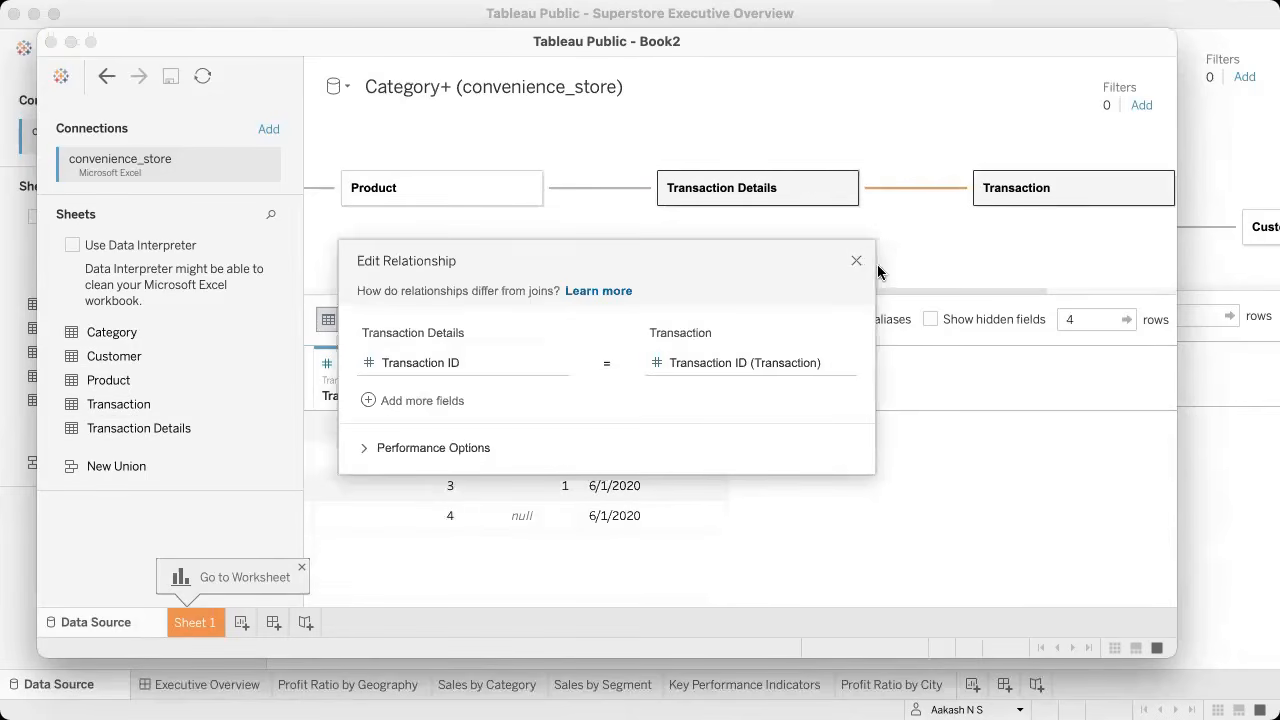
{"action": "left_click", "coordinate": [856, 260]}
Step: Relate the Customer table to Transaction on Customer ID, review the table chain, and switch back to the notebook's exercise questions
{"action": "left_click_drag", "start_coordinate": [109, 354], "coordinate": [928, 280]}
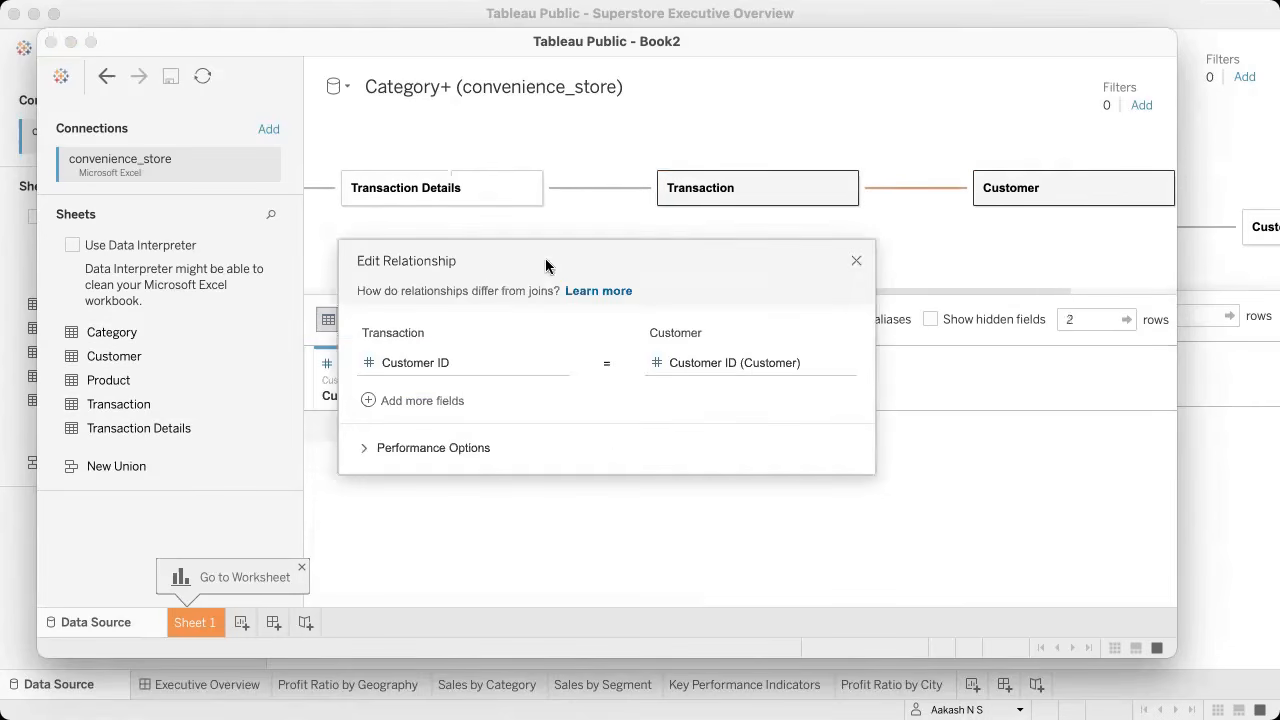
{"action": "left_click", "coordinate": [858, 263]}
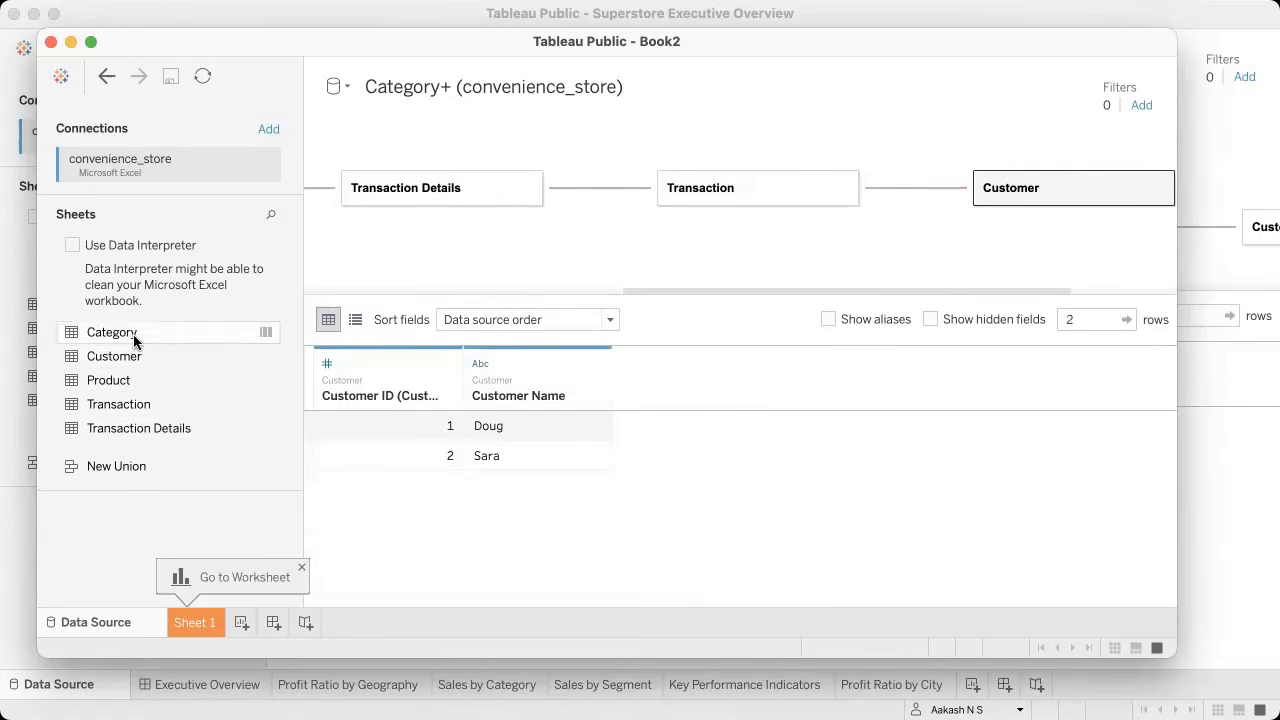
{"action": "scroll", "coordinate": [615, 226], "scroll_direction": "right", "scroll_amount": 5}
{"action": "scroll", "coordinate": [819, 167], "scroll_direction": "left", "scroll_amount": 10}
{"action": "key", "text": "ctrl+Right"}
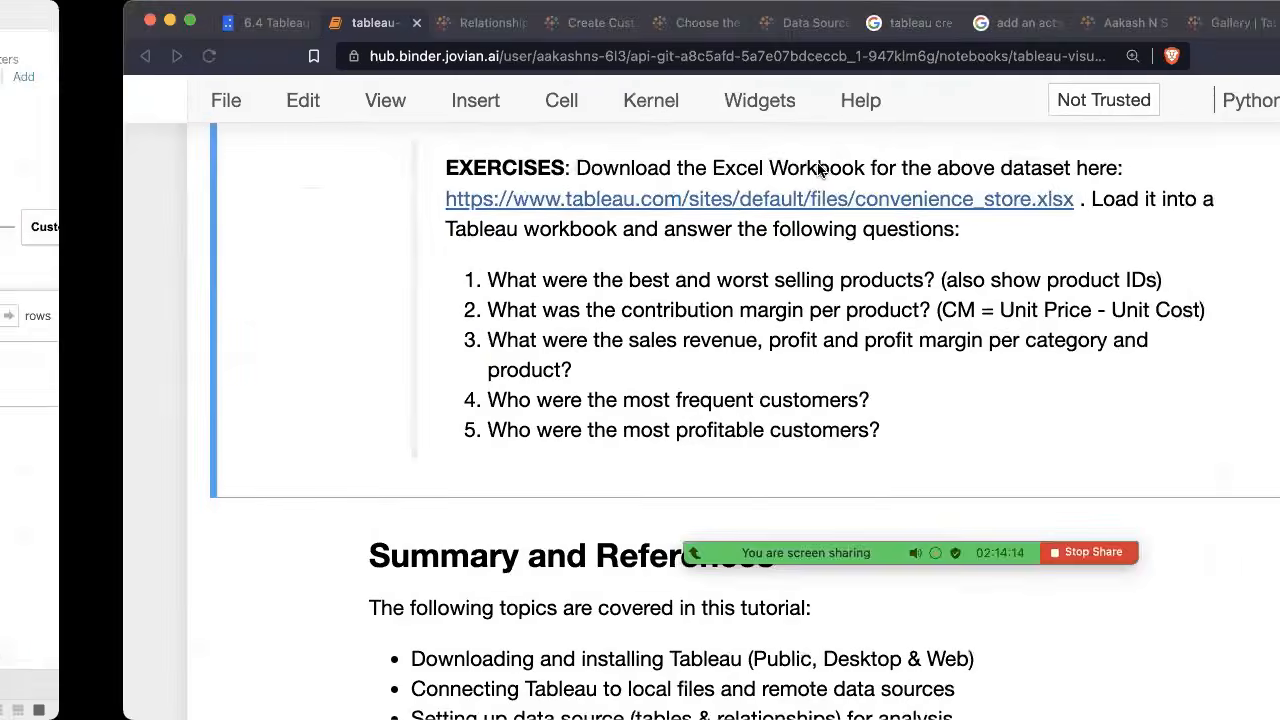
Step: Check the table diagram and exercise questions in the notebook, and open the empty Sheet 1 in the convenience_store workbook
{"action": "scroll", "coordinate": [508, 272], "scroll_direction": "up", "scroll_amount": 5}
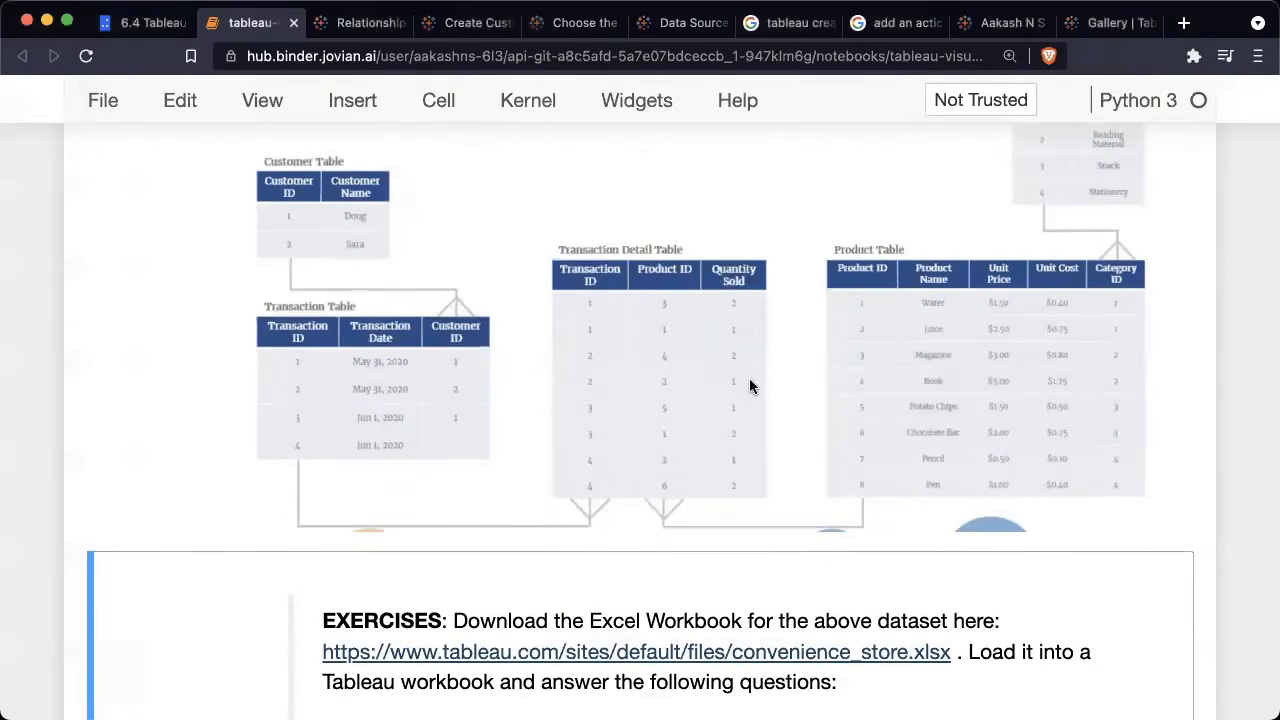
{"action": "scroll", "coordinate": [749, 386], "scroll_direction": "down", "scroll_amount": 5}
{"action": "key", "text": "ctrl+Left"}
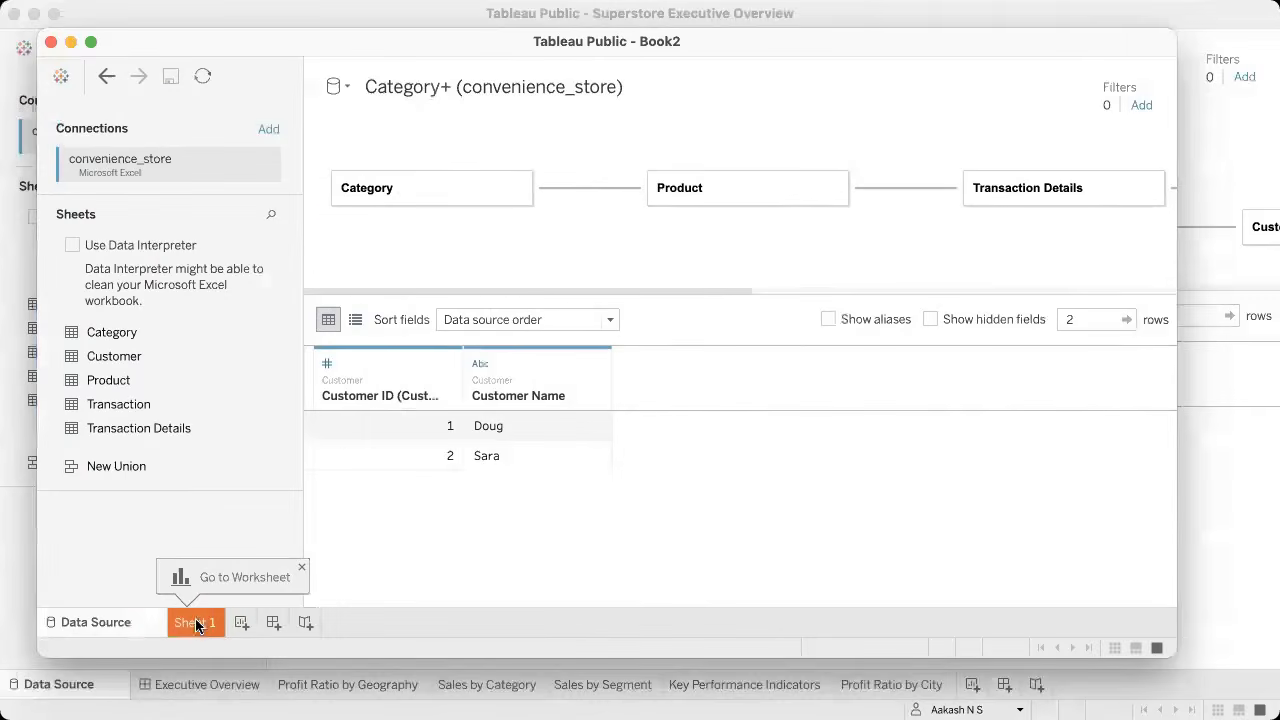
{"action": "left_click", "coordinate": [195, 622]}
{"action": "key", "text": "ctrl+Right"}
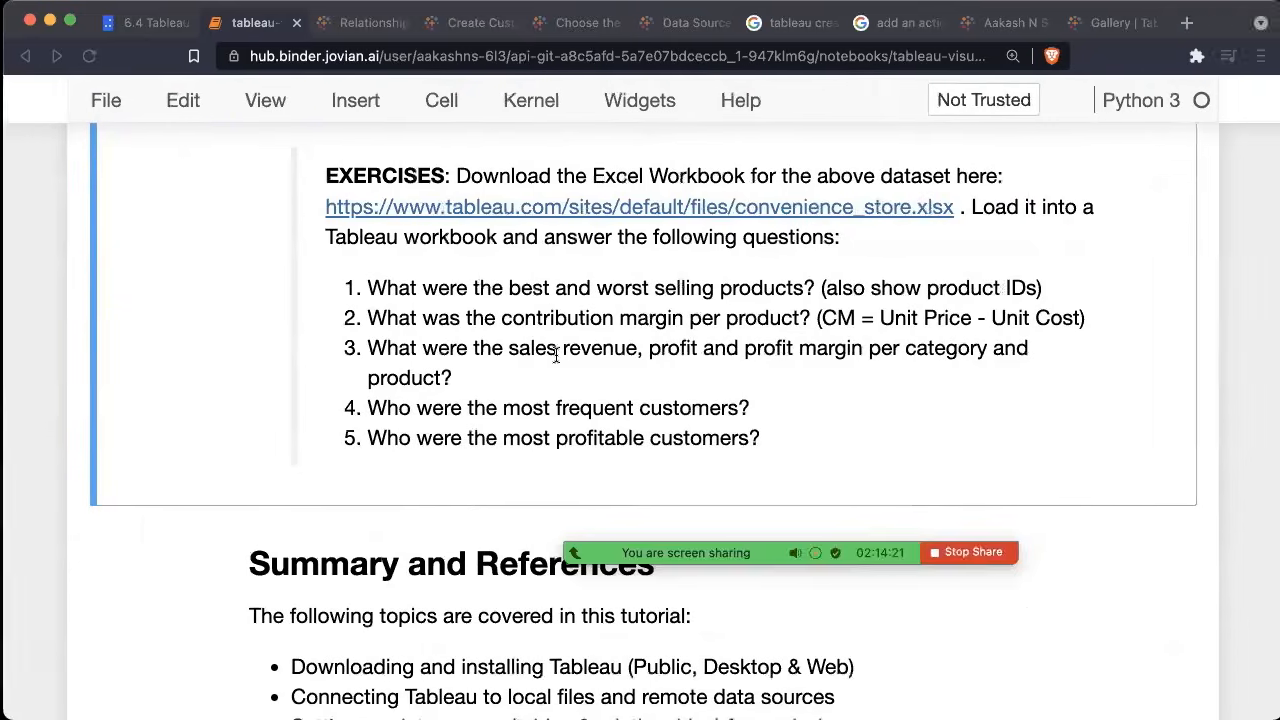
{"action": "key", "text": "ctrl+Left"}
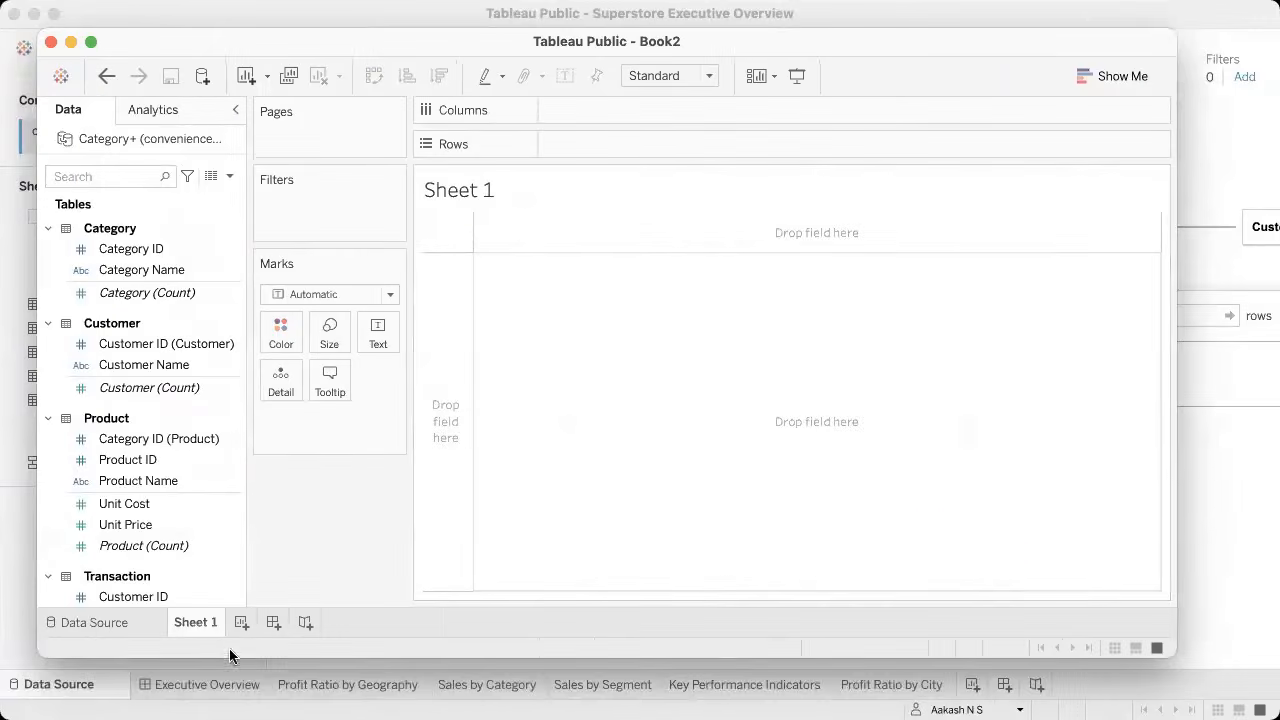
Step: Enlarge the new workbook's window and rename Sheet 1 as "Best and Worst Selling Products"
{"action": "double_click", "coordinate": [360, 46]}
{"action": "double_click", "coordinate": [158, 685]}
{"action": "type", "text": "Best and "}
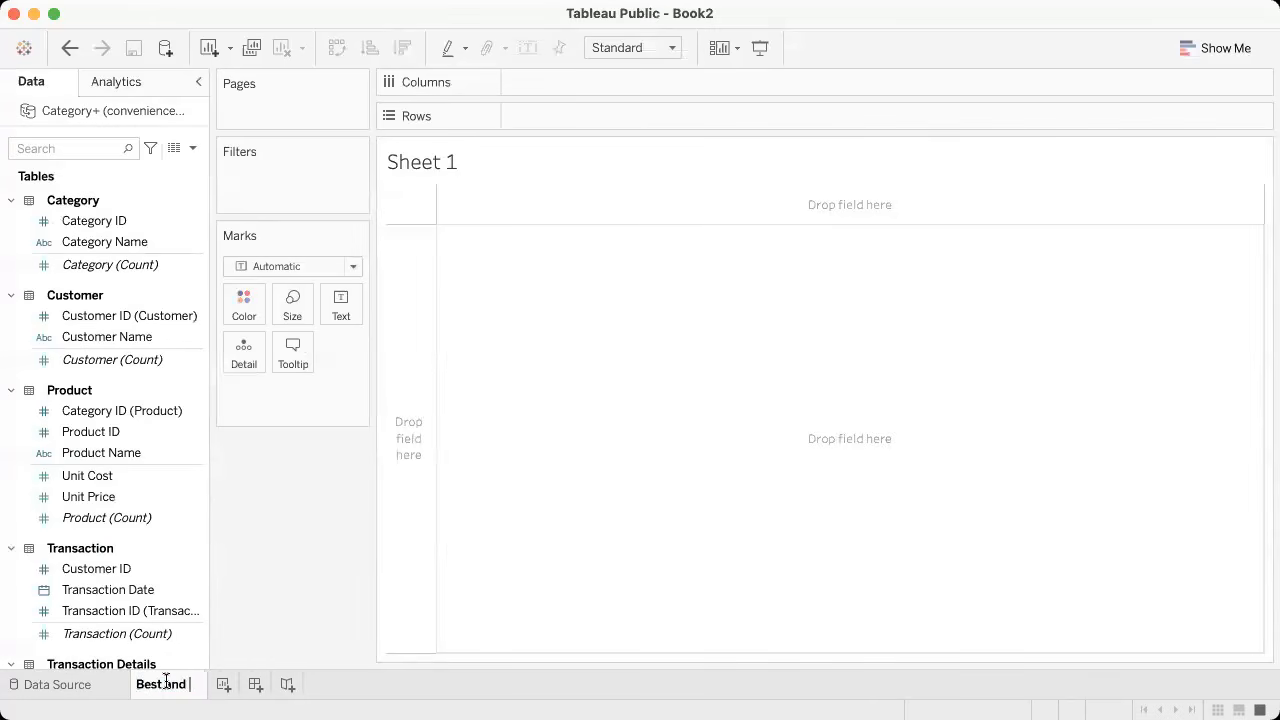
{"action": "type", "text": "Worst "}
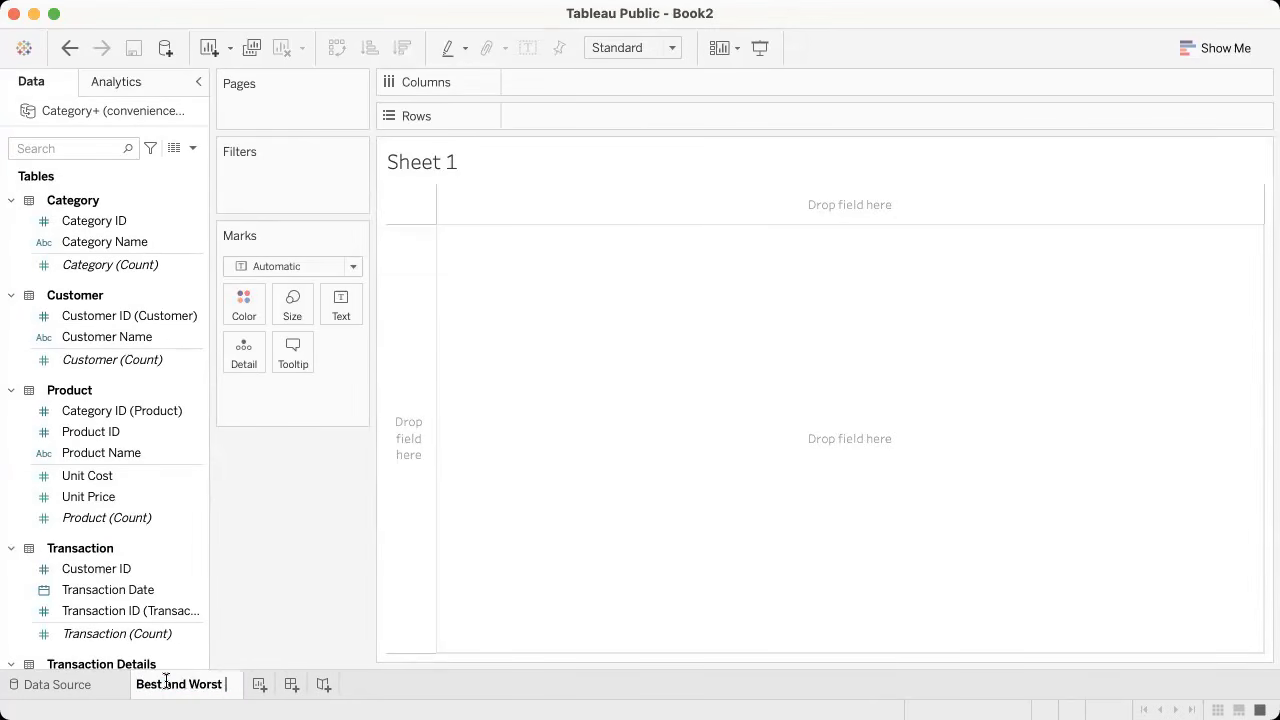
{"action": "type", "text": "Selling Pr"}
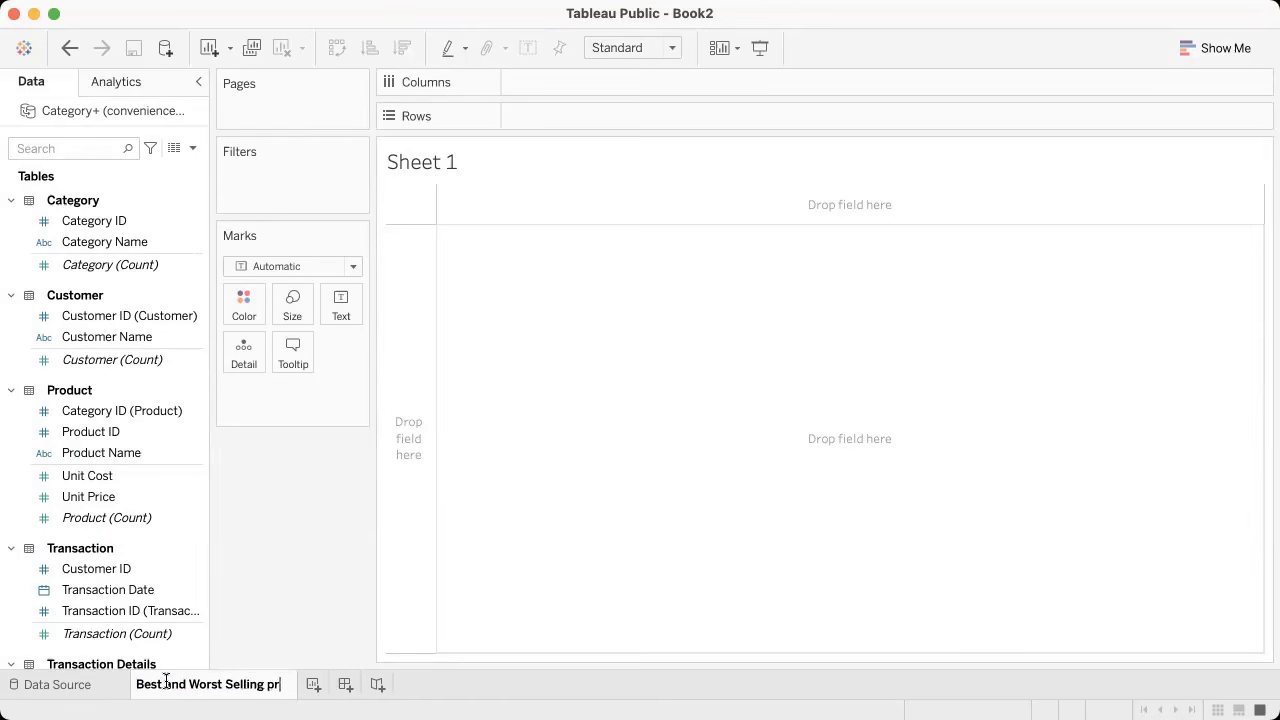
{"action": "type", "text": "oducts"}
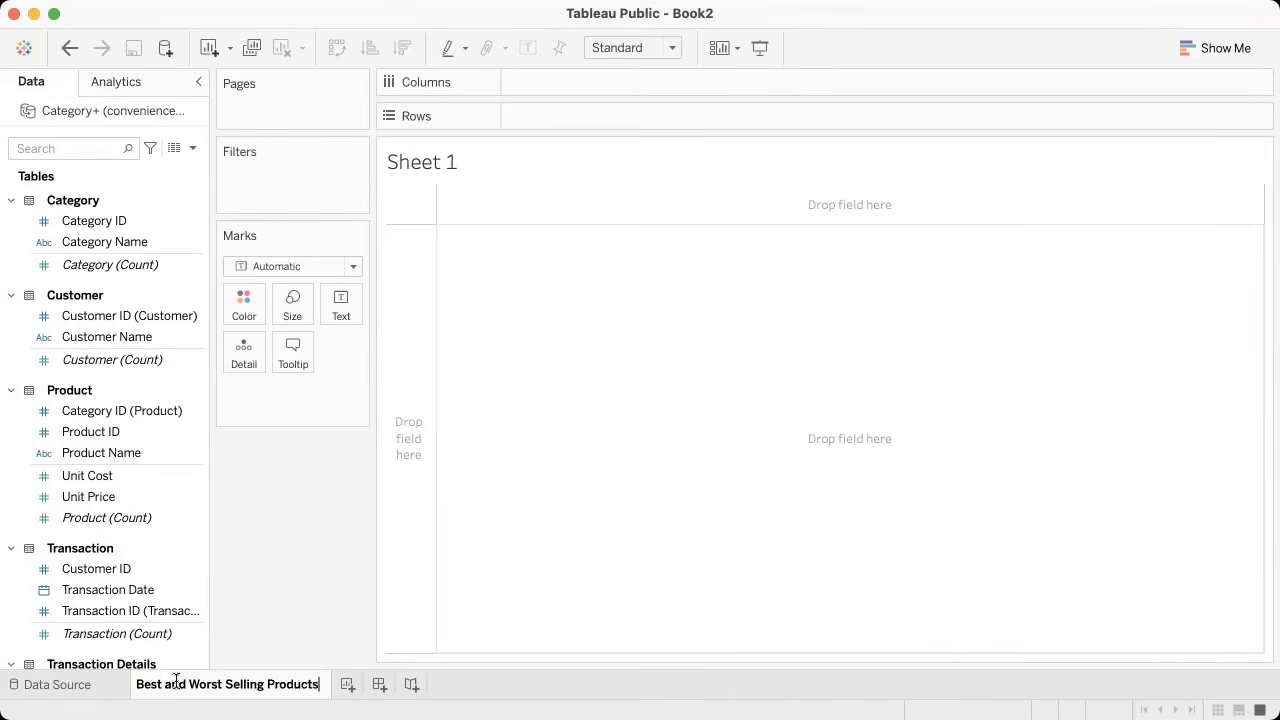
{"action": "left_click", "coordinate": [512, 702]}
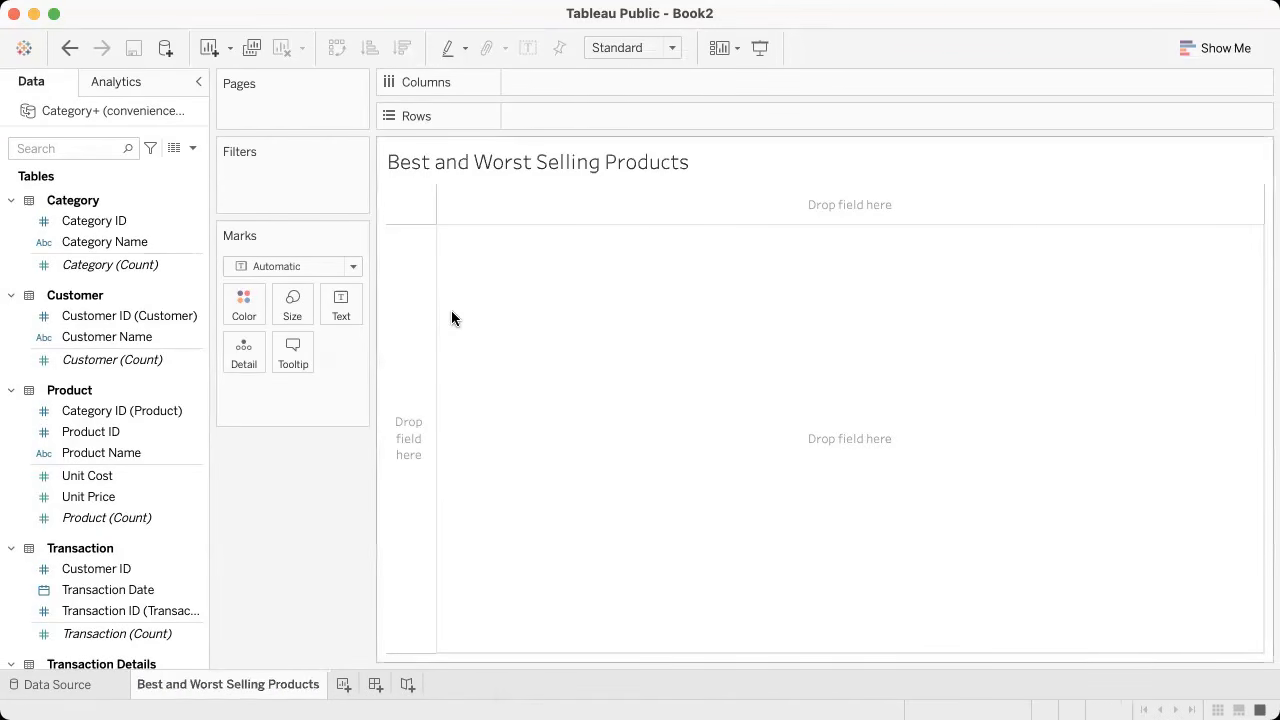
Step: Recheck the first question in the notebook, and build a horizontal bar chart of Quantity Sold by Product Name on the worksheet
{"action": "key", "text": "super+Tab"}
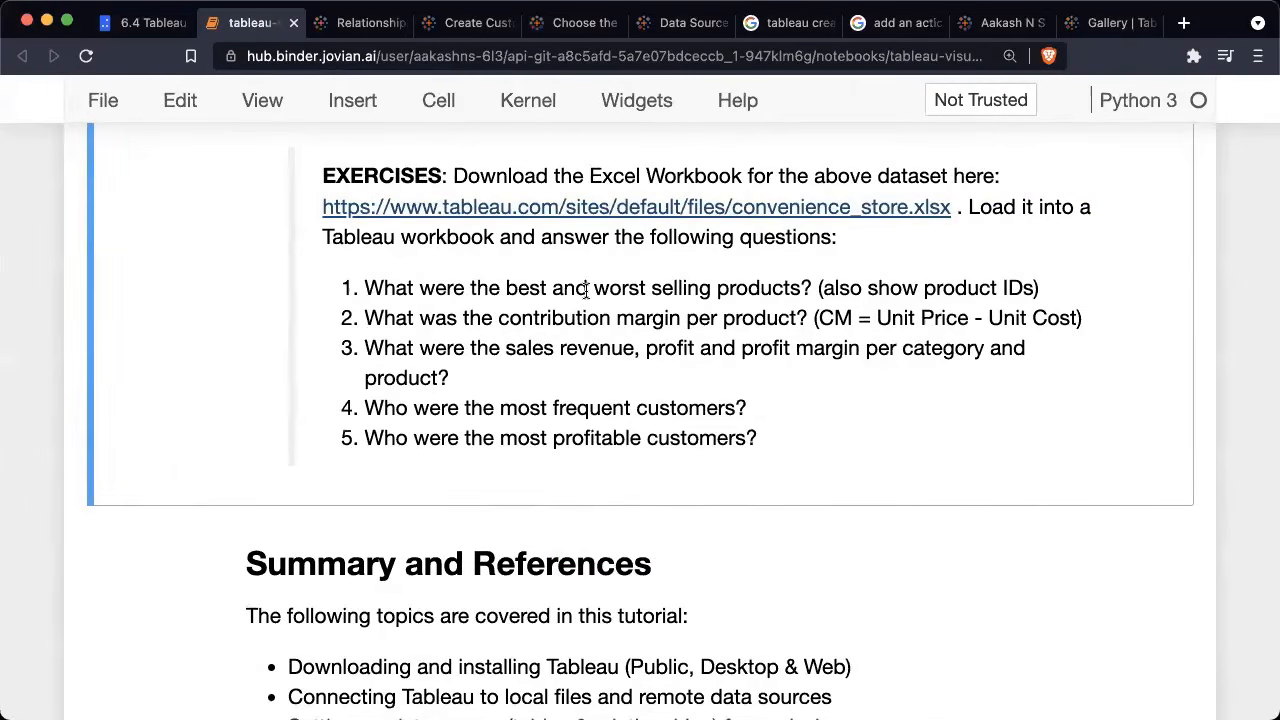
{"action": "key", "text": "super+Tab"}
{"action": "scroll", "coordinate": [107, 362], "scroll_direction": "down", "scroll_amount": 3}
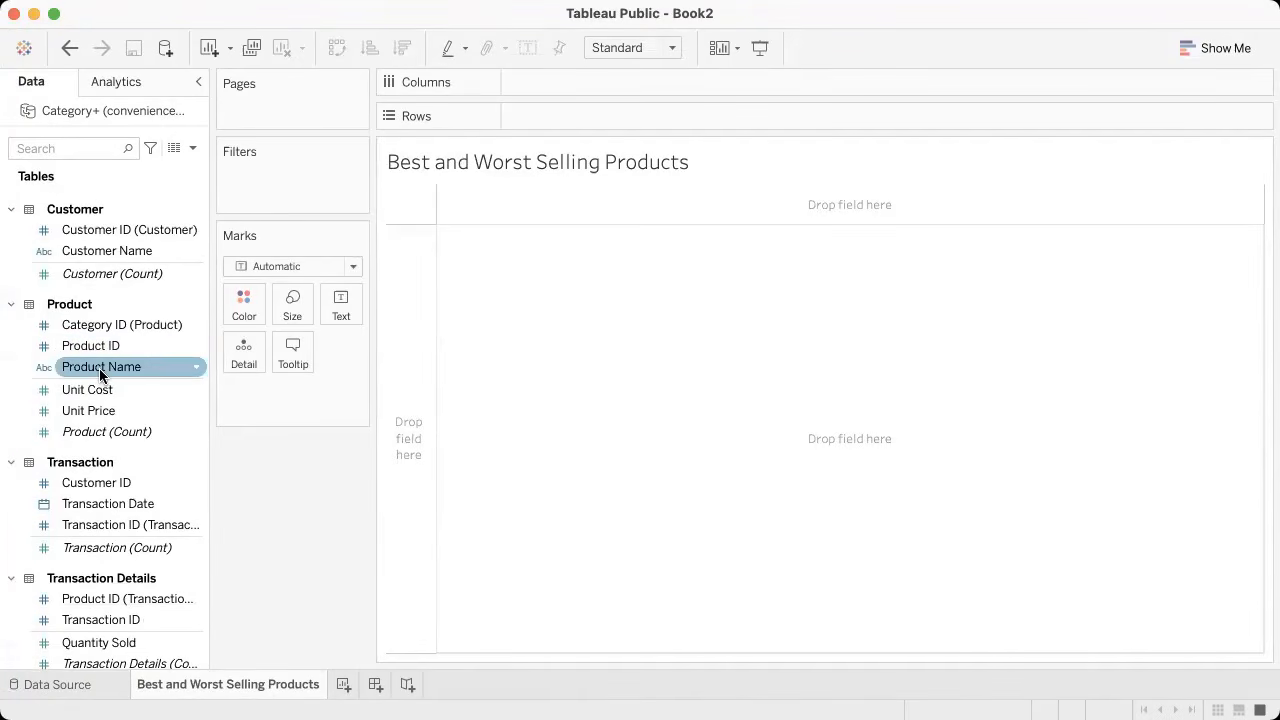
{"action": "mouse_move", "coordinate": [103, 366]}
{"action": "left_mouse_down"}
{"action": "mouse_move", "coordinate": [133, 364]}
{"action": "mouse_move", "coordinate": [108, 370]}
{"action": "left_mouse_up"}
{"action": "scroll", "coordinate": [107, 364], "scroll_direction": "down", "scroll_amount": 3}
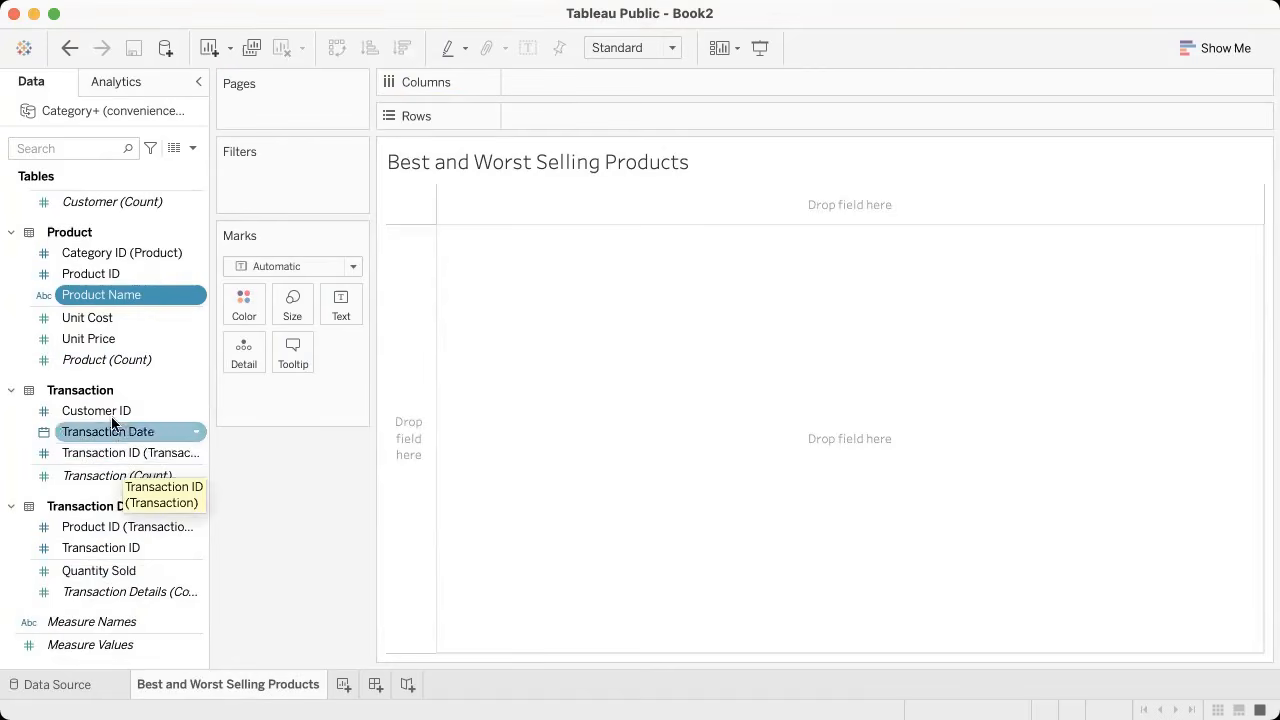
{"action": "scroll", "coordinate": [112, 423], "scroll_direction": "up", "scroll_amount": 2}
{"action": "scroll", "coordinate": [112, 423], "scroll_direction": "down", "scroll_amount": 2}
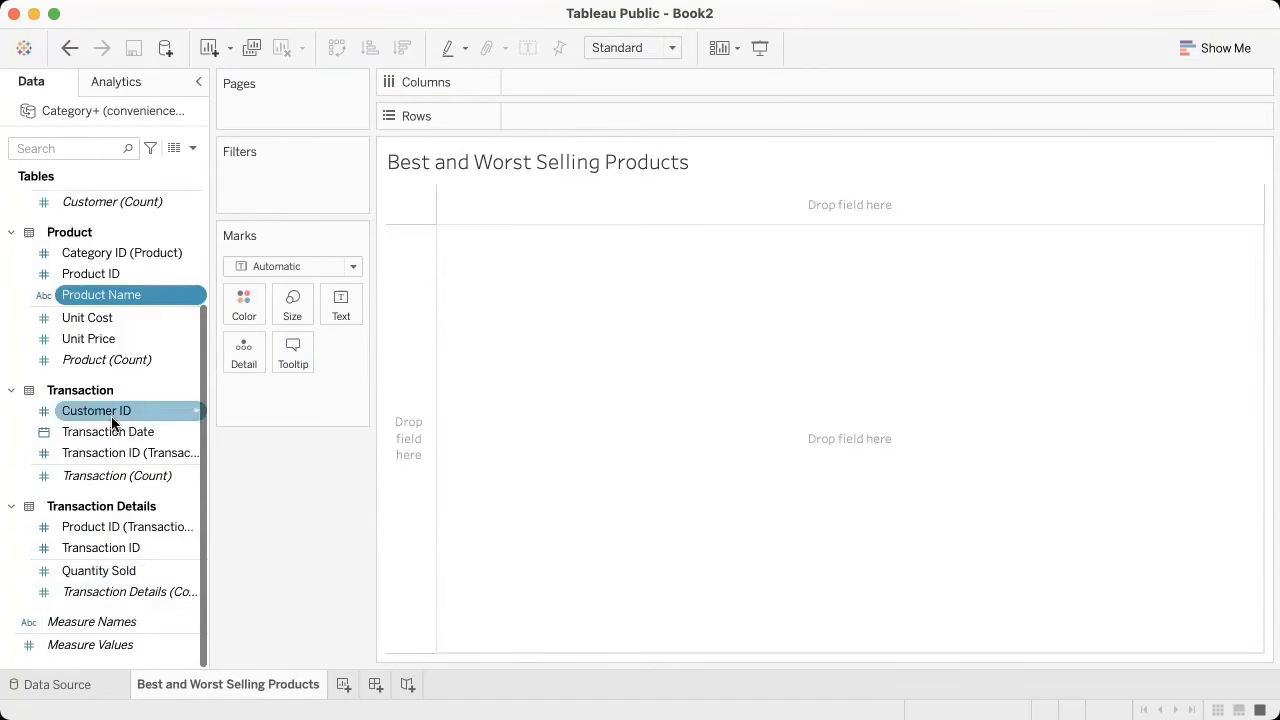
{"action": "left_click", "coordinate": [119, 575], "text": "ctrl"}
{"action": "left_click", "coordinate": [1214, 48]}
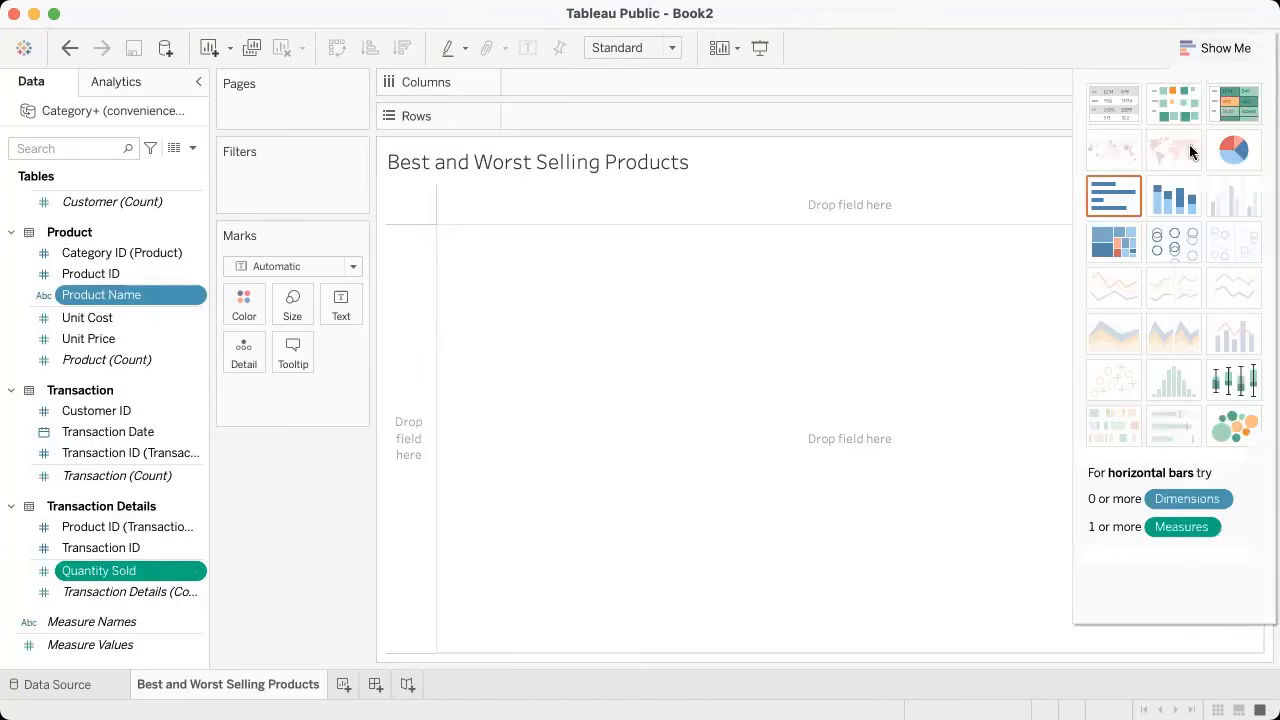
{"action": "left_click", "coordinate": [1117, 204]}
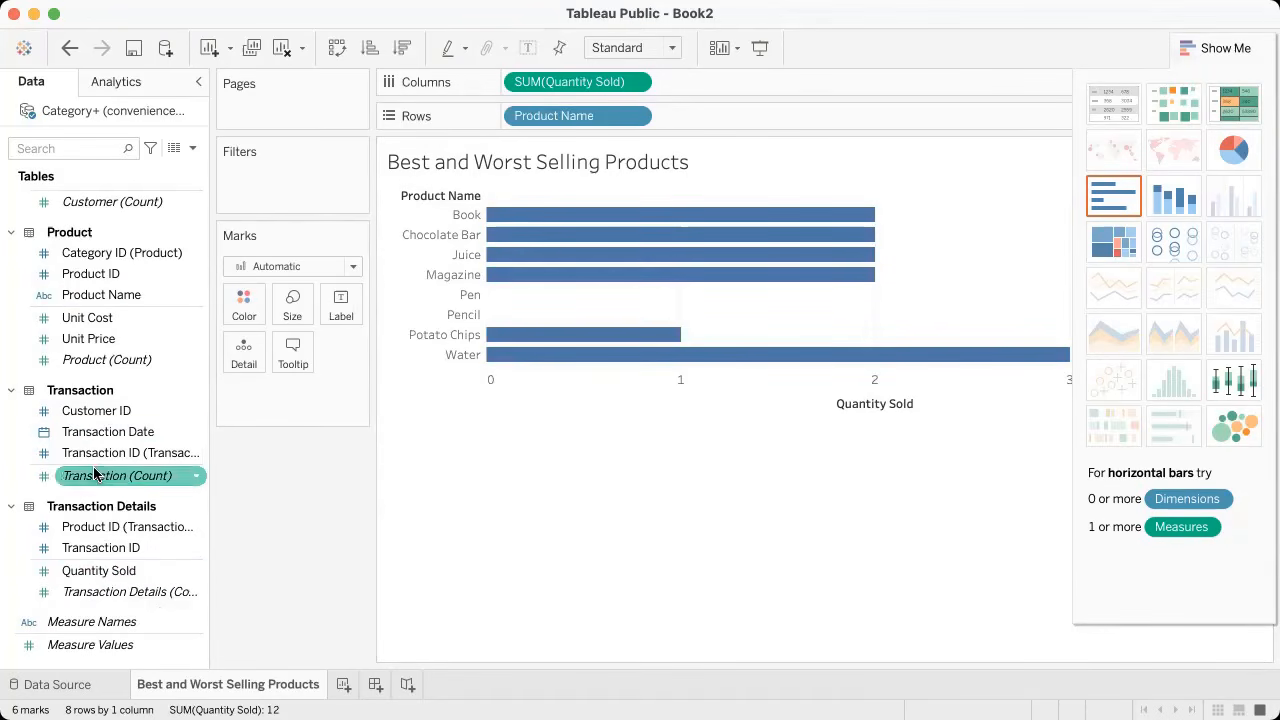
{"action": "scroll", "coordinate": [60, 472], "scroll_direction": "up", "scroll_amount": 3}
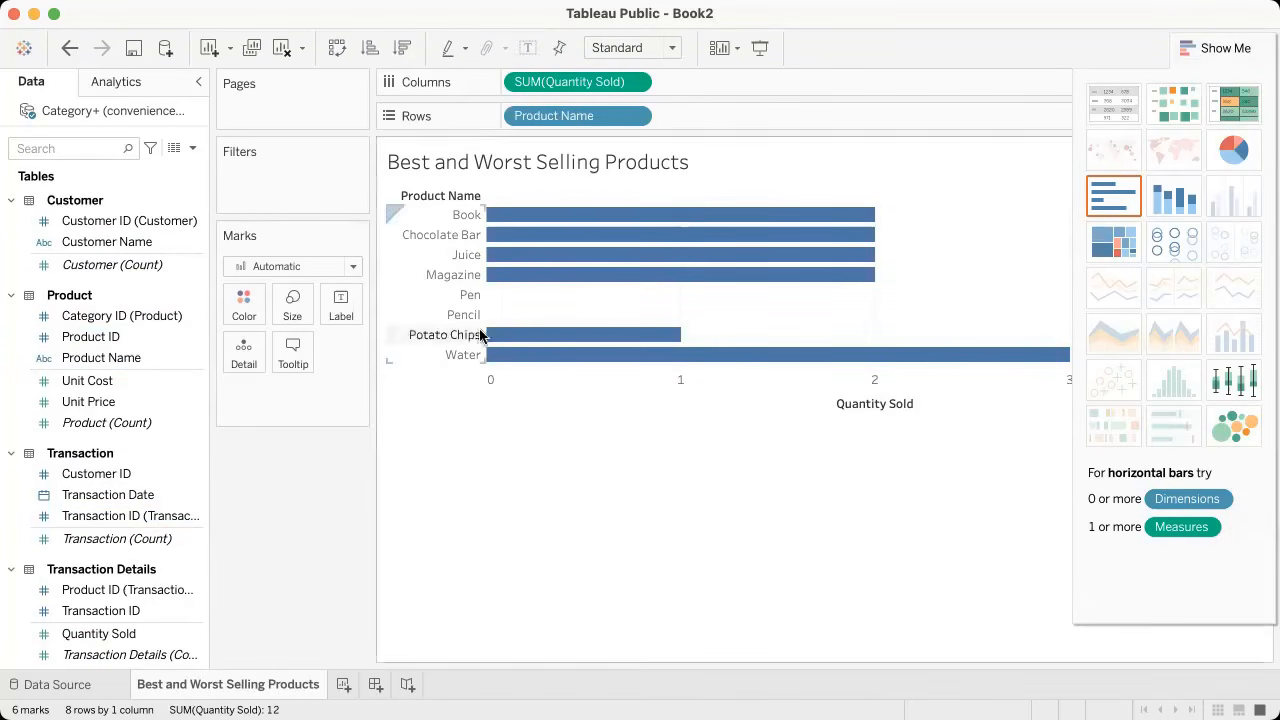
{"action": "left_click", "coordinate": [1212, 48]}
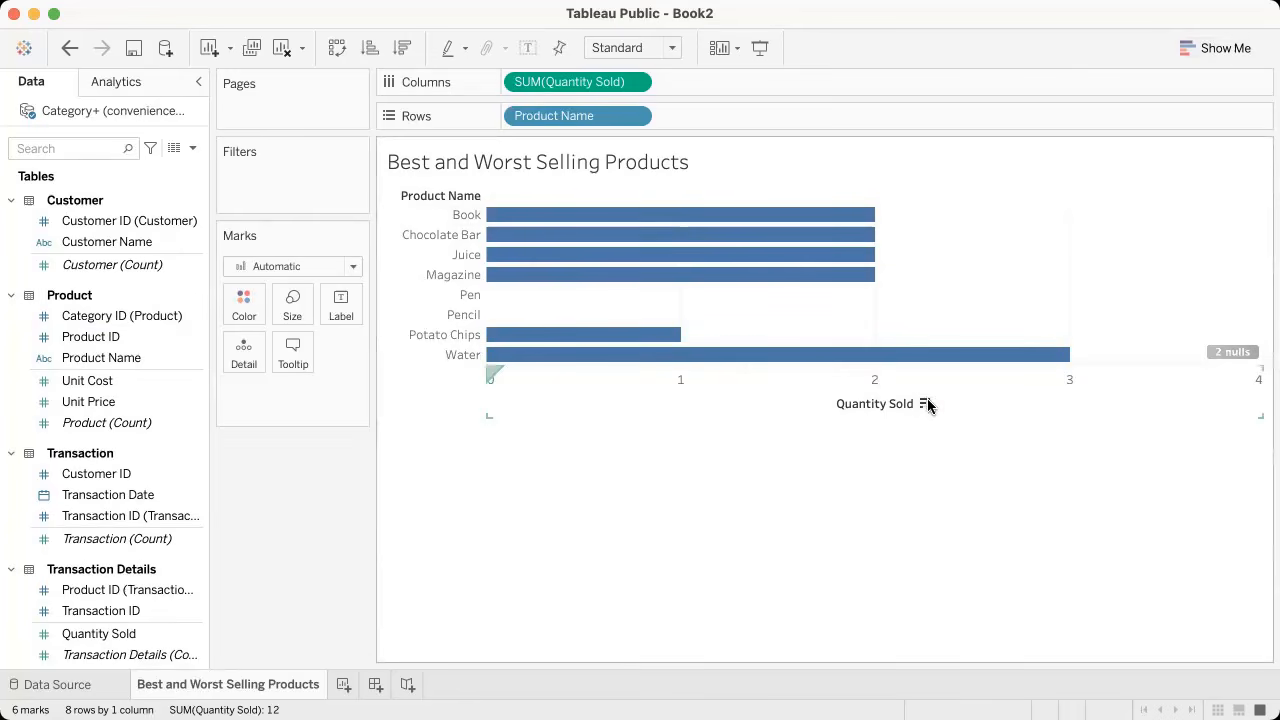
Step: Sort the product bars by Quantity Sold in descending order, and view the null value options without applying any
{"action": "left_click", "coordinate": [925, 403]}
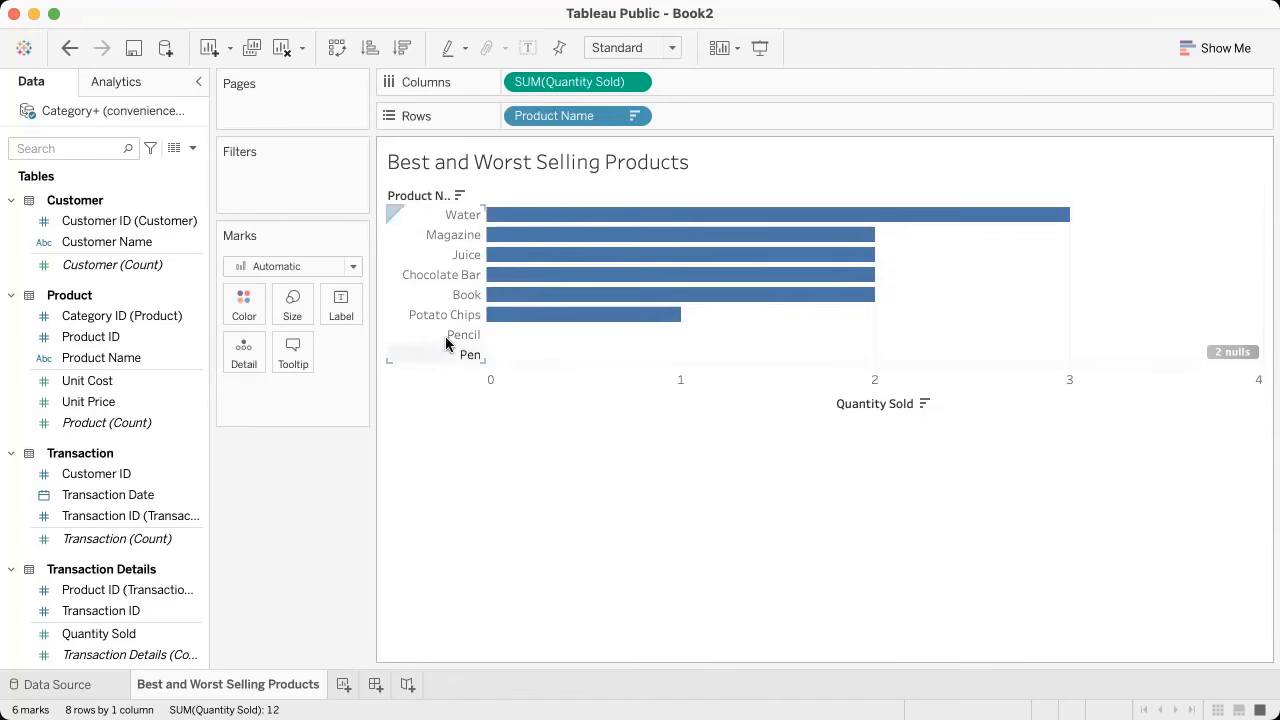
{"action": "left_click", "coordinate": [1234, 352]}
{"action": "left_click_drag", "start_coordinate": [657, 243], "coordinate": [698, 58]}
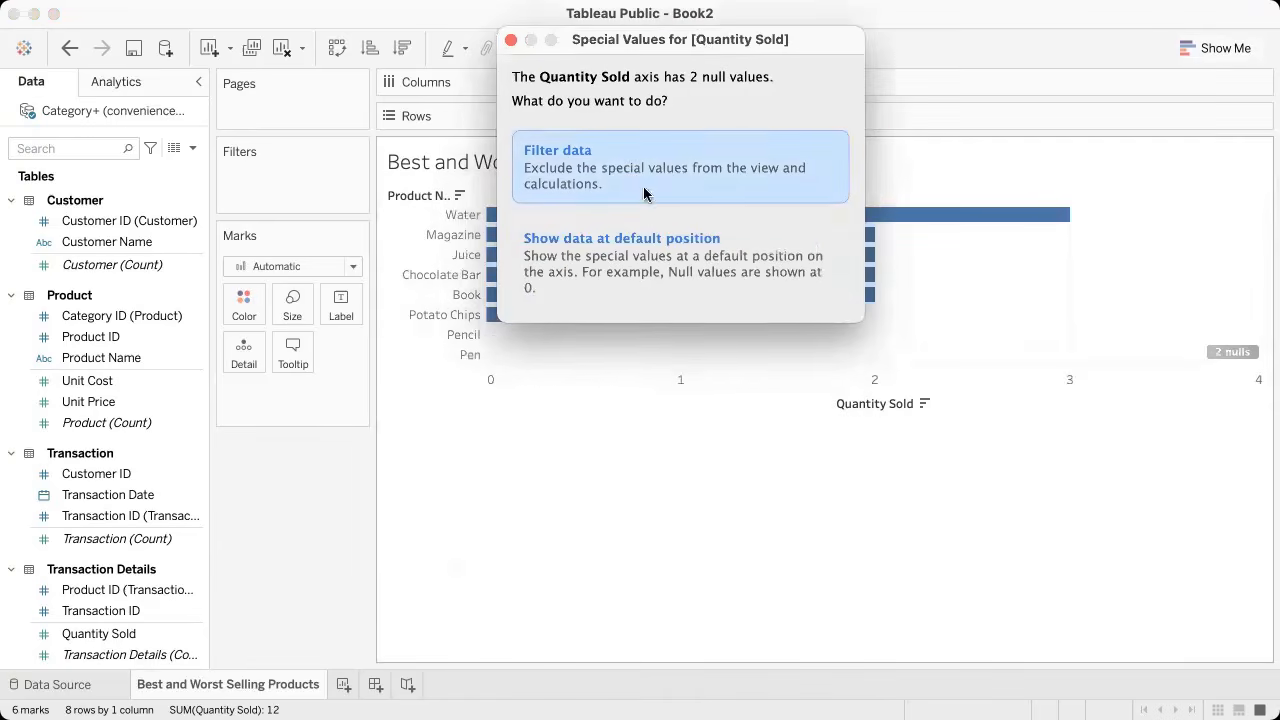
{"action": "left_click", "coordinate": [509, 41]}
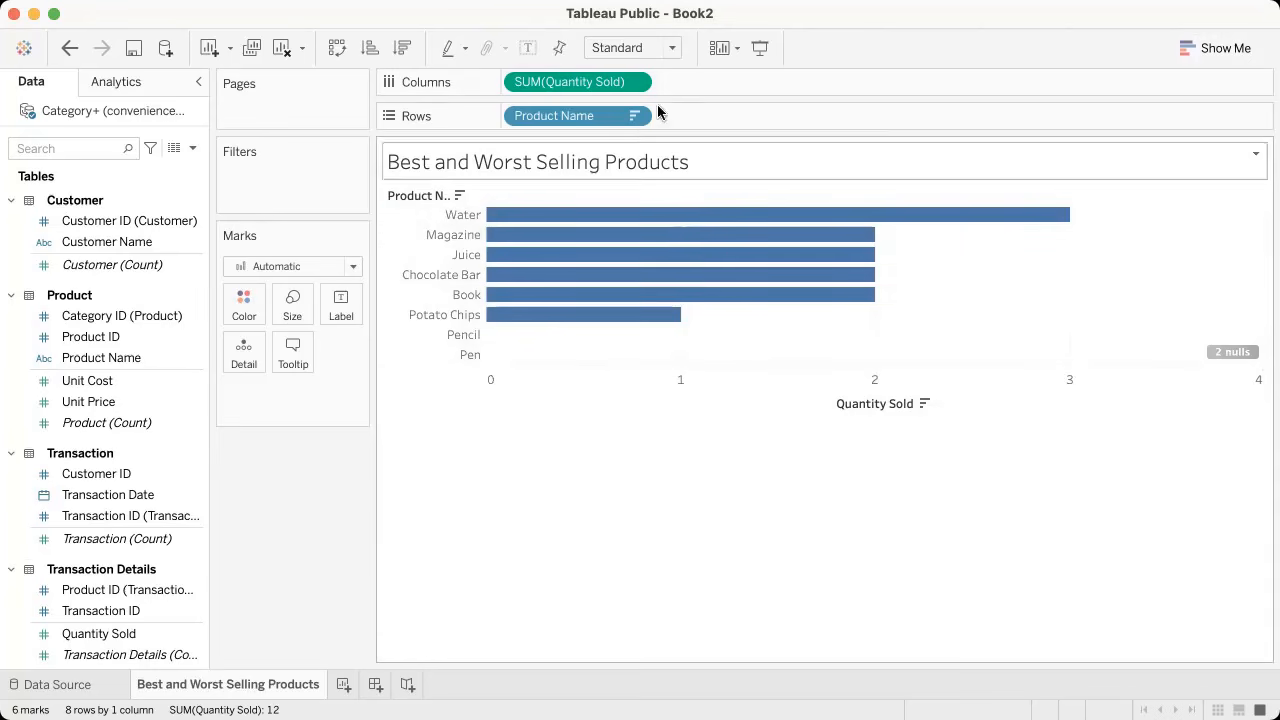
Step: Fit the chart to Entire View and add Product ID to the rows before Product Name
{"action": "left_click", "coordinate": [671, 50]}
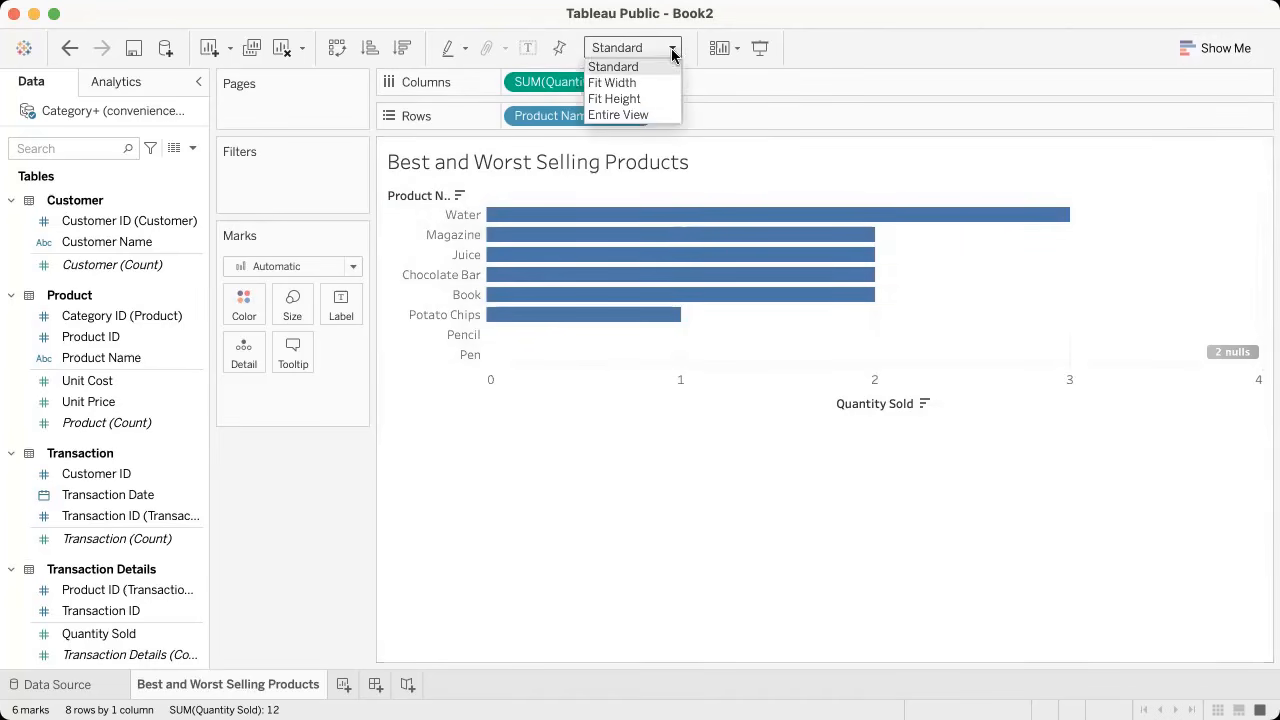
{"action": "left_click", "coordinate": [648, 114]}
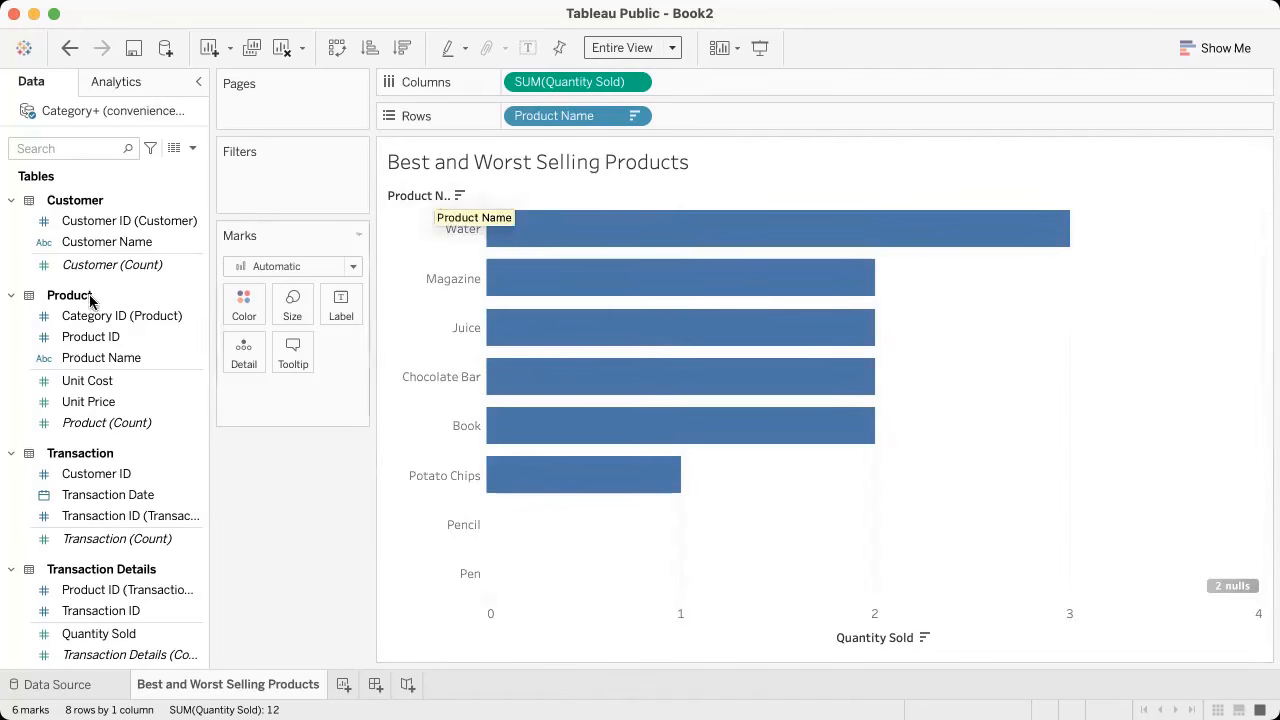
{"action": "left_click_drag", "start_coordinate": [103, 337], "coordinate": [520, 118]}
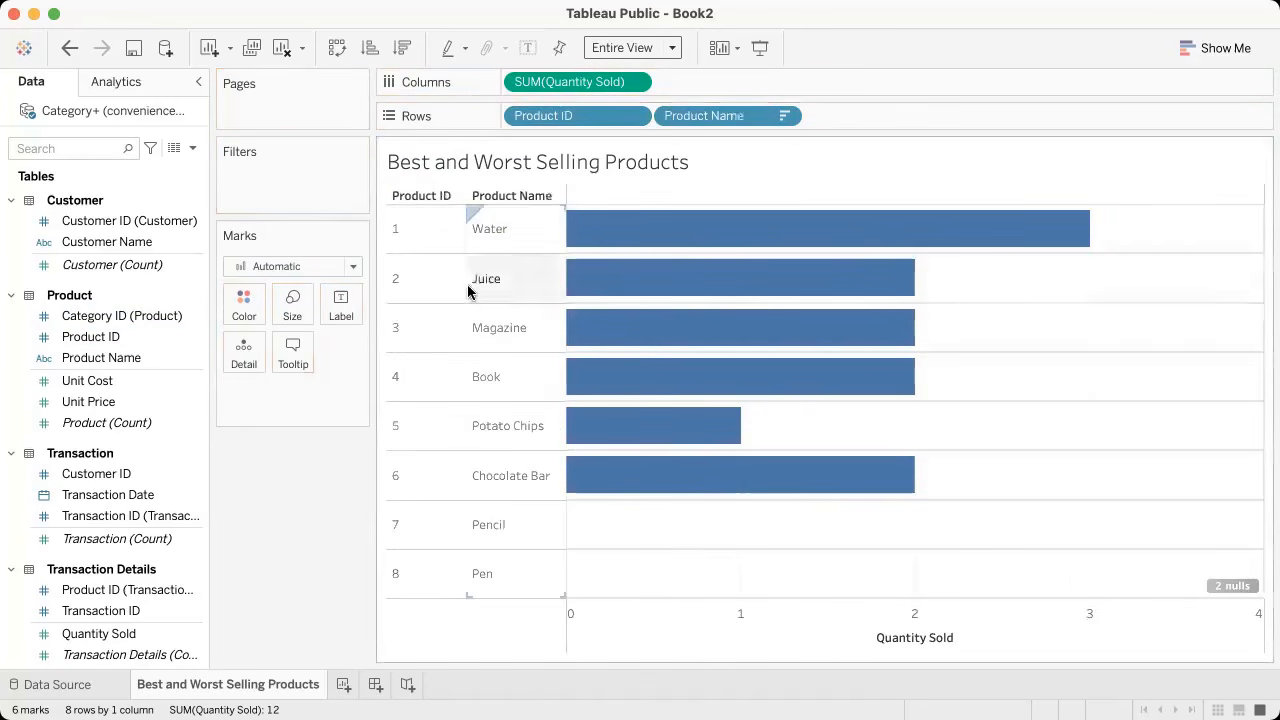
{"action": "mouse_move", "coordinate": [577, 426]}
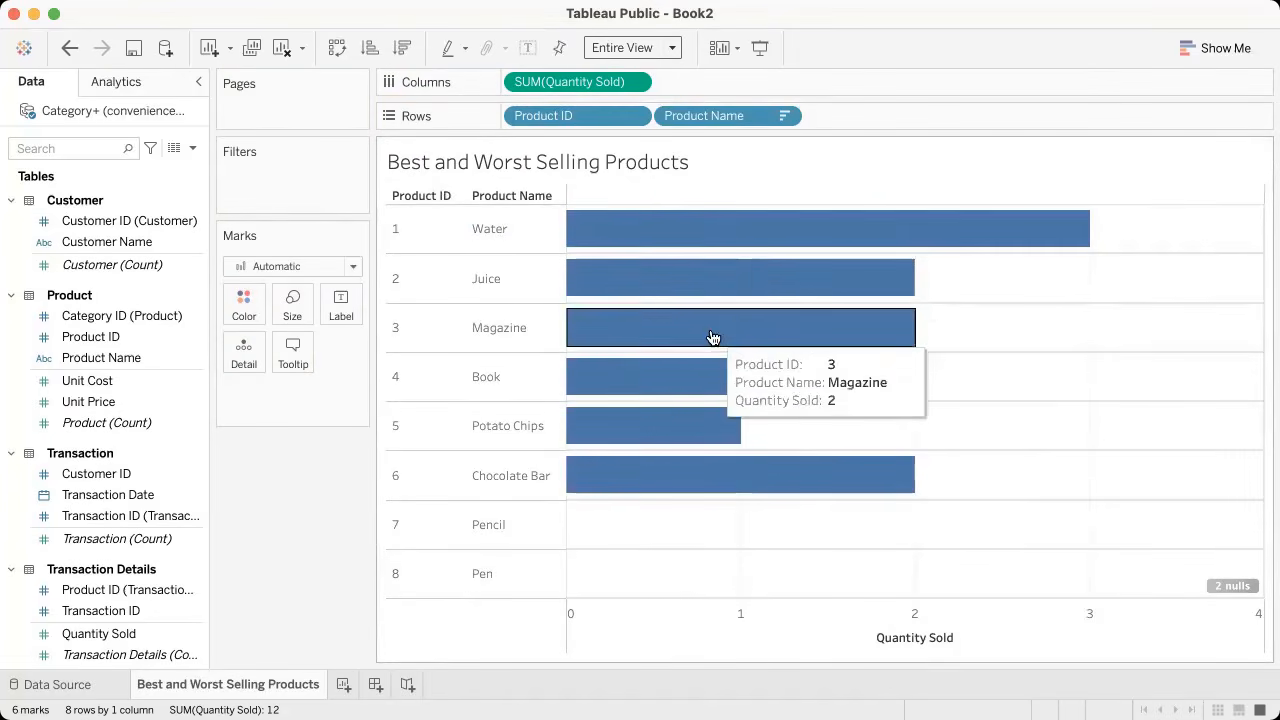
Step: Read the contribution margin question in the notebook, and look over the Product table's Unit Price and Unit Cost fields in the workbook
{"action": "key", "text": "ctrl+Right"}
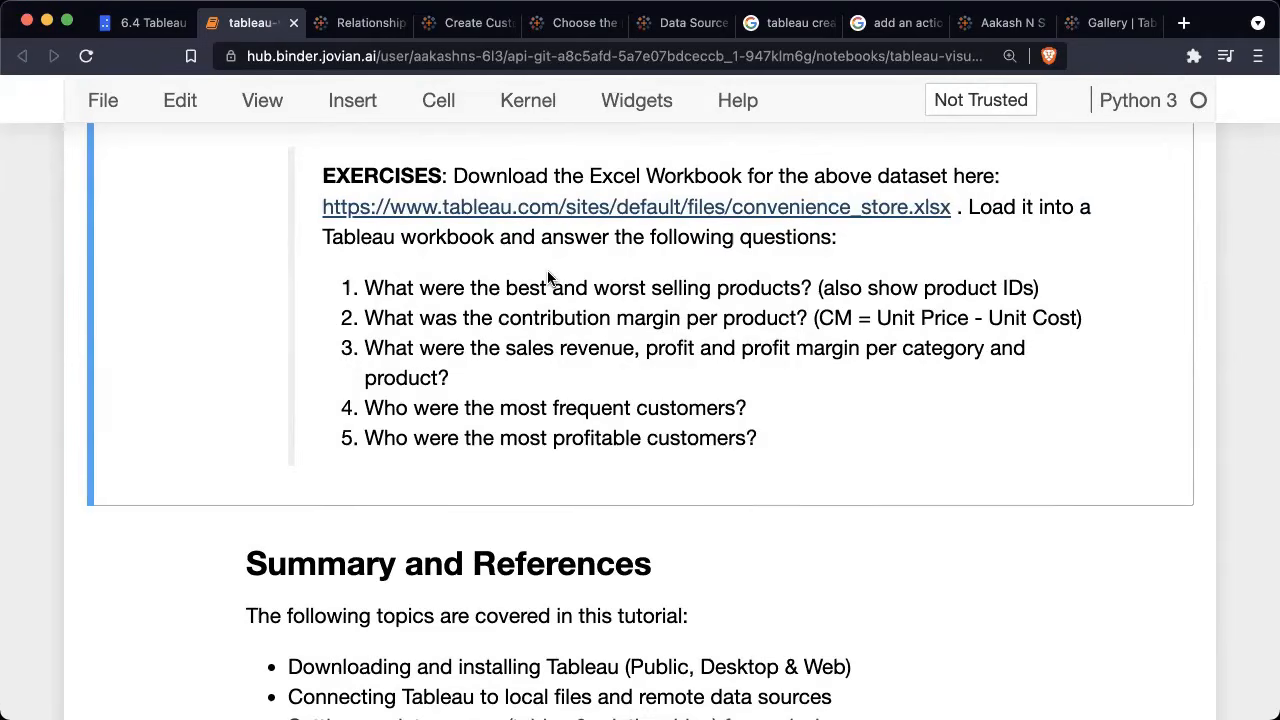
{"action": "scroll", "coordinate": [381, 346], "scroll_direction": "down", "scroll_amount": 2}
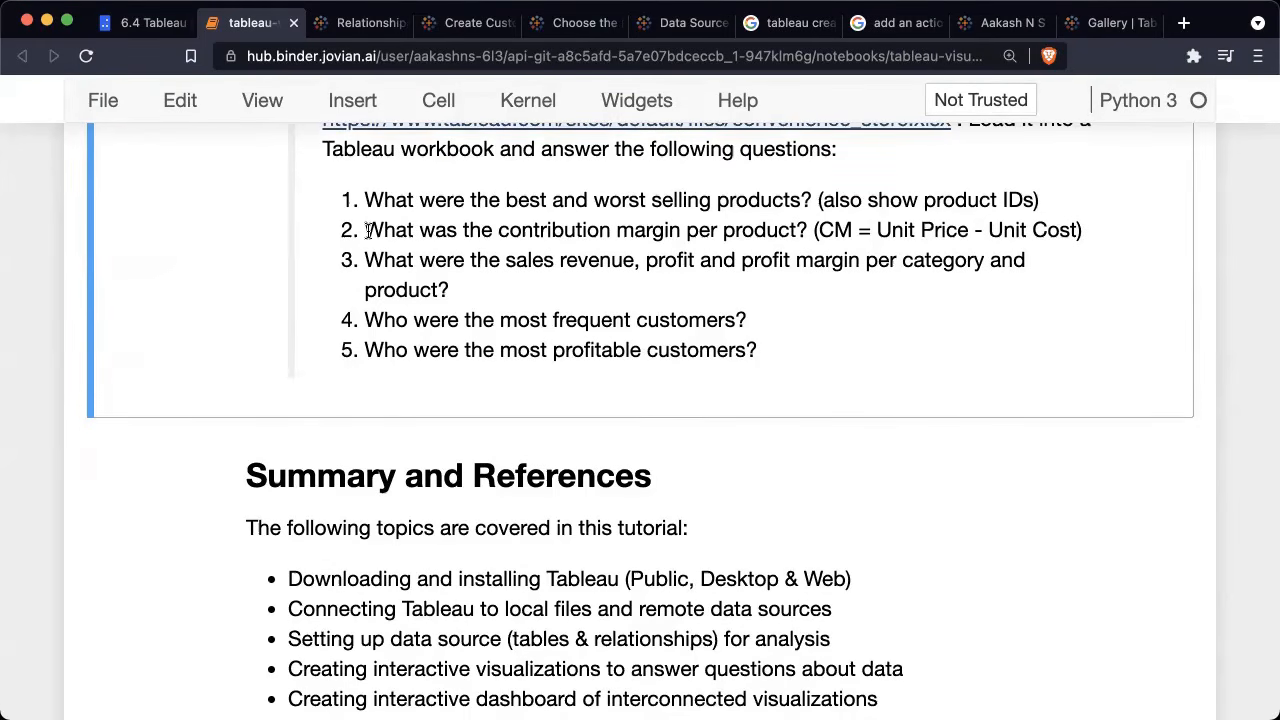
{"action": "key", "text": "ctrl+Right"}
{"action": "left_click", "coordinate": [90, 401]}
{"action": "left_click", "coordinate": [100, 381]}
{"action": "left_click", "coordinate": [158, 288]}
{"action": "scroll", "coordinate": [158, 288], "scroll_direction": "down", "scroll_amount": 2}
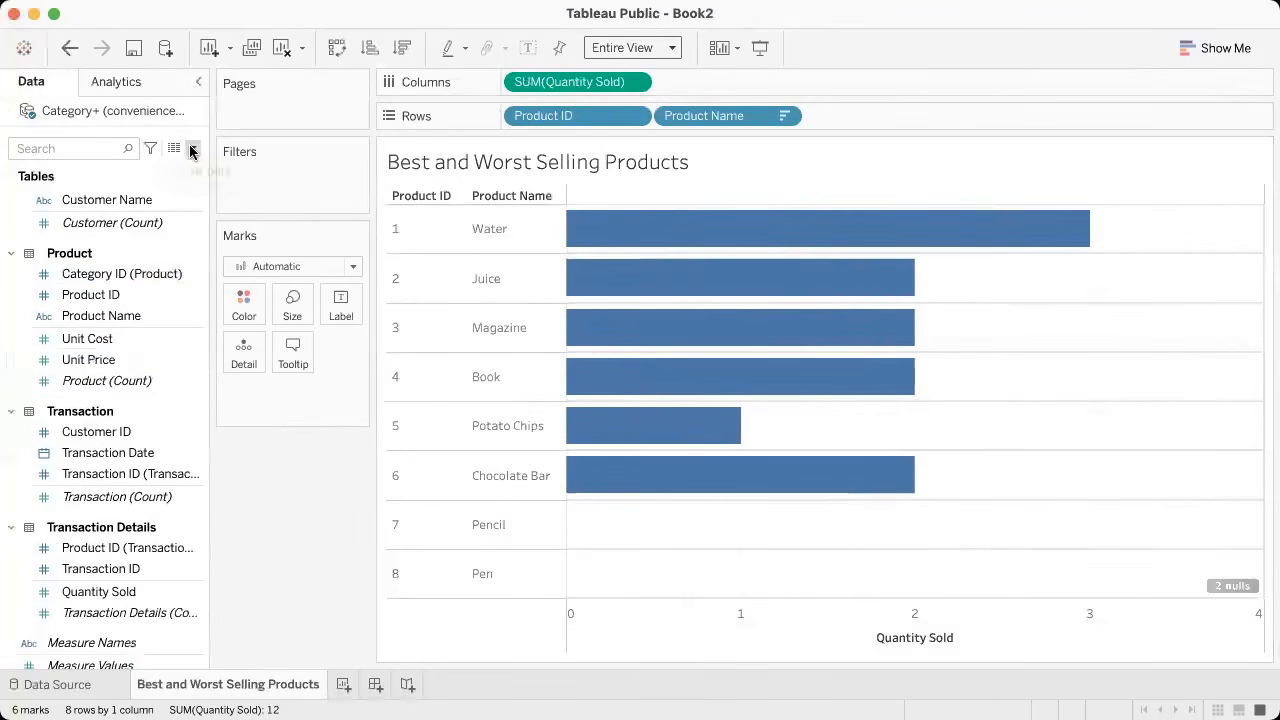
Step: Create a calculated field named Contribution Margin as [Unit Price] - [Unit Cost], and return to the notebook's exercise questions
{"action": "left_click", "coordinate": [192, 148]}
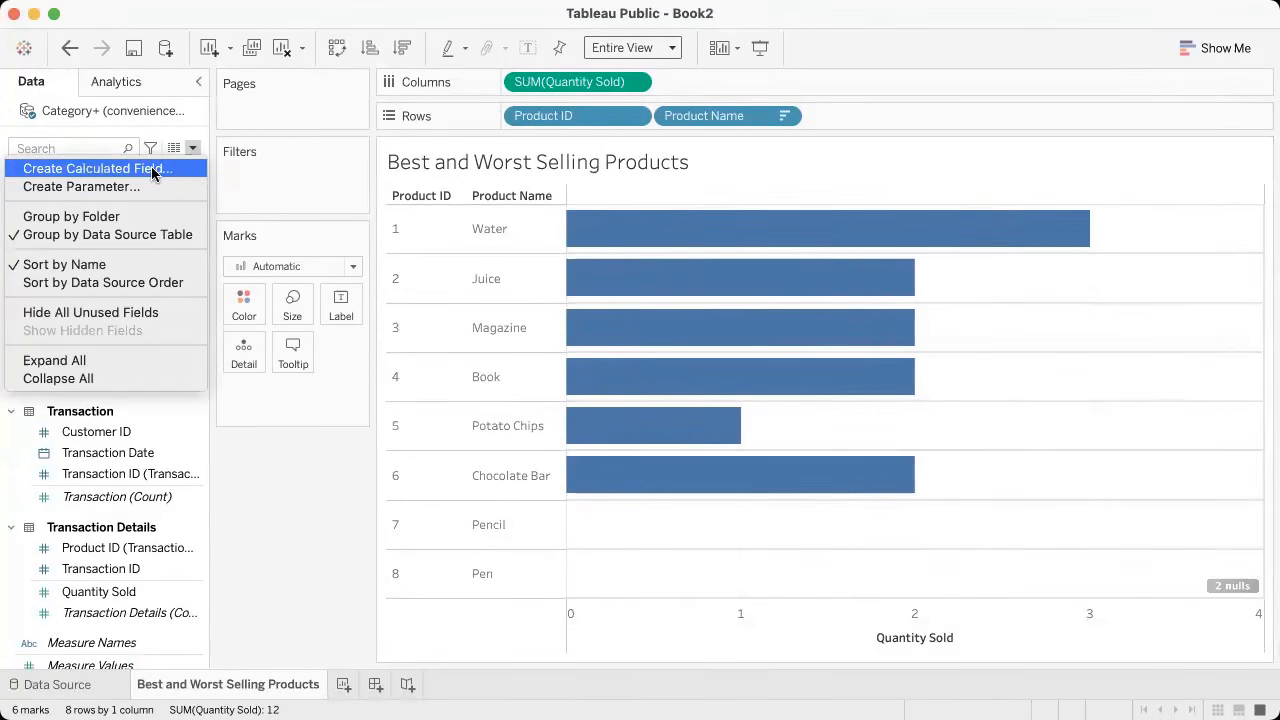
{"action": "left_click", "coordinate": [152, 172]}
{"action": "left_click", "coordinate": [538, 204]}
{"action": "double_click", "coordinate": [538, 204]}
{"action": "type", "text": "Contribution Margin"}
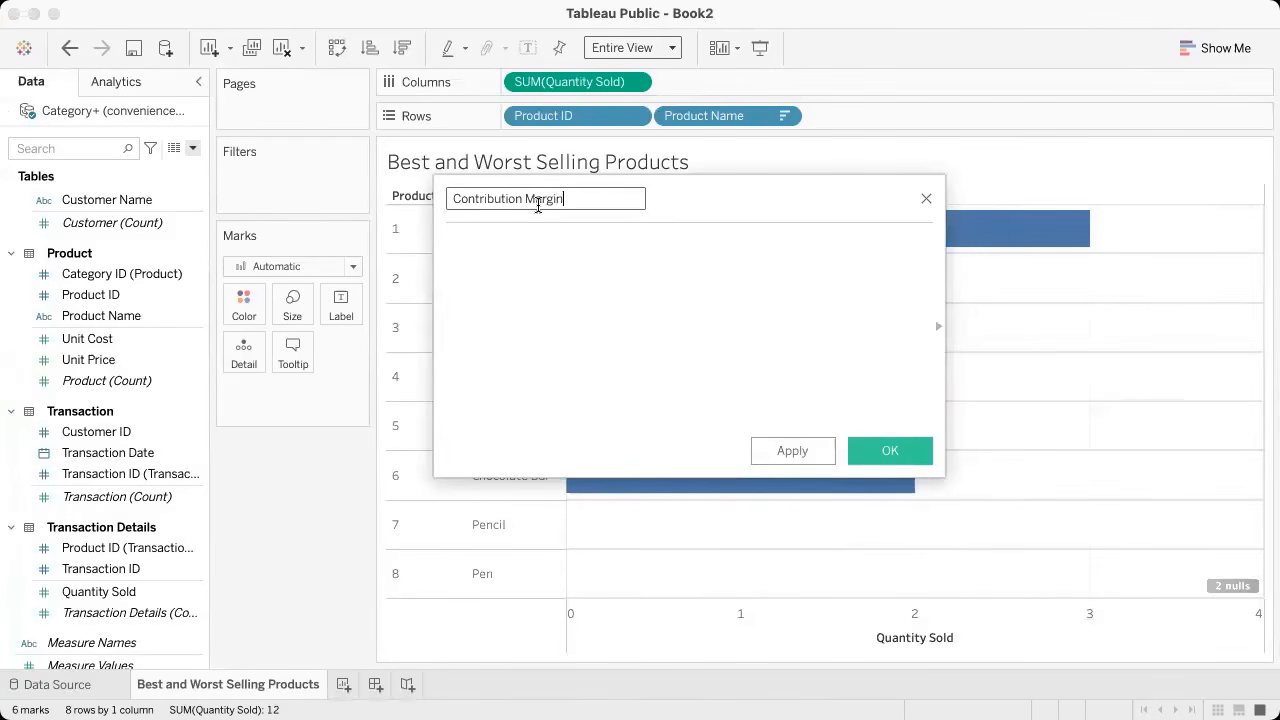
{"action": "left_click", "coordinate": [562, 281]}
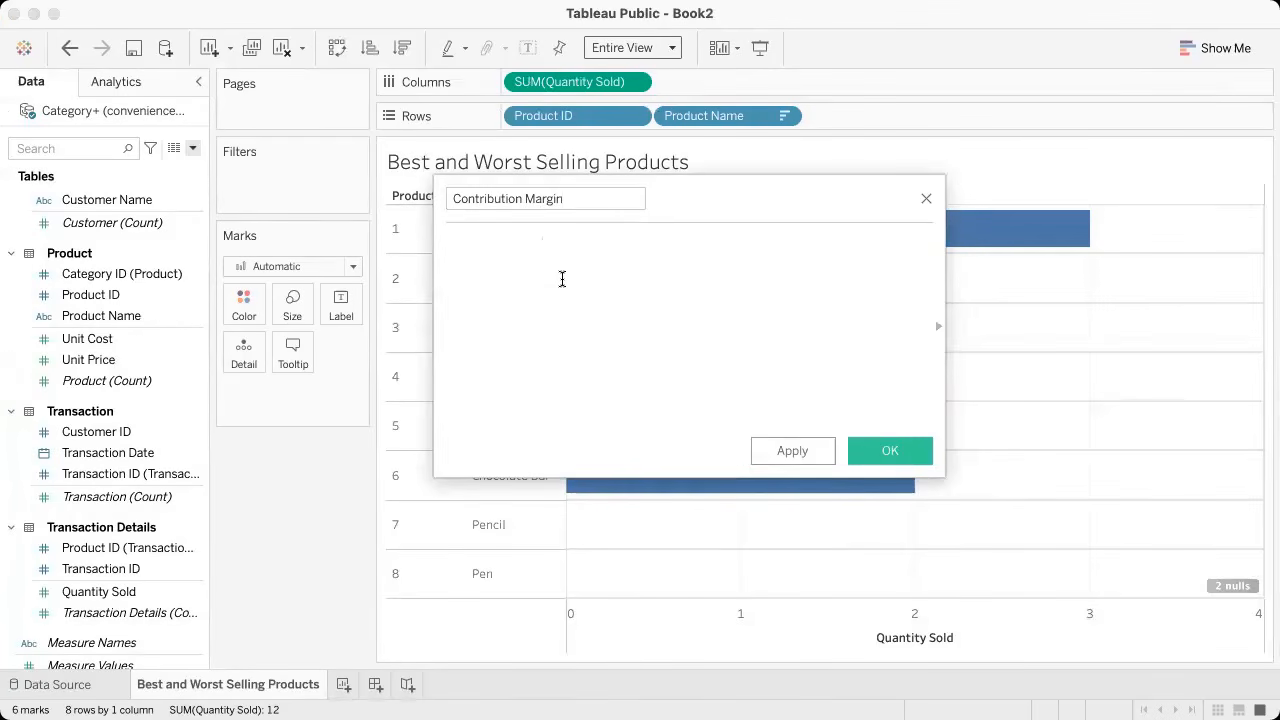
{"action": "type", "text": "Unit"}
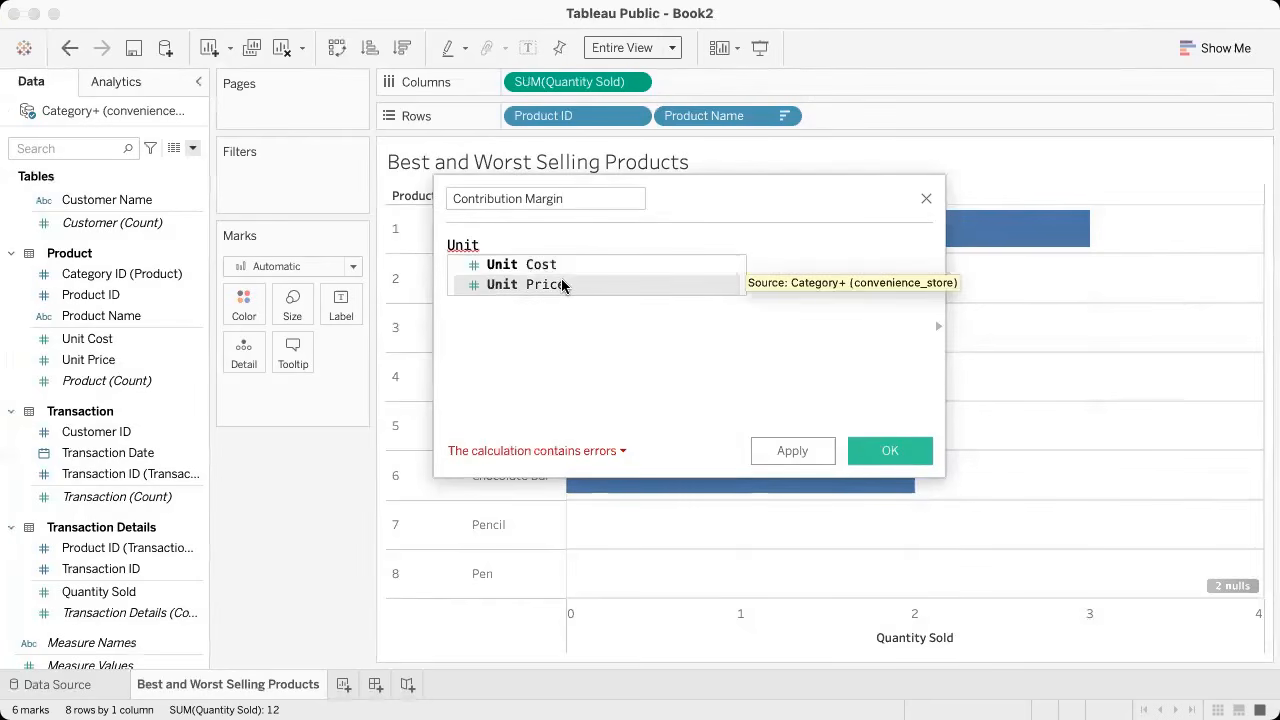
{"action": "left_click", "coordinate": [562, 285]}
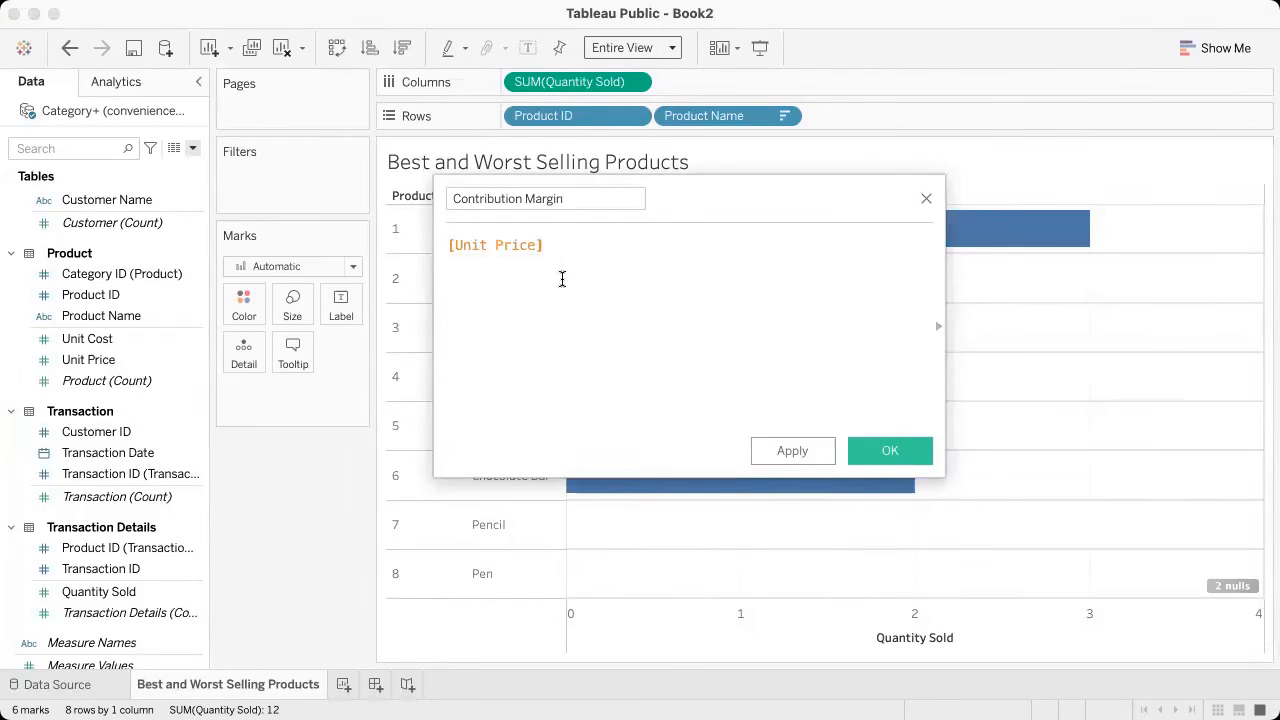
{"action": "type", "text": "- [Unit"}
{"action": "key", "text": "Return"}
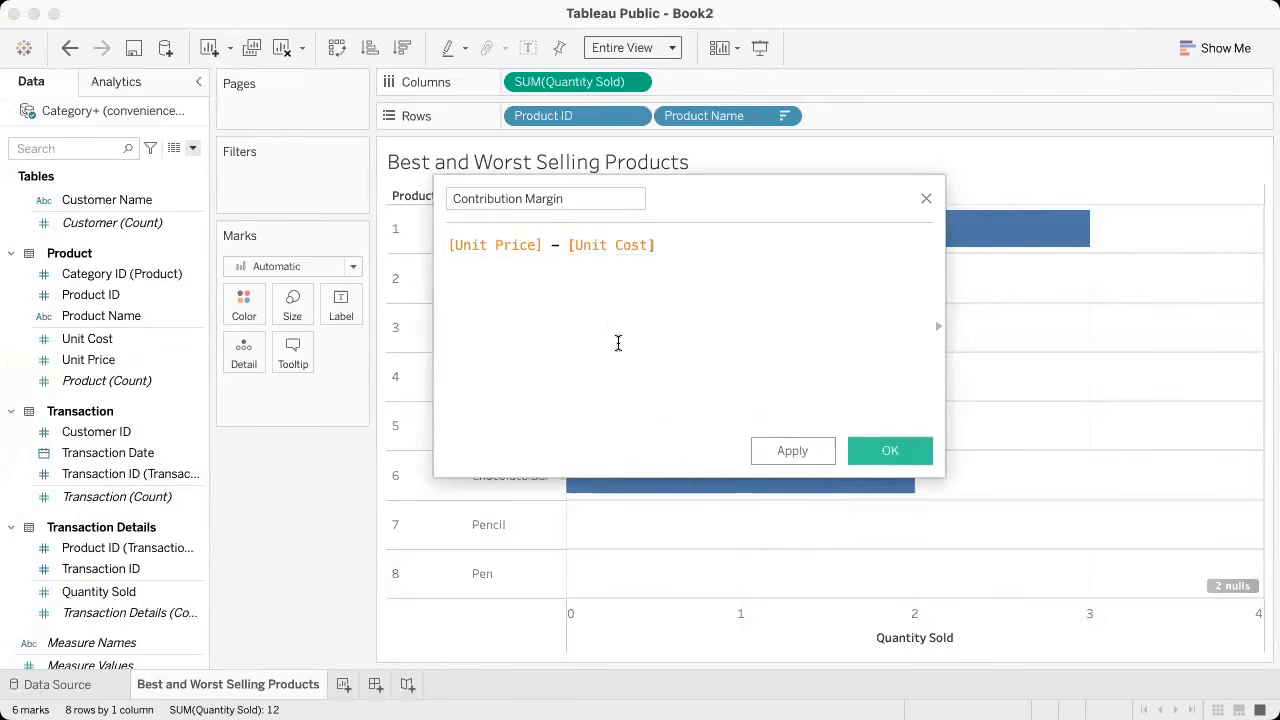
{"action": "left_click", "coordinate": [912, 456]}
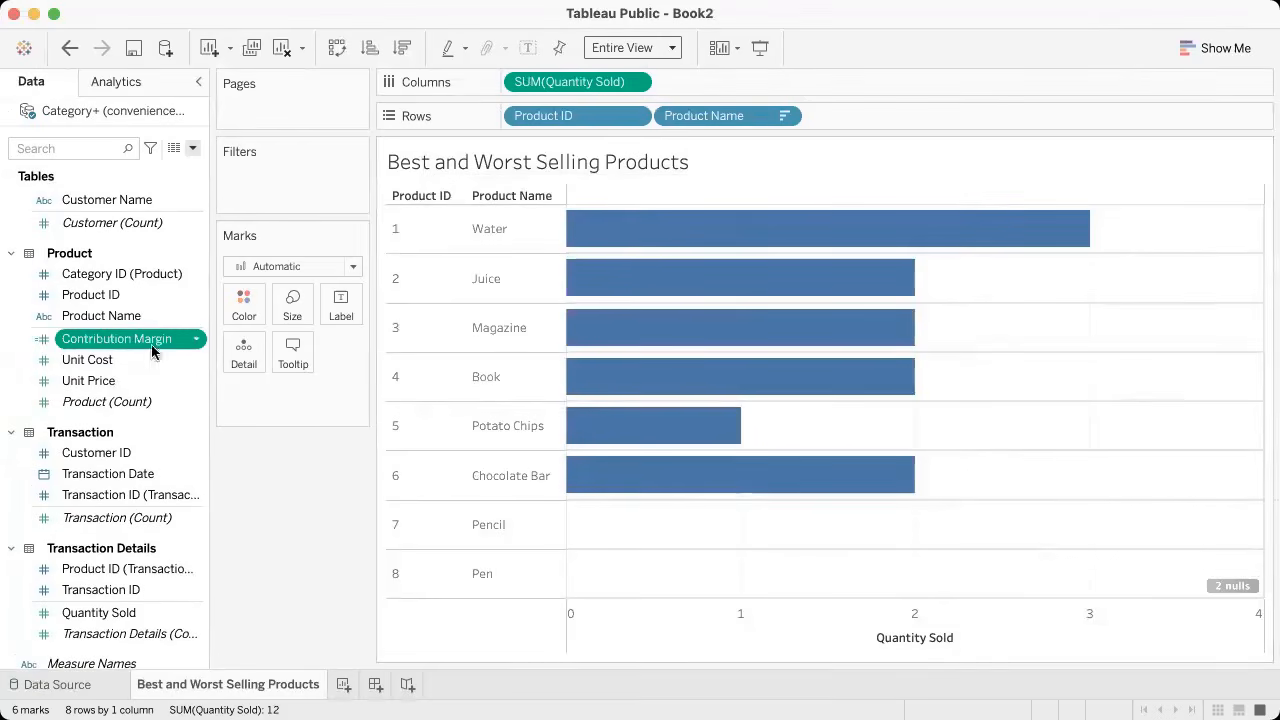
{"action": "key", "text": "ctrl+Right"}
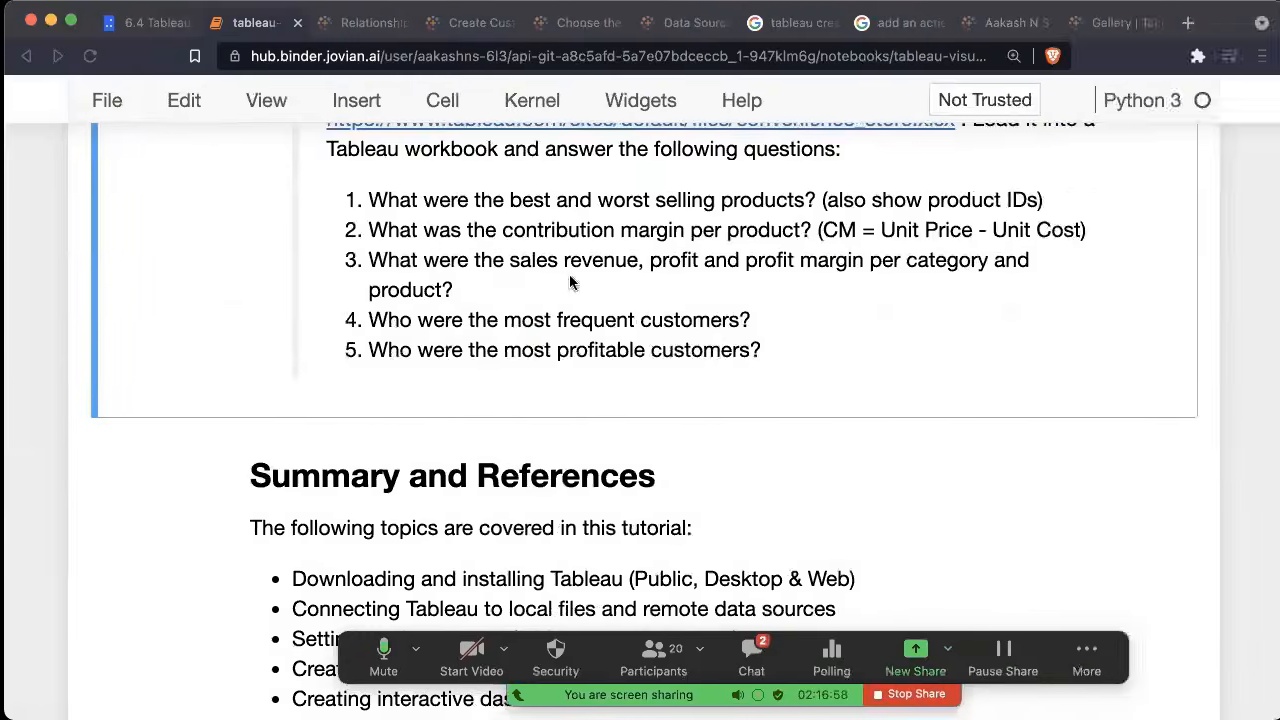
Step: Switch to Tableau Public and add a new worksheet named Contribution Margin Per Product
{"action": "key", "text": "ctrl+Left"}
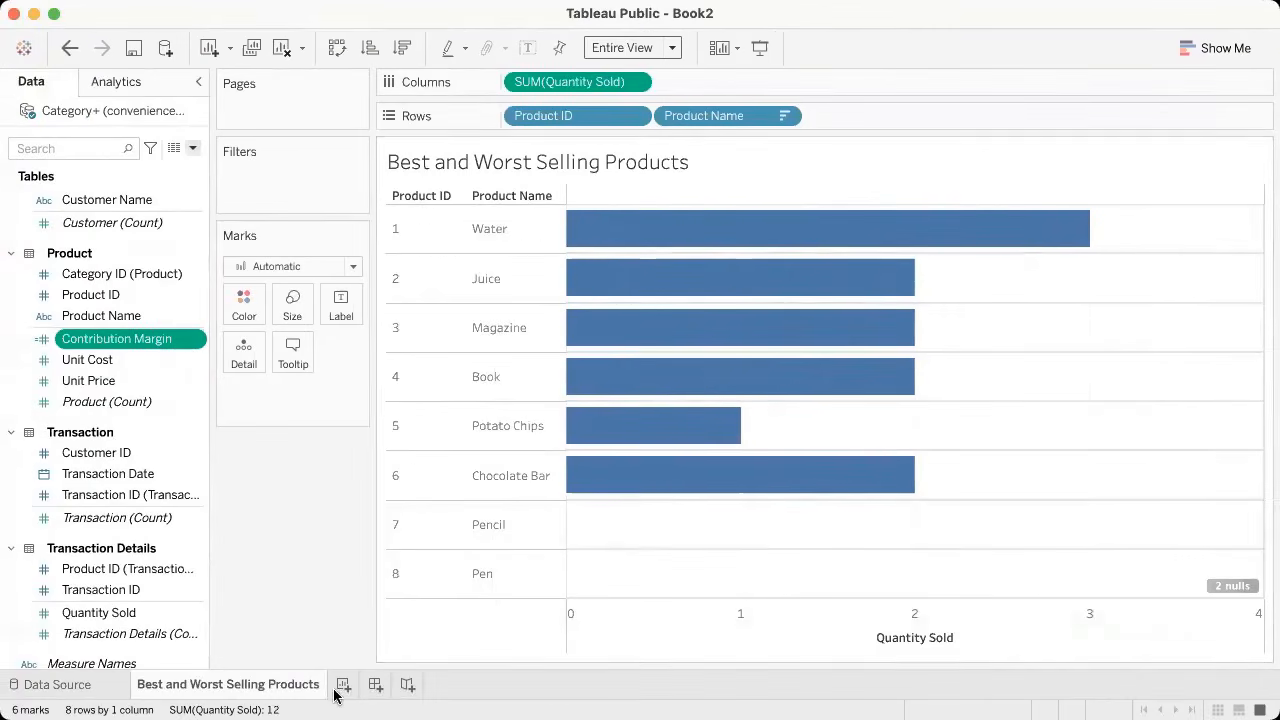
{"action": "left_click", "coordinate": [342, 684]}
{"action": "double_click", "coordinate": [346, 687]}
{"action": "type", "text": "C"}
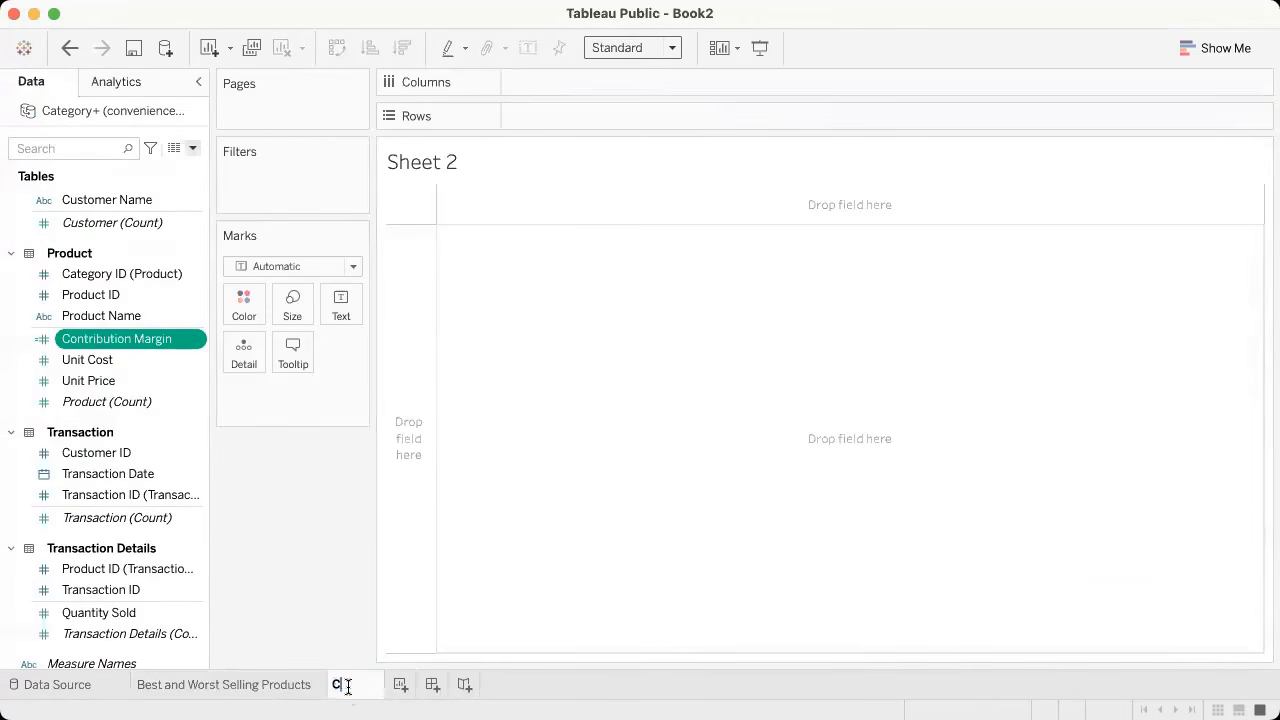
{"action": "type", "text": "ontribution Mar"}
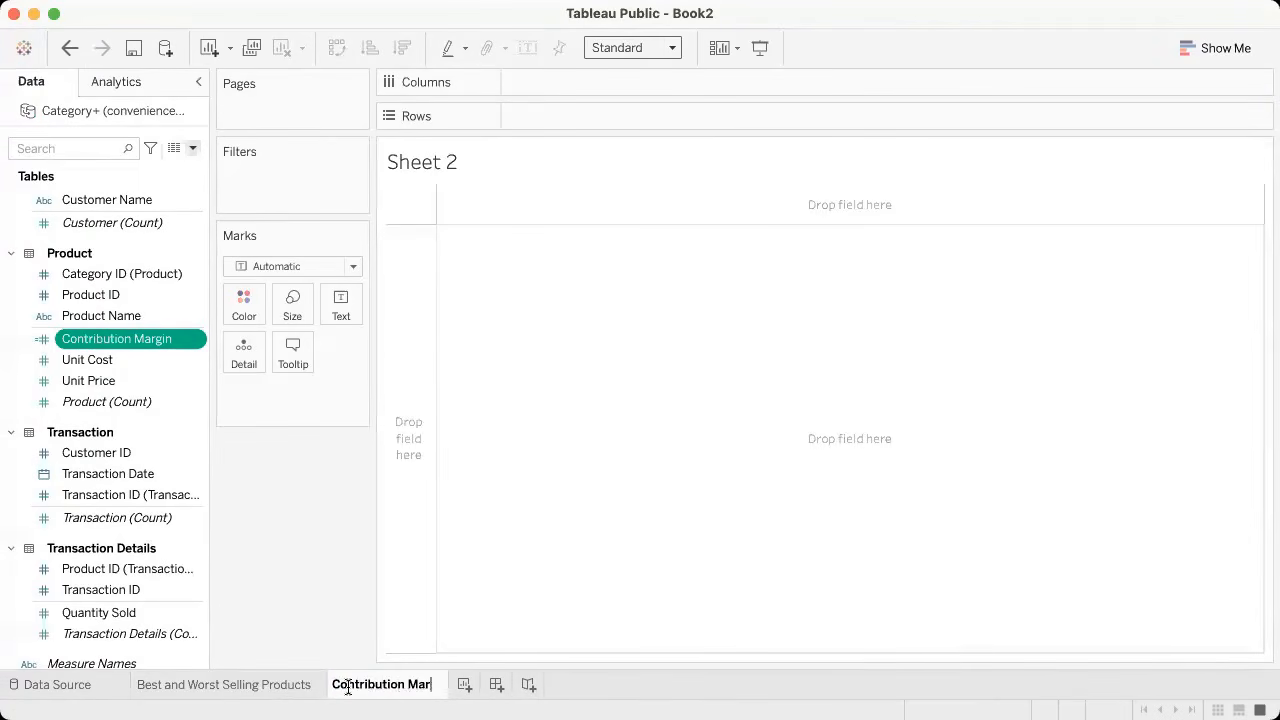
{"action": "type", "text": "gin Per Product"}
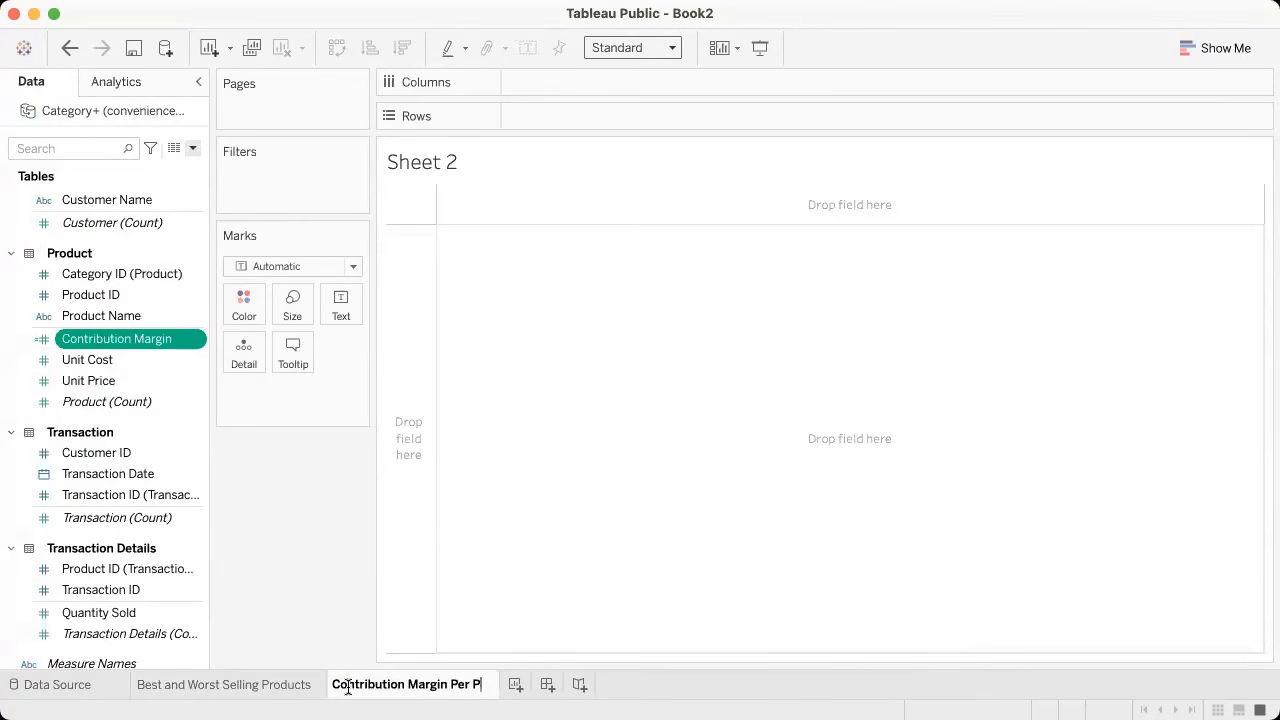
{"action": "key", "text": "Return"}
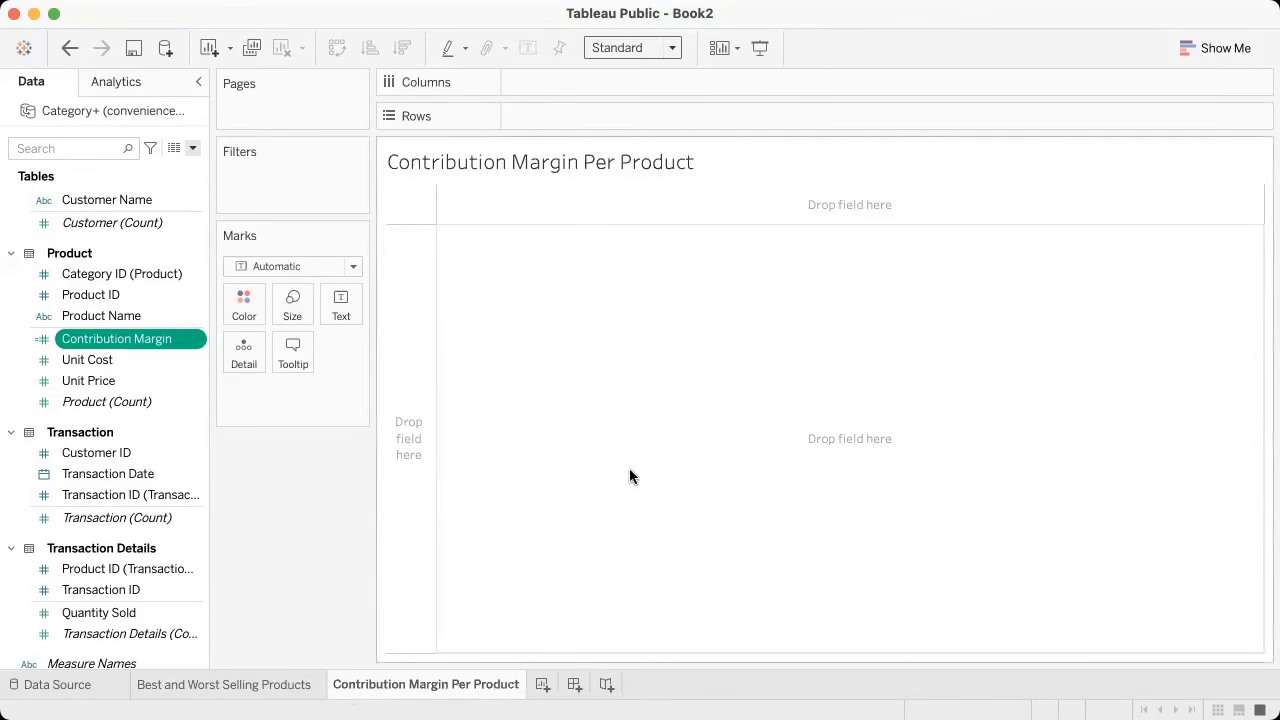
Step: Build a horizontal bar chart from Product Name and Contribution Margin using Show Me
{"action": "left_click", "coordinate": [105, 316], "text": "super"}
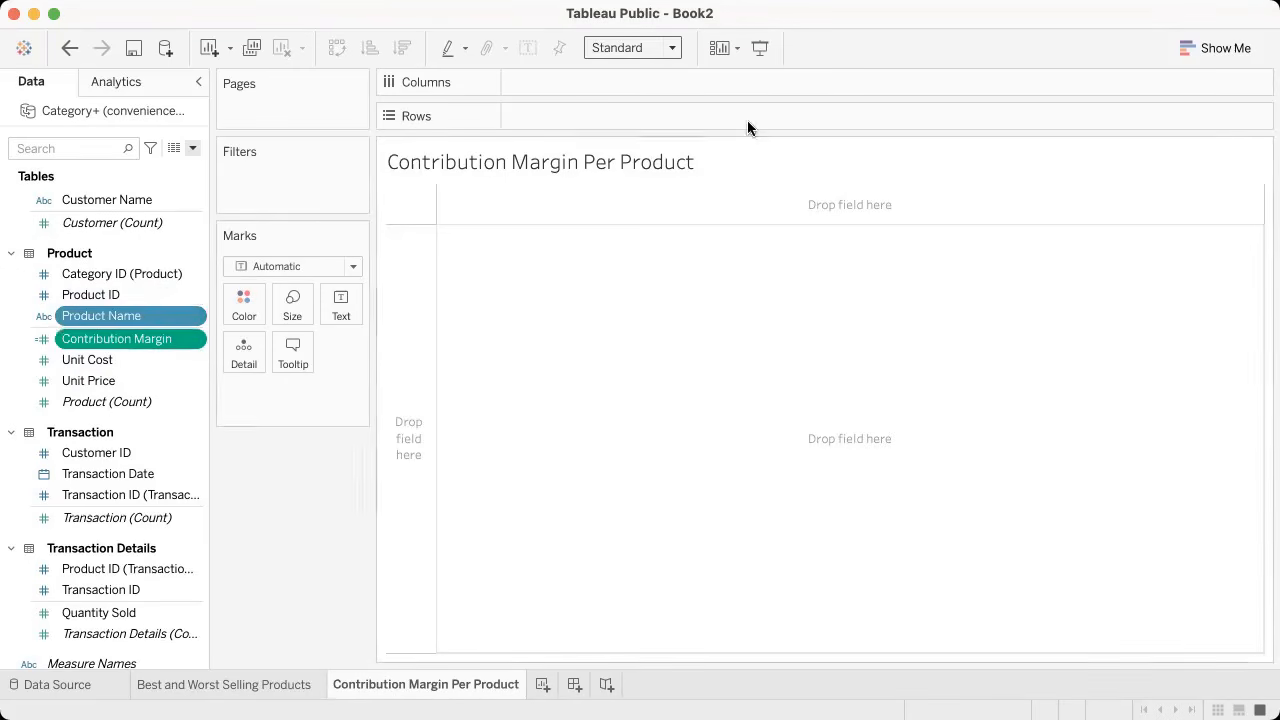
{"action": "left_click", "coordinate": [1176, 48]}
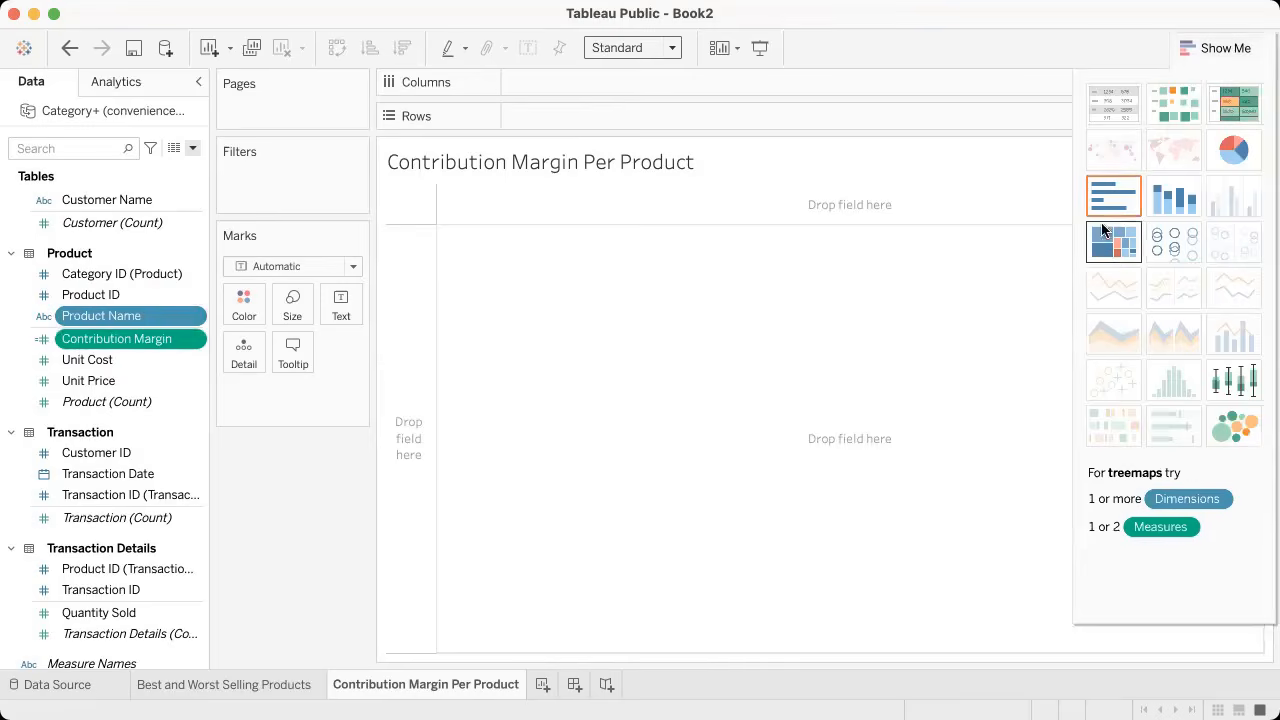
{"action": "left_click", "coordinate": [1100, 203]}
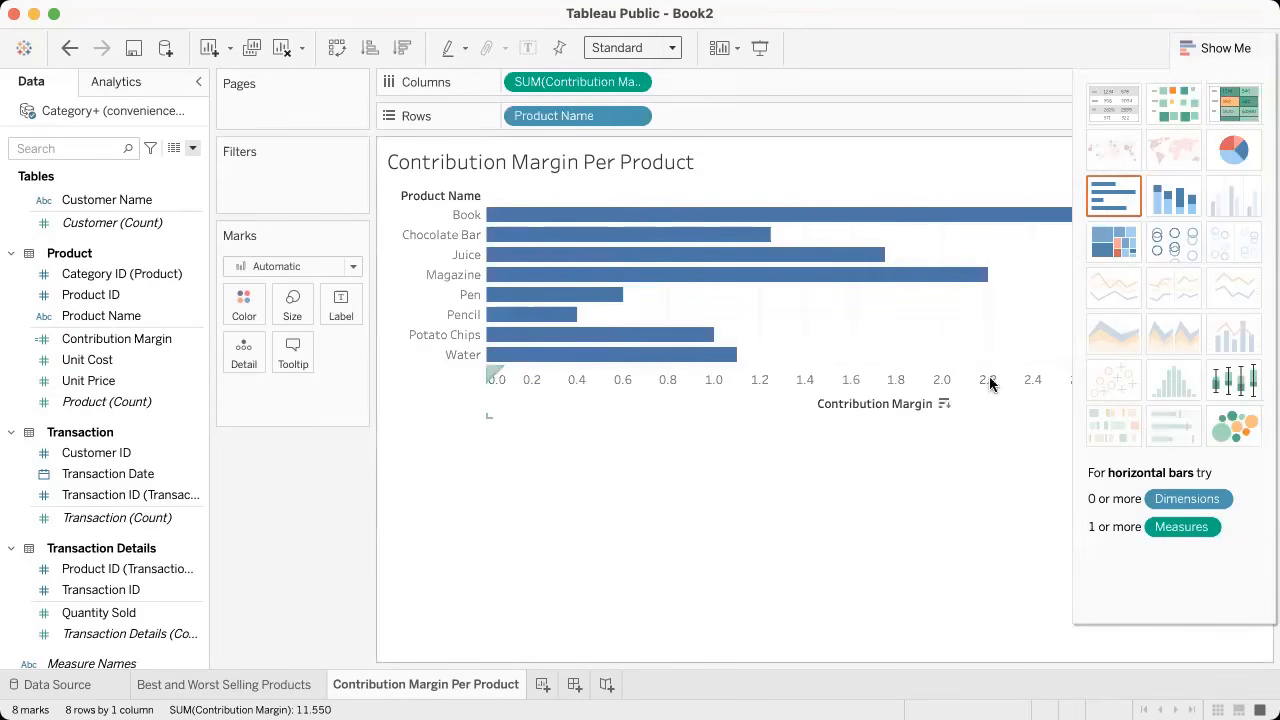
Step: Sort the product bars by Contribution Margin in descending order and fit the chart to Entire View
{"action": "left_click", "coordinate": [942, 403]}
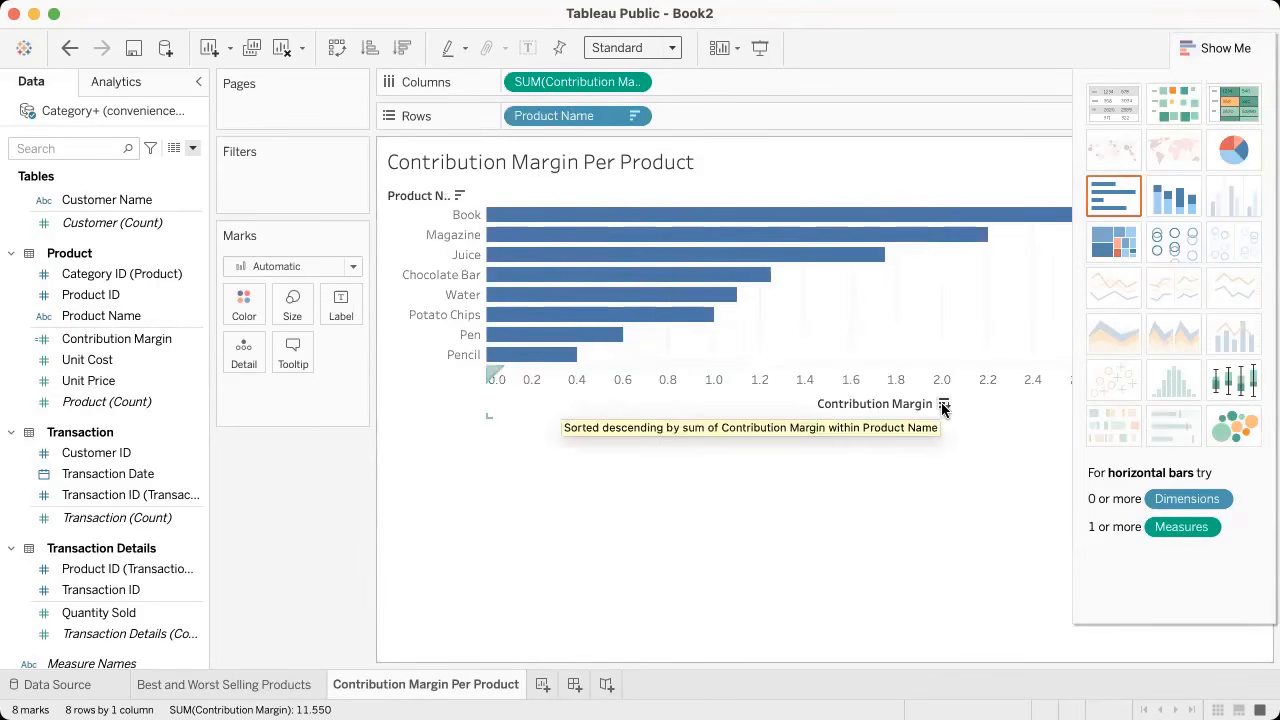
{"action": "left_click", "coordinate": [1202, 48]}
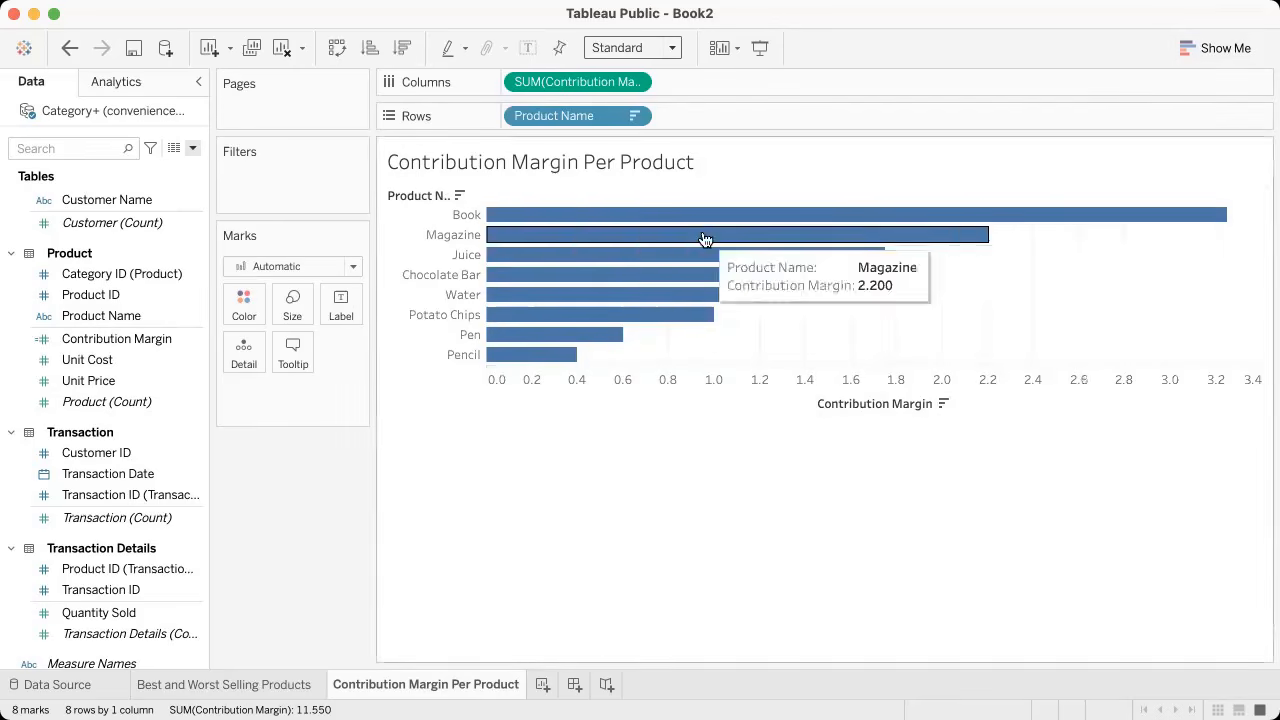
{"action": "left_click", "coordinate": [667, 40]}
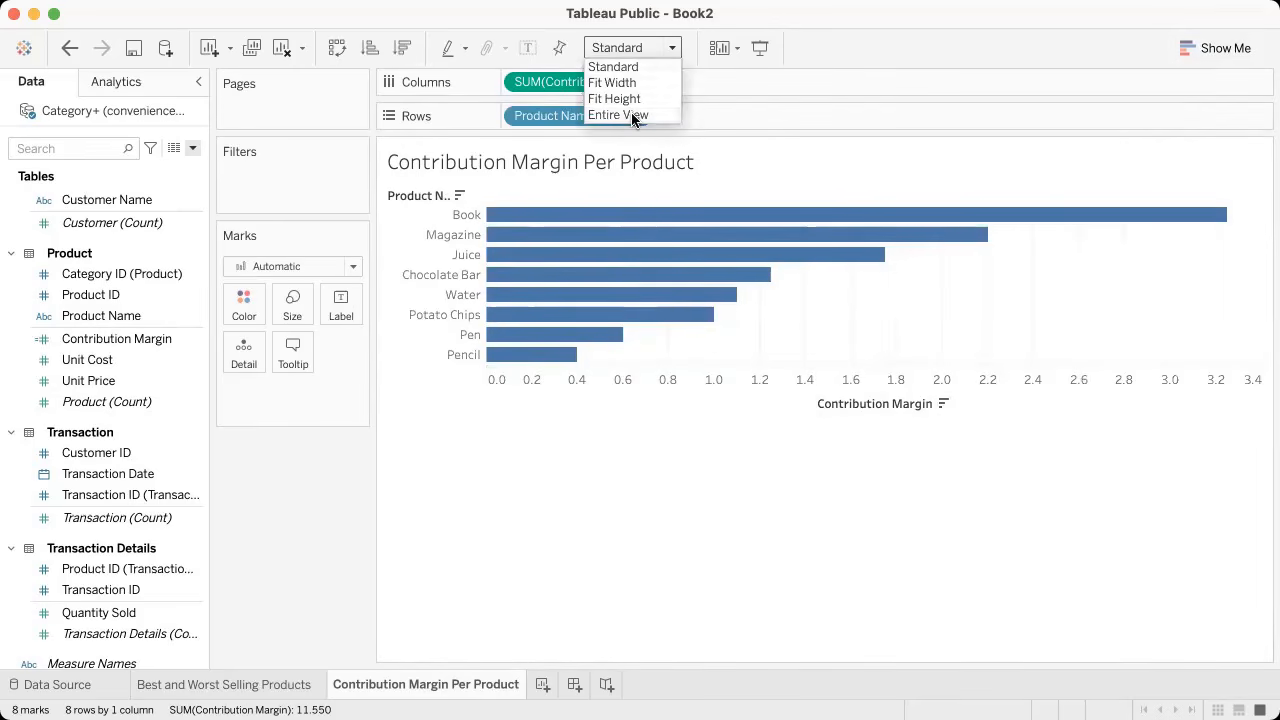
{"action": "left_click", "coordinate": [631, 112]}
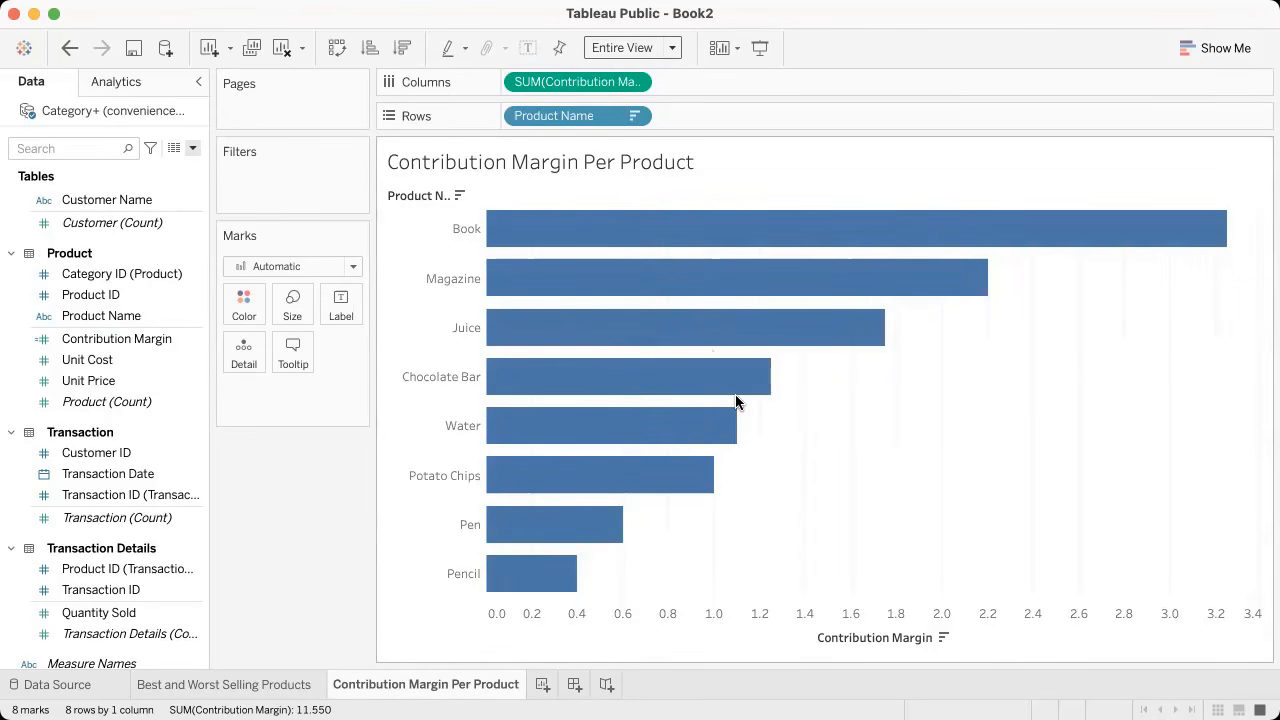
{"action": "left_click", "coordinate": [175, 362]}
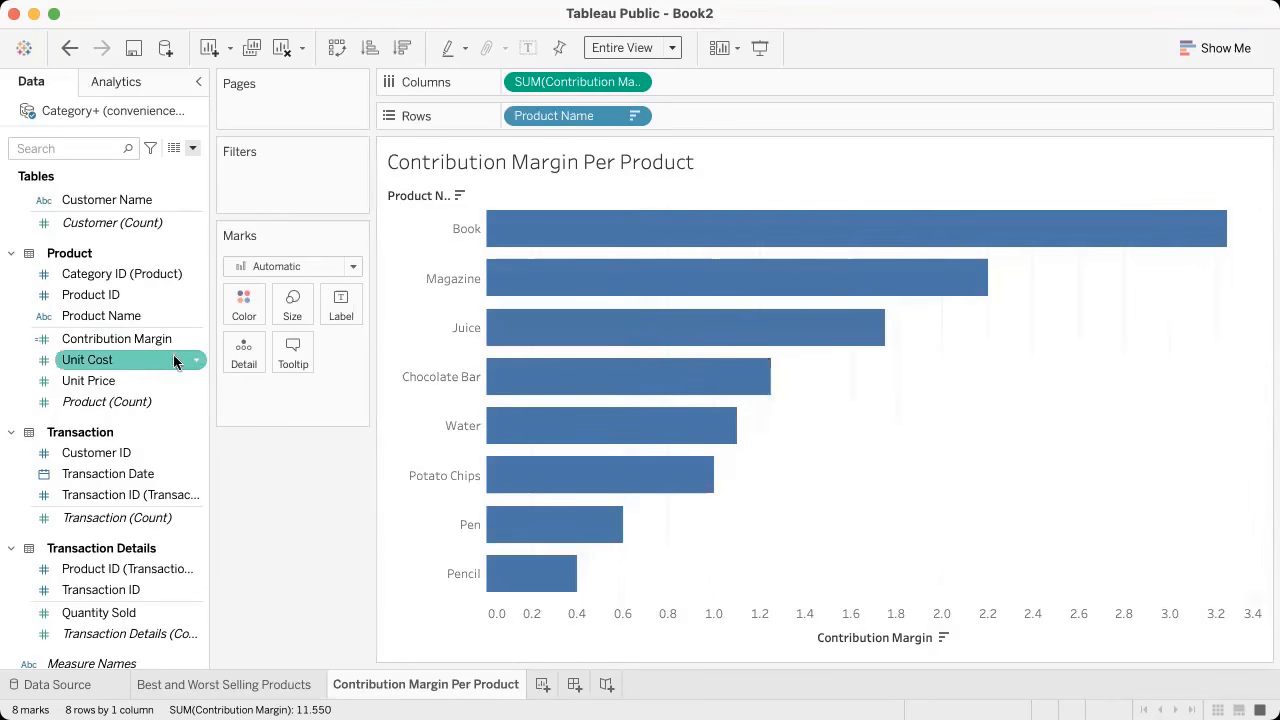
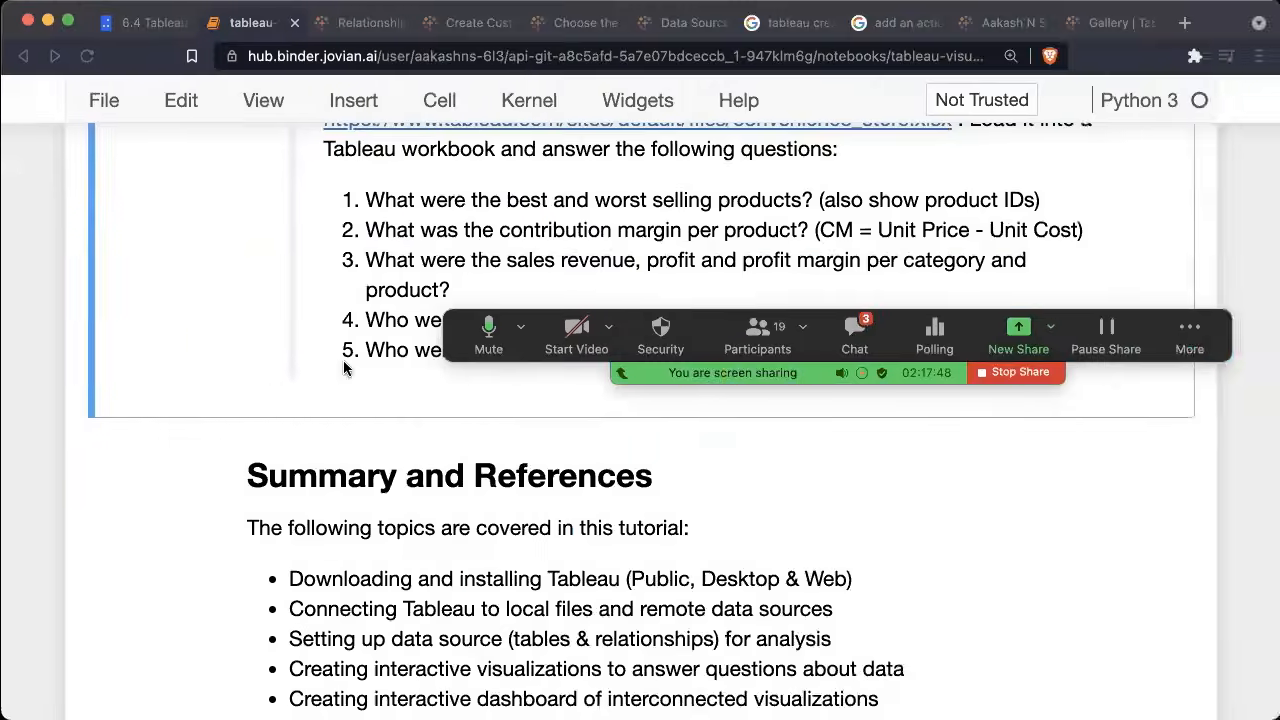
Step: Read the notebook's question on sales revenue, profit and profit margin, and look over the workbook's available fields for it
{"action": "scroll", "coordinate": [449, 404], "scroll_direction": "down", "scroll_amount": 2}
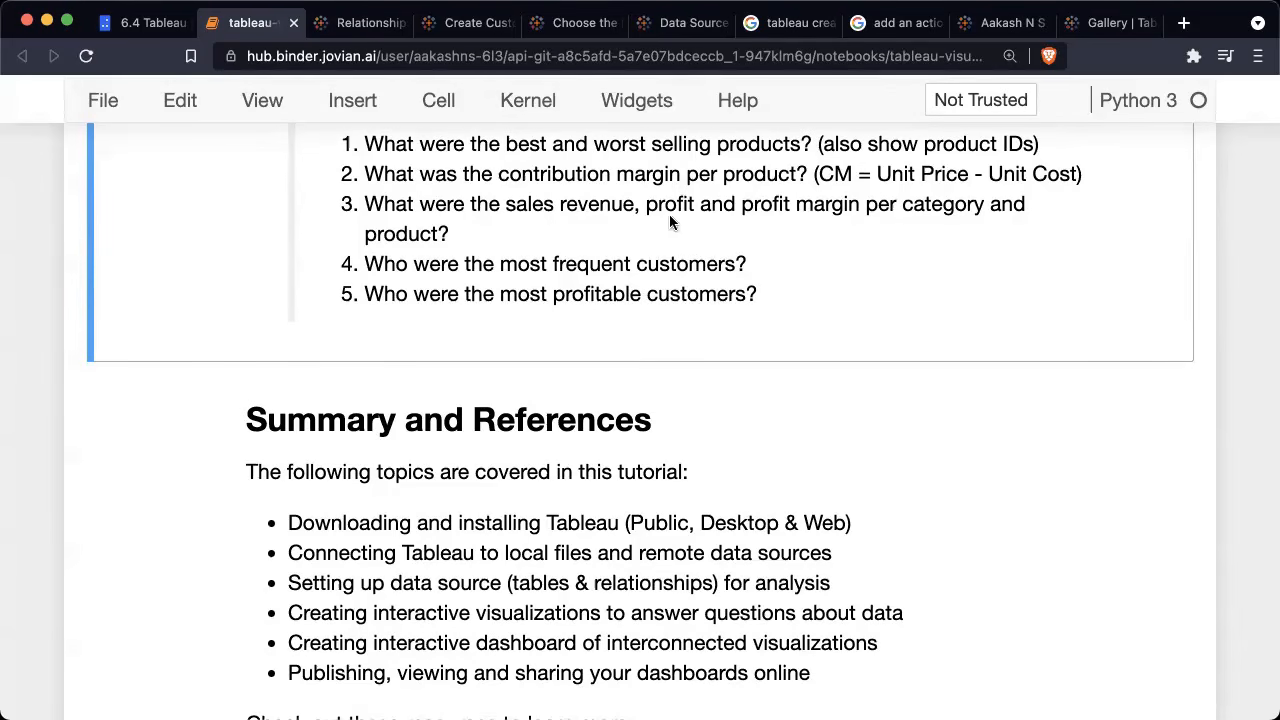
{"action": "key", "text": "ctrl+Left"}
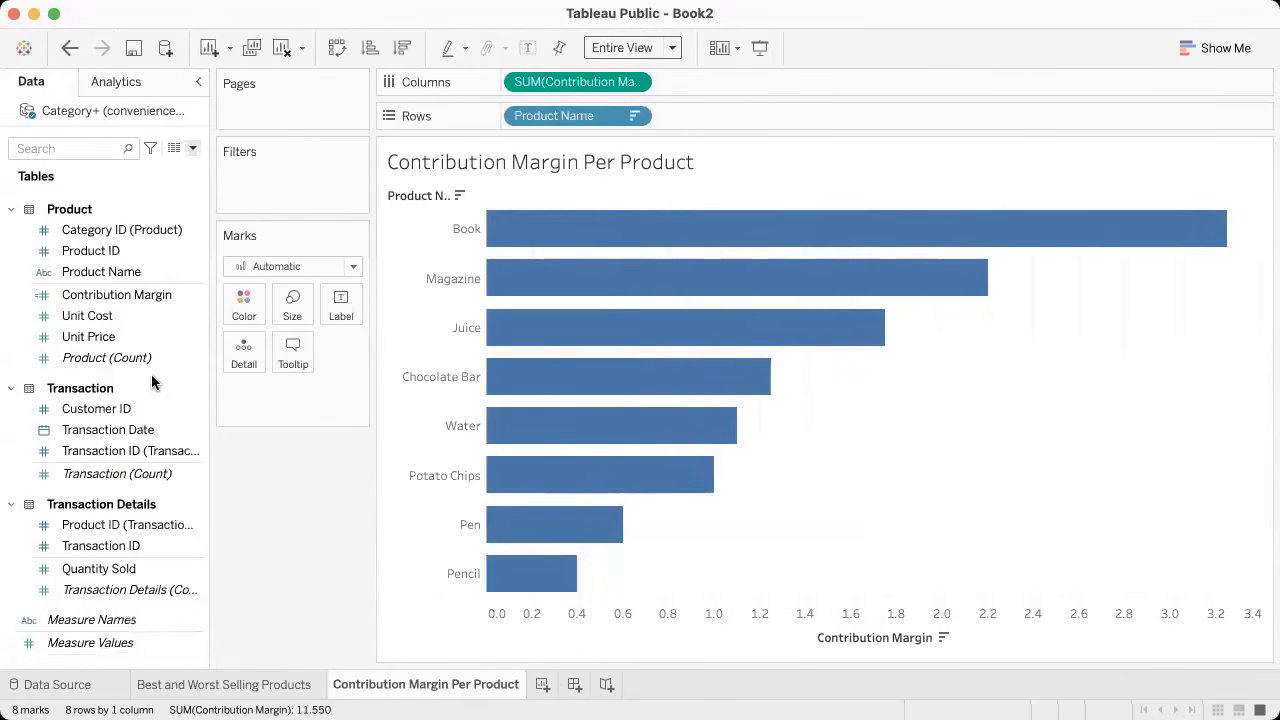
{"action": "scroll", "coordinate": [150, 370], "scroll_direction": "up", "scroll_amount": 5}
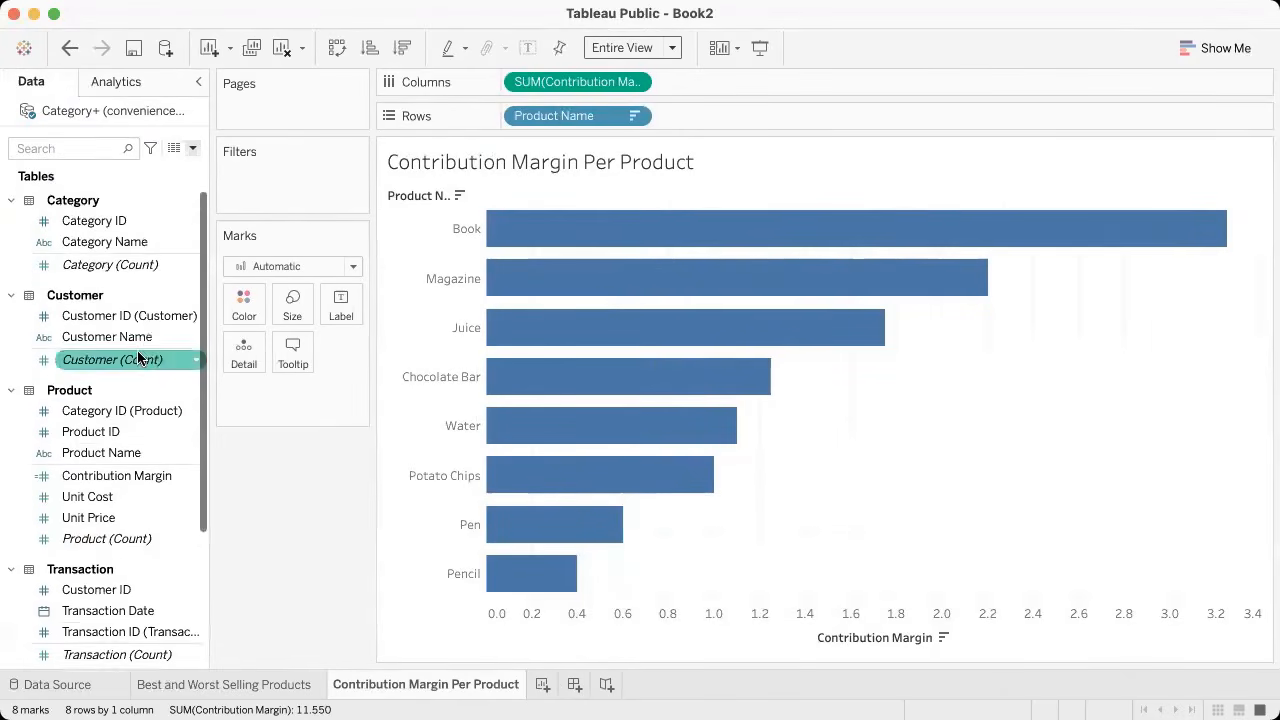
{"action": "scroll", "coordinate": [145, 360], "scroll_direction": "down", "scroll_amount": 4}
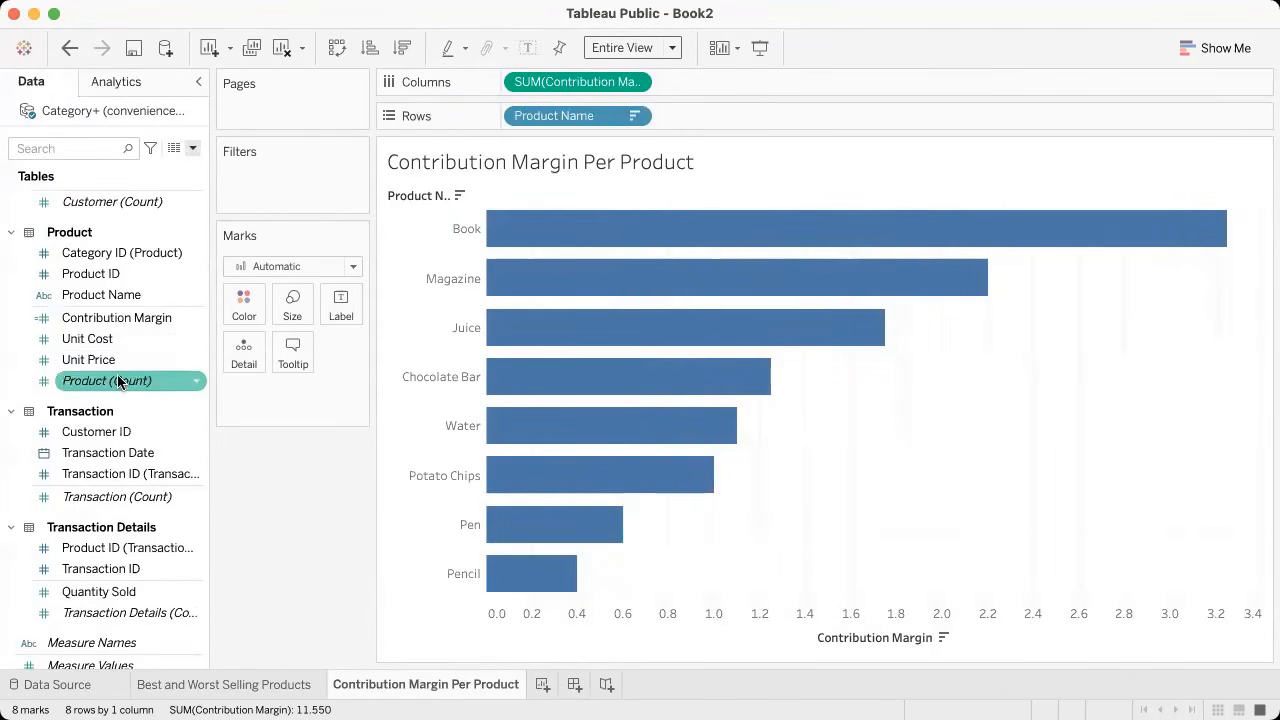
{"action": "scroll", "coordinate": [116, 336], "scroll_direction": "down", "scroll_amount": 1}
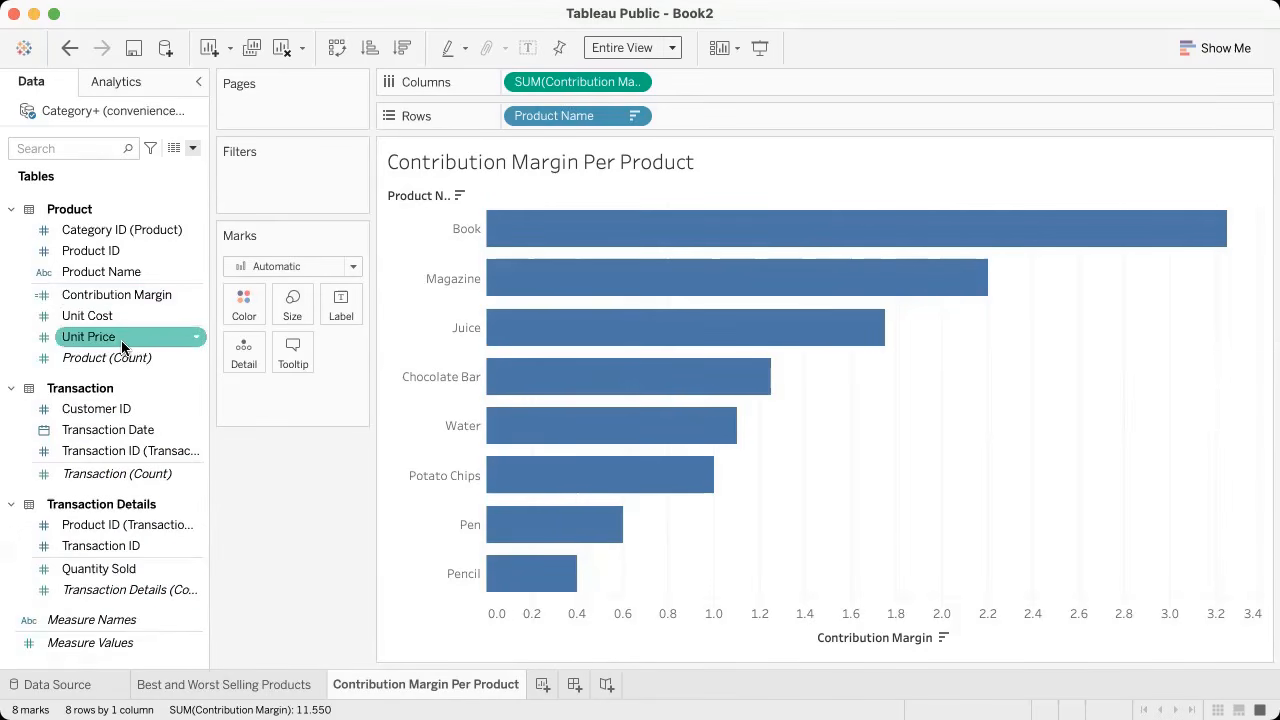
{"action": "key", "text": "ctrl+Right"}
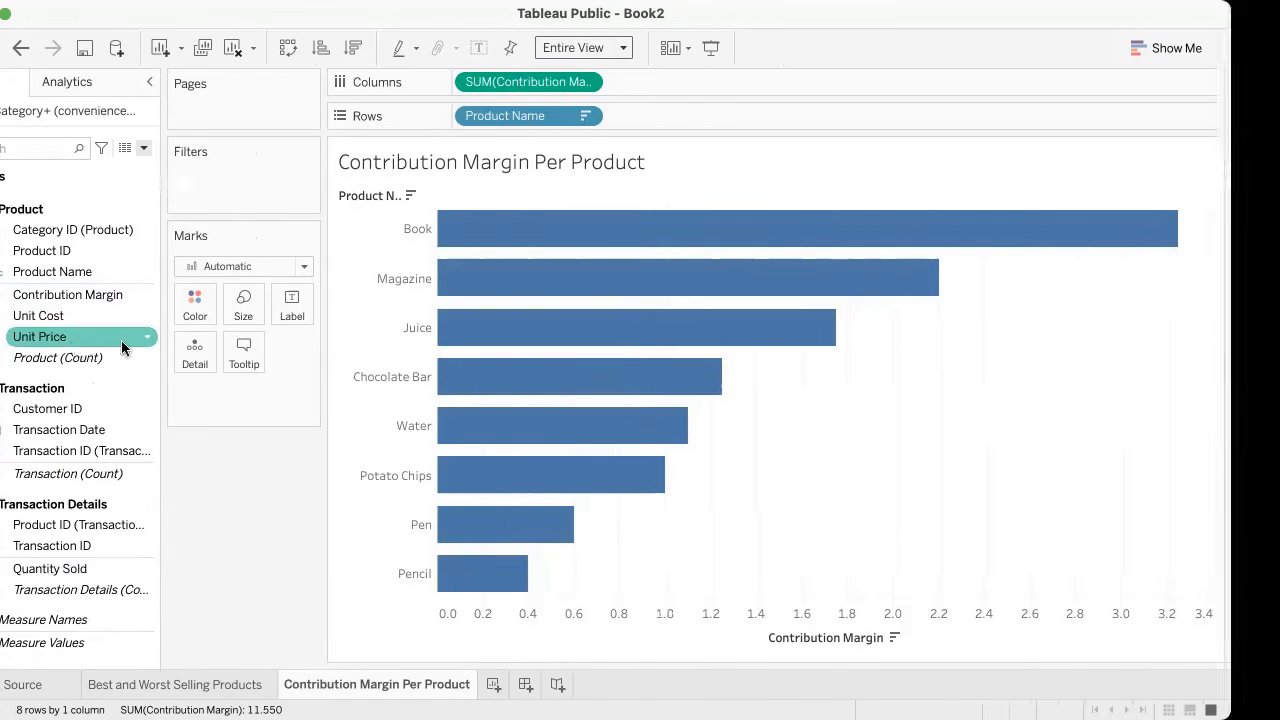
{"action": "scroll", "coordinate": [644, 226], "scroll_direction": "up", "scroll_amount": 1}
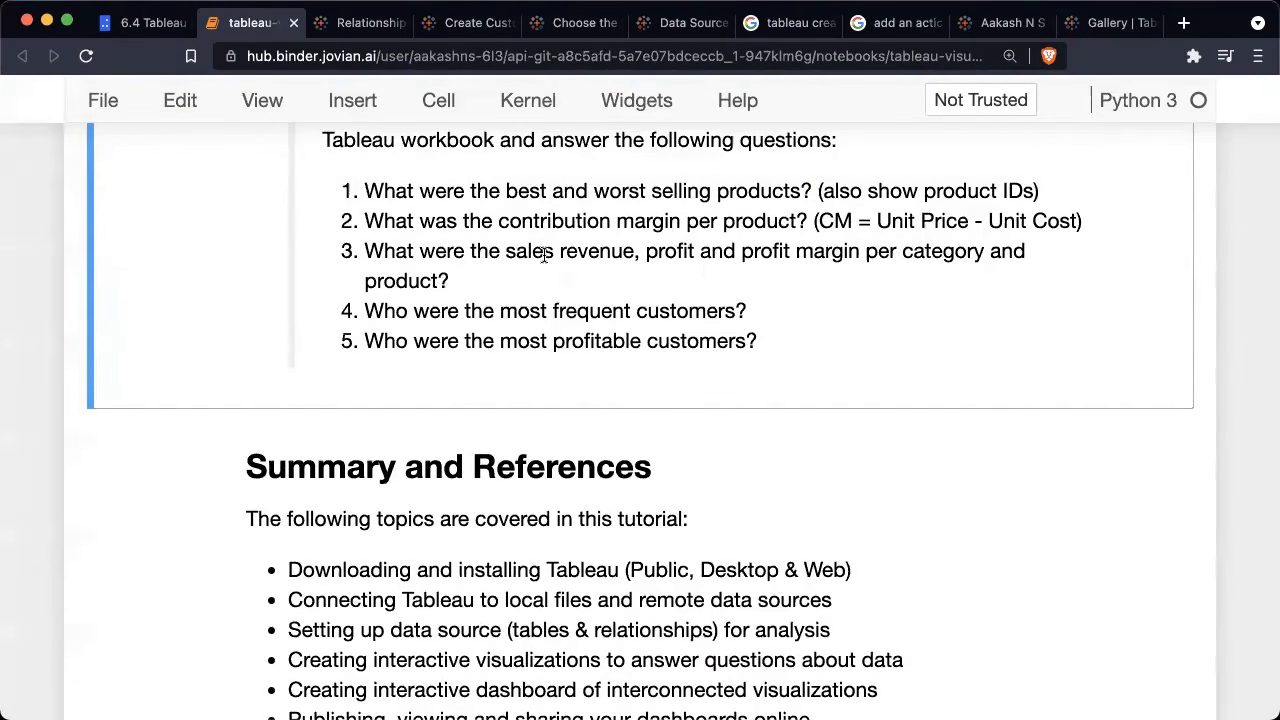
{"action": "left_click_drag", "start_coordinate": [501, 251], "coordinate": [634, 251]}
Step: Return to Tableau Public and create a calculated field named Revenue as [Quantity Sold]*[Unit Price]
{"action": "key", "text": "ctrl+Left"}
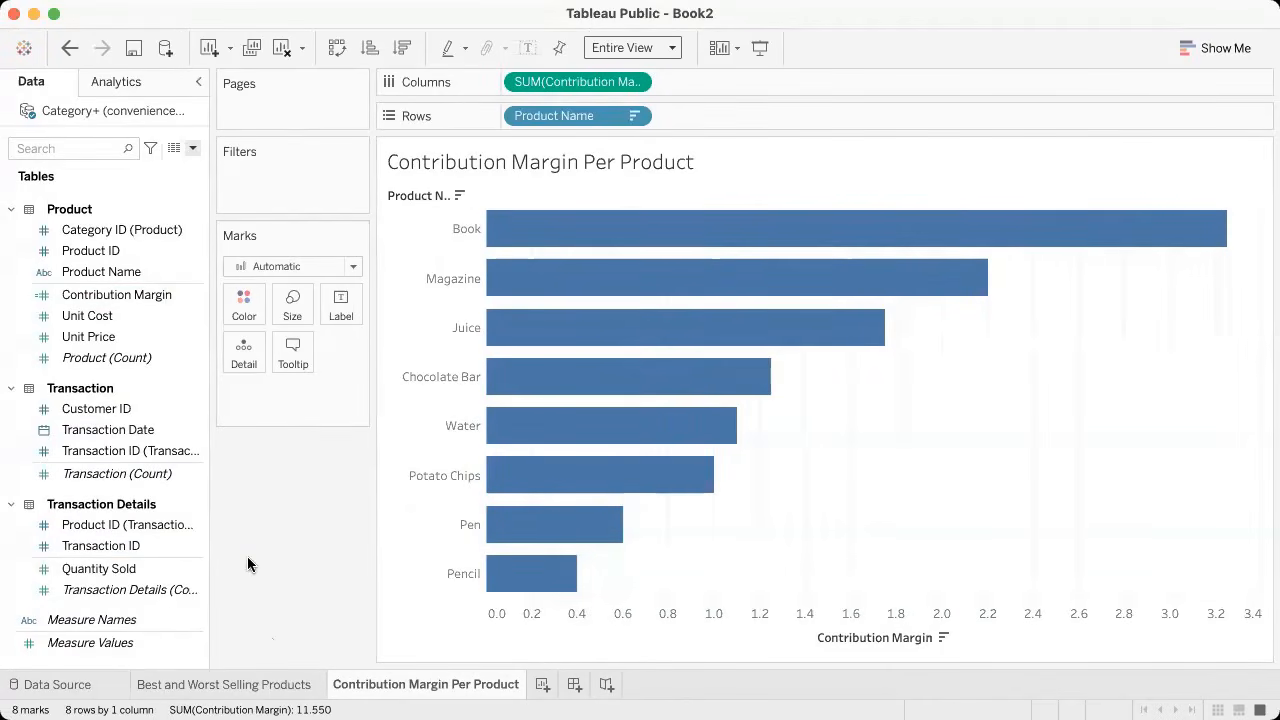
{"action": "left_click", "coordinate": [192, 150]}
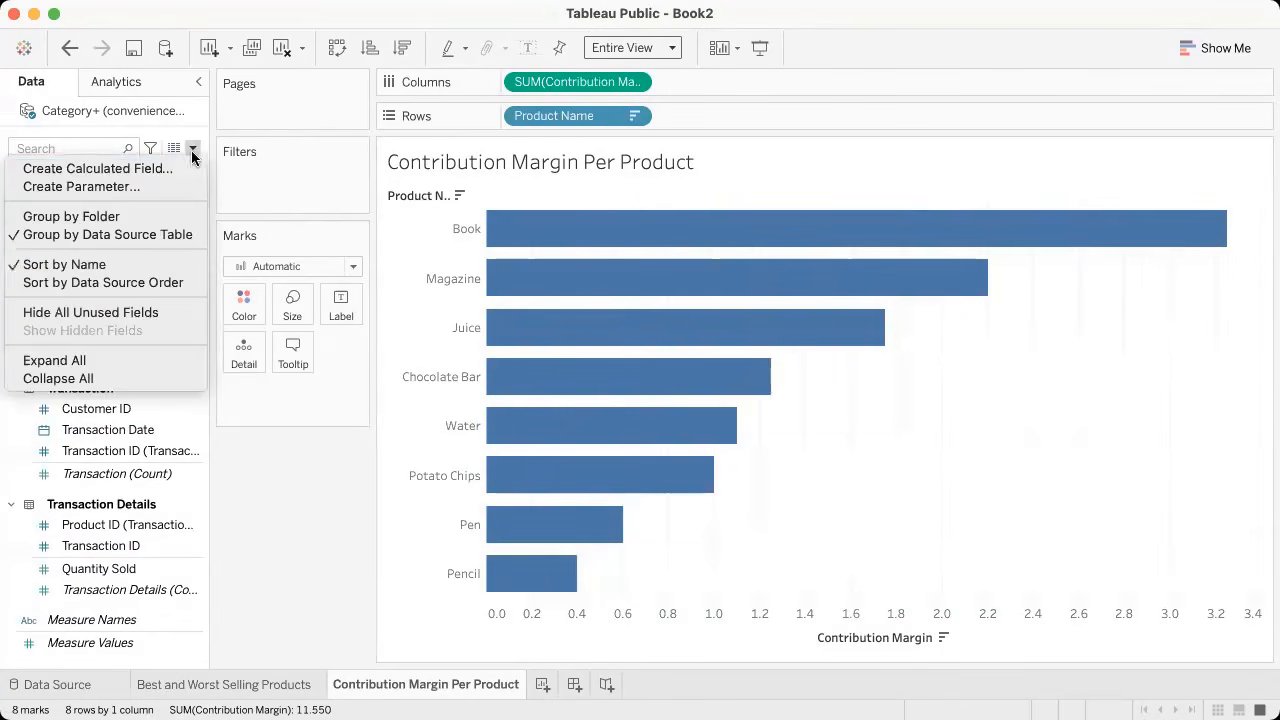
{"action": "left_click", "coordinate": [148, 170]}
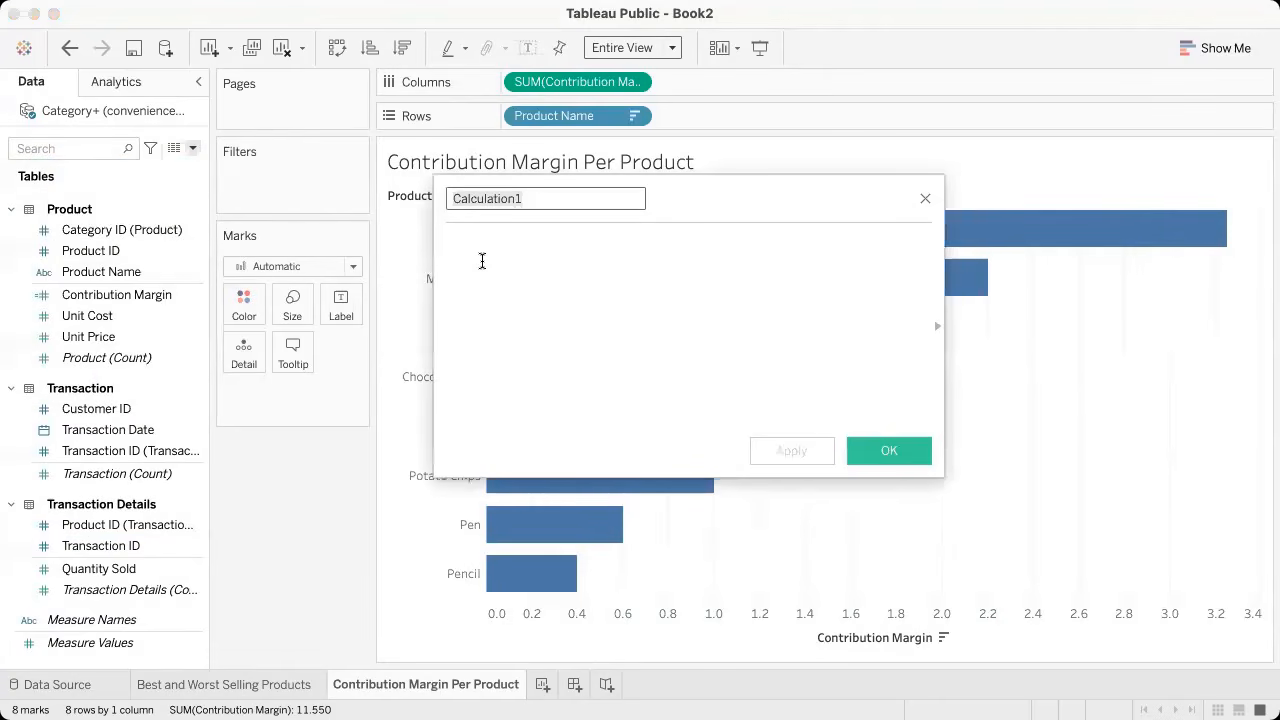
{"action": "type", "text": "Revenue"}
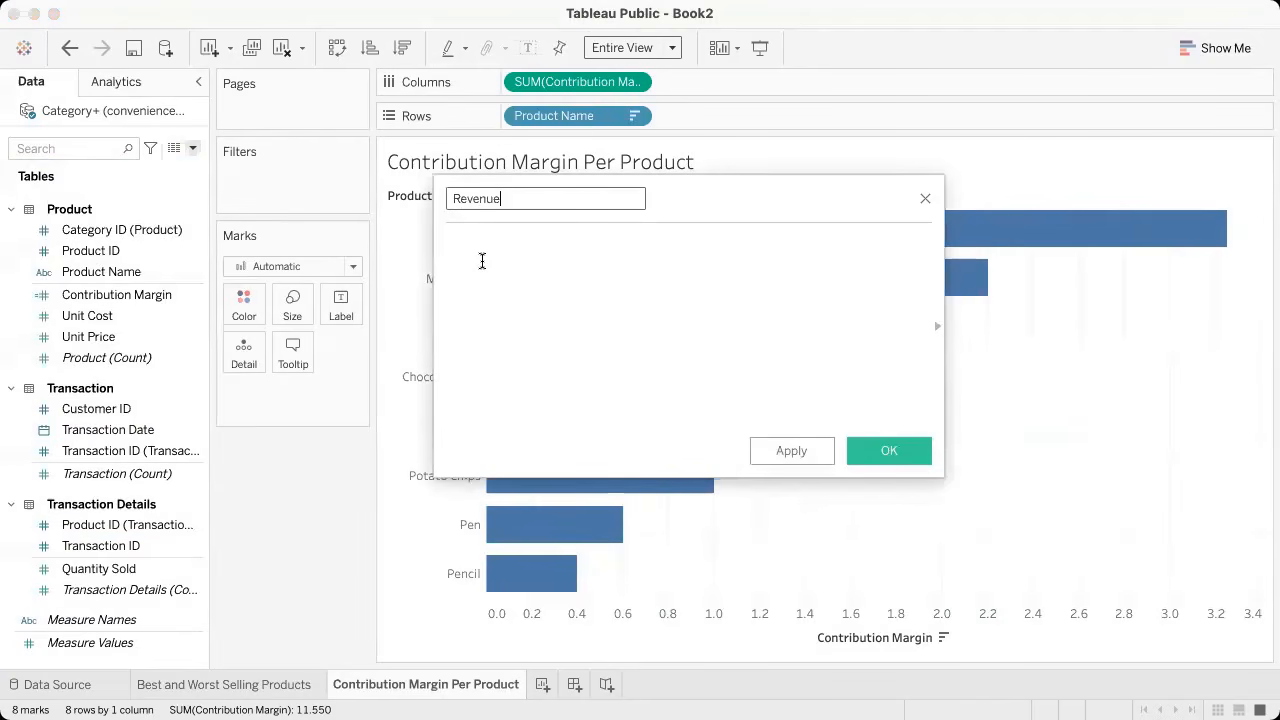
{"action": "left_click", "coordinate": [654, 279]}
{"action": "type", "text": "Q"}
{"action": "key", "text": "Return"}
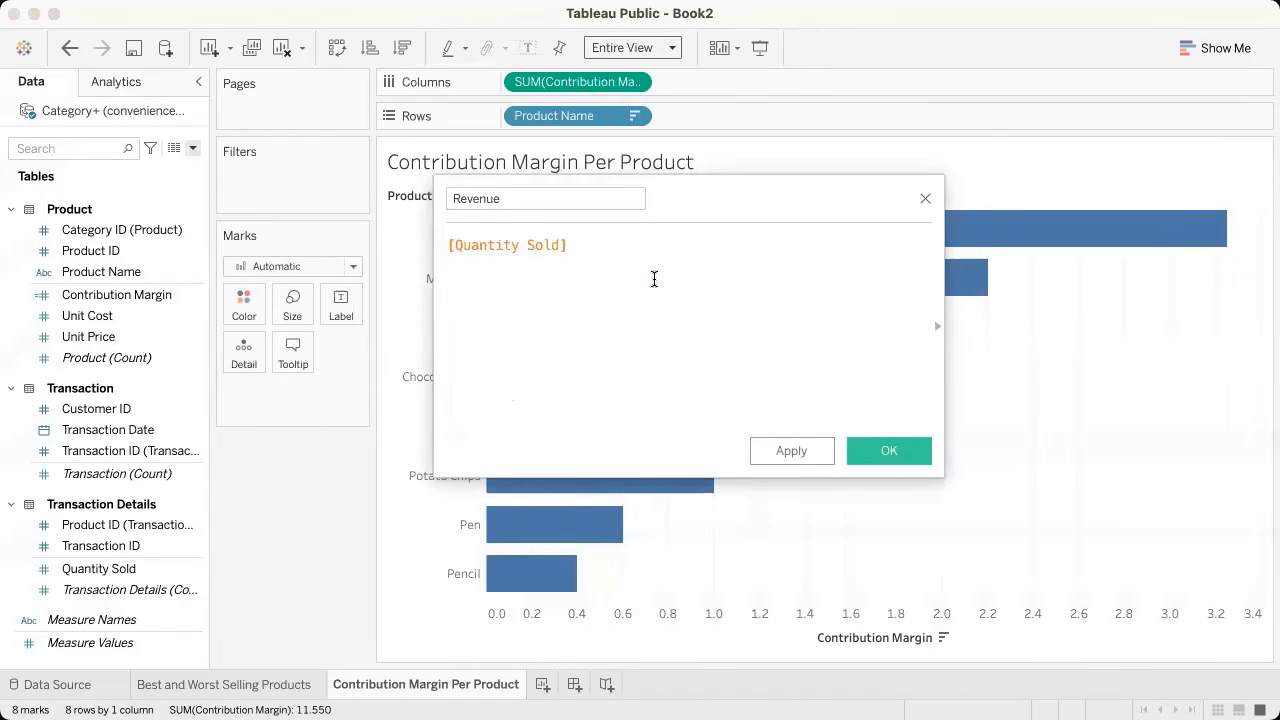
{"action": "type", "text": "*"}
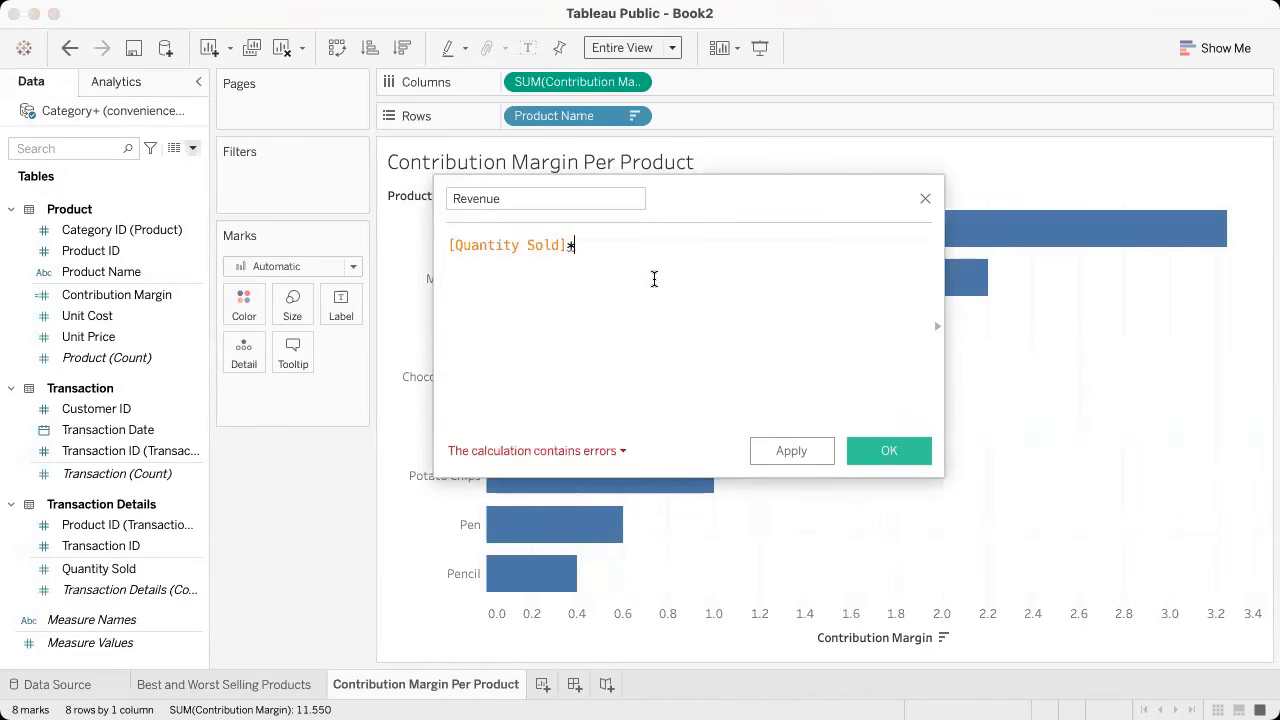
{"action": "type", "text": "U"}
{"action": "left_click", "coordinate": [675, 284]}
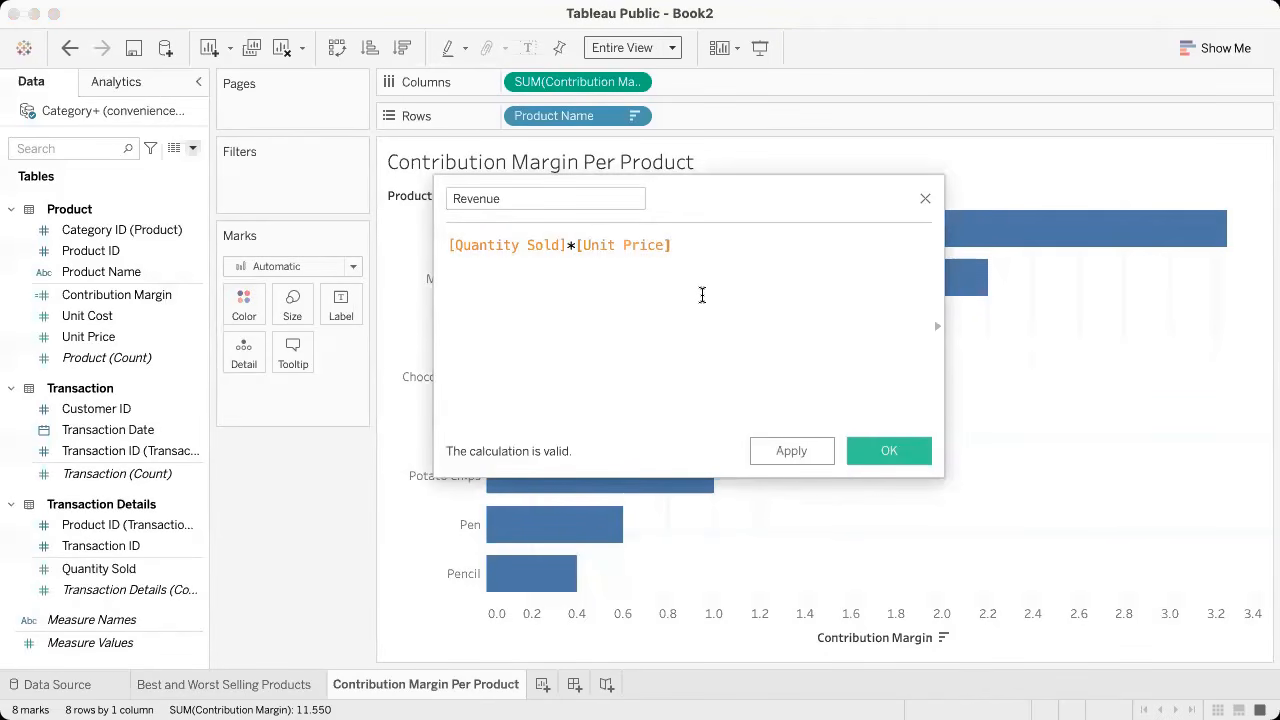
{"action": "left_click", "coordinate": [903, 447]}
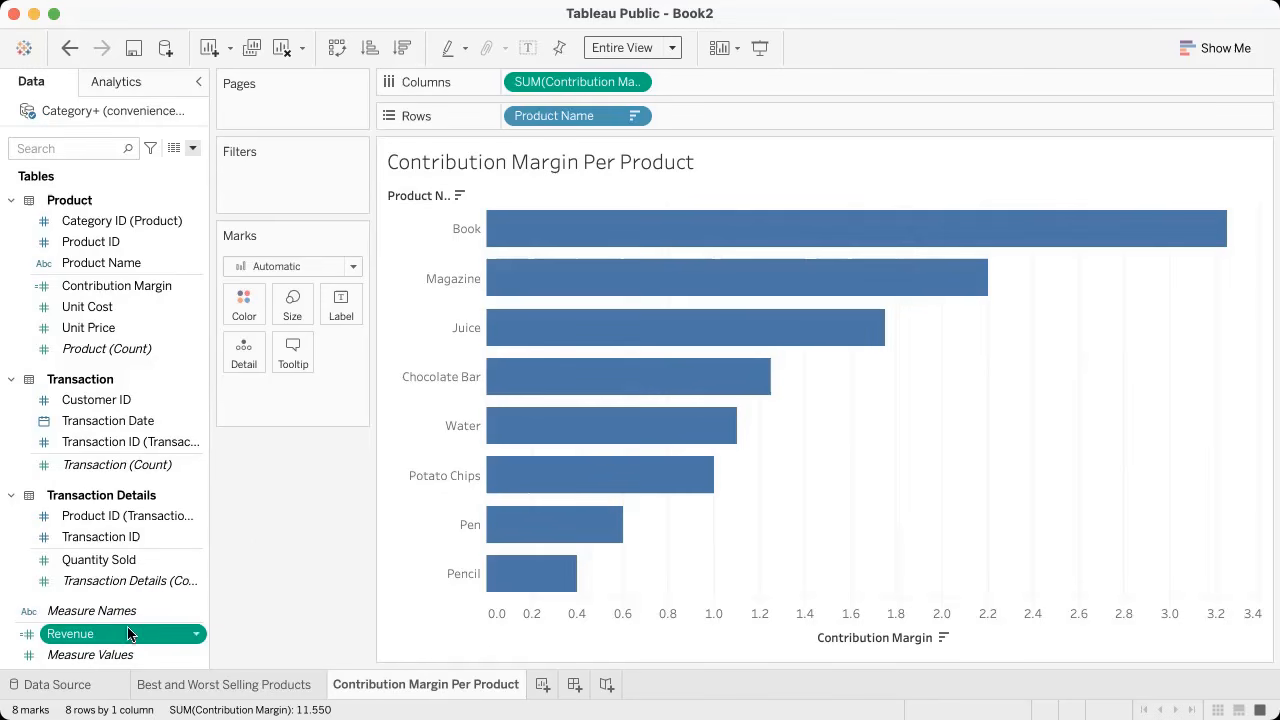
Step: Create a calculated field named Profit as [Contribution Margin] * [Quantity Sold]
{"action": "left_click", "coordinate": [192, 148]}
{"action": "left_click", "coordinate": [150, 168]}
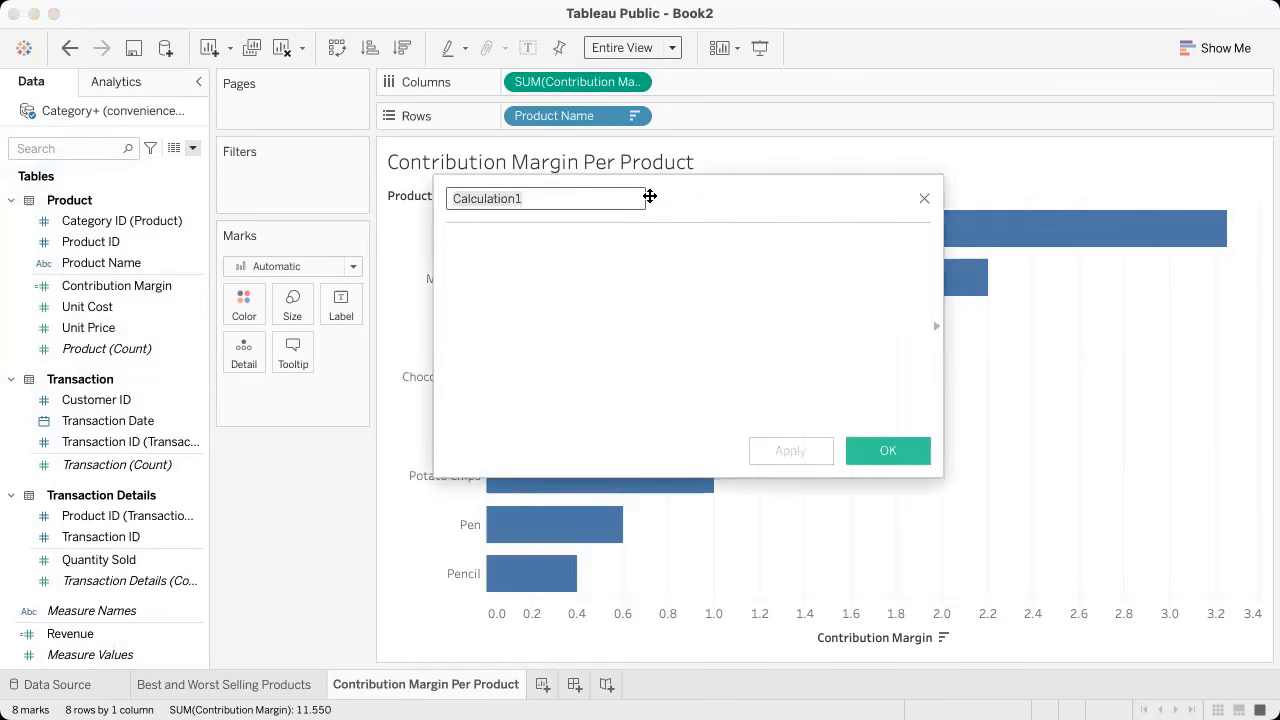
{"action": "type", "text": "Profit"}
{"action": "left_click", "coordinate": [622, 273]}
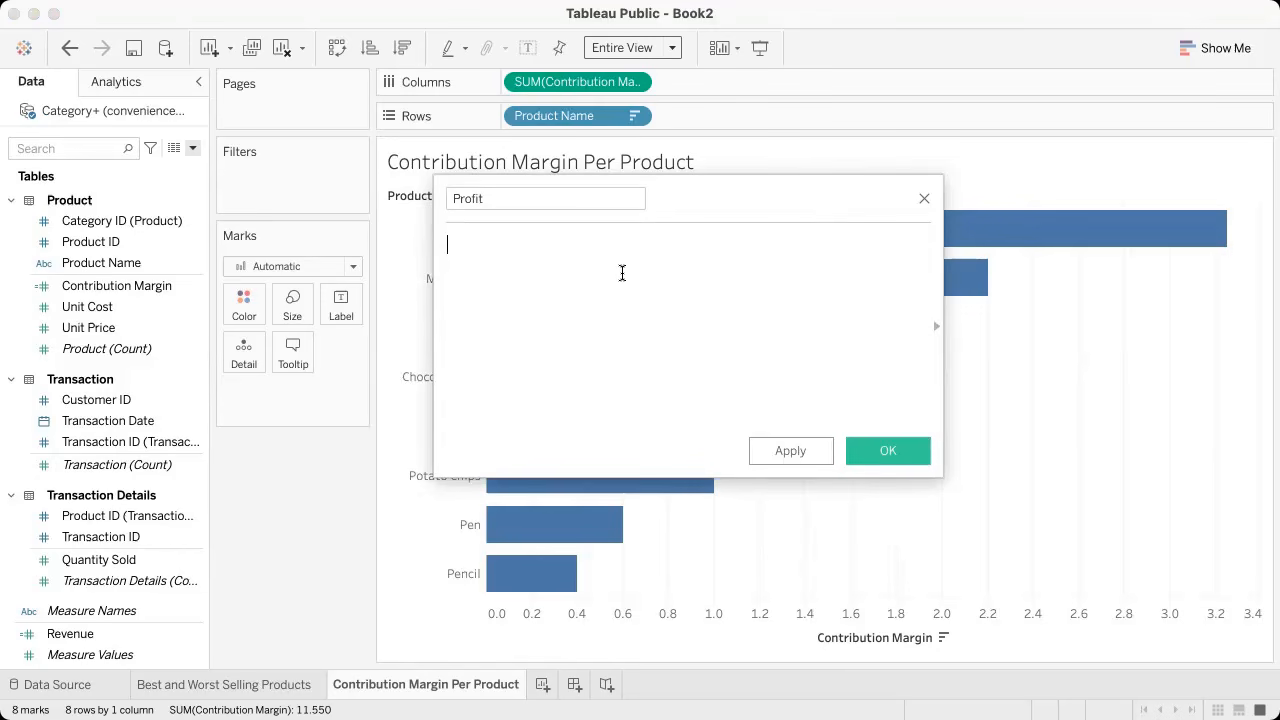
{"action": "type", "text": "Con"}
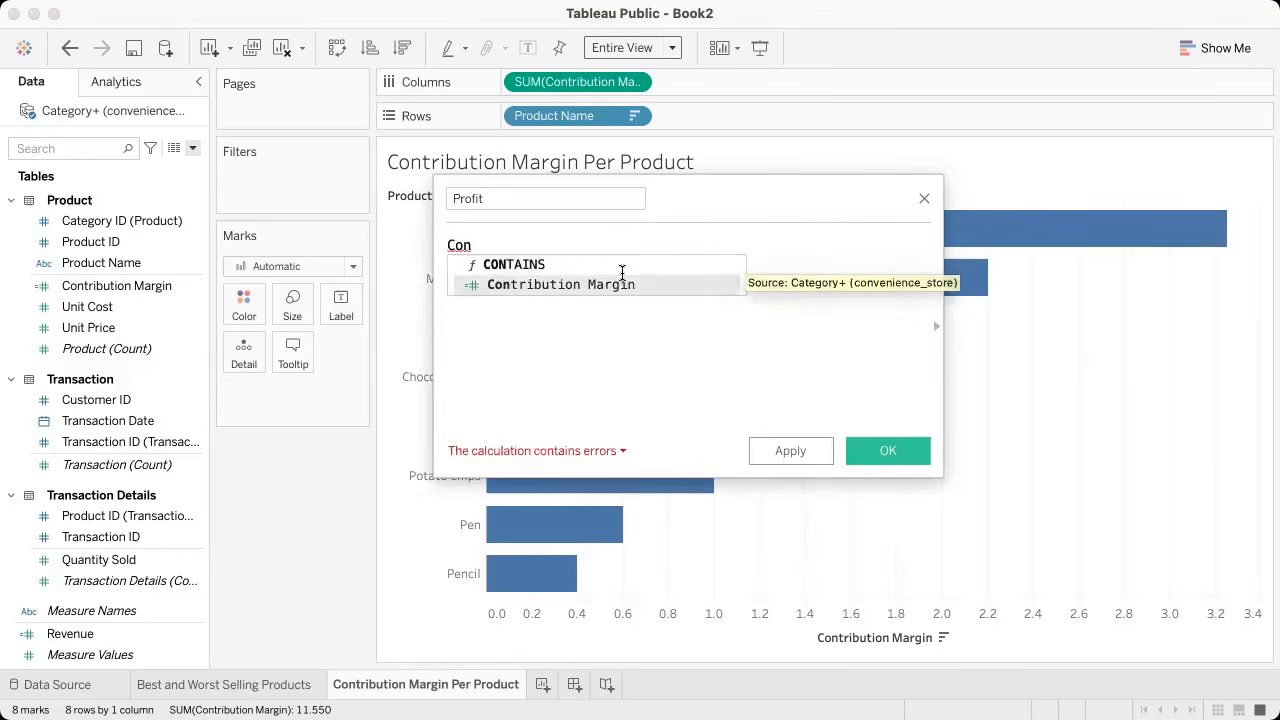
{"action": "key", "text": "Return"}
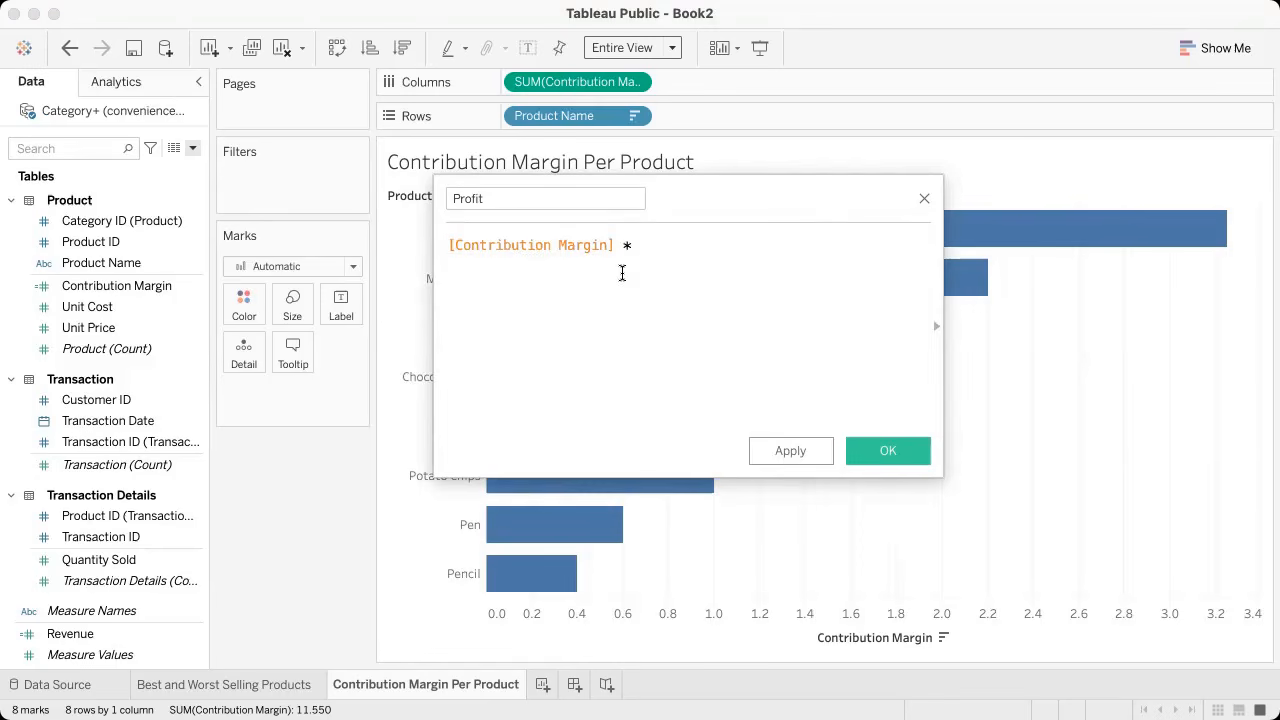
{"action": "type", "text": "* [Qu"}
{"action": "key", "text": "Return"}
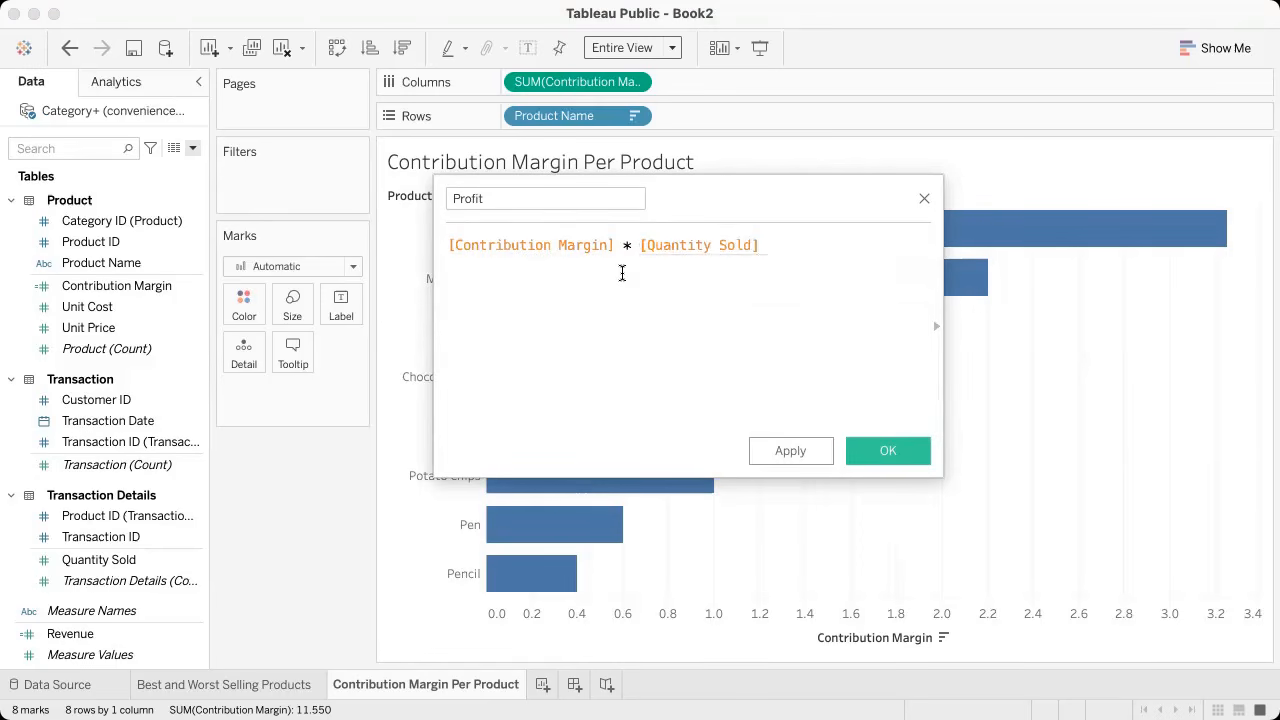
{"action": "left_click", "coordinate": [888, 451]}
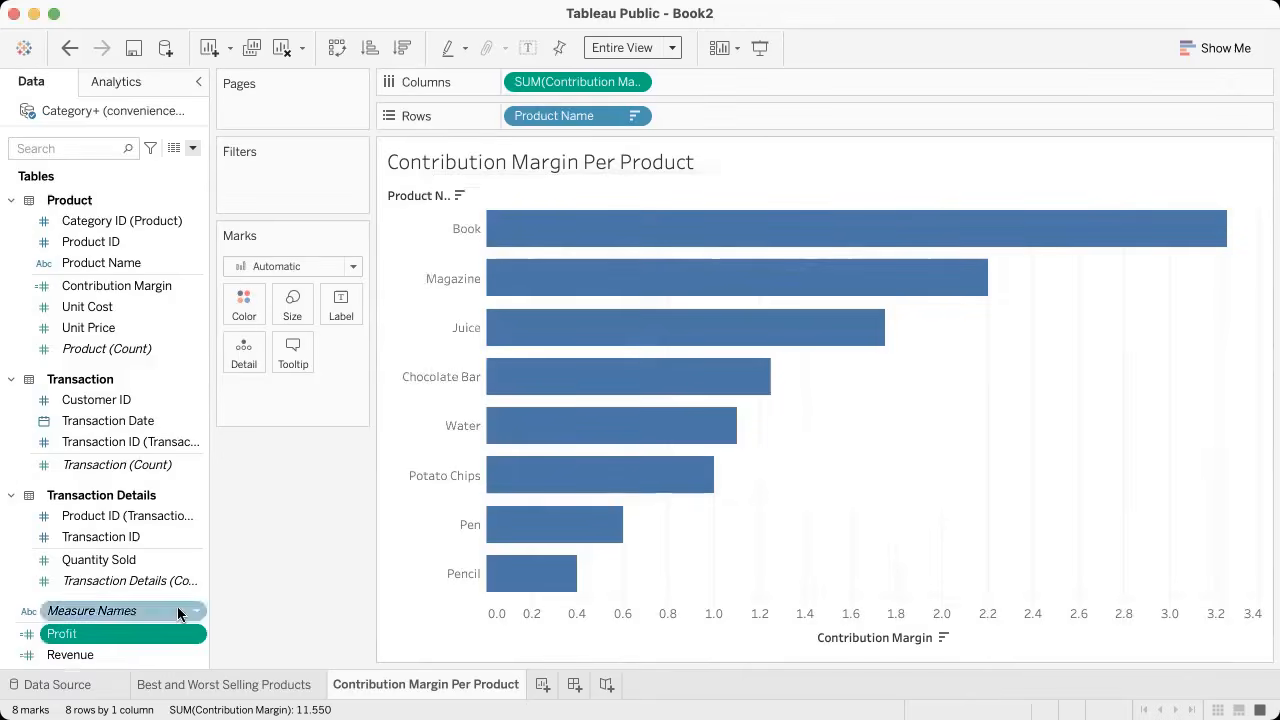
Step: Recheck the notebook's profit margin question and, back in Tableau Public, start a calculated field named Profit Margin
{"action": "scroll", "coordinate": [180, 610], "scroll_direction": "down", "scroll_amount": 1}
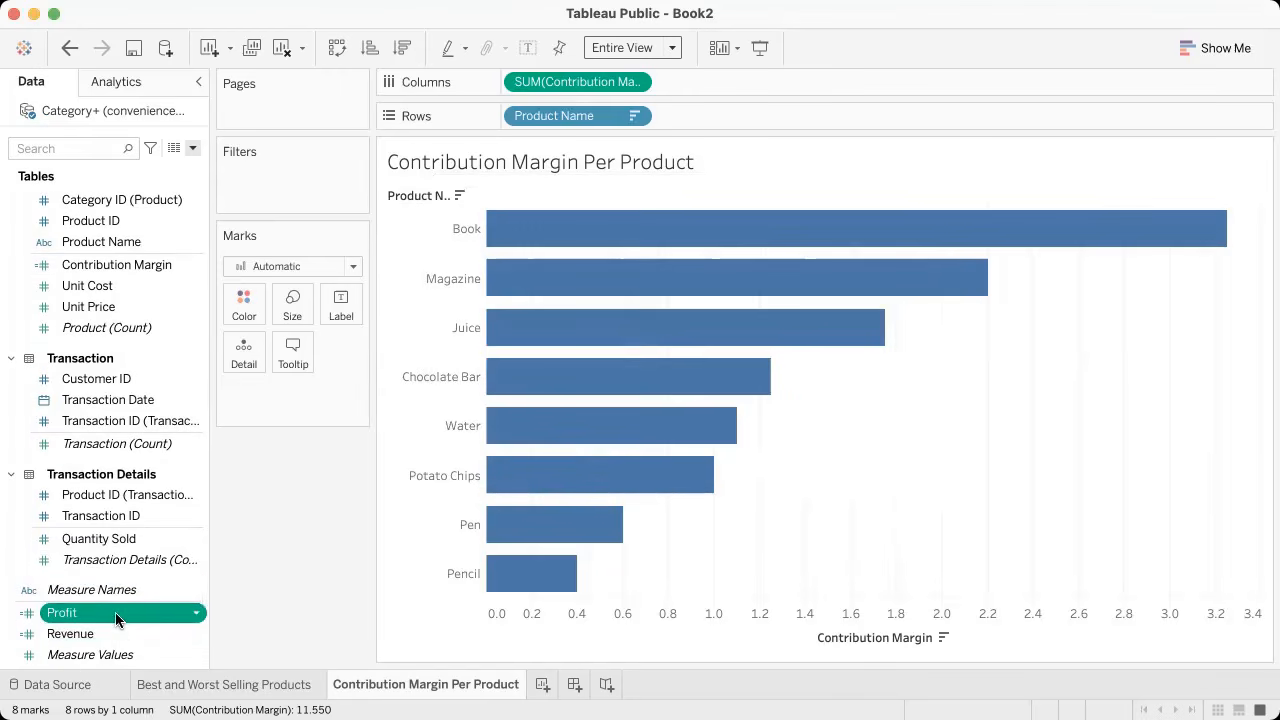
{"action": "key", "text": "ctrl+Right"}
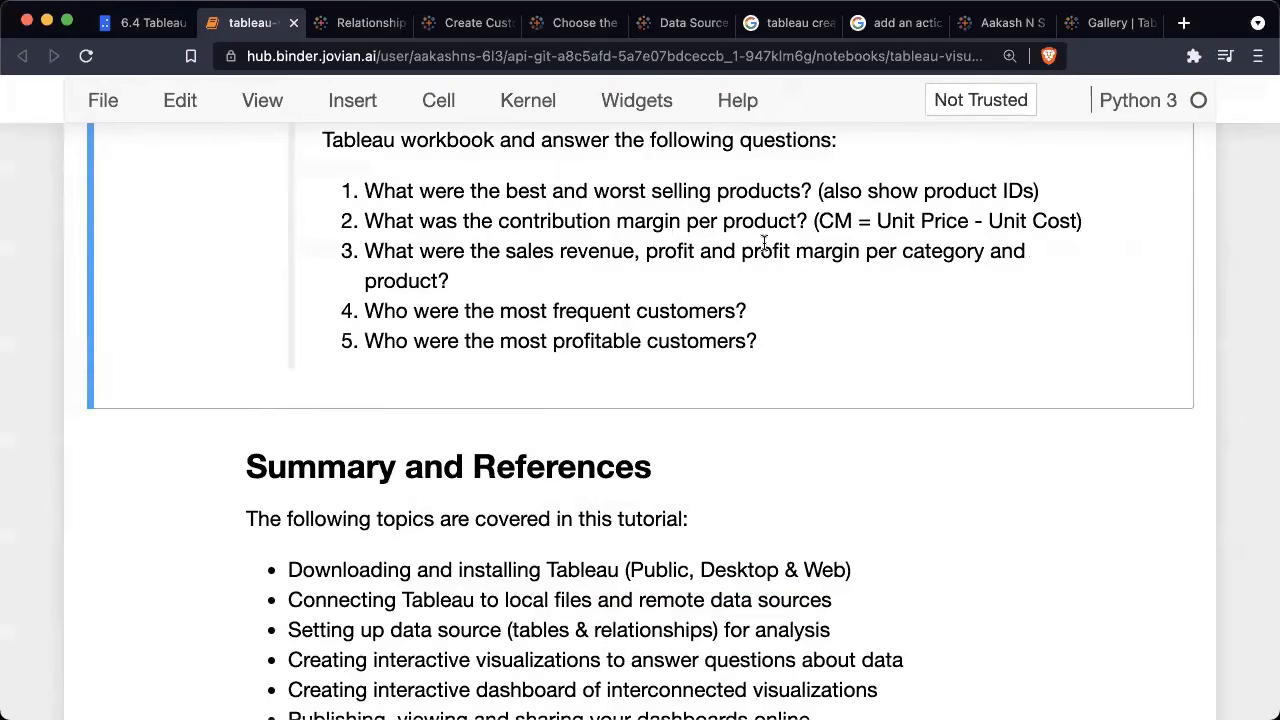
{"action": "key", "text": "ctrl+Left"}
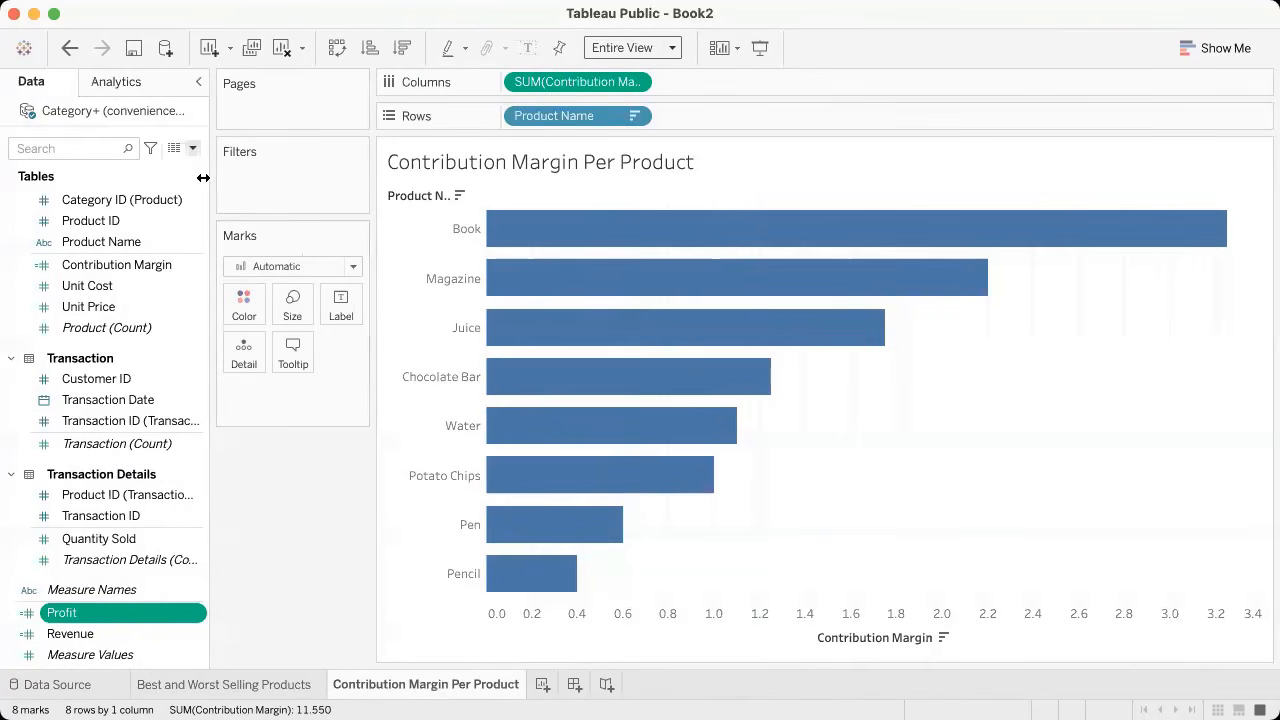
{"action": "left_click", "coordinate": [193, 150]}
{"action": "left_click", "coordinate": [160, 168]}
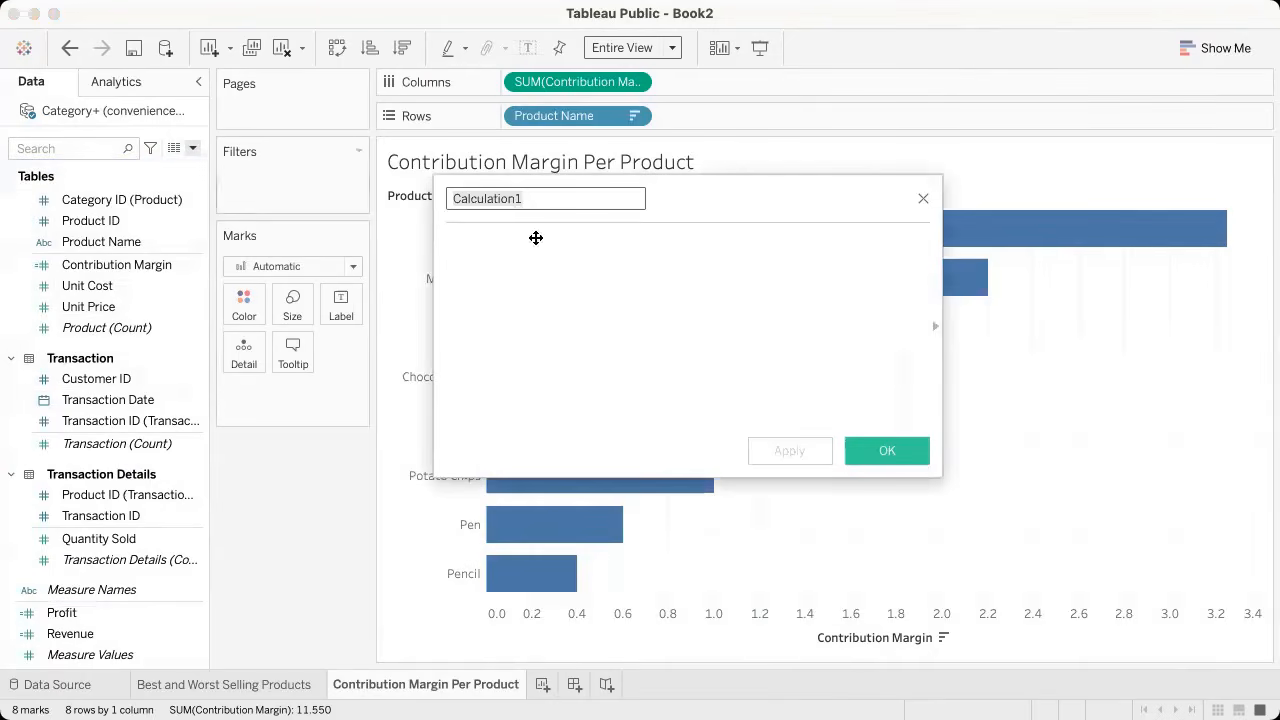
{"action": "type", "text": "Profit Margin"}
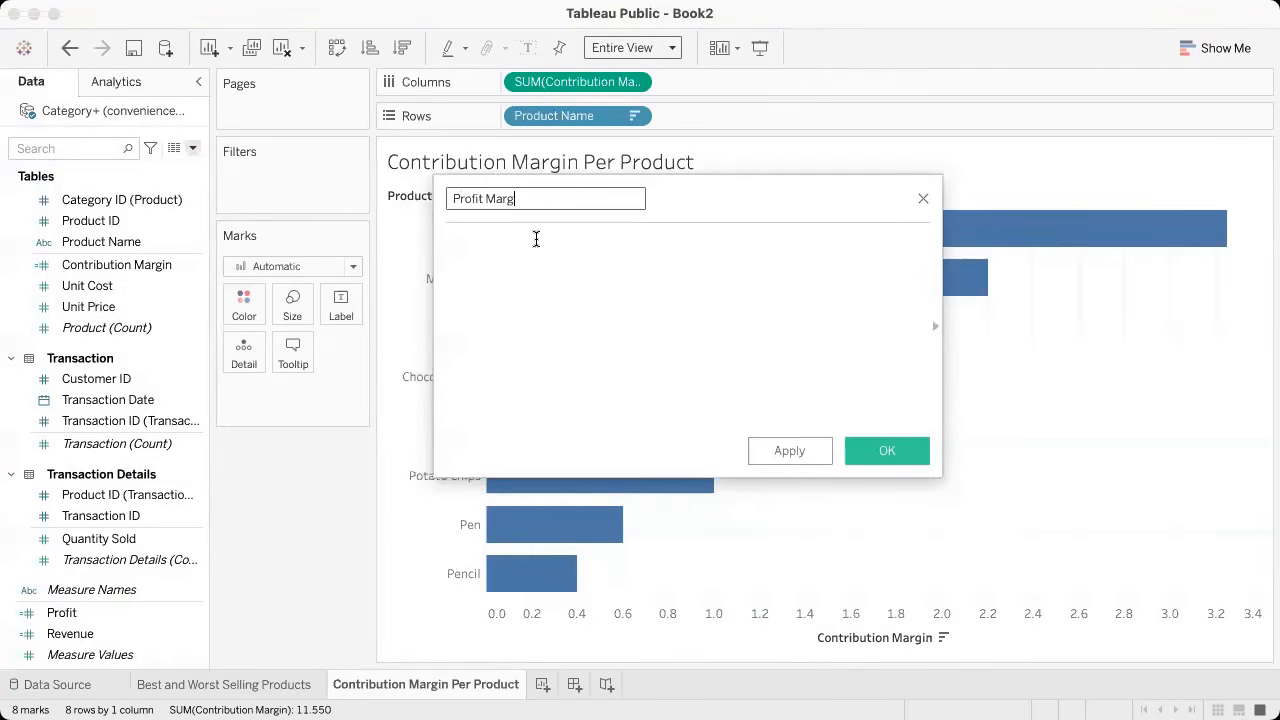
Step: Define the Profit Margin calculation as SUM([Profit])/SUM([Revenue]) and save the field
{"action": "left_click", "coordinate": [536, 257]}
{"action": "type", "text": "SUM"}
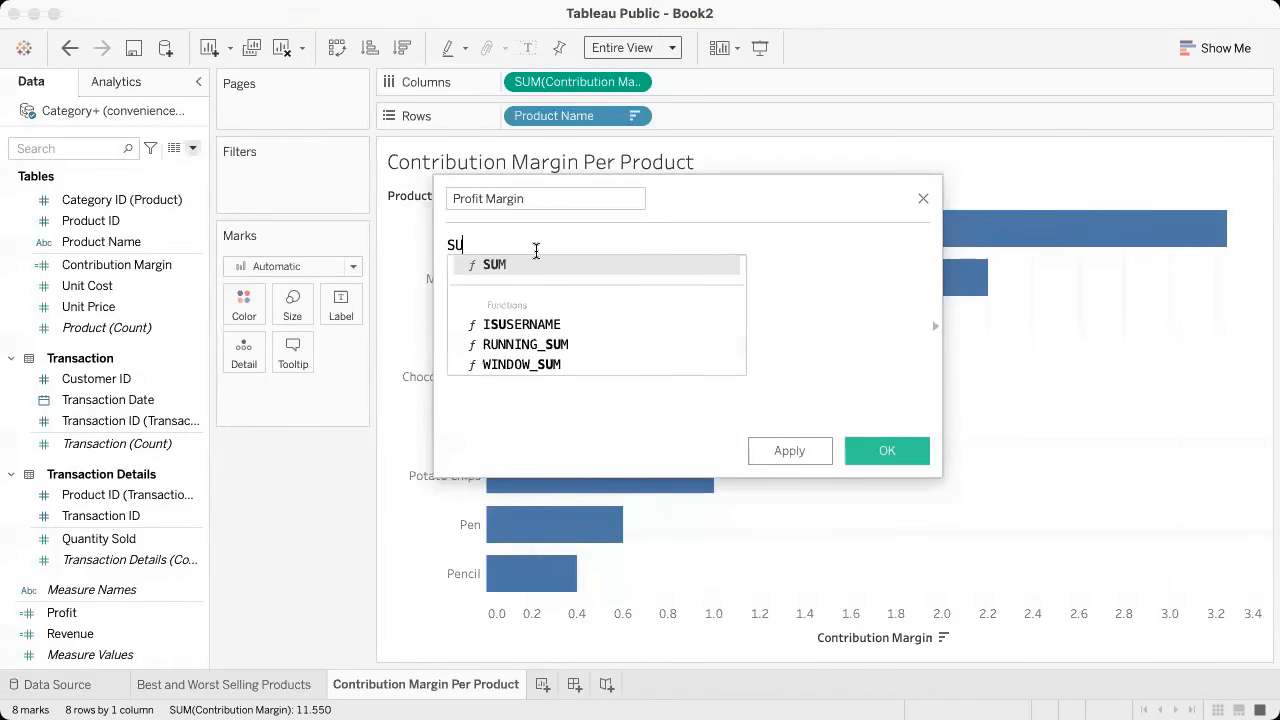
{"action": "key", "text": "Return"}
{"action": "type", "text": "Prof"}
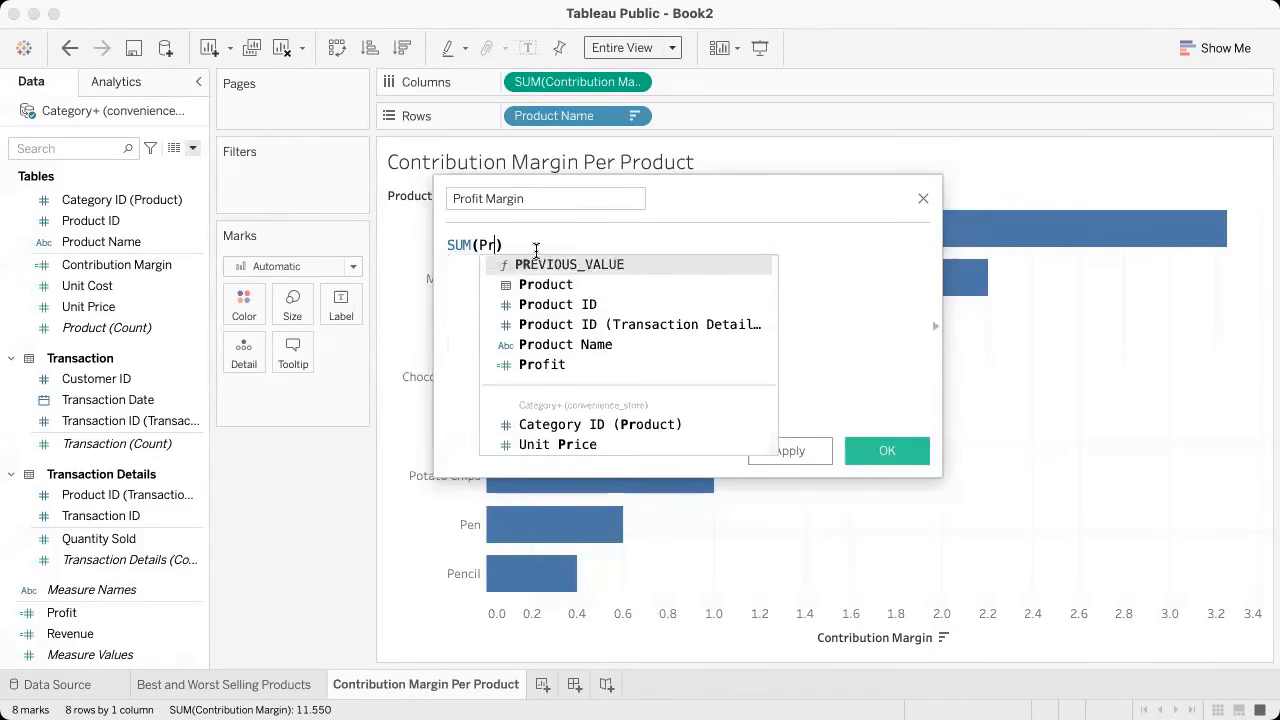
{"action": "key", "text": "Return"}
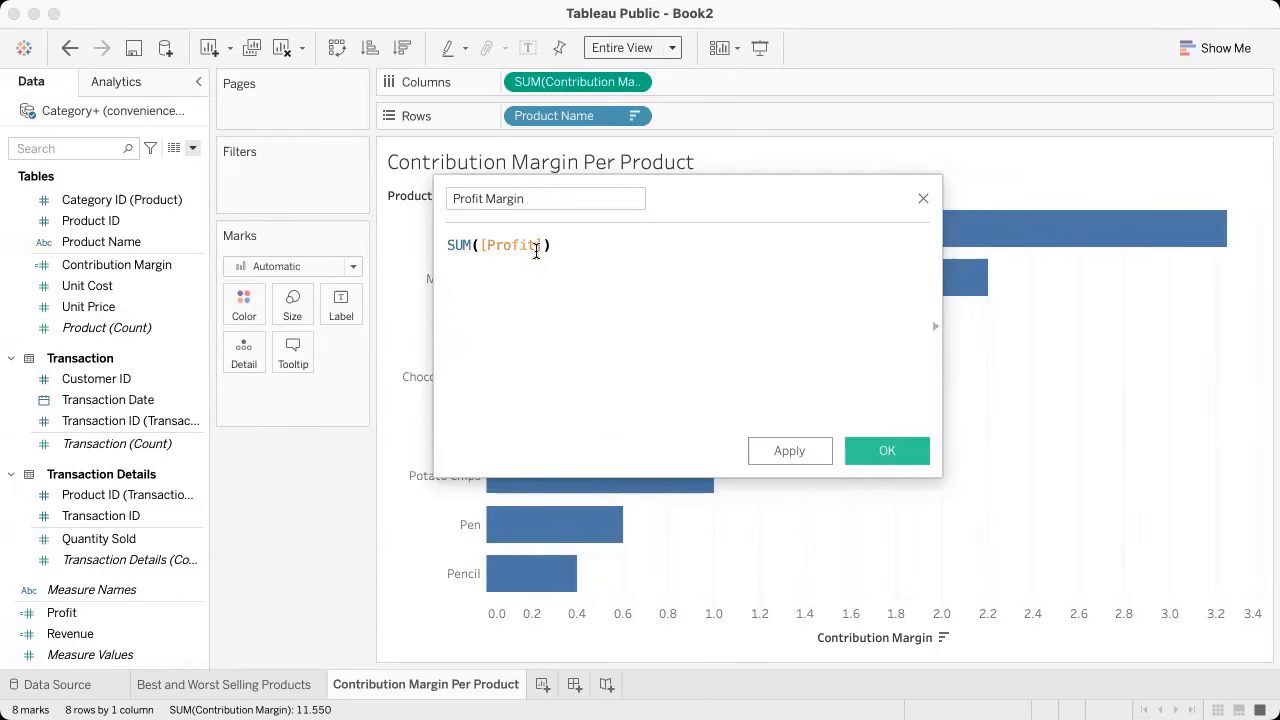
{"action": "type", "text": "/SUM("}
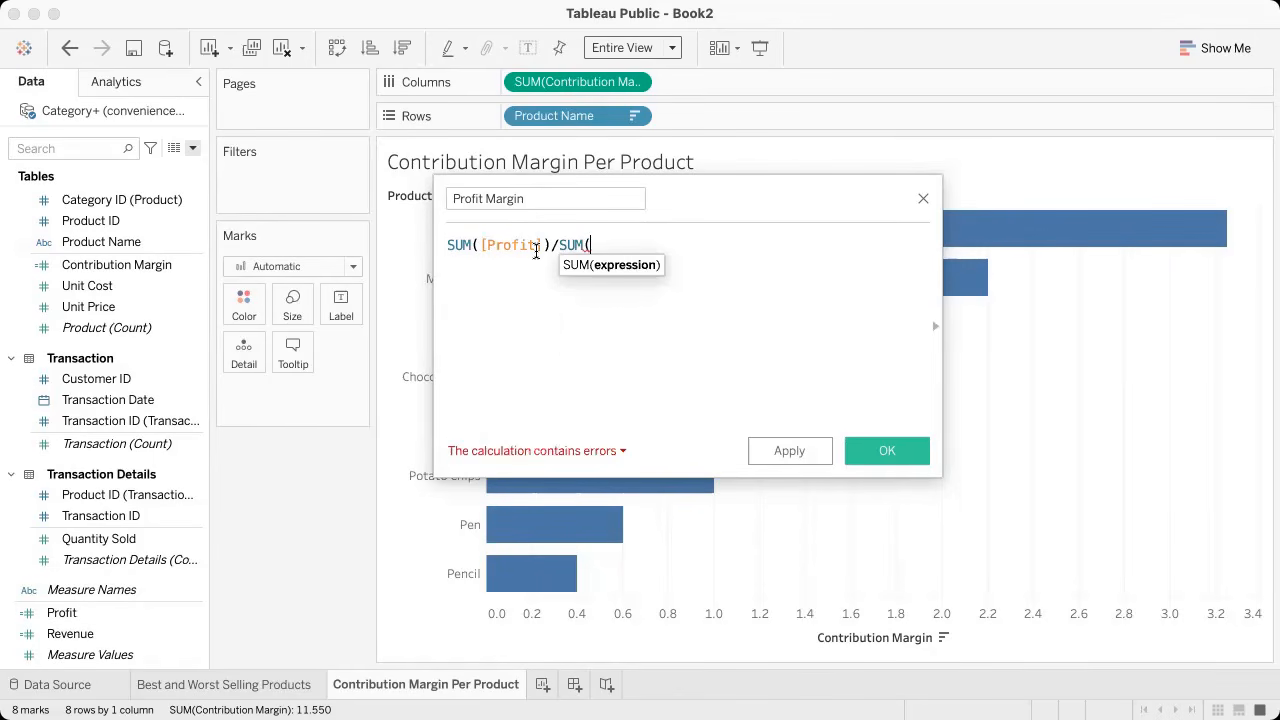
{"action": "type", "text": "[Re"}
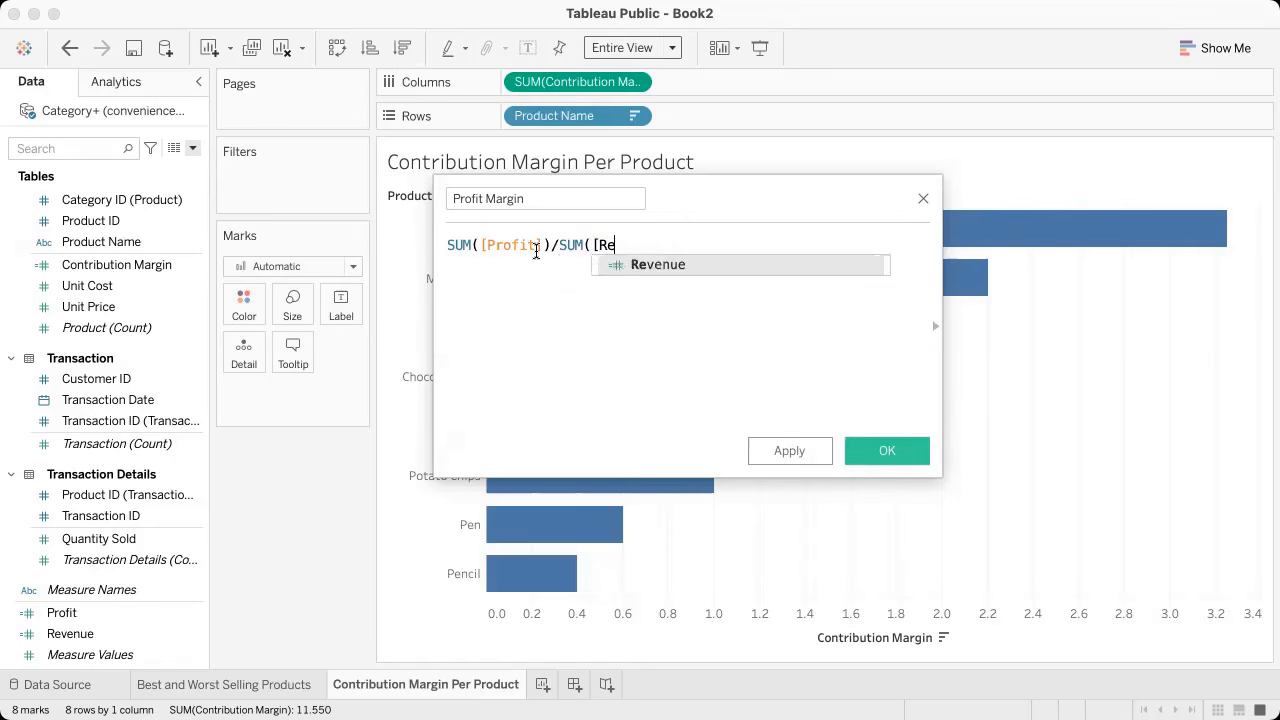
{"action": "key", "text": "Return"}
{"action": "type", "text": ")"}
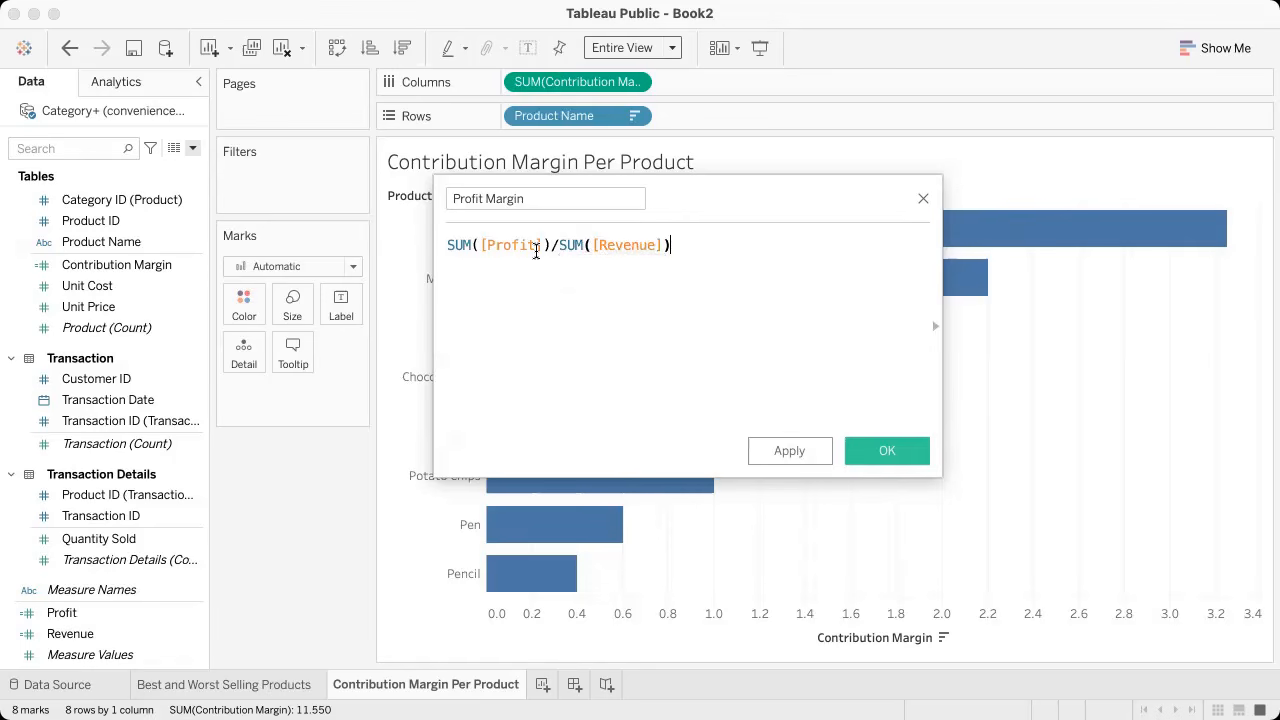
{"action": "left_click", "coordinate": [887, 450]}
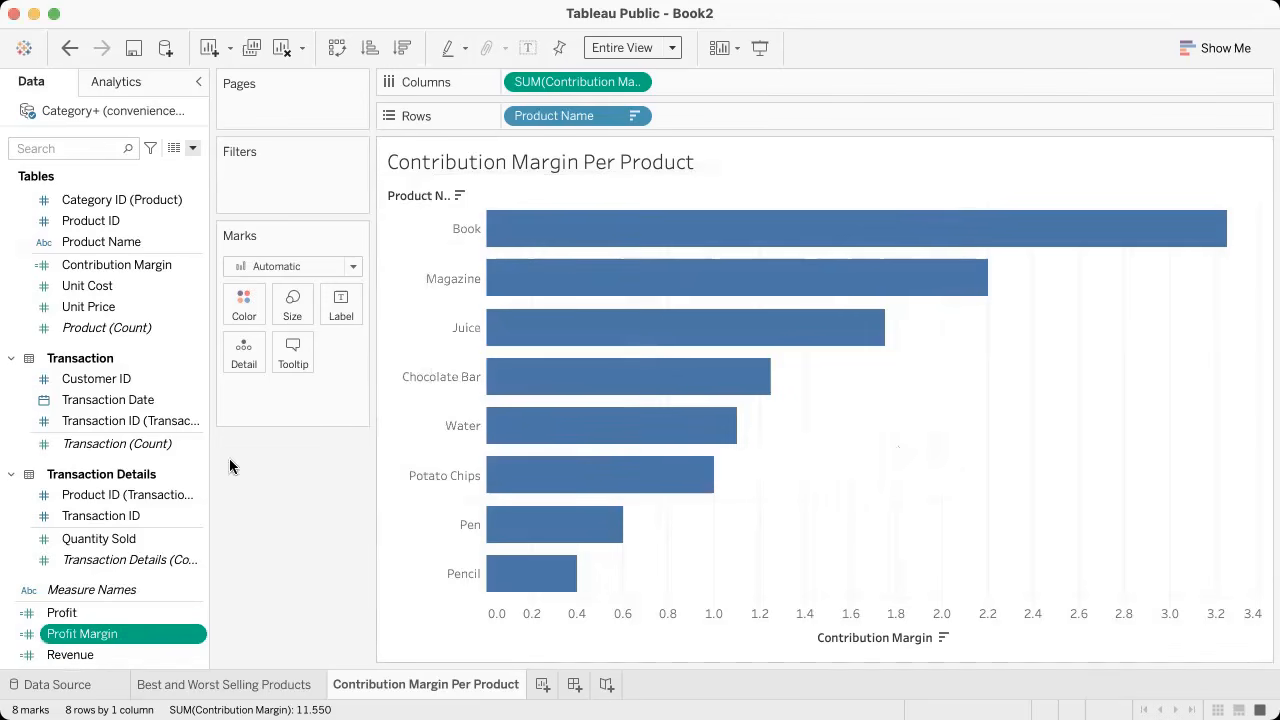
Step: Review the notebook's third question, return to Tableau Public, and add a new worksheet with its name open for editing
{"action": "scroll", "coordinate": [124, 613], "scroll_direction": "down", "scroll_amount": 1}
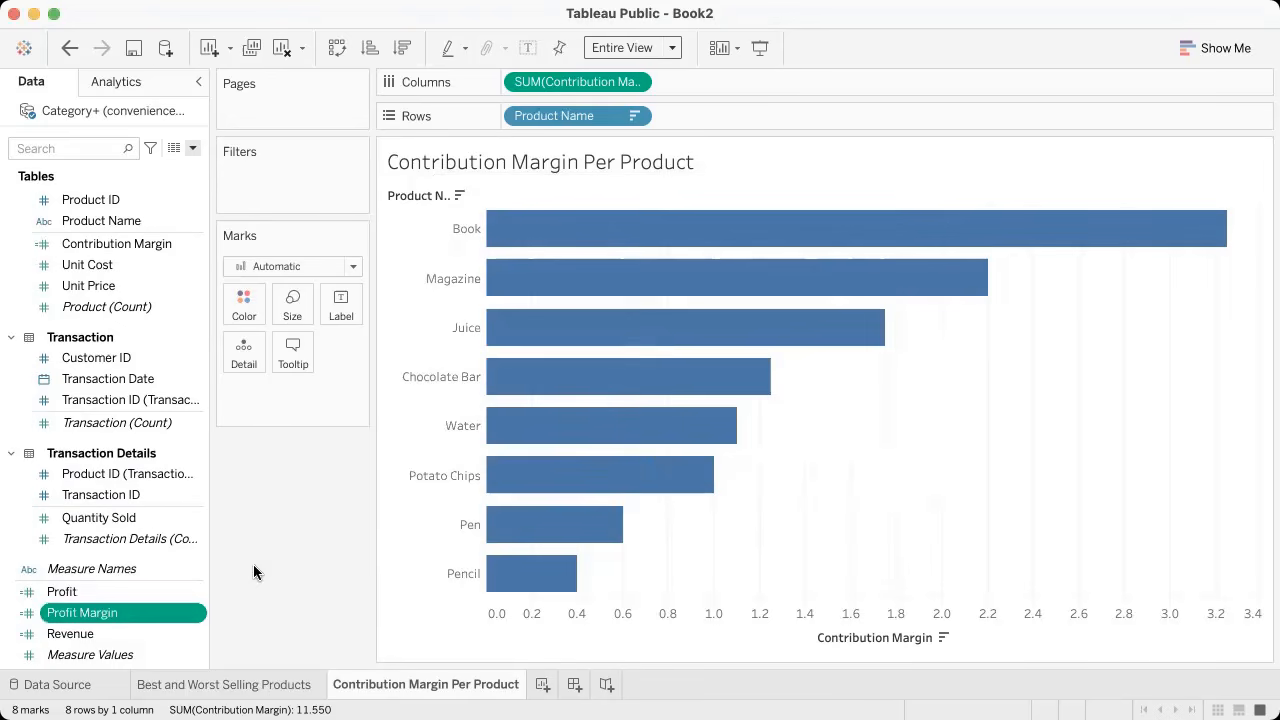
{"action": "key", "text": "ctrl+Right"}
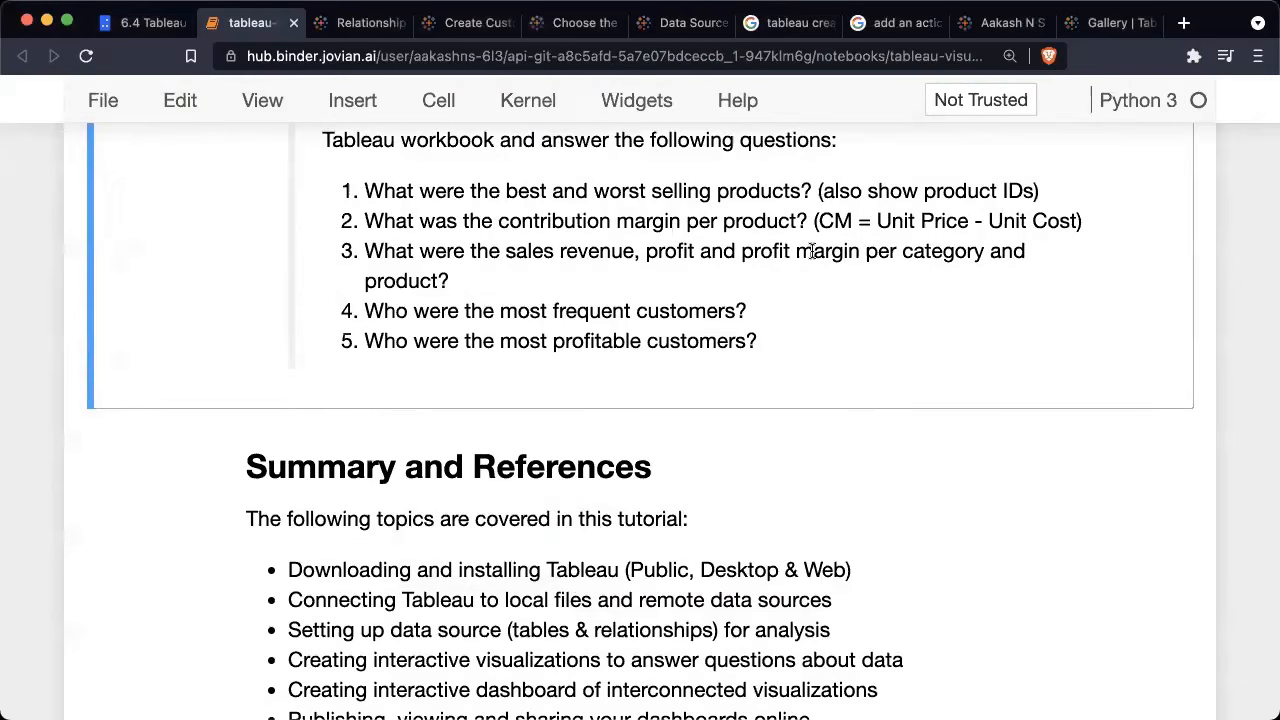
{"action": "key", "text": "ctrl+Left"}
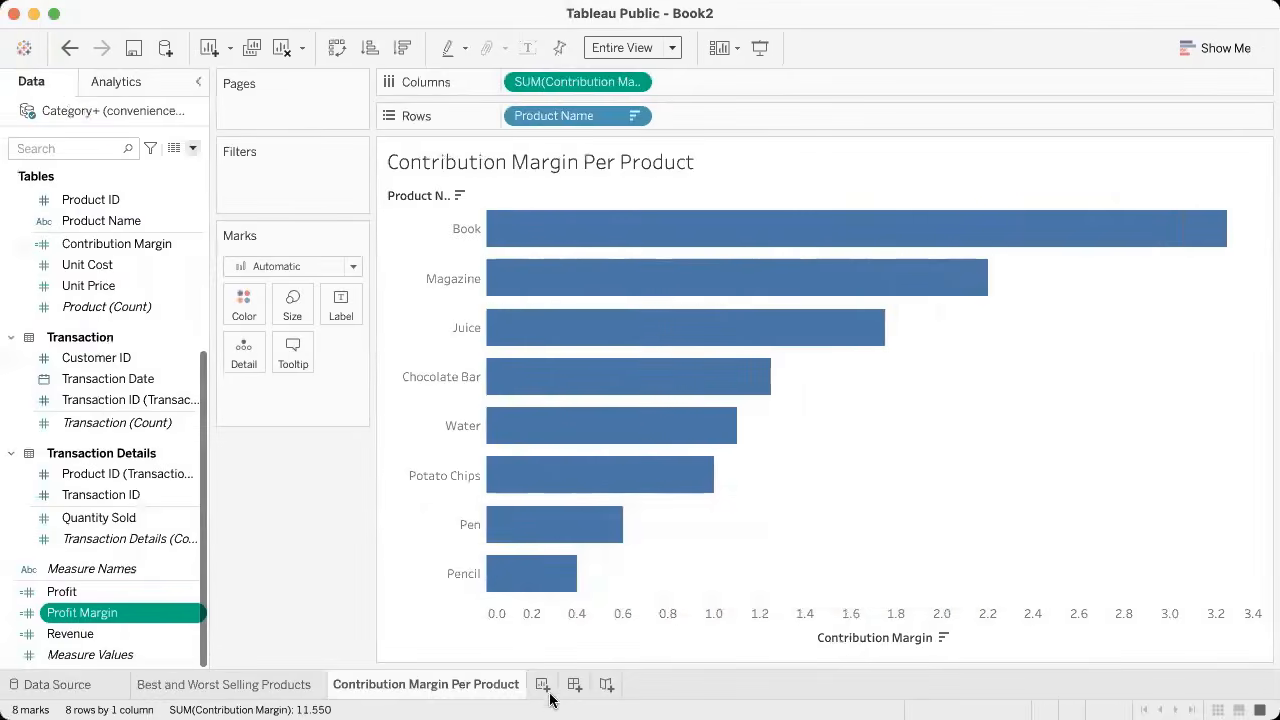
{"action": "left_click", "coordinate": [549, 684]}
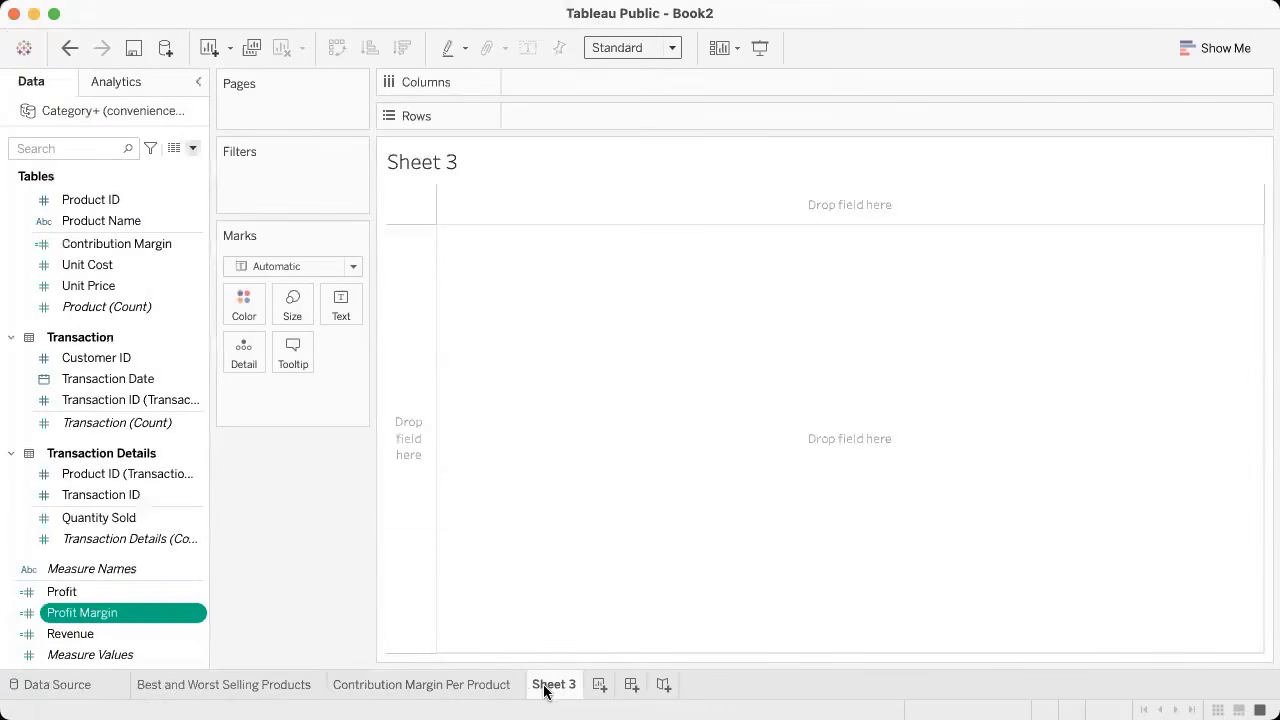
{"action": "double_click", "coordinate": [546, 686]}
{"action": "type", "text": "Key Performance Indi"}
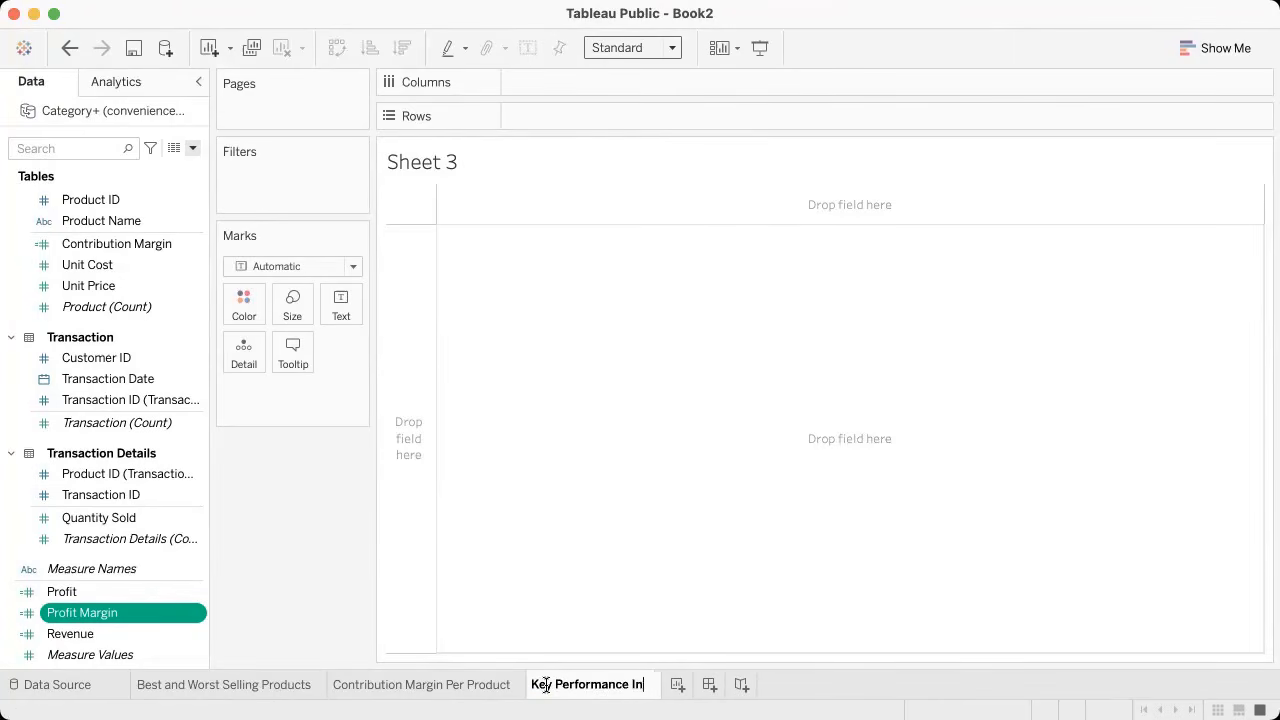
{"action": "key", "text": "BackSpace"}
{"action": "key", "text": "BackSpace"}
{"action": "key", "text": "BackSpace"}
{"action": "key", "text": "BackSpace"}
{"action": "key", "text": "BackSpace"}
{"action": "key", "text": "BackSpace"}
{"action": "key", "text": "BackSpace"}
{"action": "key", "text": "BackSpace"}
{"action": "key", "text": "BackSpace"}
{"action": "key", "text": "BackSpace"}
{"action": "key", "text": "BackSpace"}
{"action": "key", "text": "BackSpace"}
{"action": "key", "text": "BackSpace"}
{"action": "key", "text": "BackSpace"}
{"action": "key", "text": "BackSpace"}
{"action": "key", "text": "BackSpace"}
{"action": "key", "text": "BackSpace"}
{"action": "key", "text": "BackSpace"}
{"action": "key", "text": "BackSpace"}
{"action": "key", "text": "BackSpace"}
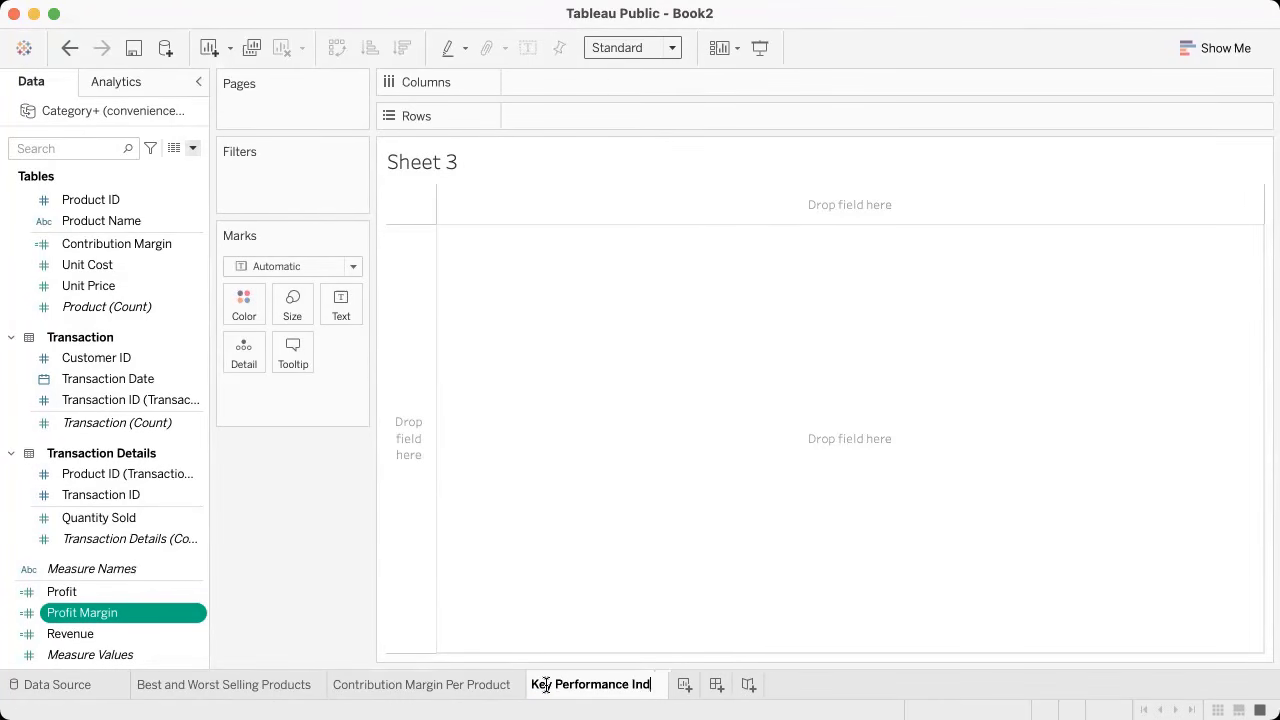
Step: Name the new worksheet Revenues and Profits
{"action": "type", "text": "Rev"}
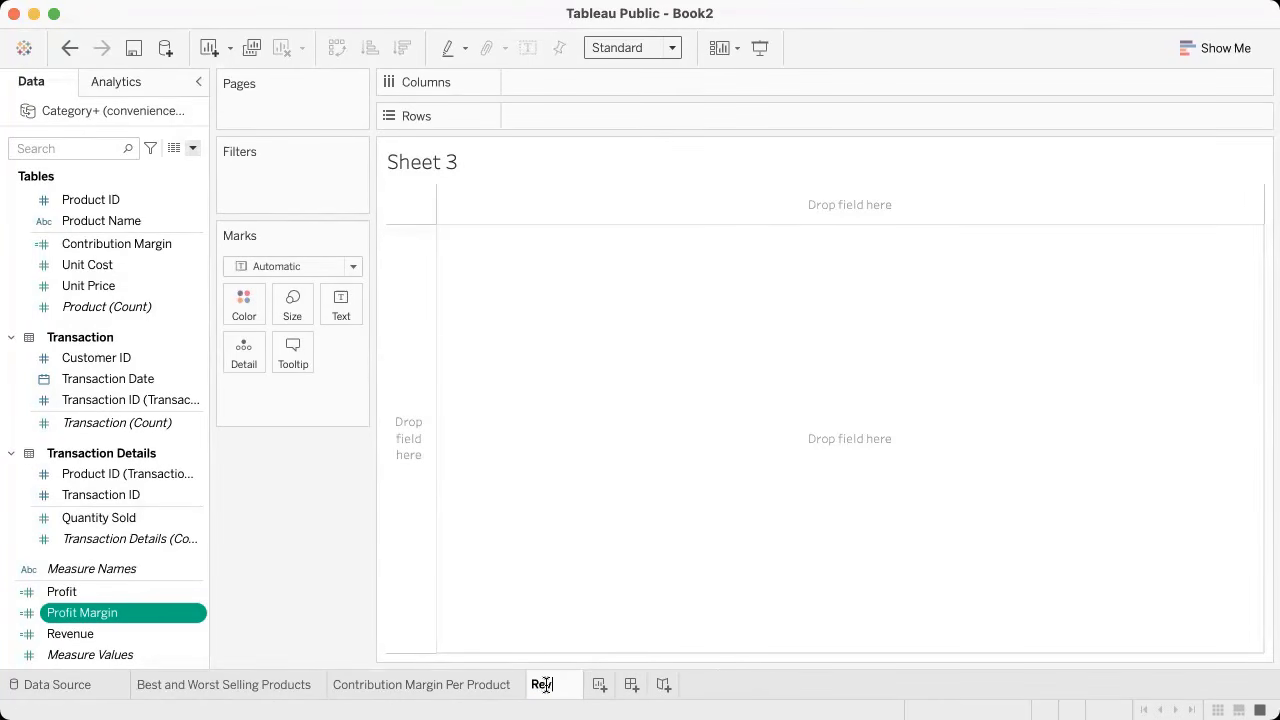
{"action": "type", "text": "enues and Profits"}
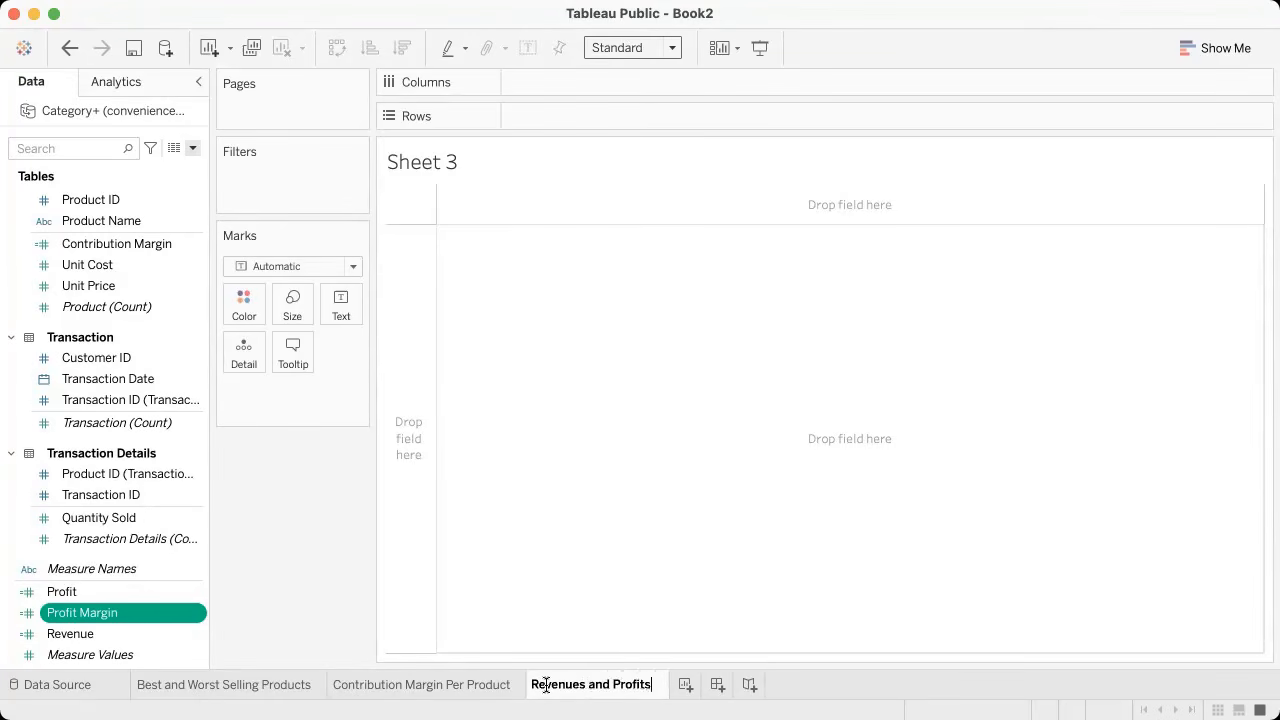
{"action": "key", "text": "Return"}
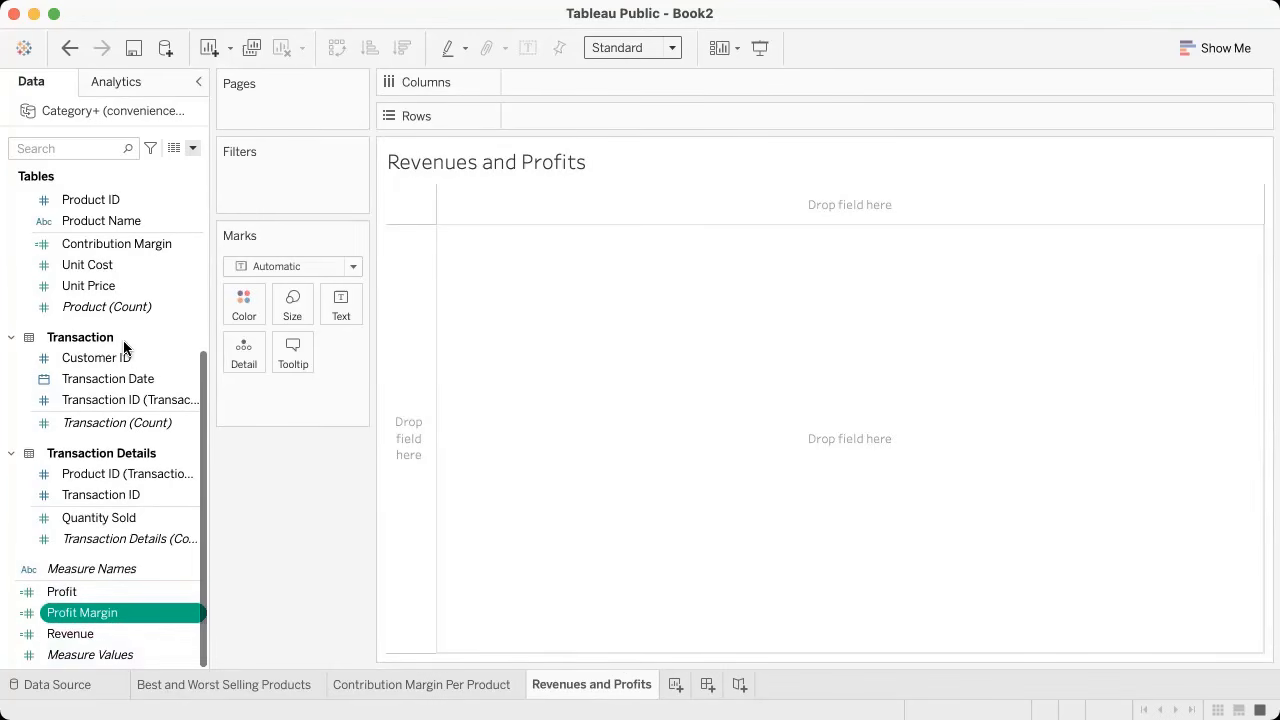
Step: Check the measures requested in the notebook and, back in Tableau Public, build a text table with Measure Names as rows
{"action": "key", "text": "ctrl+Right"}
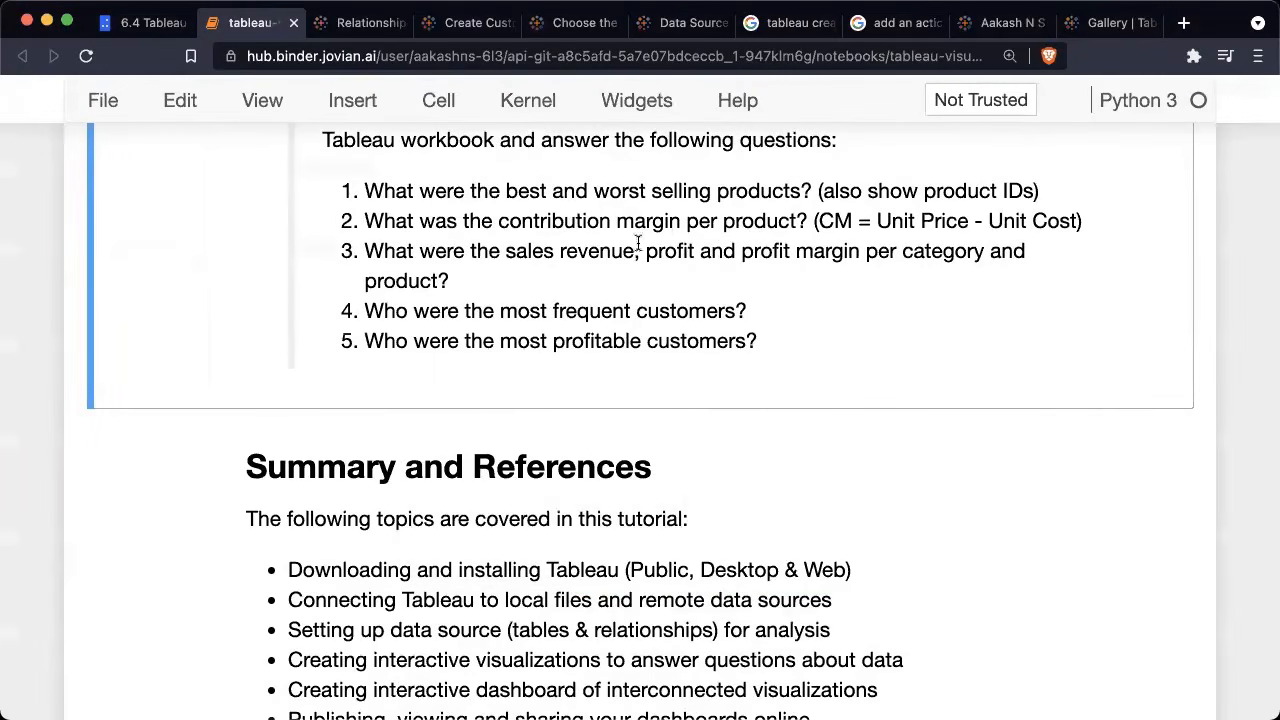
{"action": "key", "text": "ctrl+Left"}
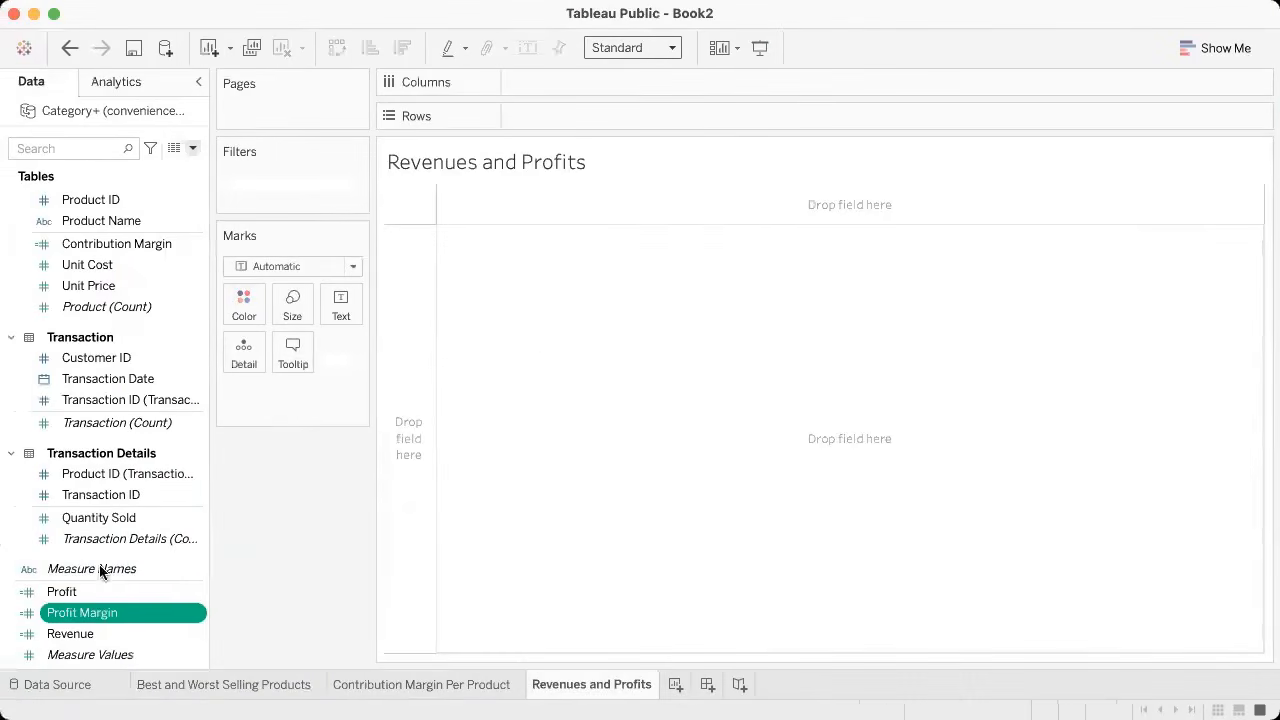
{"action": "left_click", "coordinate": [105, 592], "text": "super"}
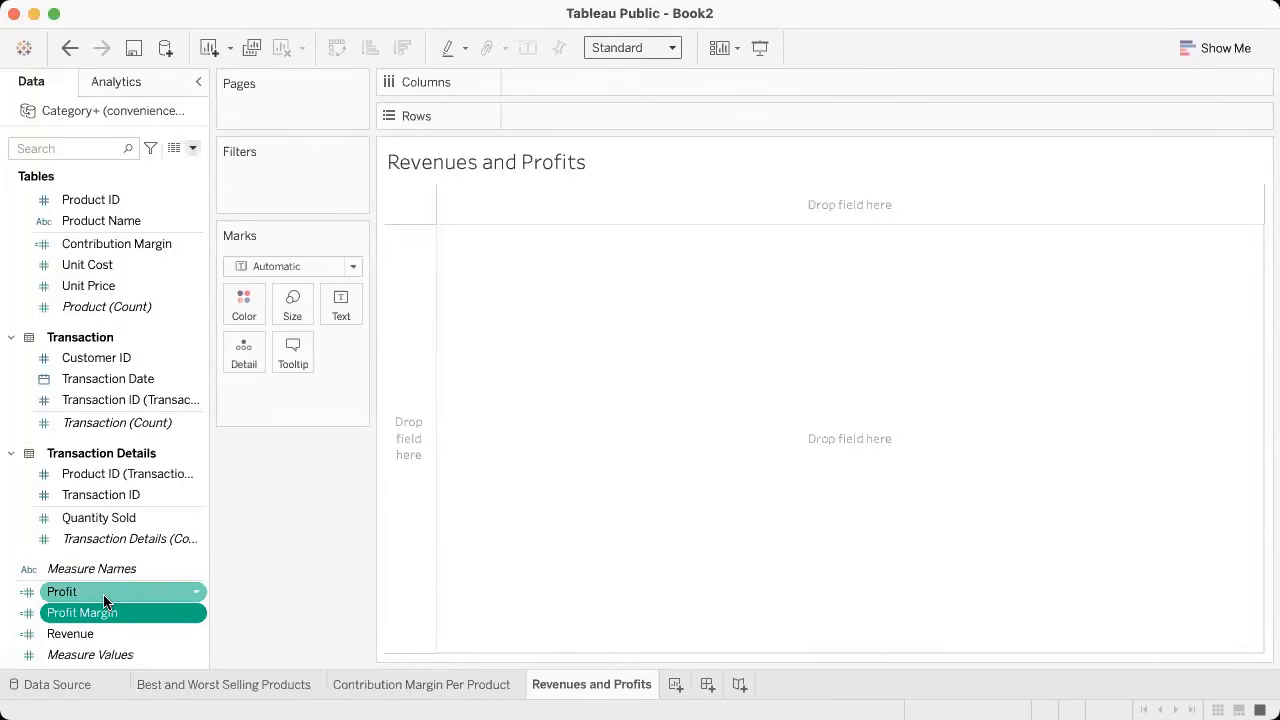
{"action": "left_click", "coordinate": [115, 570]}
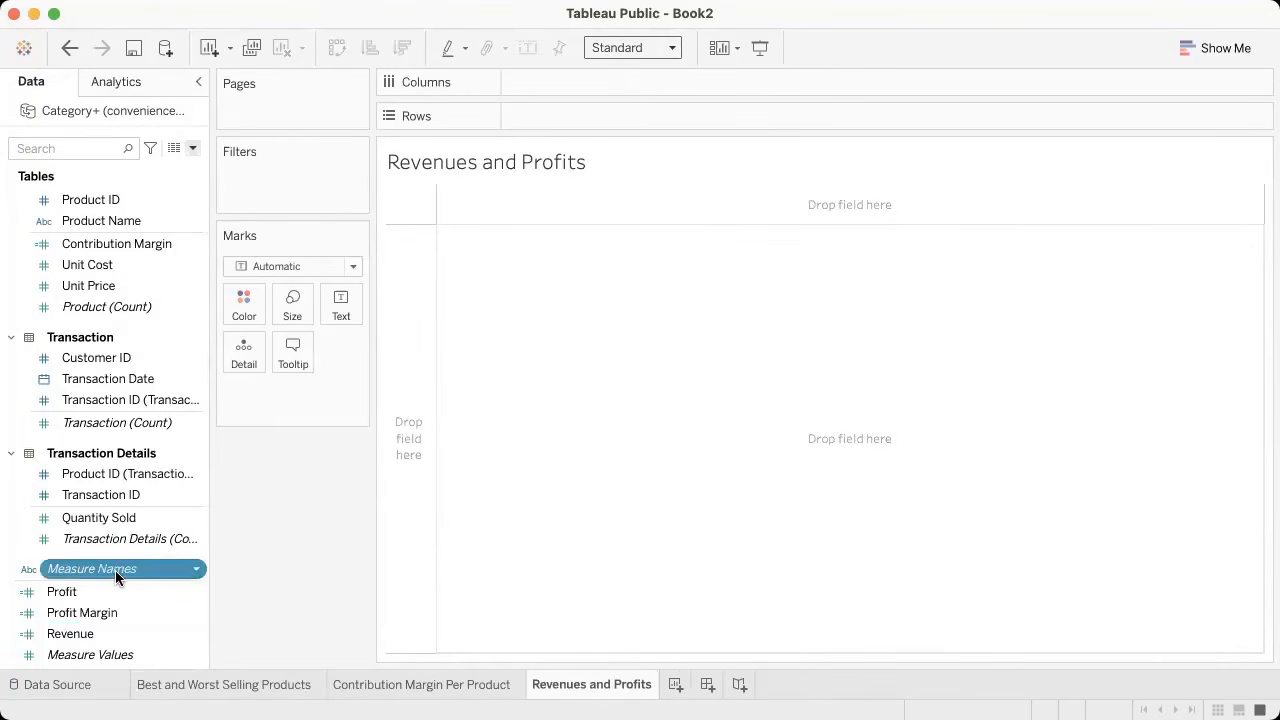
{"action": "left_click_drag", "start_coordinate": [165, 570], "coordinate": [745, 398]}
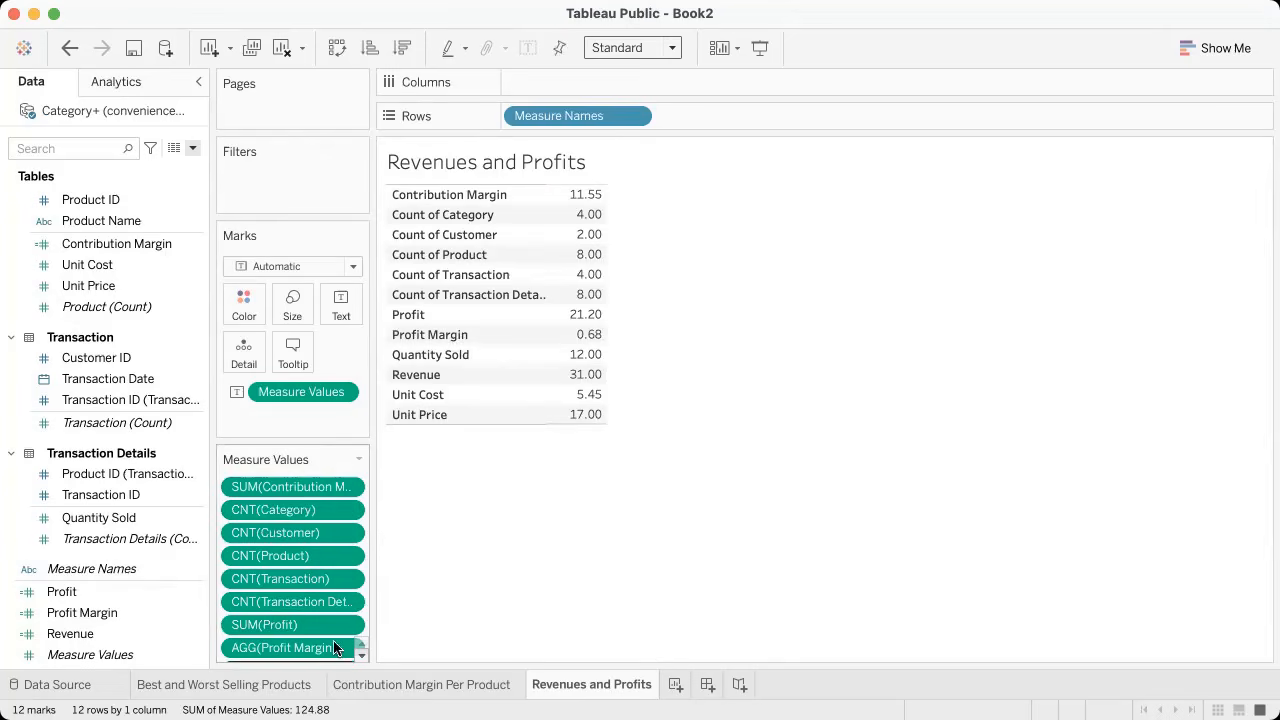
Step: Remove Contribution Margin and the counts of Category, Customer, Product, Transaction and Transaction Details from the table's measure values
{"action": "left_click", "coordinate": [349, 493]}
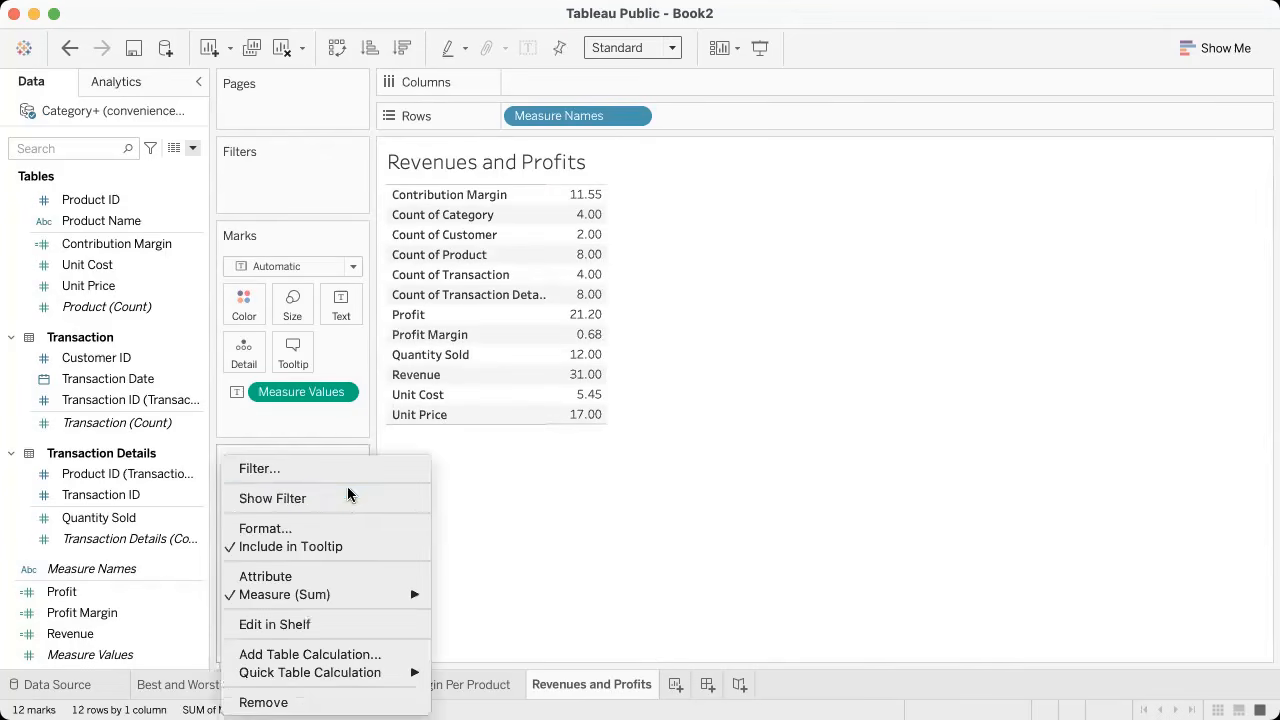
{"action": "left_click", "coordinate": [317, 699]}
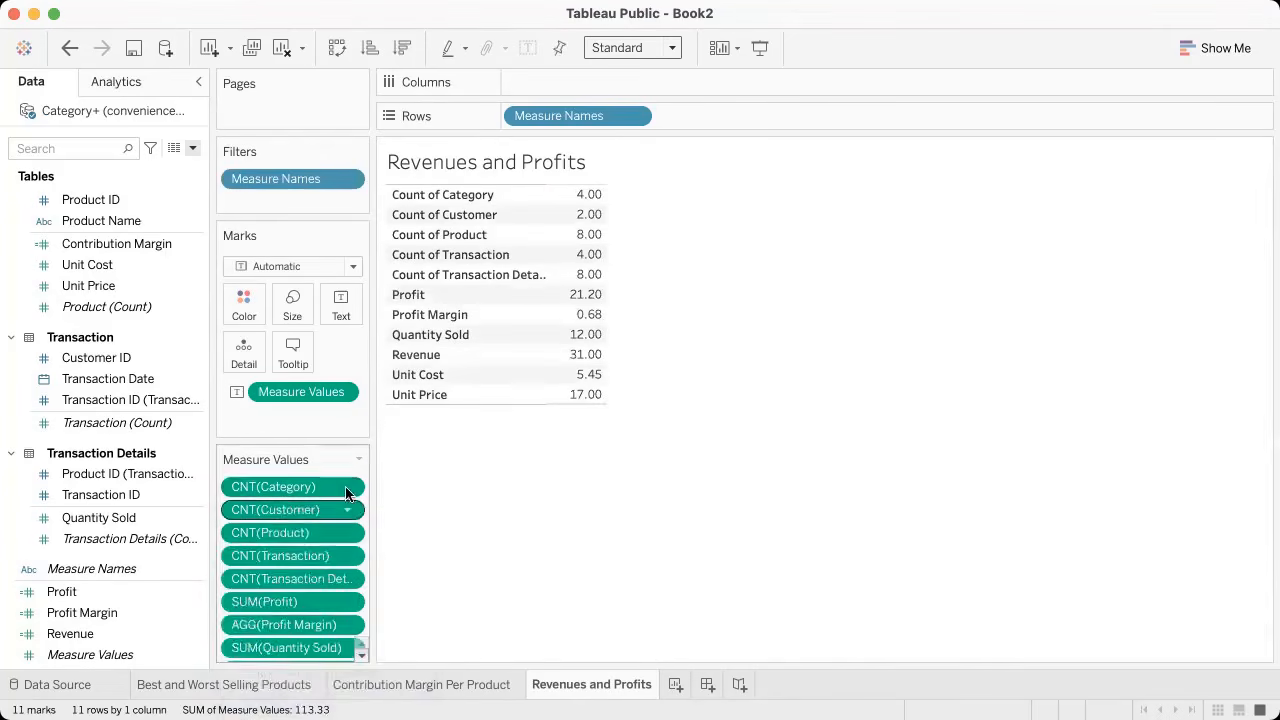
{"action": "left_click", "coordinate": [349, 487]}
{"action": "left_click", "coordinate": [263, 696]}
{"action": "left_click", "coordinate": [343, 487]}
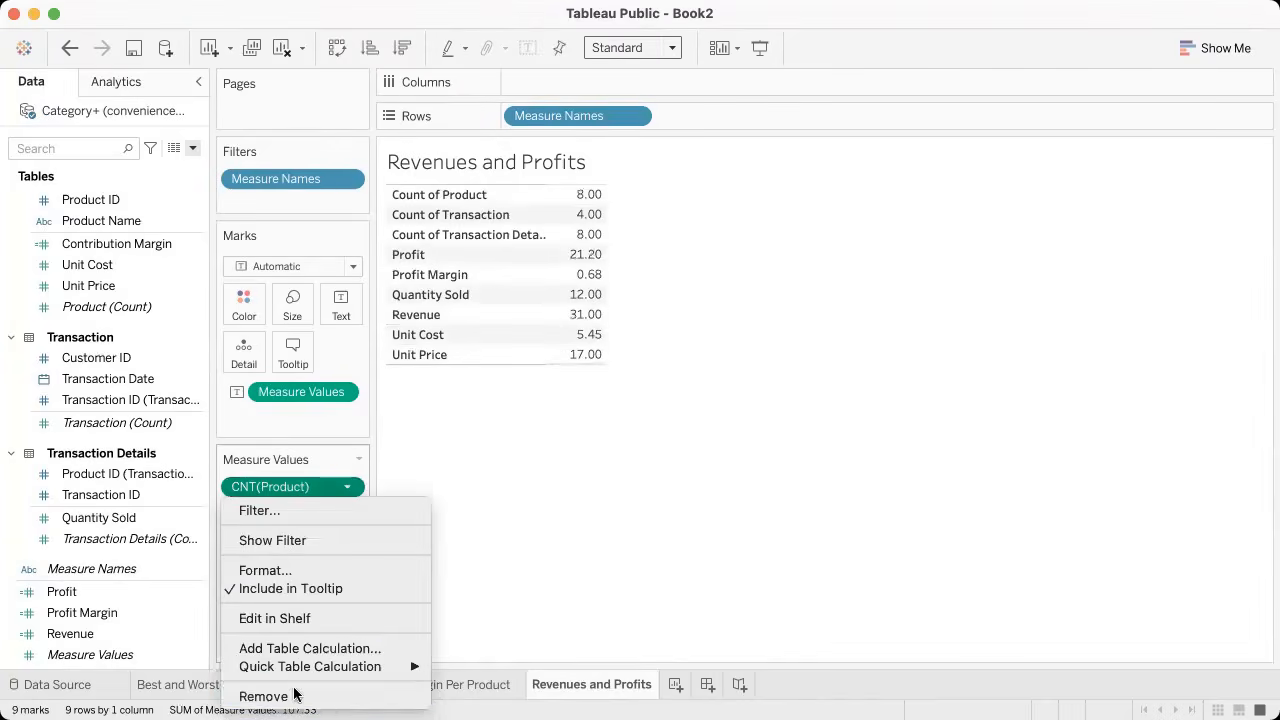
{"action": "left_click", "coordinate": [264, 696]}
{"action": "left_click", "coordinate": [346, 487]}
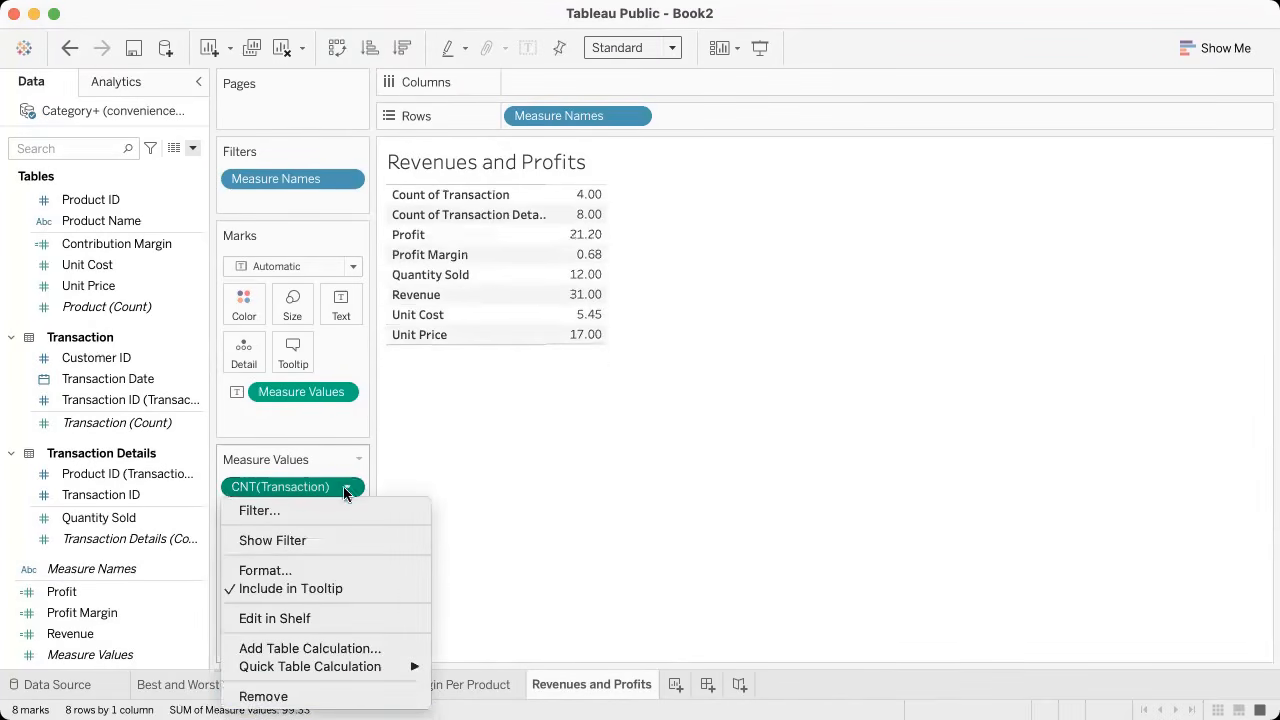
{"action": "left_click", "coordinate": [296, 695]}
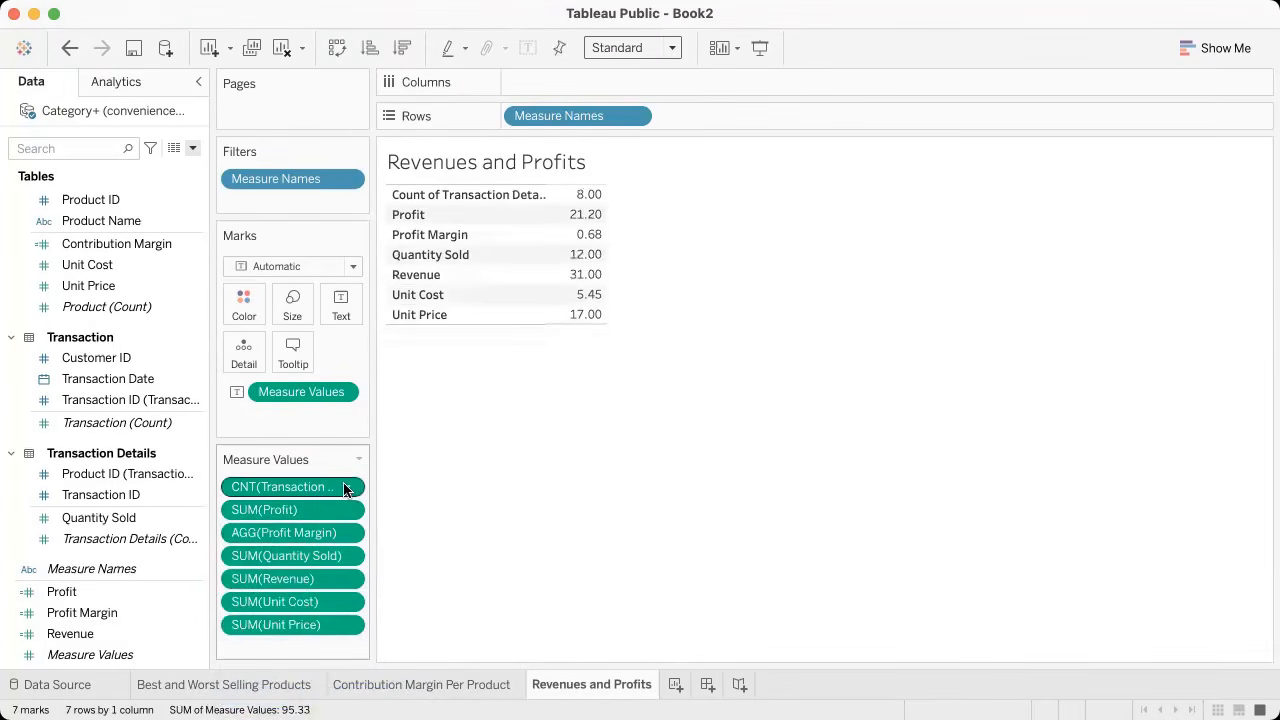
{"action": "left_click", "coordinate": [344, 487]}
{"action": "left_click", "coordinate": [323, 694]}
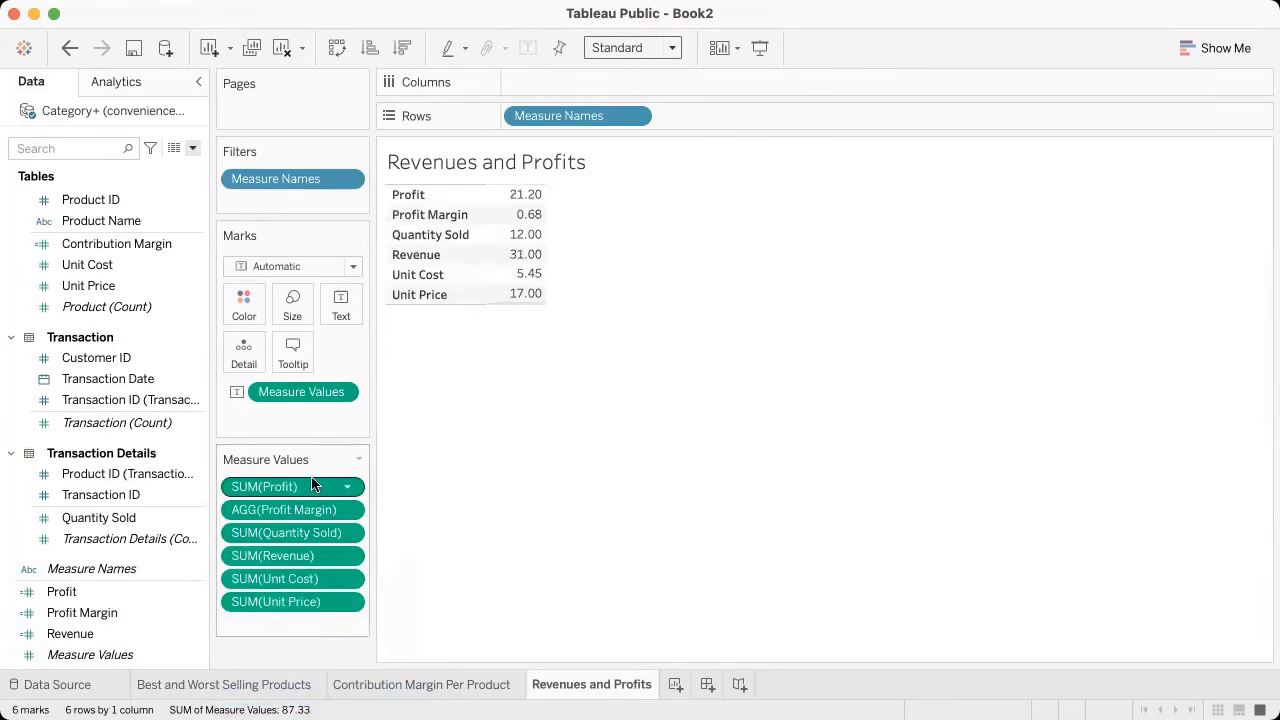
Step: Remove Quantity Sold and Unit Cost from the table's measure values
{"action": "left_click", "coordinate": [344, 533]}
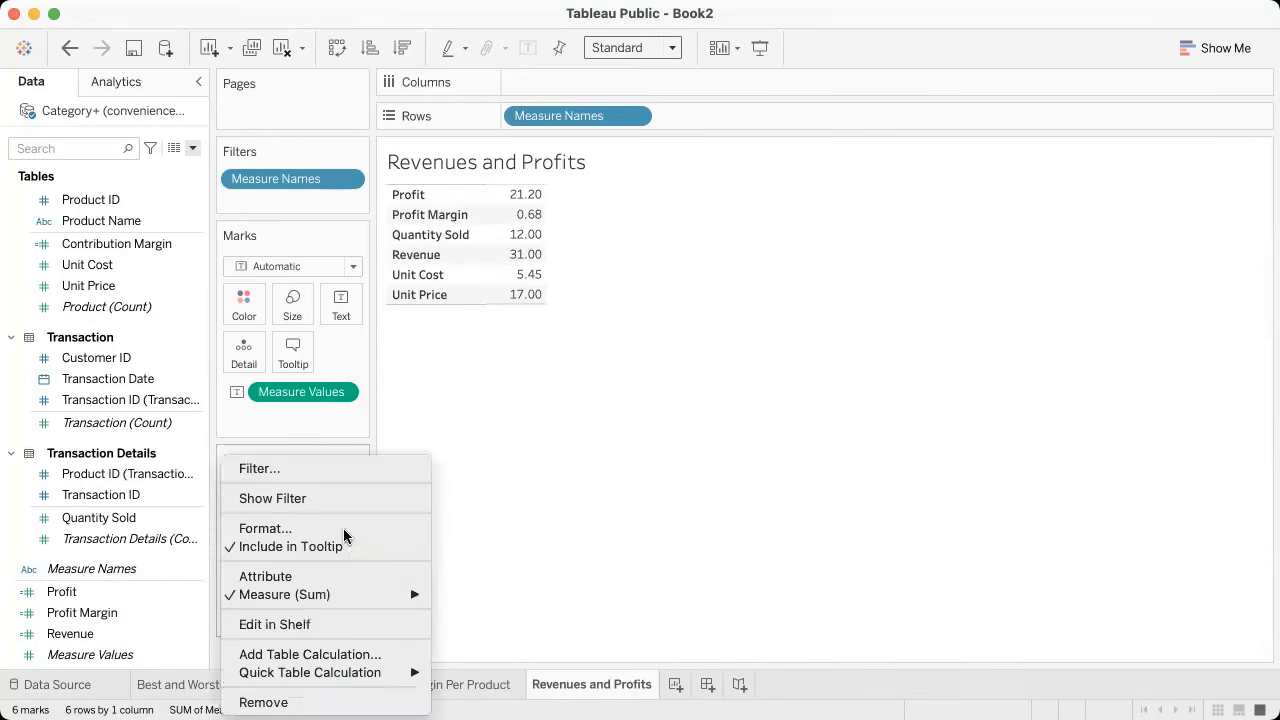
{"action": "left_click", "coordinate": [290, 700]}
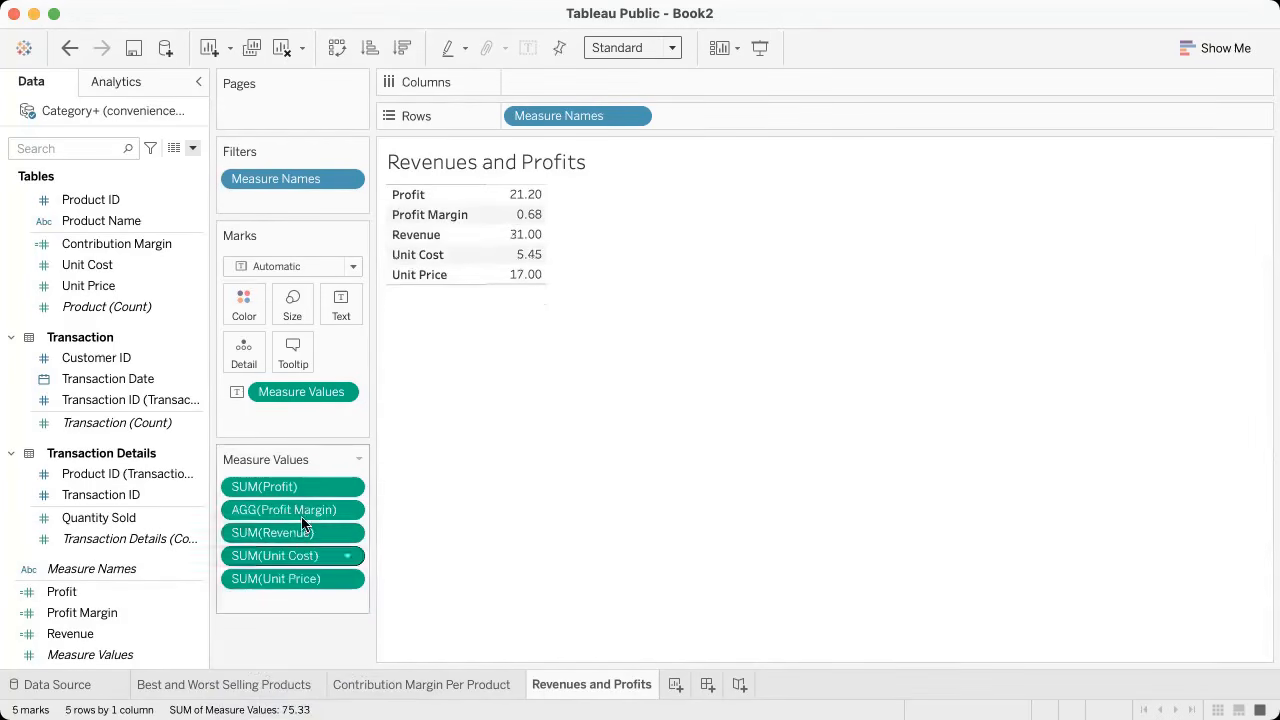
{"action": "left_click", "coordinate": [349, 563]}
{"action": "left_click", "coordinate": [309, 700]}
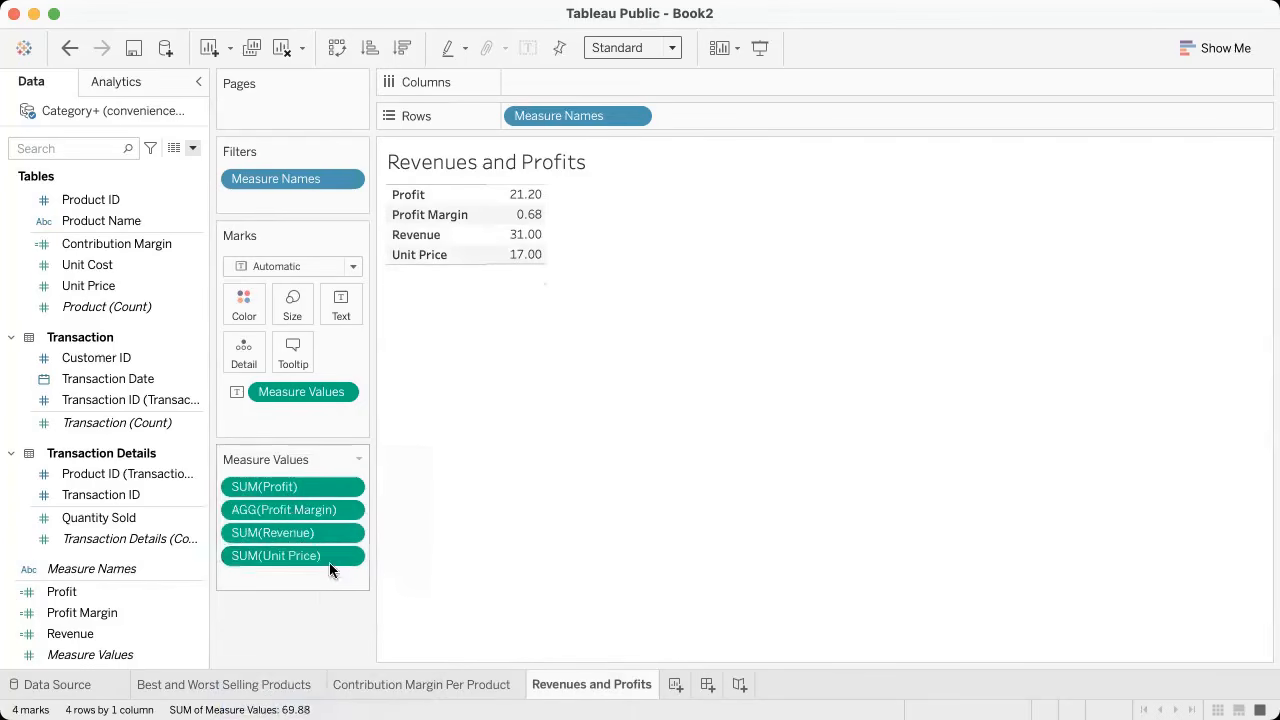
Step: Remove Unit Price from the measure values and order the remaining measures as Revenue, Profit, Profit Margin
{"action": "left_click", "coordinate": [344, 559]}
{"action": "left_click", "coordinate": [306, 700]}
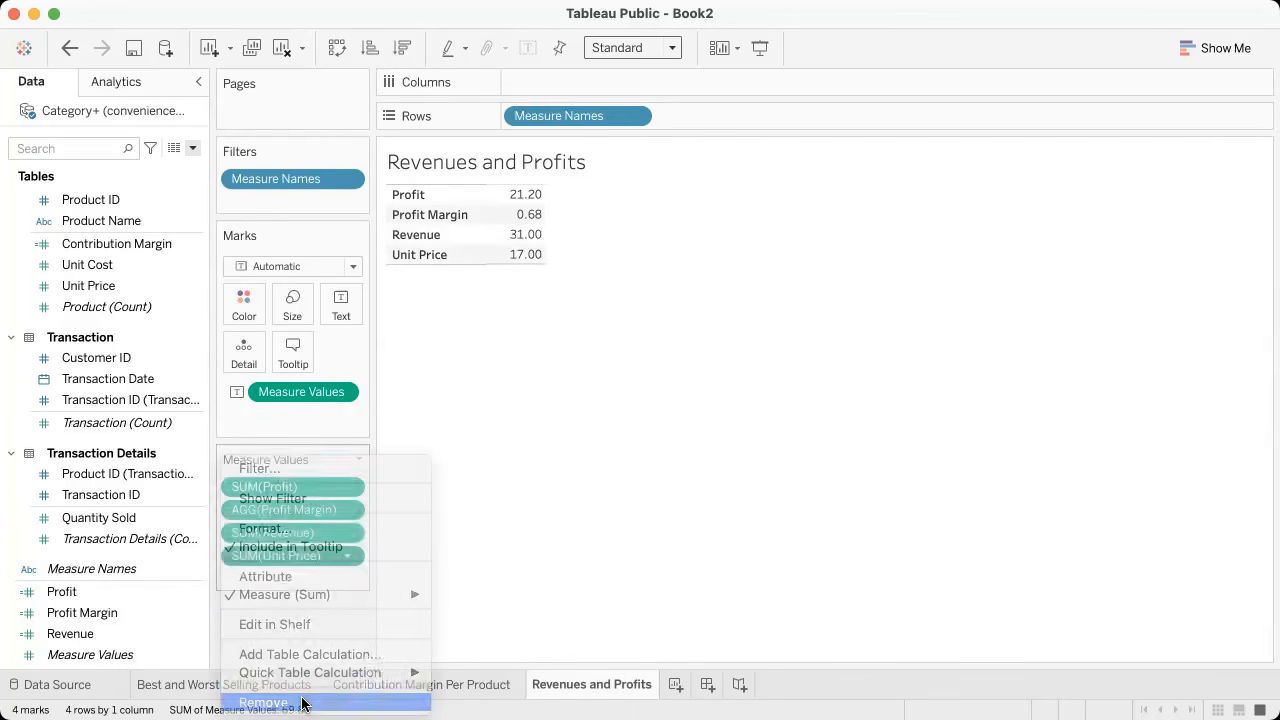
{"action": "left_click_drag", "start_coordinate": [275, 532], "coordinate": [302, 557]}
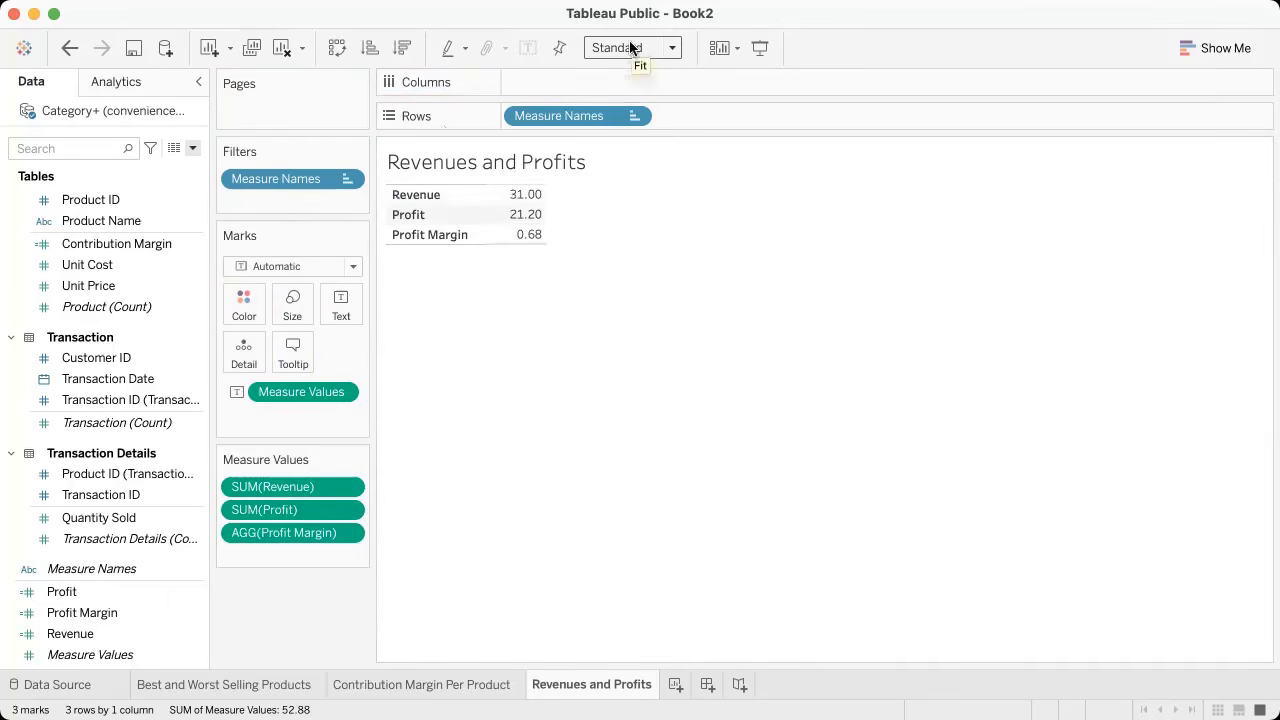
Step: Swap the rows and columns of the table and break it down by Category Name and Product Name in rows
{"action": "left_click", "coordinate": [337, 49]}
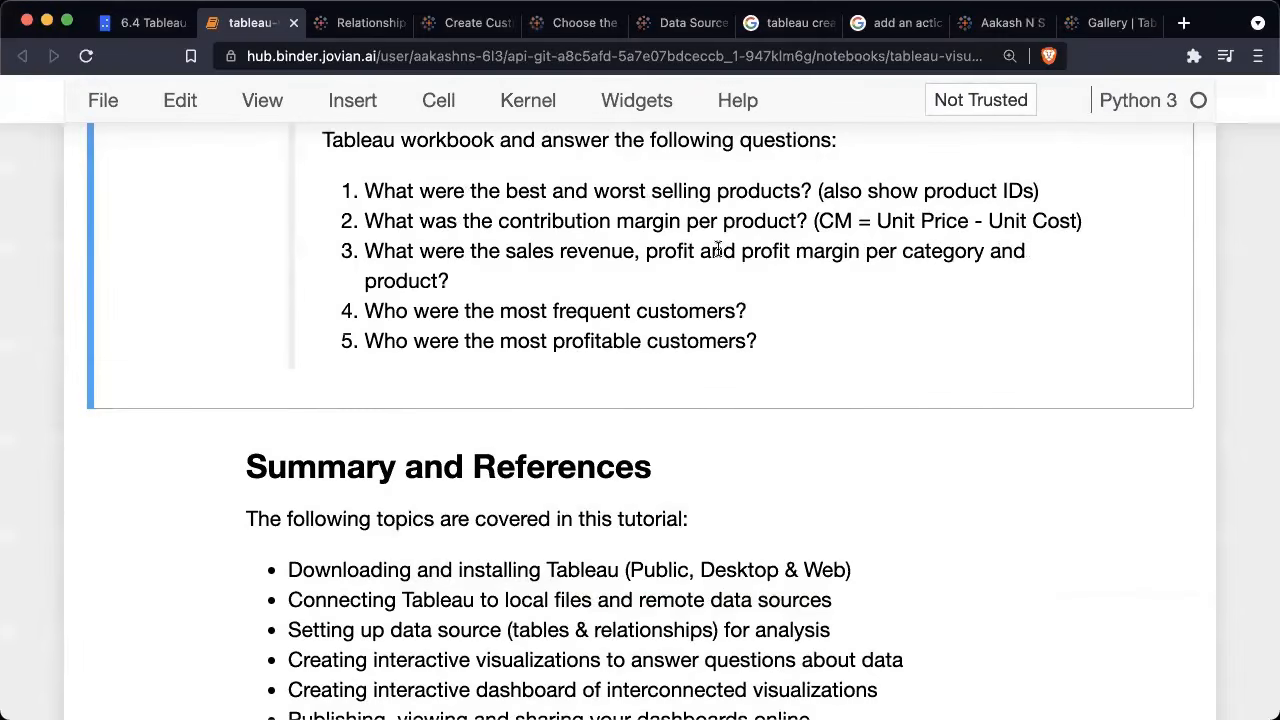
{"action": "key", "text": "ctrl+Left"}
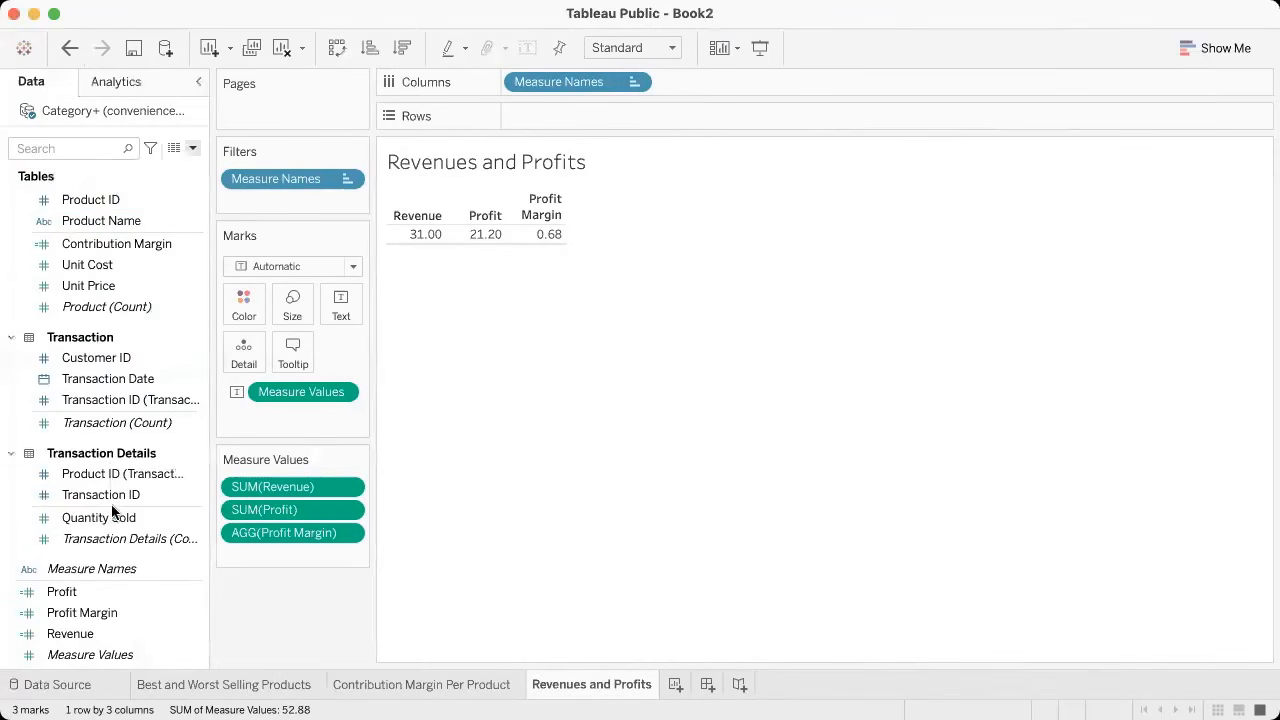
{"action": "scroll", "coordinate": [112, 517], "scroll_direction": "up", "scroll_amount": 5}
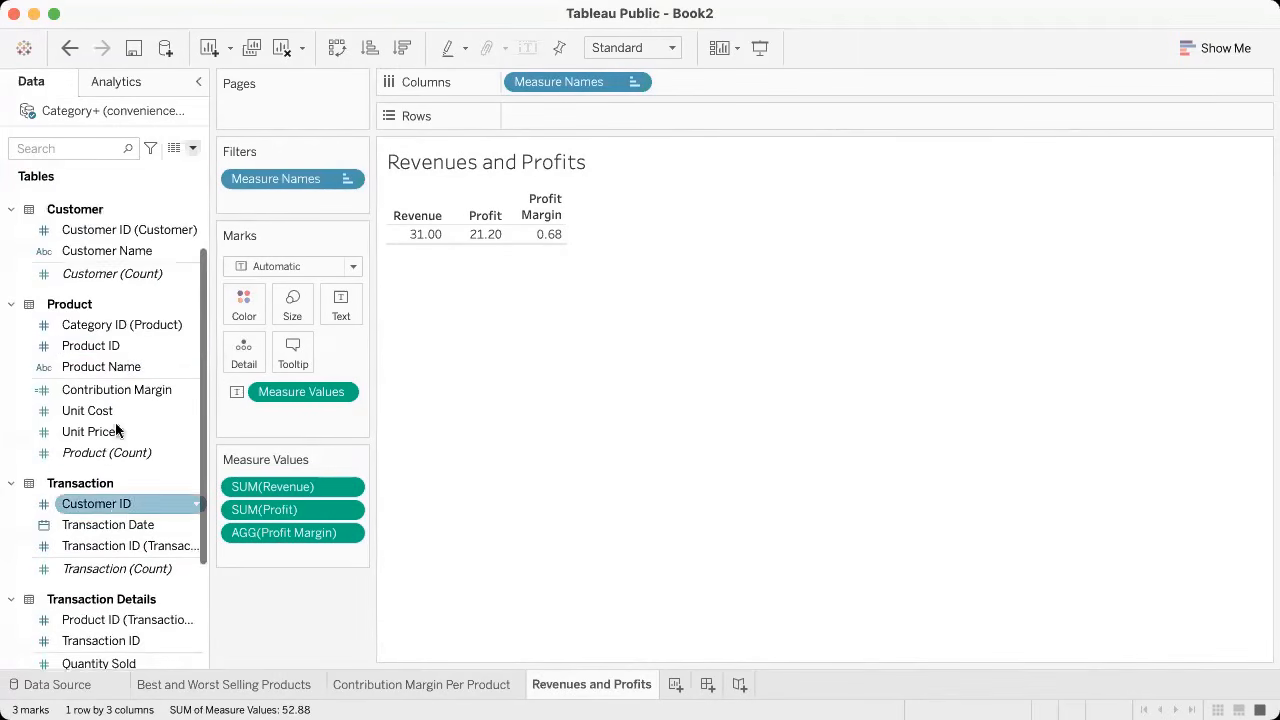
{"action": "left_click_drag", "start_coordinate": [101, 368], "coordinate": [595, 112]}
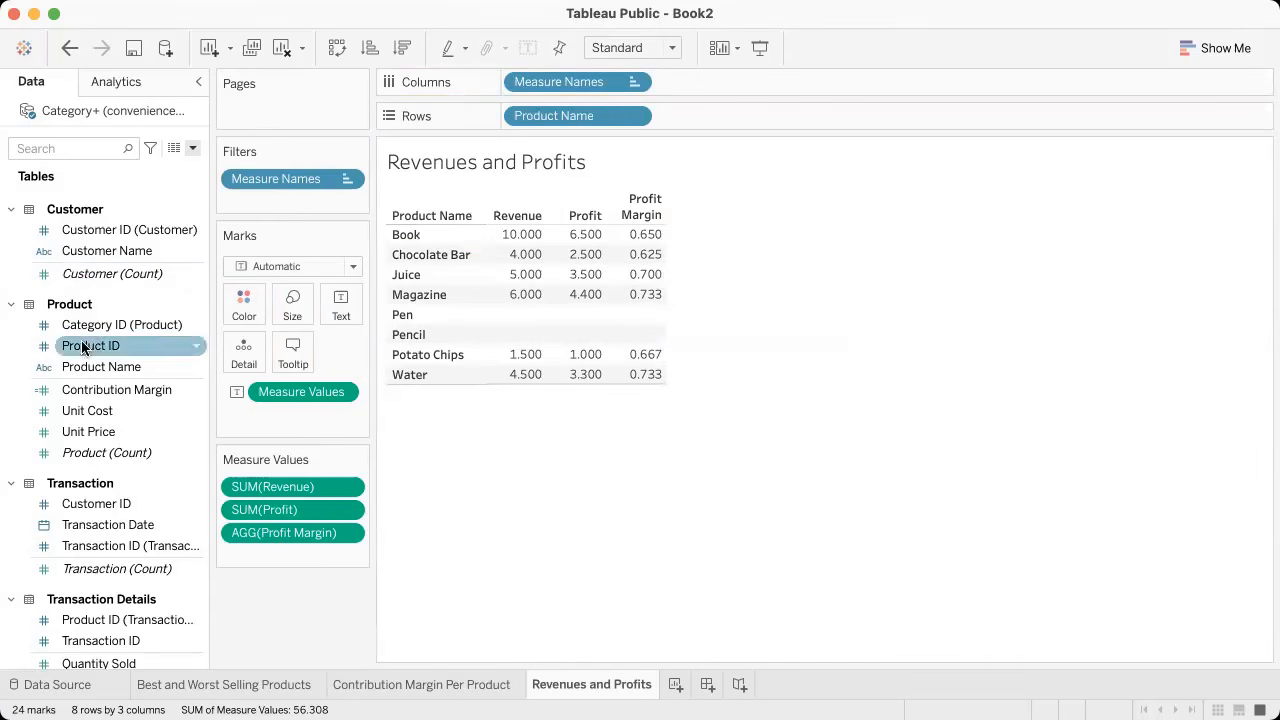
{"action": "scroll", "coordinate": [120, 425], "scroll_direction": "down", "scroll_amount": 3}
{"action": "scroll", "coordinate": [87, 430], "scroll_direction": "up", "scroll_amount": 5}
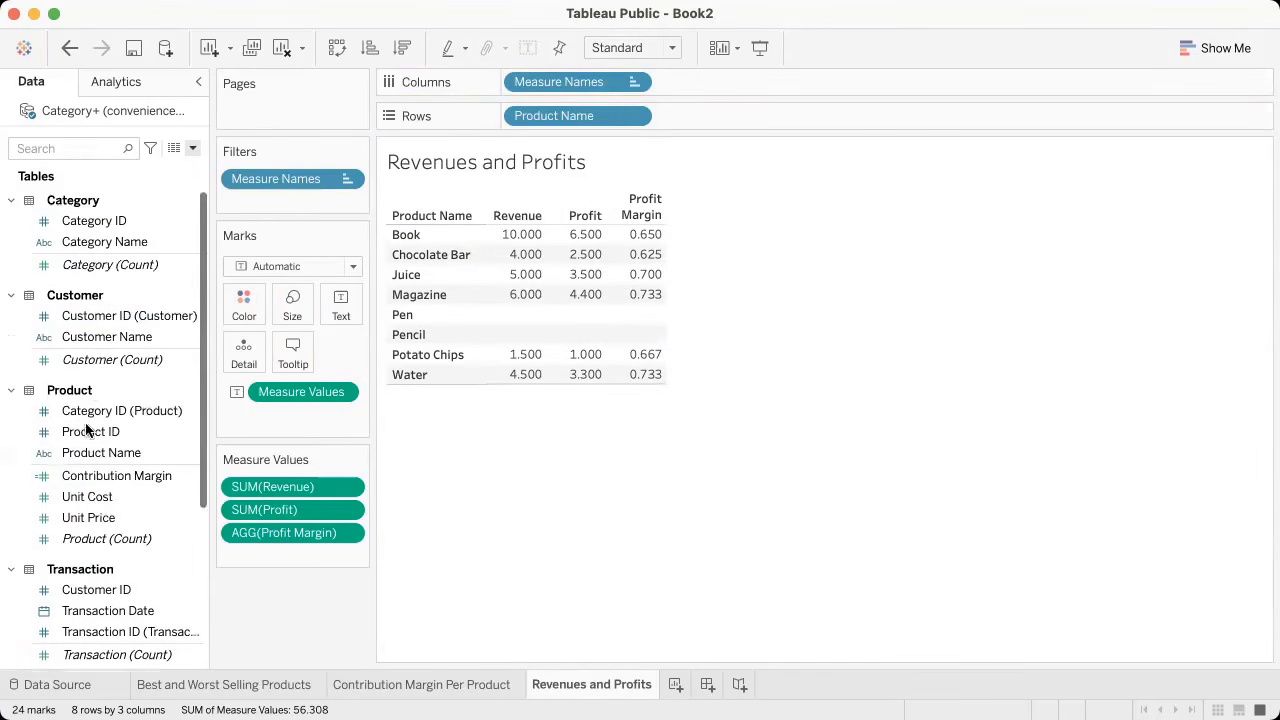
{"action": "left_click_drag", "start_coordinate": [103, 243], "coordinate": [530, 117]}
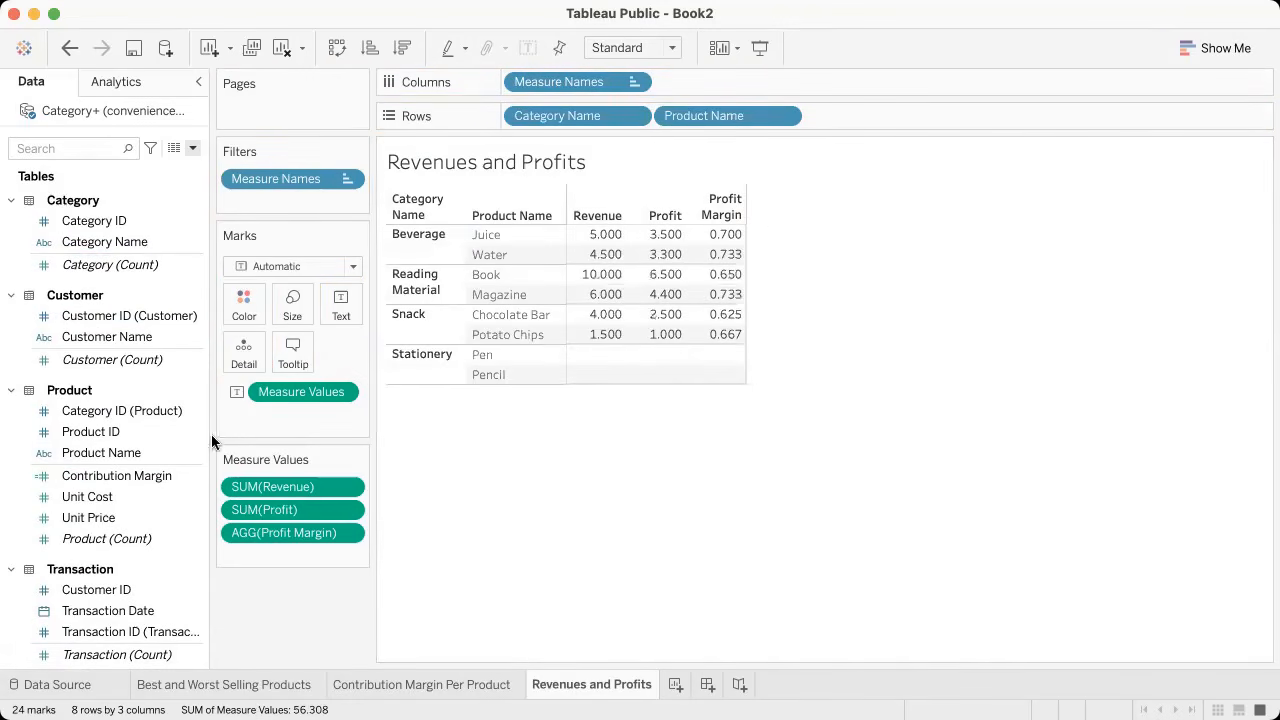
Step: Format the Revenue values as Currency (Standard) with the English (United States) locale
{"action": "left_click", "coordinate": [348, 490]}
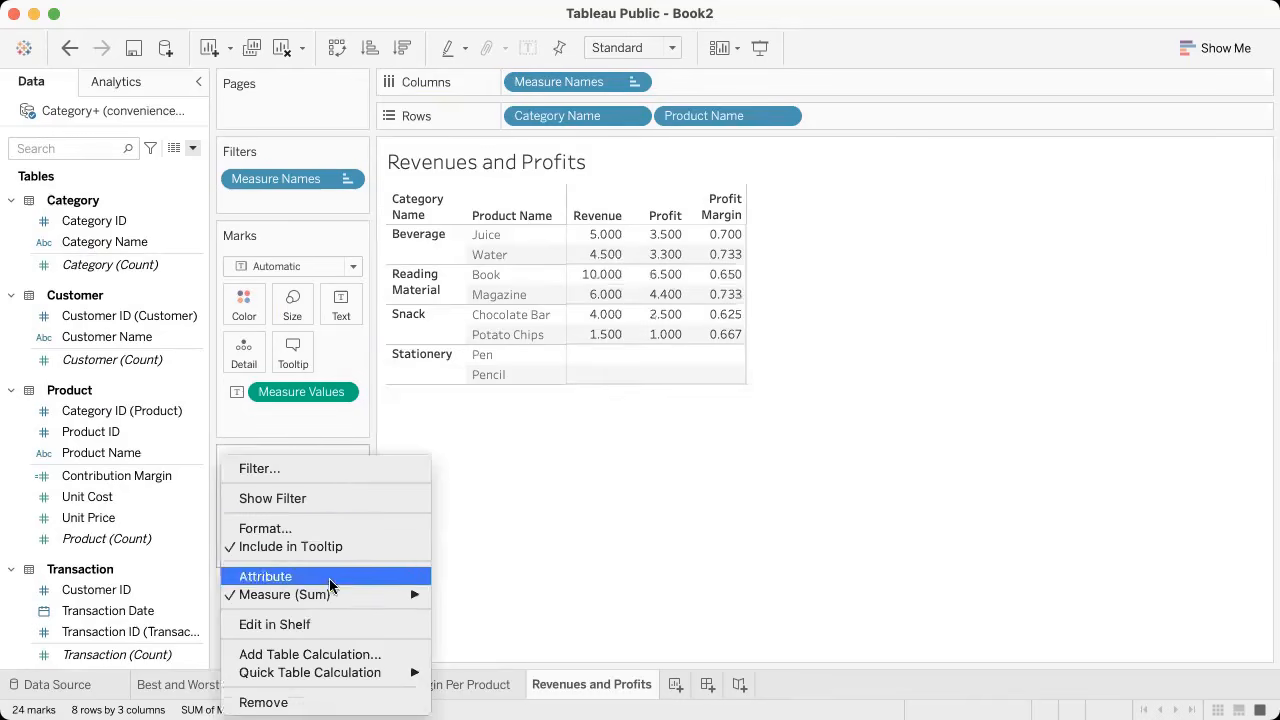
{"action": "left_click", "coordinate": [346, 526]}
{"action": "left_click", "coordinate": [165, 207]}
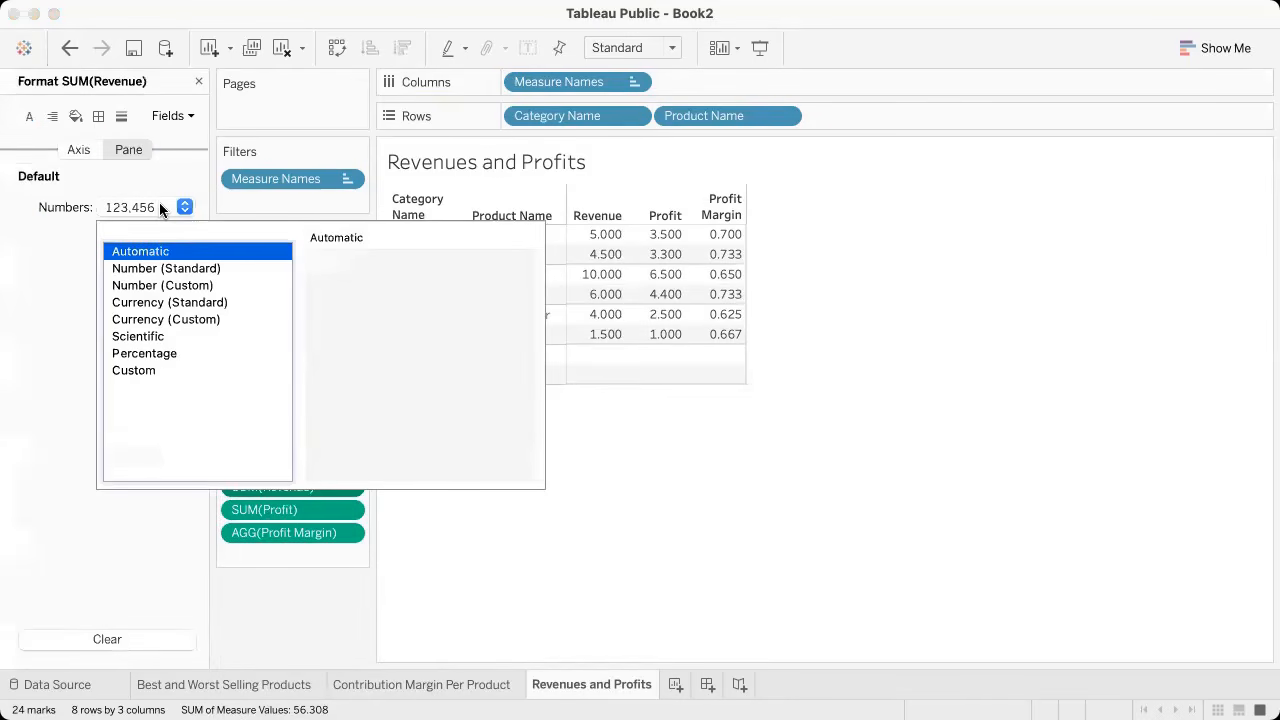
{"action": "left_click", "coordinate": [168, 305]}
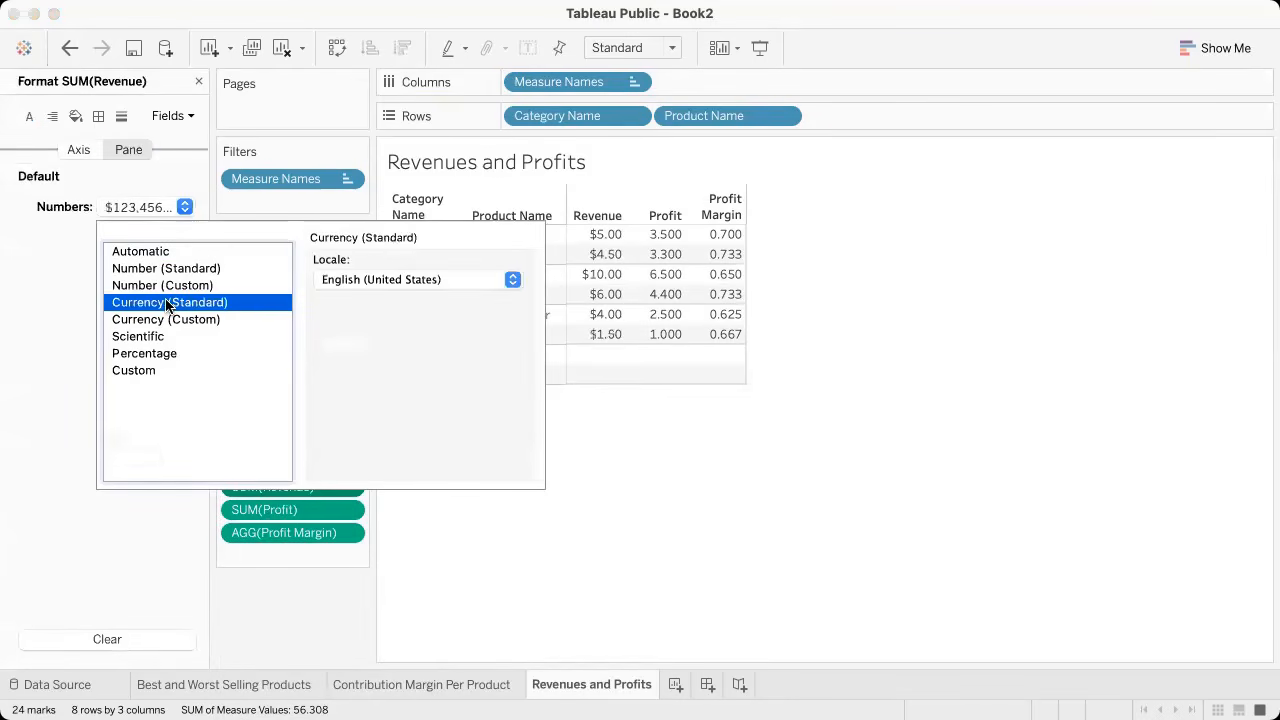
{"action": "left_click", "coordinate": [689, 418]}
Step: Format the Profit values as Currency (Custom) with 2 decimal places and a $ prefix
{"action": "left_click", "coordinate": [346, 510]}
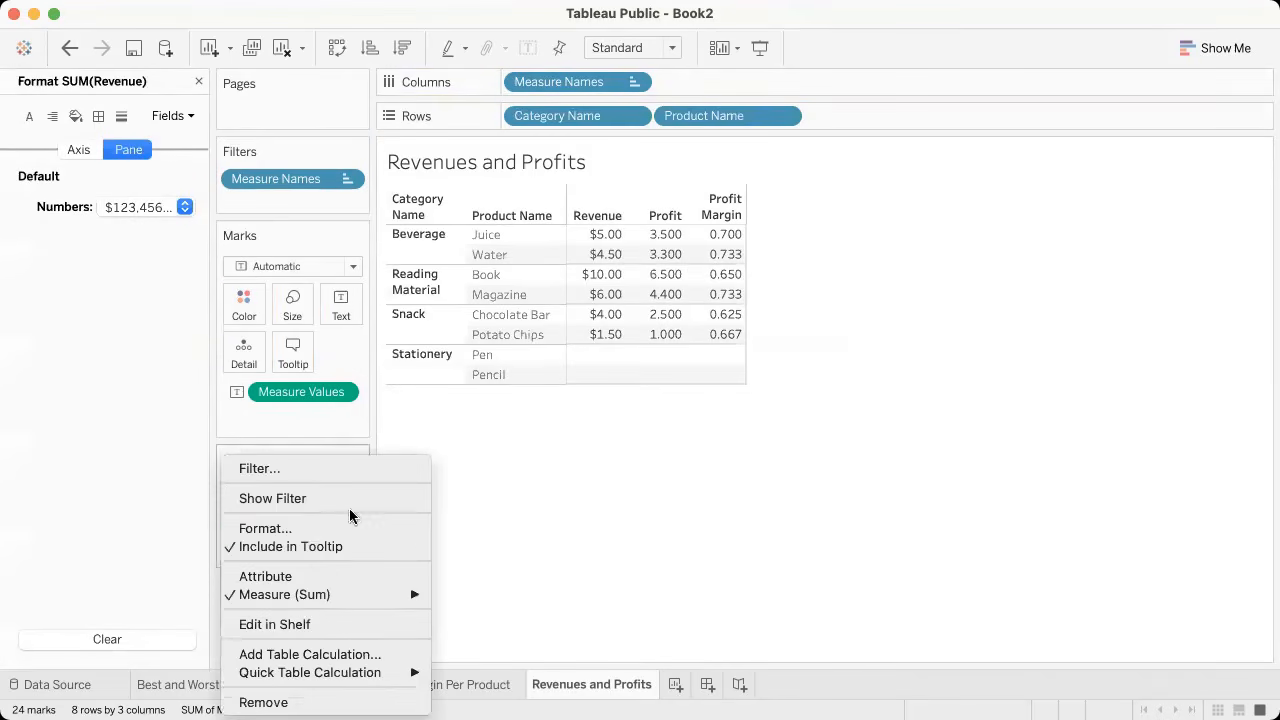
{"action": "left_click", "coordinate": [312, 527]}
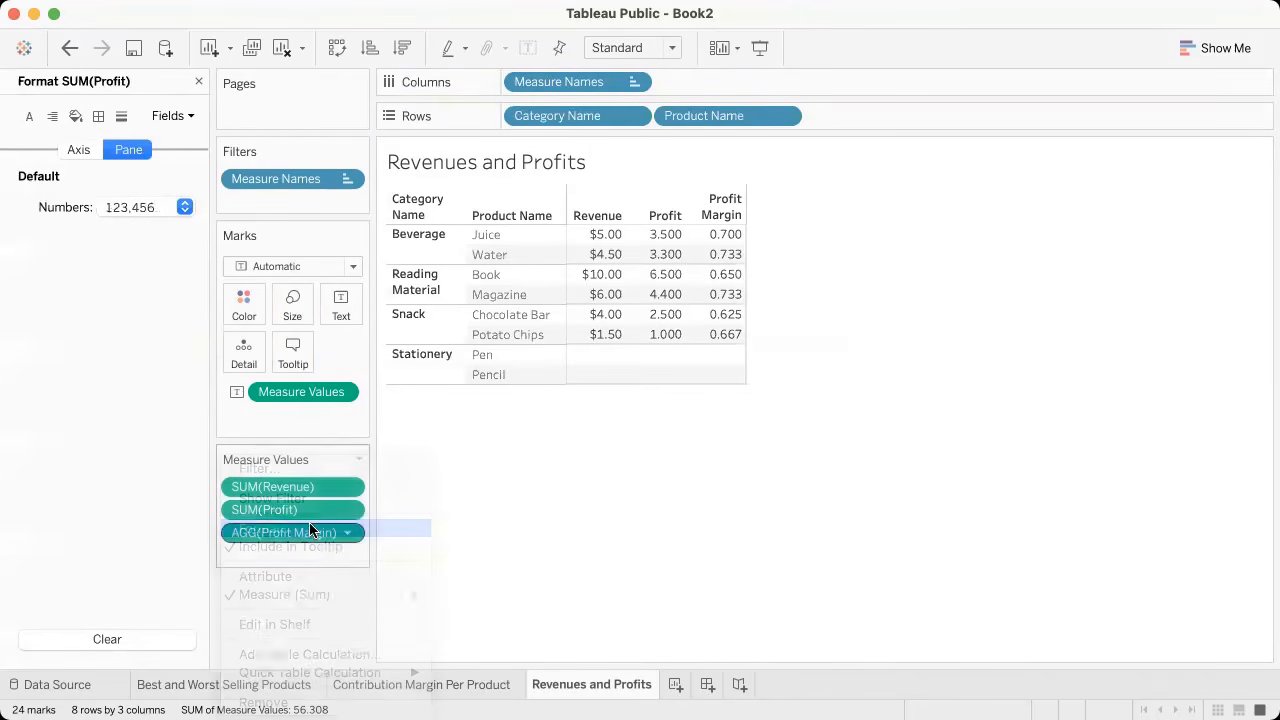
{"action": "left_click", "coordinate": [165, 205]}
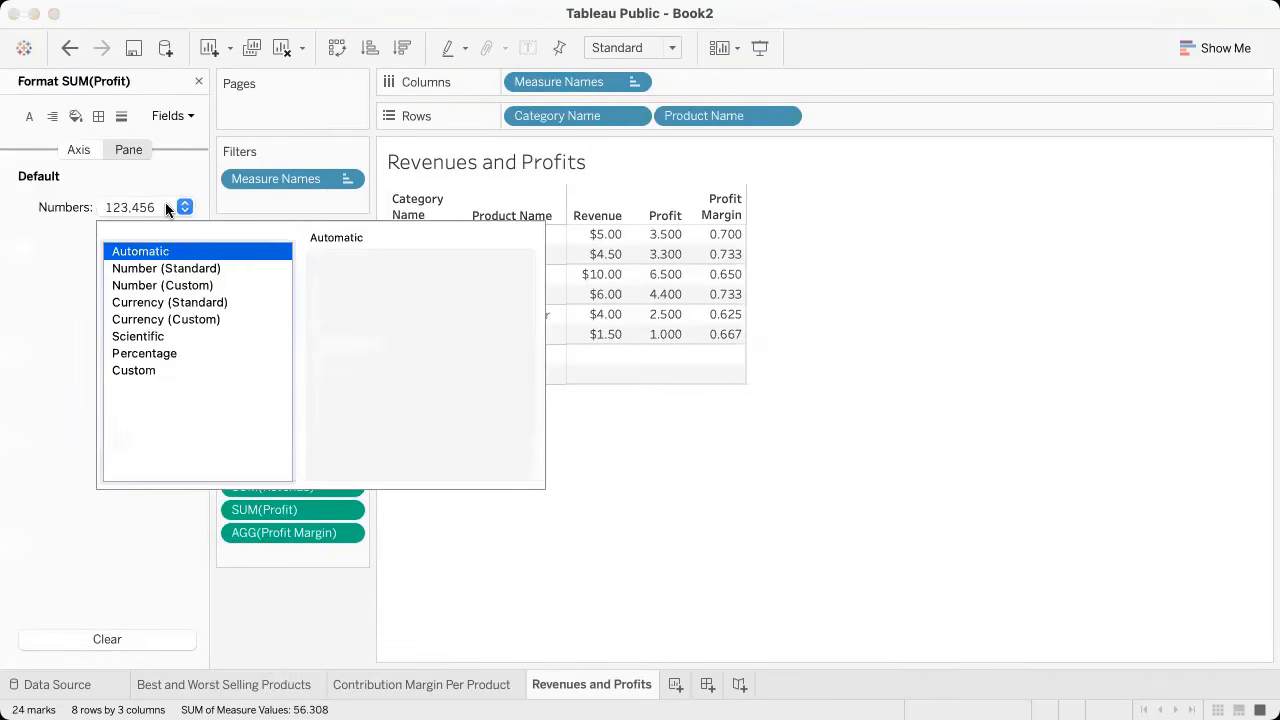
{"action": "left_click", "coordinate": [168, 320]}
{"action": "left_click", "coordinate": [605, 438]}
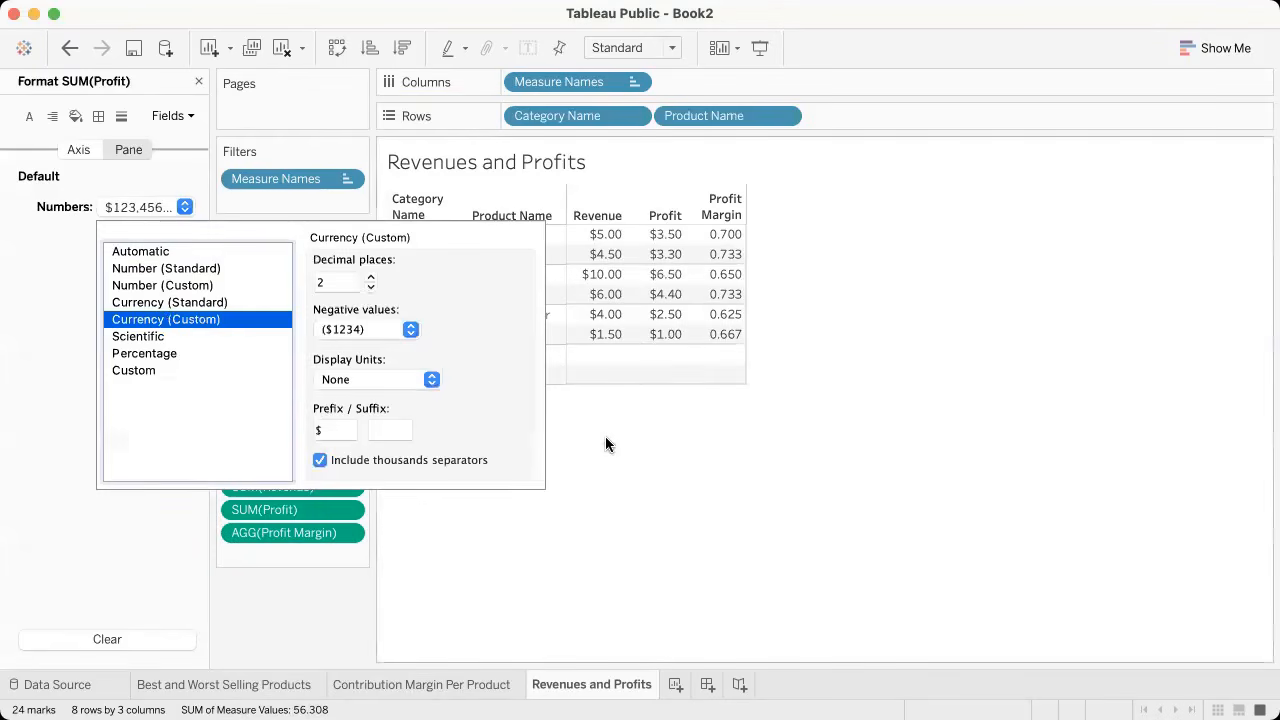
Step: Format the Profit Margin values as a percentage and close the formatting settings
{"action": "left_click", "coordinate": [344, 536]}
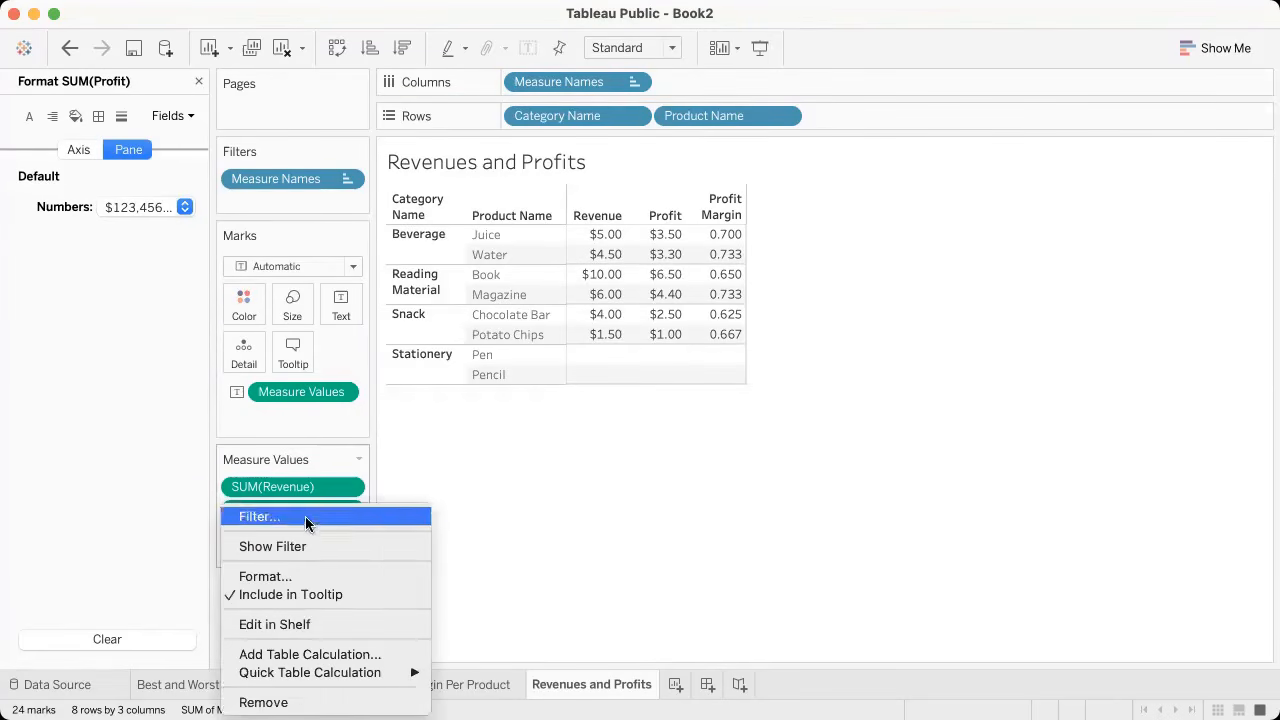
{"action": "left_click", "coordinate": [309, 580]}
{"action": "left_click", "coordinate": [147, 208]}
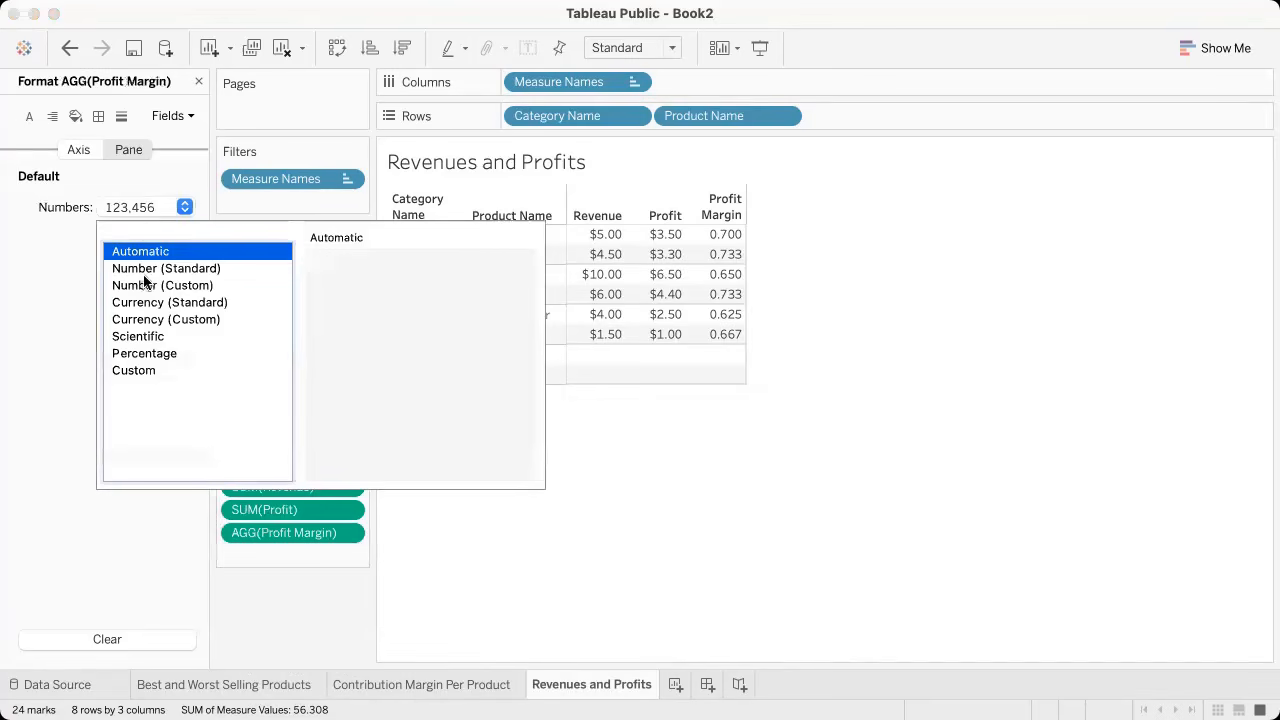
{"action": "left_click", "coordinate": [160, 353]}
{"action": "left_click", "coordinate": [693, 440]}
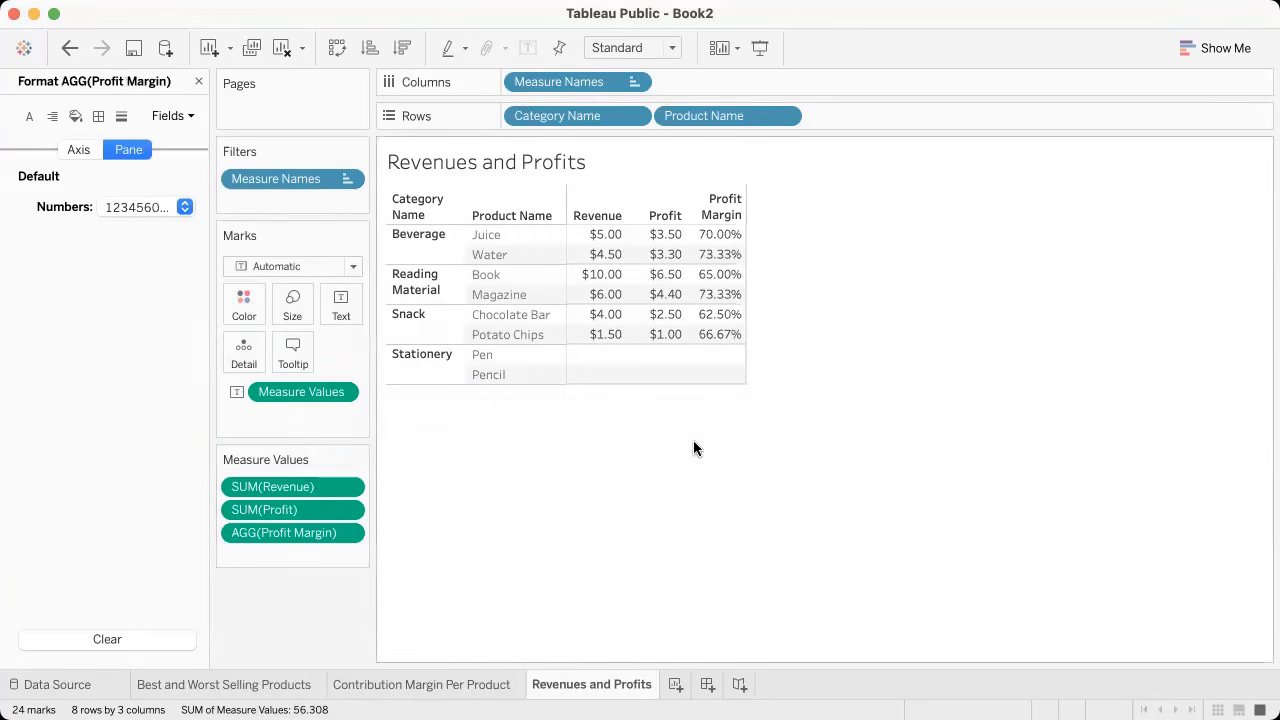
{"action": "left_click", "coordinate": [198, 83]}
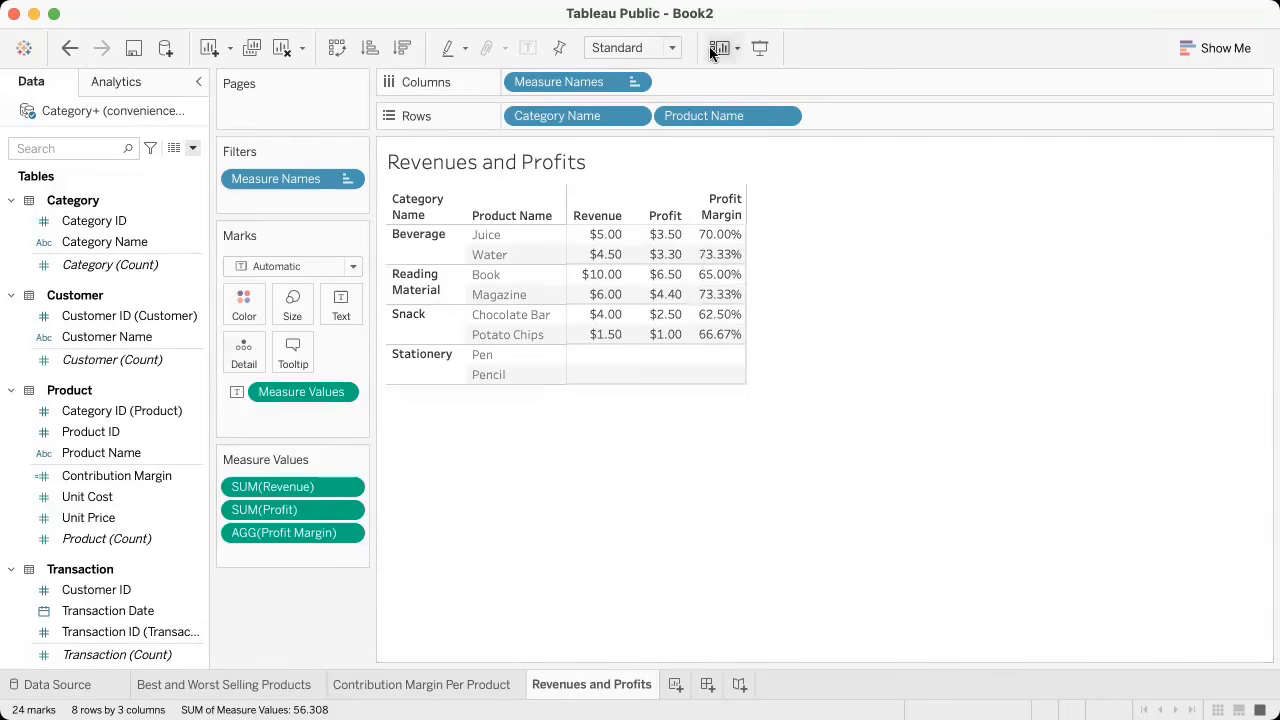
Step: Fit the Revenues and Profits table to the entire view
{"action": "left_click", "coordinate": [623, 50]}
{"action": "left_click", "coordinate": [617, 112]}
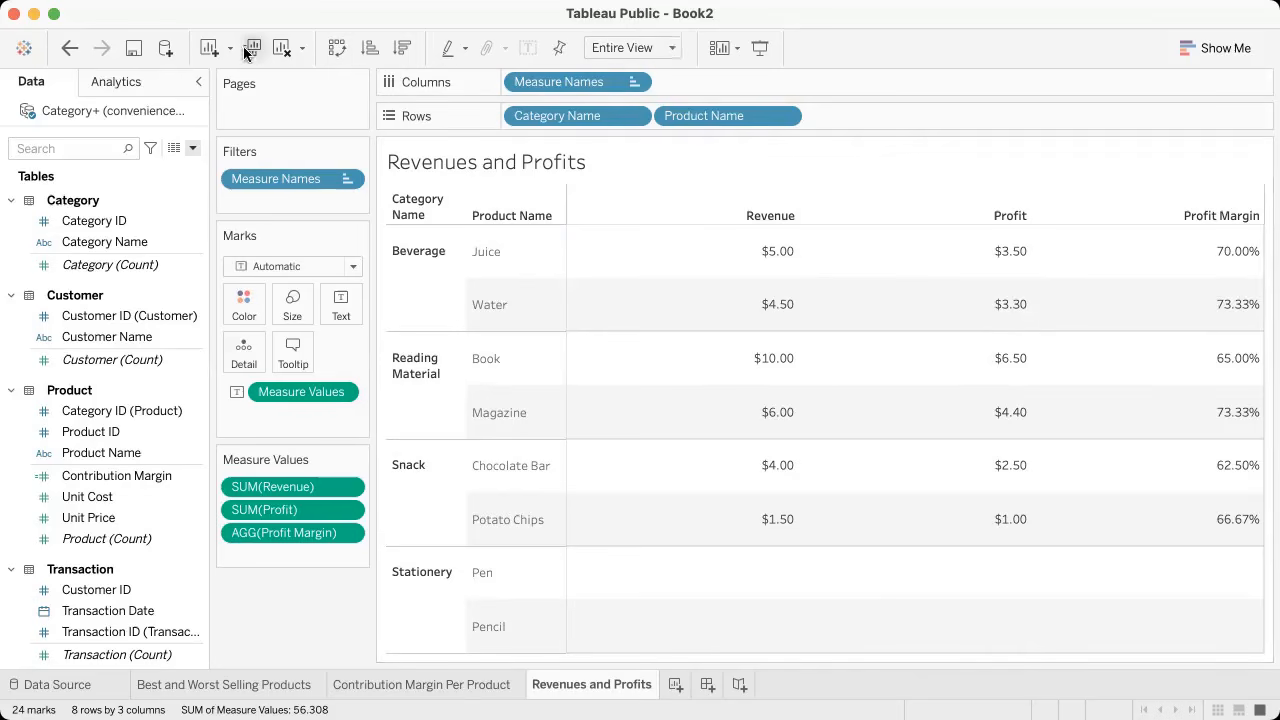
{"action": "left_click", "coordinate": [635, 82]}
{"action": "left_click", "coordinate": [773, 160]}
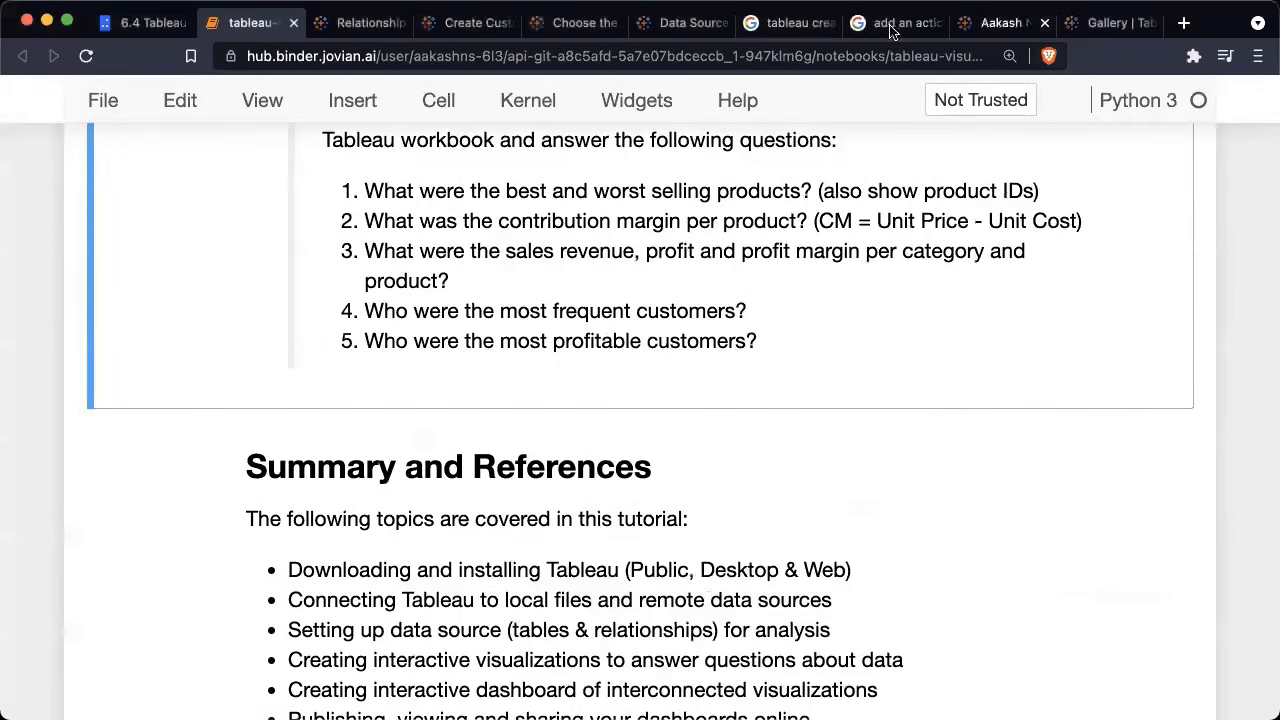
Step: Switch to the browser and search Google for "tableau column totals"
{"action": "left_click", "coordinate": [790, 26]}
{"action": "triple_click", "coordinate": [470, 127]}
{"action": "type", "text": "tableau"}
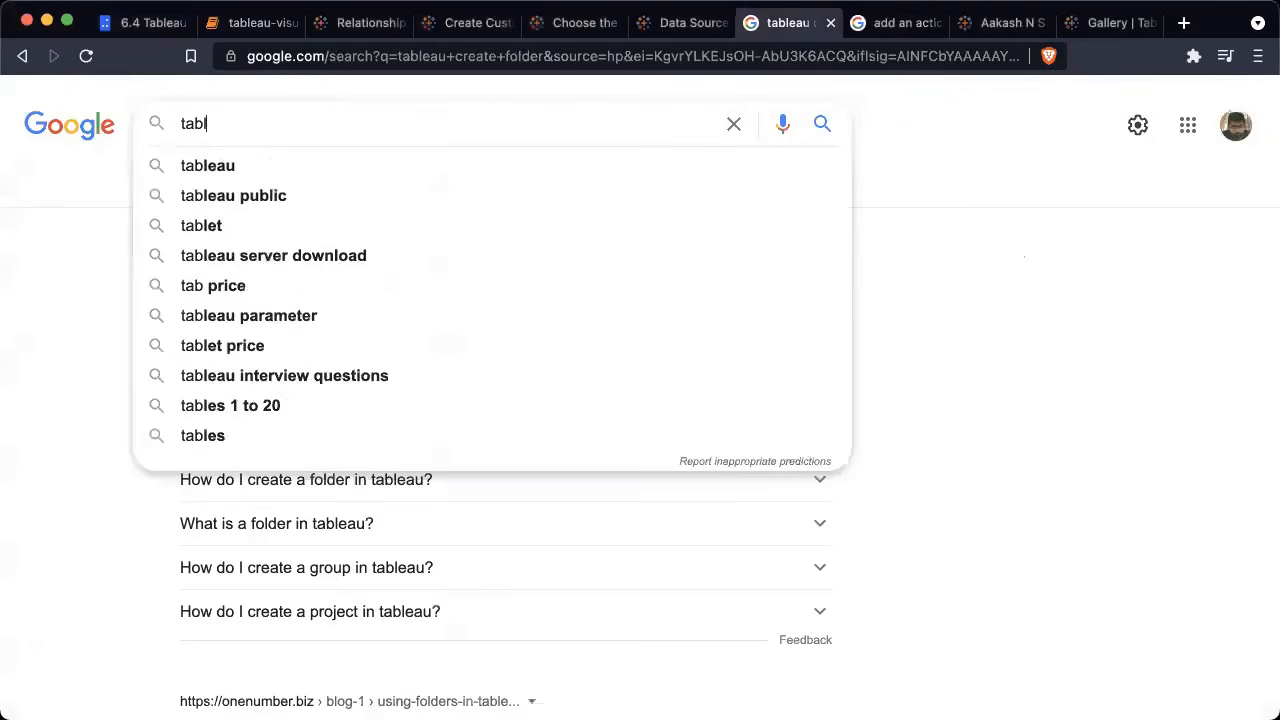
{"action": "key", "text": "BackSpace"}
{"action": "key", "text": "BackSpace"}
{"action": "type", "text": "e"}
{"action": "key", "text": "BackSpace"}
{"action": "type", "text": "au total"}
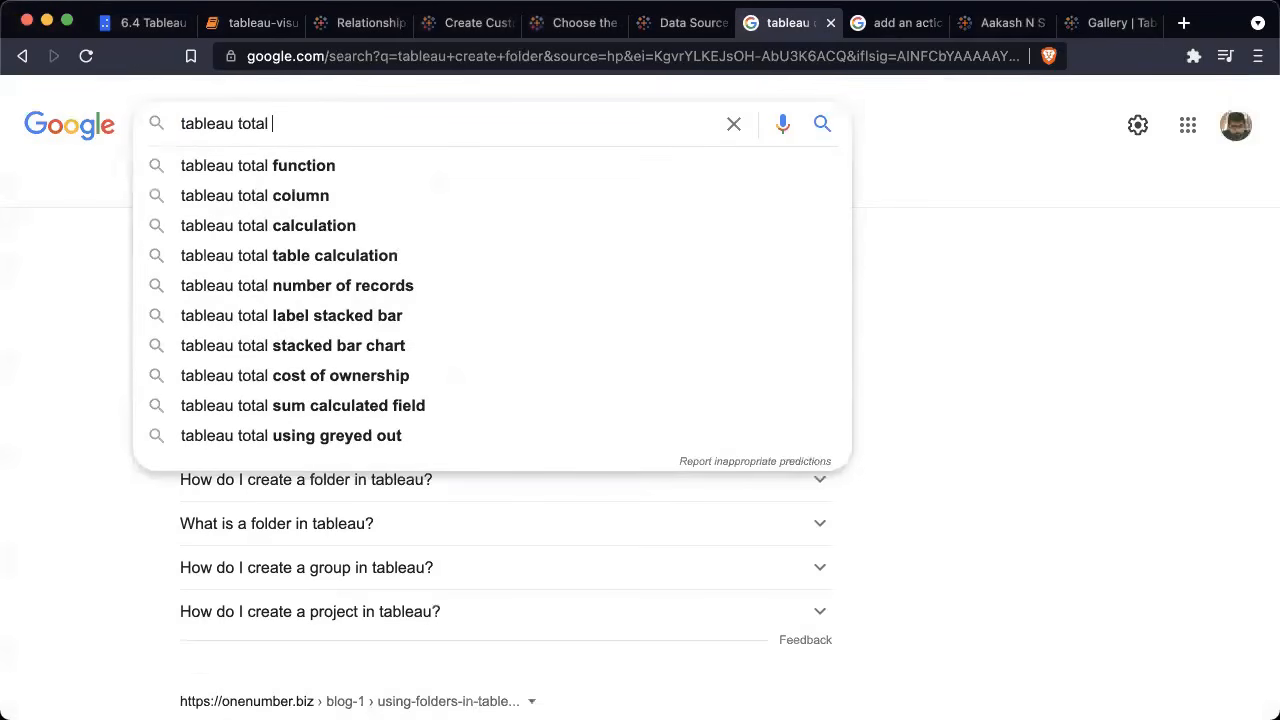
{"action": "key", "text": "BackSpace"}
{"action": "key", "text": "BackSpace"}
{"action": "key", "text": "BackSpace"}
{"action": "key", "text": "BackSpace"}
{"action": "key", "text": "BackSpace"}
{"action": "key", "text": "BackSpace"}
{"action": "type", "text": "ci"}
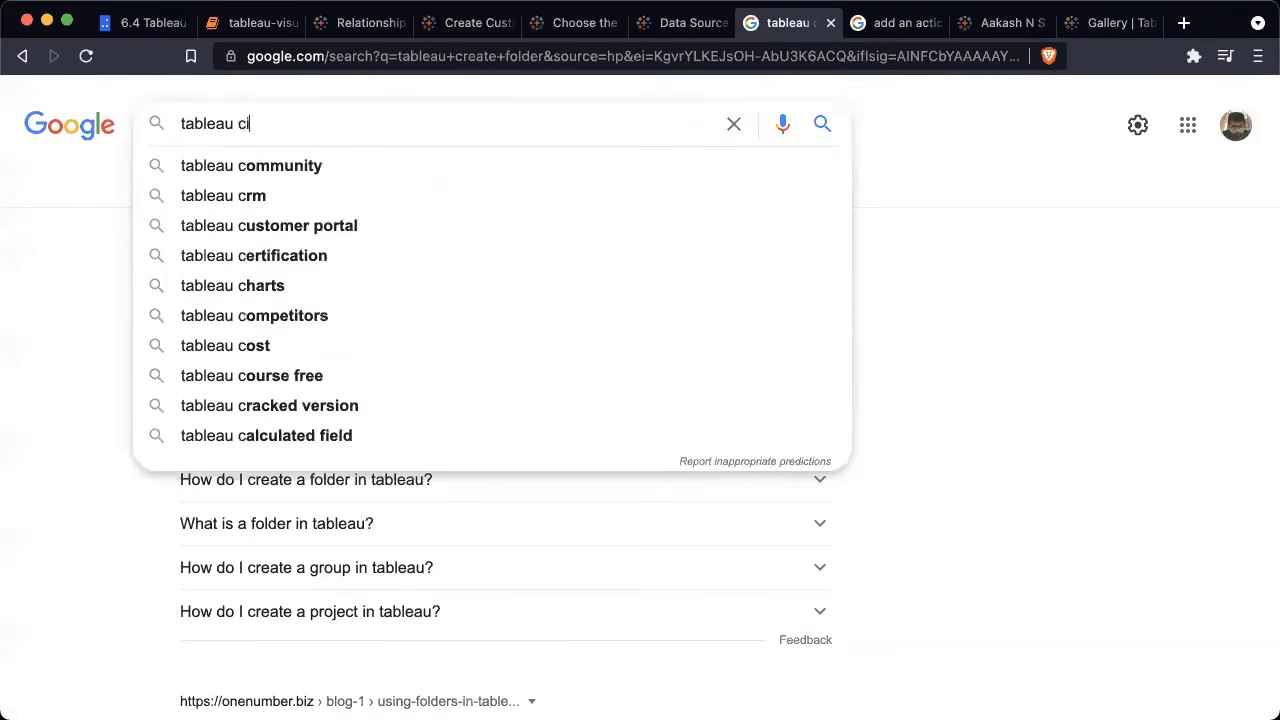
{"action": "type", "text": "p"}
{"action": "key", "text": "BackSpace"}
{"action": "type", "text": "o"}
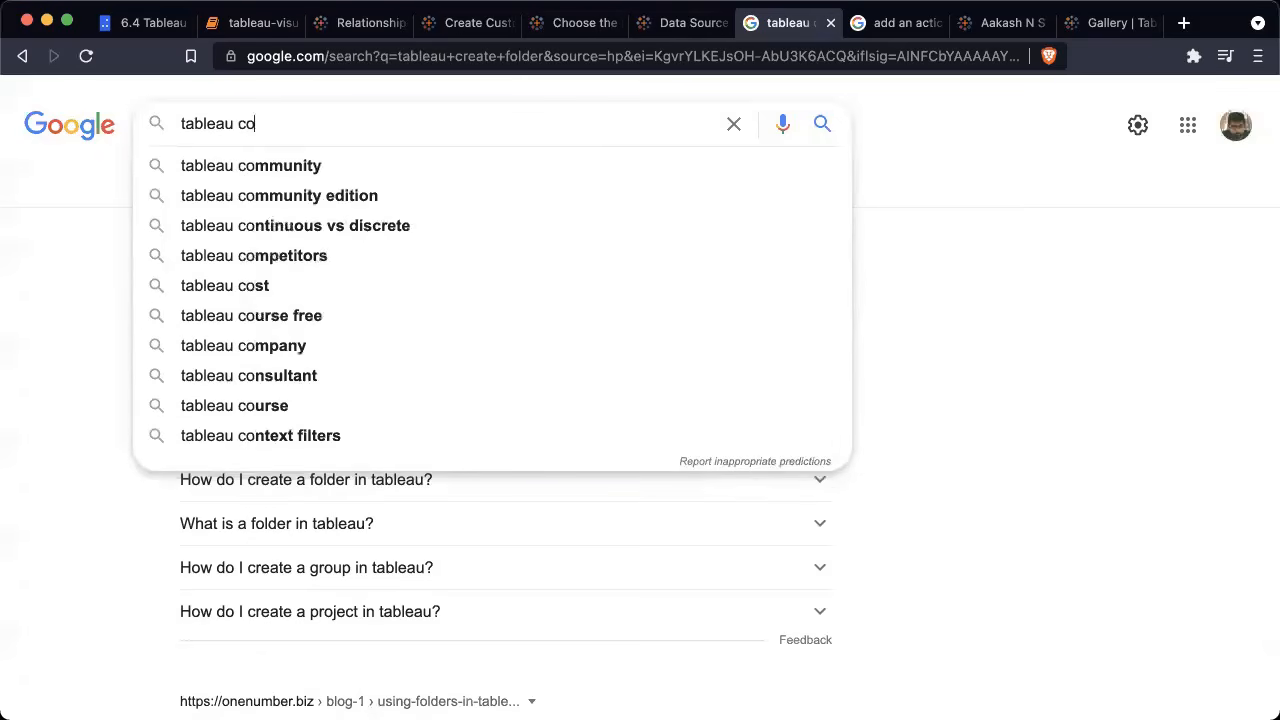
{"action": "type", "text": "lumn tot"}
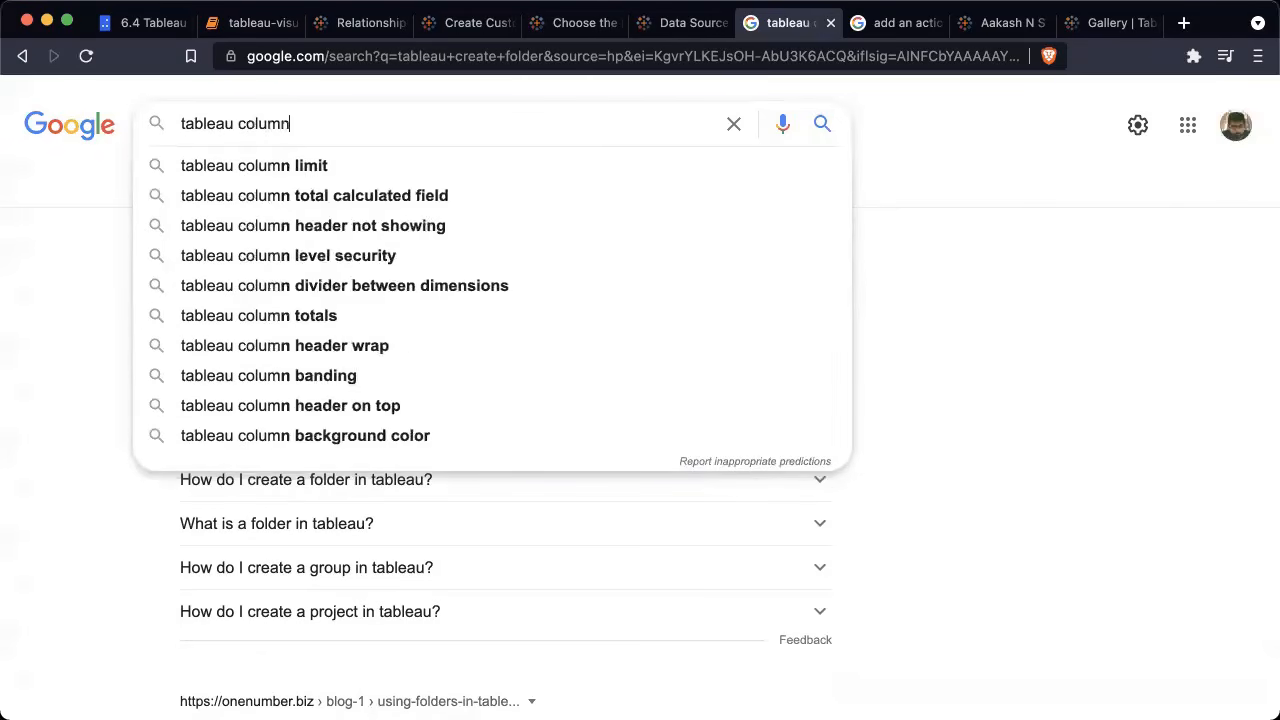
{"action": "key", "text": "Down"}
{"action": "key", "text": "Down"}
{"action": "key", "text": "Return"}
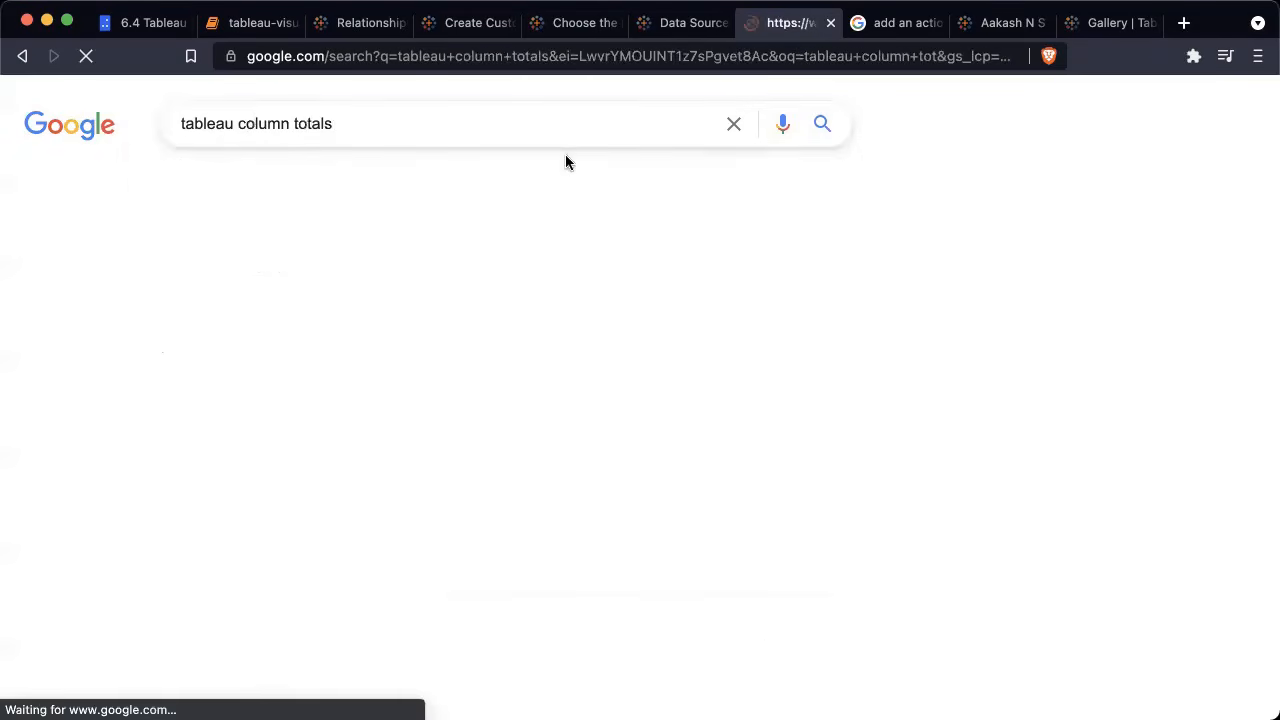
Step: Open Tableau's "Show Totals in a Visualization" help article and read how to show grand totals
{"action": "scroll", "coordinate": [445, 230], "scroll_direction": "down", "scroll_amount": 2}
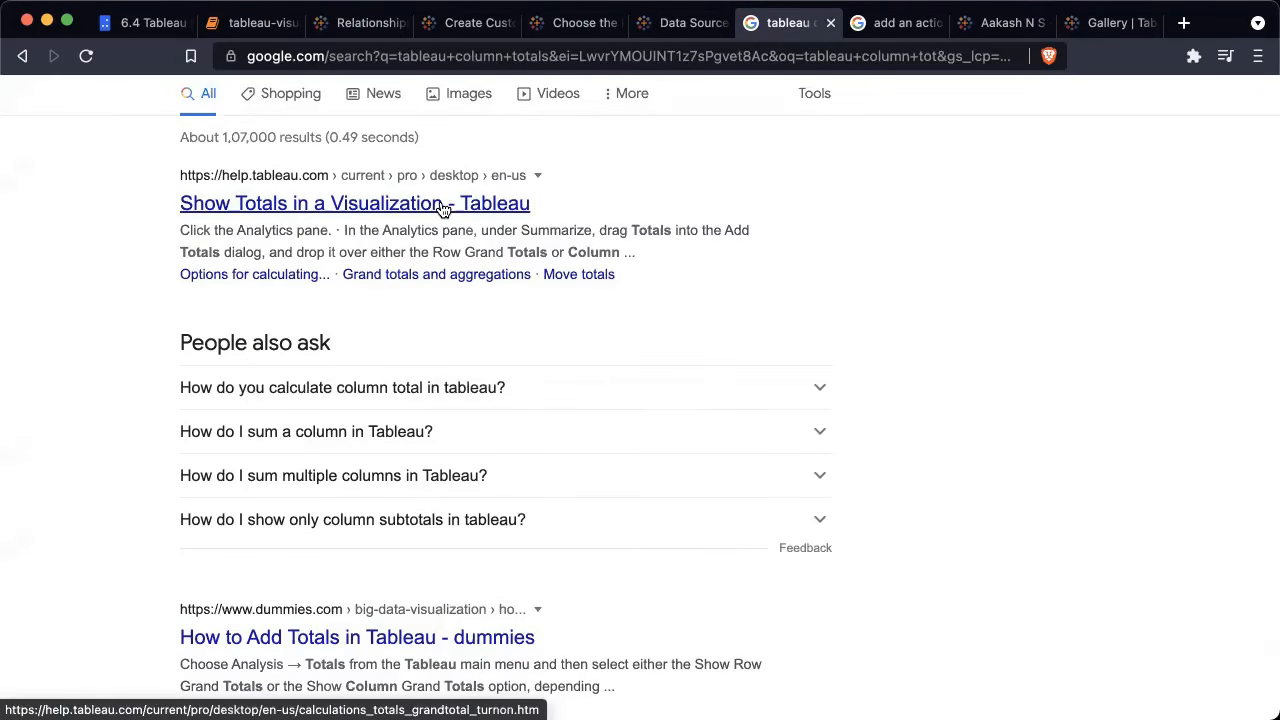
{"action": "left_click", "coordinate": [458, 207]}
{"action": "key", "text": "ctrl+Left"}
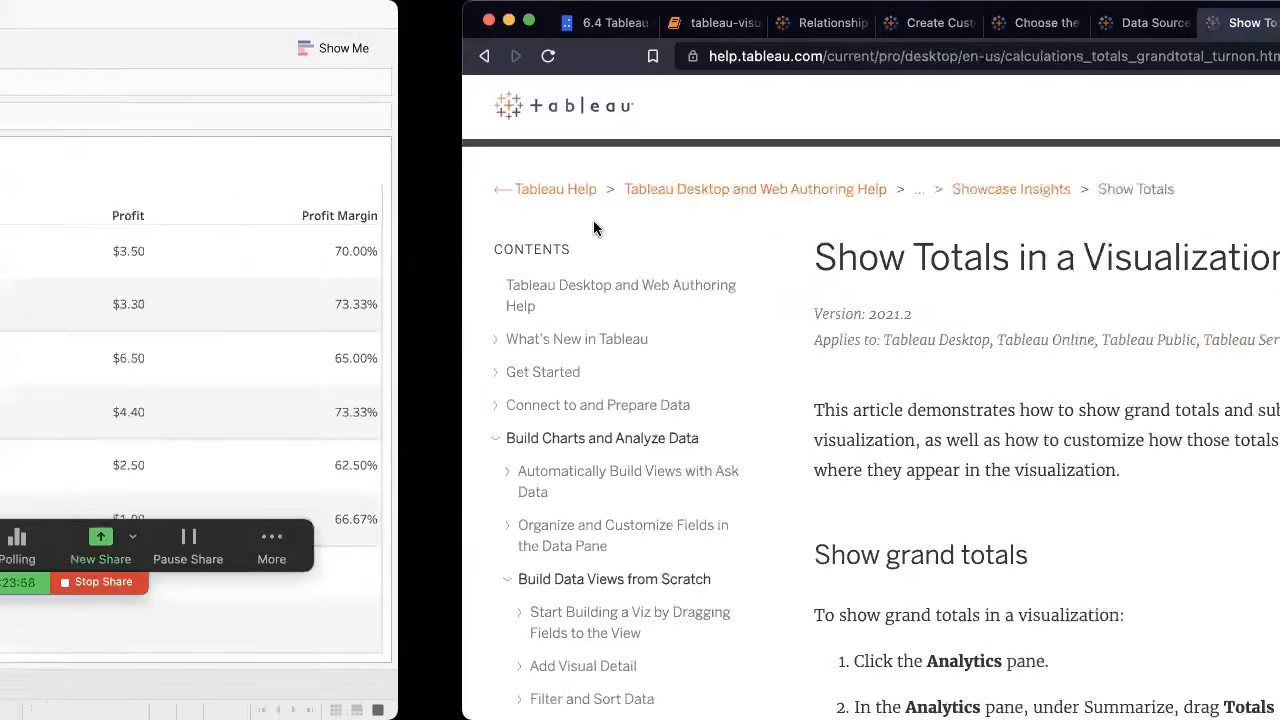
{"action": "left_click", "coordinate": [139, 82]}
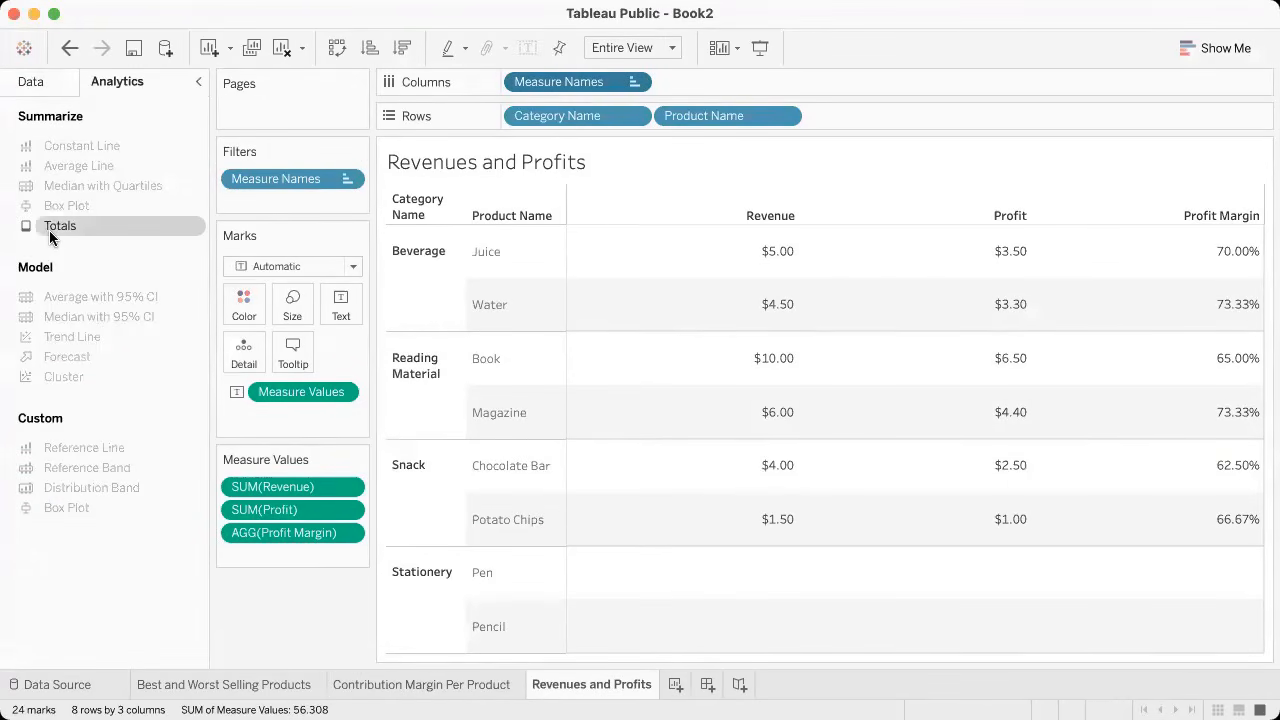
{"action": "key", "text": "ctrl+Right"}
{"action": "scroll", "coordinate": [481, 311], "scroll_direction": "down", "scroll_amount": 10}
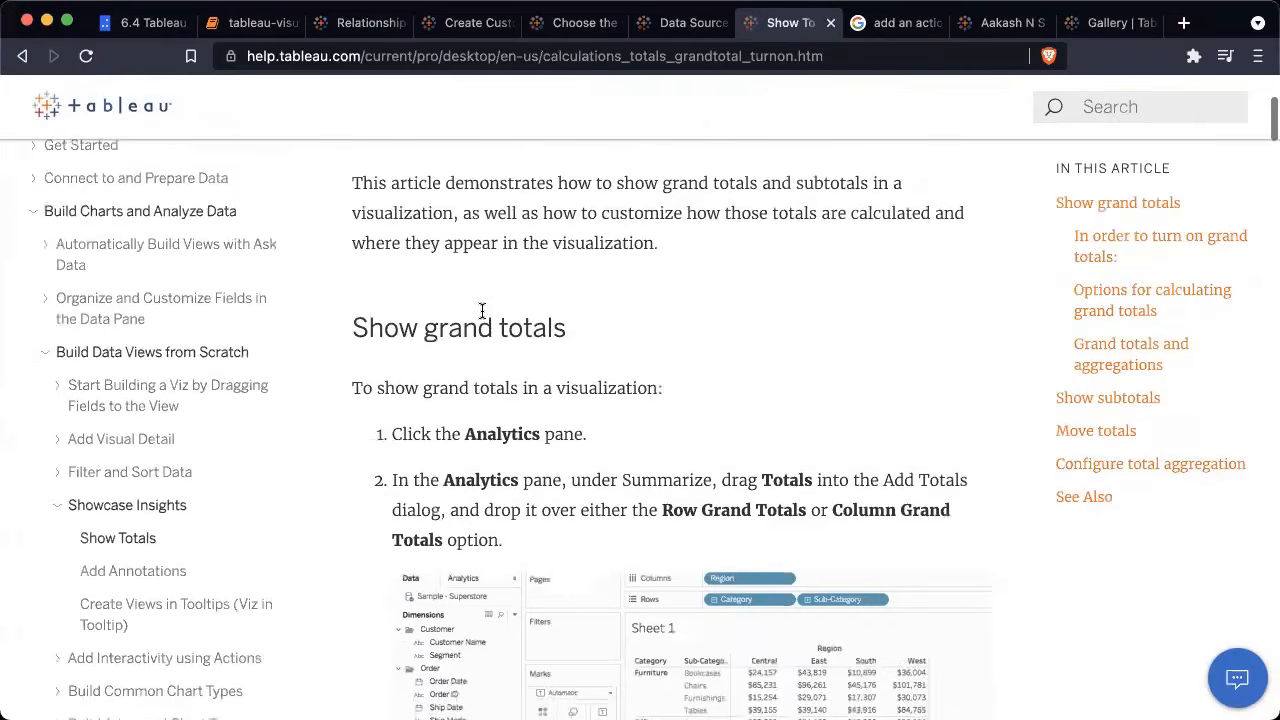
{"action": "scroll", "coordinate": [624, 313], "scroll_direction": "down", "scroll_amount": 2}
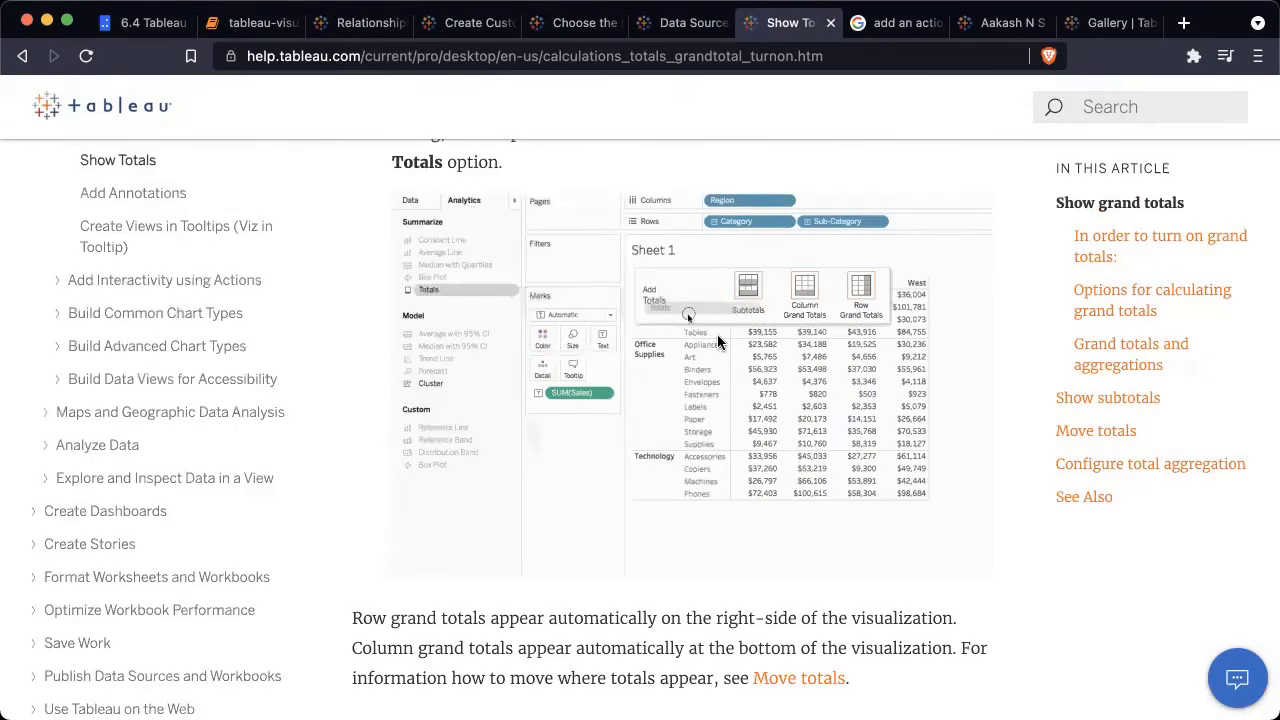
Step: Back in Tableau Public, add subtotals per category and column grand totals to the Revenues and Profits table
{"action": "key", "text": "ctrl+Left"}
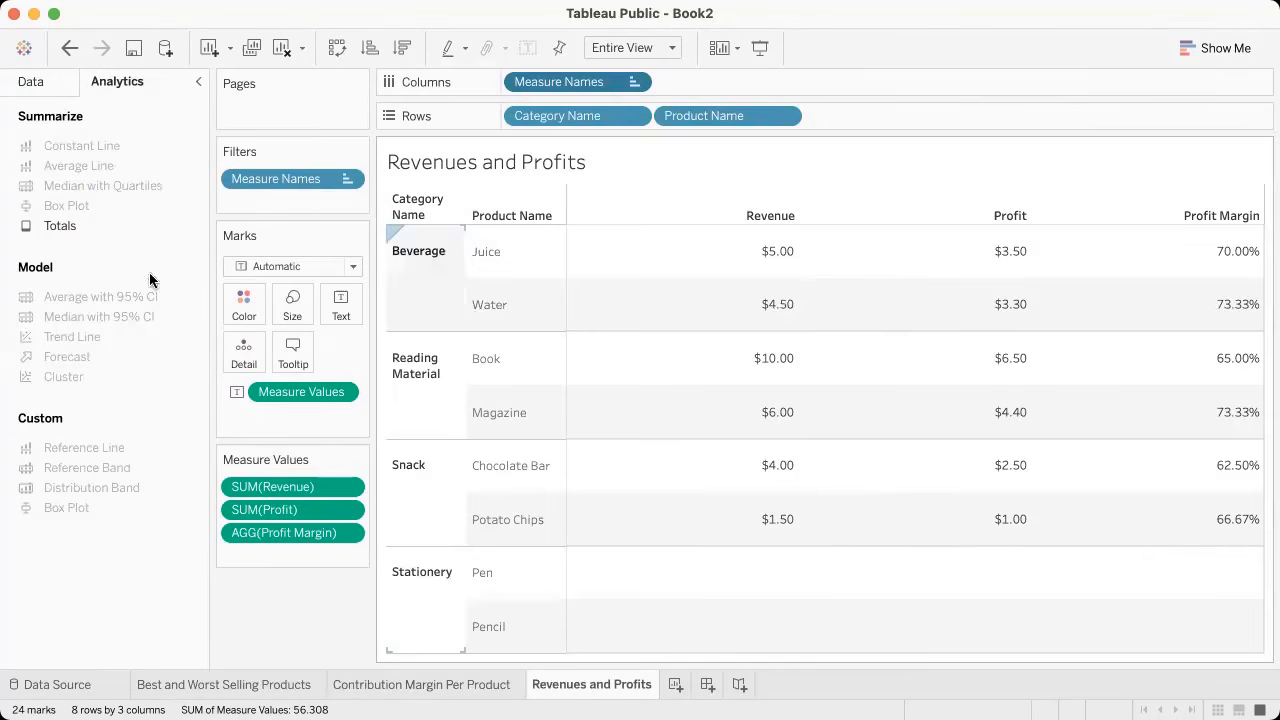
{"action": "left_click_drag", "start_coordinate": [78, 226], "coordinate": [593, 223]}
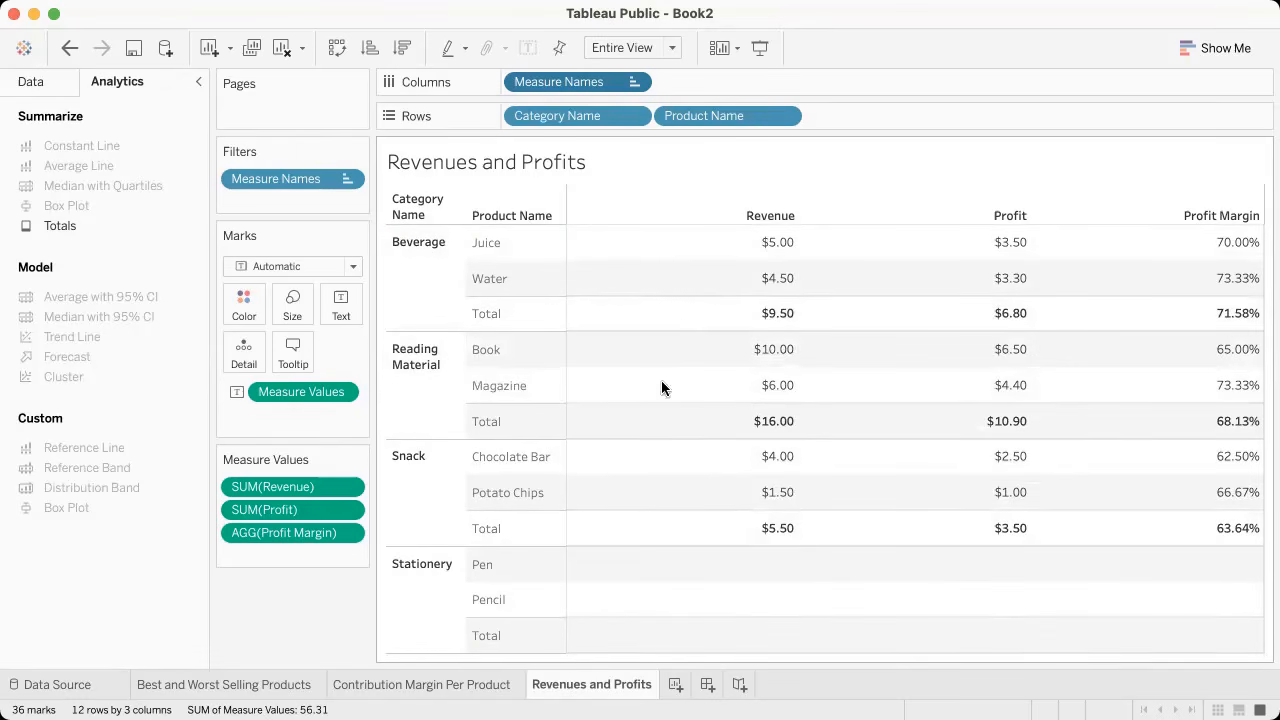
{"action": "left_click_drag", "start_coordinate": [33, 224], "coordinate": [664, 222]}
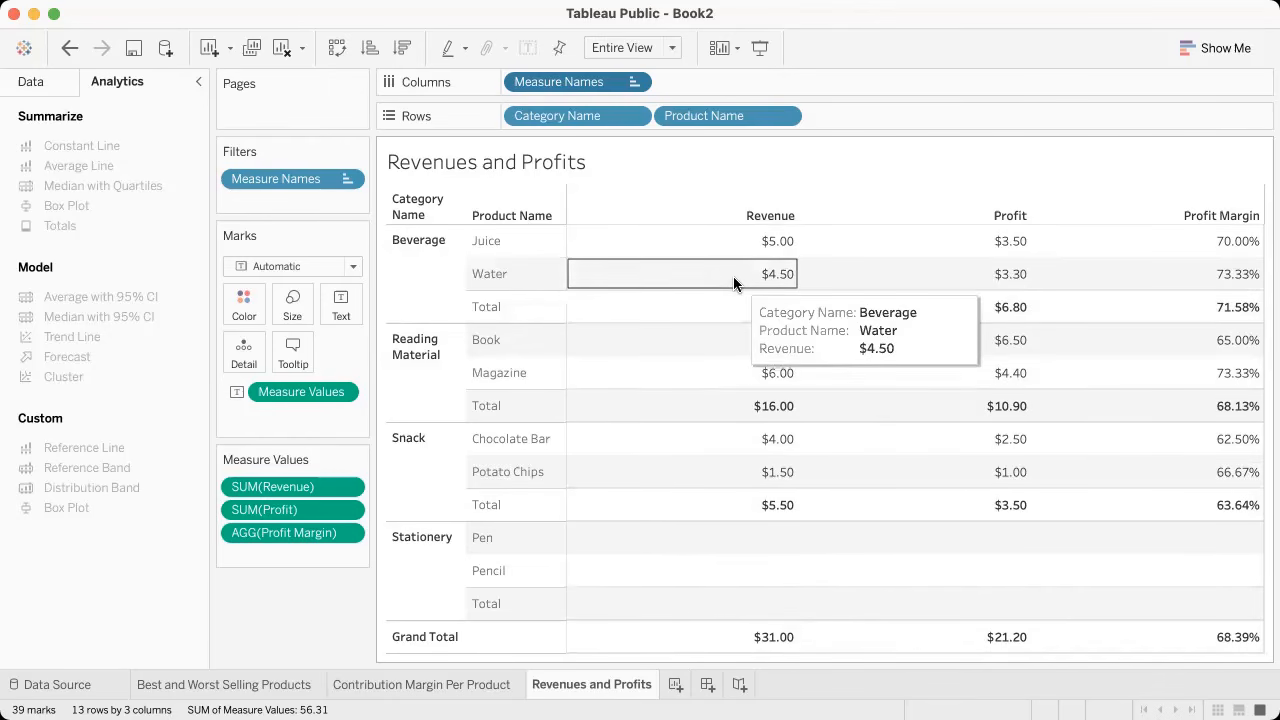
Step: Switch to the browser and read the remaining exercise questions in the notebook
{"action": "left_click", "coordinate": [30, 81]}
{"action": "scroll", "coordinate": [461, 356], "scroll_direction": "down", "scroll_amount": 2}
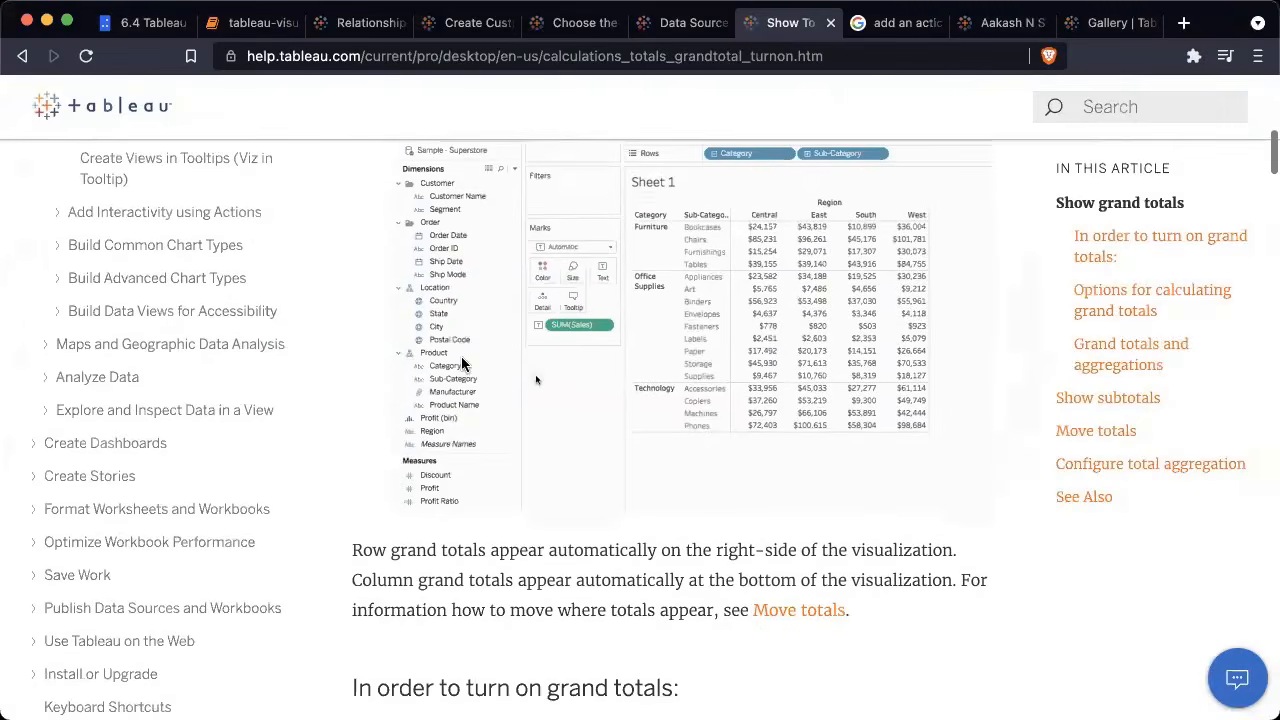
{"action": "left_click", "coordinate": [245, 22]}
{"action": "scroll", "coordinate": [420, 330], "scroll_direction": "down", "scroll_amount": 1}
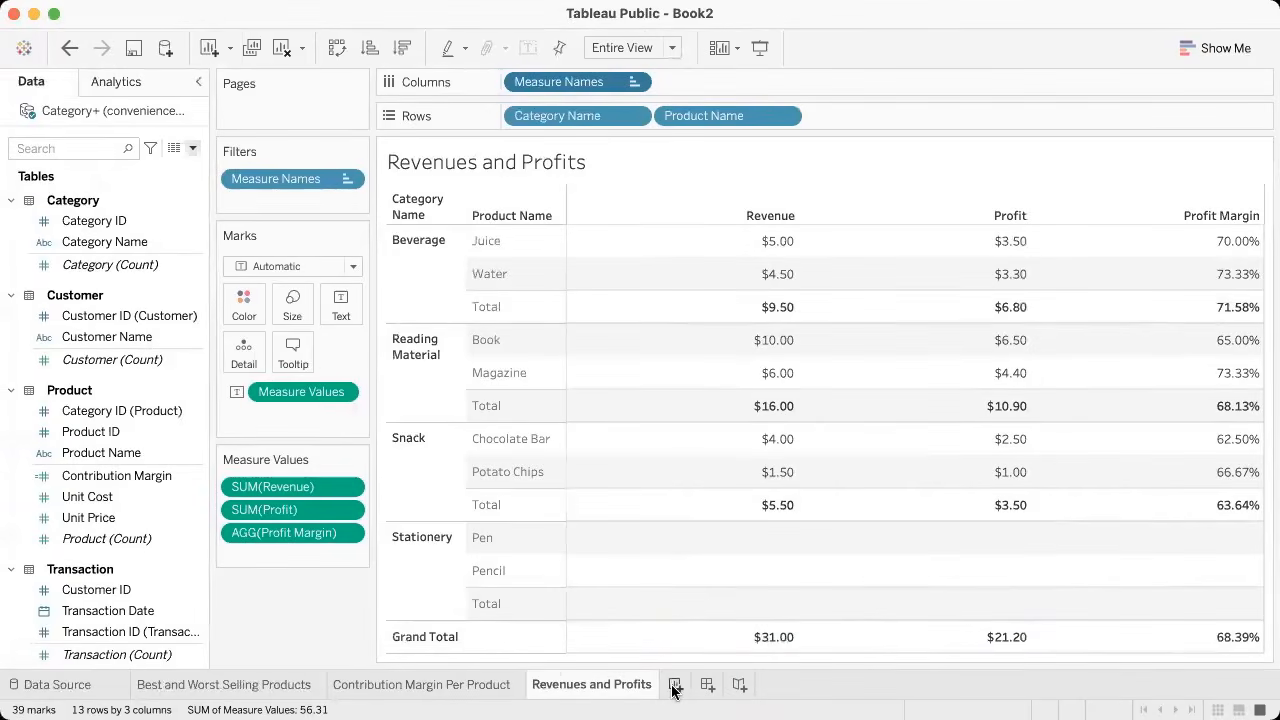
Step: Back in Tableau Public, add a new worksheet and select the Customer Name and Transaction (Count) fields together
{"action": "left_click", "coordinate": [675, 685]}
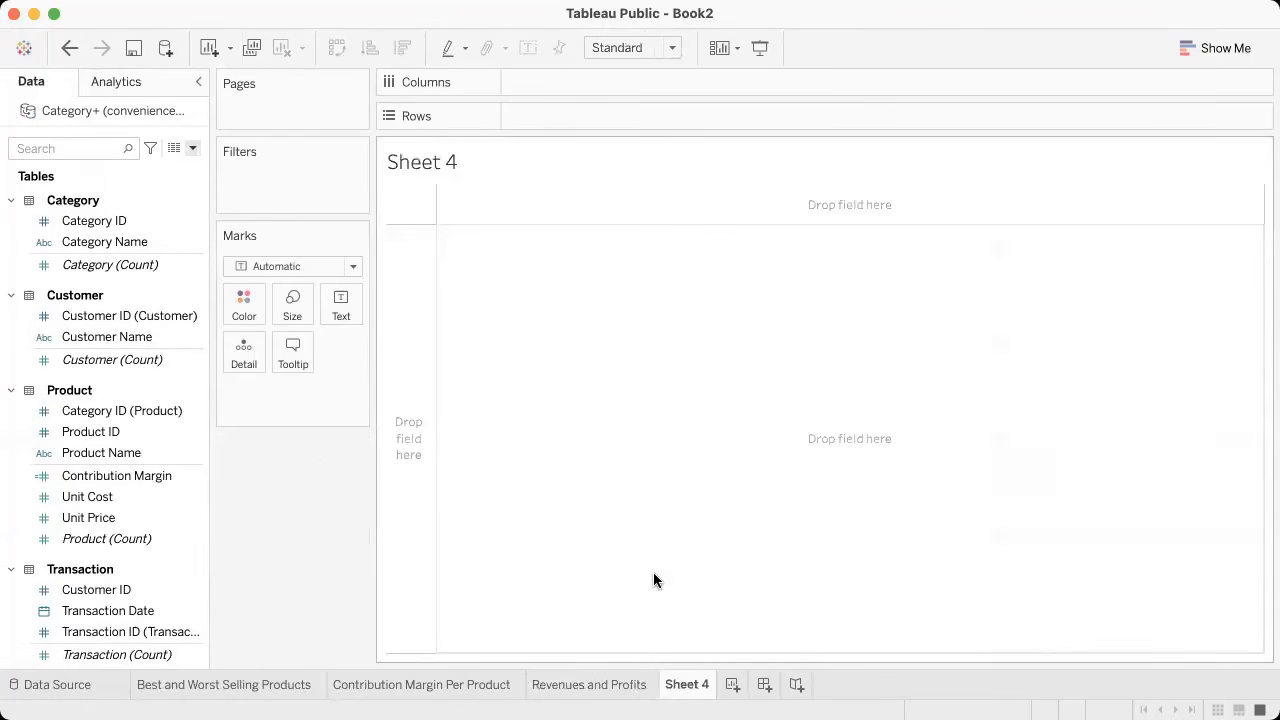
{"action": "scroll", "coordinate": [95, 430], "scroll_direction": "down", "scroll_amount": 2}
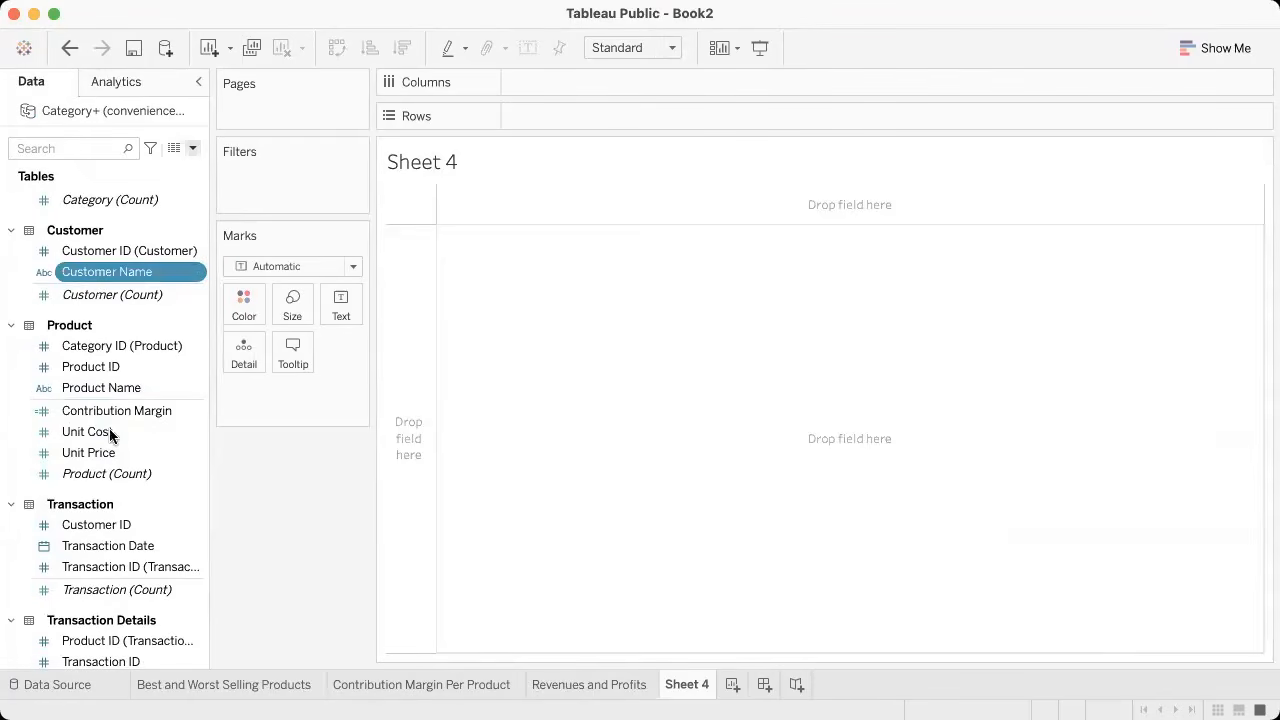
{"action": "scroll", "coordinate": [110, 470], "scroll_direction": "down", "scroll_amount": 3}
{"action": "scroll", "coordinate": [110, 487], "scroll_direction": "up", "scroll_amount": 3}
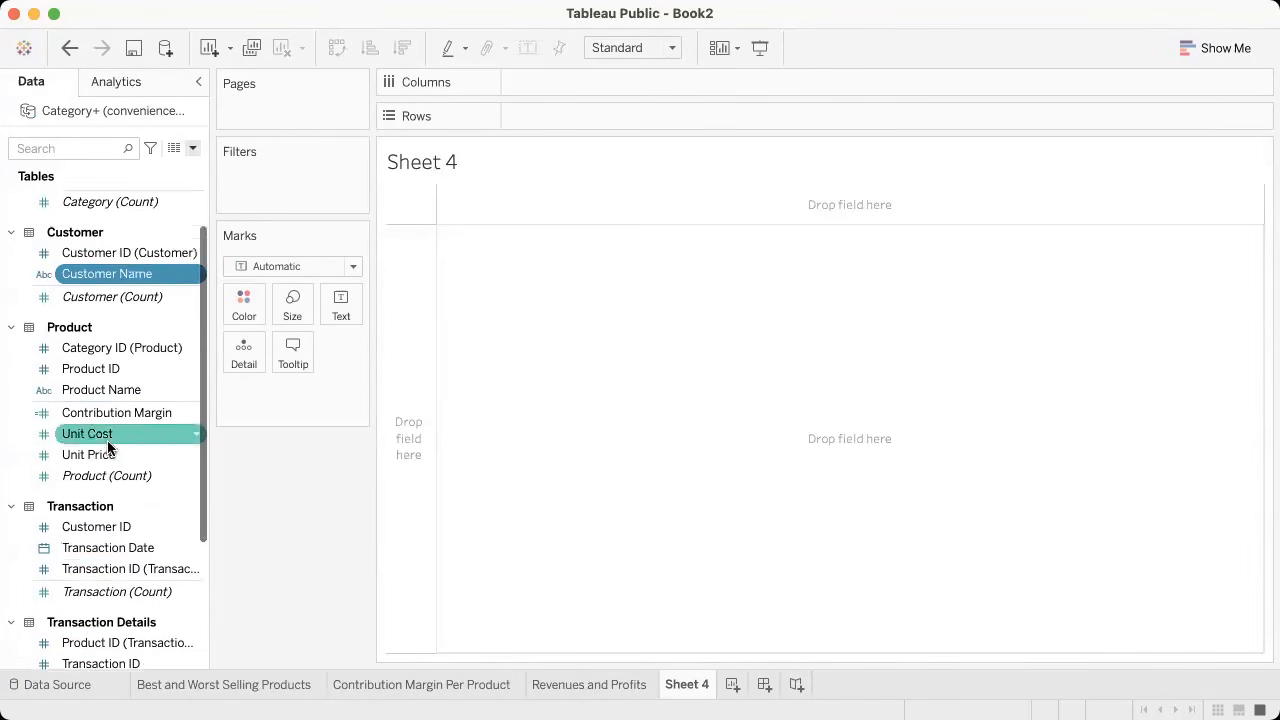
{"action": "scroll", "coordinate": [108, 480], "scroll_direction": "down", "scroll_amount": 1}
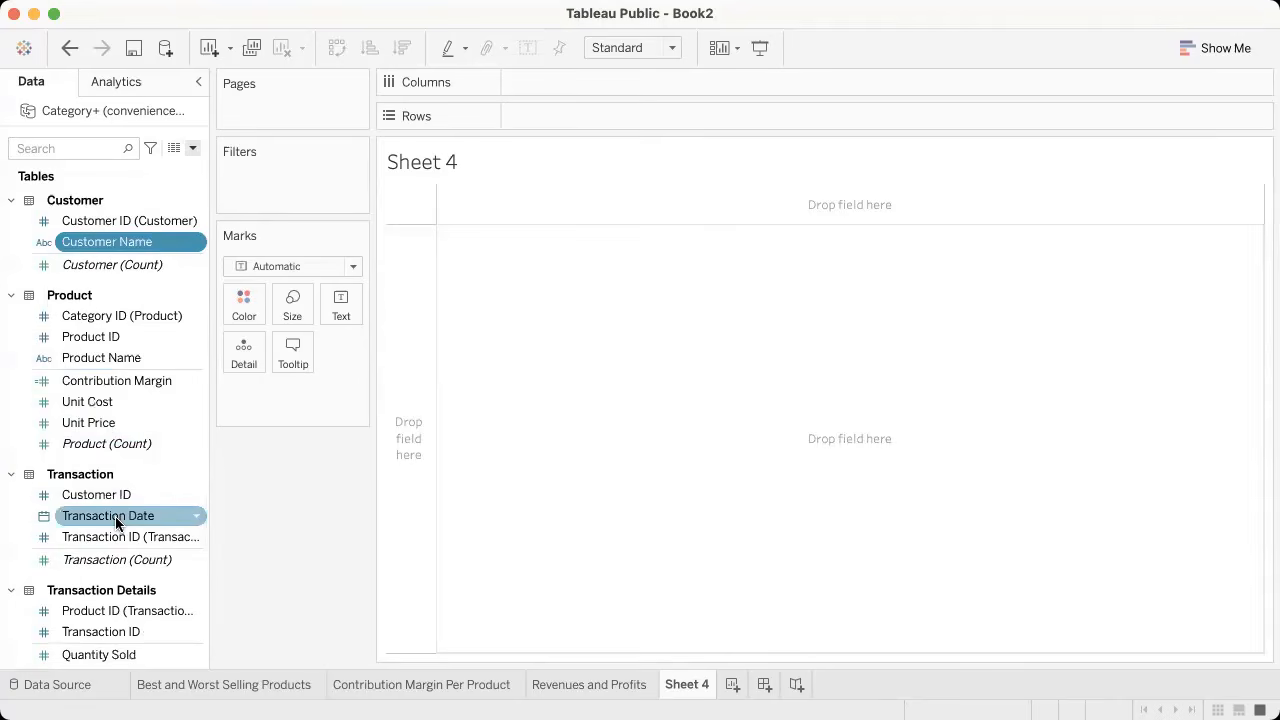
{"action": "scroll", "coordinate": [116, 522], "scroll_direction": "down", "scroll_amount": 4}
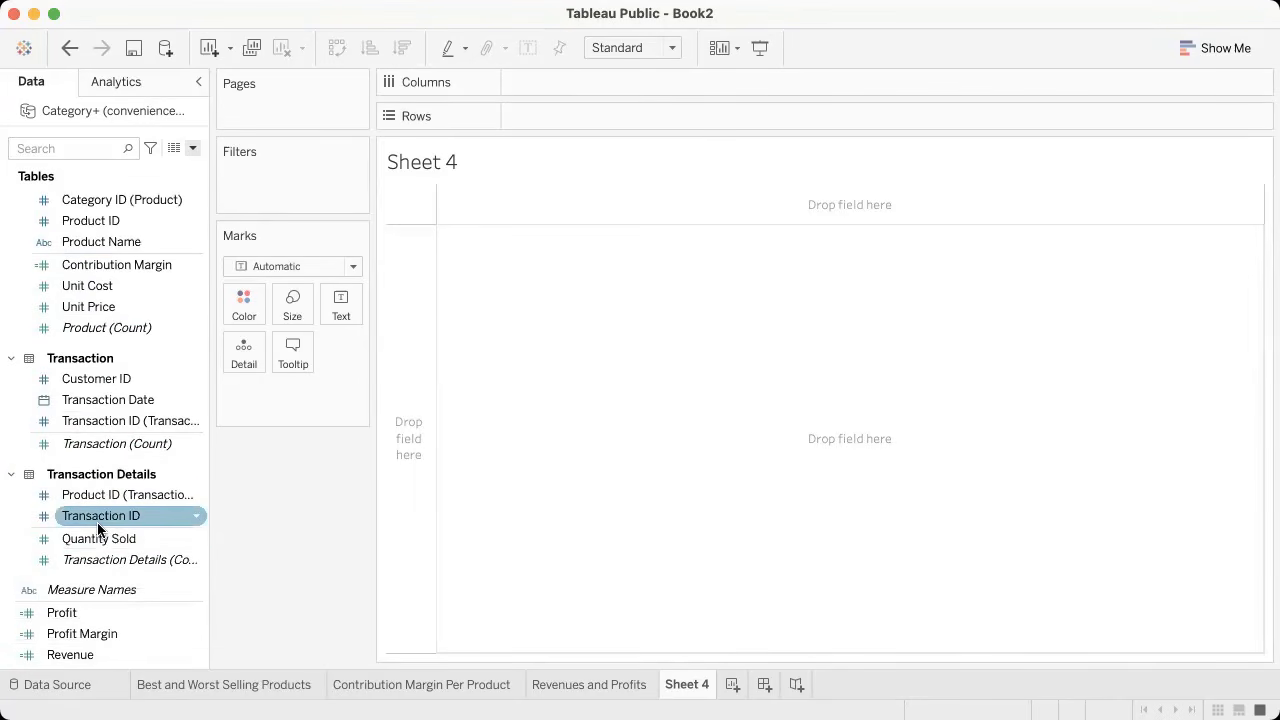
{"action": "scroll", "coordinate": [99, 526], "scroll_direction": "down", "scroll_amount": 1}
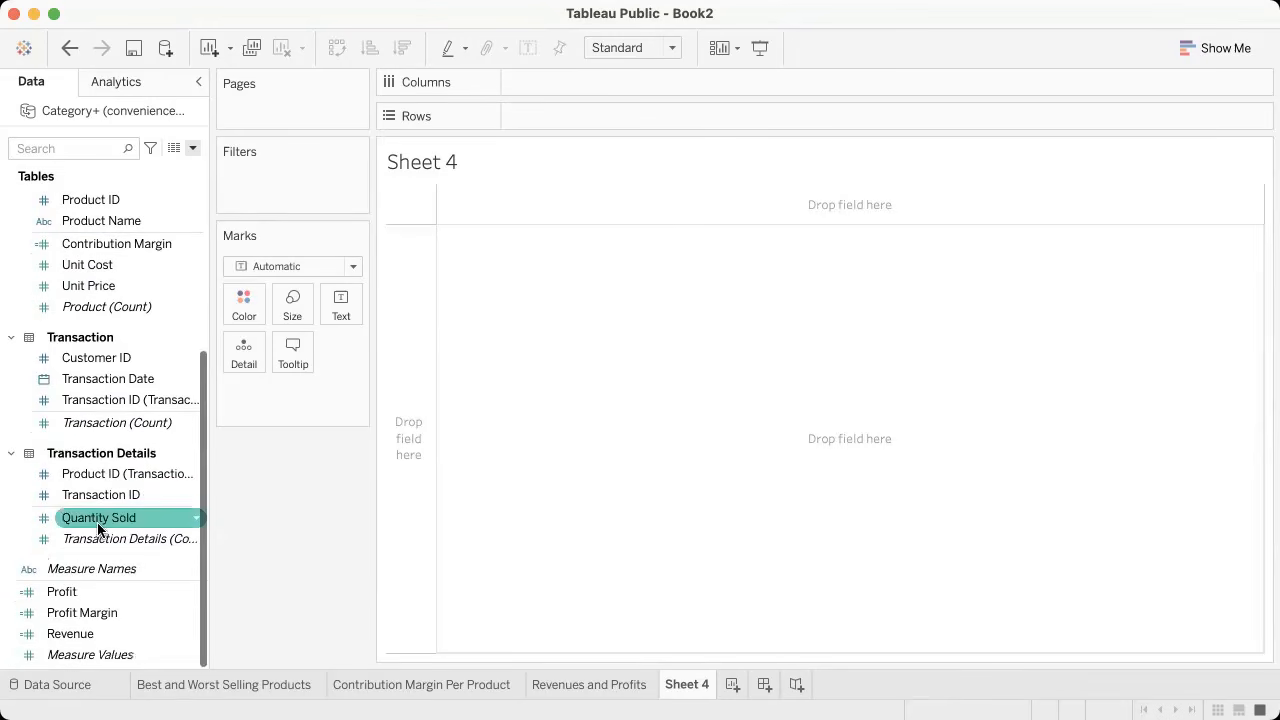
{"action": "scroll", "coordinate": [97, 362], "scroll_direction": "up", "scroll_amount": 8}
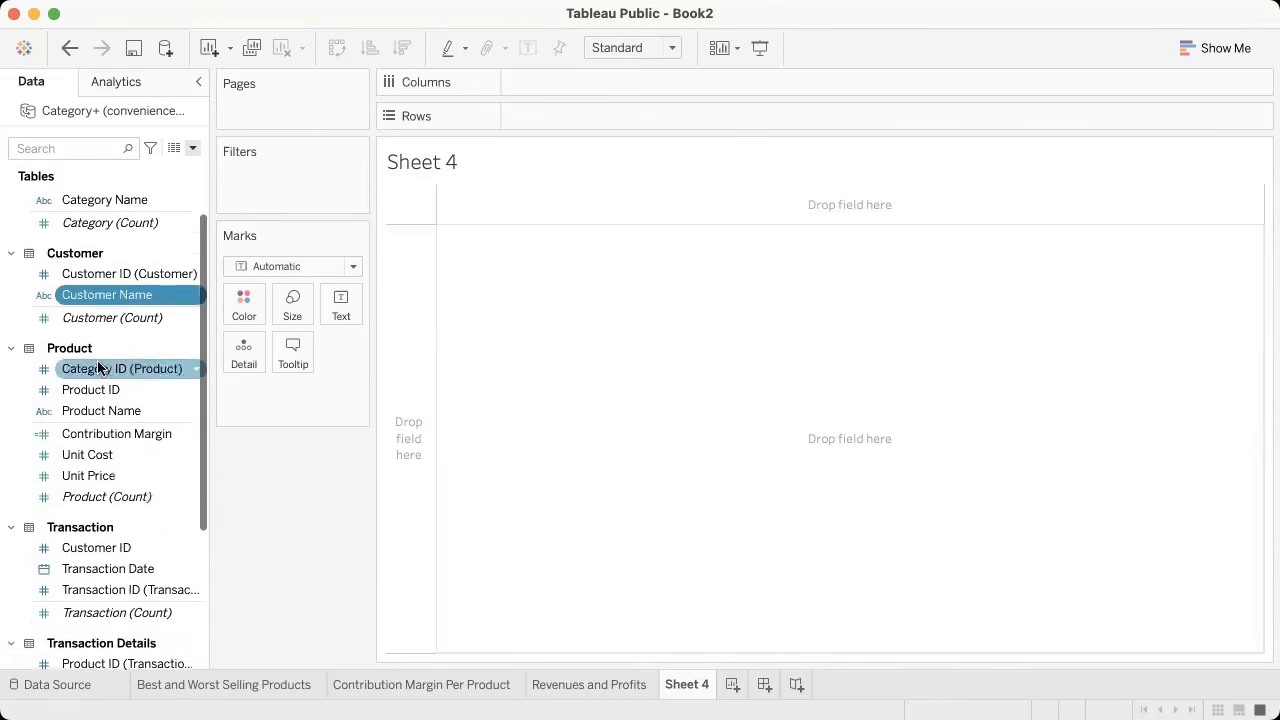
{"action": "scroll", "coordinate": [132, 360], "scroll_direction": "down", "scroll_amount": 8}
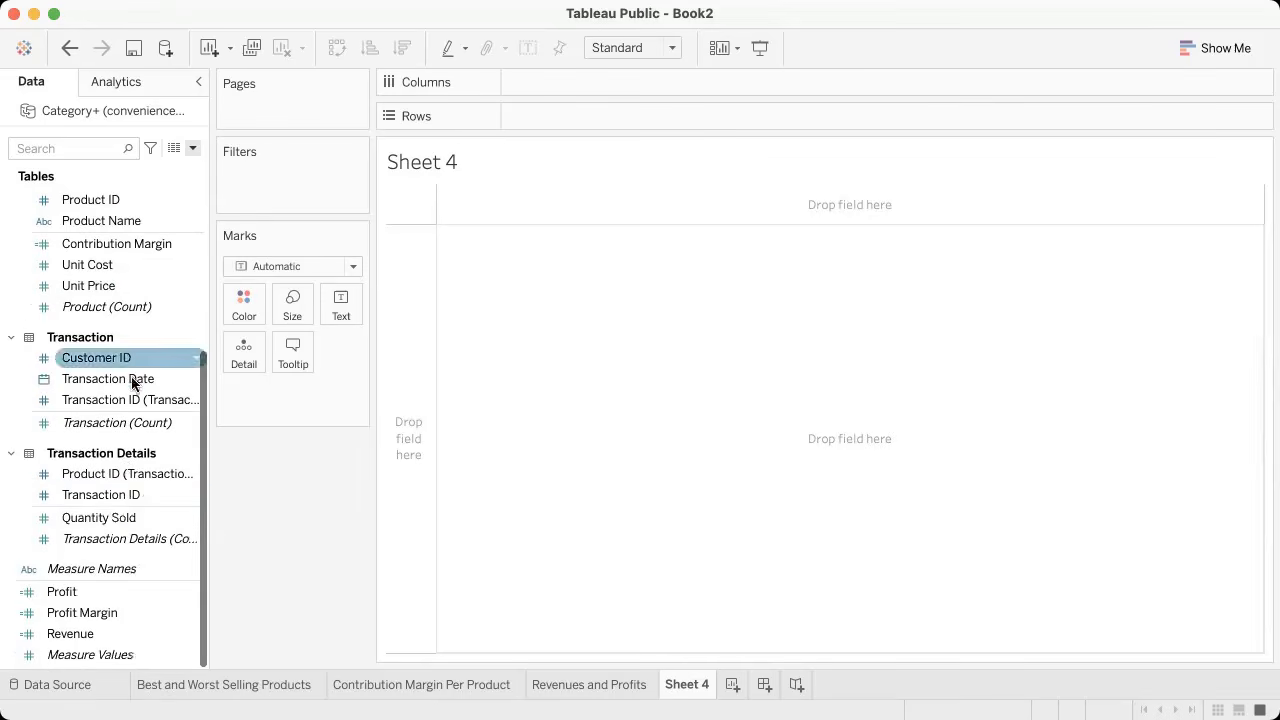
{"action": "left_click", "coordinate": [110, 428], "text": "super"}
{"action": "scroll", "coordinate": [120, 400], "scroll_direction": "up", "scroll_amount": 5}
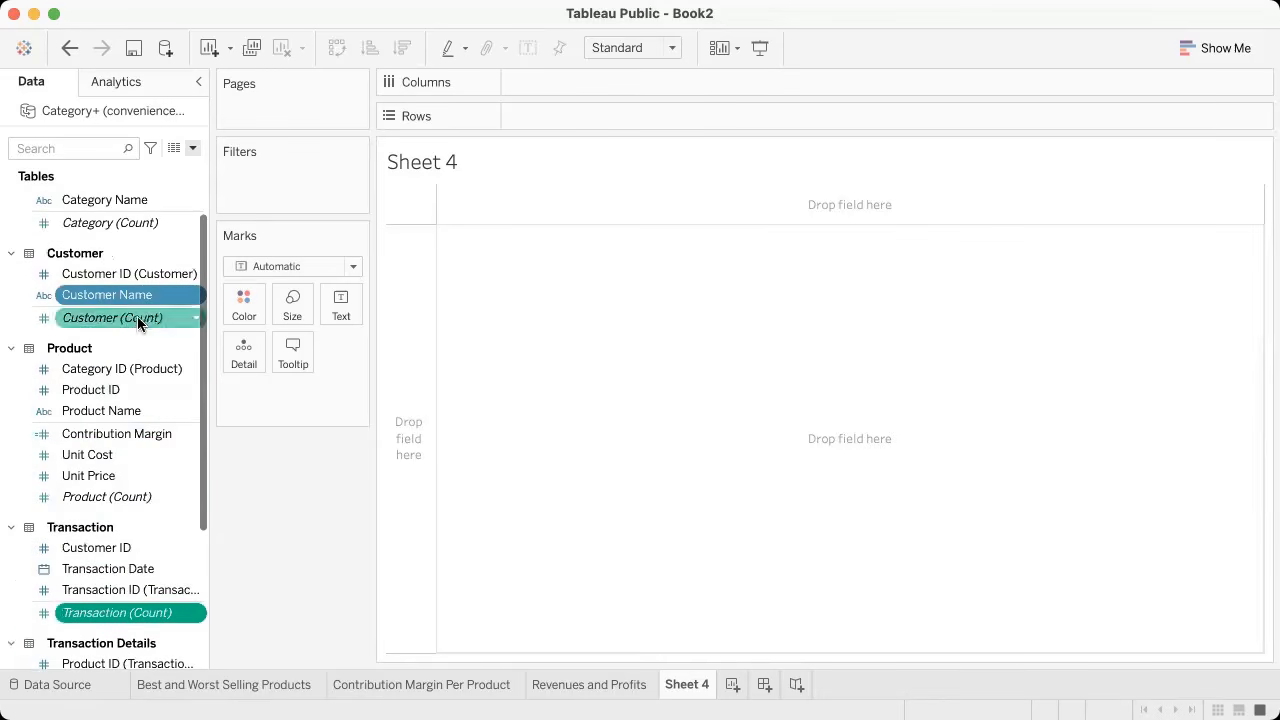
Step: Chart the transaction count per customer name as horizontal bars, sorted in descending order
{"action": "left_click", "coordinate": [1183, 48]}
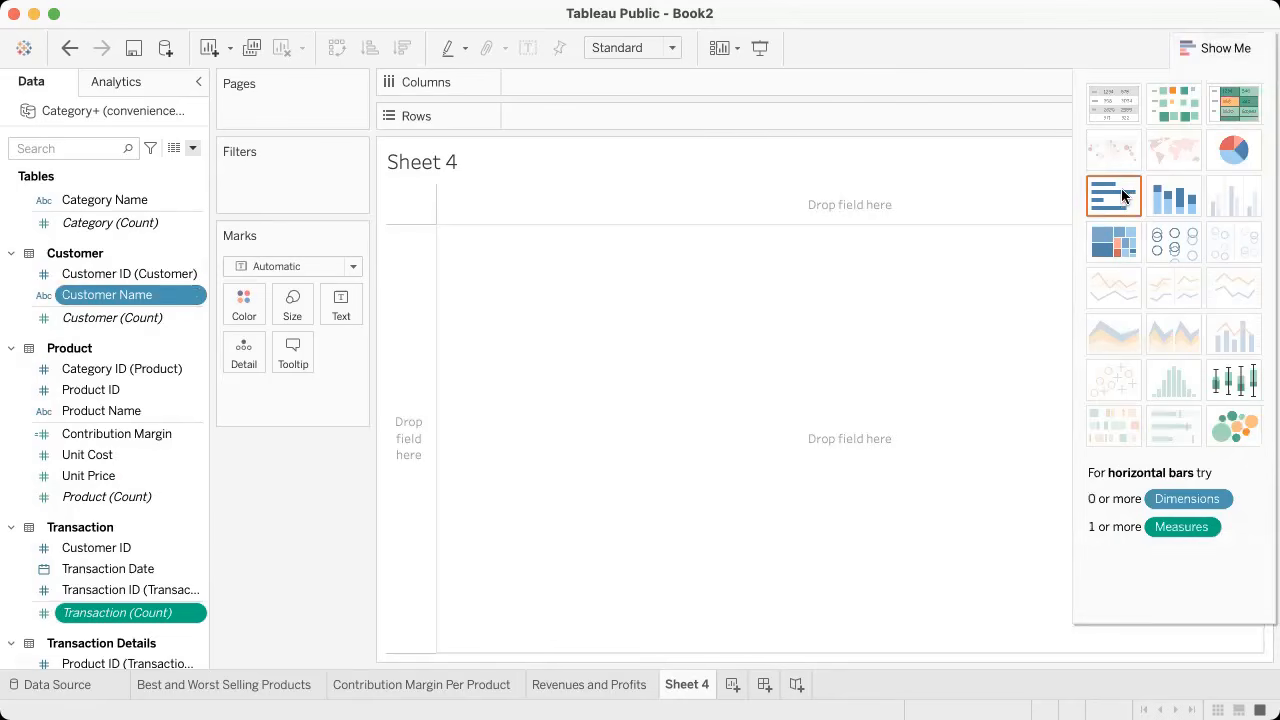
{"action": "left_click", "coordinate": [1174, 196]}
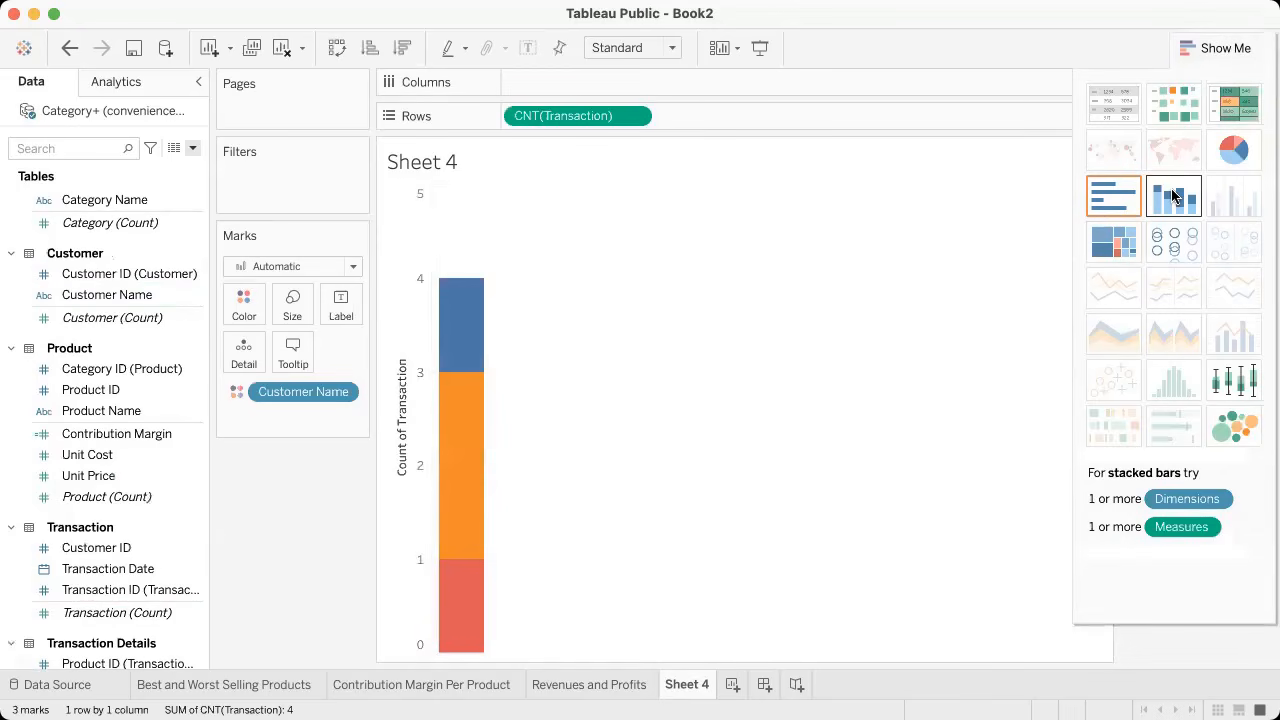
{"action": "left_click", "coordinate": [1113, 198]}
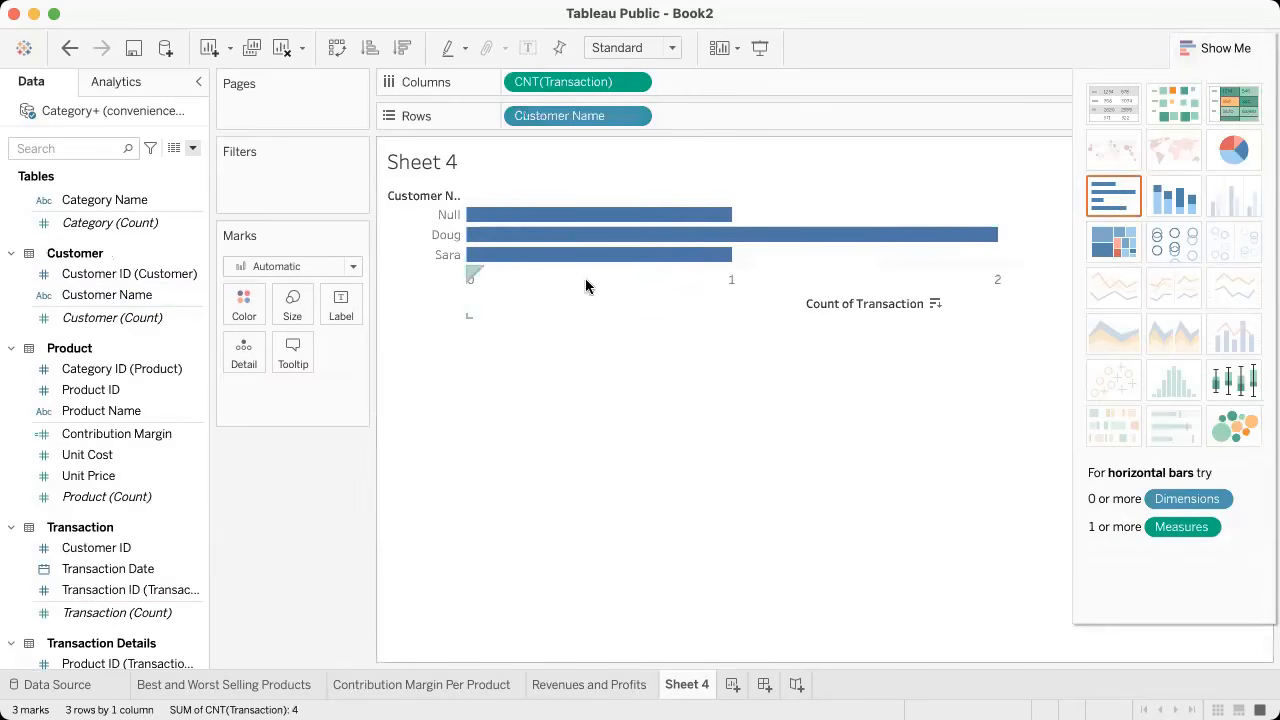
{"action": "left_click", "coordinate": [864, 197]}
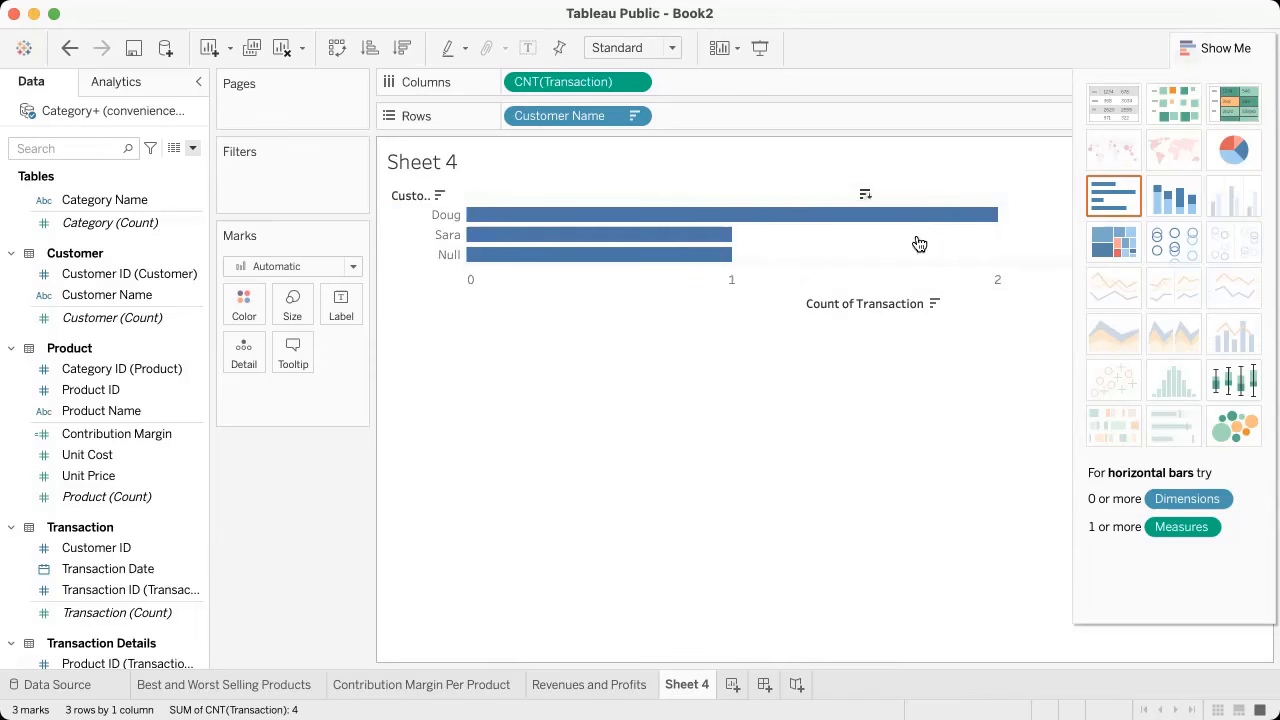
Step: Replace the chart's title with "Most Frequent Customers"
{"action": "double_click", "coordinate": [416, 163]}
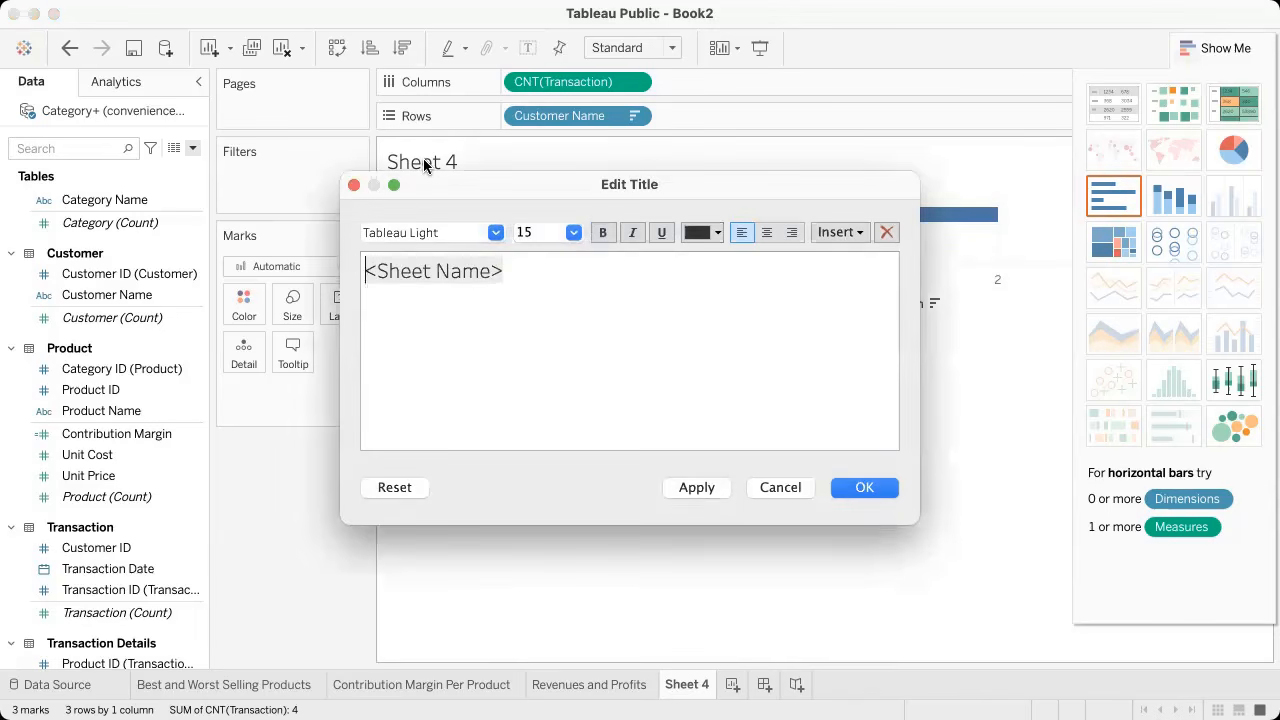
{"action": "triple_click", "coordinate": [708, 348]}
{"action": "key", "text": "BackSpace"}
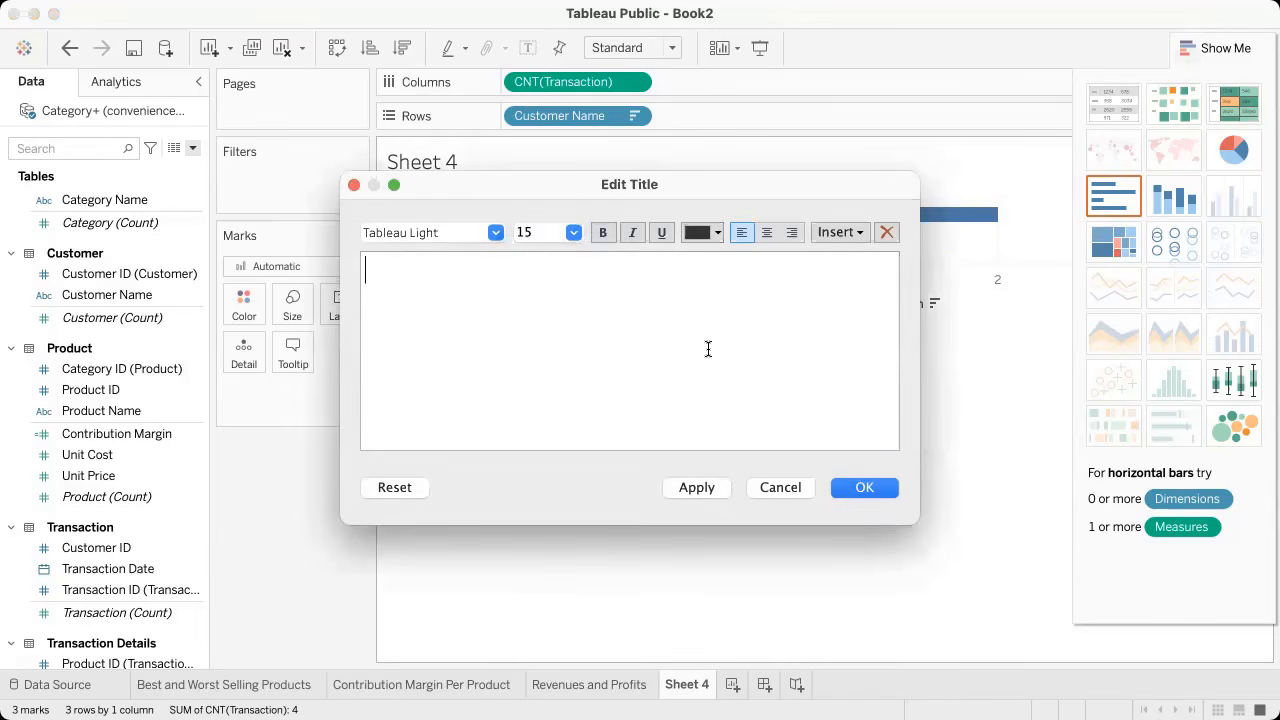
{"action": "key", "text": "ctrl+Right"}
{"action": "key", "text": "ctrl+Left"}
{"action": "type", "text": "Most Frequent Customers"}
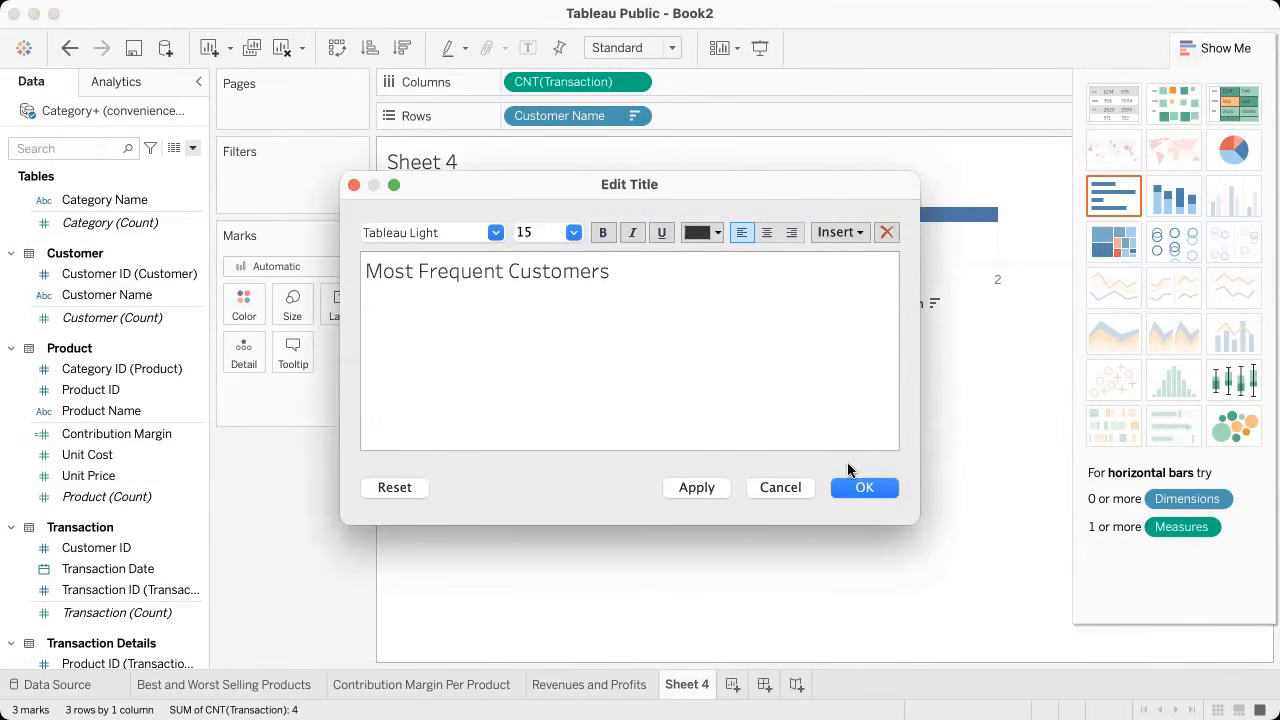
{"action": "left_click", "coordinate": [861, 486]}
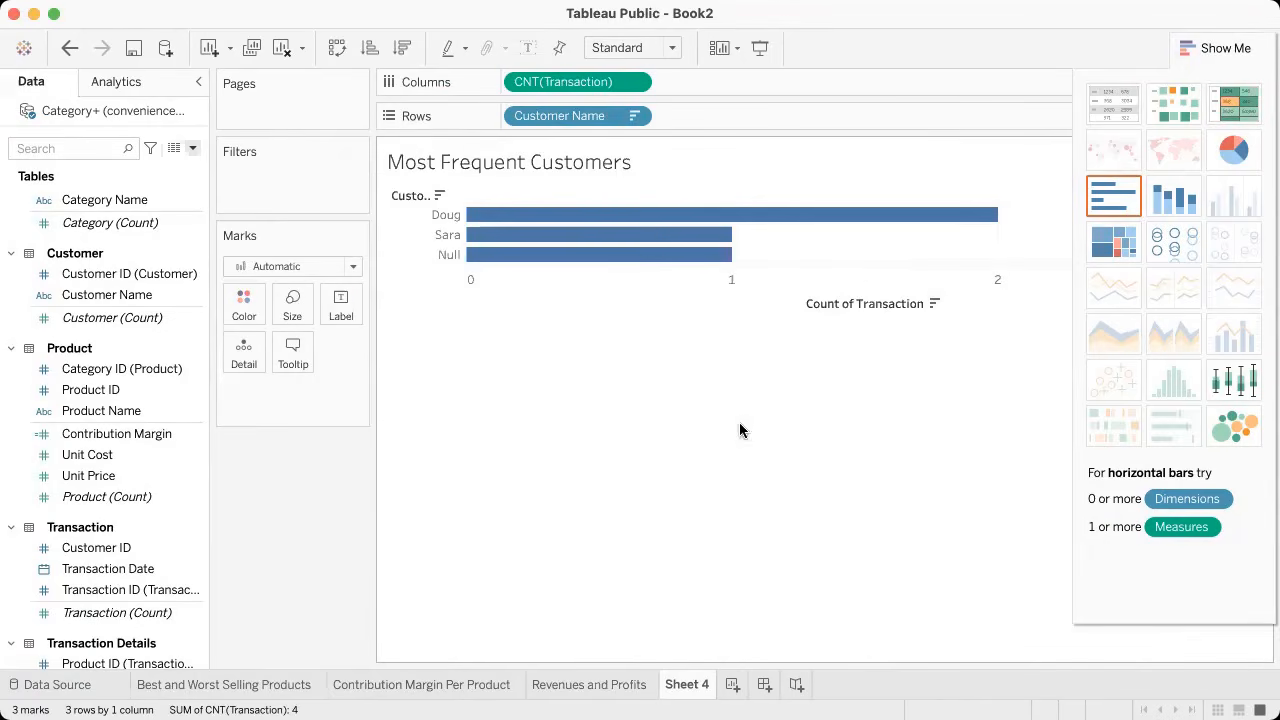
Step: Rename the Sheet 4 worksheet as "Most Frequent Customers"
{"action": "double_click", "coordinate": [690, 684]}
{"action": "type", "text": "Most Frequent Customers"}
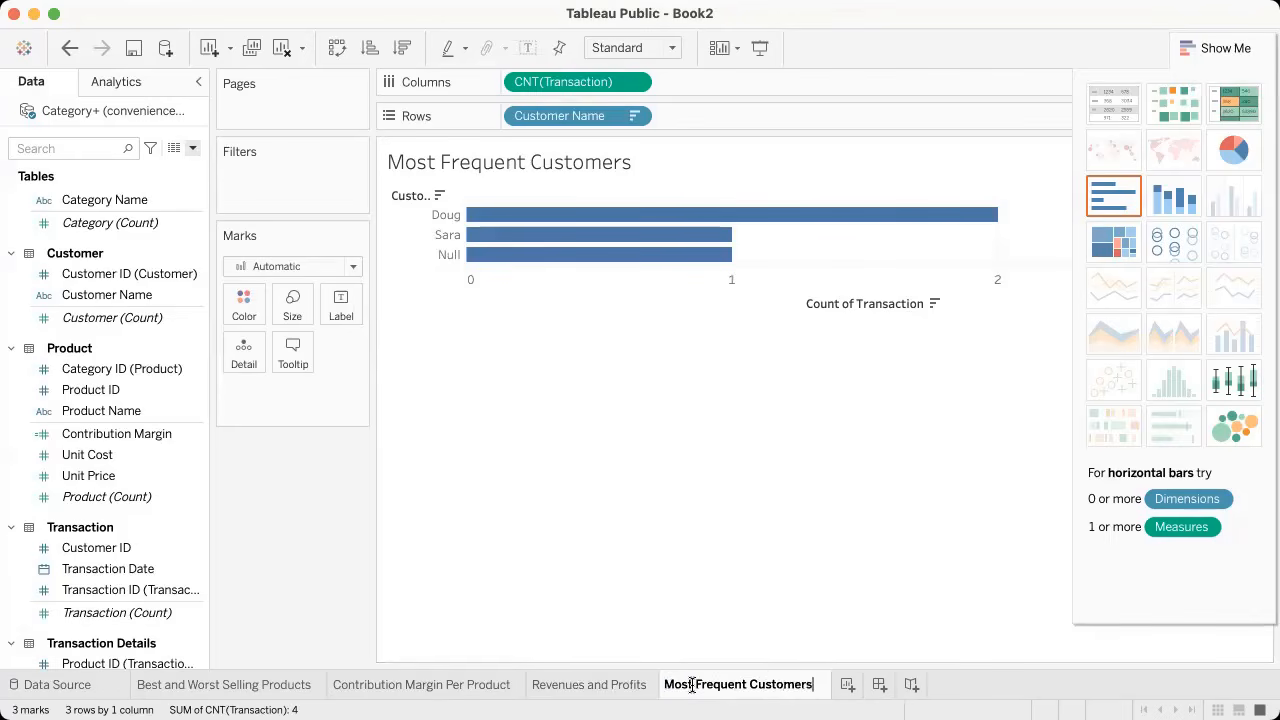
{"action": "key", "text": "Return"}
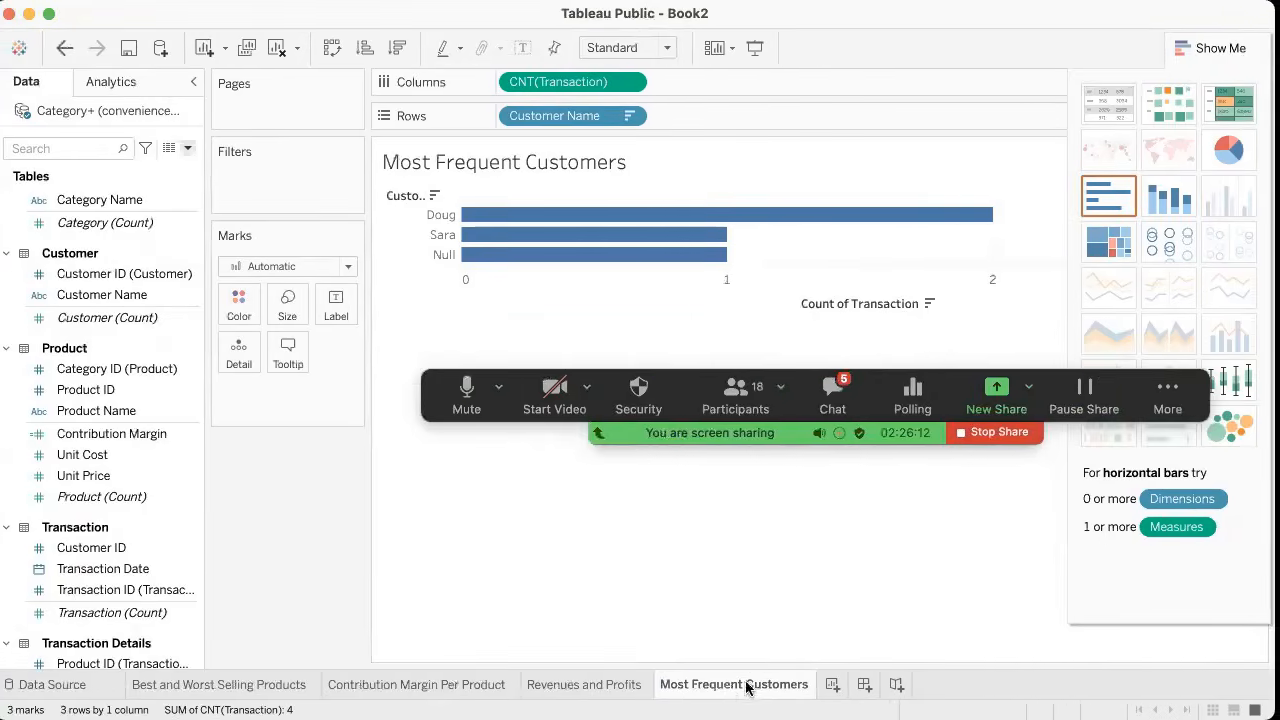
Step: Duplicate the Most Frequent Customers worksheet and bring the calculated fields into view
{"action": "right_click", "coordinate": [718, 688]}
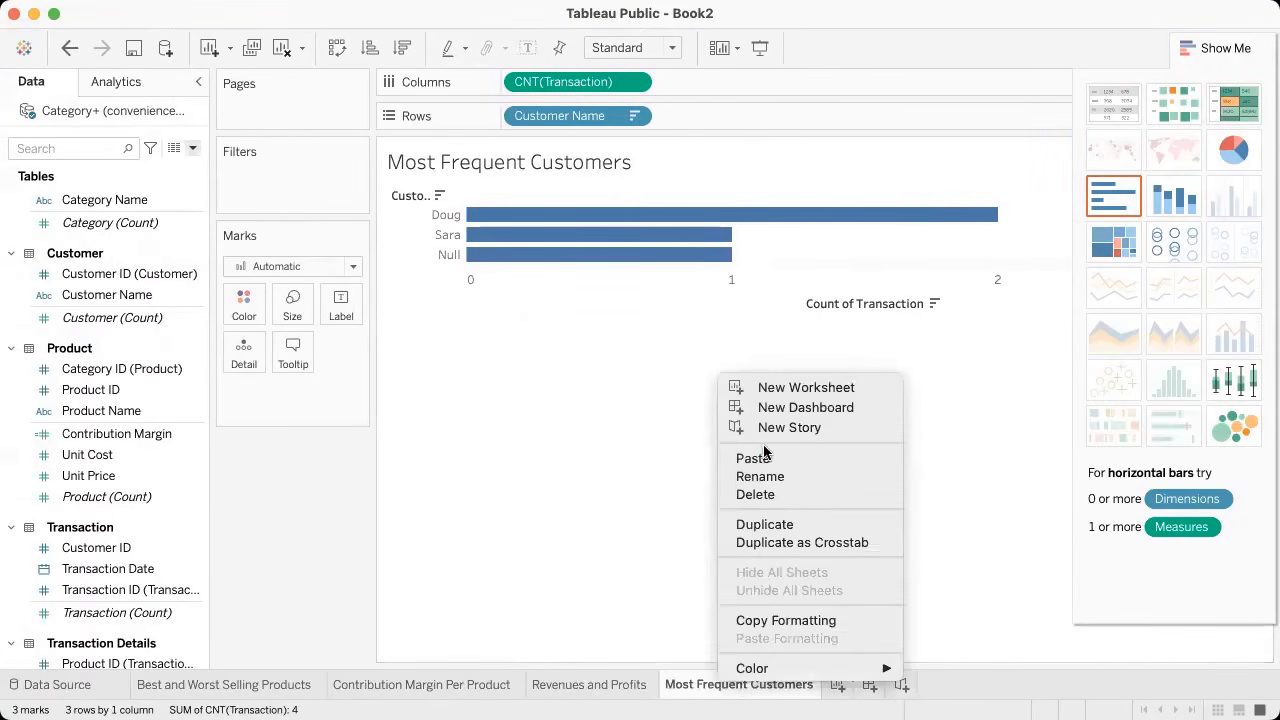
{"action": "left_click", "coordinate": [783, 524]}
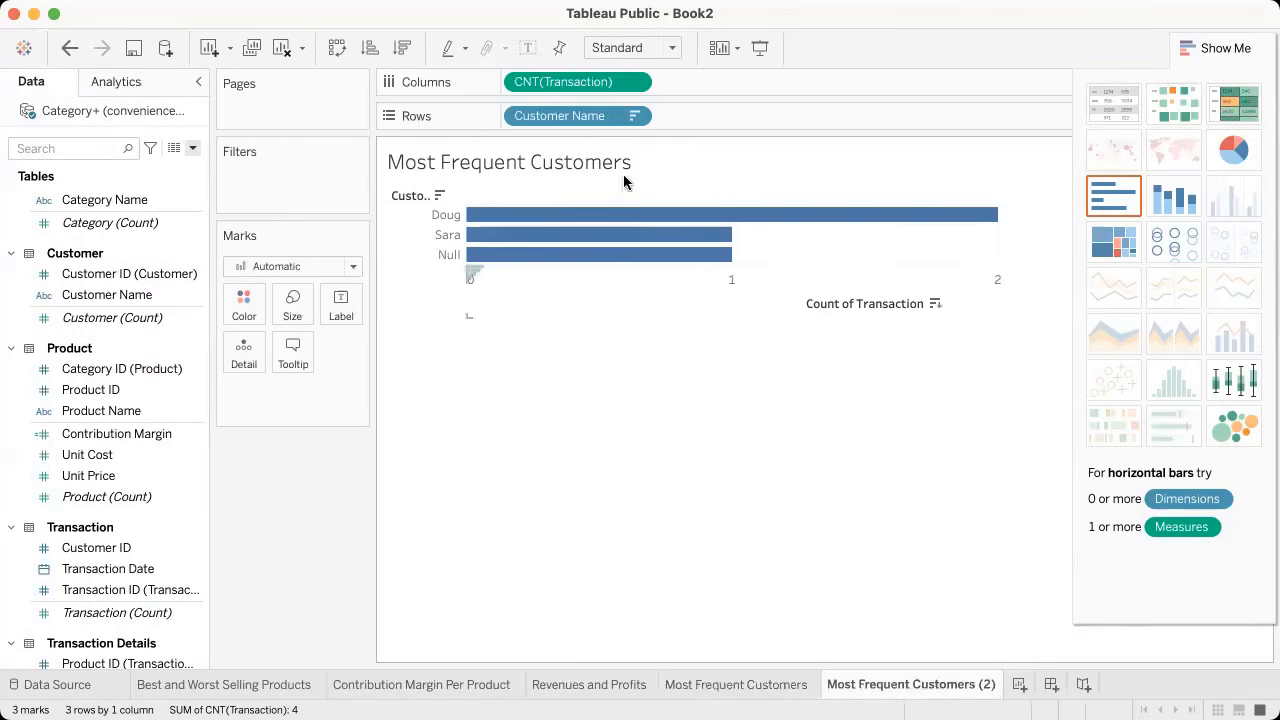
{"action": "scroll", "coordinate": [143, 474], "scroll_direction": "down", "scroll_amount": 3}
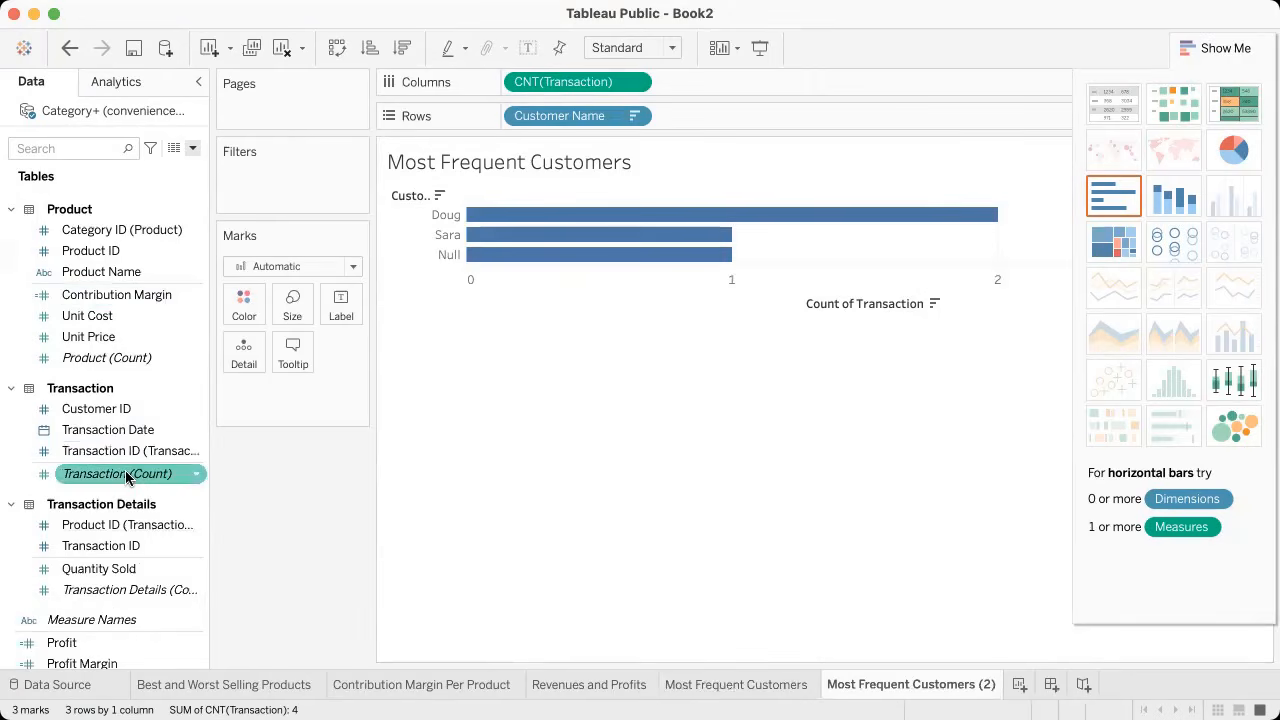
{"action": "scroll", "coordinate": [108, 318], "scroll_direction": "down", "scroll_amount": 1}
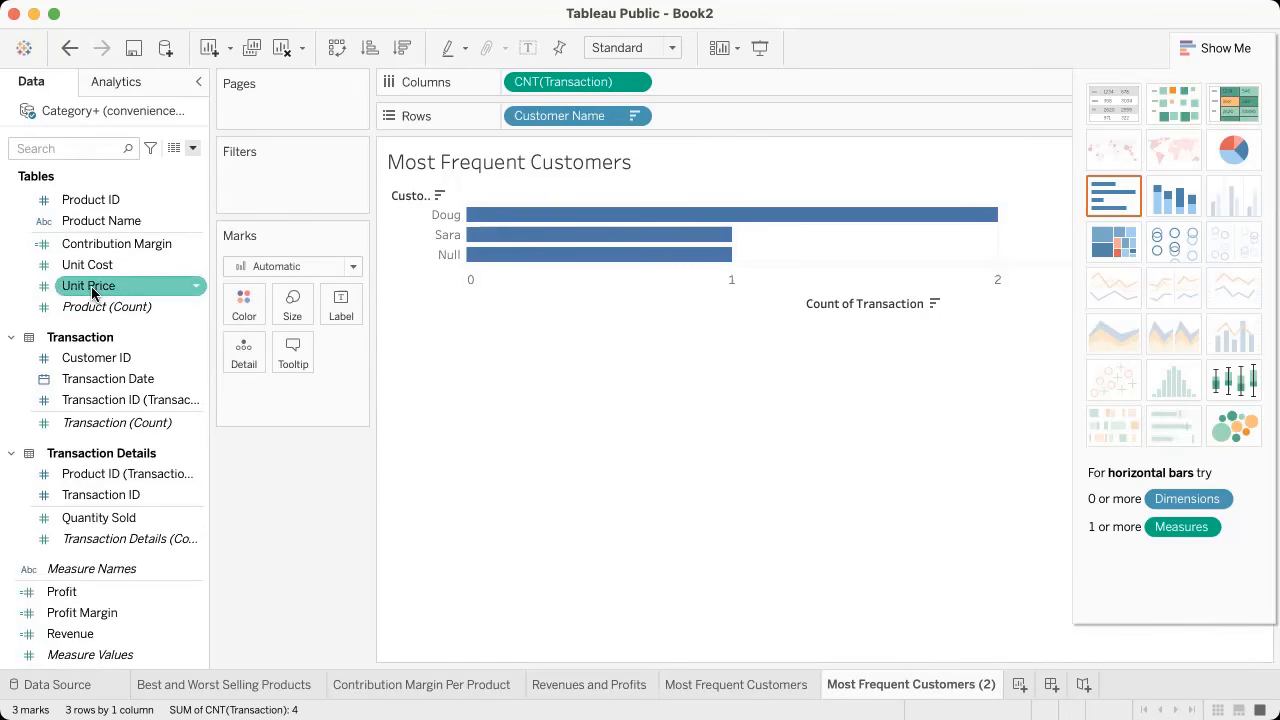
Step: Switch to the browser and examine how the notebook's customer, transaction, transaction detail and product tables relate
{"action": "key", "text": "ctrl+Right"}
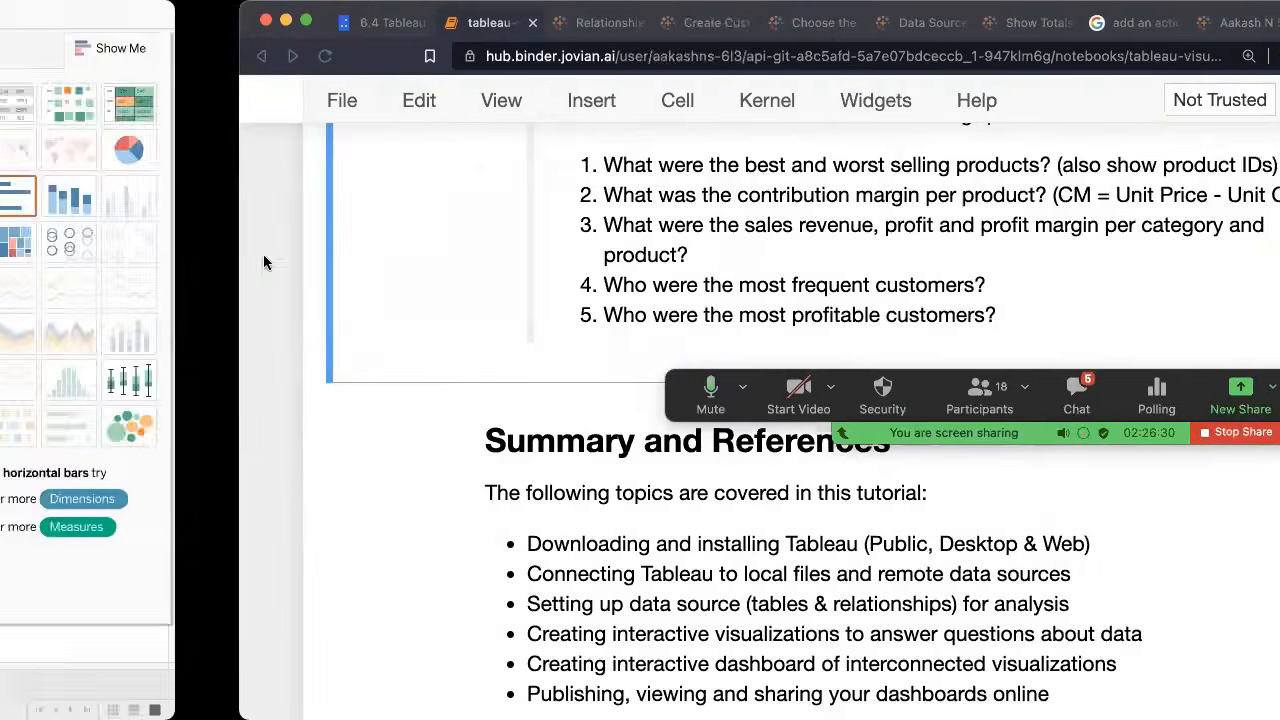
{"action": "scroll", "coordinate": [471, 310], "scroll_direction": "up", "scroll_amount": 10}
{"action": "scroll", "coordinate": [471, 318], "scroll_direction": "down", "scroll_amount": 1}
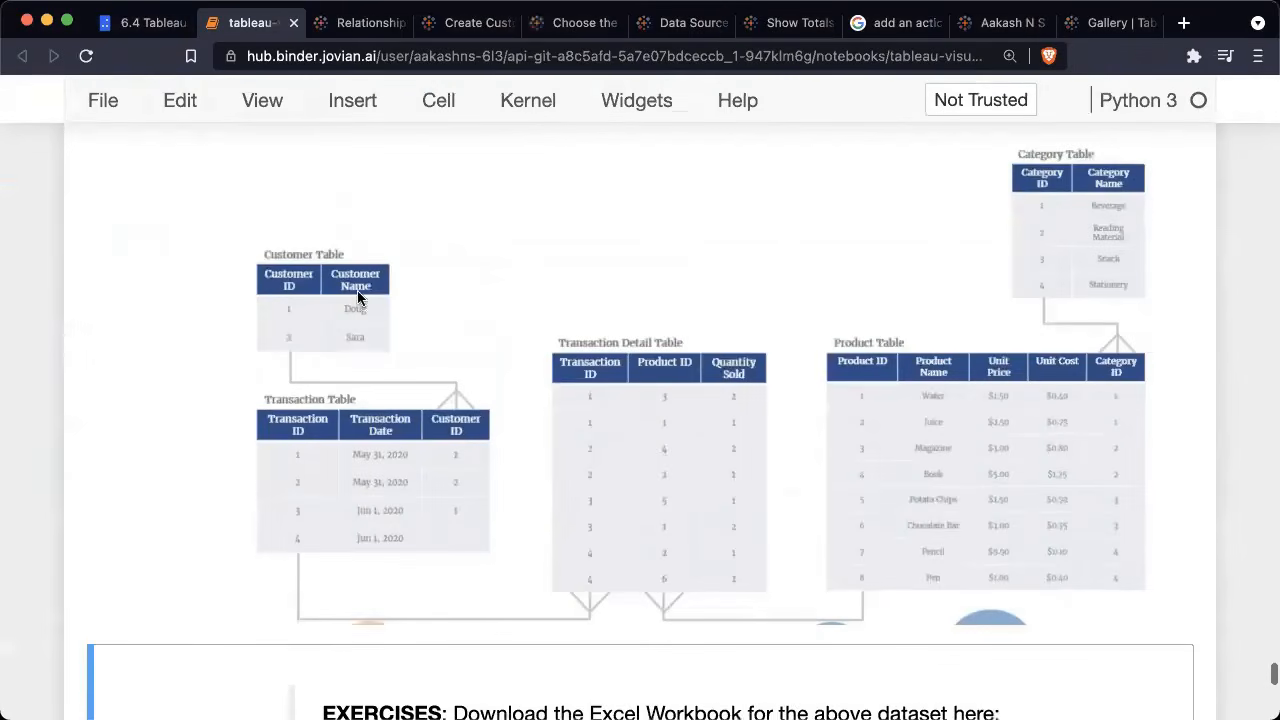
{"action": "scroll", "coordinate": [343, 286], "scroll_direction": "down", "scroll_amount": 3}
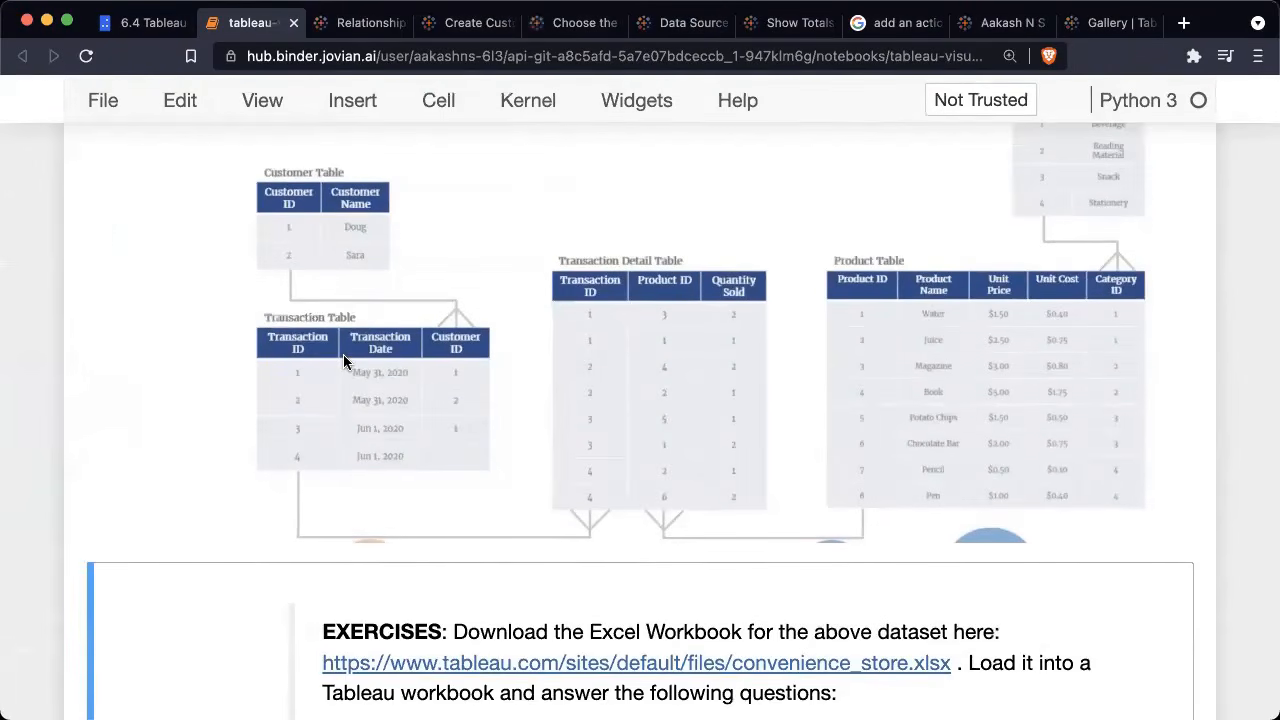
{"action": "scroll", "coordinate": [343, 354], "scroll_direction": "down", "scroll_amount": 3}
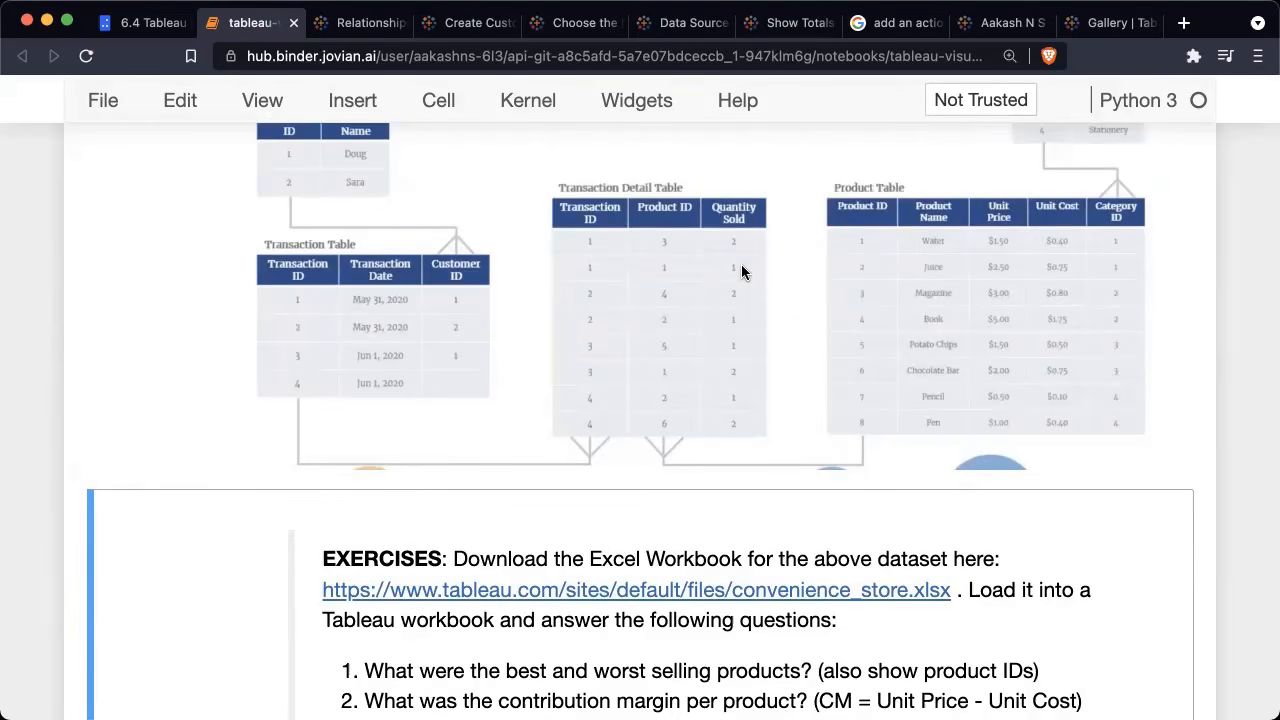
{"action": "scroll", "coordinate": [741, 268], "scroll_direction": "up", "scroll_amount": 2}
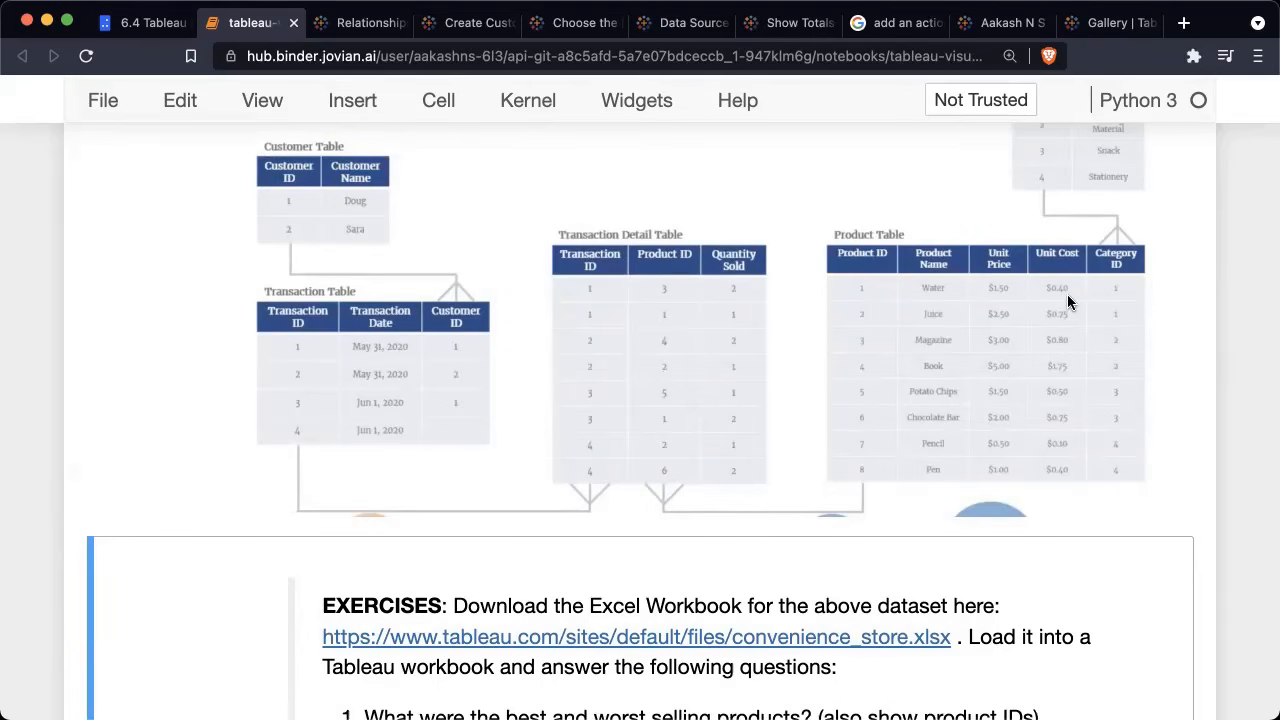
{"action": "scroll", "coordinate": [1067, 294], "scroll_direction": "up", "scroll_amount": 2}
Step: Back in Tableau Public, replace the duplicated chart's transaction count with SUM(Profit) and fit it to the entire view
{"action": "key", "text": "ctrl+Left"}
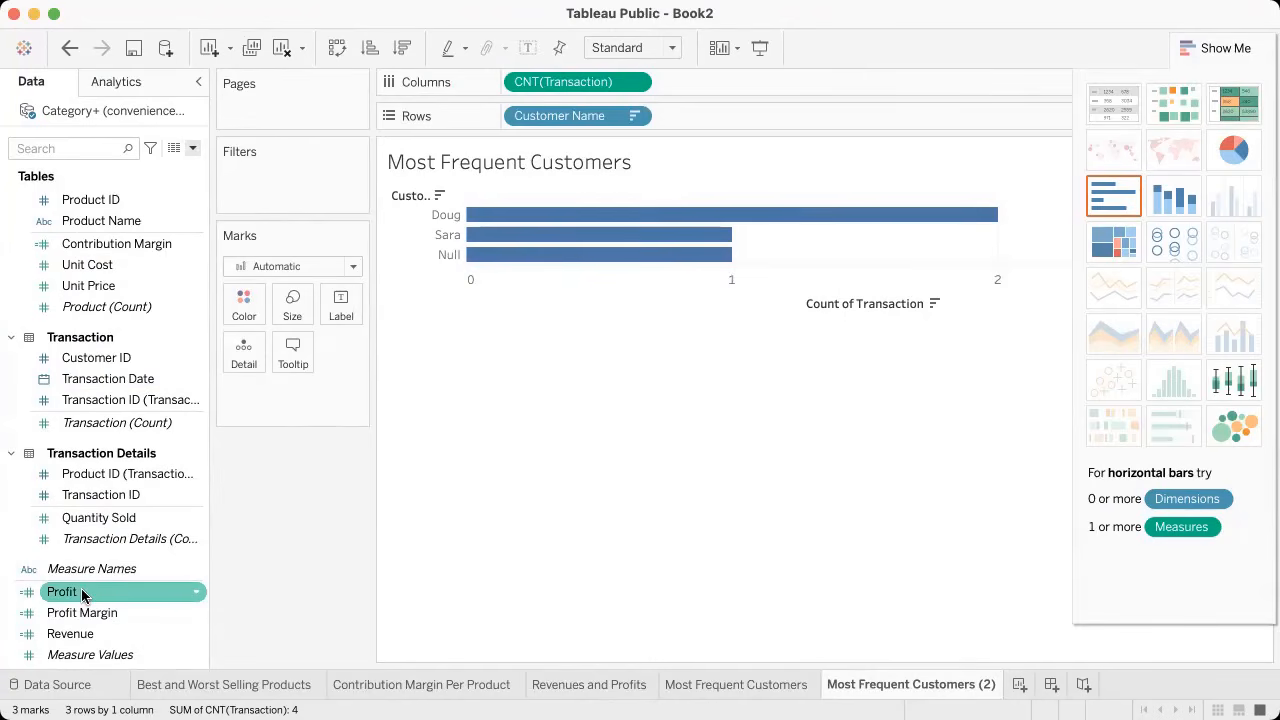
{"action": "left_click_drag", "start_coordinate": [82, 596], "coordinate": [640, 88]}
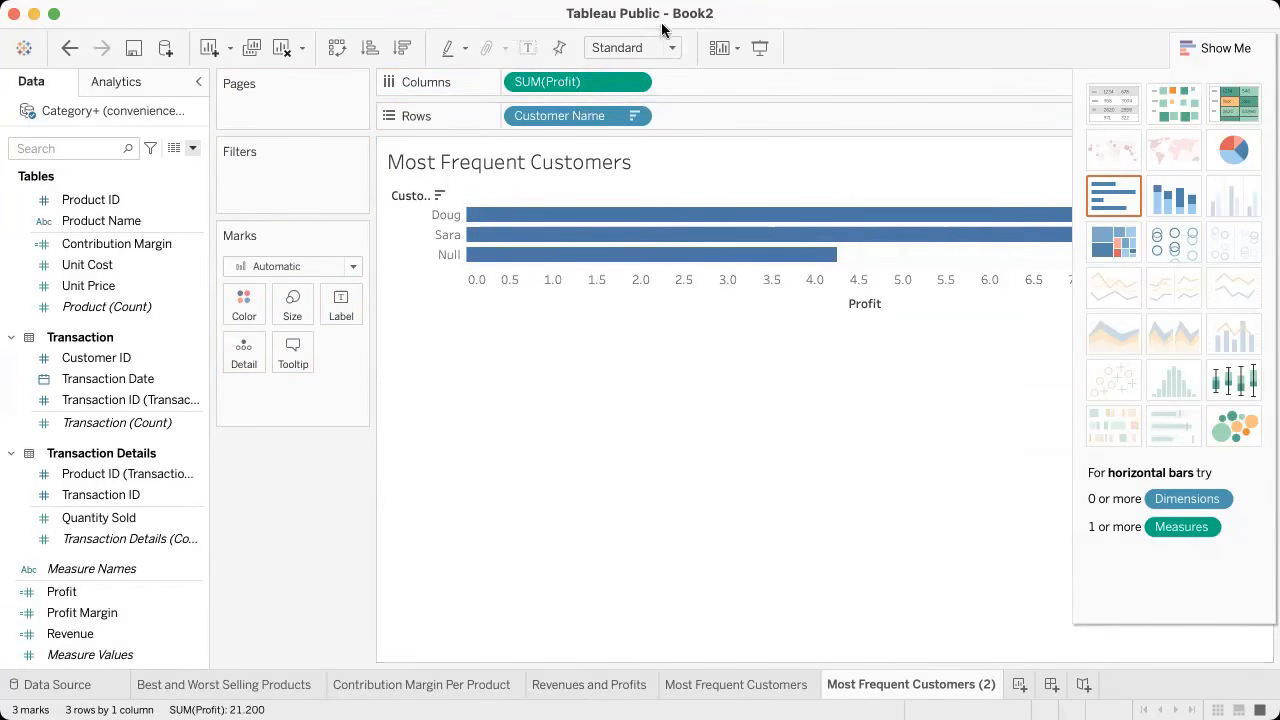
{"action": "left_click", "coordinate": [678, 47]}
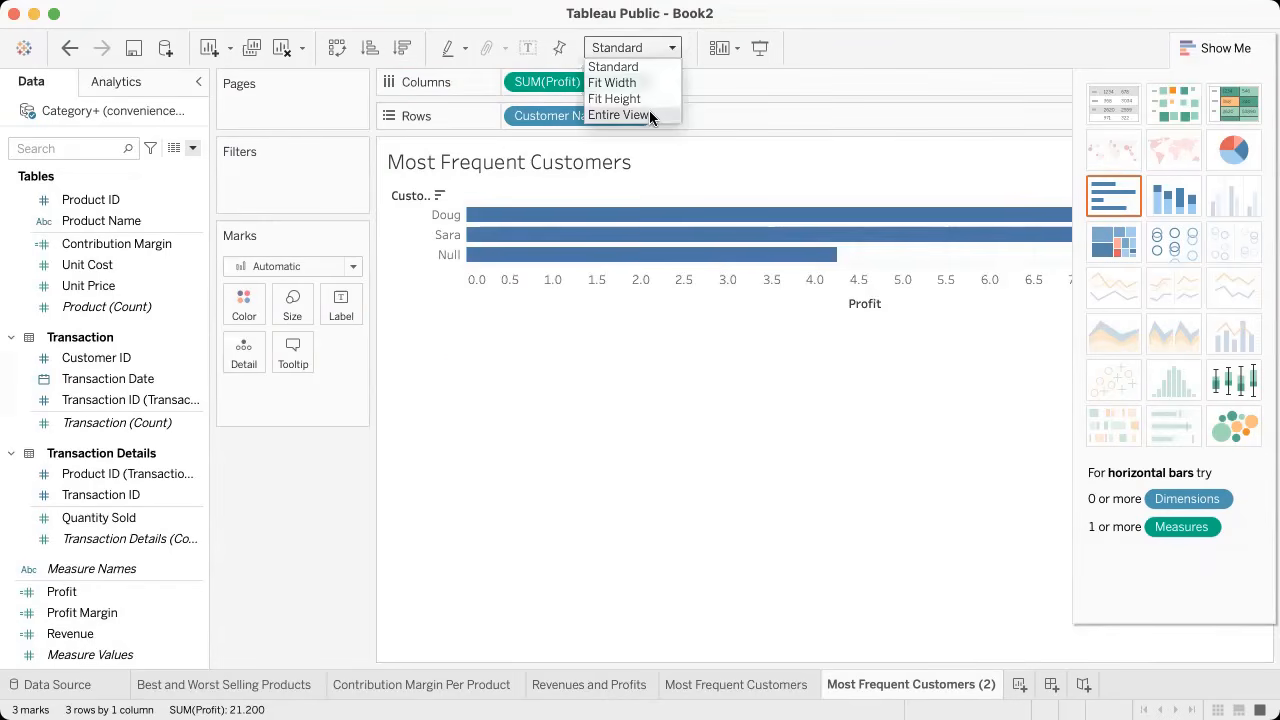
{"action": "left_click", "coordinate": [649, 112]}
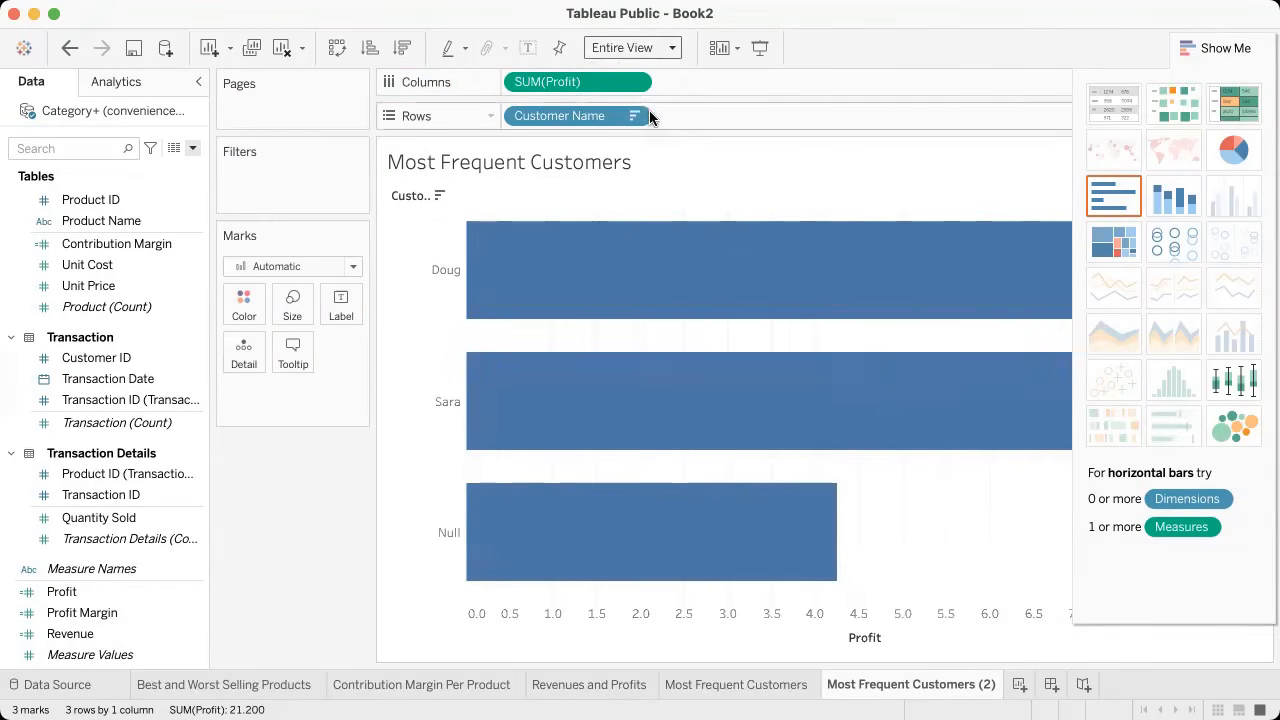
{"action": "left_click", "coordinate": [1228, 47]}
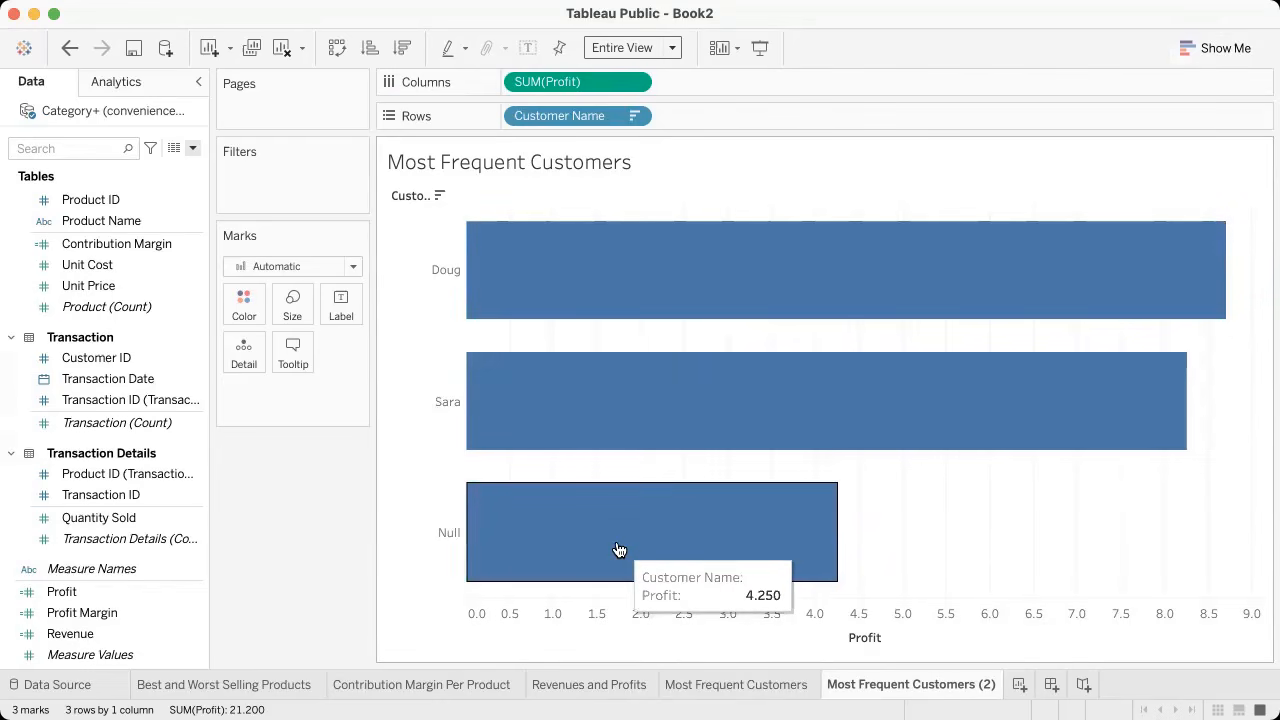
Step: Switch to the browser notebook and review the convenience store exercise questions down to the Summary and References section
{"action": "key", "text": "ctrl+Right"}
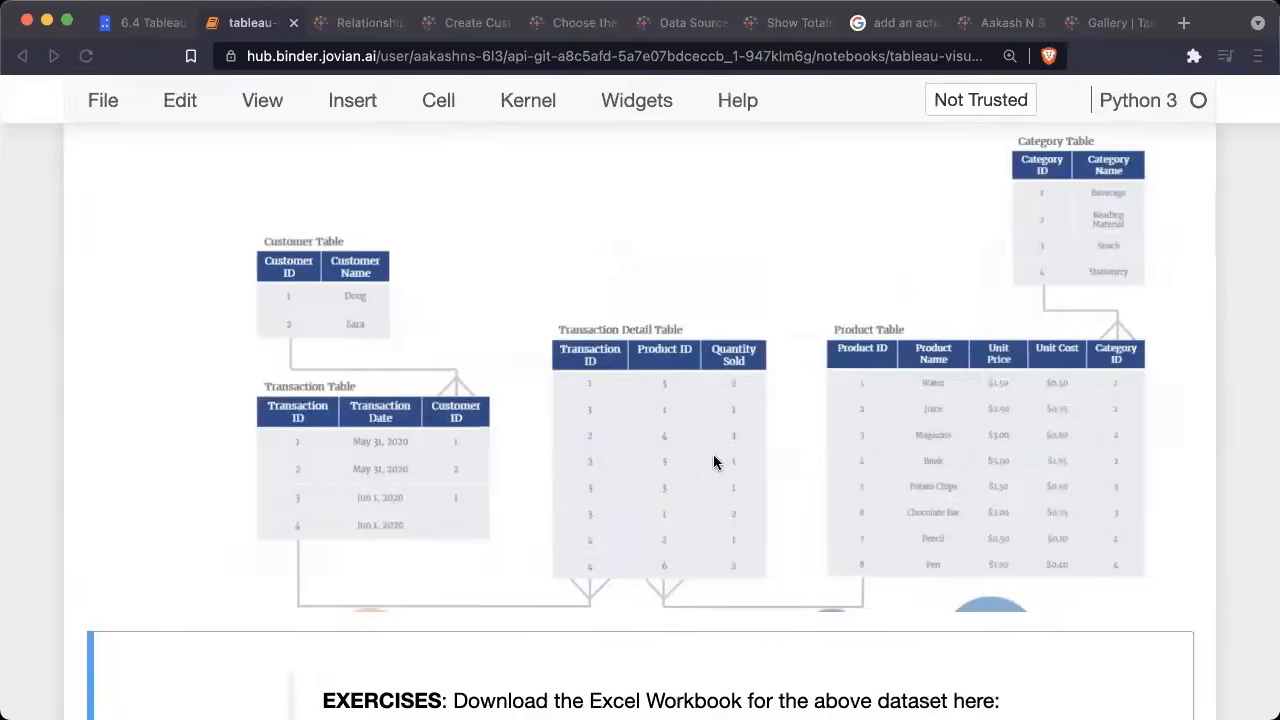
{"action": "scroll", "coordinate": [330, 548], "scroll_direction": "down", "scroll_amount": 9}
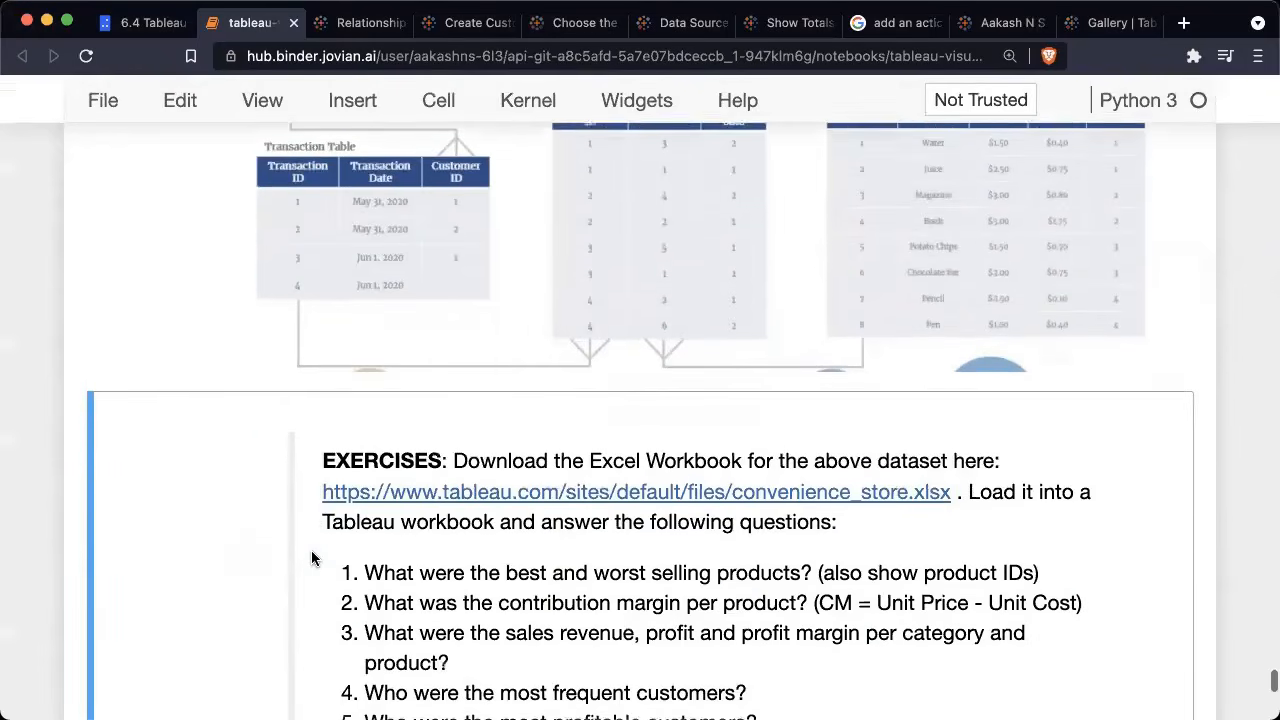
{"action": "scroll", "coordinate": [312, 558], "scroll_direction": "down", "scroll_amount": 6}
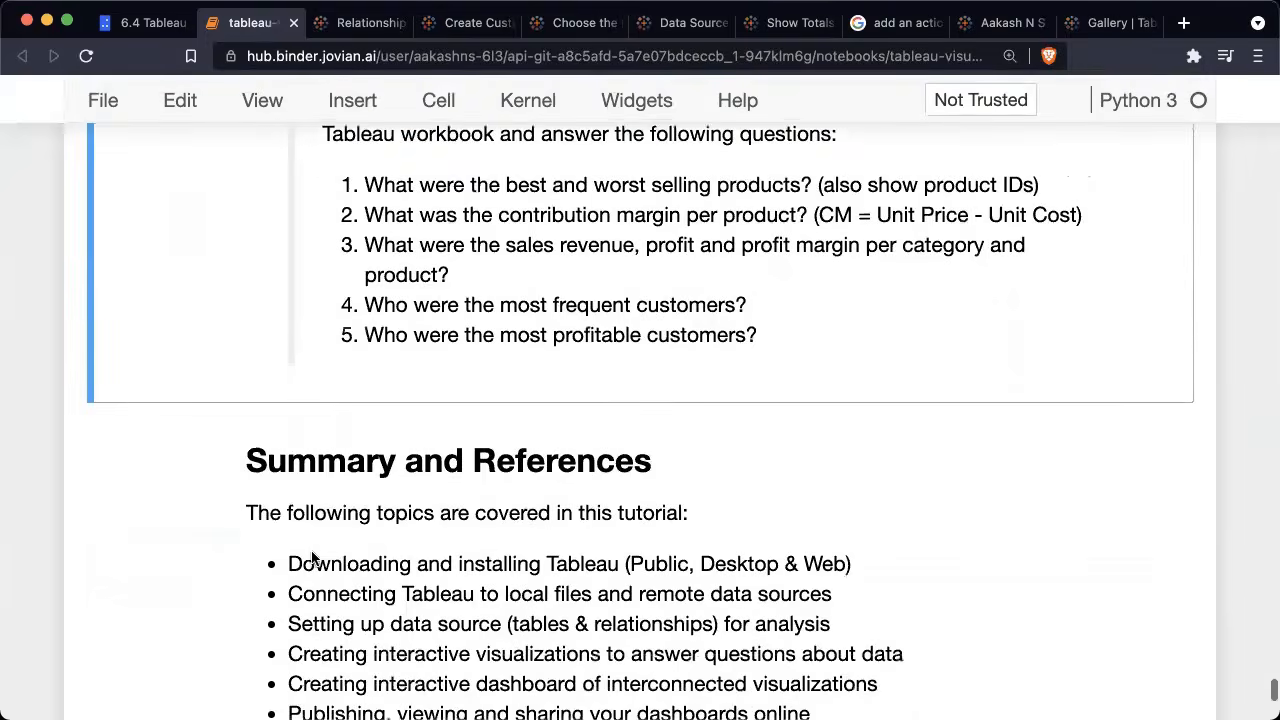
{"action": "scroll", "coordinate": [583, 491], "scroll_direction": "up", "scroll_amount": 5}
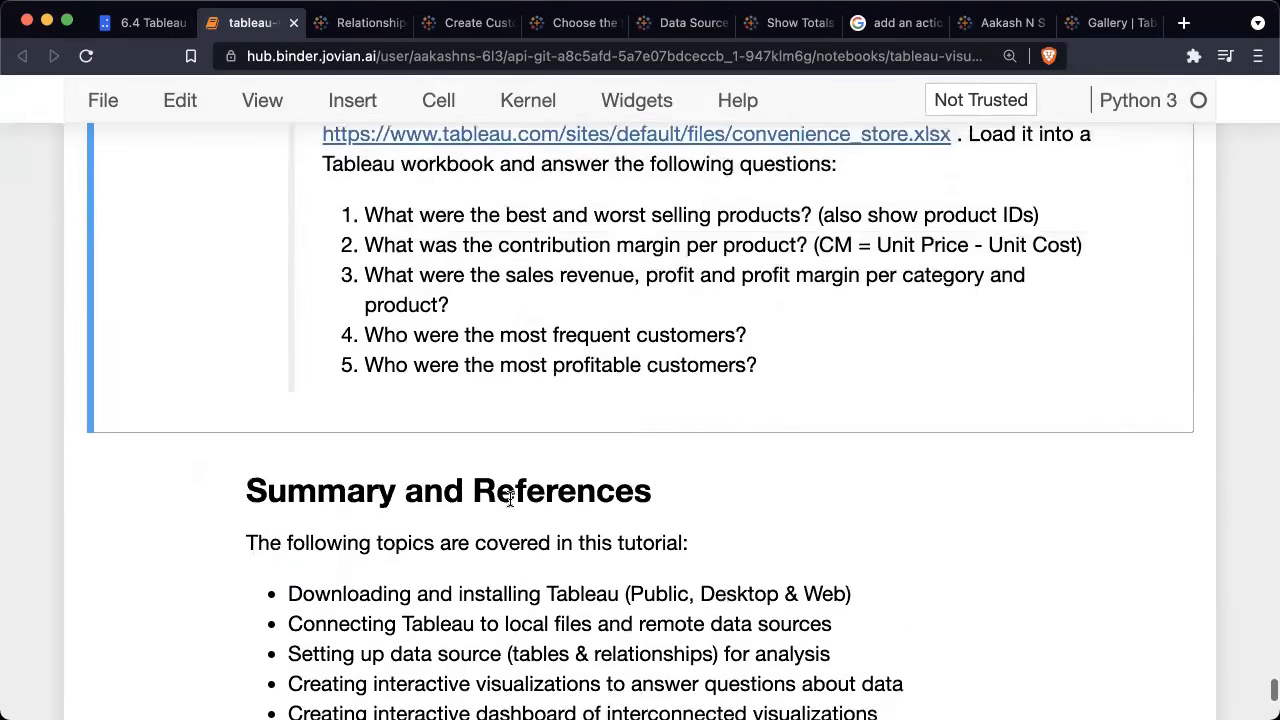
{"action": "scroll", "coordinate": [509, 504], "scroll_direction": "up", "scroll_amount": 1}
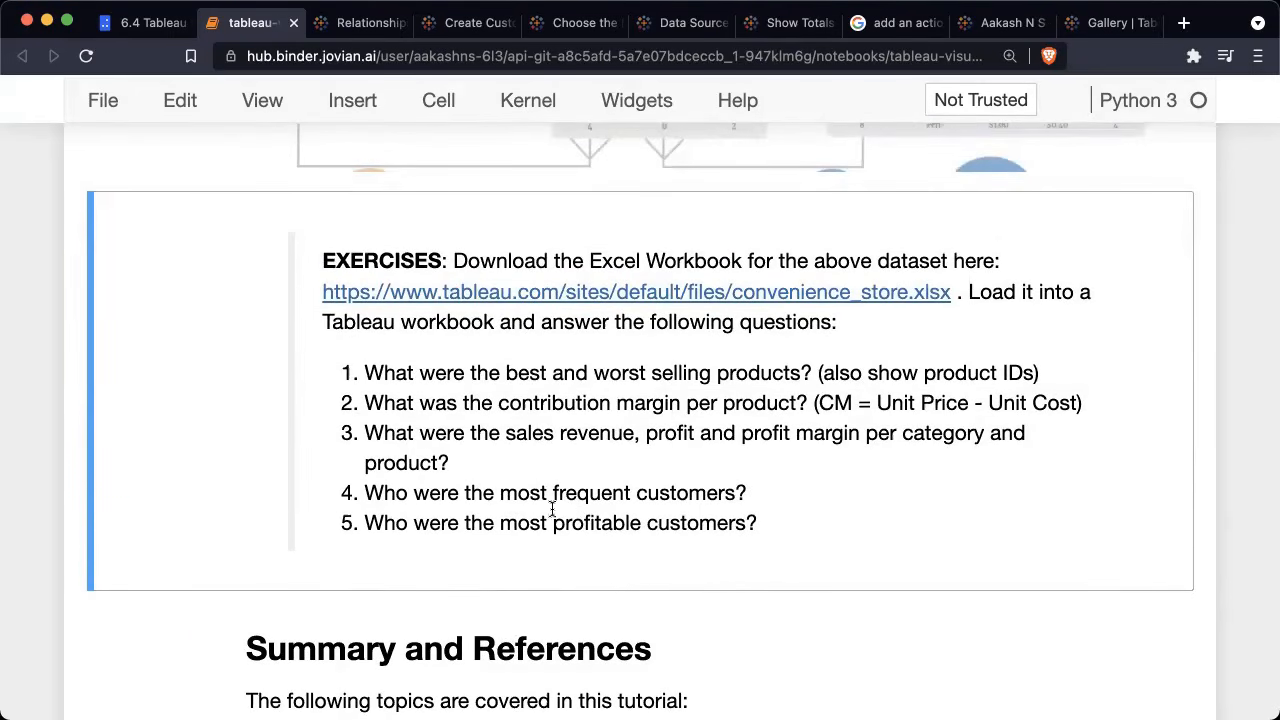
Step: Bring up the Create Custom Fields with Calculations help page and collapse the Build Charts and Analyze Data contents section
{"action": "left_click", "coordinate": [361, 33]}
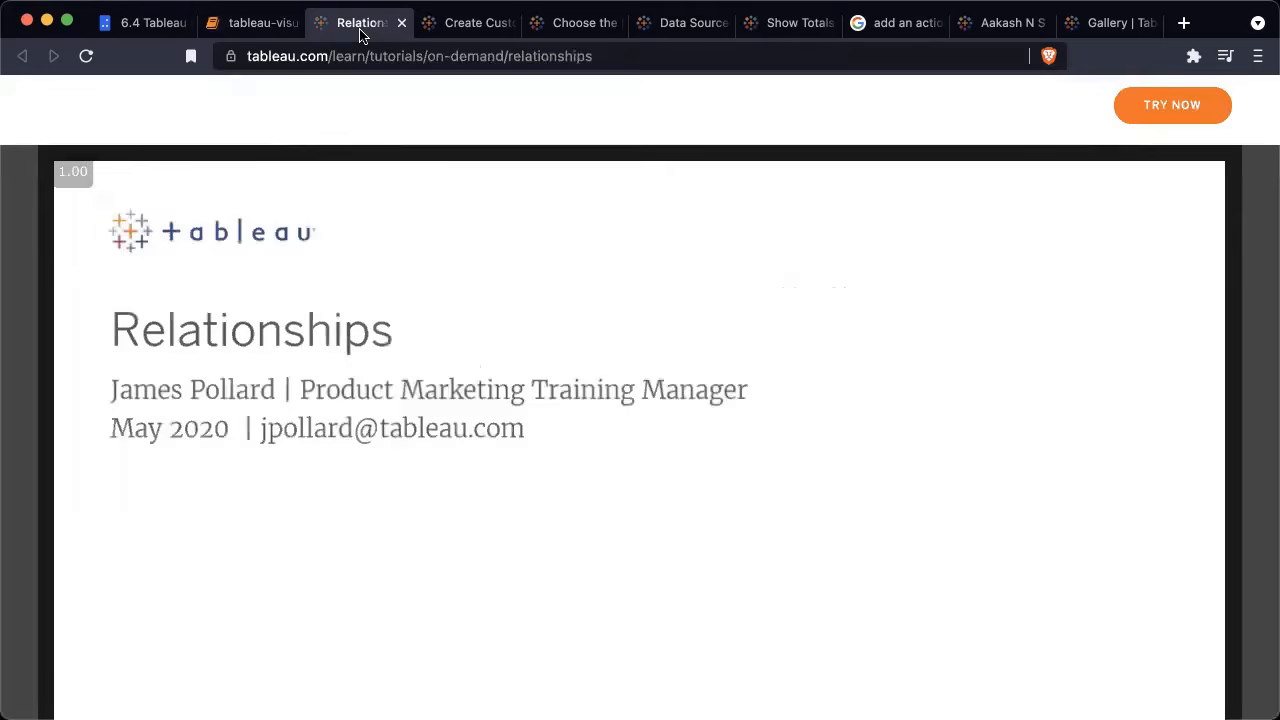
{"action": "left_click", "coordinate": [480, 25]}
{"action": "scroll", "coordinate": [97, 338], "scroll_direction": "down", "scroll_amount": 3}
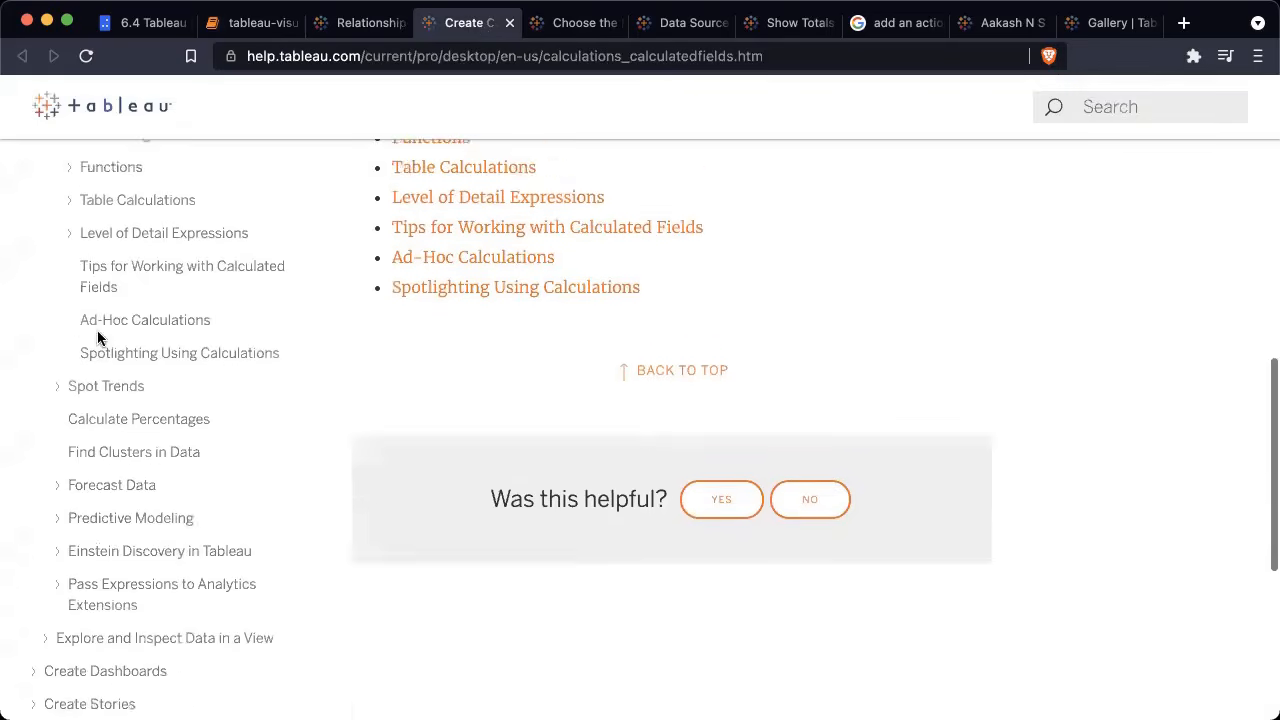
{"action": "scroll", "coordinate": [97, 338], "scroll_direction": "down", "scroll_amount": 5}
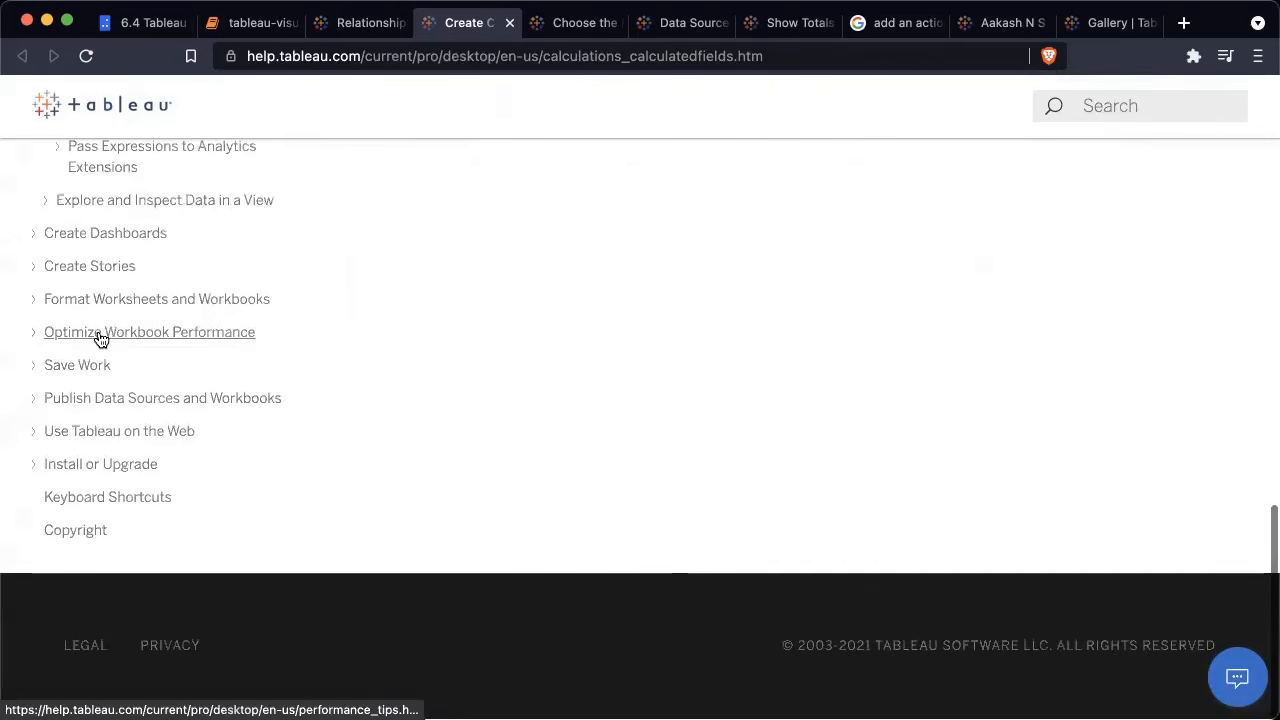
{"action": "scroll", "coordinate": [97, 338], "scroll_direction": "up", "scroll_amount": 15}
{"action": "left_click", "coordinate": [36, 361]}
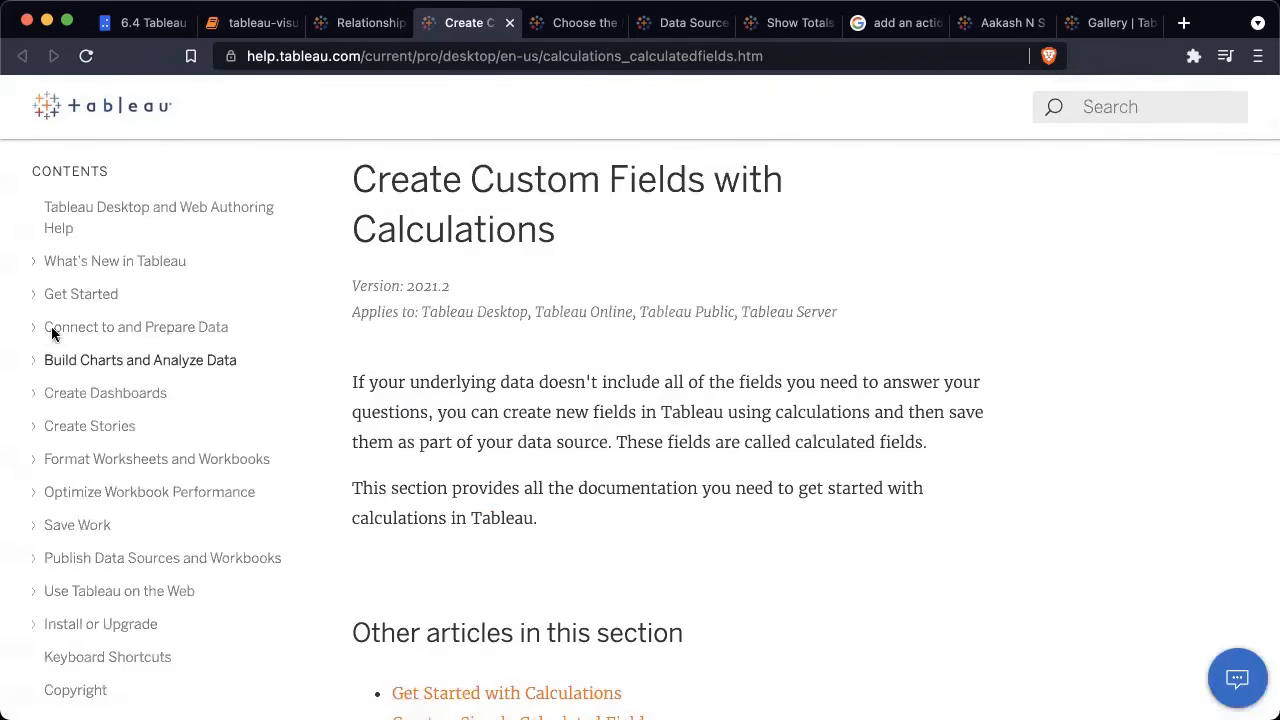
Step: Open the Get Started help section, search its page for "booksh" and open The Bookshop data set article
{"action": "left_click", "coordinate": [69, 294]}
{"action": "scroll", "coordinate": [177, 340], "scroll_direction": "down", "scroll_amount": 3}
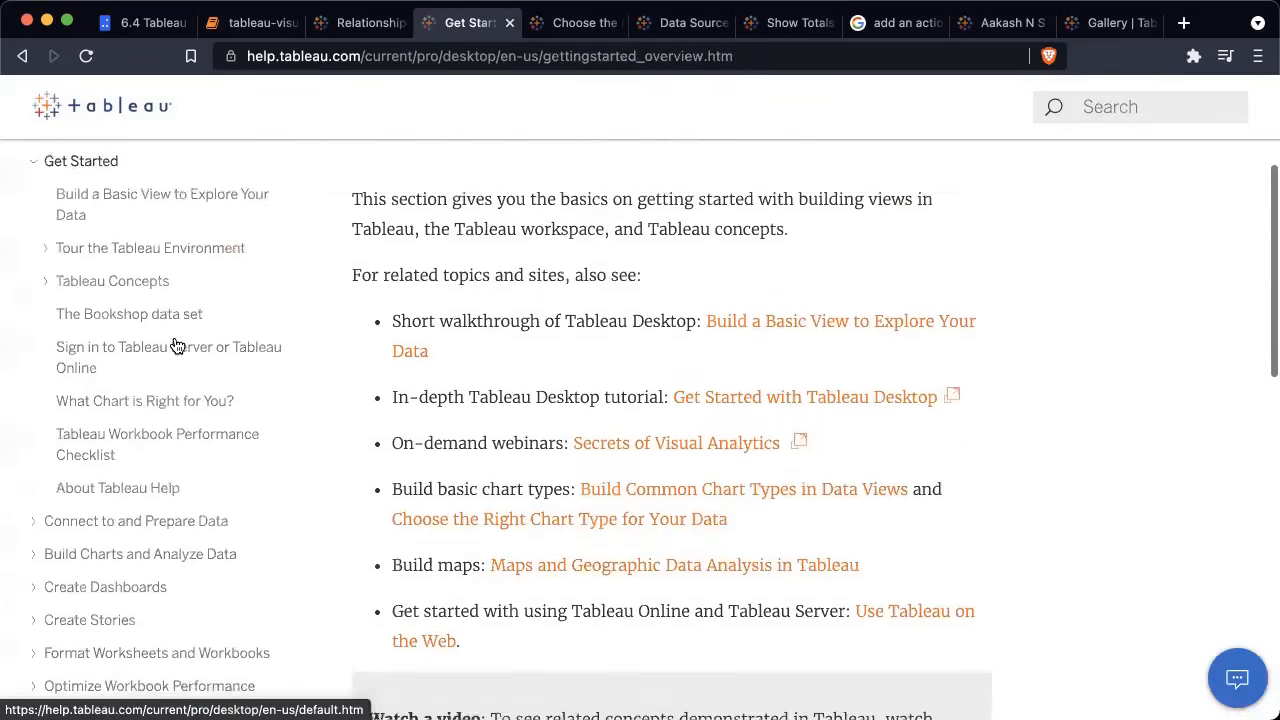
{"action": "scroll", "coordinate": [175, 345], "scroll_direction": "down", "scroll_amount": 5}
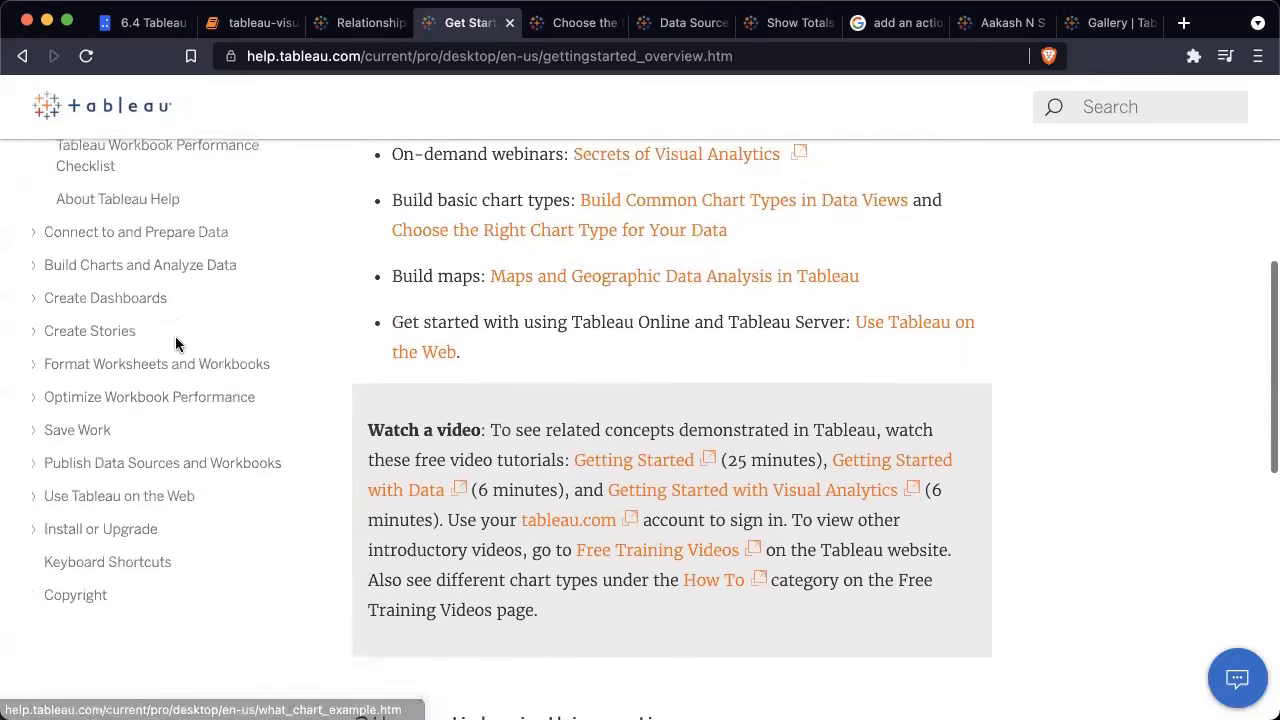
{"action": "scroll", "coordinate": [176, 344], "scroll_direction": "down", "scroll_amount": 2}
{"action": "key", "text": "super+f"}
{"action": "type", "text": "booksh"}
{"action": "key", "text": "Escape"}
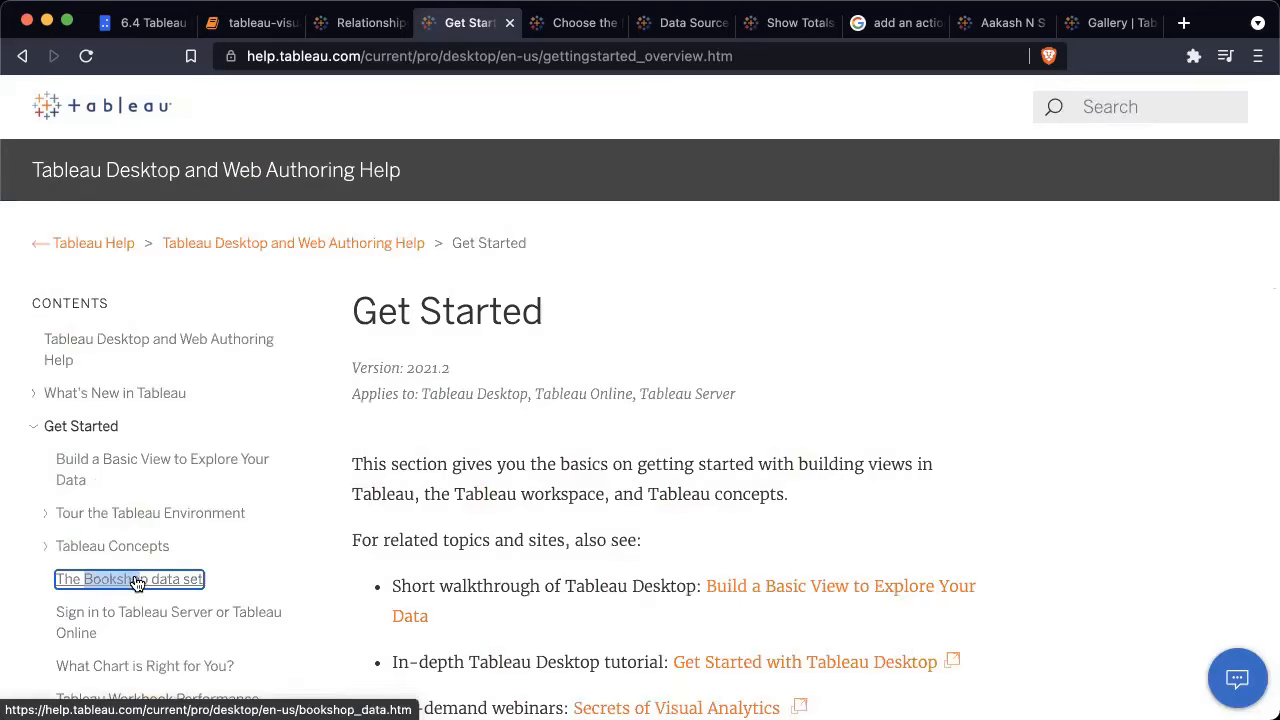
{"action": "left_click", "coordinate": [137, 581]}
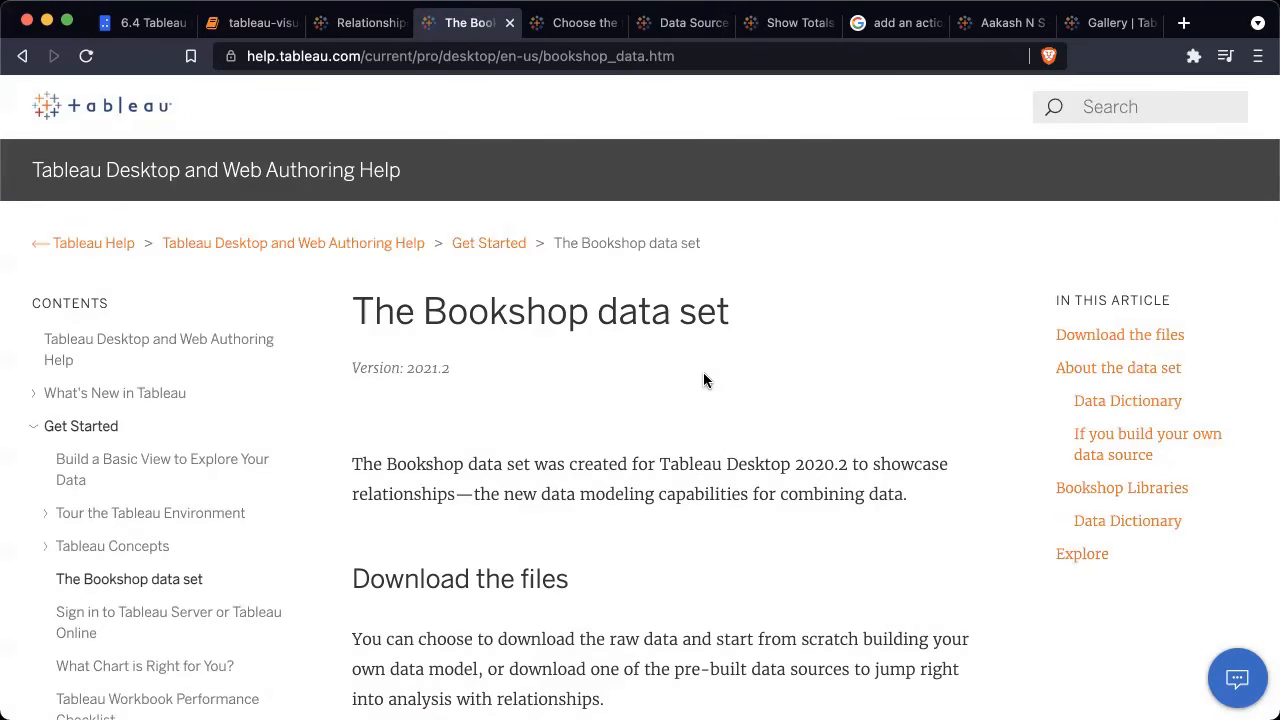
Step: Examine the Bookshop article's download files, table relationship diagram, data source notes and the exploratory questions it suggests
{"action": "scroll", "coordinate": [704, 378], "scroll_direction": "down", "scroll_amount": 3}
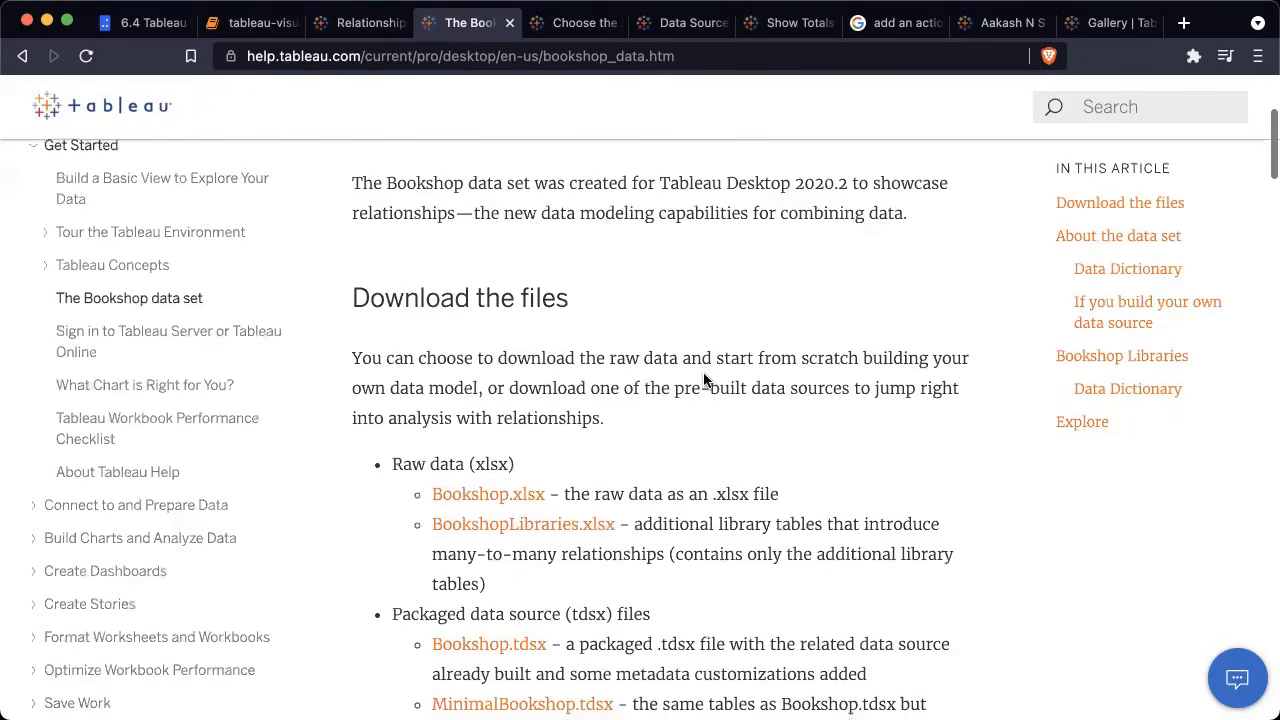
{"action": "scroll", "coordinate": [704, 378], "scroll_direction": "down", "scroll_amount": 3}
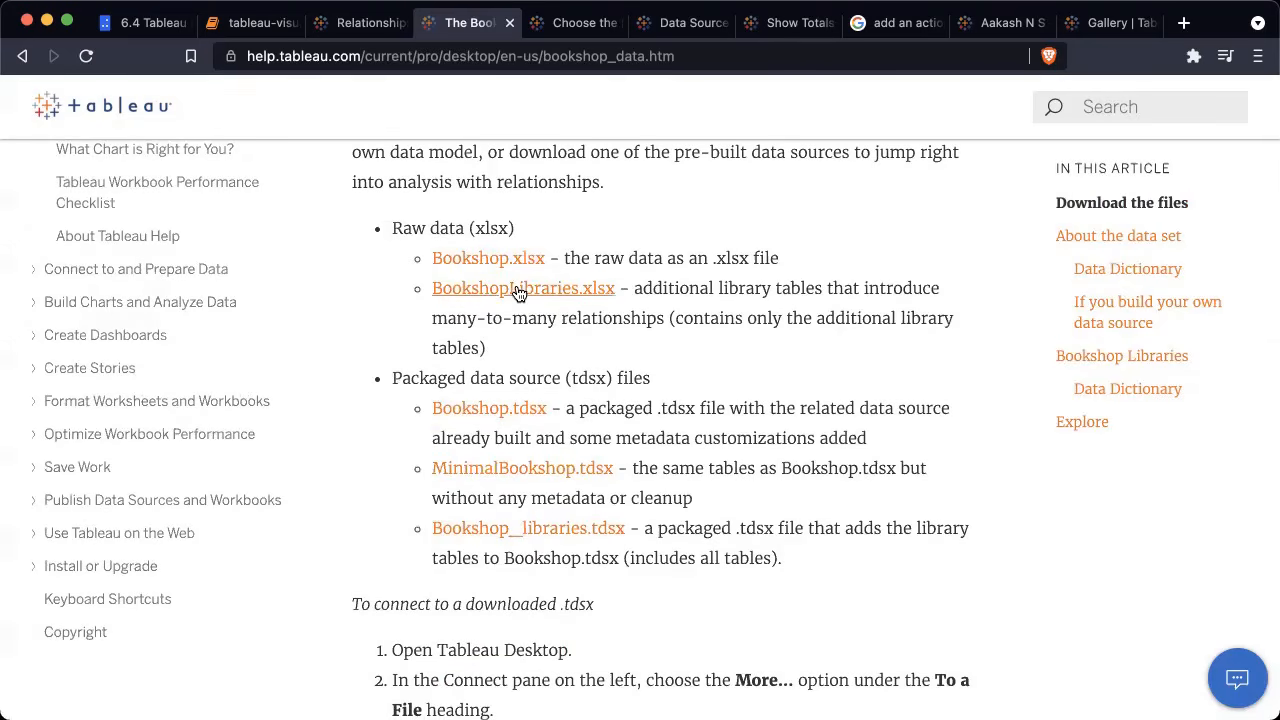
{"action": "scroll", "coordinate": [516, 292], "scroll_direction": "down", "scroll_amount": 8}
{"action": "scroll", "coordinate": [516, 293], "scroll_direction": "down", "scroll_amount": 1}
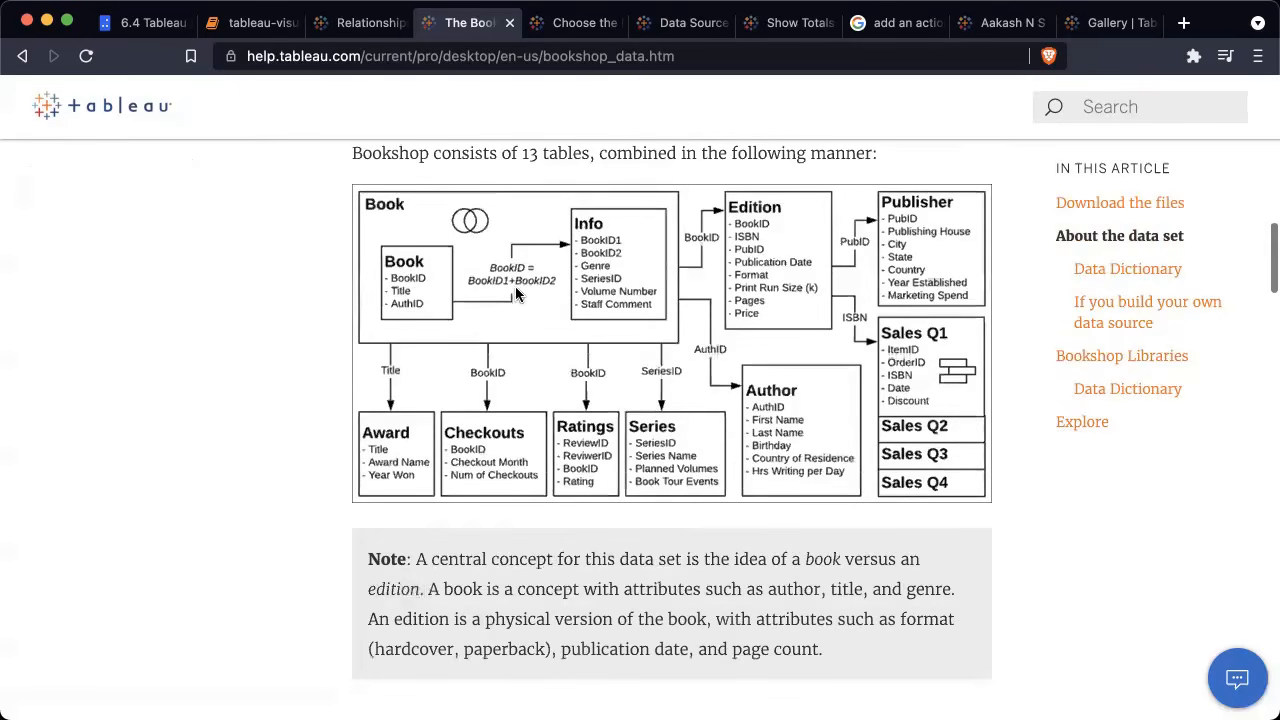
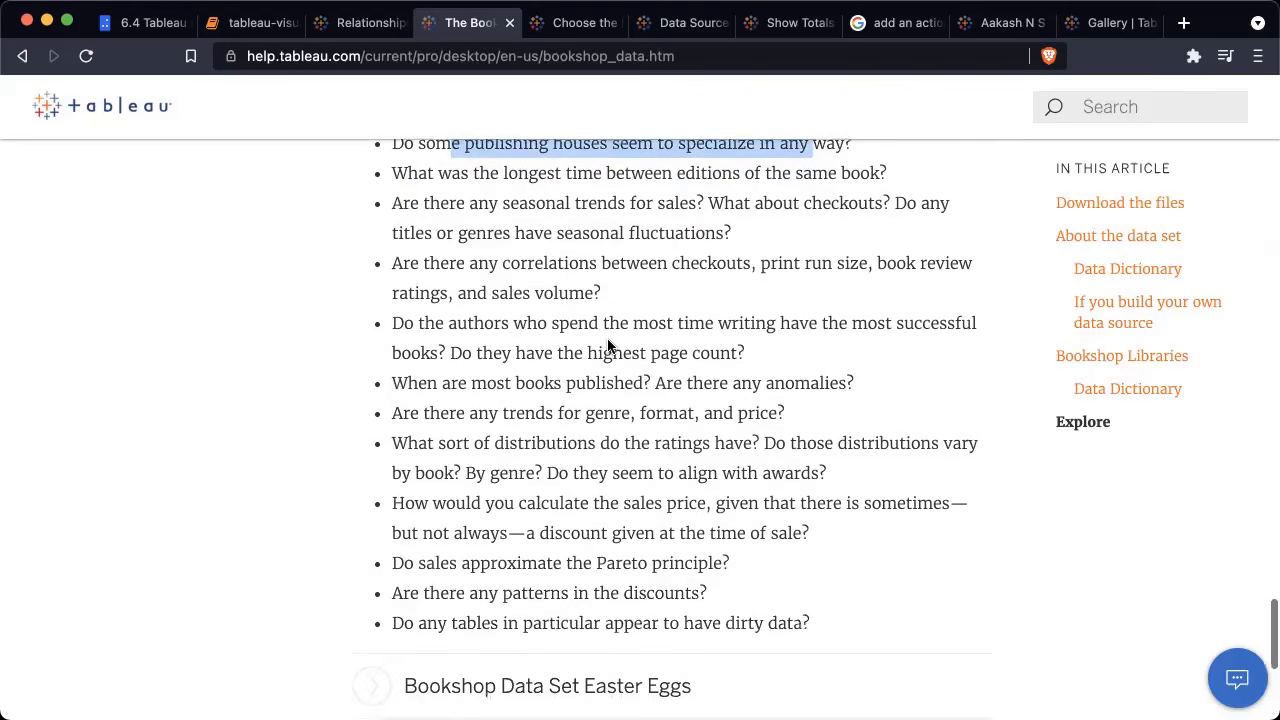
{"action": "scroll", "coordinate": [608, 345], "scroll_direction": "down", "scroll_amount": 2}
{"action": "left_click", "coordinate": [586, 272]}
{"action": "scroll", "coordinate": [586, 272], "scroll_direction": "up", "scroll_amount": 10}
{"action": "scroll", "coordinate": [586, 272], "scroll_direction": "up", "scroll_amount": 20}
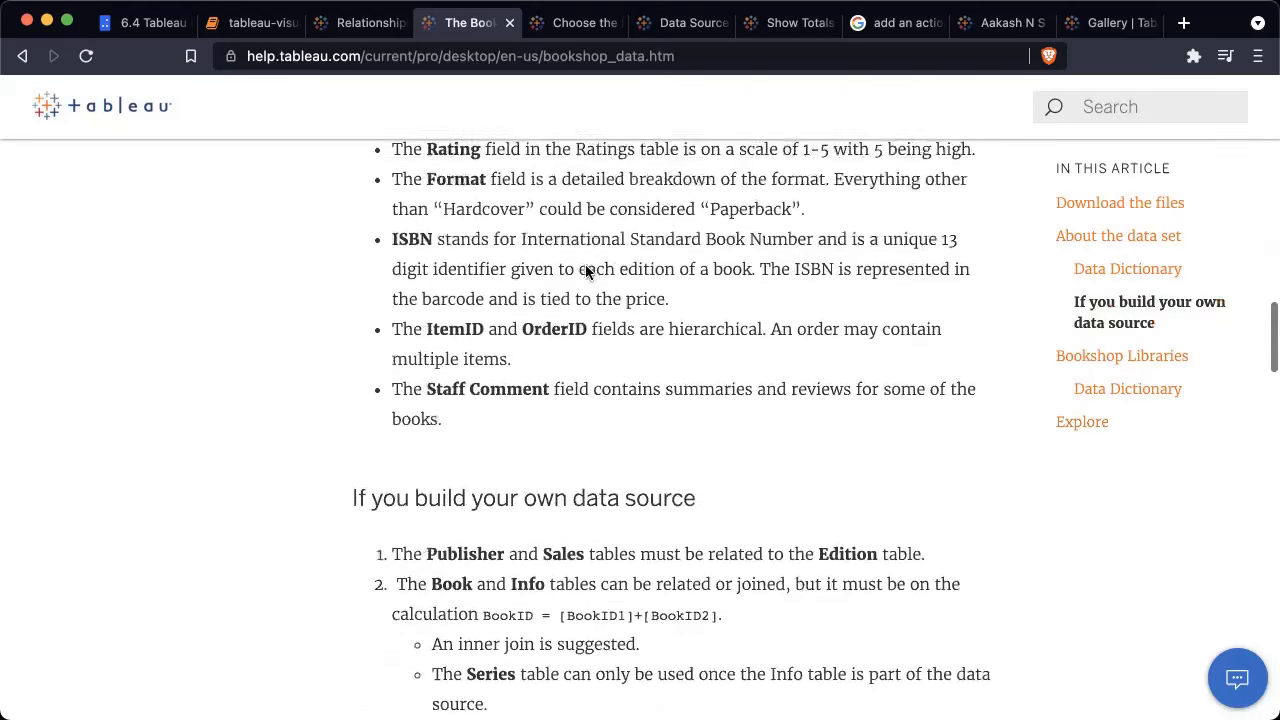
{"action": "scroll", "coordinate": [586, 272], "scroll_direction": "up", "scroll_amount": 14}
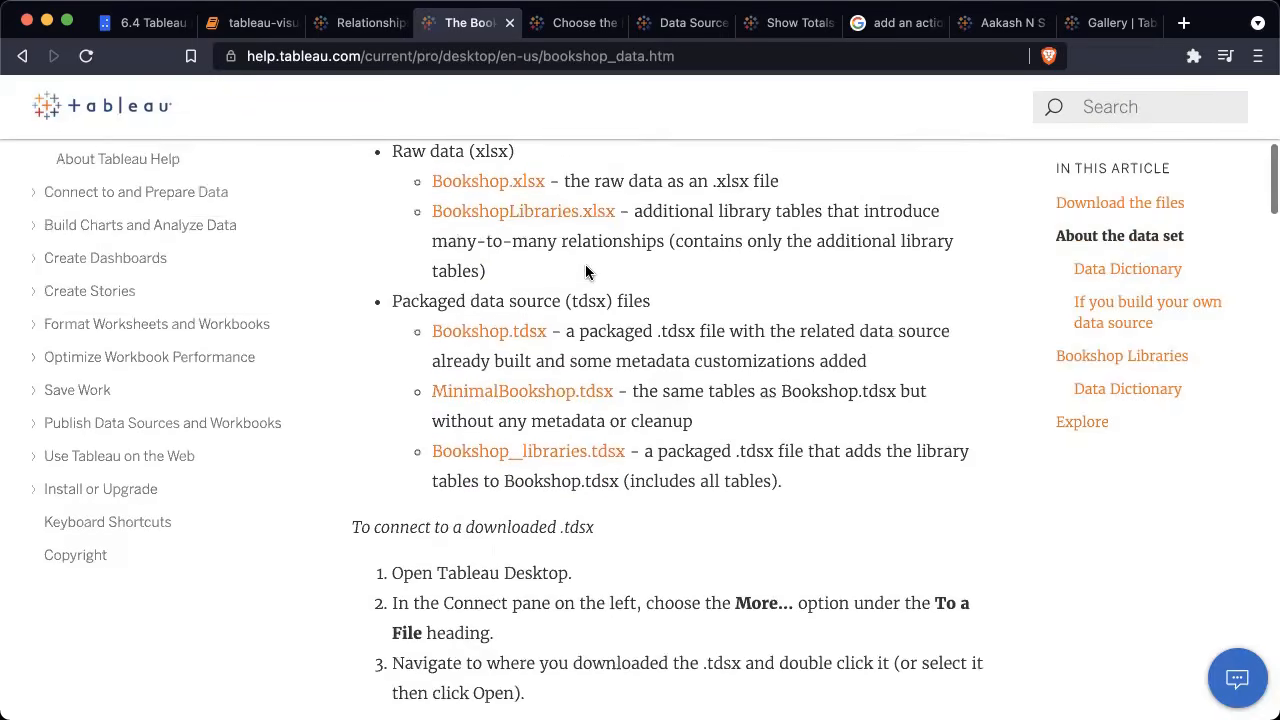
{"action": "scroll", "coordinate": [587, 273], "scroll_direction": "up", "scroll_amount": 2}
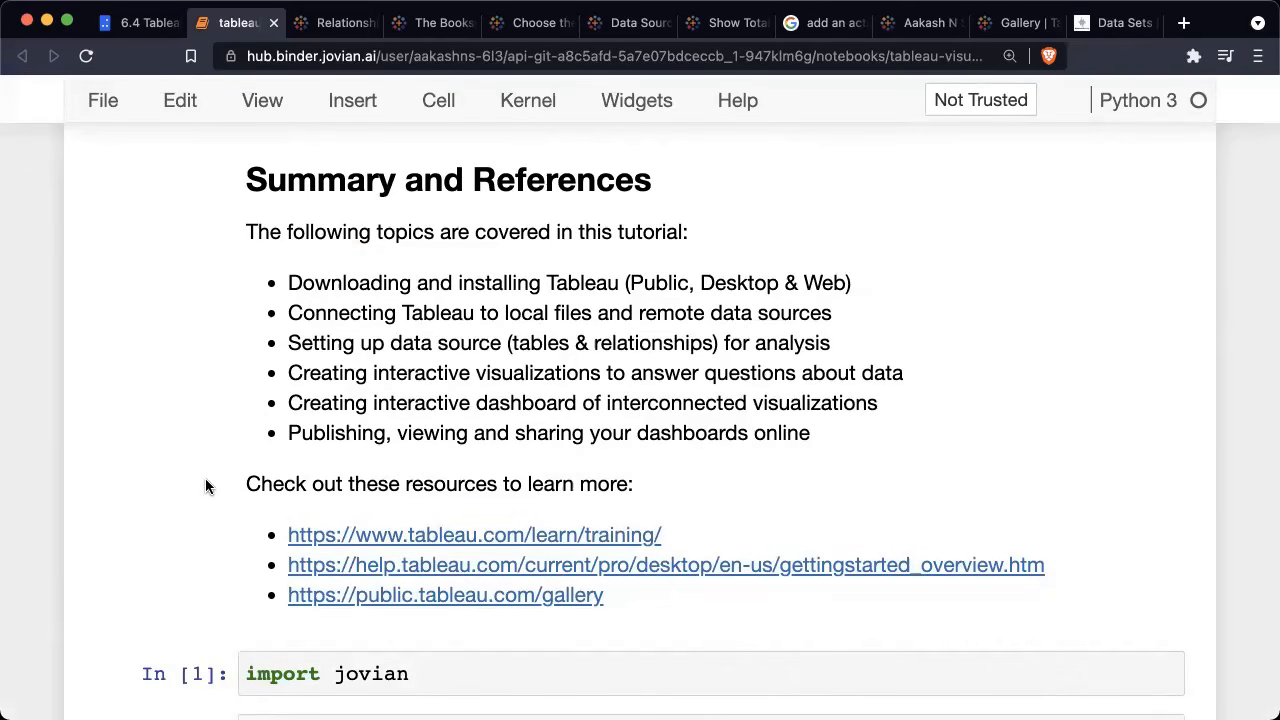
Step: Leave the browser and launch Tableau Desktop through a system search for "table"
{"action": "key", "text": "ctrl+Left"}
{"action": "key", "text": "ctrl+Left"}
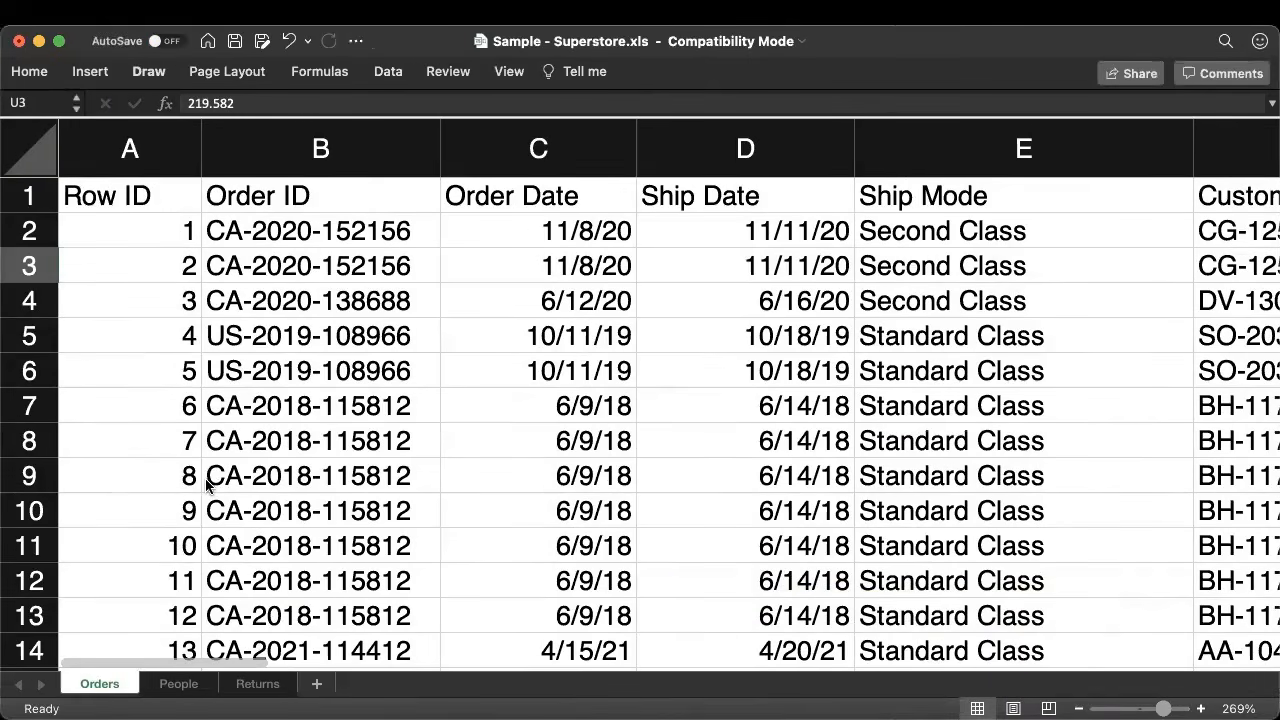
{"action": "key", "text": "super+space"}
{"action": "type", "text": "table"}
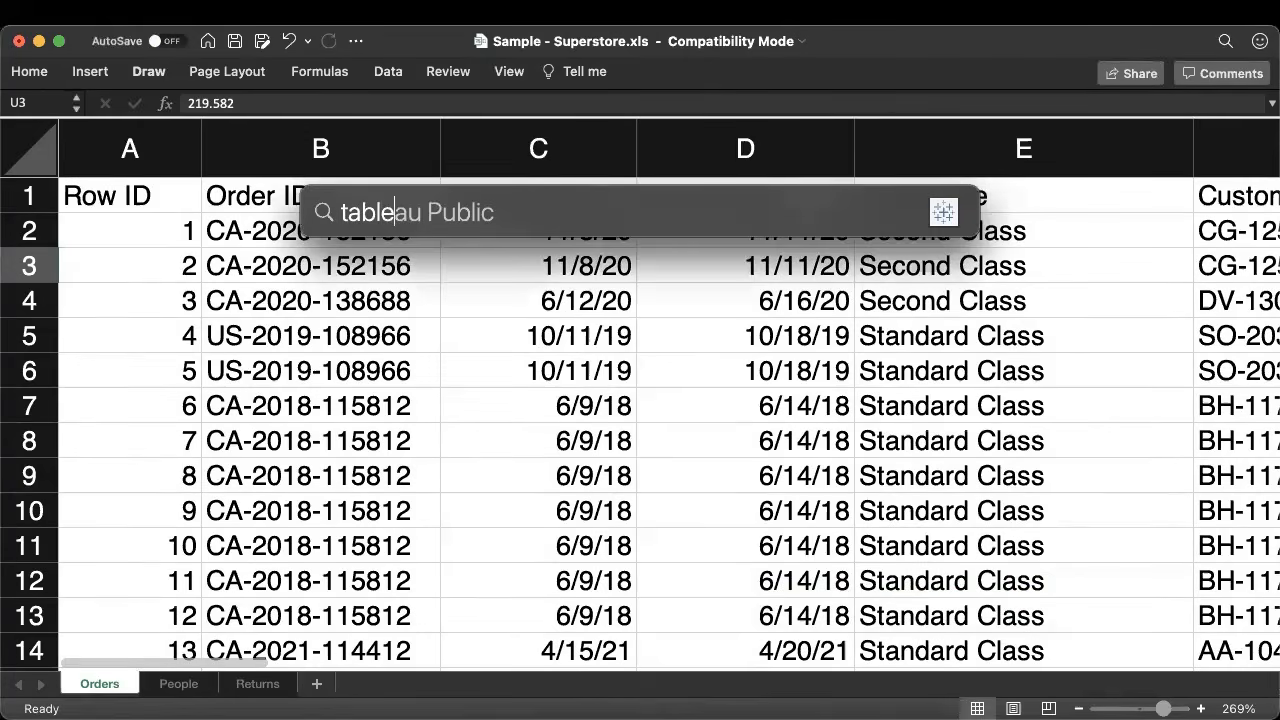
{"action": "type", "text": "ea"}
{"action": "key", "text": "BackSpace"}
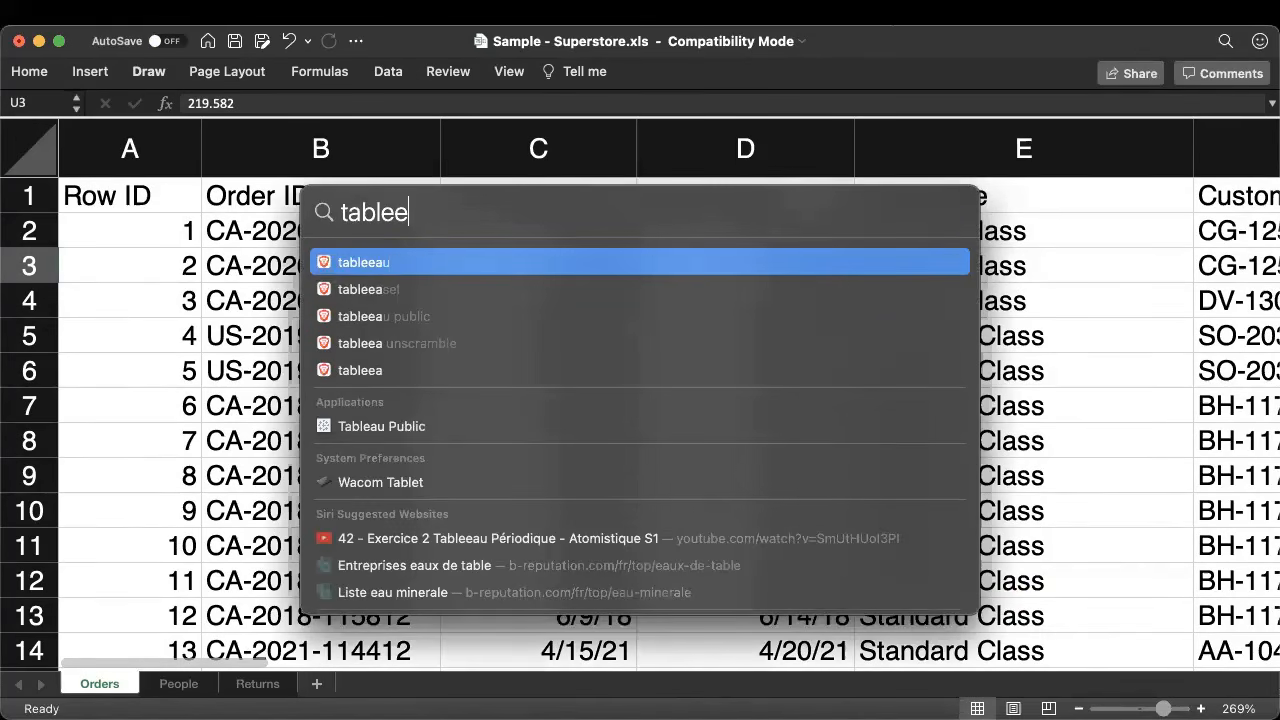
{"action": "key", "text": "BackSpace"}
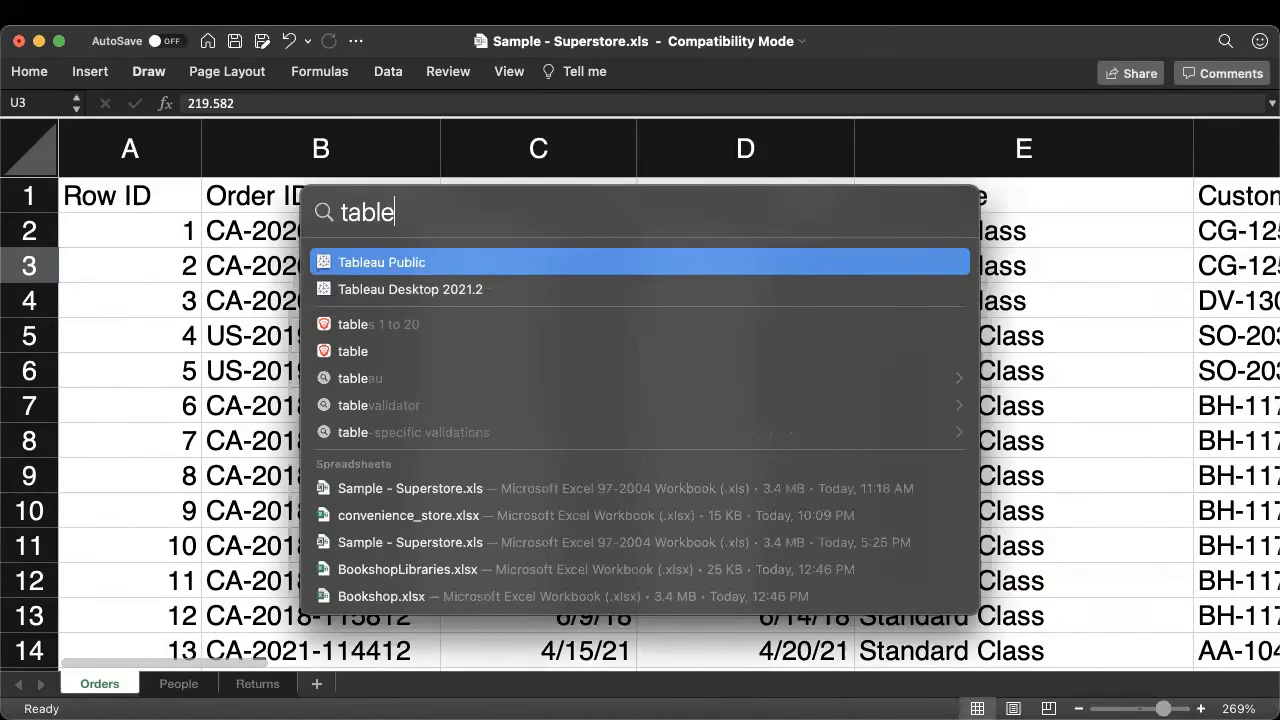
{"action": "key", "text": "Return"}
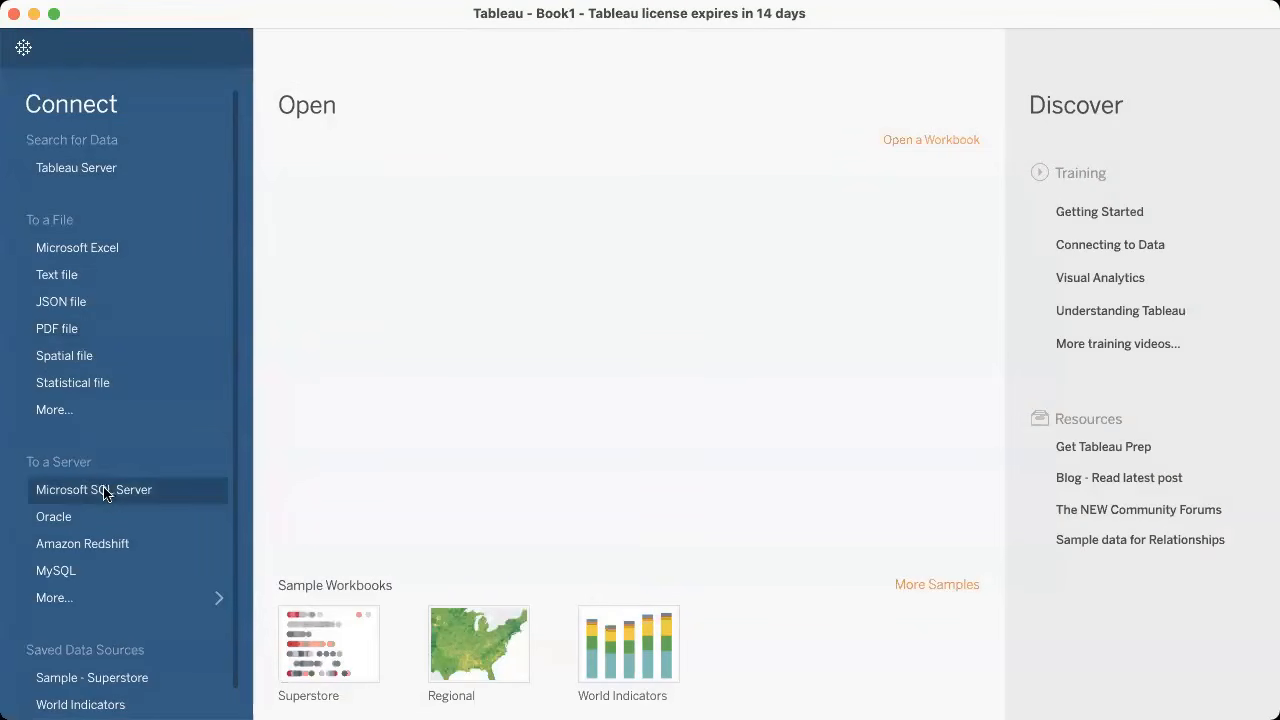
Step: Start a connection to a MySQL server and enter the account password for the root user
{"action": "left_click", "coordinate": [97, 571]}
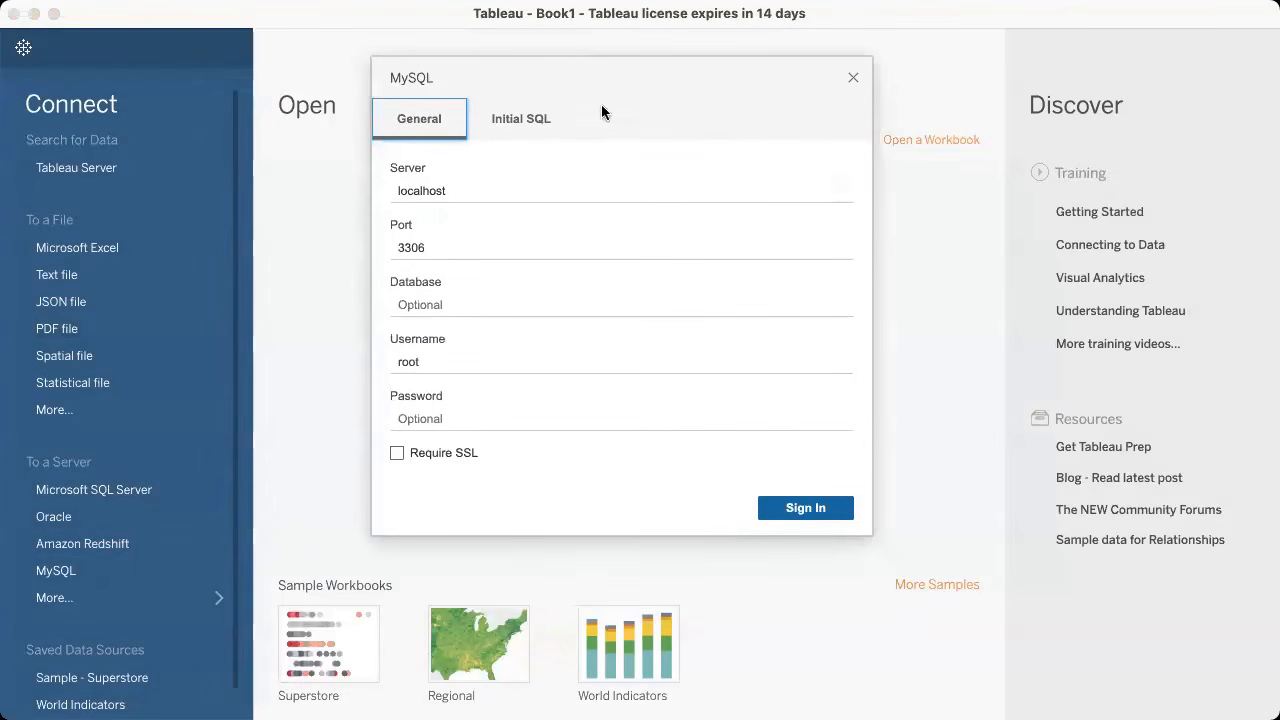
{"action": "left_click", "coordinate": [476, 191]}
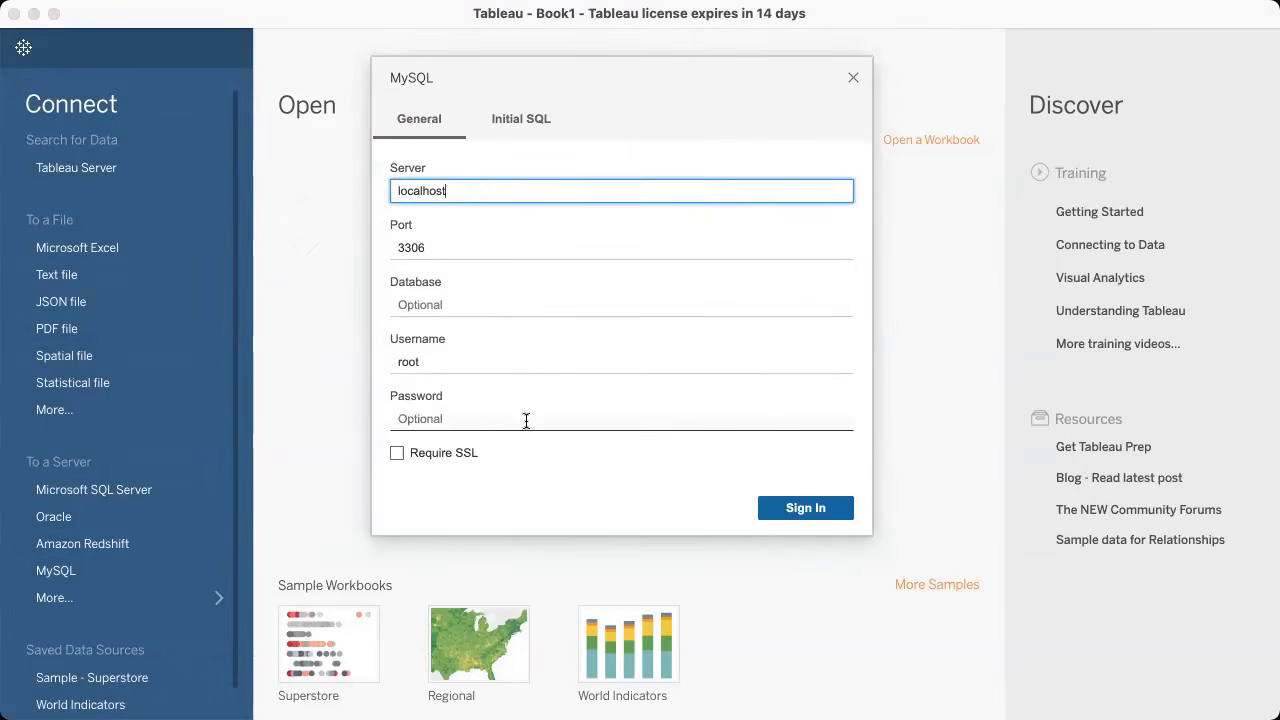
{"action": "left_click", "coordinate": [452, 420]}
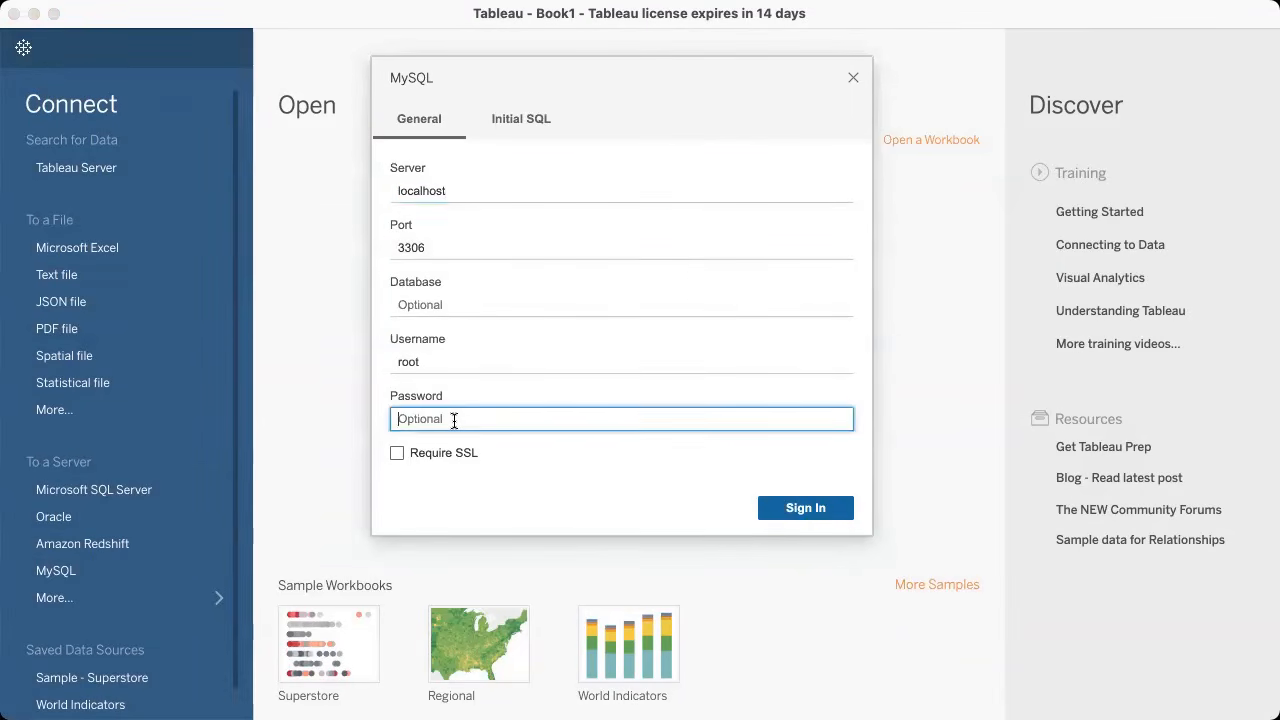
{"action": "type", "text": "••••••"}
{"action": "key", "text": "BackSpace"}
{"action": "key", "text": "BackSpace"}
{"action": "key", "text": "BackSpace"}
{"action": "key", "text": "BackSpace"}
{"action": "key", "text": "BackSpace"}
{"action": "key", "text": "BackSpace"}
{"action": "type", "text": "•••••••••"}
Step: Check the MySQL connection's server name and Initial SQL settings, and sign in to localhost
{"action": "left_click", "coordinate": [448, 190]}
{"action": "double_click", "coordinate": [422, 194]}
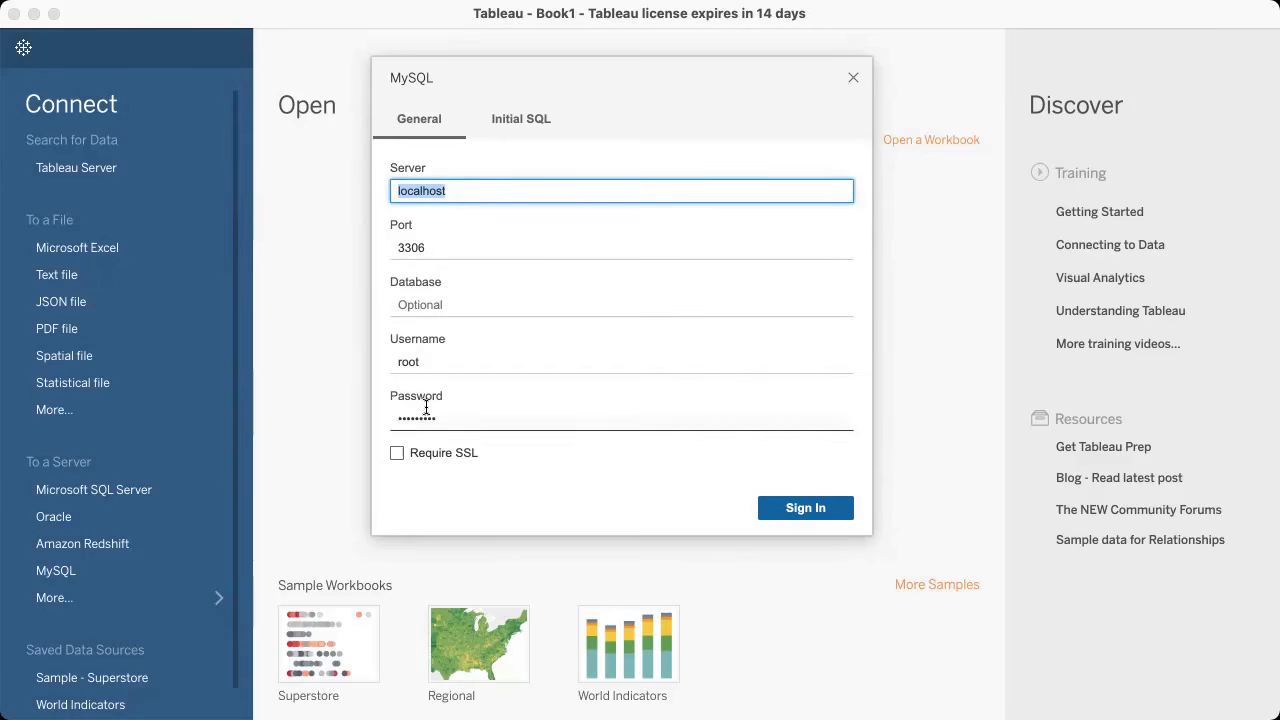
{"action": "left_click", "coordinate": [519, 118]}
{"action": "left_click", "coordinate": [464, 238]}
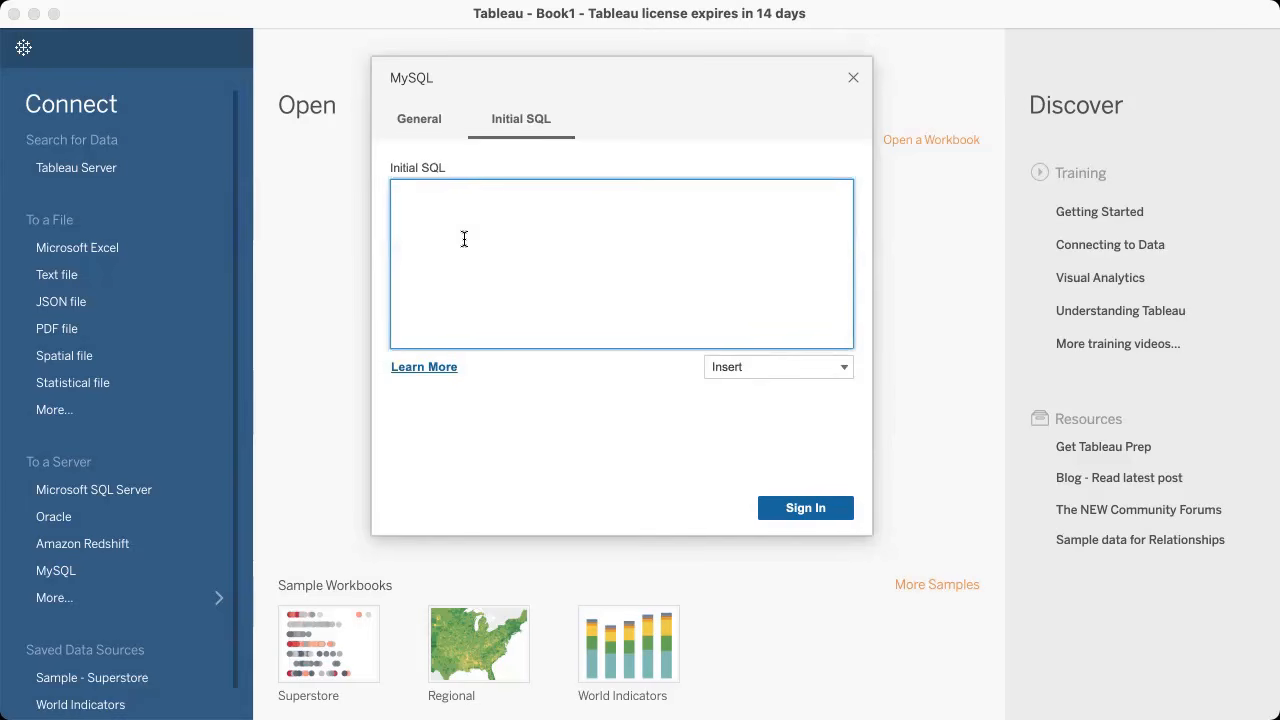
{"action": "left_click", "coordinate": [421, 118]}
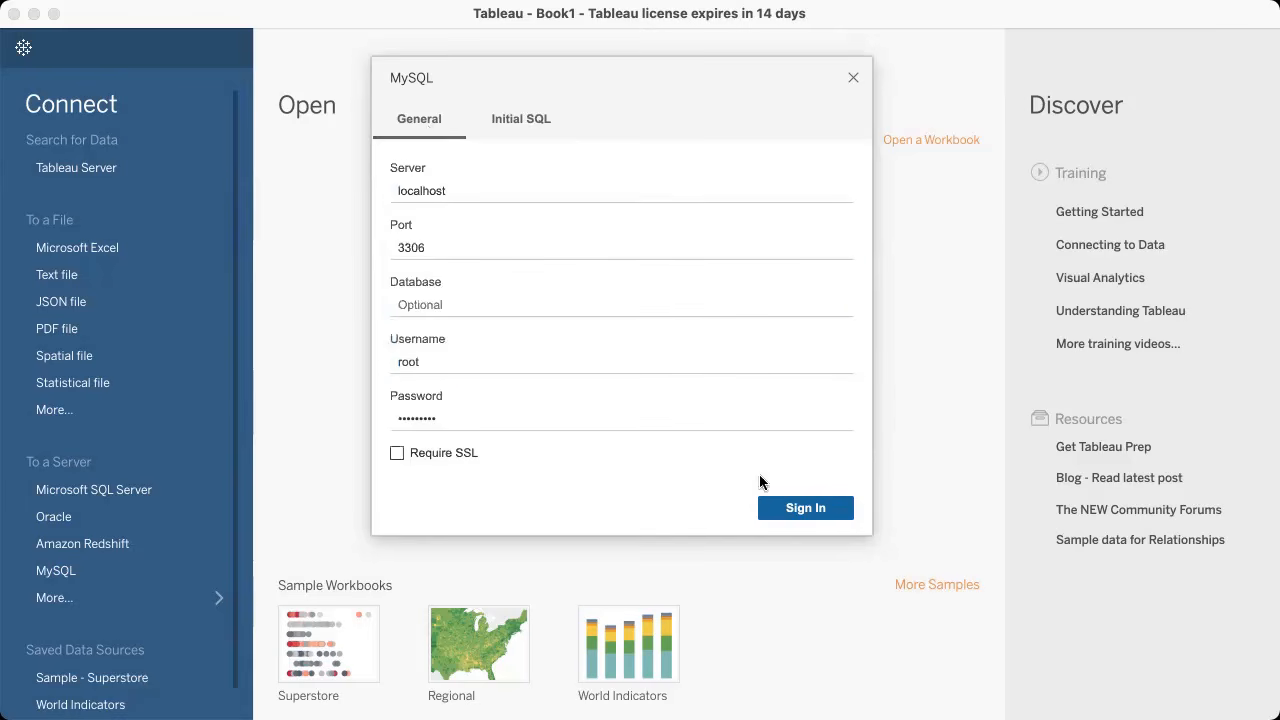
{"action": "left_click", "coordinate": [800, 512]}
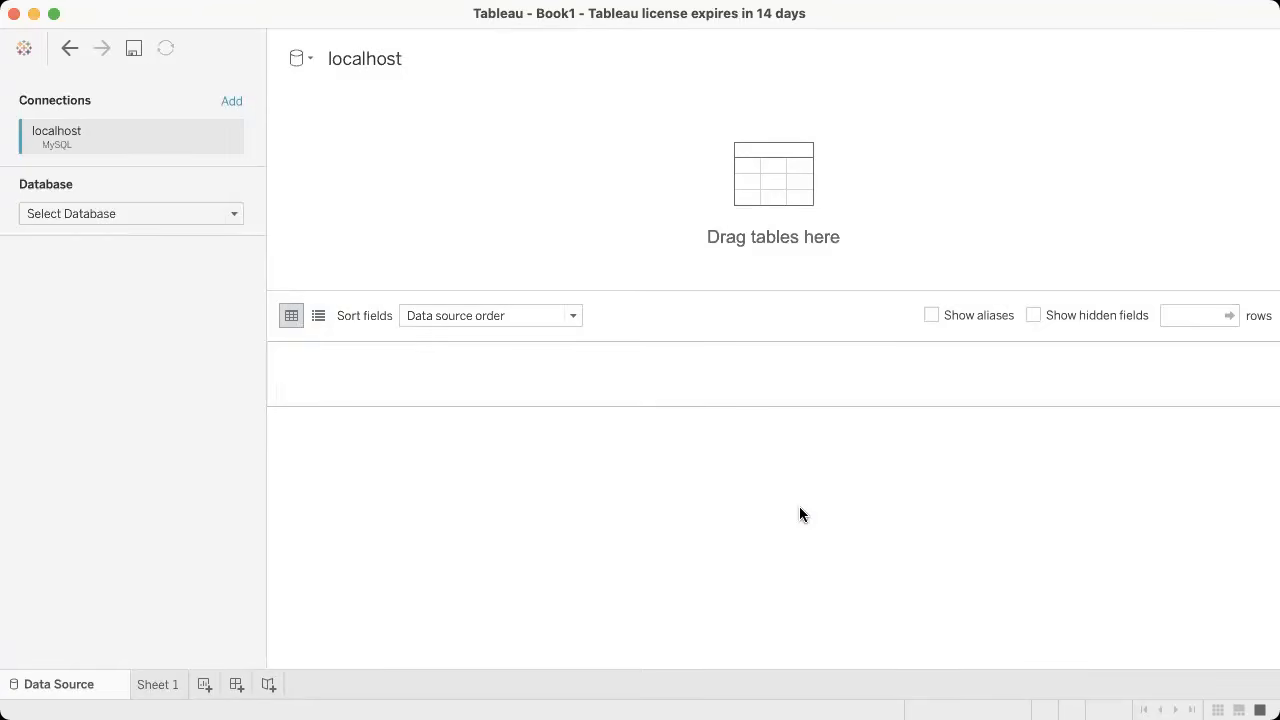
Step: Select the ClassicModels database and add its Employees table to the data source canvas
{"action": "left_click", "coordinate": [230, 215]}
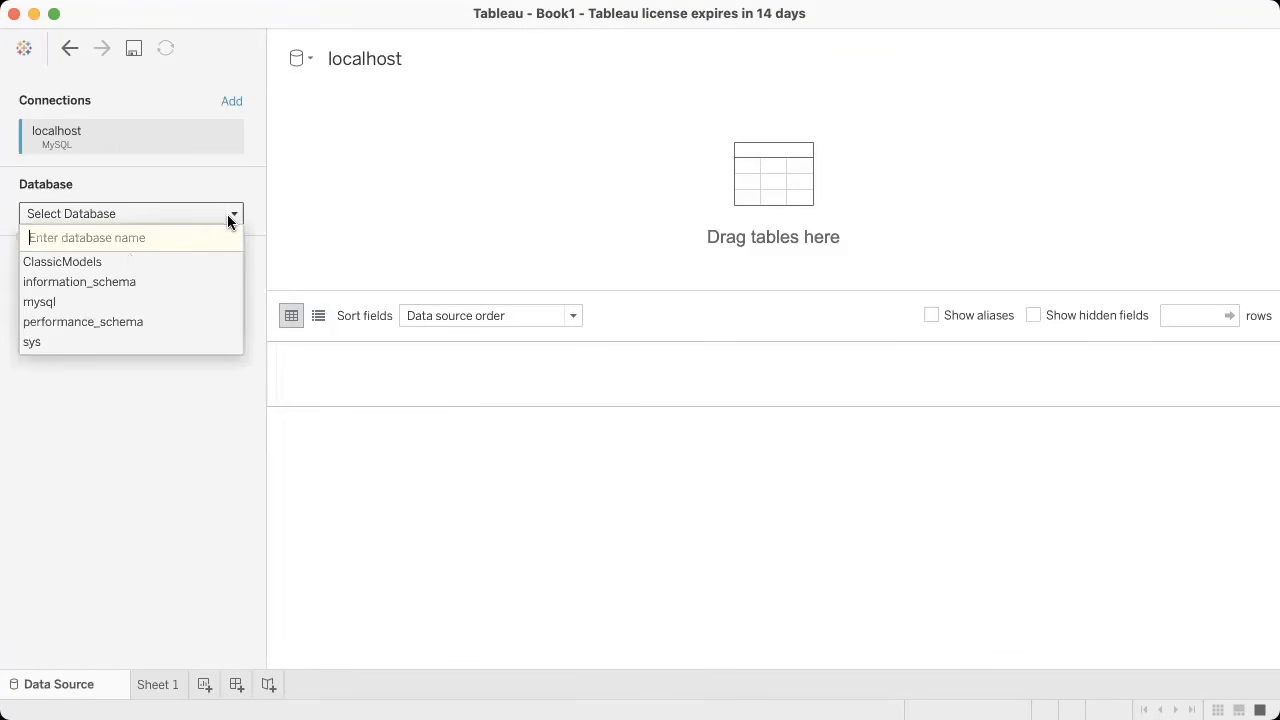
{"action": "left_click", "coordinate": [129, 261]}
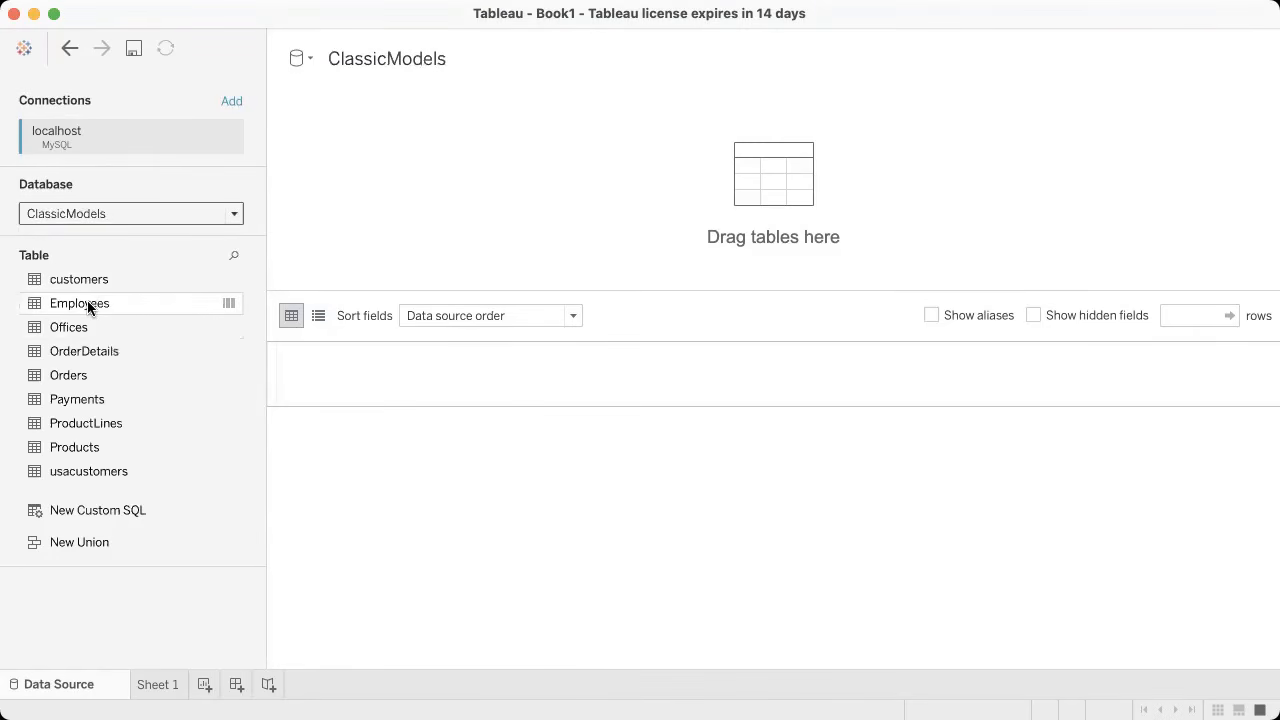
{"action": "left_click_drag", "start_coordinate": [88, 307], "coordinate": [631, 206]}
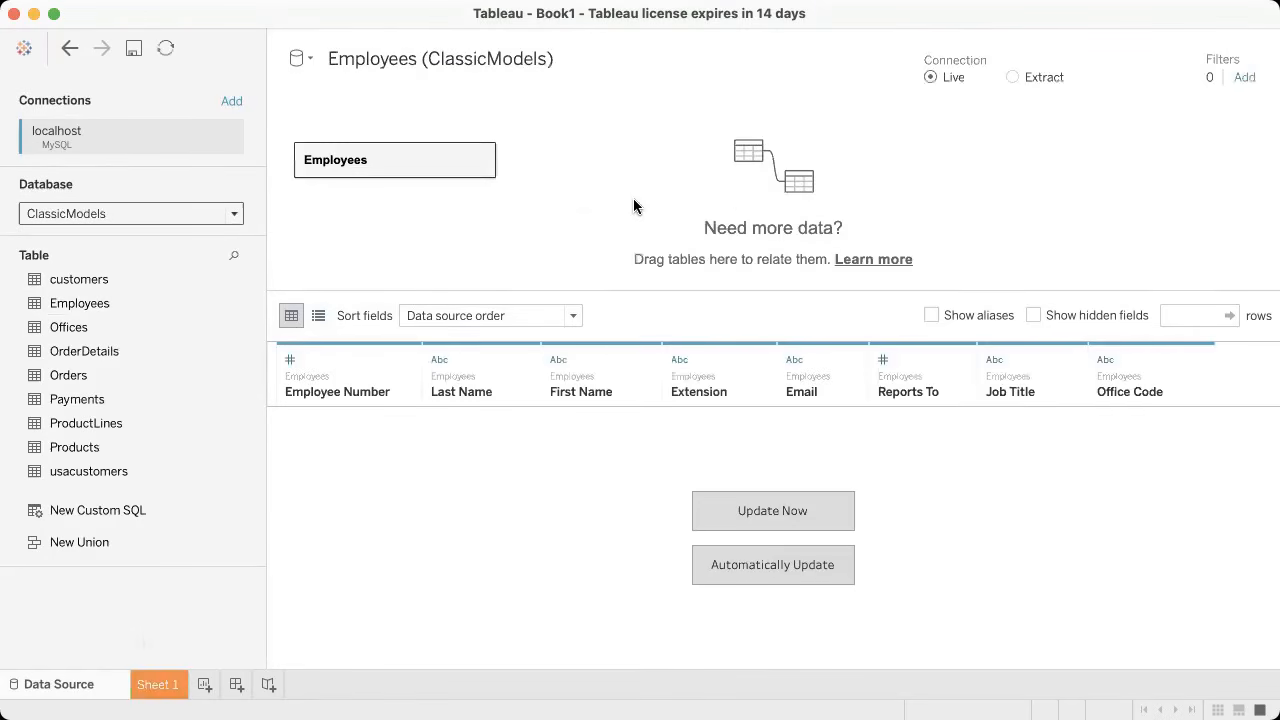
Step: Load the data preview for the Employees table and look through its rows
{"action": "left_click", "coordinate": [777, 514]}
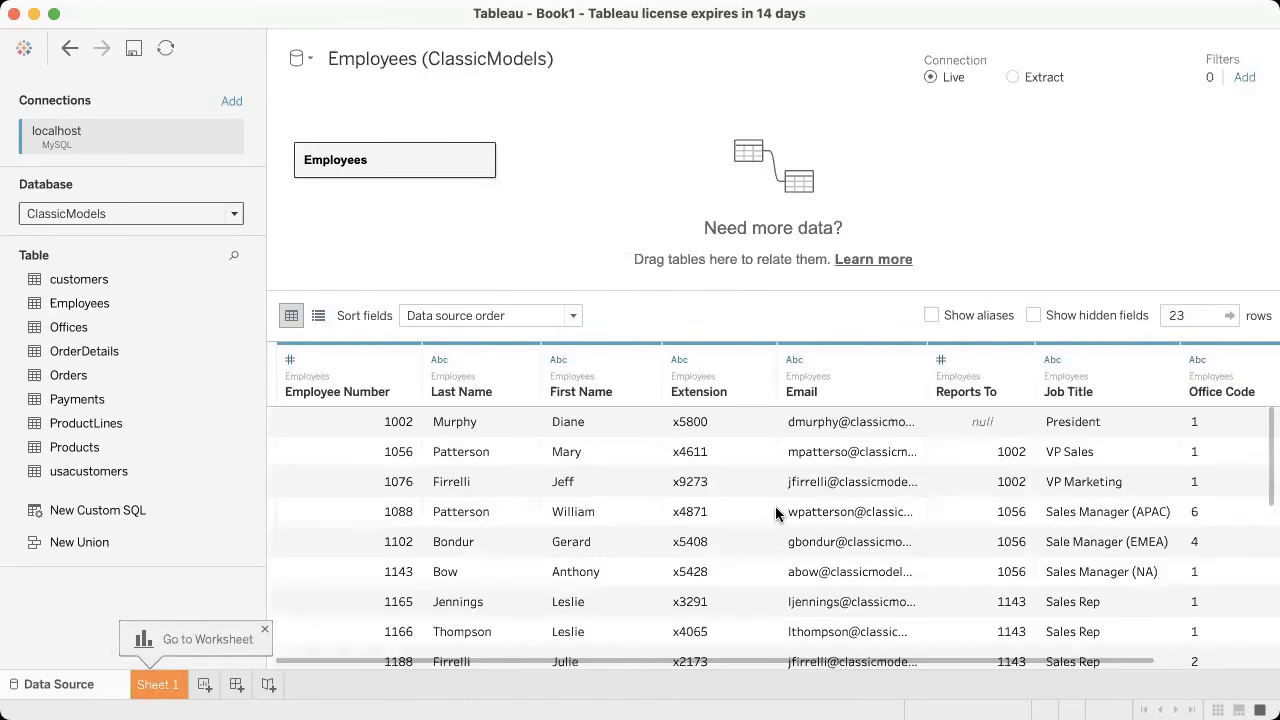
{"action": "scroll", "coordinate": [777, 514], "scroll_direction": "down", "scroll_amount": 10}
{"action": "scroll", "coordinate": [777, 514], "scroll_direction": "up", "scroll_amount": 10}
Step: On Sheet 1, build a horizontal bar chart of Employees (Count) by Office Code and sort it in descending order of employee count
{"action": "left_click", "coordinate": [158, 686]}
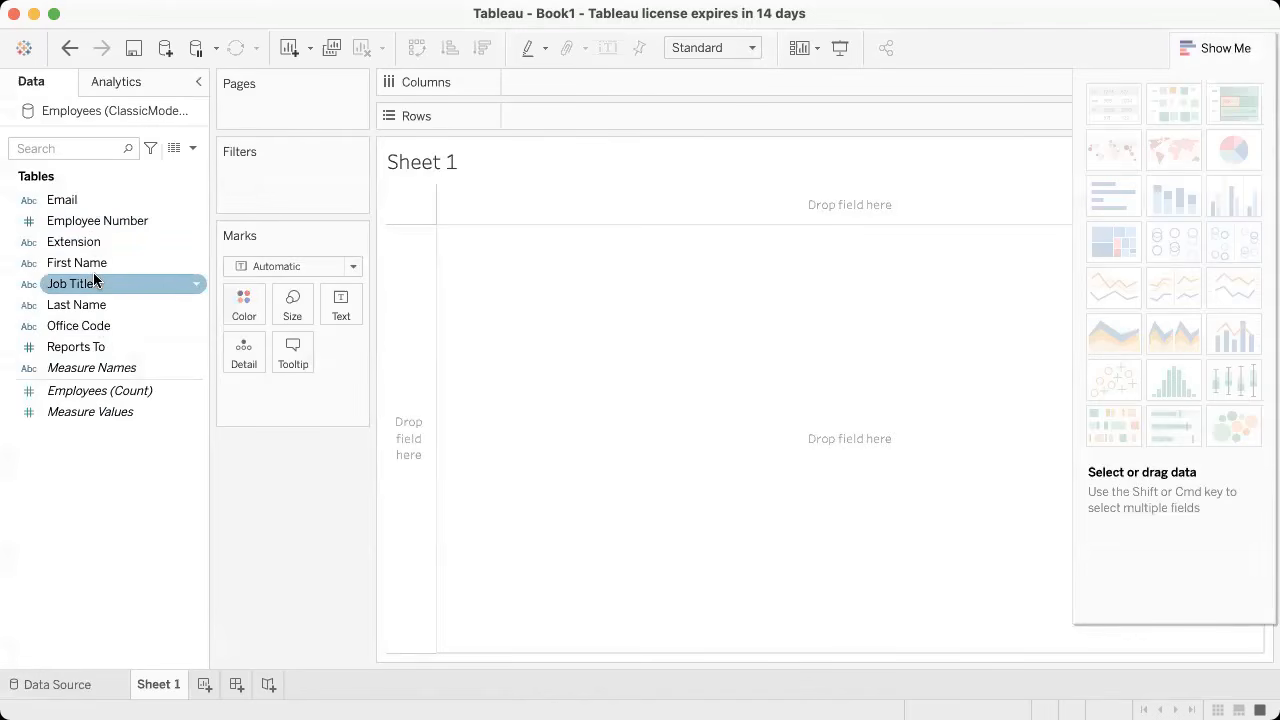
{"action": "left_click", "coordinate": [98, 327]}
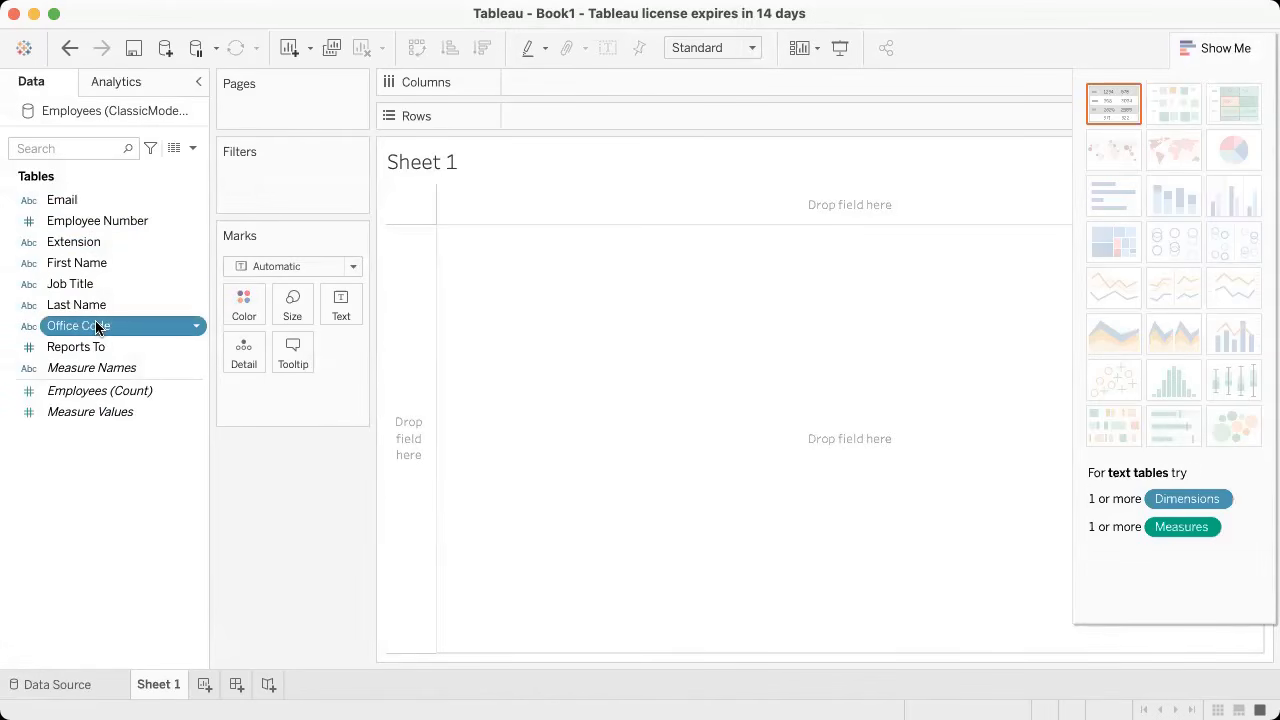
{"action": "left_click", "coordinate": [100, 391], "text": "super"}
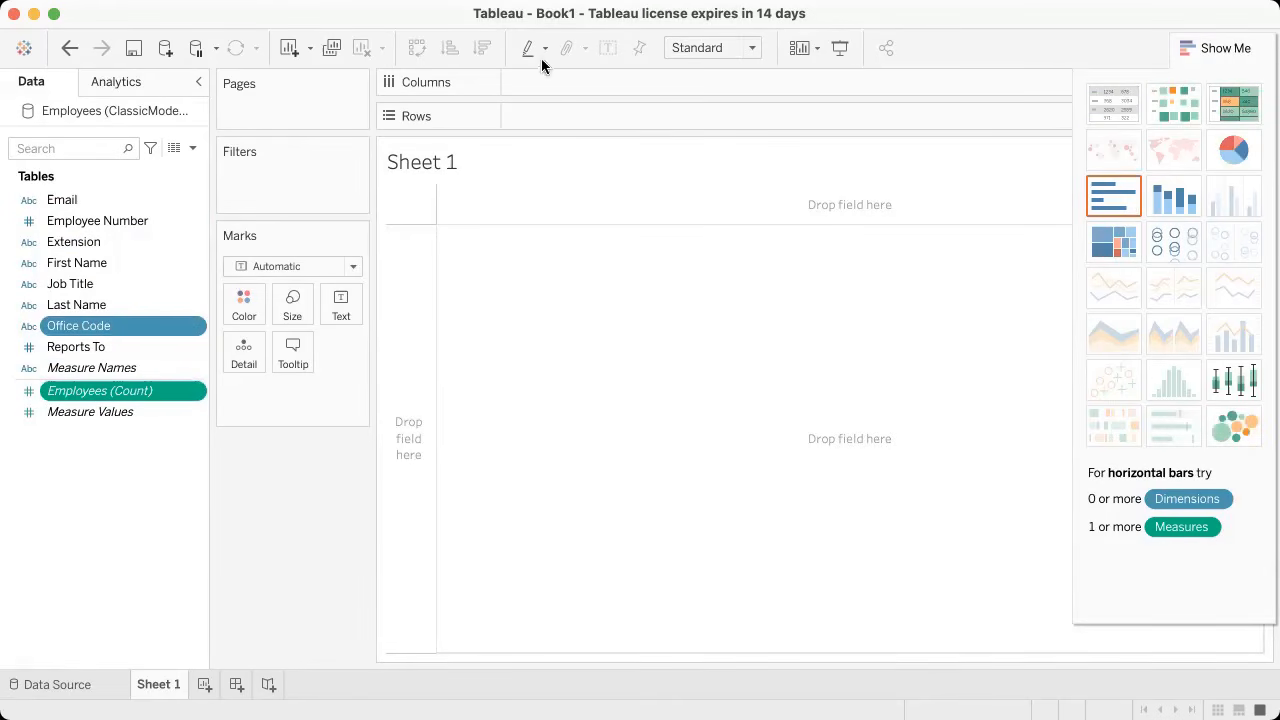
{"action": "left_click", "coordinate": [1103, 202]}
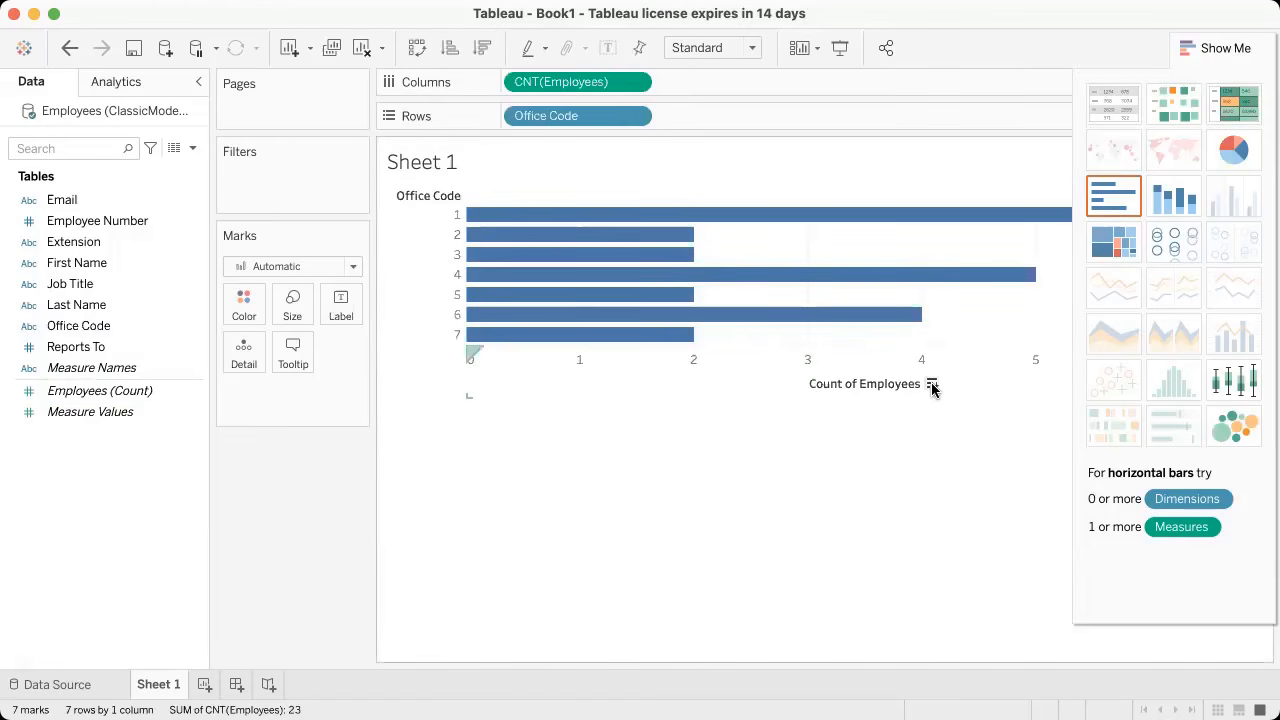
{"action": "left_click", "coordinate": [931, 385]}
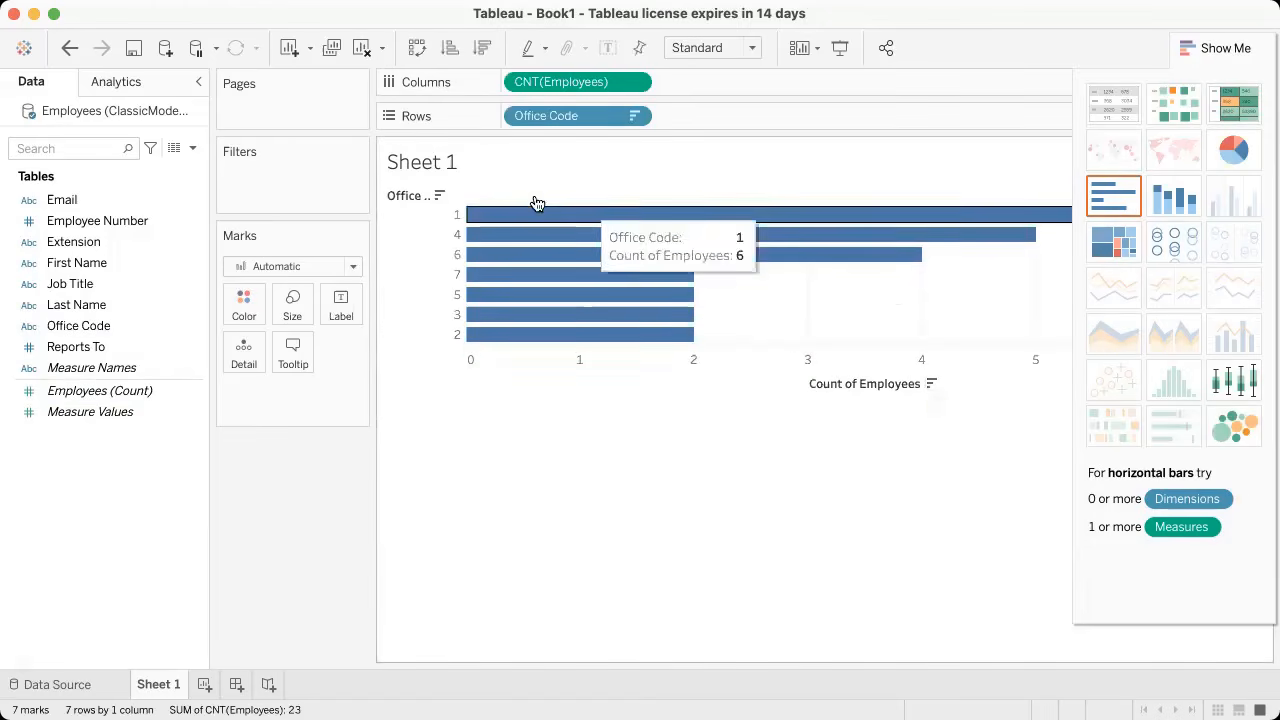
Step: Change the sheet title to "Employees Per Office" and hide the chart suggestions to reveal the full chart
{"action": "double_click", "coordinate": [411, 160]}
{"action": "key", "text": "super+a"}
{"action": "type", "text": "Employees"}
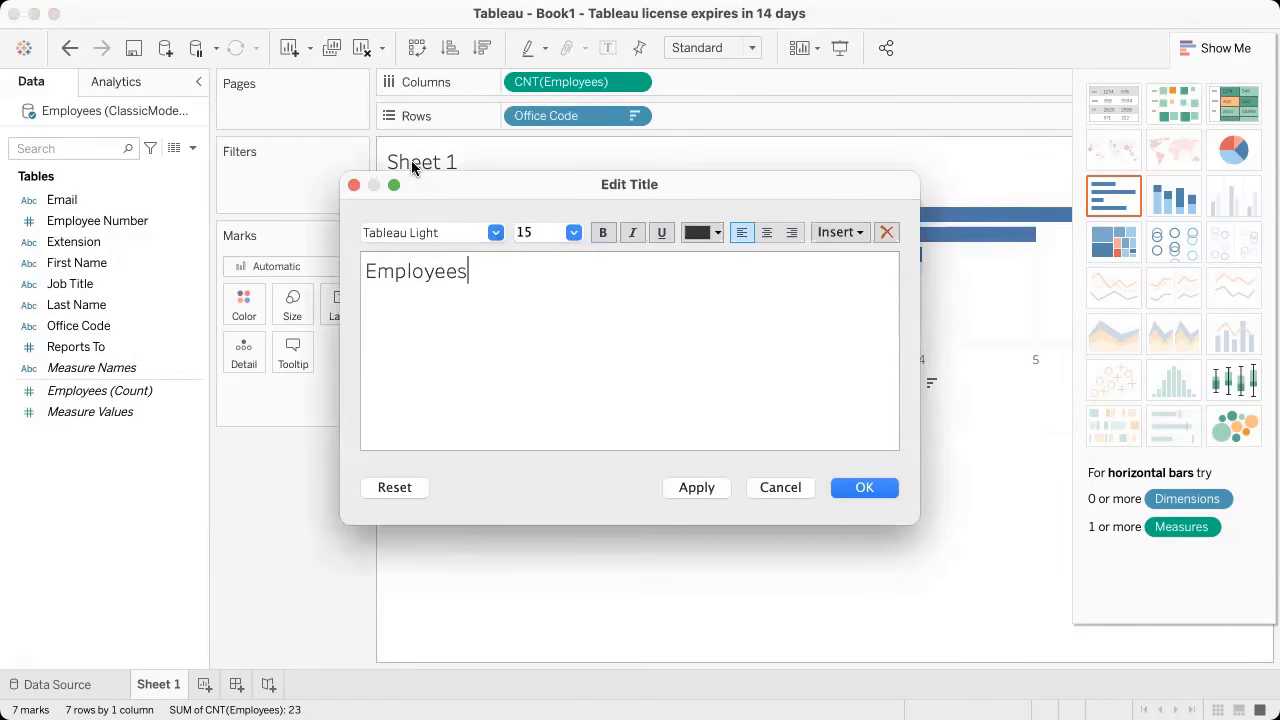
{"action": "type", "text": " Per Office"}
{"action": "left_click", "coordinate": [864, 487]}
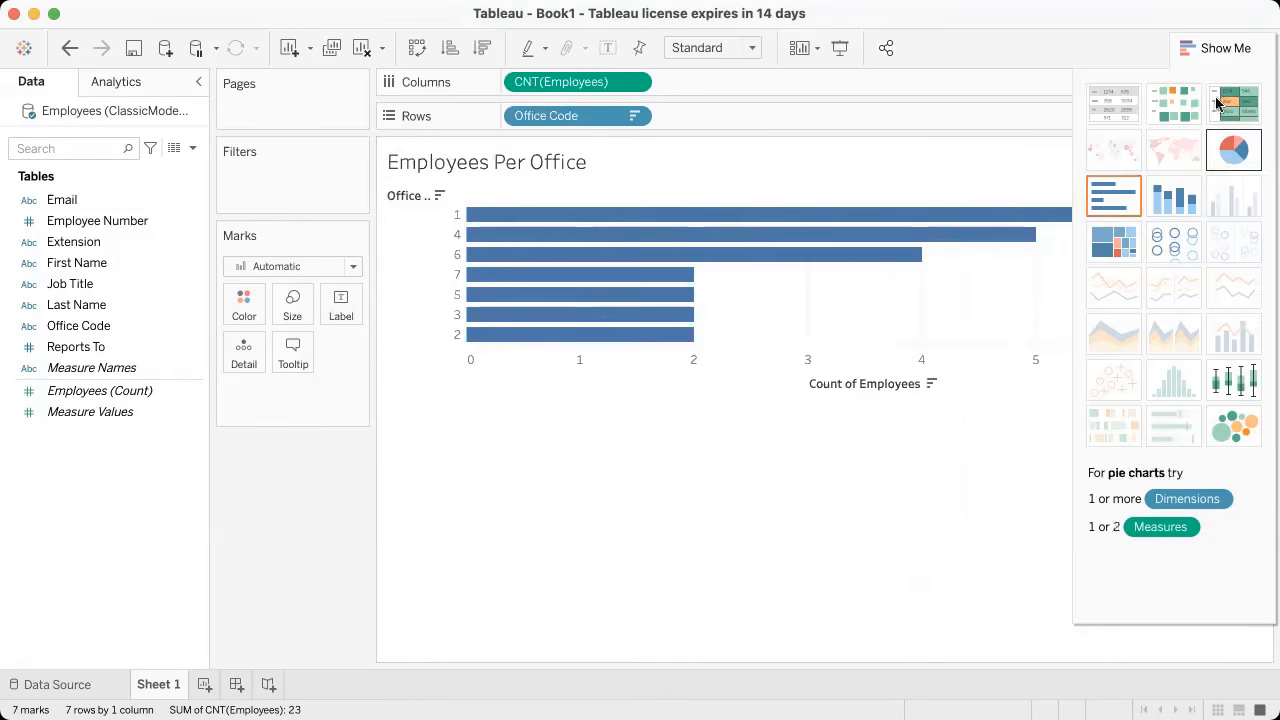
{"action": "left_click", "coordinate": [1214, 48]}
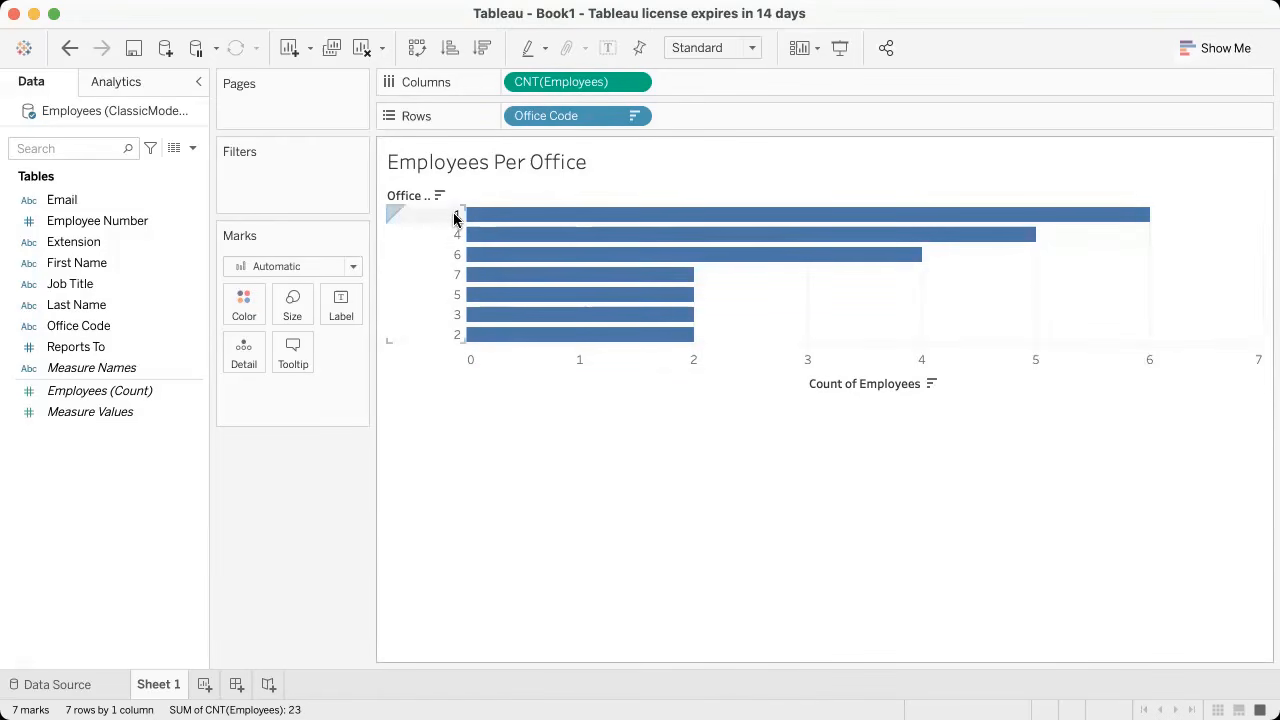
Step: Add the Offices table to the data source, related to Employees by matching office codes
{"action": "left_click", "coordinate": [89, 686]}
{"action": "left_click_drag", "start_coordinate": [90, 328], "coordinate": [605, 235]}
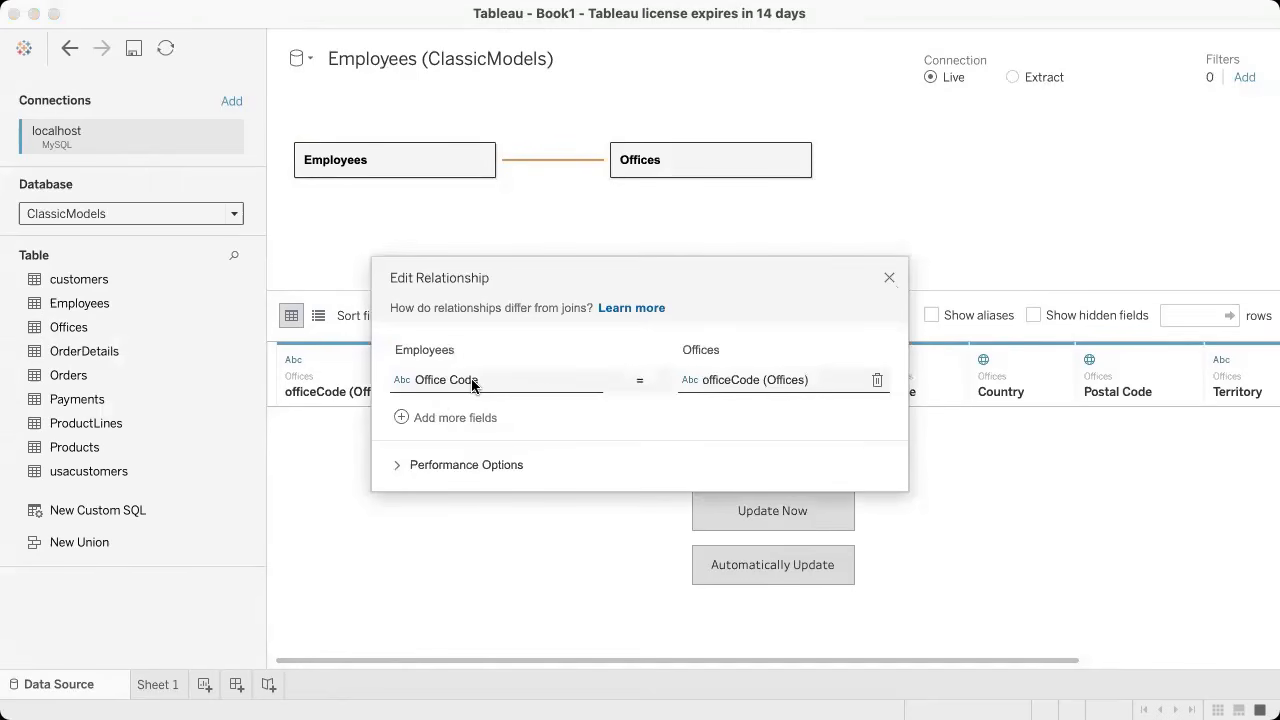
{"action": "left_click", "coordinate": [888, 280]}
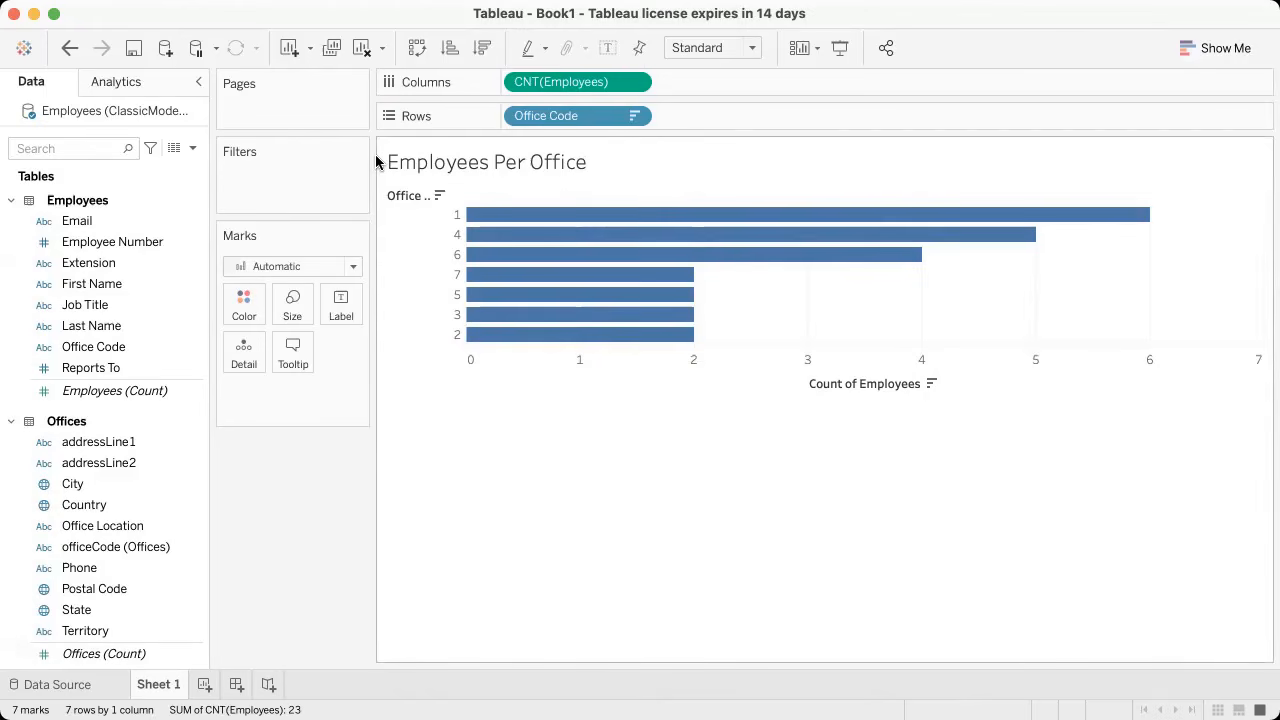
Step: Compare the Live and Extract connection options of the data source, leaving the connection set to Extract
{"action": "left_click", "coordinate": [106, 684]}
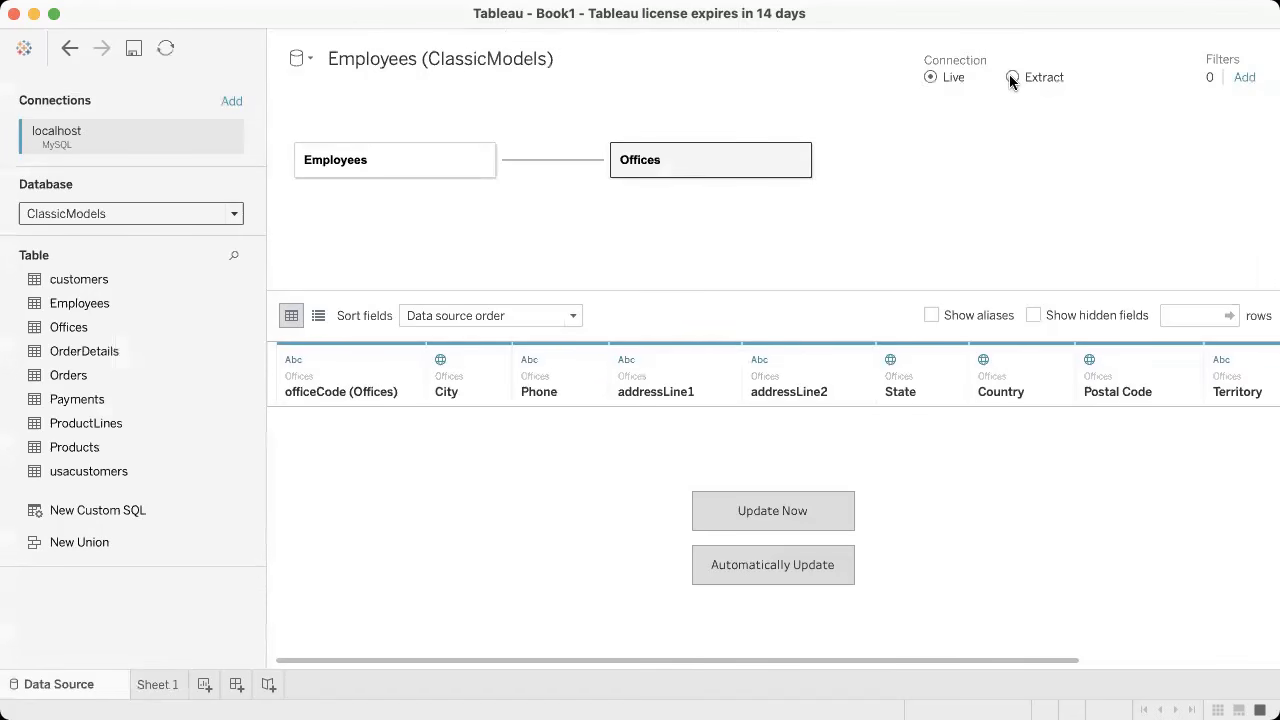
{"action": "left_click", "coordinate": [1011, 77]}
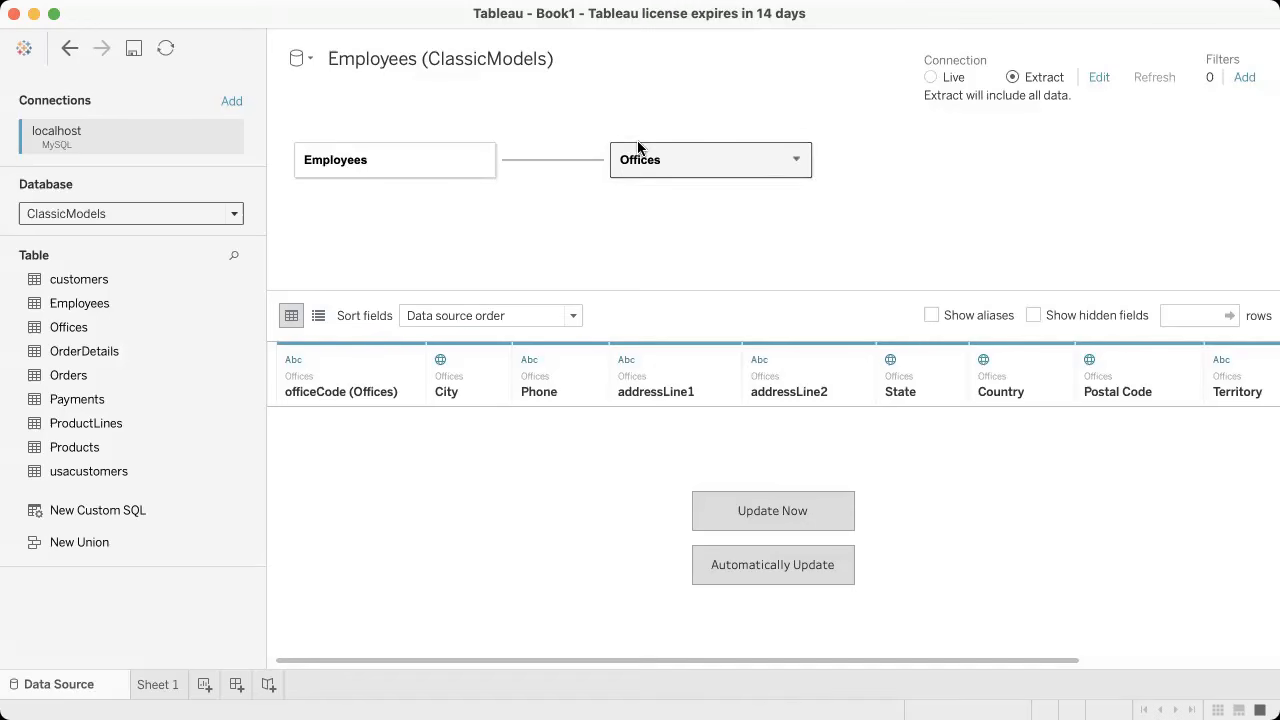
{"action": "left_click", "coordinate": [143, 13]}
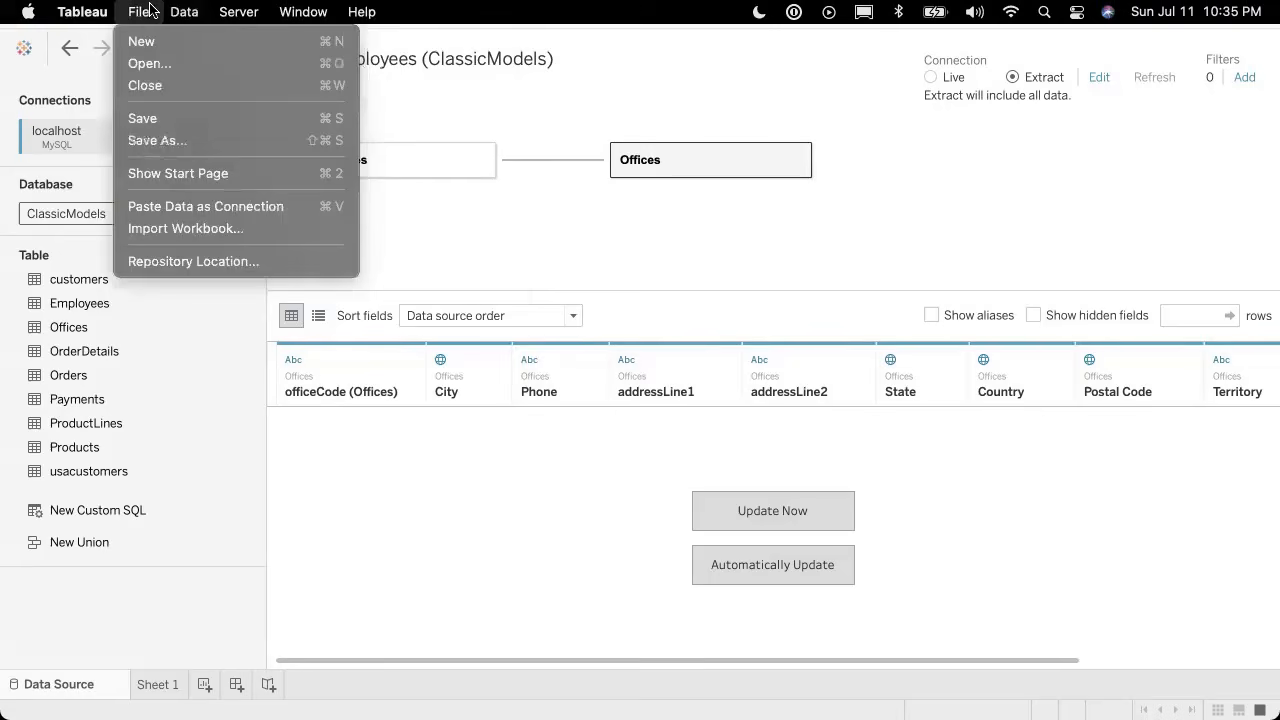
{"action": "left_click", "coordinate": [150, 10]}
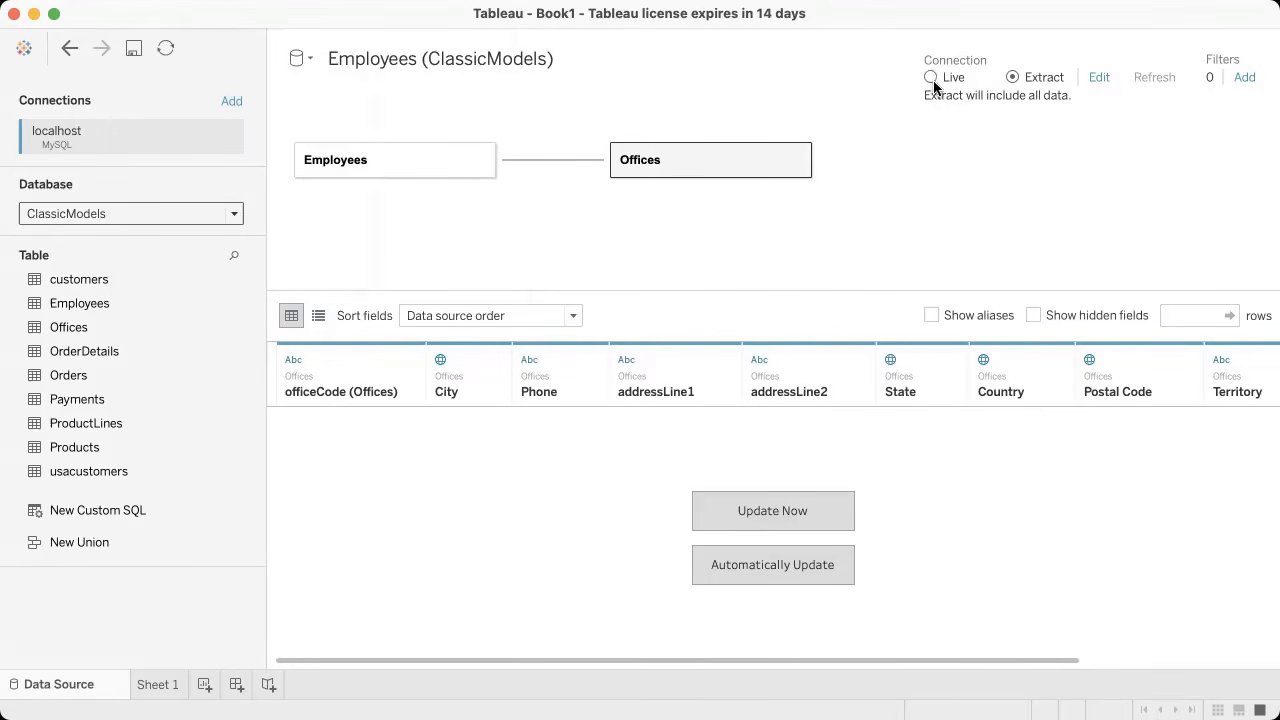
{"action": "left_click", "coordinate": [930, 77]}
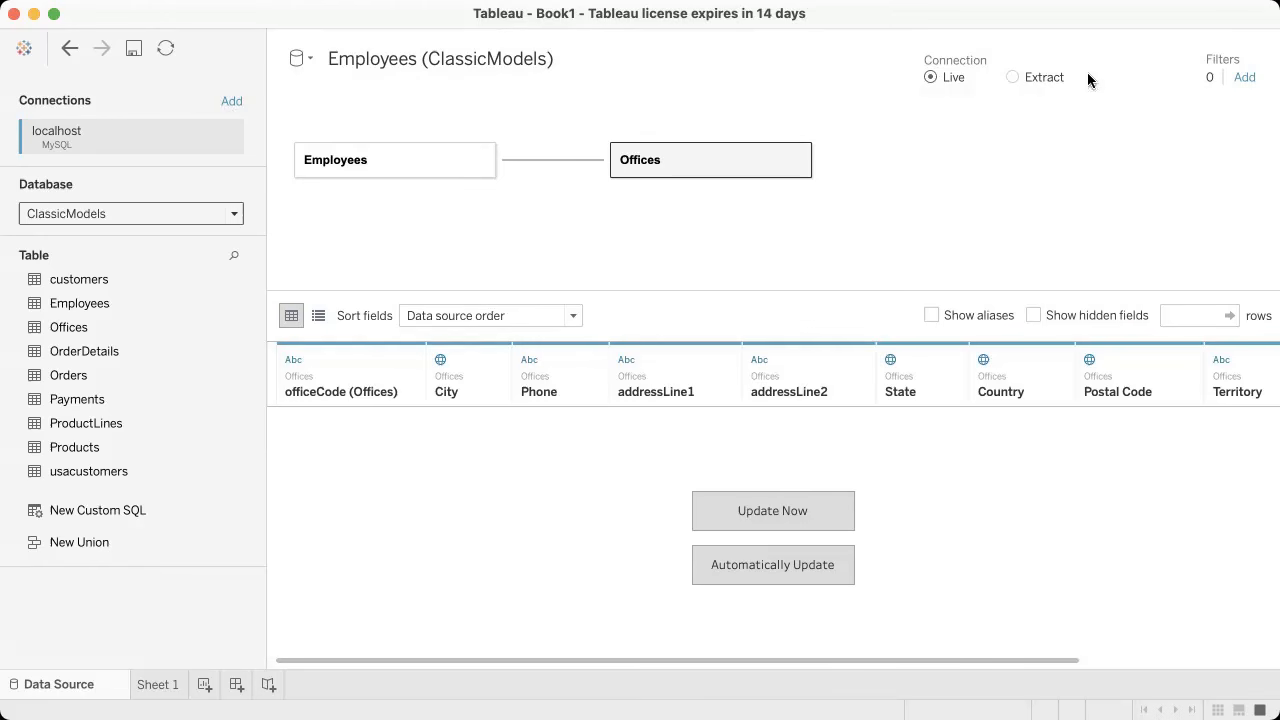
{"action": "left_click", "coordinate": [1012, 77]}
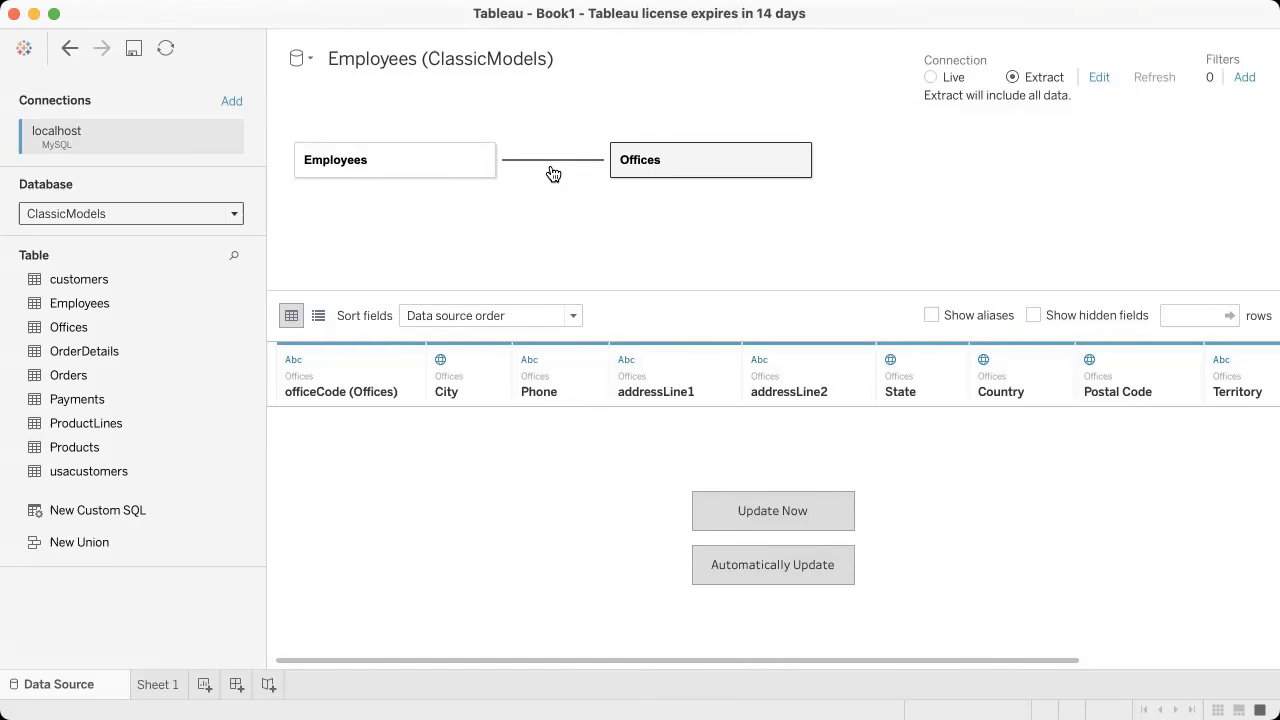
Step: Switch to the Jupyter notebook in the browser and find its list of resources to learn more
{"action": "mouse_move", "coordinate": [553, 174]}
{"action": "key", "text": "ctrl+Right"}
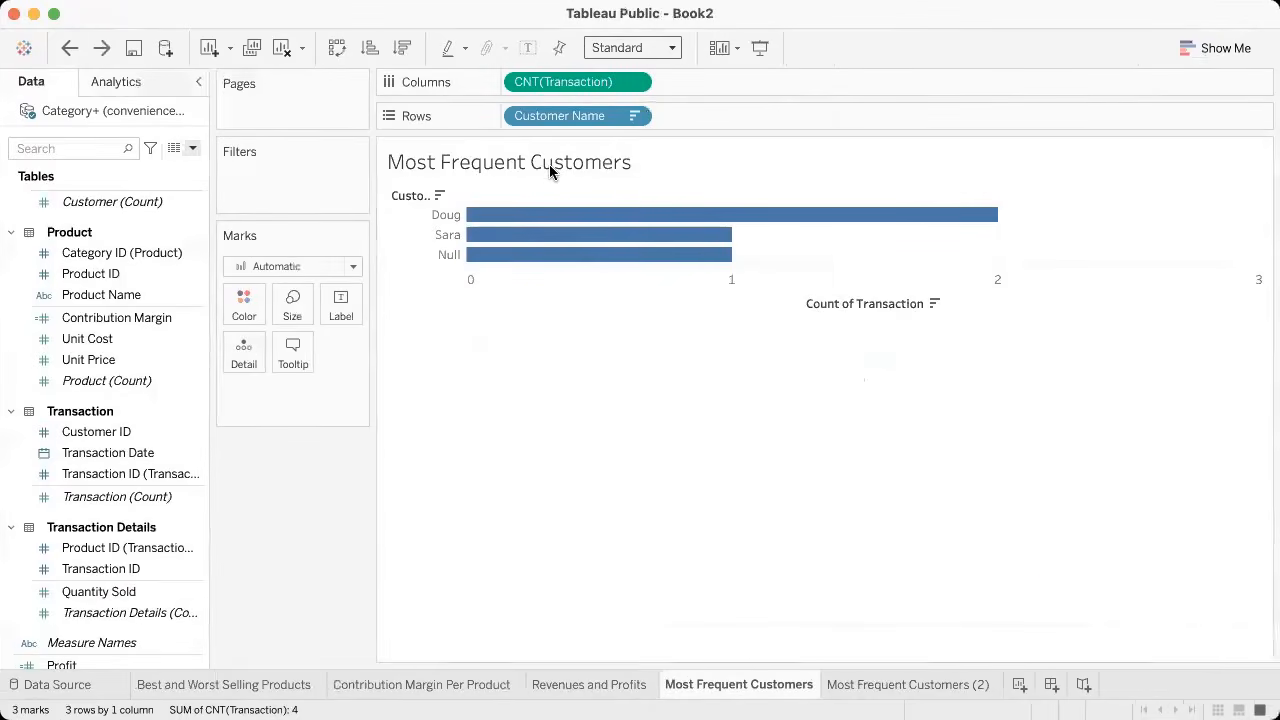
{"action": "key", "text": "ctrl+Right"}
{"action": "scroll", "coordinate": [560, 320], "scroll_direction": "down", "scroll_amount": 3}
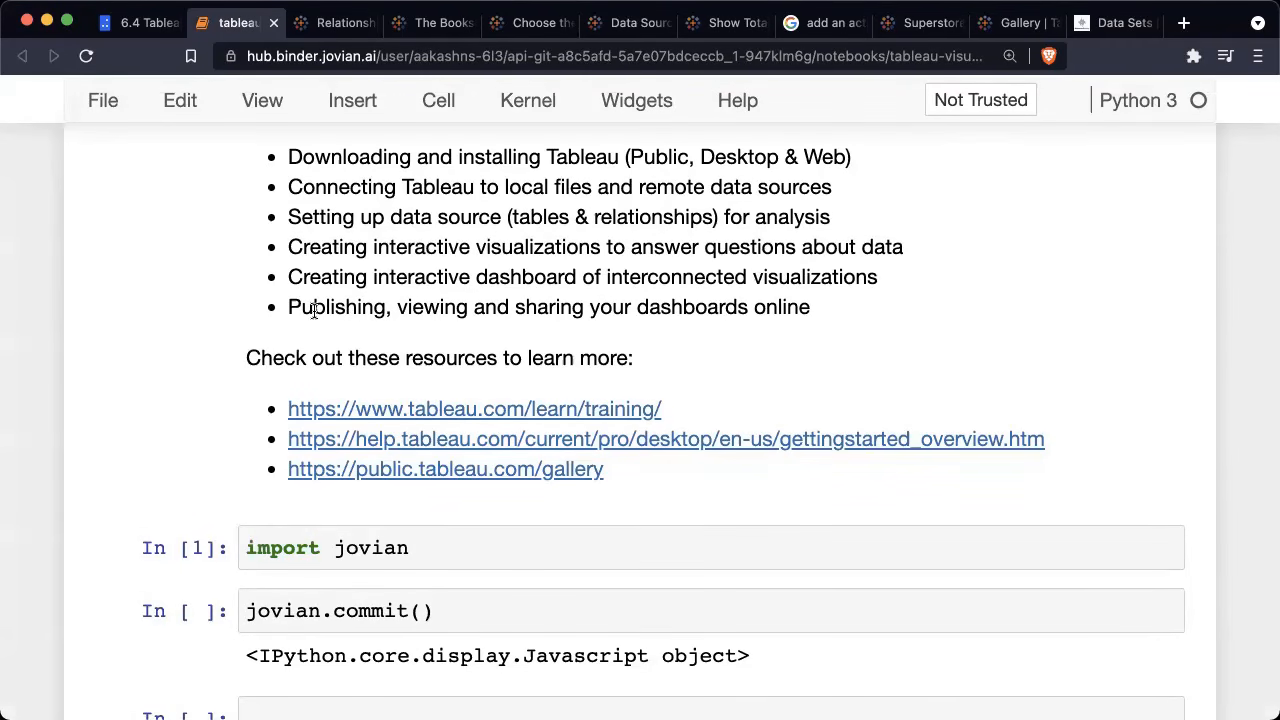
{"action": "scroll", "coordinate": [514, 306], "scroll_direction": "down", "scroll_amount": 3}
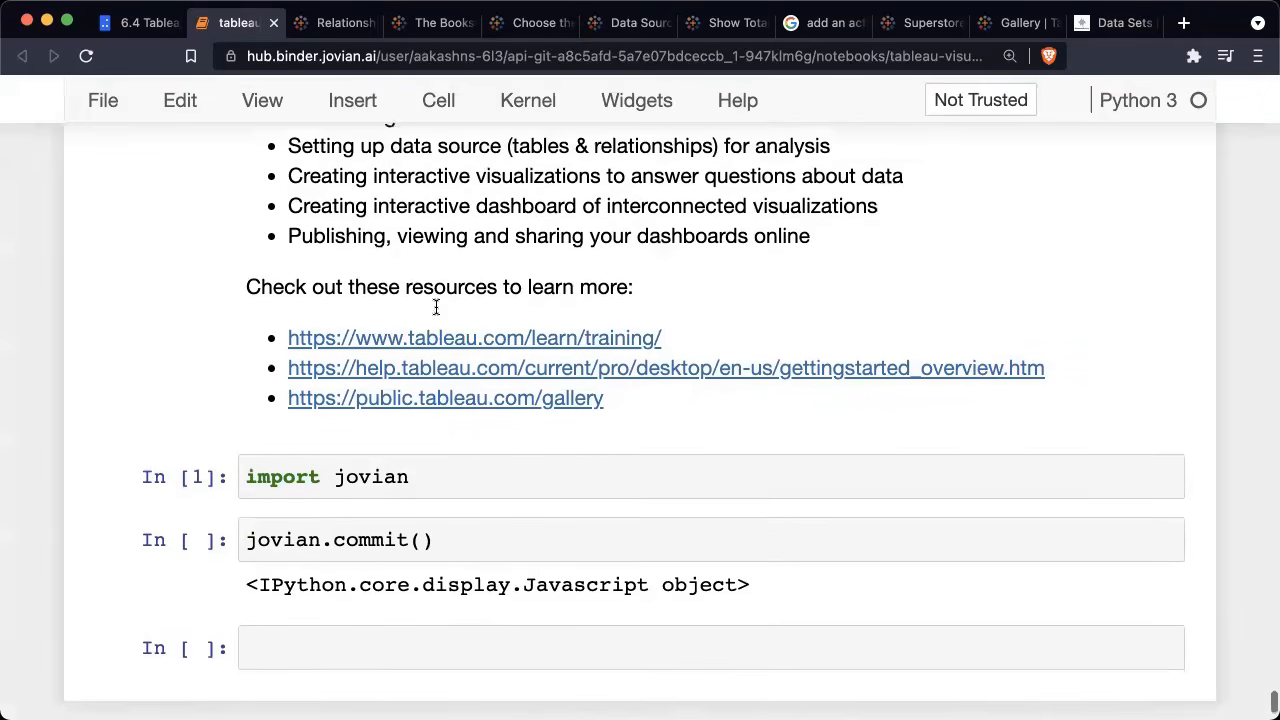
Step: Open the tableau.com/learn/training link in a new tab and look through the free training videos
{"action": "right_click", "coordinate": [469, 322]}
{"action": "left_click", "coordinate": [484, 326]}
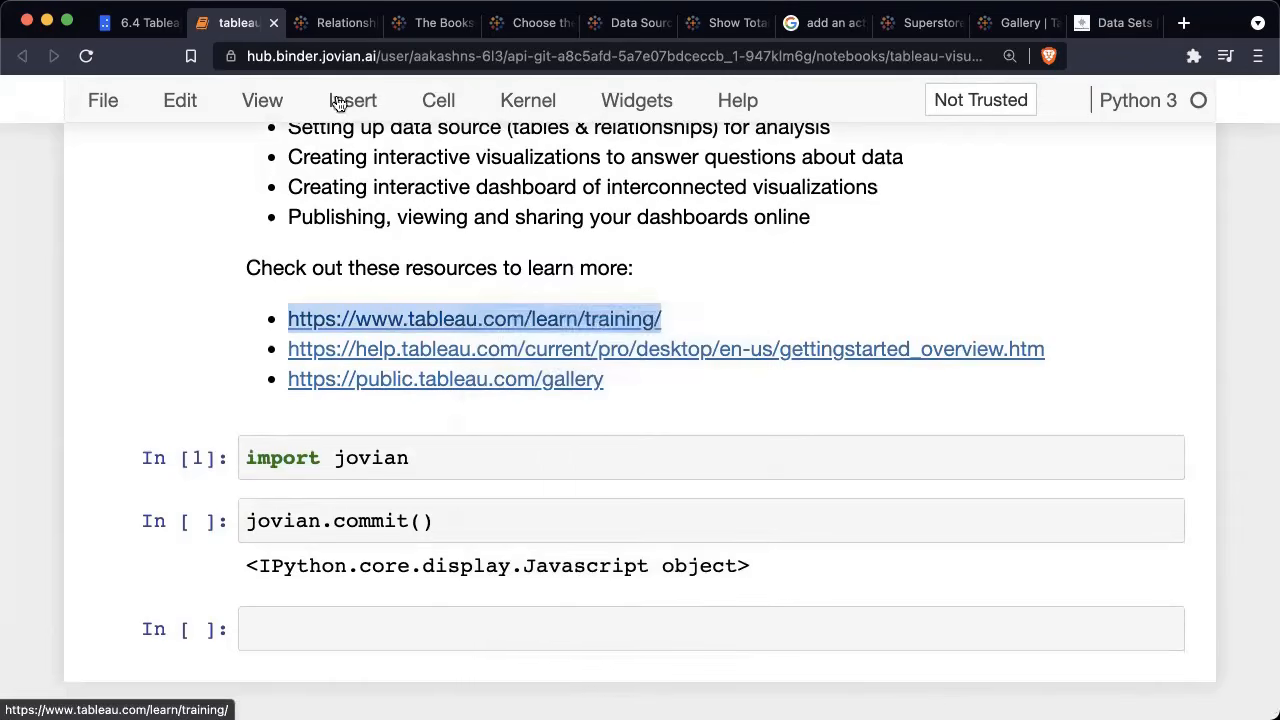
{"action": "left_click", "coordinate": [312, 23]}
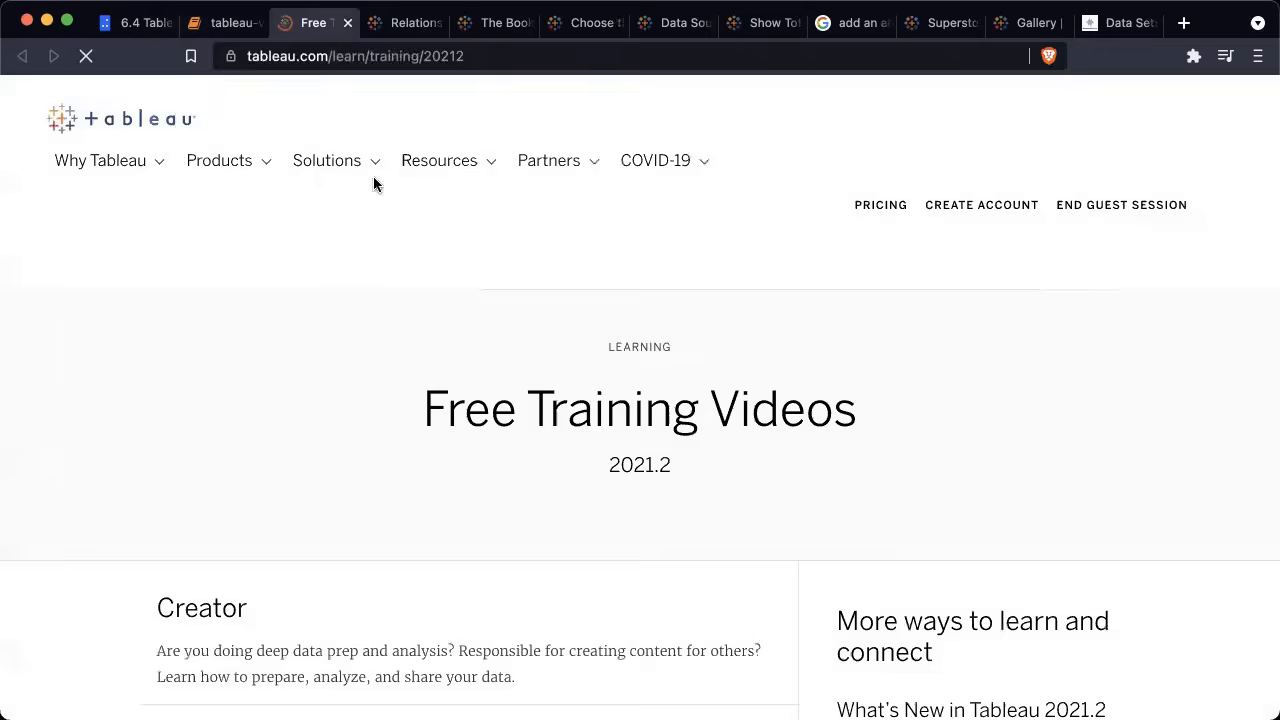
{"action": "scroll", "coordinate": [569, 303], "scroll_direction": "down", "scroll_amount": 7}
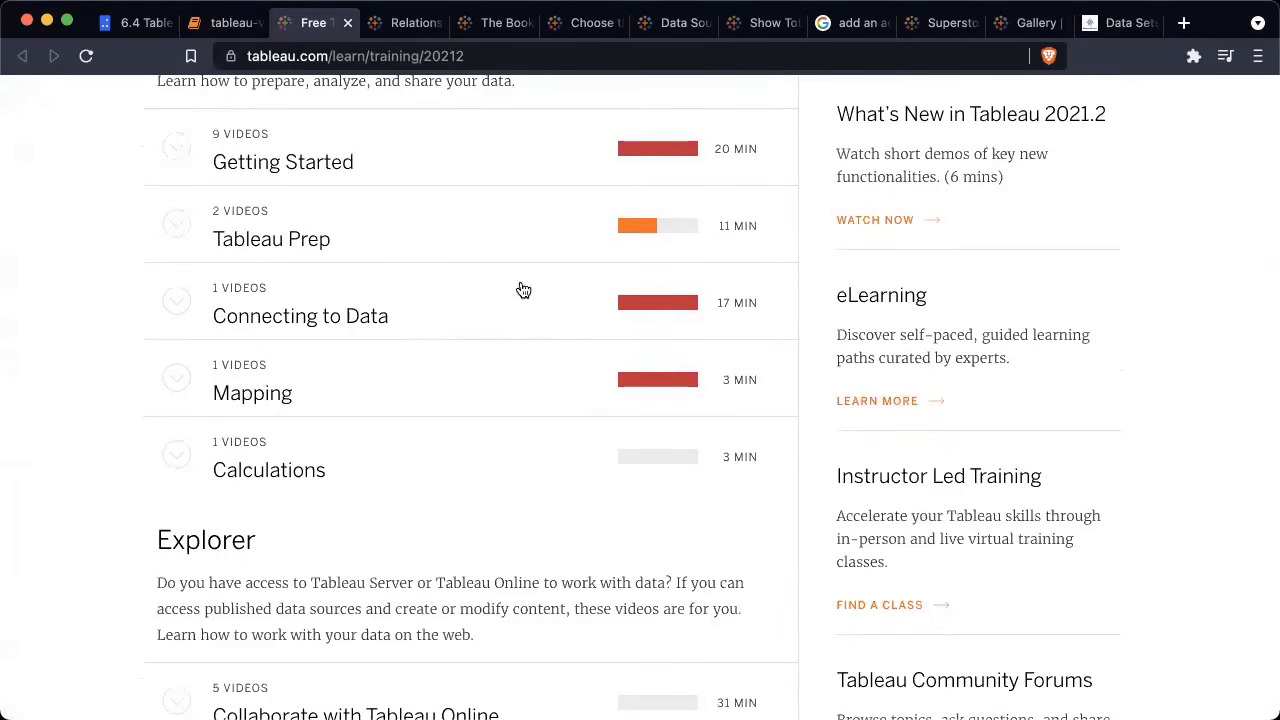
Step: Return to the notebook and open the gettingstarted_overview.htm help link in a new tab to view the Get Started page
{"action": "key", "text": "ctrl+shift+Tab"}
{"action": "left_click", "coordinate": [673, 316]}
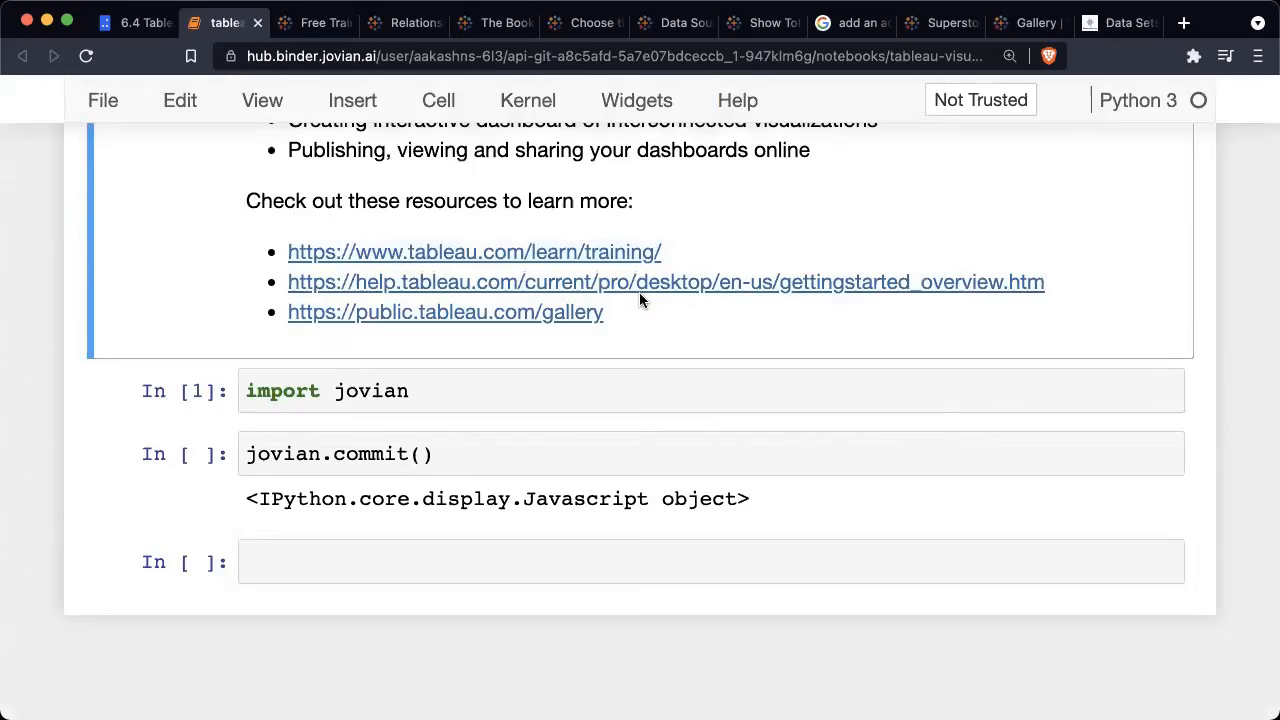
{"action": "right_click", "coordinate": [656, 295]}
{"action": "left_click", "coordinate": [656, 298]}
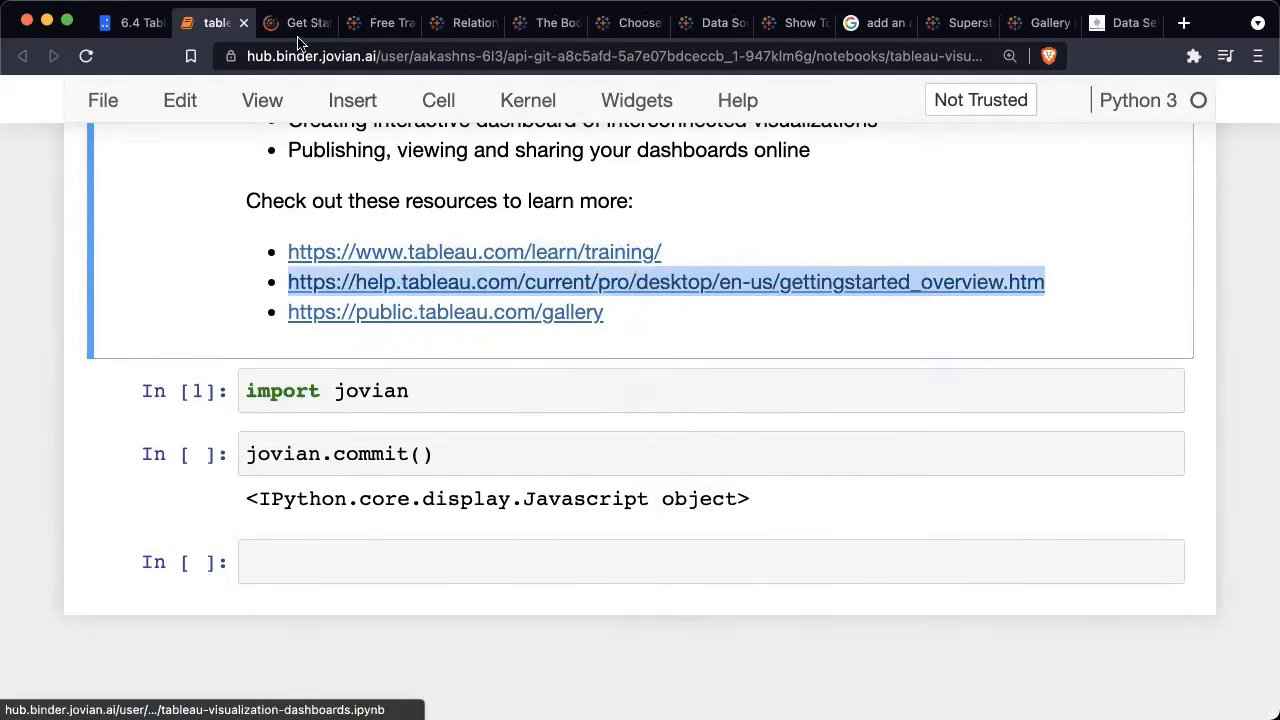
{"action": "left_click", "coordinate": [296, 28]}
{"action": "scroll", "coordinate": [301, 287], "scroll_direction": "down", "scroll_amount": 3}
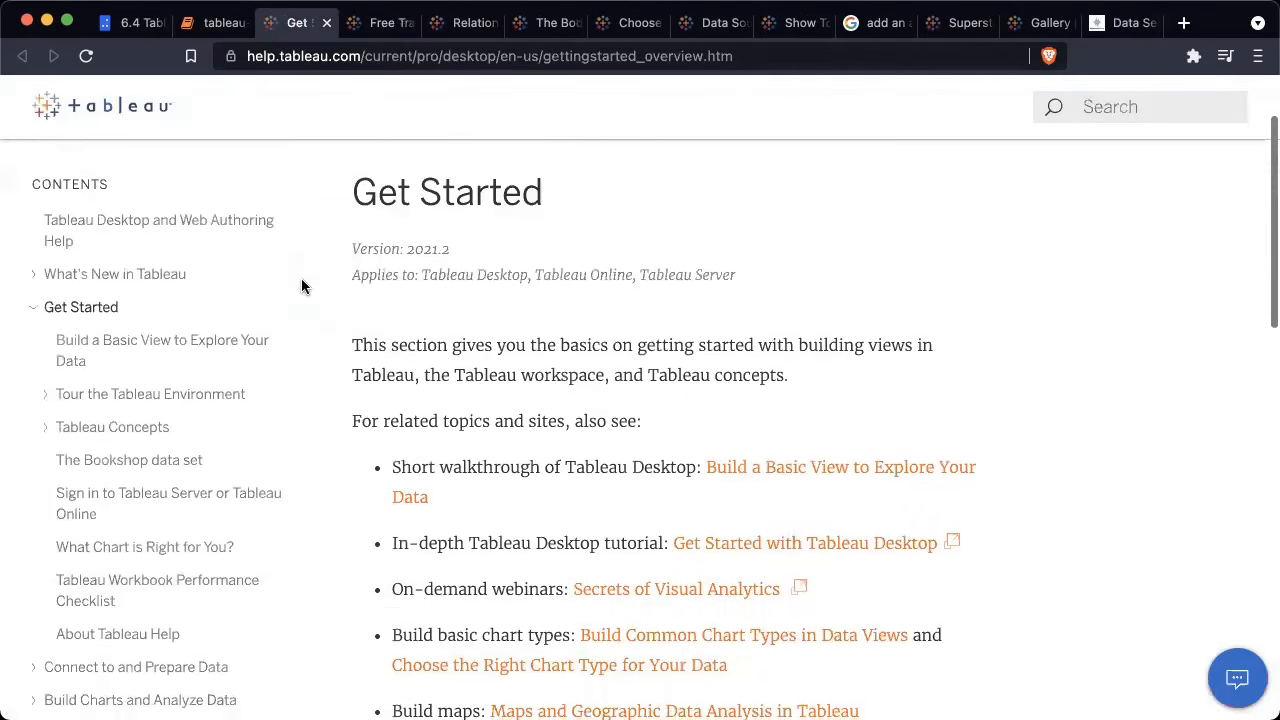
Step: Look through the Tableau help contents and read the introduction of the Create Stories article
{"action": "scroll", "coordinate": [301, 287], "scroll_direction": "down", "scroll_amount": 5}
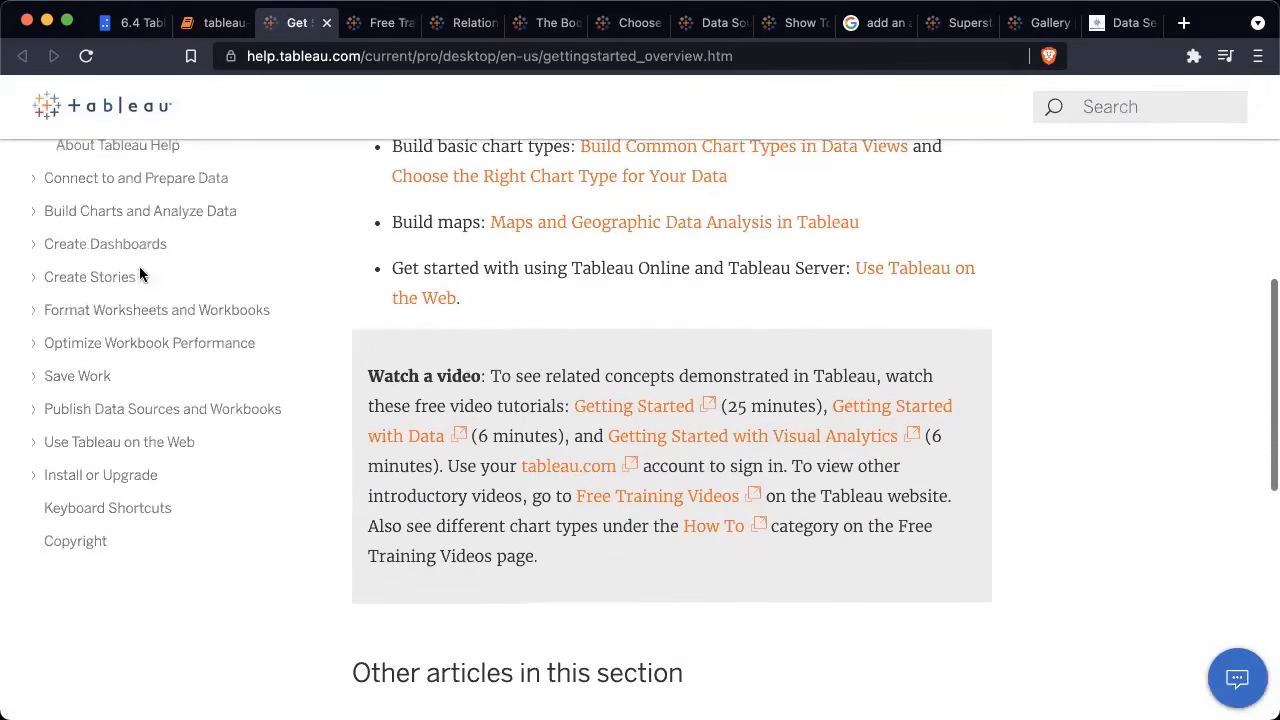
{"action": "left_click", "coordinate": [86, 281]}
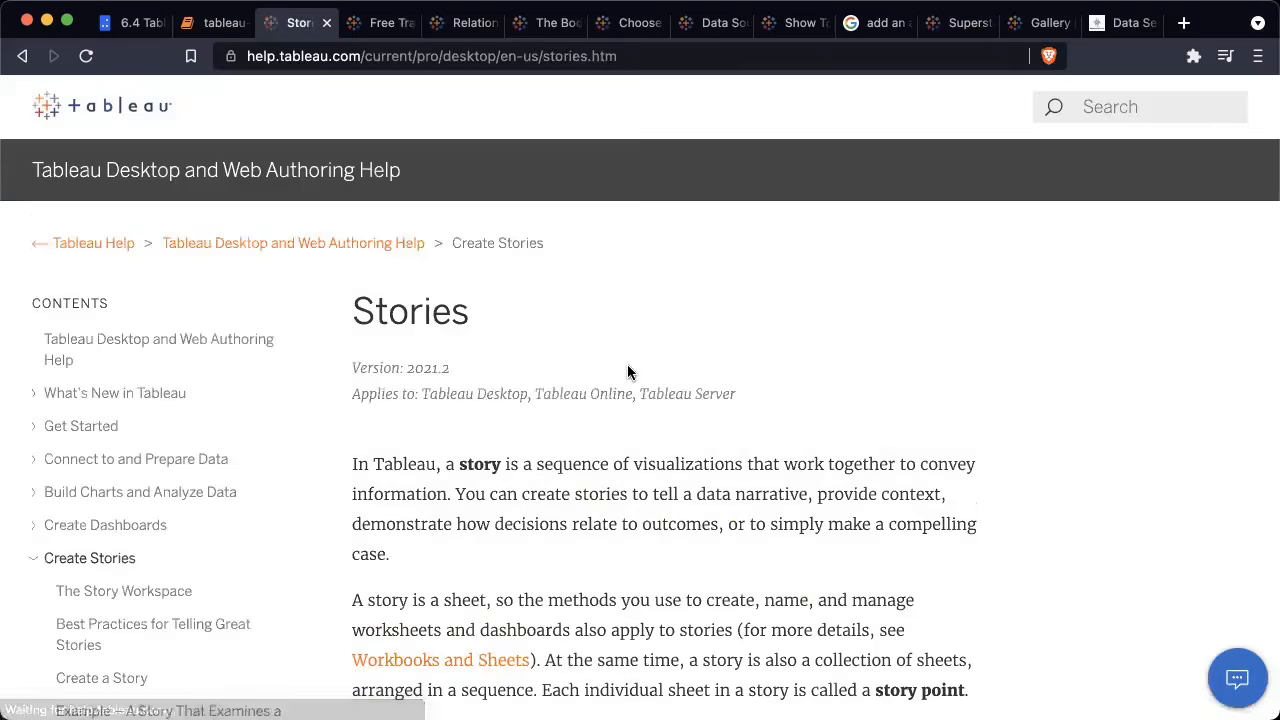
{"action": "scroll", "coordinate": [627, 364], "scroll_direction": "down", "scroll_amount": 2}
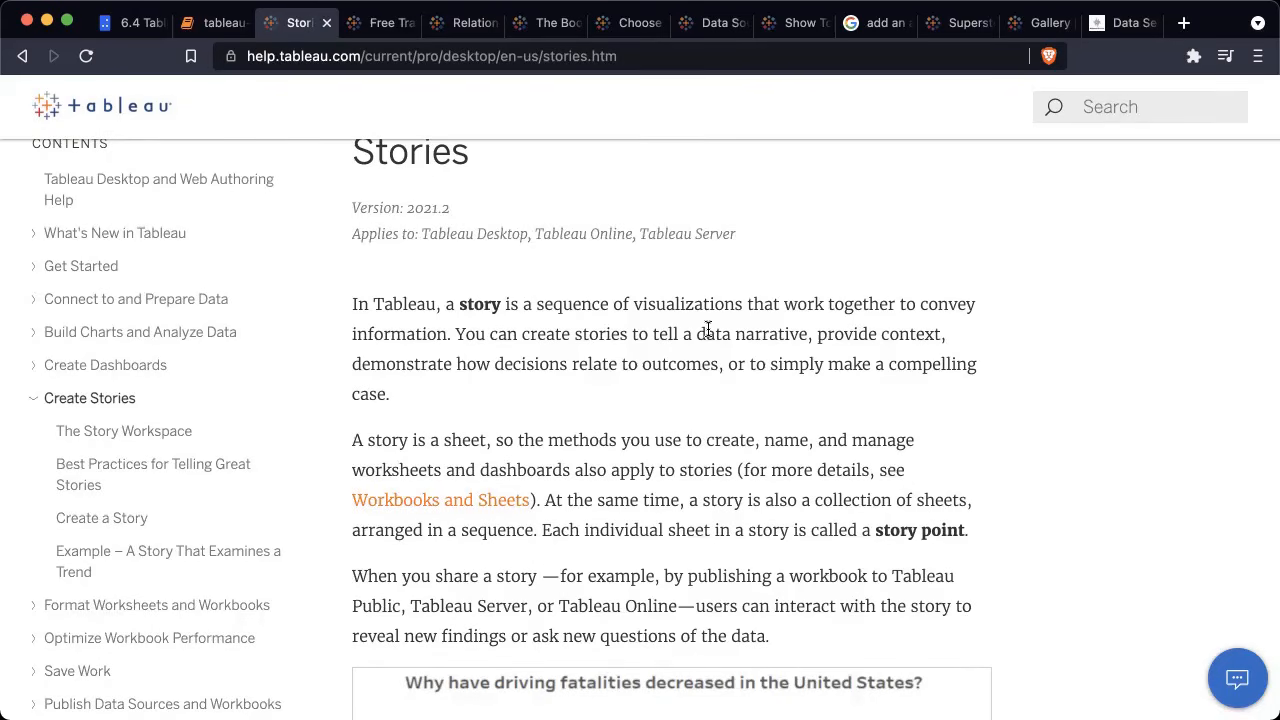
Step: Return to the notebook and open the public.tableau.com/gallery link in a new tab
{"action": "left_click", "coordinate": [207, 36]}
{"action": "left_click", "coordinate": [116, 92]}
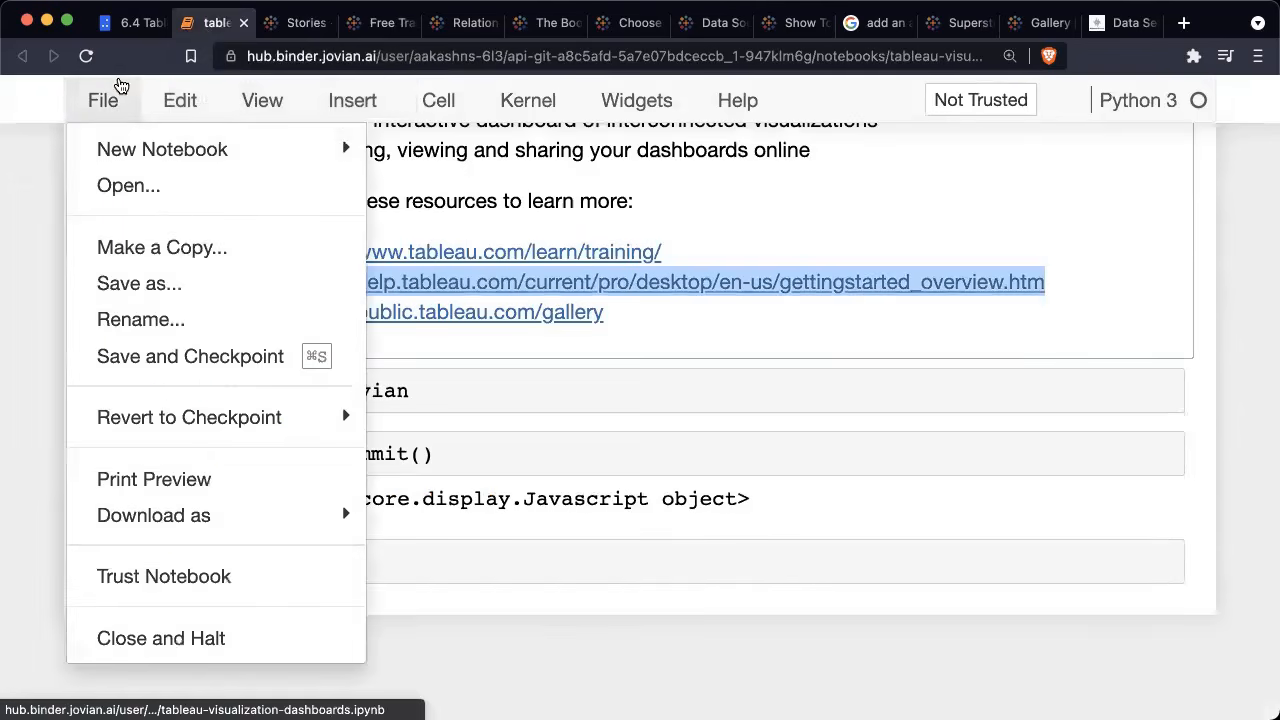
{"action": "left_click", "coordinate": [20, 266]}
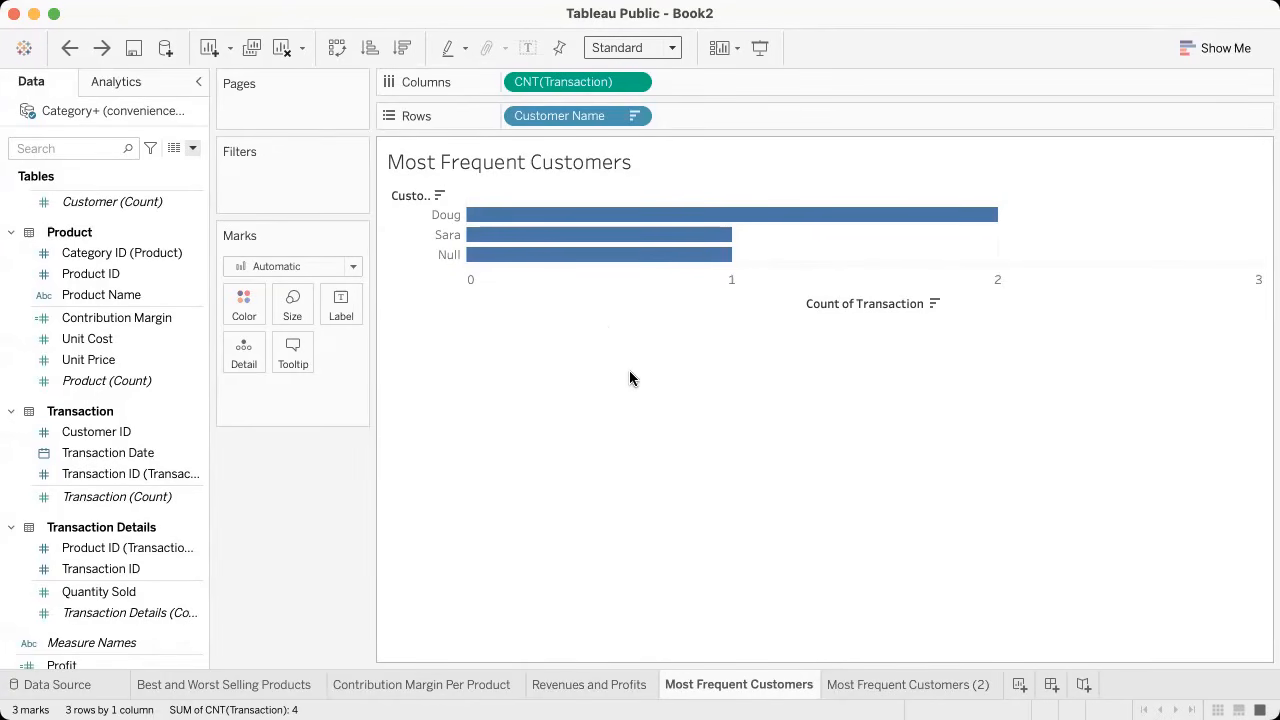
{"action": "key", "text": "super+Tab"}
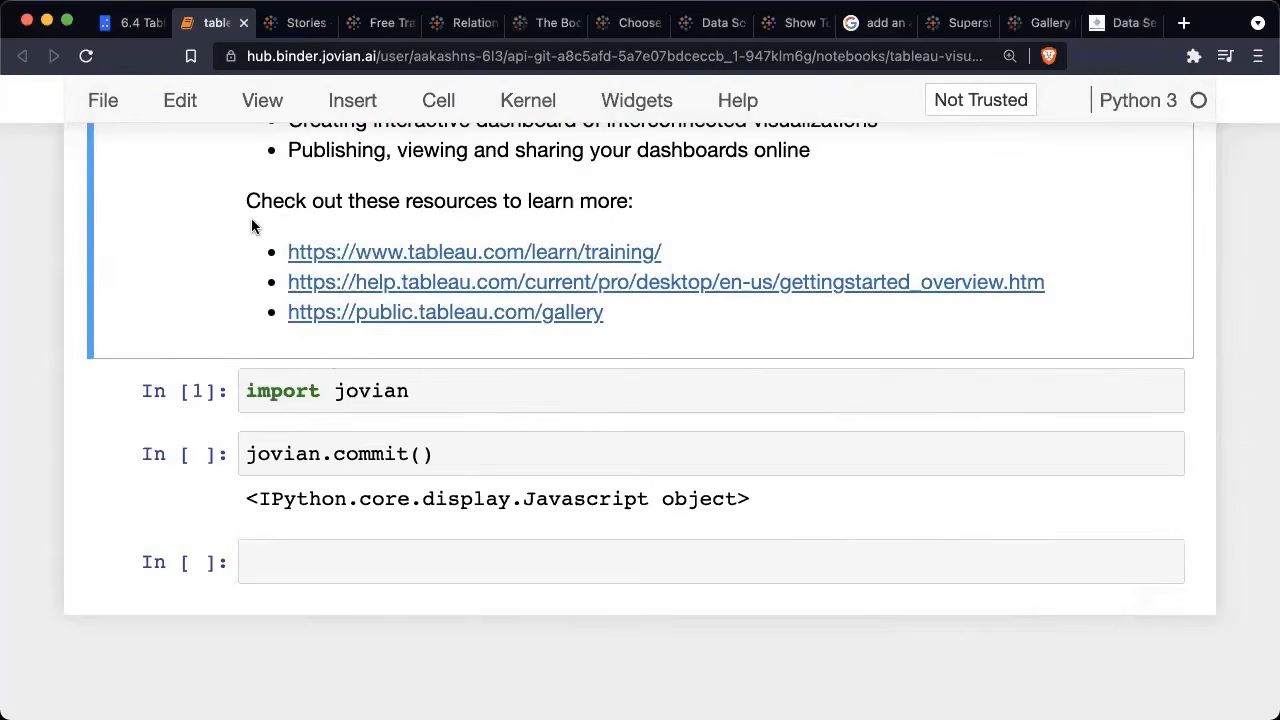
{"action": "scroll", "coordinate": [252, 227], "scroll_direction": "down", "scroll_amount": 3}
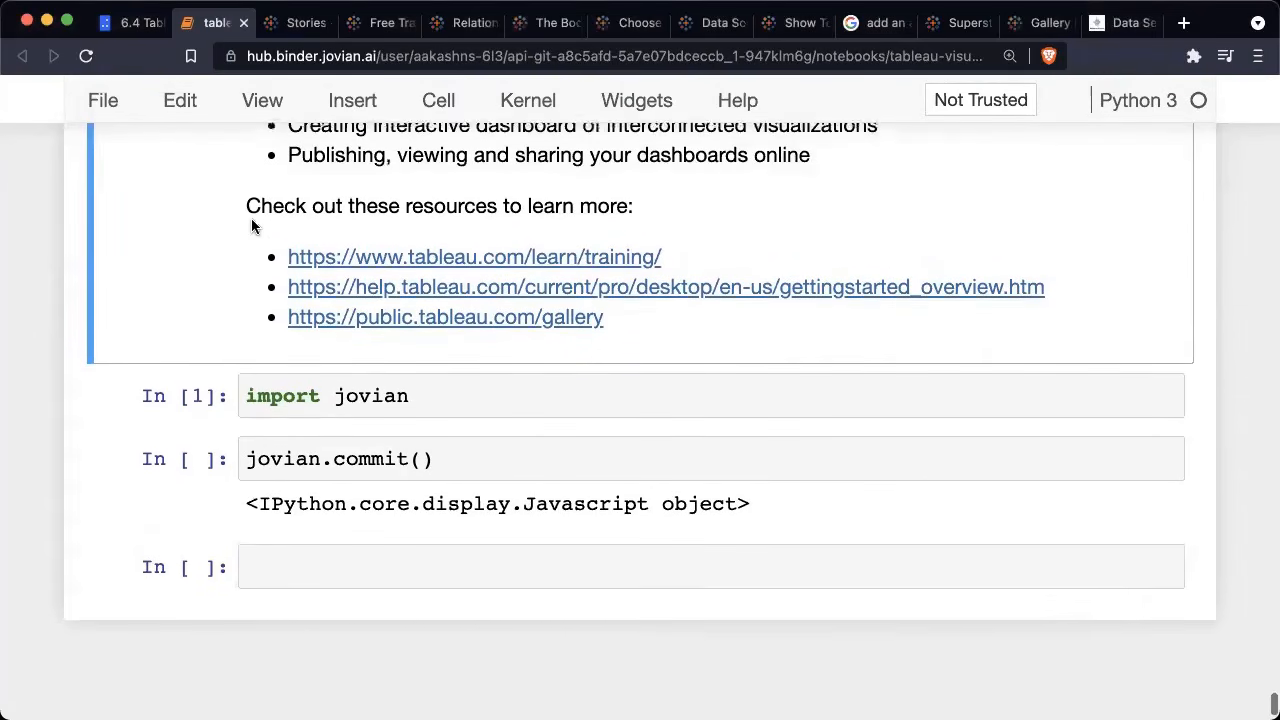
{"action": "right_click", "coordinate": [396, 318]}
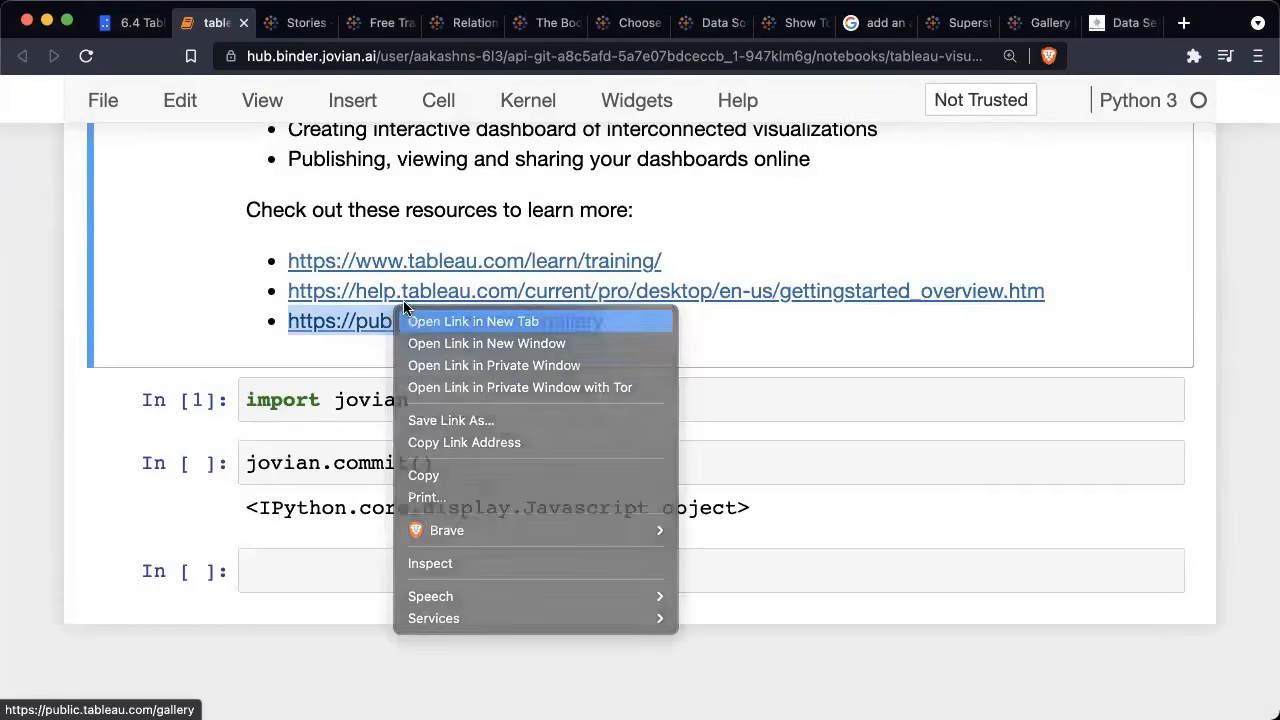
{"action": "left_click", "coordinate": [406, 319]}
{"action": "left_click", "coordinate": [303, 33]}
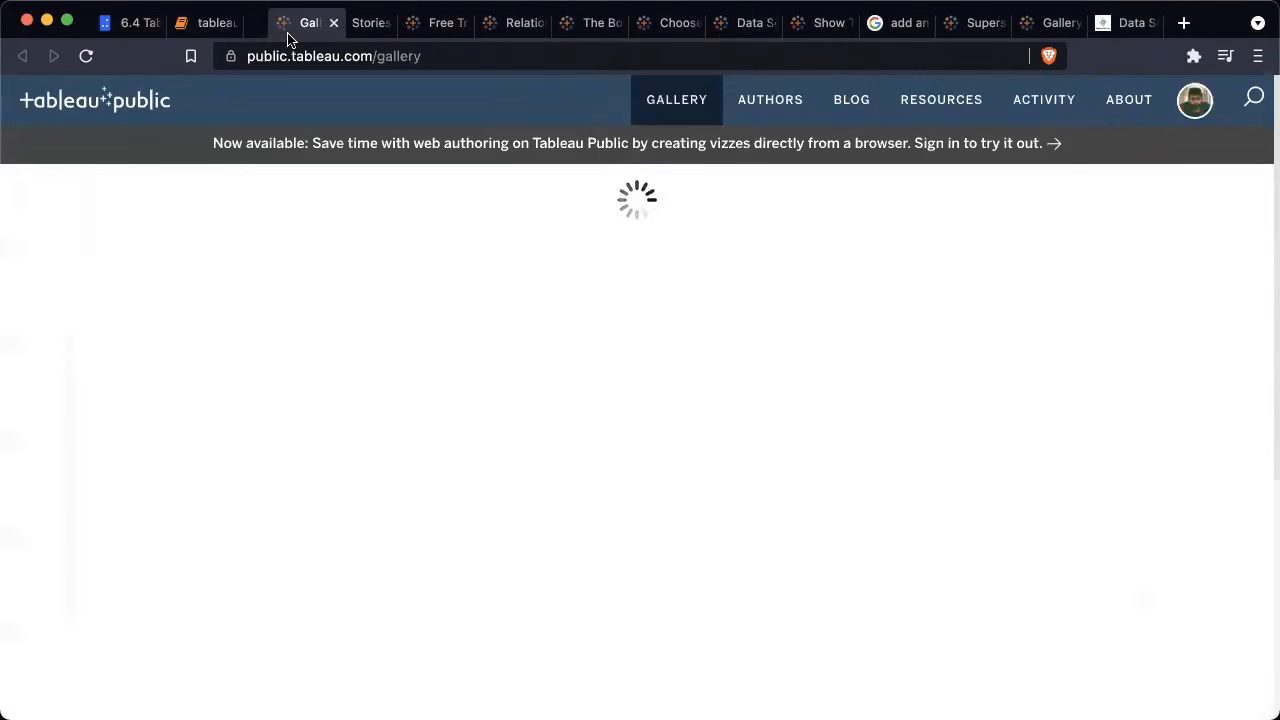
Step: Open the Racial Bias in Football Commentary viz from the Viz of the Day gallery and look through it
{"action": "scroll", "coordinate": [453, 257], "scroll_direction": "down", "scroll_amount": 3}
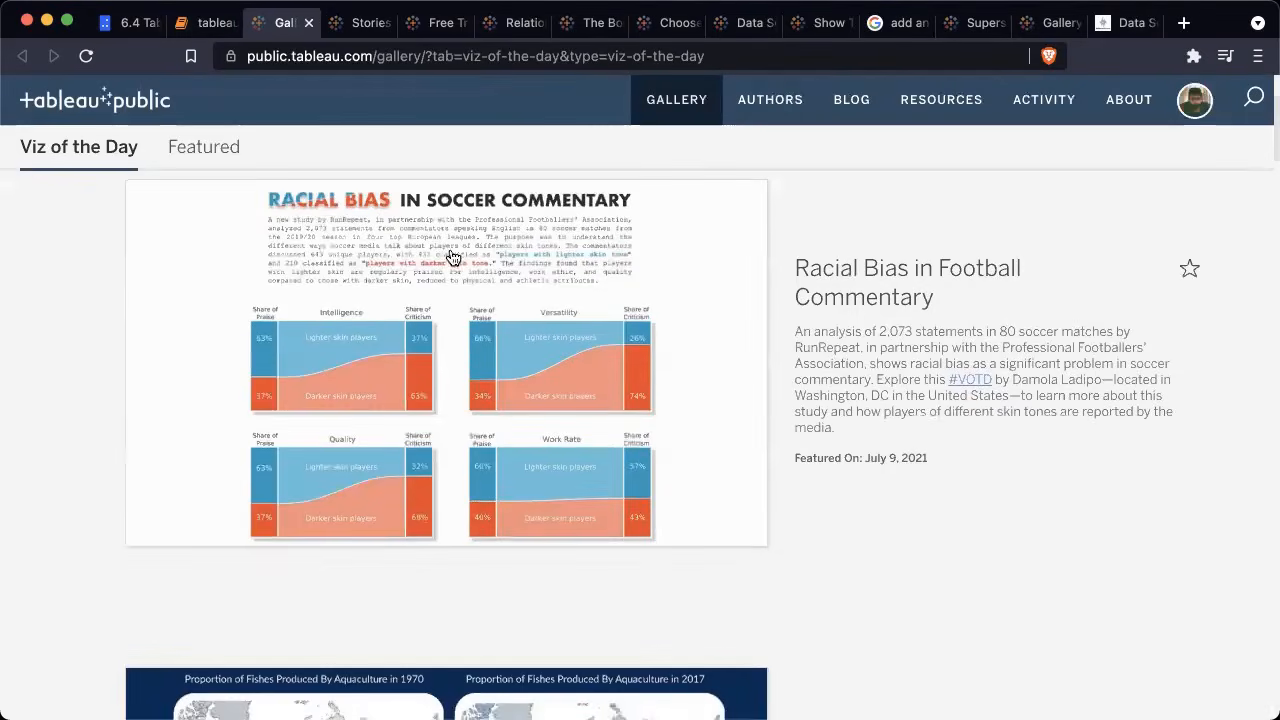
{"action": "left_click", "coordinate": [689, 246]}
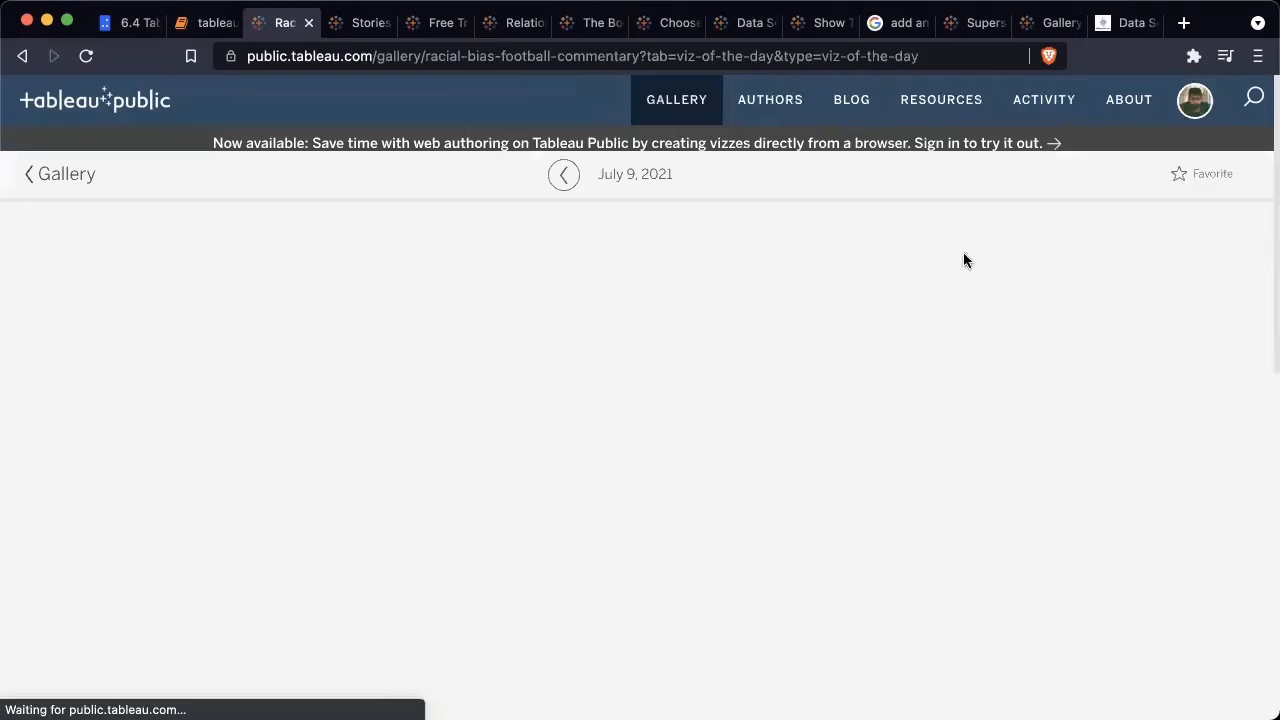
{"action": "scroll", "coordinate": [1013, 318], "scroll_direction": "down", "scroll_amount": 5}
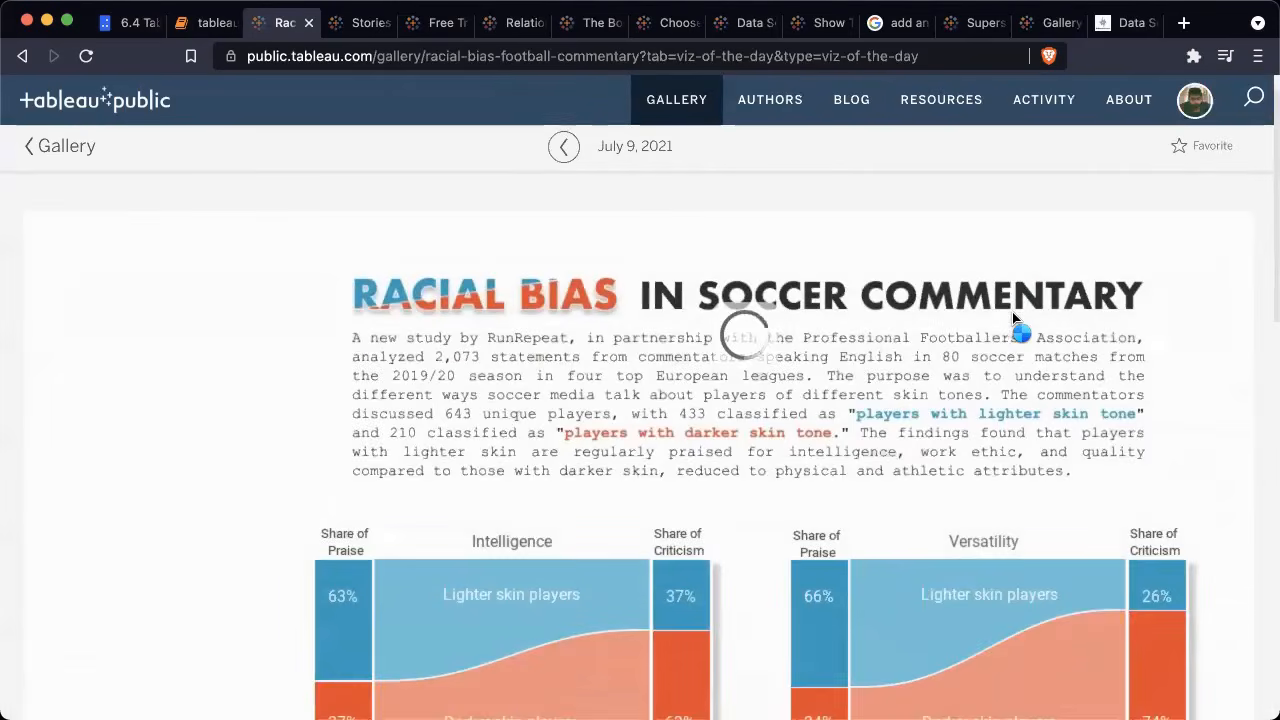
{"action": "scroll", "coordinate": [1013, 318], "scroll_direction": "down", "scroll_amount": 5}
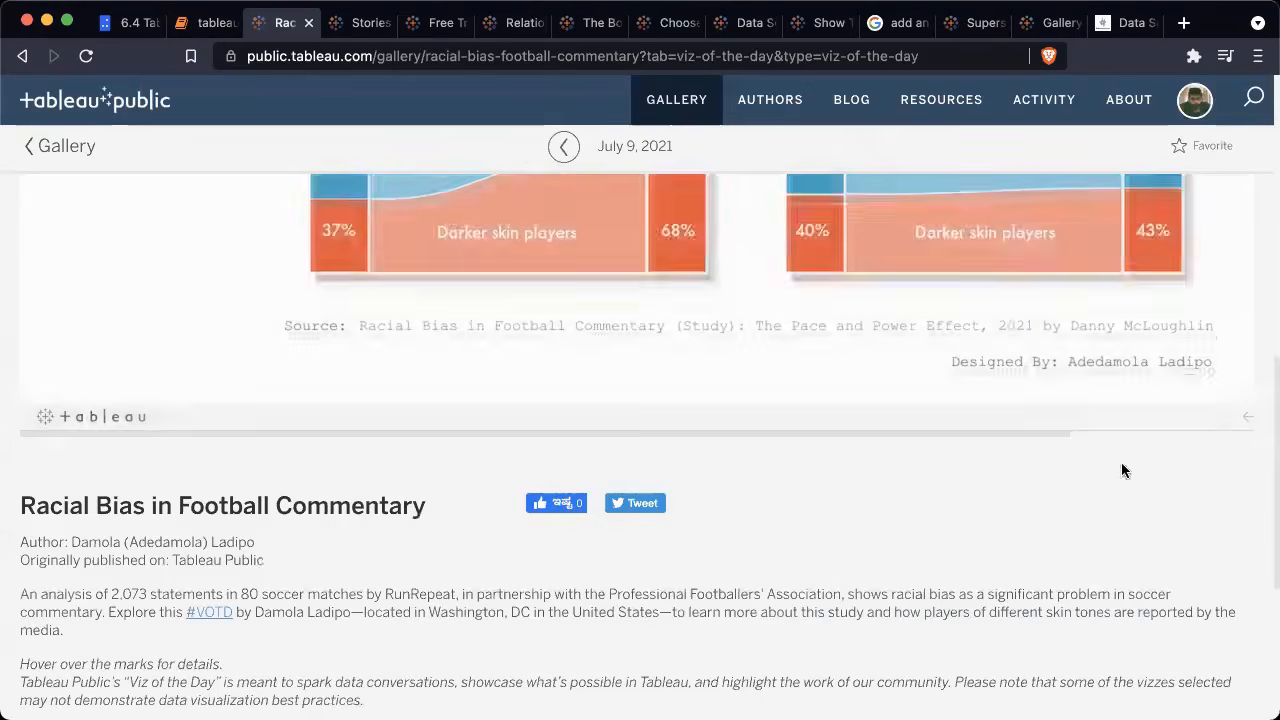
{"action": "scroll", "coordinate": [1150, 400], "scroll_direction": "down", "scroll_amount": 1}
Step: Download the viz as a Tableau Workbook and save it to the Desktop in Tableau Packaged Workbook format
{"action": "left_click", "coordinate": [1195, 312]}
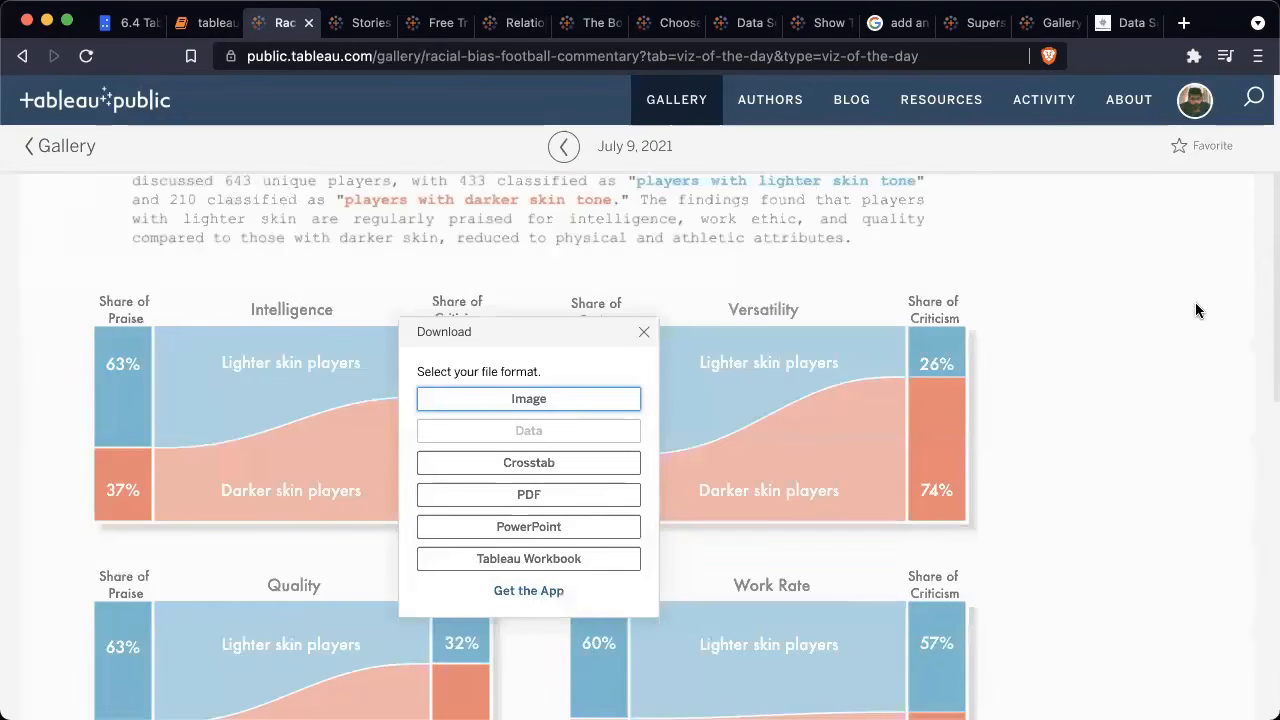
{"action": "left_click", "coordinate": [575, 558]}
{"action": "left_click", "coordinate": [550, 516]}
{"action": "left_click", "coordinate": [548, 540]}
{"action": "left_click", "coordinate": [621, 566]}
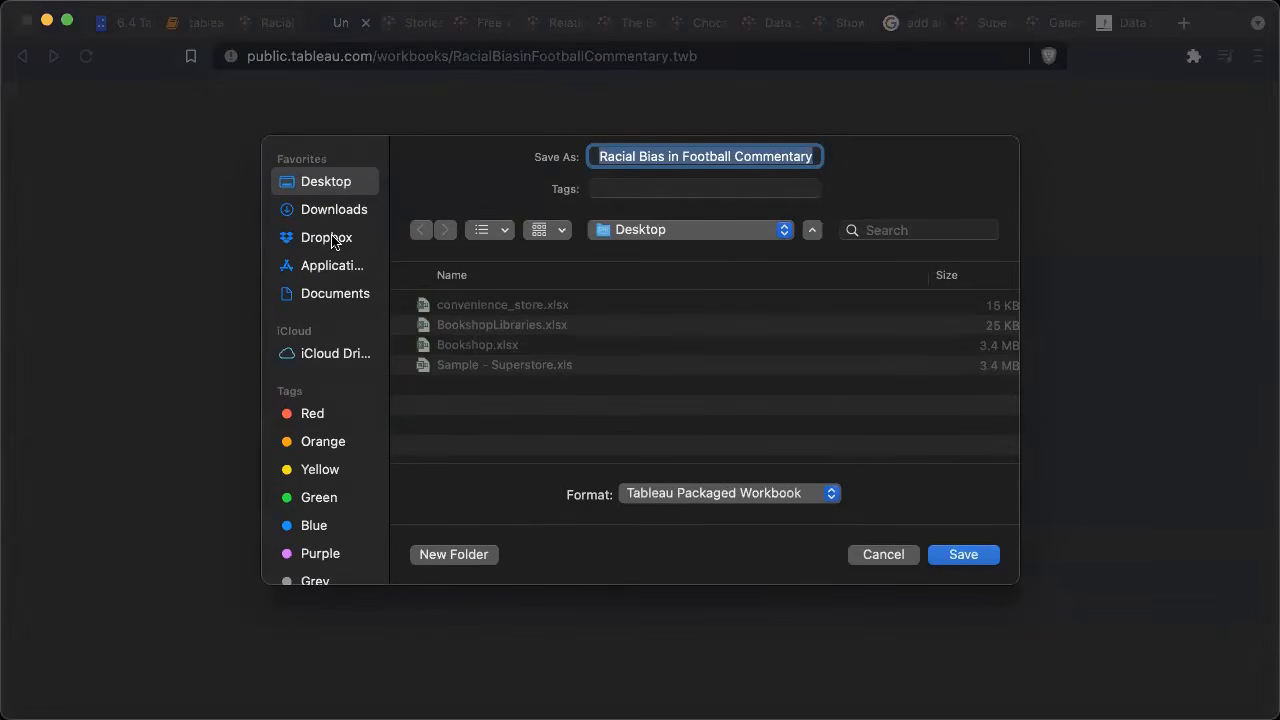
{"action": "left_click", "coordinate": [965, 554]}
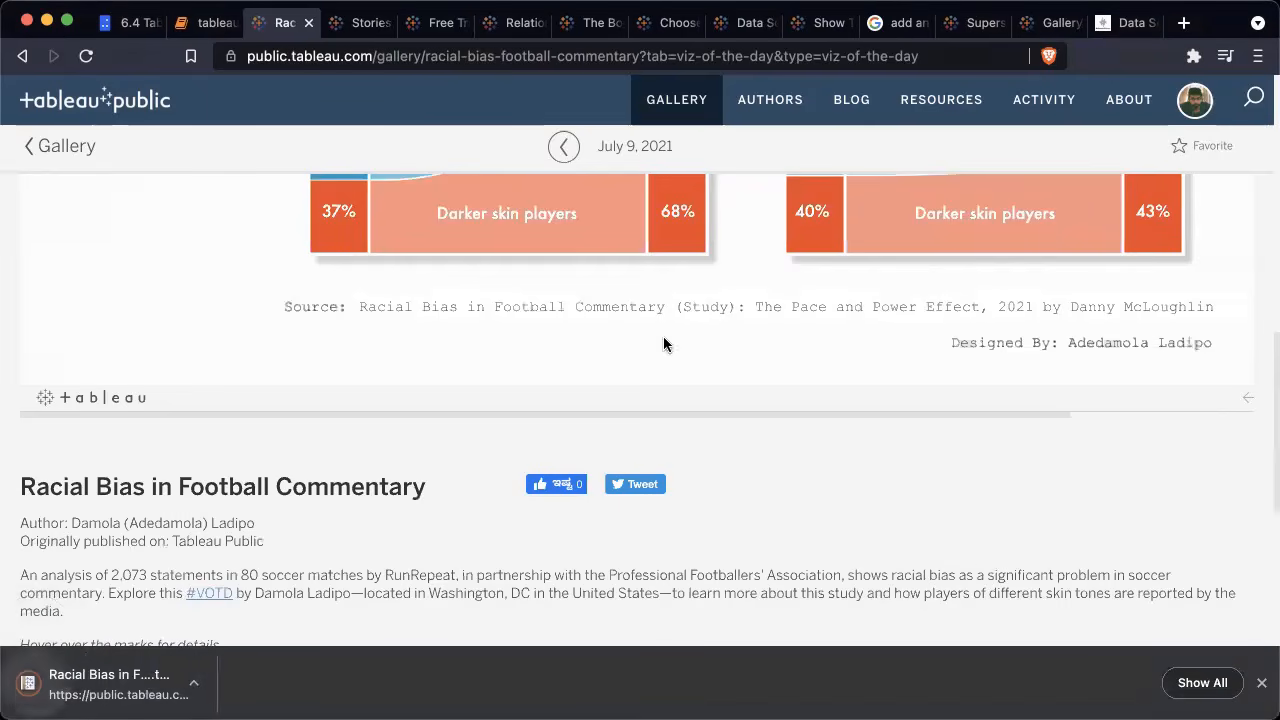
Step: Switch to Tableau Public with the downloaded Racial Bias in Football Commentary workbook and look over its dashboard
{"action": "mouse_move", "coordinate": [1268, 440]}
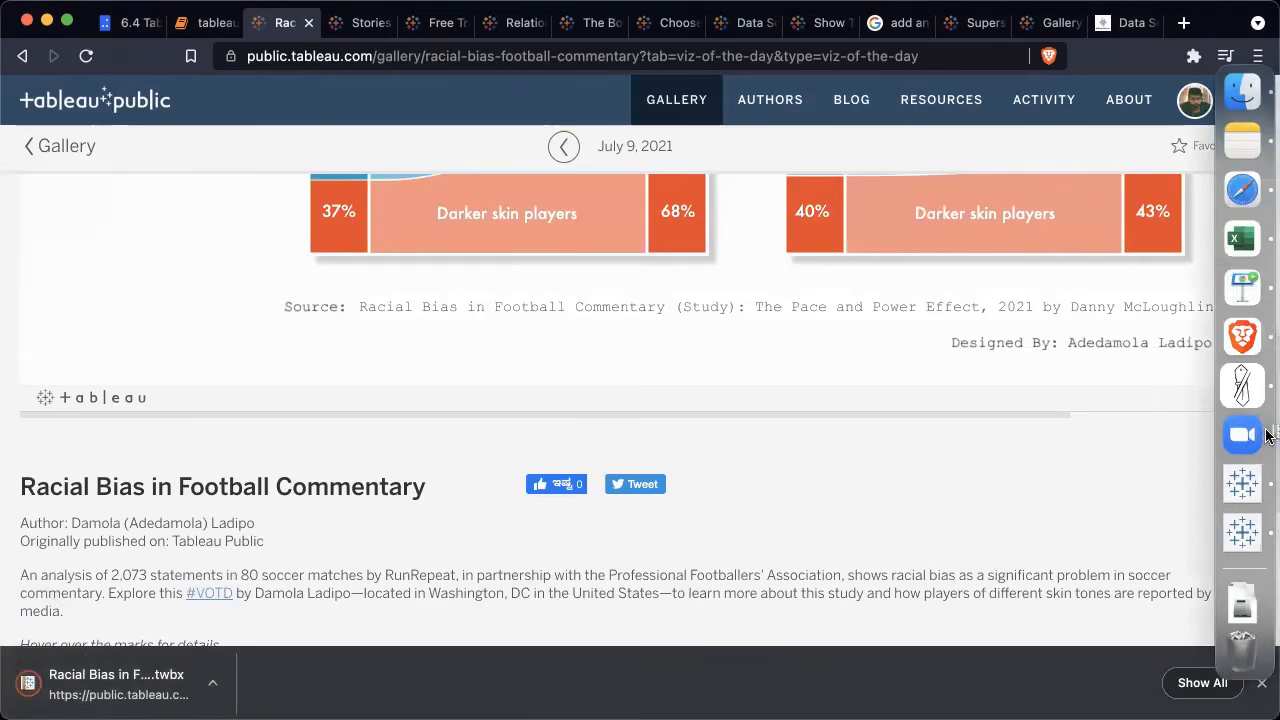
{"action": "left_click", "coordinate": [1245, 488]}
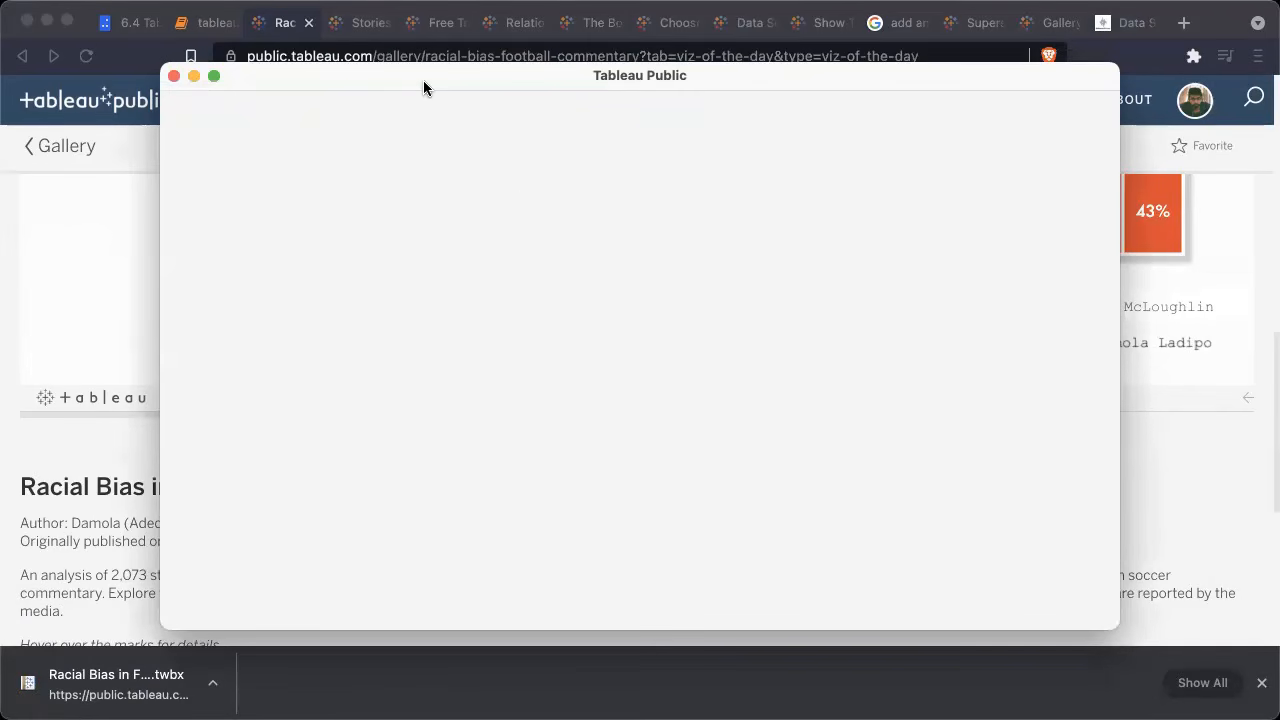
{"action": "left_click_drag", "start_coordinate": [423, 80], "coordinate": [369, 73]}
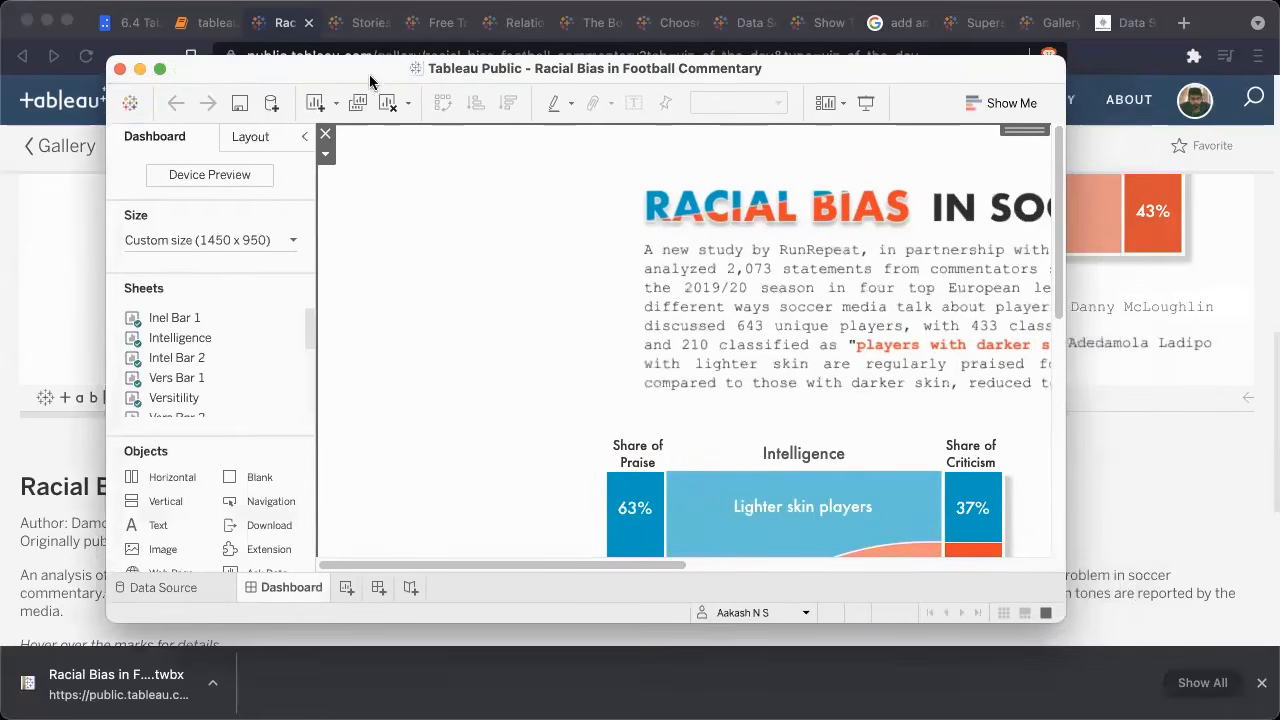
{"action": "scroll", "coordinate": [735, 214], "scroll_direction": "right", "scroll_amount": 1}
{"action": "scroll", "coordinate": [735, 214], "scroll_direction": "down", "scroll_amount": 1}
Step: Inspect how the charts are built by opening the Intelligence and Vers Bar 1 sheets from the dashboard
{"action": "left_click", "coordinate": [296, 340]}
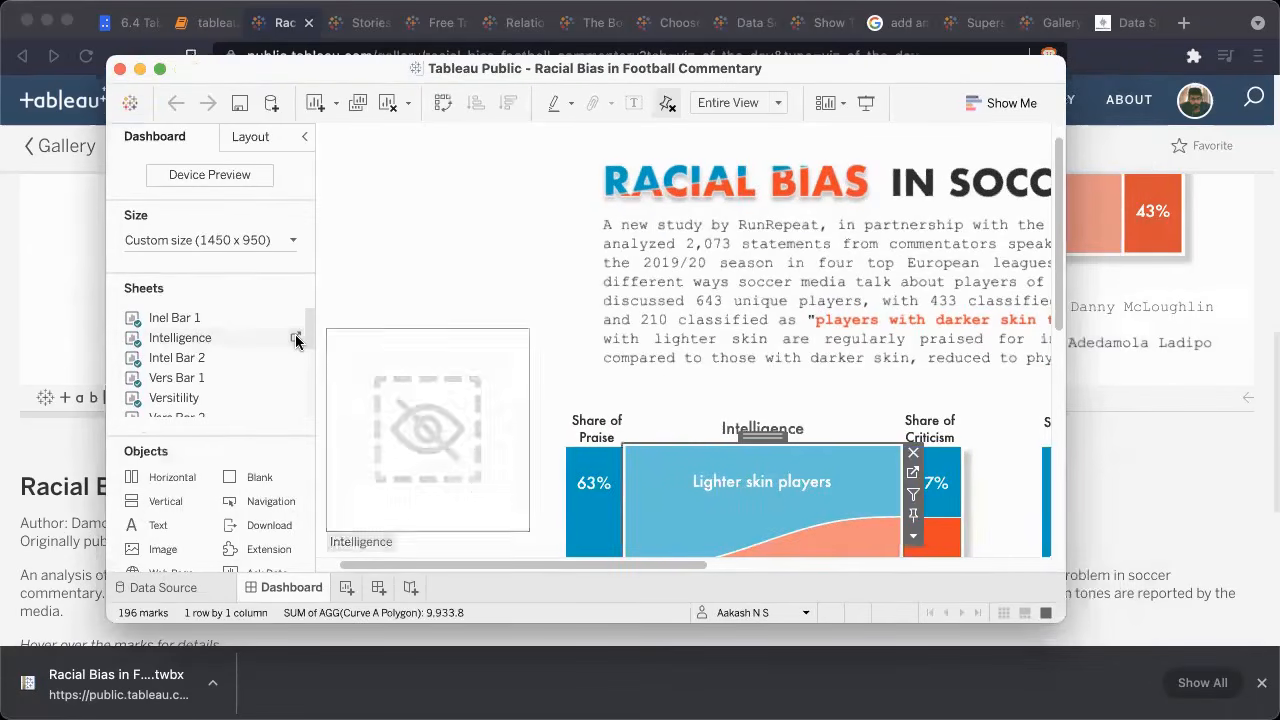
{"action": "mouse_move", "coordinate": [737, 289]}
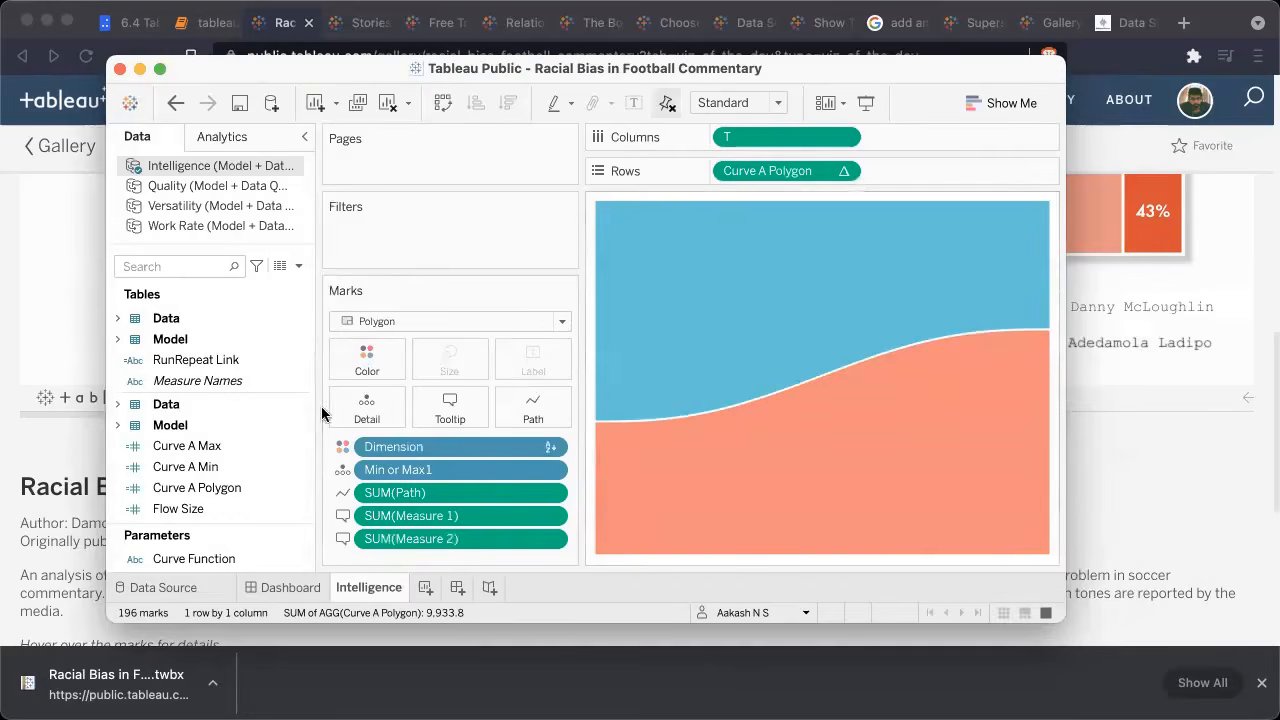
{"action": "left_click", "coordinate": [262, 588]}
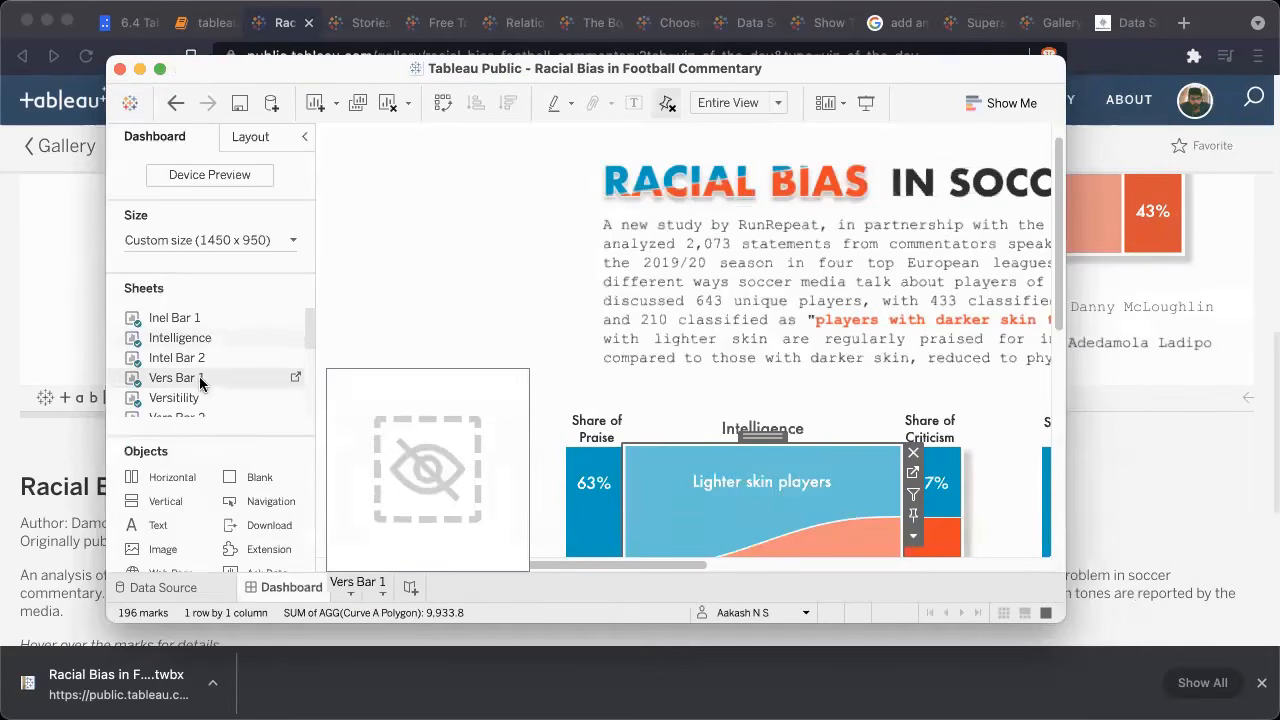
{"action": "left_click", "coordinate": [295, 378]}
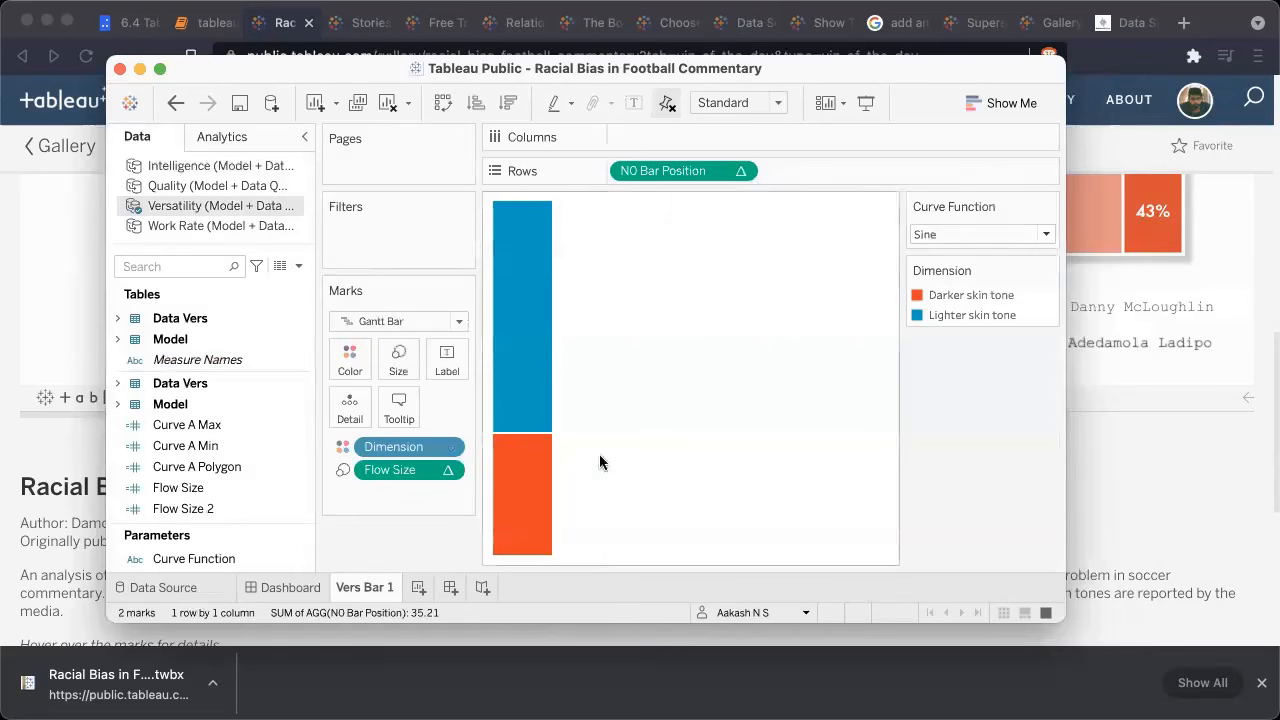
Step: Close the Racial Bias in Football Commentary workbook and return to its viz page in the browser
{"action": "left_click", "coordinate": [120, 70]}
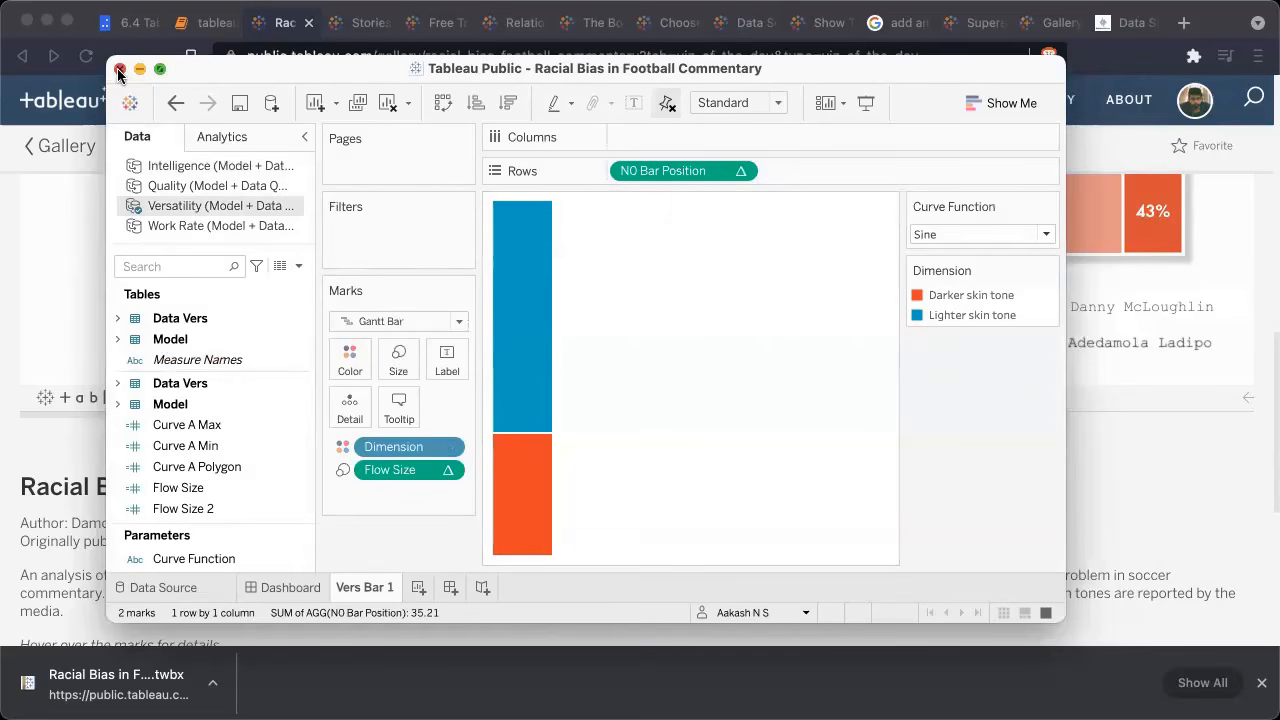
{"action": "left_click", "coordinate": [516, 372]}
{"action": "scroll", "coordinate": [533, 304], "scroll_direction": "up", "scroll_amount": 3}
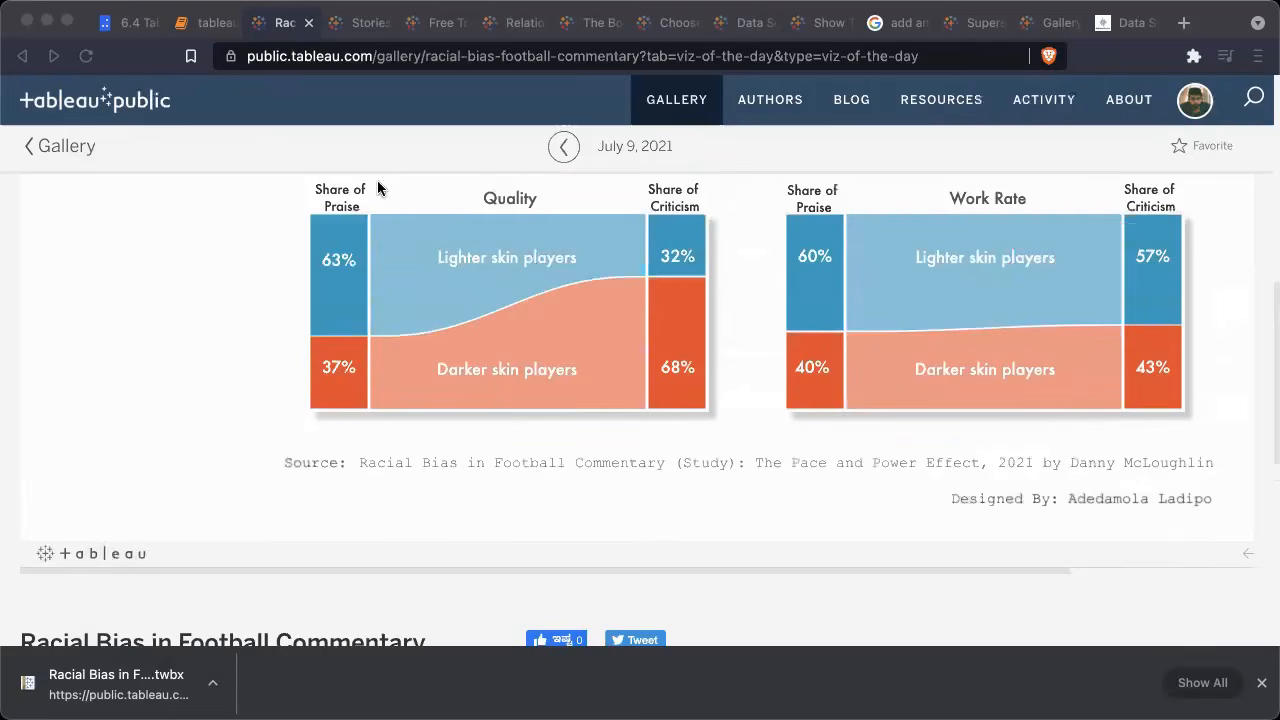